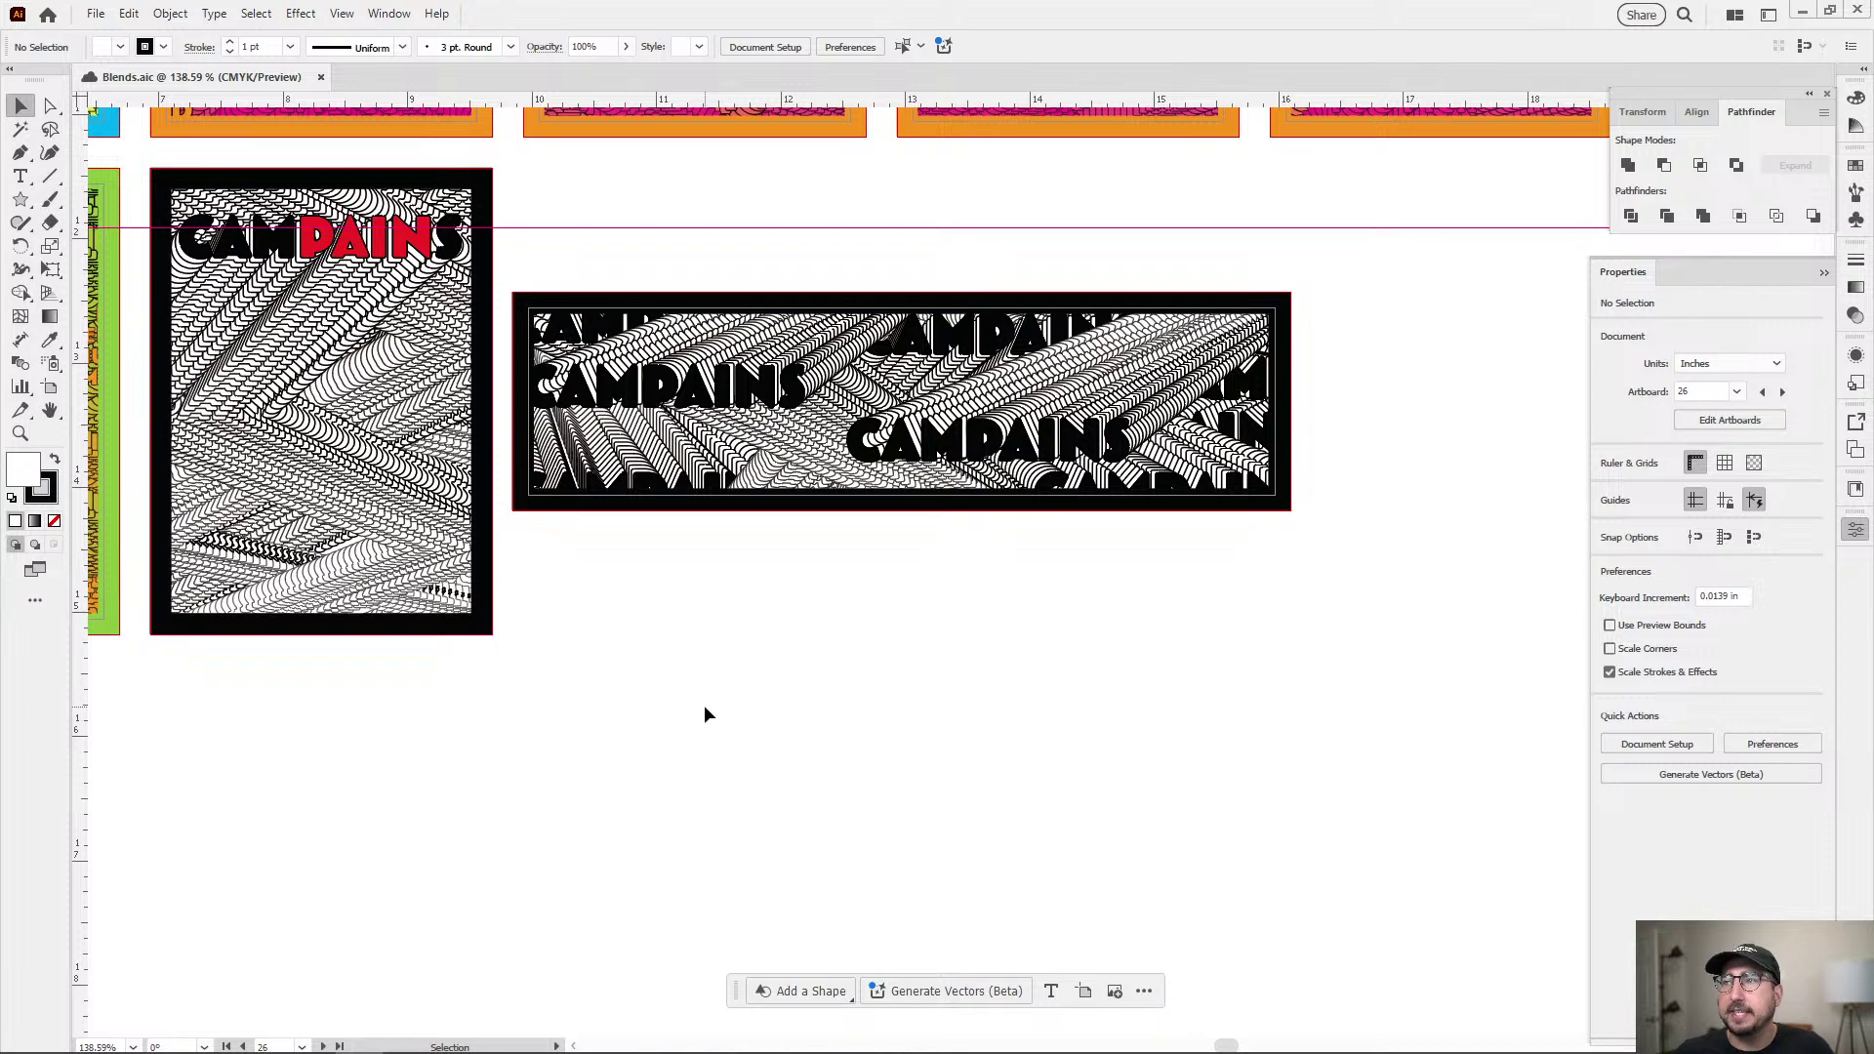
# Look over the finished poster artboards in the Blends document, and close the document.
pyautogui.press('space')
pyautogui.moveTo(819, 712); pyautogui.dragTo(930, 763)
pyautogui.hscroll(-5, 930, 763)
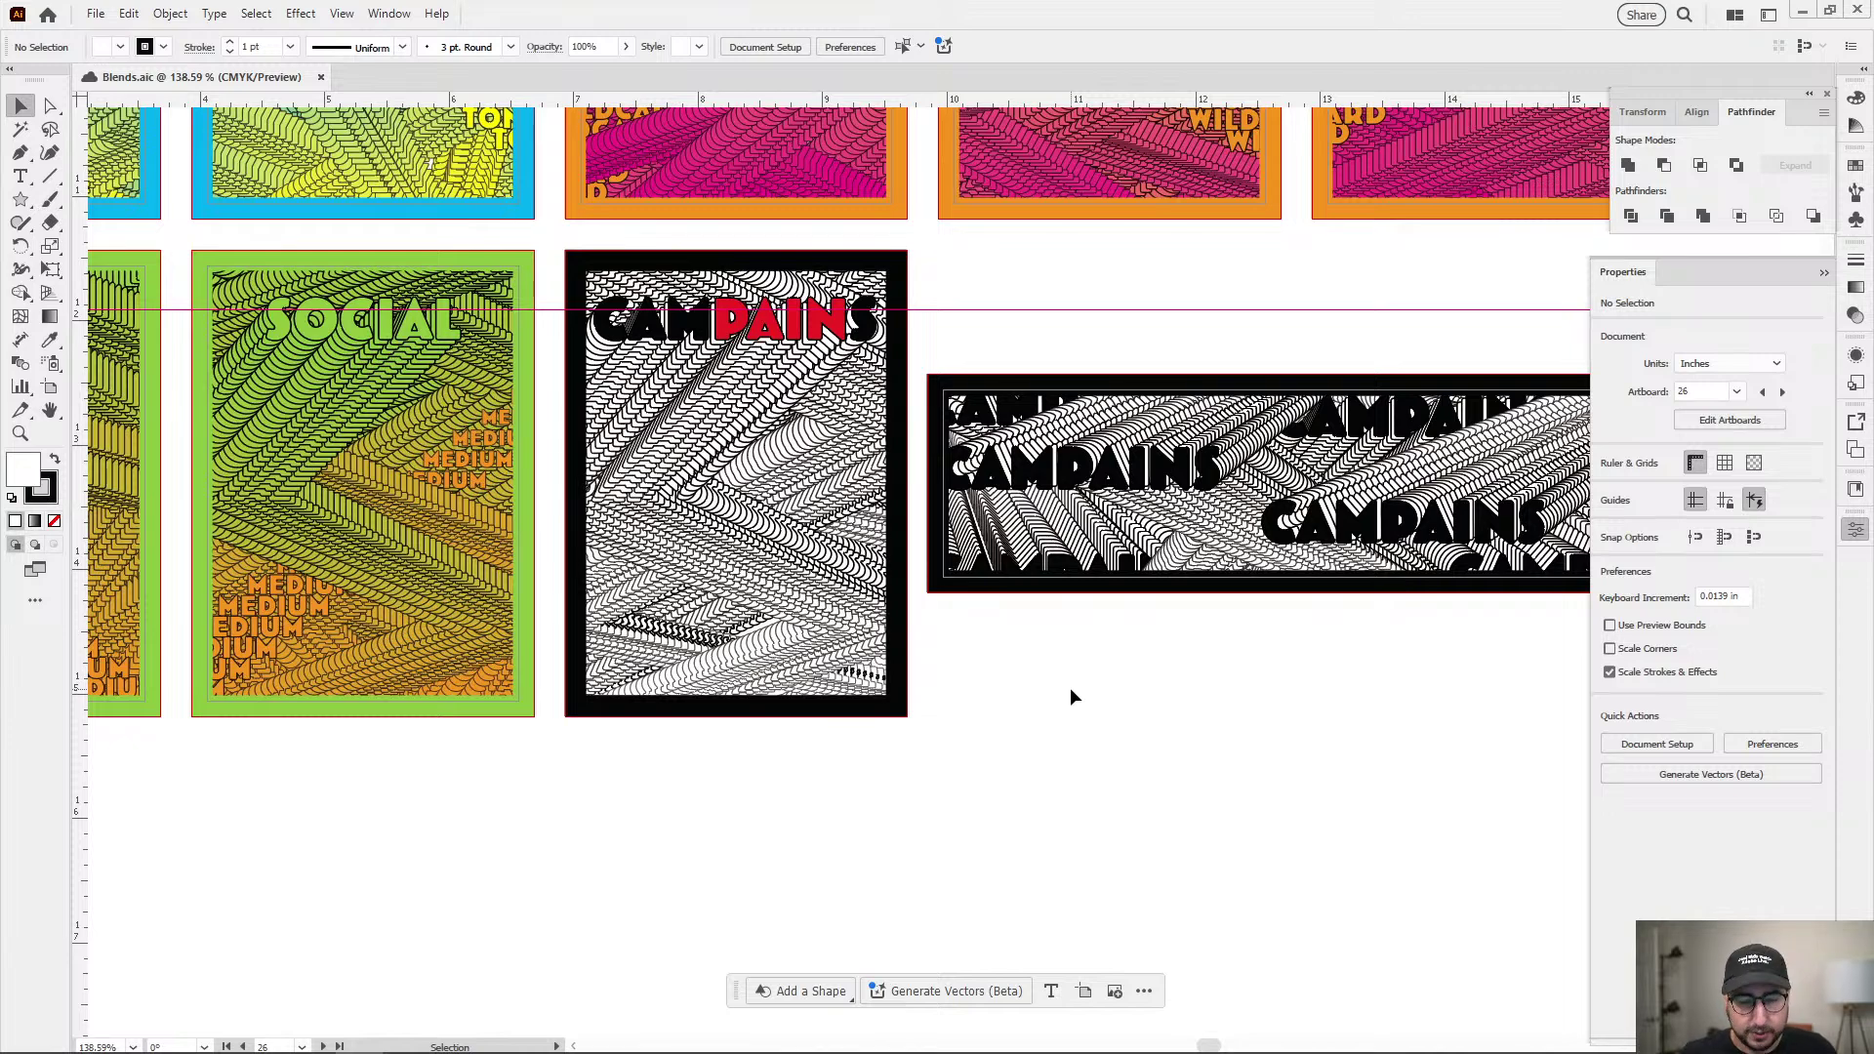
pyautogui.press('a')
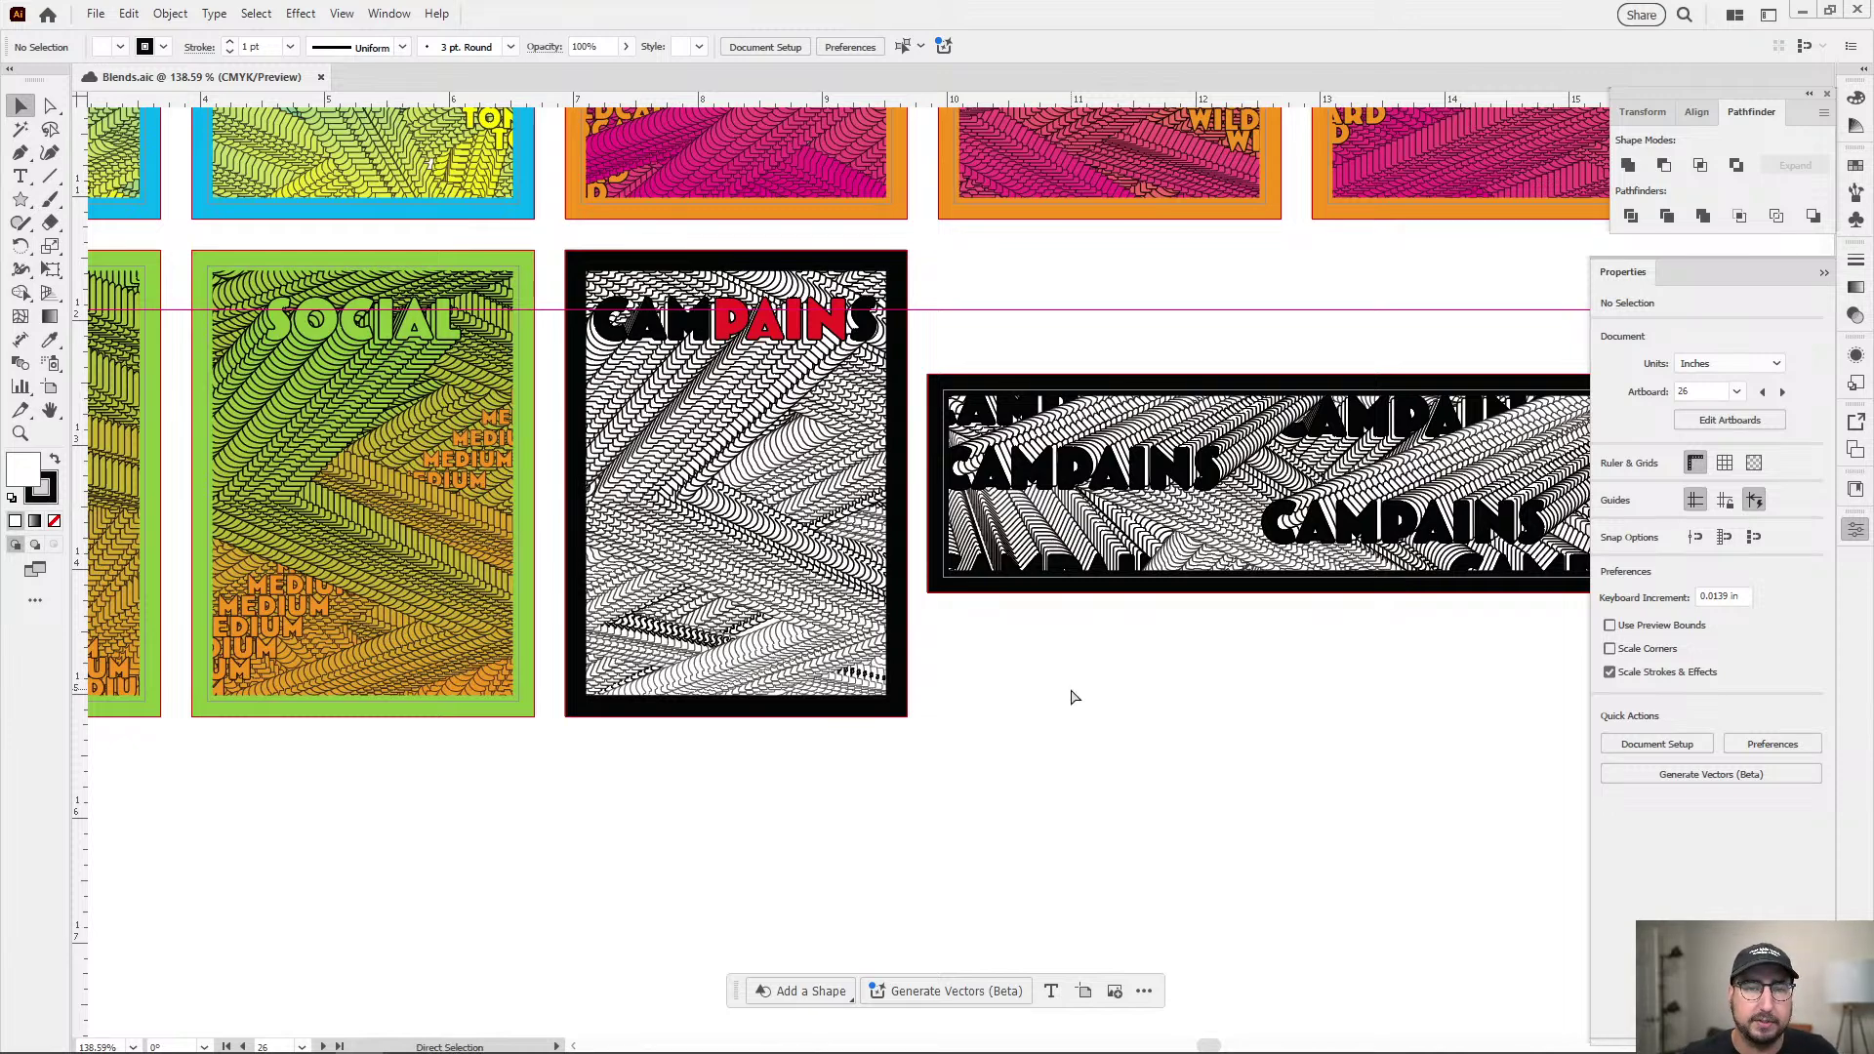
pyautogui.hotkey('ctrl', '1')
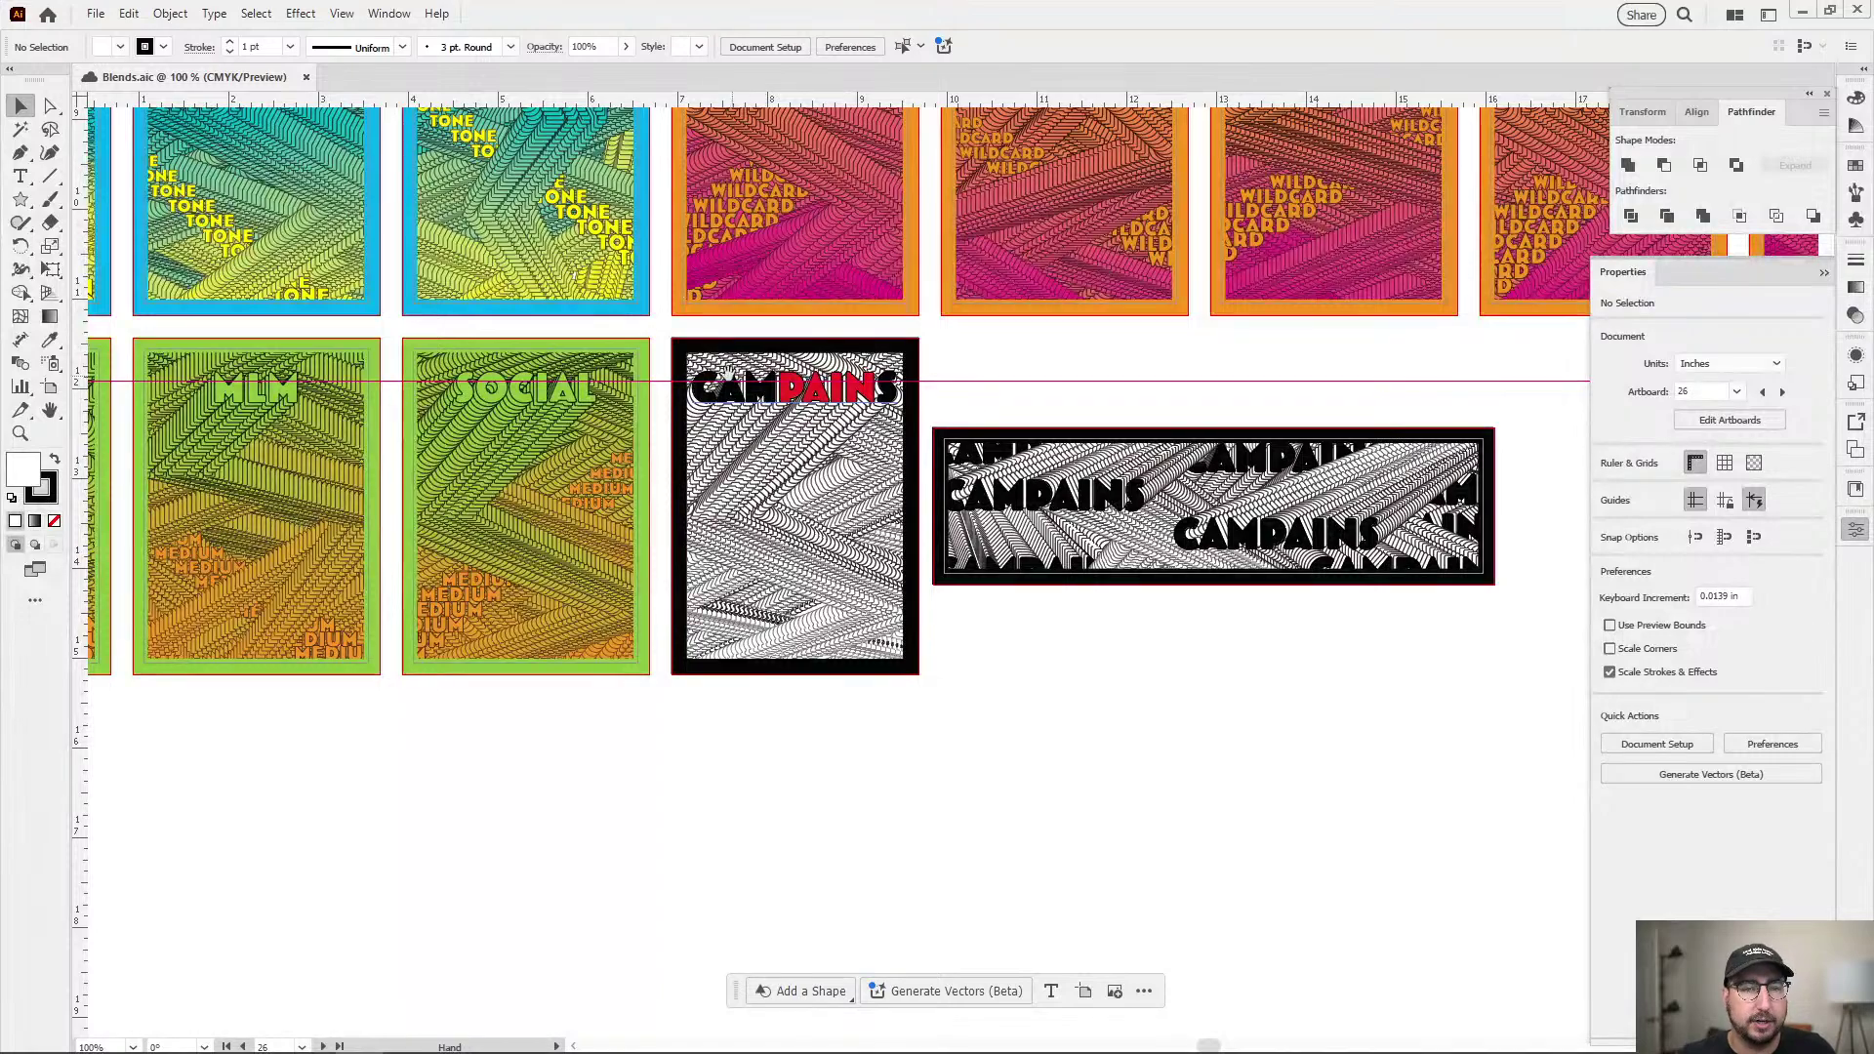
pyautogui.moveTo(726, 371); pyautogui.dragTo(795, 472)
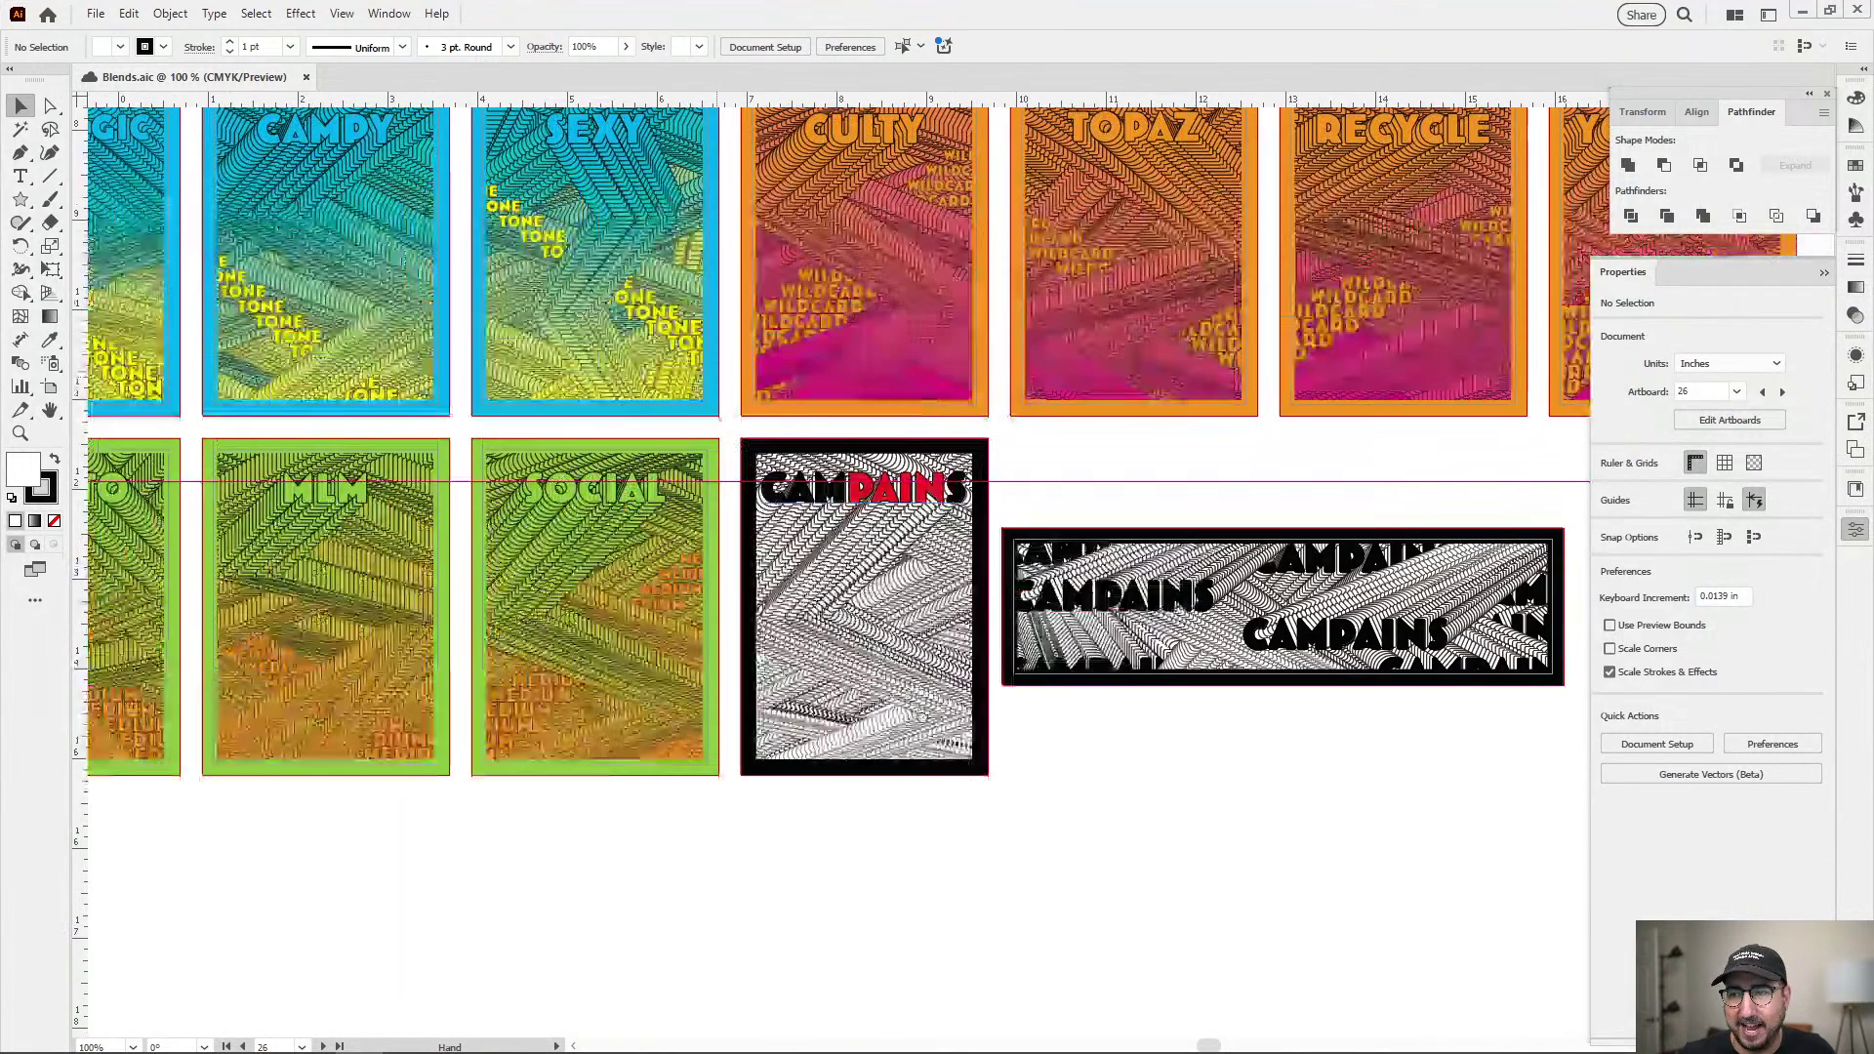
pyautogui.moveTo(954, 816); pyautogui.dragTo(1070, 1034)
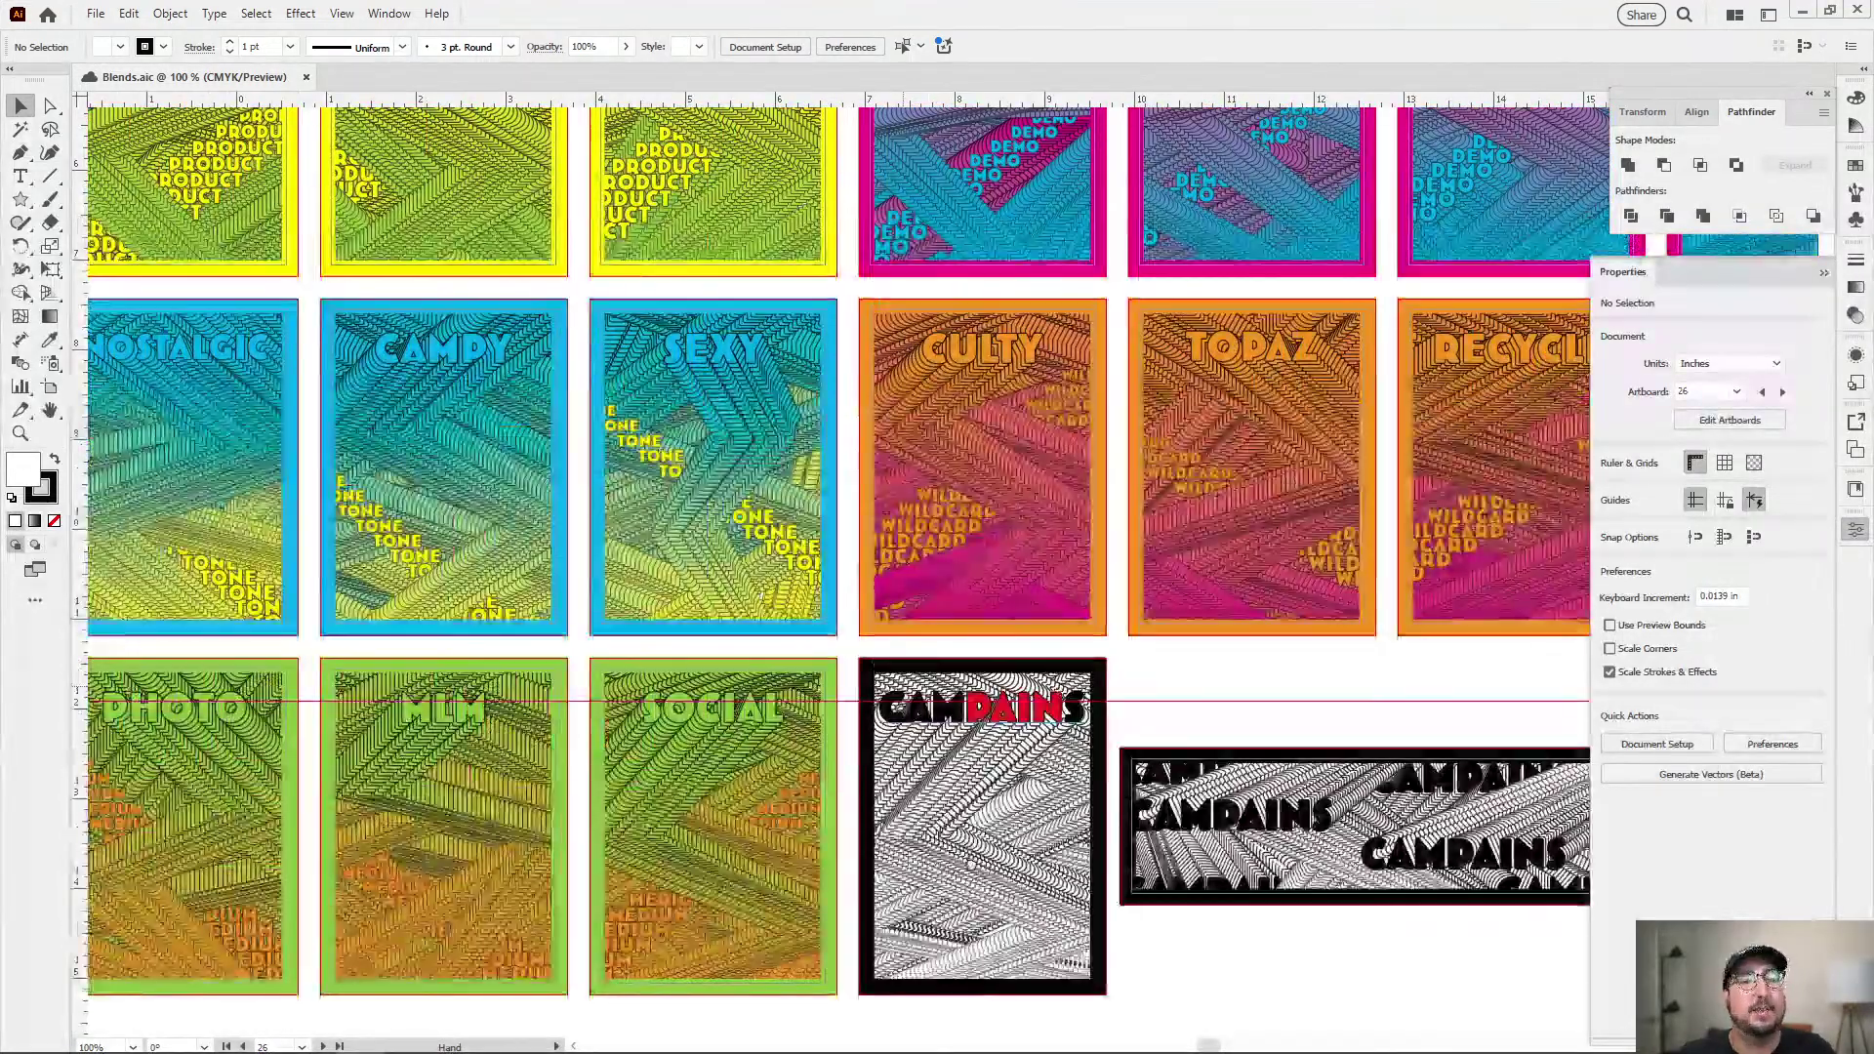
pyautogui.moveTo(879, 488); pyautogui.dragTo(947, 666)
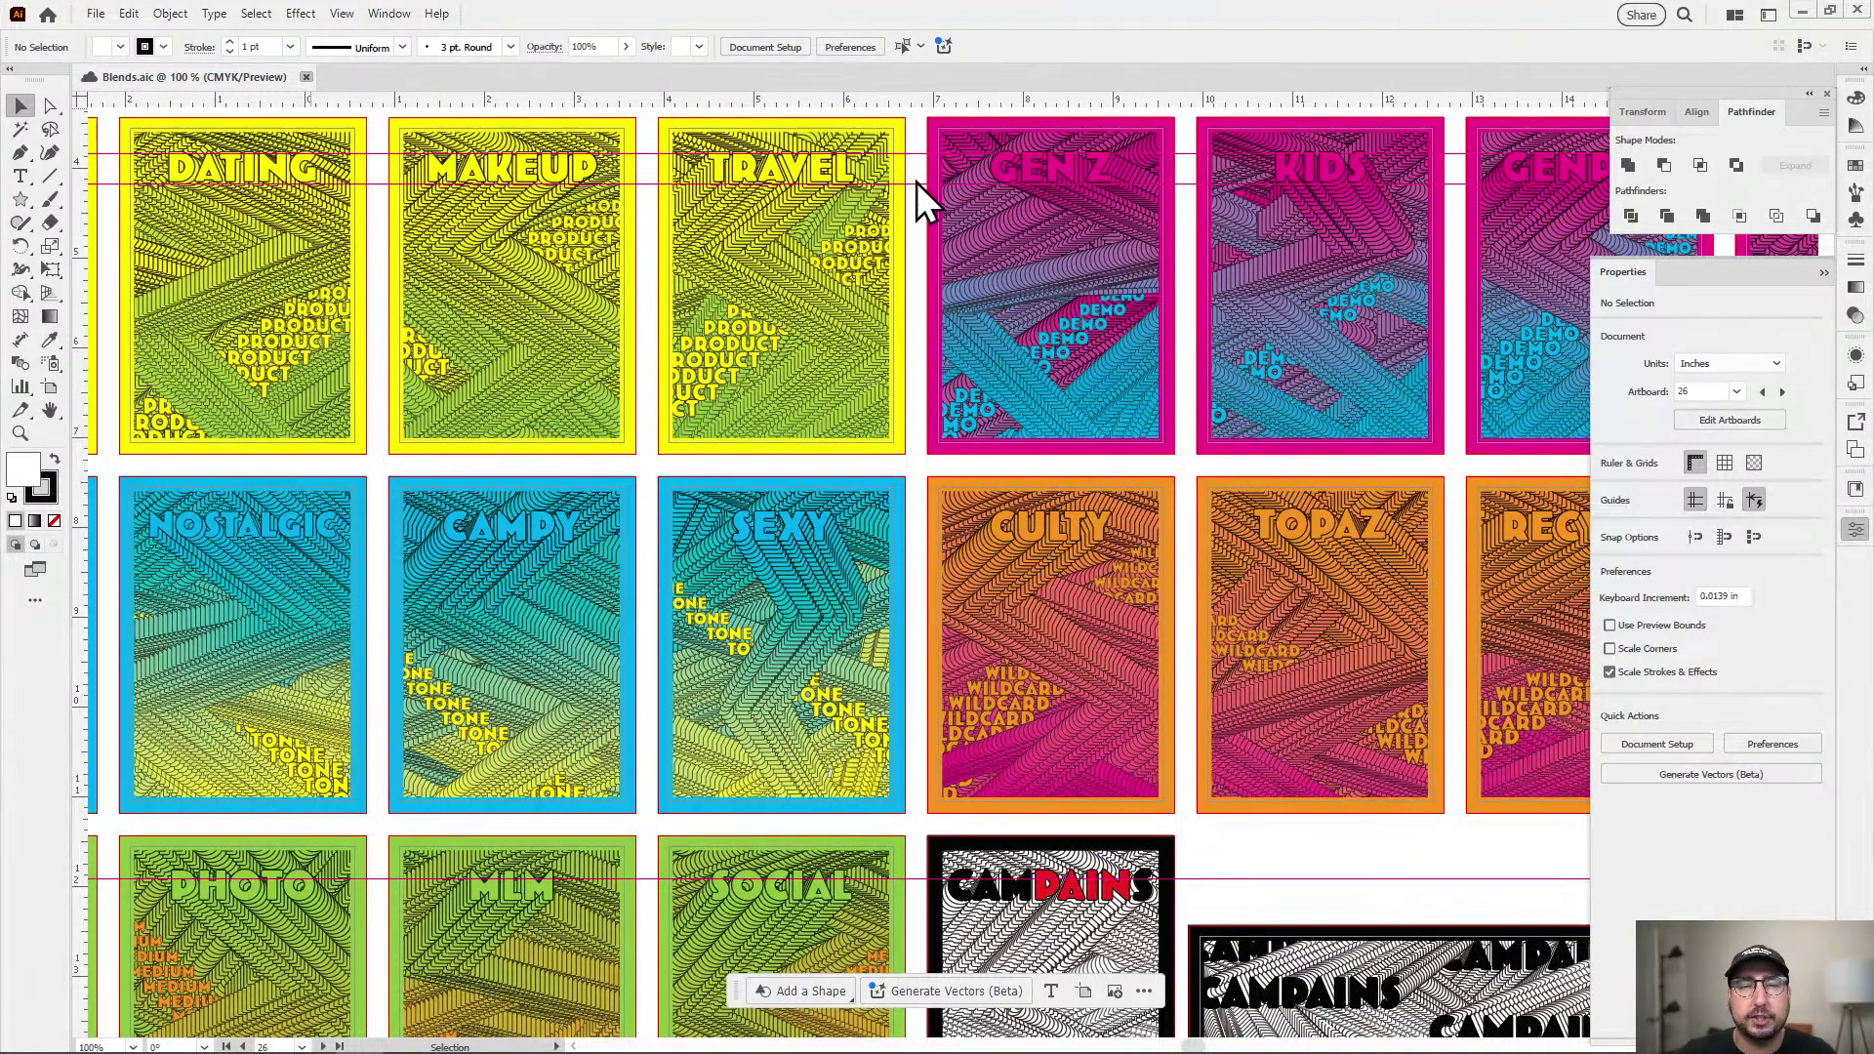
pyautogui.hotkey('ctrl', 'w')
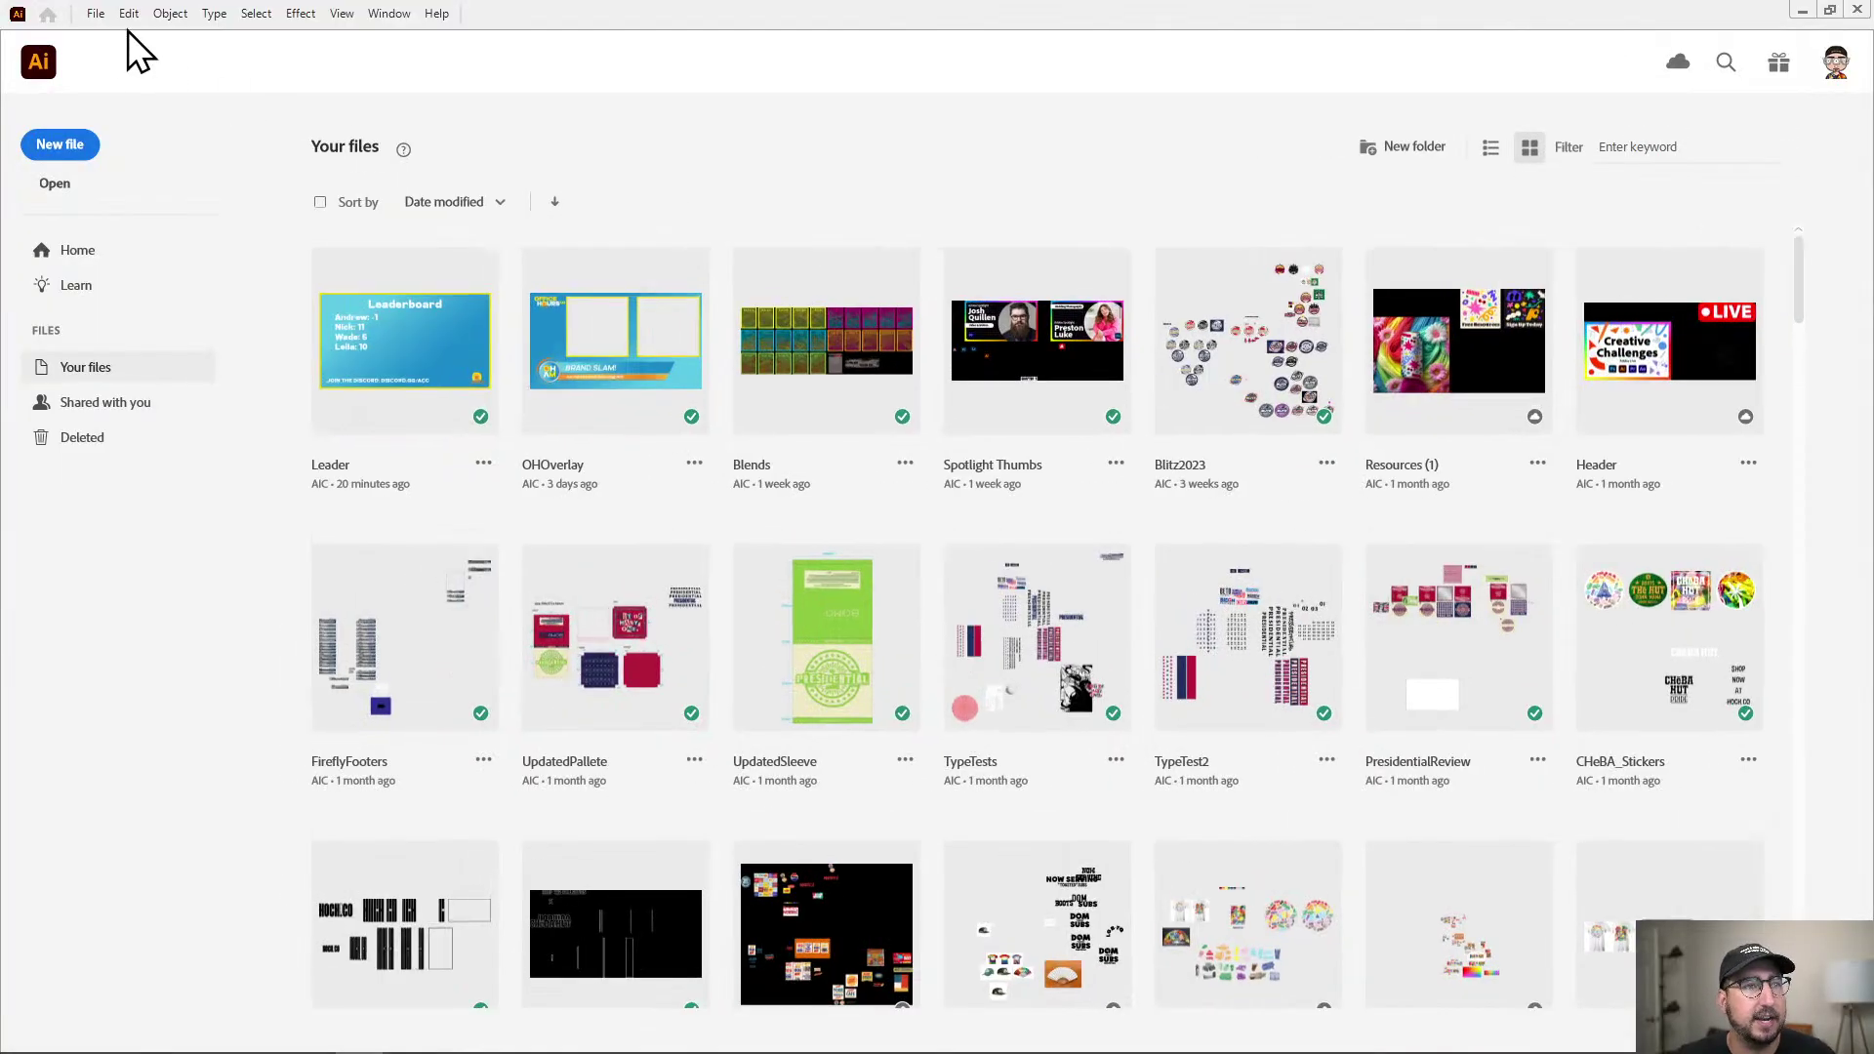
# Start a new print document based on the Letter preset, with inches as the unit.
pyautogui.click(96, 13)
pyautogui.click(115, 37)
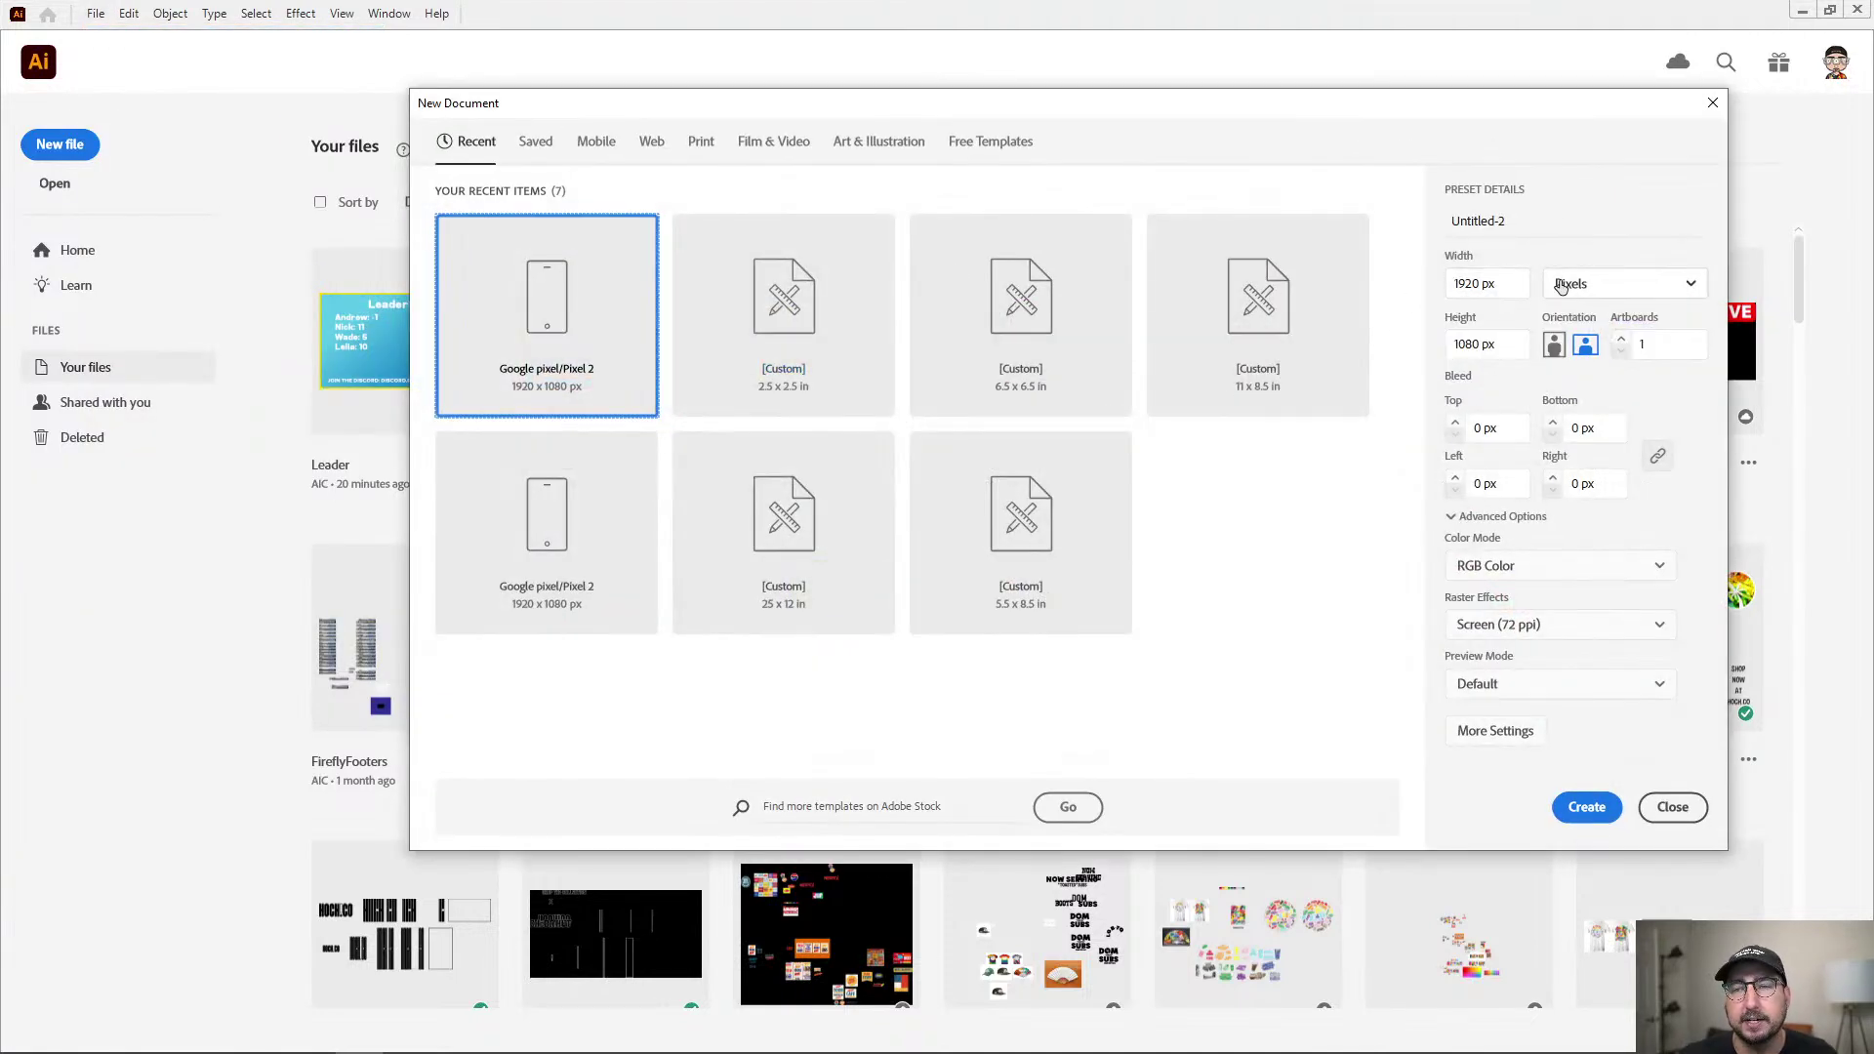
pyautogui.click(1561, 284)
pyautogui.click(699, 144)
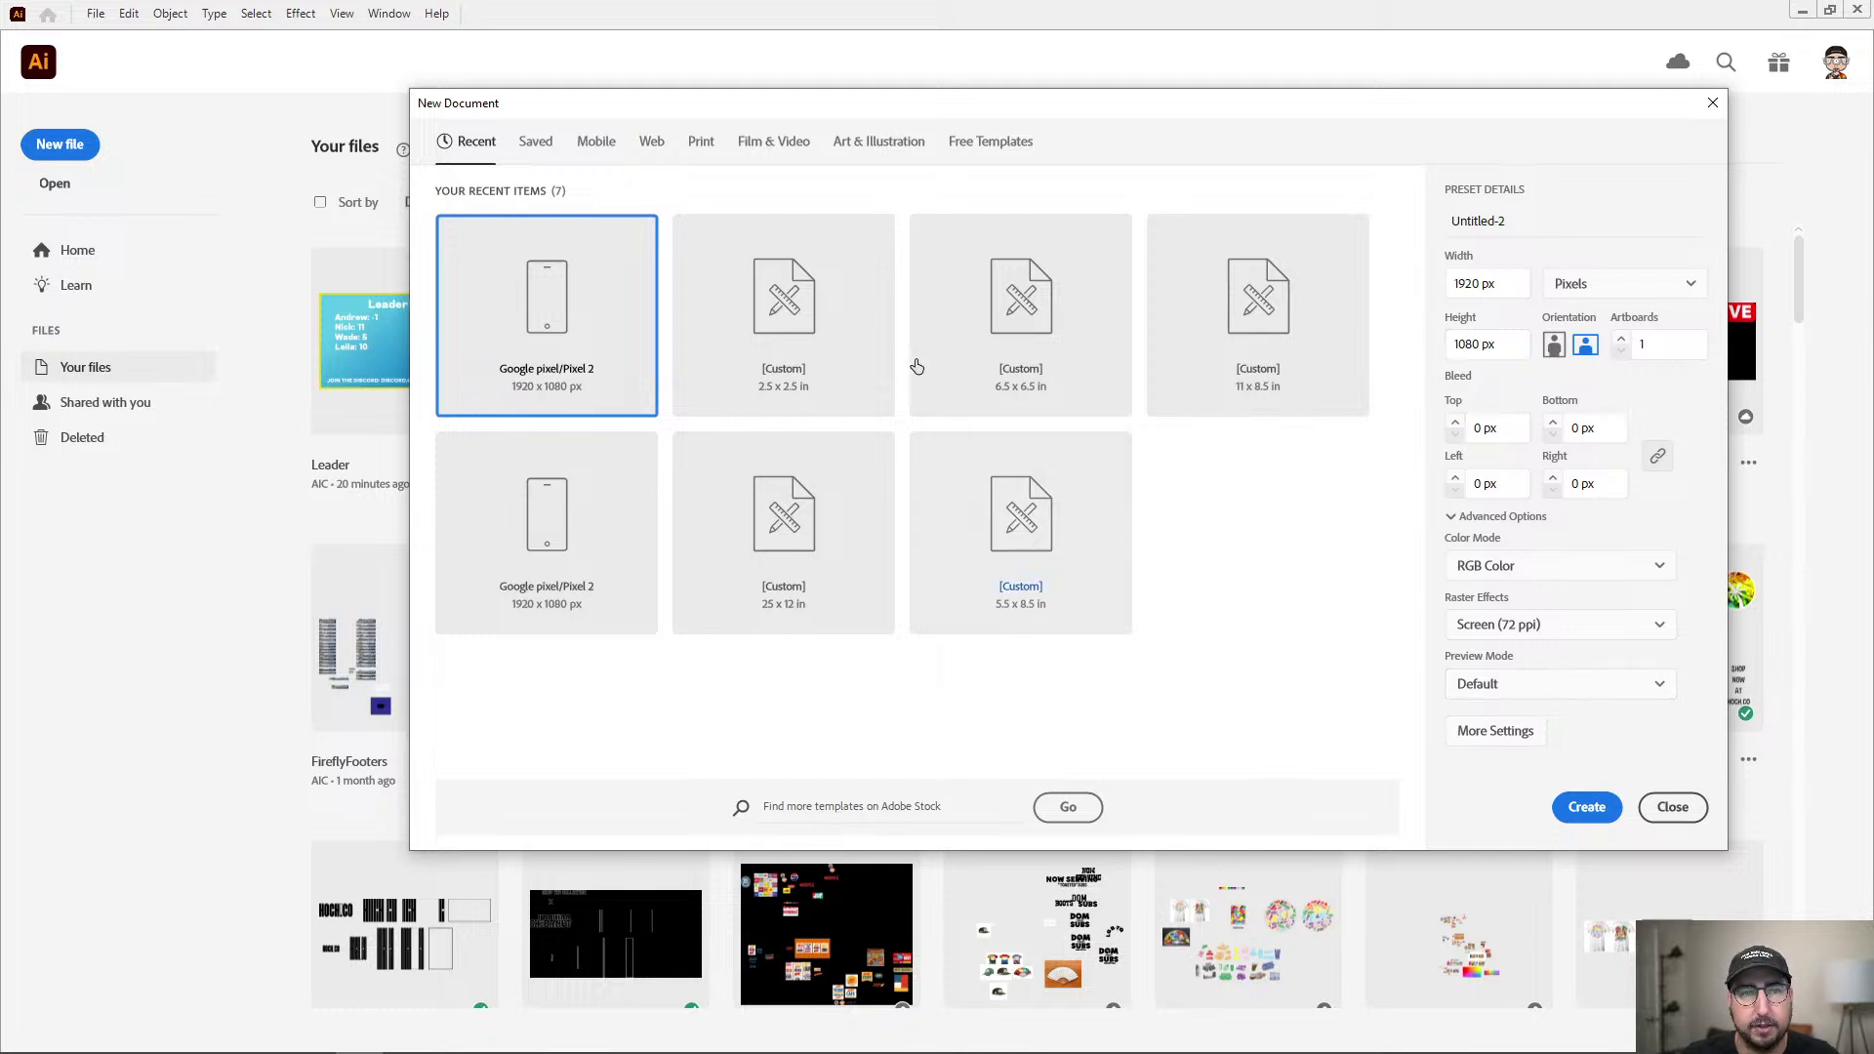
pyautogui.click(701, 143)
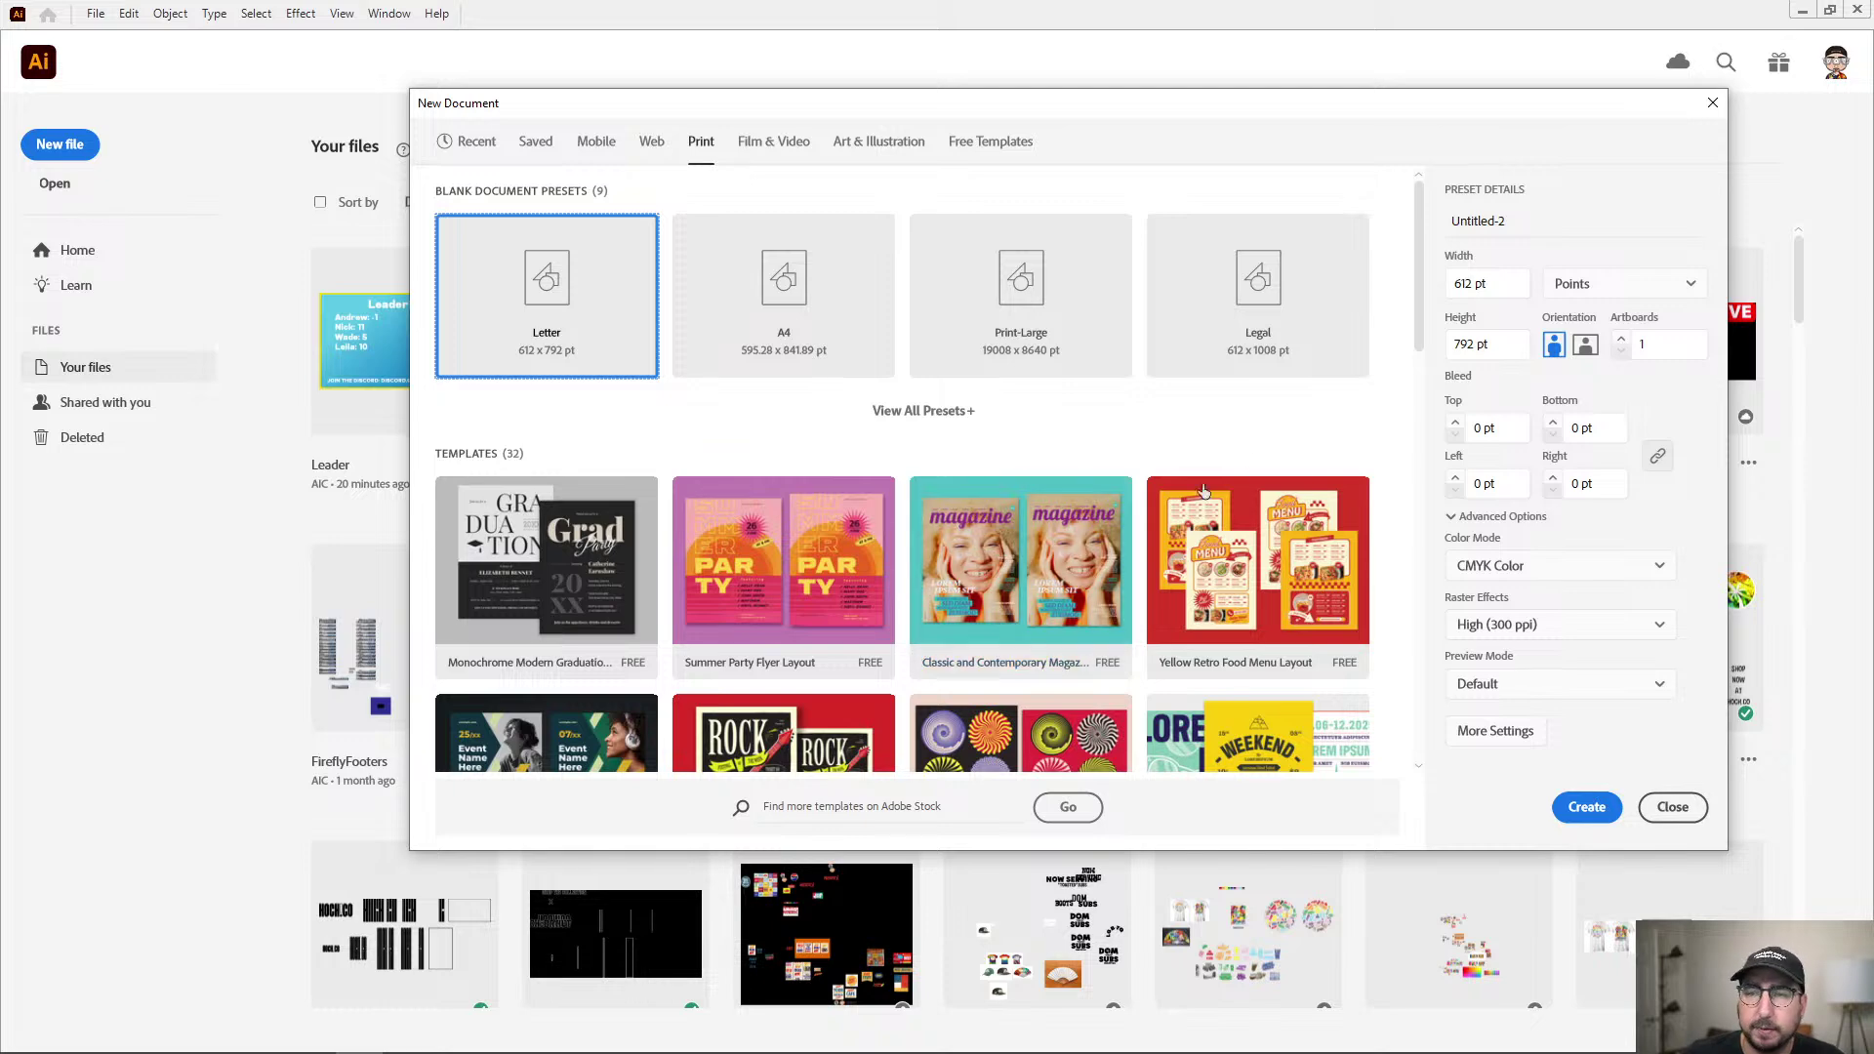
pyautogui.click(1579, 285)
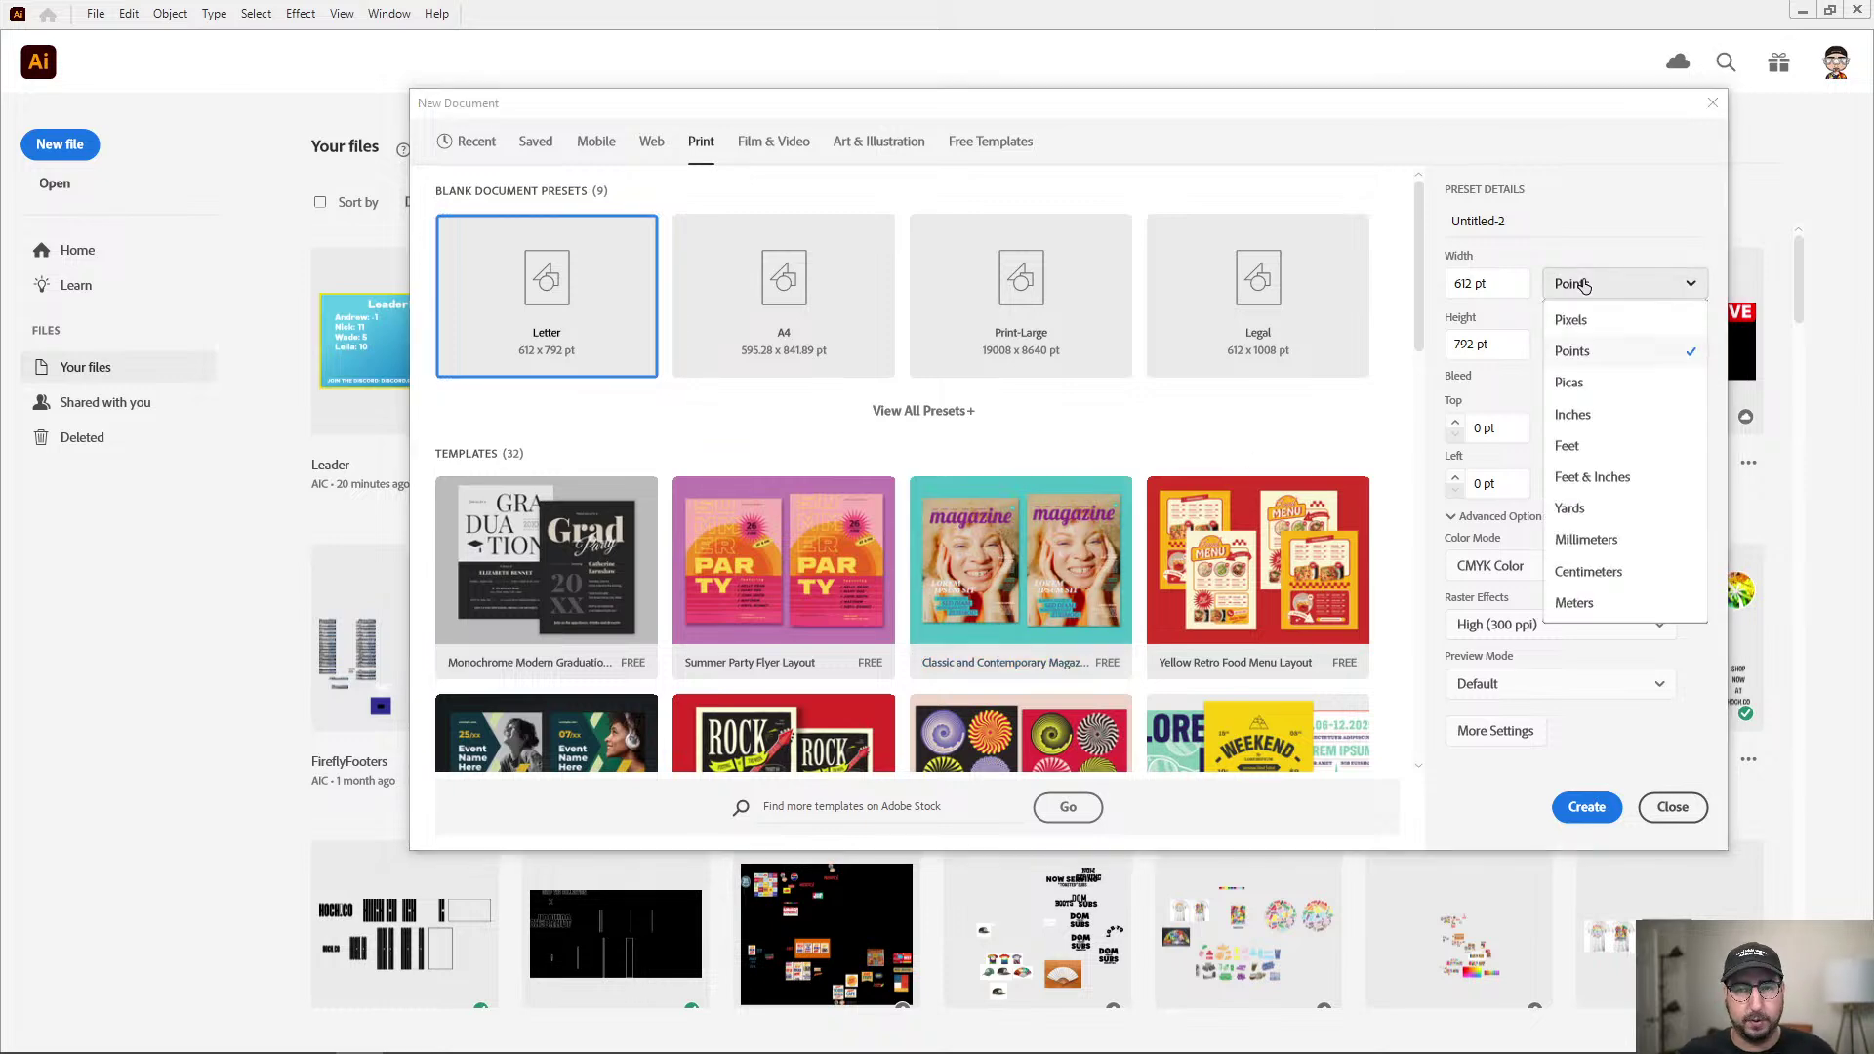
pyautogui.click(1574, 415)
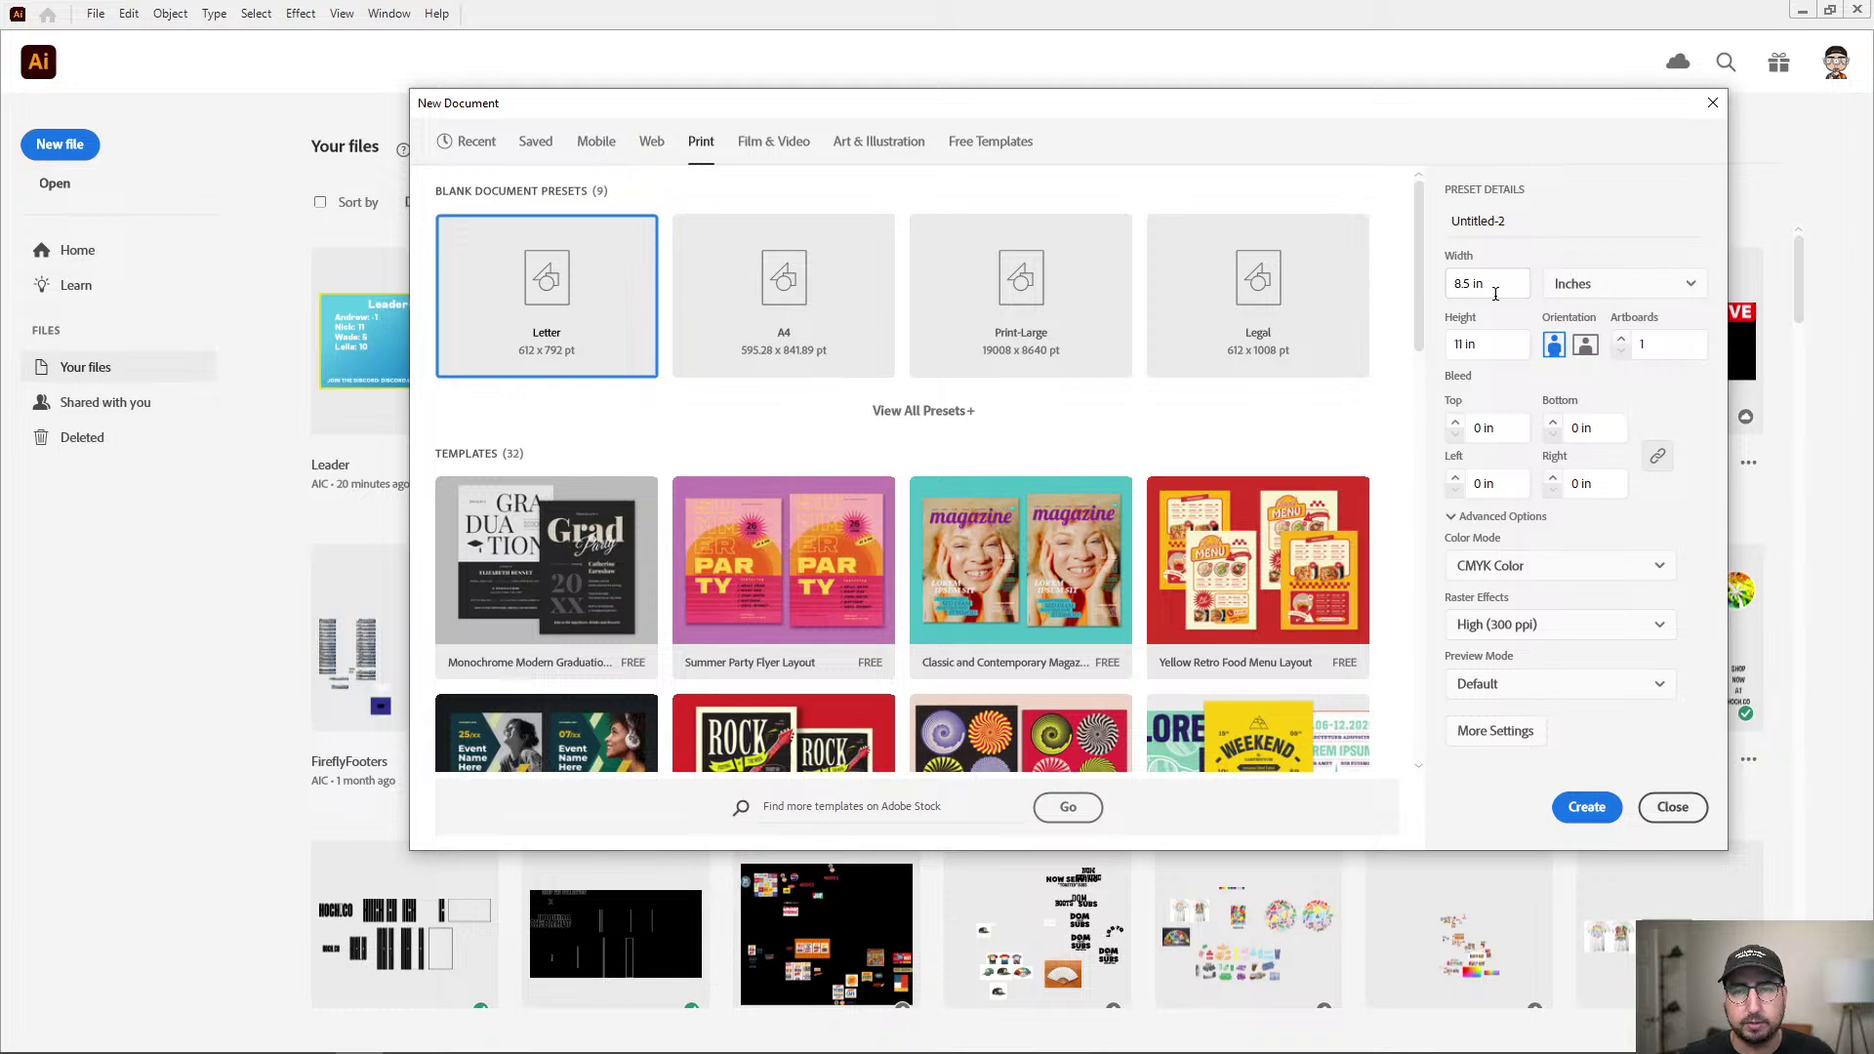
# Set the new document's width to 3.5 in and height to 2 in, and create it.
pyautogui.moveTo(1495, 285); pyautogui.dragTo(1447, 284)
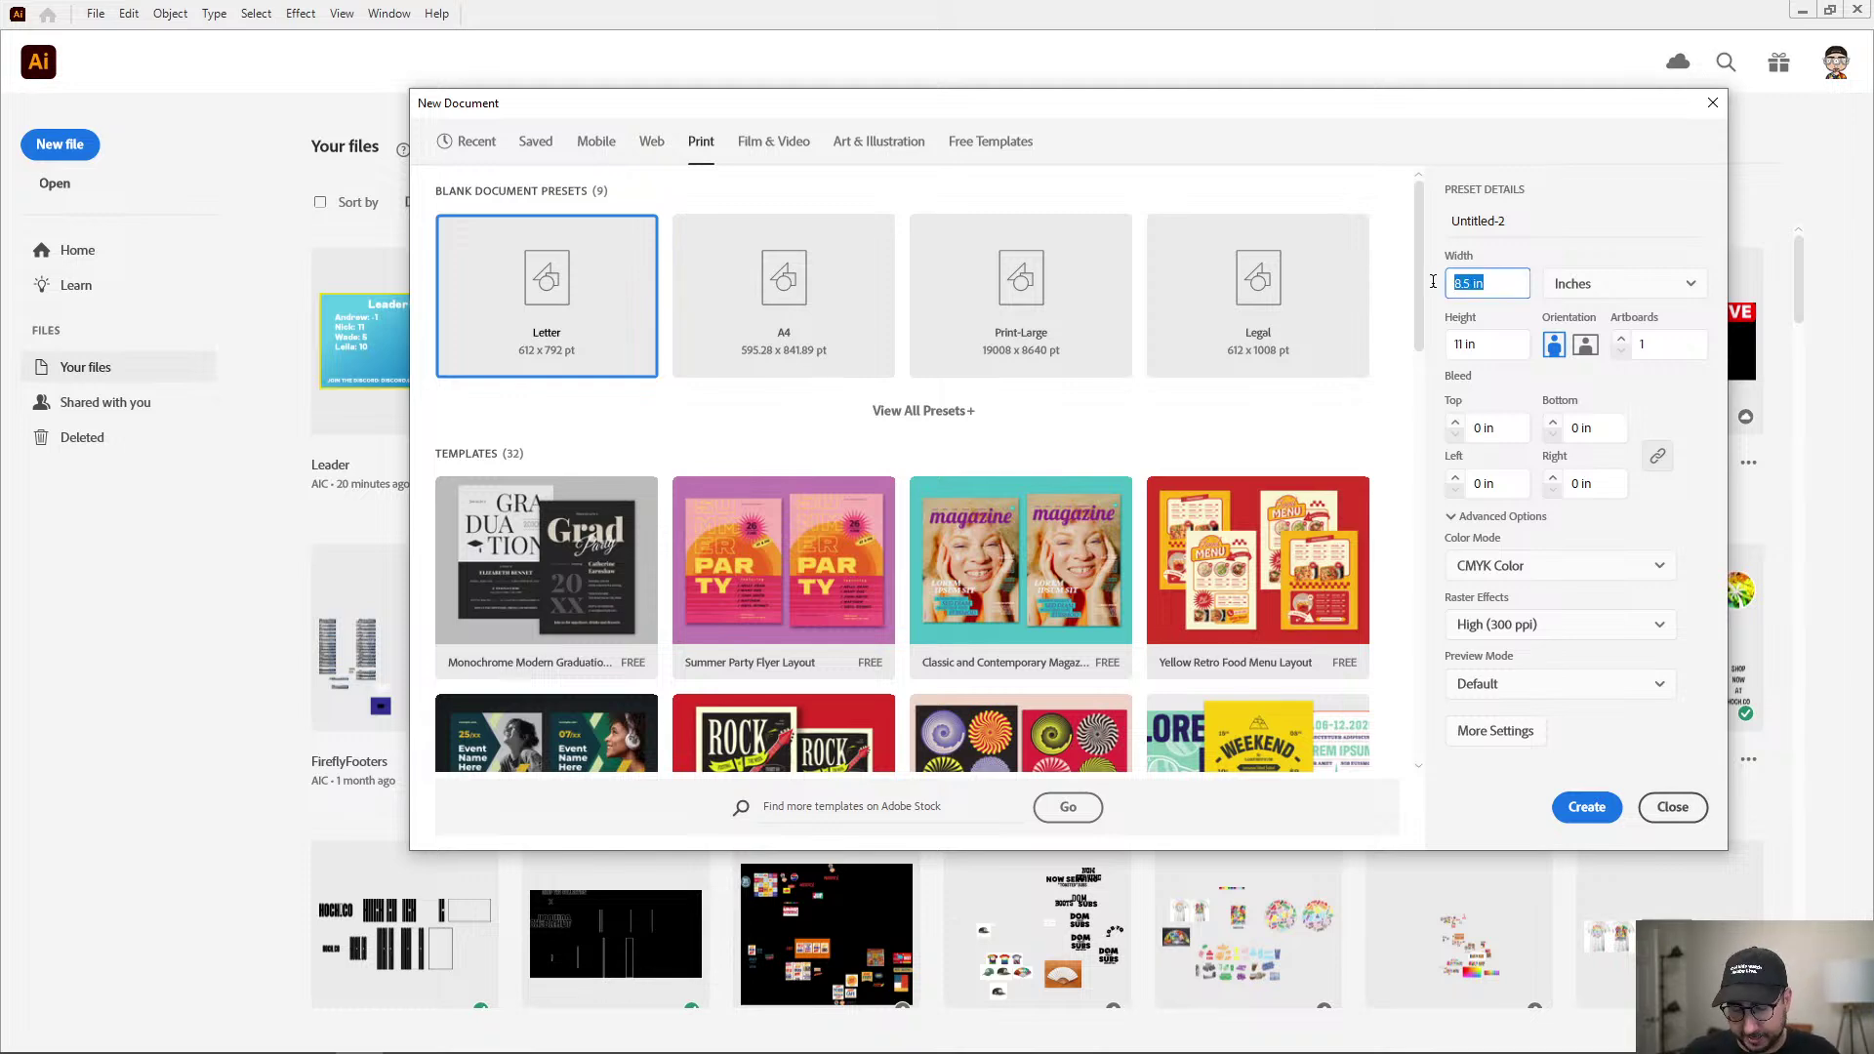
pyautogui.write('3.5')
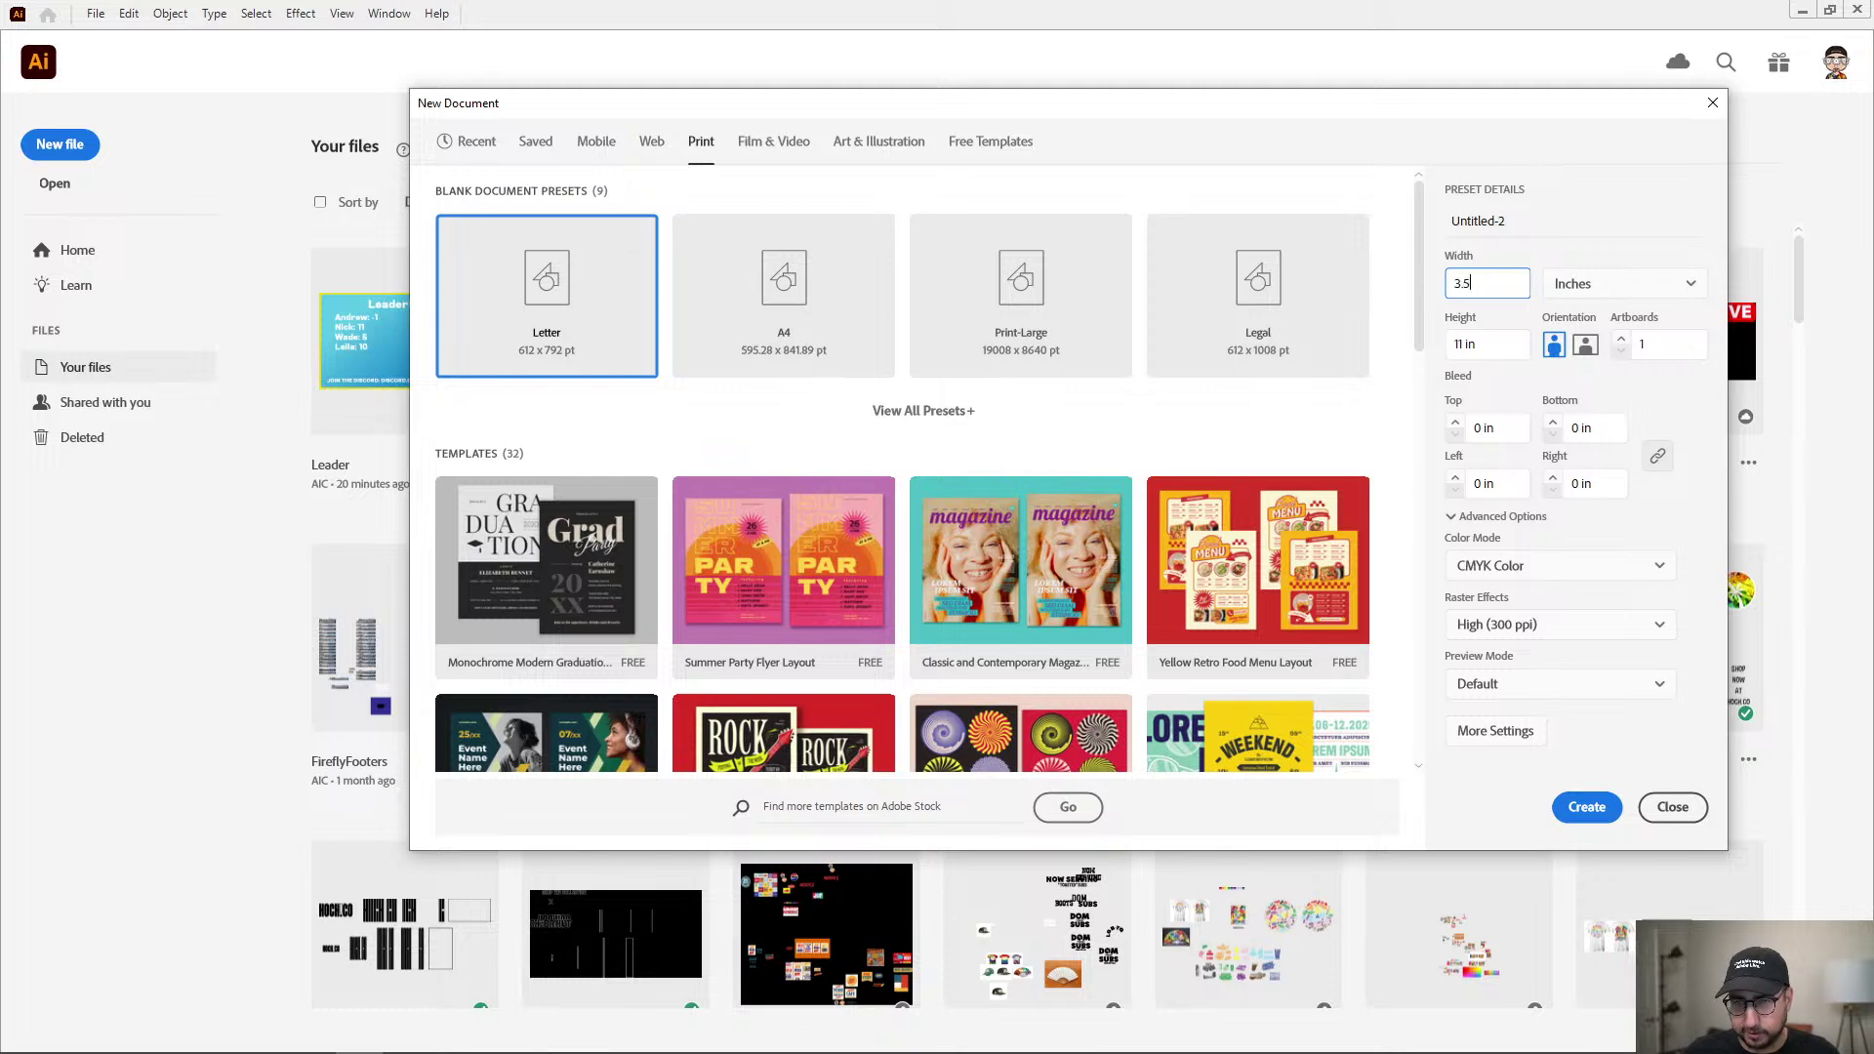
pyautogui.press('Tab')
pyautogui.press('Tab')
pyautogui.write('2')
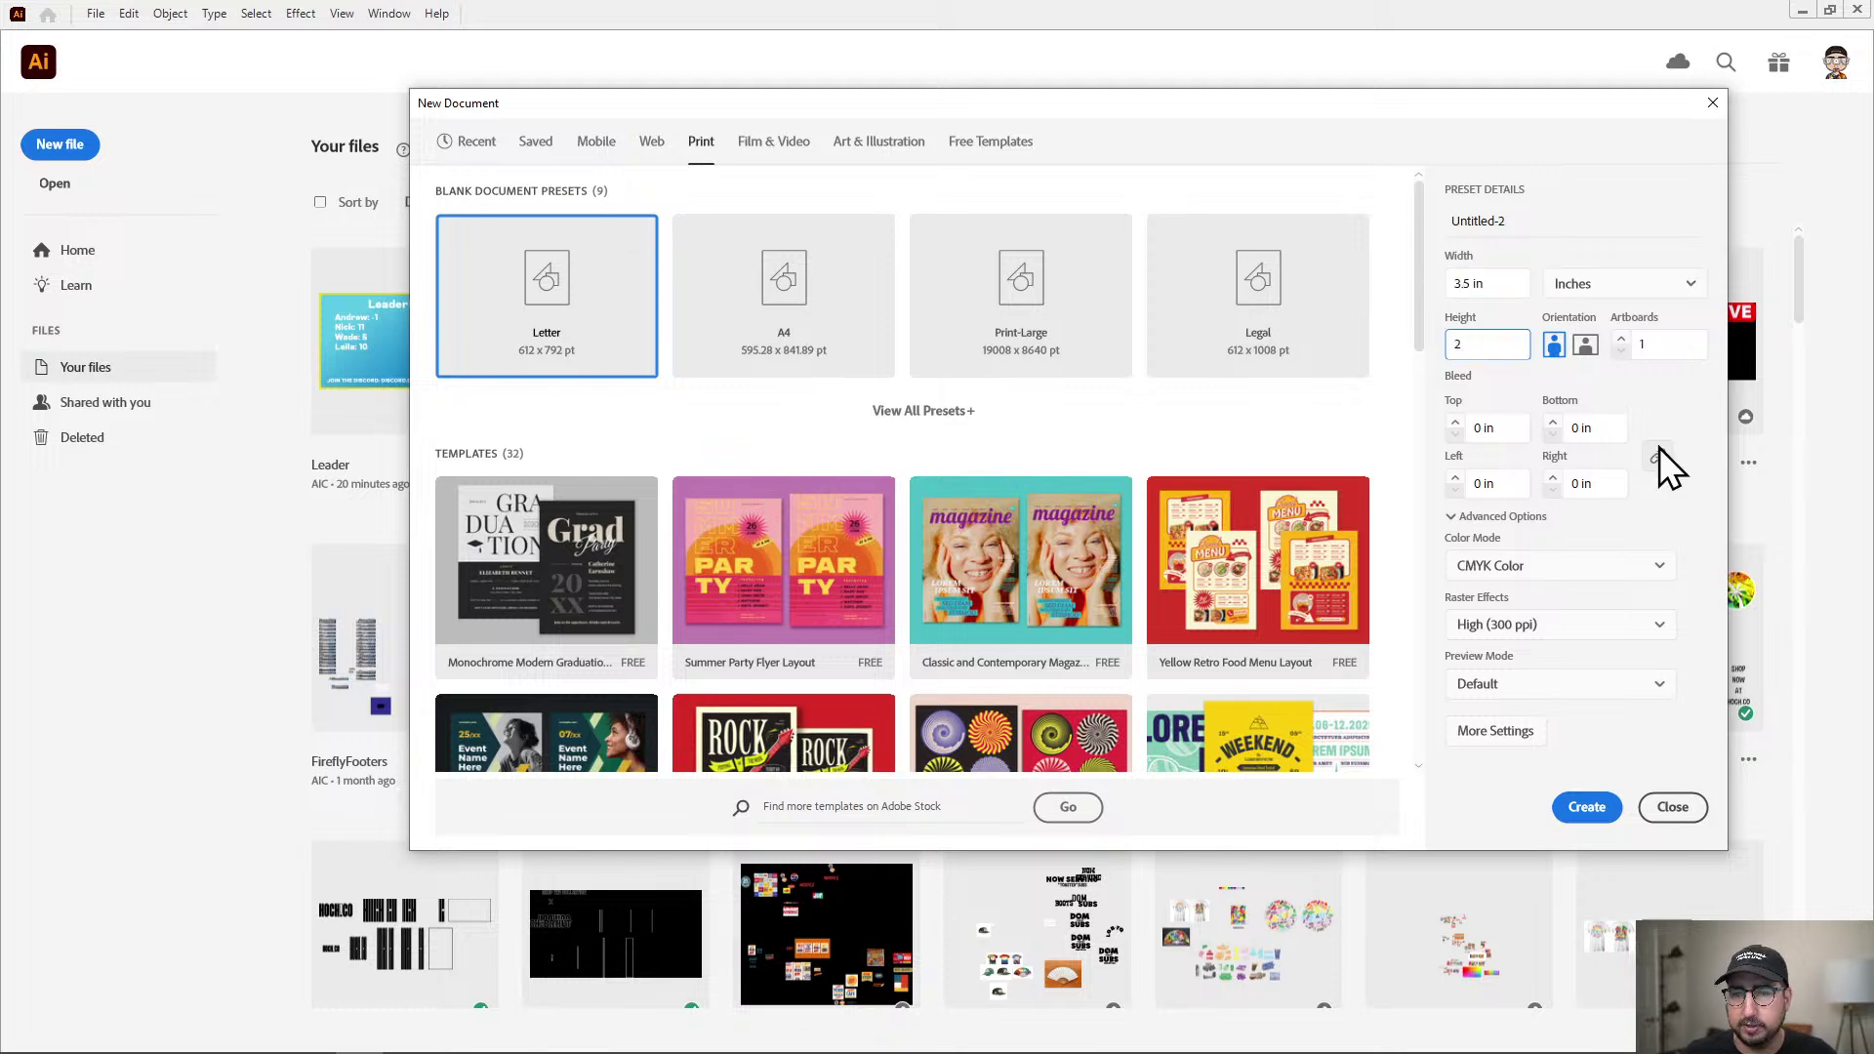
pyautogui.click(1583, 806)
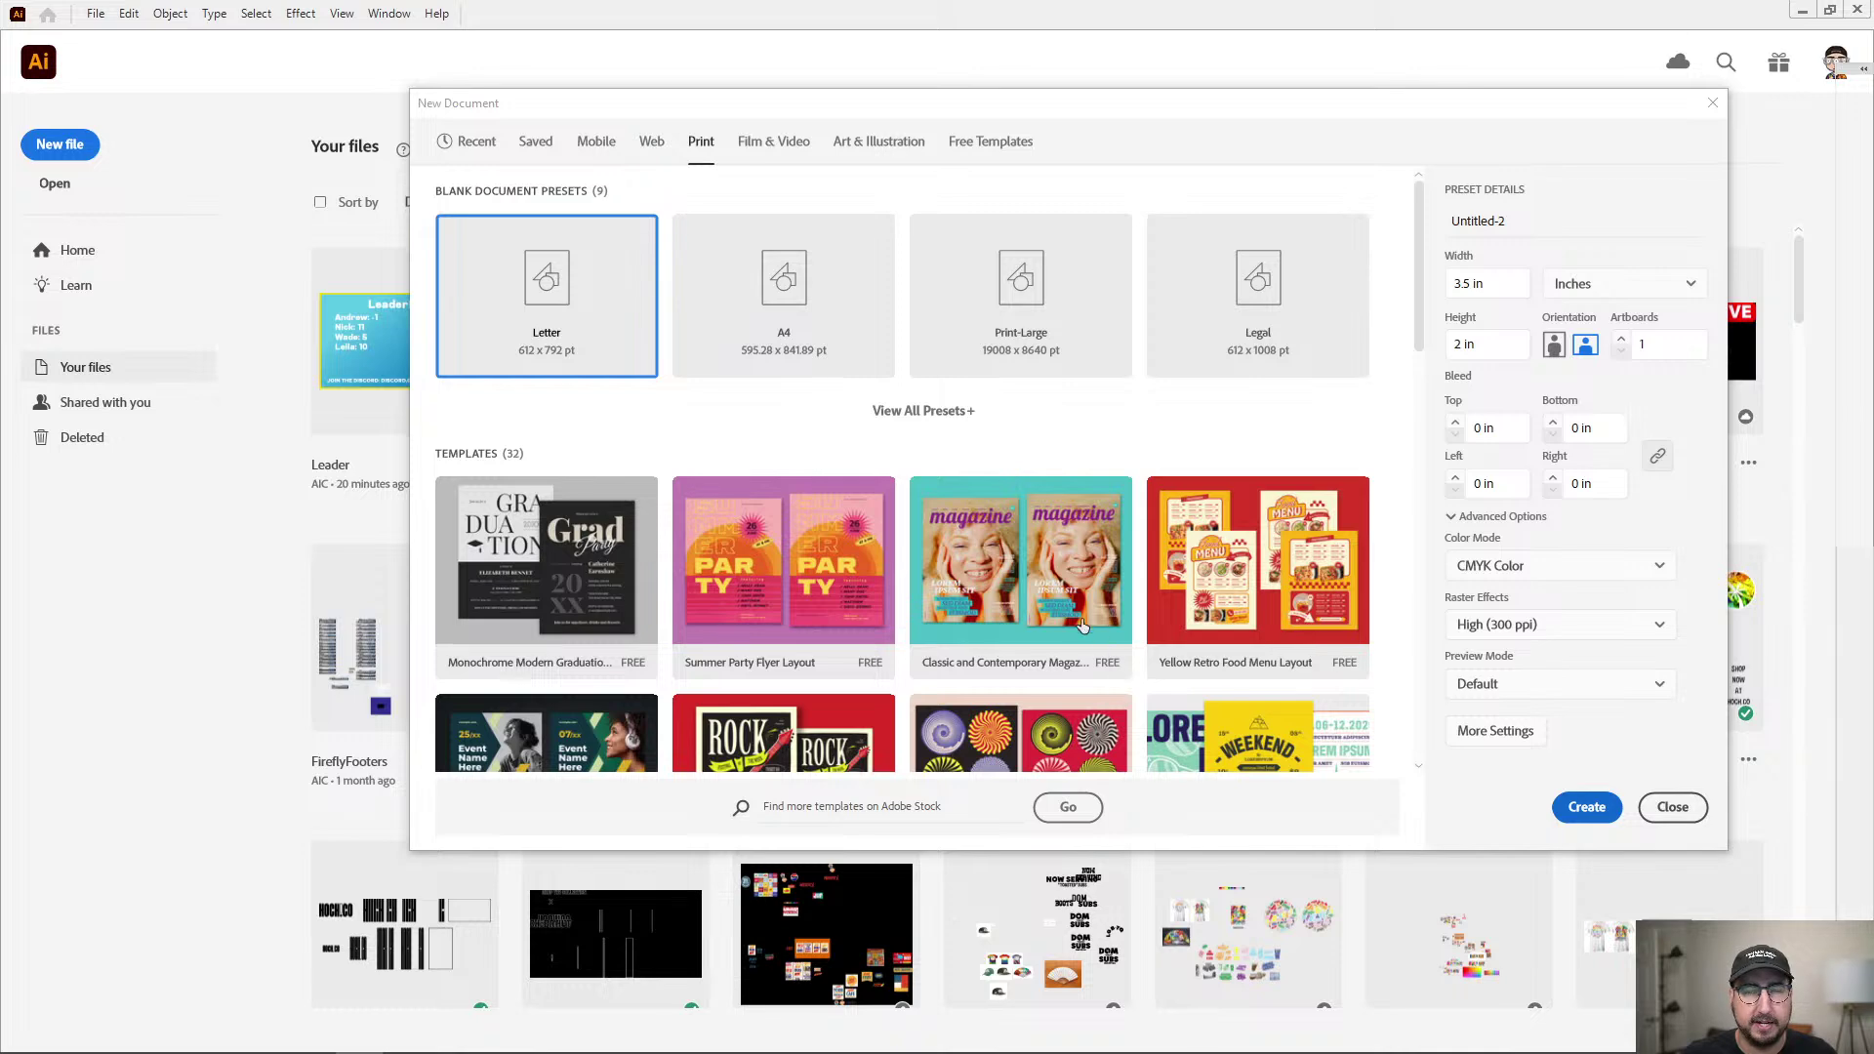
# Switch the business-card artboard to portrait orientation through its artboard options.
pyautogui.press('z')
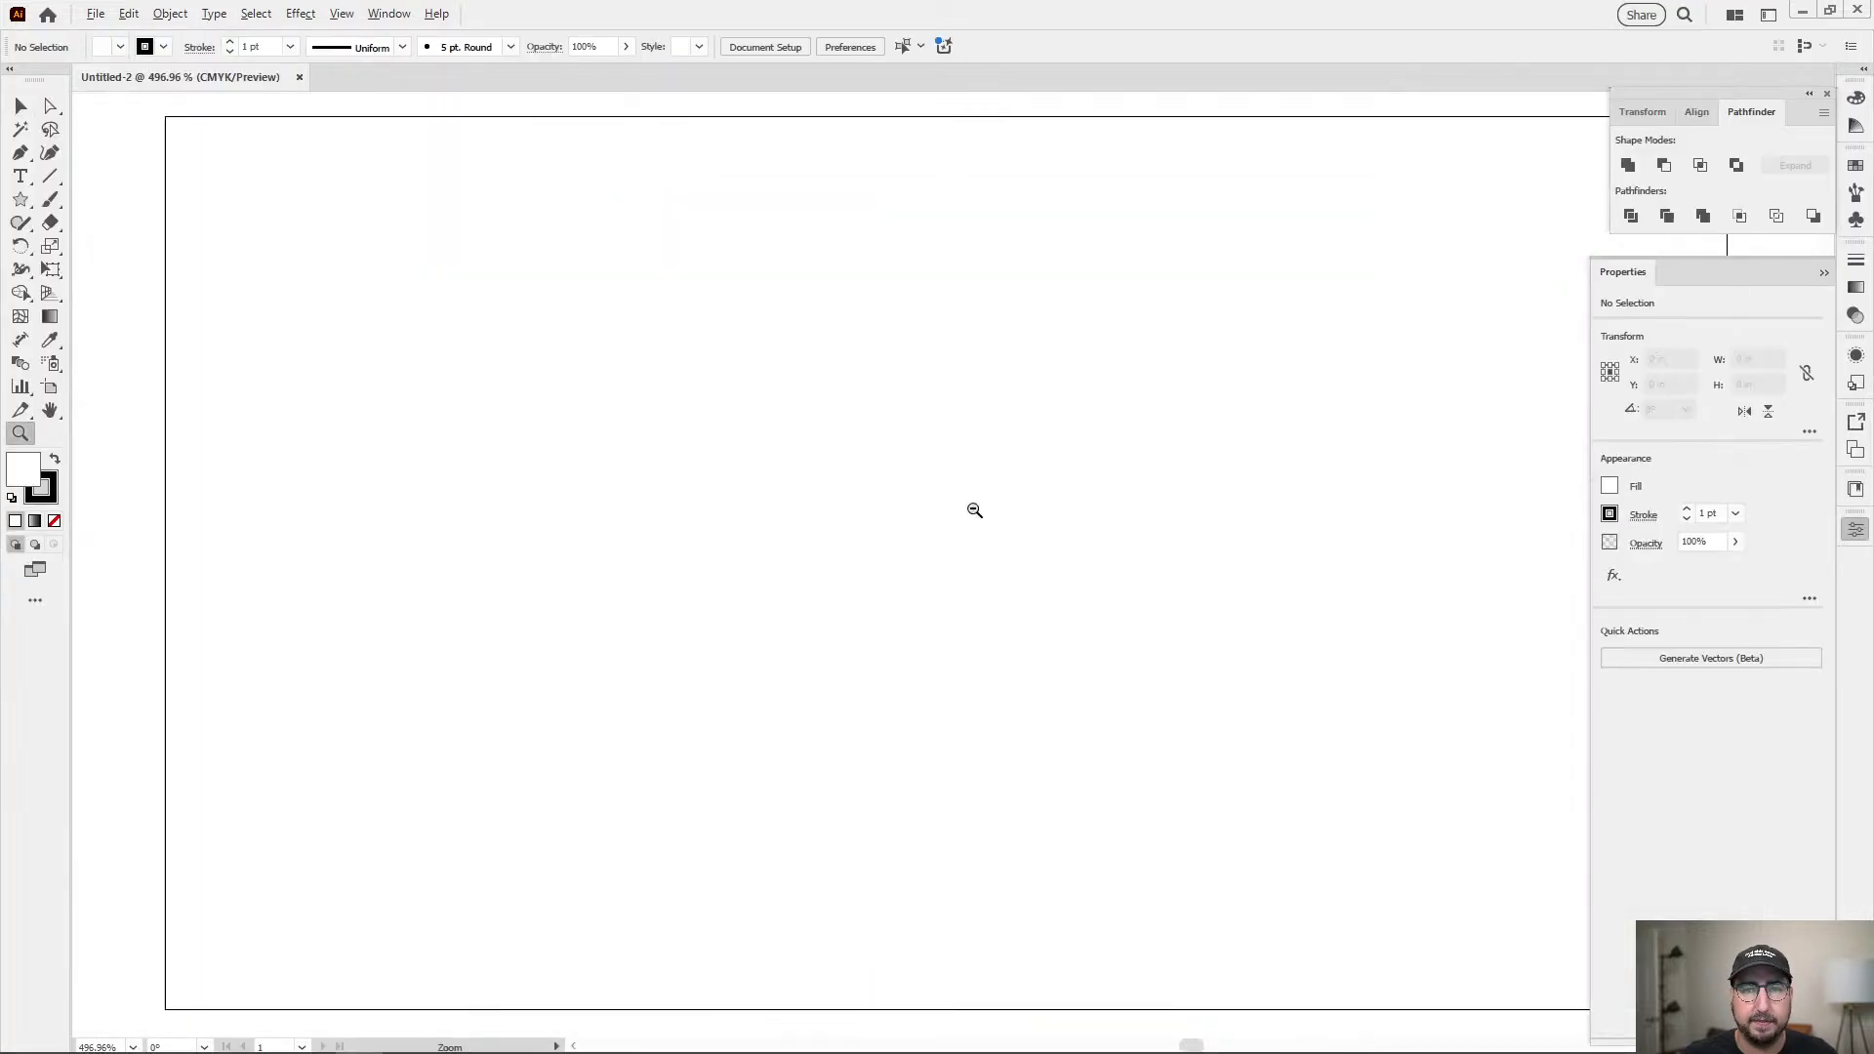
pyautogui.keyDown('alt'); pyautogui.click(974, 509); pyautogui.keyUp('alt')
pyautogui.keyDown('alt'); pyautogui.click(974, 509); pyautogui.keyUp('alt')
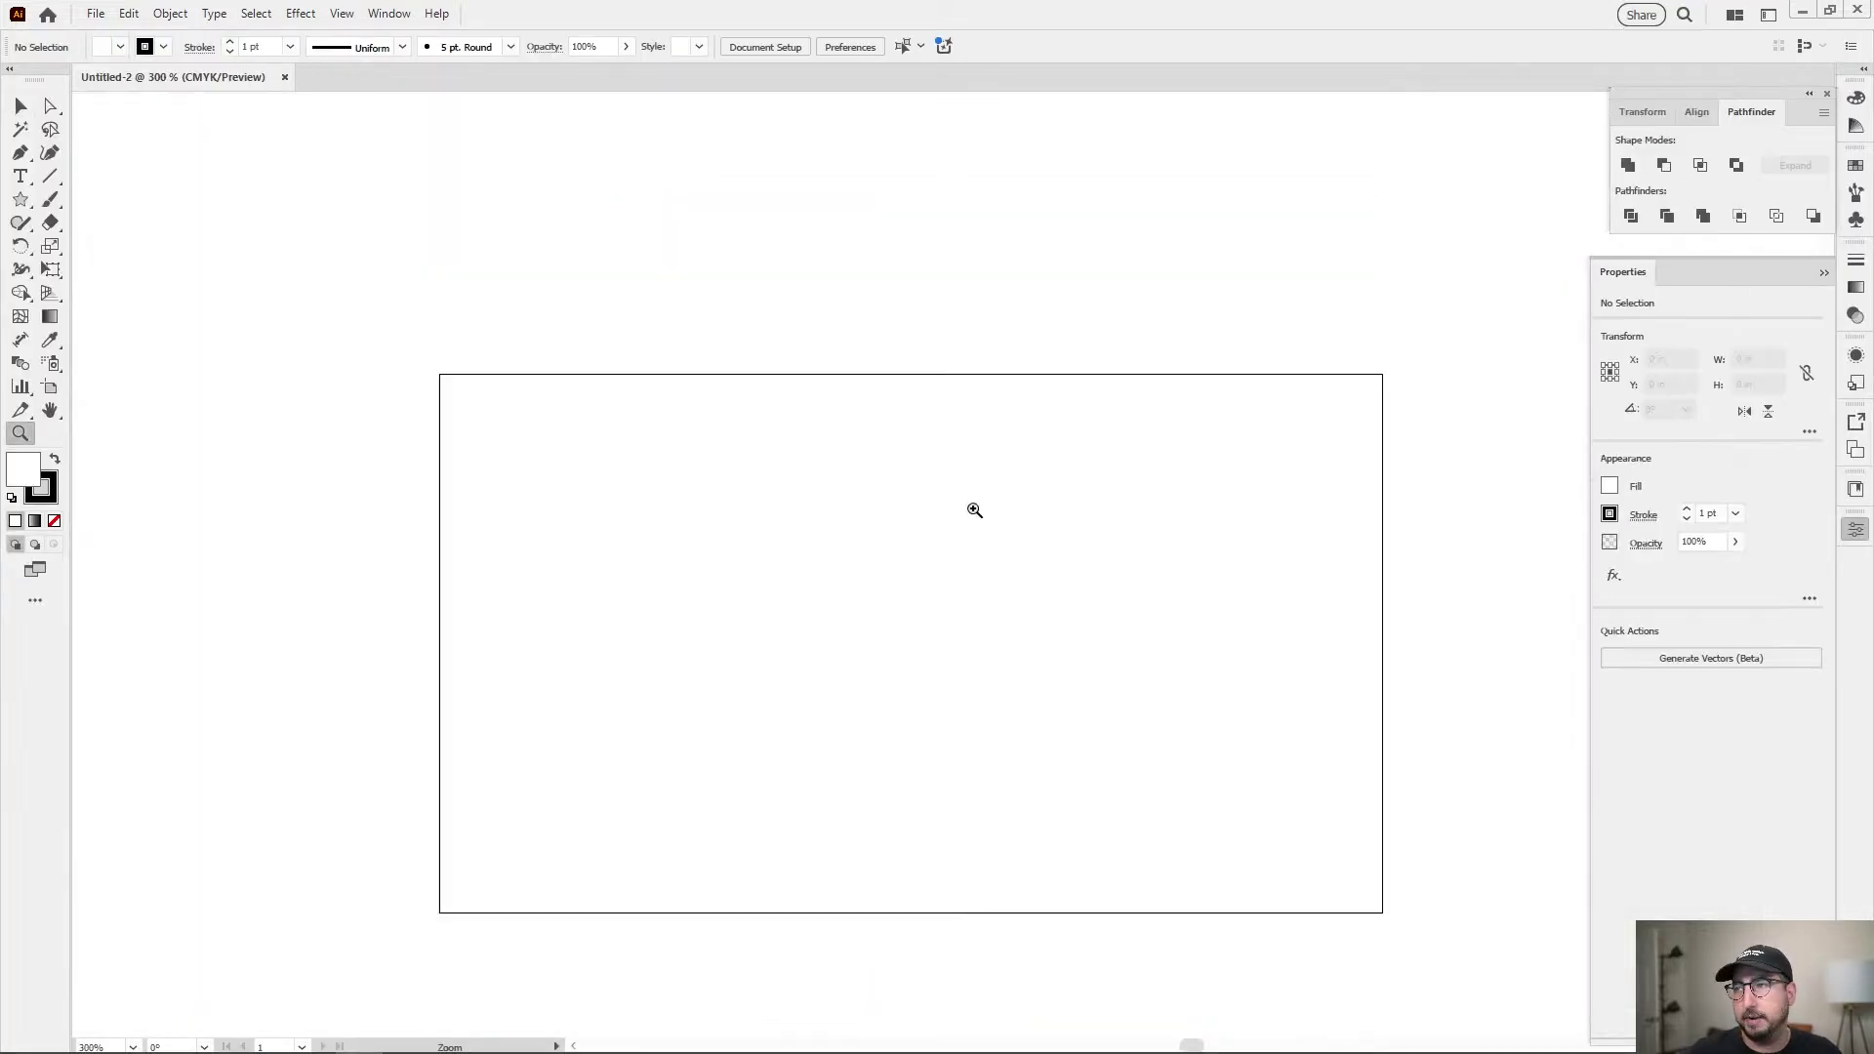
pyautogui.hotkey('shift', 'o')
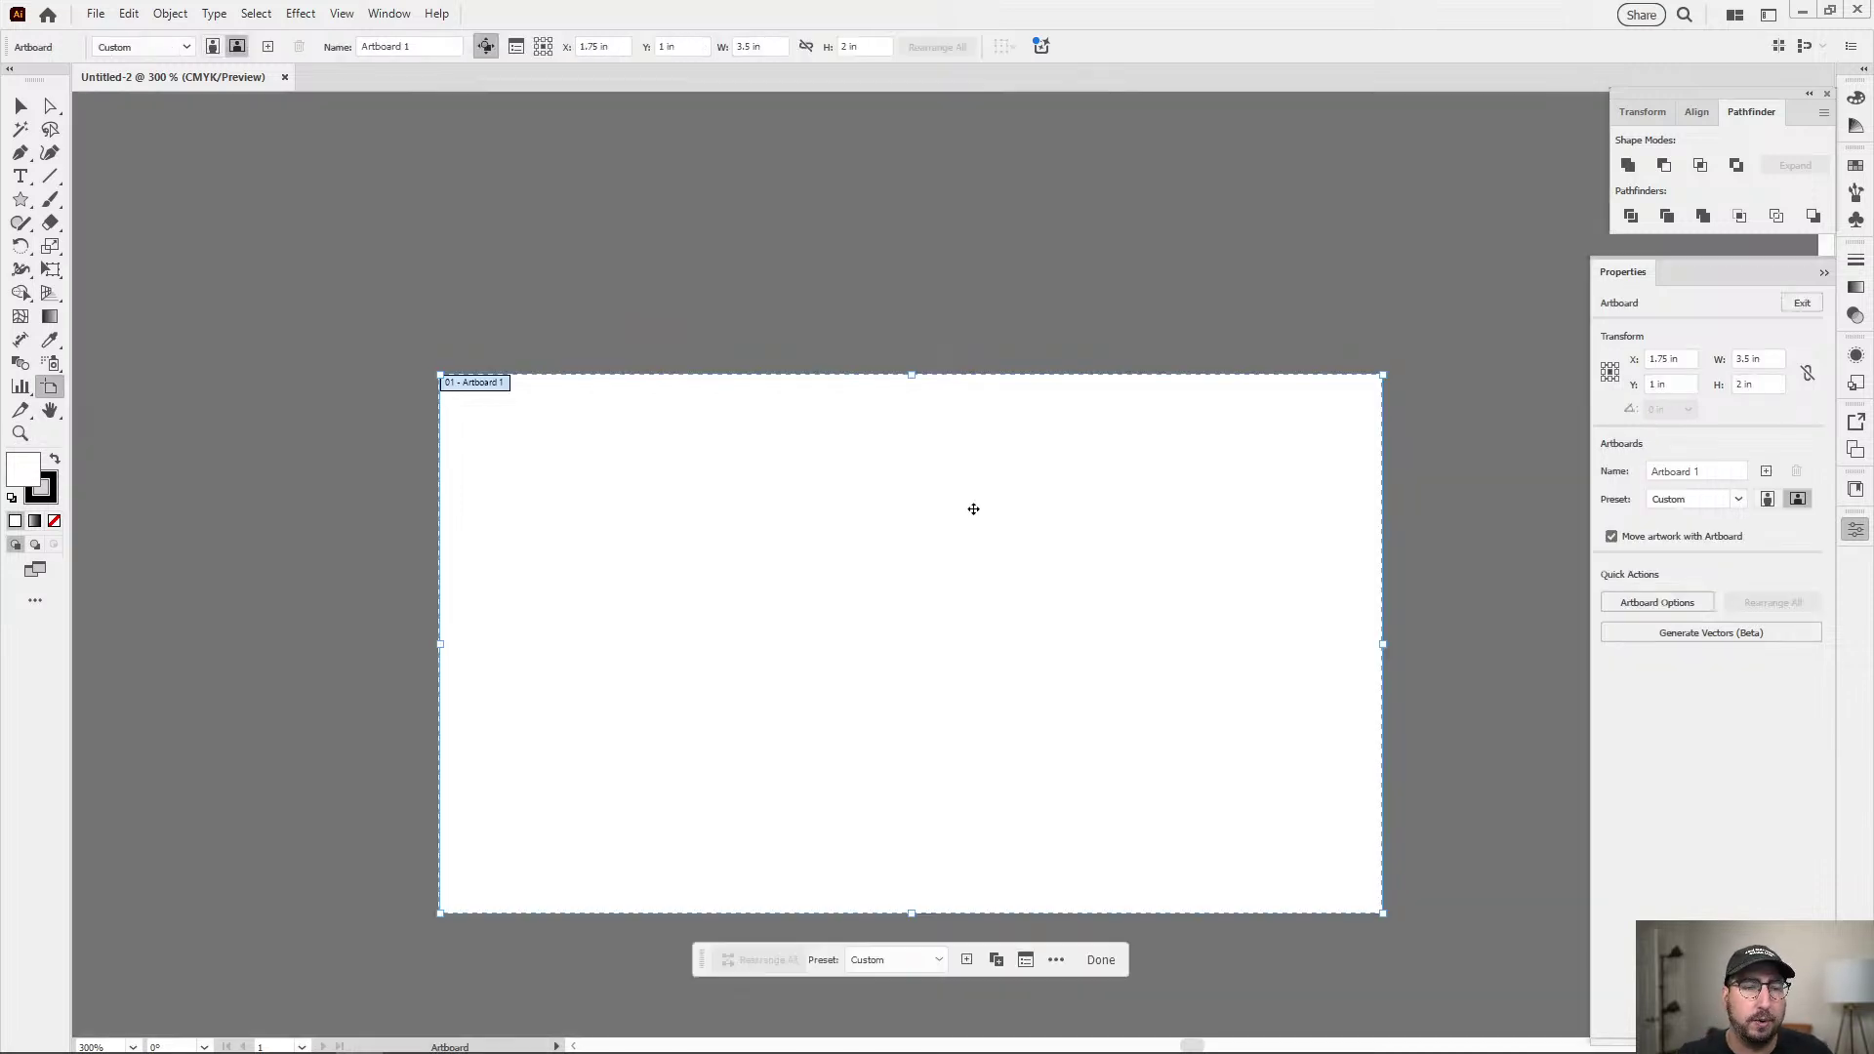
pyautogui.doubleClick(973, 509)
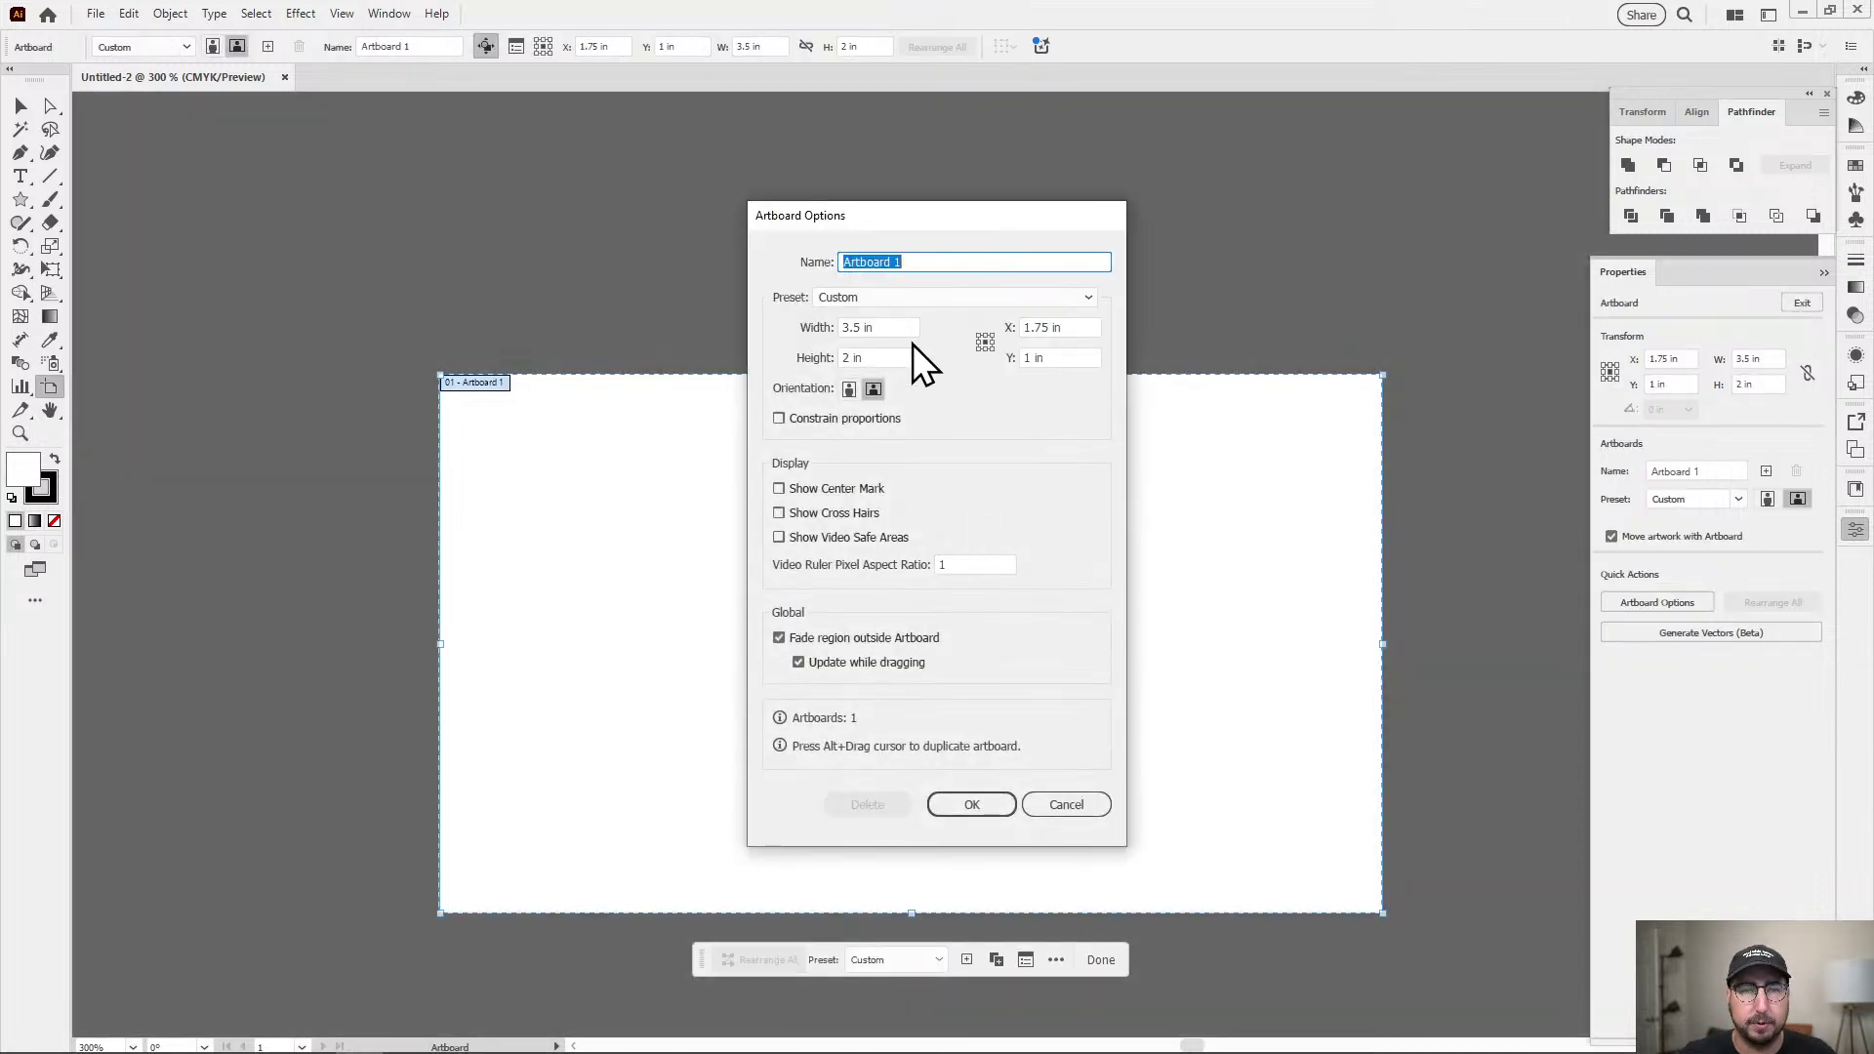
pyautogui.click(849, 388)
pyautogui.click(971, 804)
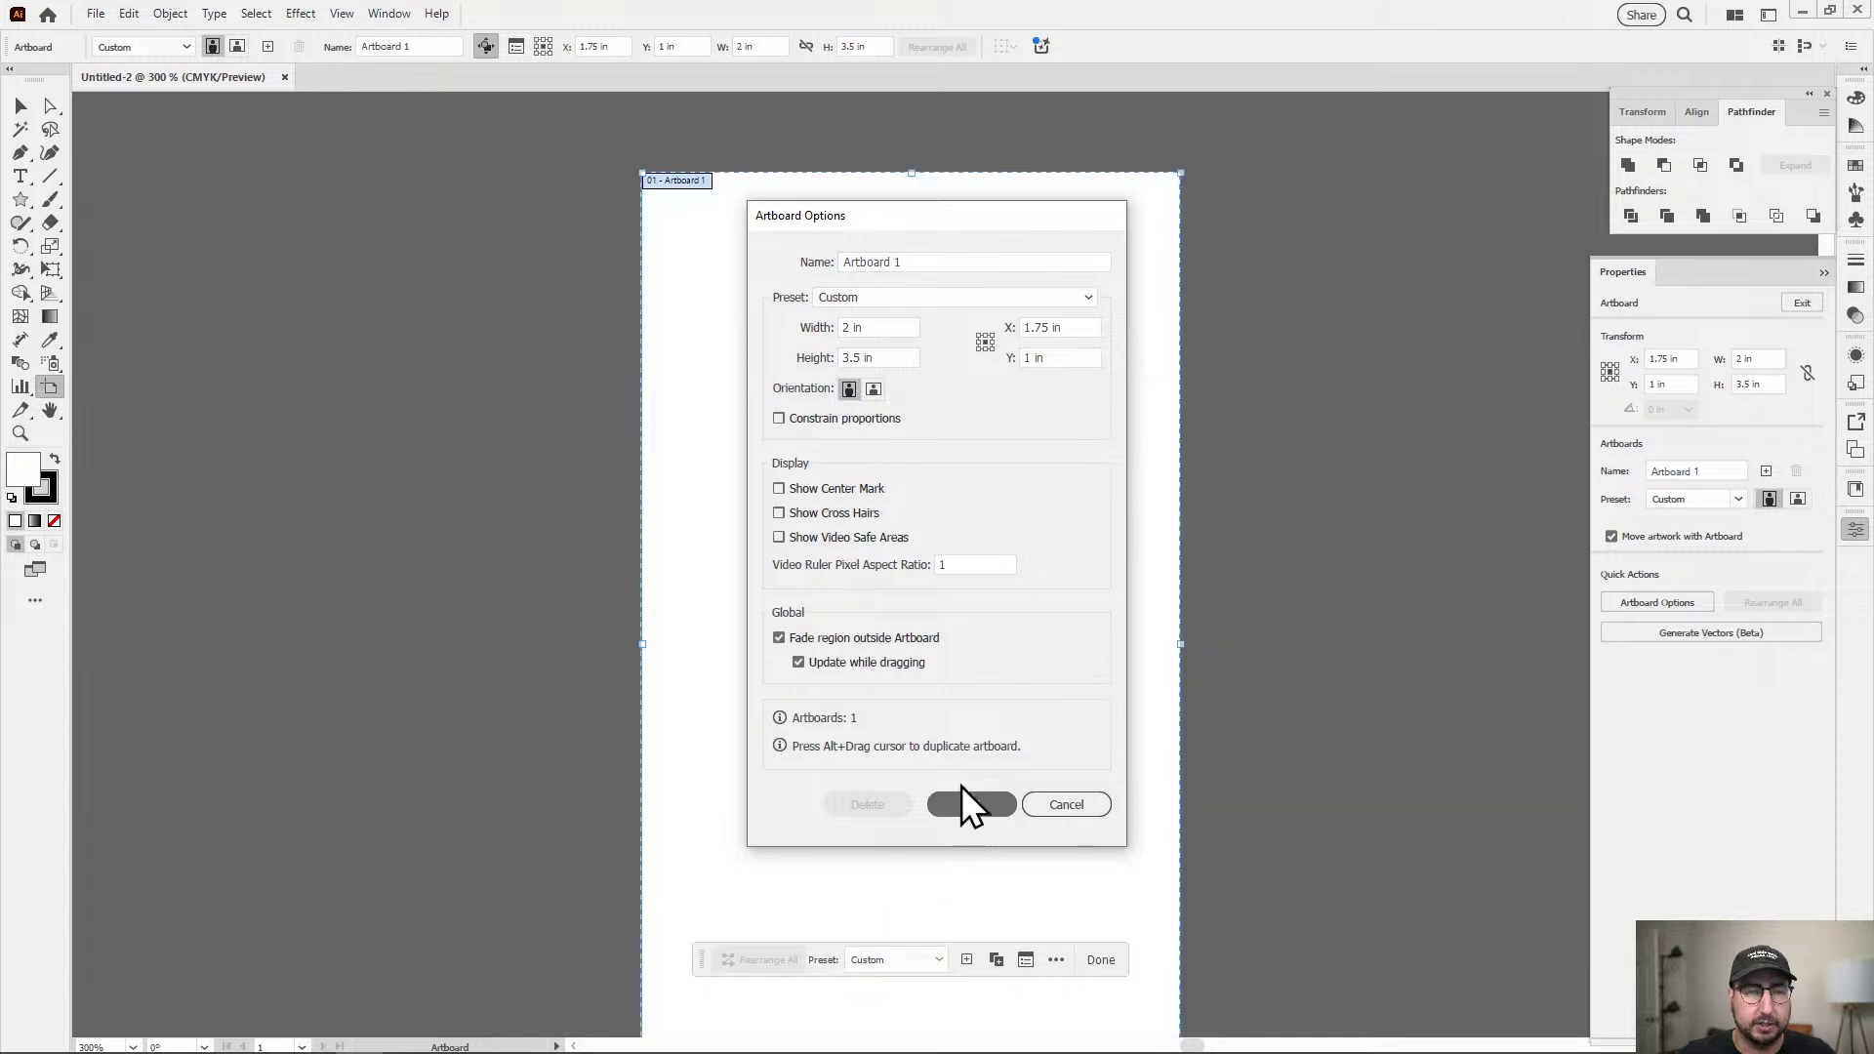
pyautogui.press('v')
pyautogui.press('z')
pyautogui.keyDown('alt'); pyautogui.click(955, 583); pyautogui.keyUp('alt')
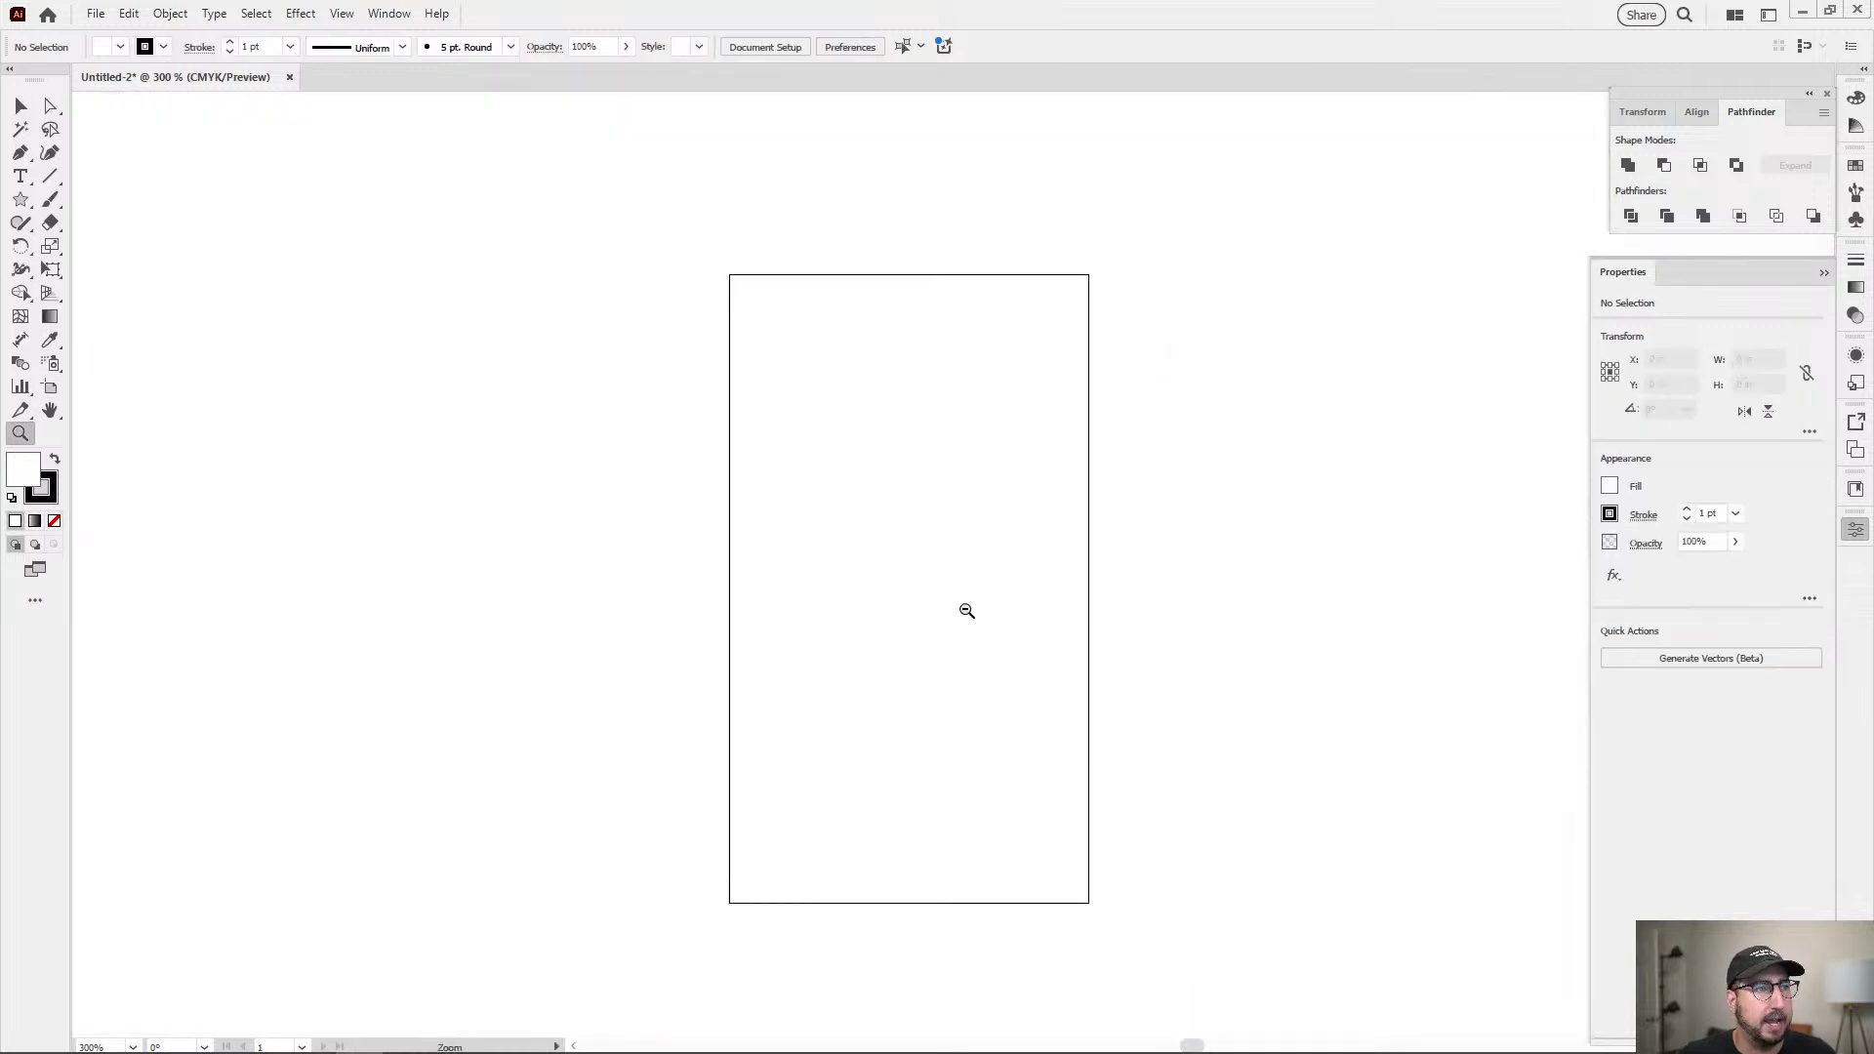
pyautogui.moveTo(1117, 690); pyautogui.dragTo(1012, 657)
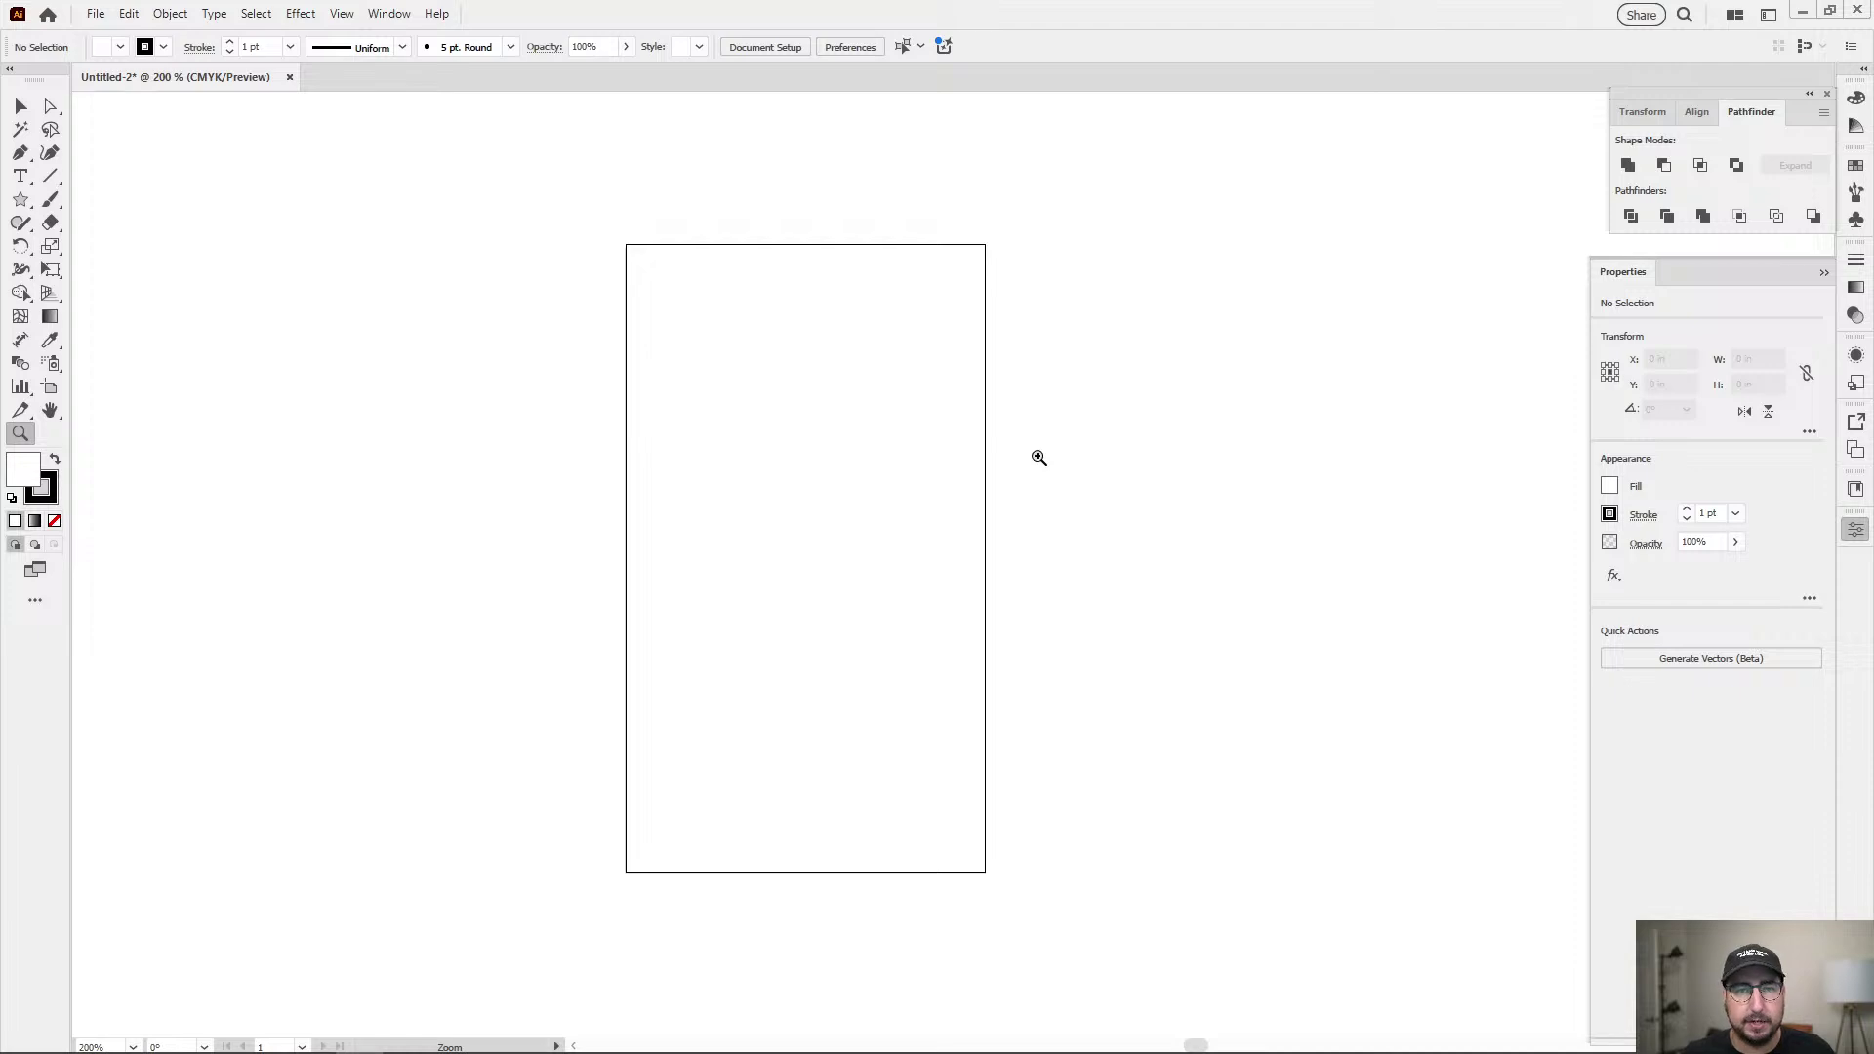
# Switch to Chrome, open color.adobe.com in a new tab, and dismiss the What's New dialog.
pyautogui.moveTo(576, 1035)
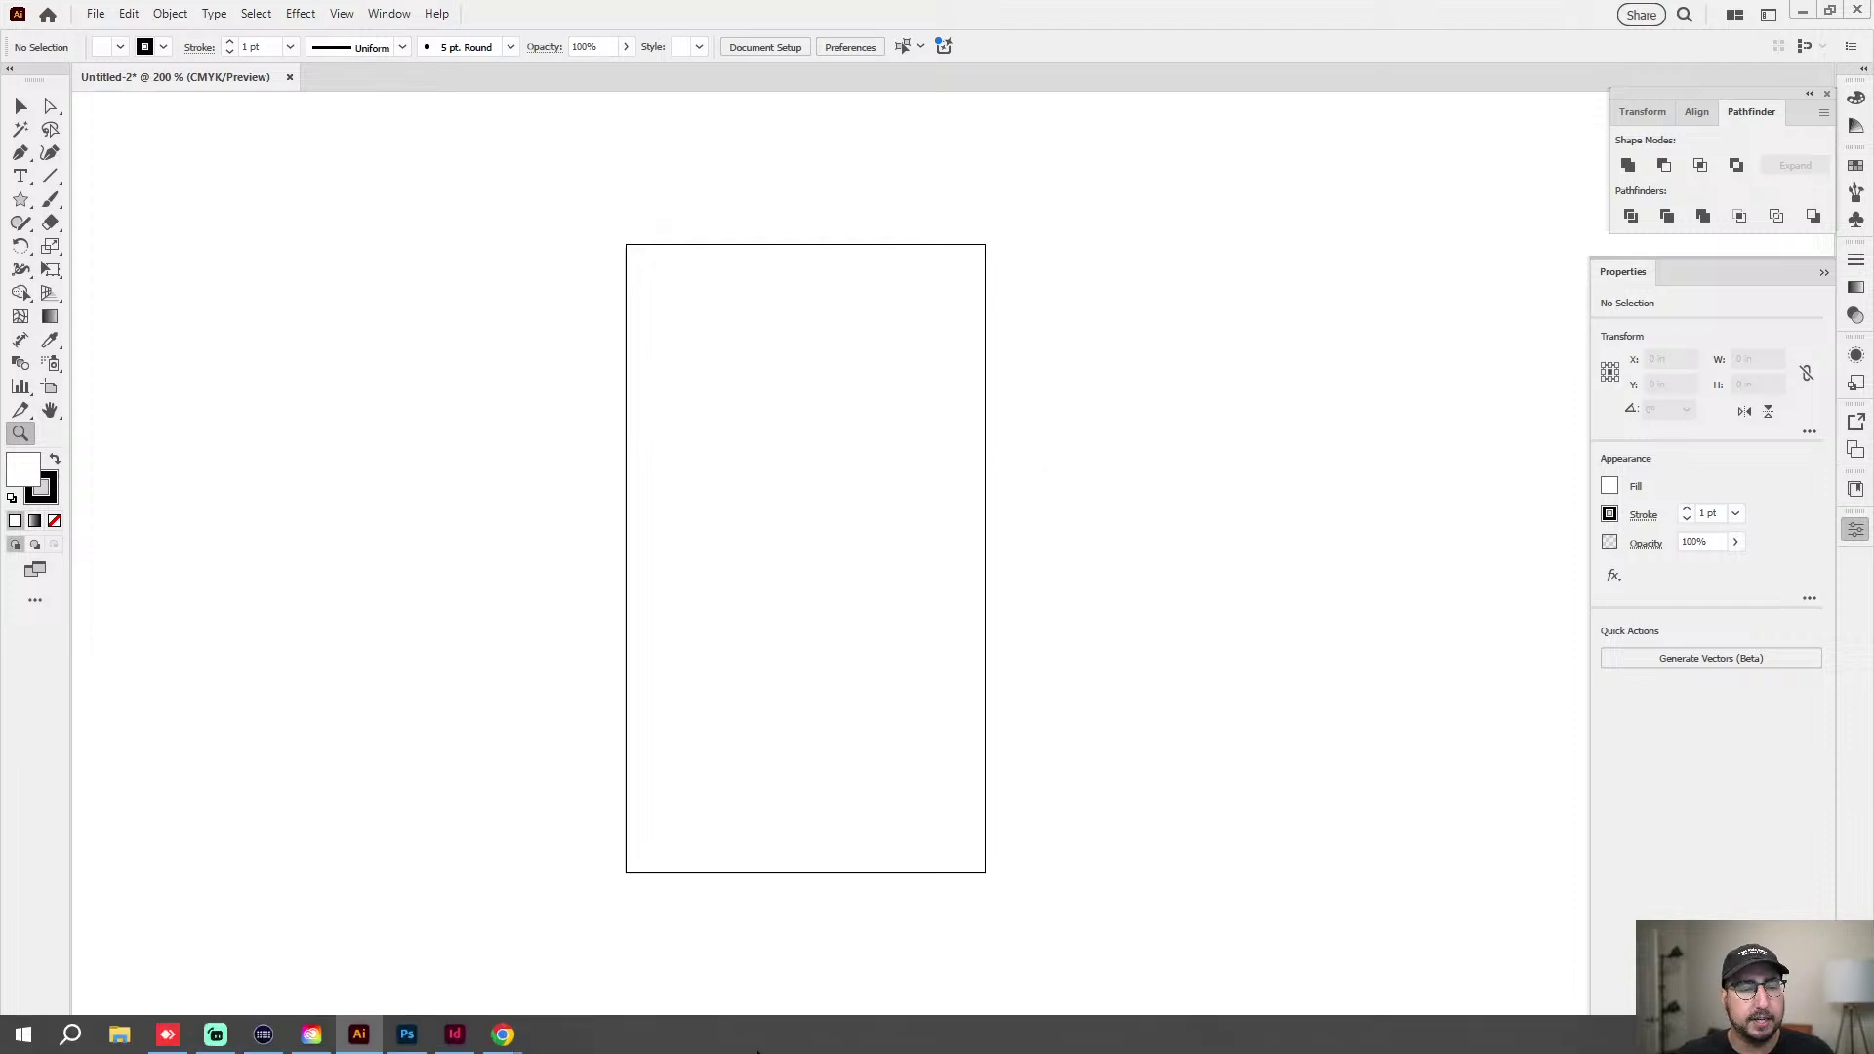
pyautogui.moveTo(503, 1032)
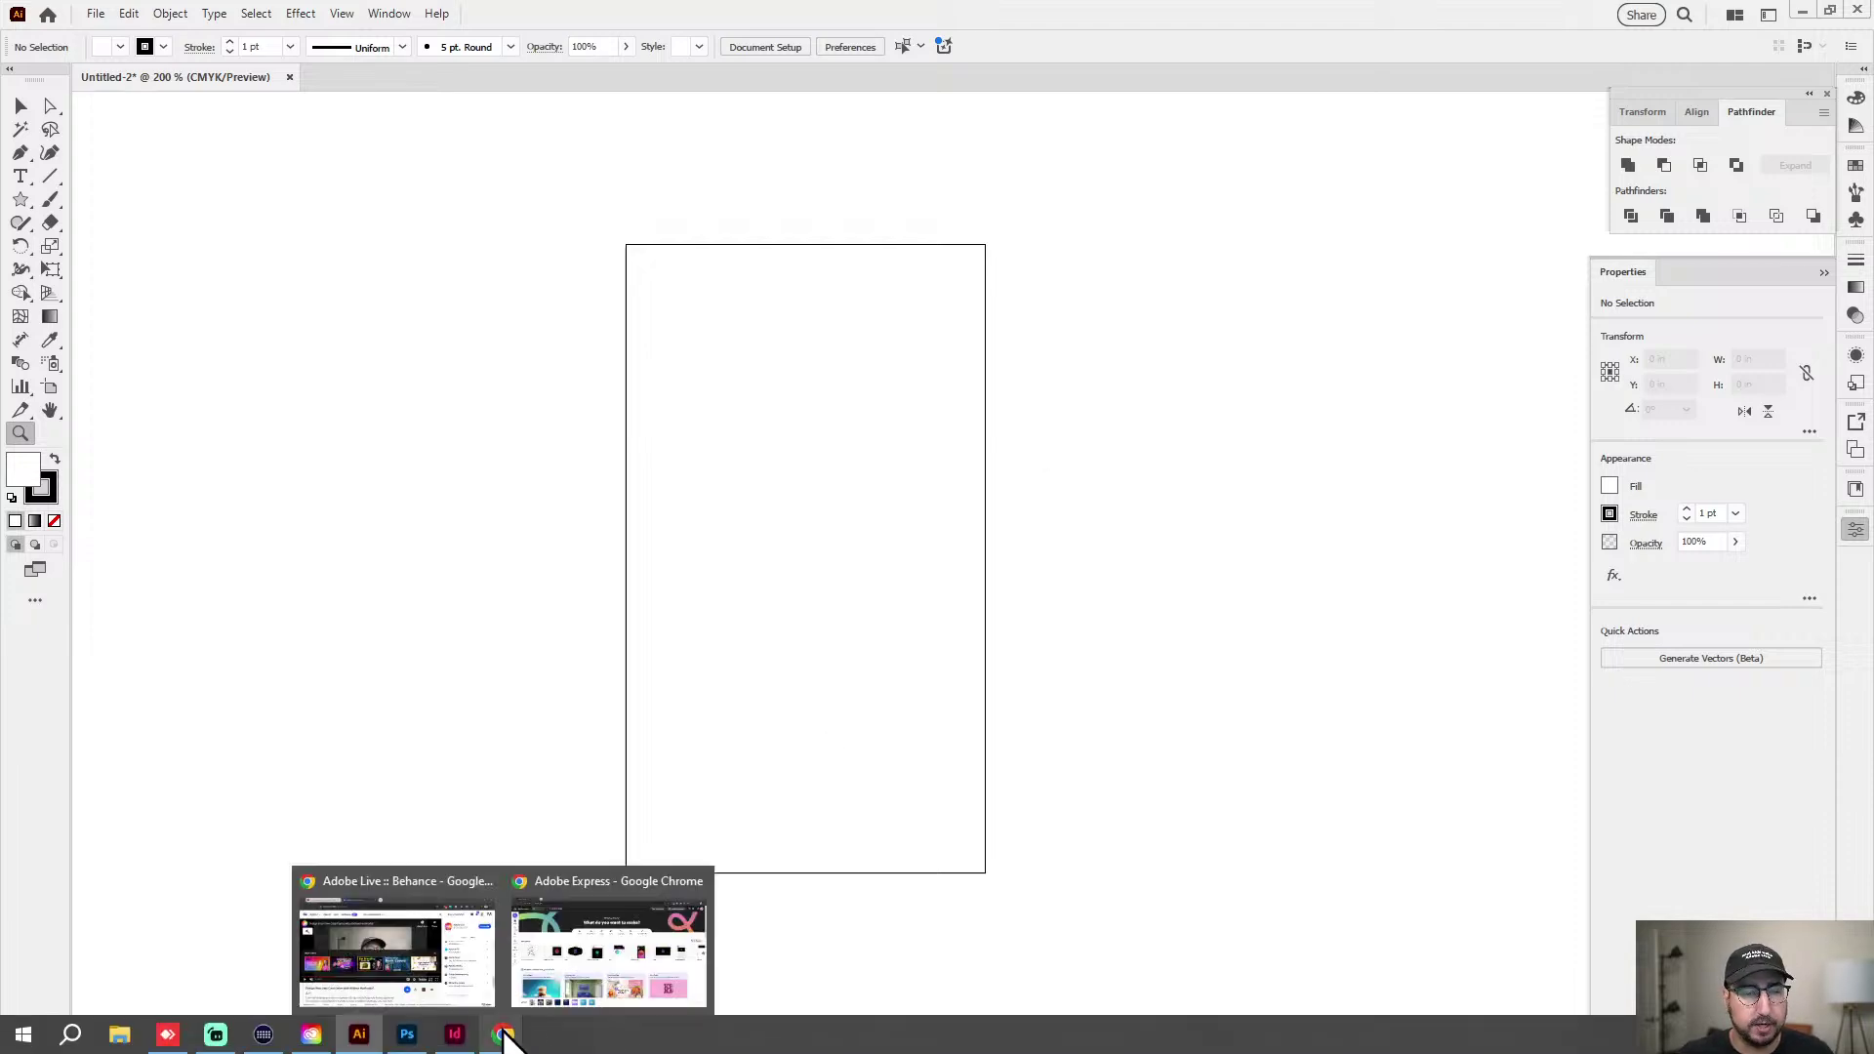
pyautogui.click(593, 986)
pyautogui.click(279, 18)
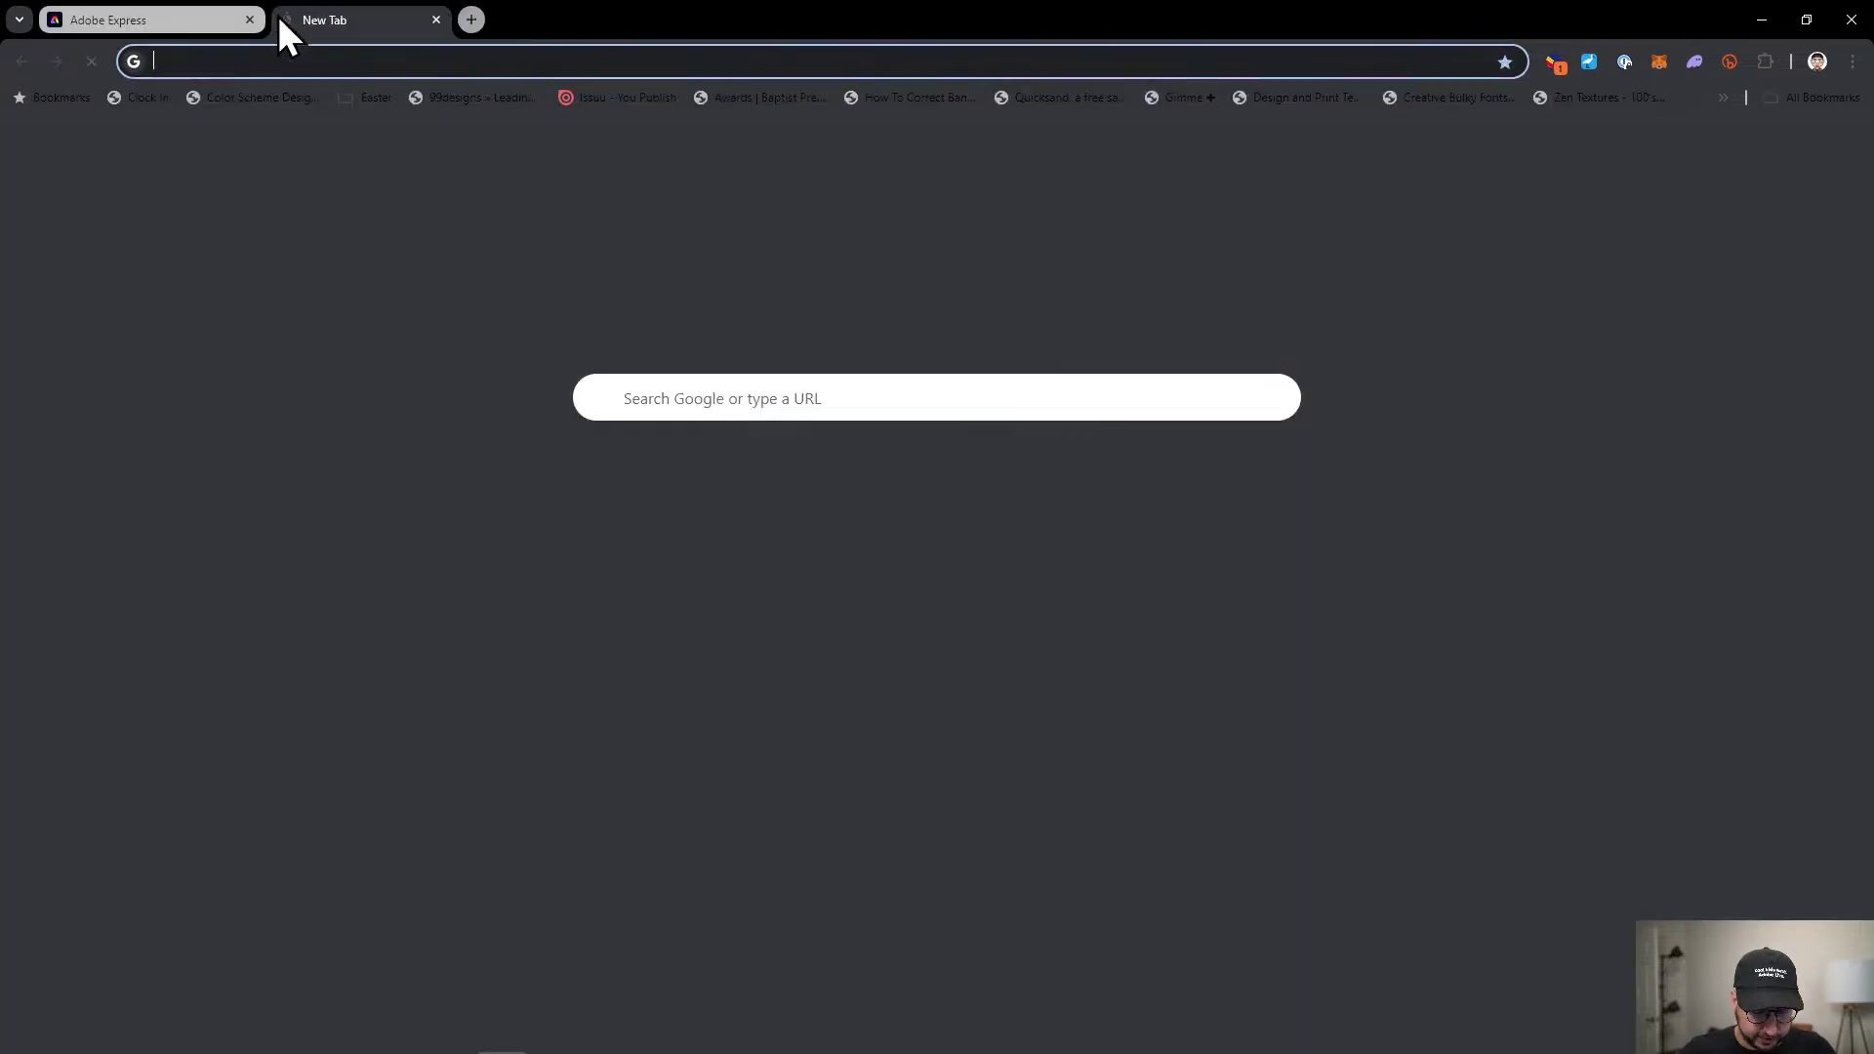
pyautogui.write('color')
pyautogui.press('Return')
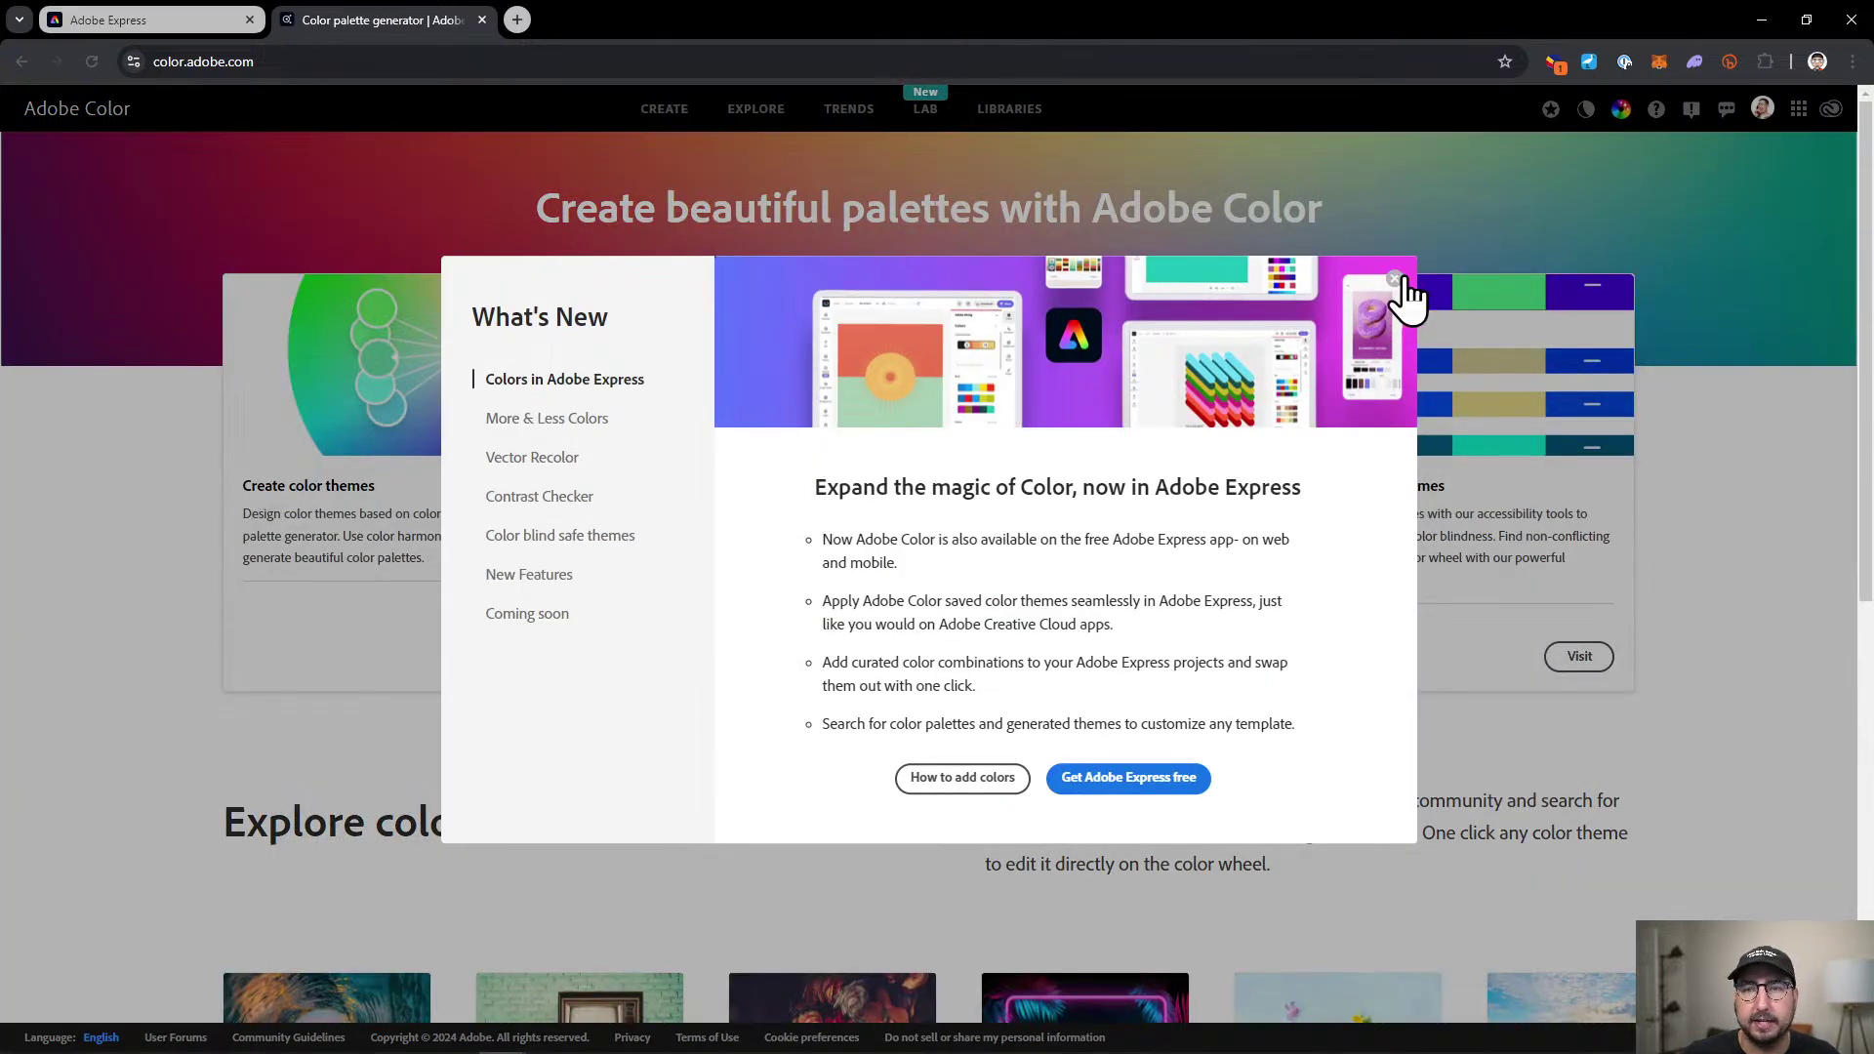
pyautogui.click(1396, 280)
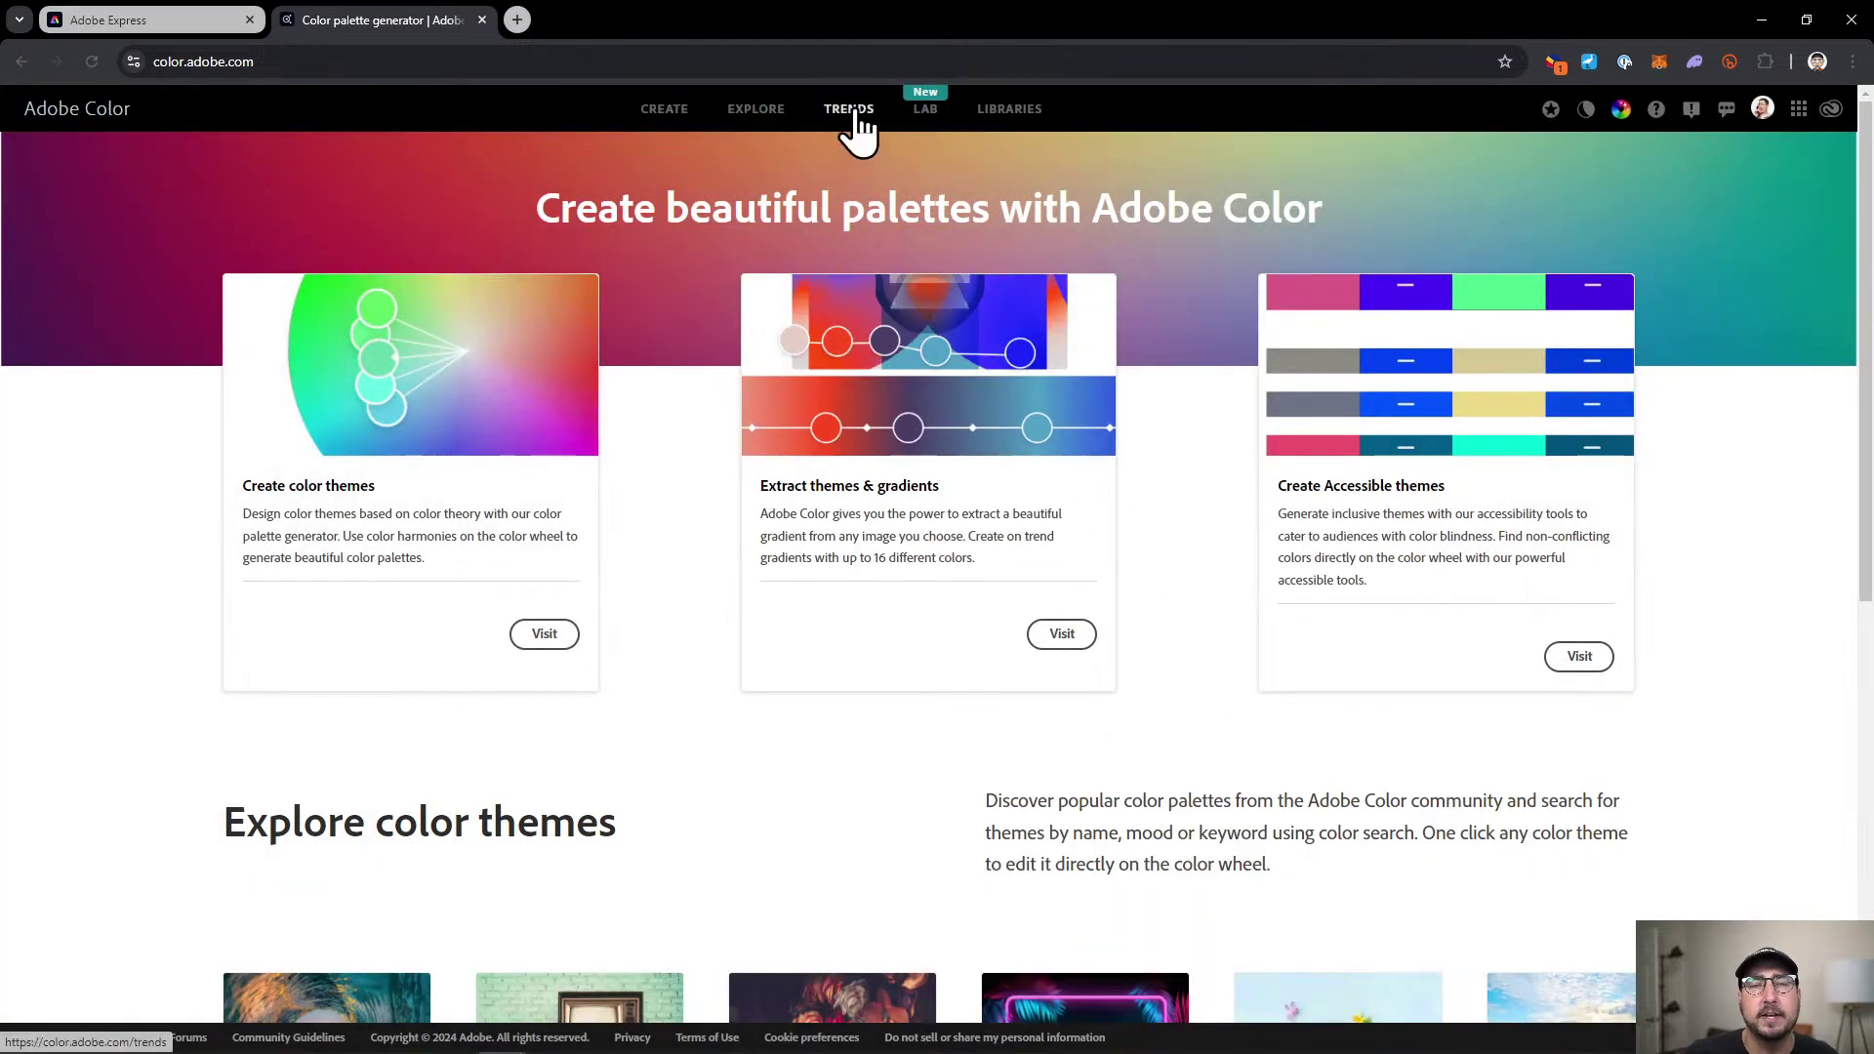
# Browse Adobe Color's Explore and Trends palettes, and open the theme of the two-crane artwork under Illustration.
pyautogui.click(747, 115)
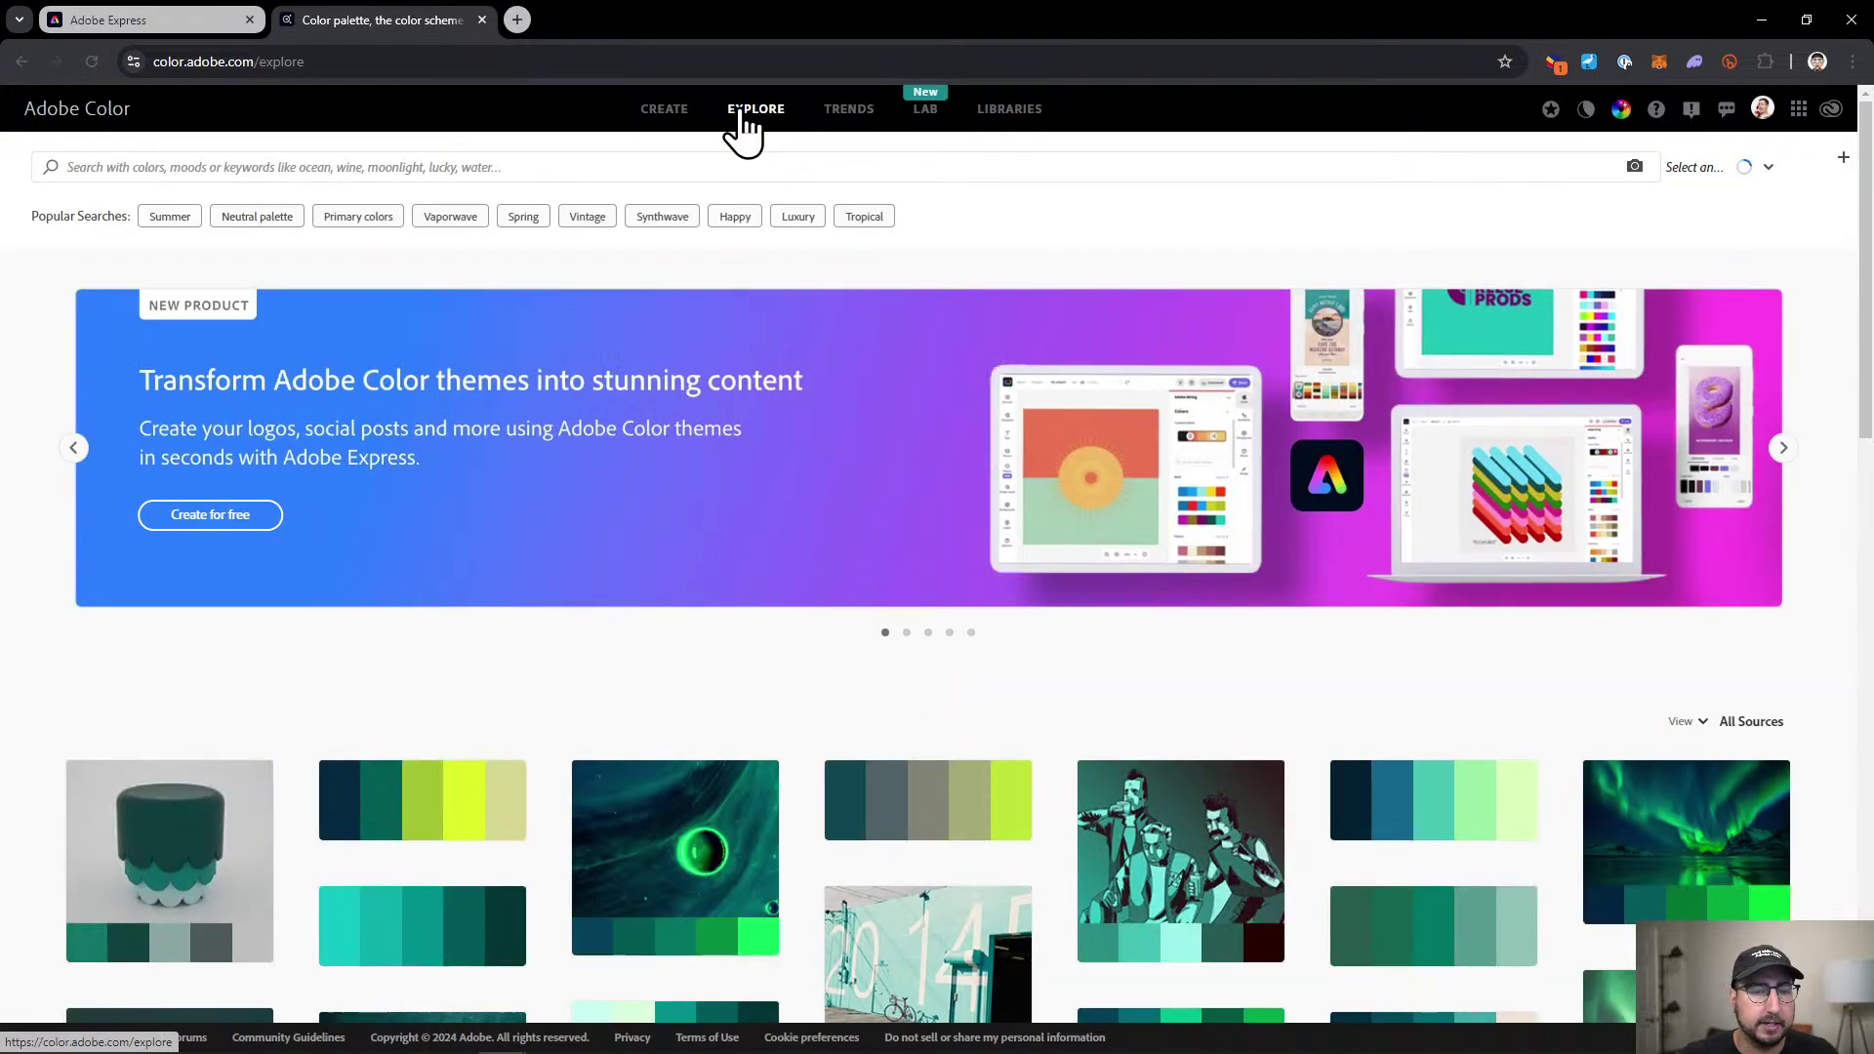
pyautogui.click(845, 113)
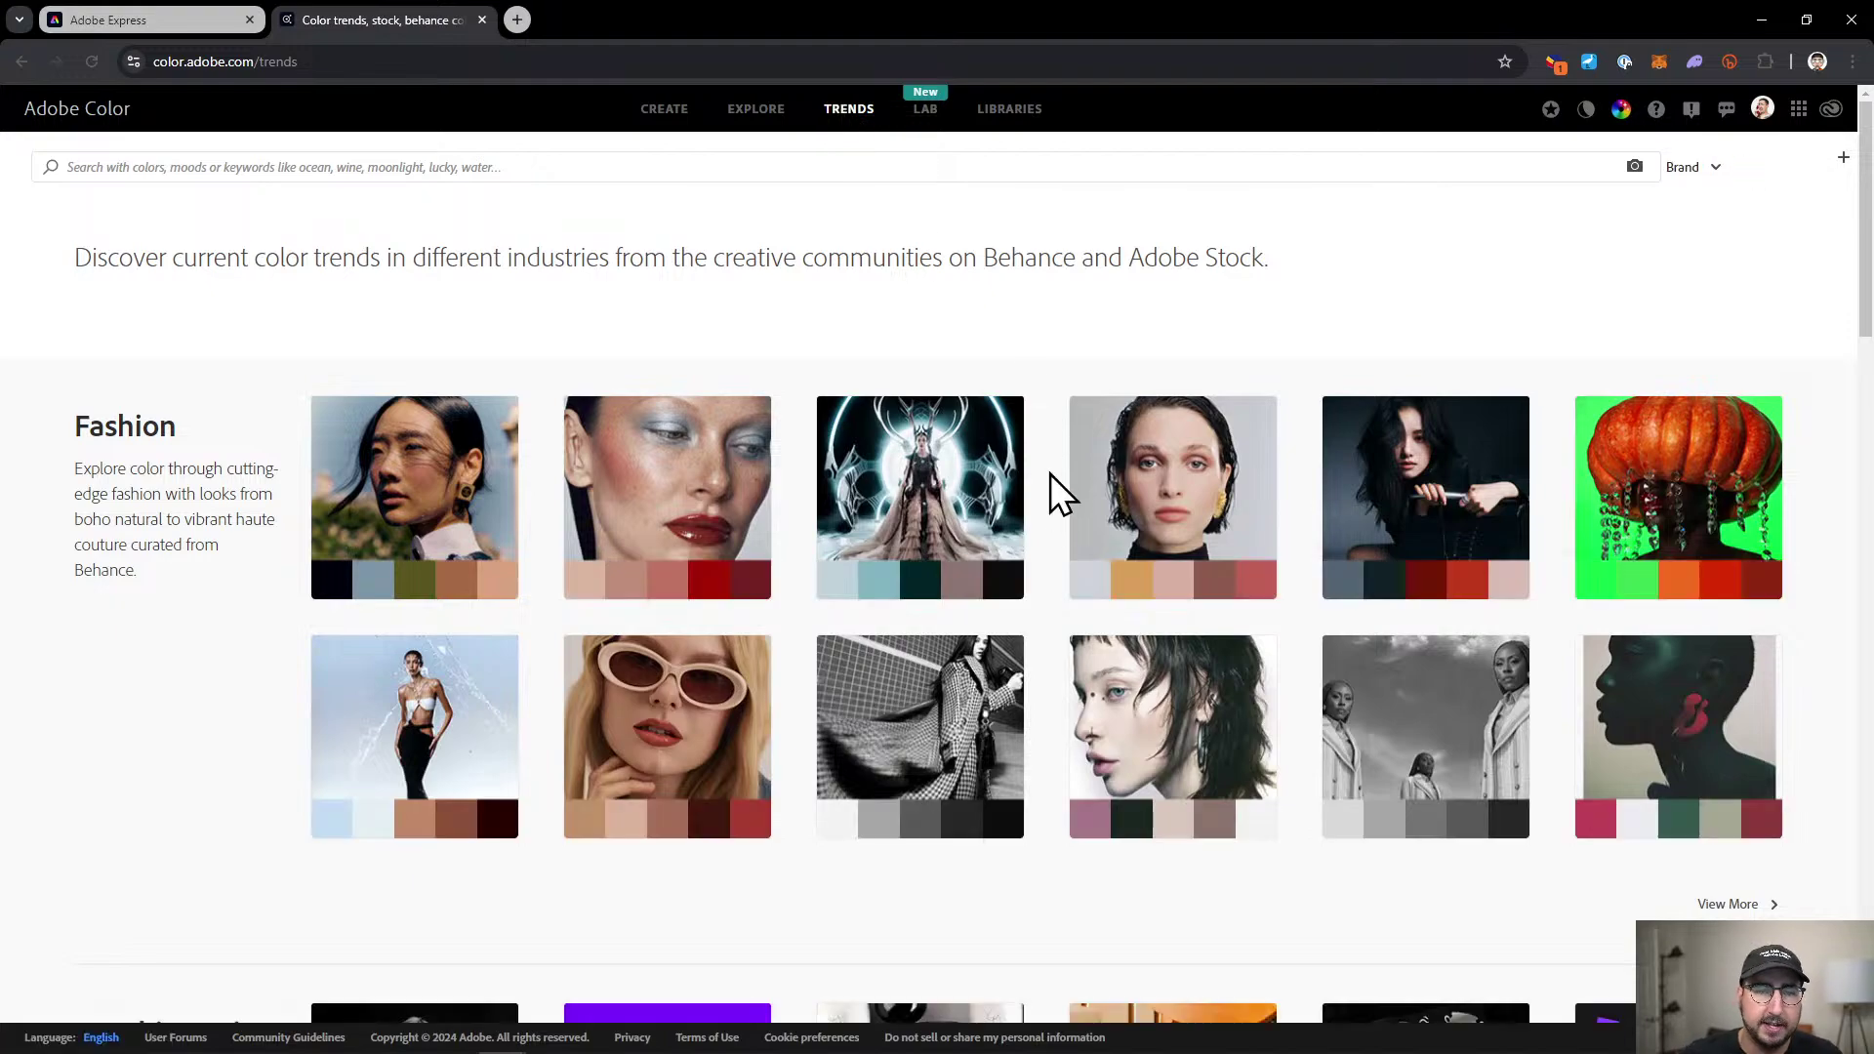
pyautogui.scroll(-6, 1050, 515)
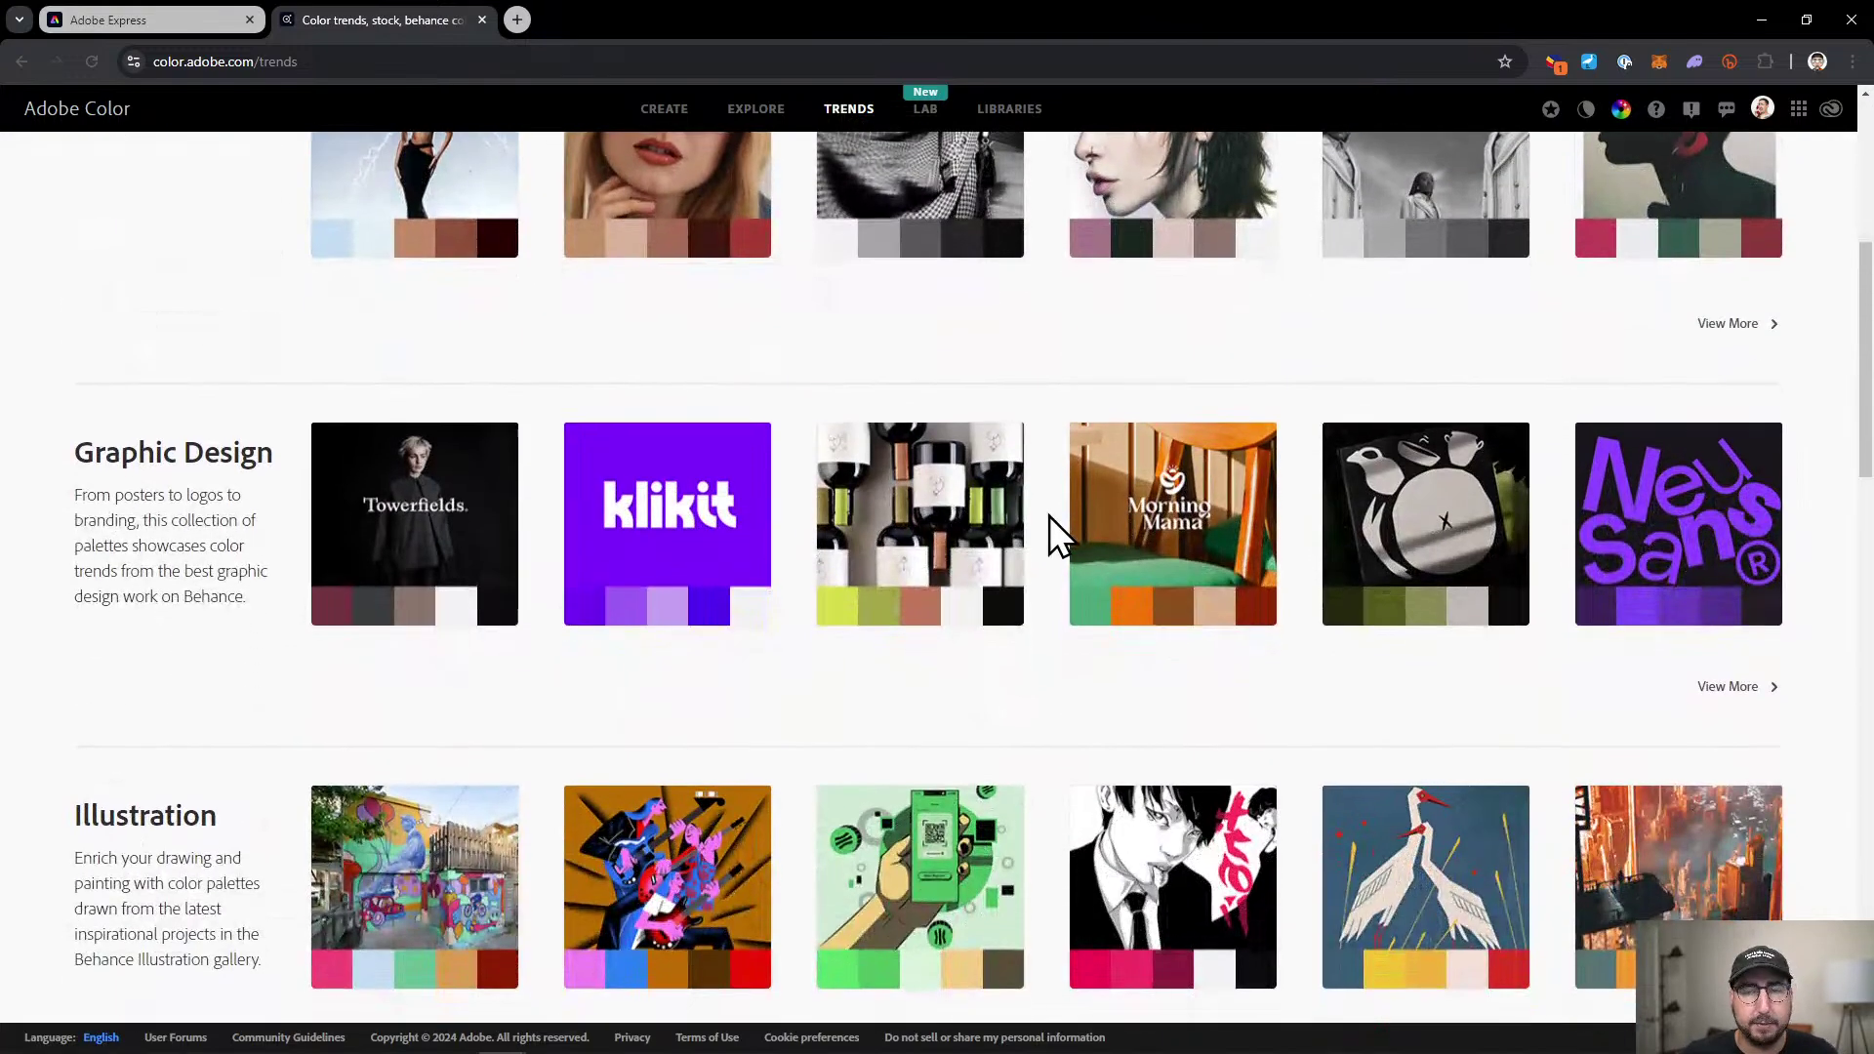
pyautogui.moveTo(1274, 576)
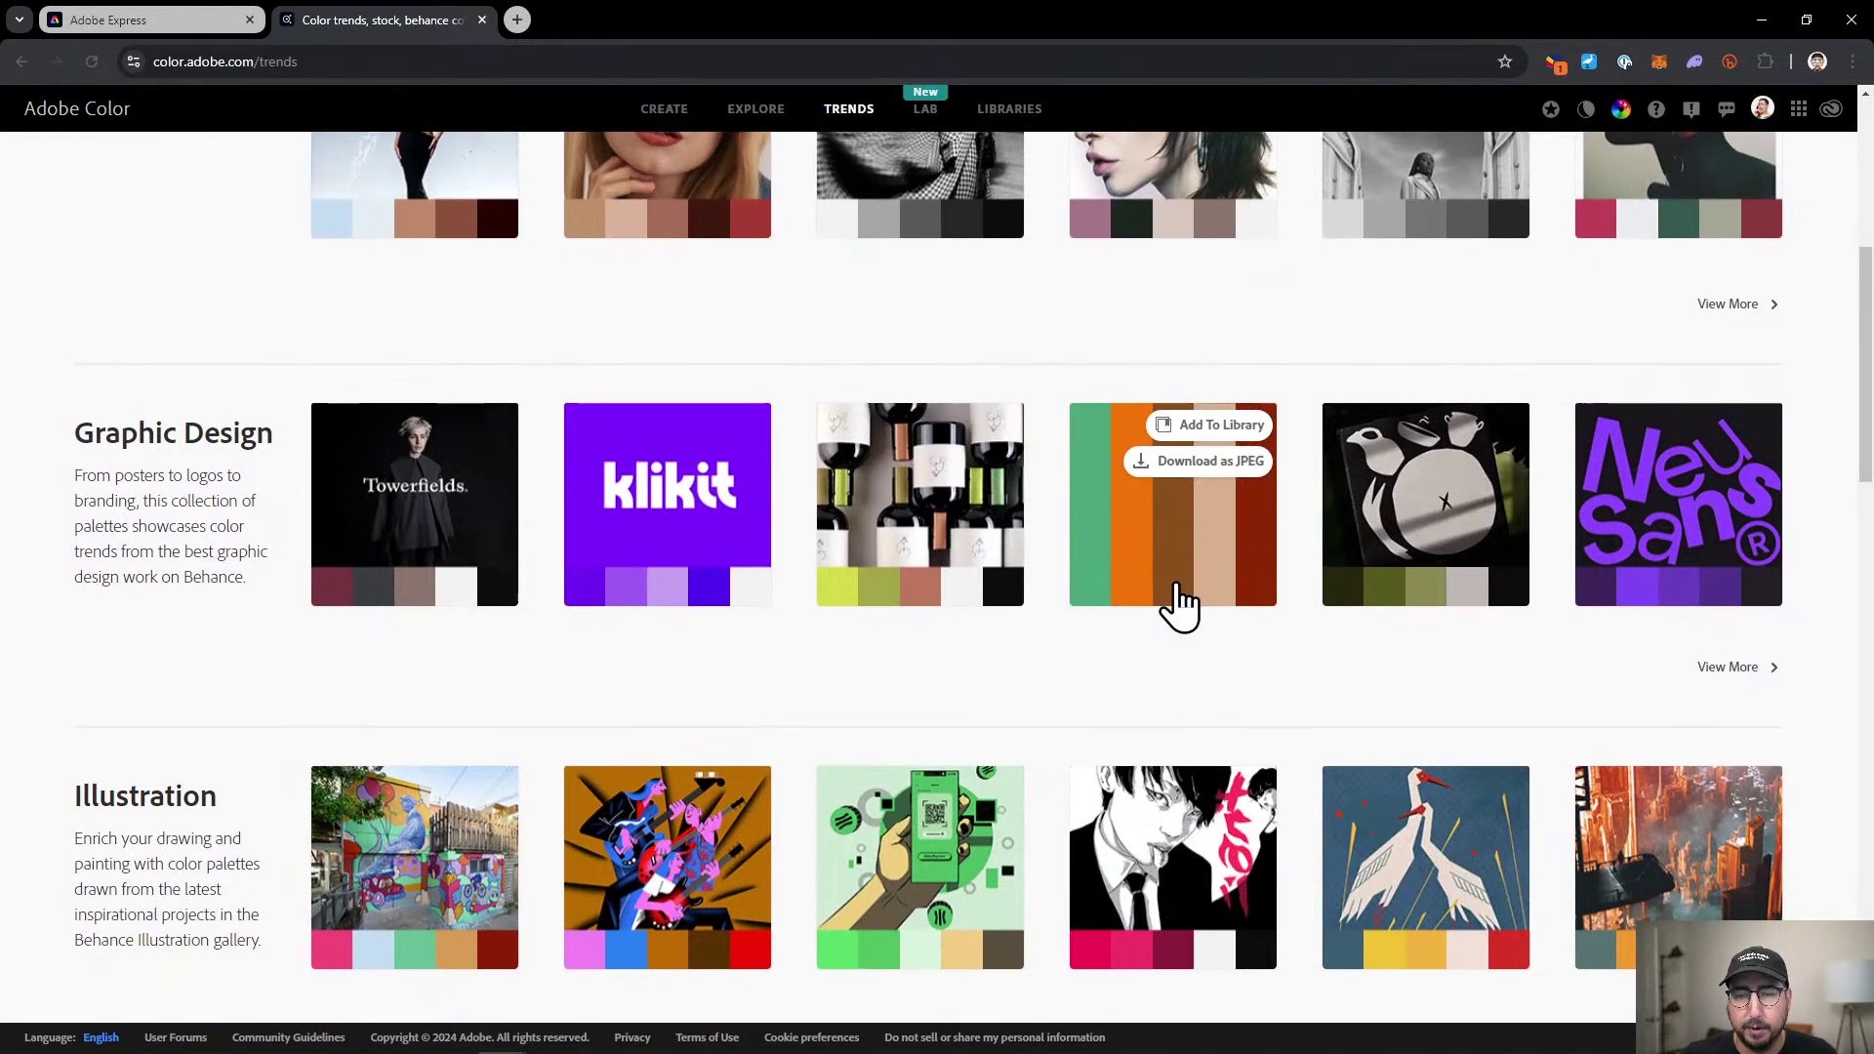
pyautogui.scroll(-4, 1184, 607)
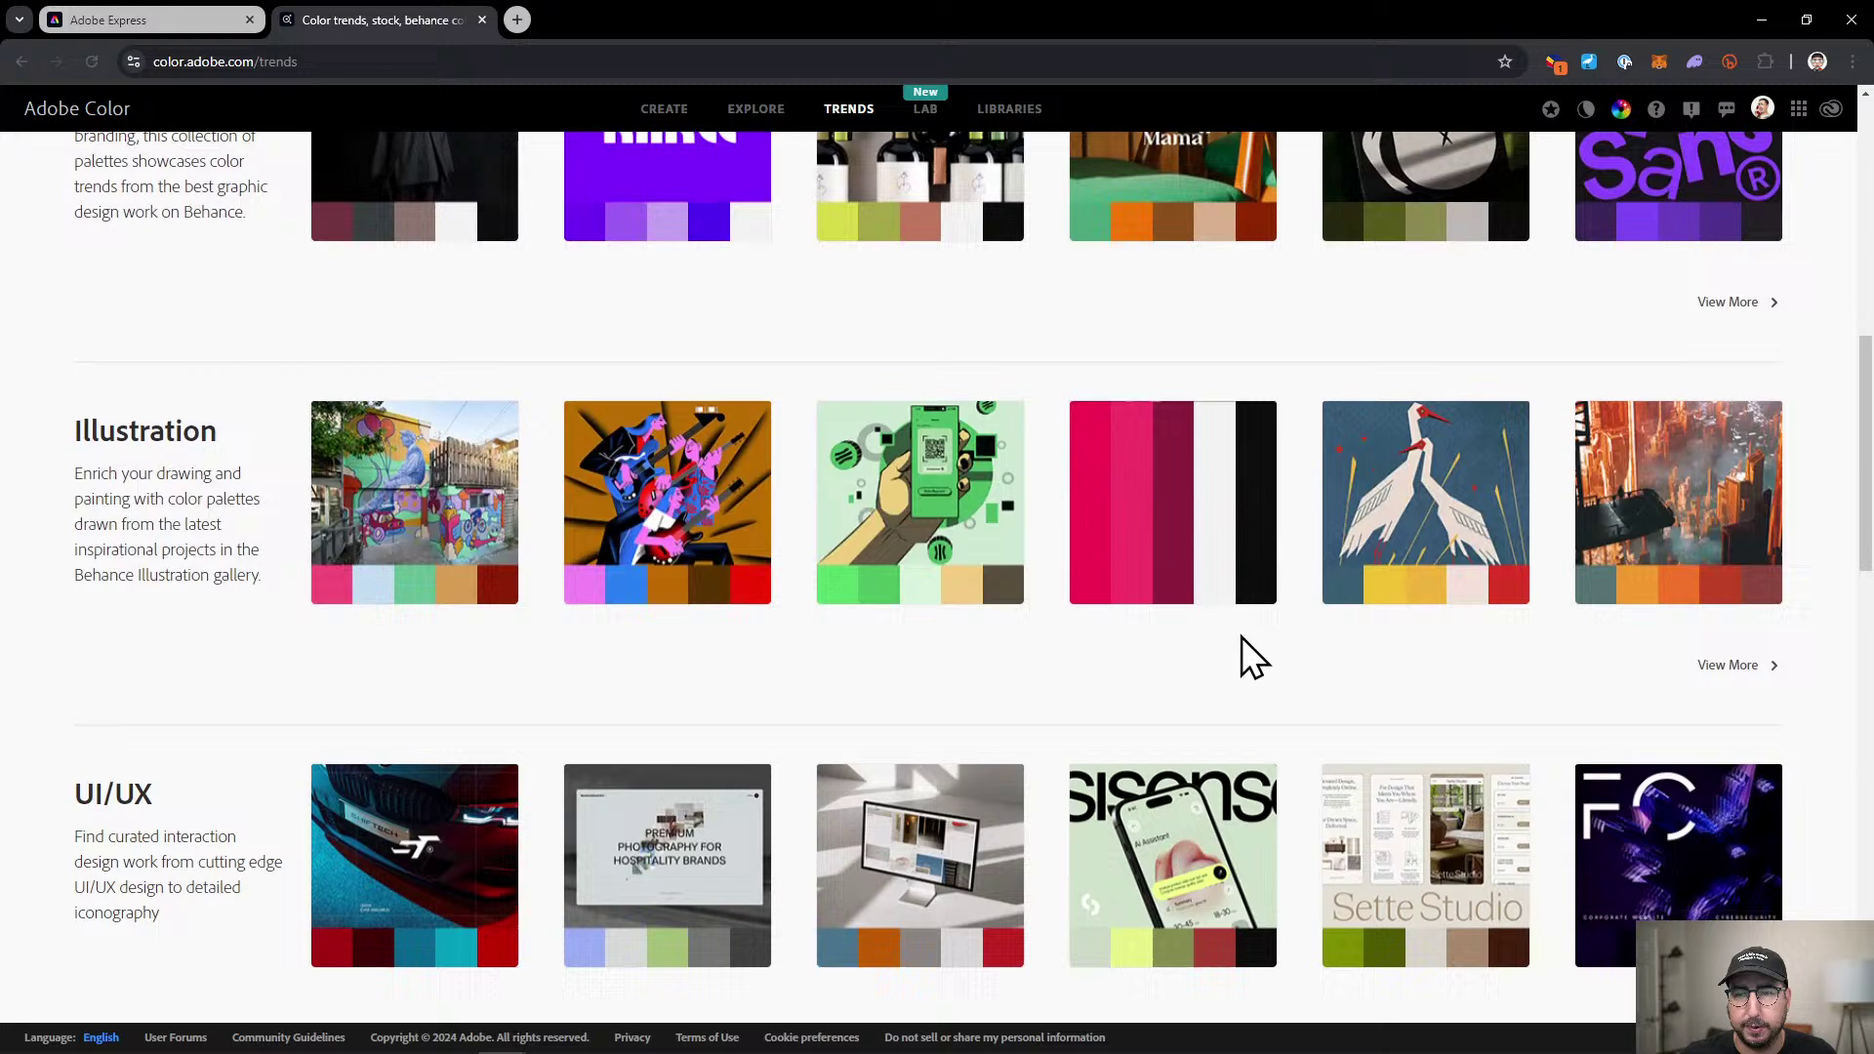
pyautogui.moveTo(1464, 573)
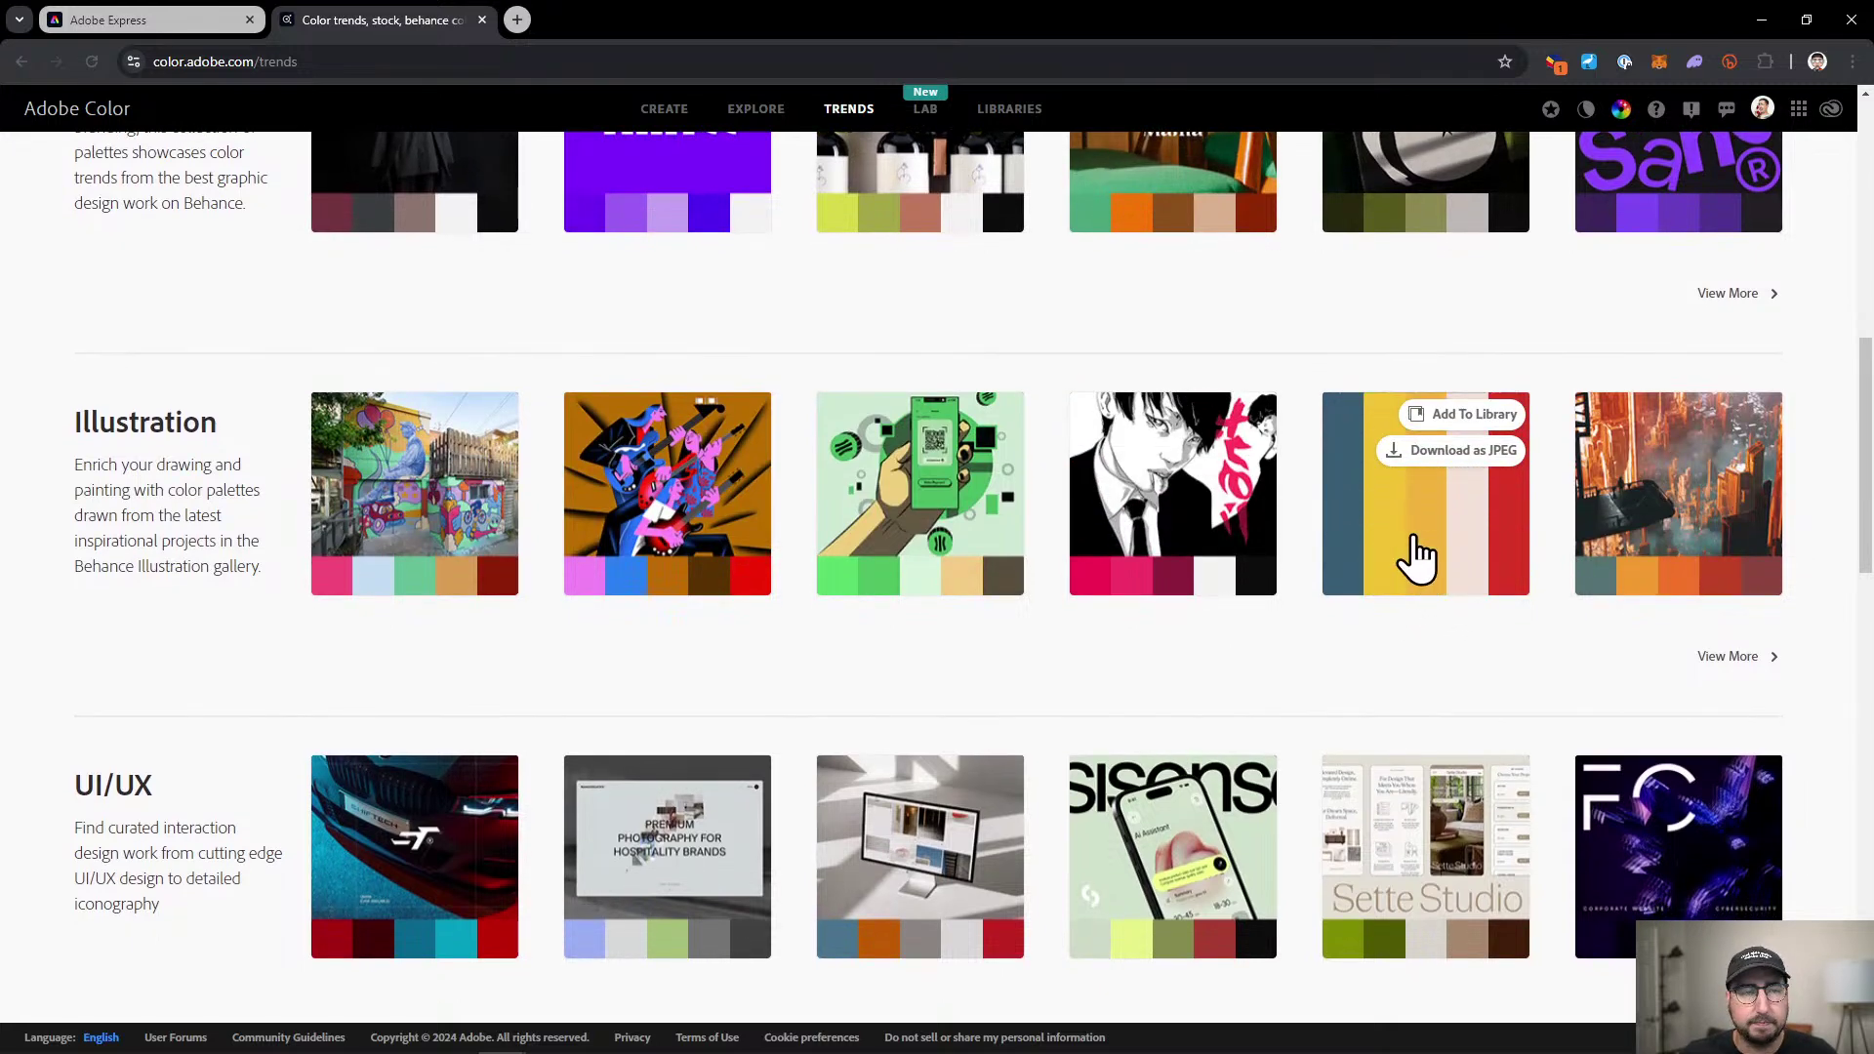
pyautogui.click(1417, 557)
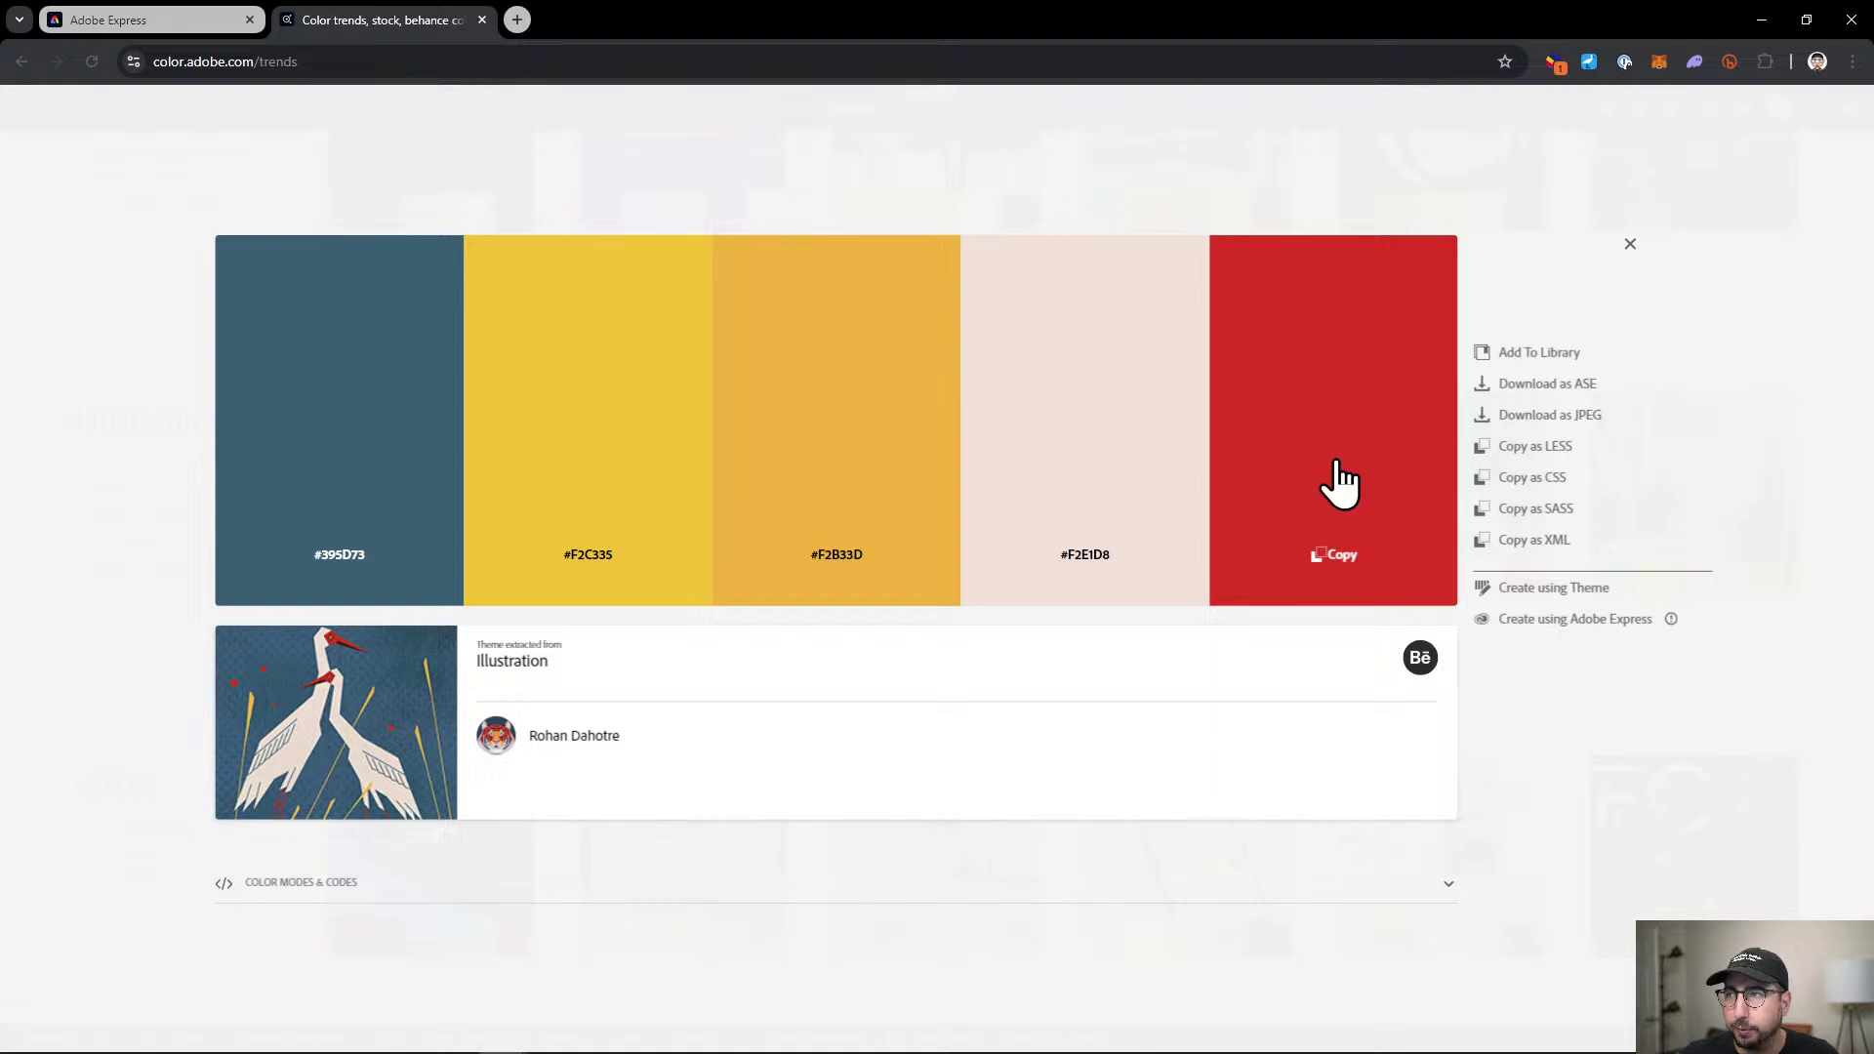
pyautogui.click(1335, 558)
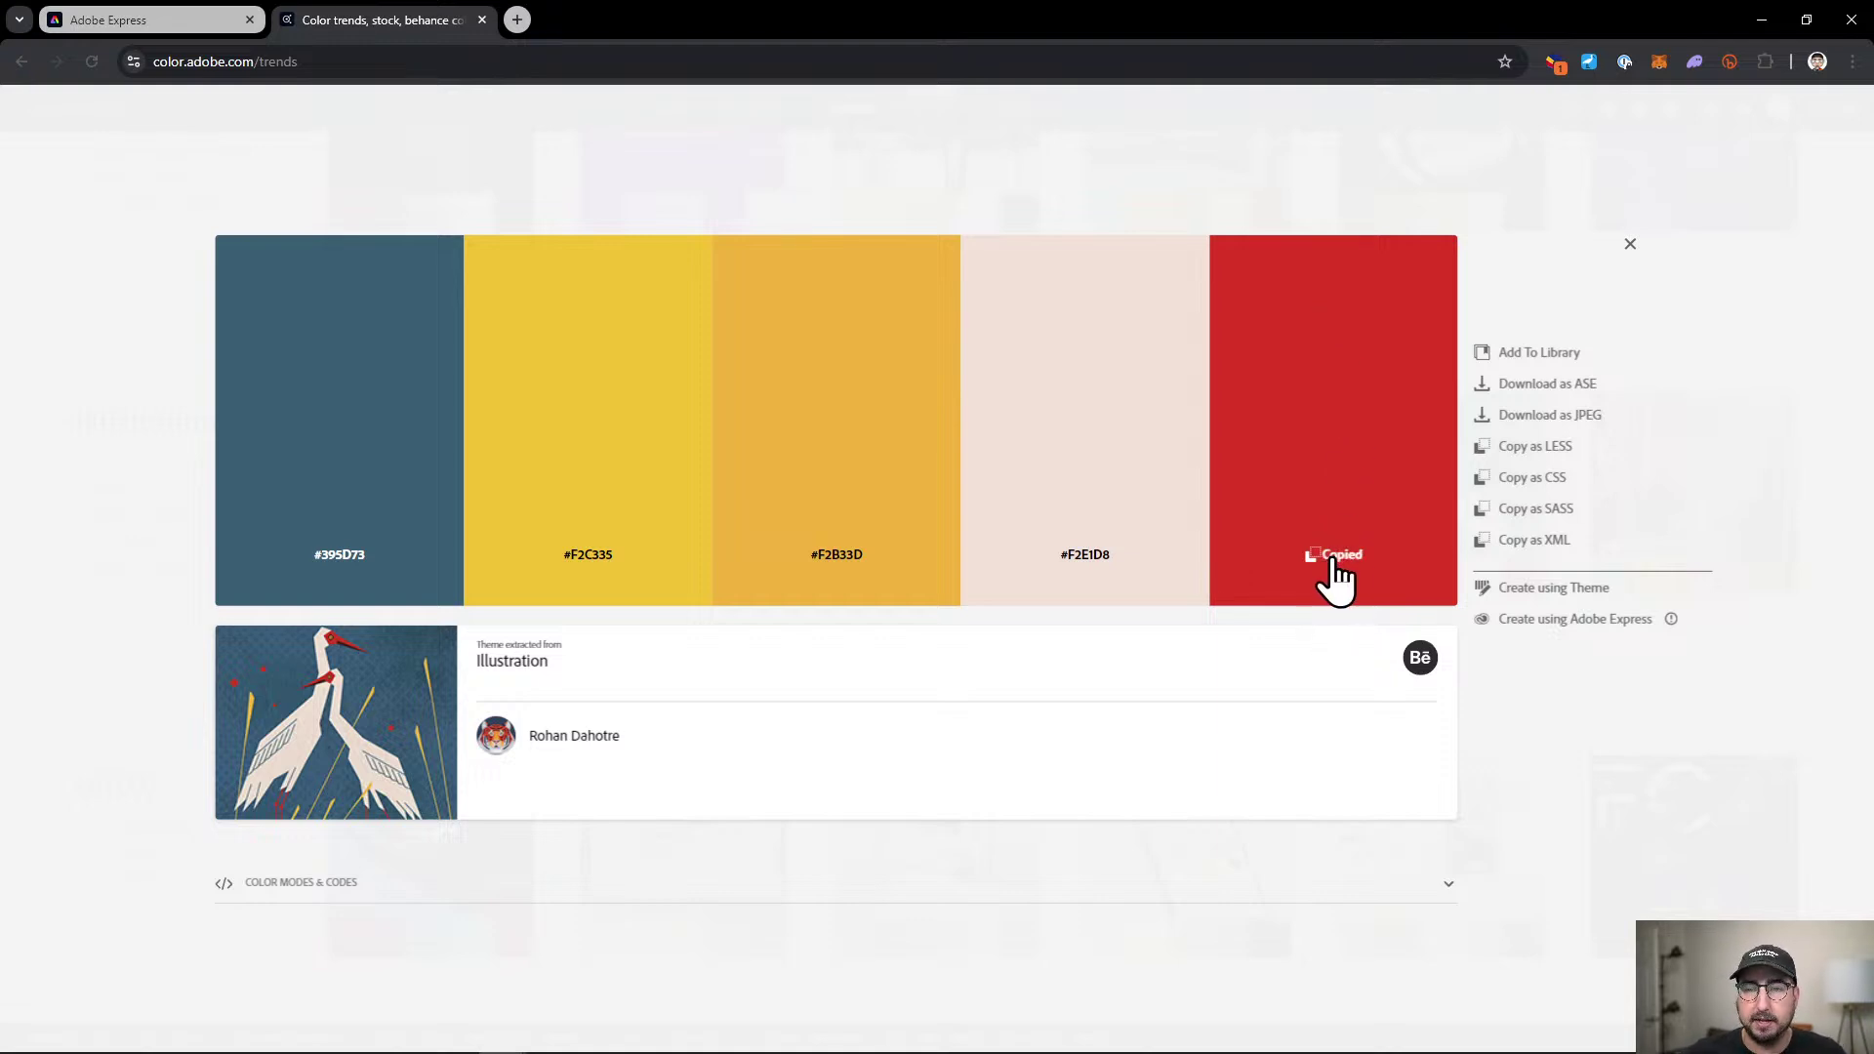
pyautogui.click(1628, 252)
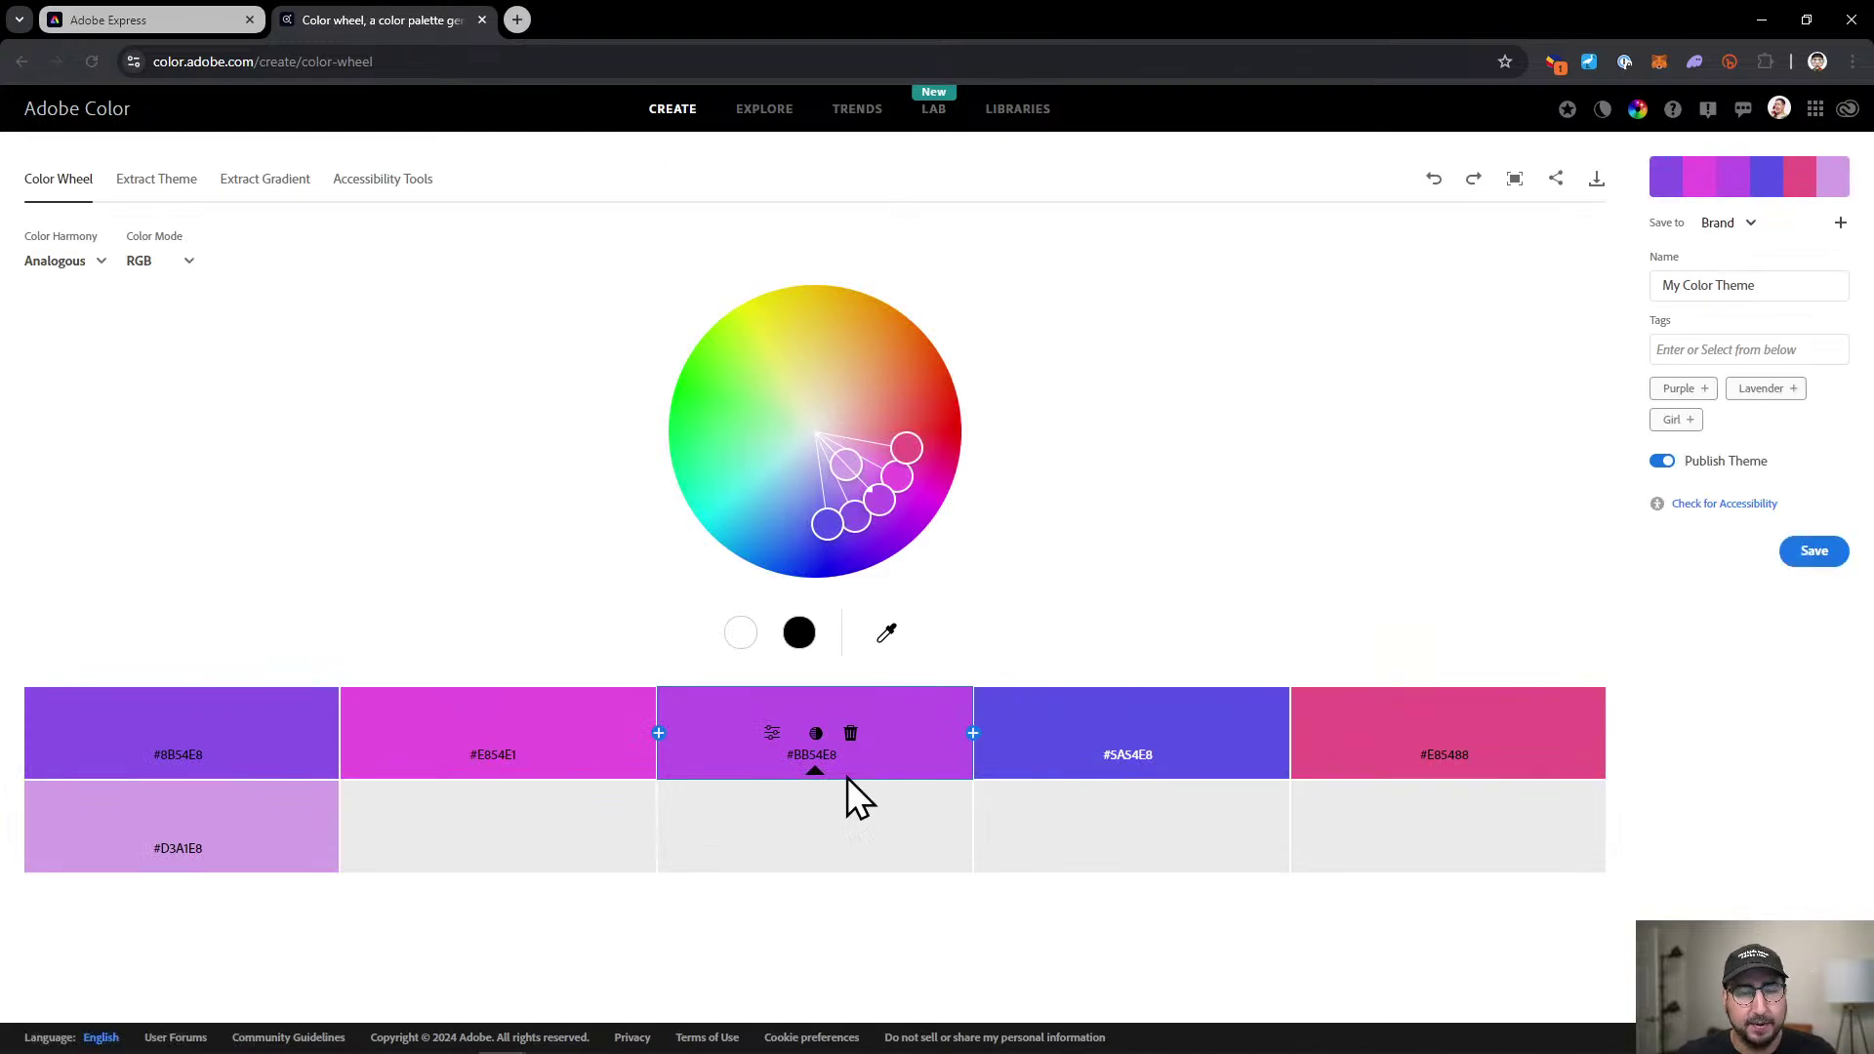
pyautogui.click(818, 753)
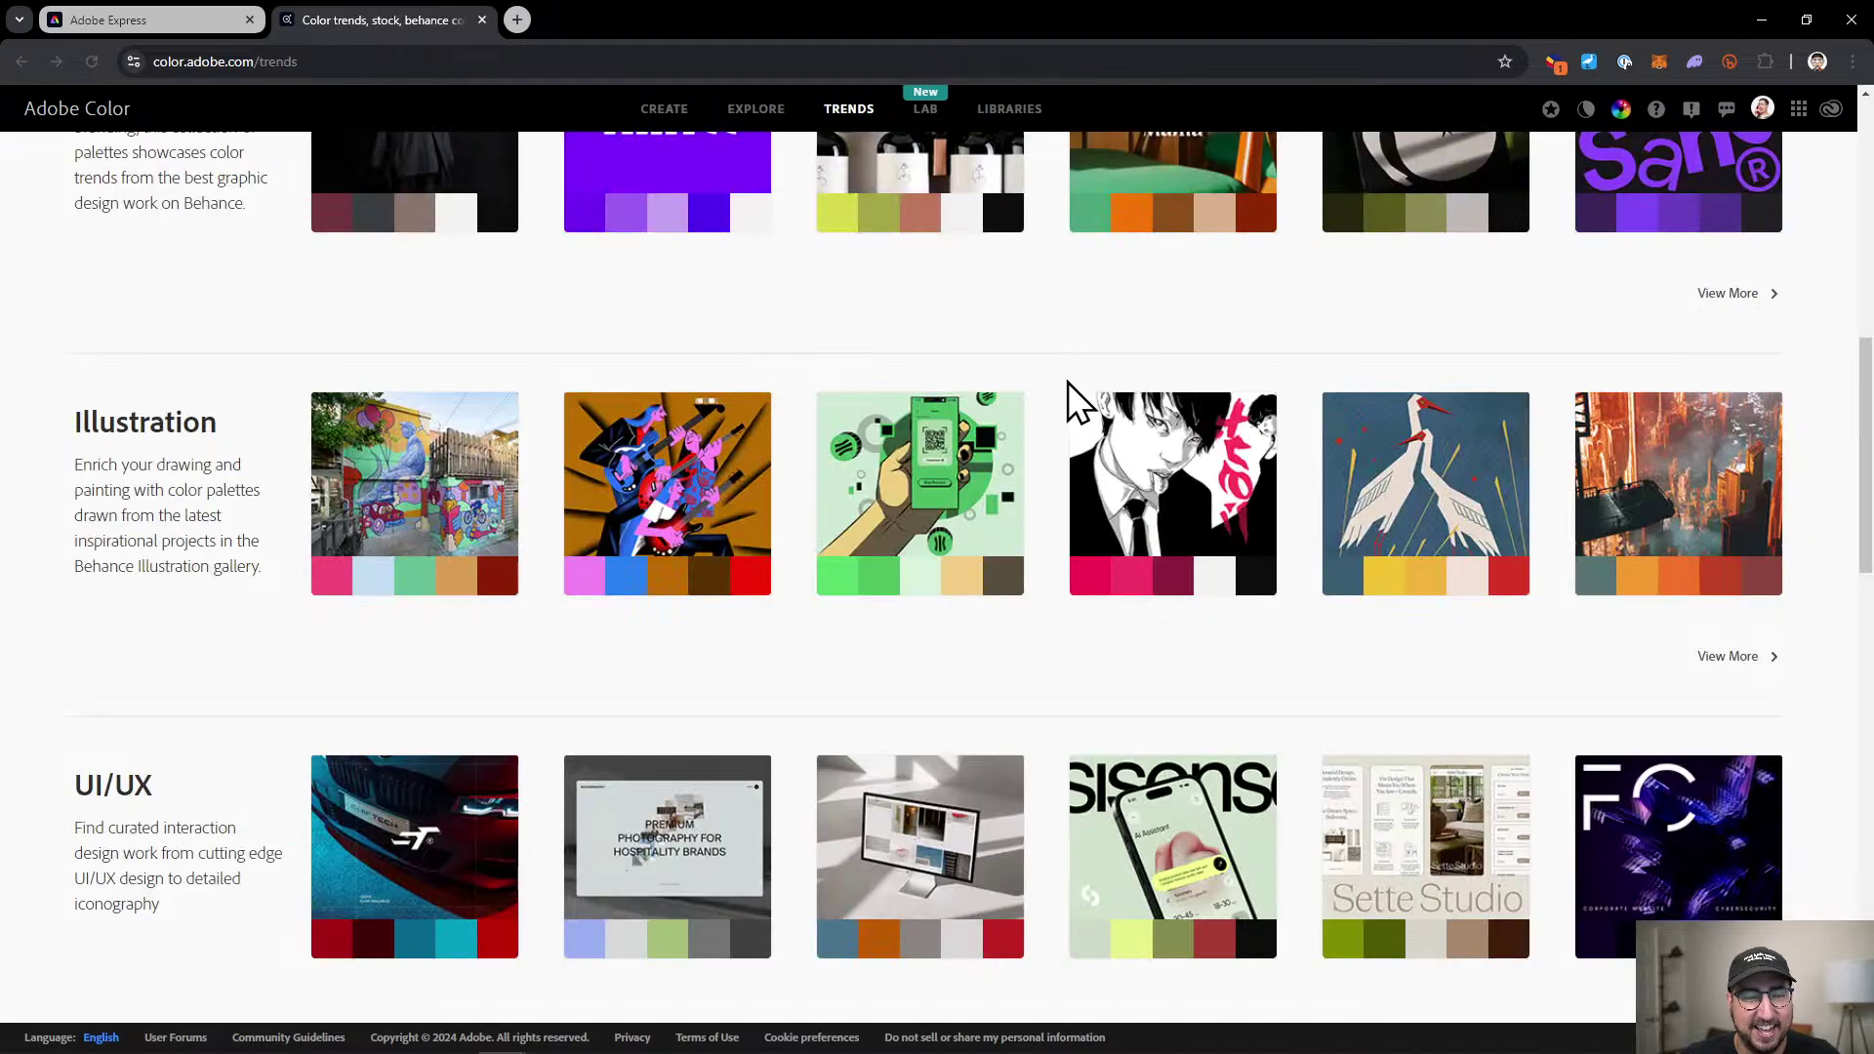
# Reopen the two-crane theme under Illustration, copy its red swatch's hex code, and go to the color wheel.
pyautogui.click(1441, 561)
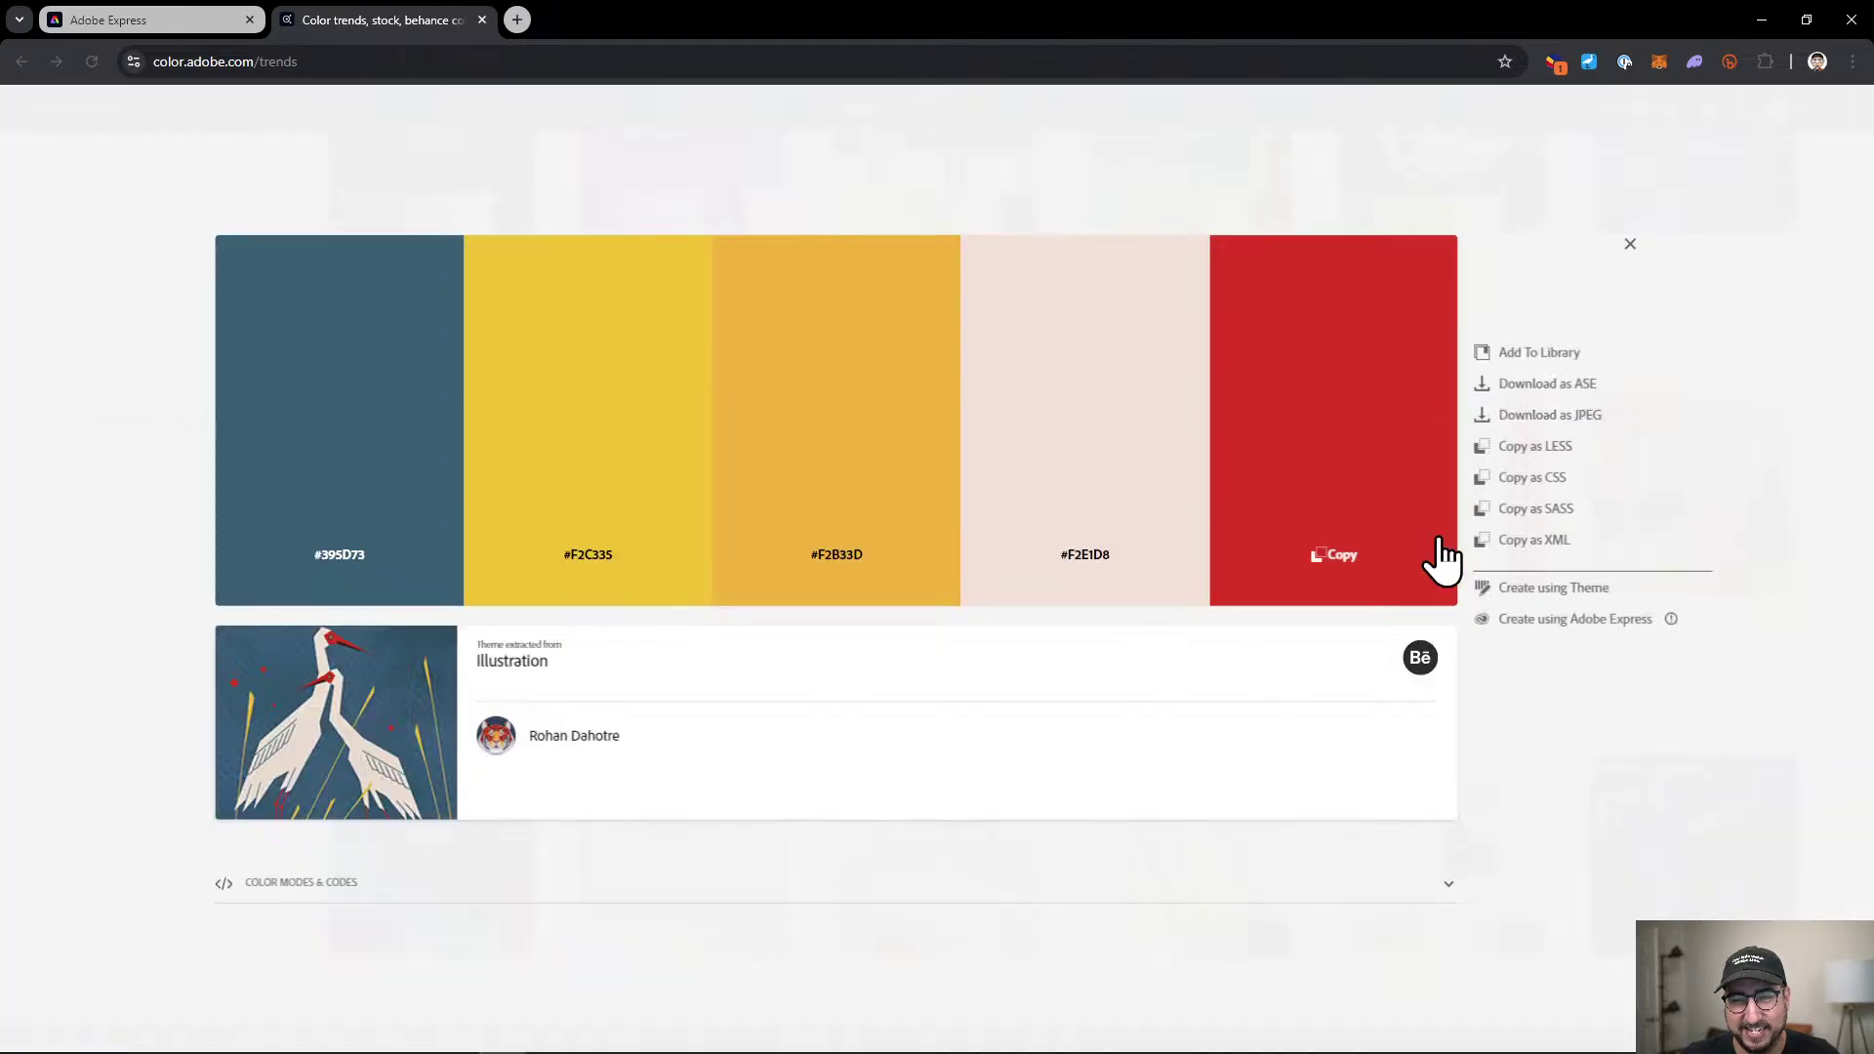
pyautogui.click(1332, 556)
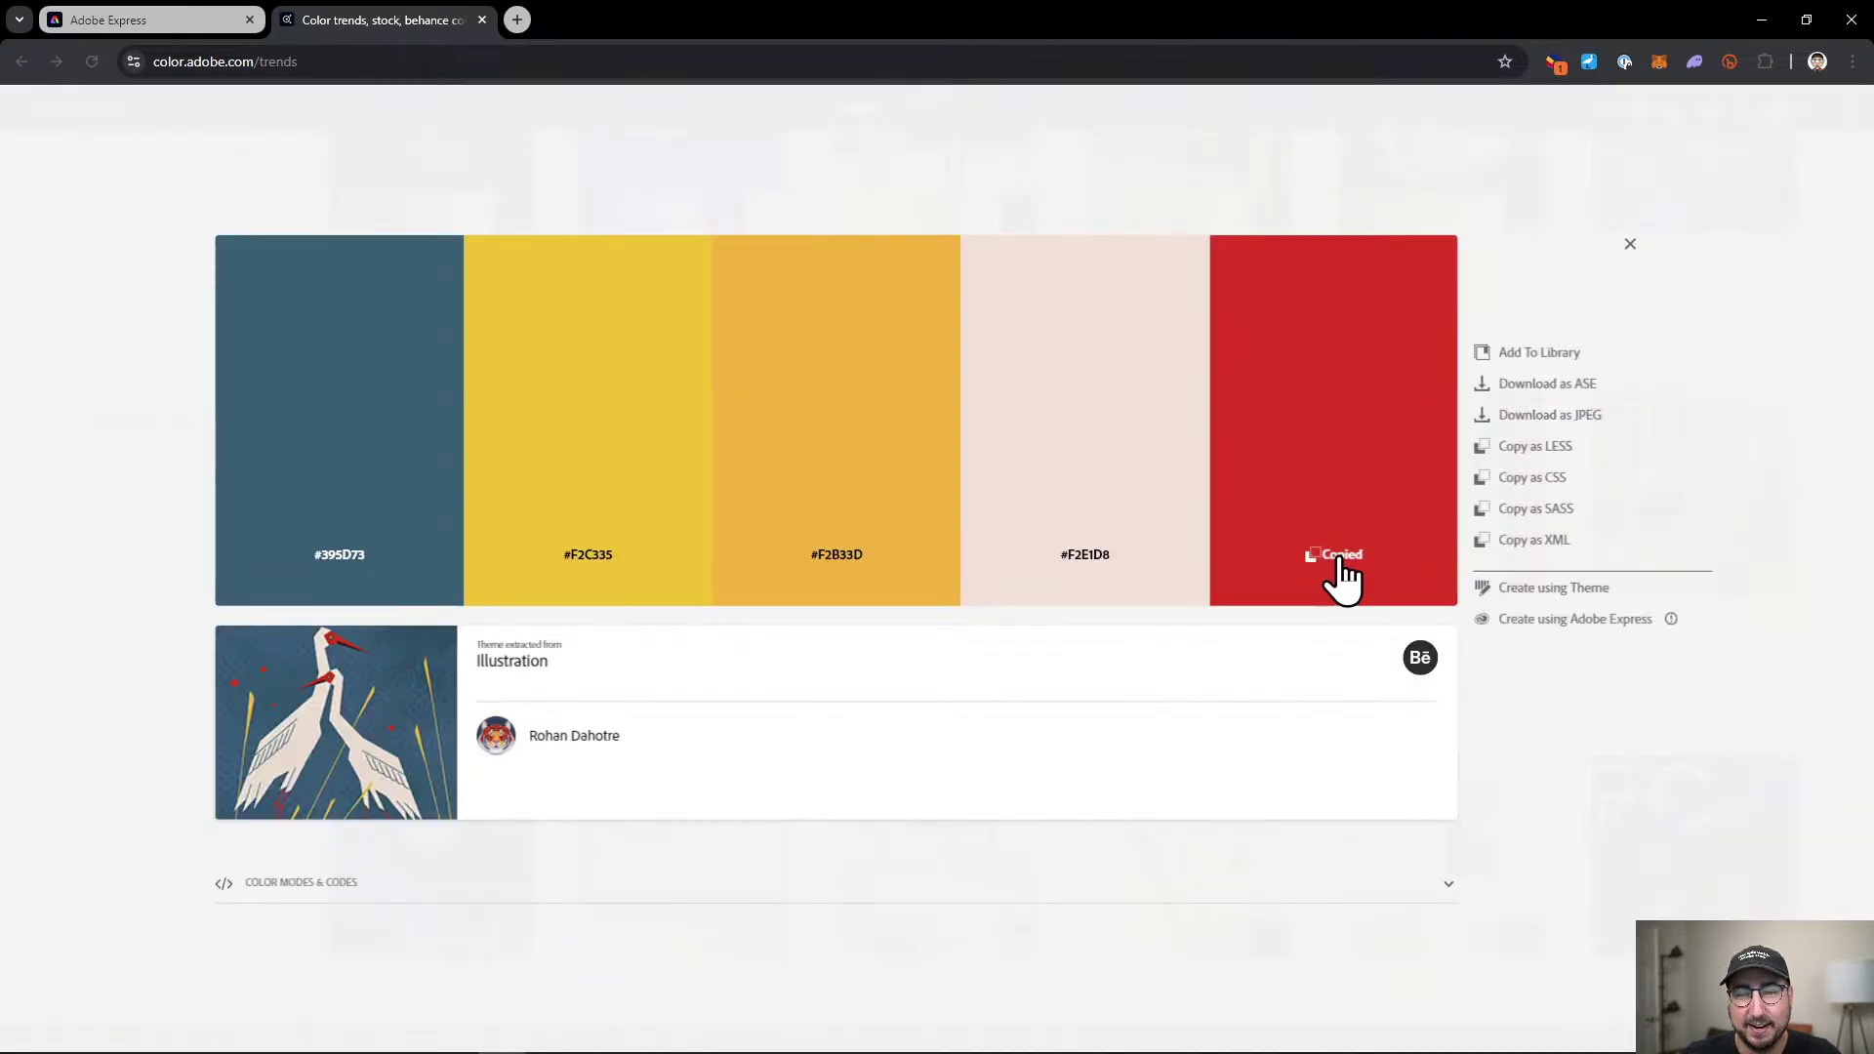
pyautogui.click(1629, 244)
pyautogui.click(657, 110)
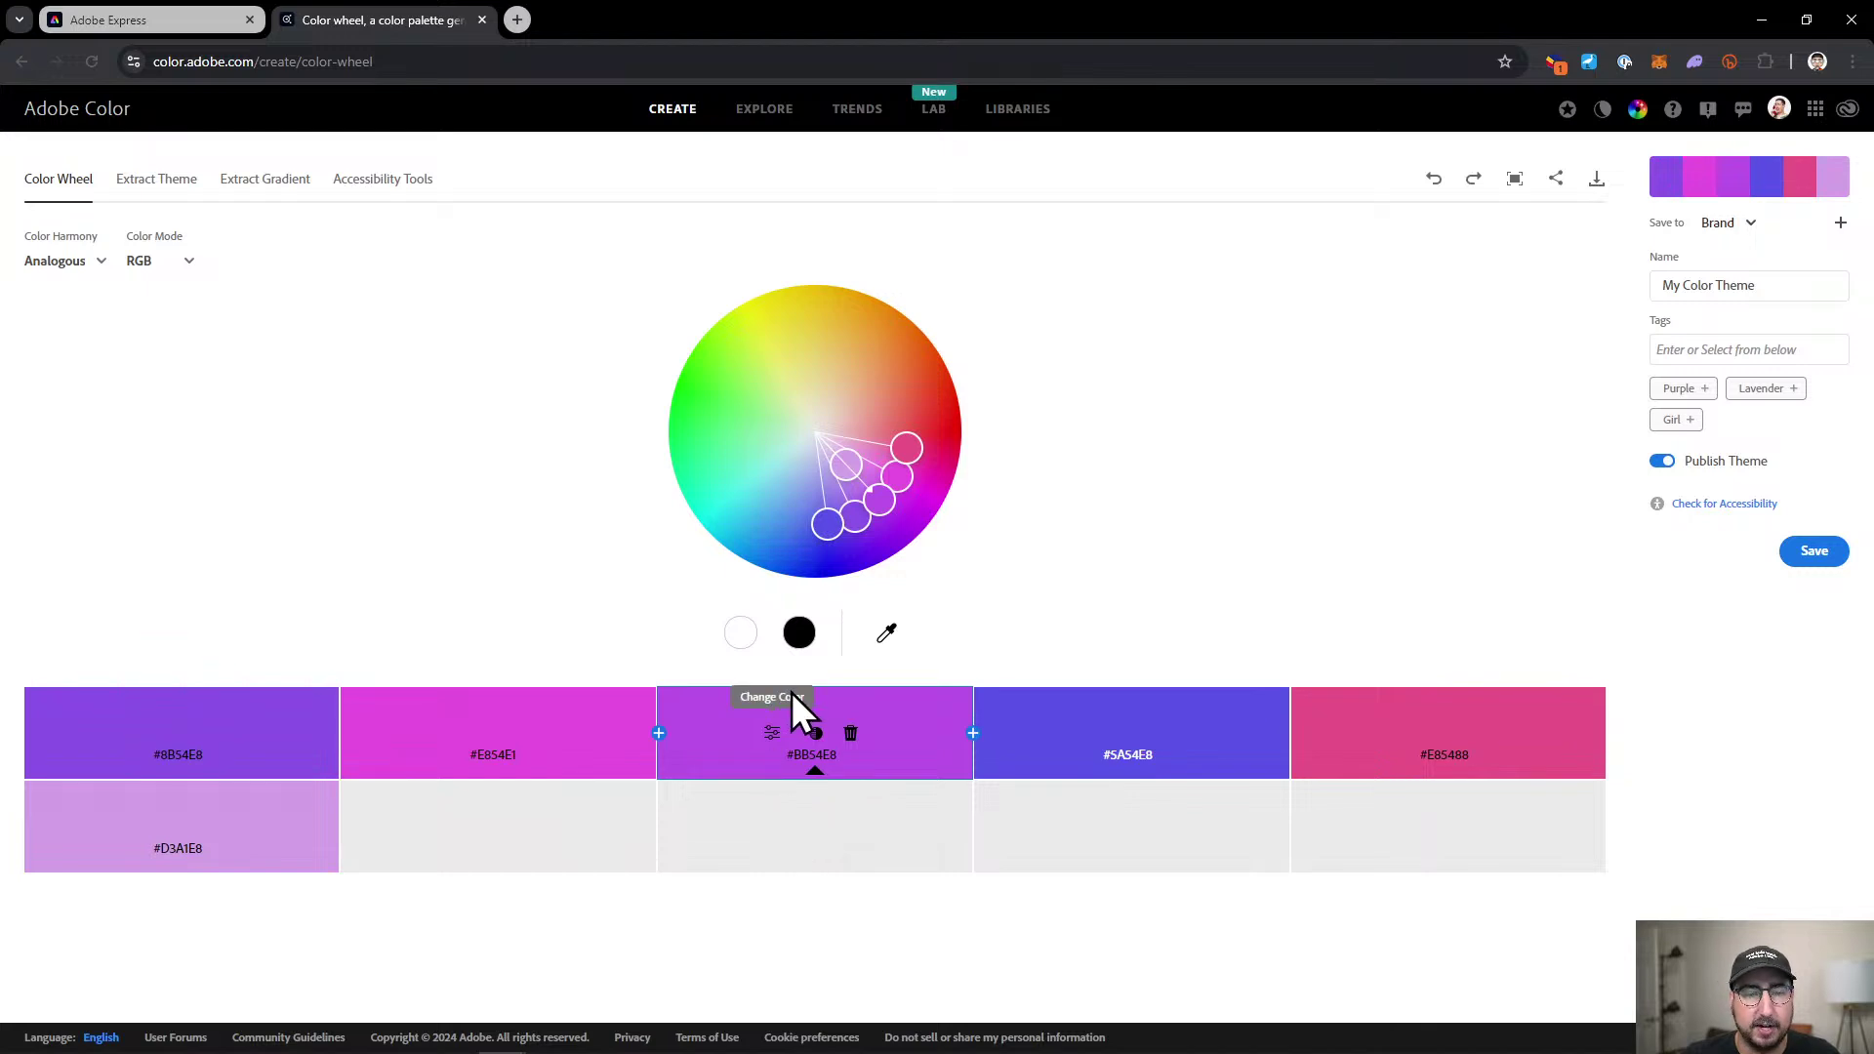
# Set the hex value of the color wheel theme's base color to #D93425.
pyautogui.click(771, 732)
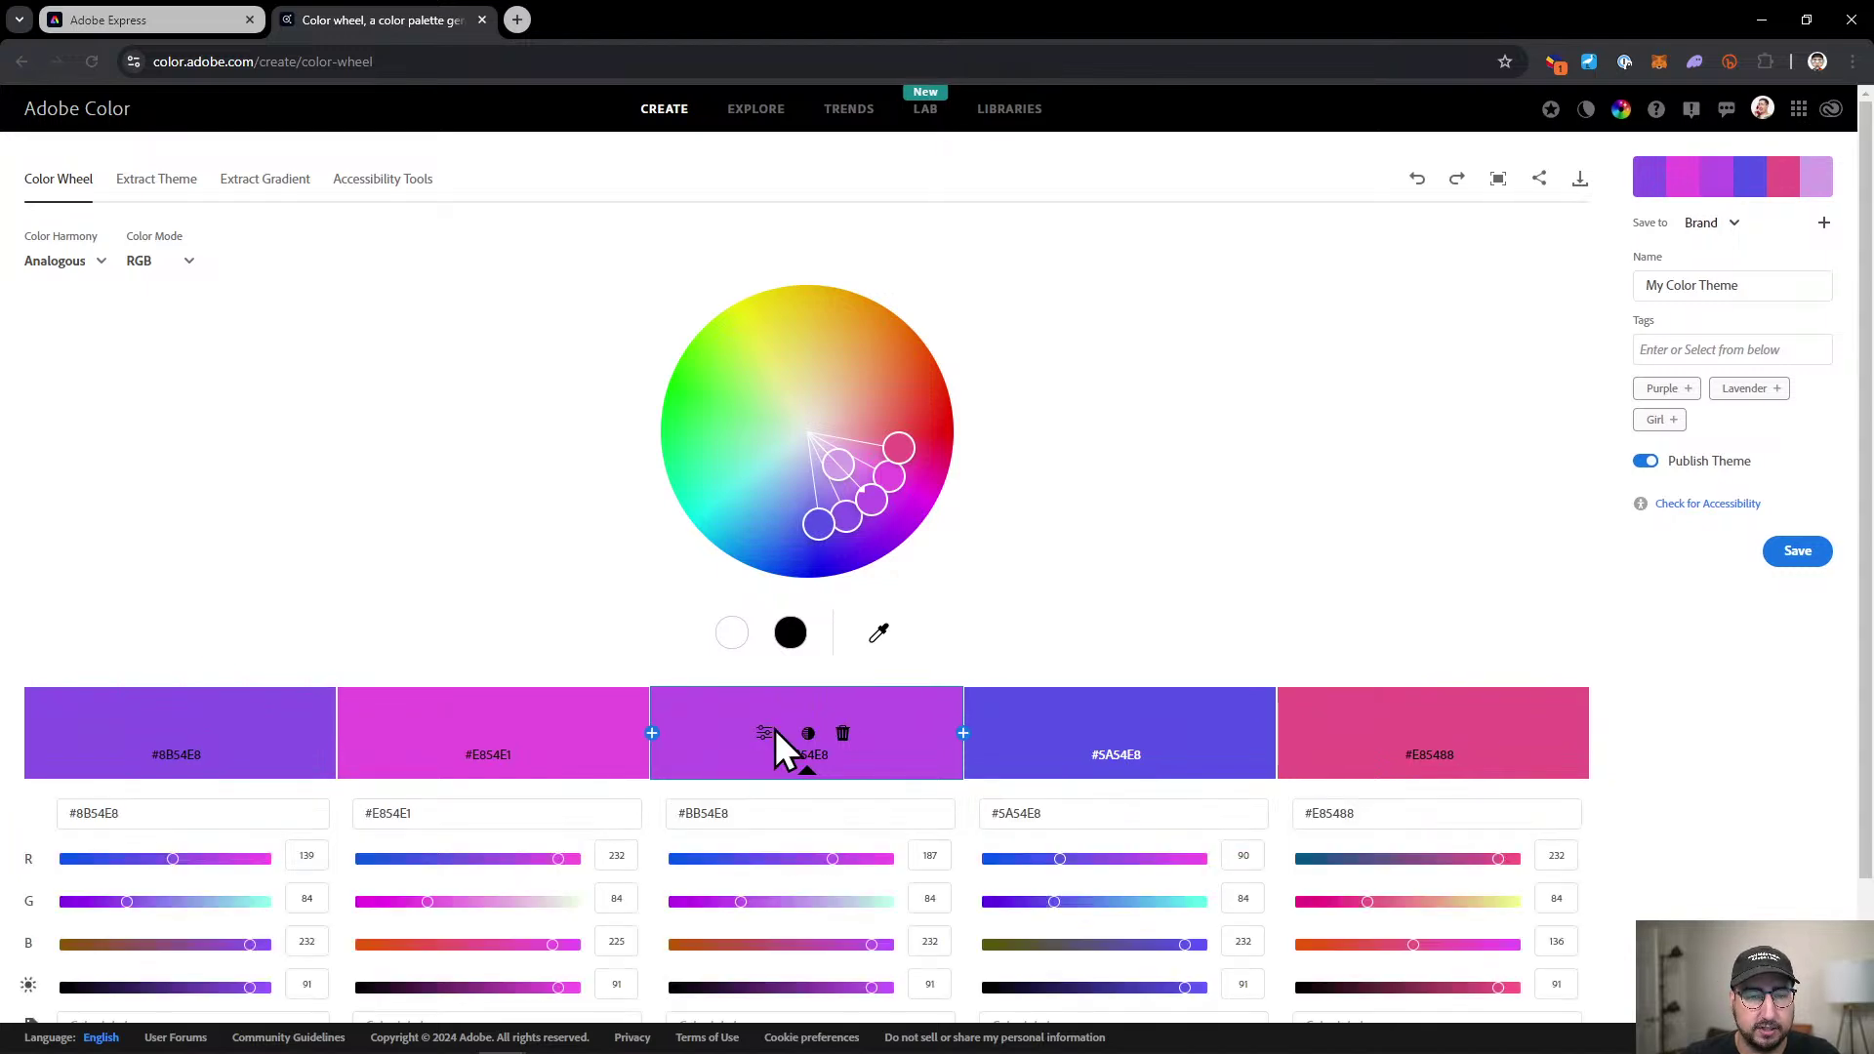
pyautogui.click(744, 818)
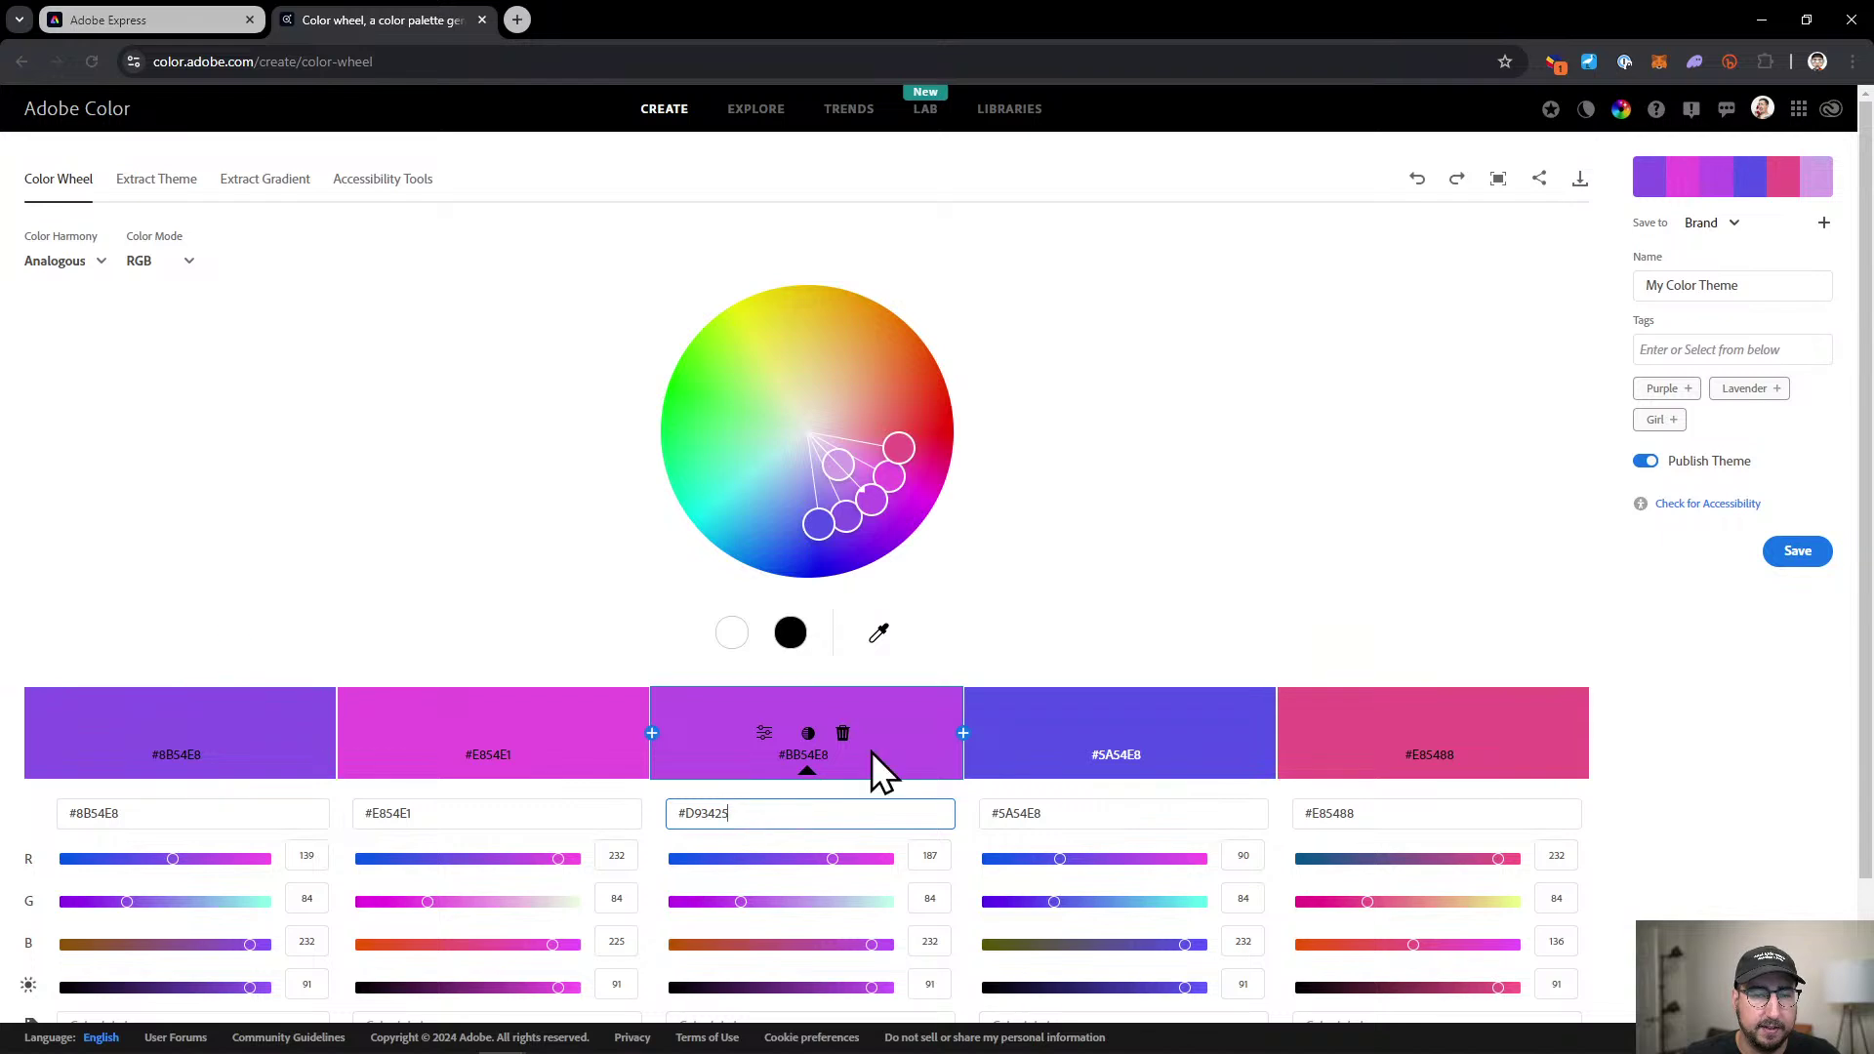
pyautogui.write('#D93425')
pyautogui.click(1113, 584)
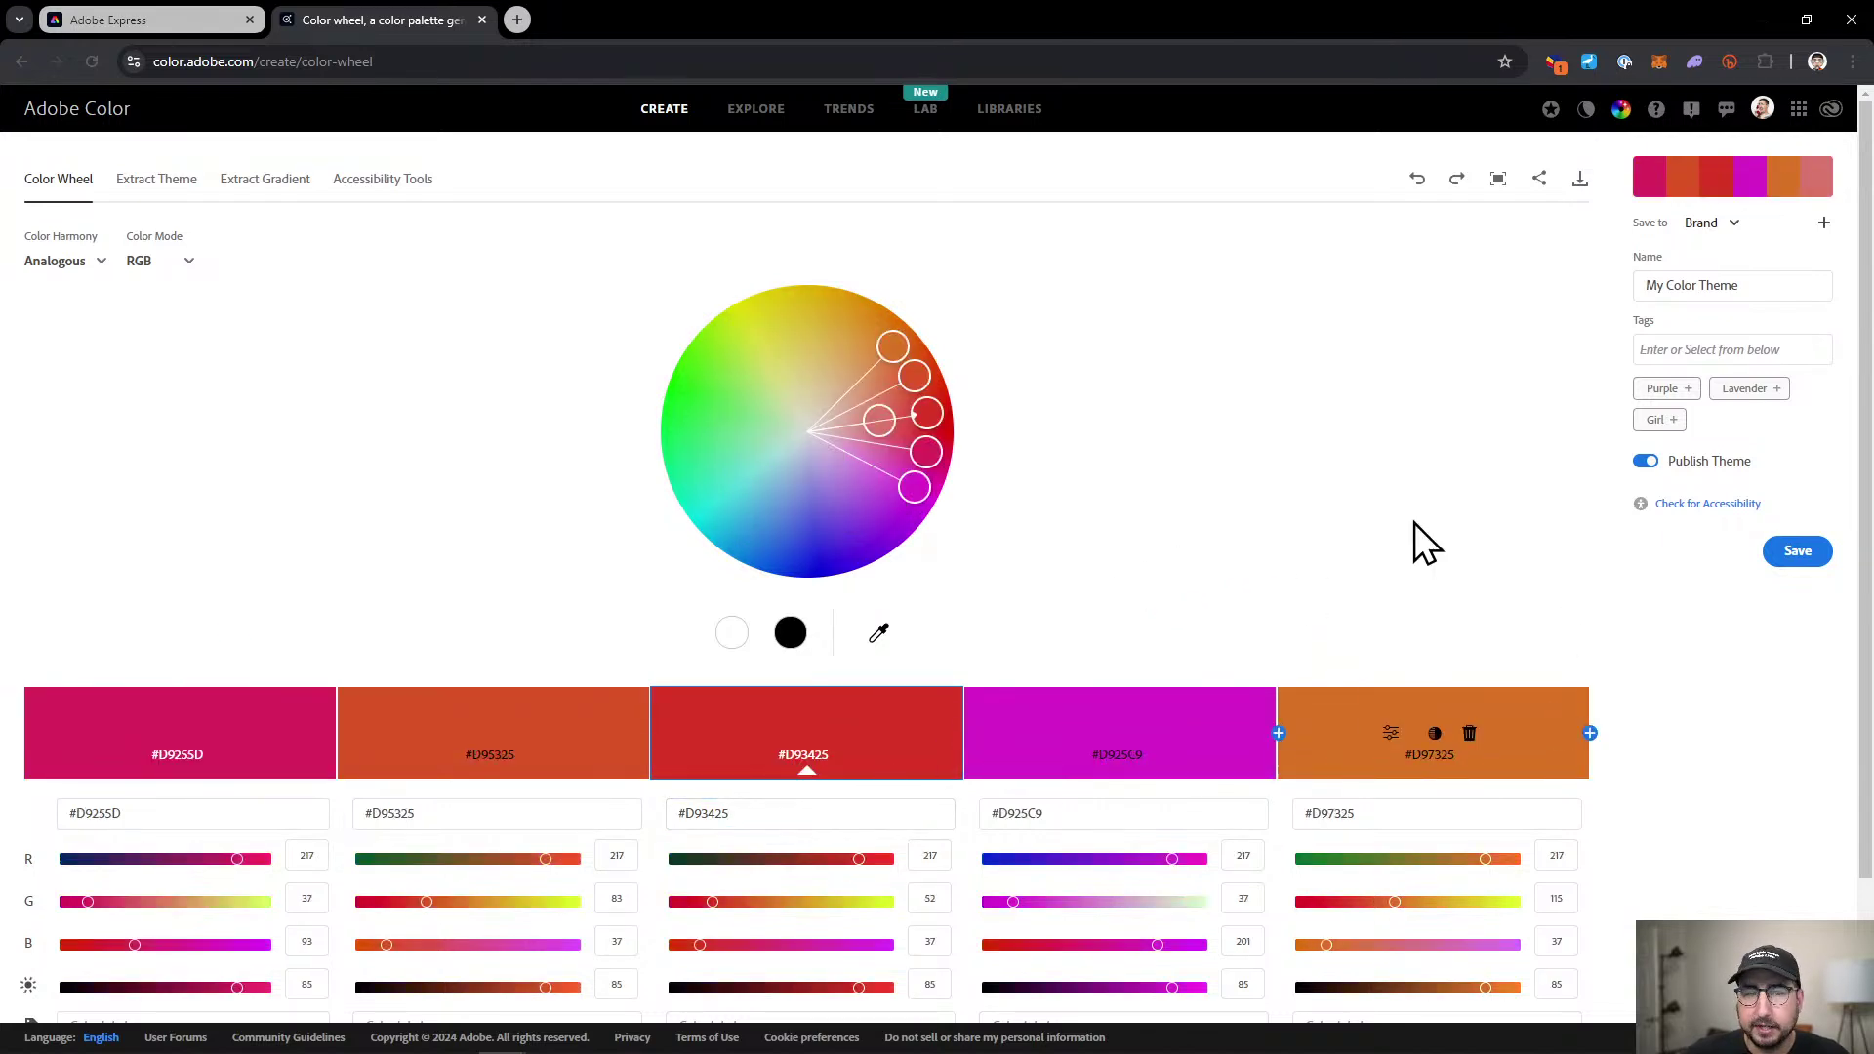
pyautogui.scroll(-2, 1417, 532)
pyautogui.scroll(2, 1706, 635)
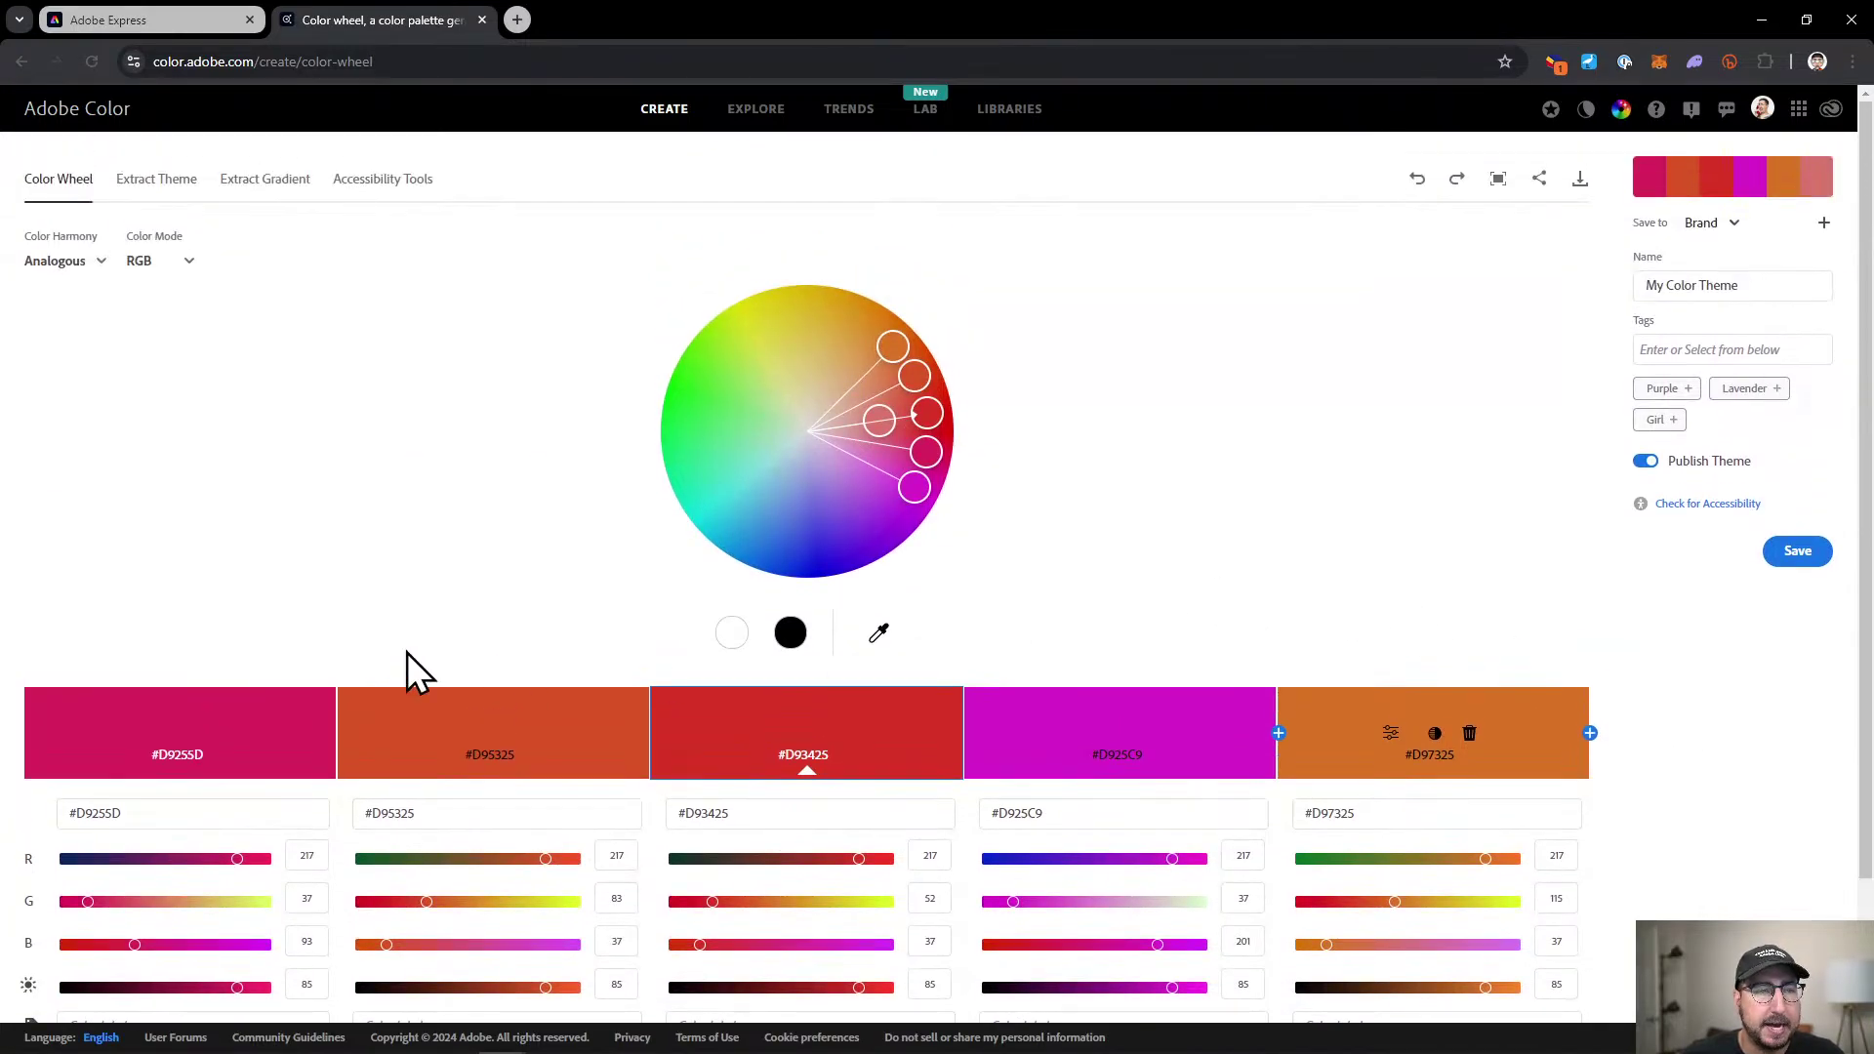
pyautogui.click(189, 265)
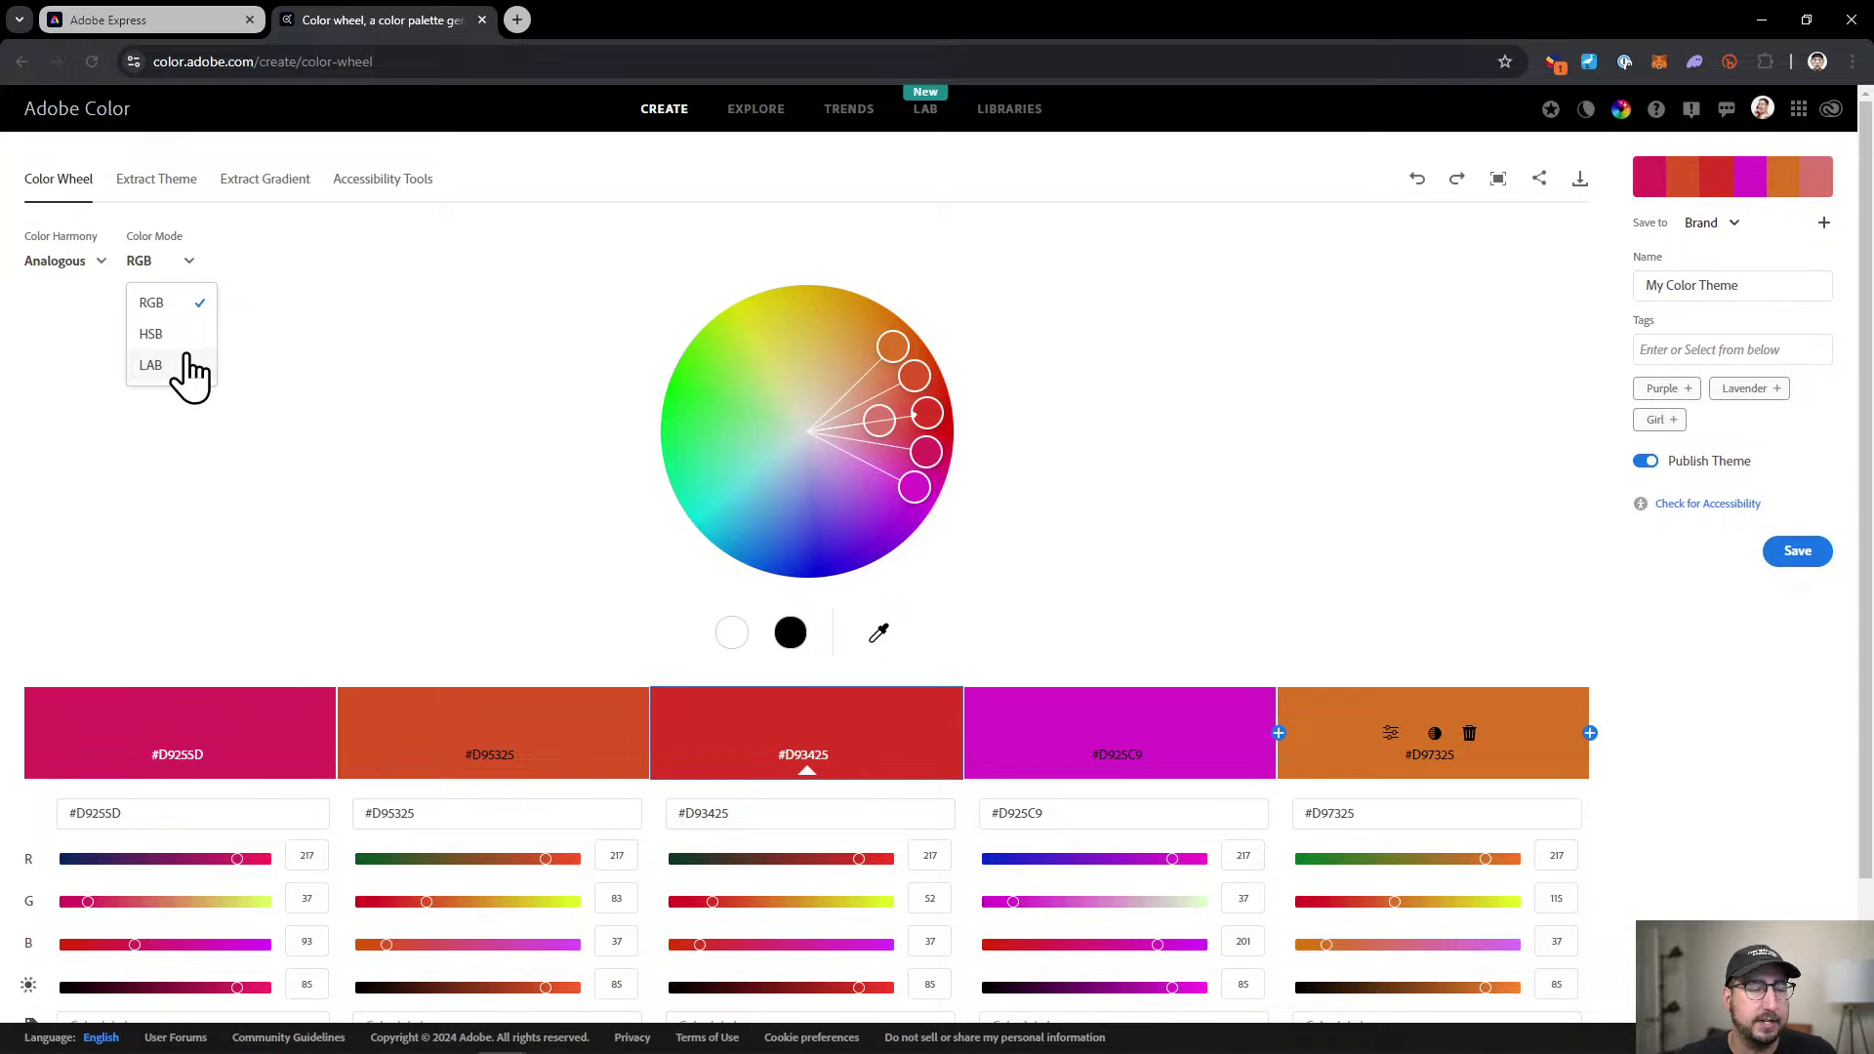
pyautogui.click(293, 314)
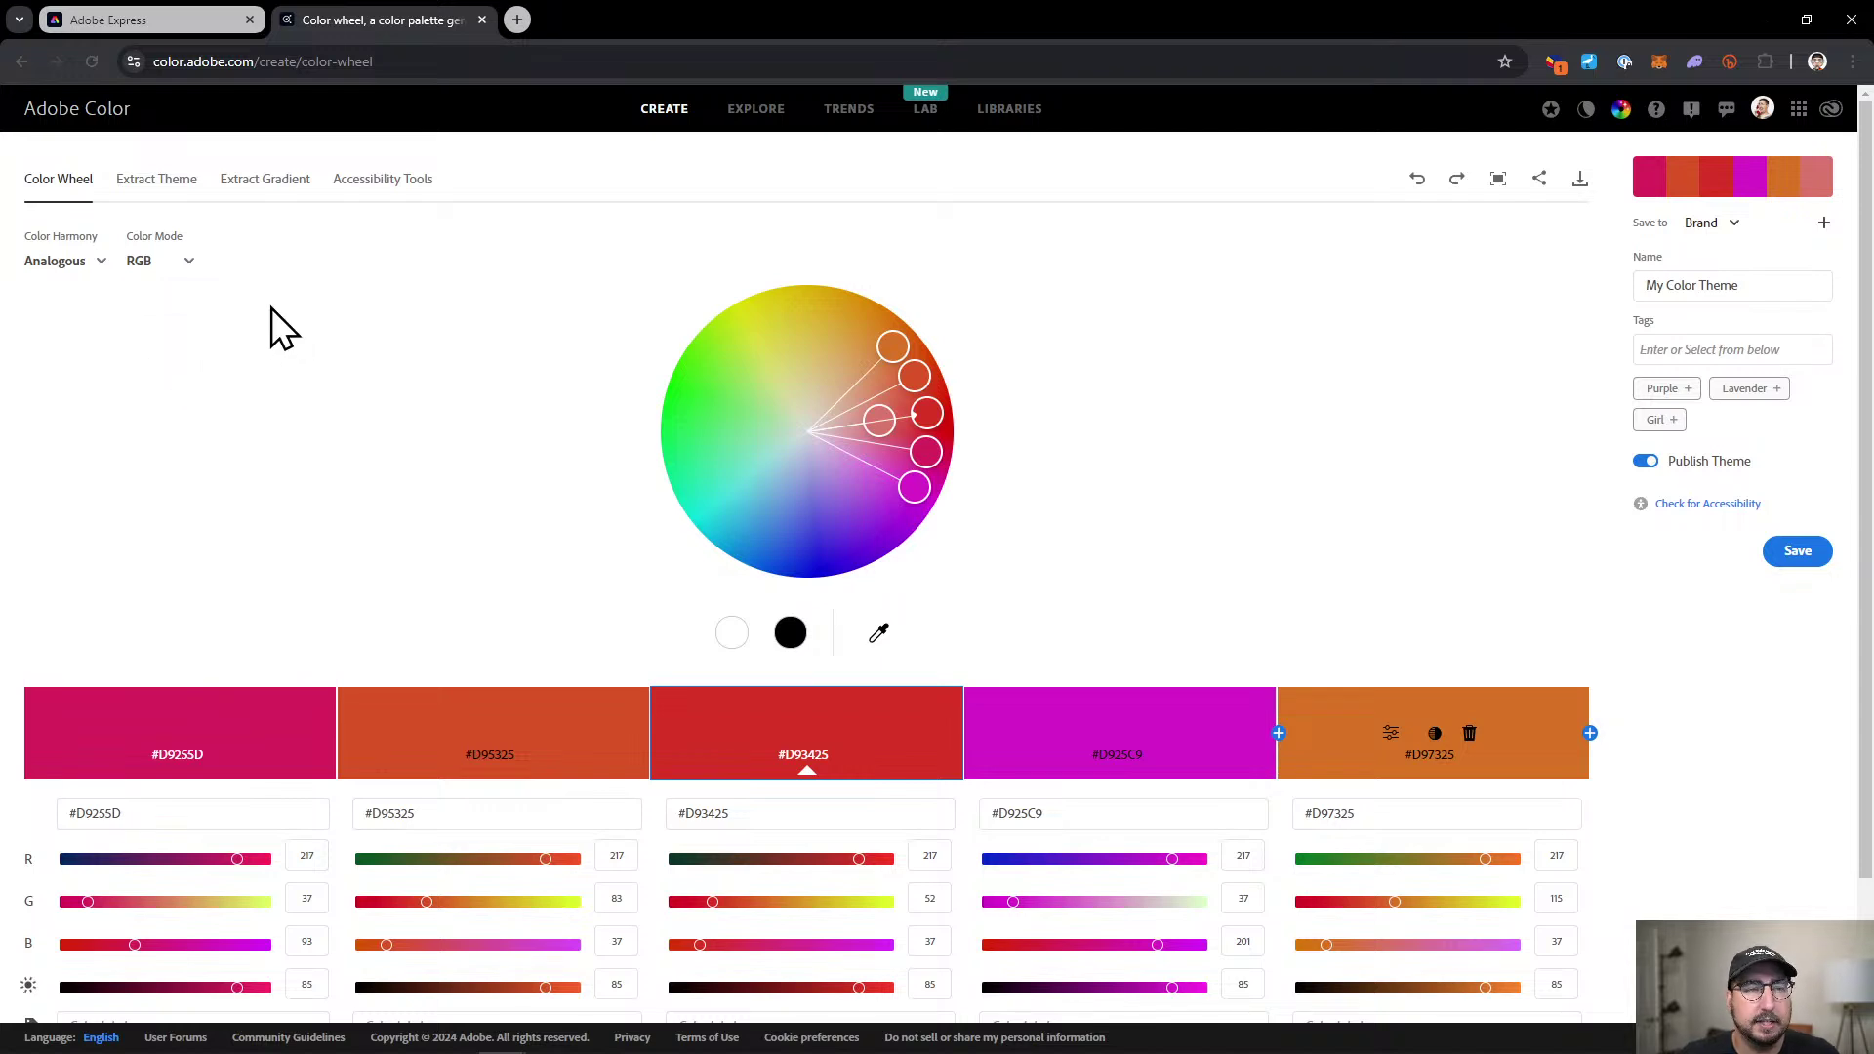
# Try the Monochromatic, Triad, Complementary and Split Complementary color harmonies on the red base color.
pyautogui.click(68, 268)
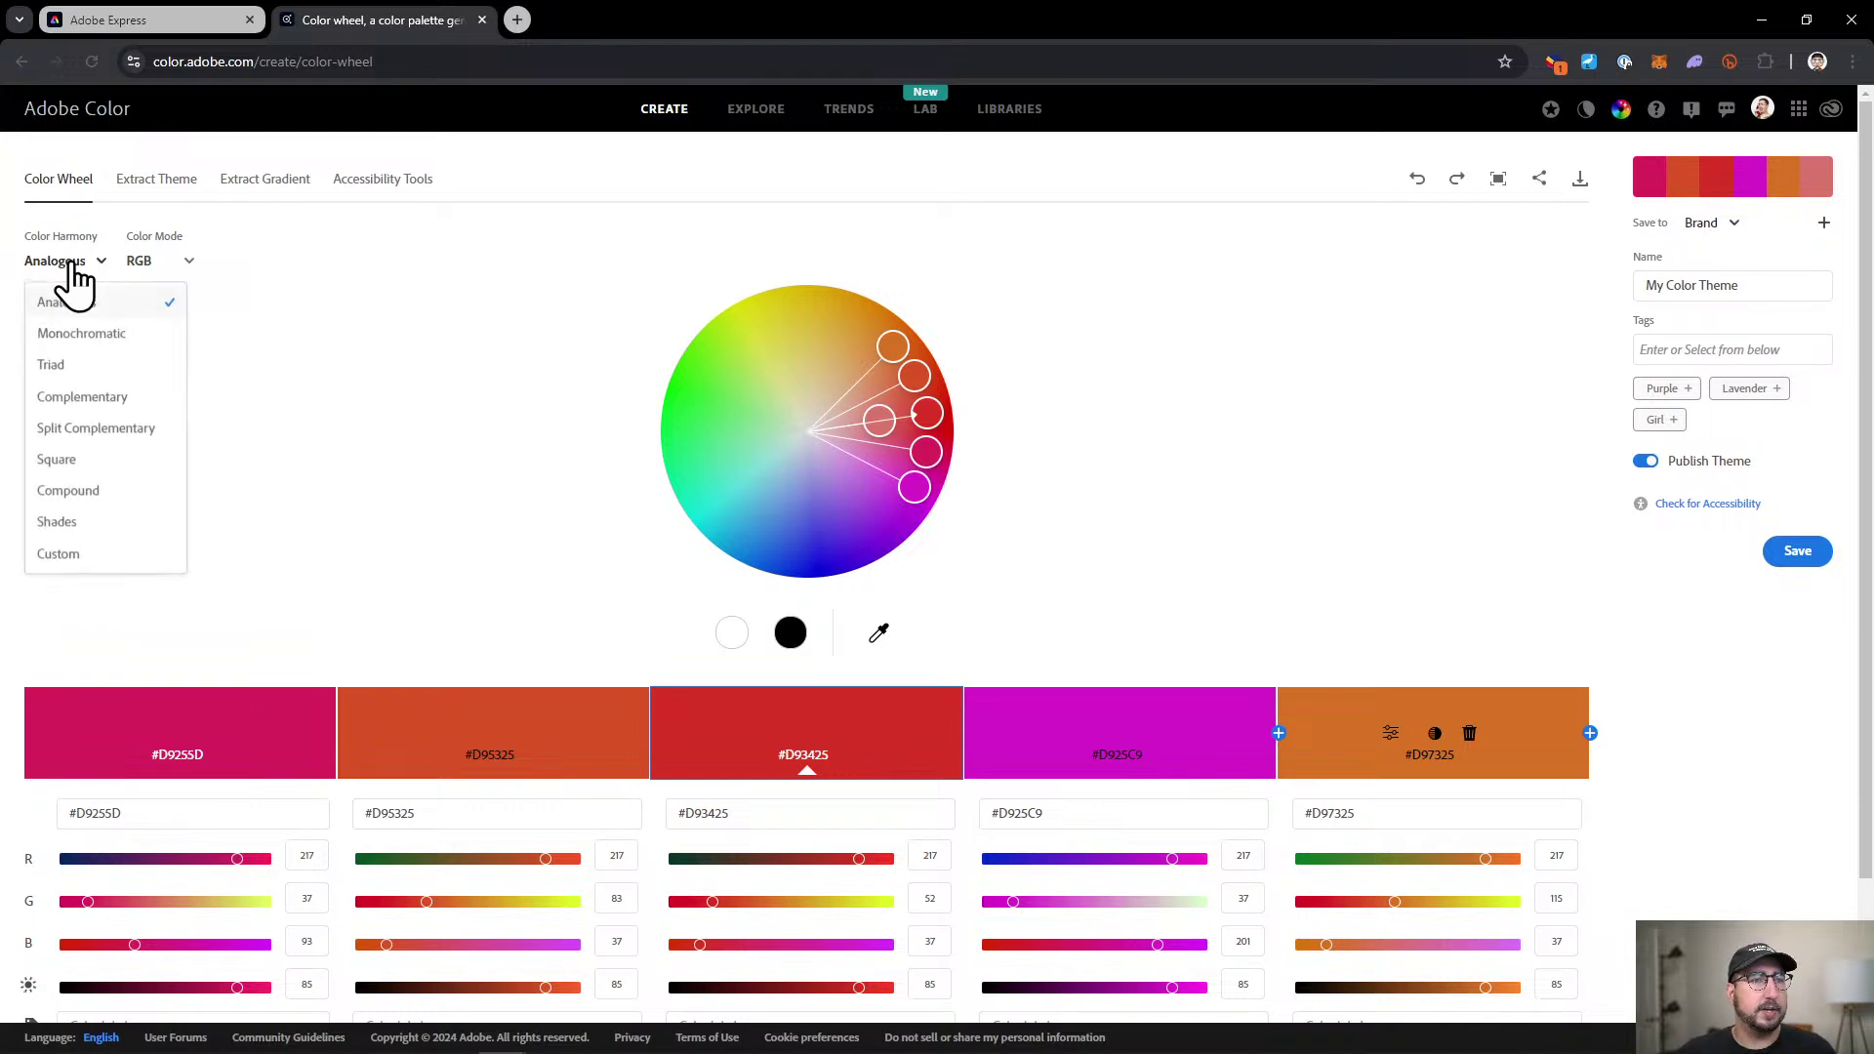
pyautogui.click(92, 330)
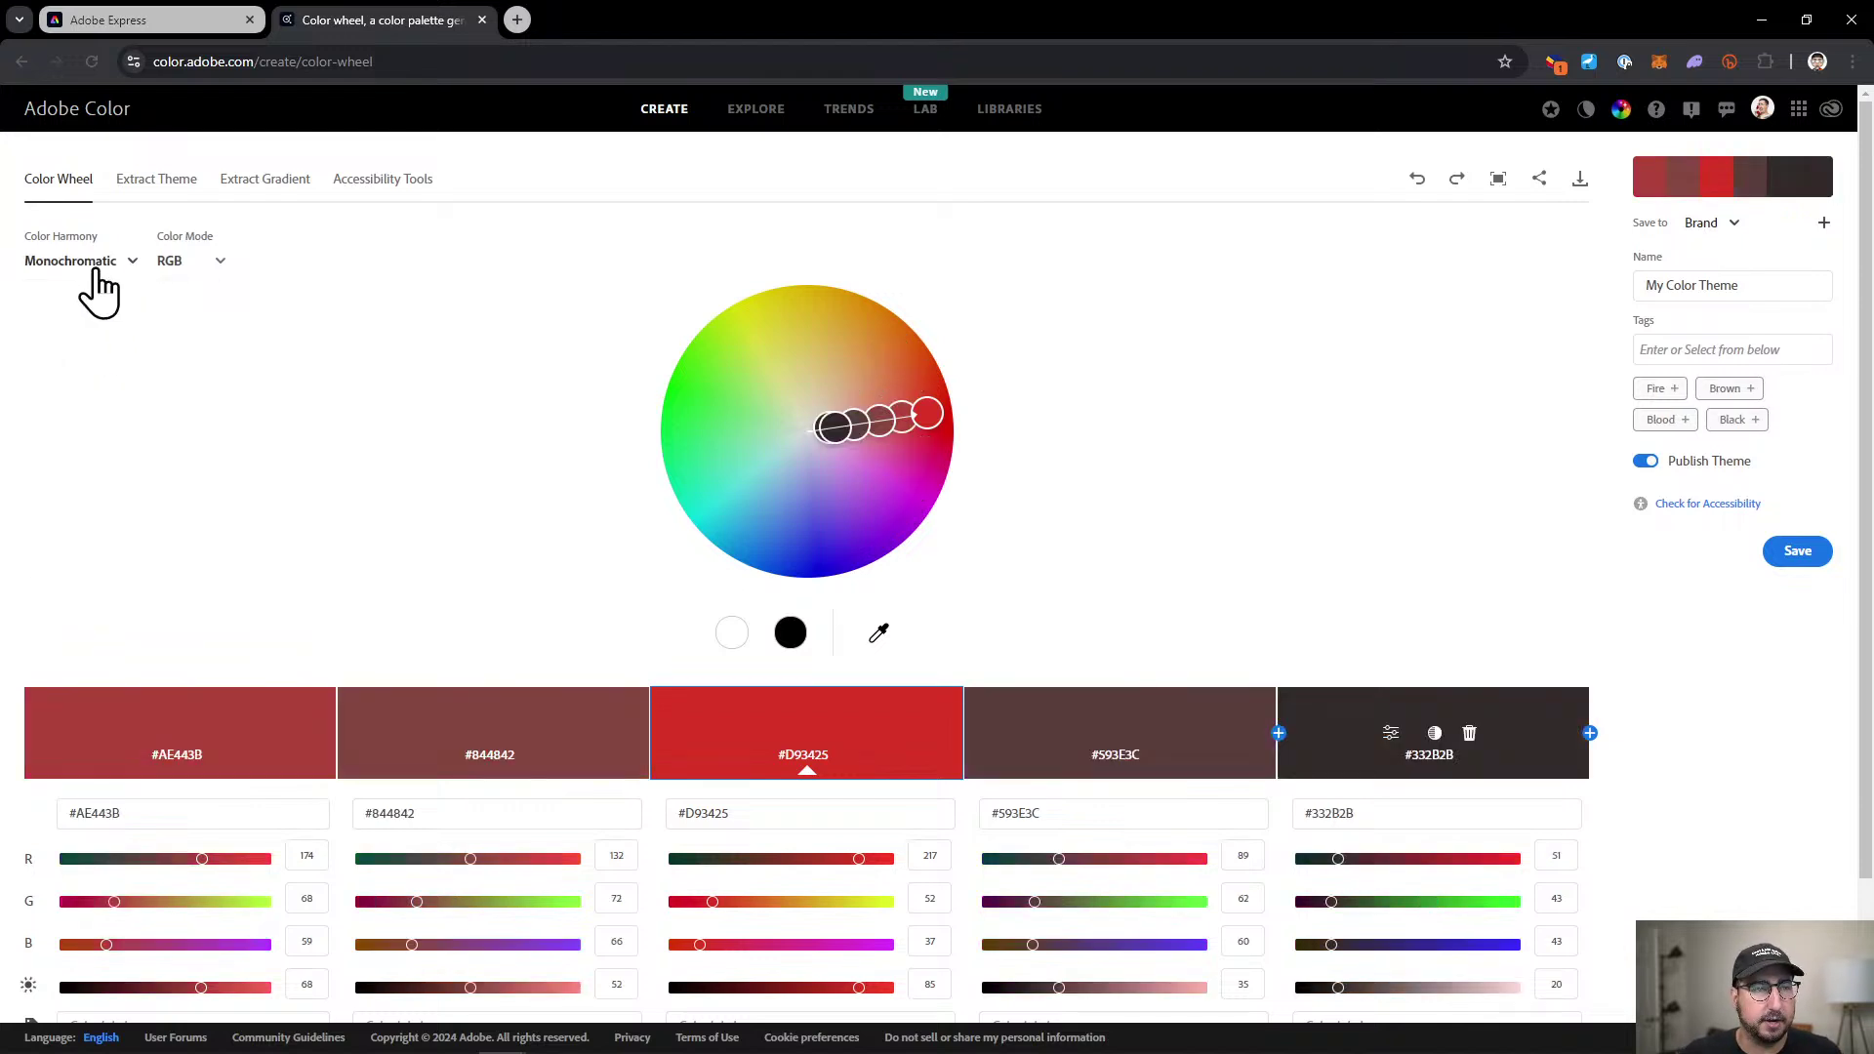
pyautogui.click(88, 265)
pyautogui.click(86, 371)
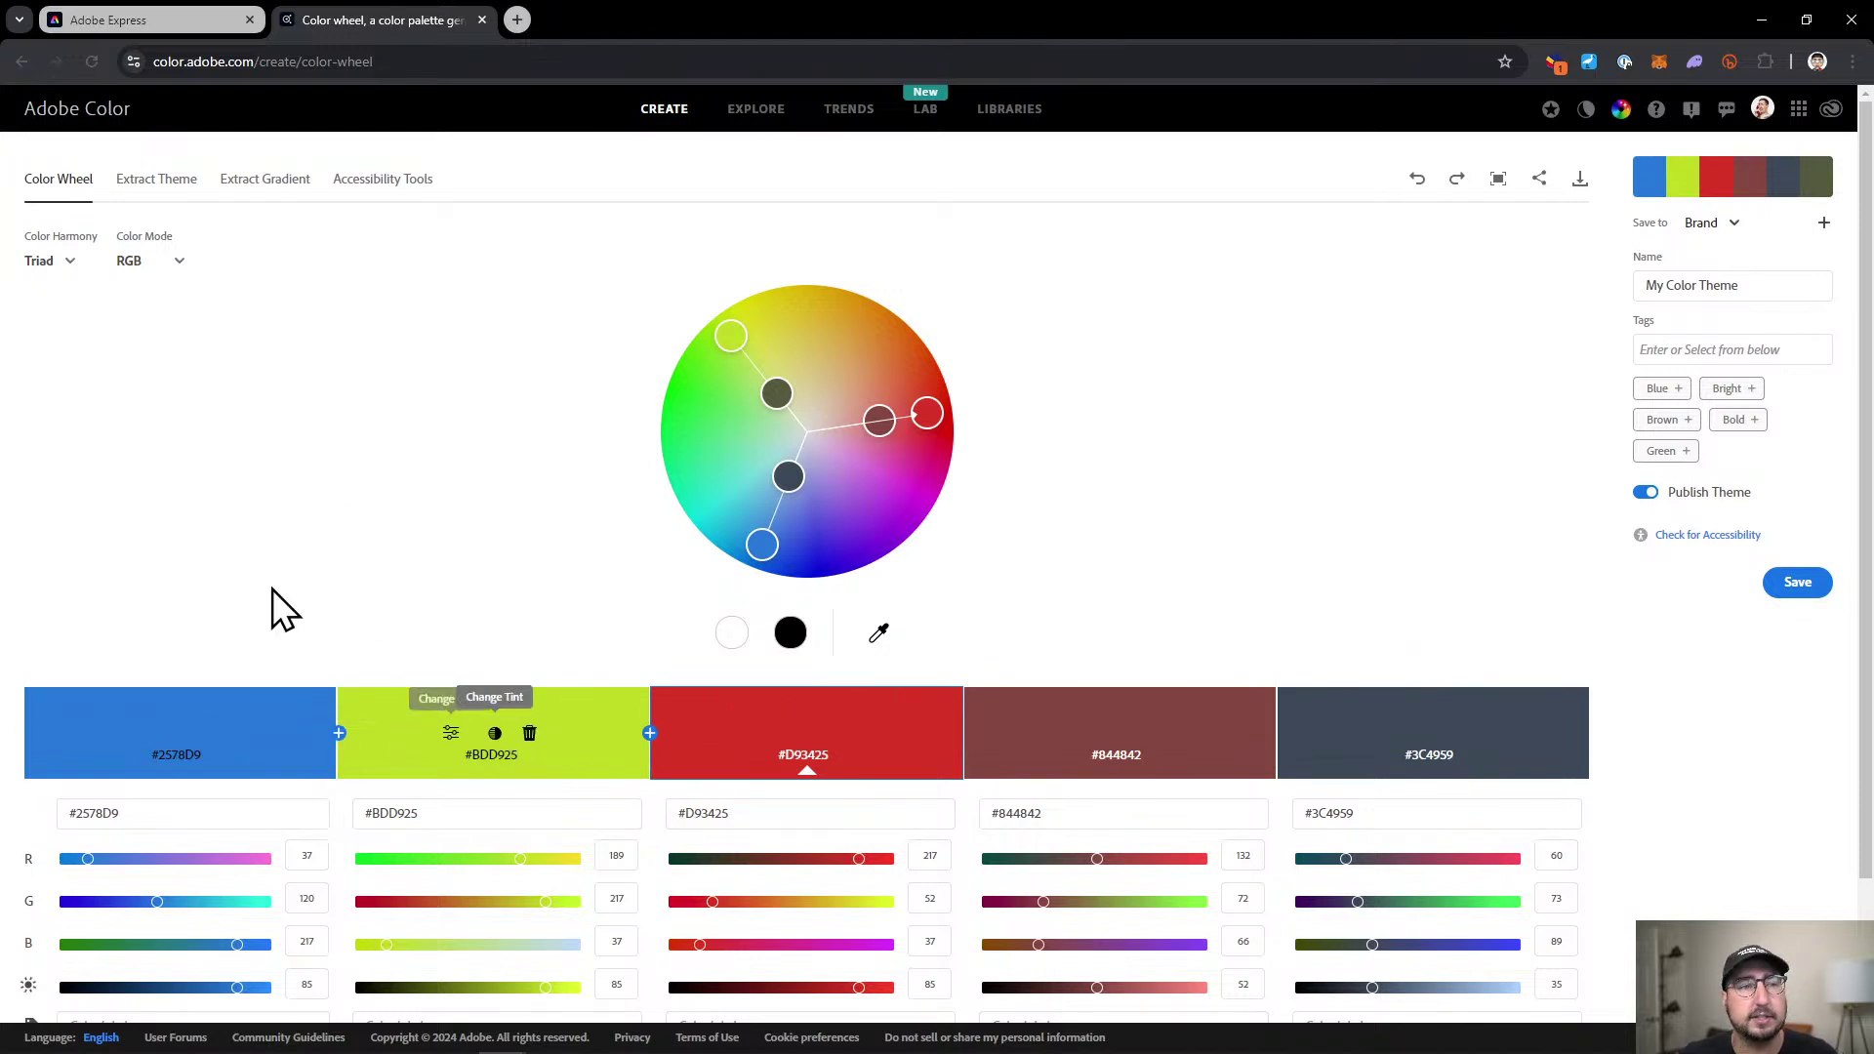
pyautogui.click(55, 265)
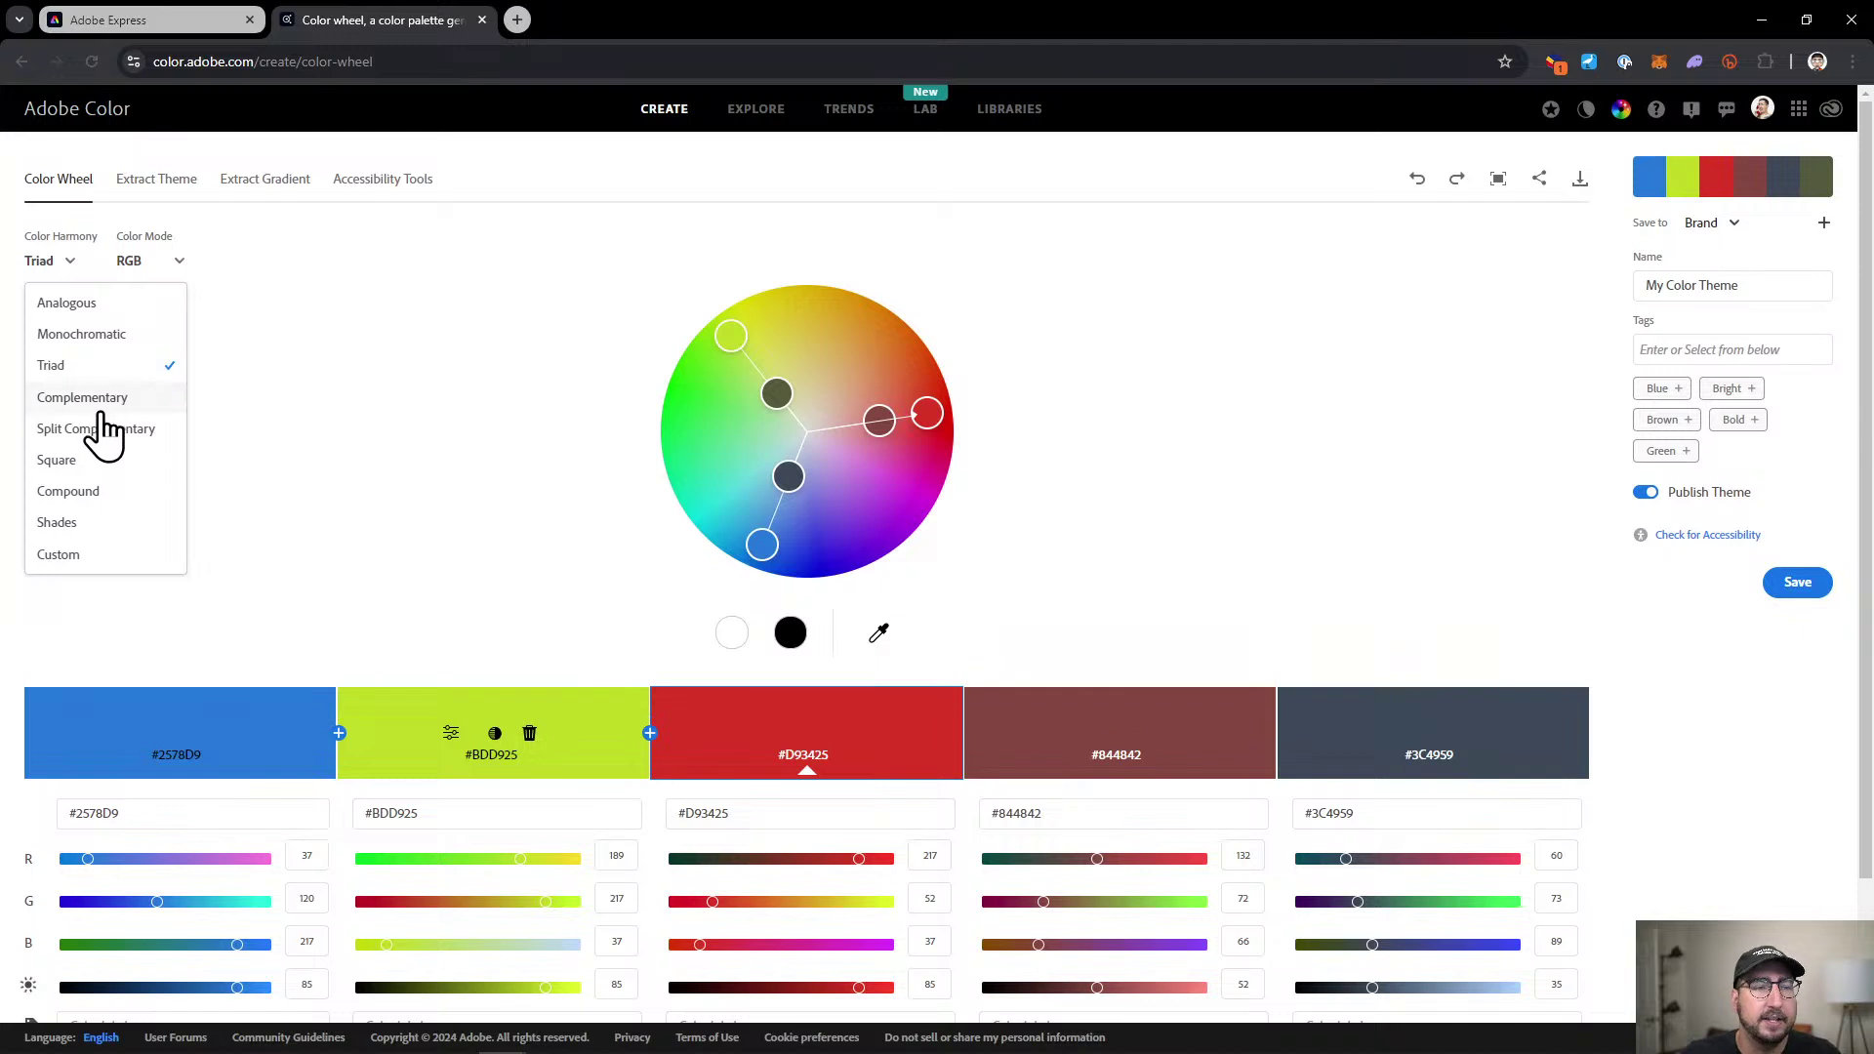
pyautogui.click(101, 402)
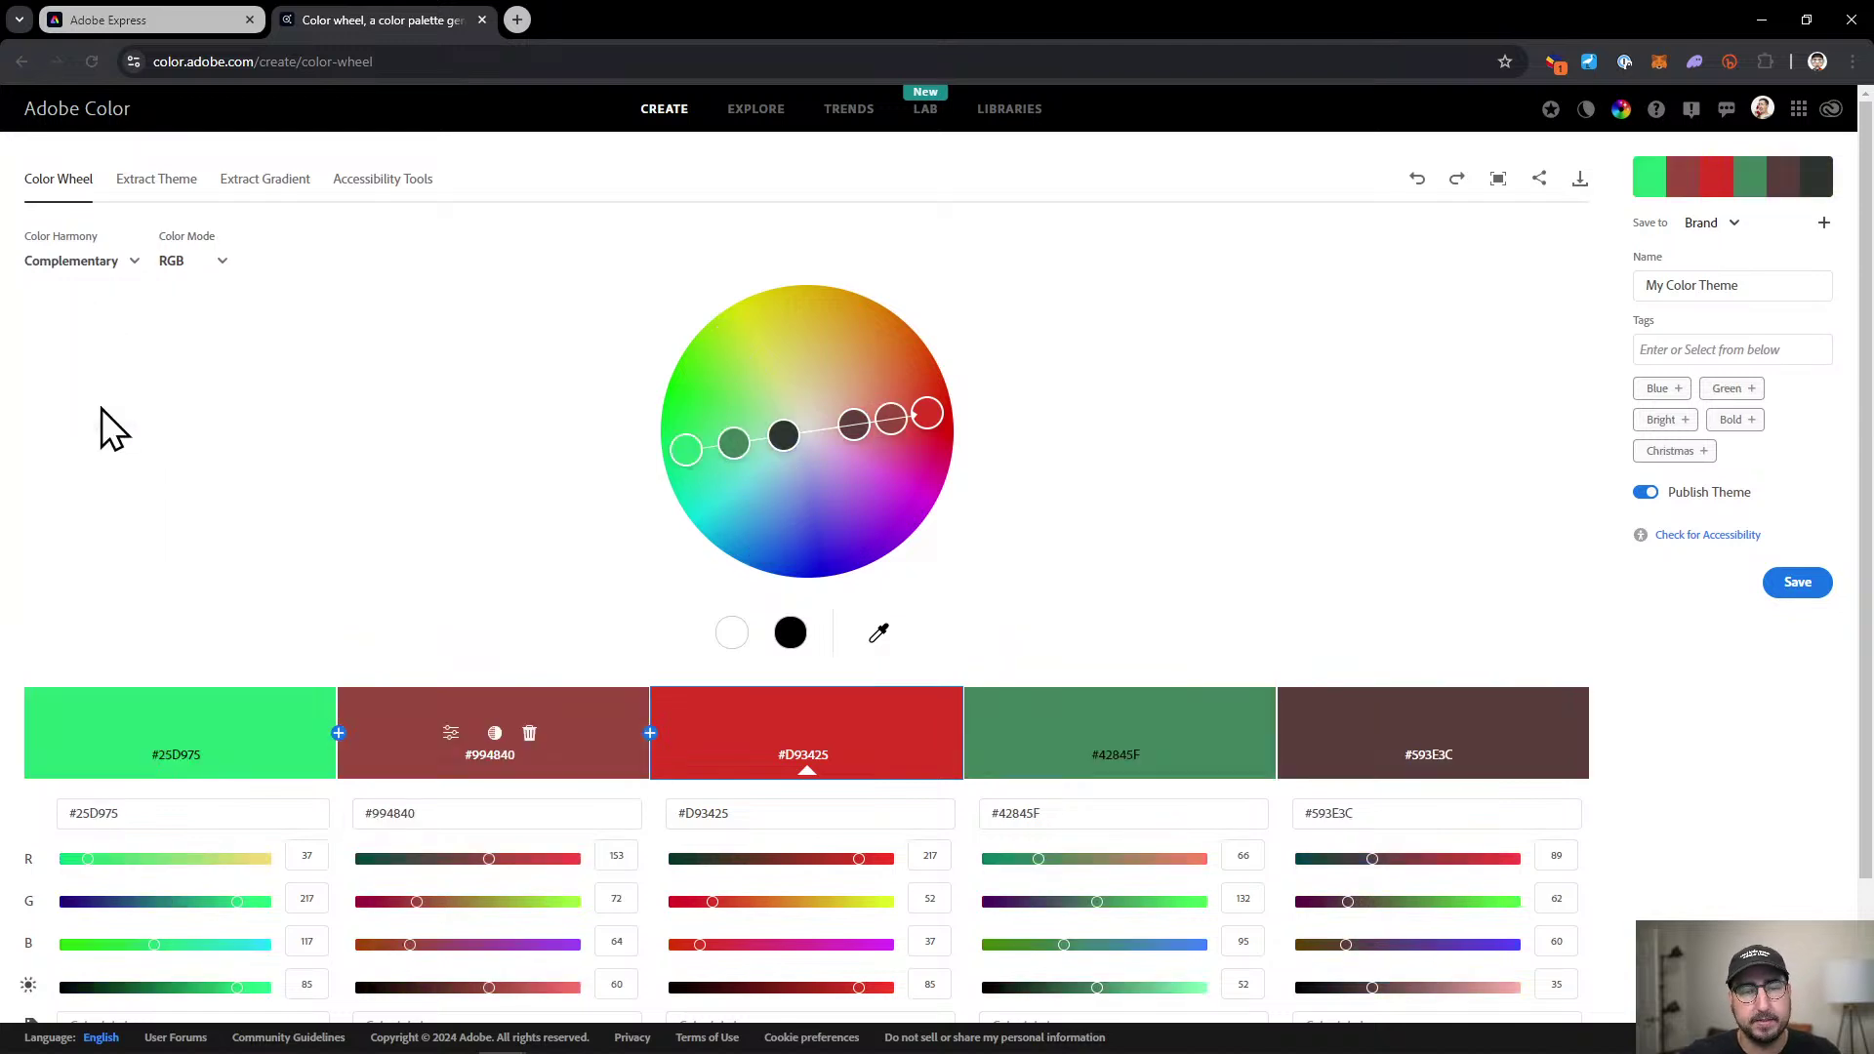
pyautogui.click(109, 264)
pyautogui.click(95, 430)
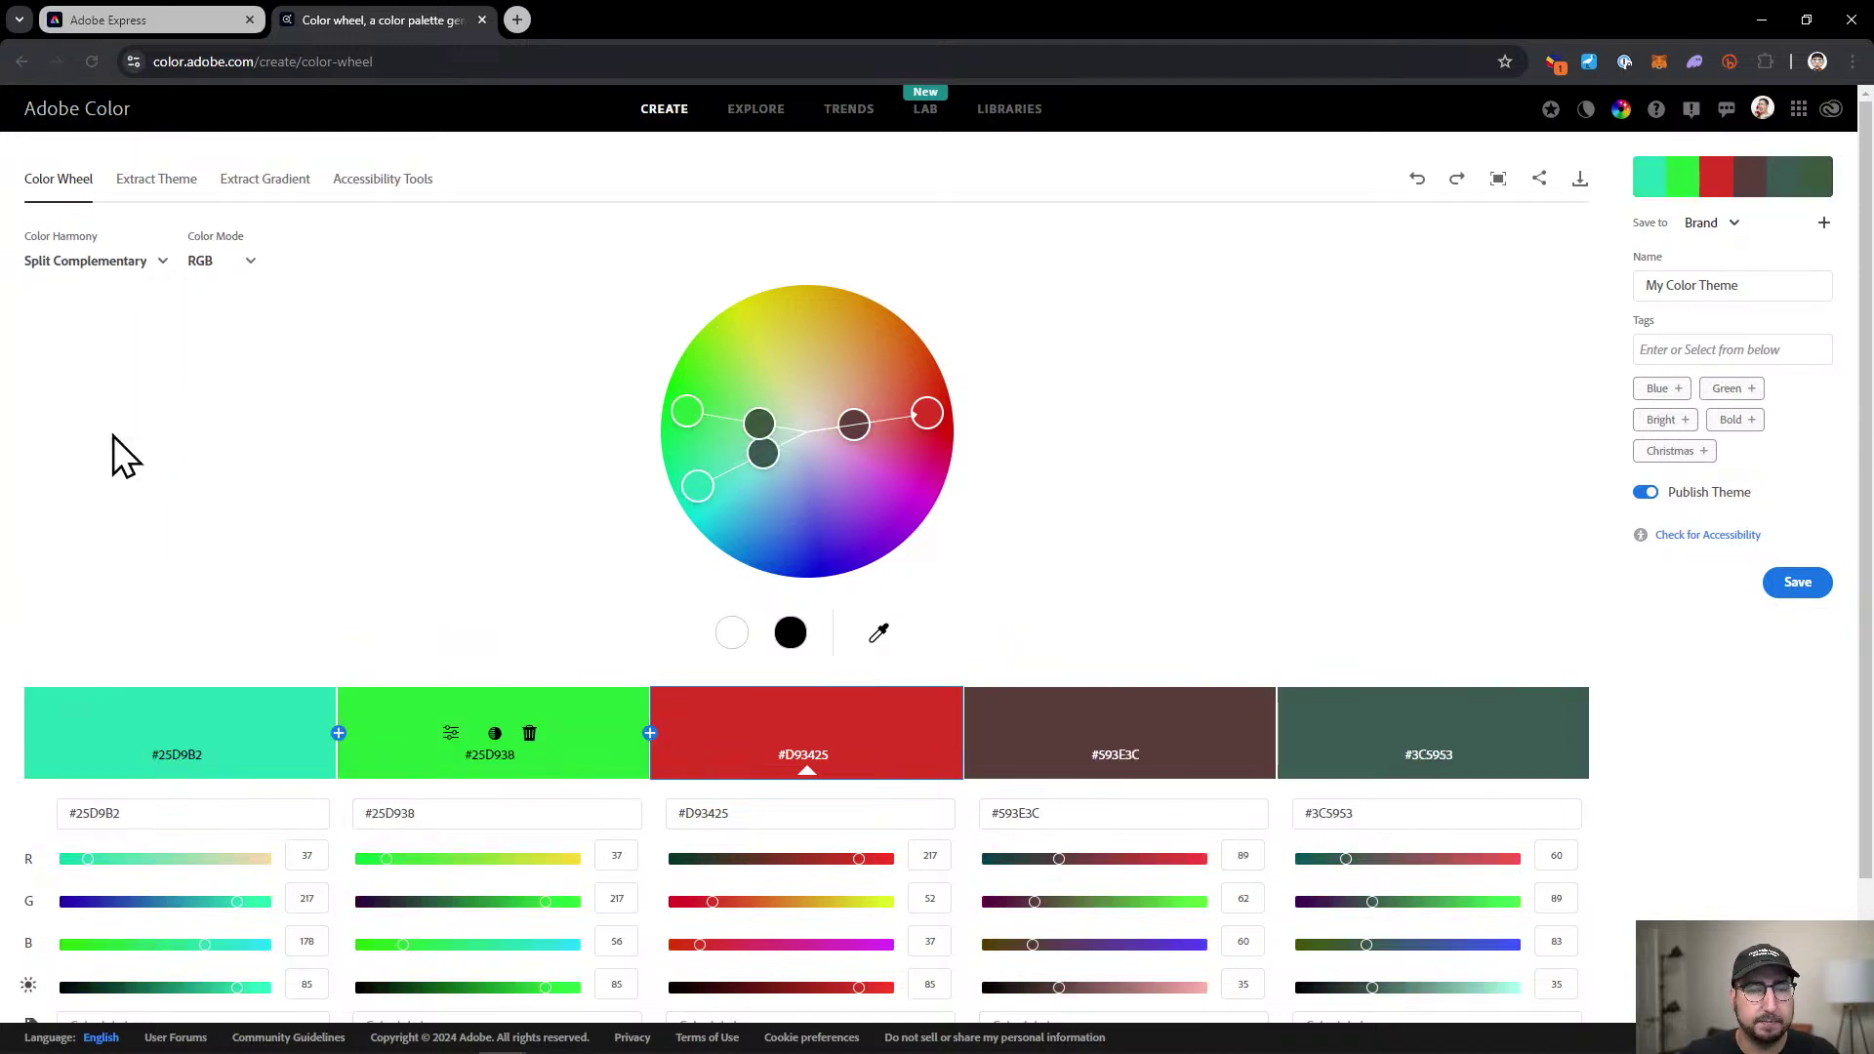
# Compare the Square and Compound color harmonies for the red base color, and keep Square.
pyautogui.click(119, 273)
pyautogui.click(107, 465)
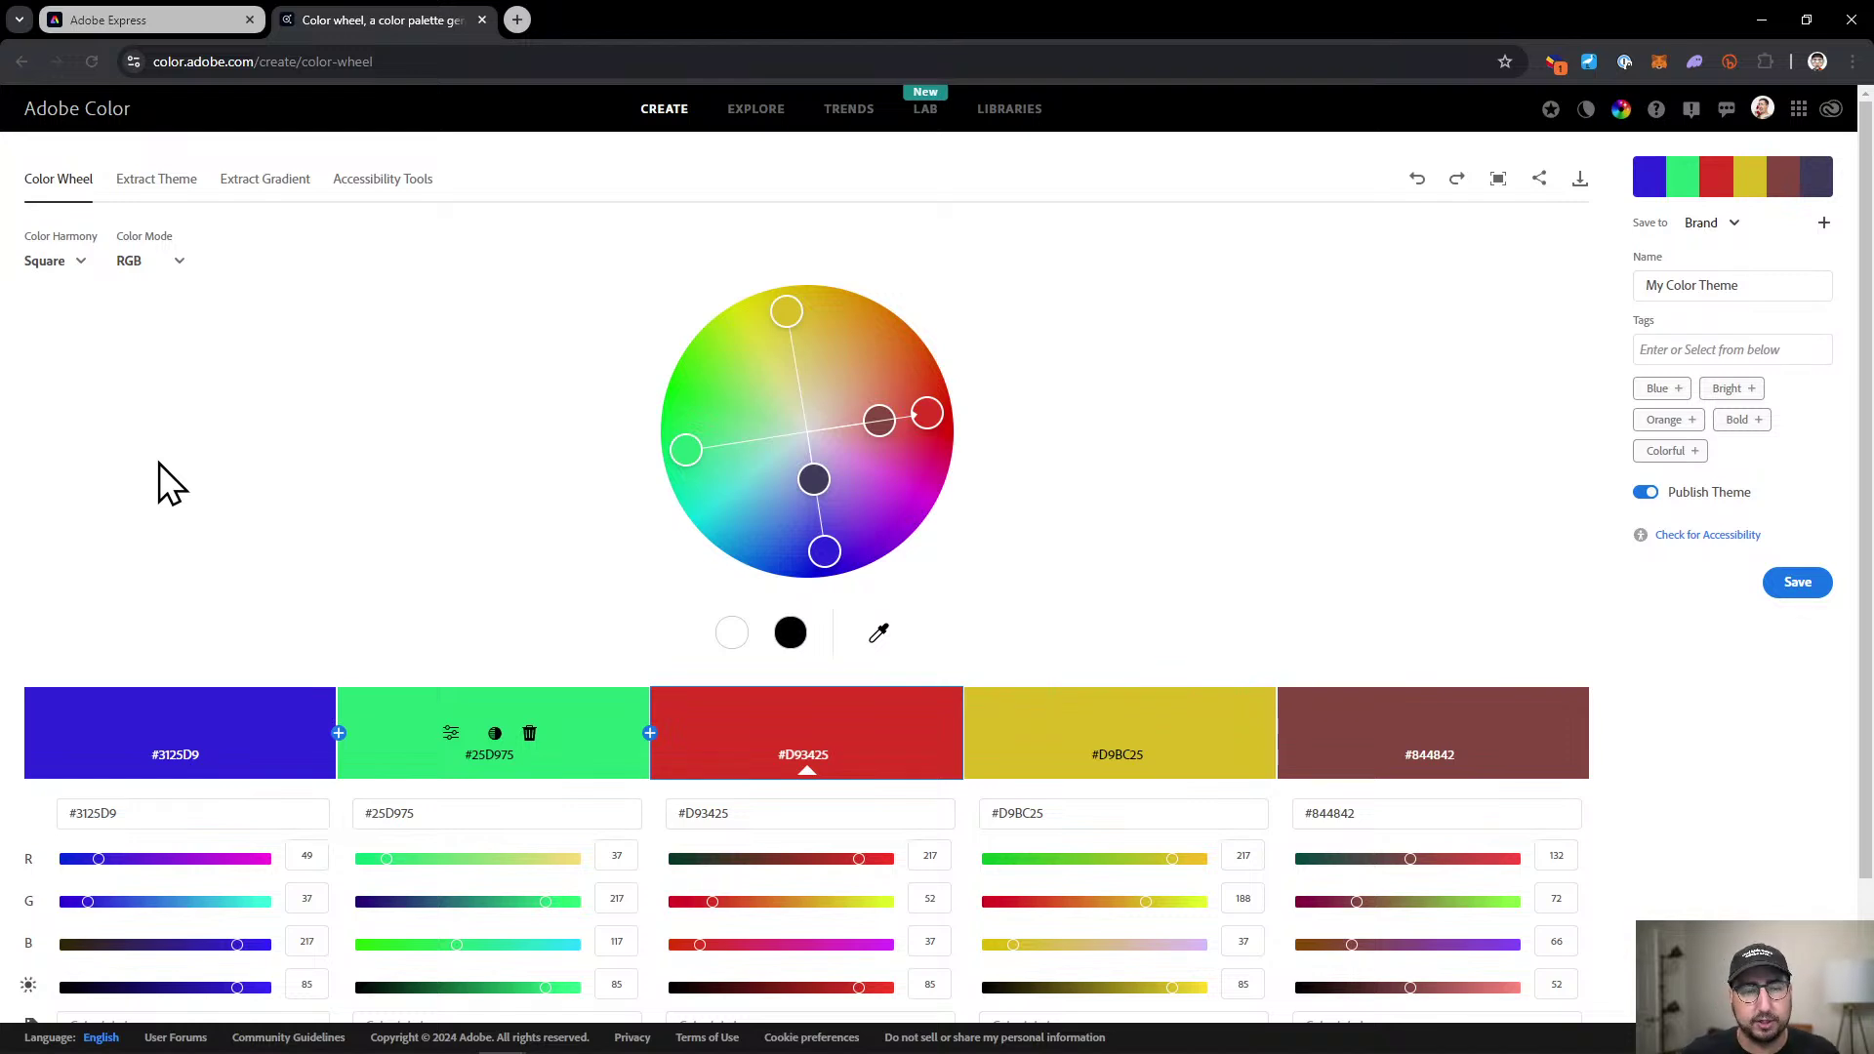
pyautogui.click(69, 268)
pyautogui.click(103, 488)
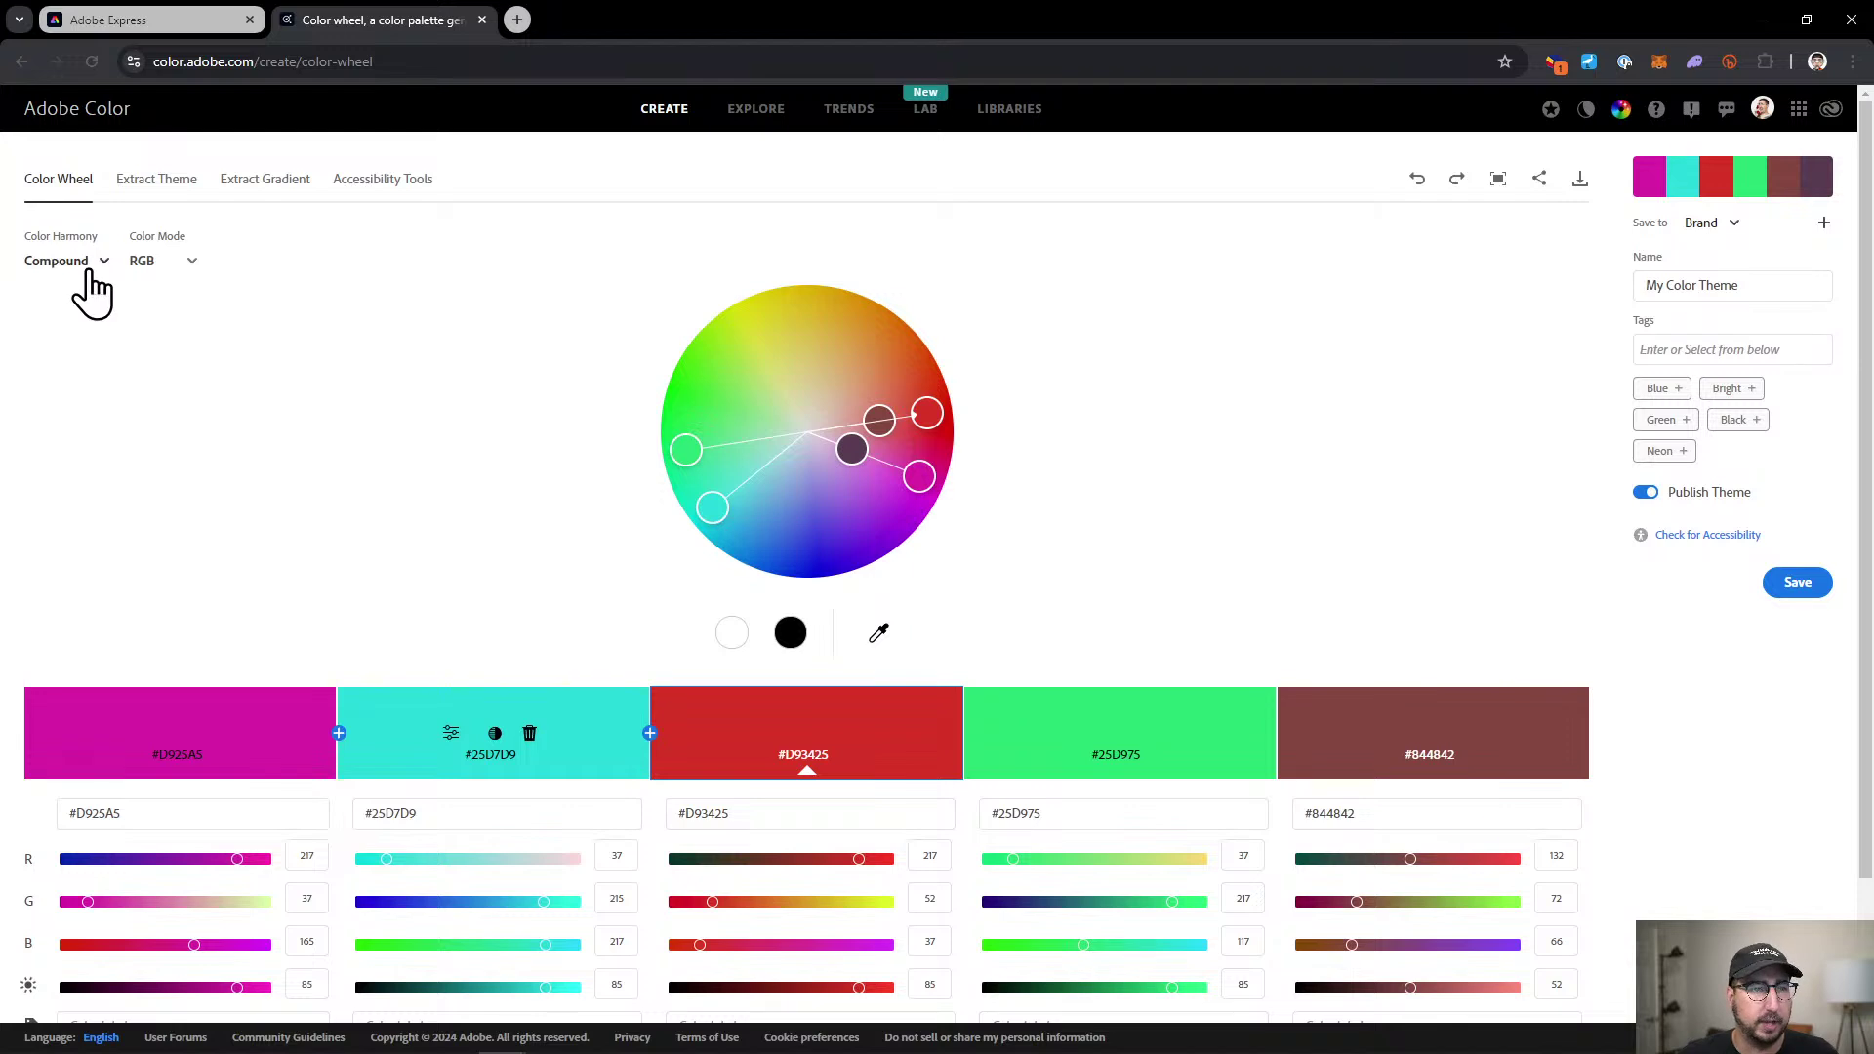
pyautogui.click(91, 273)
pyautogui.click(70, 460)
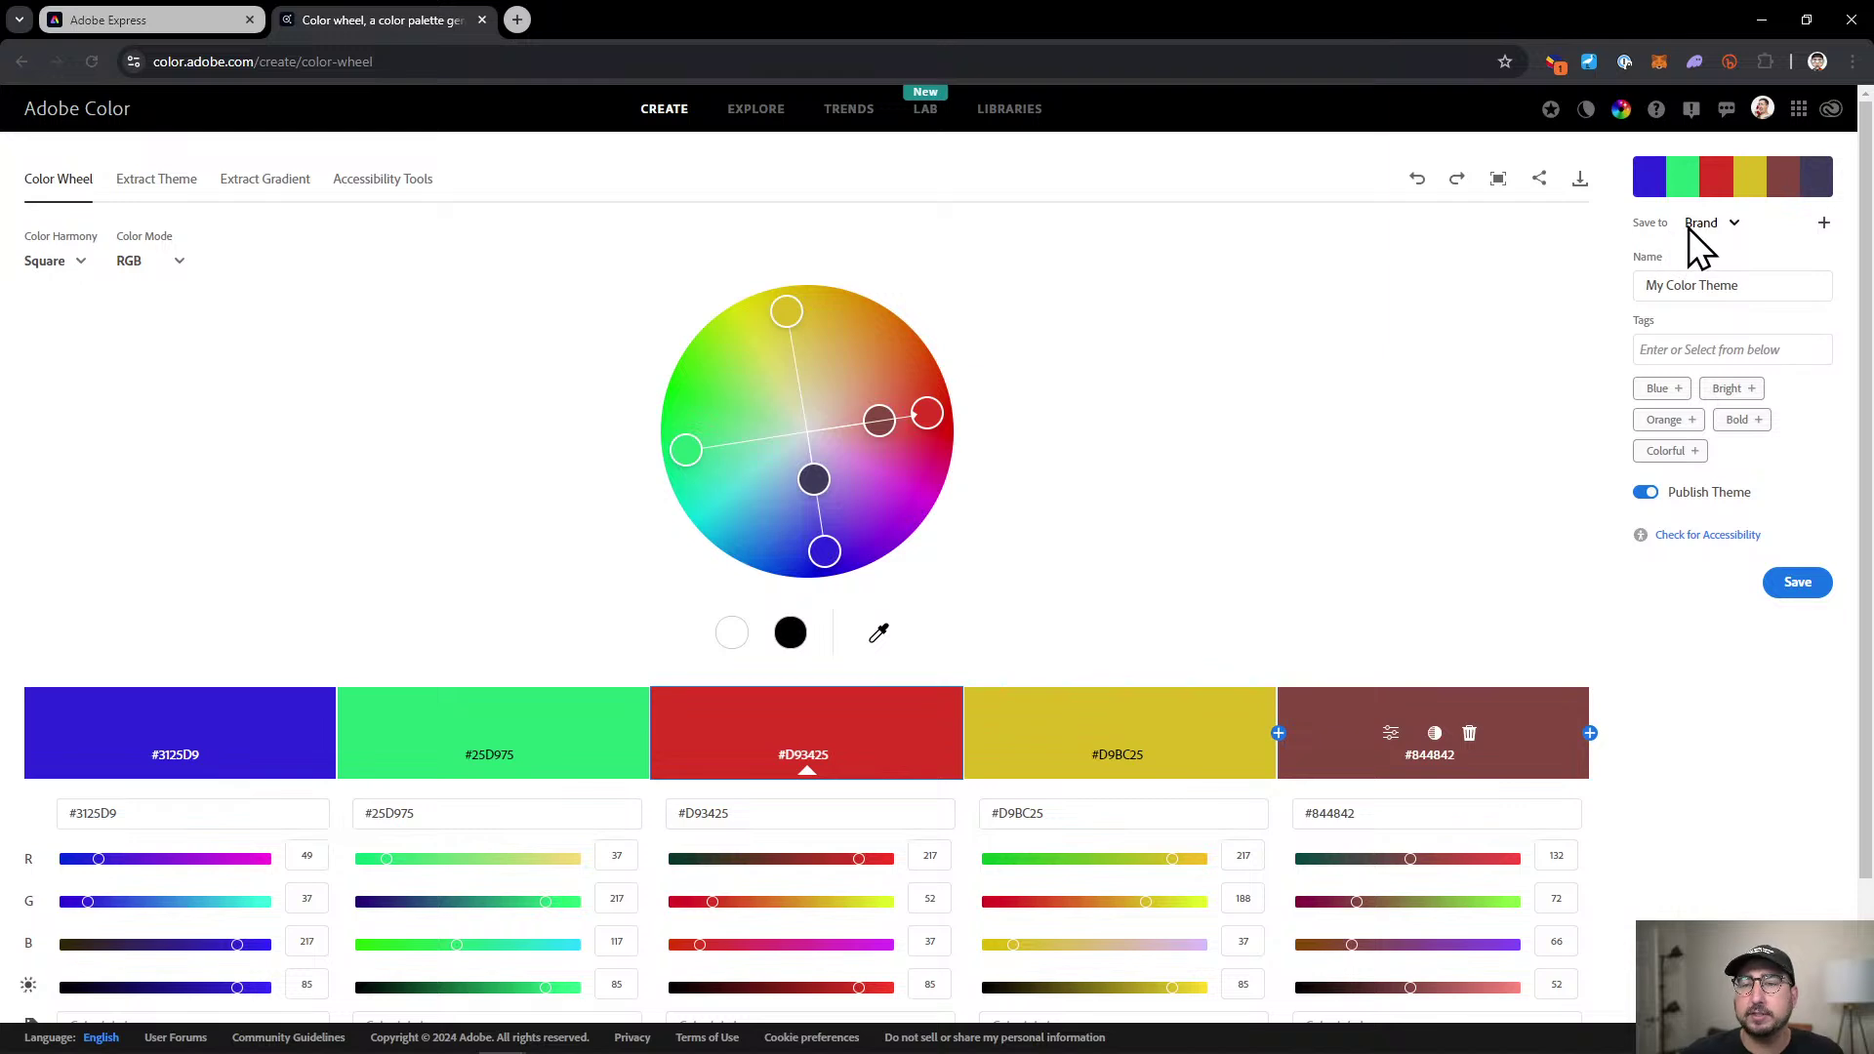
# Save the theme as Key Colors in a new library named Campains, with theme publishing turned off.
pyautogui.click(1823, 224)
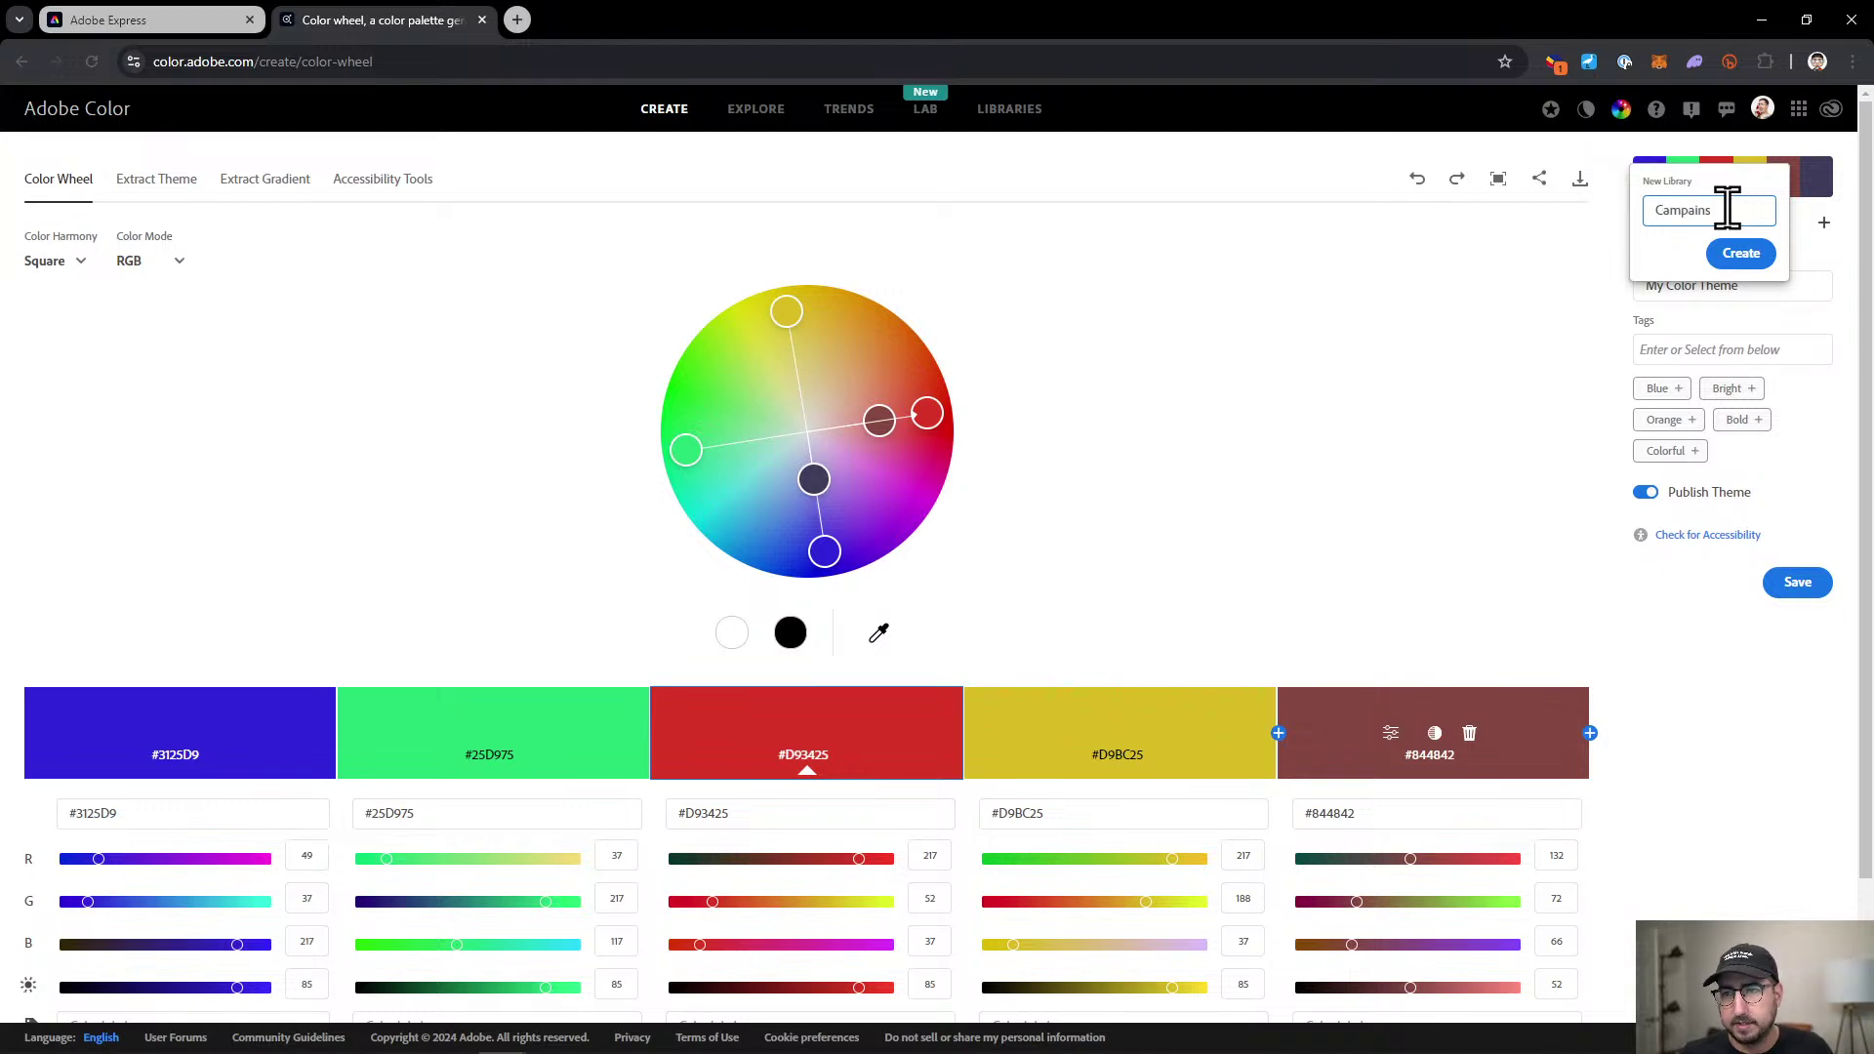
pyautogui.click(1737, 255)
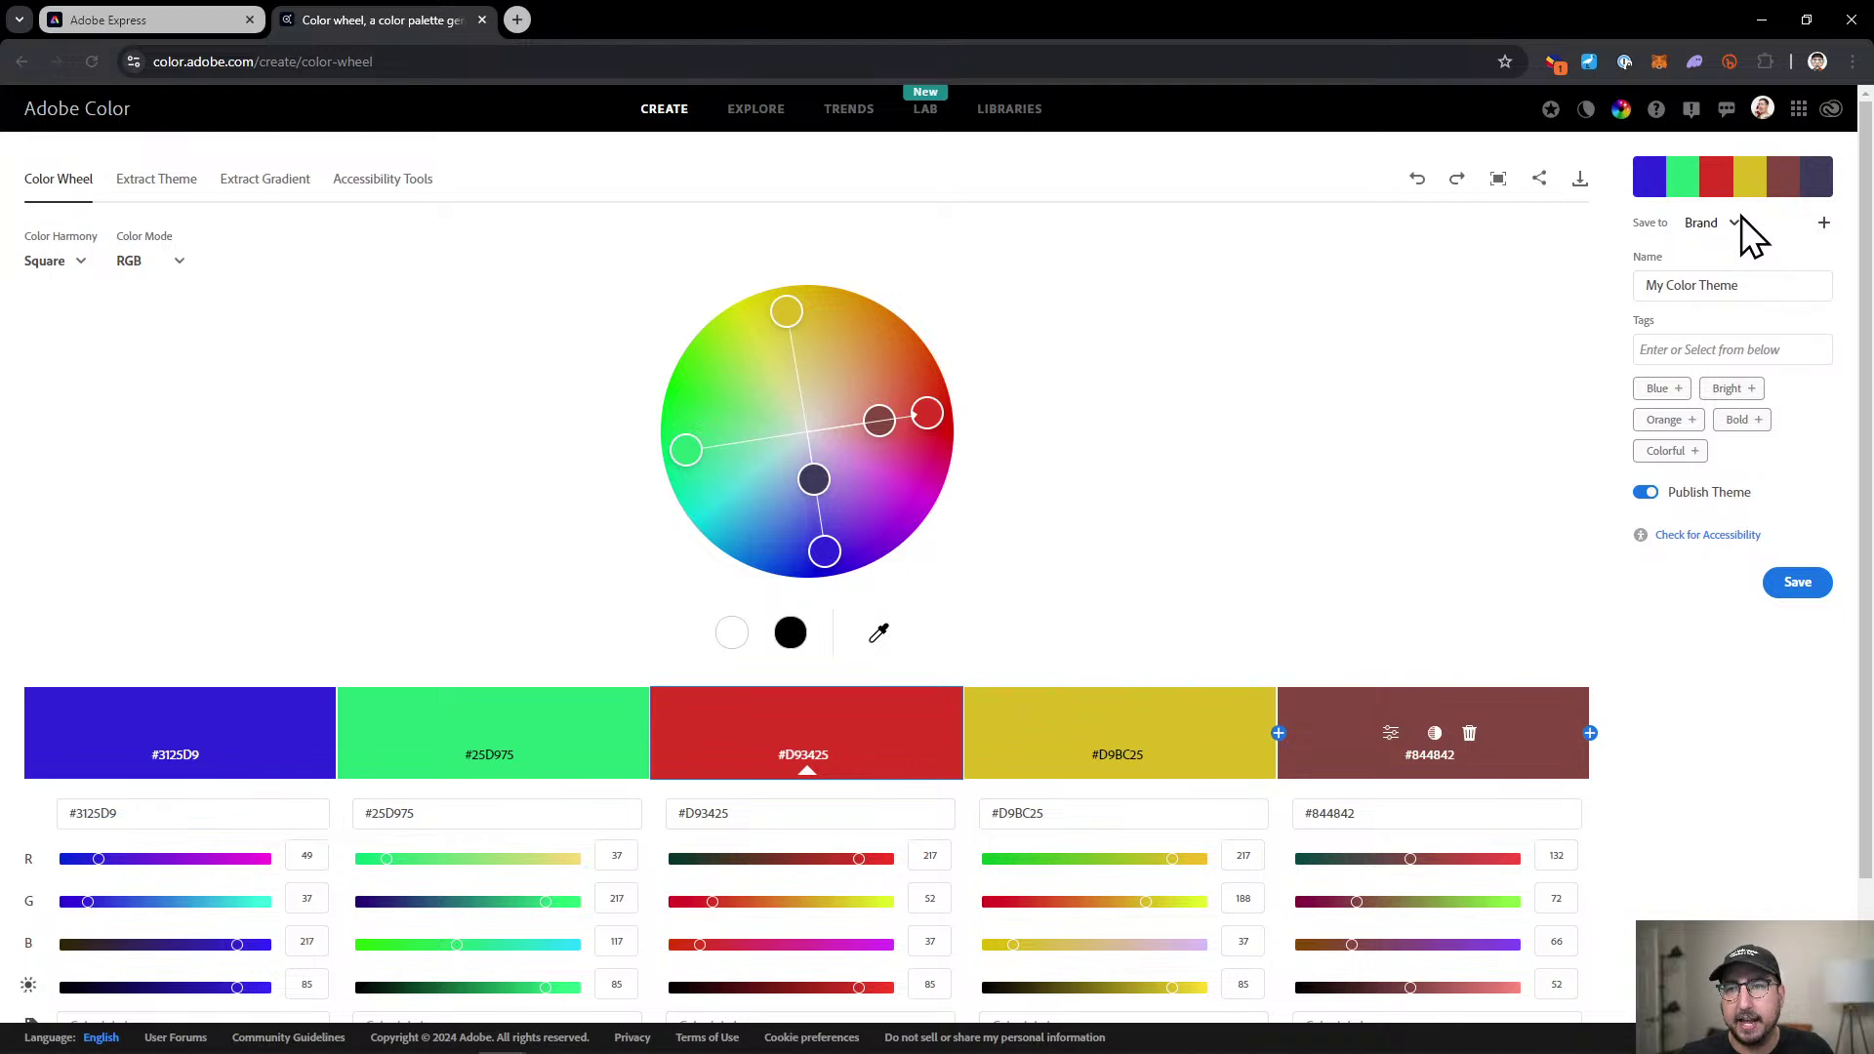
pyautogui.click(1696, 289)
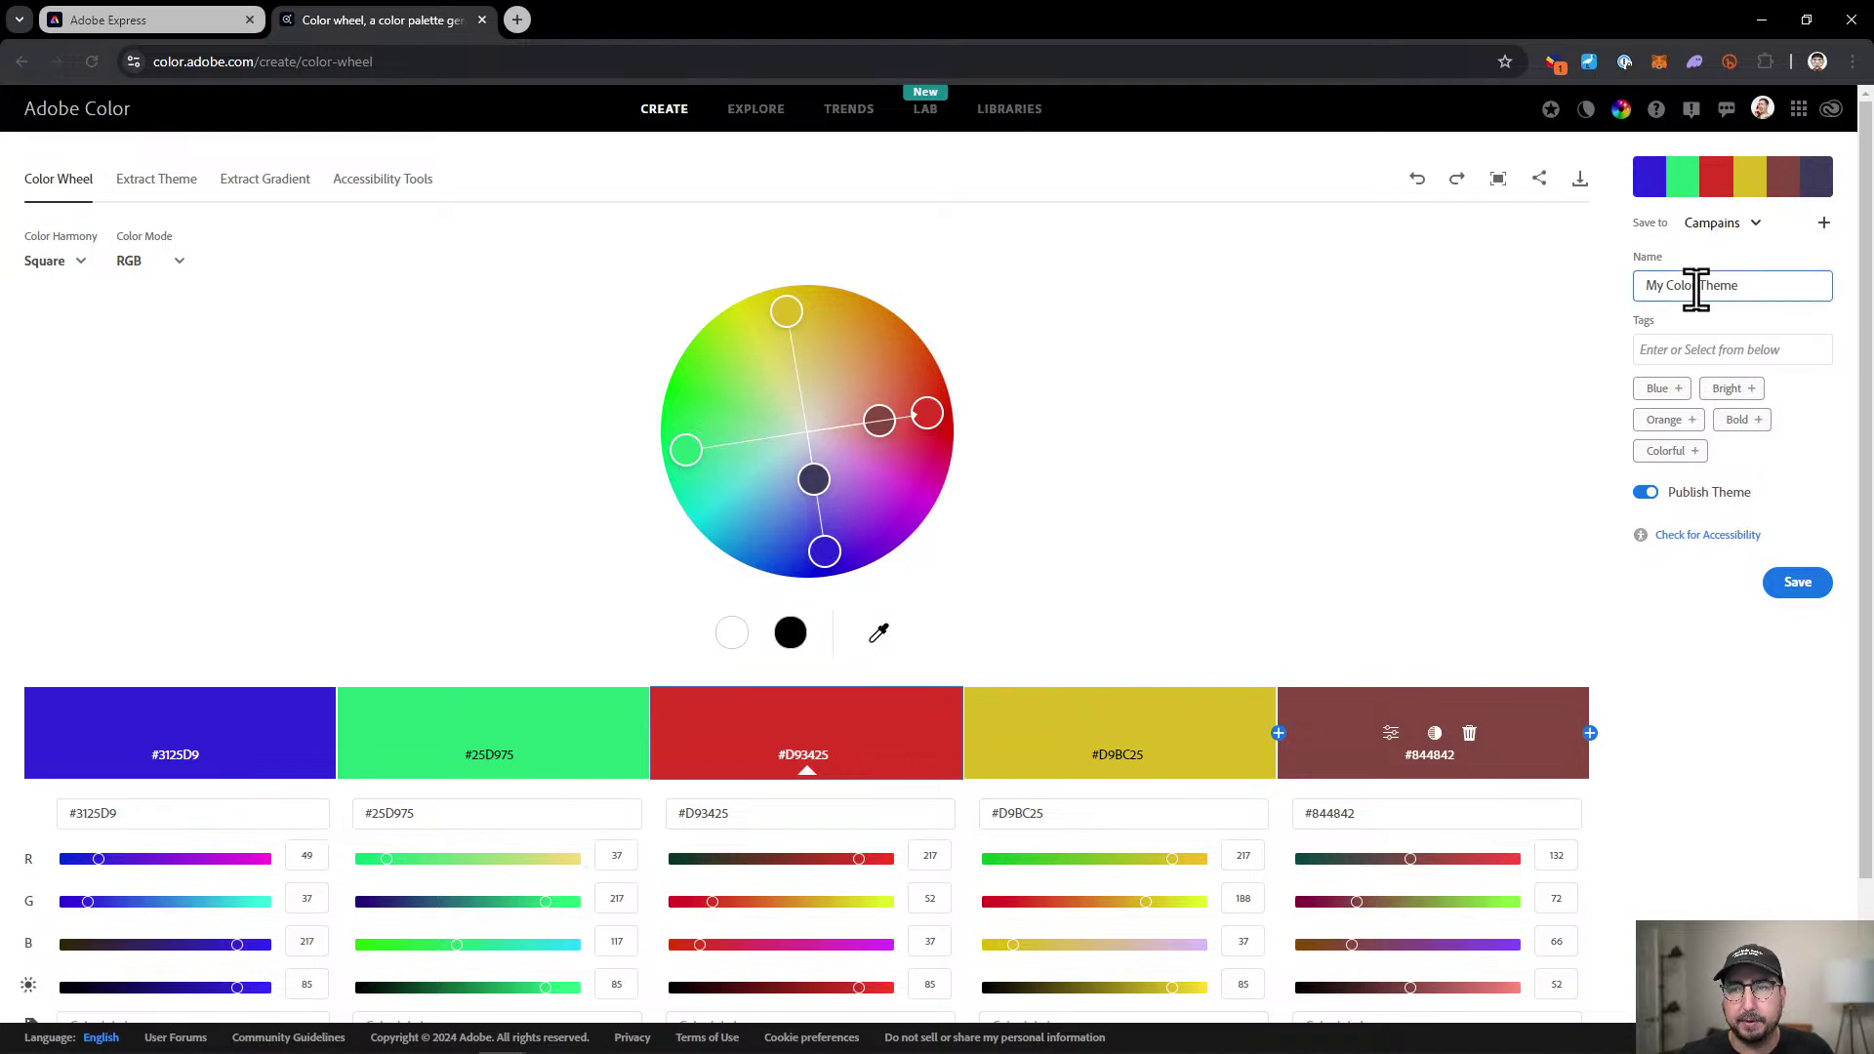
pyautogui.tripleClick(1696, 289)
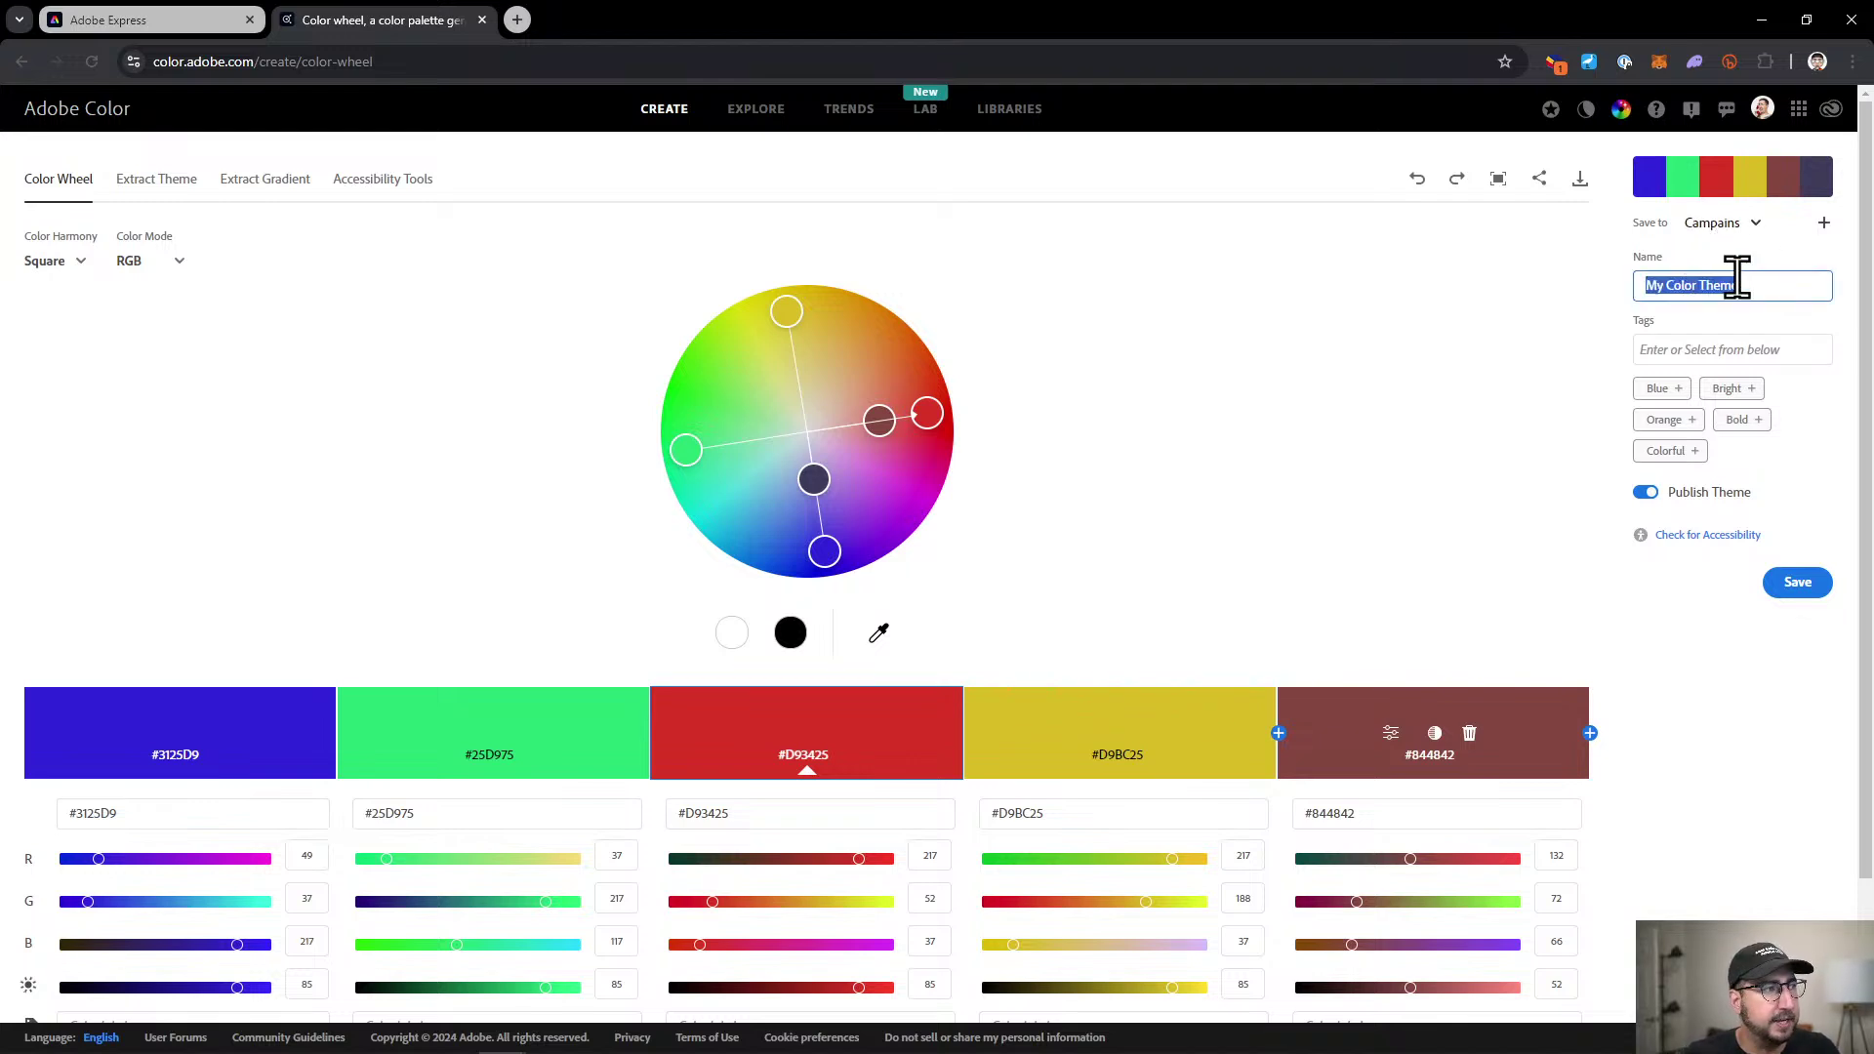
pyautogui.write('Key')
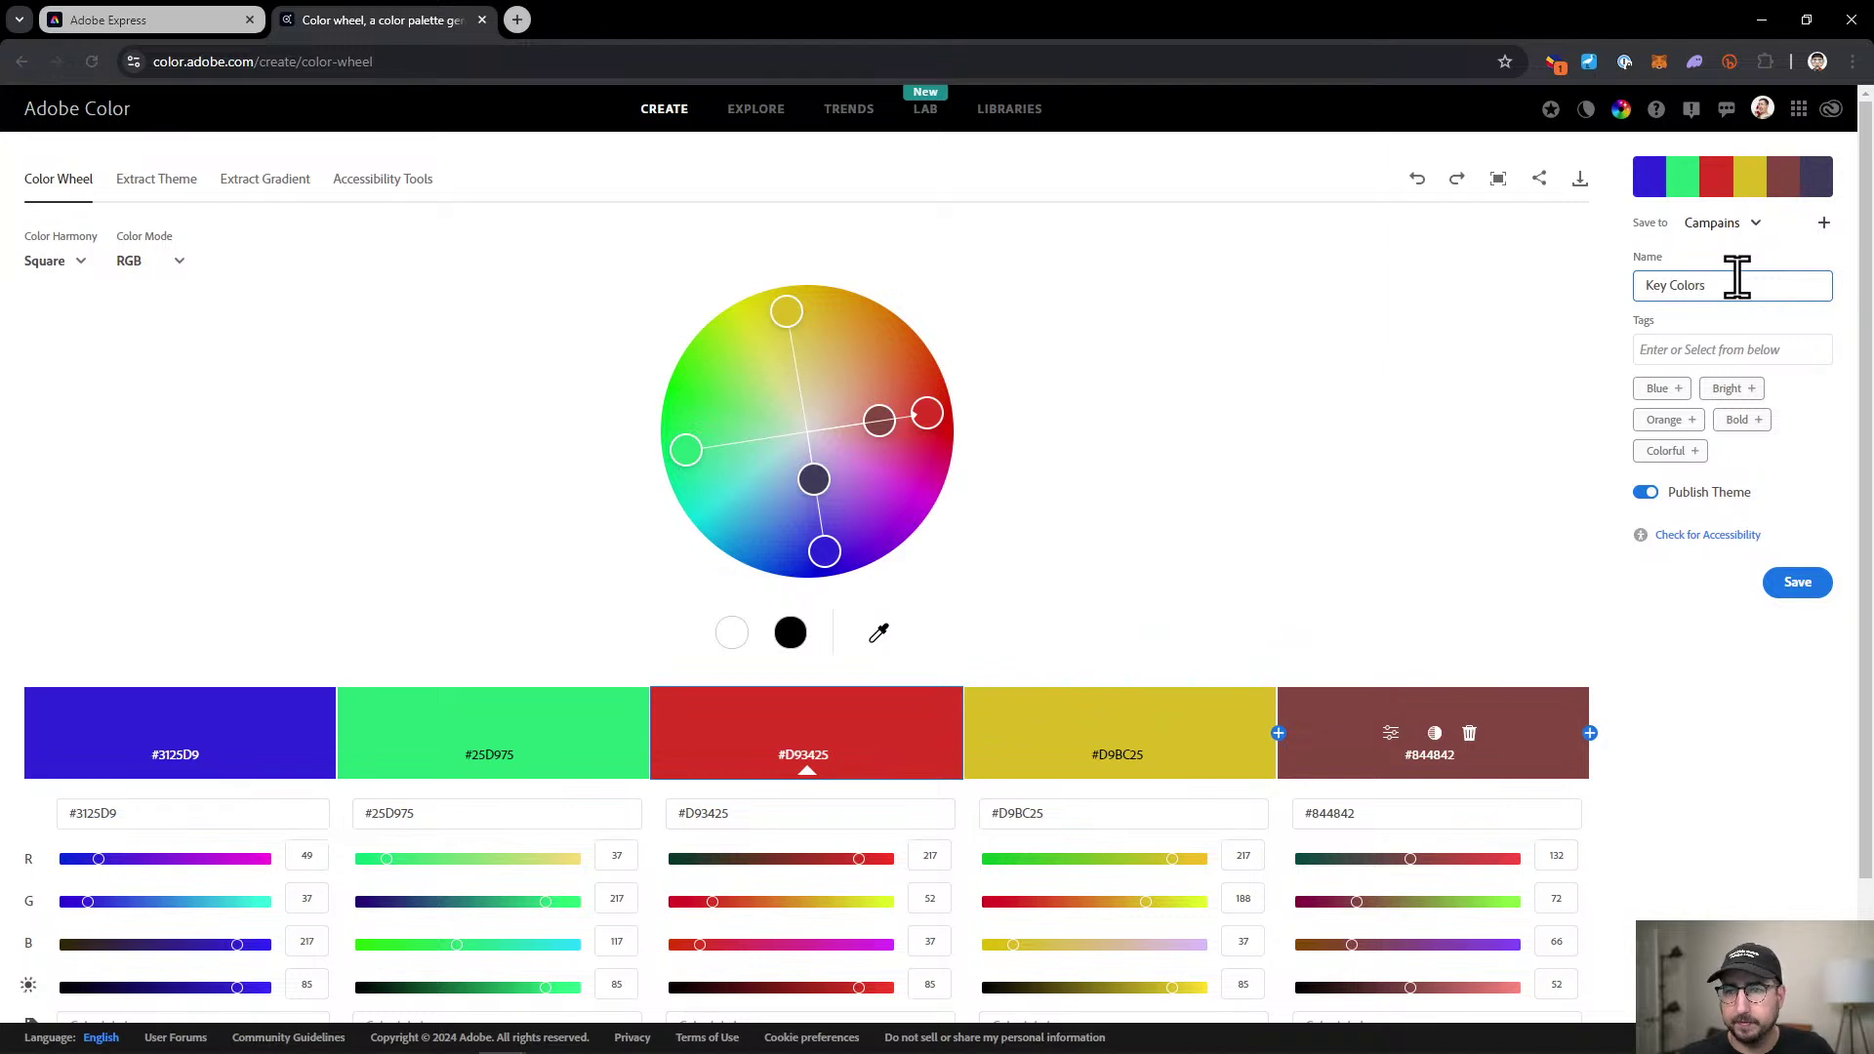
pyautogui.click(1645, 492)
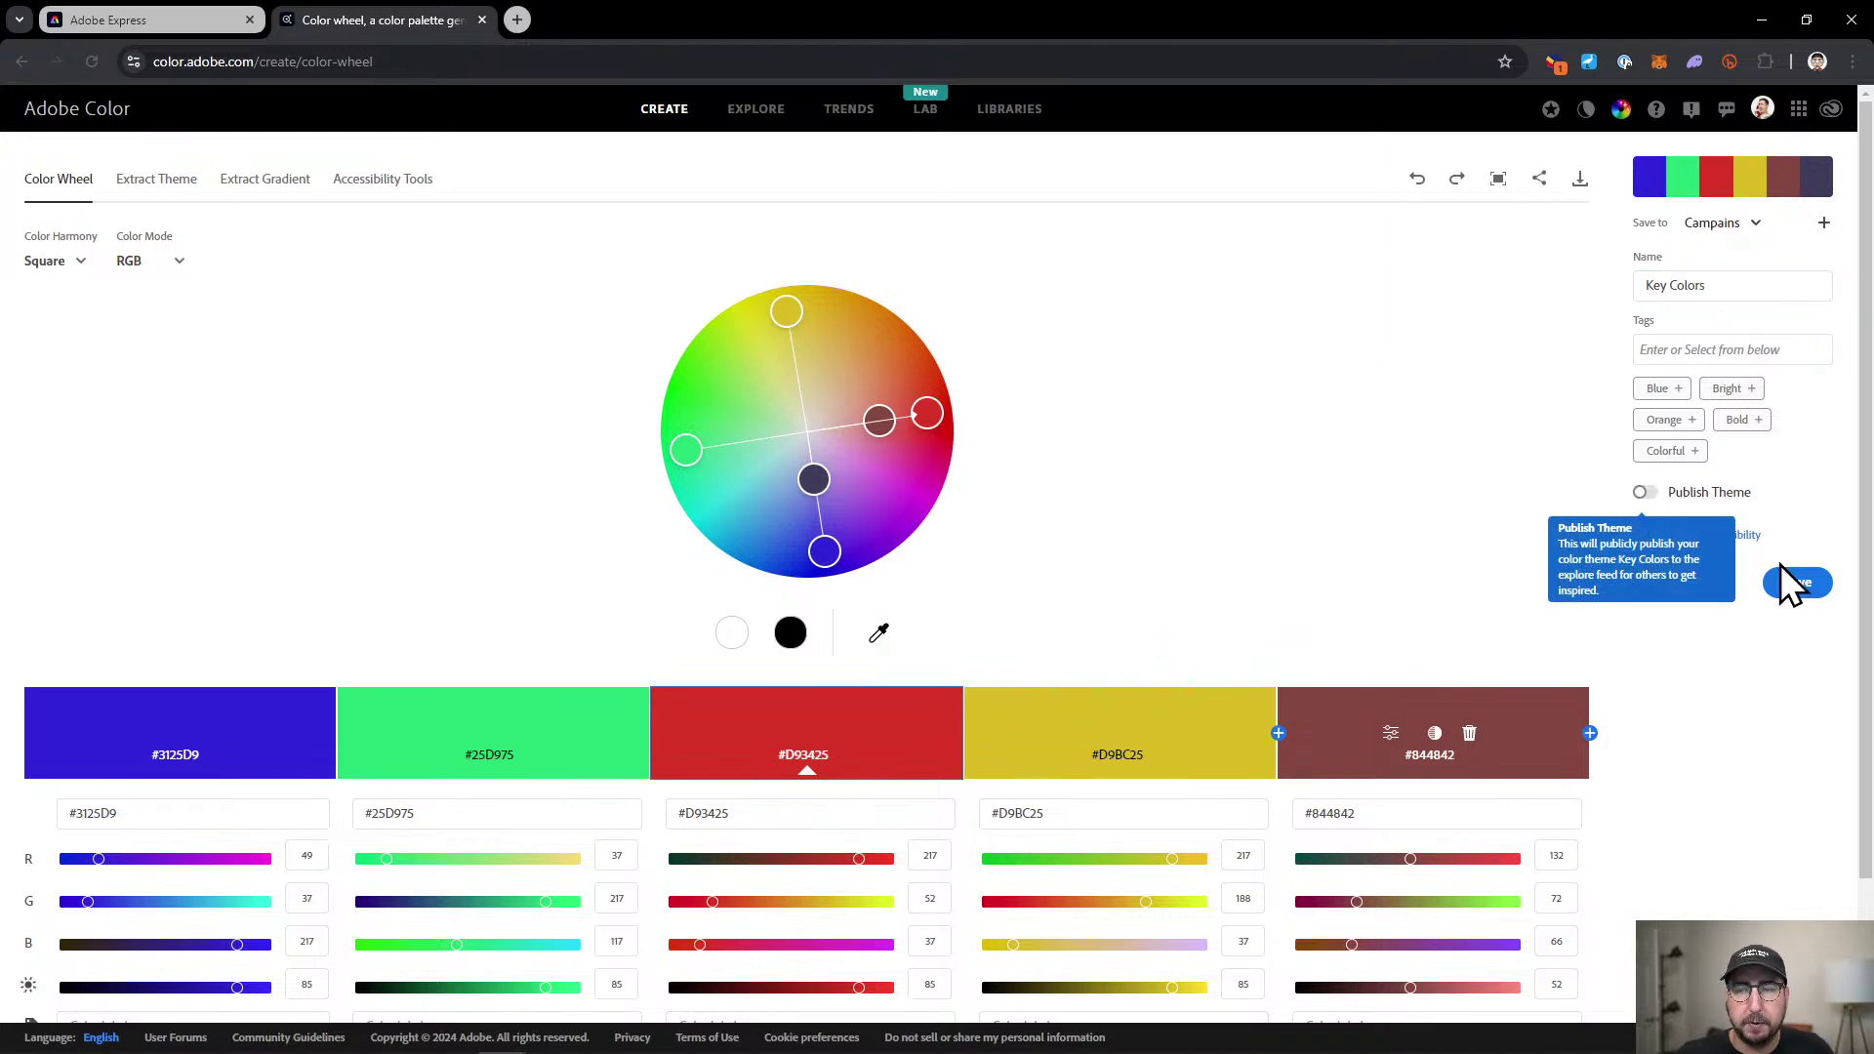
pyautogui.click(1796, 588)
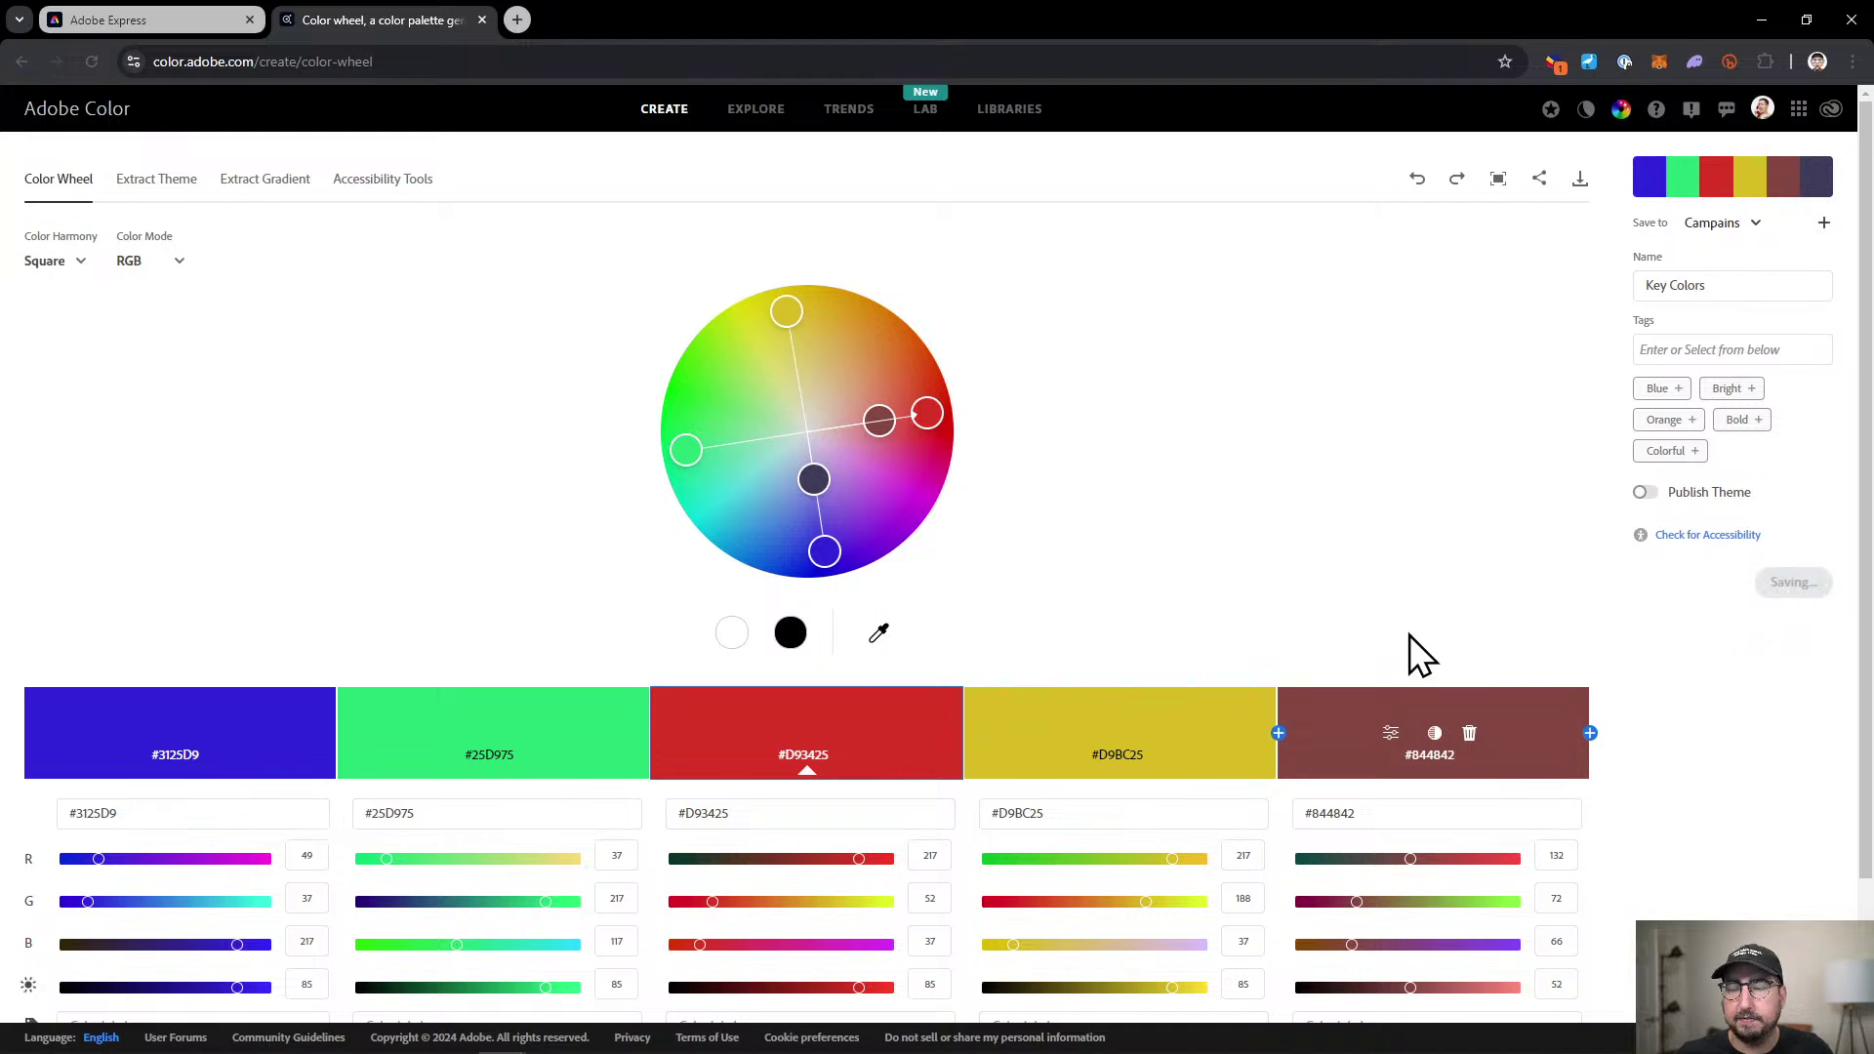
# Switch to Illustrator, draw a square about 0.74 in wide above the artboard, and remove its stroke.
pyautogui.moveTo(1129, 1042)
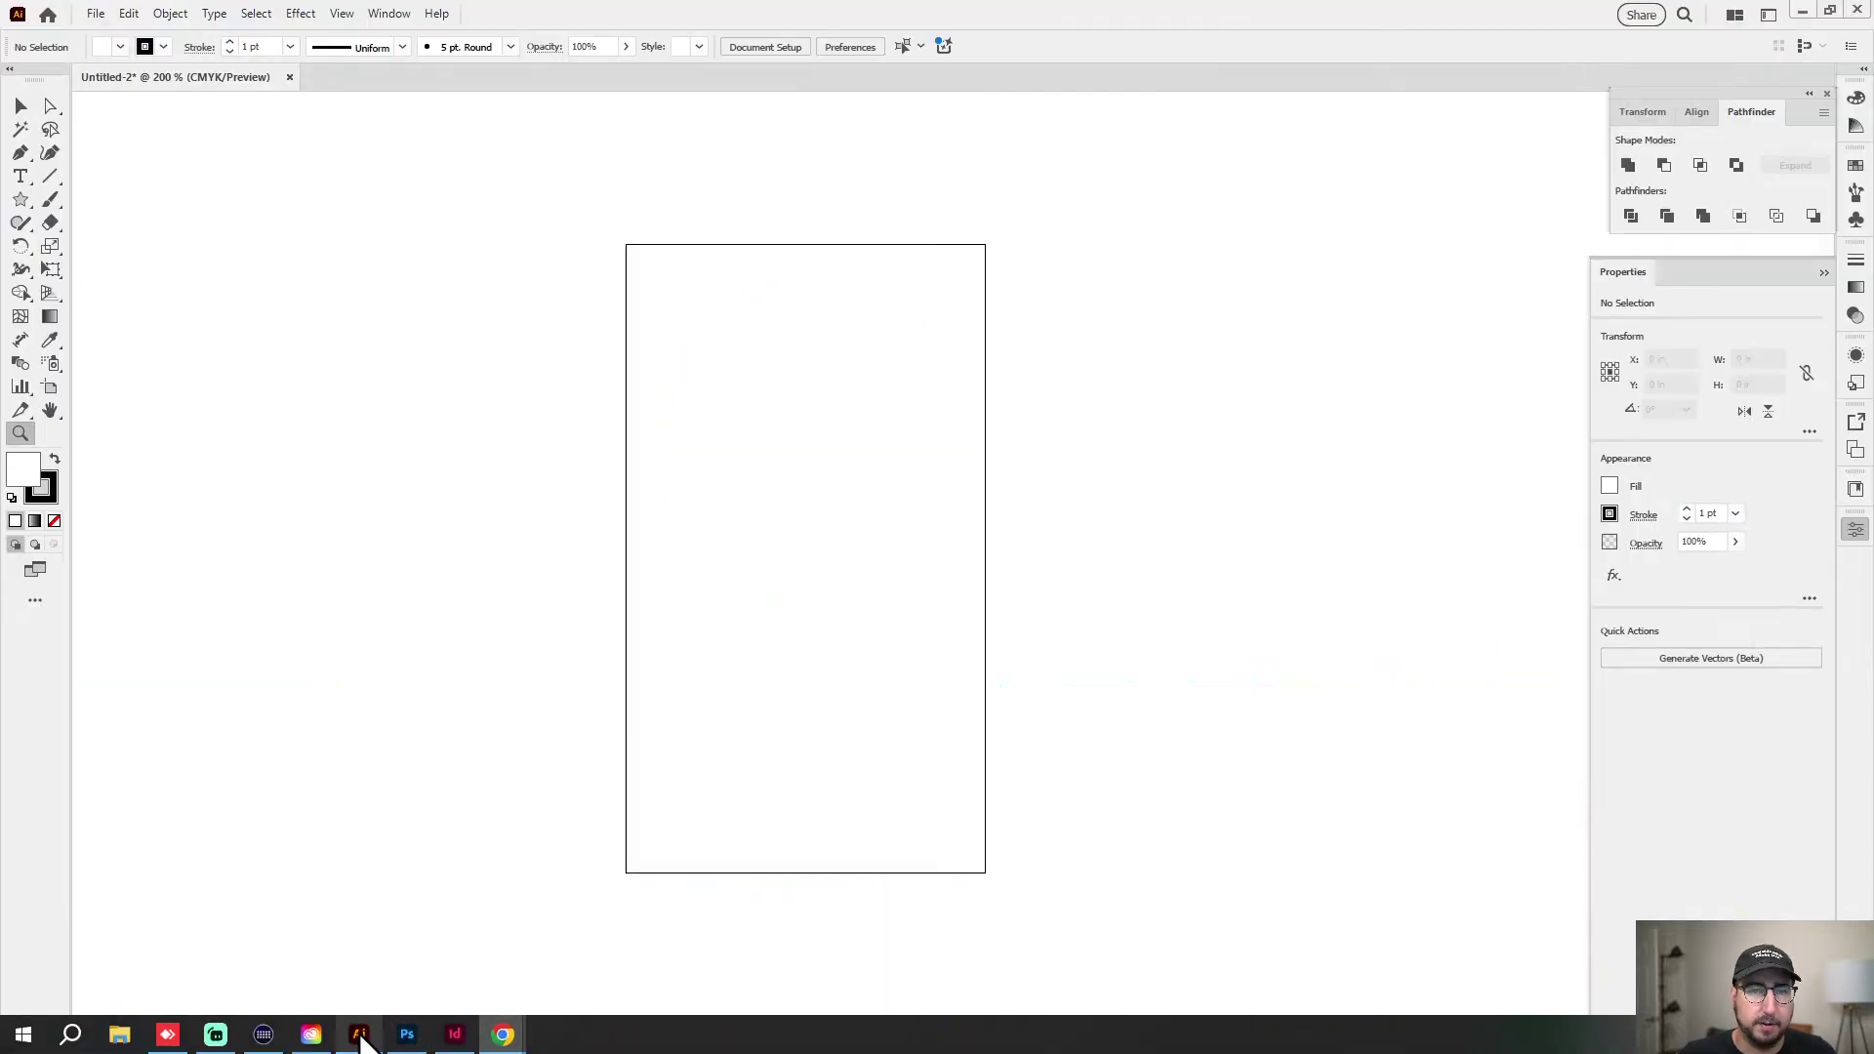
pyautogui.click(359, 1037)
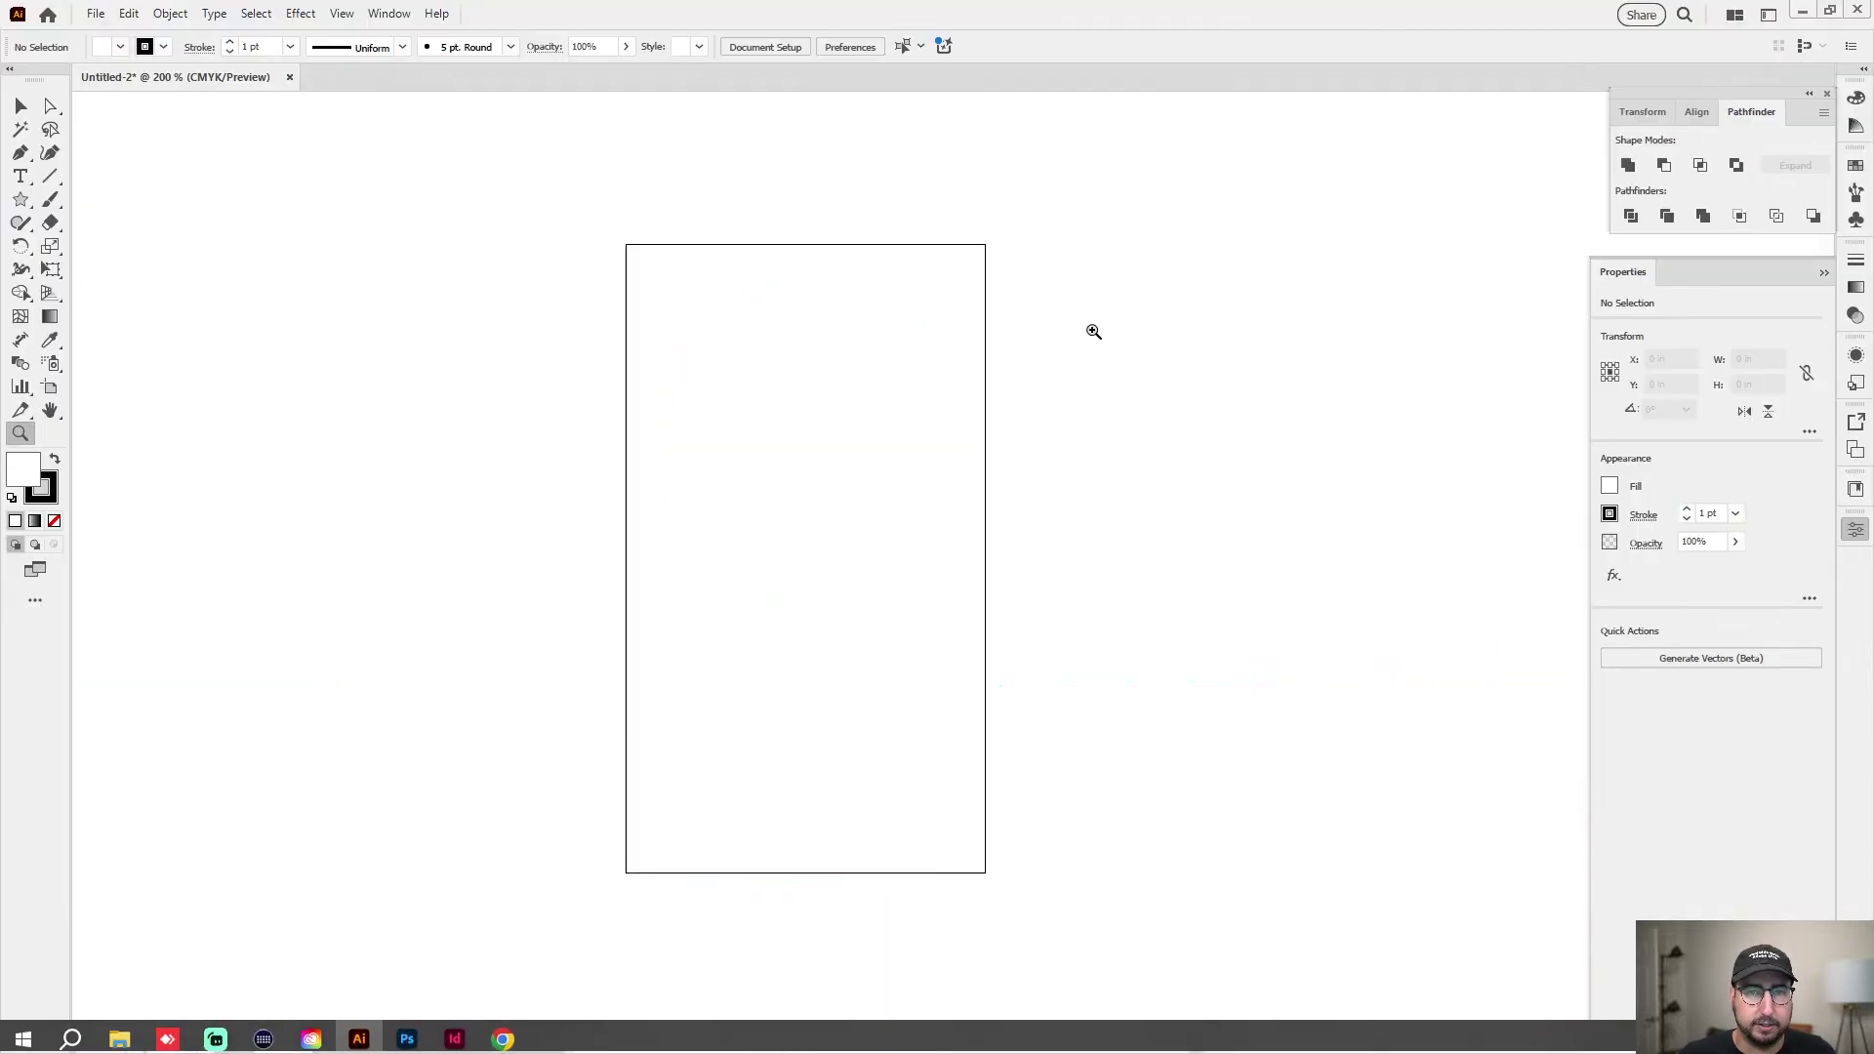
pyautogui.press('v')
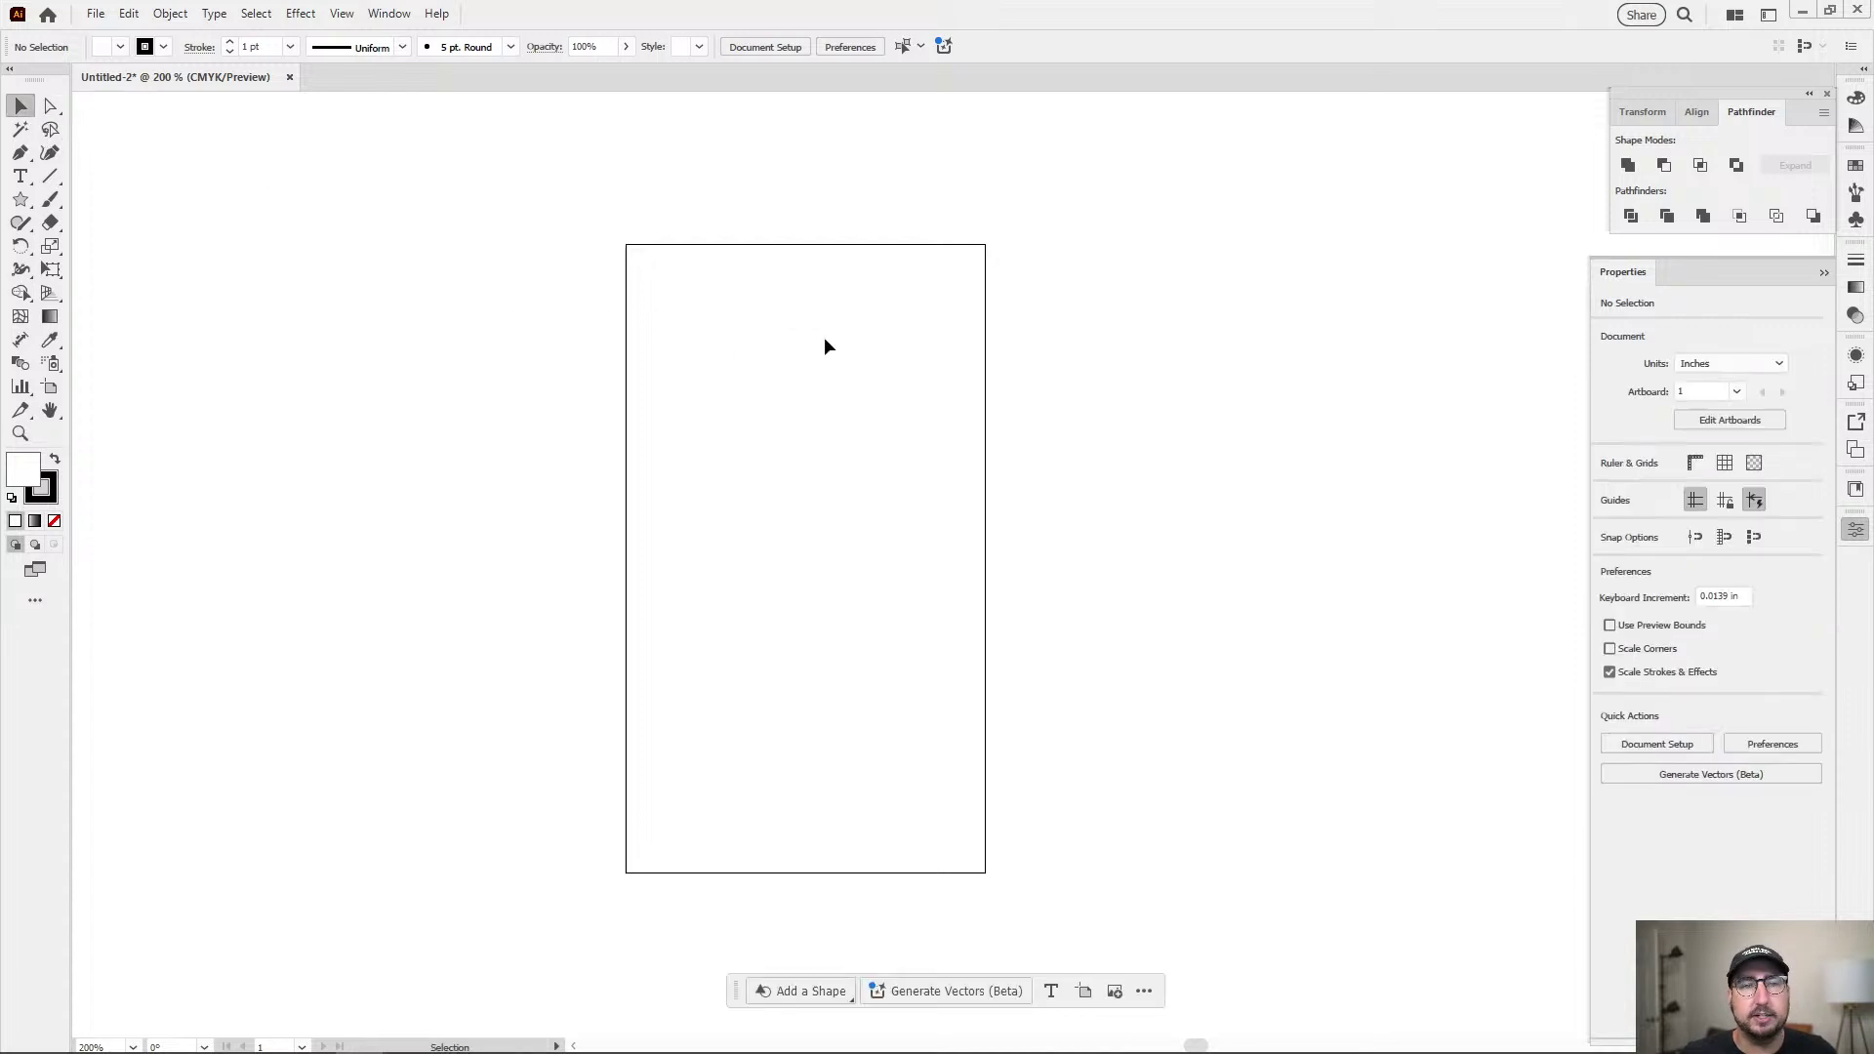
pyautogui.moveTo(823, 347); pyautogui.dragTo(870, 501)
pyautogui.press('m')
pyautogui.moveTo(526, 176); pyautogui.dragTo(661, 283)
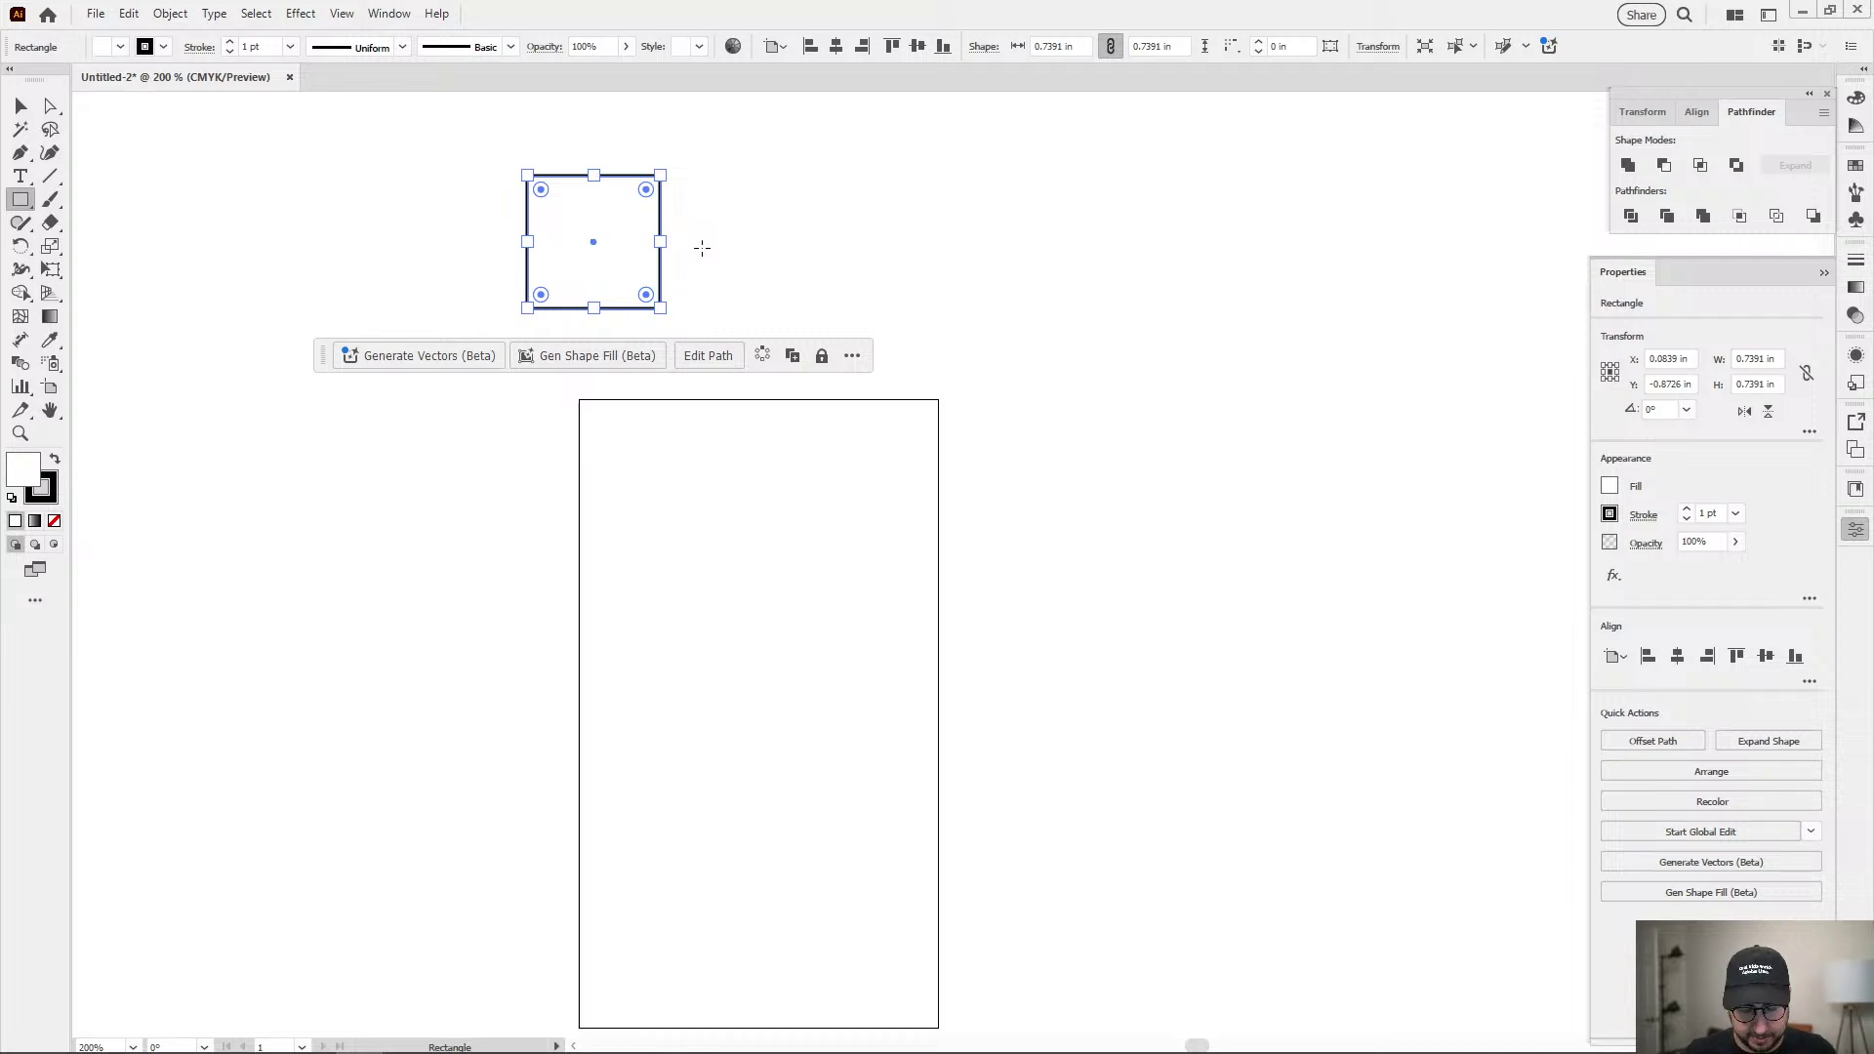
pyautogui.press('/')
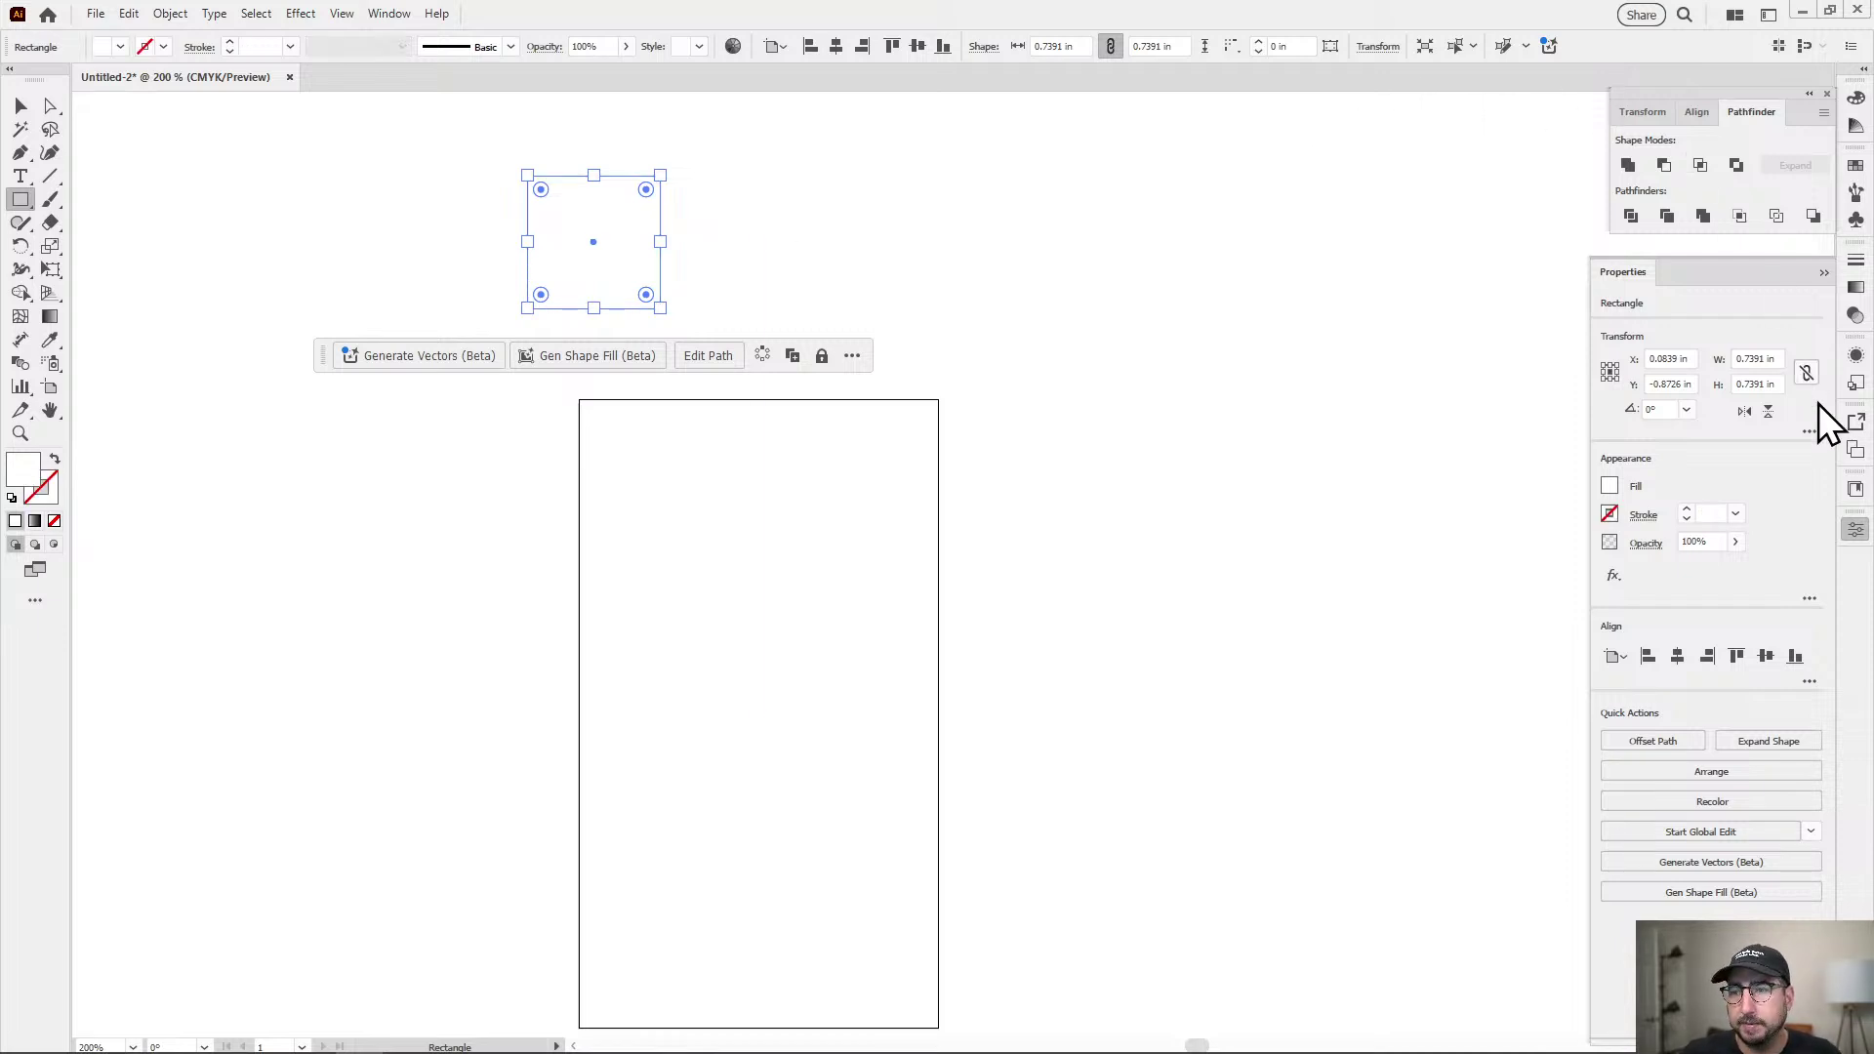
# Open Libraries and dock it first among the collapsed panels.
pyautogui.click(1856, 494)
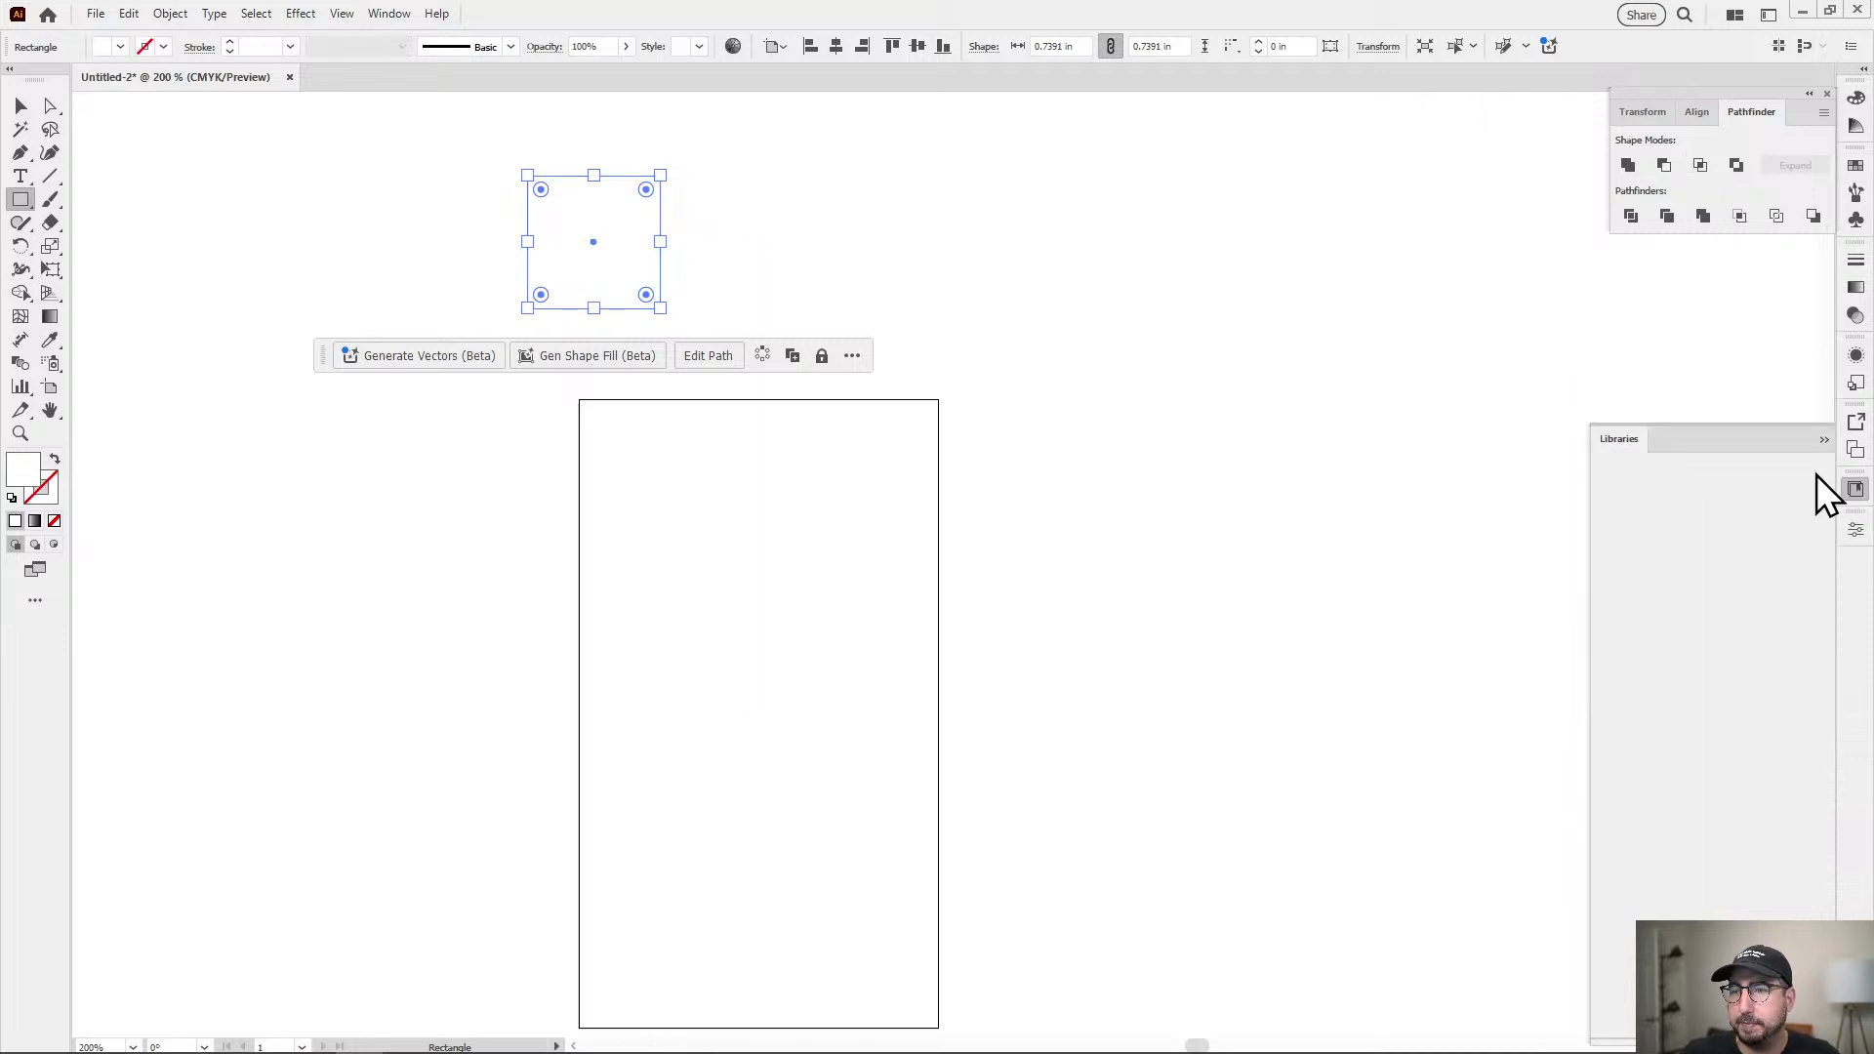
pyautogui.moveTo(1769, 437); pyautogui.dragTo(1857, 111)
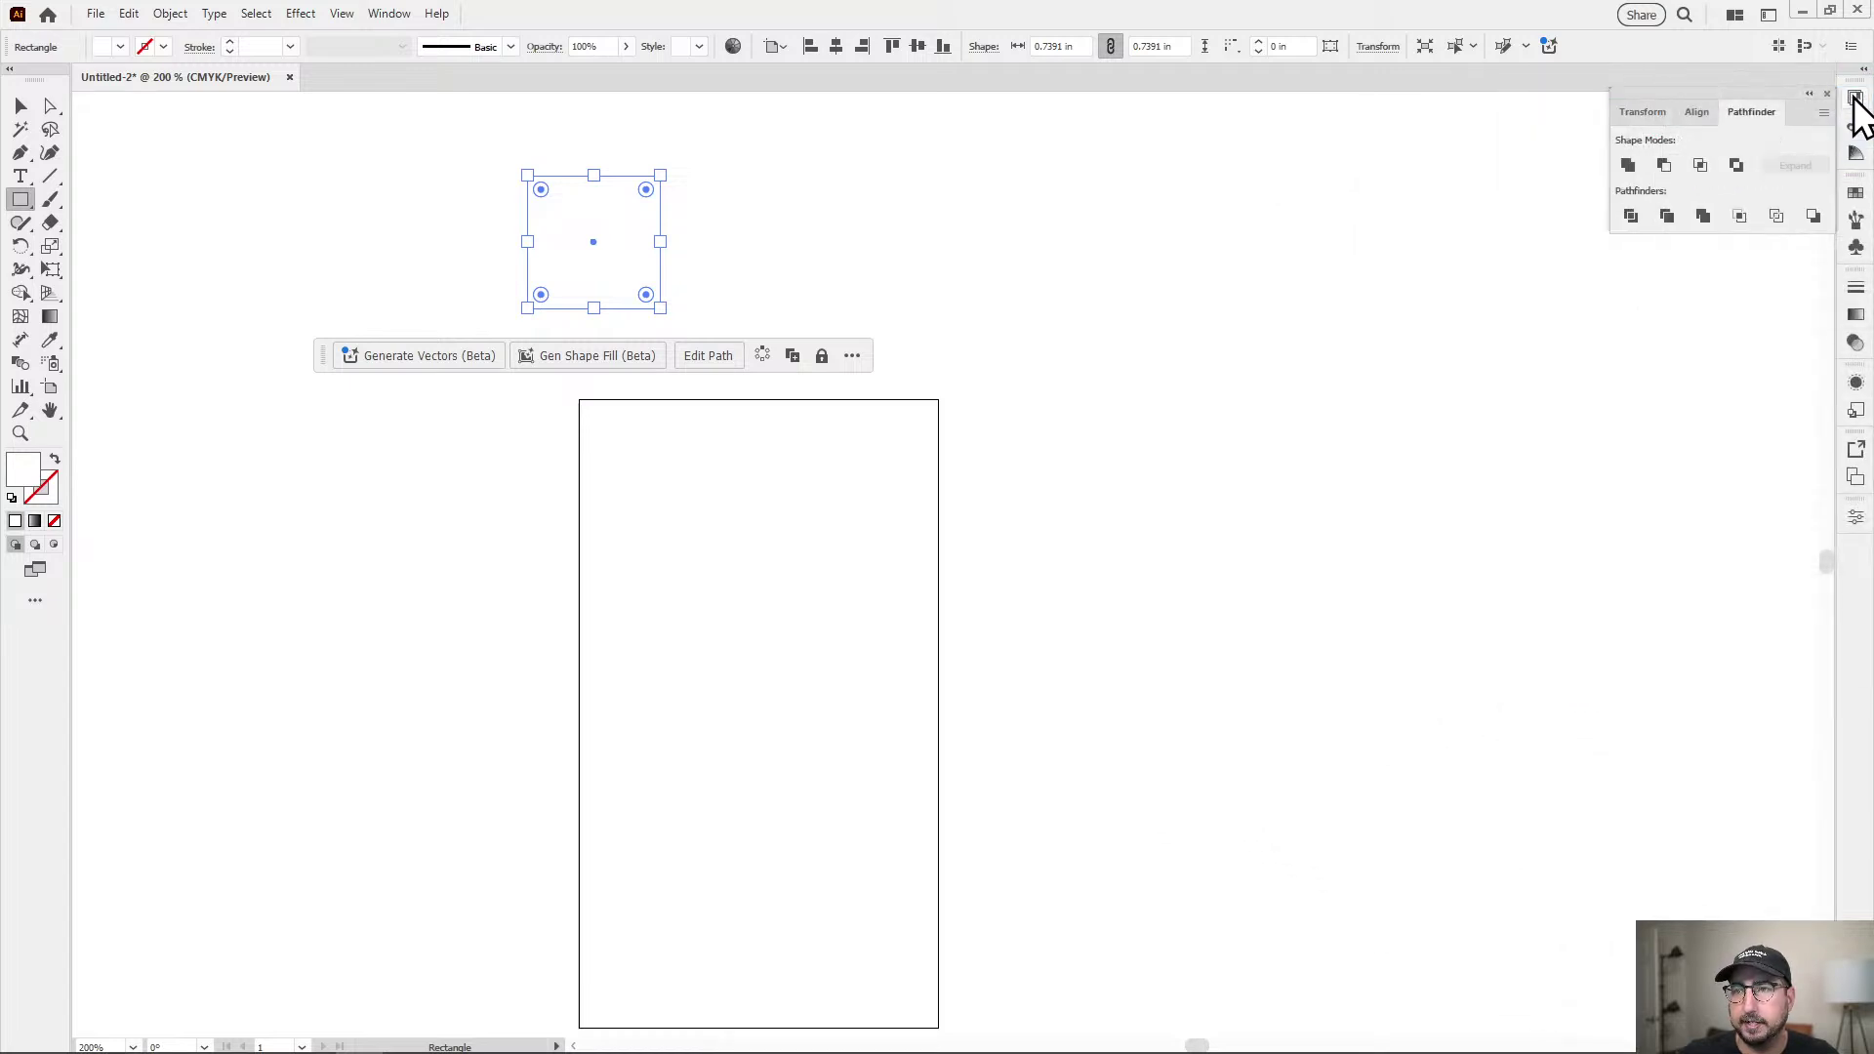
# Dock the floating Transform, Align and Pathfinder group after the last collapsed panels, and reopen Libraries.
pyautogui.click(1856, 99)
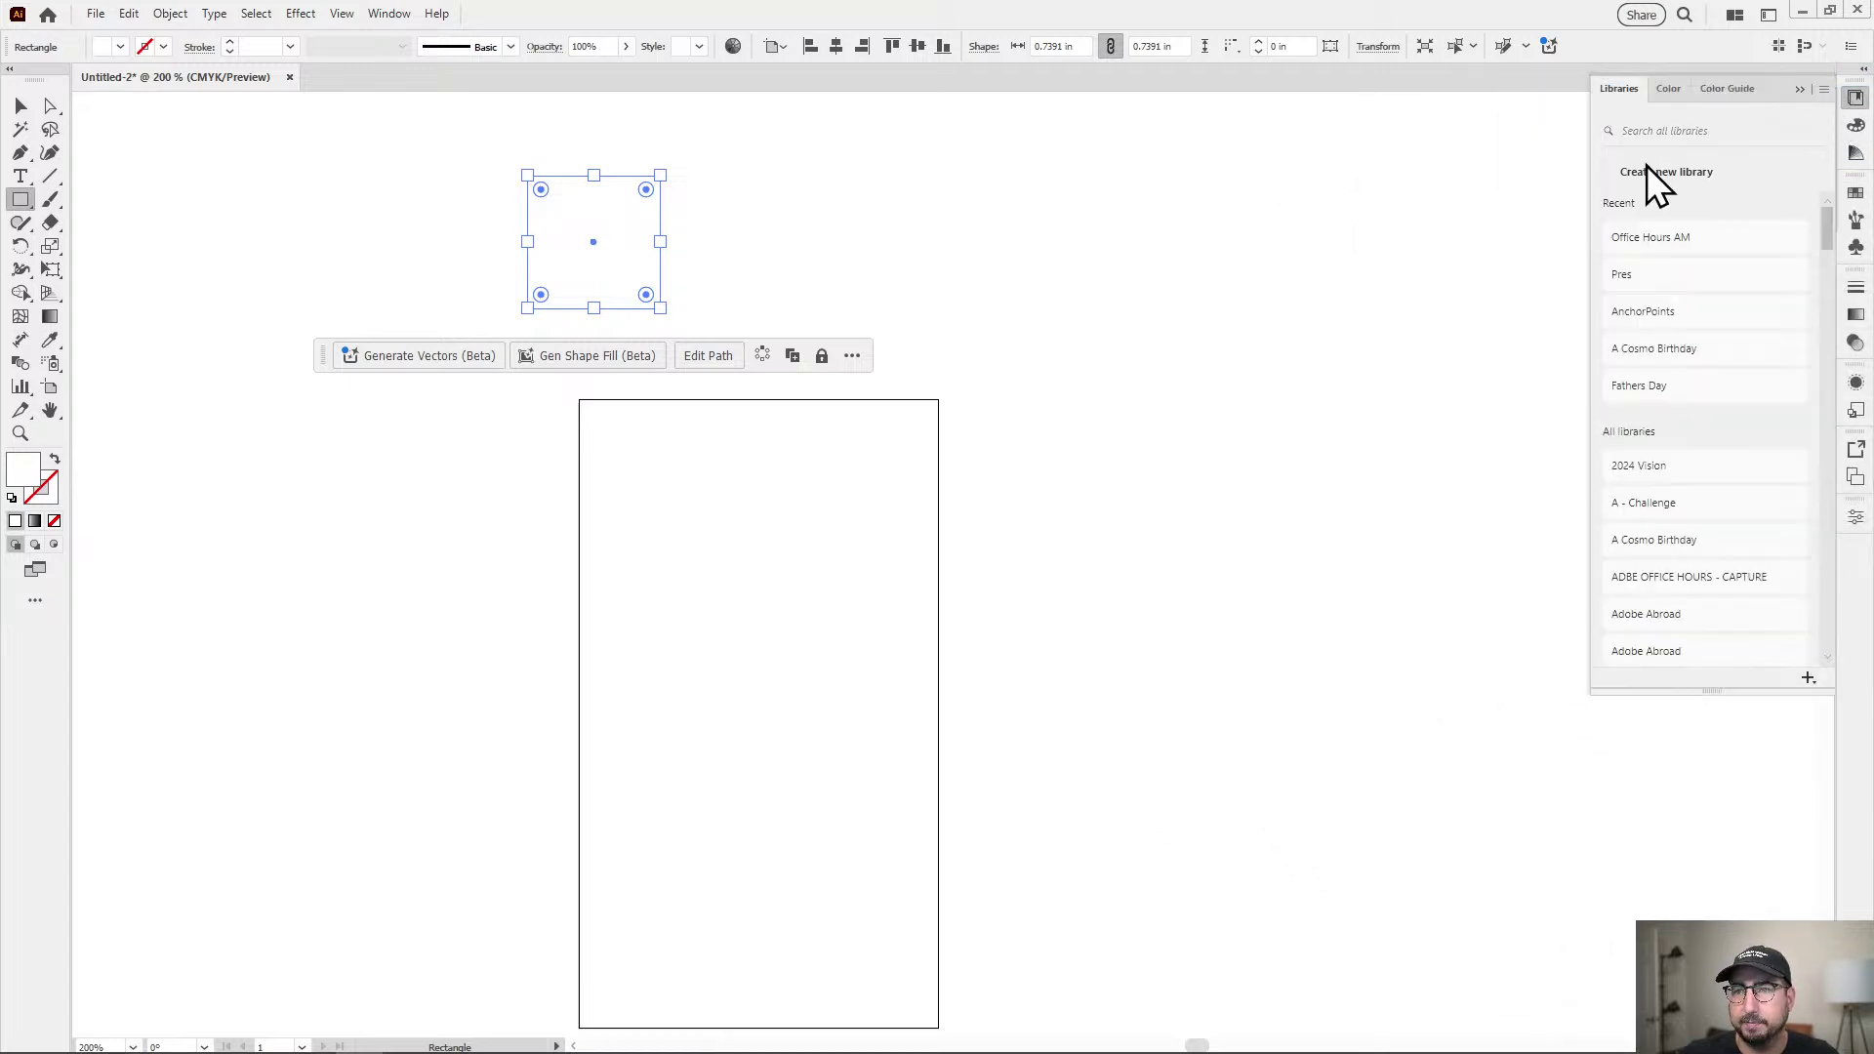
pyautogui.click(1862, 98)
pyautogui.moveTo(1760, 103); pyautogui.dragTo(1857, 544)
pyautogui.click(1856, 102)
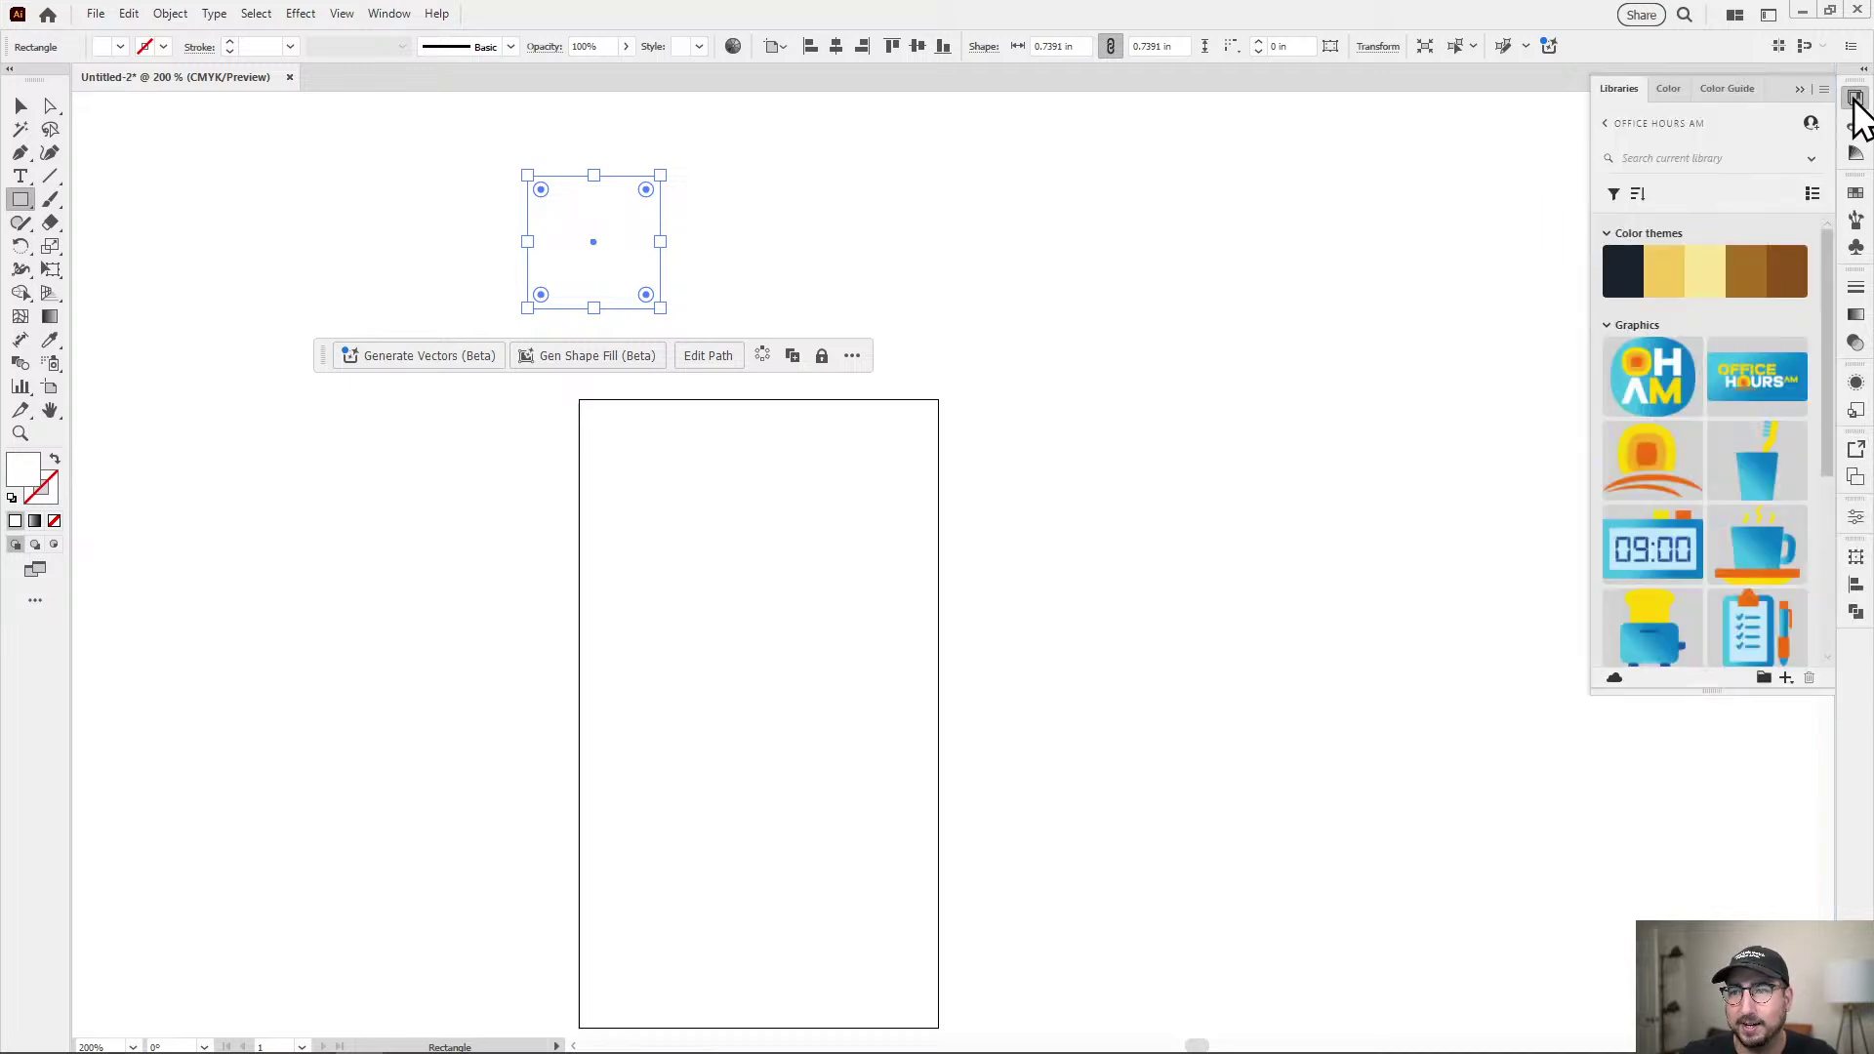
# Return to the full list of libraries and look through it for the Campains library.
pyautogui.click(1604, 123)
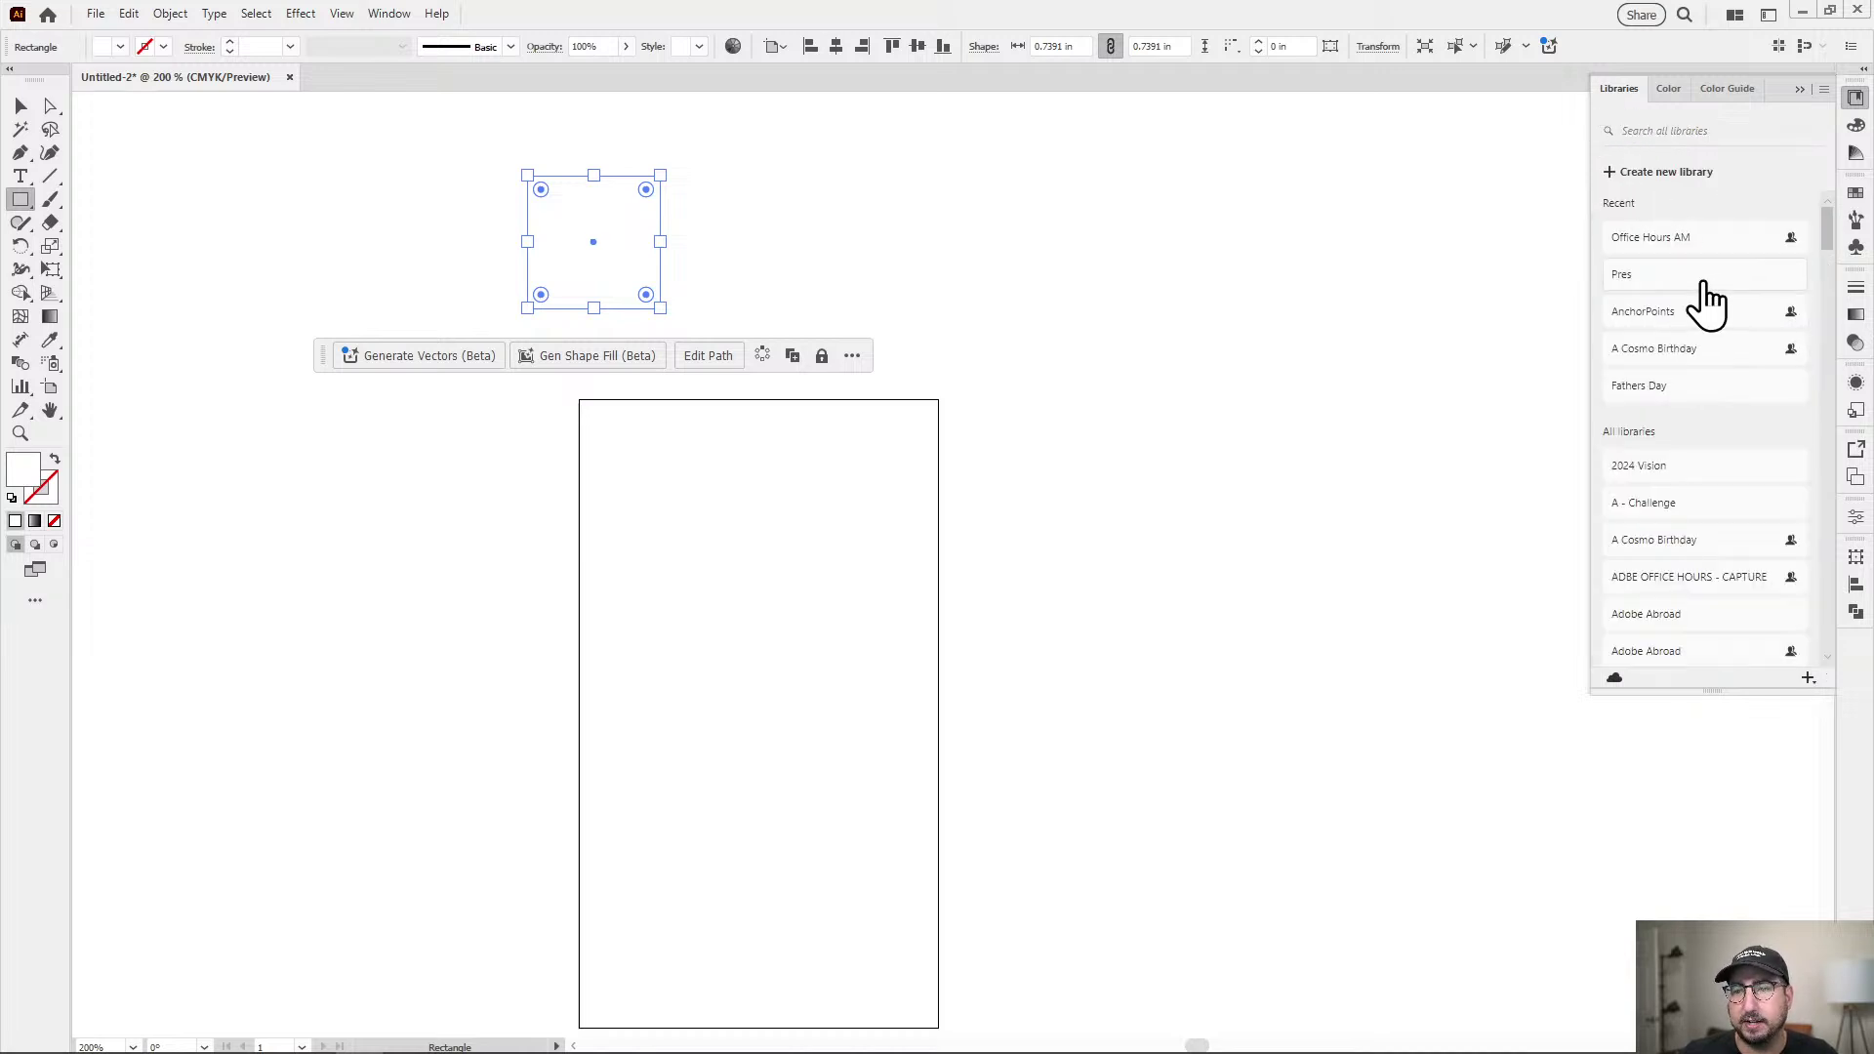
pyautogui.scroll(-10, 1706, 293)
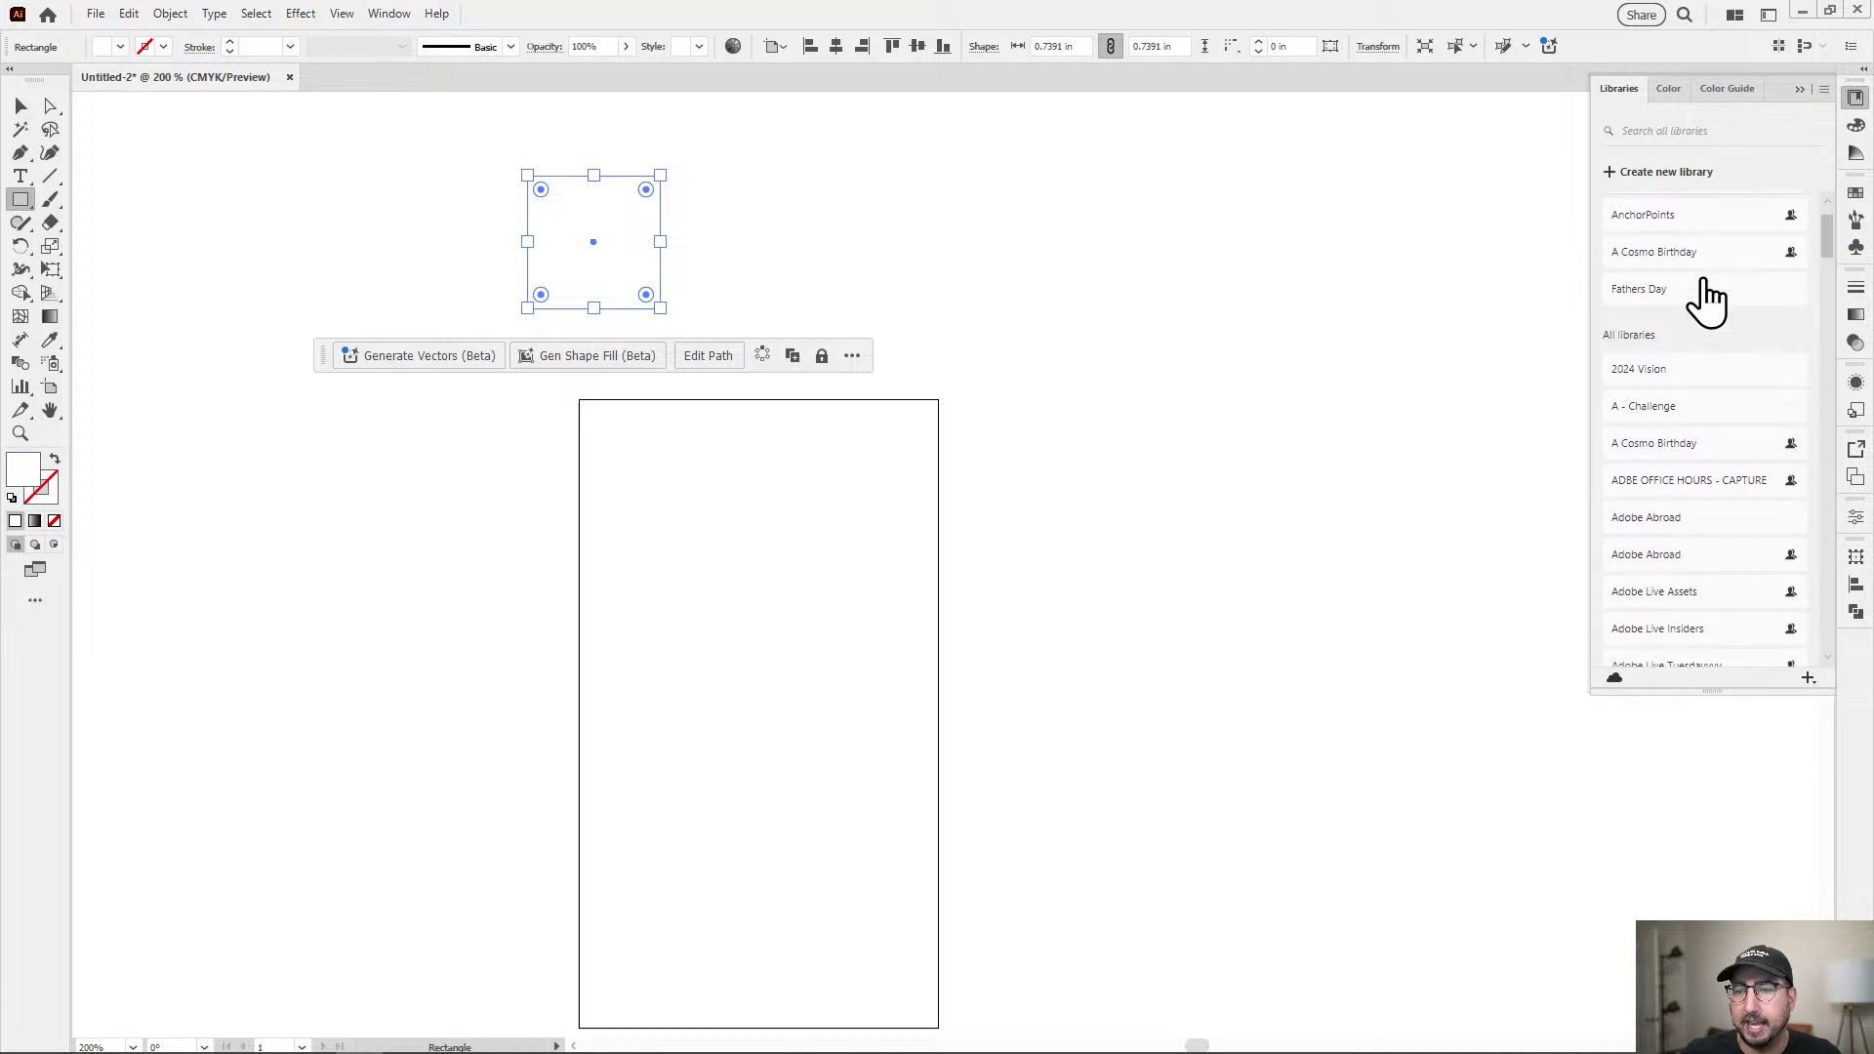
pyautogui.scroll(5, 1703, 292)
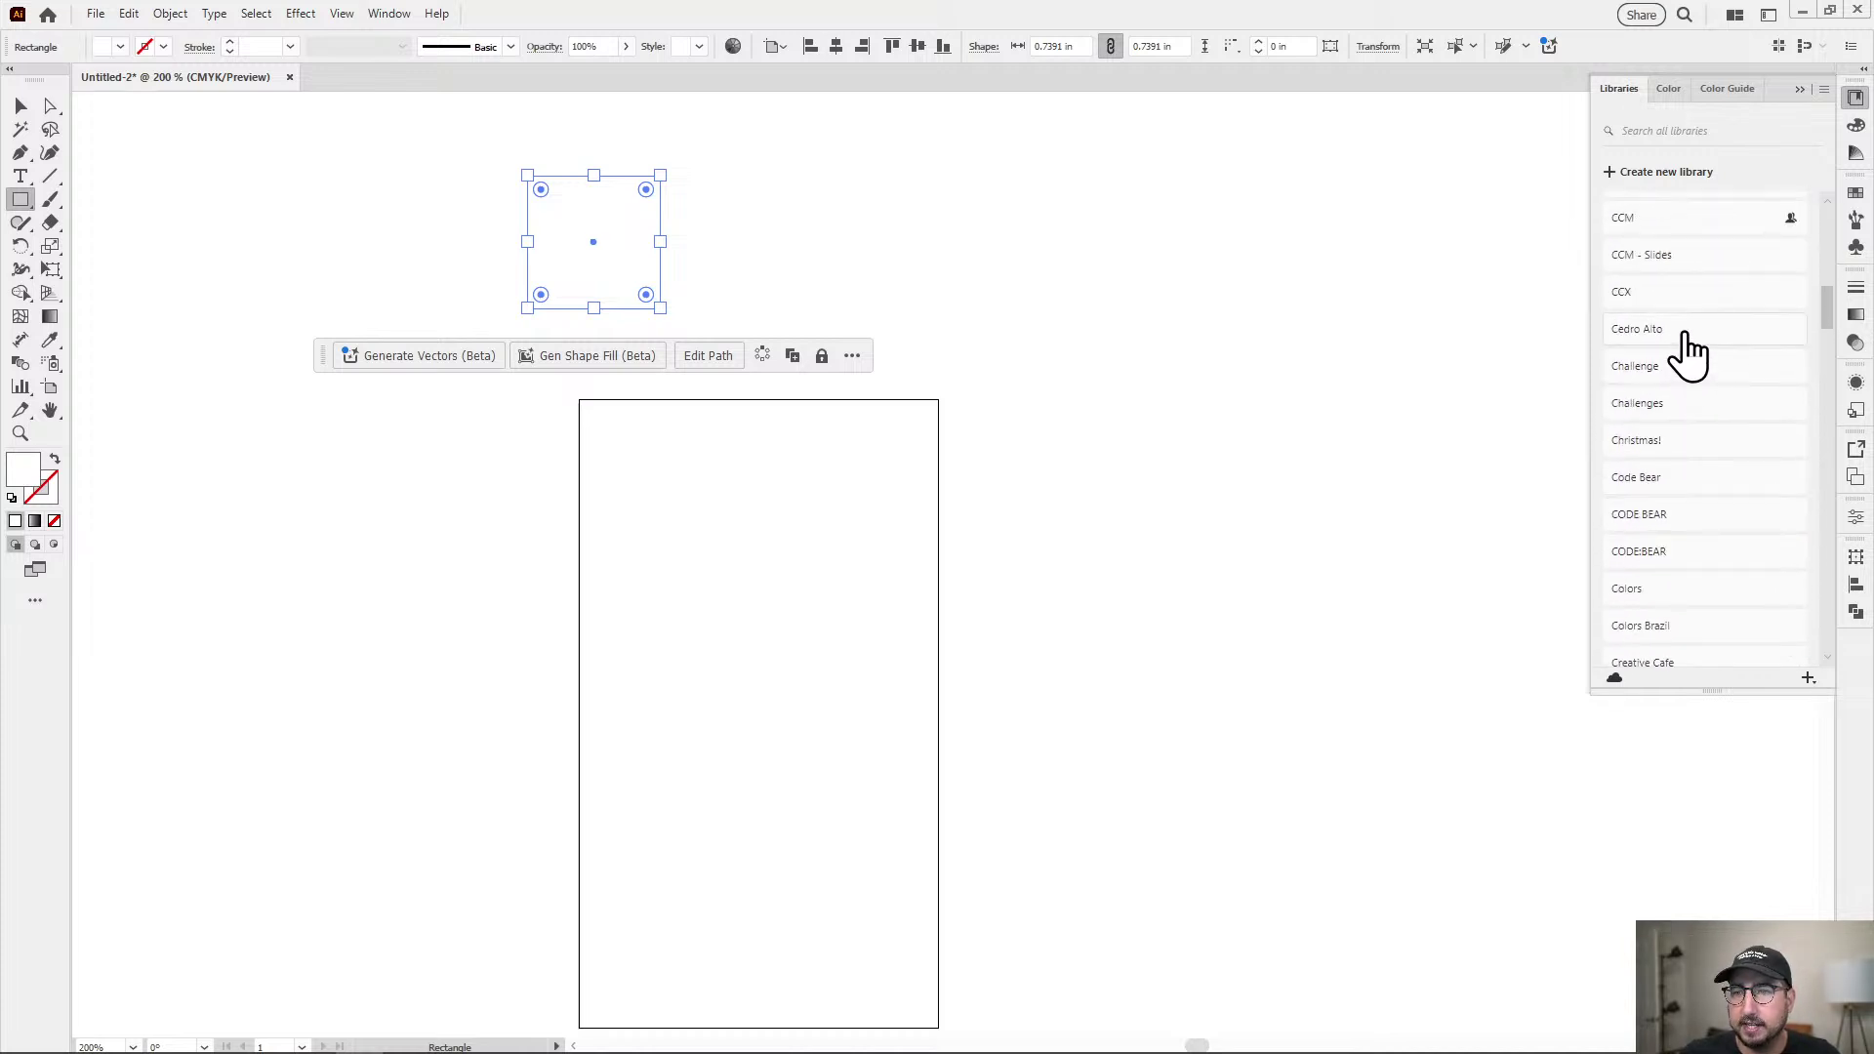
pyautogui.scroll(2, 1701, 387)
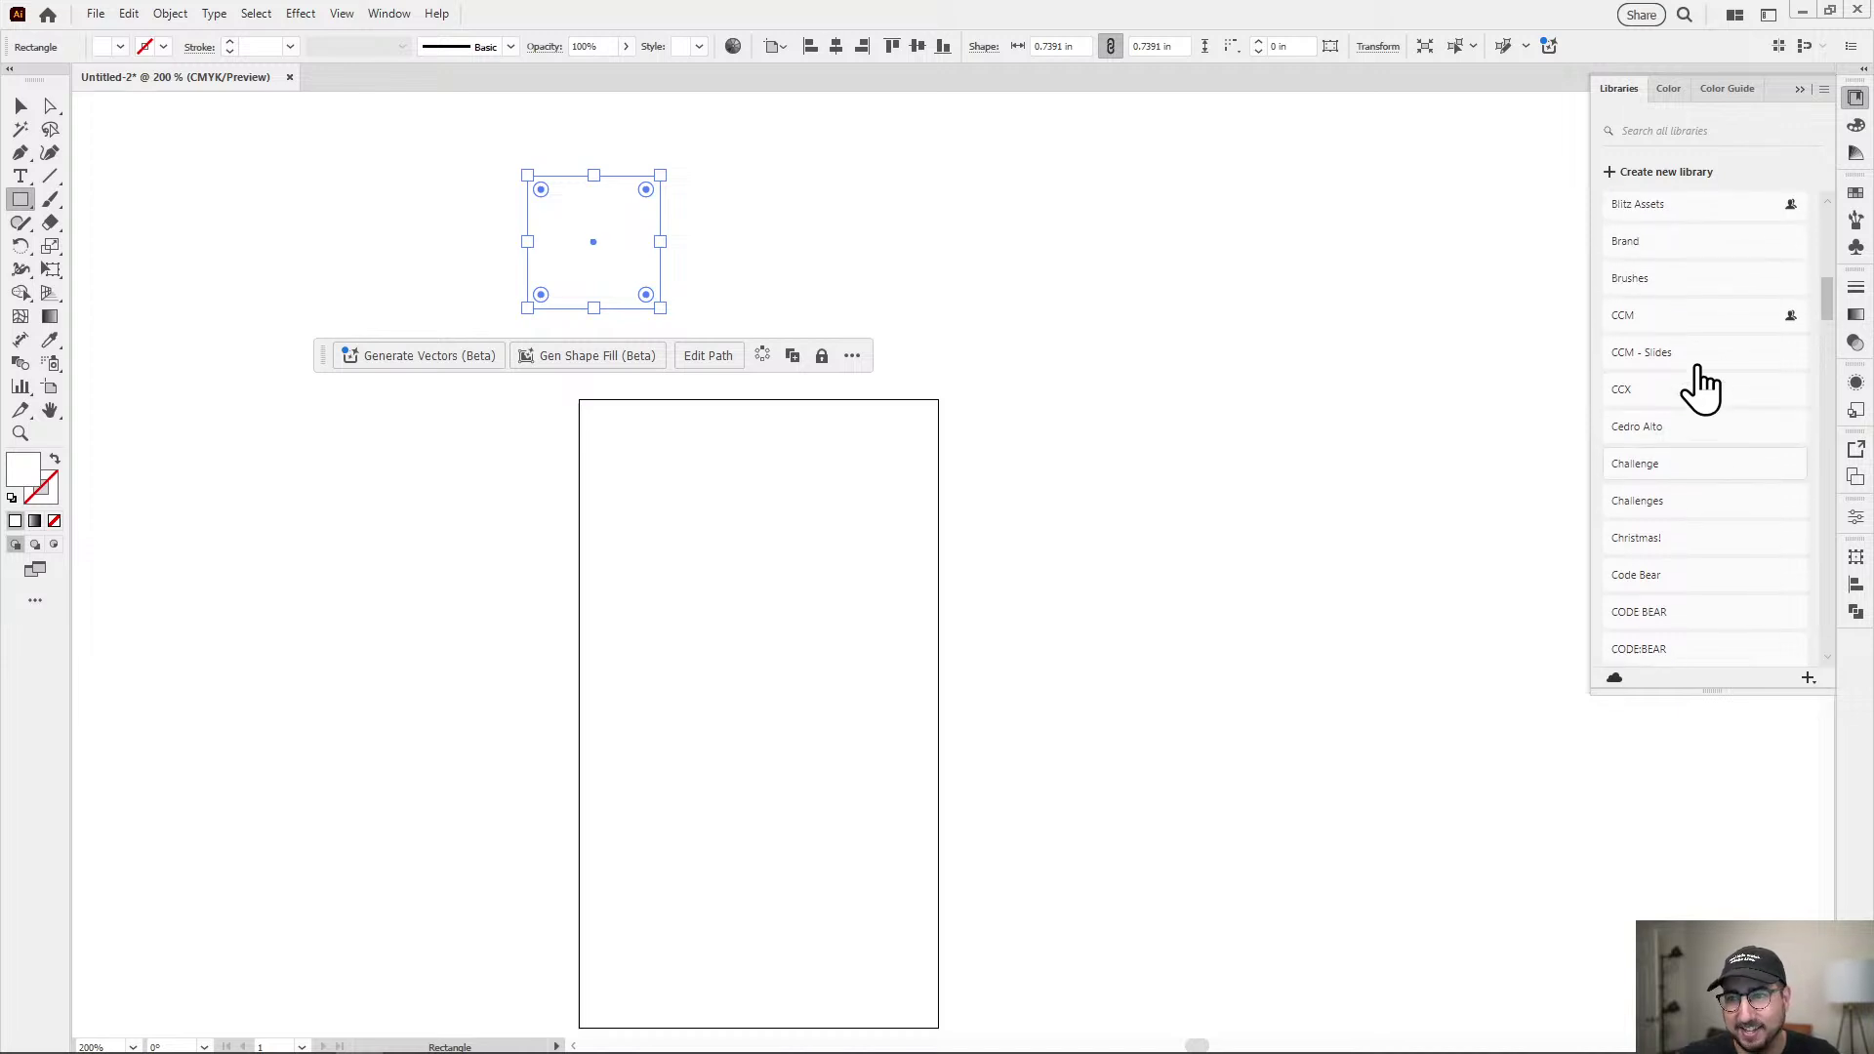
pyautogui.scroll(8, 1701, 387)
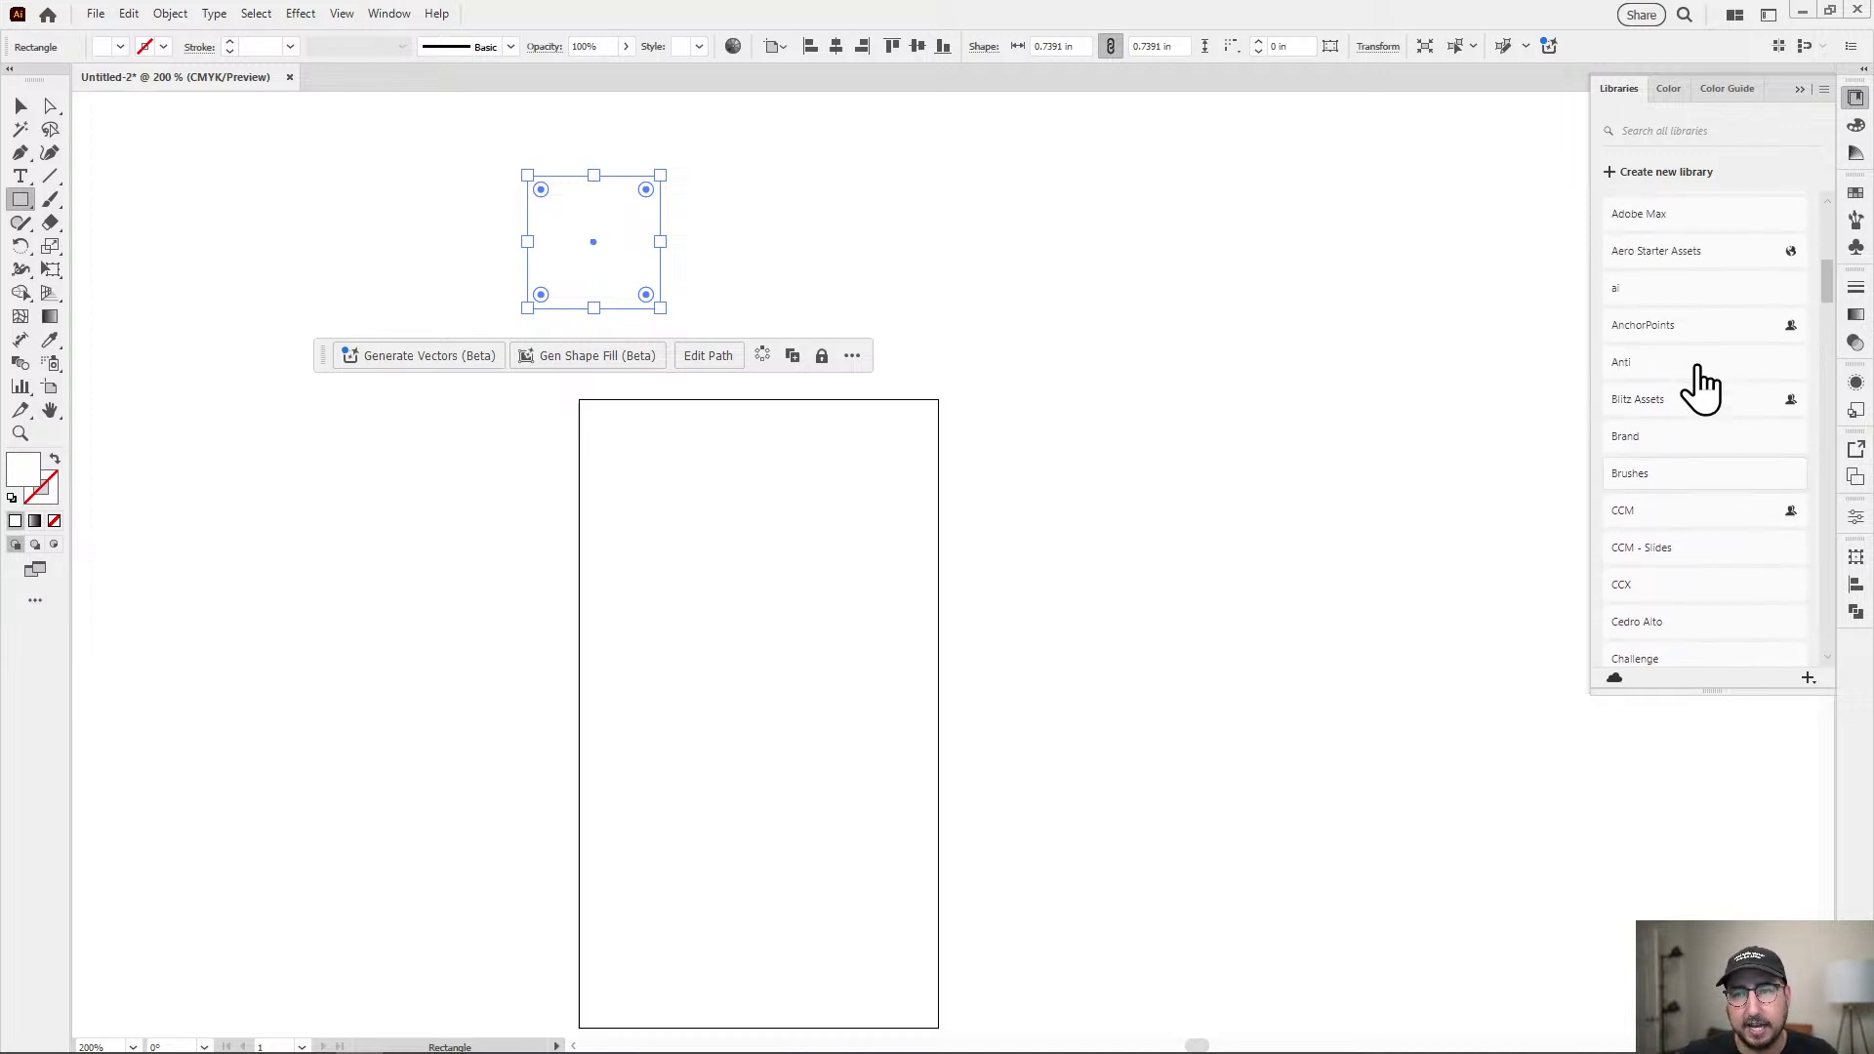
pyautogui.scroll(8, 1701, 388)
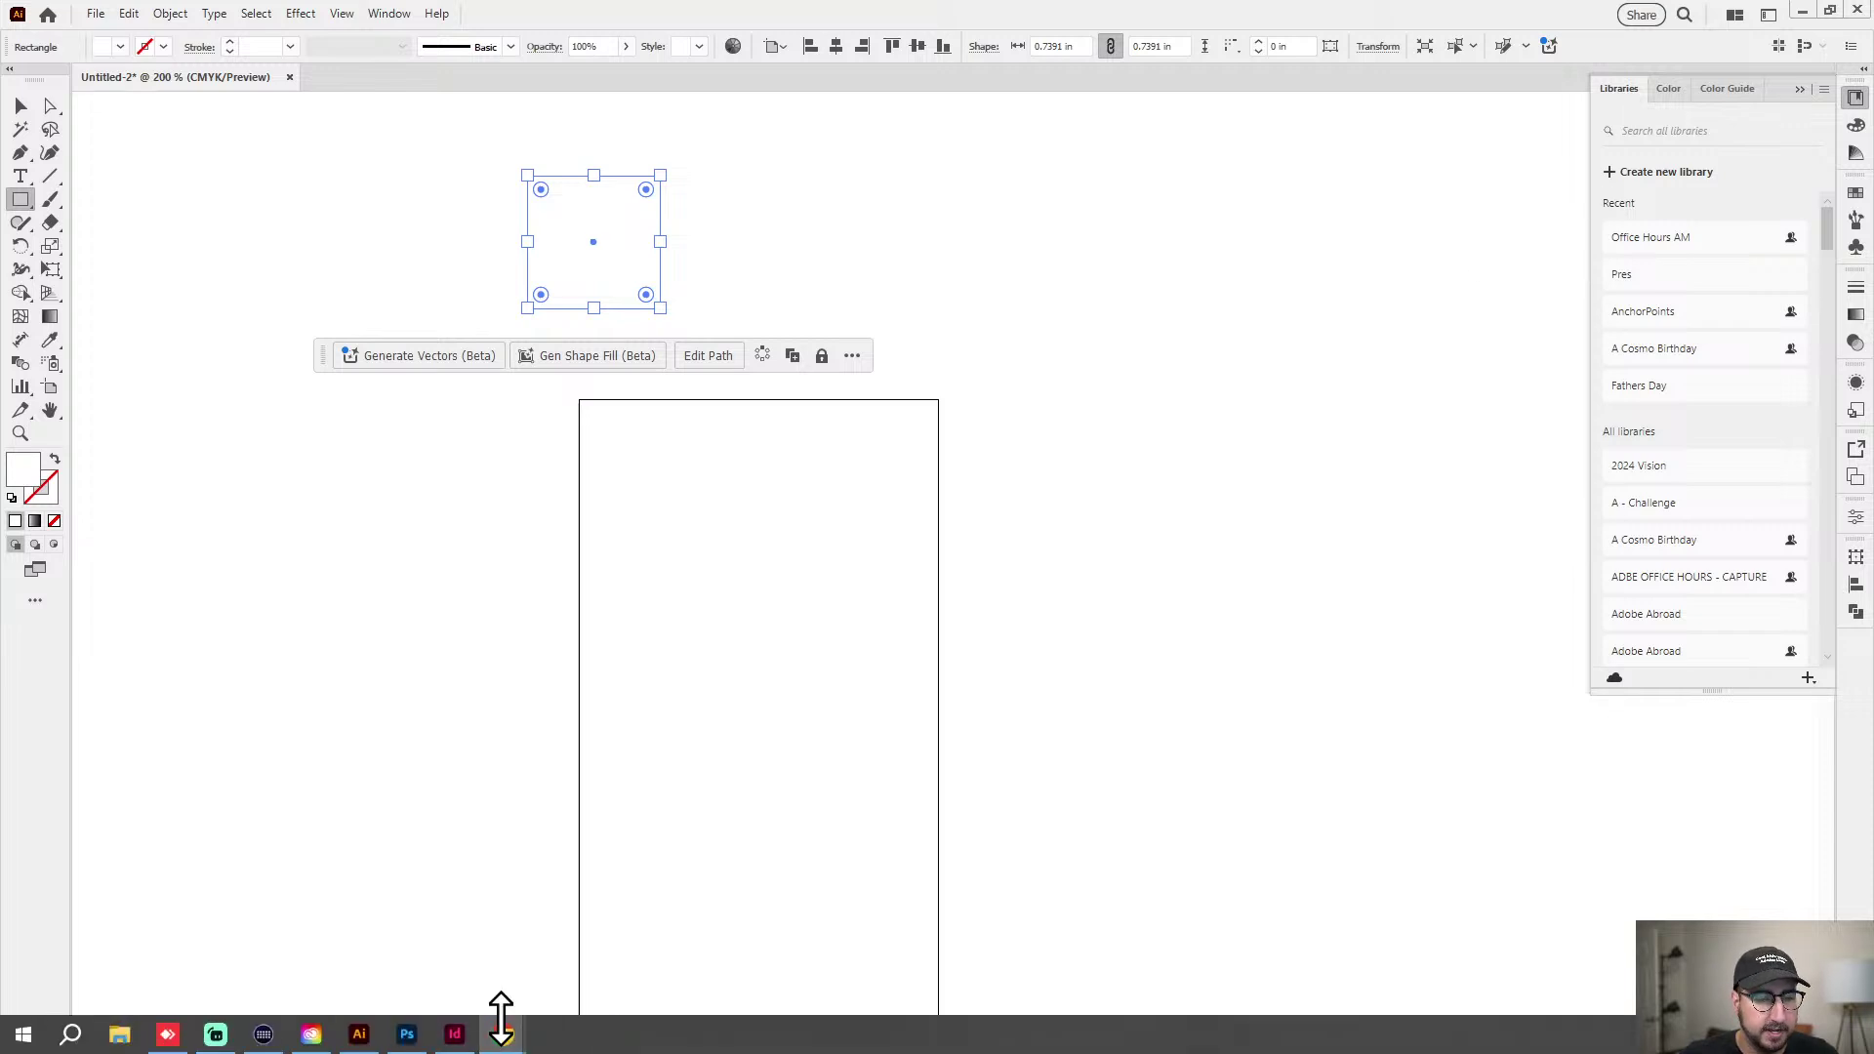
# Switch to Adobe Color in the browser and download the Key Colors theme as a JPEG.
pyautogui.moveTo(503, 1031)
pyautogui.click(584, 956)
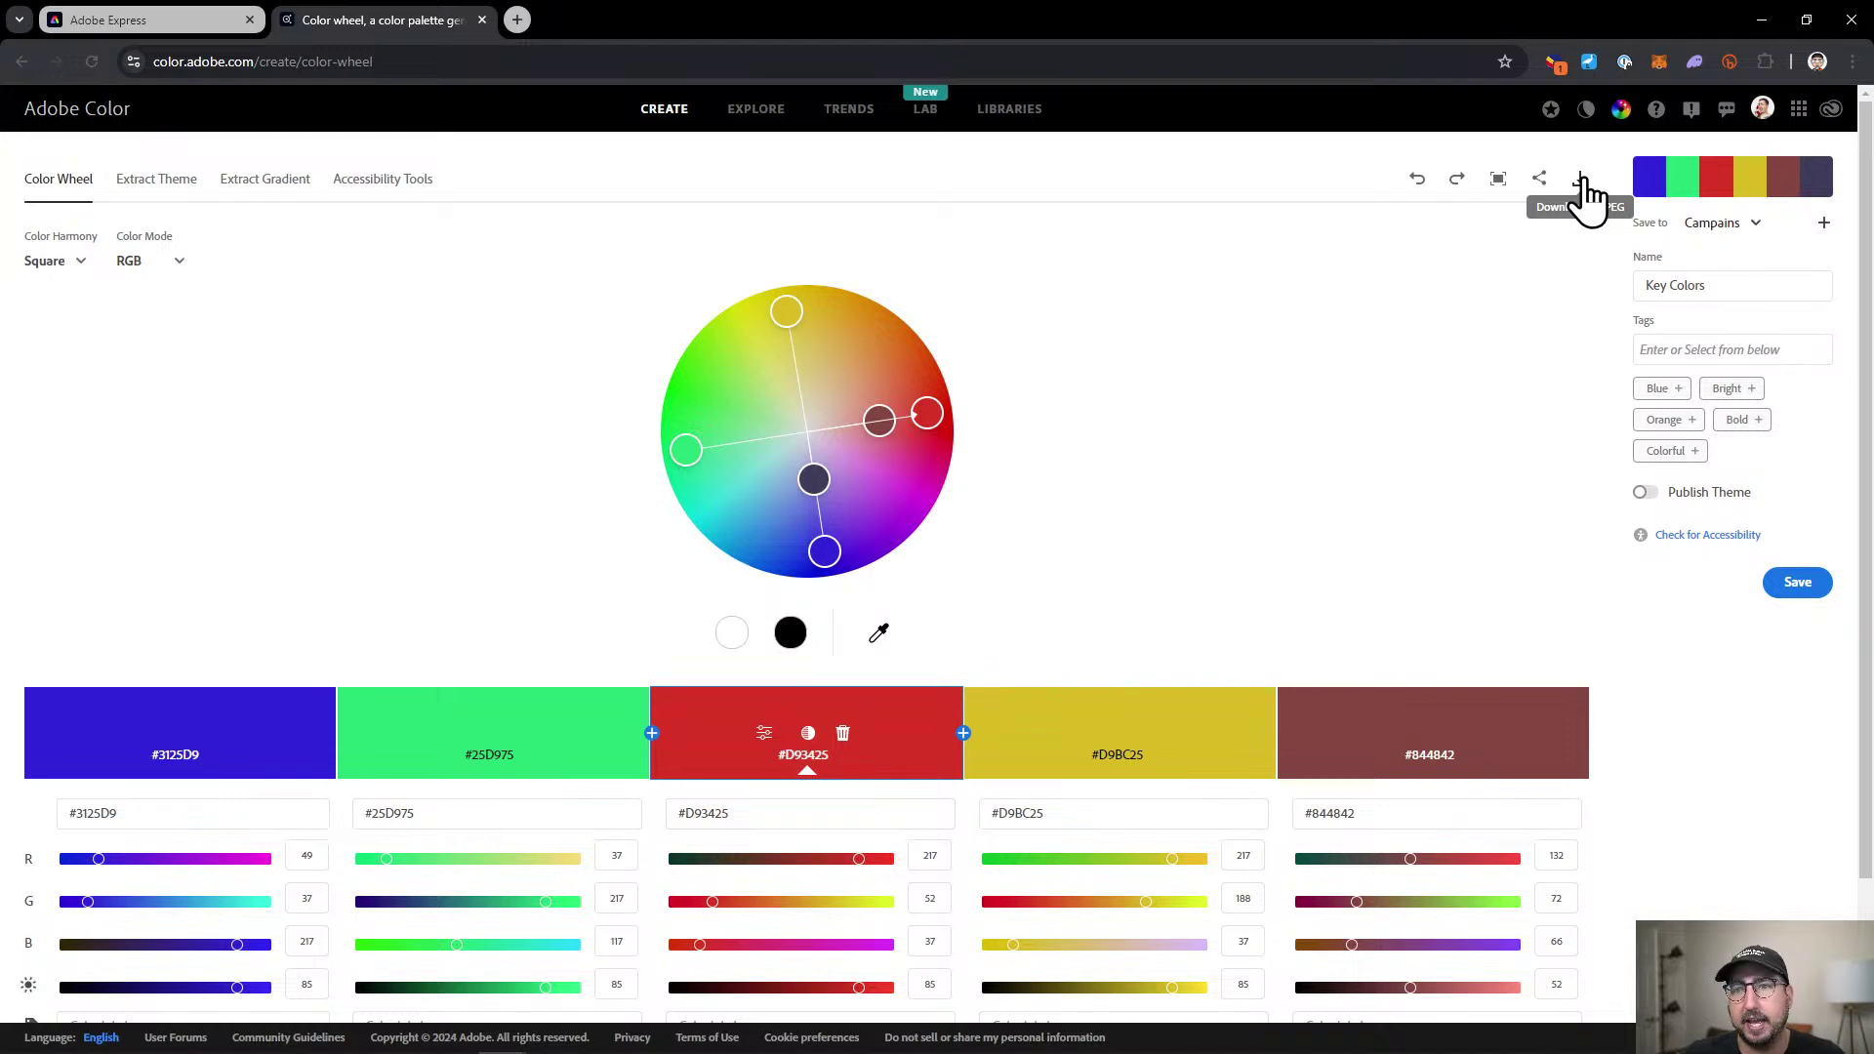
pyautogui.click(1581, 186)
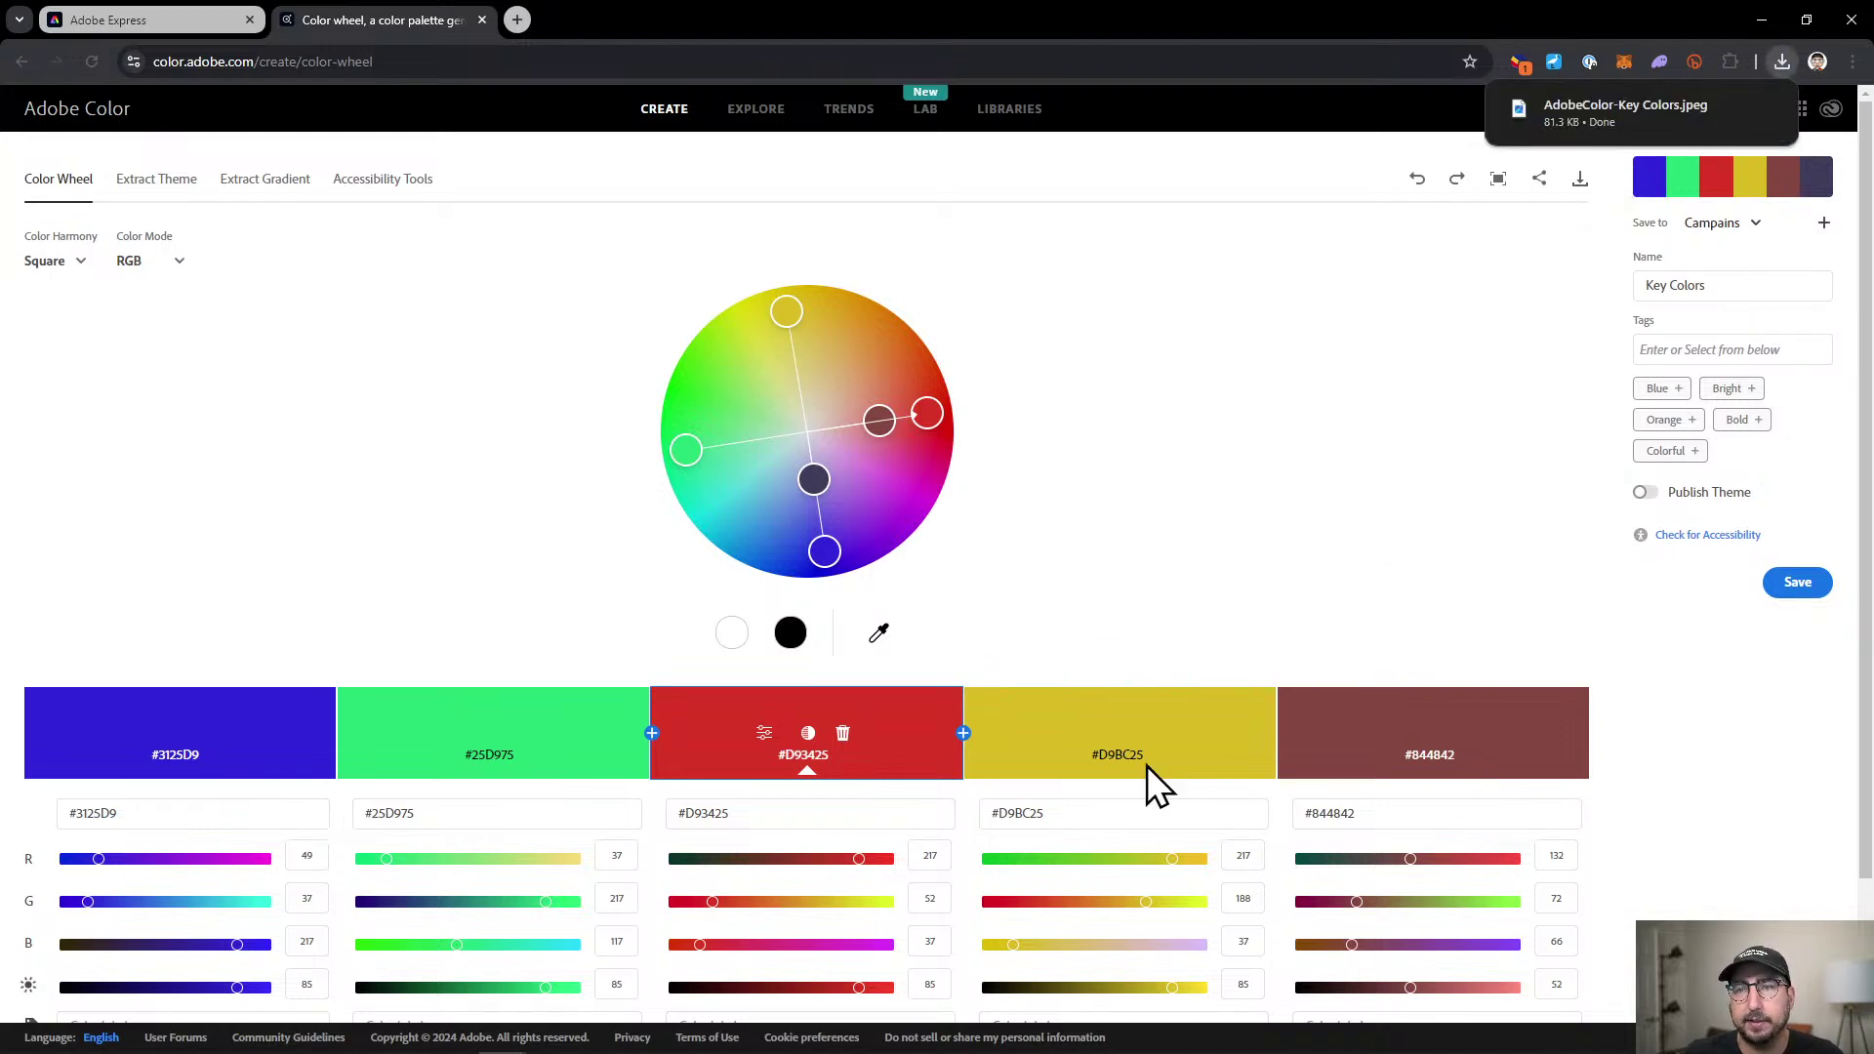
# Place AdobeColor-Key Colors.jpeg in the Illustrator document, scale it to about 1.8 in wide, and move it beside the artboard.
pyautogui.click(359, 1034)
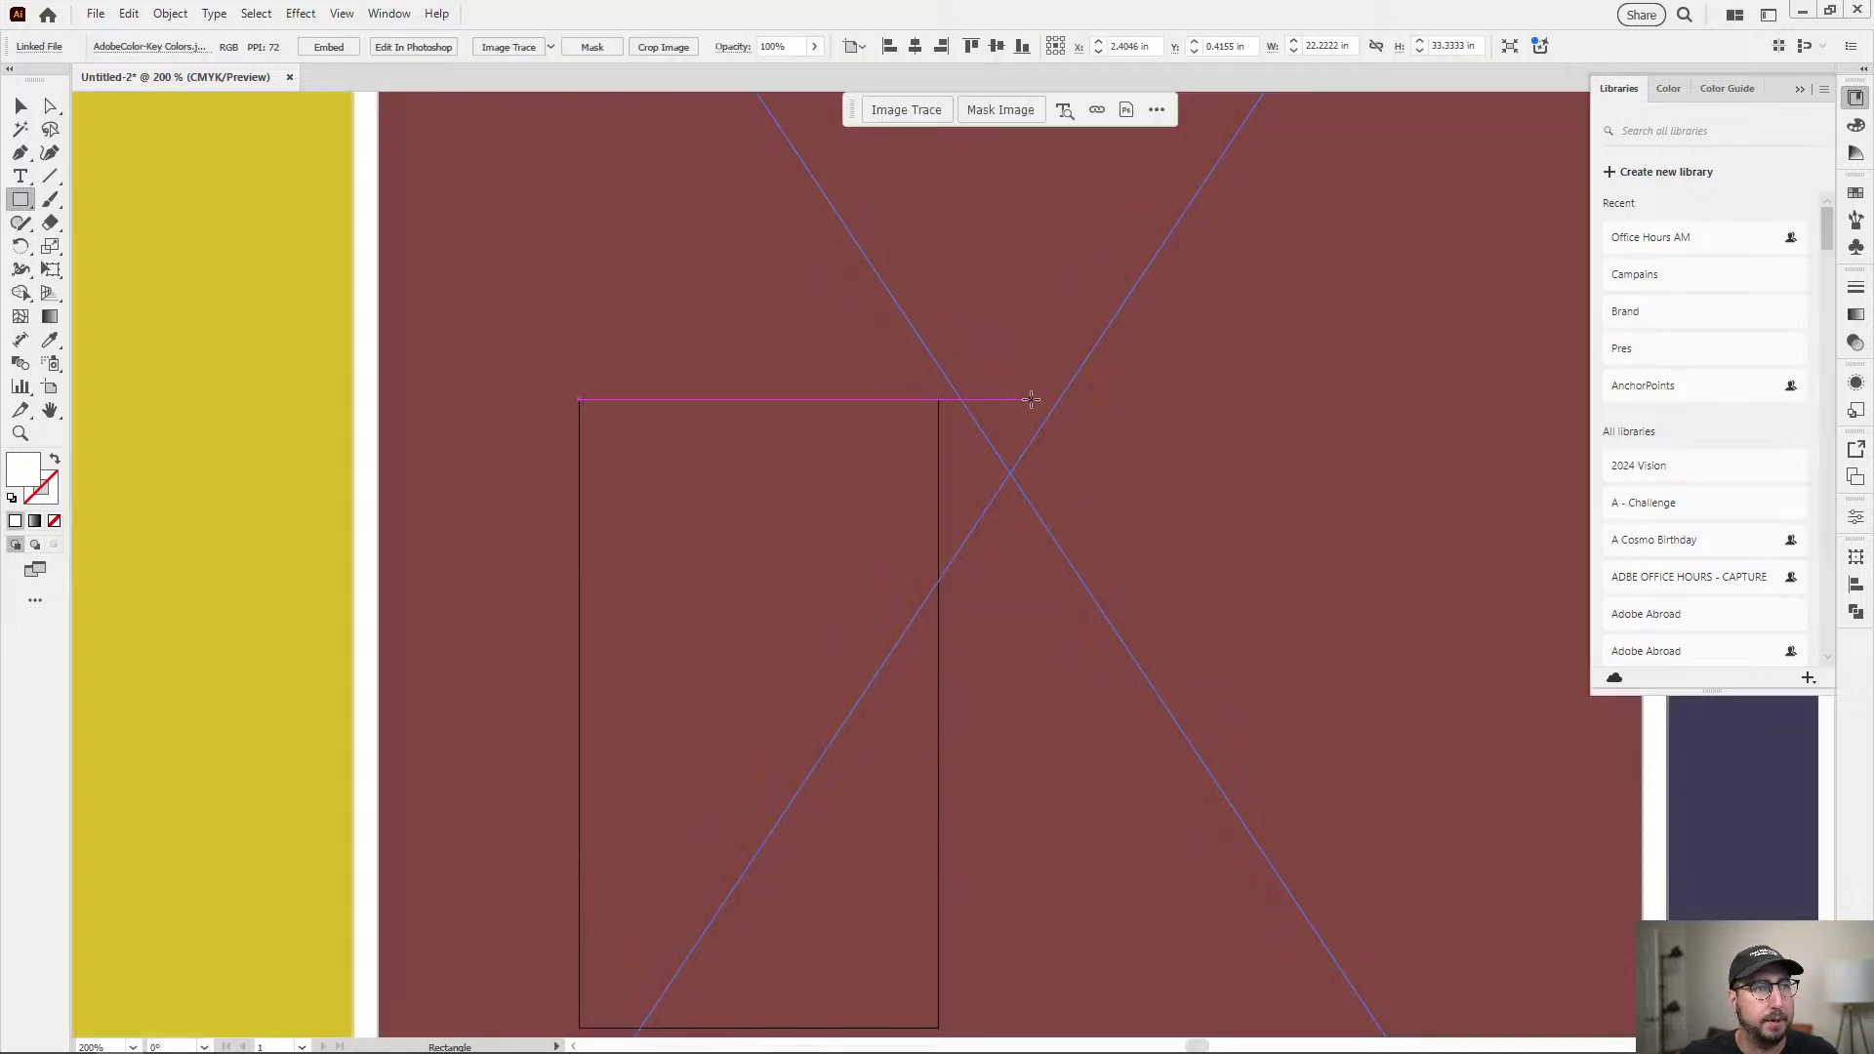
pyautogui.click(1093, 473)
pyautogui.click(976, 224)
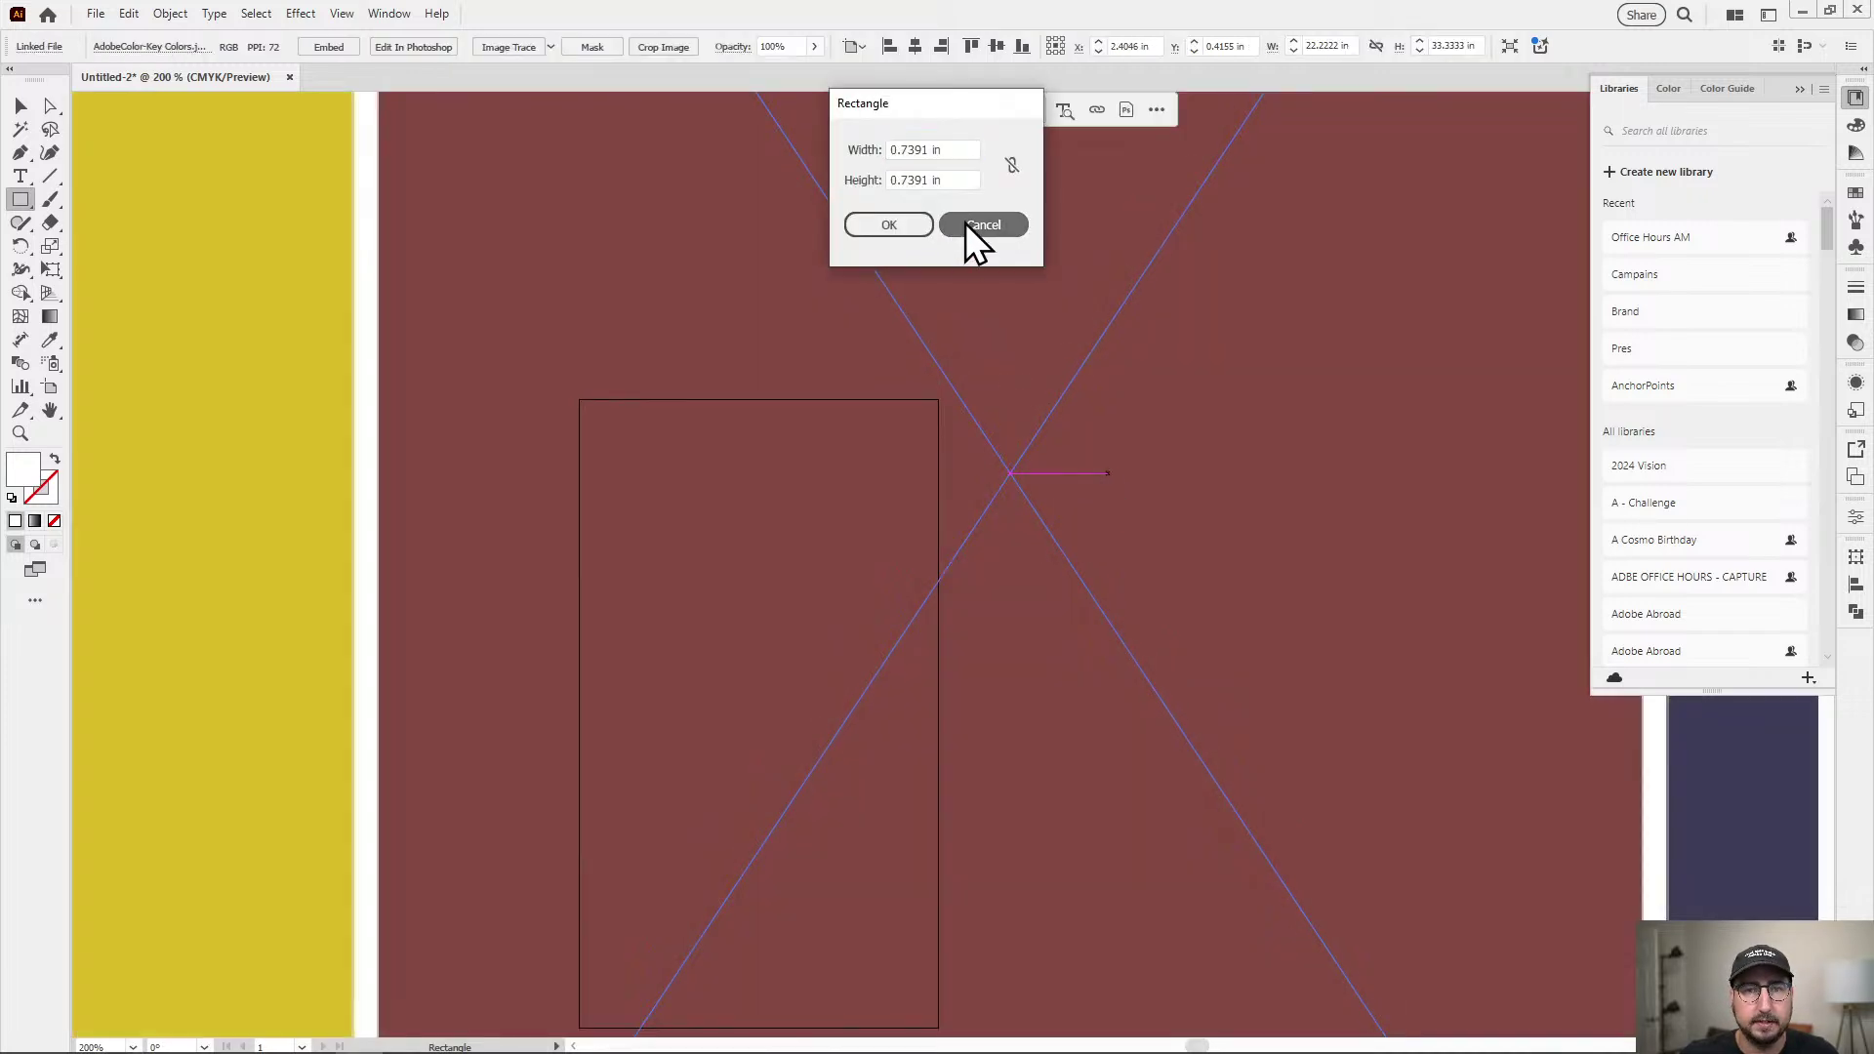
pyautogui.press('s')
pyautogui.moveTo(1406, 156); pyautogui.dragTo(1113, 354)
pyautogui.press('v')
pyautogui.moveTo(969, 384); pyautogui.dragTo(1189, 445)
# Move the white square farther up and left of the artboard and fill it with blue sampled from the palette image.
pyautogui.click(654, 237)
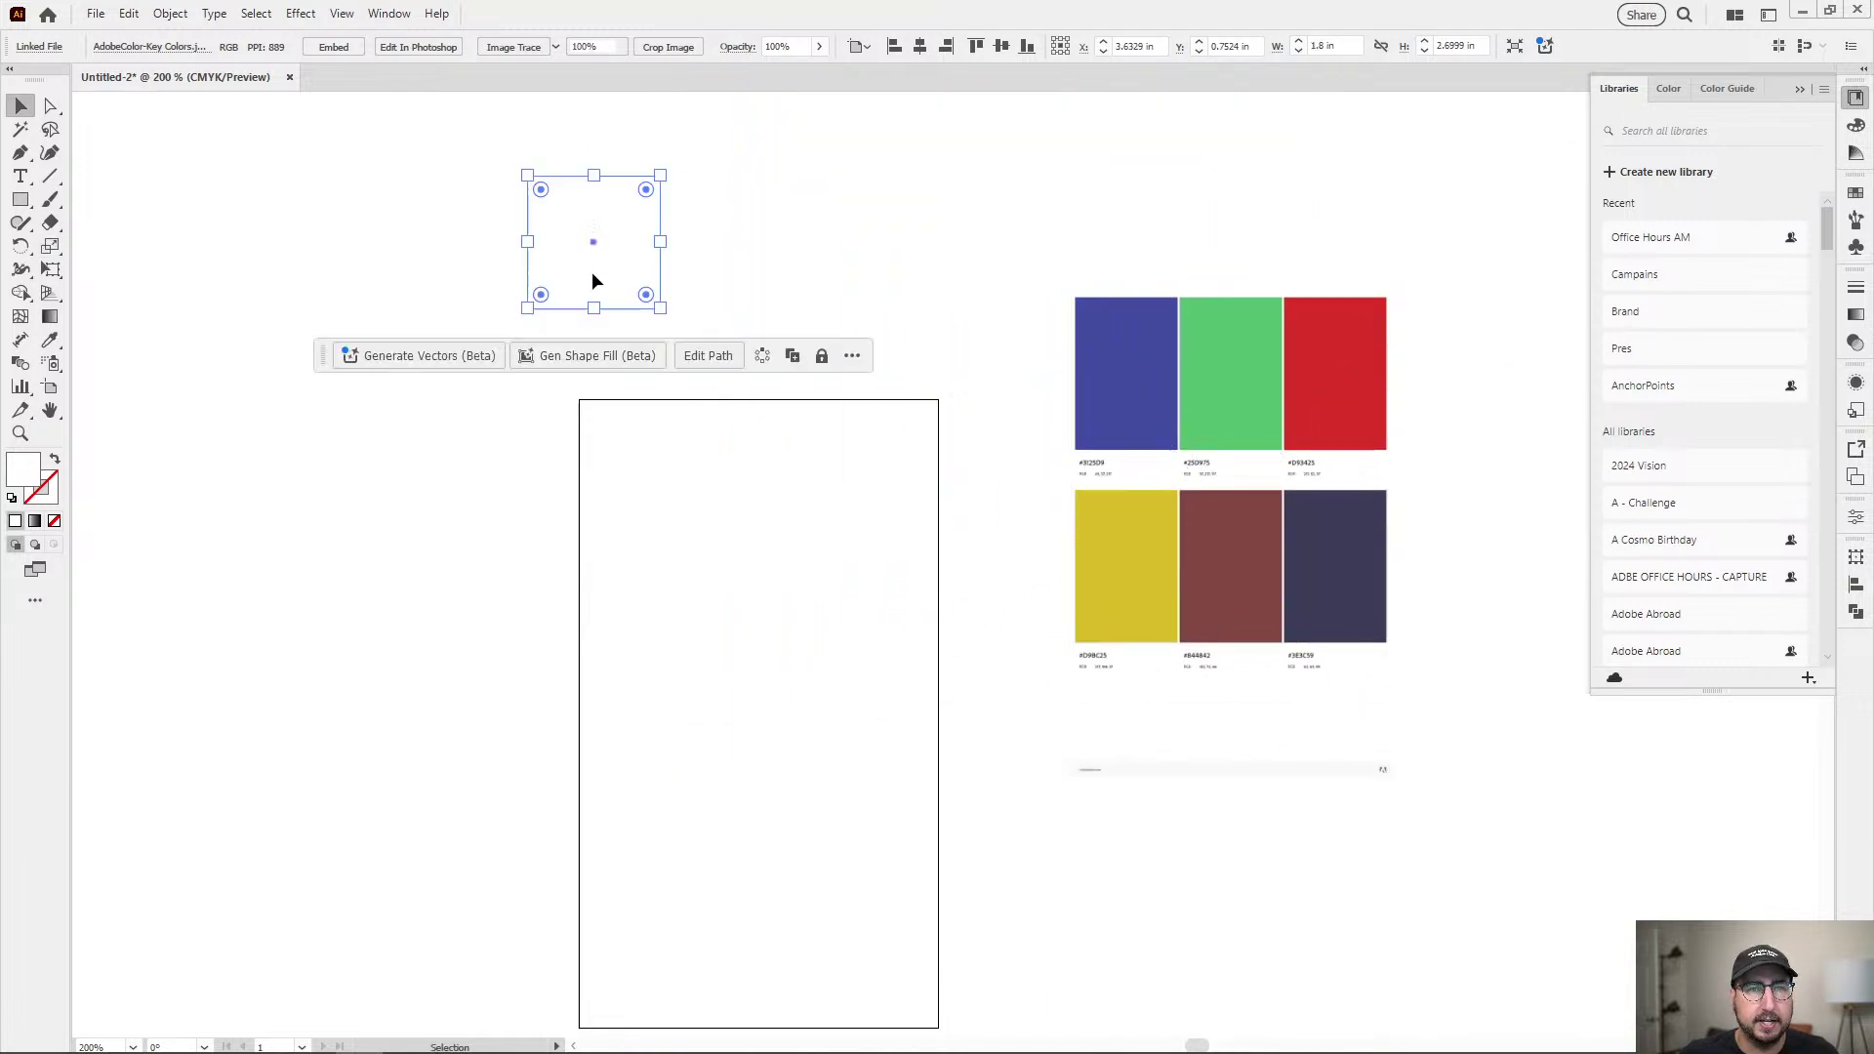
pyautogui.moveTo(585, 225); pyautogui.dragTo(478, 185)
pyautogui.press('i')
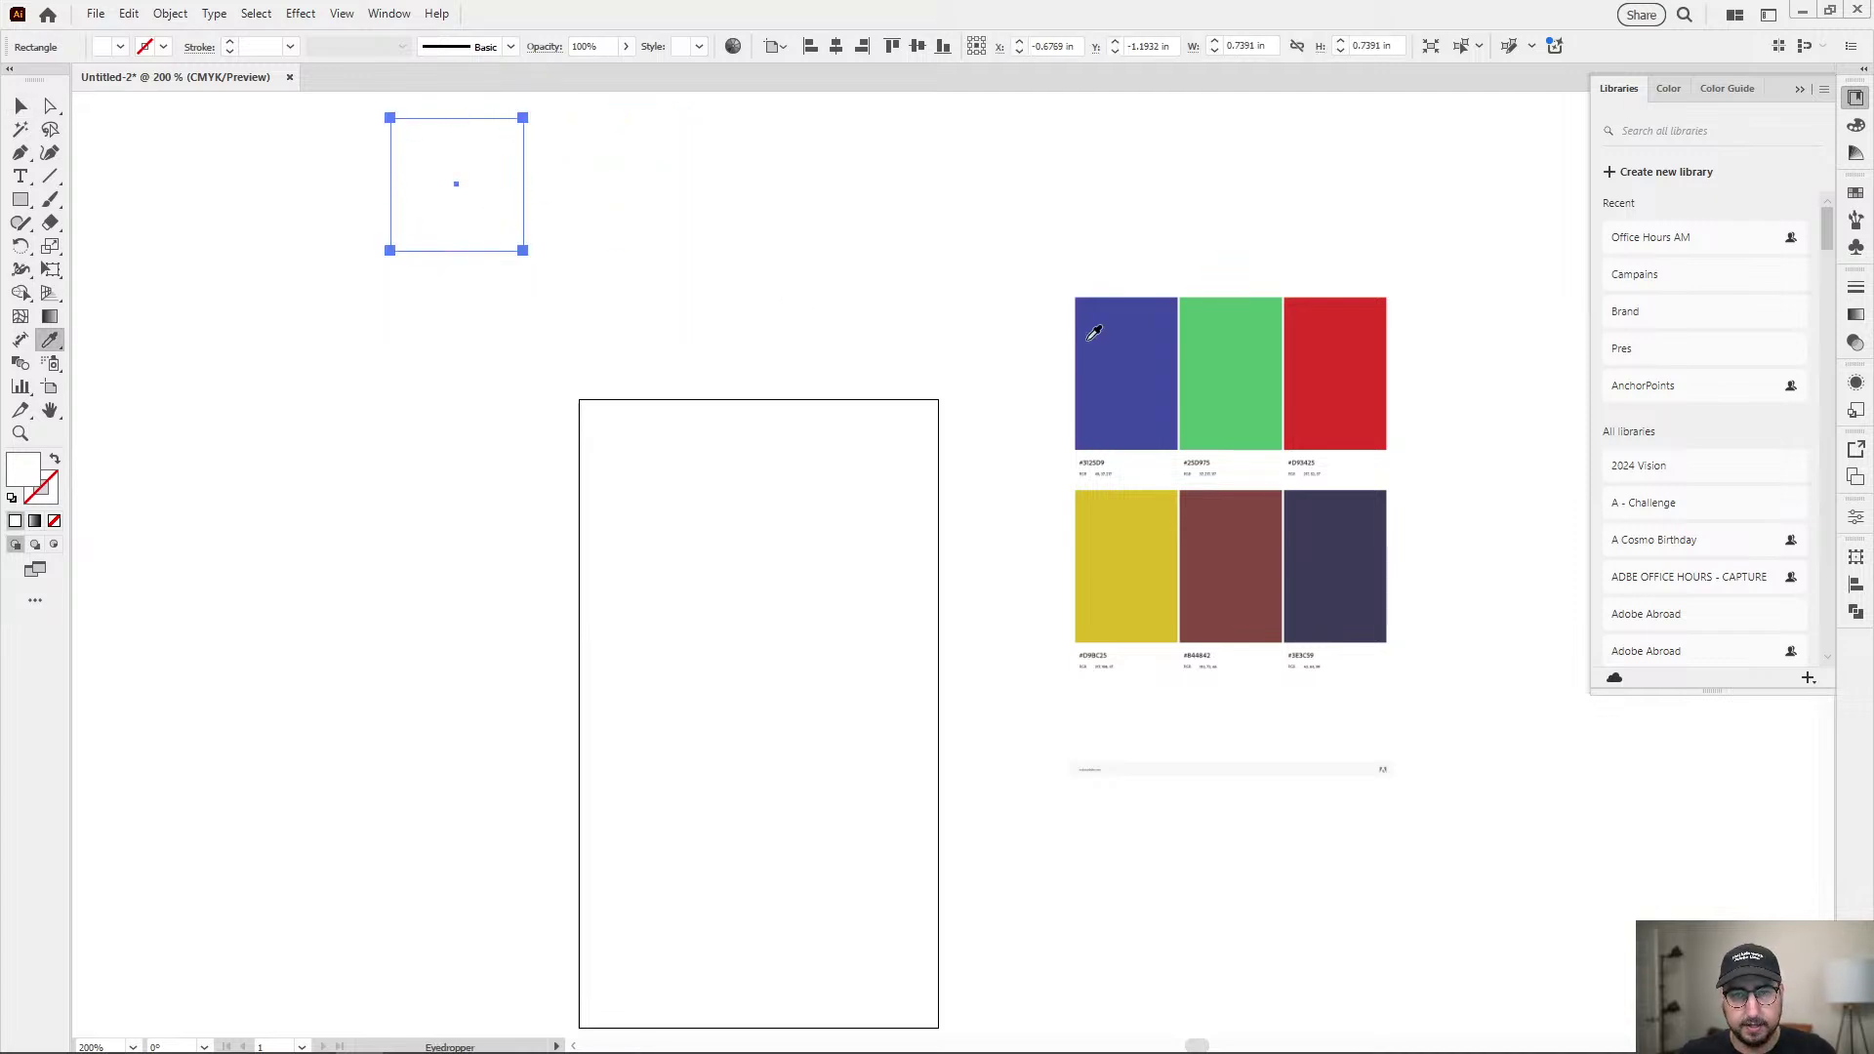
pyautogui.click(1086, 340)
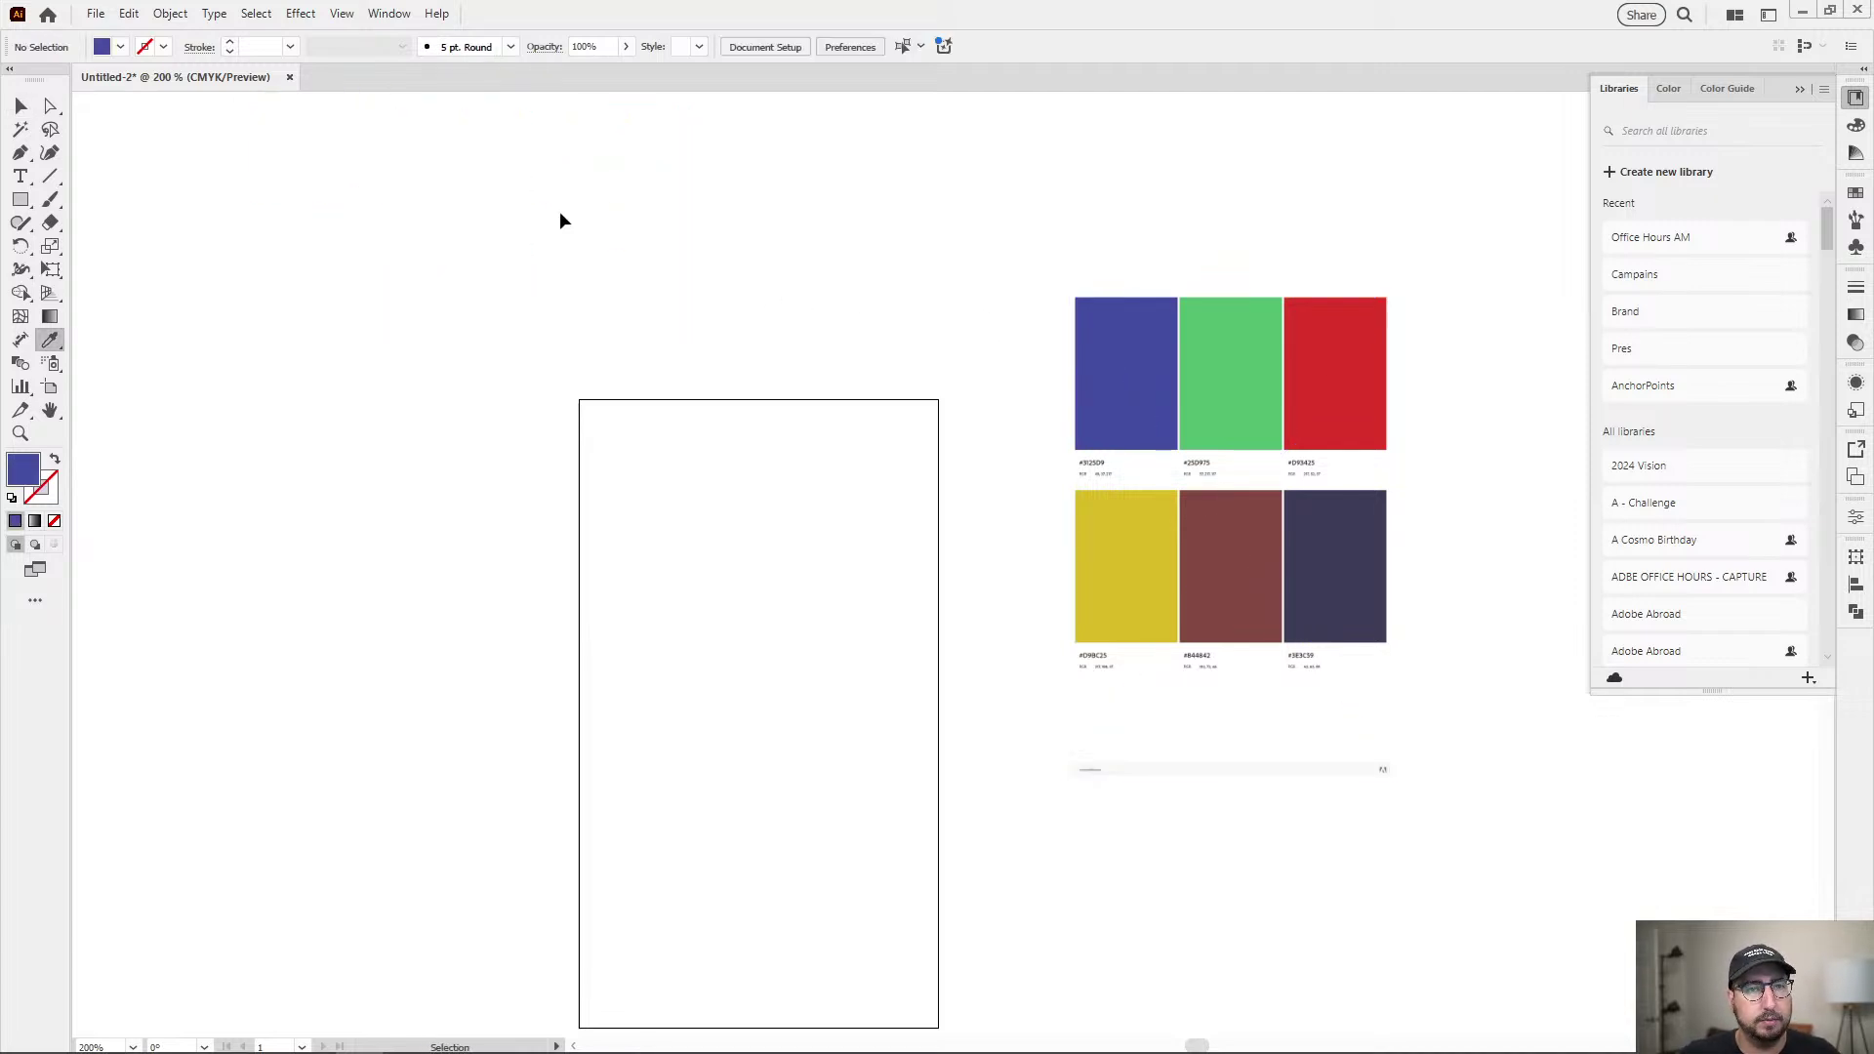
# Copy the blue square about 0.91 in to its right and fill the copy with the palette image's green.
pyautogui.press('v')
pyautogui.moveTo(495, 176); pyautogui.dragTo(659, 175)
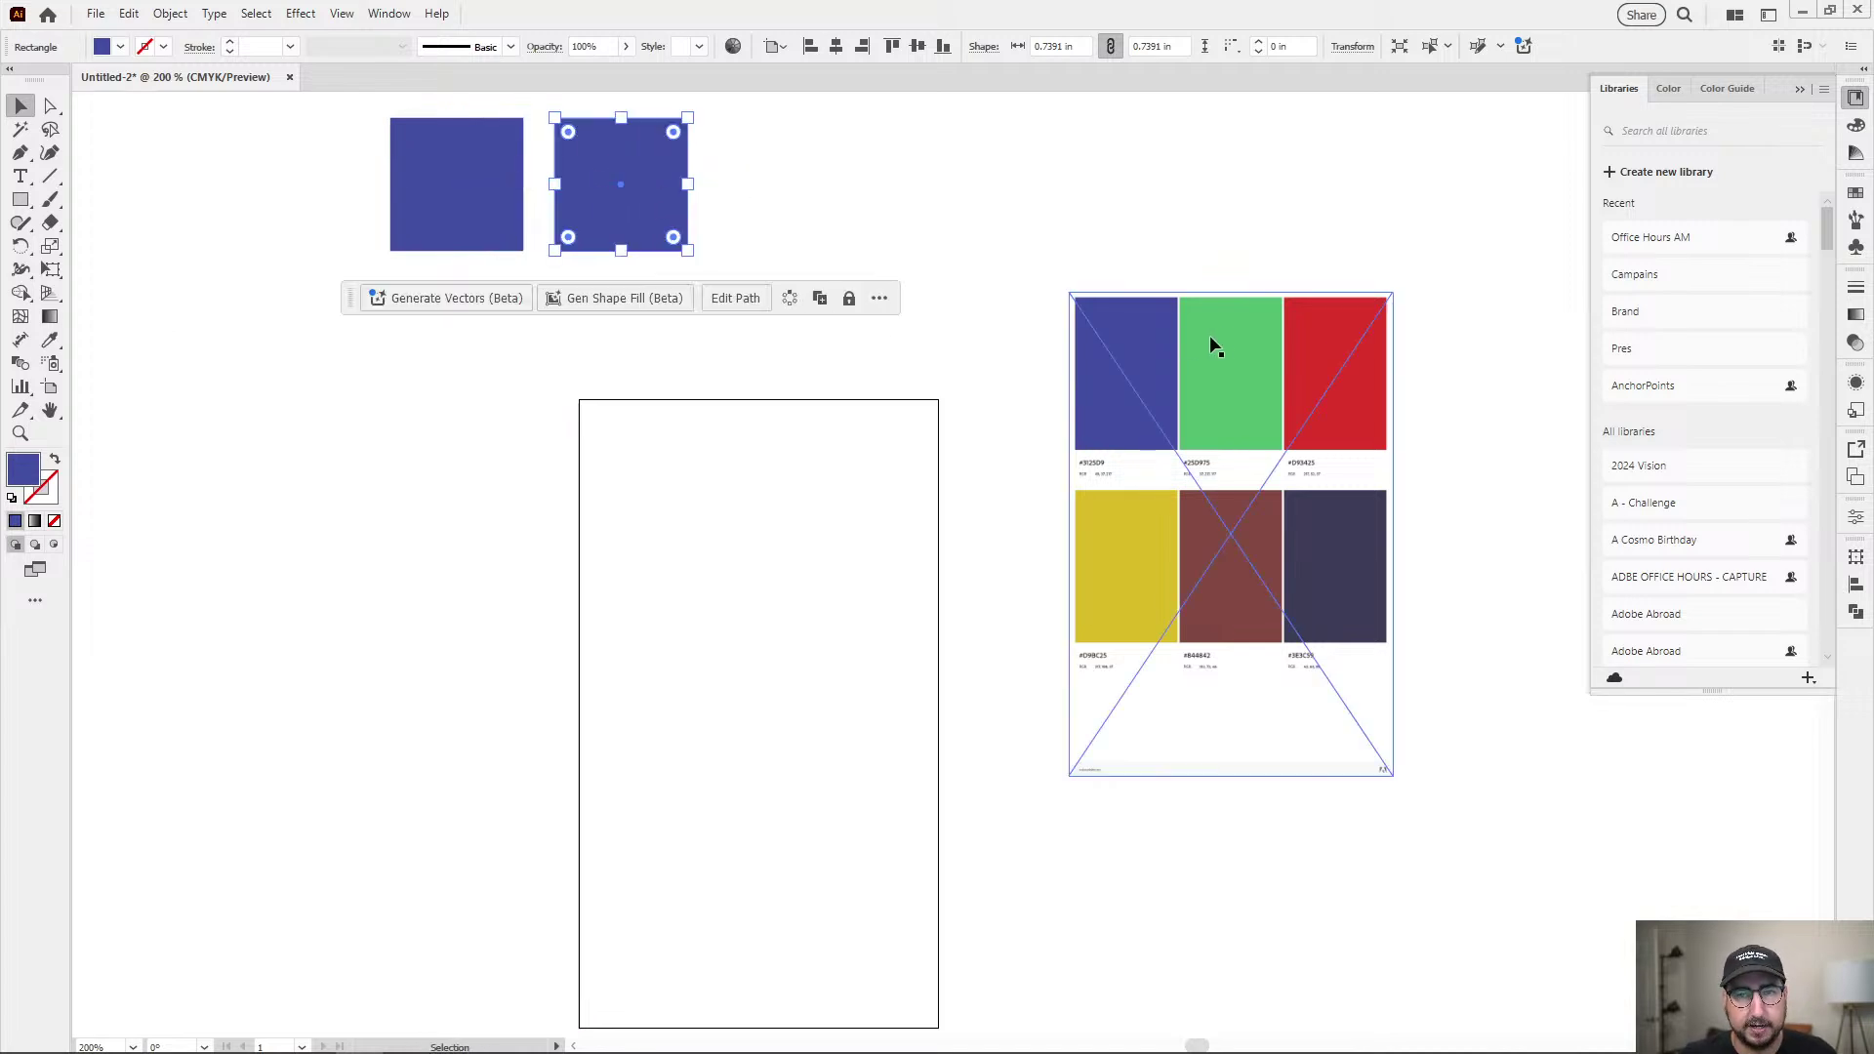
pyautogui.press('i')
pyautogui.click(1234, 341)
# Repeat the square duplication four more times, filling the copies with the palette image's red, yellow, brown and dark navy in order.
pyautogui.hotkey('ctrl', 'd')
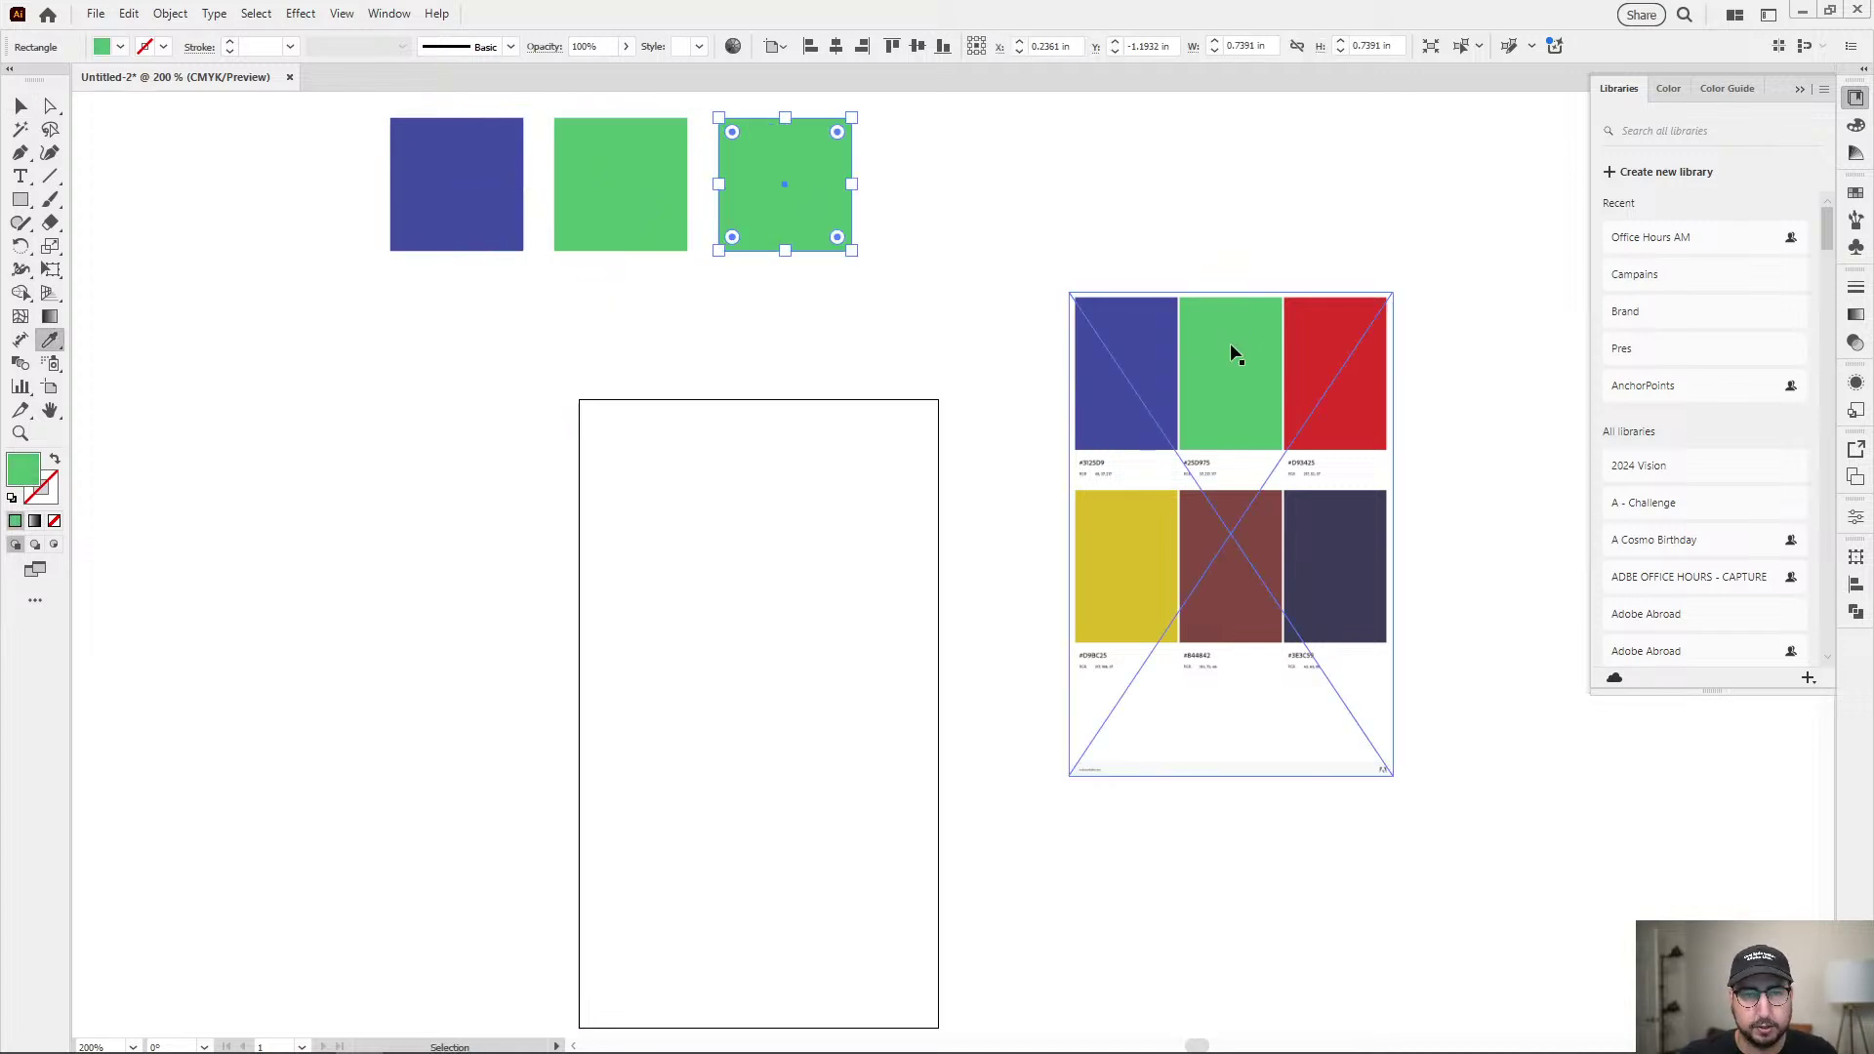
pyautogui.click(1332, 364)
pyautogui.hotkey('ctrl', 'd')
pyautogui.click(1129, 531)
pyautogui.hotkey('ctrl', 'd')
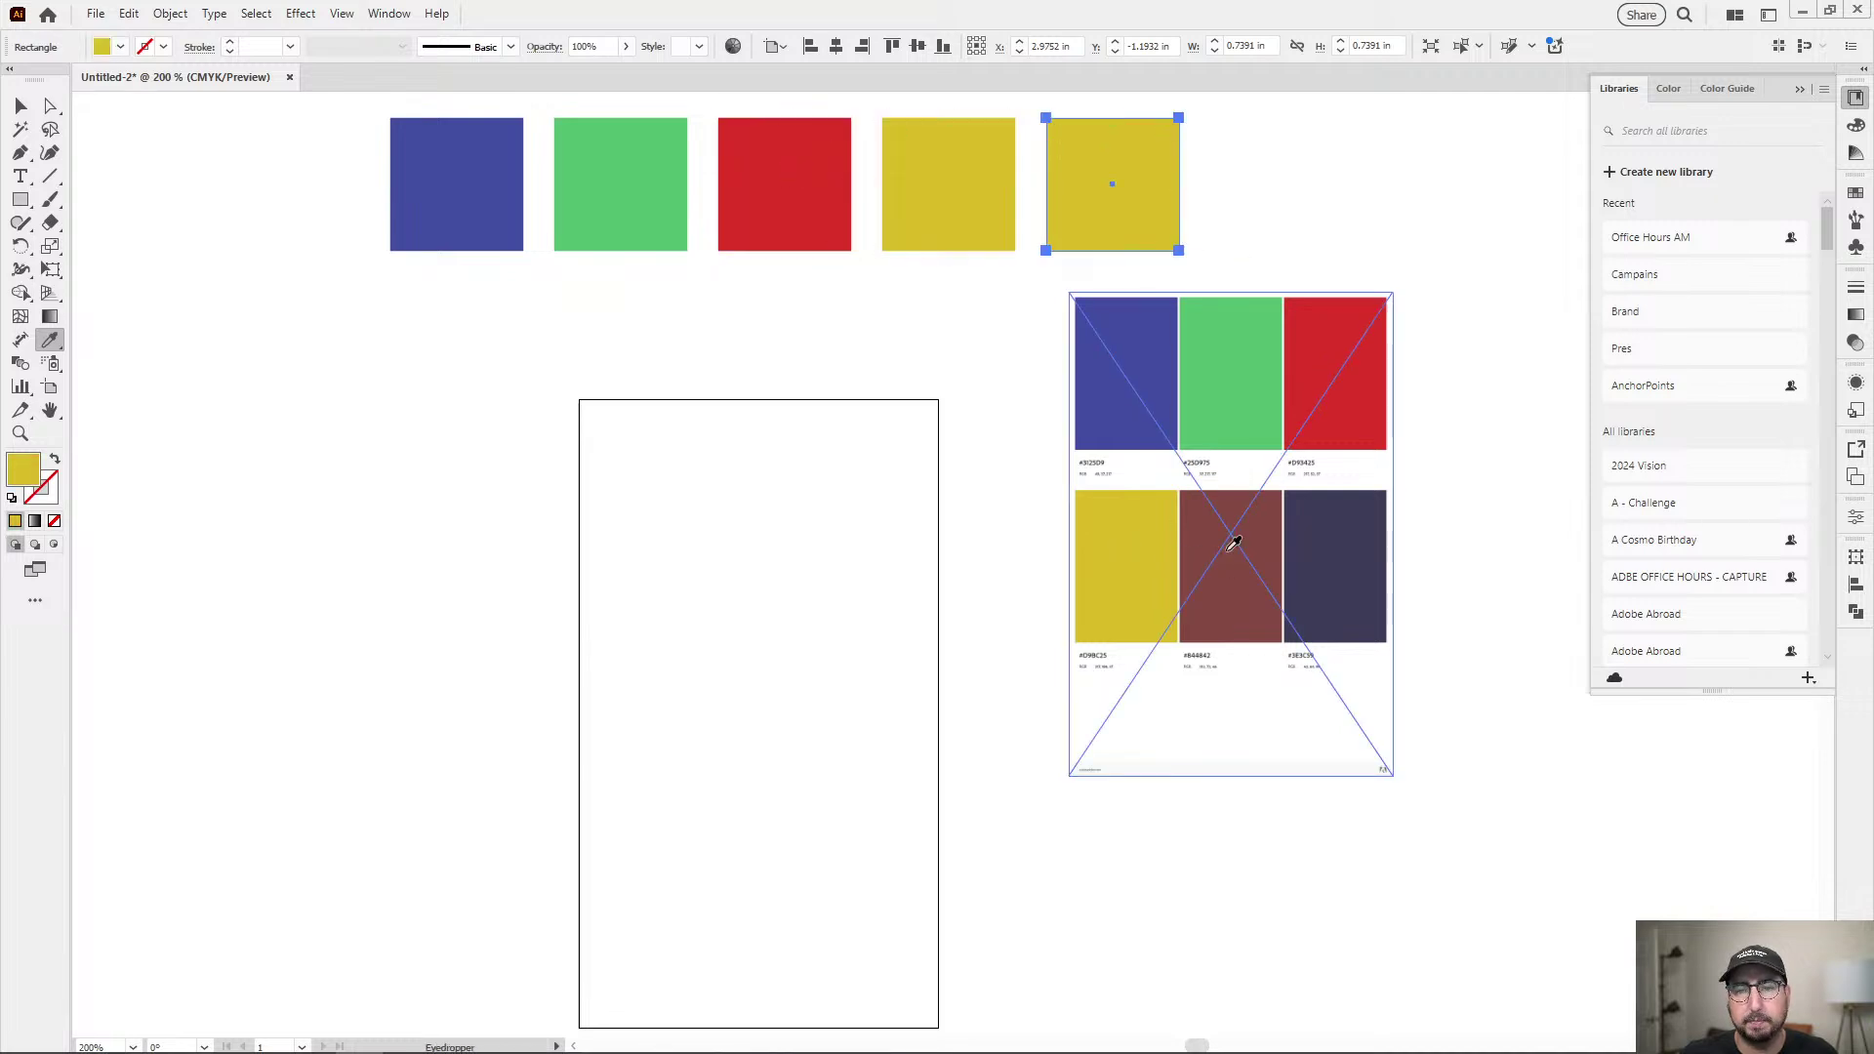
pyautogui.click(1232, 543)
pyautogui.hotkey('ctrl', 'd')
pyautogui.click(1342, 539)
# Delete the placed palette image beside the artboard.
pyautogui.press('v')
pyautogui.click(1257, 432)
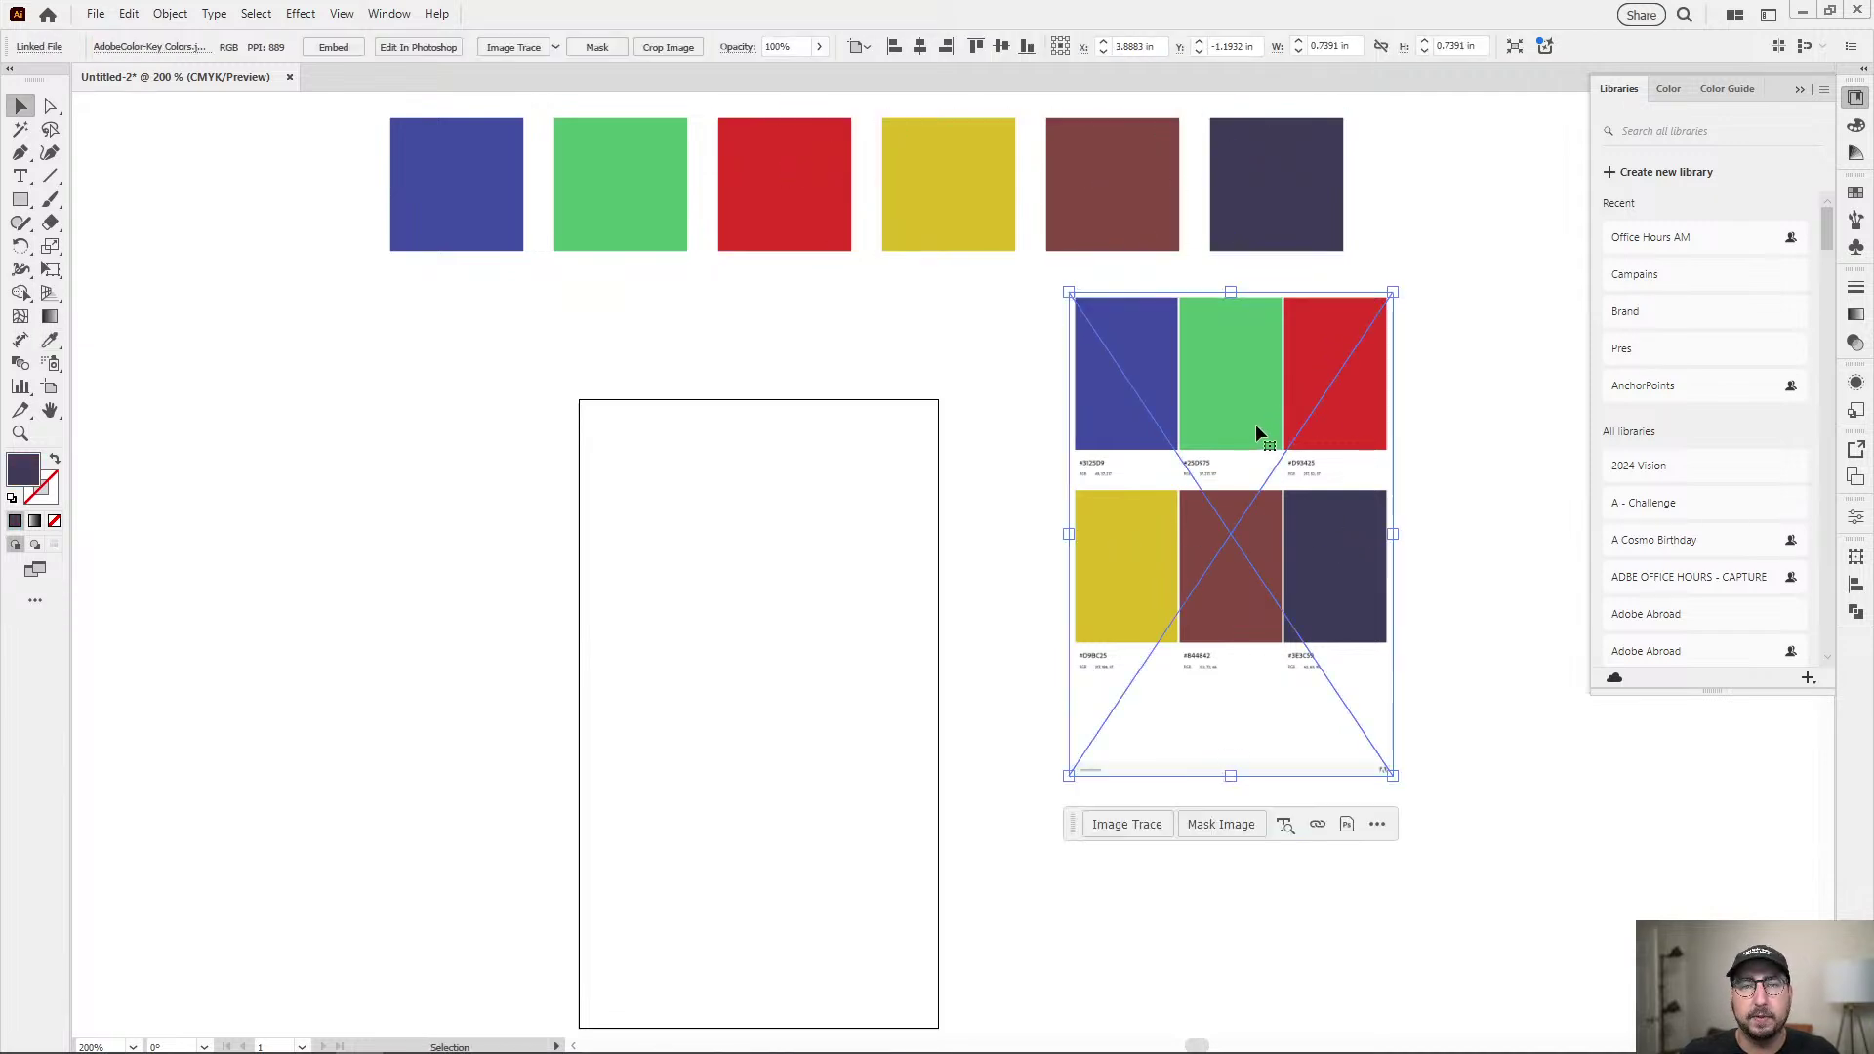
pyautogui.press('Delete')
# Darken the dark navy square's fill to #171721 and deselect the square.
pyautogui.moveTo(1009, 322); pyautogui.dragTo(1046, 510)
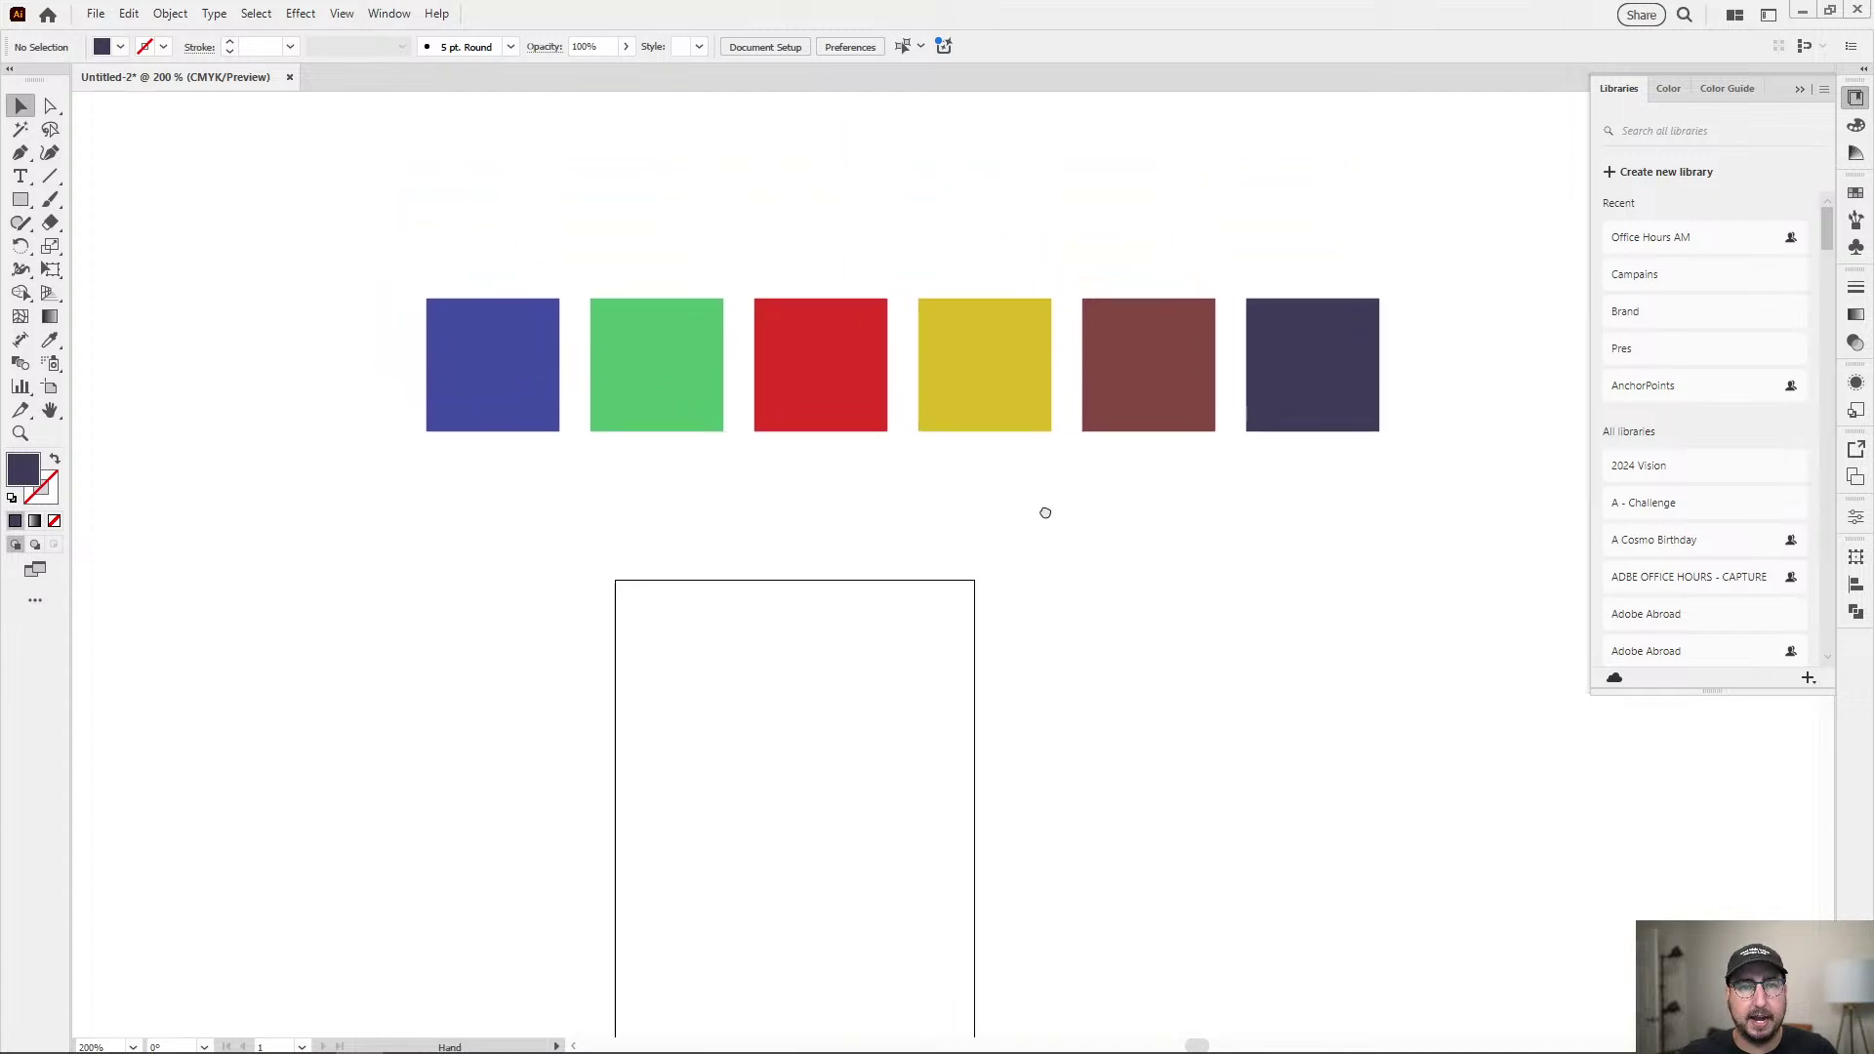
pyautogui.click(1323, 352)
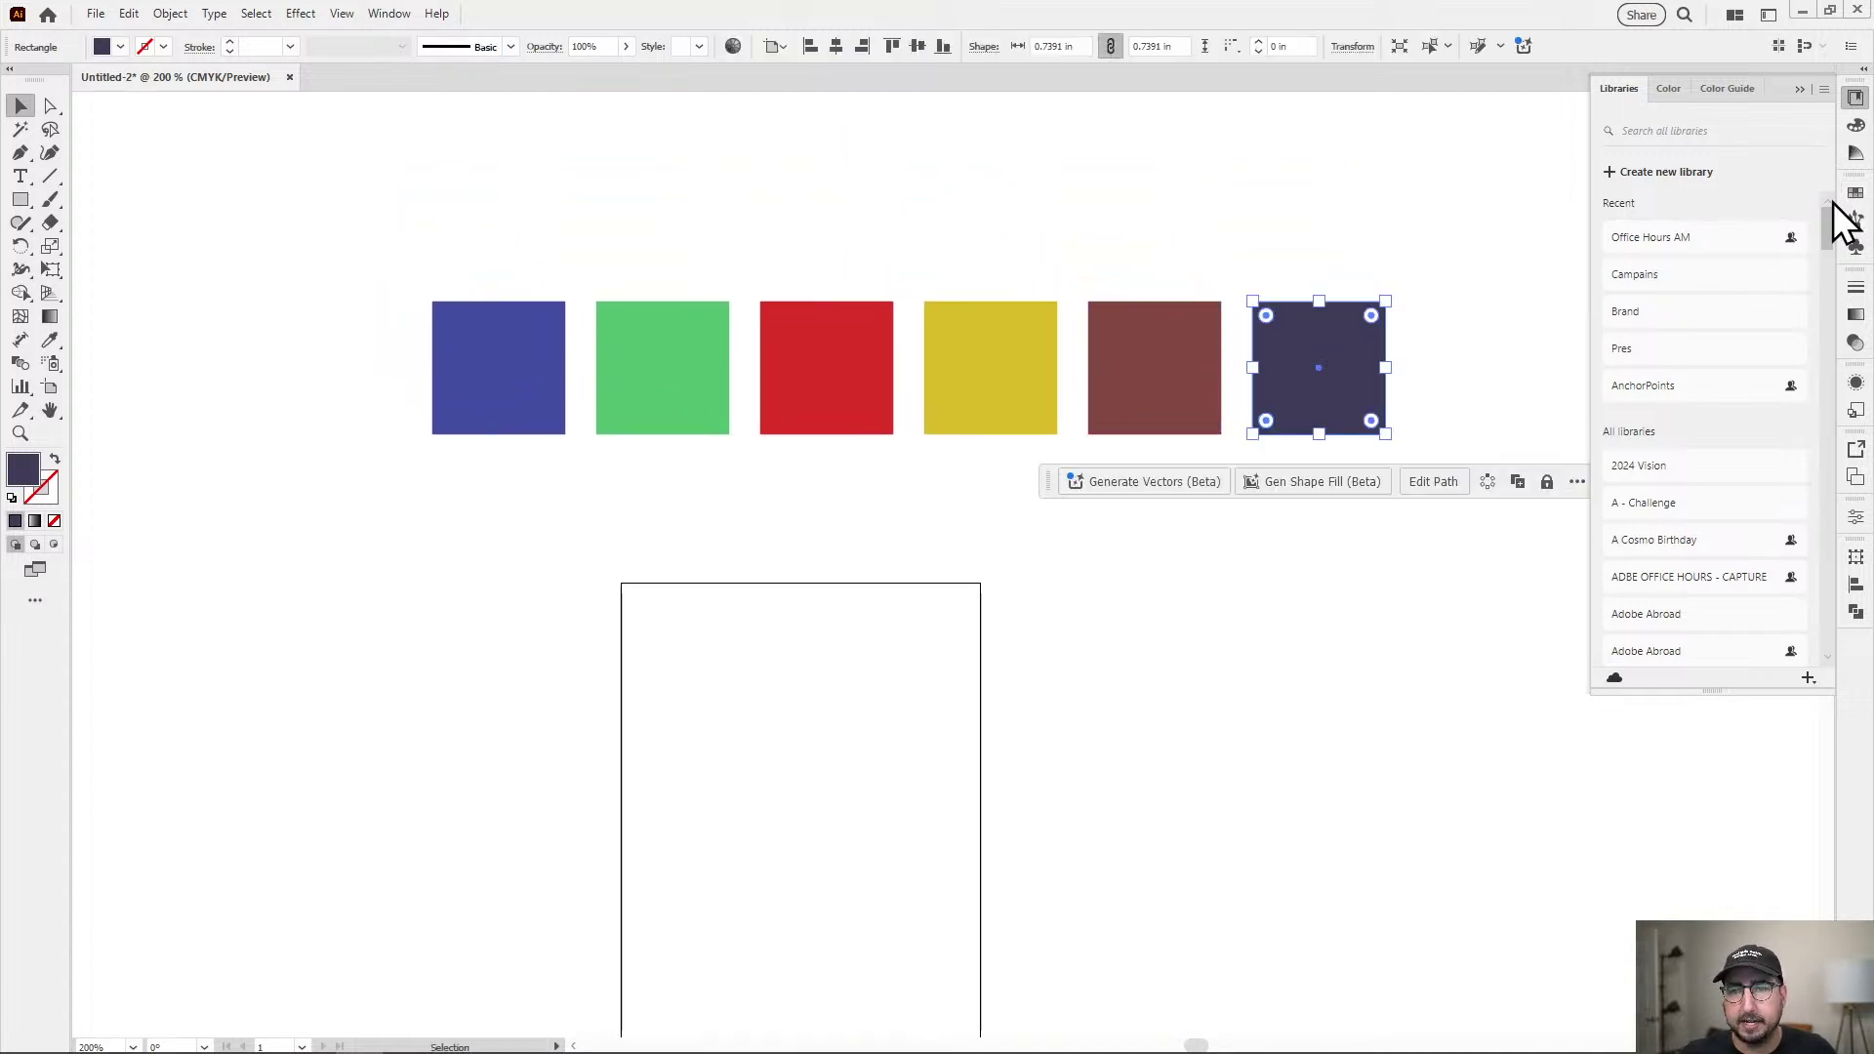
pyautogui.doubleClick(35, 478)
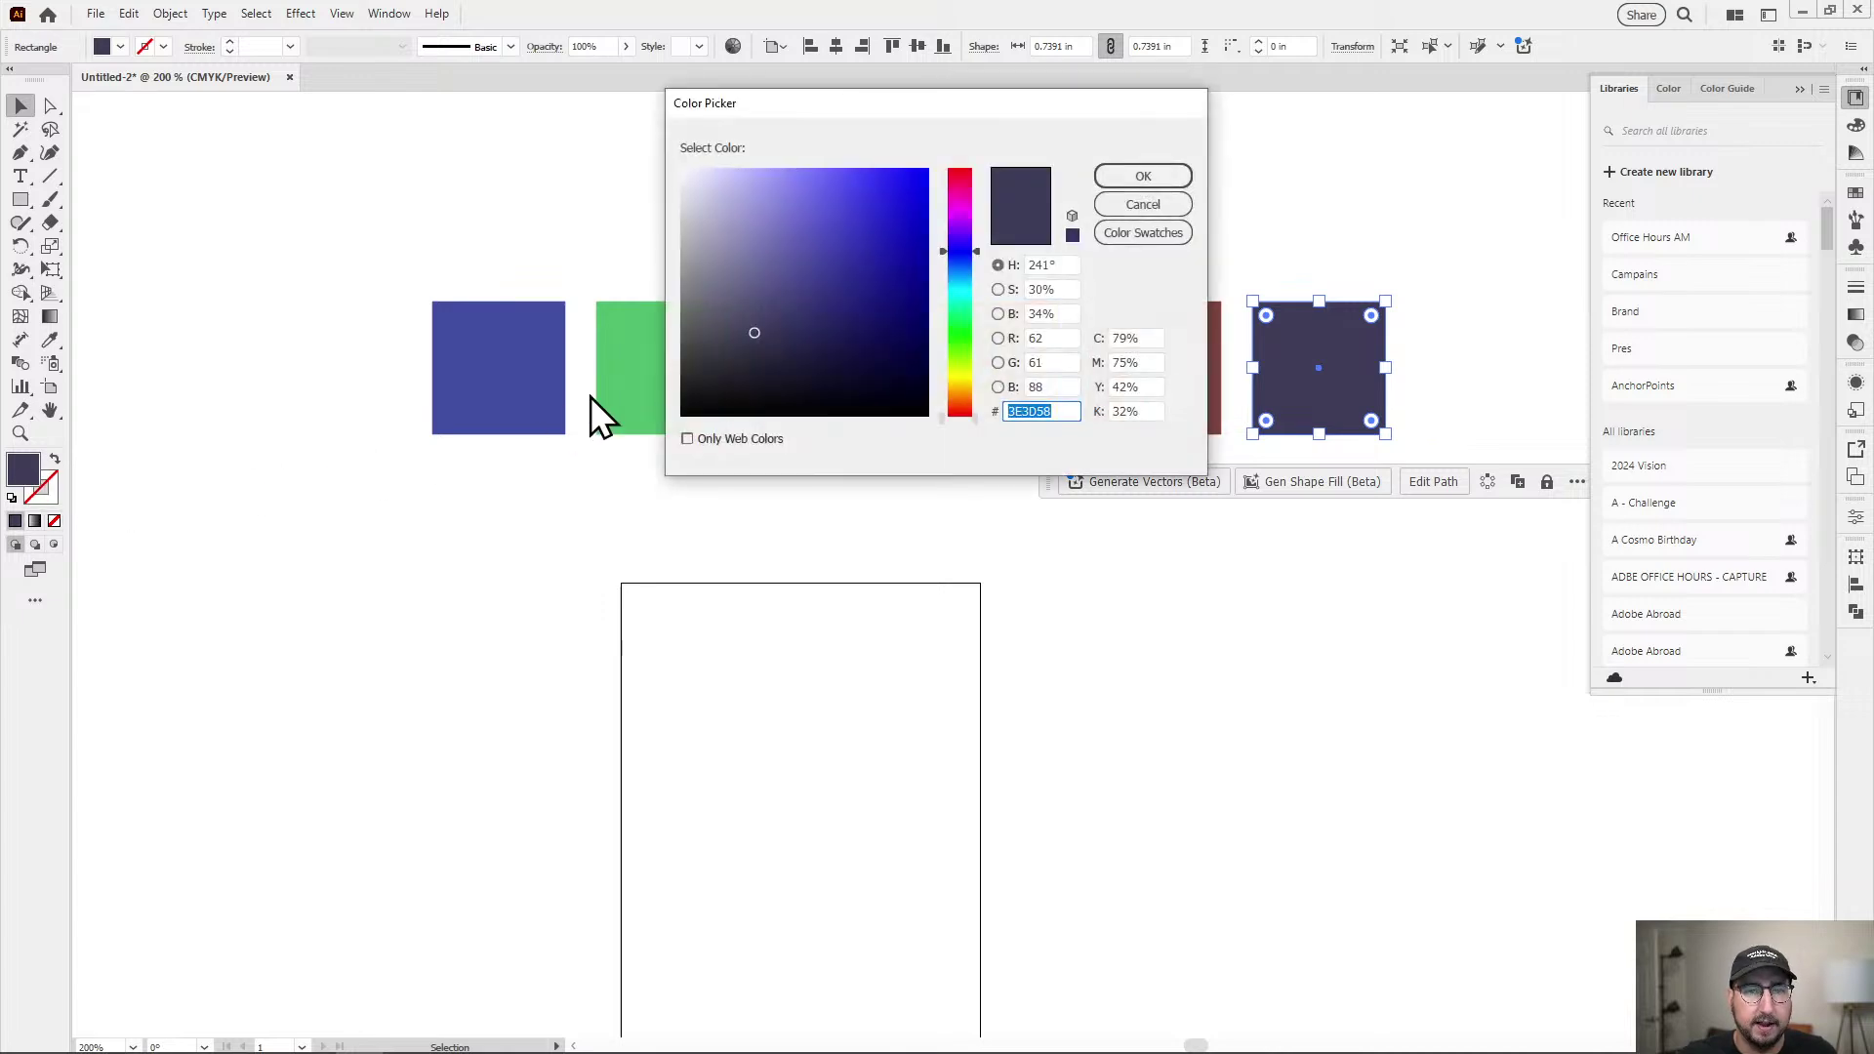
pyautogui.click(757, 379)
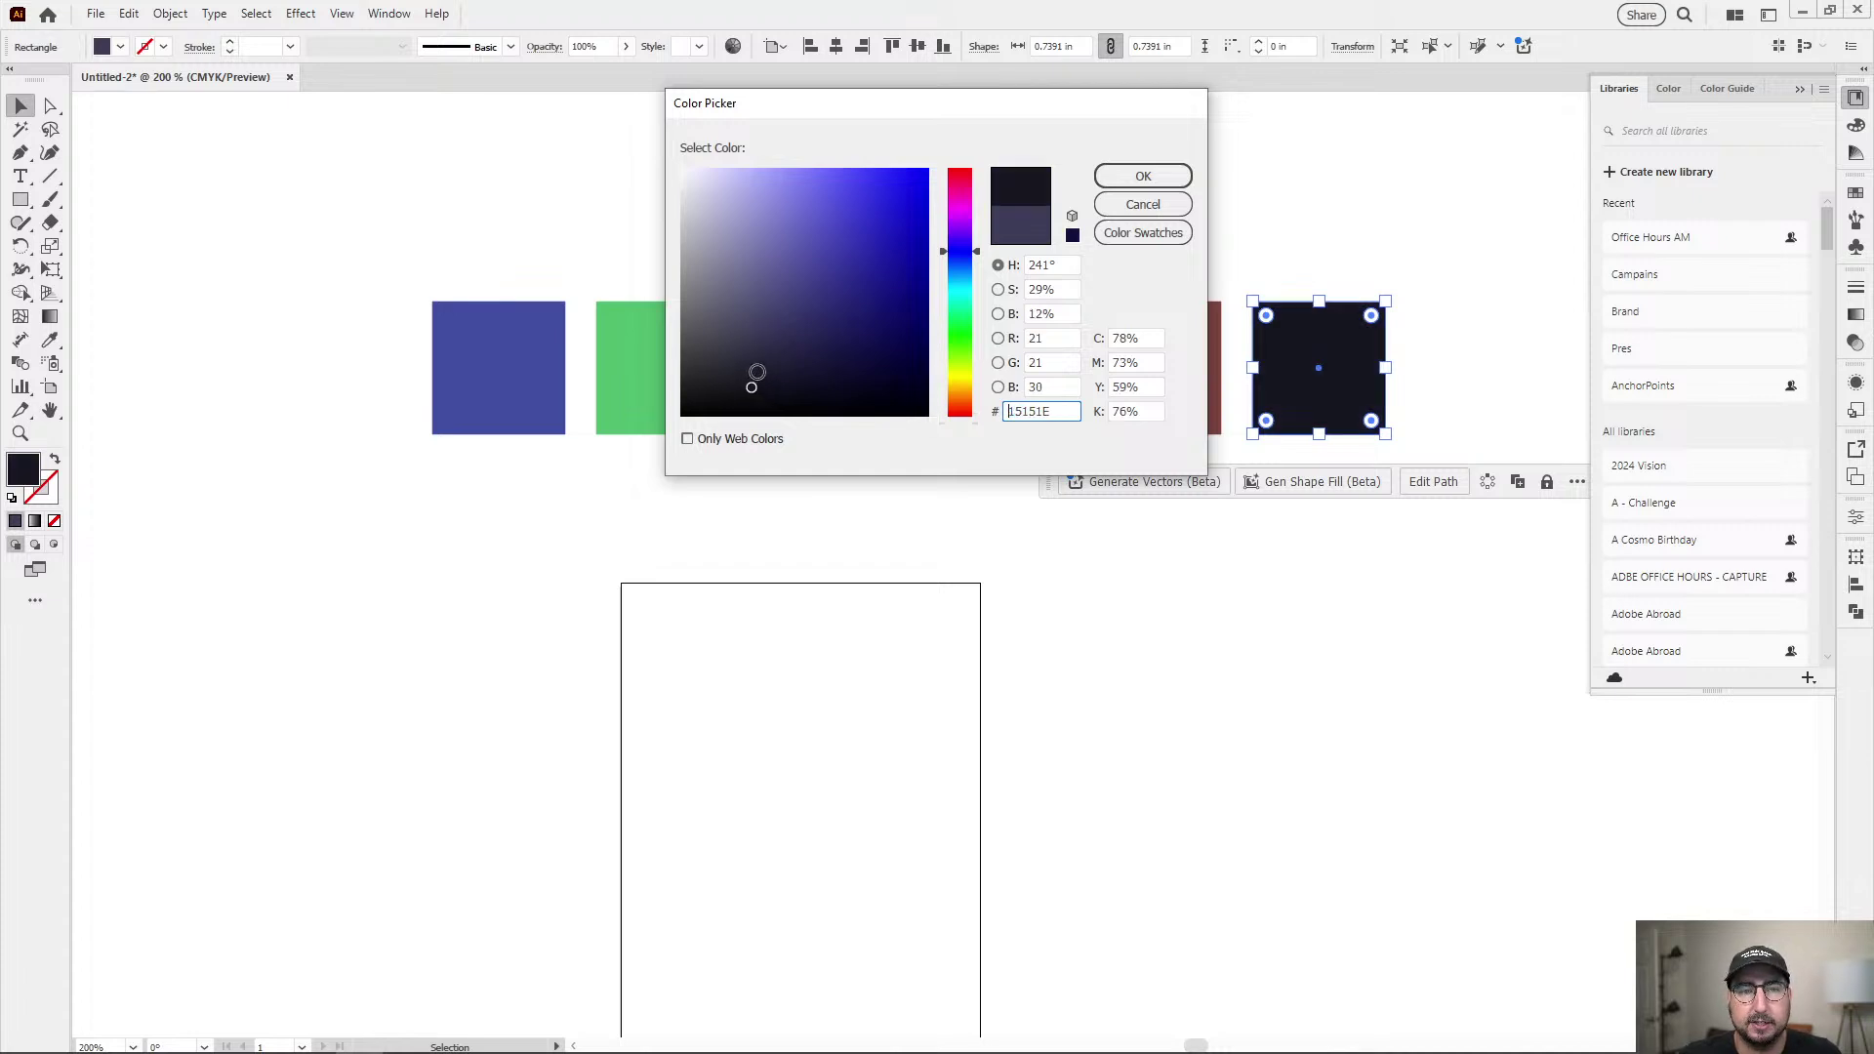
pyautogui.click(761, 383)
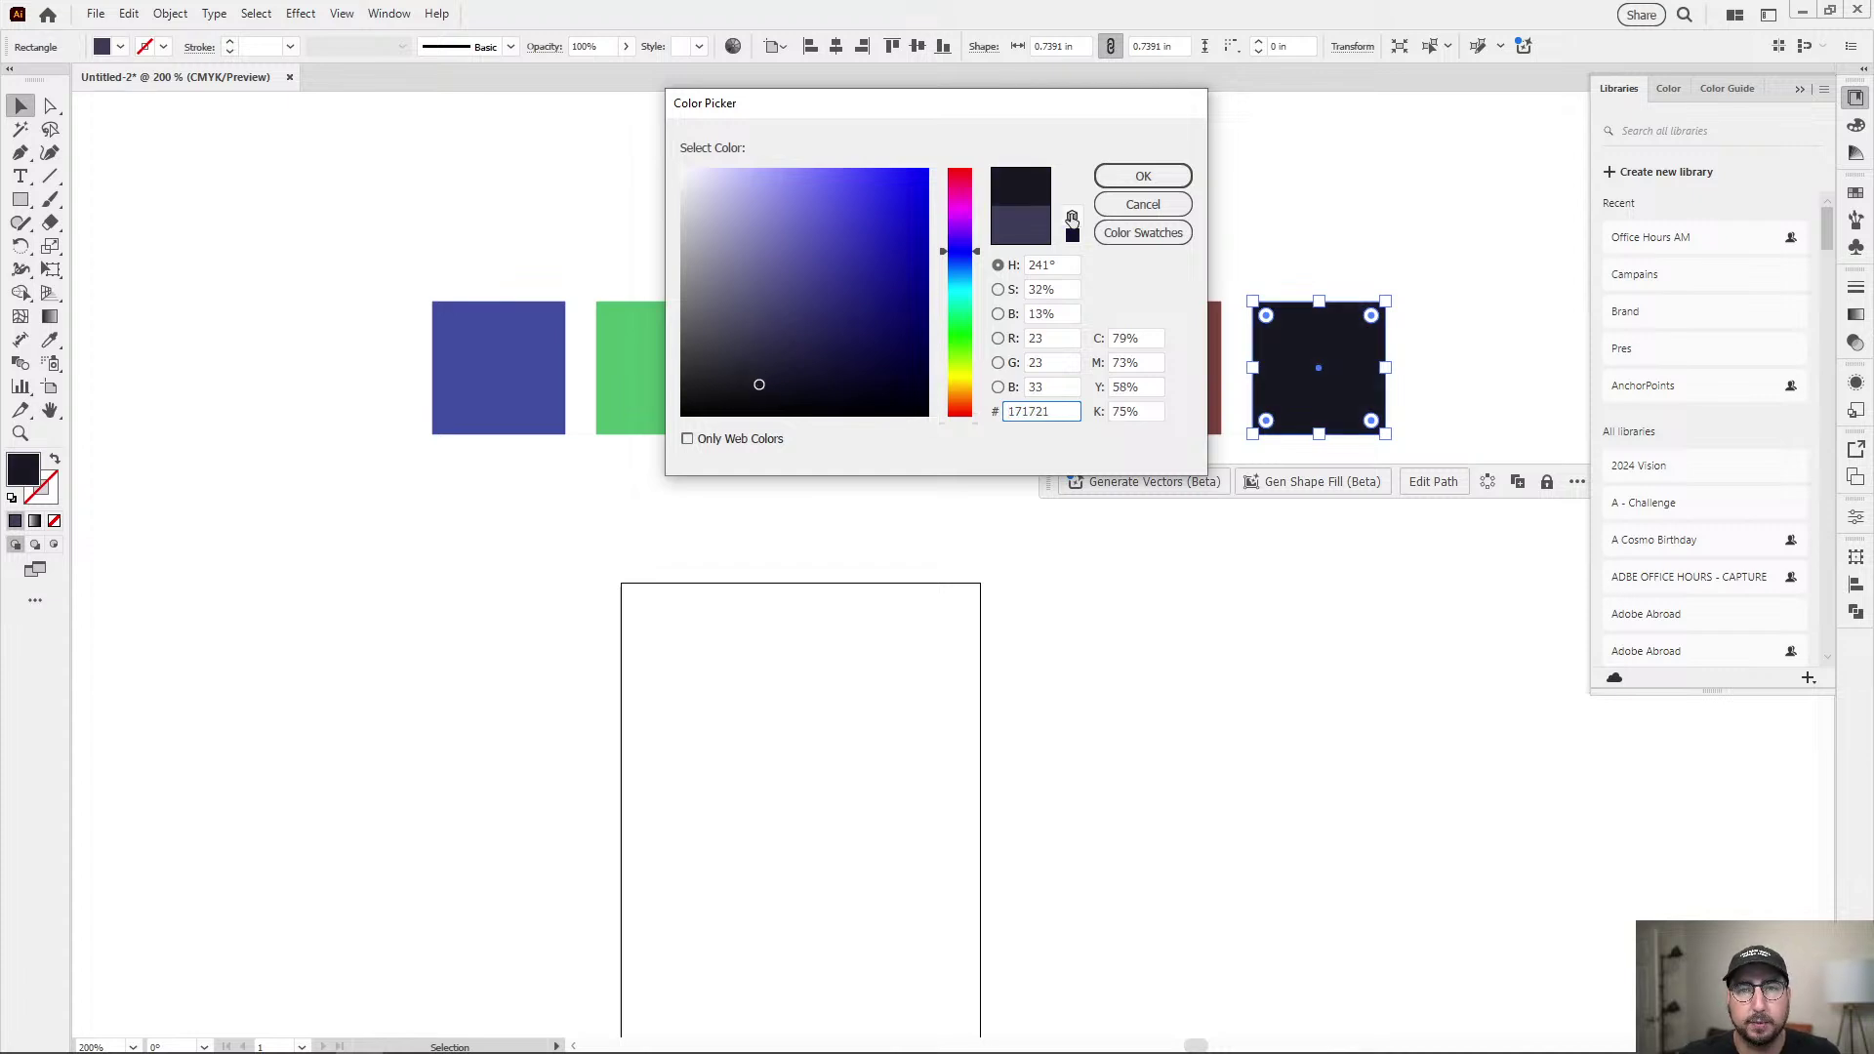
pyautogui.click(1115, 177)
pyautogui.click(1122, 201)
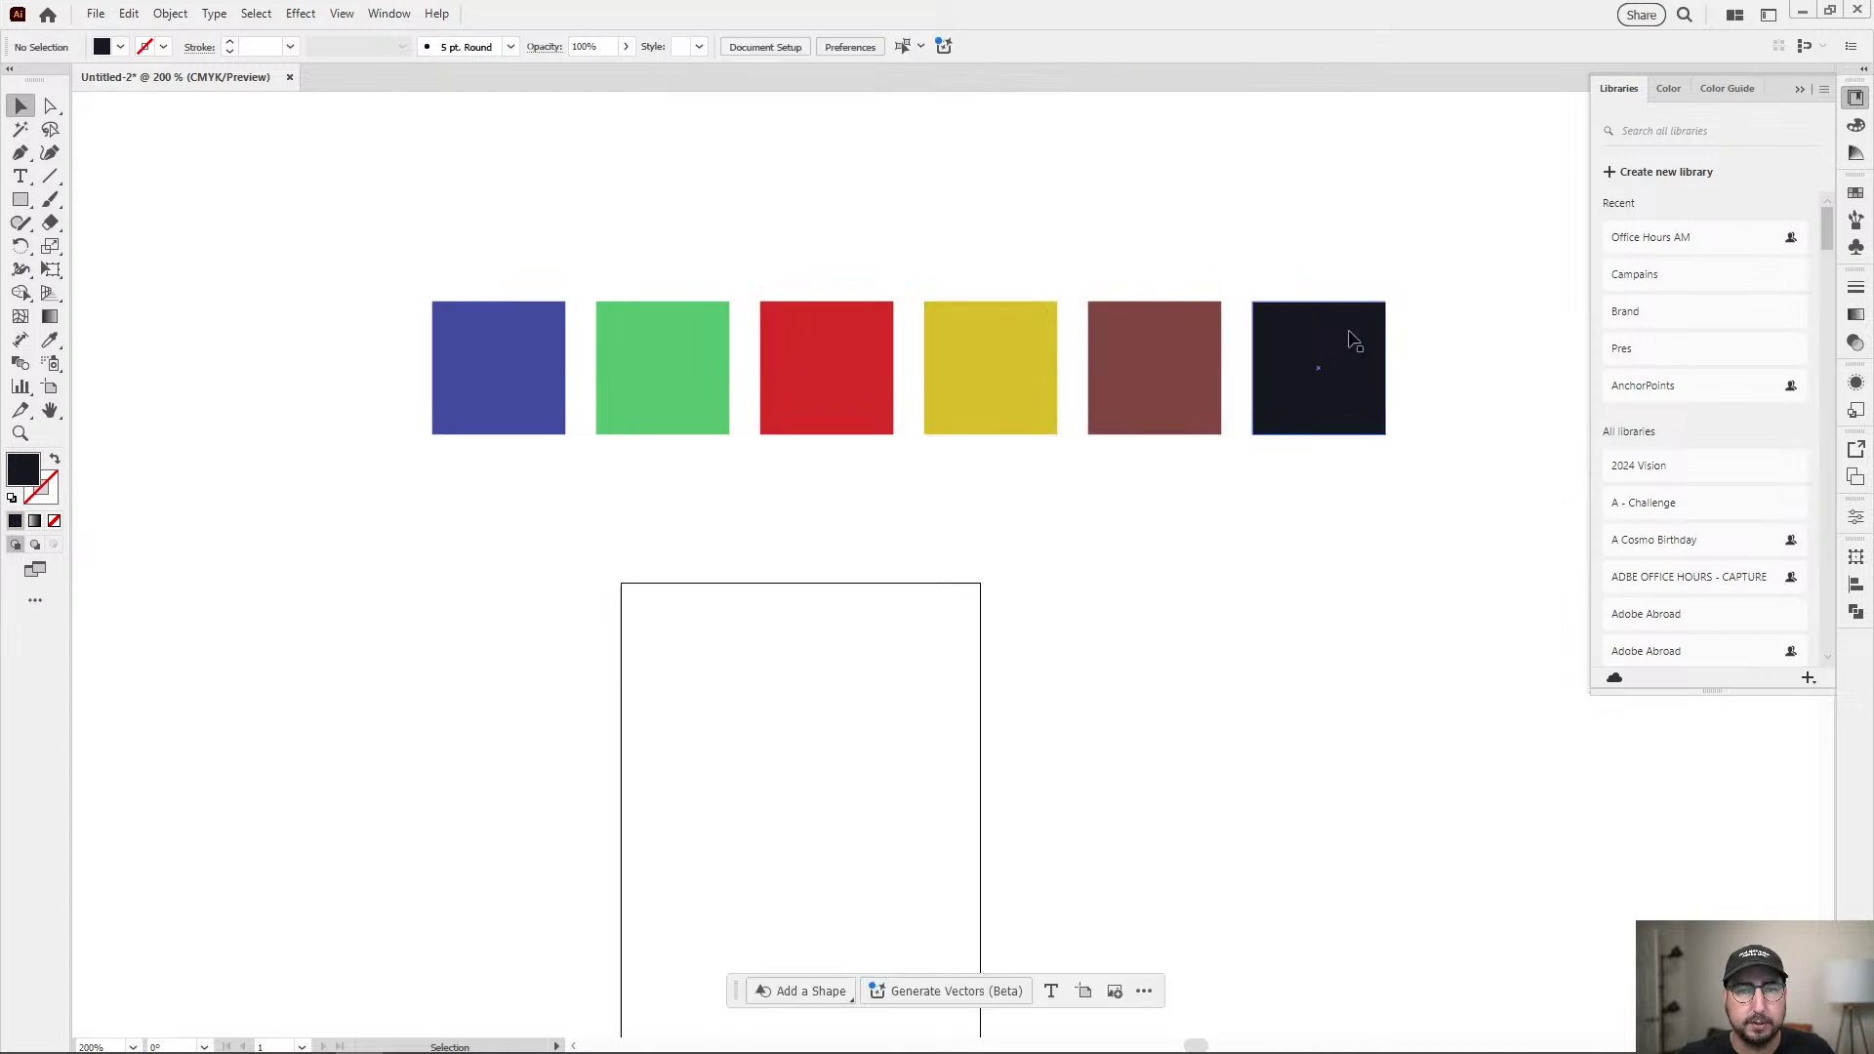
# Change the brown square's fill to purple #804482 and deselect the square.
pyautogui.click(1133, 365)
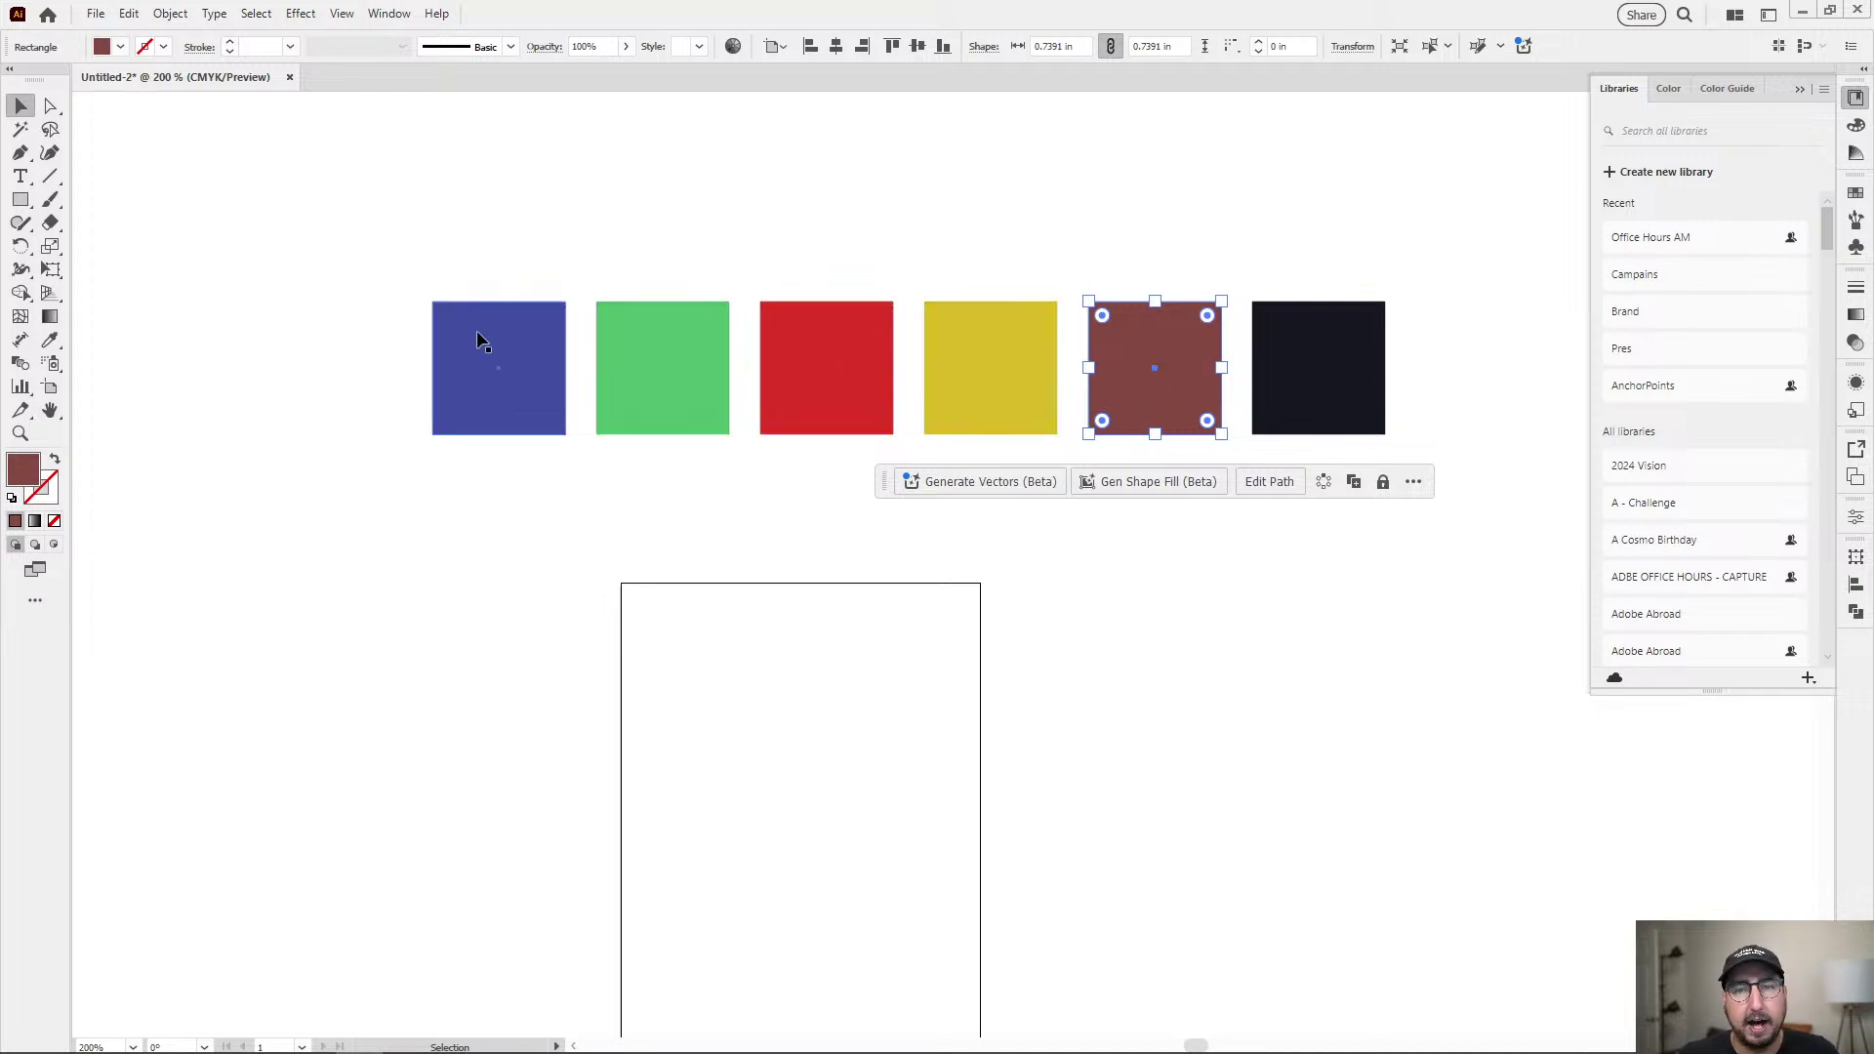
pyautogui.doubleClick(21, 475)
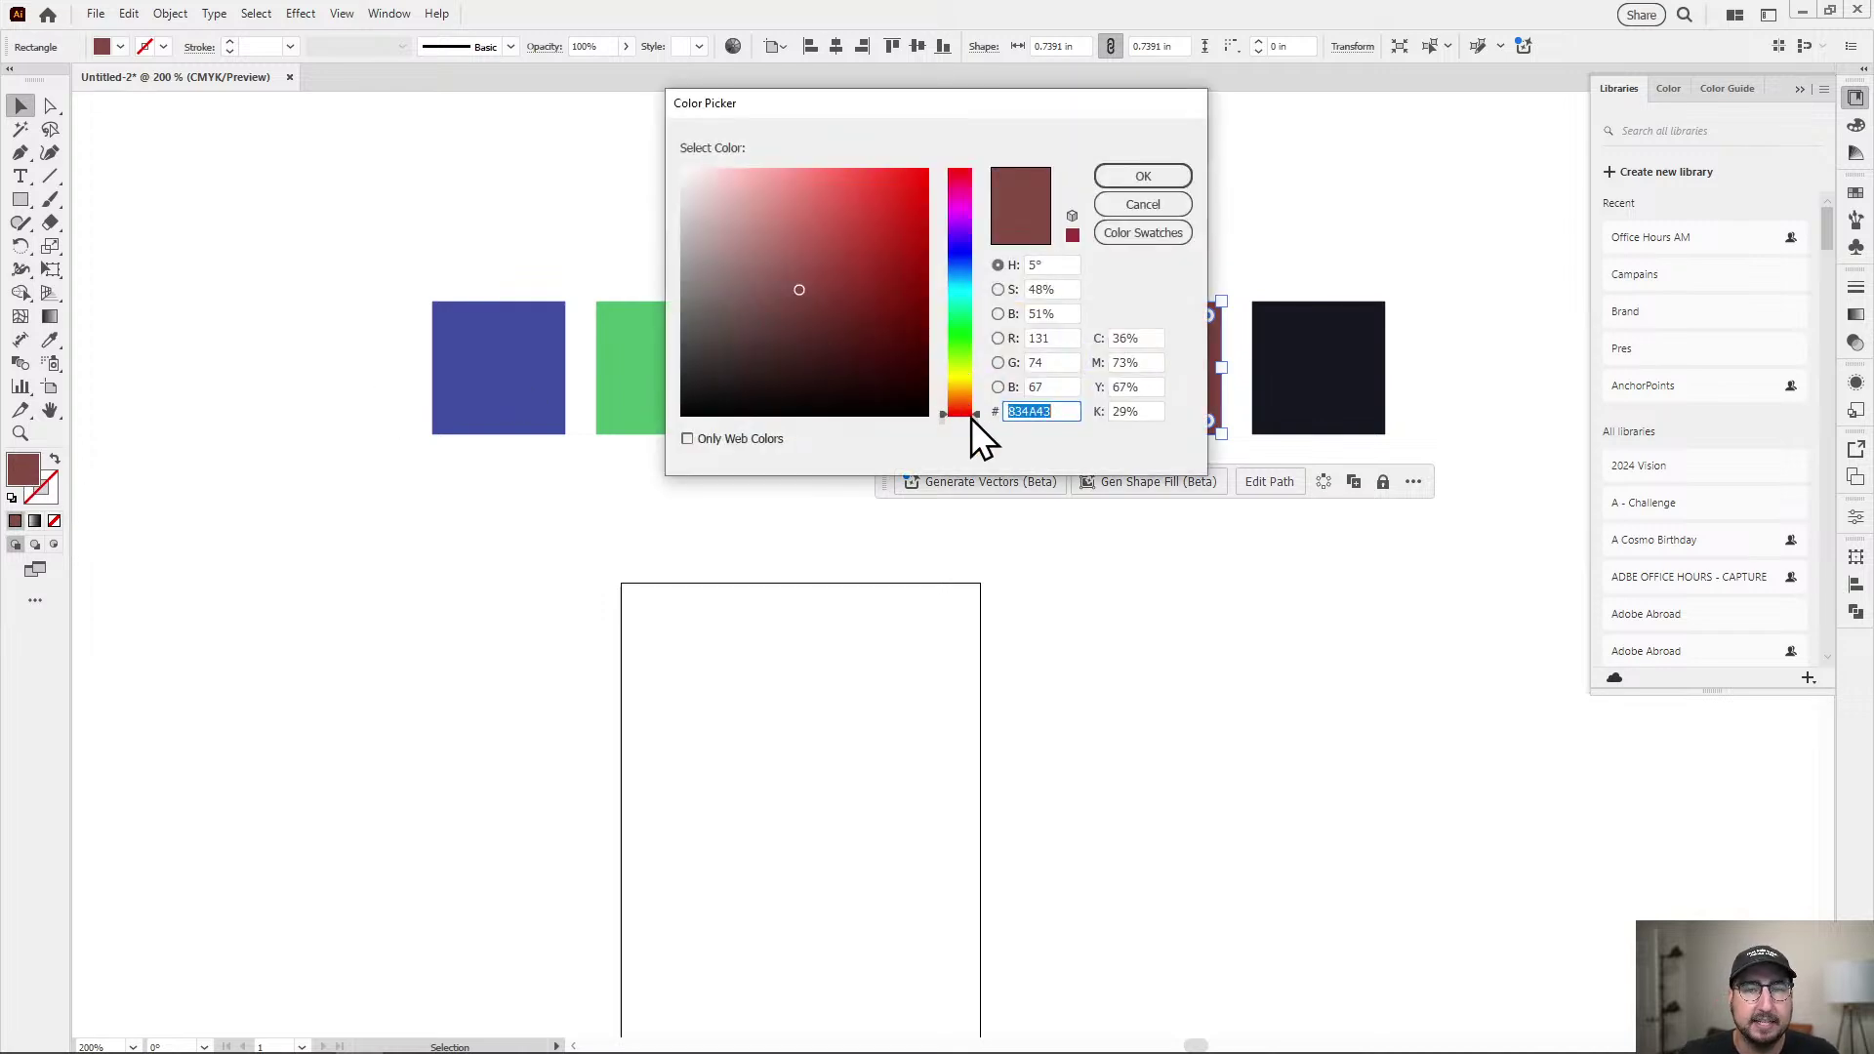
pyautogui.click(964, 198)
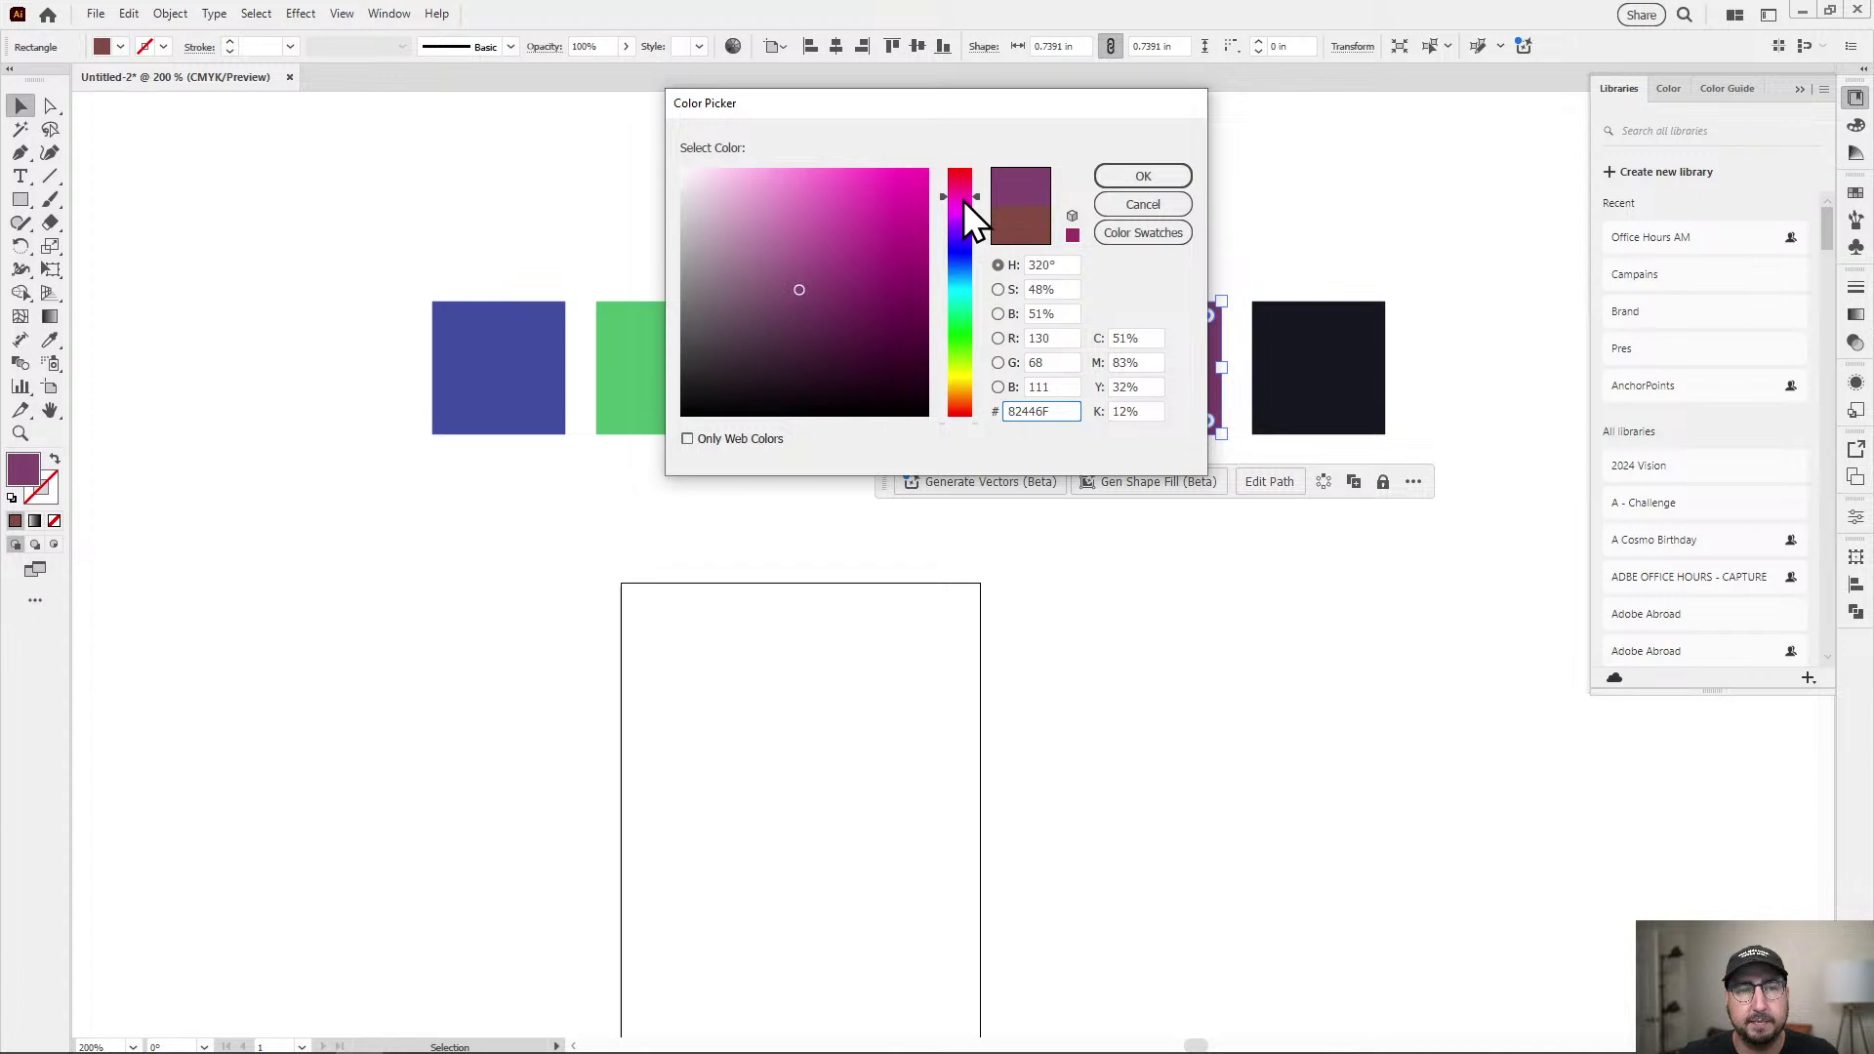
pyautogui.moveTo(963, 200); pyautogui.dragTo(966, 212)
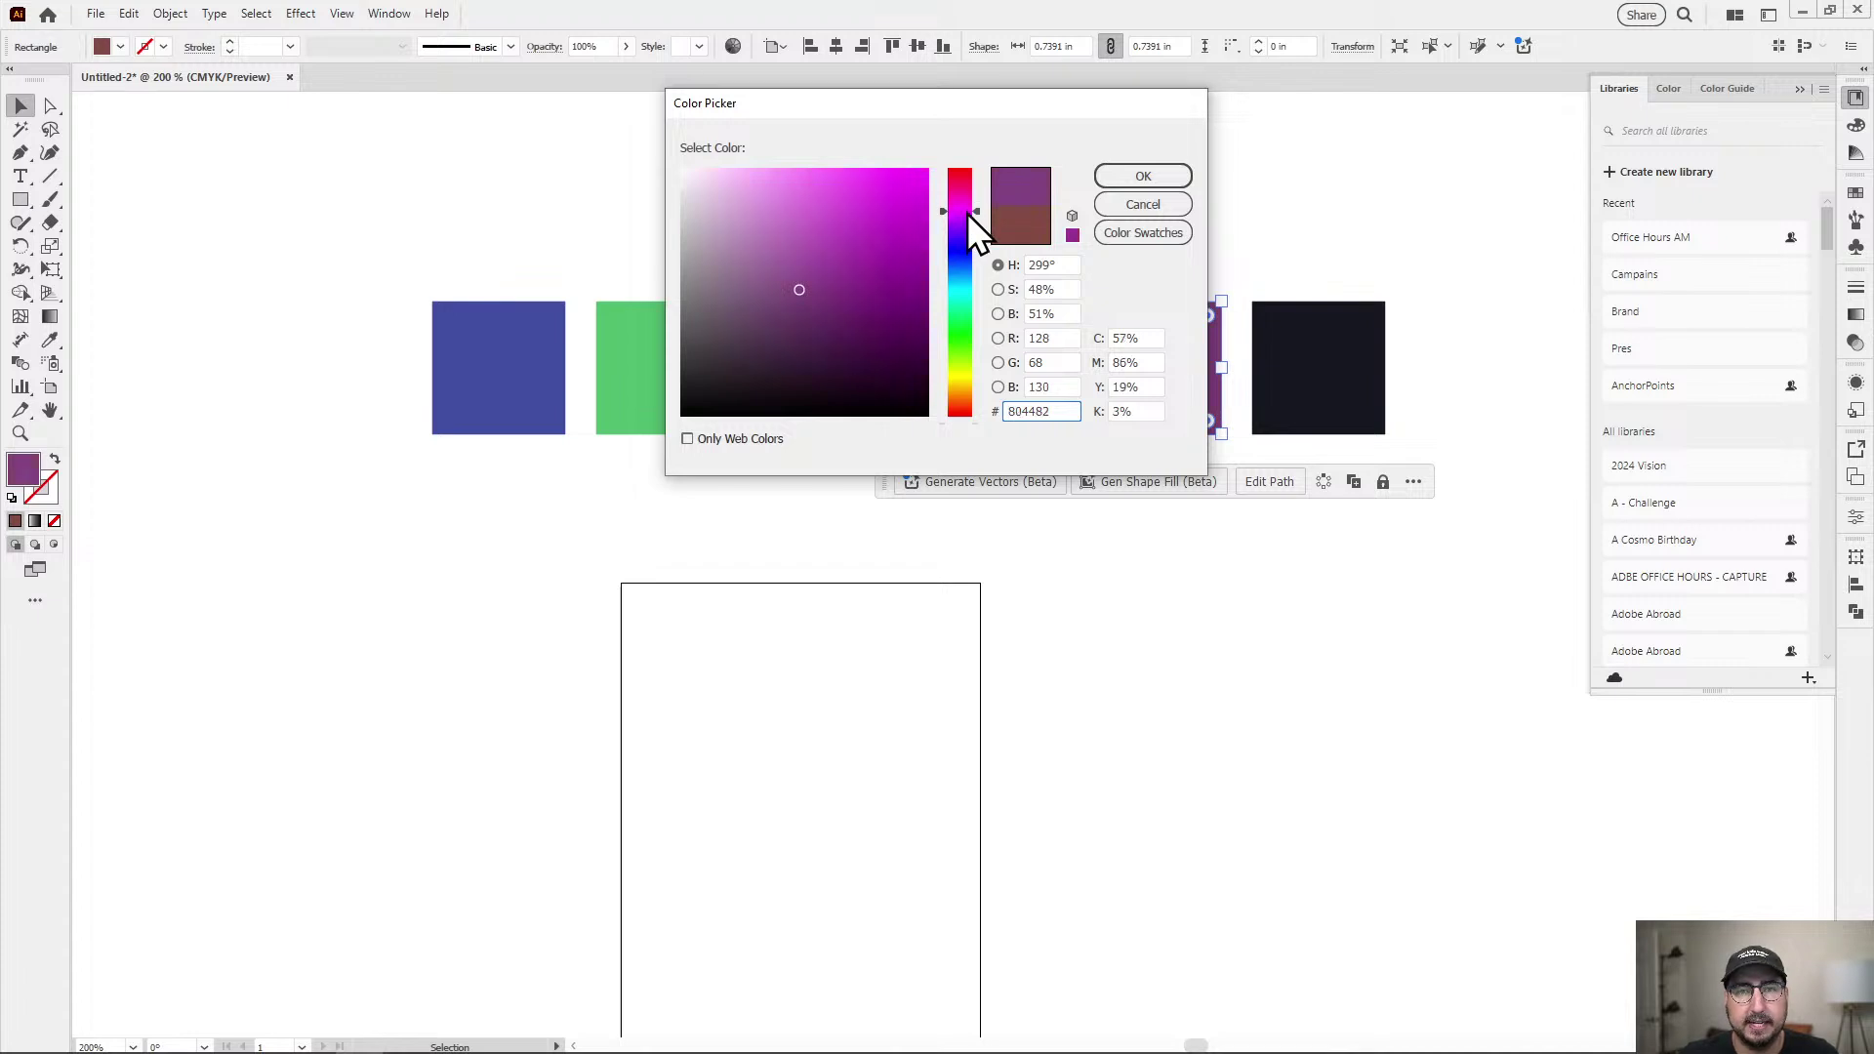
pyautogui.click(1113, 178)
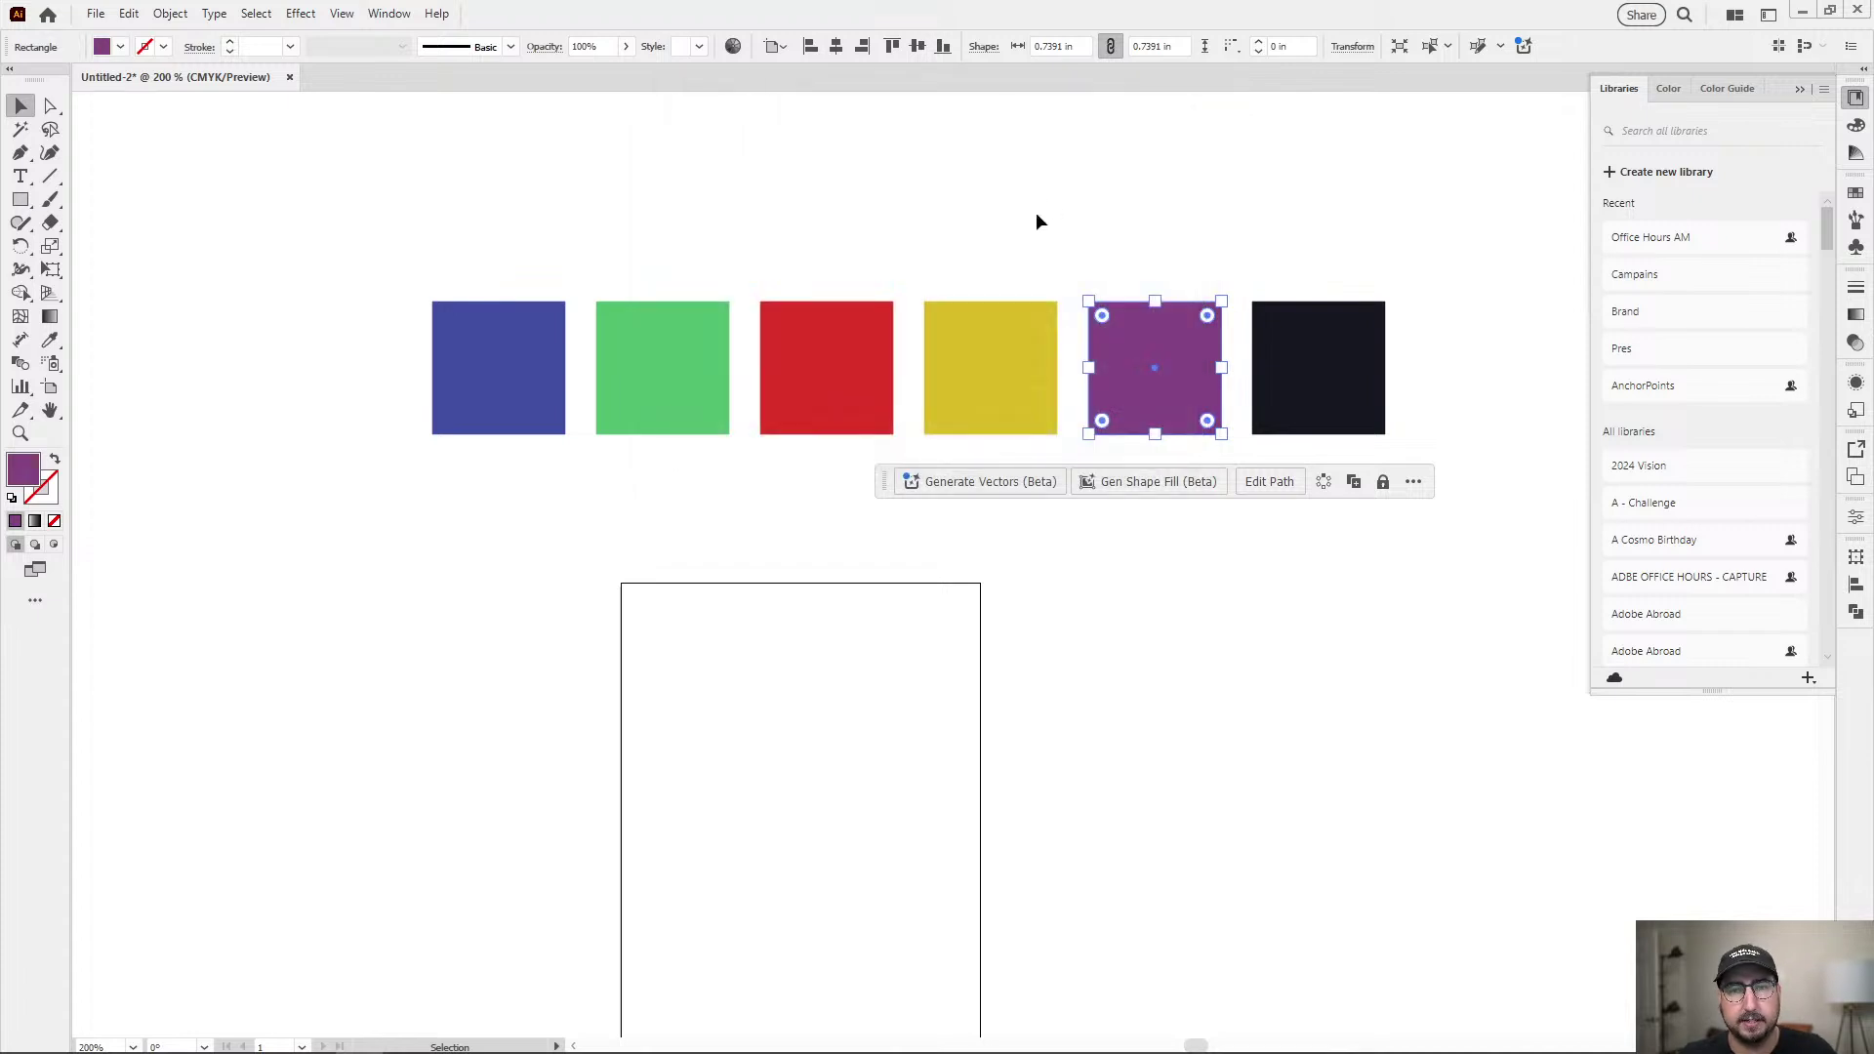
pyautogui.click(1038, 217)
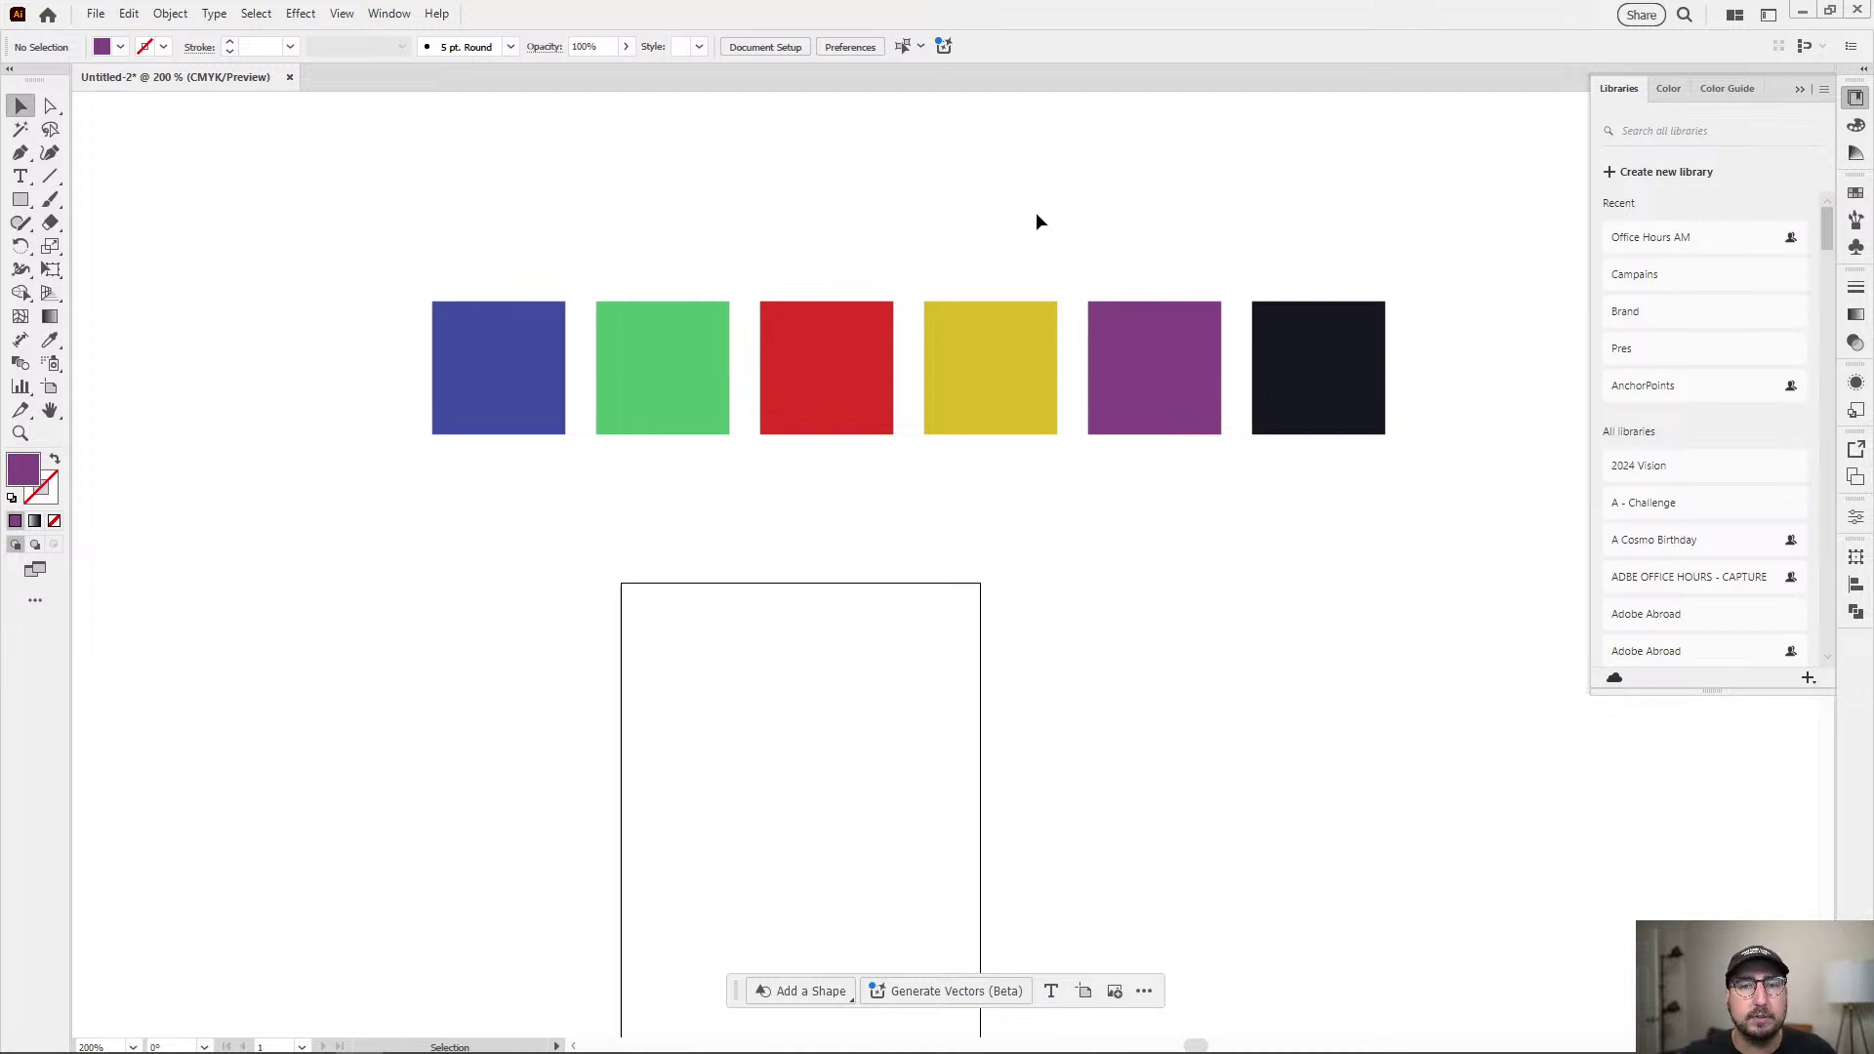
pyautogui.click(1121, 325)
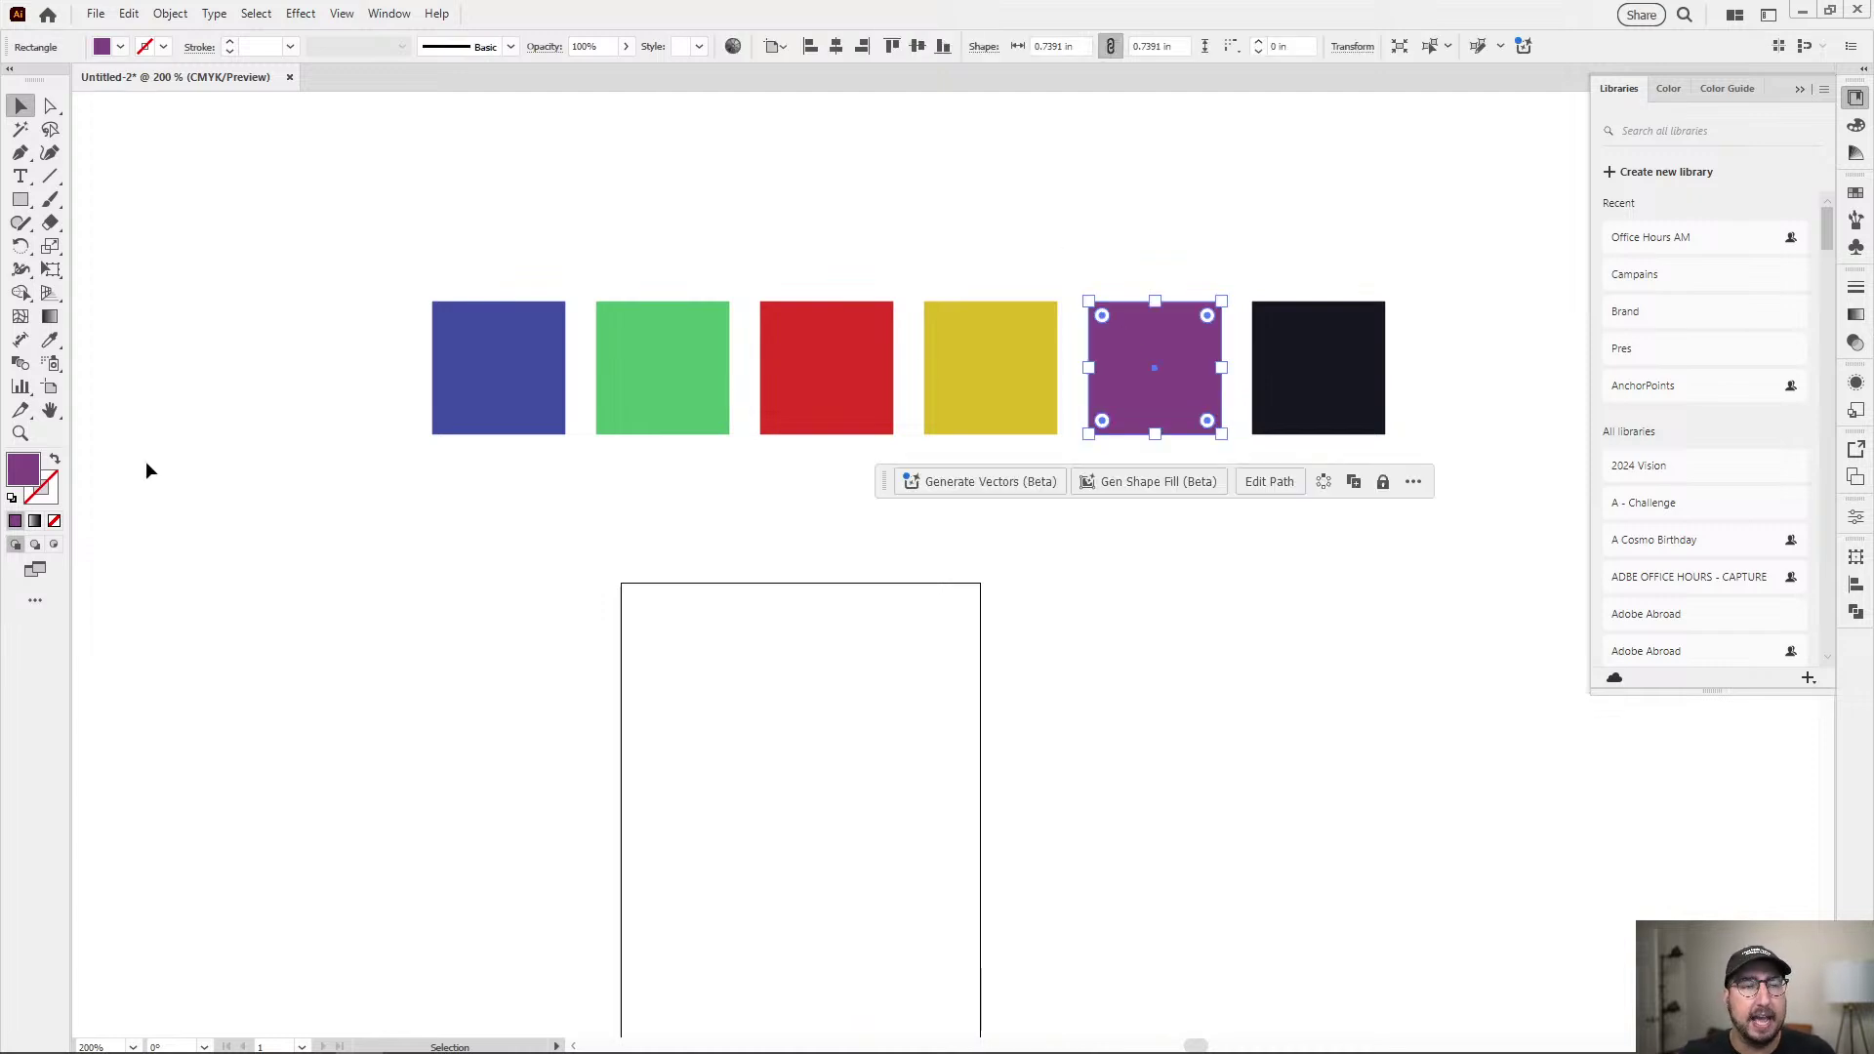
pyautogui.doubleClick(27, 478)
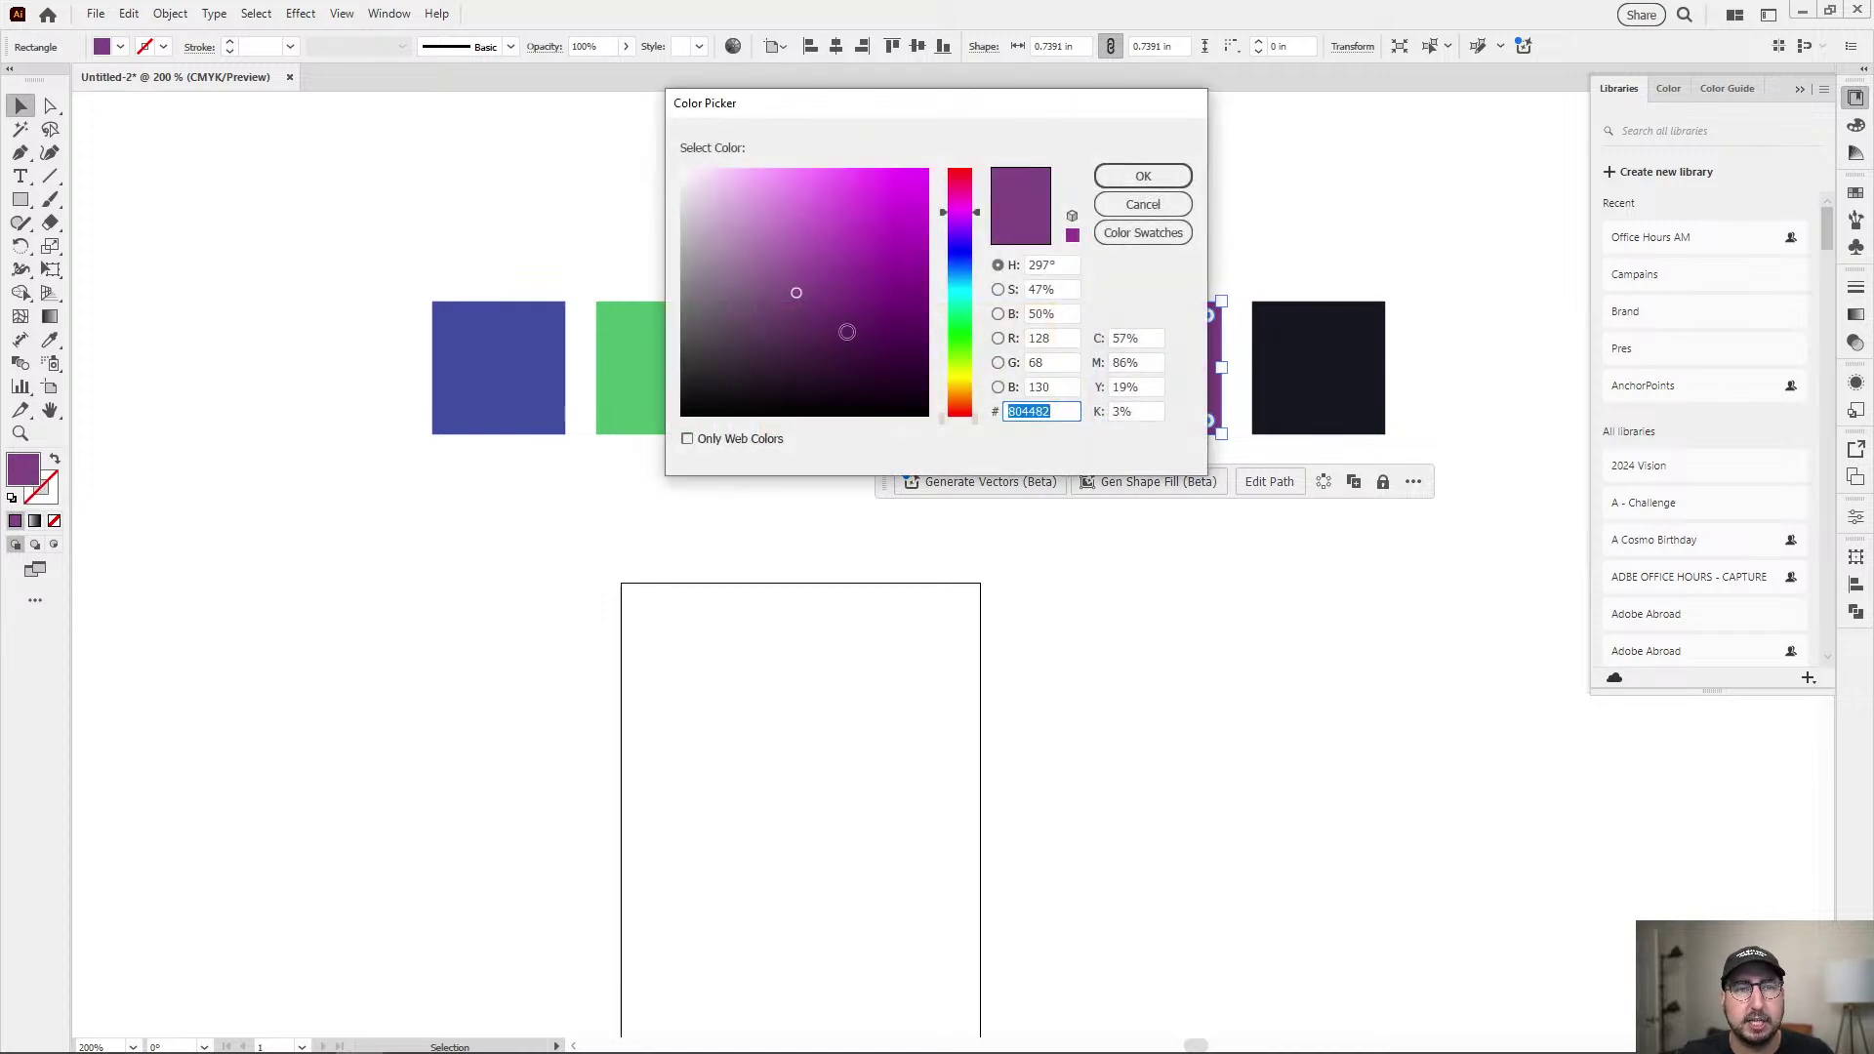
pyautogui.click(1118, 207)
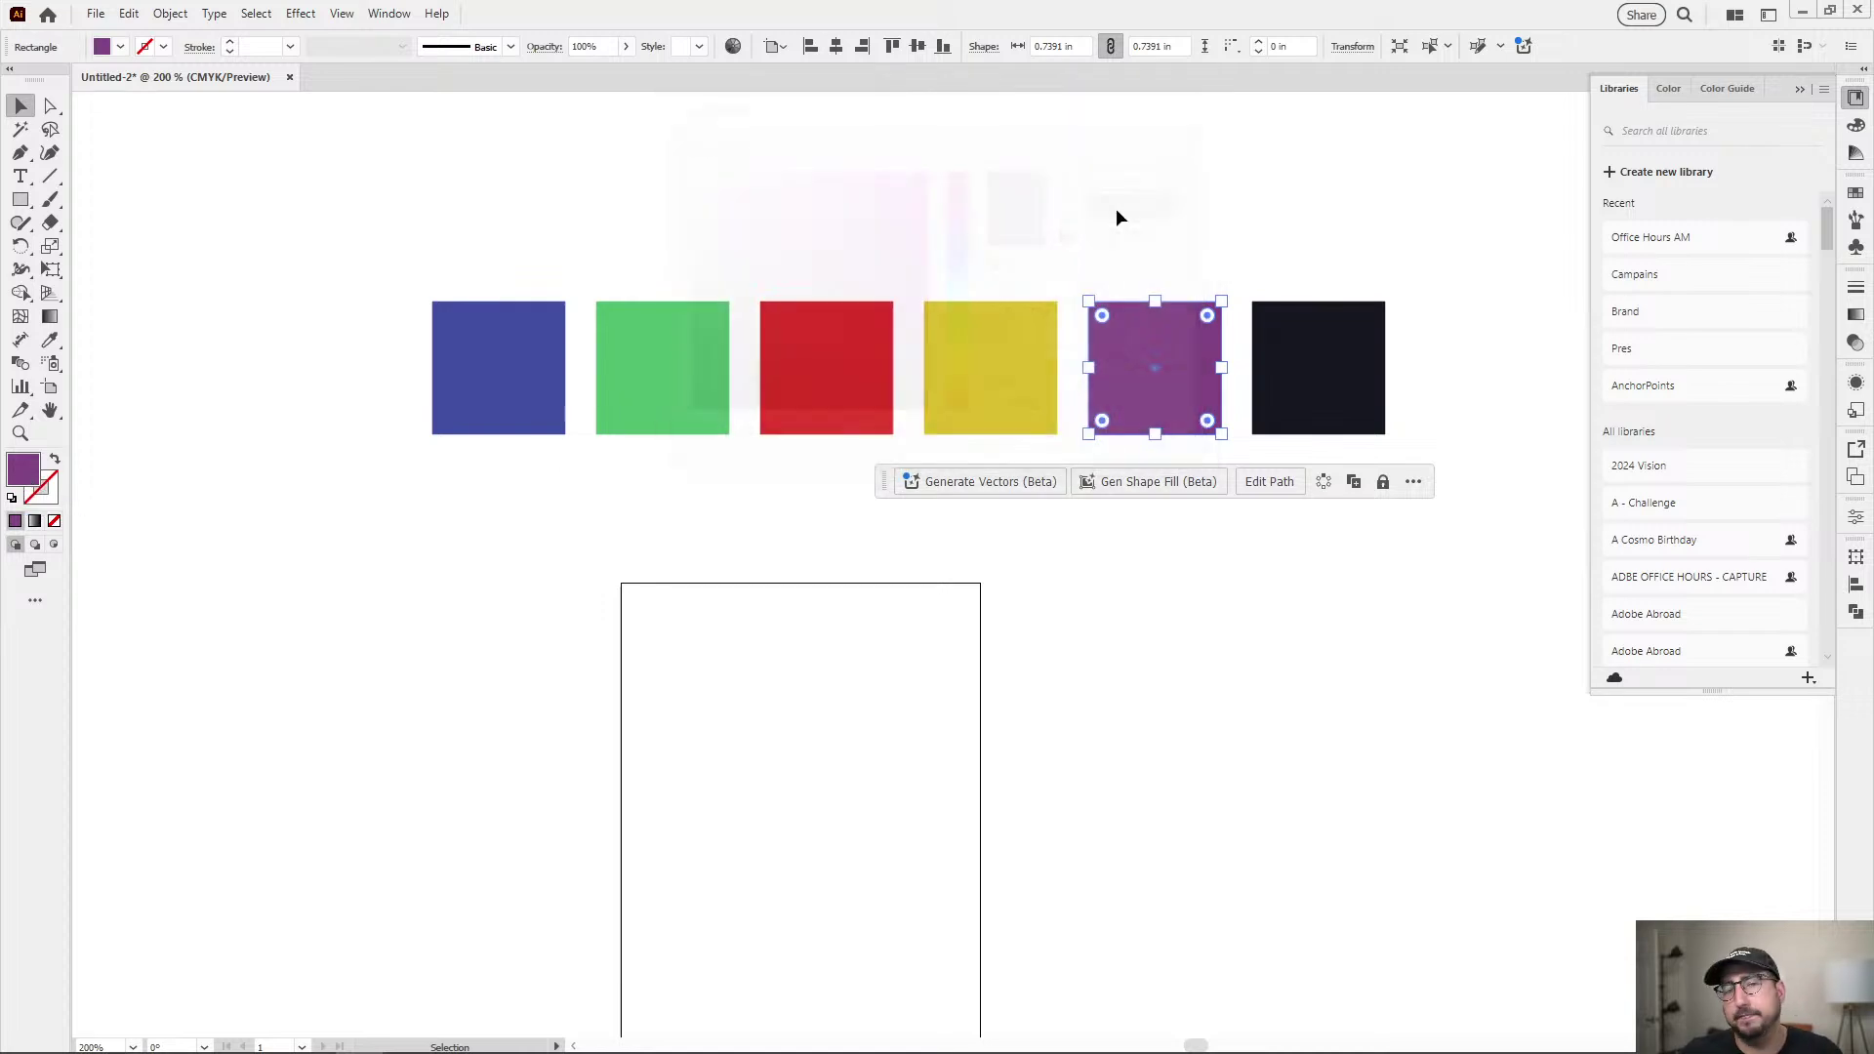
pyautogui.click(1062, 222)
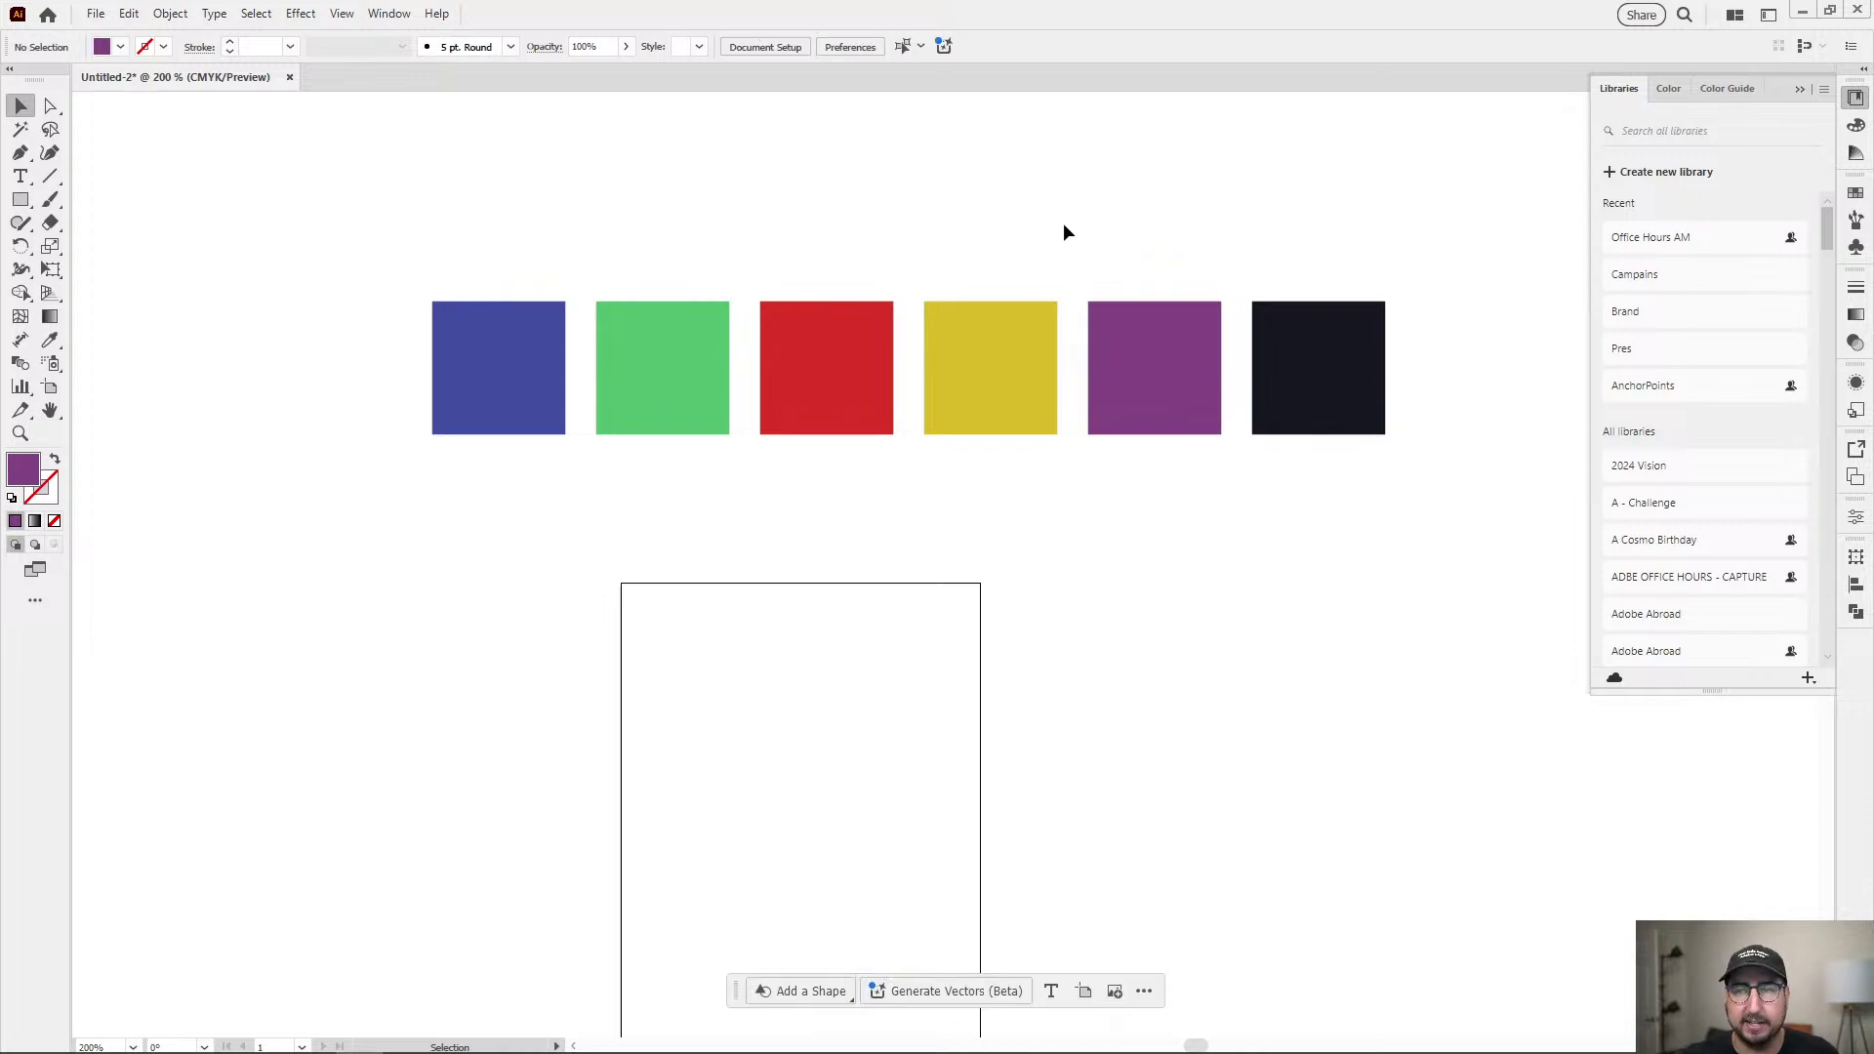
# Select all six color squares and open the Campains library.
pyautogui.moveTo(545, 237); pyautogui.dragTo(1397, 424)
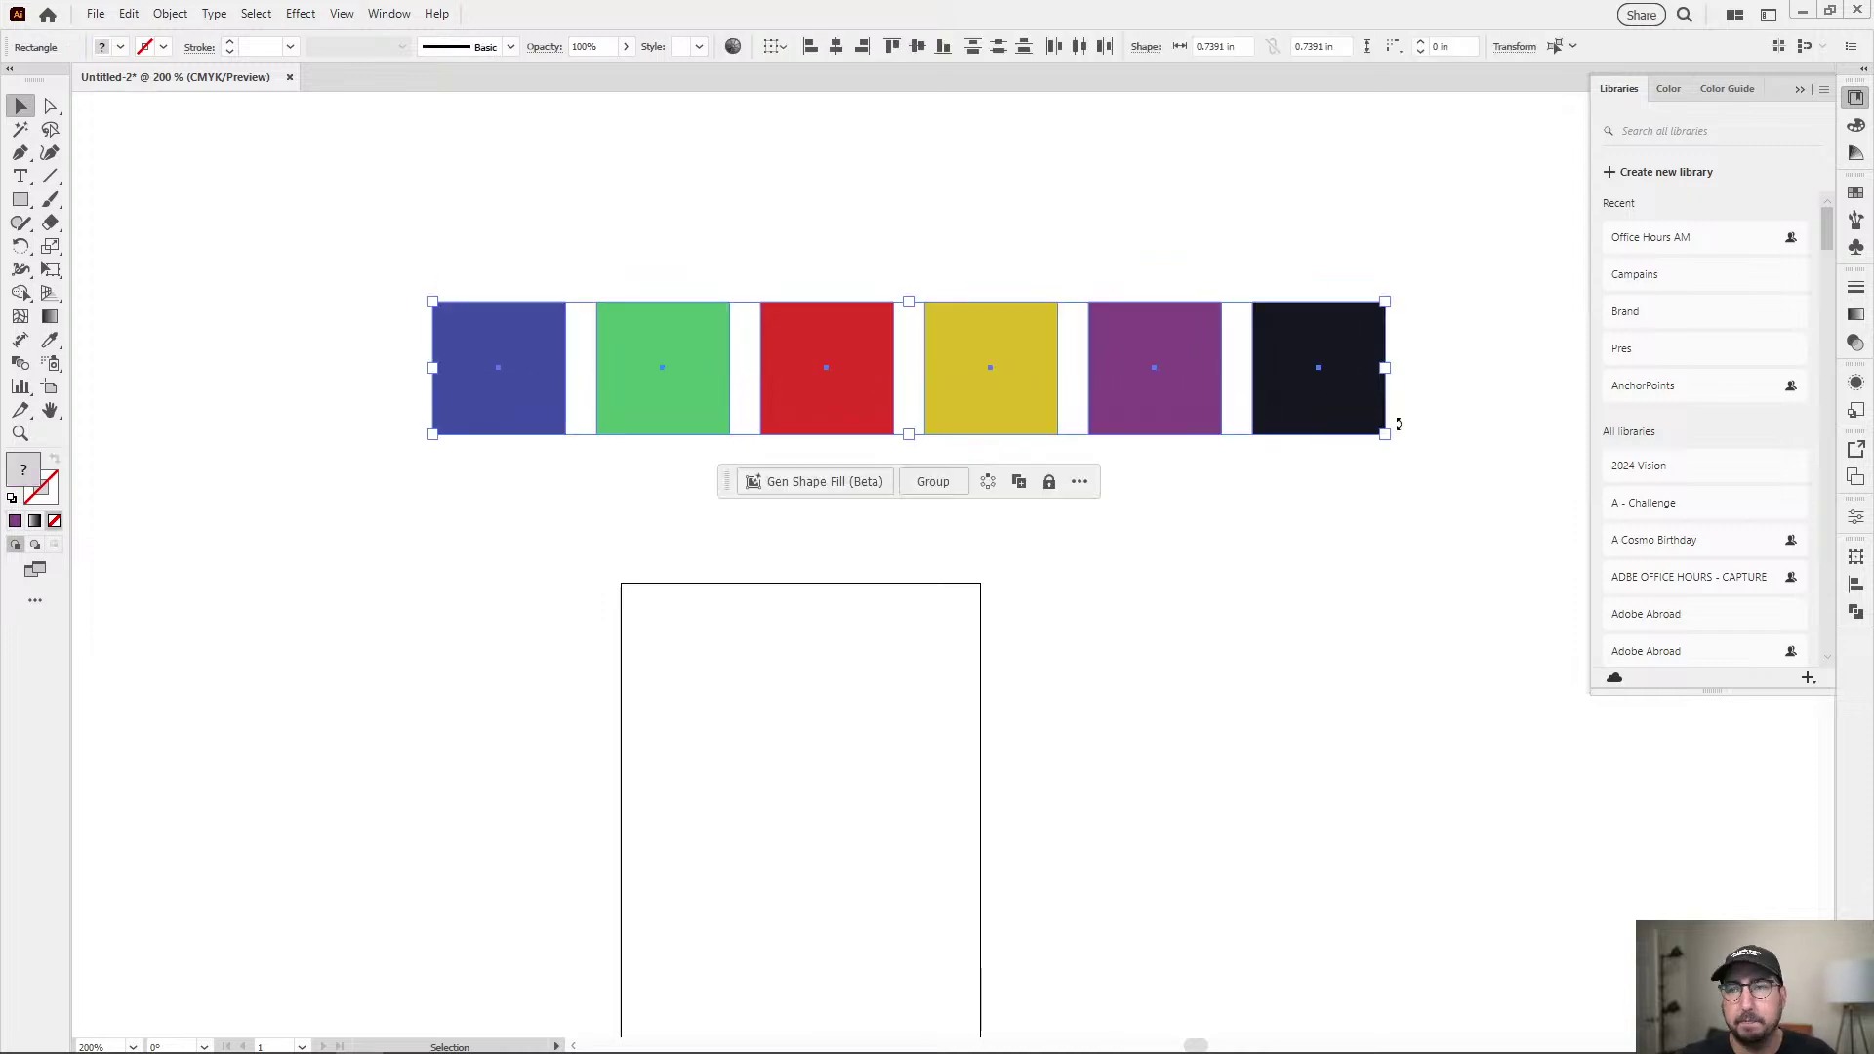
pyautogui.click(1855, 192)
pyautogui.click(1856, 193)
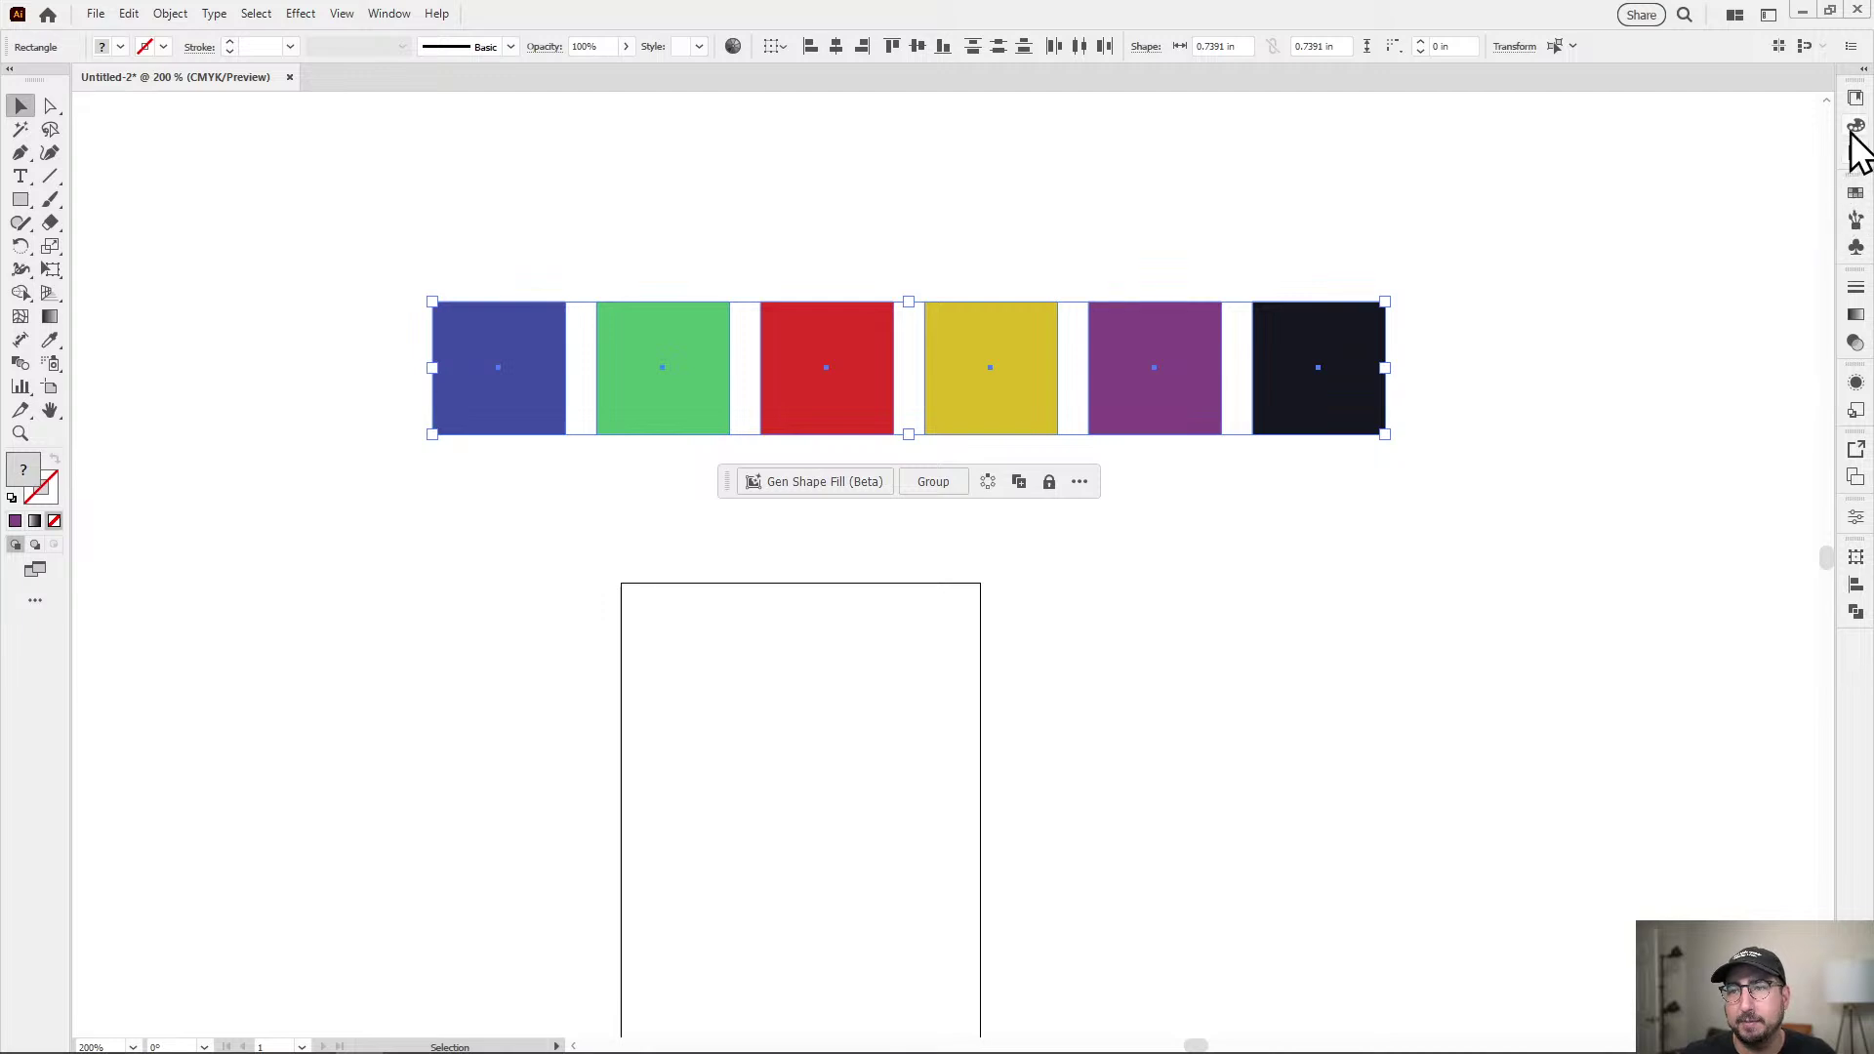
pyautogui.click(1853, 117)
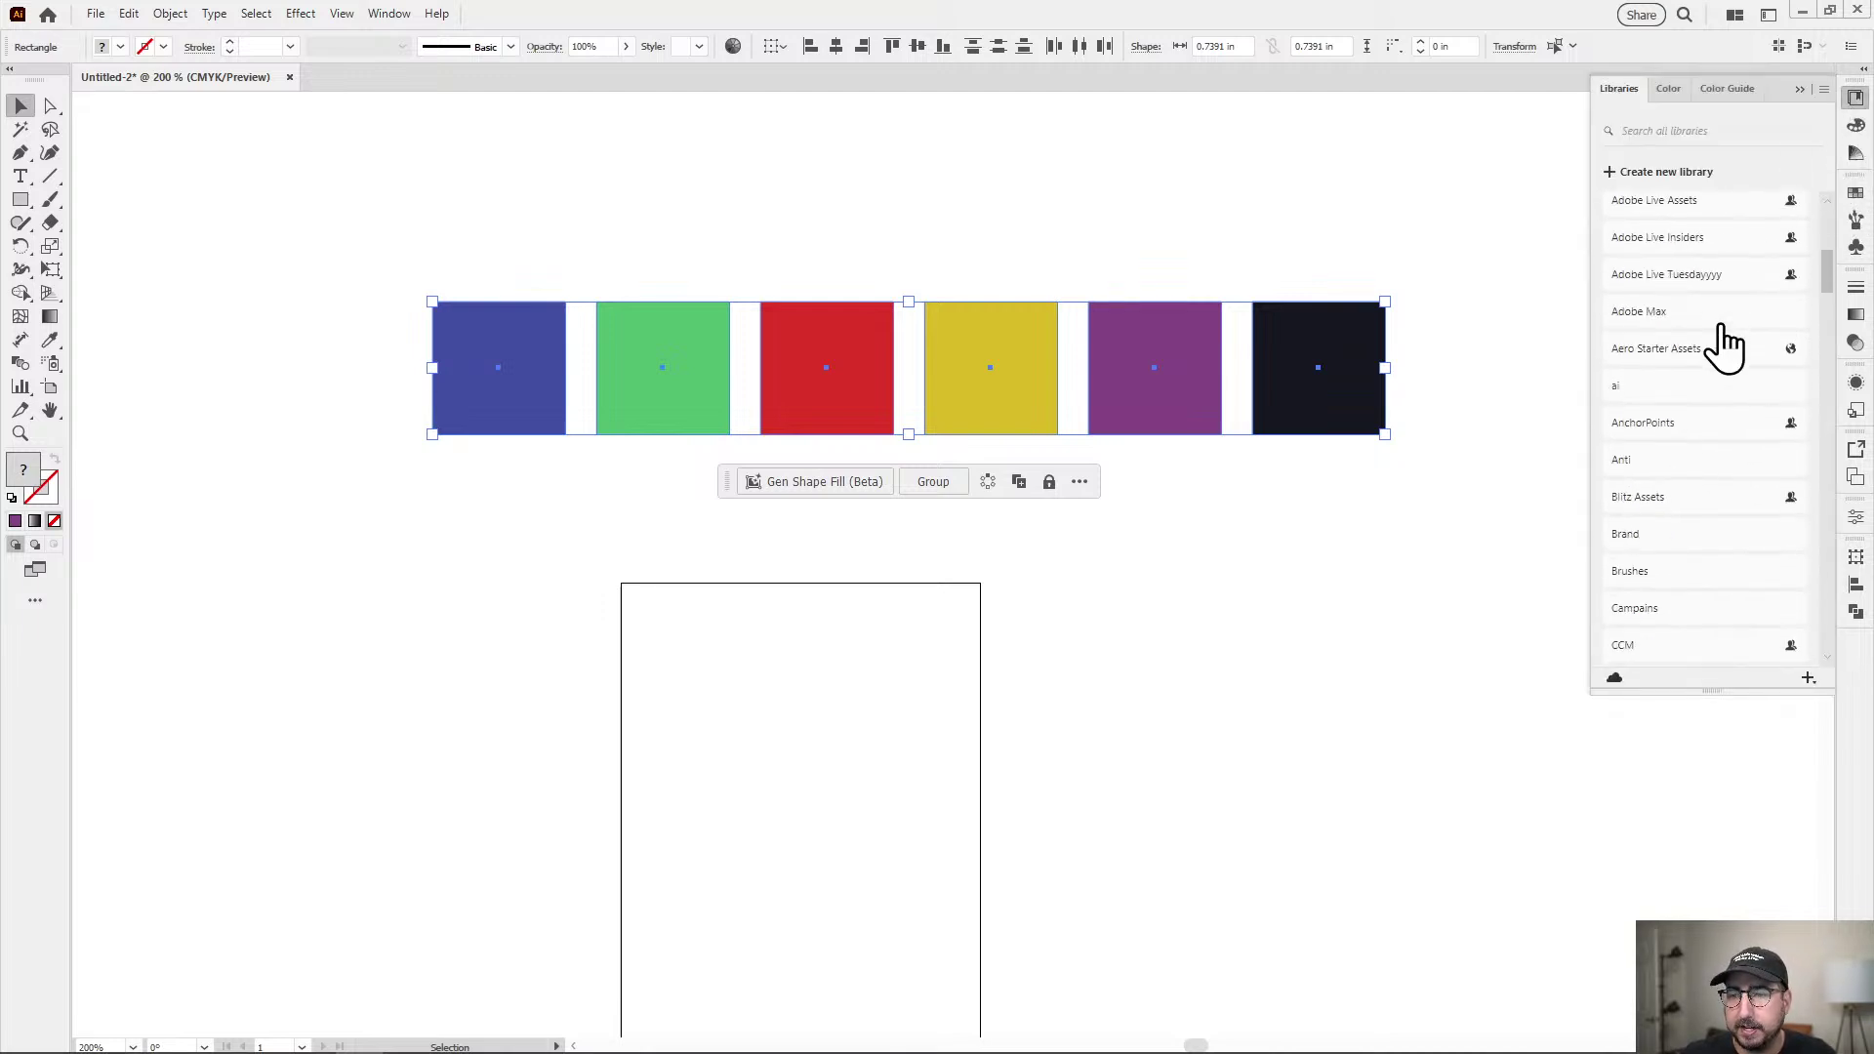
pyautogui.scroll(-4, 1725, 342)
pyautogui.click(1700, 331)
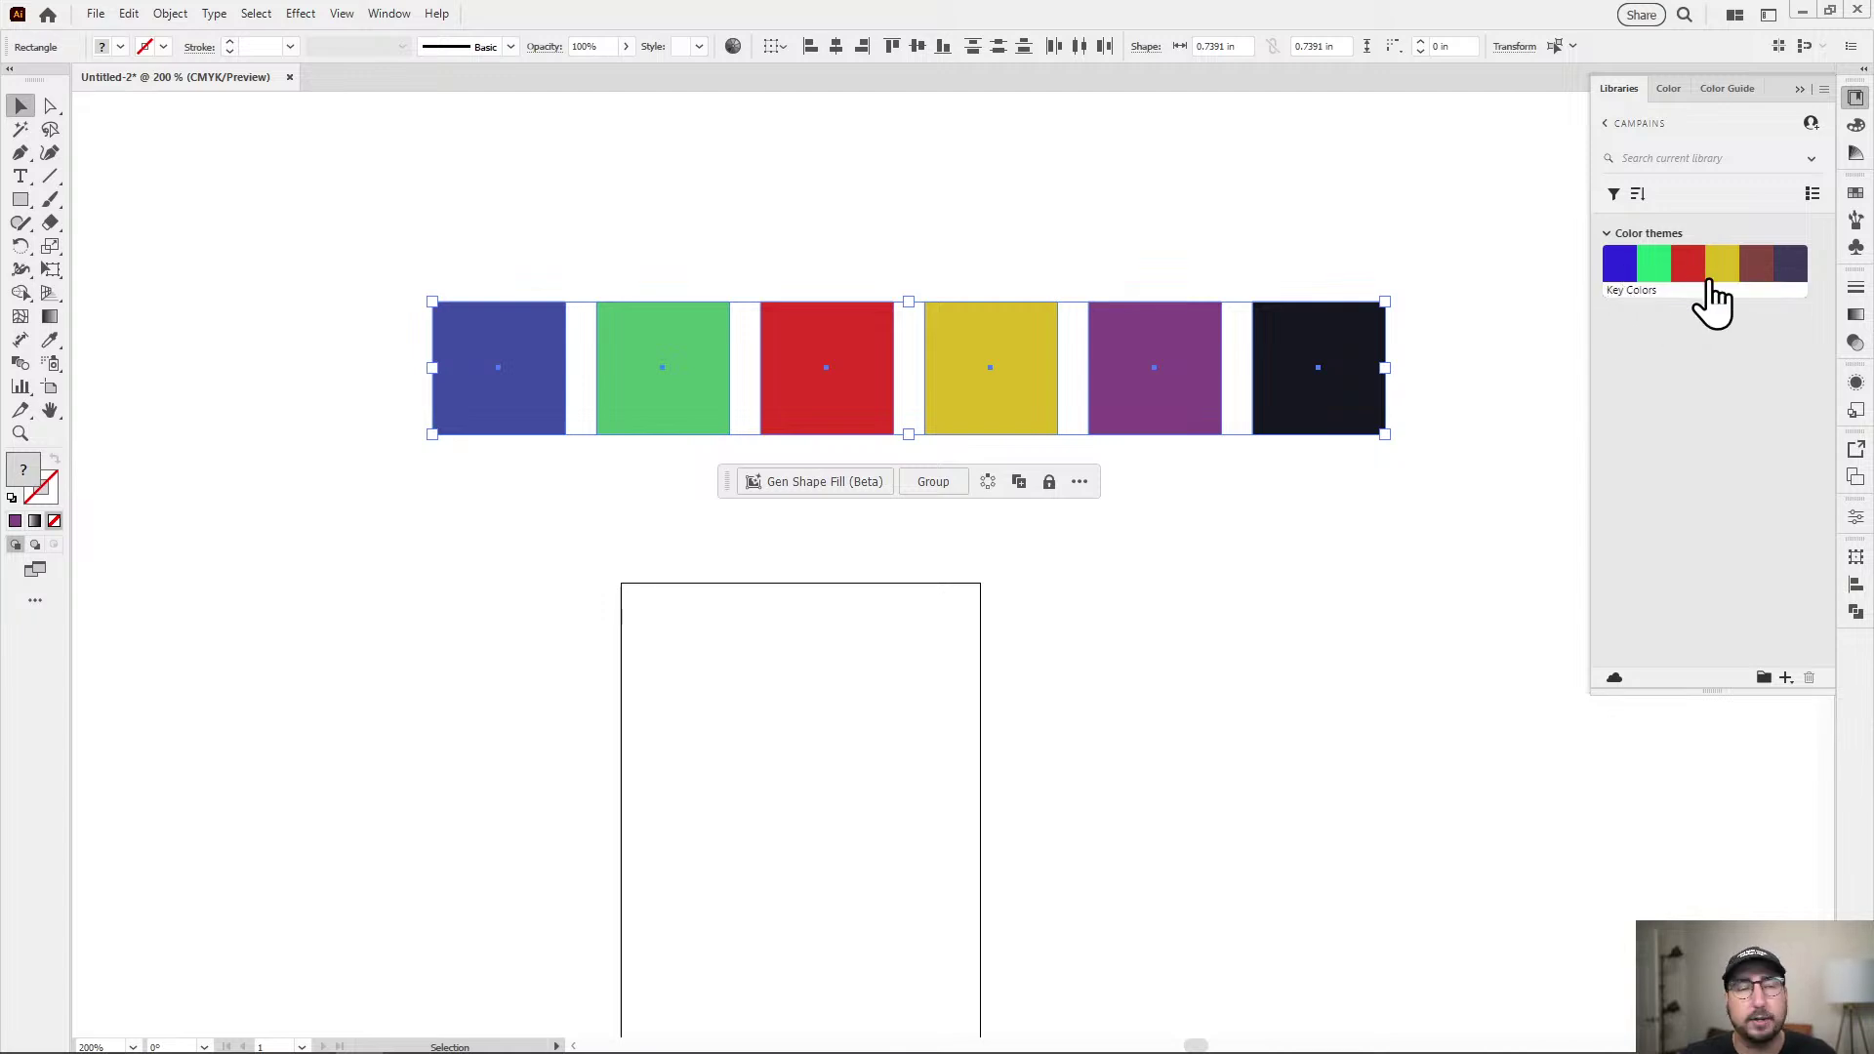
# Create a new group named Colors in the Campains library.
pyautogui.moveTo(1696, 280)
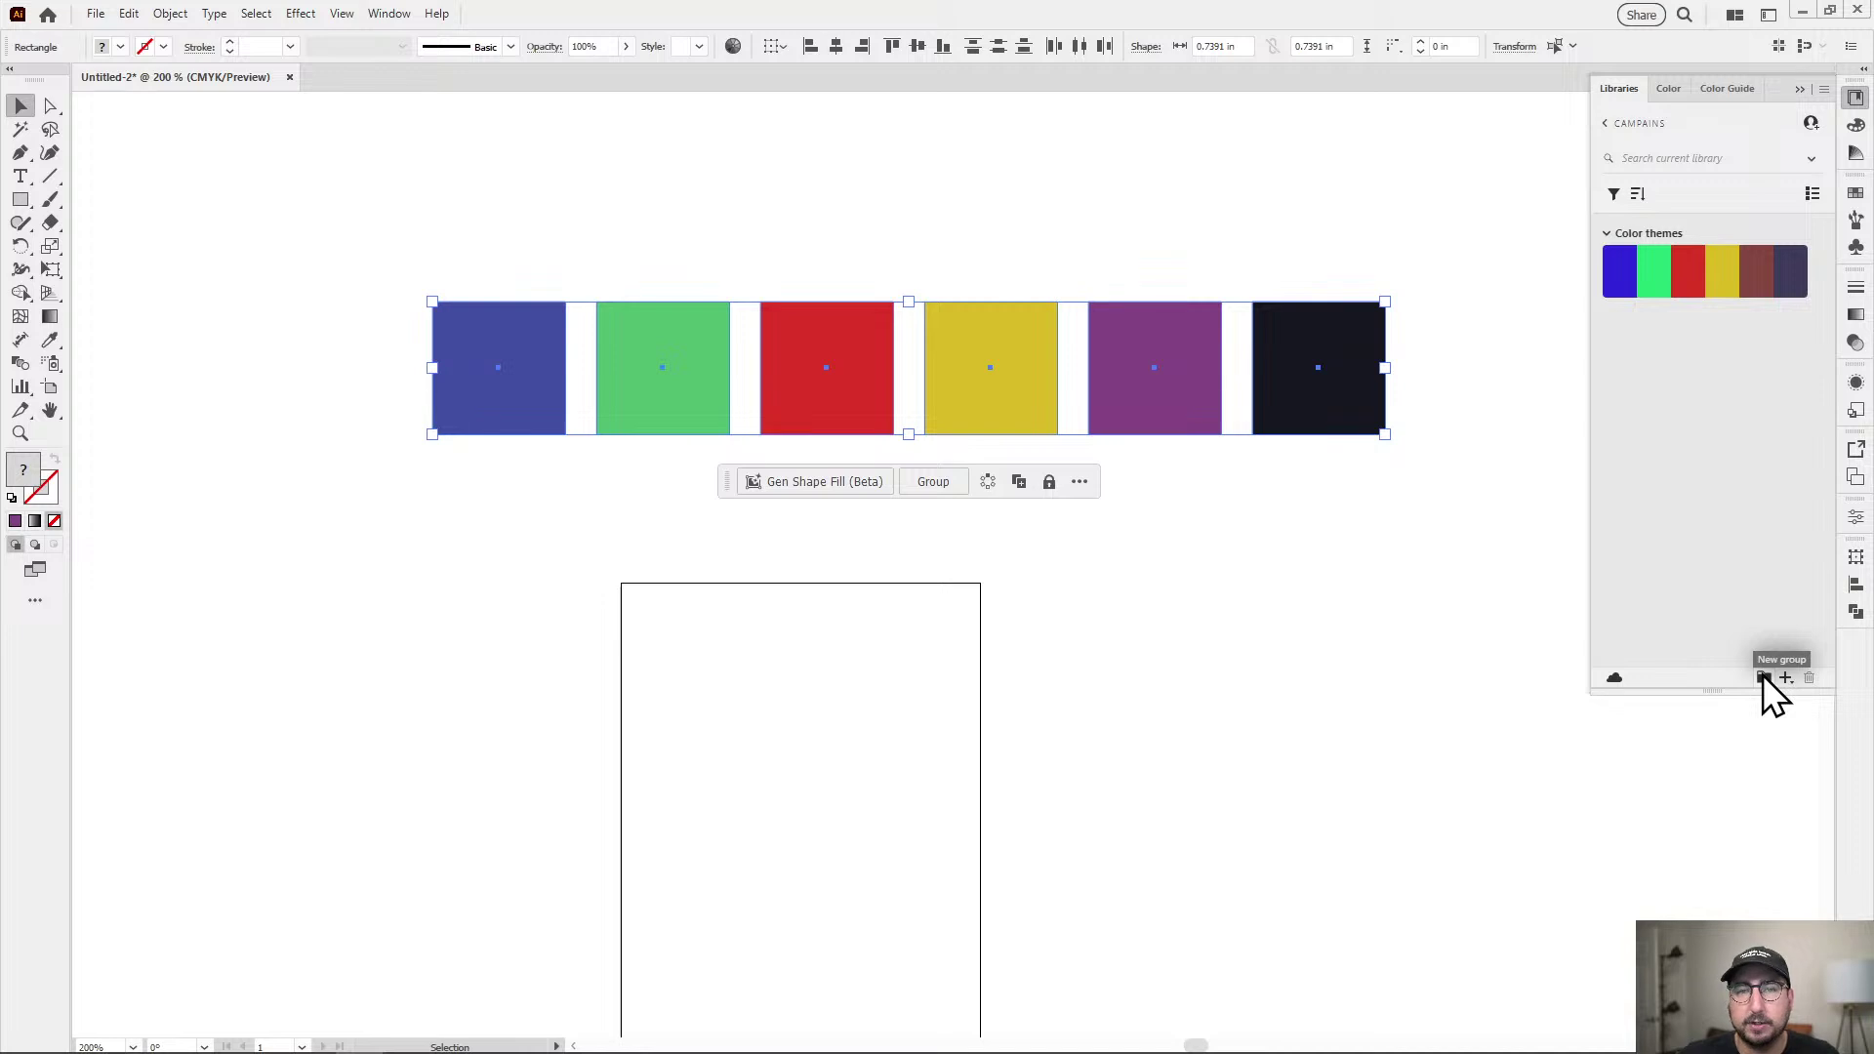
pyautogui.click(1763, 677)
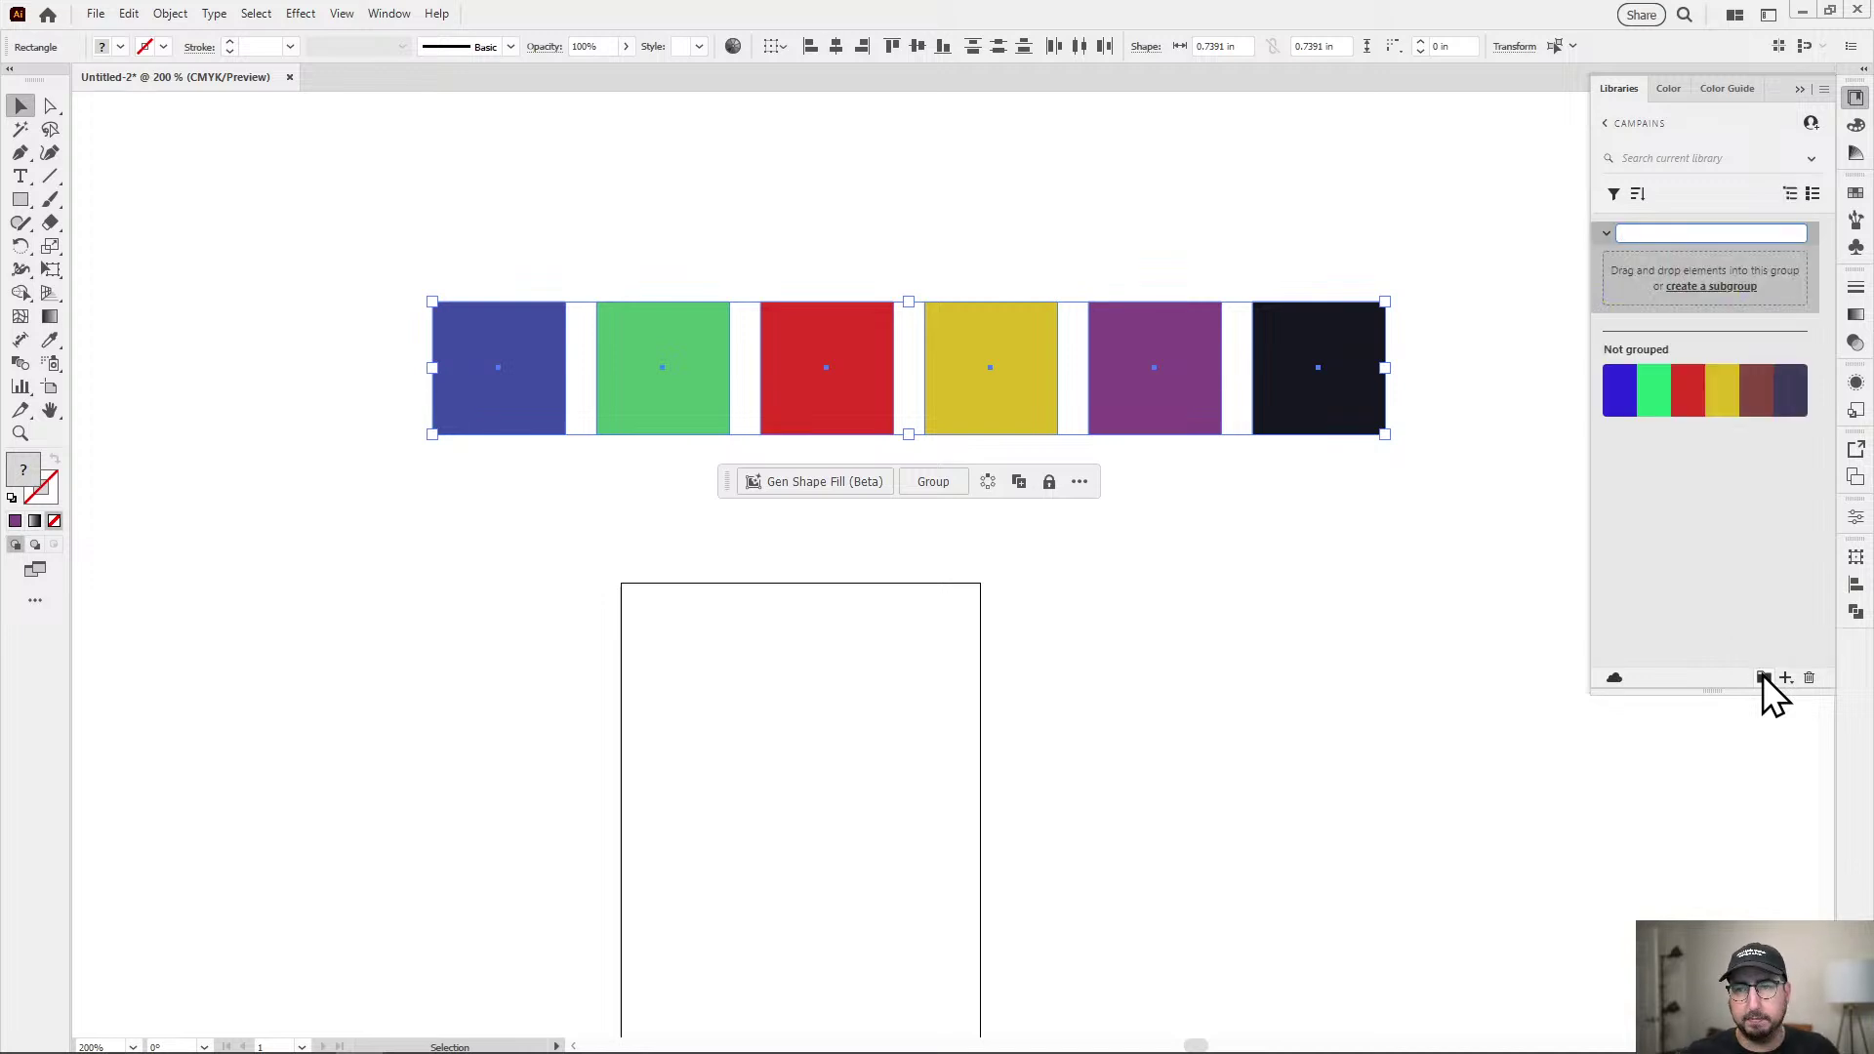
pyautogui.write('Colors')
pyautogui.press('Return')
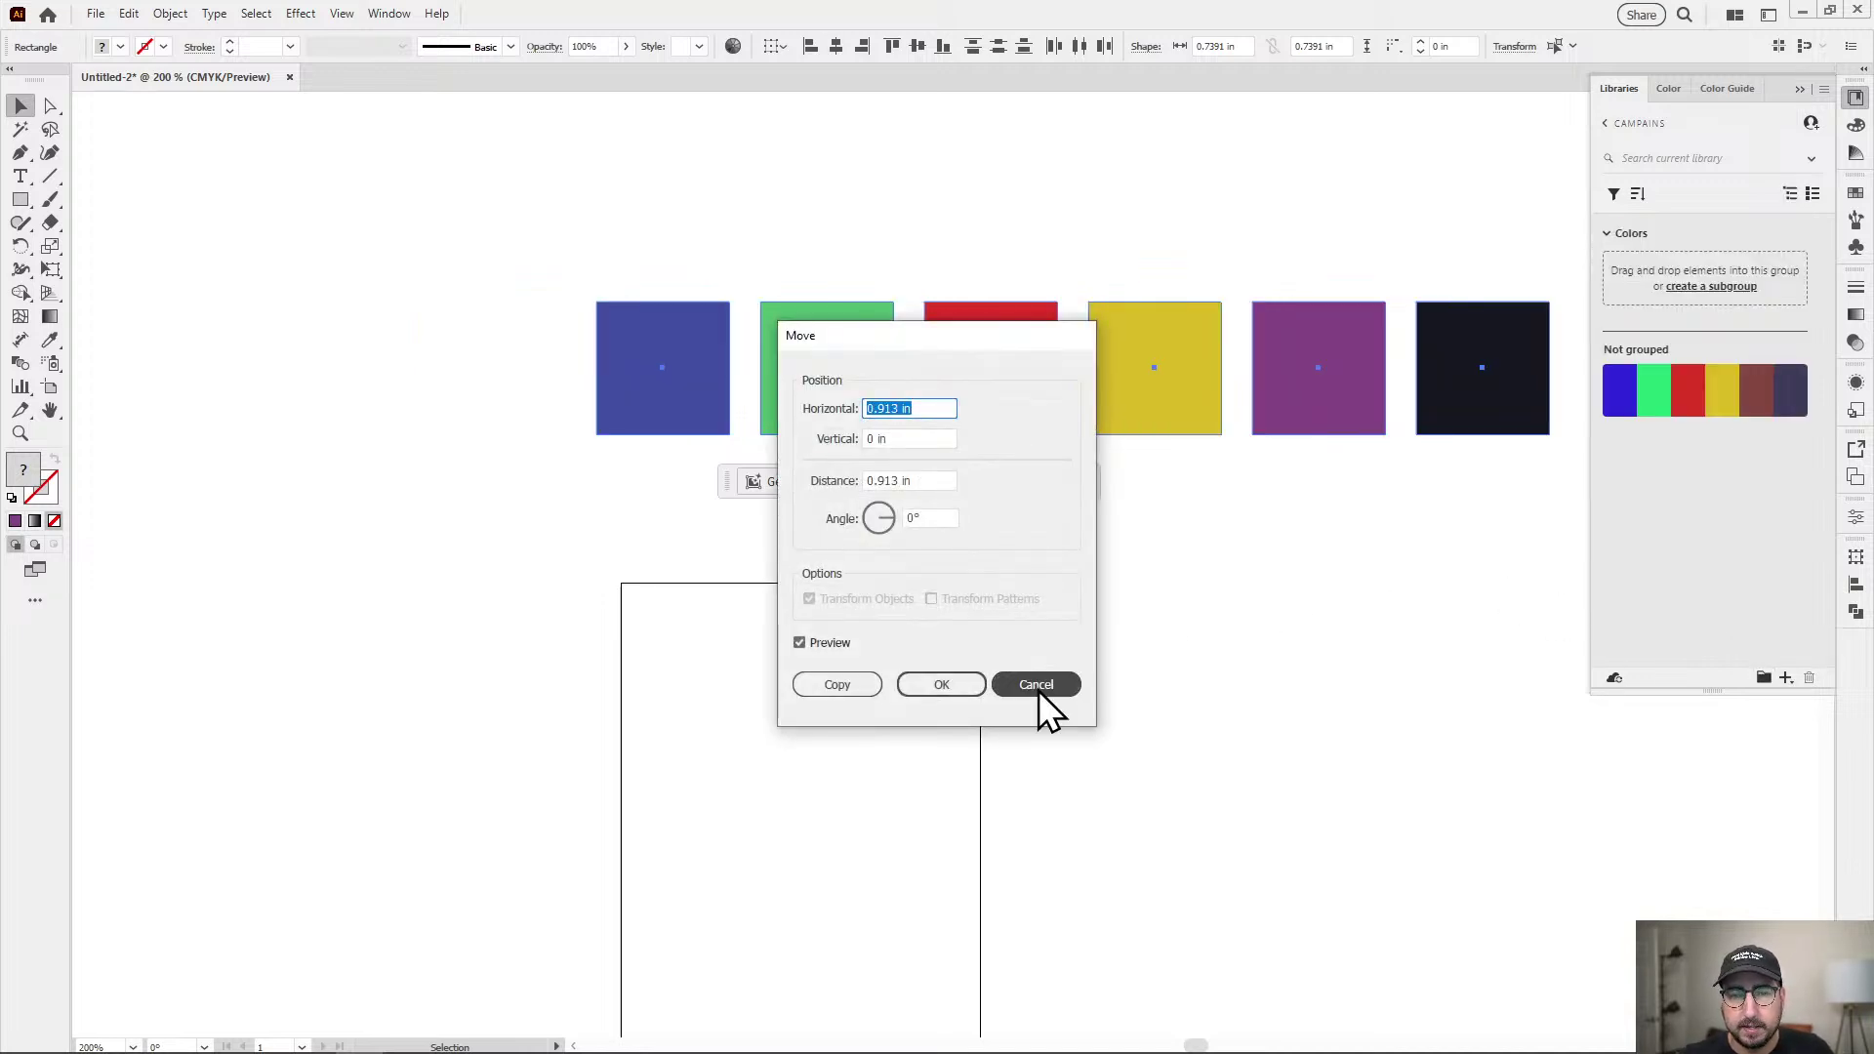
pyautogui.click(1038, 691)
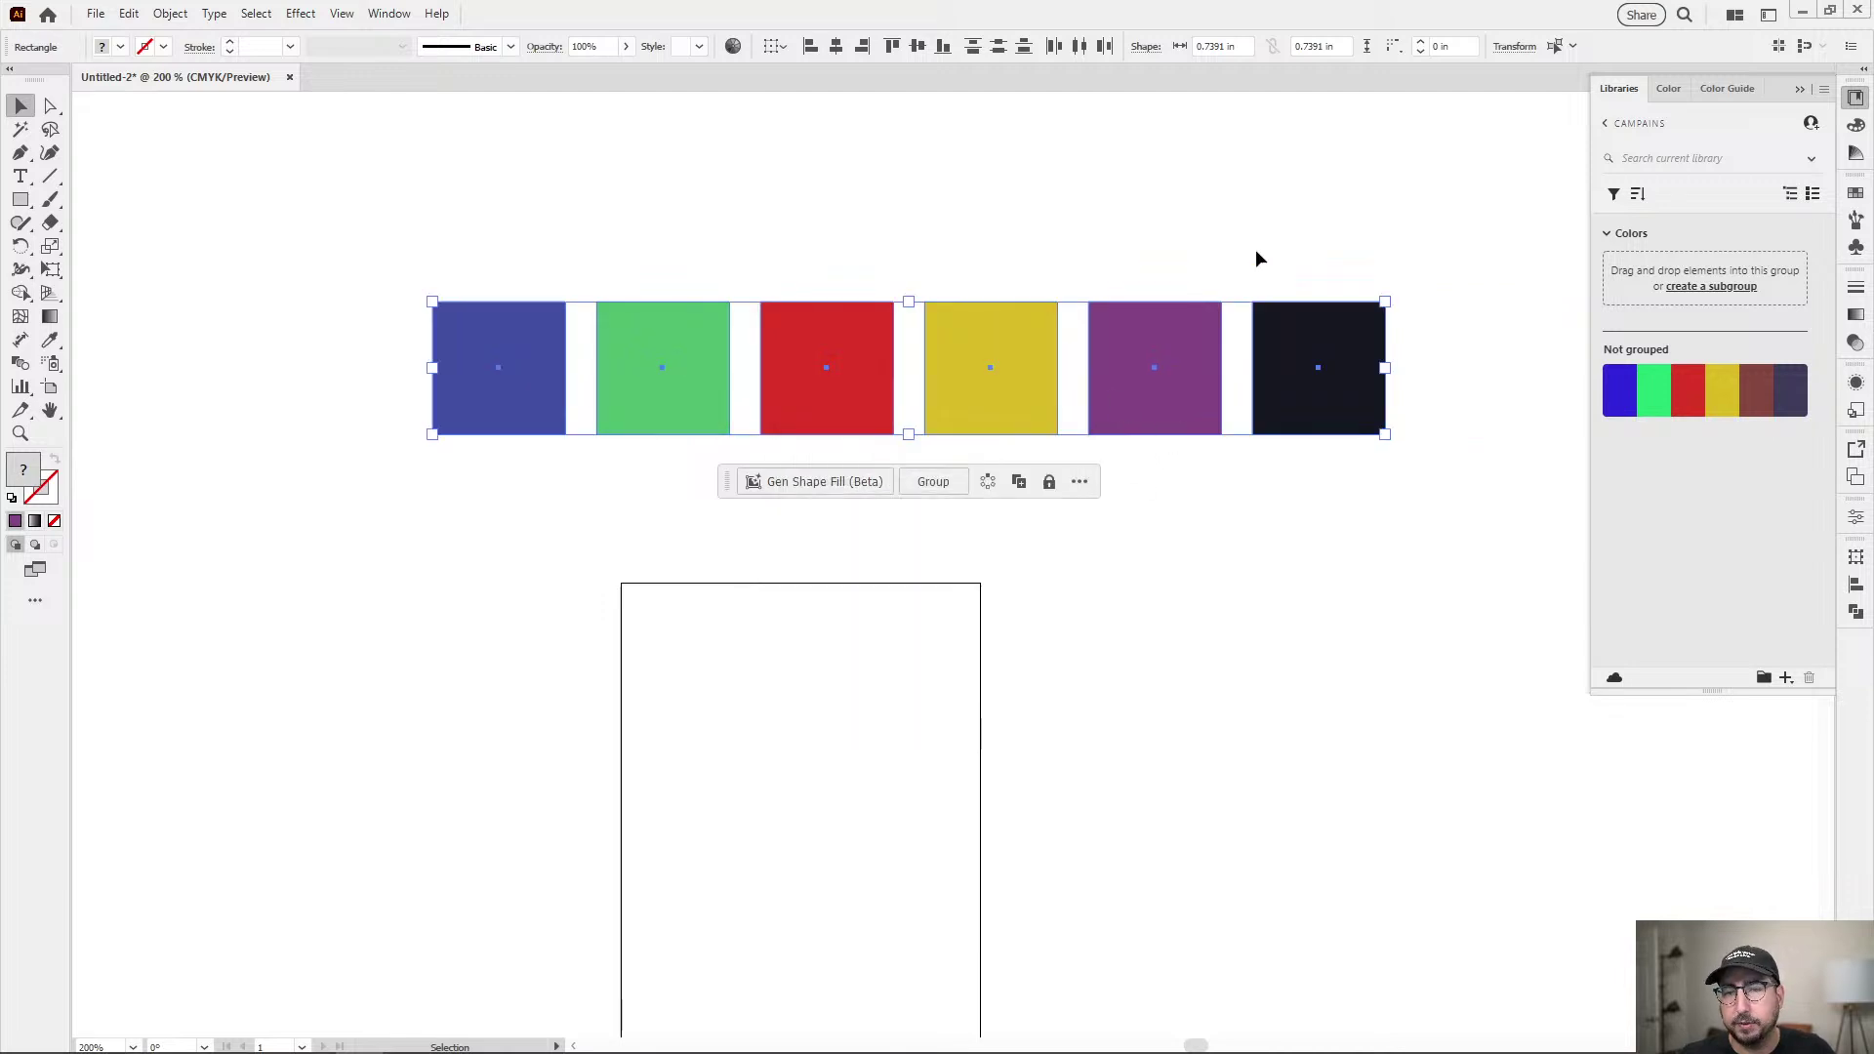
# Select only the dark navy square and add its fill color to the Campains library.
pyautogui.click(1257, 258)
pyautogui.click(1309, 356)
pyautogui.click(1785, 677)
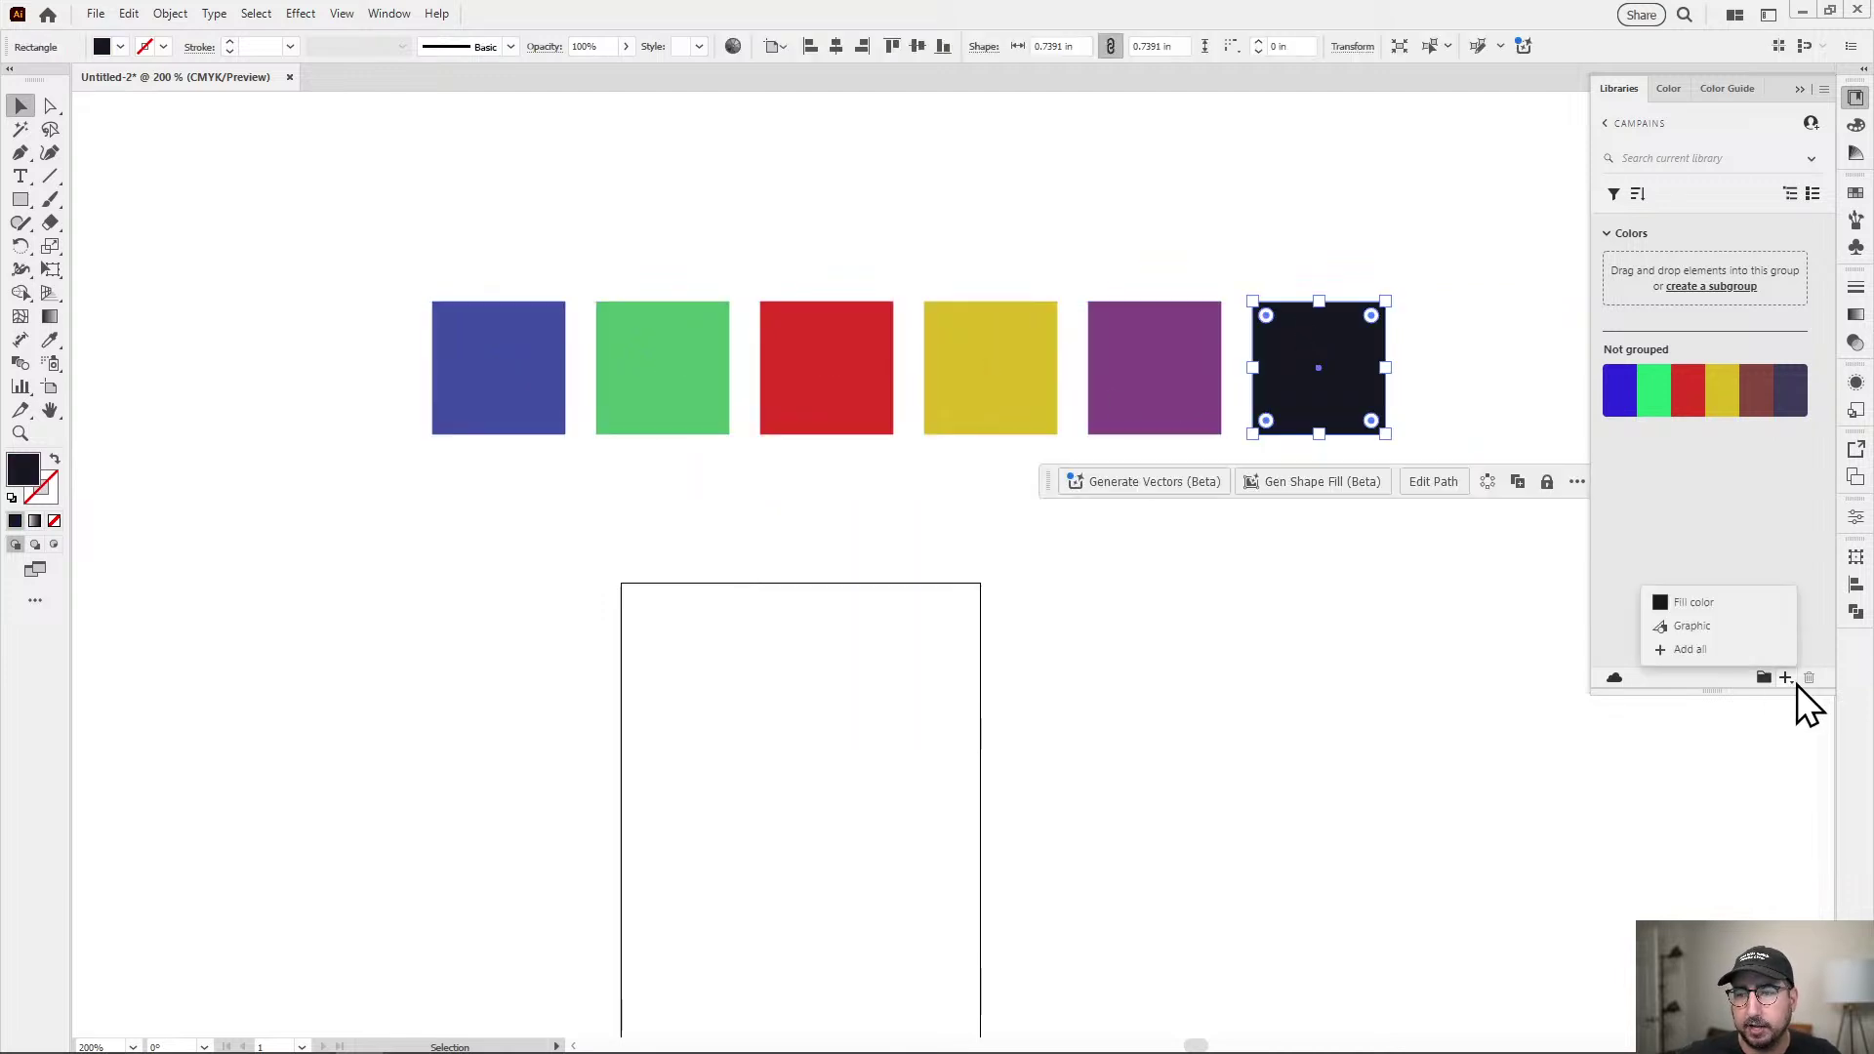
pyautogui.click(1712, 625)
# Add the purple square's fill color to the Campains library.
pyautogui.click(1159, 368)
pyautogui.rightClick(1119, 328)
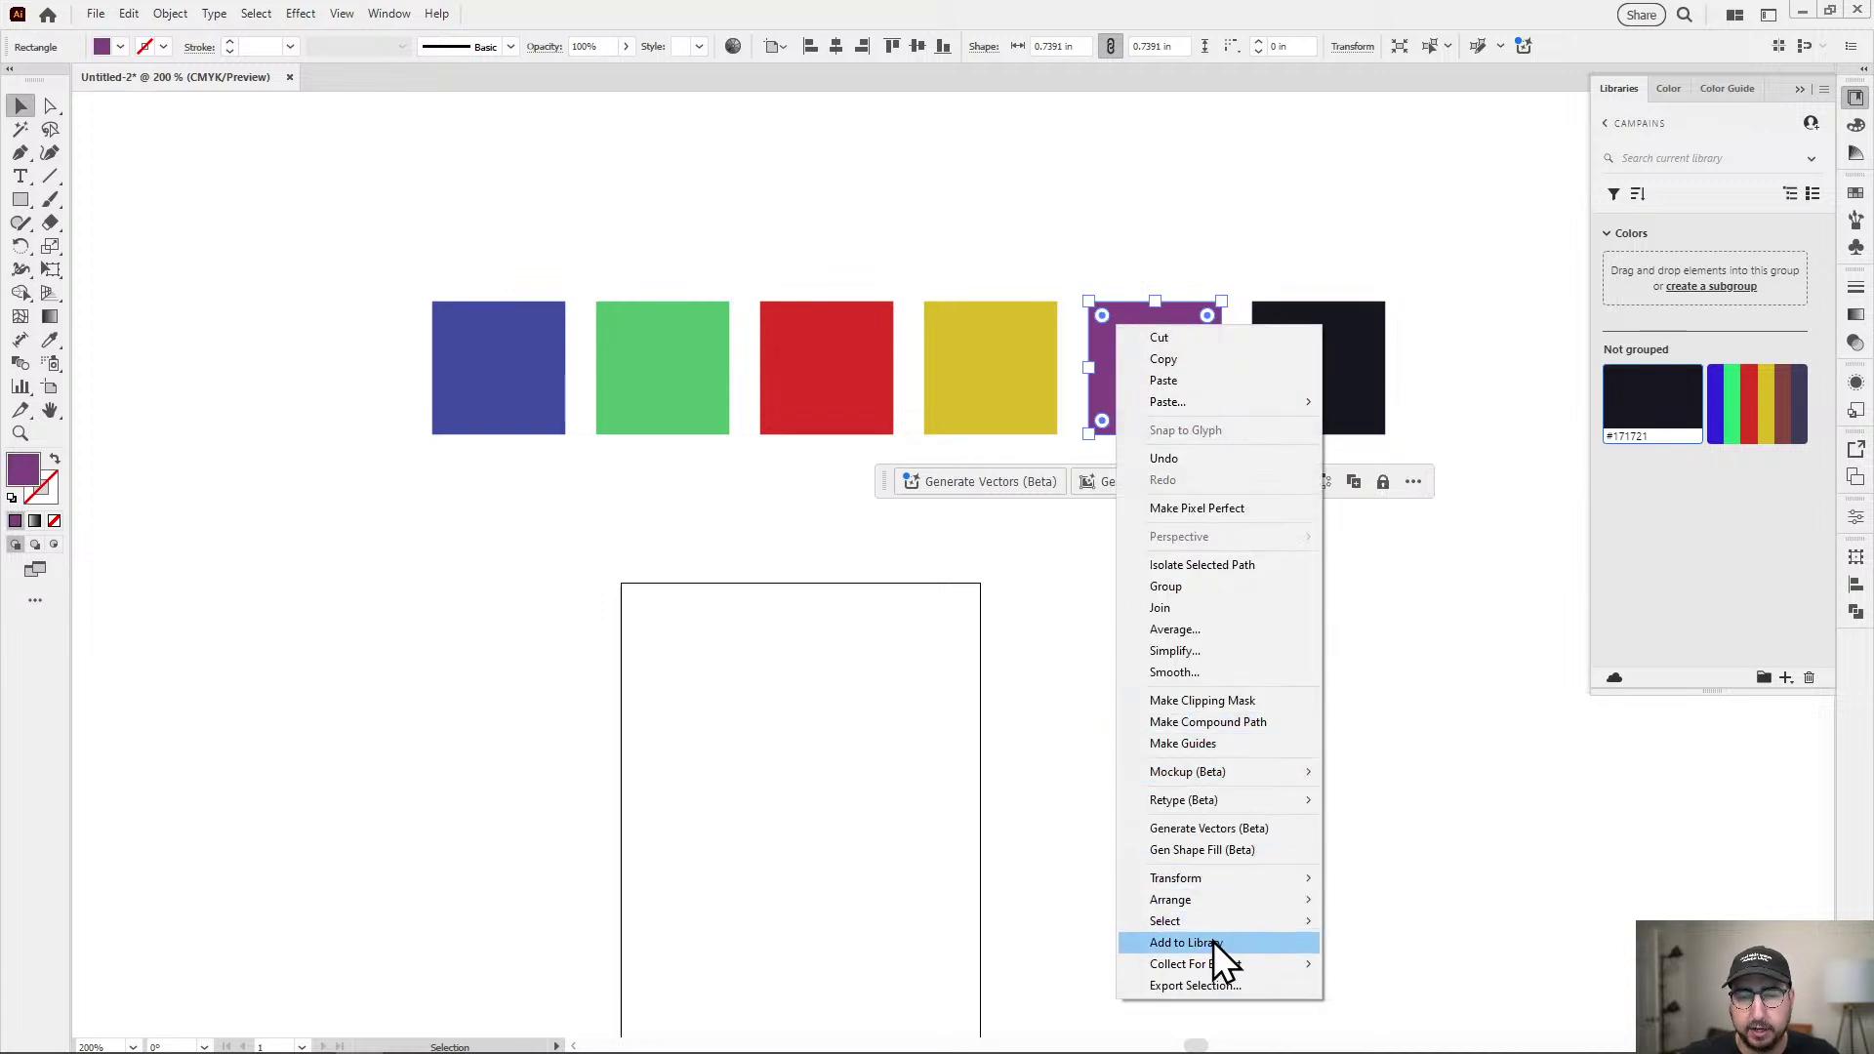
pyautogui.click(1129, 218)
pyautogui.click(1132, 223)
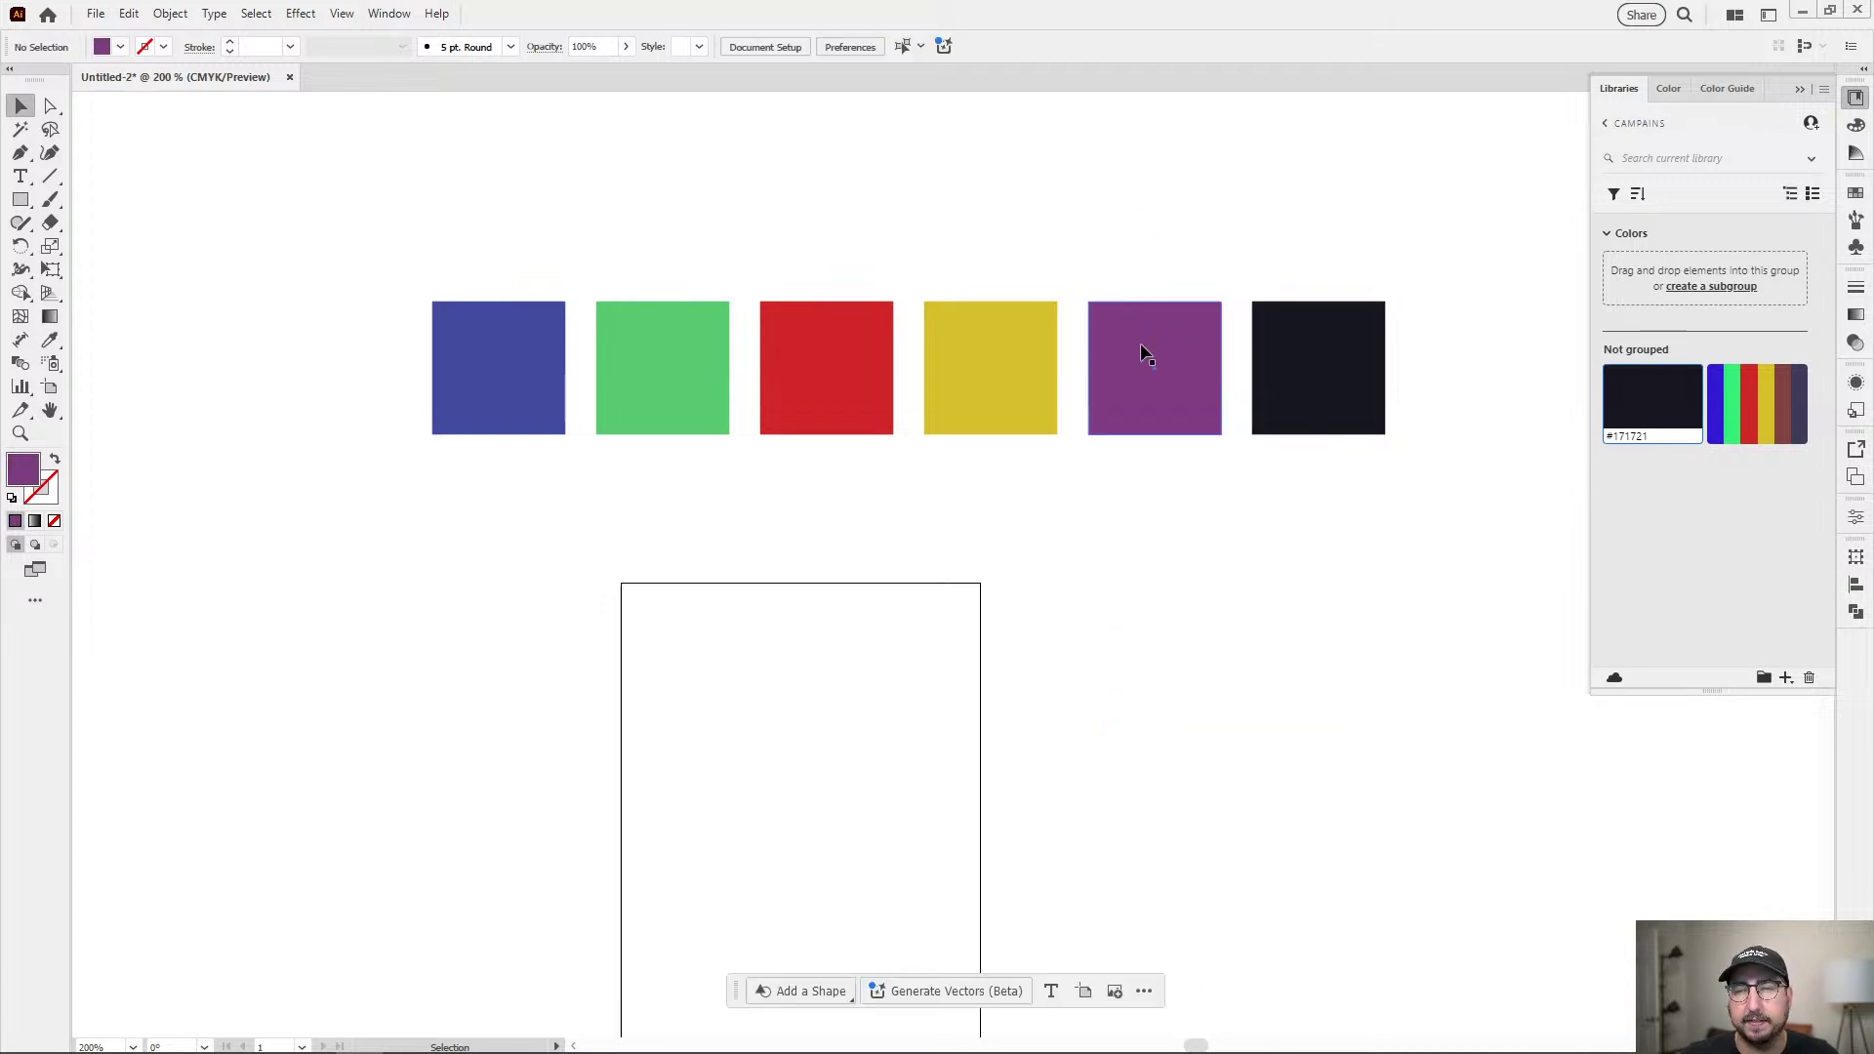
pyautogui.click(1152, 381)
pyautogui.click(1785, 677)
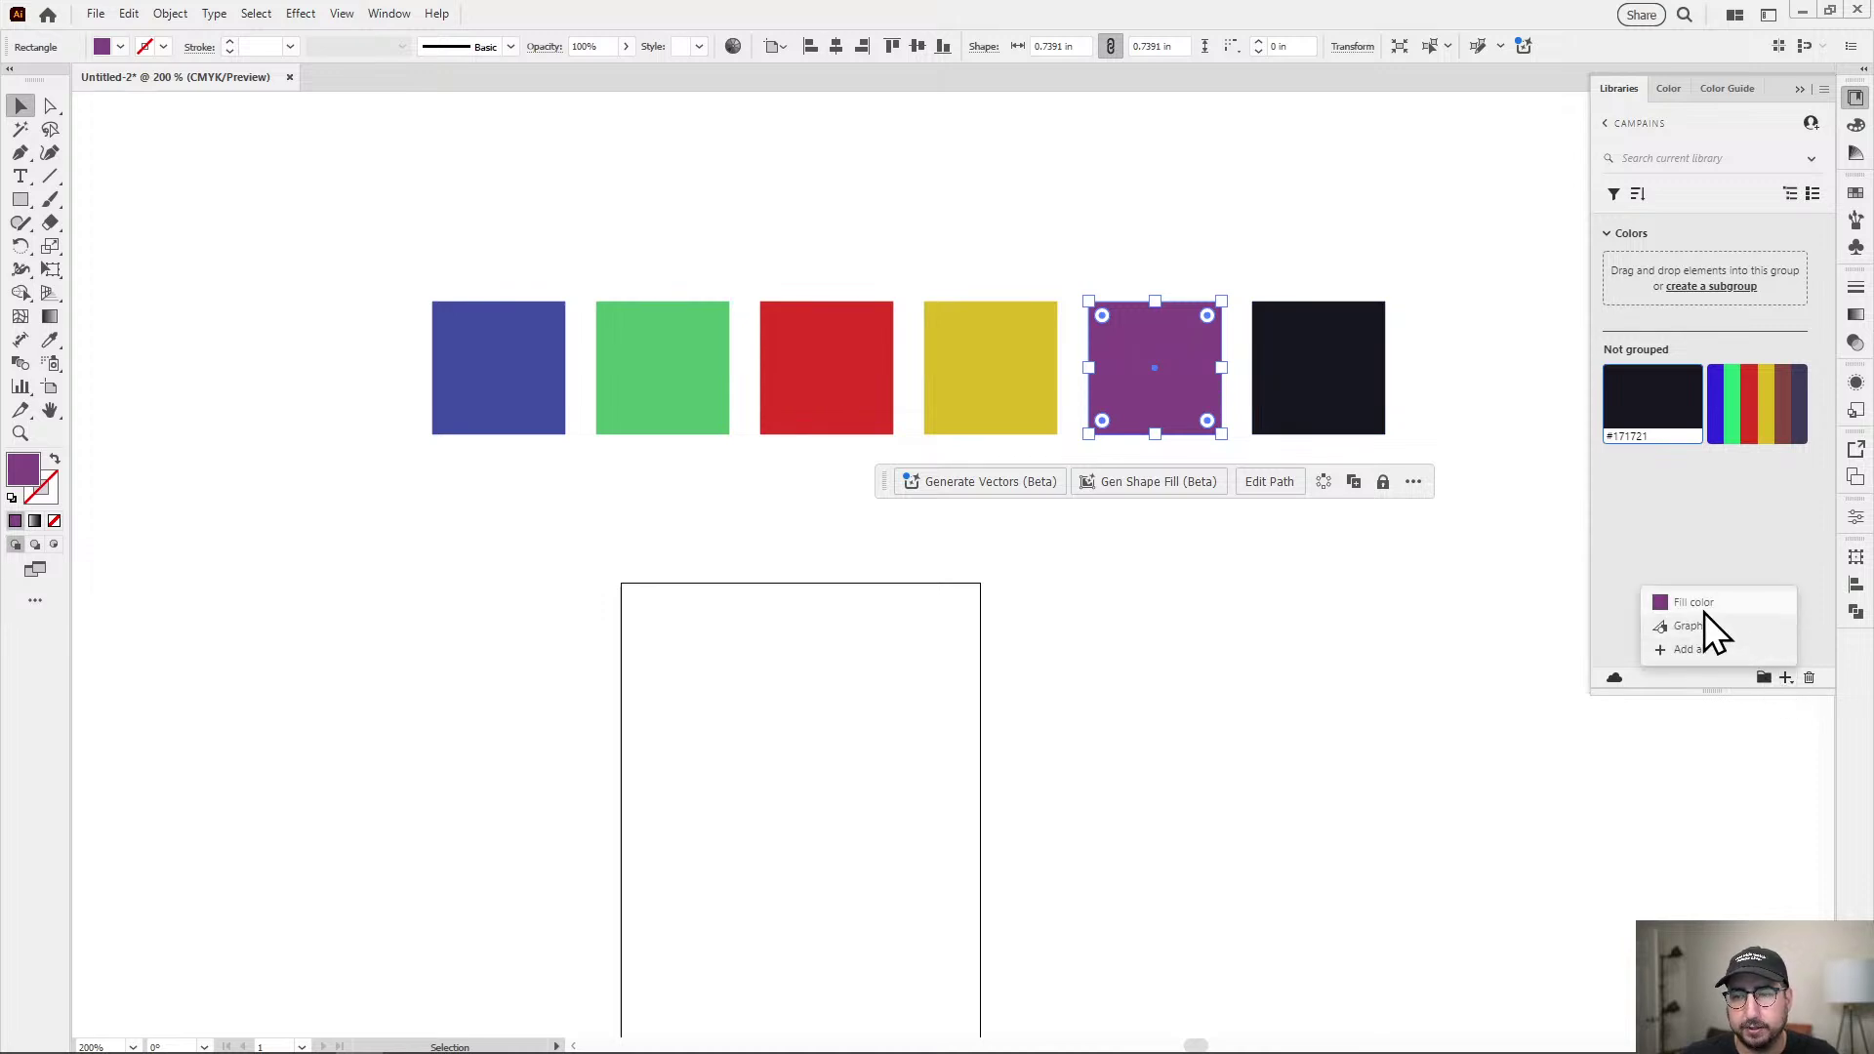
pyautogui.click(1704, 607)
# Add the fill colors of the yellow and red squares to the Campains library.
pyautogui.click(969, 353)
pyautogui.click(1786, 677)
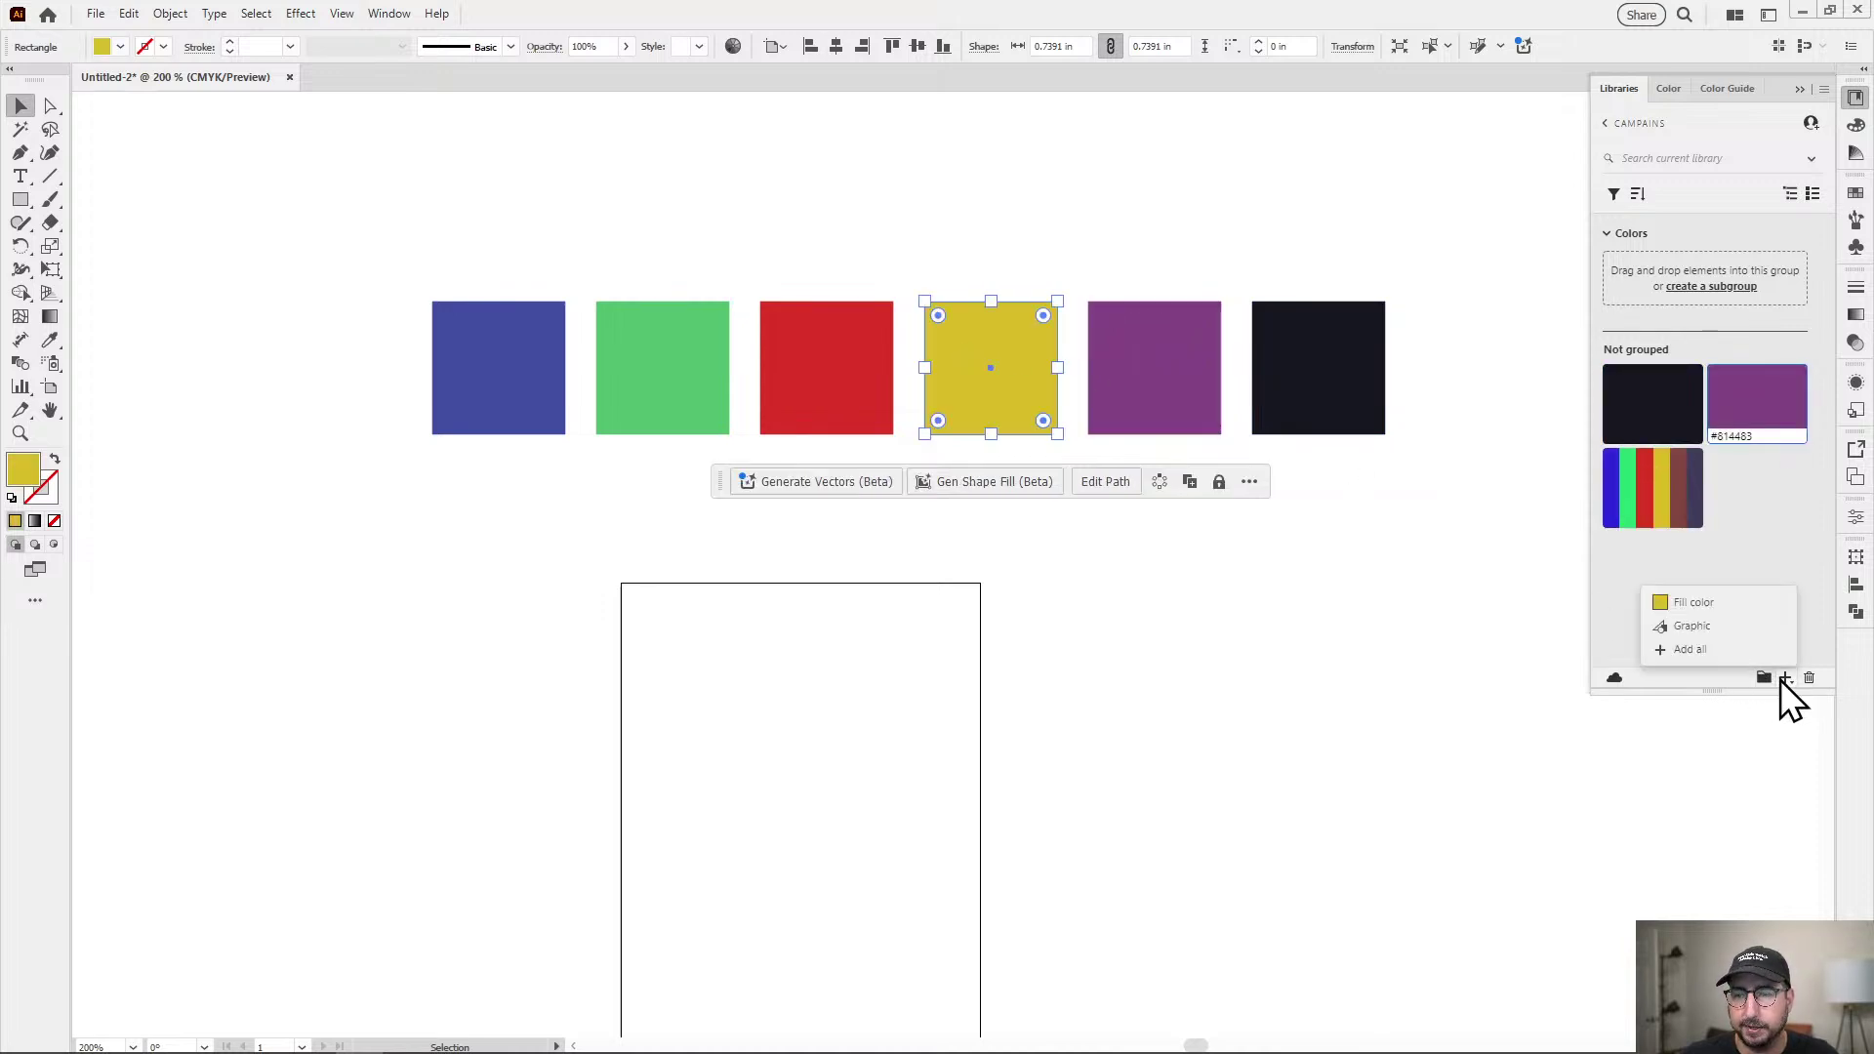
pyautogui.click(1690, 605)
pyautogui.click(839, 385)
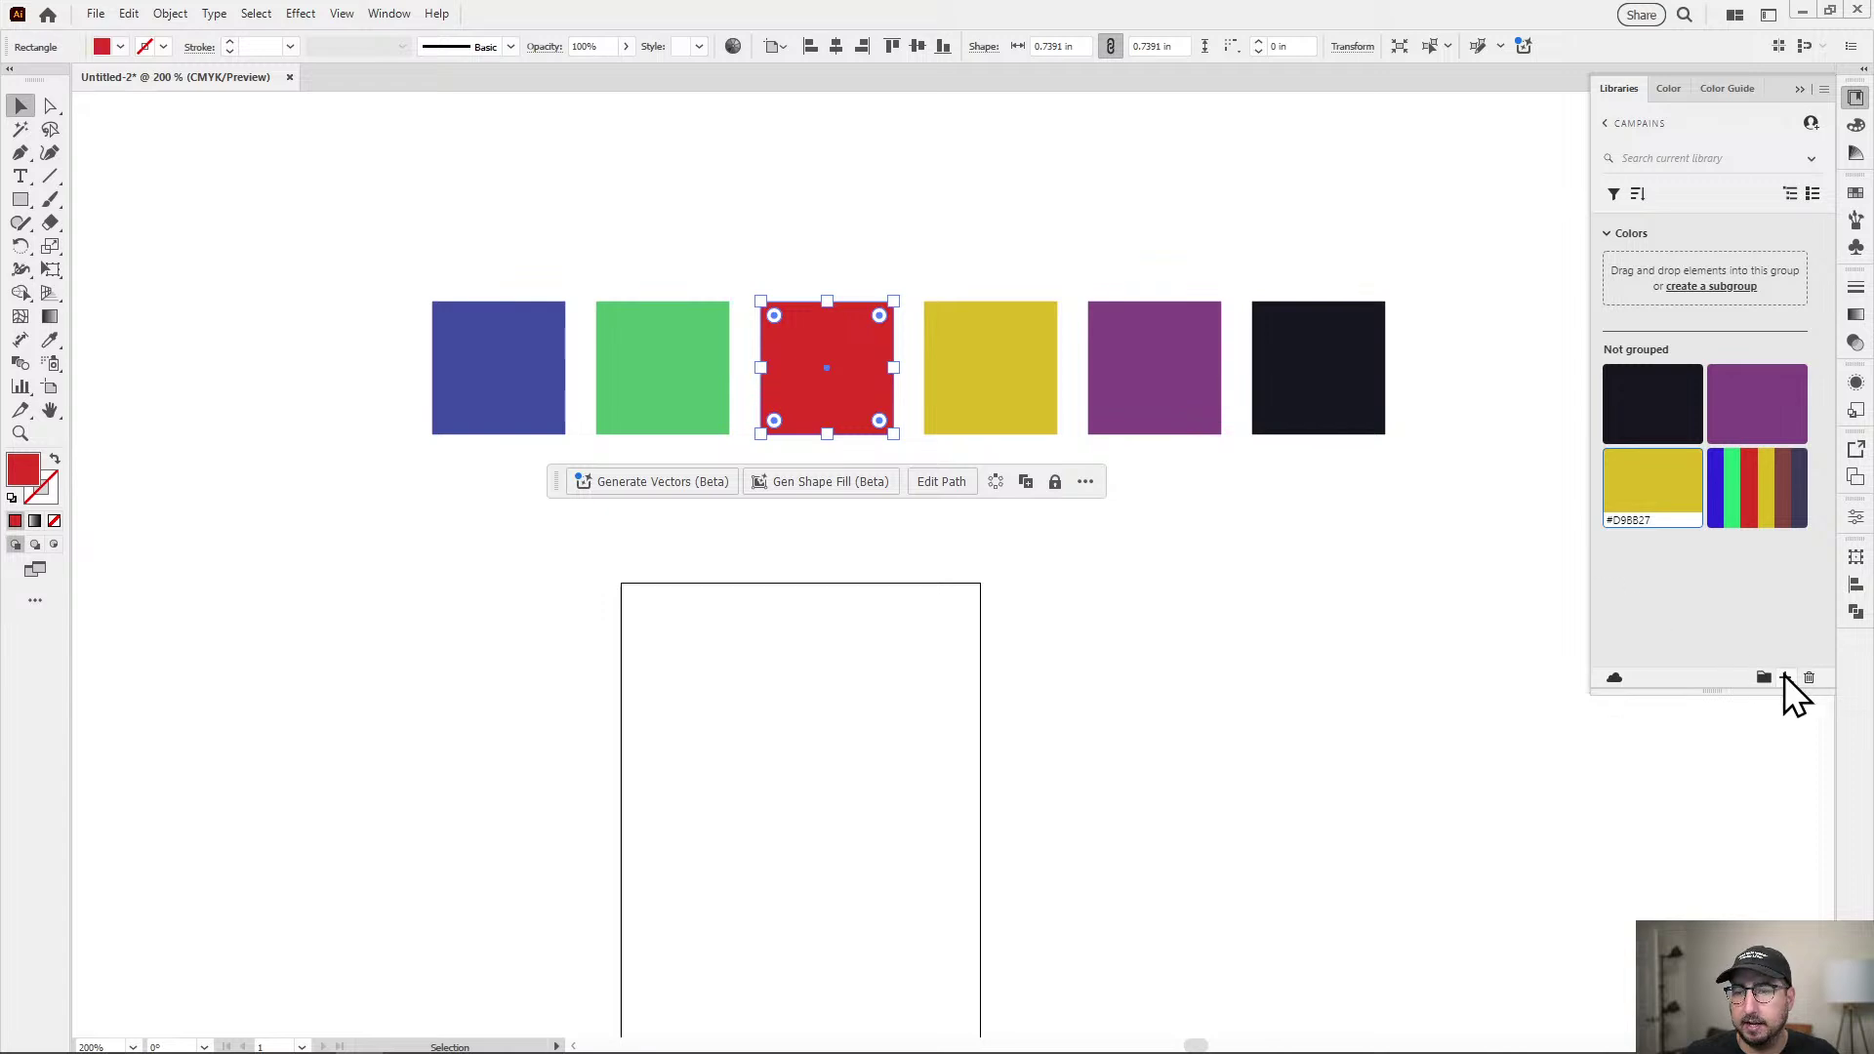
pyautogui.click(1785, 678)
pyautogui.click(1694, 605)
# Add the green and blue squares' fill colors to the Campains library and clear the selection.
pyautogui.click(718, 386)
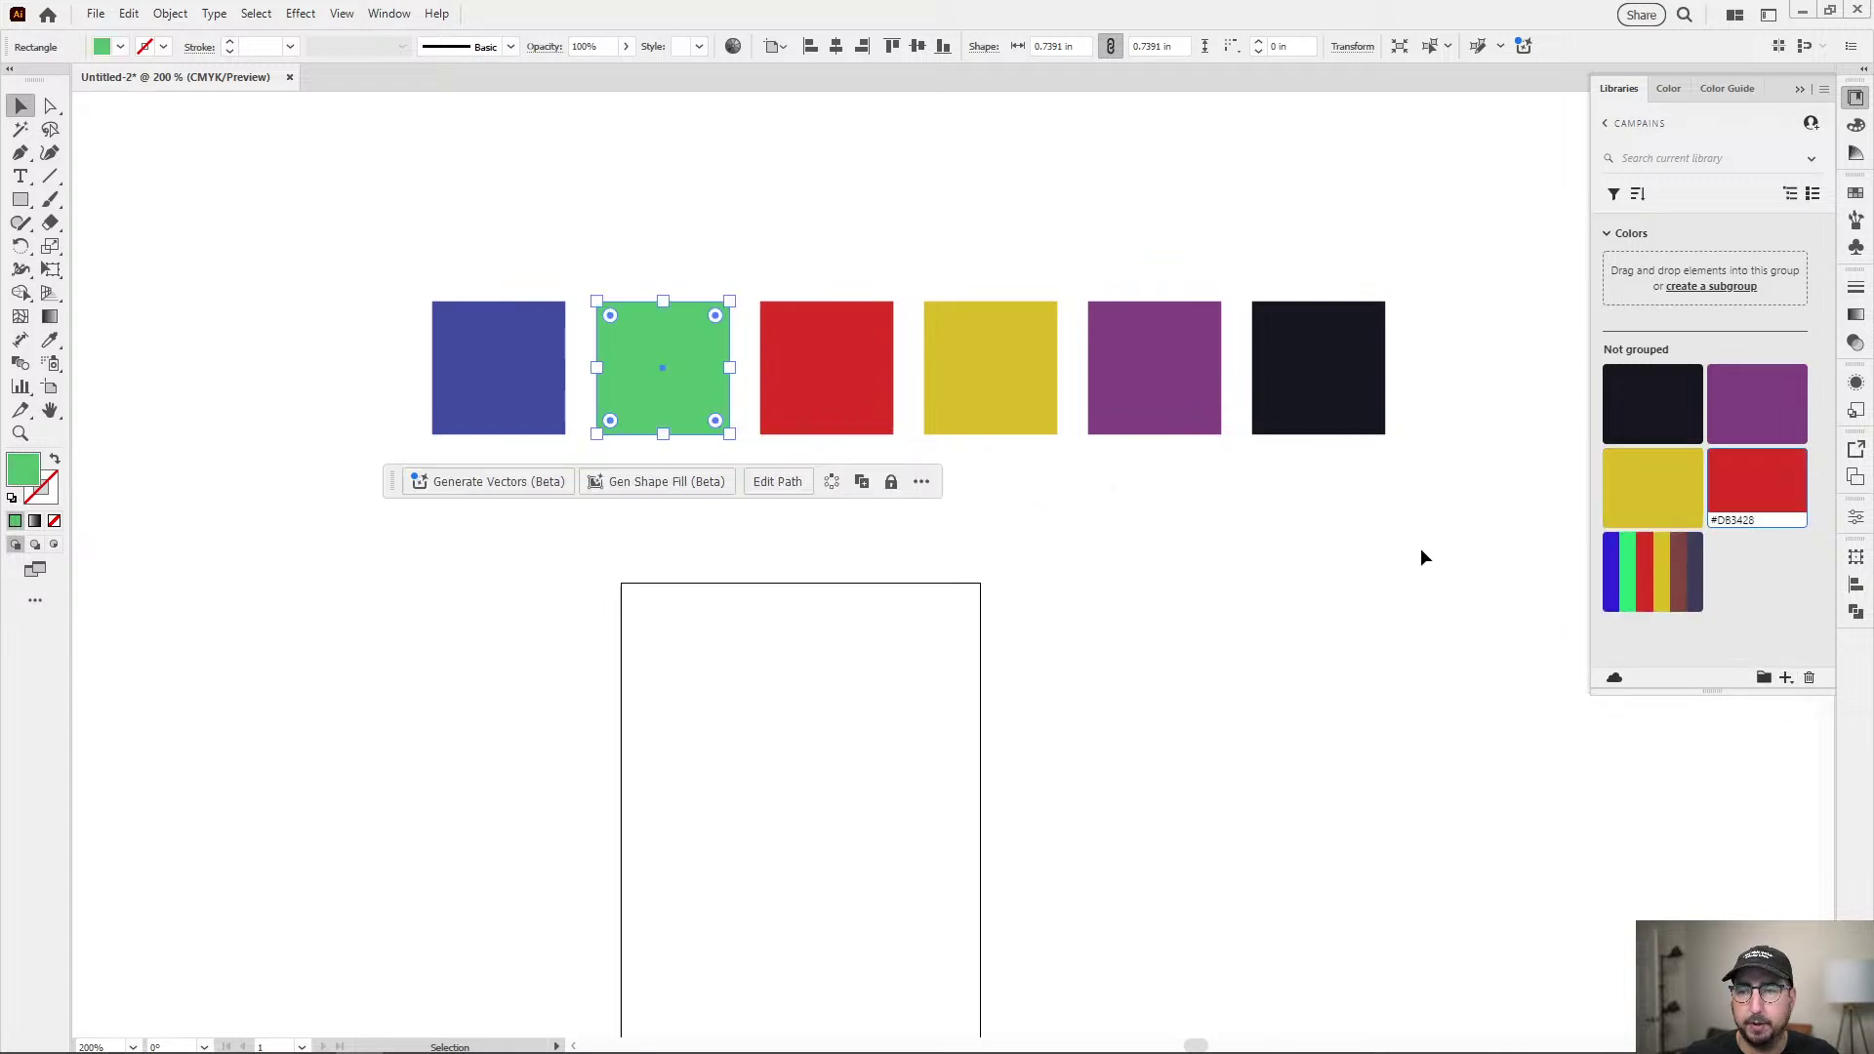
pyautogui.click(1790, 680)
pyautogui.click(1703, 607)
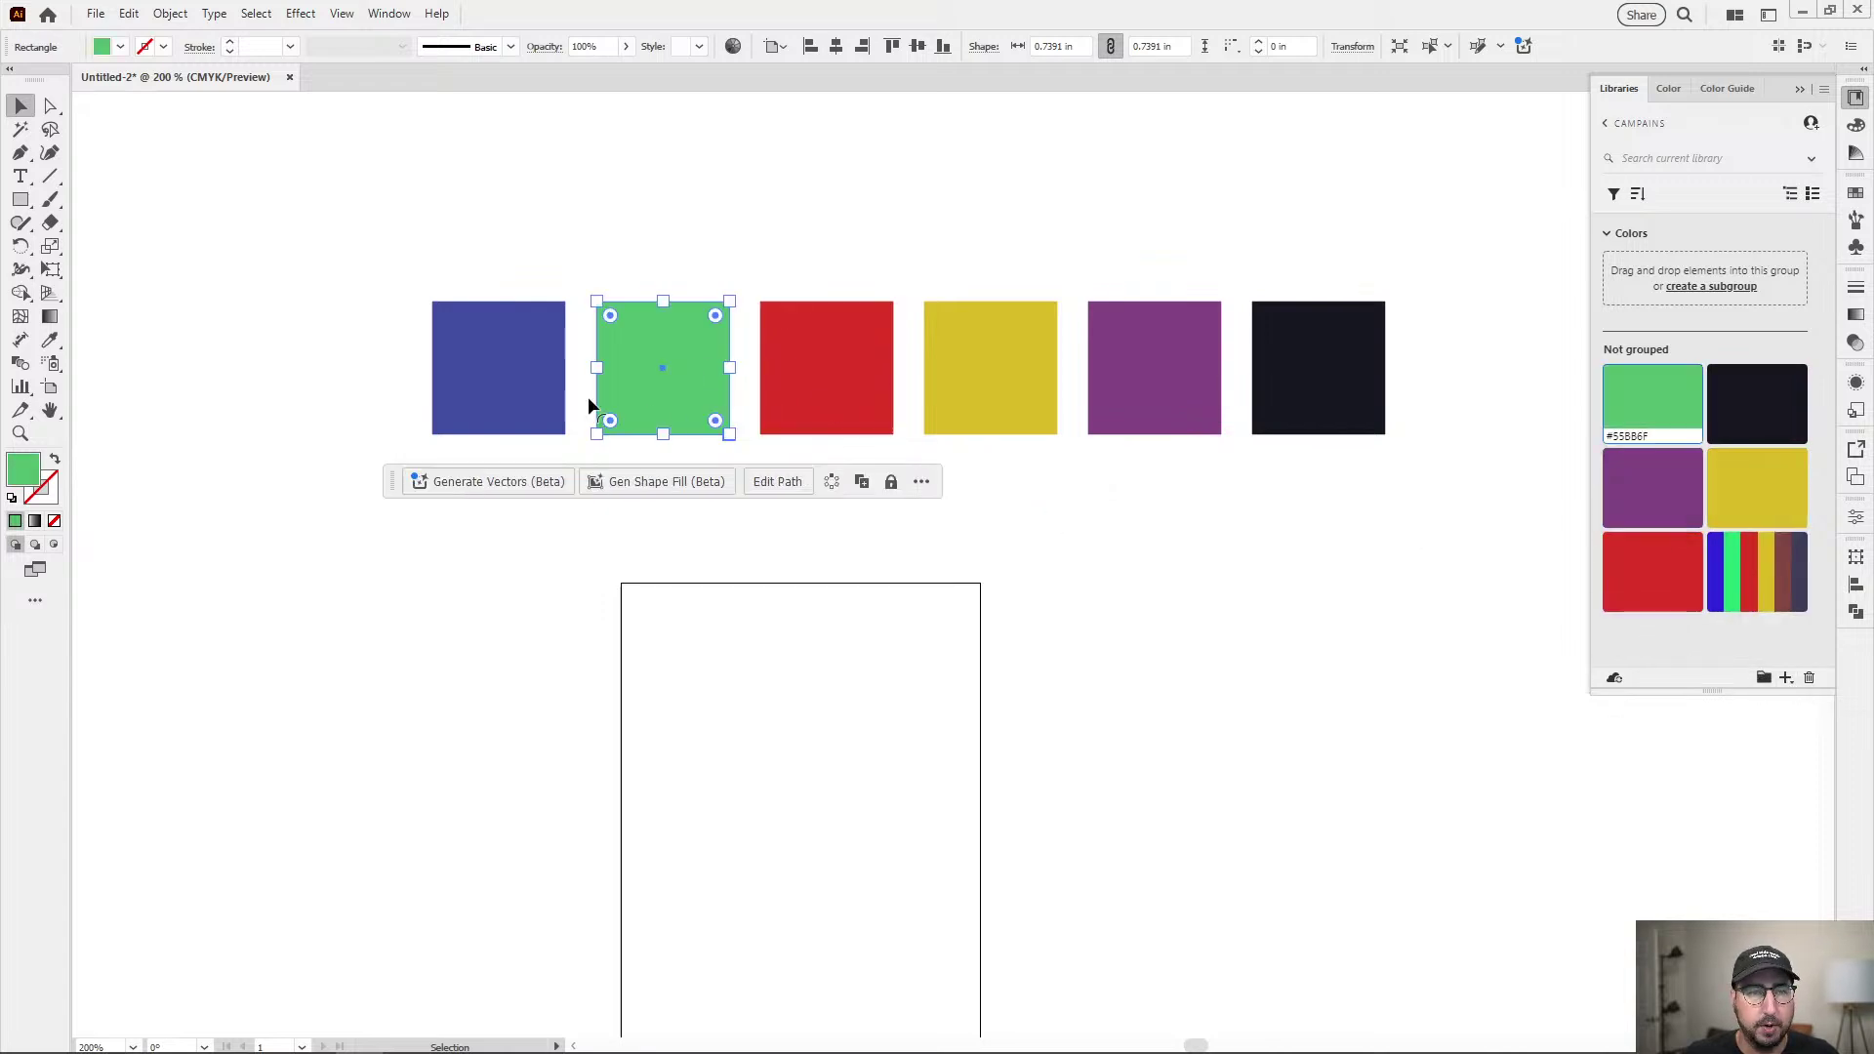
pyautogui.click(498, 383)
pyautogui.click(1788, 678)
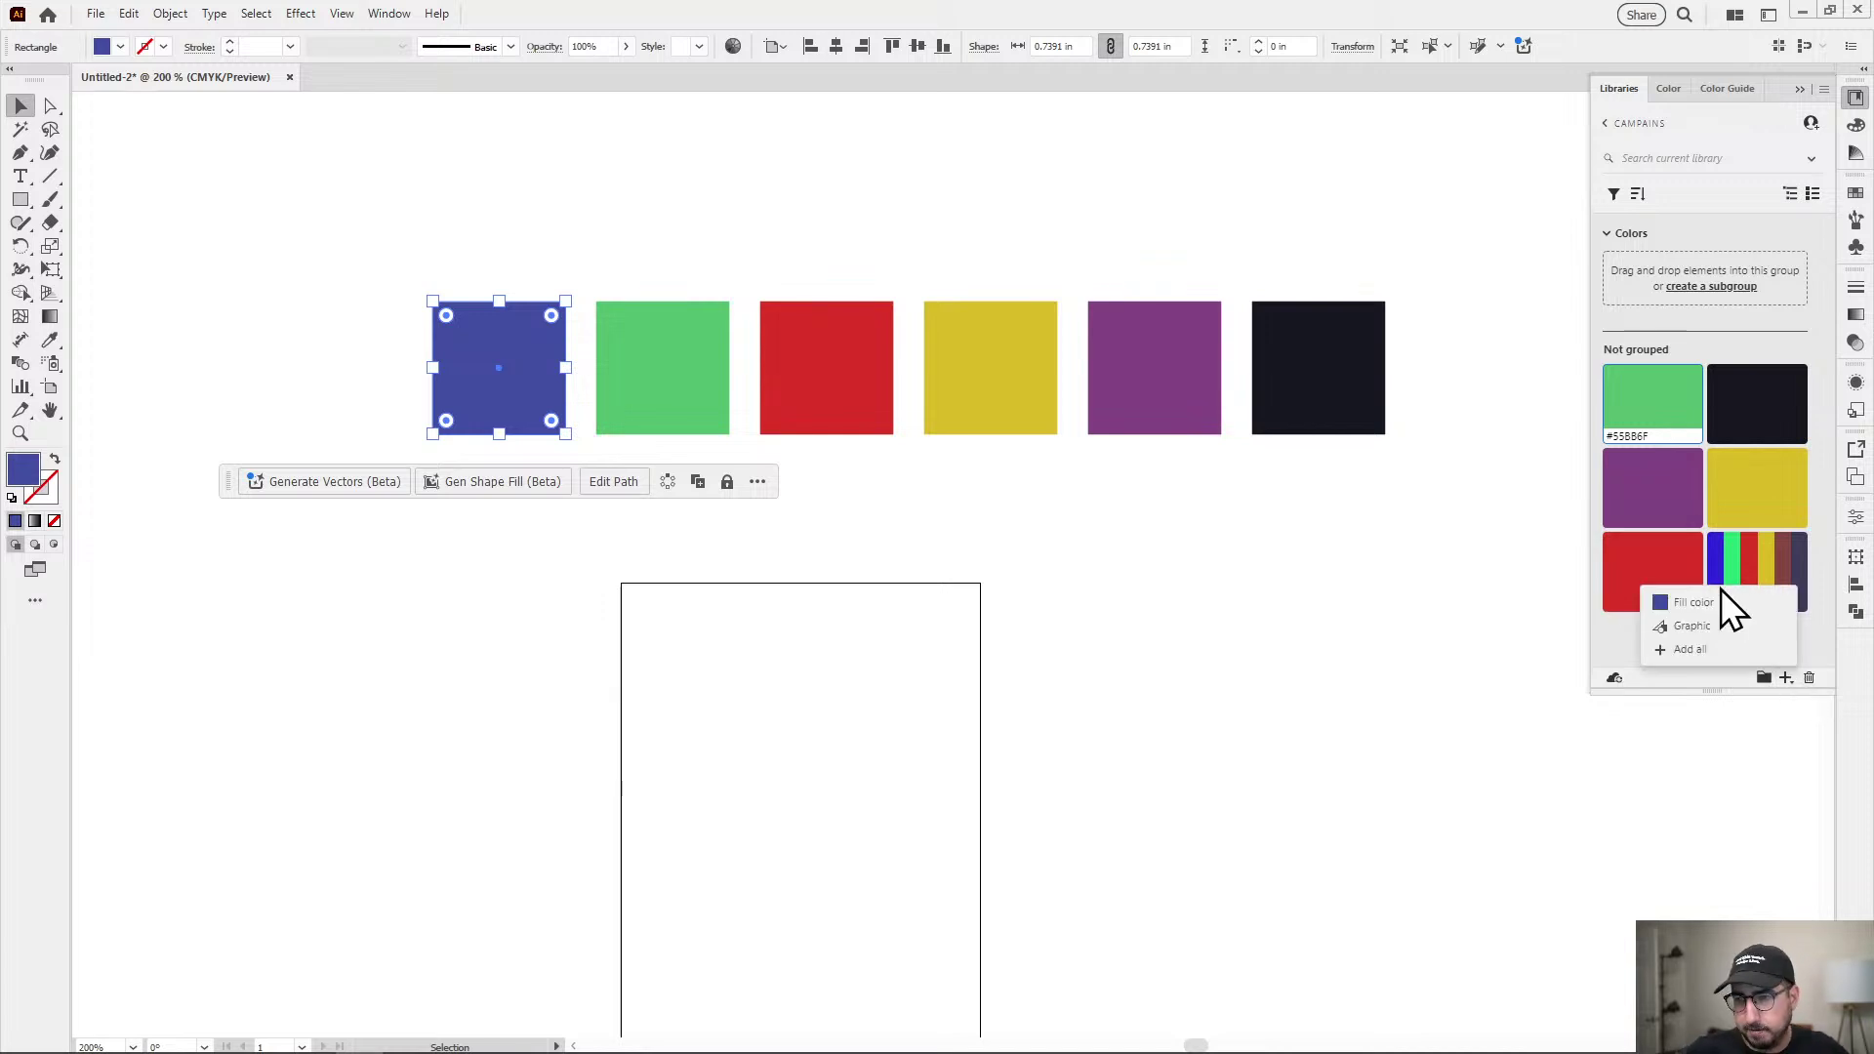
pyautogui.click(1714, 605)
pyautogui.click(1285, 583)
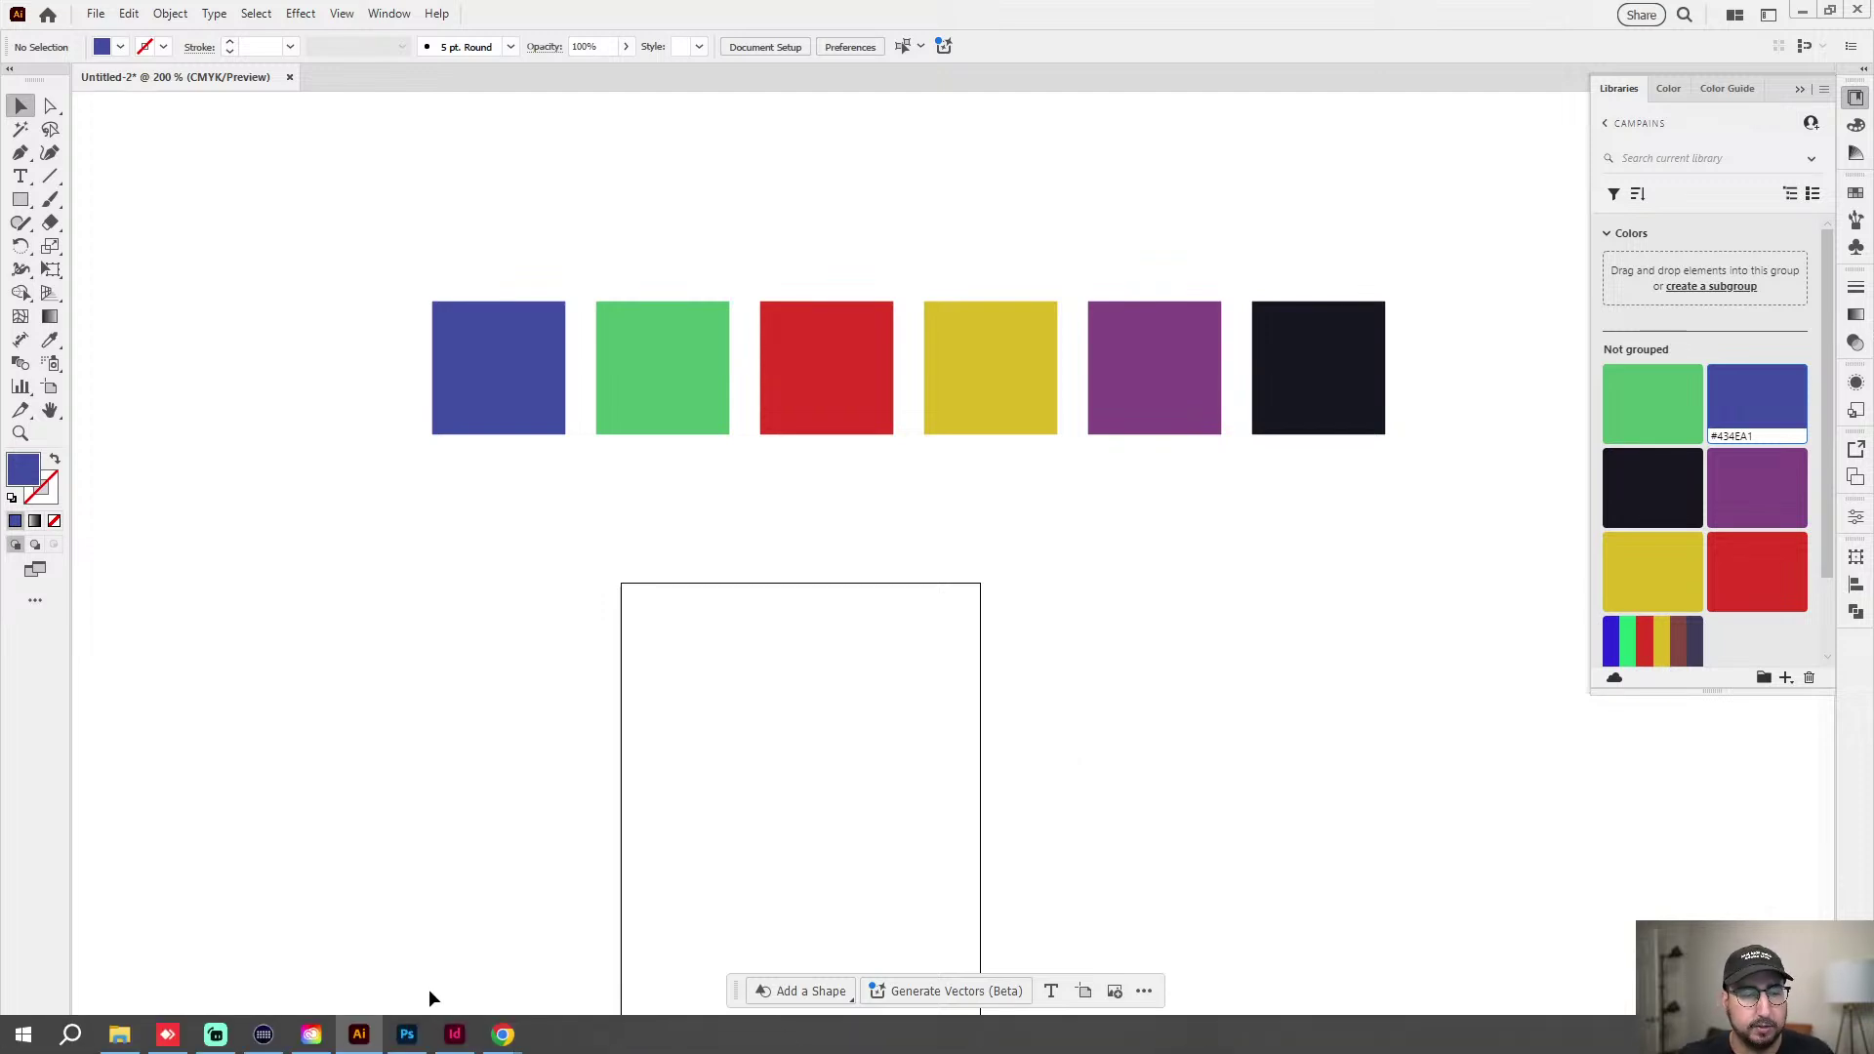
# Switch to InDesign and create a new print document 3.5 in wide and 2 in high.
pyautogui.click(454, 1035)
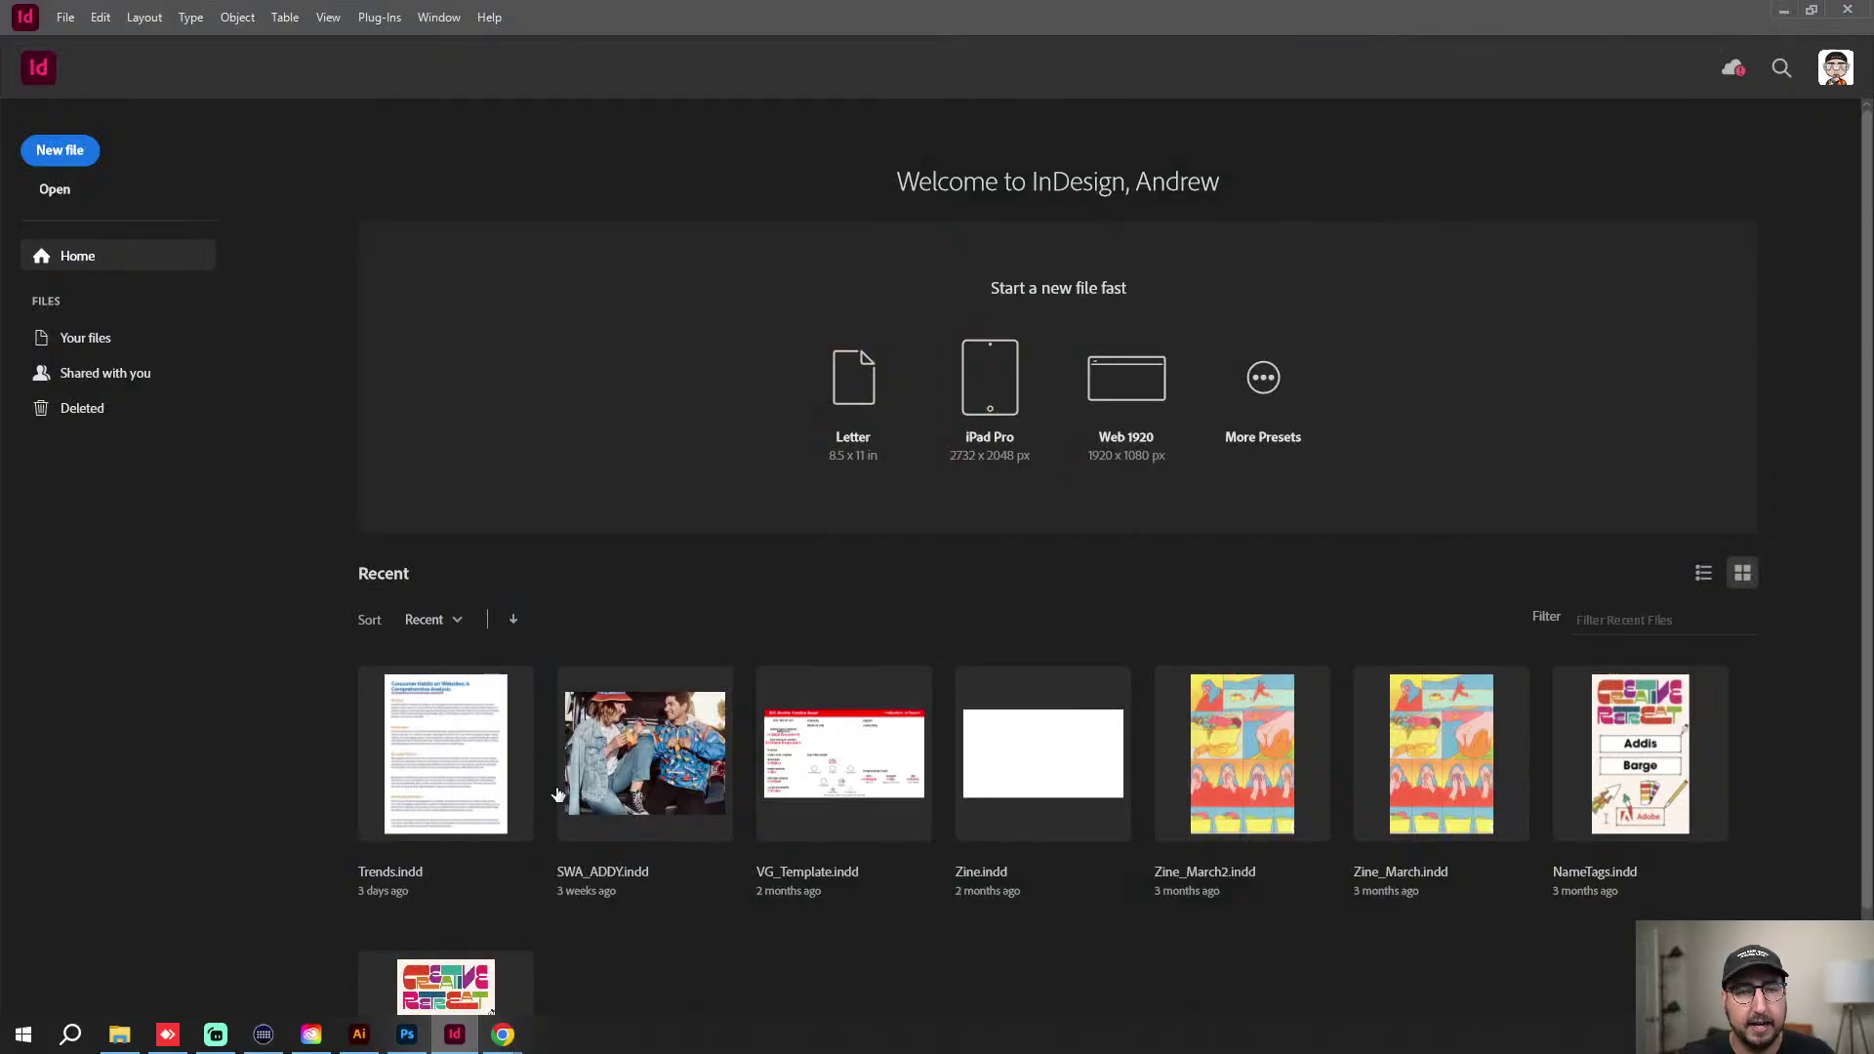
pyautogui.click(64, 18)
pyautogui.moveTo(123, 40)
pyautogui.click(480, 42)
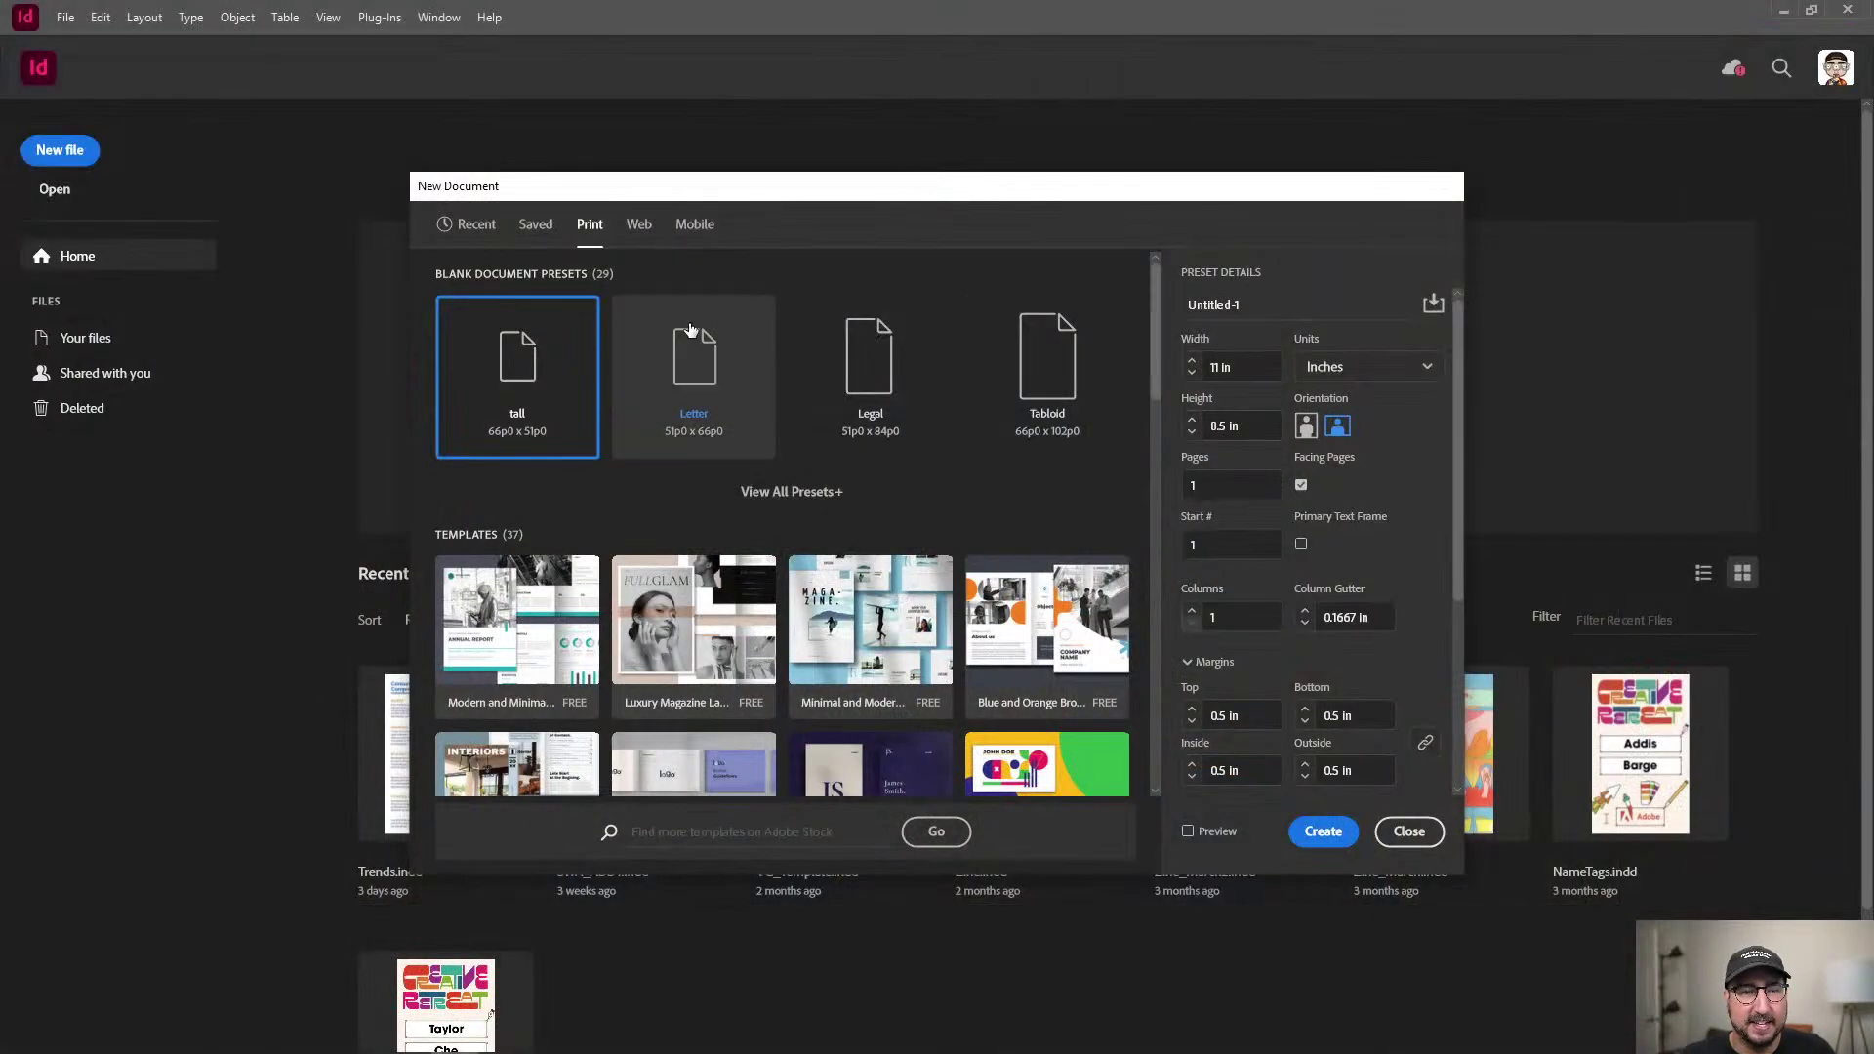
pyautogui.click(1220, 367)
pyautogui.write('3.5')
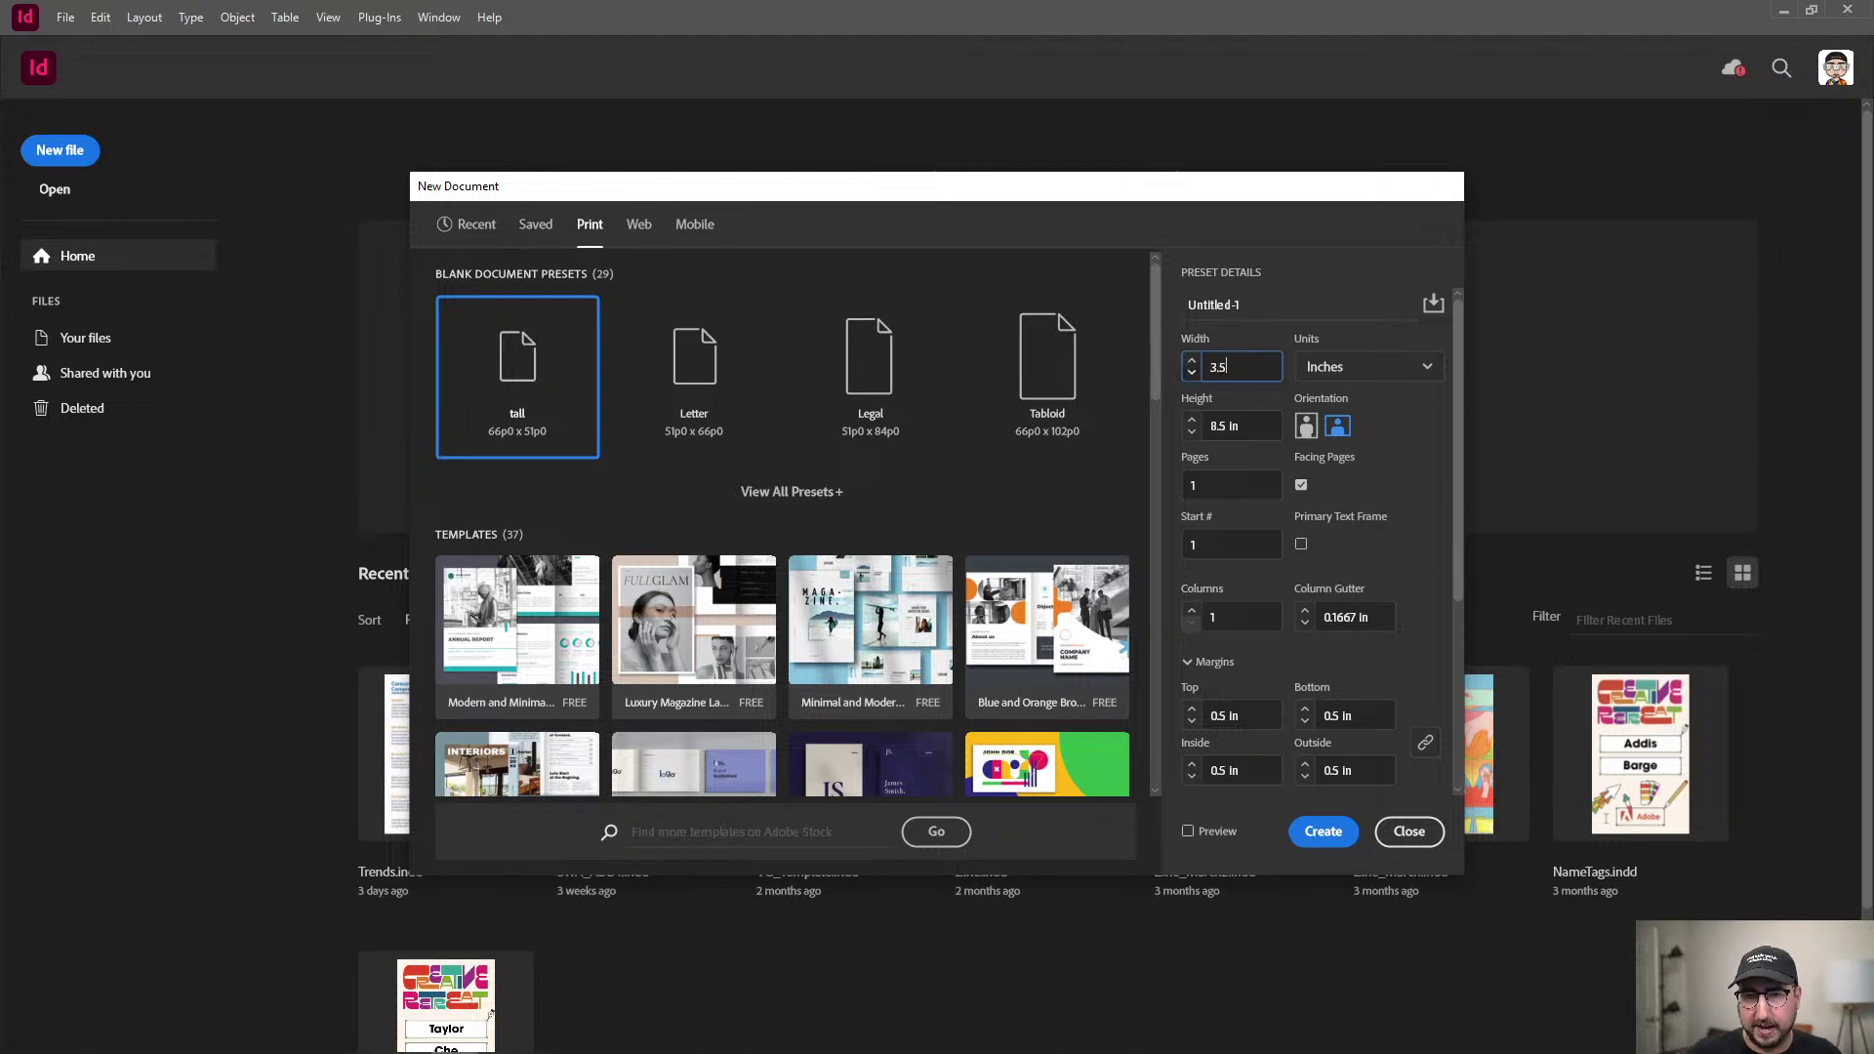
pyautogui.press('Tab')
pyautogui.write('2')
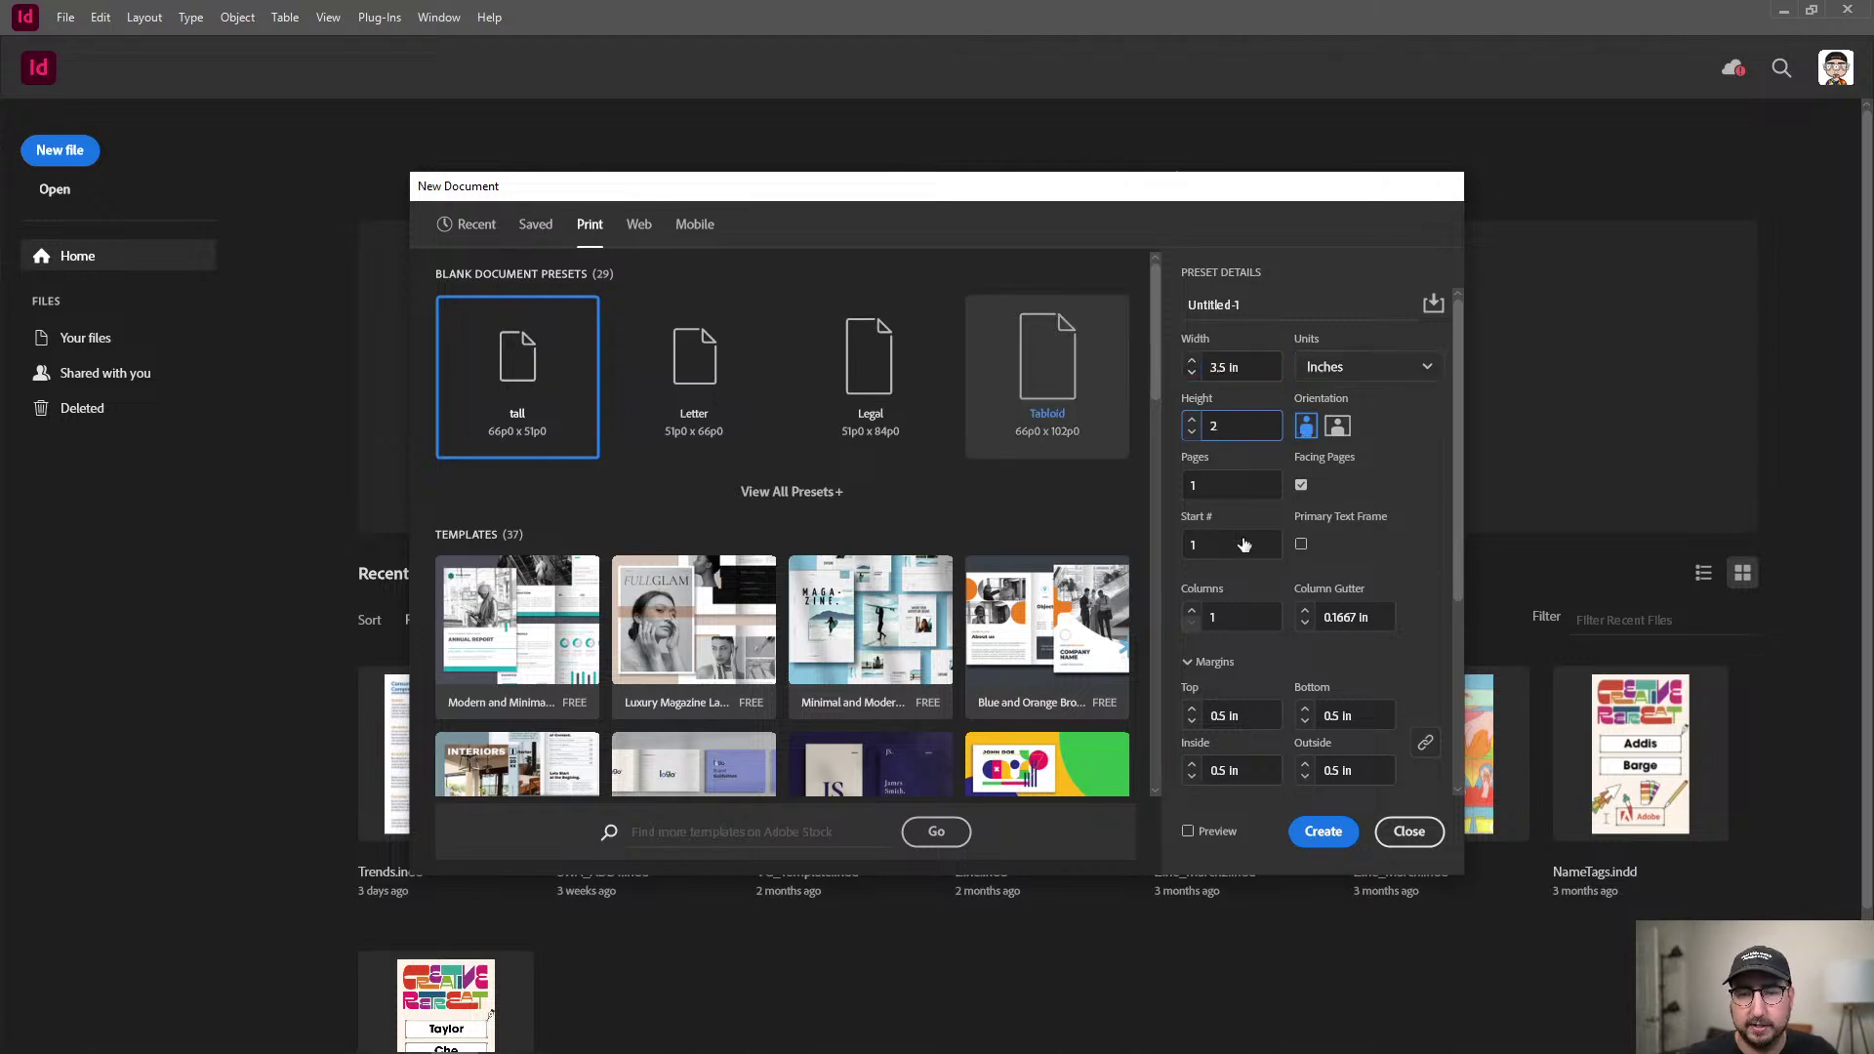
pyautogui.click(1324, 831)
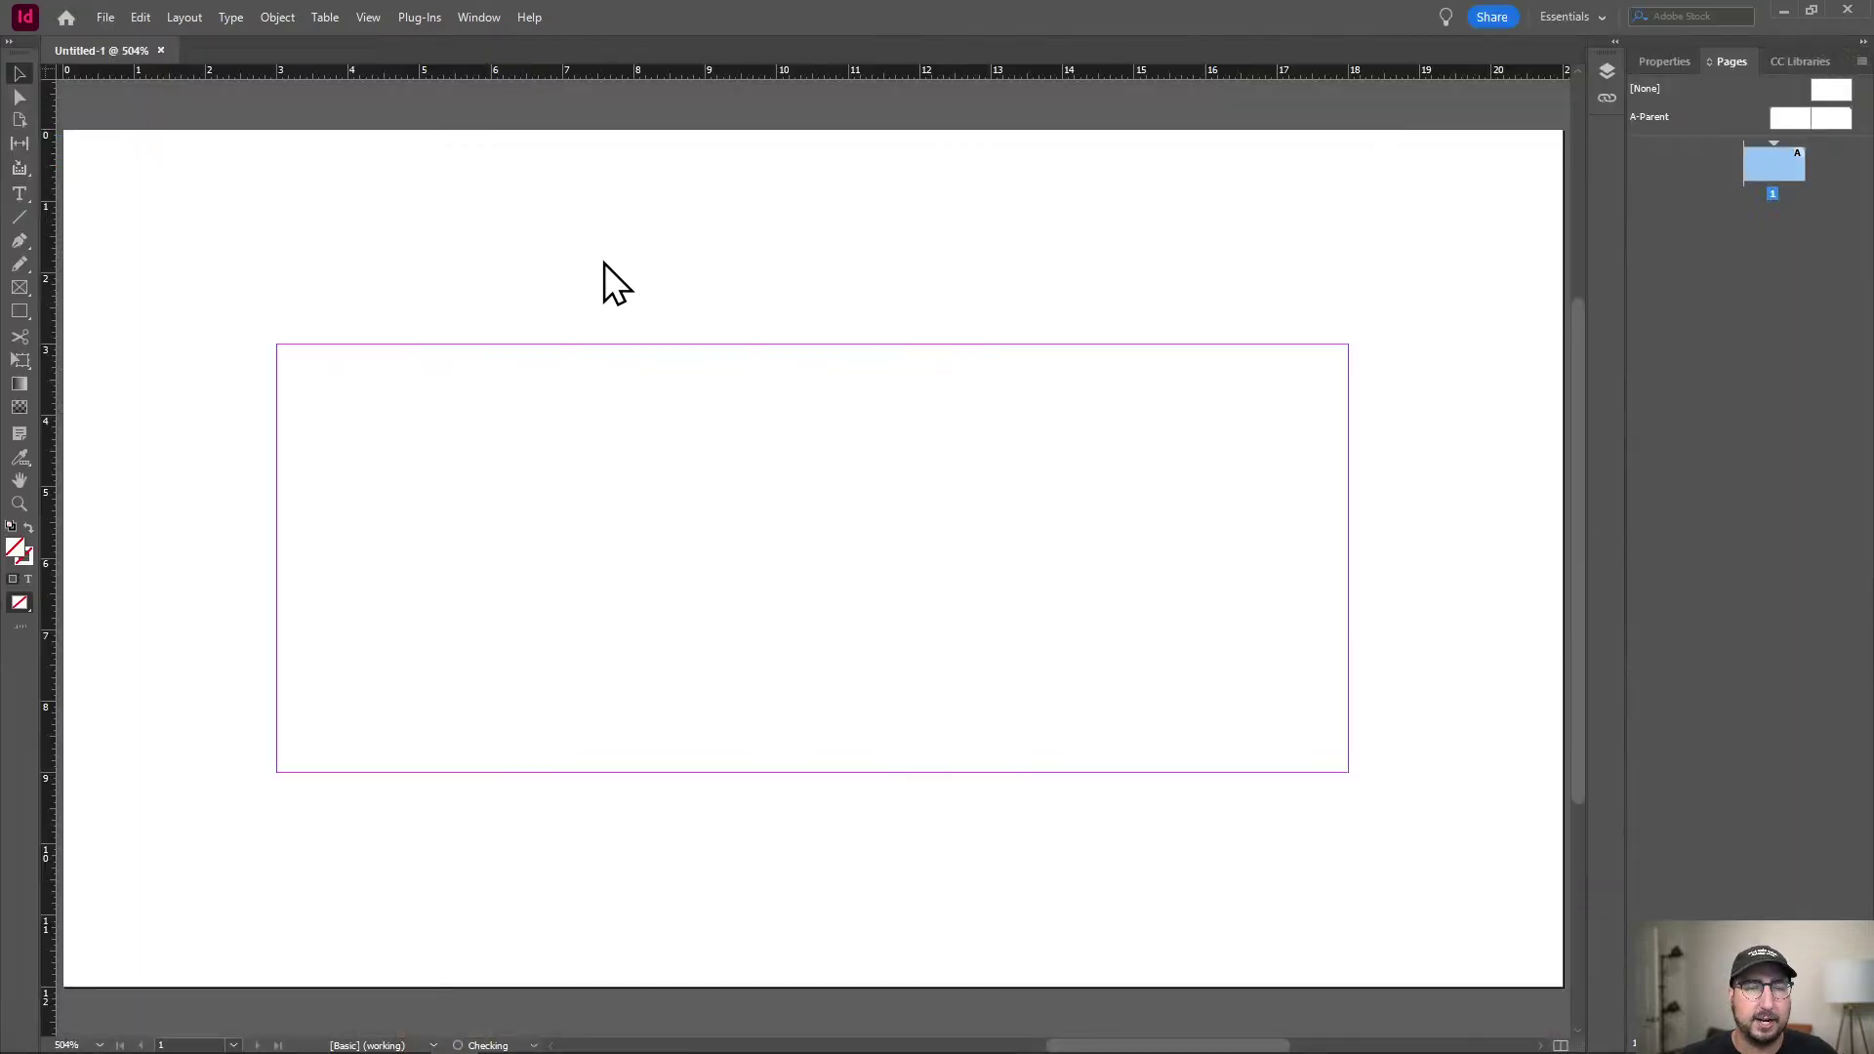
# Change the document setup to portrait orientation, 2 x 3.5 in, and move the Character panel off the page.
pyautogui.click(103, 12)
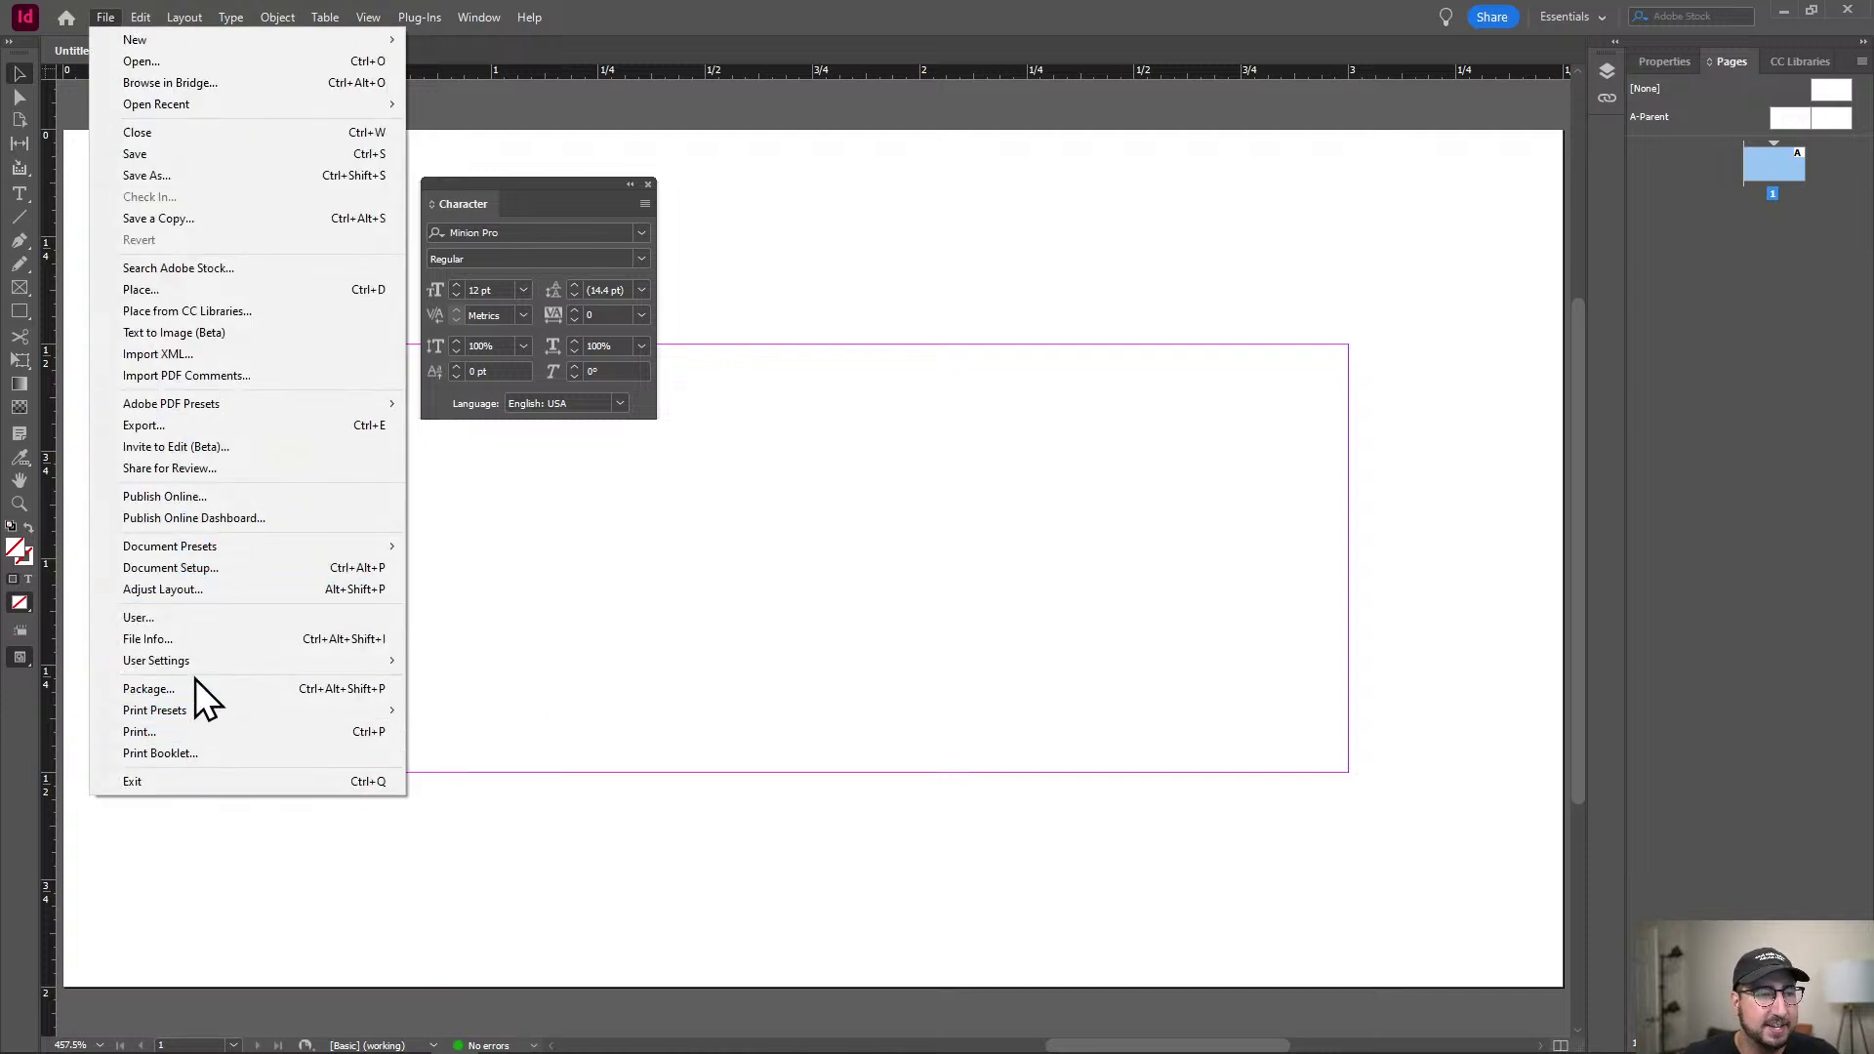
pyautogui.moveTo(195, 672)
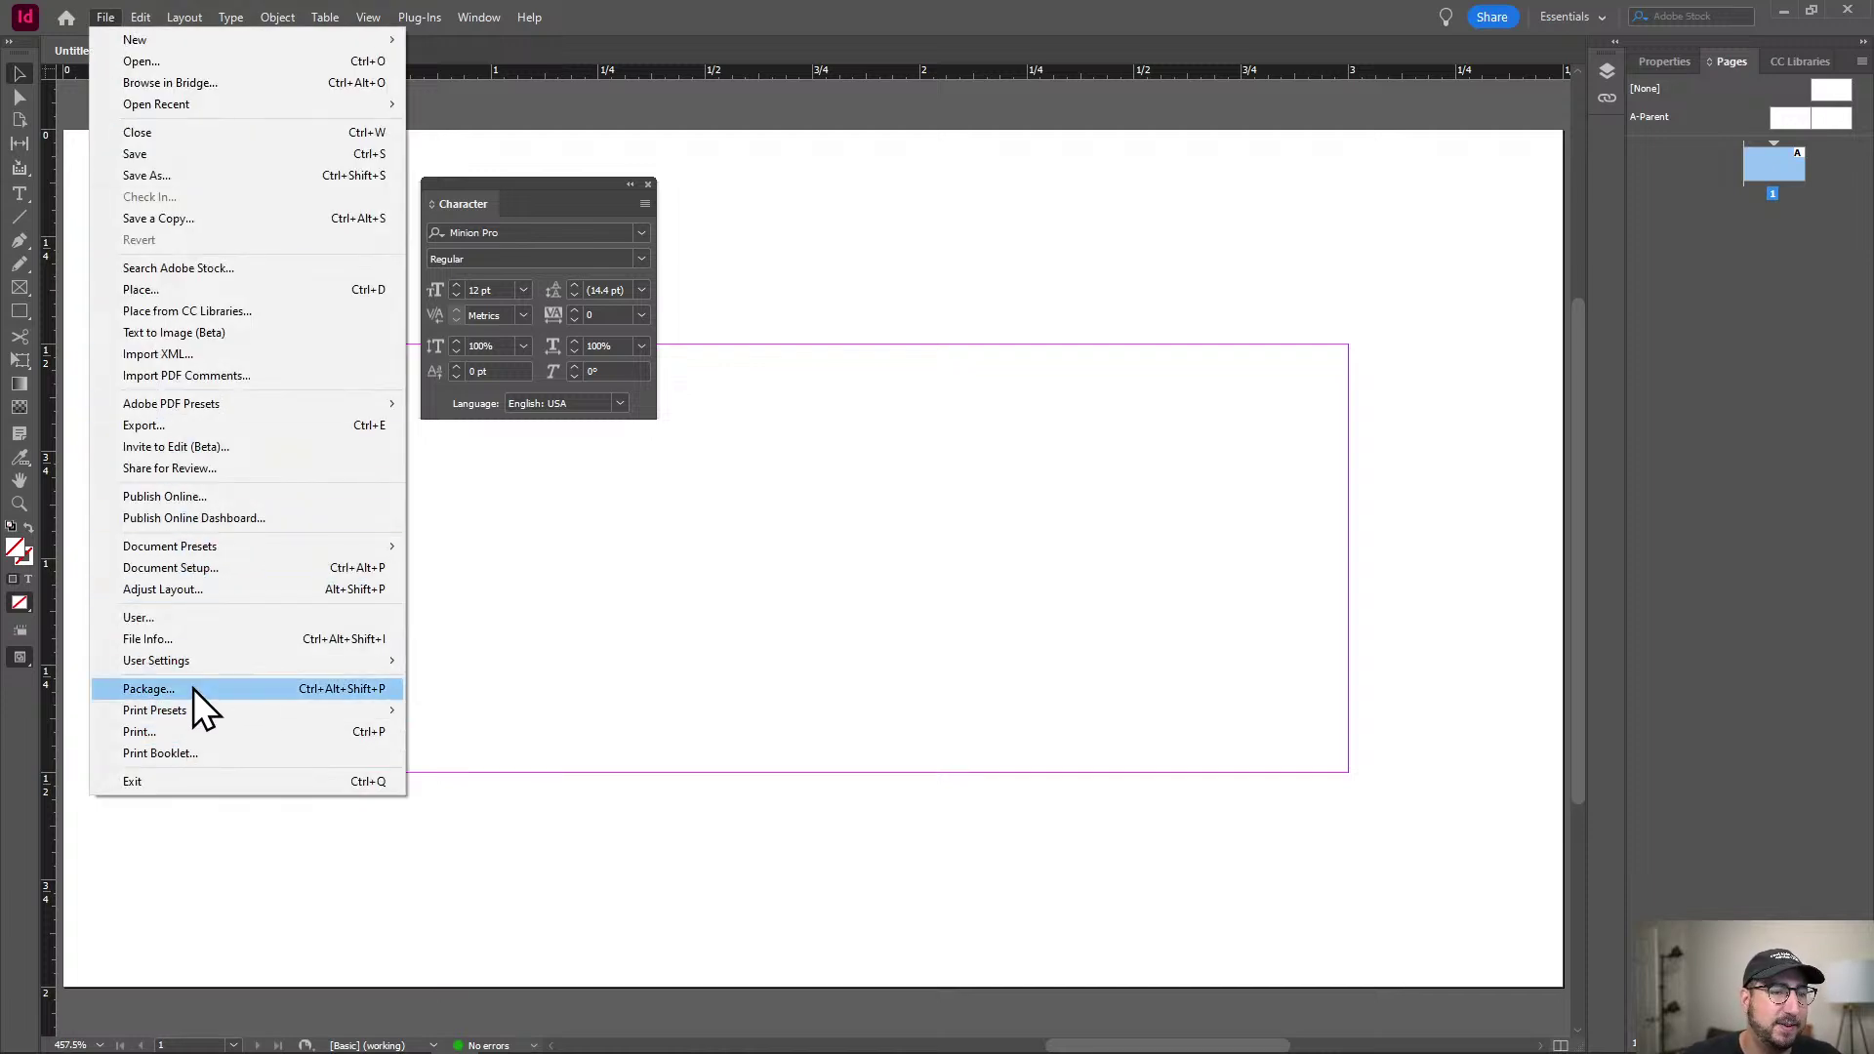
pyautogui.click(213, 566)
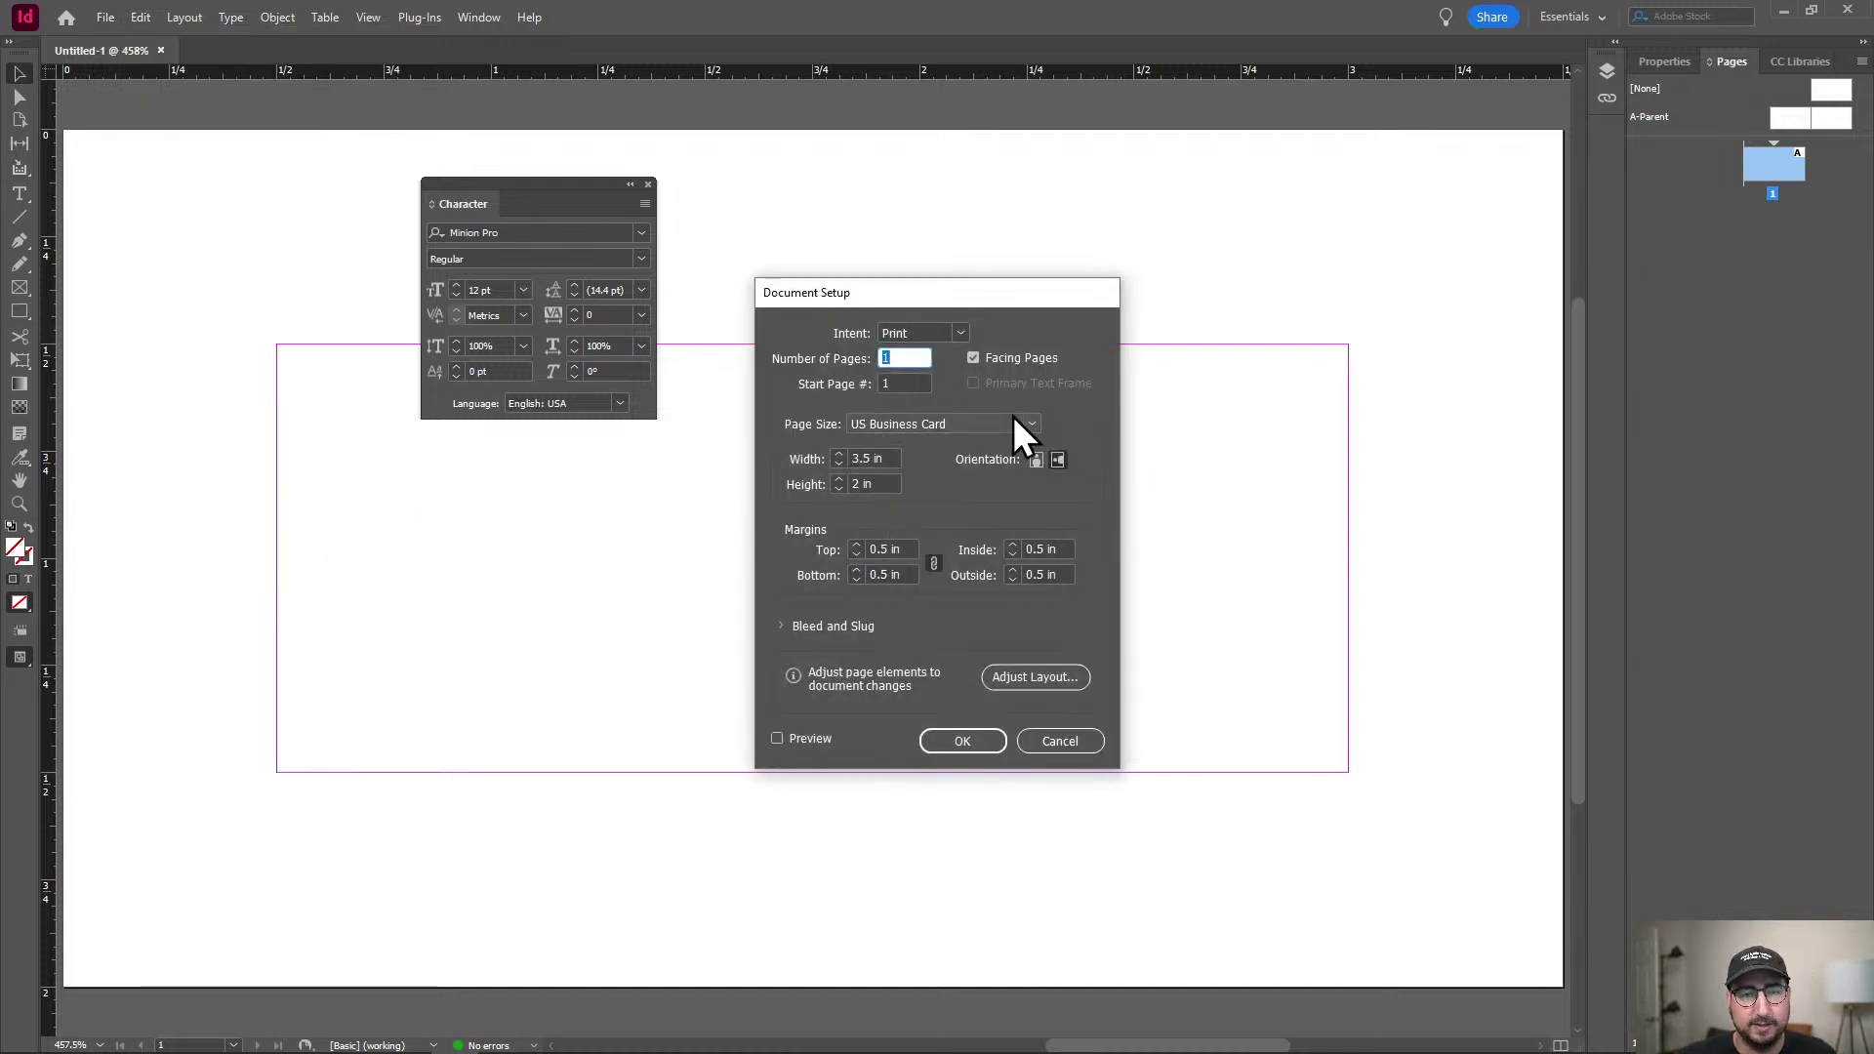
pyautogui.click(1037, 458)
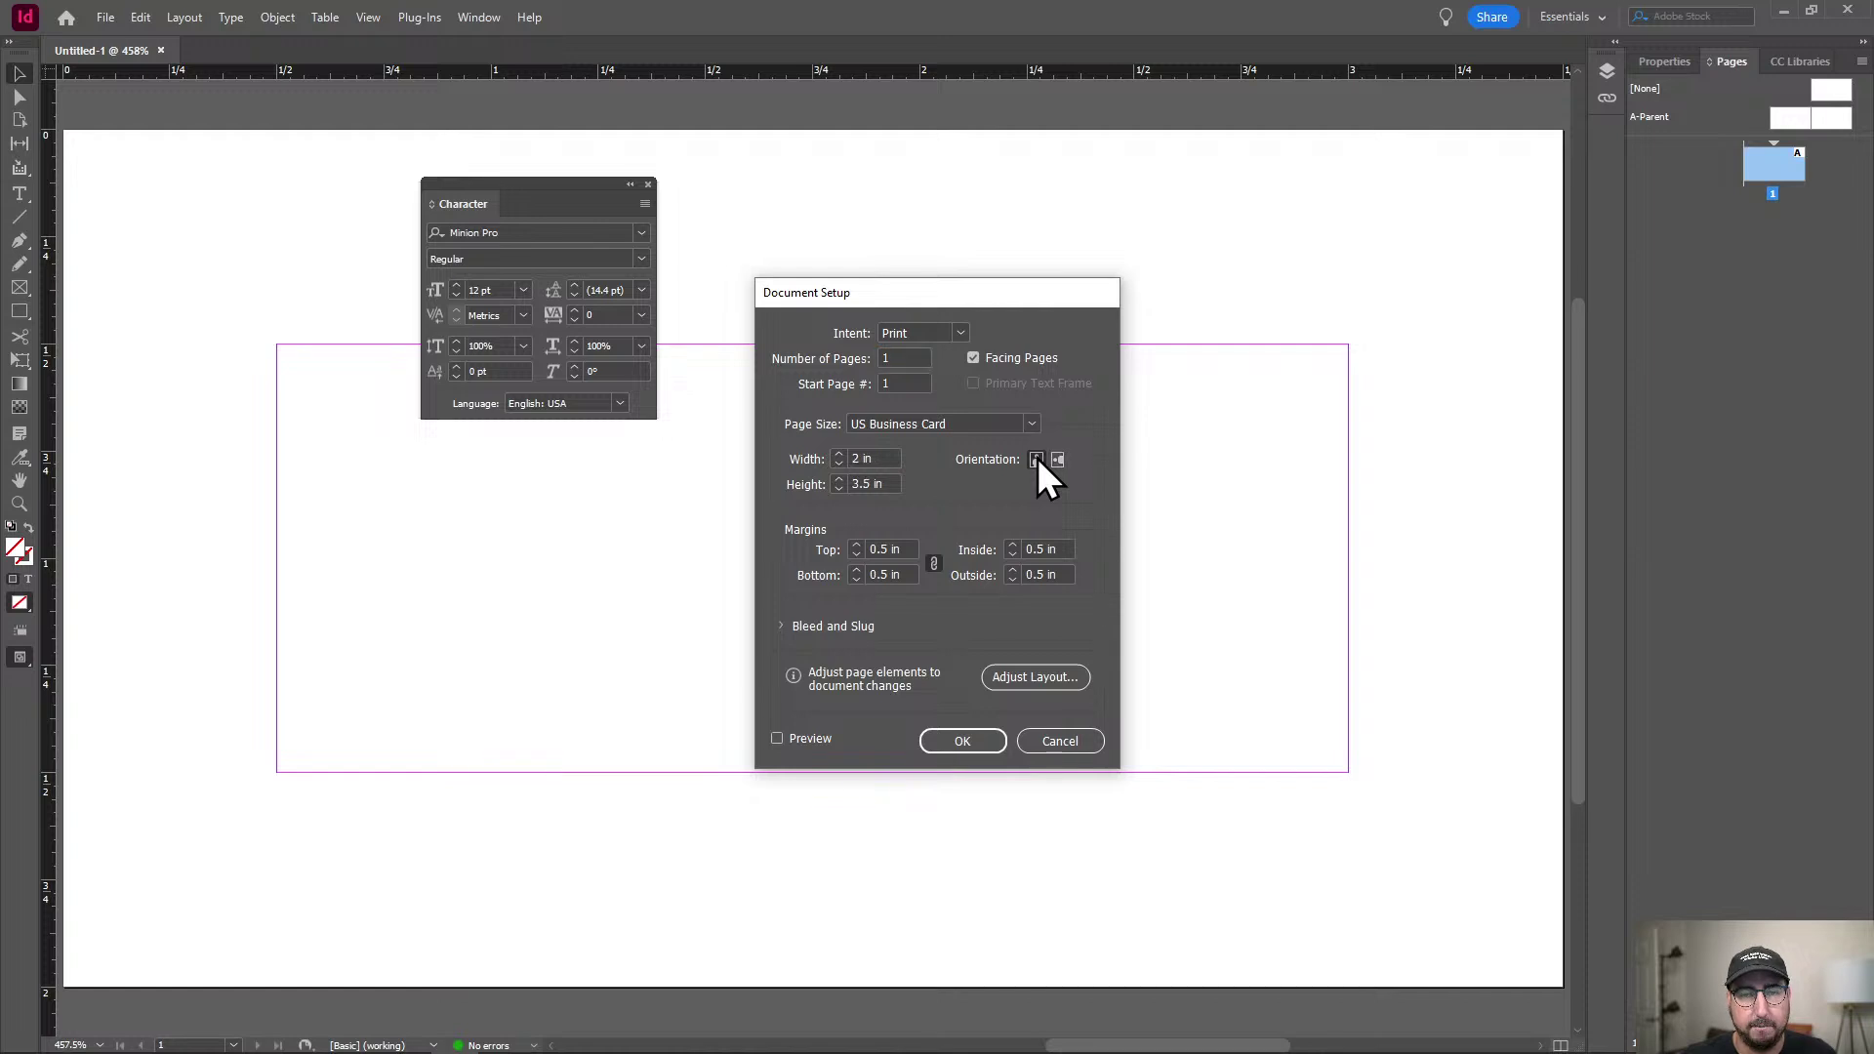
pyautogui.click(979, 736)
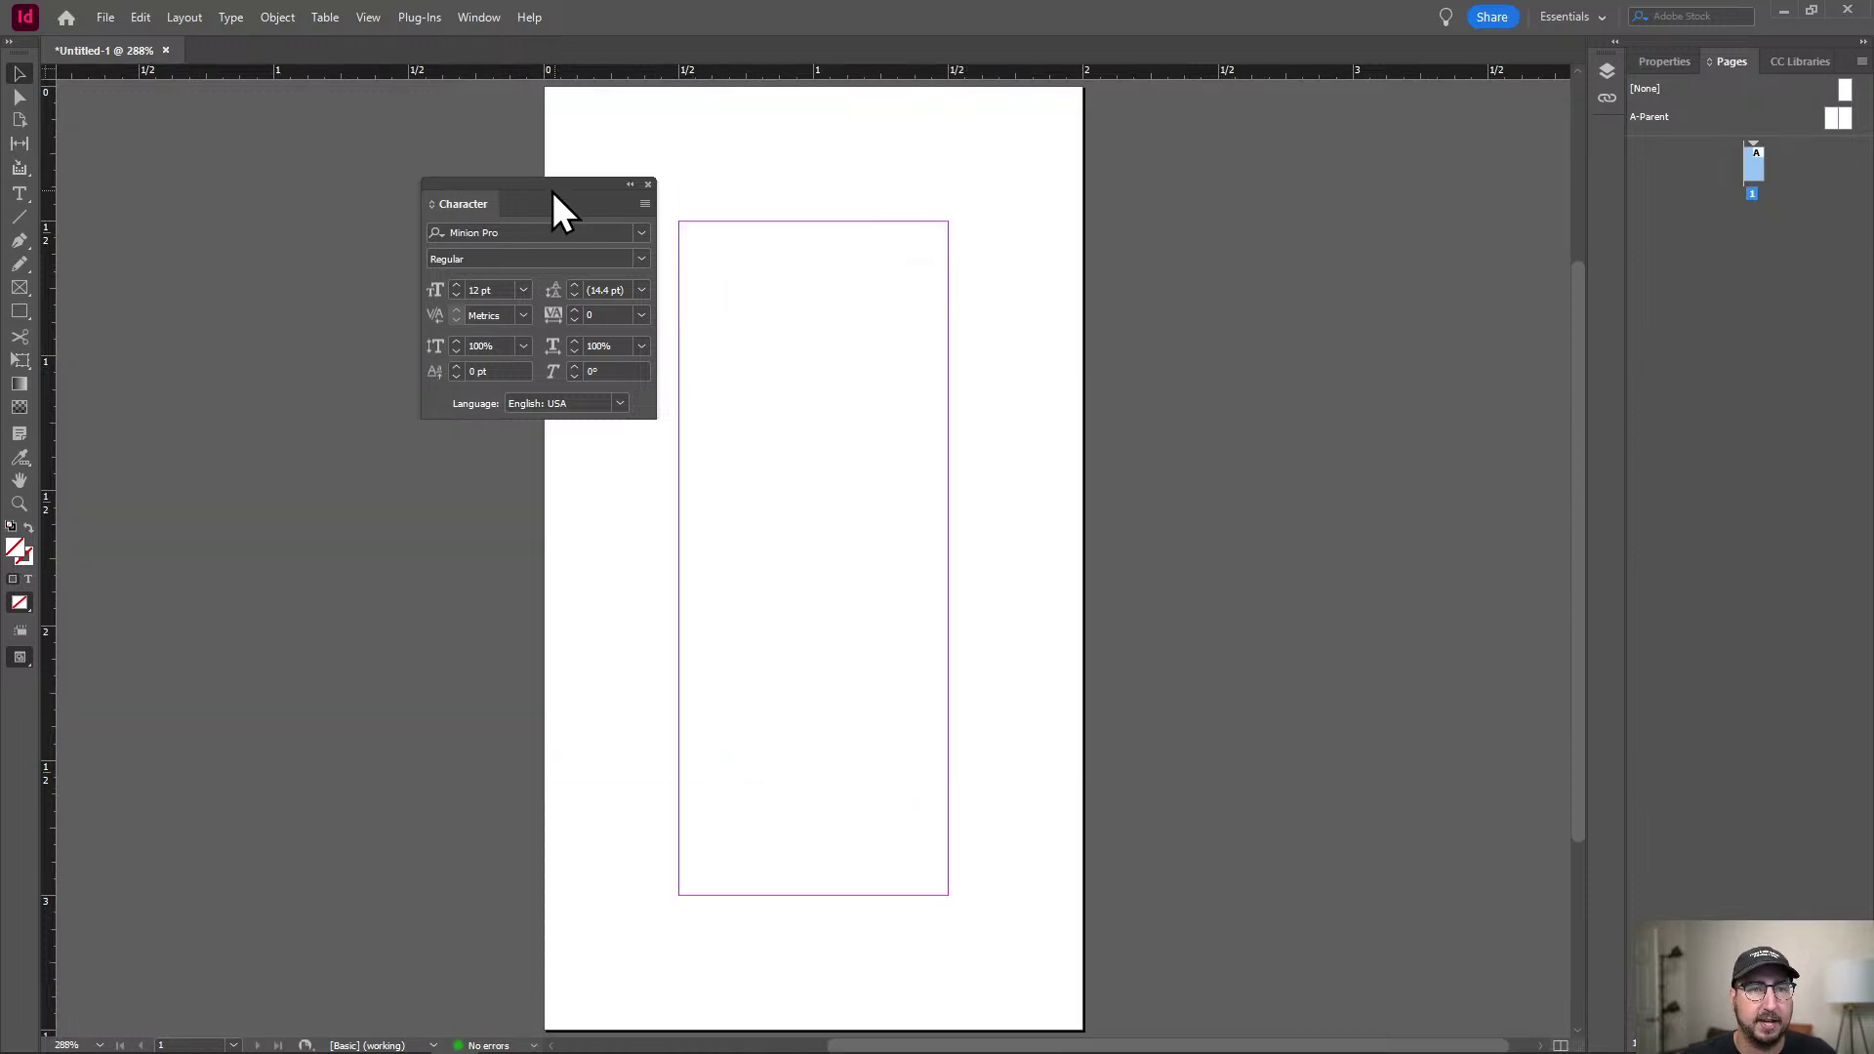
pyautogui.moveTo(552, 191); pyautogui.dragTo(309, 200)
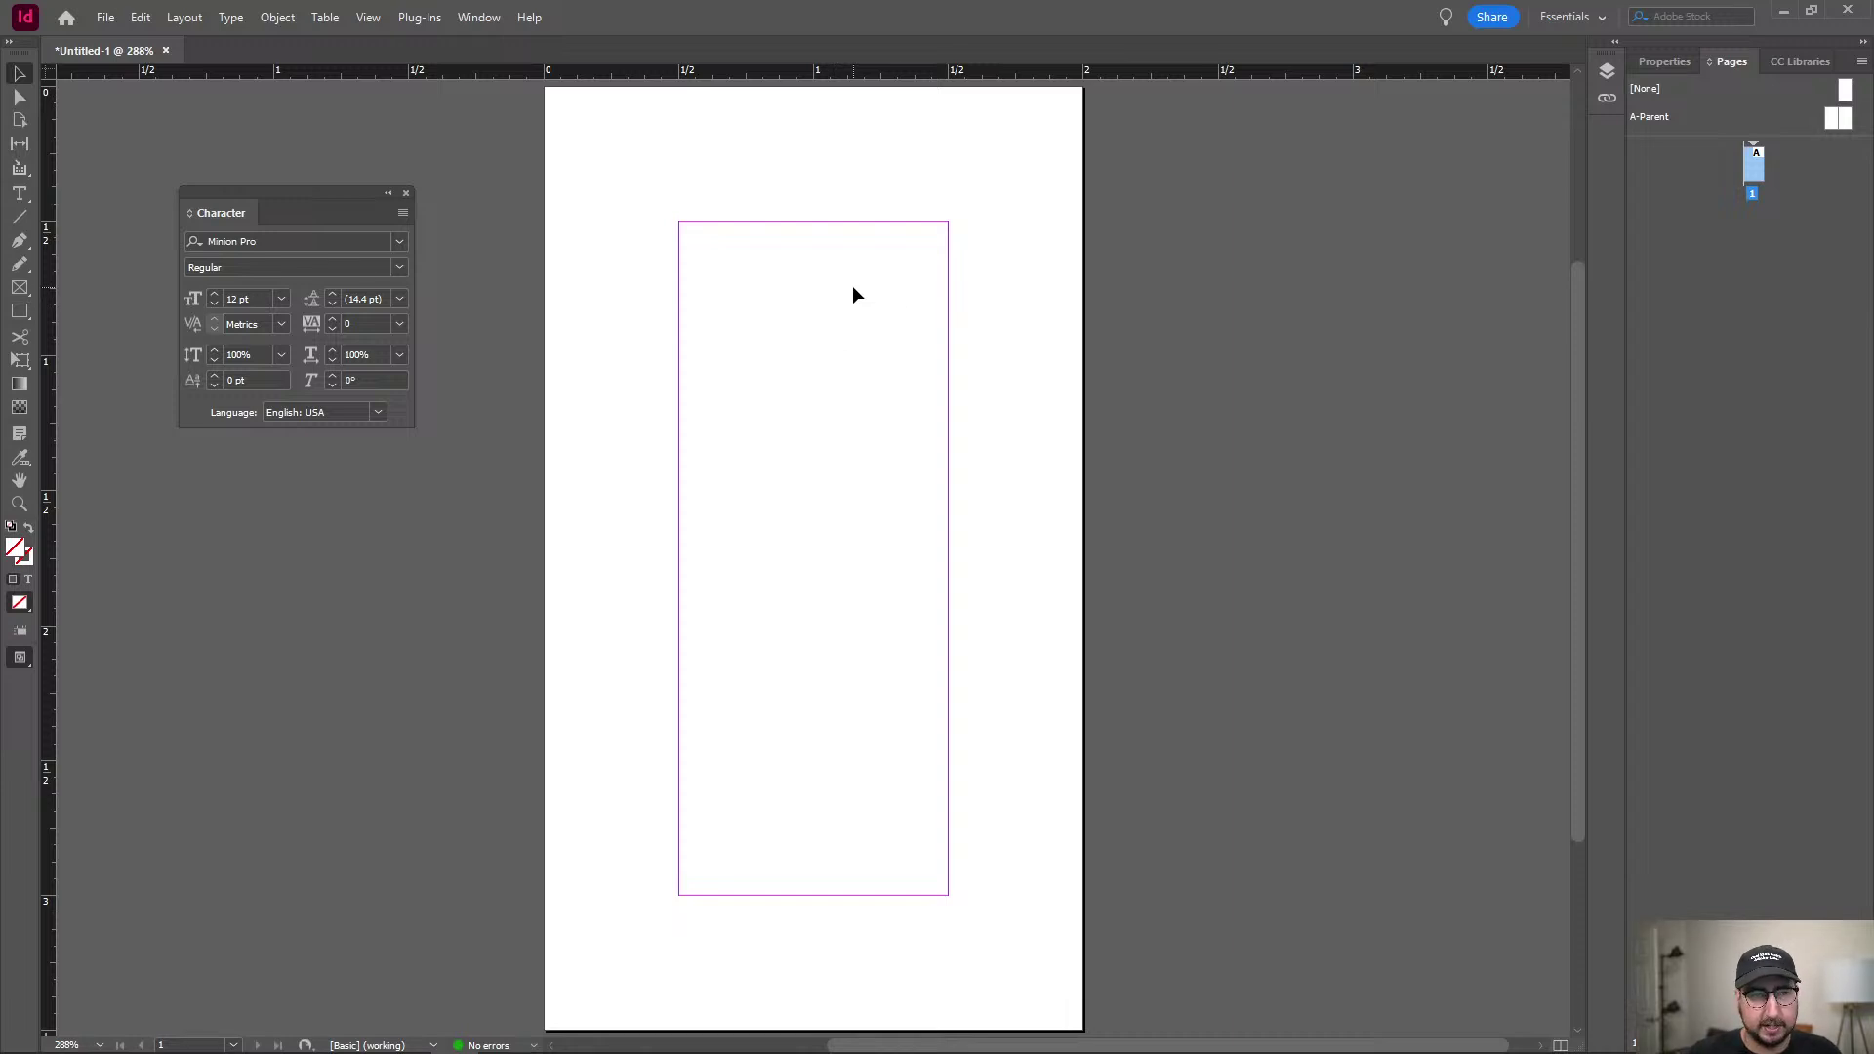
# Set all four page margins to 0 in the document setup.
pyautogui.click(106, 17)
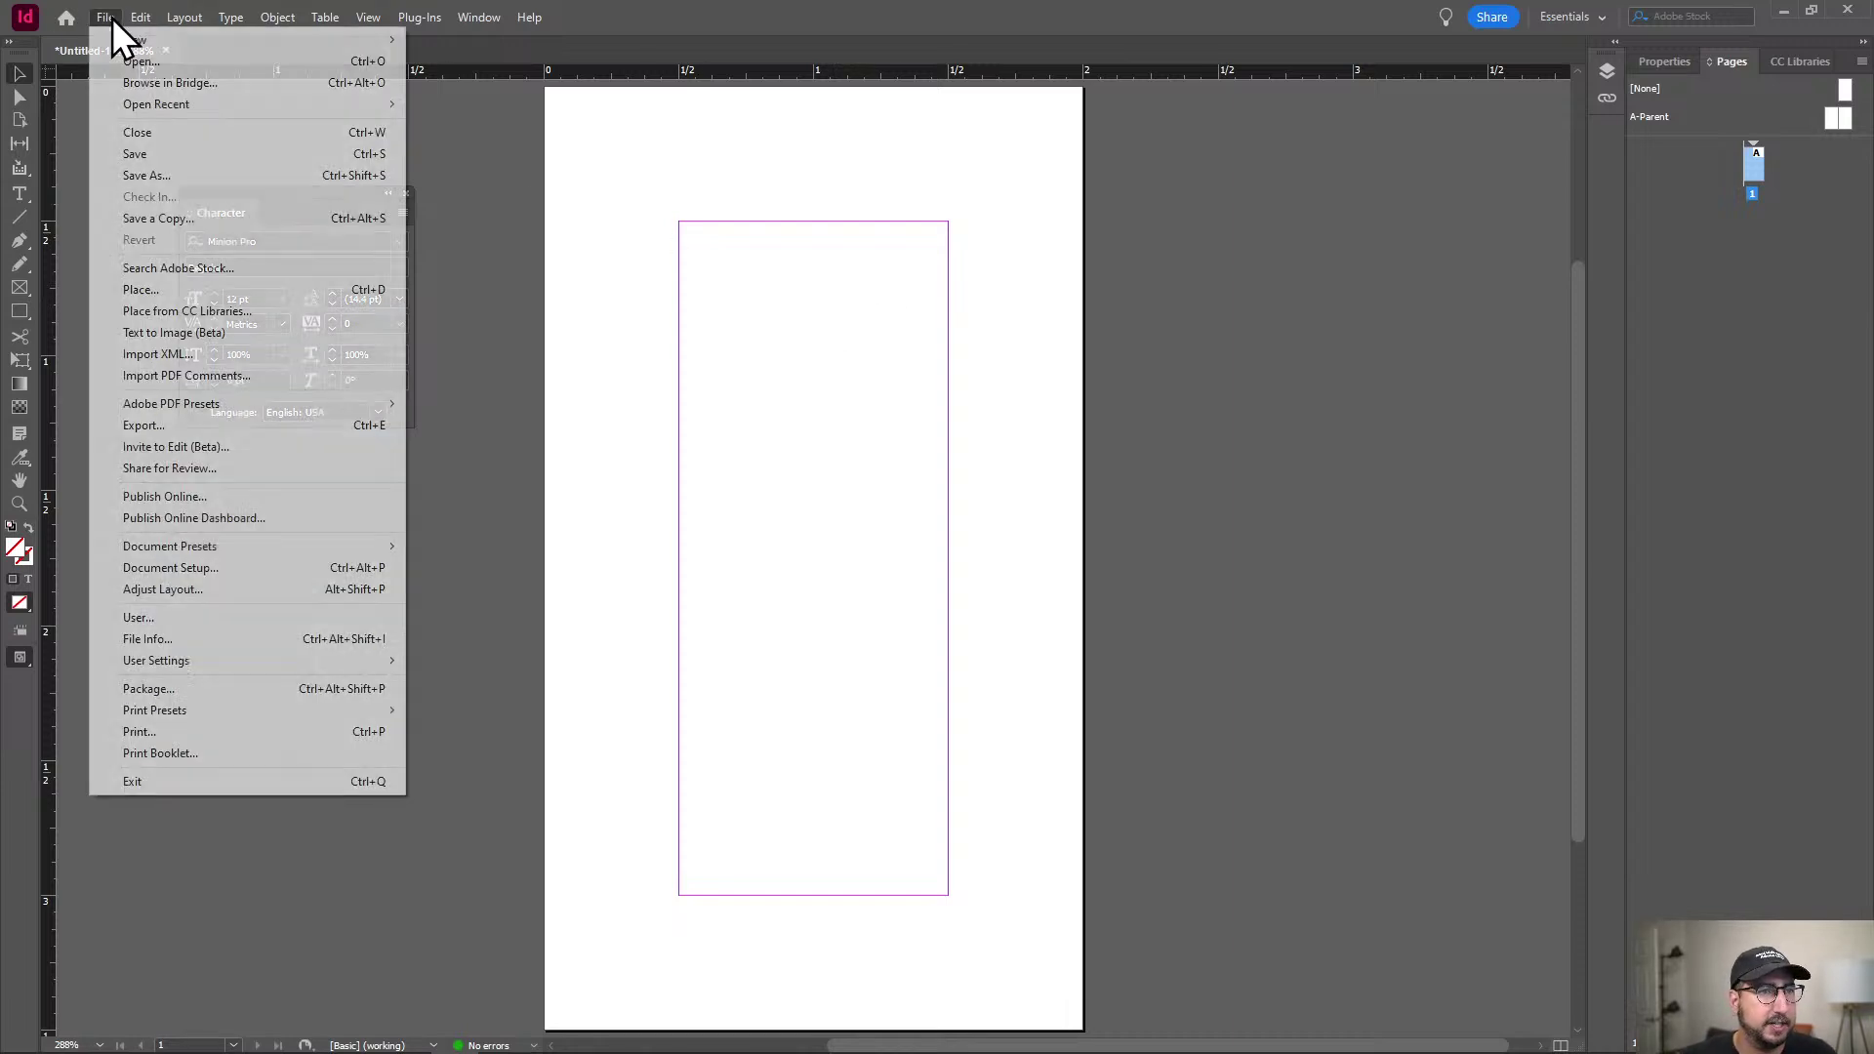
pyautogui.click(197, 572)
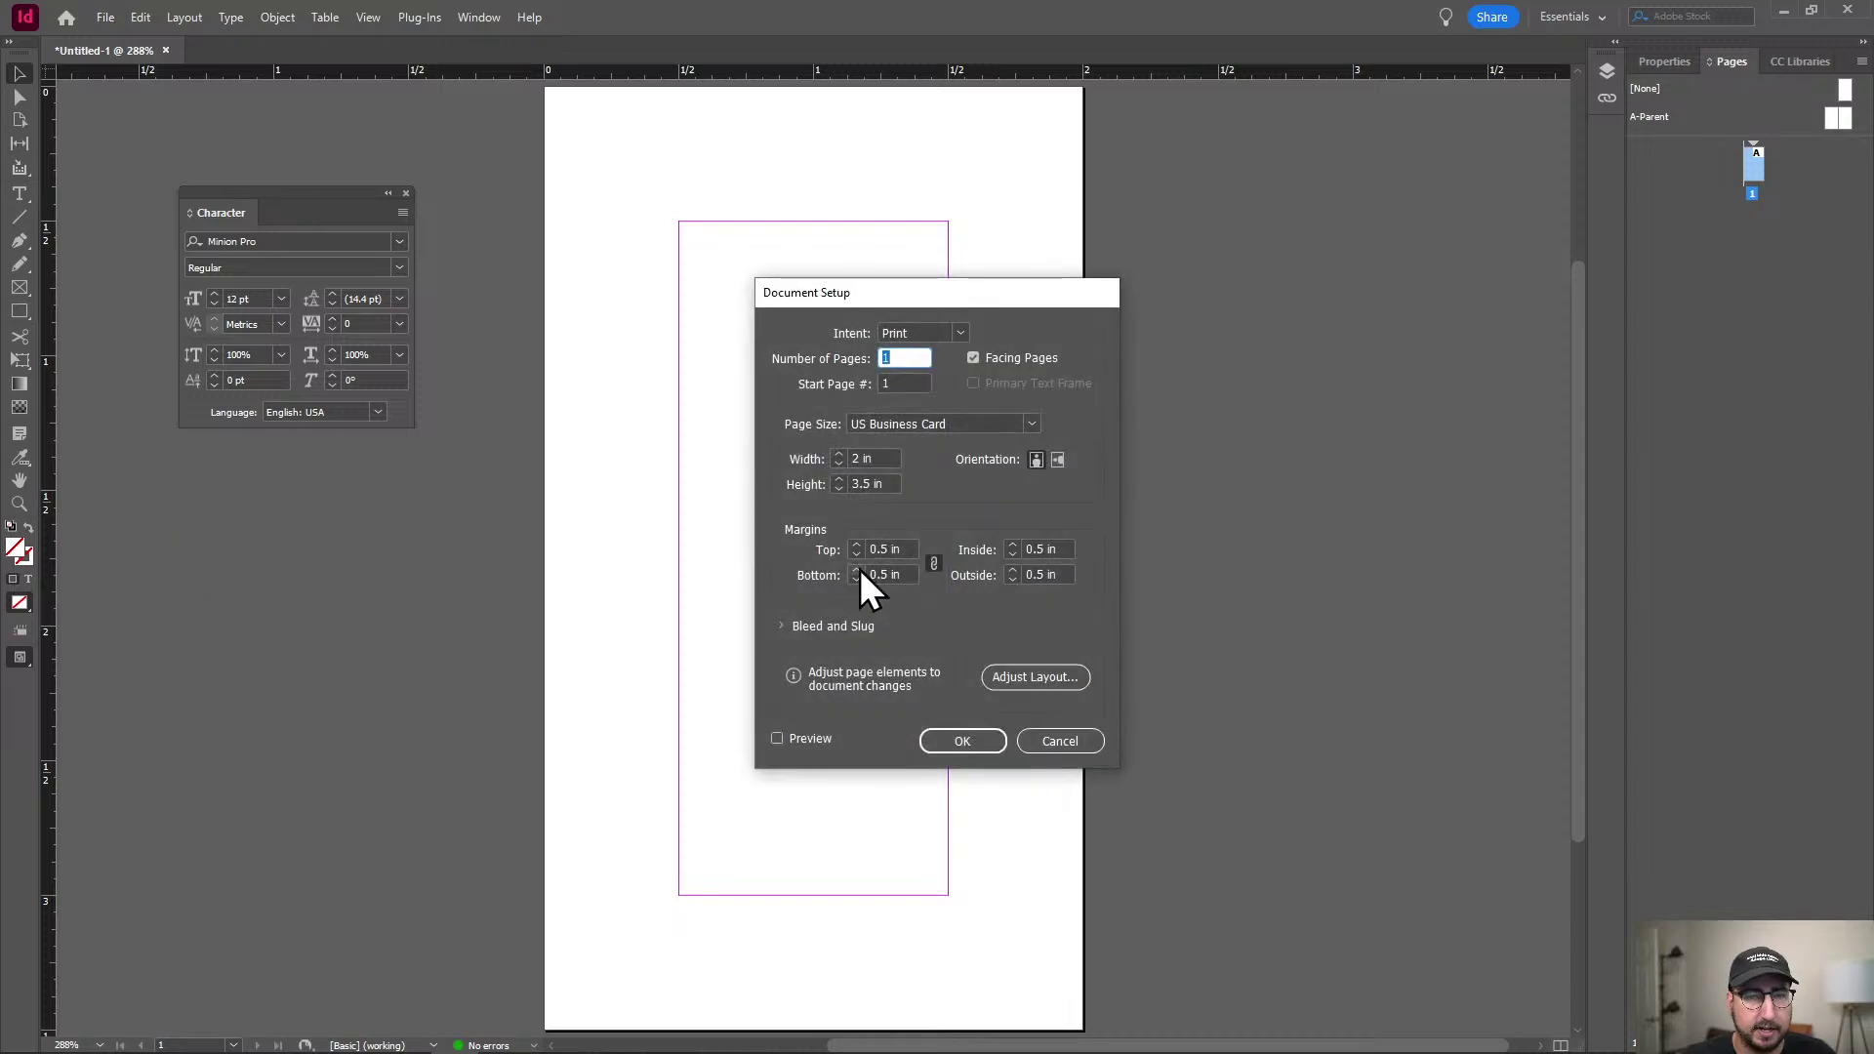
pyautogui.click(884, 549)
pyautogui.write('0')
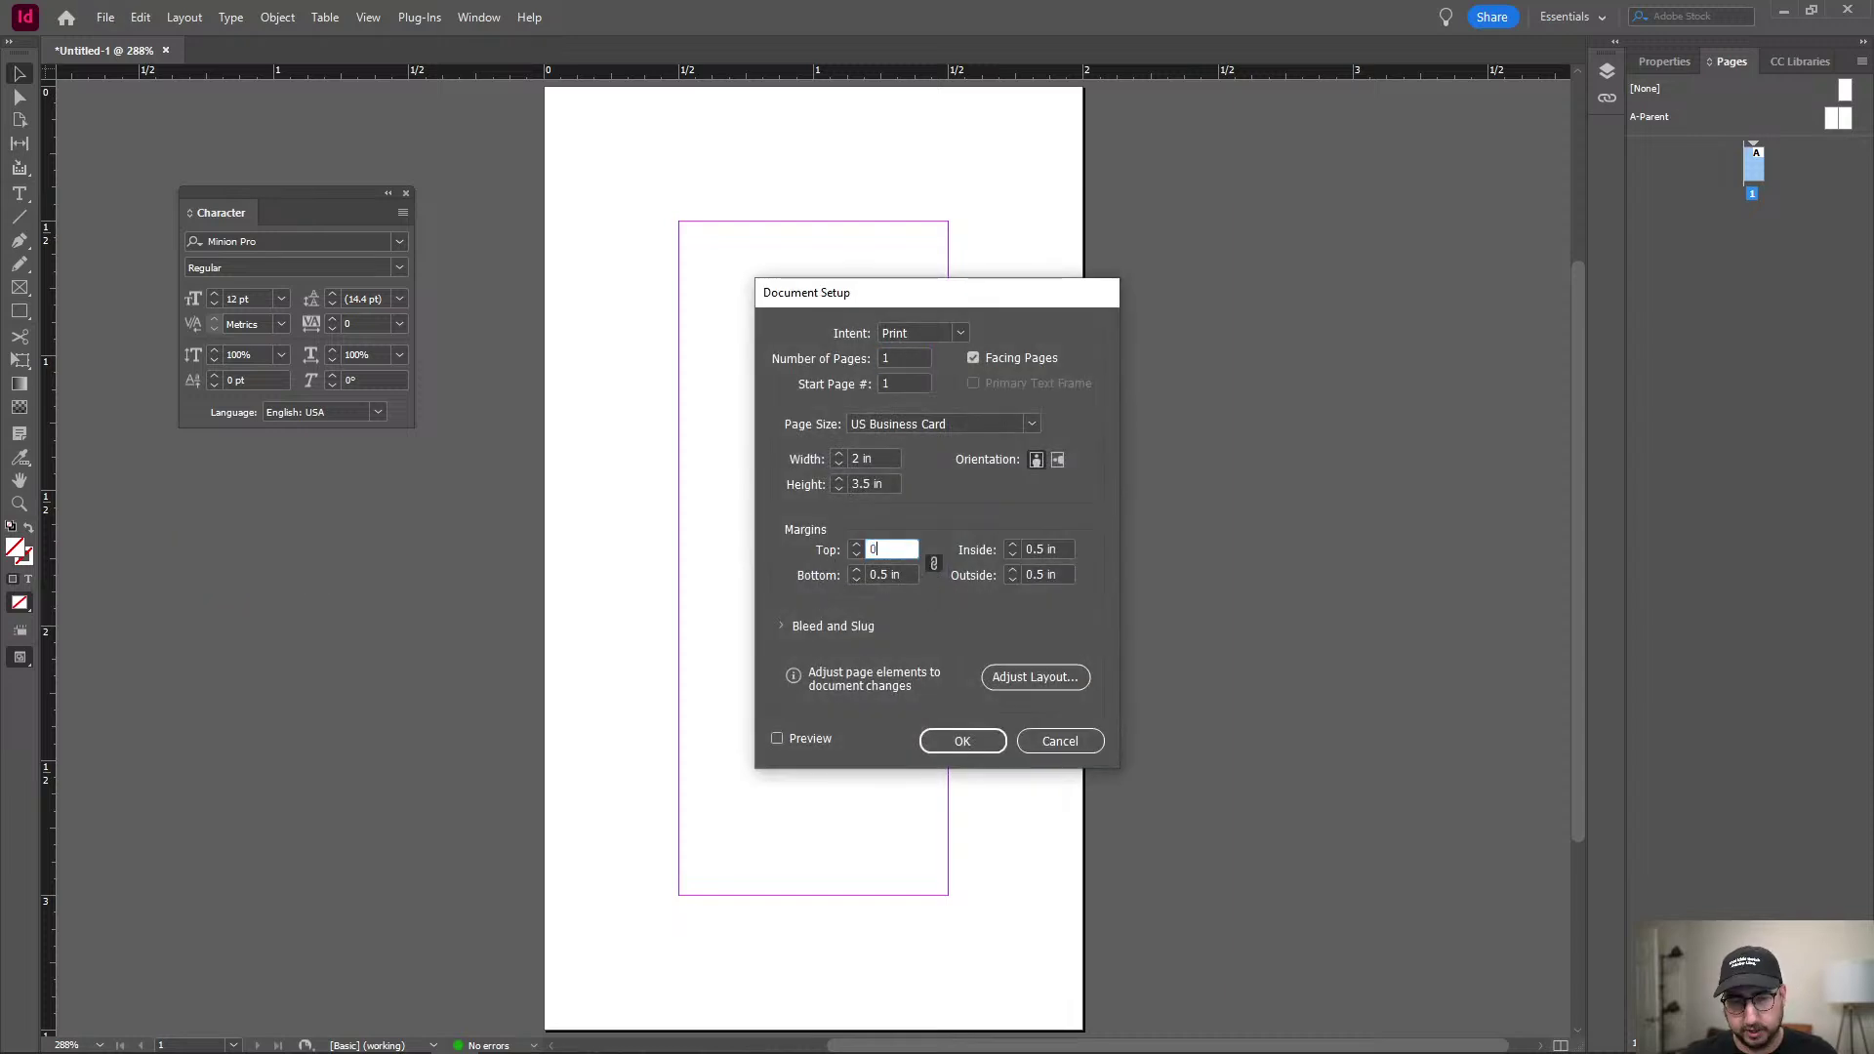
pyautogui.press('Tab')
pyautogui.click(988, 747)
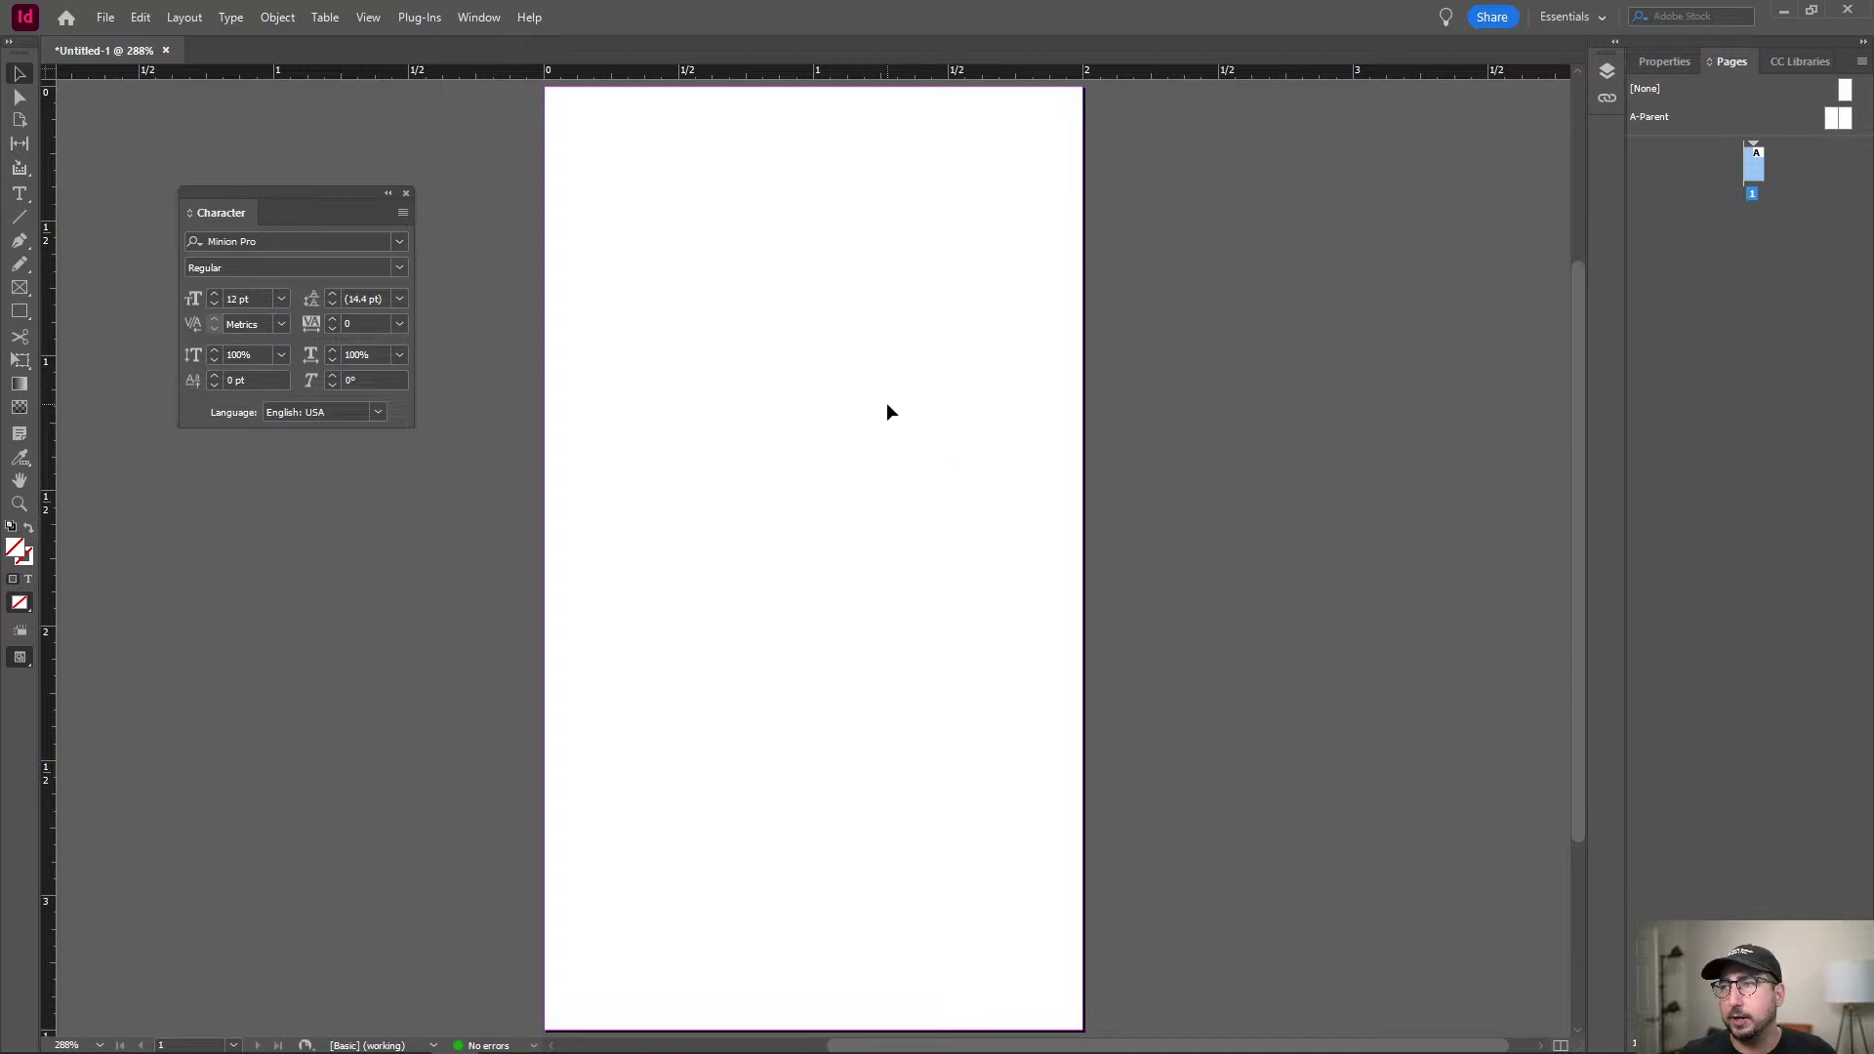
pyautogui.press('z')
pyautogui.keyDown('alt'); pyautogui.click(925, 501); pyautogui.keyUp('alt')
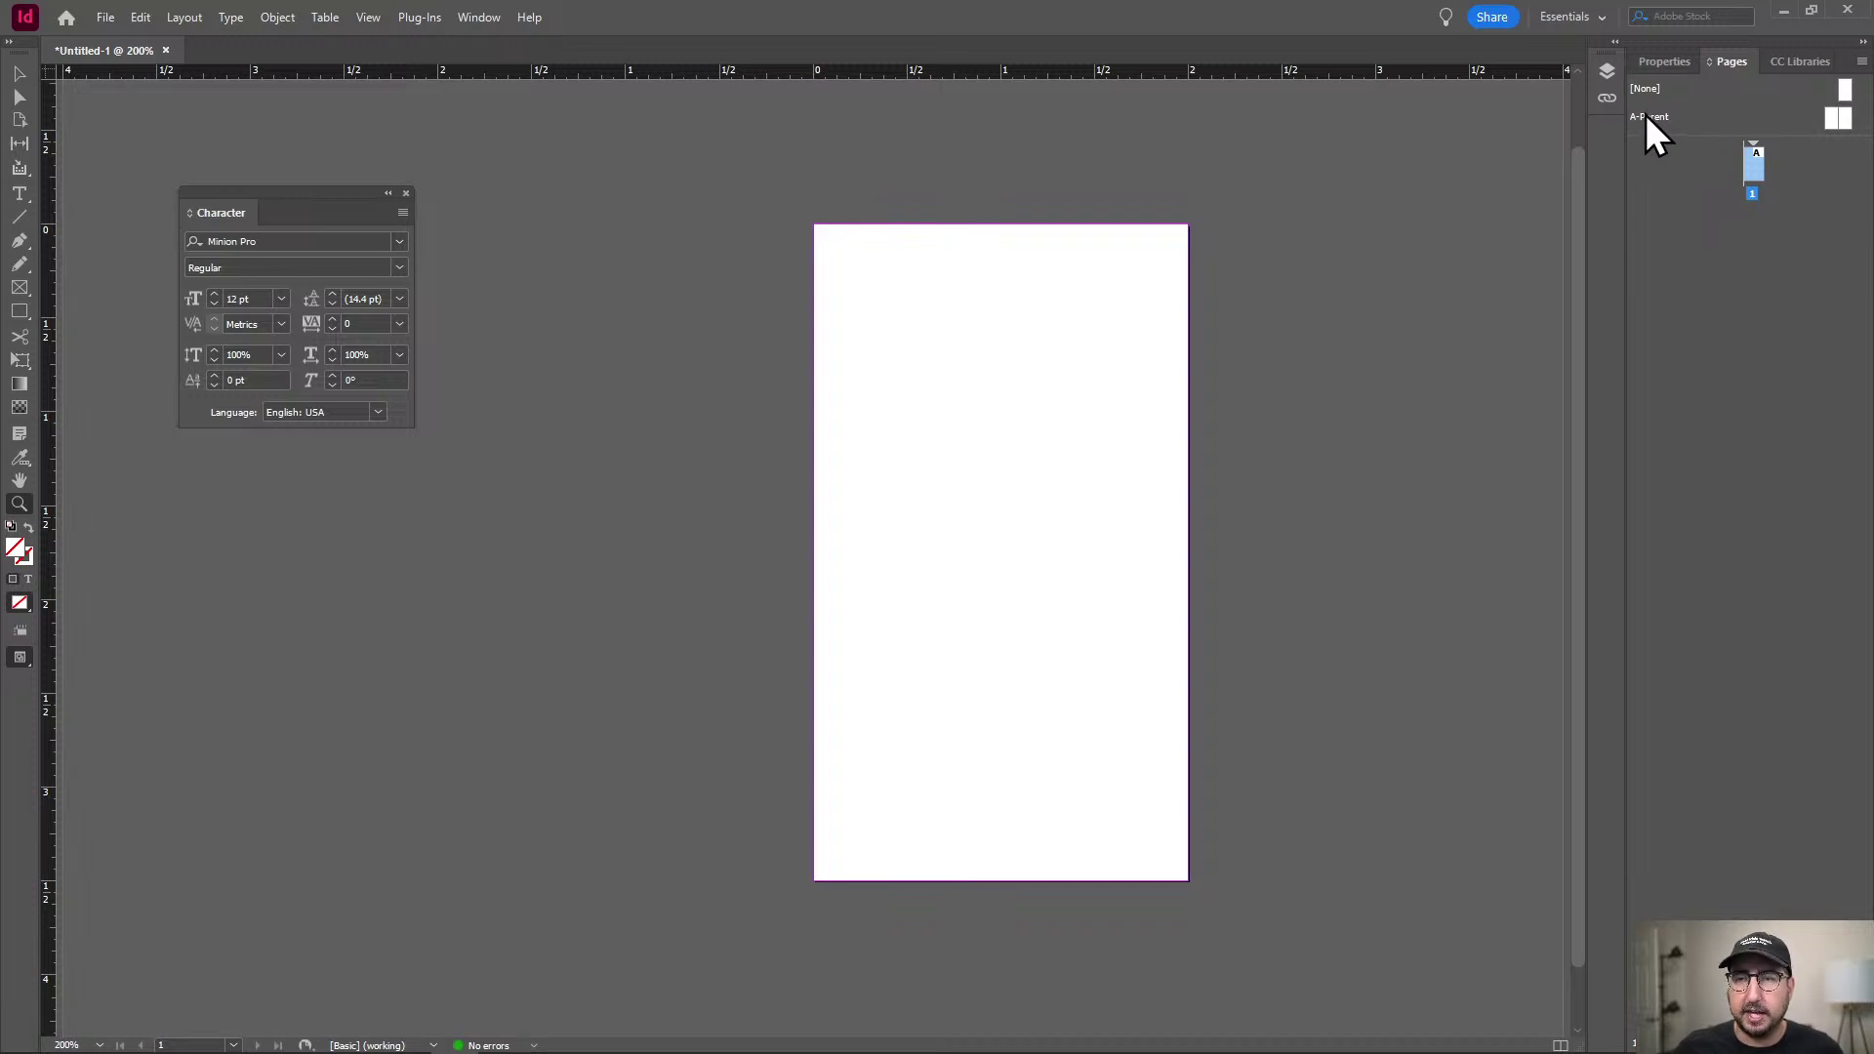
pyautogui.click(480, 18)
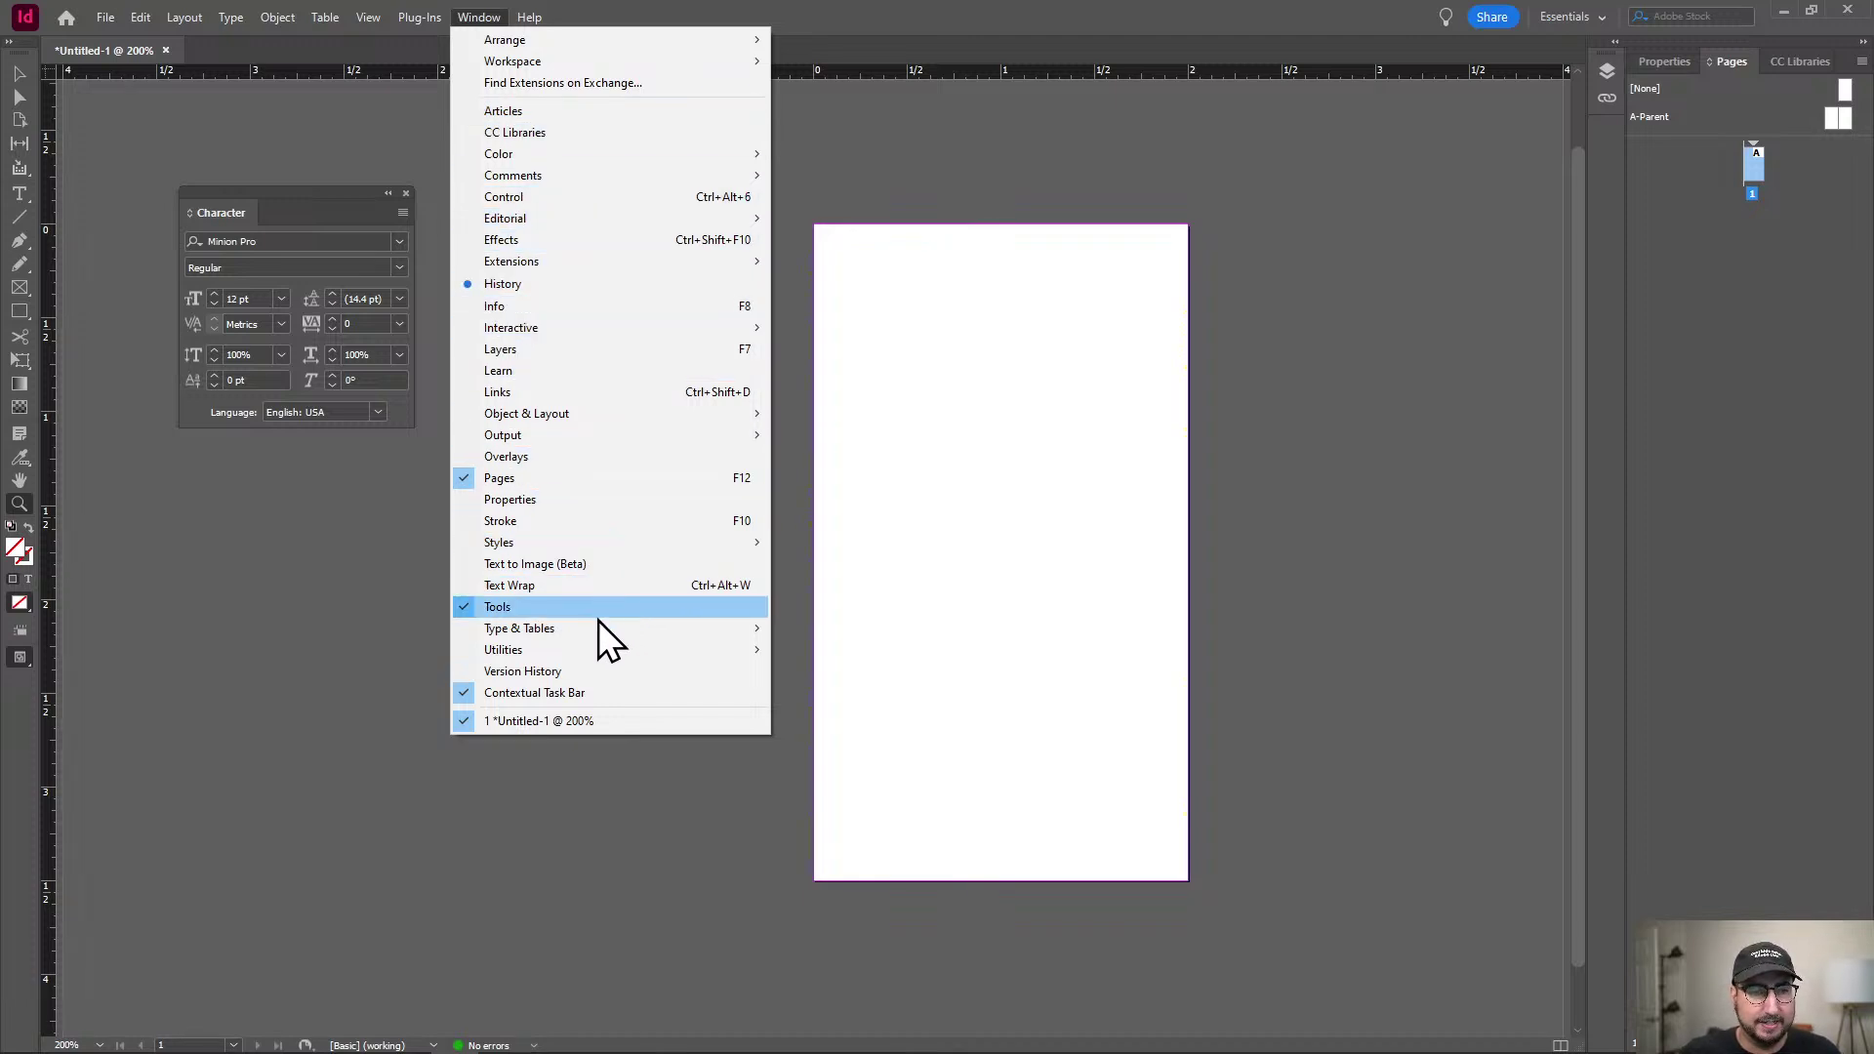
pyautogui.moveTo(595, 632)
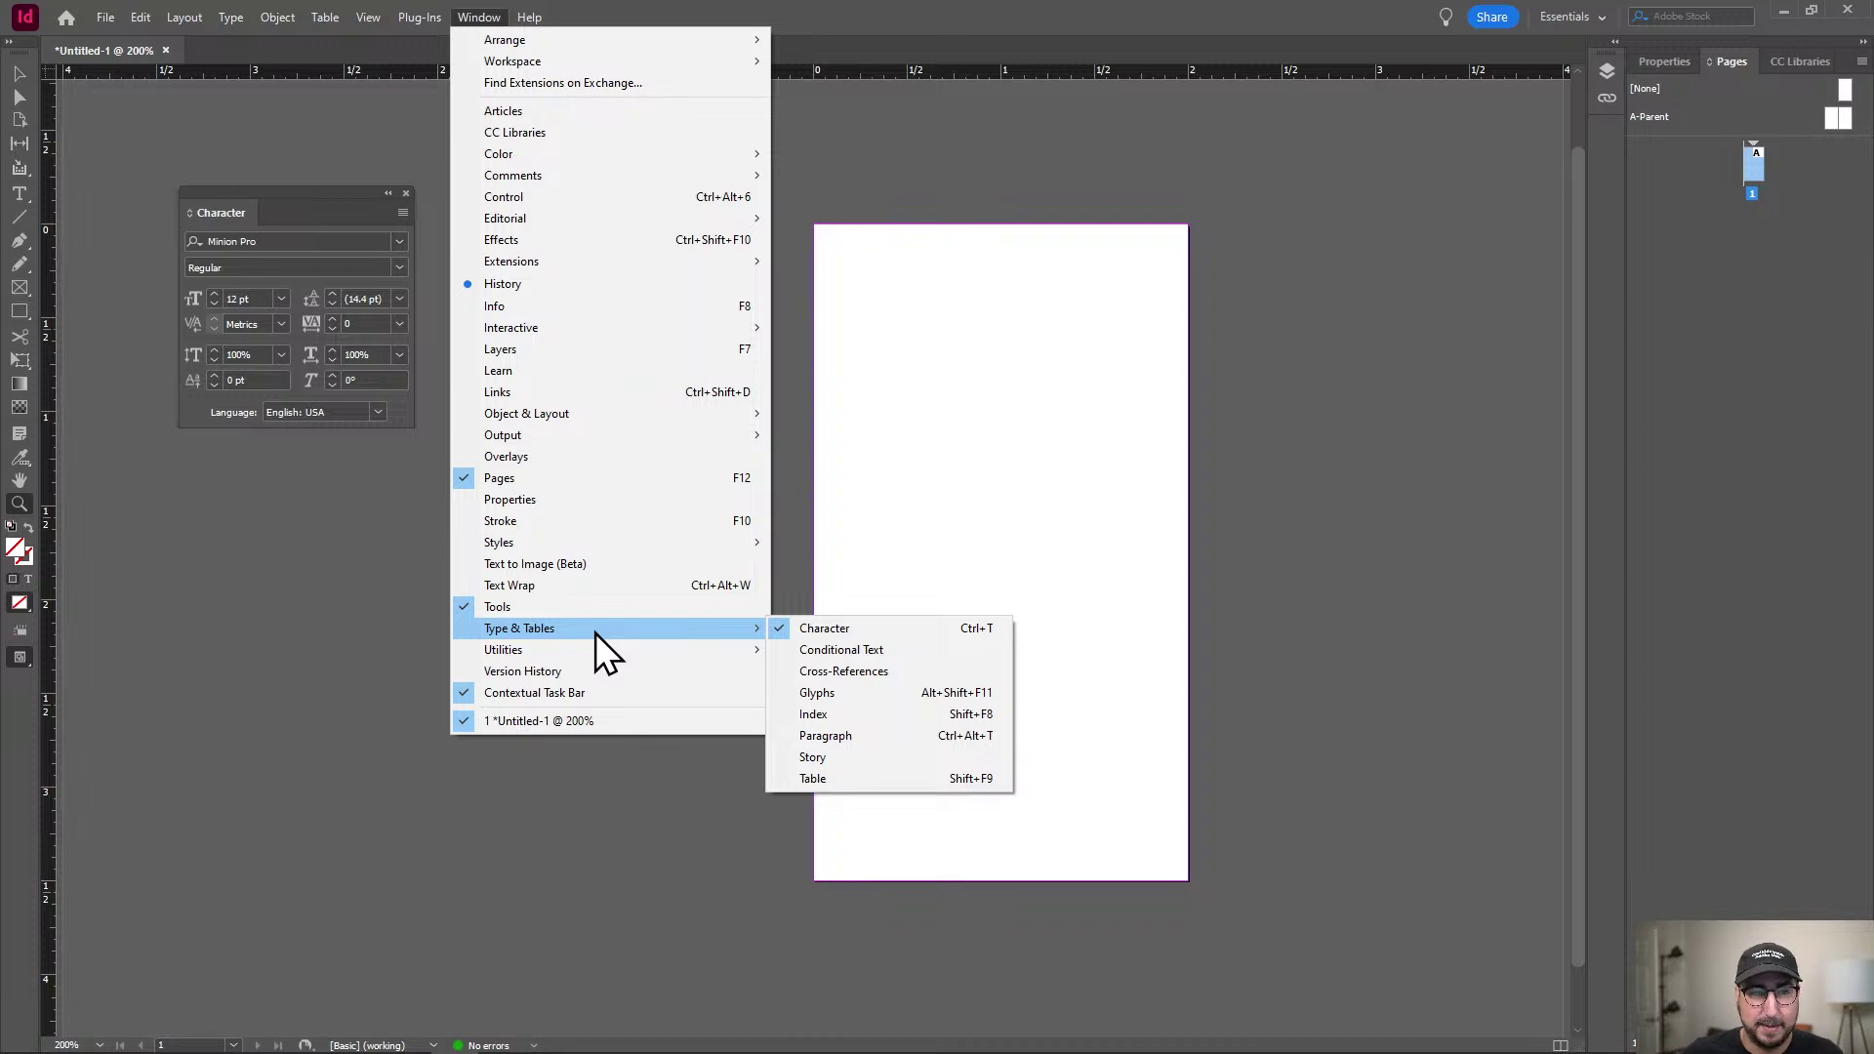
pyautogui.click(1699, 223)
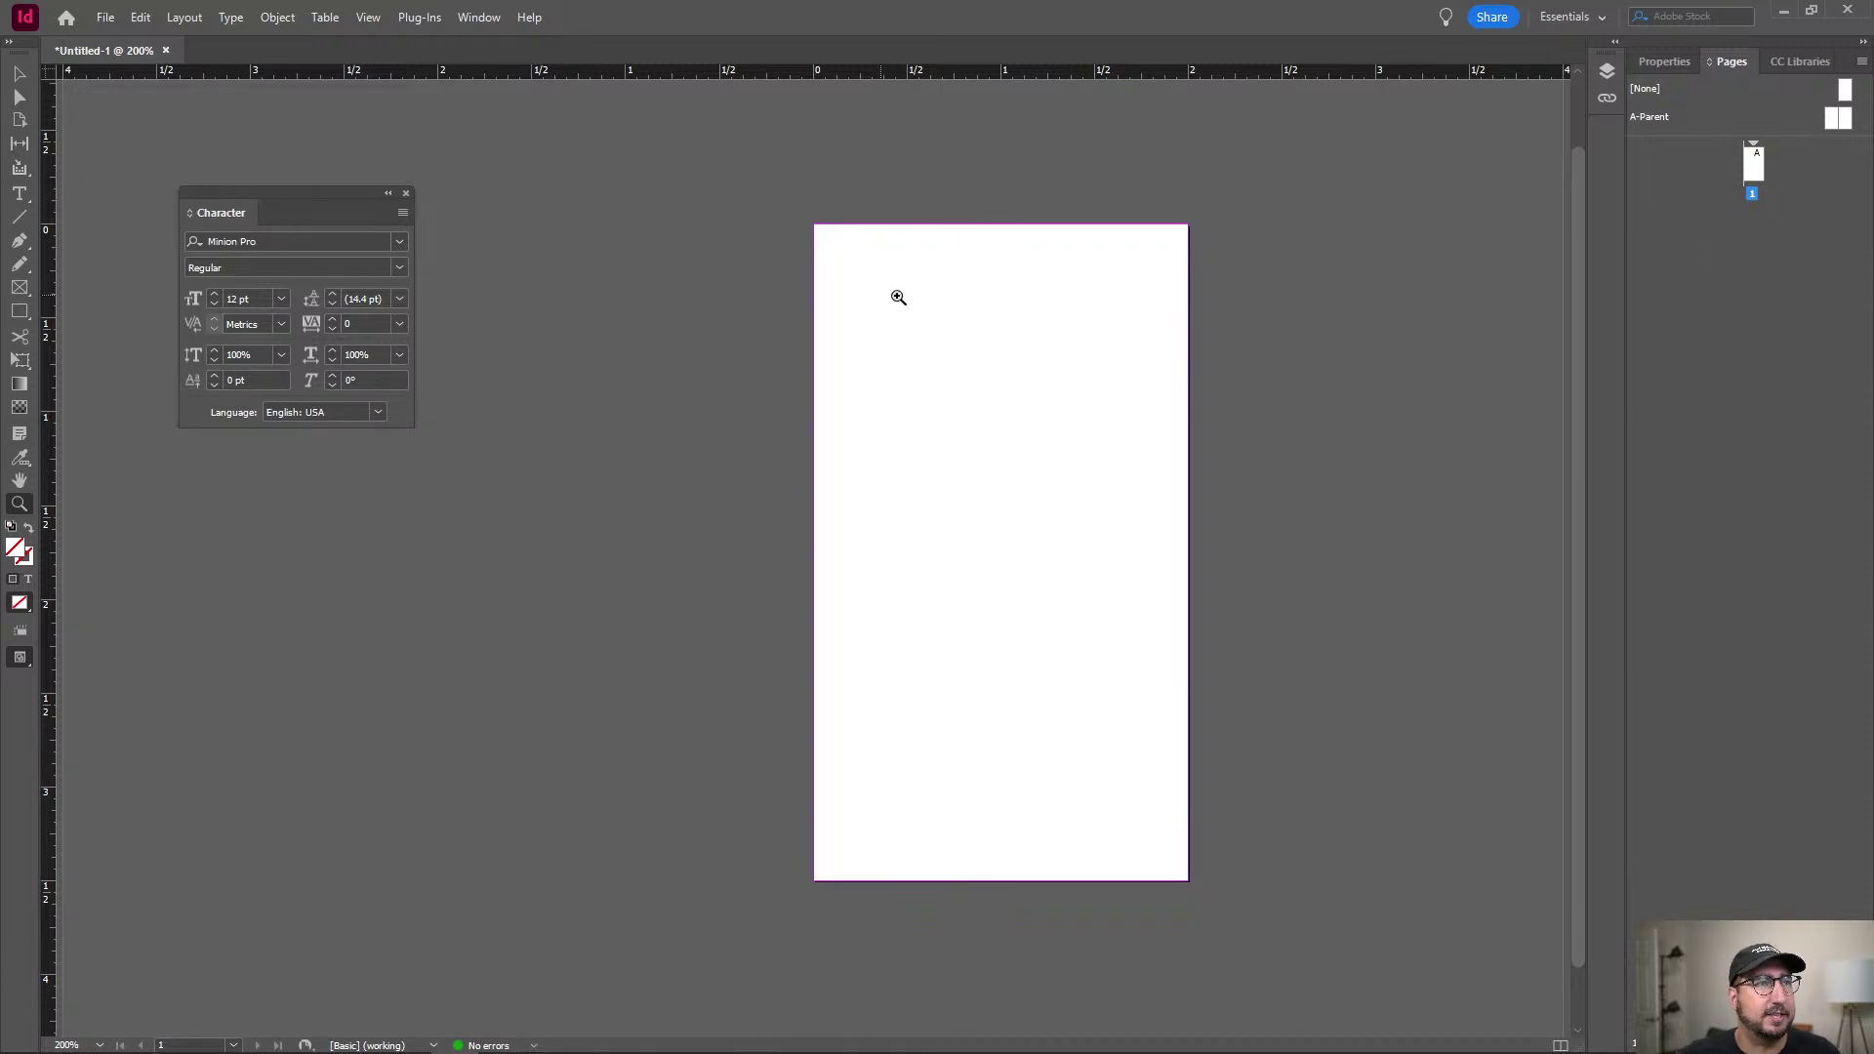
# Open the A-Parent spread for editing and switch to the Selection tool.
pyautogui.doubleClick(1829, 120)
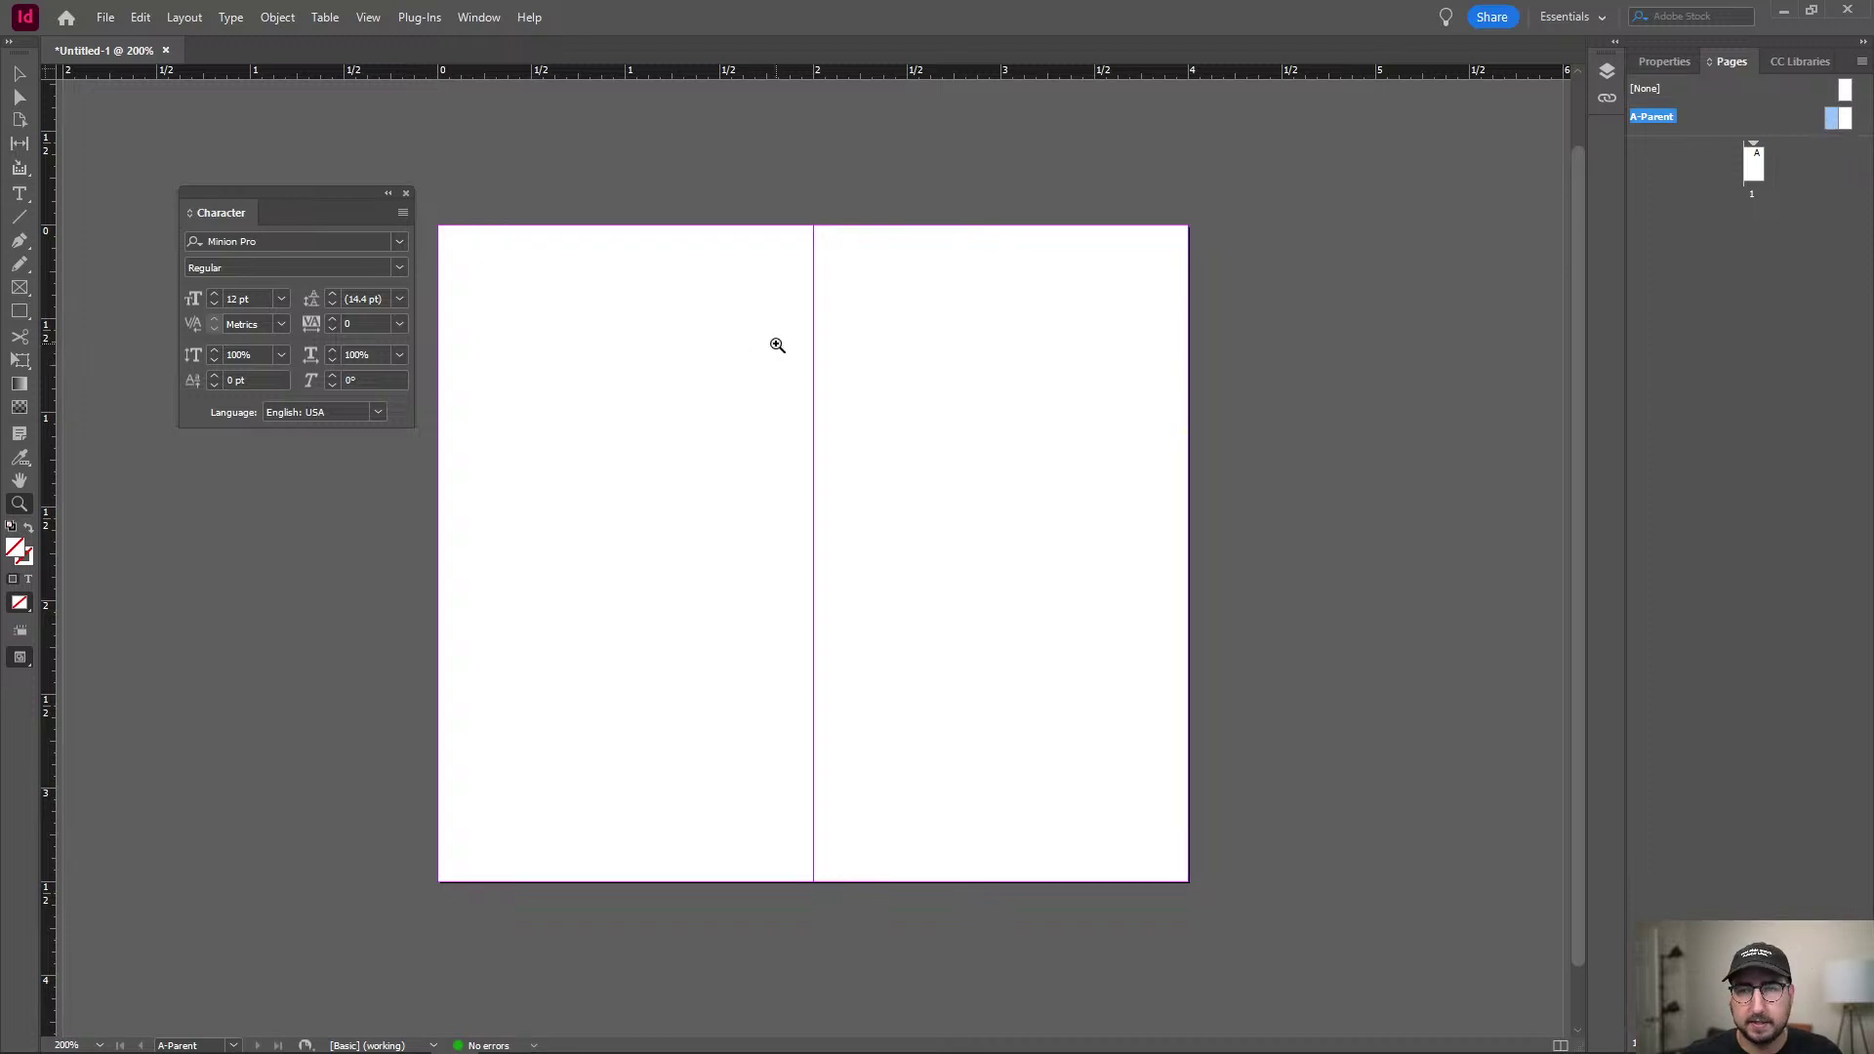
pyautogui.click(25, 74)
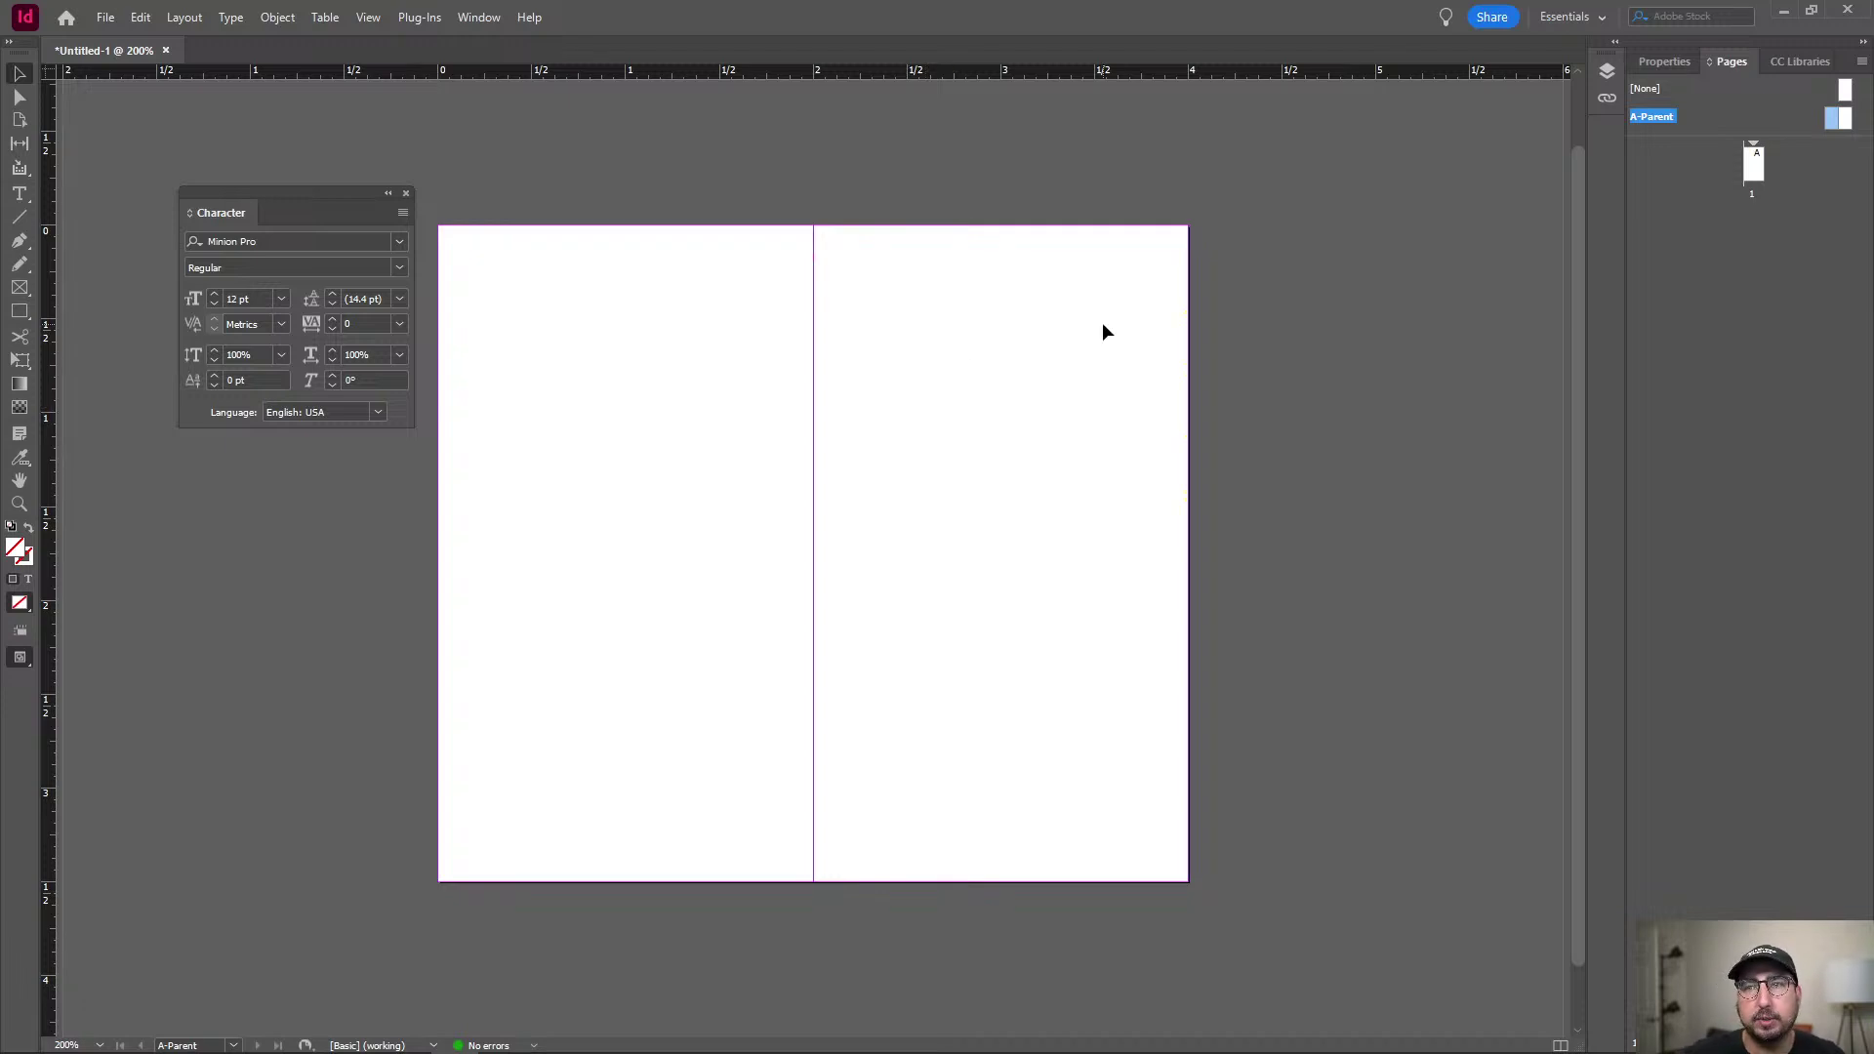
pyautogui.rightClick(1649, 116)
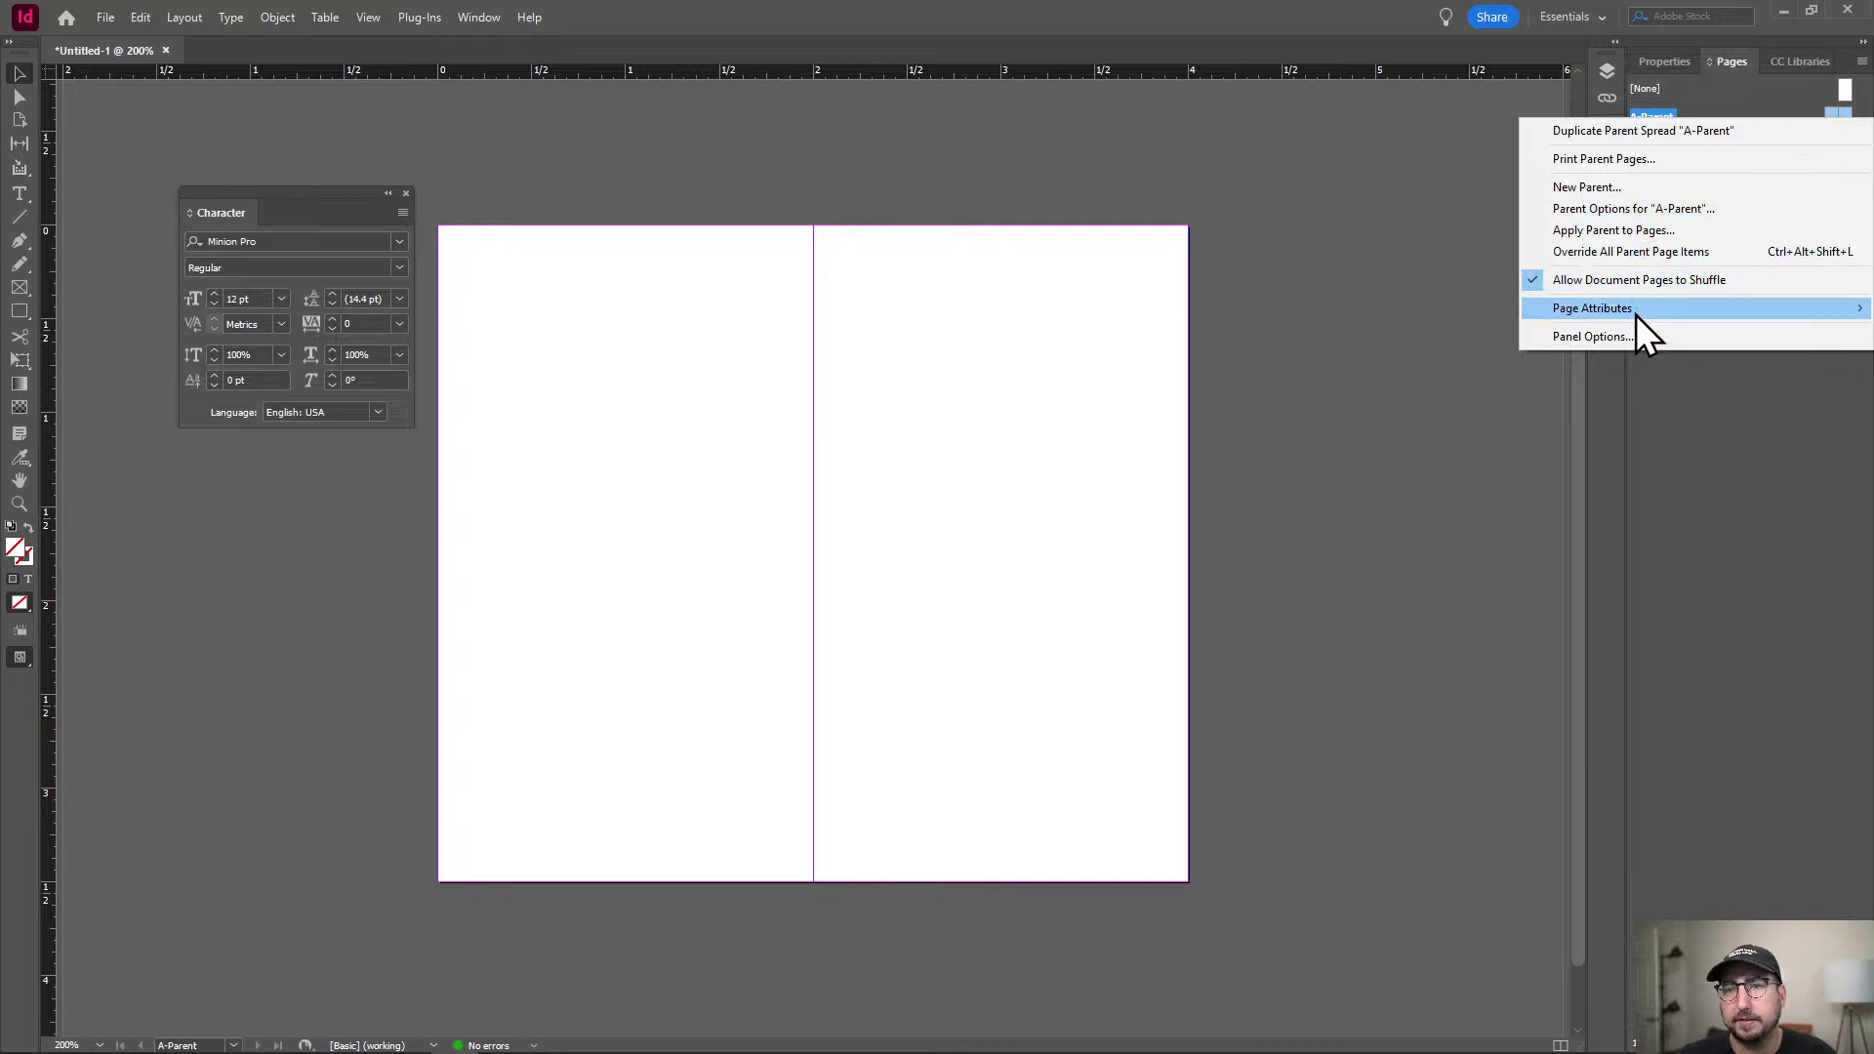
pyautogui.moveTo(1636, 314)
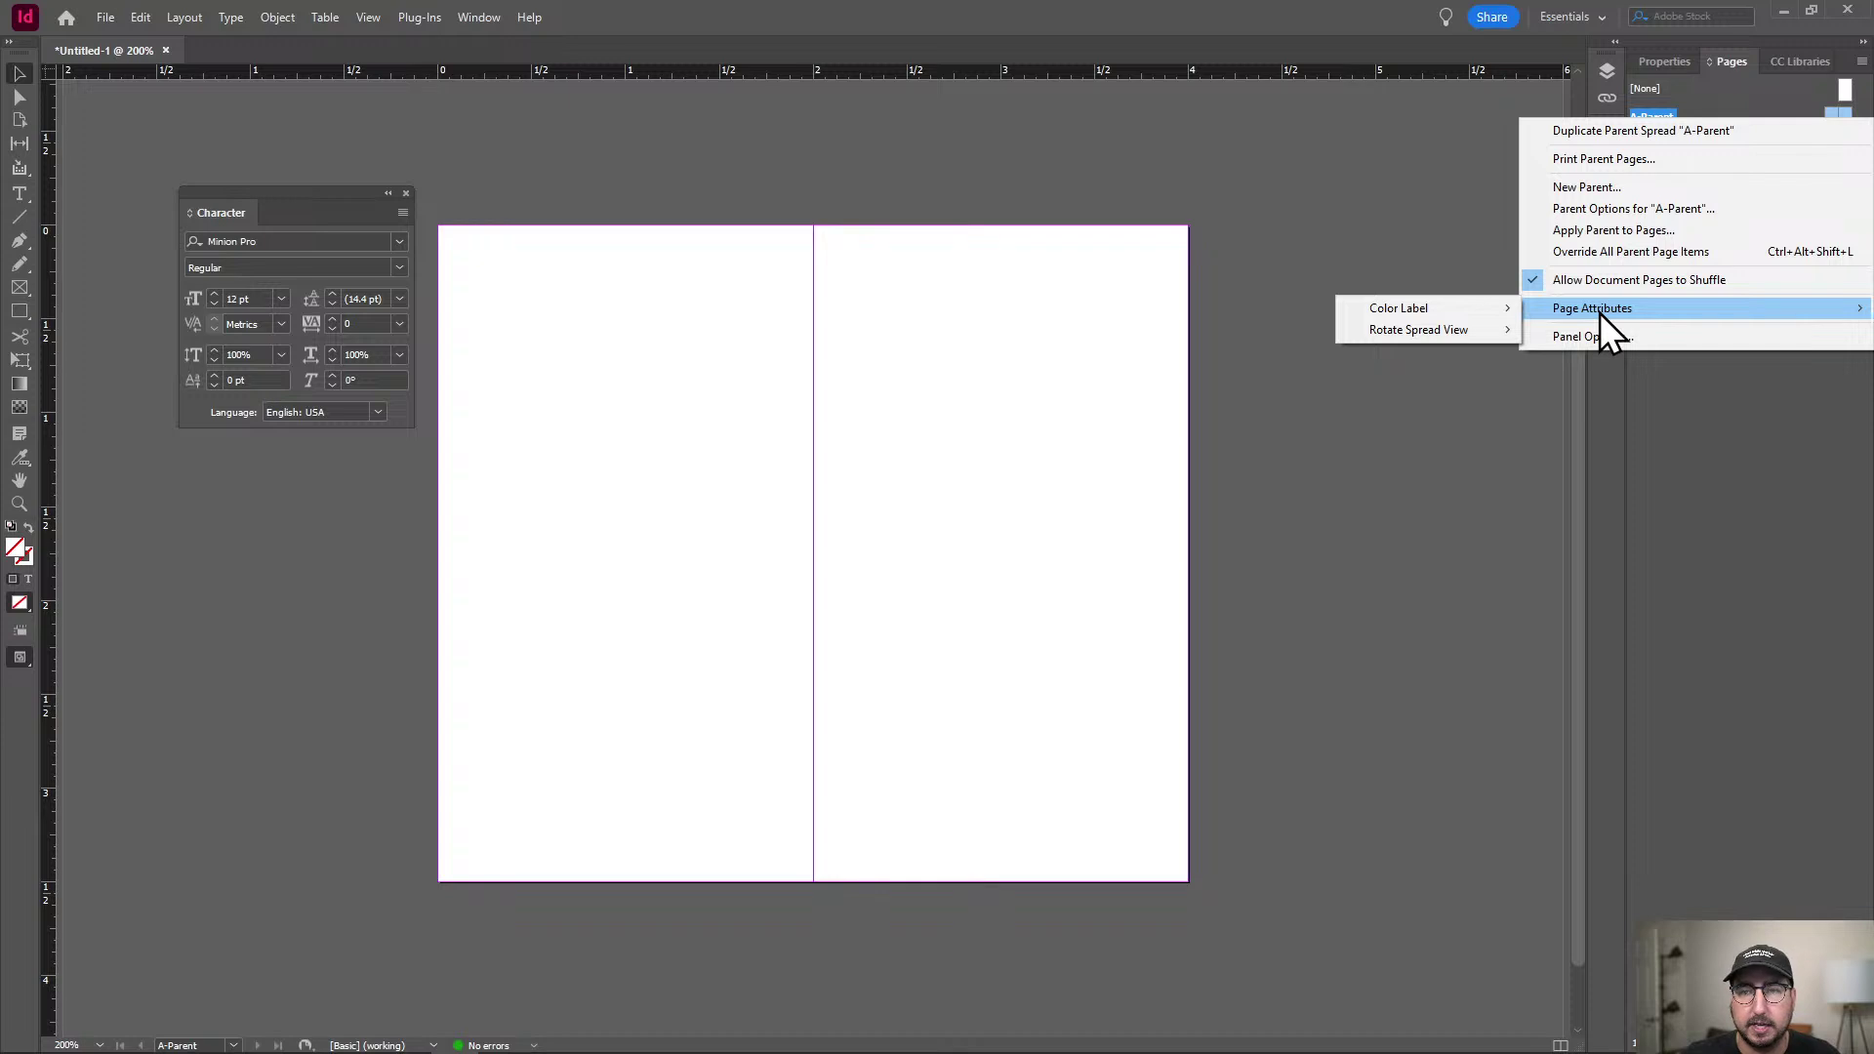
pyautogui.click(1661, 363)
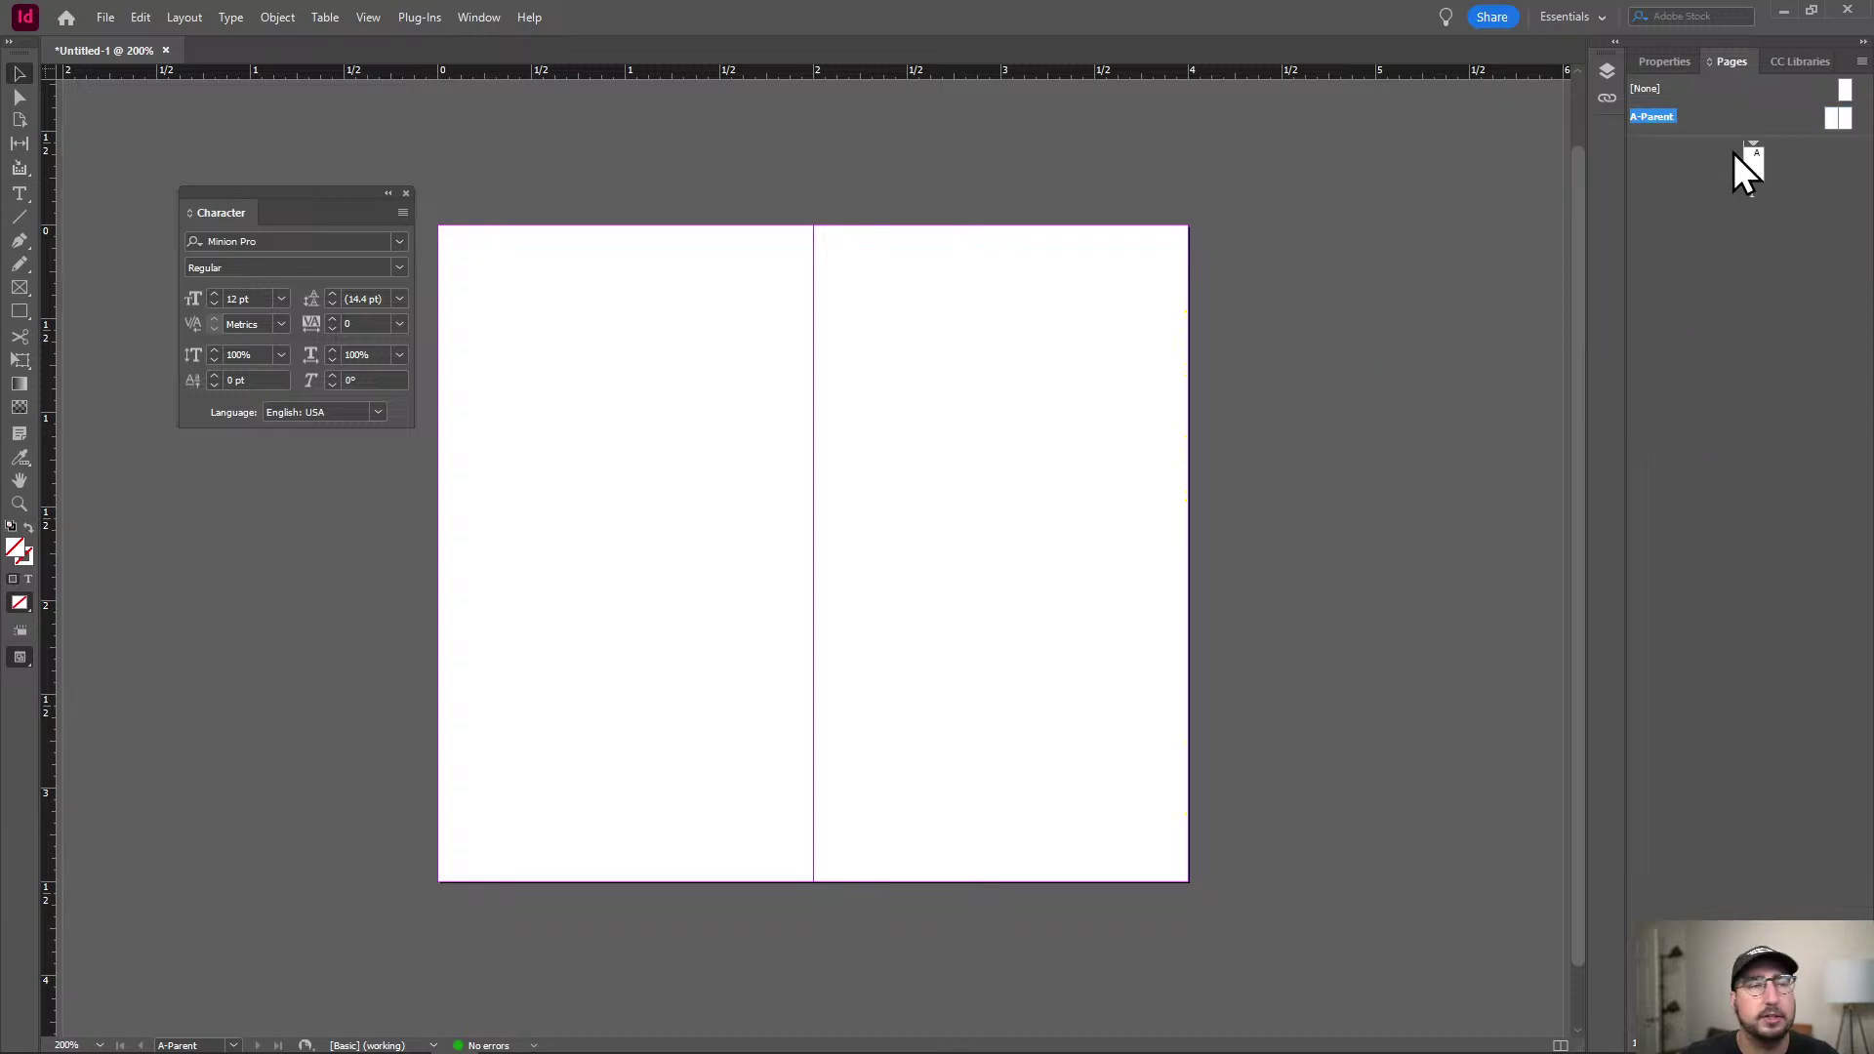
# Create a new two-page parent spread named Tone at the 2 x 3.5 in business card size.
pyautogui.rightClick(1667, 117)
pyautogui.click(1635, 185)
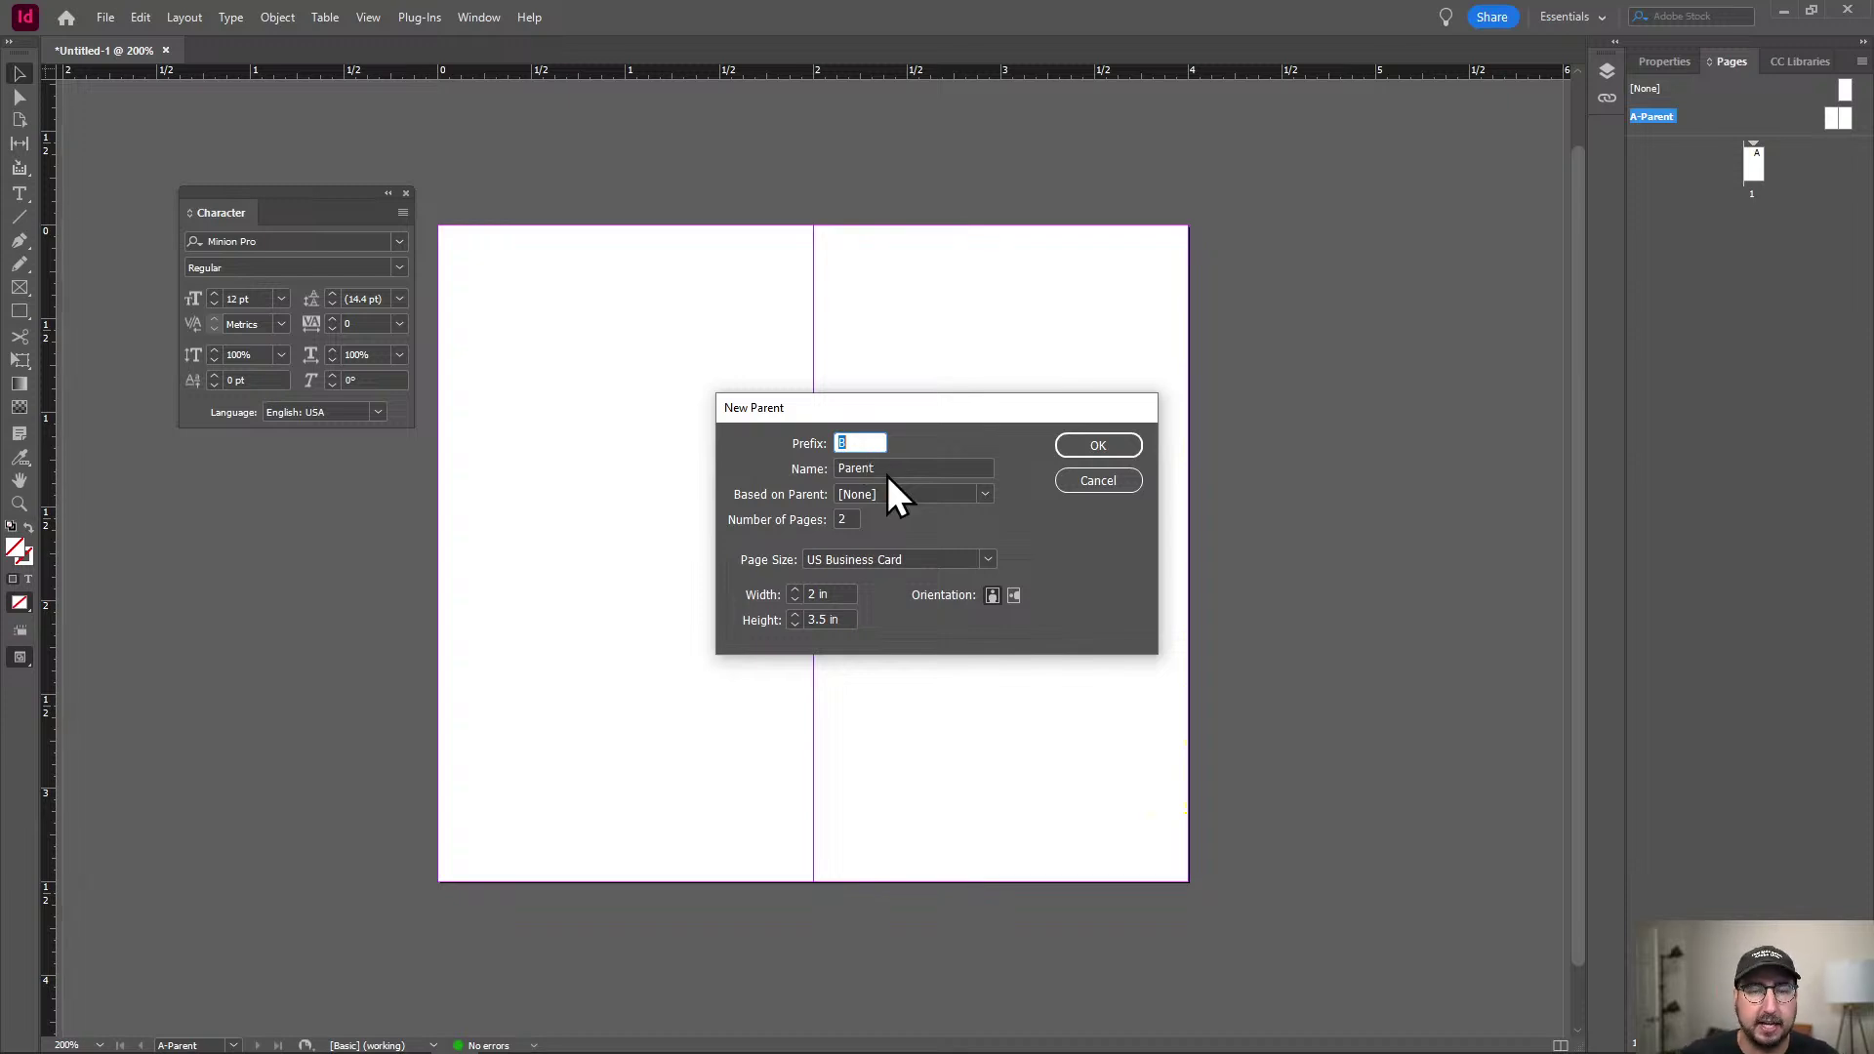
pyautogui.press('Tab')
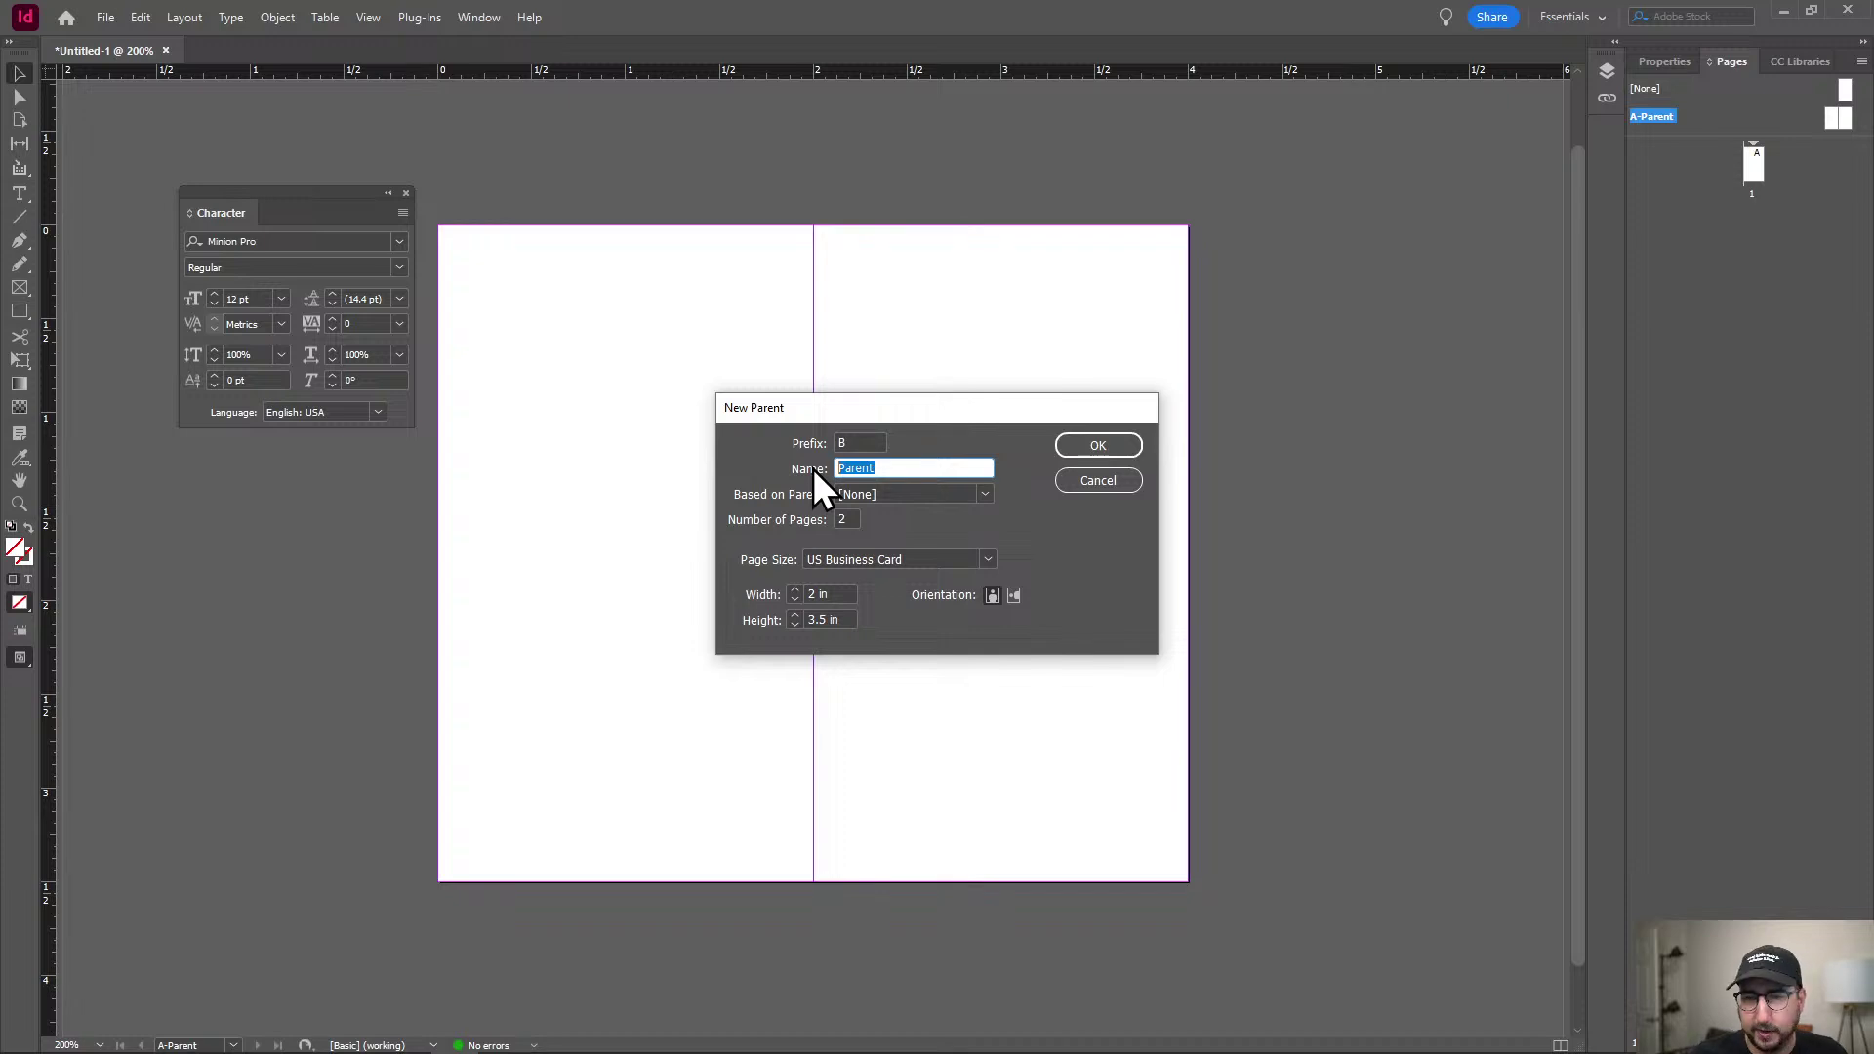
pyautogui.write('Tone')
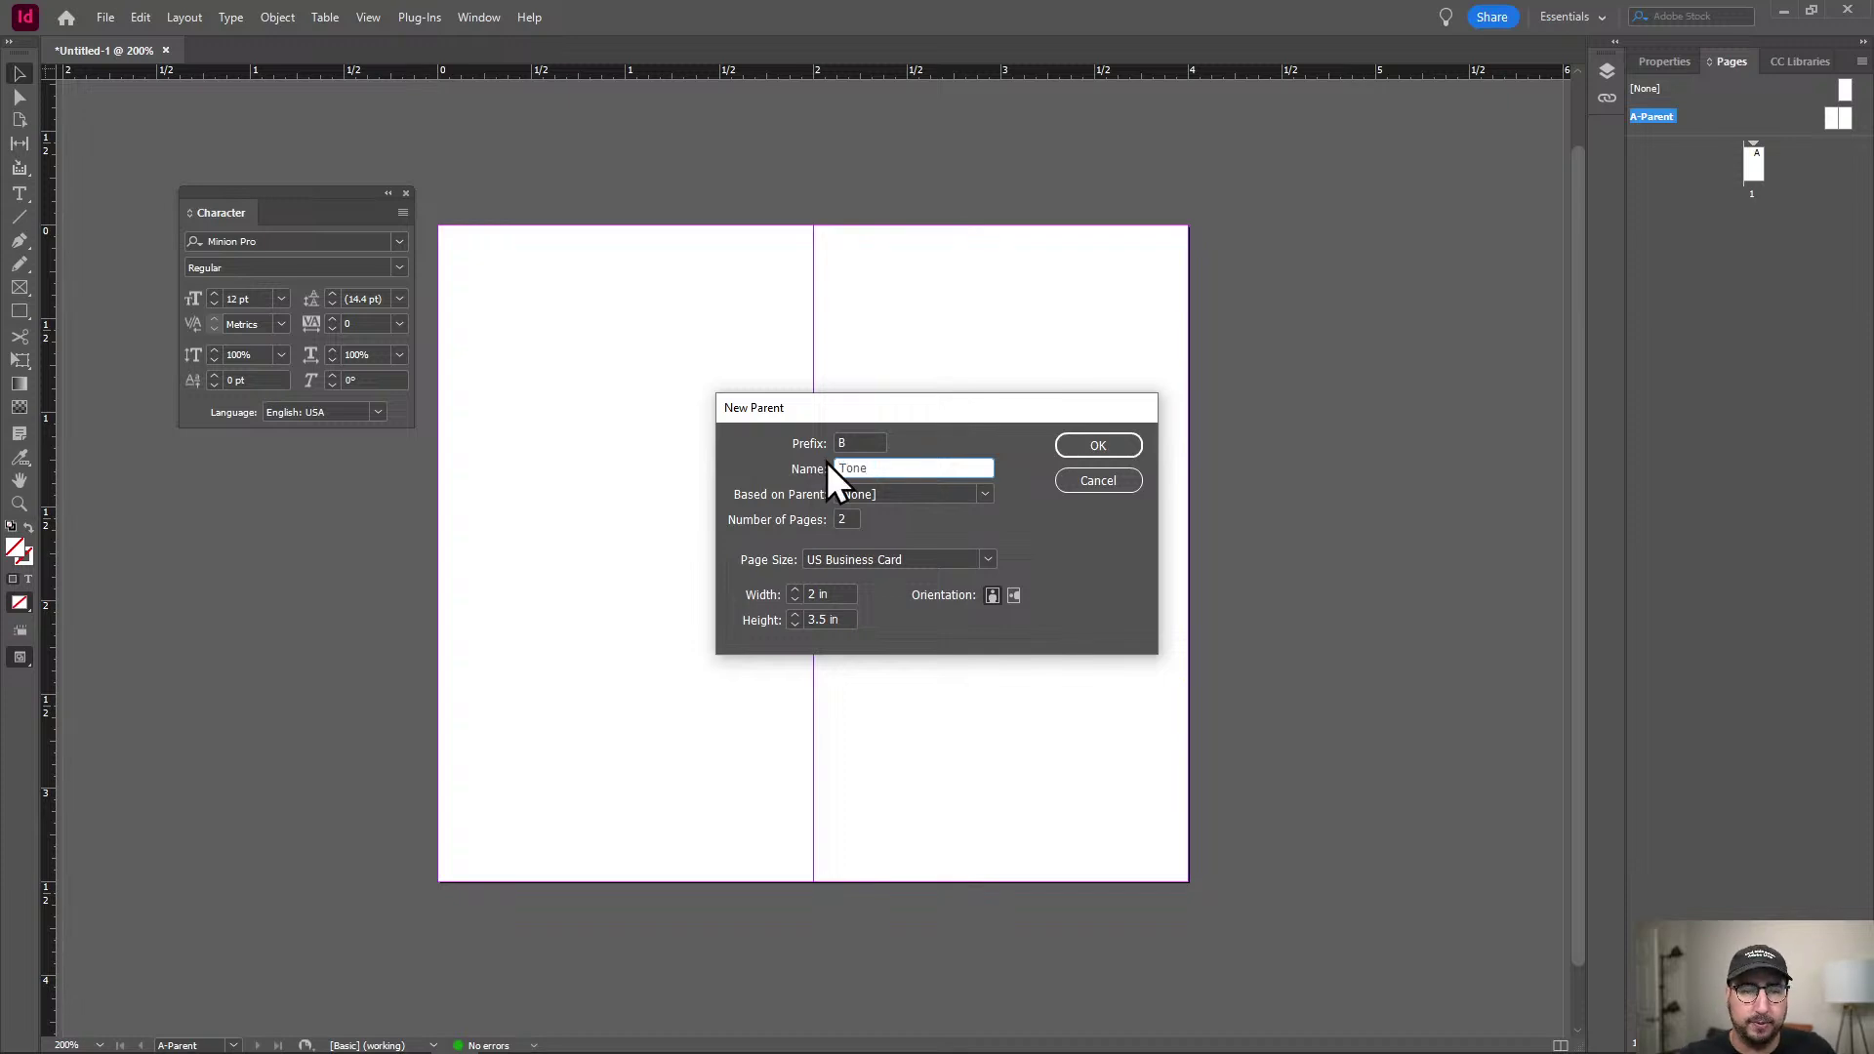
pyautogui.click(1136, 444)
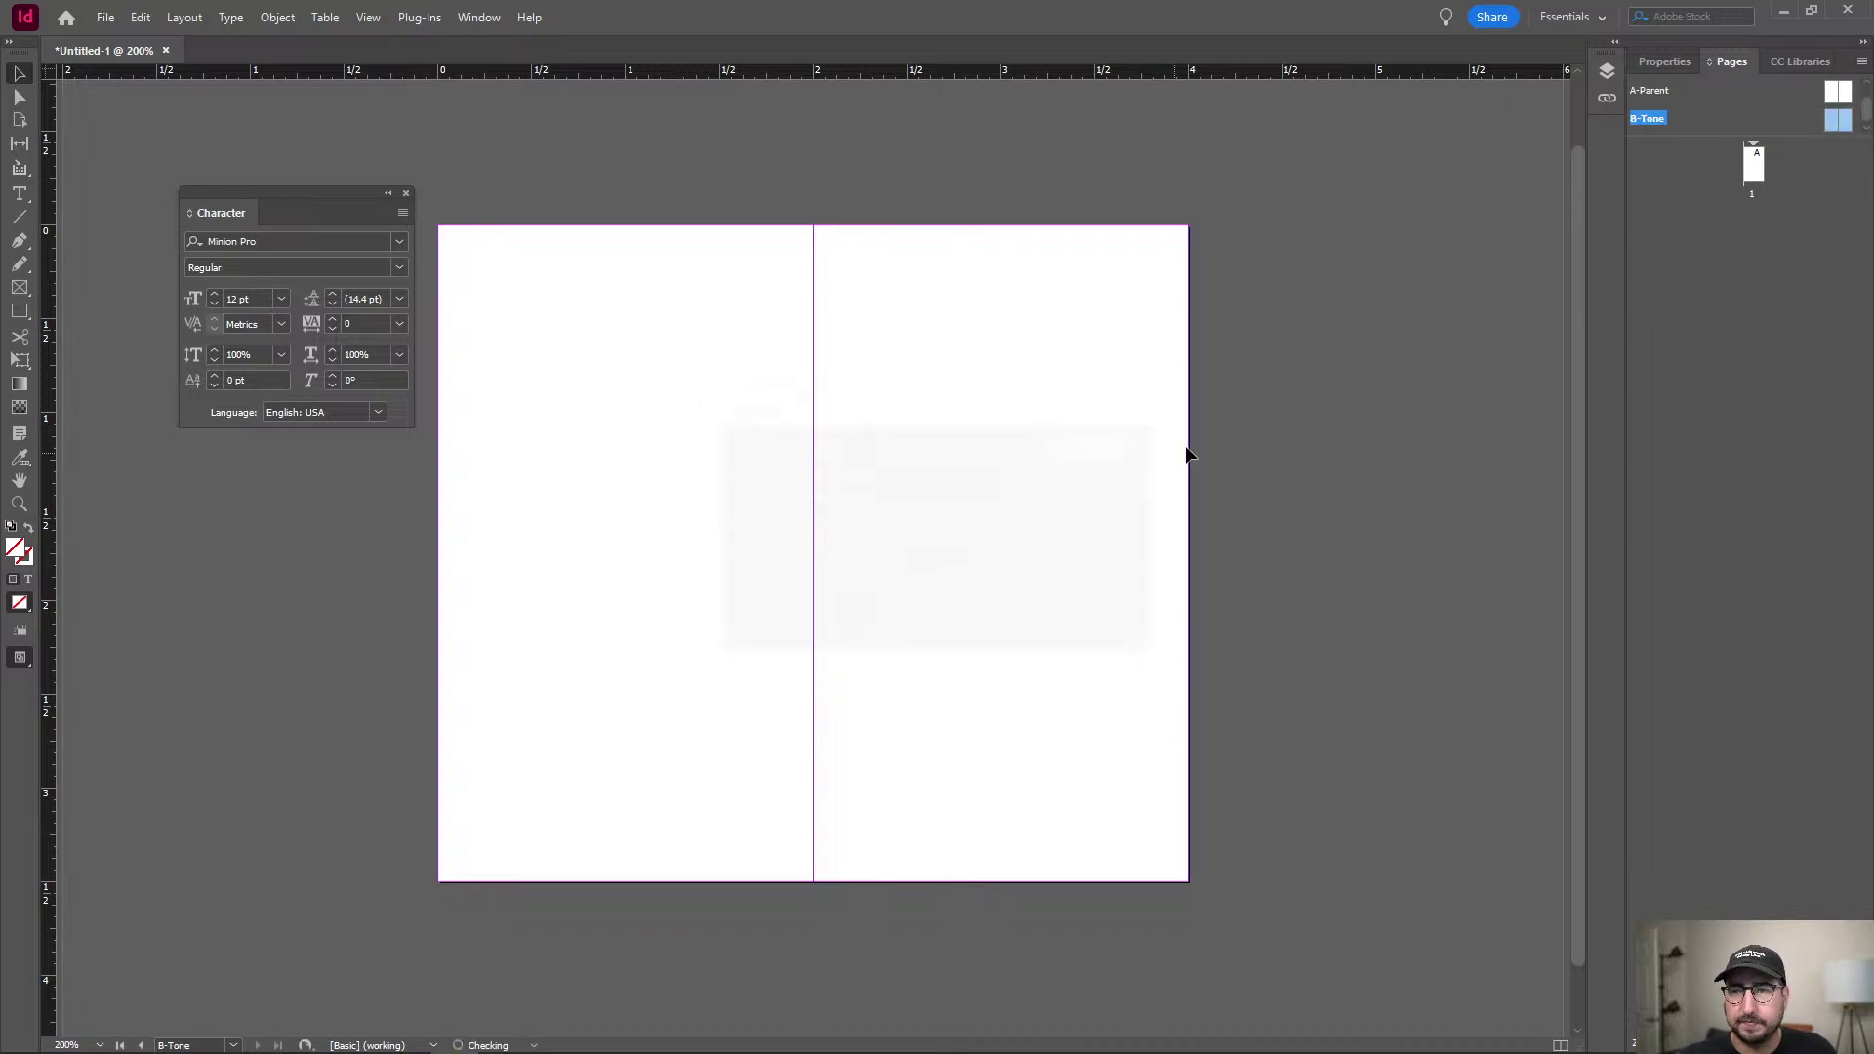
# Rename the A-Parent spread's name to Product in its parent options.
pyautogui.click(1648, 92)
pyautogui.rightClick(1654, 91)
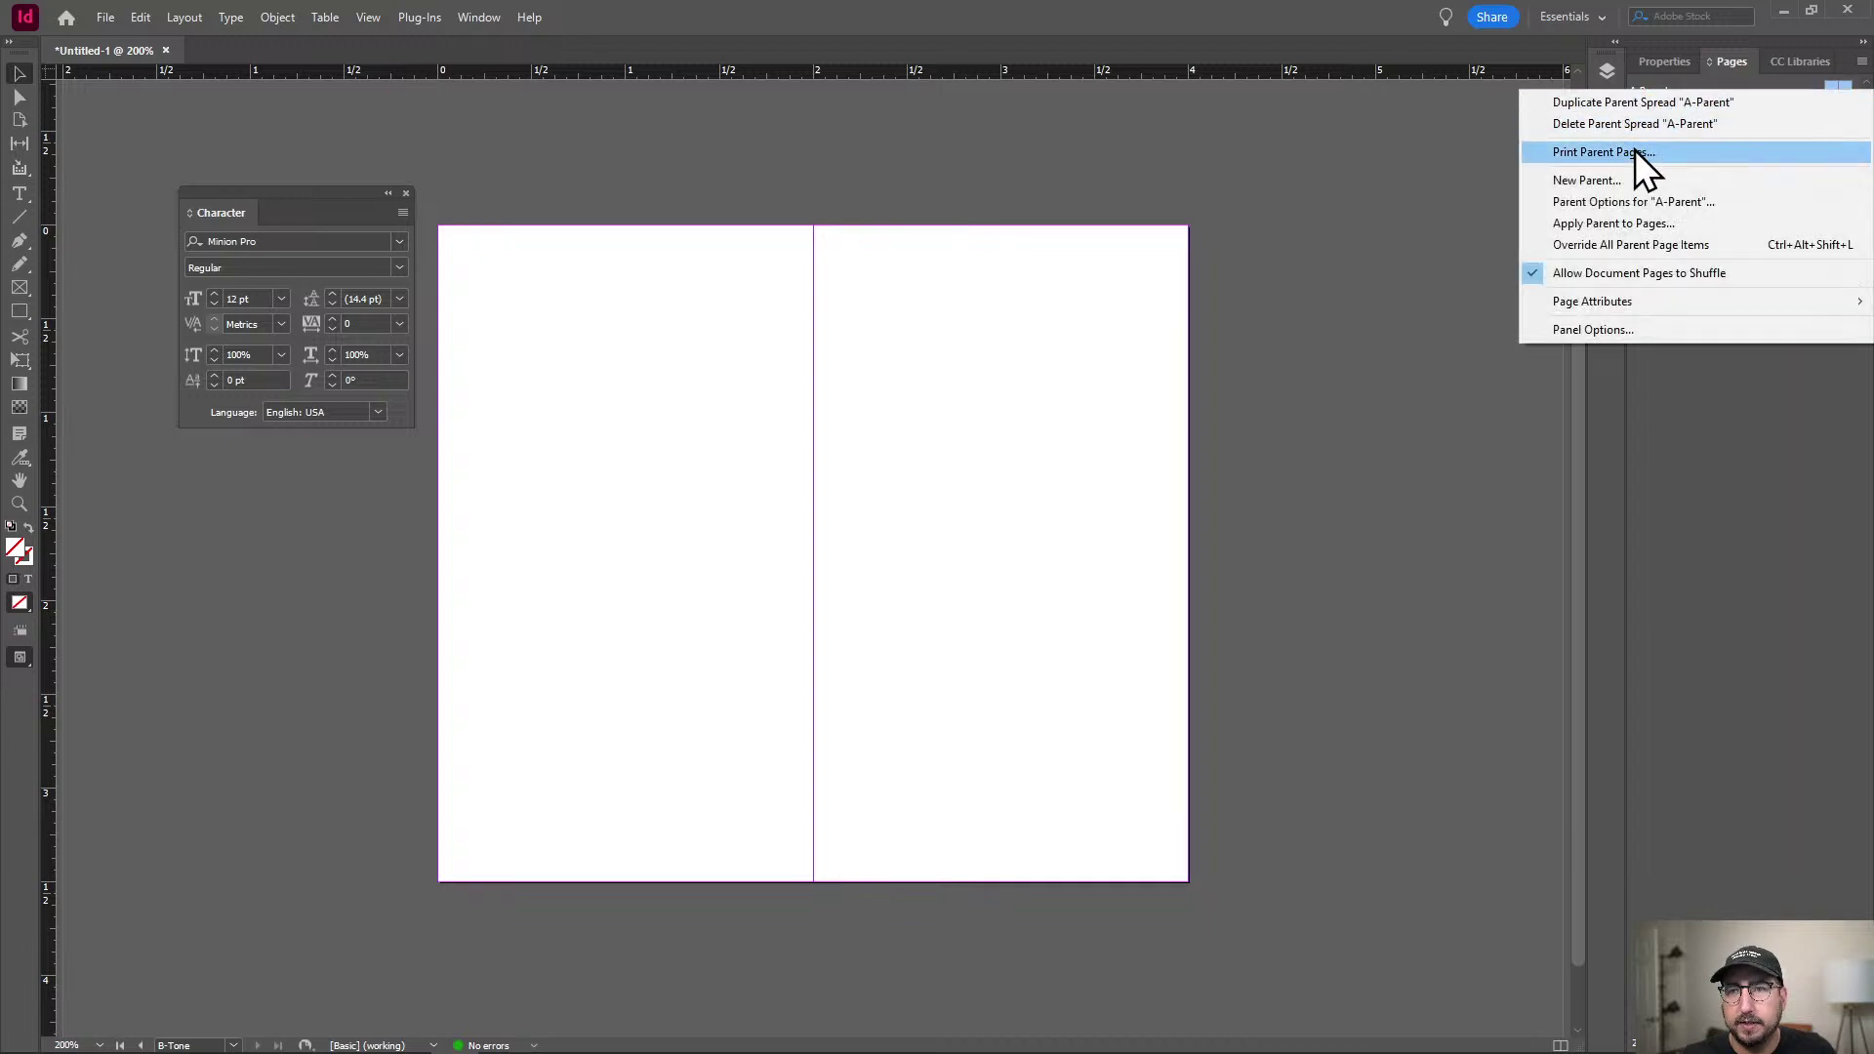
pyautogui.click(1619, 202)
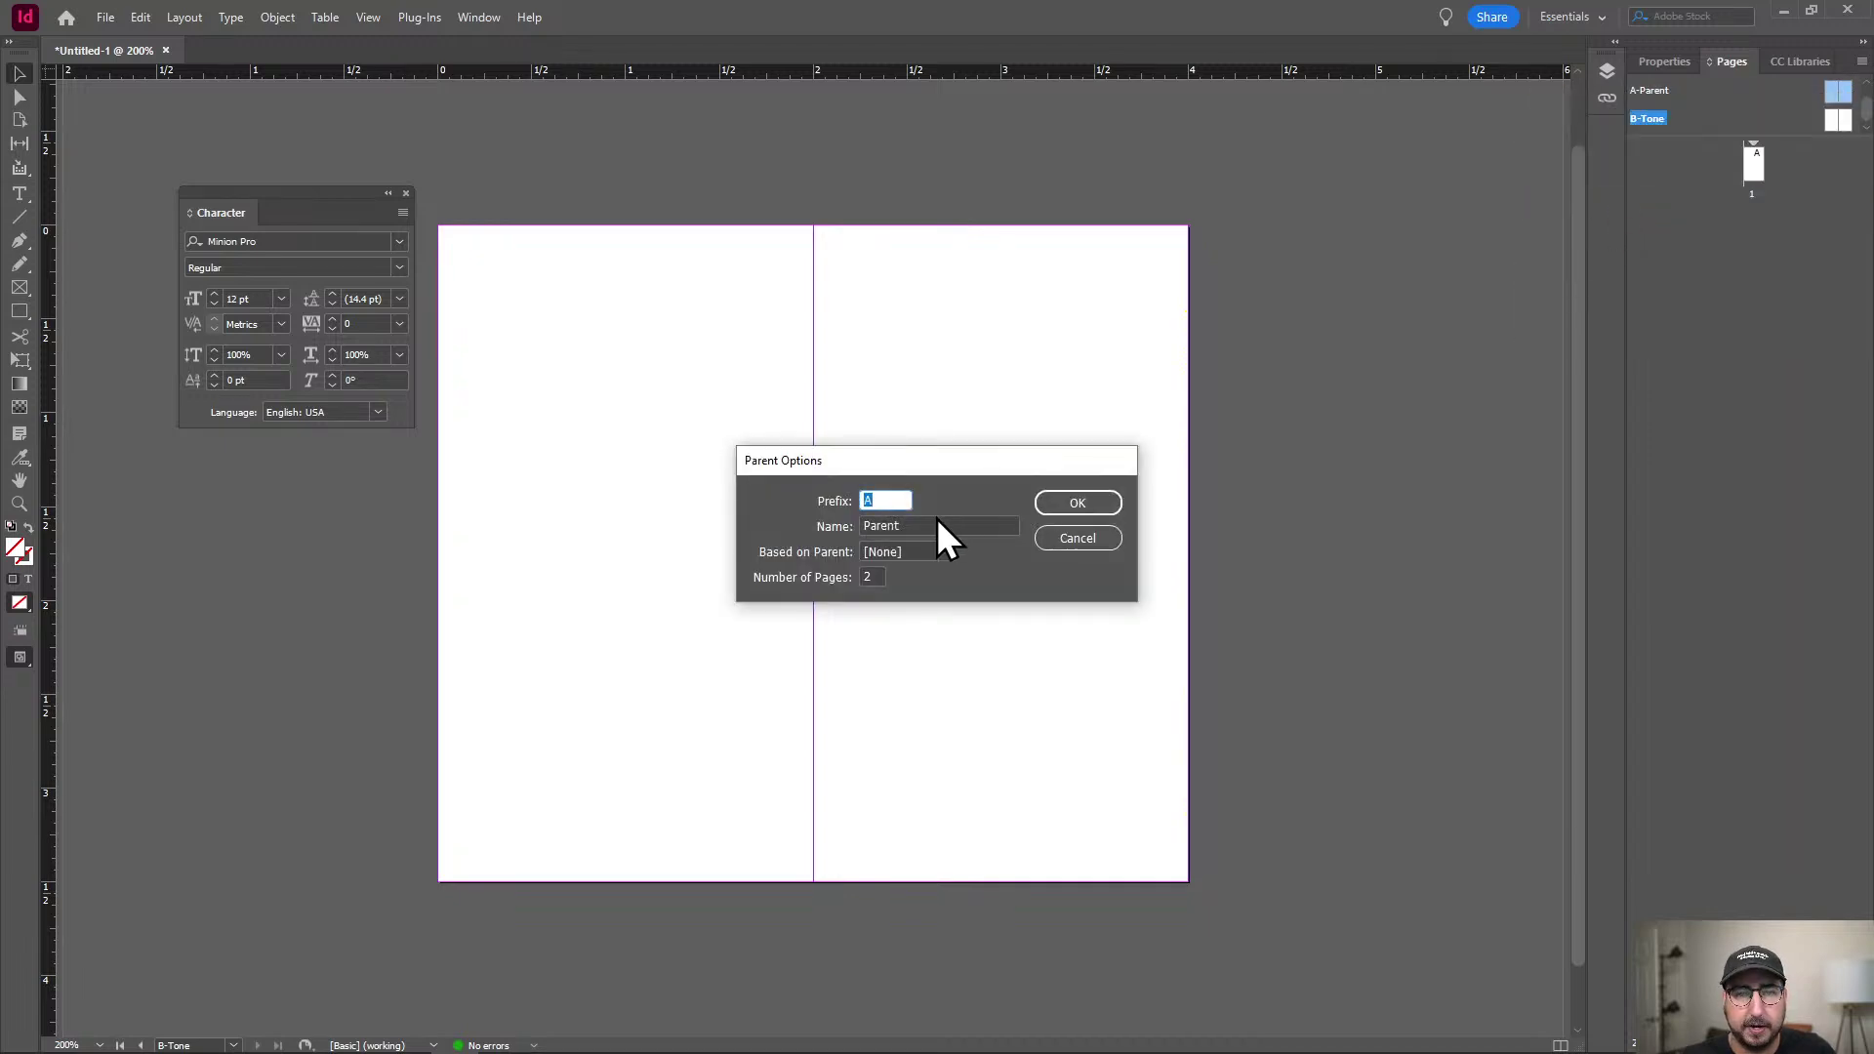
pyautogui.press('Tab')
pyautogui.write('Product')
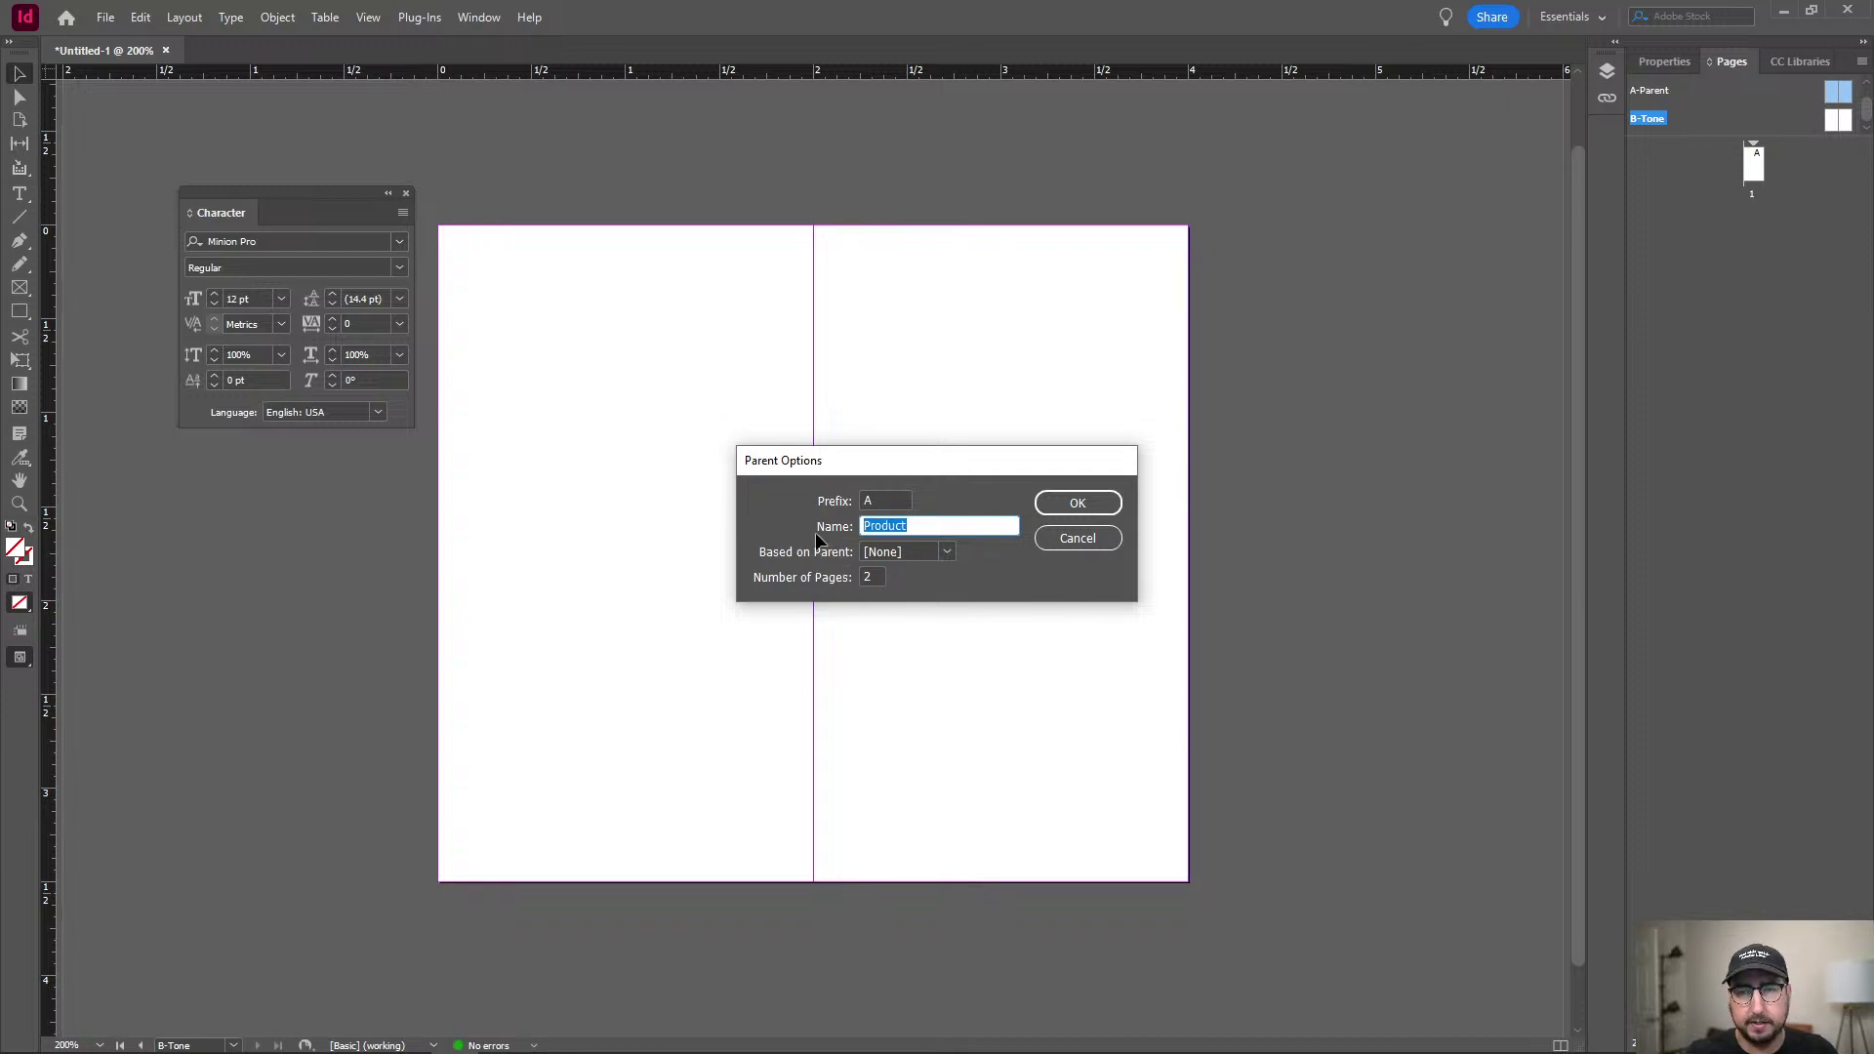
pyautogui.press('Return')
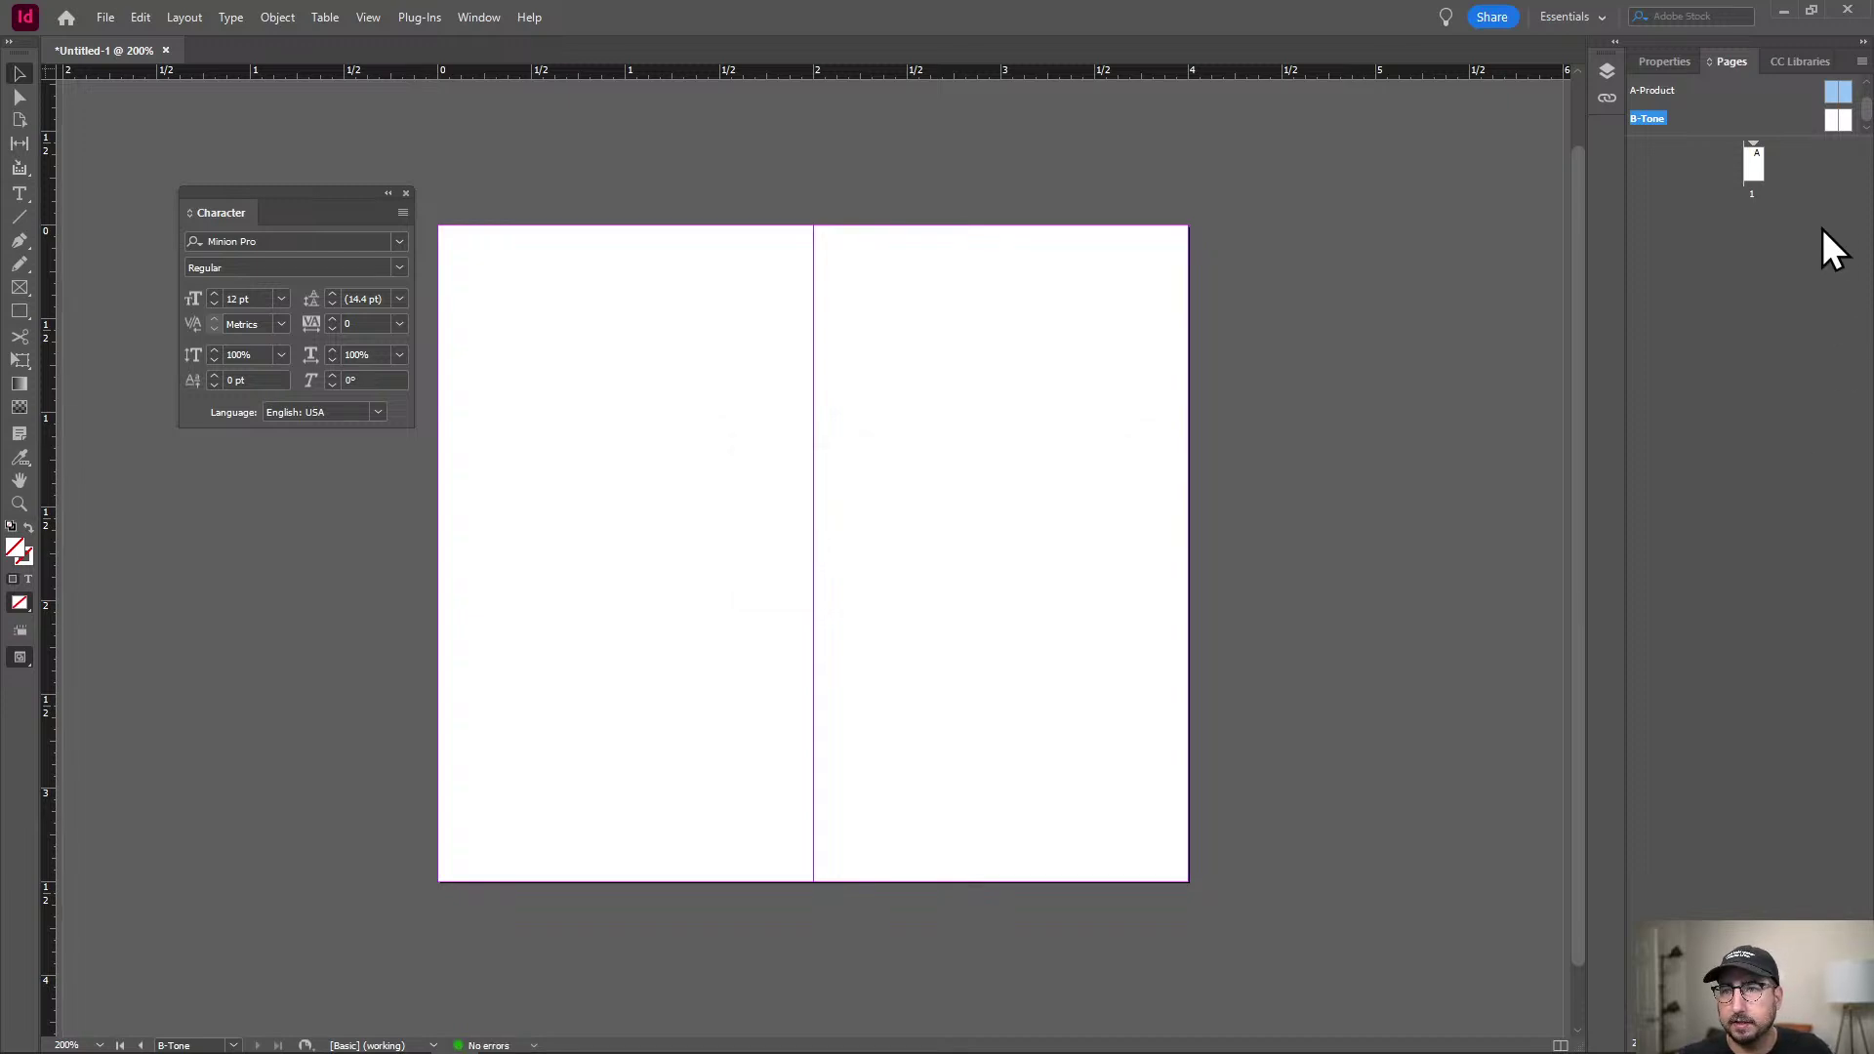
# Create a new two-page parent spread named Wildcard at the business card size.
pyautogui.rightClick(1655, 119)
pyautogui.click(1628, 207)
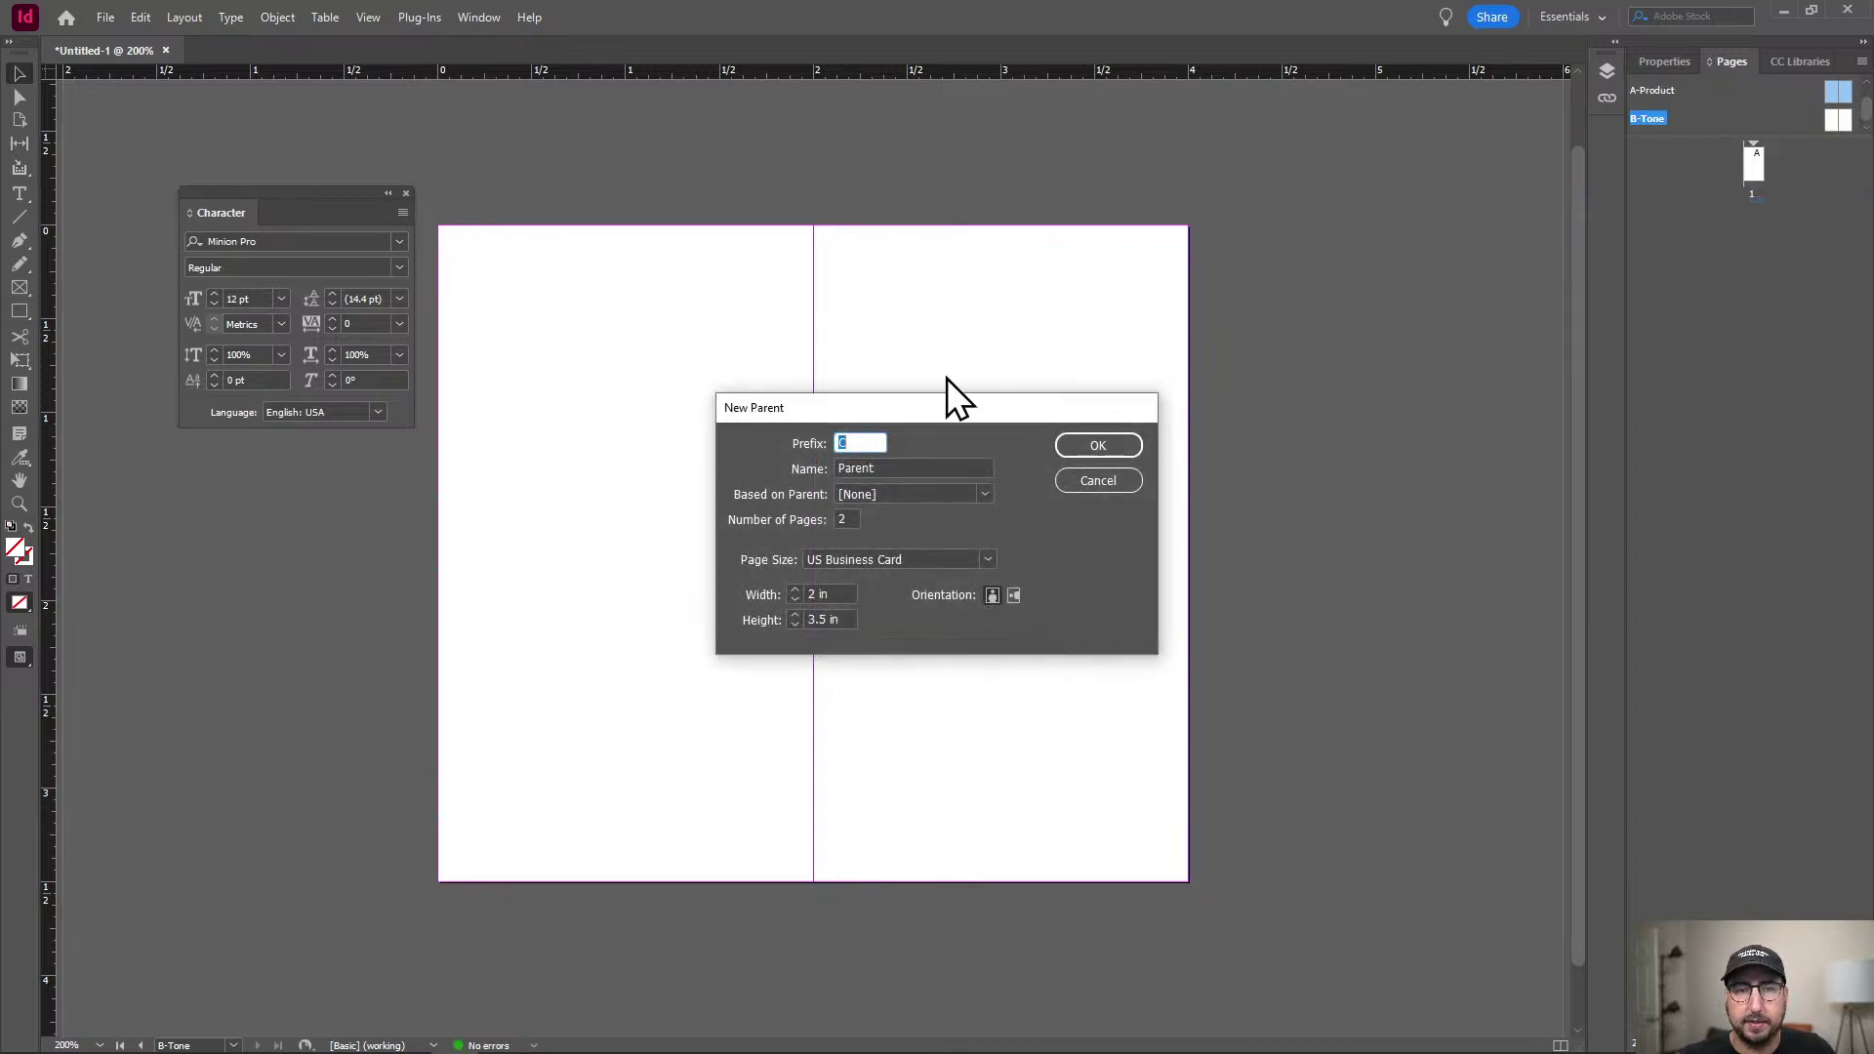
pyautogui.press('Tab')
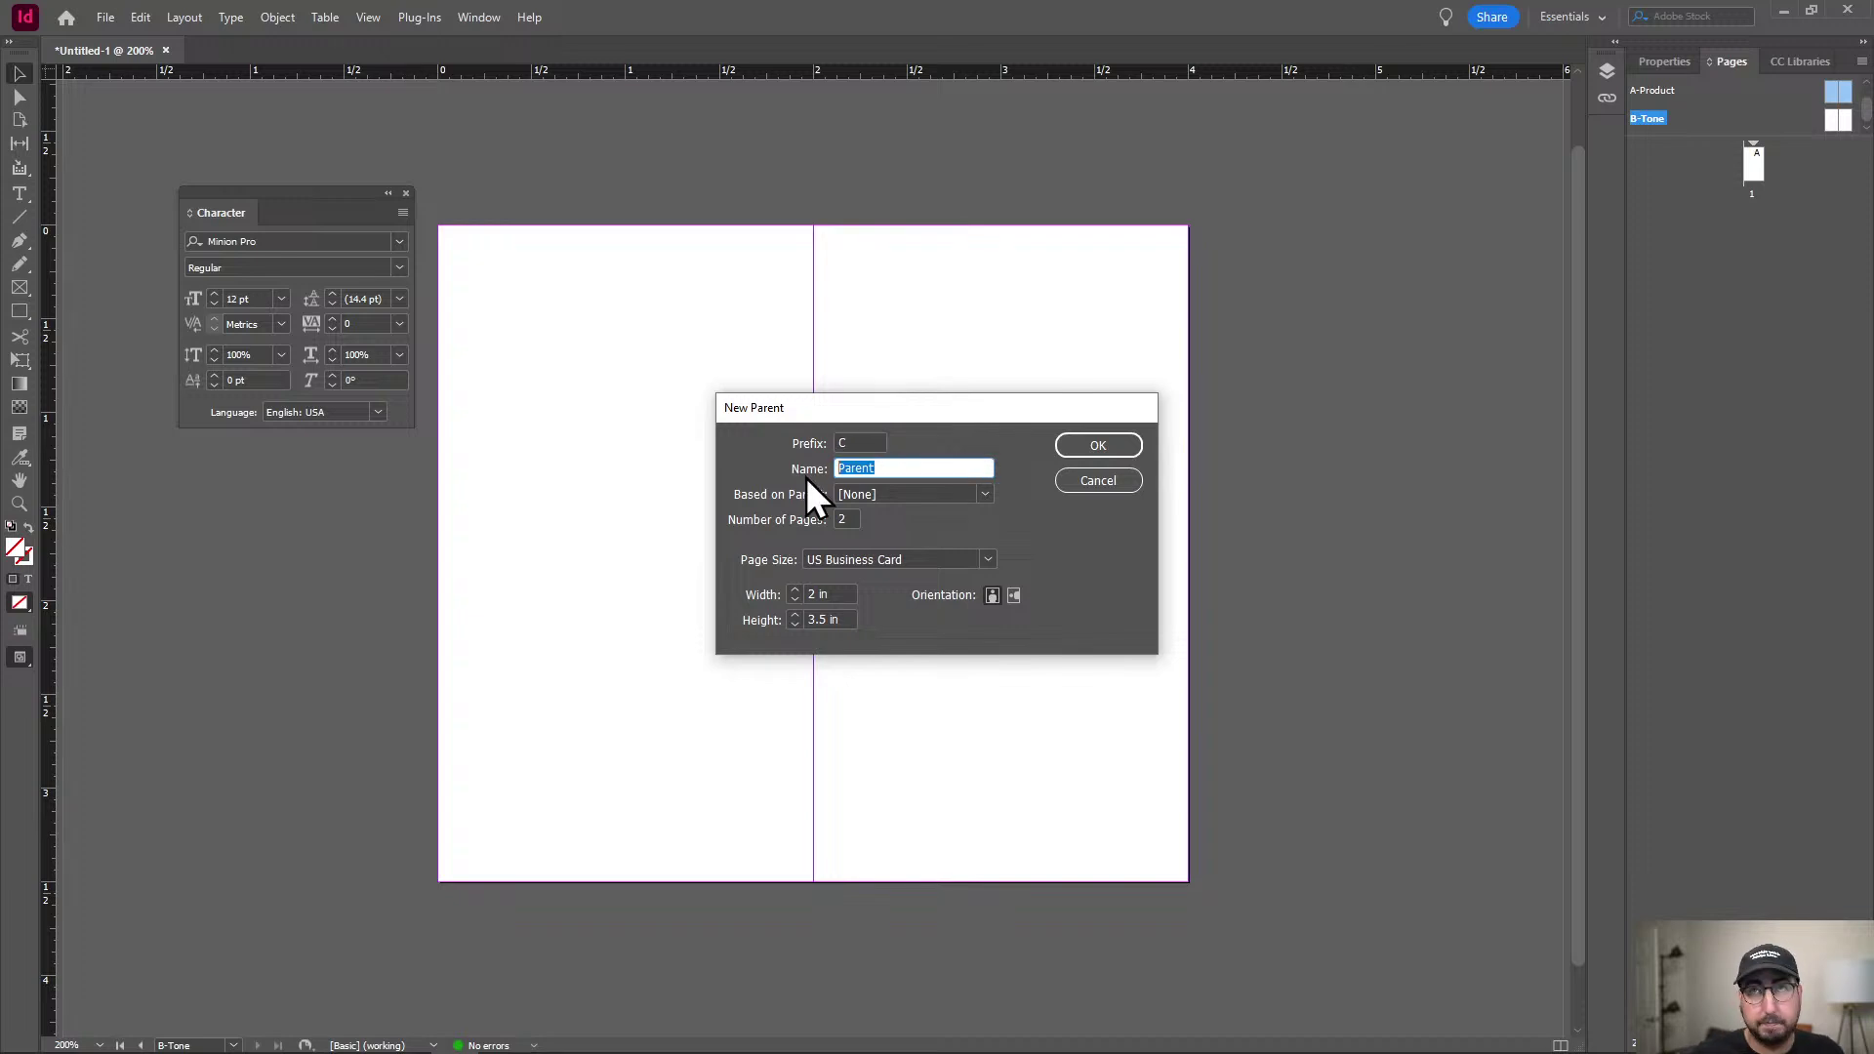
pyautogui.write('WildCa')
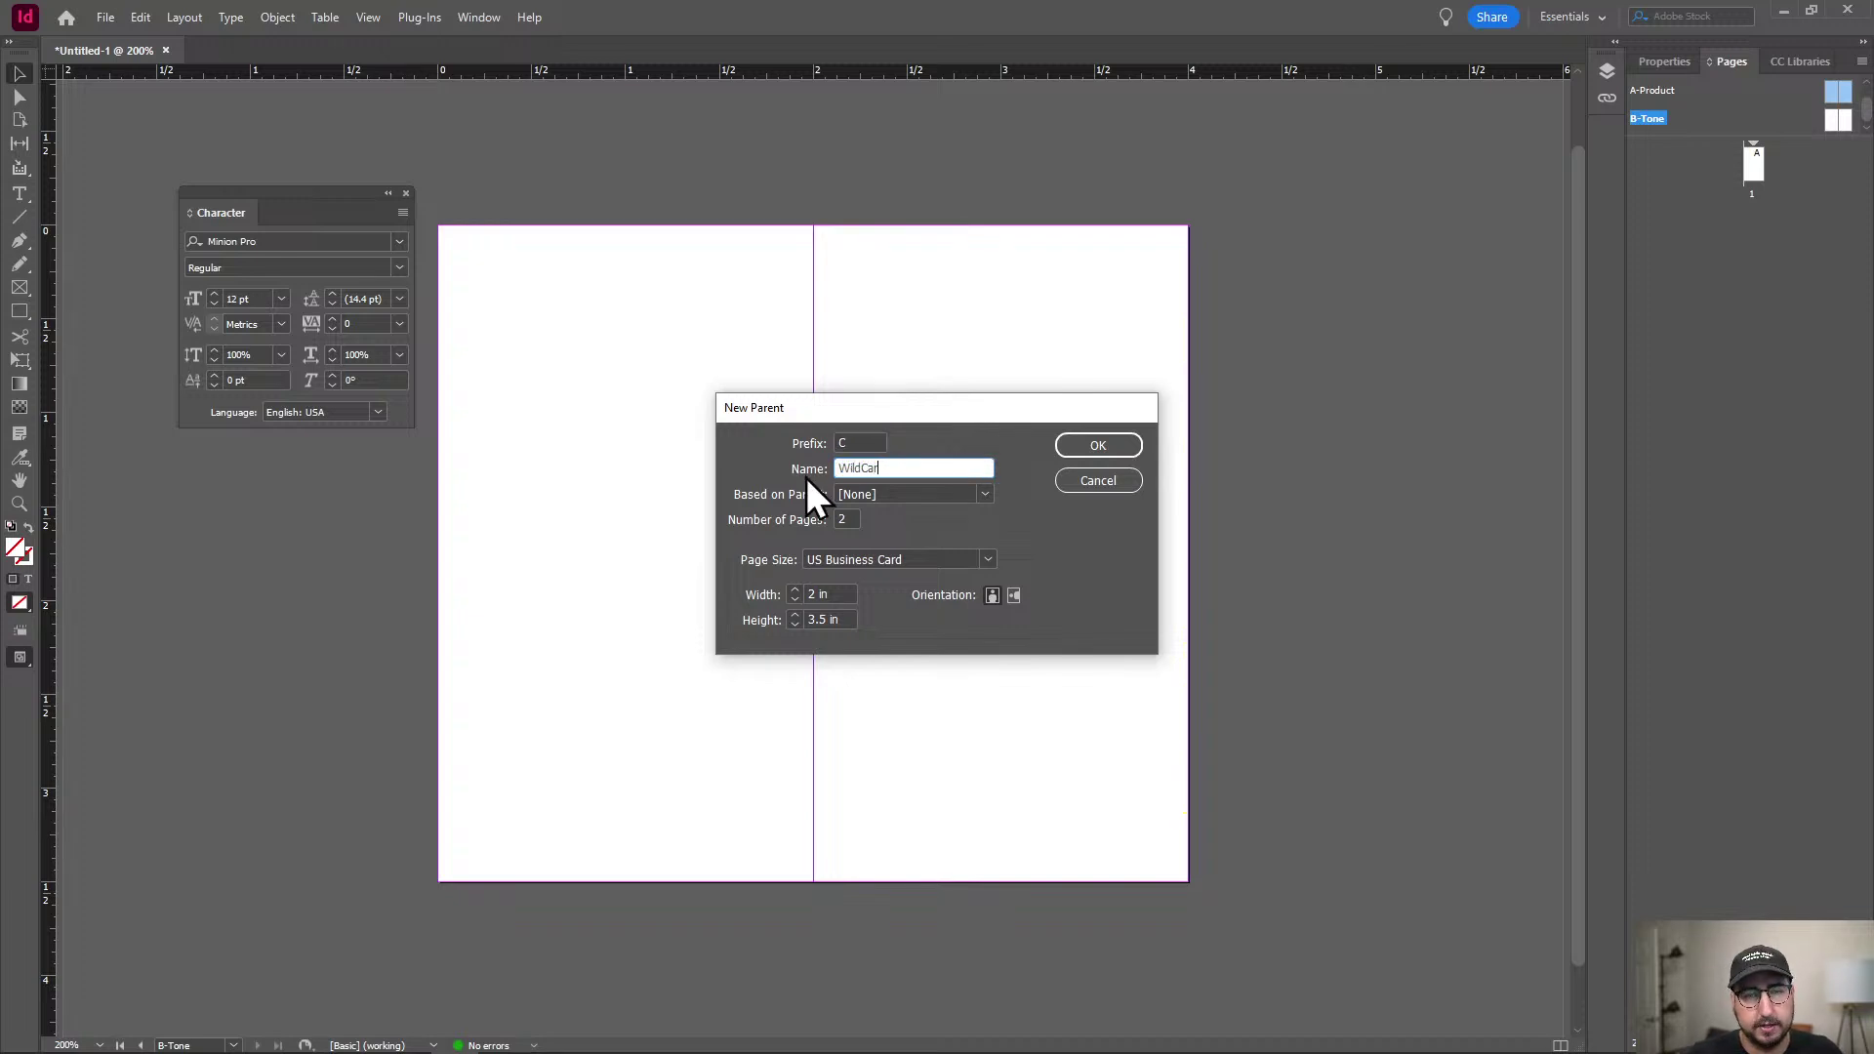
pyautogui.press('BackSpace')
pyautogui.write('ard')
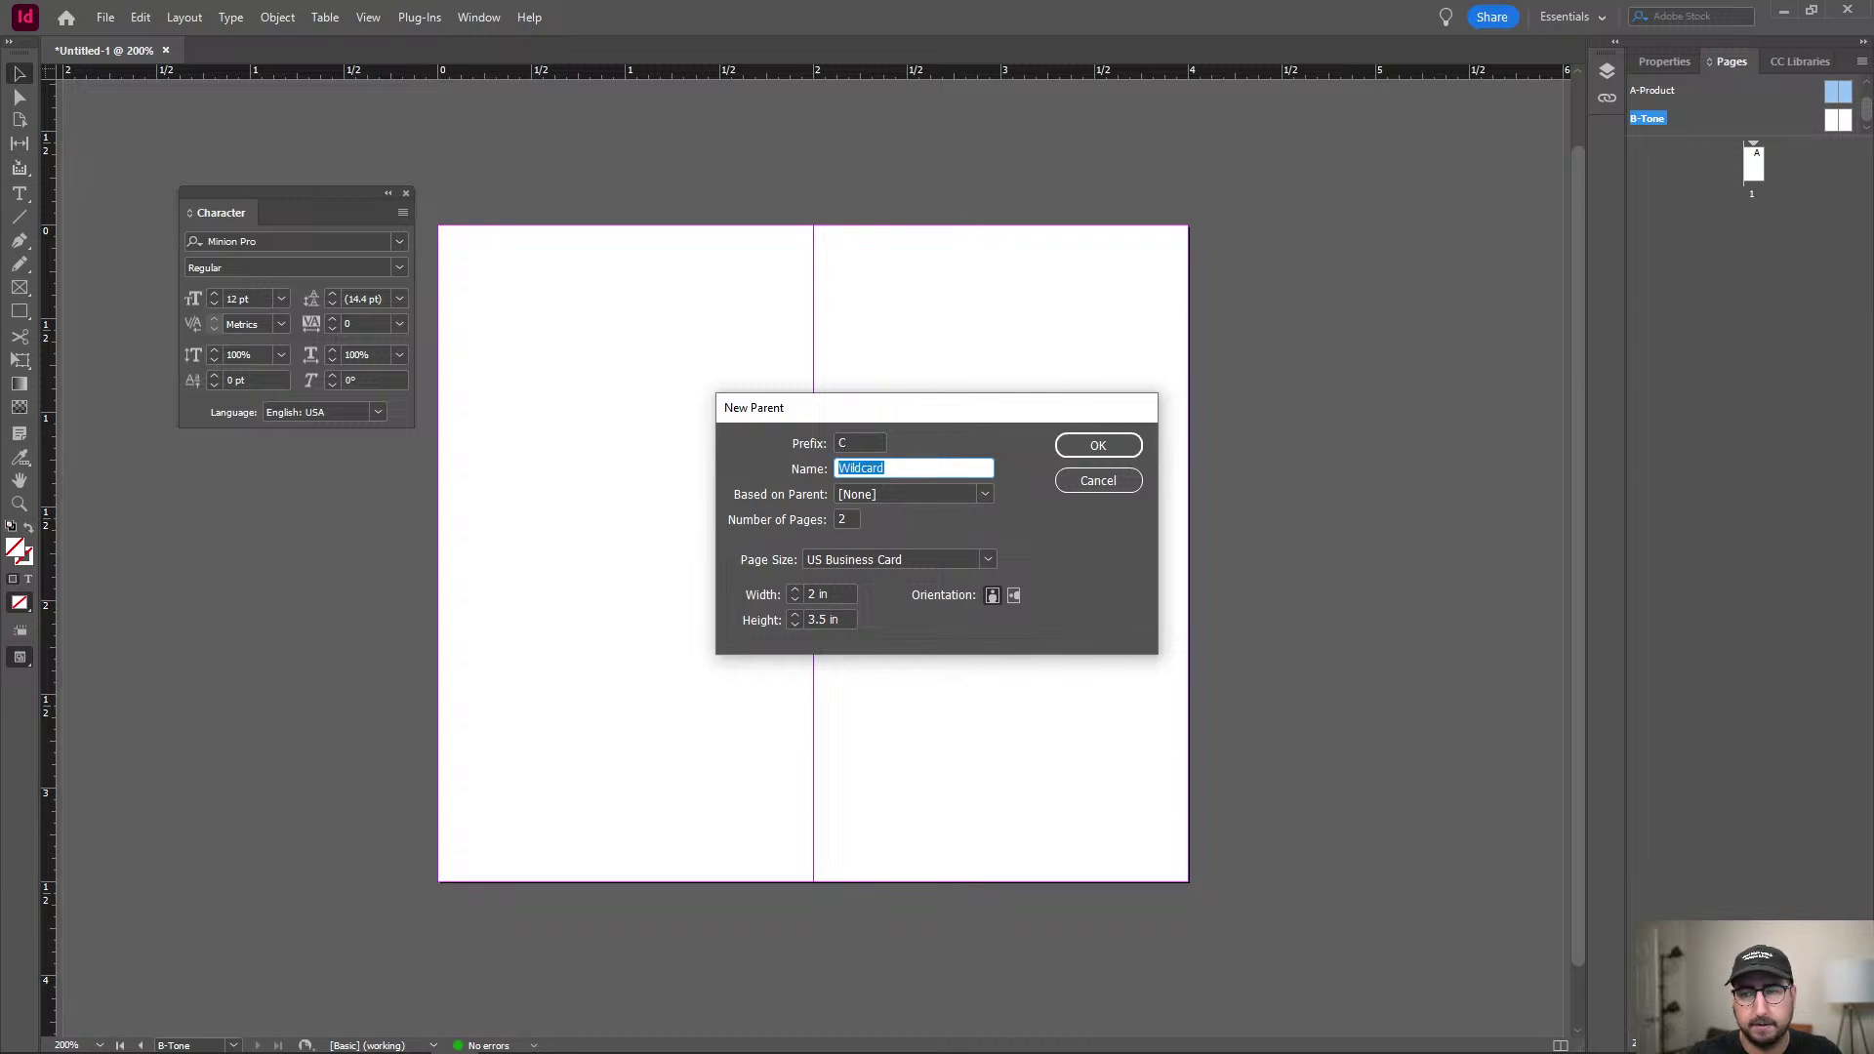
pyautogui.press('Return')
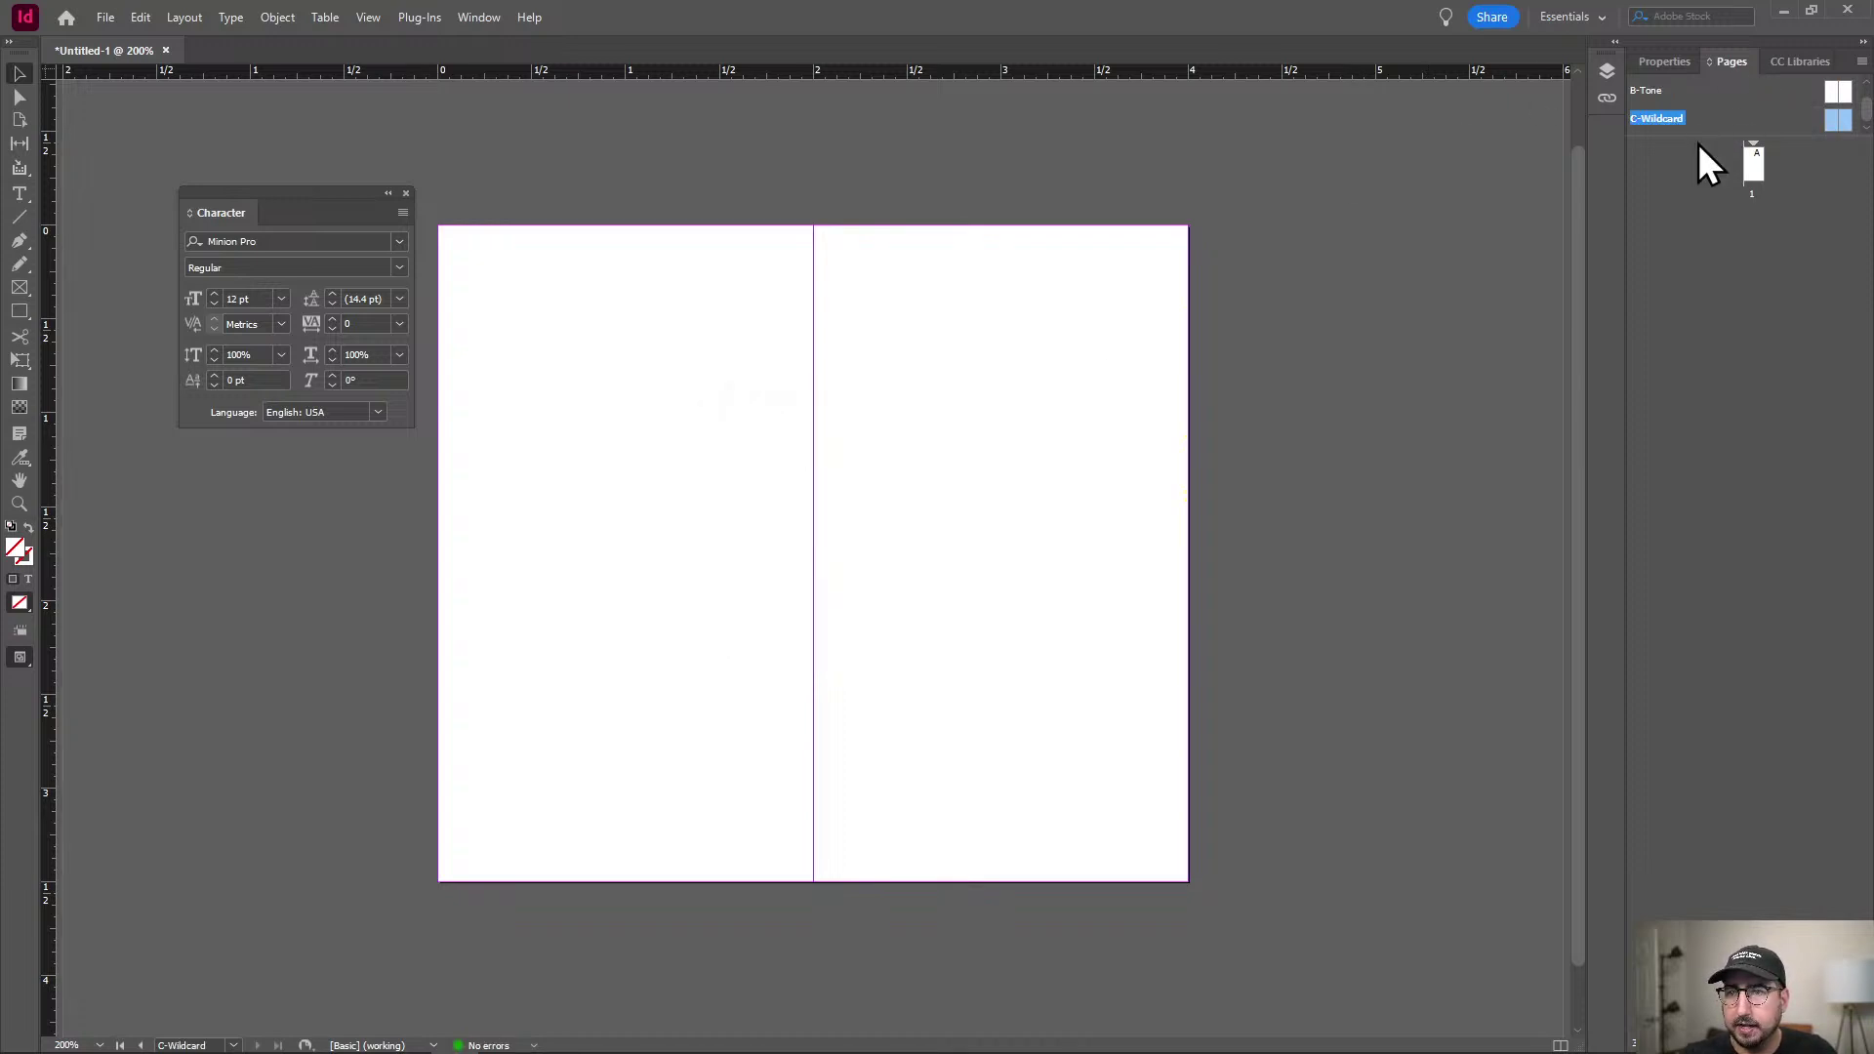
# Enlarge the parent pages list and create a new two-page parent spread named Demographic.
pyautogui.moveTo(1695, 136); pyautogui.dragTo(1665, 437)
pyautogui.rightClick(1649, 174)
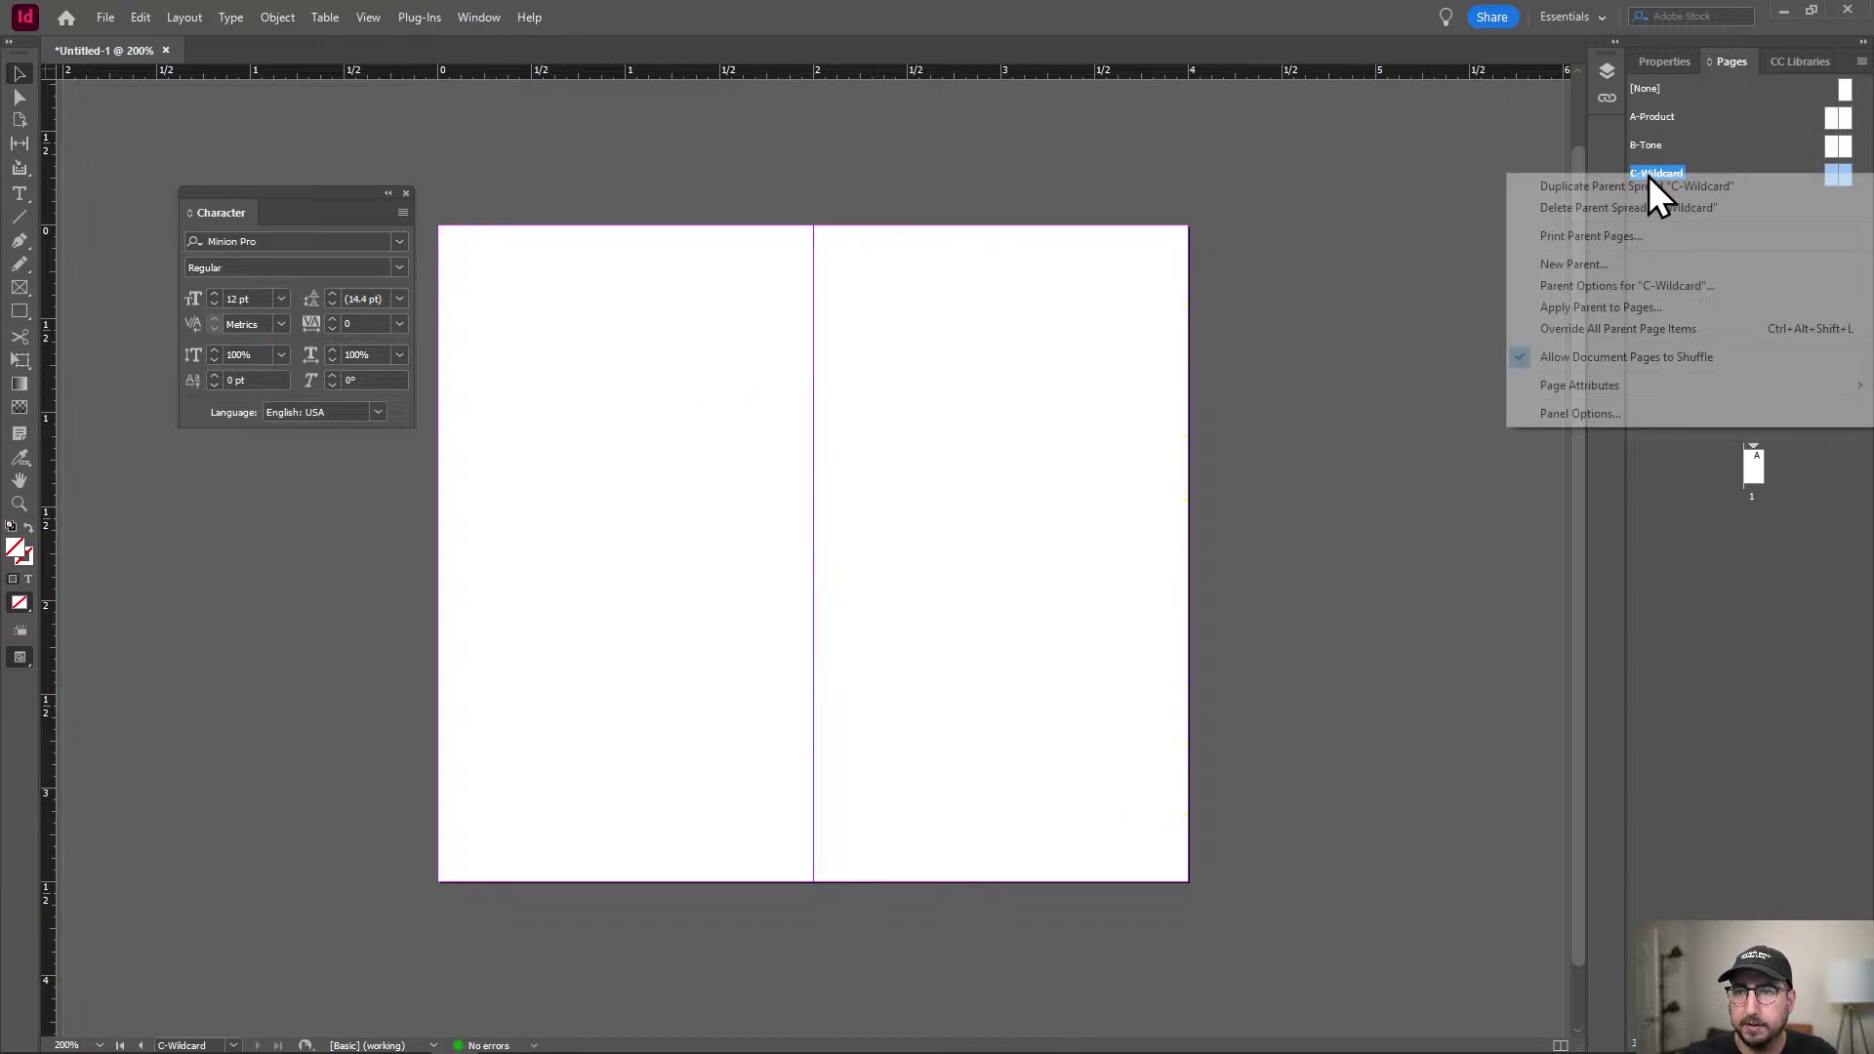
pyautogui.click(1612, 263)
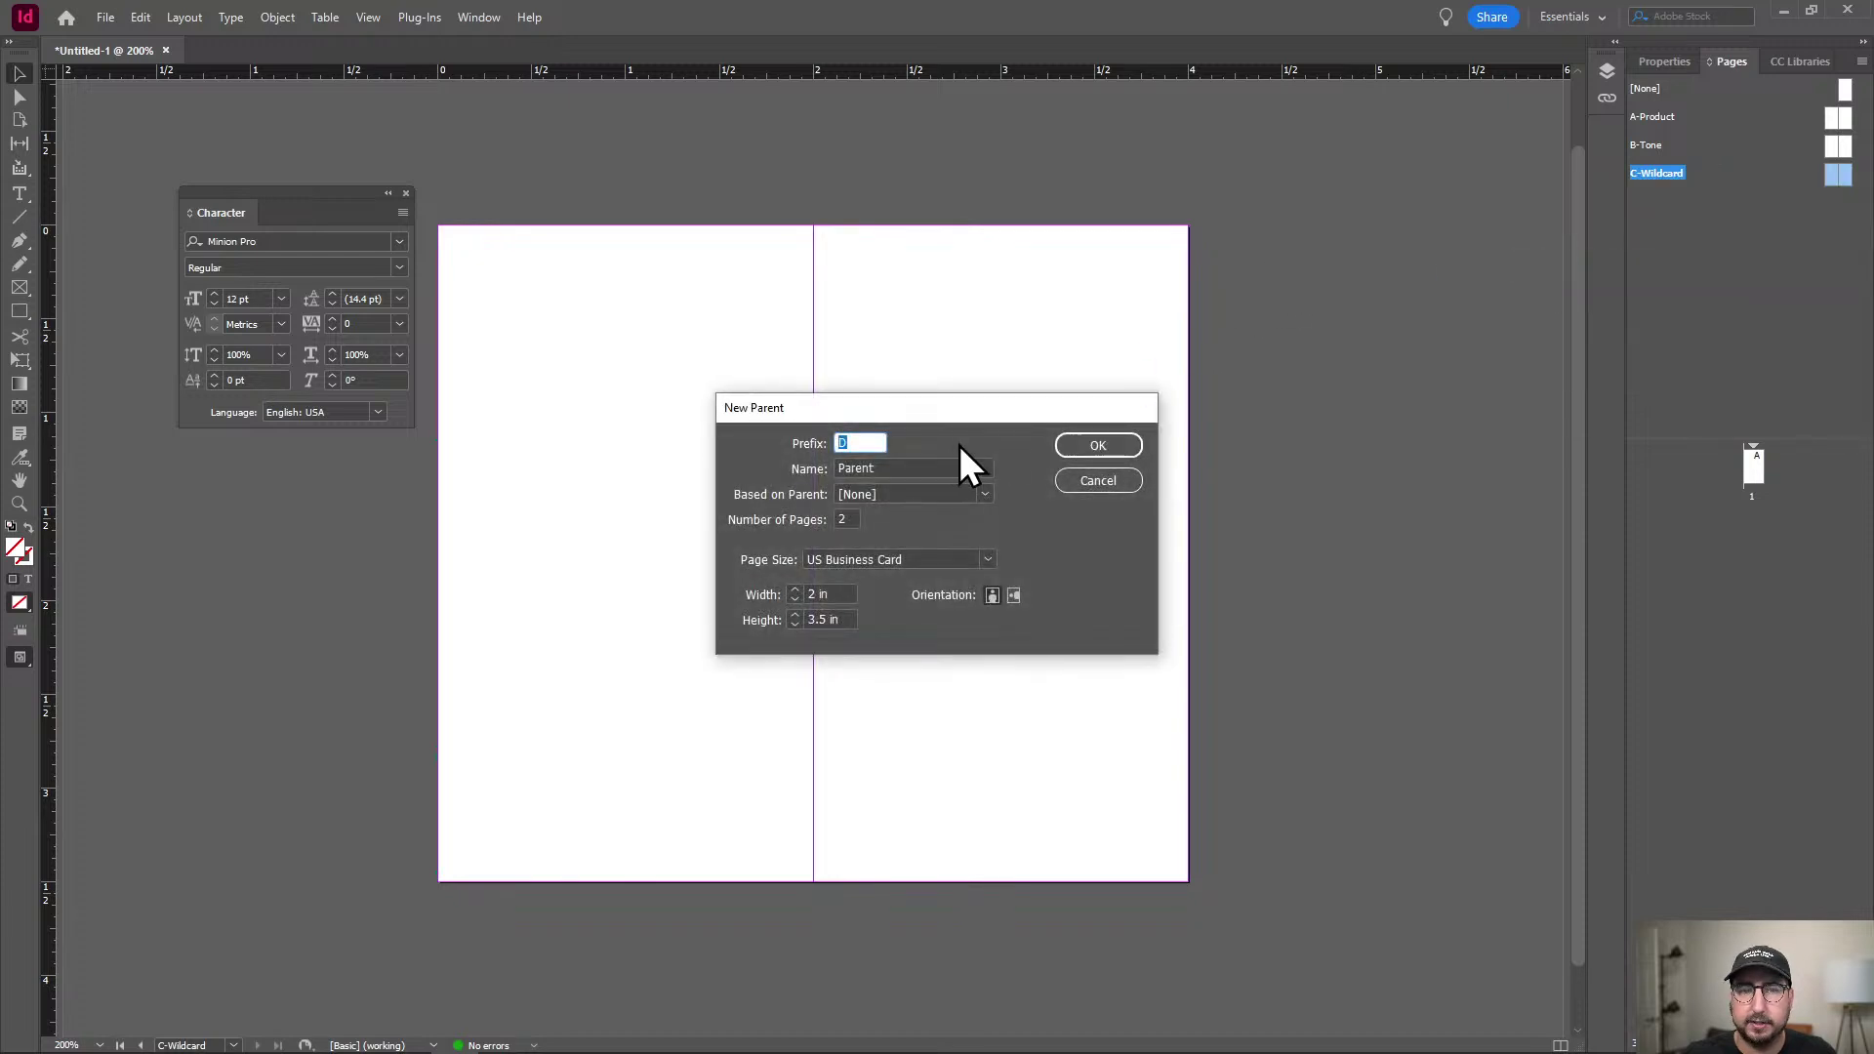
pyautogui.press('Tab')
pyautogui.write('Demo')
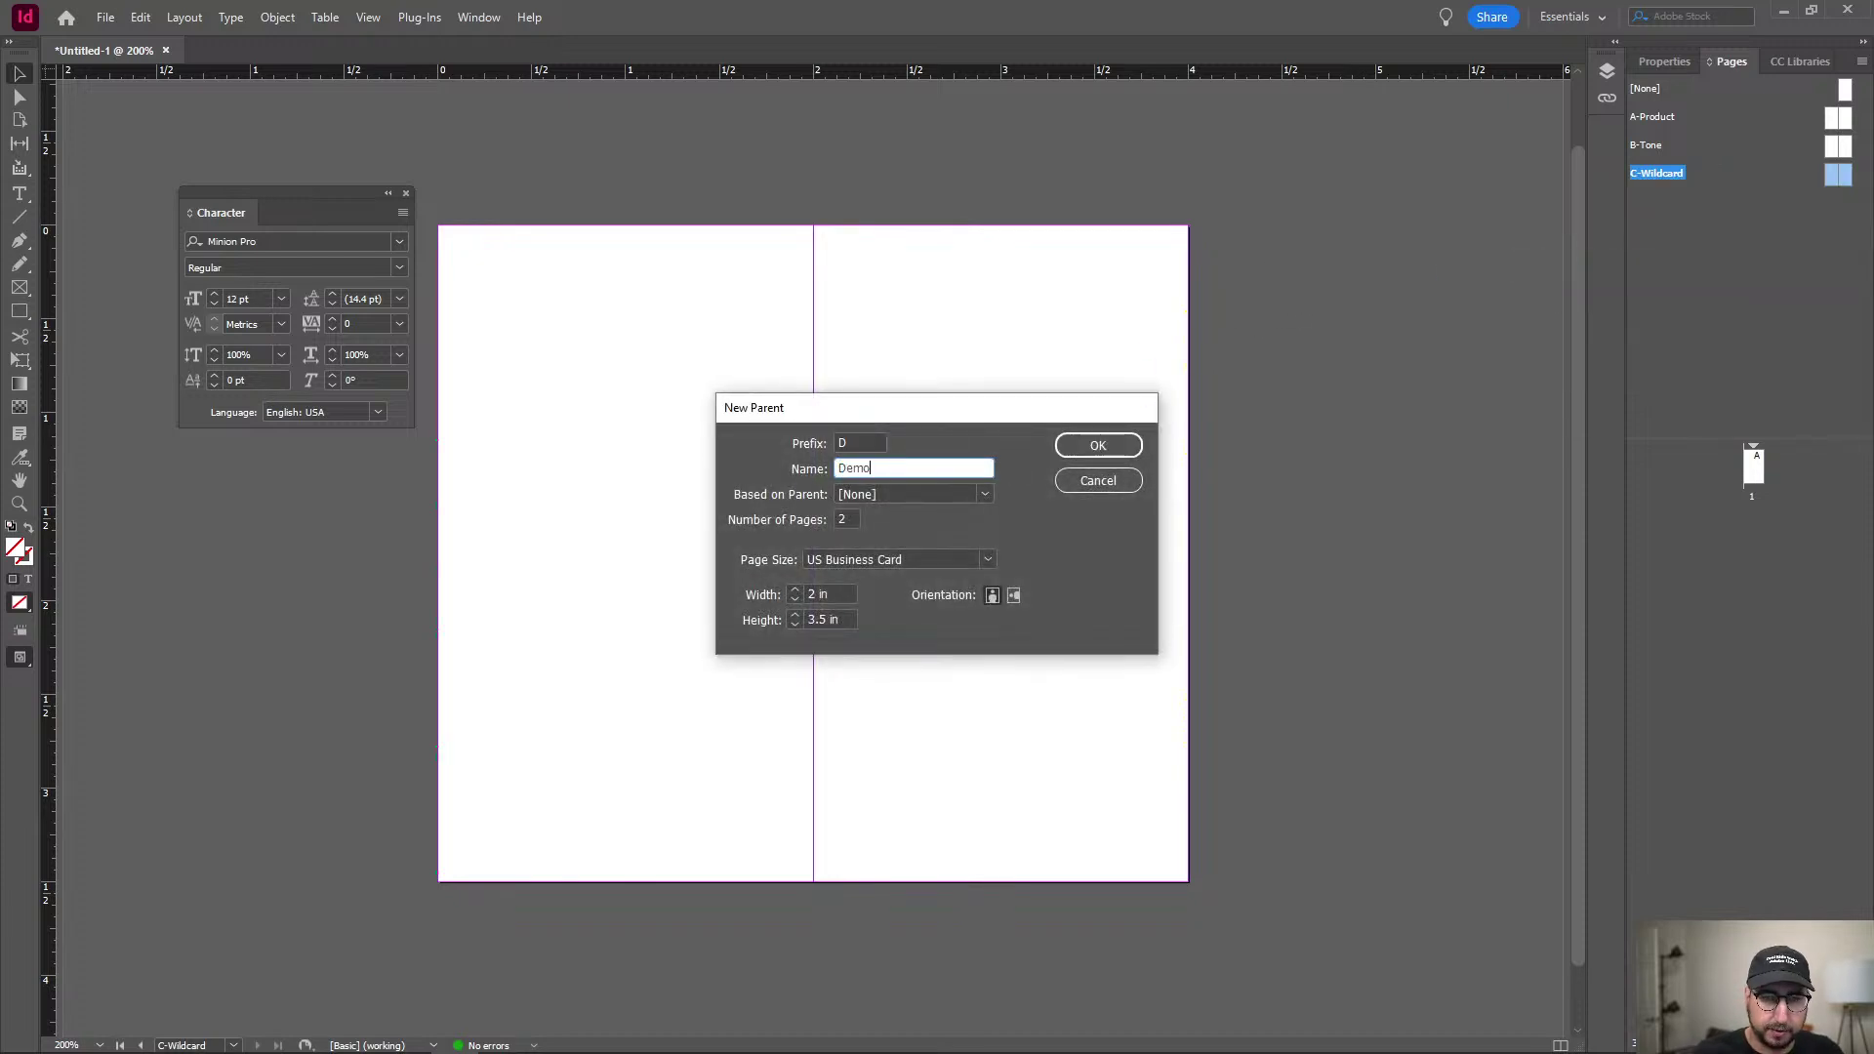
pyautogui.write('graphic')
pyautogui.press('Return')
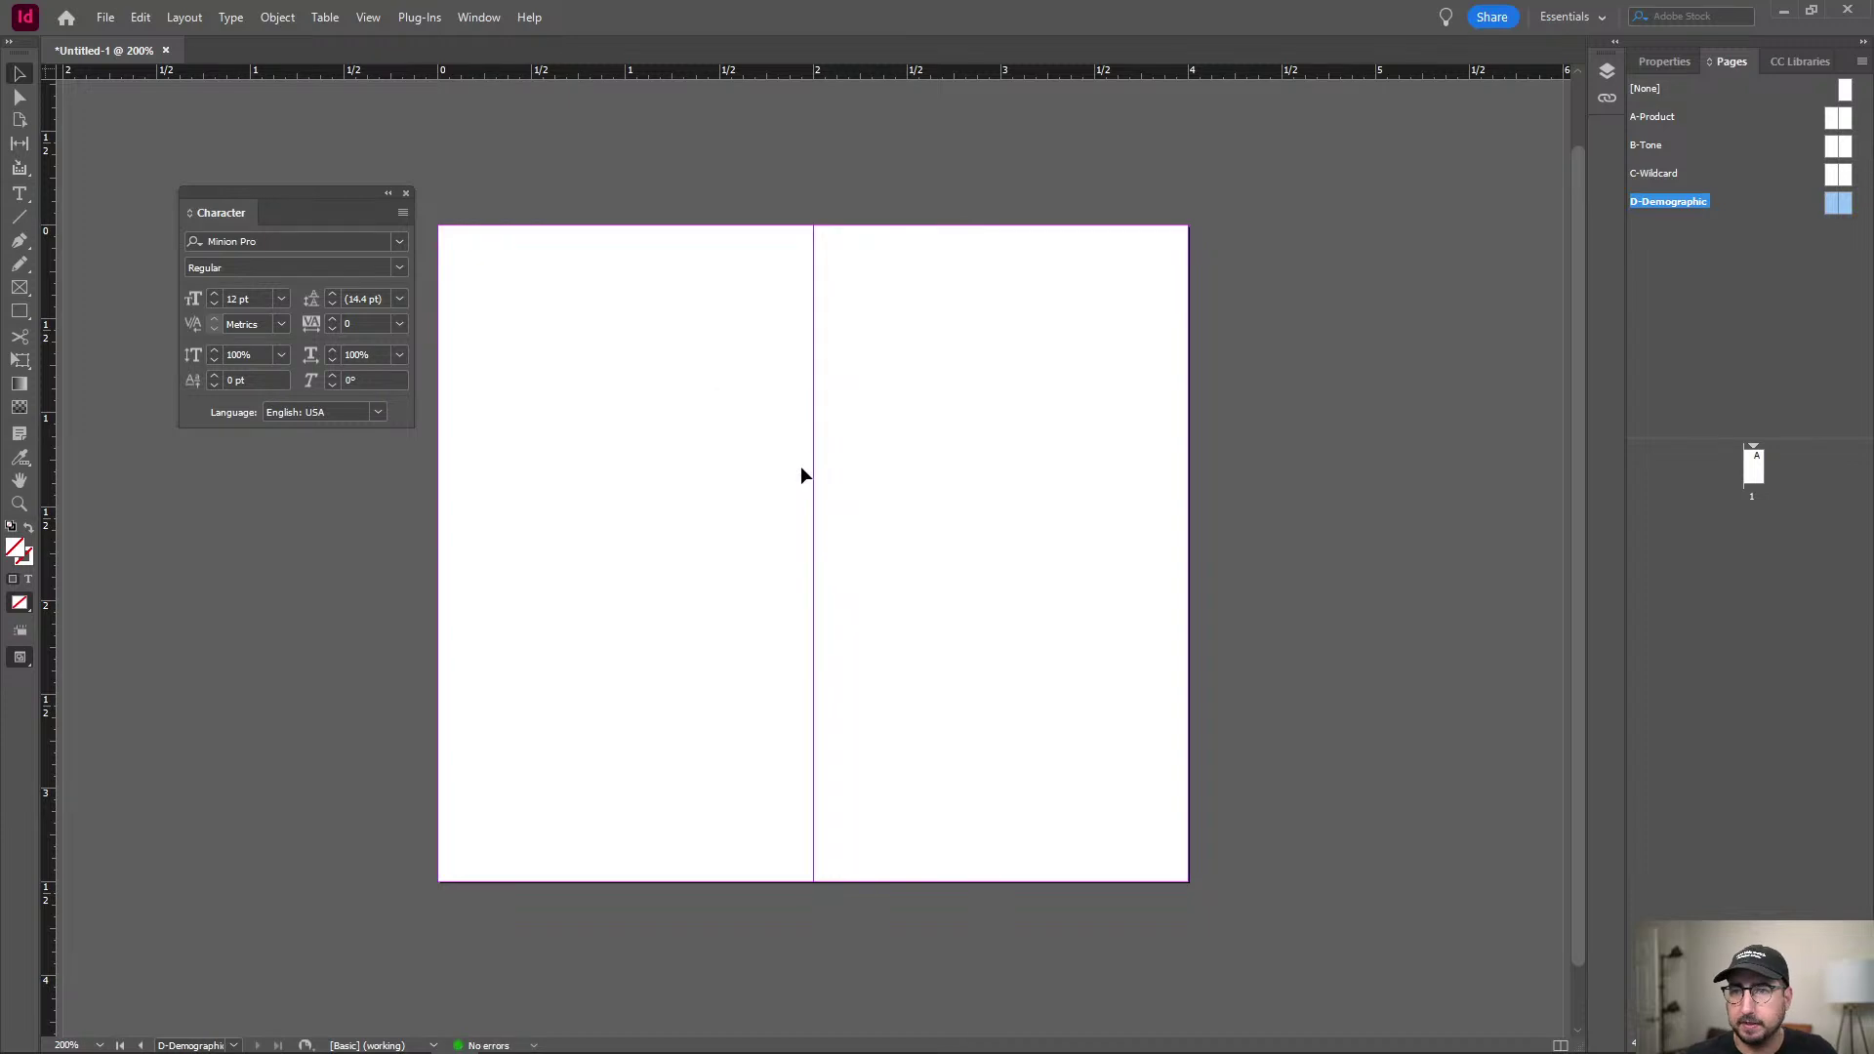
# Create a new two-page parent spread named Medium at the business card size.
pyautogui.rightClick(1667, 205)
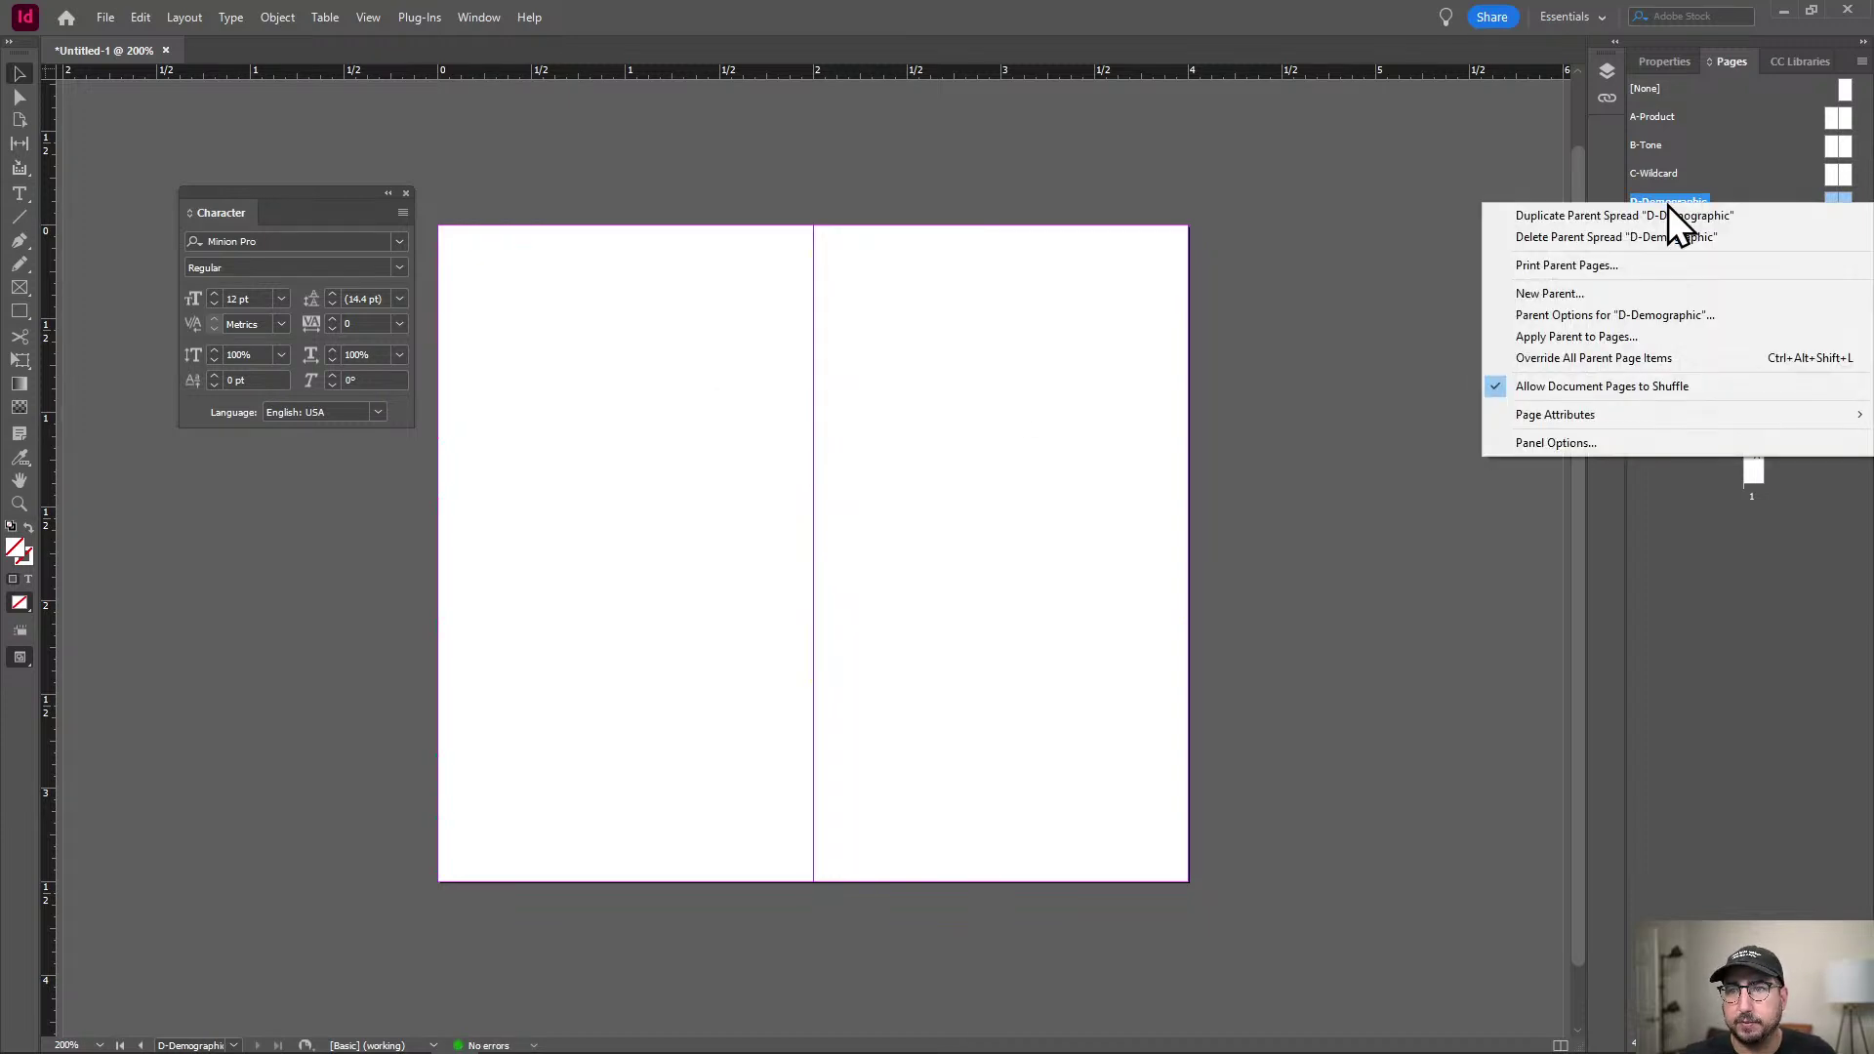
pyautogui.click(1613, 293)
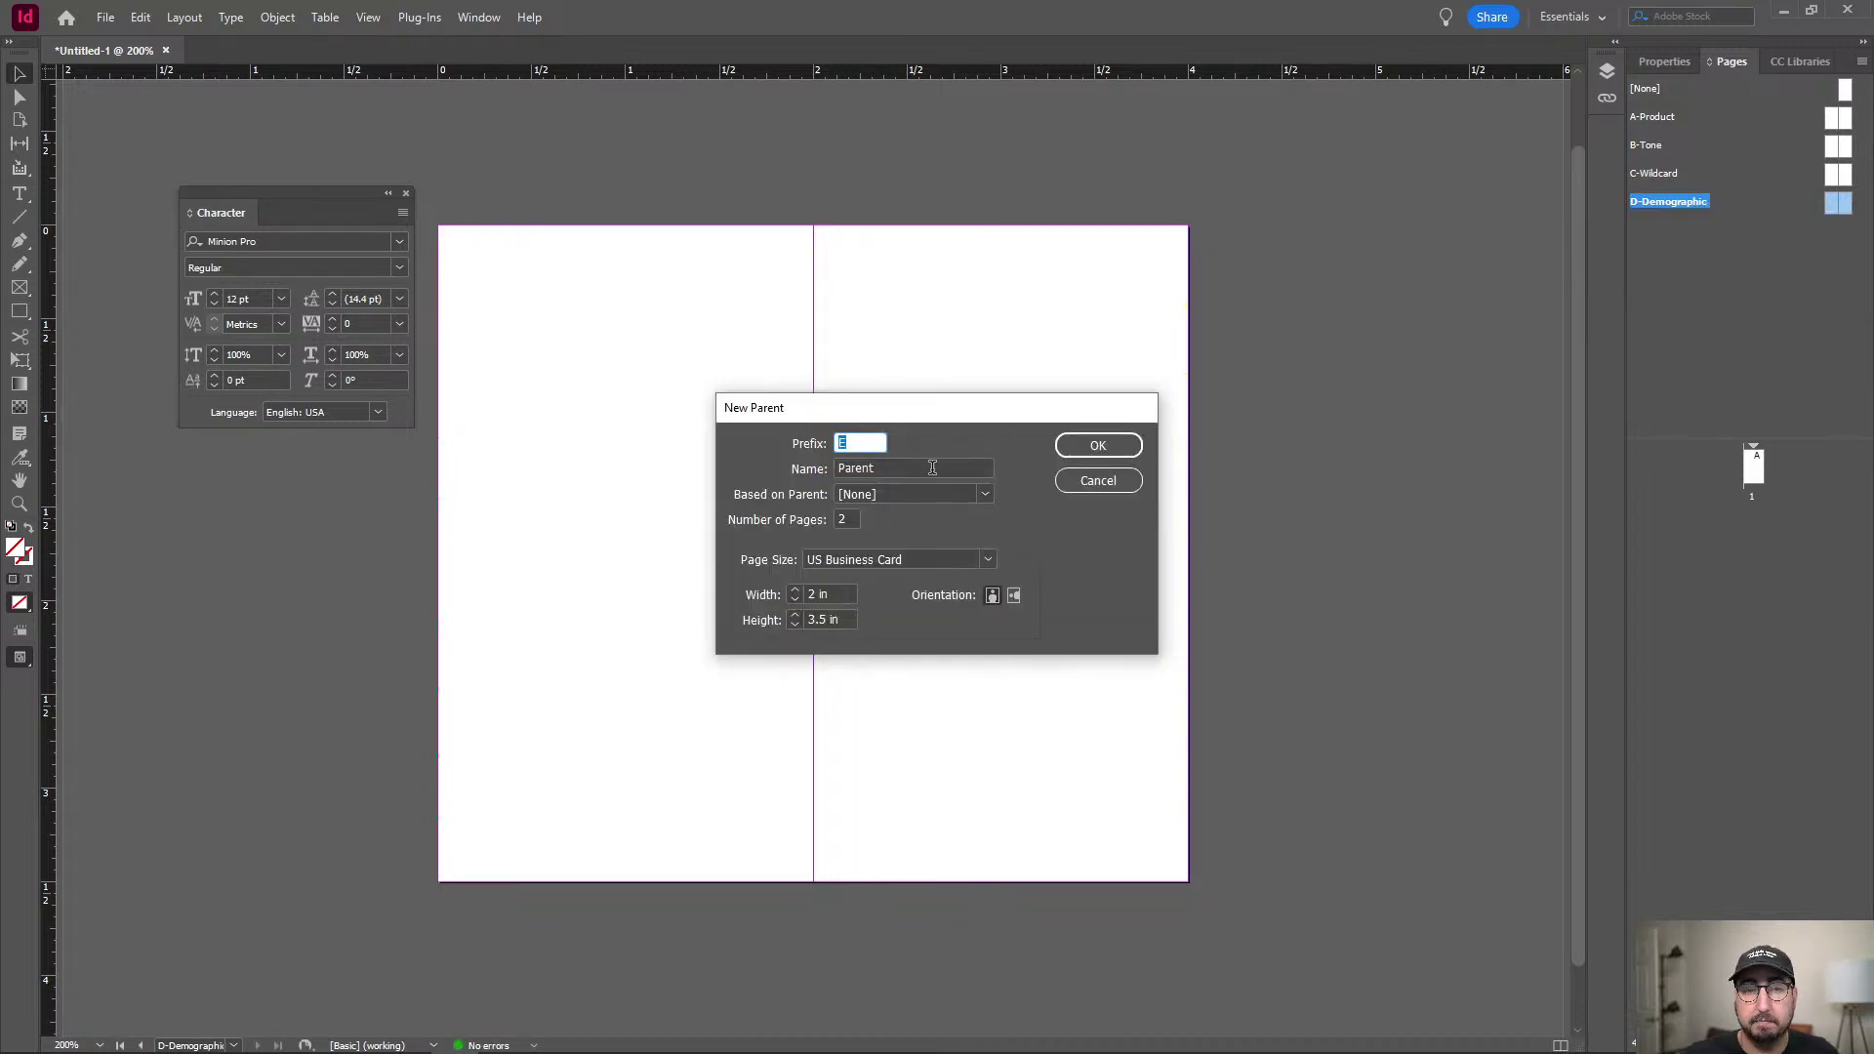
pyautogui.press('Tab')
pyautogui.write('M')
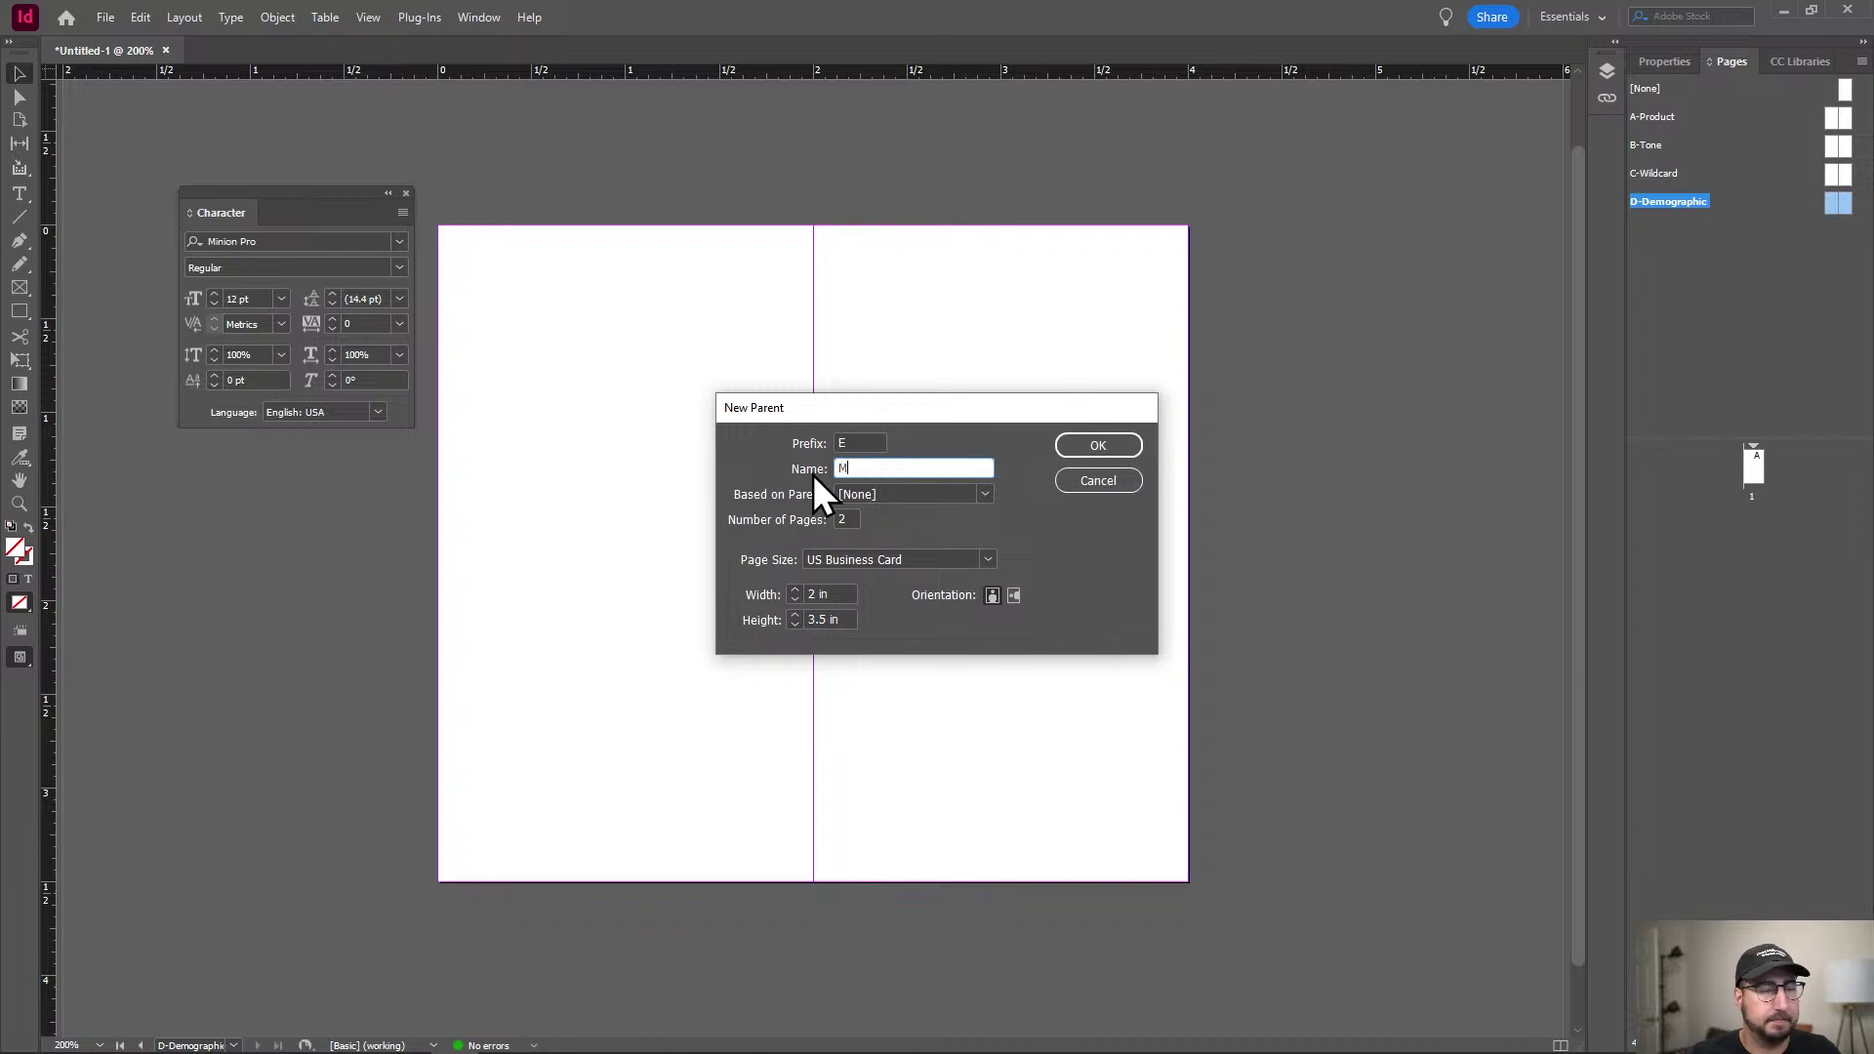
pyautogui.write('edium')
pyautogui.press('Return')
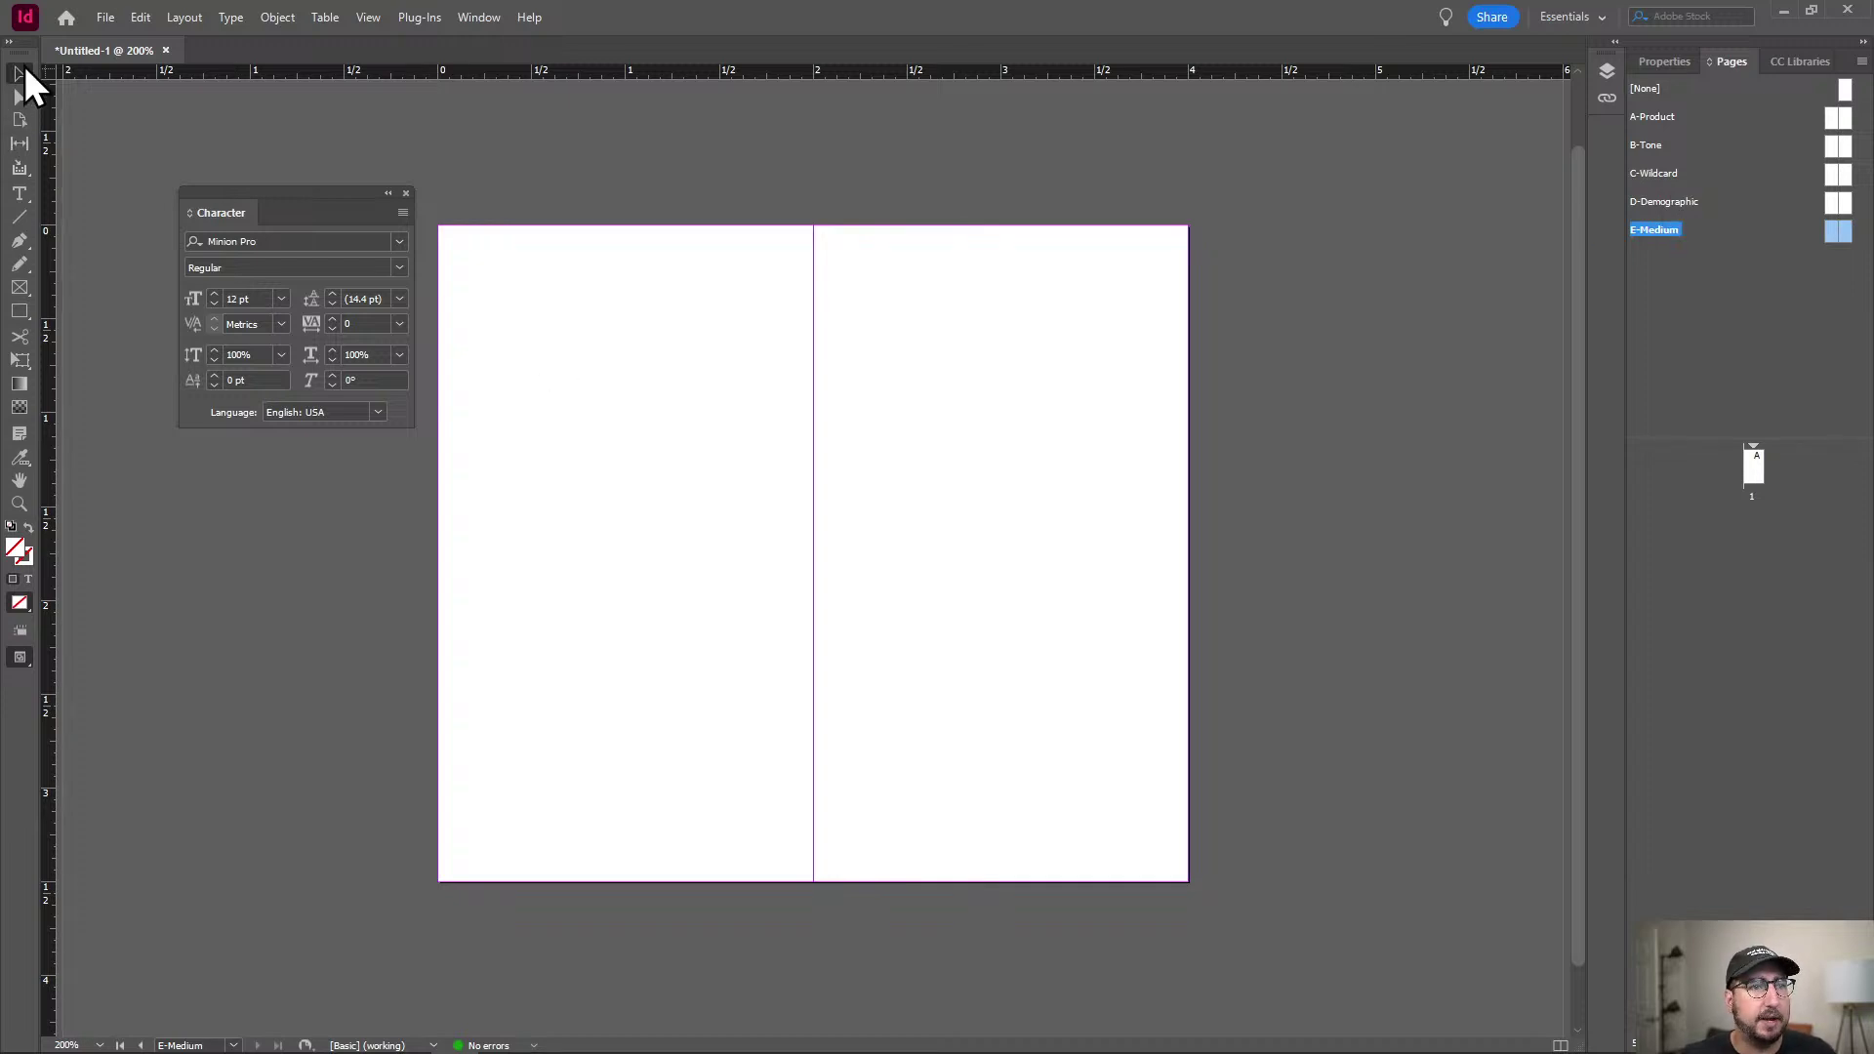
# Draw a rectangle covering the entire left page of the open parent spread, about 2 x 3.5 in.
pyautogui.click(1828, 117)
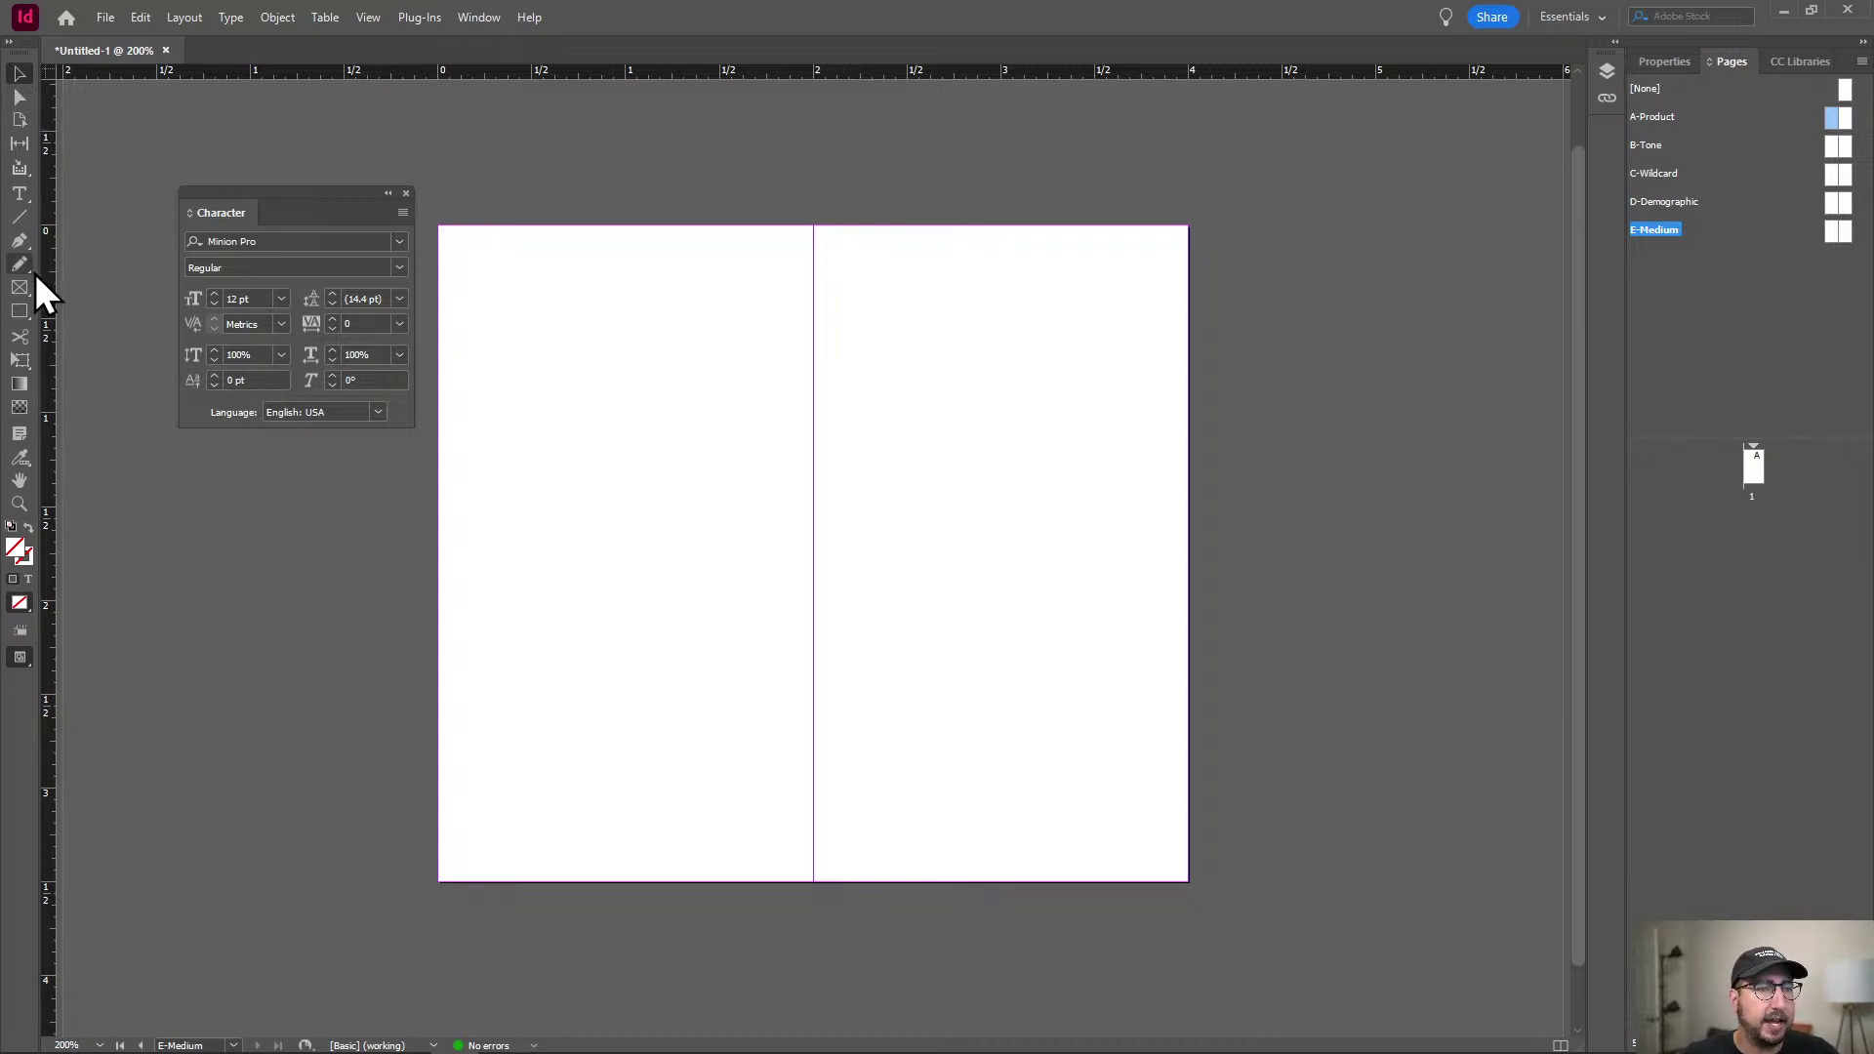
pyautogui.click(21, 311)
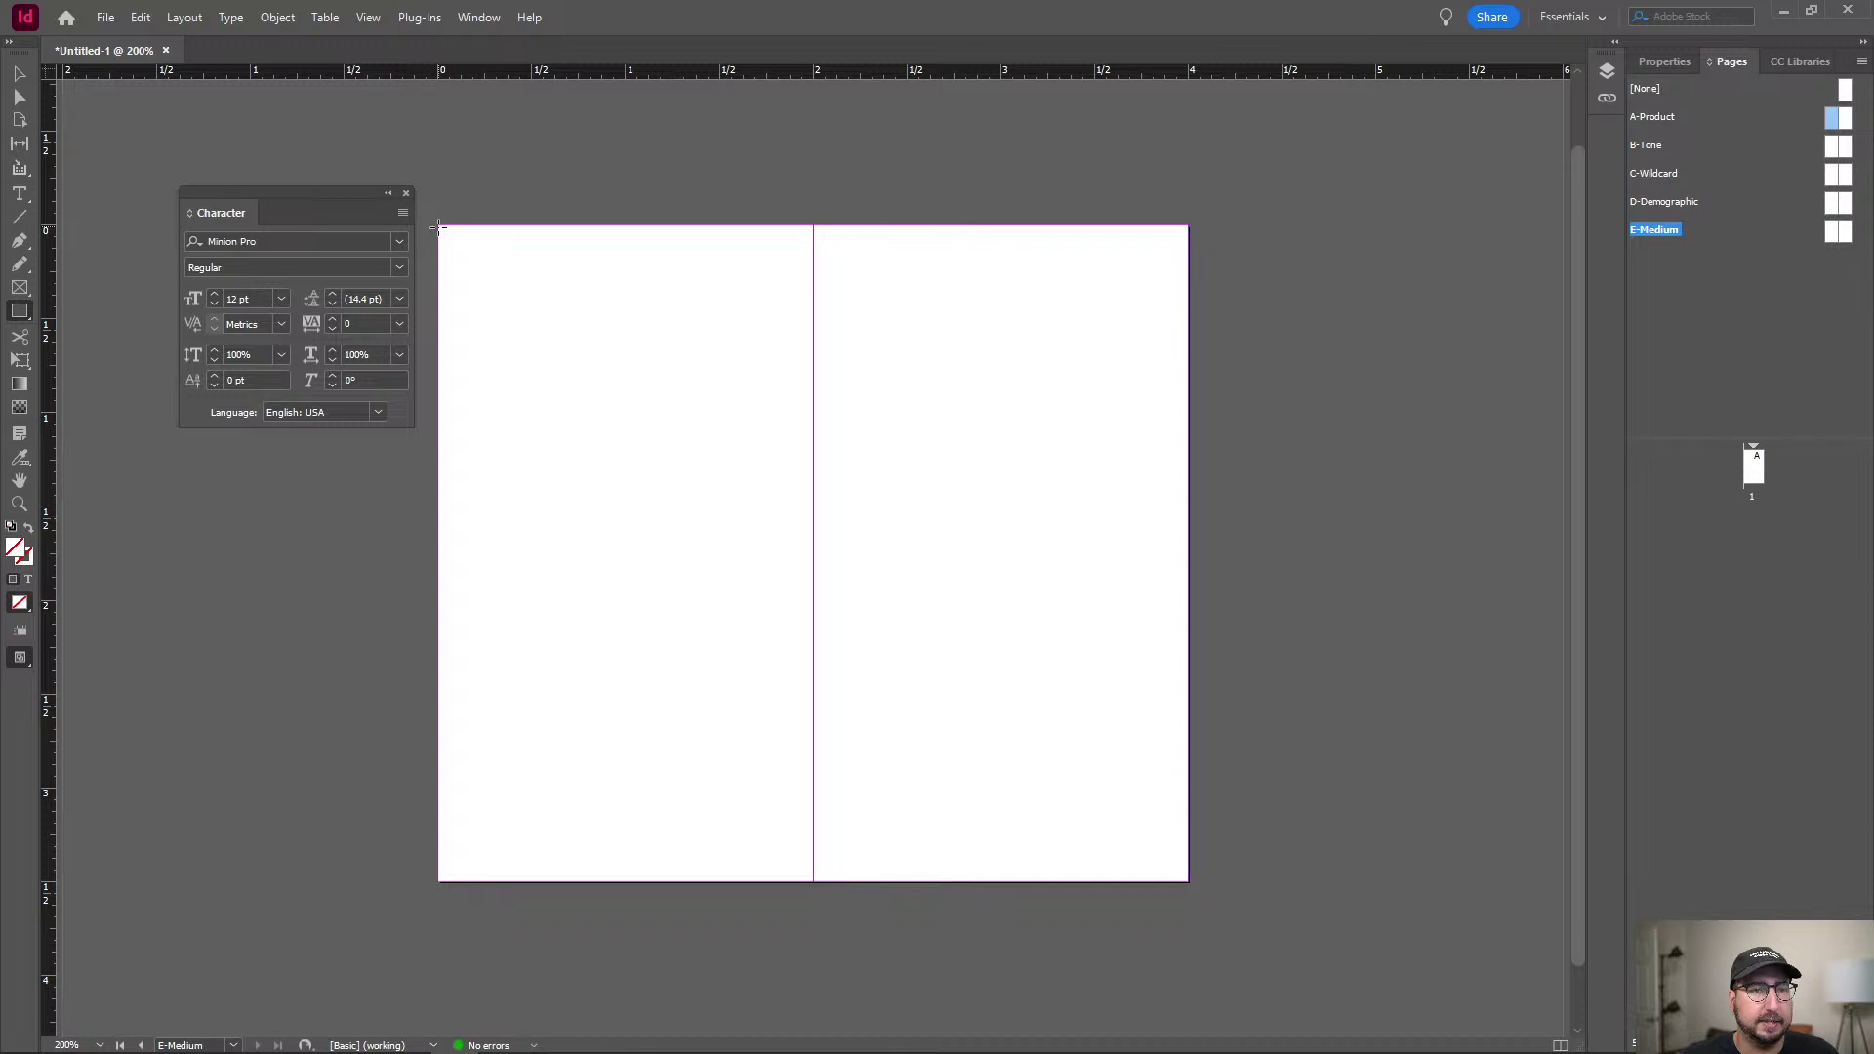
pyautogui.moveTo(439, 228); pyautogui.dragTo(813, 881)
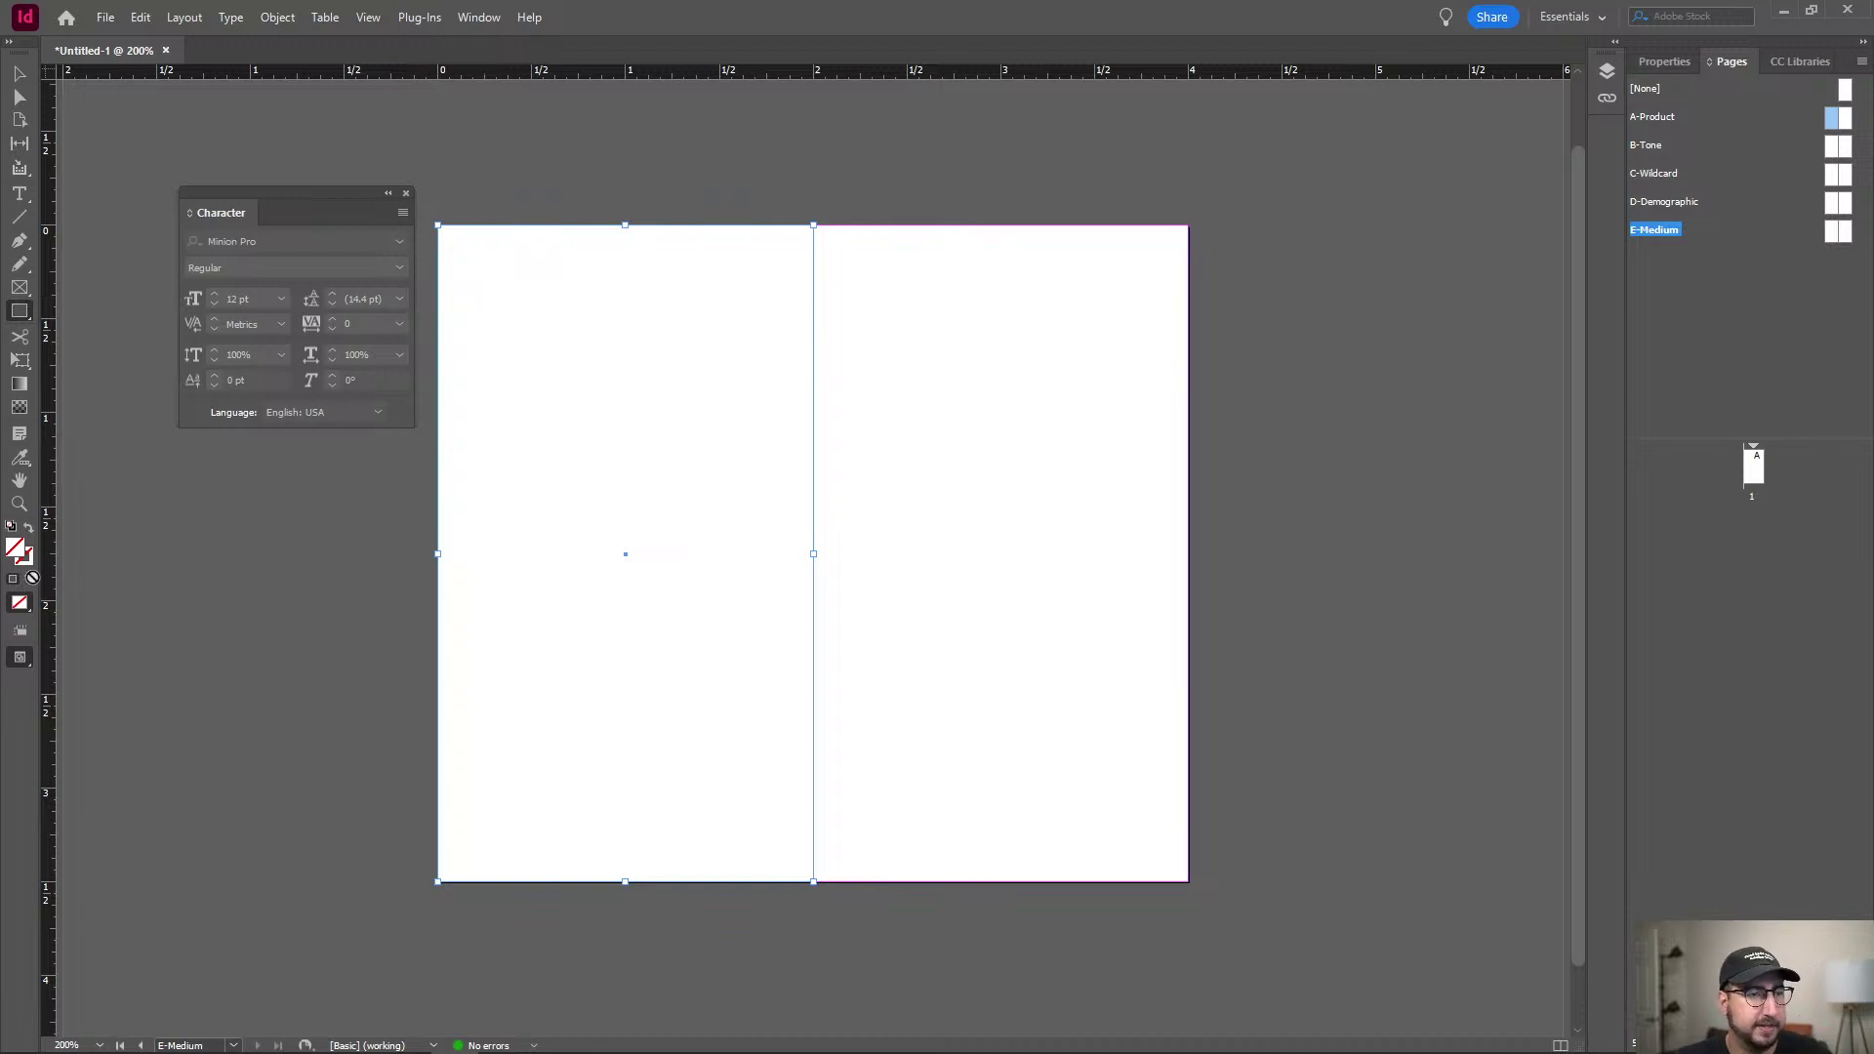
# Apply the purple #814483 from the Campains library to the left-page rectangle's stroke.
pyautogui.click(26, 558)
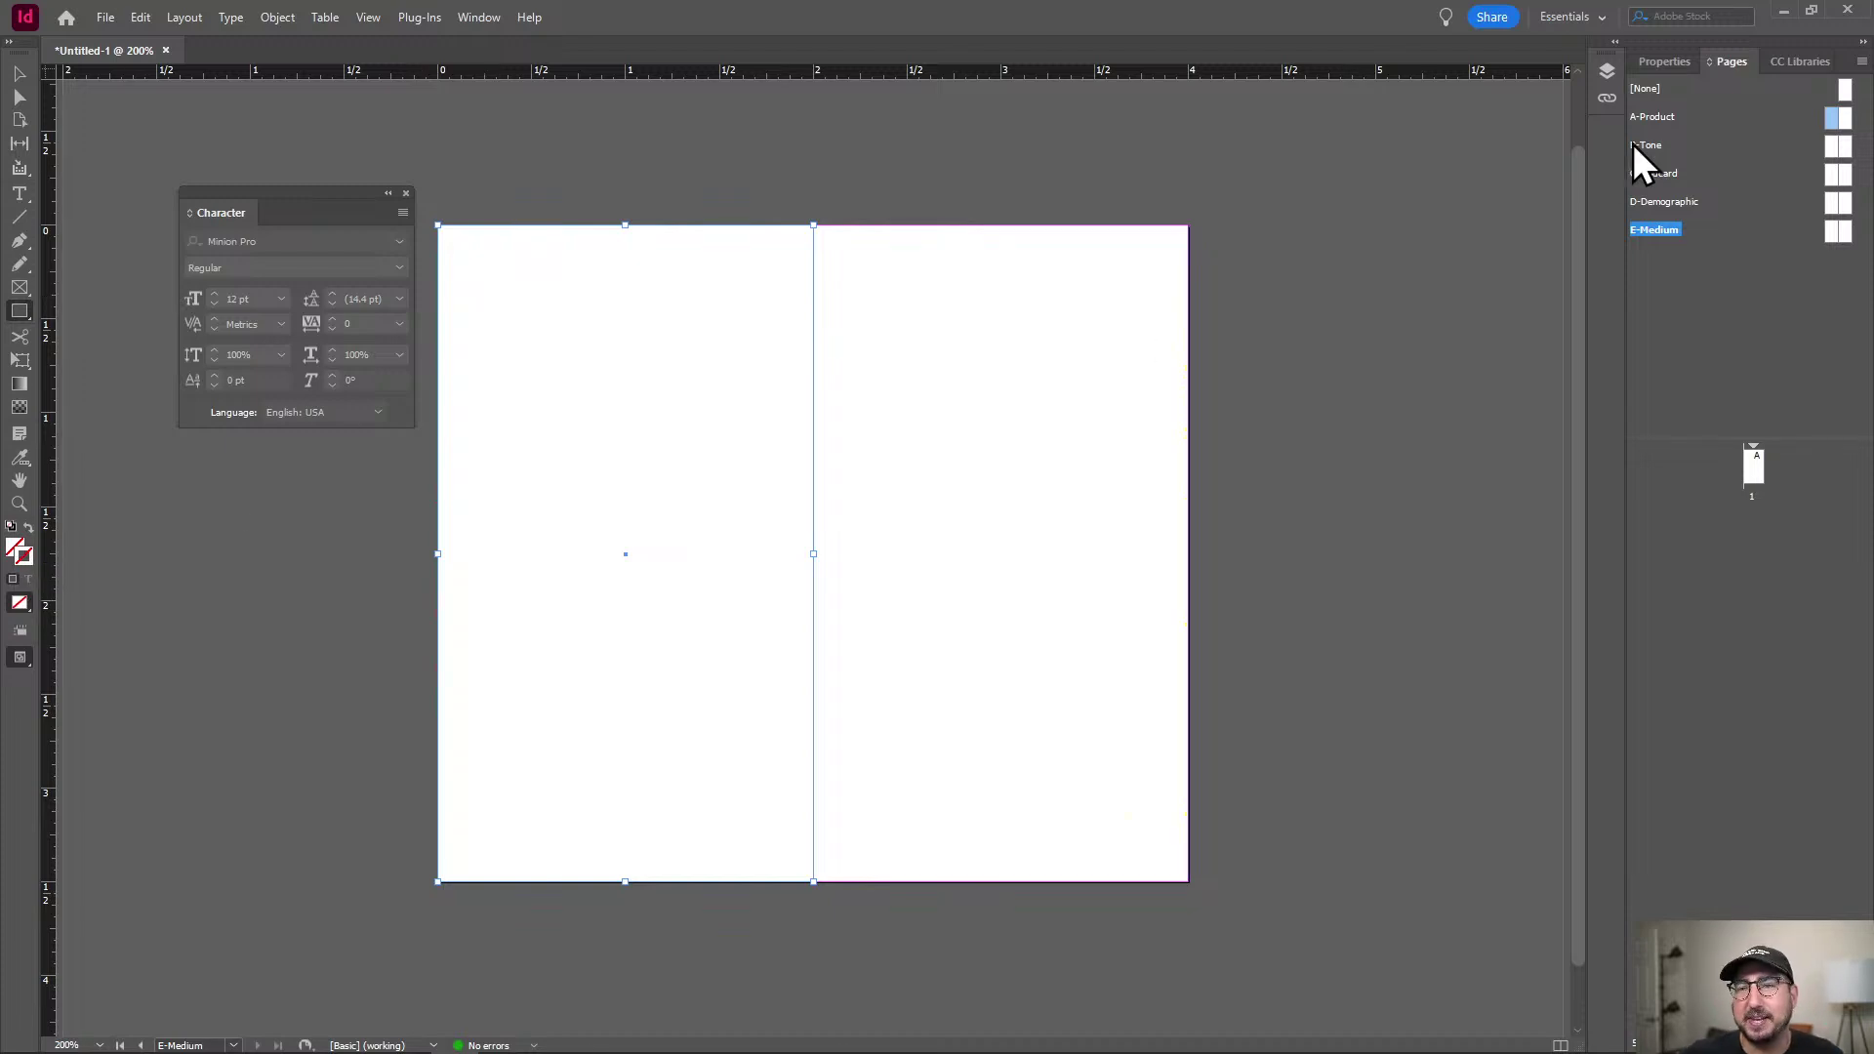
pyautogui.click(1799, 62)
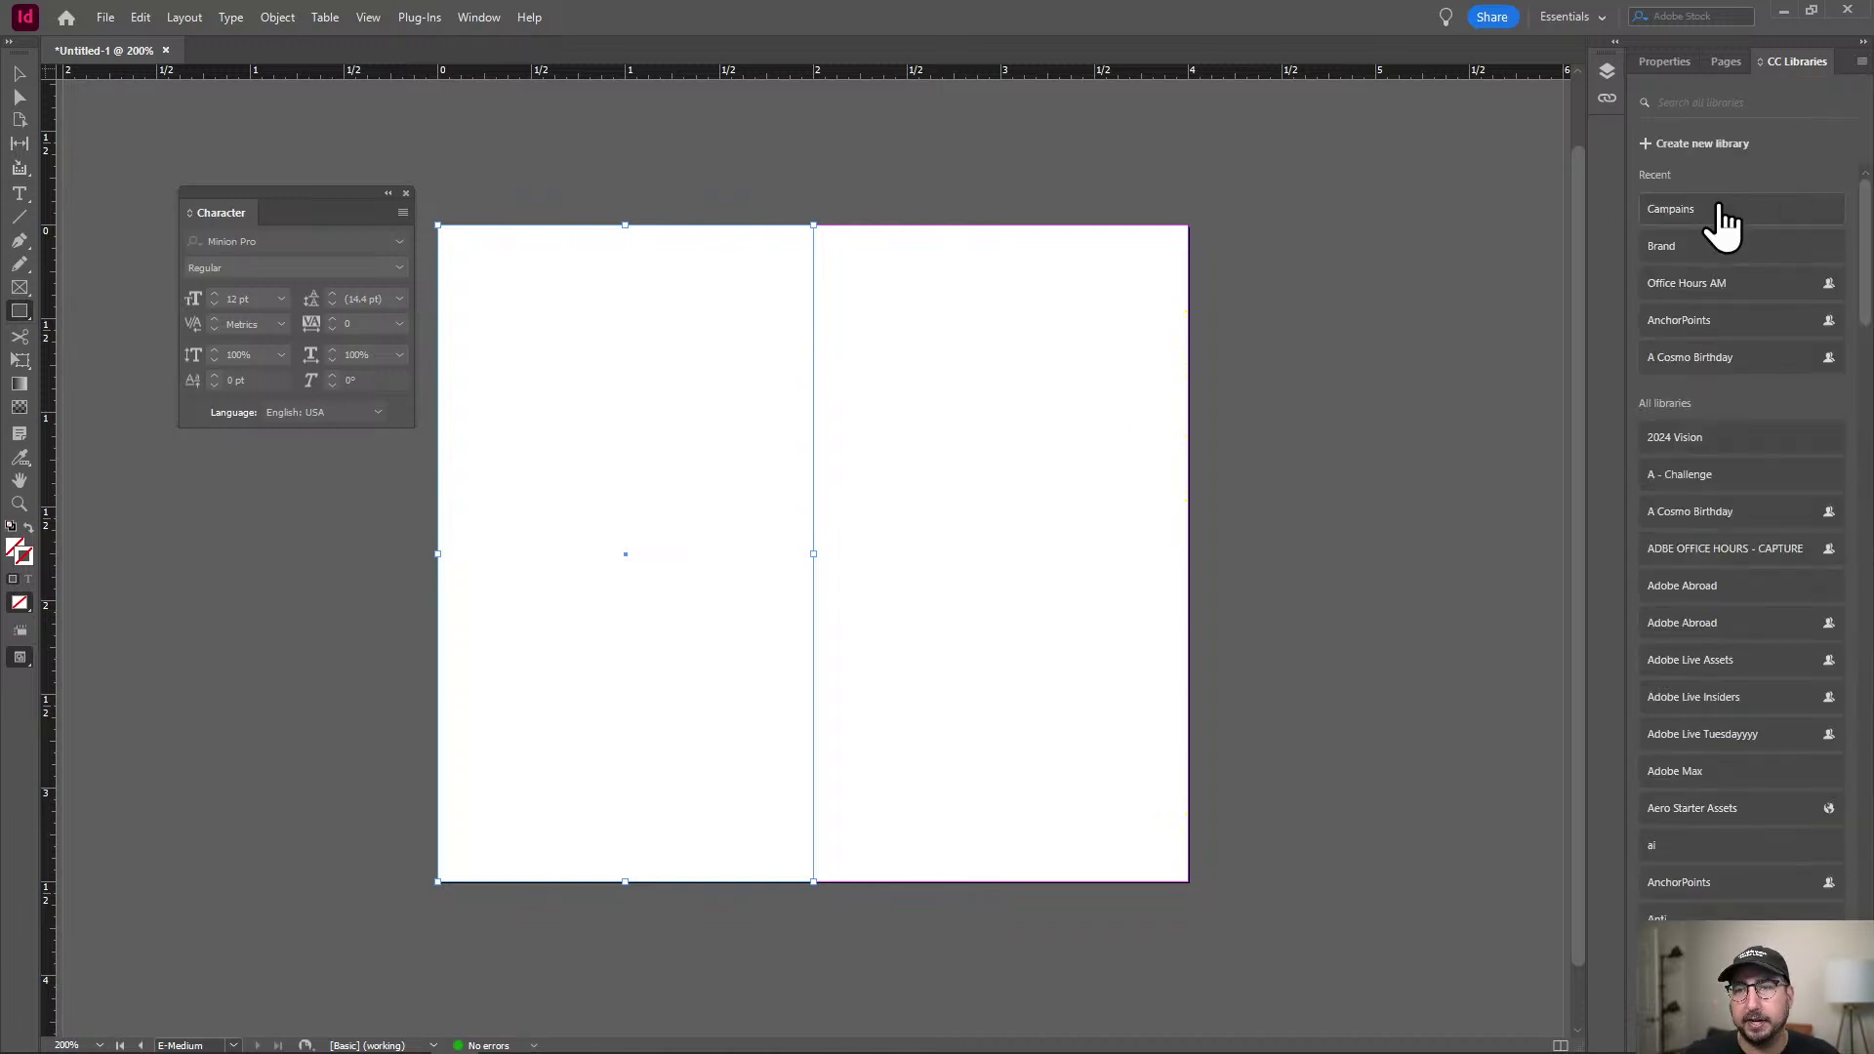
pyautogui.click(1718, 215)
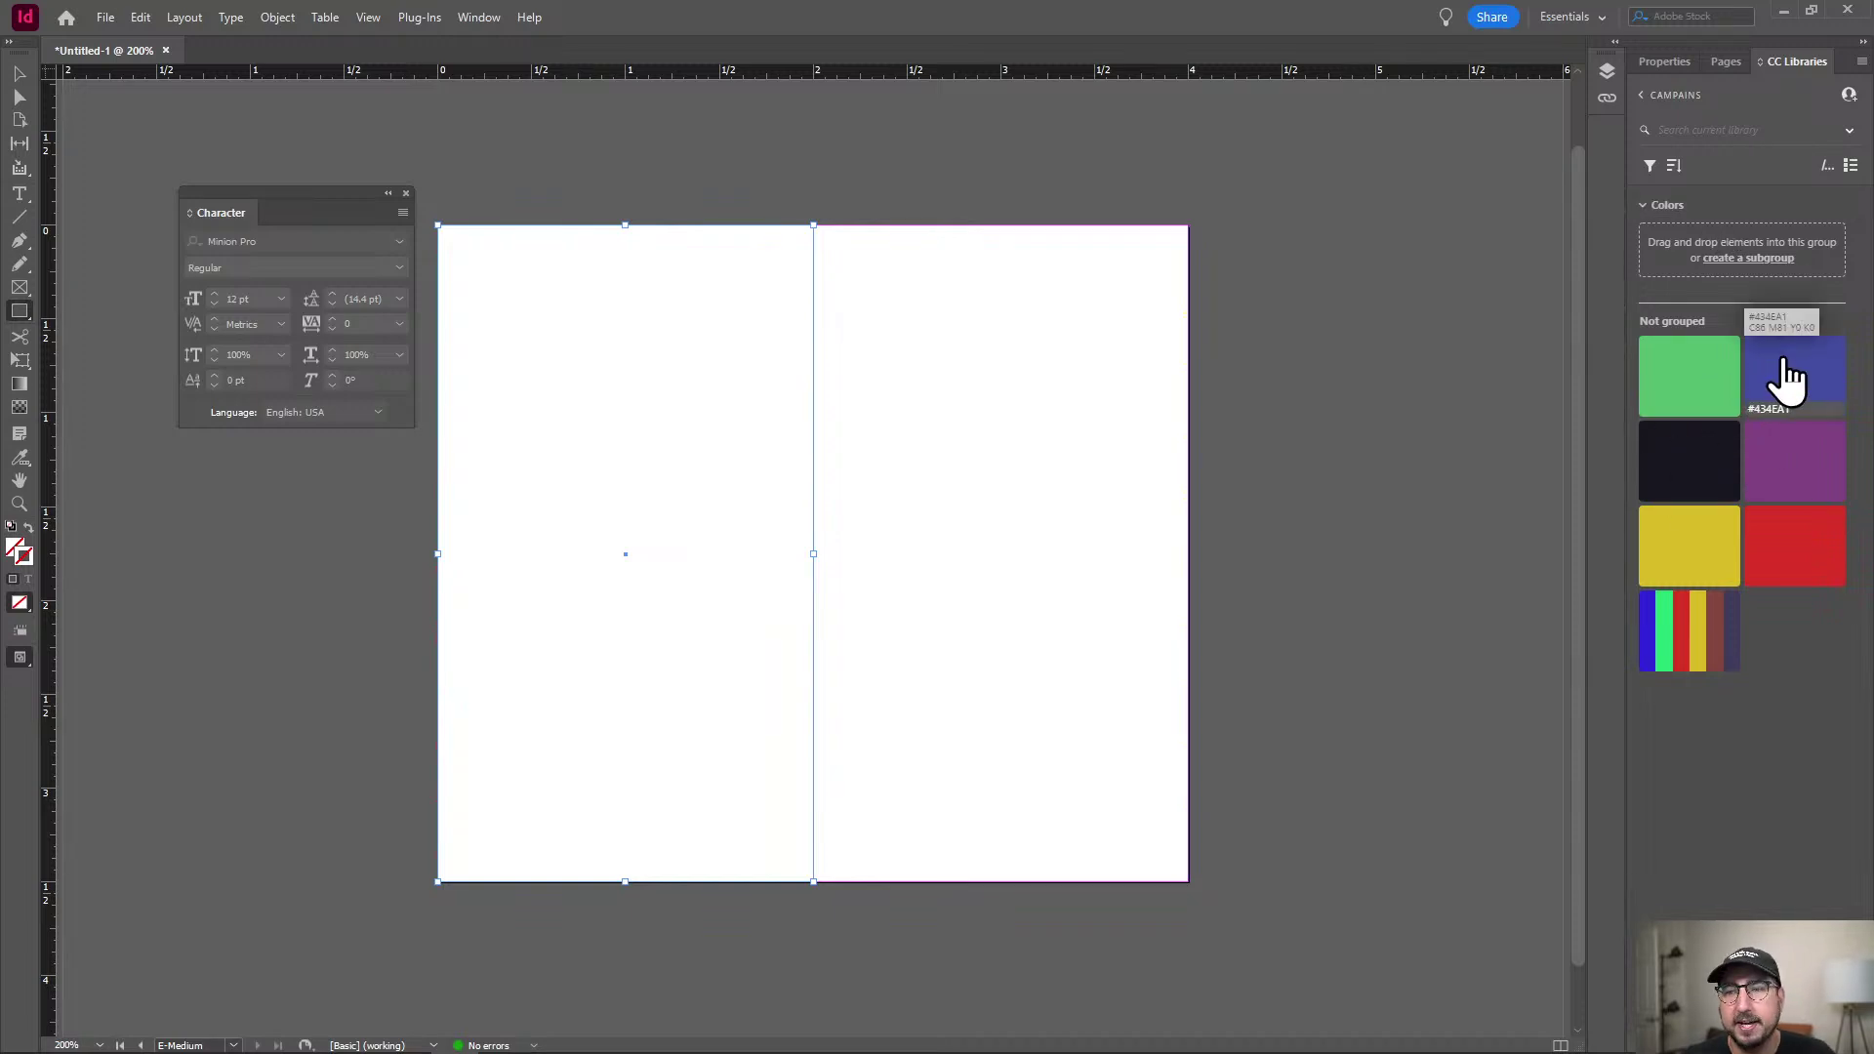
pyautogui.click(1786, 473)
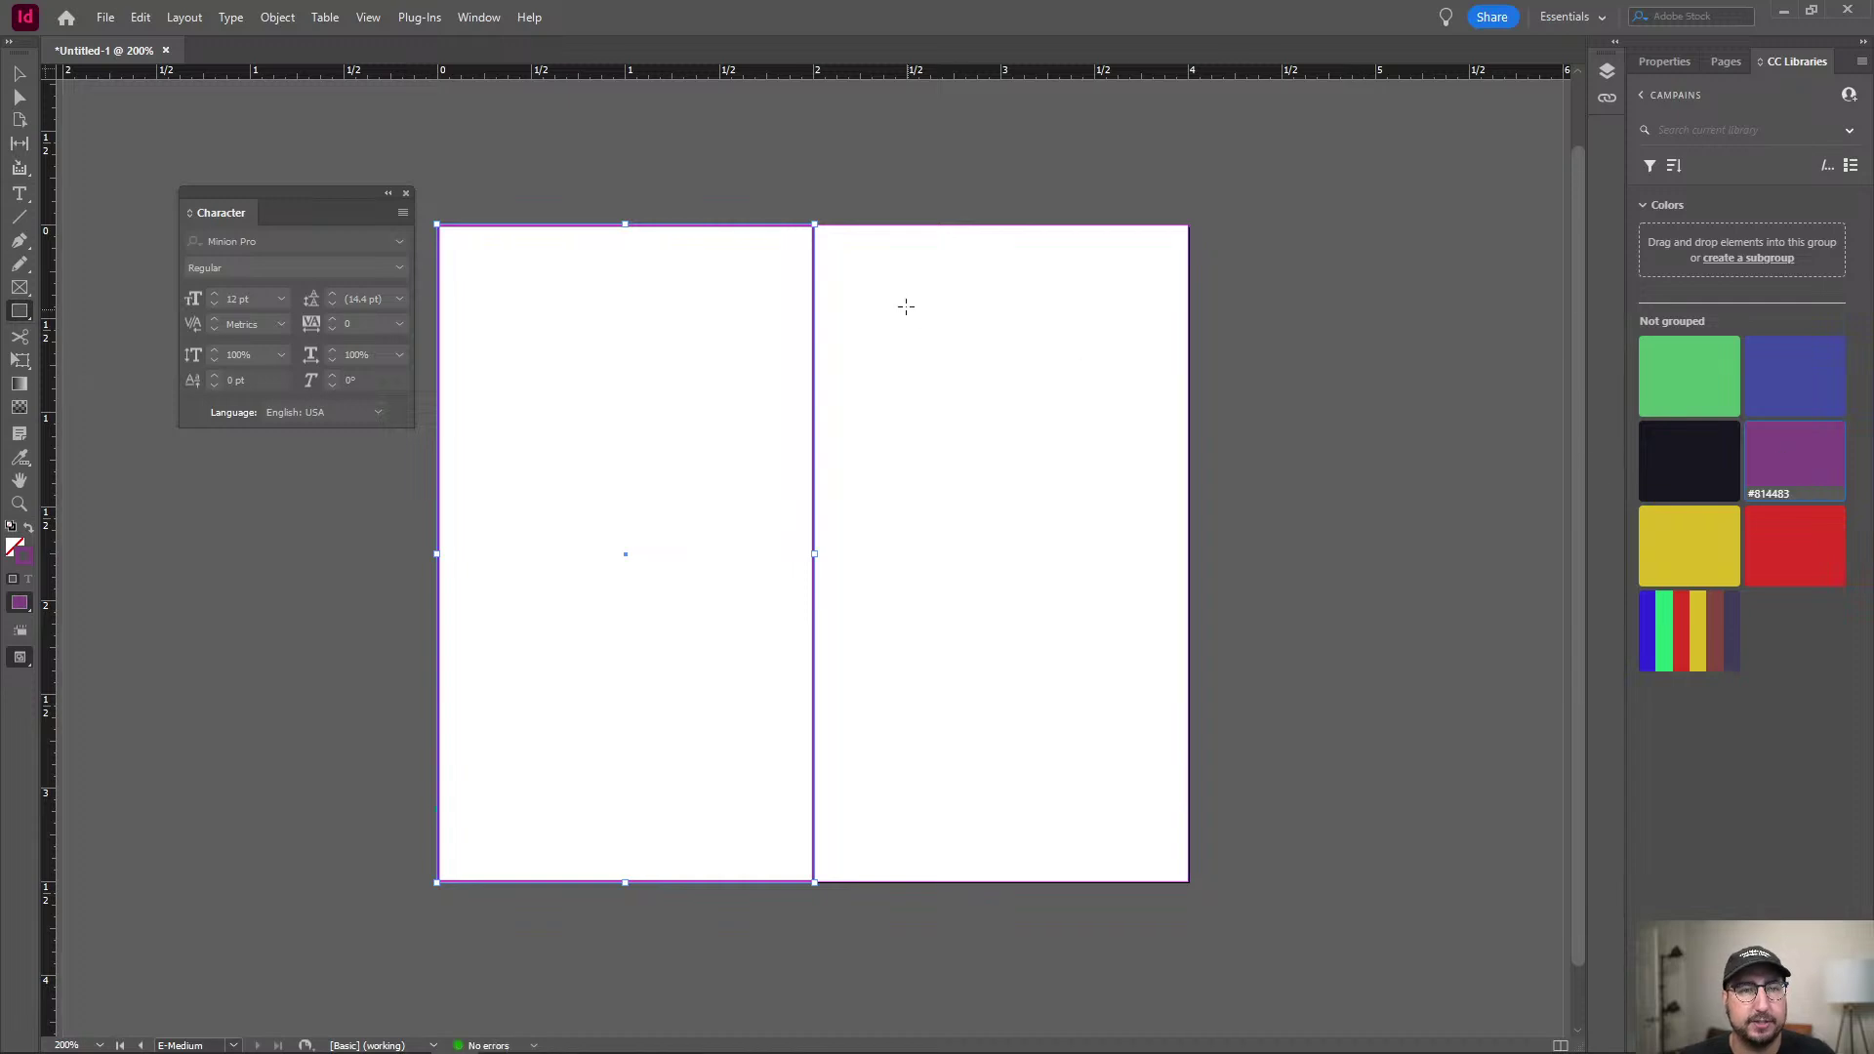
# Switch the workspace to Essentials Classic.
pyautogui.click(476, 17)
pyautogui.moveTo(574, 72)
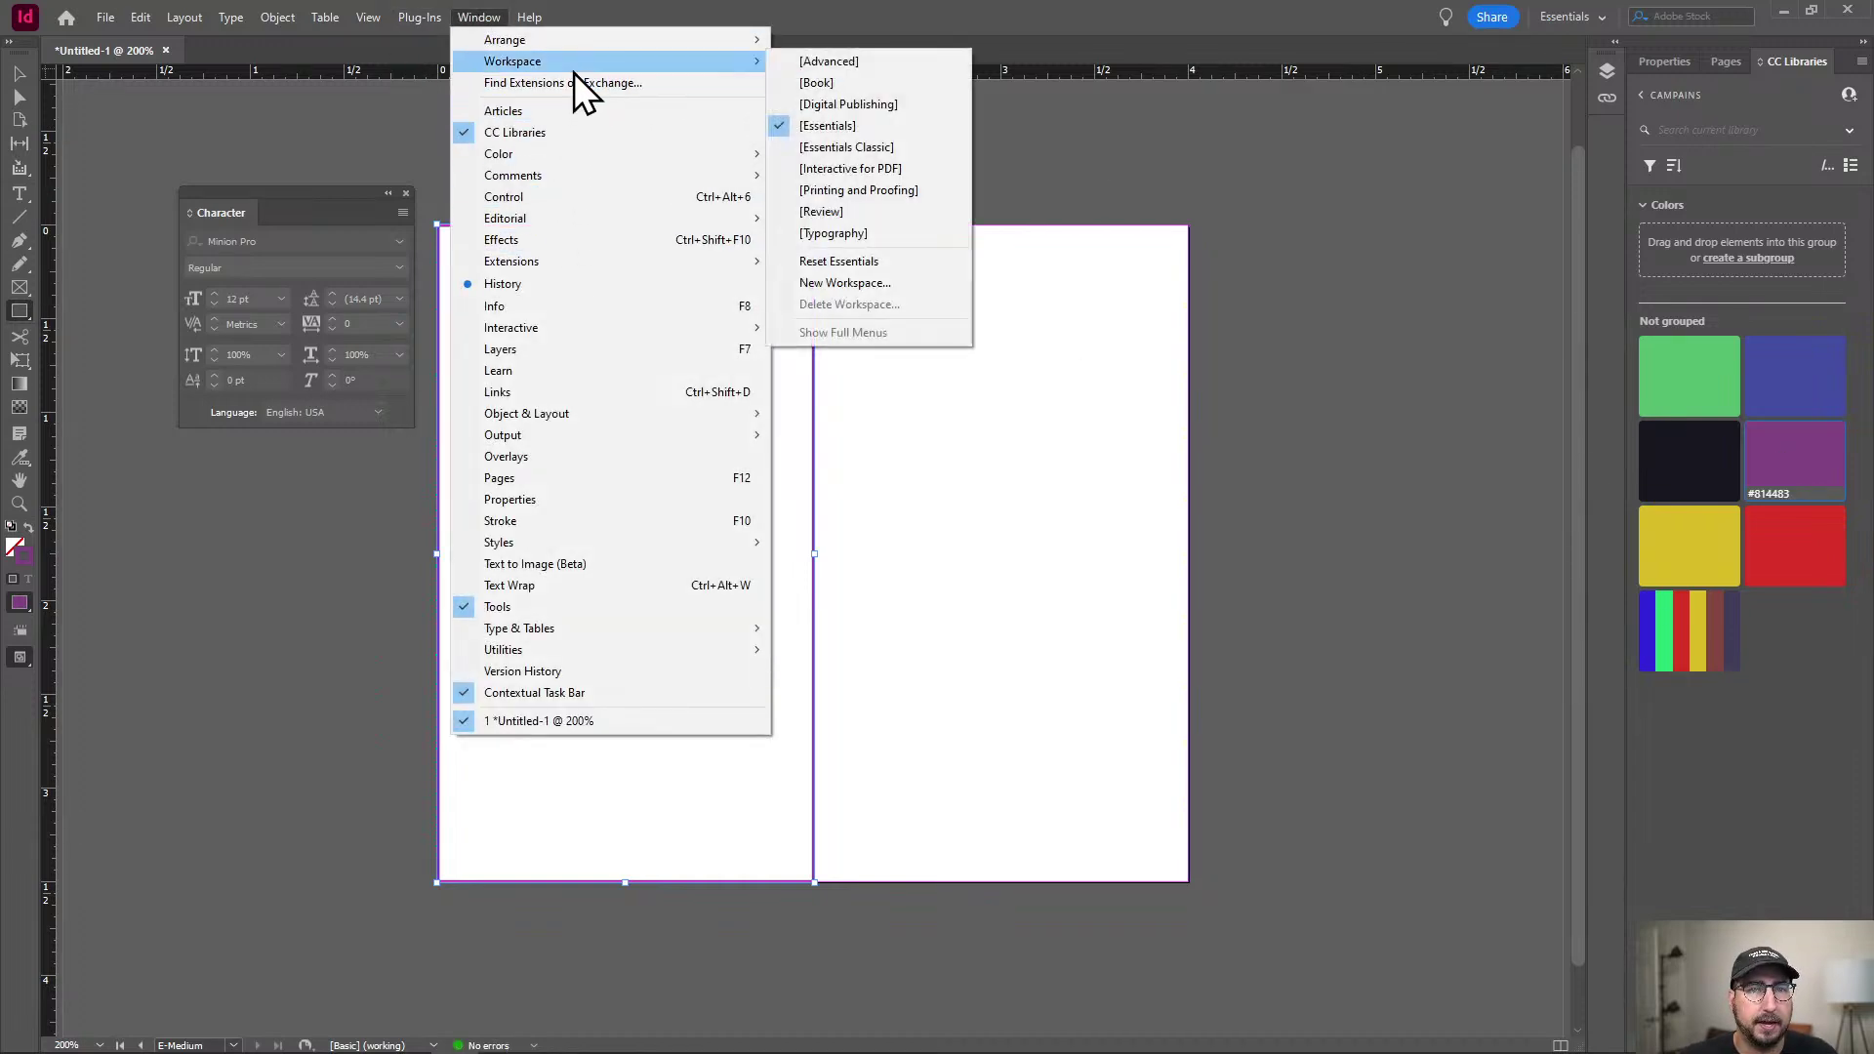
pyautogui.click(829, 147)
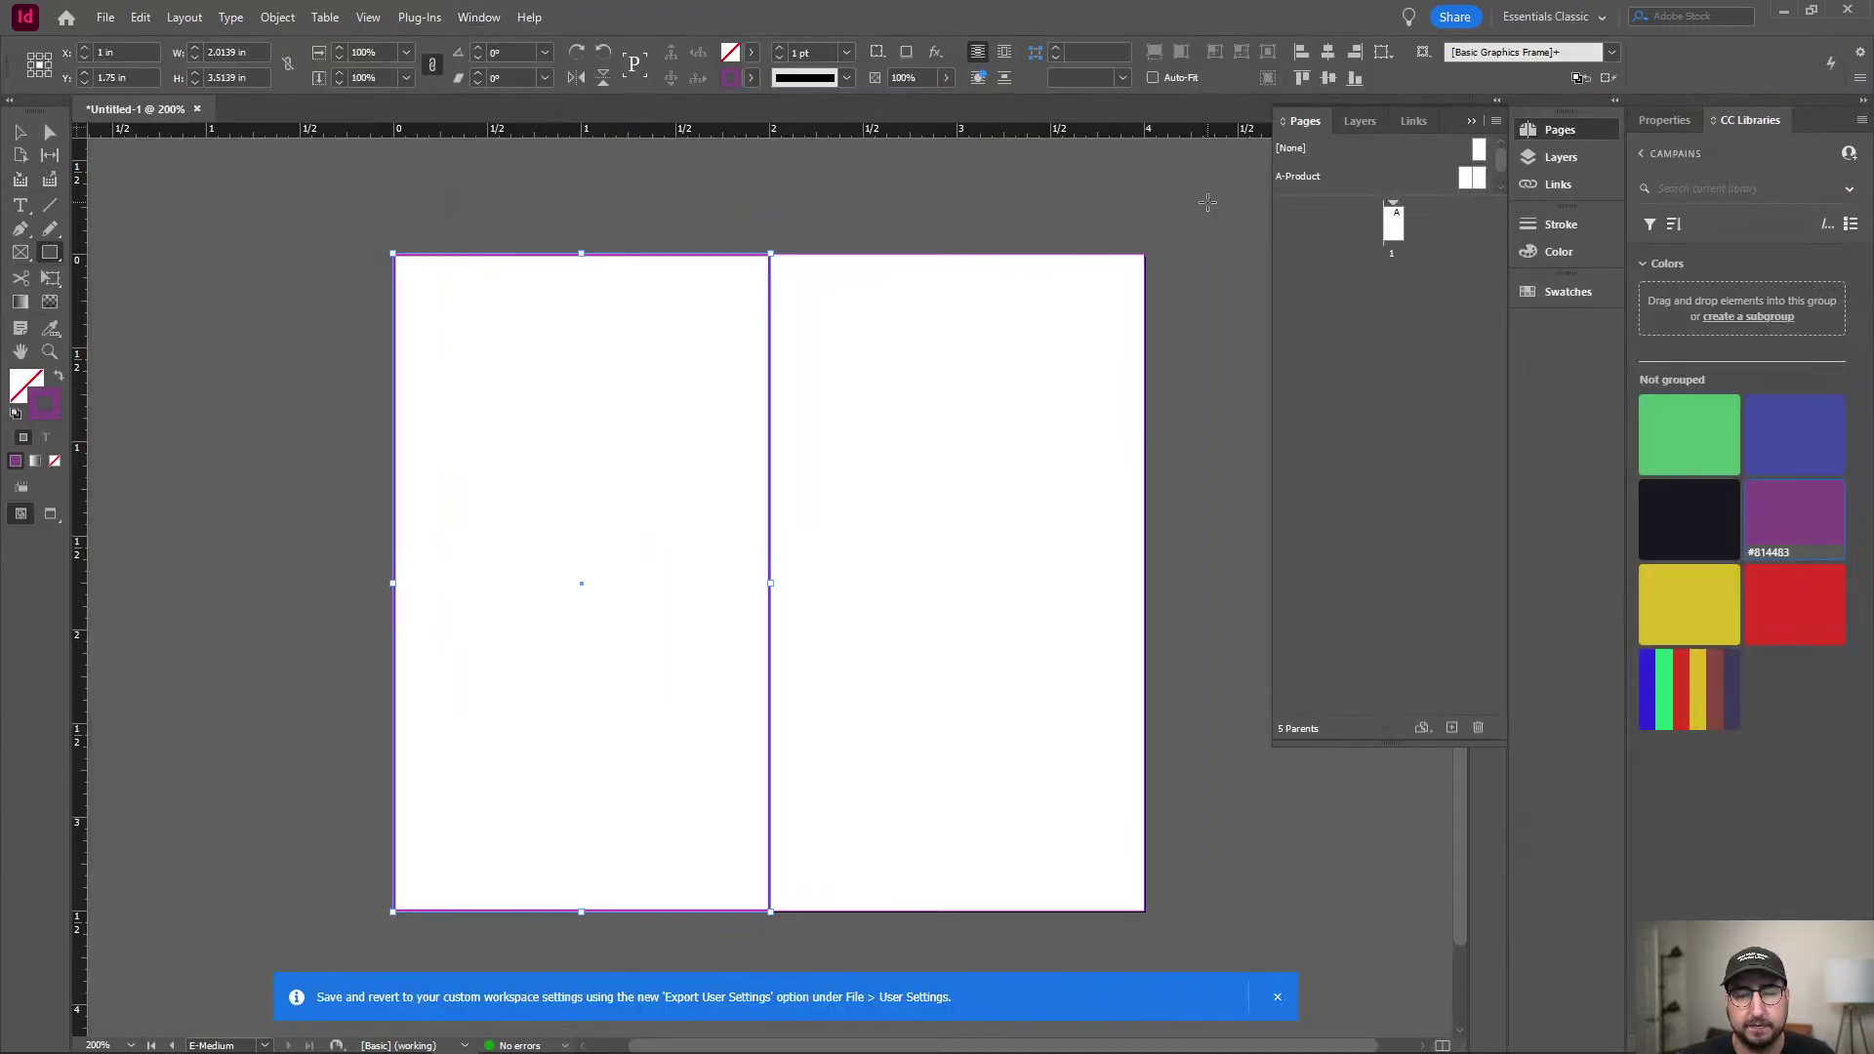
# Align the rectangle's stroke to the inside and set its weight to 7 pt.
pyautogui.click(1556, 223)
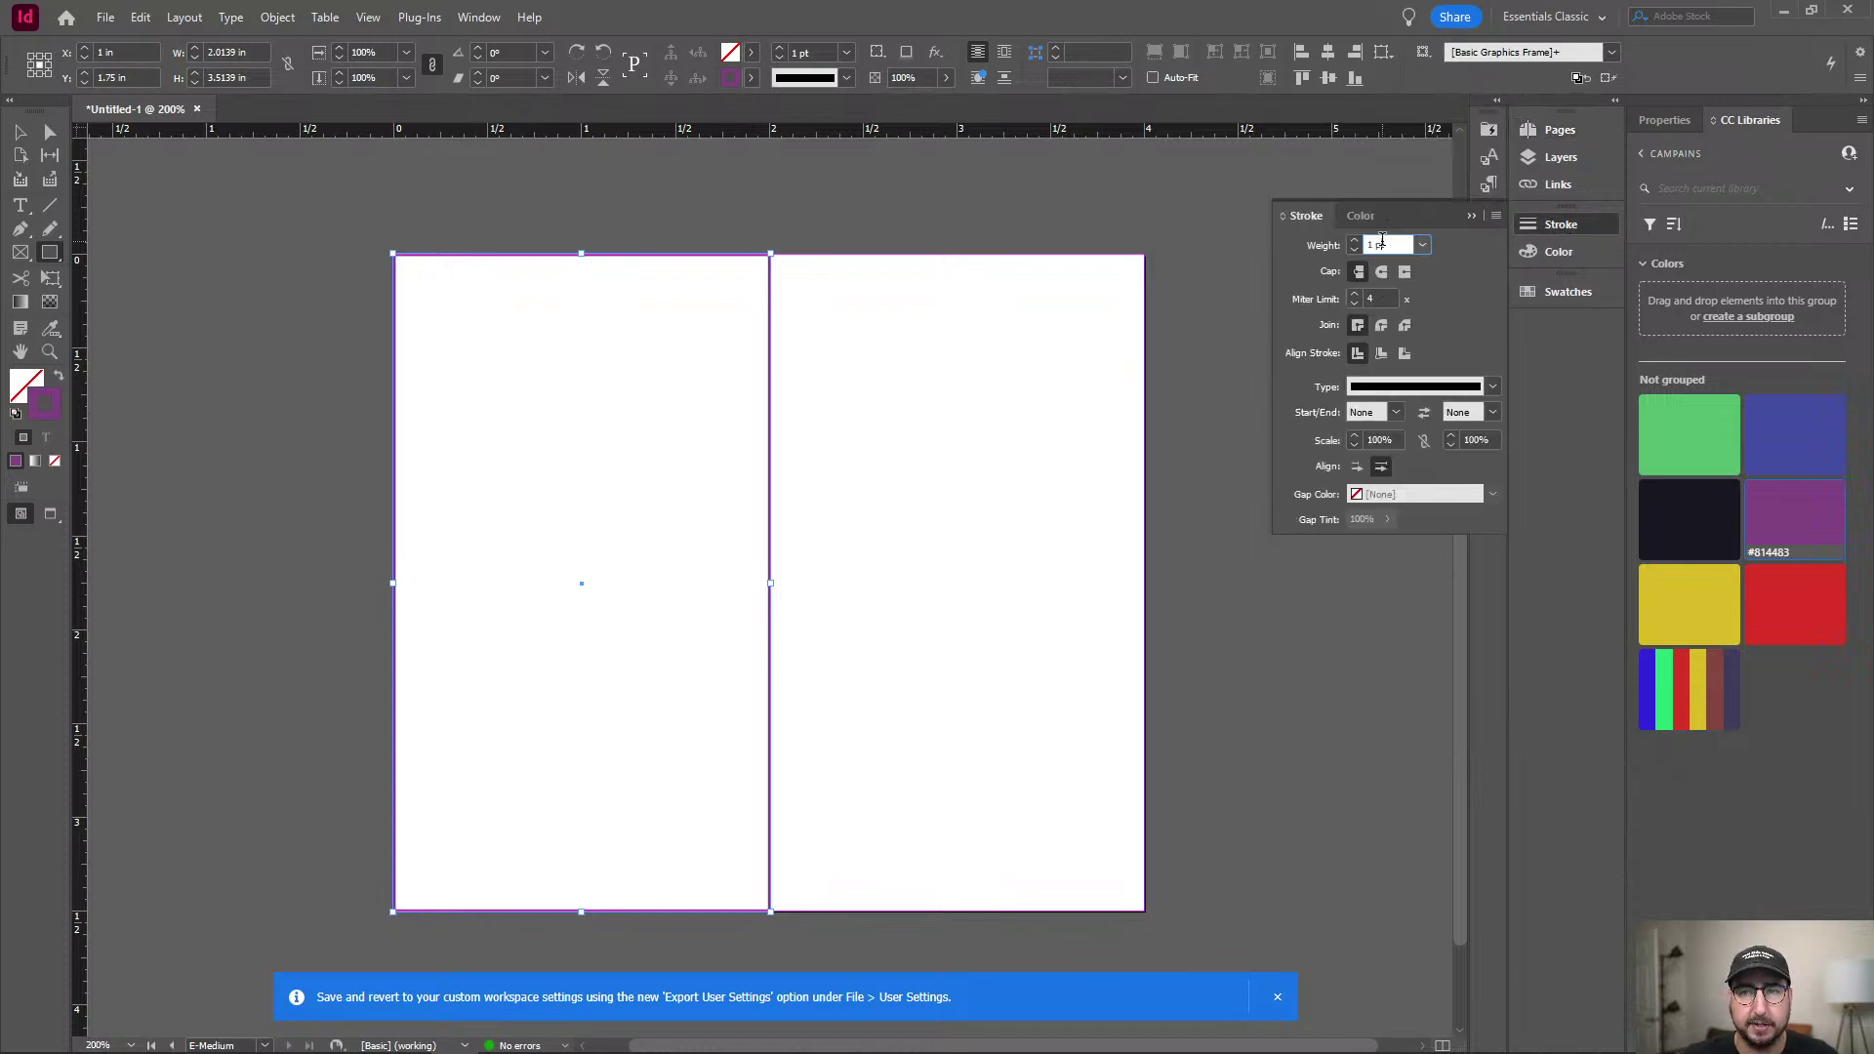
pyautogui.click(1381, 353)
pyautogui.scroll(9, 1390, 244)
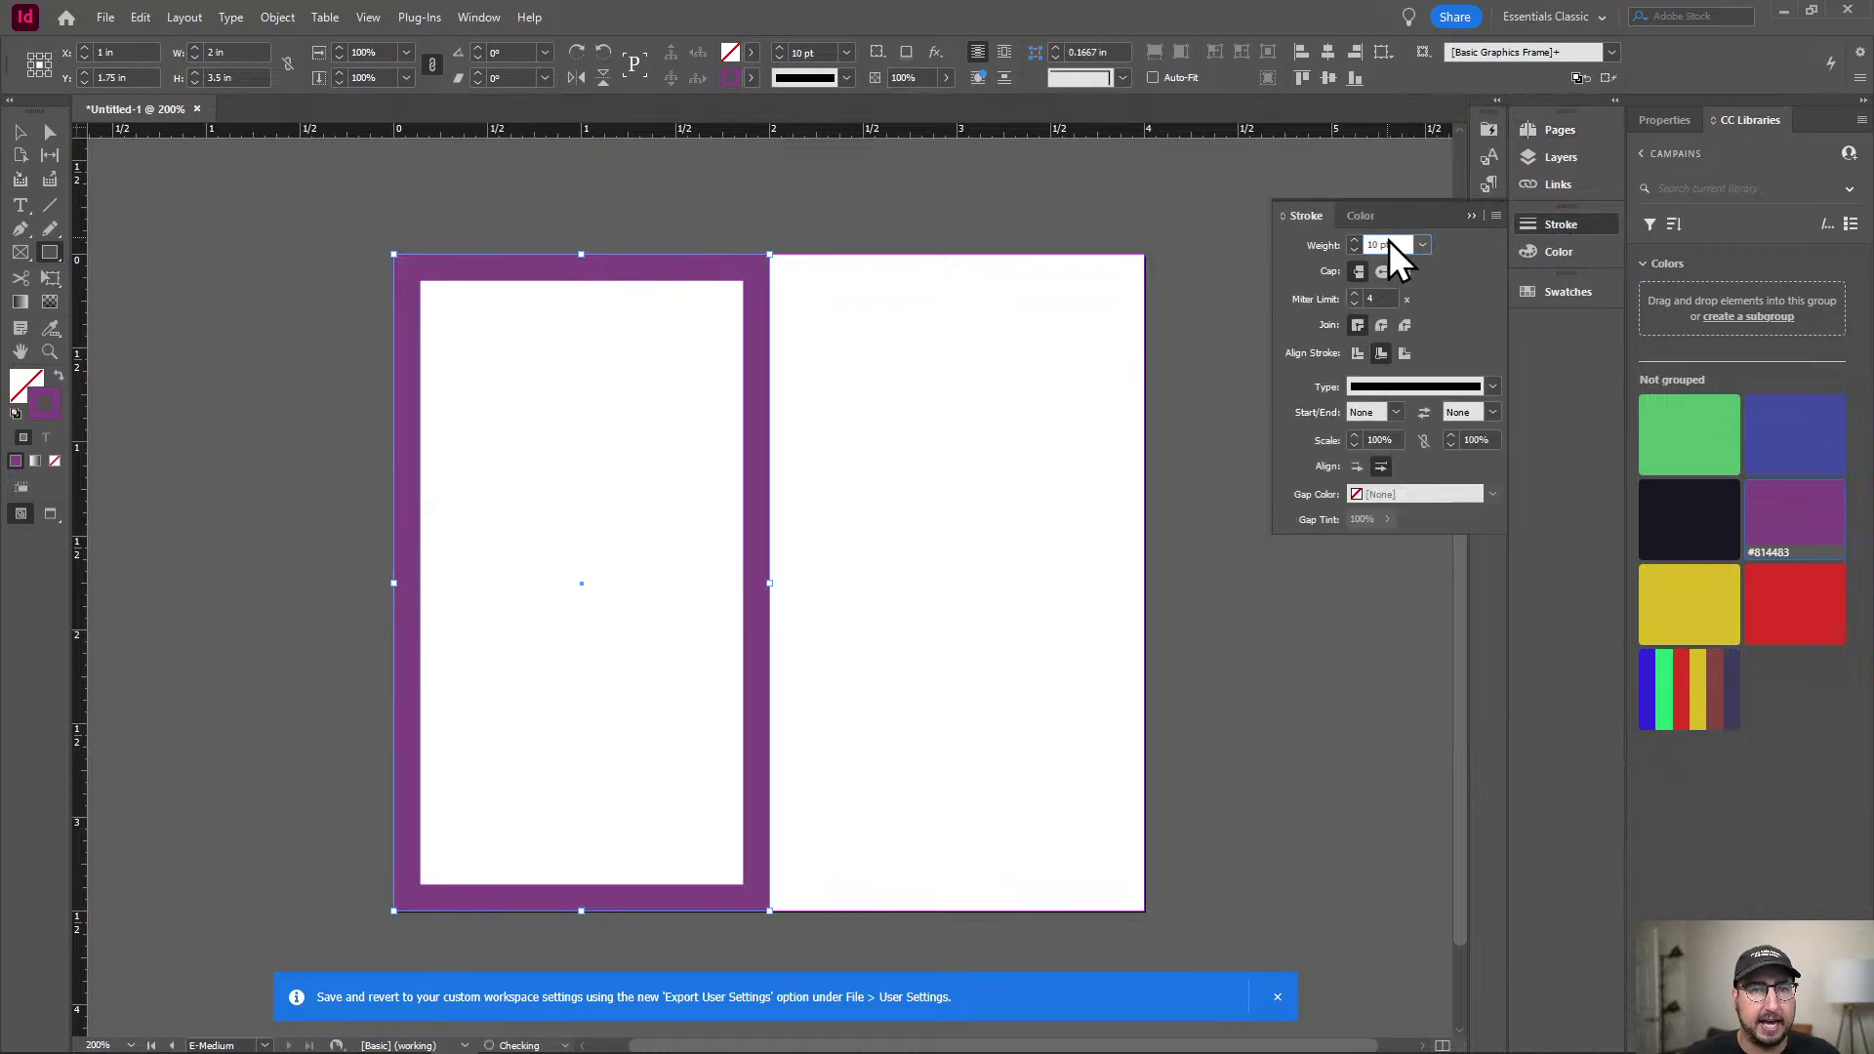
pyautogui.scroll(-3, 1389, 244)
pyautogui.press('Return')
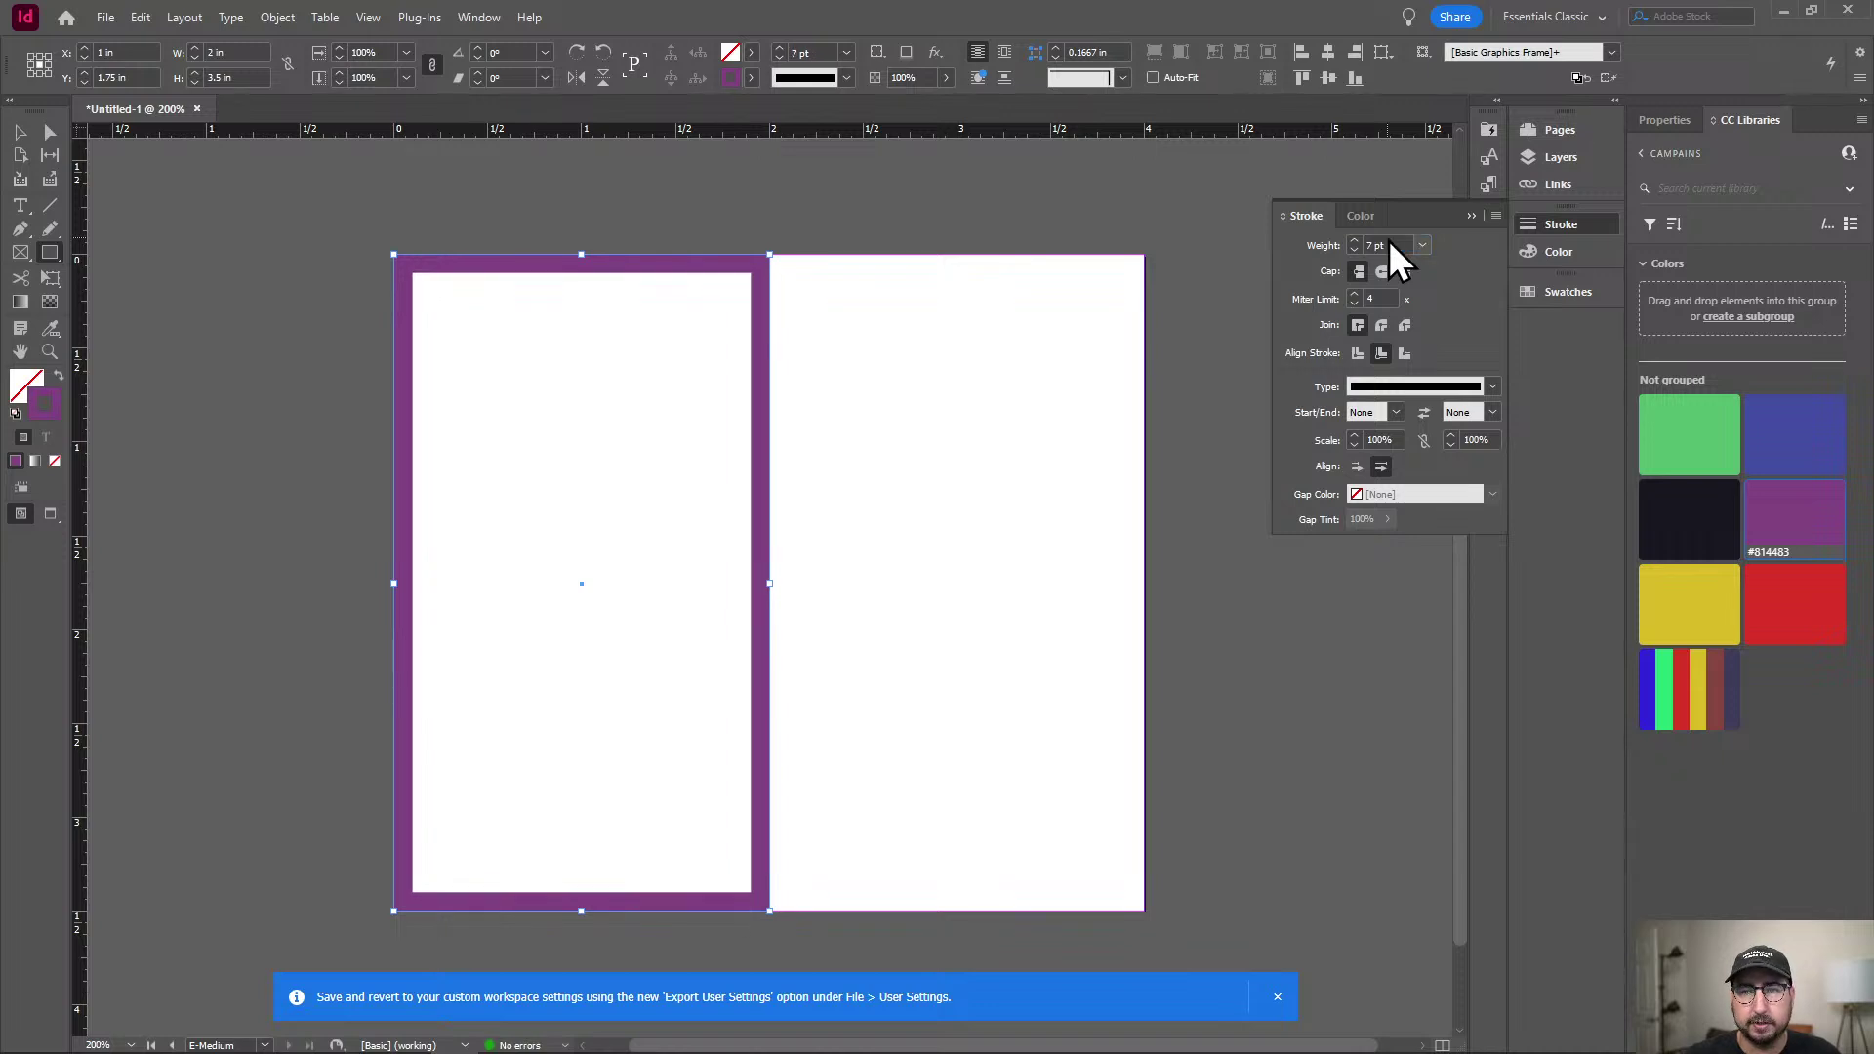
pyautogui.click(19, 133)
pyautogui.click(467, 207)
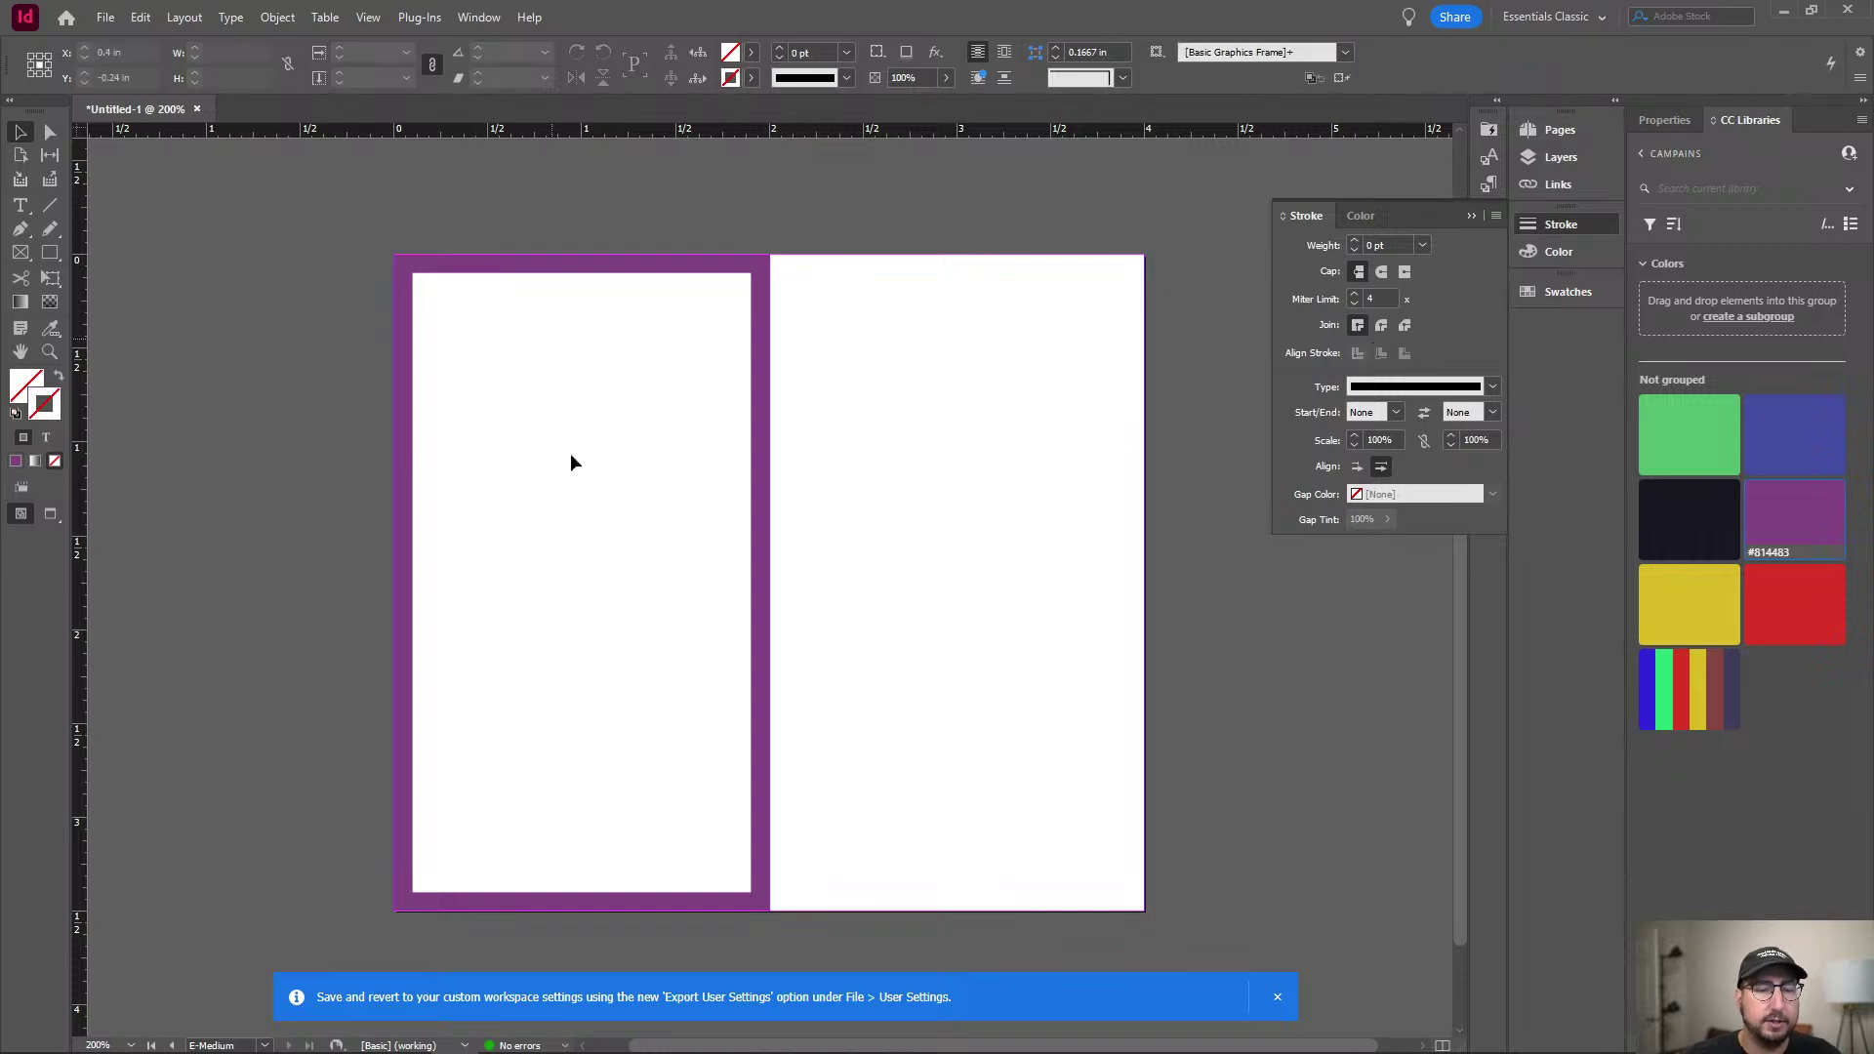
# Draw a rectangle about 1.24 x 0.31 in on the left page's bottom edge and fill it with purple #814483.
pyautogui.press('z')
pyautogui.click(635, 845)
pyautogui.click(745, 686)
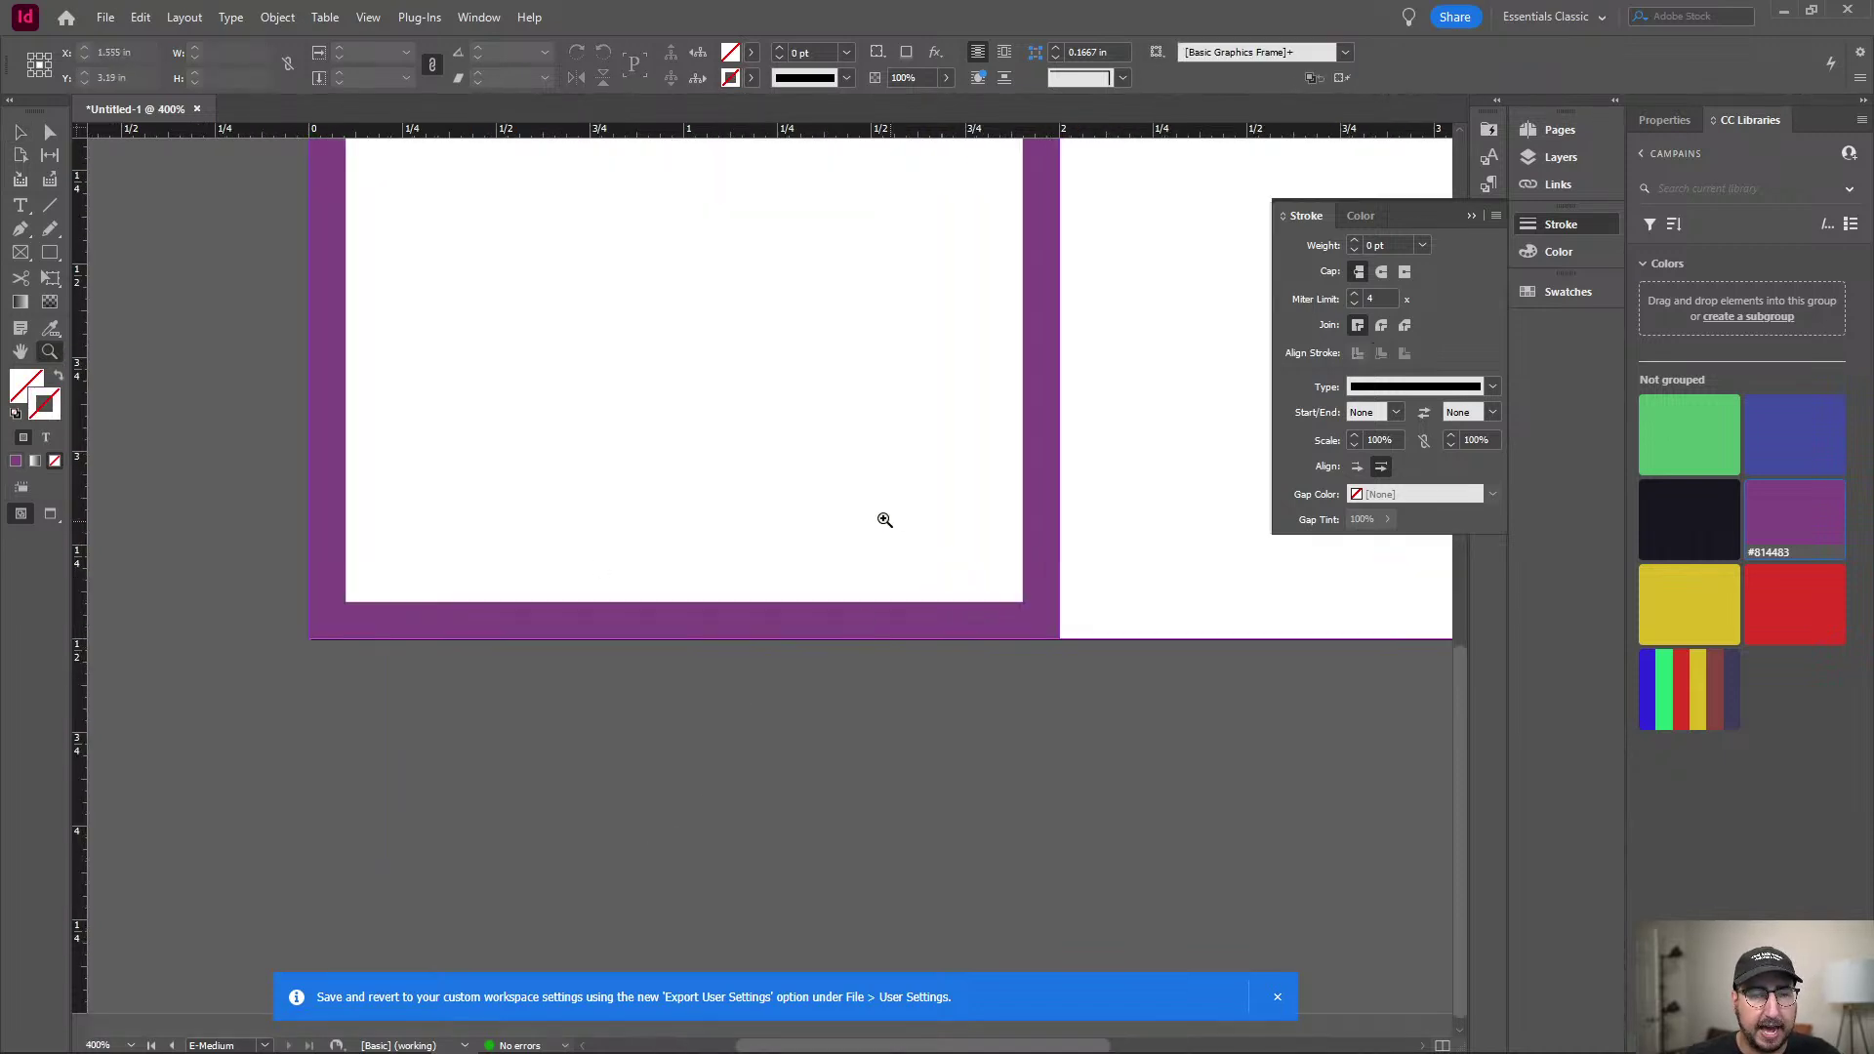
pyautogui.click(882, 519)
pyautogui.hscroll(-3, 764, 613)
pyautogui.scroll(-1, 764, 613)
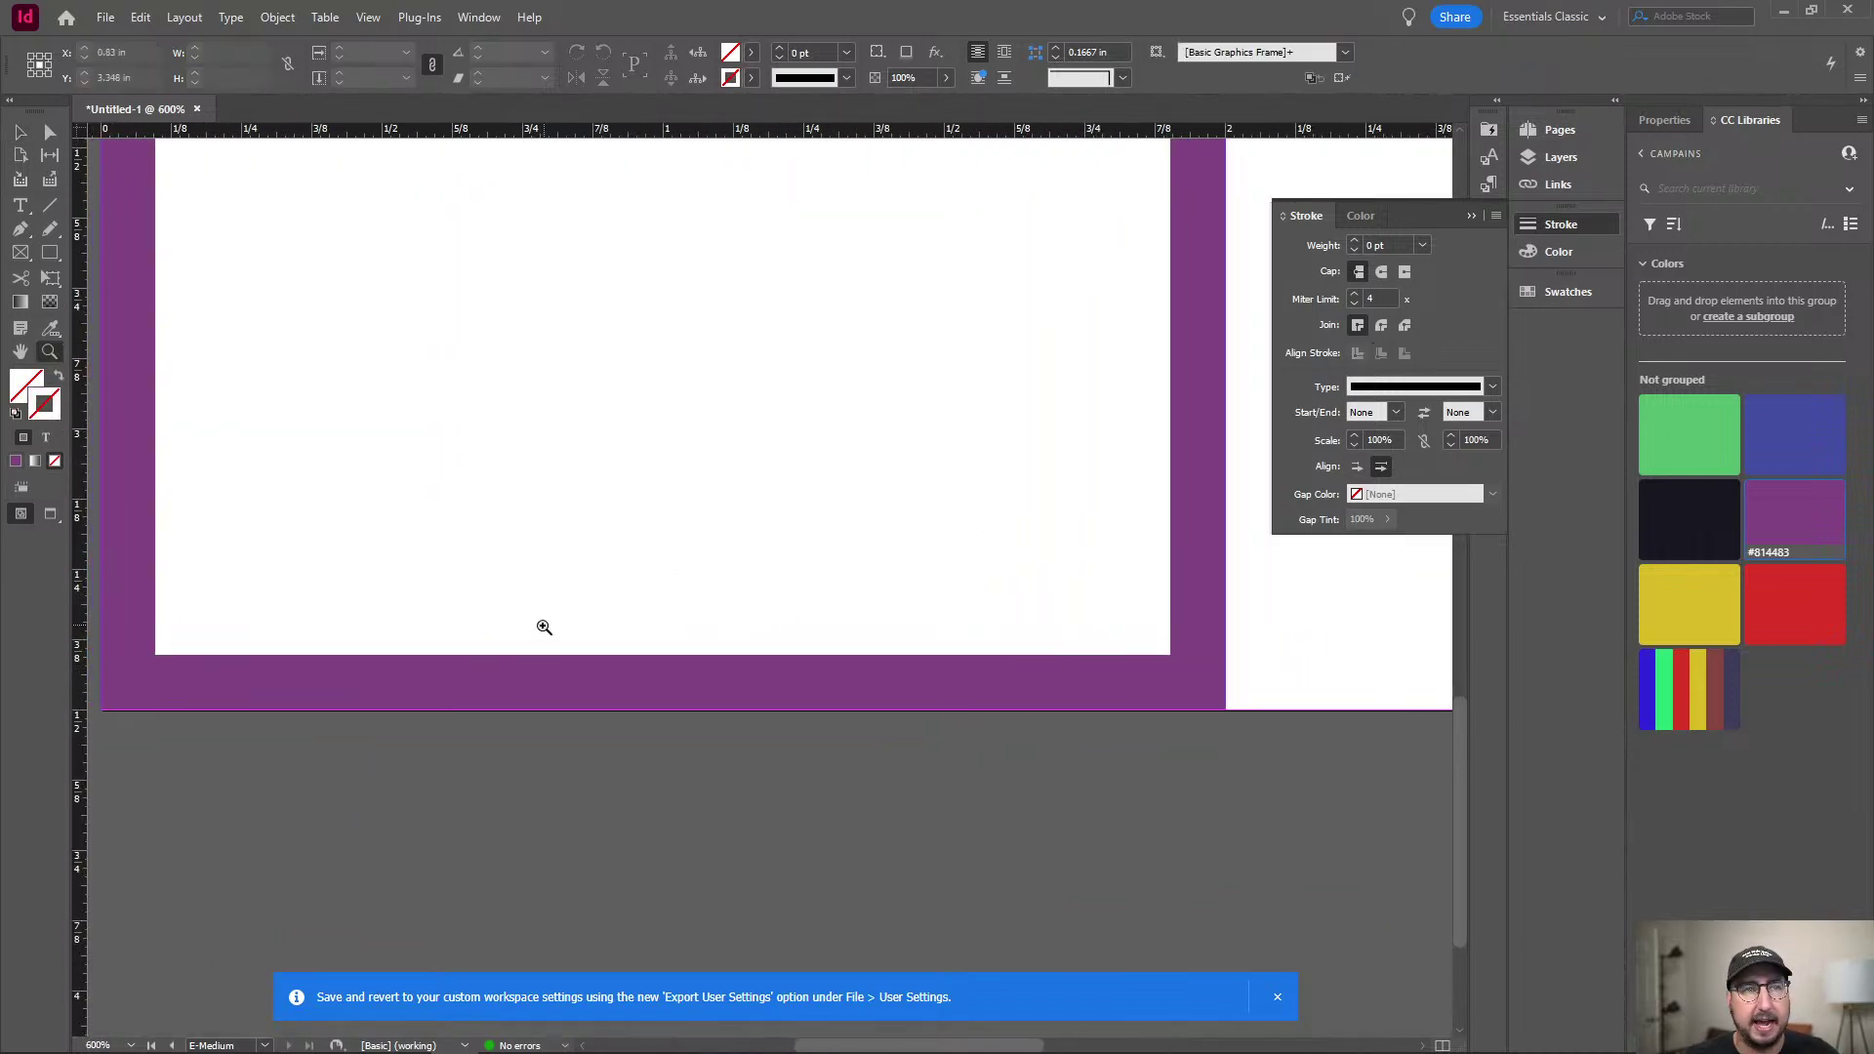
pyautogui.press('m')
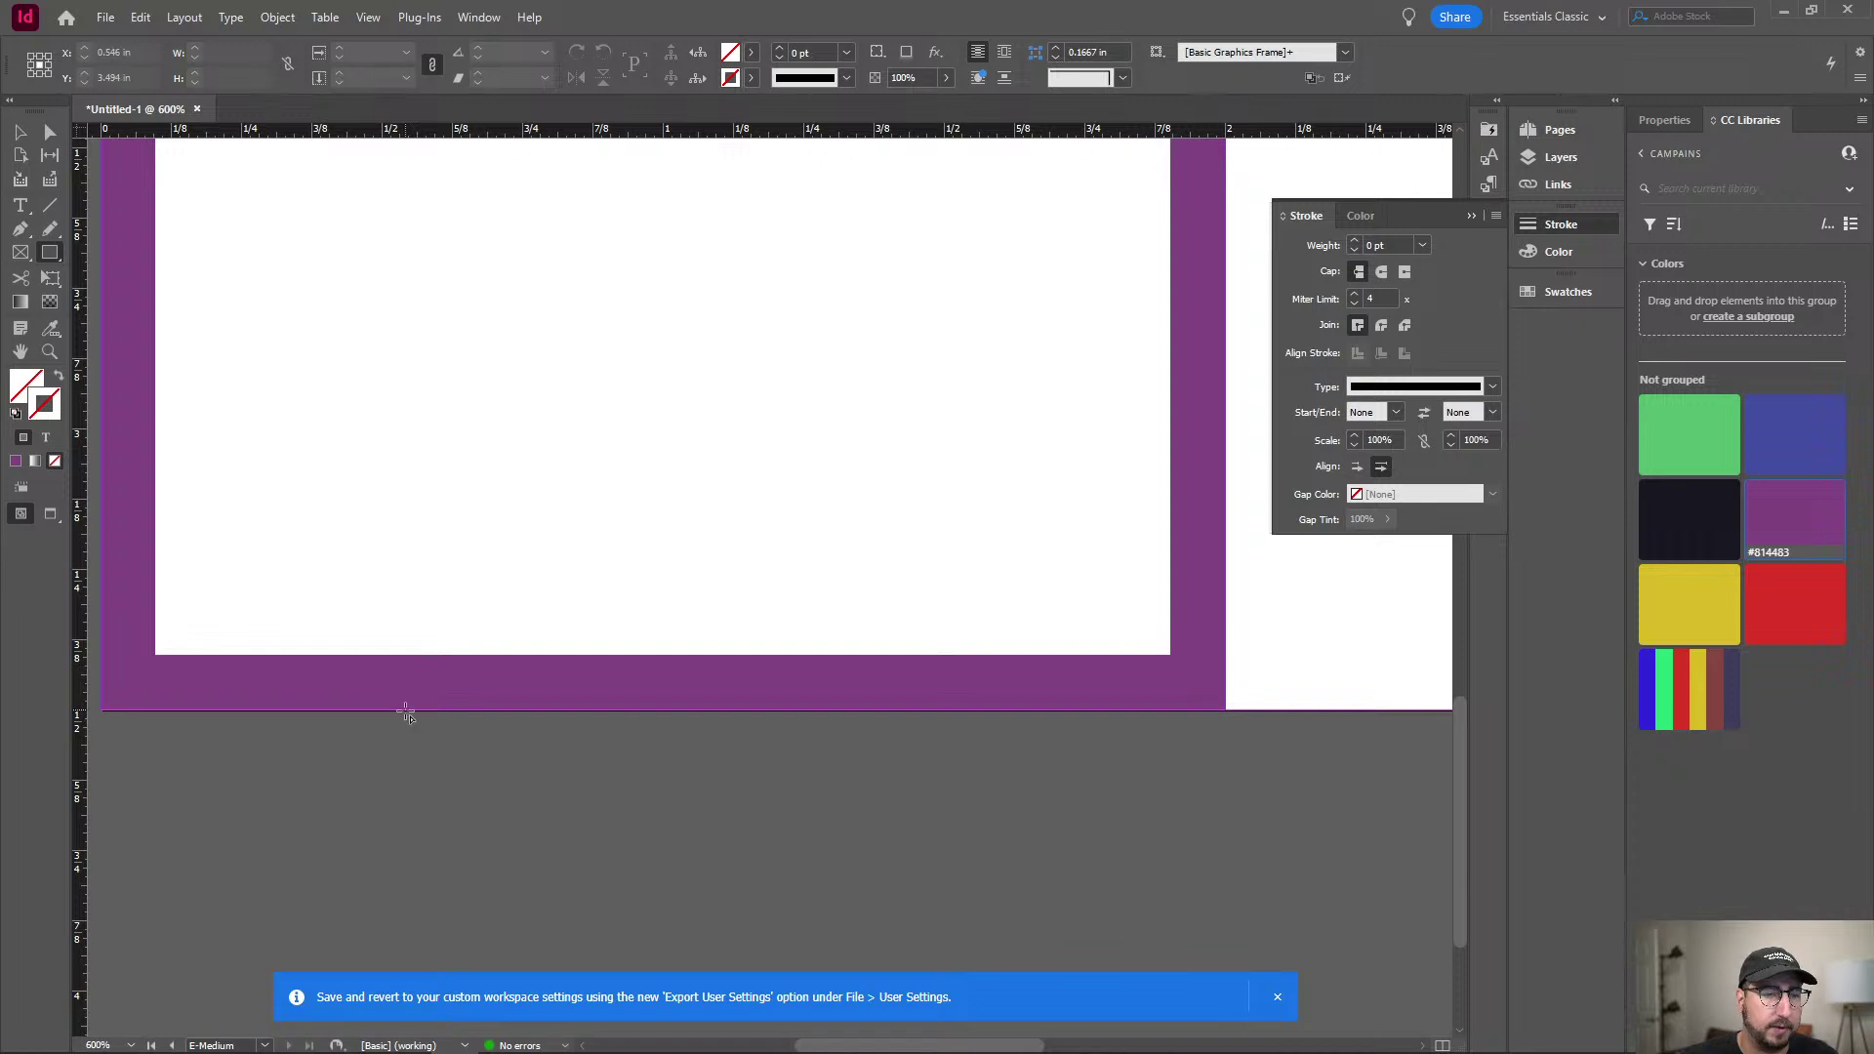
pyautogui.moveTo(405, 712); pyautogui.dragTo(1103, 535)
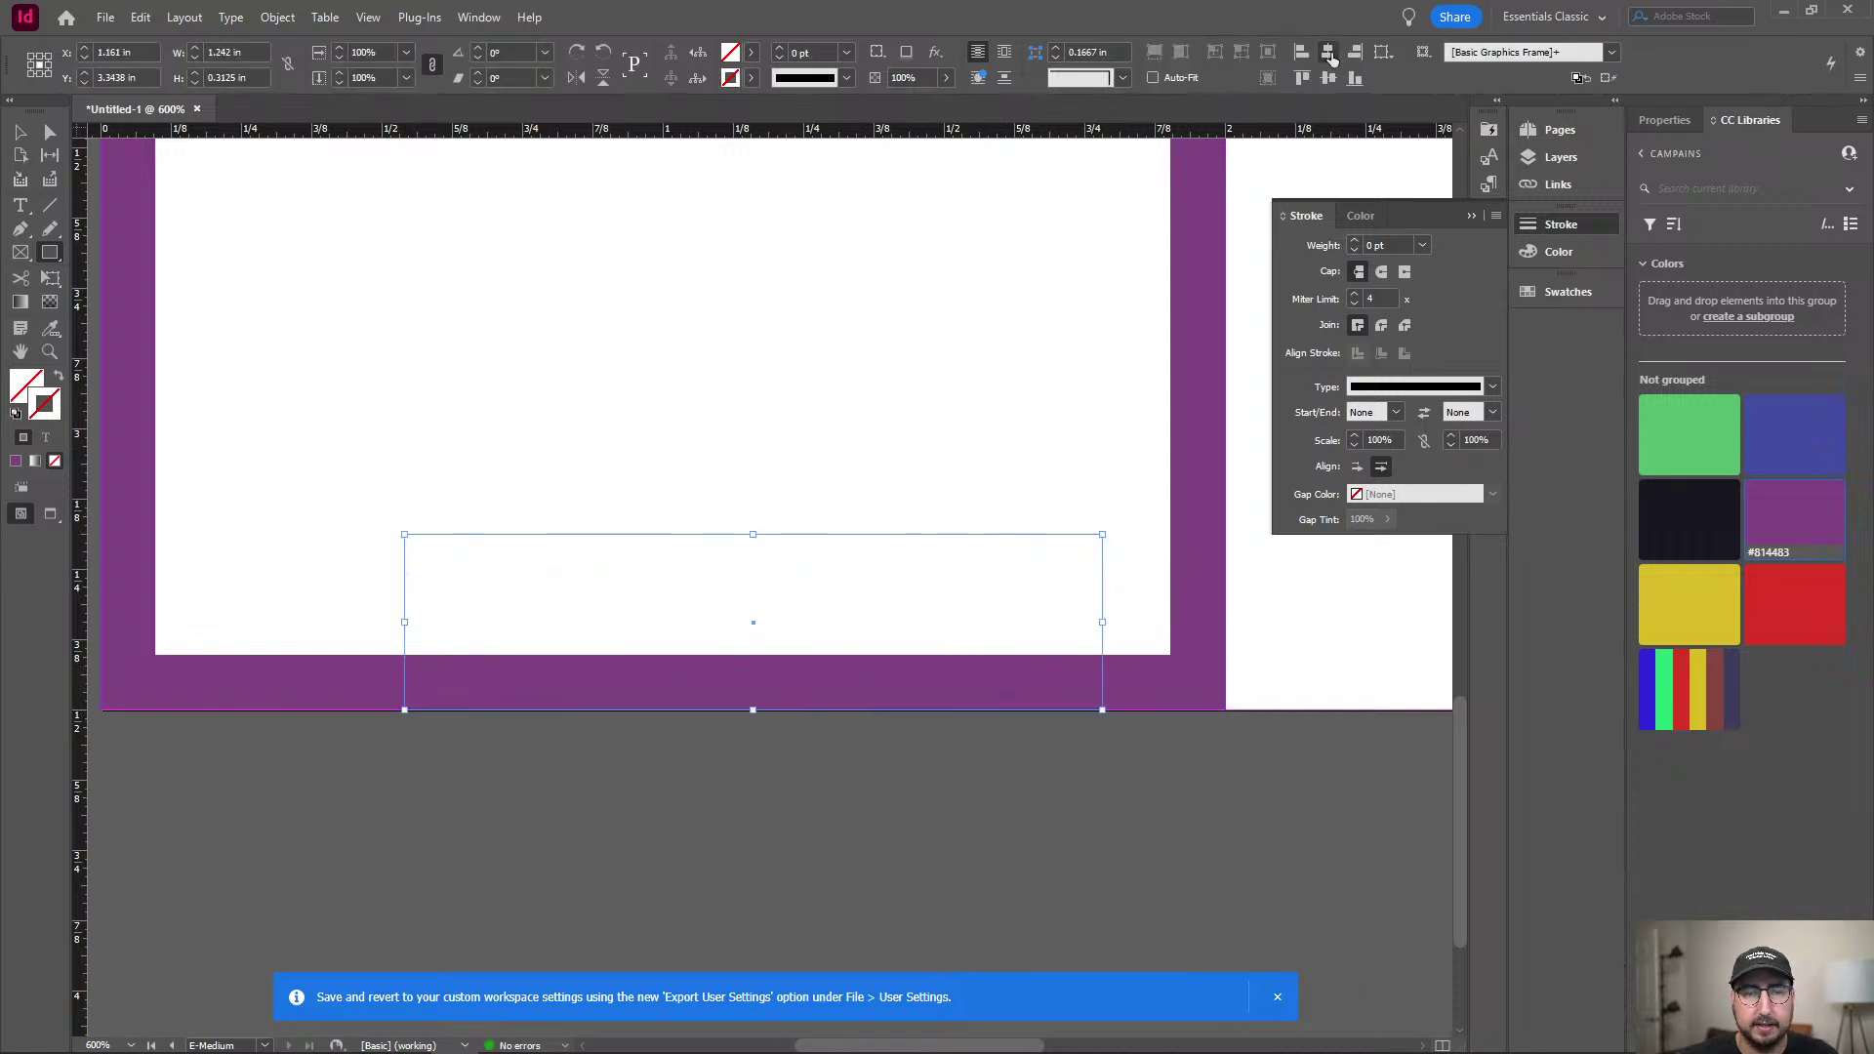
pyautogui.click(1774, 532)
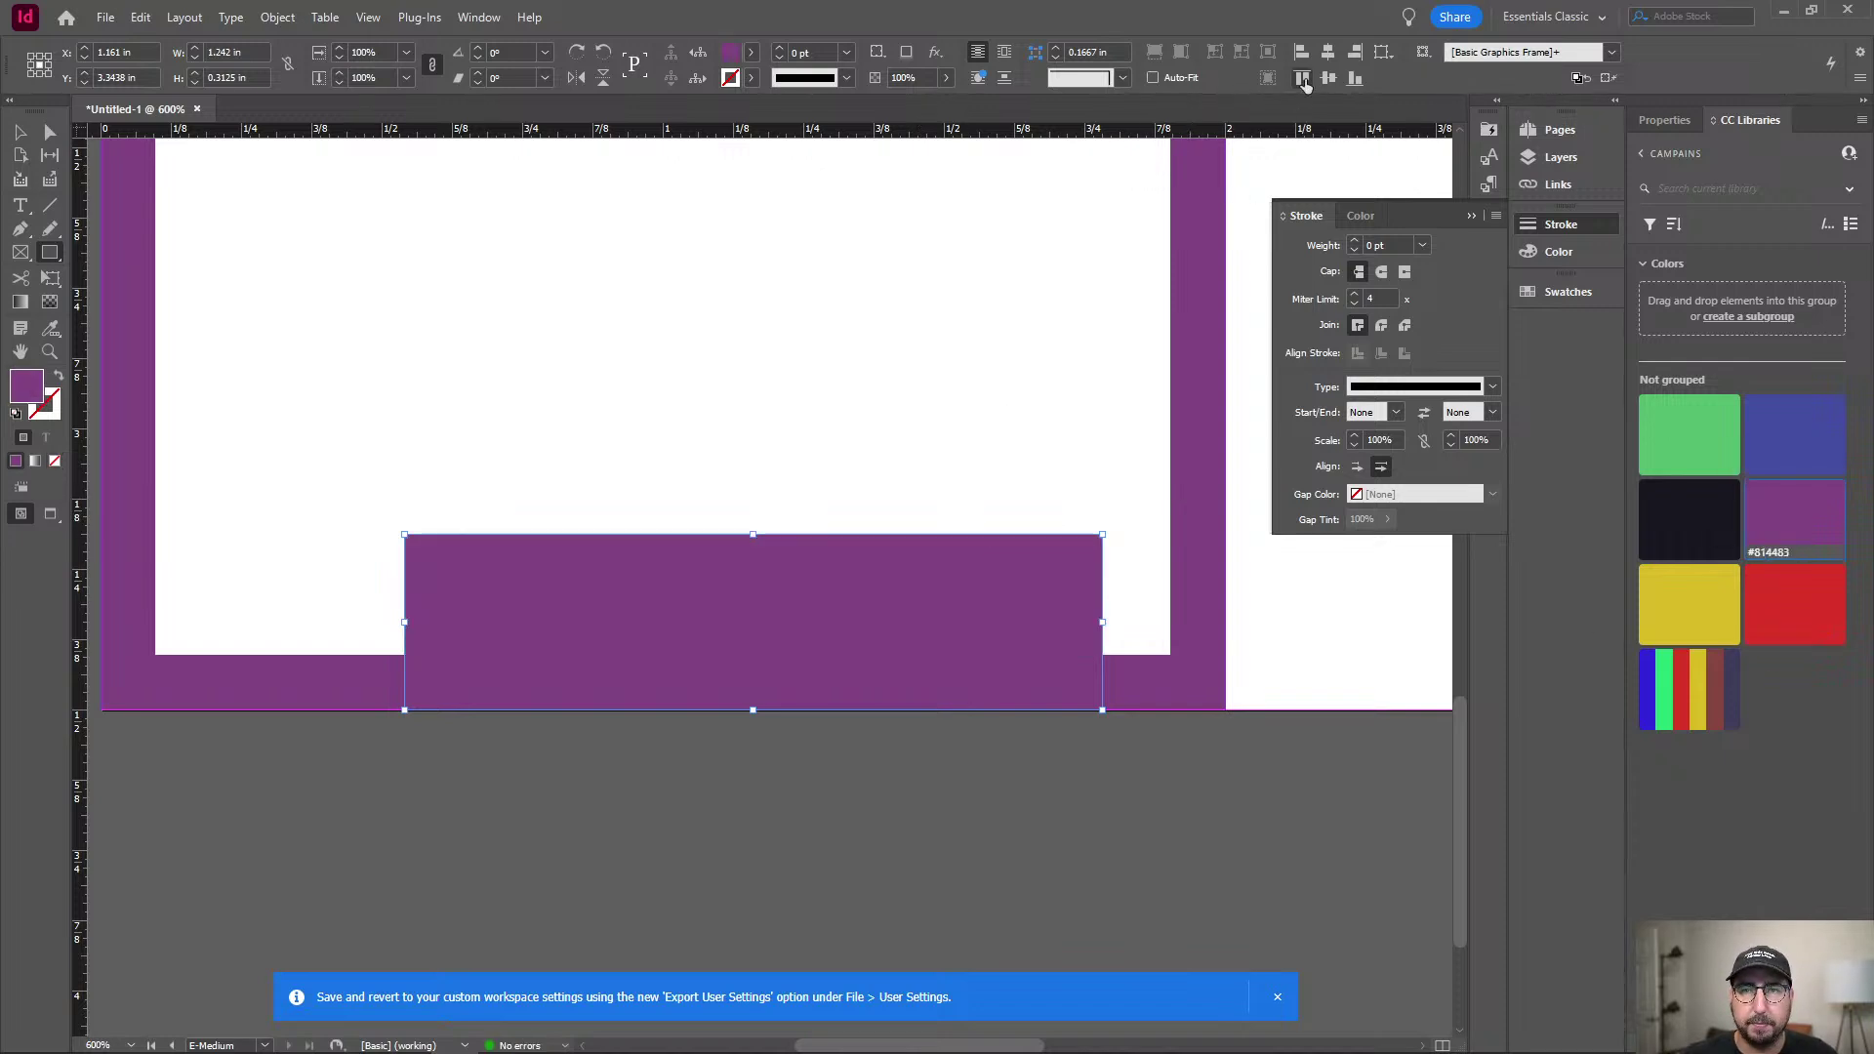
# Set alignment relative to the page and center the small purple rectangle horizontally.
pyautogui.click(1380, 53)
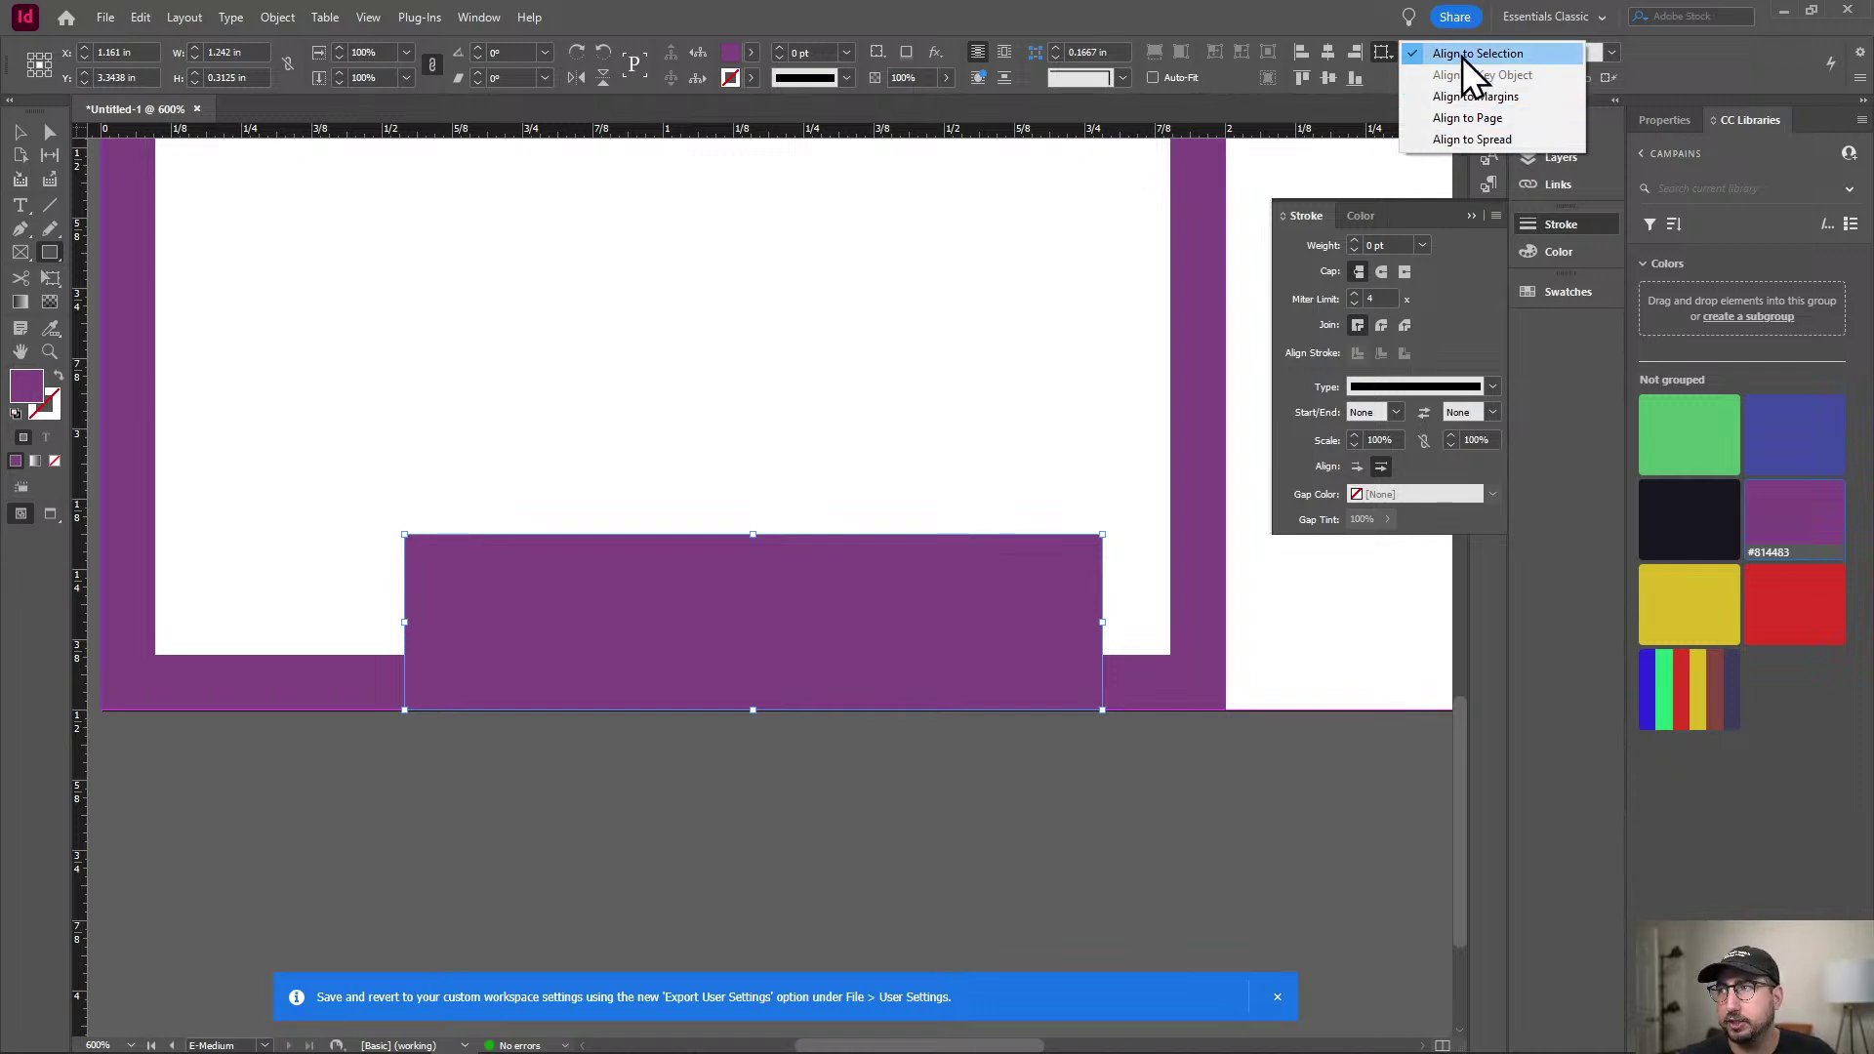
pyautogui.click(1453, 117)
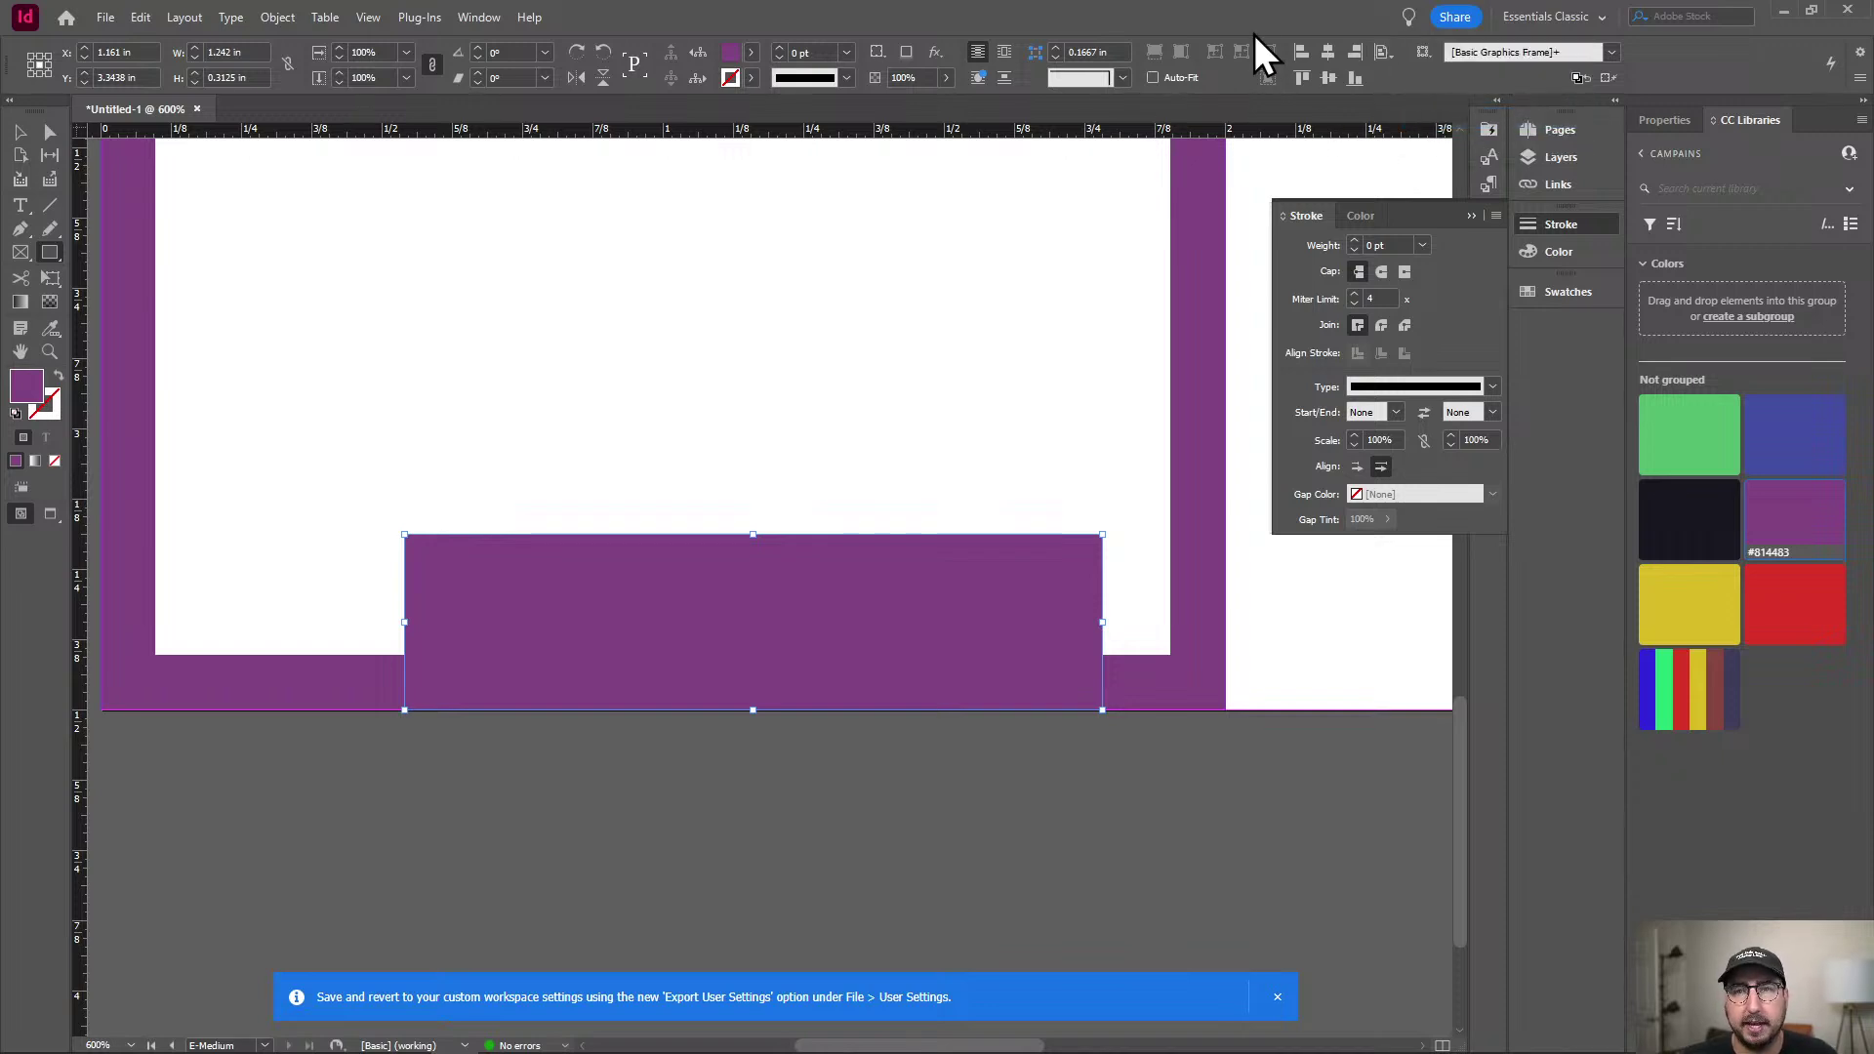
pyautogui.click(1327, 52)
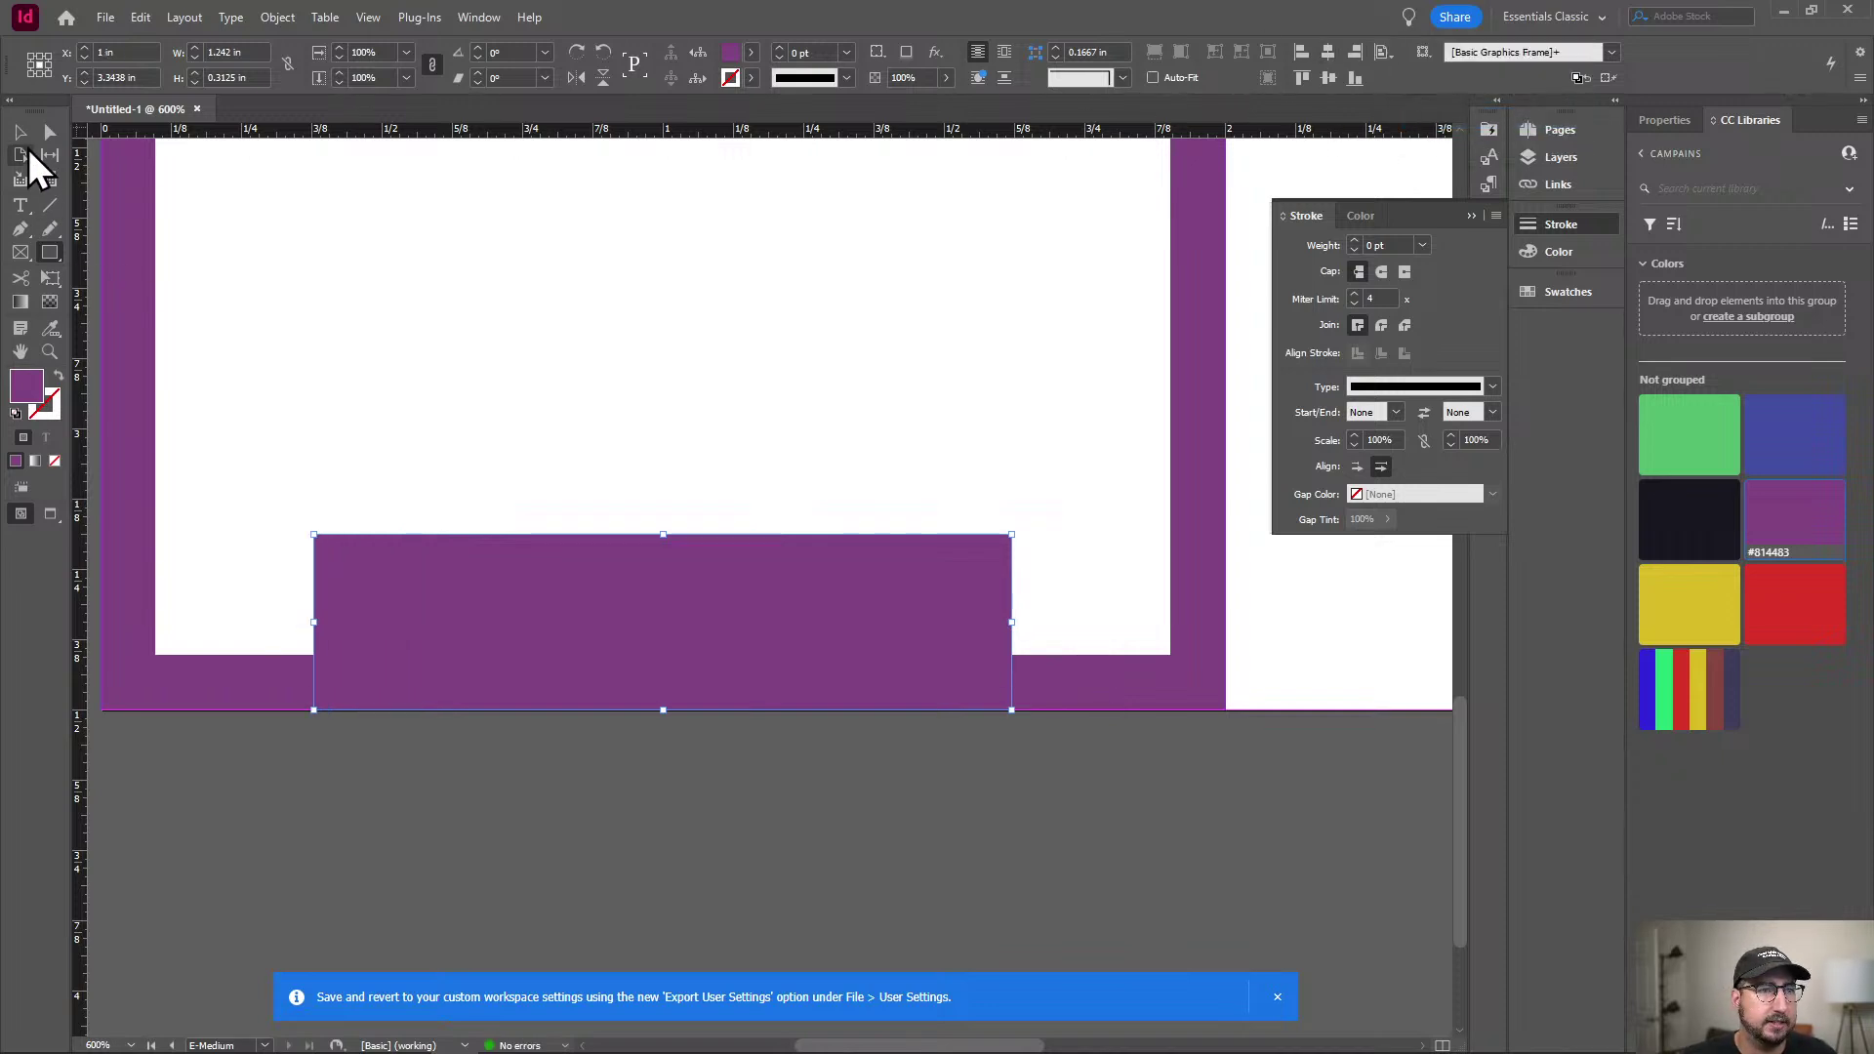
pyautogui.click(49, 132)
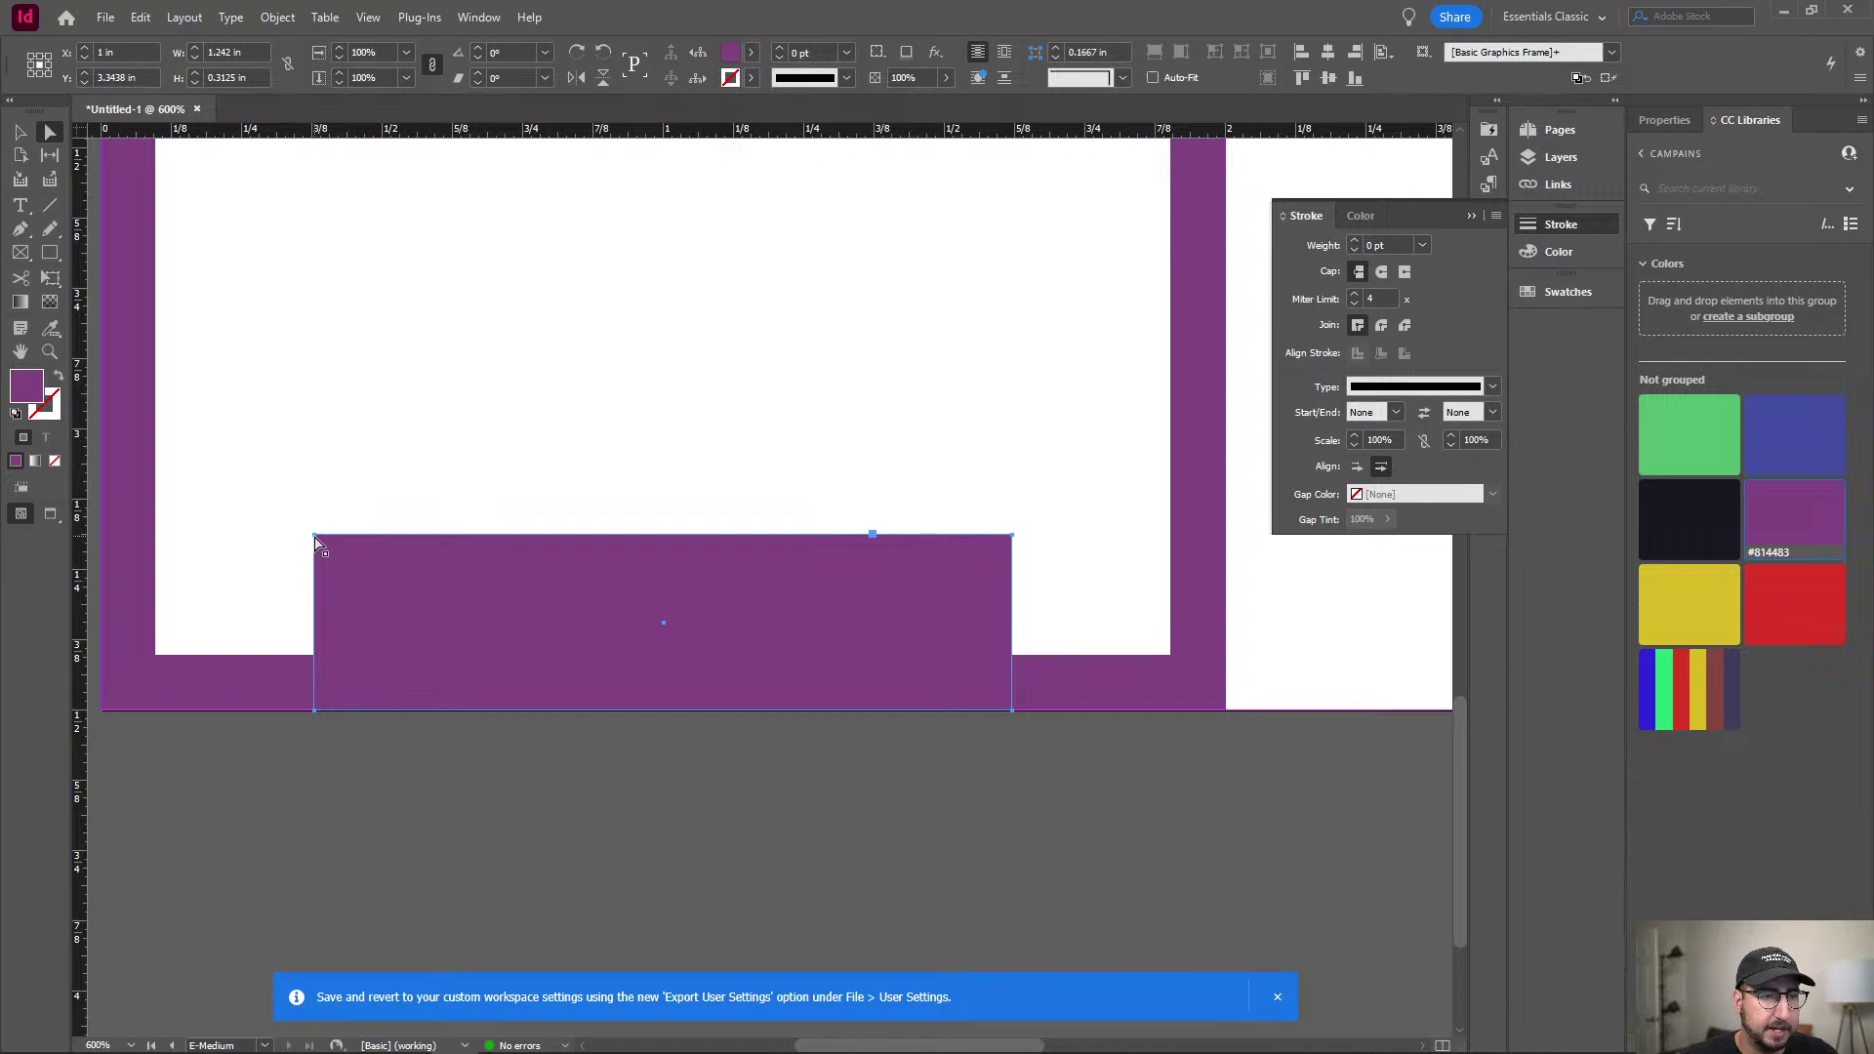
pyautogui.click(314, 536)
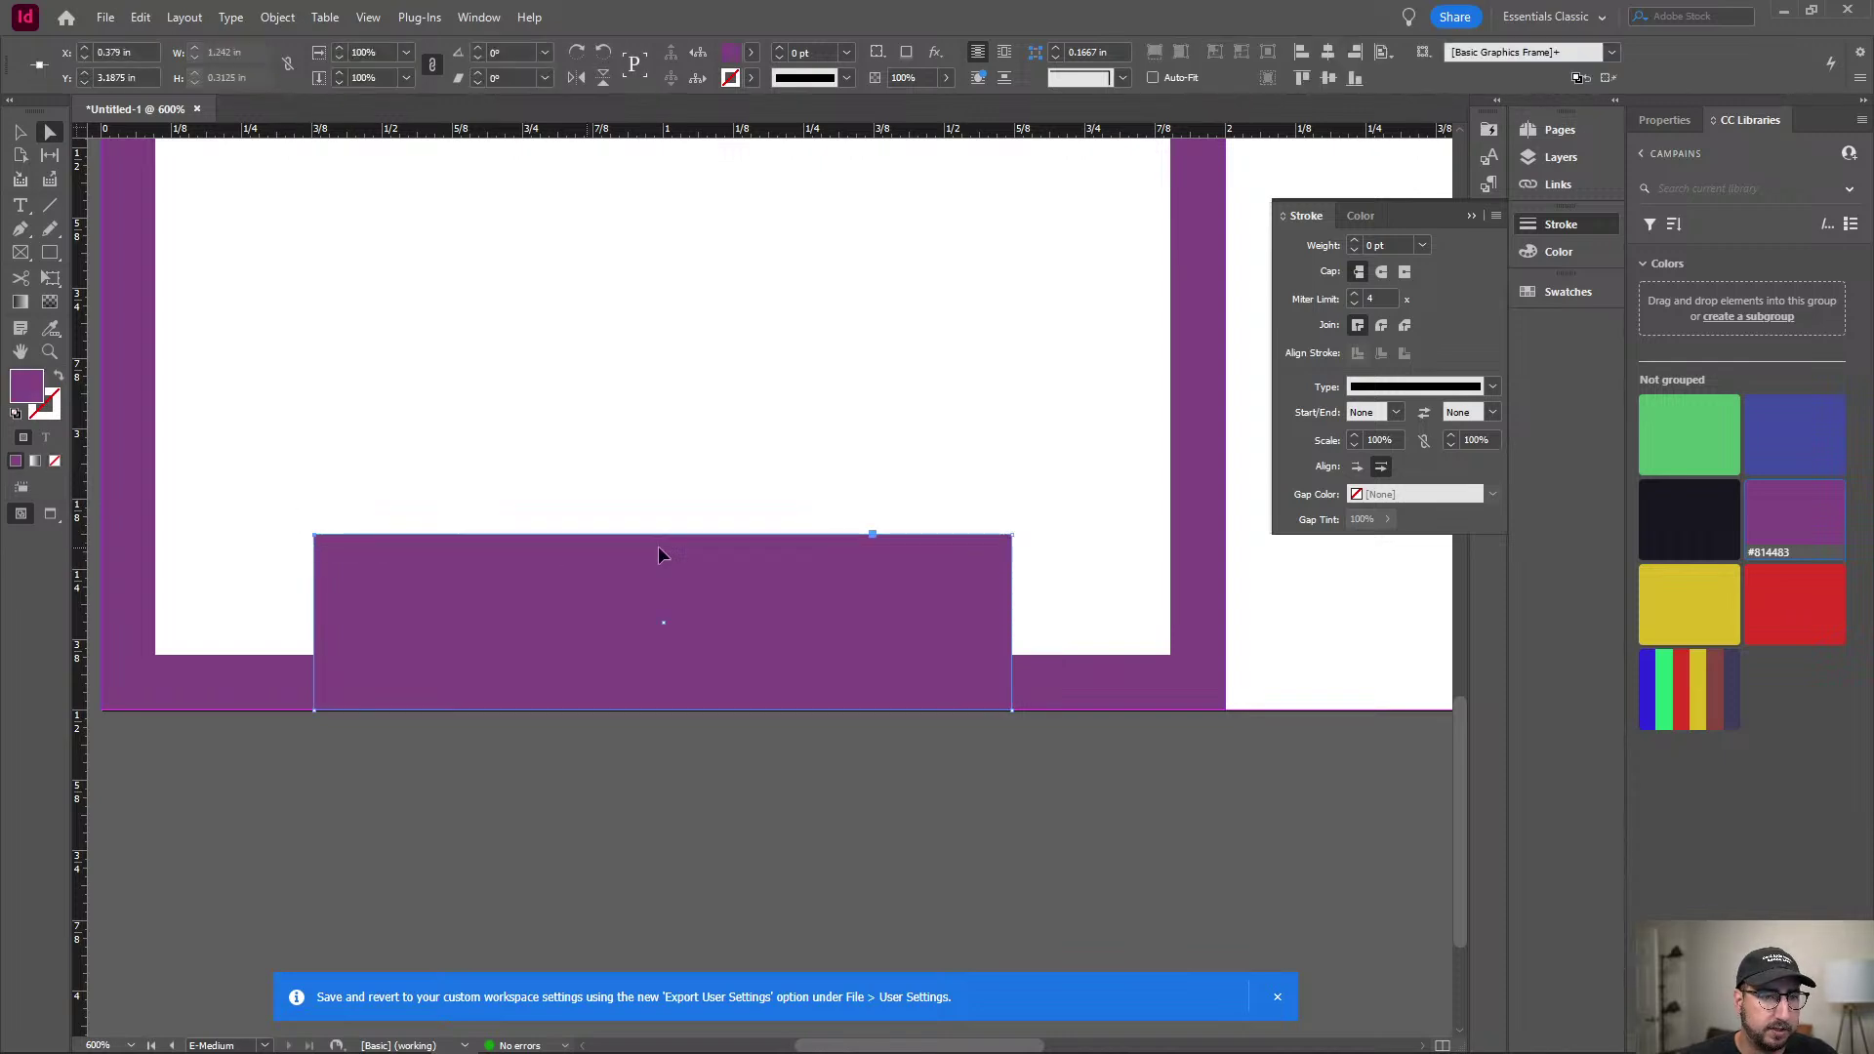
pyautogui.click(1012, 536)
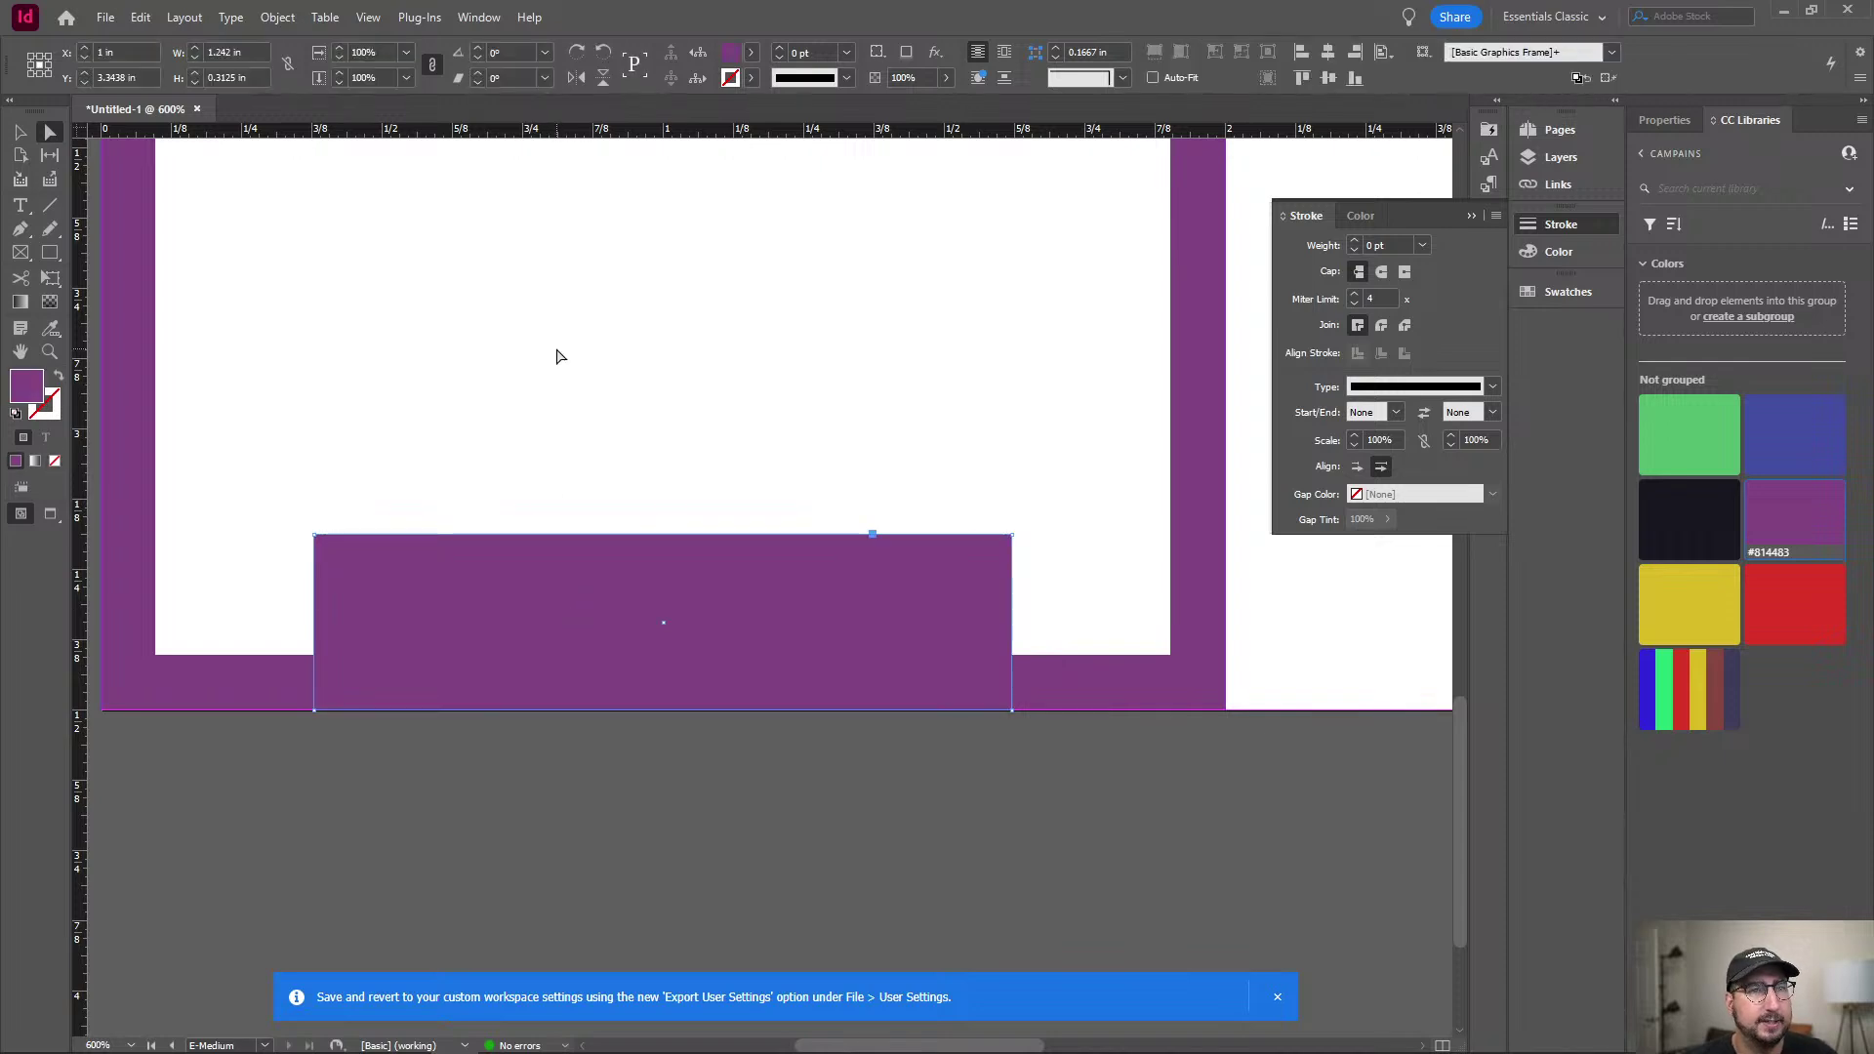
pyautogui.press('v')
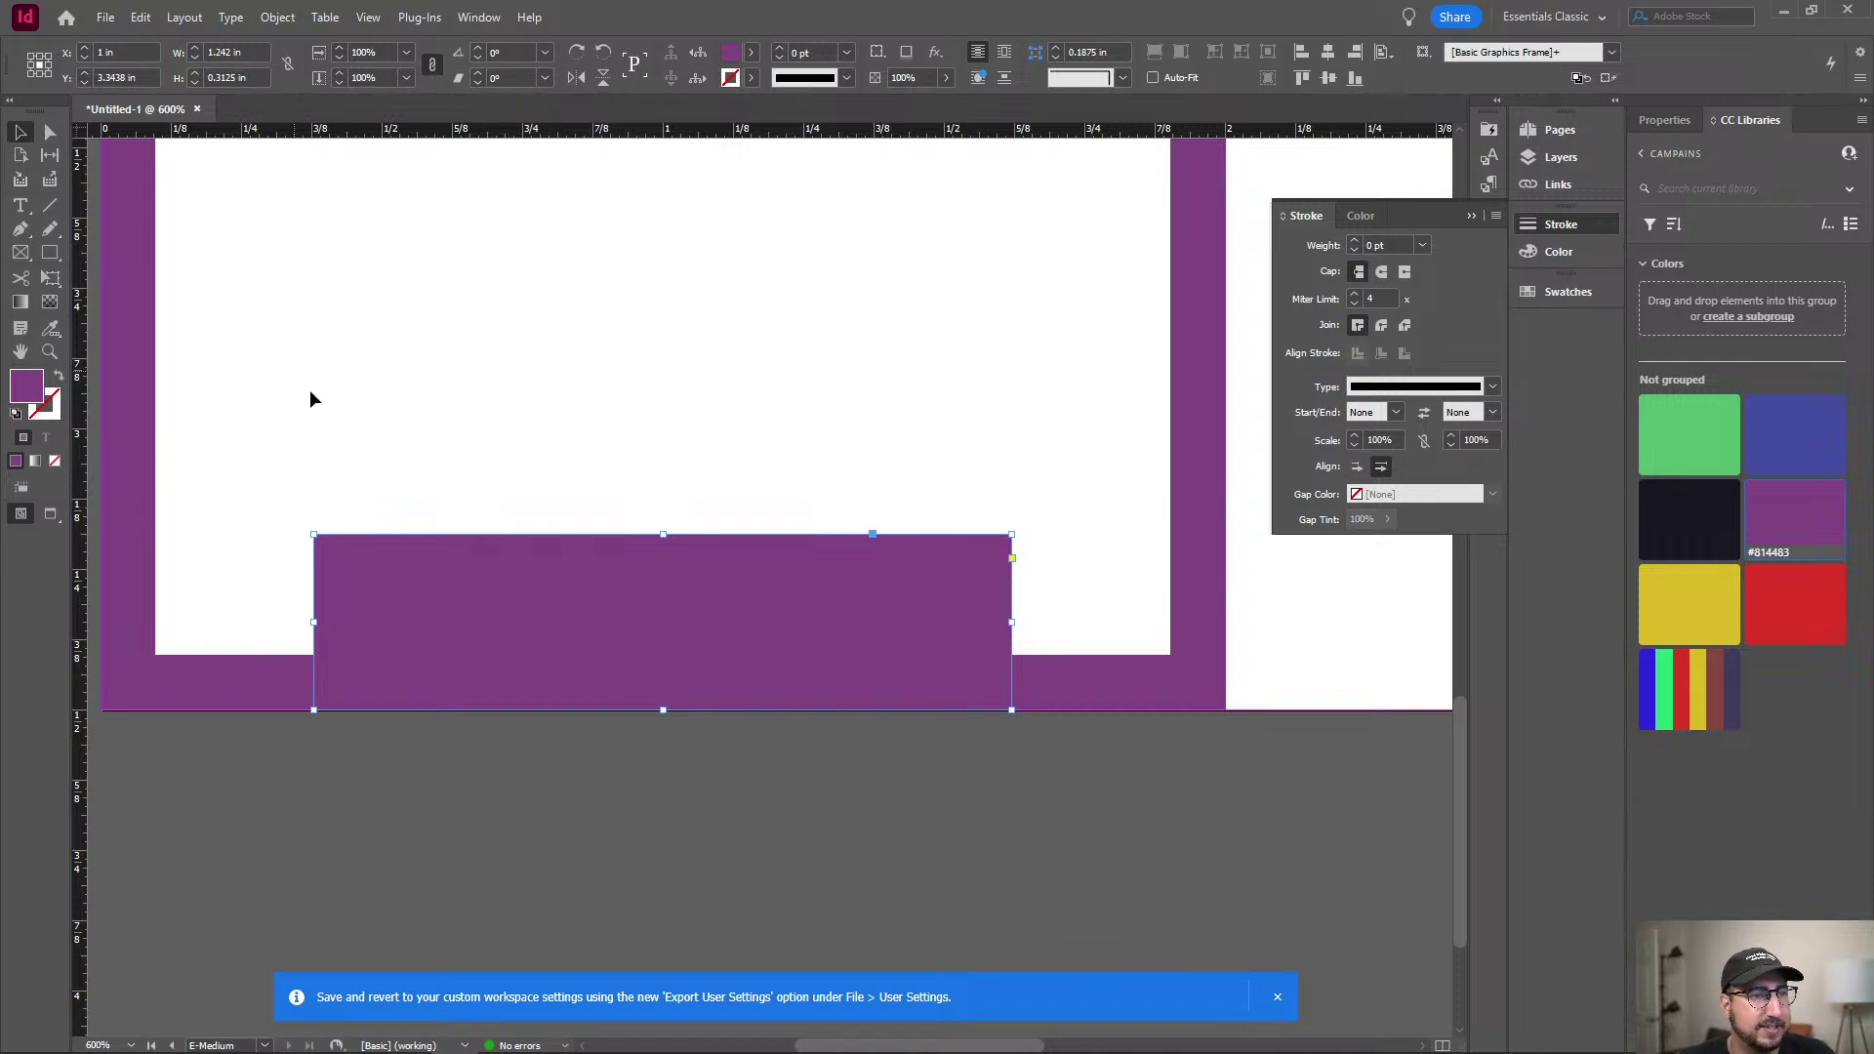
pyautogui.rightClick(62, 246)
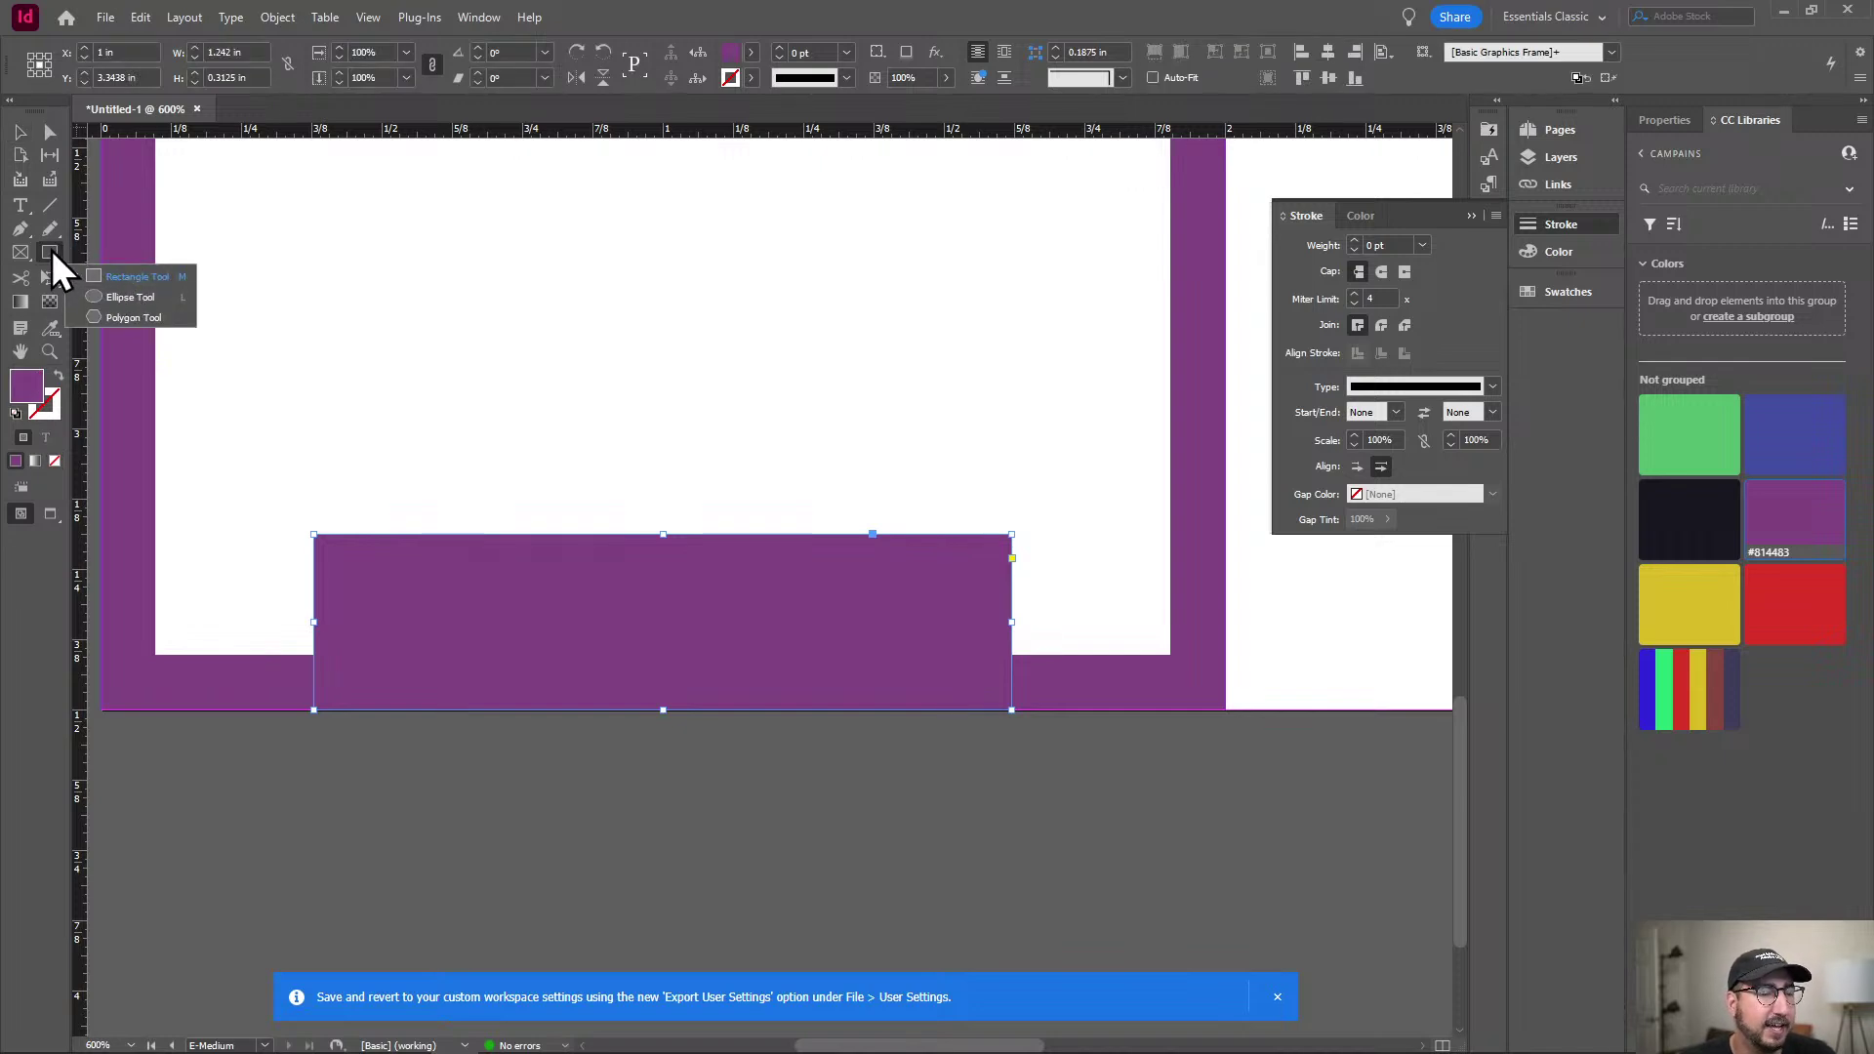
pyautogui.click(51, 250)
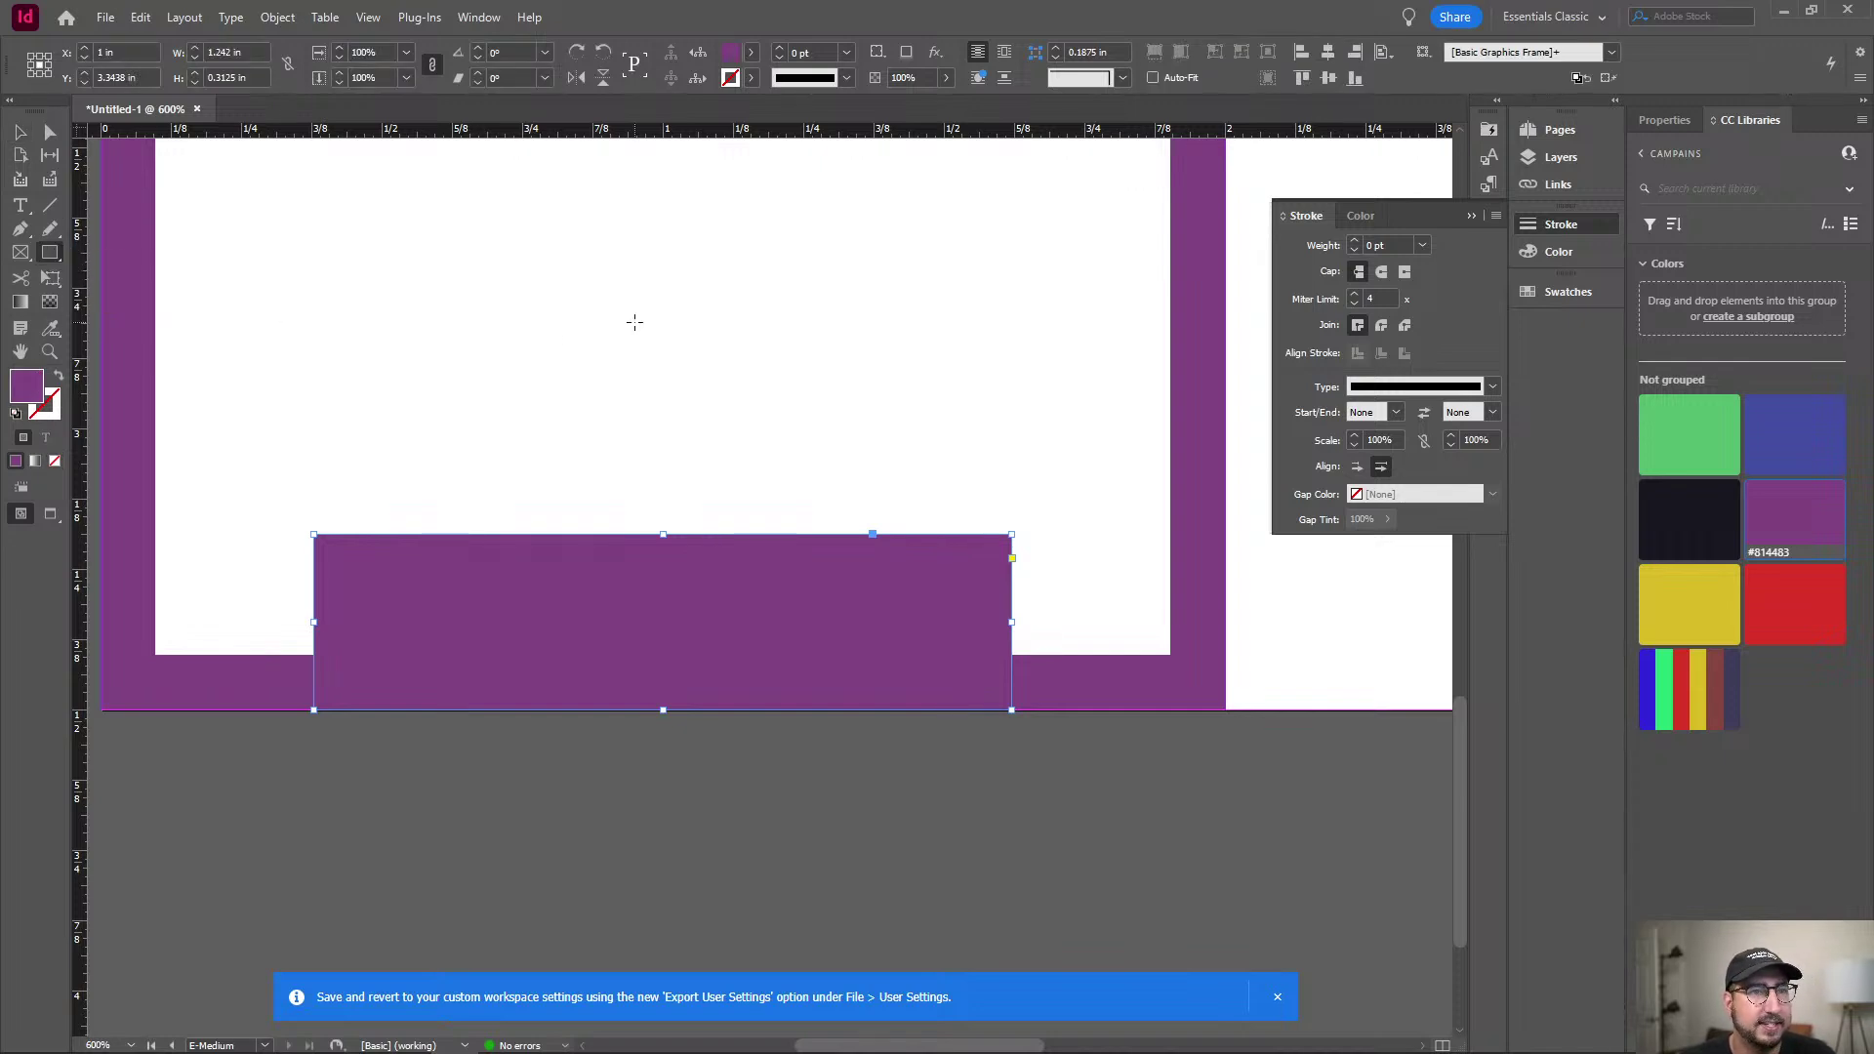
# Give the small purple rectangle rounded corners of 0.0625 in on all sides.
pyautogui.click(285, 16)
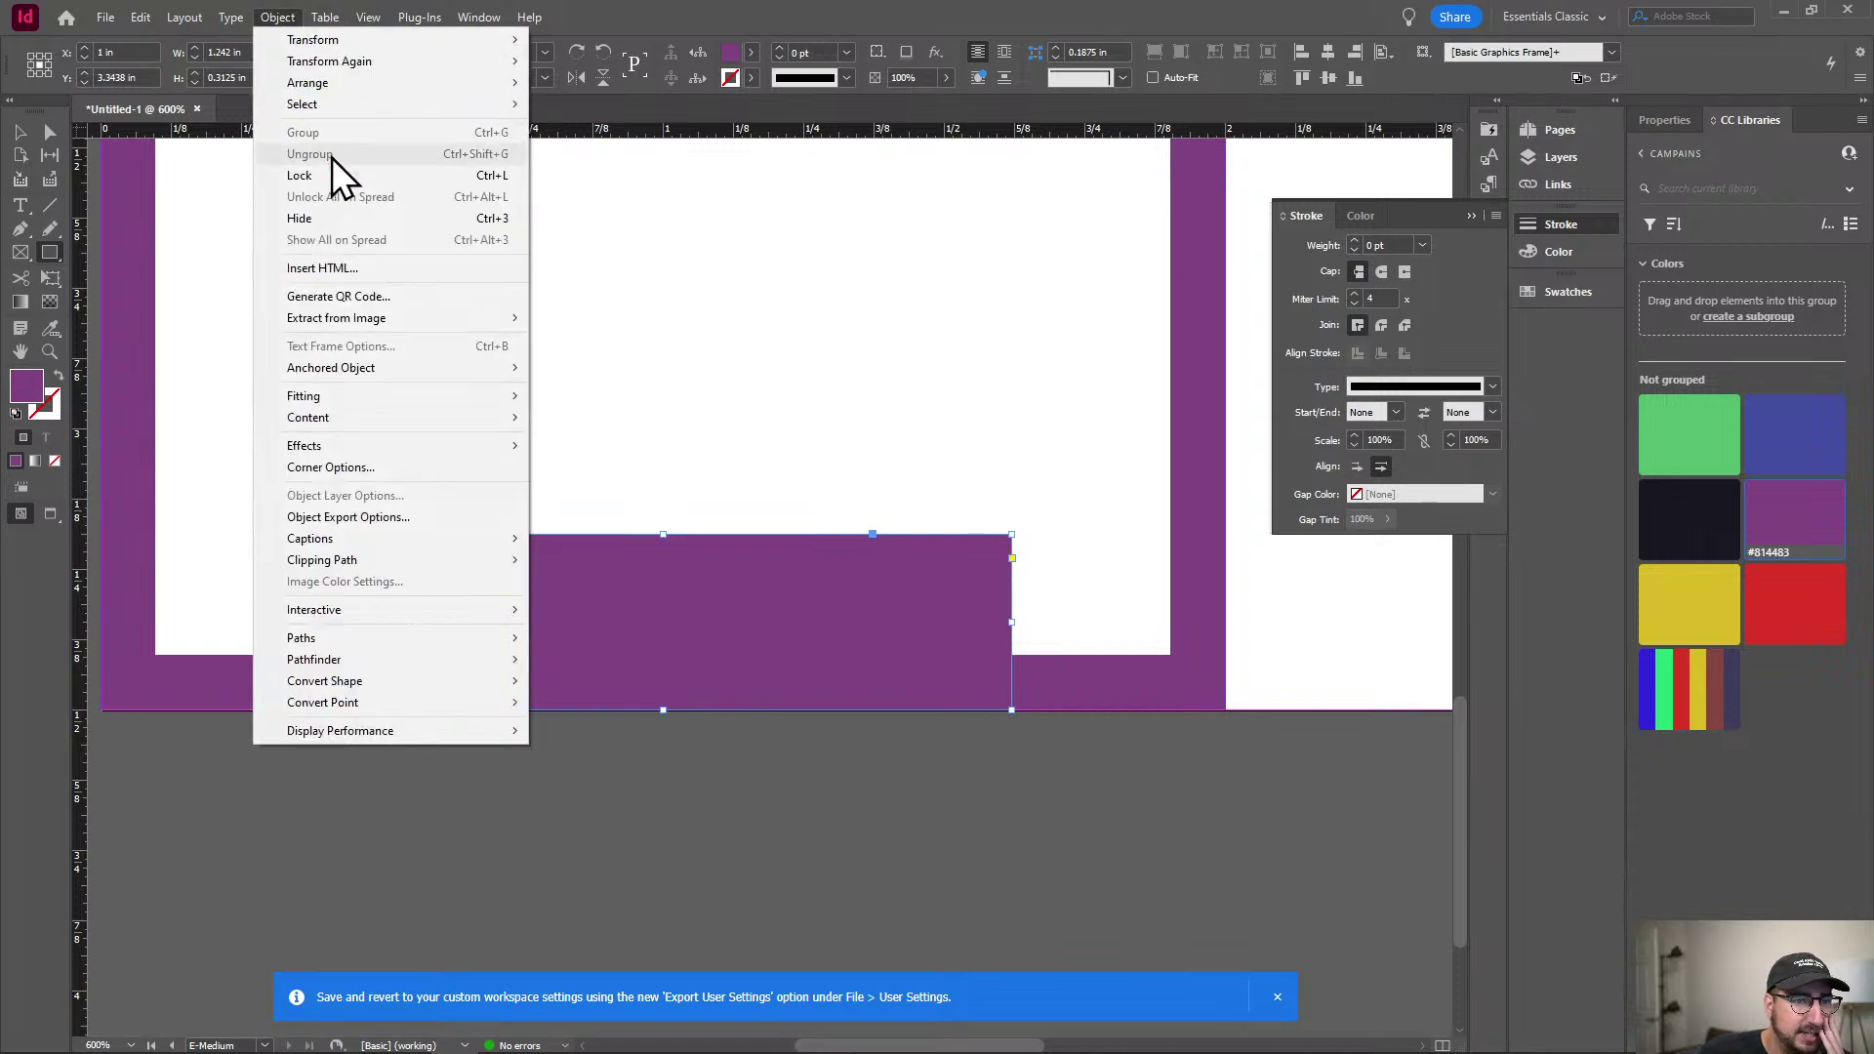
pyautogui.click(380, 467)
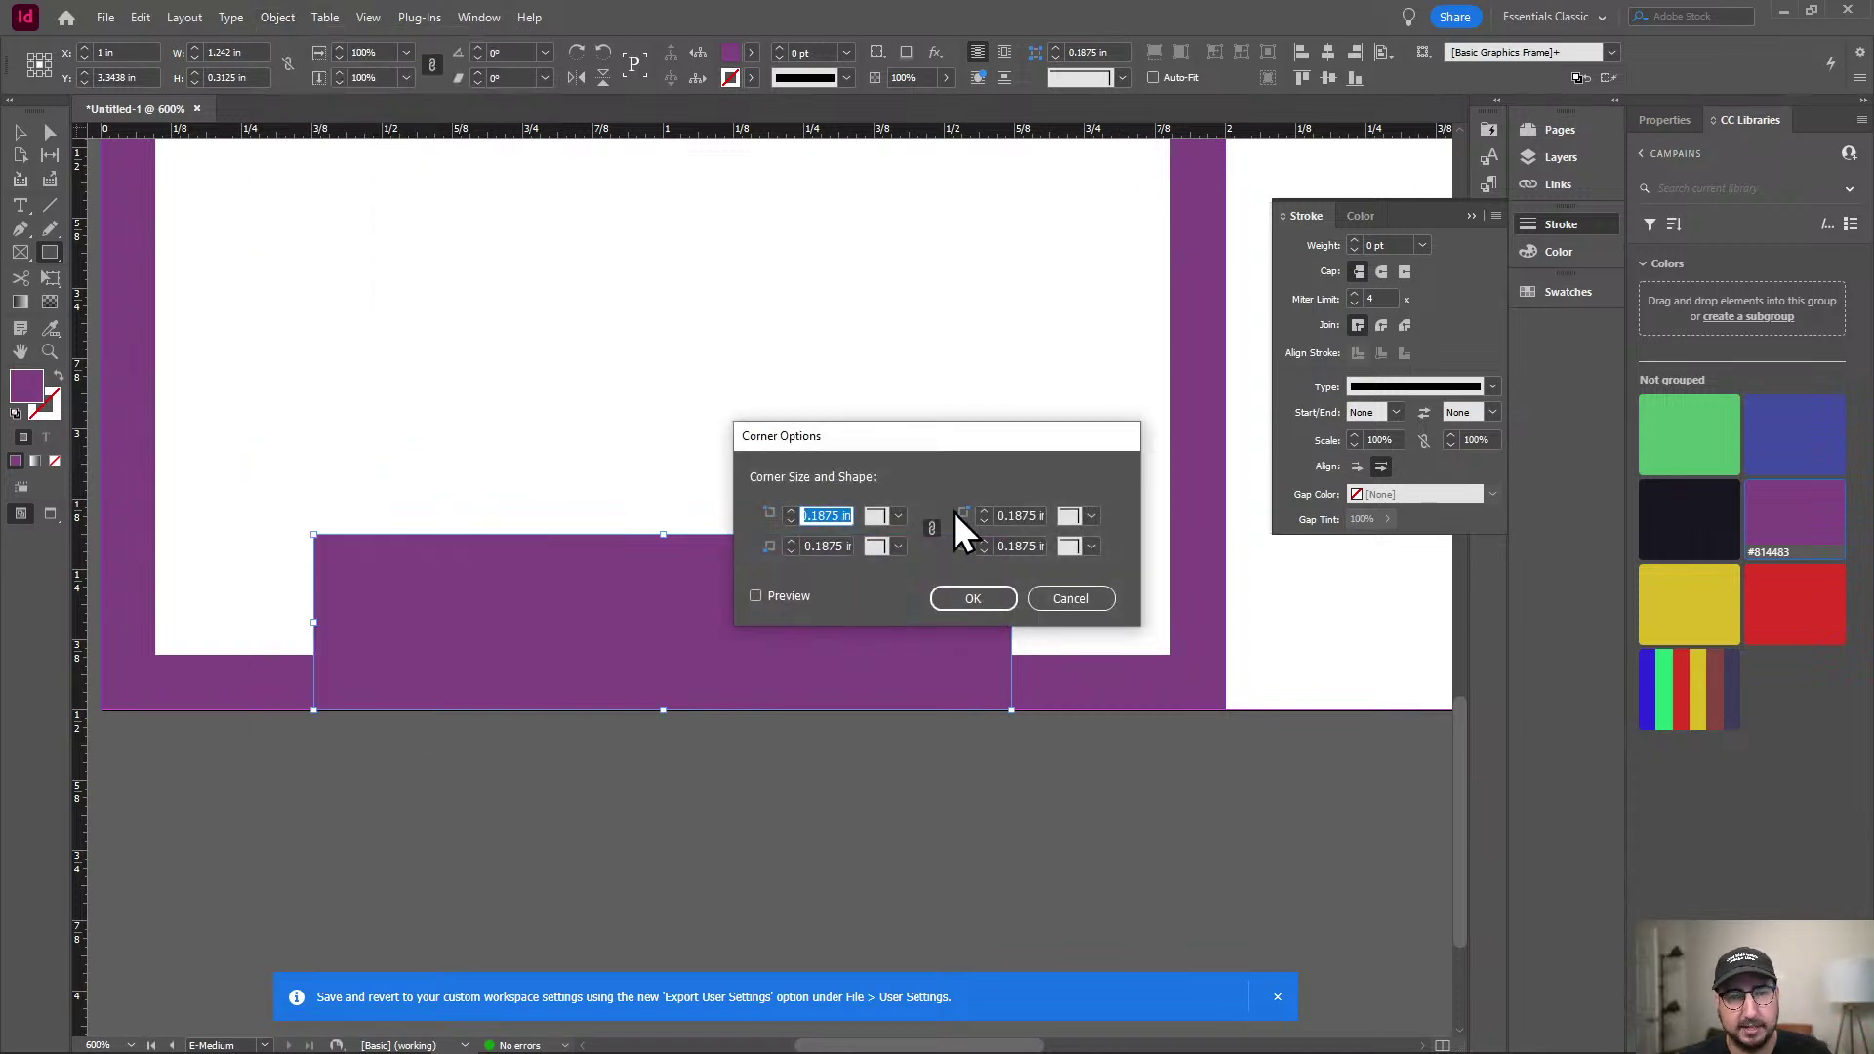
pyautogui.click(894, 516)
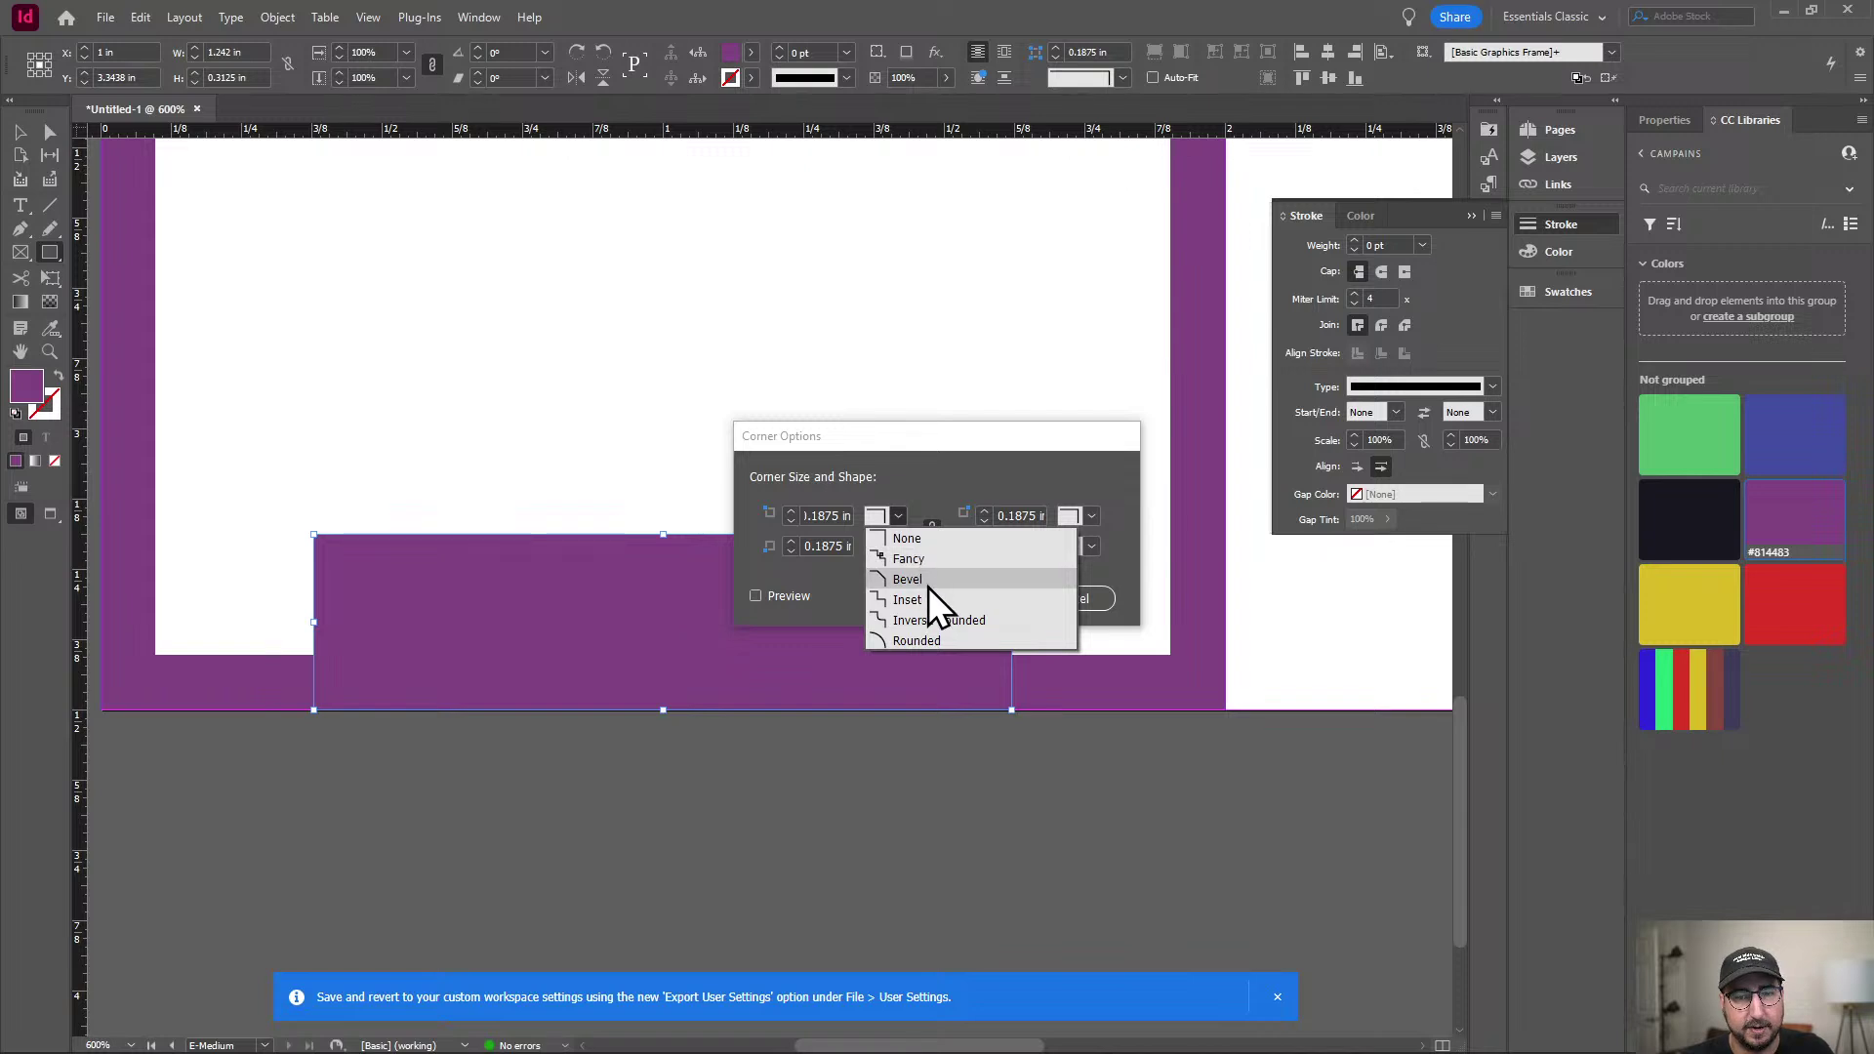
pyautogui.click(922, 640)
pyautogui.click(787, 596)
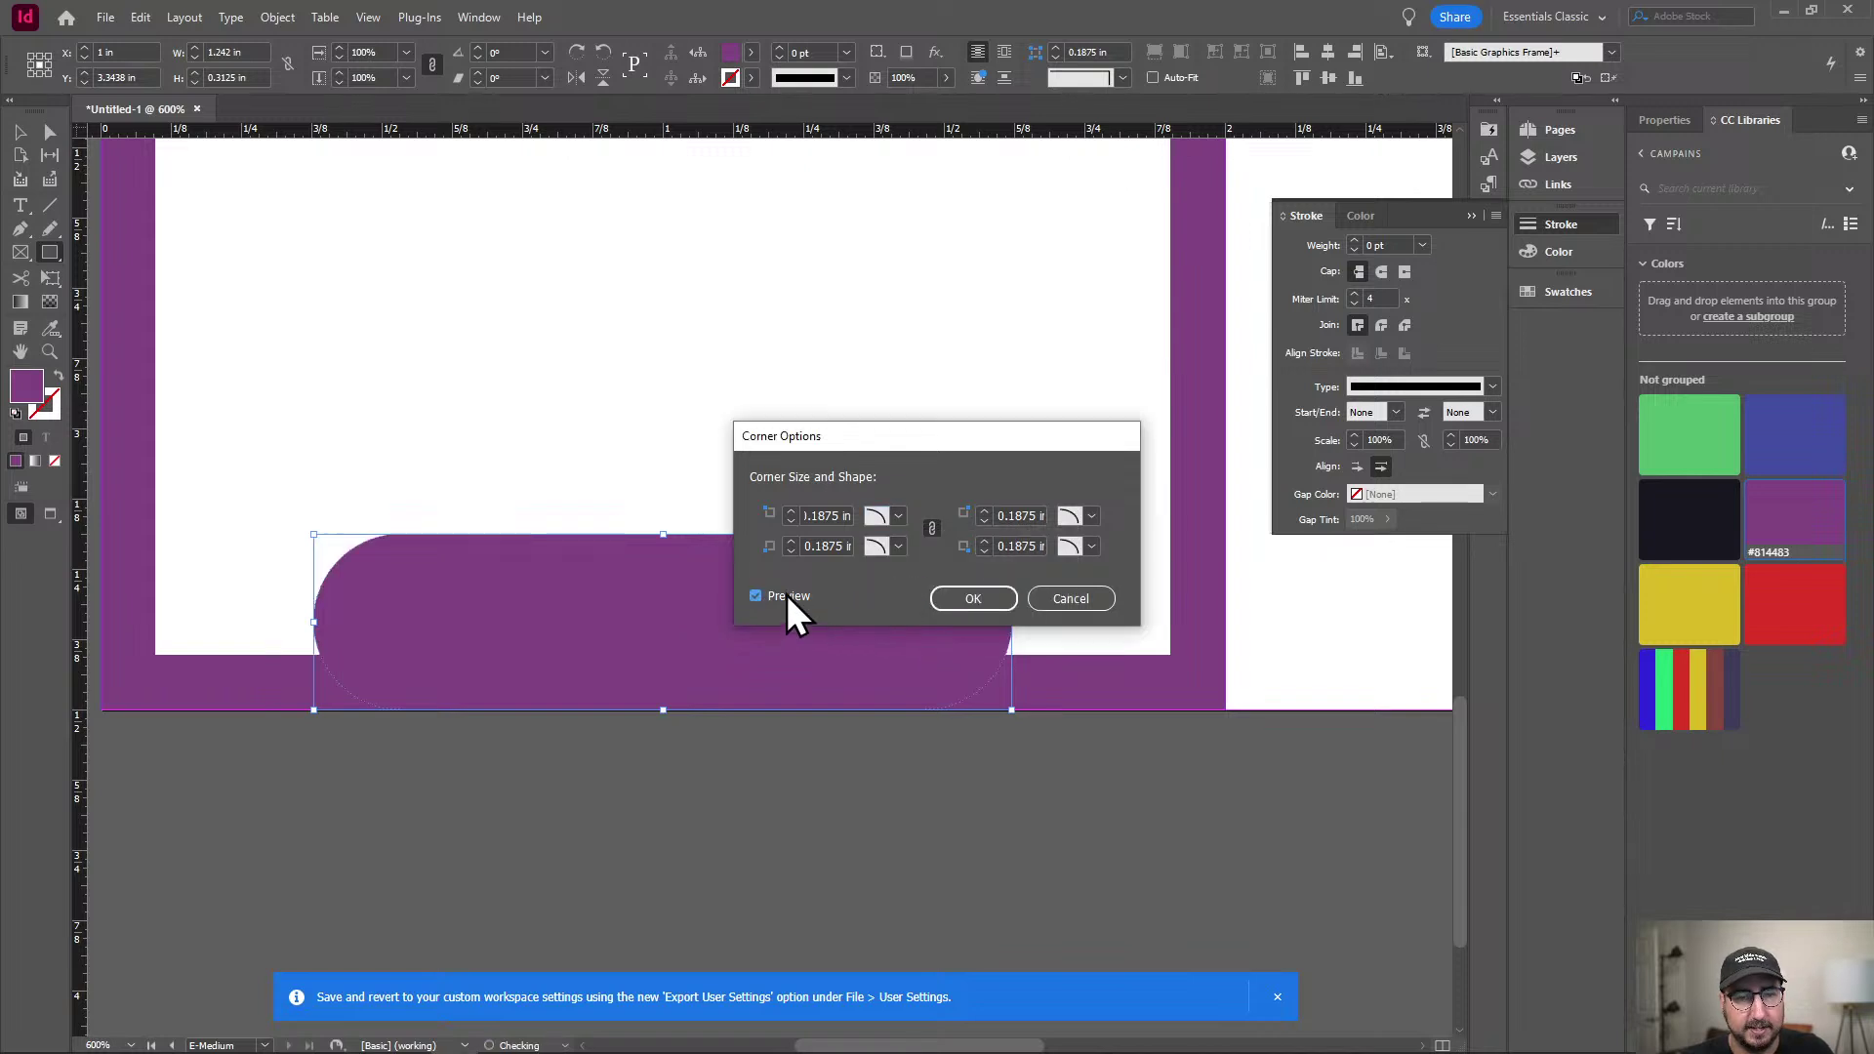
pyautogui.doubleClick(828, 517)
pyautogui.write('0.0625')
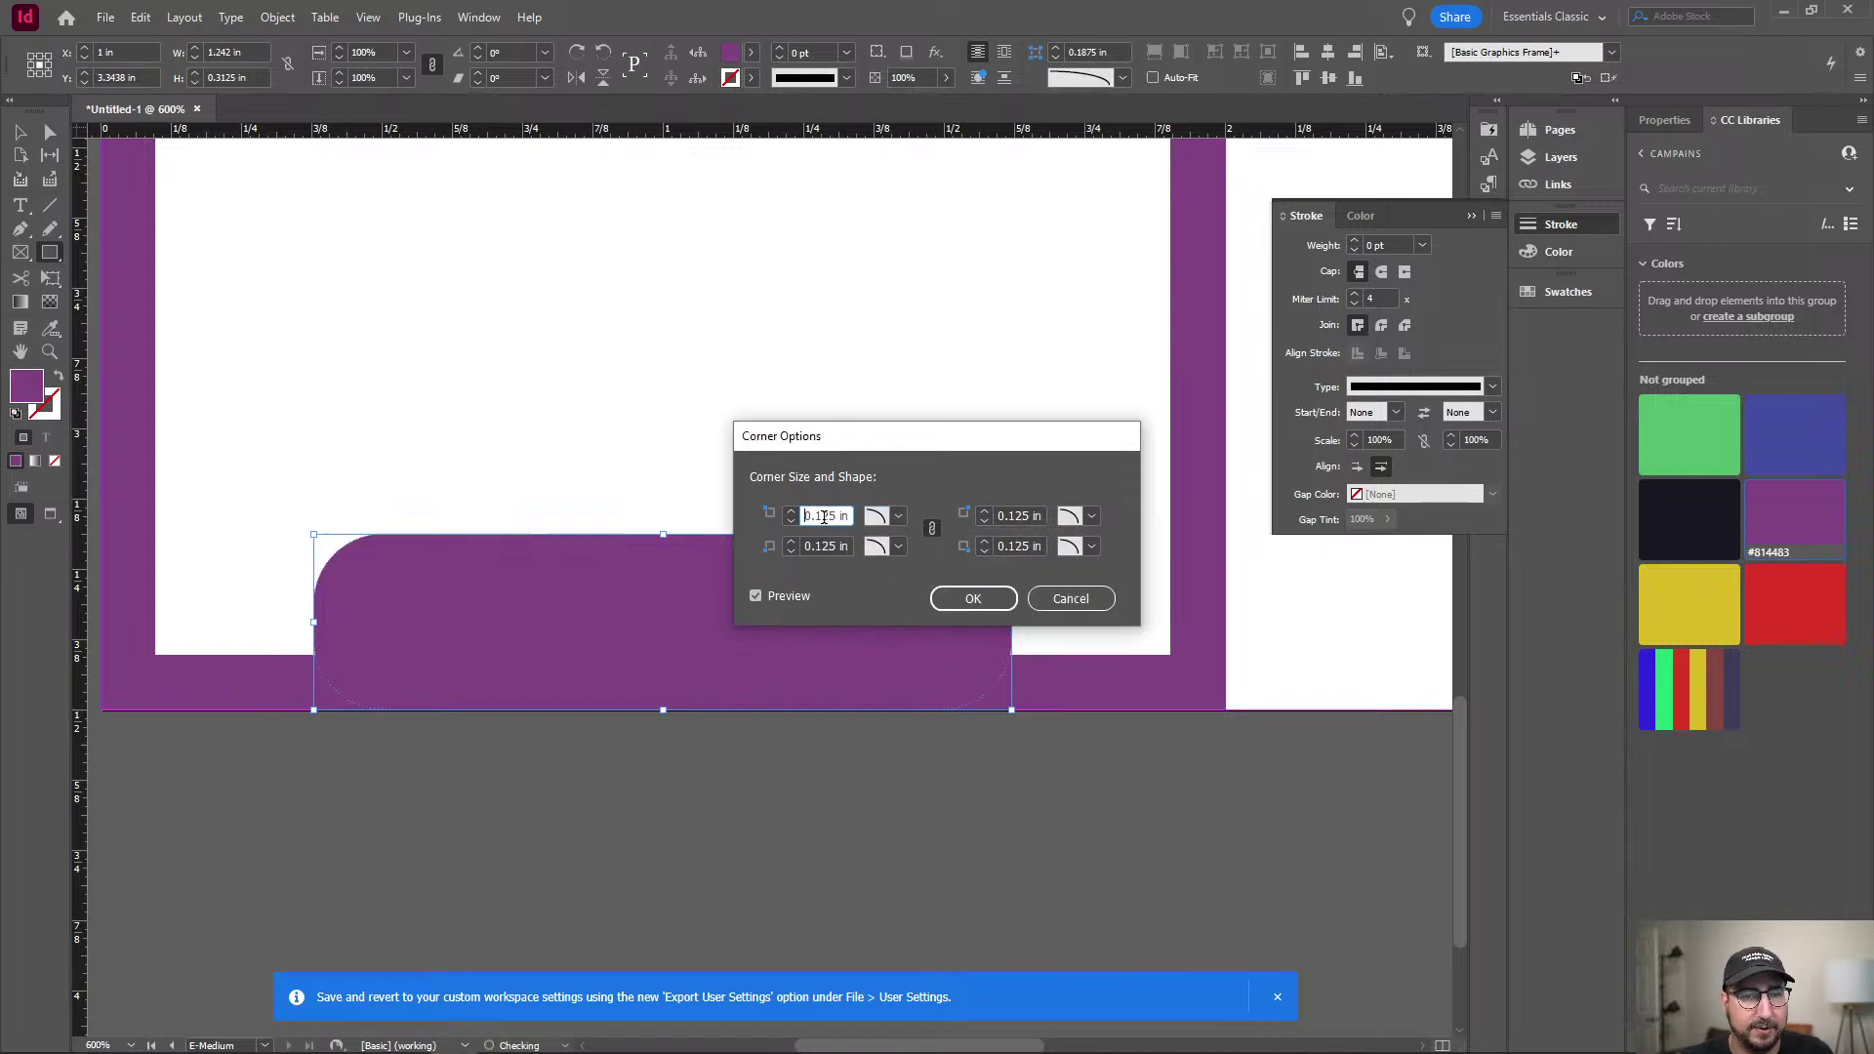
pyautogui.click(966, 595)
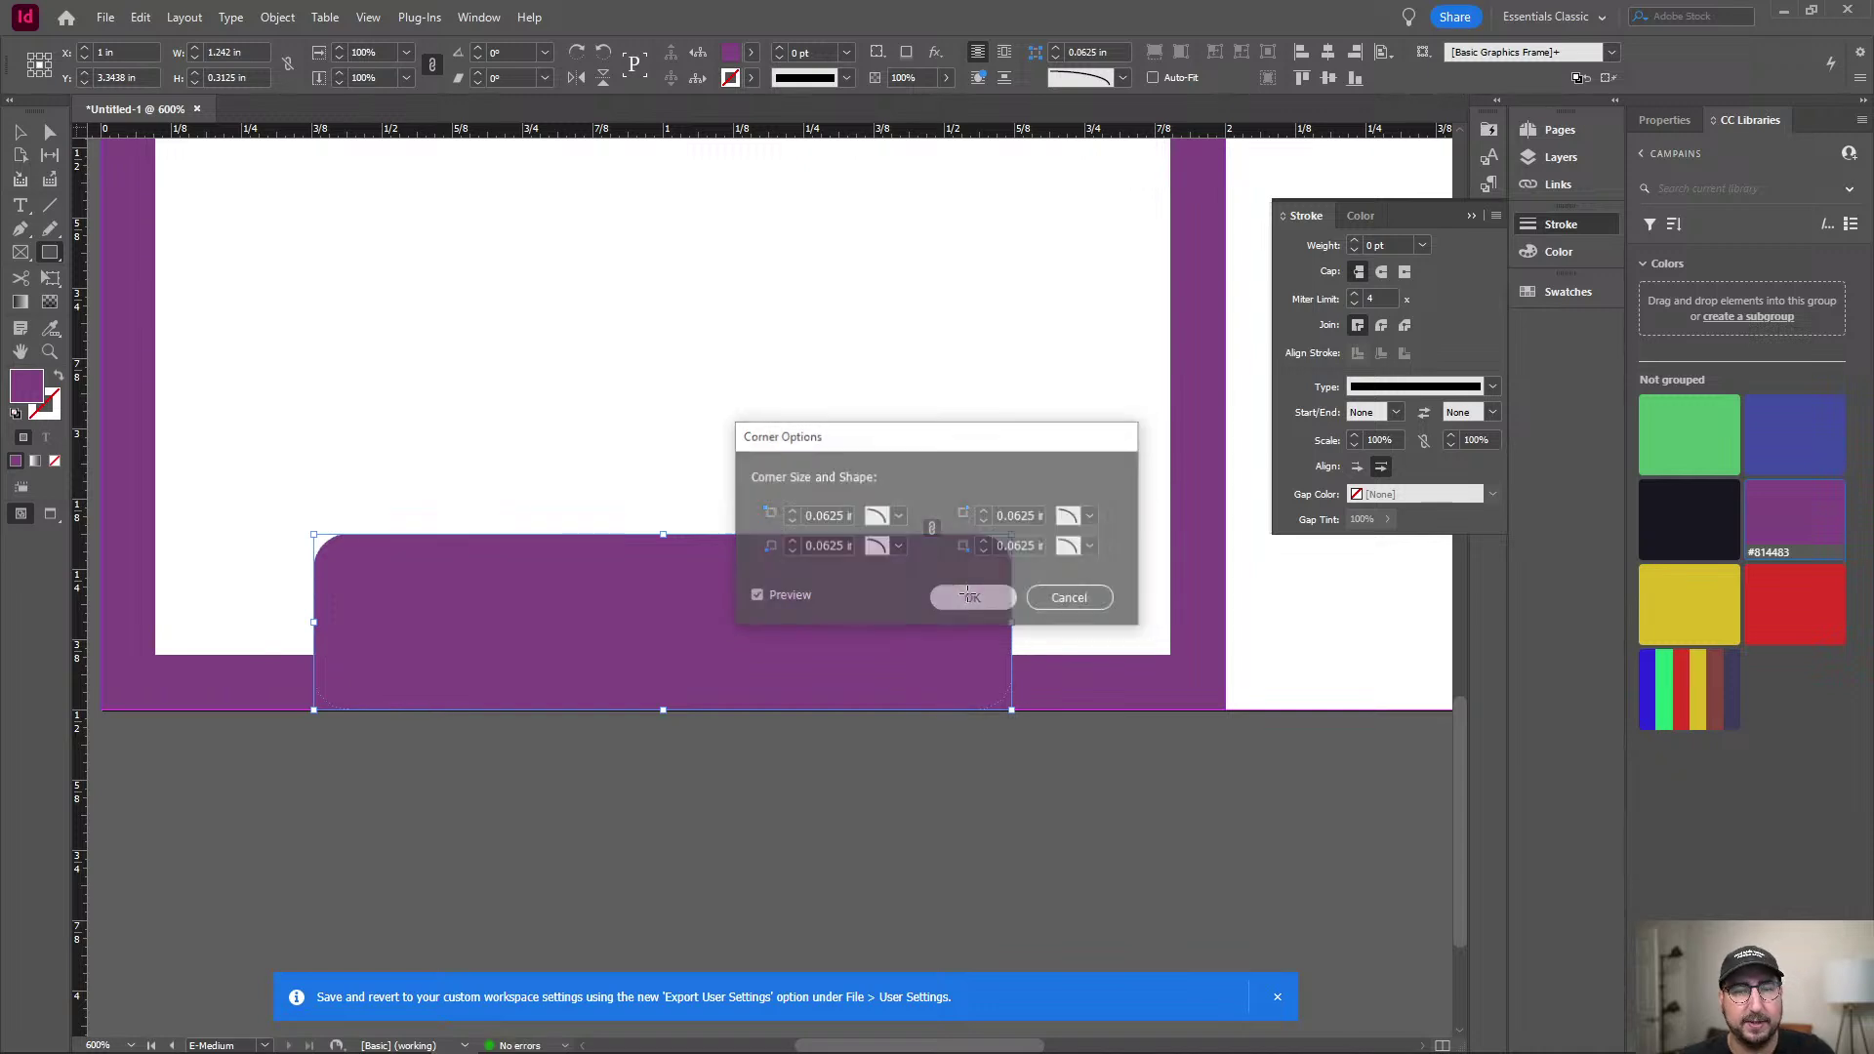
# Lower the rounded purple rectangle past the page's bottom edge to Y 3.4263 in, checking the trimmed result in preview mode.
pyautogui.press('v')
pyautogui.click(715, 370)
pyautogui.moveTo(681, 588); pyautogui.dragTo(681, 652)
pyautogui.click(715, 429)
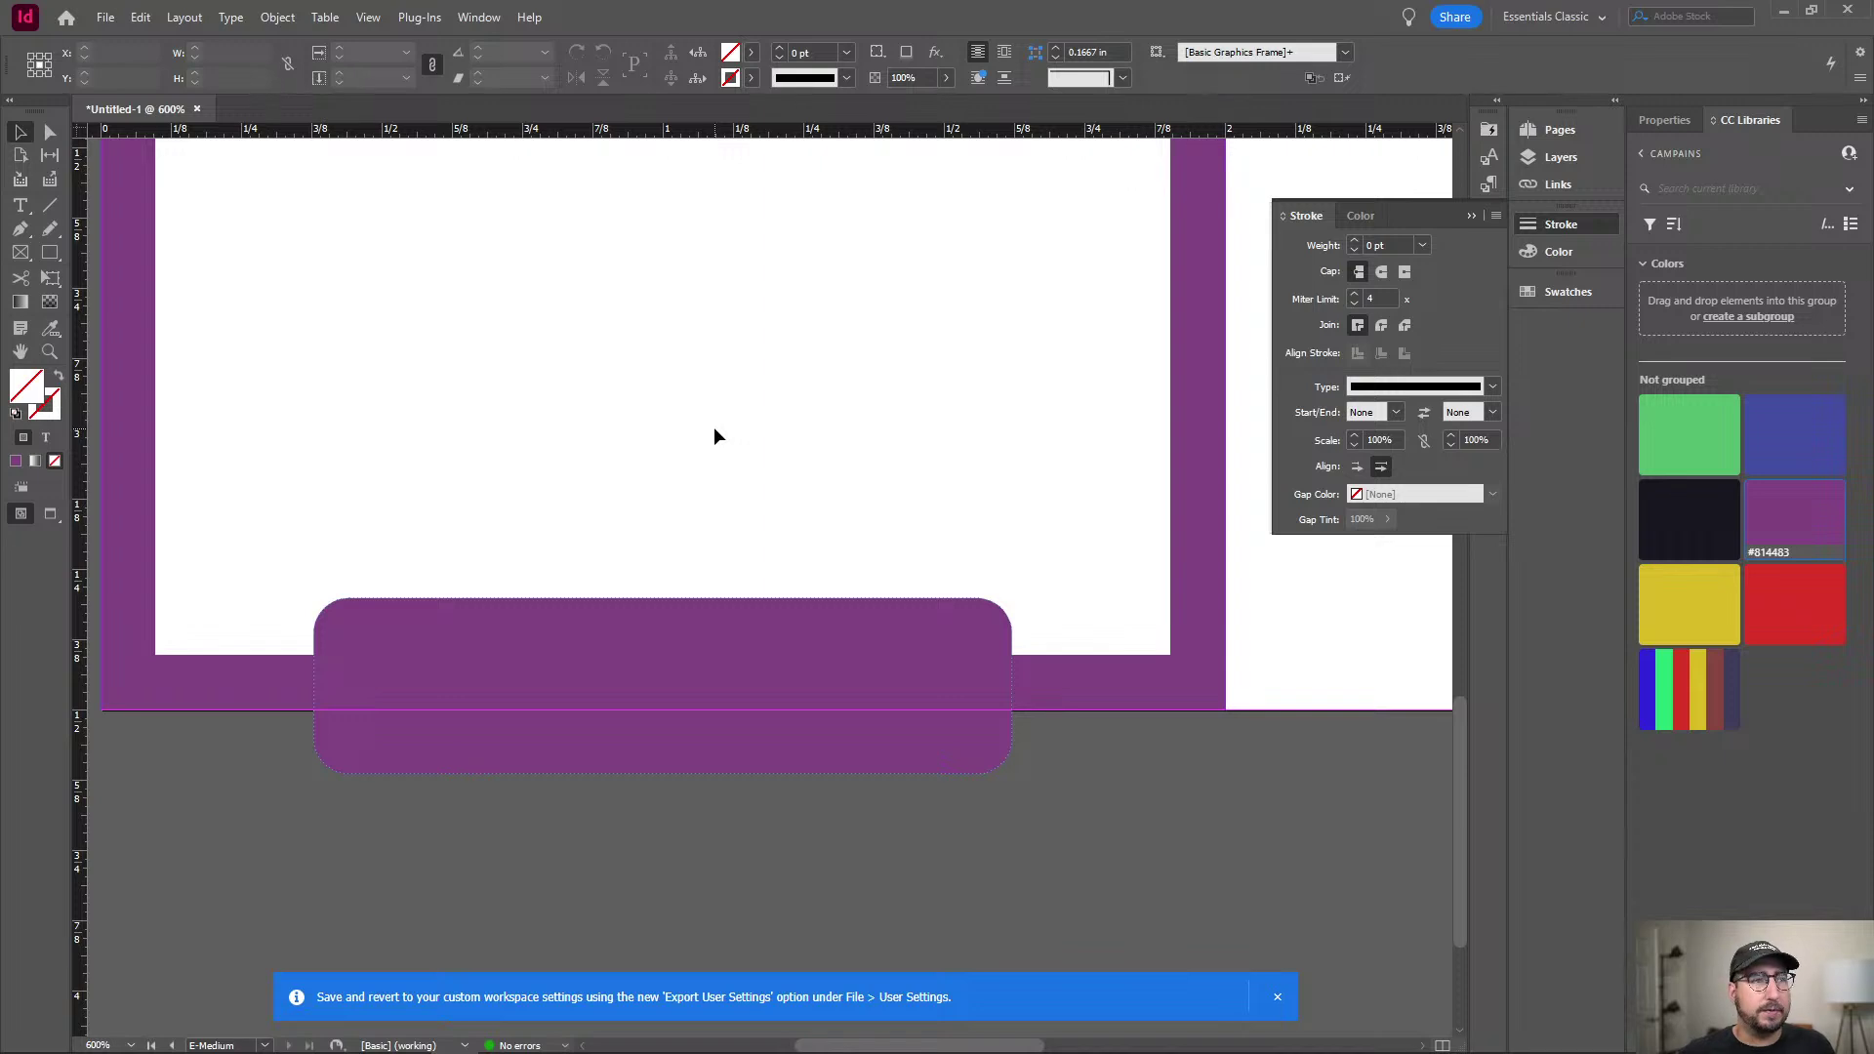
pyautogui.press('w')
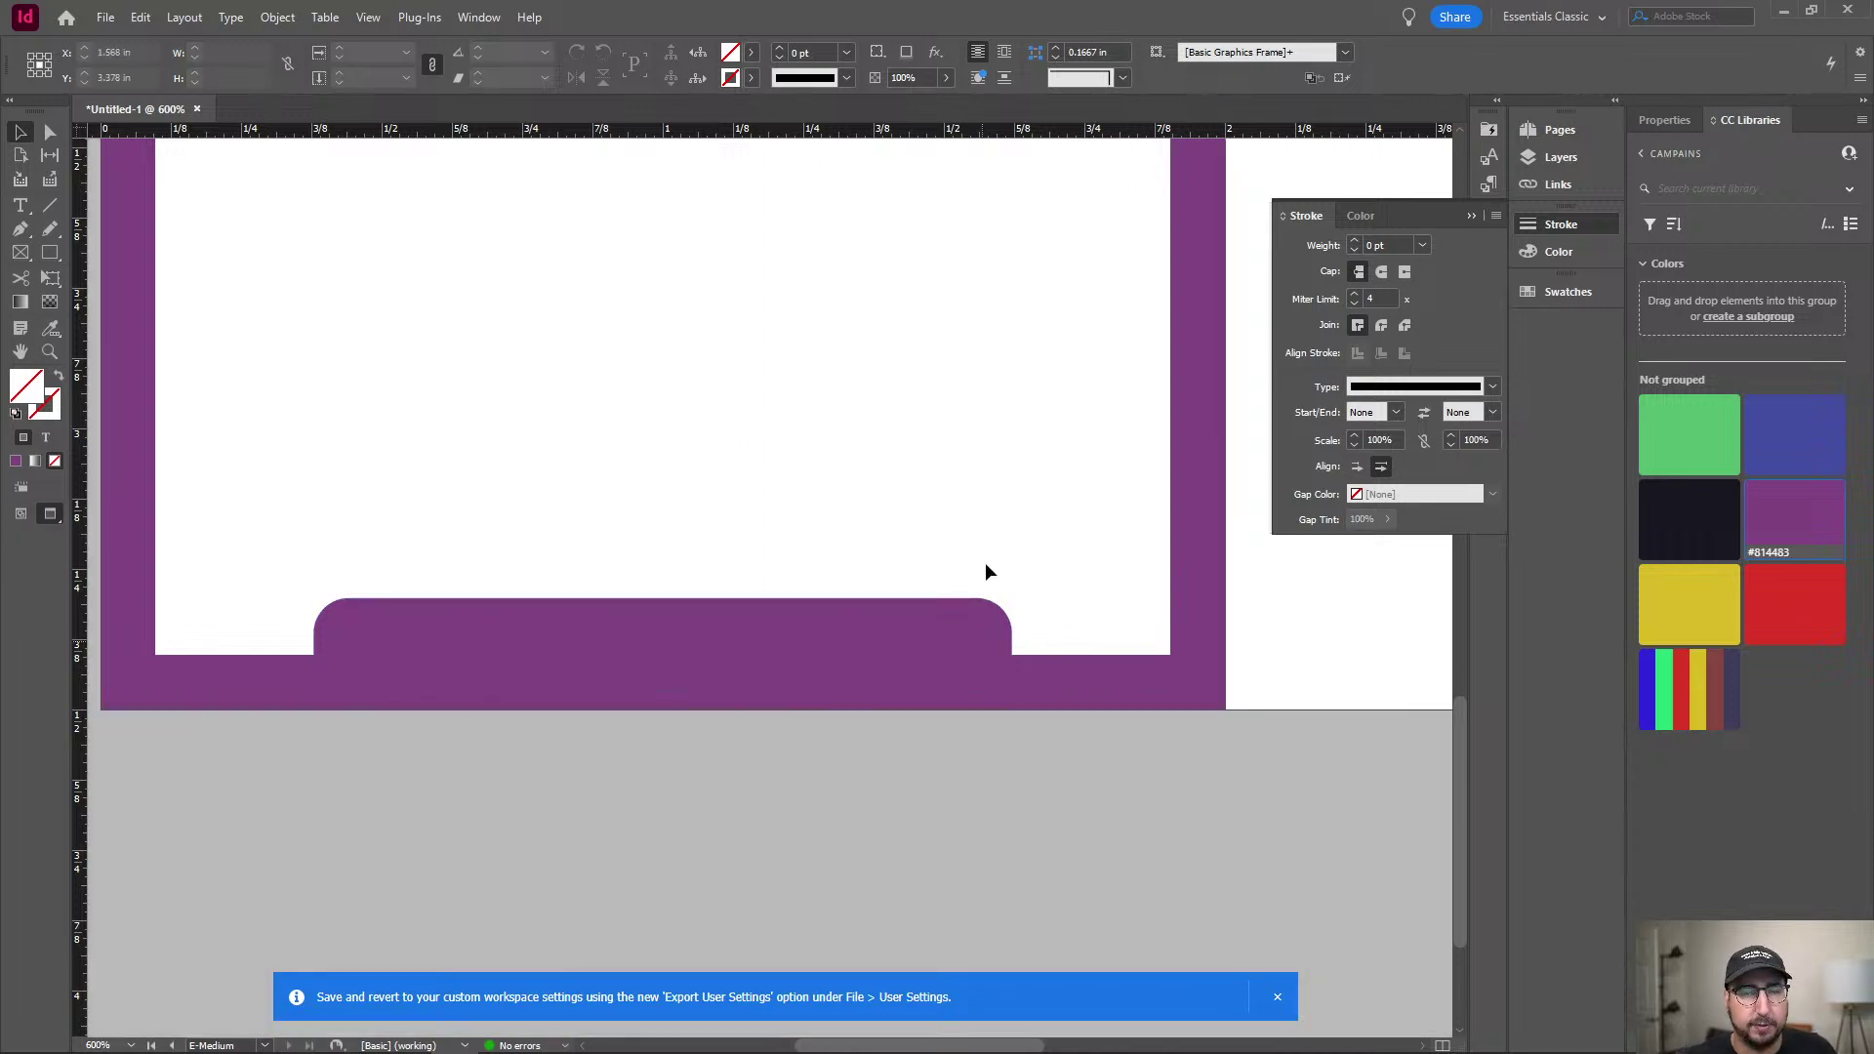
pyautogui.press('w')
pyautogui.moveTo(689, 618); pyautogui.dragTo(683, 602)
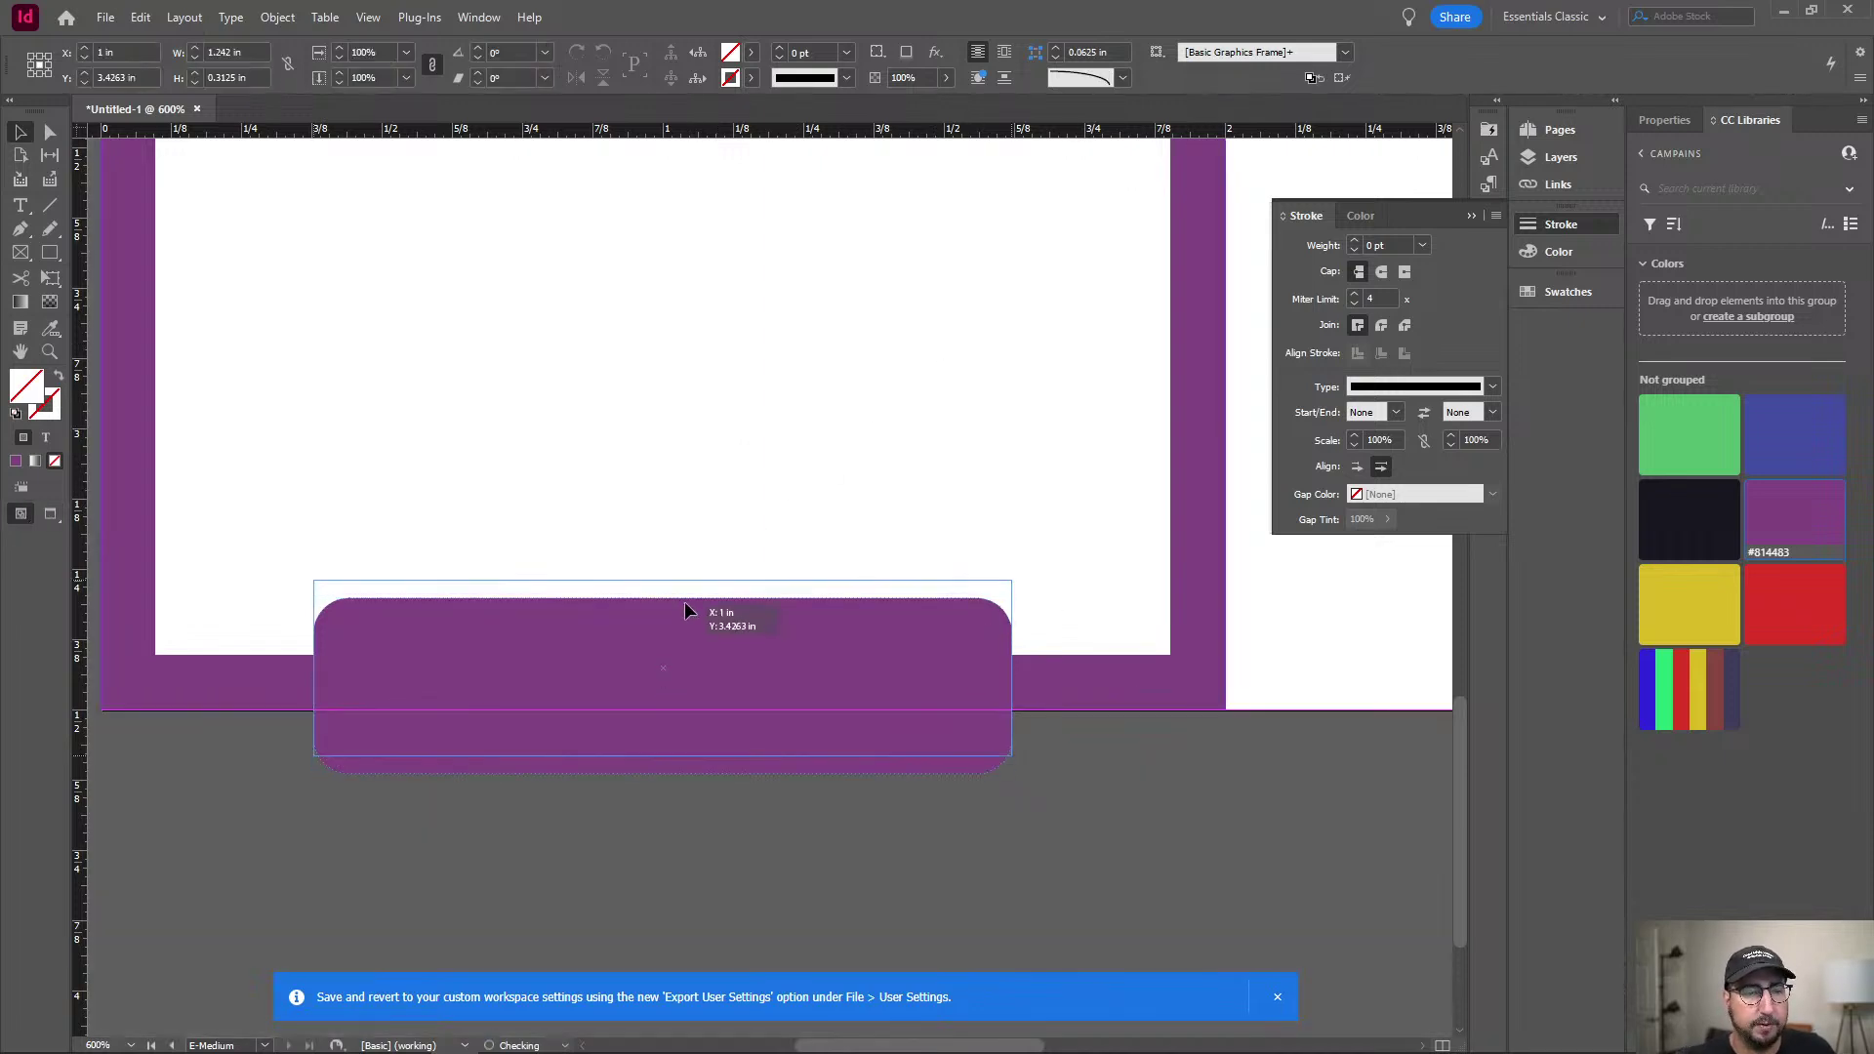
pyautogui.click(767, 378)
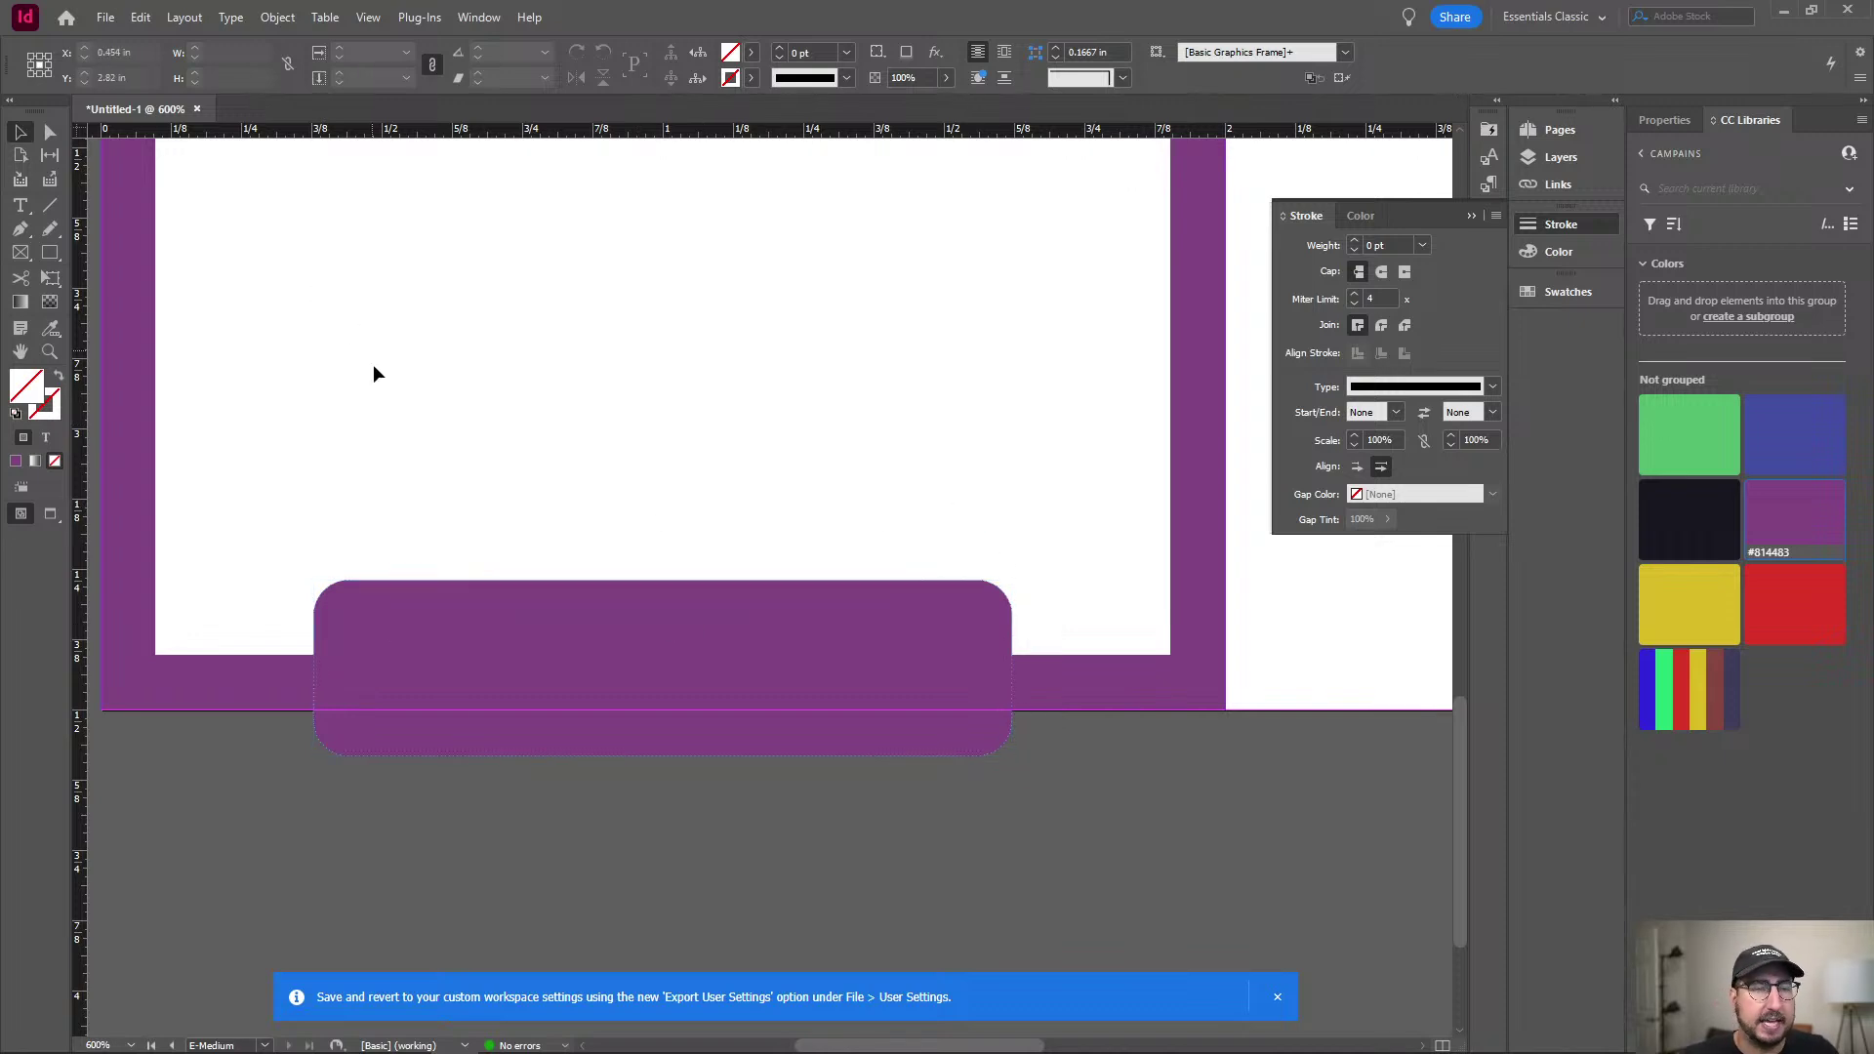
# Create a text frame about 1.74 x 0.17 in below the purple label tab and enter "Product" in it.
pyautogui.press('t')
pyautogui.moveTo(234, 810); pyautogui.dragTo(1208, 904)
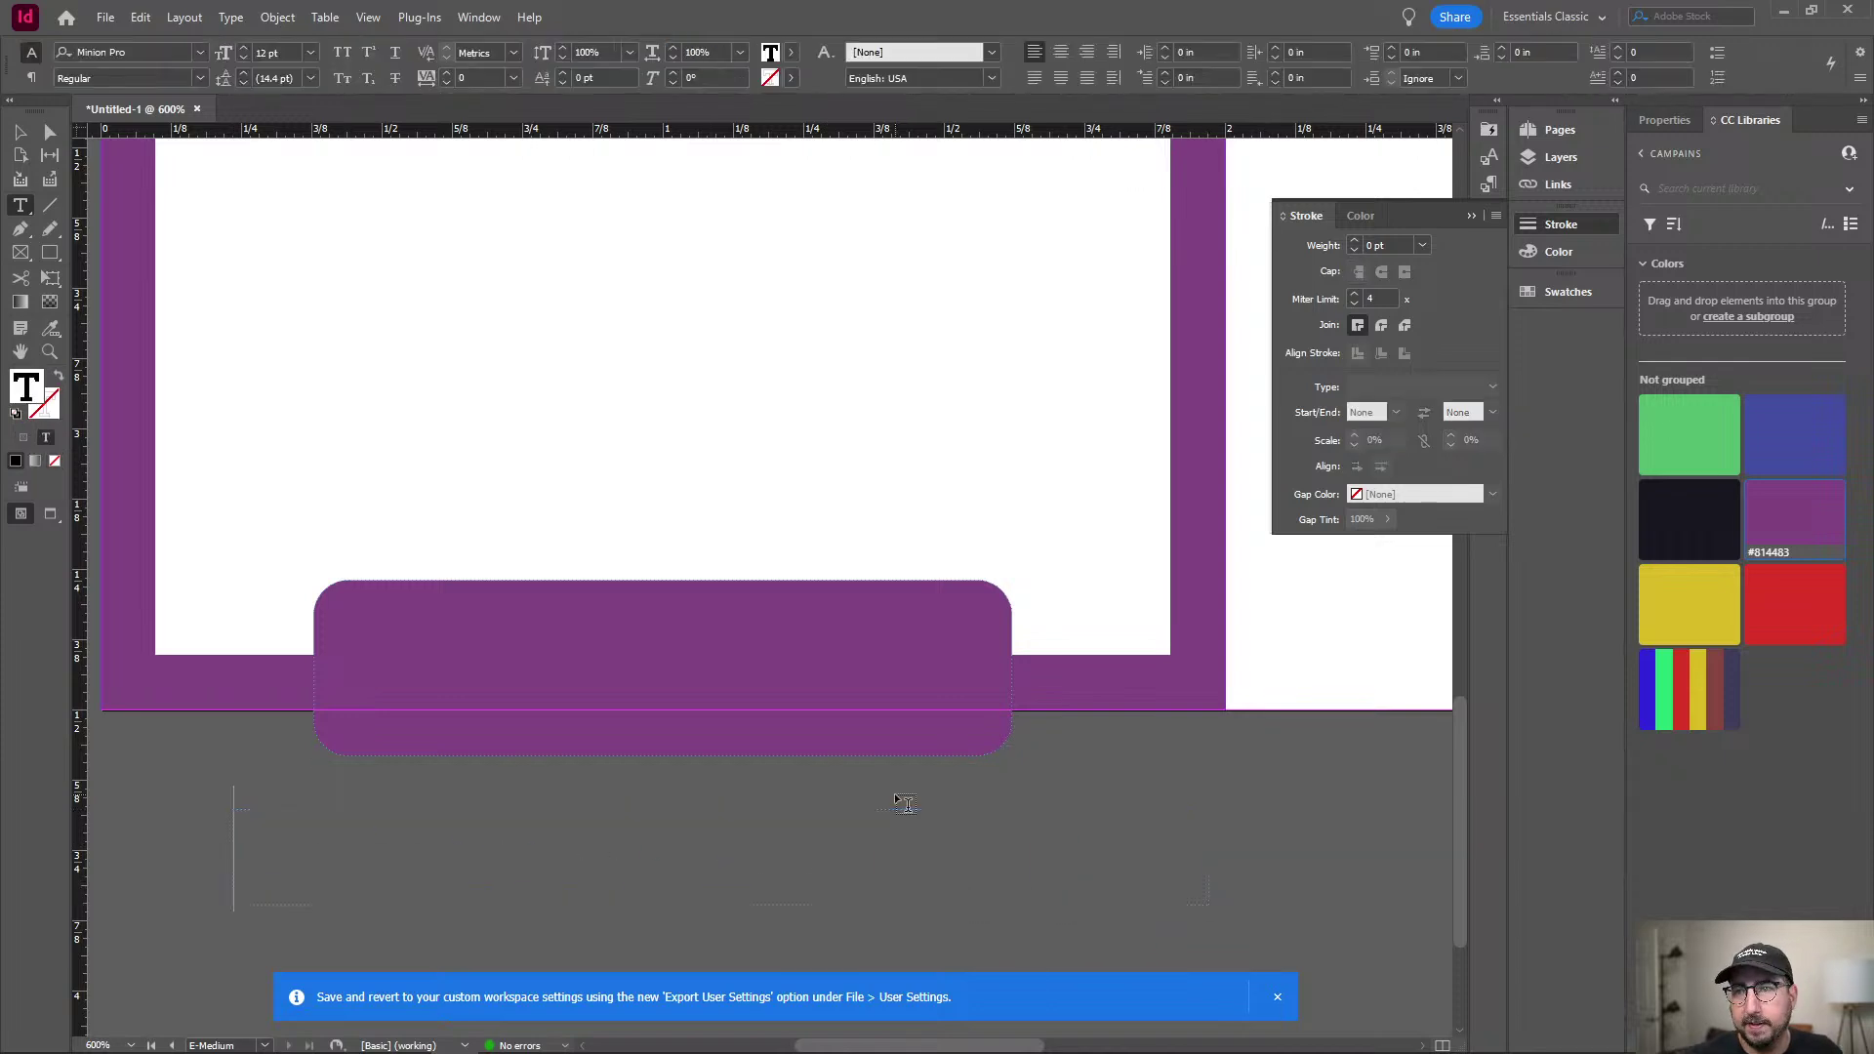
pyautogui.click(1565, 136)
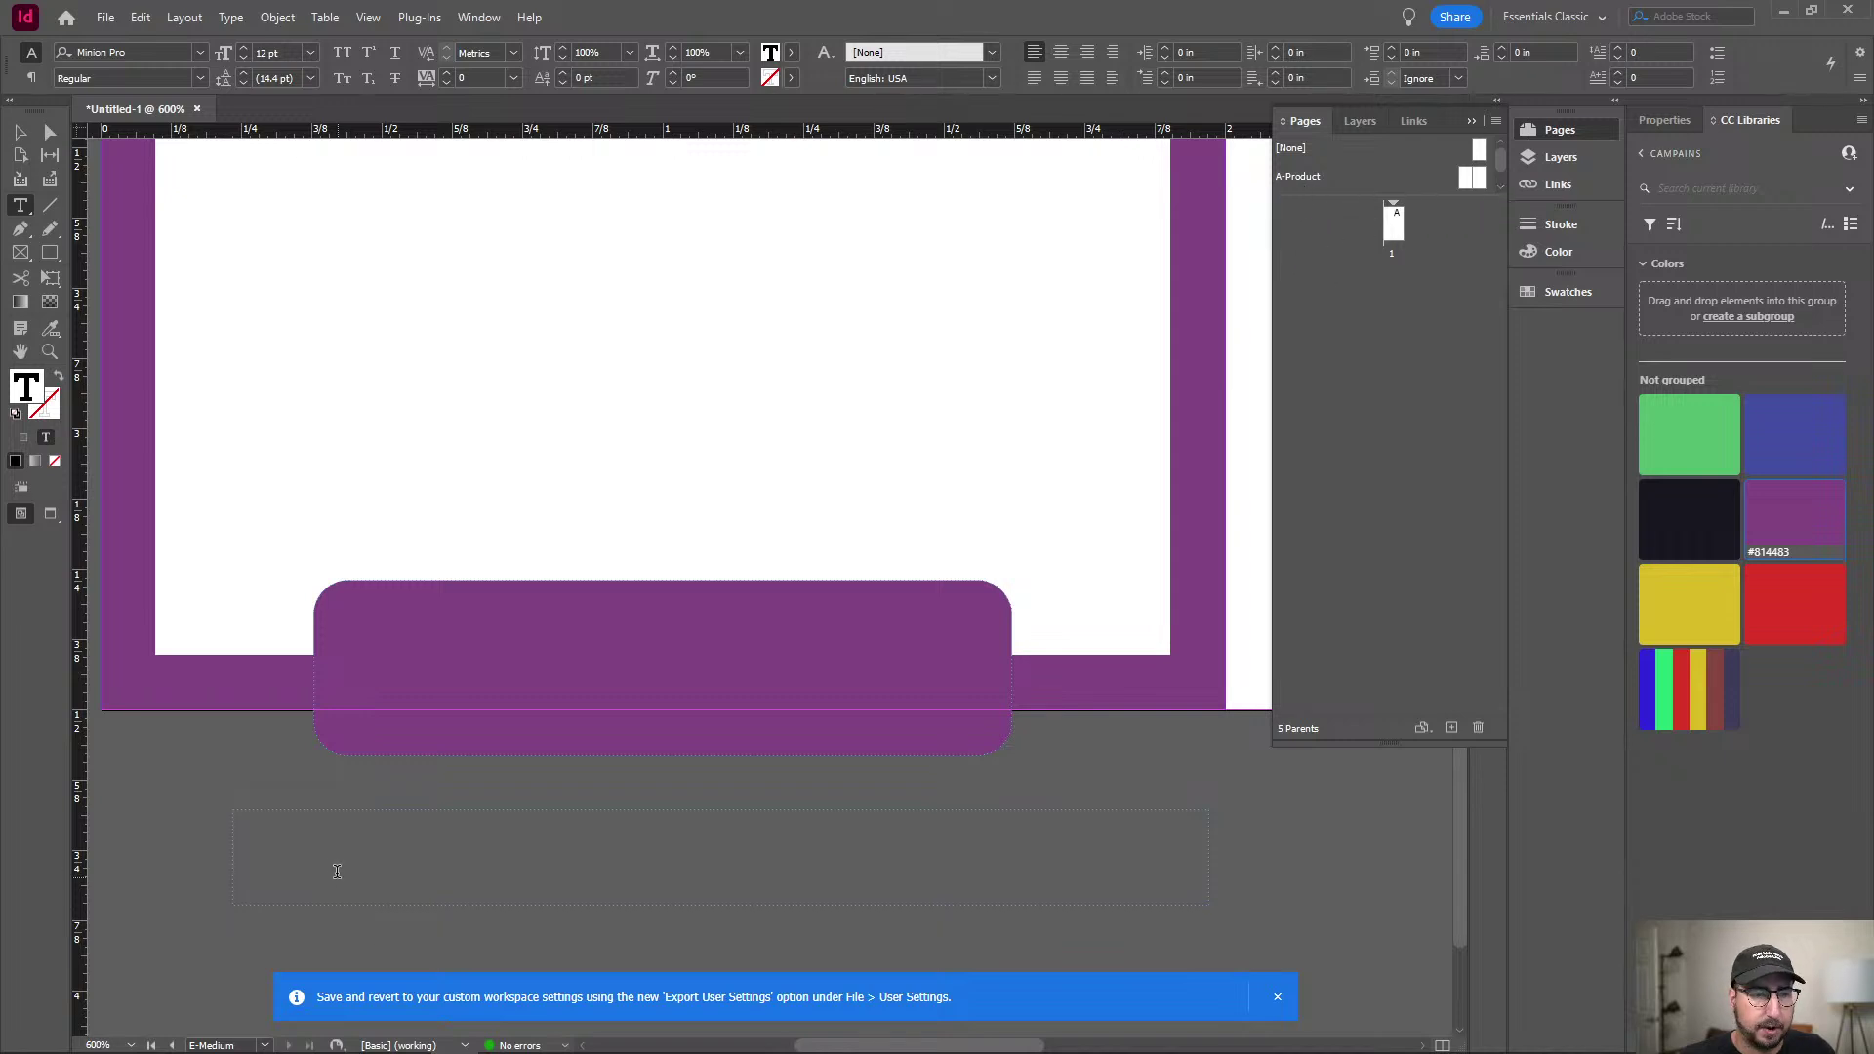
pyautogui.write('JP')
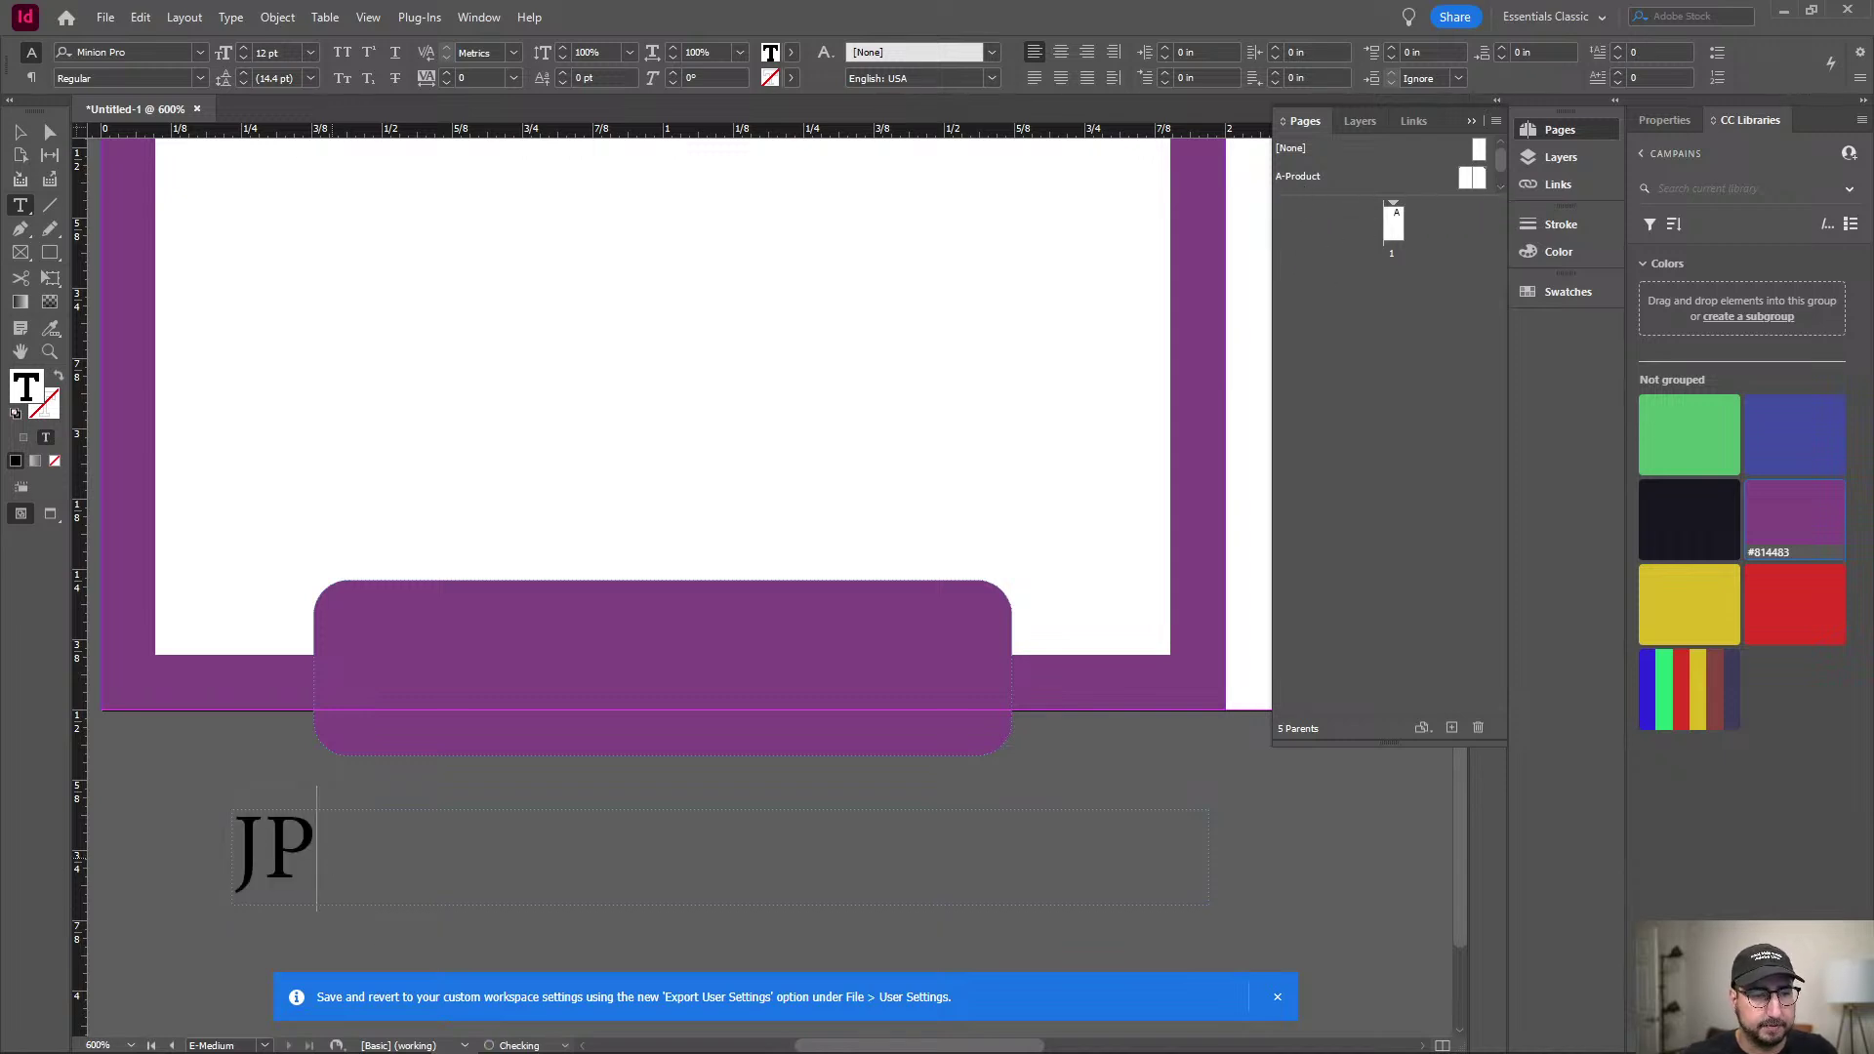
pyautogui.press('BackSpace')
pyautogui.press('BackSpace')
pyautogui.write('Product')
# Center the "Product" text within its frame and move the frame up onto the purple label tab.
pyautogui.hotkey('ctrl', 'a')
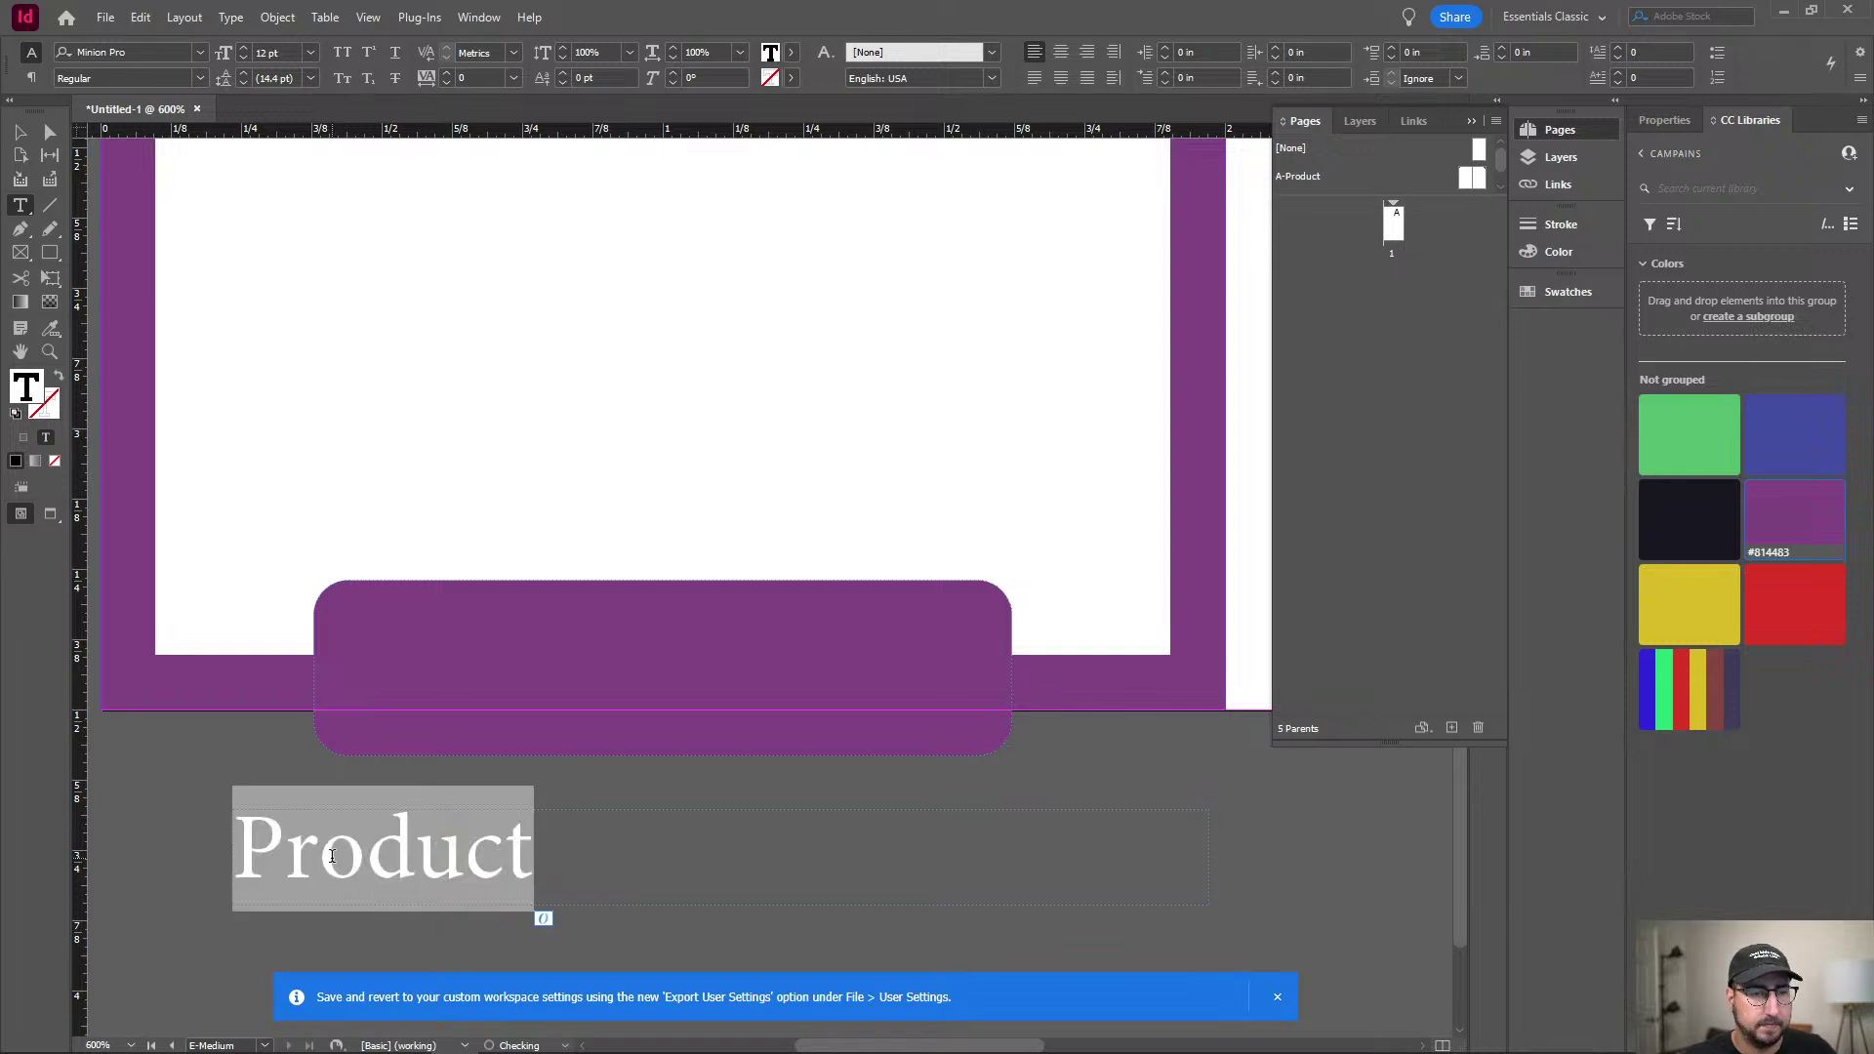
pyautogui.click(1060, 51)
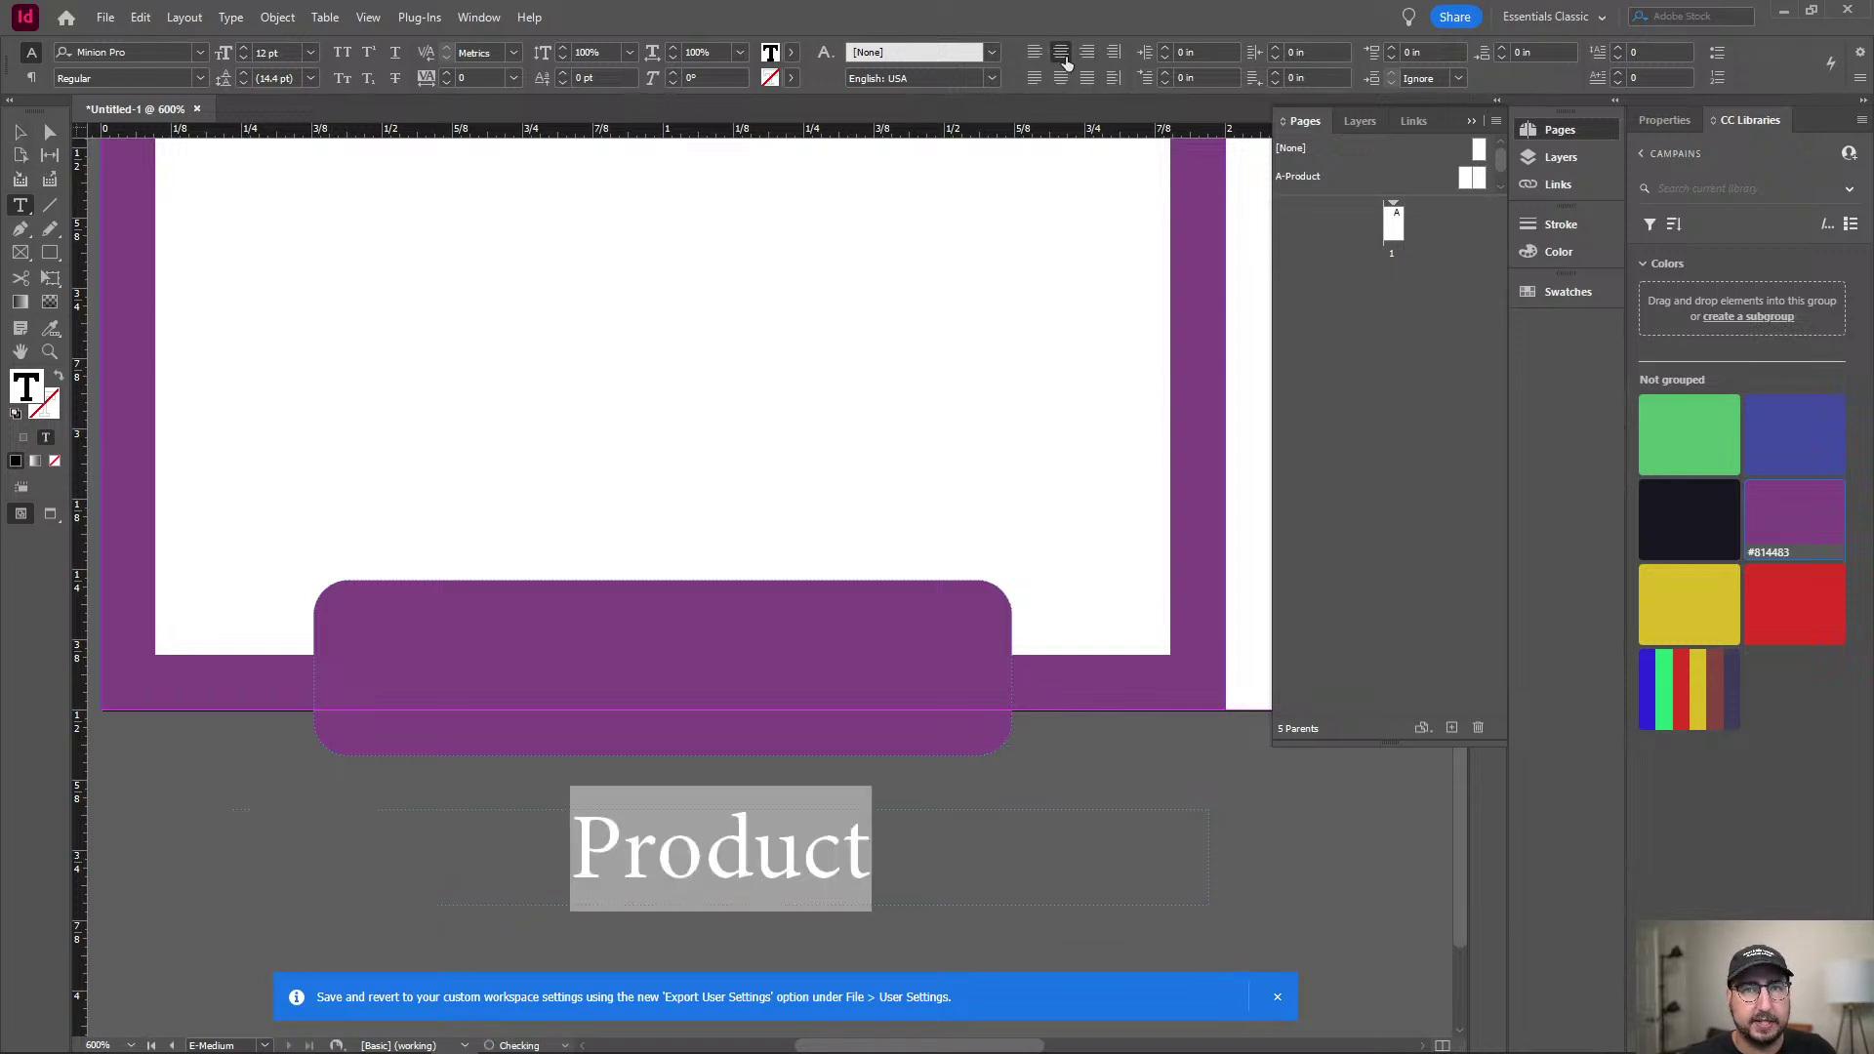
pyautogui.click(20, 133)
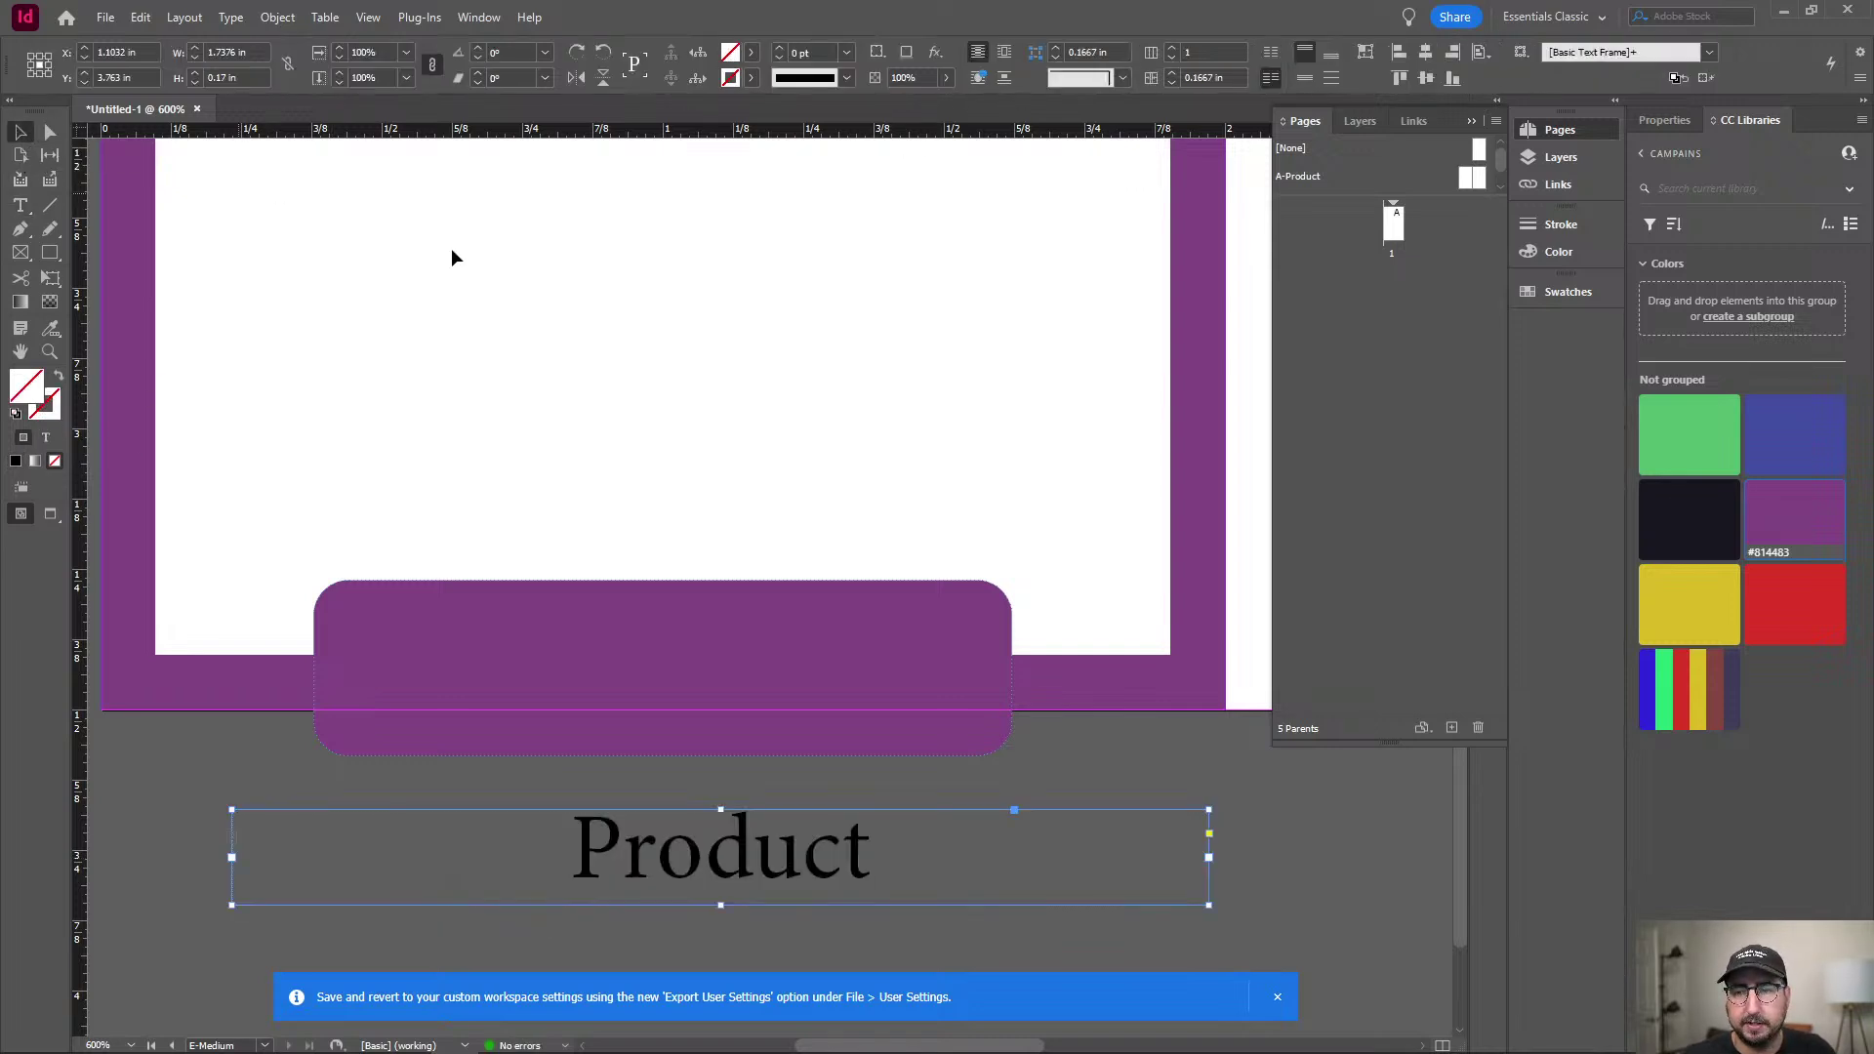
pyautogui.moveTo(738, 841); pyautogui.dragTo(699, 654)
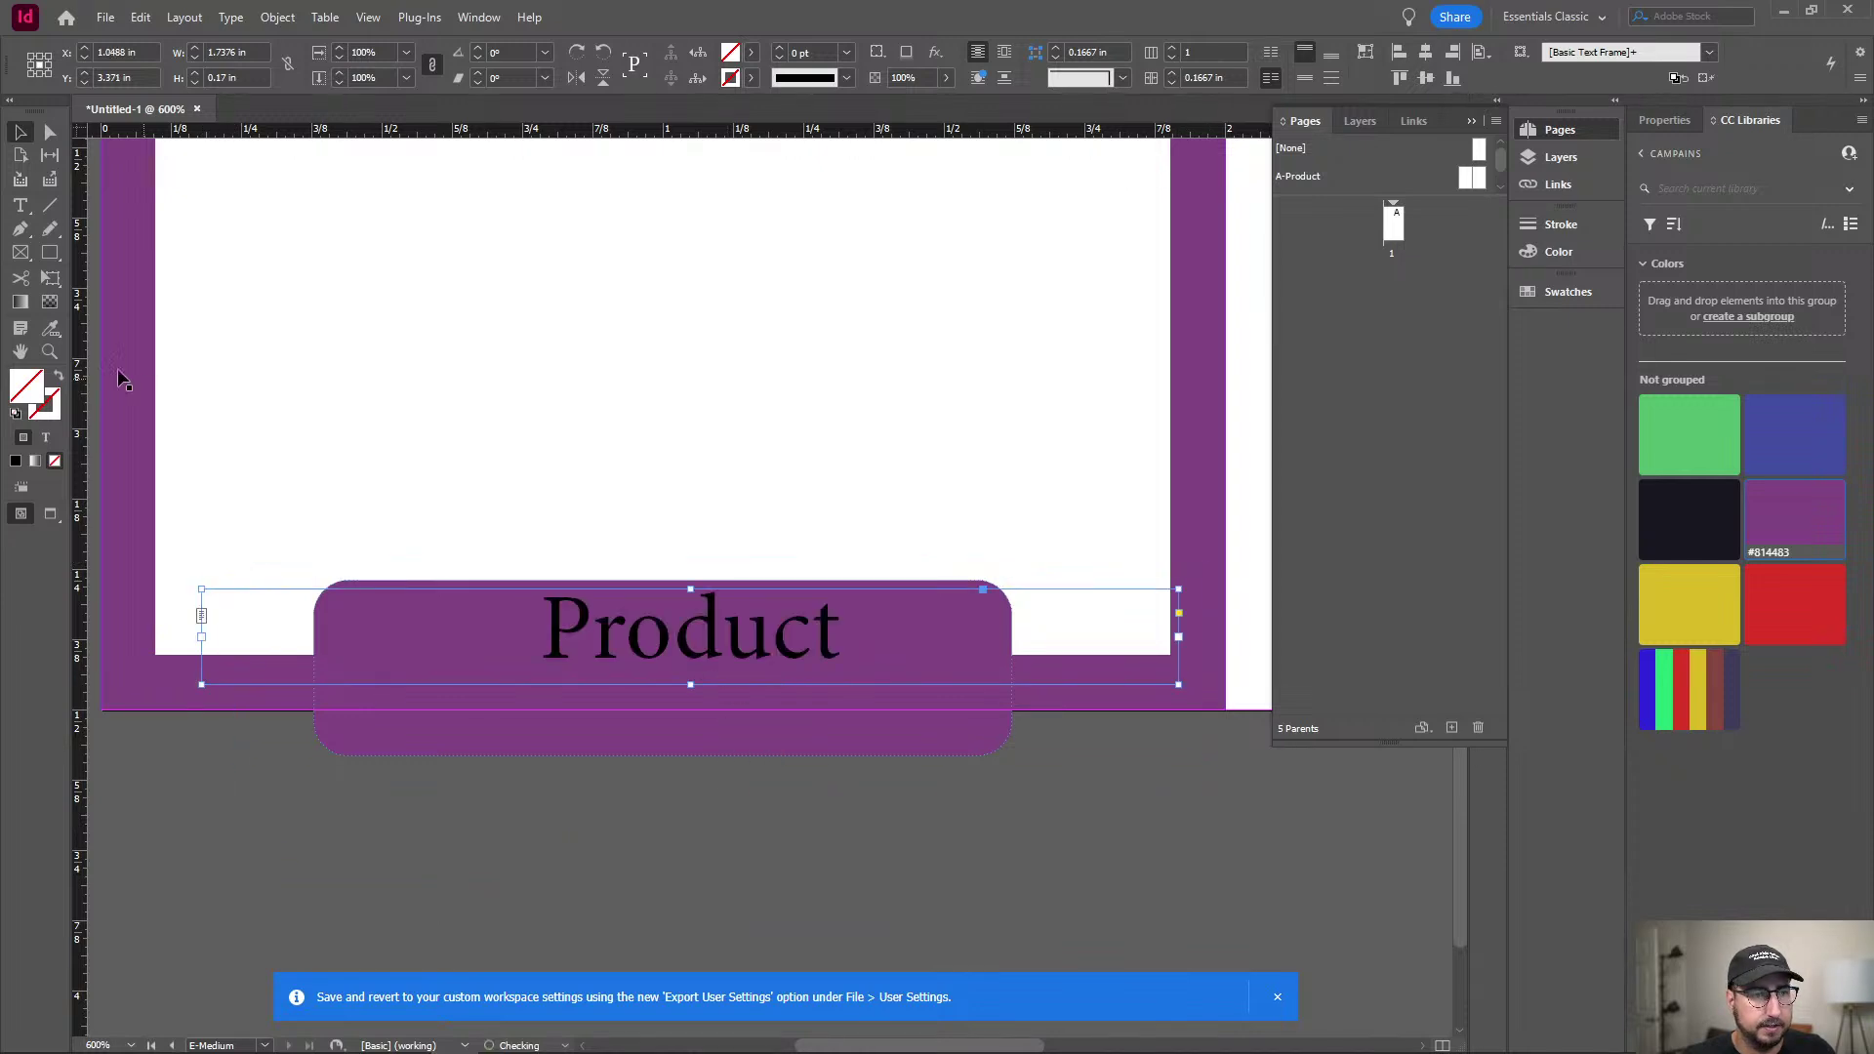
pyautogui.doubleClick(30, 385)
pyautogui.moveTo(812, 439); pyautogui.dragTo(948, 418)
pyautogui.click(1099, 400)
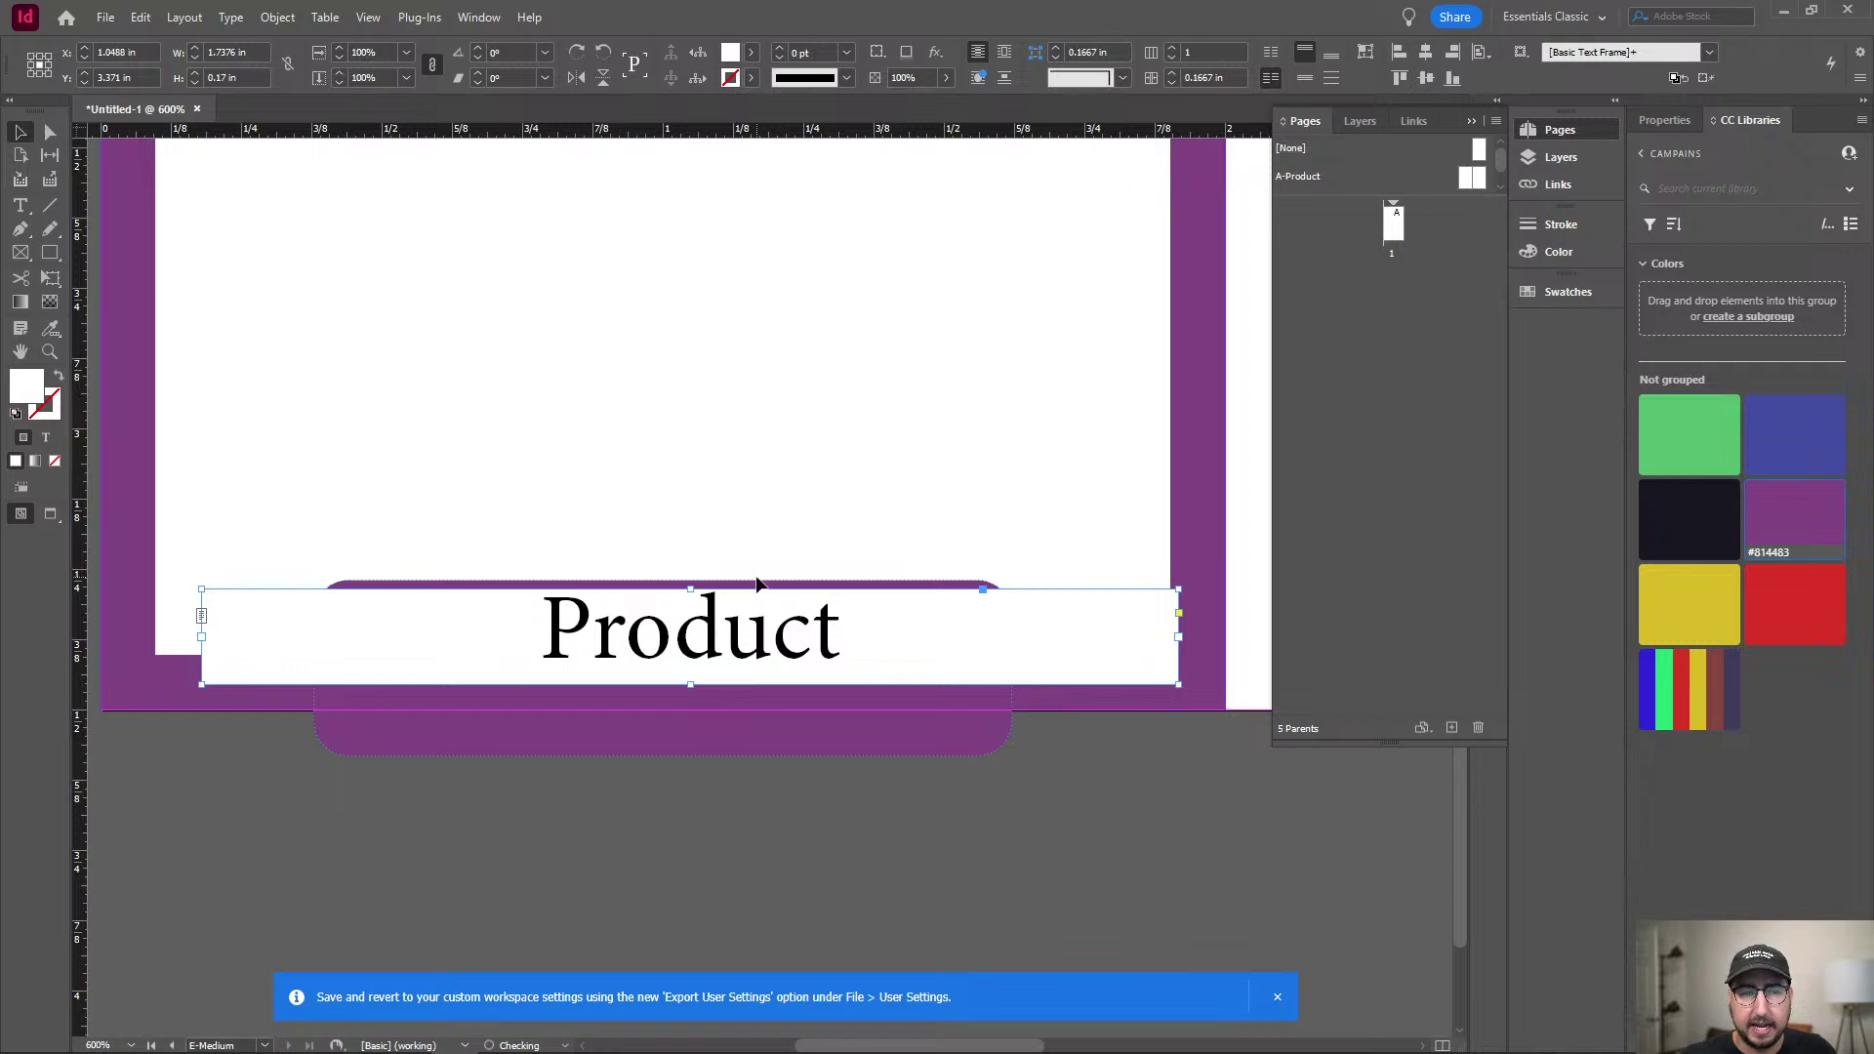
pyautogui.hotkey('ctrl', 'z')
# Change the fill color of the word "Product" to white, #FFFFFF.
pyautogui.doubleClick(693, 644)
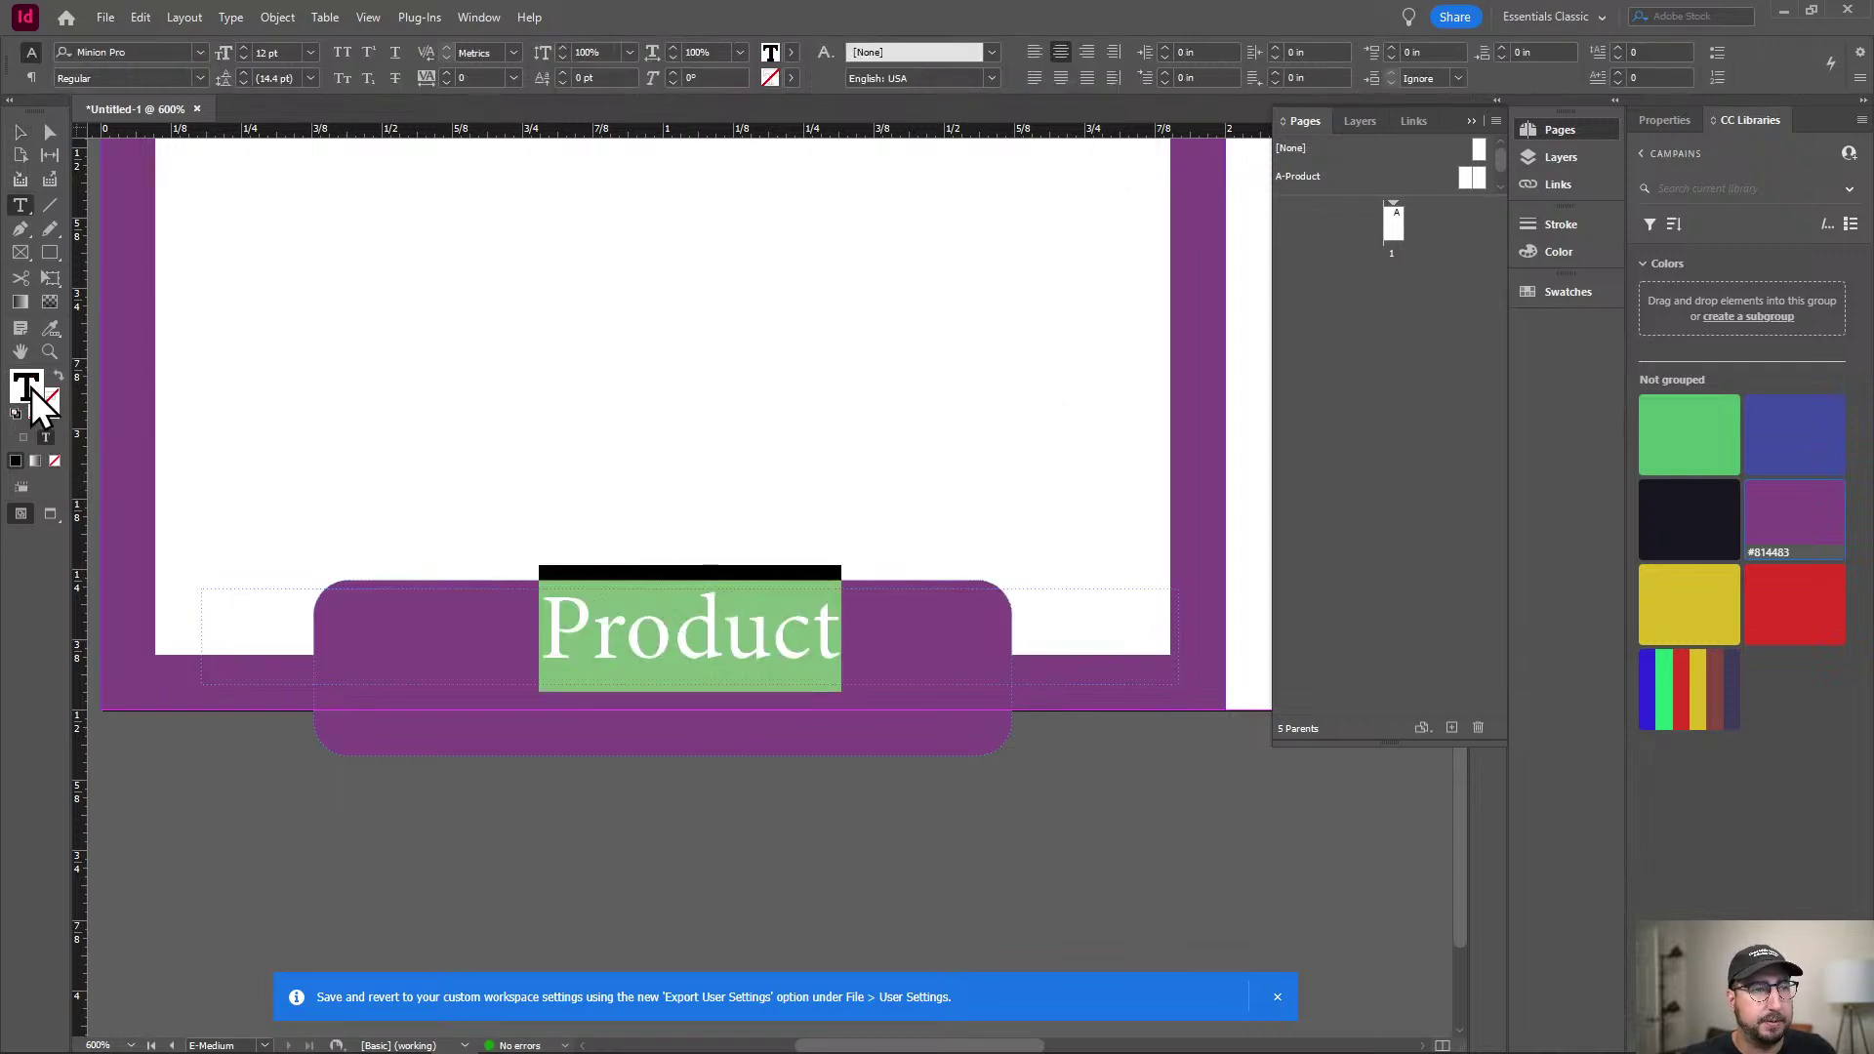
pyautogui.doubleClick(32, 392)
pyautogui.moveTo(784, 432)
pyautogui.mouseDown()
pyautogui.moveTo(884, 451)
pyautogui.moveTo(966, 364)
pyautogui.mouseUp()
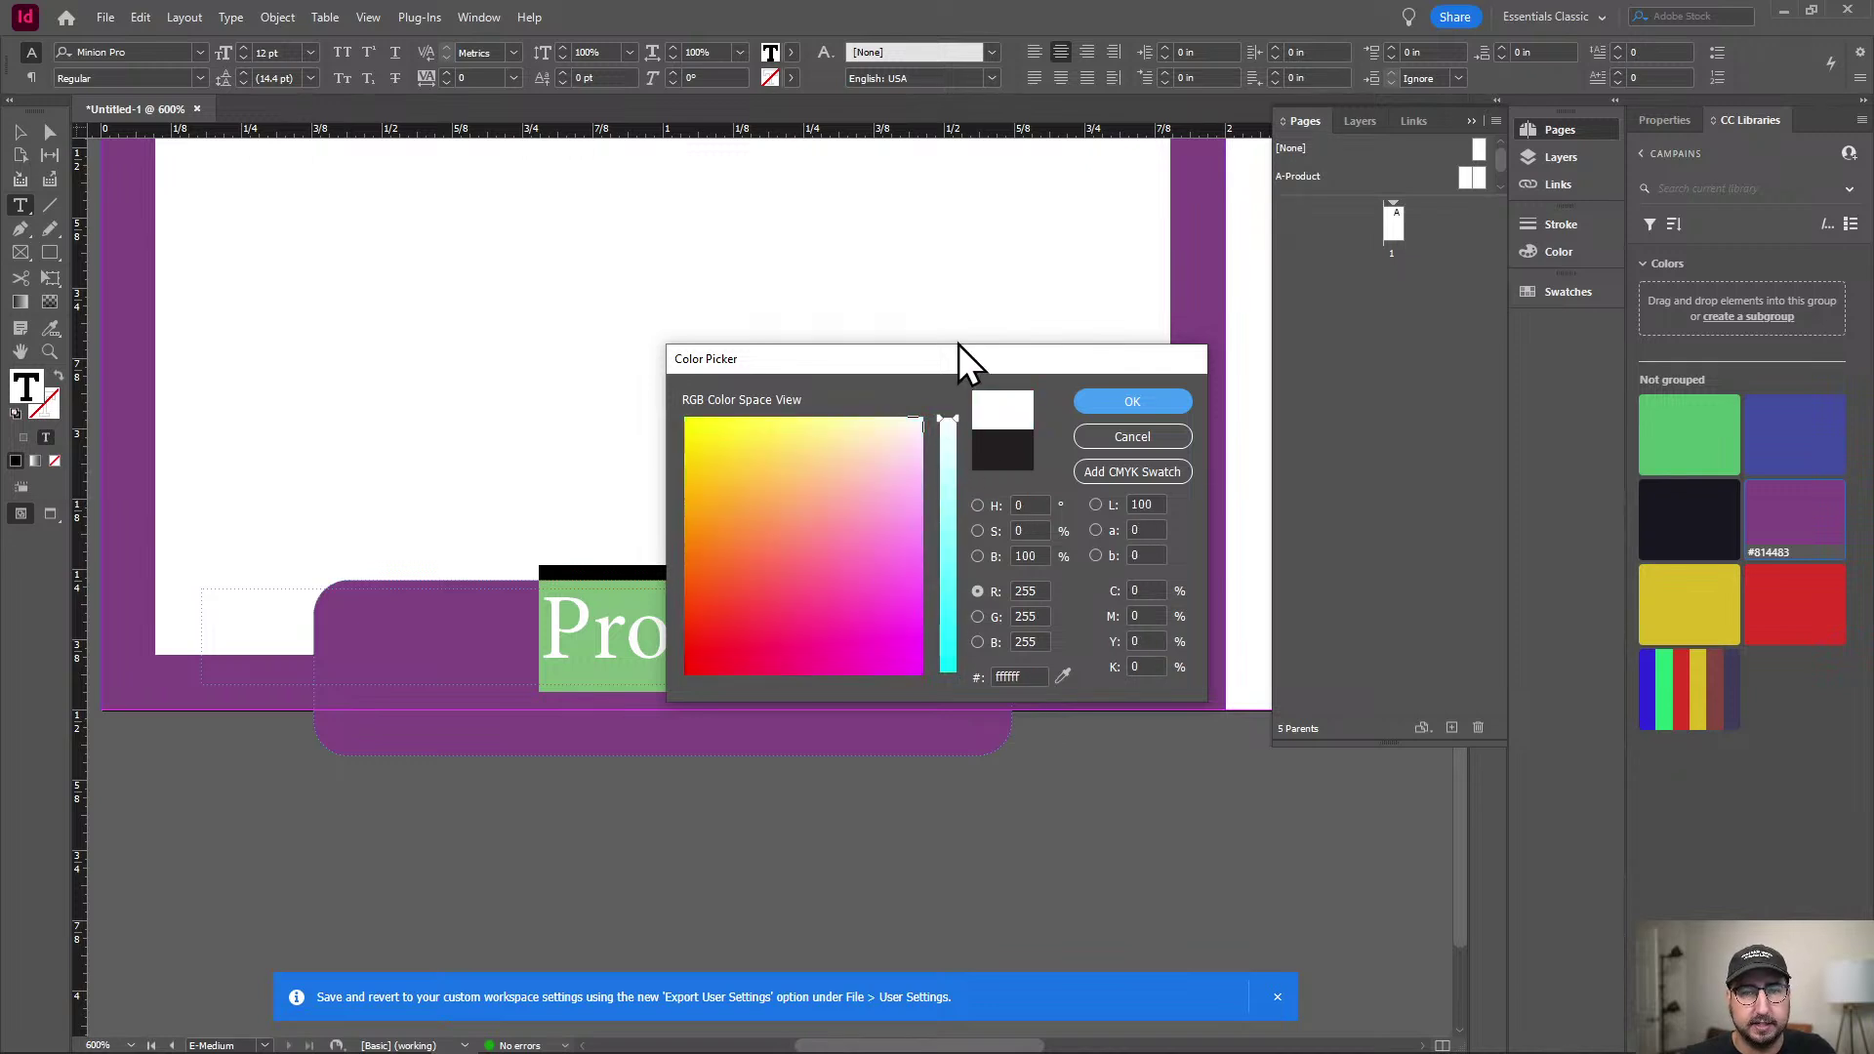
pyautogui.click(1105, 403)
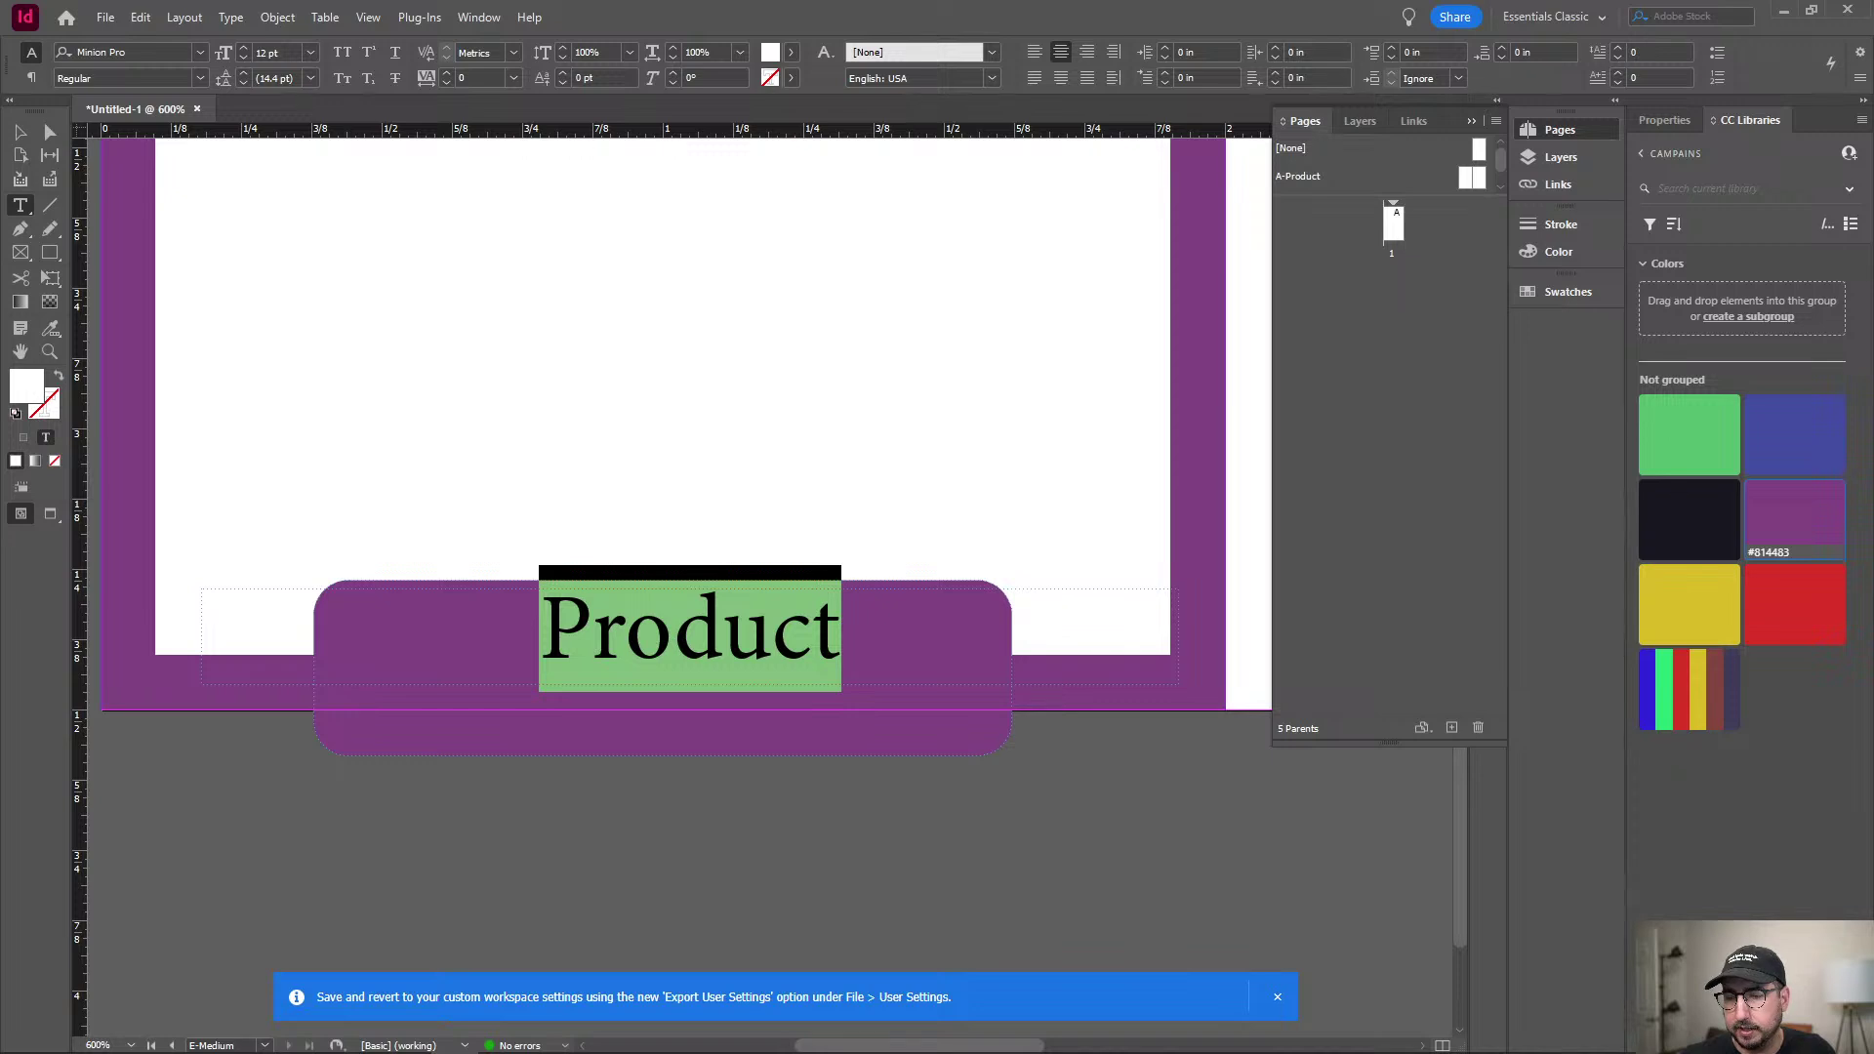
# Add the white text fill to the Campains library, delete the multicolor theme from it, and deselect the label text.
pyautogui.click(1771, 1032)
pyautogui.click(1742, 920)
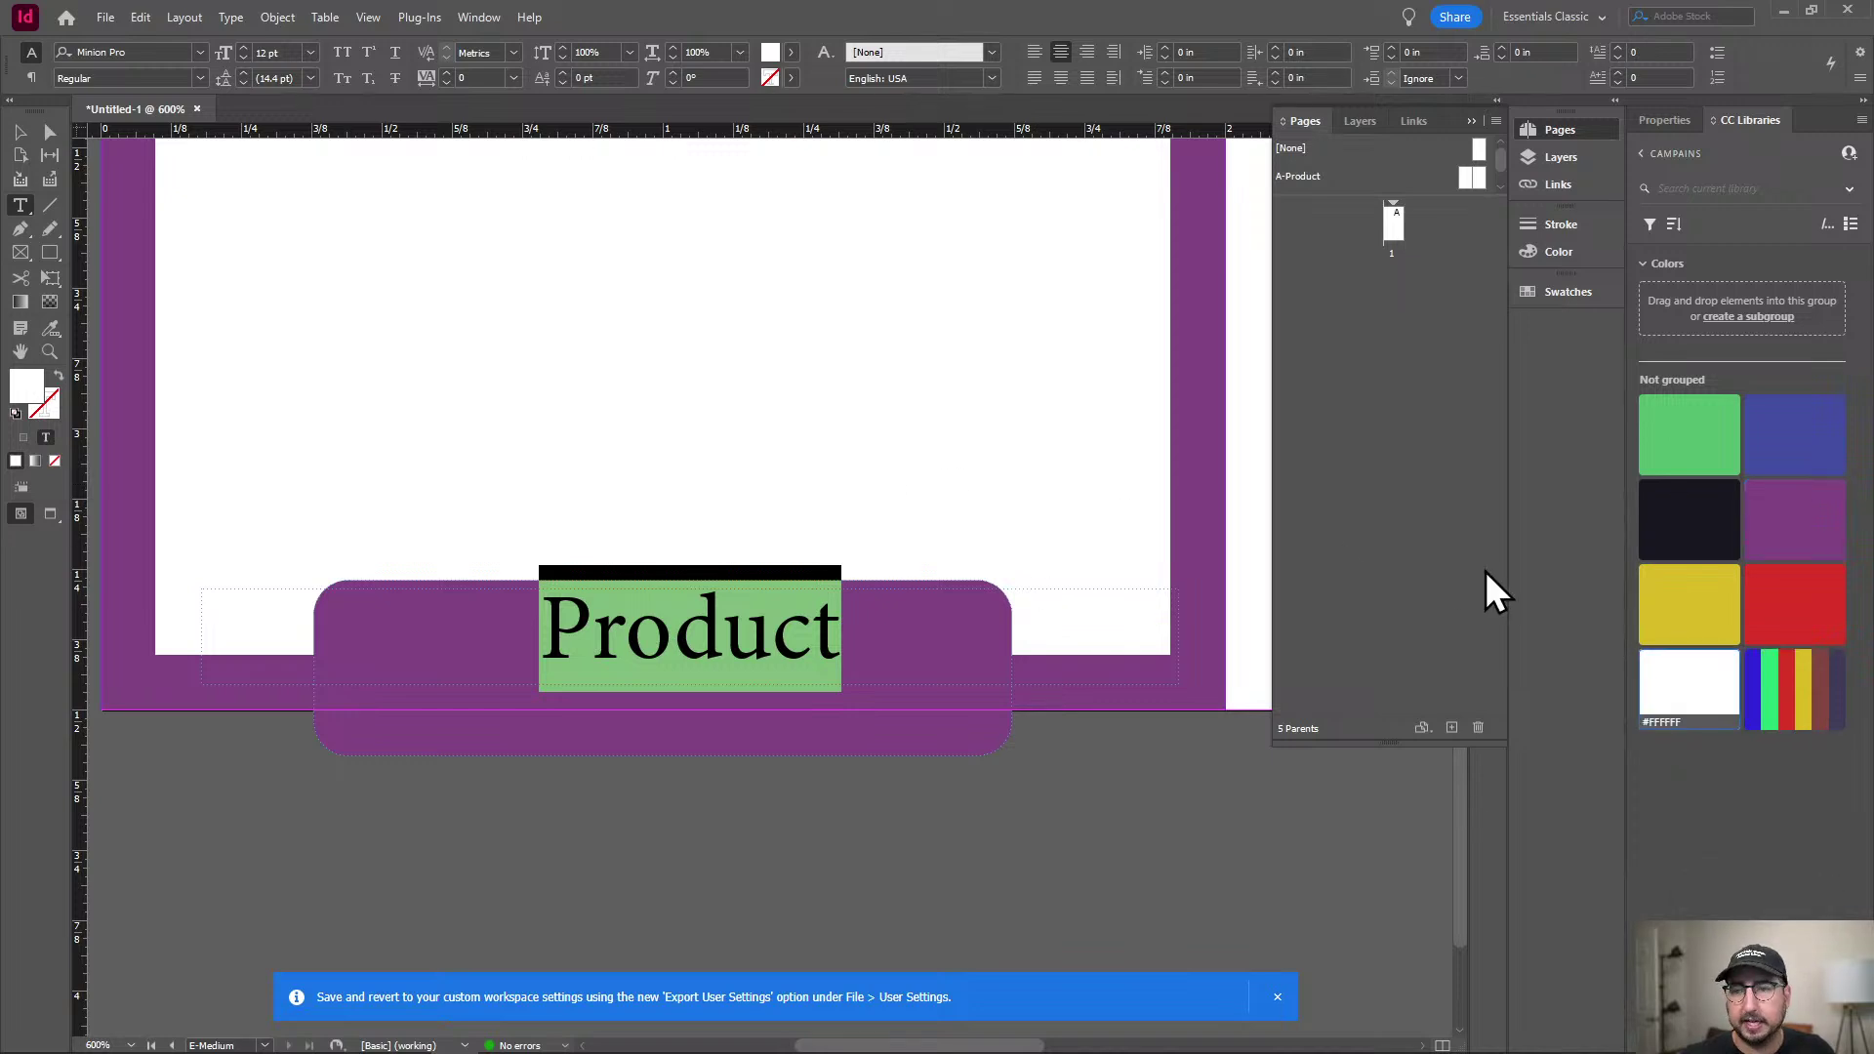
pyautogui.rightClick(1794, 710)
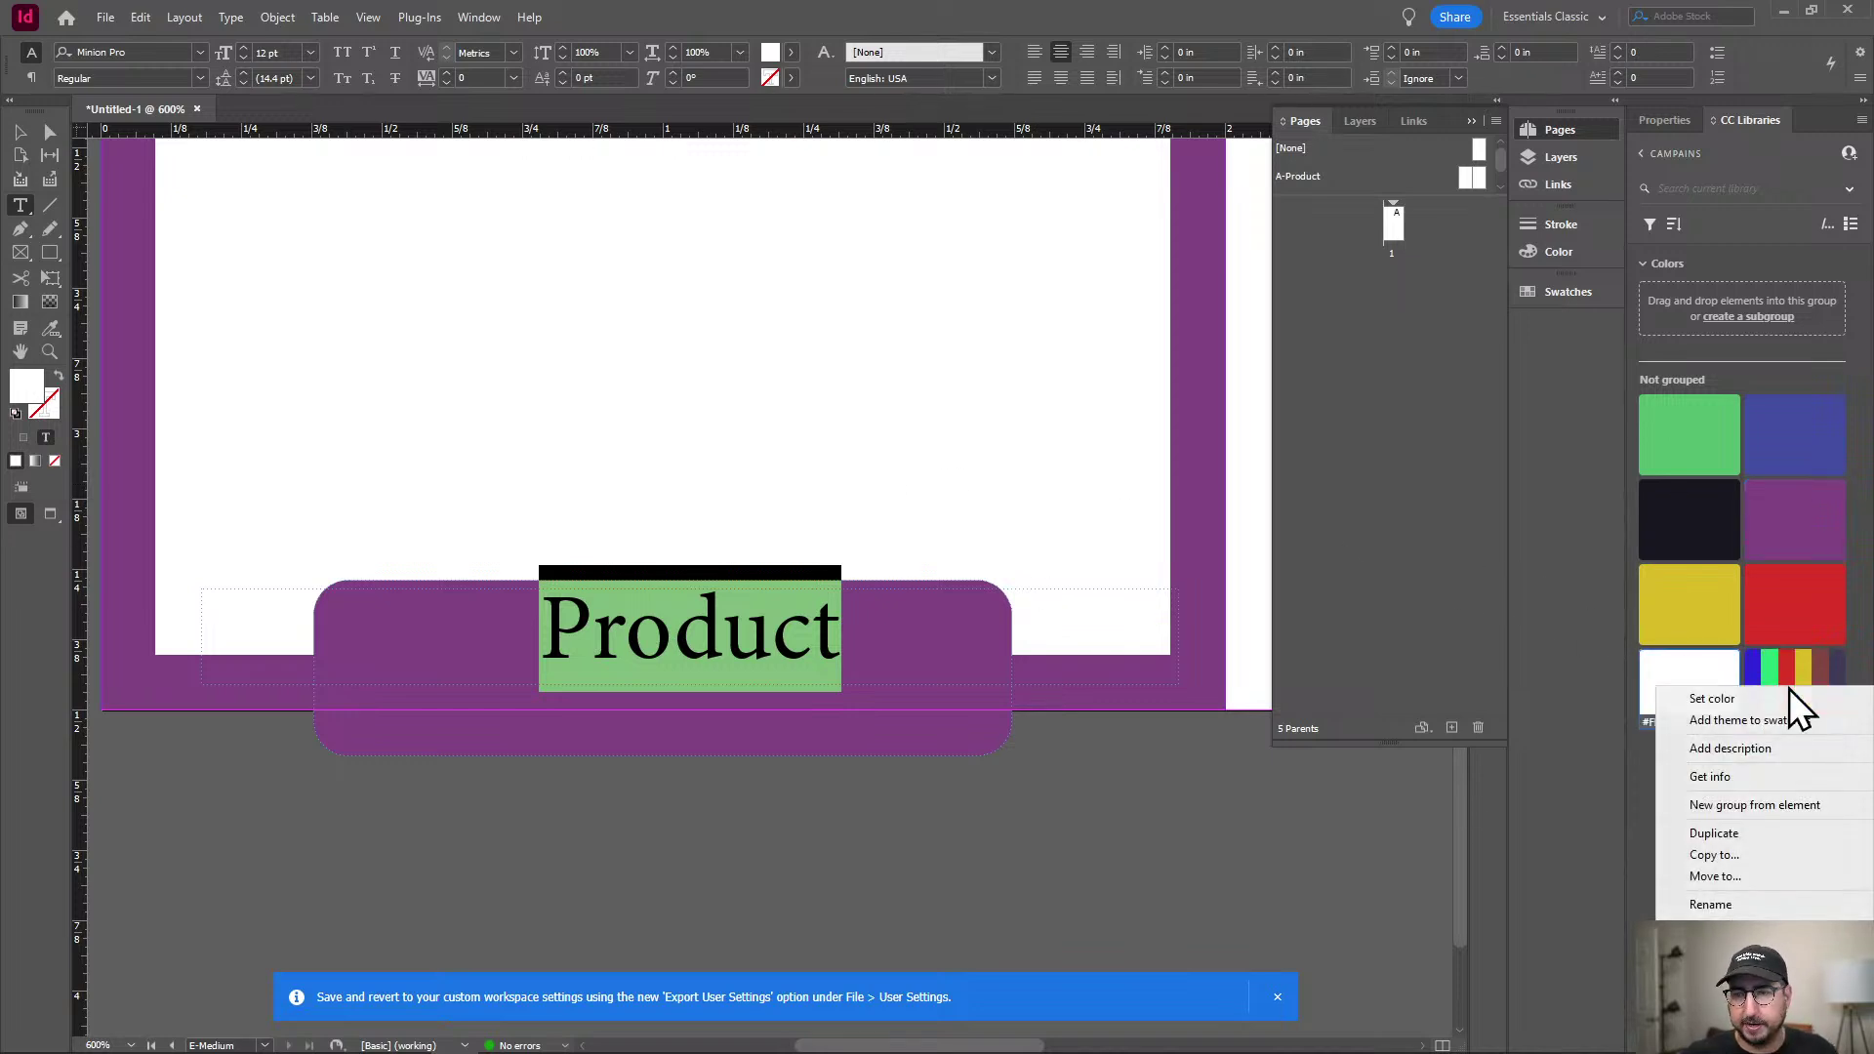
pyautogui.click(1718, 928)
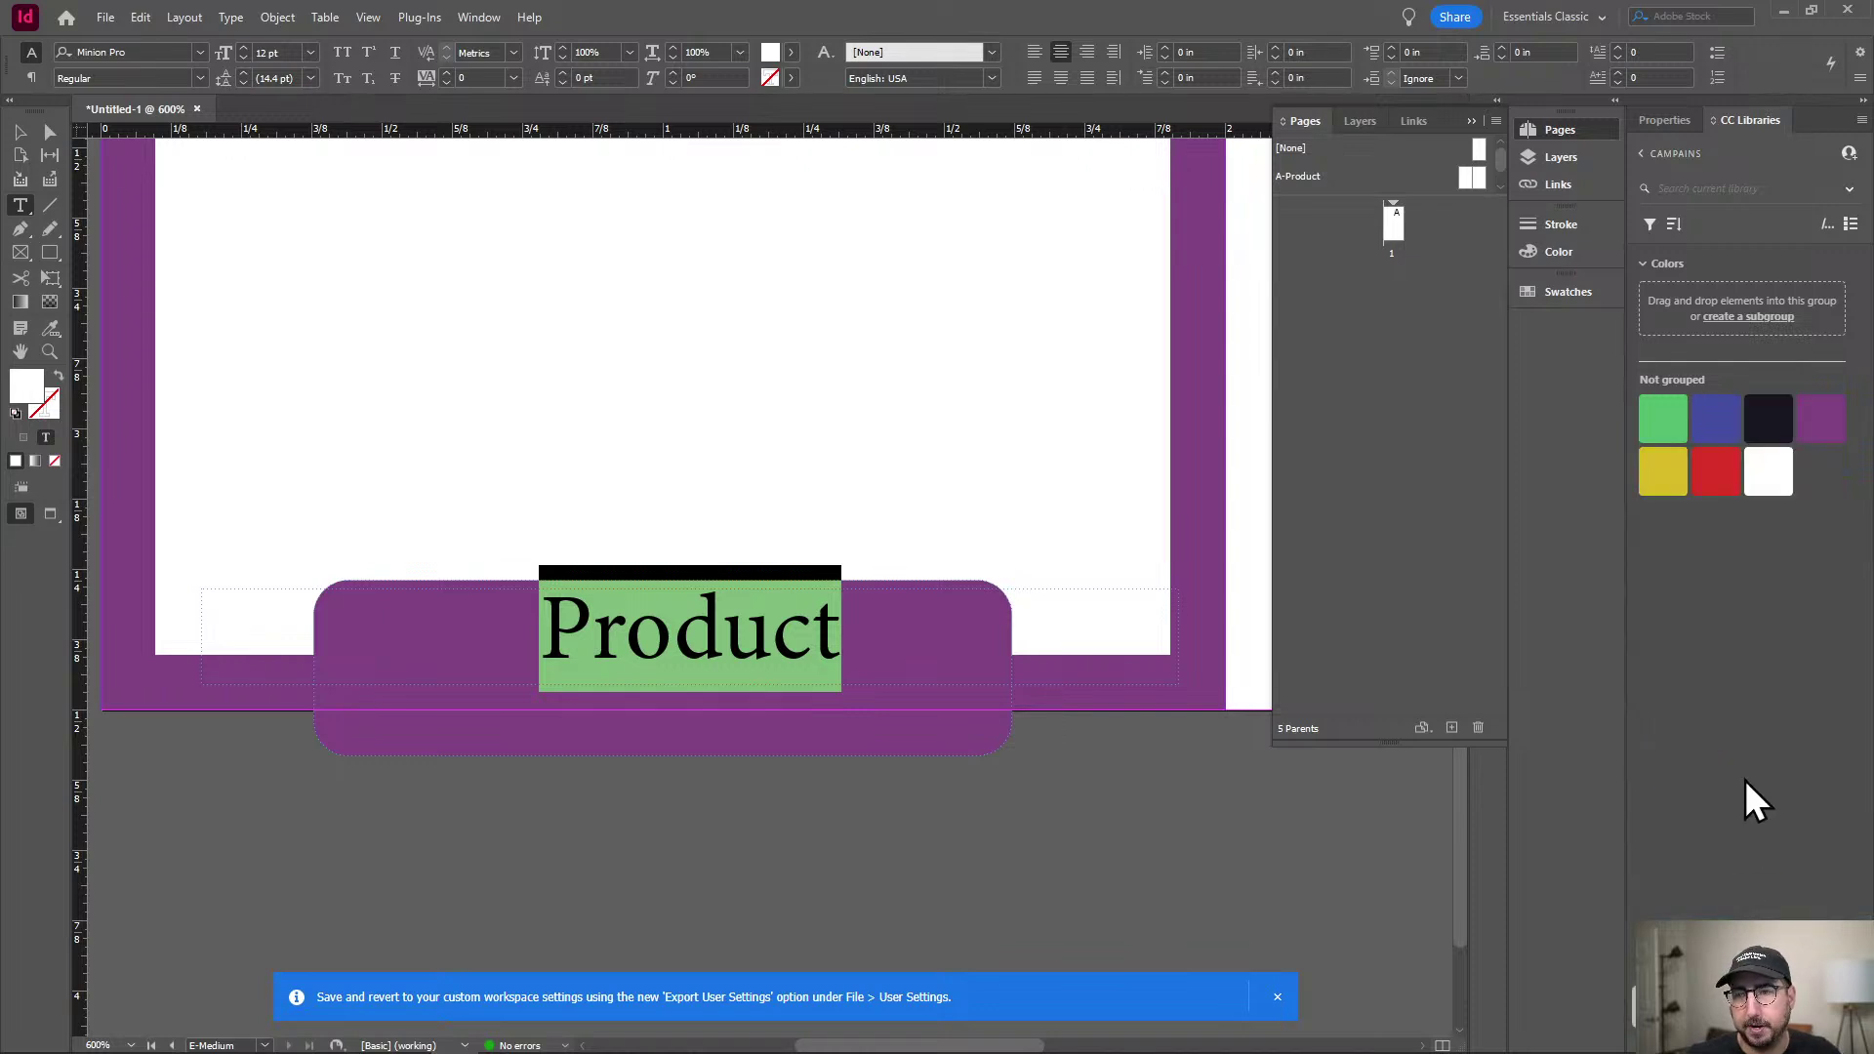
pyautogui.click(21, 133)
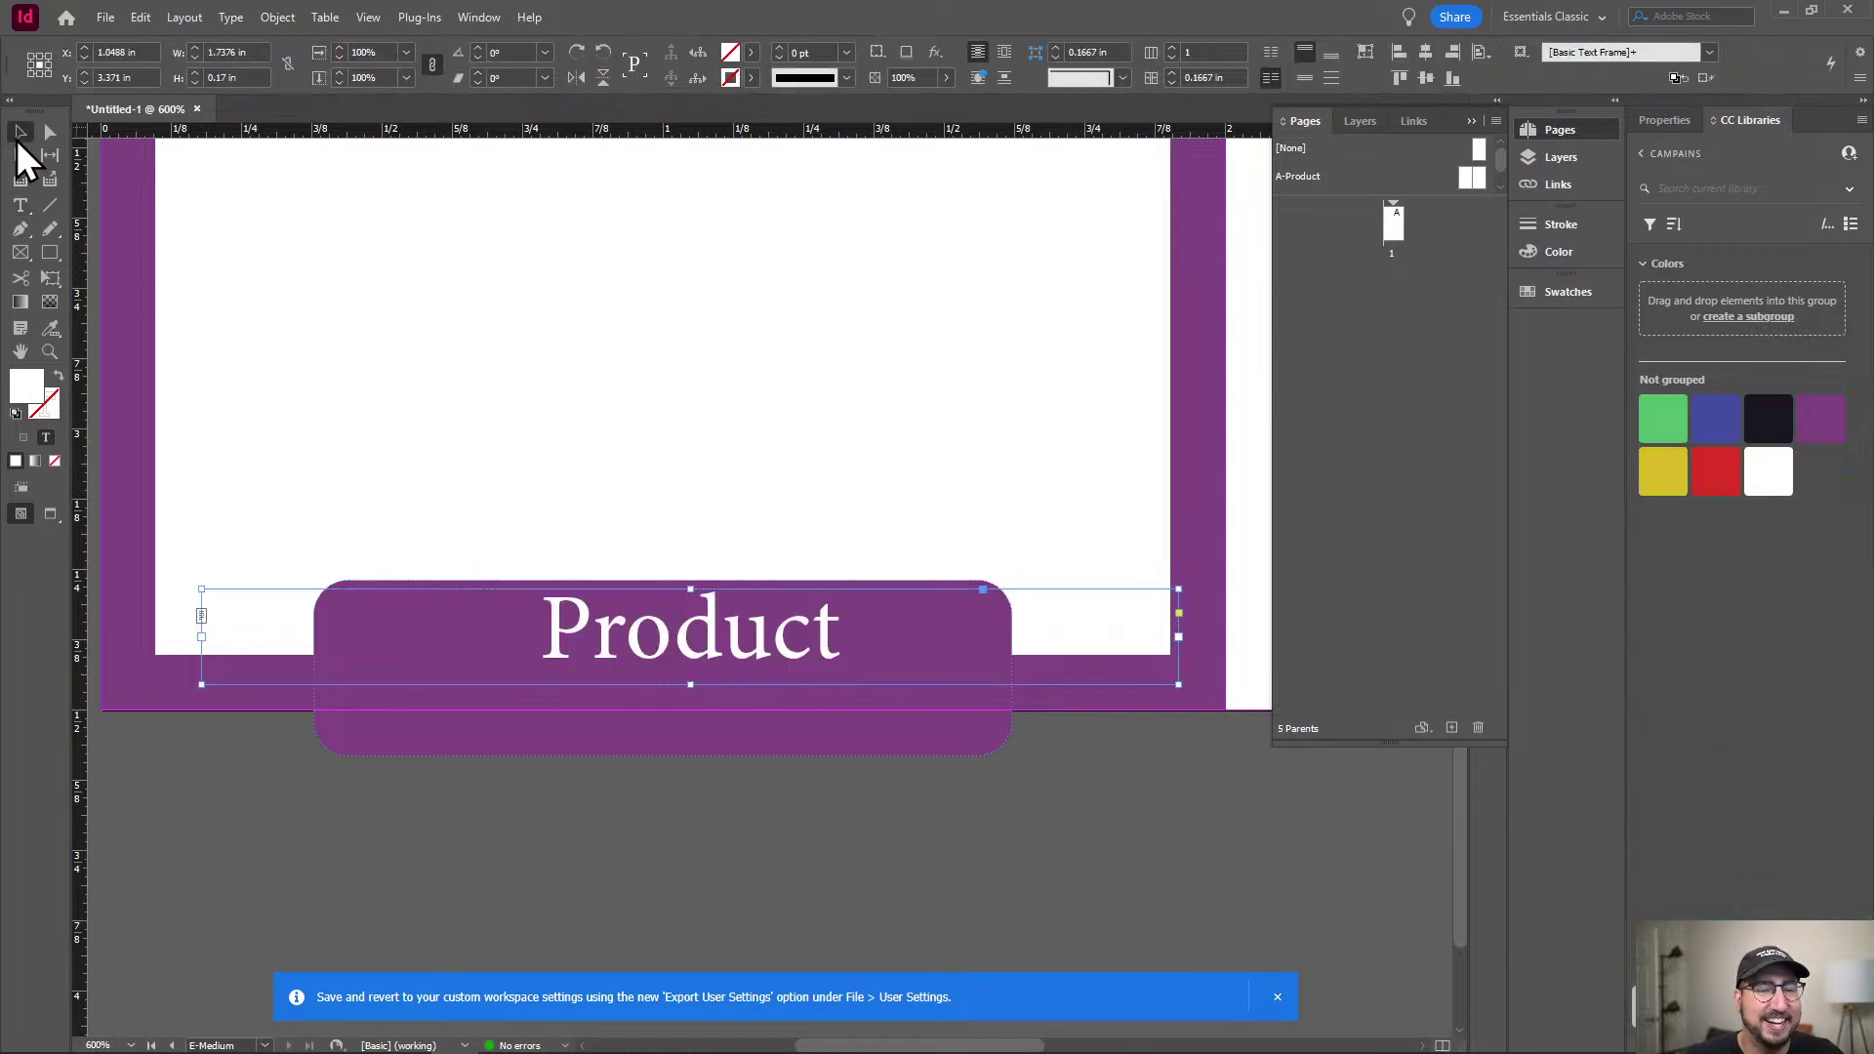
pyautogui.click(929, 841)
# Switch to the Chrome browser and open fonts.adobe.com in a new tab.
pyautogui.moveTo(859, 1051)
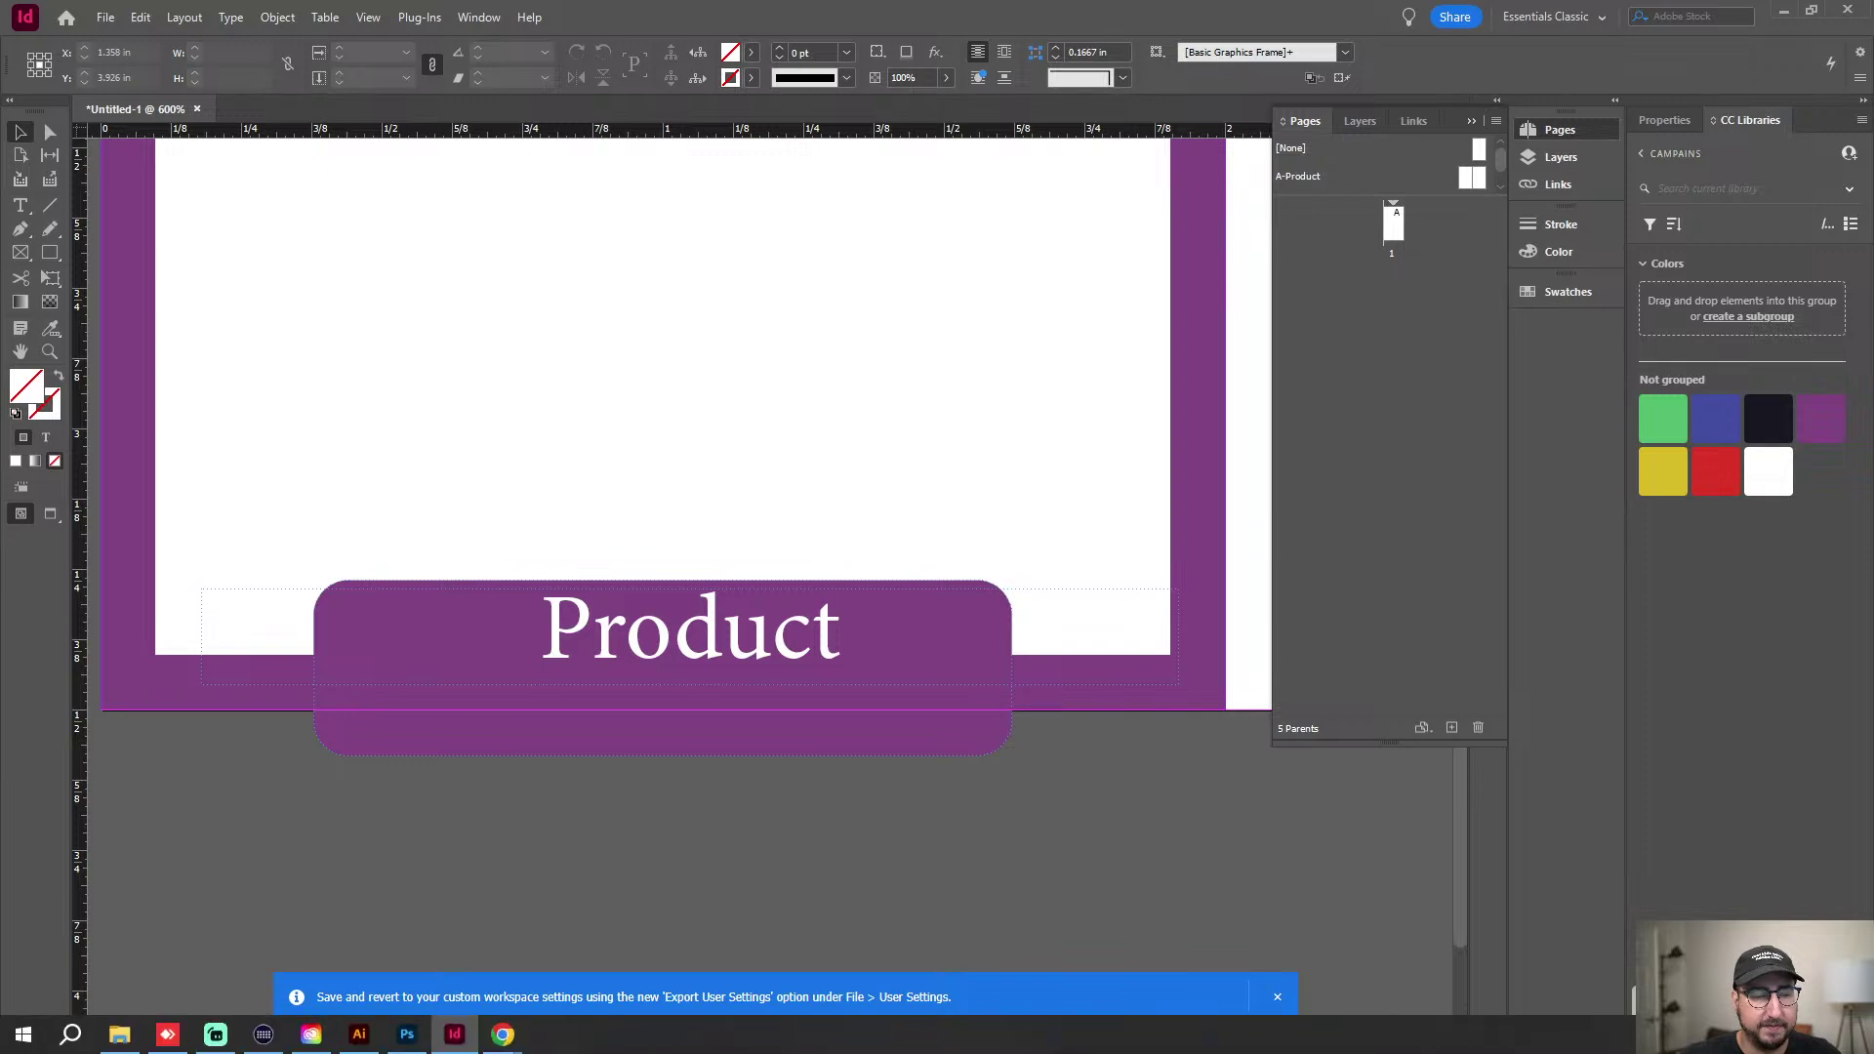
pyautogui.moveTo(503, 1033)
pyautogui.click(585, 937)
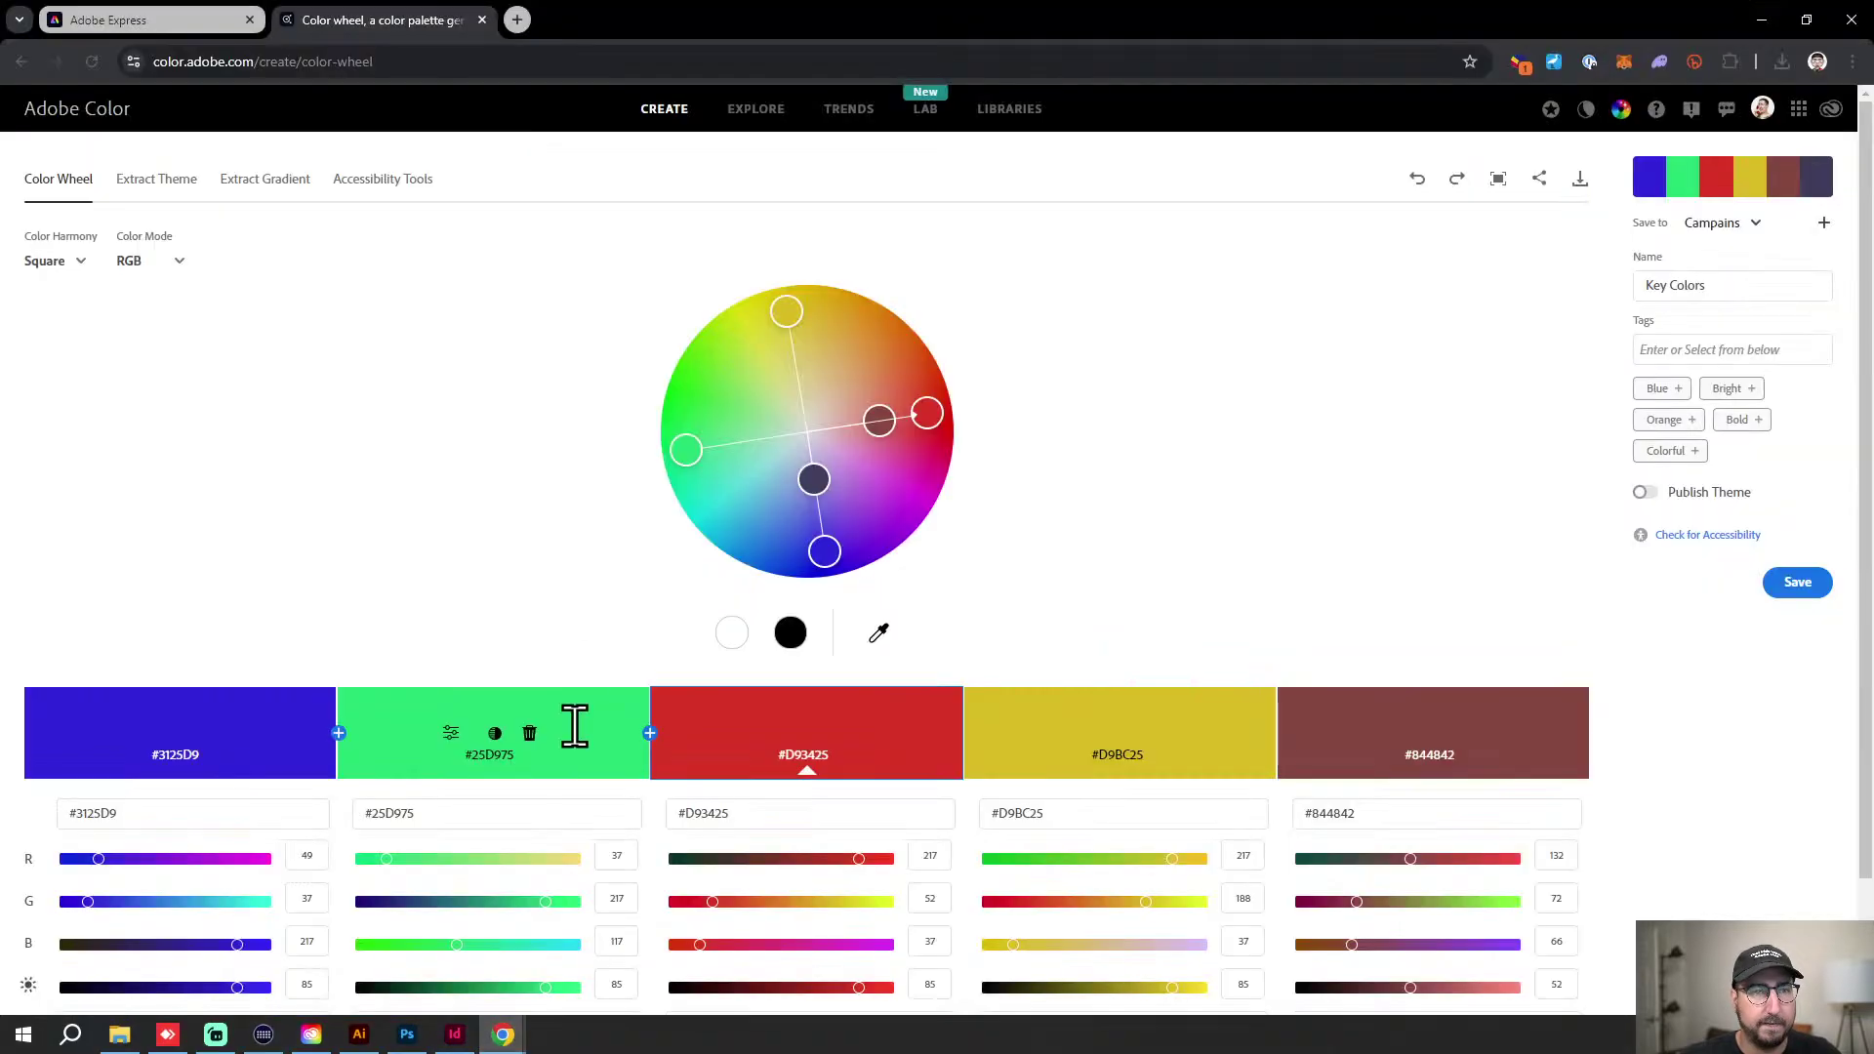
pyautogui.hotkey('ctrl', 't')
pyautogui.write('fonts.adobe.com')
pyautogui.press('Return')
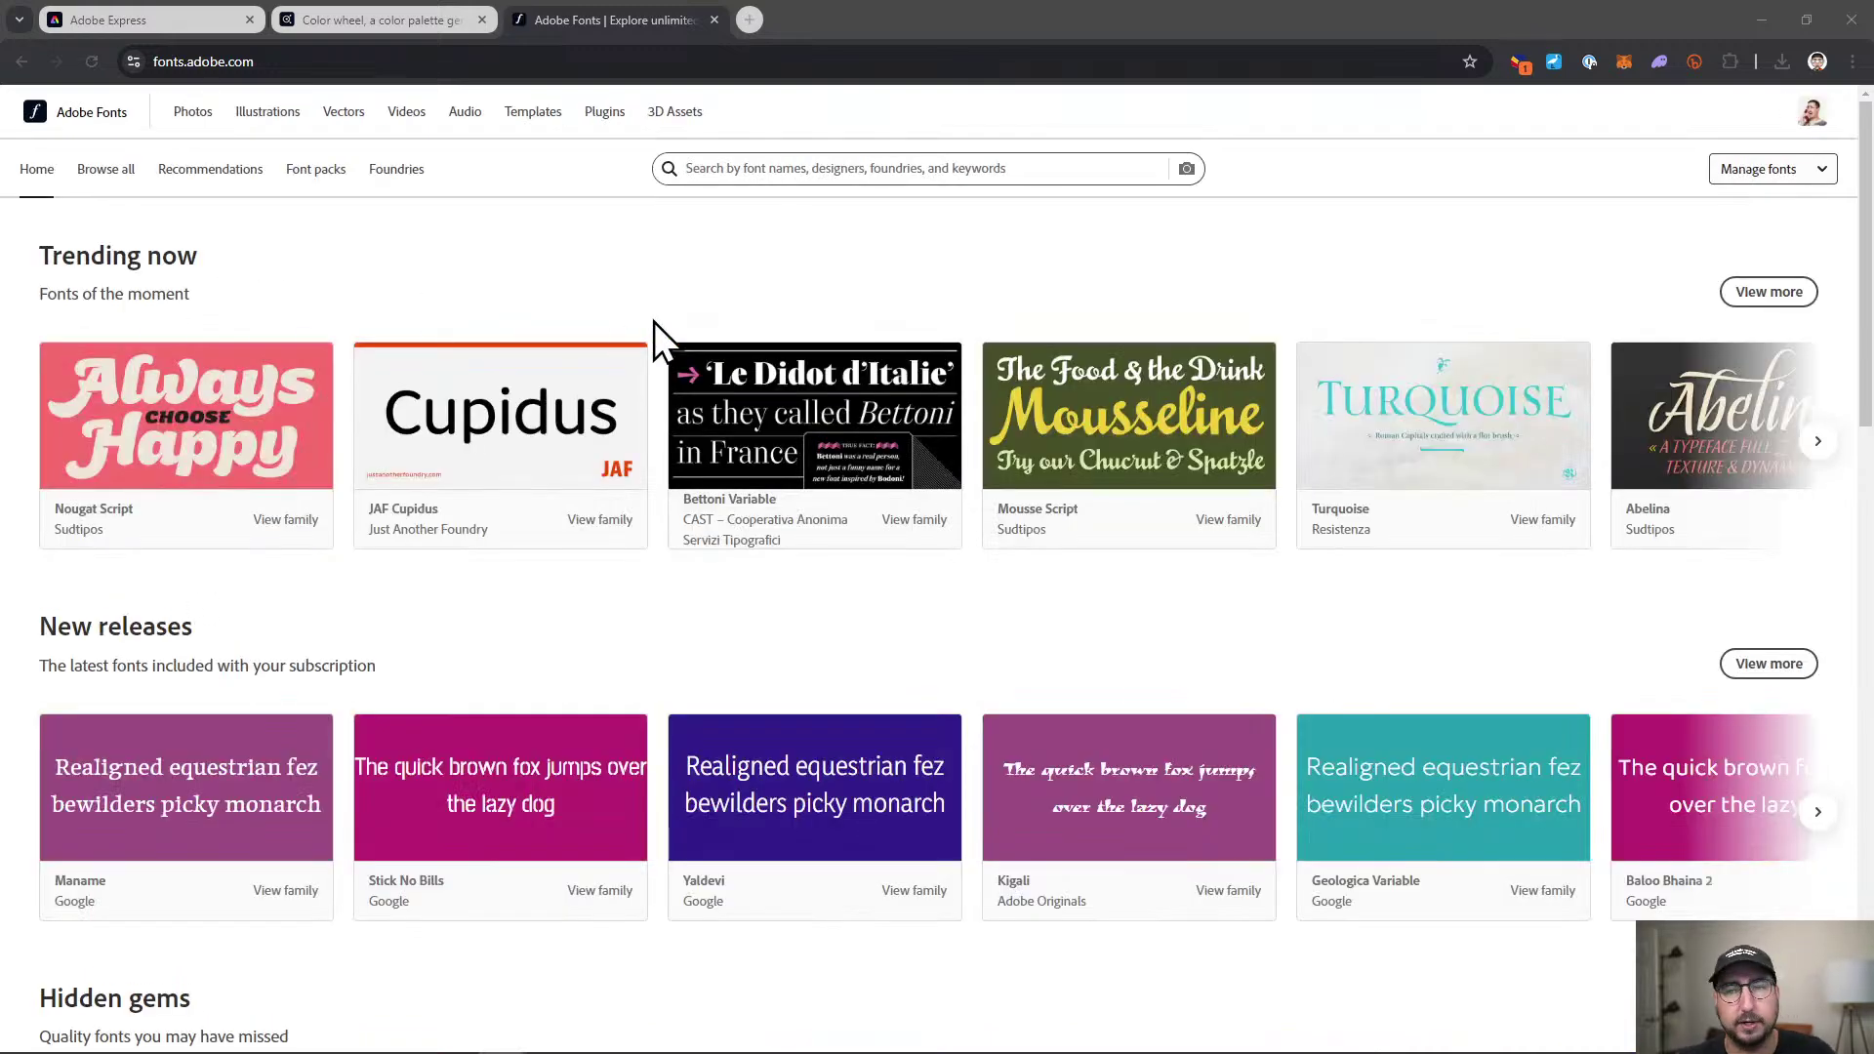
# Browse the featured fonts on the Adobe Fonts home page, paging through the Hidden gems row.
pyautogui.scroll(-2, 553, 550)
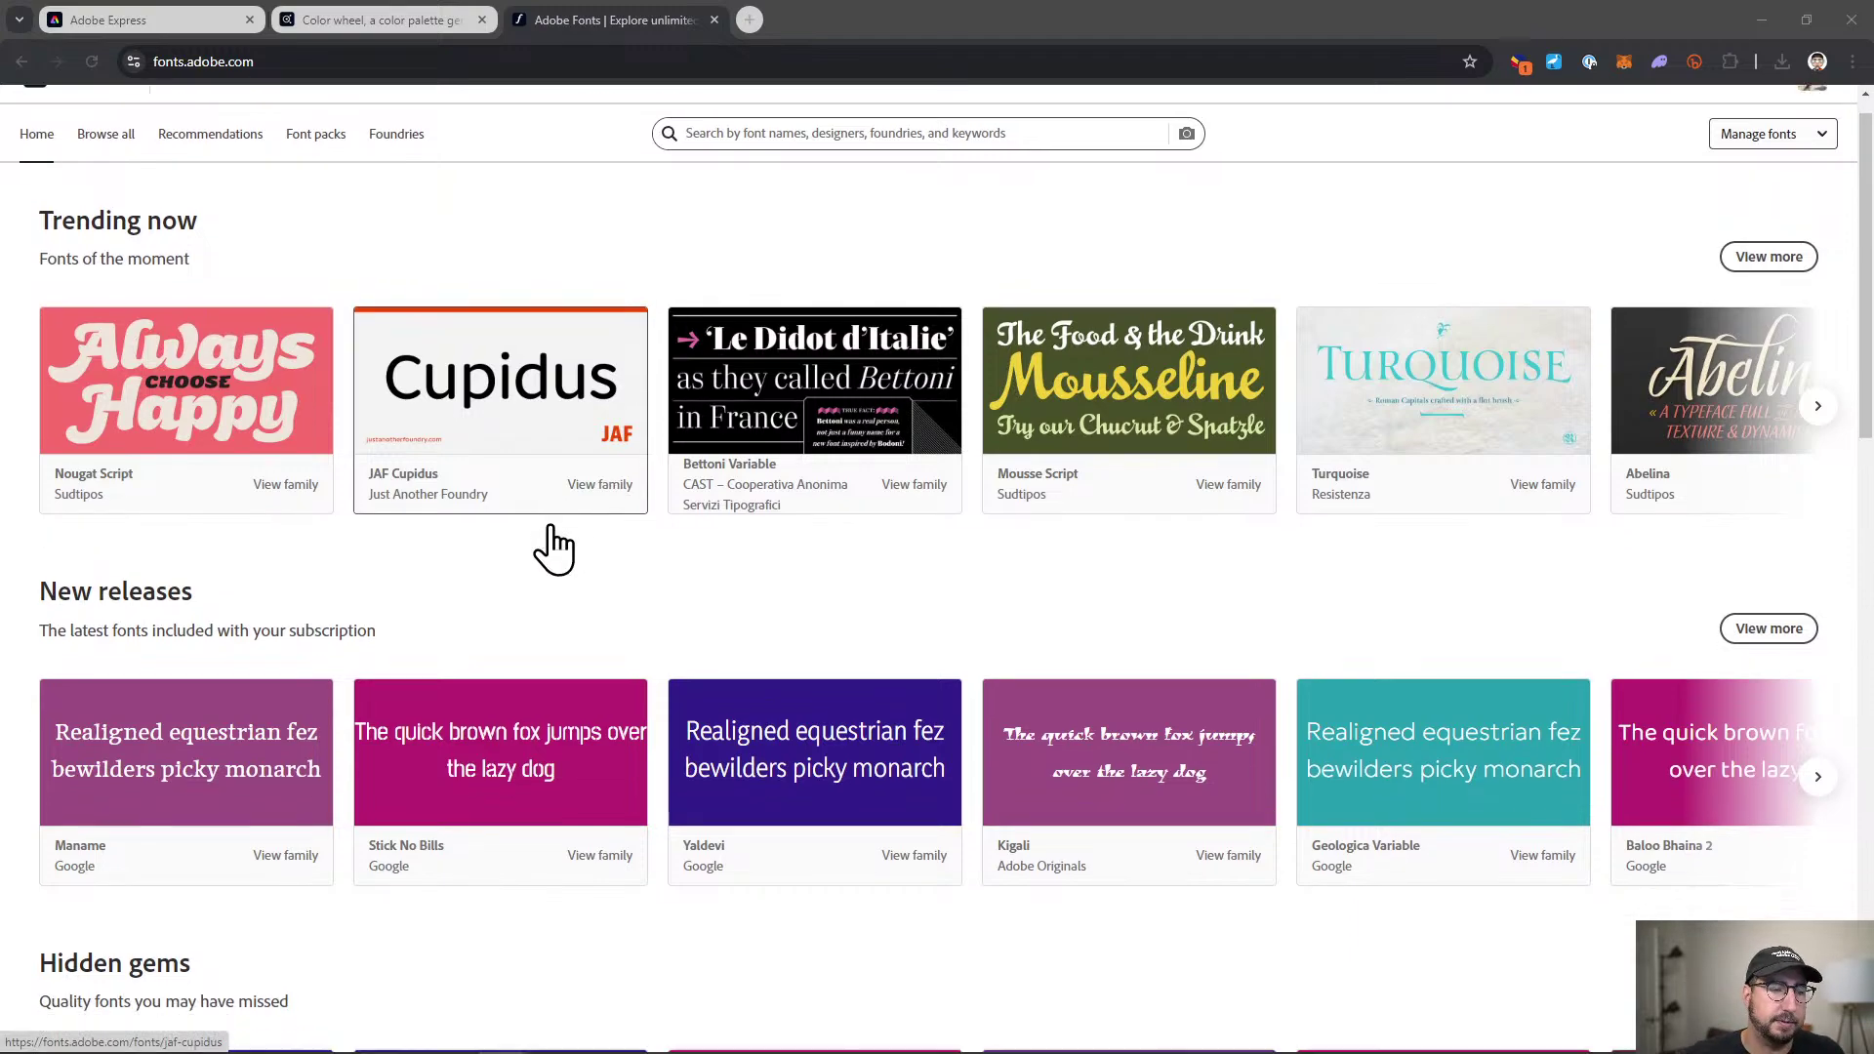
pyautogui.scroll(-5, 553, 549)
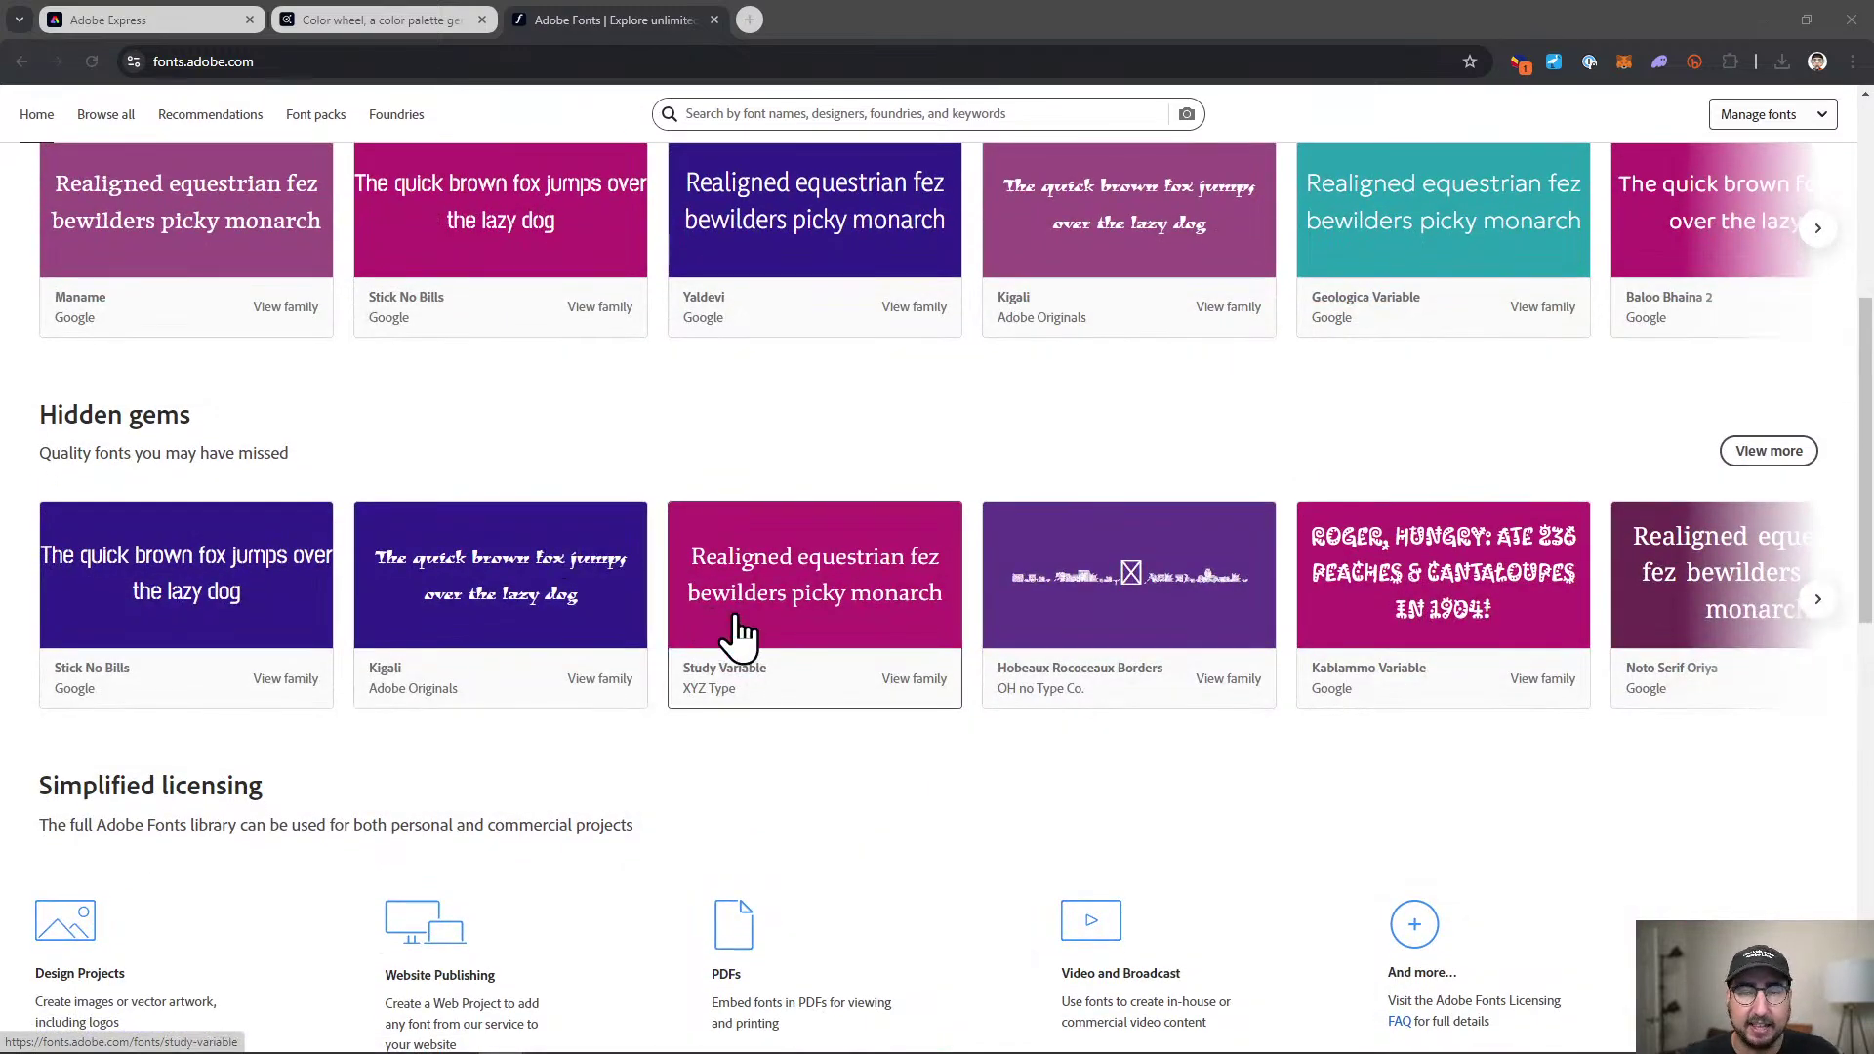
pyautogui.click(1817, 600)
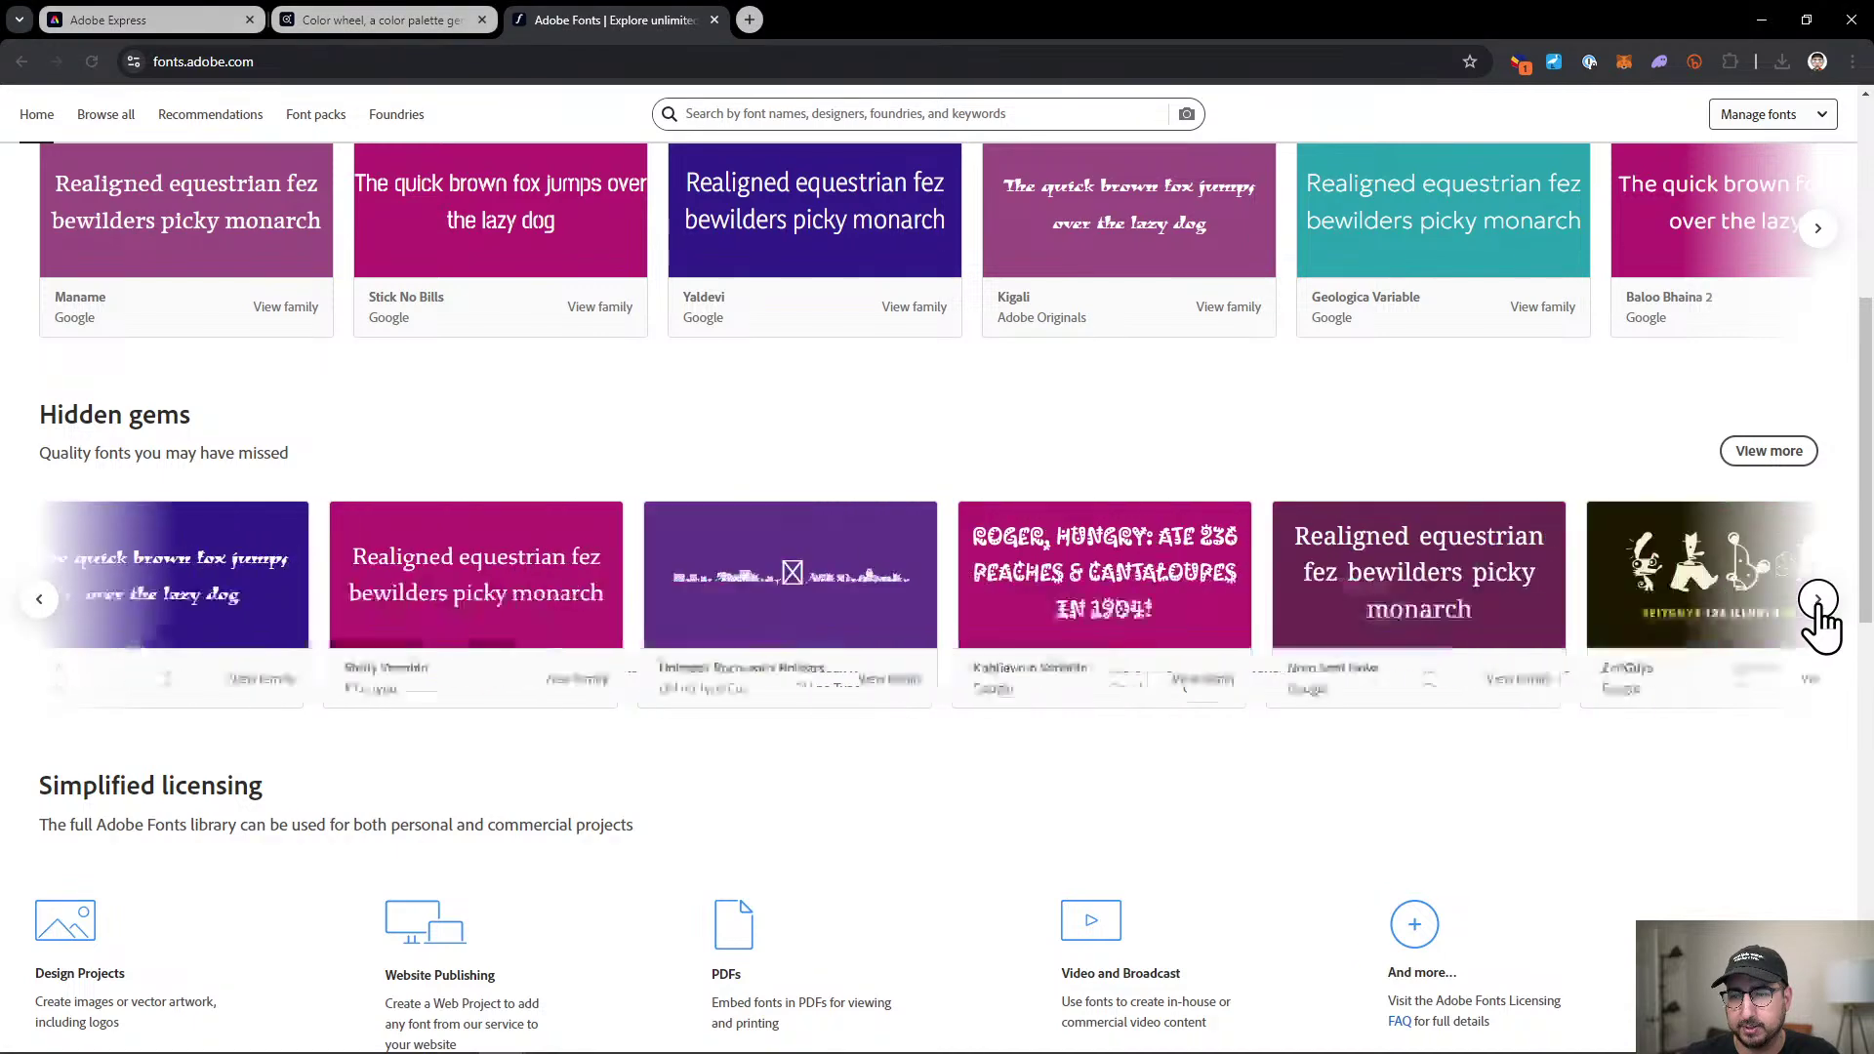
pyautogui.click(1818, 600)
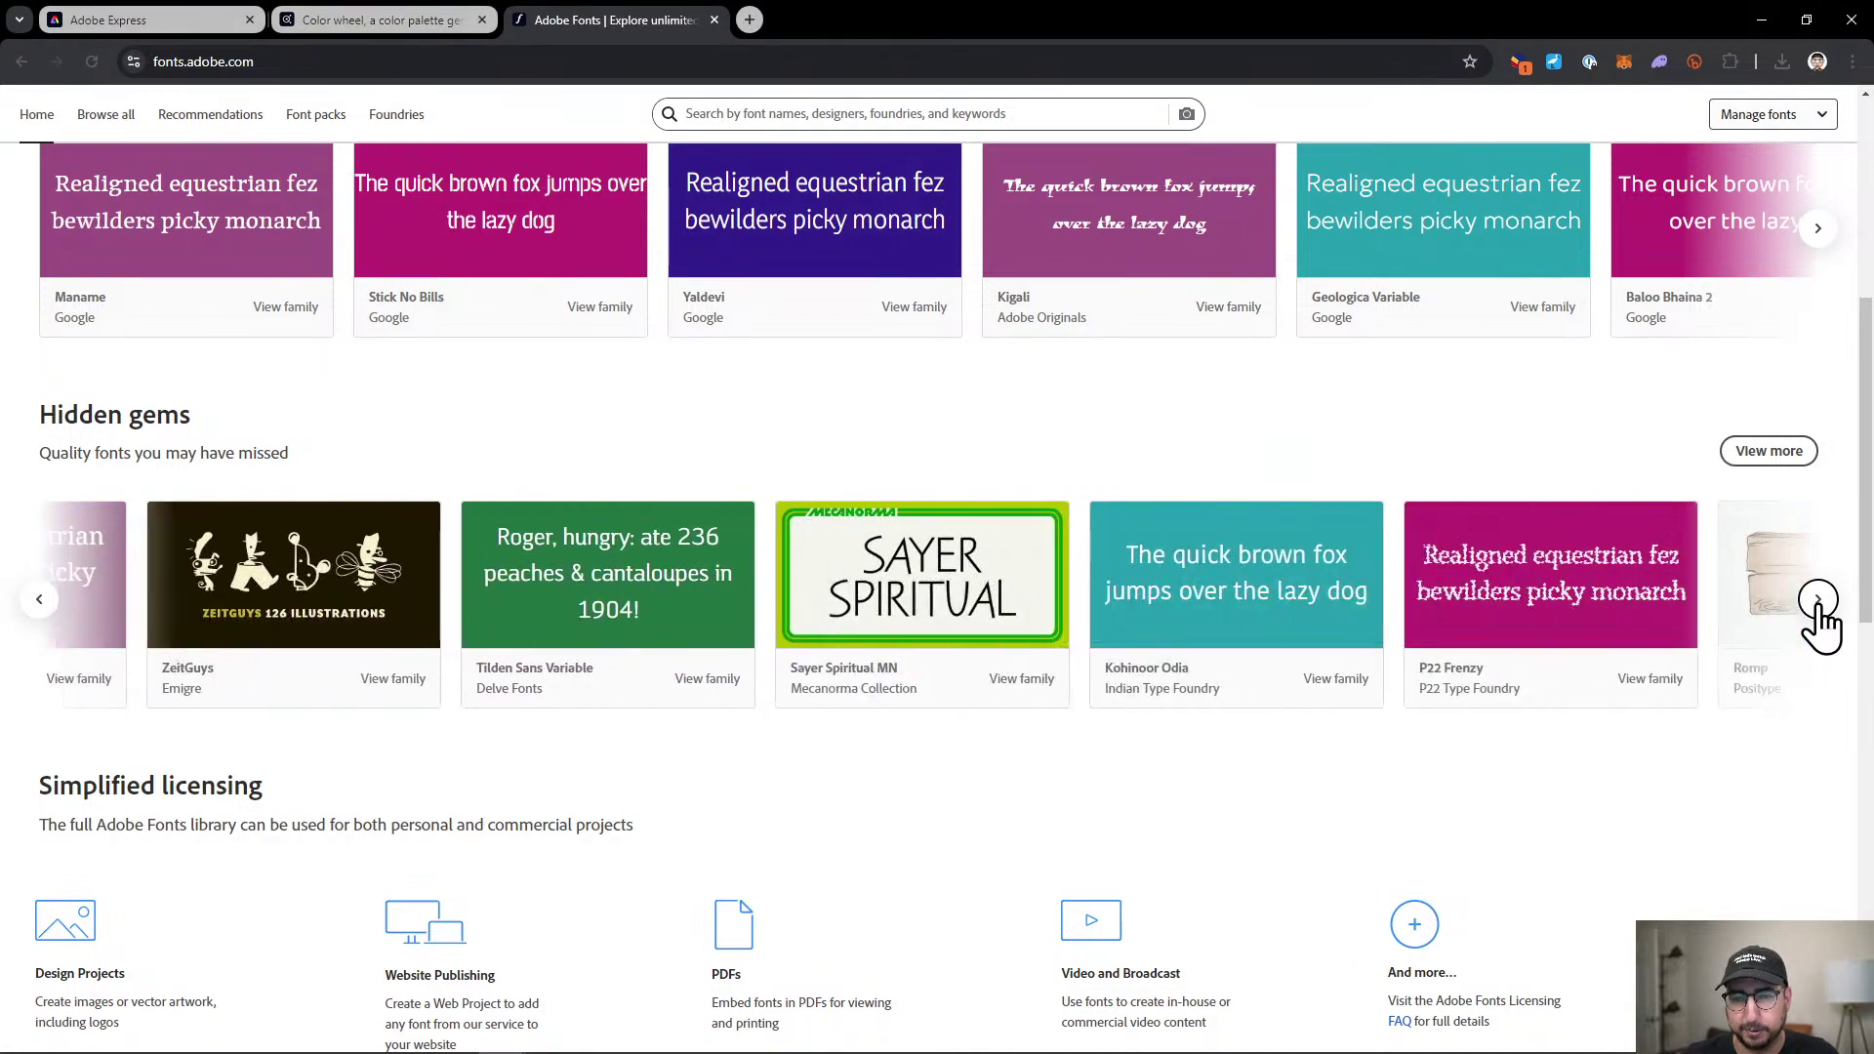
pyautogui.click(1818, 599)
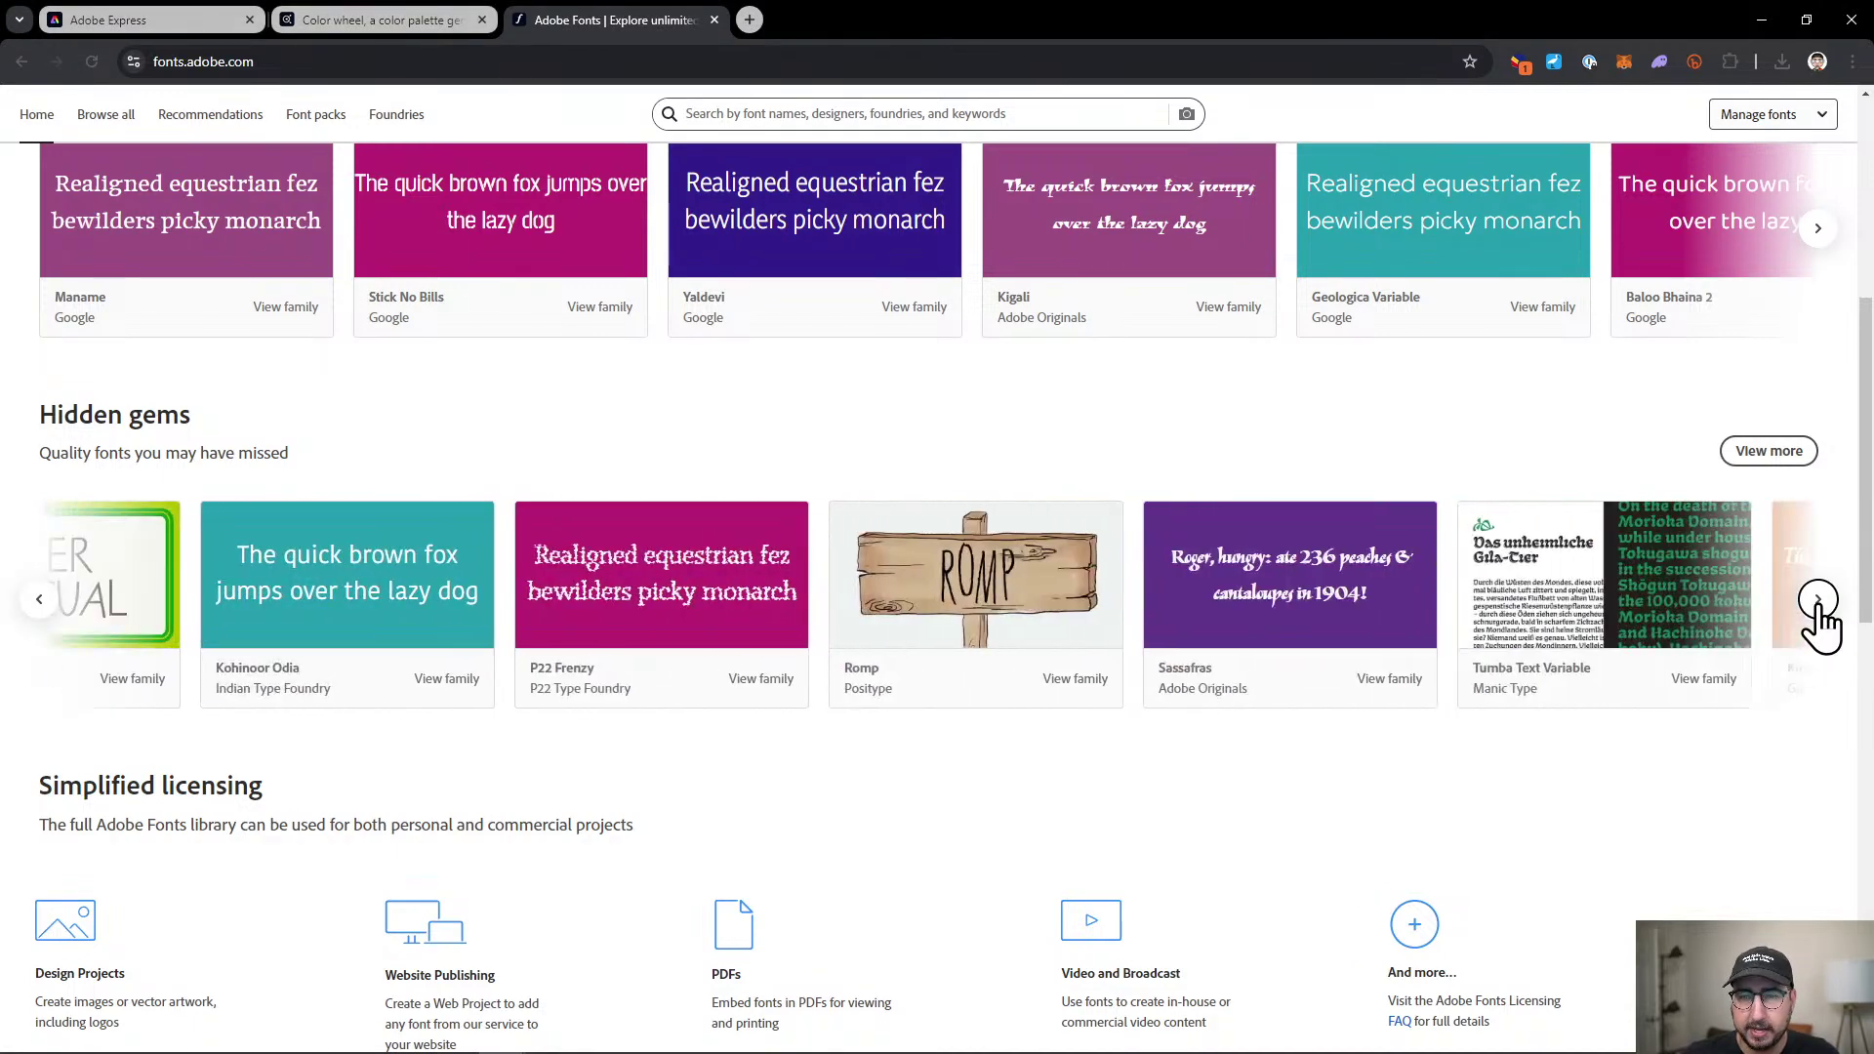
pyautogui.click(1818, 599)
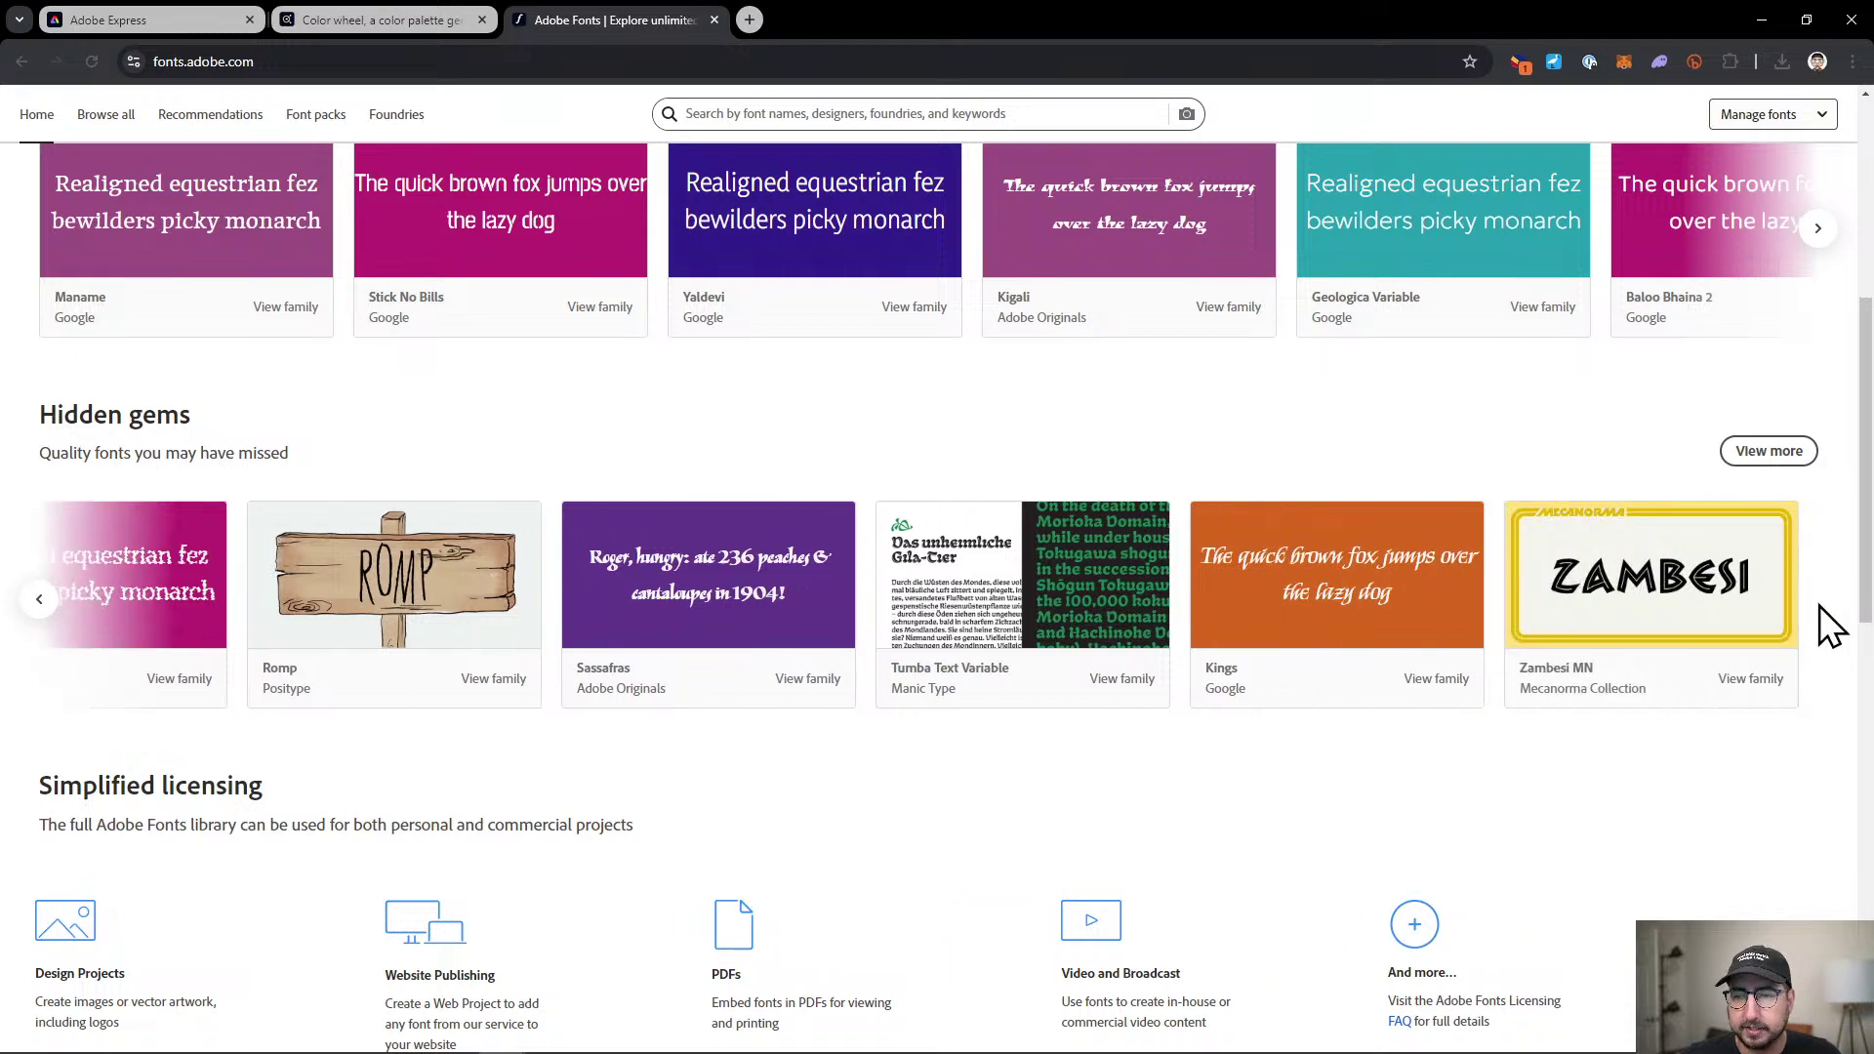
# Open the full Hidden gems recommendations and look through the fonts and font packs offered.
pyautogui.click(1762, 460)
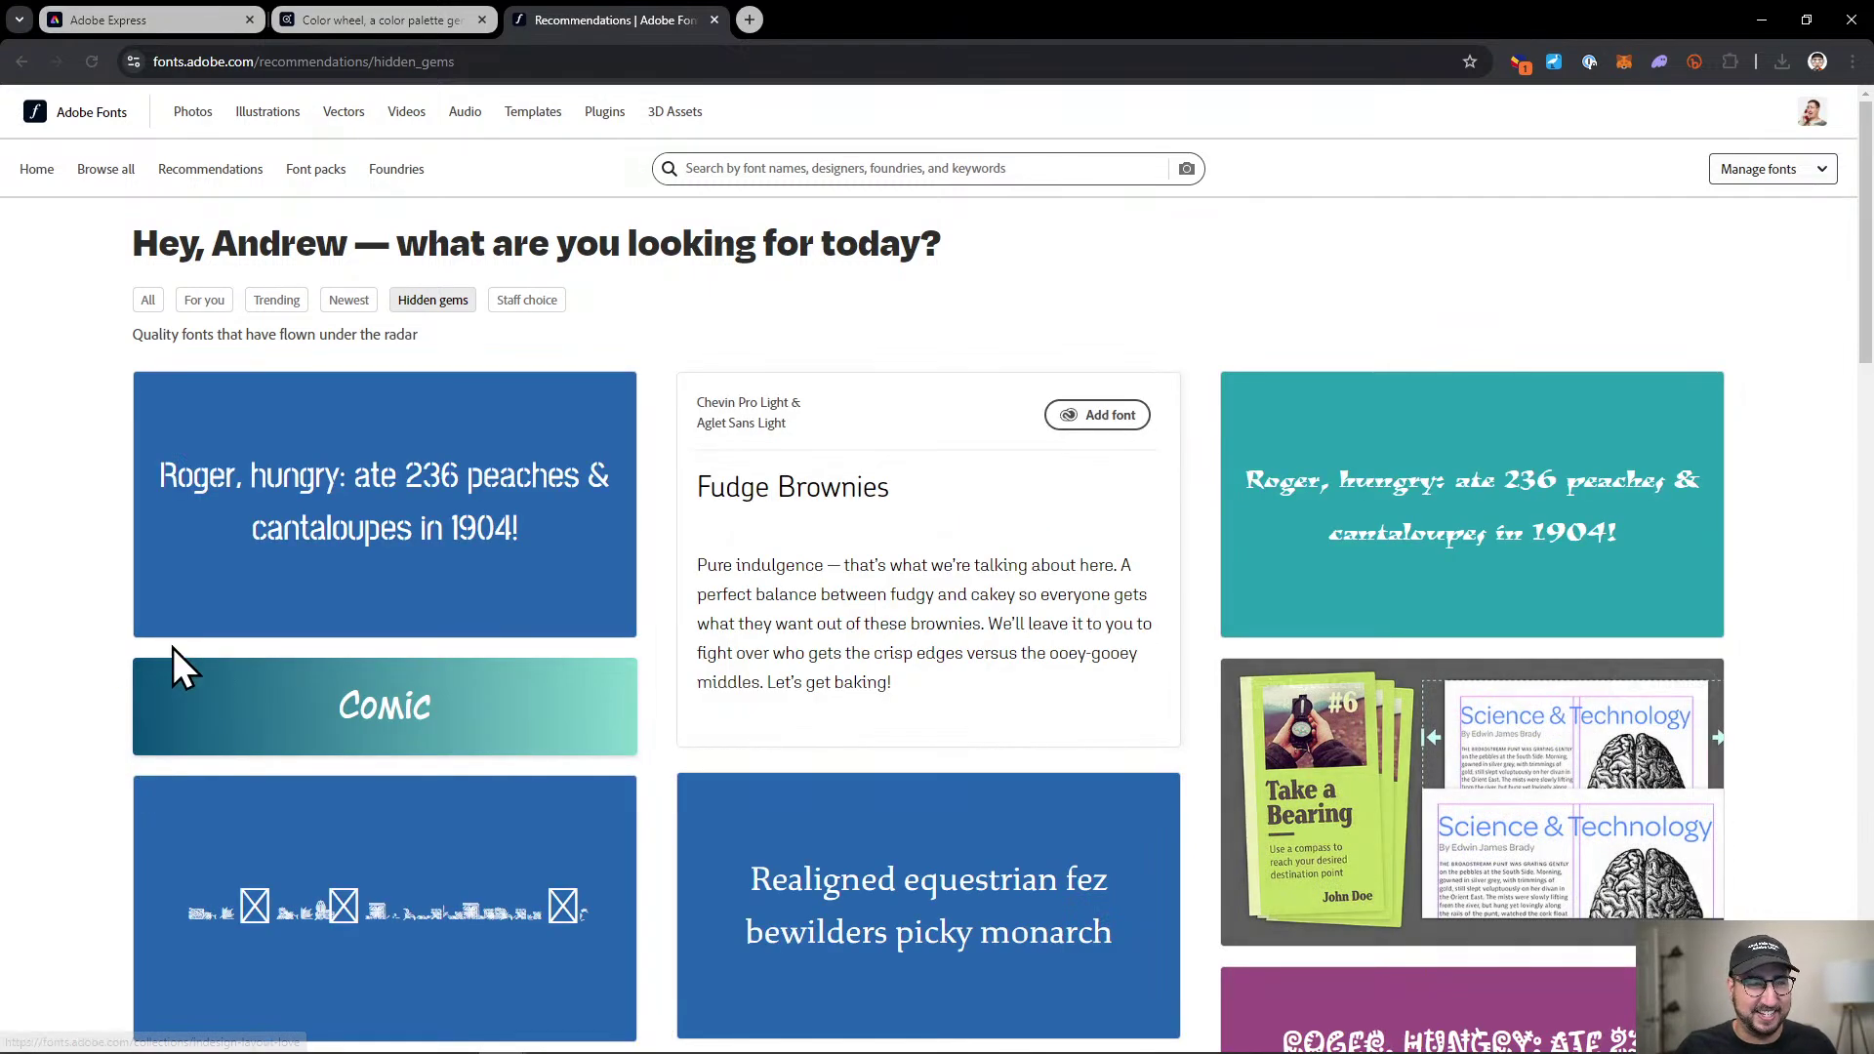
pyautogui.scroll(-8, 97, 644)
pyautogui.scroll(-6, 97, 641)
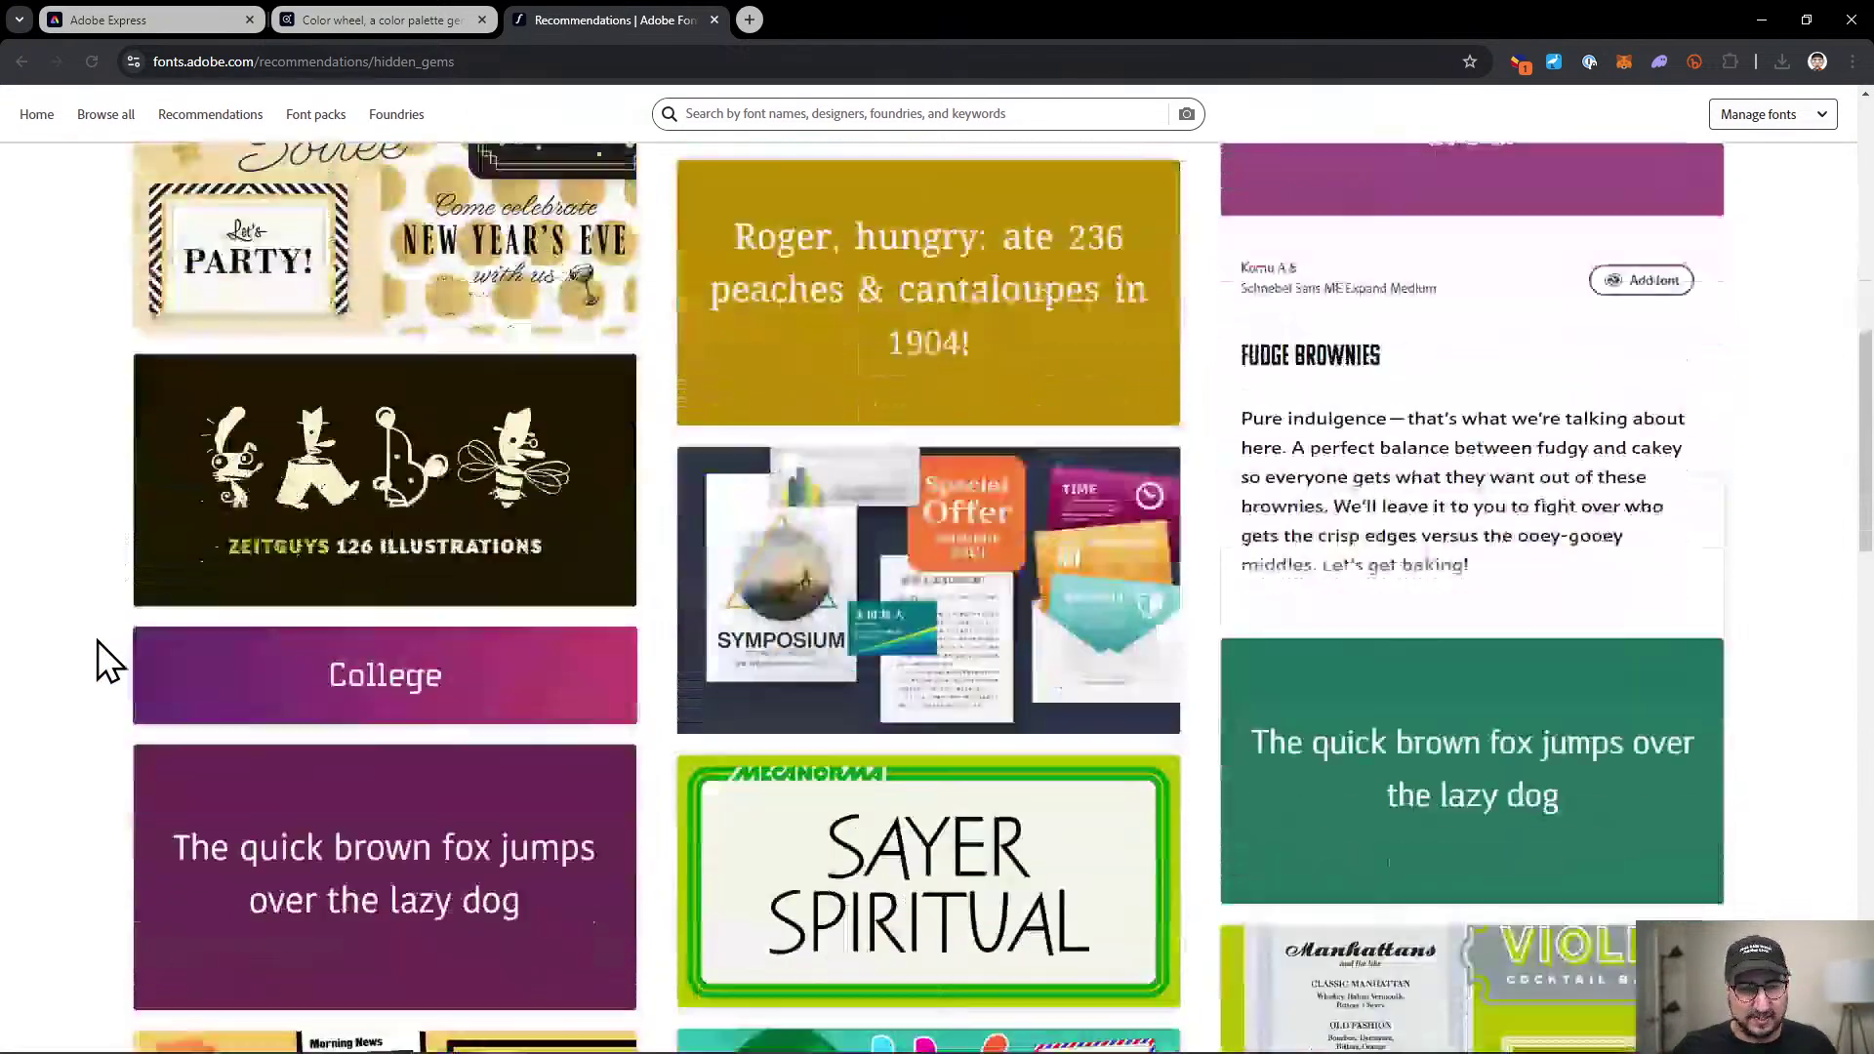
pyautogui.scroll(-3, 98, 640)
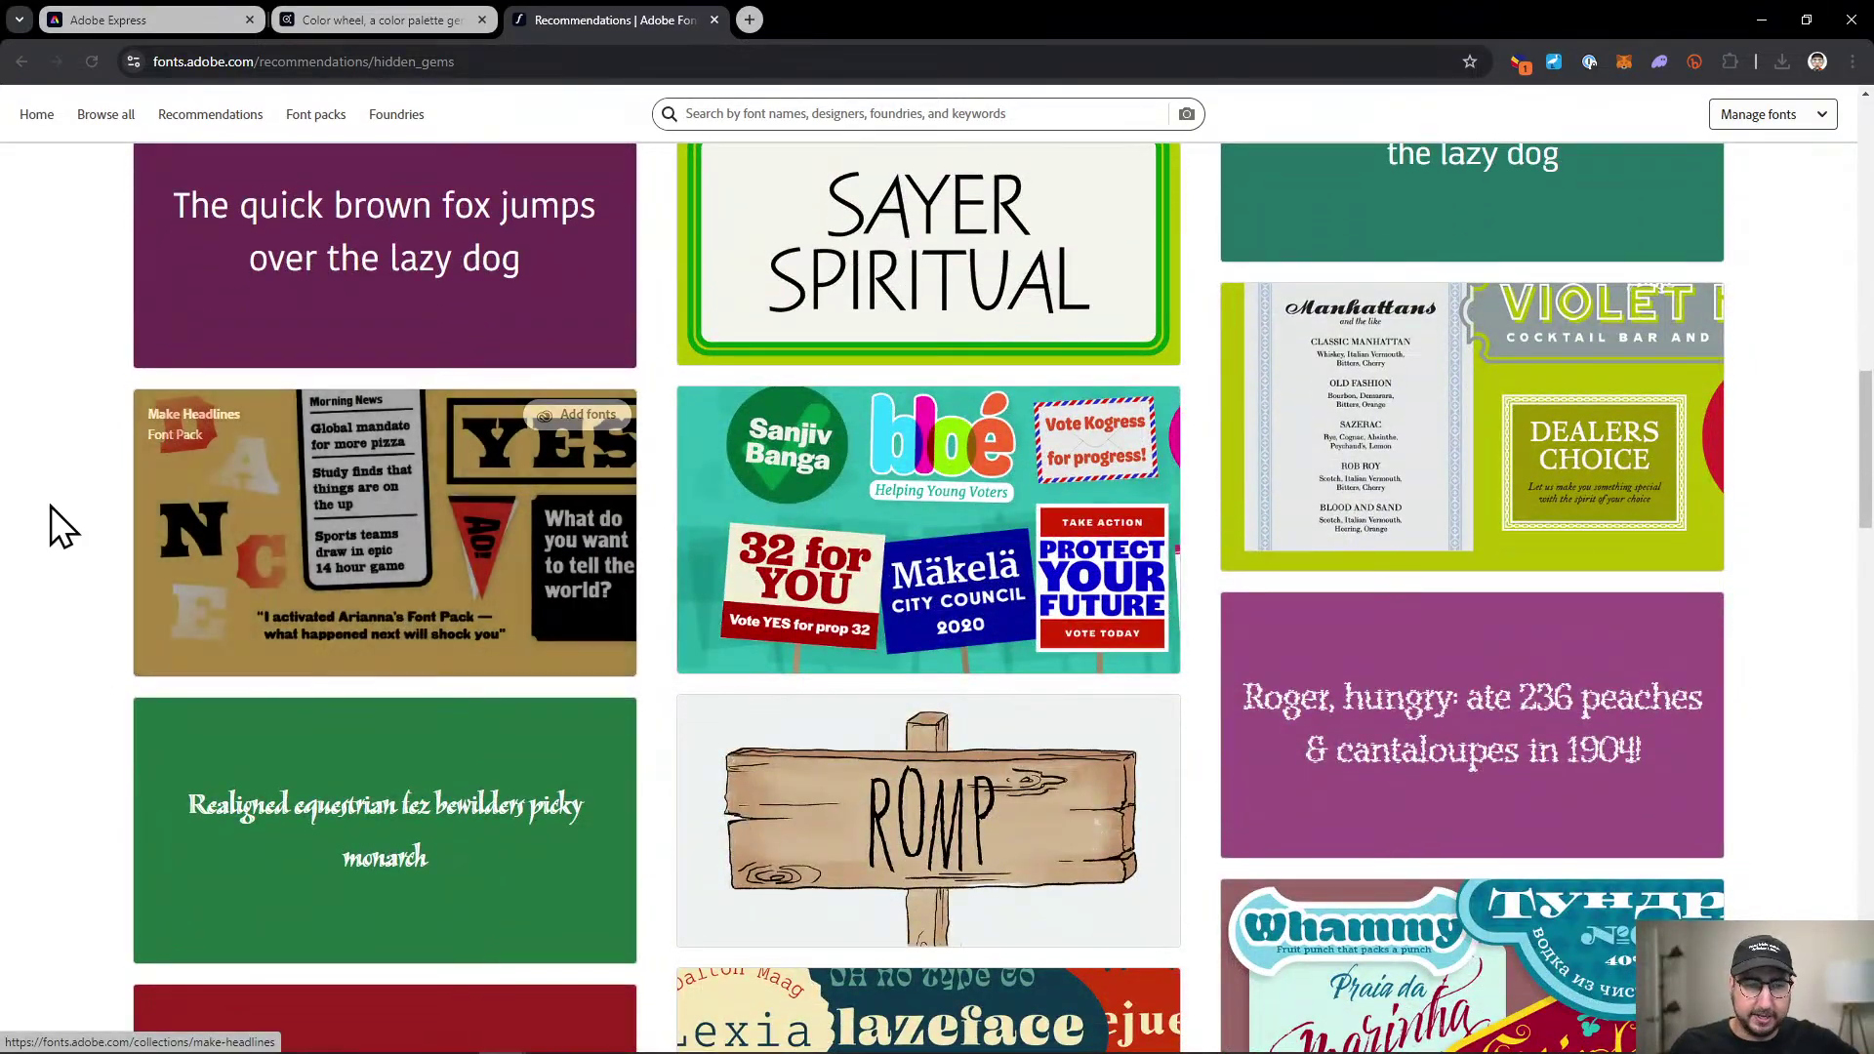
pyautogui.scroll(-5, 56, 503)
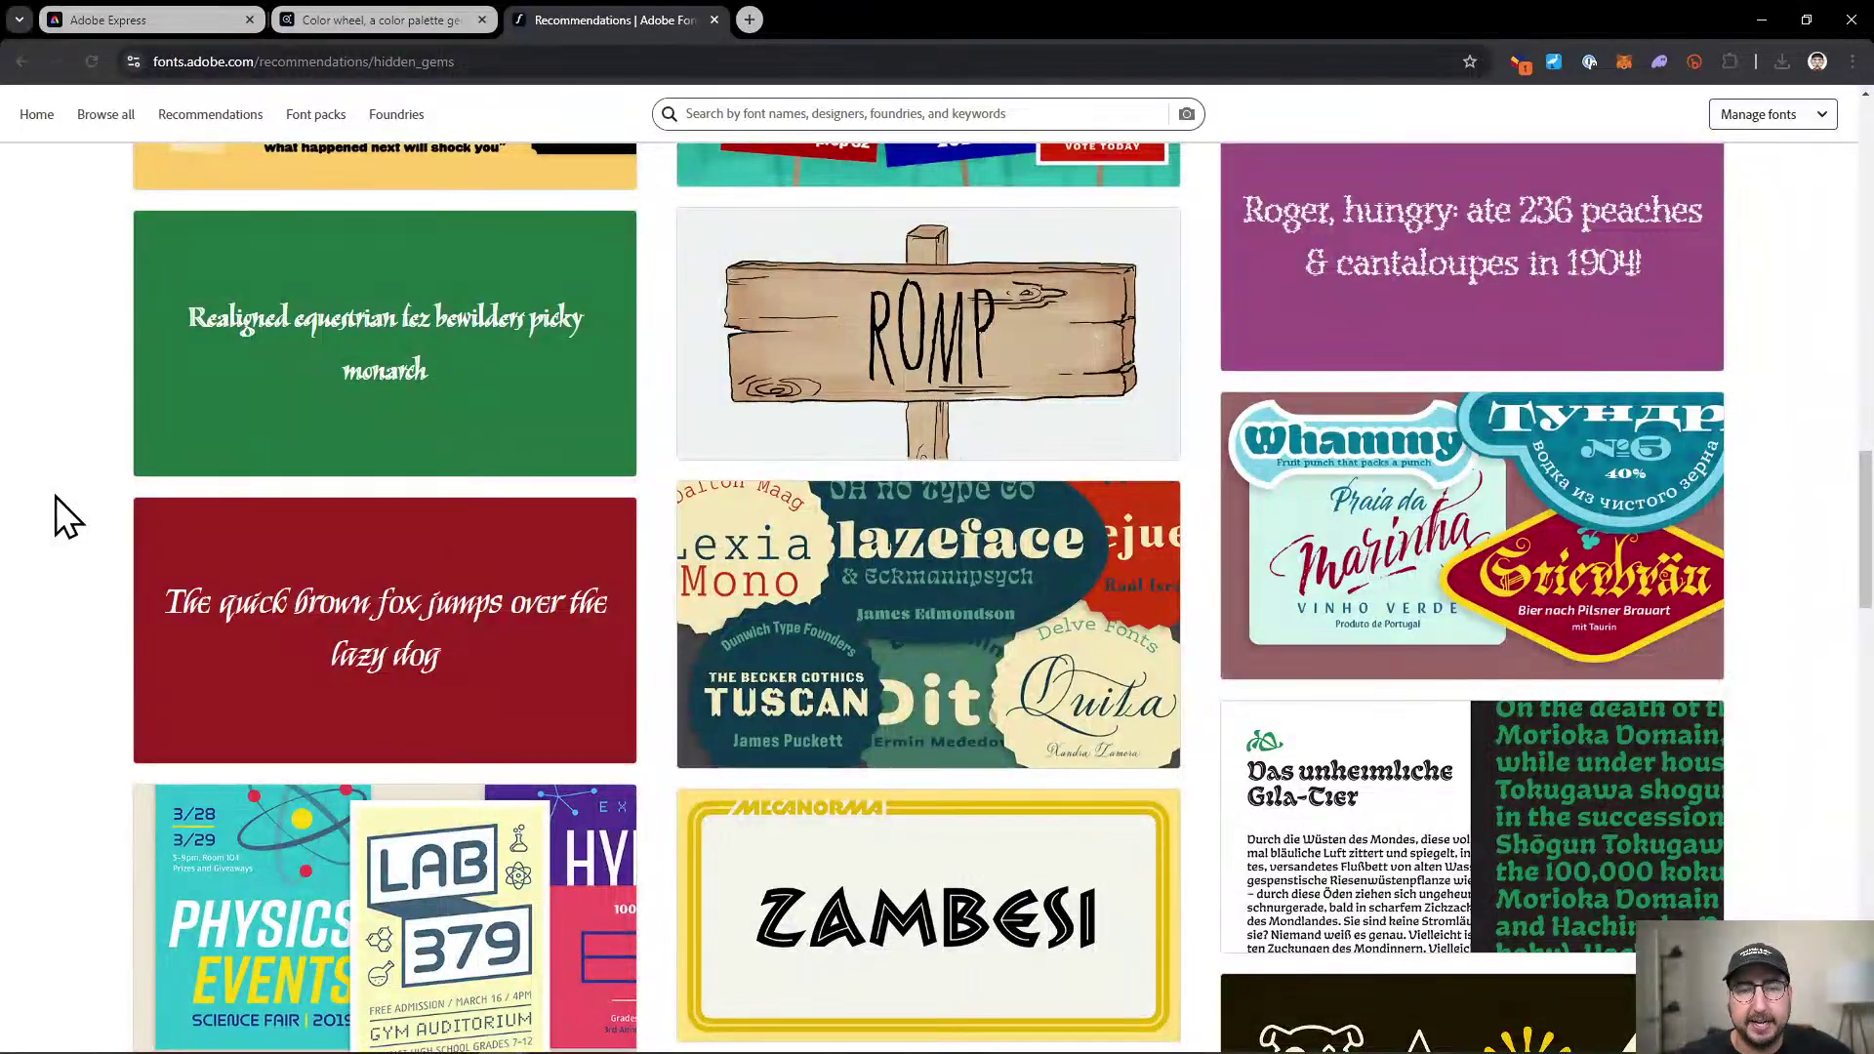
# Return to the Adobe Fonts home page and look over its remaining sections down to the type community and back.
pyautogui.hotkey('alt', 'Left')
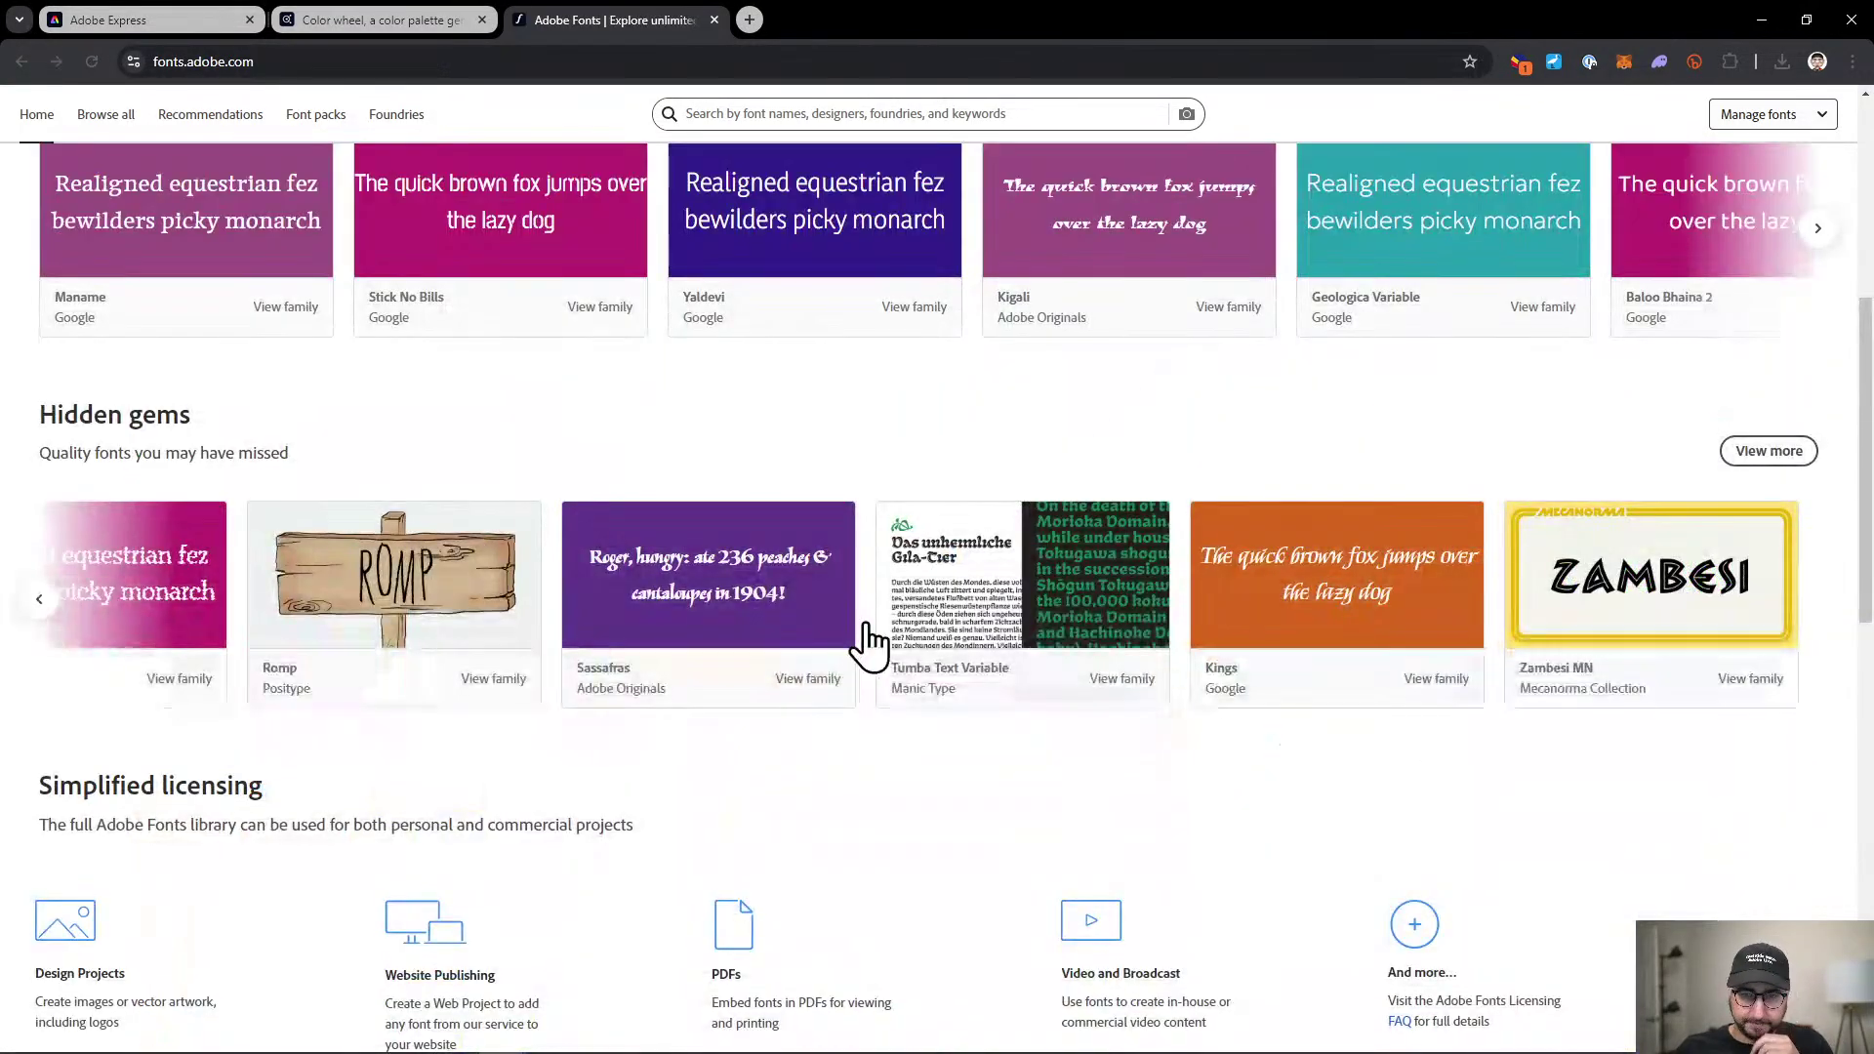
pyautogui.scroll(-6, 867, 636)
pyautogui.scroll(-6, 369, 625)
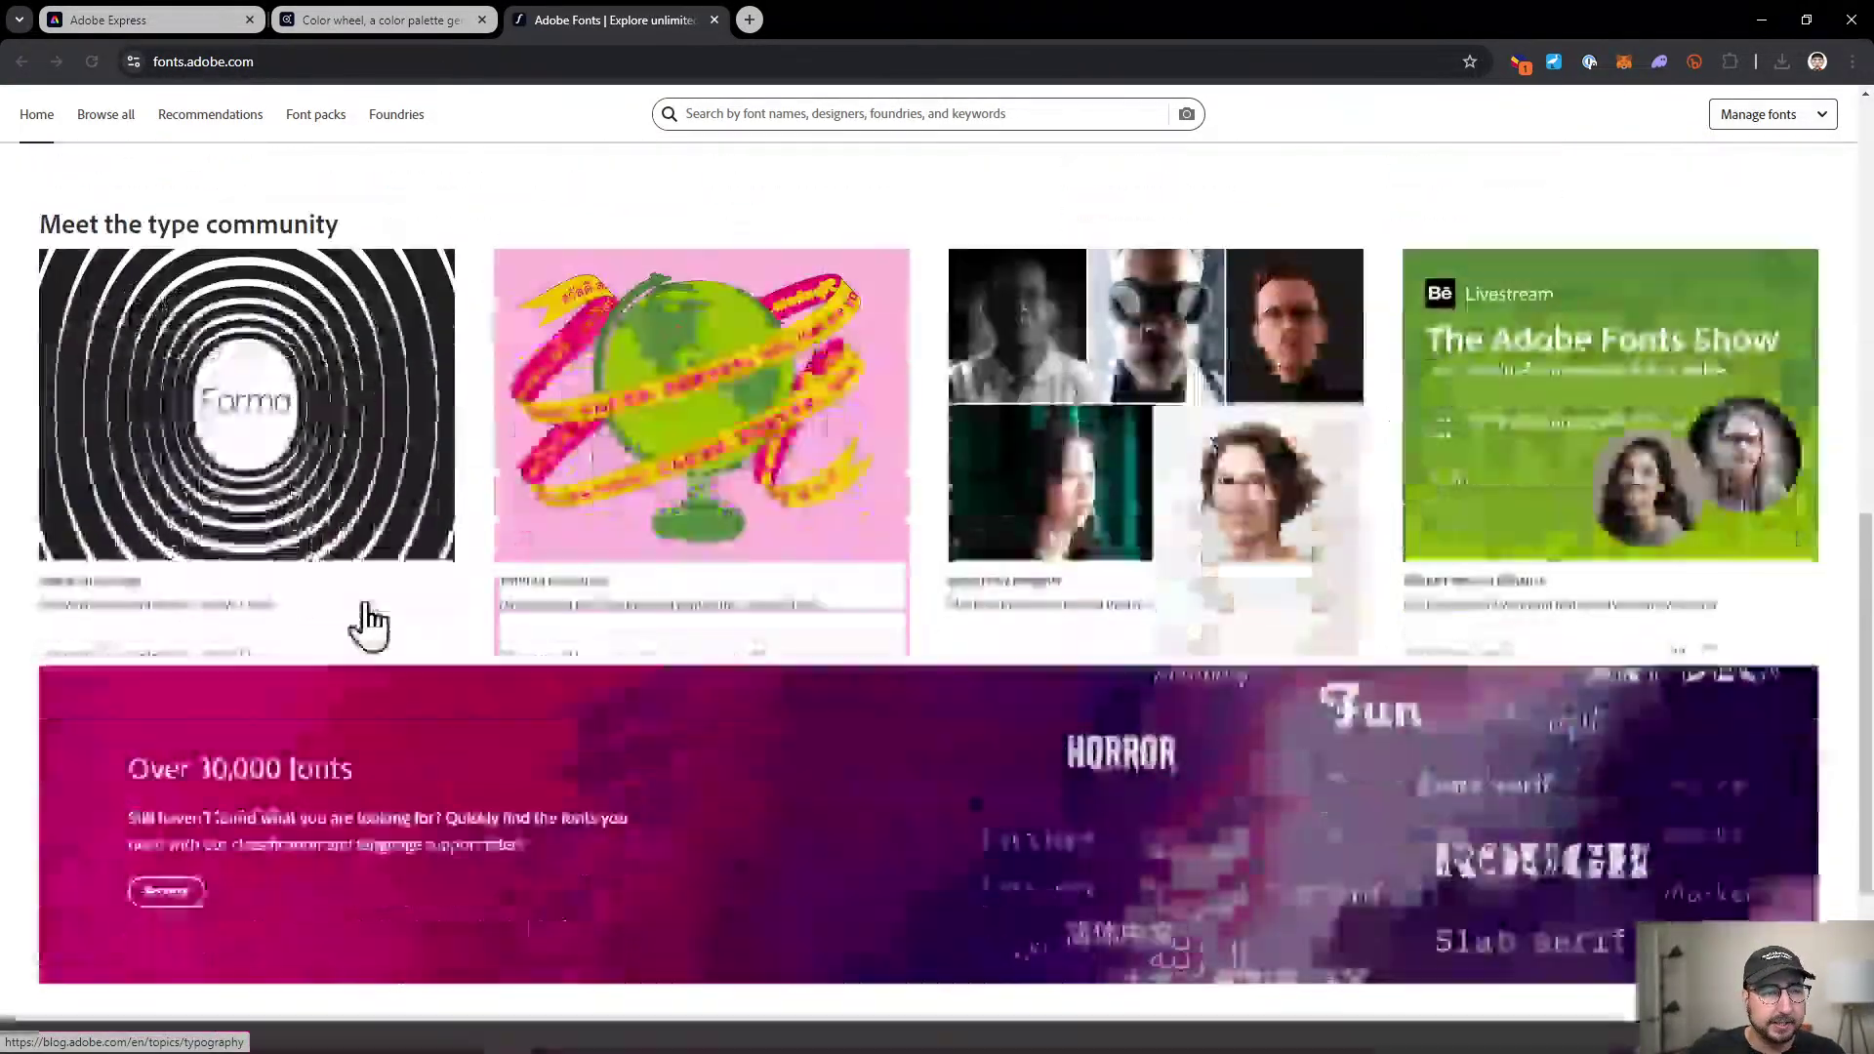
pyautogui.scroll(2, 369, 625)
pyautogui.scroll(8, 369, 624)
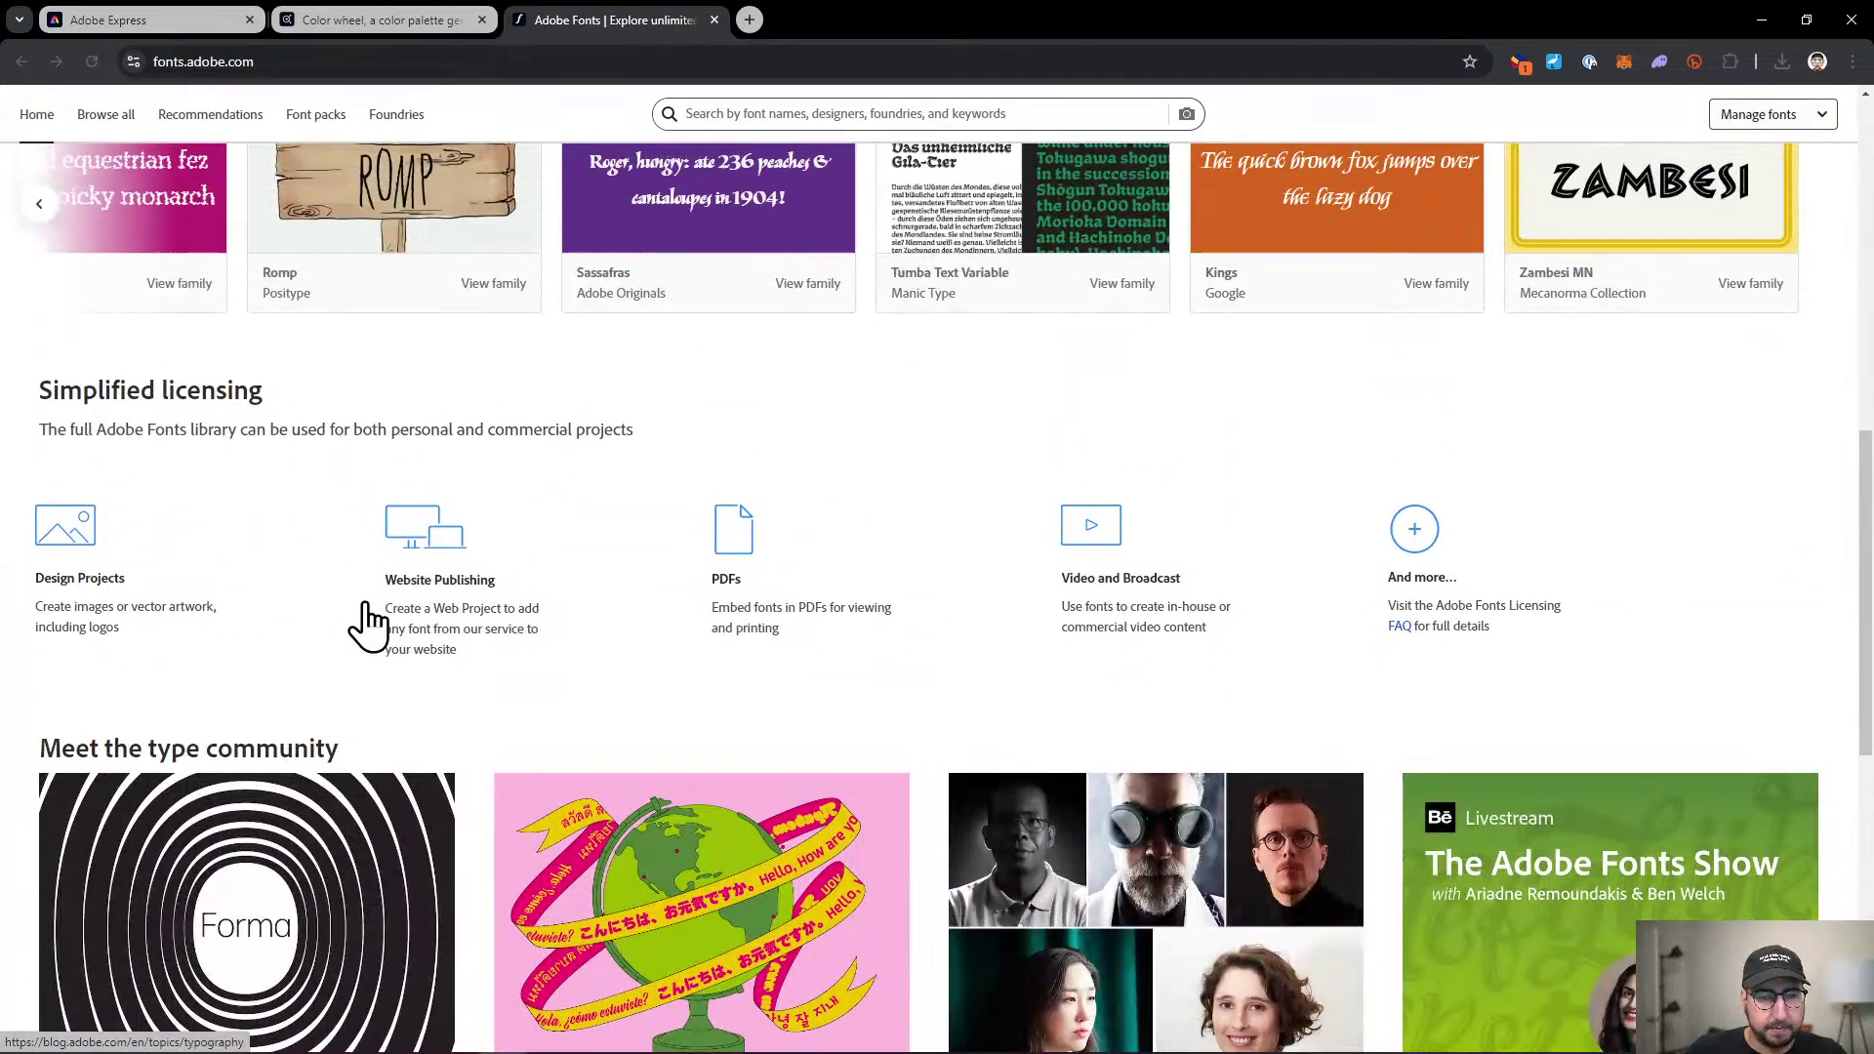
pyautogui.scroll(2, 369, 625)
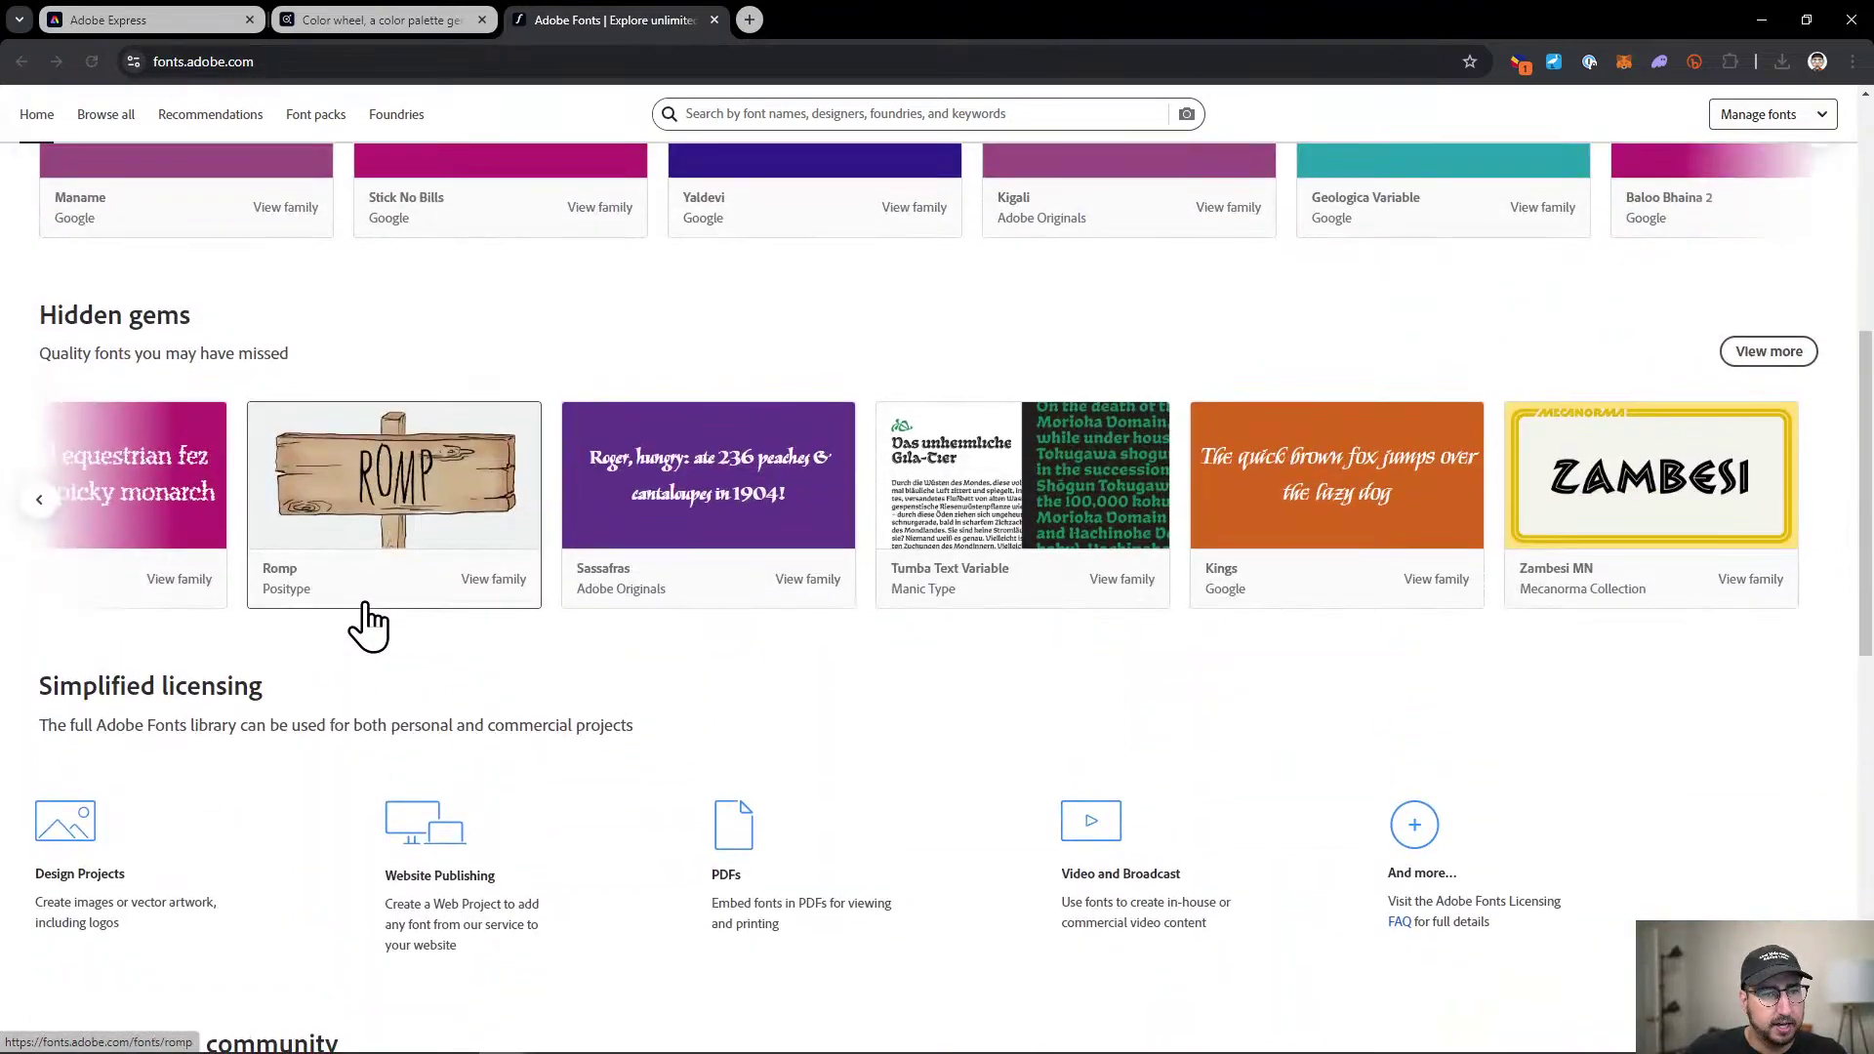
pyautogui.scroll(6, 369, 601)
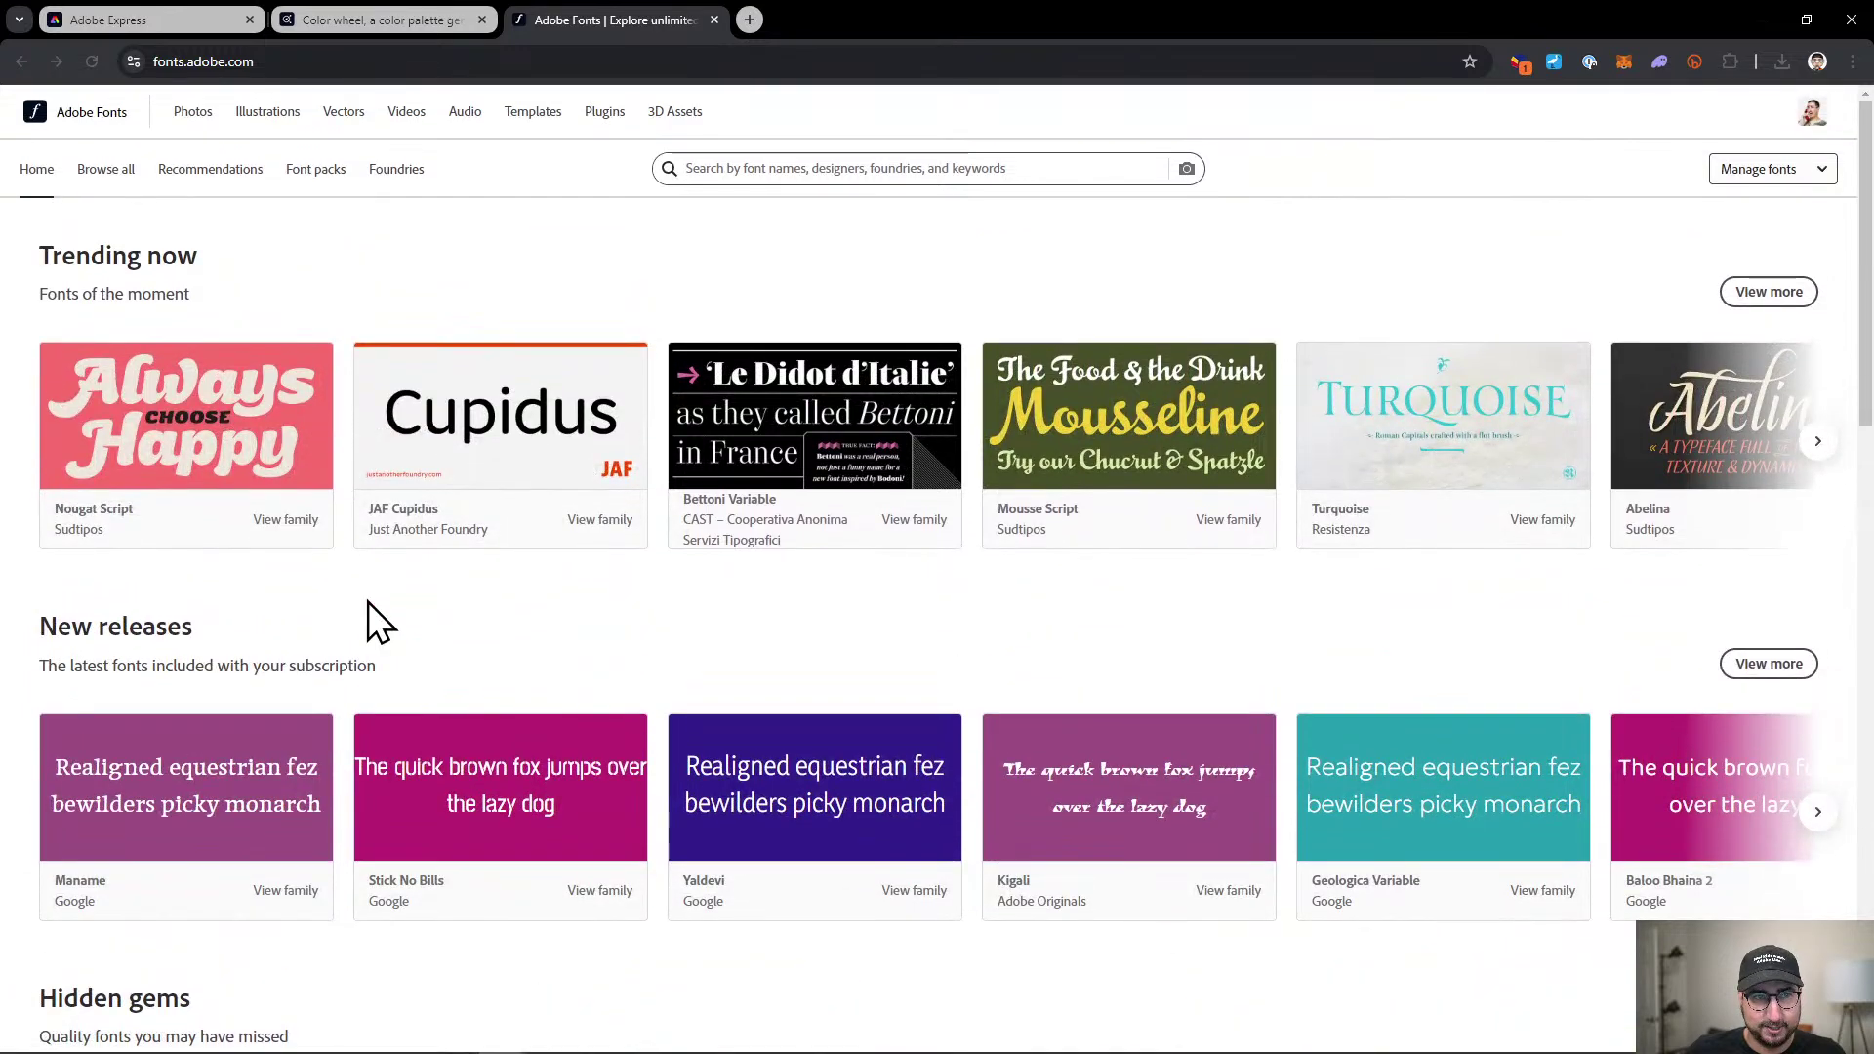
# Open the Letters That Tell Stories font pack and look through the sample lines of its fonts.
pyautogui.click(330, 170)
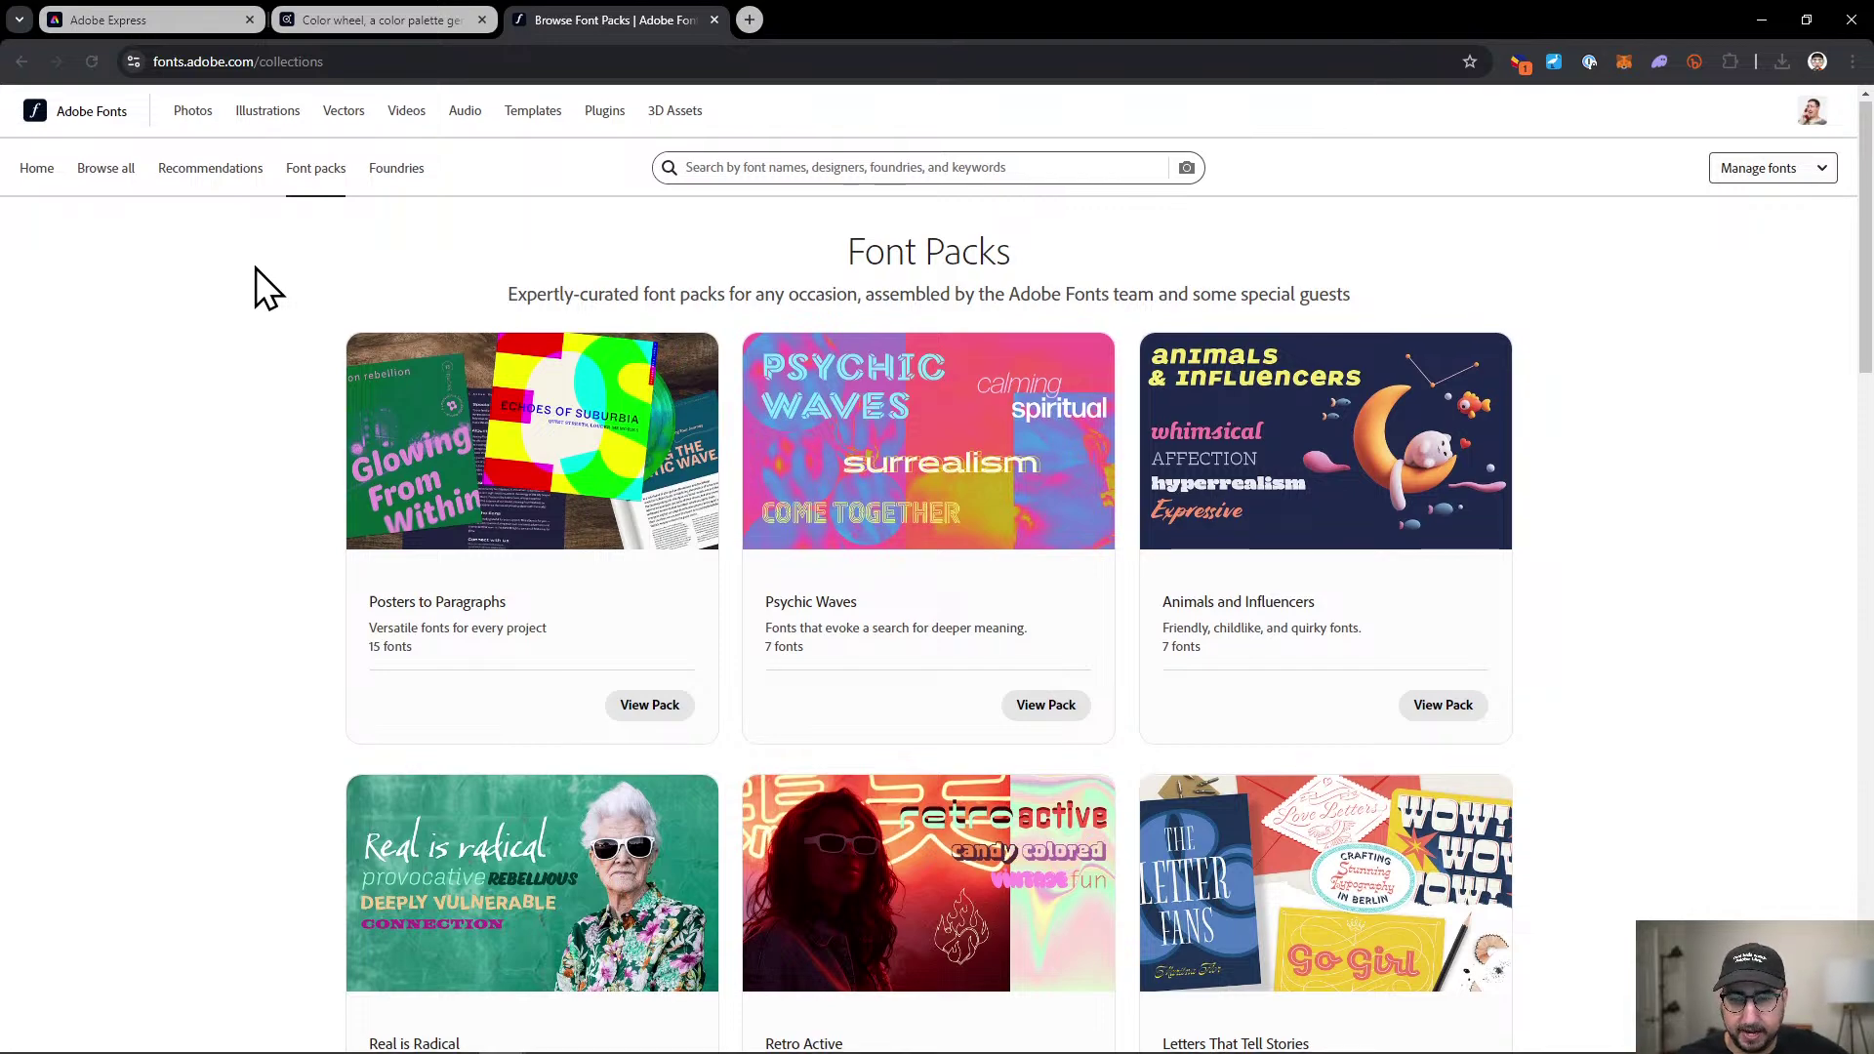
pyautogui.scroll(-5, 256, 269)
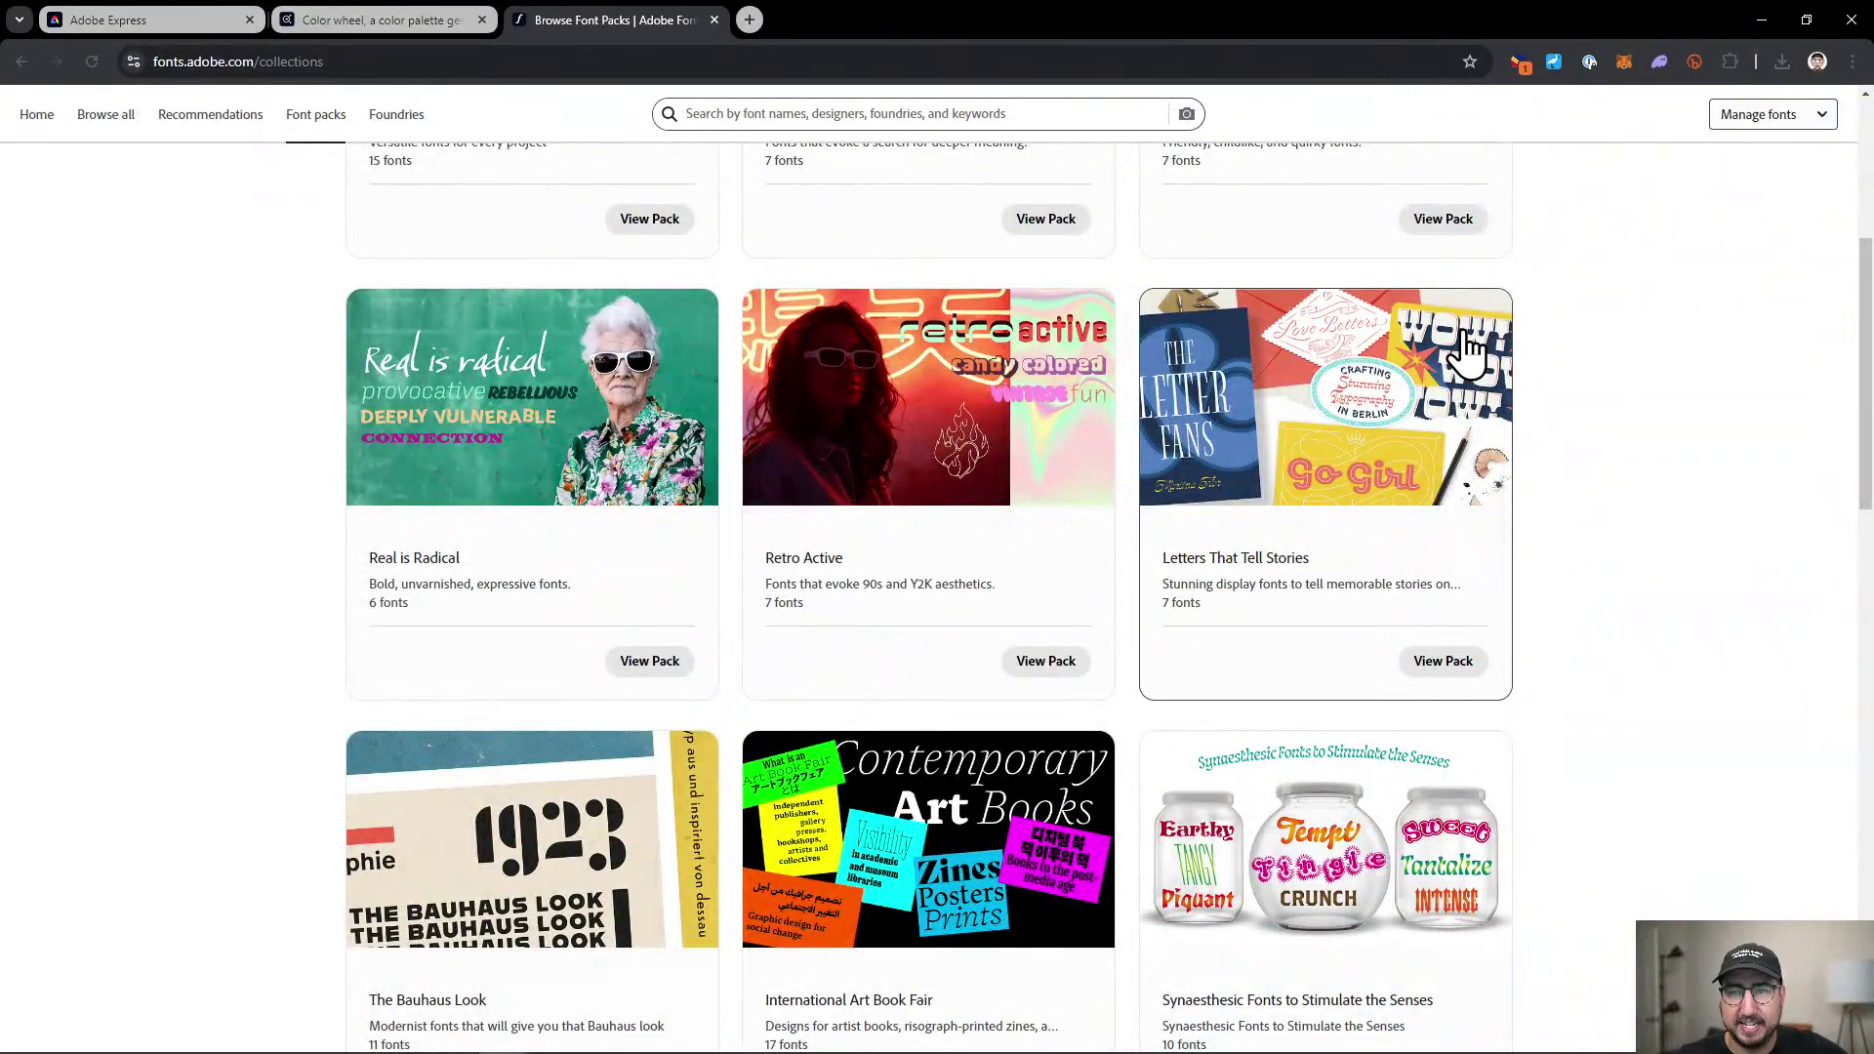
pyautogui.click(1268, 542)
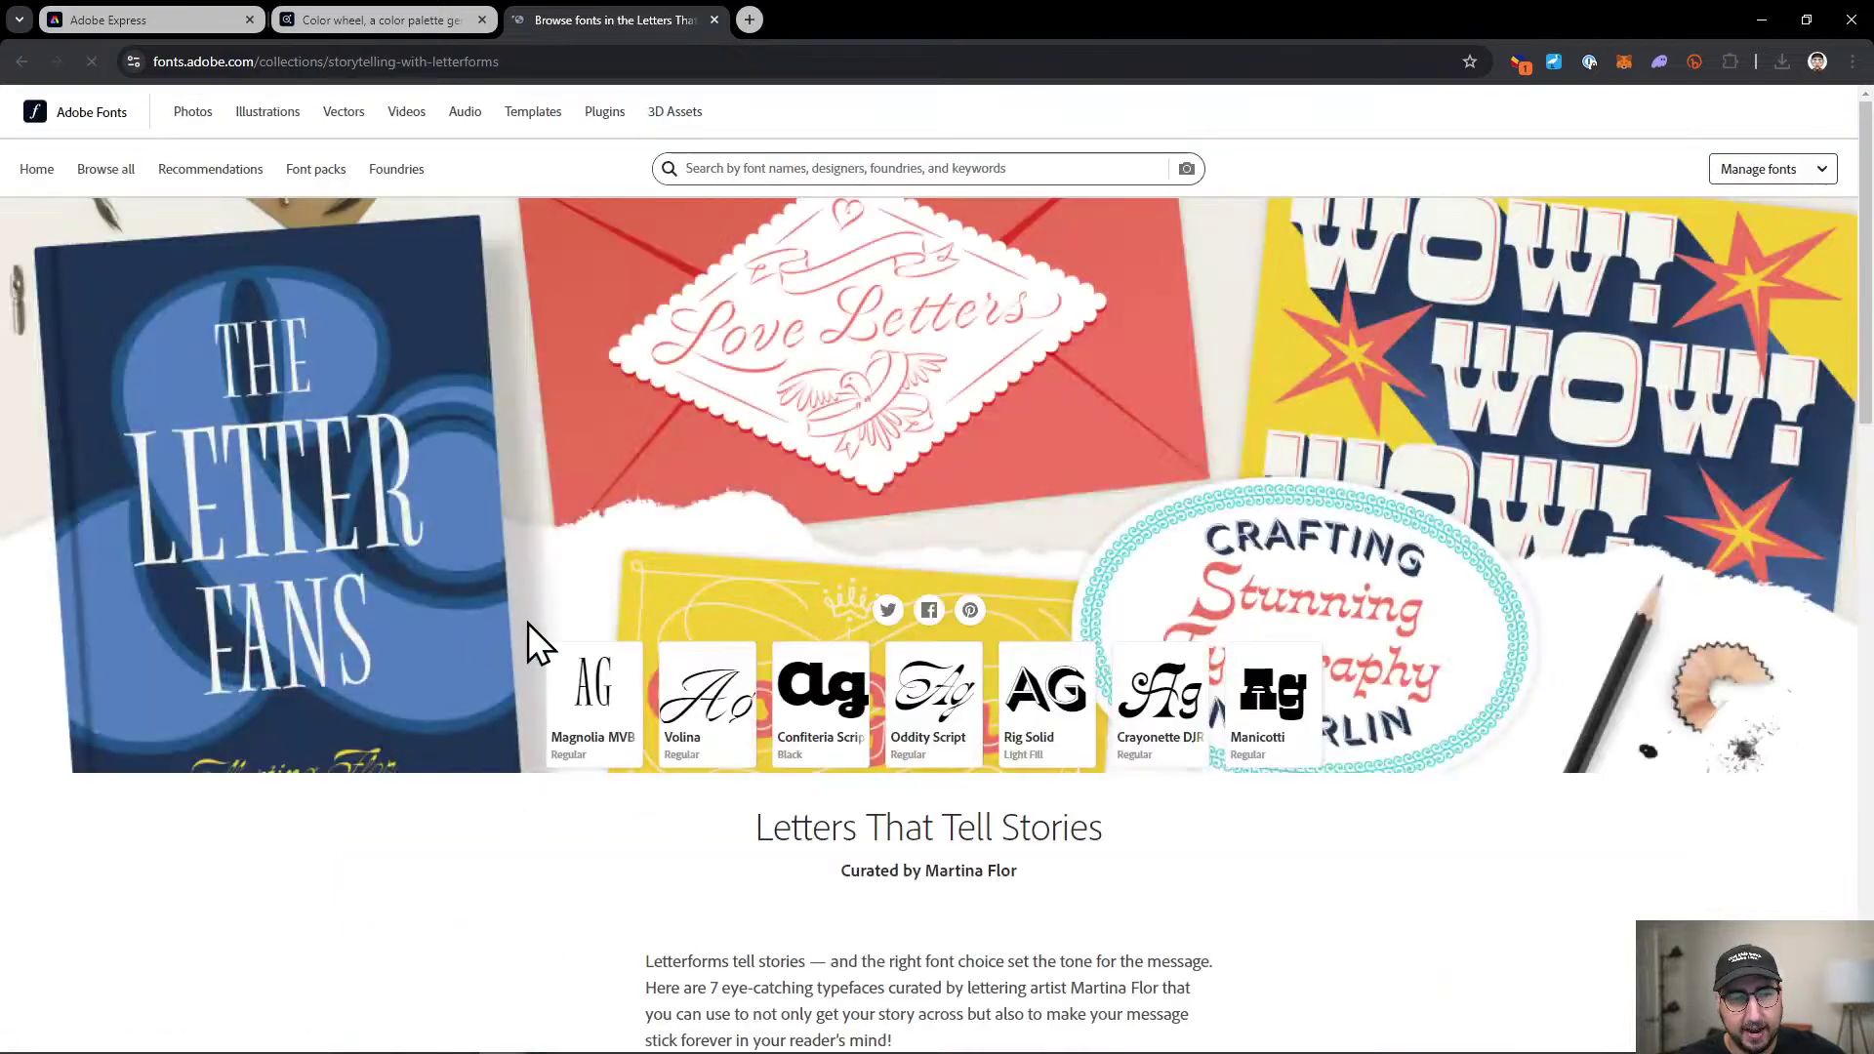
pyautogui.scroll(-6, 280, 572)
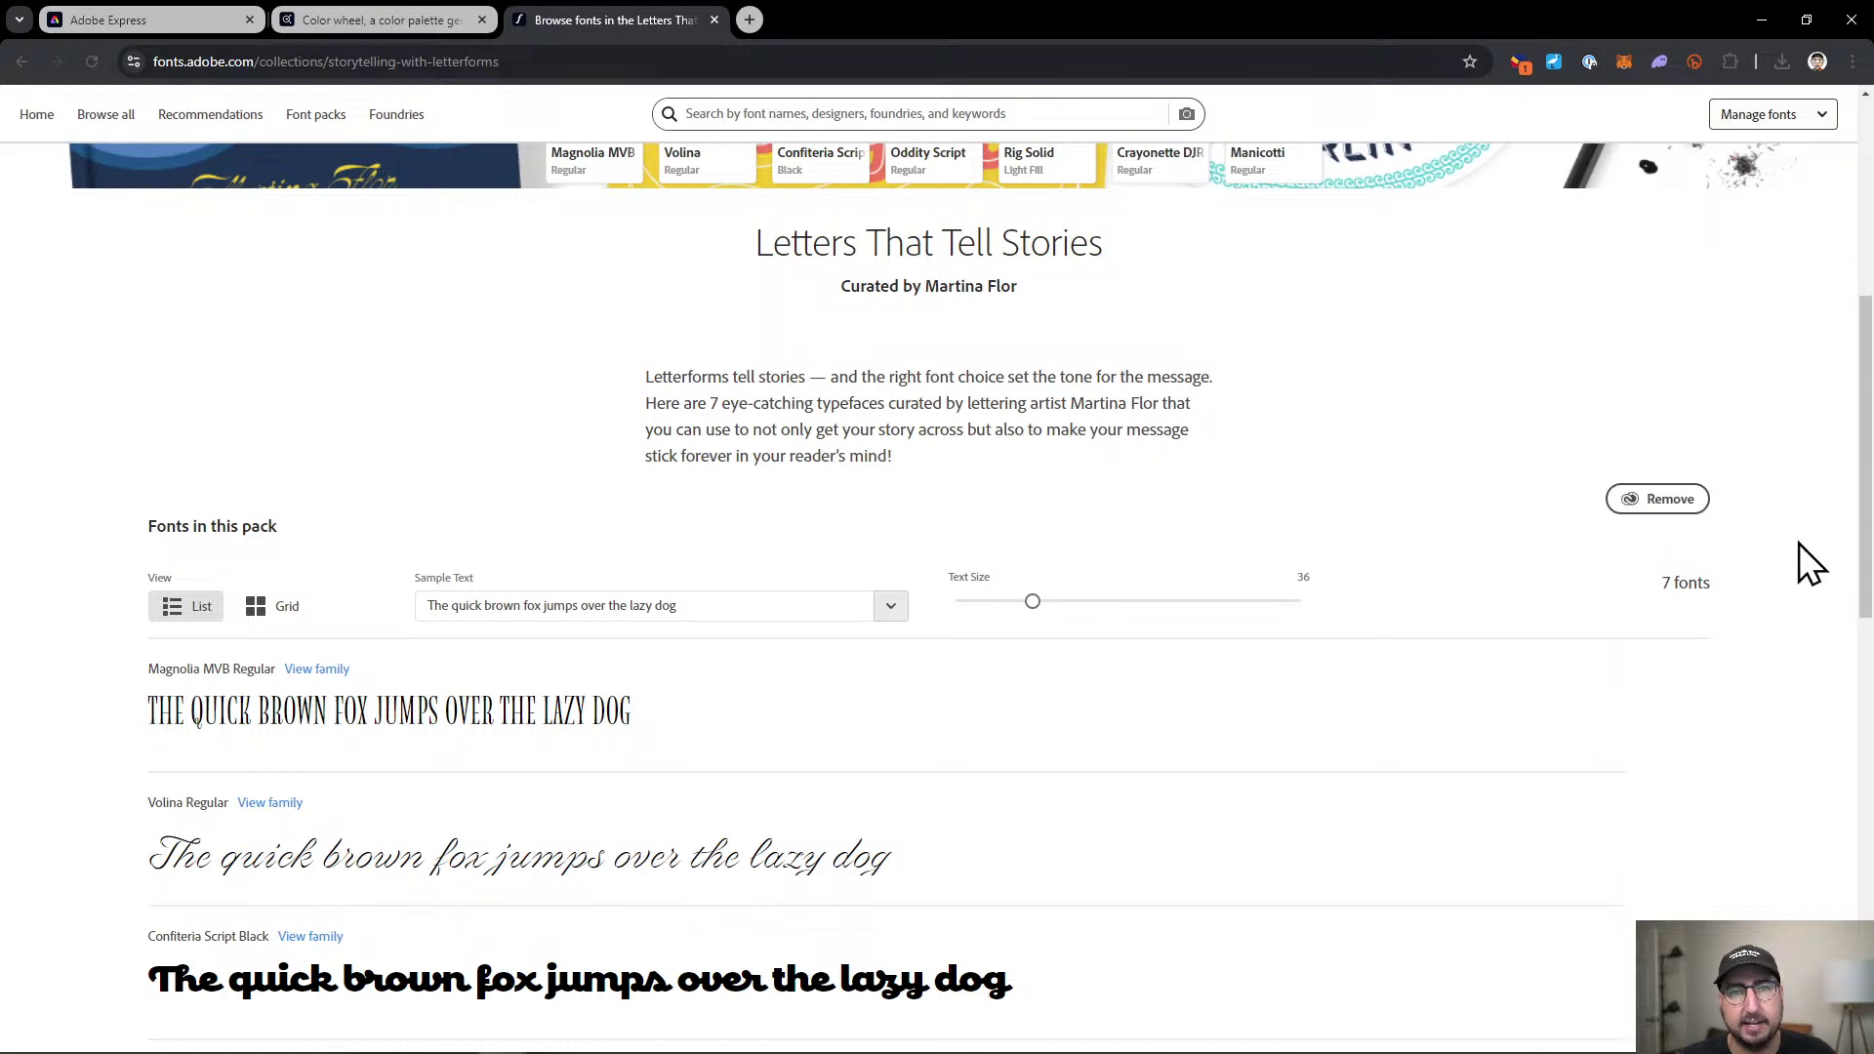
pyautogui.scroll(-4, 1790, 542)
pyautogui.scroll(-3, 1790, 543)
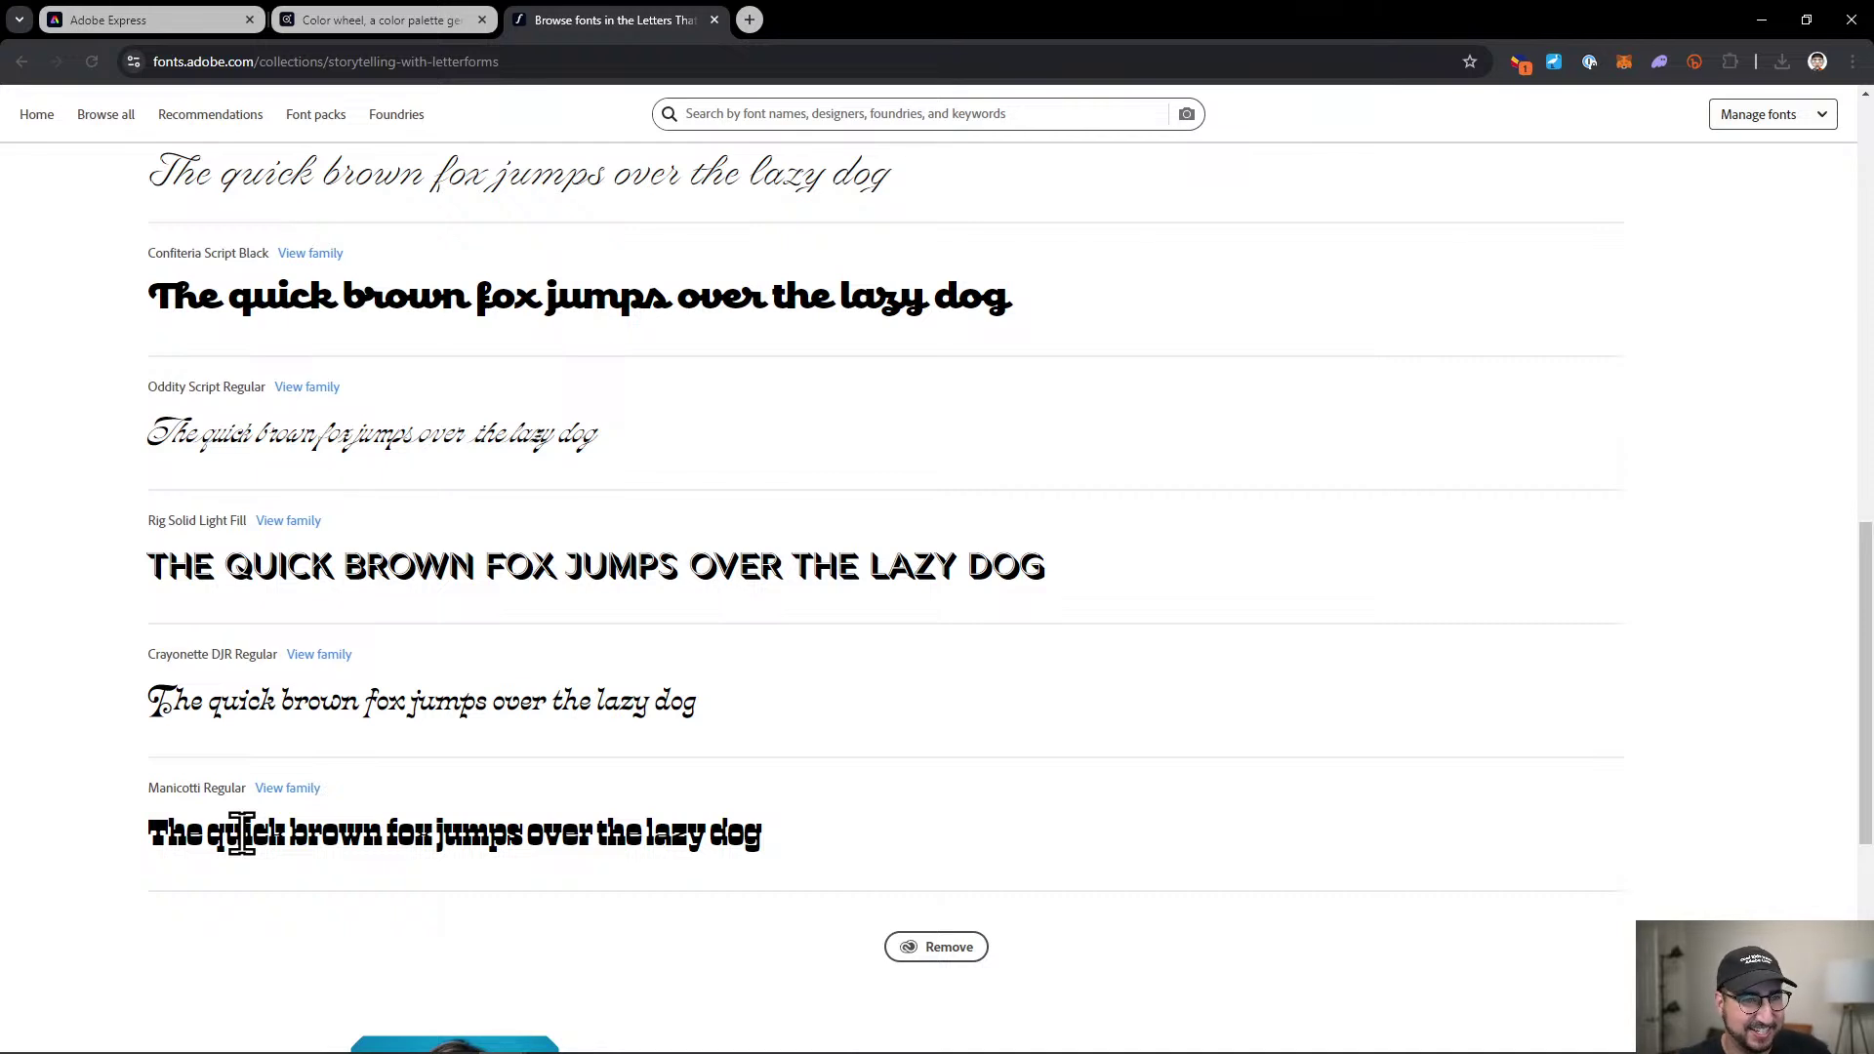
pyautogui.scroll(4, 292, 833)
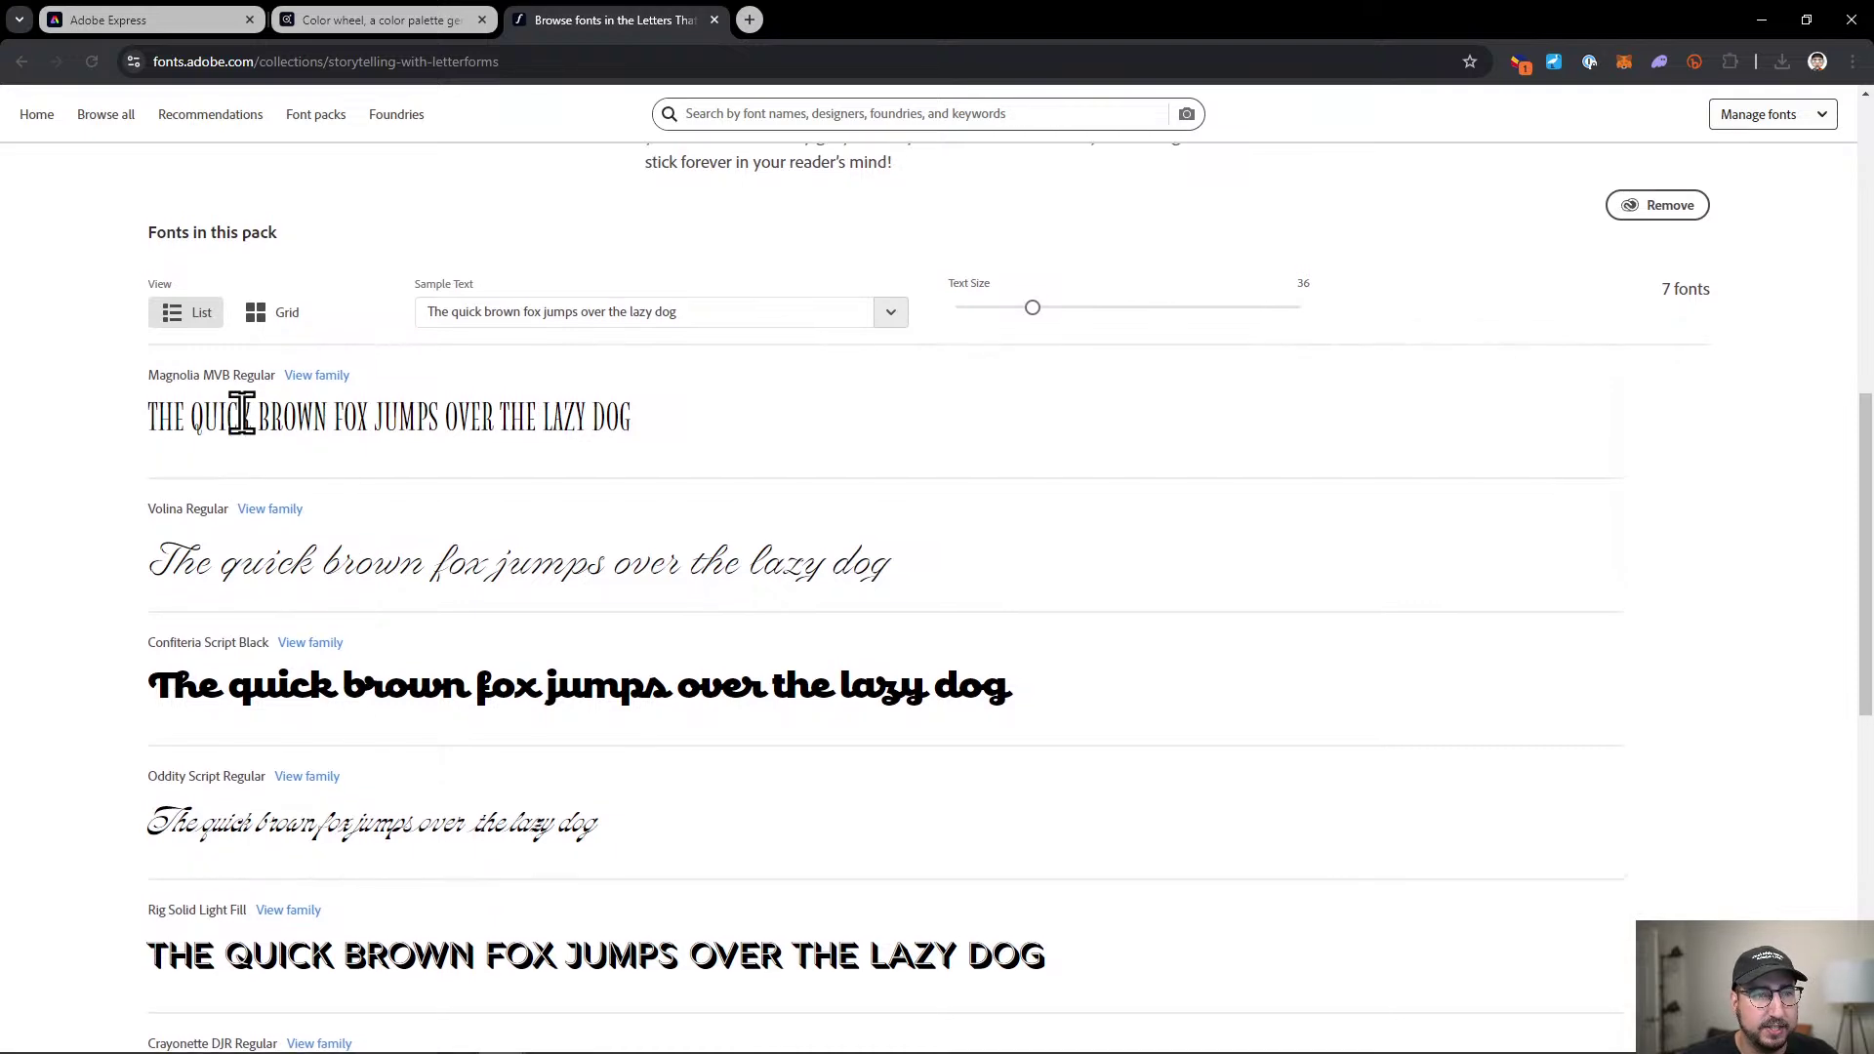
pyautogui.scroll(-2, 246, 410)
pyautogui.scroll(-4, 242, 410)
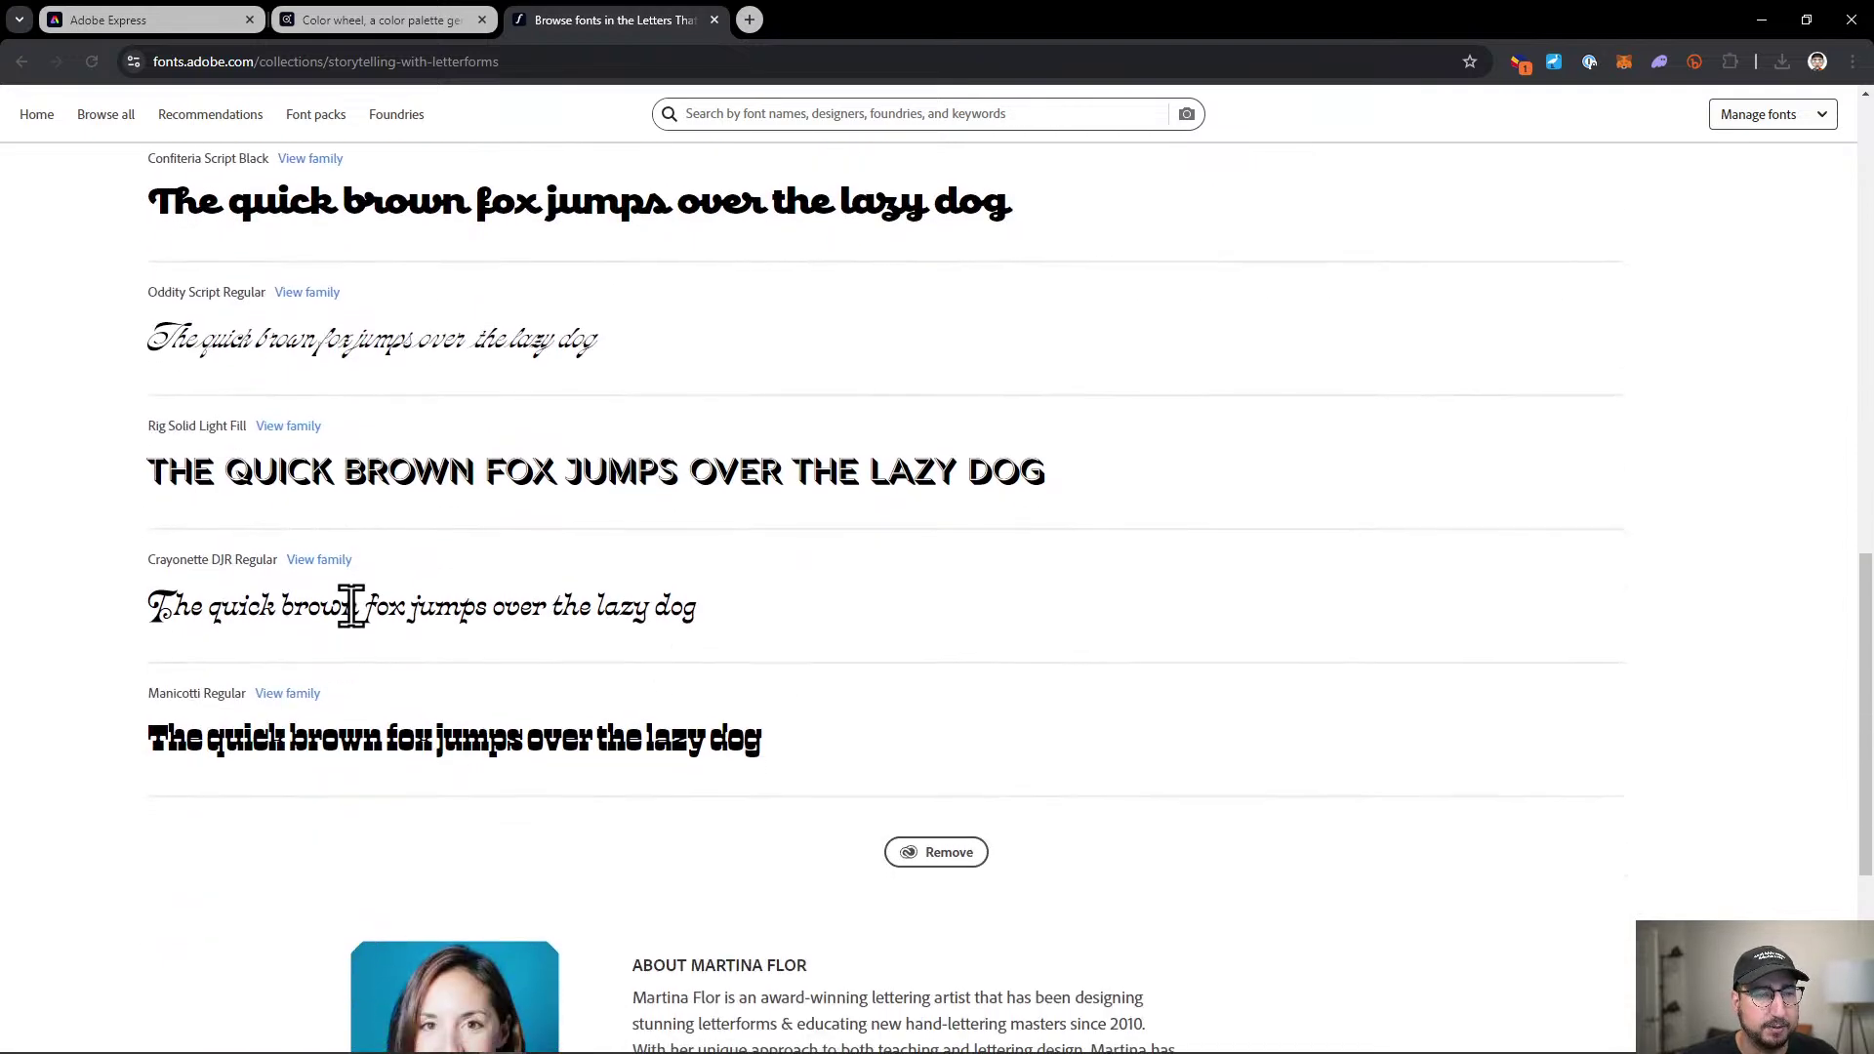
# View the Manicotti font family and enlarge its sample text size to 94.
pyautogui.click(293, 691)
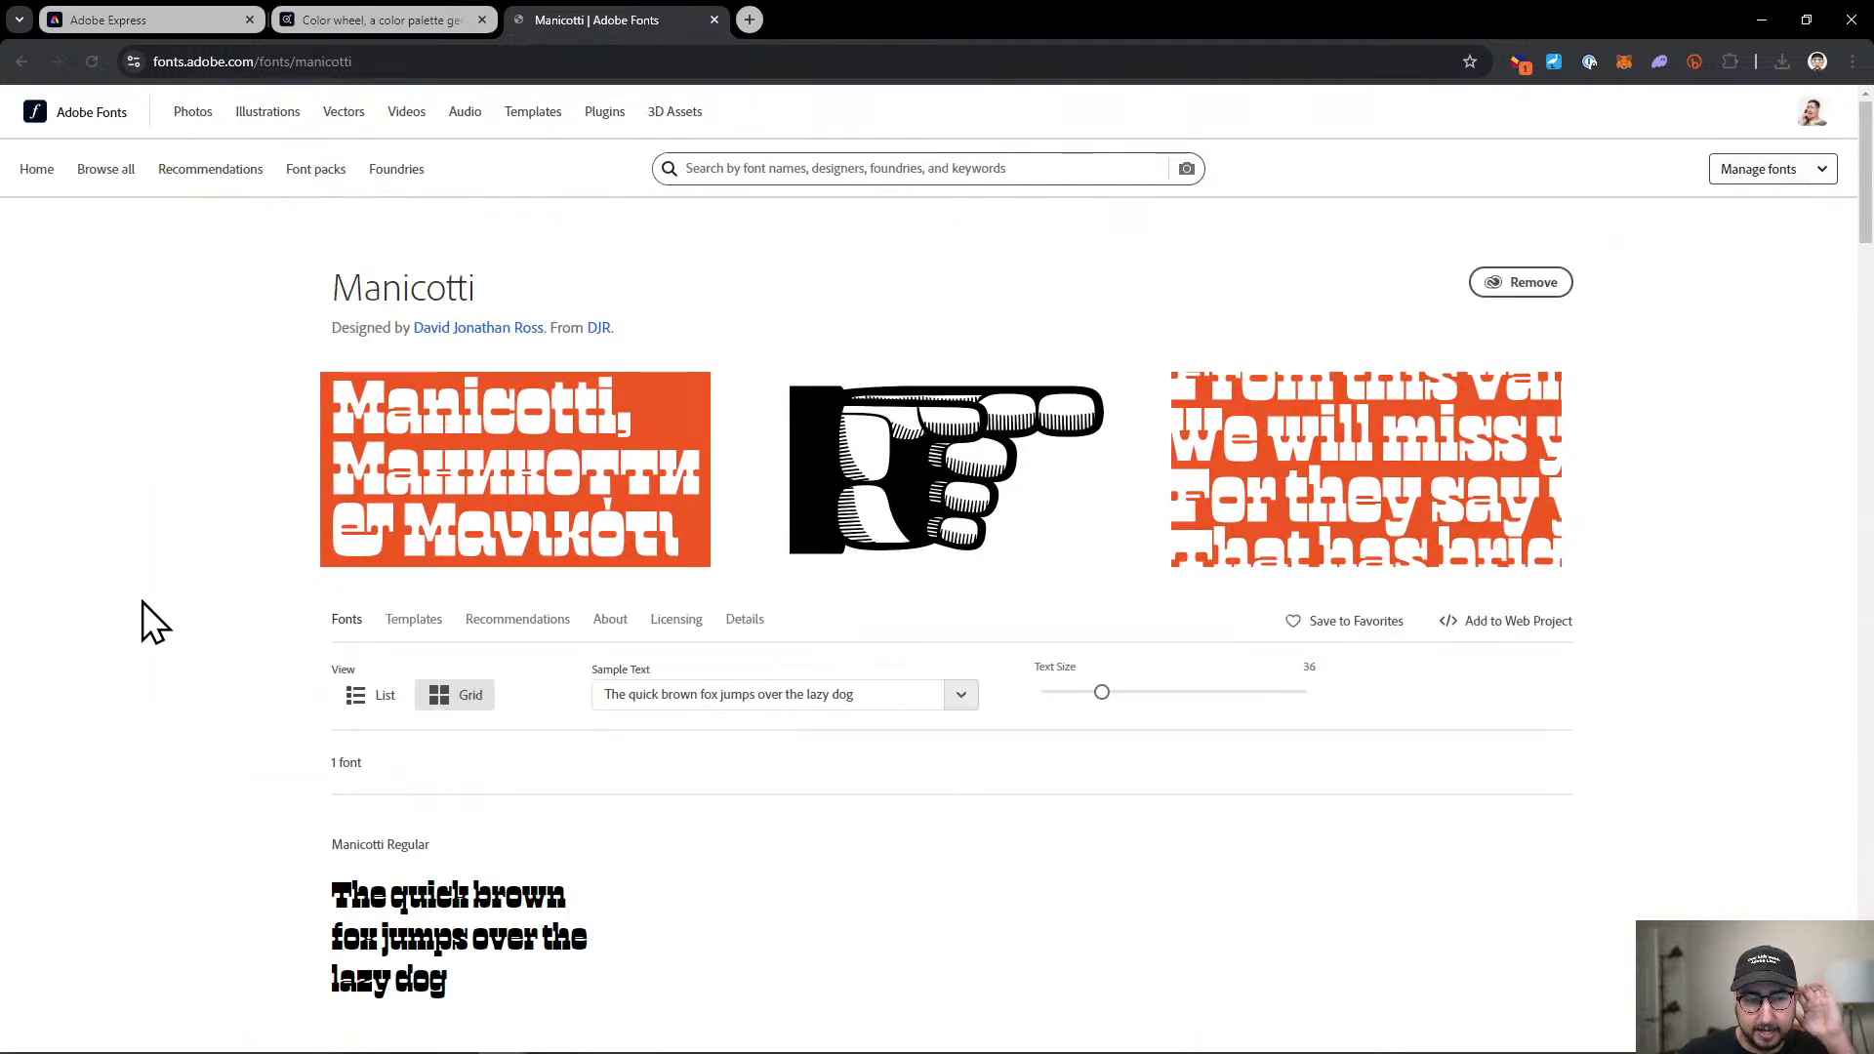
pyautogui.scroll(-5, 142, 601)
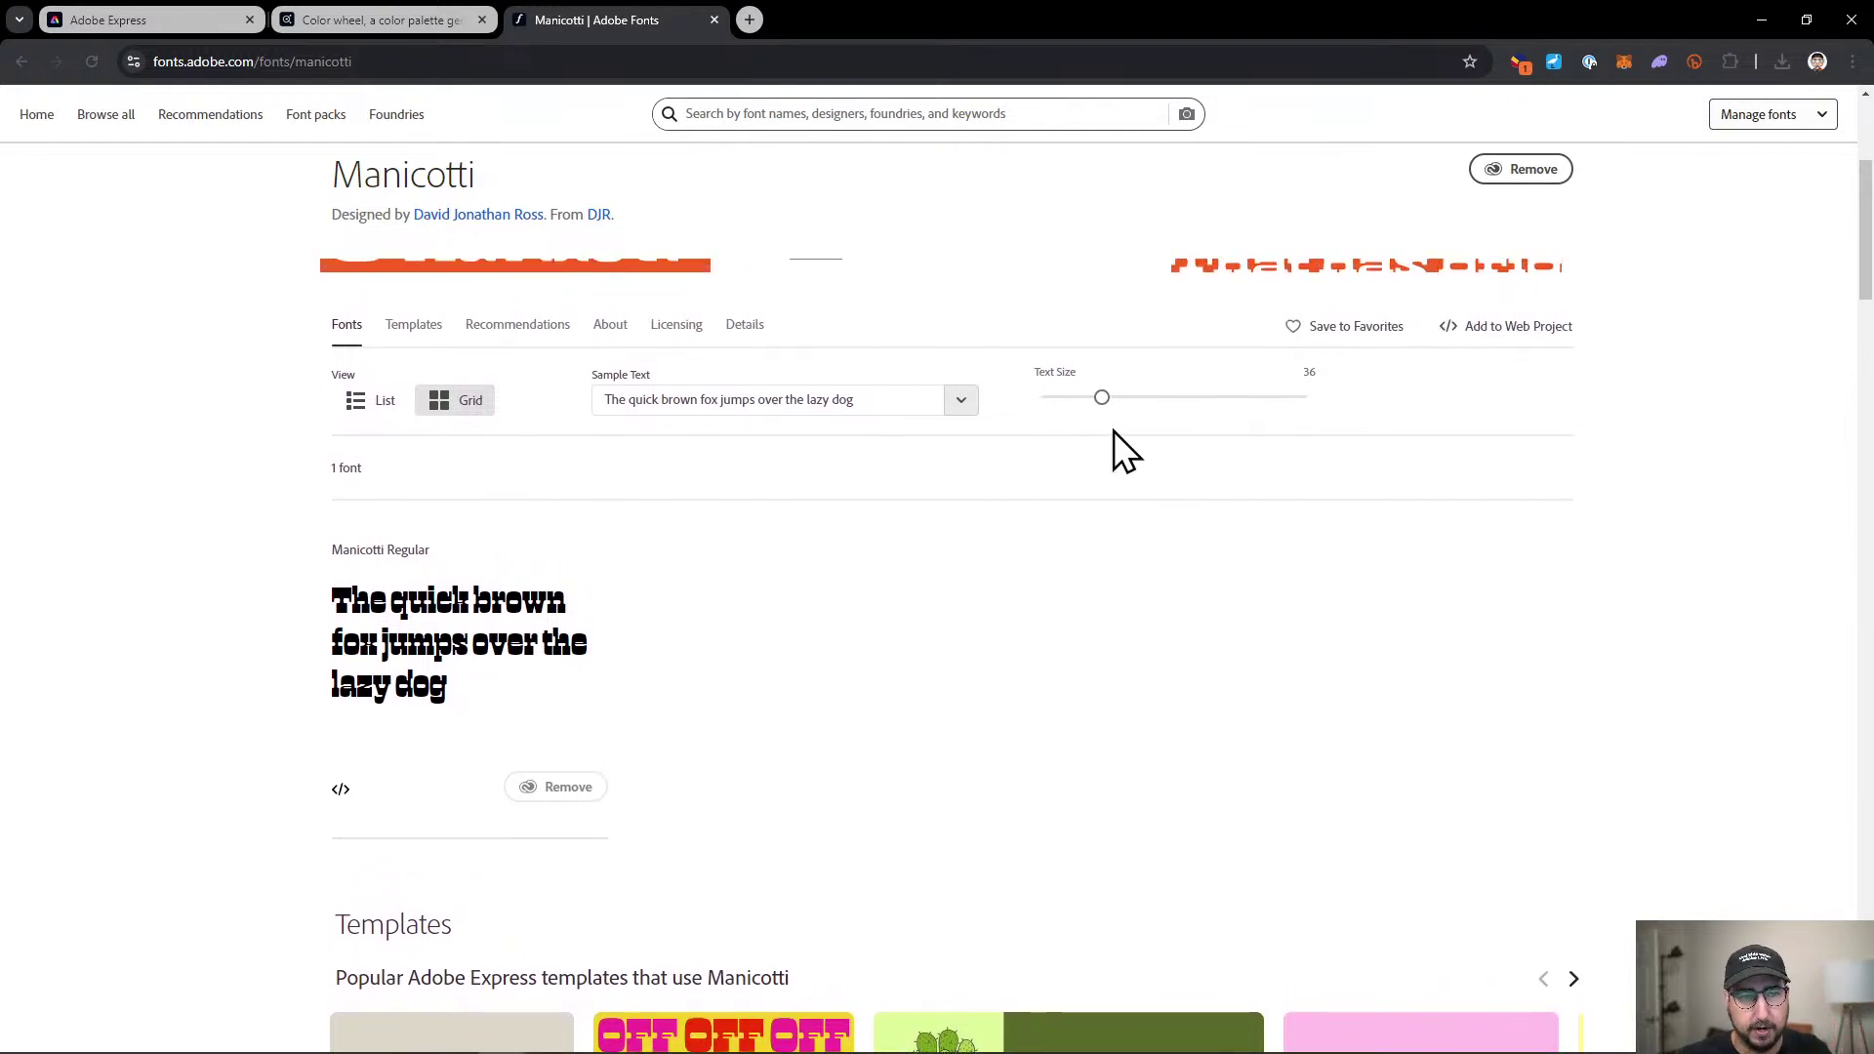
pyautogui.moveTo(1102, 399); pyautogui.dragTo(1238, 400)
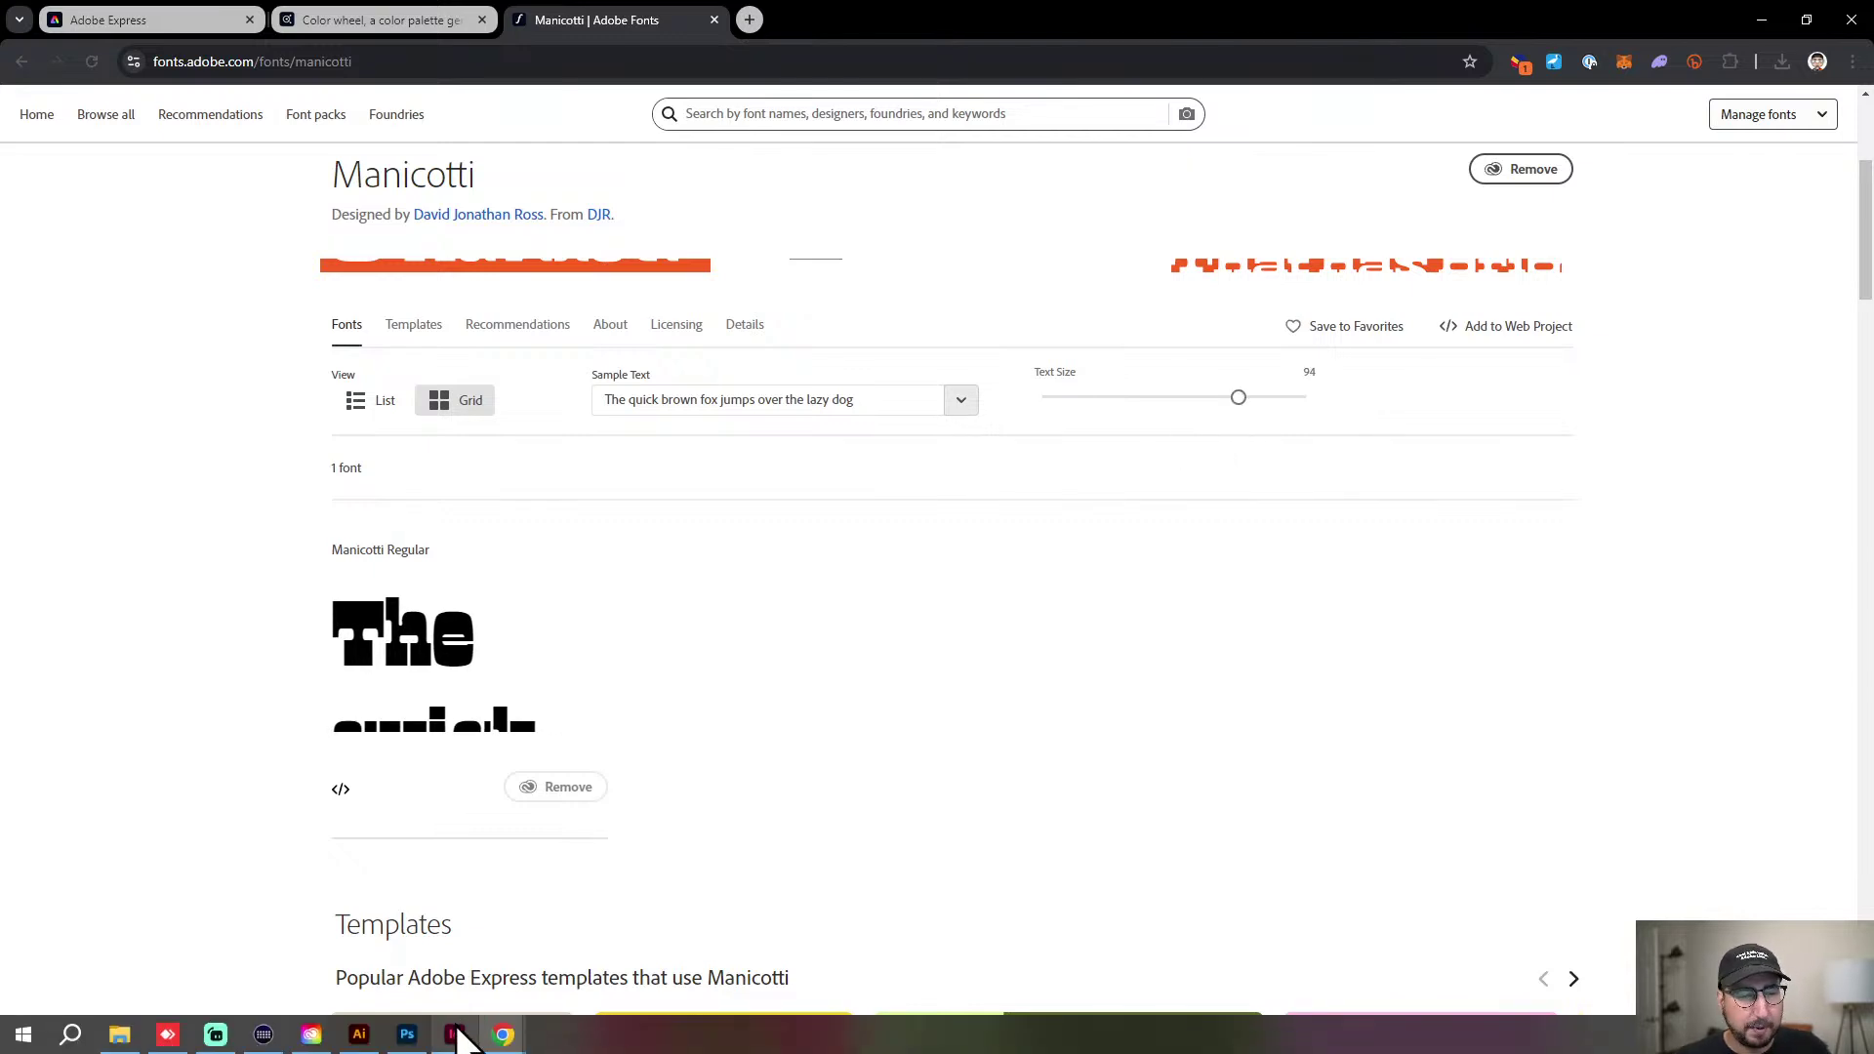
pyautogui.moveTo(453, 1035)
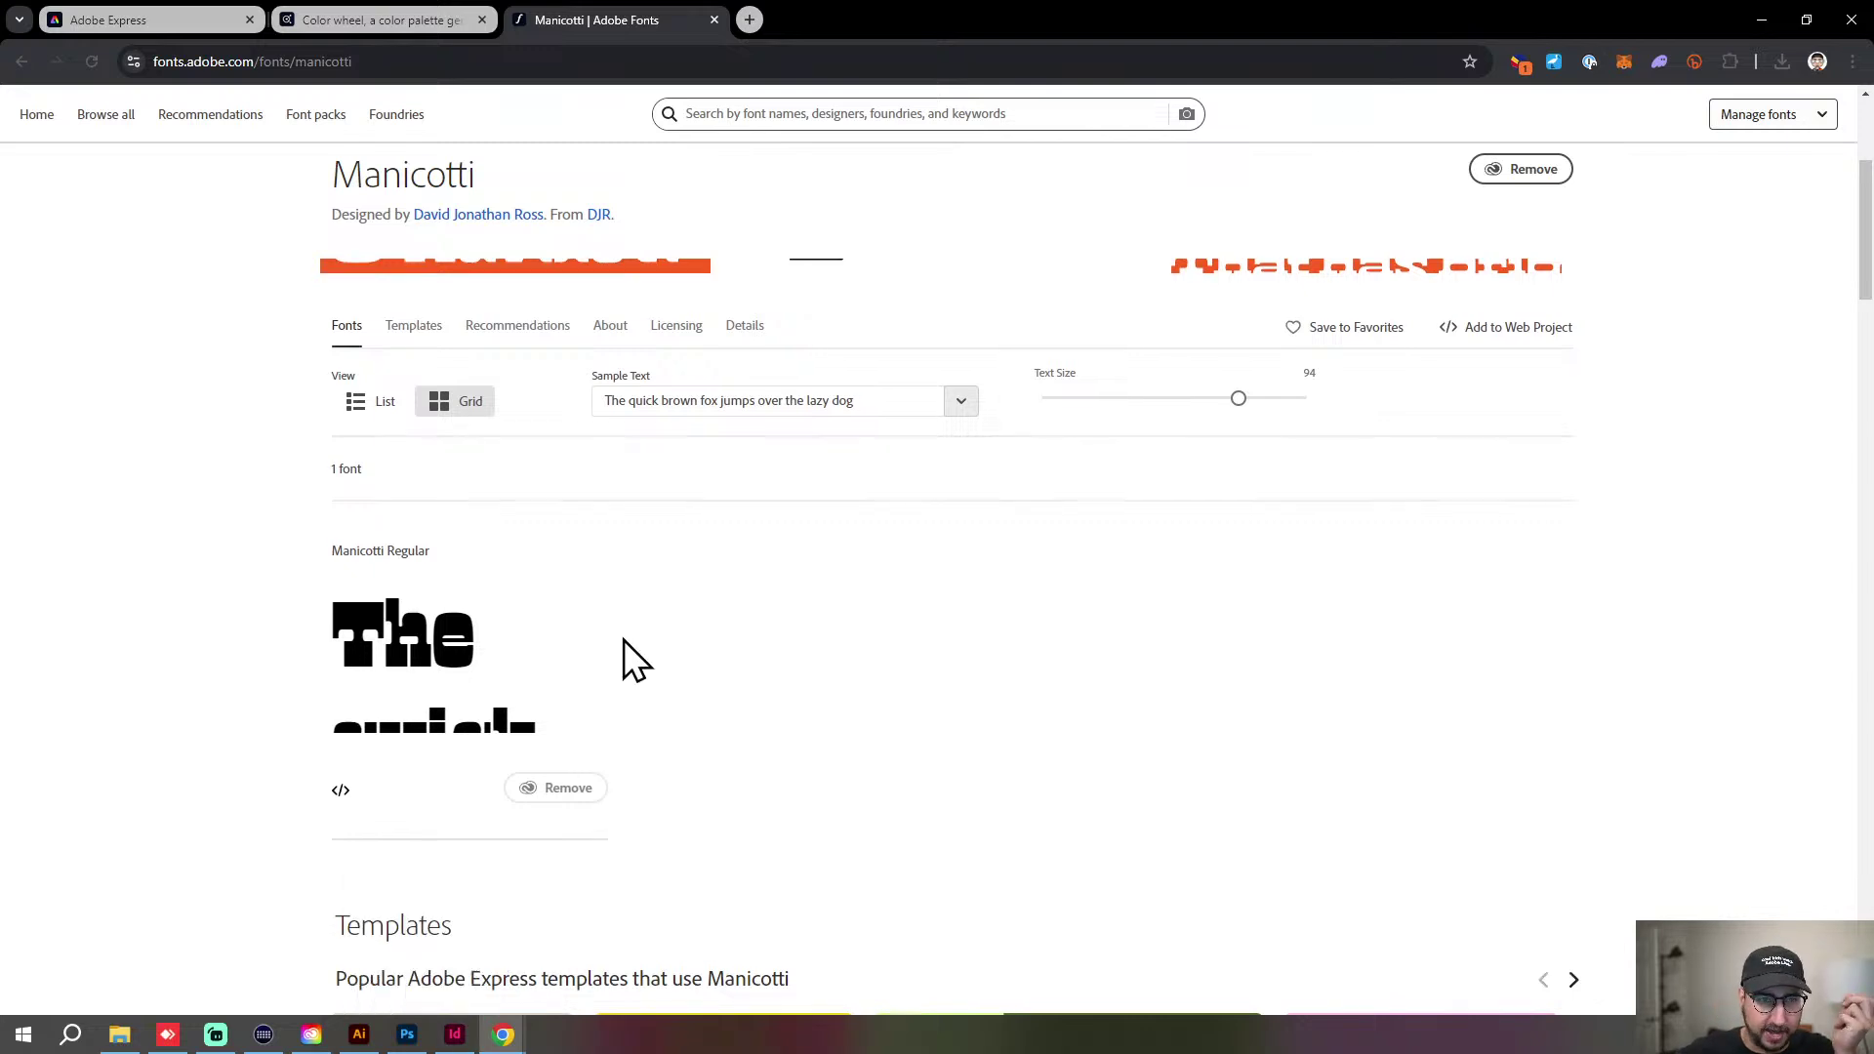
pyautogui.scroll(3, 623, 640)
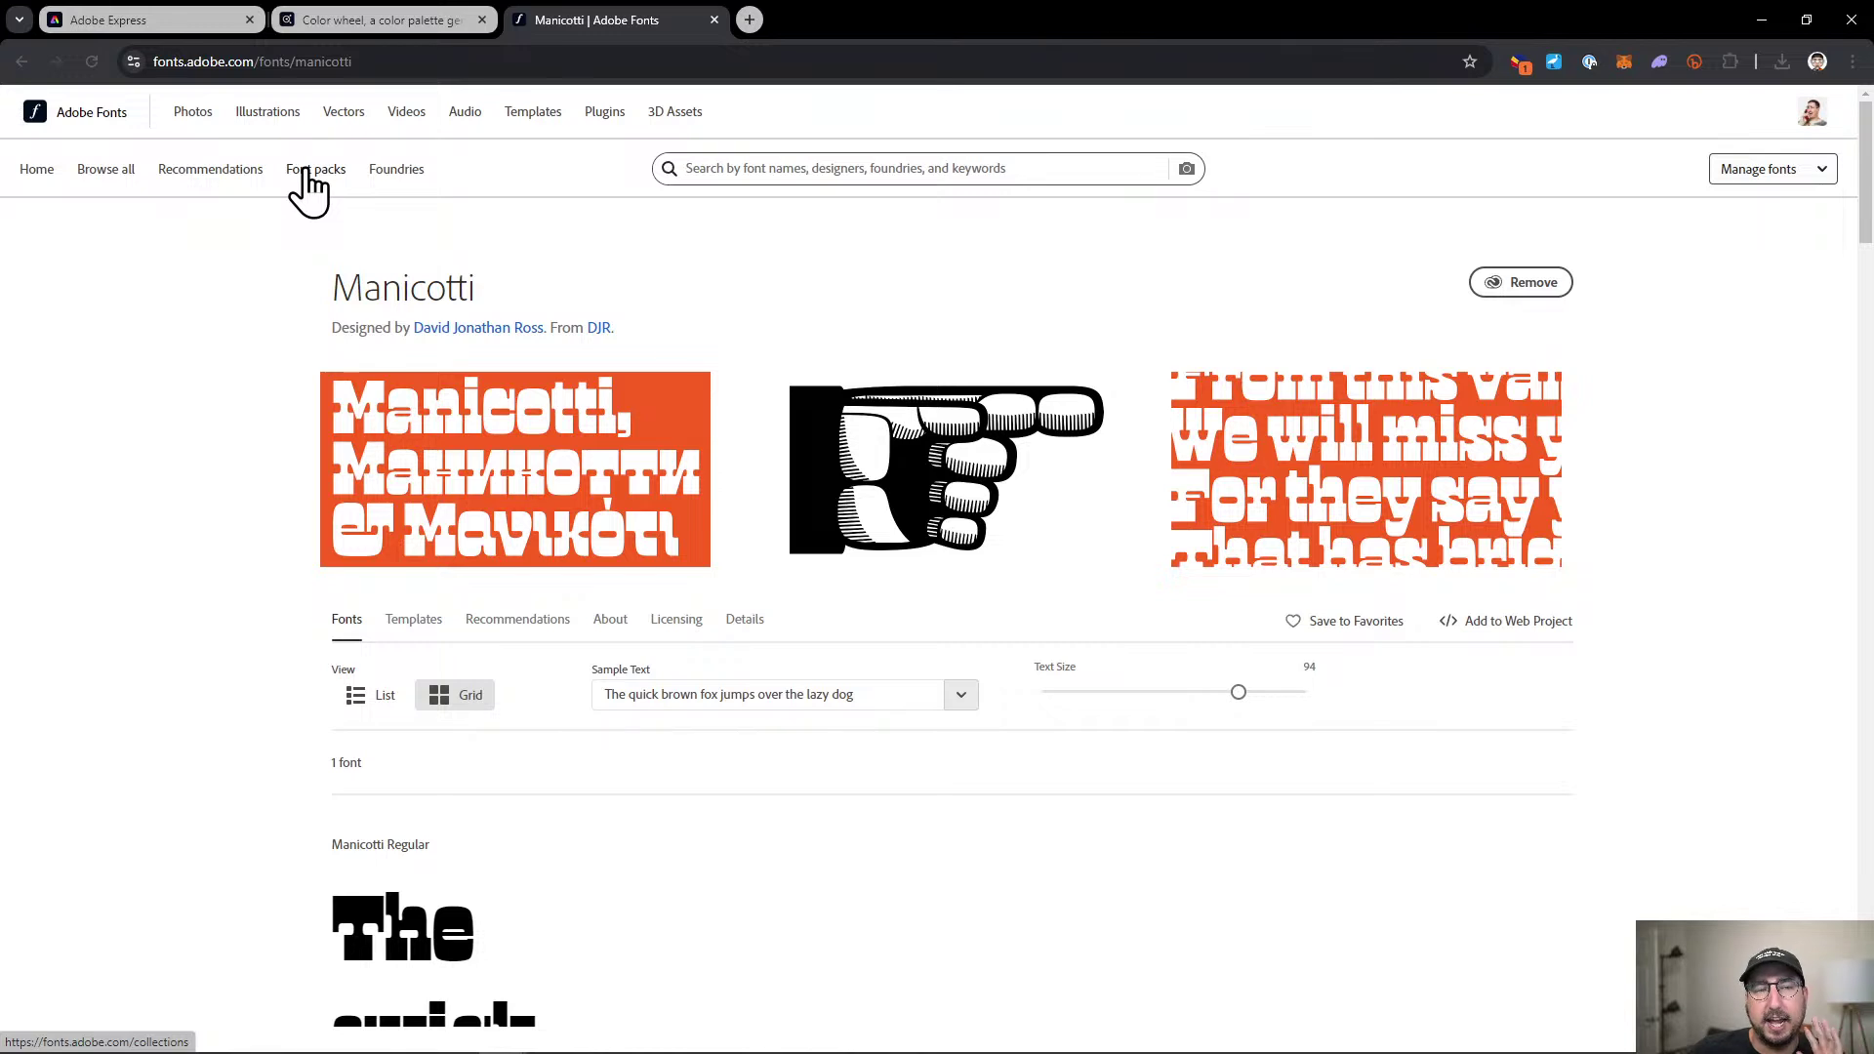
pyautogui.moveTo(457, 476)
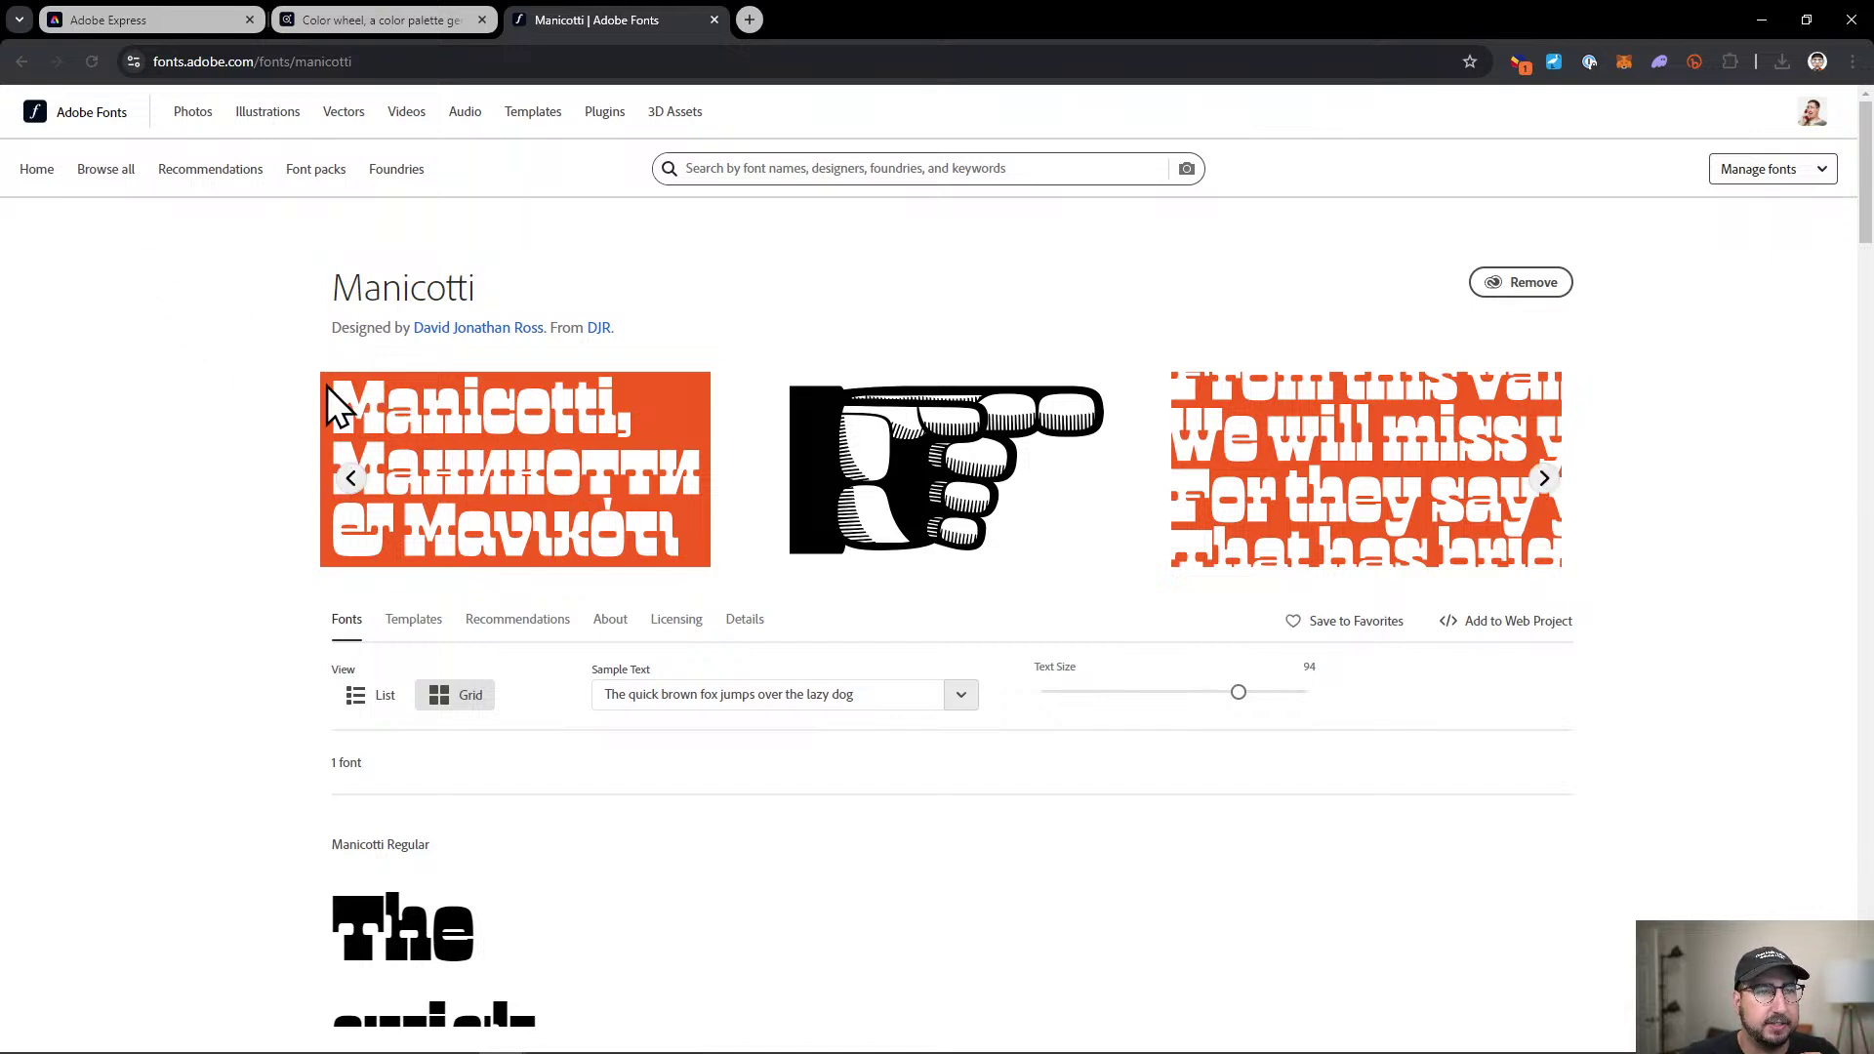
# Browse all Adobe fonts with the sample text set to PRODUCT.
pyautogui.click(99, 185)
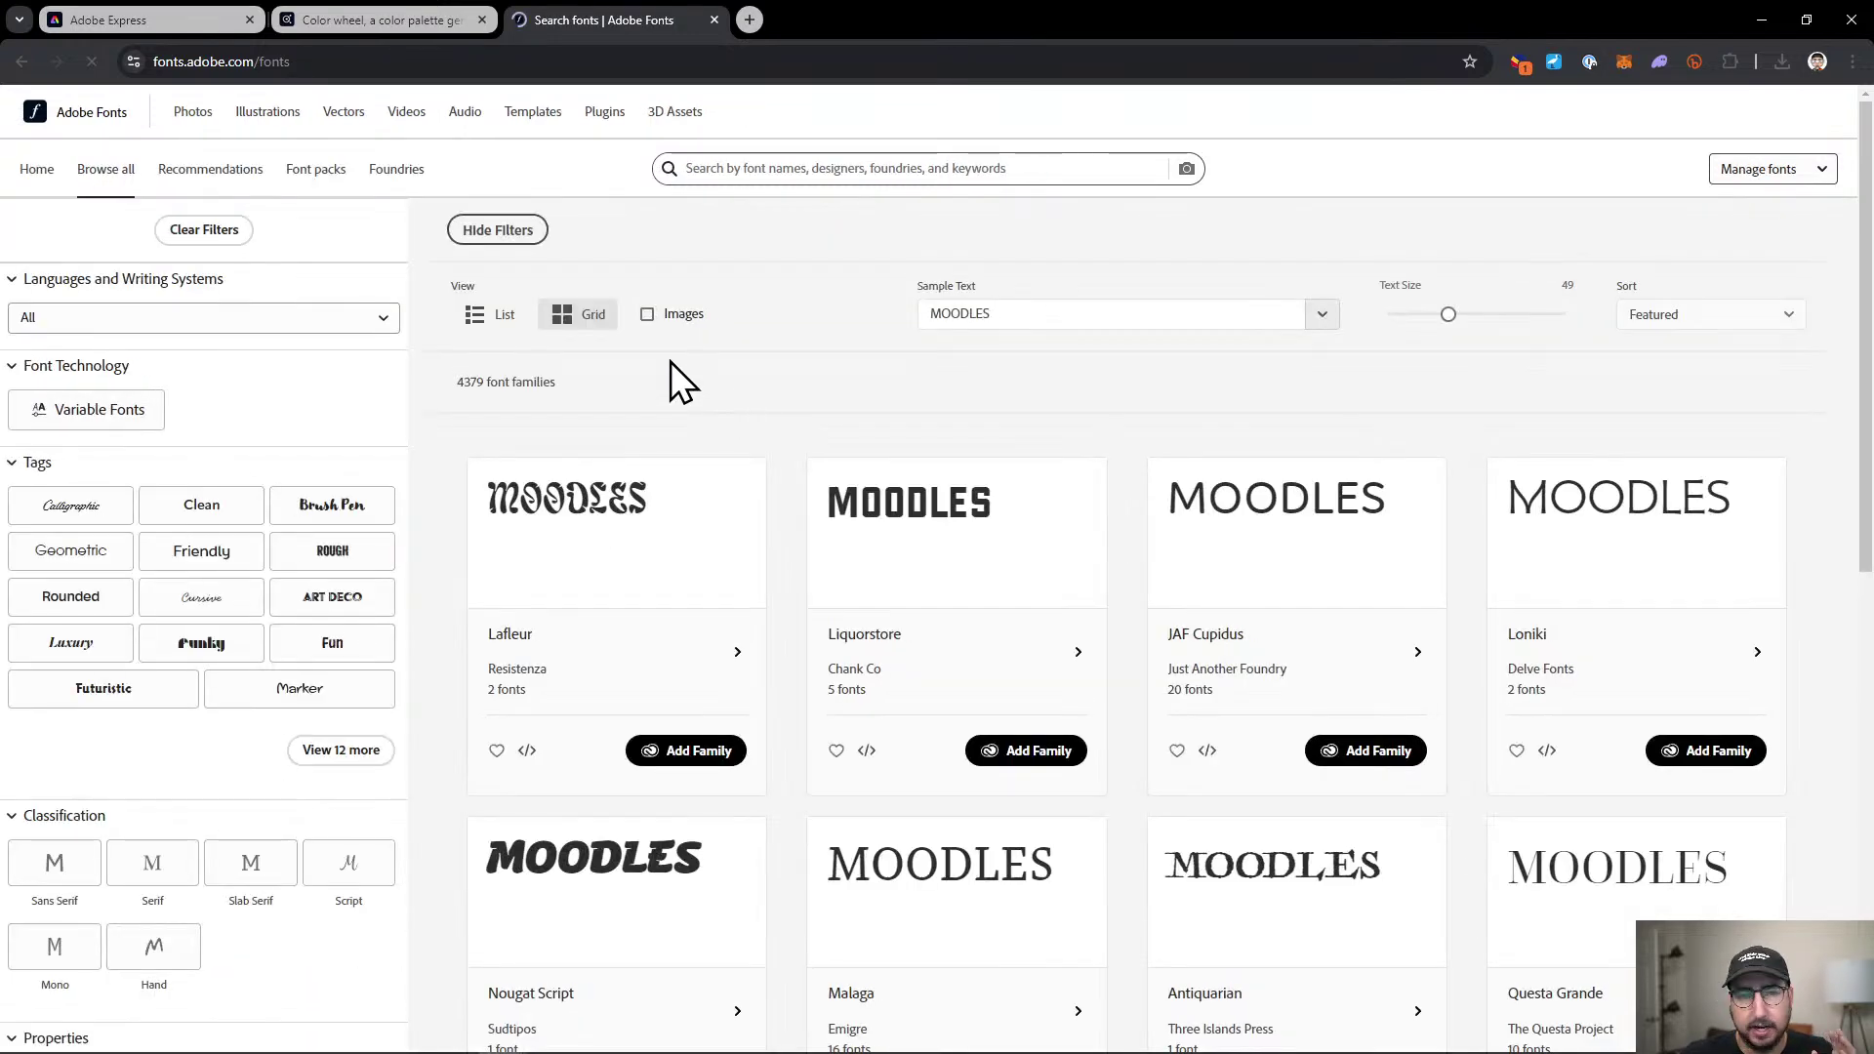
pyautogui.click(992, 312)
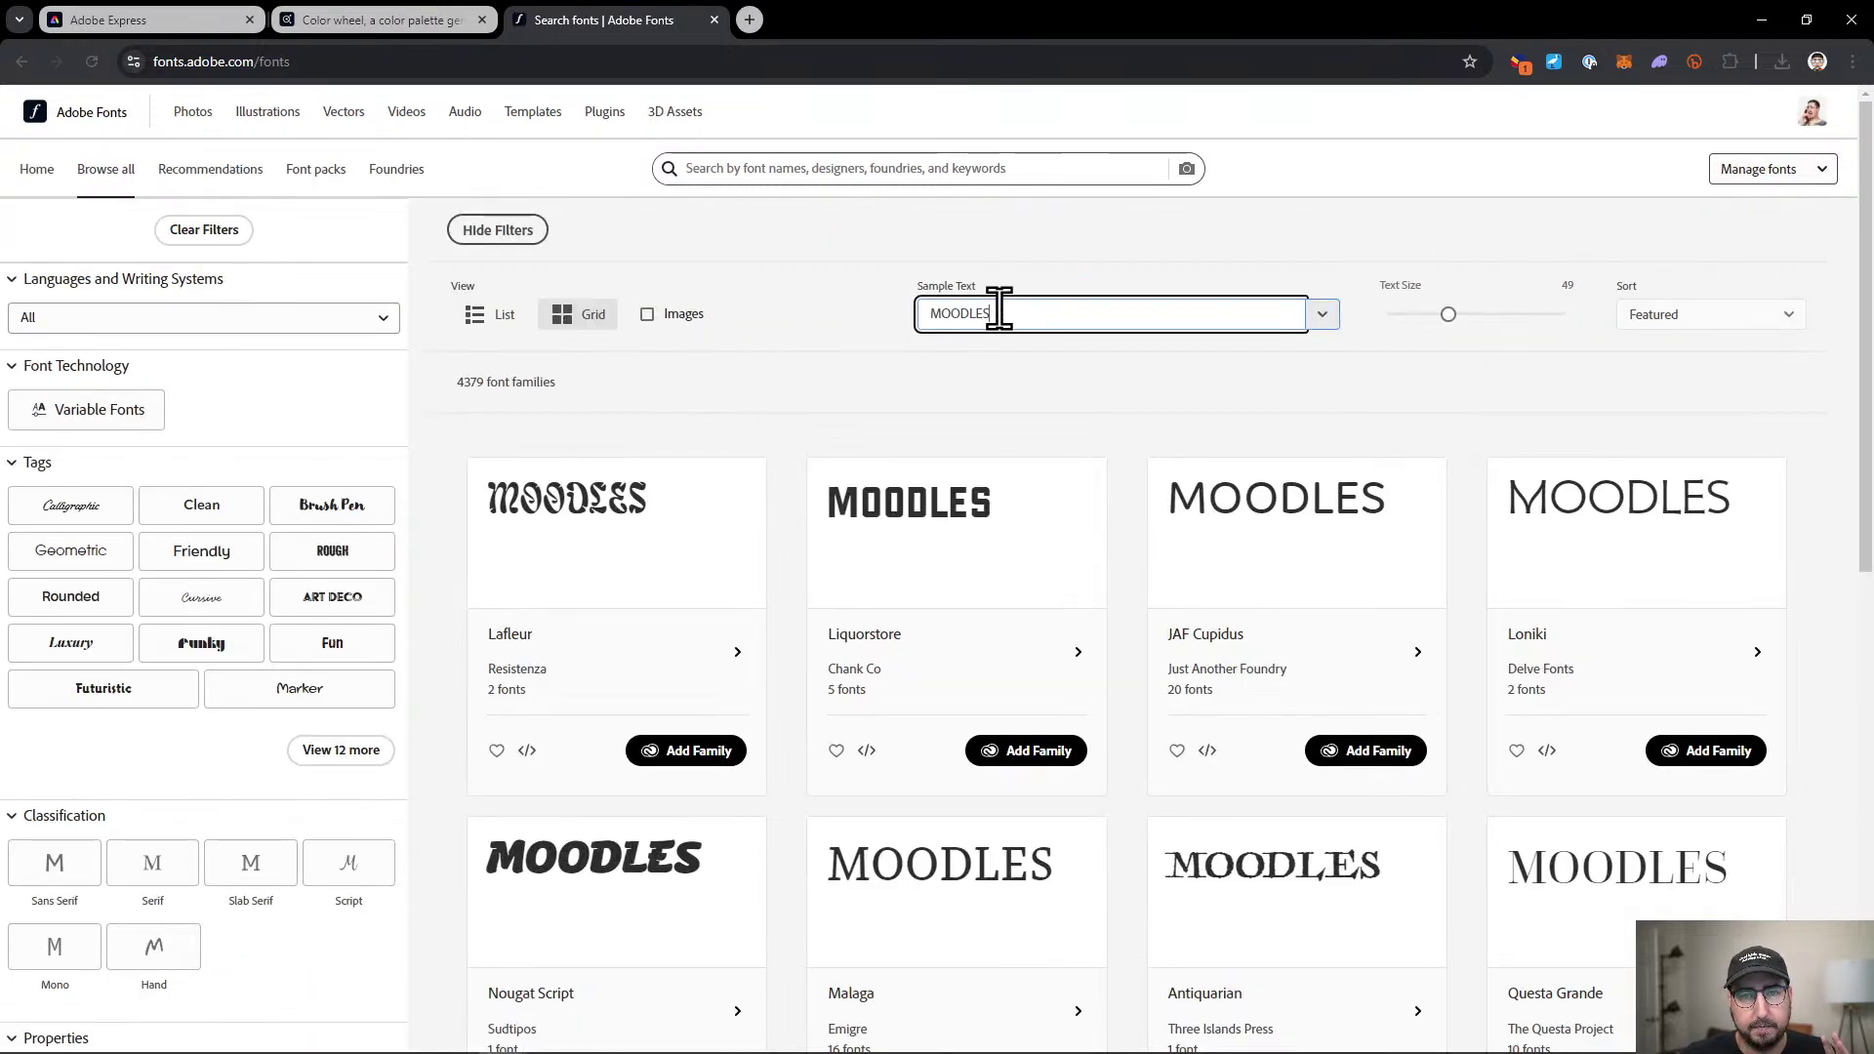
pyautogui.doubleClick(993, 312)
pyautogui.write('P')
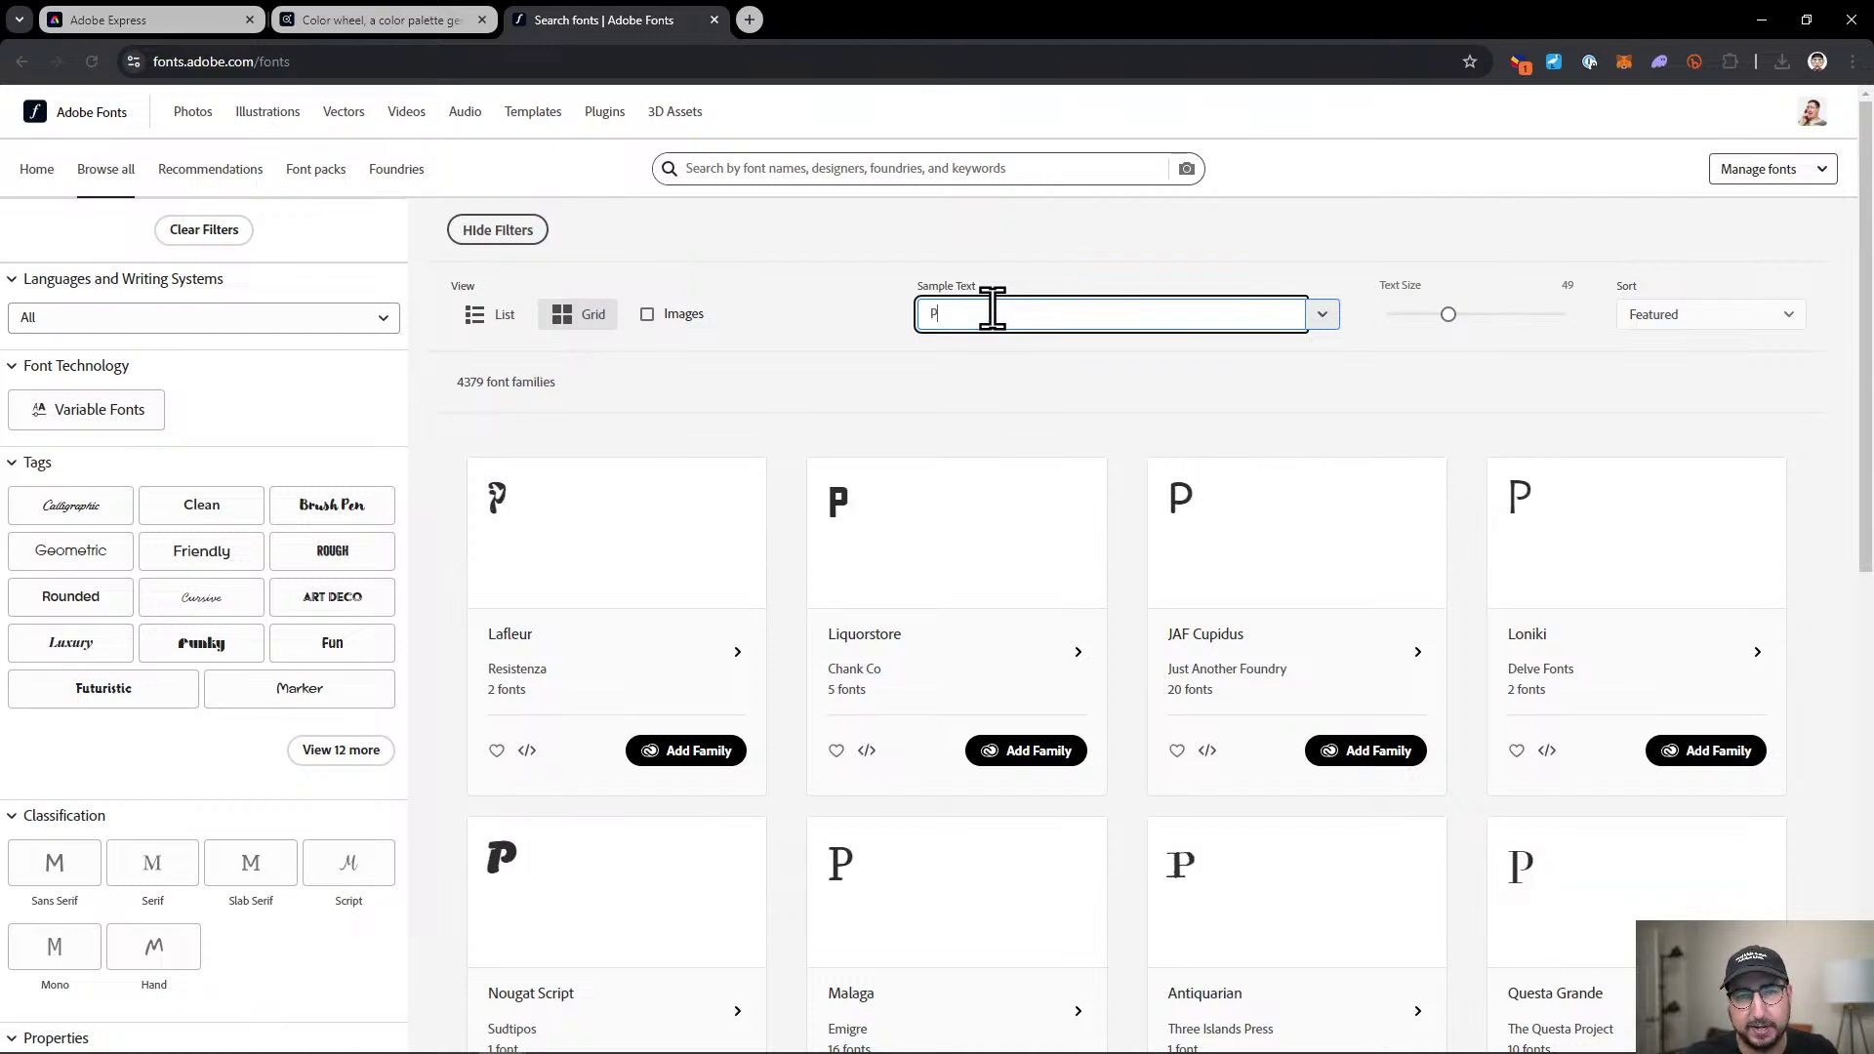
pyautogui.write('RODUCT')
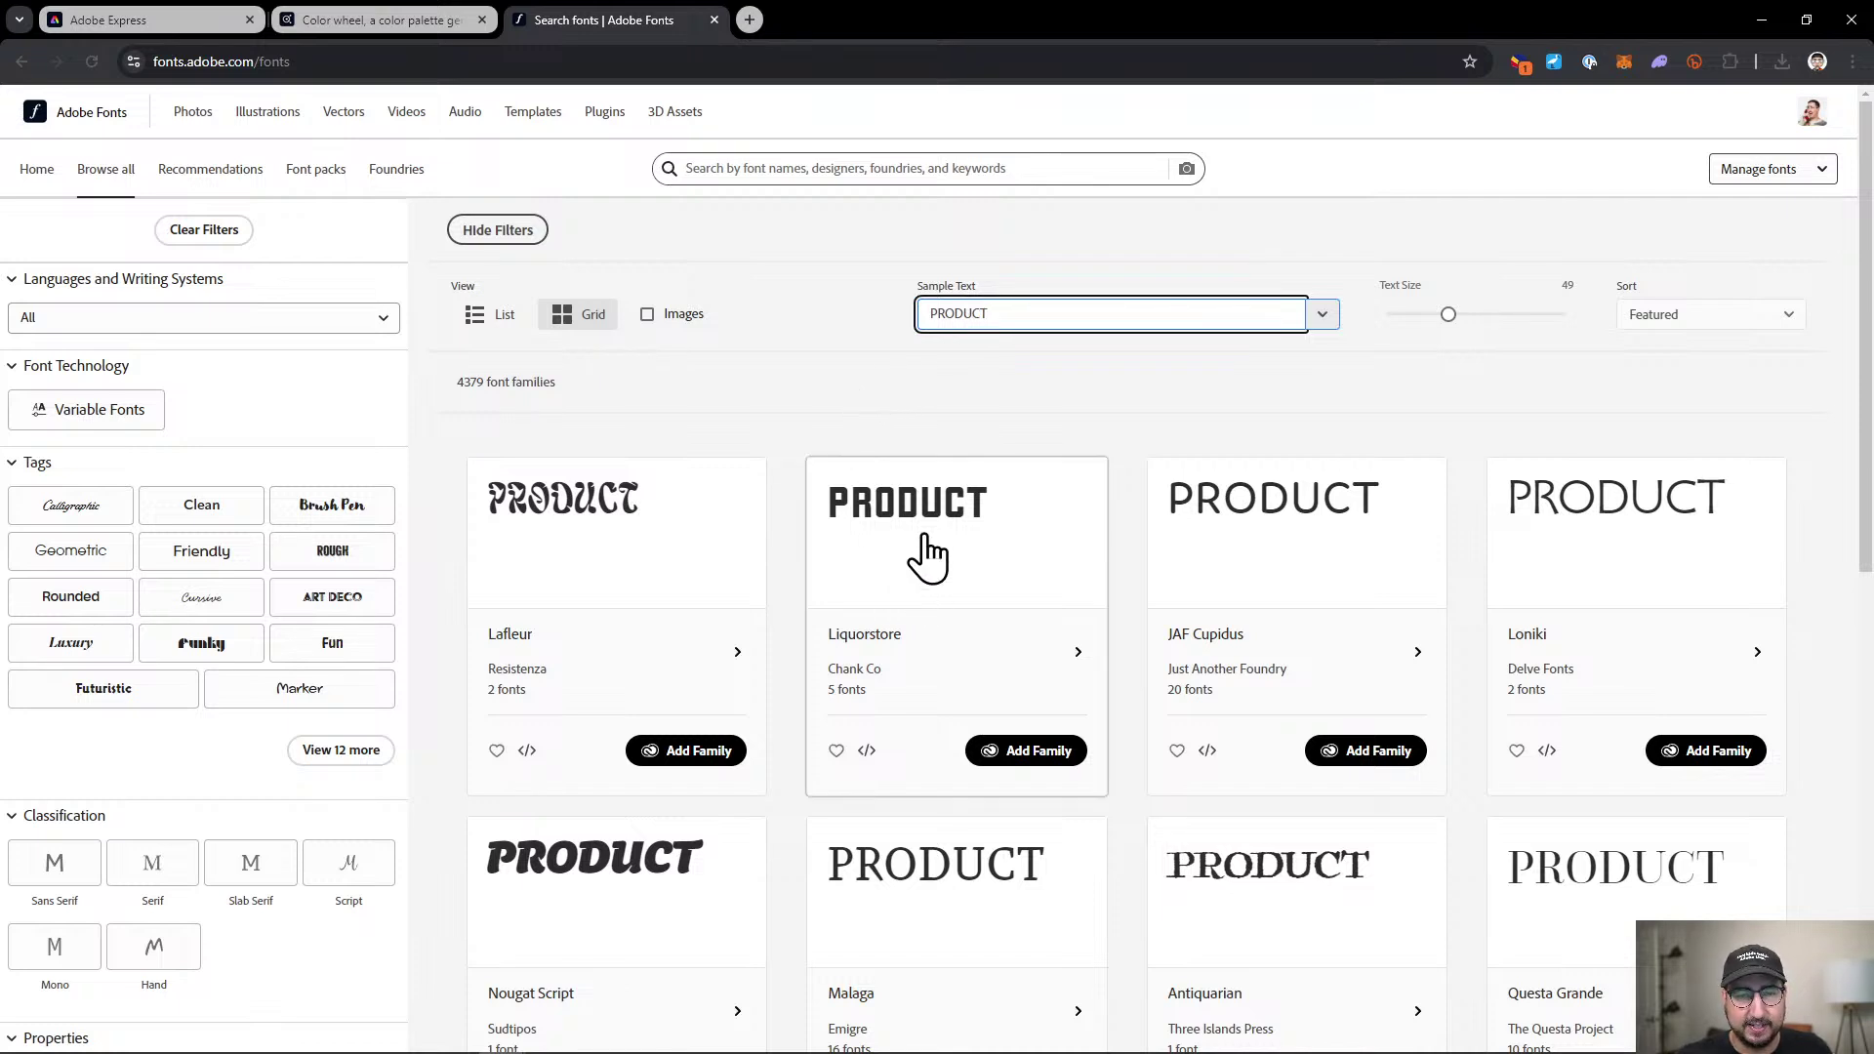
# Add the Liquorstore family to the Adobe apps and look over the styles on its family page.
pyautogui.click(1020, 754)
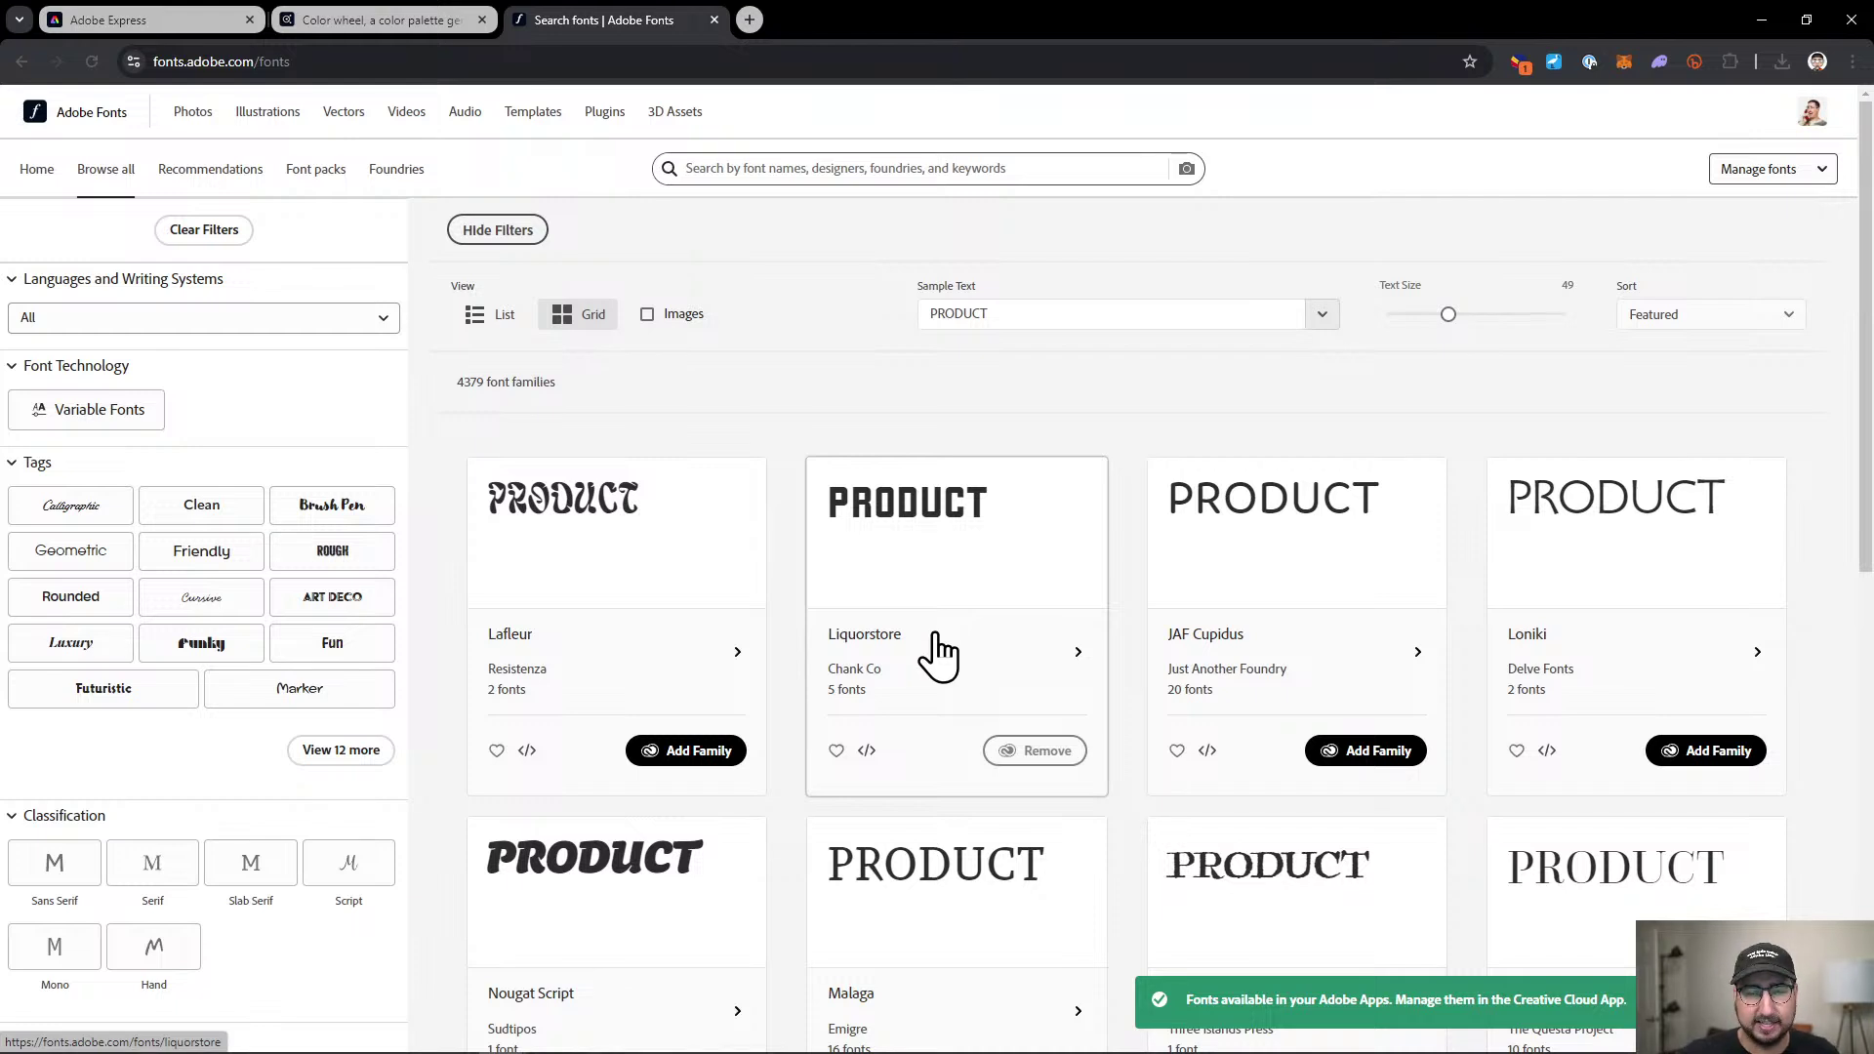
pyautogui.click(979, 632)
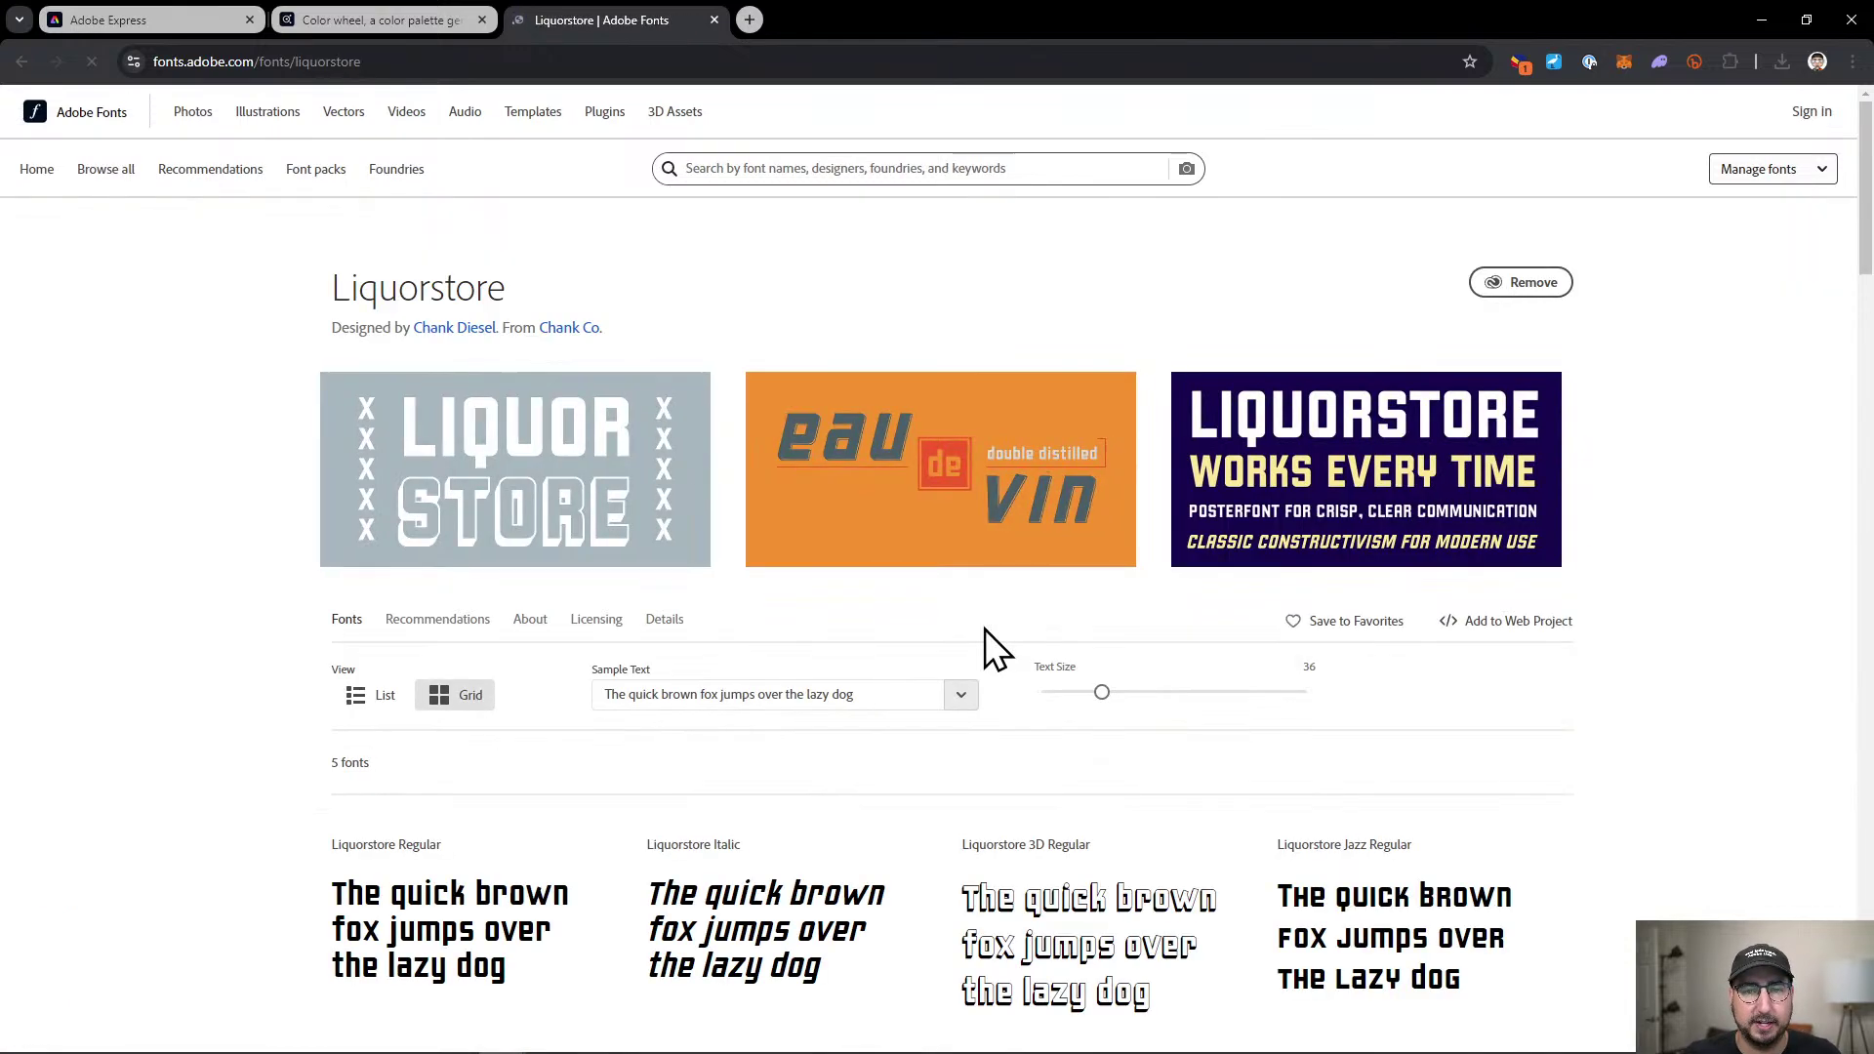
pyautogui.scroll(-1, 175, 505)
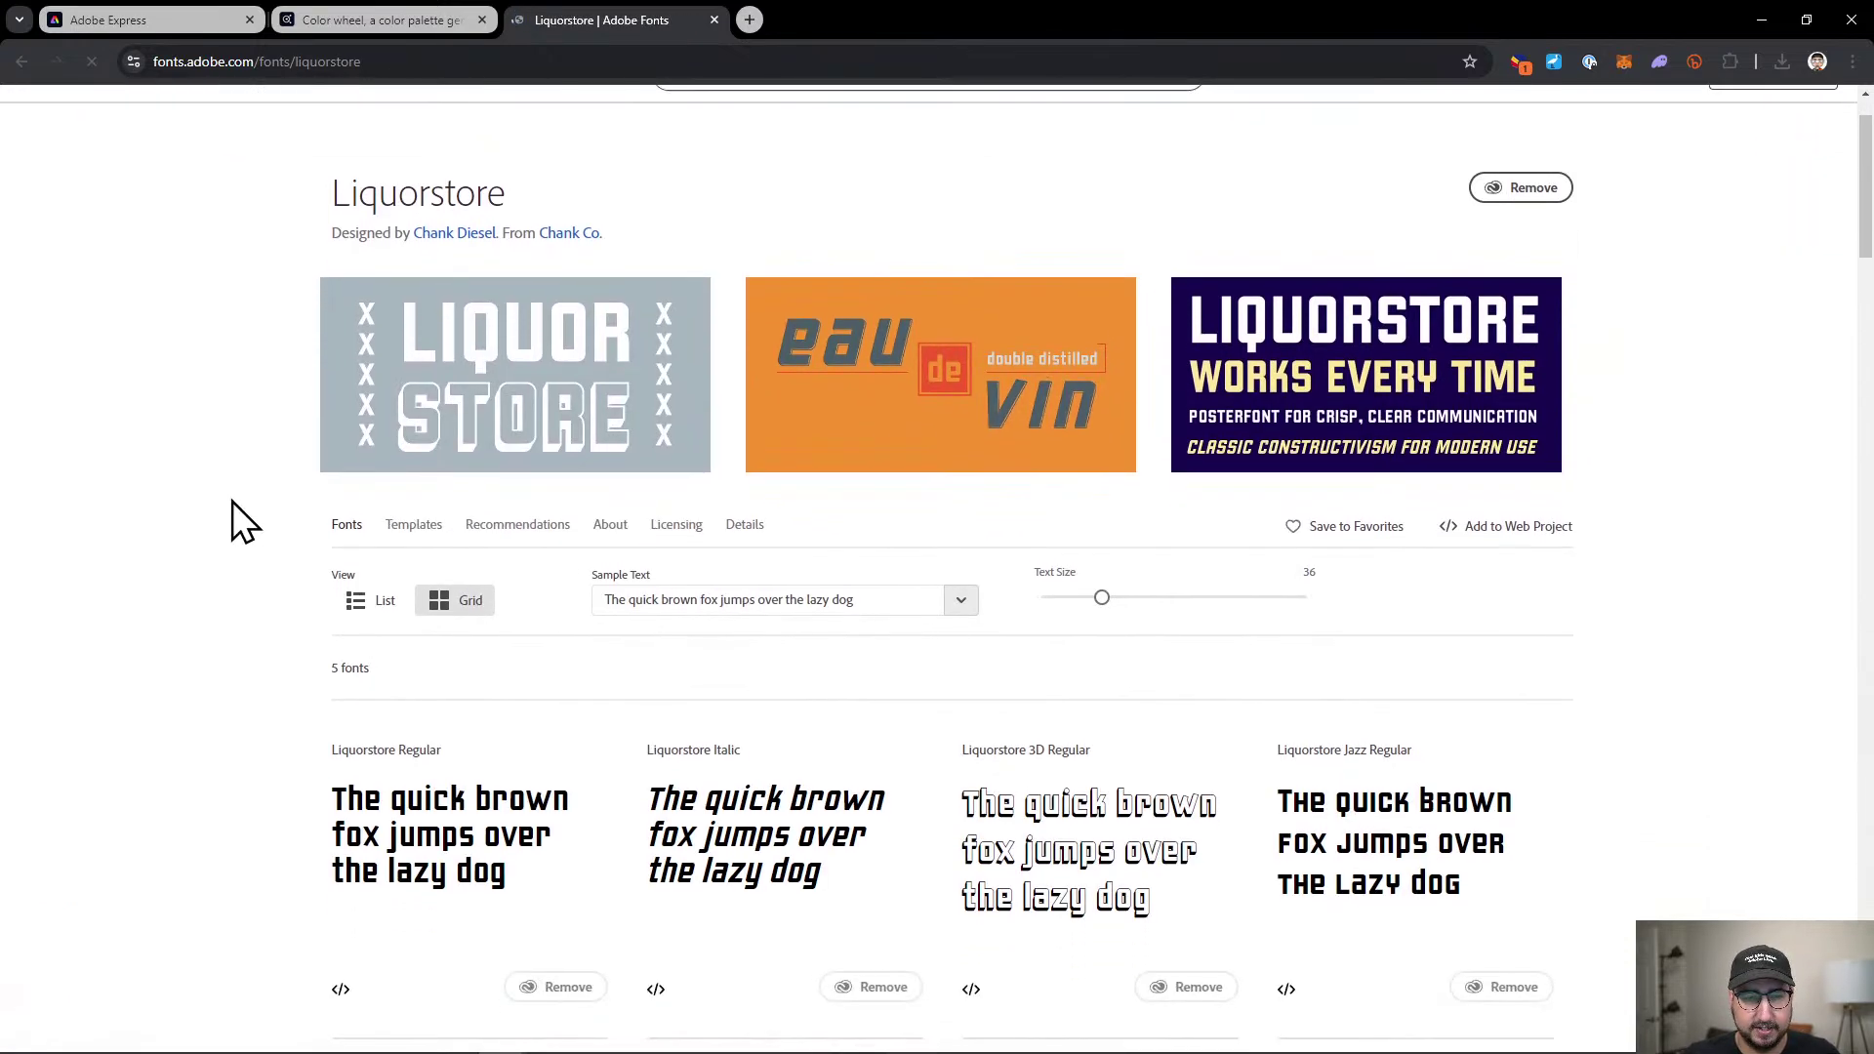
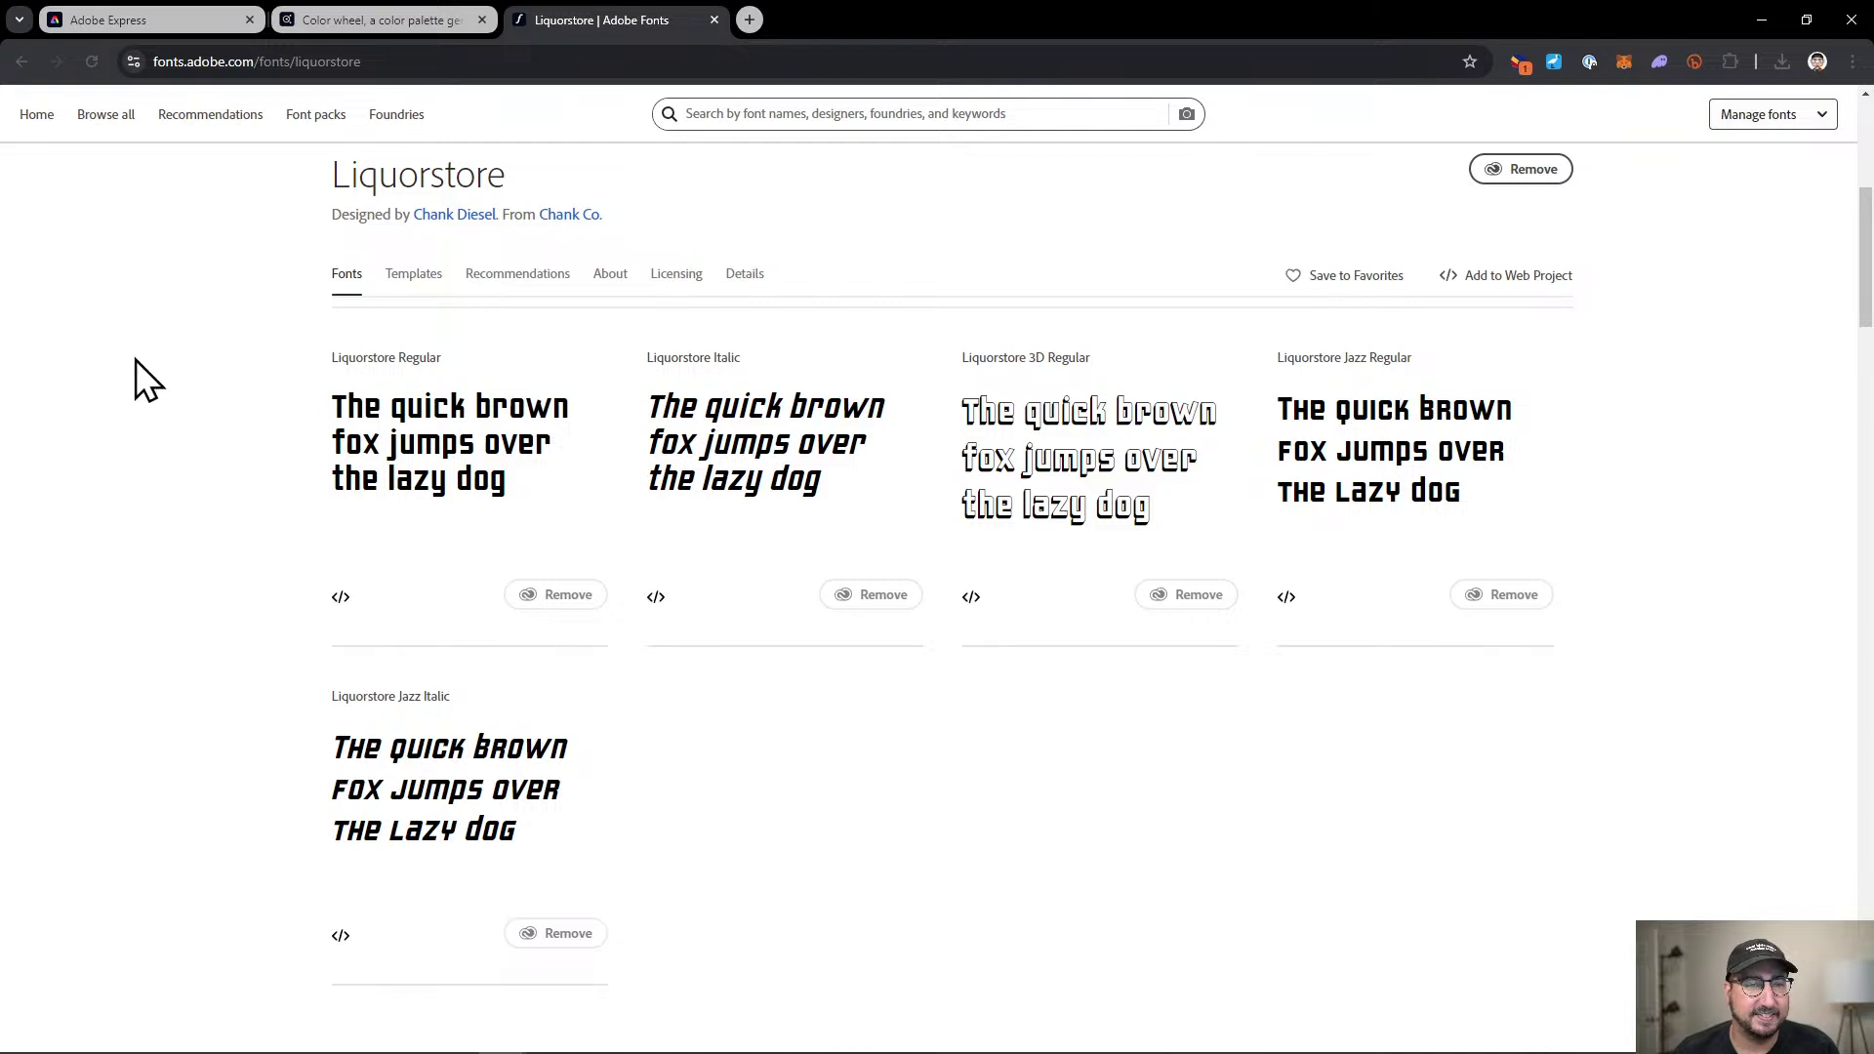
# Switch to InDesign, select the word Product on the purple tab and search its font list for "liqu".
pyautogui.moveTo(563, 1046)
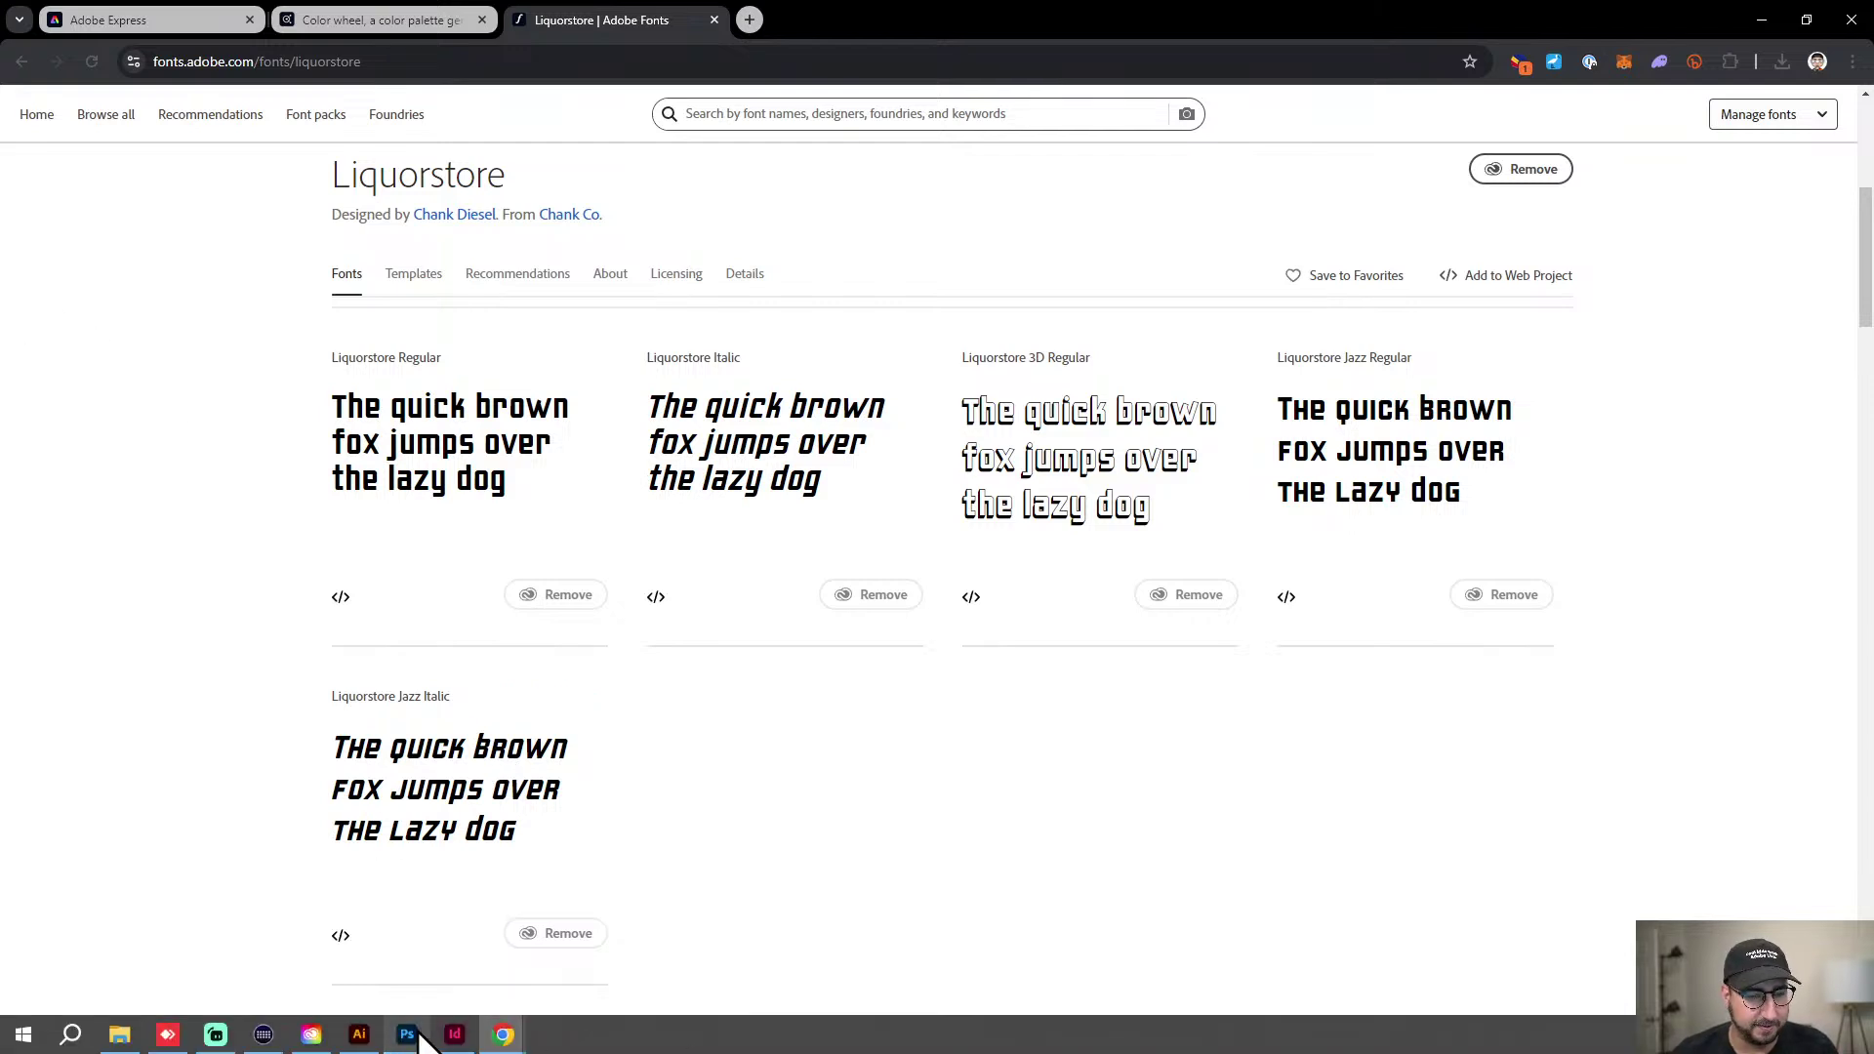
pyautogui.click(454, 1034)
pyautogui.doubleClick(679, 633)
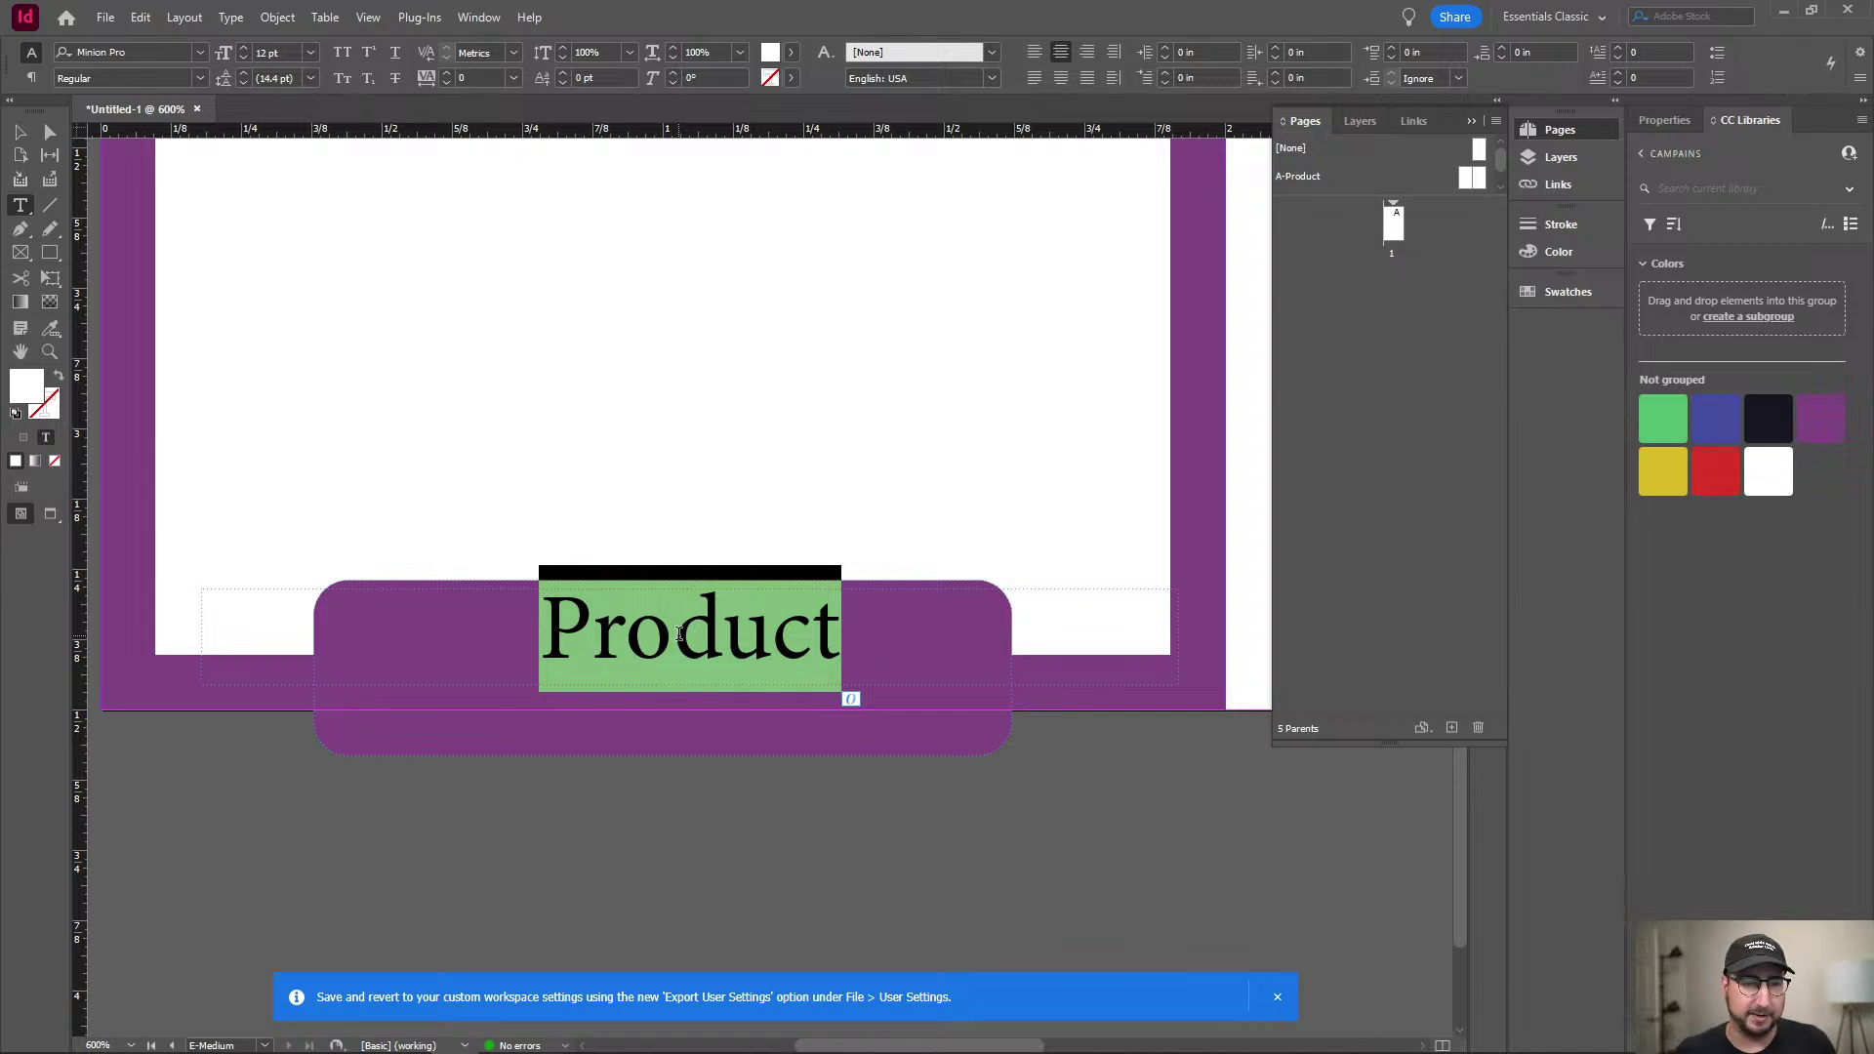
pyautogui.click(103, 50)
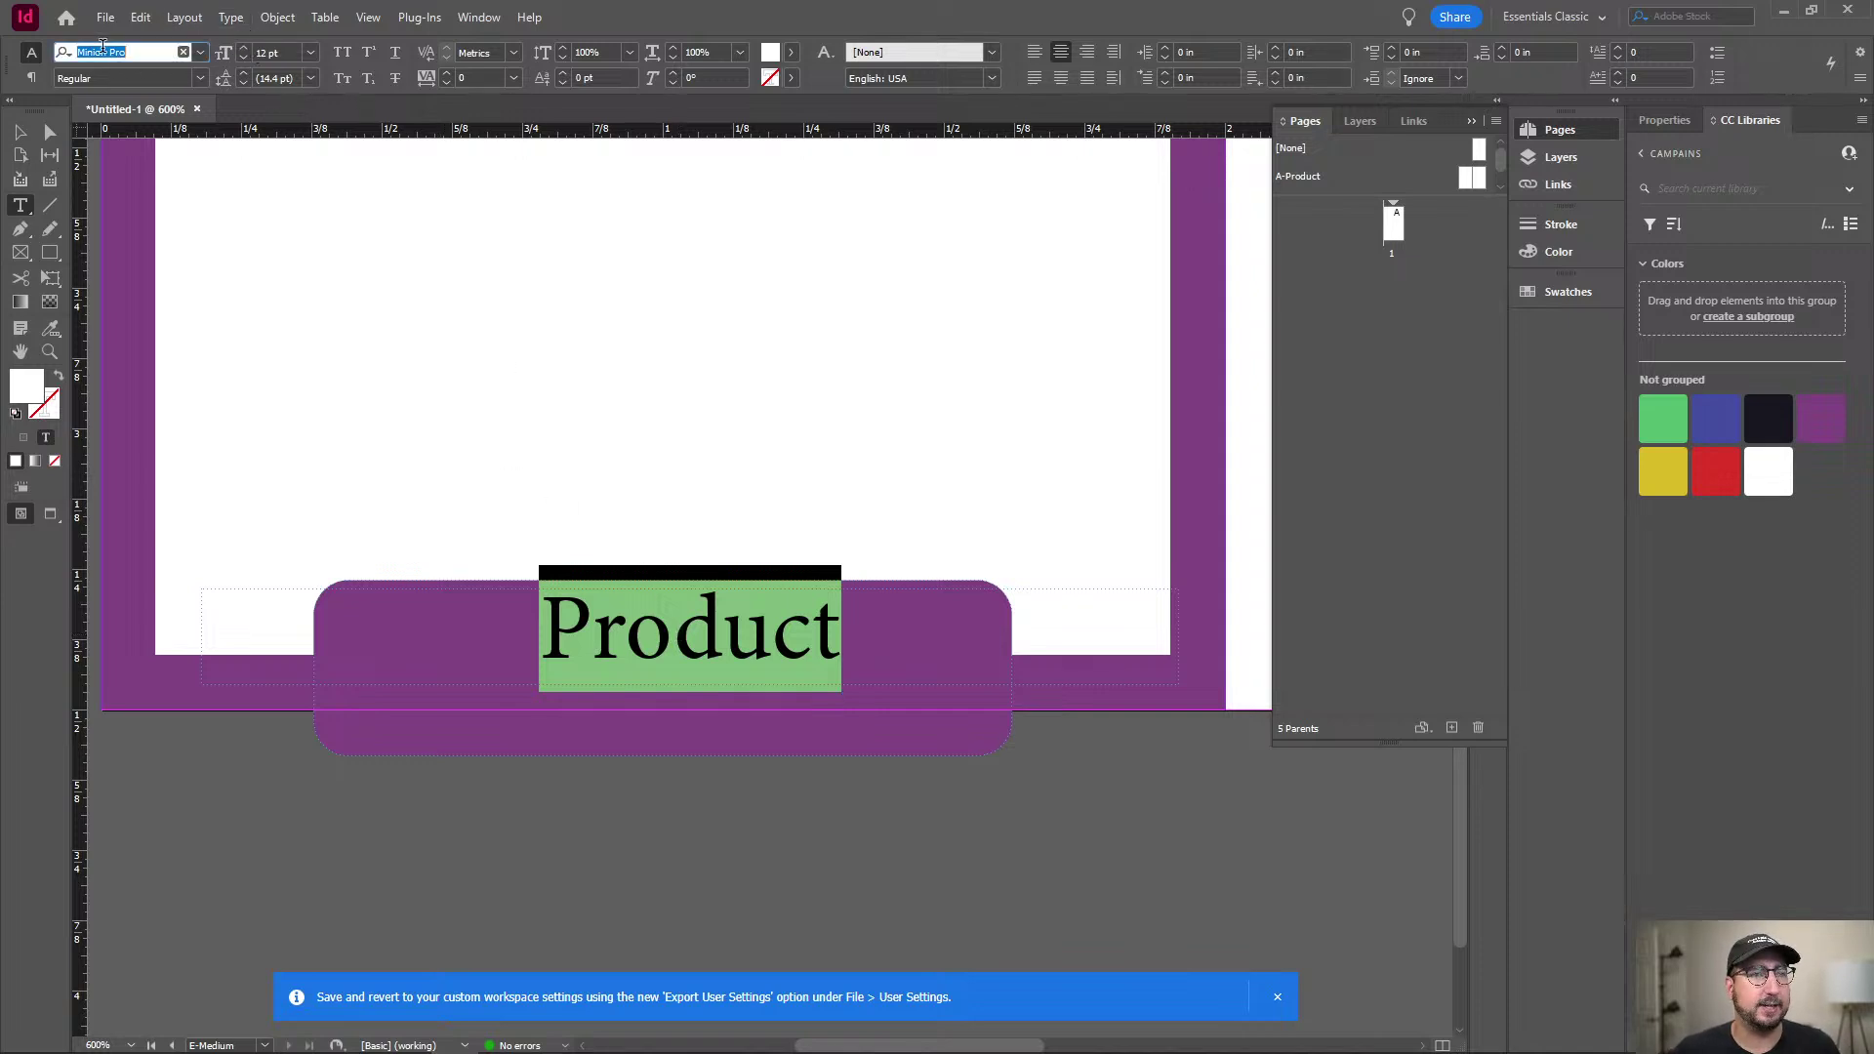
pyautogui.press('BackSpace')
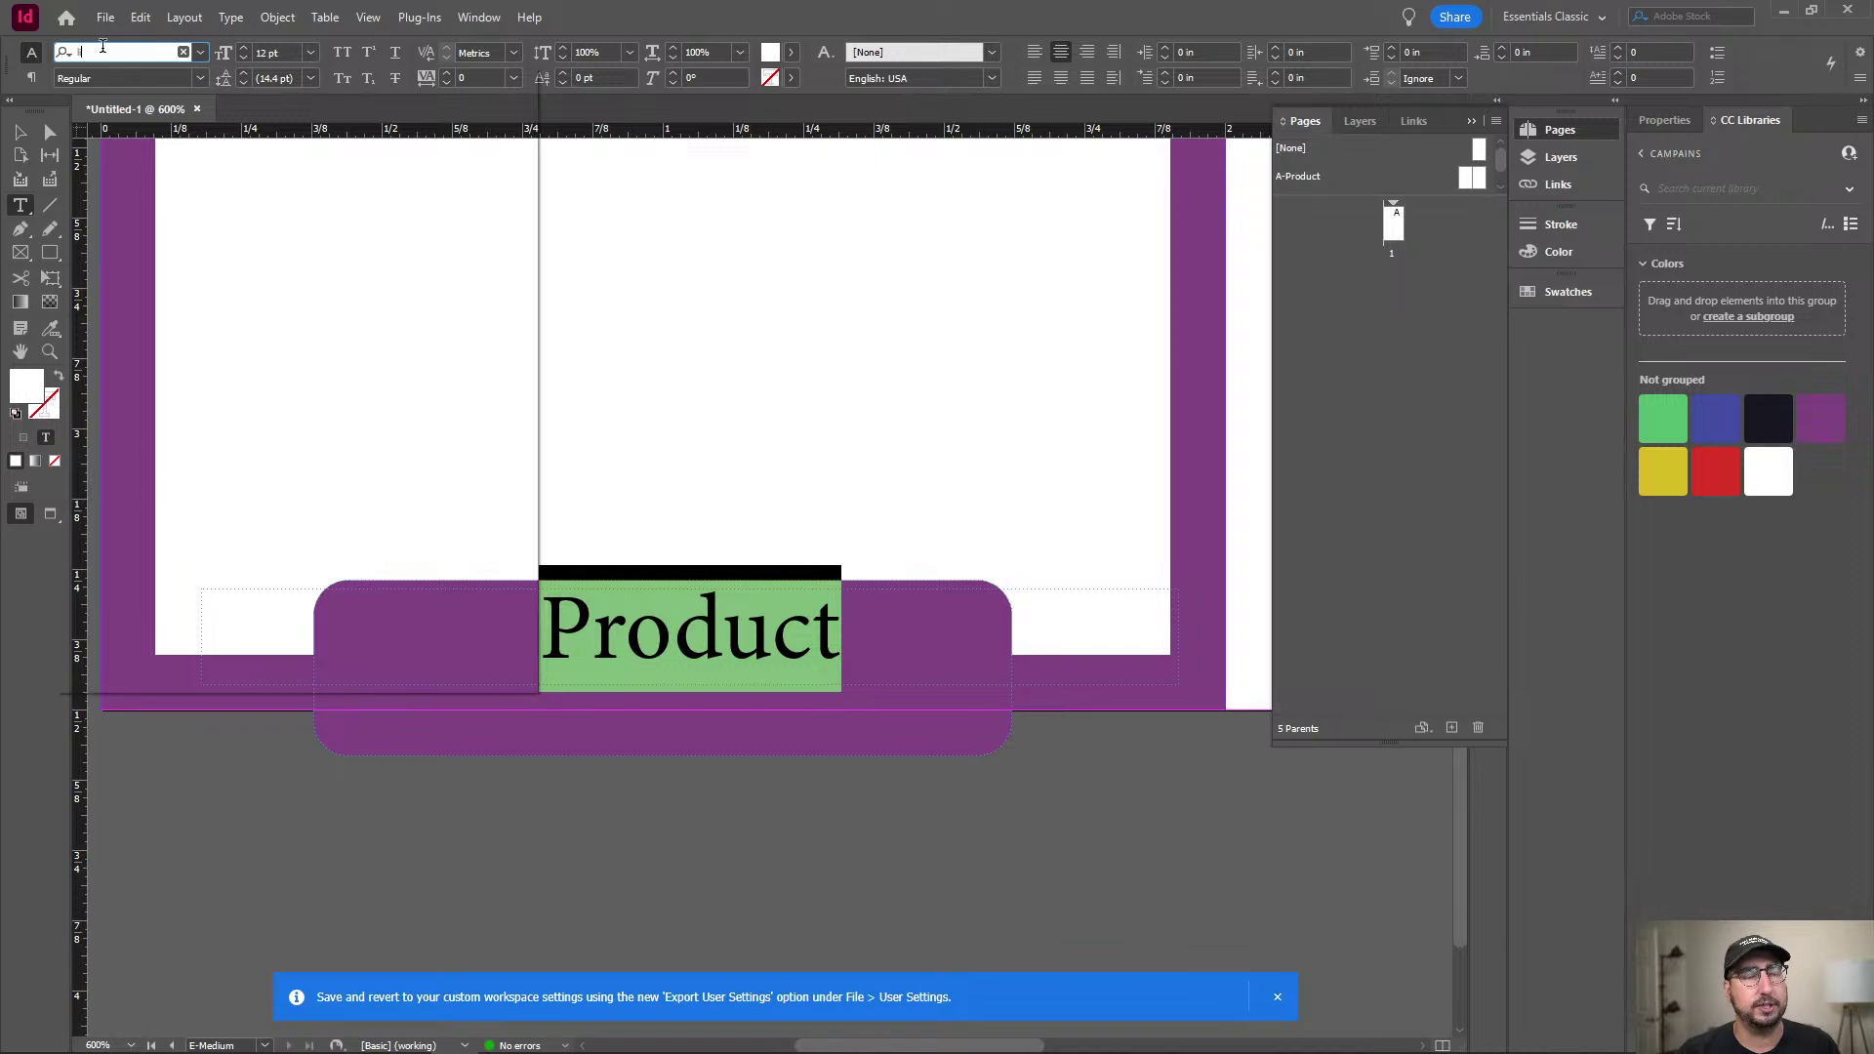
pyautogui.write('liqu')
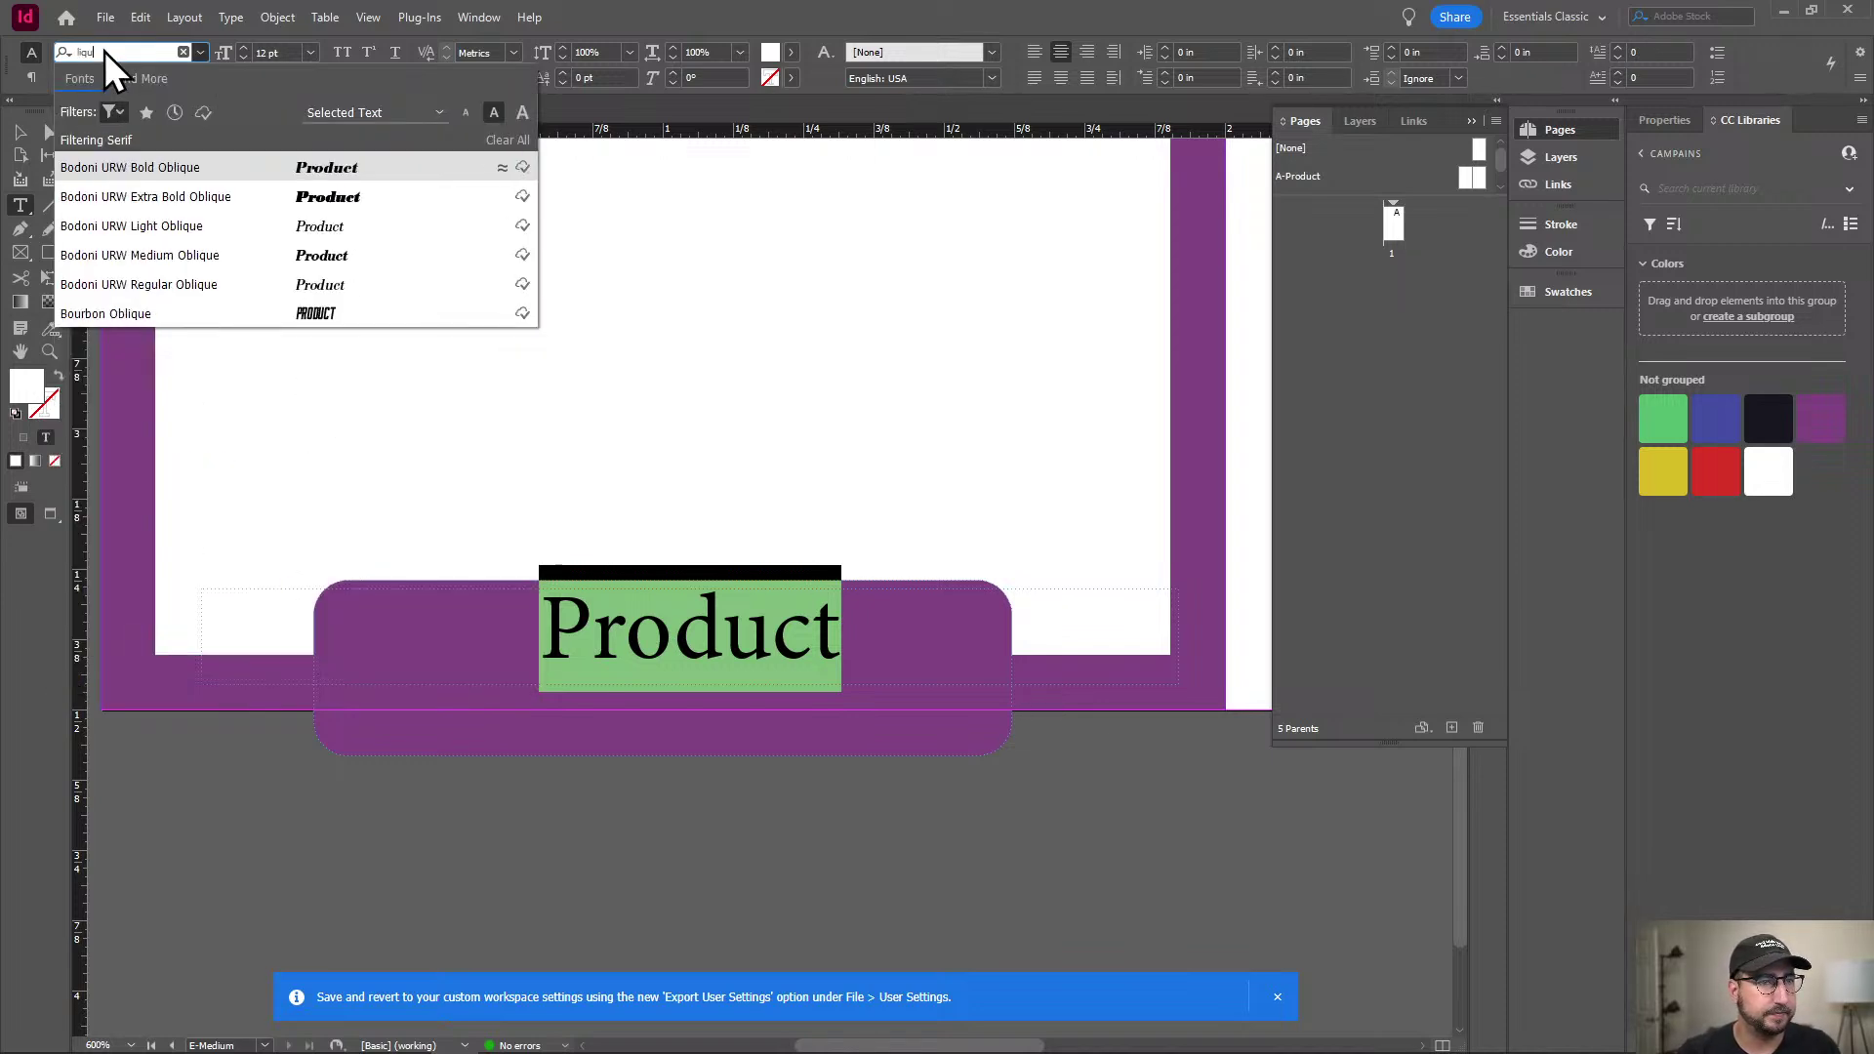
# Clear the Serif filter from the font list and search the fonts again for "liquo".
pyautogui.click(118, 111)
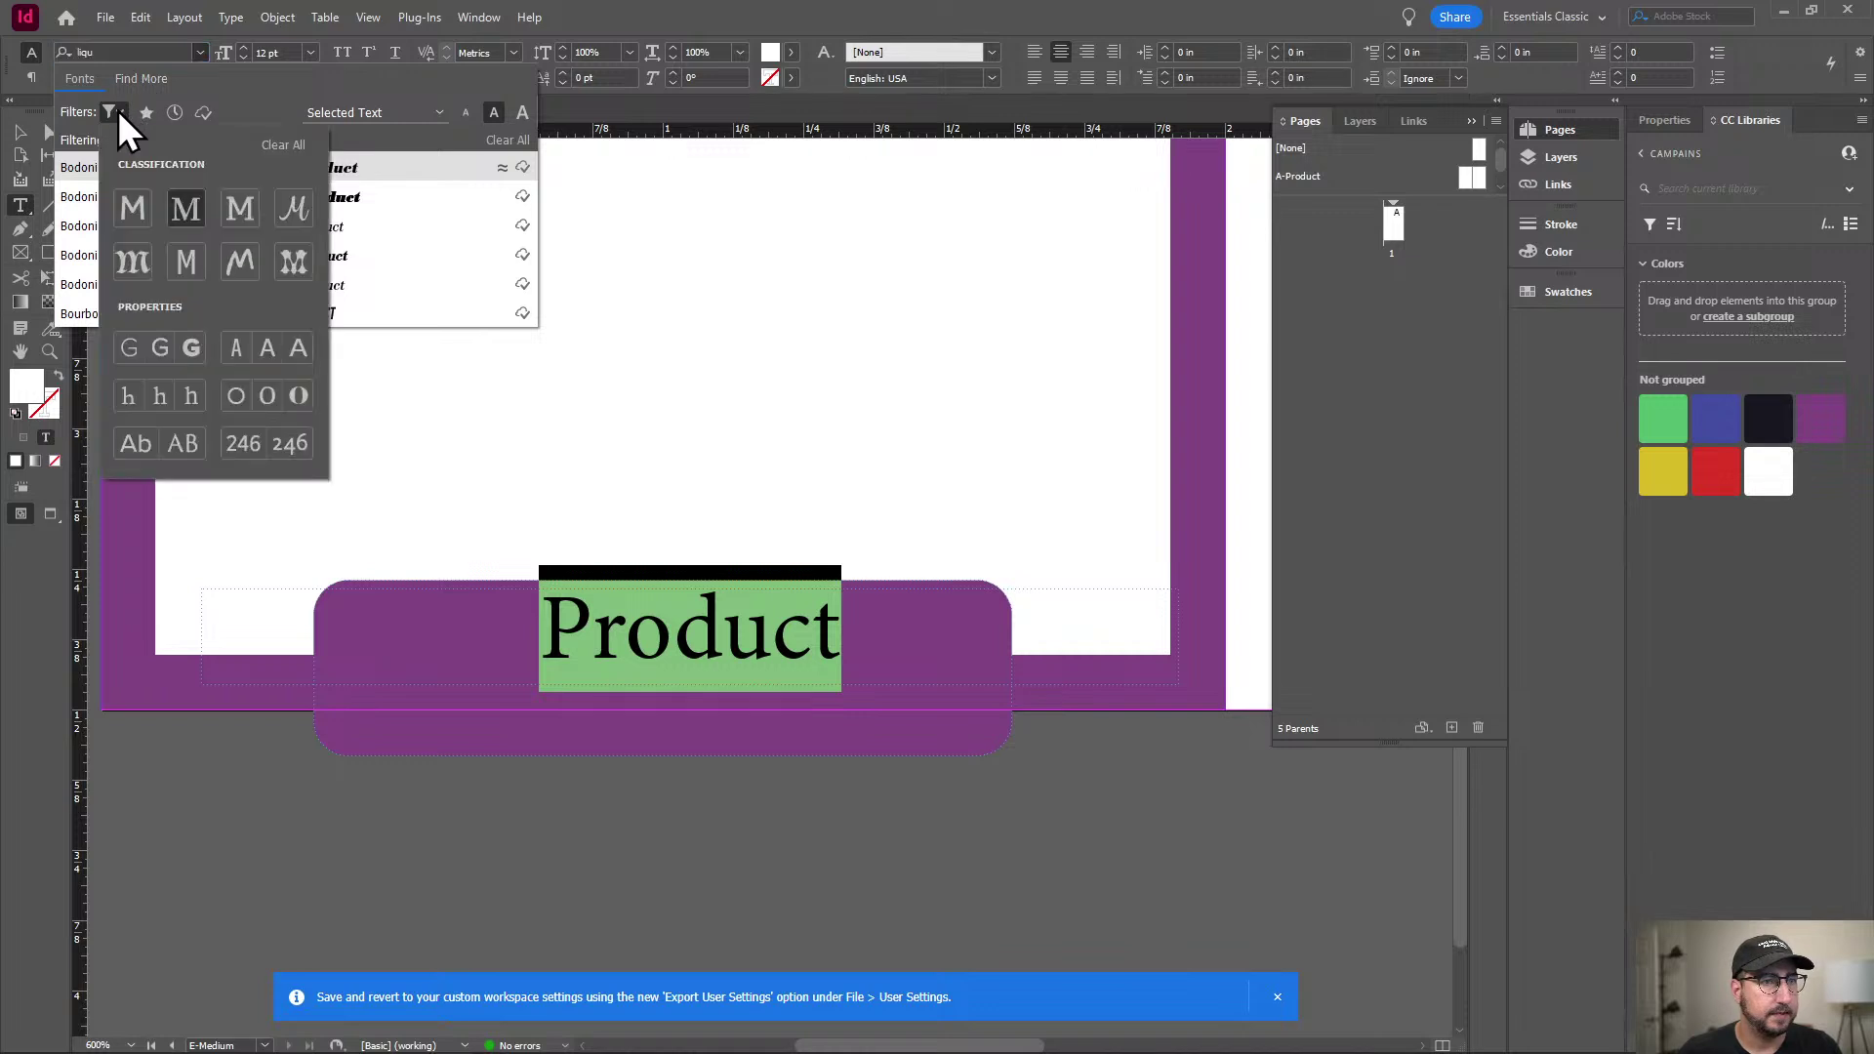
pyautogui.click(291, 145)
pyautogui.click(117, 51)
pyautogui.press('Down')
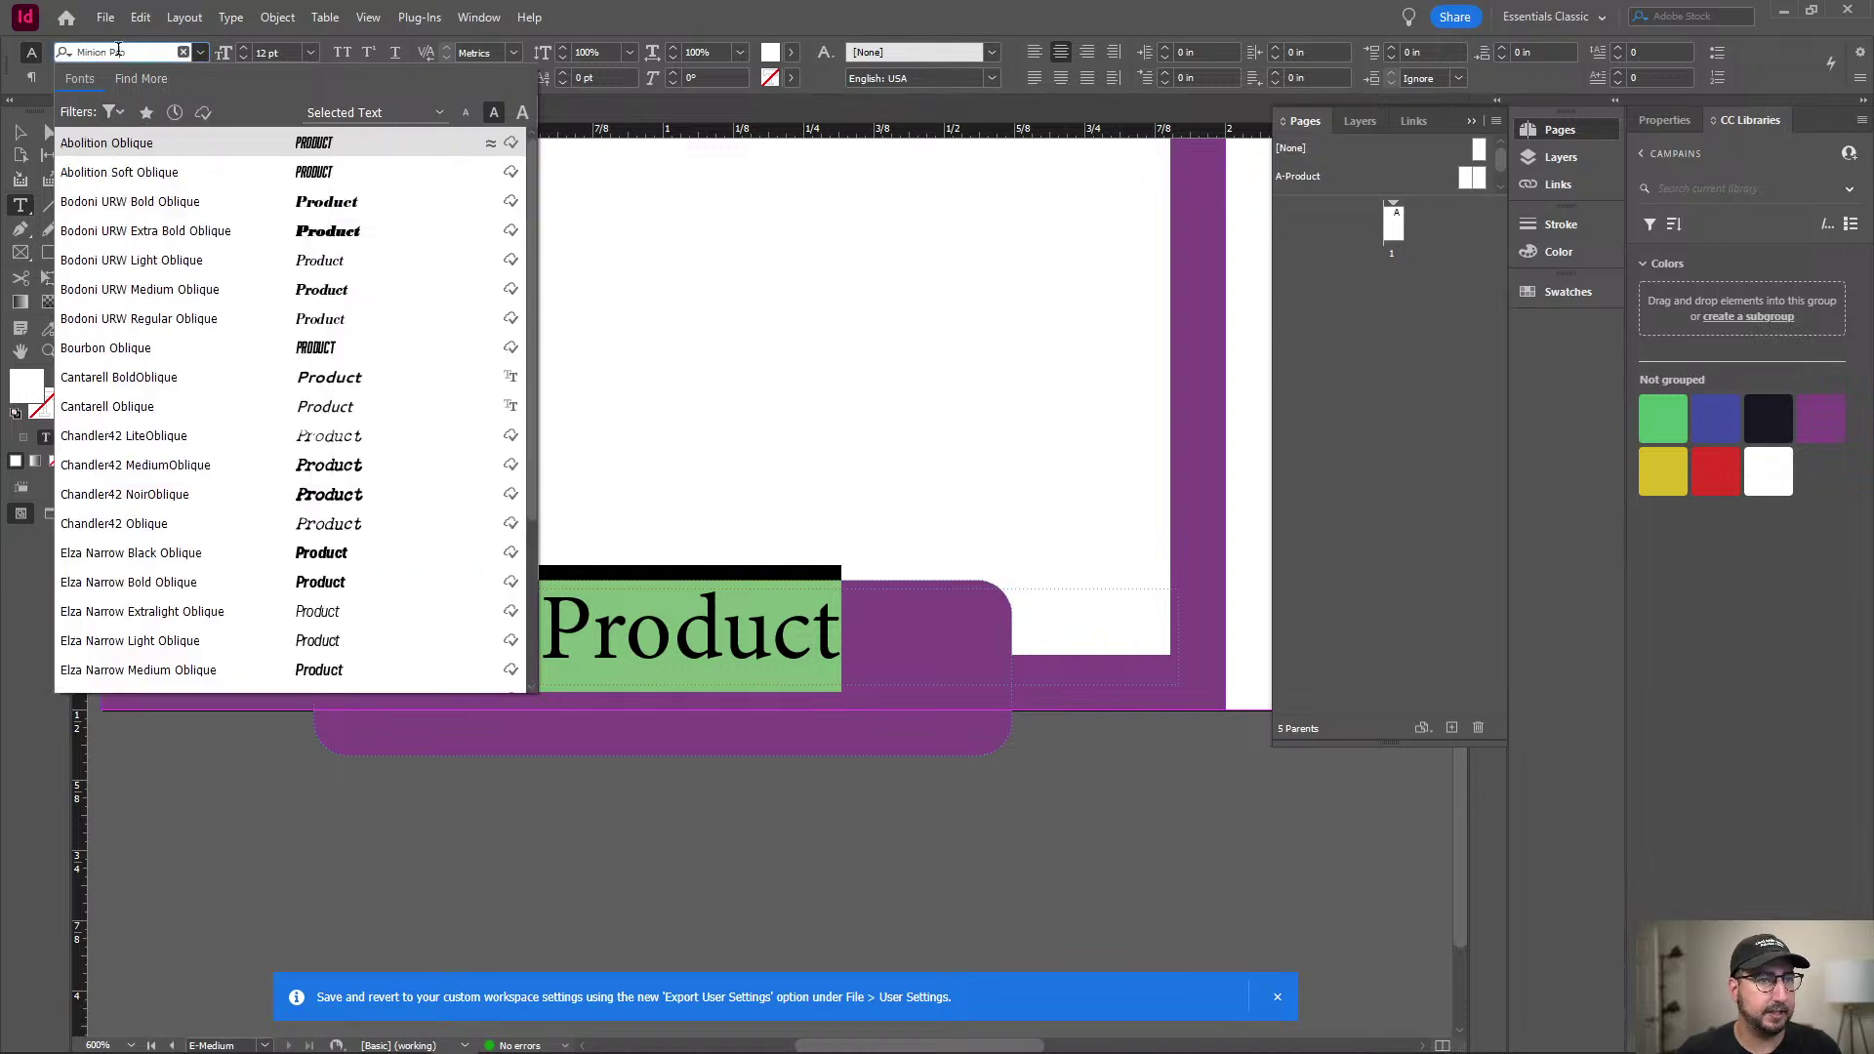
pyautogui.write('li')
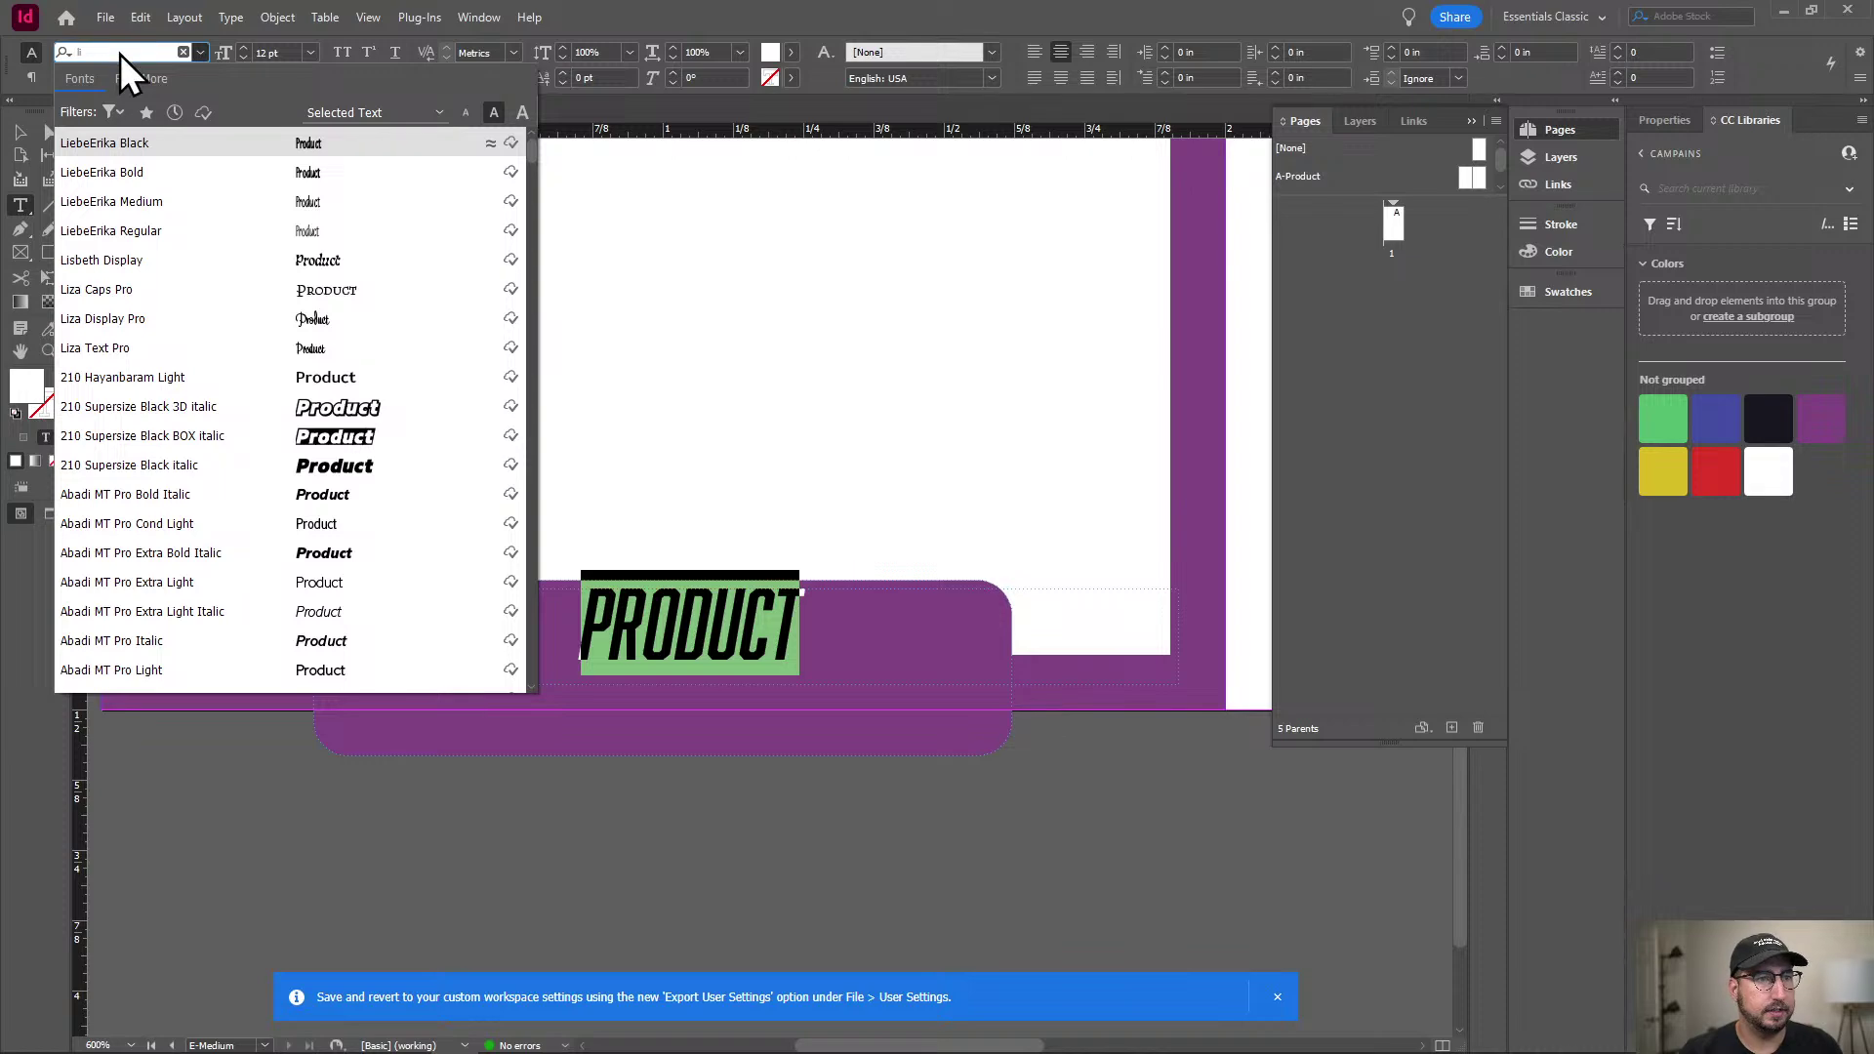
pyautogui.write('quo')
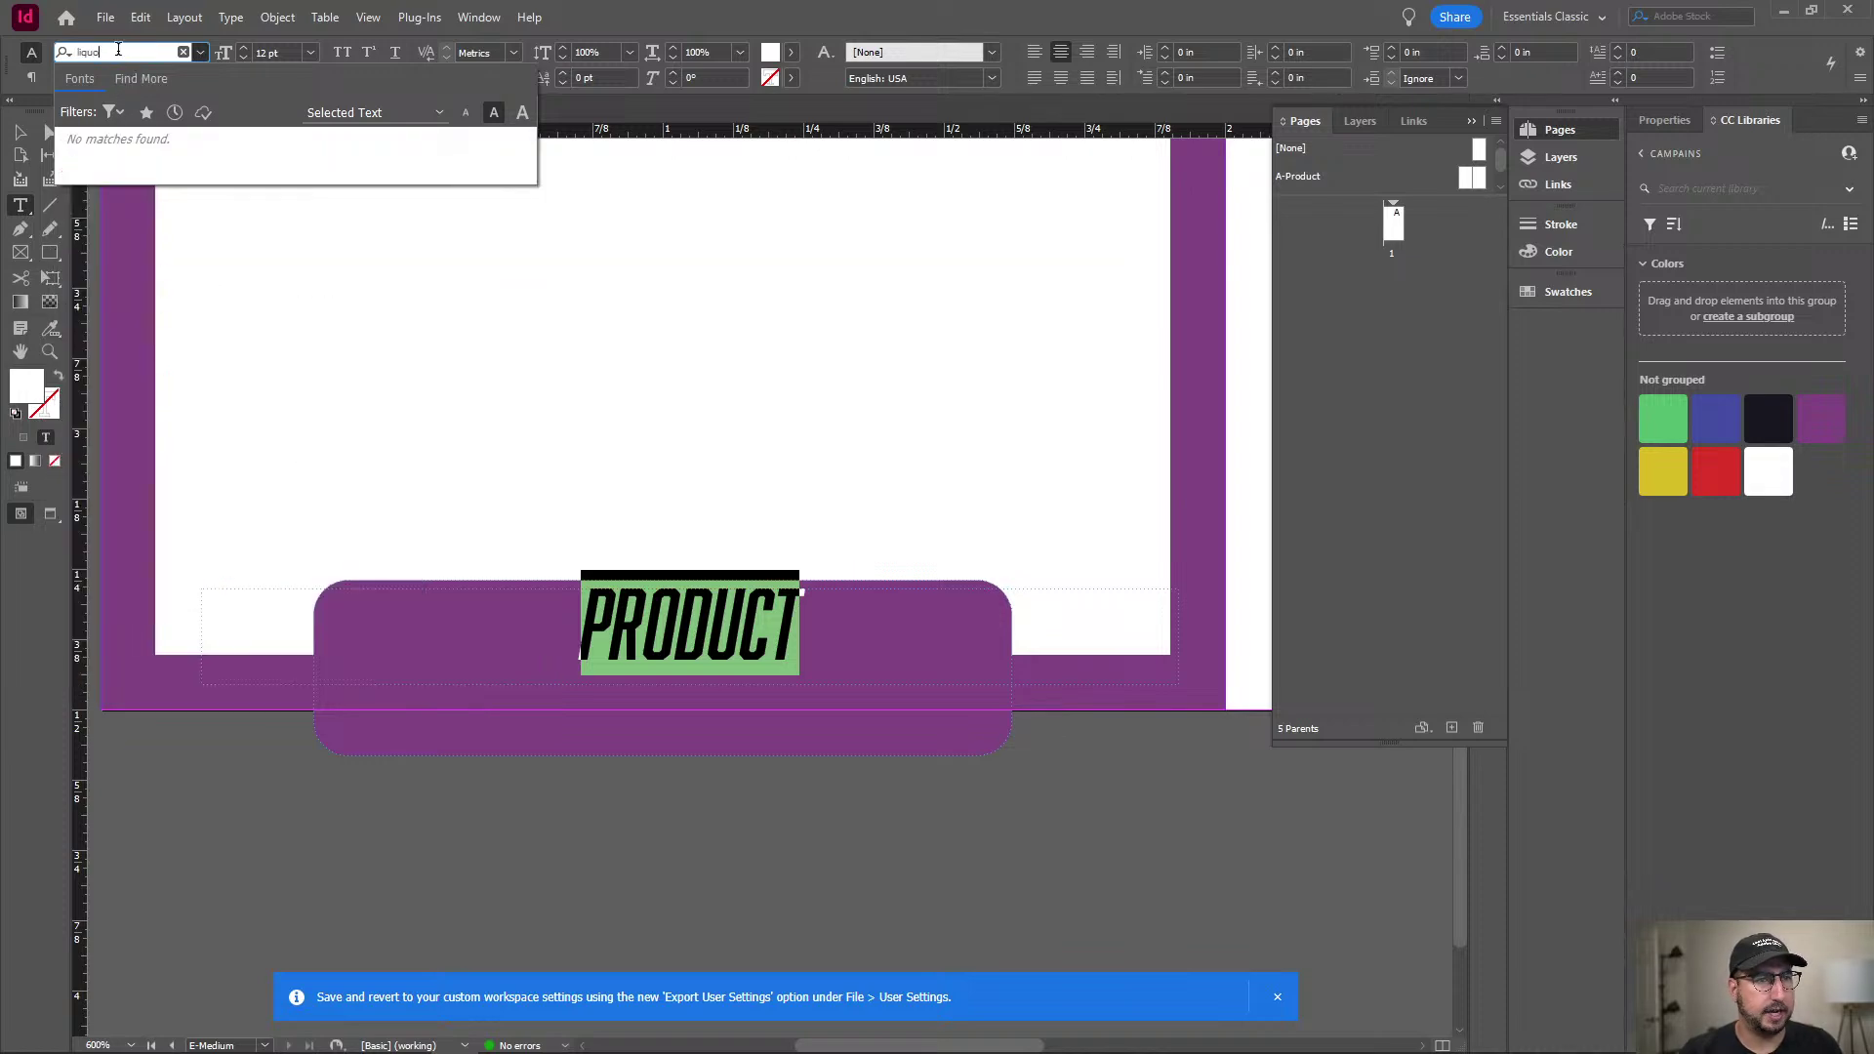
# Clear the font search and set the tab's Product text in Aesthet Nova from the full font list.
pyautogui.press('BackSpace')
pyautogui.press('BackSpace')
pyautogui.press('BackSpace')
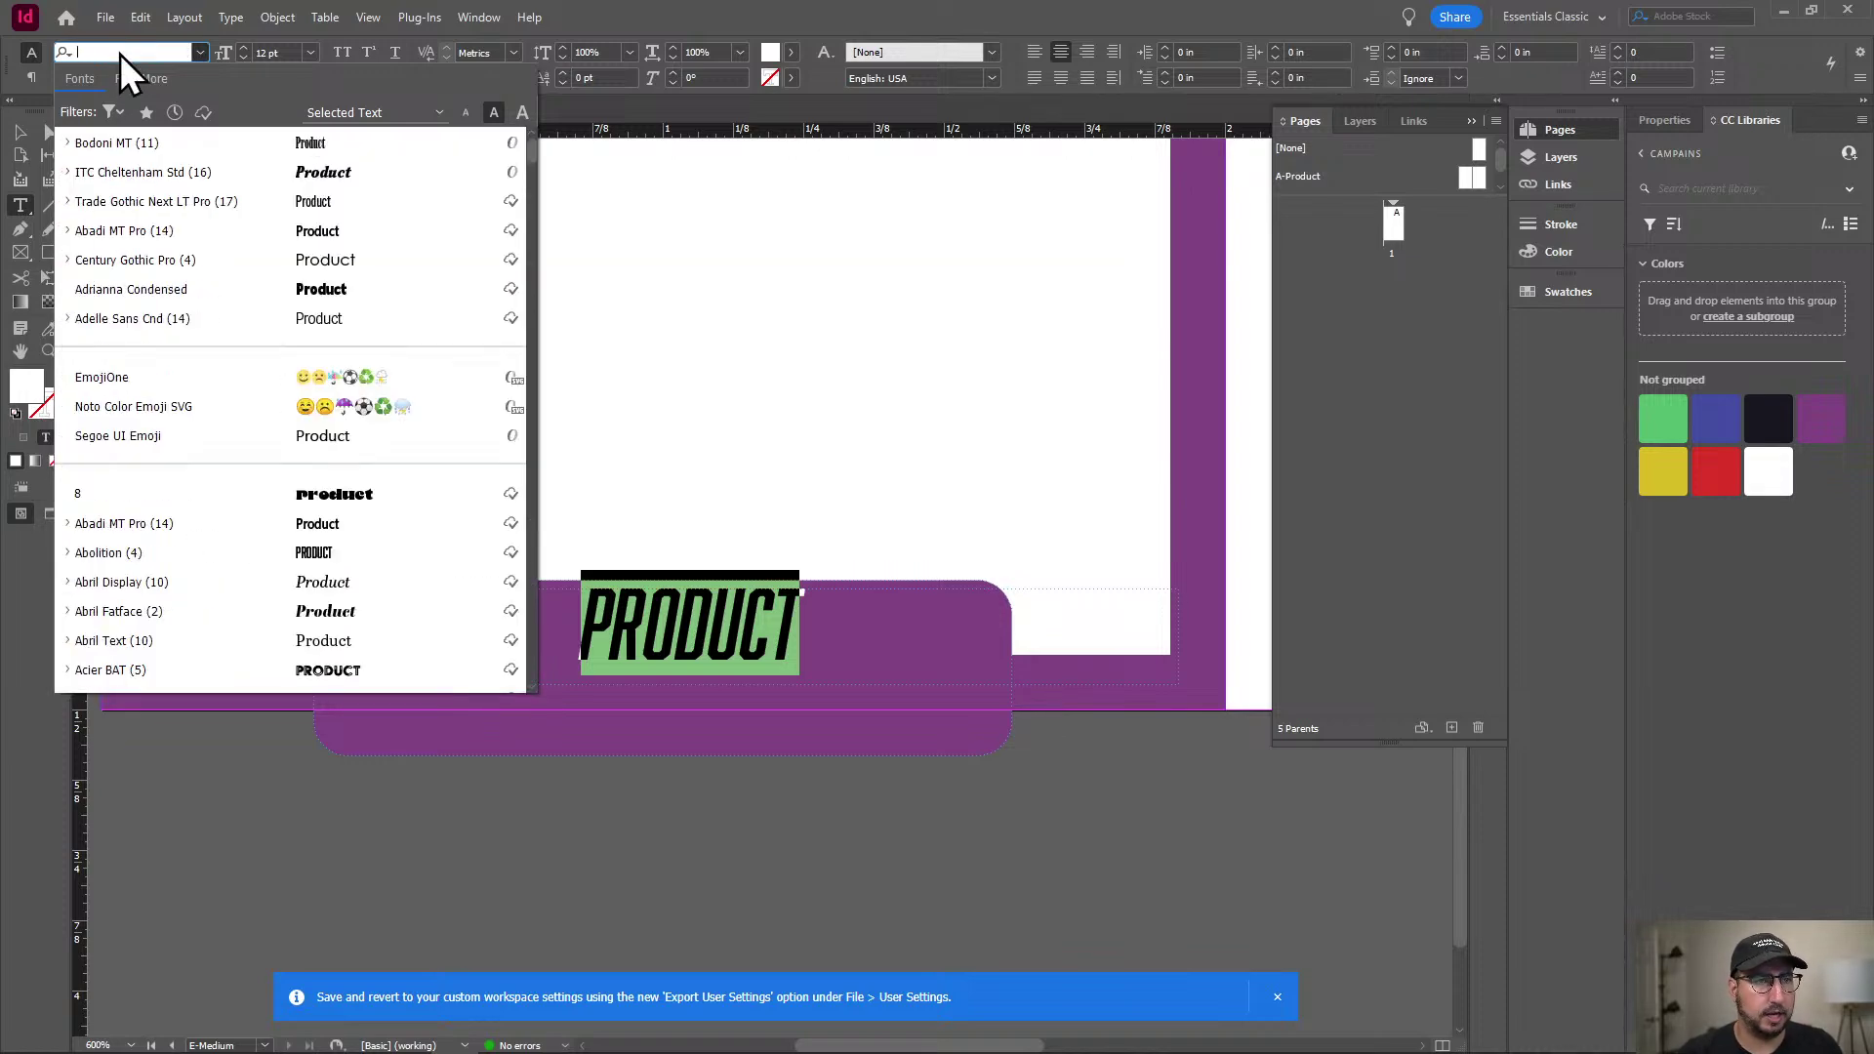
pyautogui.click(97, 76)
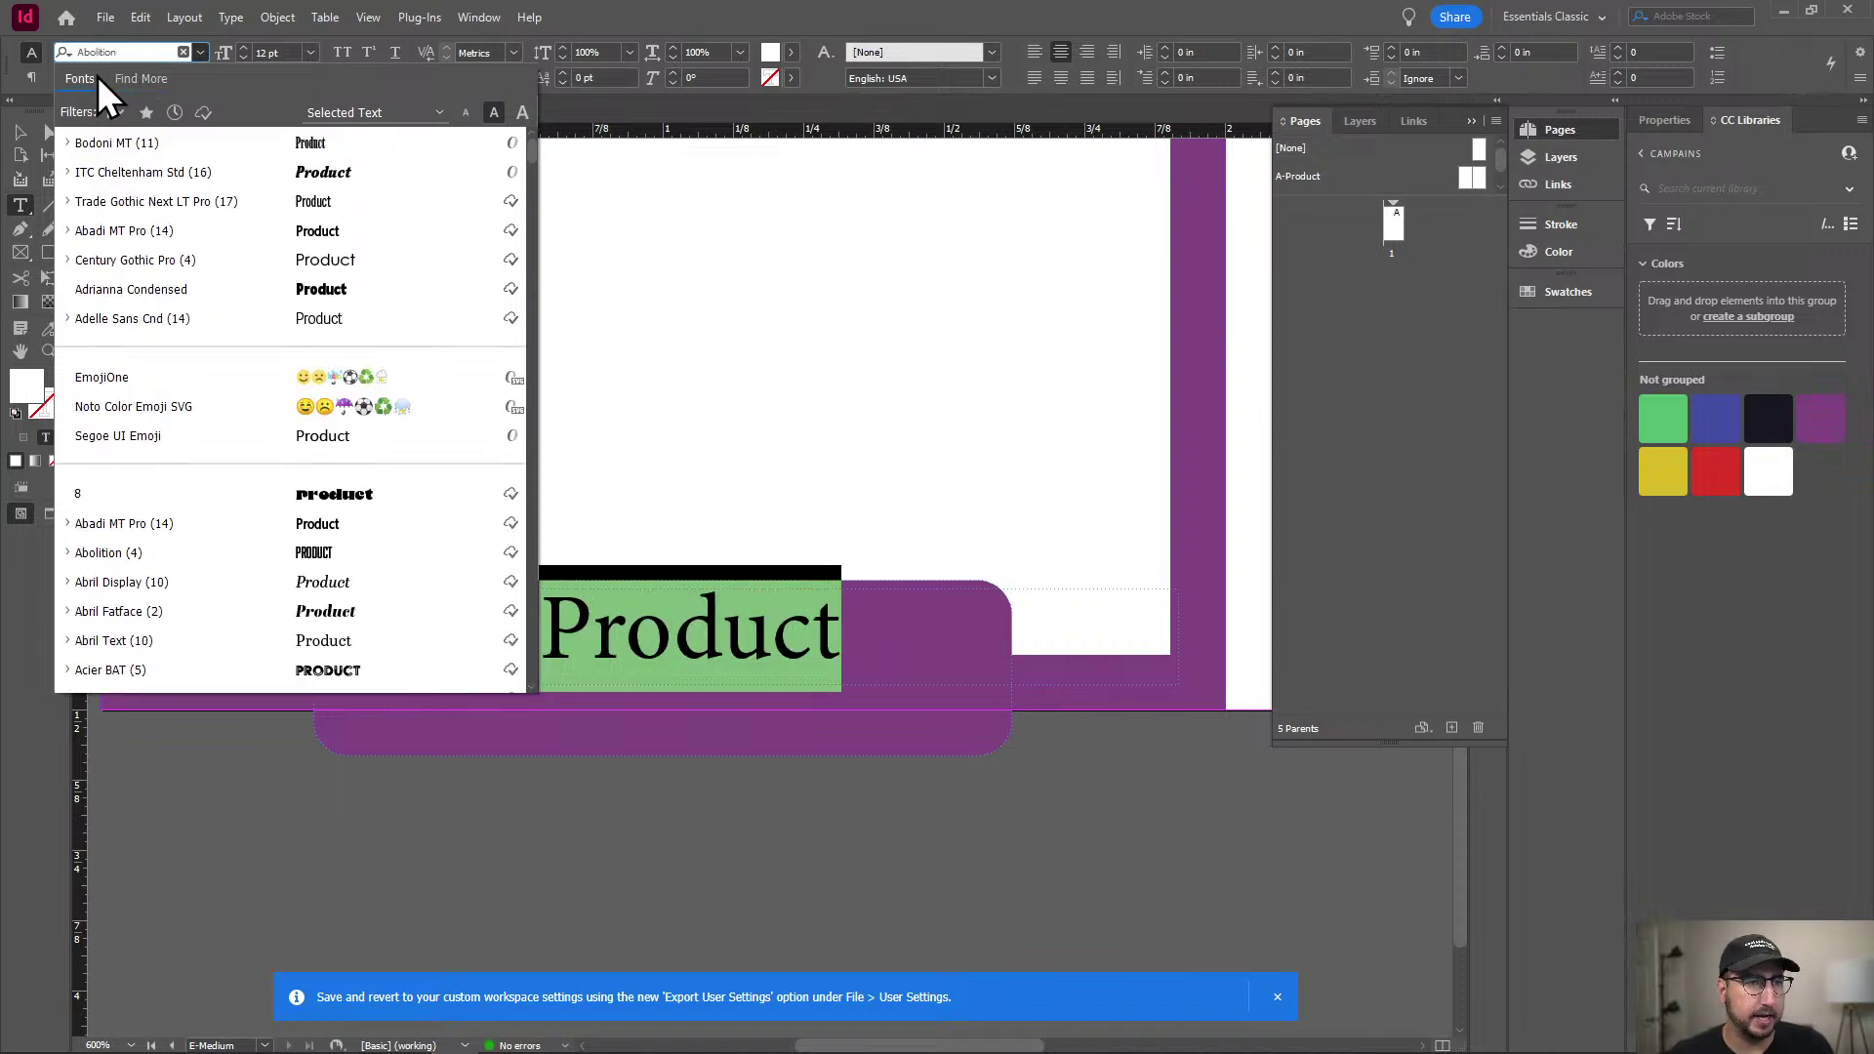
pyautogui.scroll(-7, 160, 437)
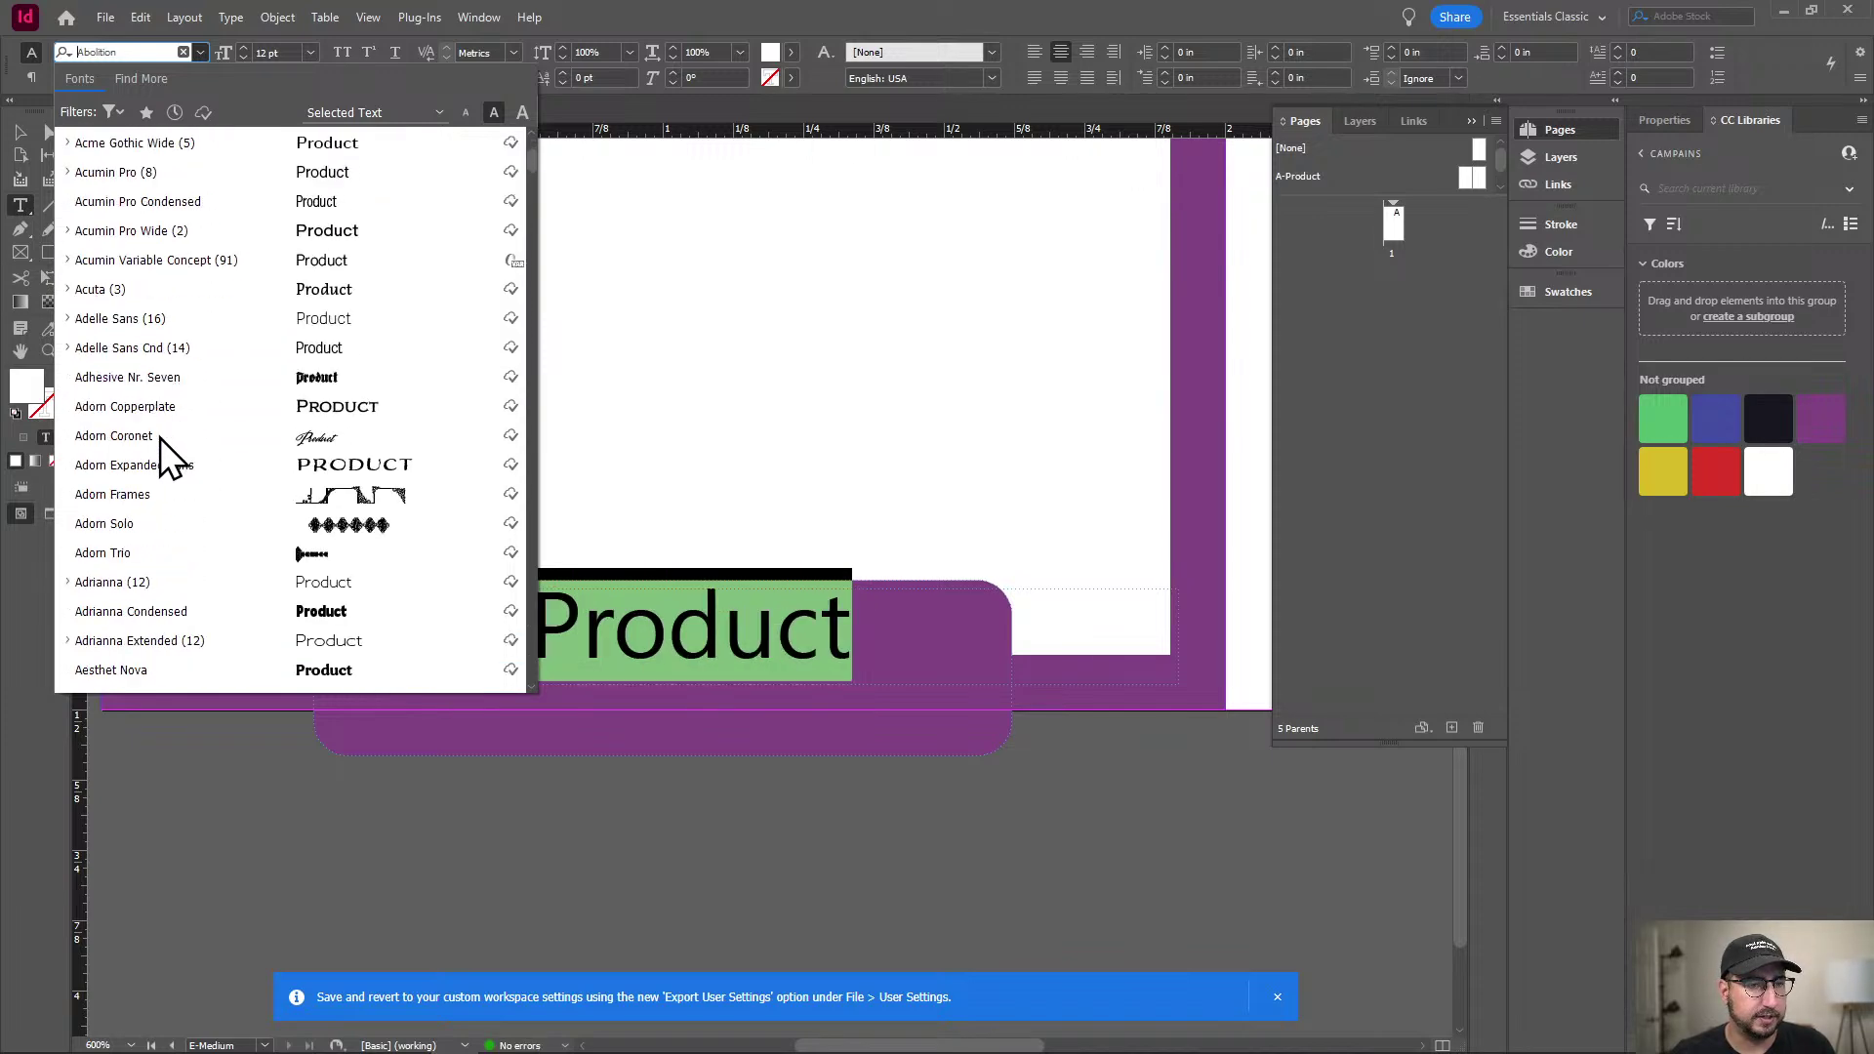
pyautogui.scroll(-5, 161, 438)
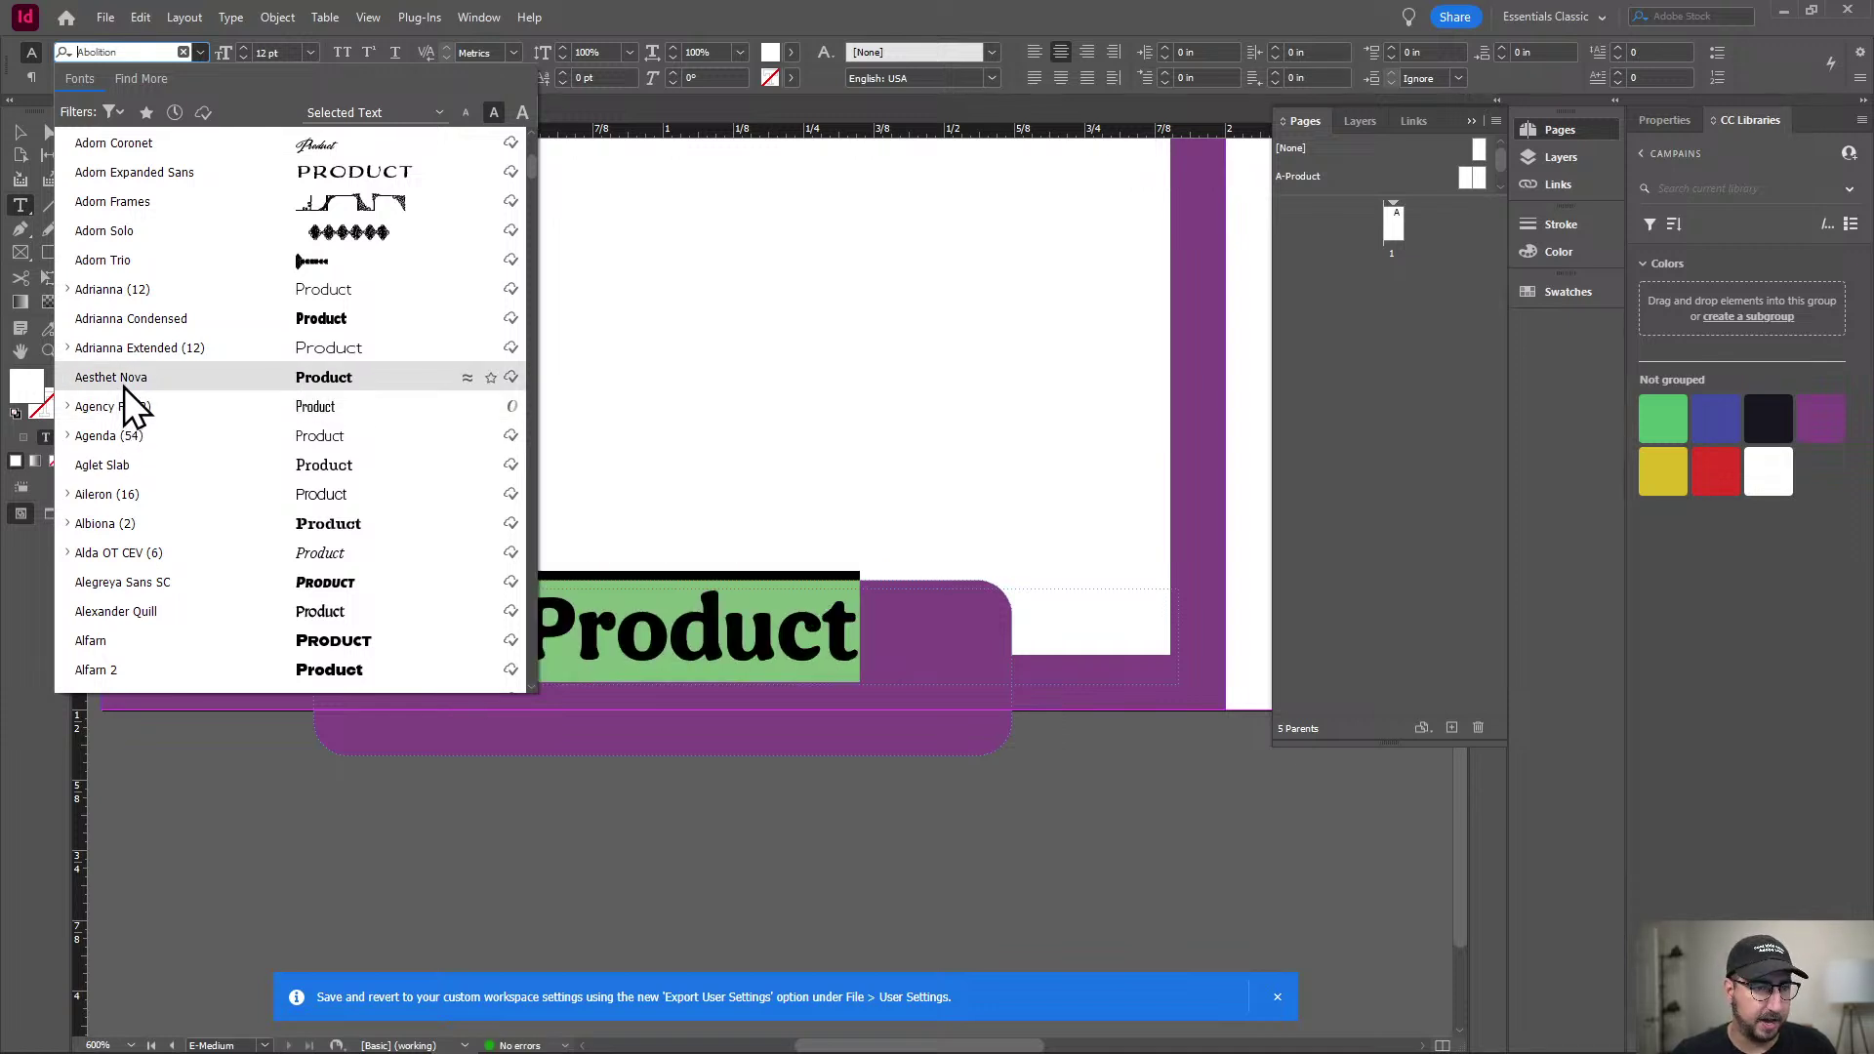
pyautogui.click(125, 383)
pyautogui.click(669, 648)
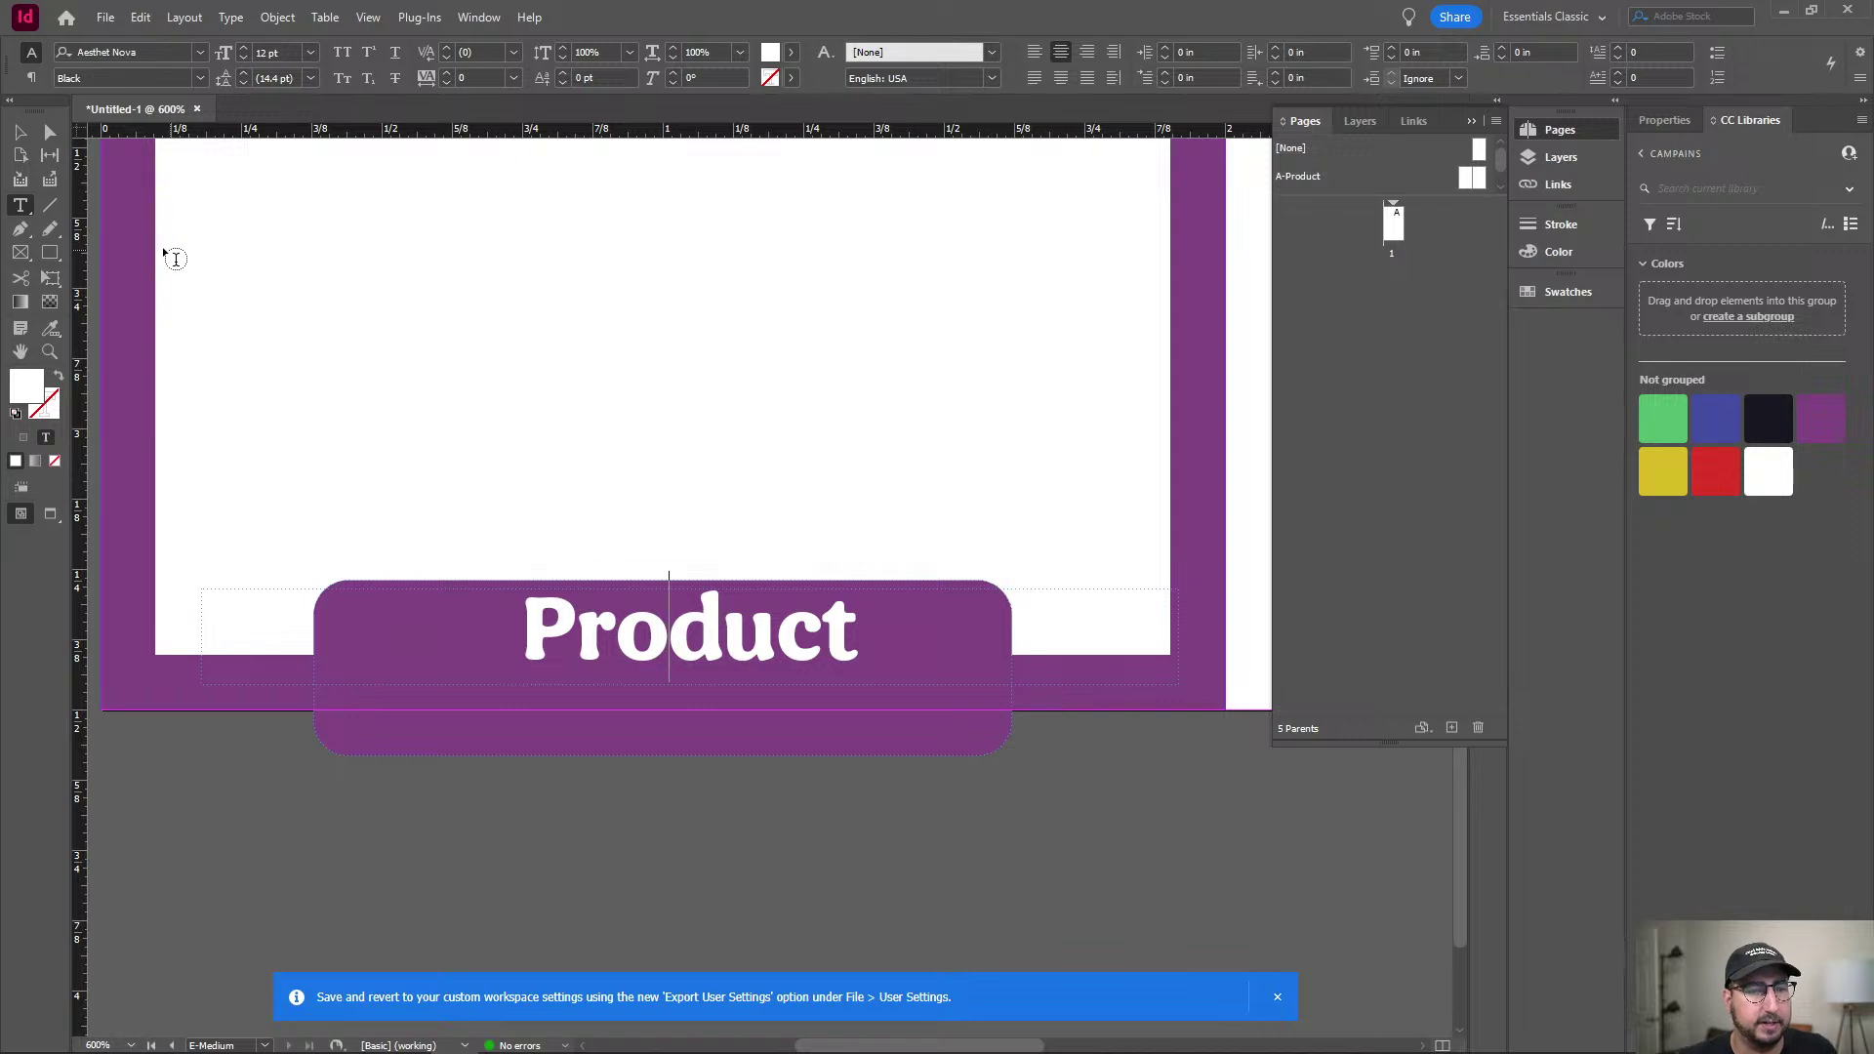
# Center the Product text frame horizontally on the page and move it slightly lower within the purple tab.
pyautogui.click(21, 133)
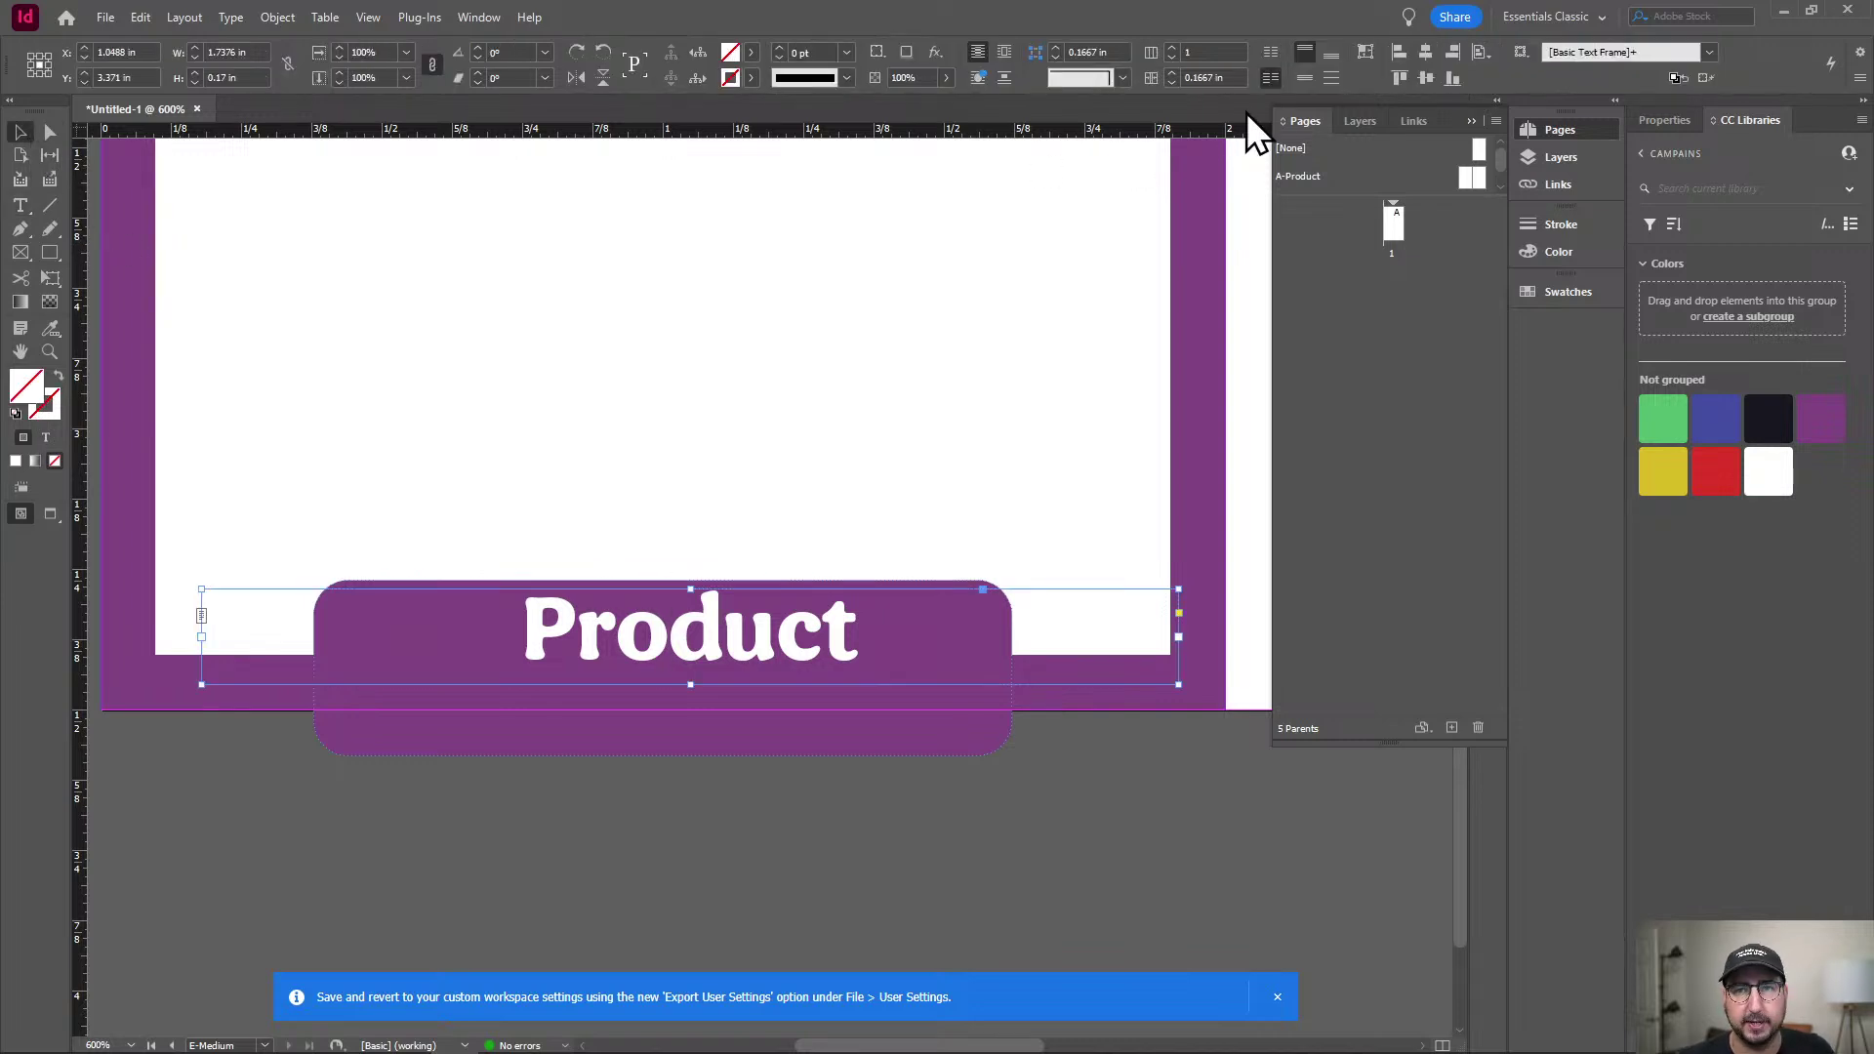
pyautogui.click(1424, 56)
pyautogui.click(1046, 307)
pyautogui.click(691, 607)
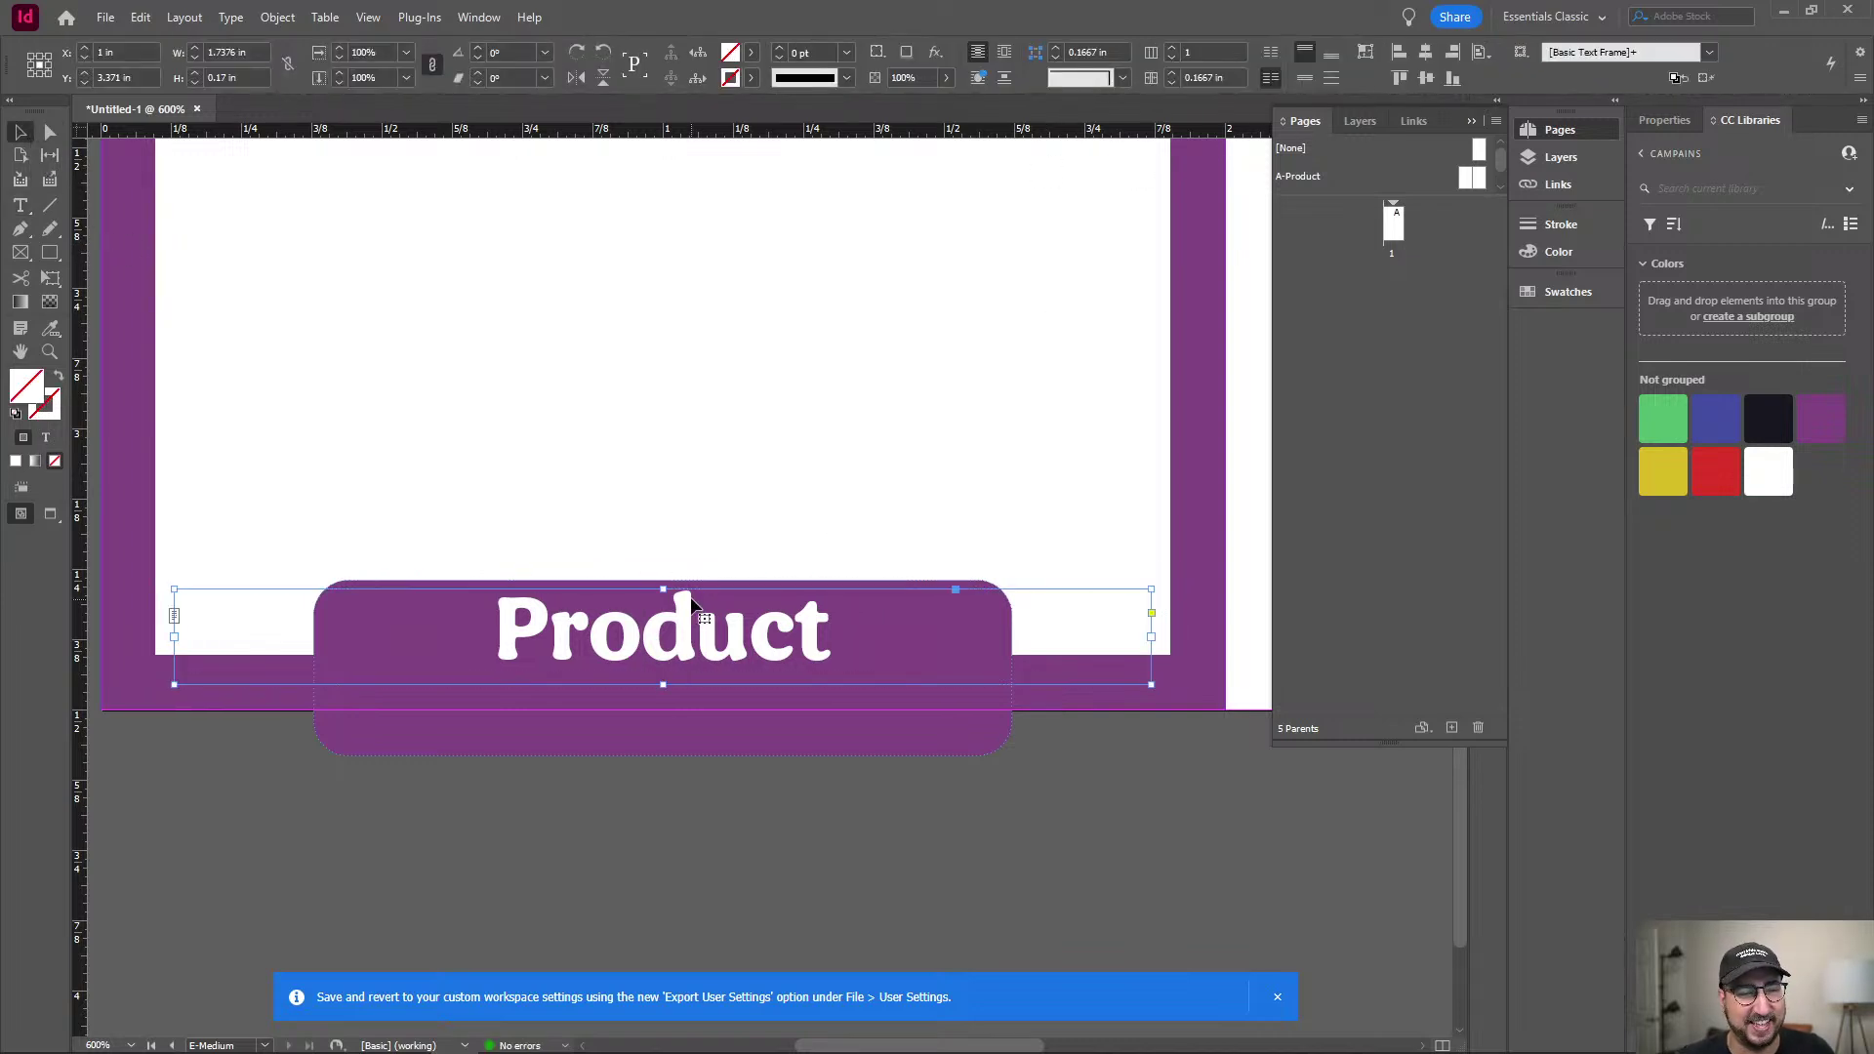
pyautogui.moveTo(691, 607); pyautogui.dragTo(691, 618)
# Switch to preview mode and duplicate the complete purple Product card onto the facing page of the spread.
pyautogui.press('w')
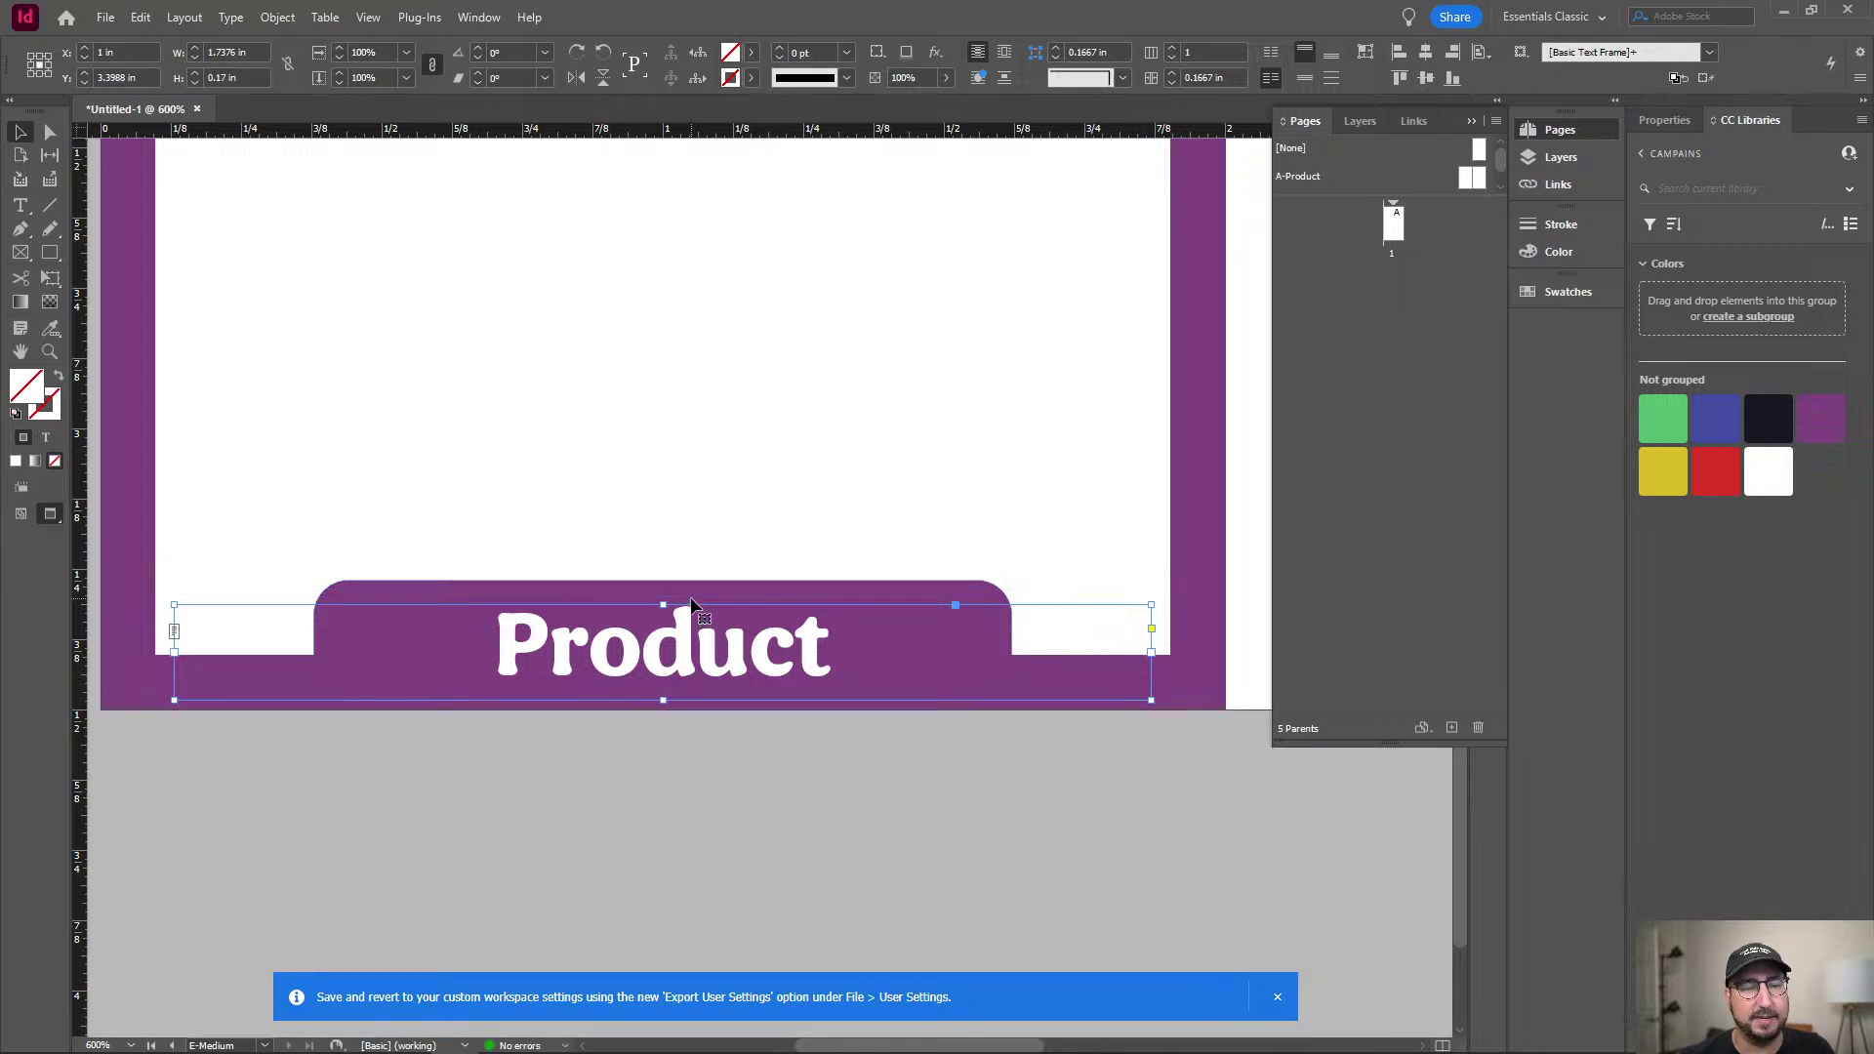
pyautogui.hotkey('ctrl', 'shift', 'a')
pyautogui.press('z')
pyautogui.keyDown('alt'); pyautogui.click(857, 514); pyautogui.keyUp('alt')
pyautogui.keyDown('alt'); pyautogui.click(857, 514); pyautogui.keyUp('alt')
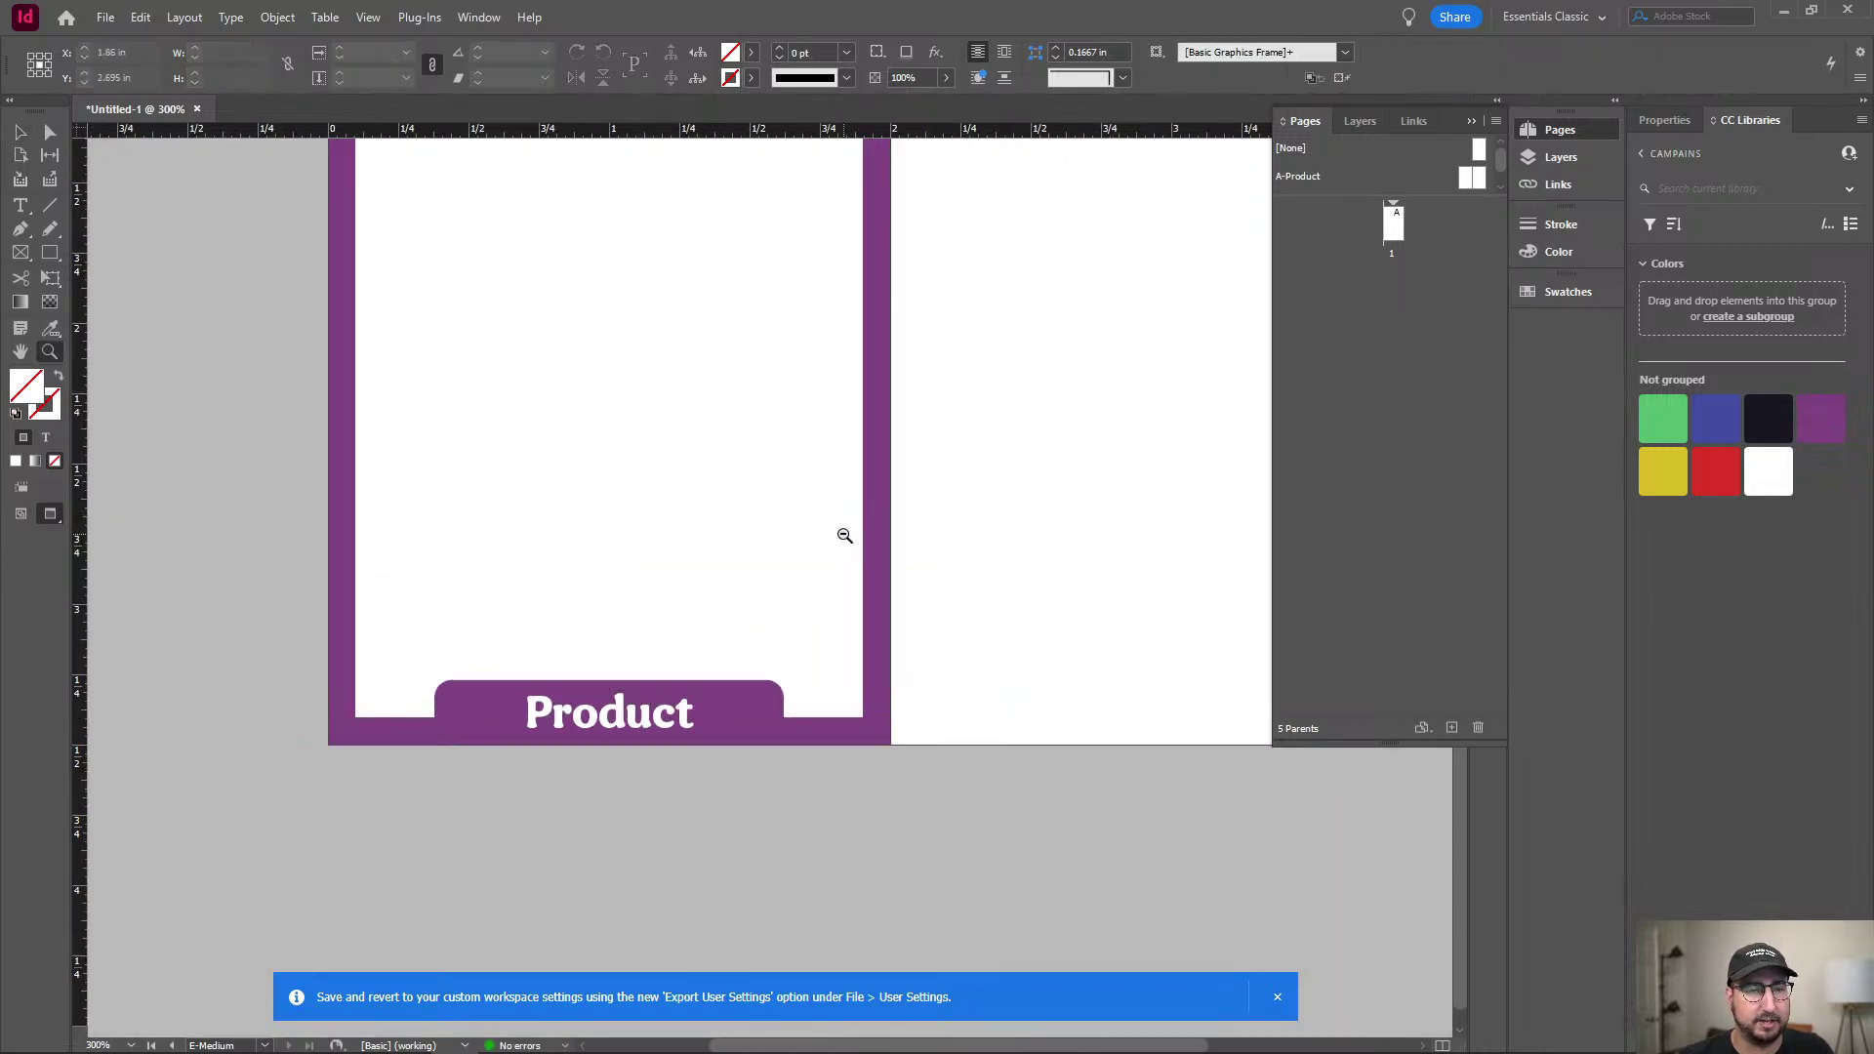
pyautogui.keyDown('alt'); pyautogui.click(838, 559); pyautogui.keyUp('alt')
pyautogui.moveTo(930, 520); pyautogui.dragTo(840, 540)
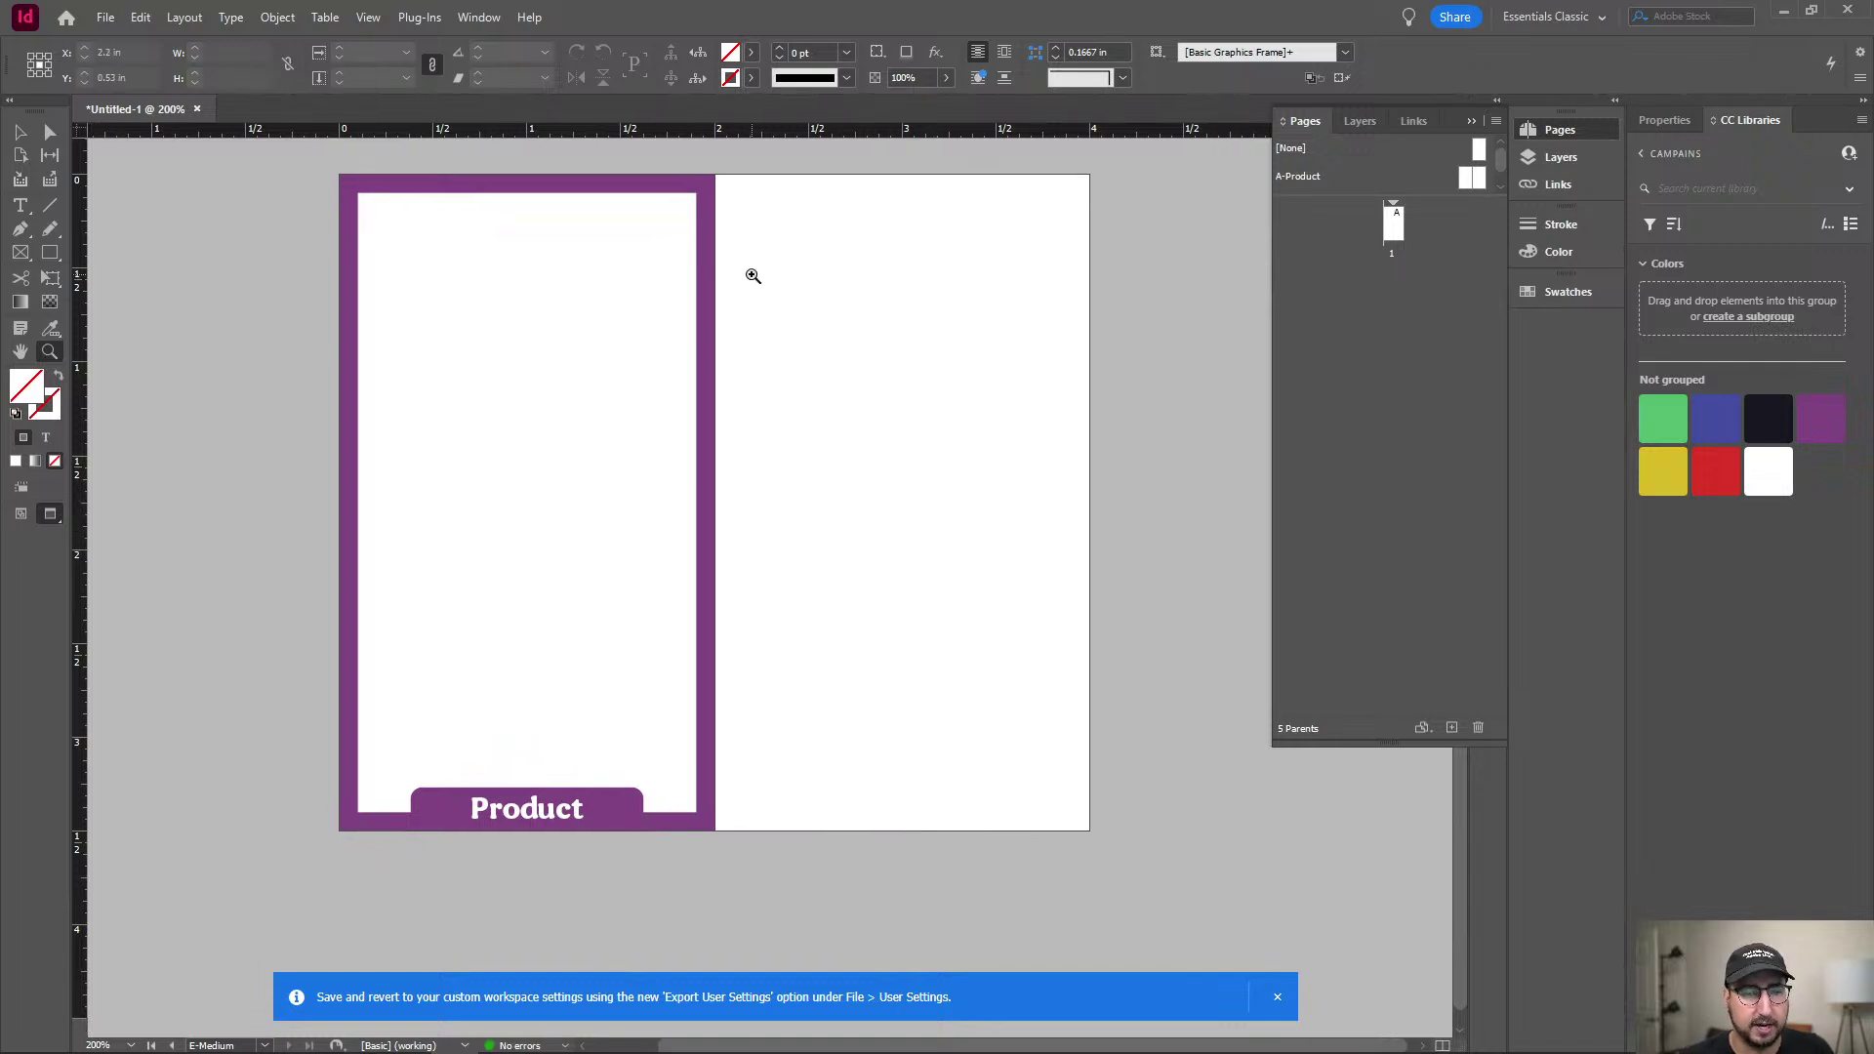
pyautogui.press('v')
pyautogui.moveTo(800, 244); pyautogui.dragTo(270, 935)
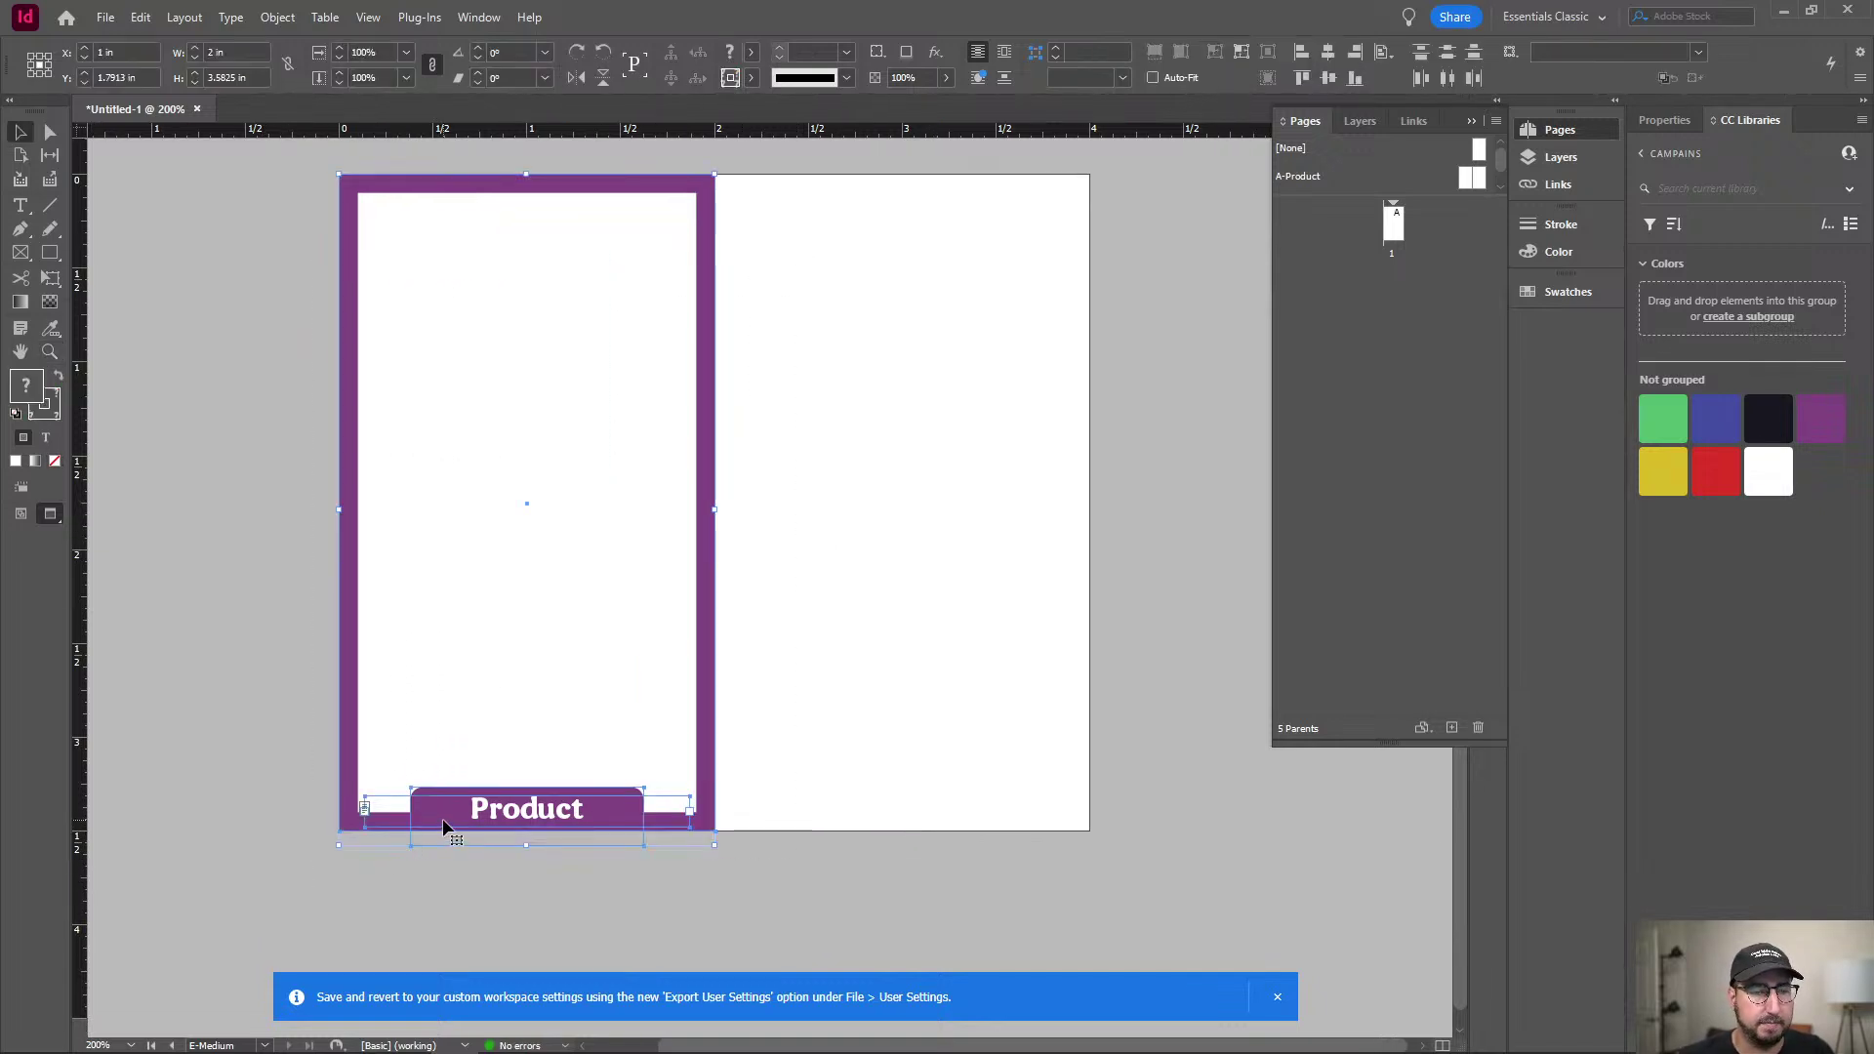
pyautogui.moveTo(448, 833); pyautogui.dragTo(822, 816)
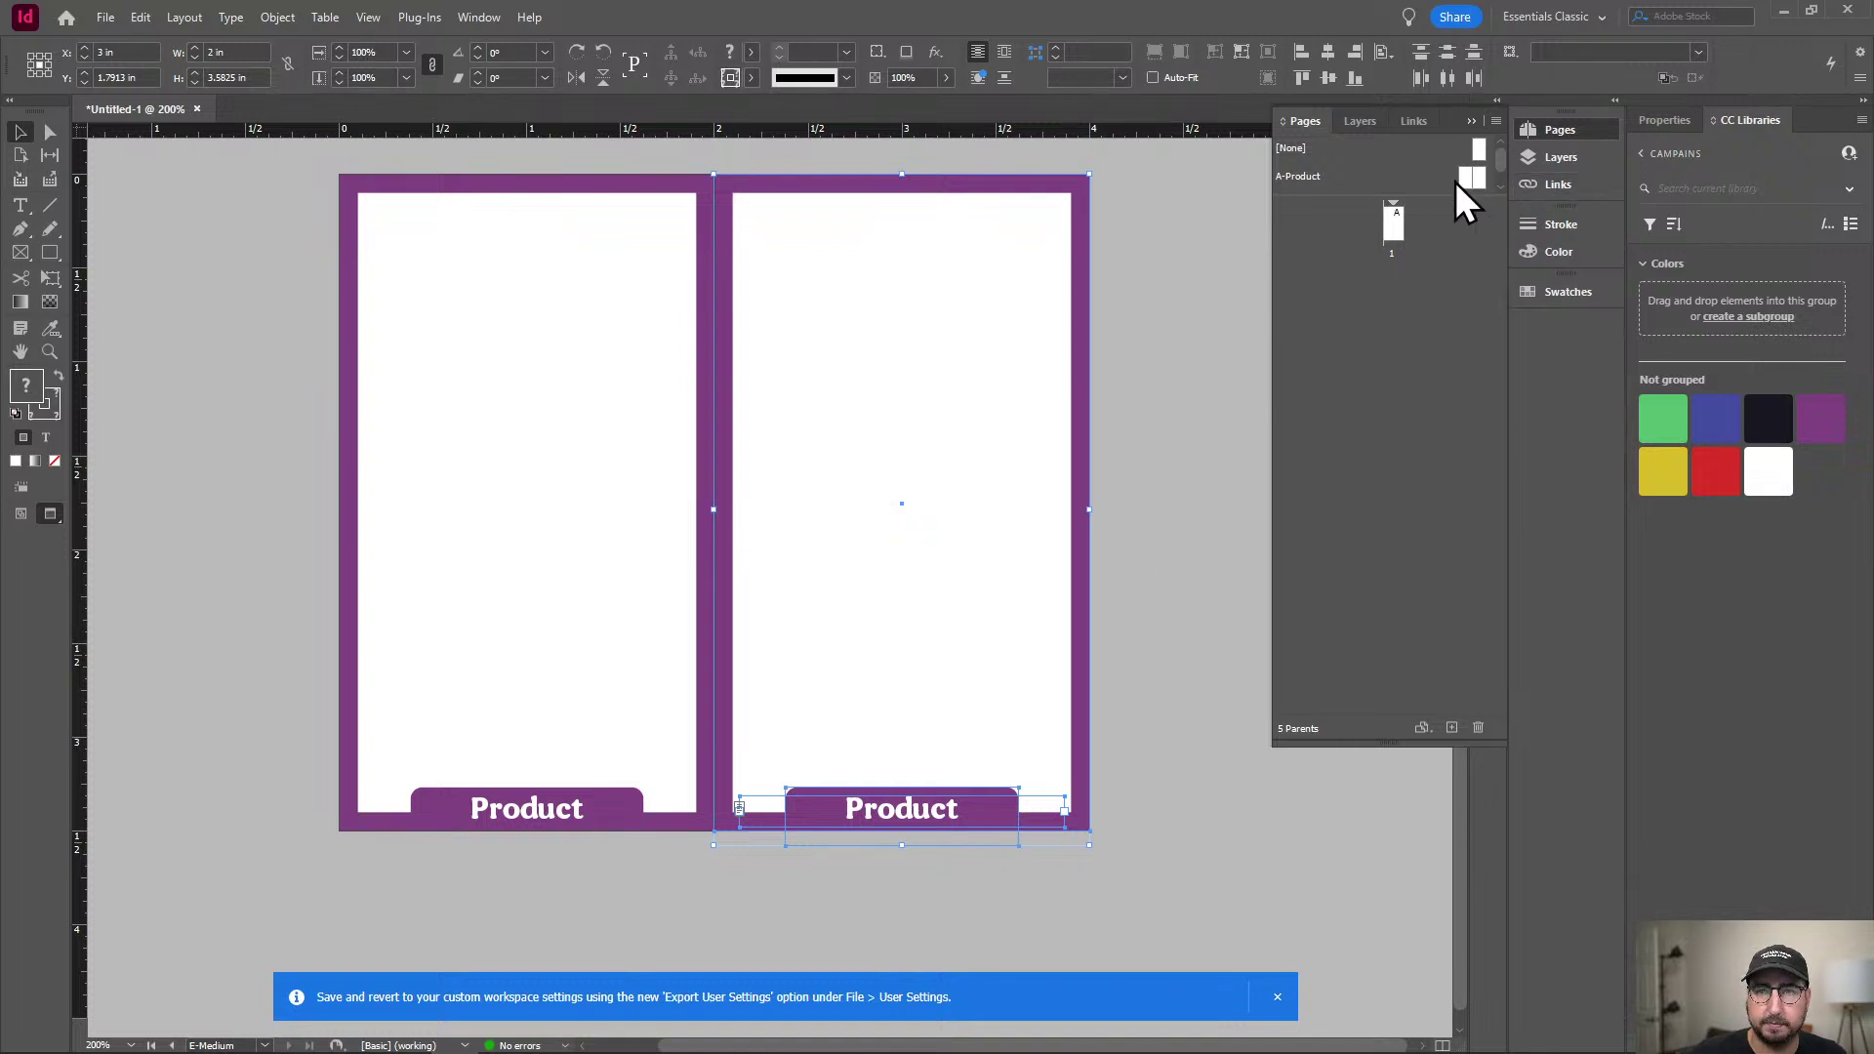
# Enlarge the parent page list and paste the purple card onto B-Tone, aligned to the spread's first page.
pyautogui.moveTo(1336, 195); pyautogui.dragTo(1332, 556)
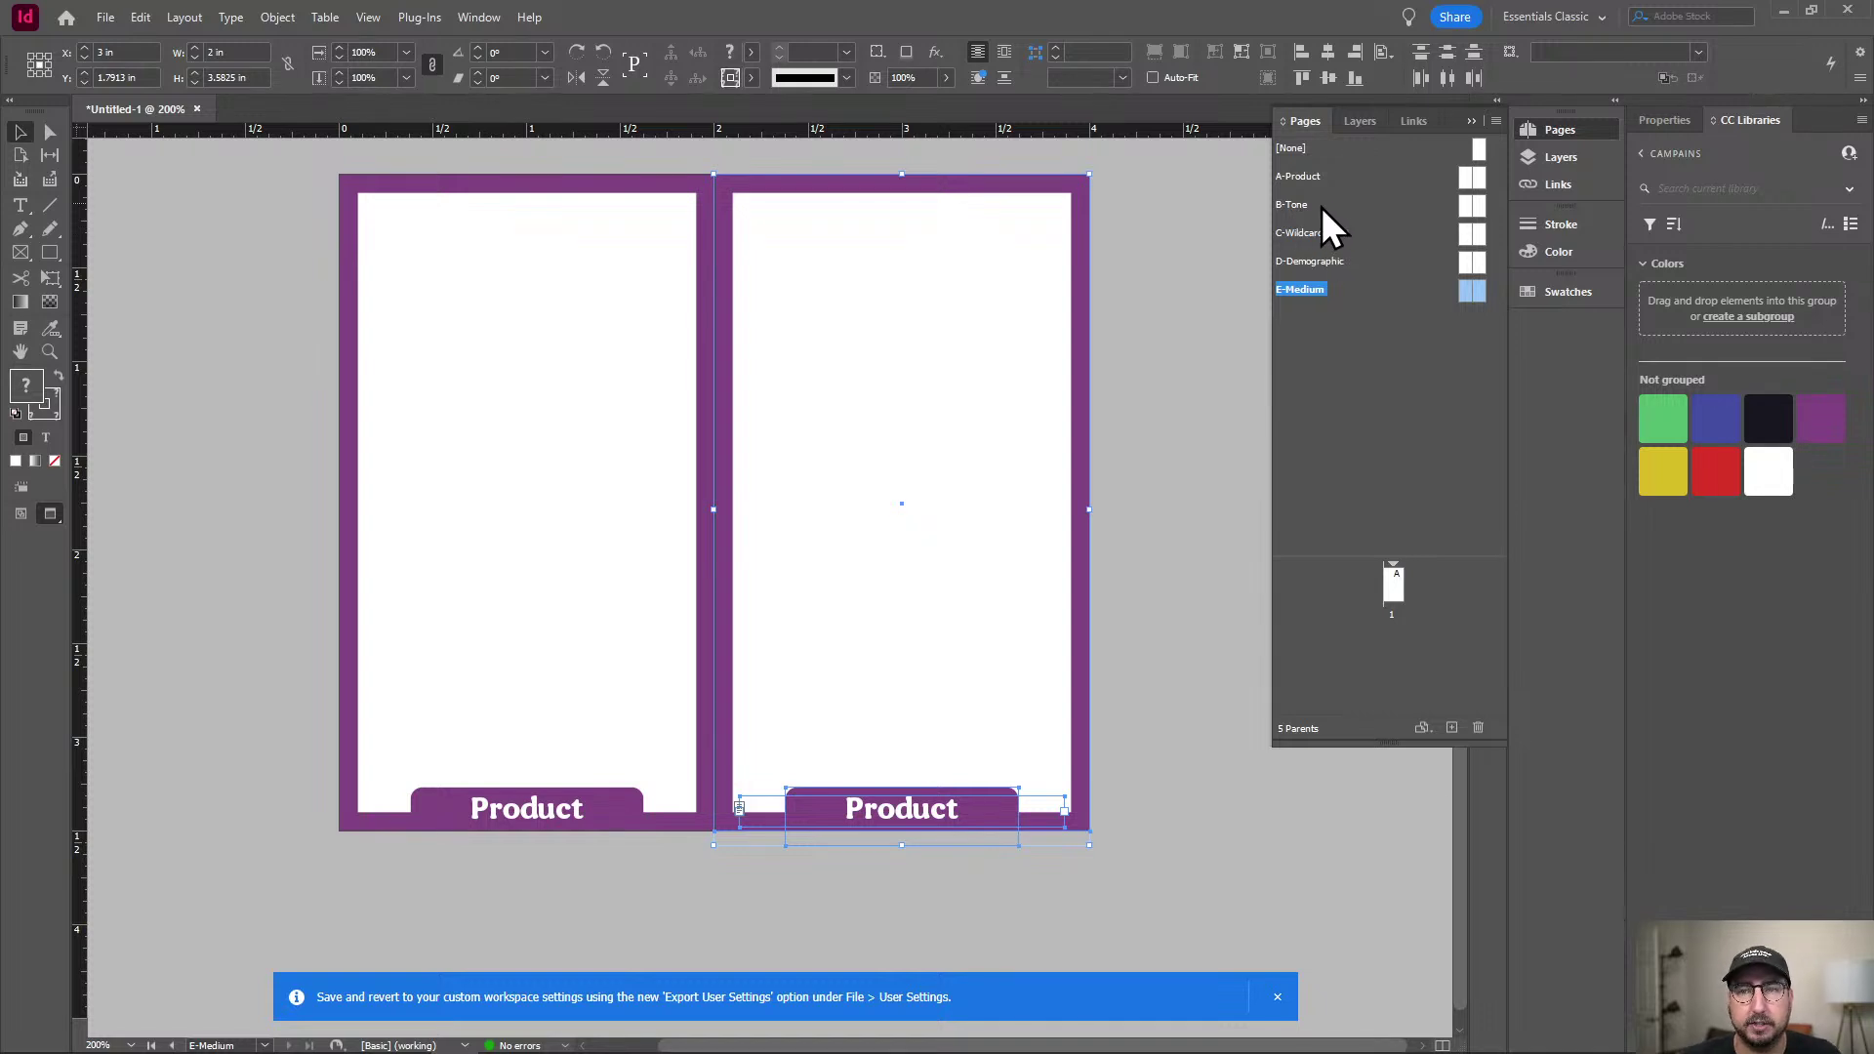
pyautogui.doubleClick(1464, 202)
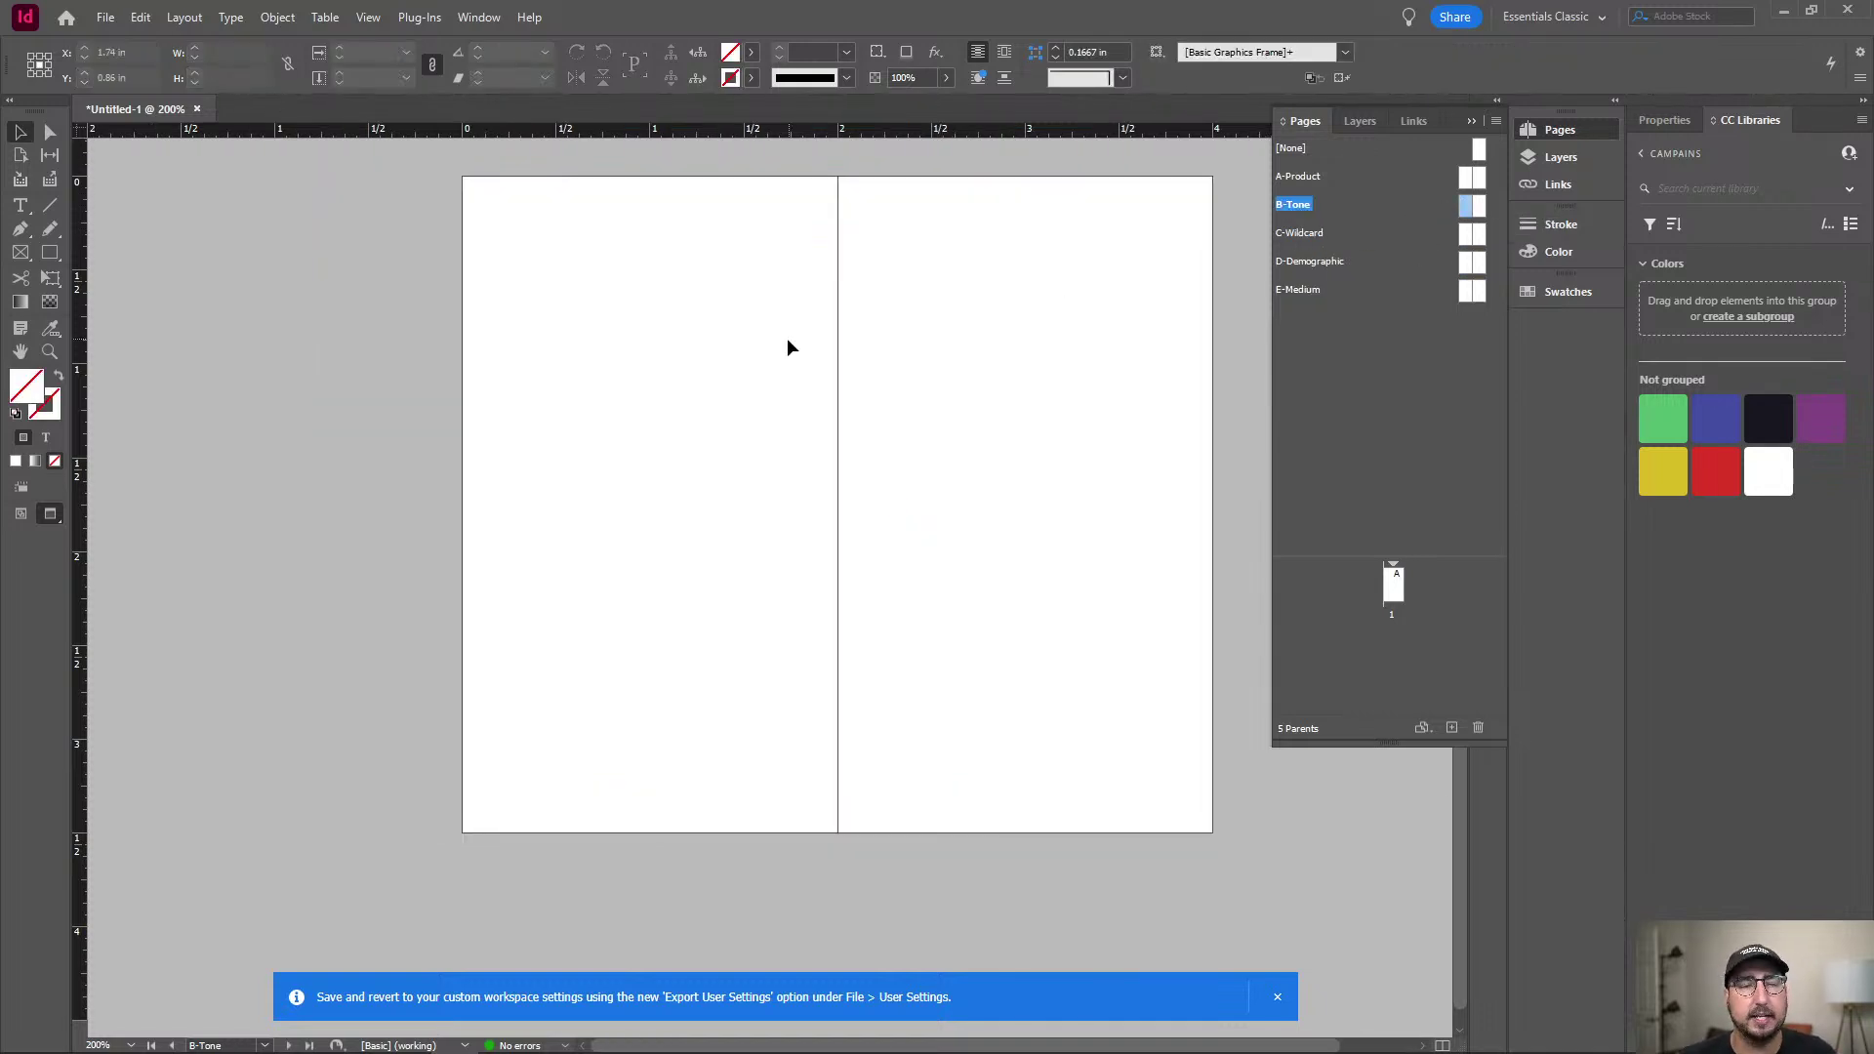
pyautogui.hotkey('ctrl', 'v')
pyautogui.moveTo(818, 262); pyautogui.dragTo(701, 195)
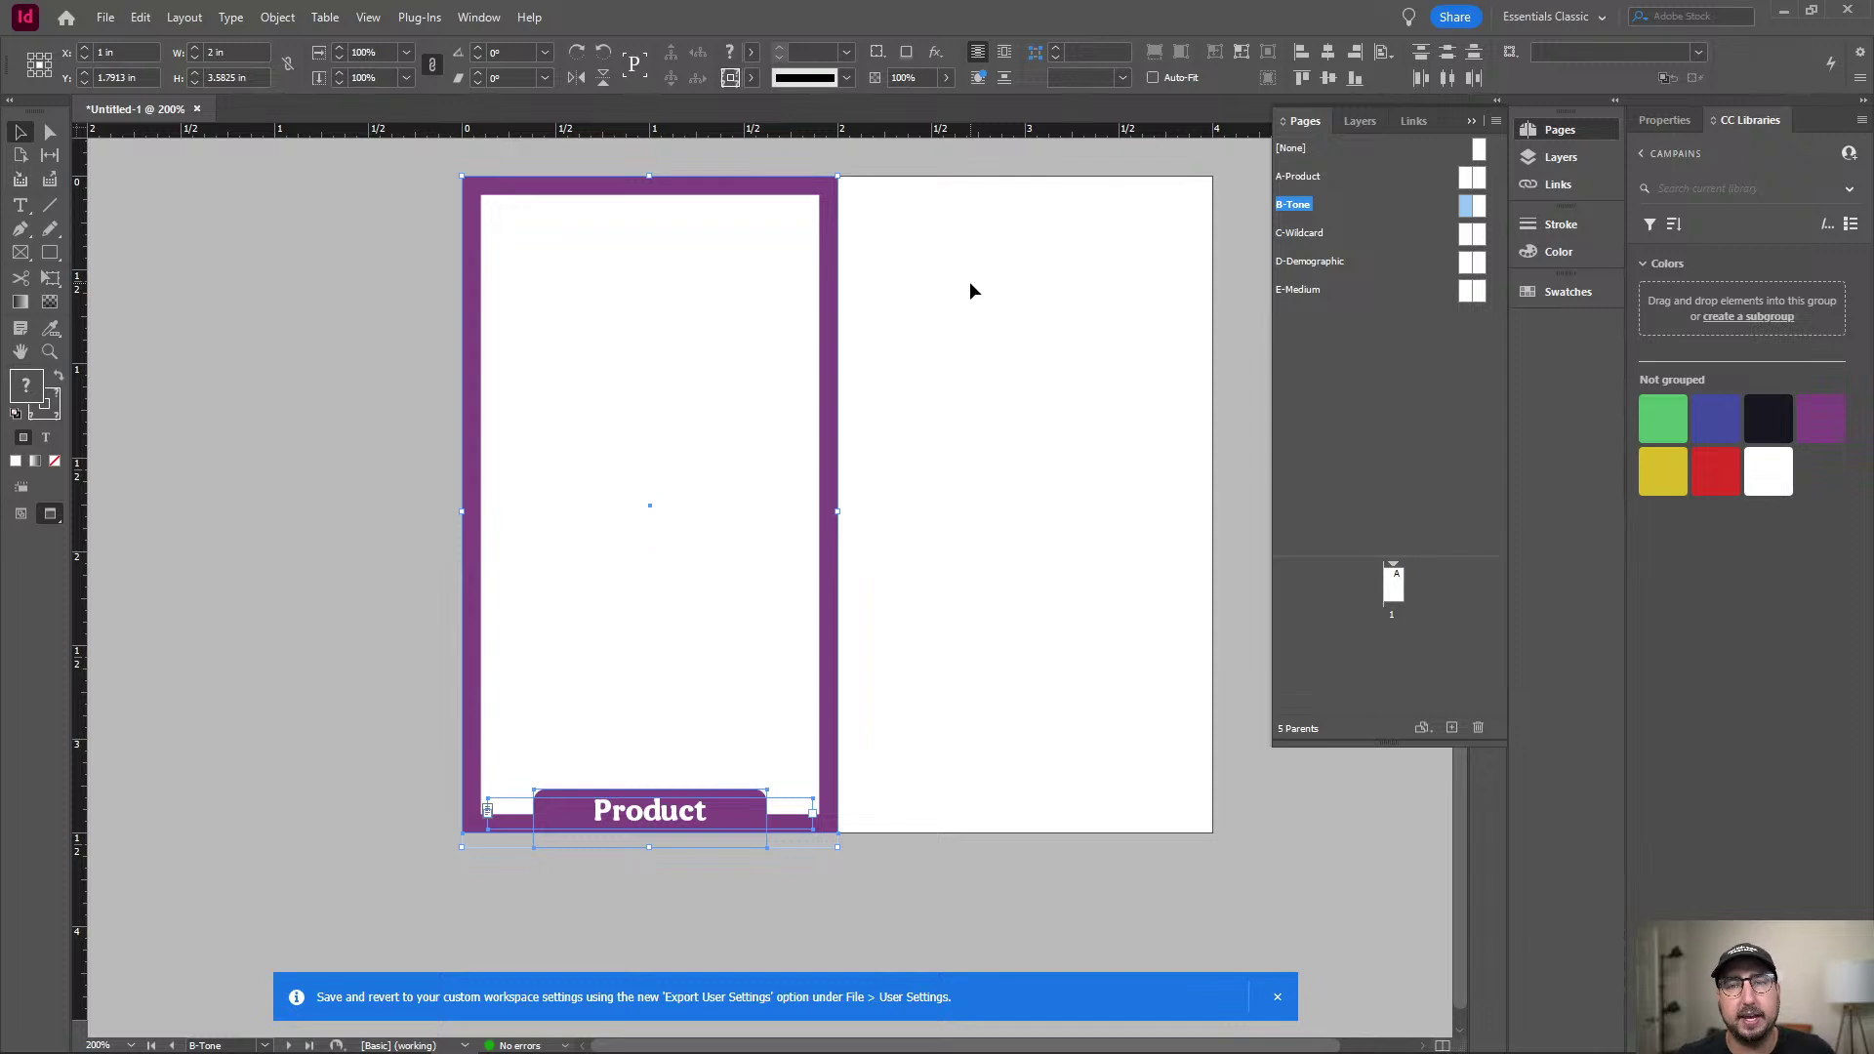
pyautogui.click(996, 669)
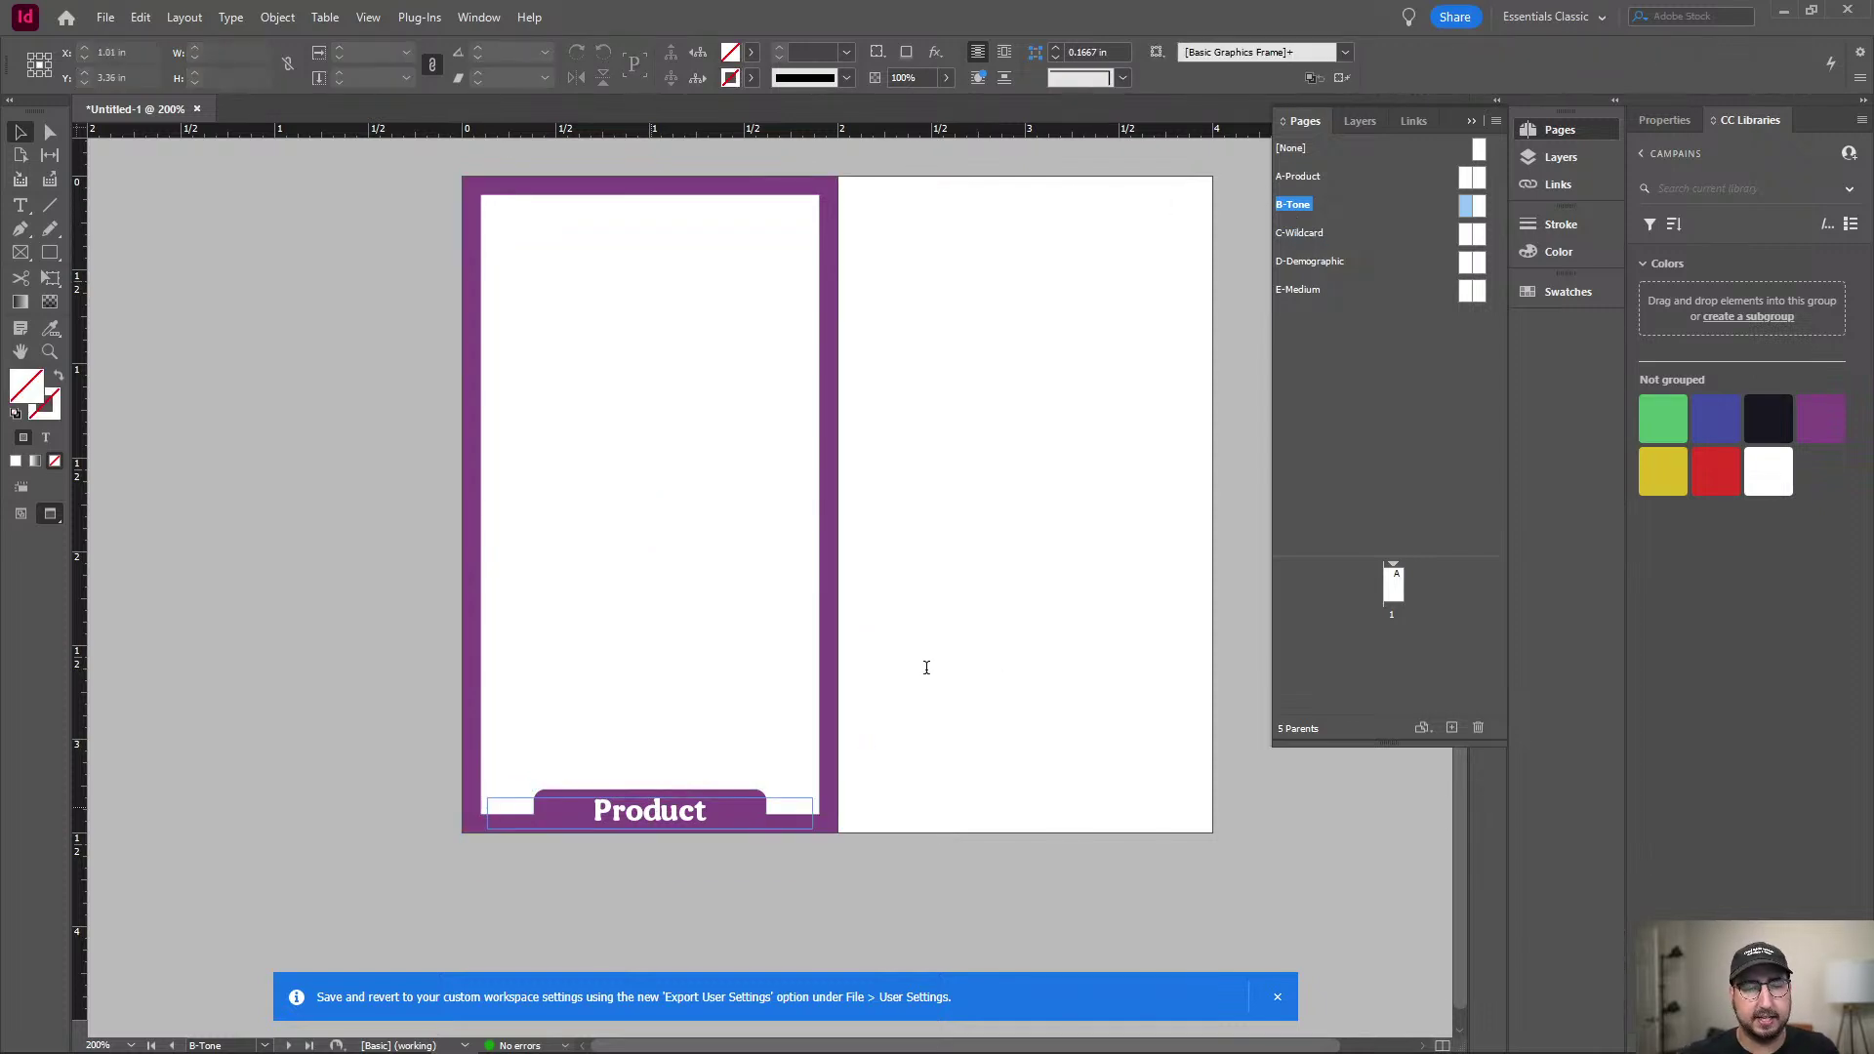
# Replace the tab text on the B-Tone card with TONE.
pyautogui.doubleClick(651, 807)
pyautogui.hotkey('ctrl', 'a')
pyautogui.write('TONE')
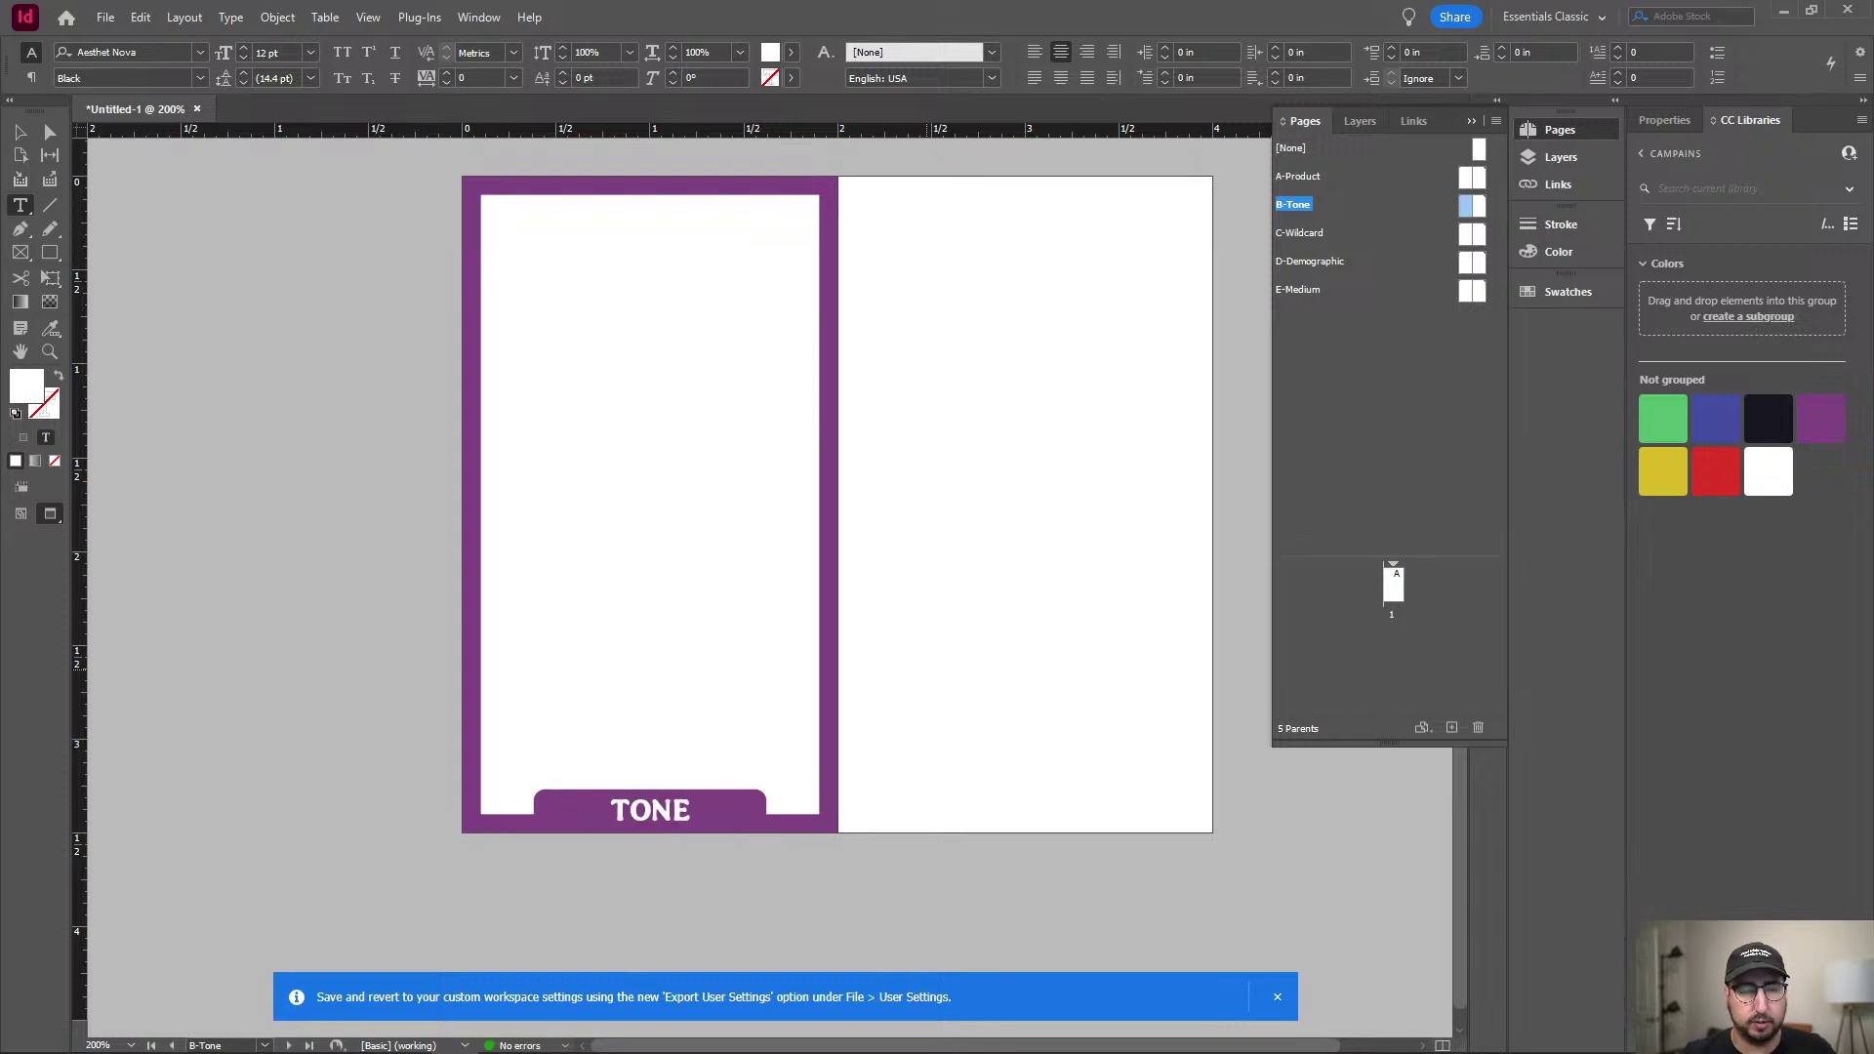
pyautogui.press('Escape')
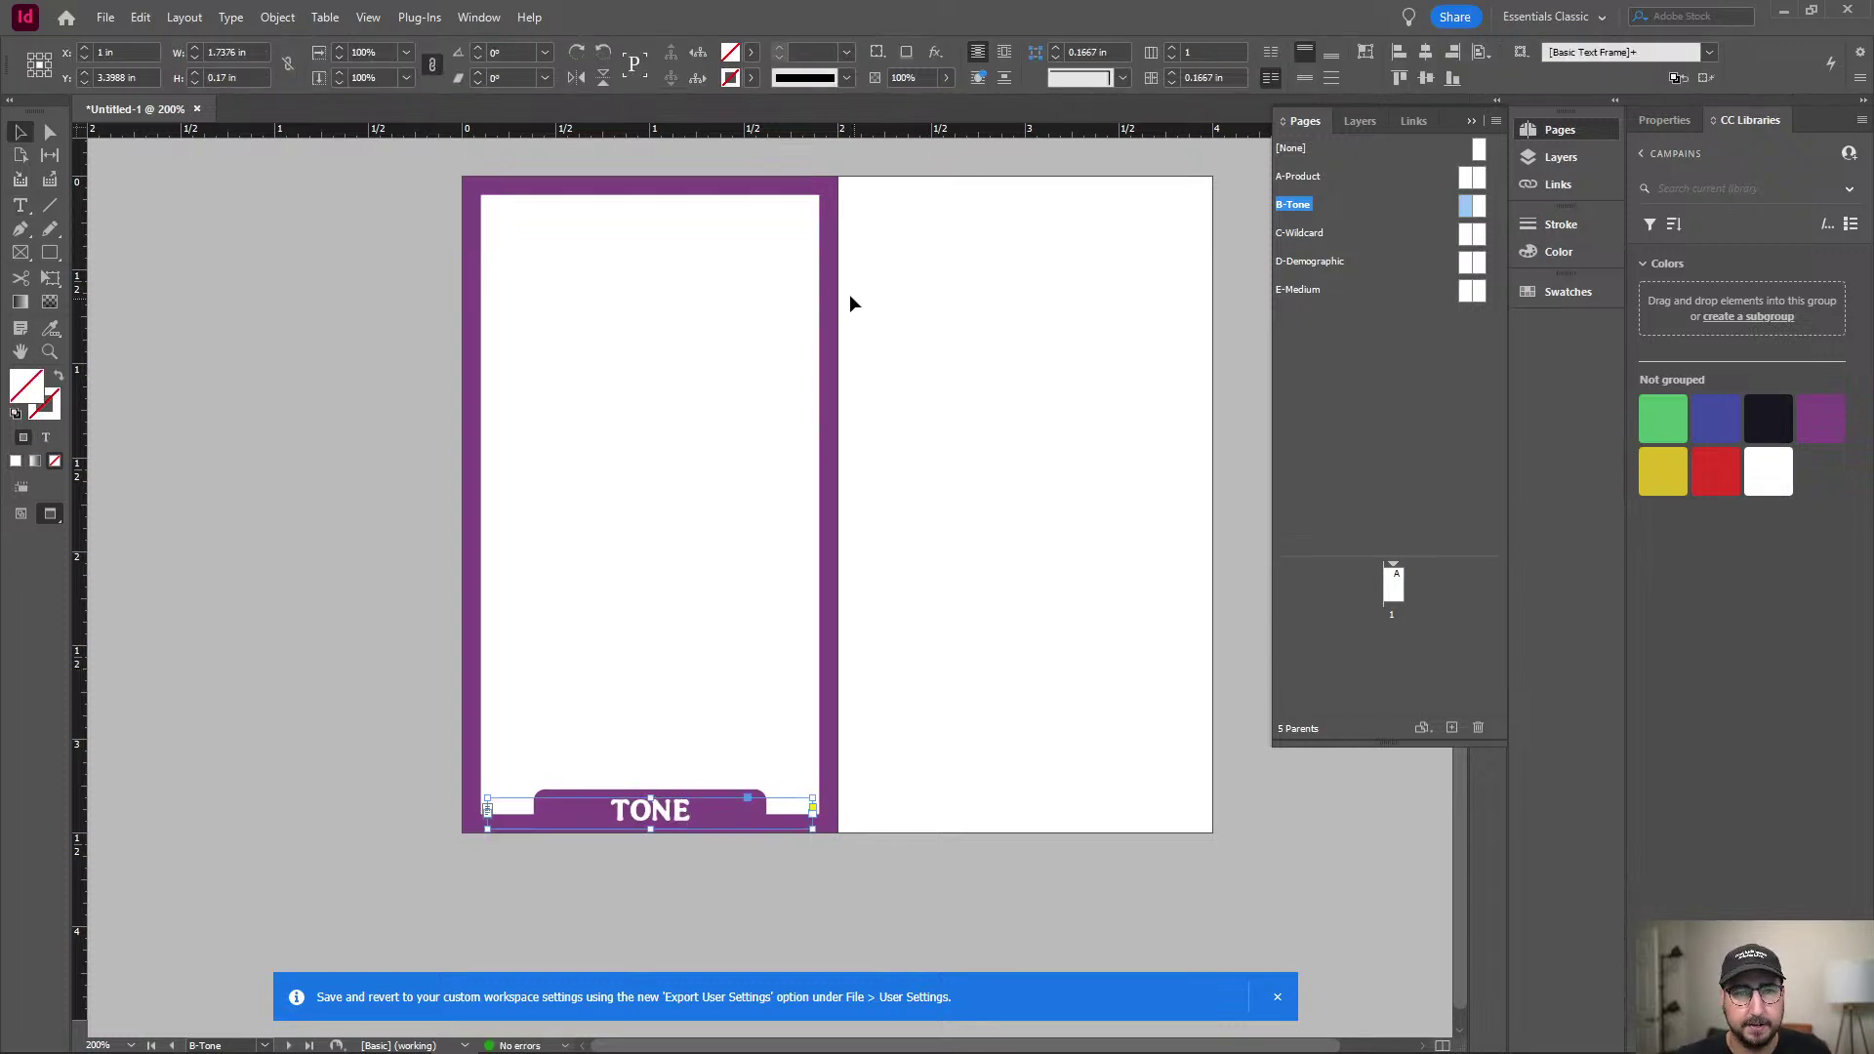
# Recolor the TONE card's border and tab with the library green and duplicate the card onto the facing page.
pyautogui.moveTo(806, 326); pyautogui.dragTo(805, 329)
pyautogui.click(1663, 417)
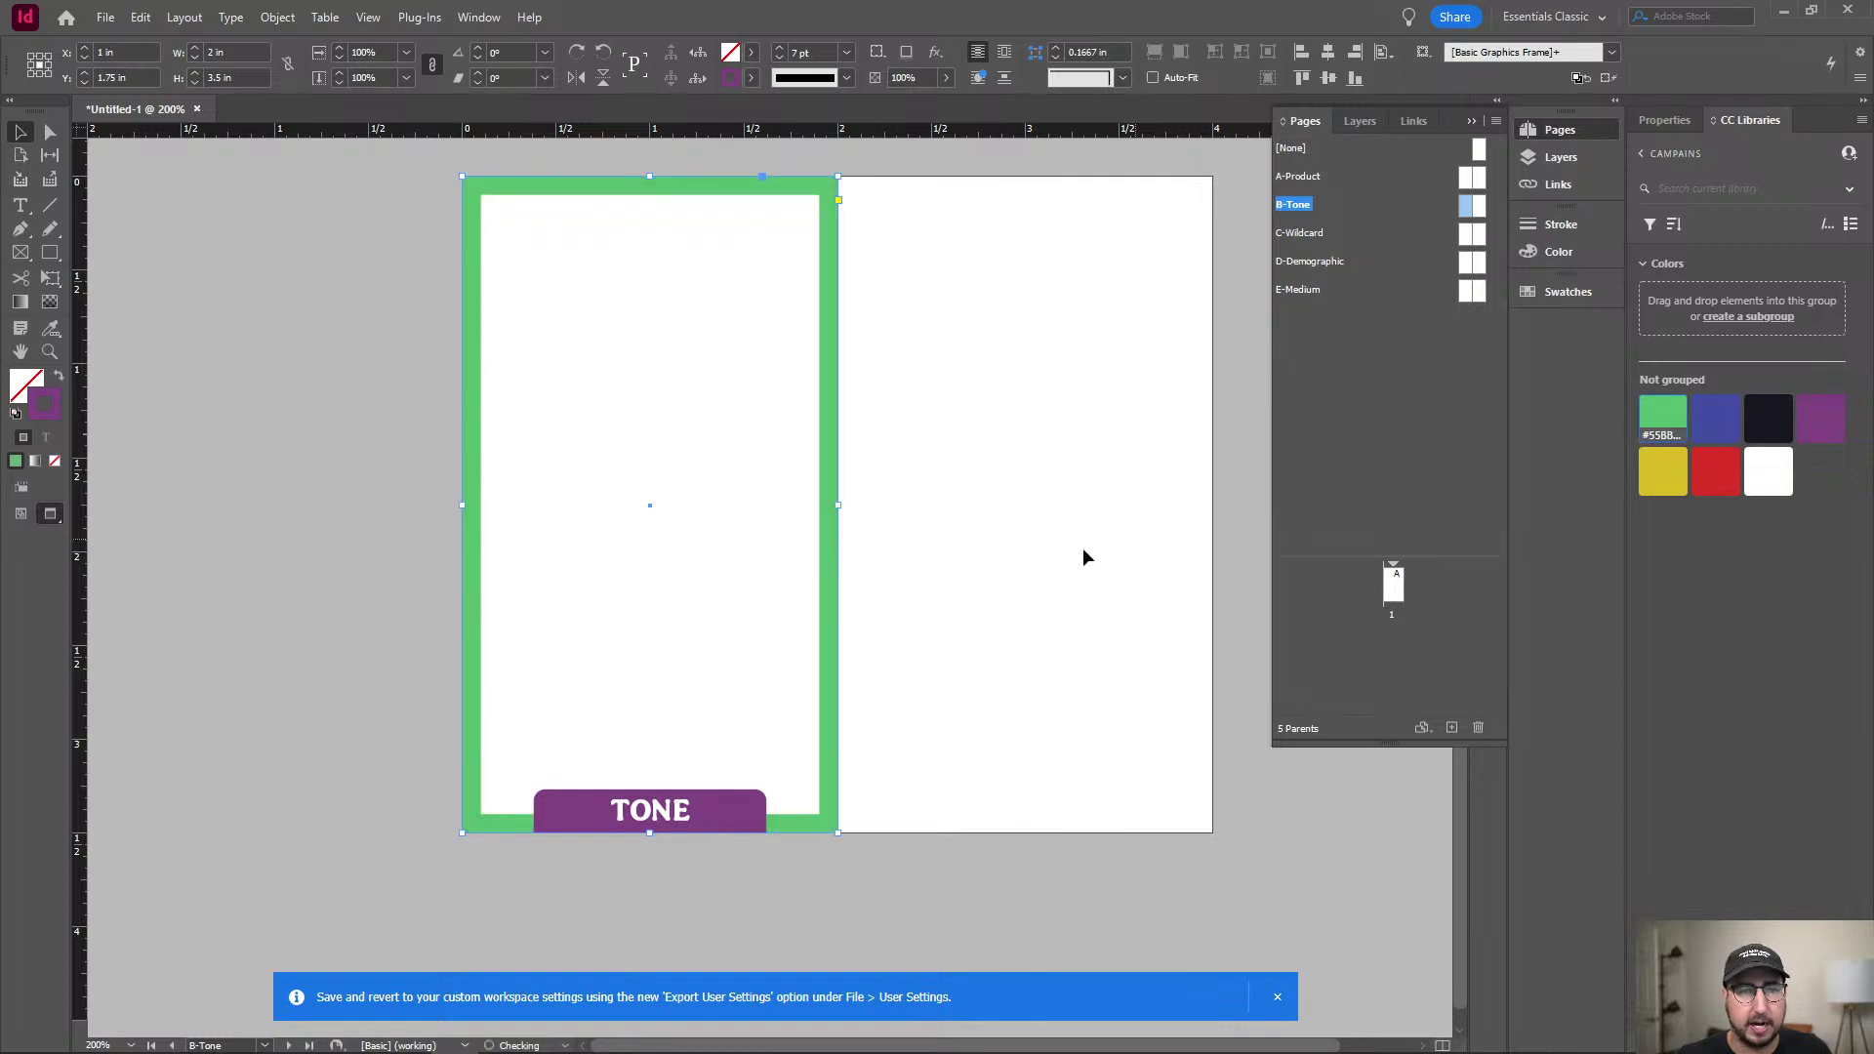
pyautogui.click(1230, 647)
pyautogui.click(720, 792)
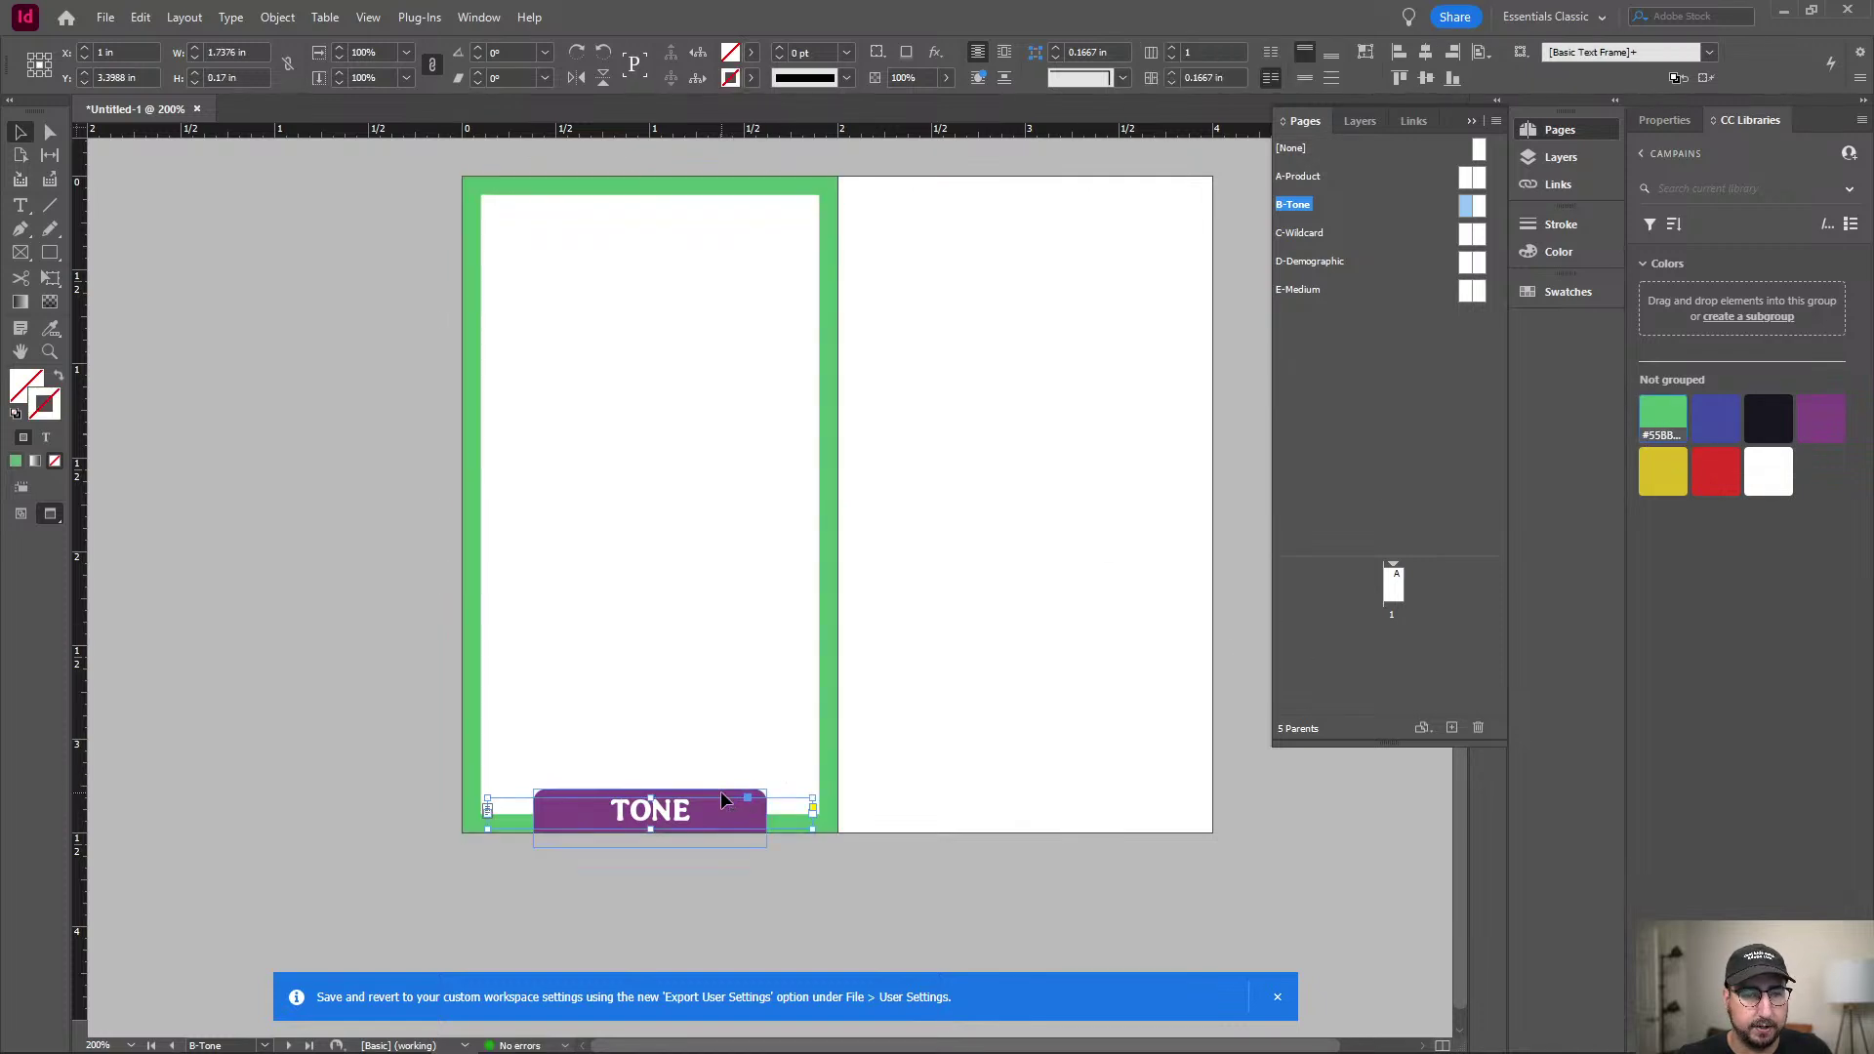
pyautogui.click(1663, 418)
pyautogui.moveTo(918, 381); pyautogui.dragTo(1003, 810)
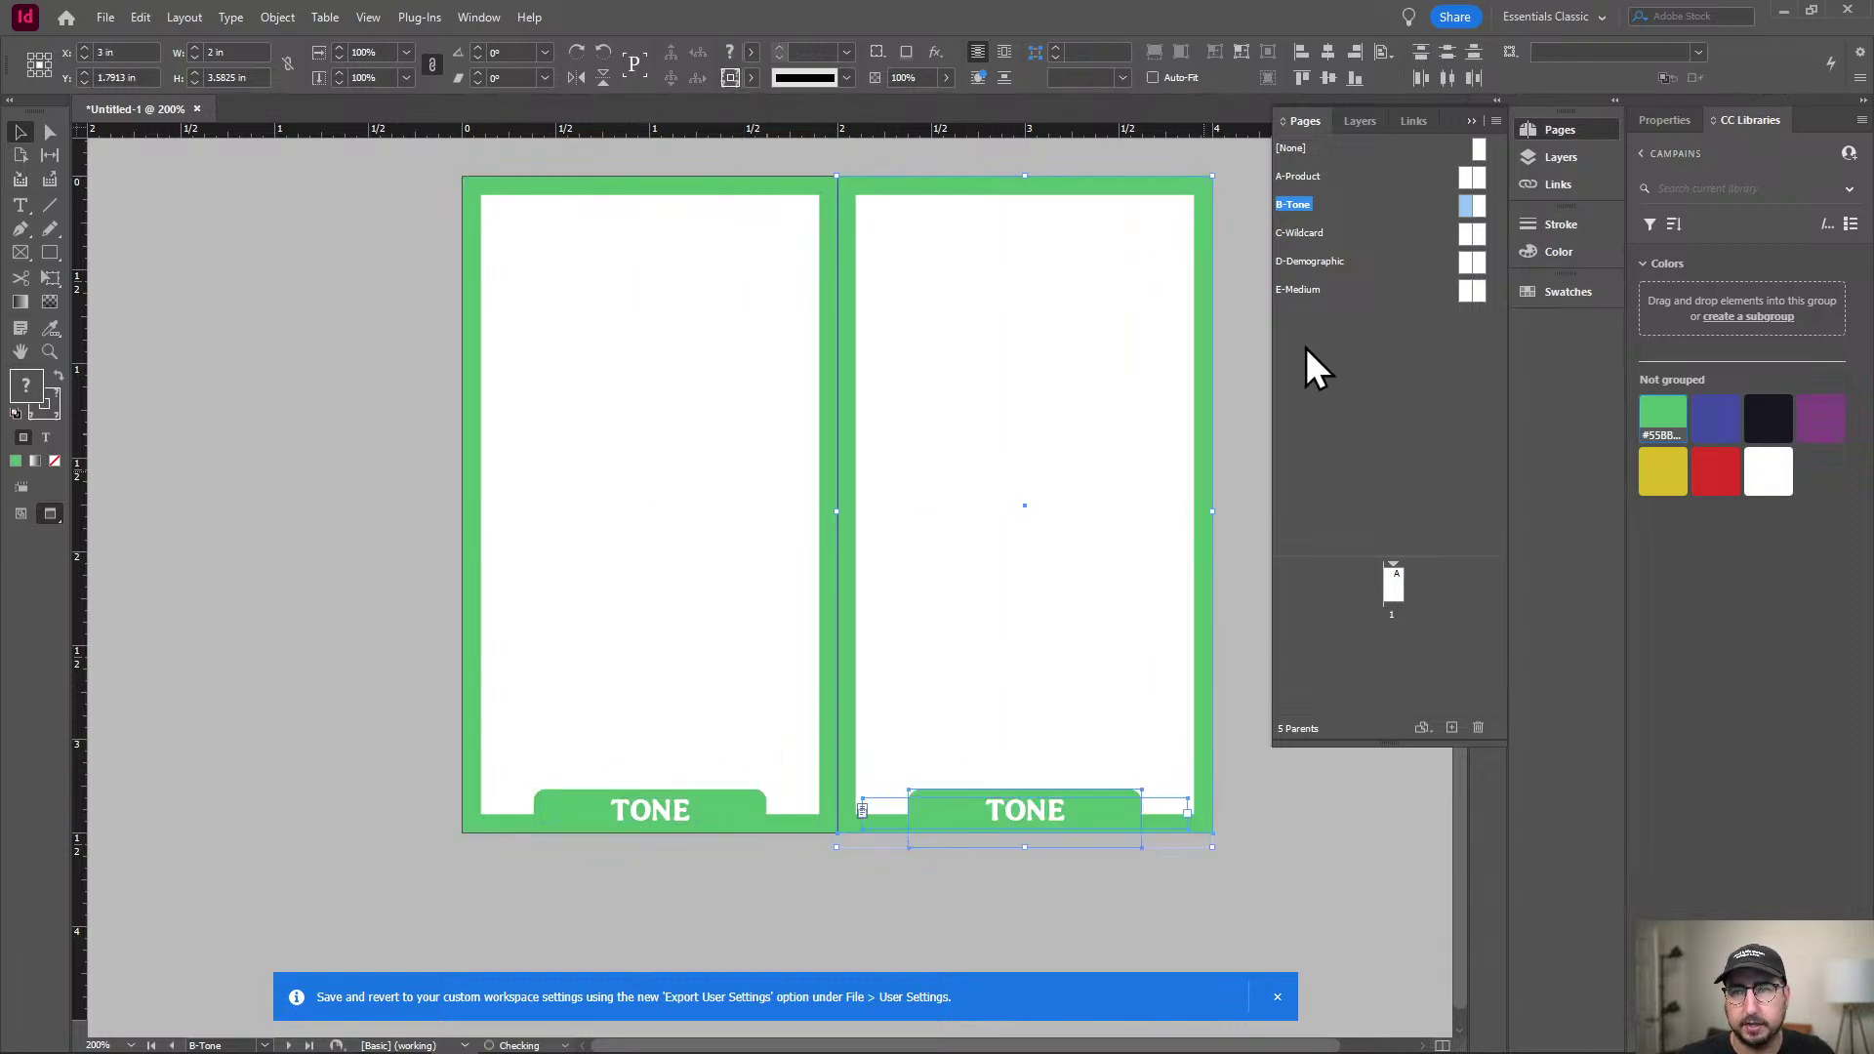
# Paste the purple Product card onto the C-Wildcard parent and align it to the spread's first page.
pyautogui.doubleClick(1469, 234)
pyautogui.hotkey('ctrl', 'v')
pyautogui.moveTo(949, 414); pyautogui.dragTo(835, 356)
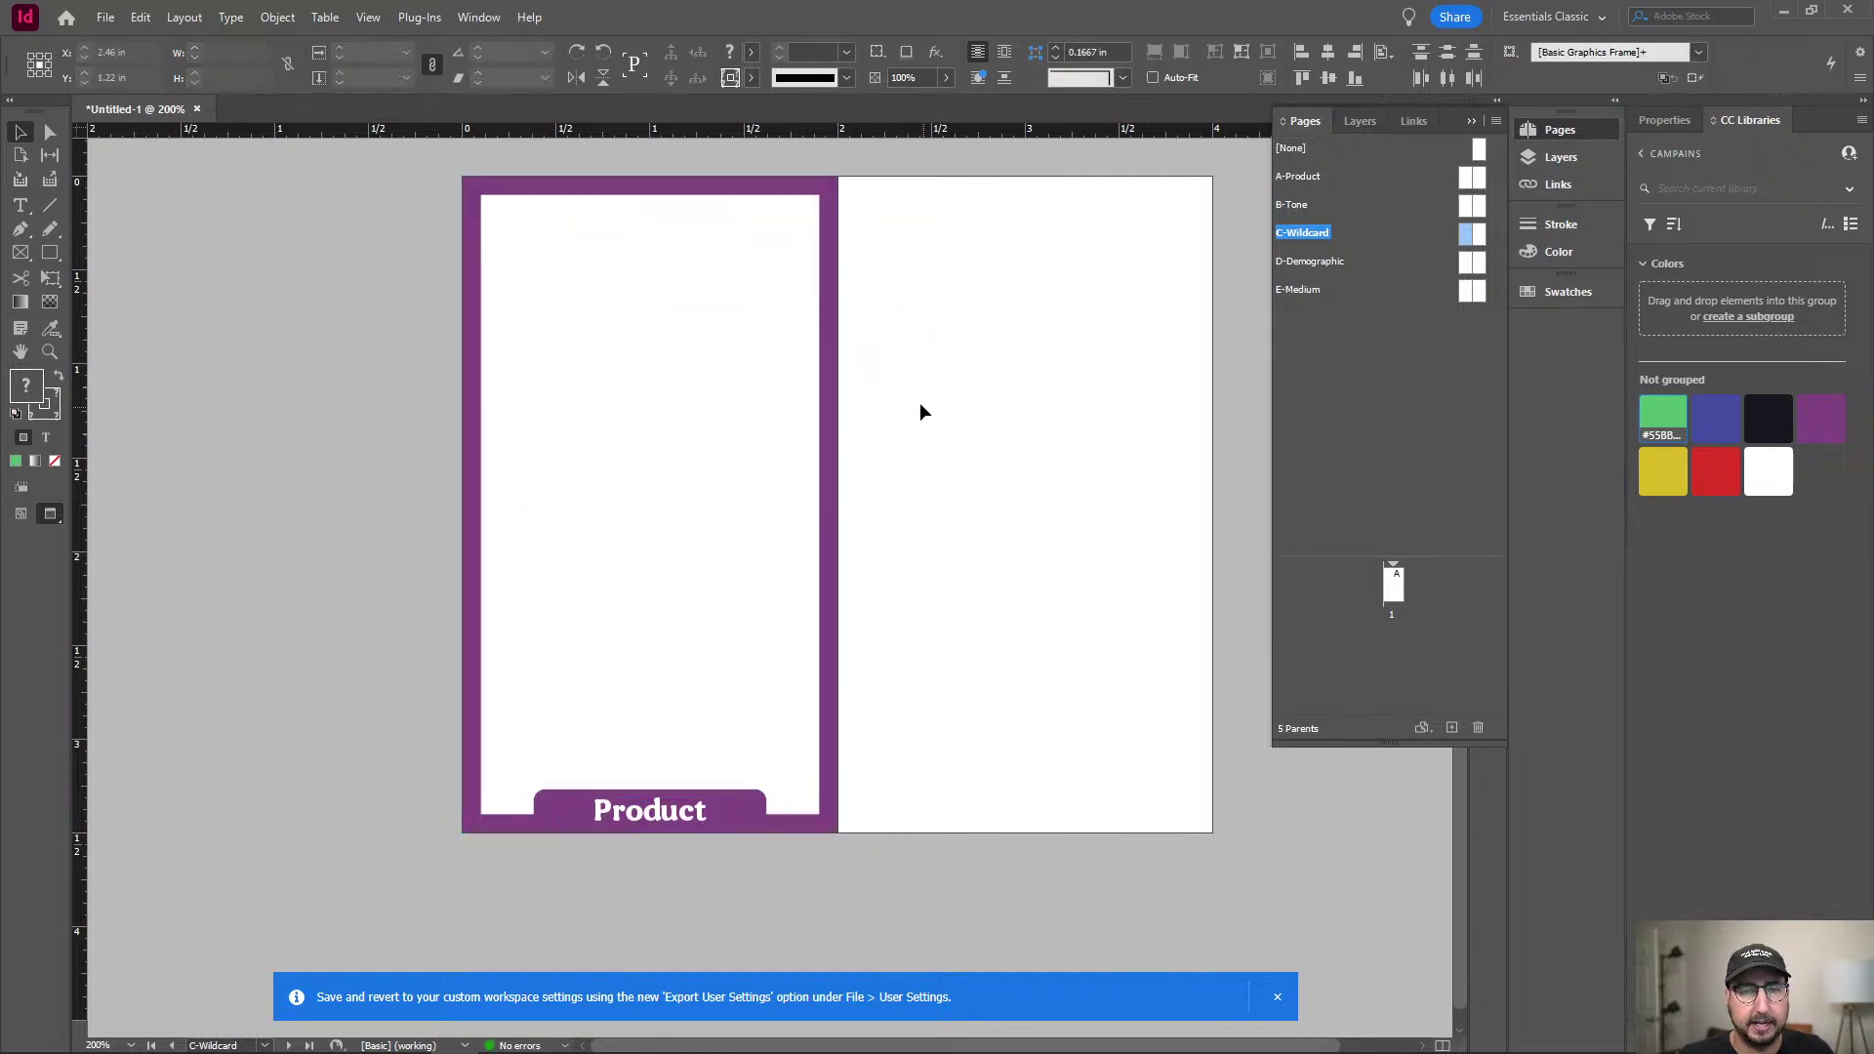
# Recolor the border and tab of the C-Wildcard card with the library blue.
pyautogui.click(1710, 419)
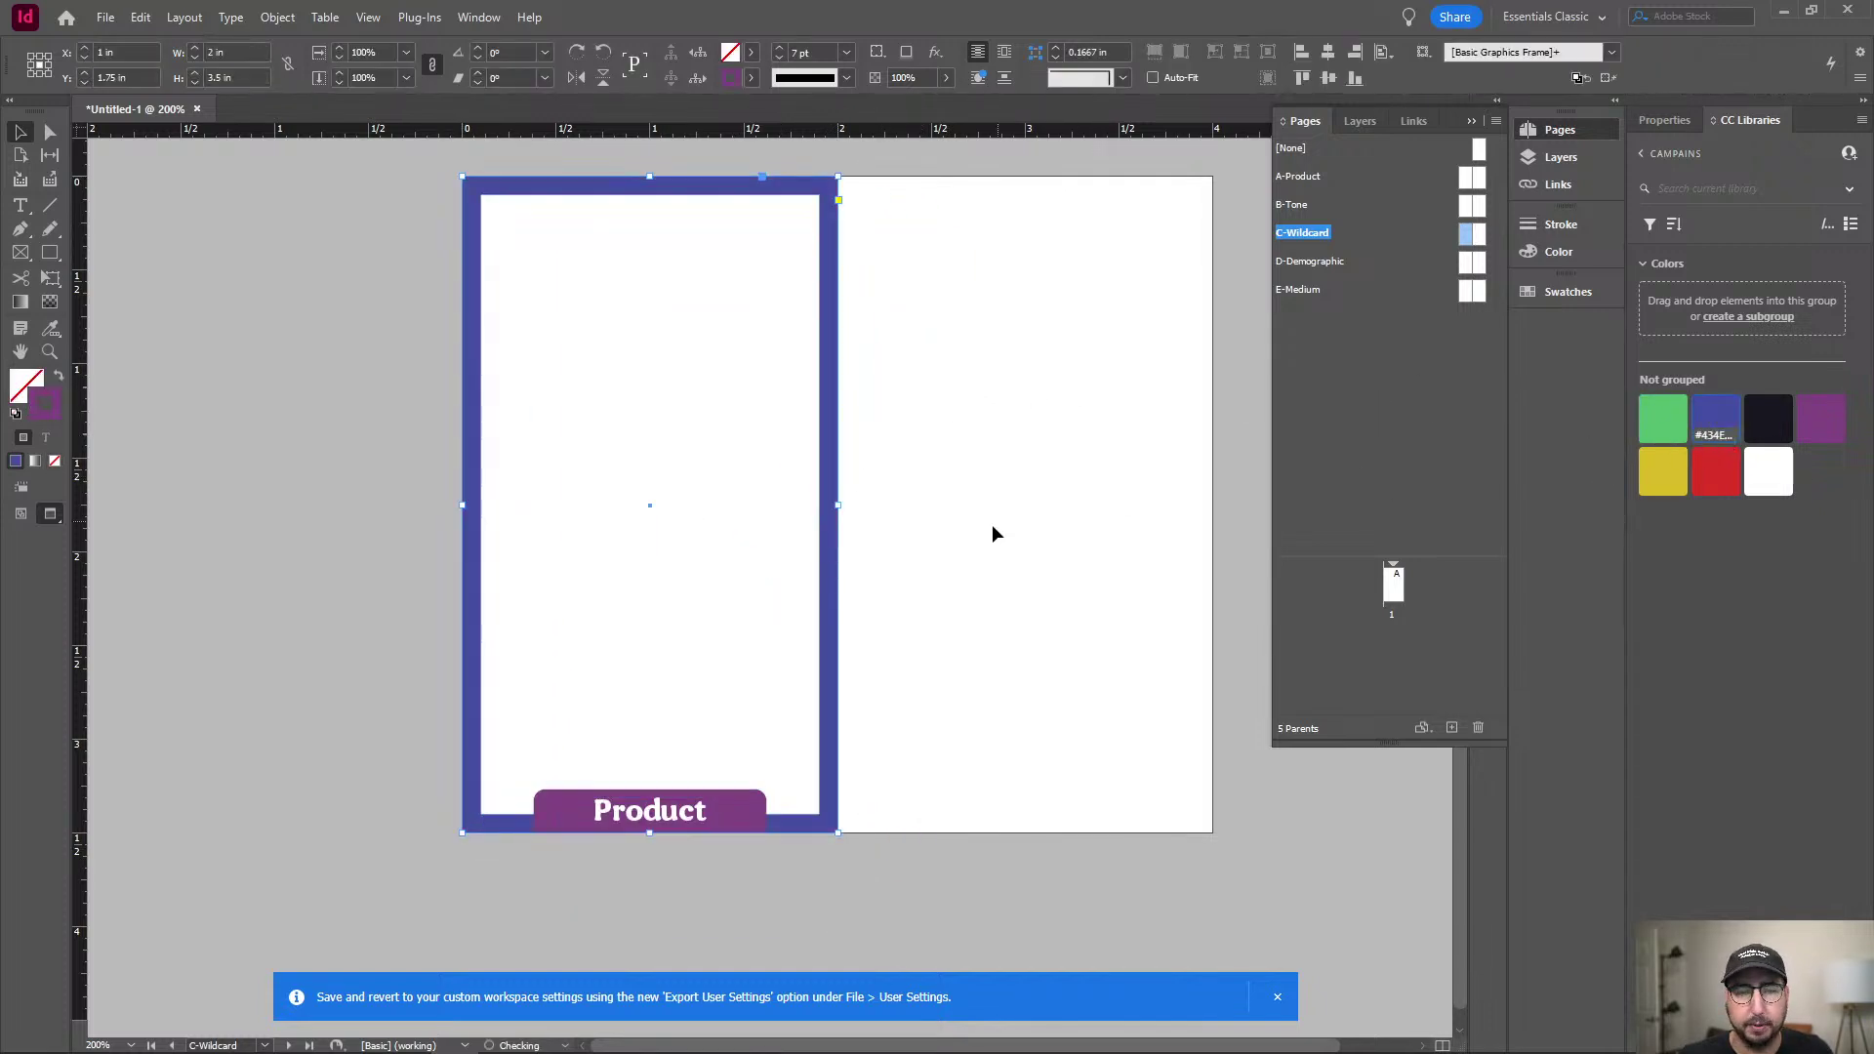
pyautogui.click(746, 810)
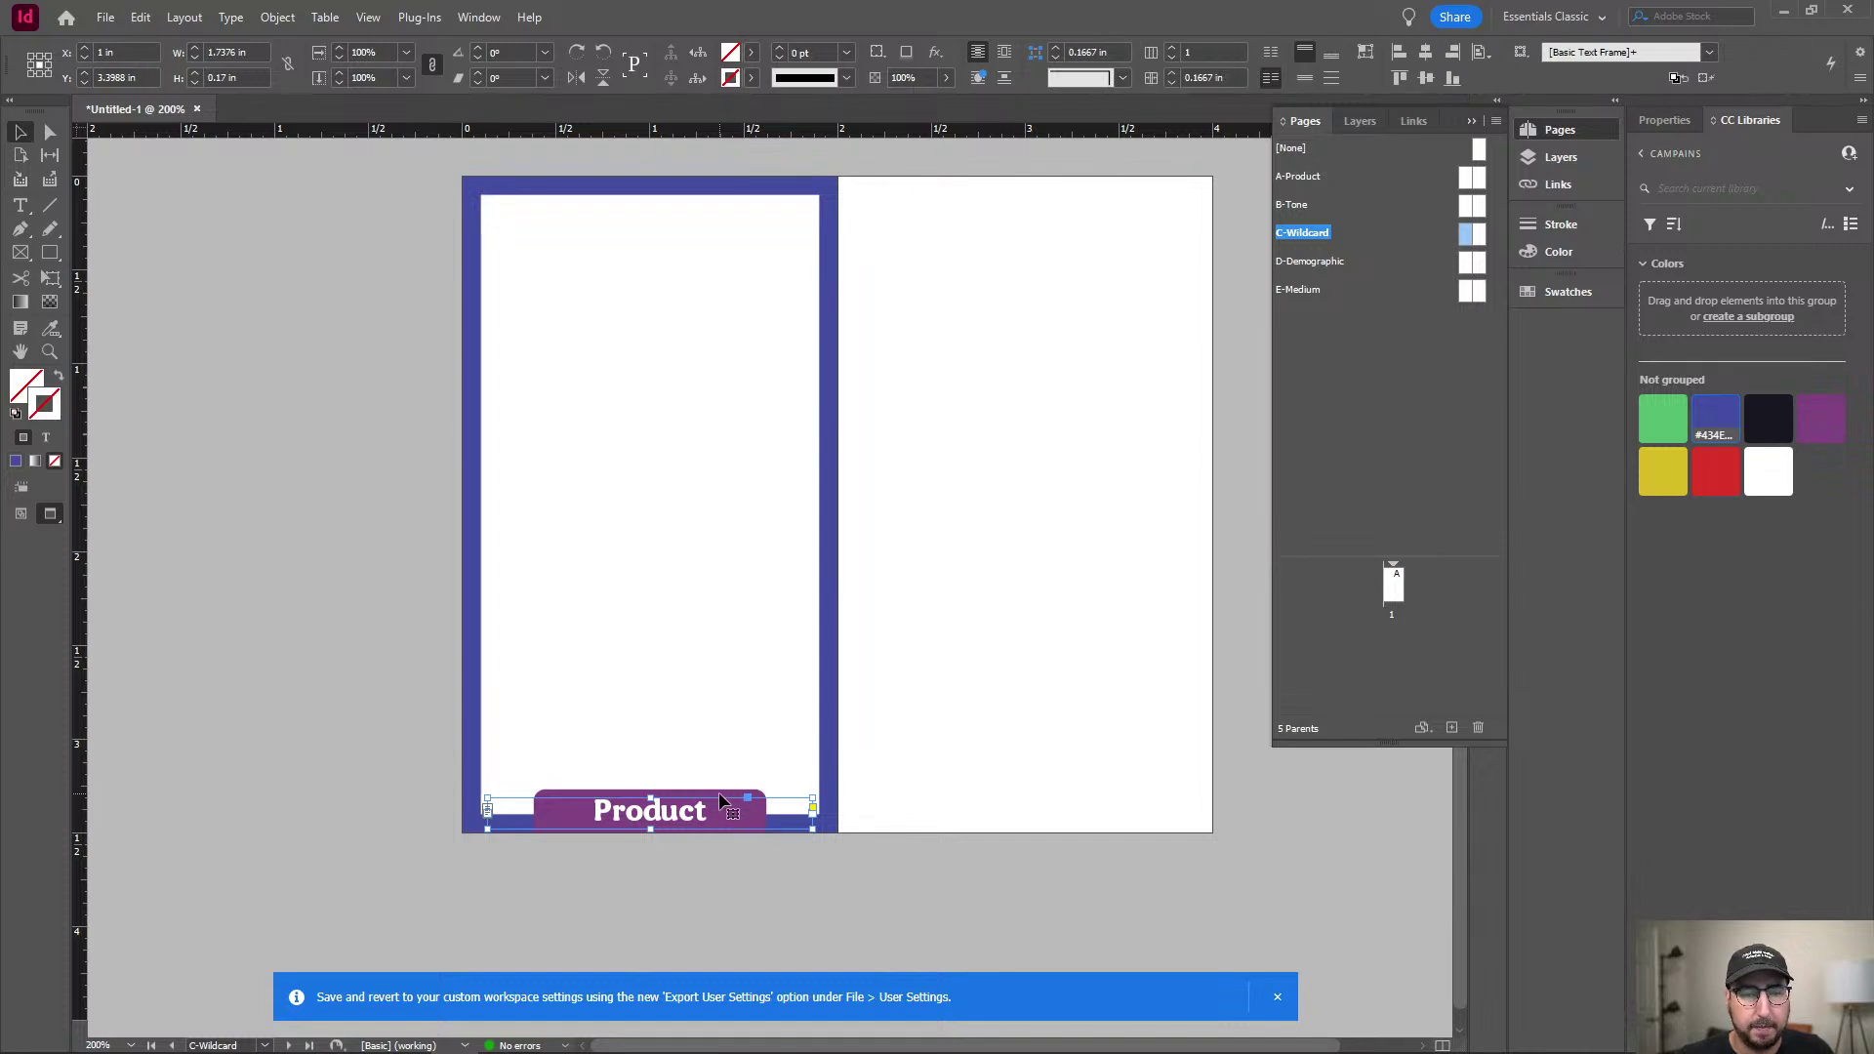
pyautogui.click(719, 793)
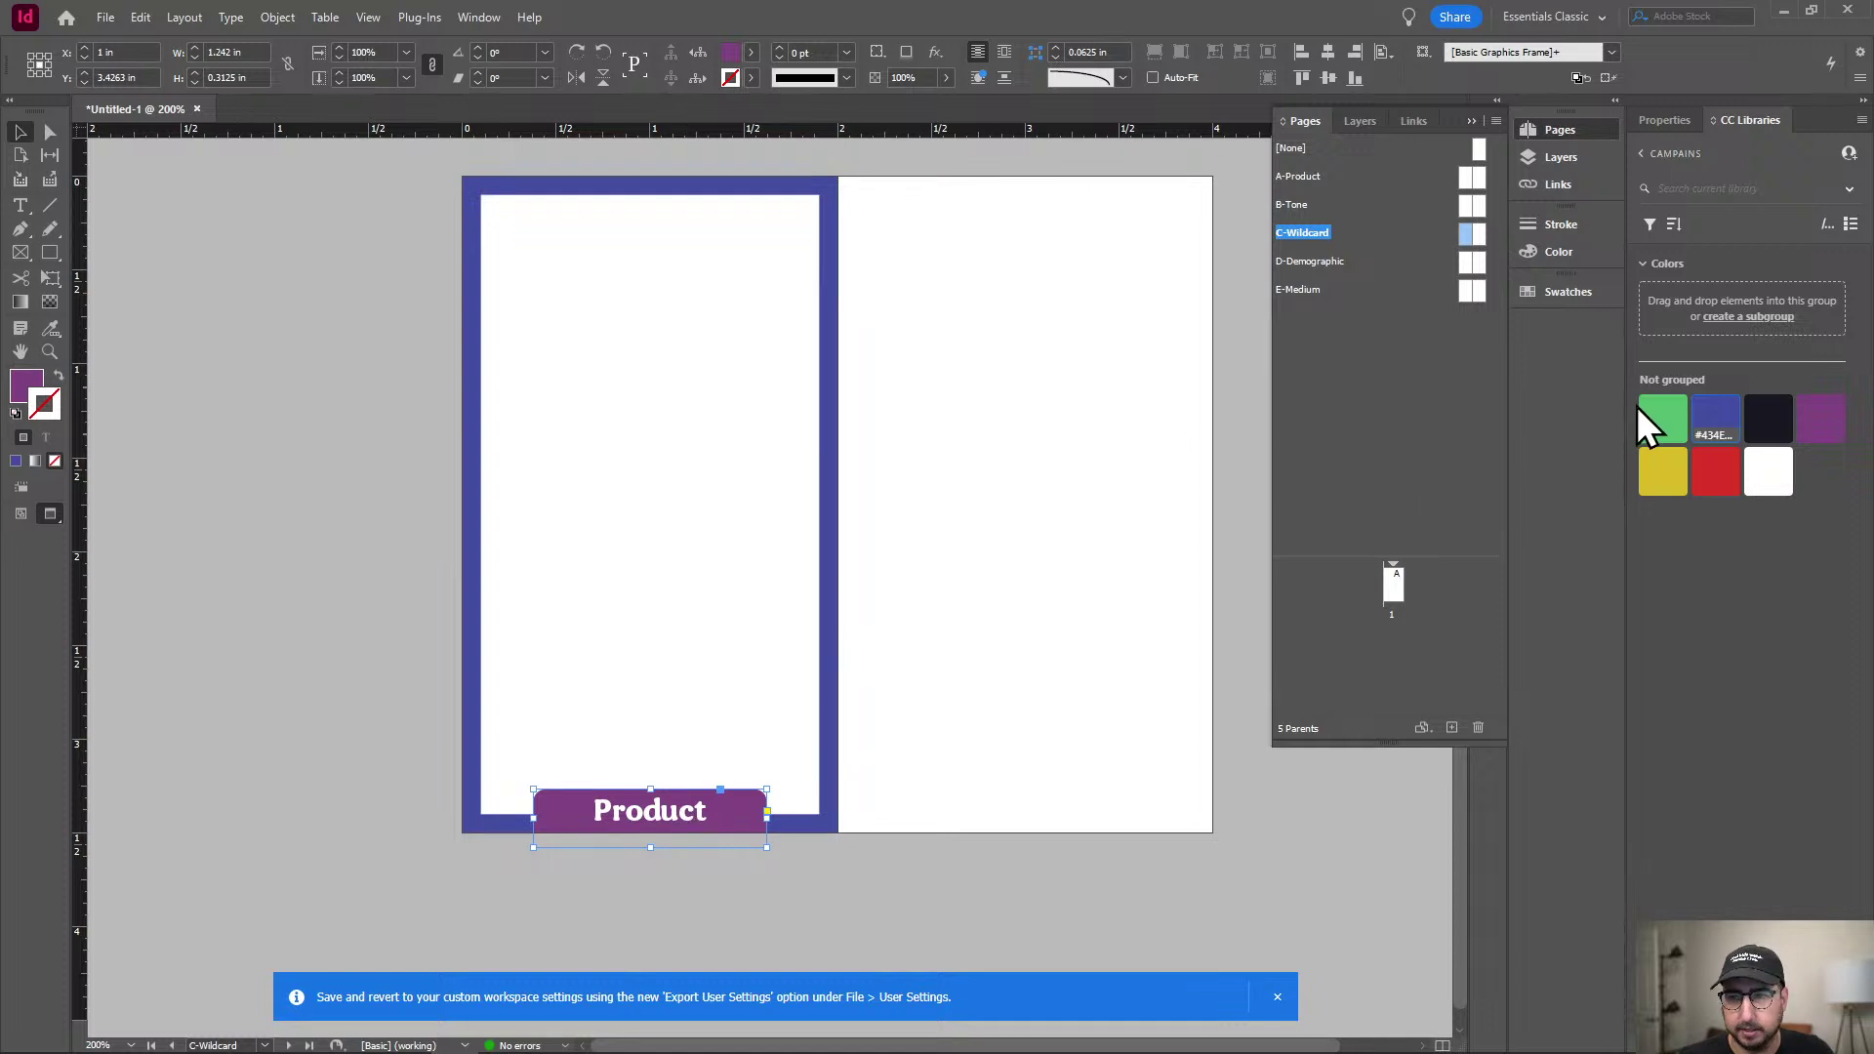
pyautogui.click(1710, 420)
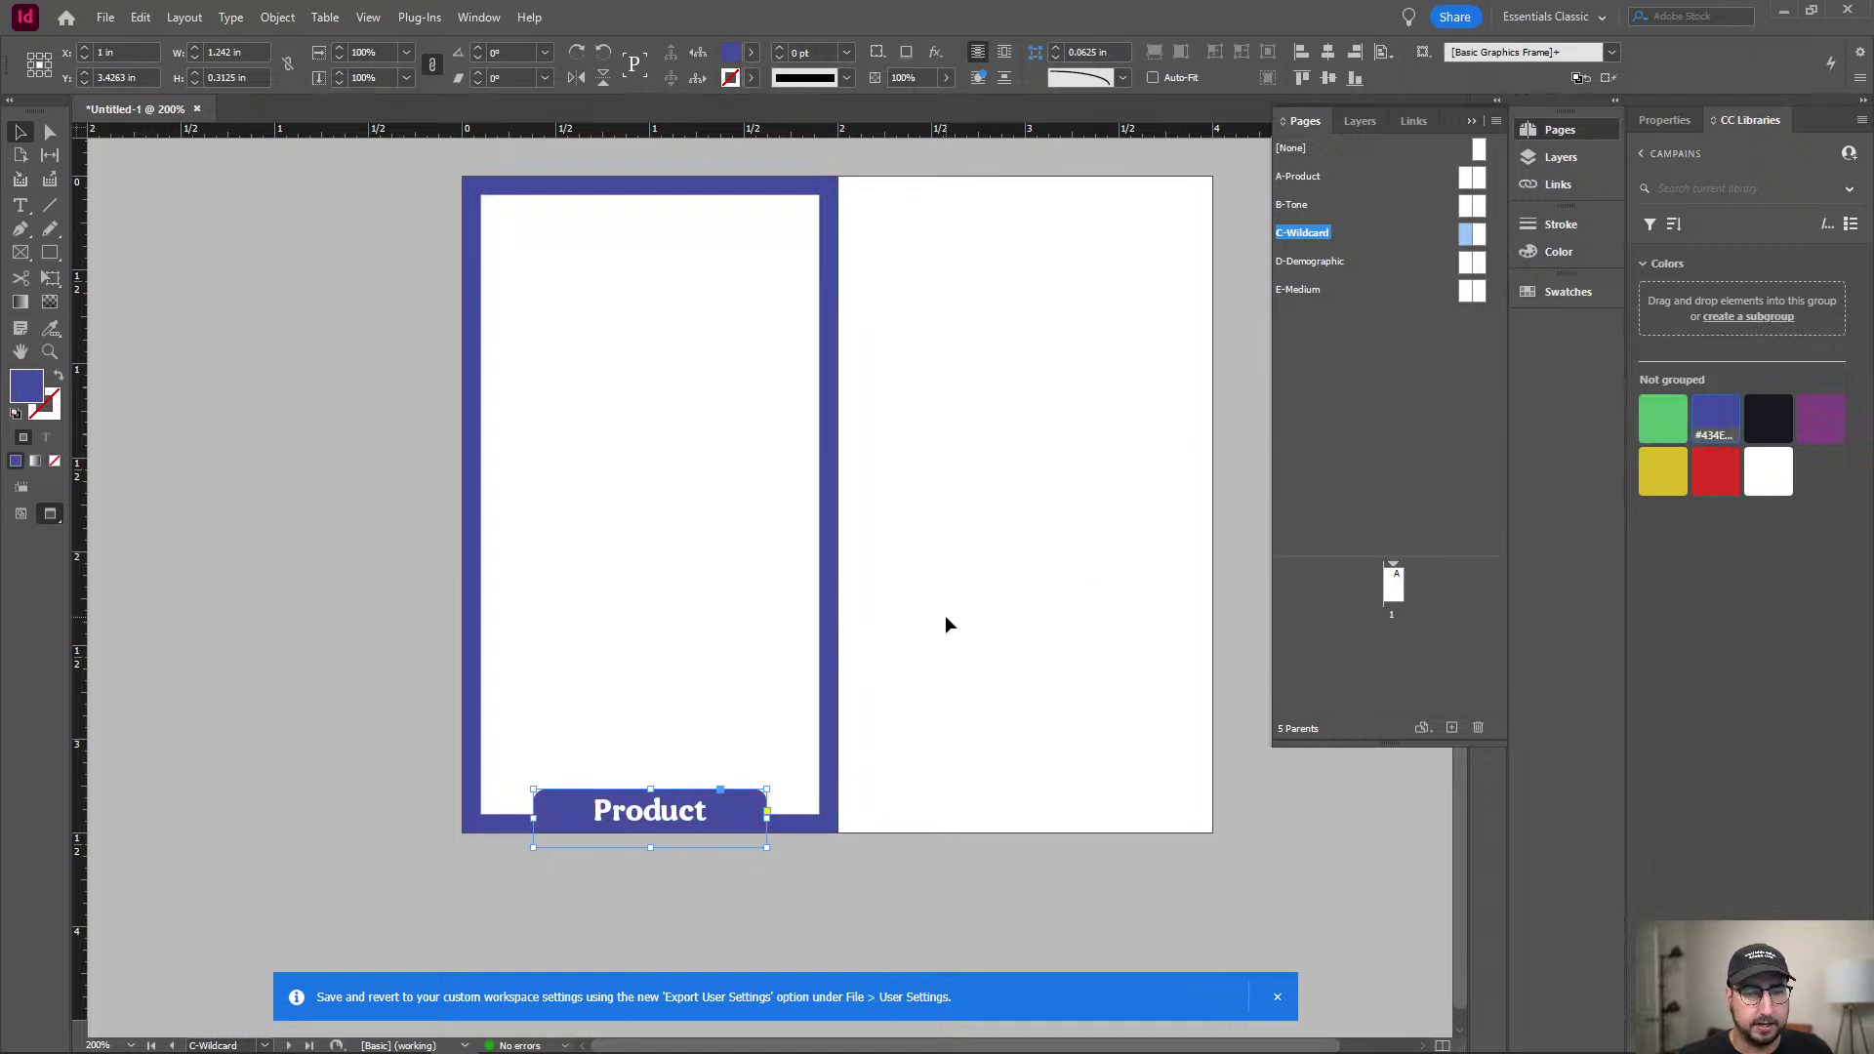
# Replace the tab text on the C-Wildcard card with WILDCARD.
pyautogui.doubleClick(657, 828)
pyautogui.doubleClick(656, 819)
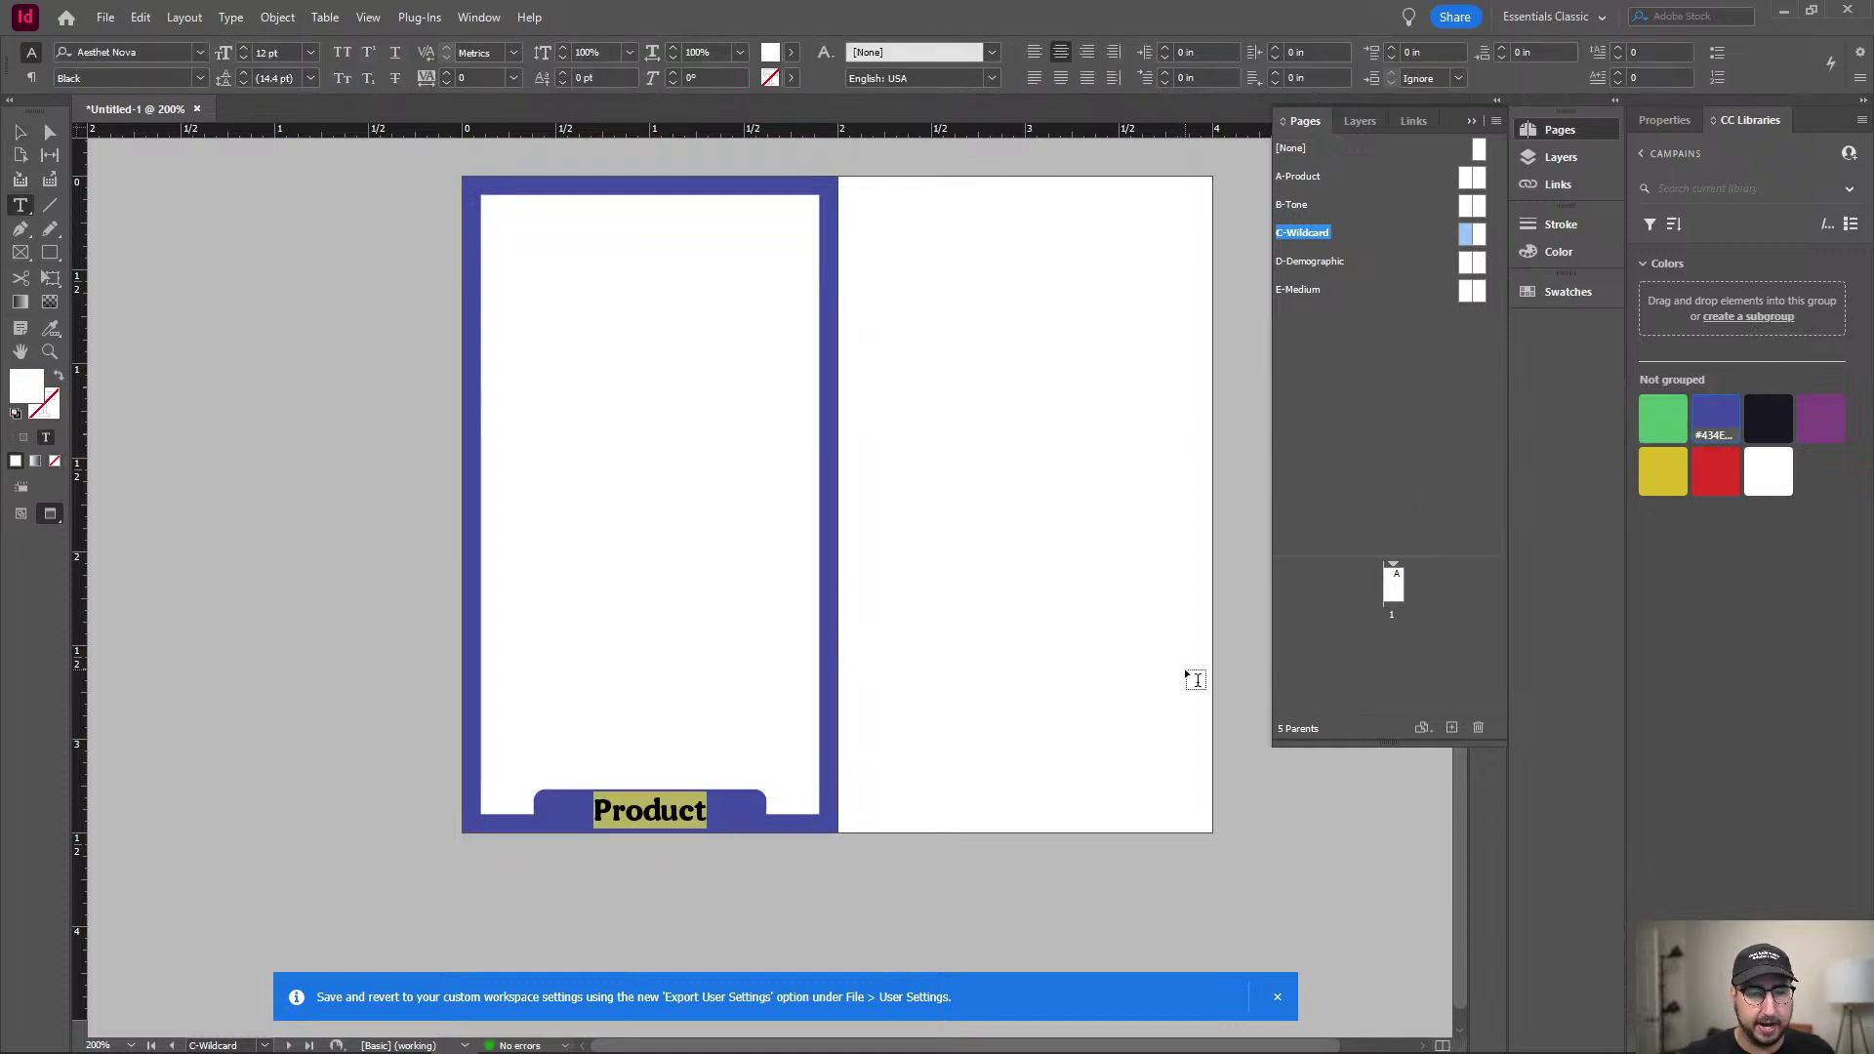
pyautogui.write('WILDCARD')
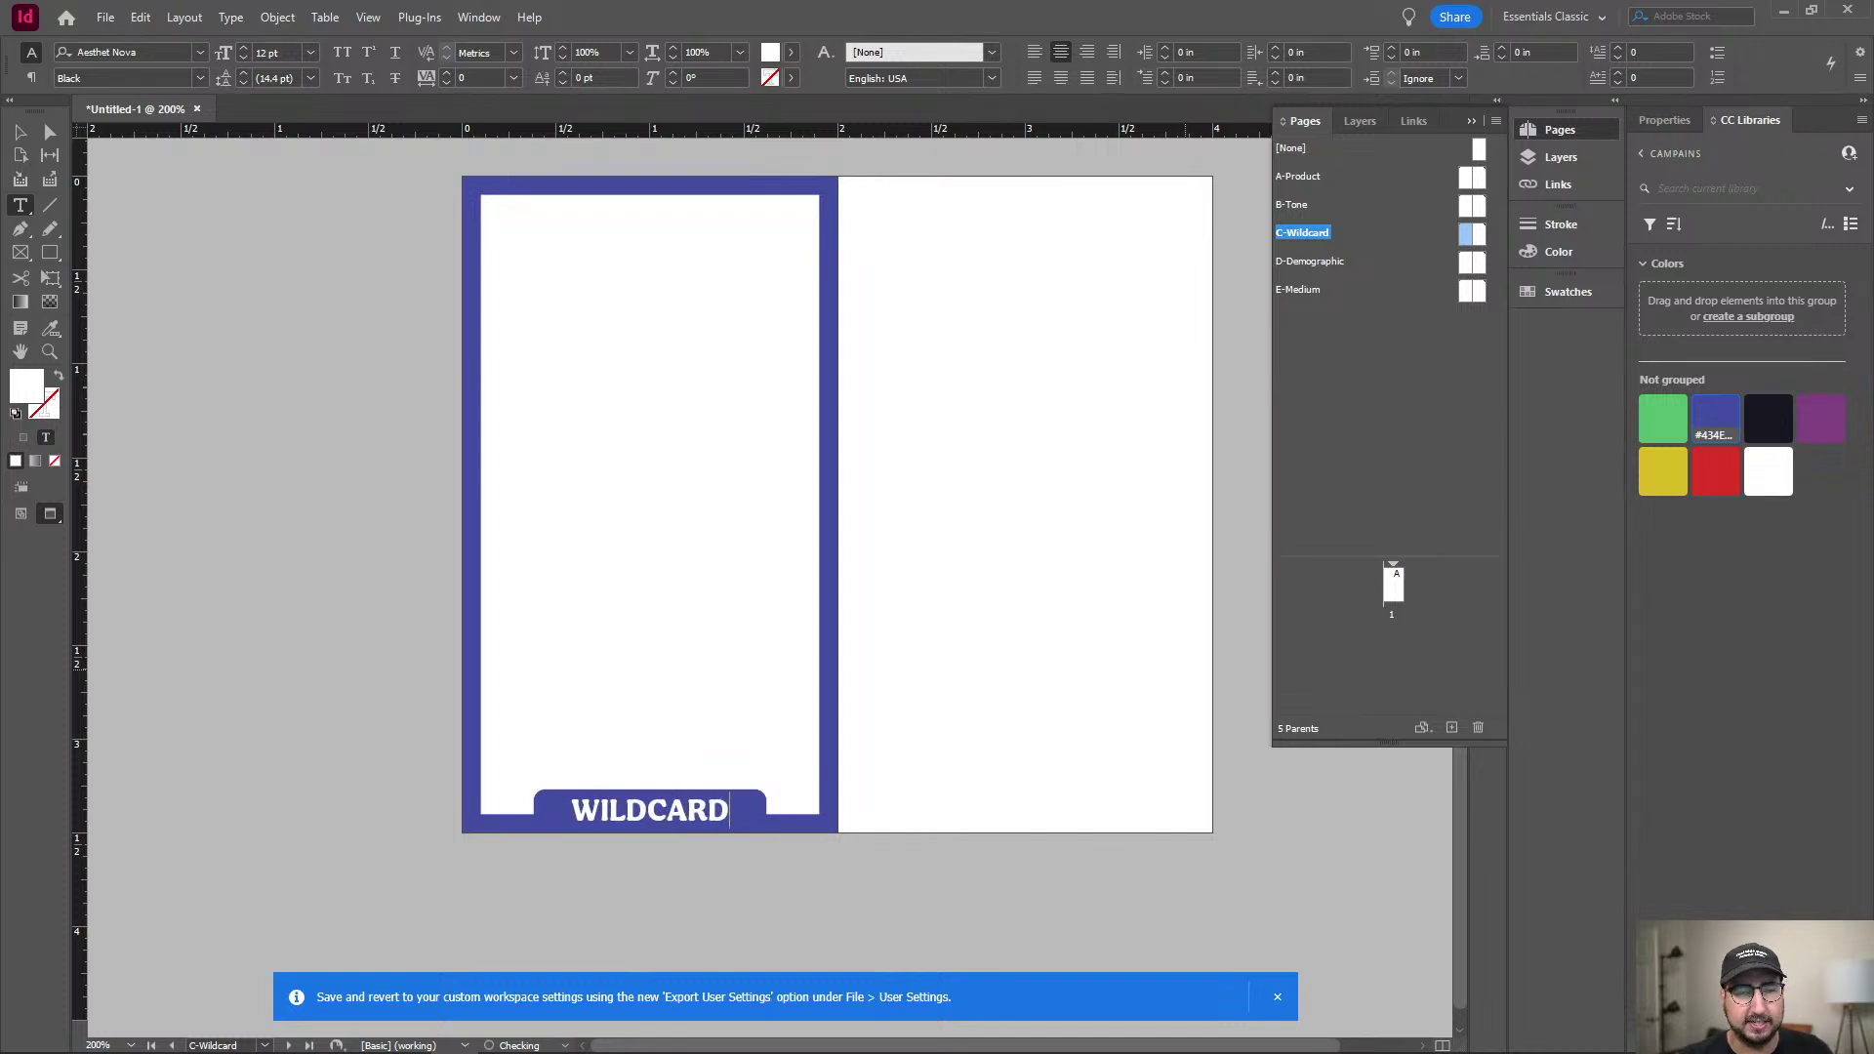
pyautogui.press('Escape')
# Recolor the WILDCARD card's border and tab with the library red and duplicate the card onto the facing page.
pyautogui.click(829, 506)
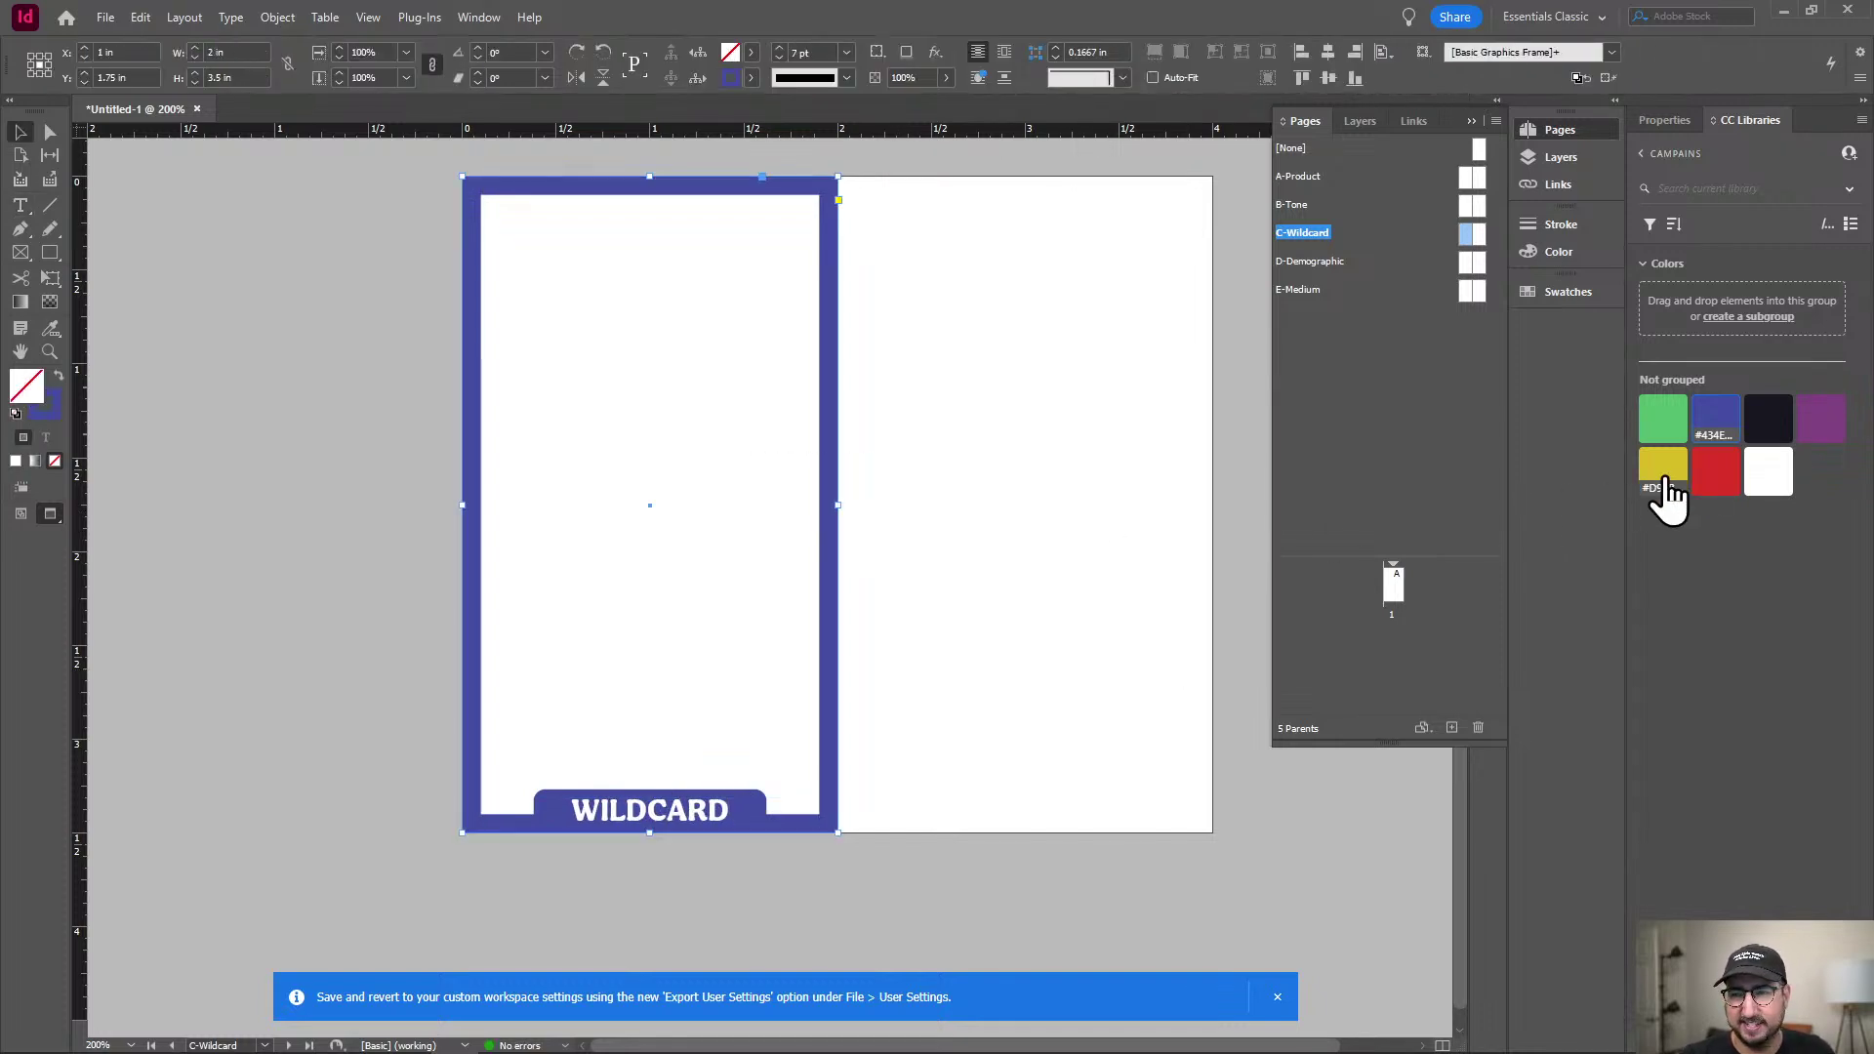
pyautogui.click(1714, 478)
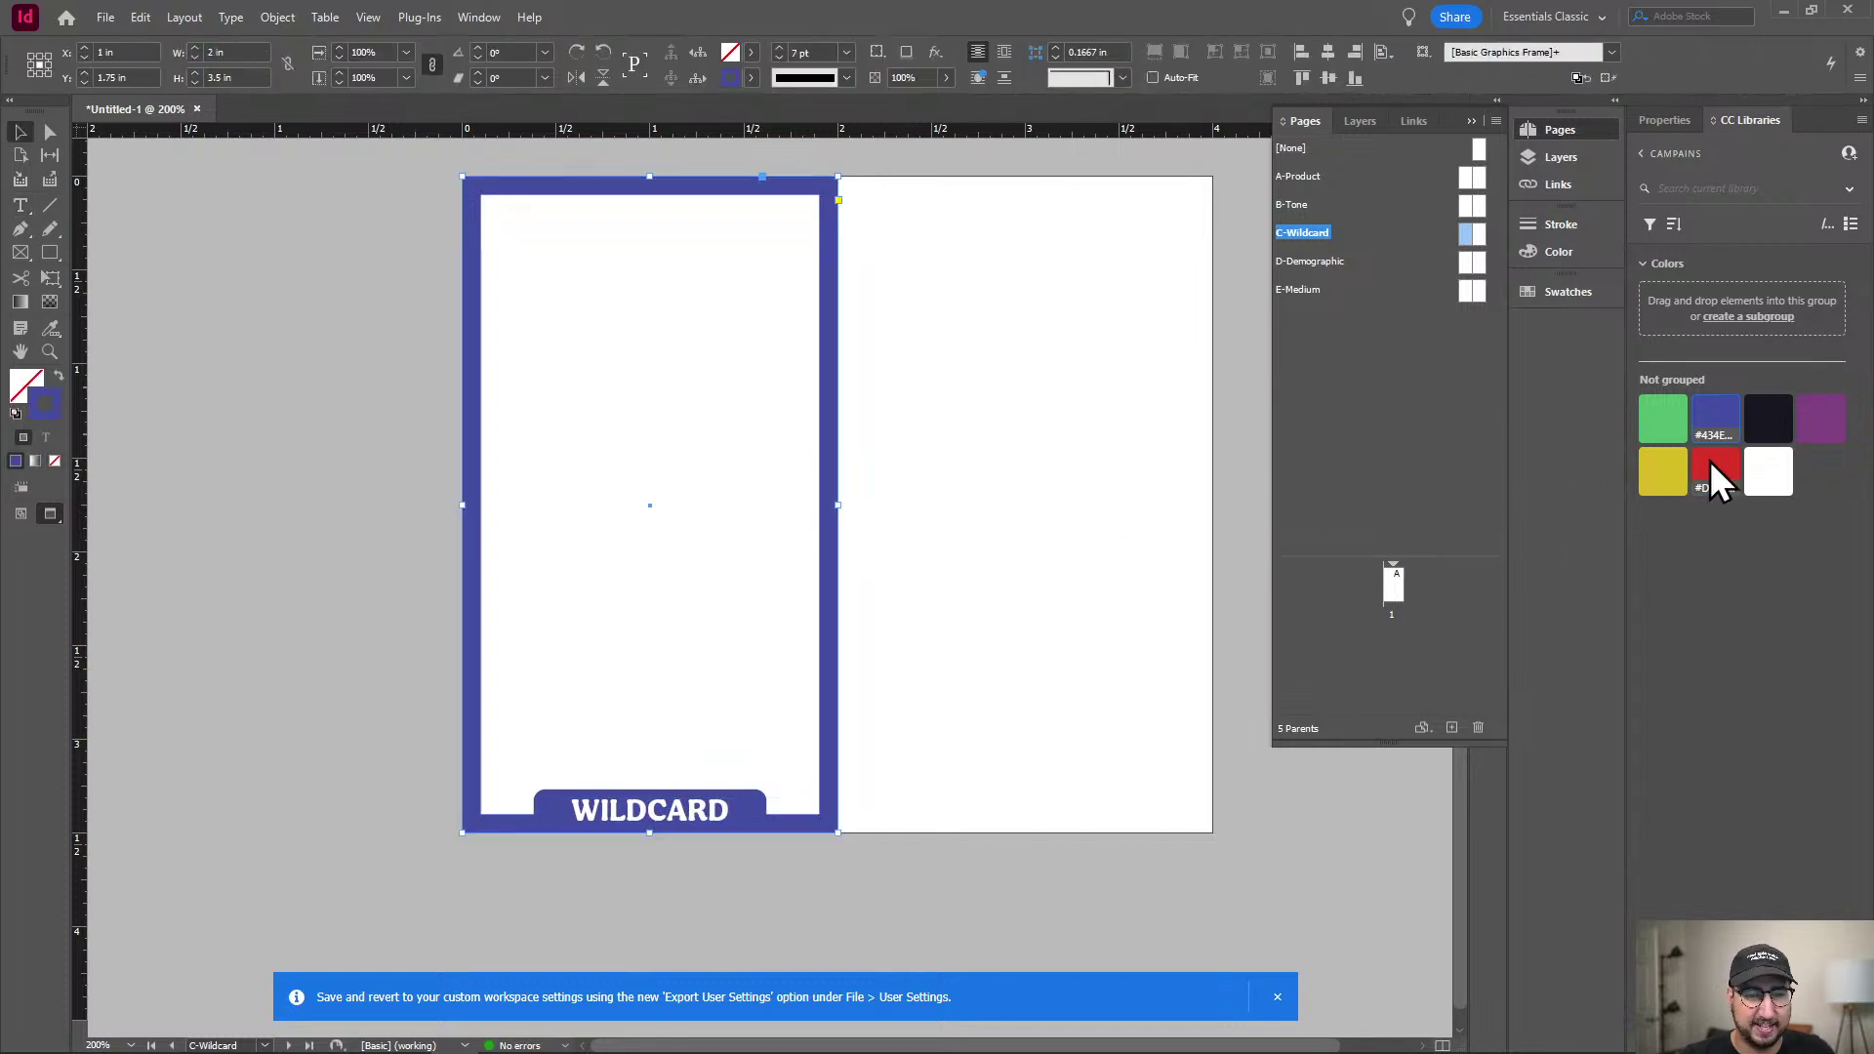
pyautogui.click(735, 791)
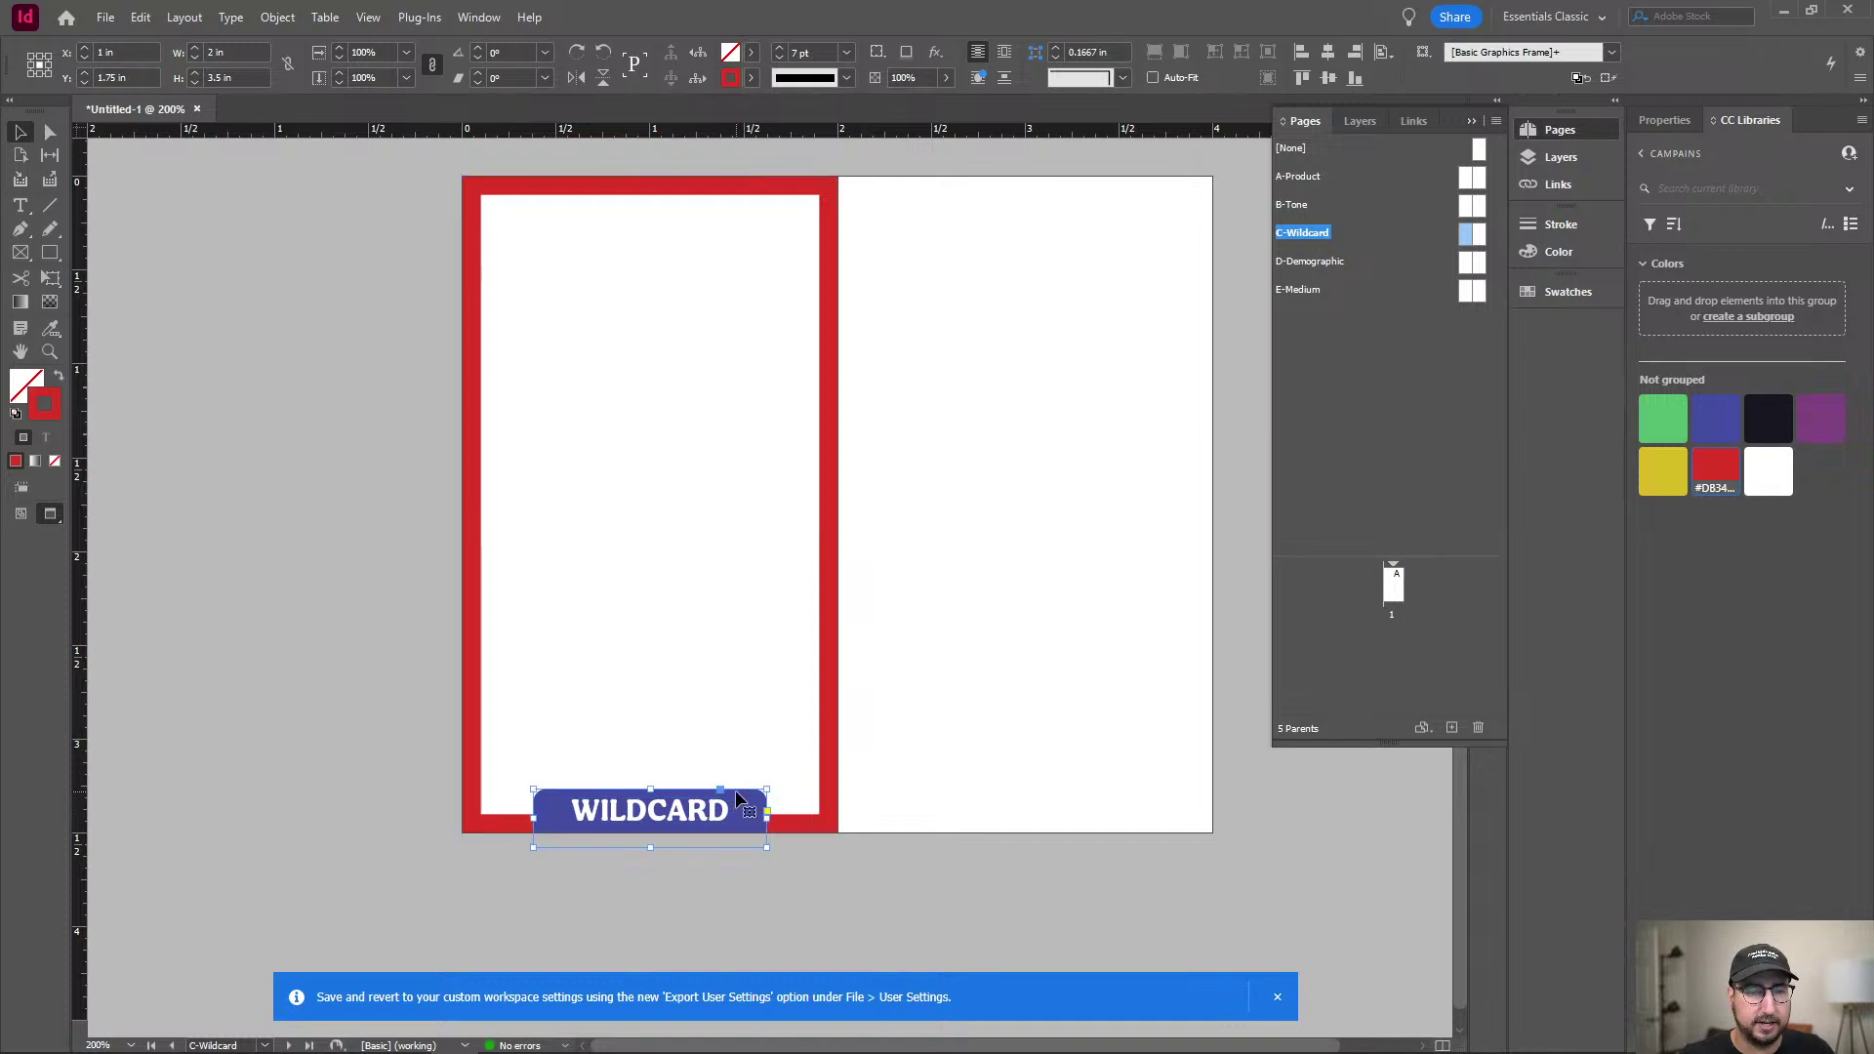
pyautogui.click(1715, 478)
pyautogui.moveTo(1021, 405); pyautogui.dragTo(477, 882)
pyautogui.moveTo(710, 823); pyautogui.dragTo(1086, 815)
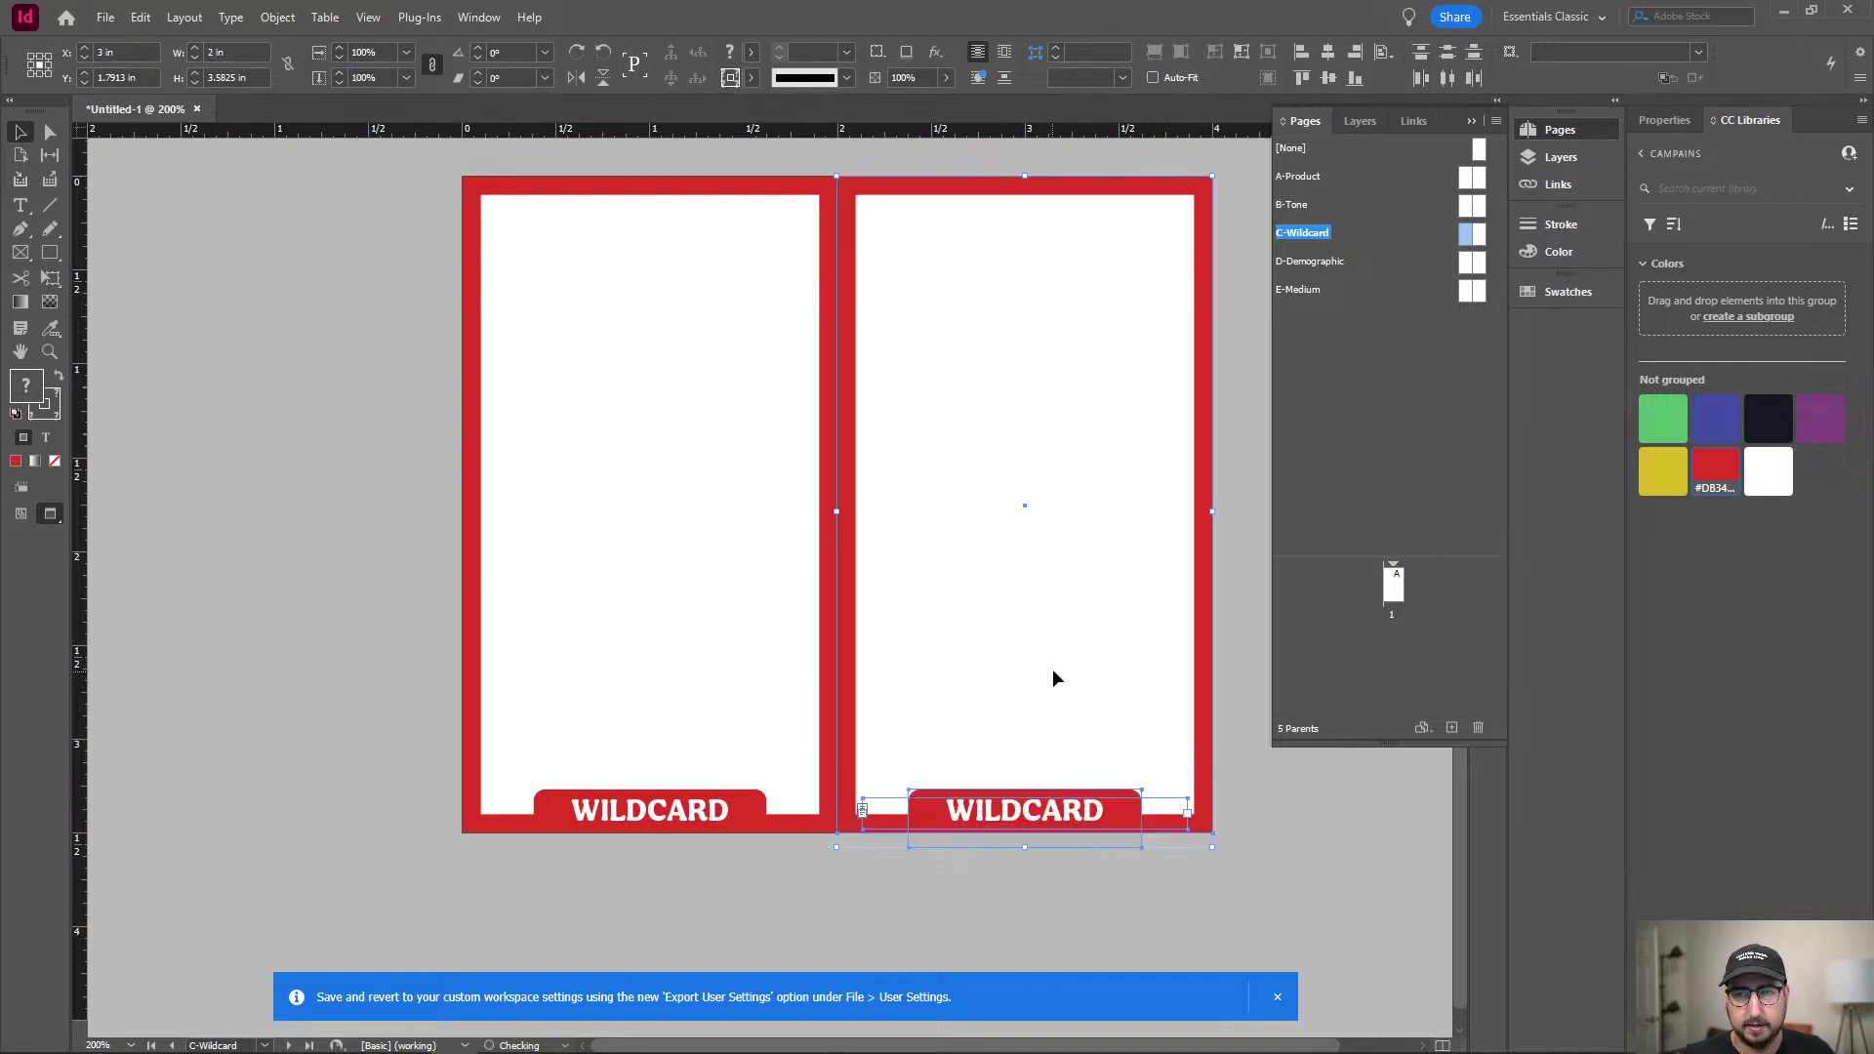
# Paste the purple Product card onto the D-Demographic parent and align it to the spread's first page.
pyautogui.doubleClick(1466, 262)
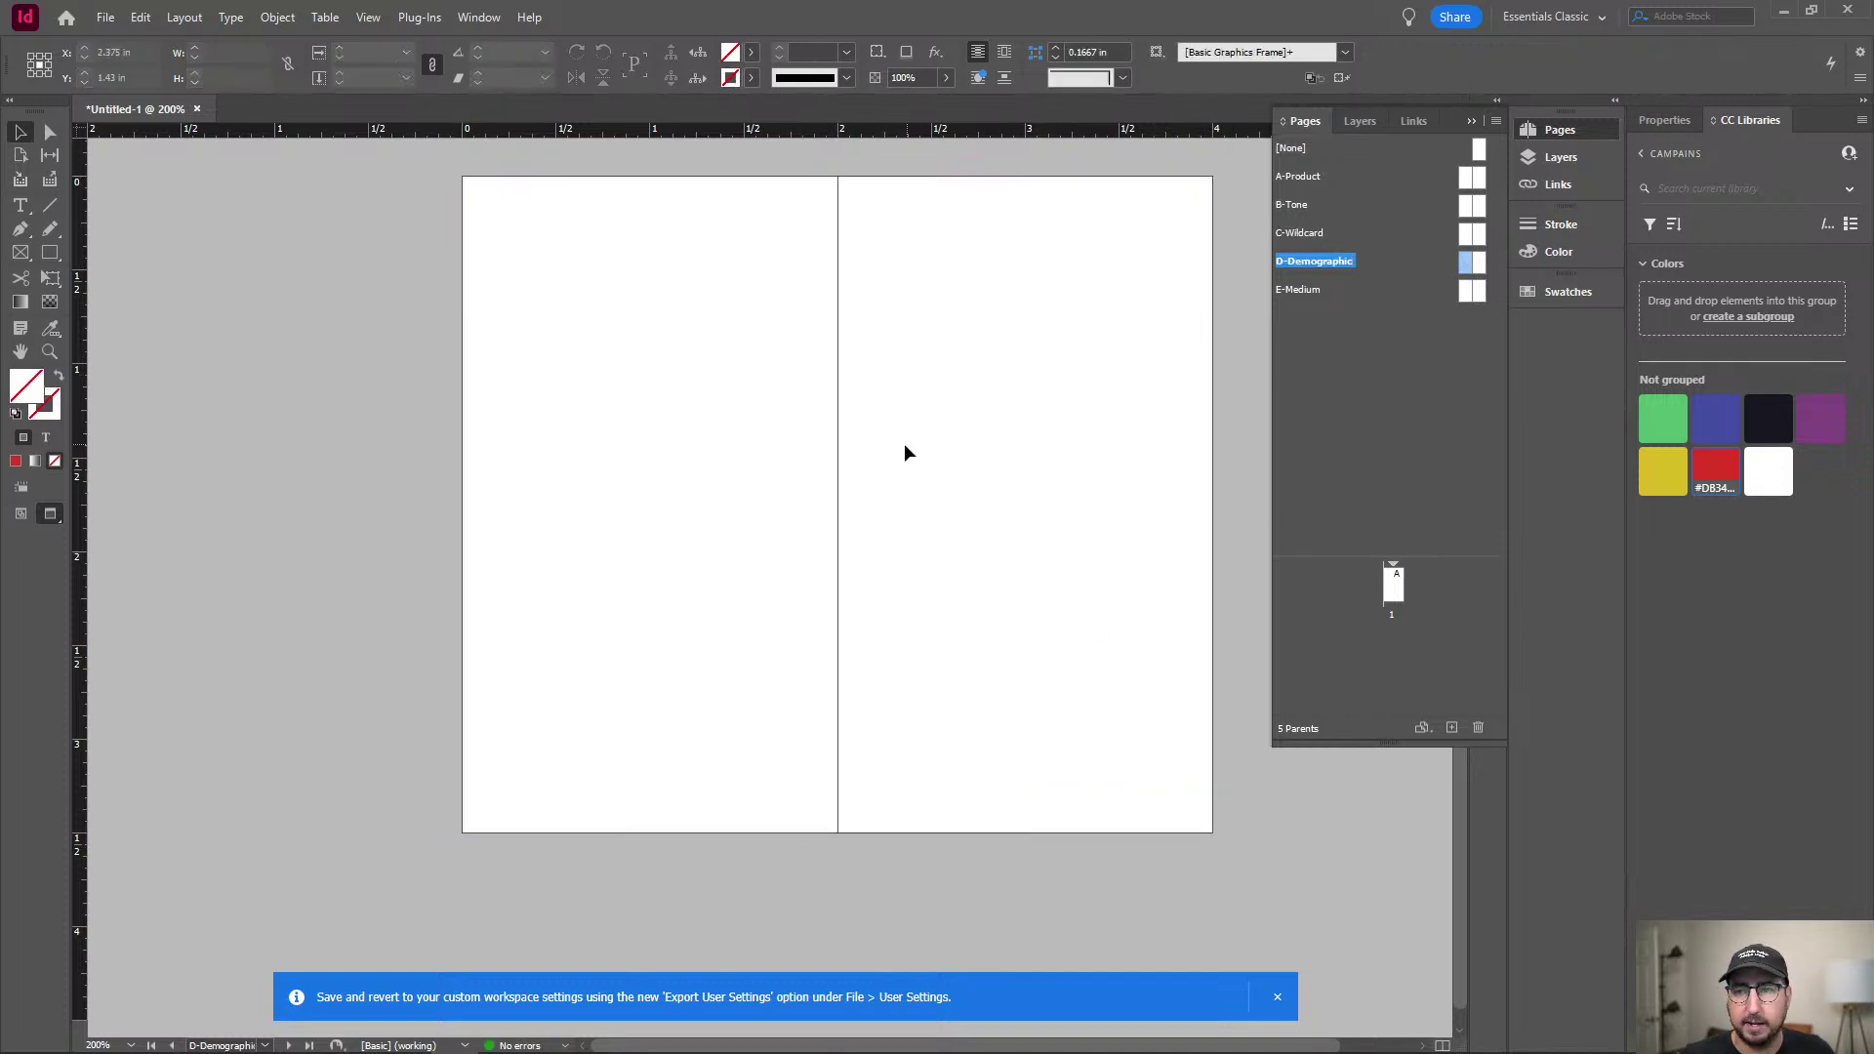
pyautogui.hotkey('ctrl', 'v')
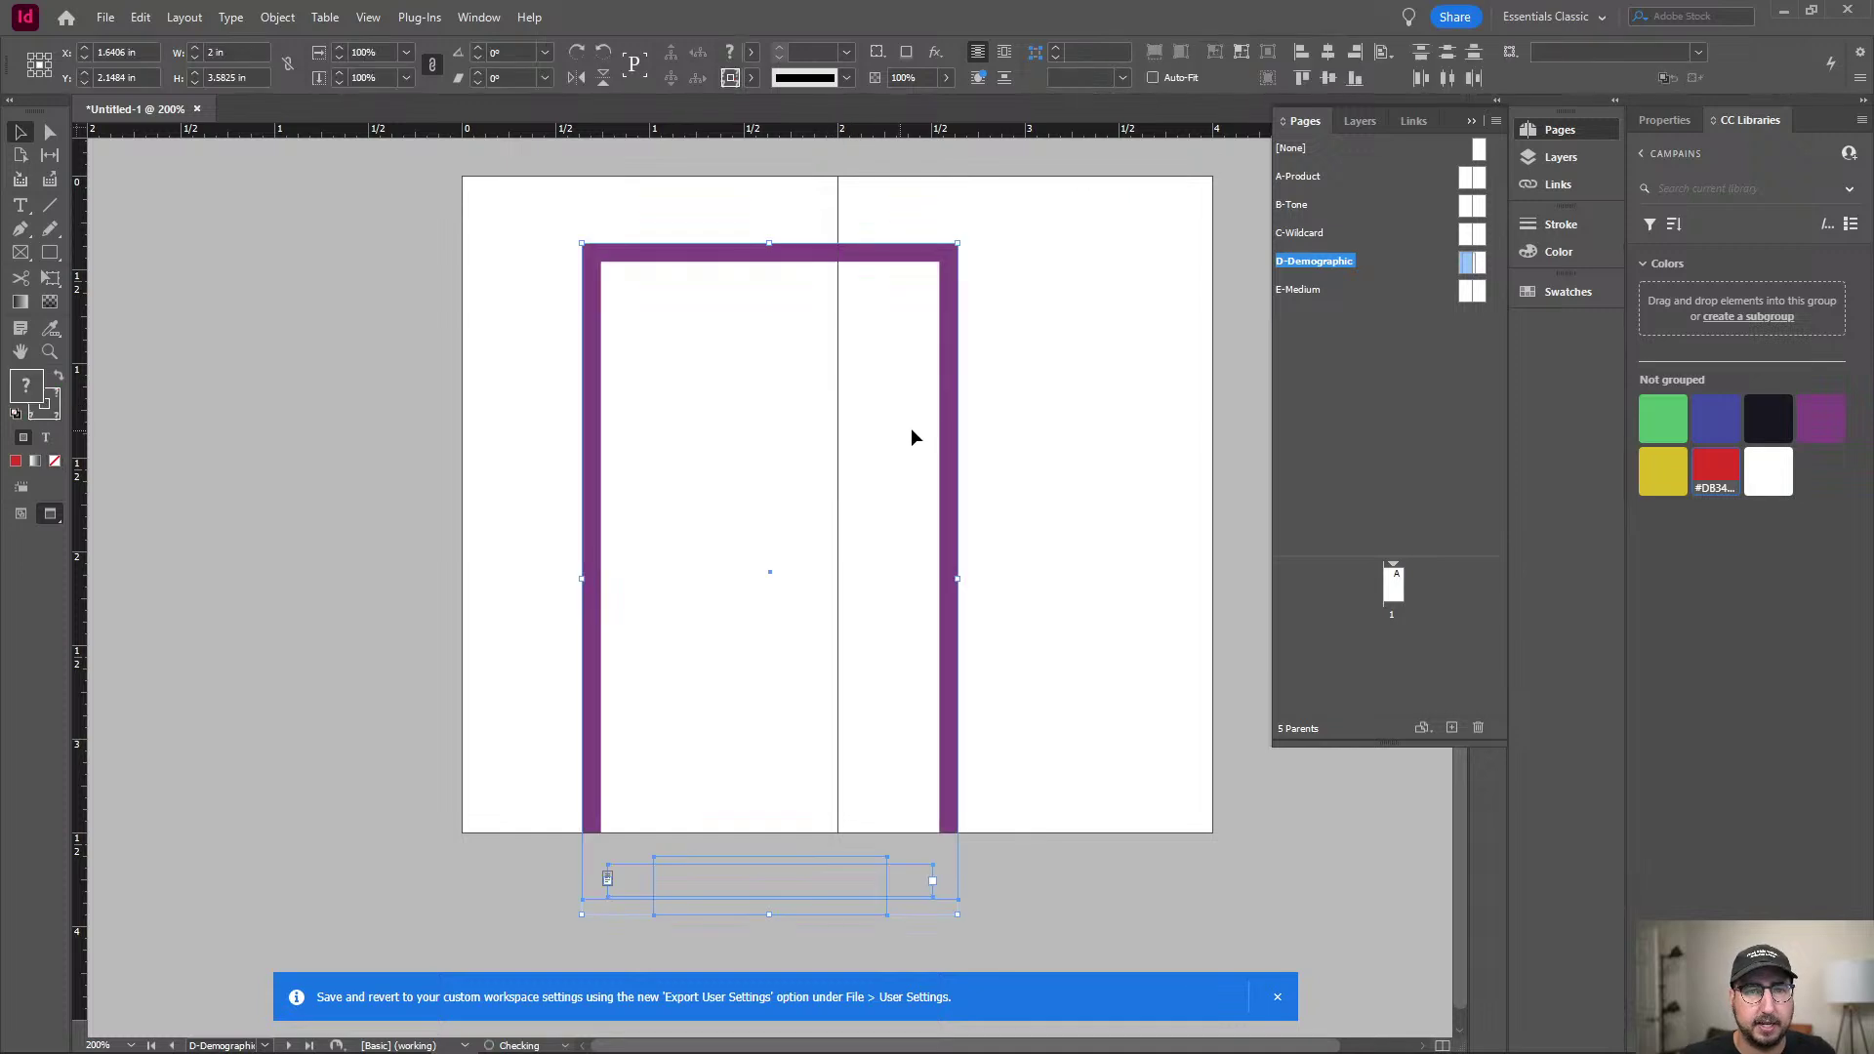
pyautogui.moveTo(937, 433); pyautogui.dragTo(838, 381)
# Recolor the D-Demographic card's border and tab with the library yellow and duplicate the card onto the facing page.
pyautogui.moveTo(983, 396); pyautogui.dragTo(742, 450)
pyautogui.click(1661, 478)
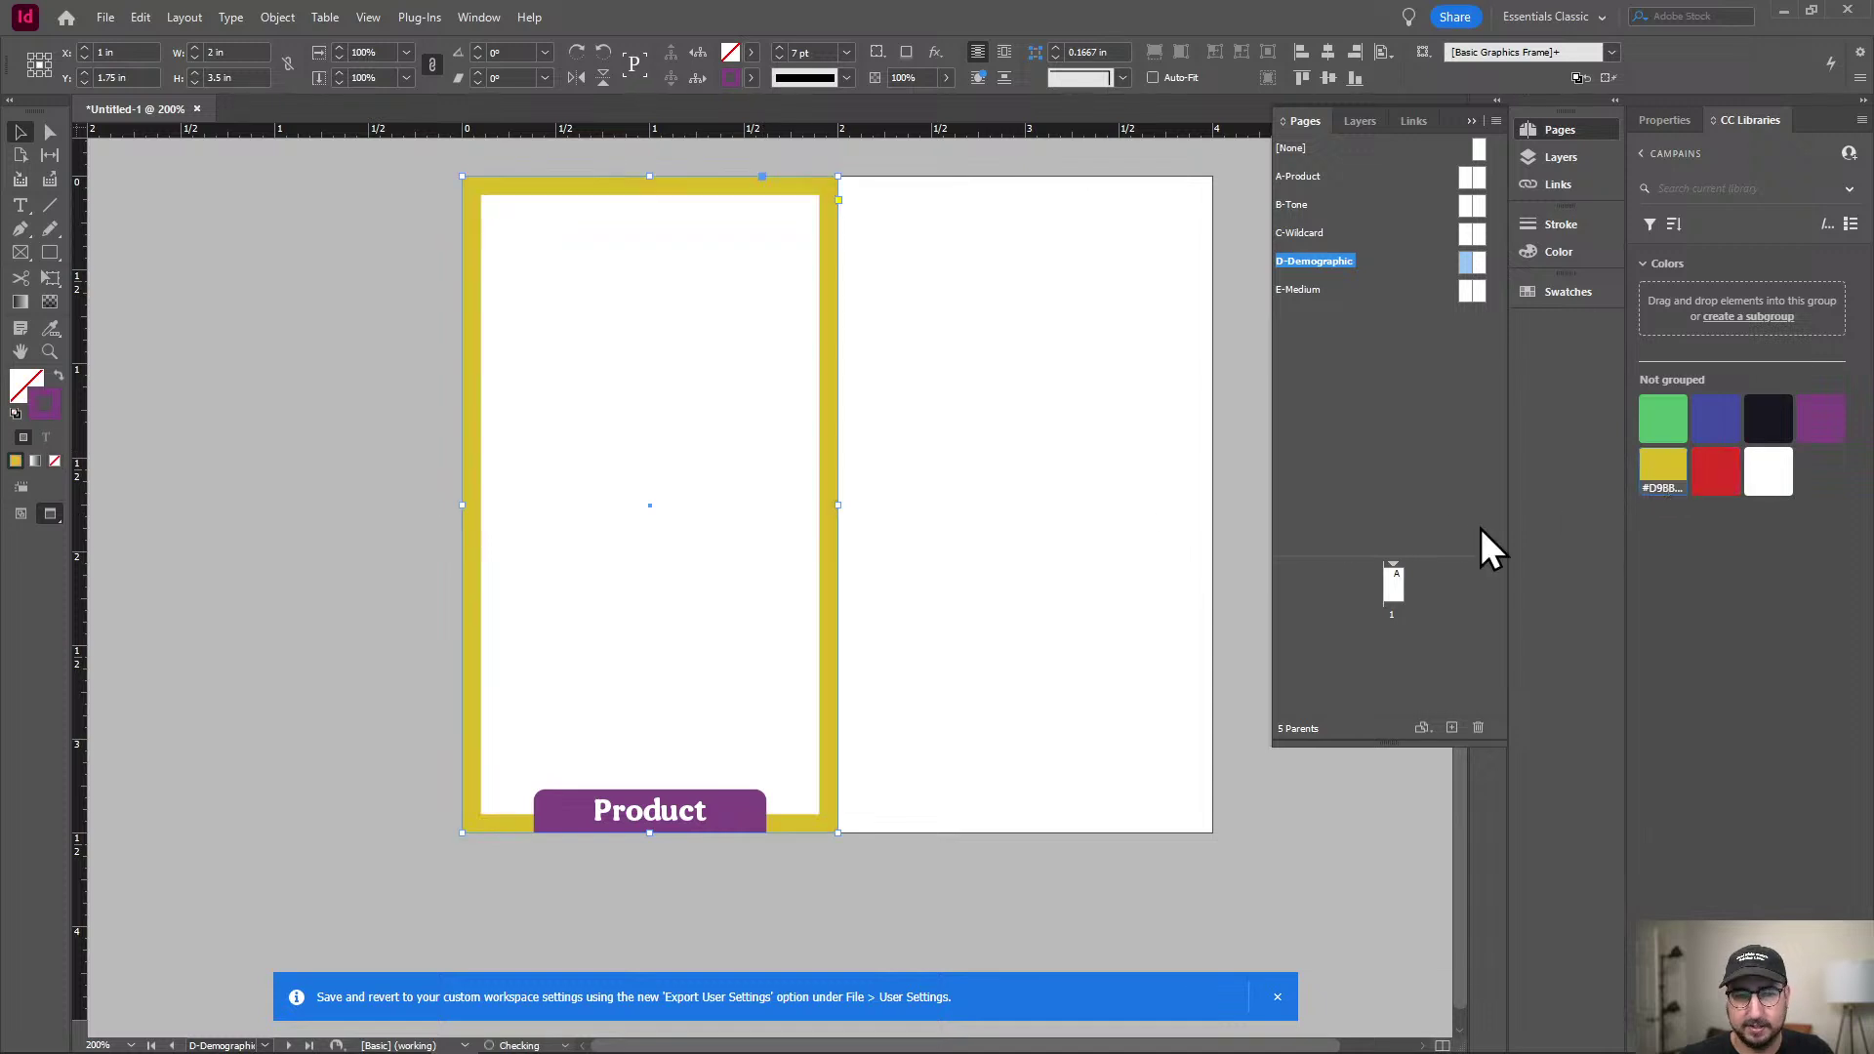
pyautogui.click(751, 796)
pyautogui.click(727, 793)
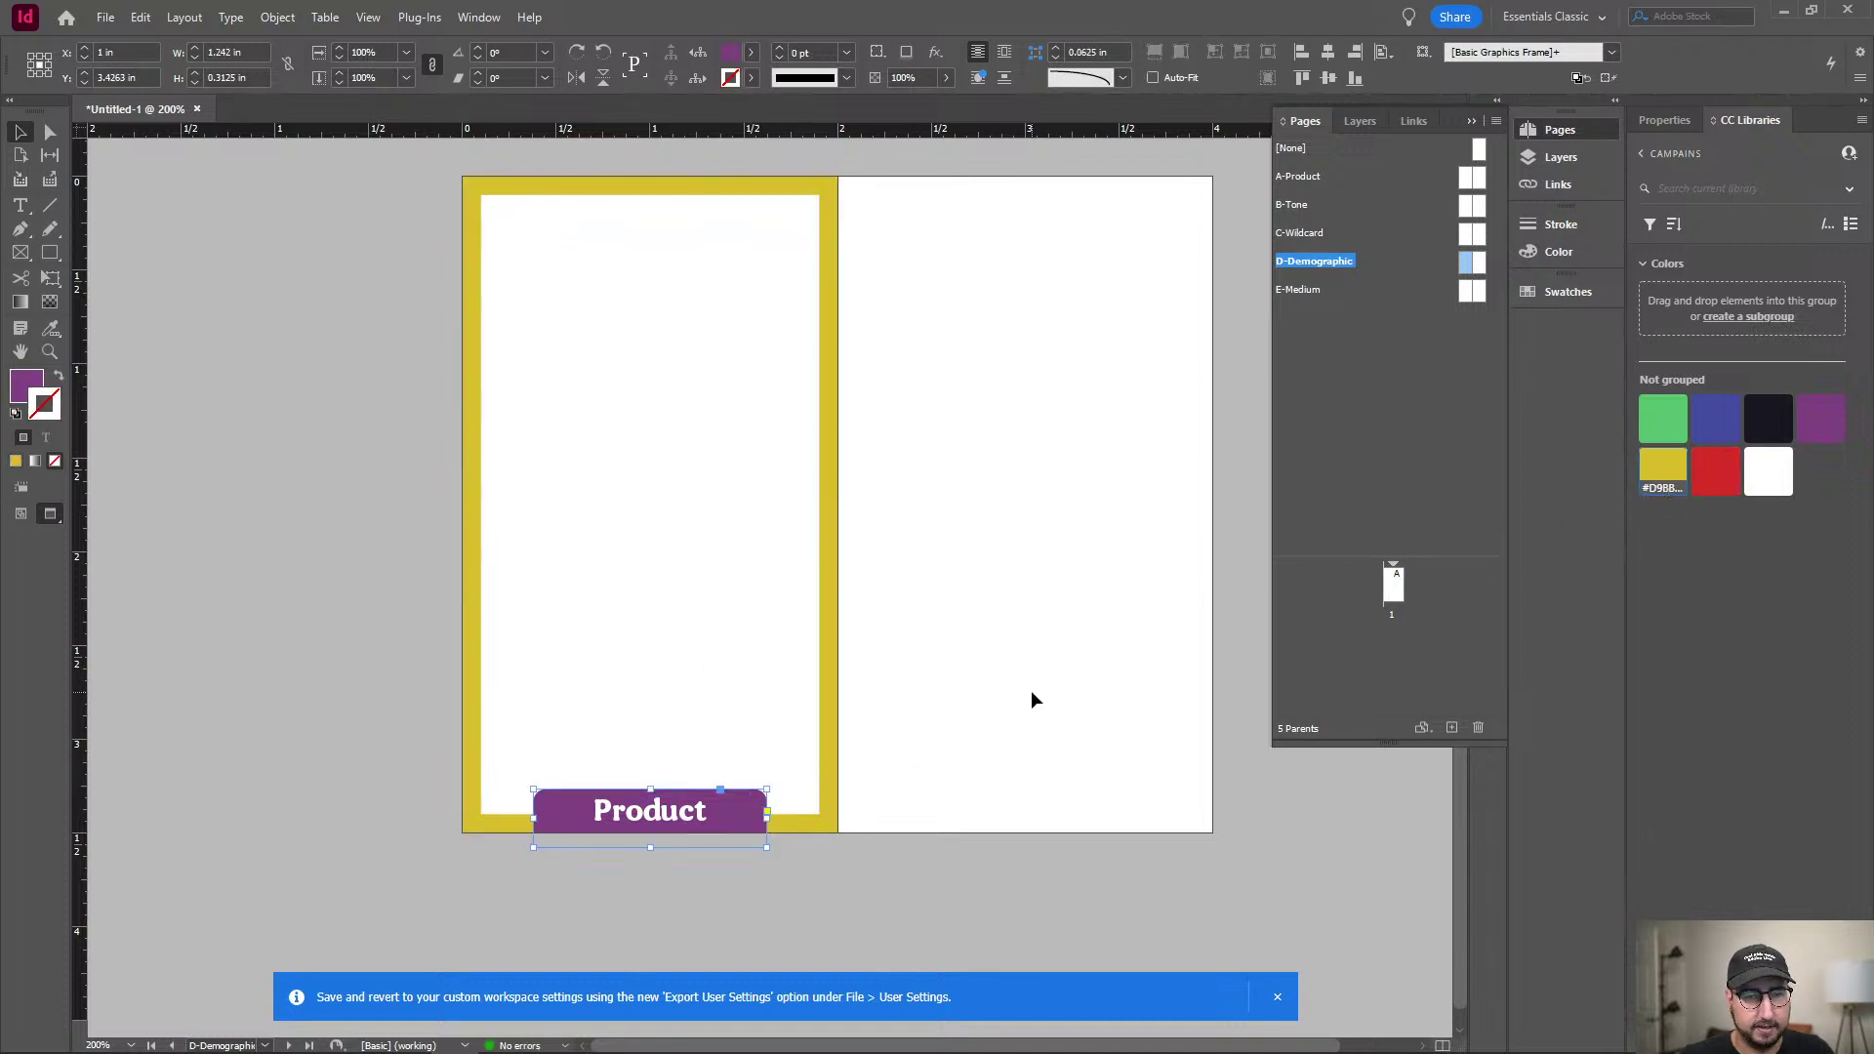
pyautogui.click(1665, 470)
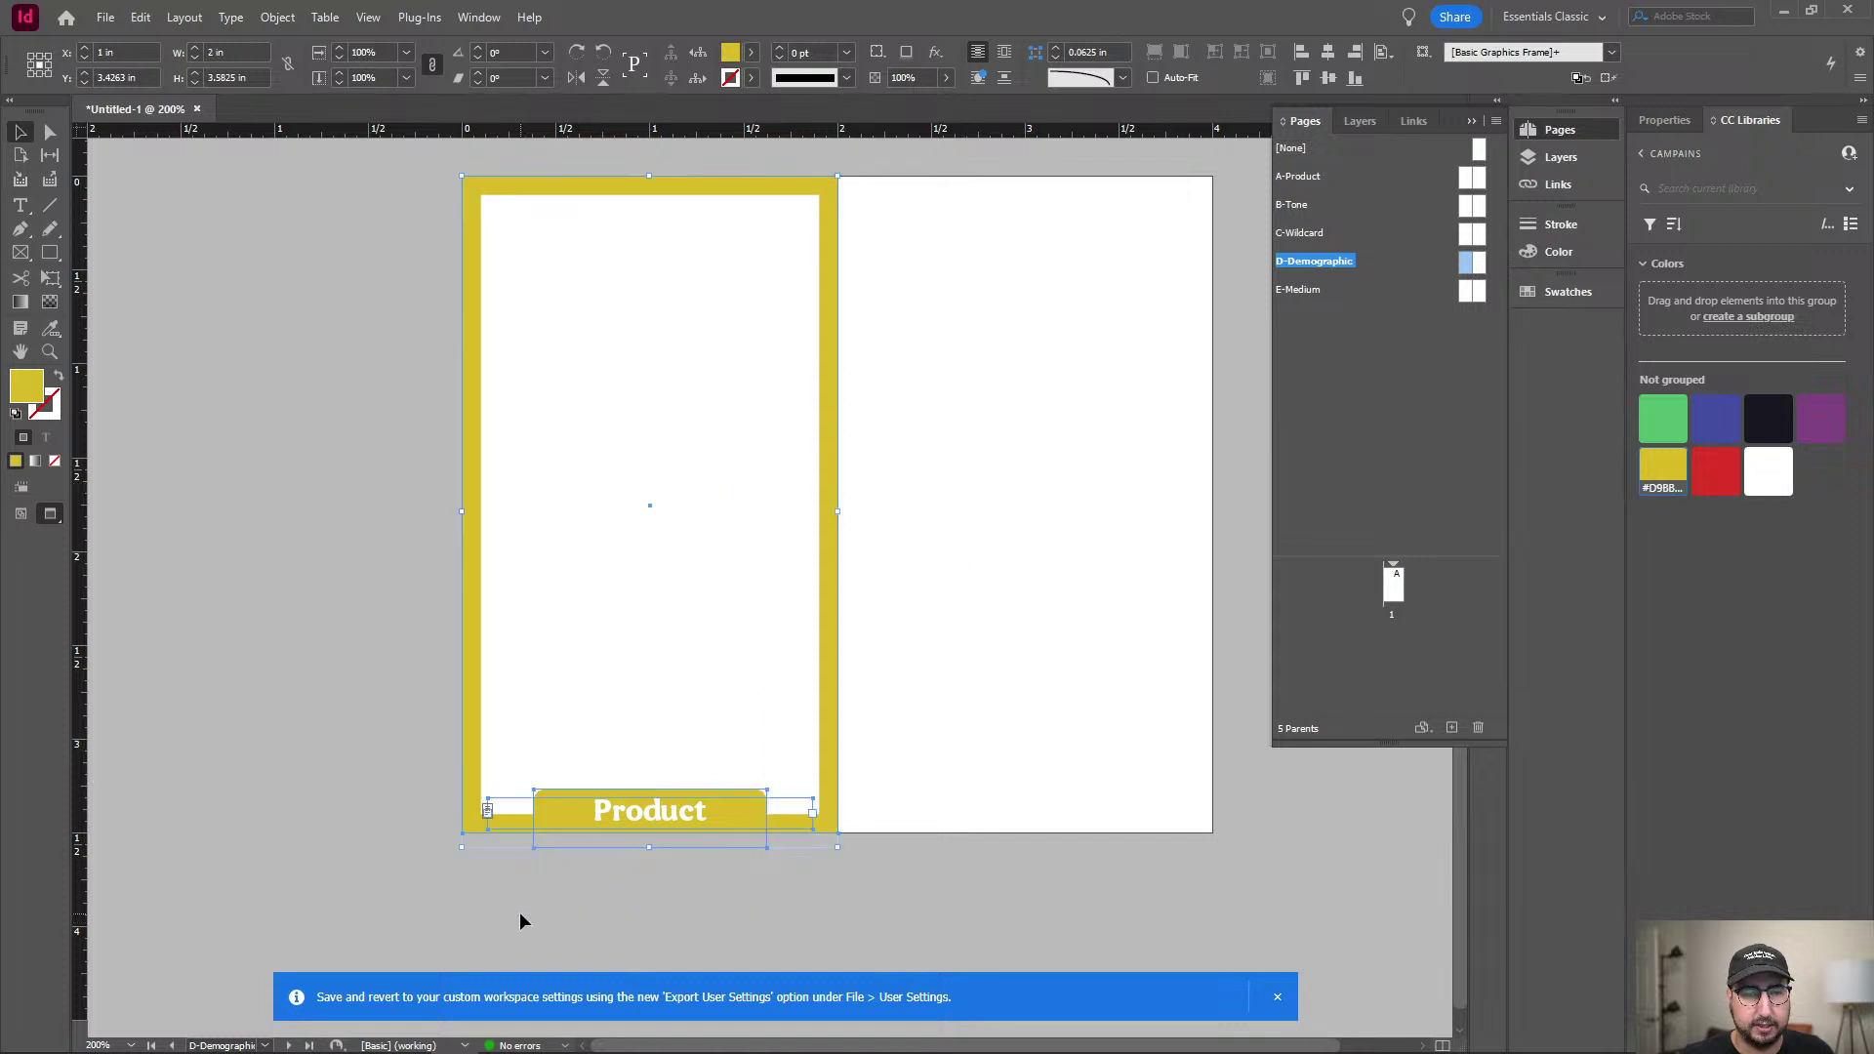
pyautogui.moveTo(523, 916); pyautogui.dragTo(1025, 812)
# Check the C-Wildcard and B-Tone parent spreads and open the A-Product spread.
pyautogui.doubleClick(1467, 238)
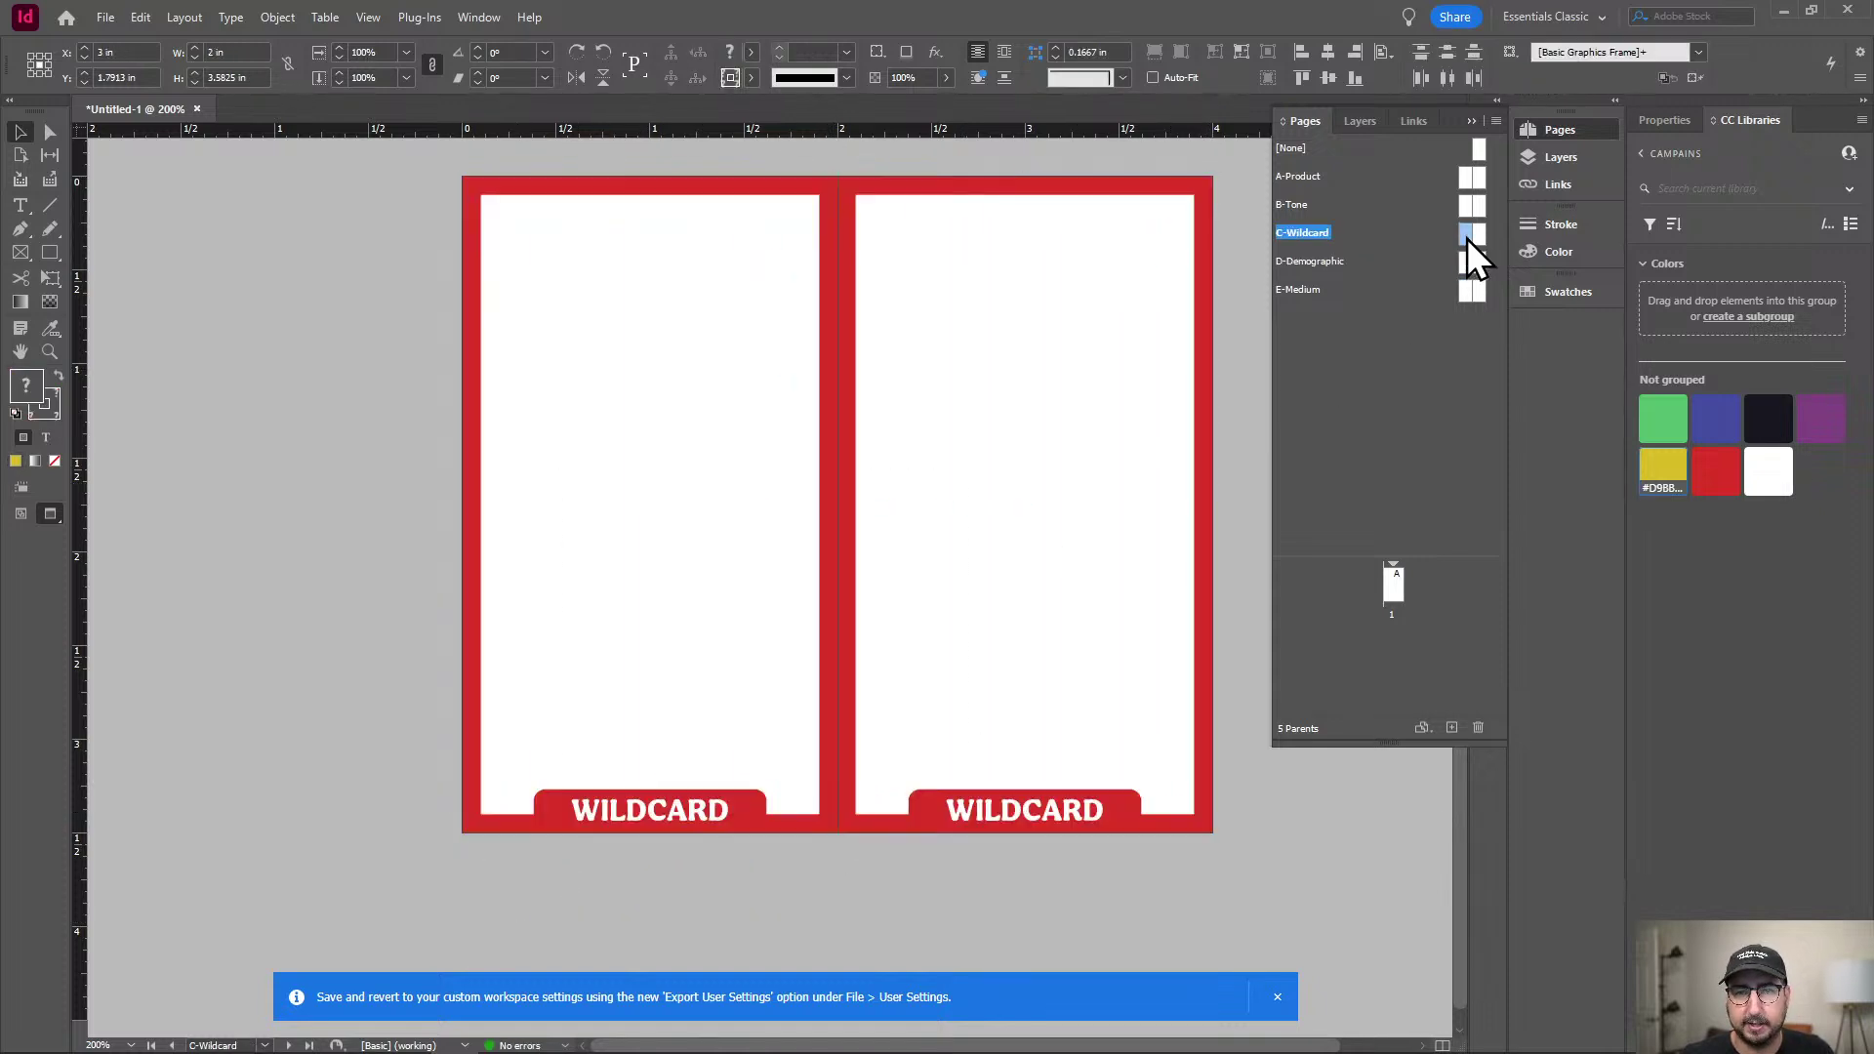
pyautogui.doubleClick(1466, 203)
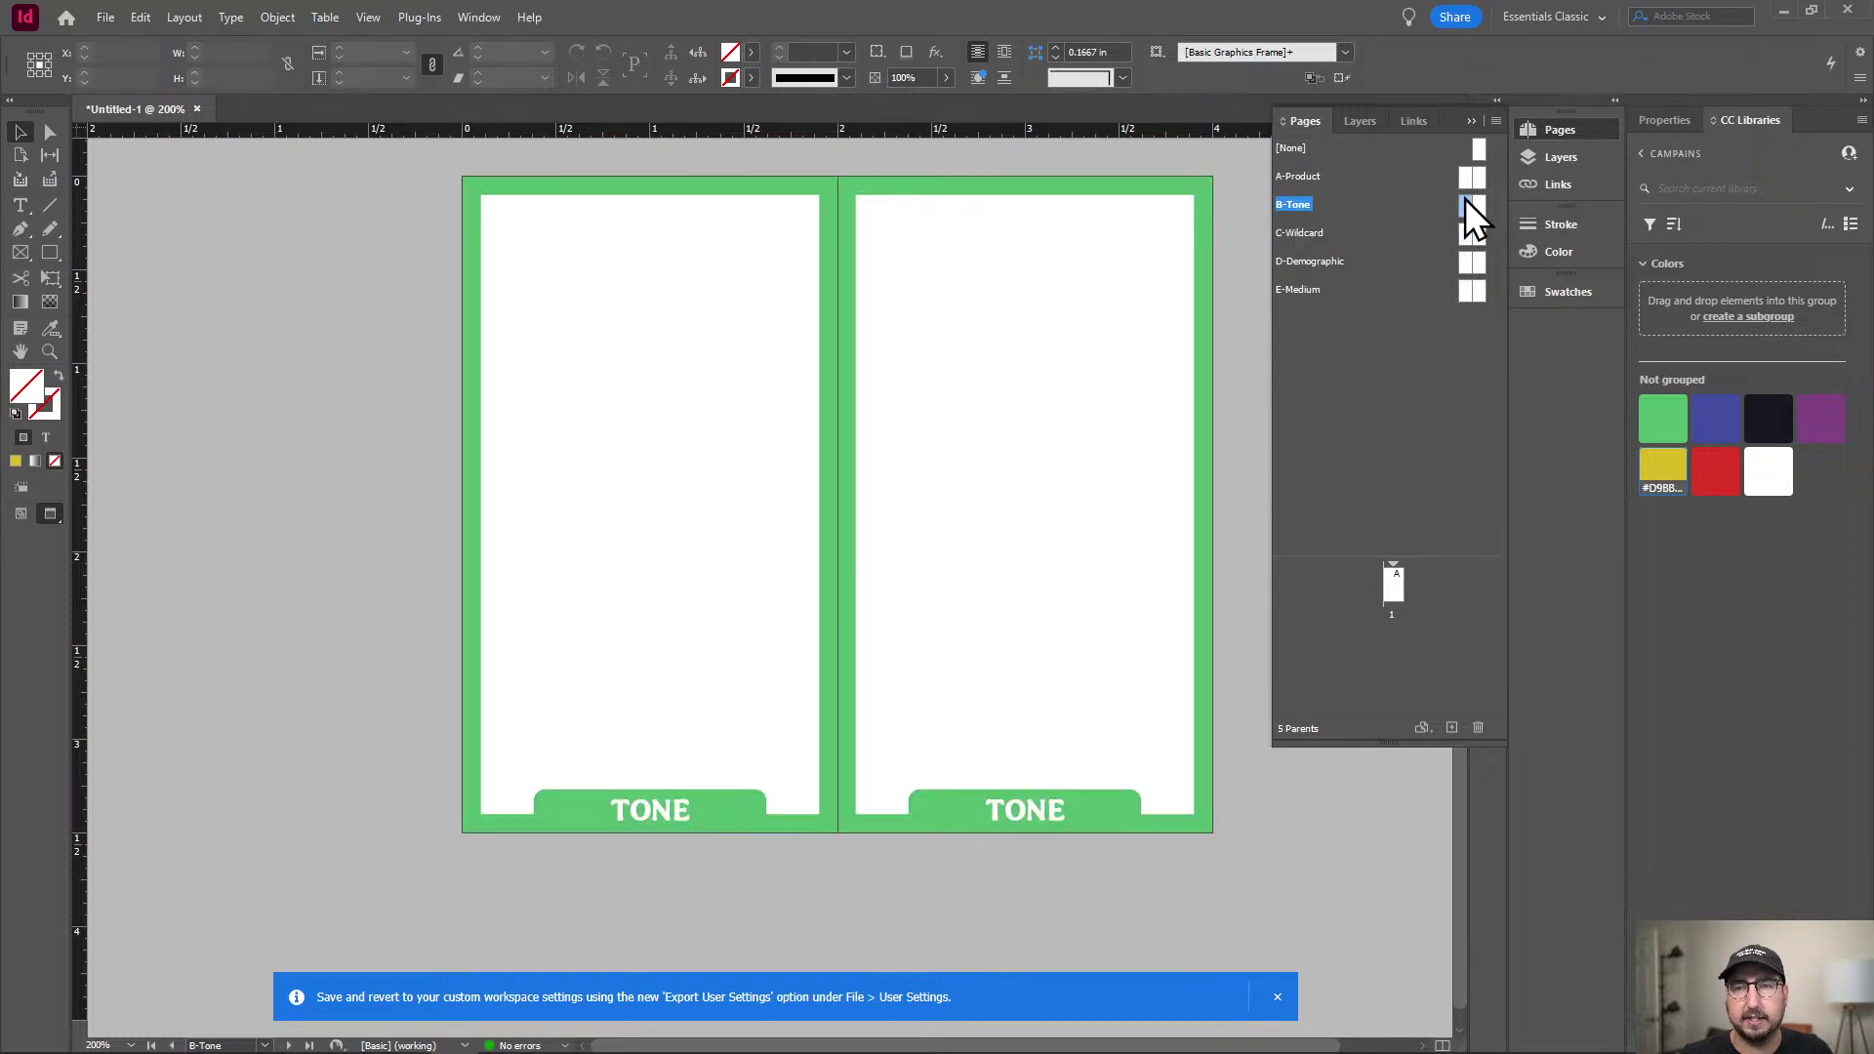
pyautogui.doubleClick(1466, 180)
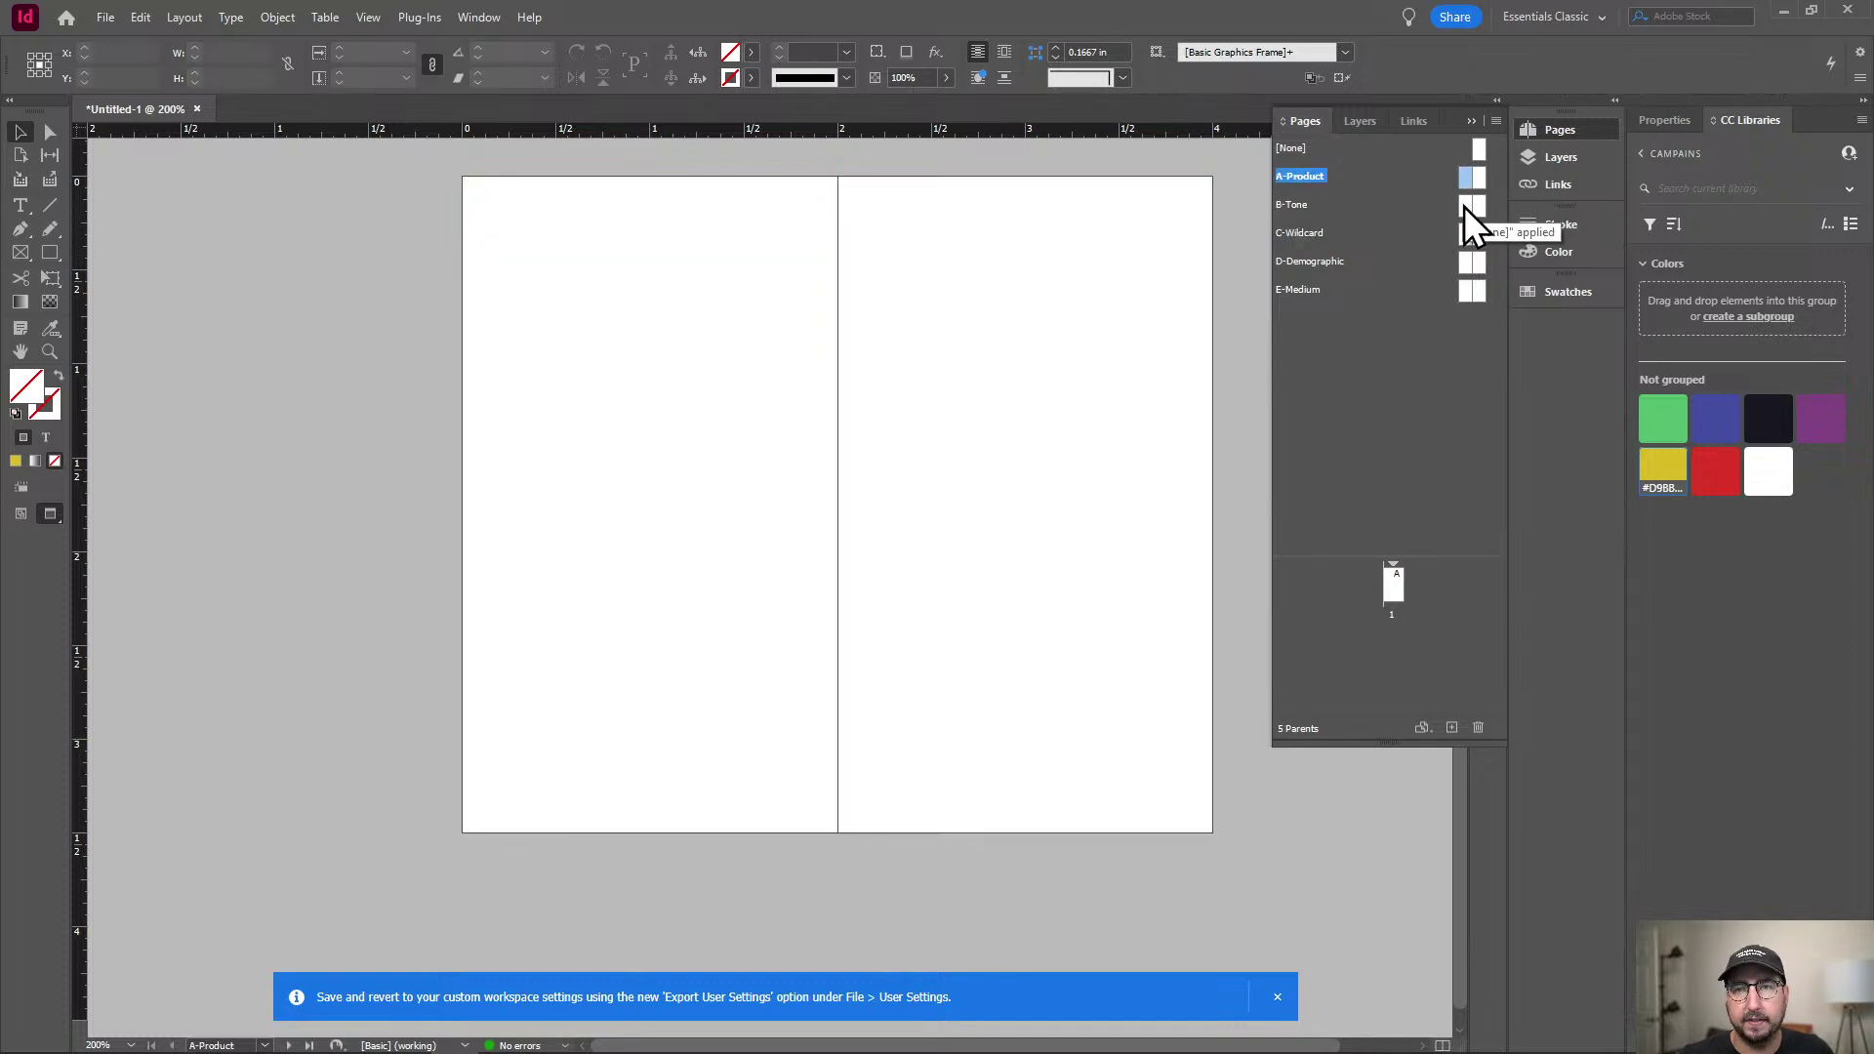
# Move both purple Product cards from the E-Medium parent to the empty A-Product parent and align them to its two pages.
pyautogui.doubleClick(1466, 203)
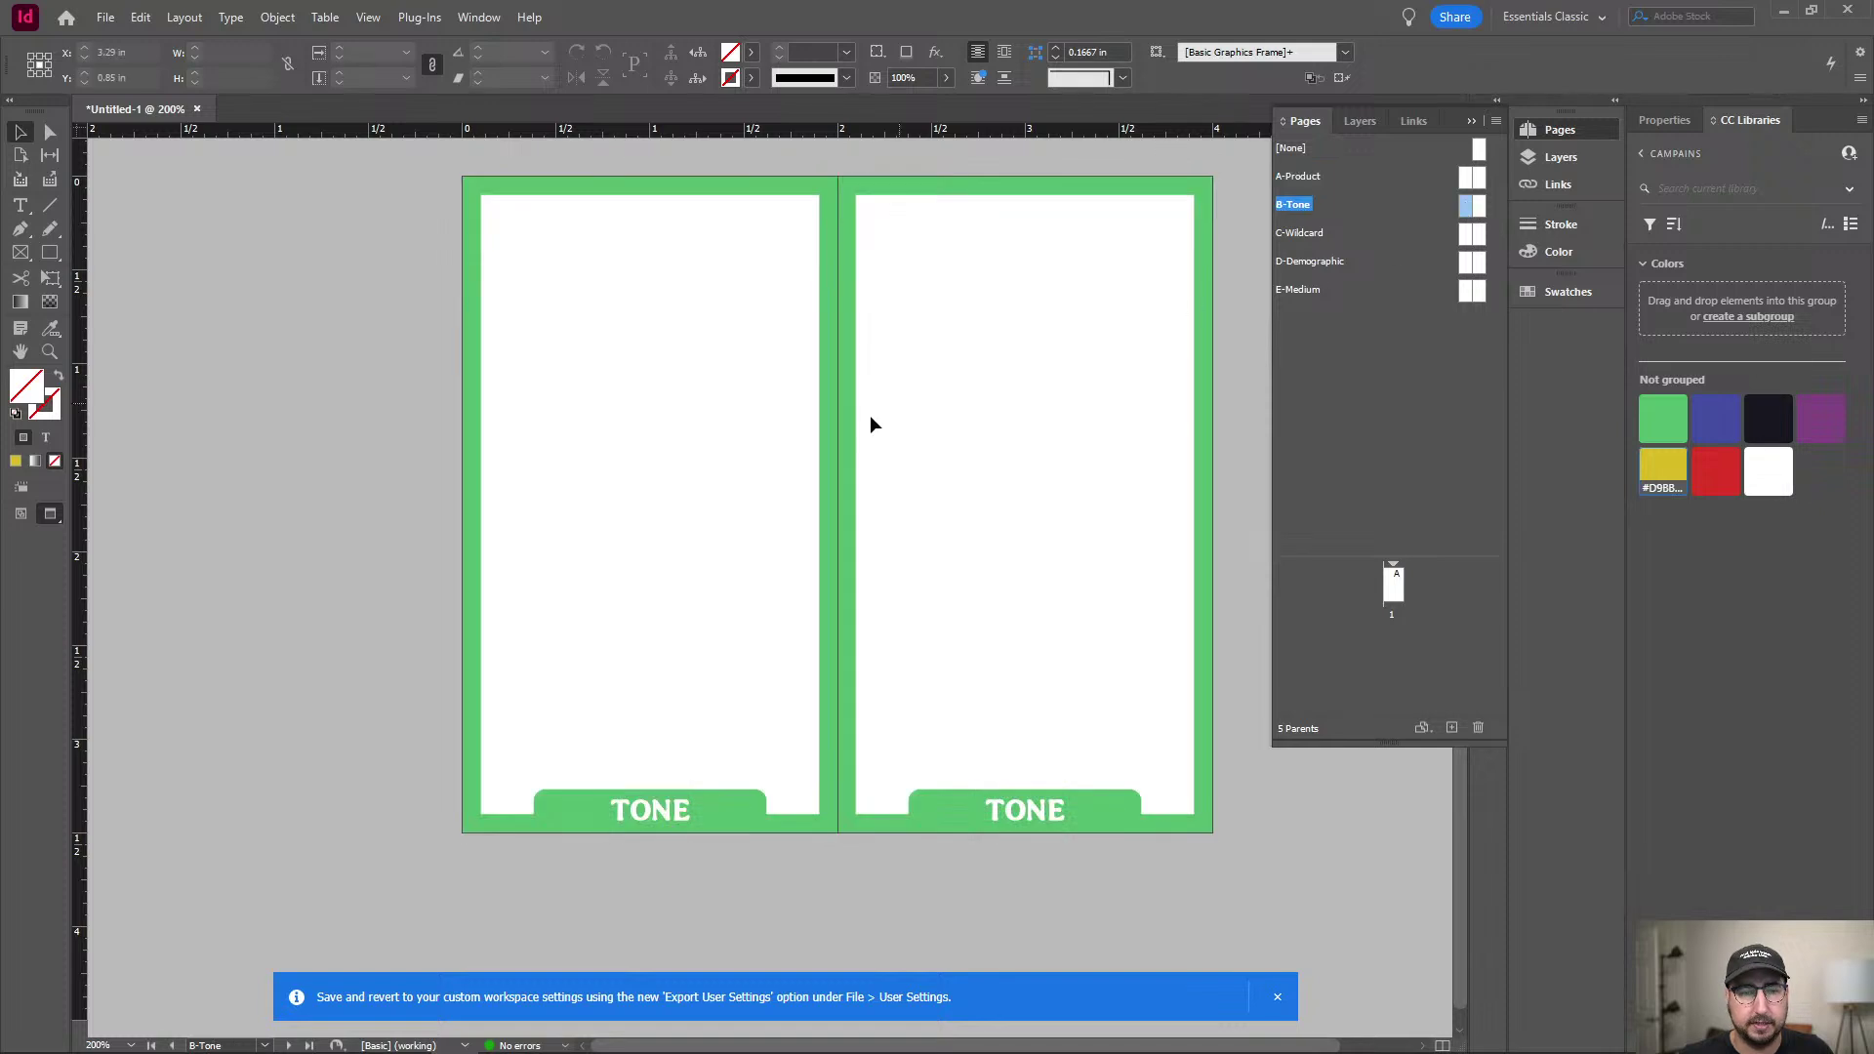
pyautogui.moveTo(371, 389); pyautogui.dragTo(648, 864)
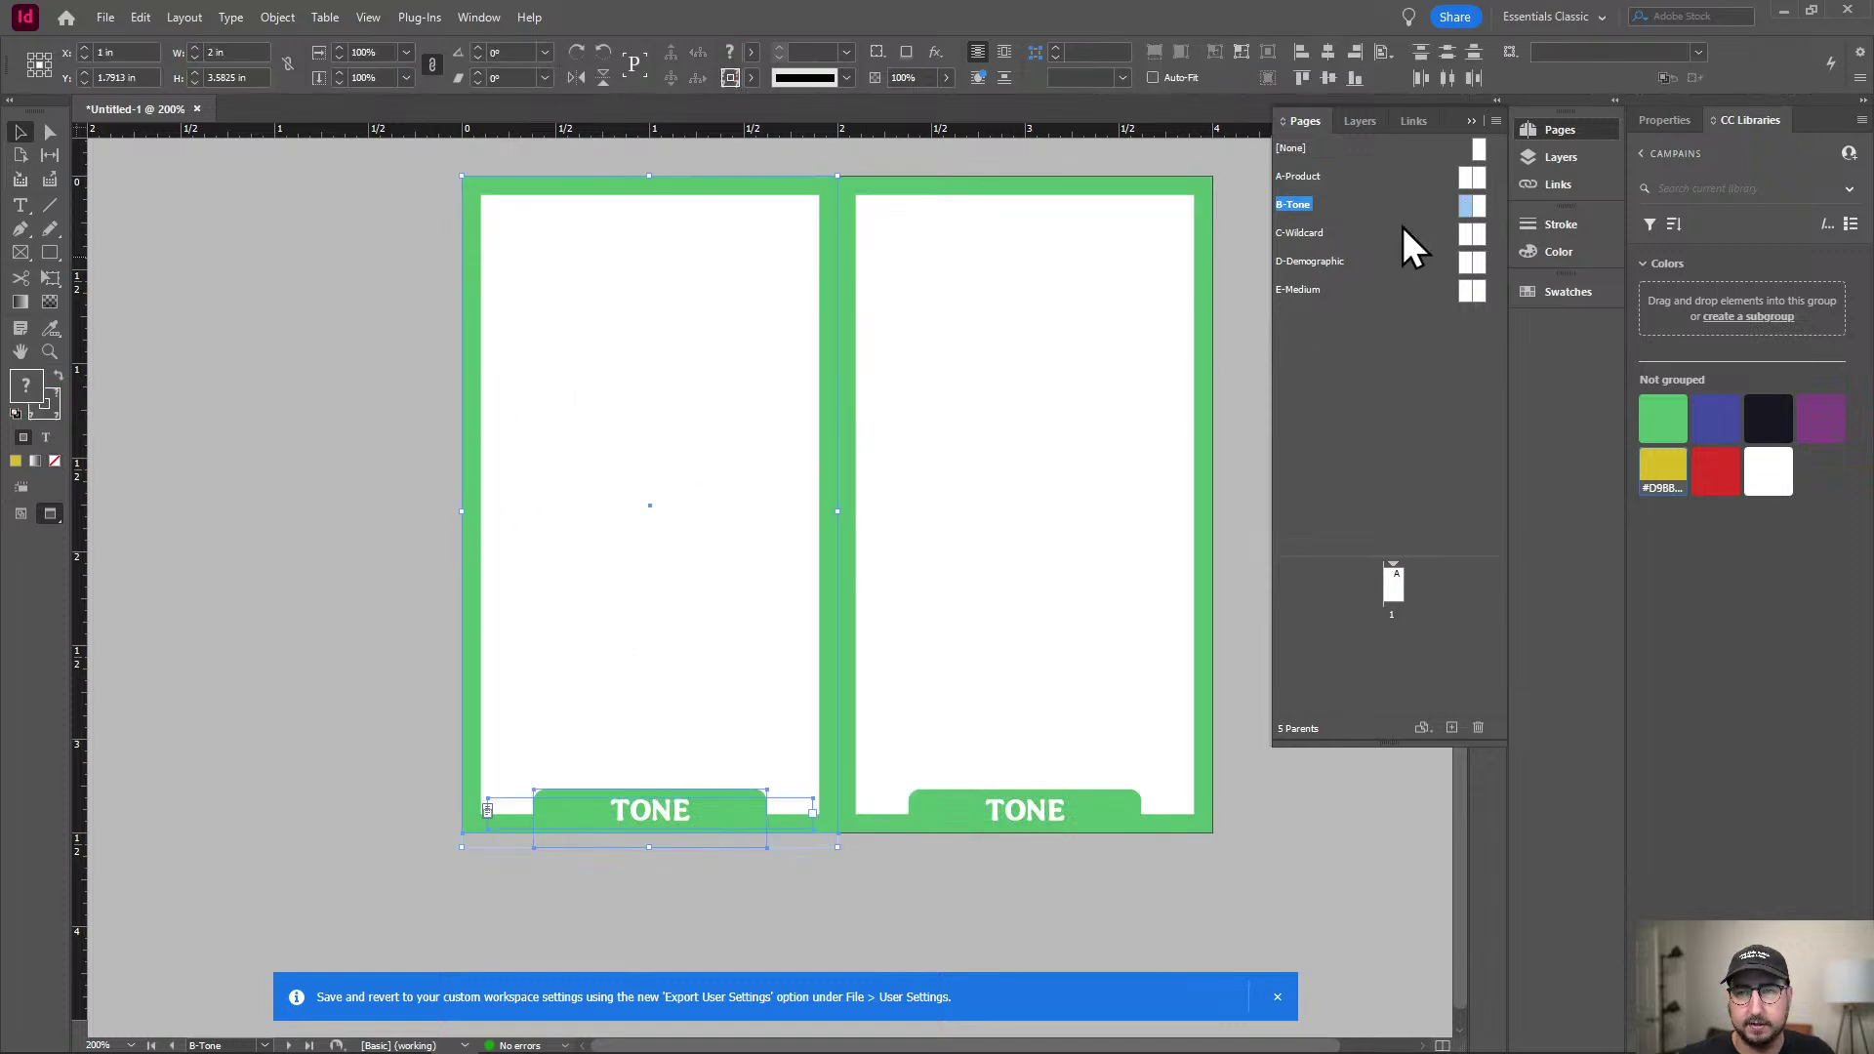
pyautogui.doubleClick(1468, 177)
pyautogui.click(1462, 291)
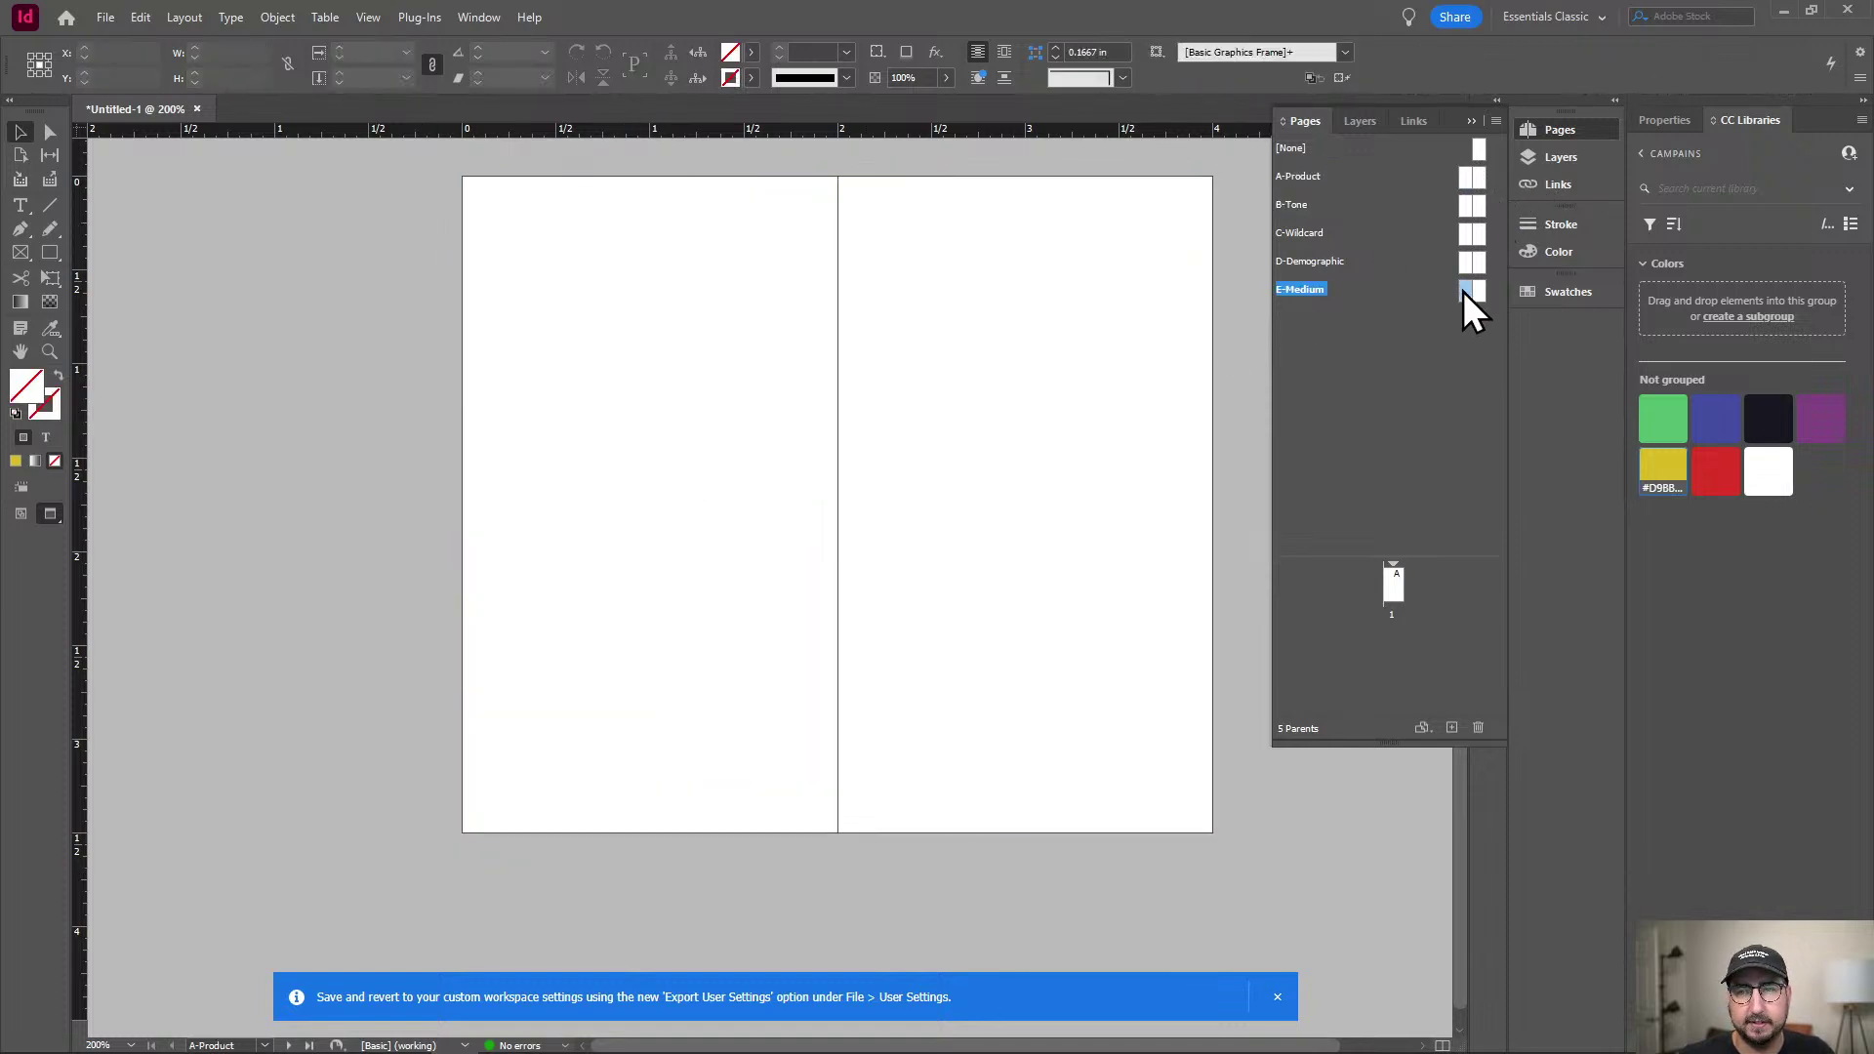
pyautogui.doubleClick(1466, 290)
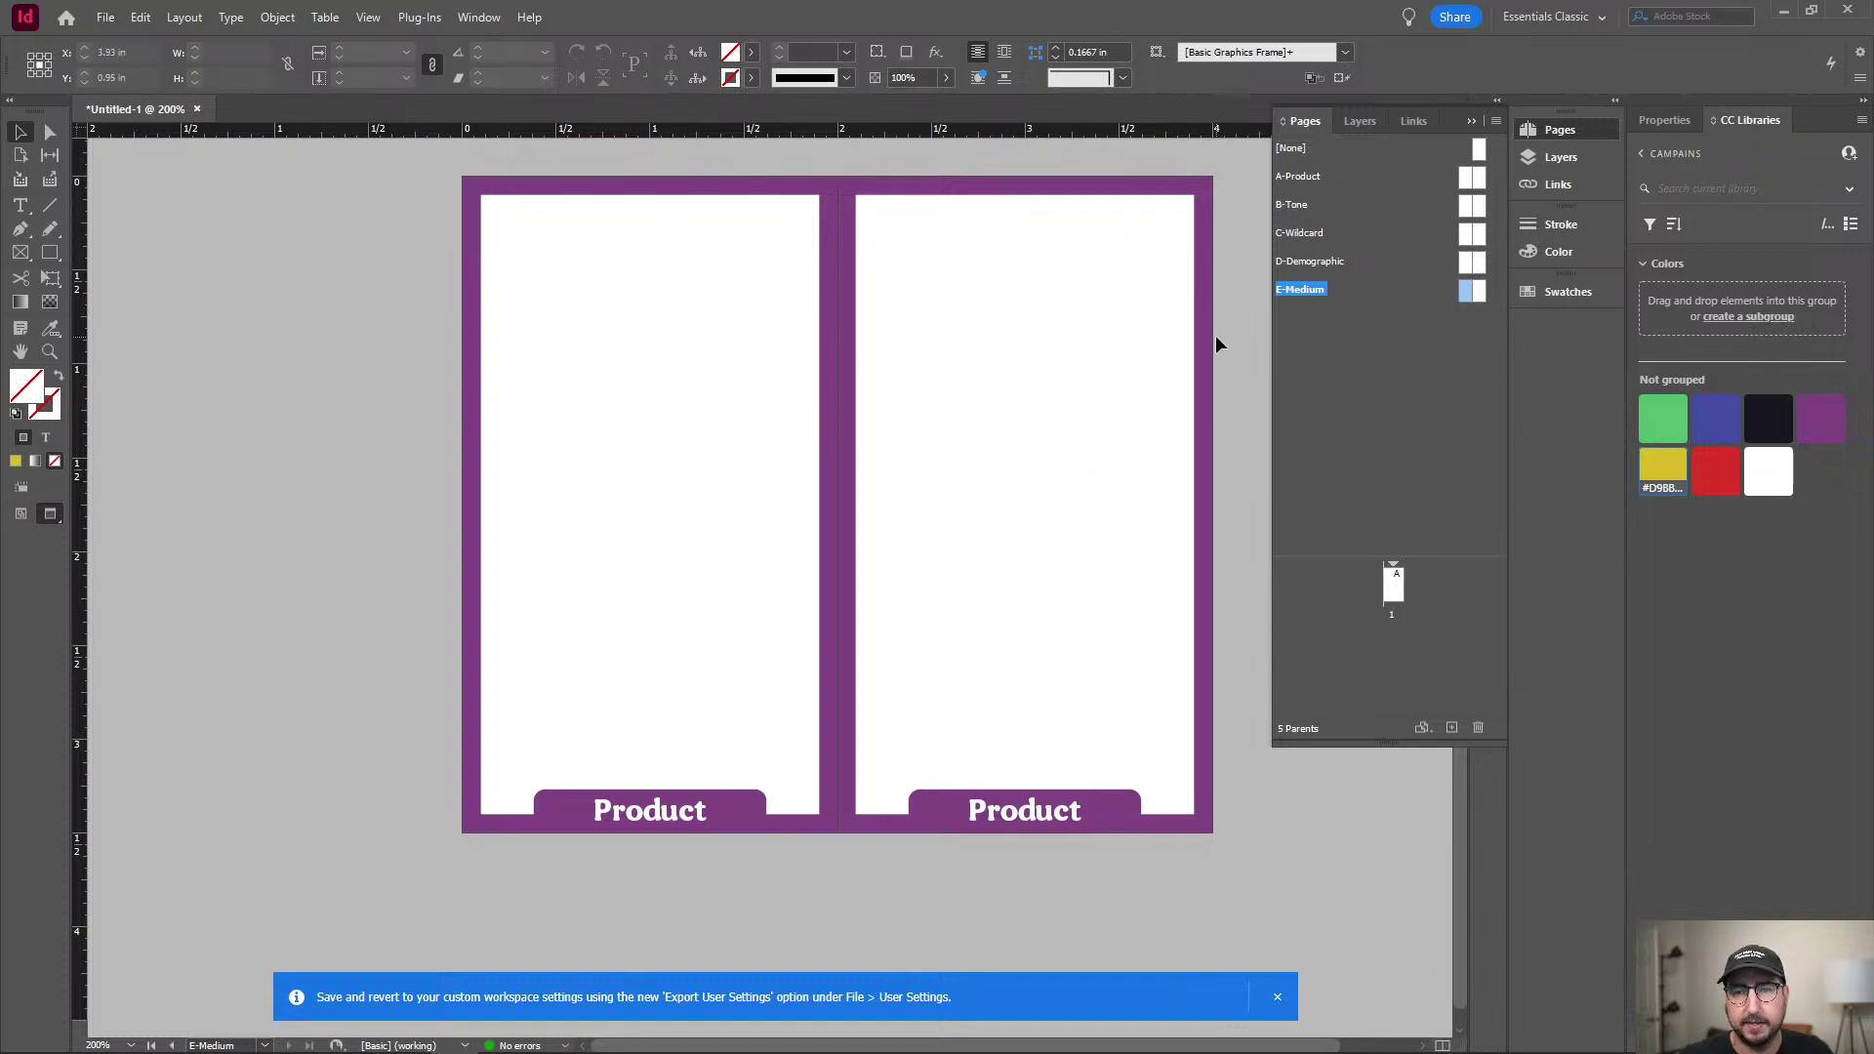
pyautogui.moveTo(1243, 314); pyautogui.dragTo(695, 683)
pyautogui.press('Delete')
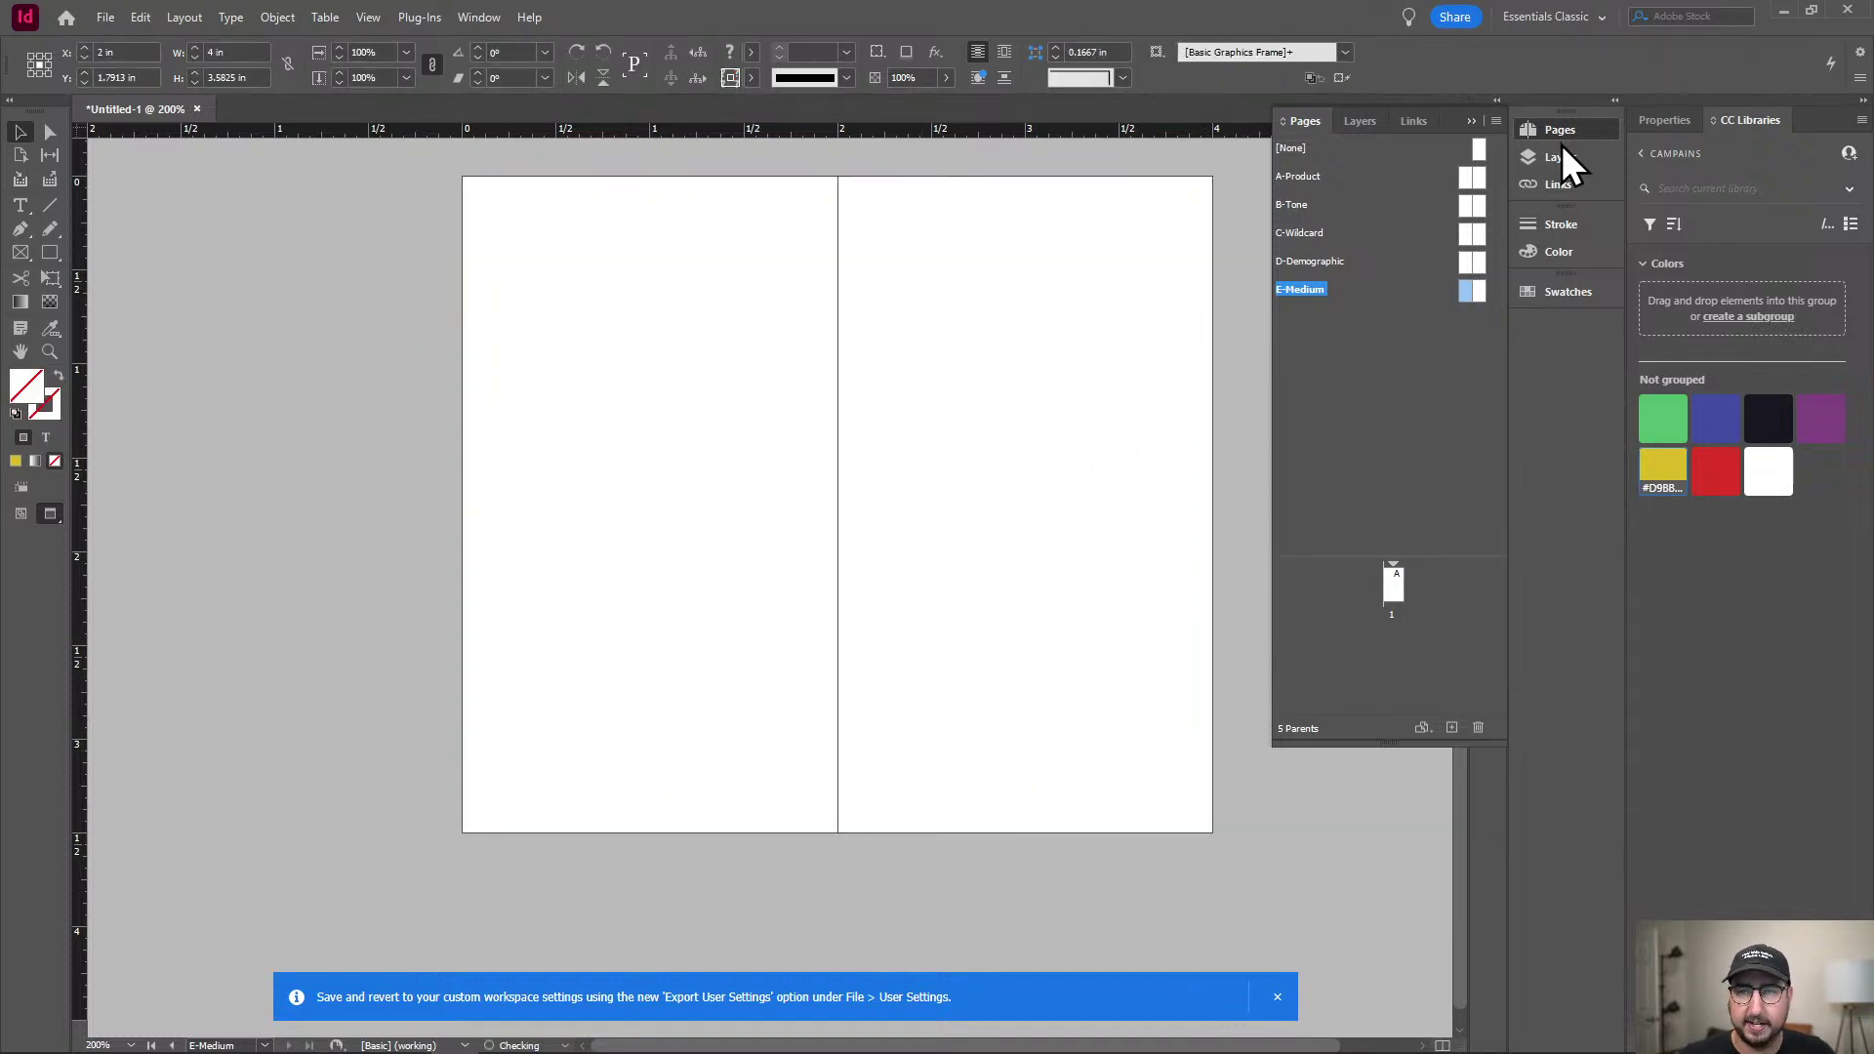
pyautogui.doubleClick(1466, 177)
pyautogui.hotkey('ctrl', 'alt', 'shift', 'v')
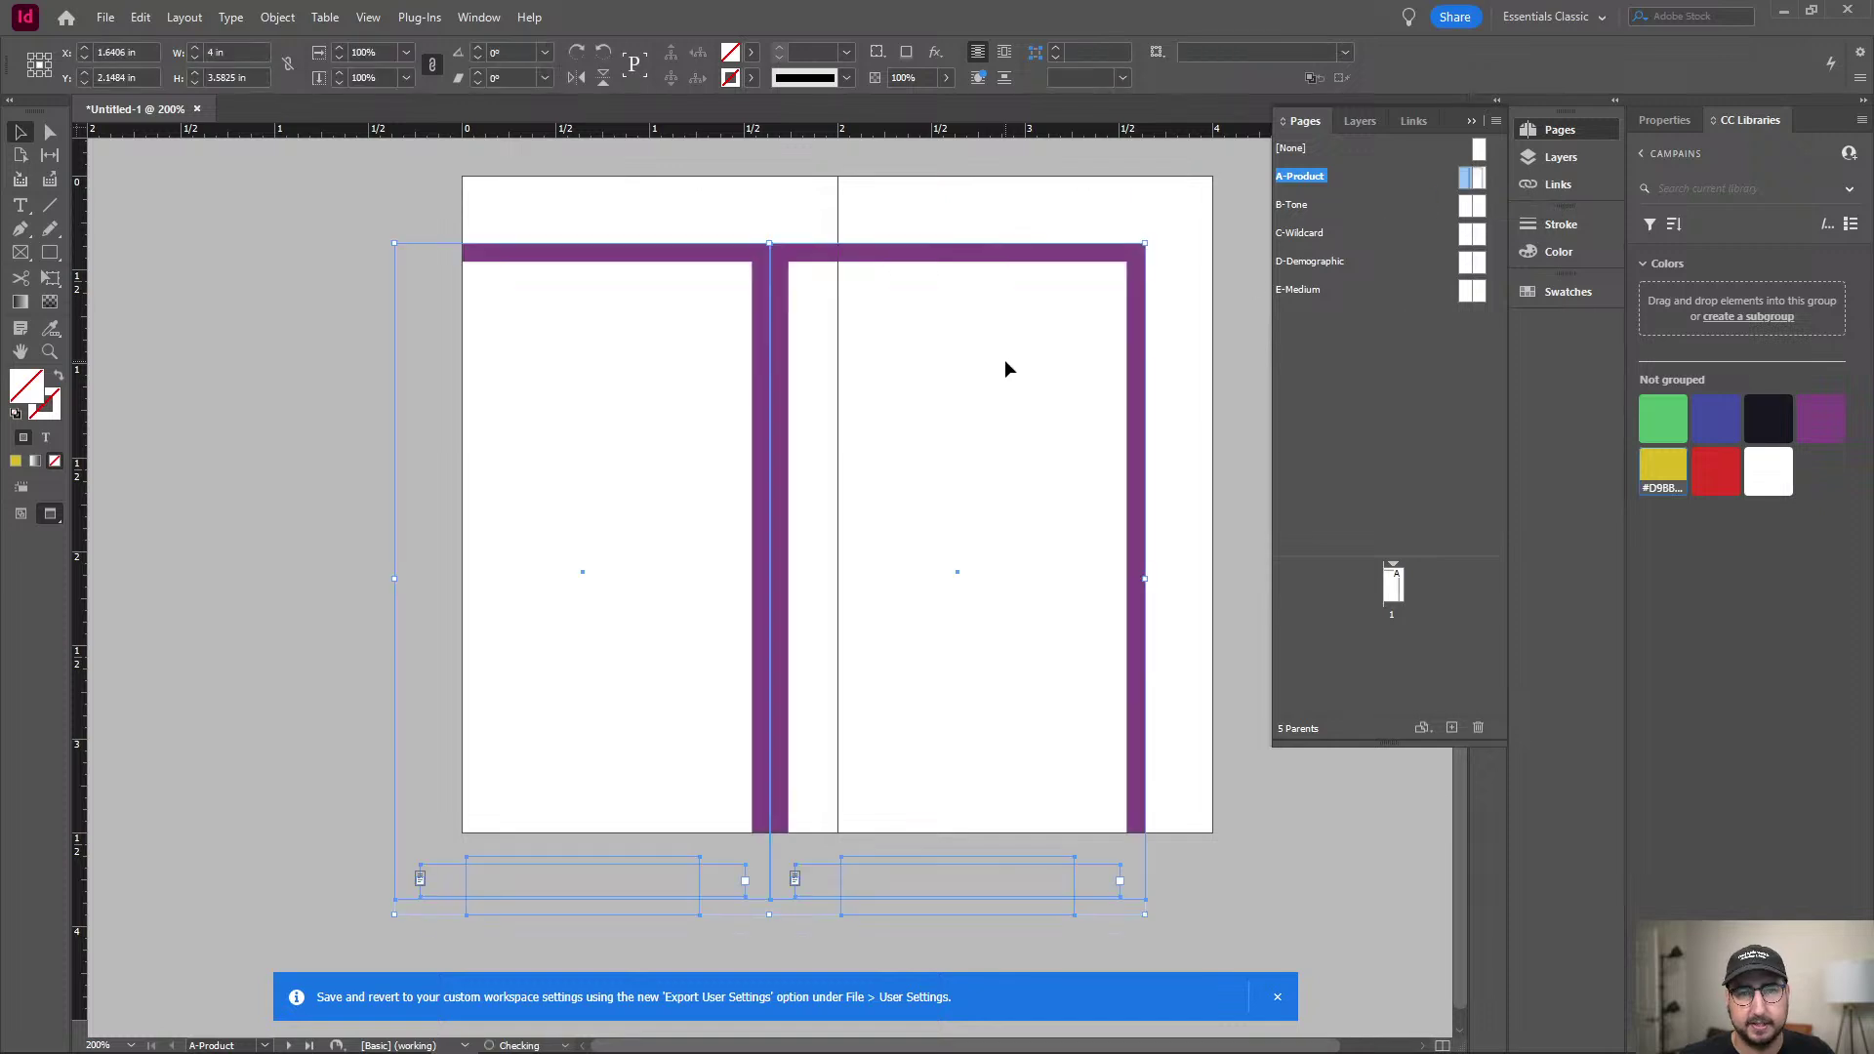
pyautogui.moveTo(870, 260); pyautogui.dragTo(928, 197)
# Copy the first-page Product card from A-Product onto the E-Medium parent and align it to the spread's first page.
pyautogui.moveTo(297, 322); pyautogui.dragTo(682, 880)
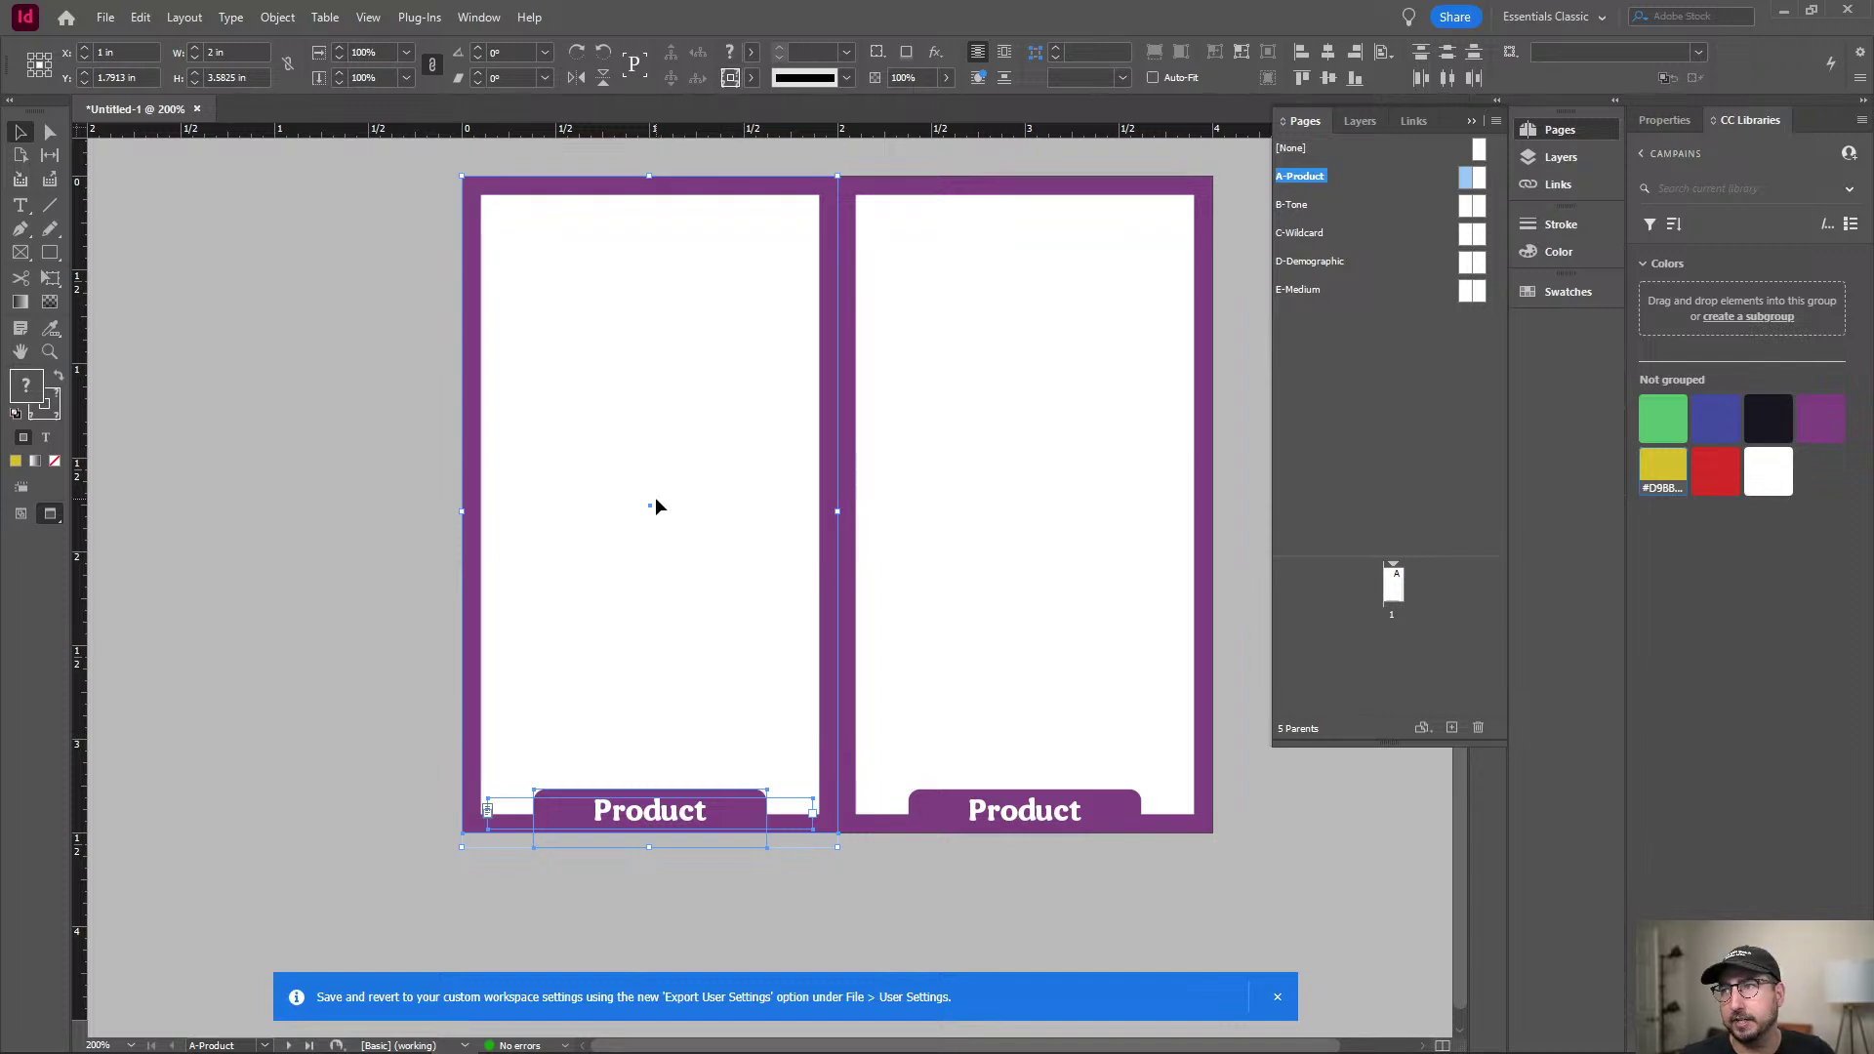
pyautogui.doubleClick(1466, 289)
pyautogui.hotkey('ctrl', 'v')
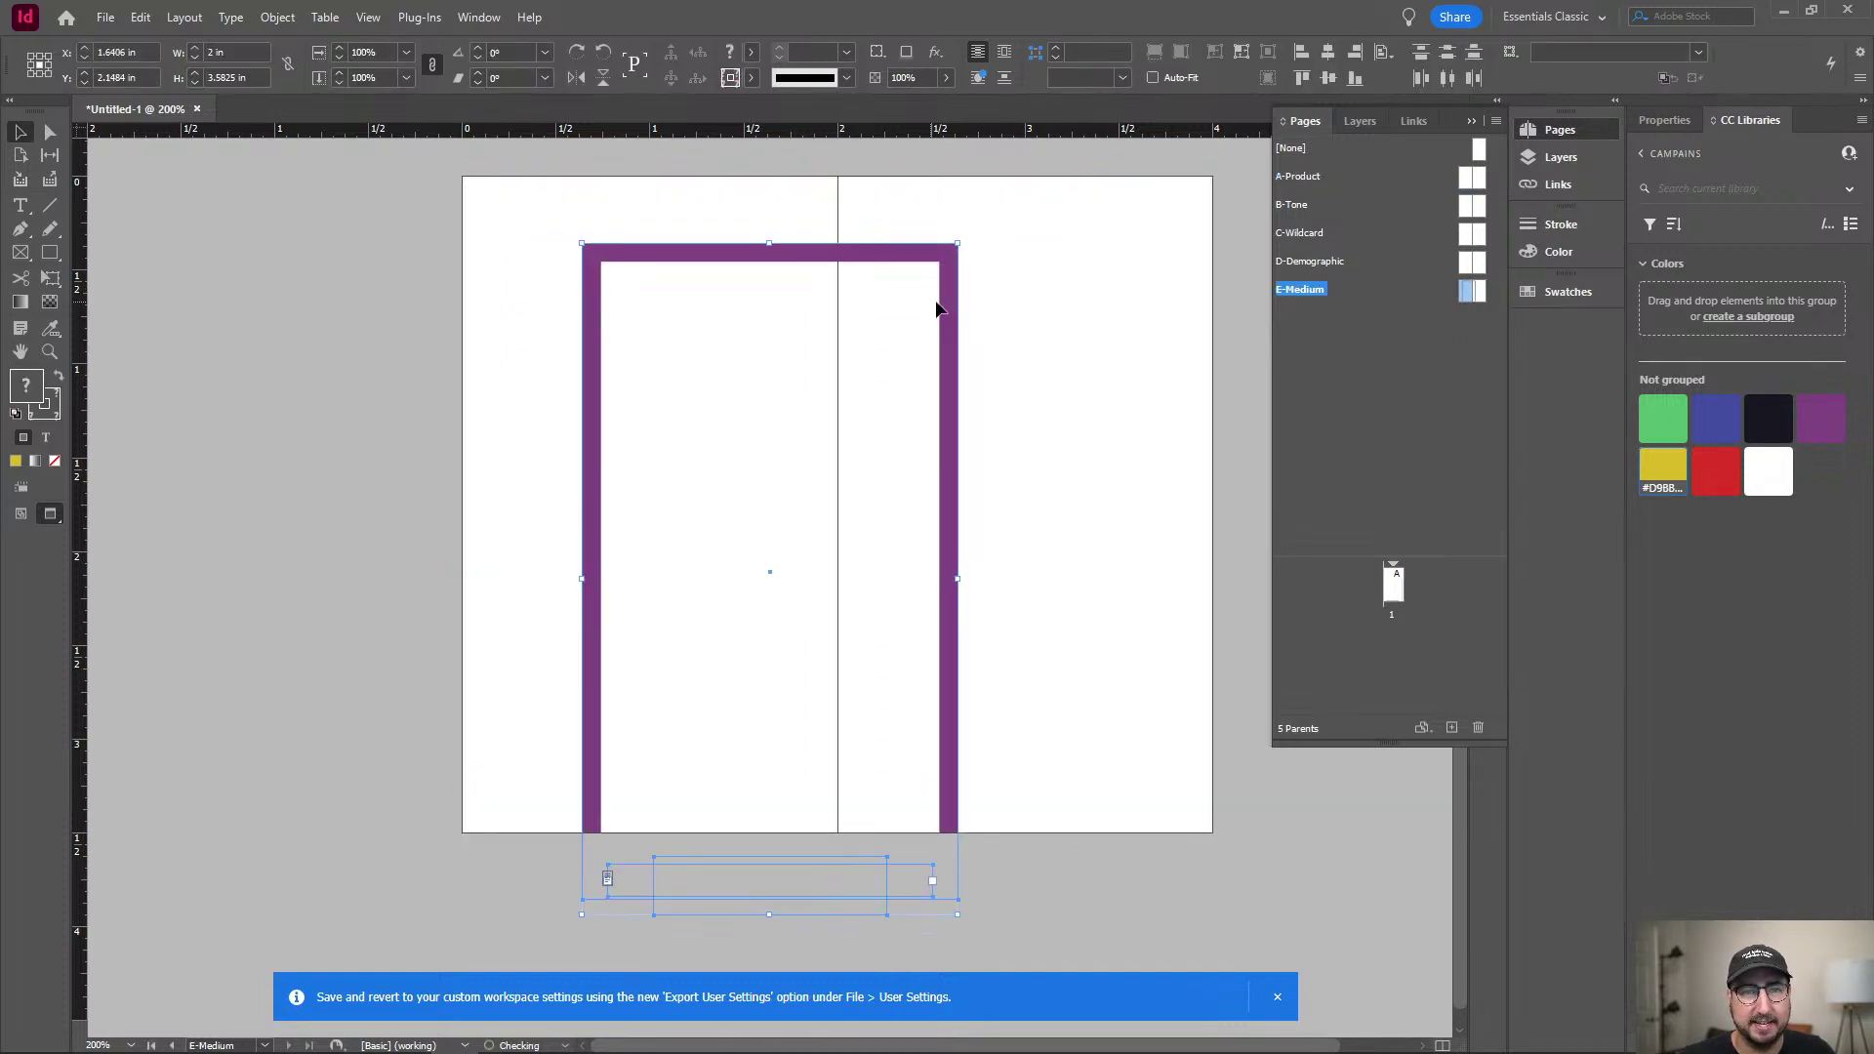
pyautogui.moveTo(954, 313); pyautogui.dragTo(838, 252)
# Check the D-Demographic, C-Wildcard, B-Tone and A-Product parent spreads and return to the E-Medium spread.
pyautogui.doubleClick(1466, 264)
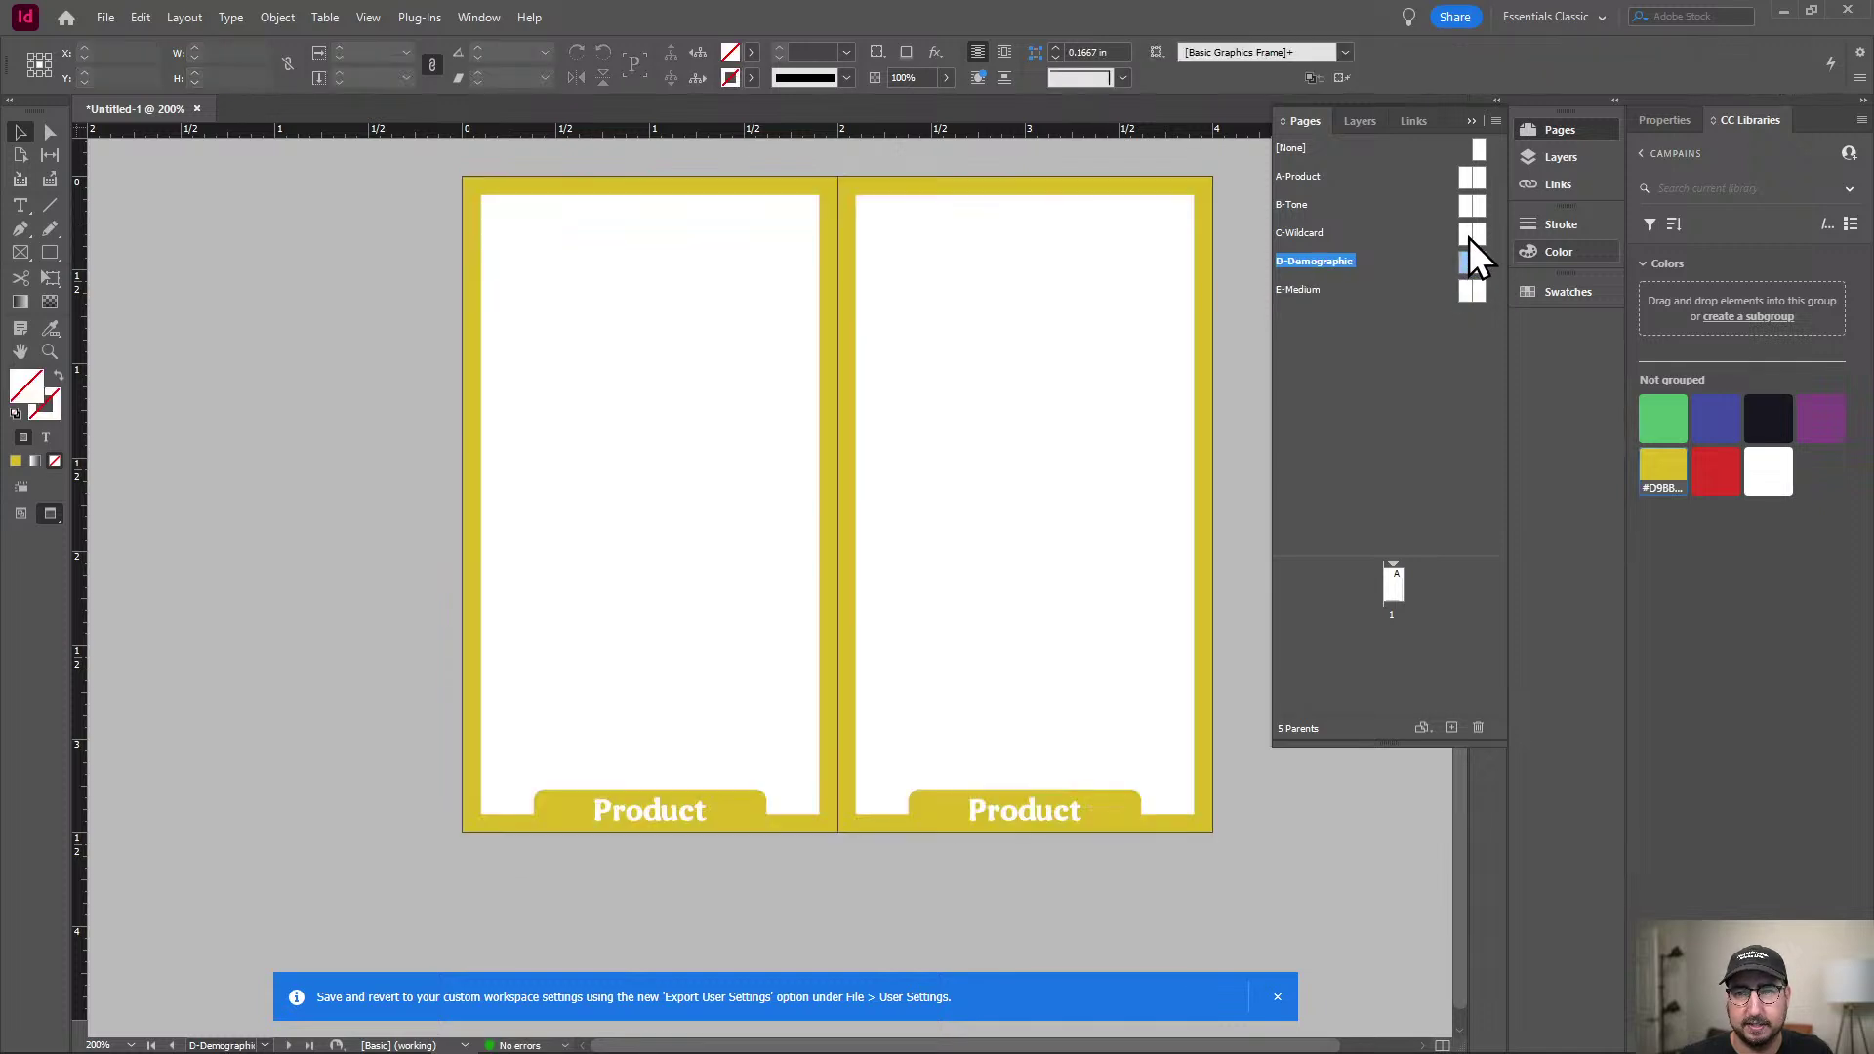
pyautogui.doubleClick(1466, 234)
pyautogui.doubleClick(1464, 206)
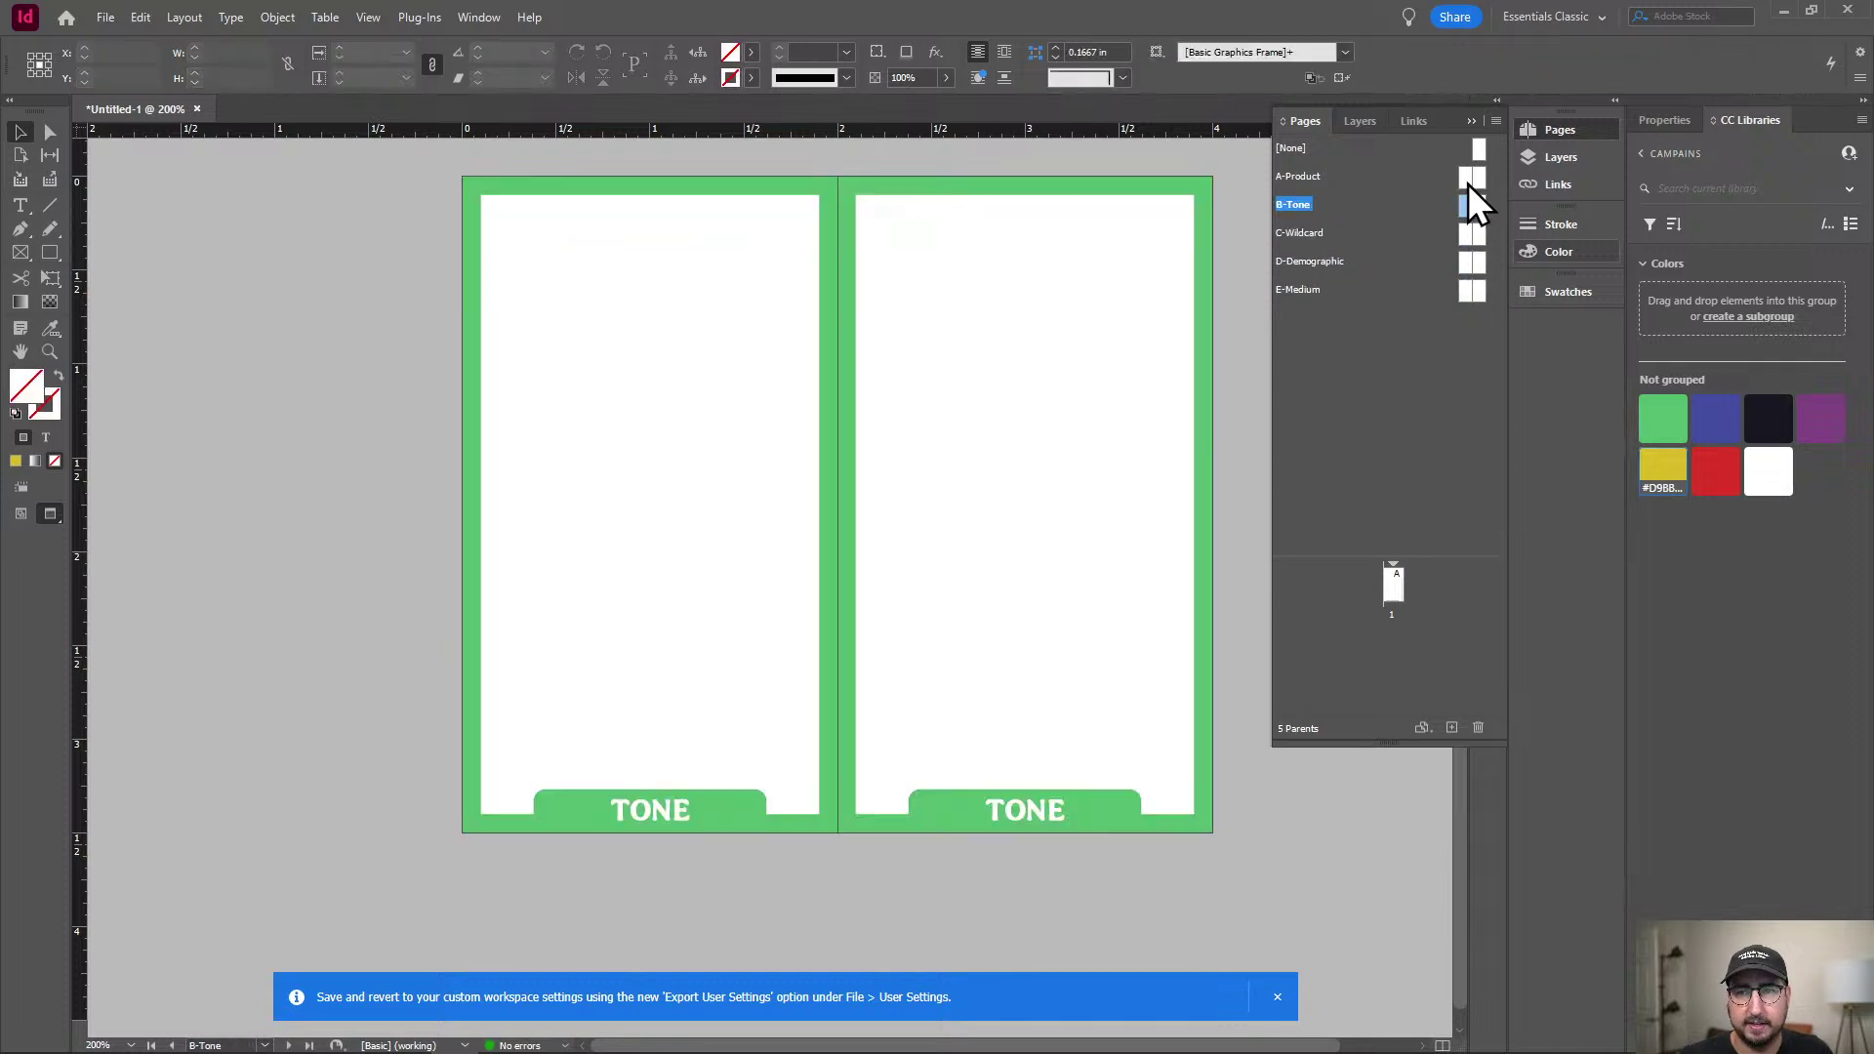
pyautogui.doubleClick(1468, 178)
pyautogui.doubleClick(1464, 284)
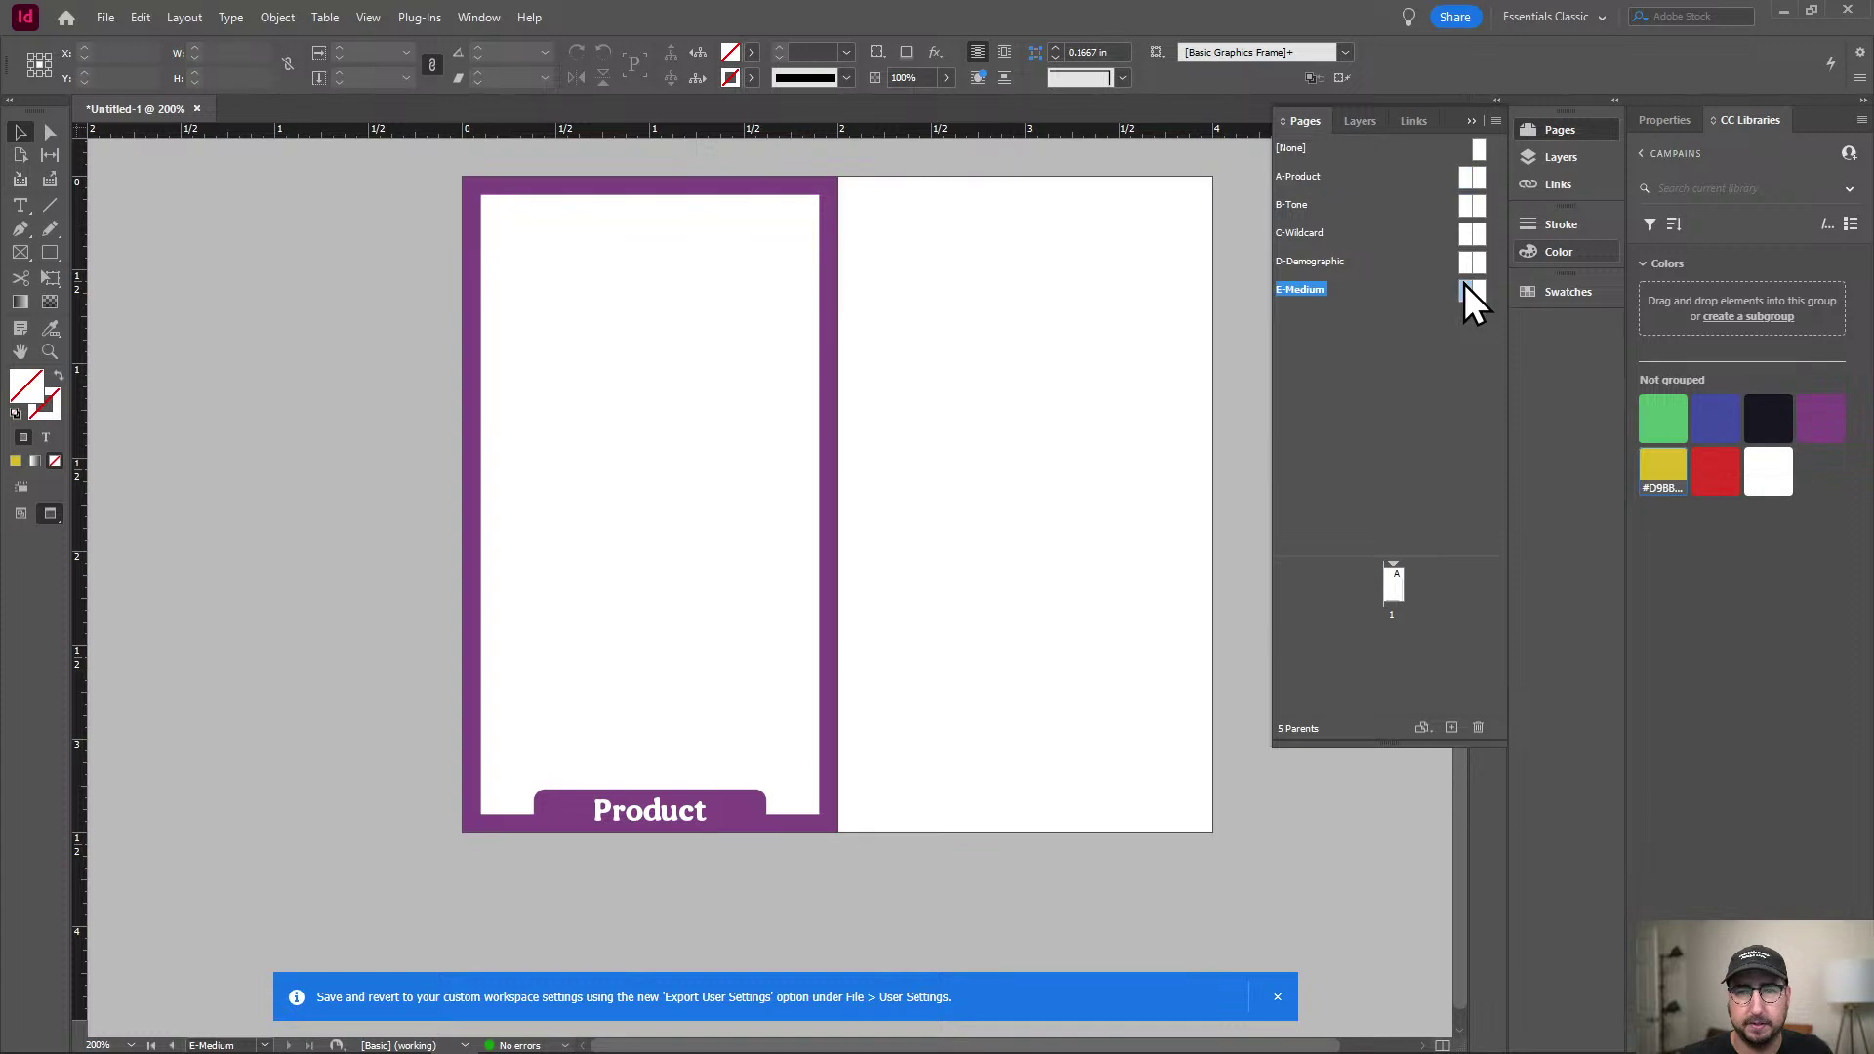
# Recolor the E-Medium card's border and tab with the library blue and duplicate the card onto the facing page.
pyautogui.moveTo(1043, 263); pyautogui.dragTo(590, 639)
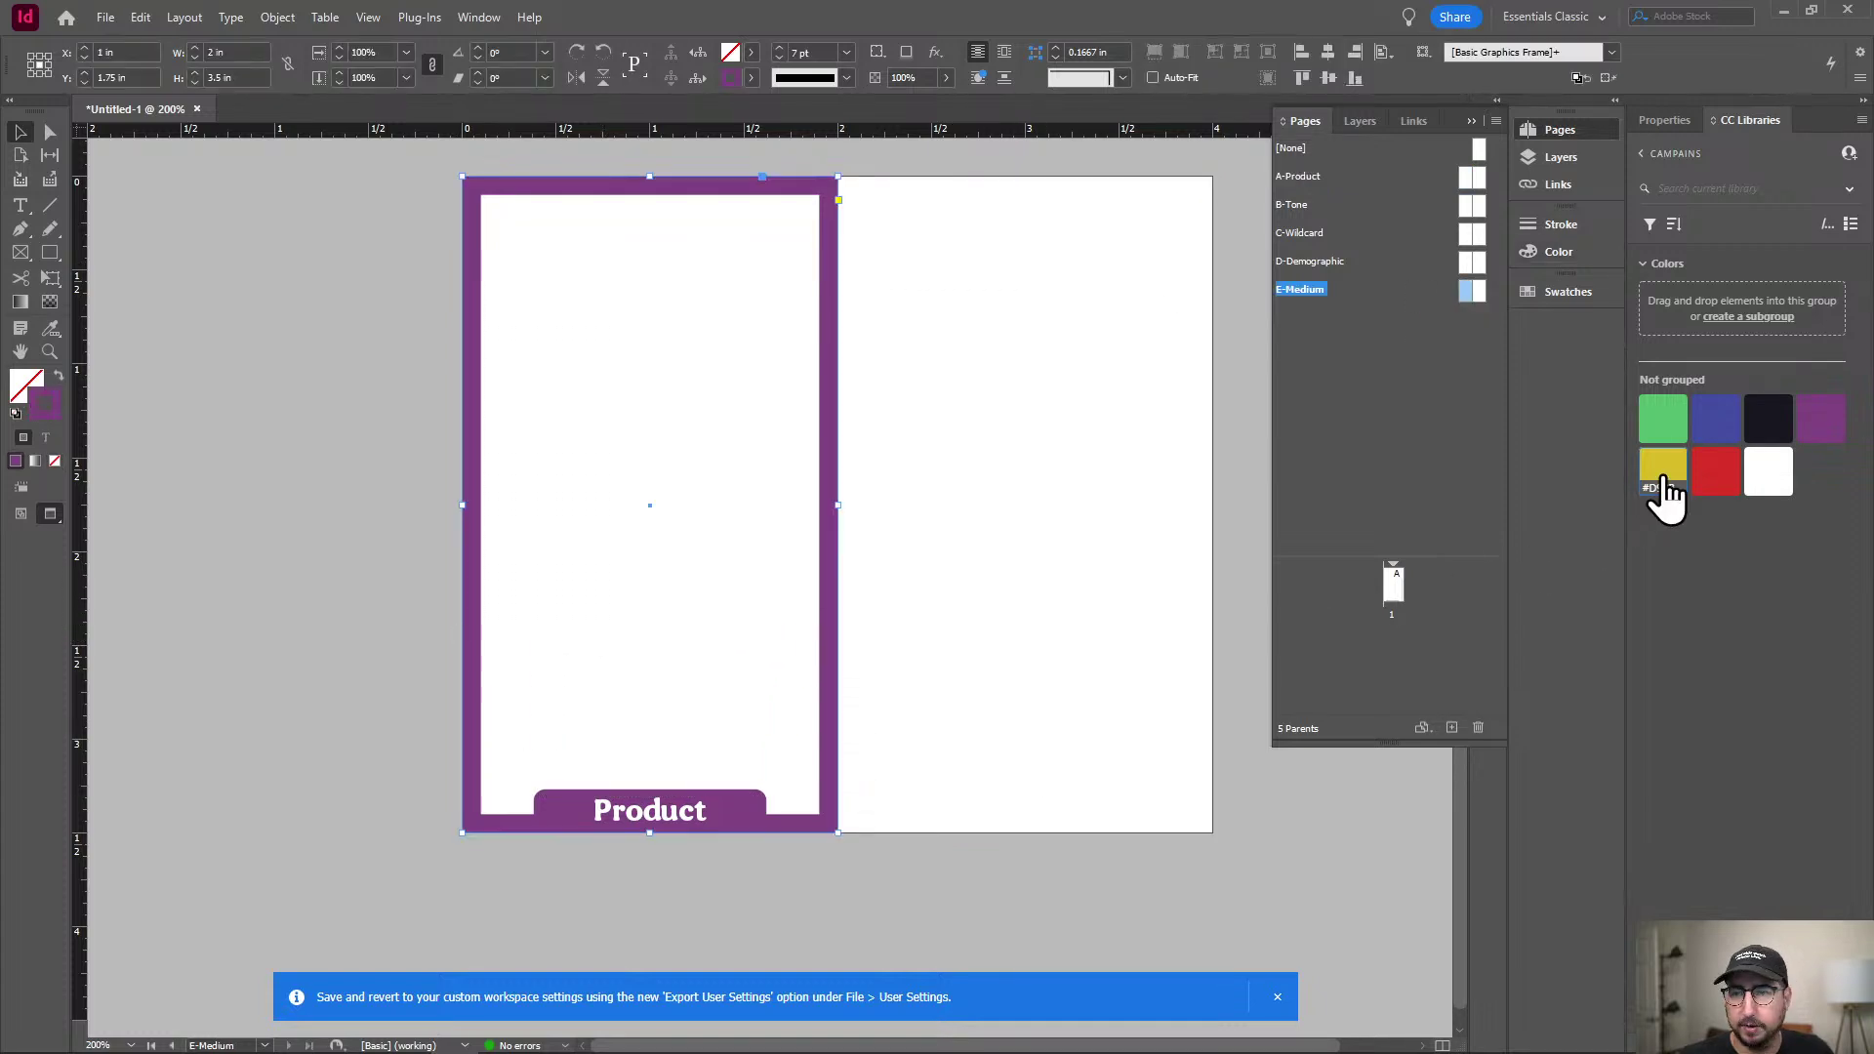
pyautogui.click(1704, 424)
pyautogui.click(757, 805)
pyautogui.click(721, 801)
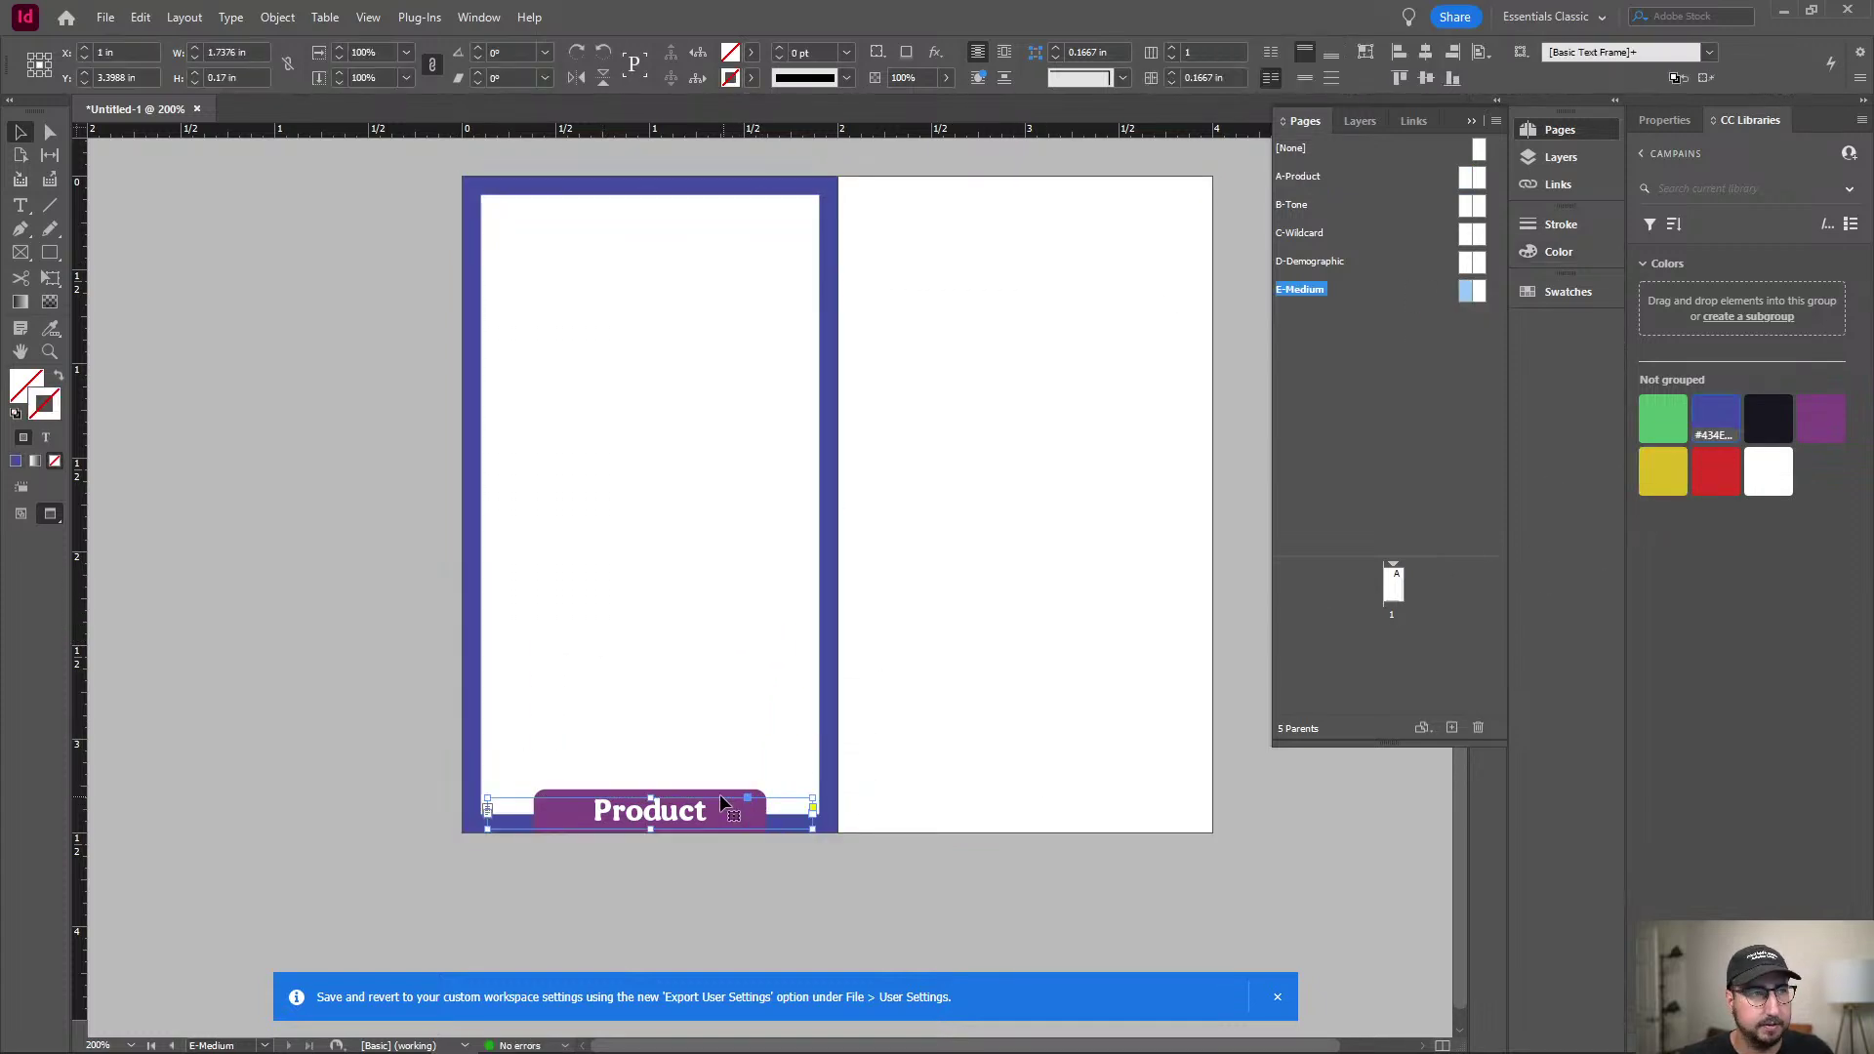
pyautogui.click(717, 793)
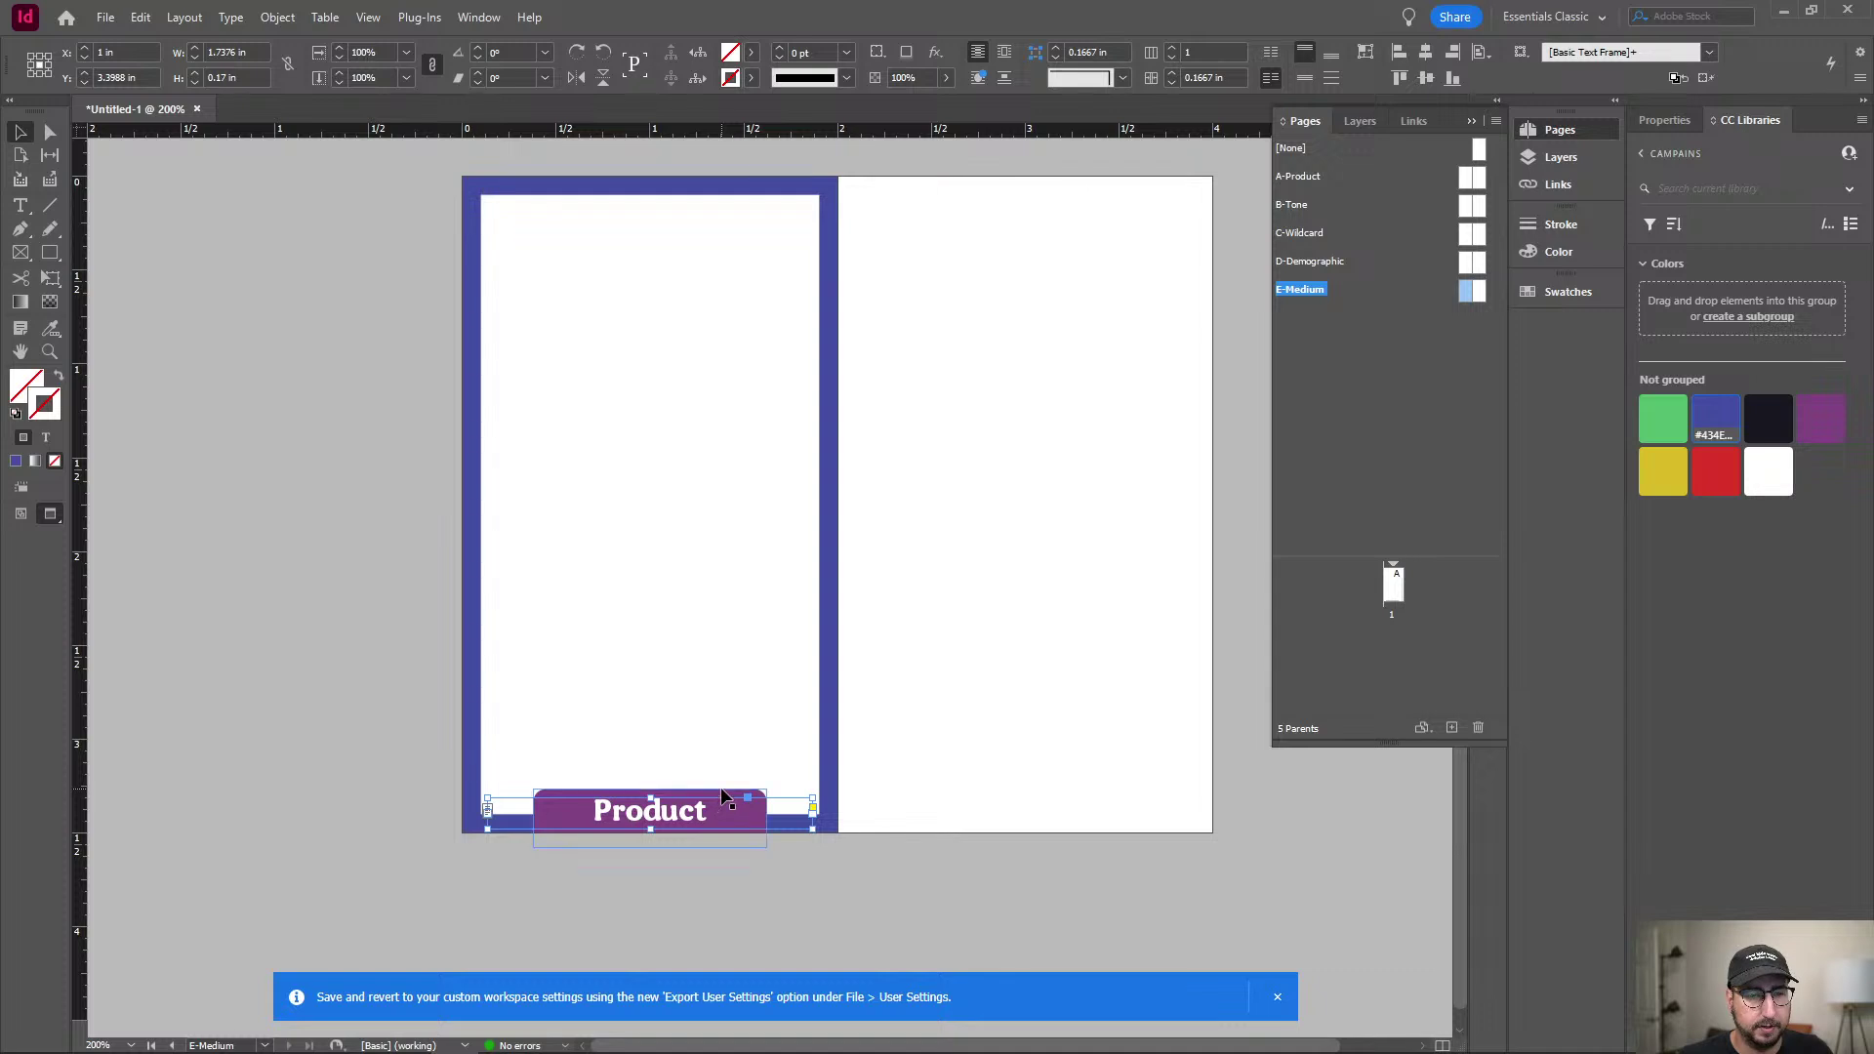
pyautogui.click(1703, 430)
pyautogui.moveTo(923, 460); pyautogui.dragTo(447, 892)
pyautogui.moveTo(675, 793); pyautogui.dragTo(1048, 793)
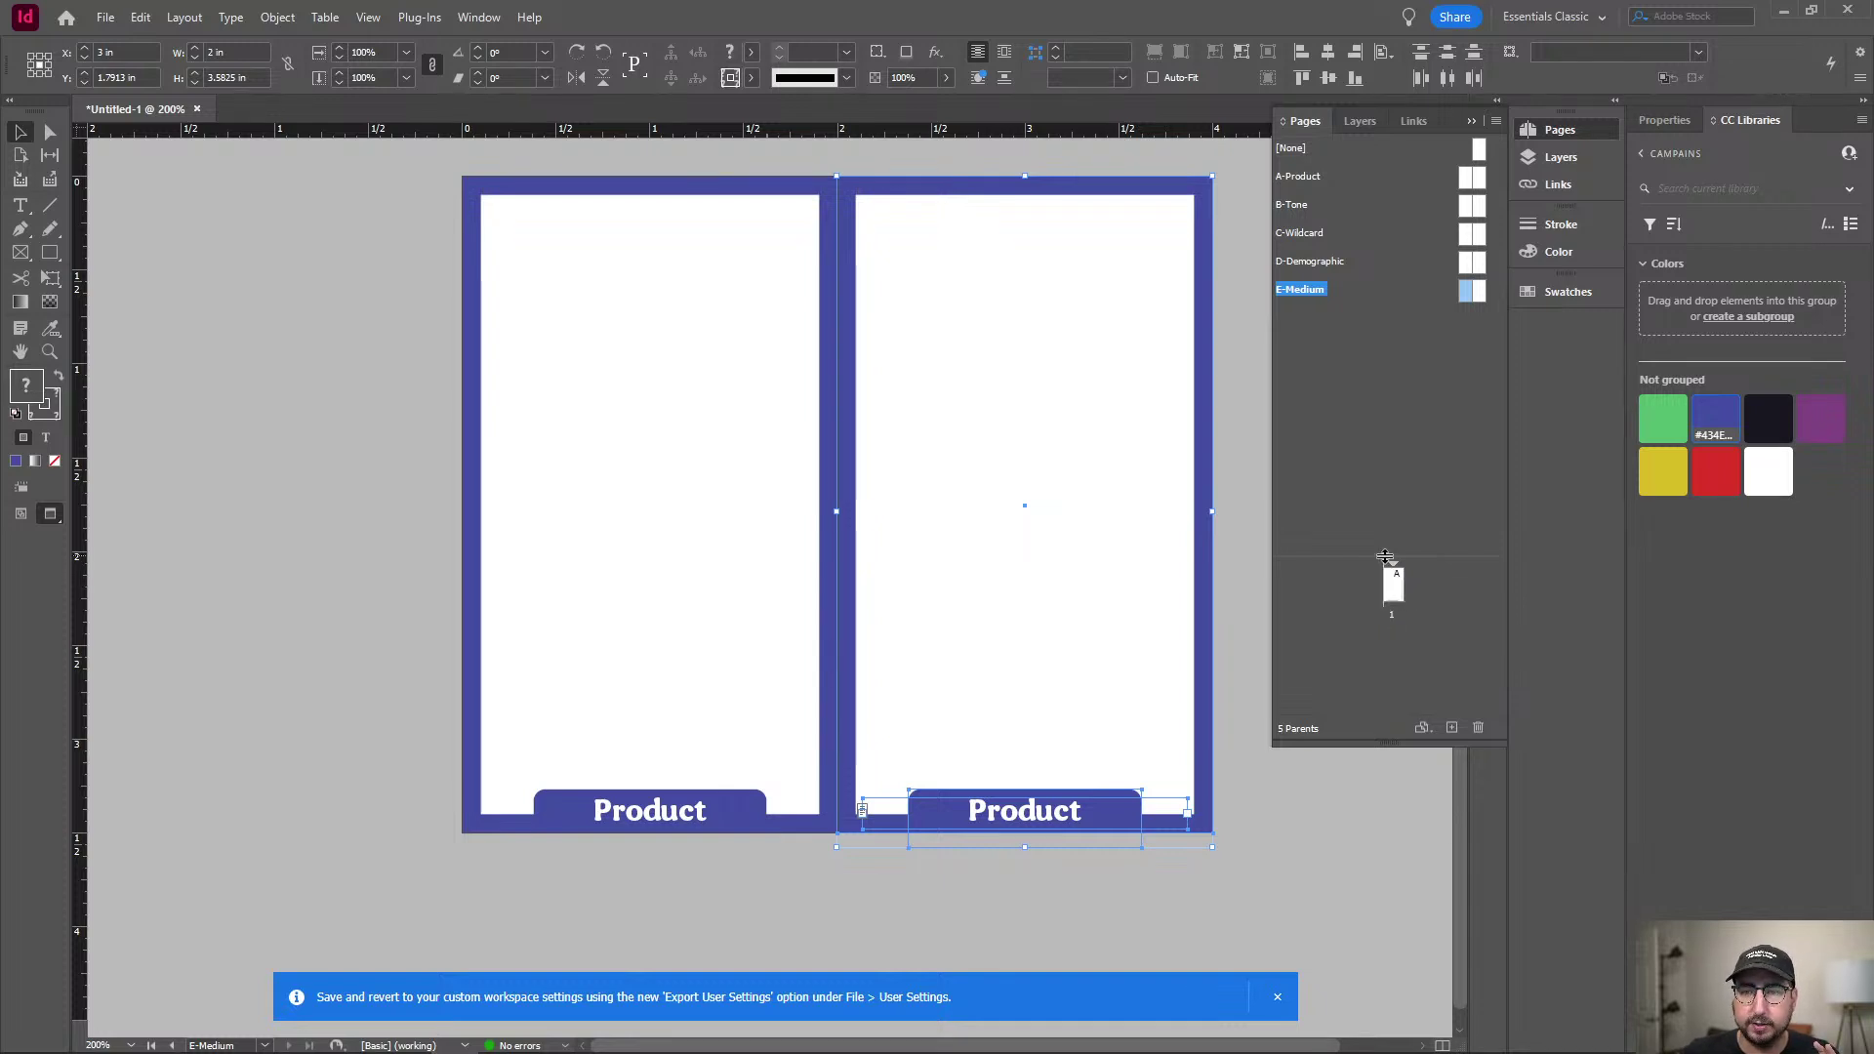
# Open page 1 in Normal view with the notification dismissed and apply the [None] parent to the page.
pyautogui.moveTo(1386, 557); pyautogui.dragTo(1386, 374)
pyautogui.doubleClick(1391, 382)
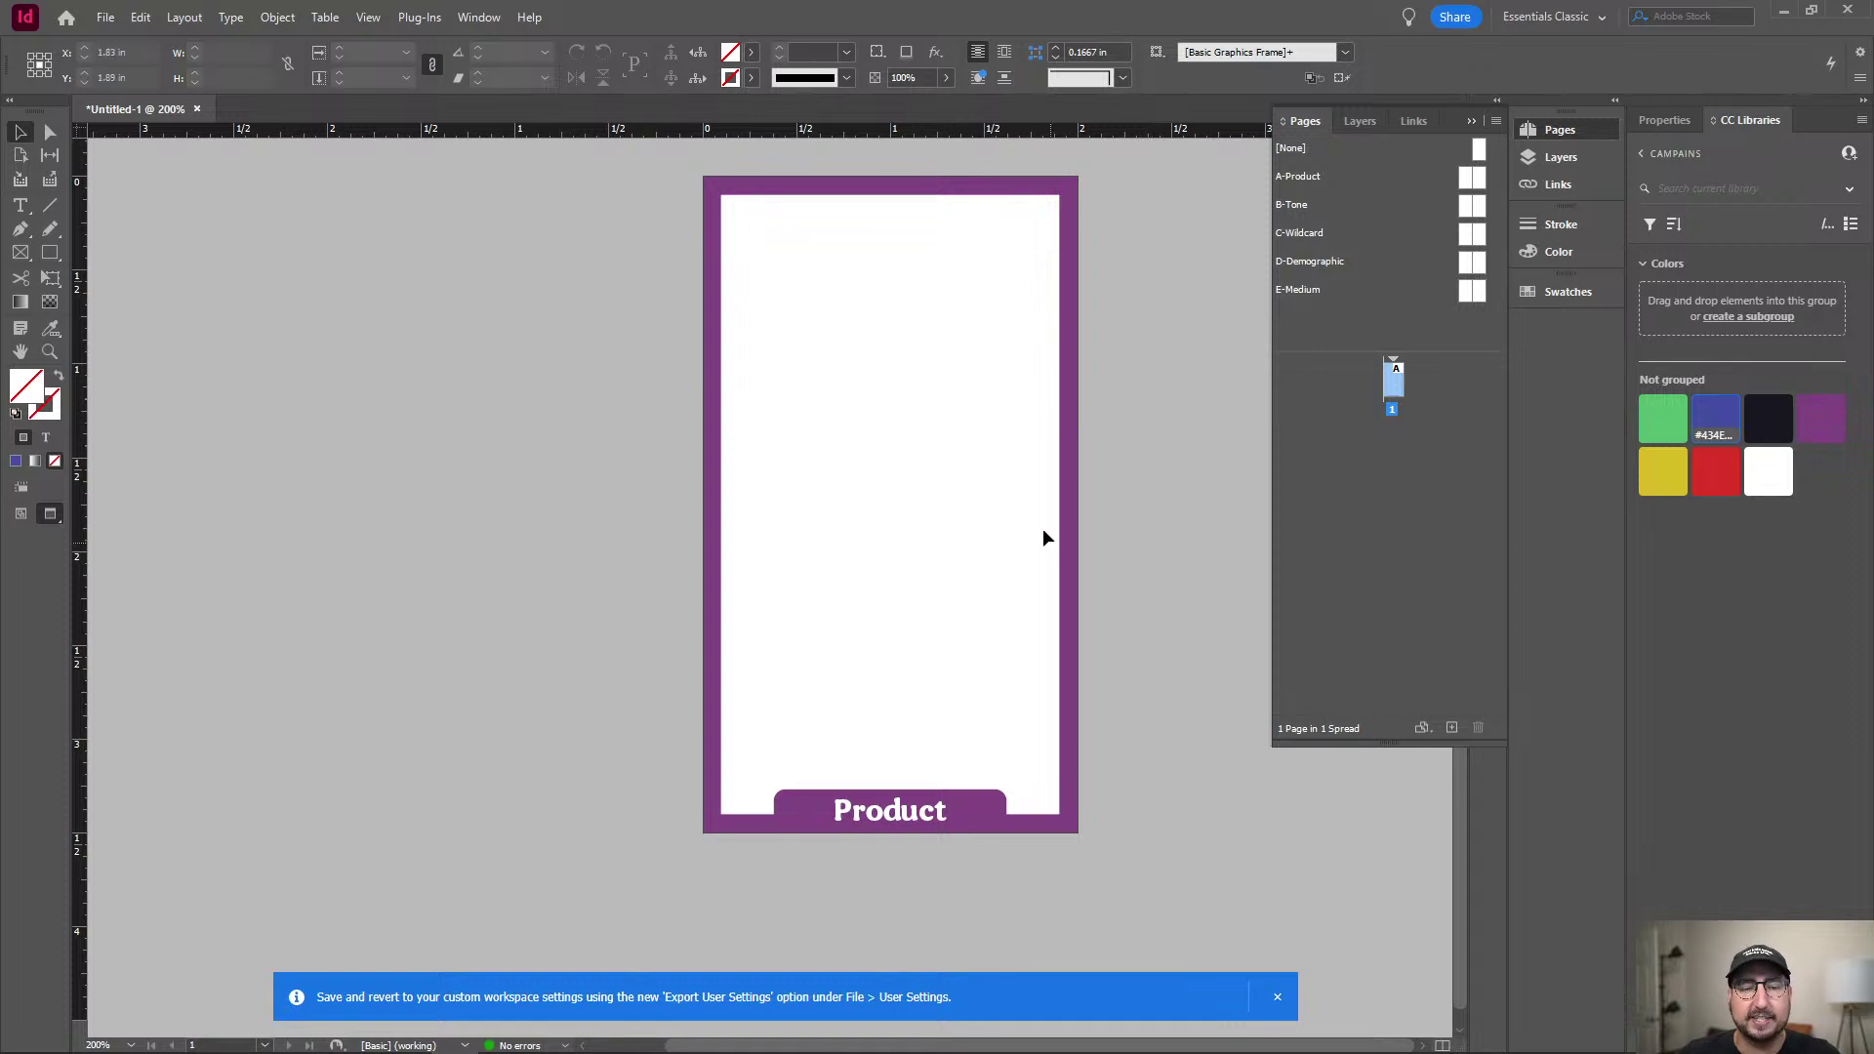
pyautogui.click(1277, 997)
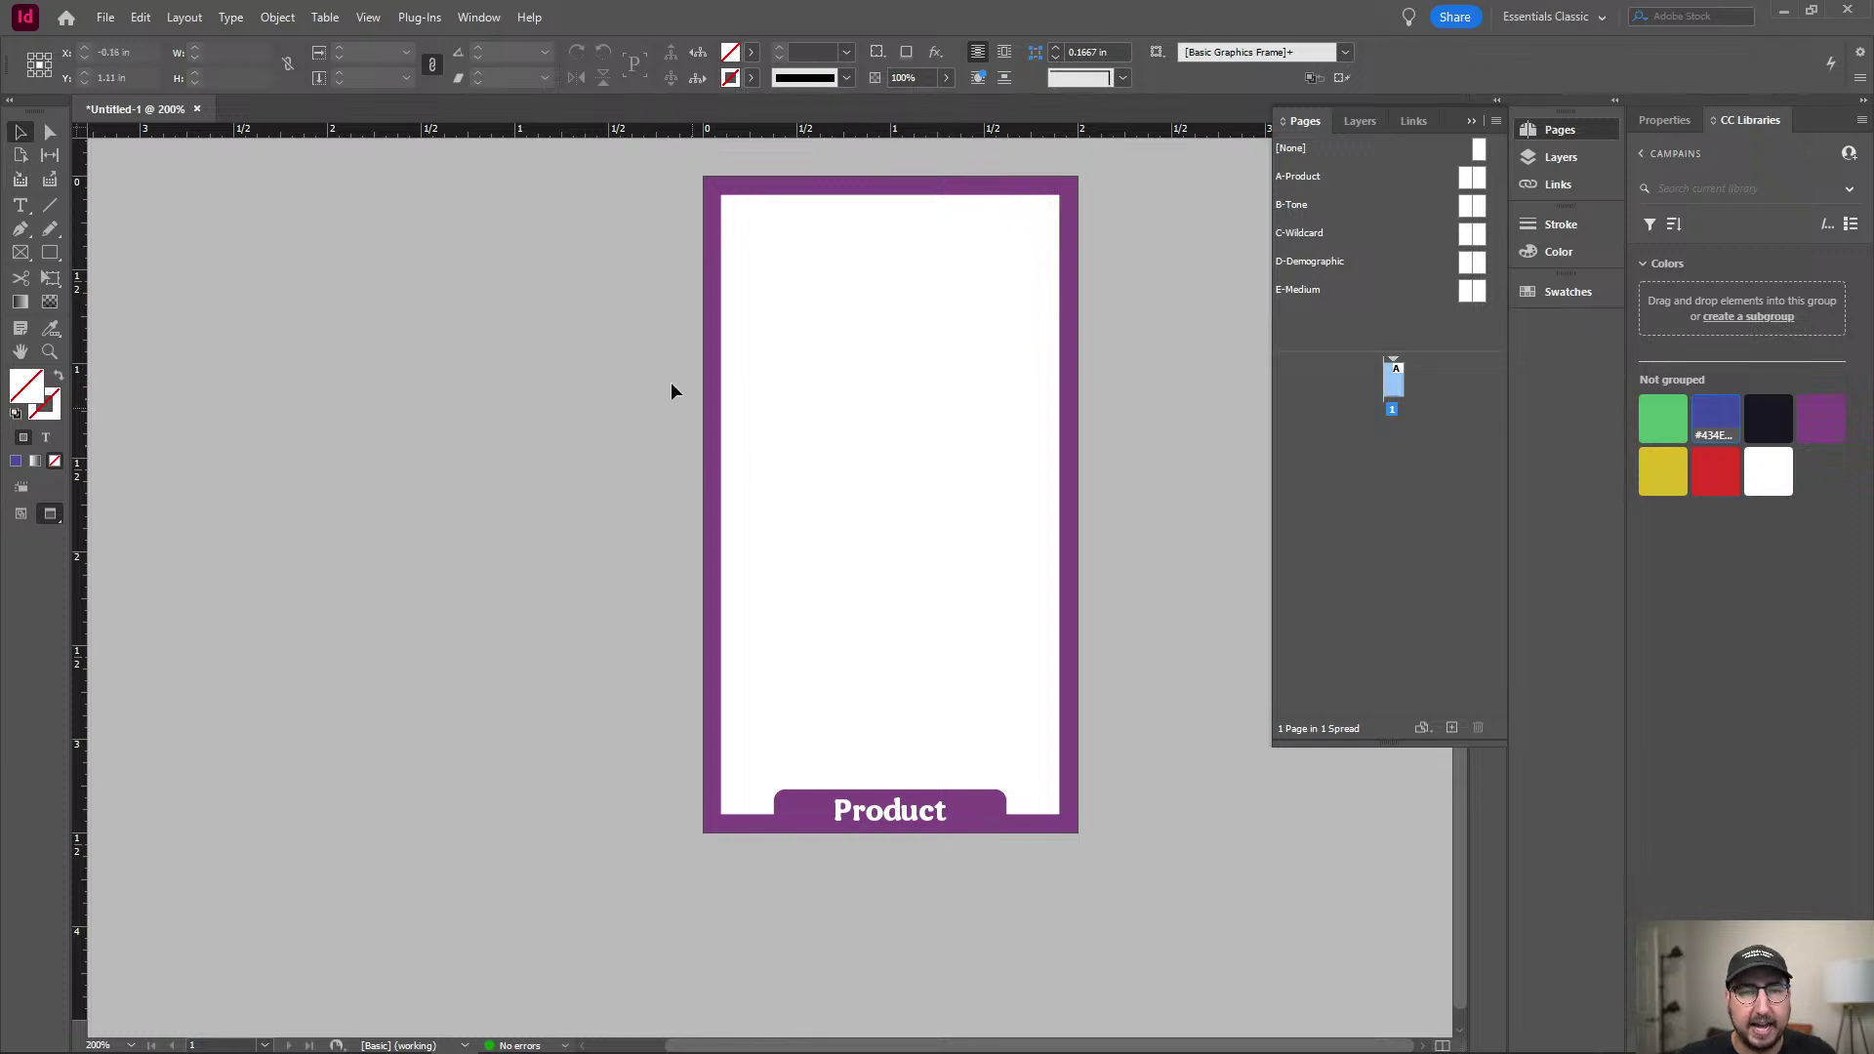
pyautogui.press('w')
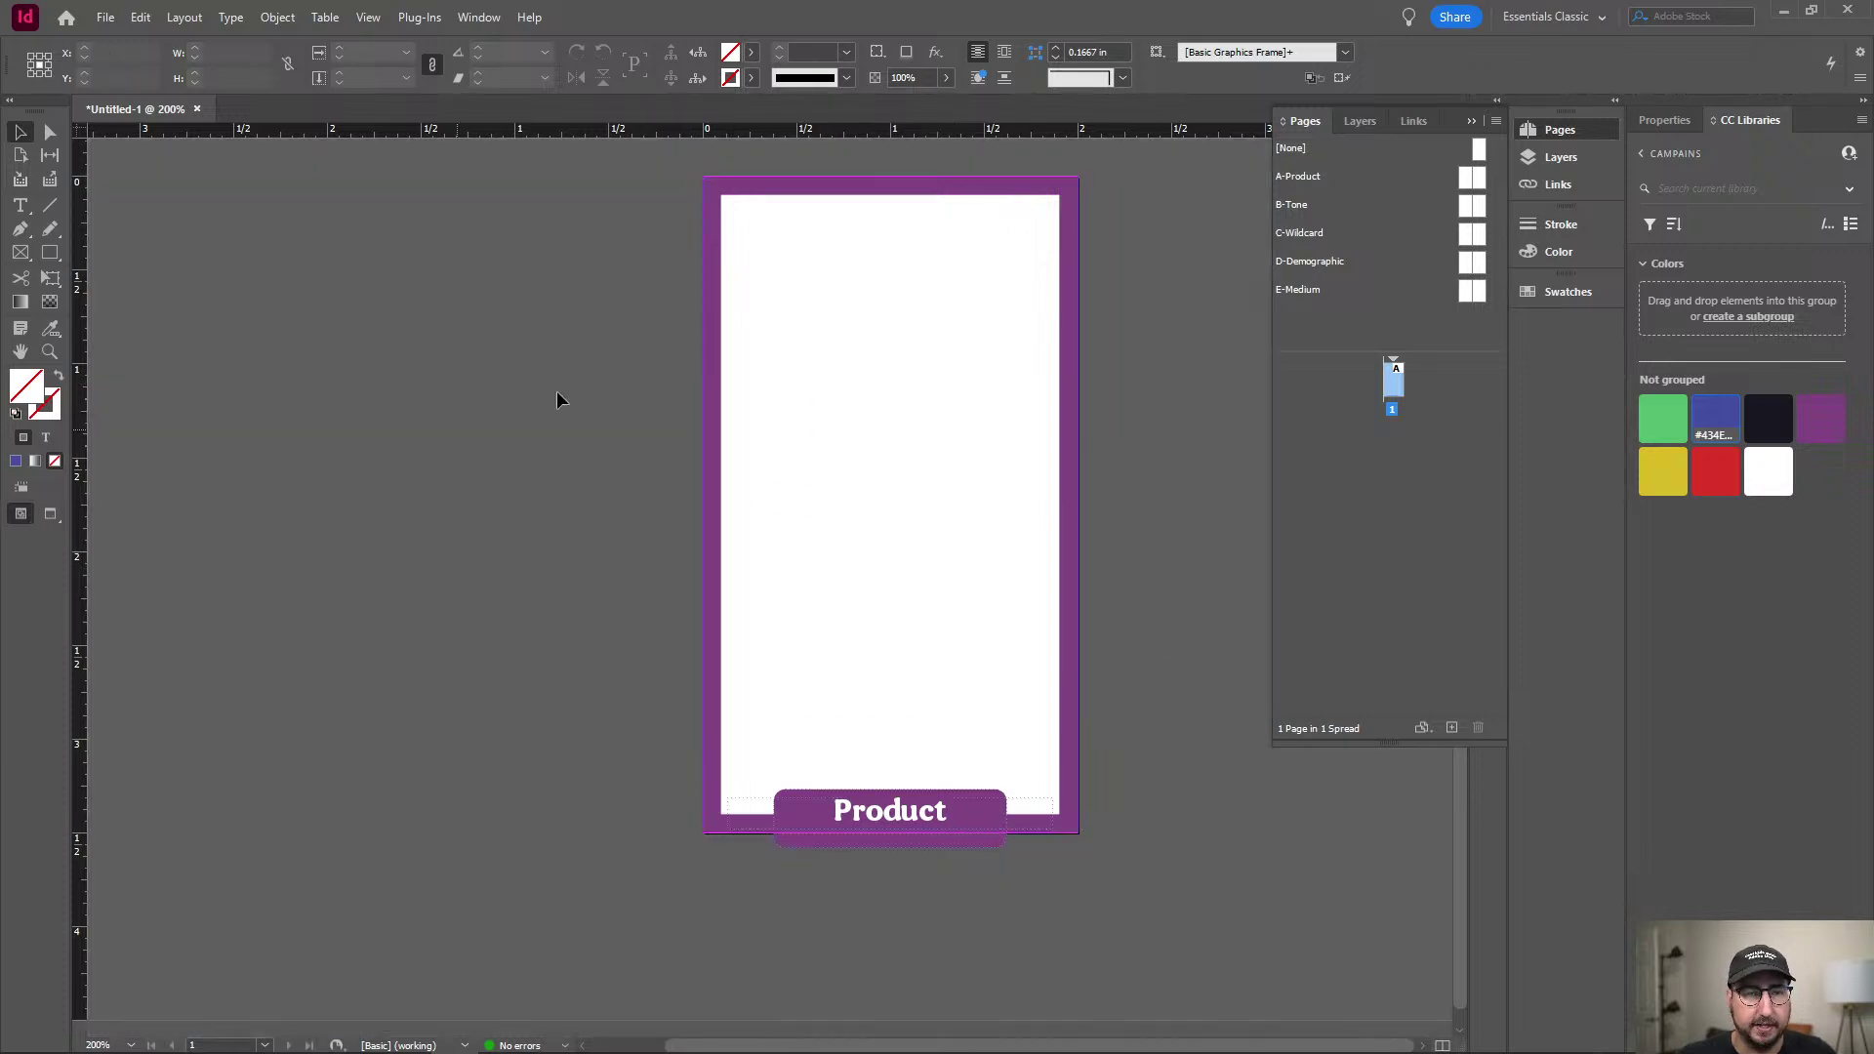
pyautogui.moveTo(750, 742); pyautogui.dragTo(986, 932)
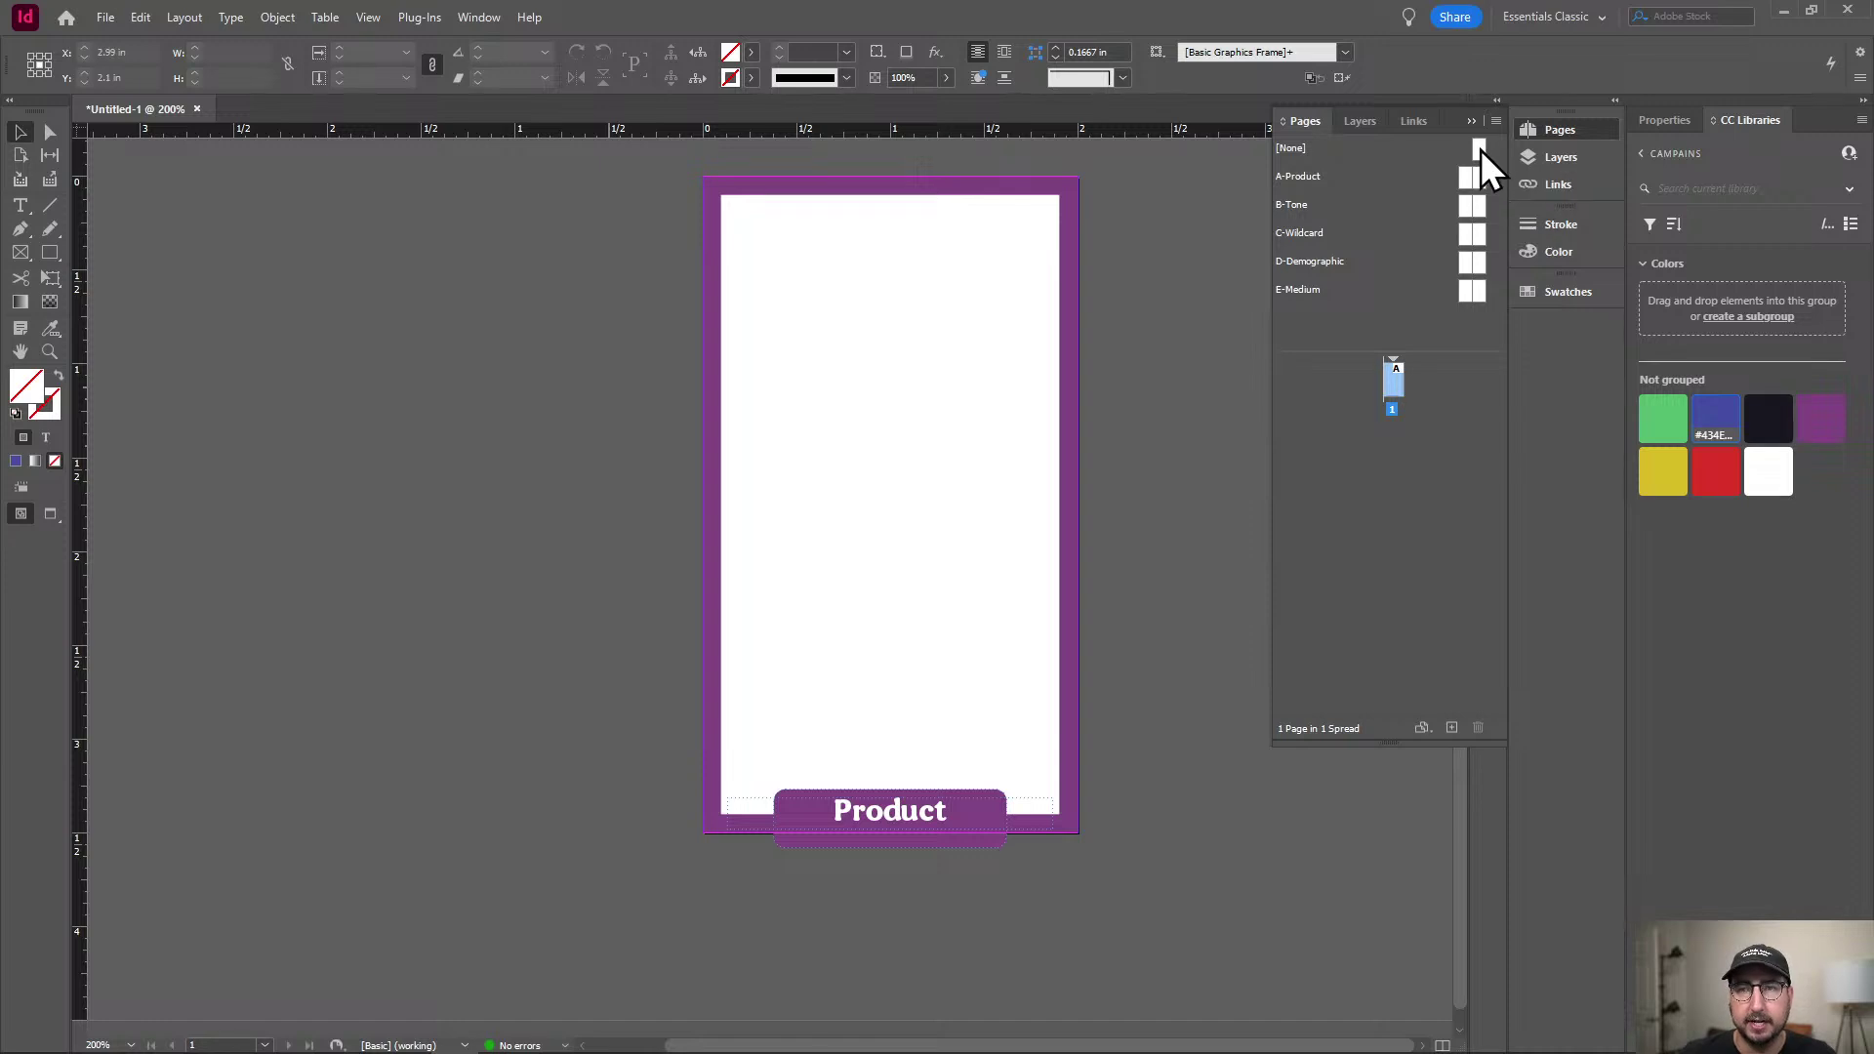
pyautogui.moveTo(1480, 150); pyautogui.dragTo(1402, 396)
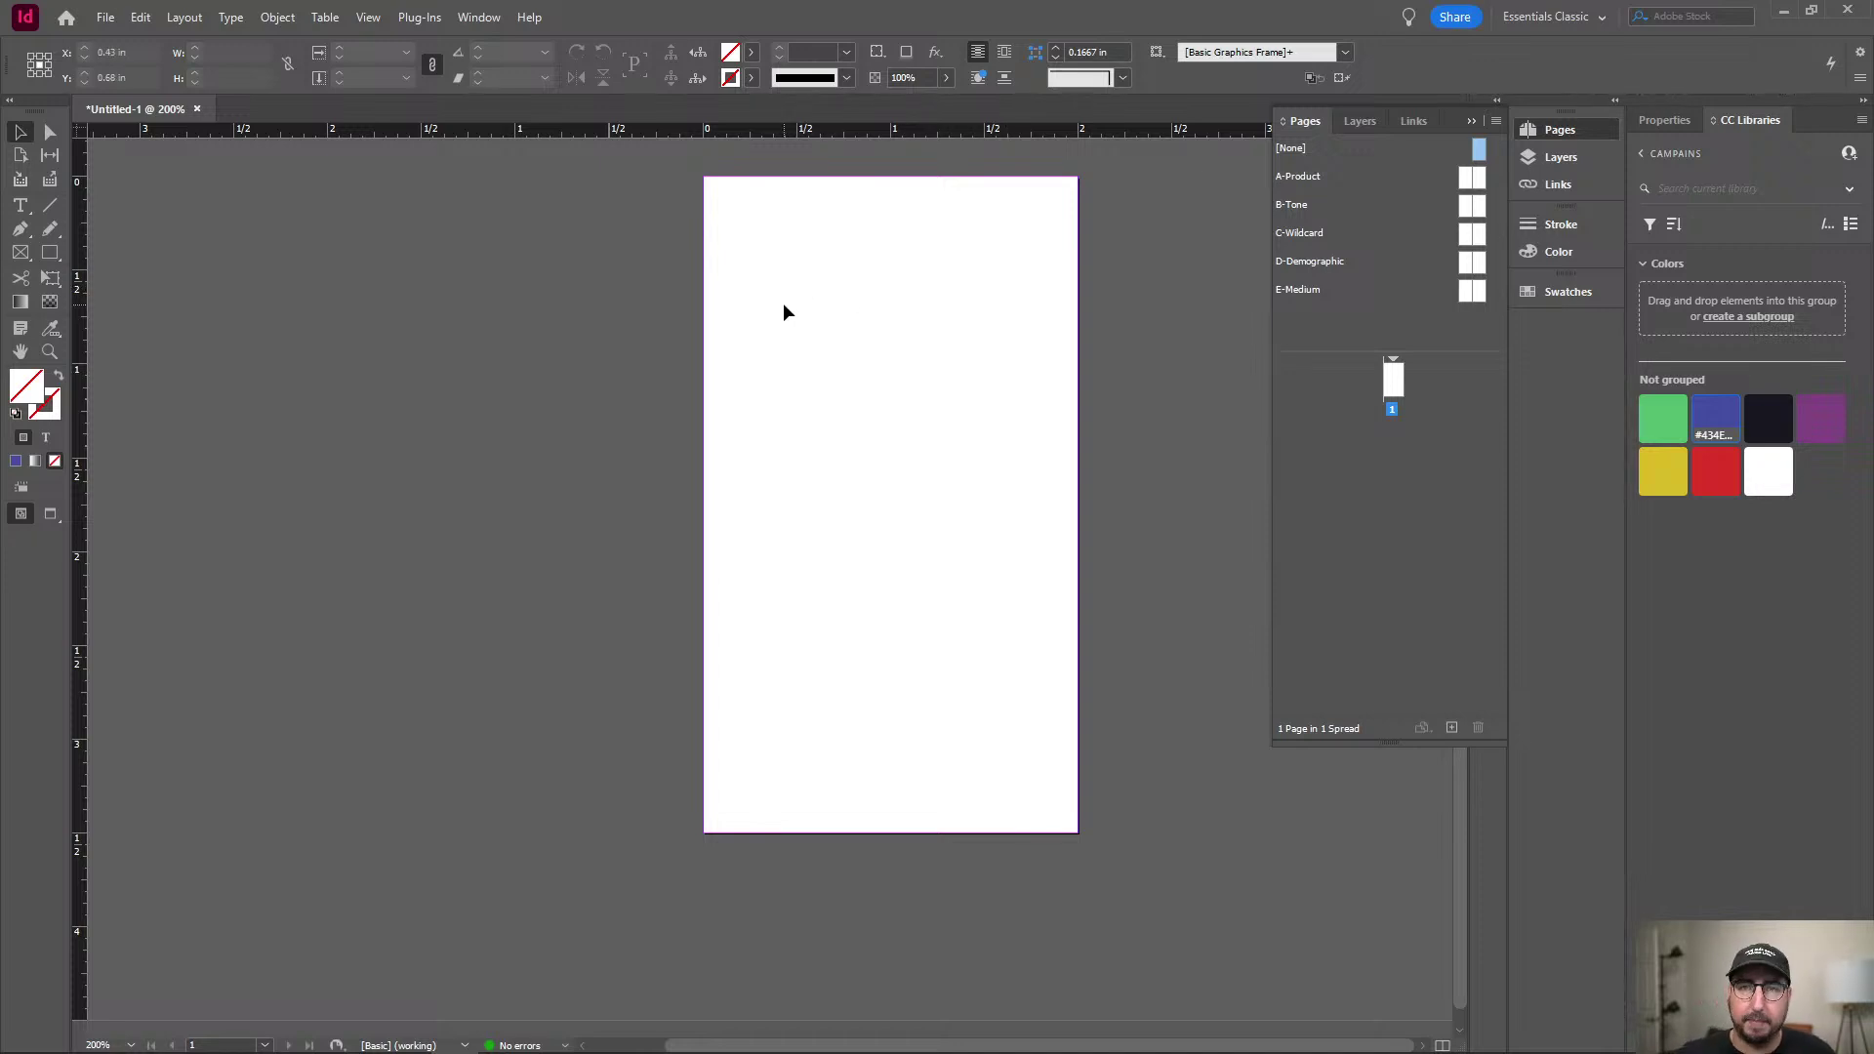
# Draw an unfilled 2 x 3.5 in rectangle covering page 1 and save the document.
pyautogui.moveTo(1149, 1045)
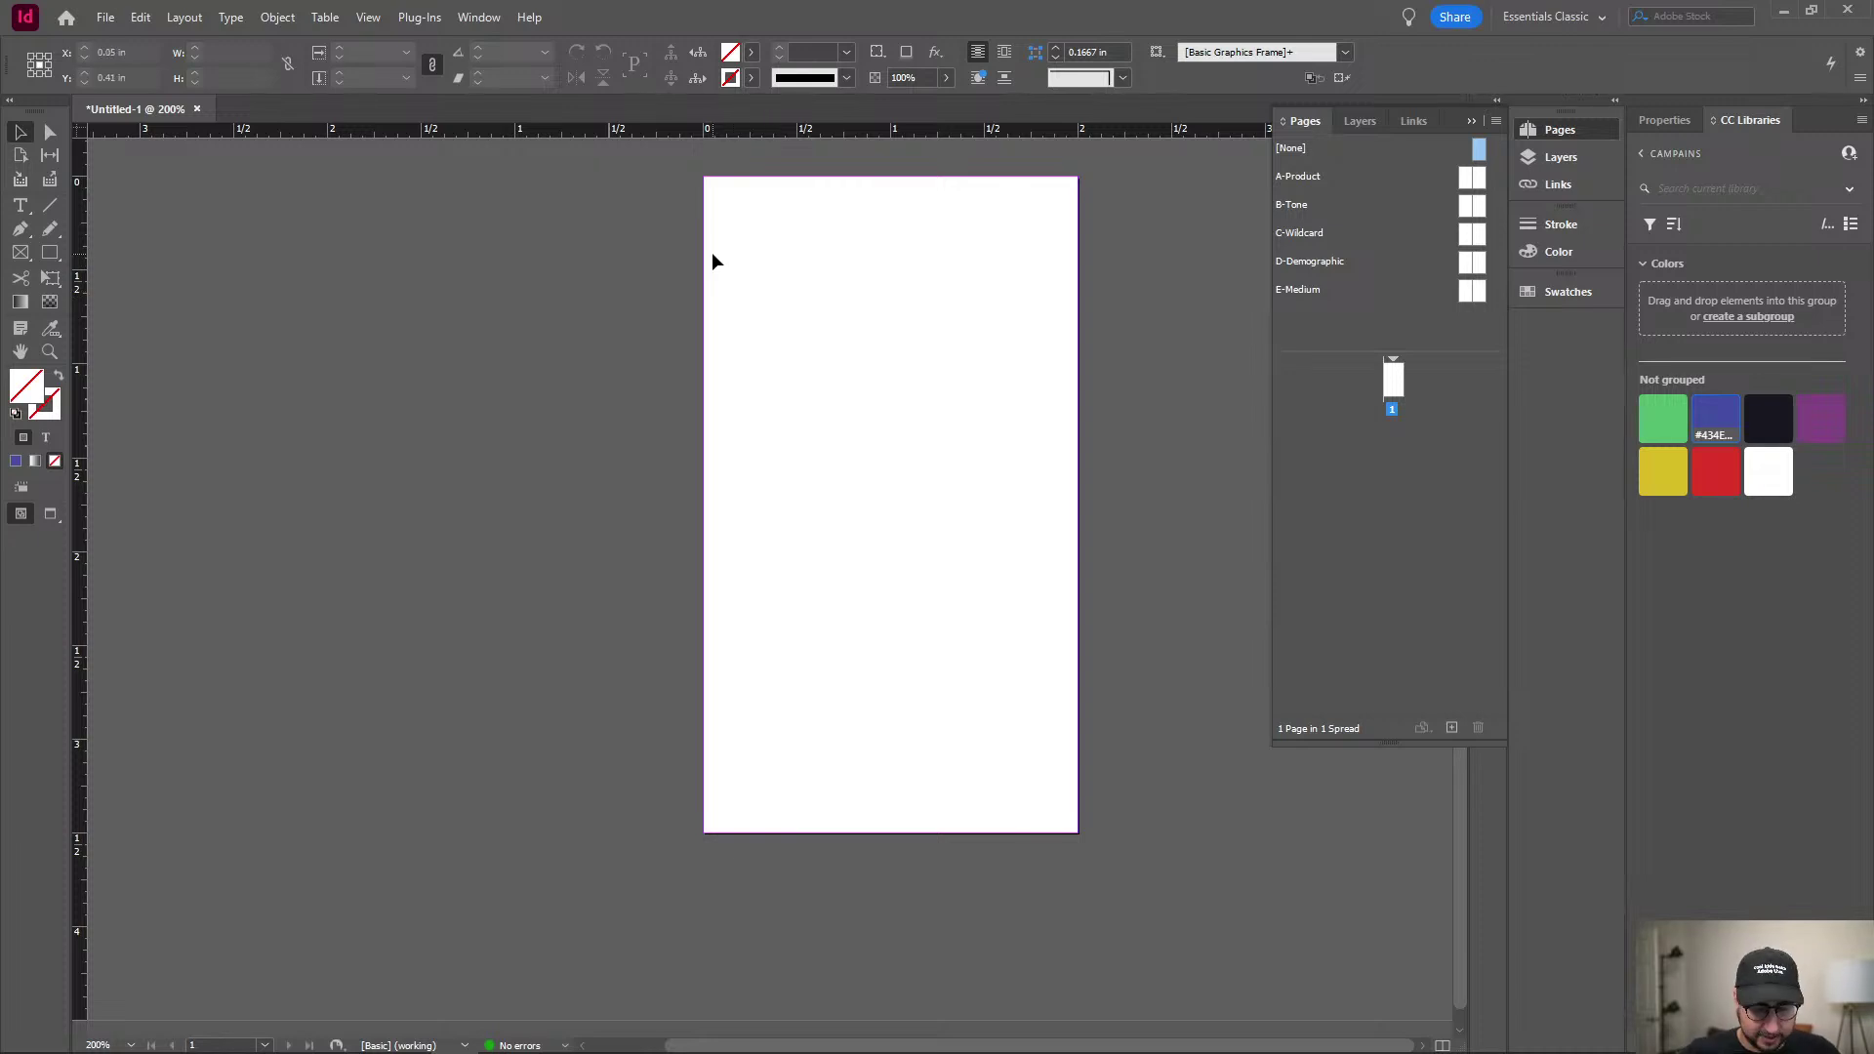
pyautogui.press('m')
pyautogui.moveTo(704, 178); pyautogui.dragTo(1079, 833)
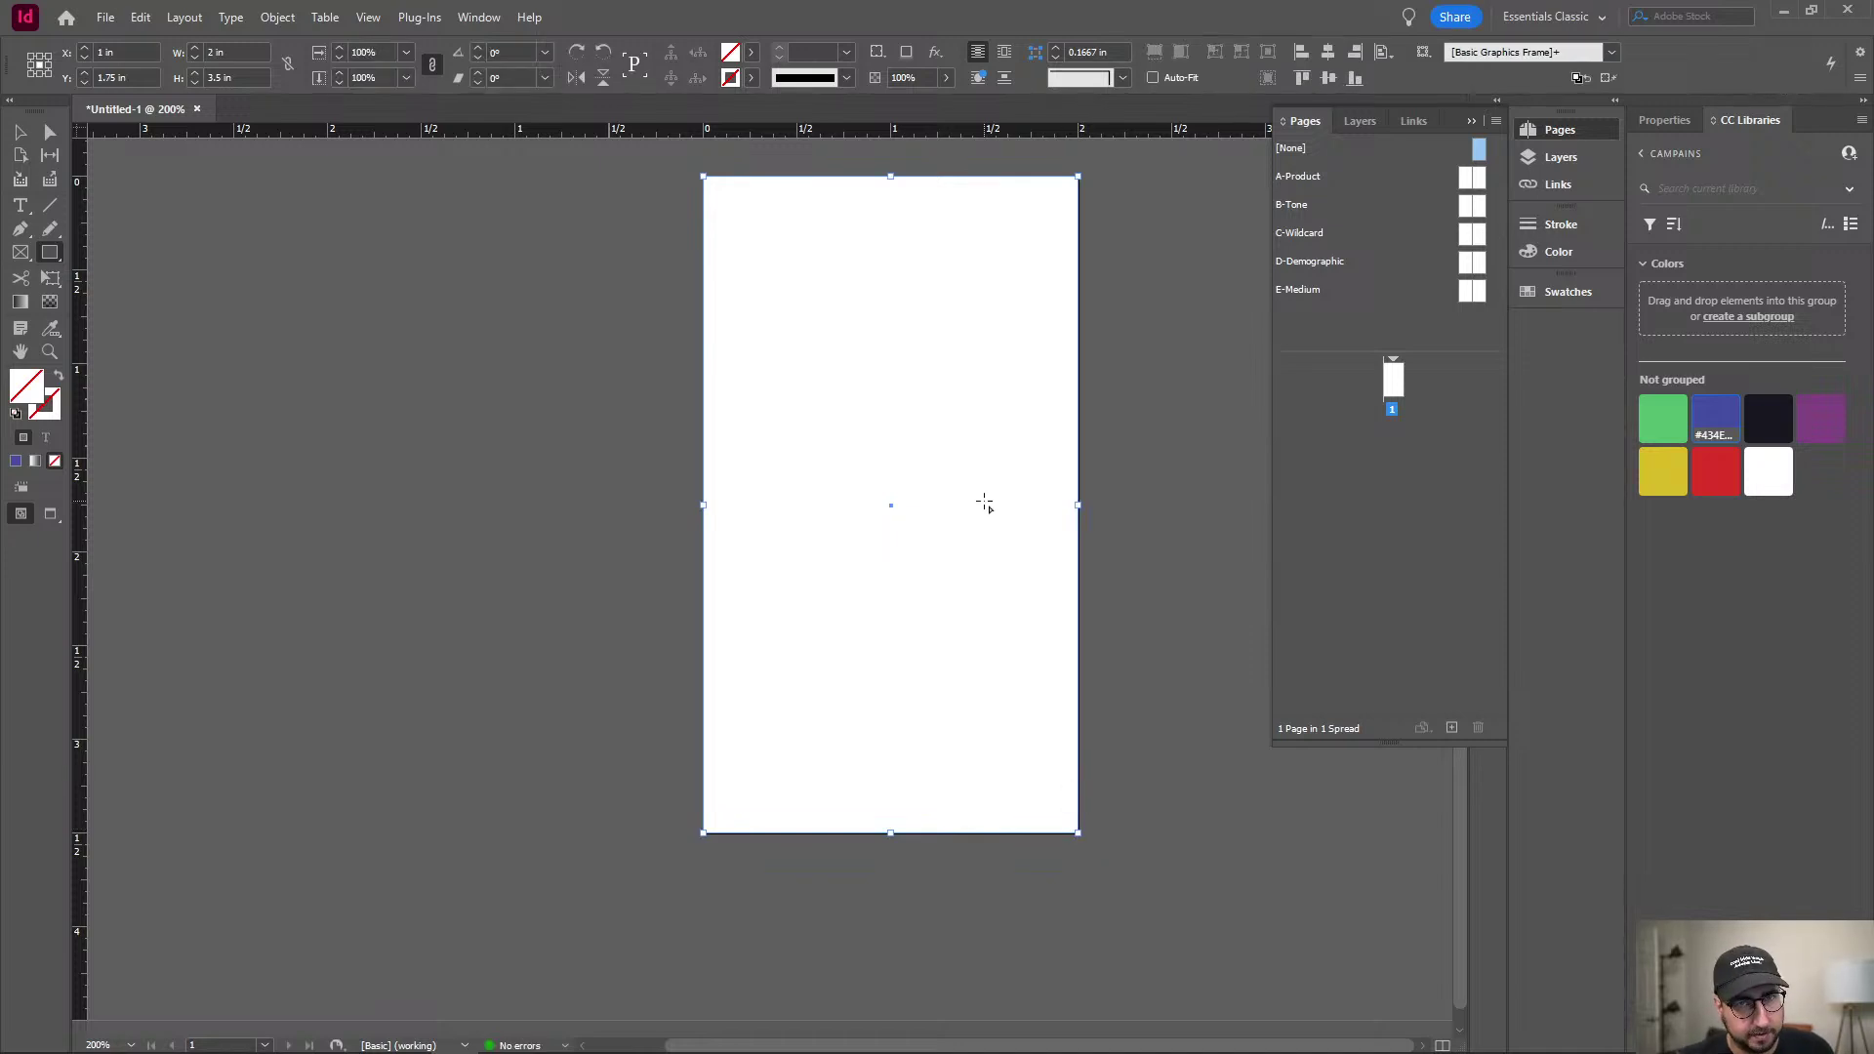
pyautogui.hotkey('ctrl', 'shift', 'a')
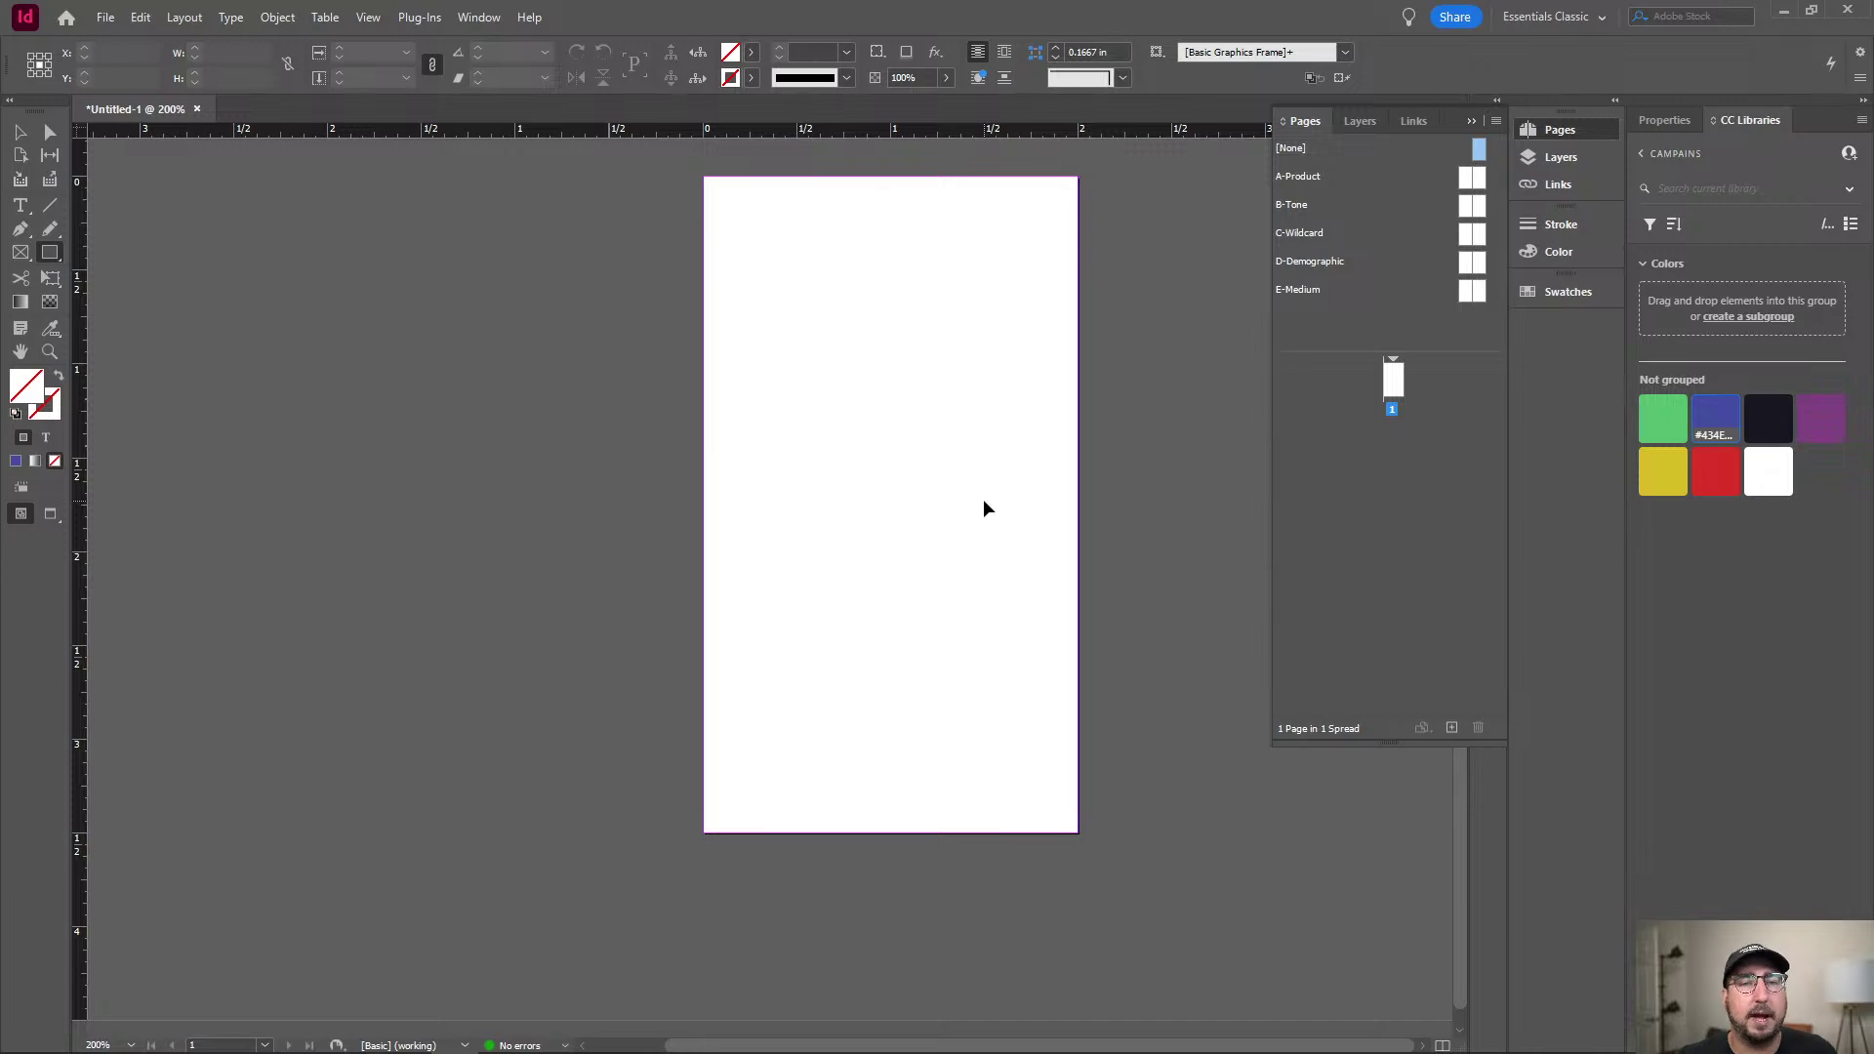
pyautogui.hotkey('ctrl', 's')
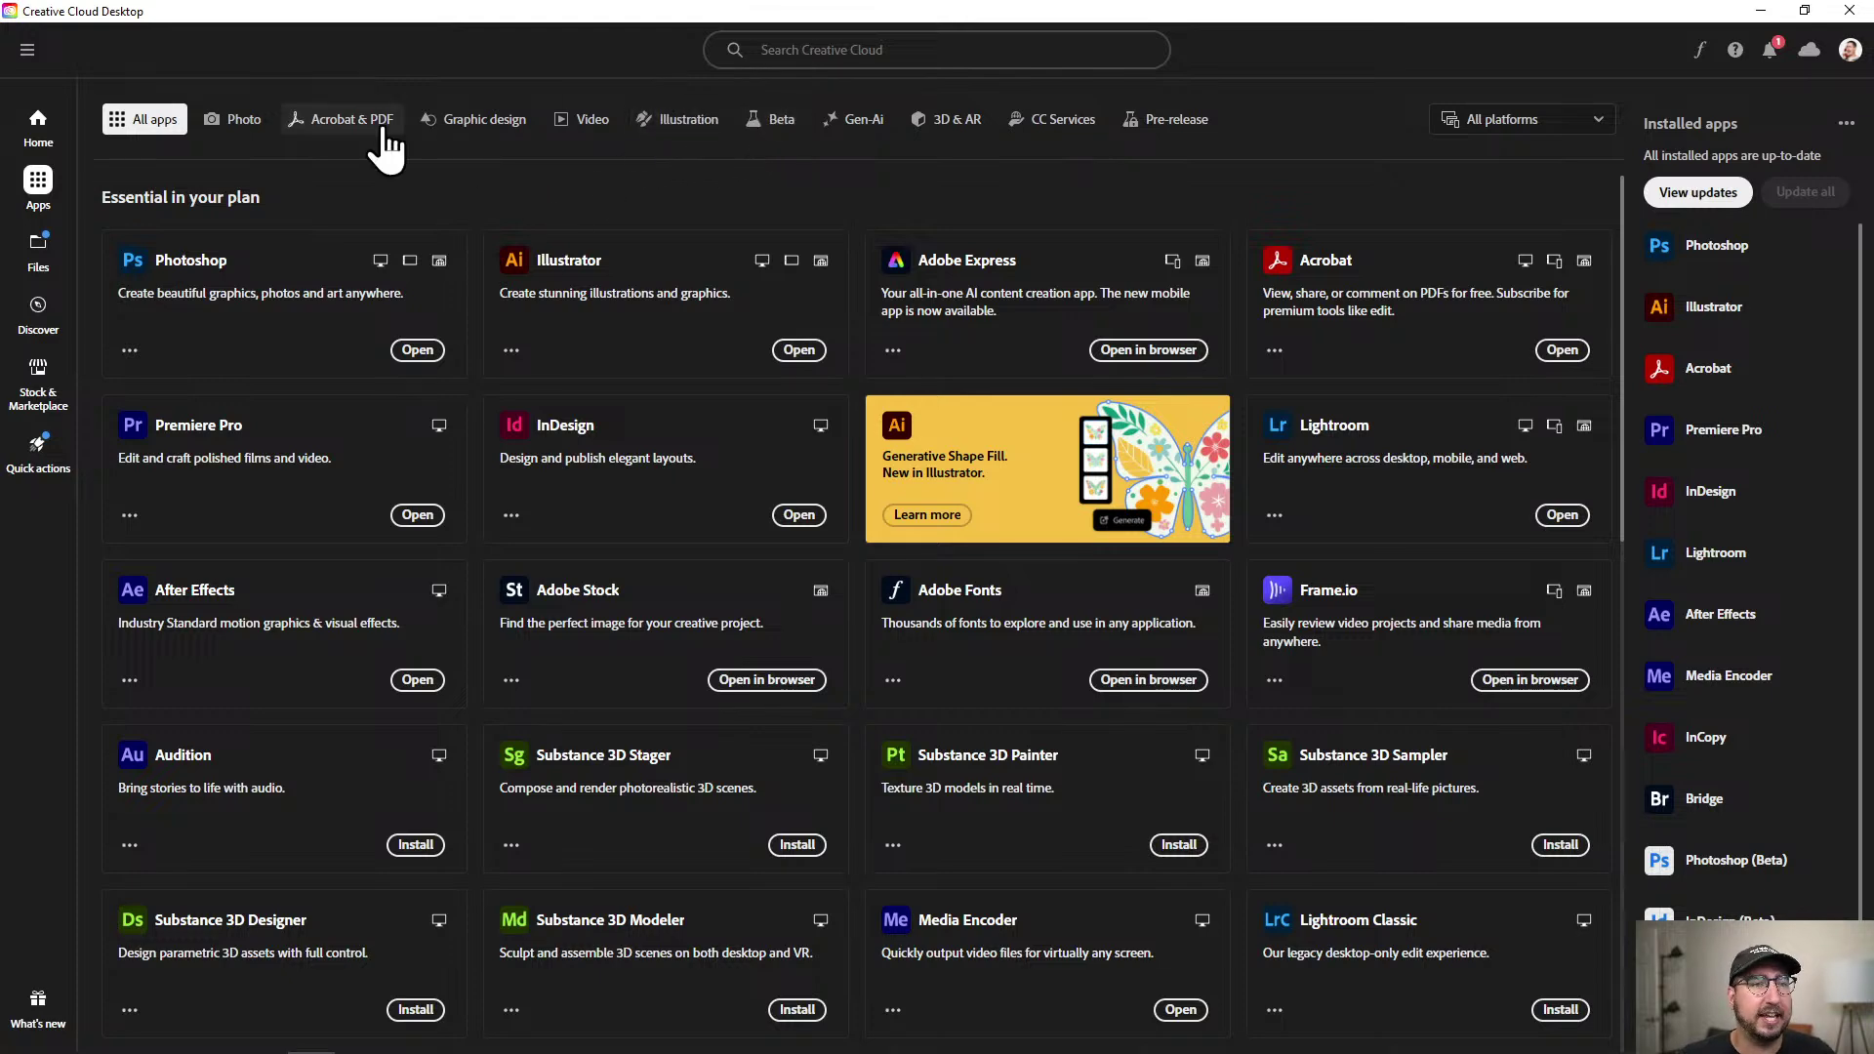
# Find InDesign (Beta) among the Beta apps in Creative Cloud Desktop and launch it.
pyautogui.click(37, 122)
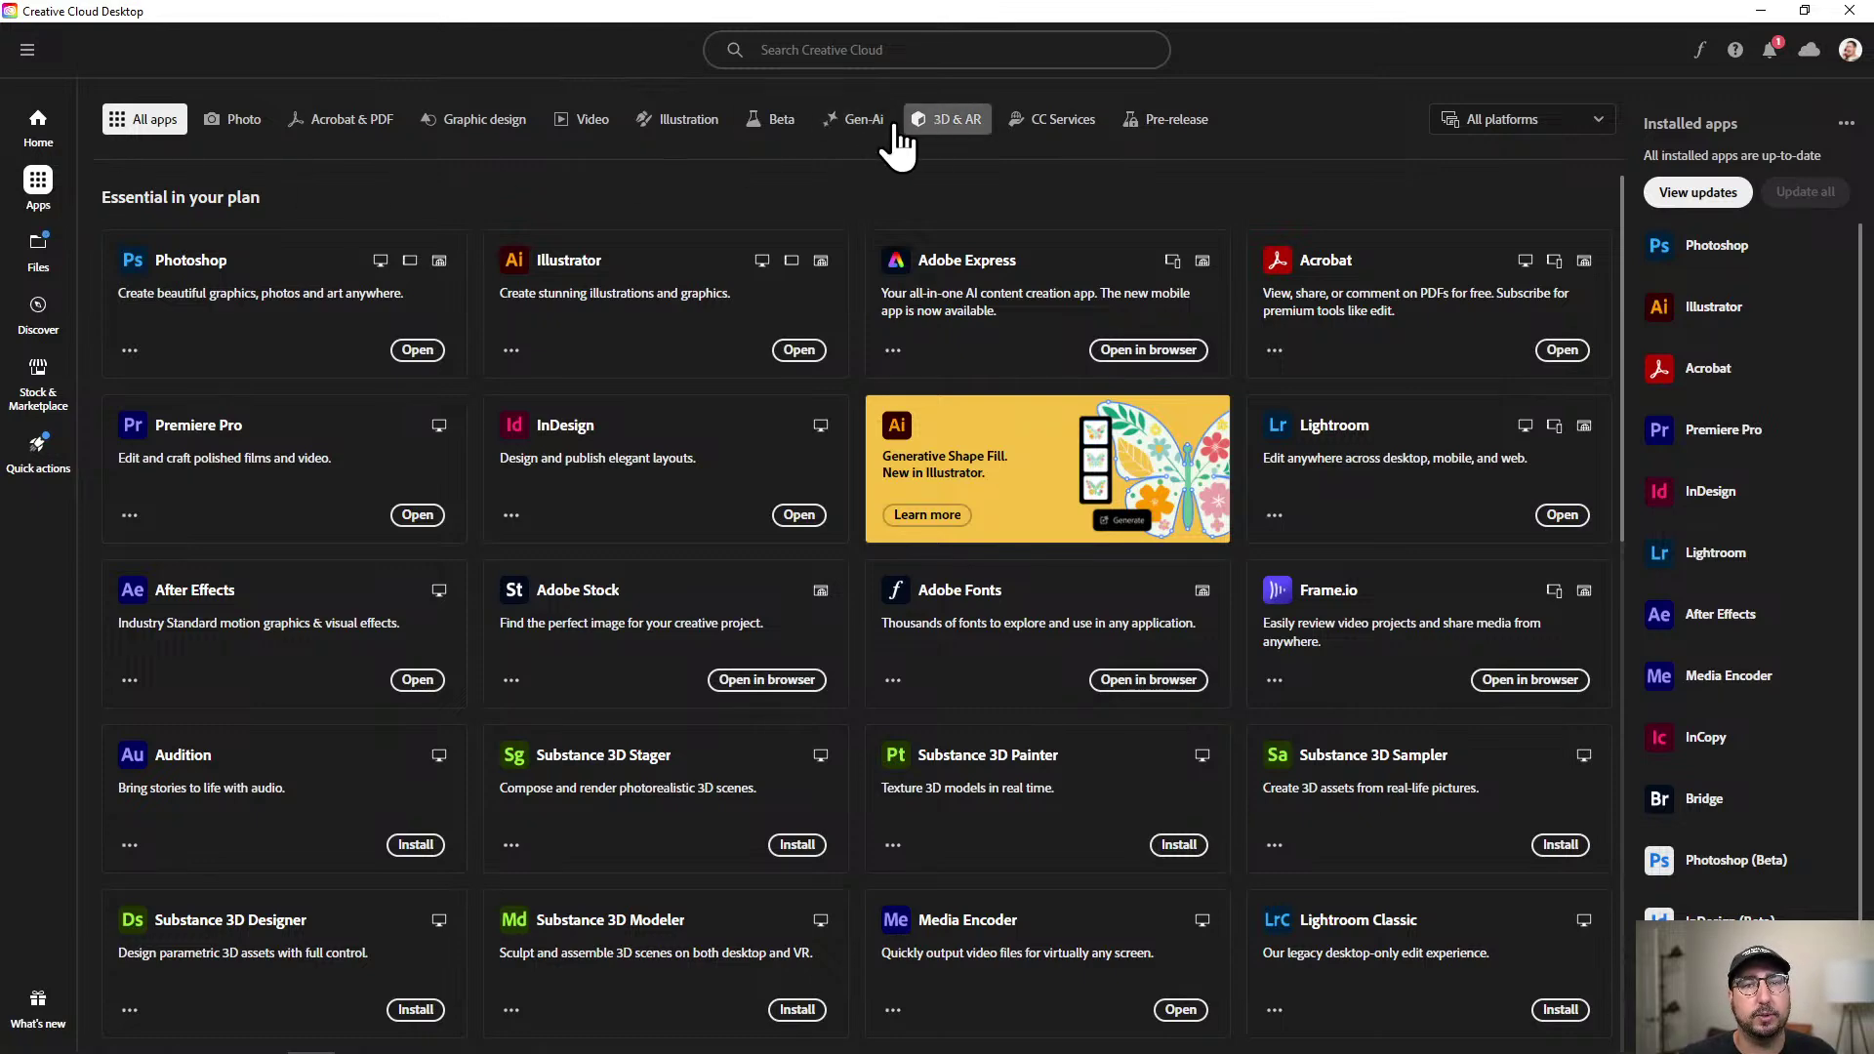
pyautogui.click(778, 127)
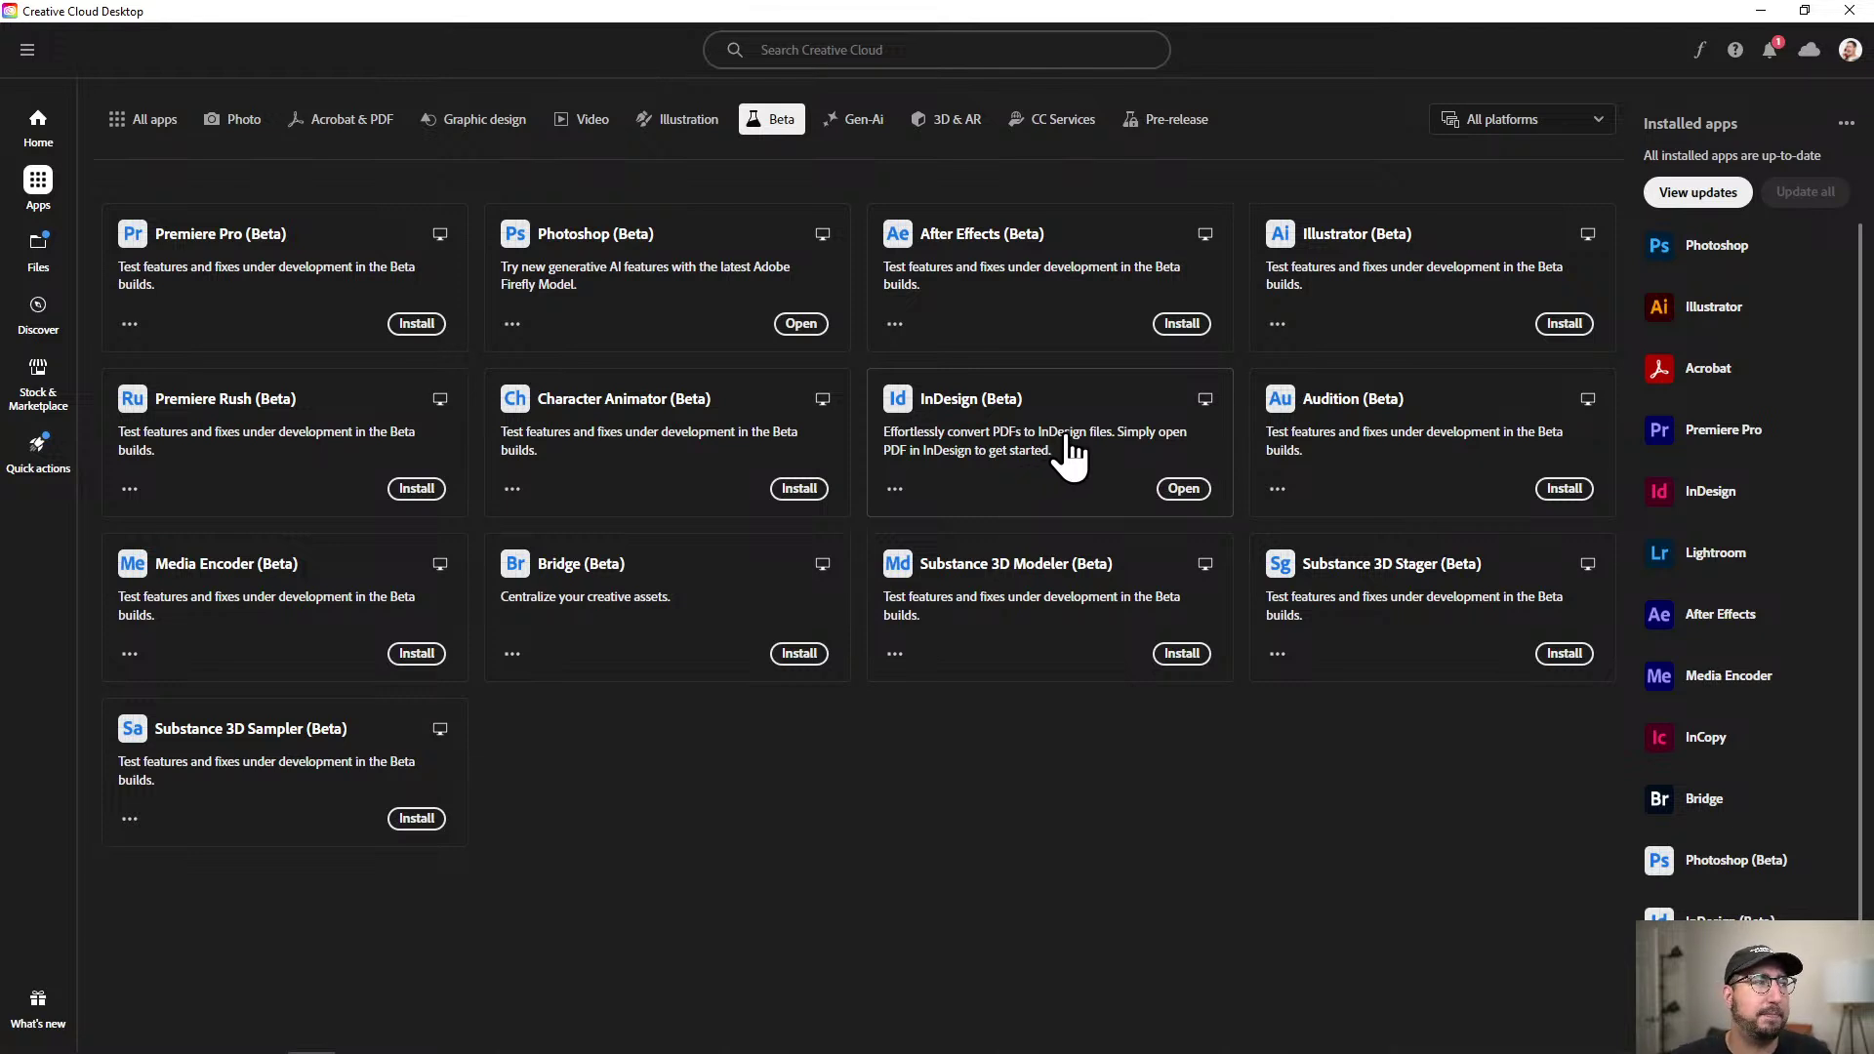
pyautogui.click(1182, 488)
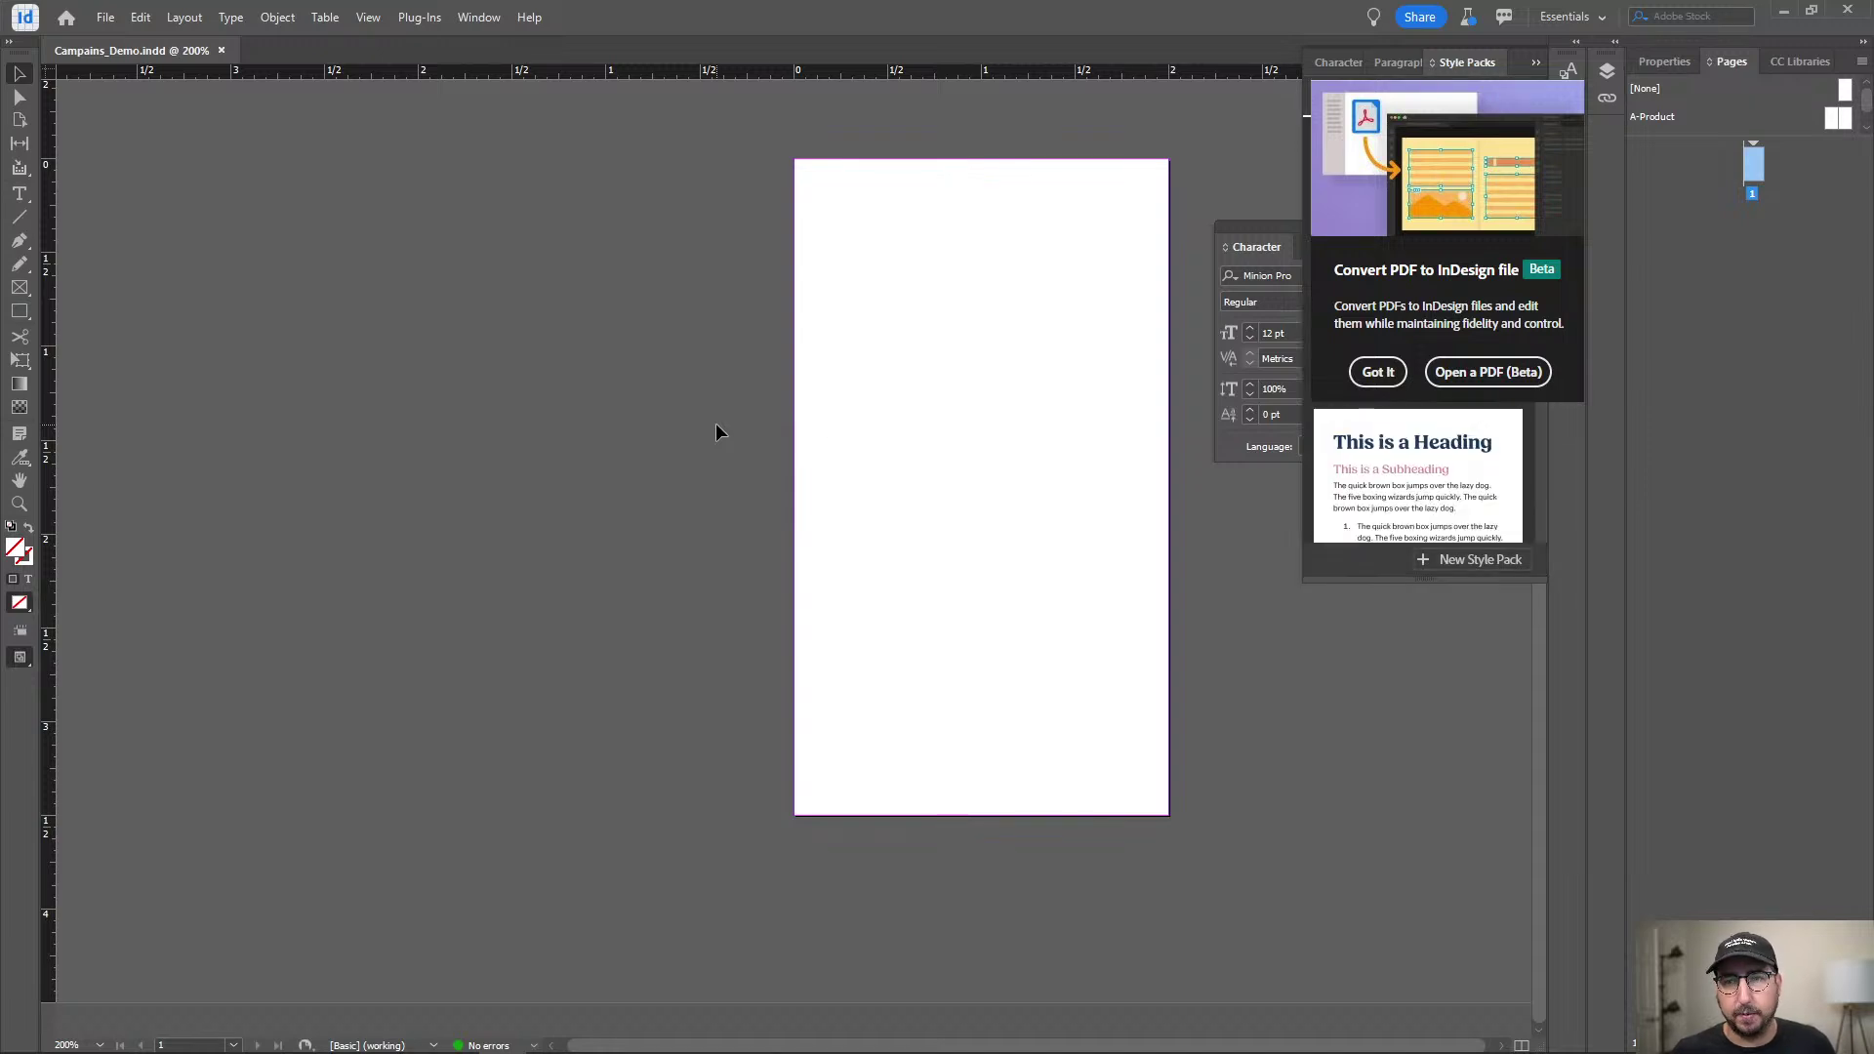
# Dismiss the Convert PDF to InDesign file notice and collapse the Style Packs panel.
pyautogui.click(1384, 377)
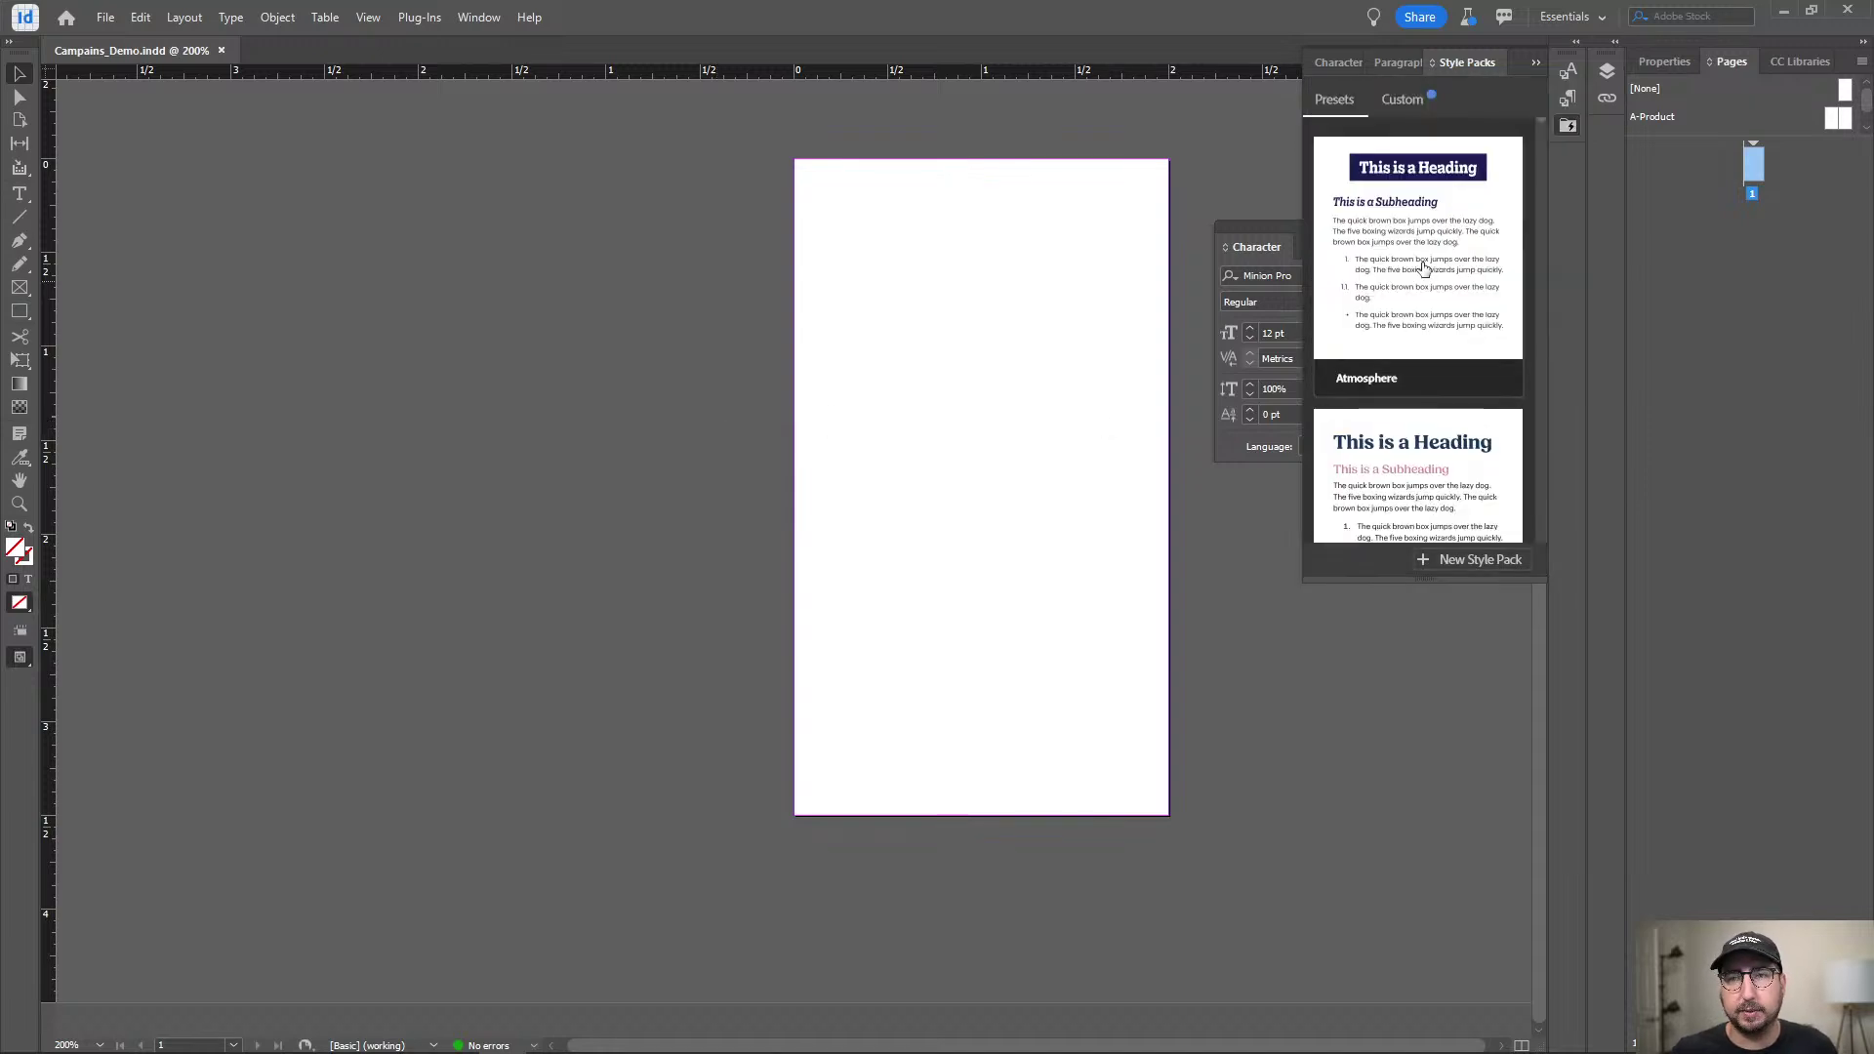
pyautogui.click(1571, 126)
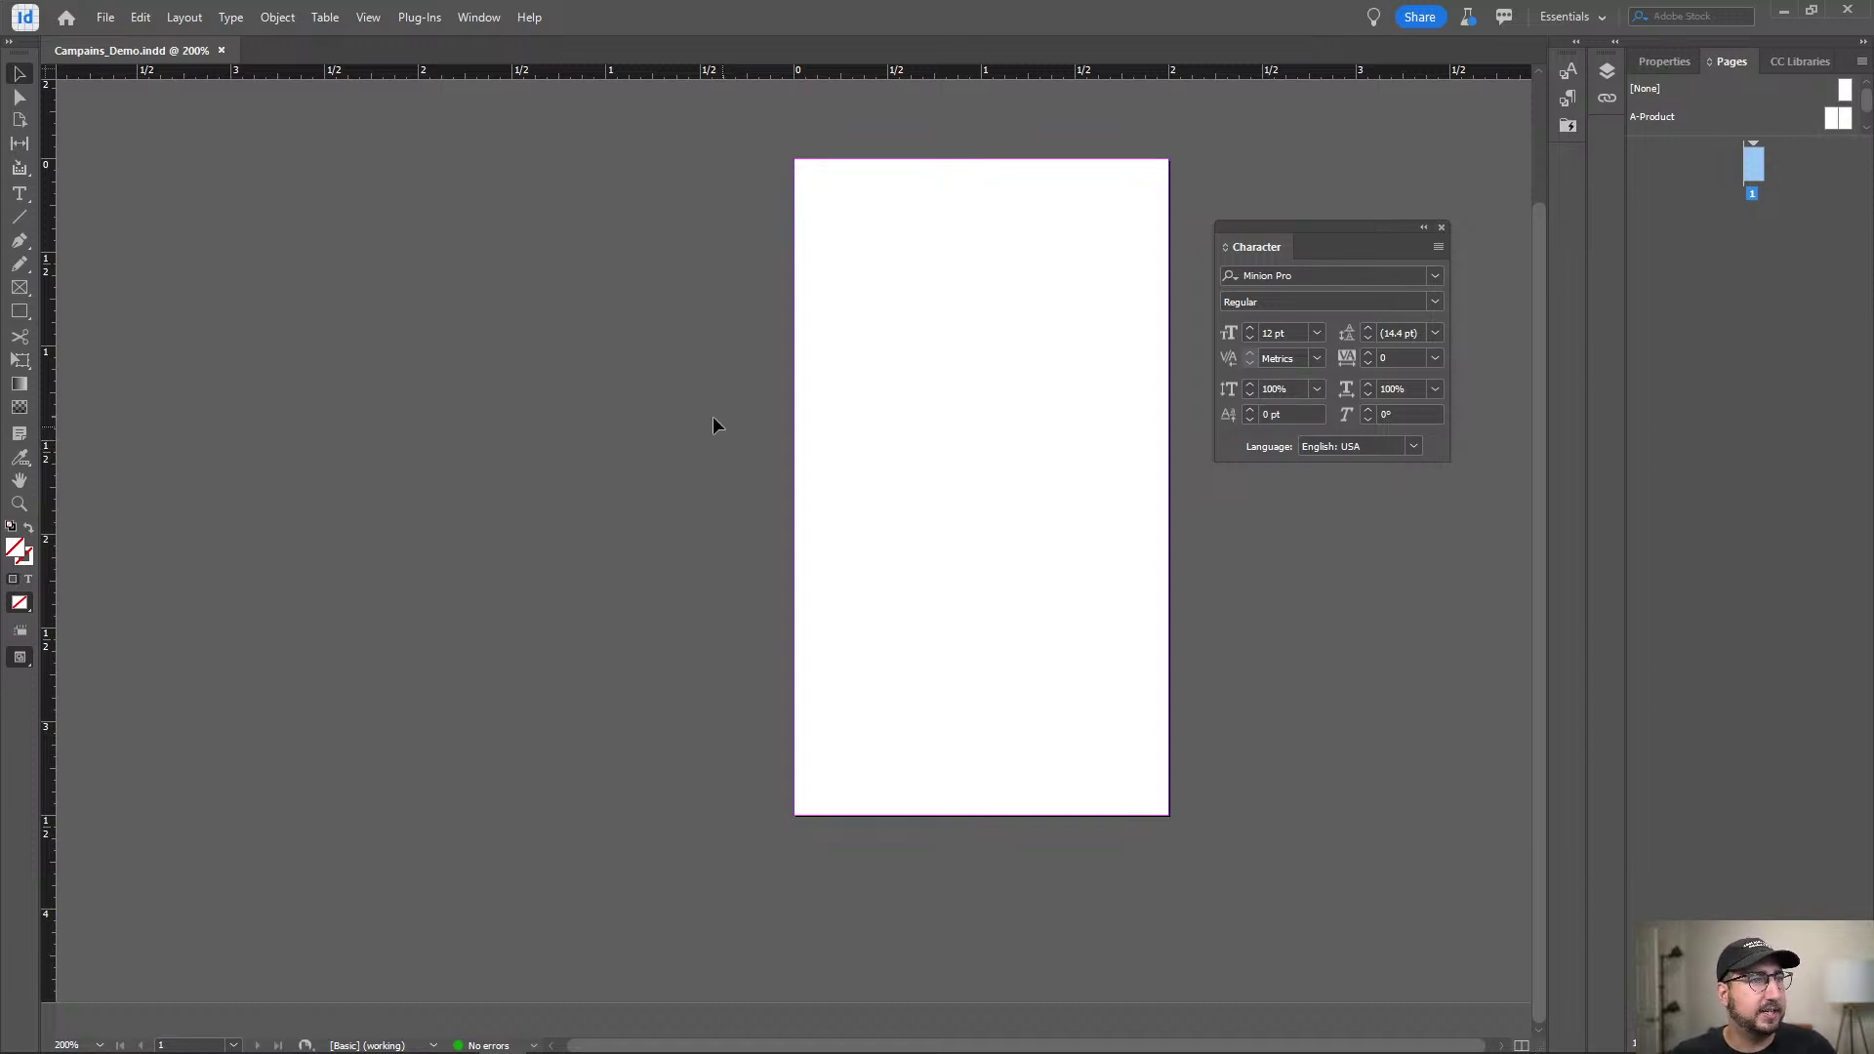
pyautogui.click(17, 73)
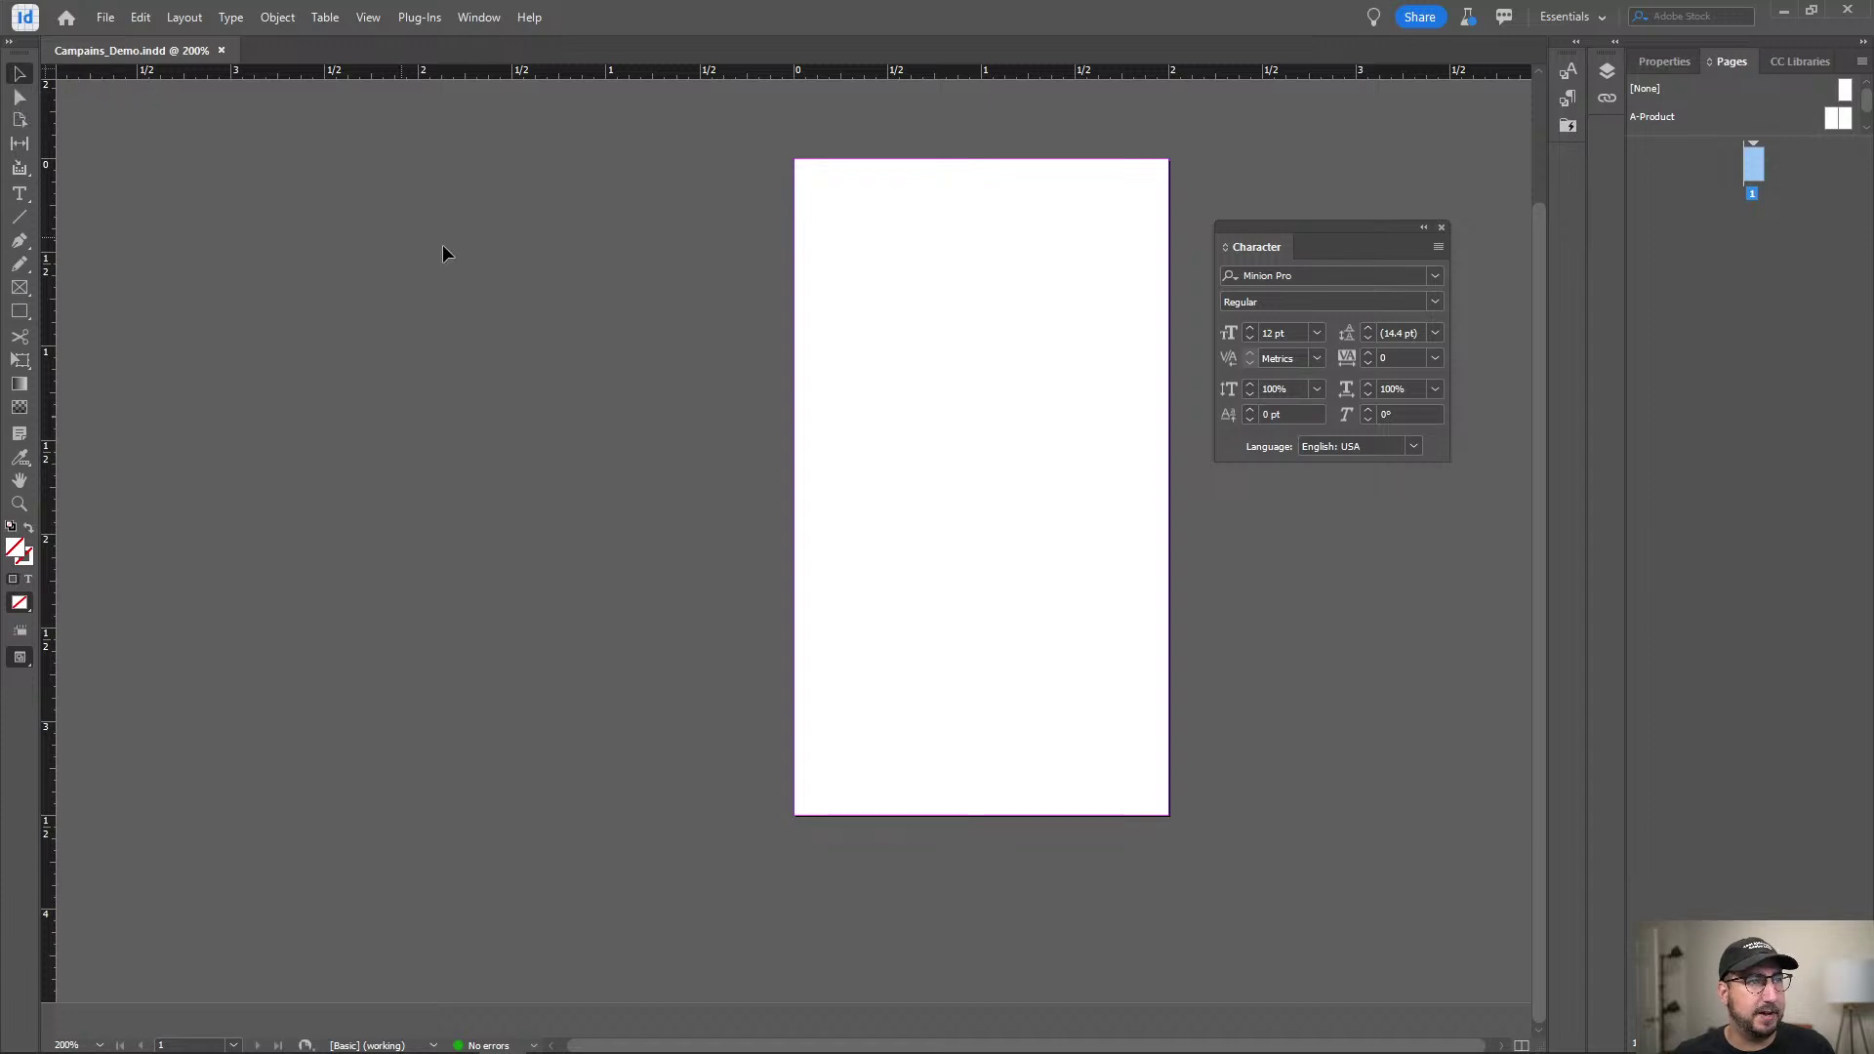
# Move the floating Character panel to the empty pasteboard on the other side of the page and undock the Pages panel.
pyautogui.press('z')
pyautogui.click(979, 519)
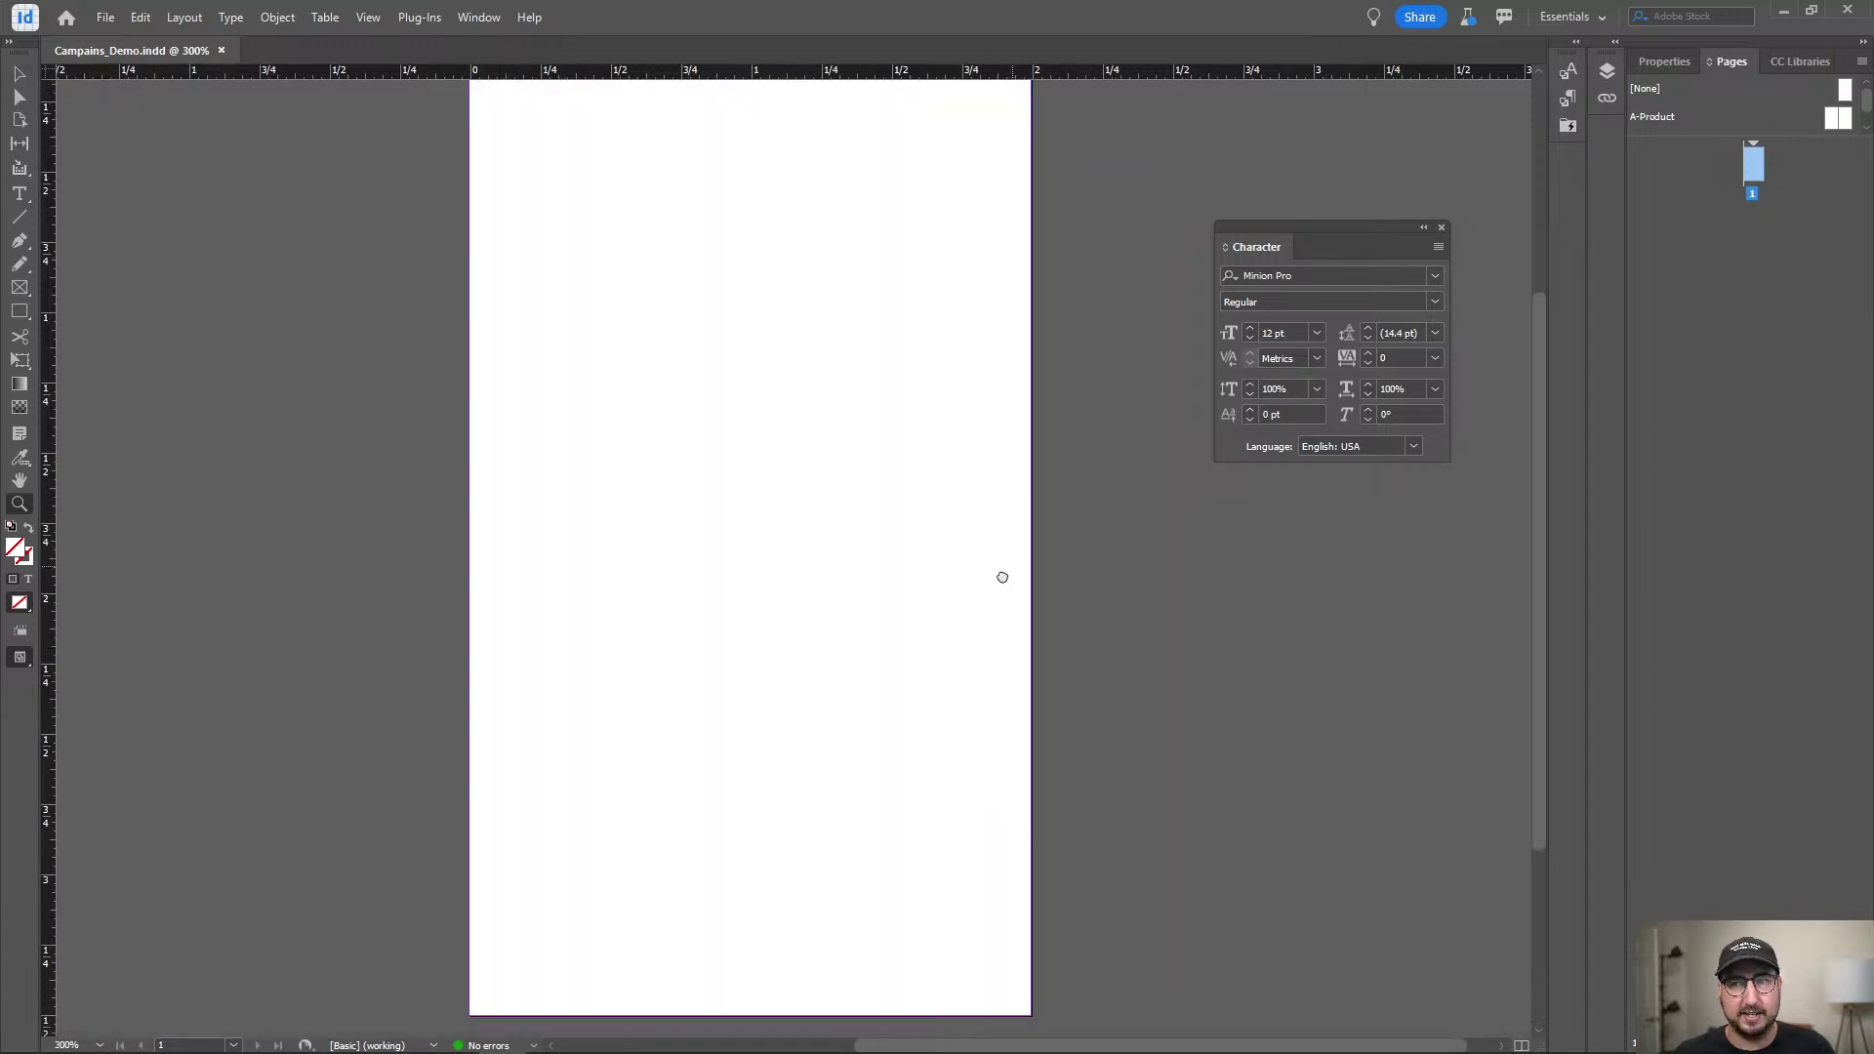
pyautogui.hotkey('ctrl', '-')
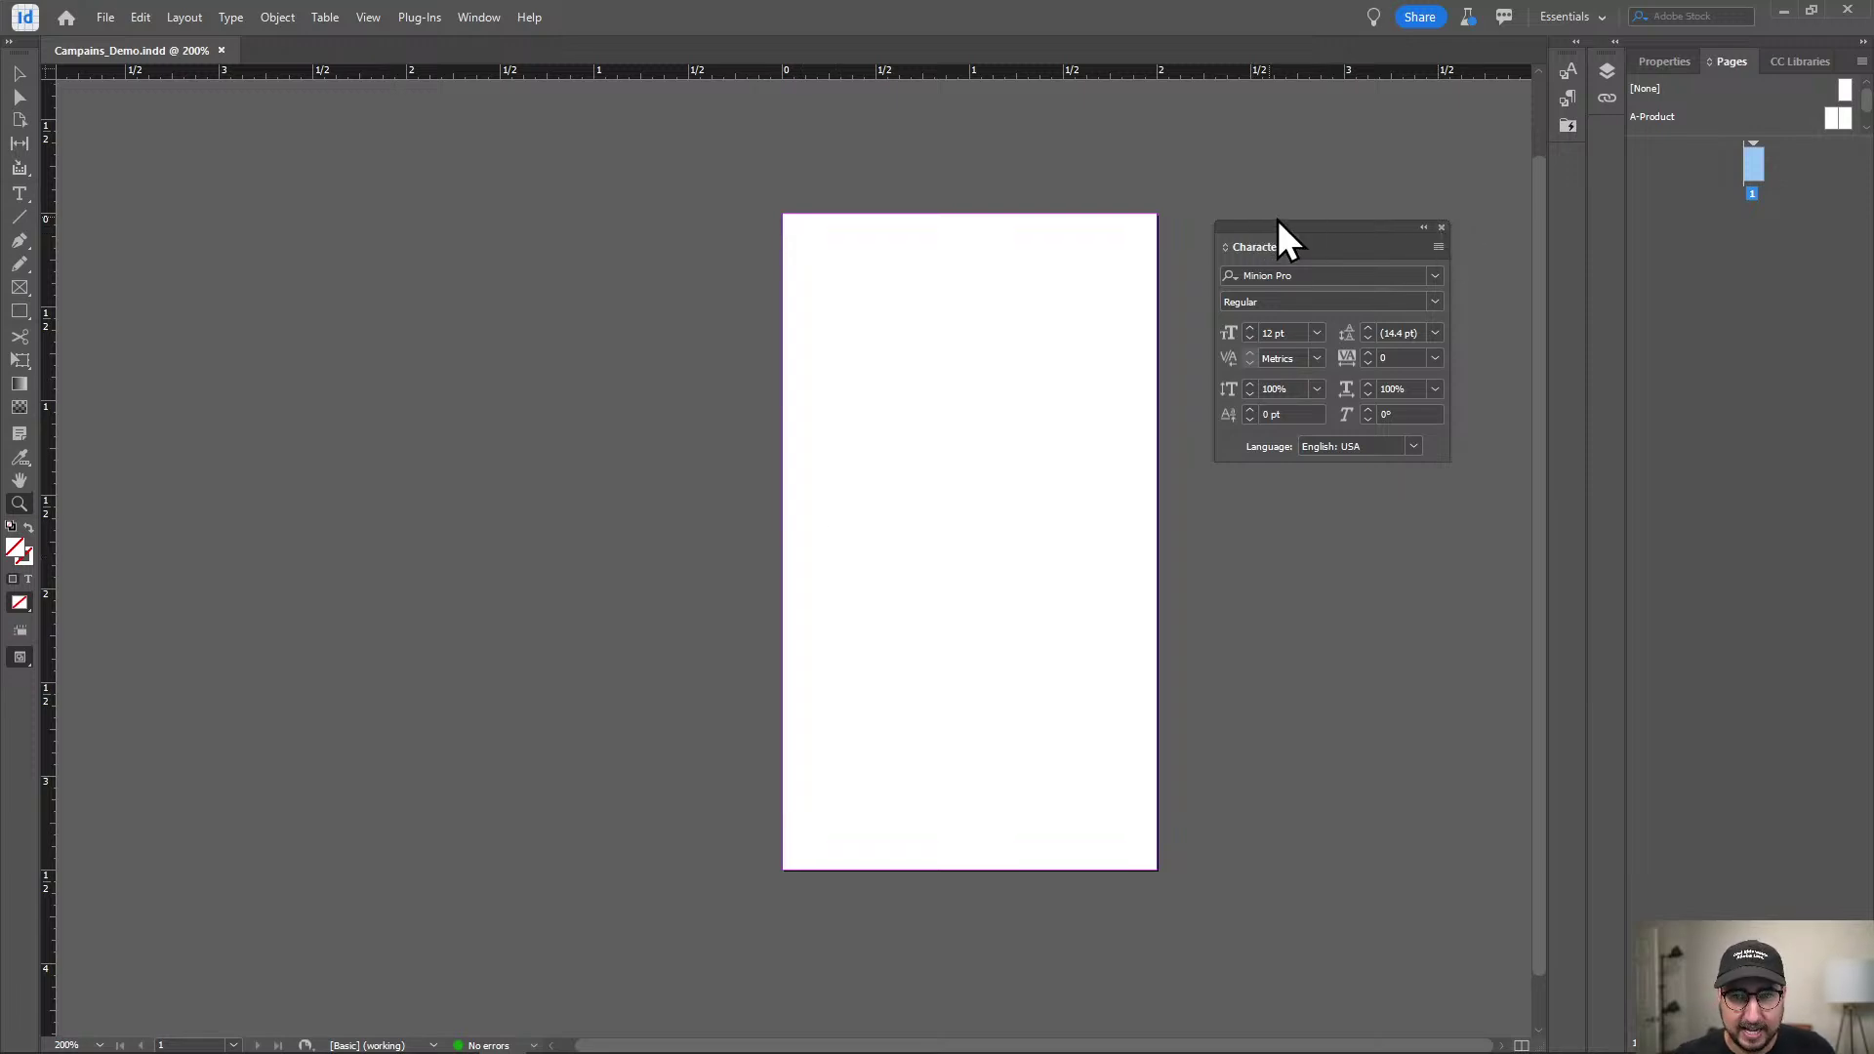
pyautogui.moveTo(1279, 224); pyautogui.dragTo(418, 238)
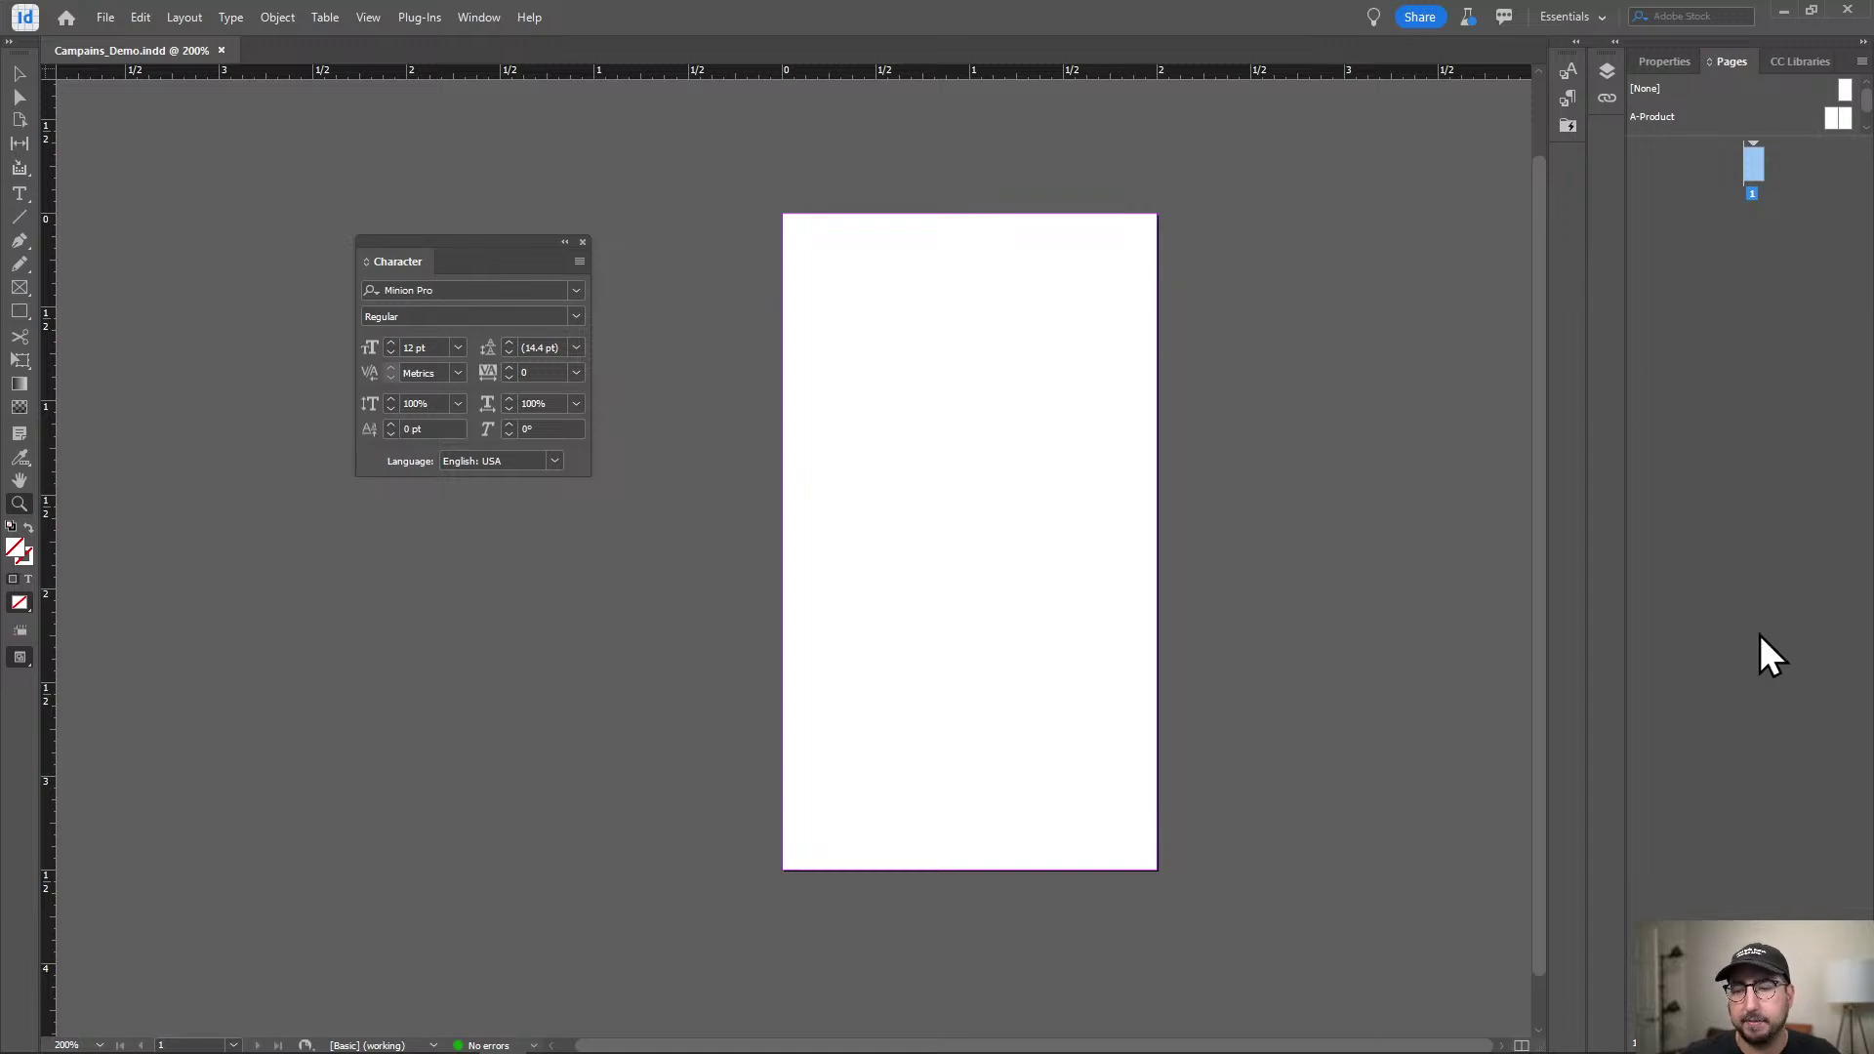
pyautogui.moveTo(1747, 1052)
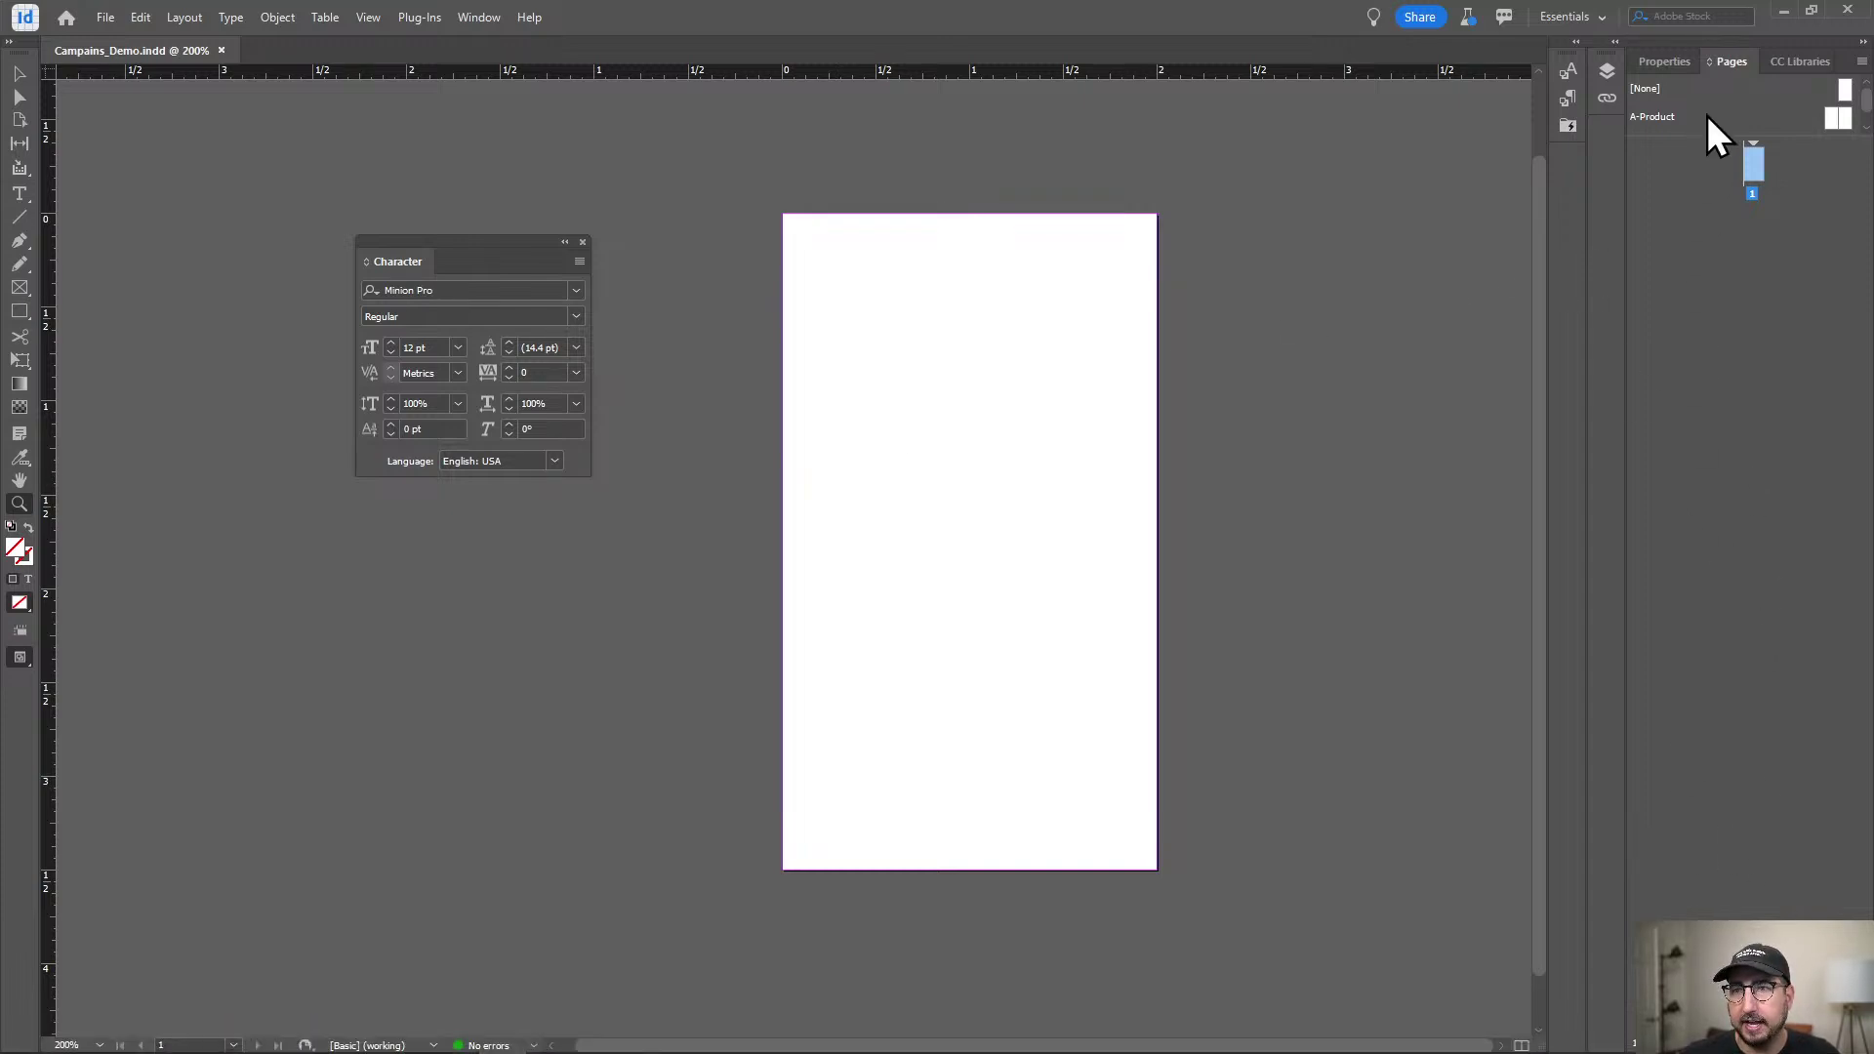
pyautogui.moveTo(1733, 62); pyautogui.dragTo(1238, 0)
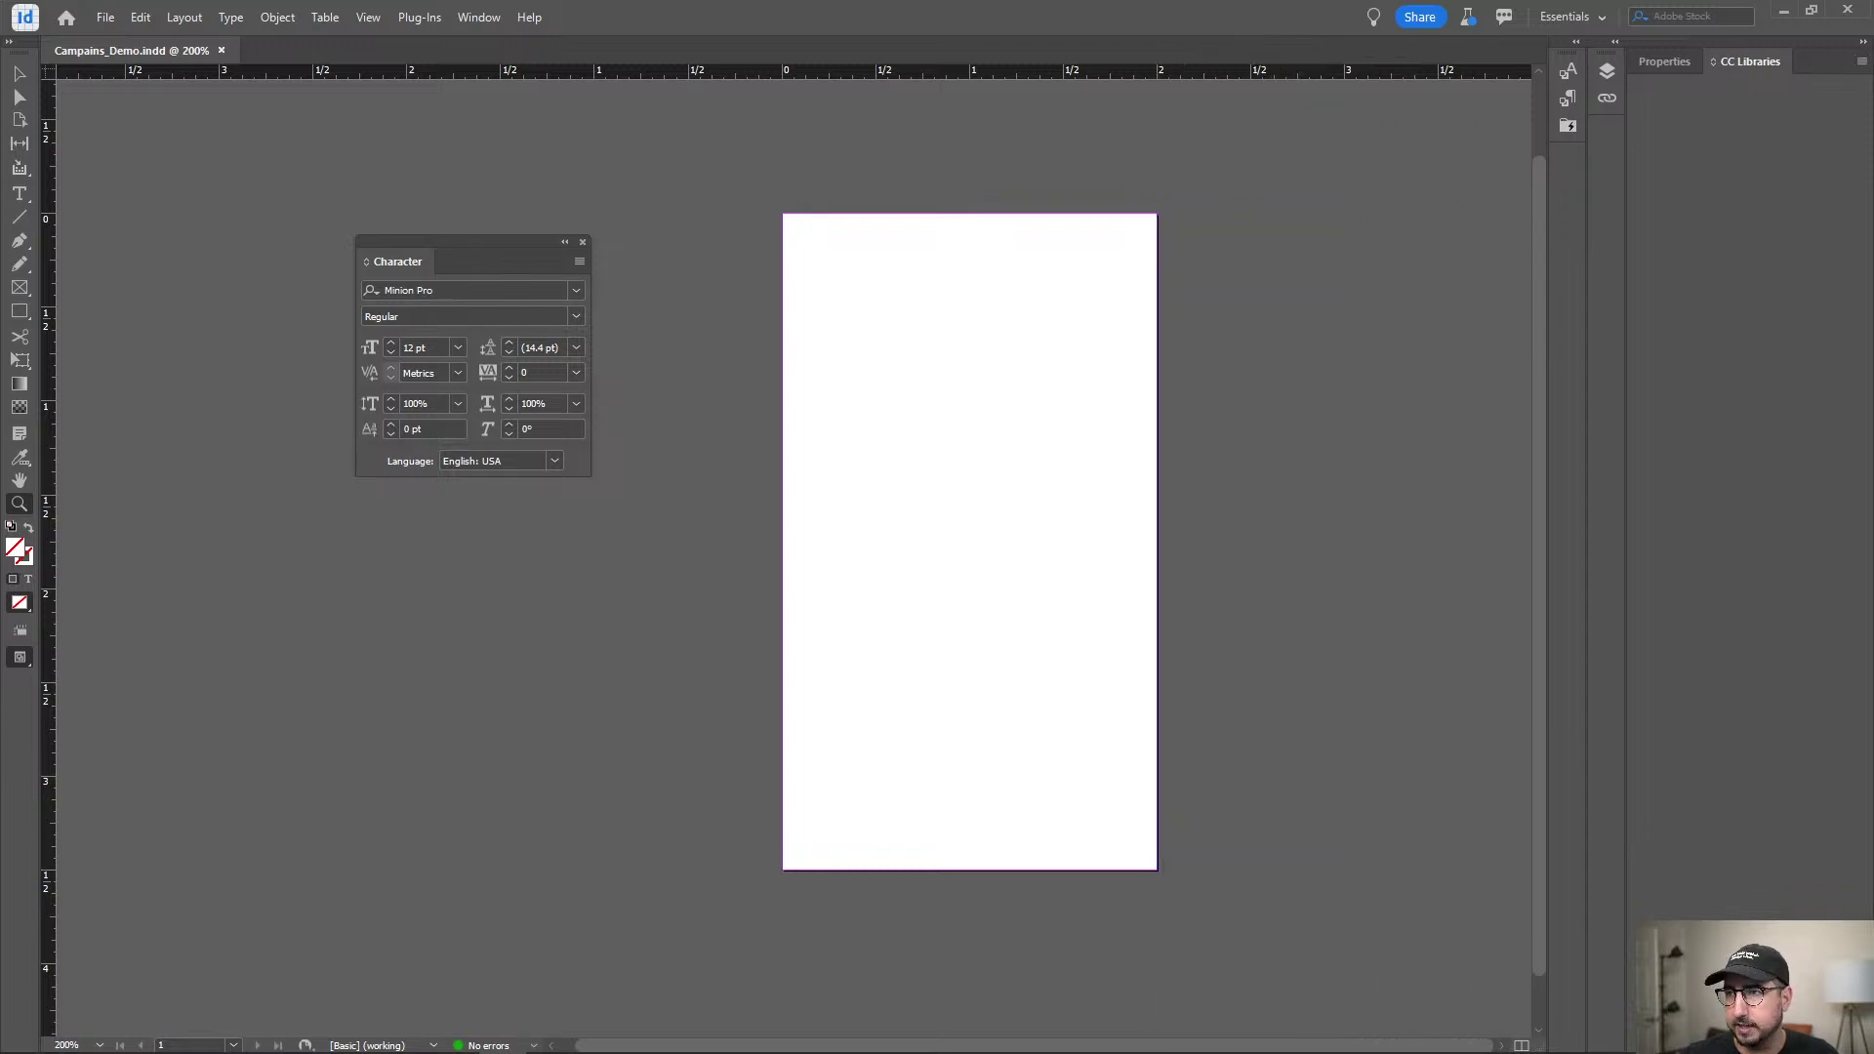
# Arrange the floating Pages and Character panels side by side on the empty pasteboard beside page 1.
pyautogui.moveTo(1237, 0); pyautogui.dragTo(623, 150)
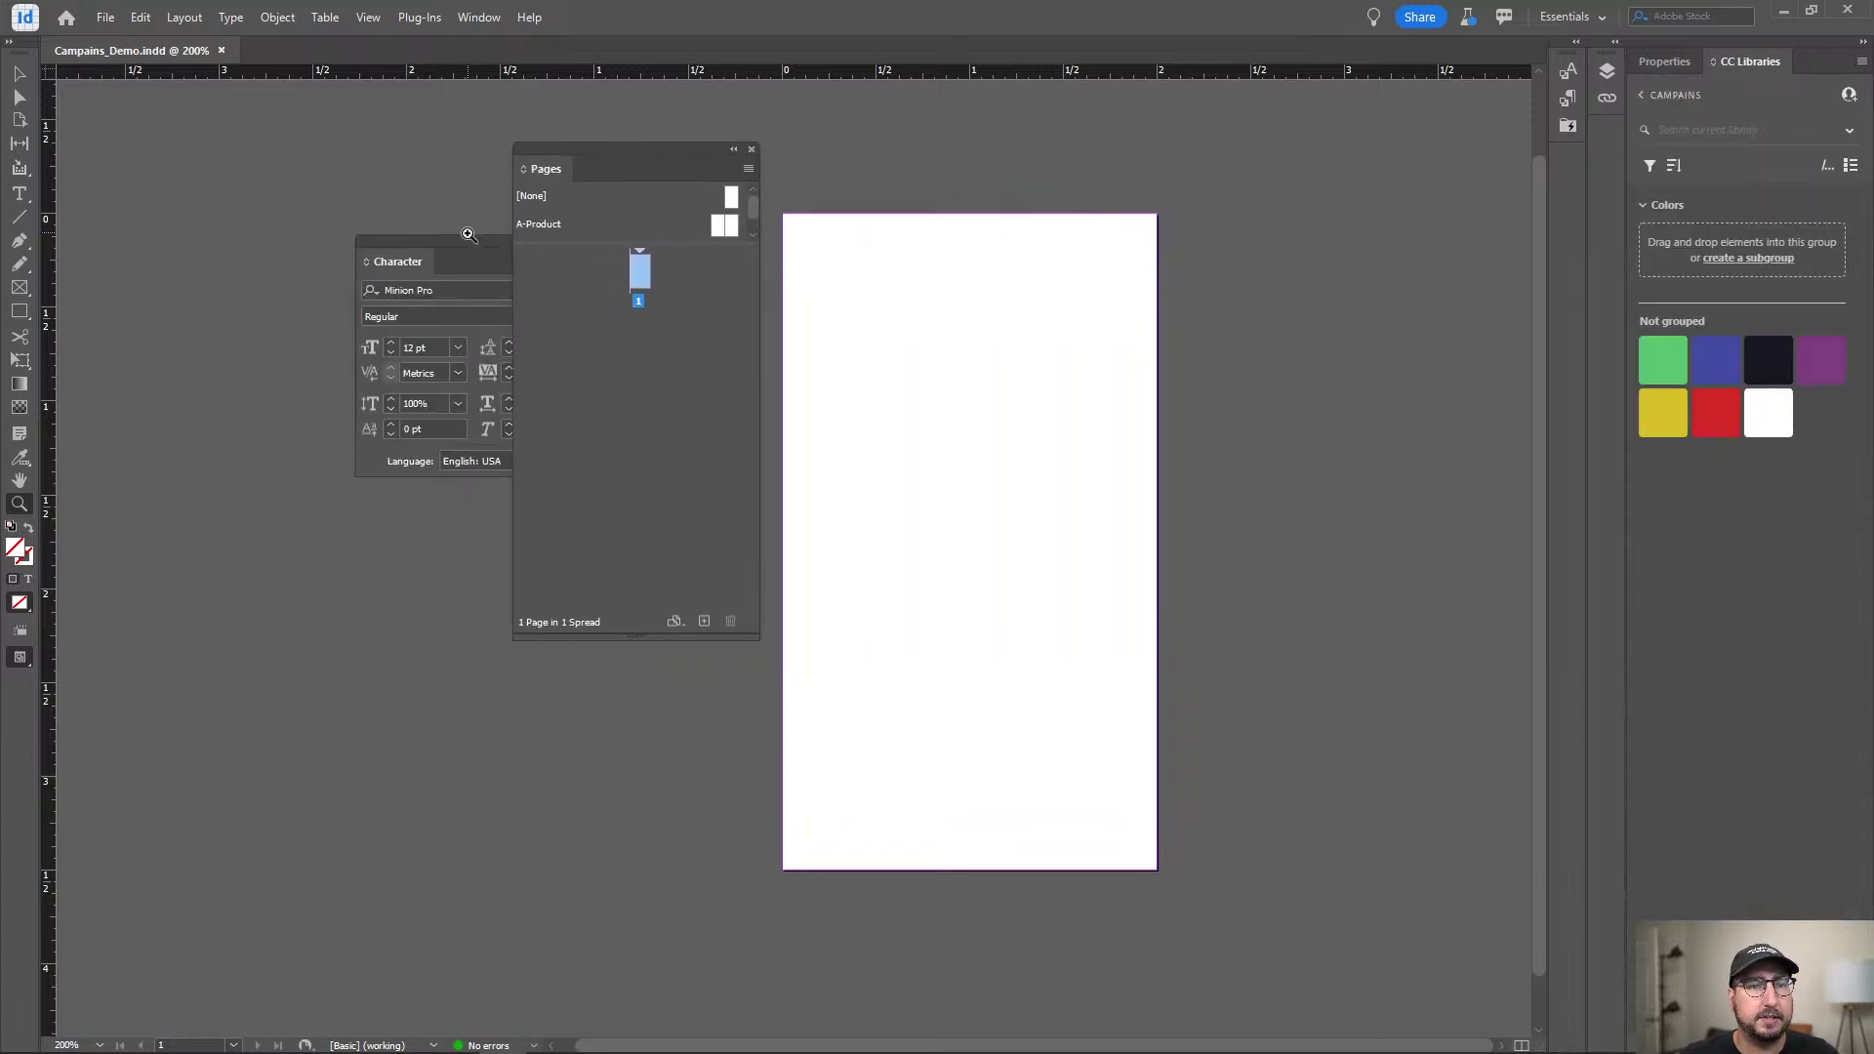
pyautogui.moveTo(468, 244); pyautogui.dragTo(301, 262)
pyautogui.moveTo(630, 149); pyautogui.dragTo(558, 162)
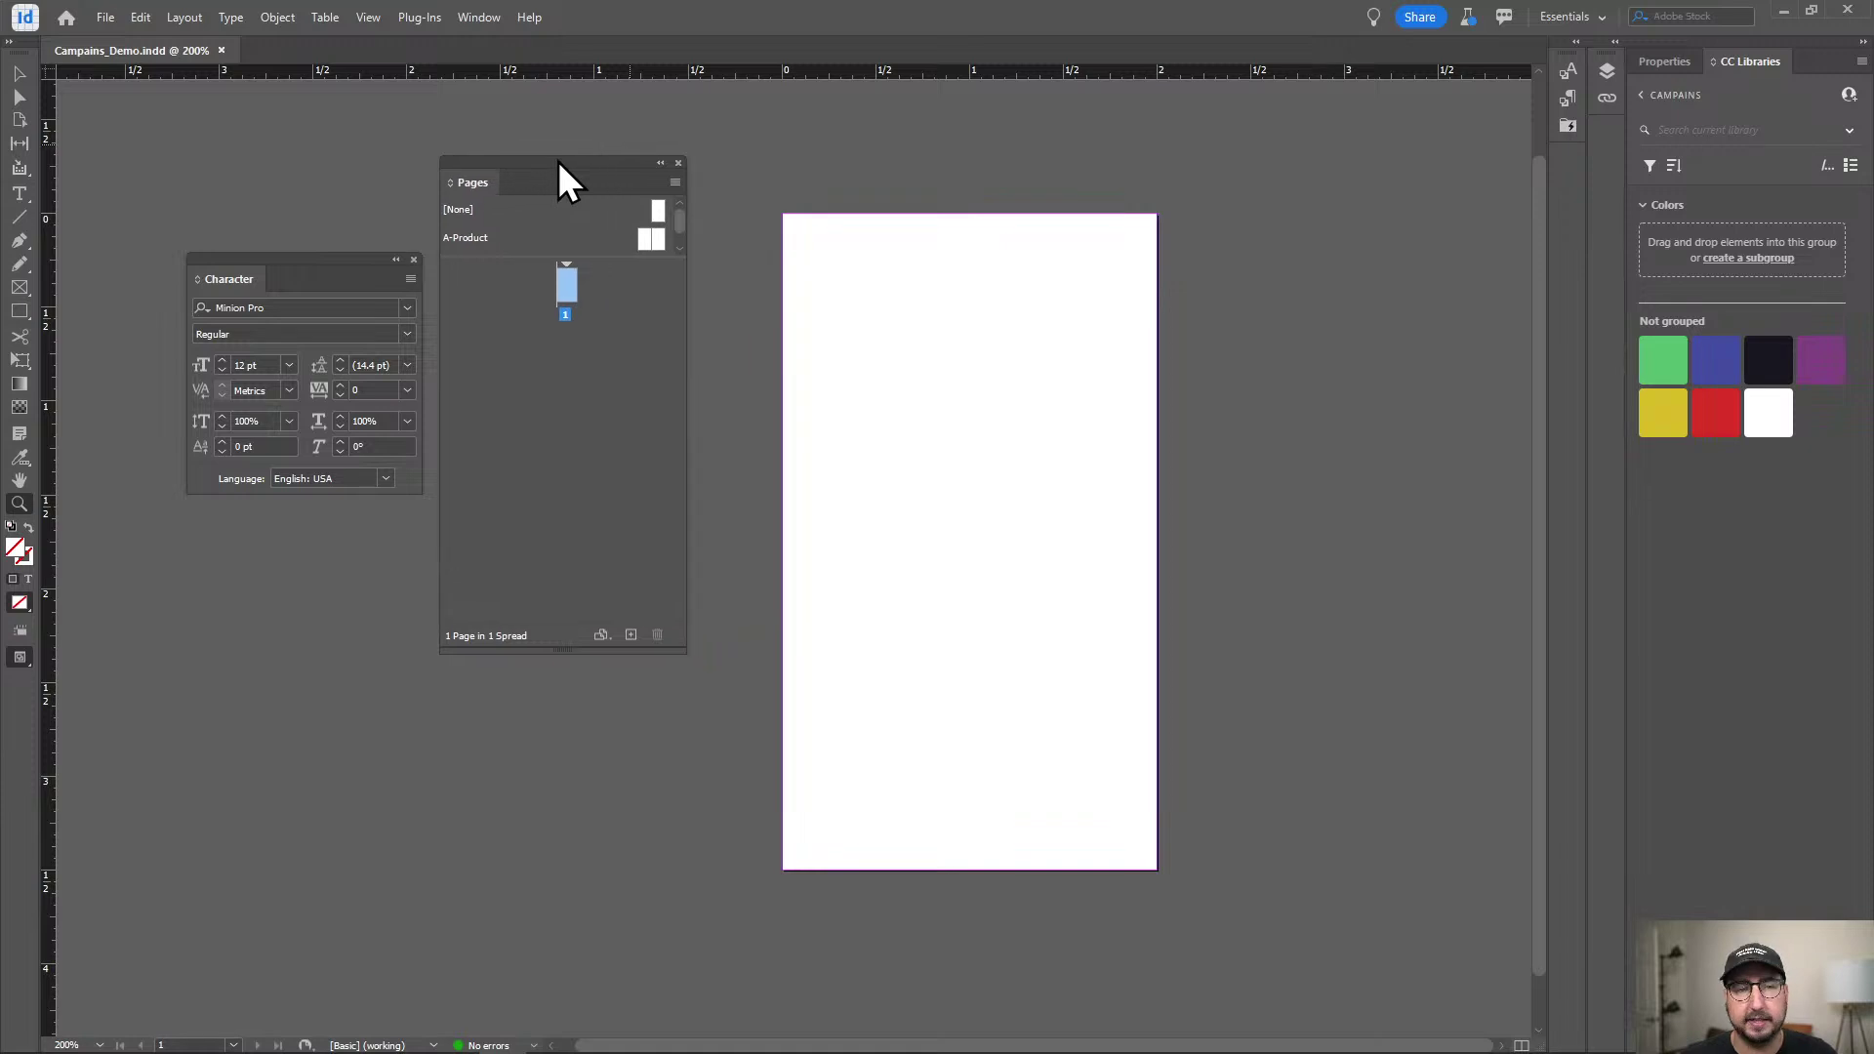
# Add four blank pages after page 1 and enlarge the parent section of the Pages panel to list all parents.
pyautogui.click(631, 635)
pyautogui.click(631, 636)
pyautogui.click(631, 635)
pyautogui.click(630, 636)
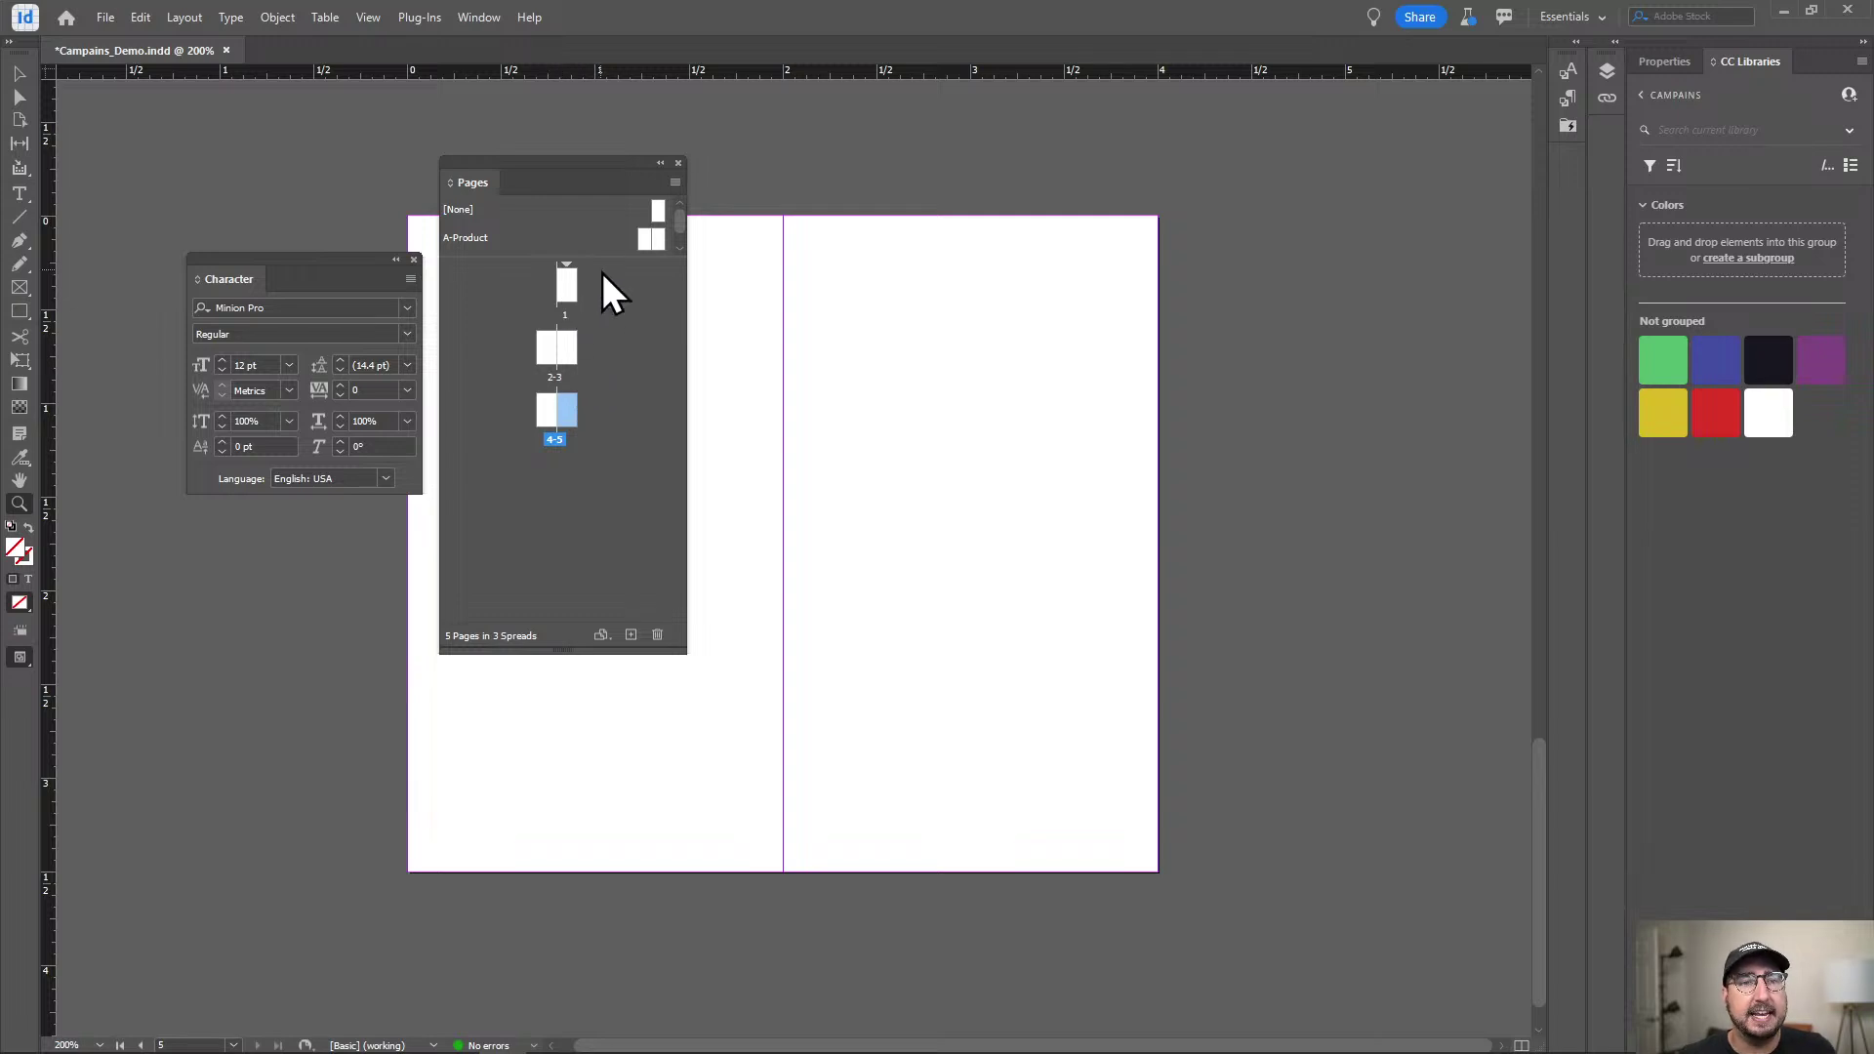
pyautogui.moveTo(591, 258); pyautogui.dragTo(591, 404)
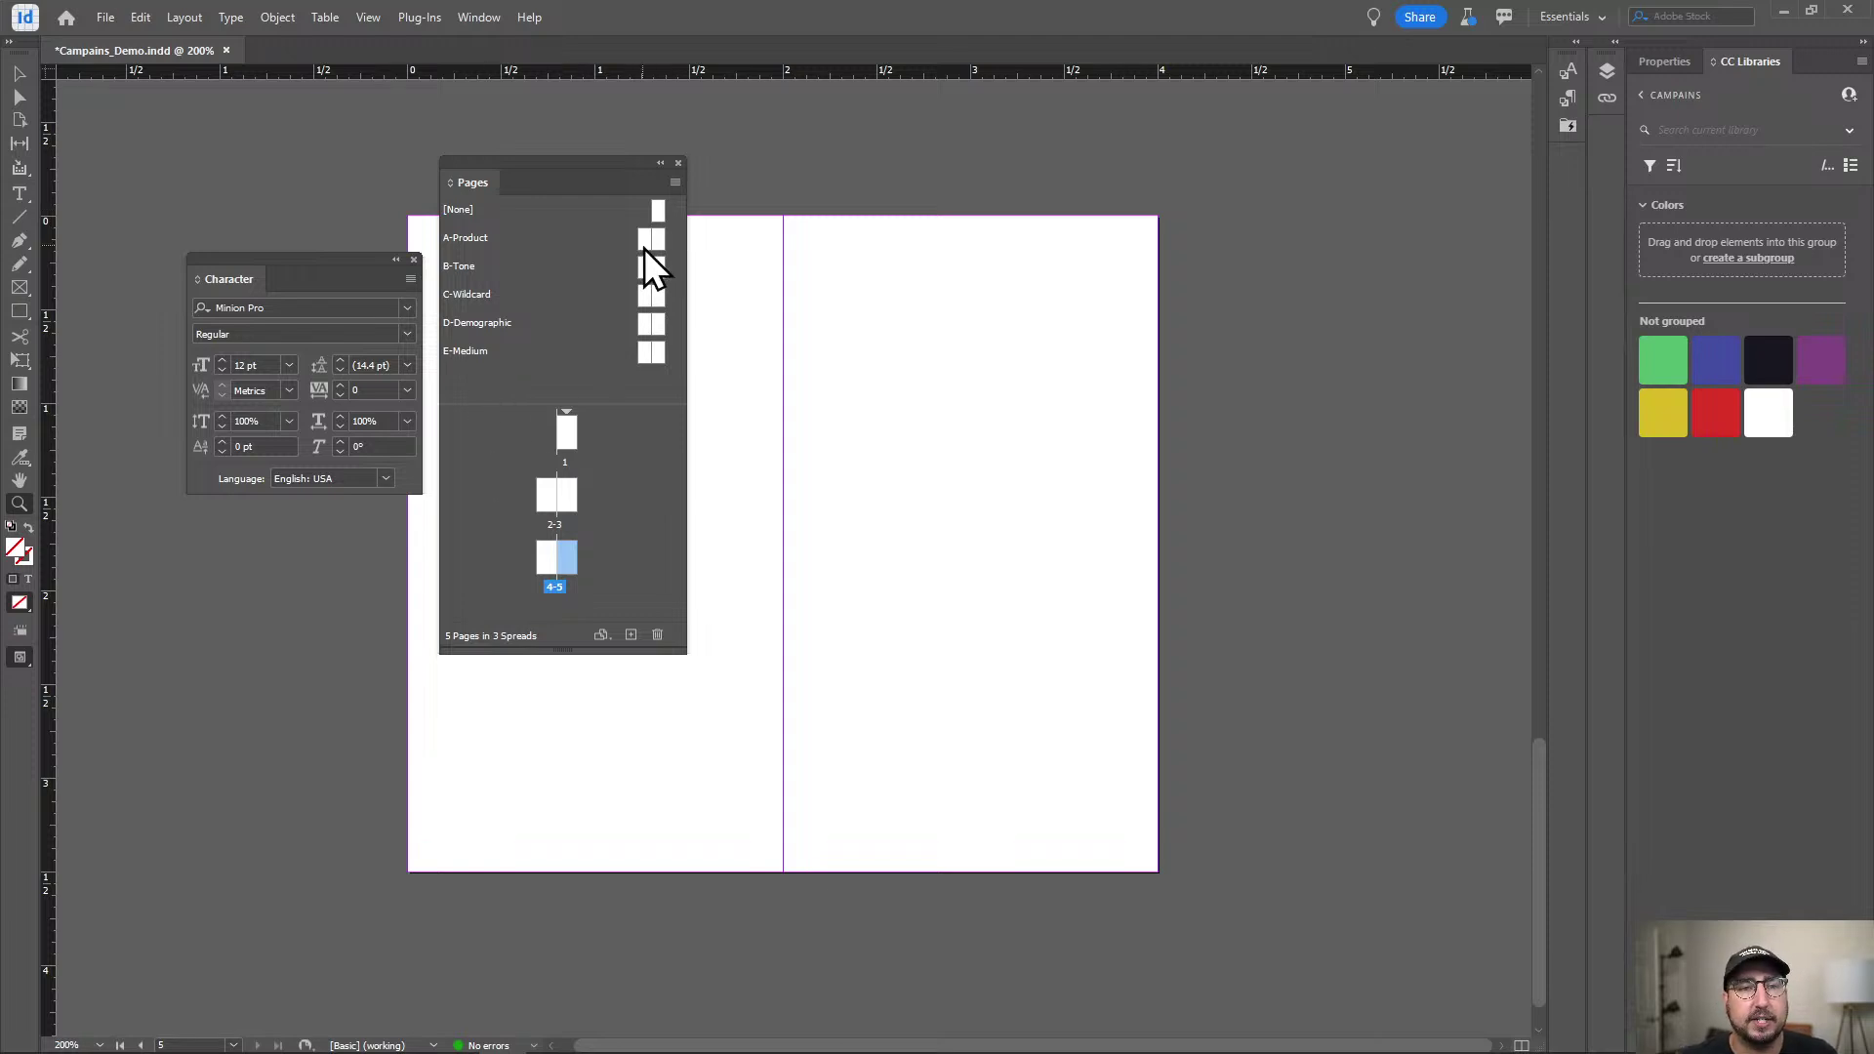
# Go to page 1 and apply the A-Product parent to it.
pyautogui.doubleClick(566, 441)
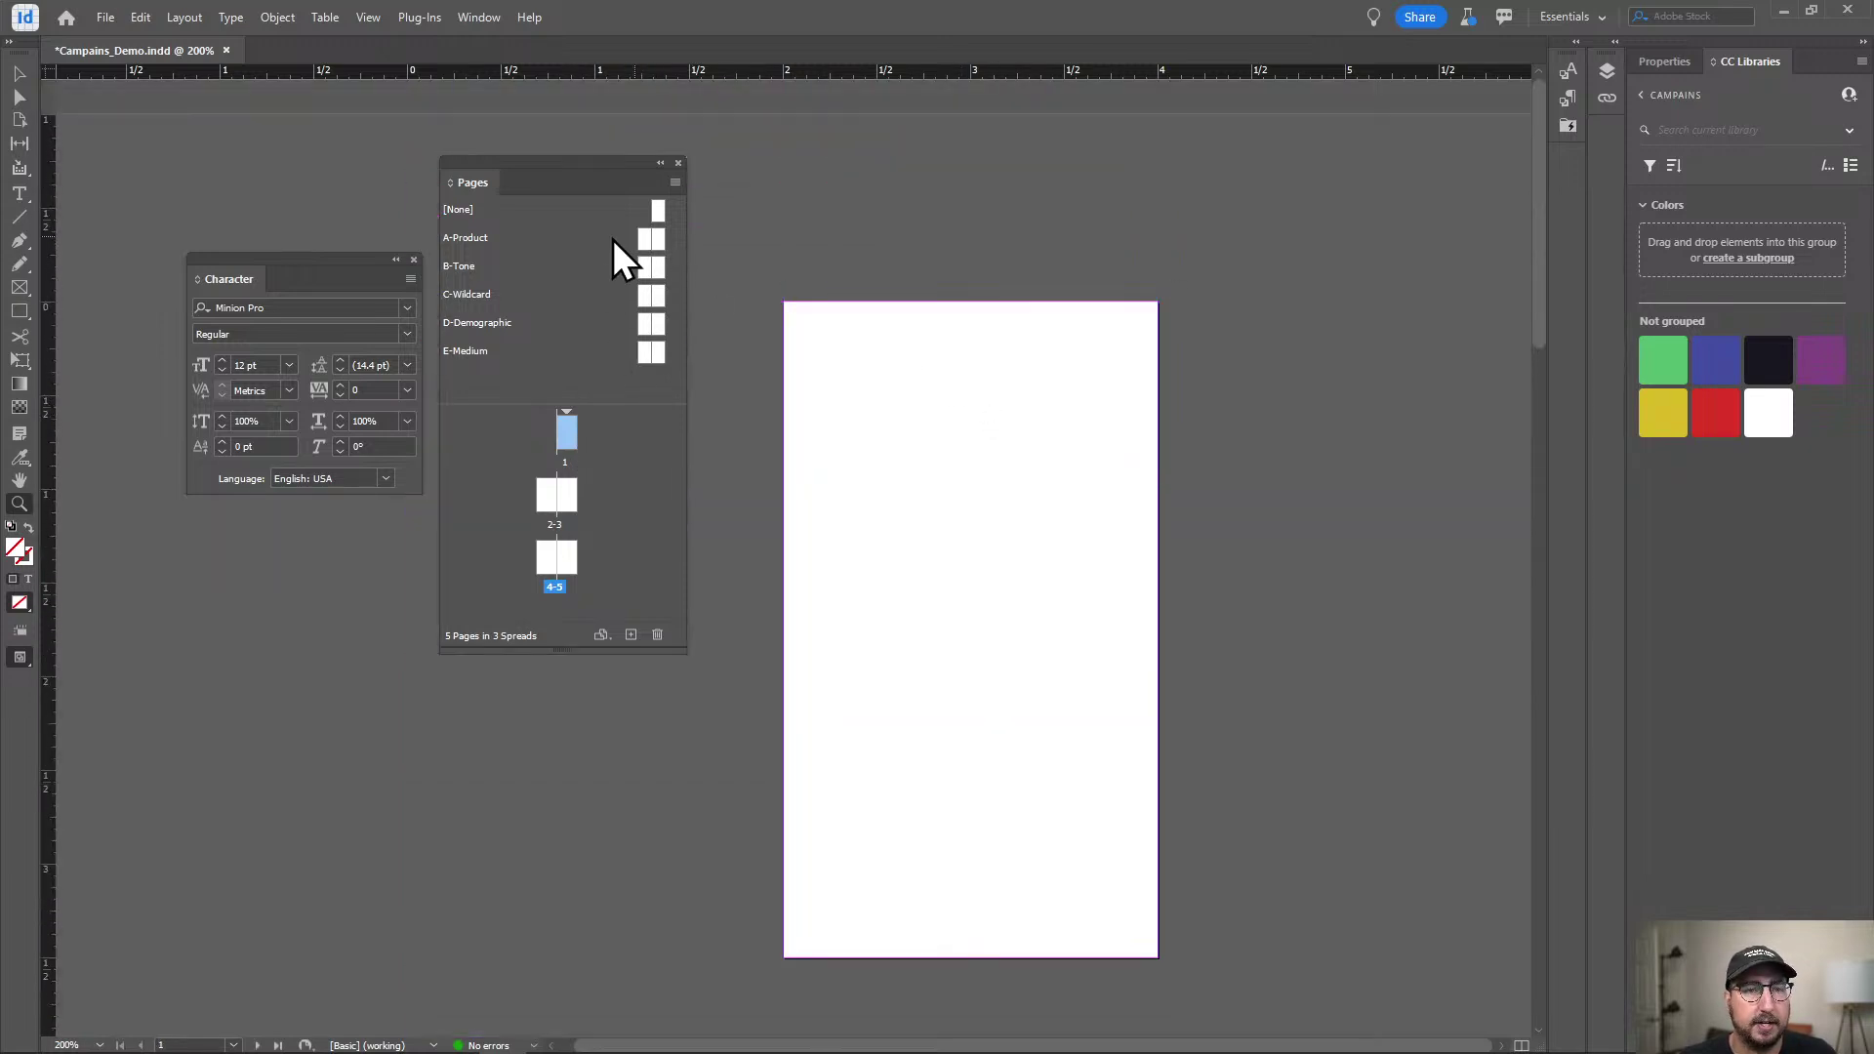
pyautogui.rightClick(463, 234)
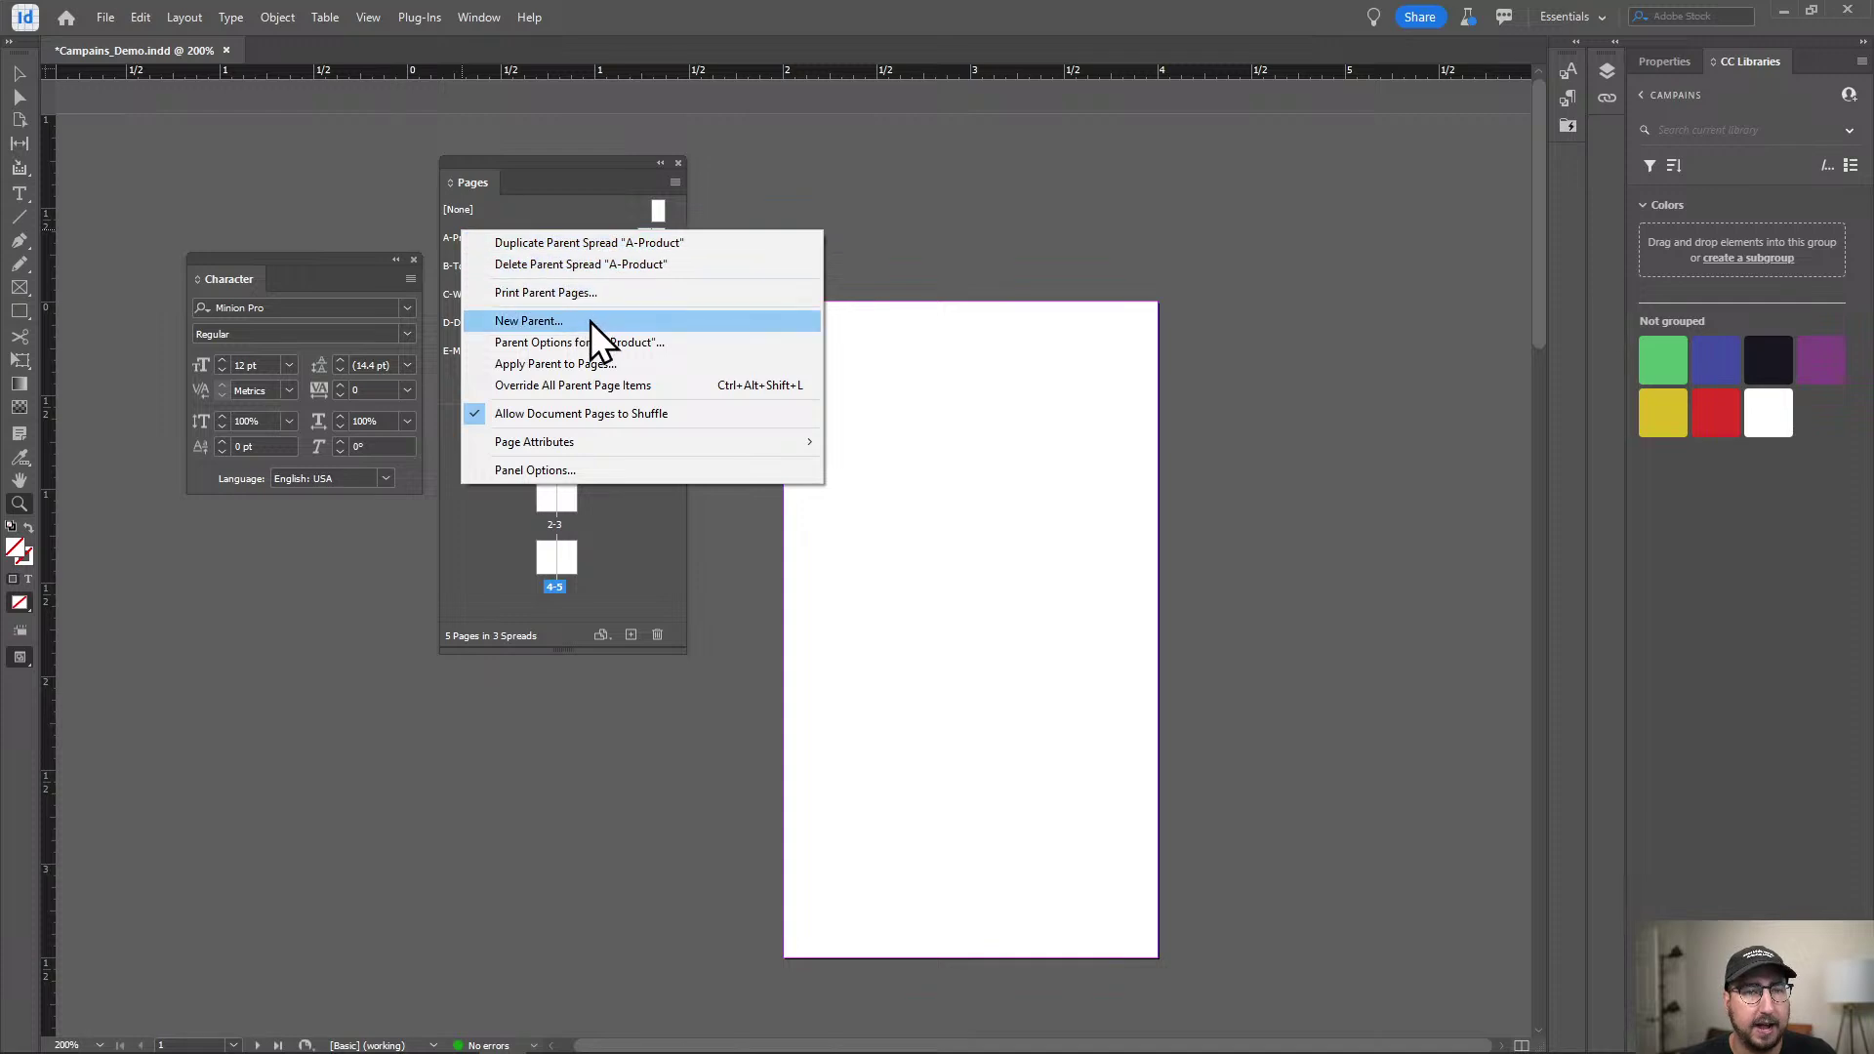
pyautogui.click(578, 388)
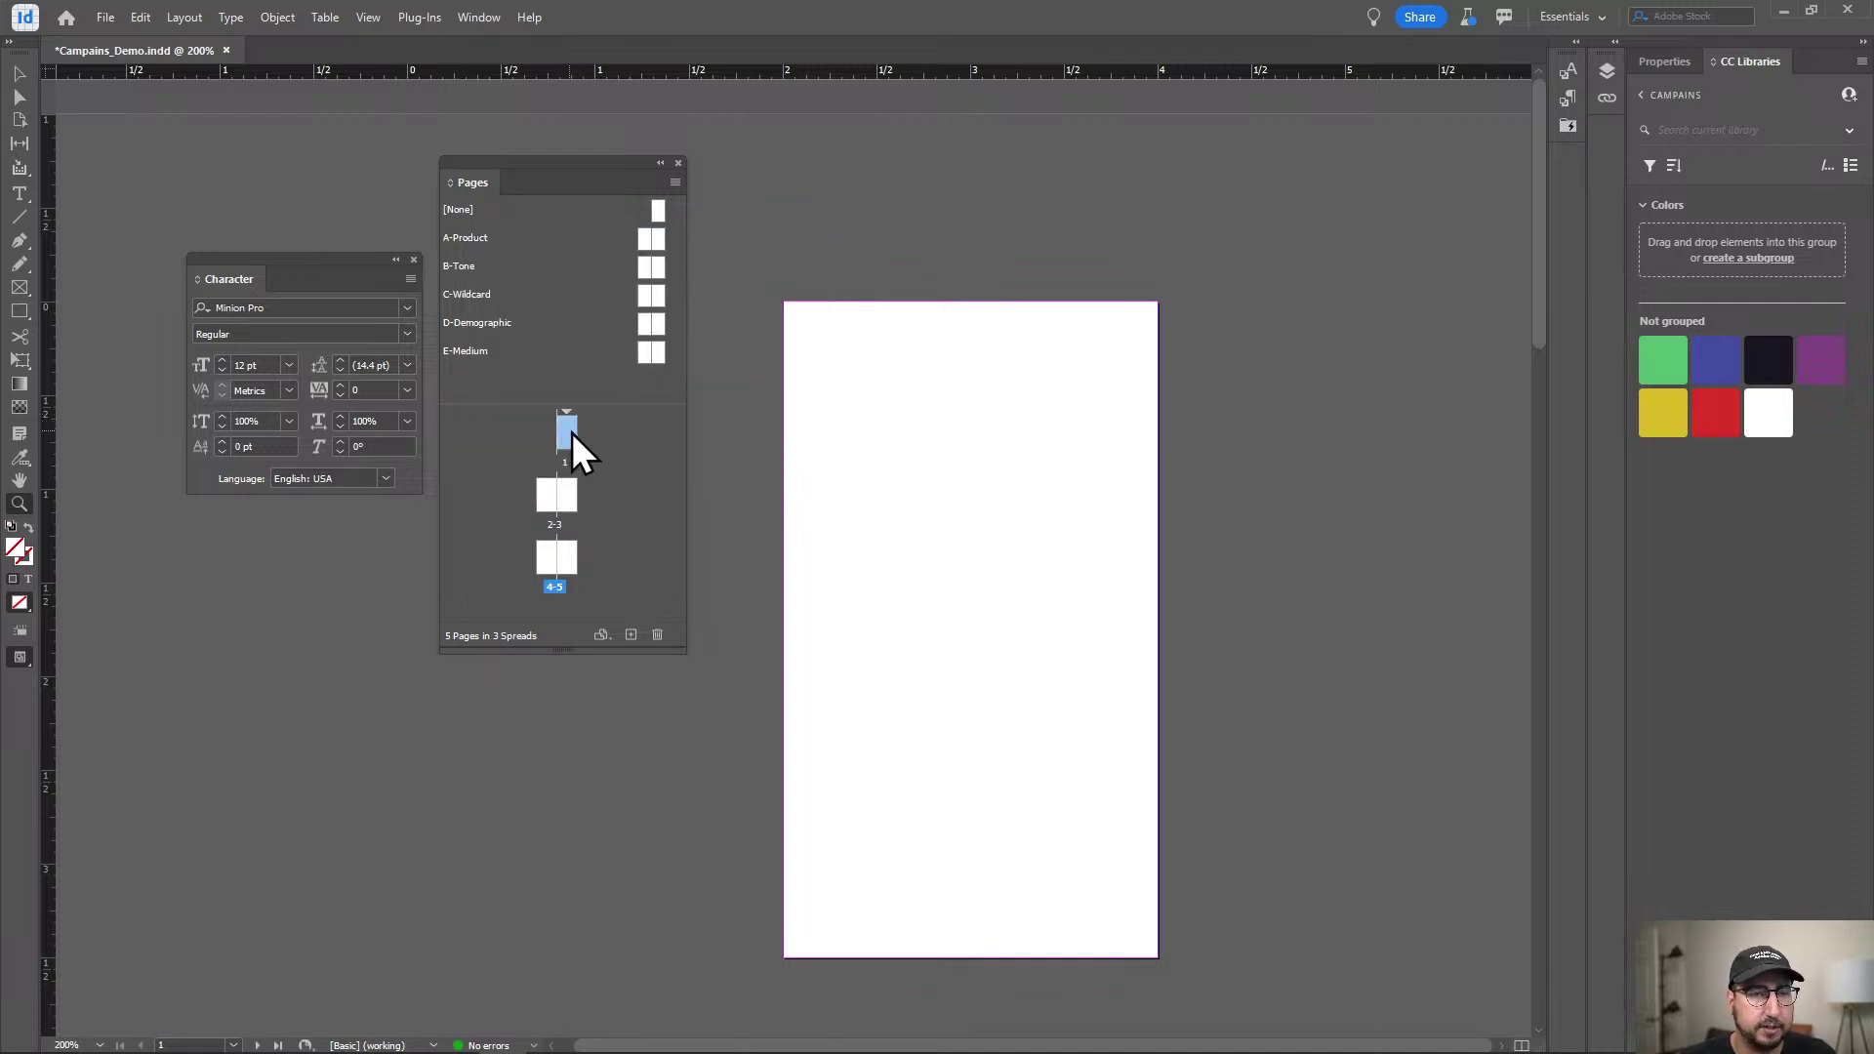
pyautogui.rightClick(477, 236)
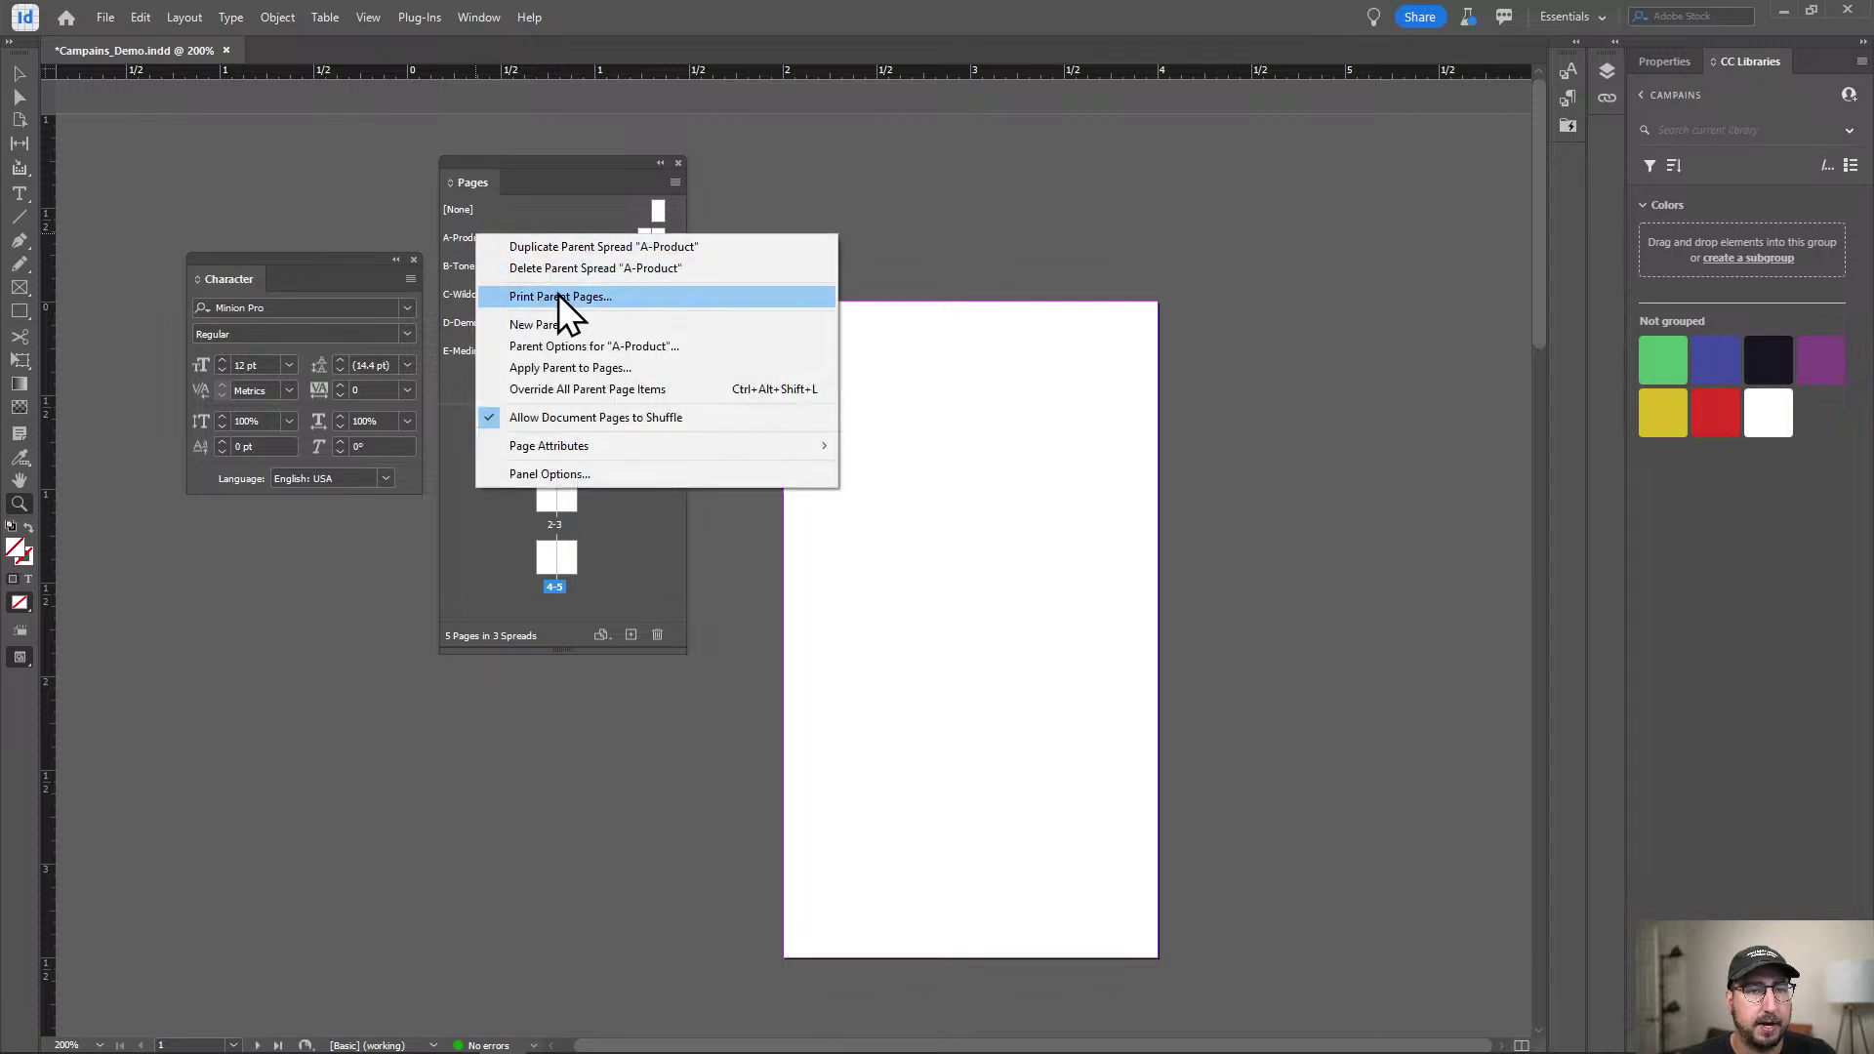
pyautogui.click(548, 367)
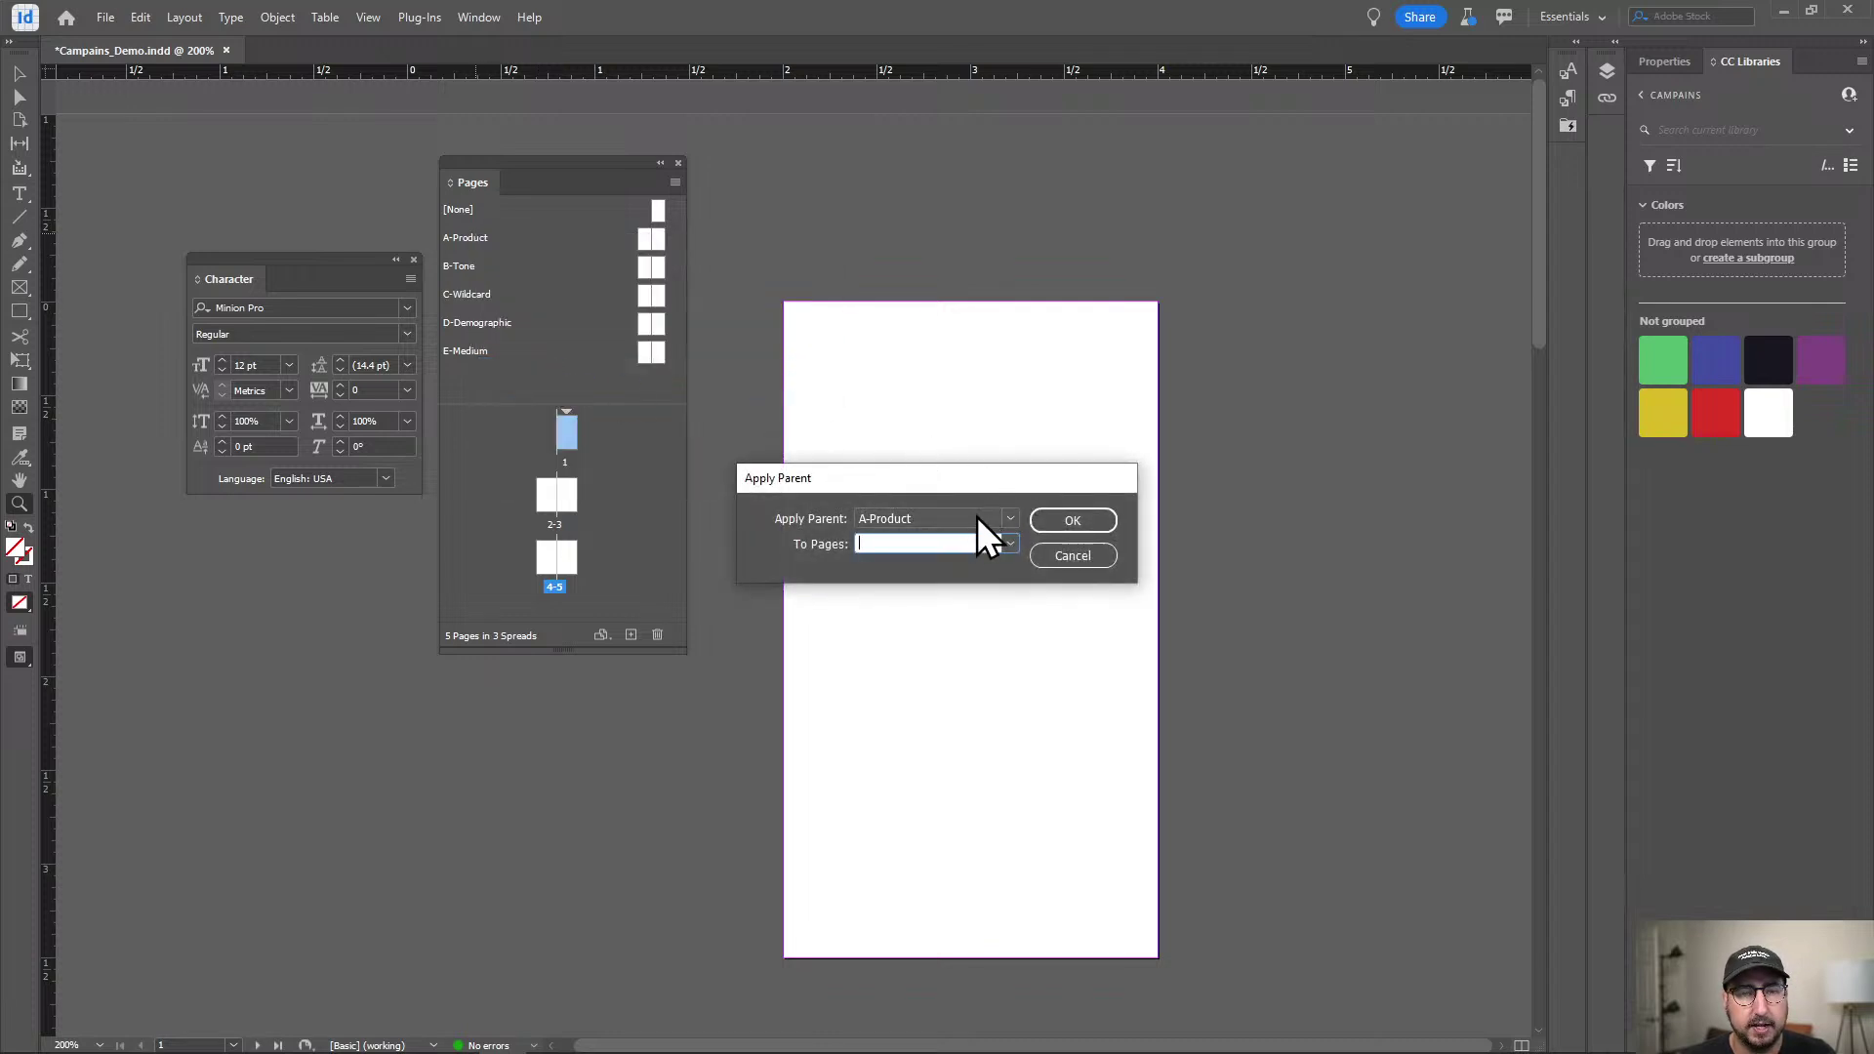
pyautogui.click(1009, 544)
pyautogui.click(905, 539)
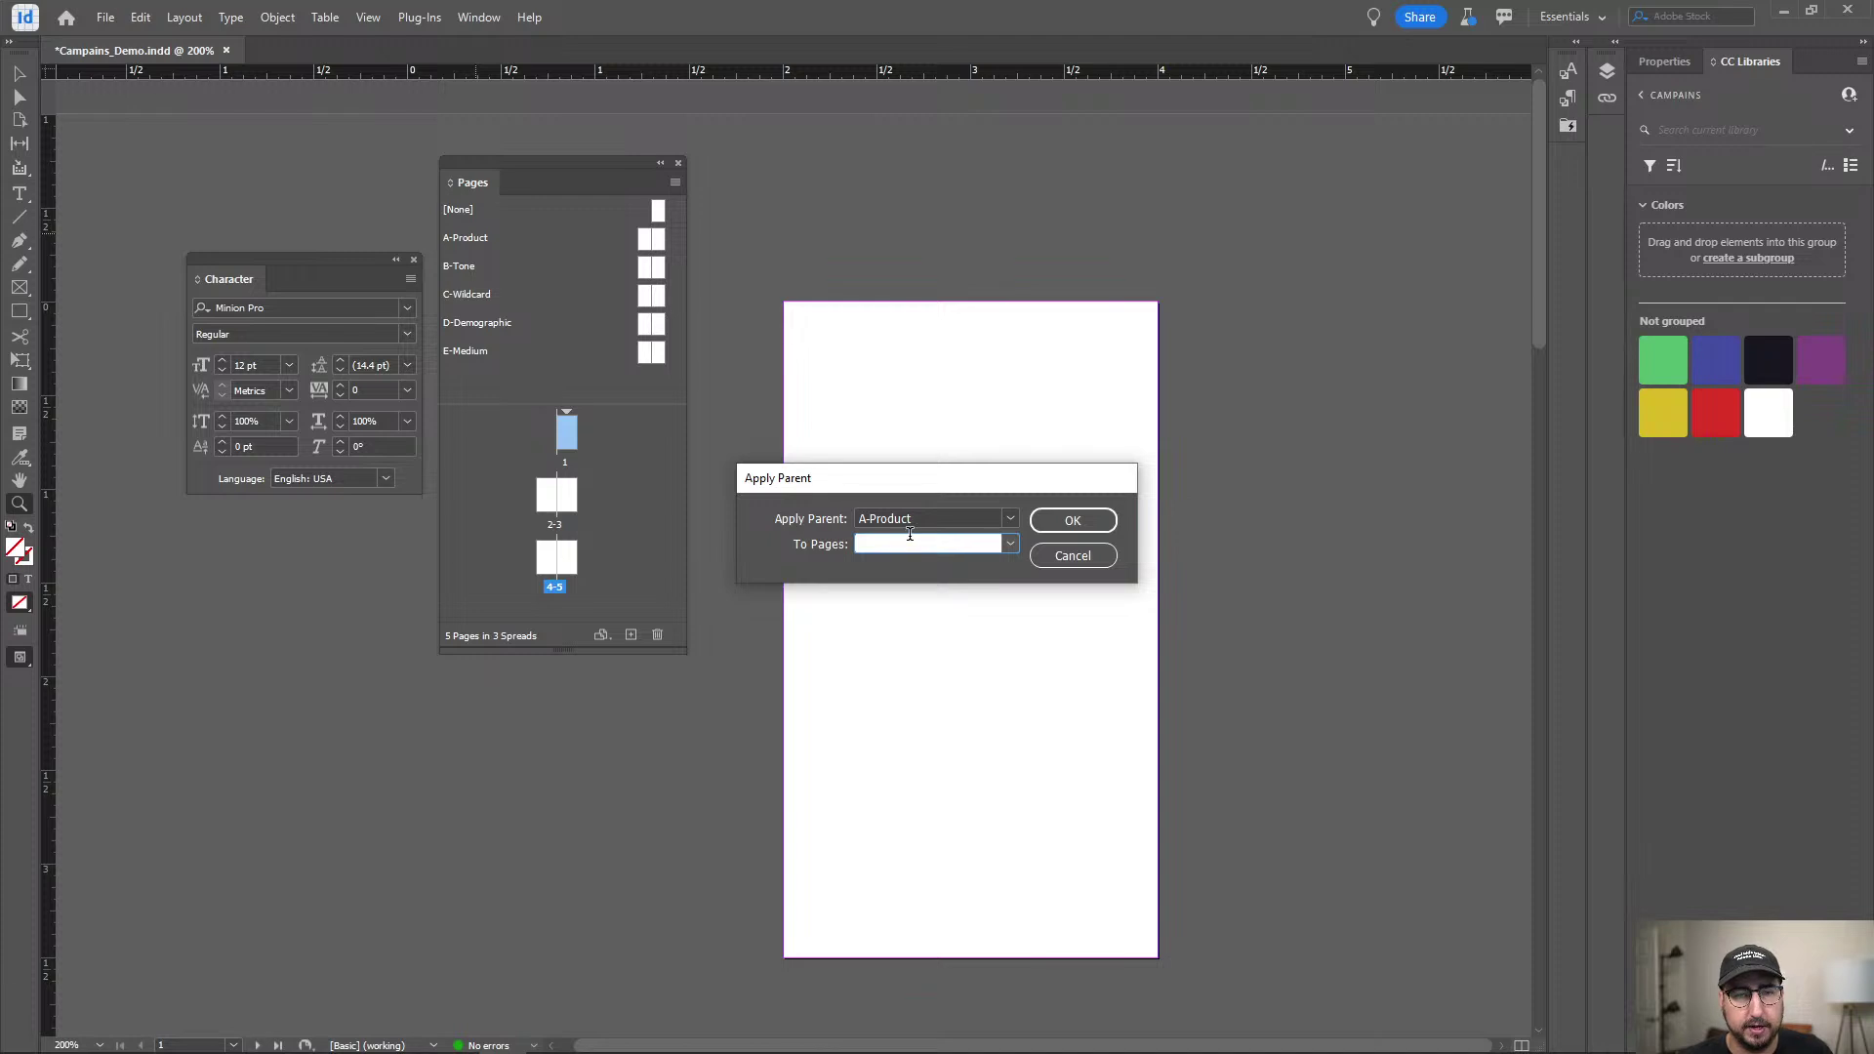
pyautogui.write('1')
pyautogui.press('Return')
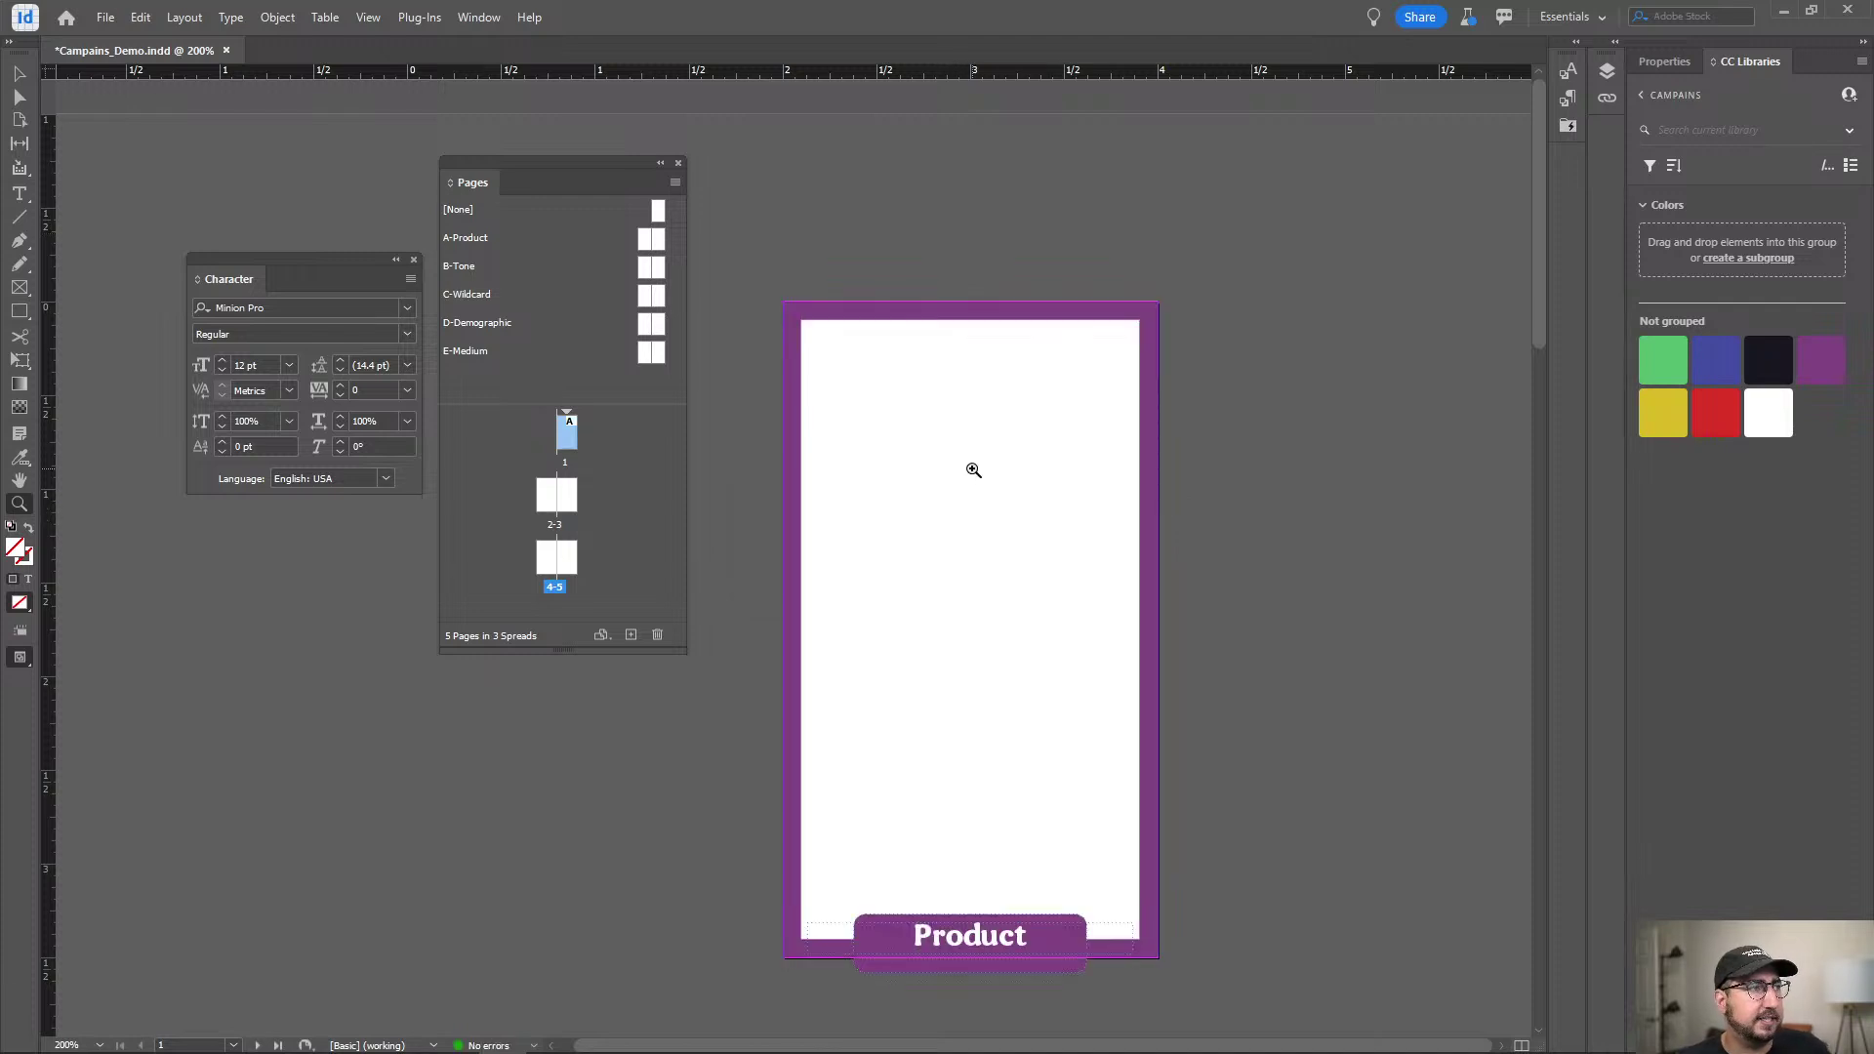
# Check page 1 in preview mode, return to normal view, and undo the parent application.
pyautogui.press('w')
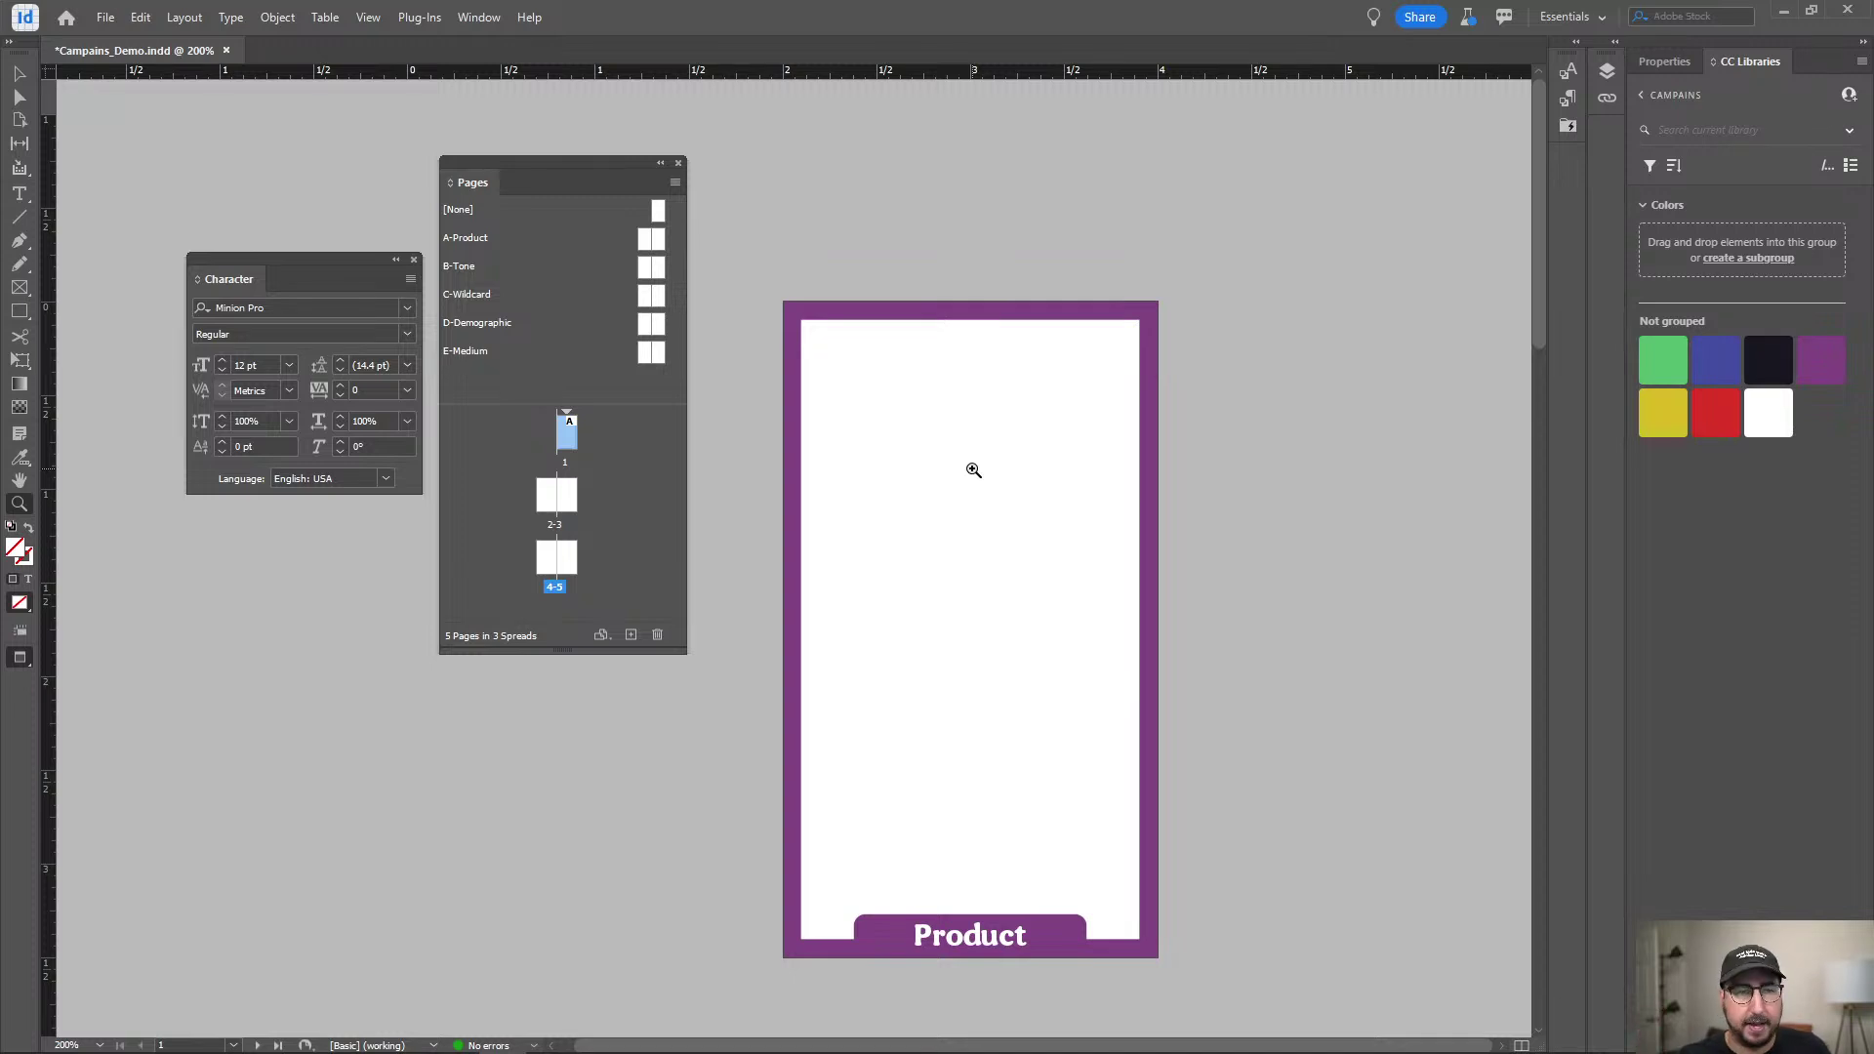
pyautogui.press('w')
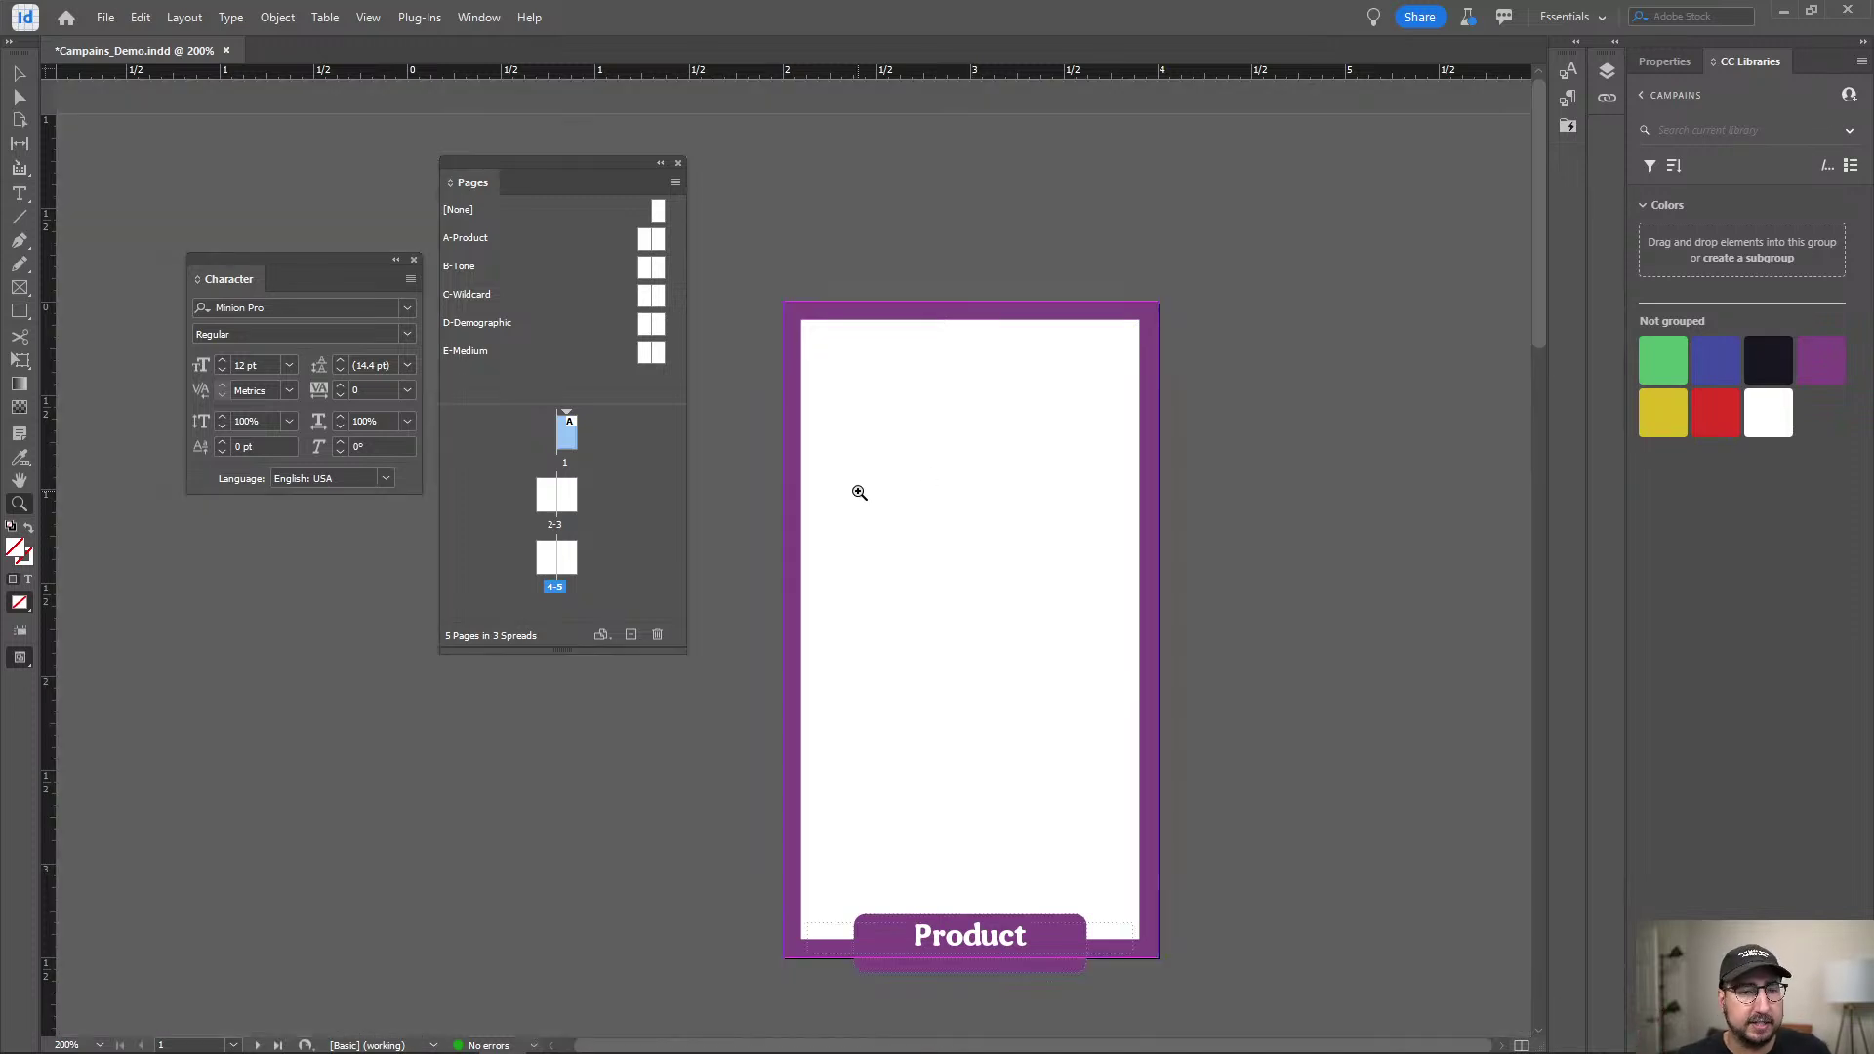
pyautogui.hotkey('ctrl', 'z')
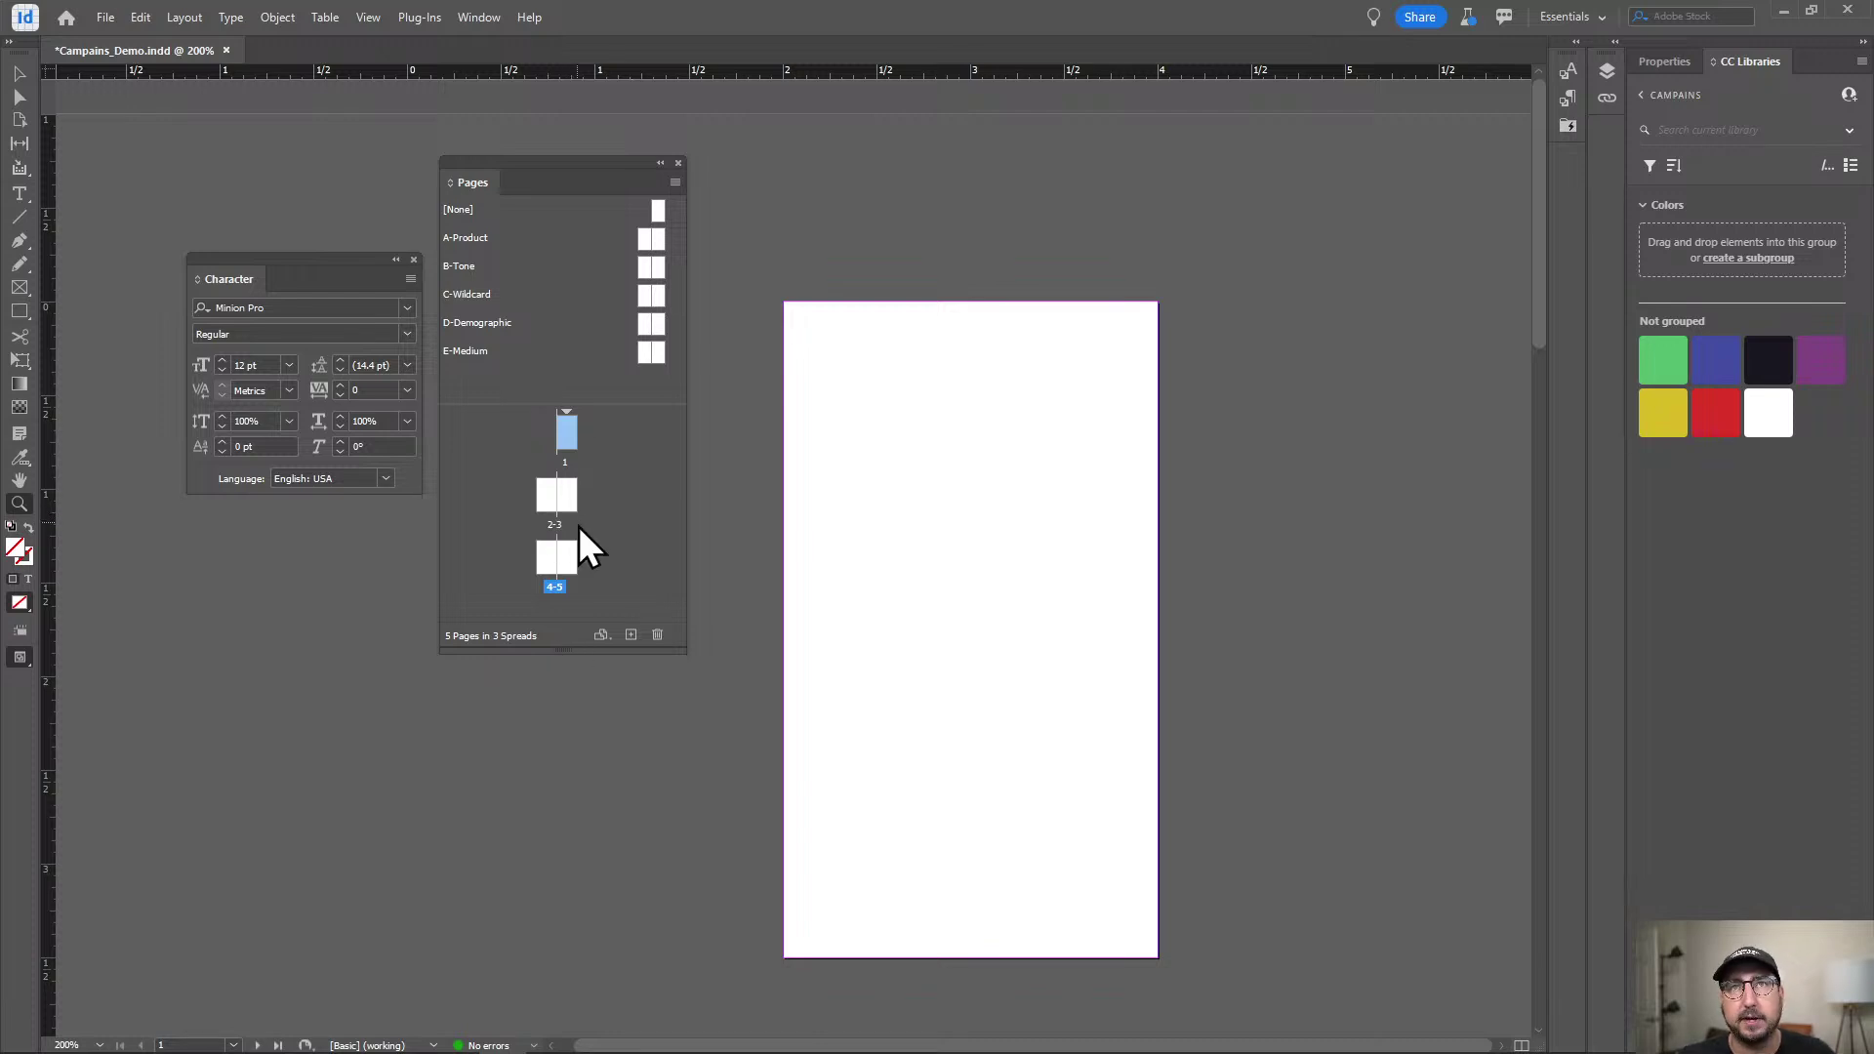
# Add 20 more blank pages to bring the document to 25 pages.
pyautogui.click(632, 636)
pyautogui.click(632, 635)
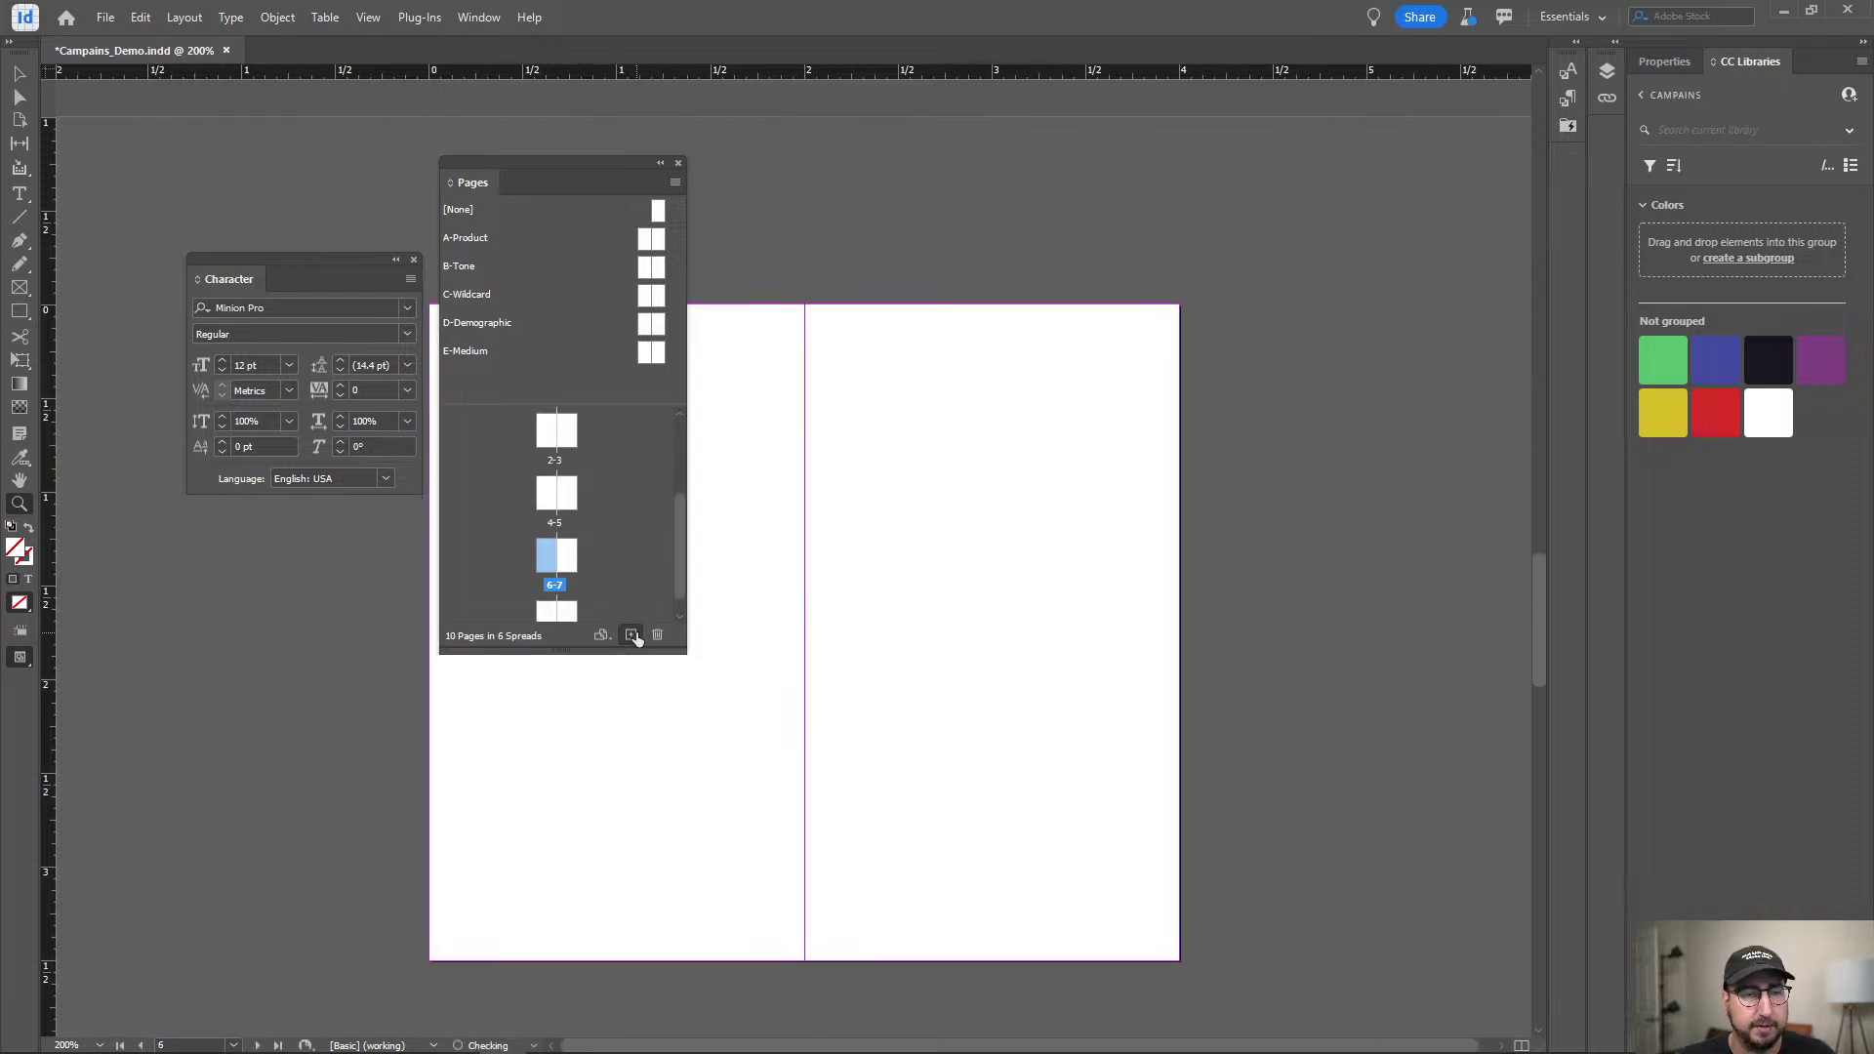
pyautogui.click(633, 635)
pyautogui.click(632, 636)
pyautogui.click(633, 635)
pyautogui.scroll(-2, 640, 536)
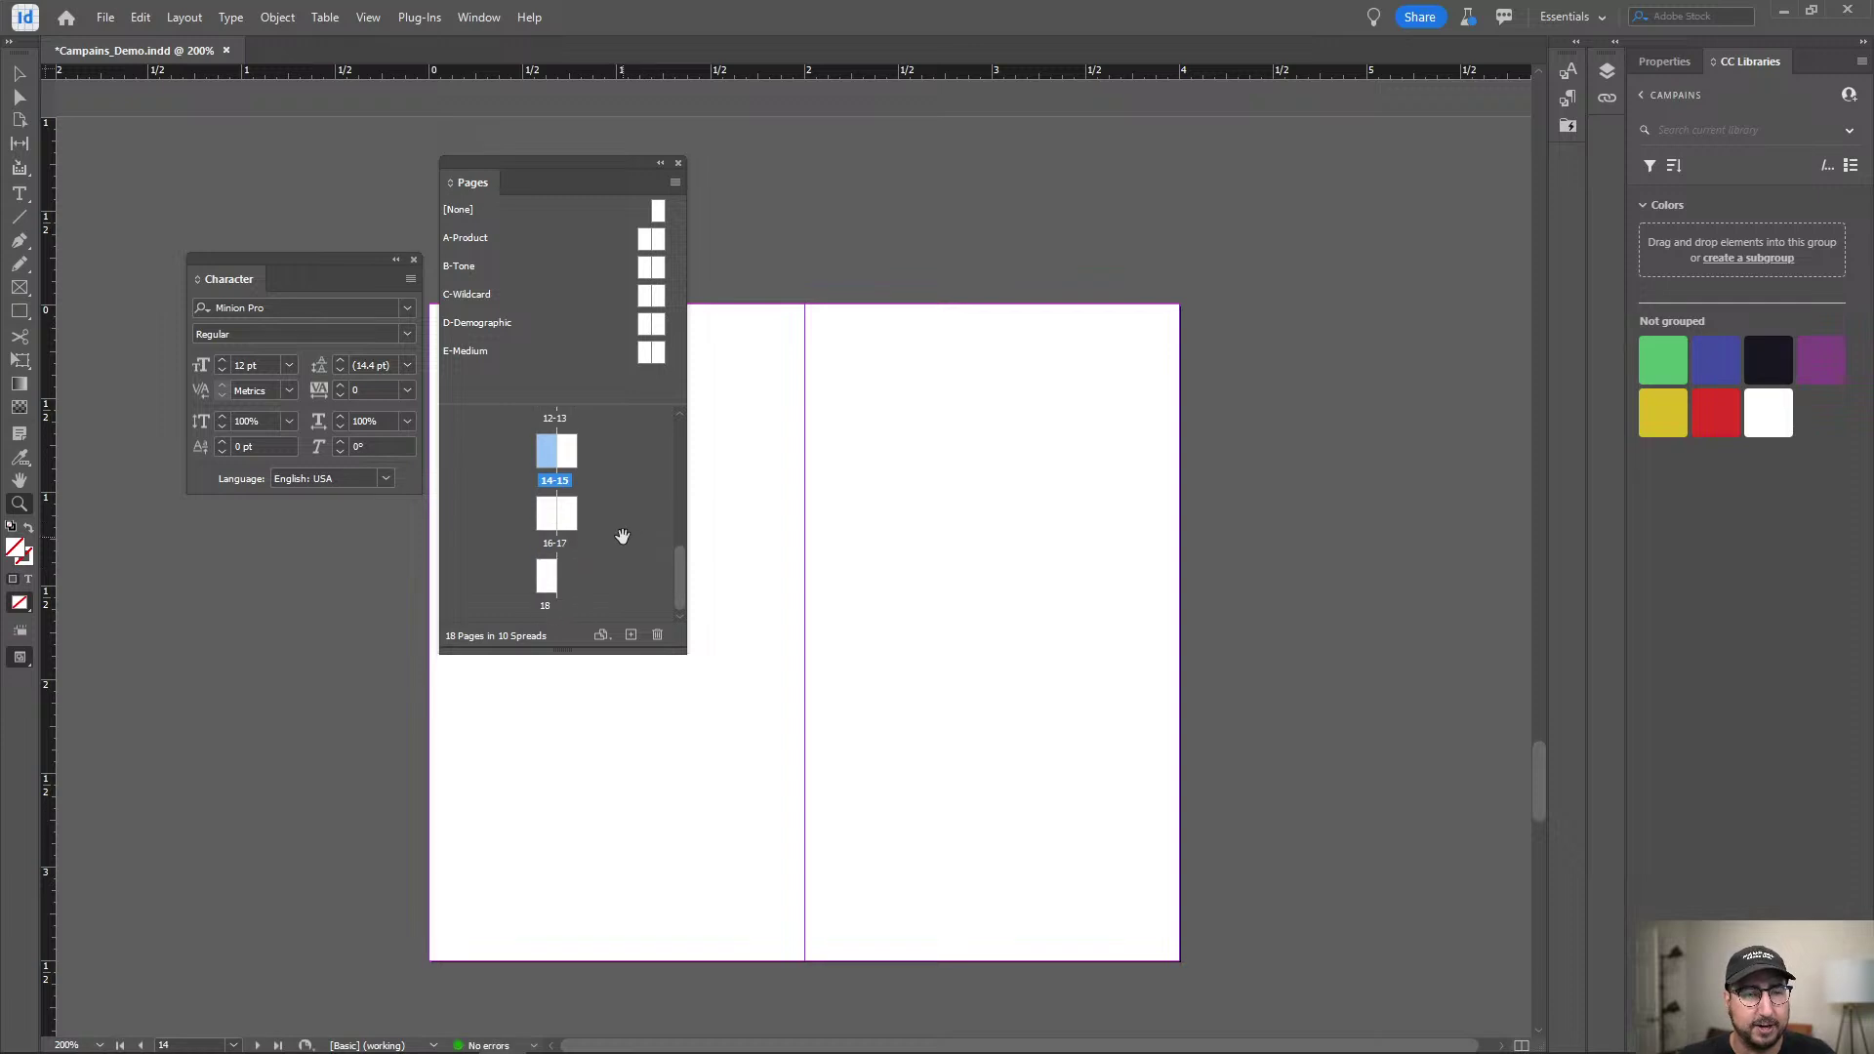
pyautogui.click(631, 635)
pyautogui.click(632, 636)
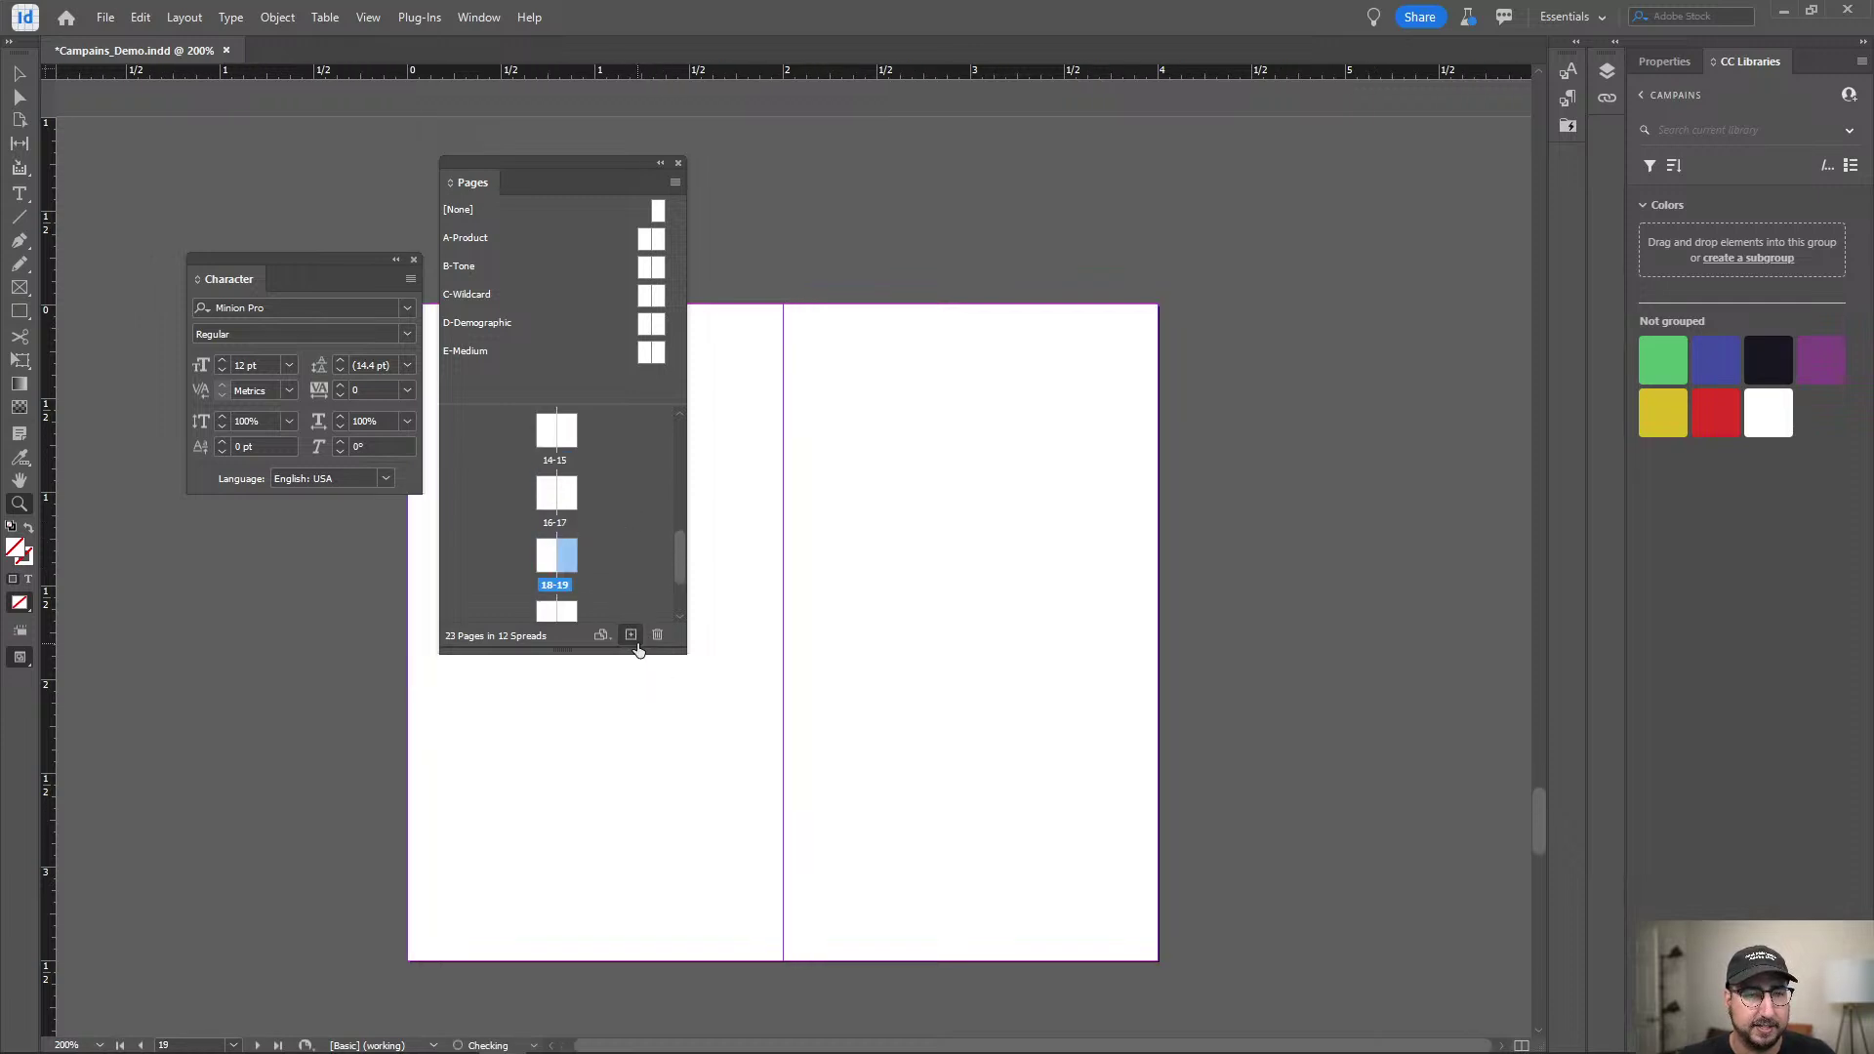
pyautogui.click(632, 635)
pyautogui.click(631, 635)
pyautogui.click(631, 636)
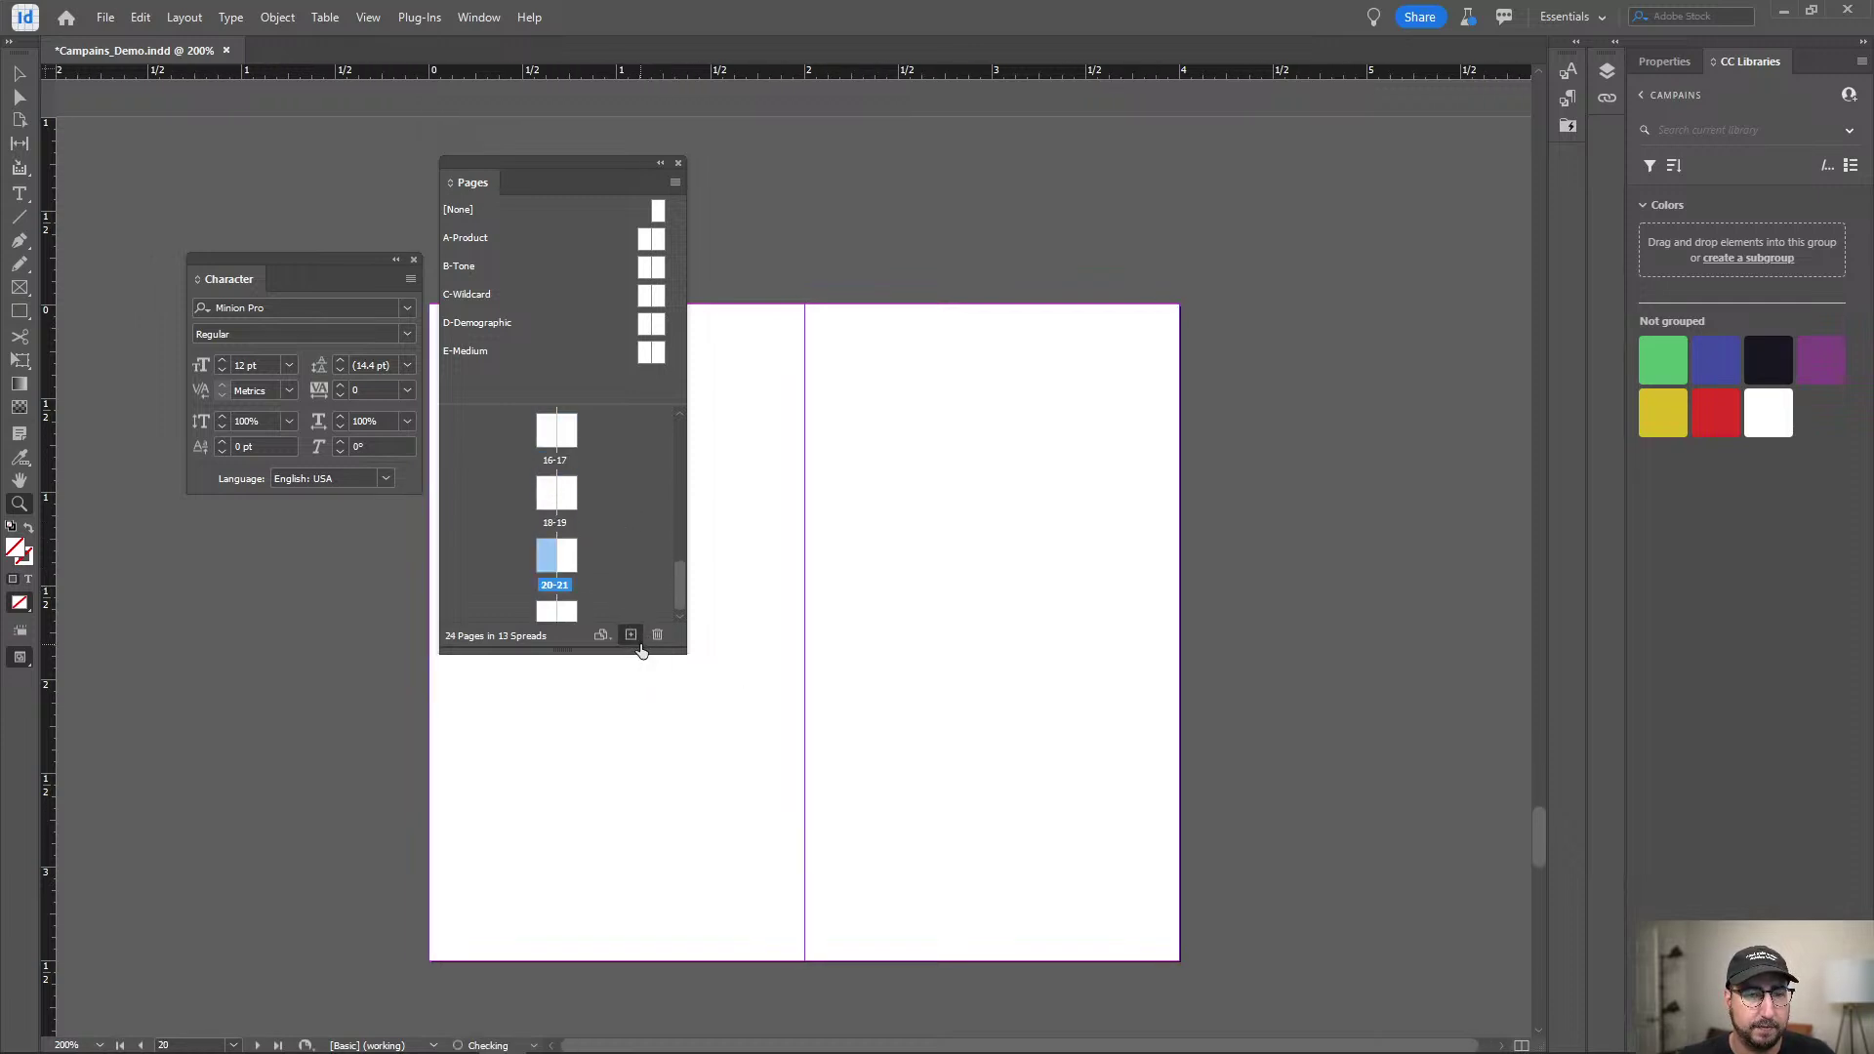
pyautogui.scroll(-1, 607, 580)
pyautogui.scroll(8, 607, 579)
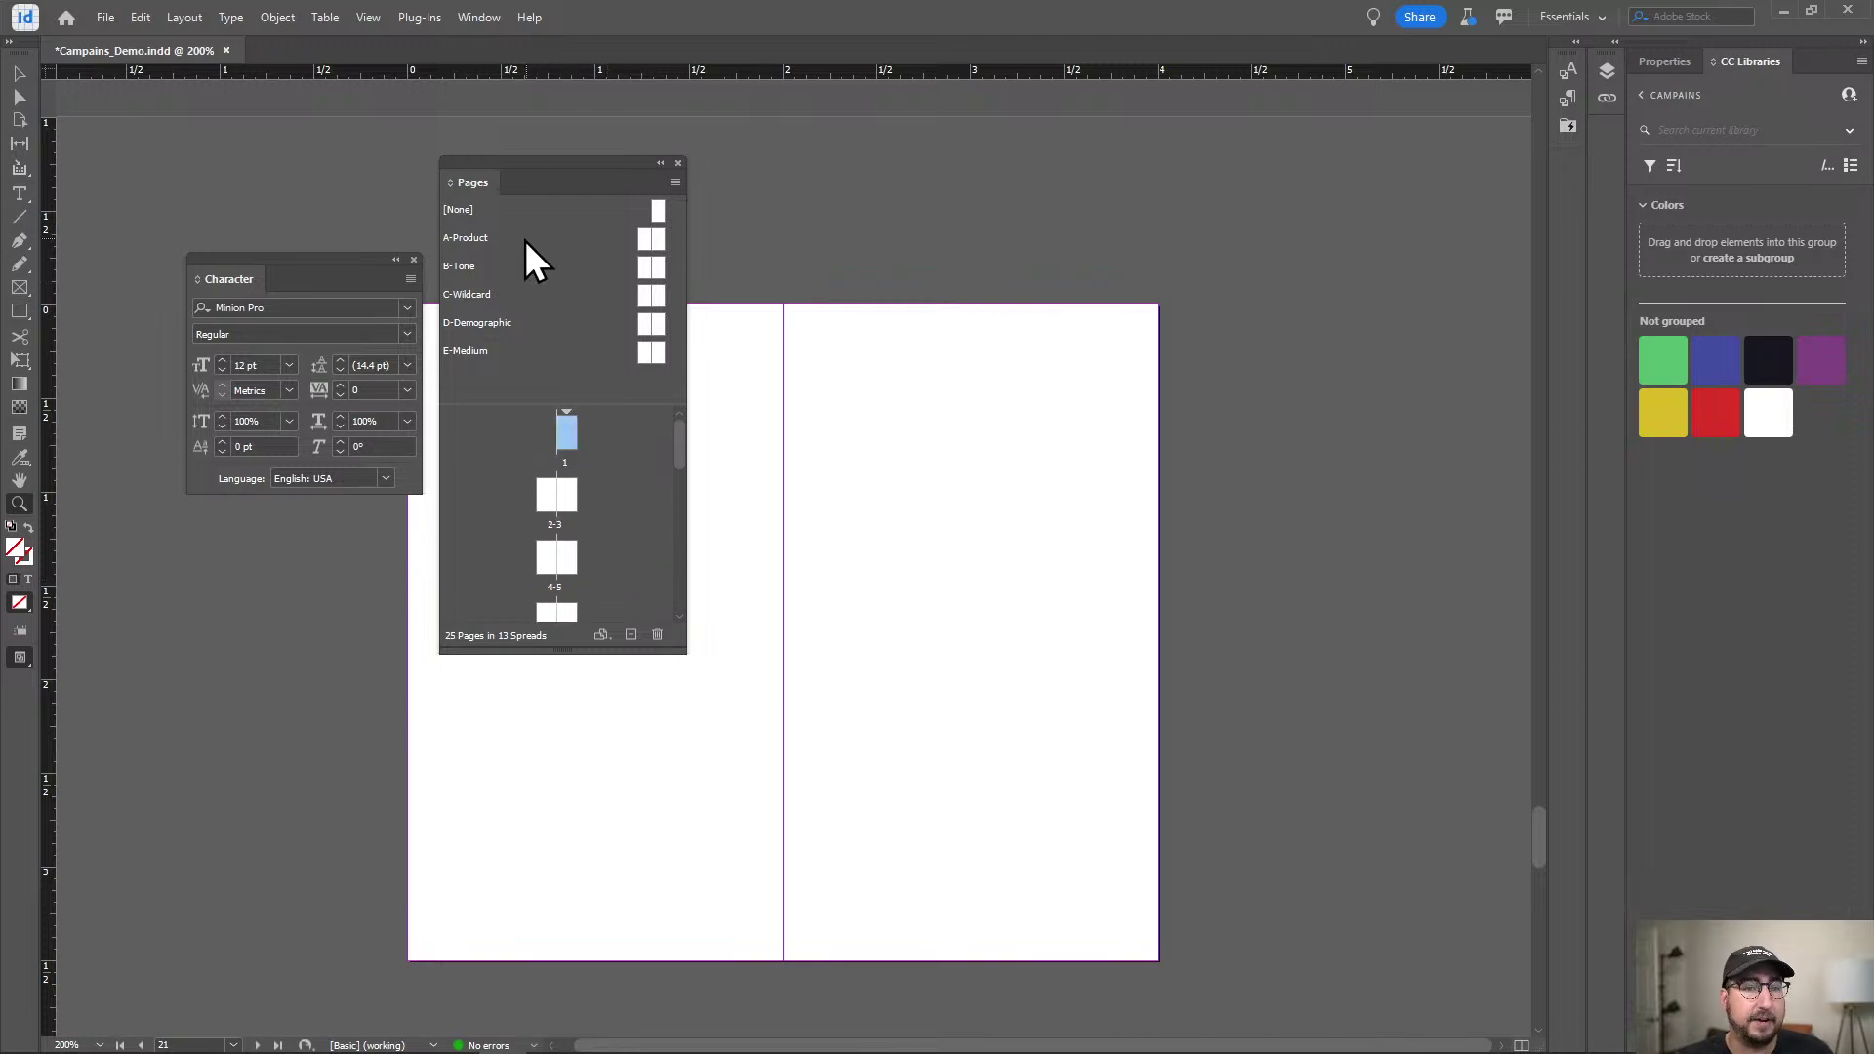
# Apply the A-Product parent to pages 1-5.
pyautogui.click(468, 238)
pyautogui.click(564, 435)
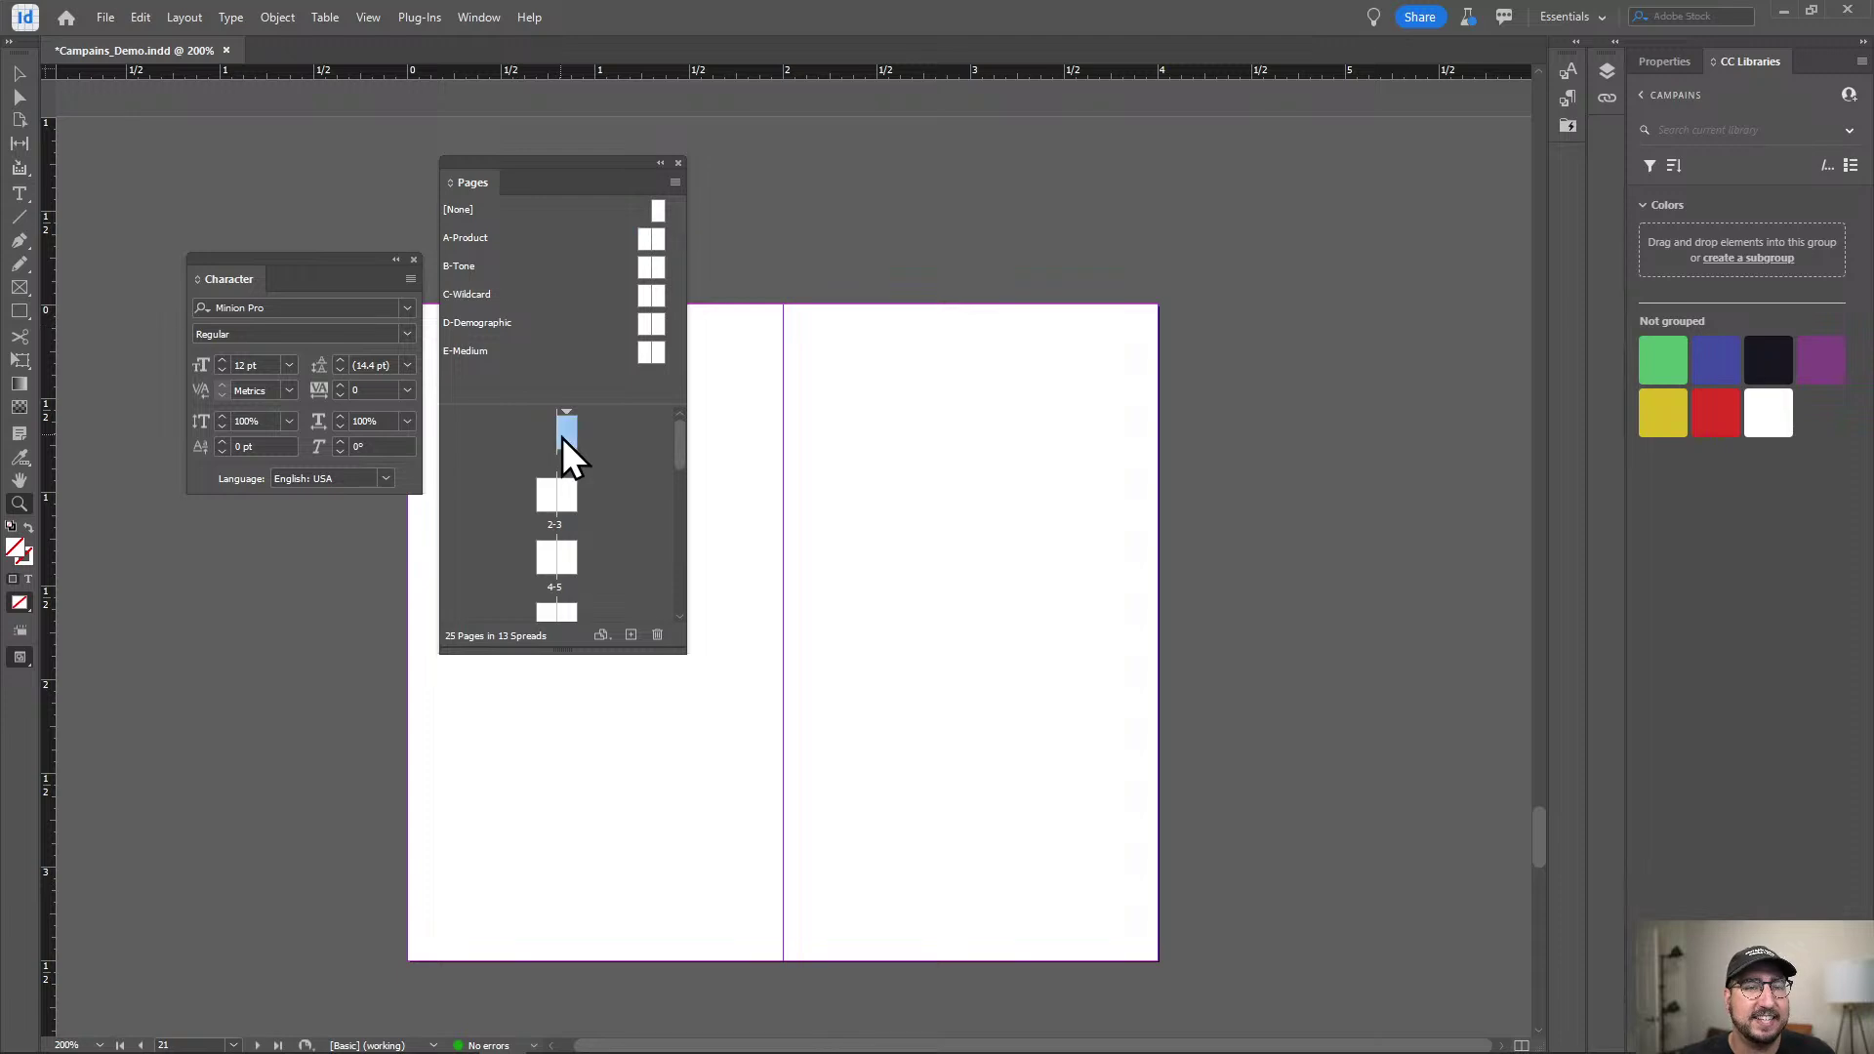
pyautogui.rightClick(465, 237)
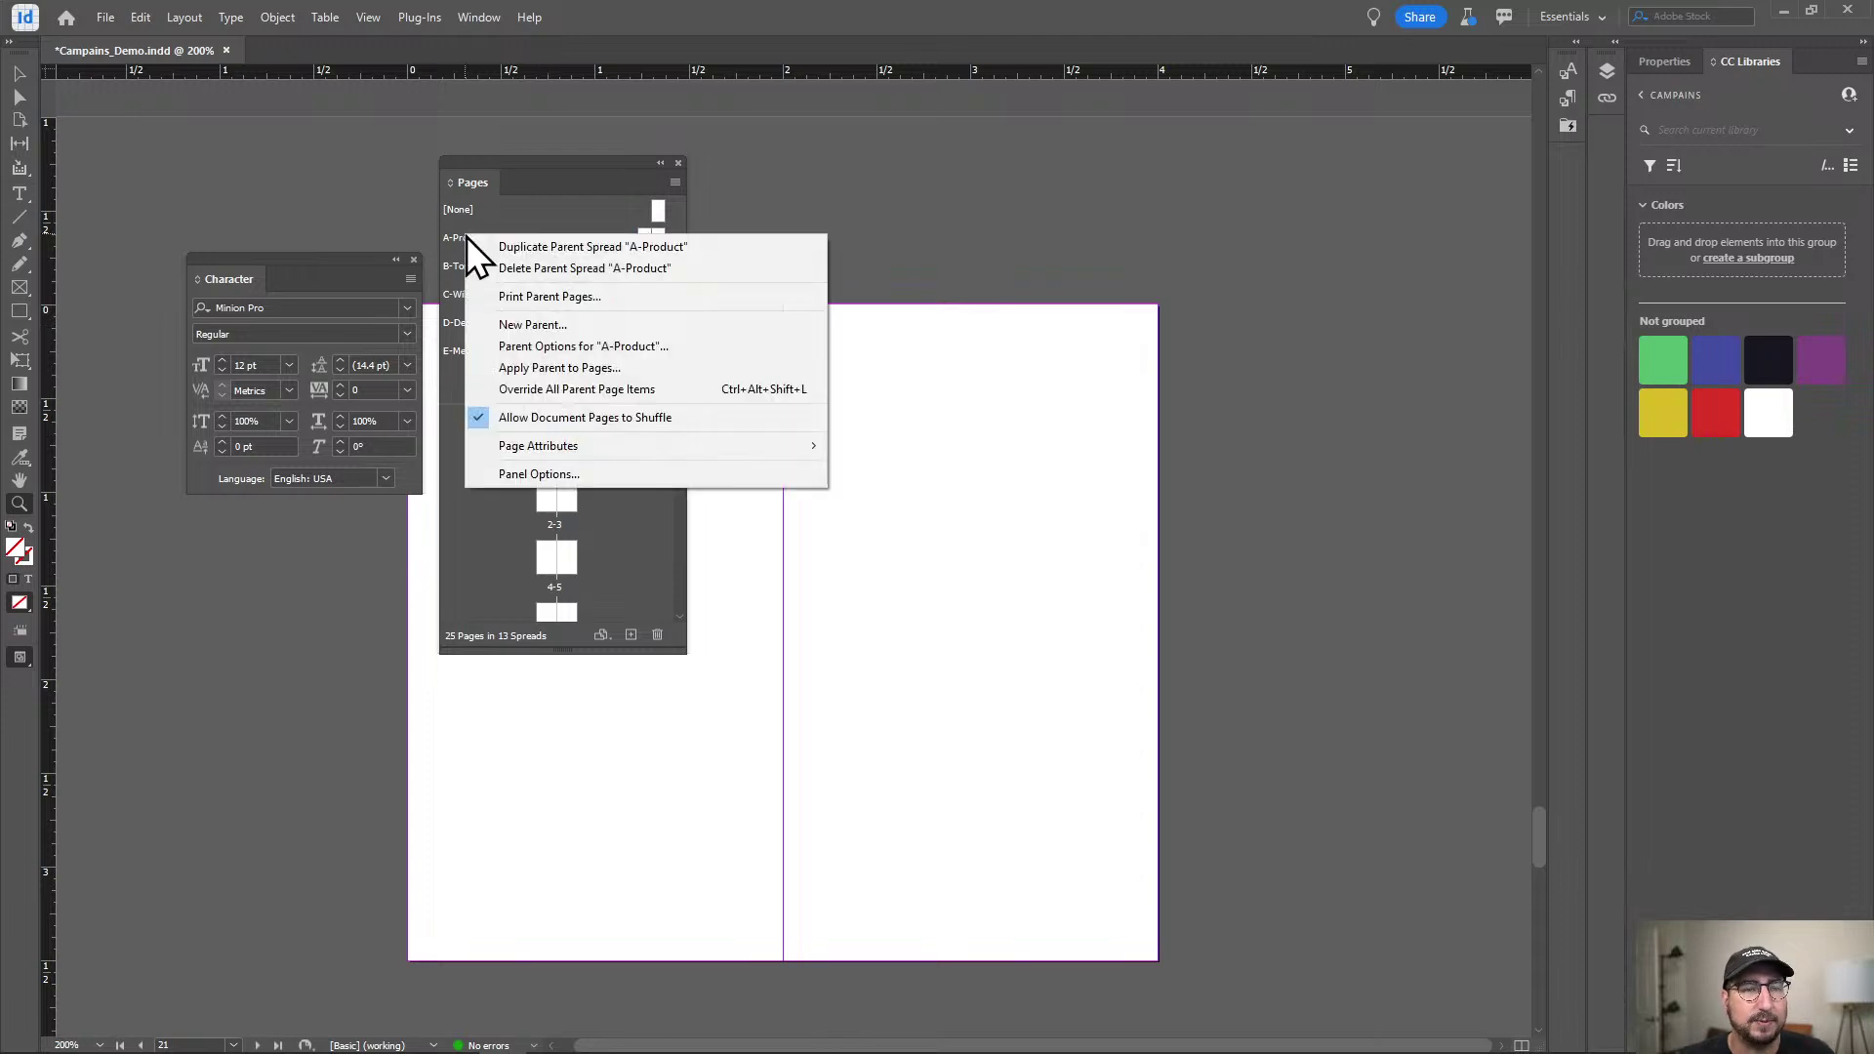
pyautogui.click(554, 367)
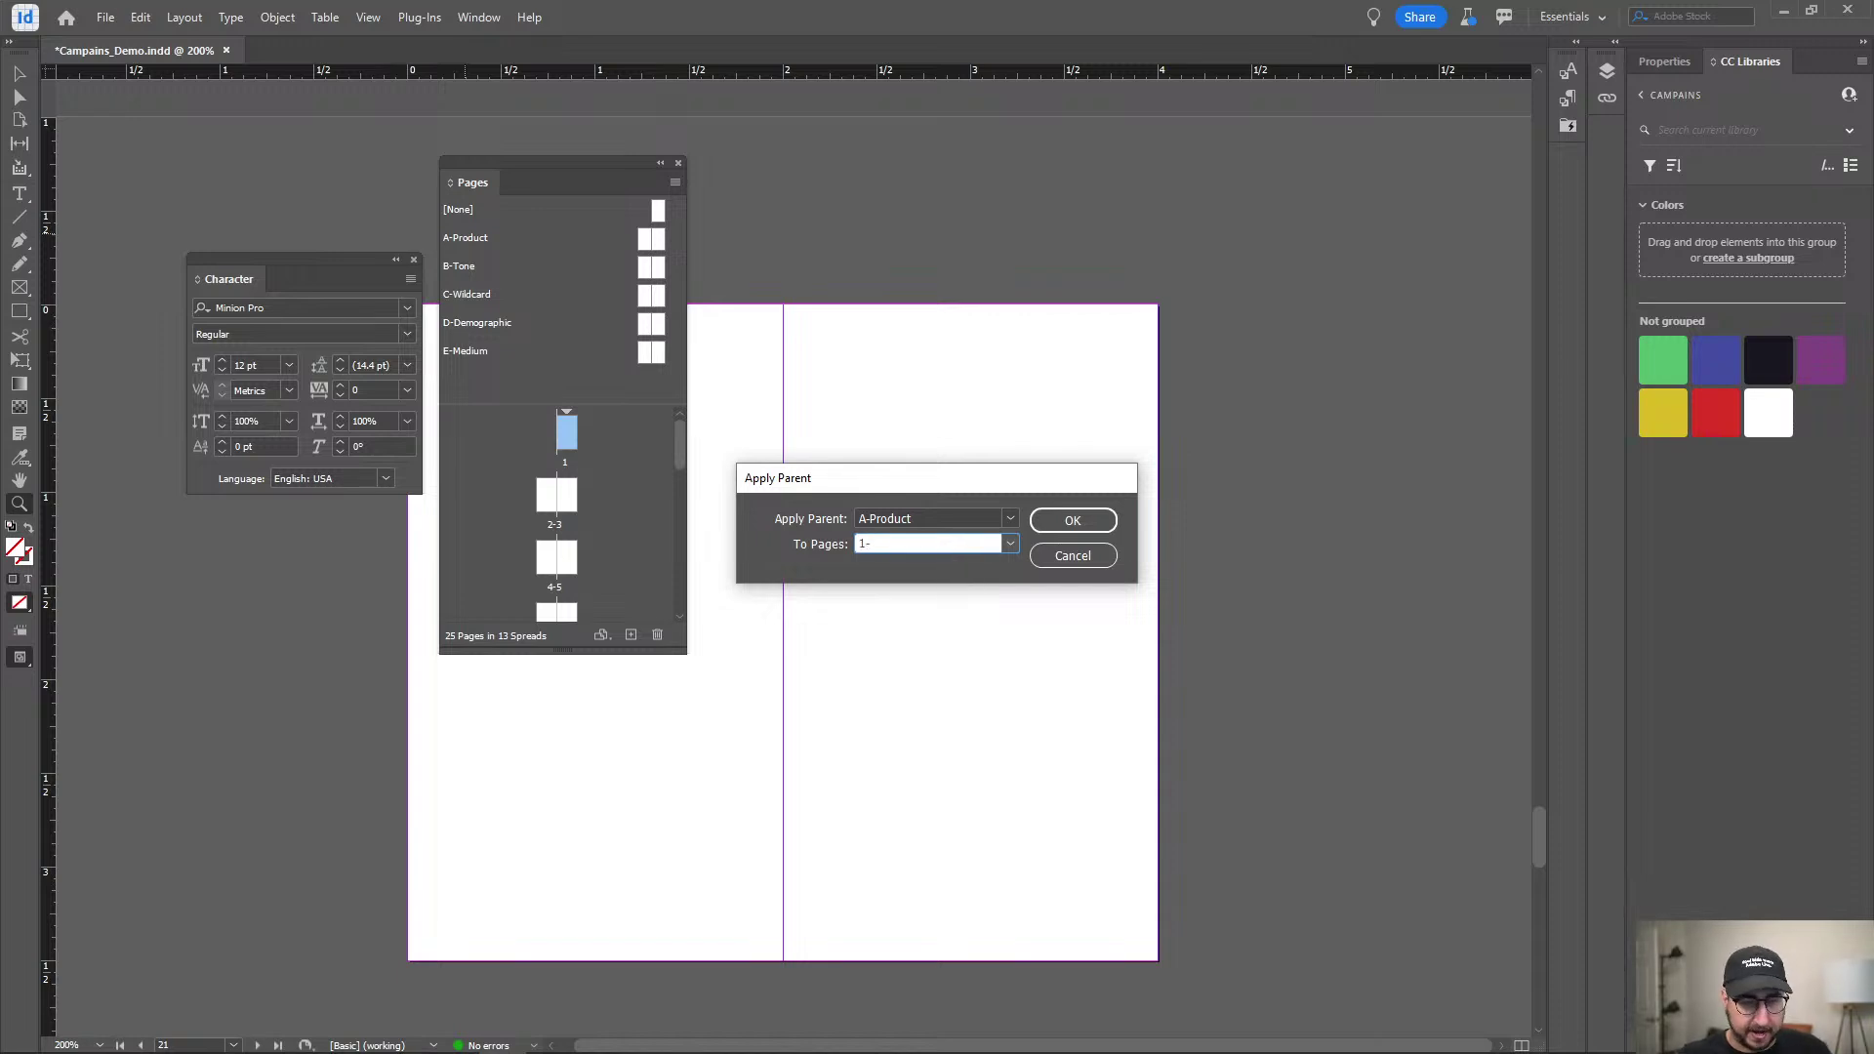
pyautogui.write('-')
pyautogui.click(1081, 519)
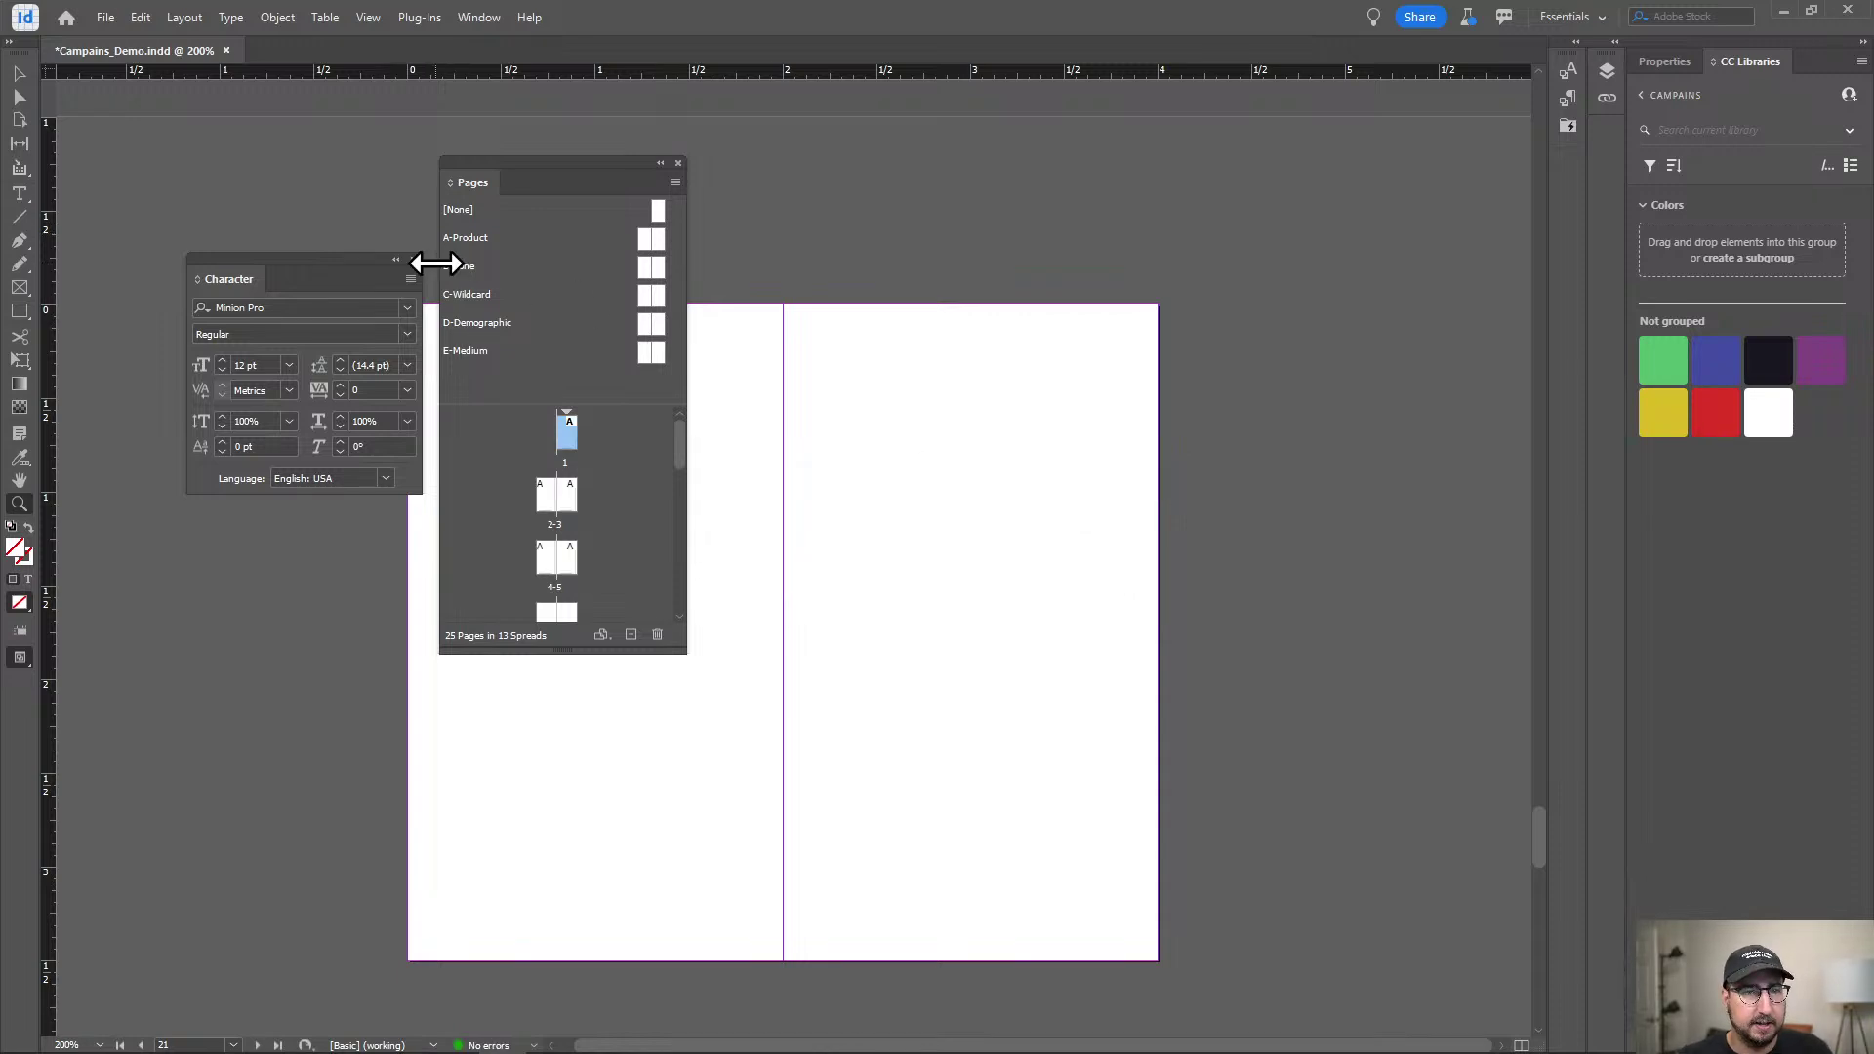
# Apply the B-Tone parent to pages 6-10.
pyautogui.rightClick(452, 265)
pyautogui.click(531, 396)
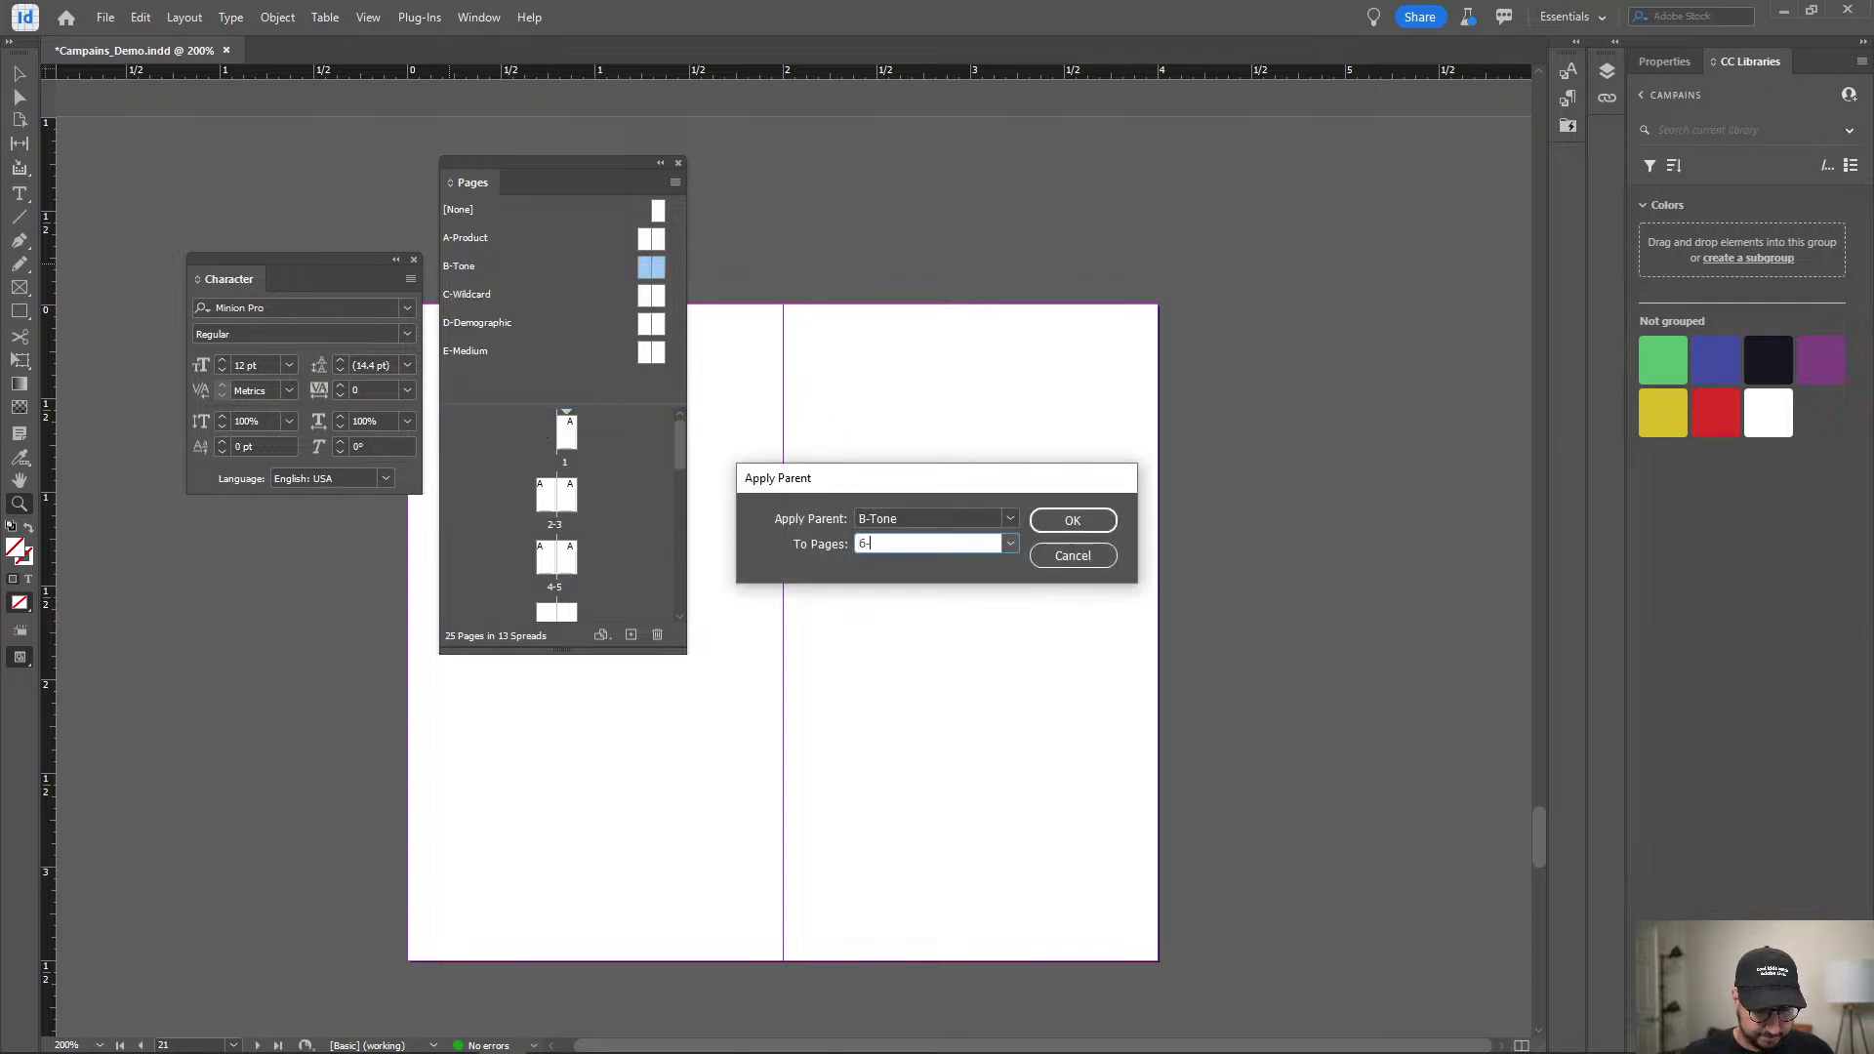
pyautogui.write('6-10')
pyautogui.press('Return')
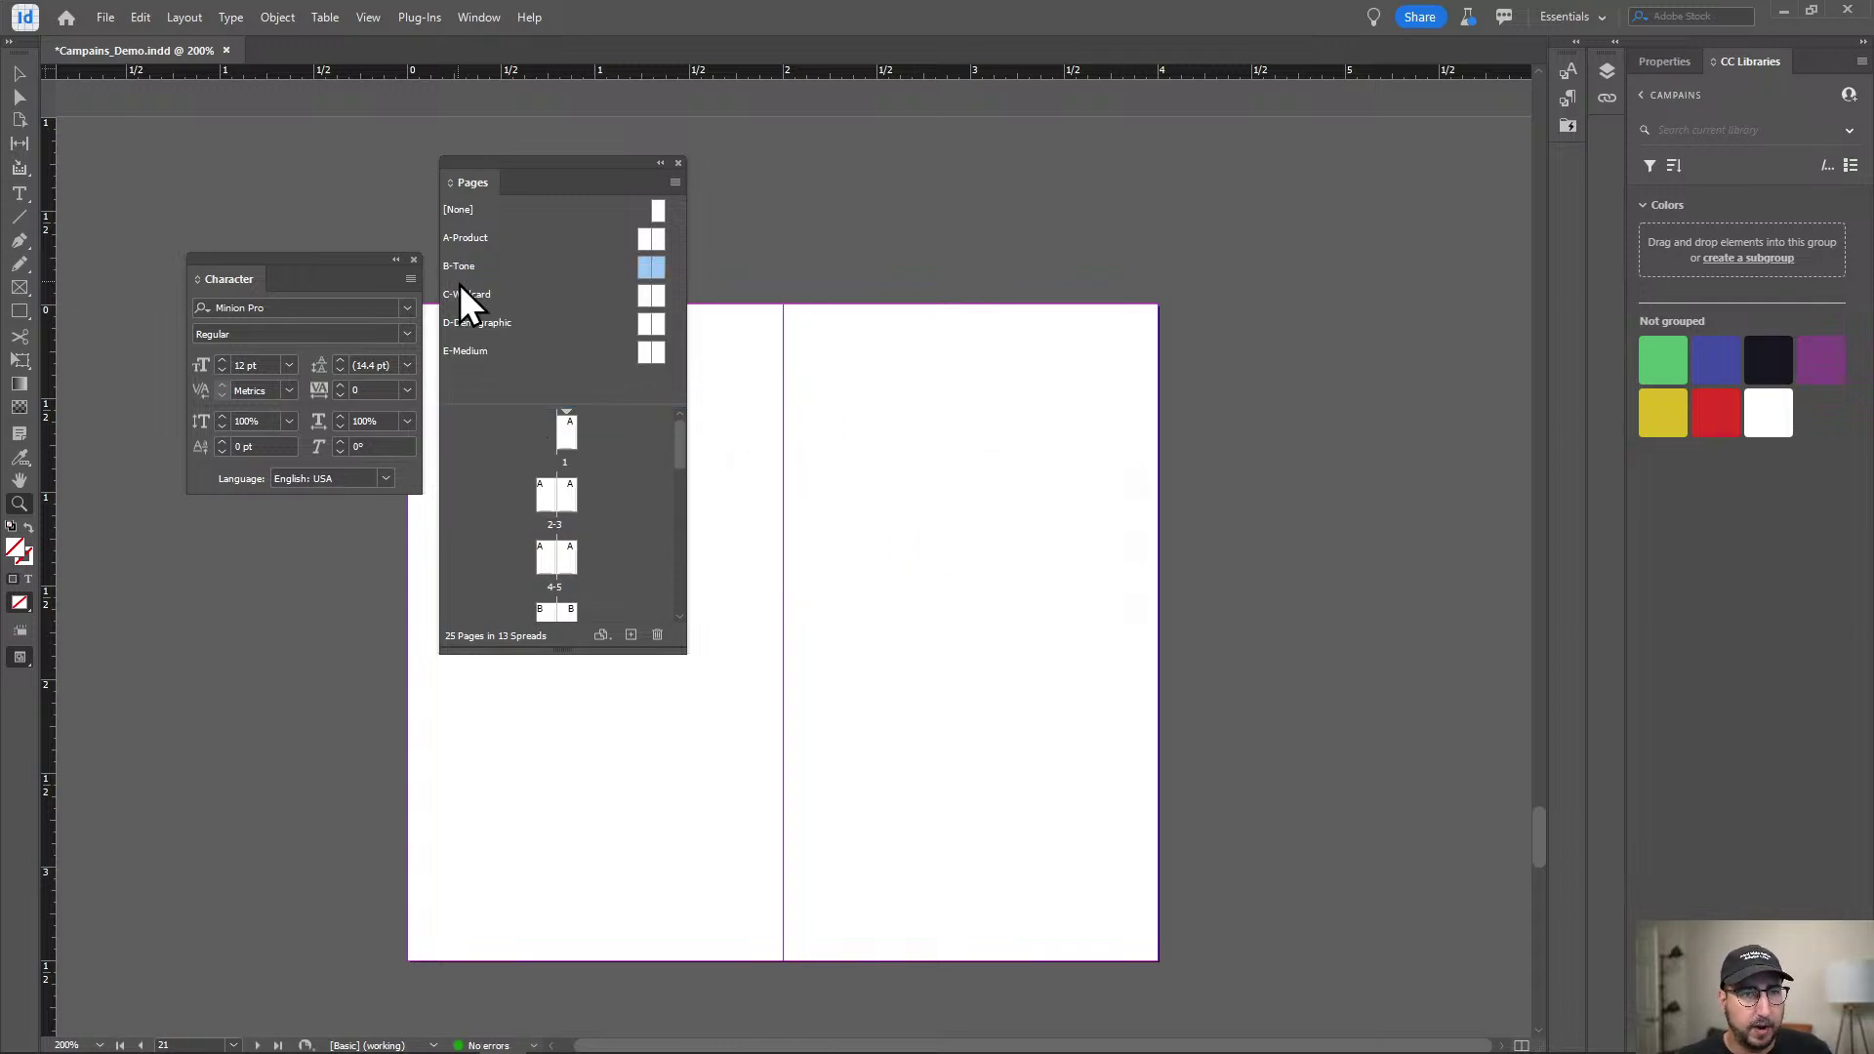
# Apply the C-Wildcard parent to the page range starting at page 11.
pyautogui.rightClick(460, 291)
pyautogui.click(542, 422)
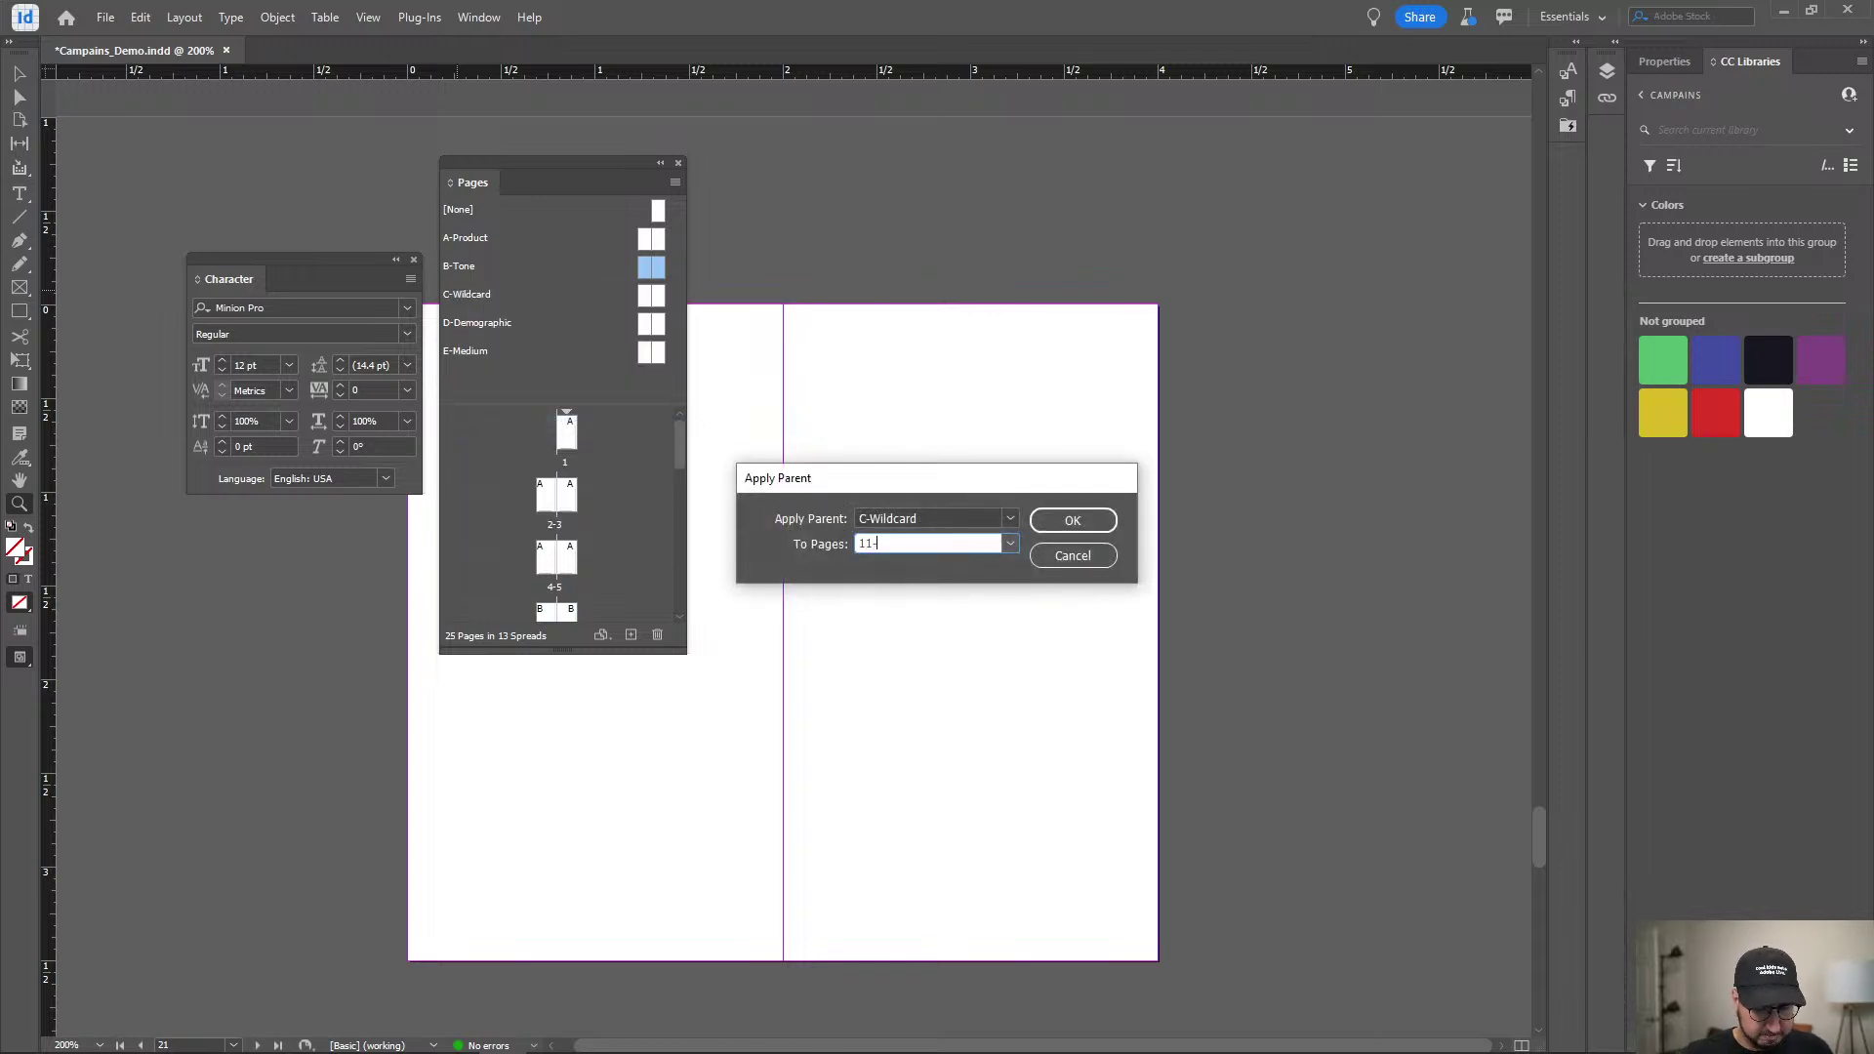
pyautogui.click(1093, 520)
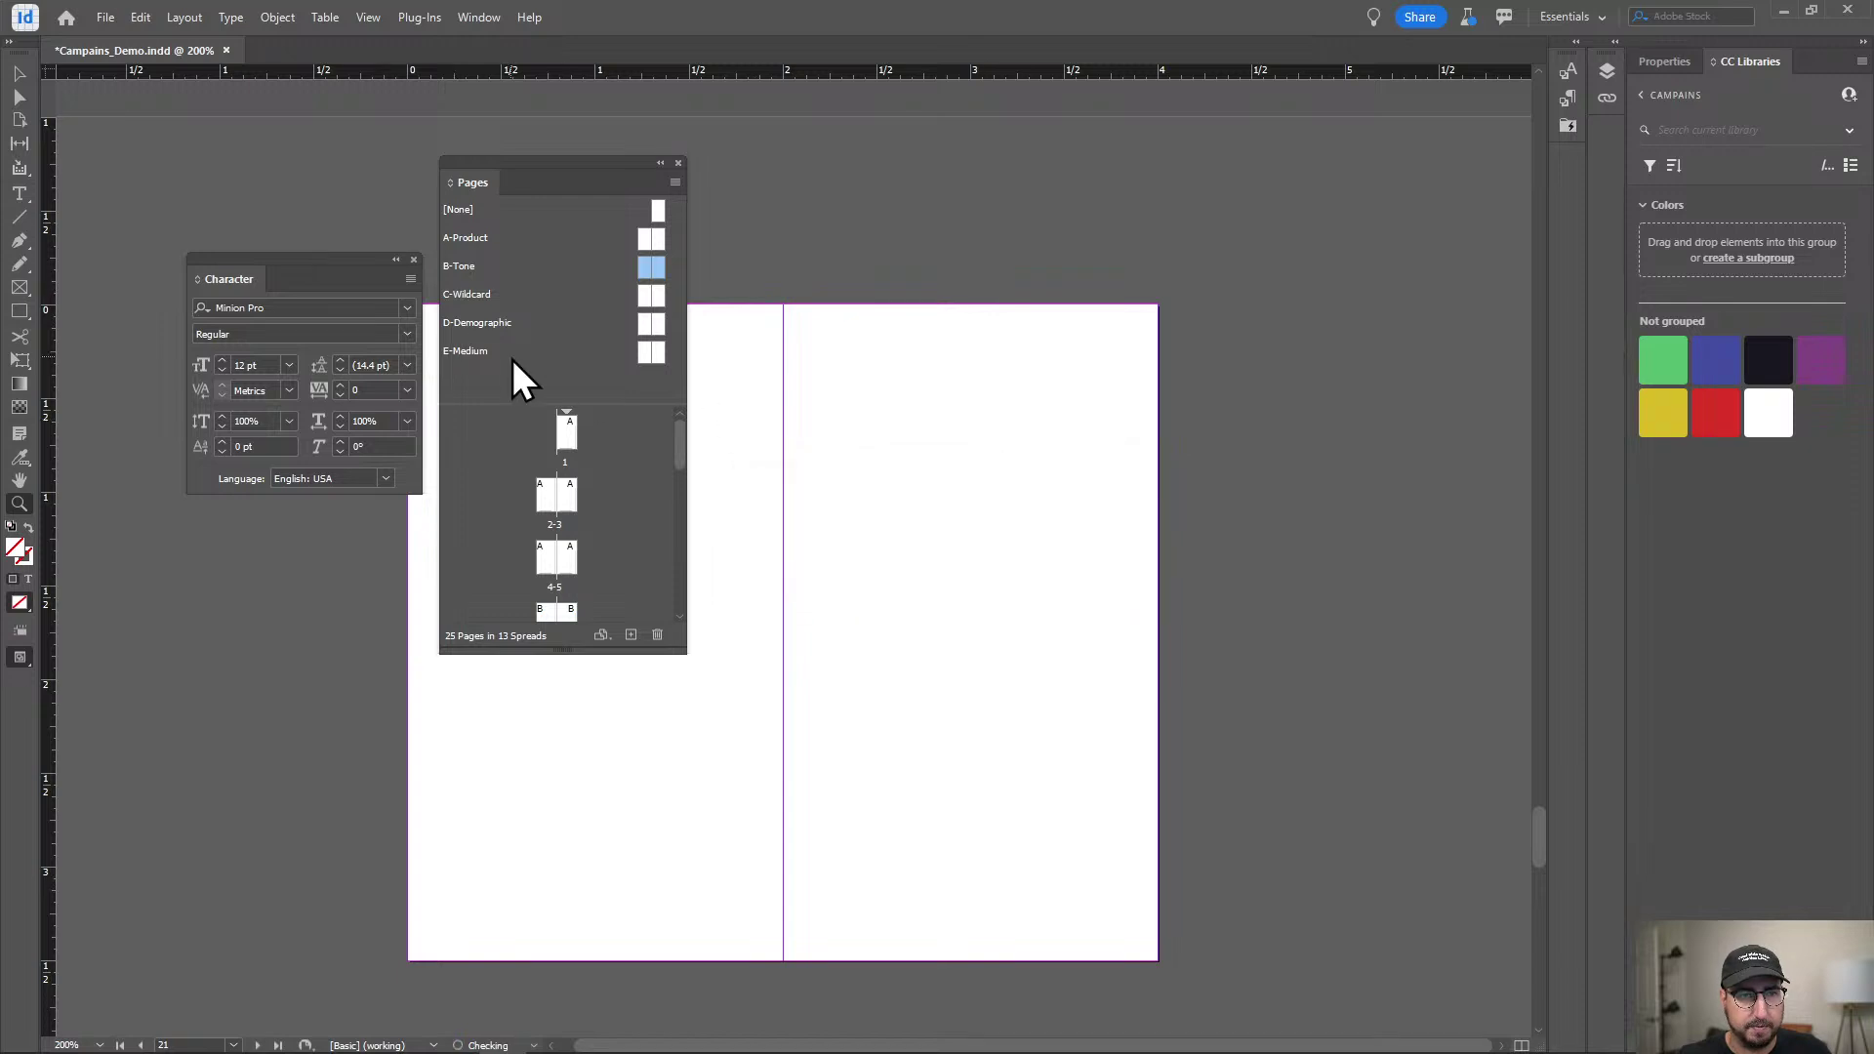
# Apply the D-Demographic parent to pages 16-20.
pyautogui.rightClick(482, 326)
pyautogui.click(577, 455)
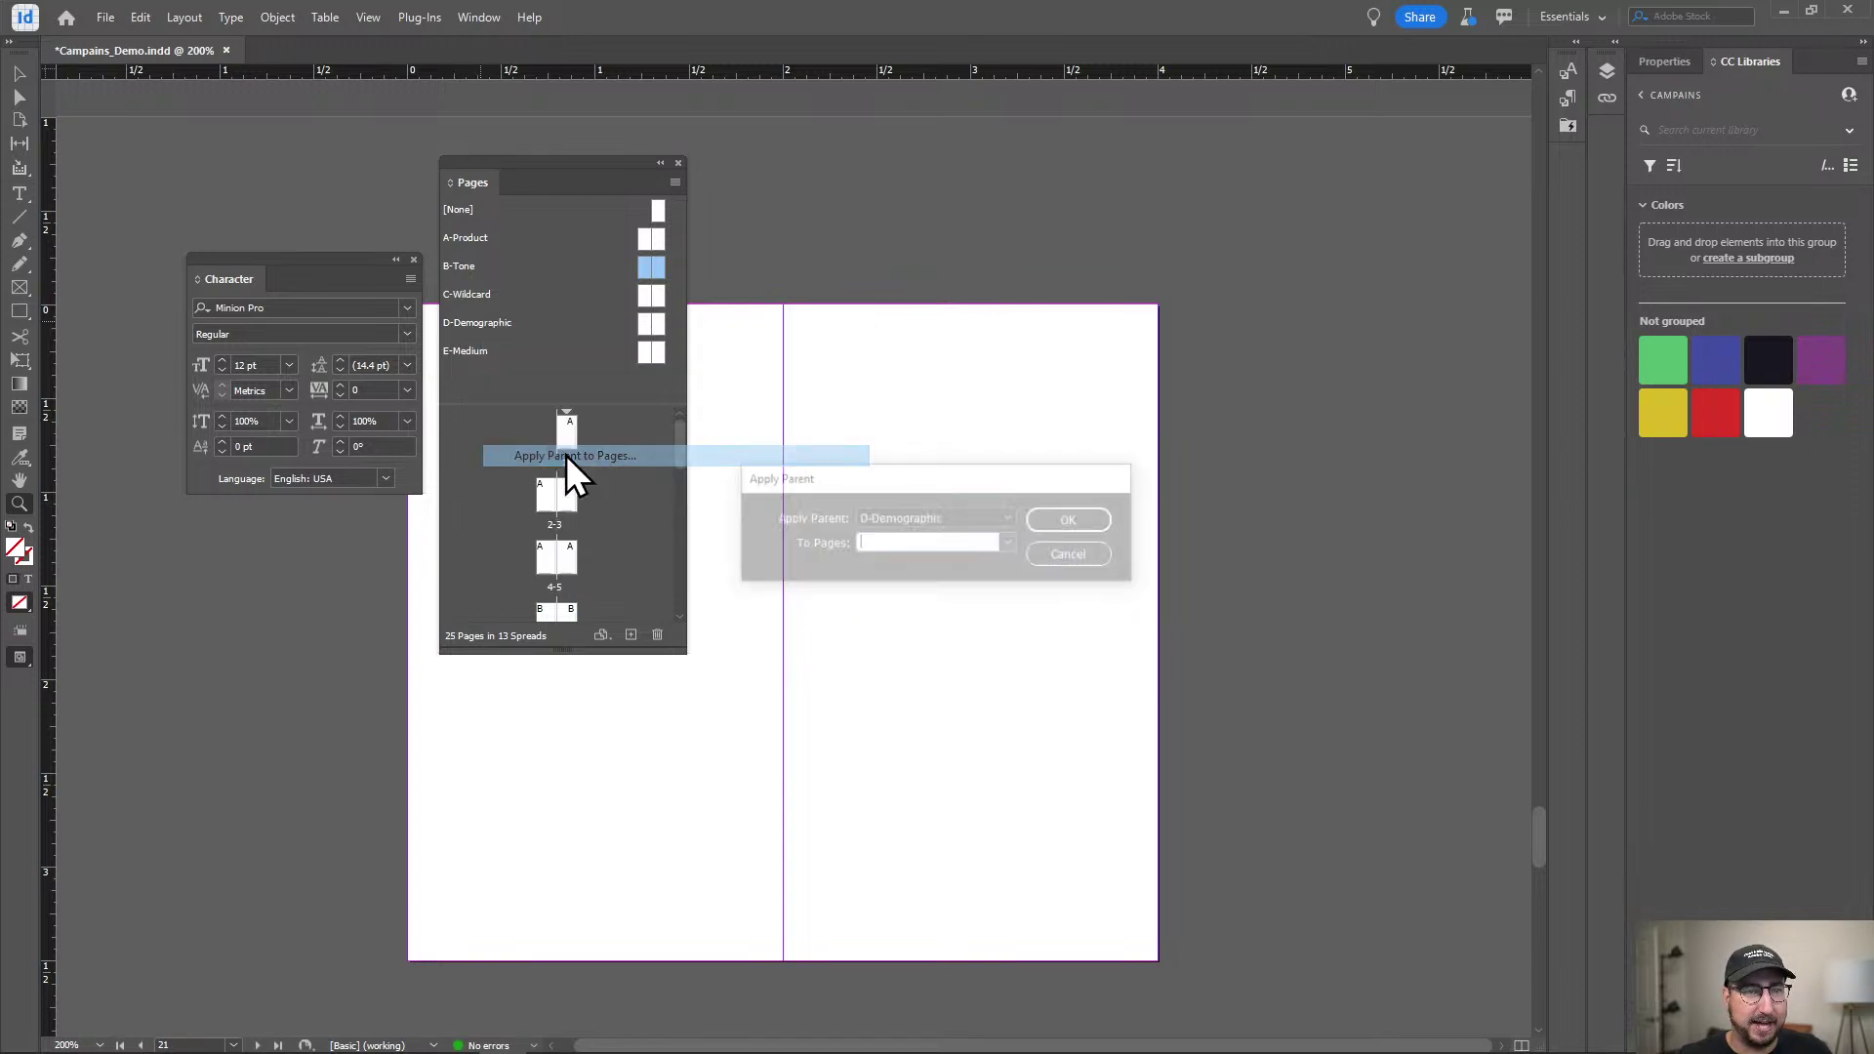
pyautogui.write('16-20')
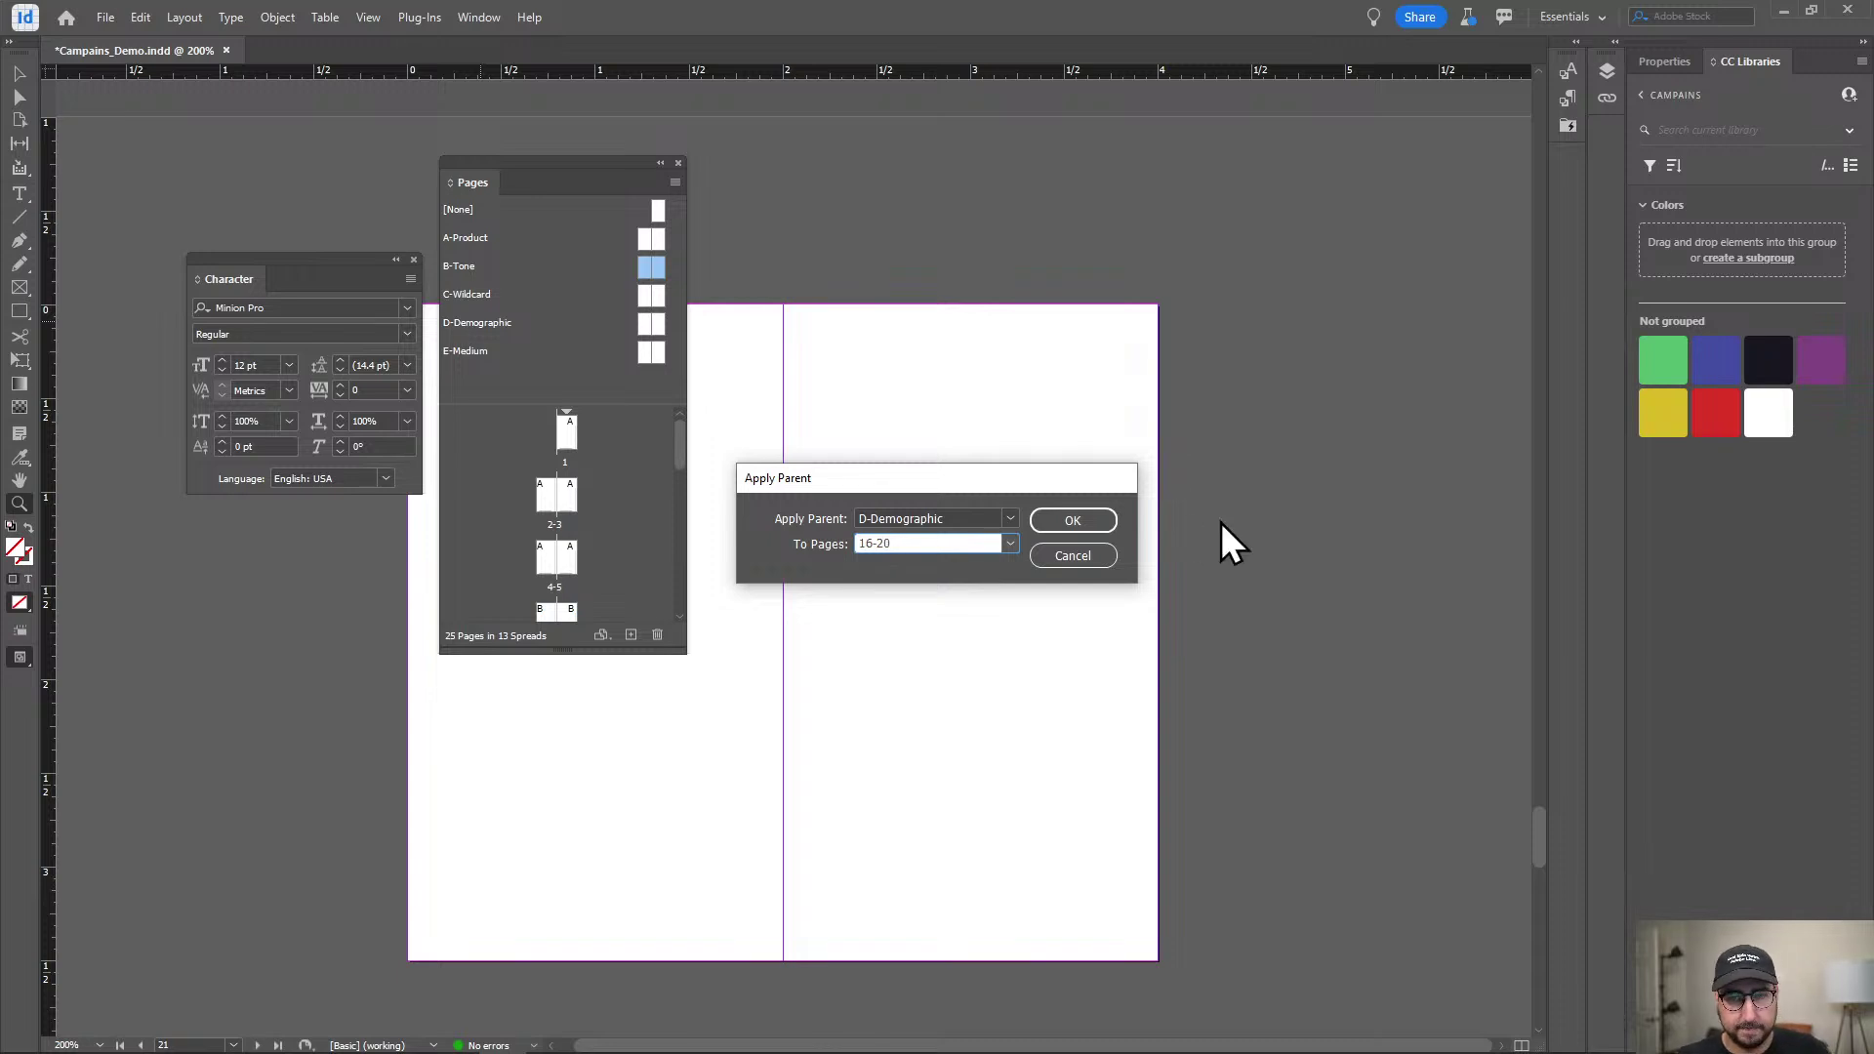
pyautogui.click(1098, 520)
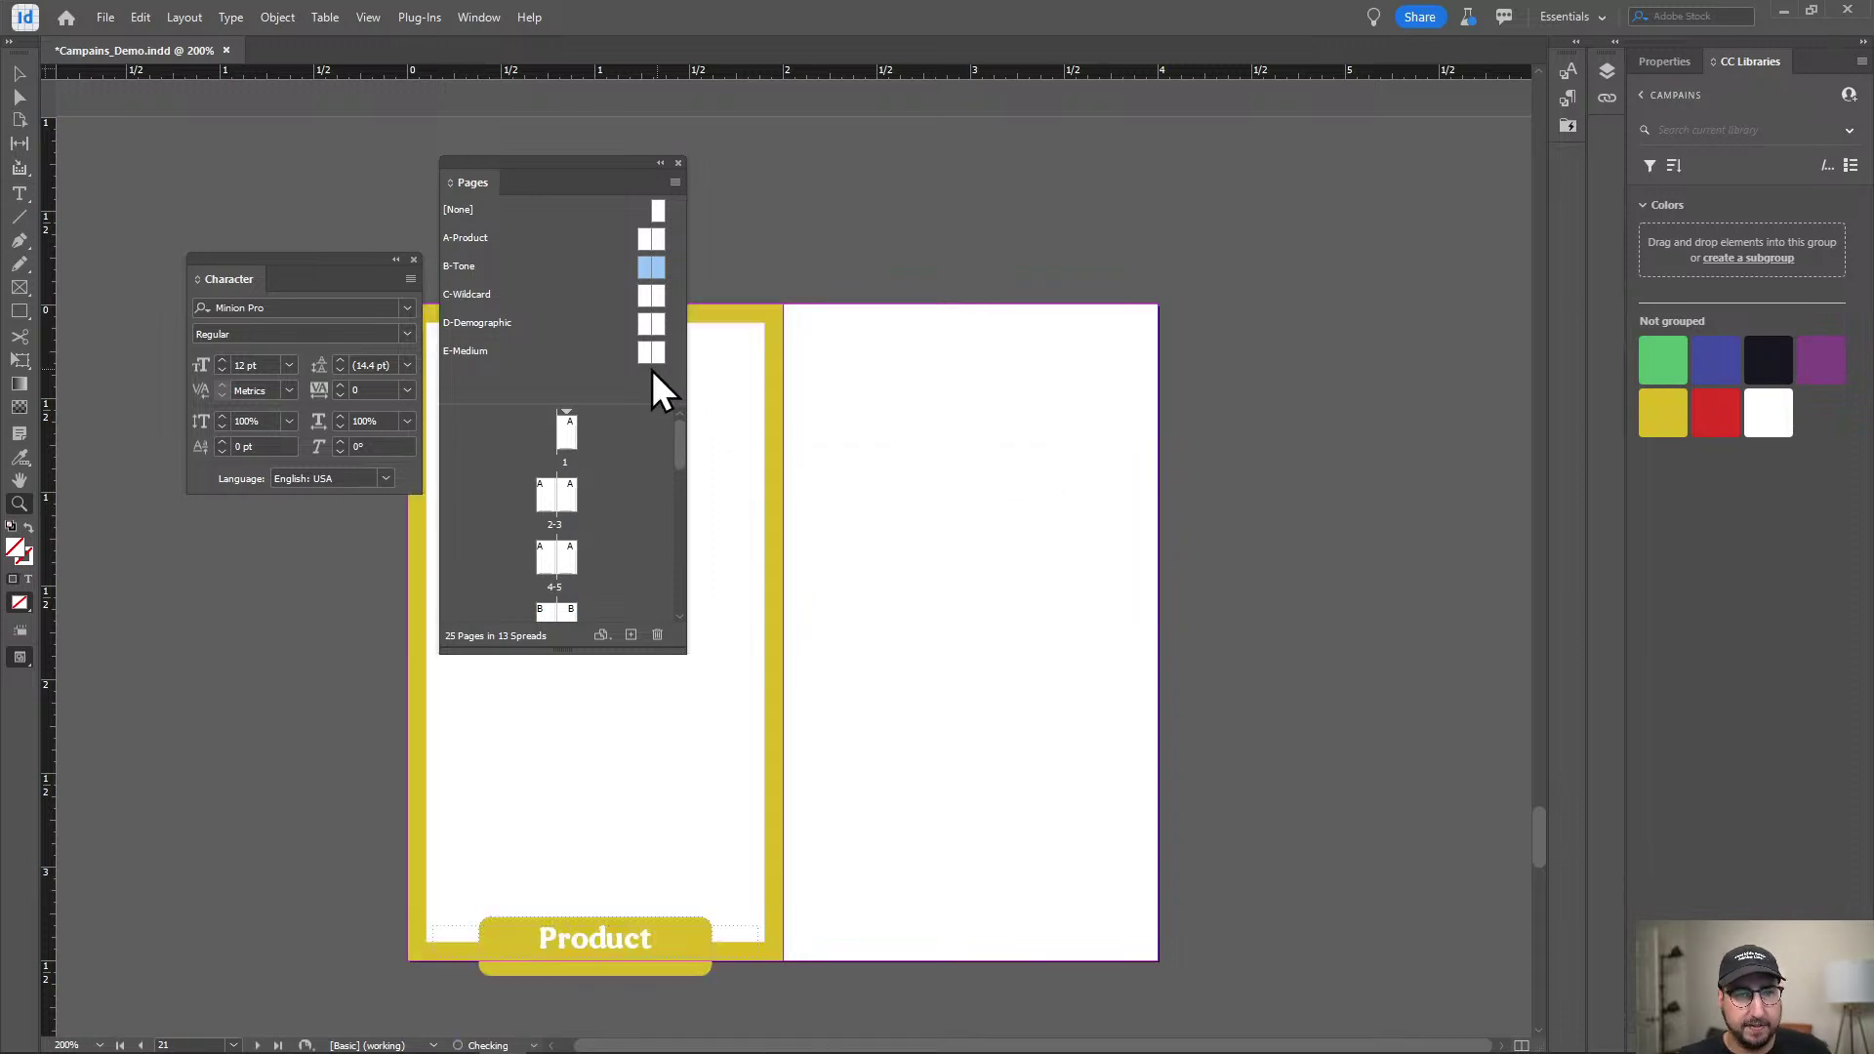
# Apply the E-Medium parent to the page range starting at page 20.
pyautogui.rightClick(460, 348)
pyautogui.click(552, 481)
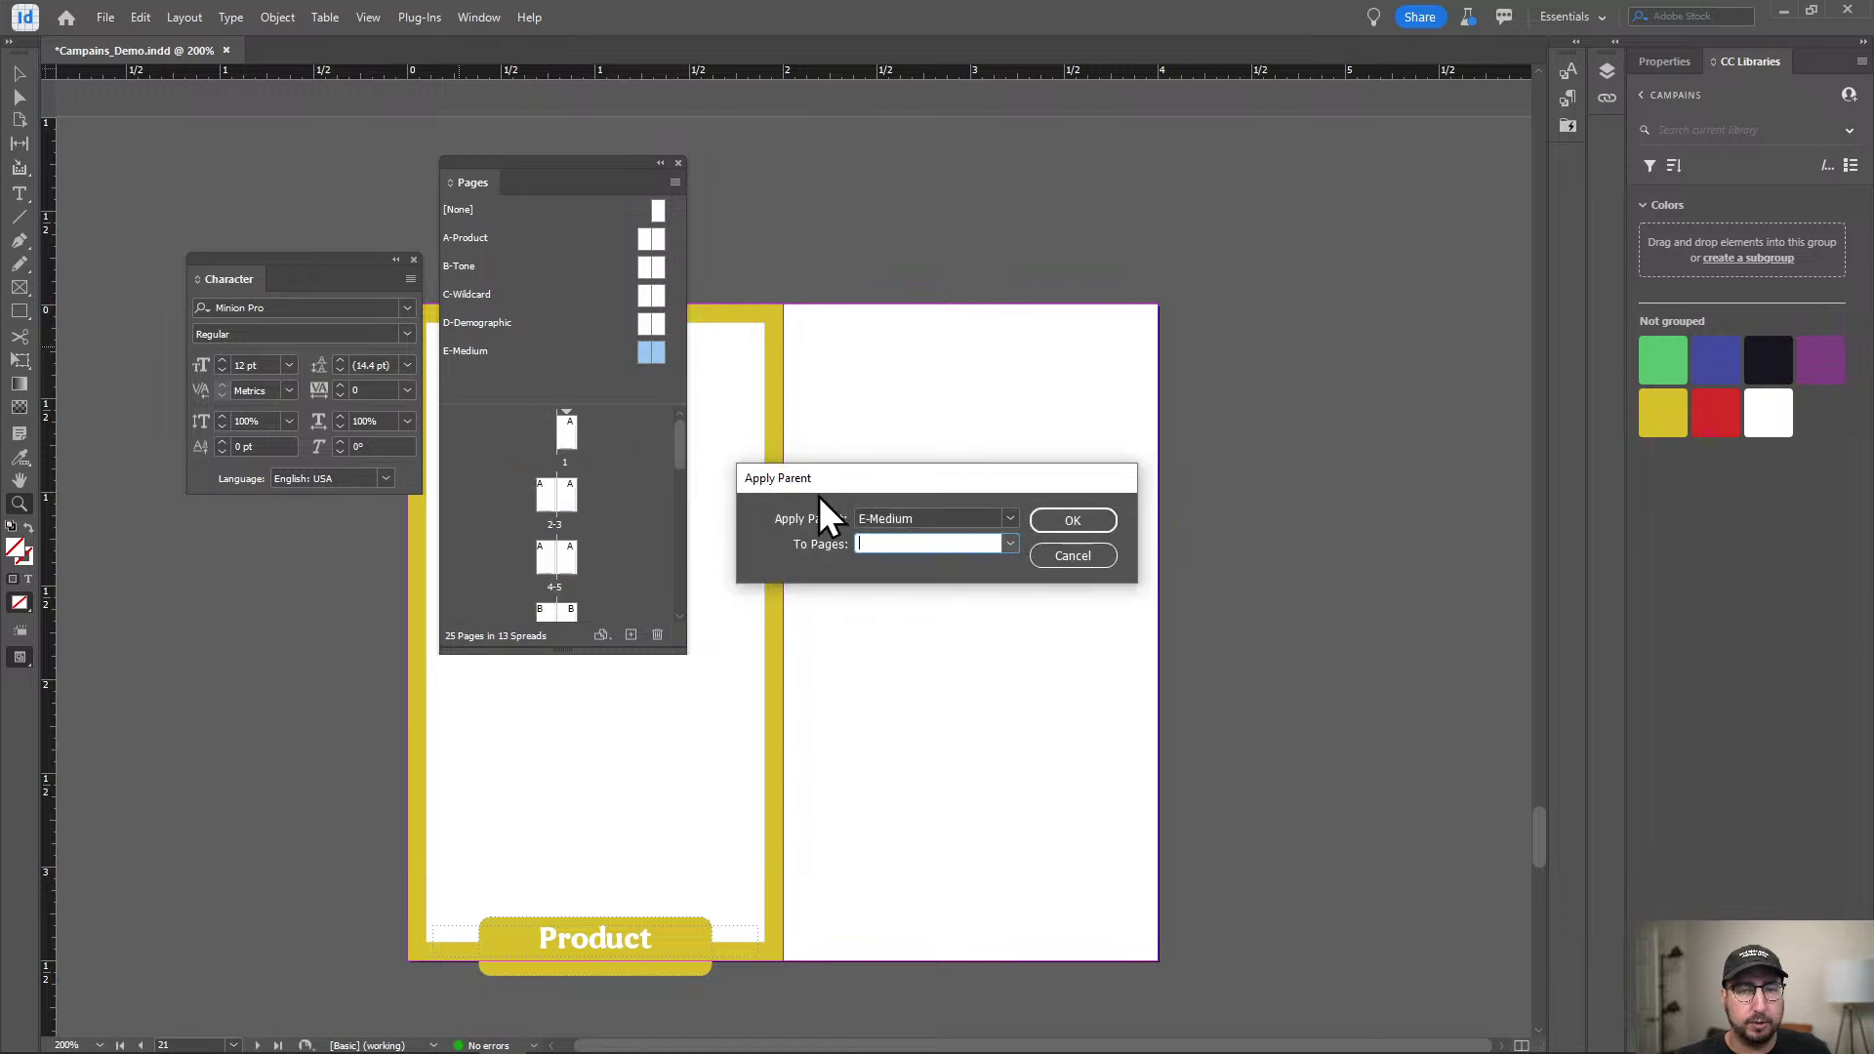
pyautogui.write('20-2')
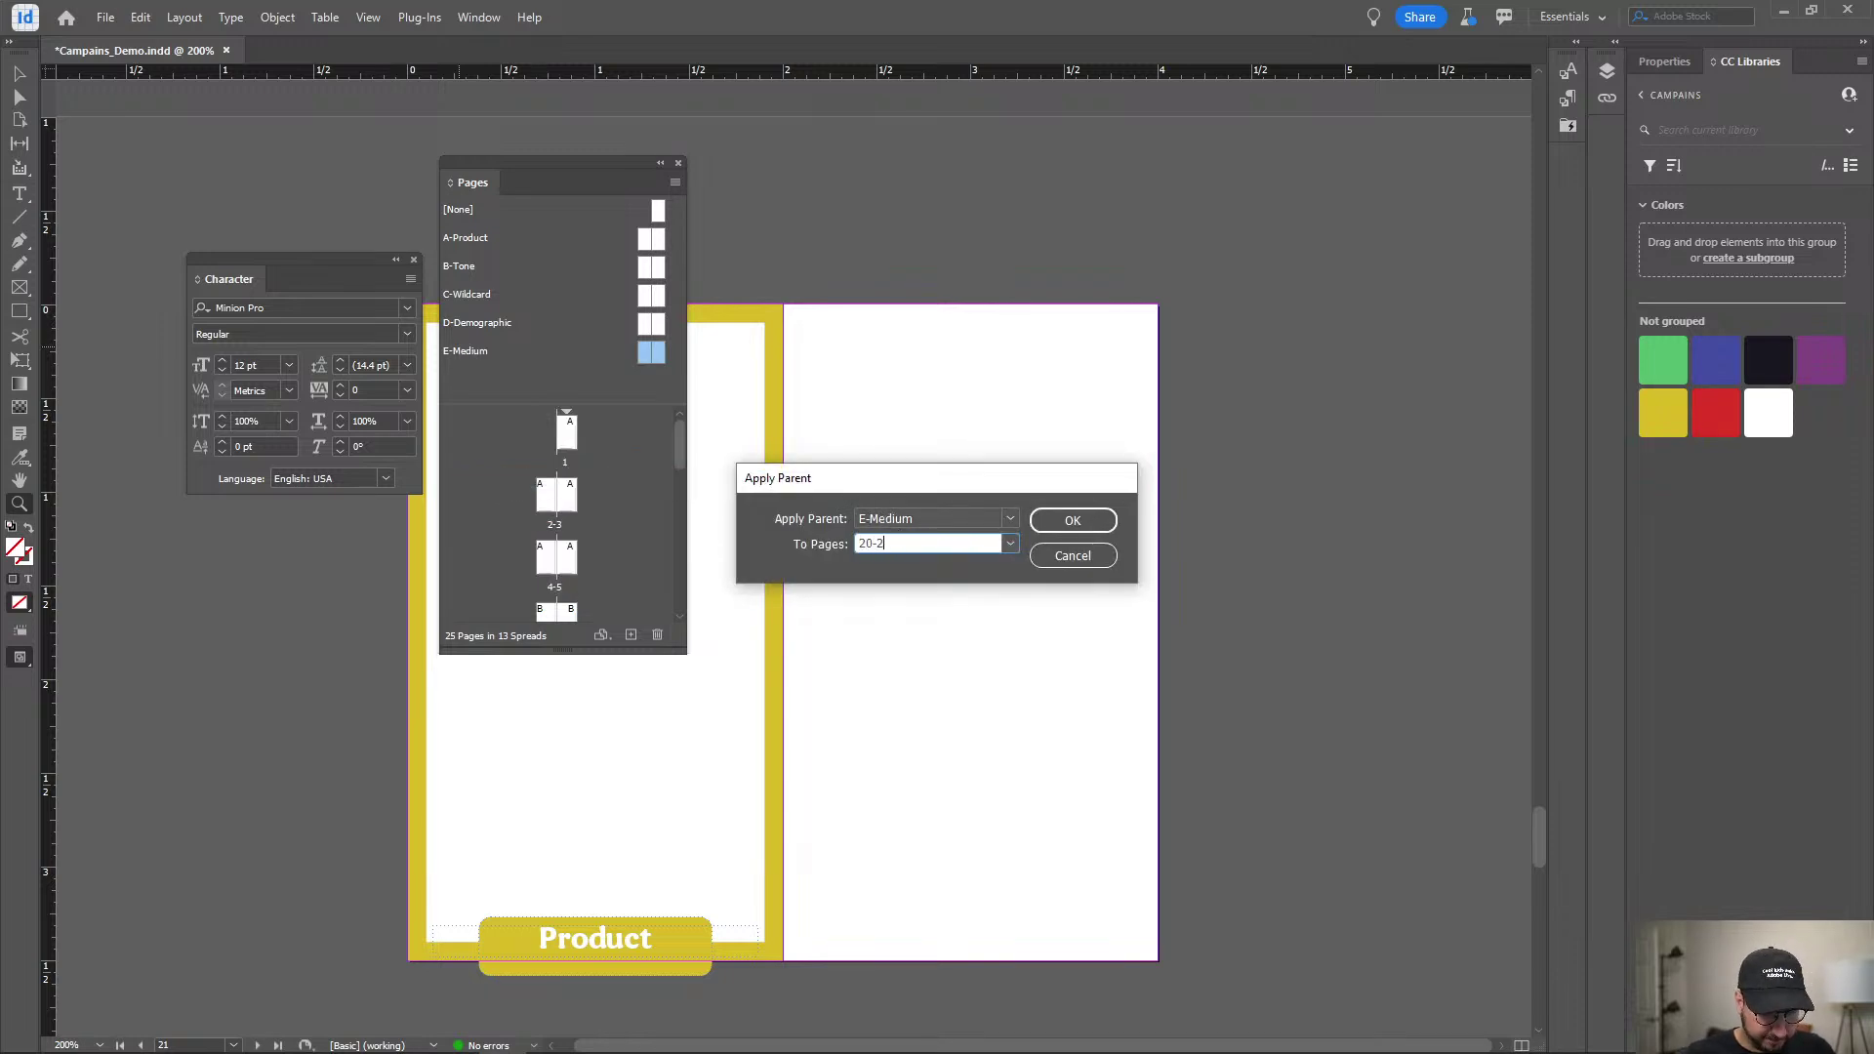
pyautogui.write('1')
pyautogui.press('Return')
# Switch to preview mode and place the Pages panel below the Character panel to inspect the whole spread of pages 20-21.
pyautogui.scroll(-2, 888, 514)
pyautogui.scroll(3, 890, 514)
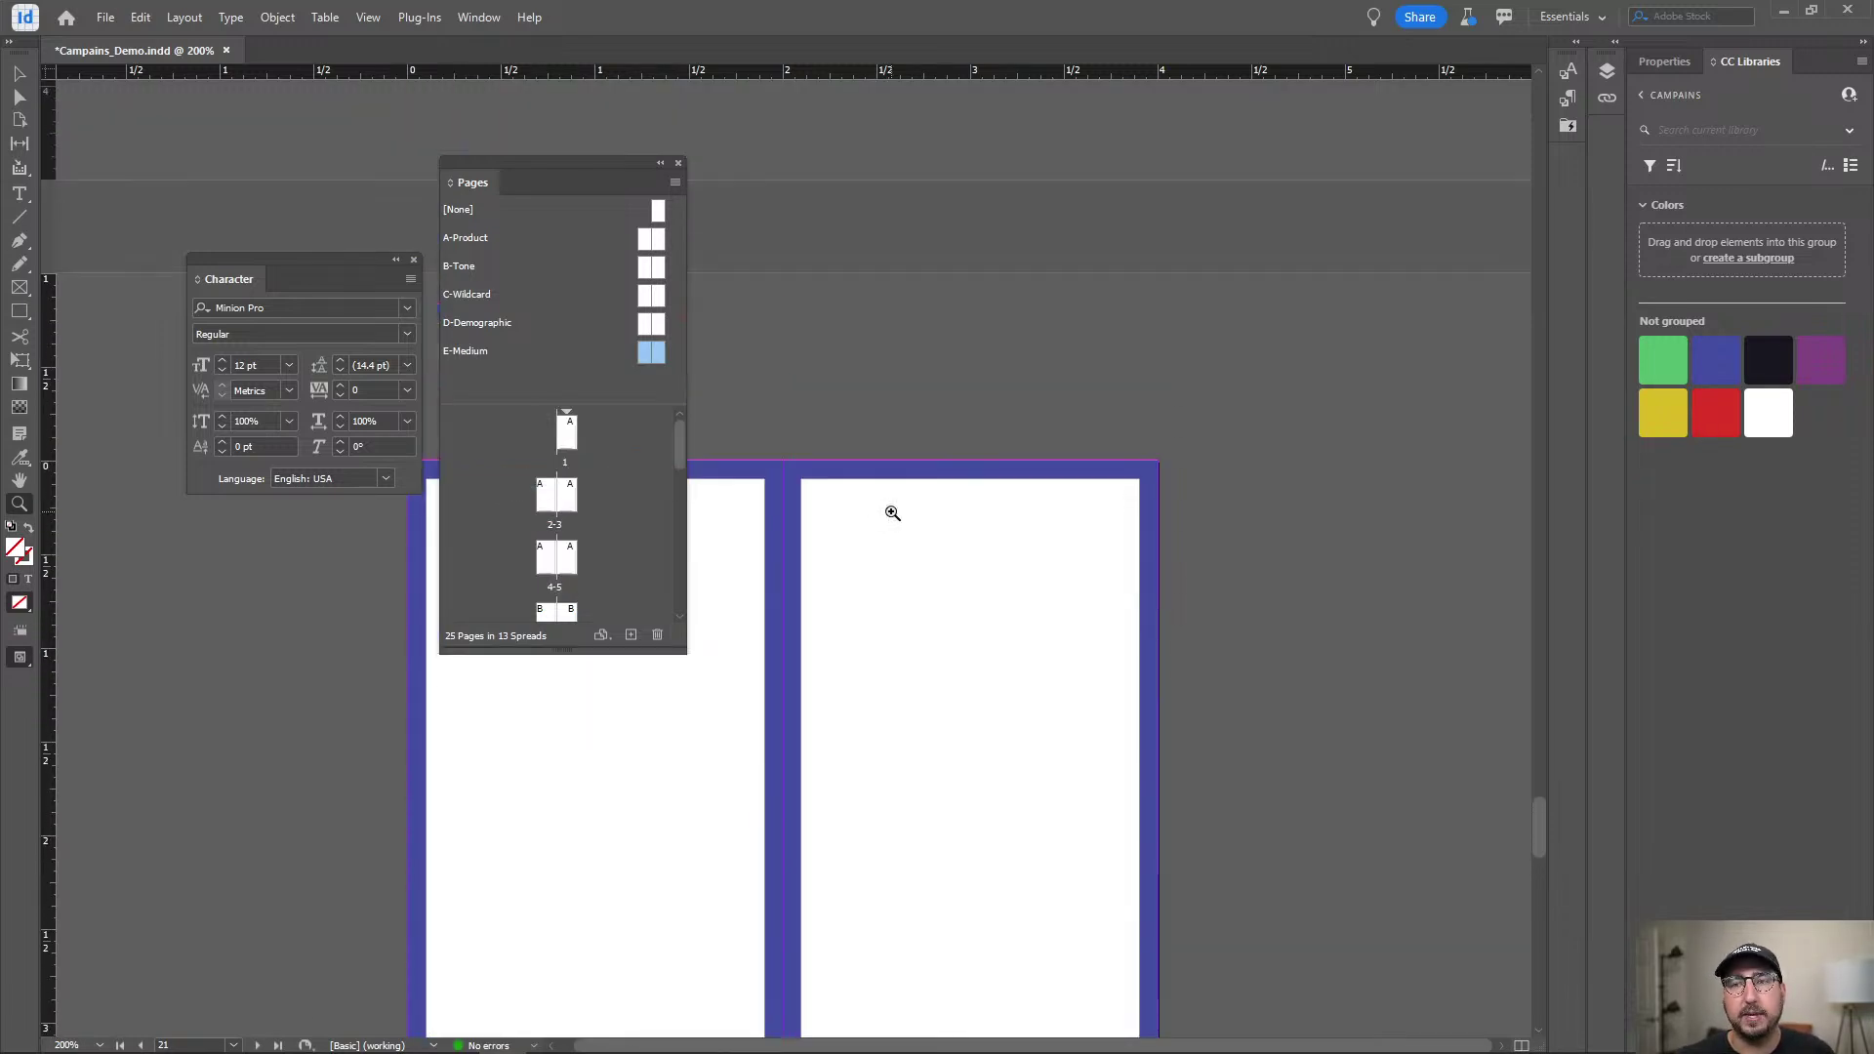
pyautogui.scroll(-5, 892, 512)
pyautogui.press('w')
pyautogui.moveTo(561, 156); pyautogui.dragTo(268, 545)
pyautogui.keyDown('alt'); pyautogui.click(882, 518); pyautogui.keyUp('alt')
pyautogui.keyDown('alt'); pyautogui.click(882, 518); pyautogui.keyUp('alt')
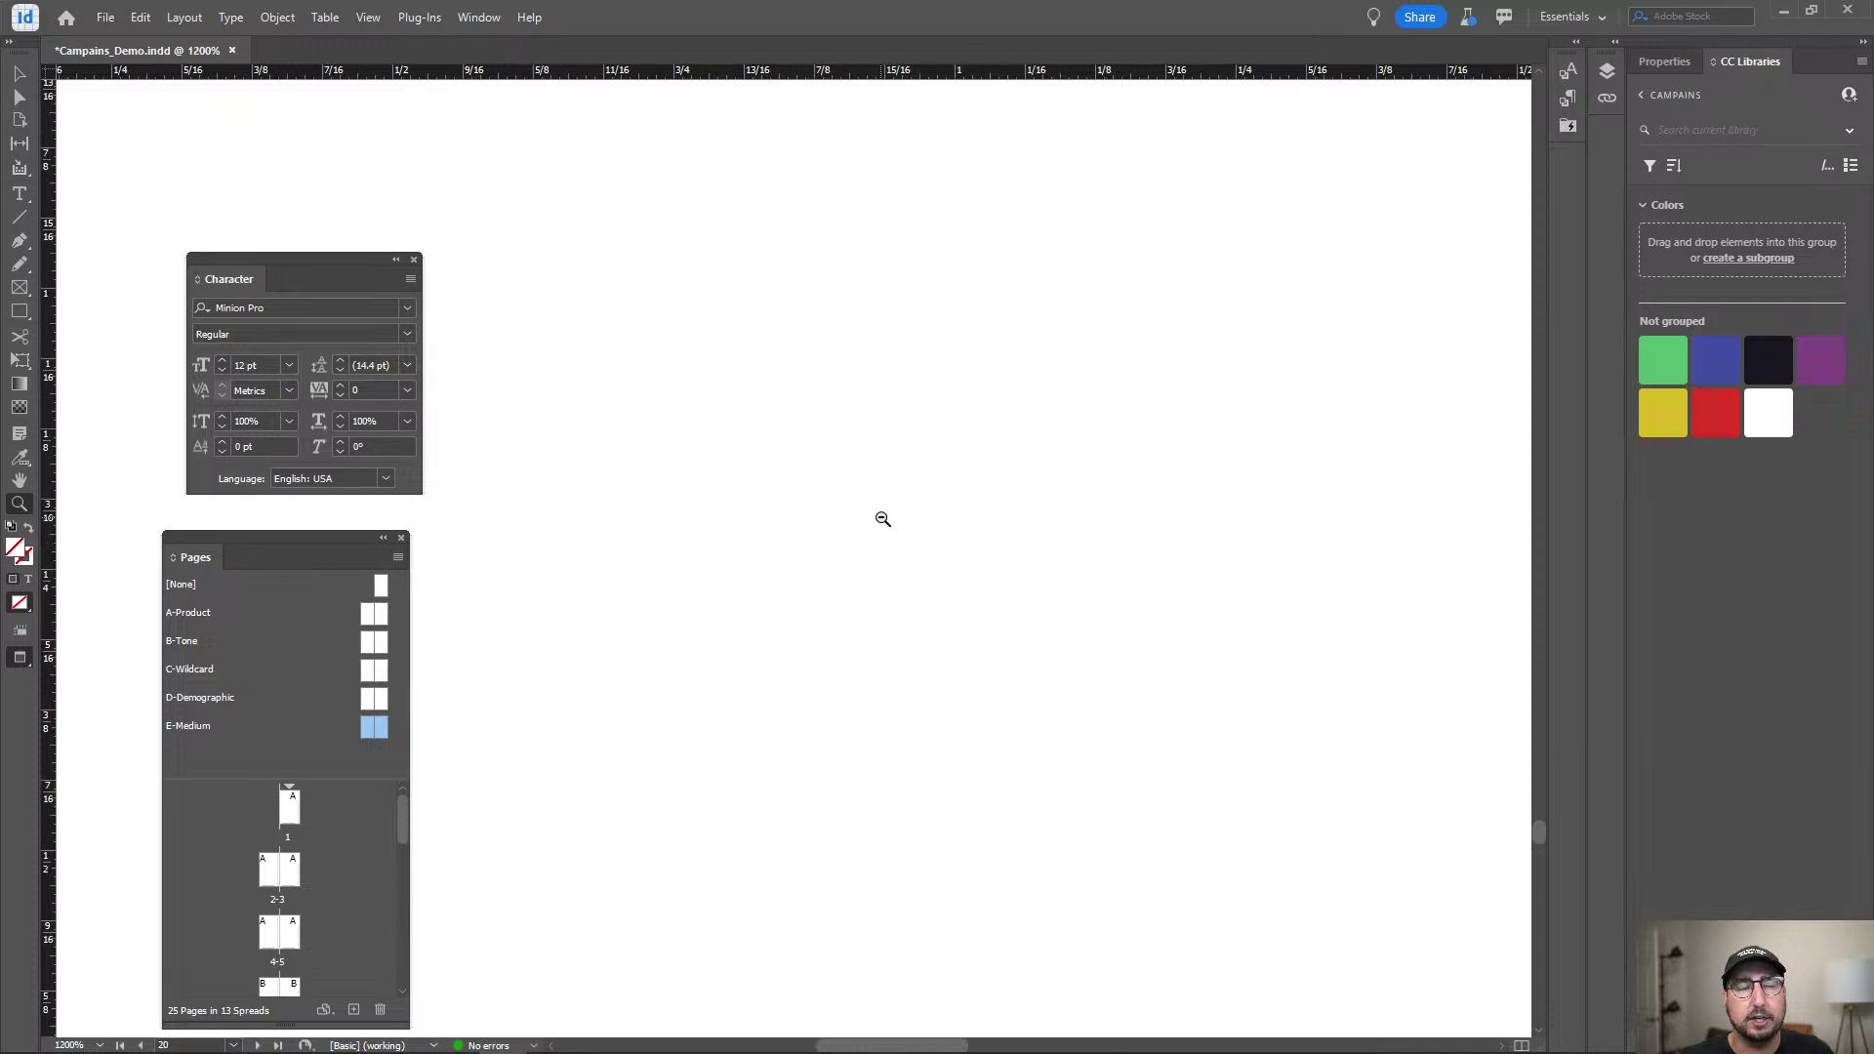
pyautogui.keyDown('alt'); pyautogui.click(919, 533); pyautogui.keyUp('alt')
pyautogui.keyDown('alt'); pyautogui.click(917, 531); pyautogui.keyUp('alt')
pyautogui.keyDown('alt'); pyautogui.click(864, 535); pyautogui.keyUp('alt')
pyautogui.keyDown('alt'); pyautogui.click(954, 553); pyautogui.keyUp('alt')
pyautogui.keyDown('alt'); pyautogui.click(846, 585); pyautogui.keyUp('alt')
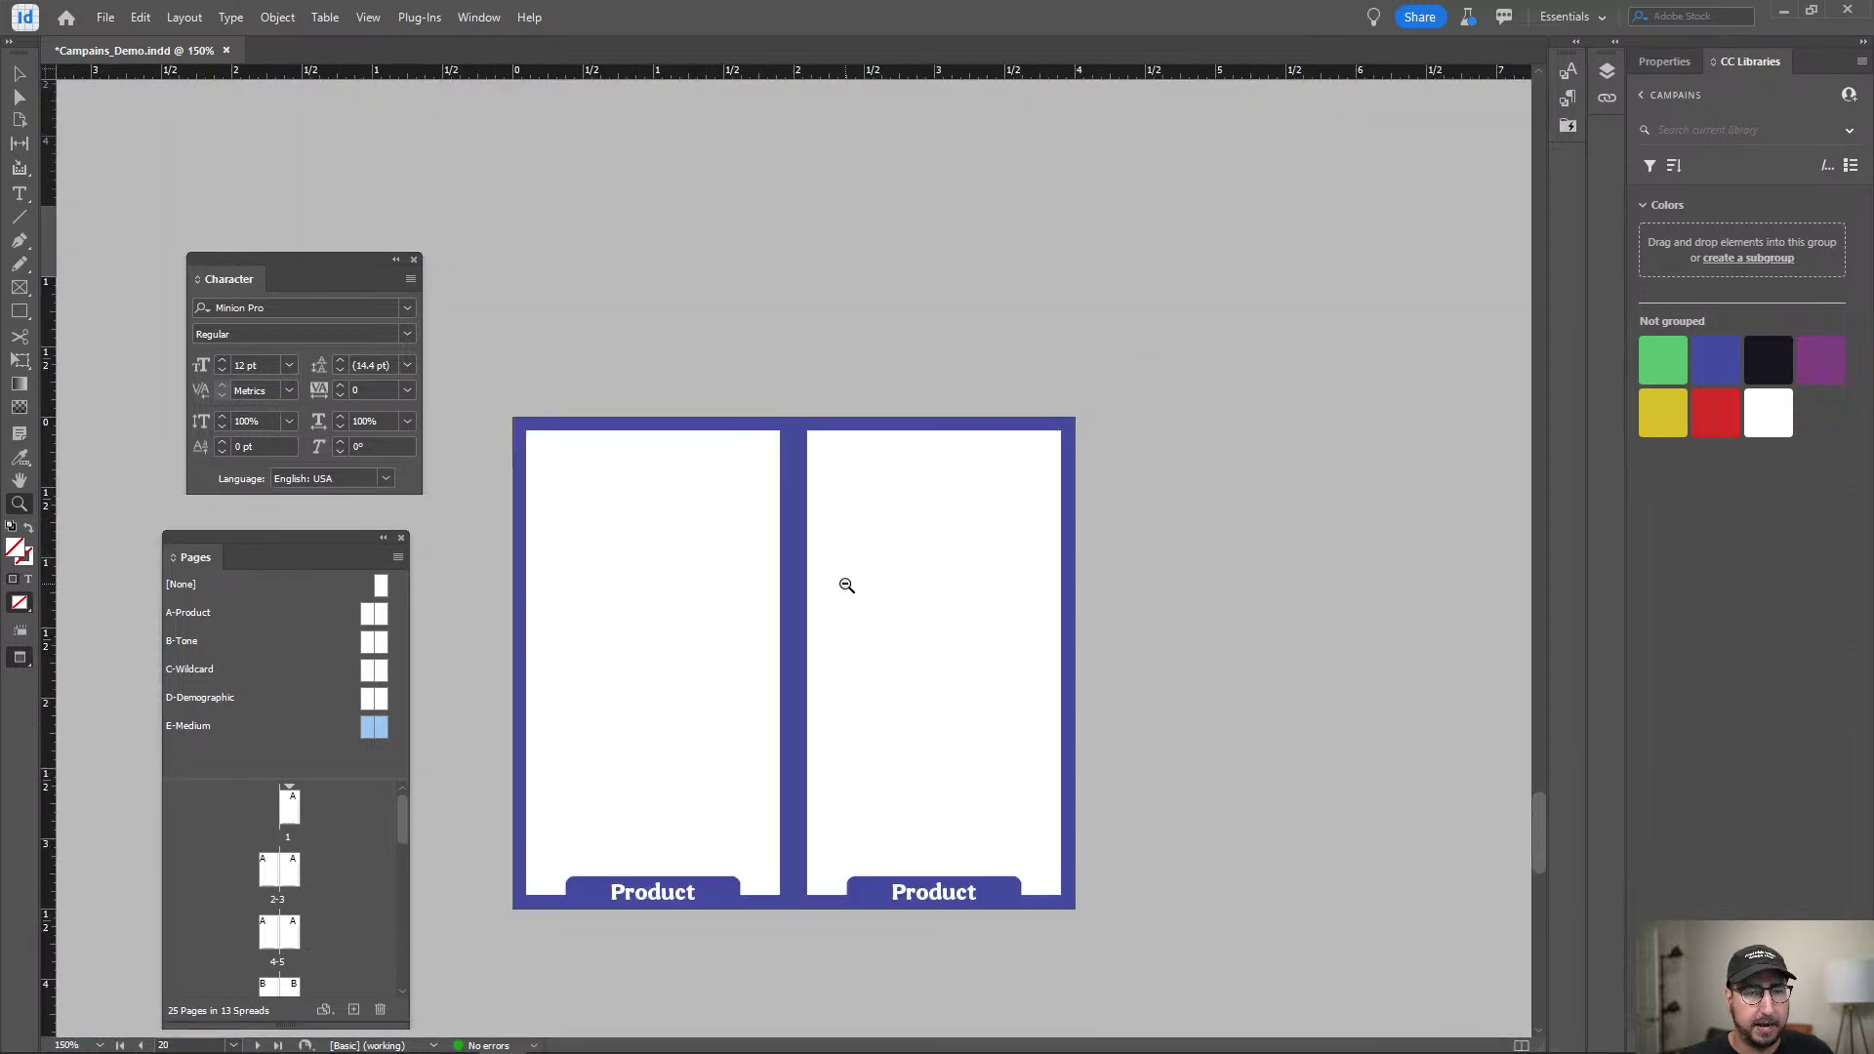
# Check the card borders and labels on the last spreads, and inspect the page 1 card up close.
pyautogui.keyDown('alt'); pyautogui.click(847, 584); pyautogui.keyUp('alt')
pyautogui.scroll(-3, 846, 585)
pyautogui.scroll(3, 846, 584)
pyautogui.scroll(-3, 847, 585)
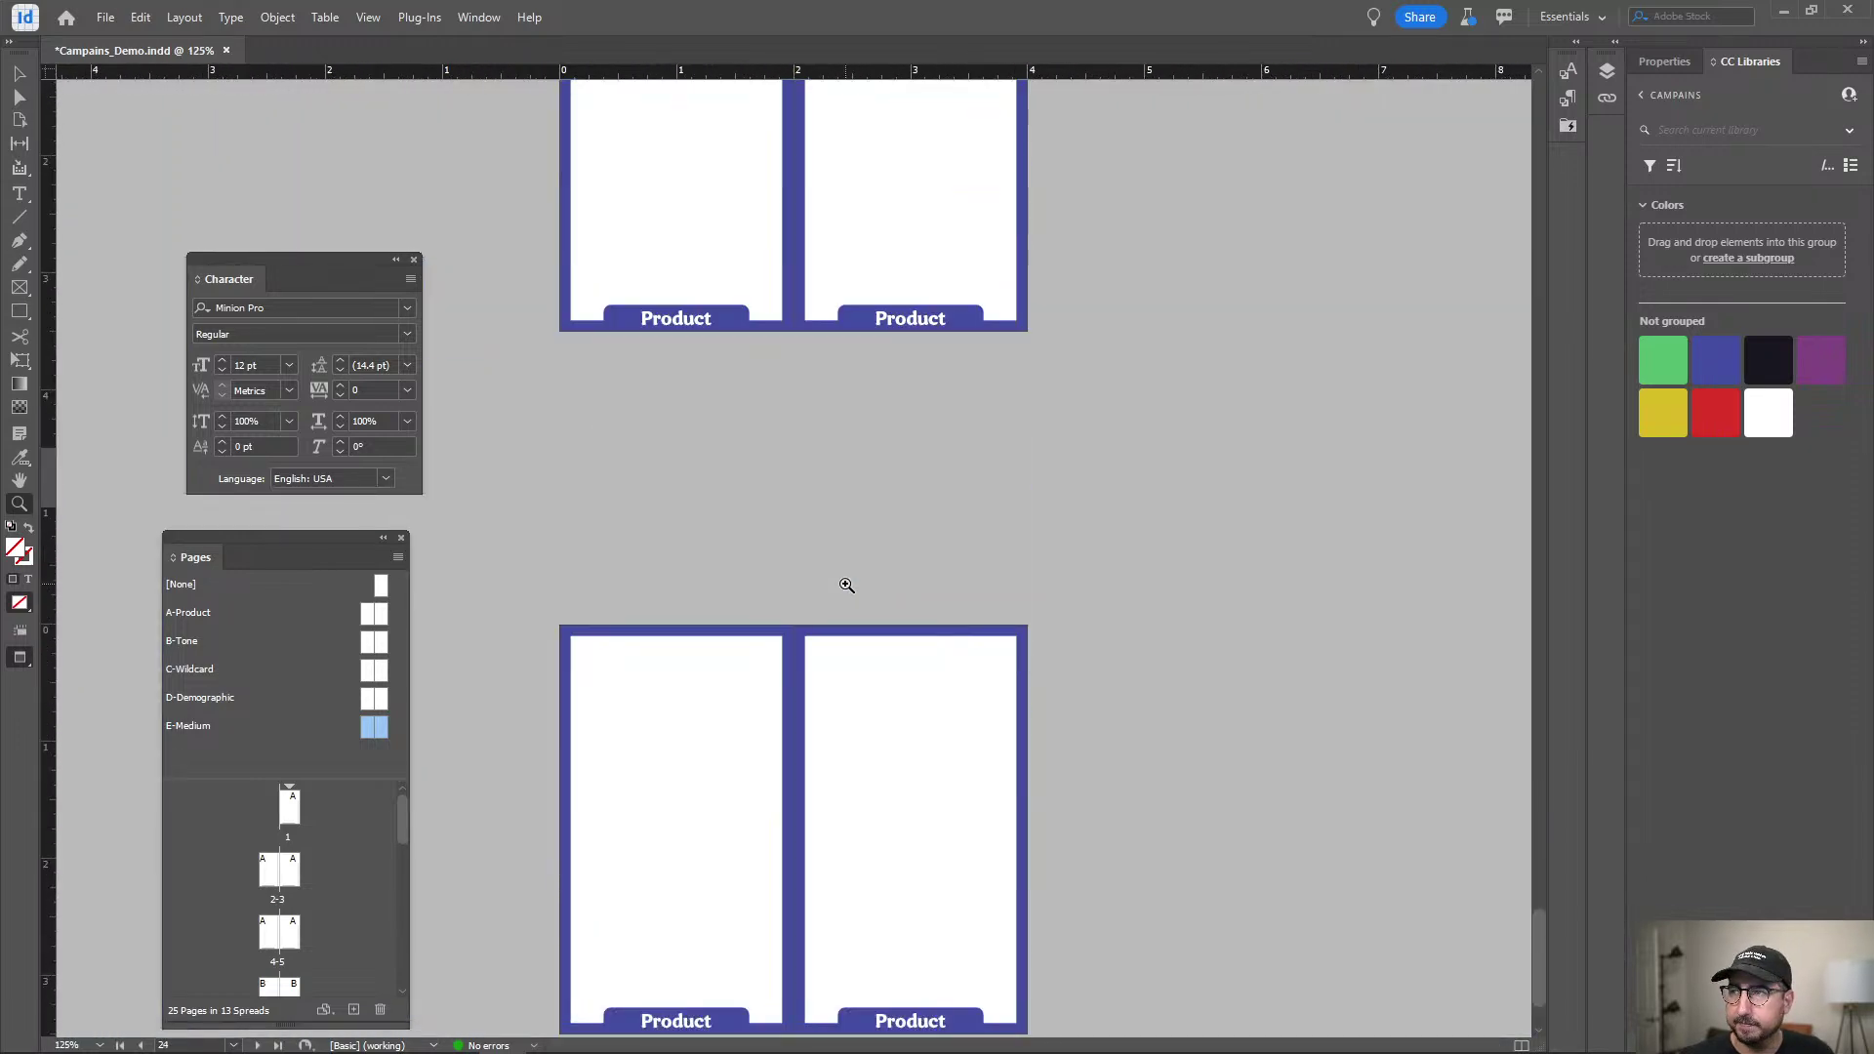
pyautogui.scroll(20, 846, 584)
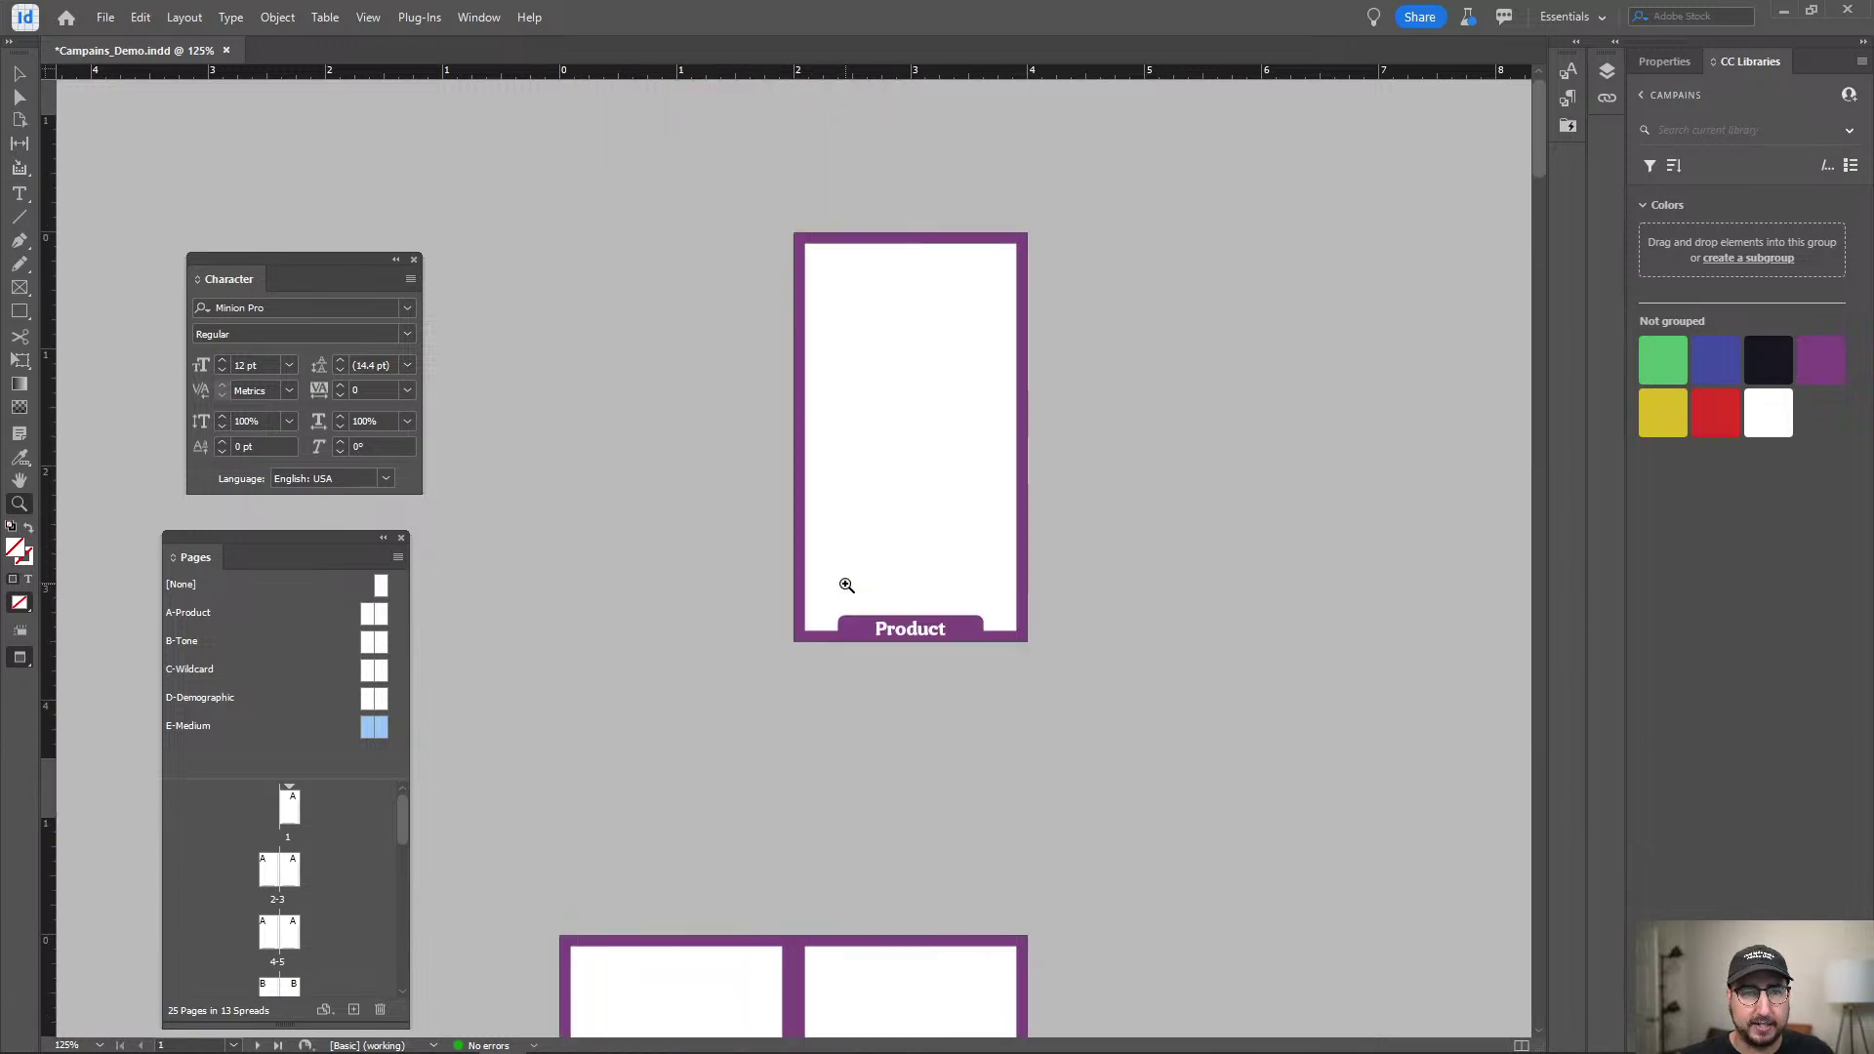
pyautogui.click(937, 354)
pyautogui.click(900, 420)
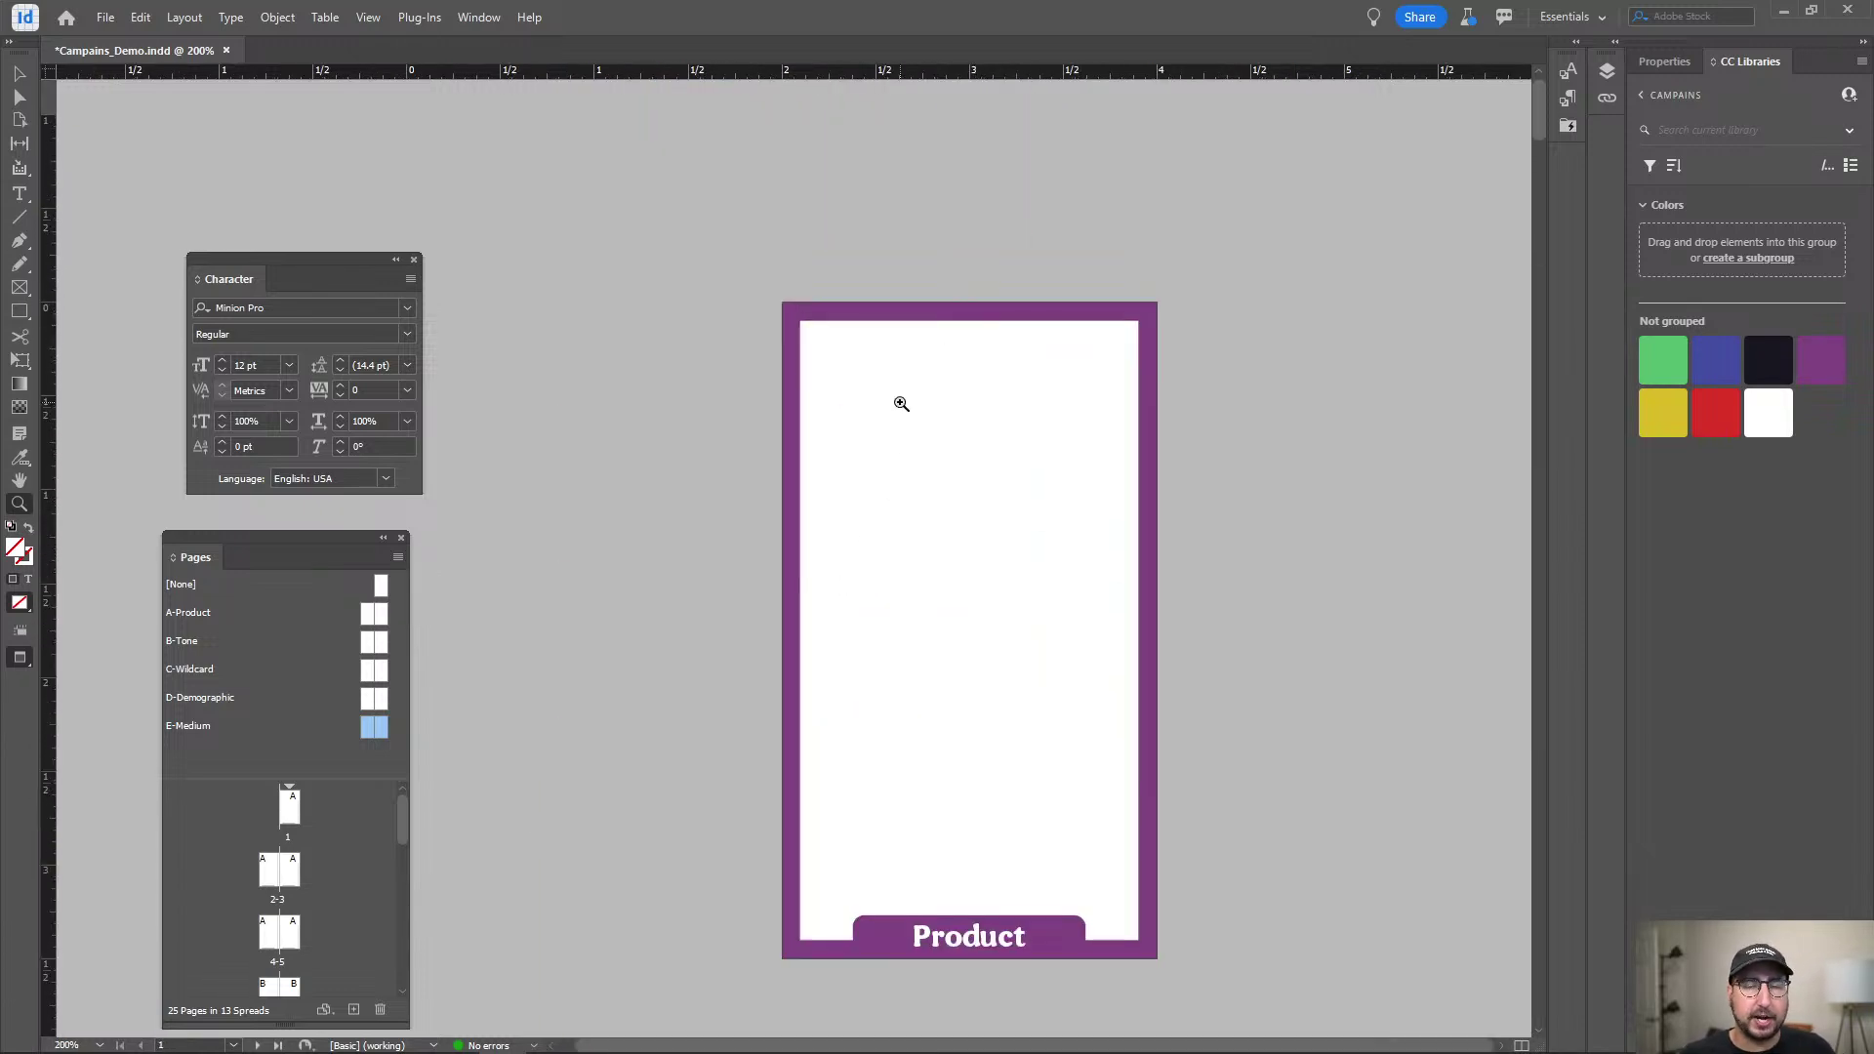
pyautogui.click(926, 459)
pyautogui.scroll(-3, 926, 458)
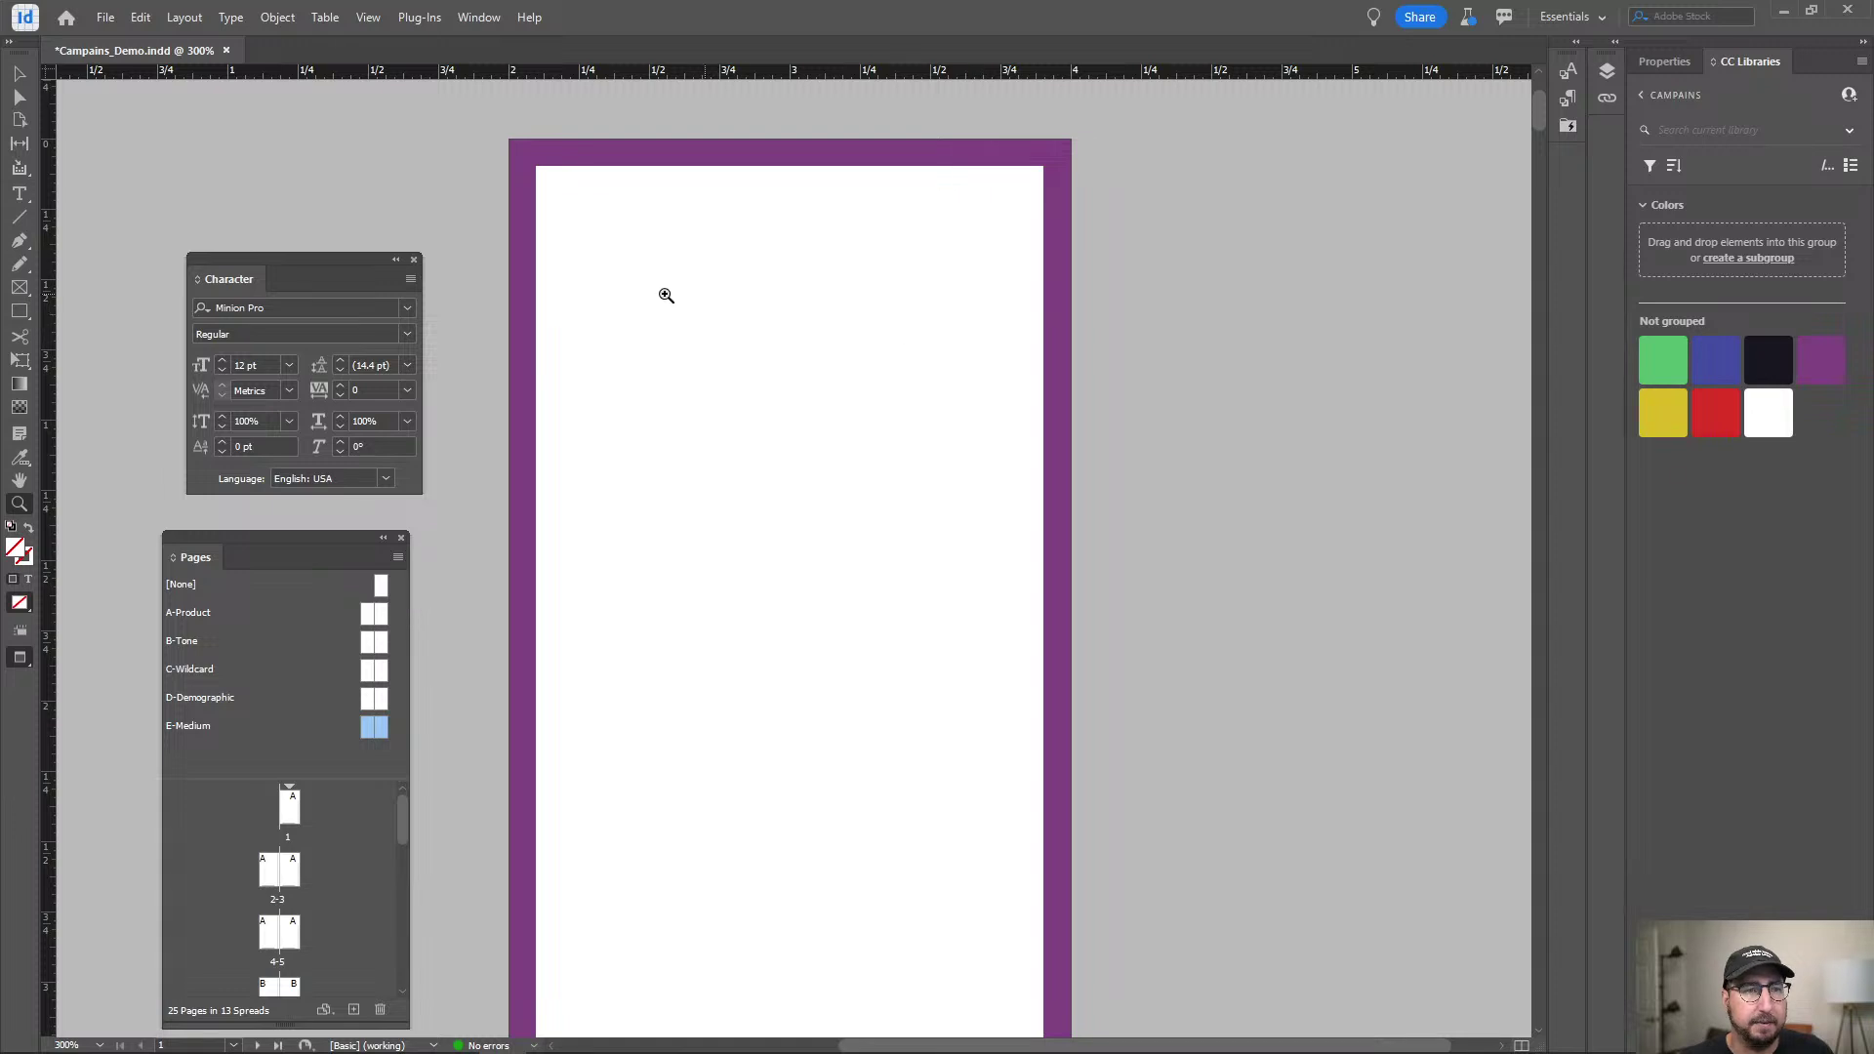
# Reposition the Pages panel between the Character panel and the page 1 card, leaving the whole card uncovered.
pyautogui.moveTo(254, 542); pyautogui.dragTo(1284, 191)
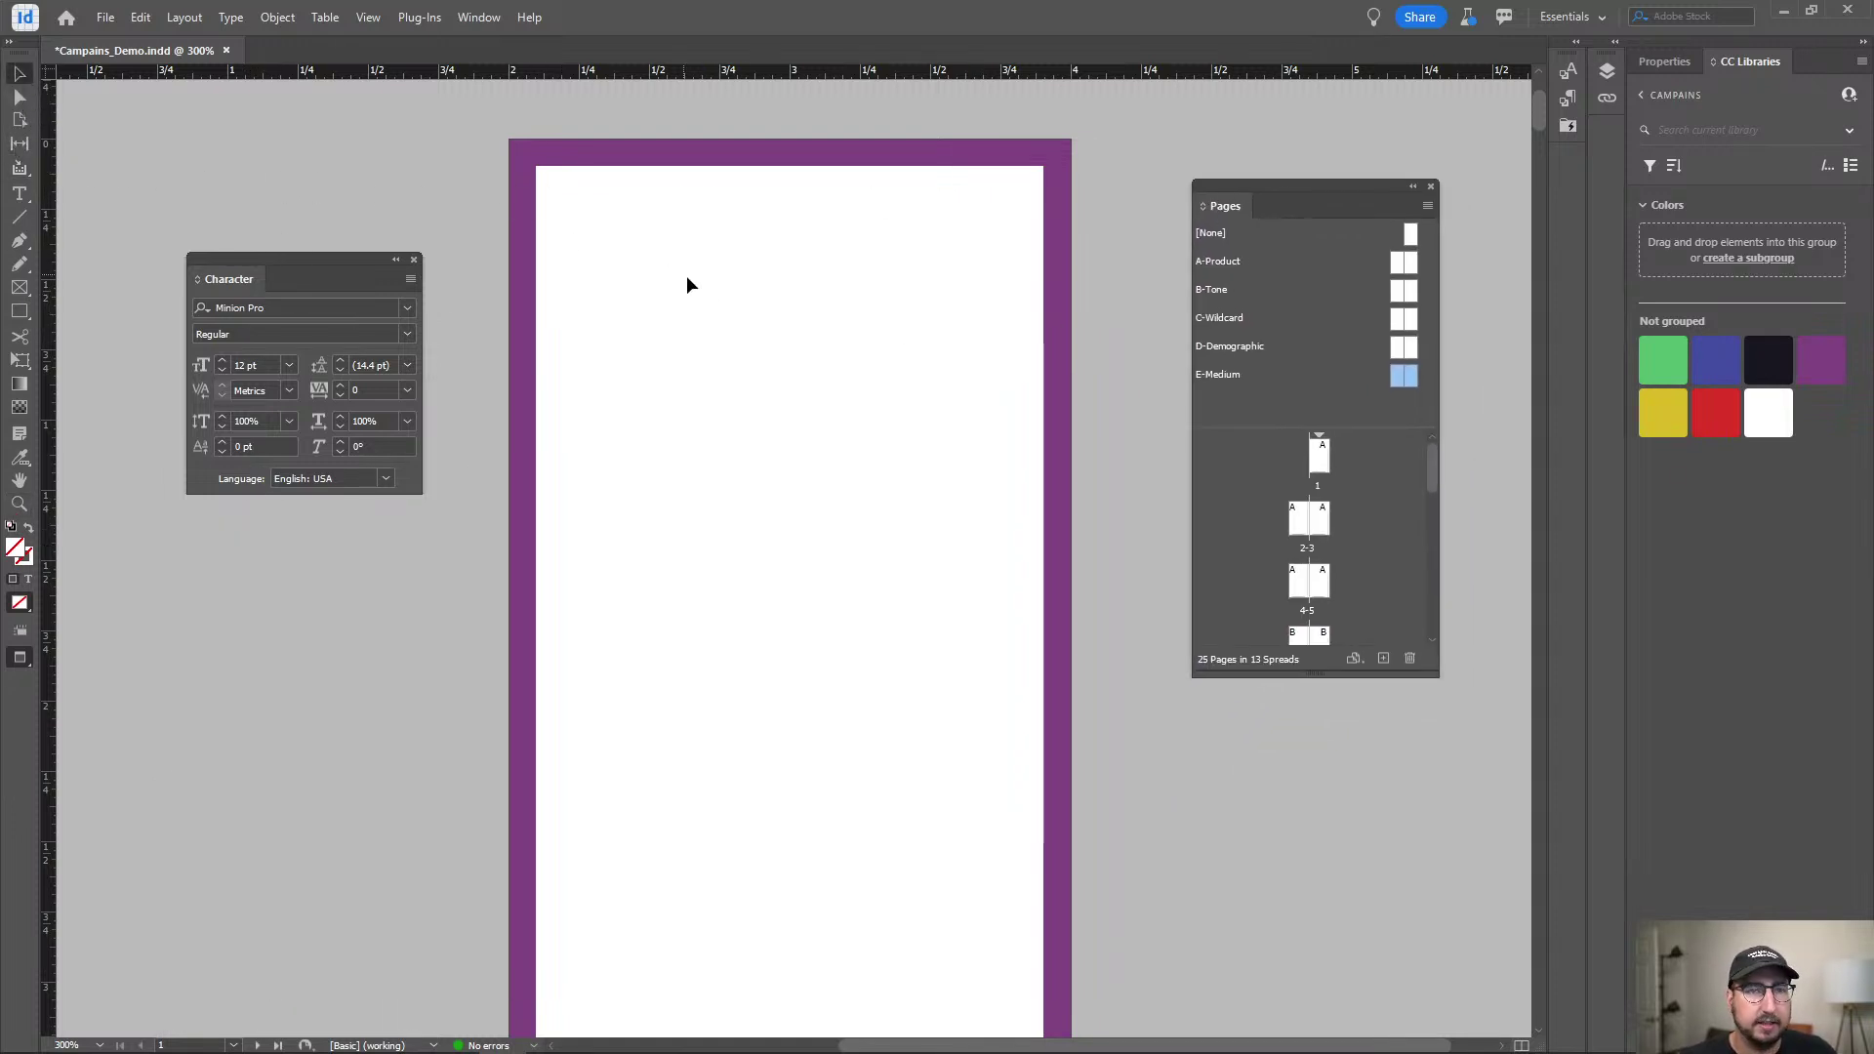
pyautogui.keyDown('alt'); pyautogui.click(806, 618); pyautogui.keyUp('alt')
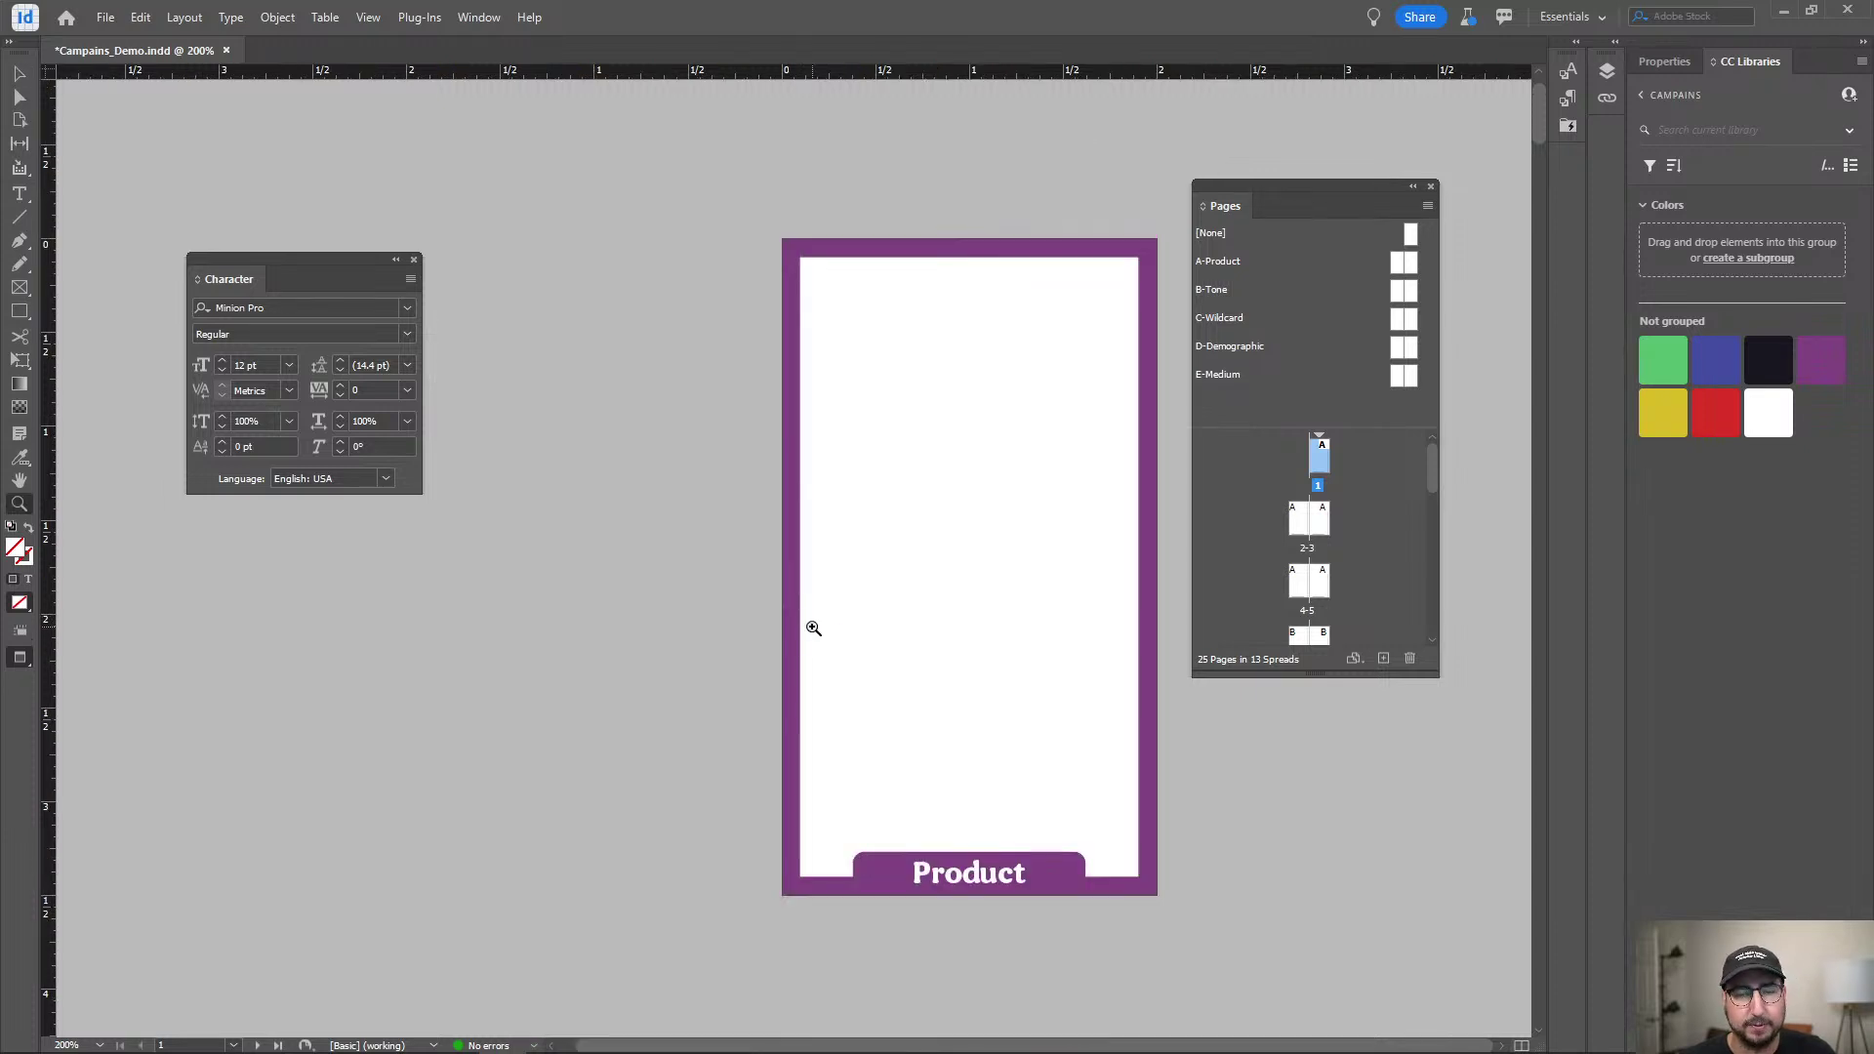
pyautogui.scroll(-1, 819, 619)
pyautogui.click(974, 452)
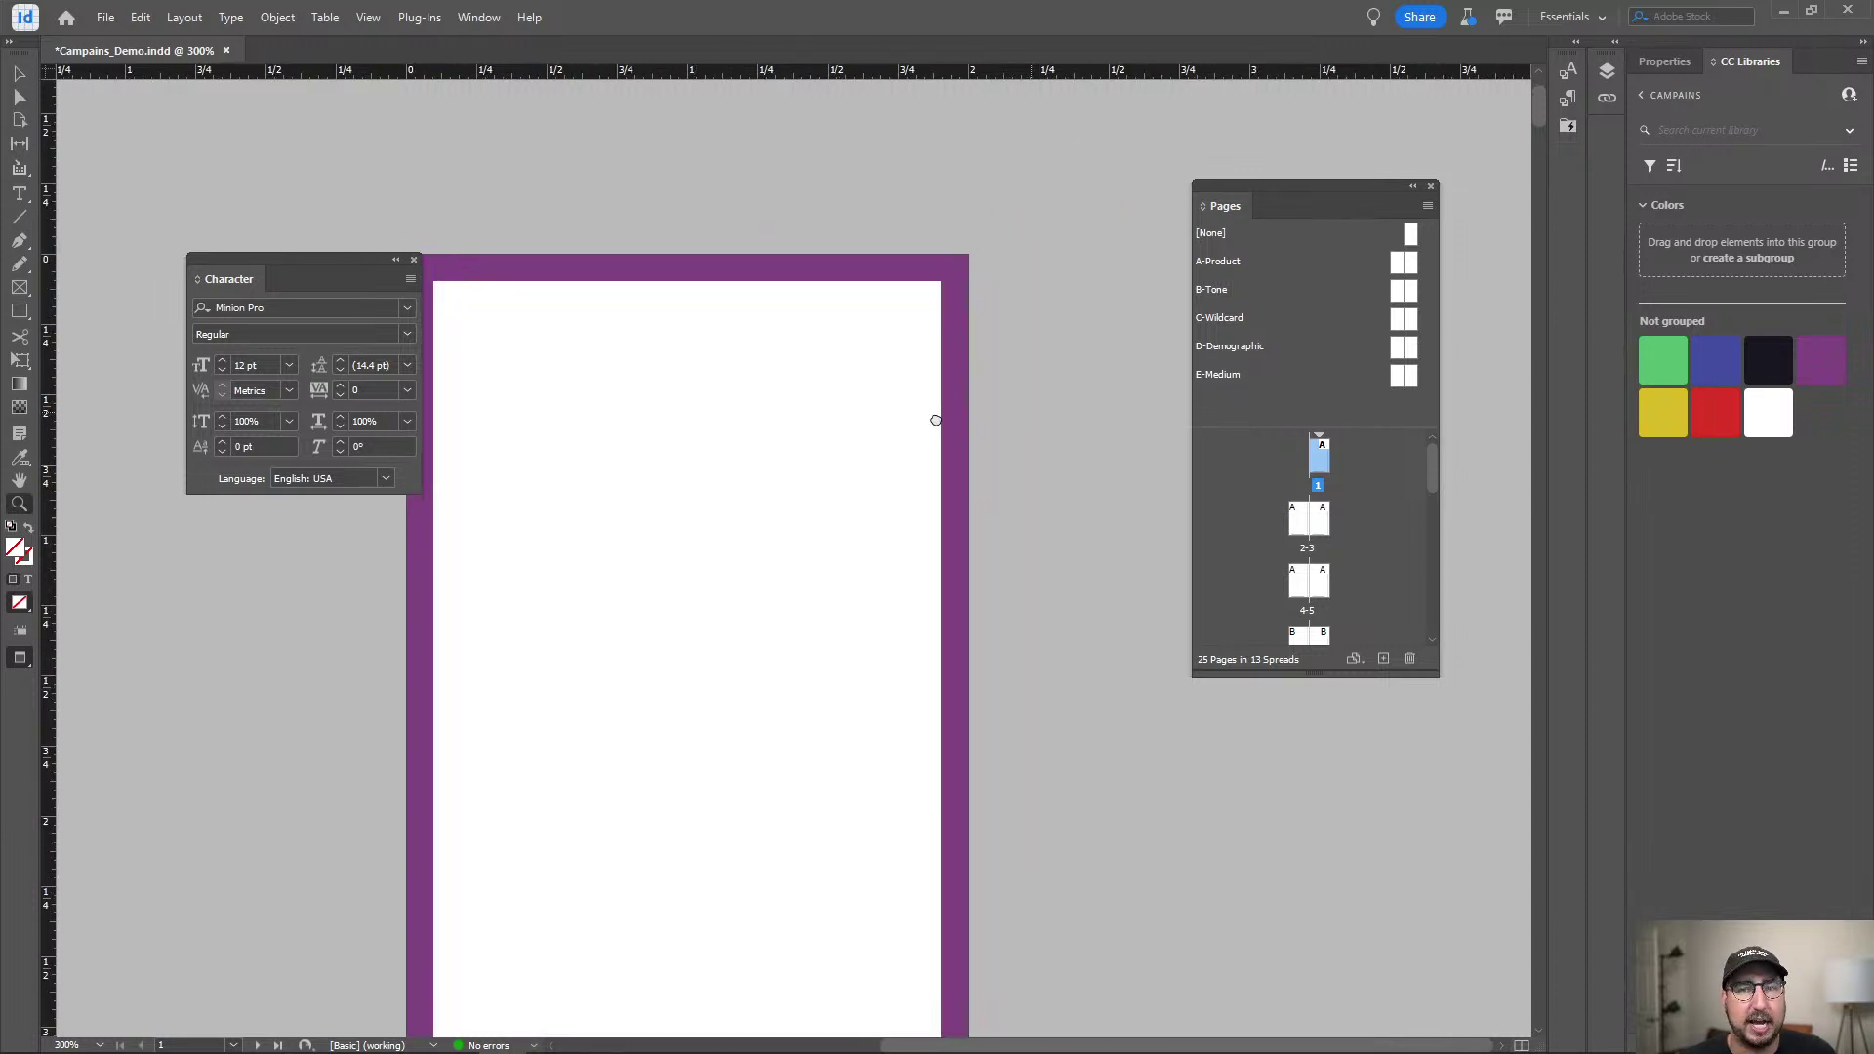
pyautogui.moveTo(933, 419); pyautogui.dragTo(1050, 299)
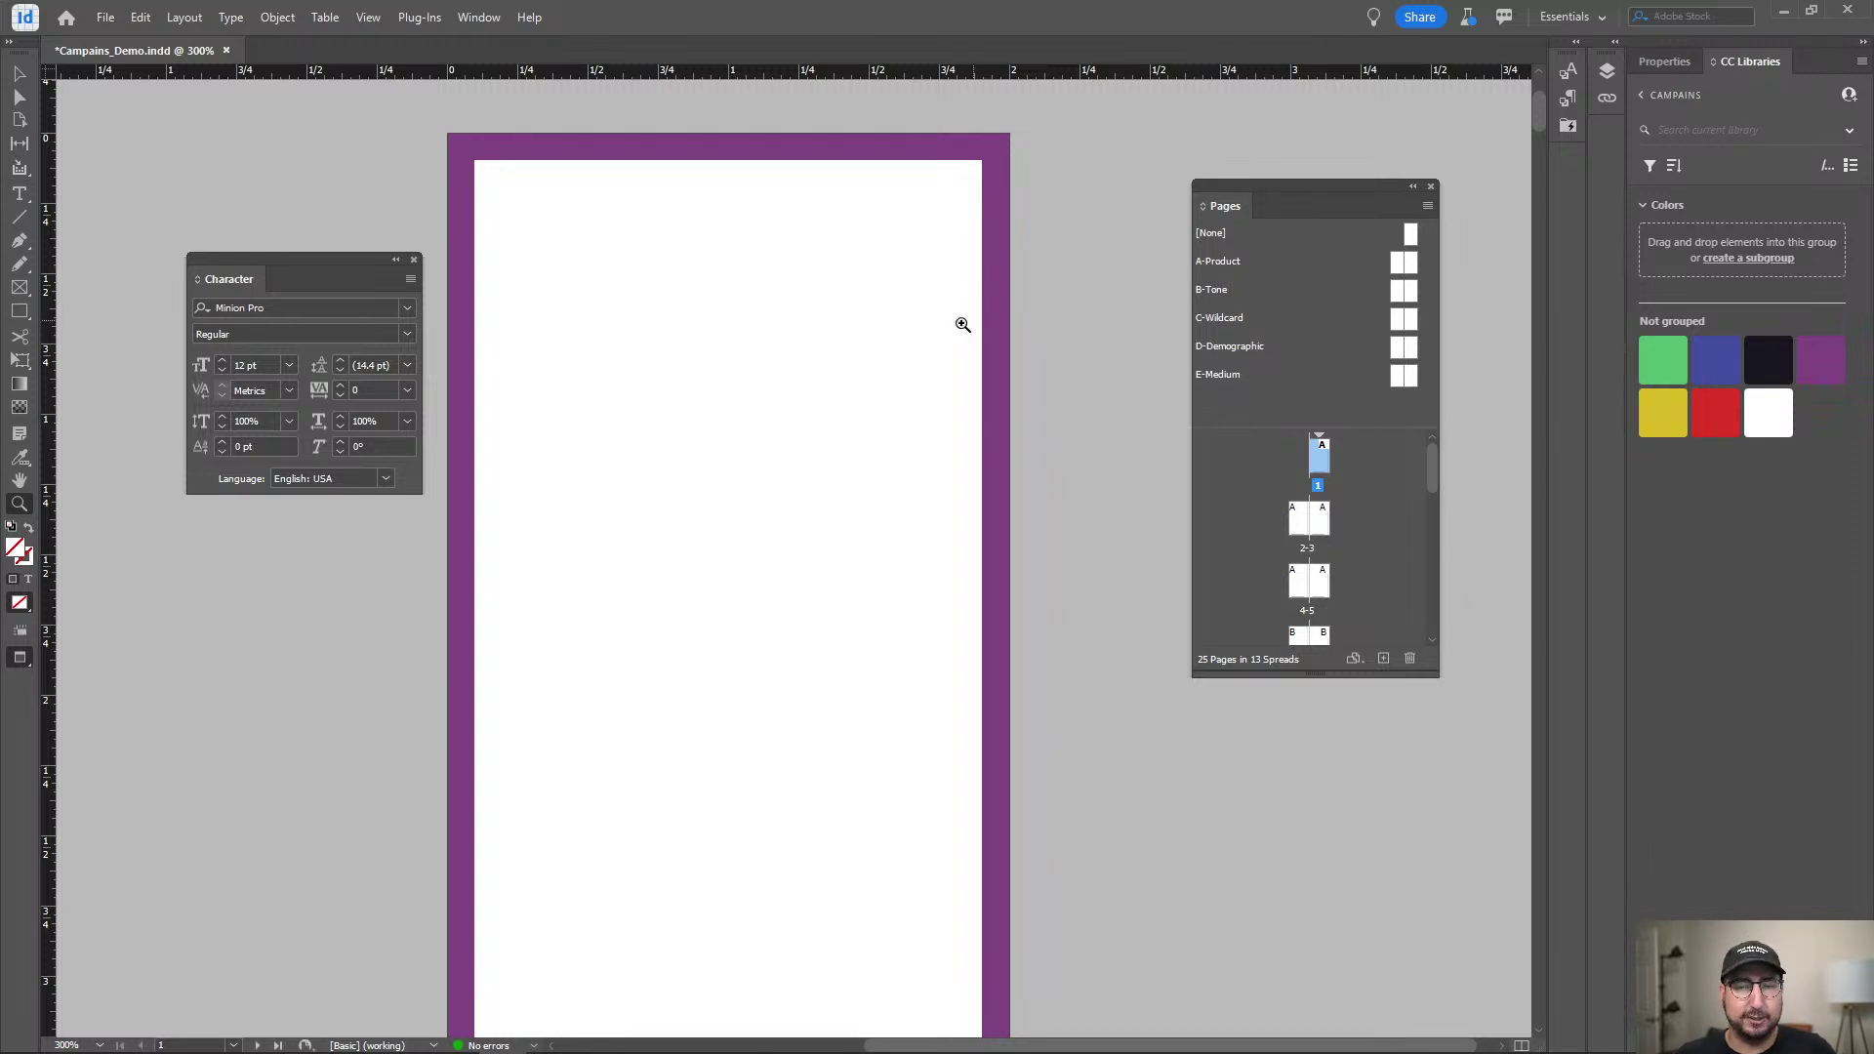
pyautogui.click(19, 74)
pyautogui.press('z')
pyautogui.keyDown('alt'); pyautogui.click(770, 553); pyautogui.keyUp('alt')
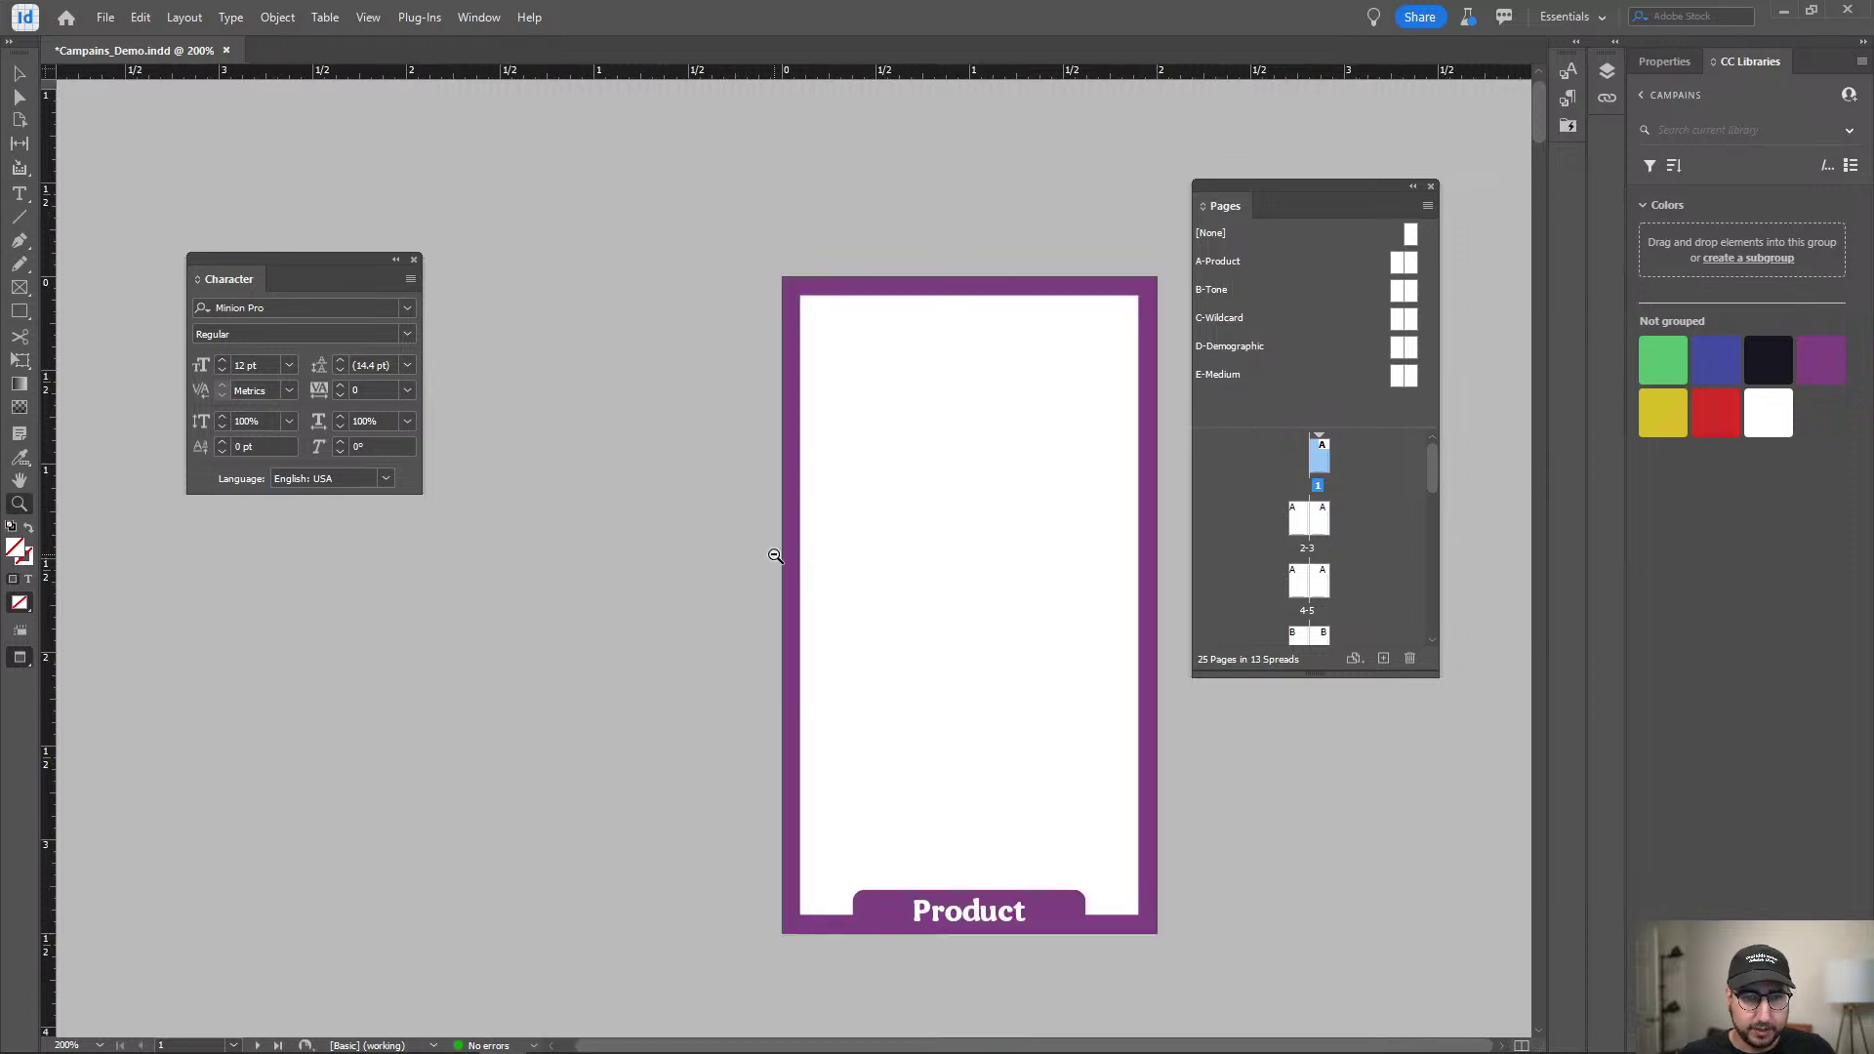
pyautogui.moveTo(922, 686); pyautogui.dragTo(832, 653)
pyautogui.moveTo(1275, 201); pyautogui.dragTo(531, 383)
# Draw an unfilled rectangle about 2 x 3.5 in over the entire page 1 card, edge to edge.
pyautogui.press('m')
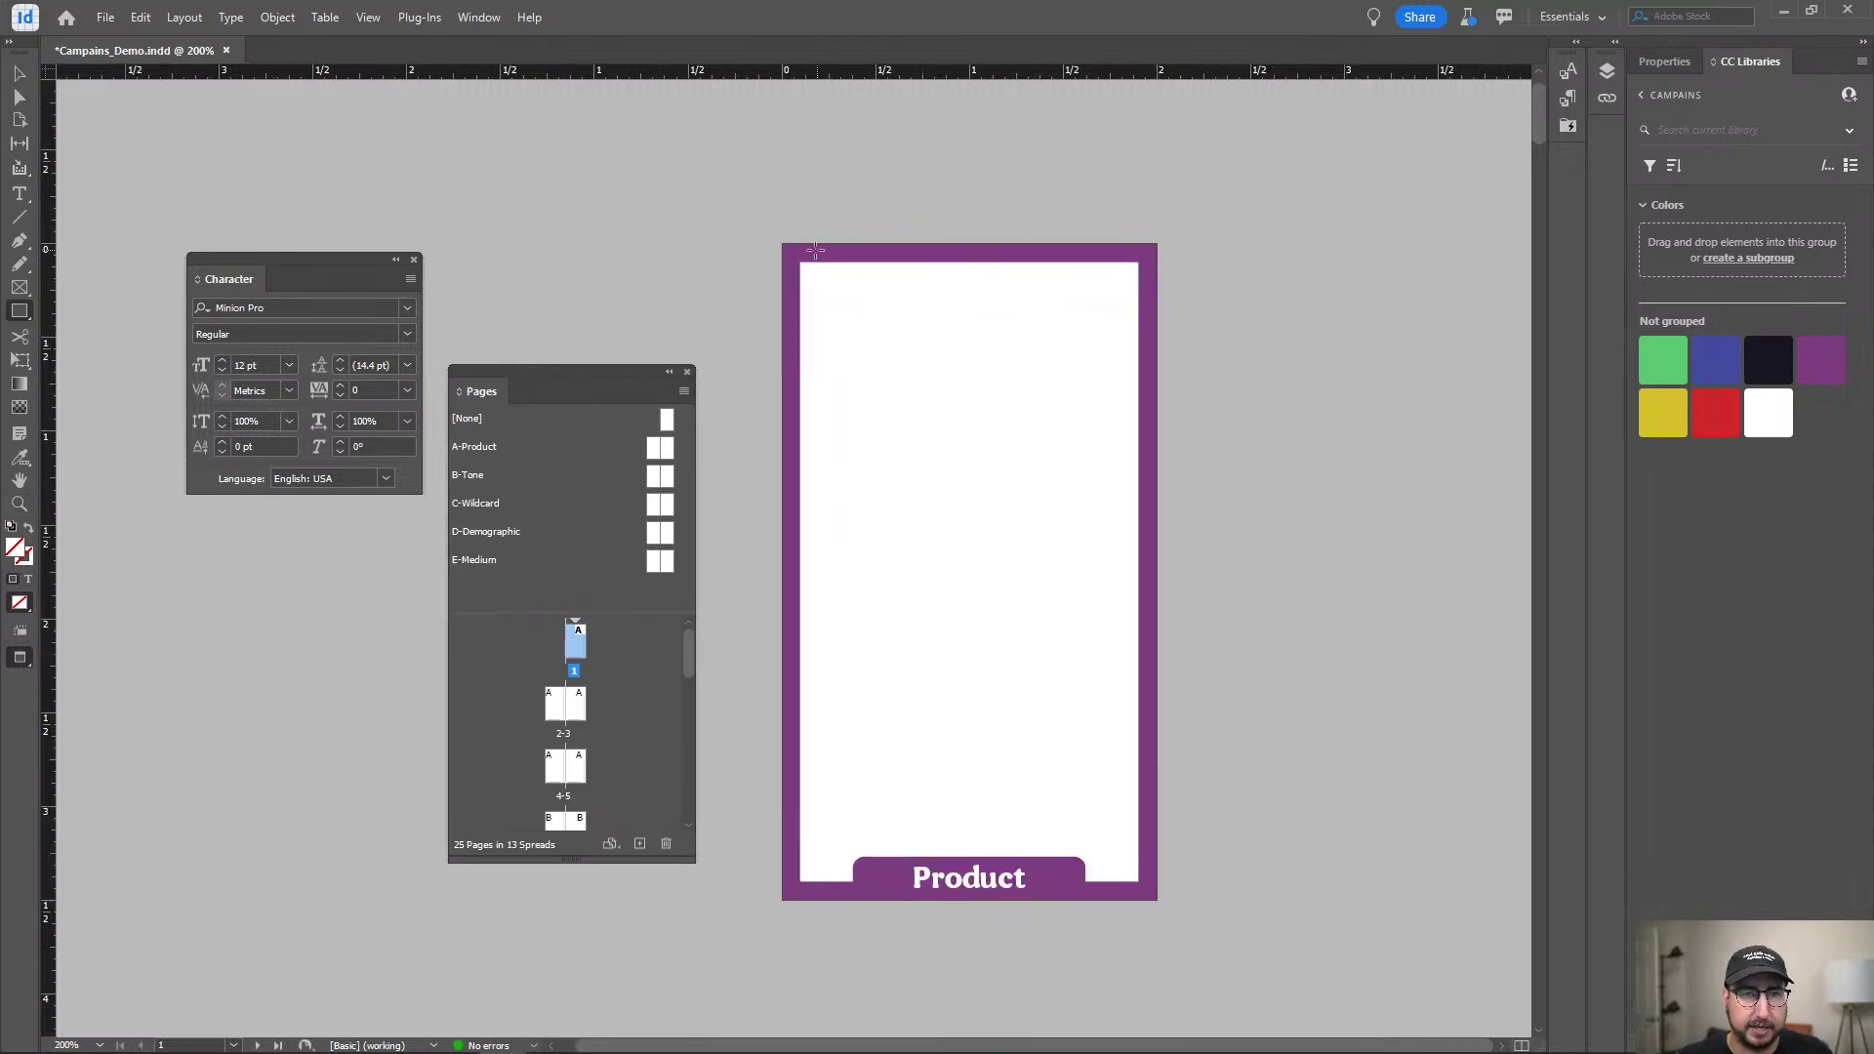
pyautogui.moveTo(782, 244); pyautogui.dragTo(1160, 894)
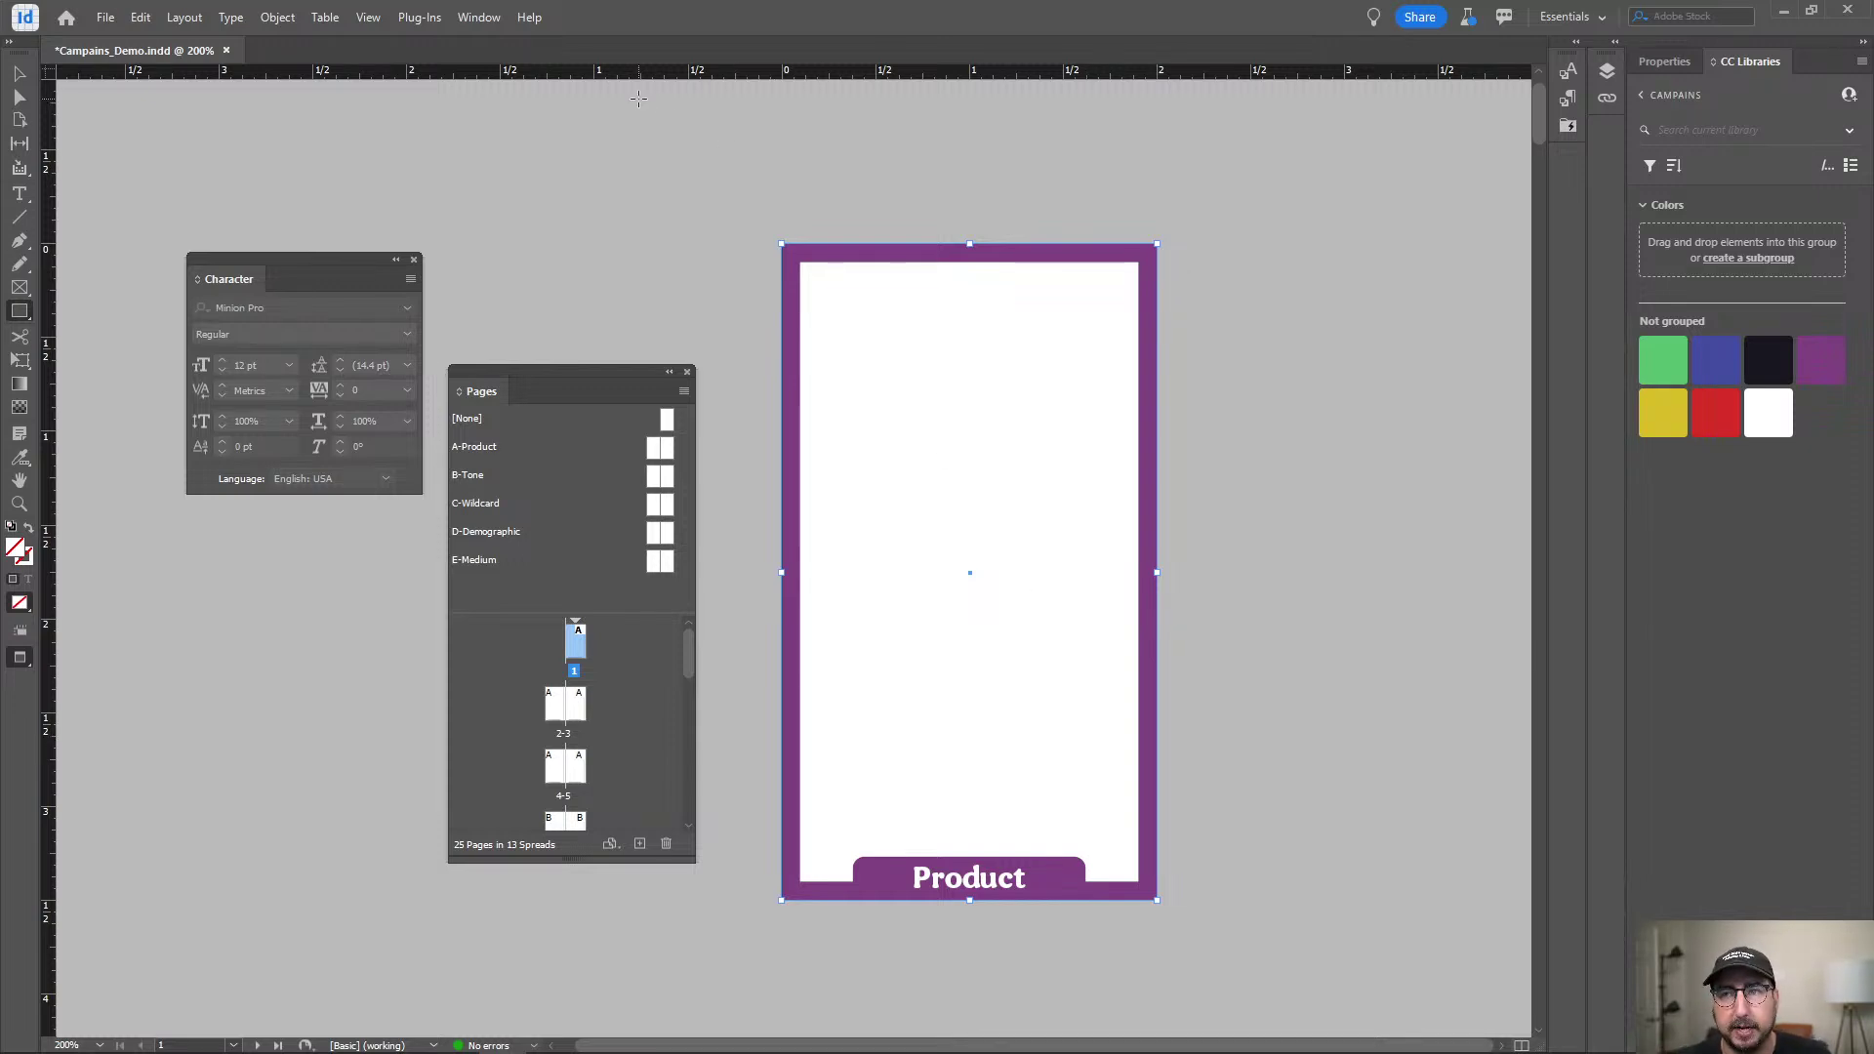
# Bring up the list of available panels with the full-card rectangle still selected.
pyautogui.click(478, 18)
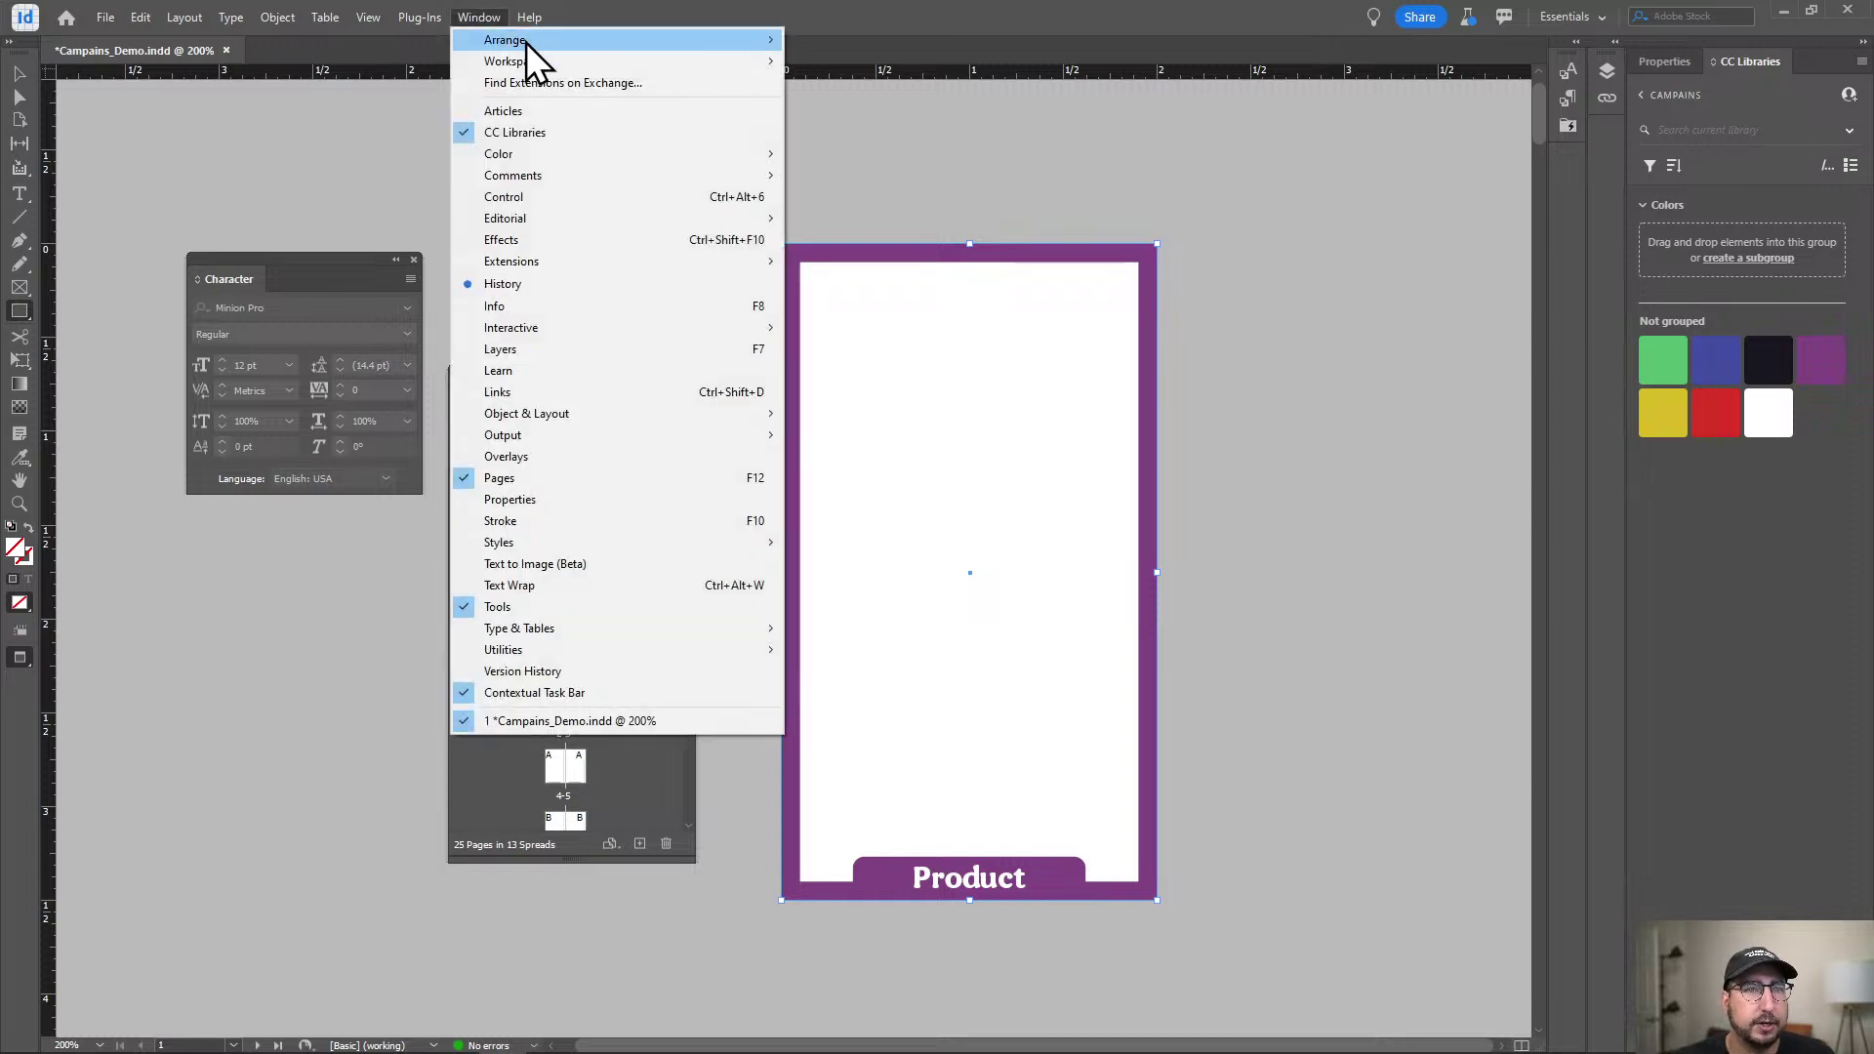
# Turn the Contextual Task Bar off and back on.
pyautogui.moveTo(550, 49)
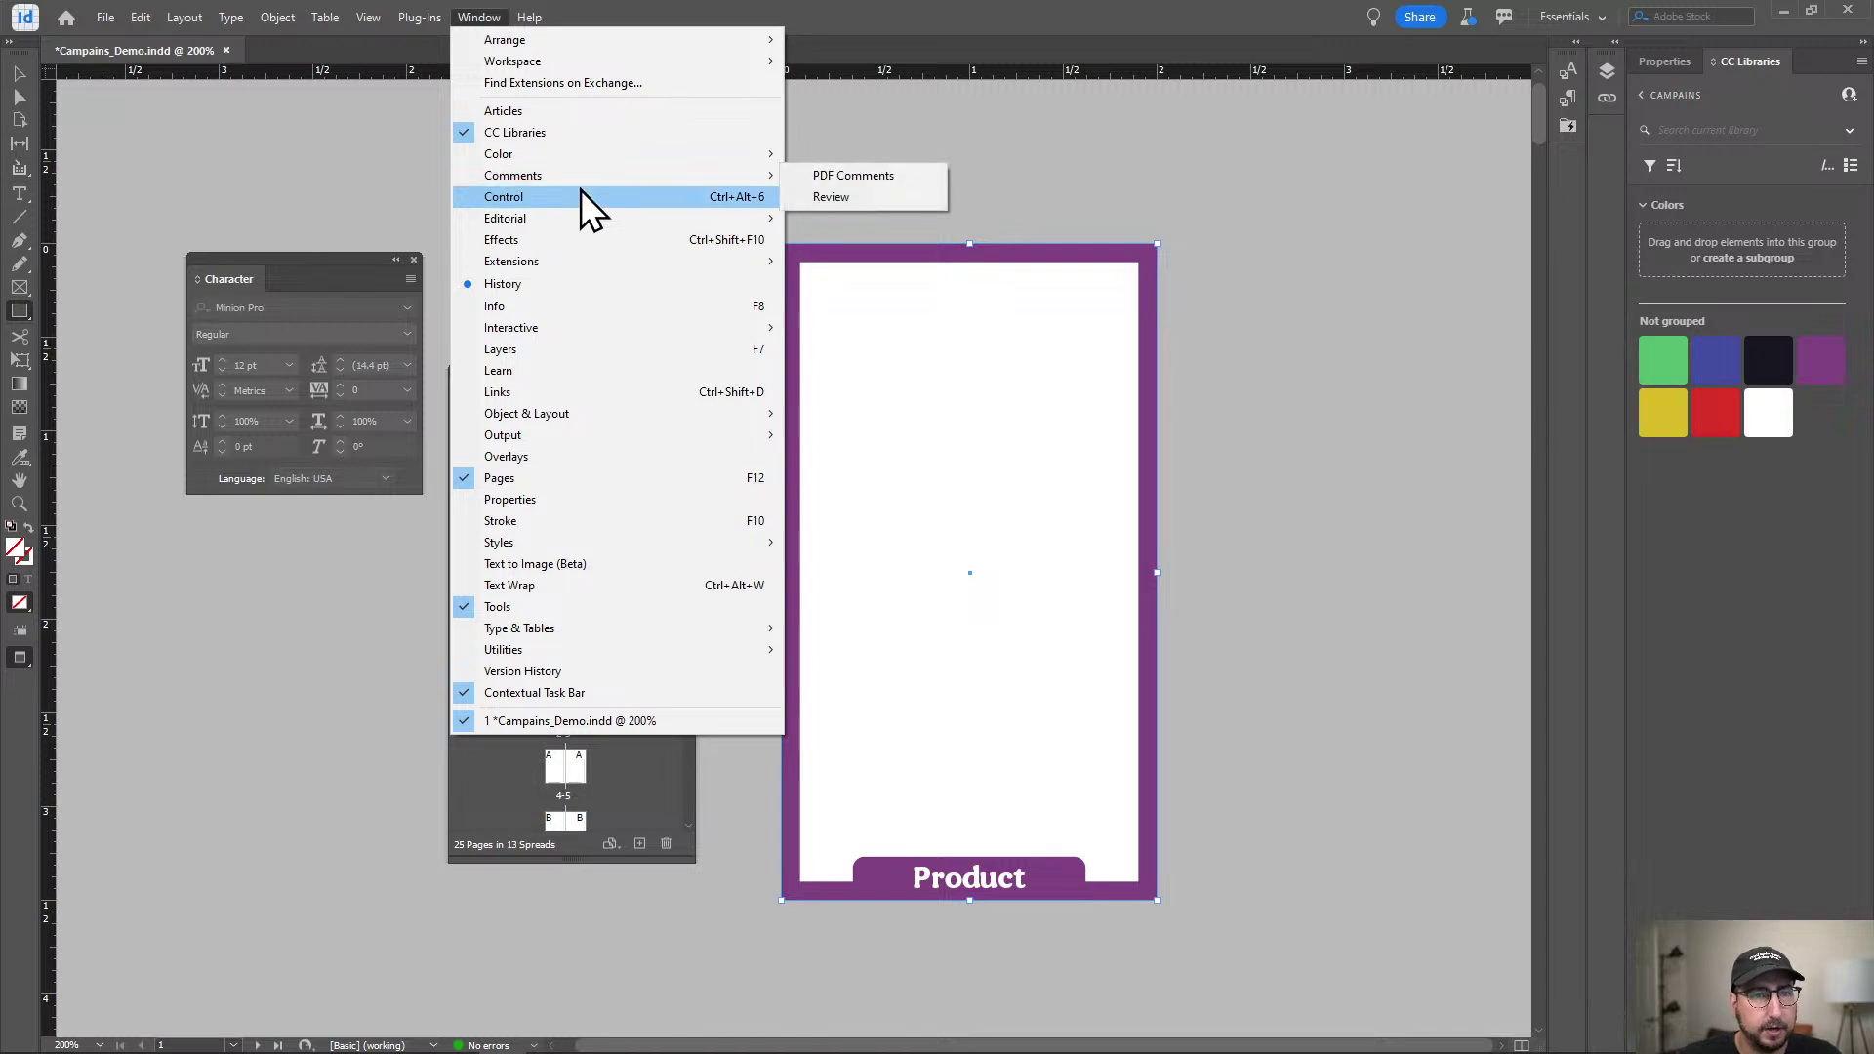
pyautogui.click(560, 692)
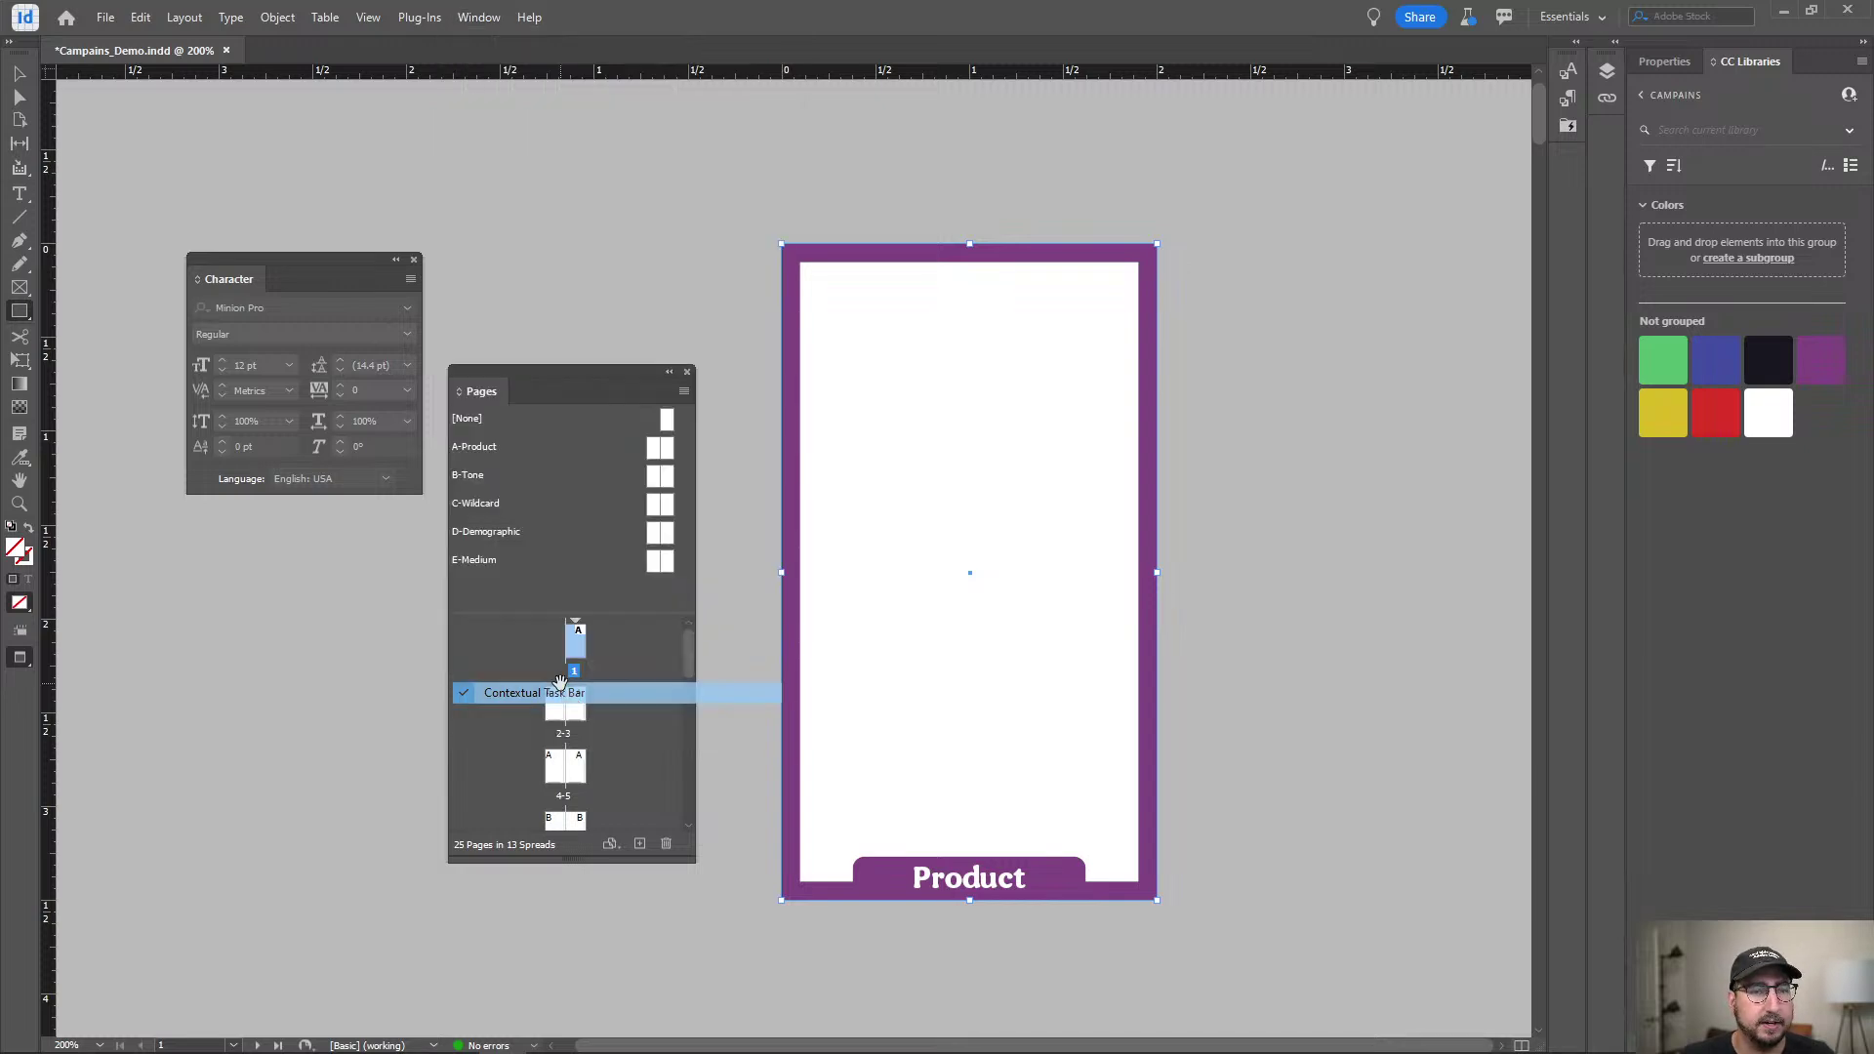
pyautogui.click(482, 18)
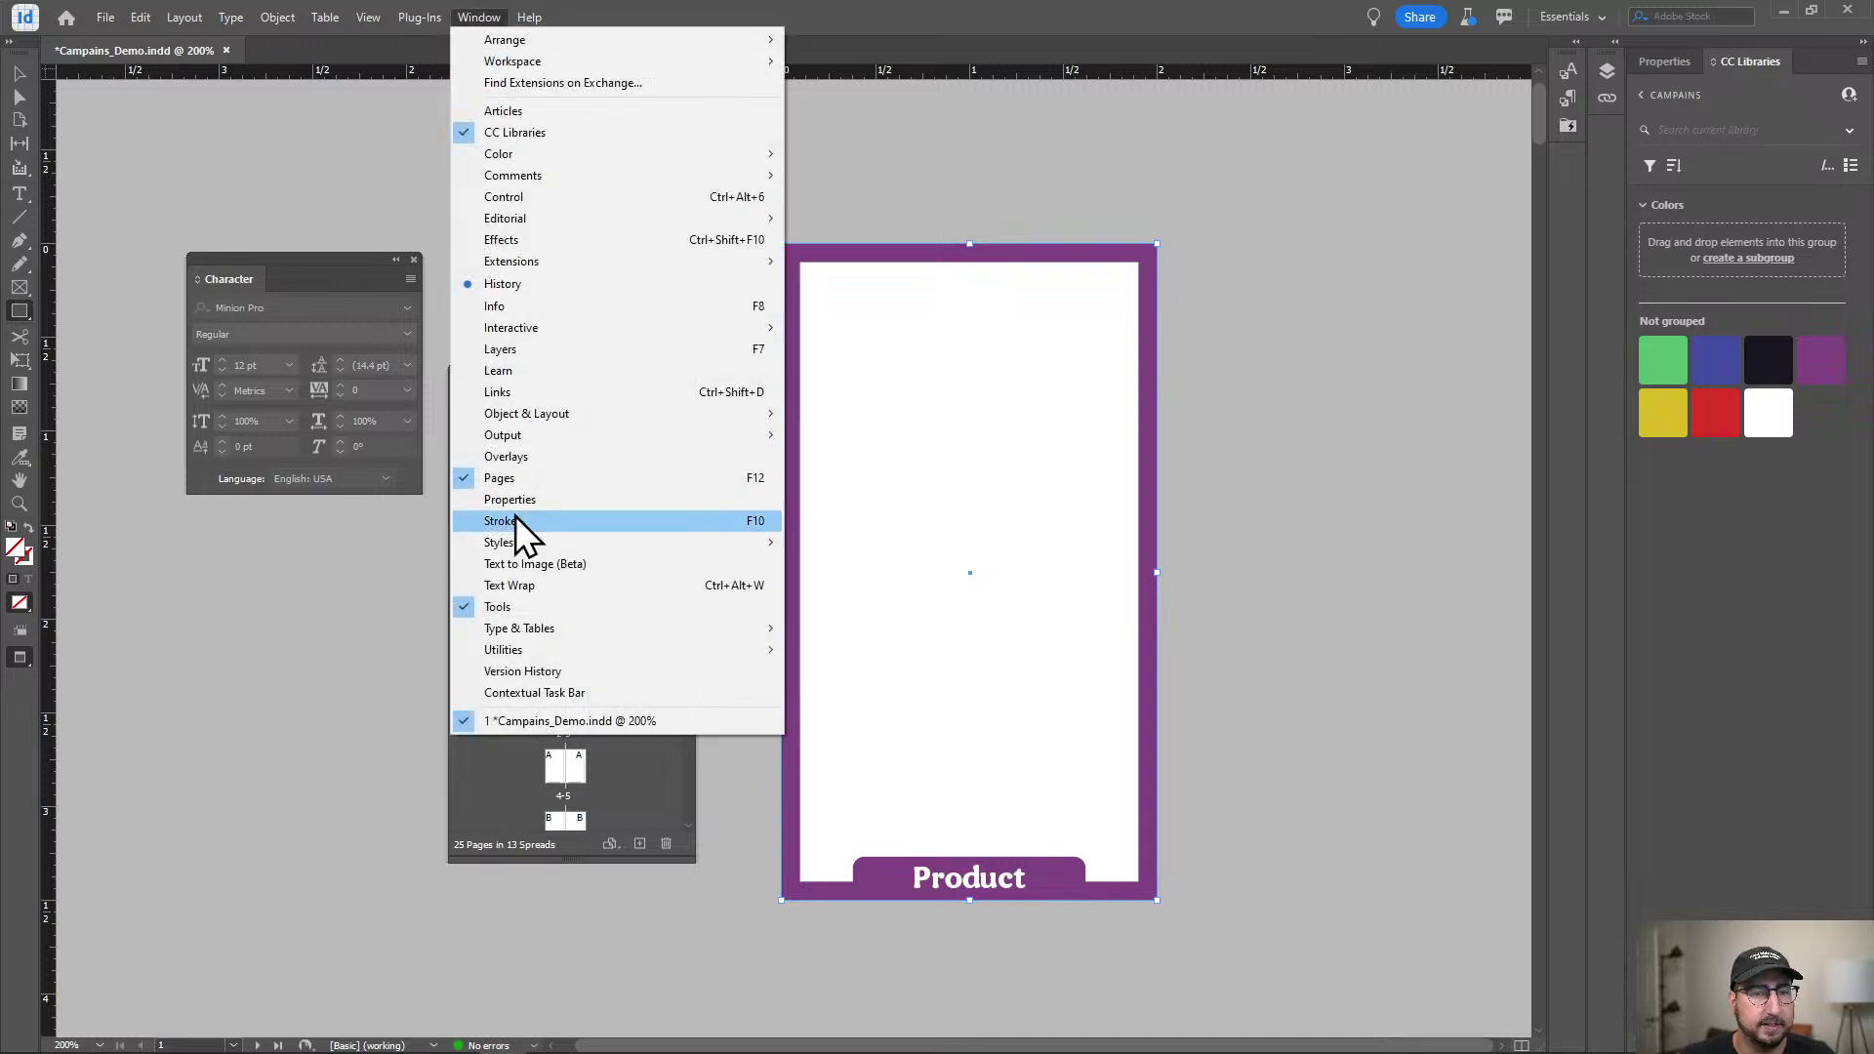
pyautogui.click(545, 694)
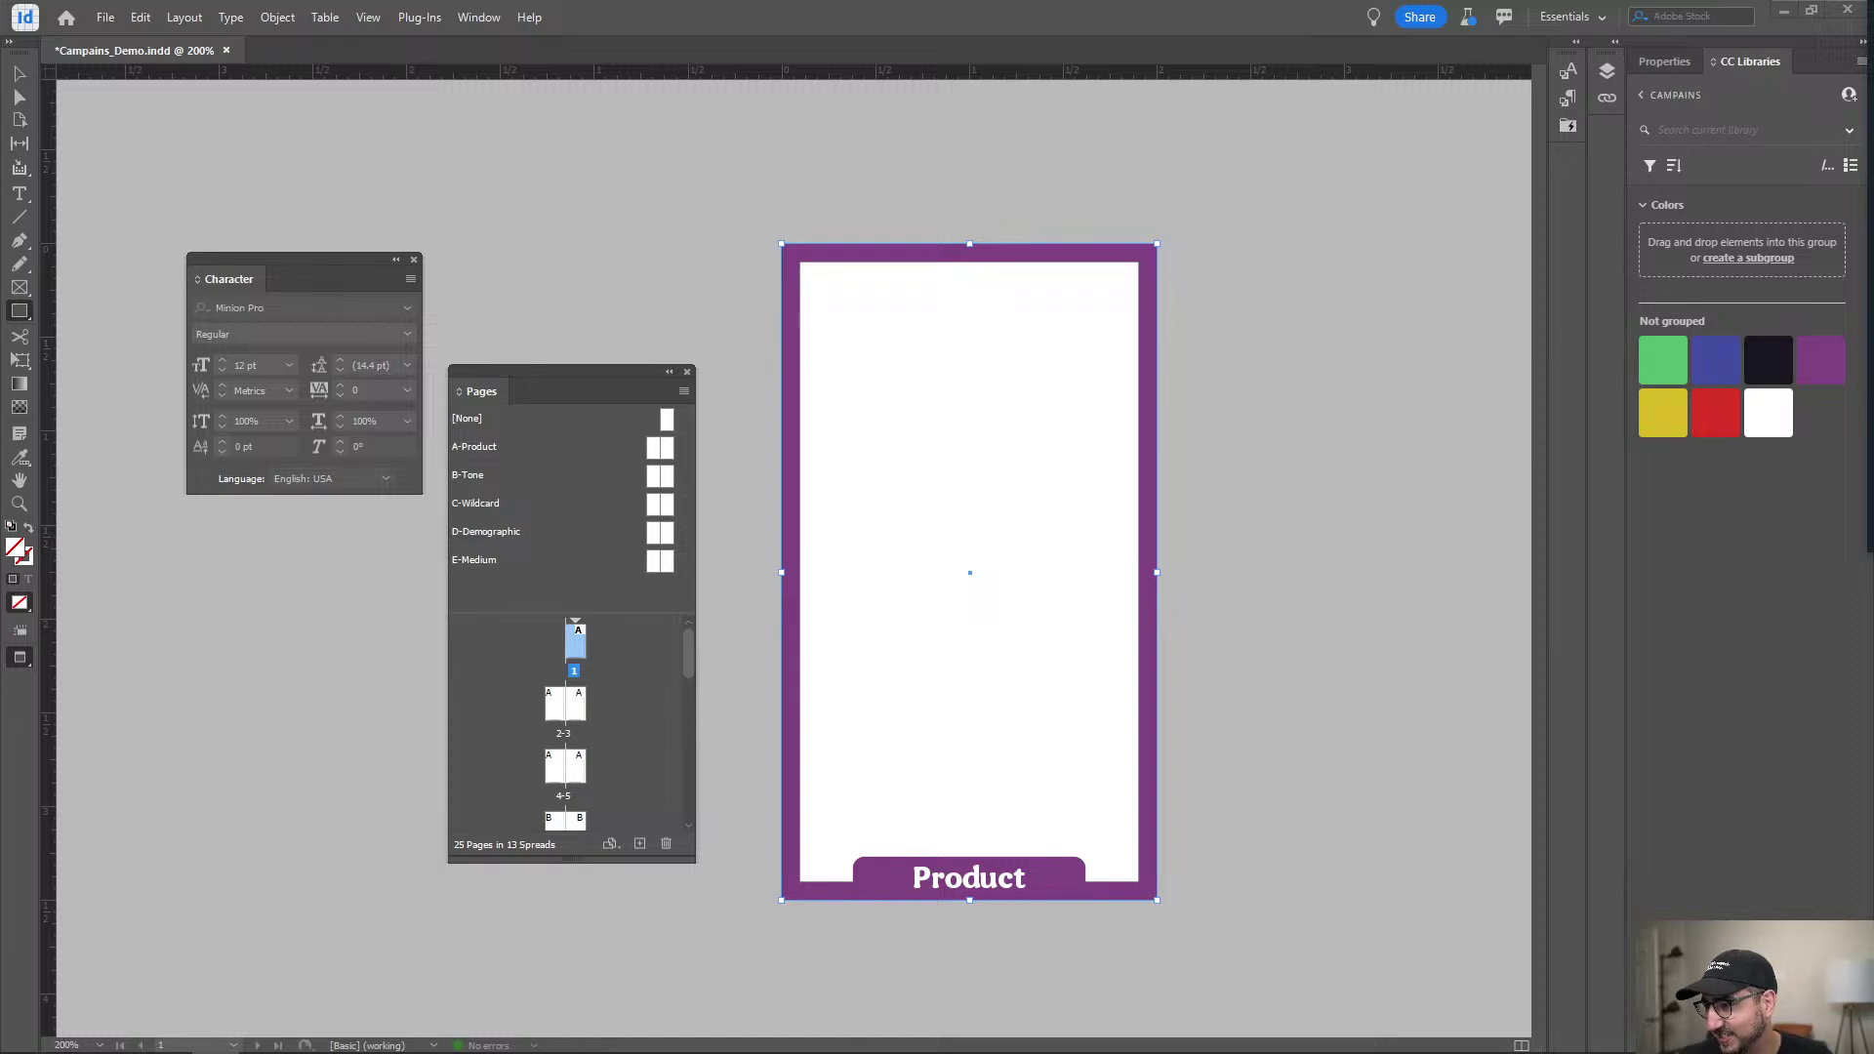
# Select the page-sized empty frame on page 1 with the Selection tool and open Text to Image (Beta).
pyautogui.click(1508, 185)
pyautogui.click(1029, 546)
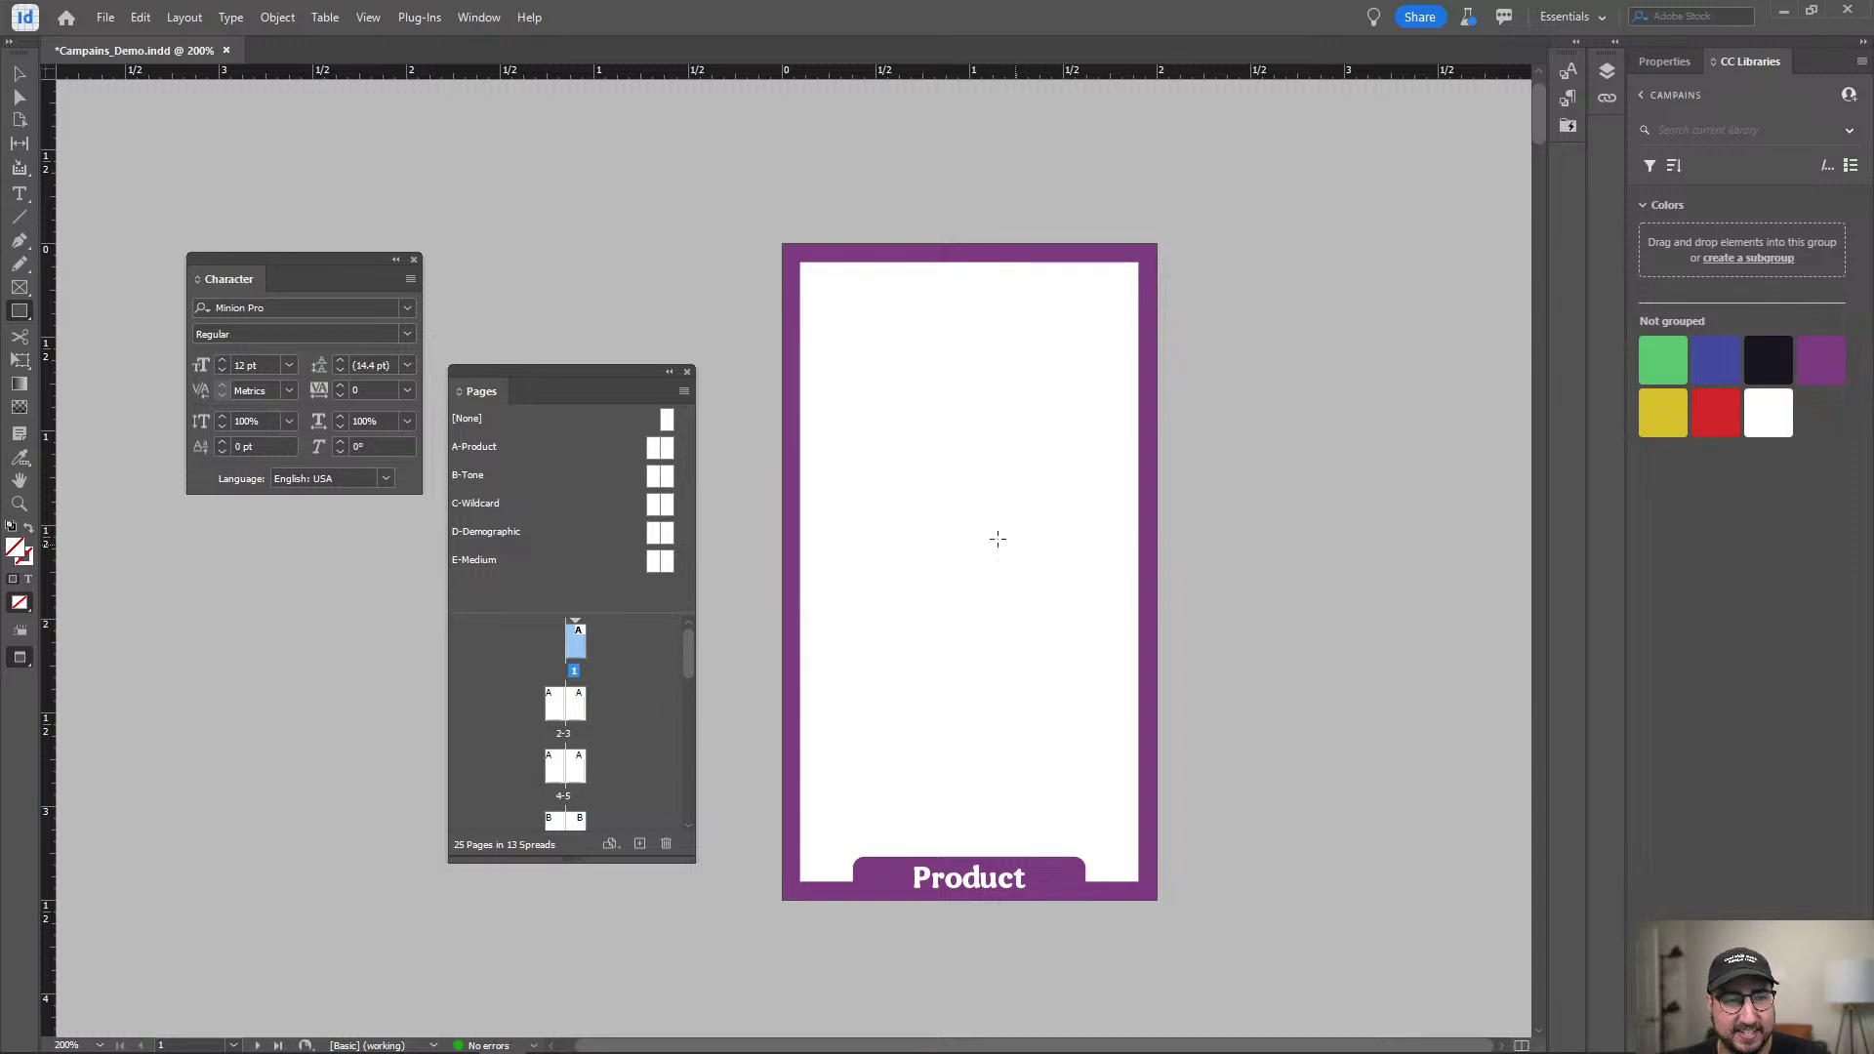
pyautogui.press('v')
pyautogui.moveTo(758, 284); pyautogui.dragTo(881, 382)
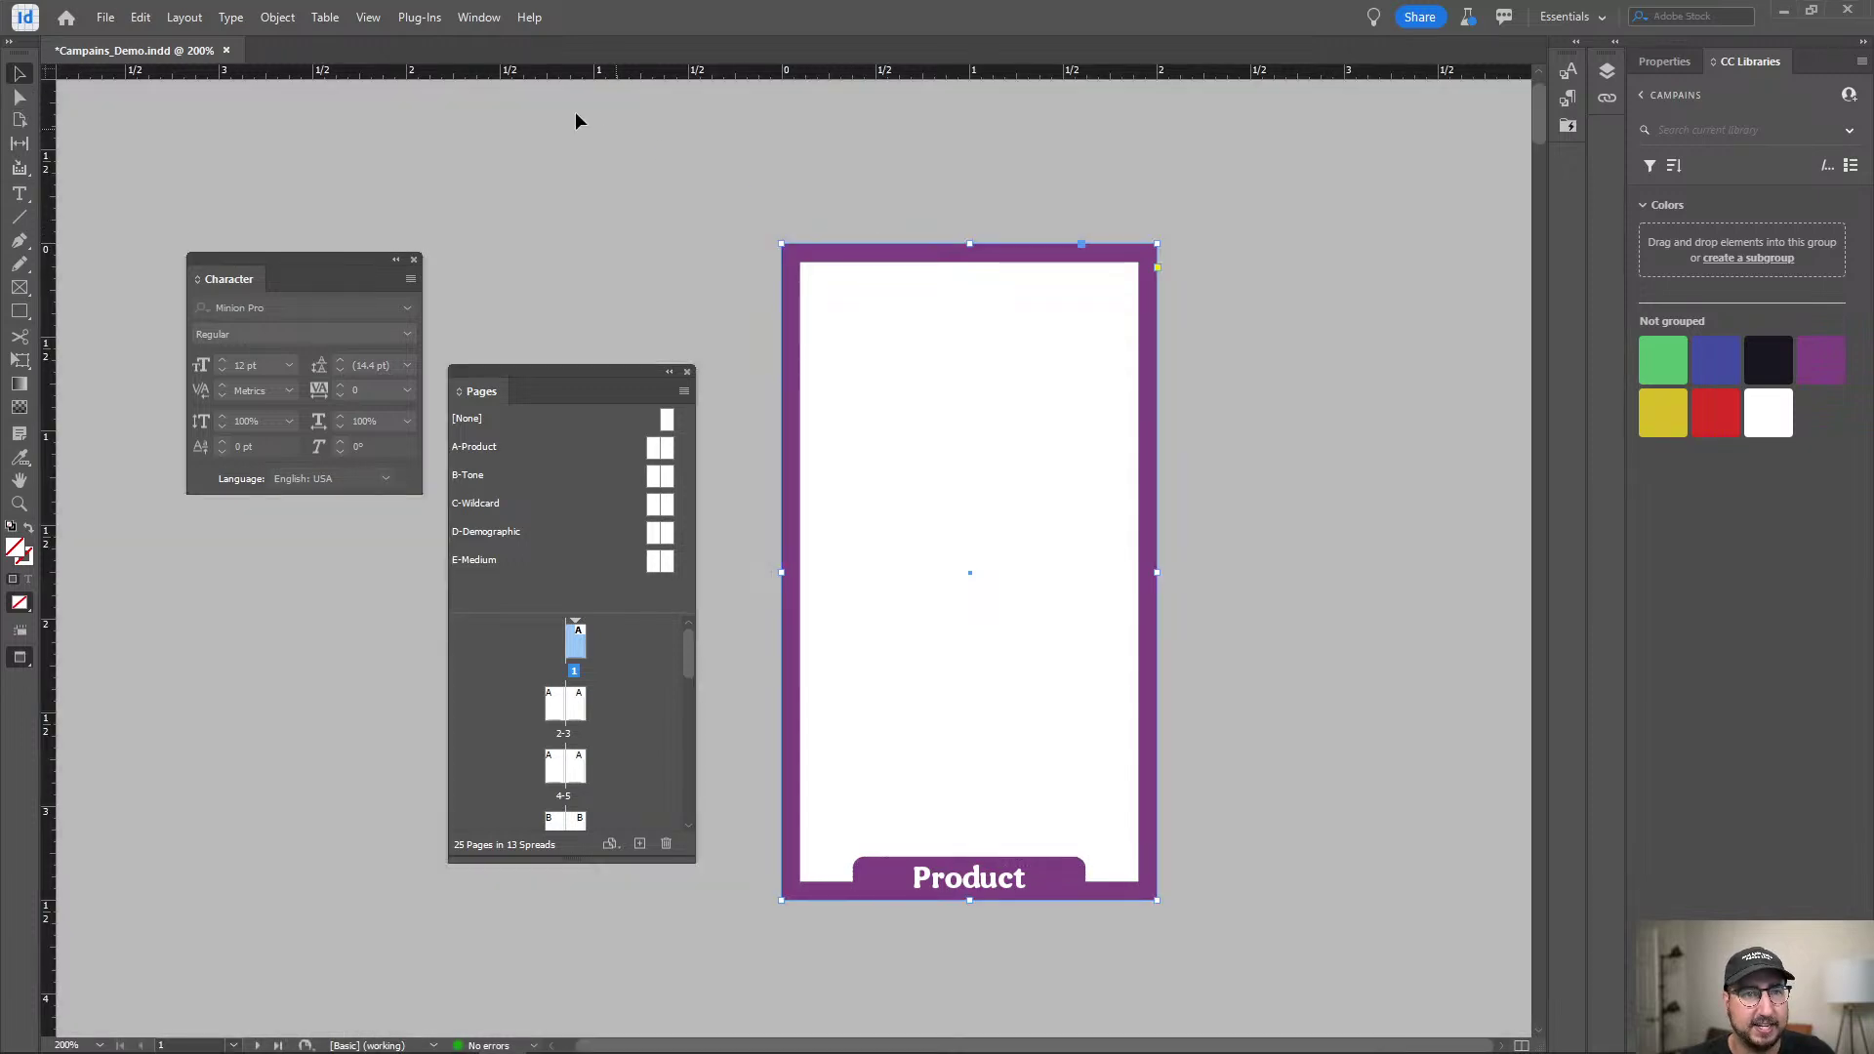
pyautogui.click(476, 18)
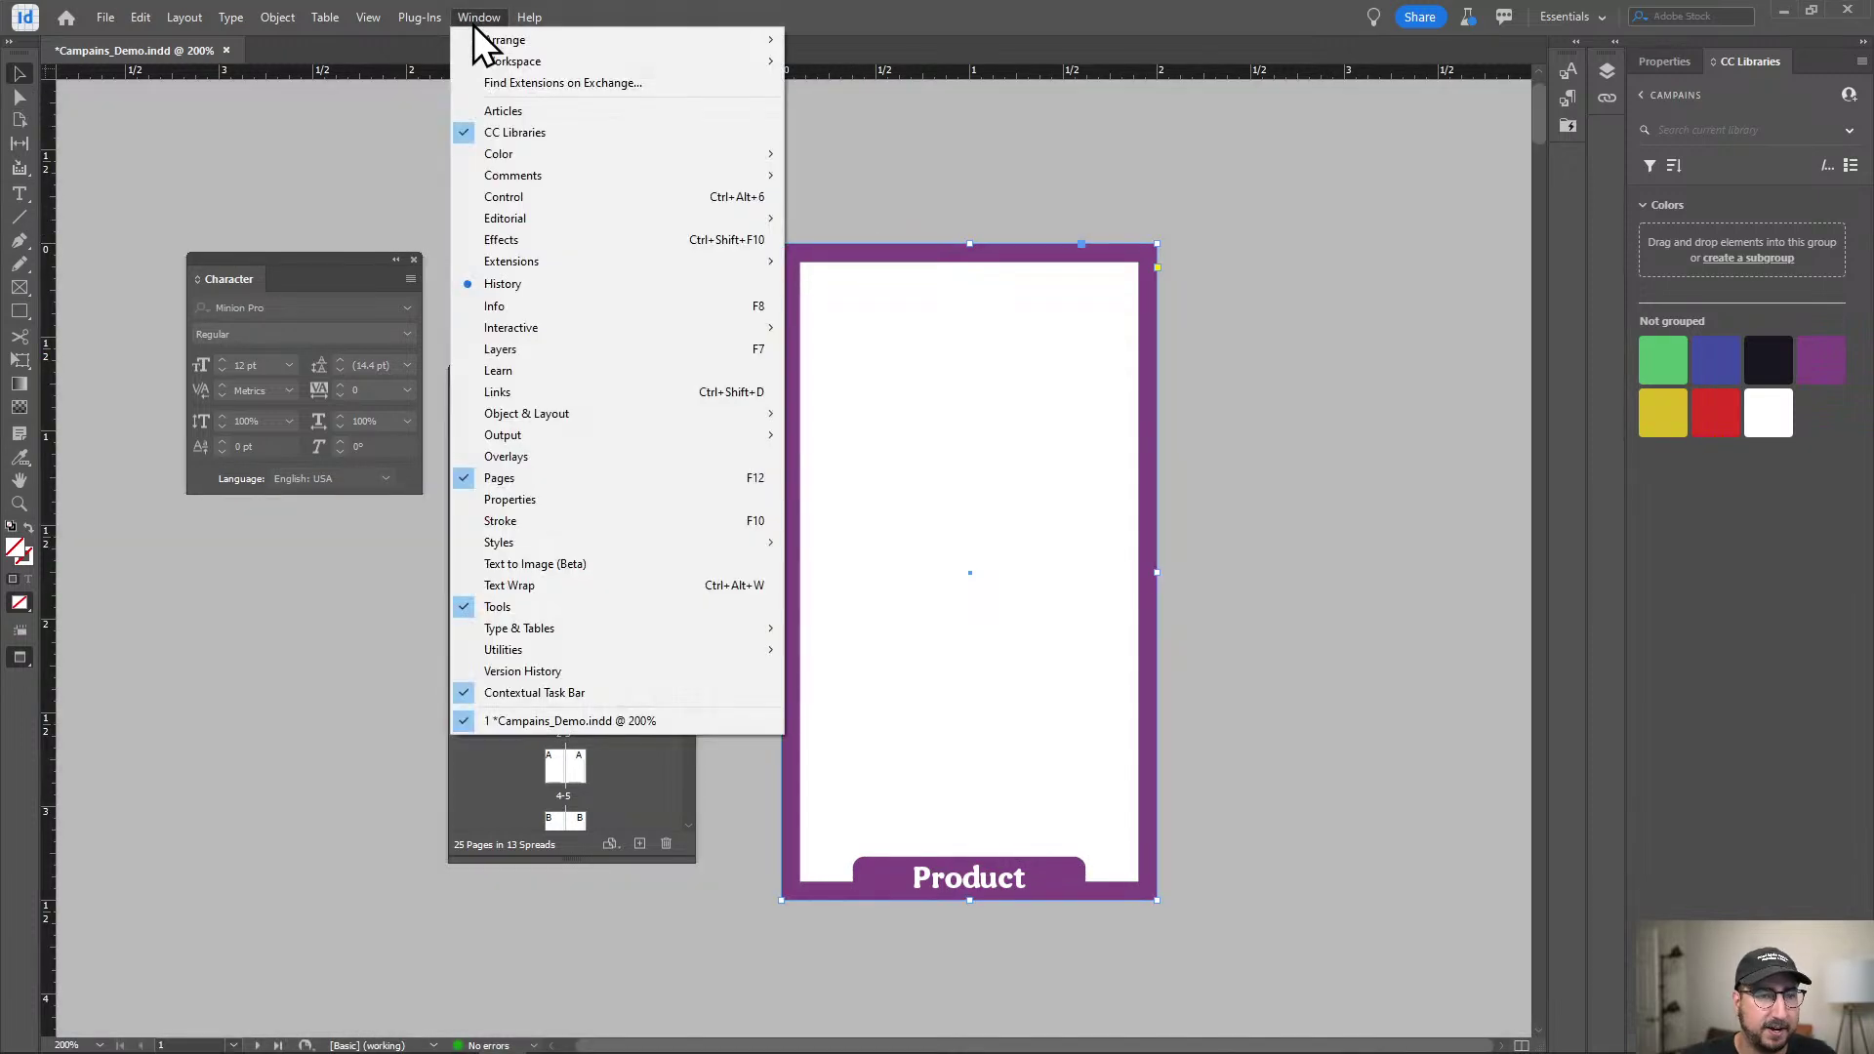
pyautogui.click(555, 566)
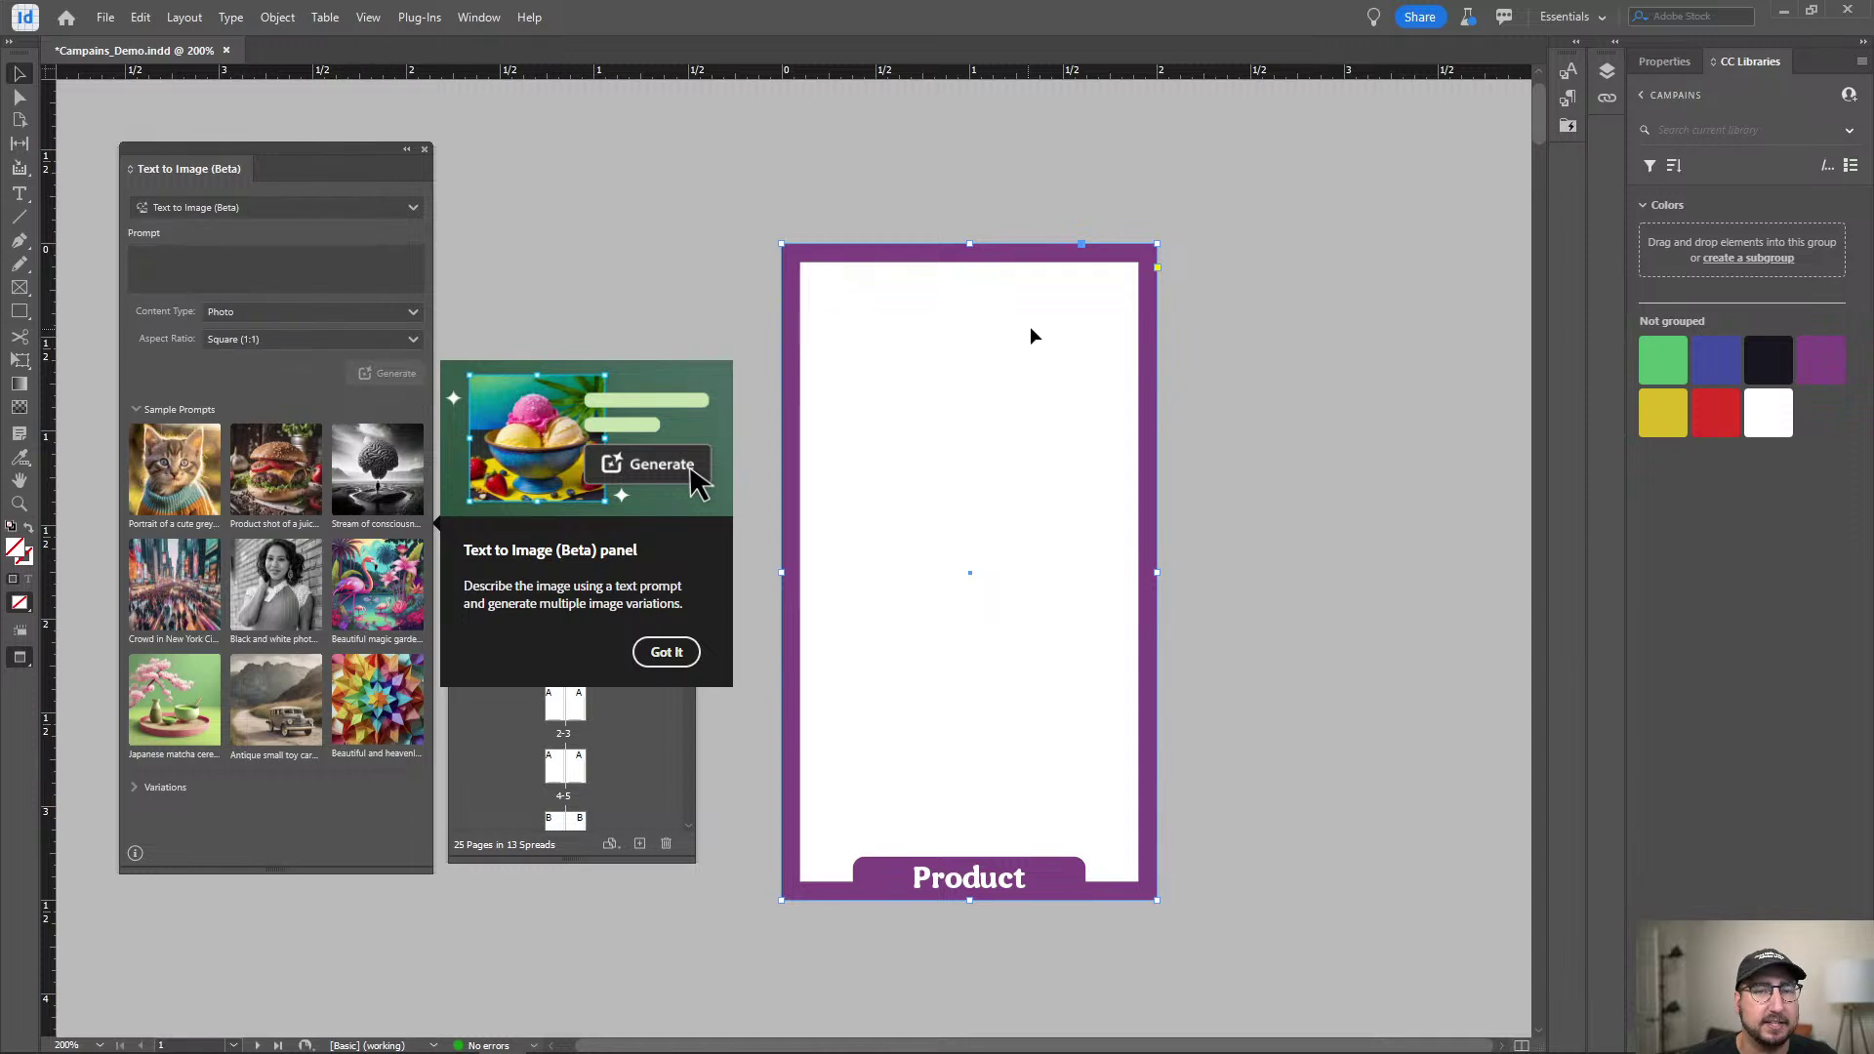
# Enter "falling bagels on a purple background" as the image generation prompt.
pyautogui.click(217, 250)
pyautogui.click(216, 250)
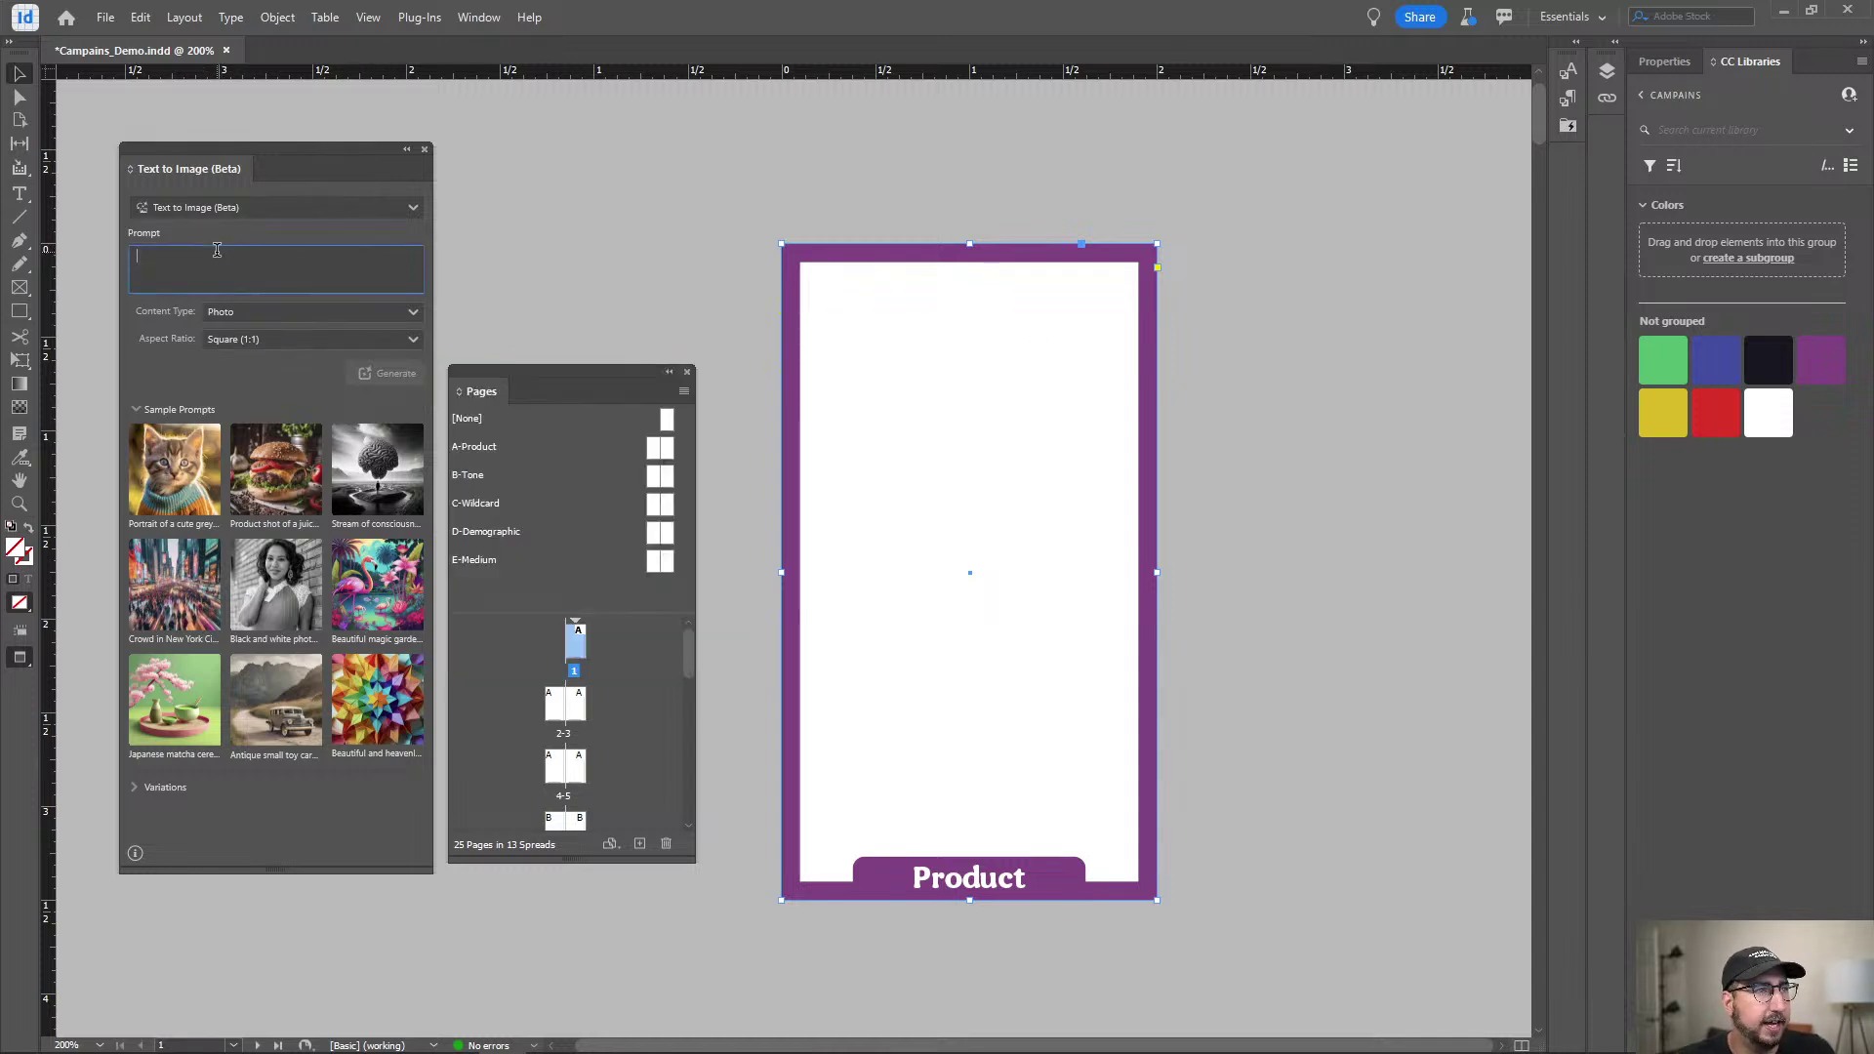
pyautogui.write('falling')
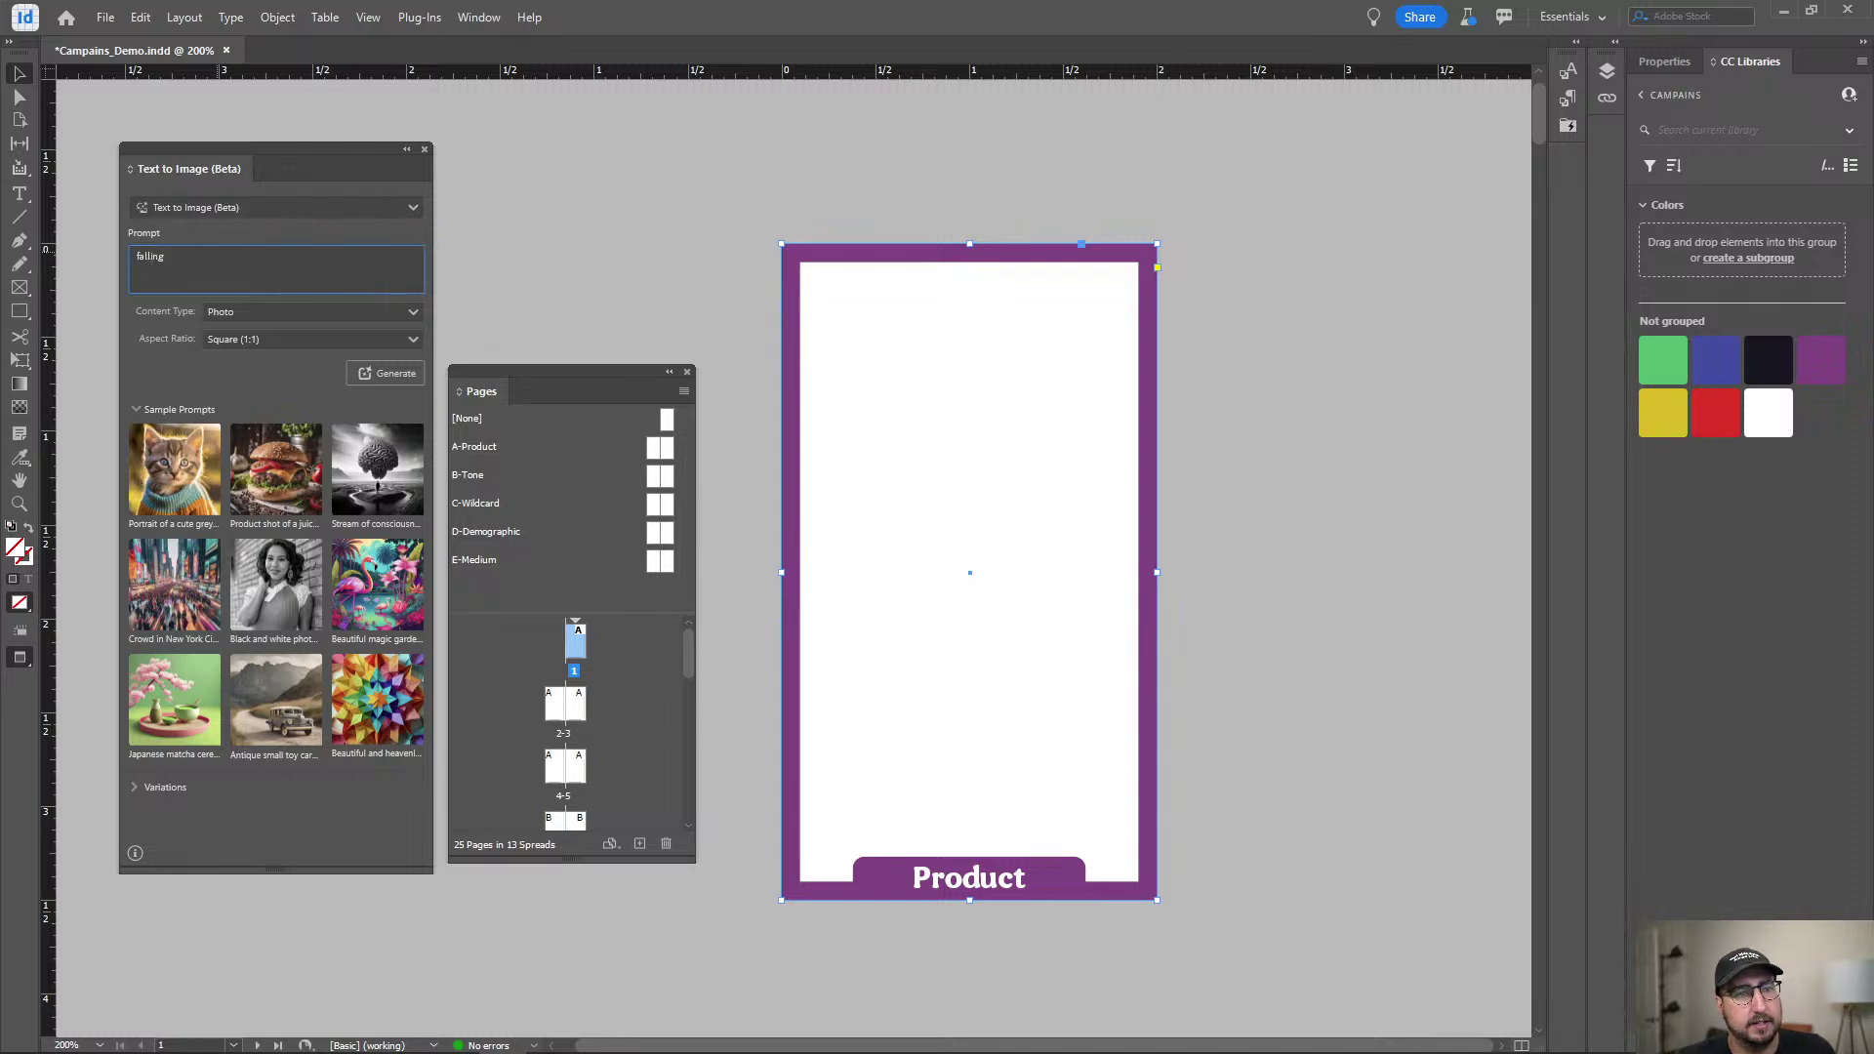
pyautogui.write(' bagels ')
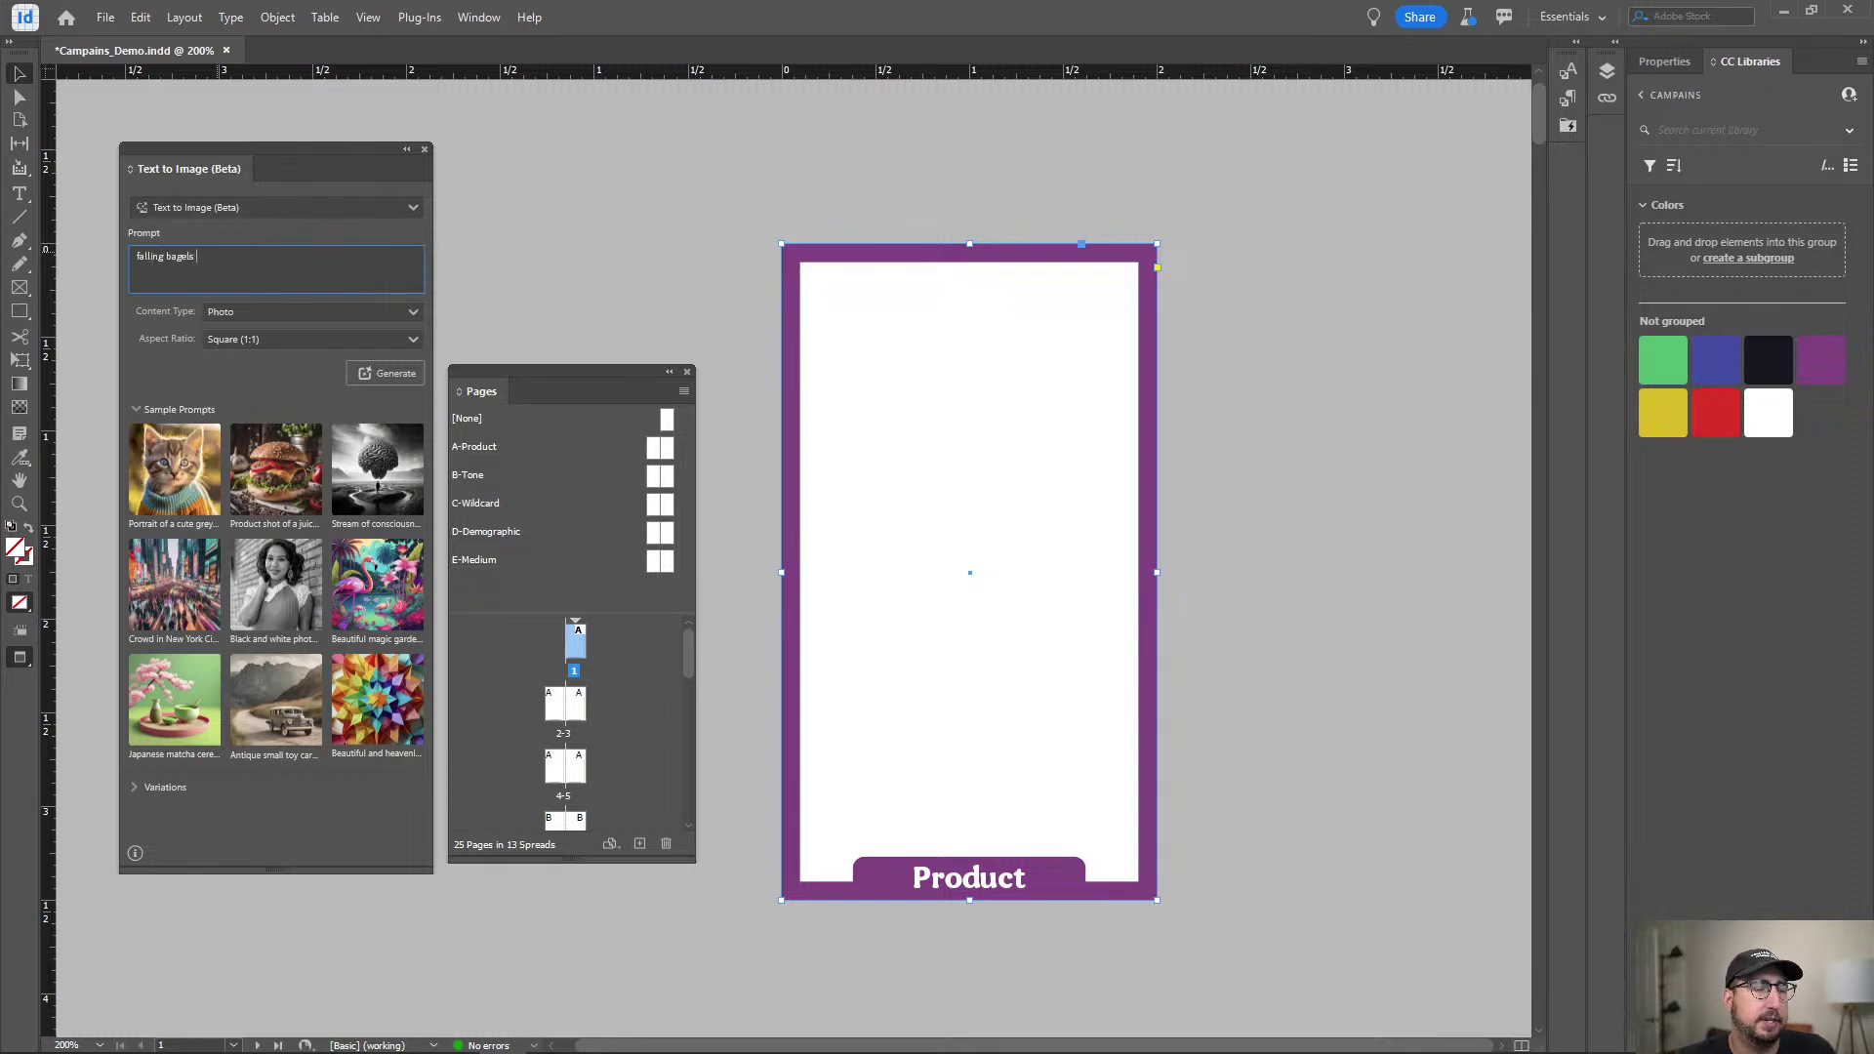
pyautogui.write('and')
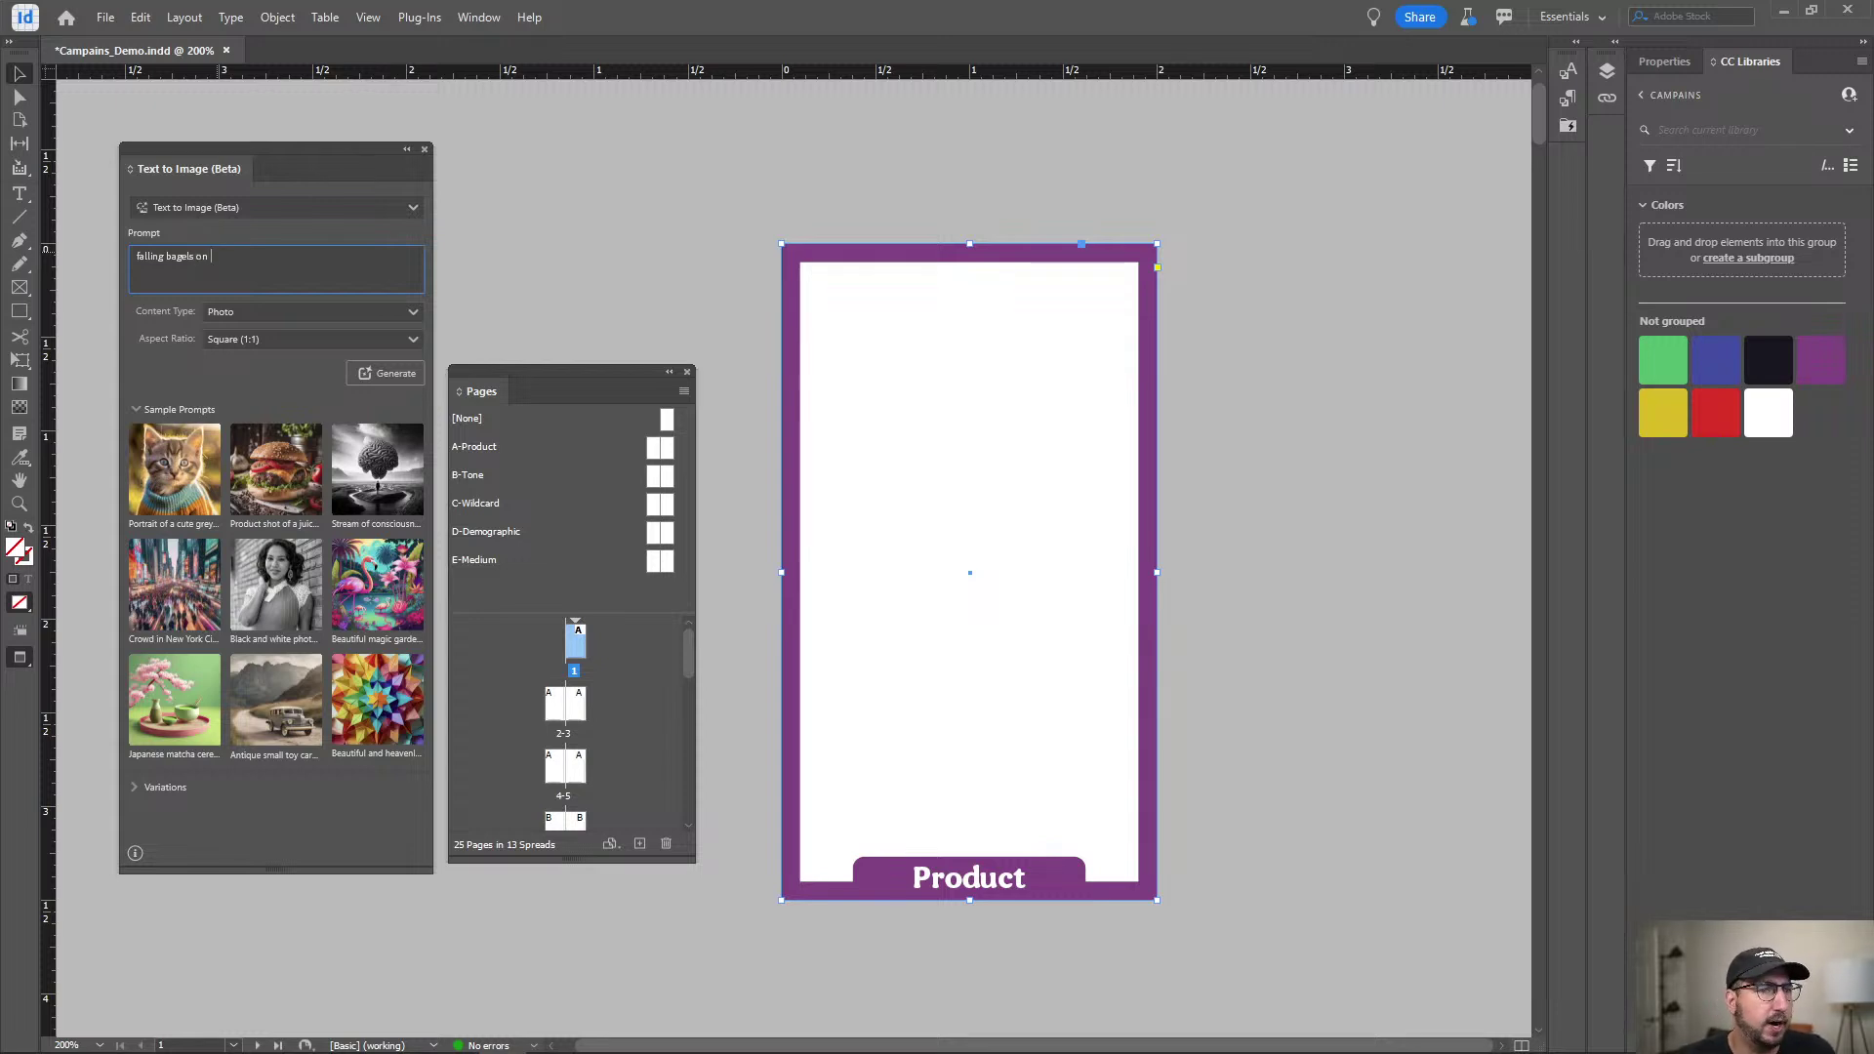
pyautogui.write('pu')
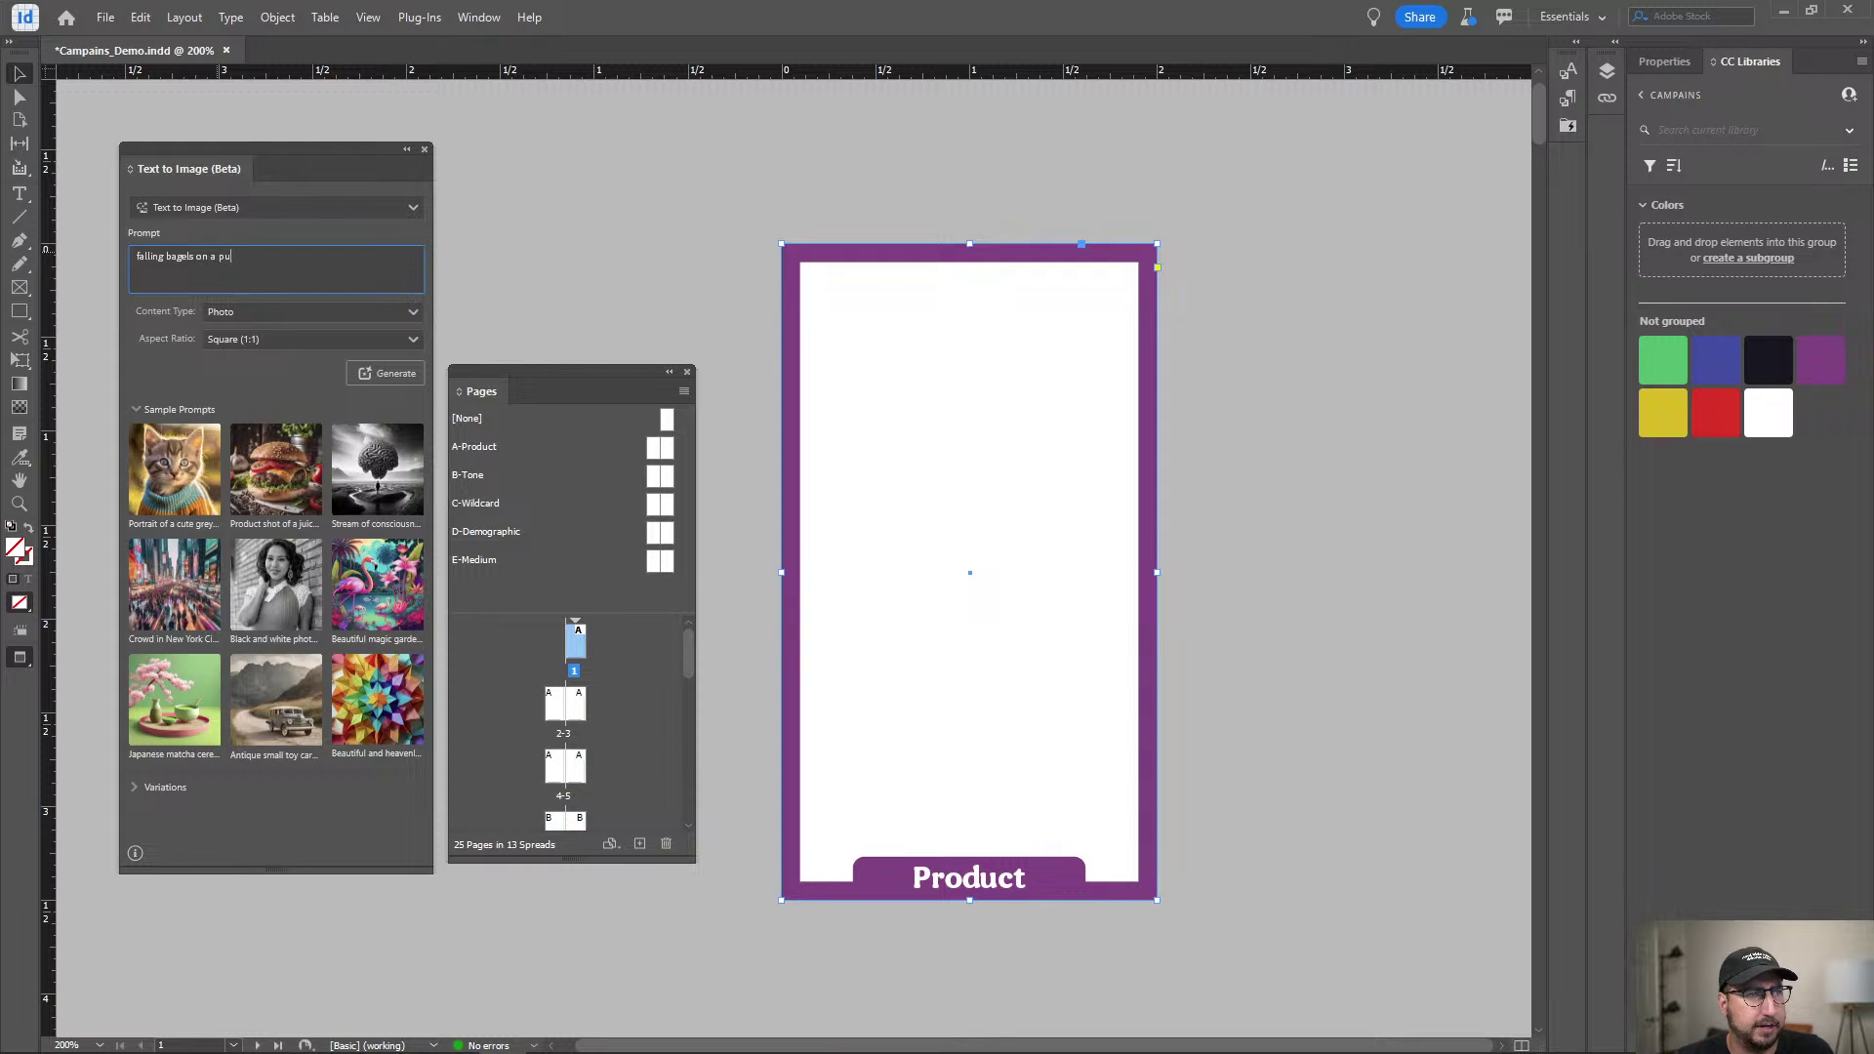
pyautogui.write('rple backg')
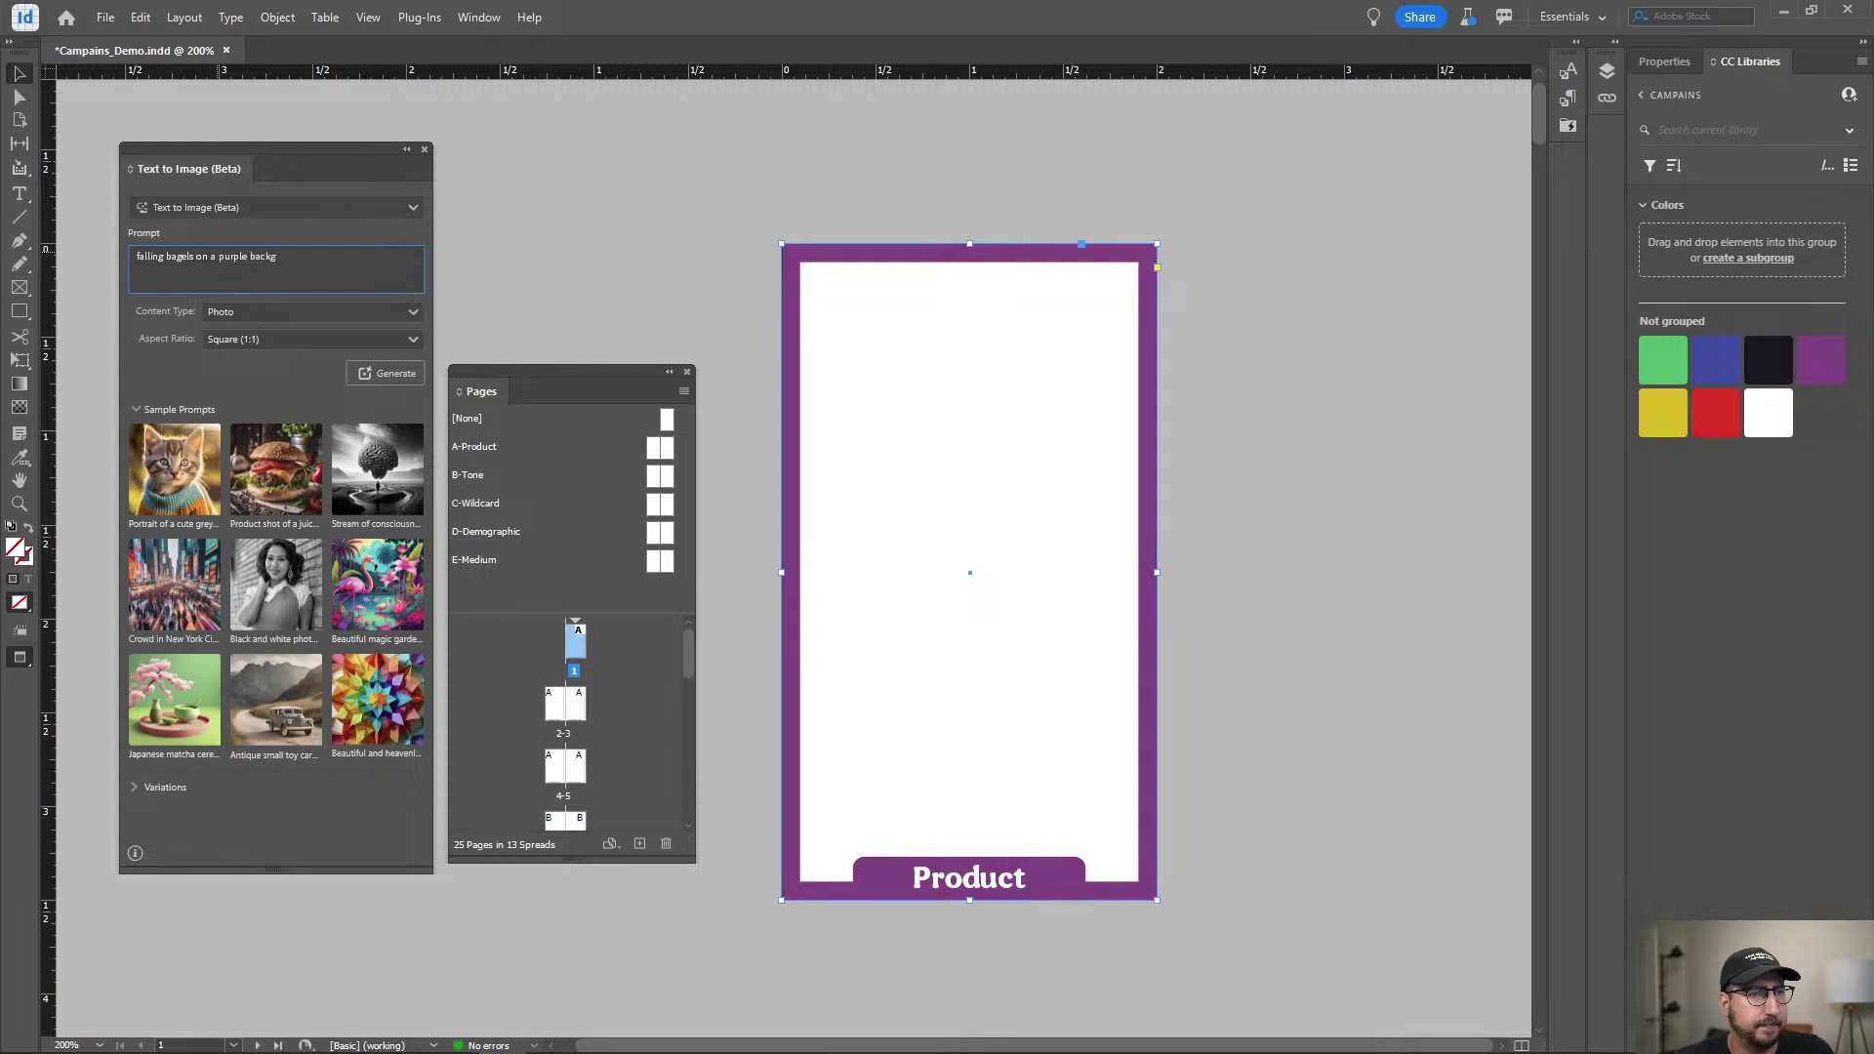
pyautogui.write('round')
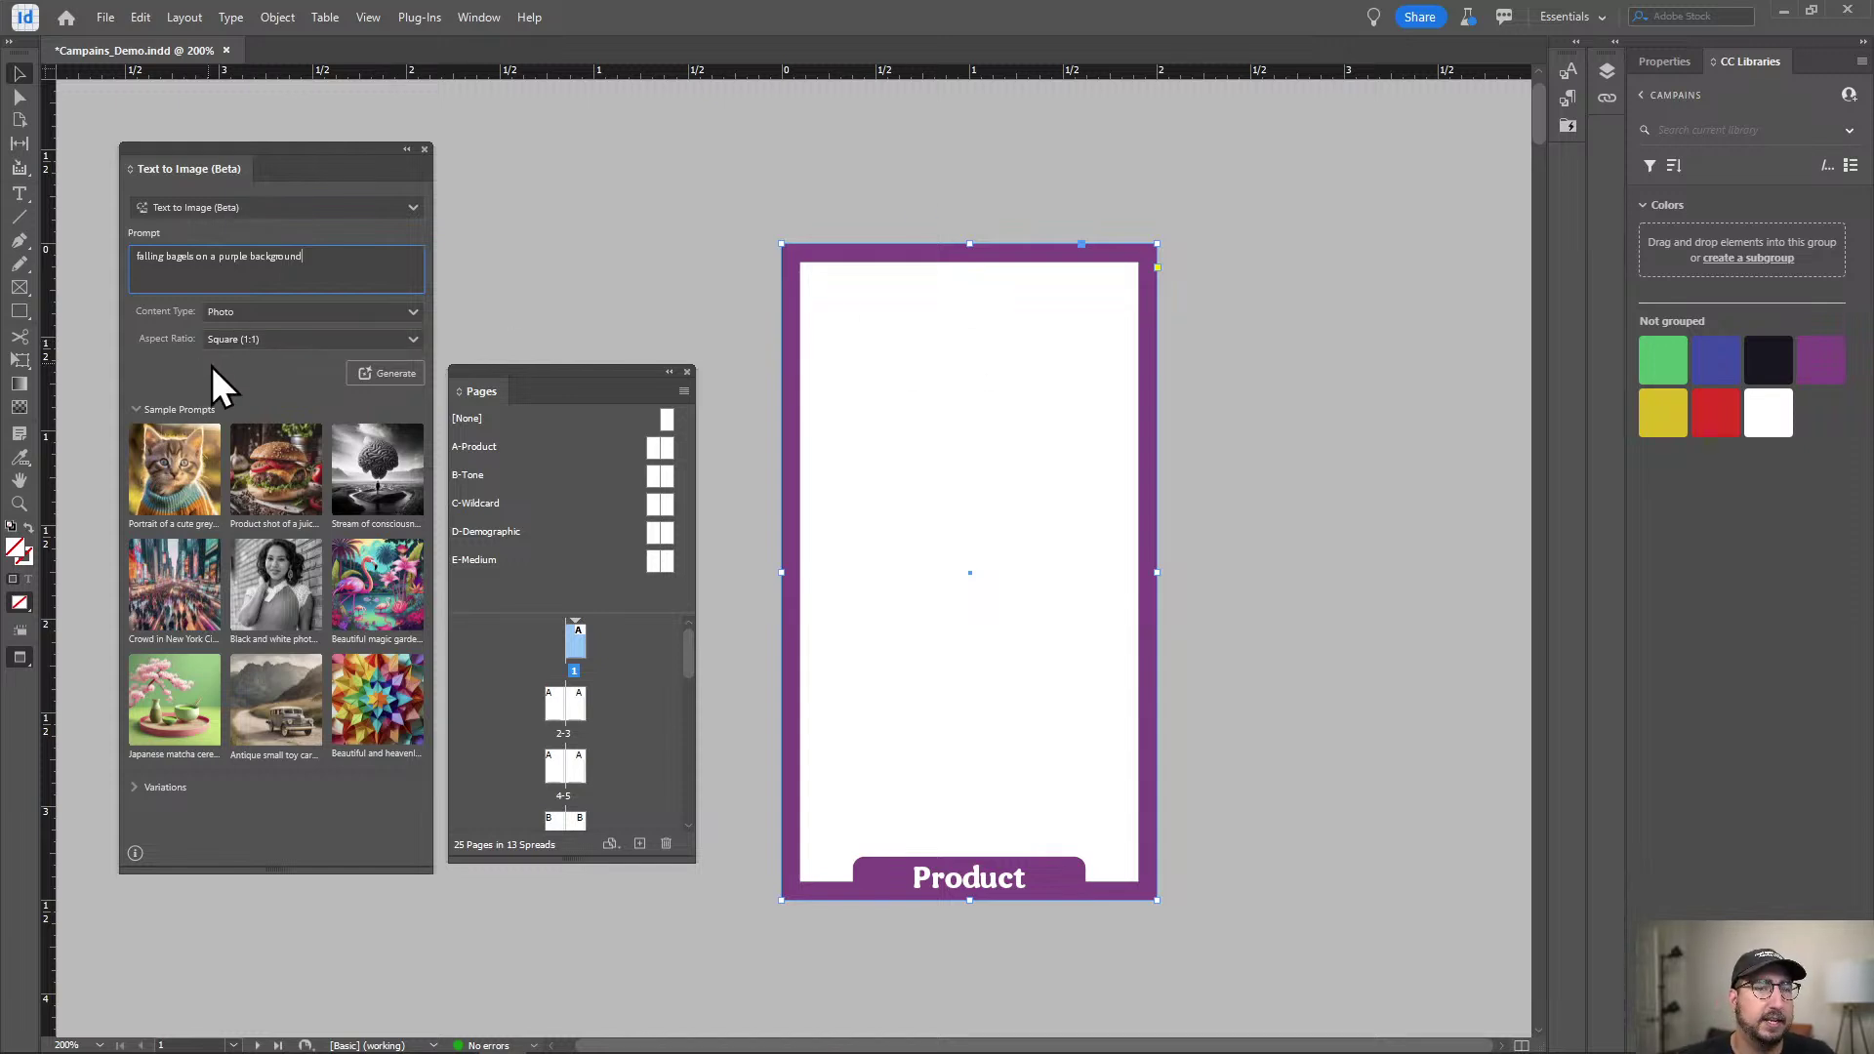
# Set the aspect ratio to Portrait (3:4) and generate the image variations.
pyautogui.click(244, 341)
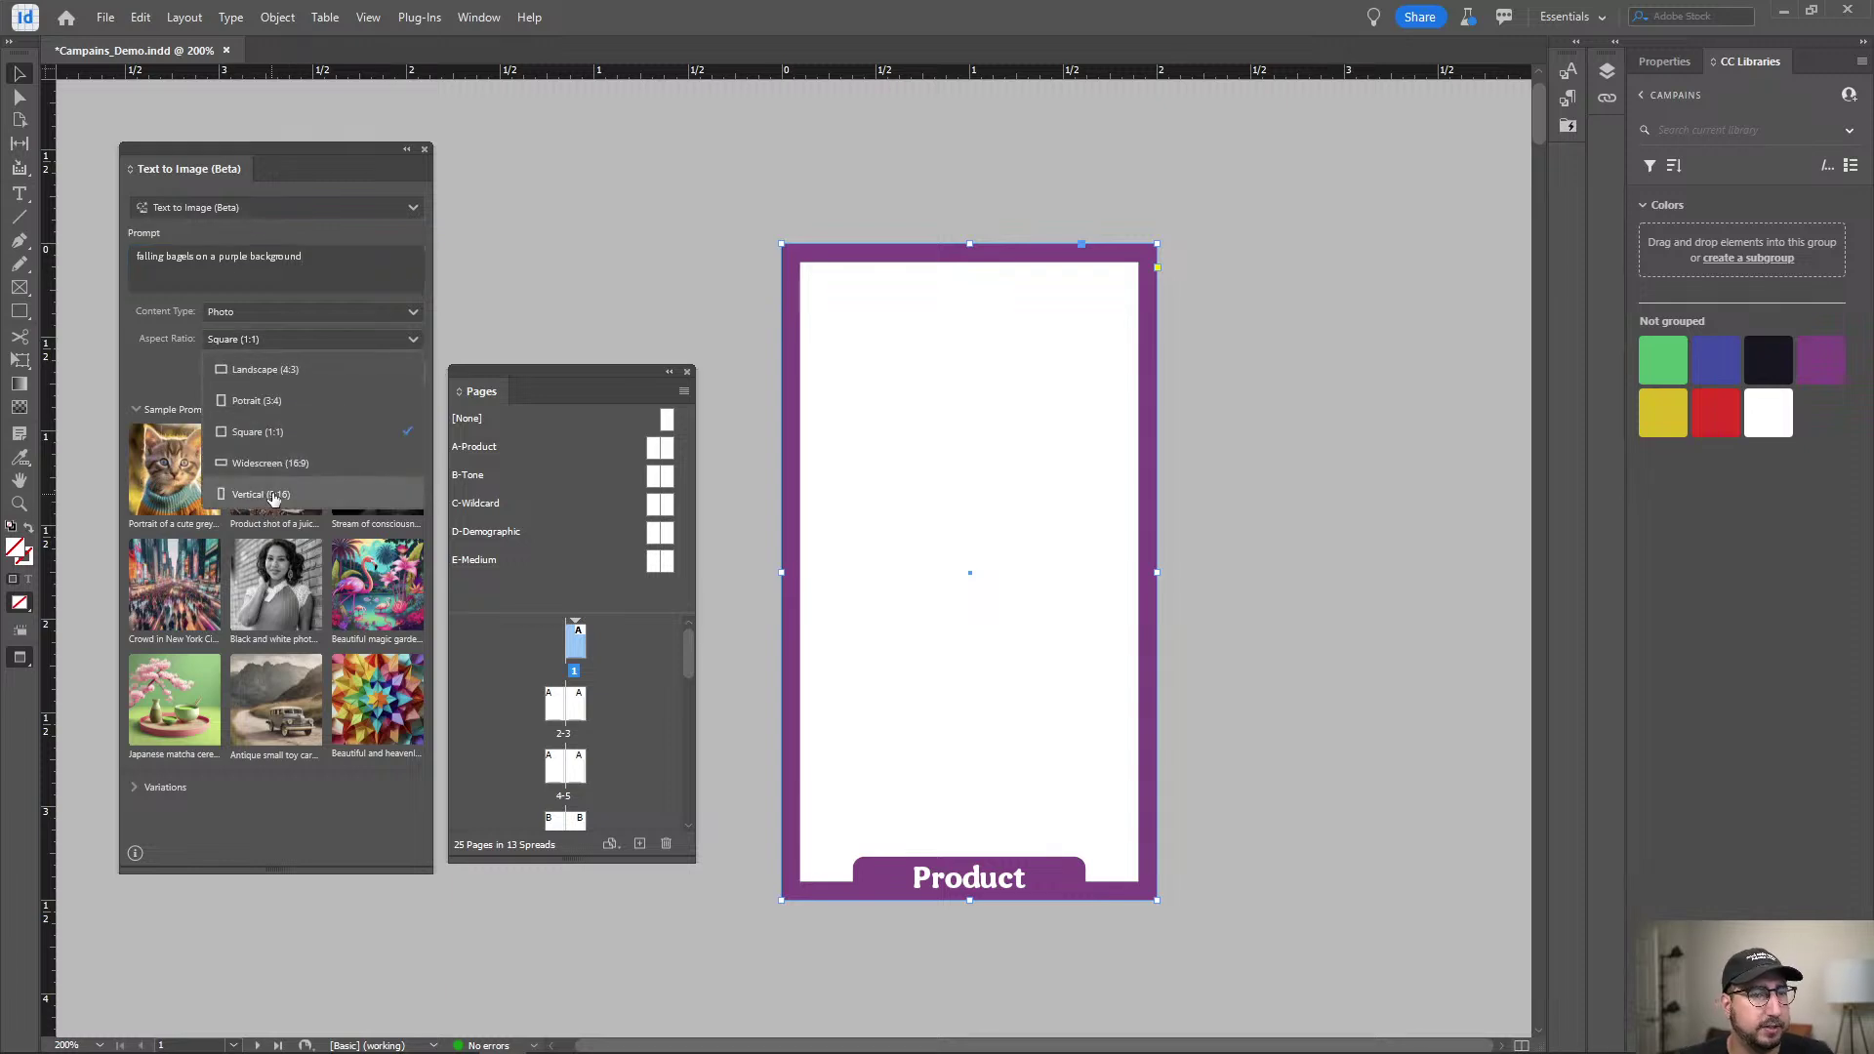
pyautogui.click(281, 396)
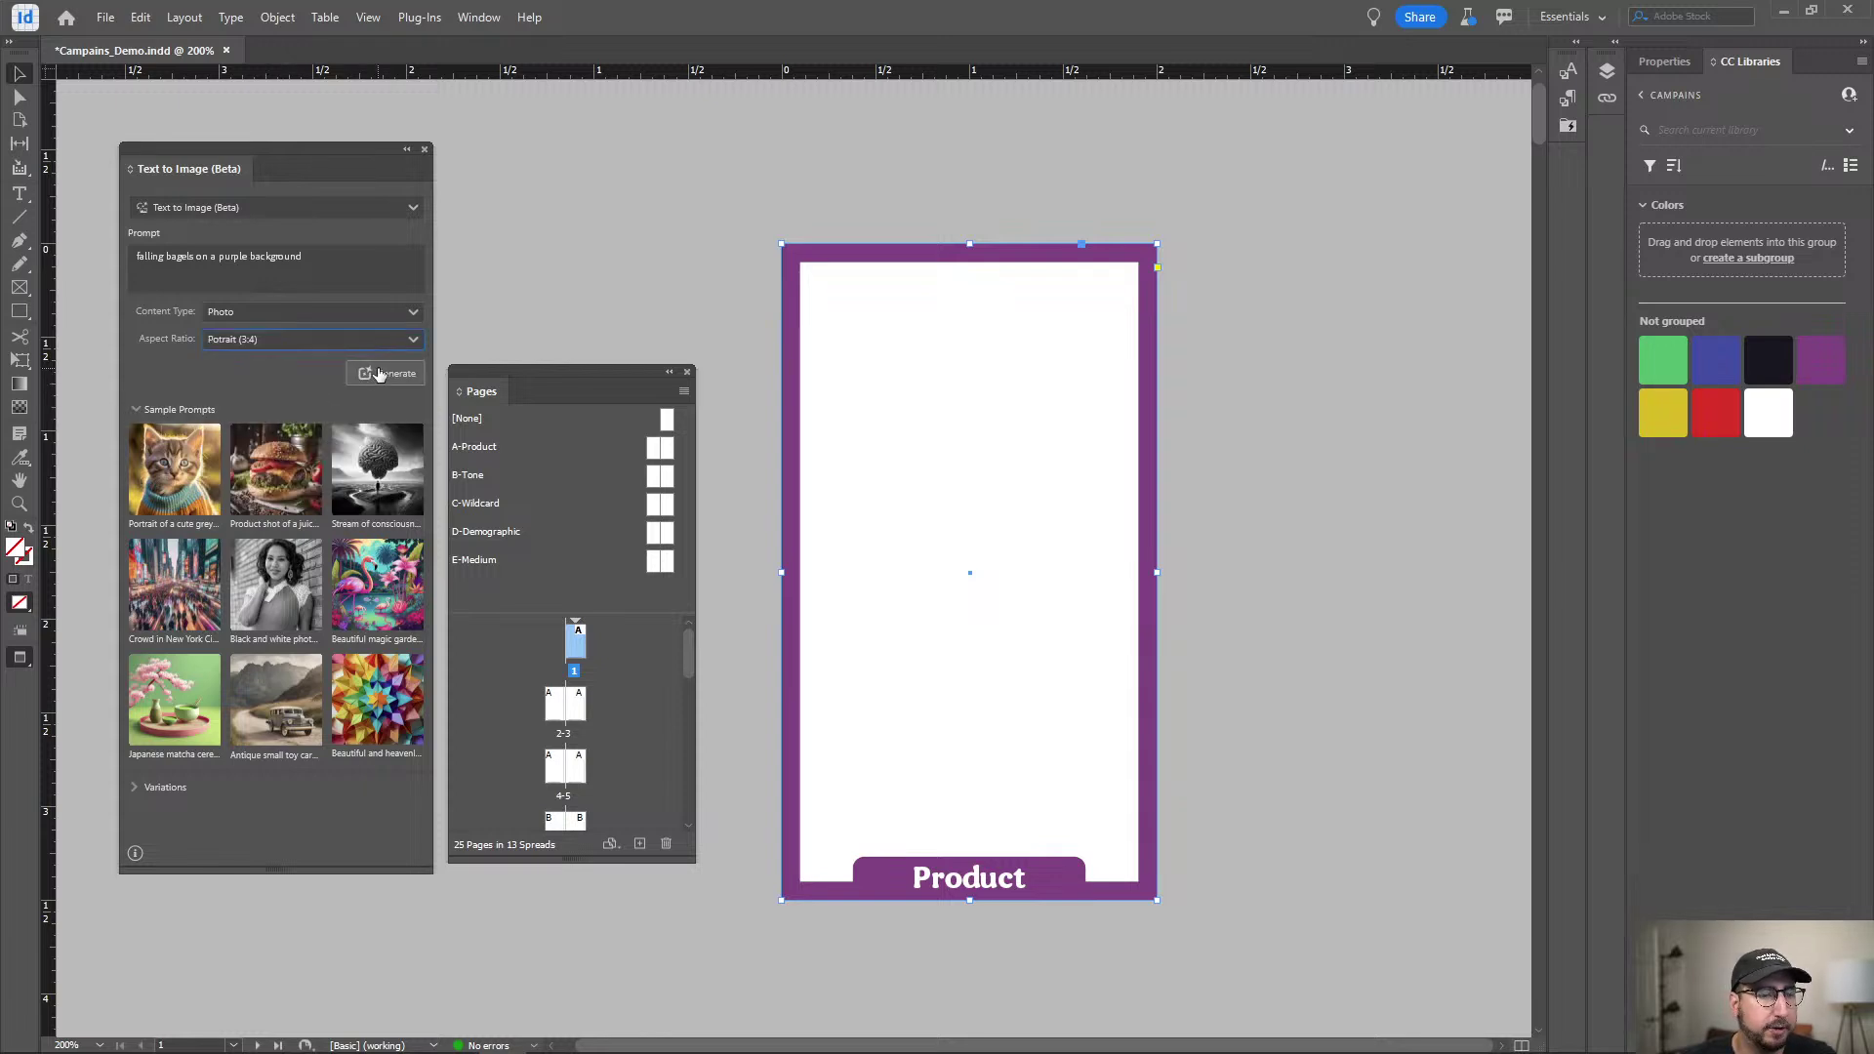
pyautogui.click(380, 375)
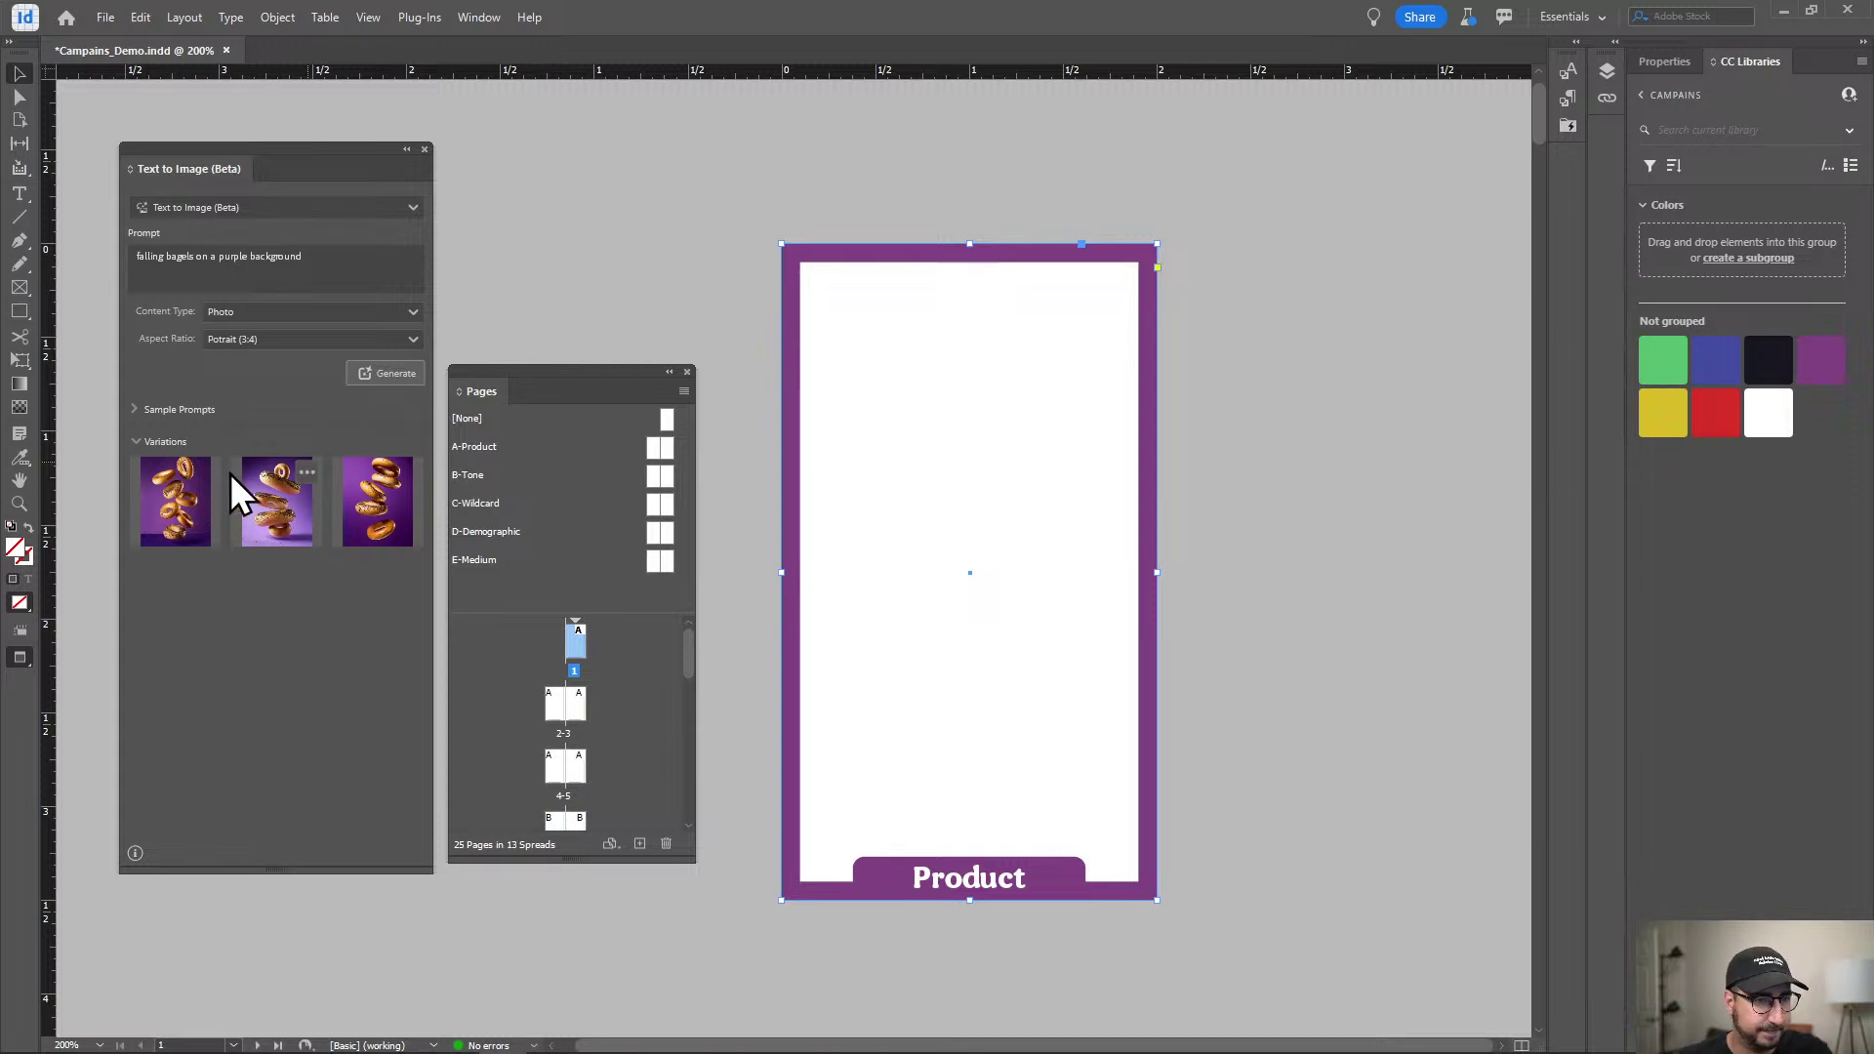
# Compare the generated bagel variations in the frame, keep the first one, and deselect it.
pyautogui.click(178, 508)
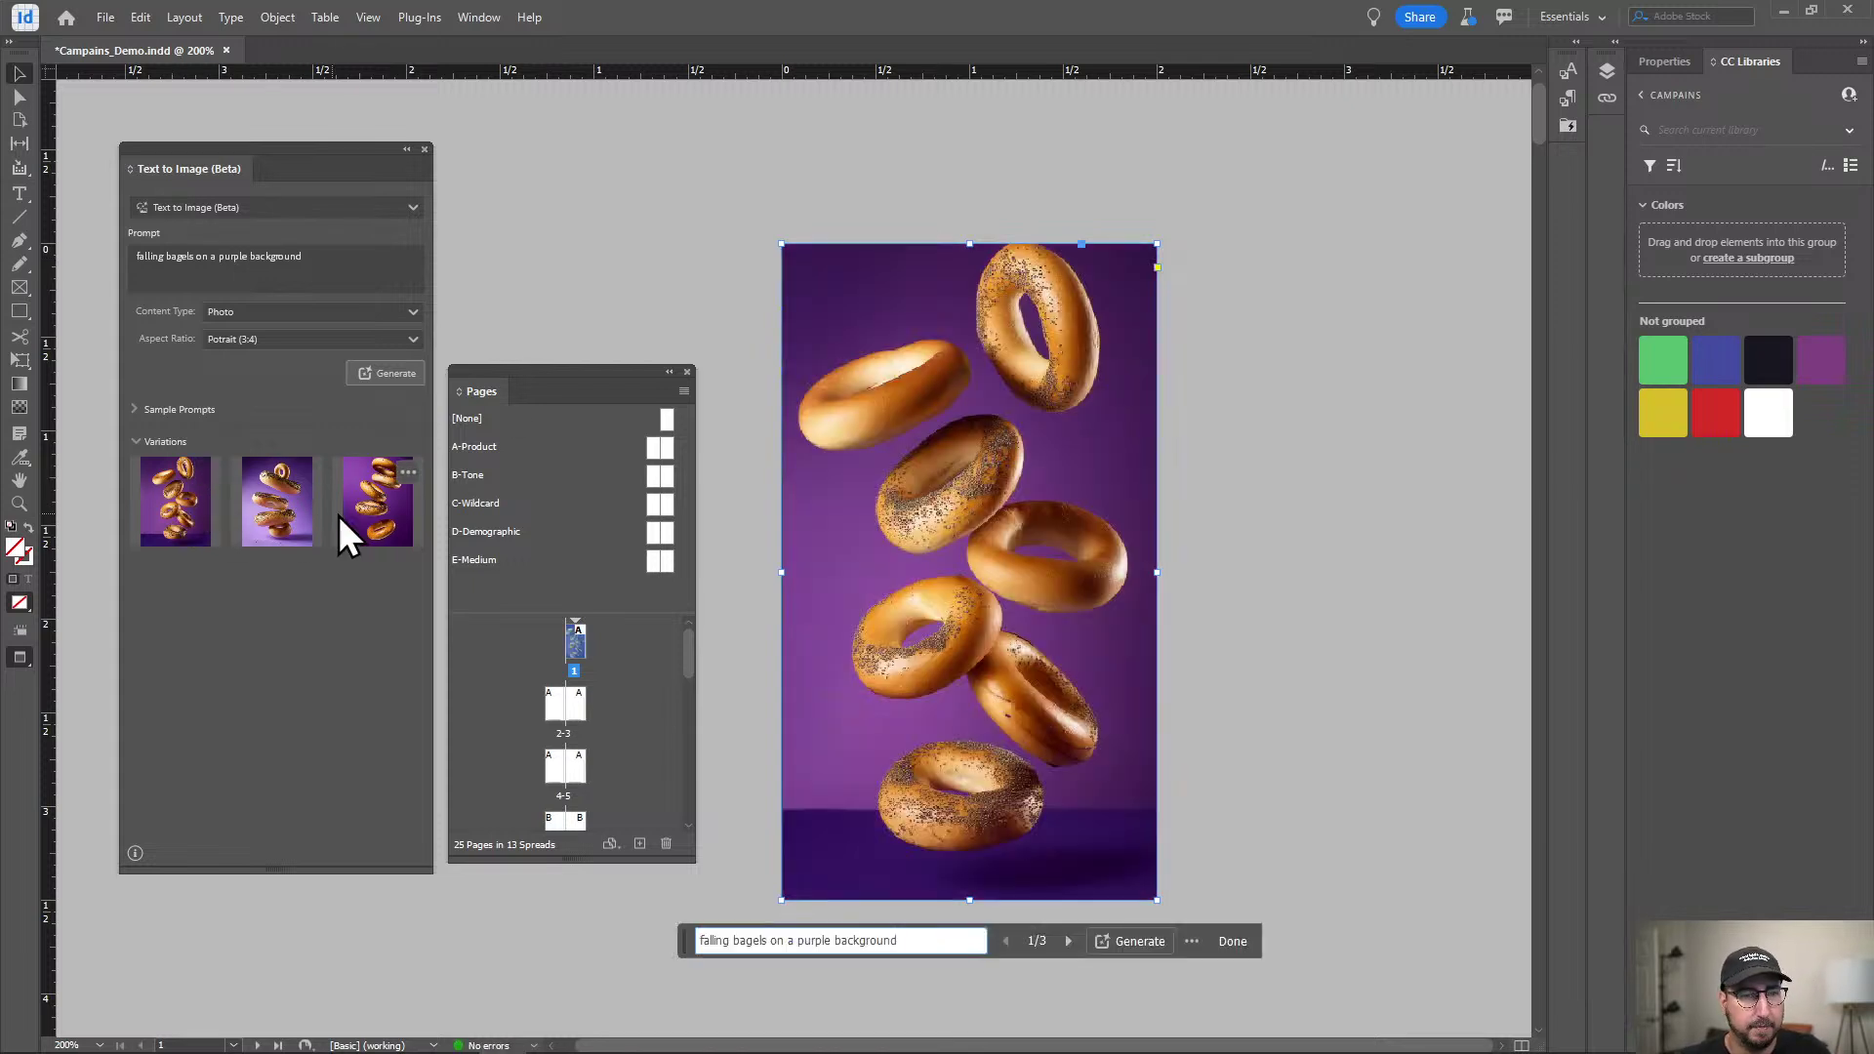
pyautogui.click(266, 519)
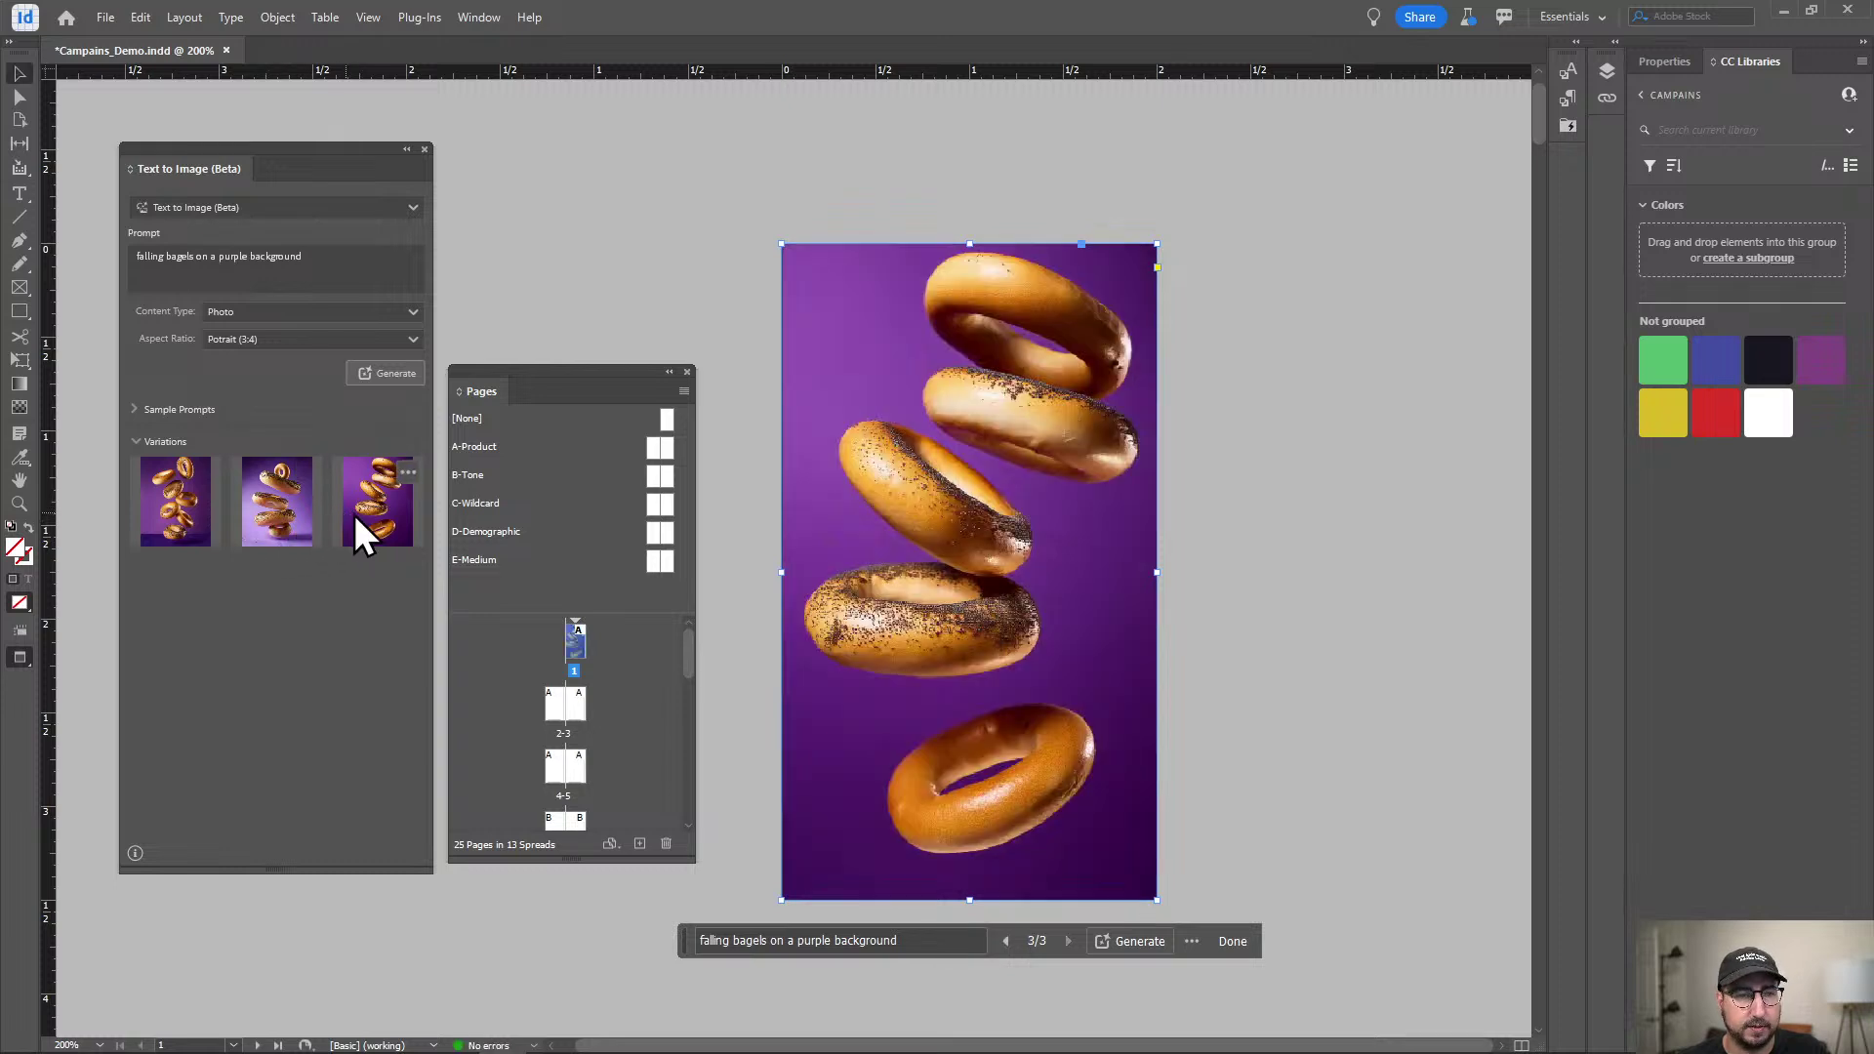
pyautogui.click(160, 512)
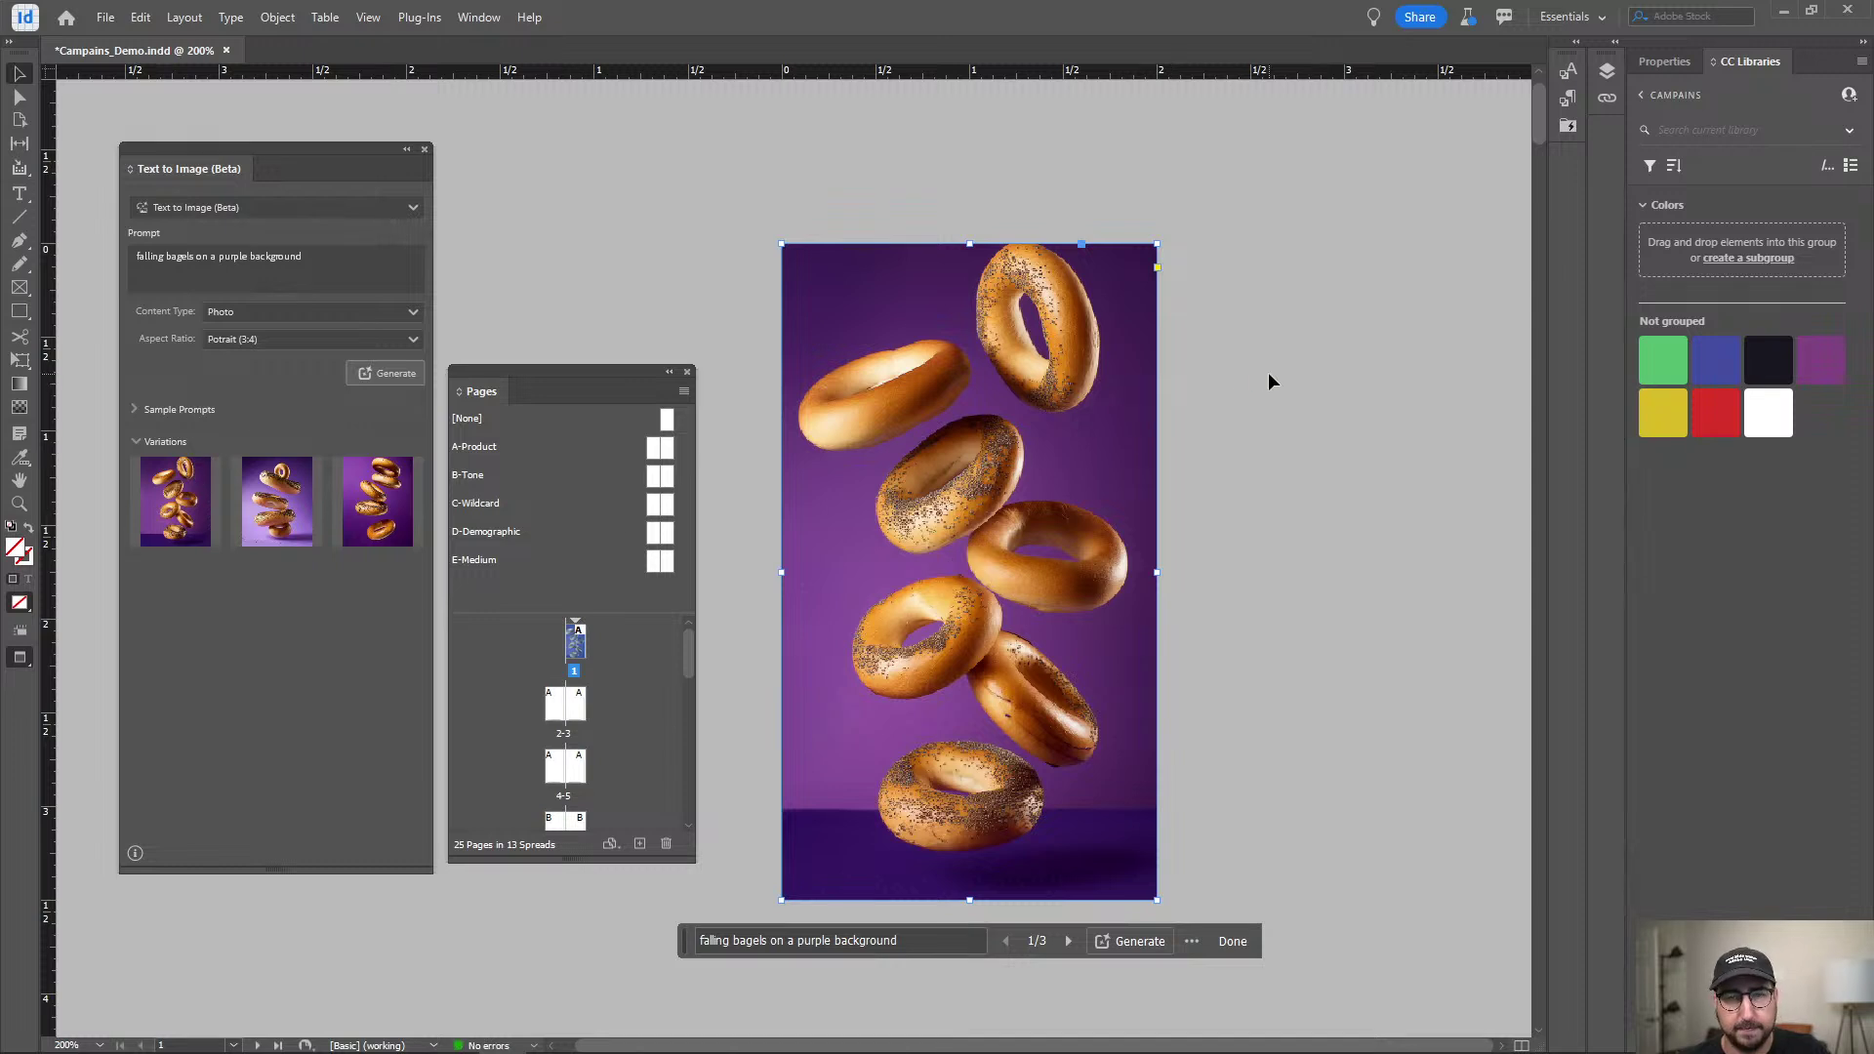
pyautogui.click(1222, 318)
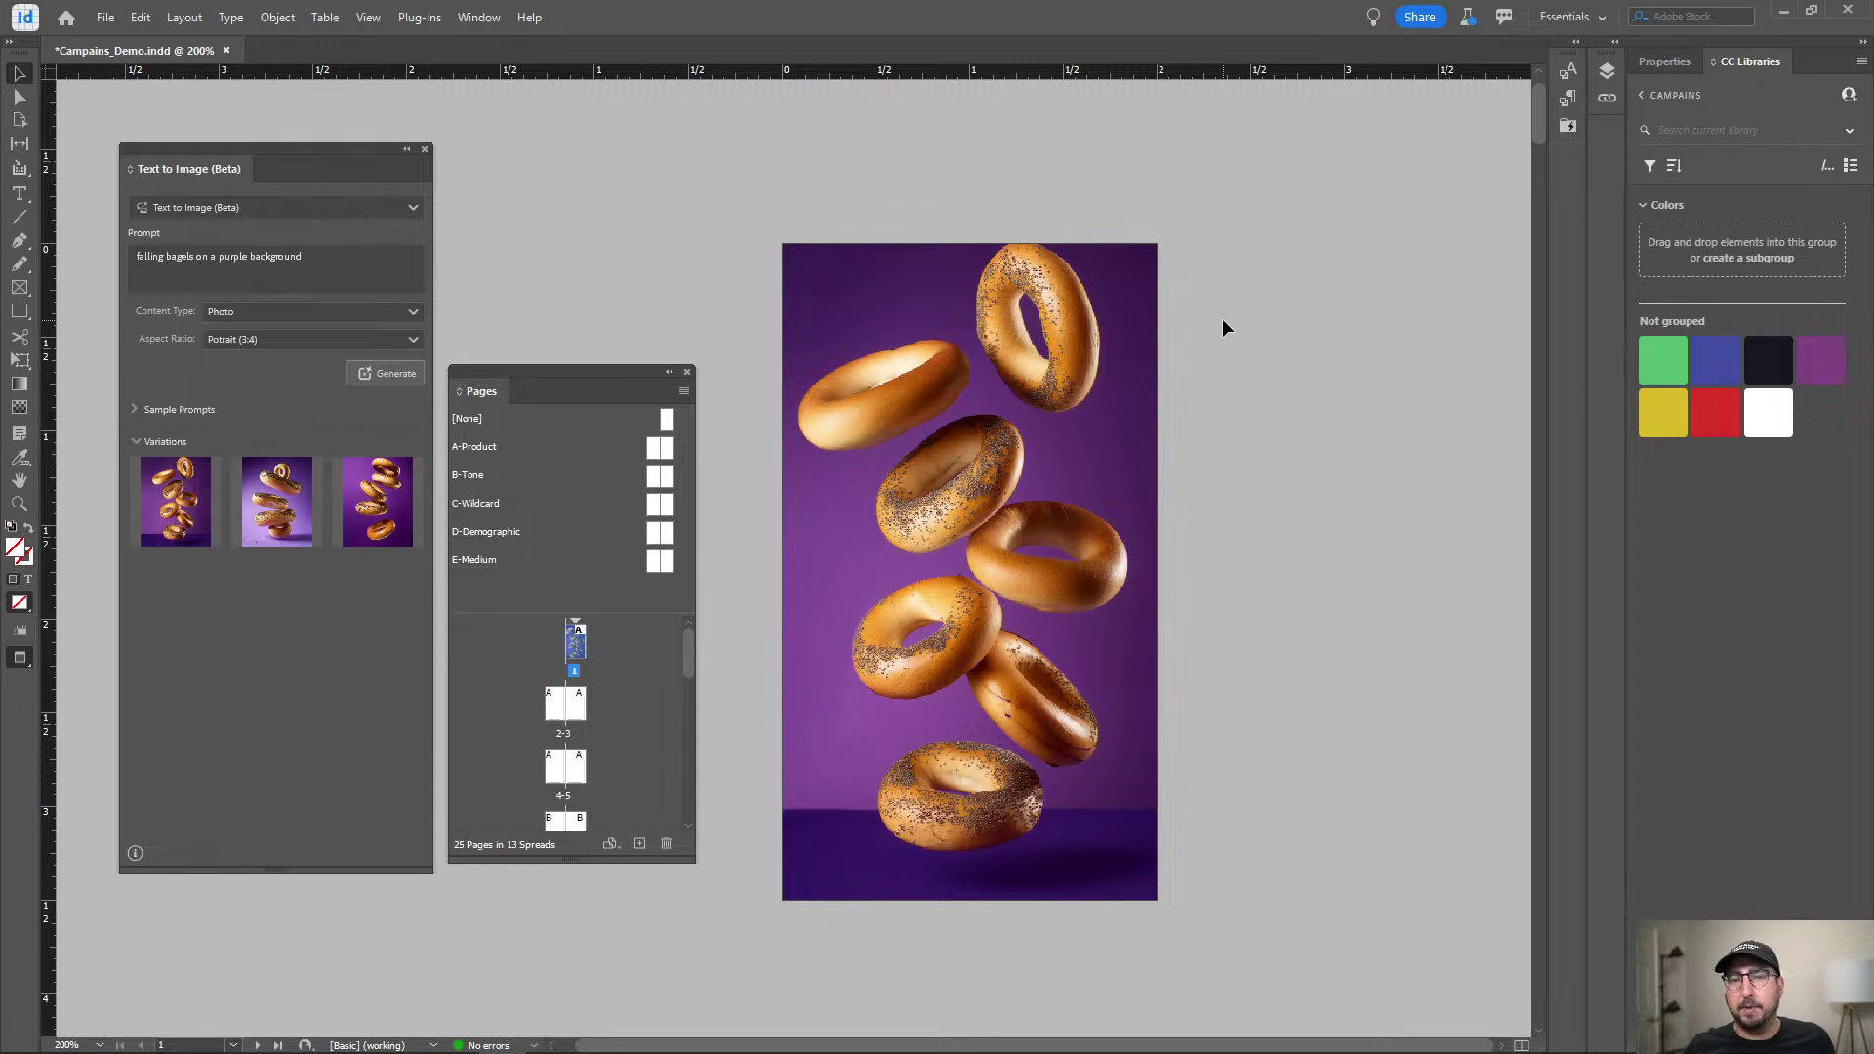
# Shift the bagel image partly off page 1 and back into place, and reposition the contextual task bar above the page.
pyautogui.click(1036, 441)
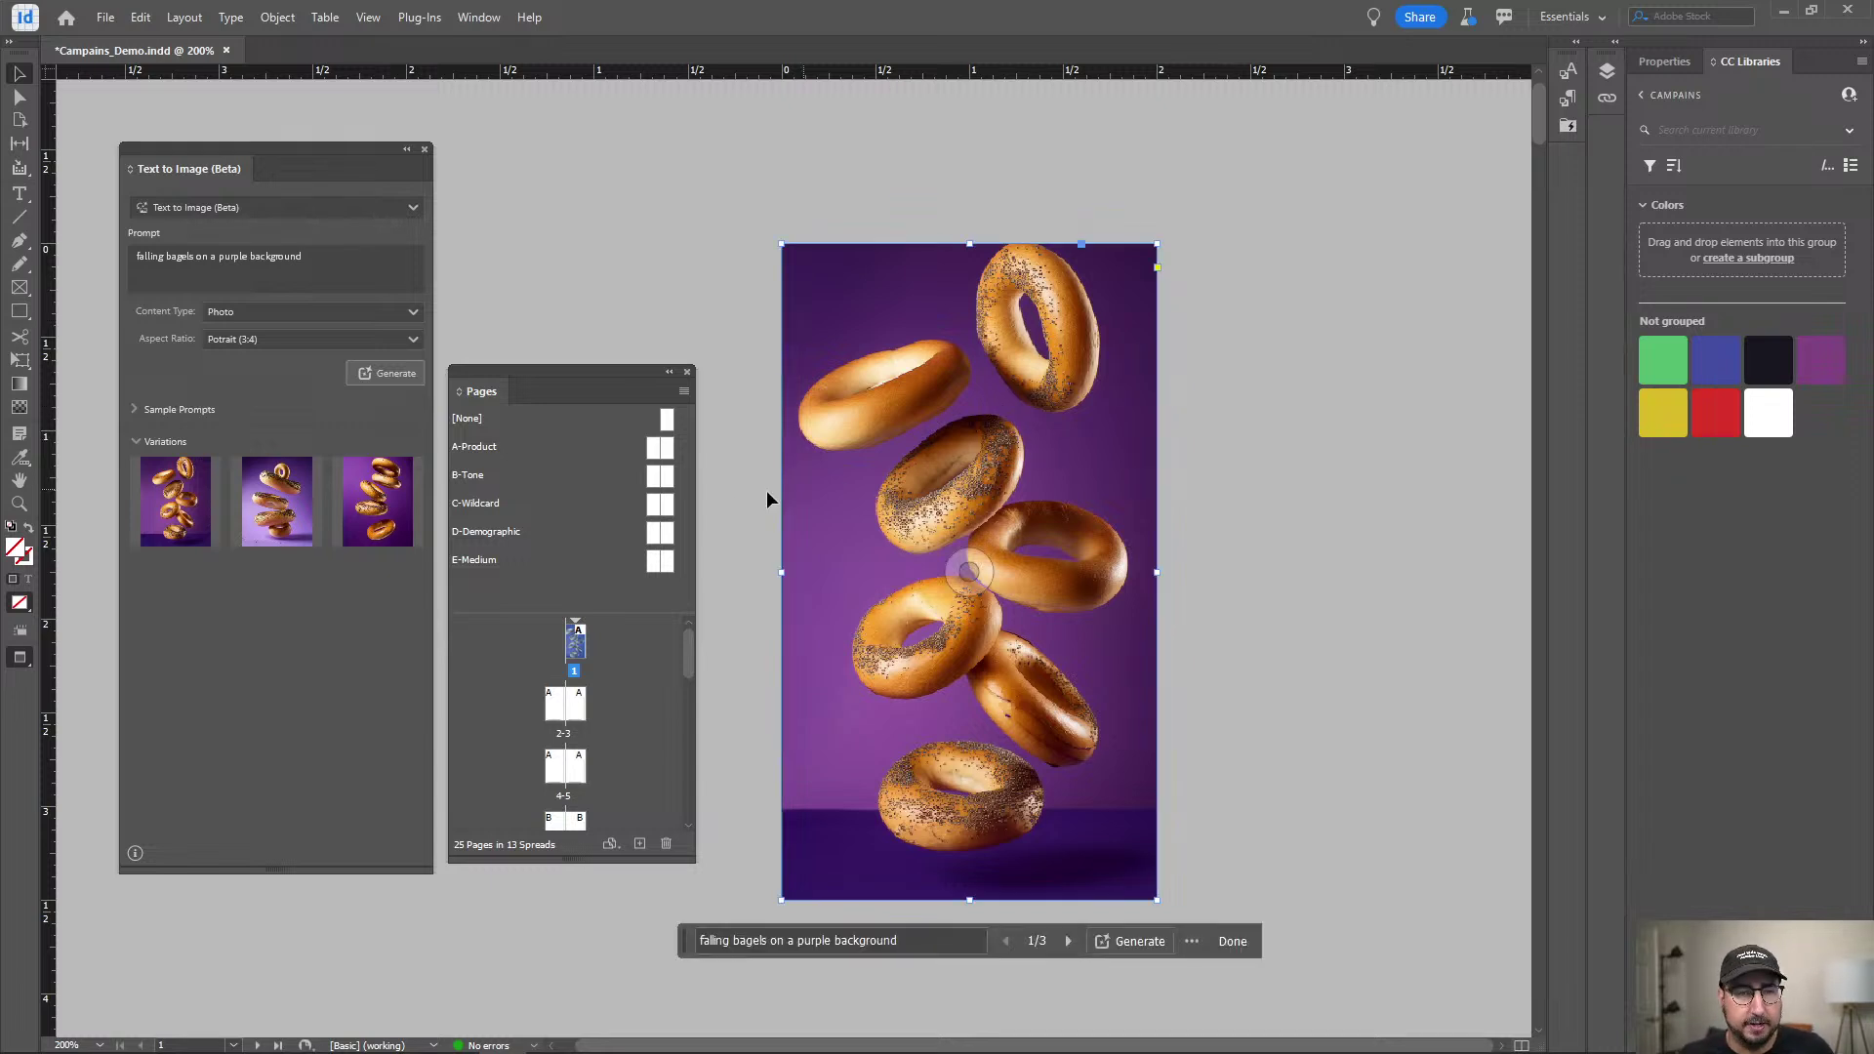
pyautogui.moveTo(979, 424); pyautogui.dragTo(1077, 418)
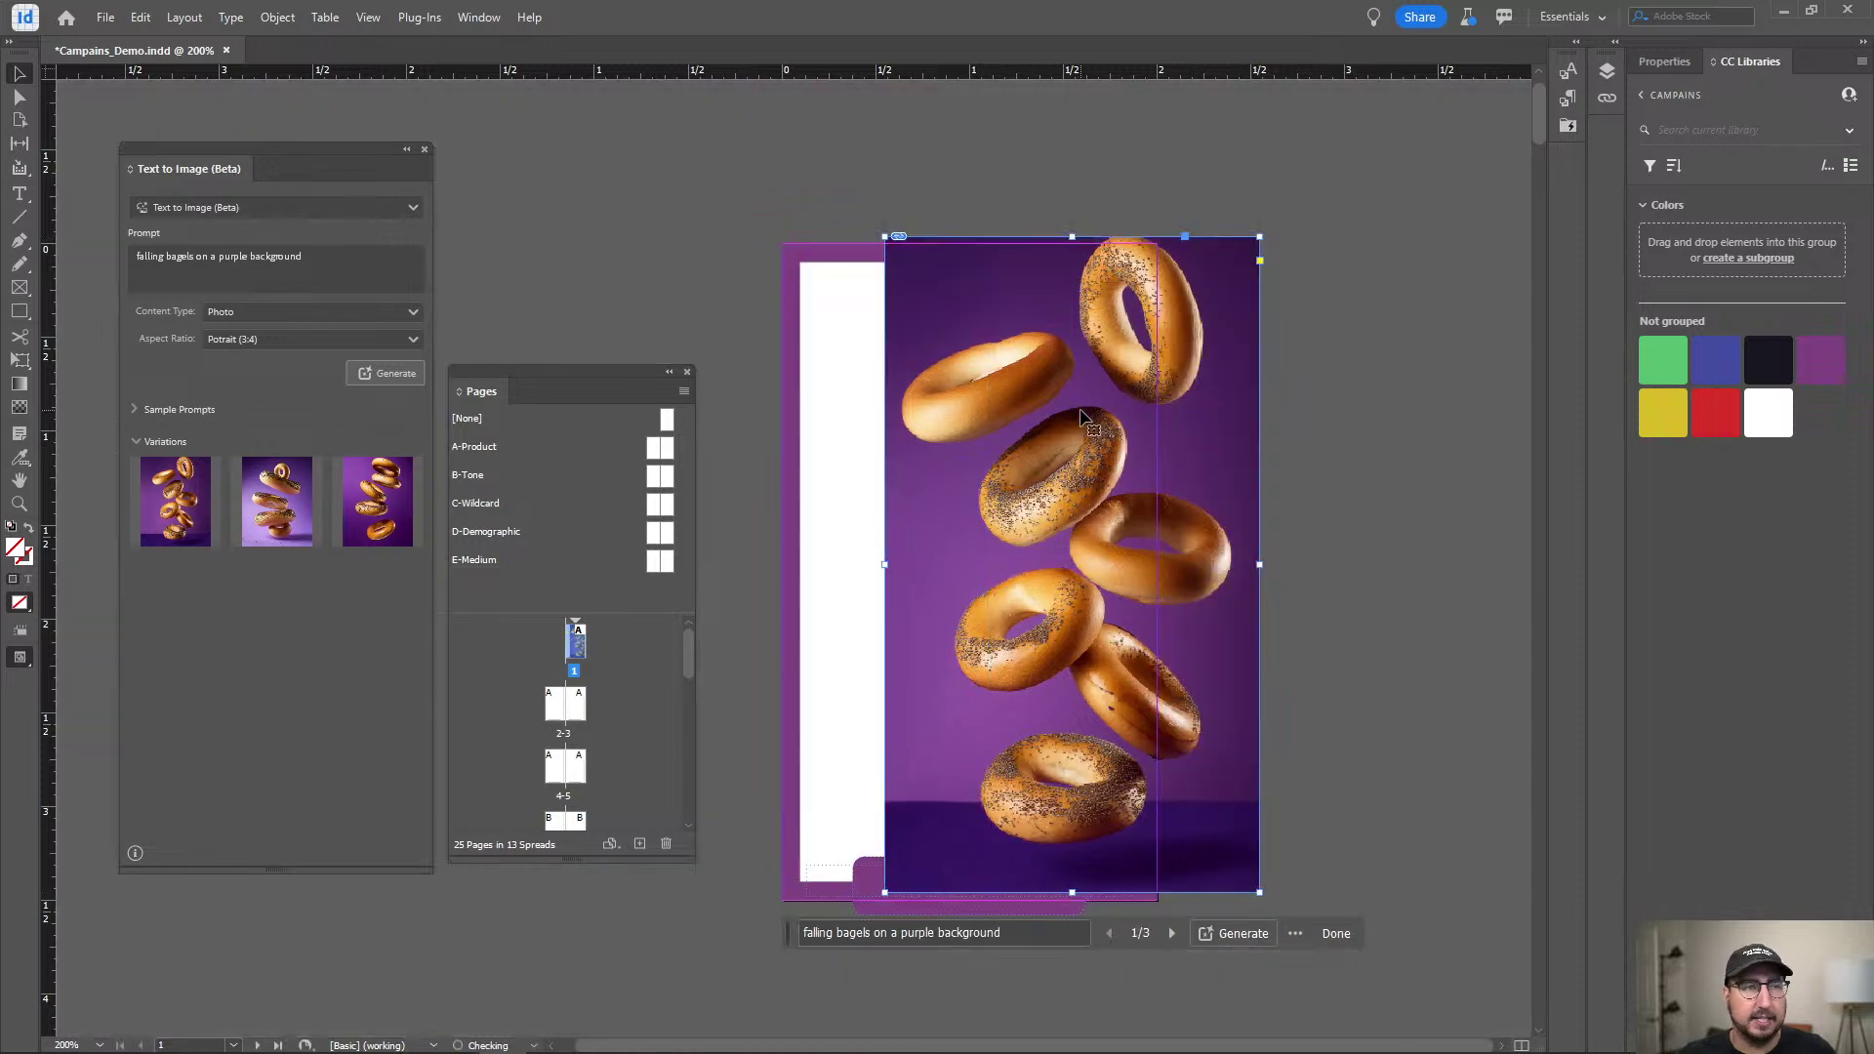
pyautogui.press('w')
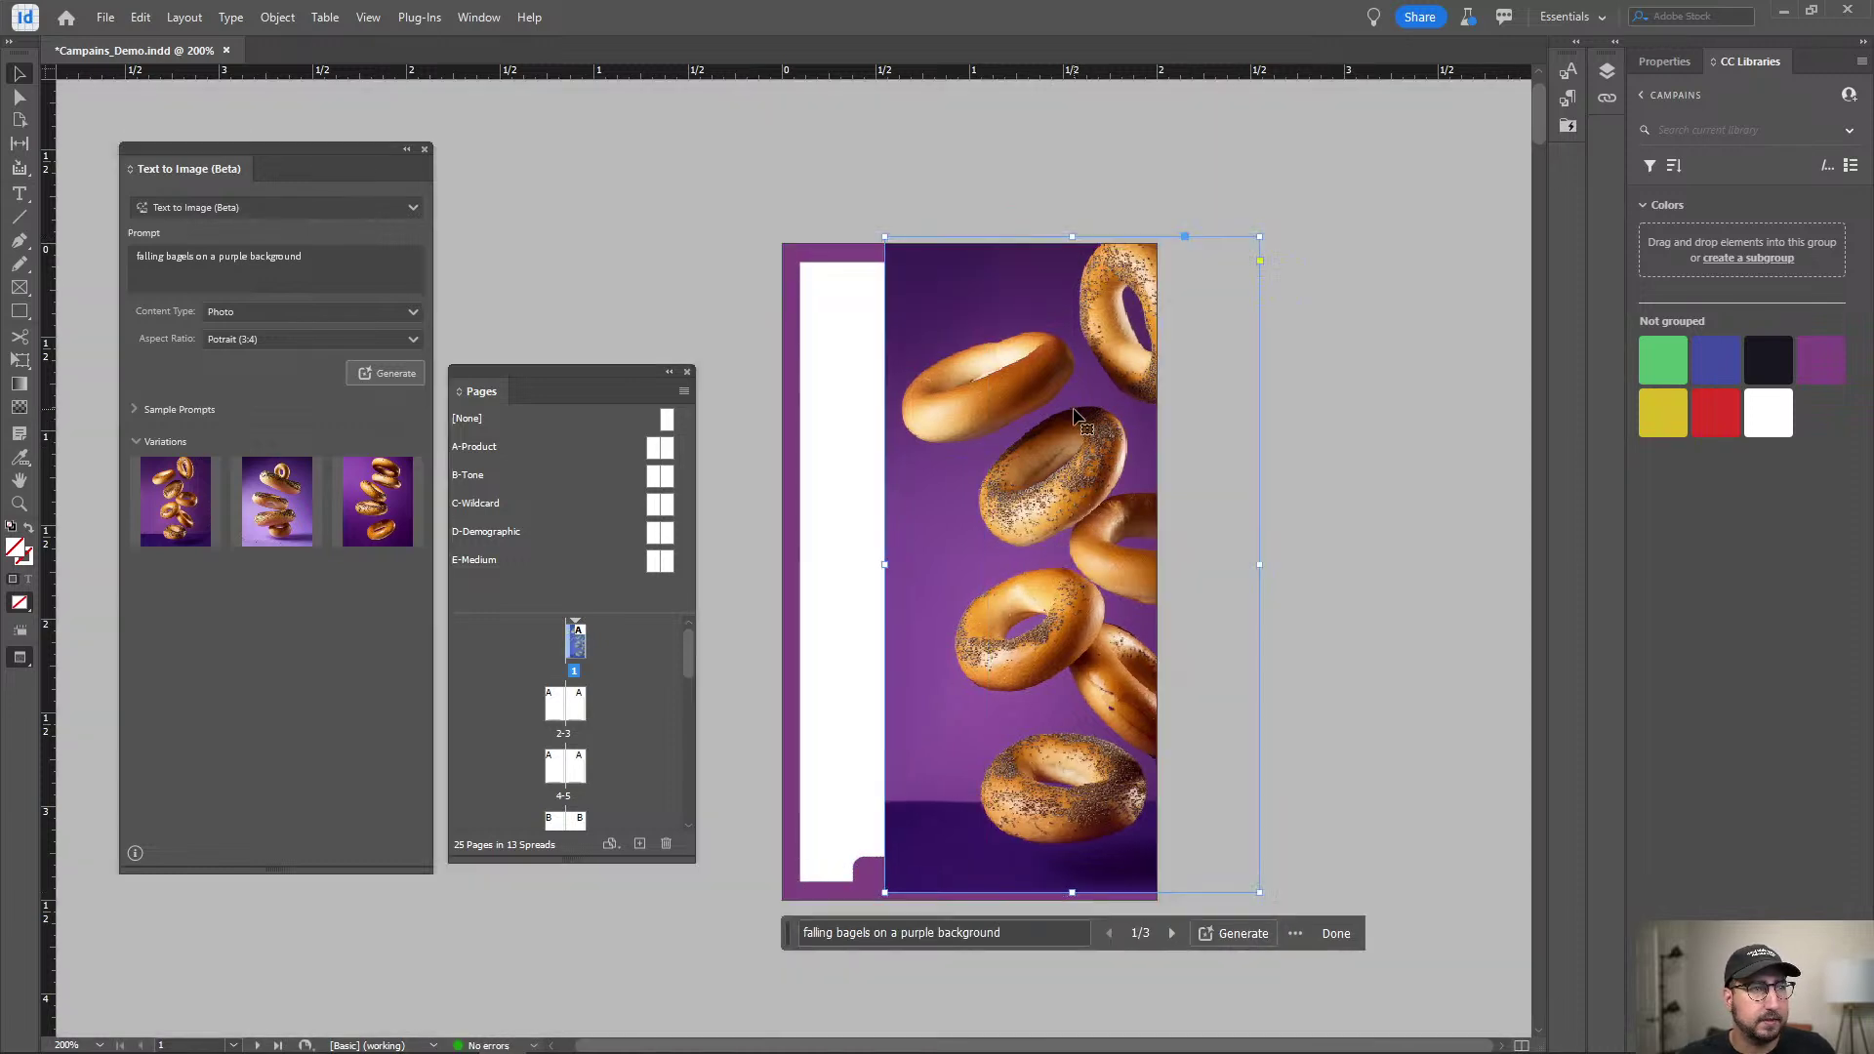
pyautogui.press('Tab')
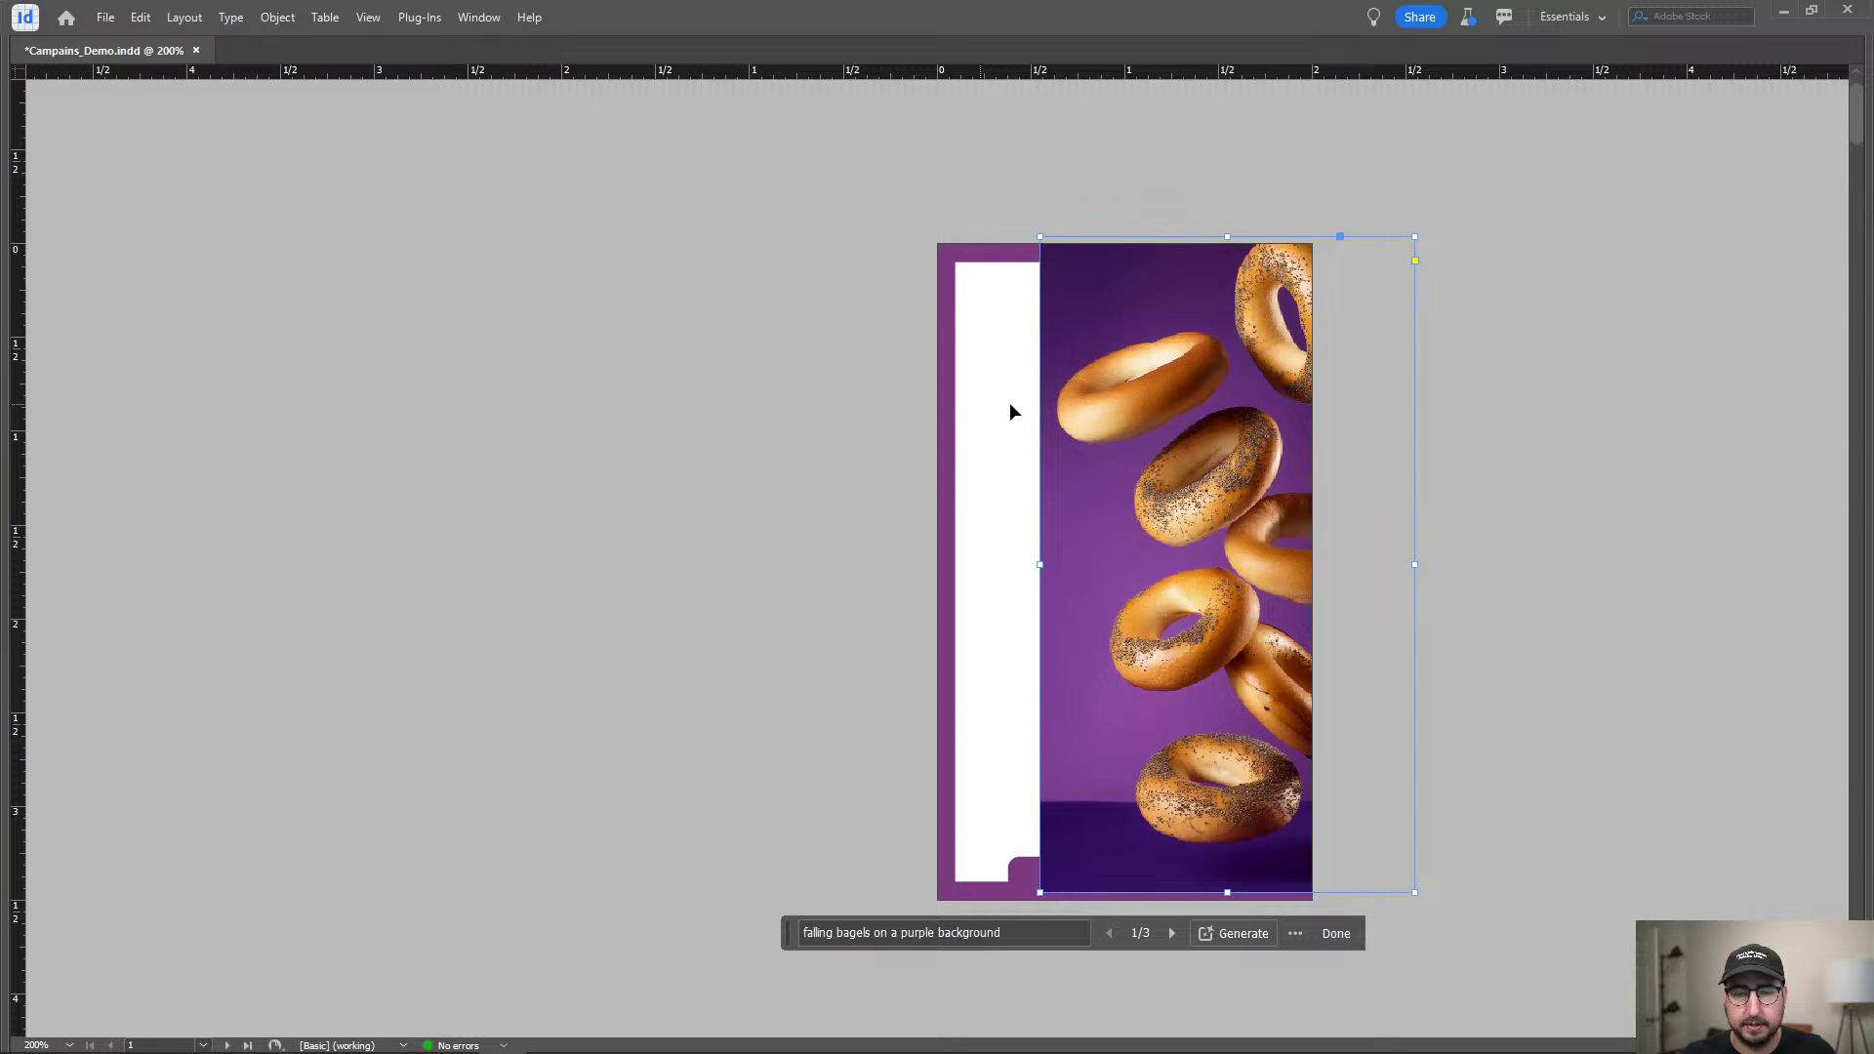
pyautogui.press('Tab')
pyautogui.moveTo(970, 474); pyautogui.dragTo(883, 478)
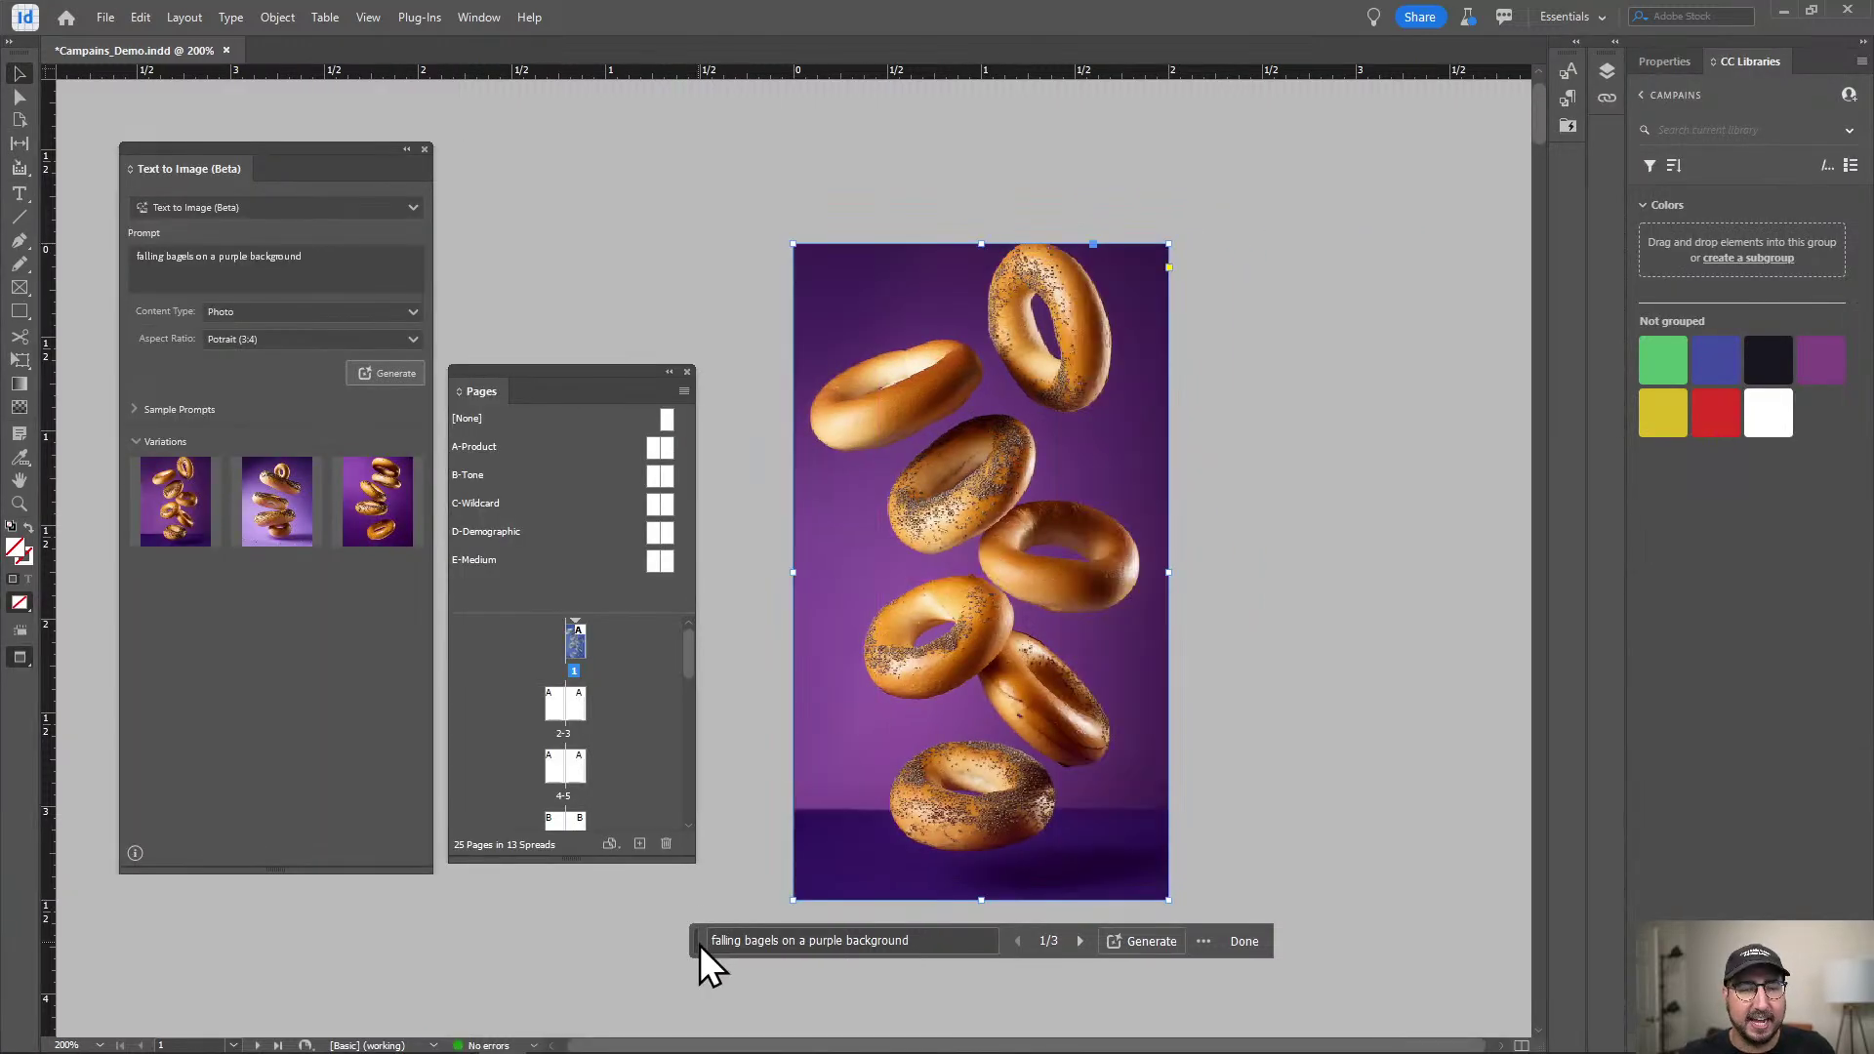
pyautogui.moveTo(700, 945); pyautogui.dragTo(700, 180)
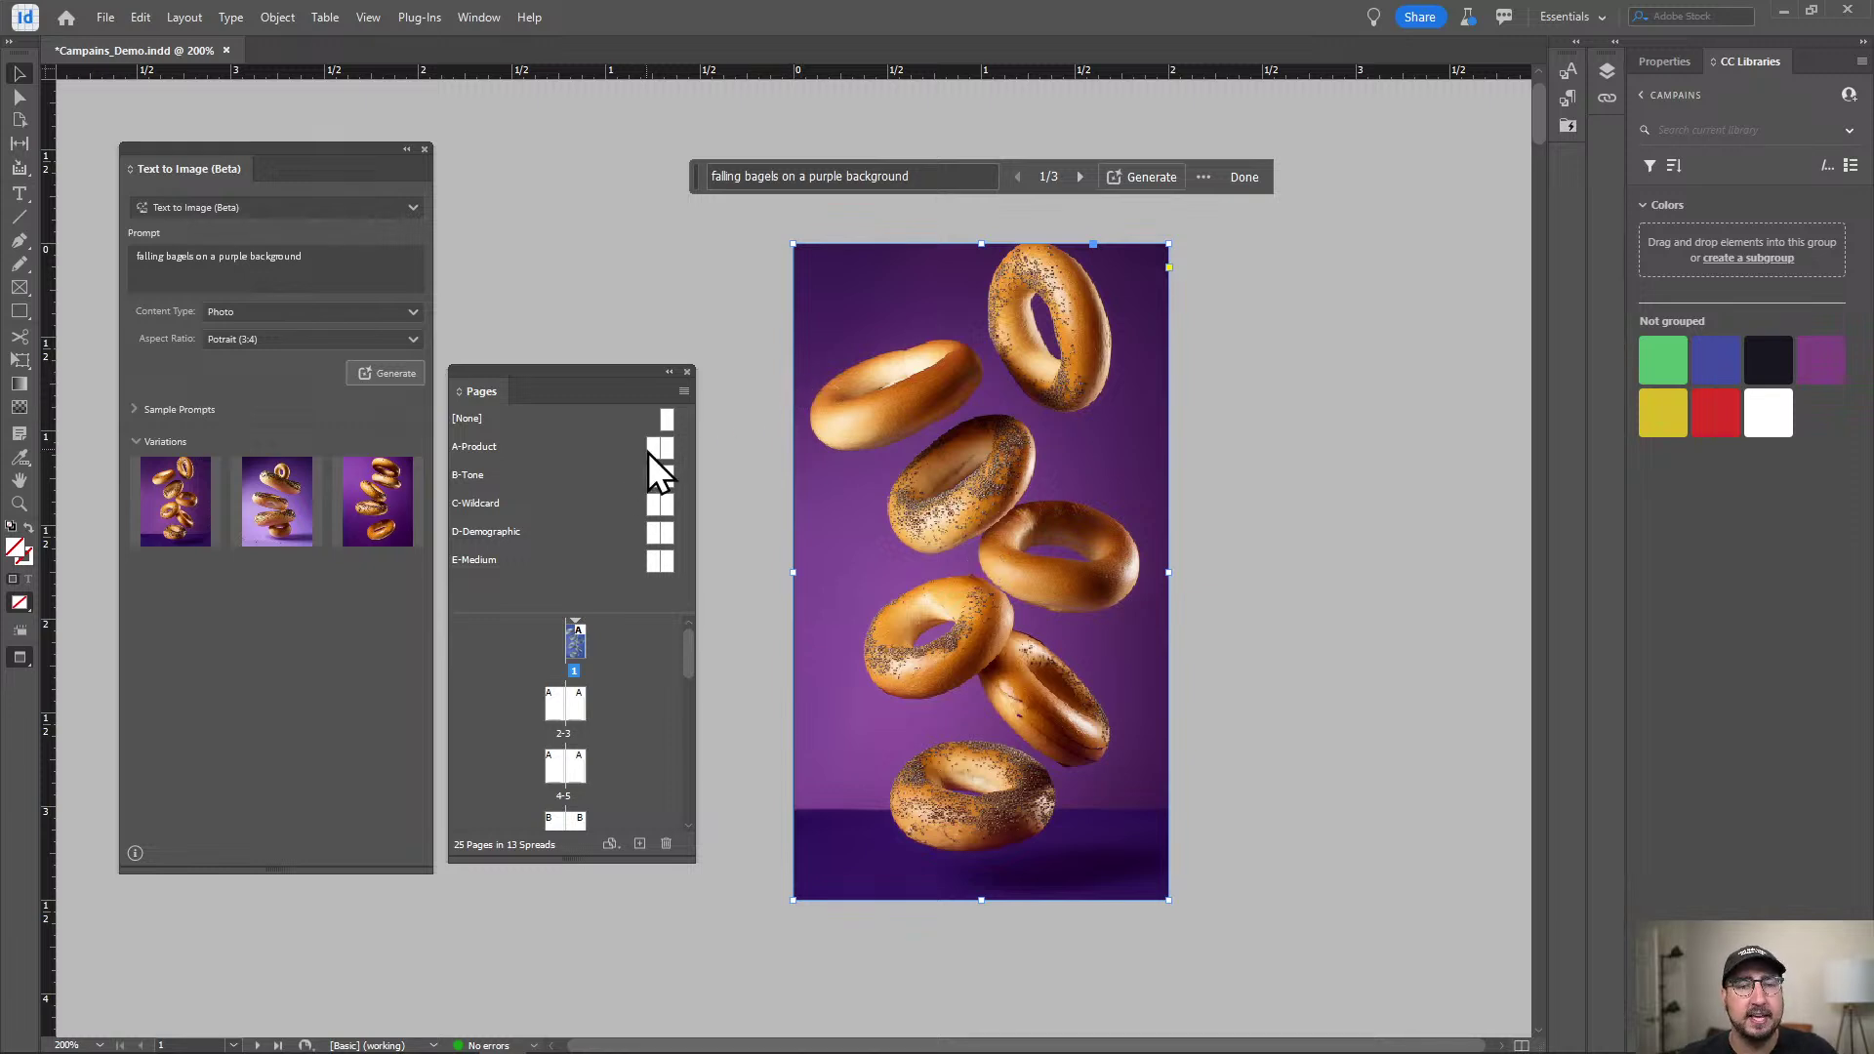
# Override all parent page items on page 1 and send the bagel image to the back.
pyautogui.rightClick(576, 646)
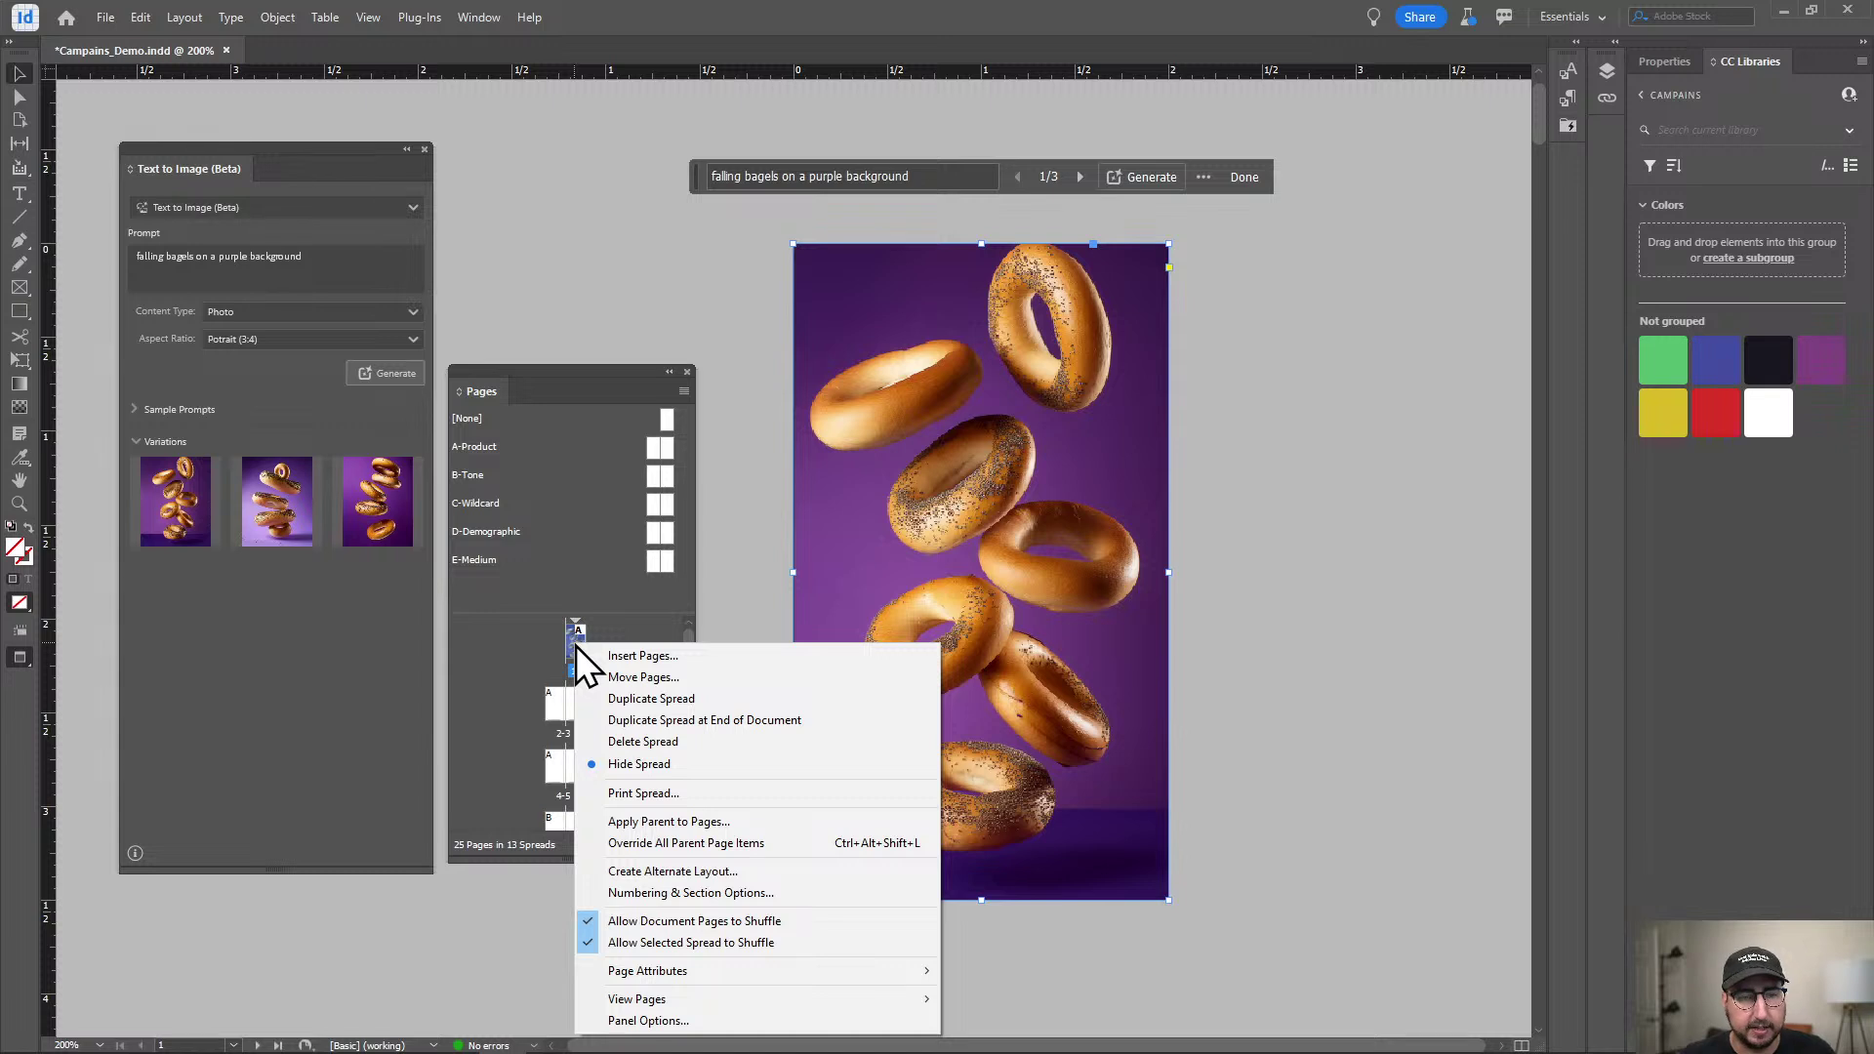
pyautogui.click(681, 846)
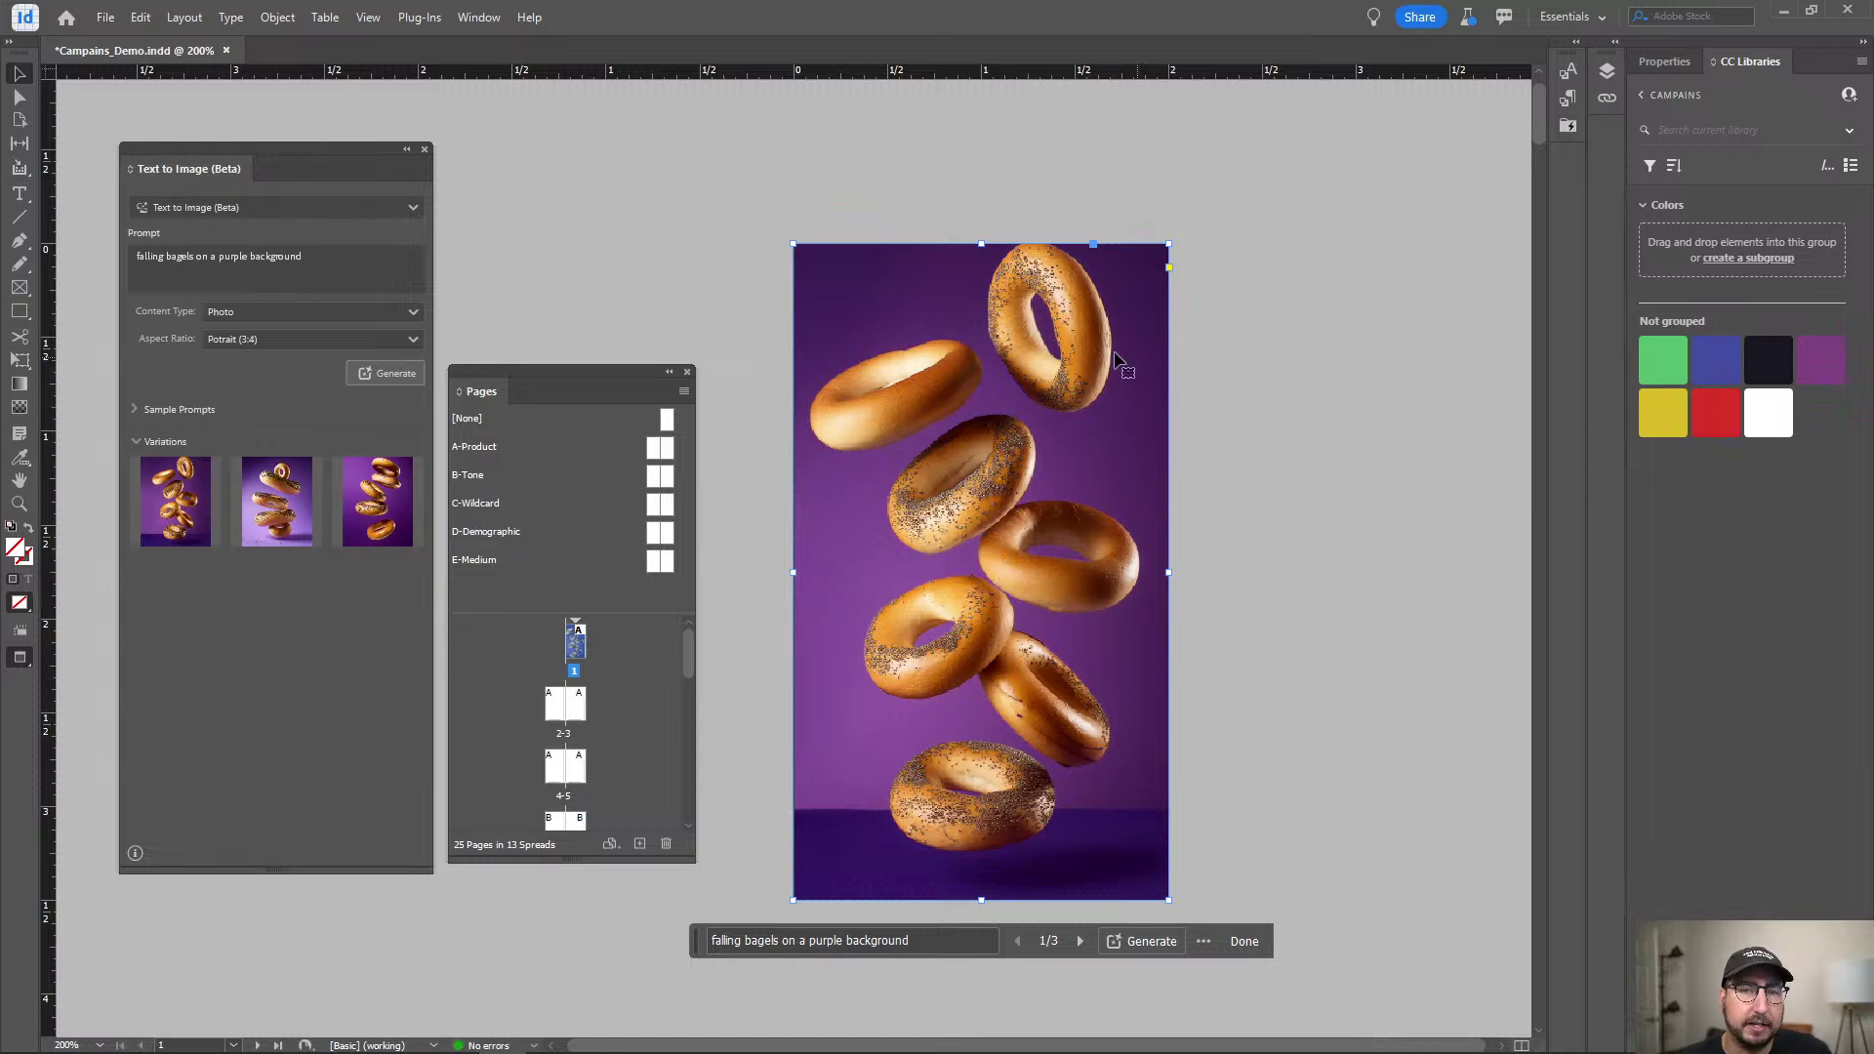
pyautogui.rightClick(868, 324)
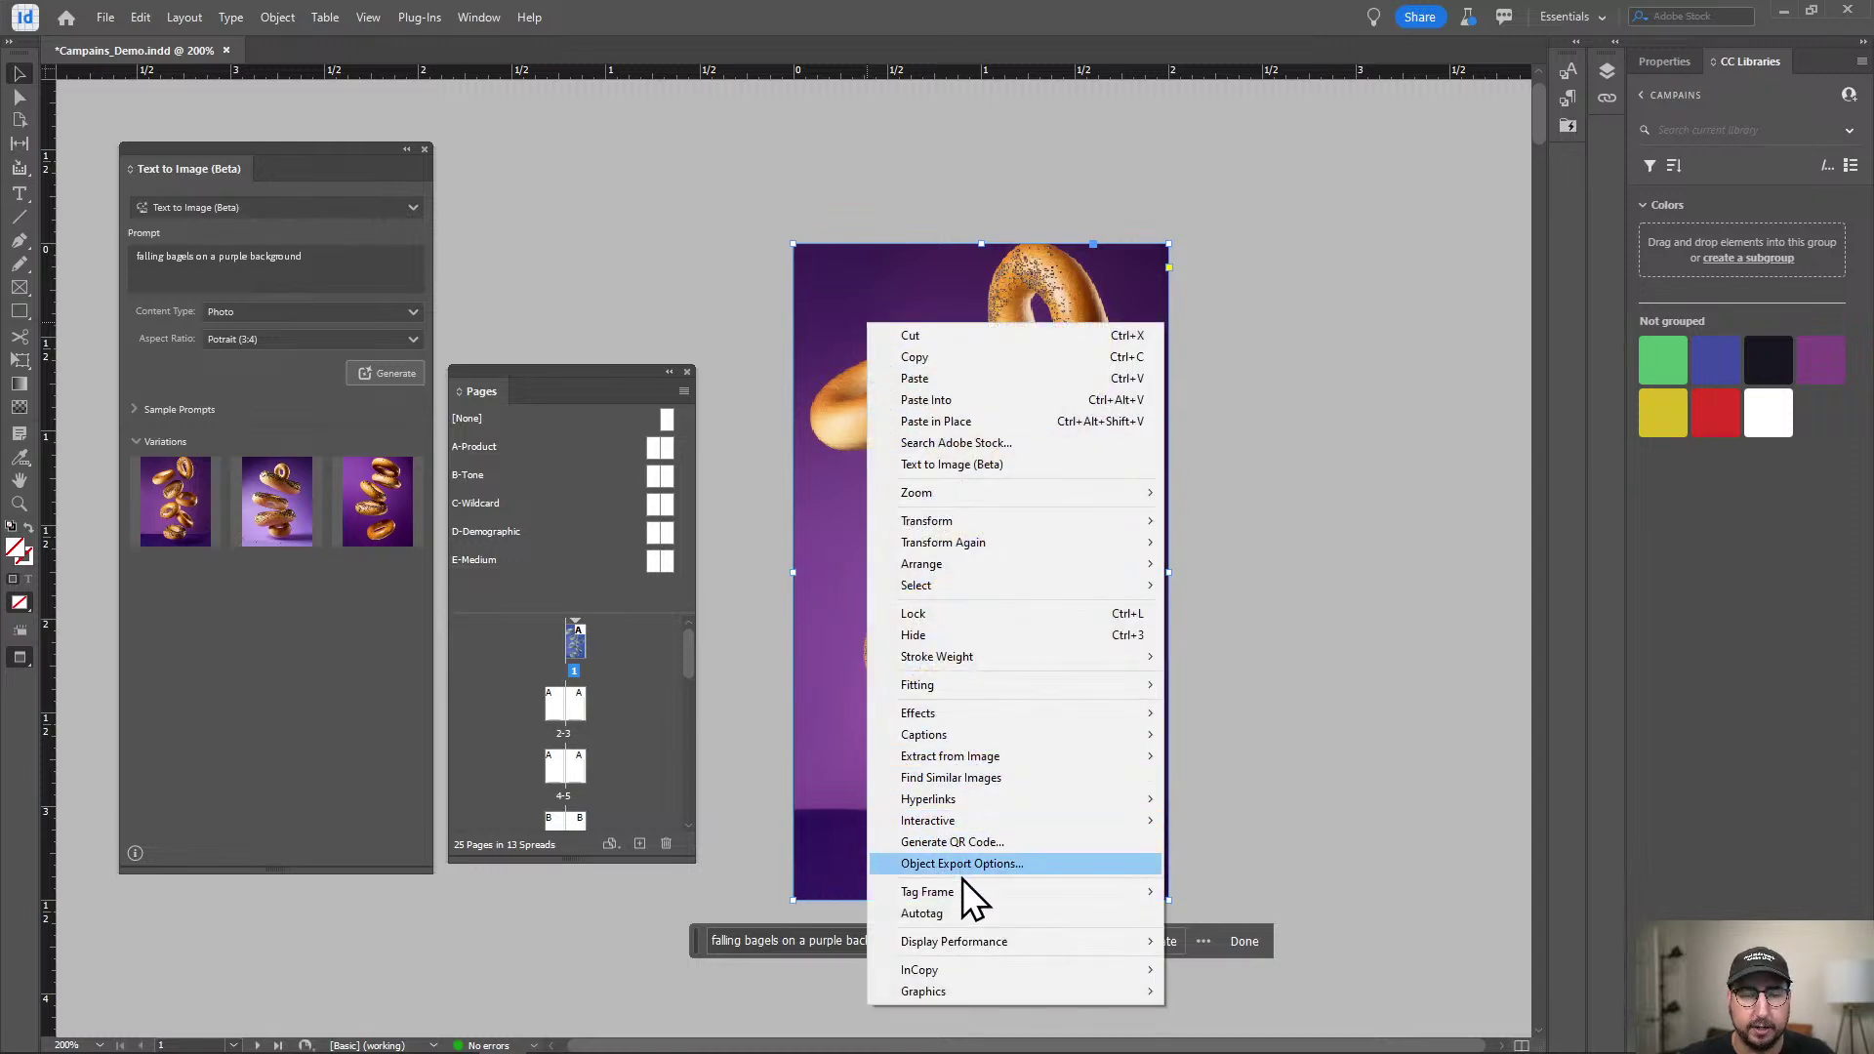
pyautogui.moveTo(976, 570)
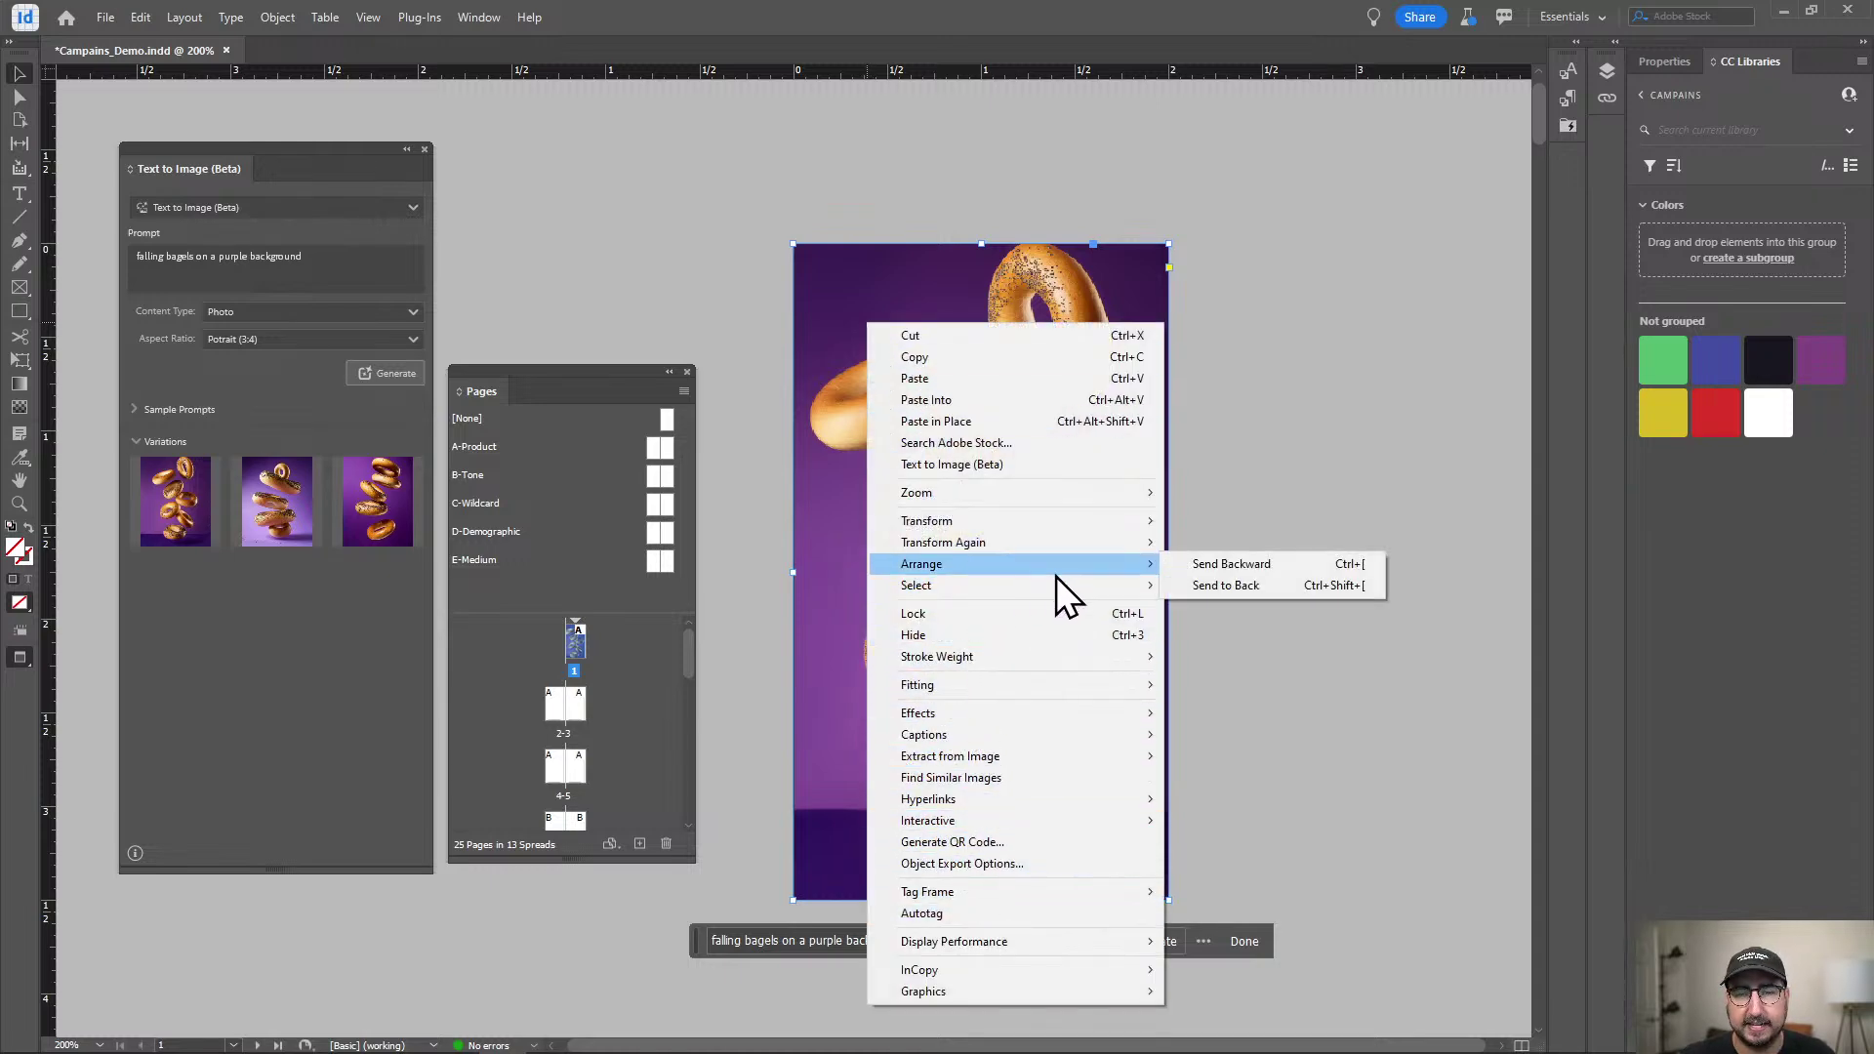
pyautogui.click(1226, 585)
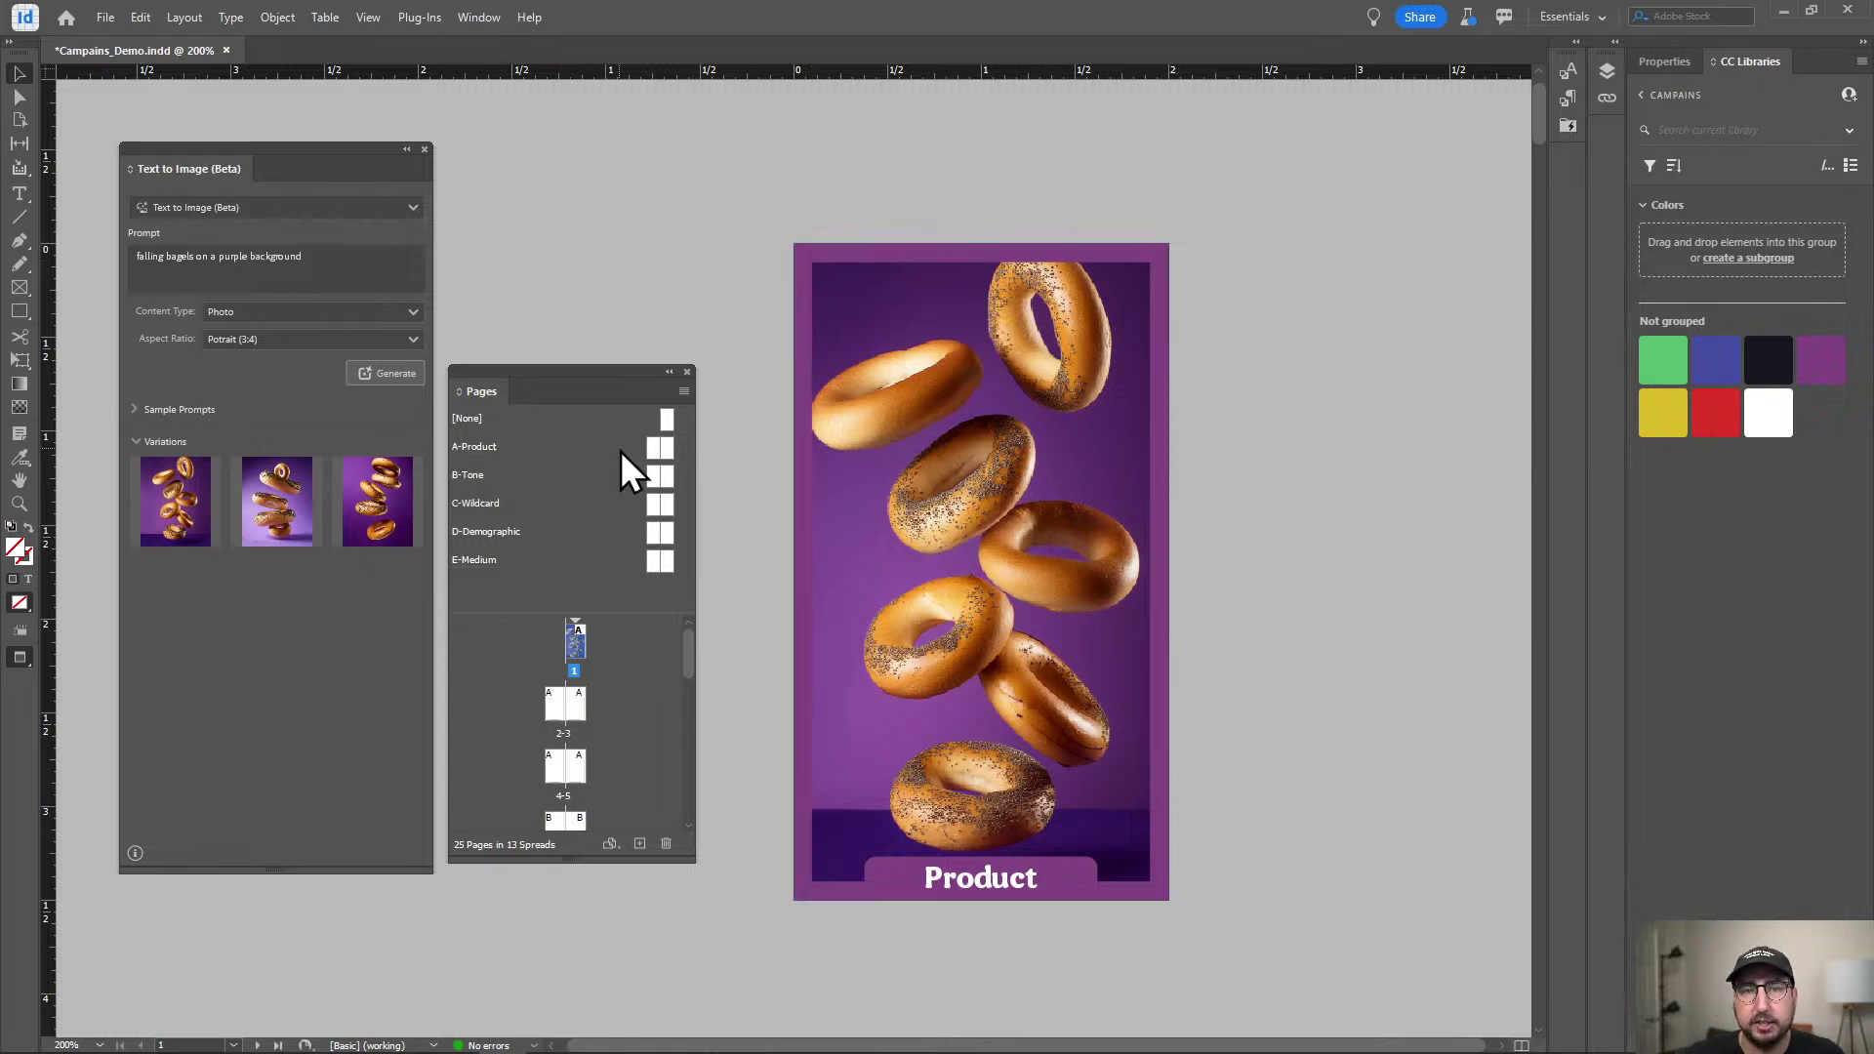
# Open the A-Product parent spread for editing.
pyautogui.click(941, 359)
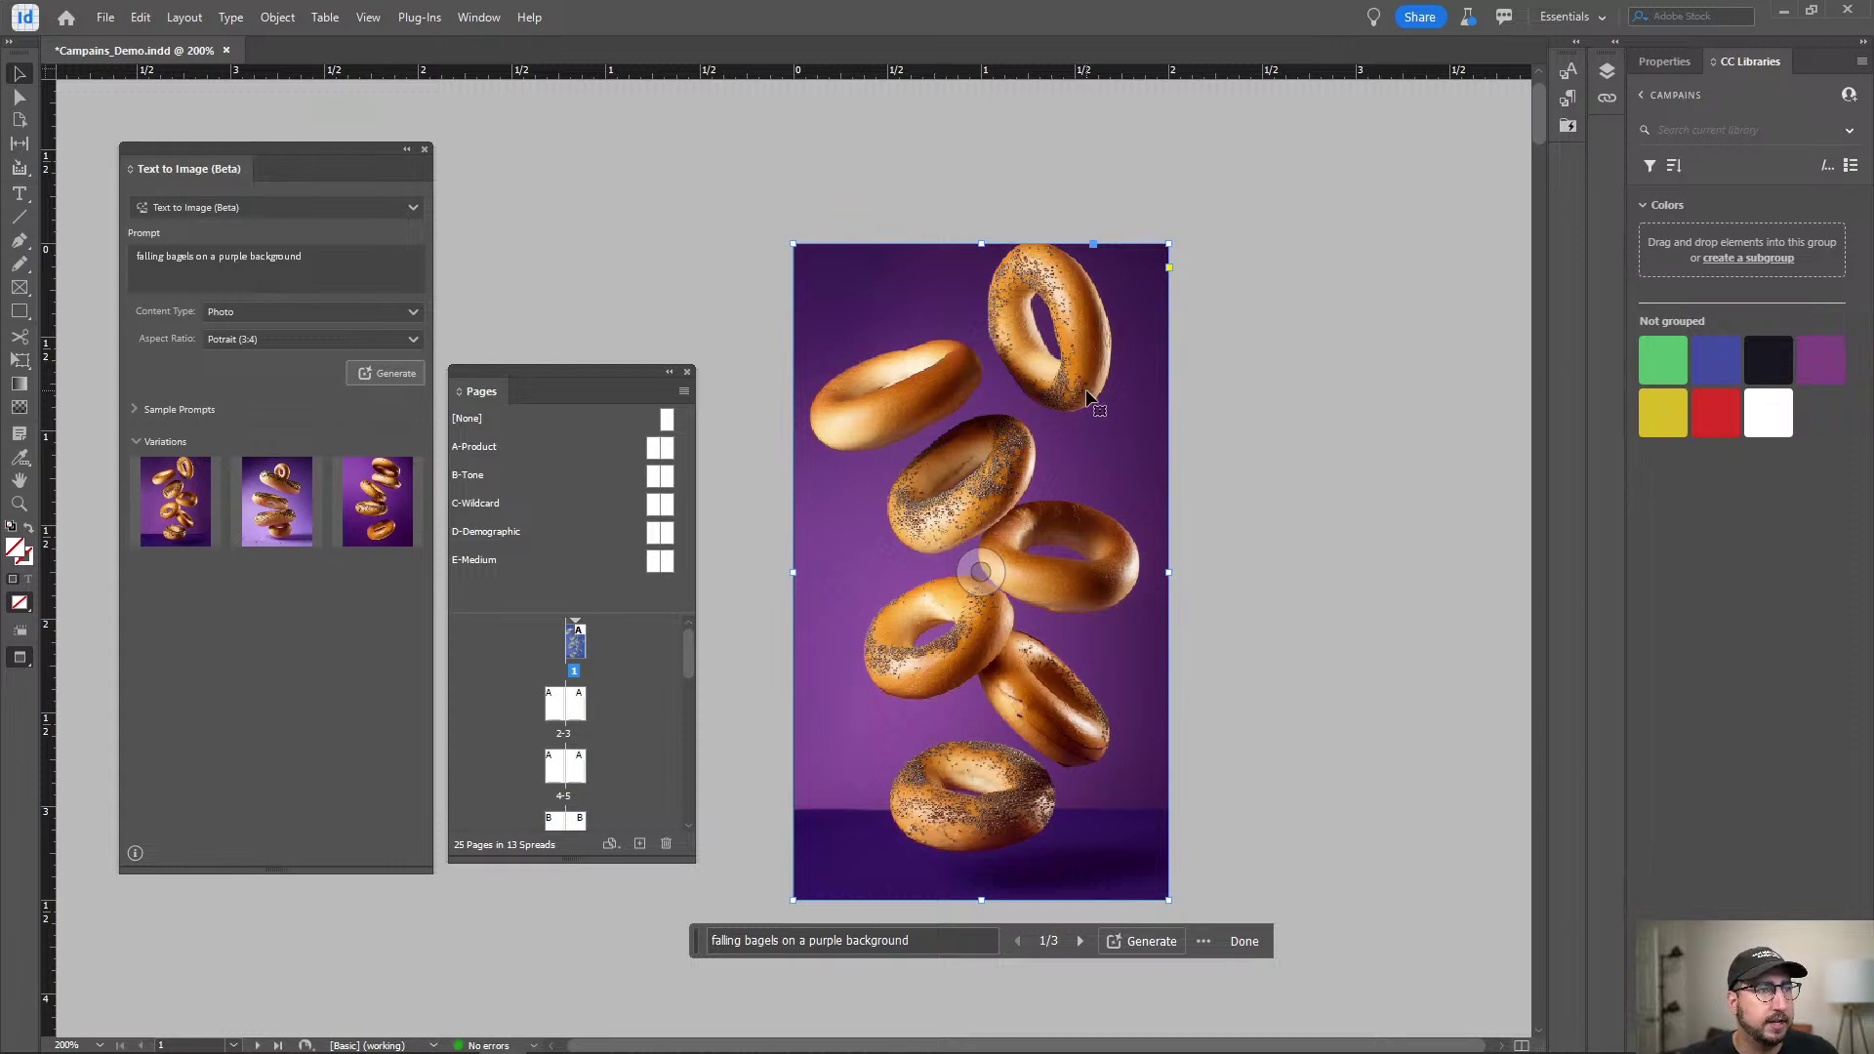
pyautogui.doubleClick(654, 449)
pyautogui.scroll(-2, 861, 560)
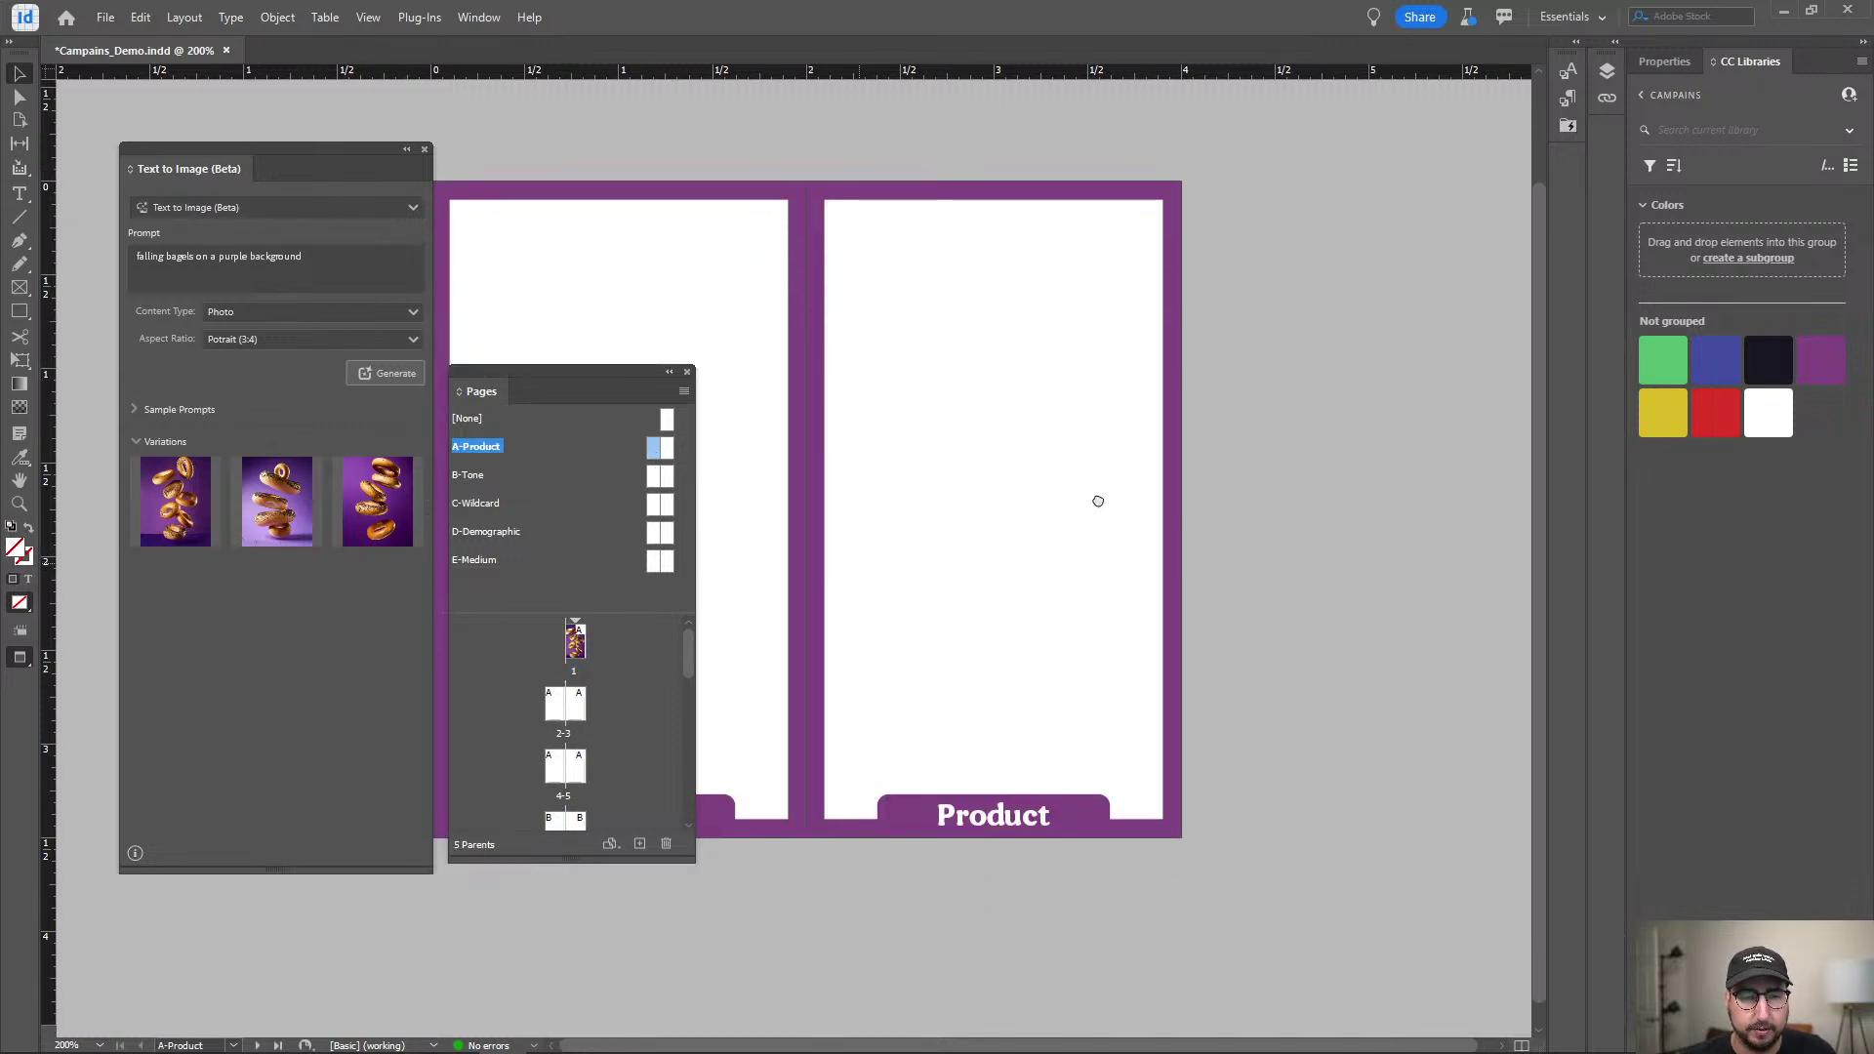
# Move the Pages panel beside the A-Product spread so both parent pages are uncovered, and leave the frames deselected.
pyautogui.moveTo(555, 369); pyautogui.dragTo(1333, 260)
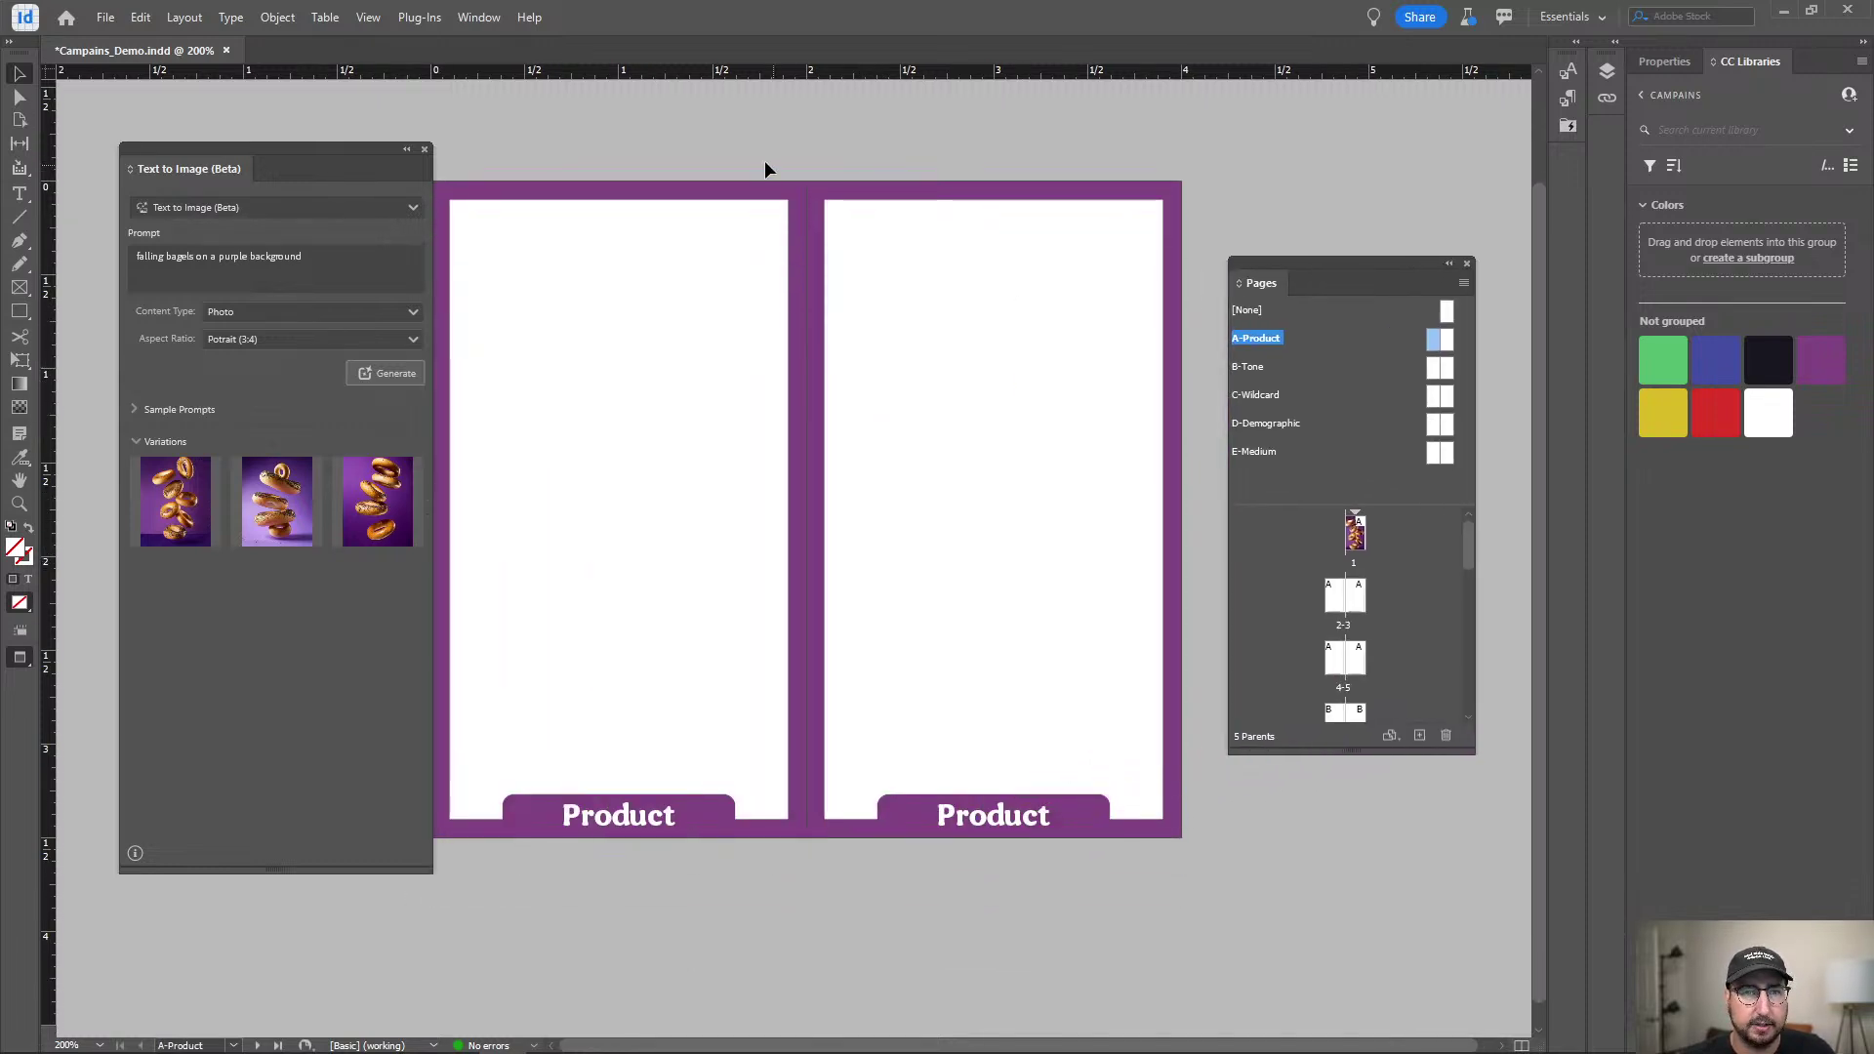
pyautogui.click(982, 365)
pyautogui.click(277, 17)
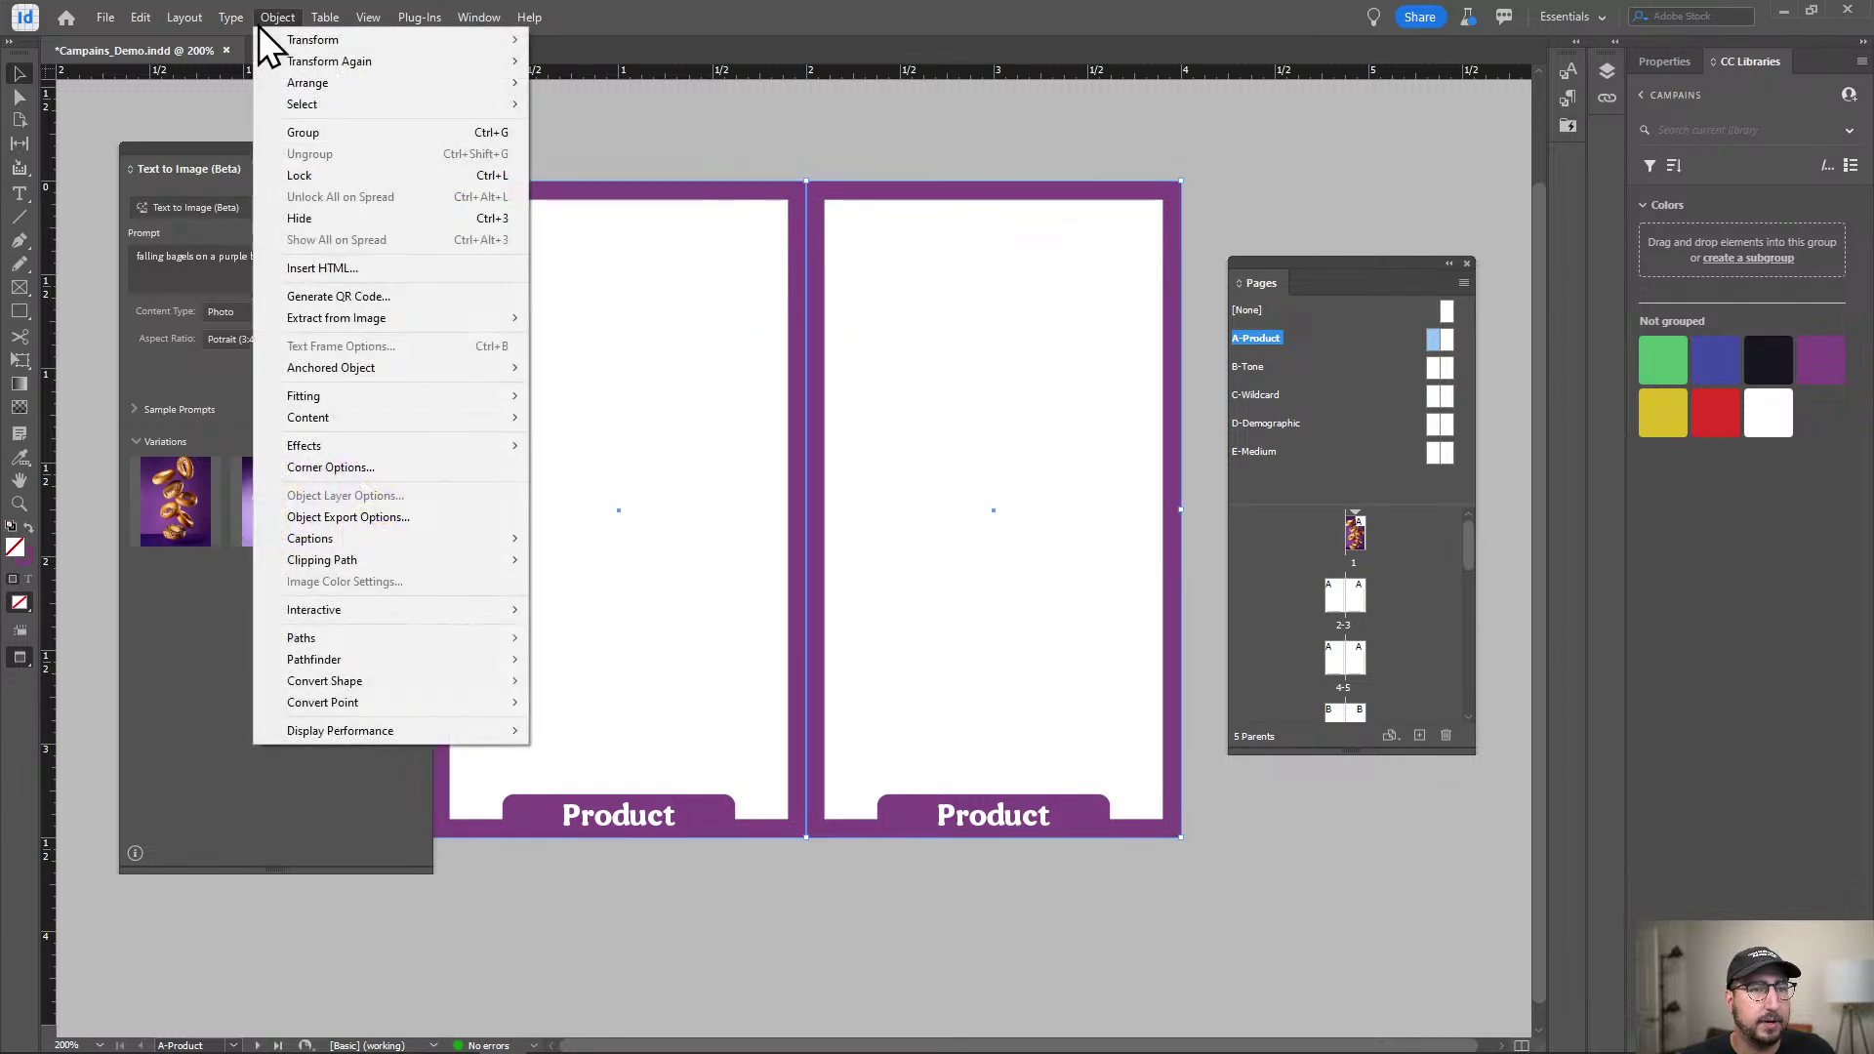
pyautogui.moveTo(359, 377)
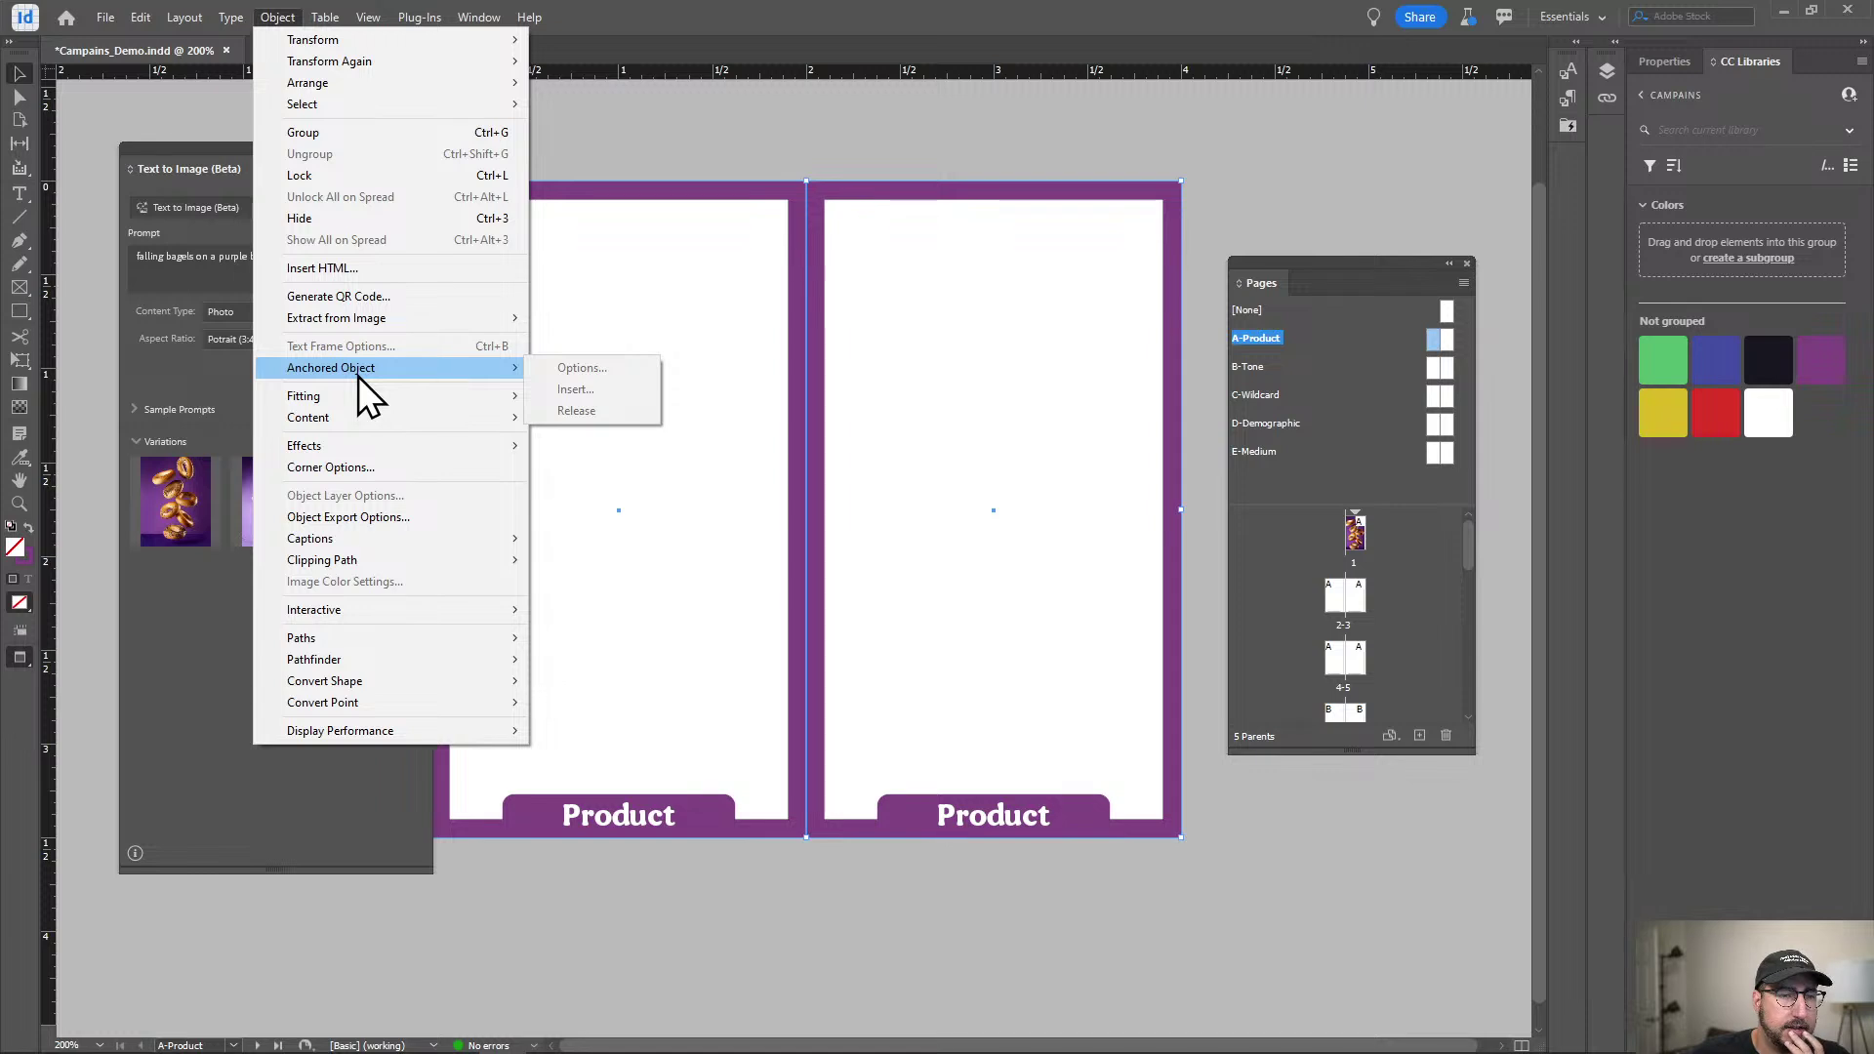
pyautogui.click(777, 133)
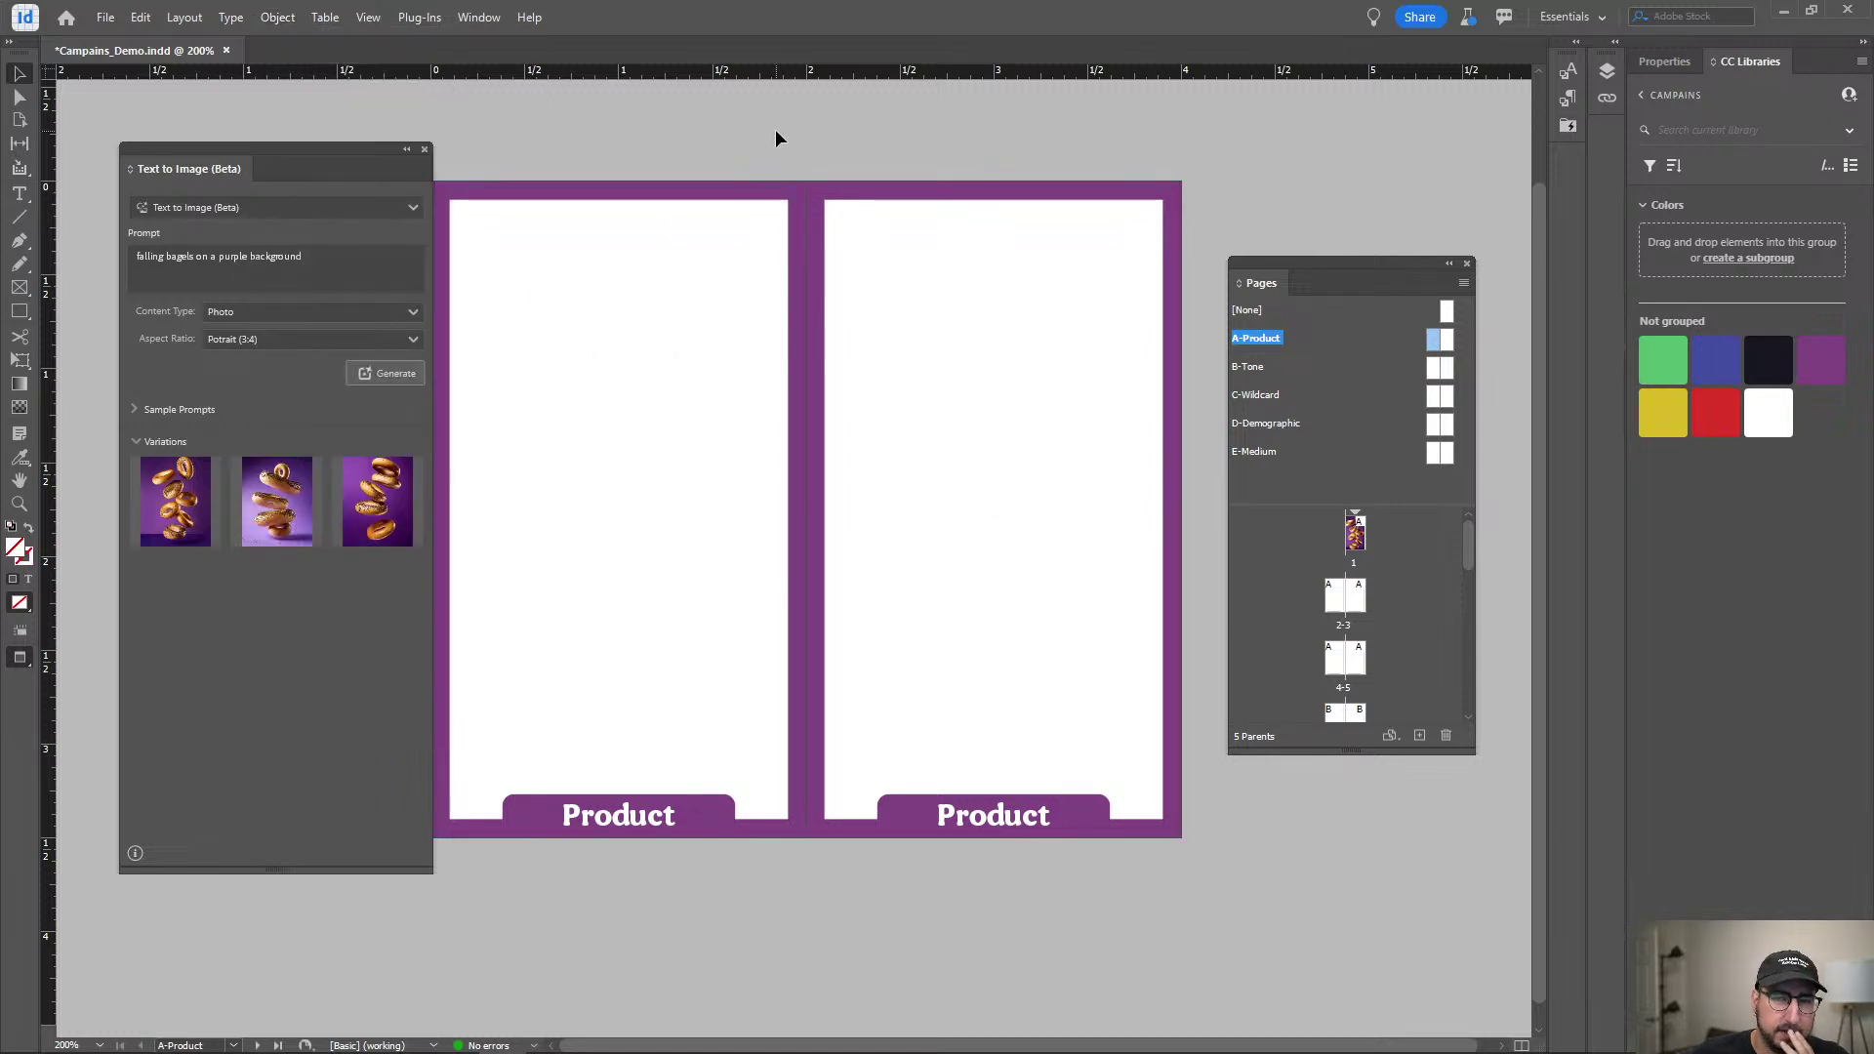
# Add an Outer Glow effect to both purple border frames on the A-Product spread and set its colour to [Black].
pyautogui.moveTo(764, 134); pyautogui.dragTo(879, 291)
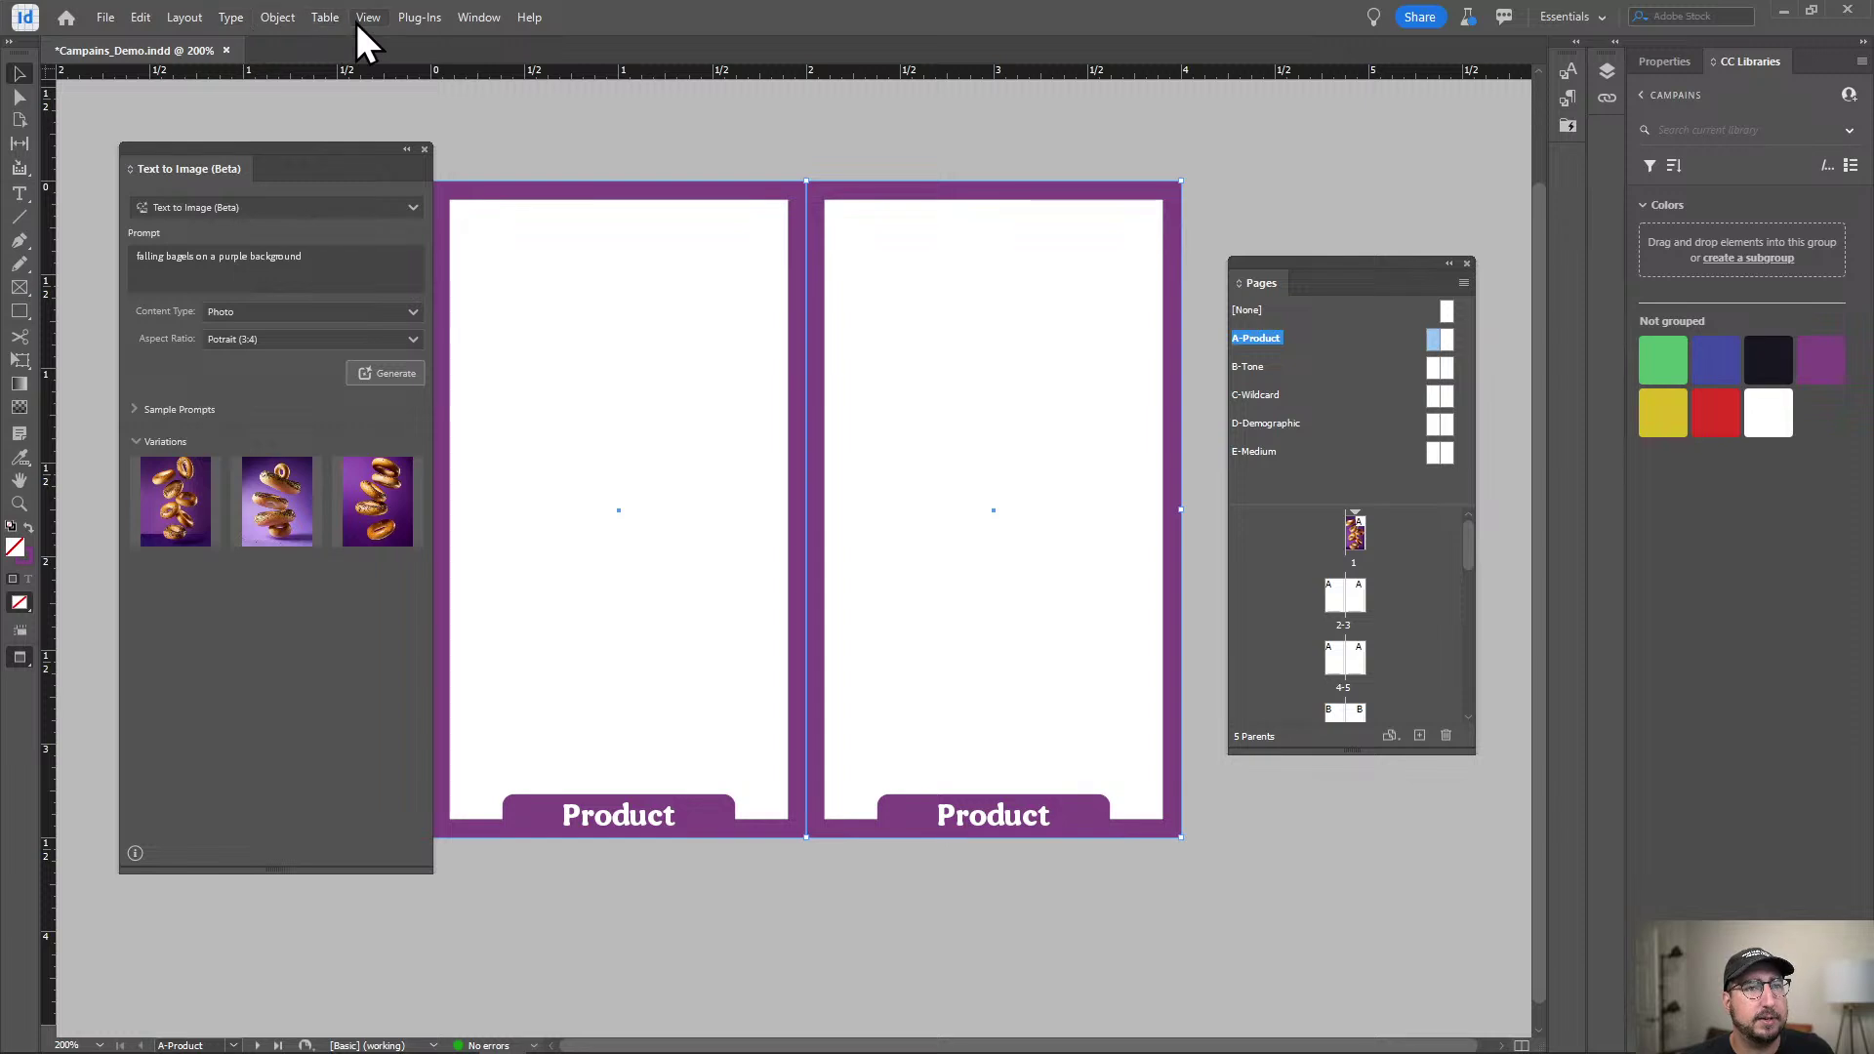
pyautogui.click(277, 18)
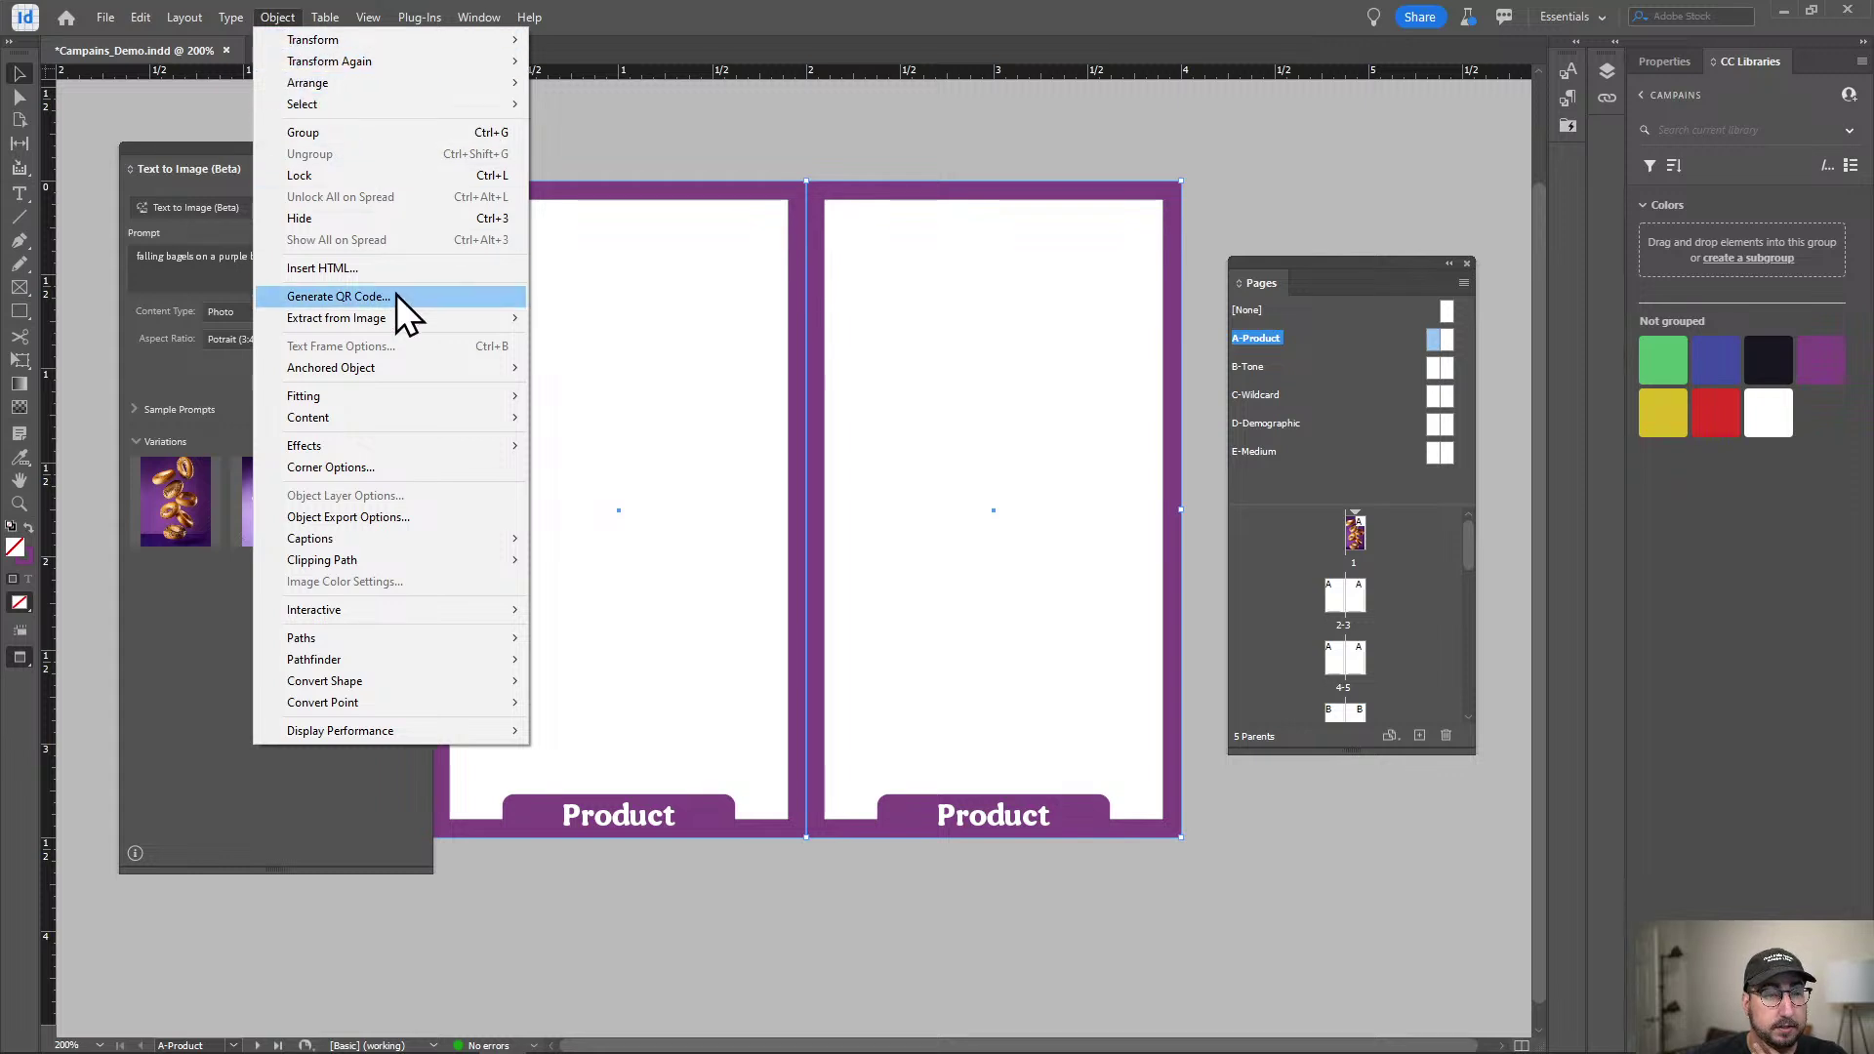
pyautogui.moveTo(396, 447)
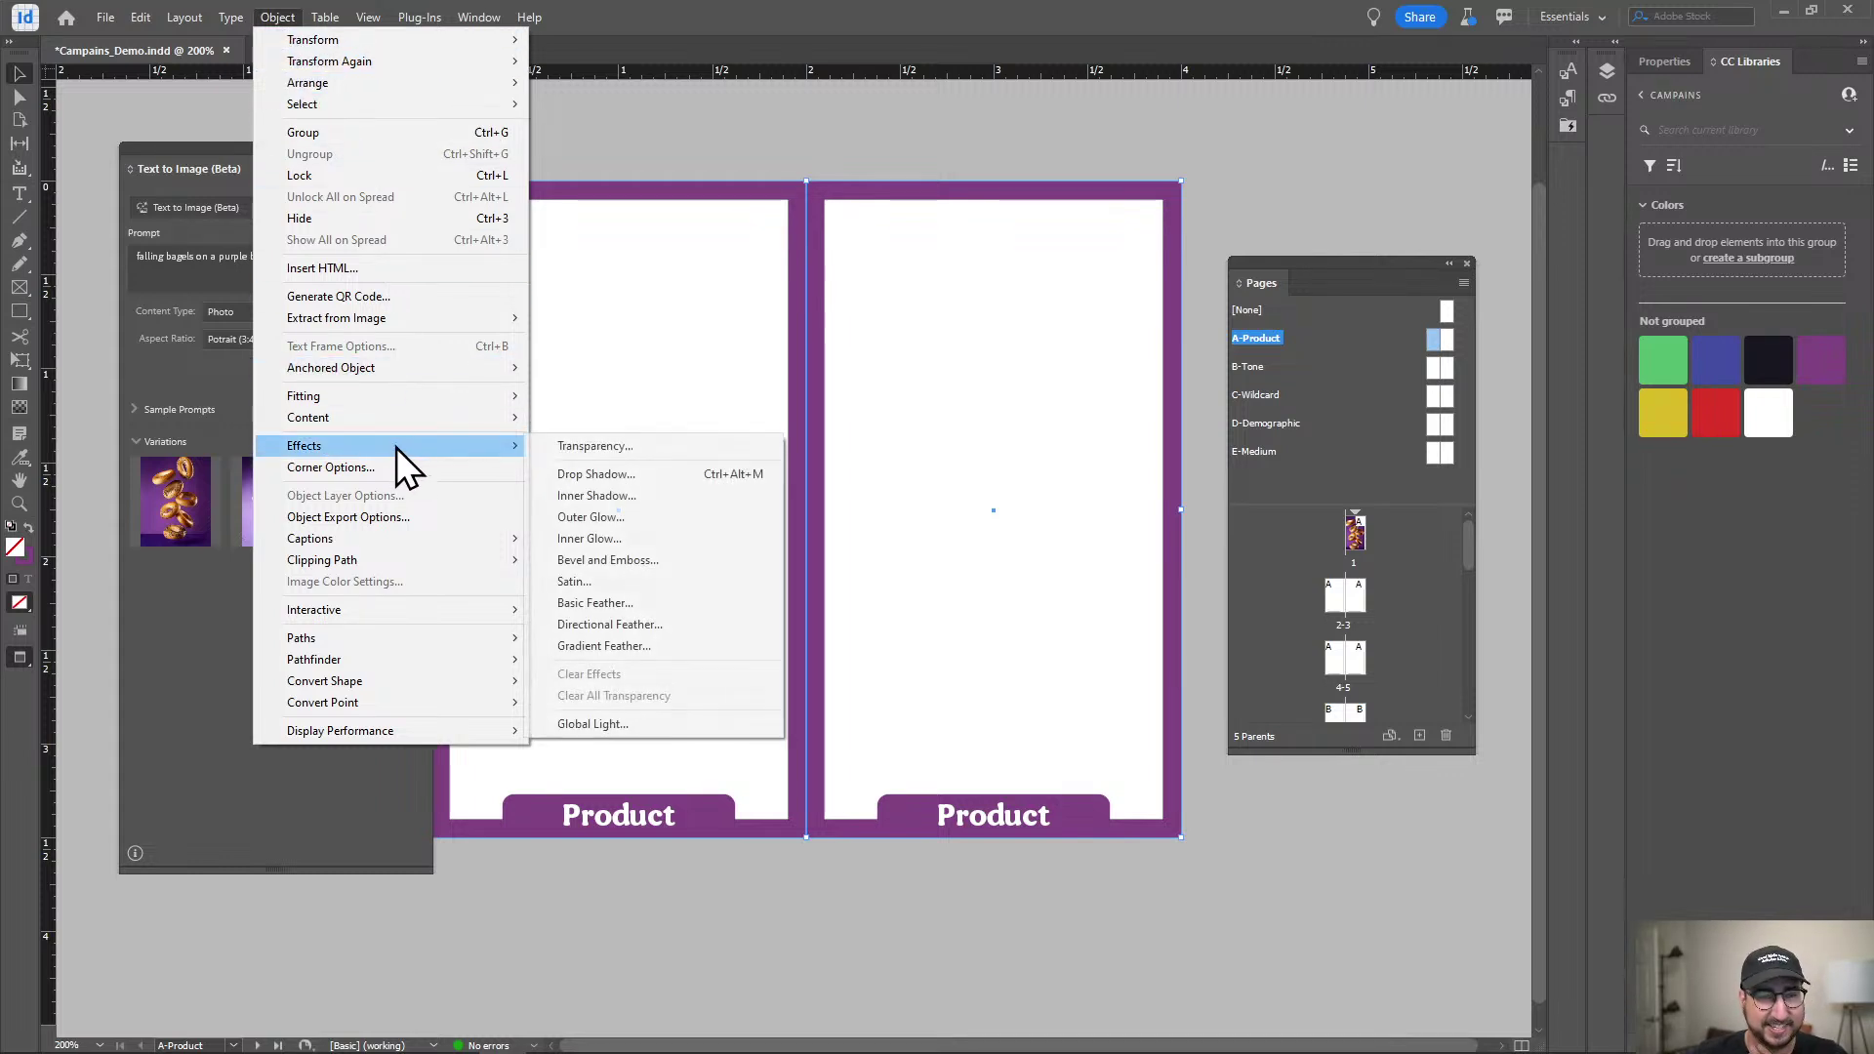
pyautogui.click(622, 522)
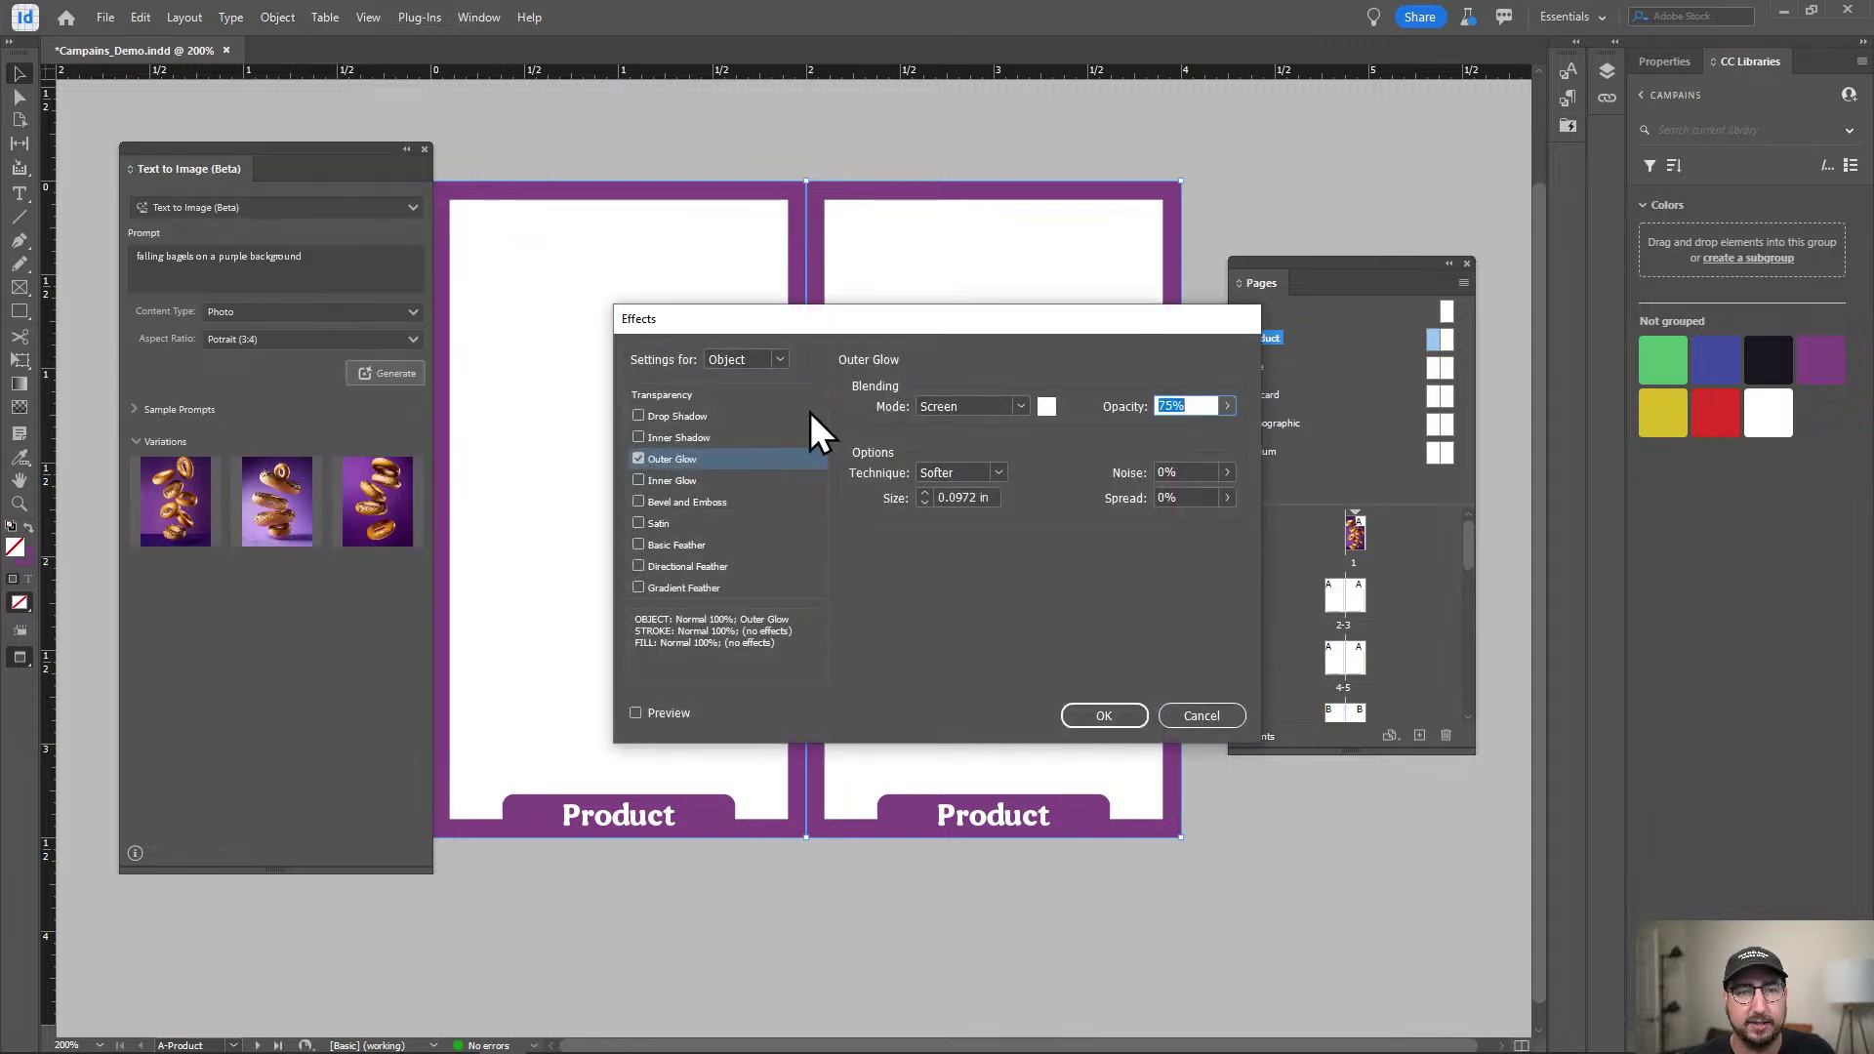
pyautogui.click(1045, 406)
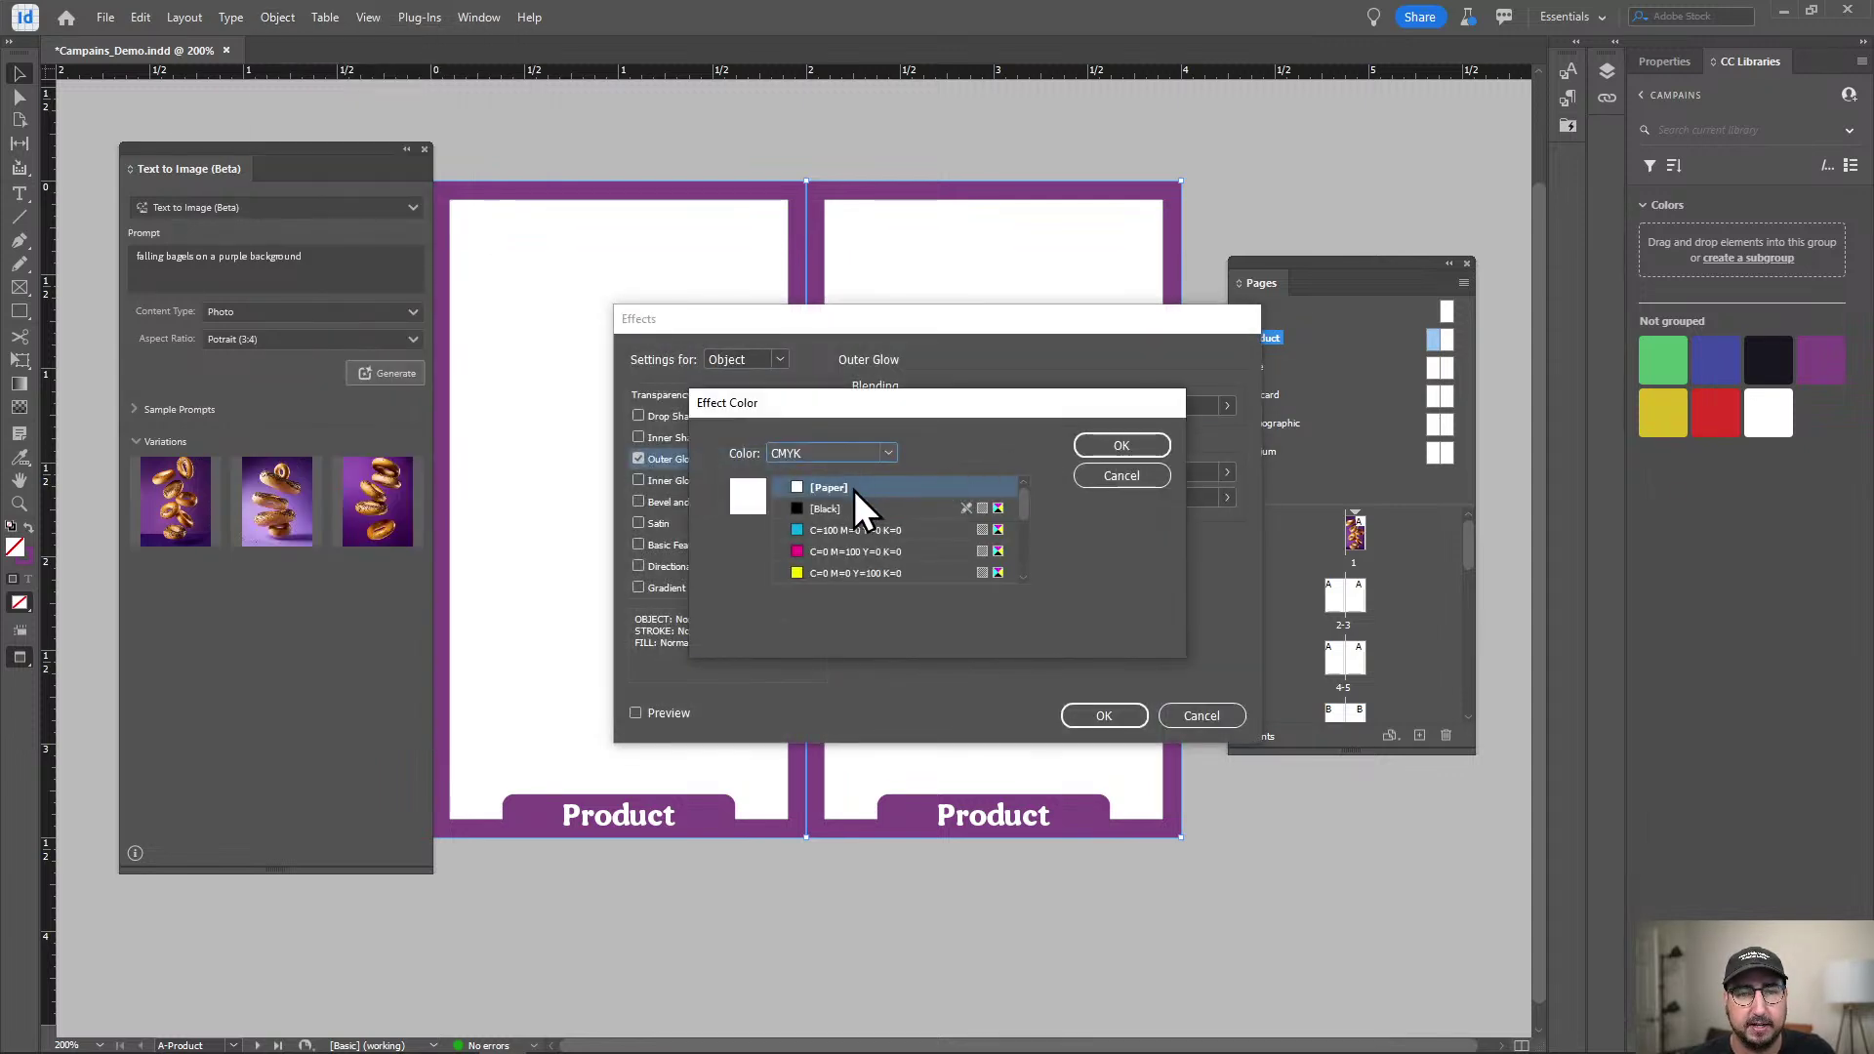
pyautogui.click(833, 507)
pyautogui.click(1088, 445)
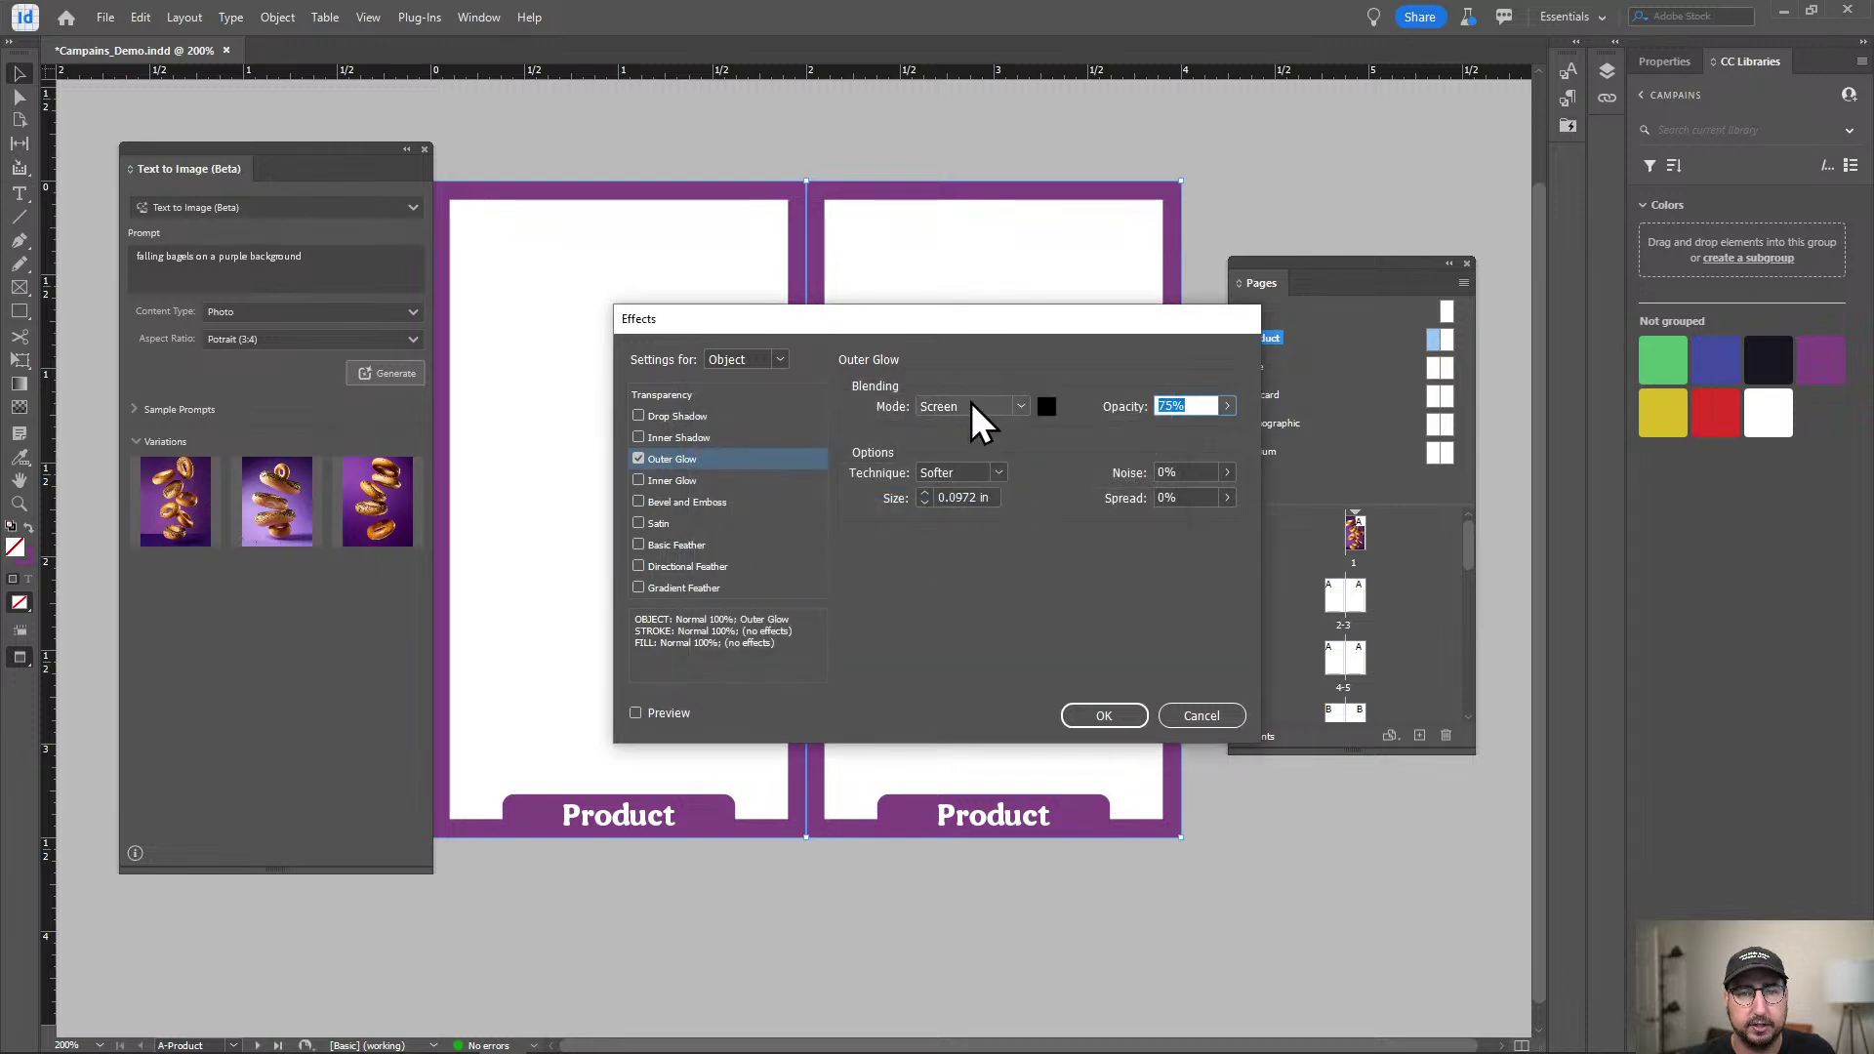
# Set the outer glow's blending mode to Multiply and its size to 0.0625 in with preview on, and apply it.
pyautogui.click(976, 407)
pyautogui.click(973, 452)
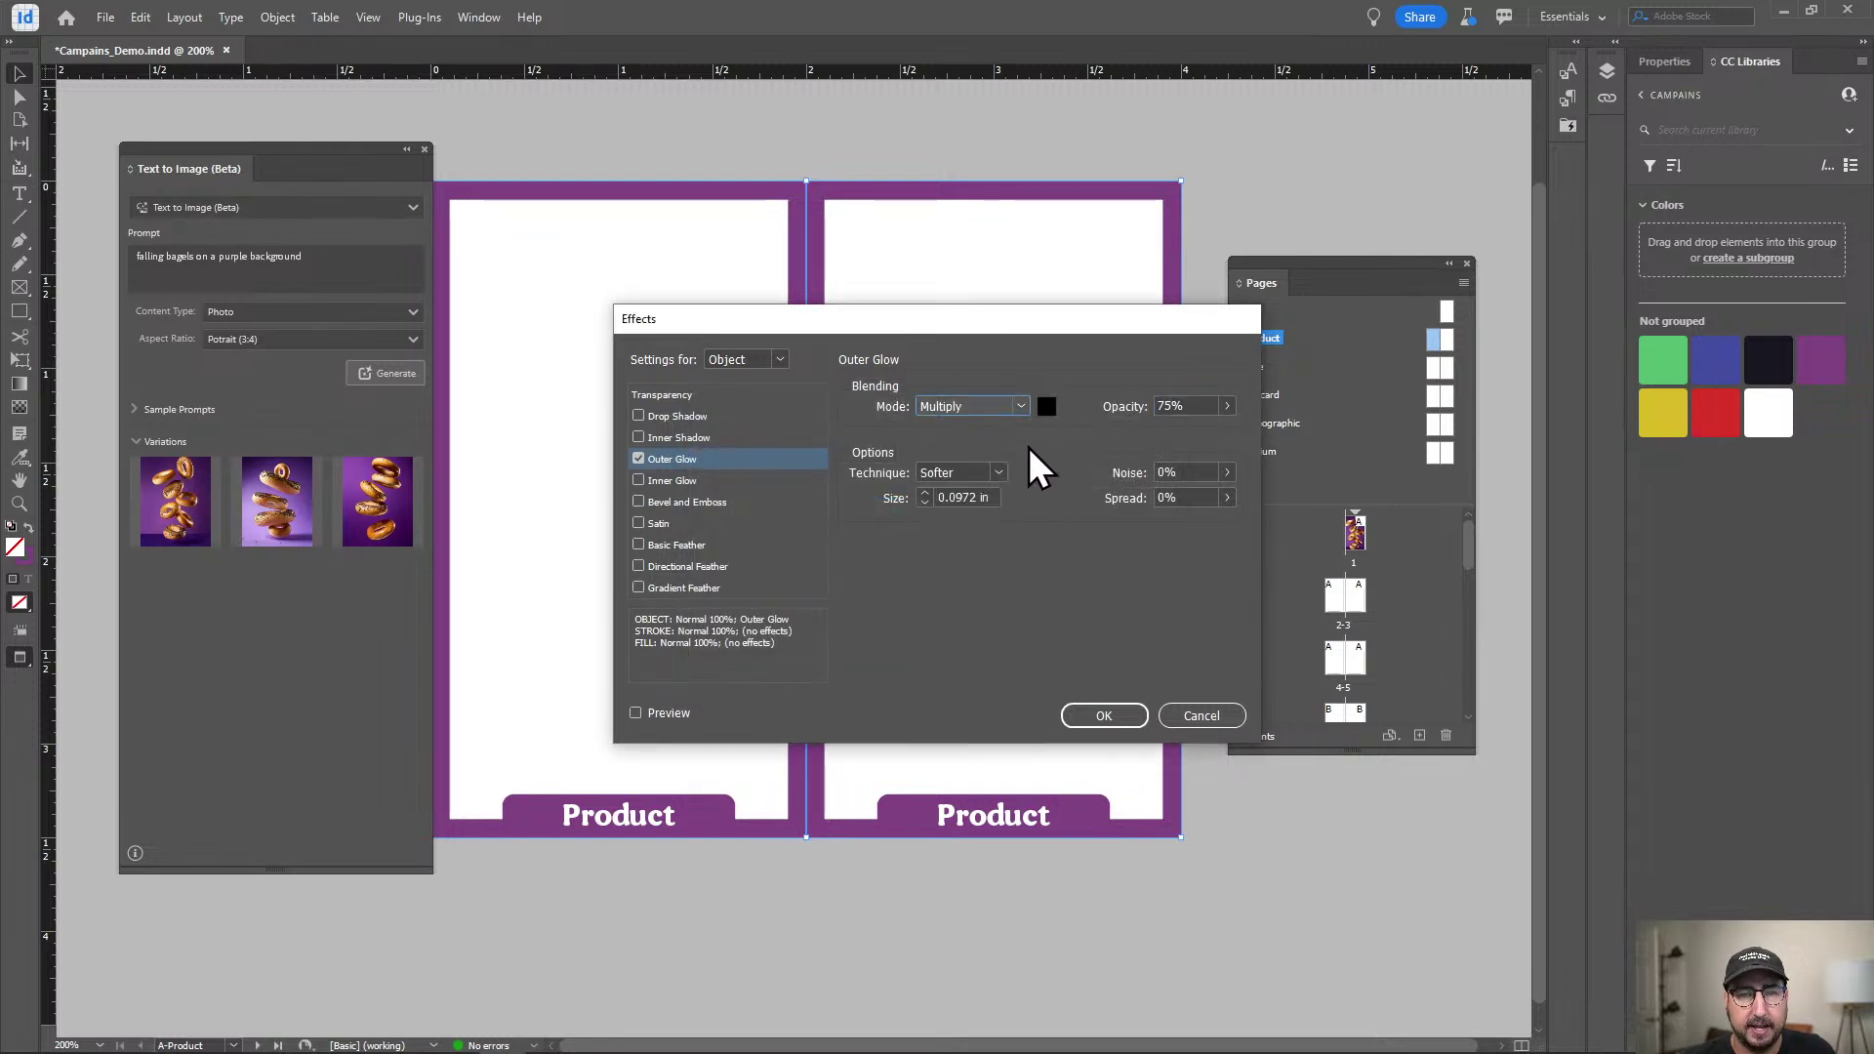
pyautogui.doubleClick(957, 498)
pyautogui.write('0.125')
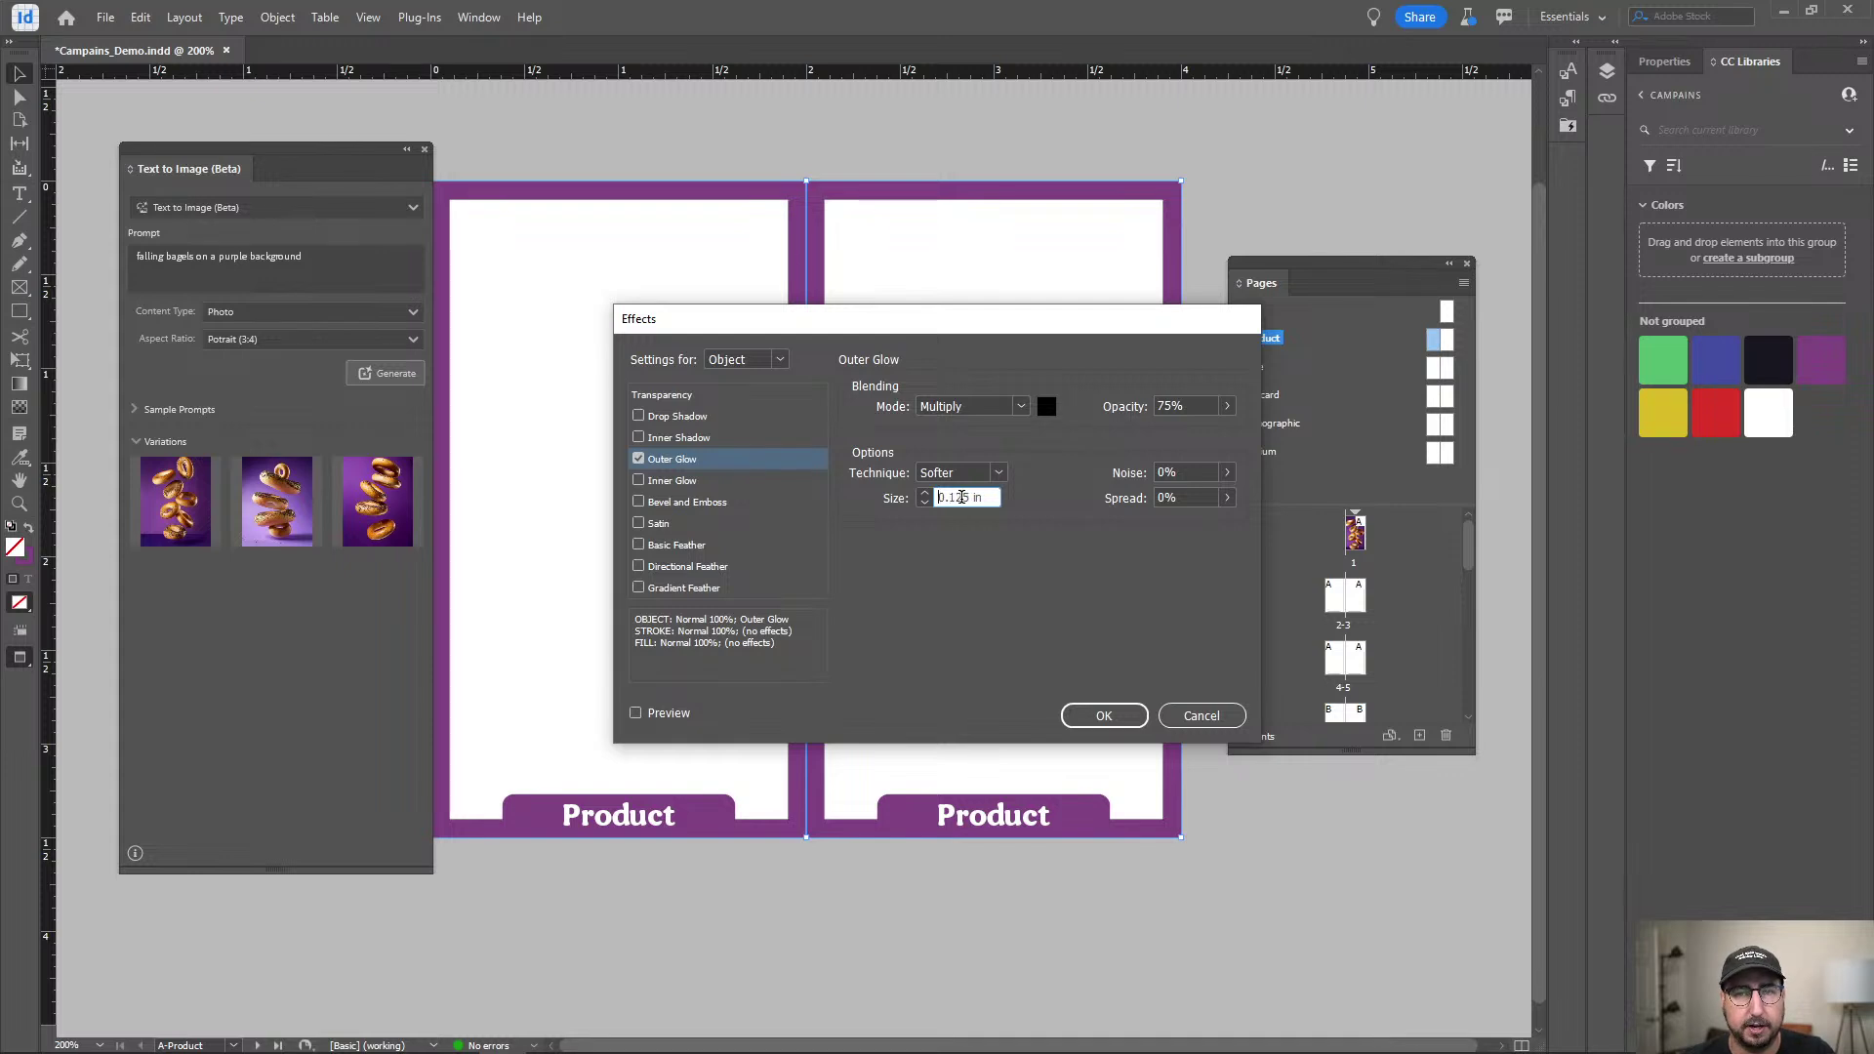
pyautogui.click(636, 714)
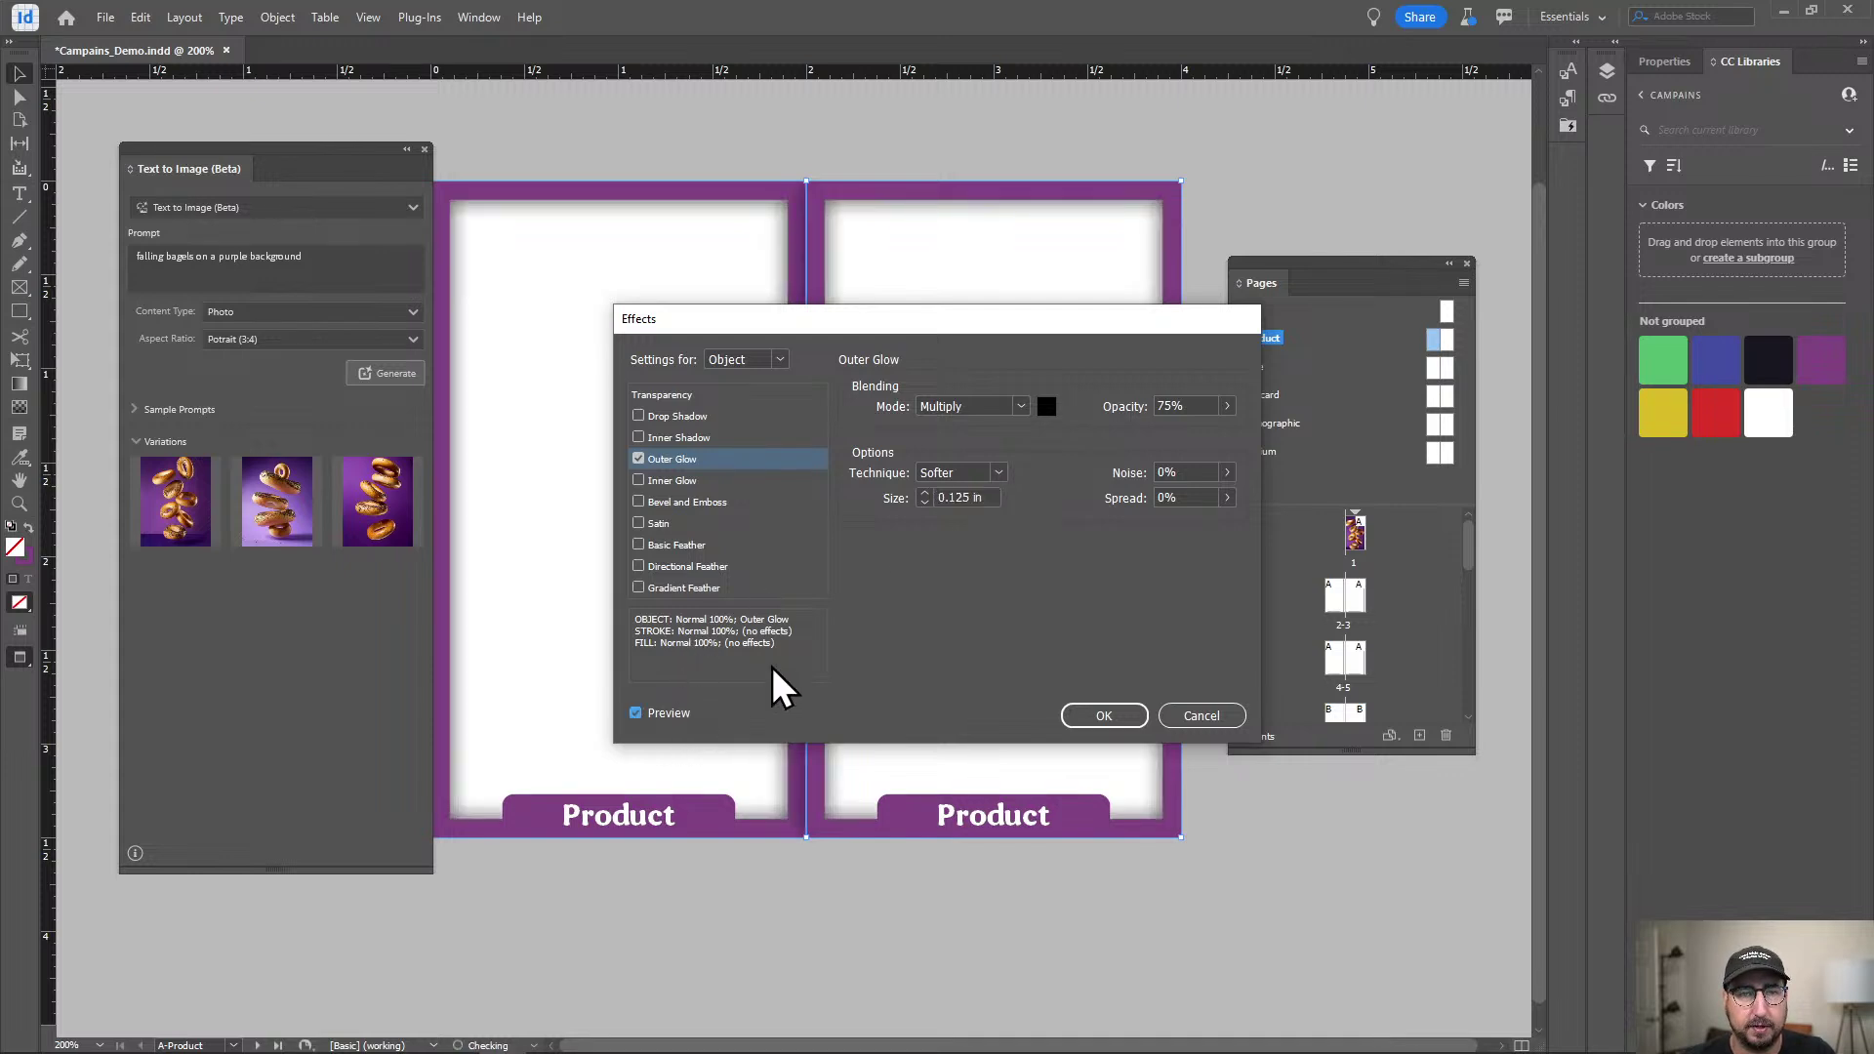
pyautogui.click(924, 502)
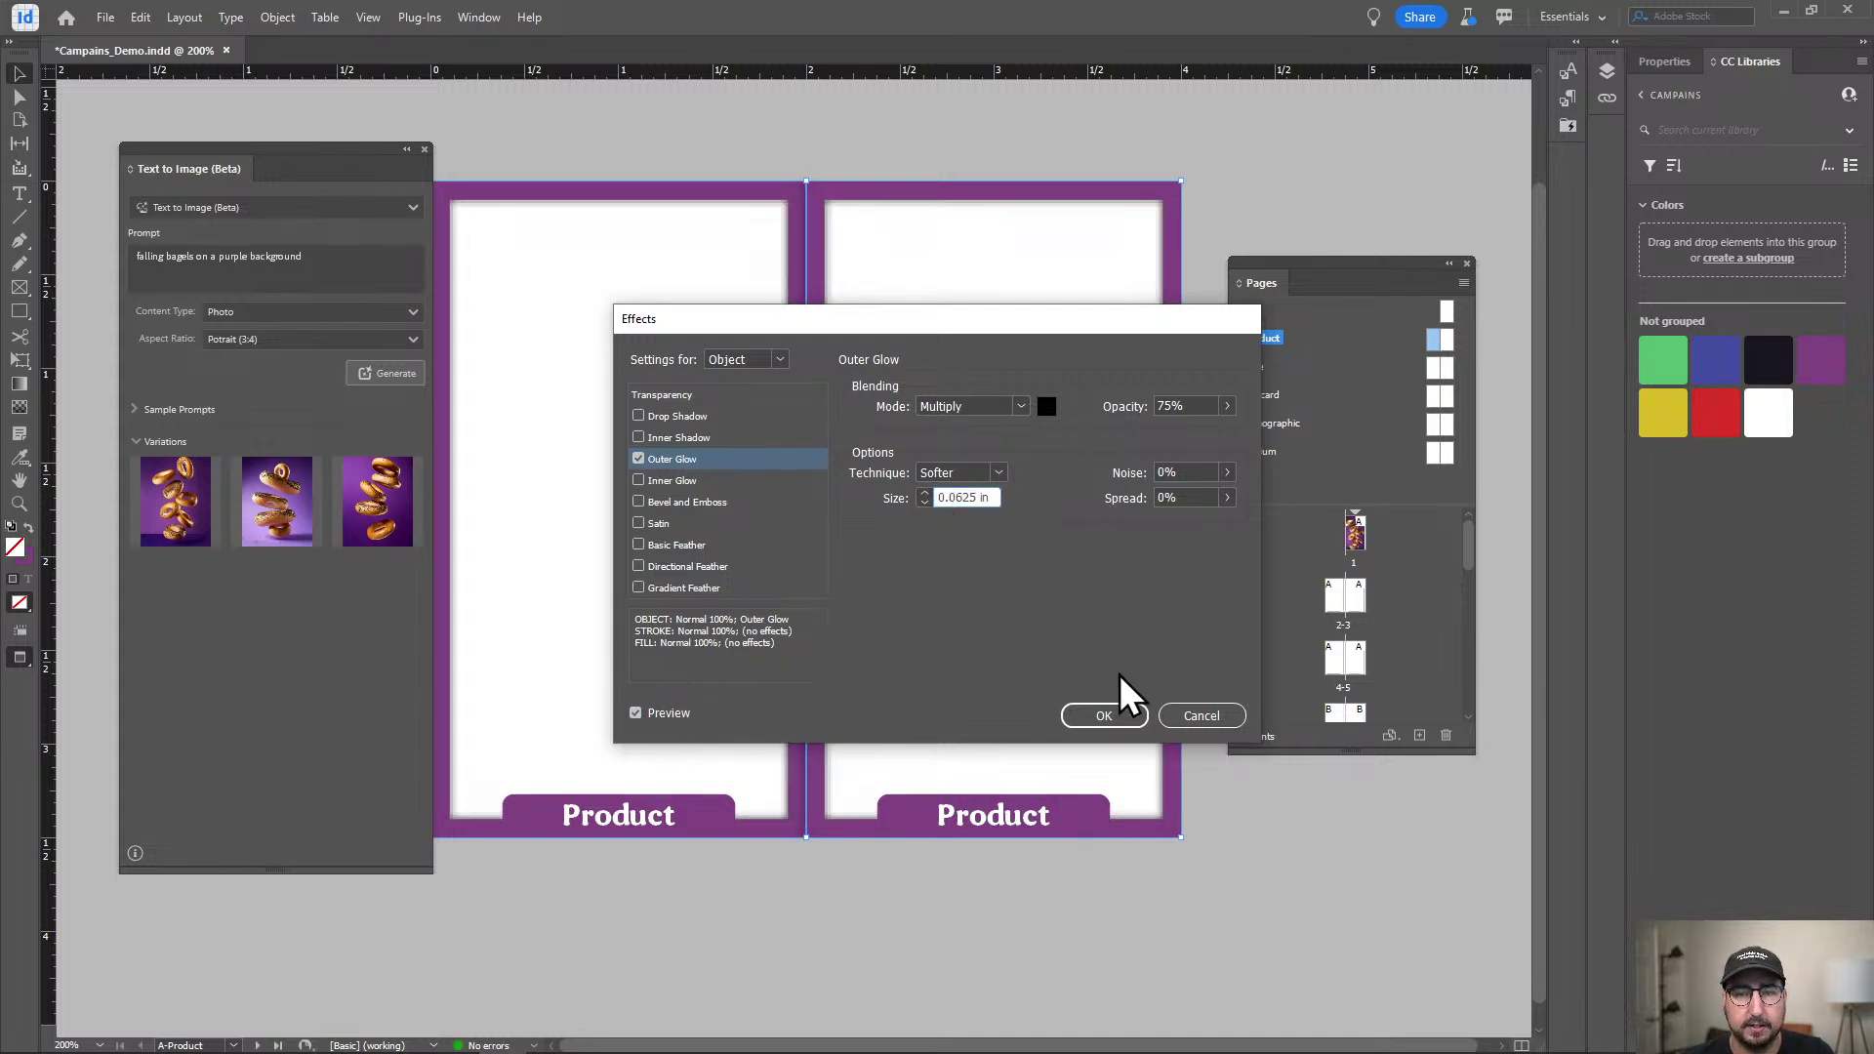
pyautogui.click(1104, 715)
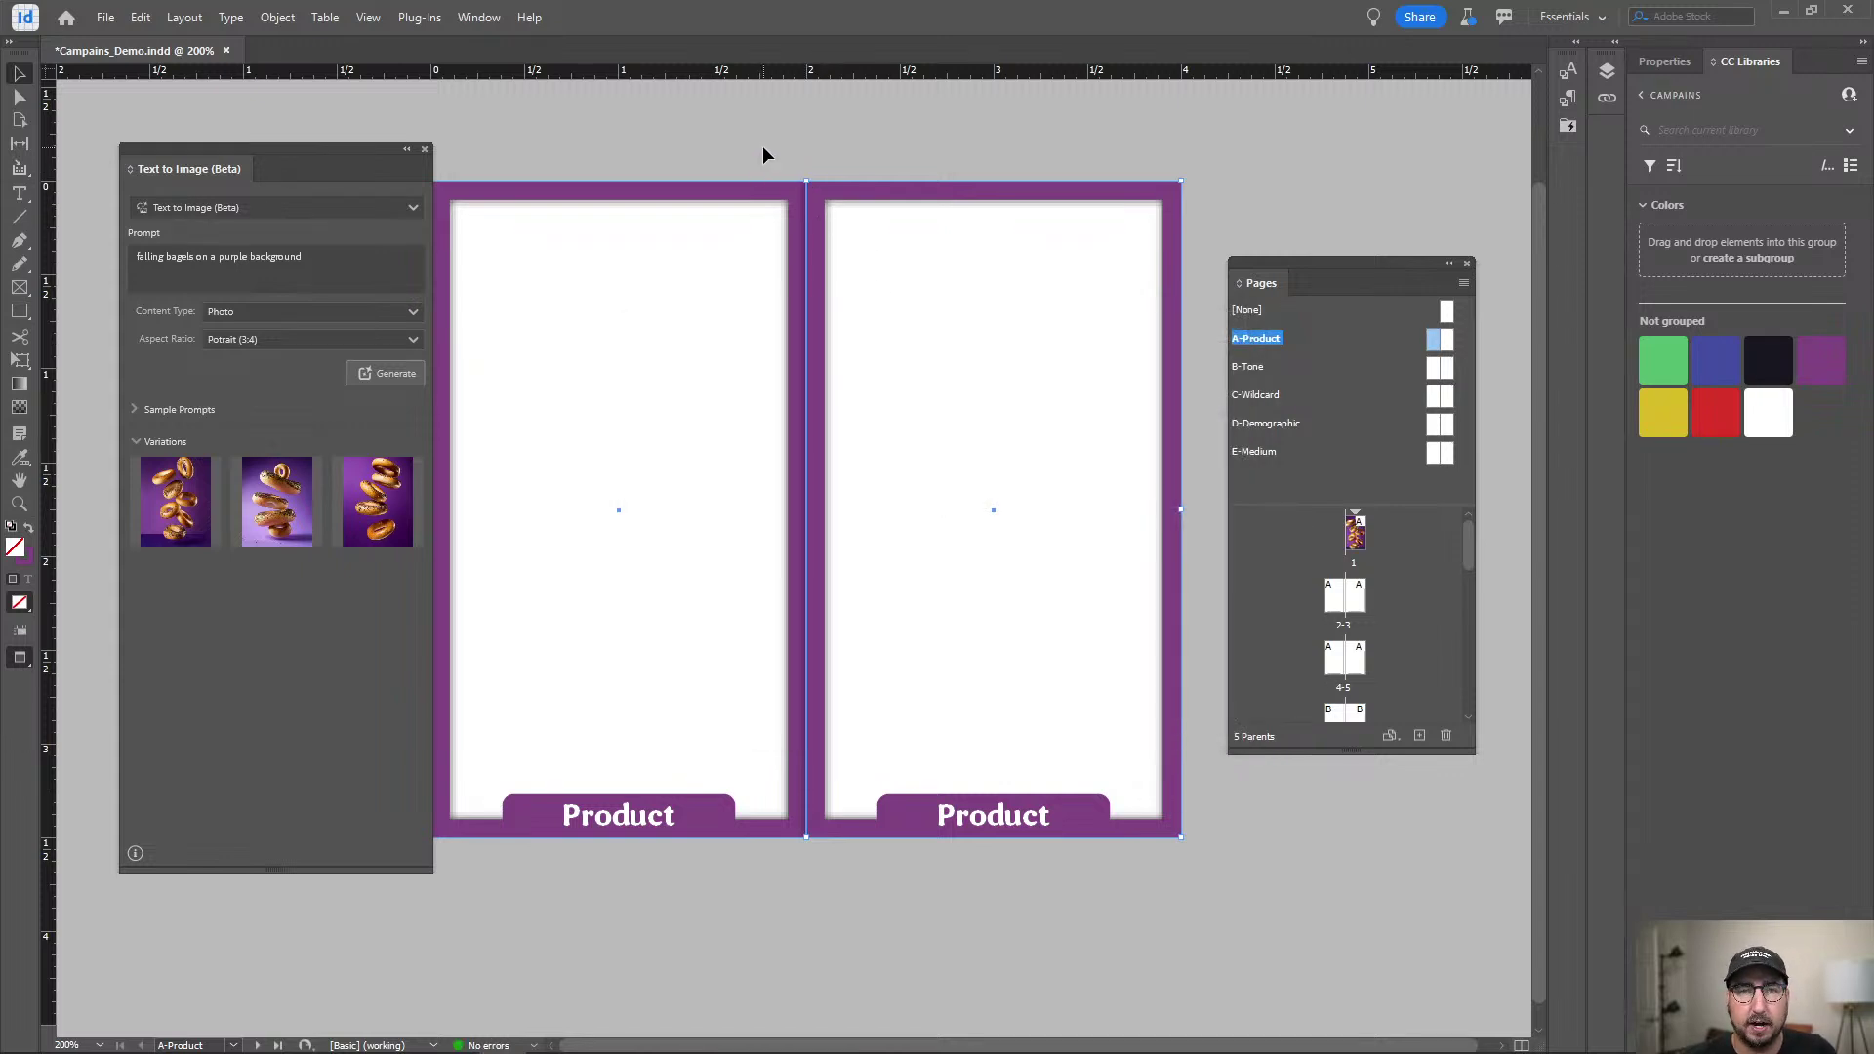
# Try an Outer Glow with default settings on both green border frames of the B-Tone spread, and undo the parent page glows.
pyautogui.click(886, 227)
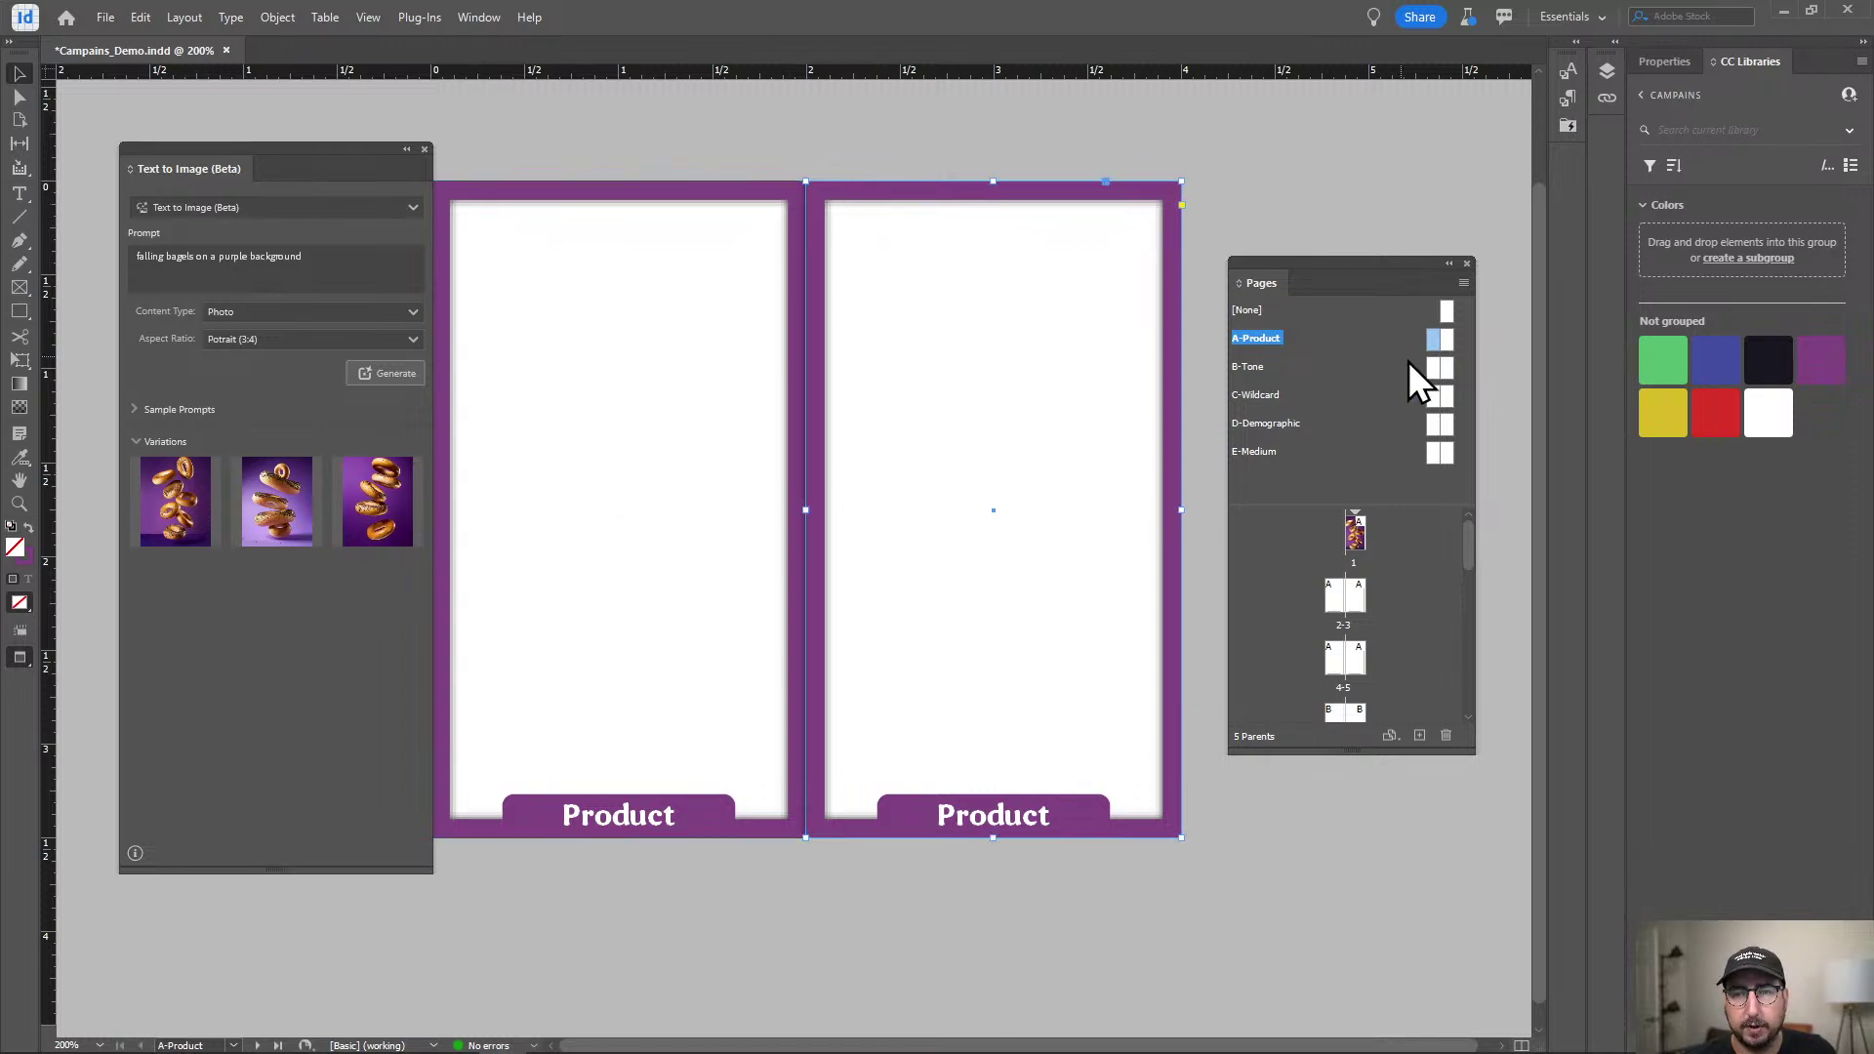
pyautogui.doubleClick(1439, 367)
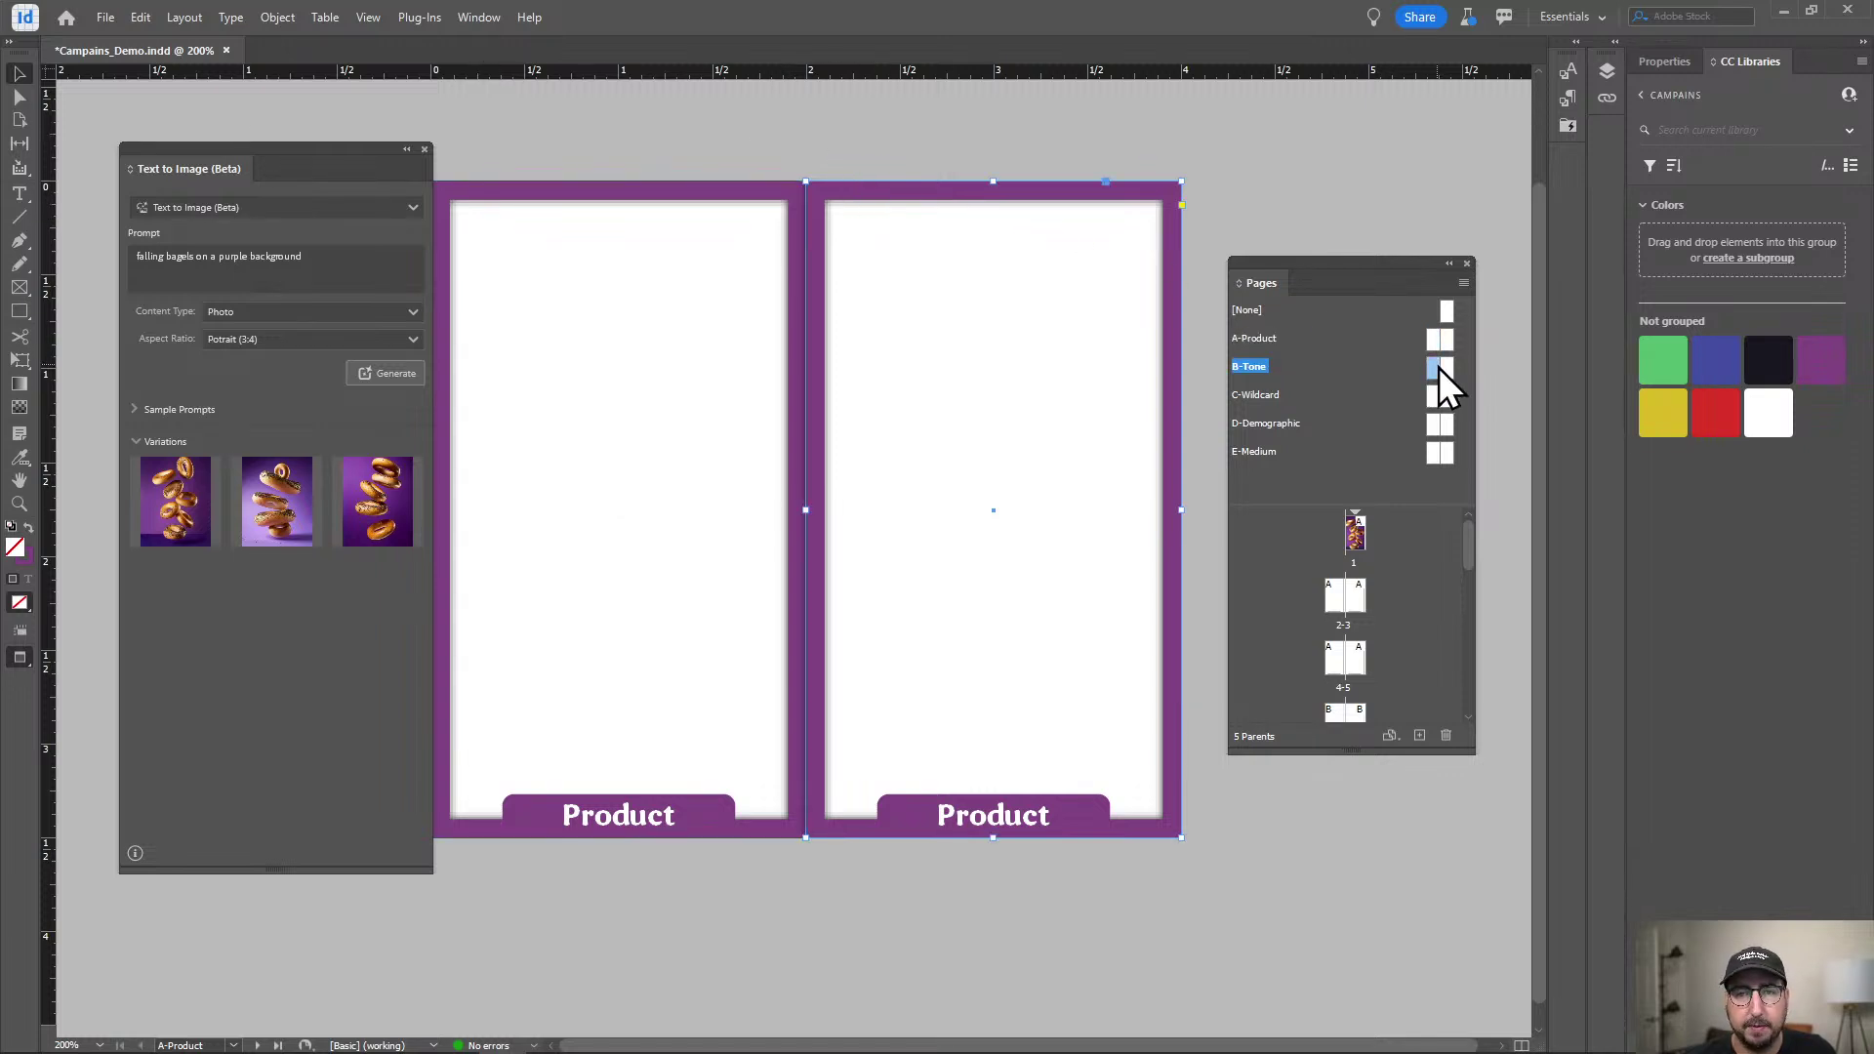
pyautogui.click(285, 16)
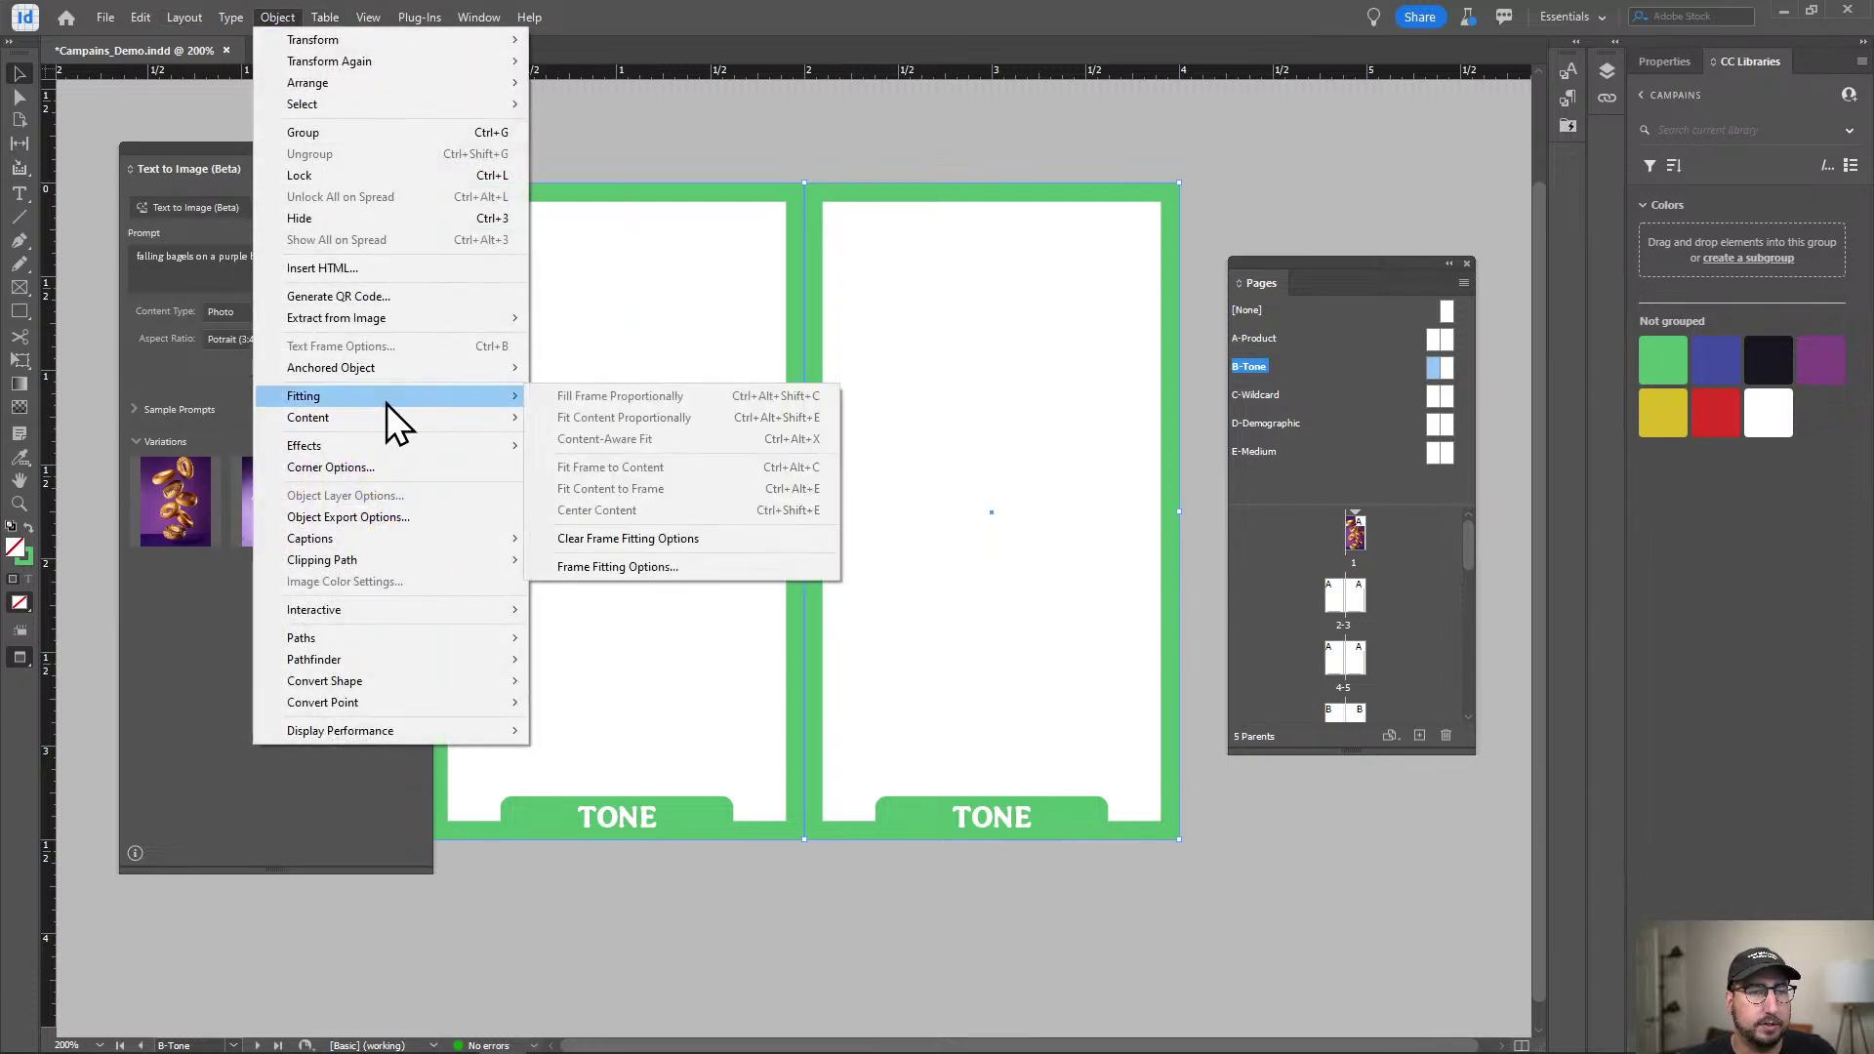
pyautogui.moveTo(389, 447)
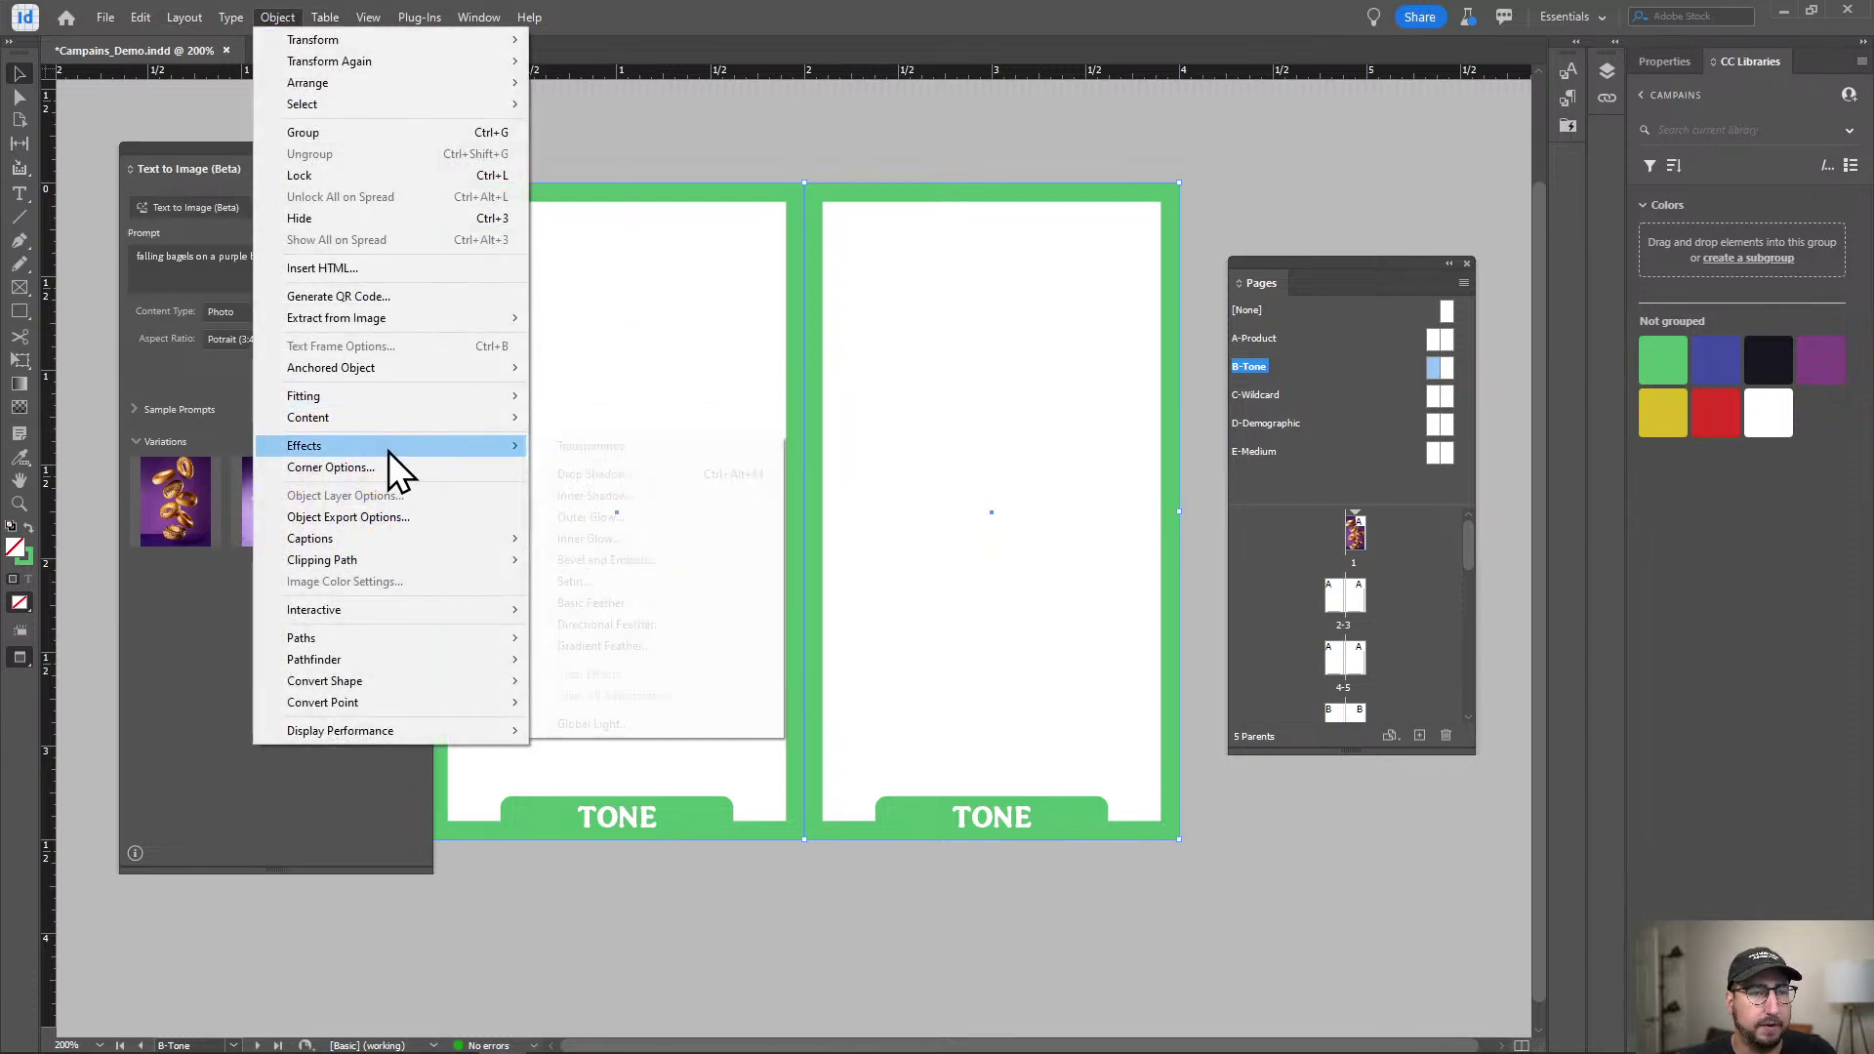
pyautogui.click(642, 519)
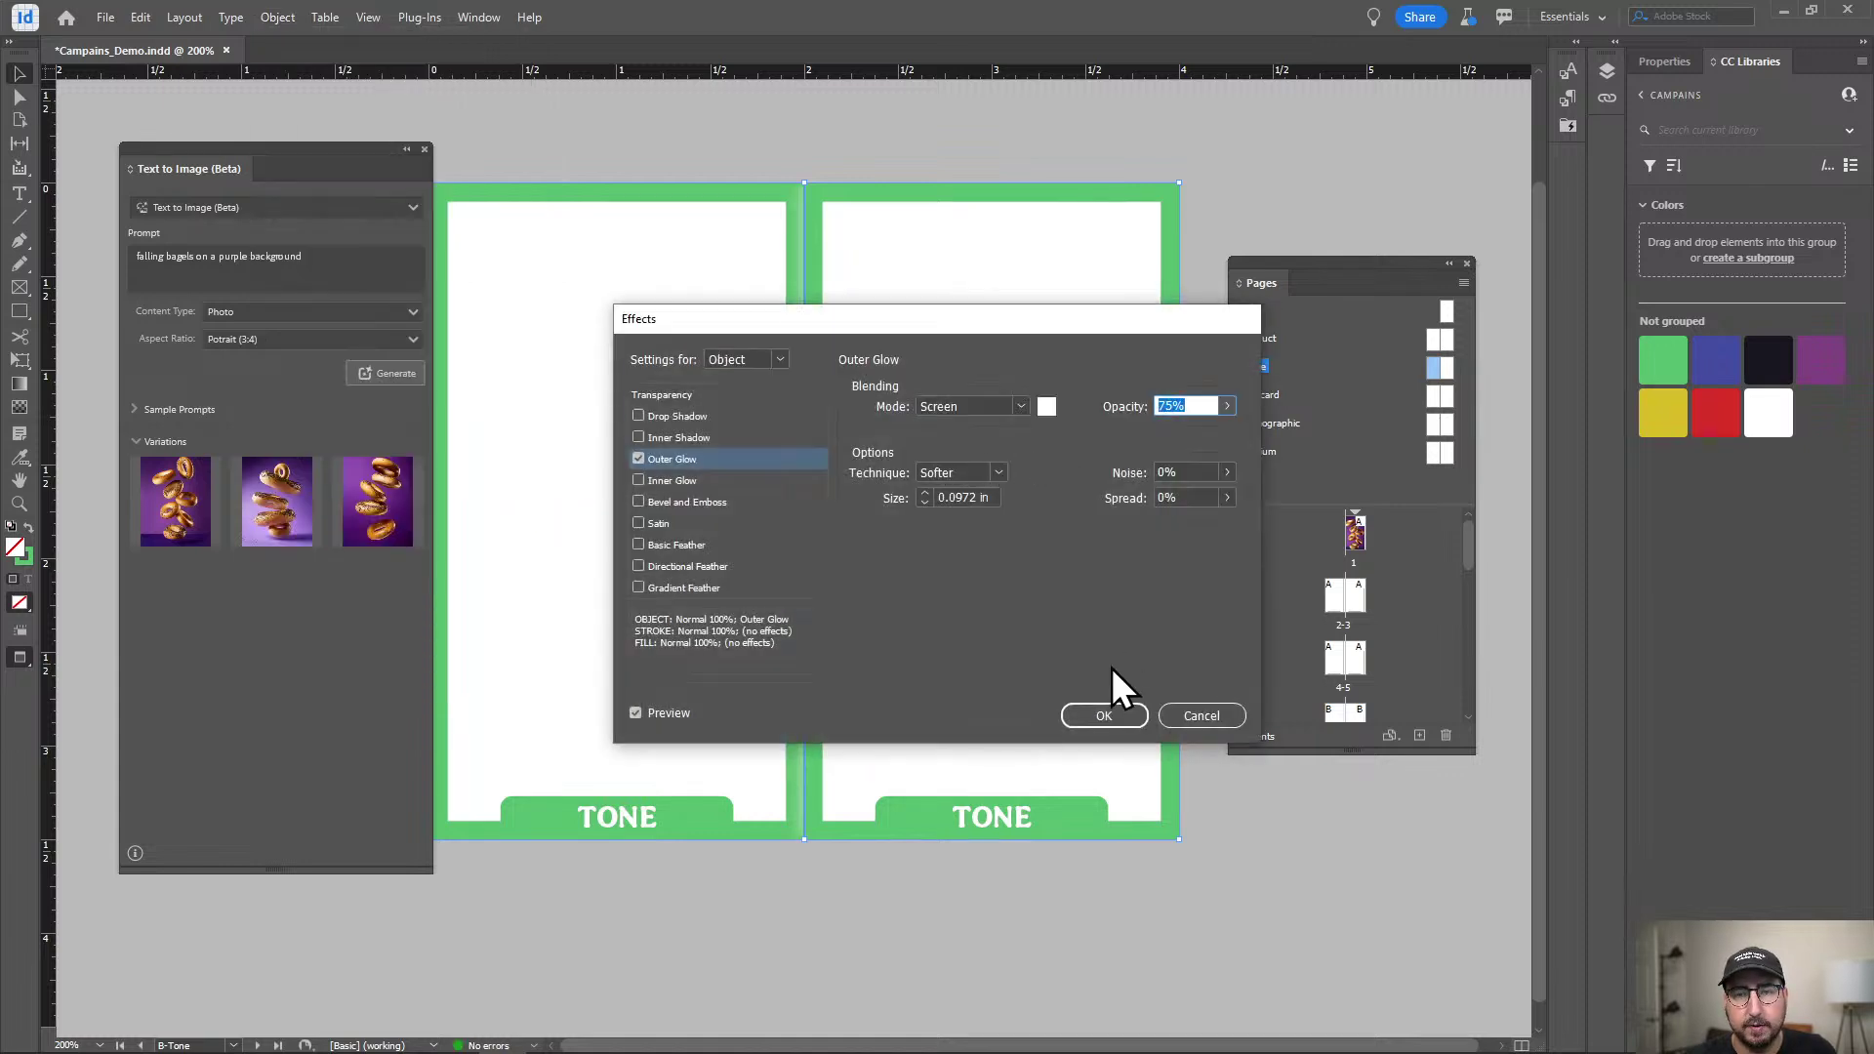
pyautogui.click(1101, 709)
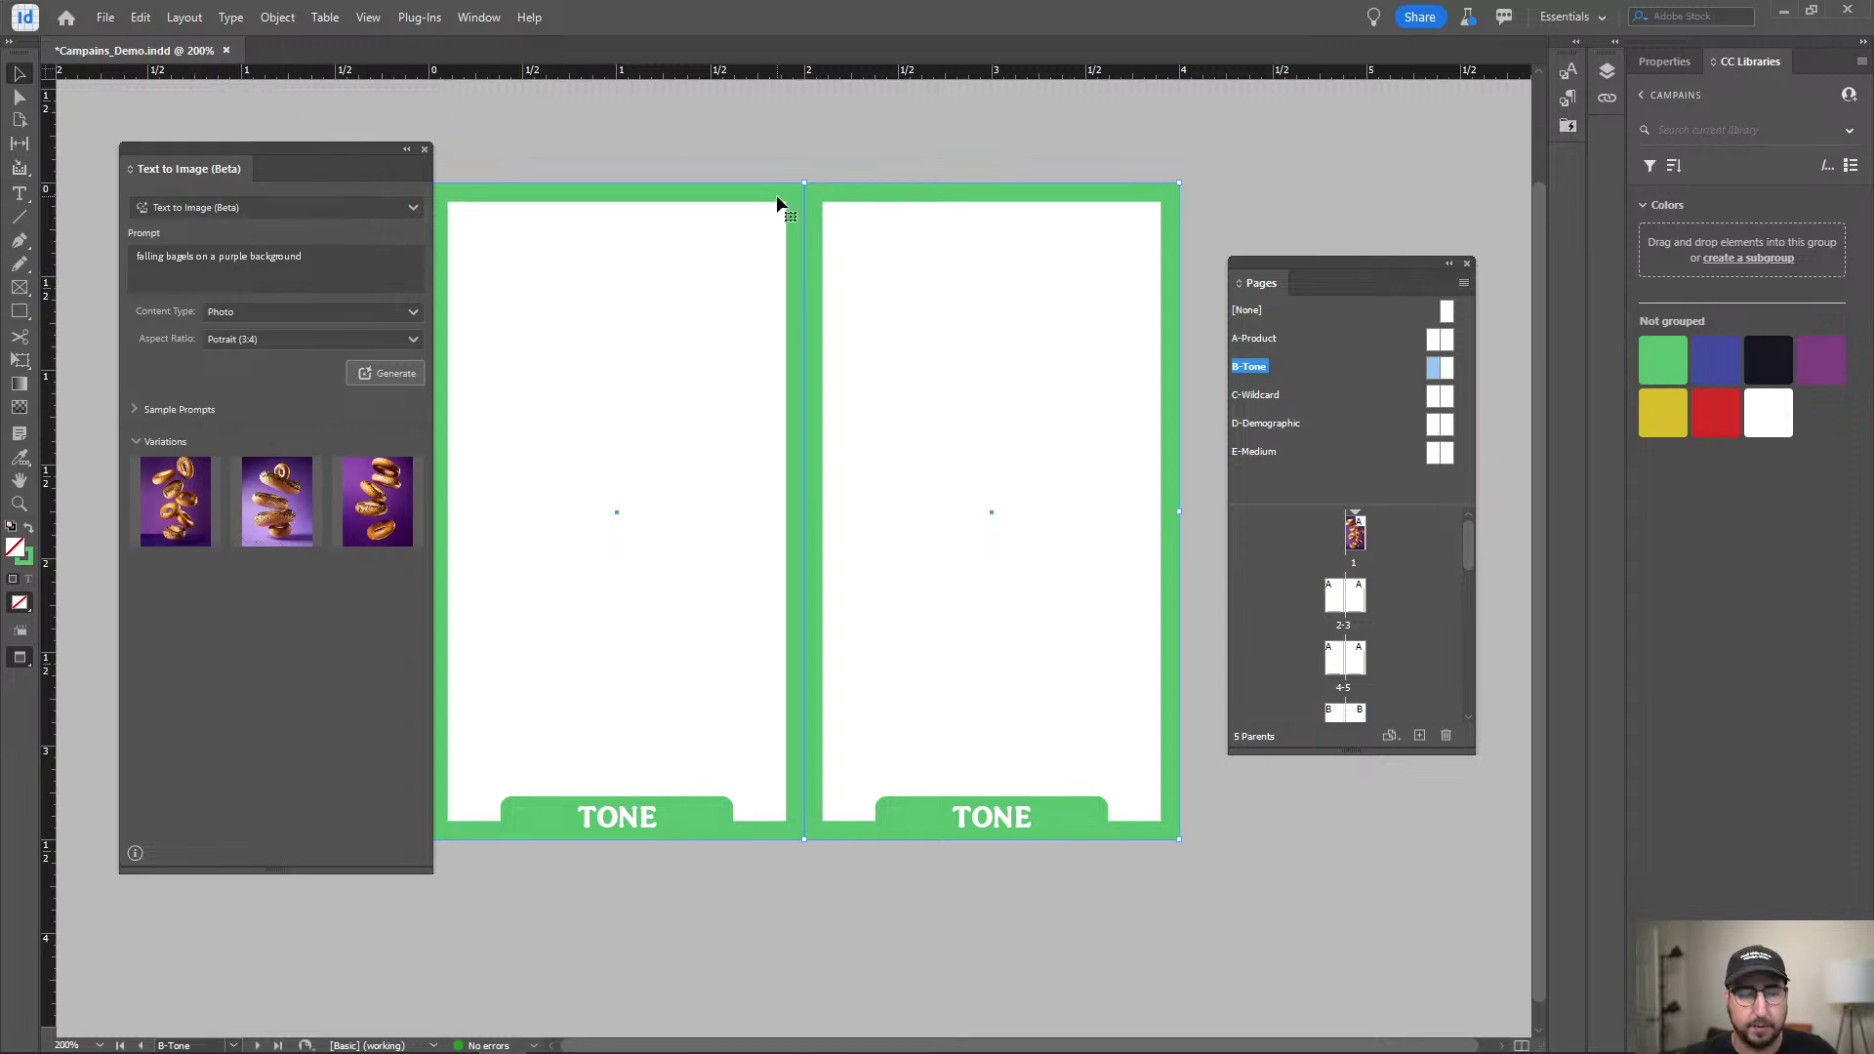
pyautogui.hotkey('shift', 'pageup')
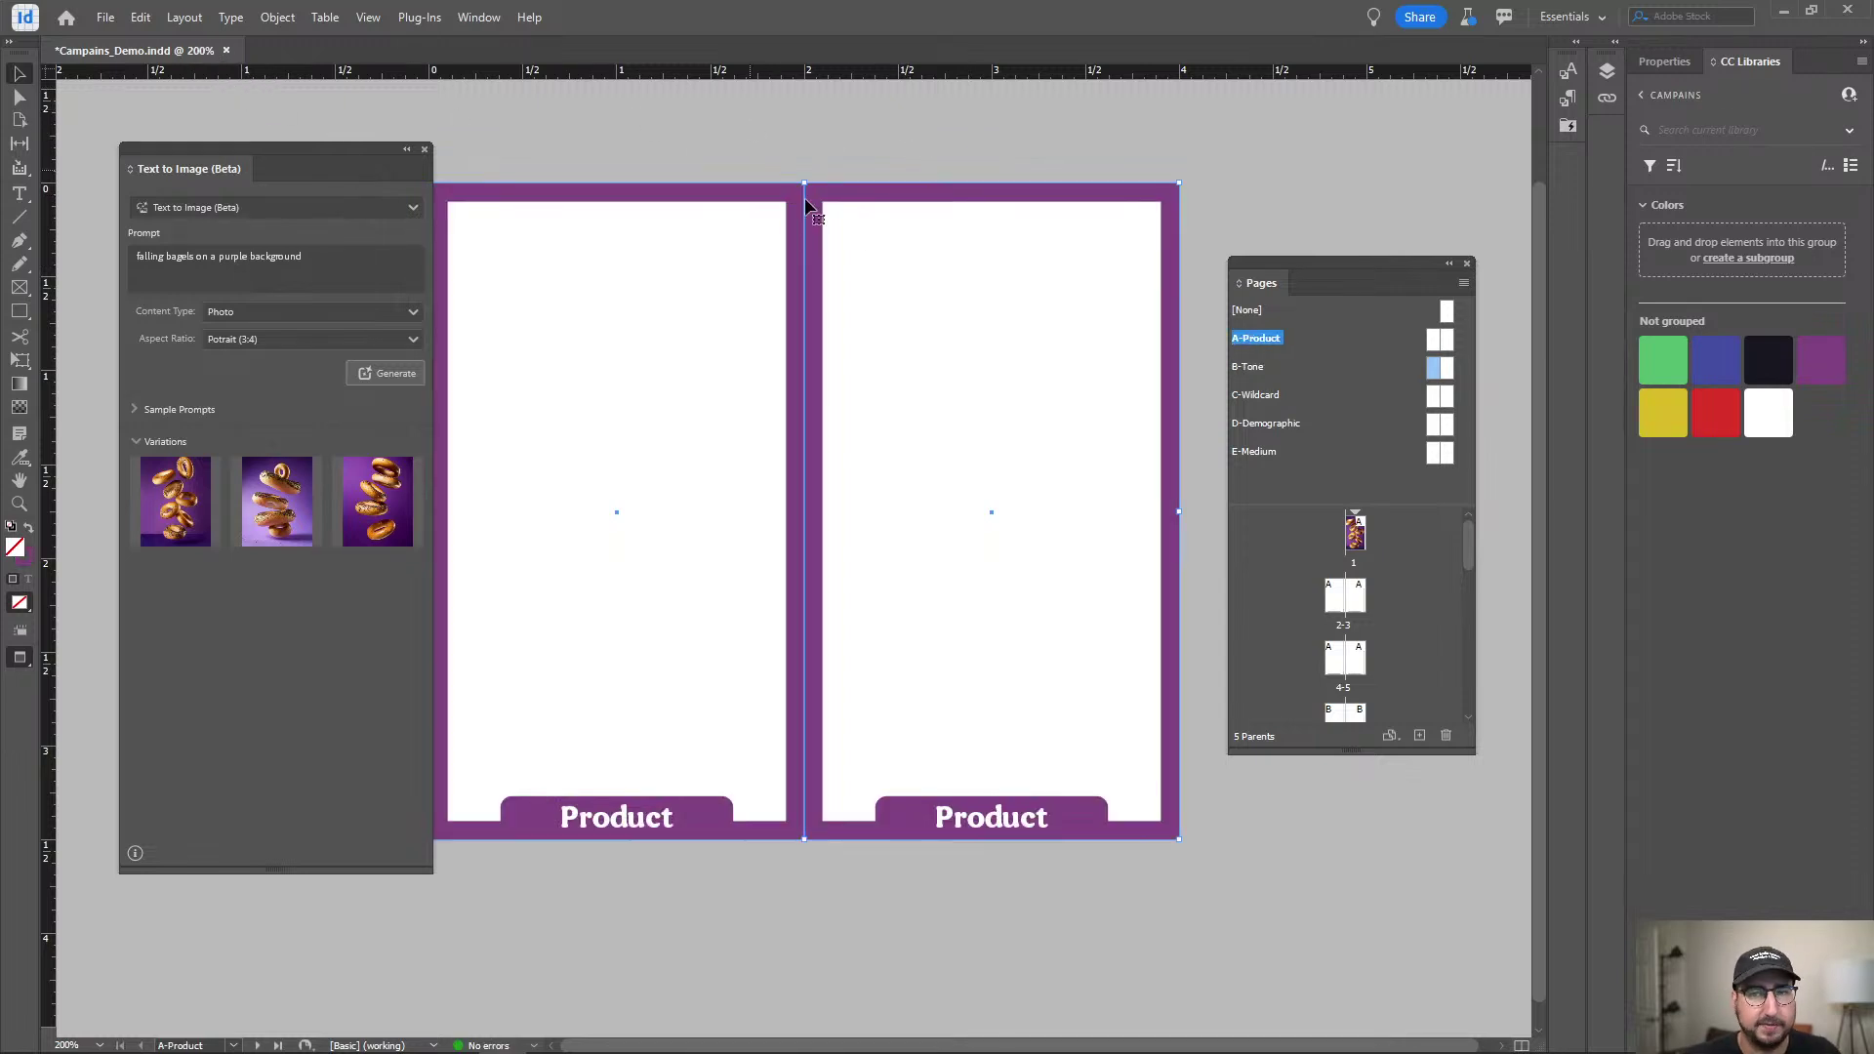
# Return to page 1 and override all its parent page items above the bagel image.
pyautogui.doubleClick(1352, 538)
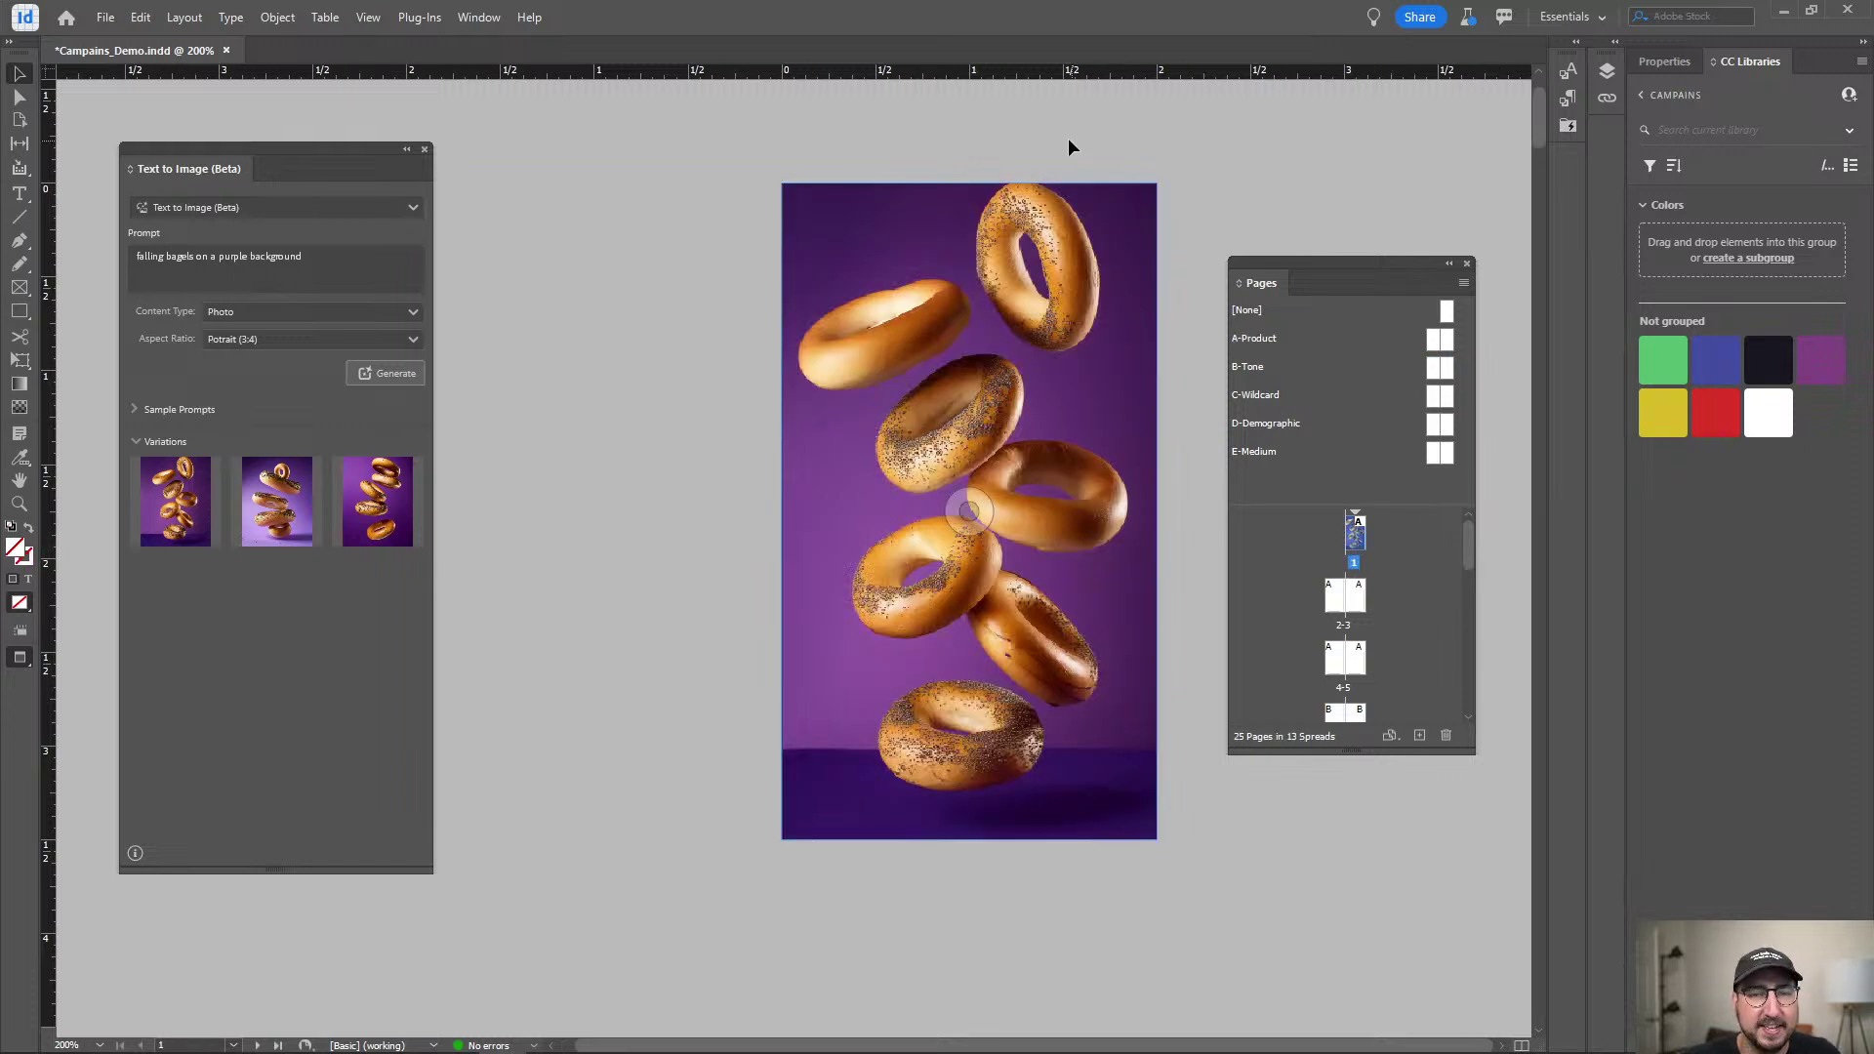
pyautogui.click(1046, 243)
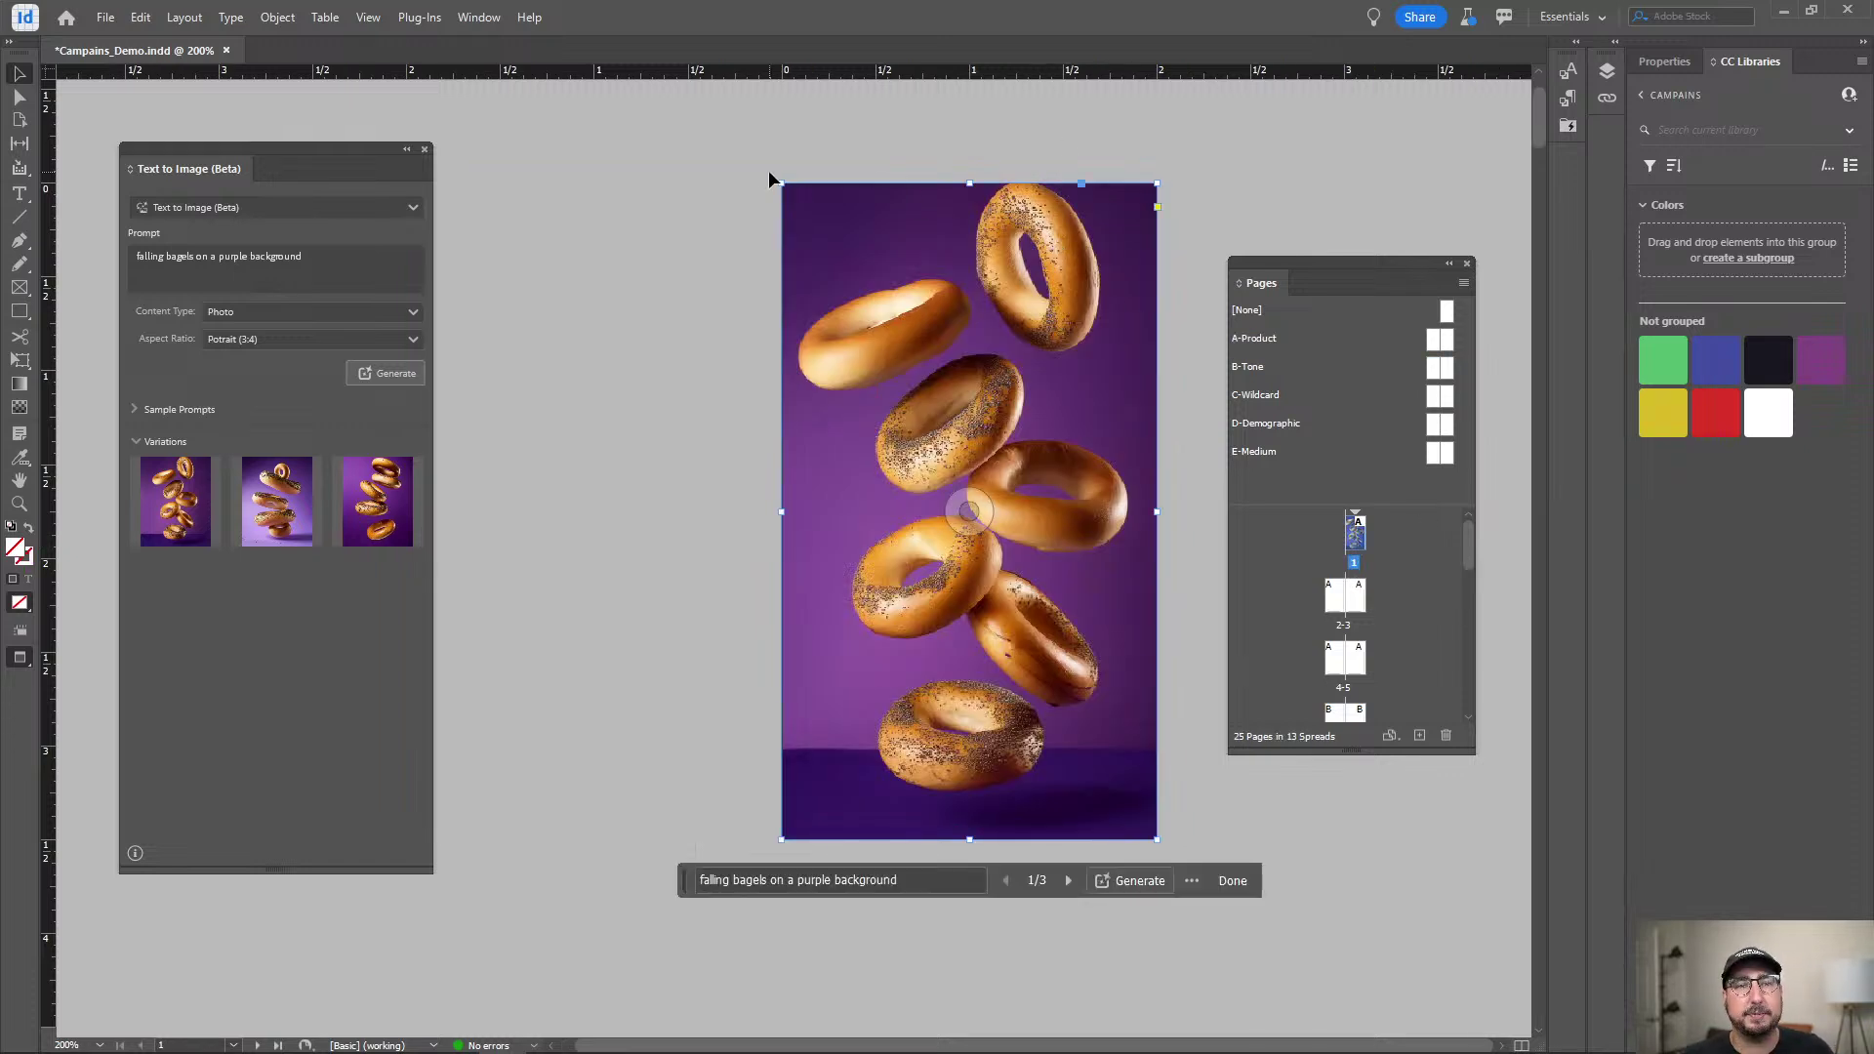
pyautogui.rightClick(912, 276)
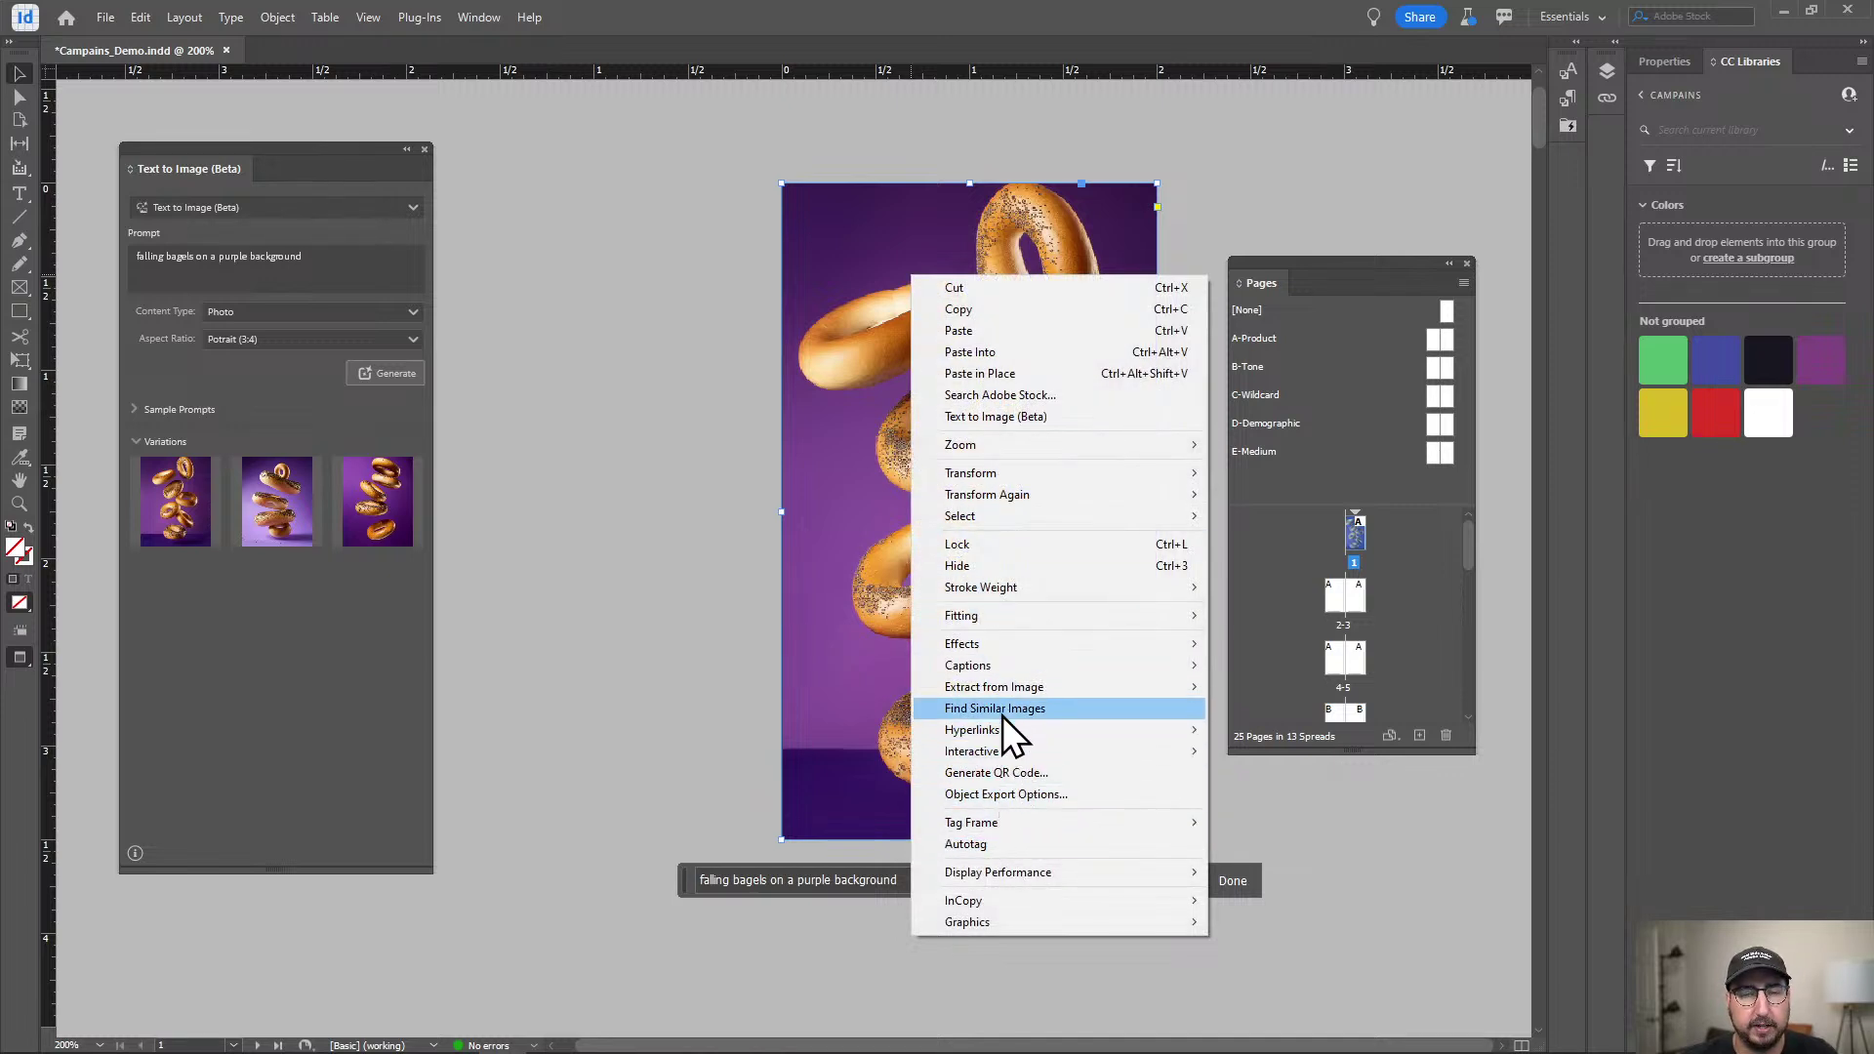
pyautogui.rightClick(1357, 531)
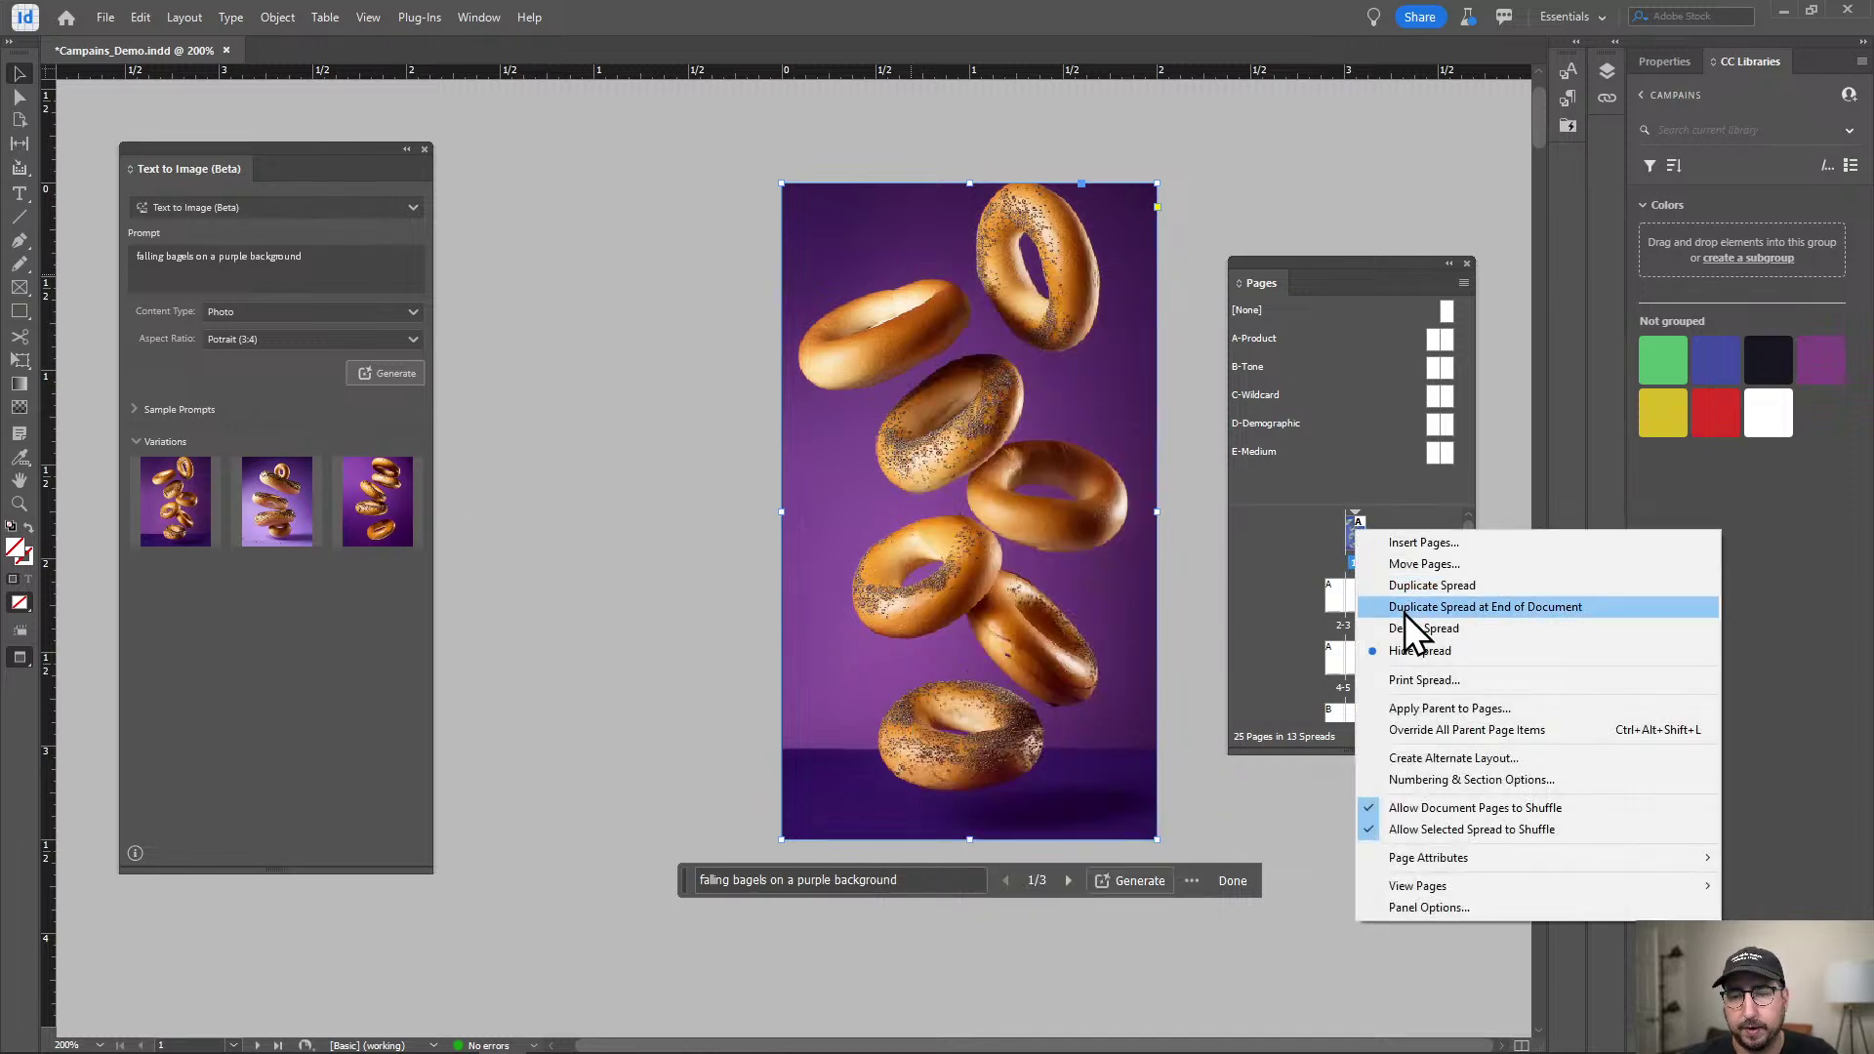
pyautogui.click(1433, 733)
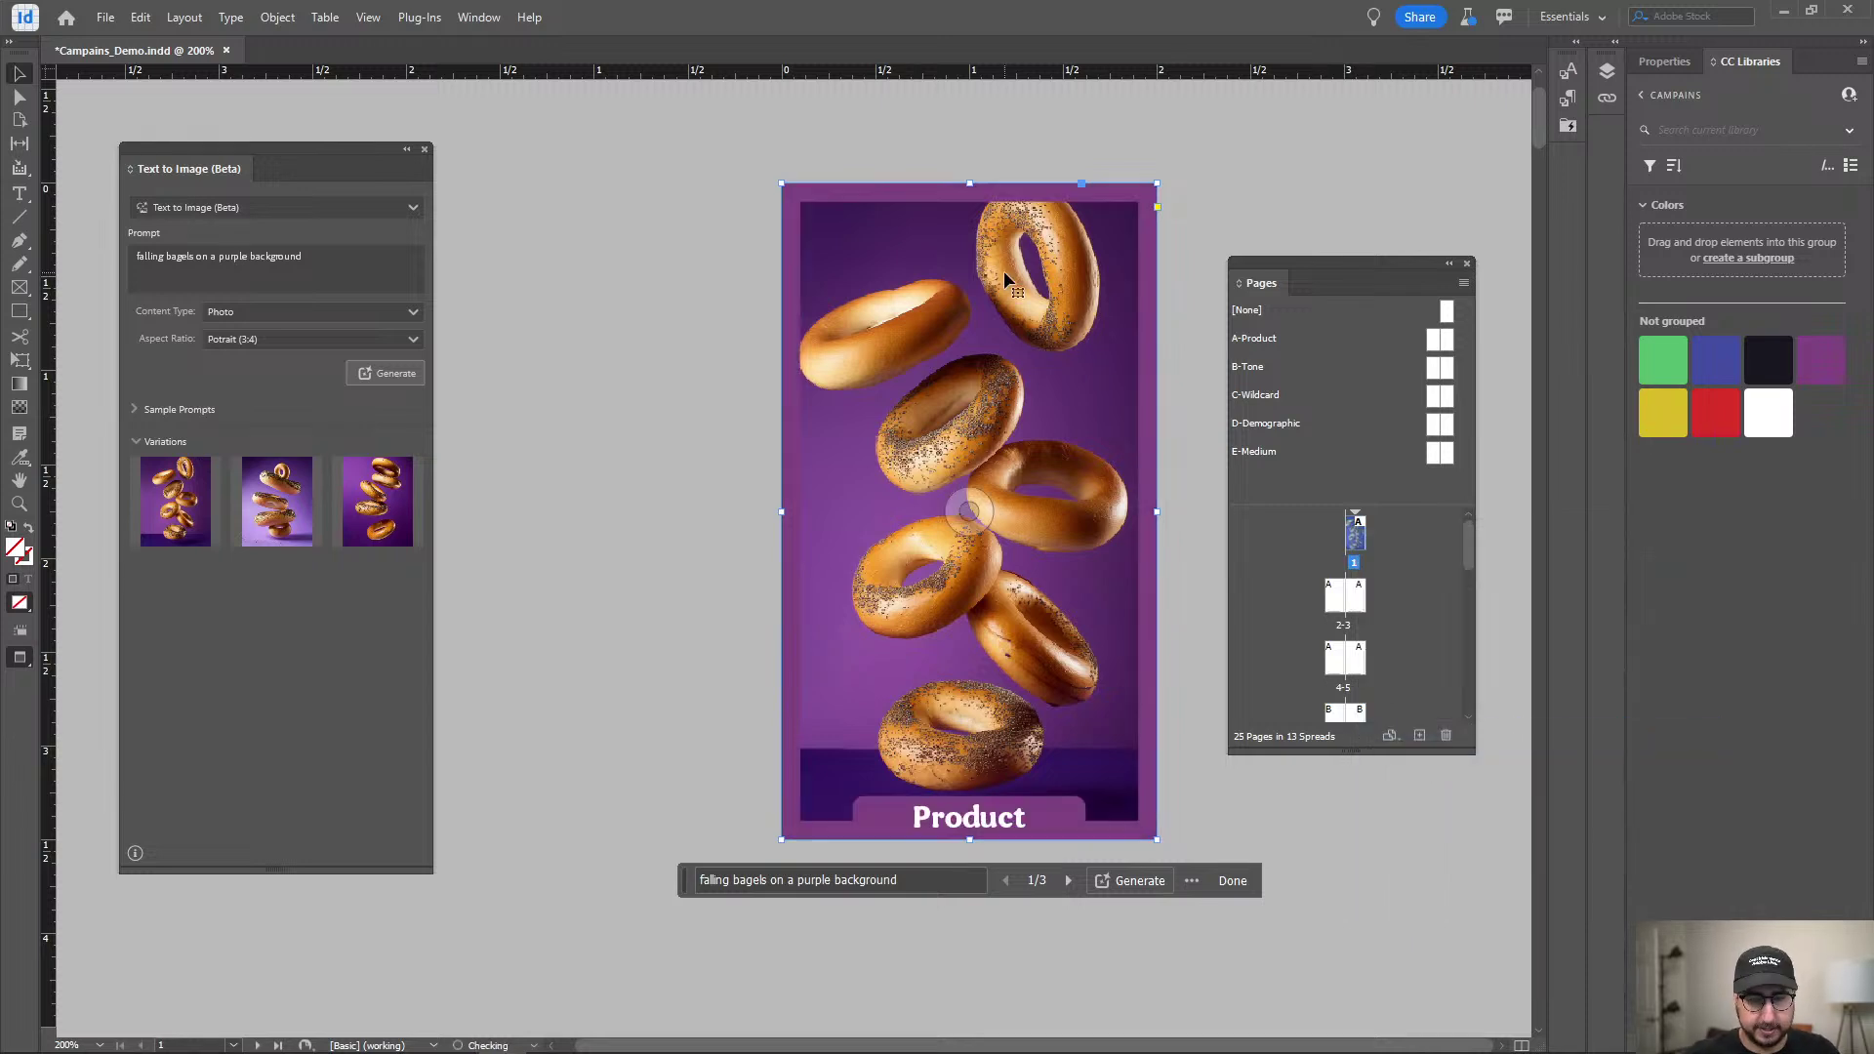
# Draw a text frame over the bagel image inside the purple border and enter "BAGELS" in it.
pyautogui.click(565, 359)
pyautogui.moveTo(698, 388); pyautogui.dragTo(699, 373)
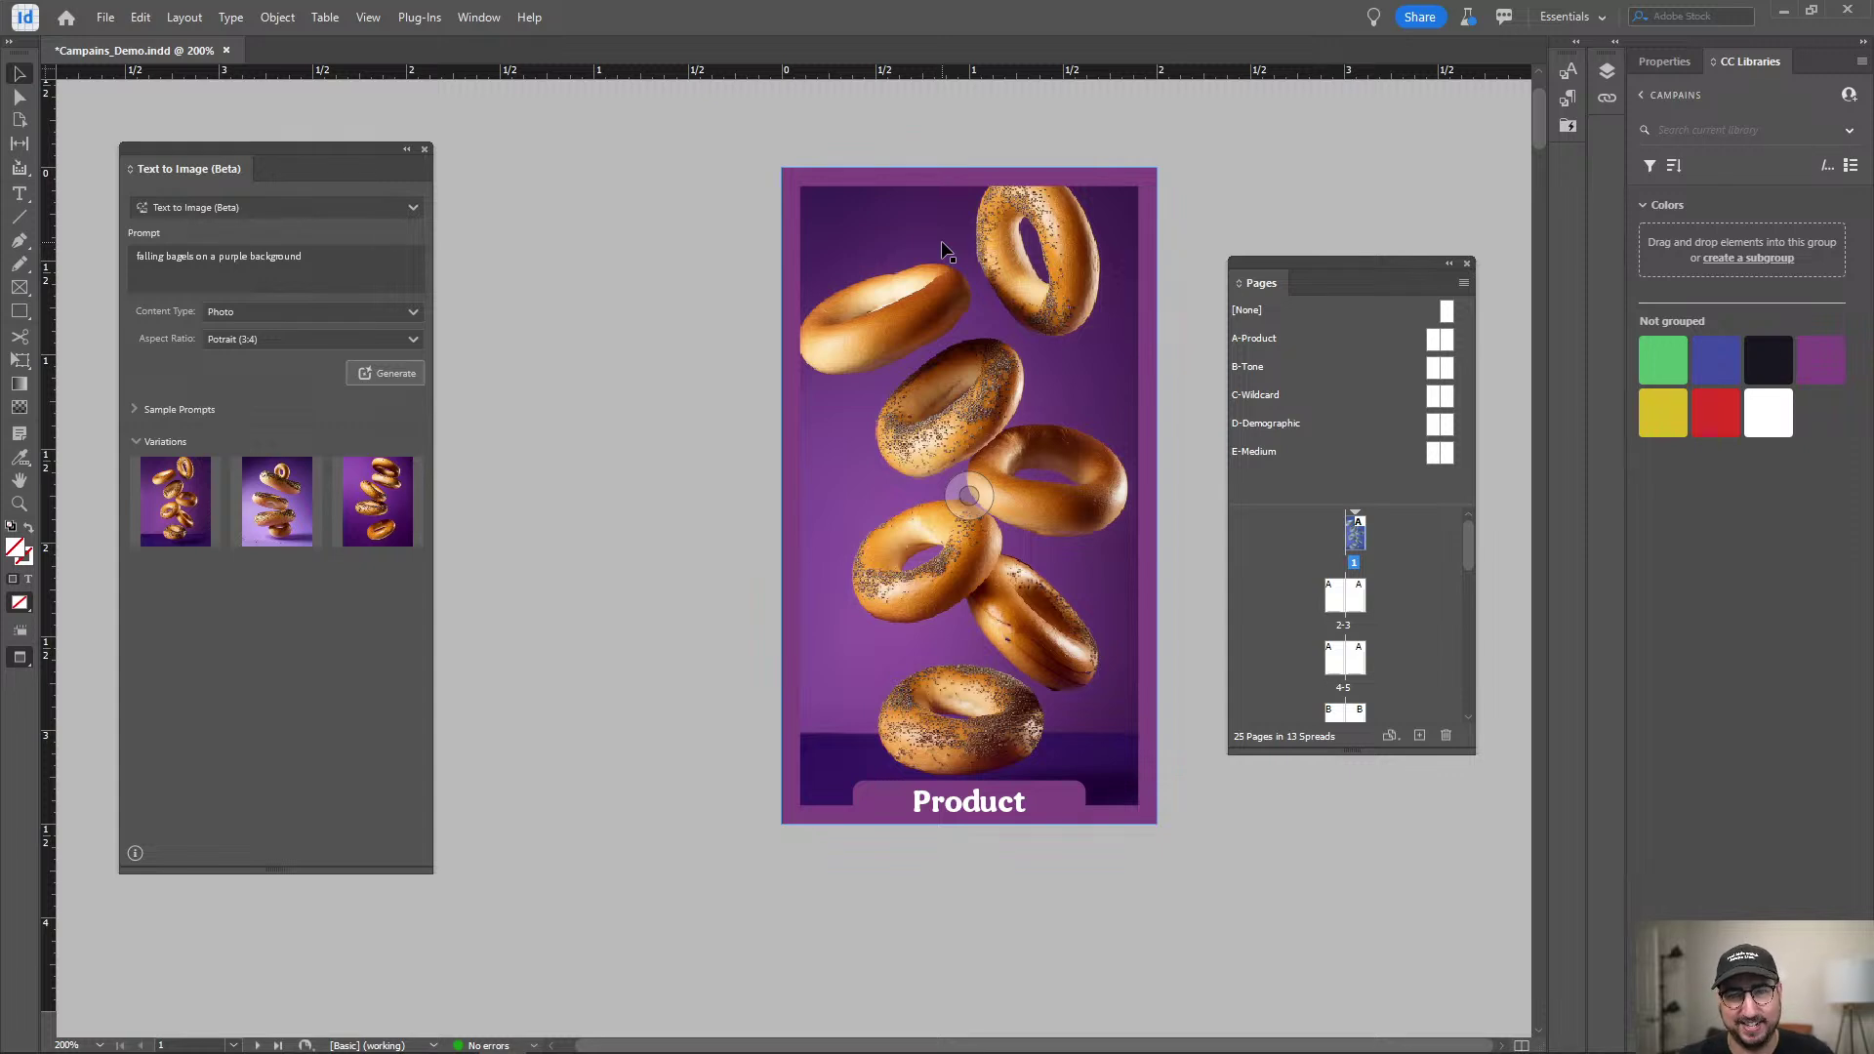
pyautogui.click(670, 227)
pyautogui.press('t')
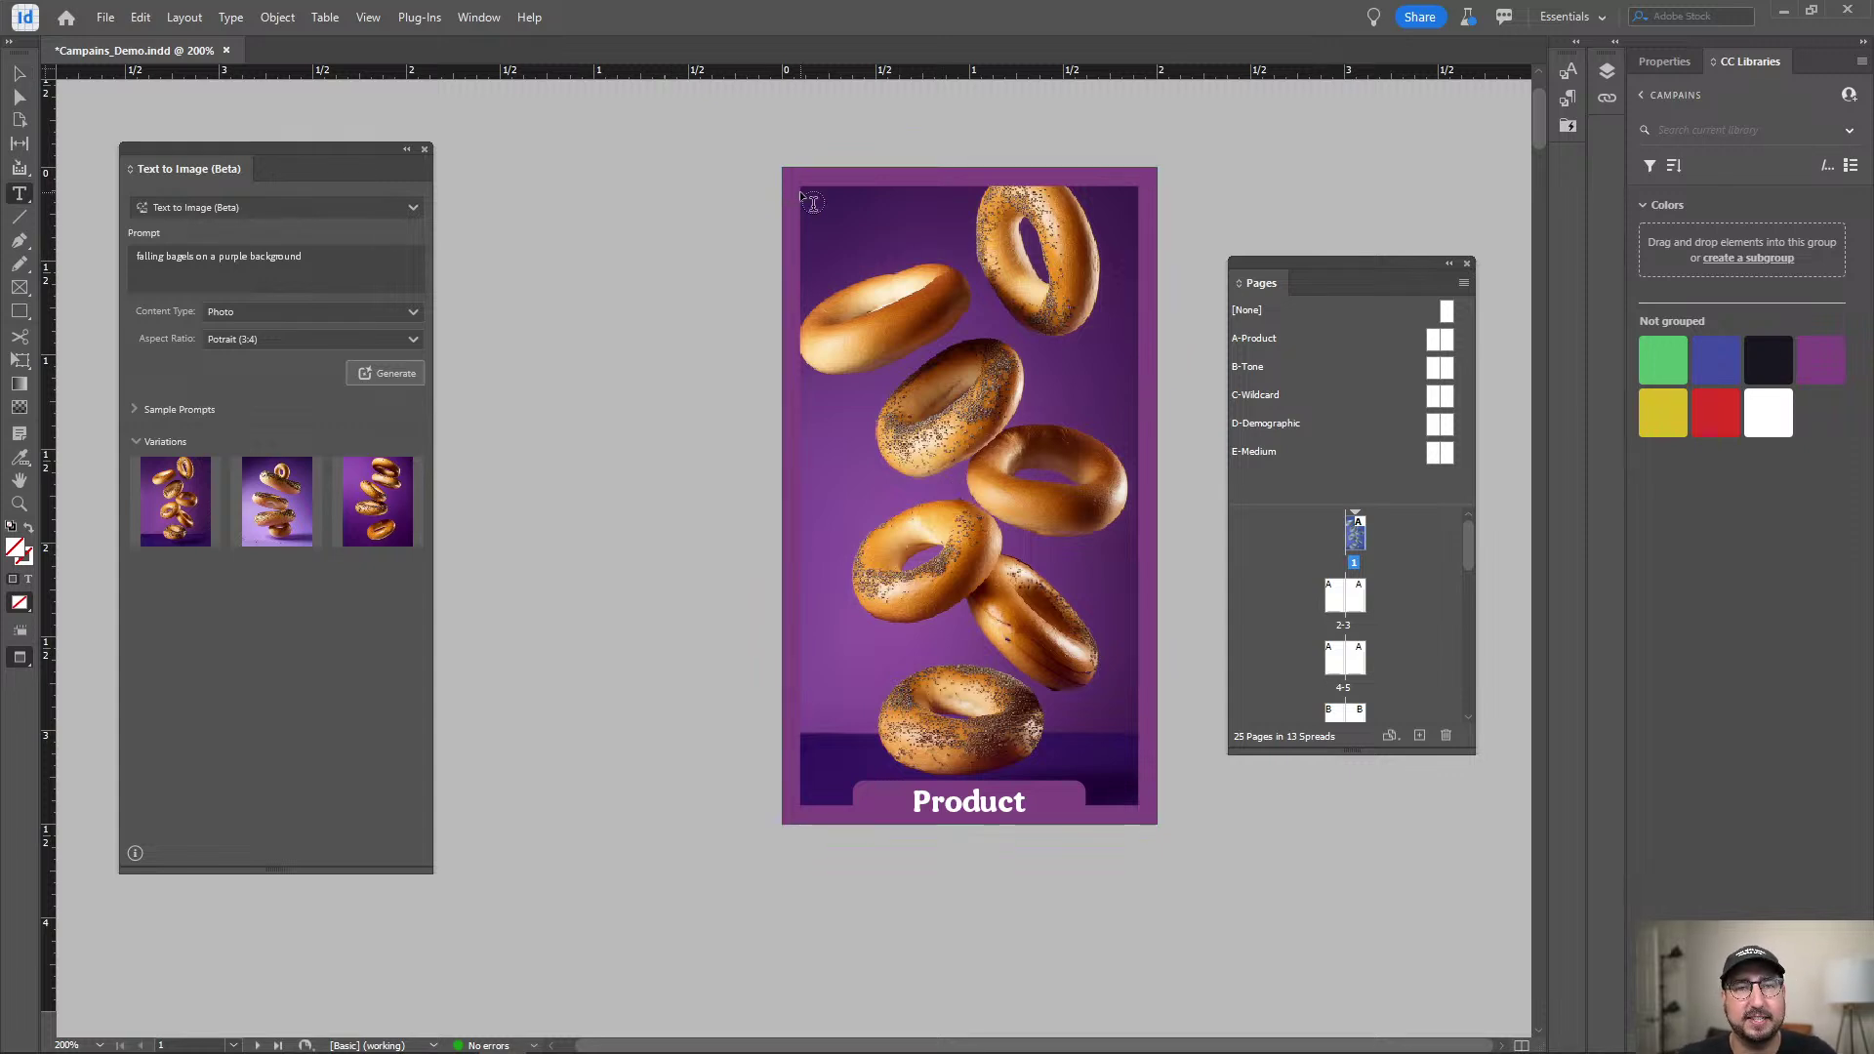
pyautogui.moveTo(817, 202); pyautogui.dragTo(1124, 763)
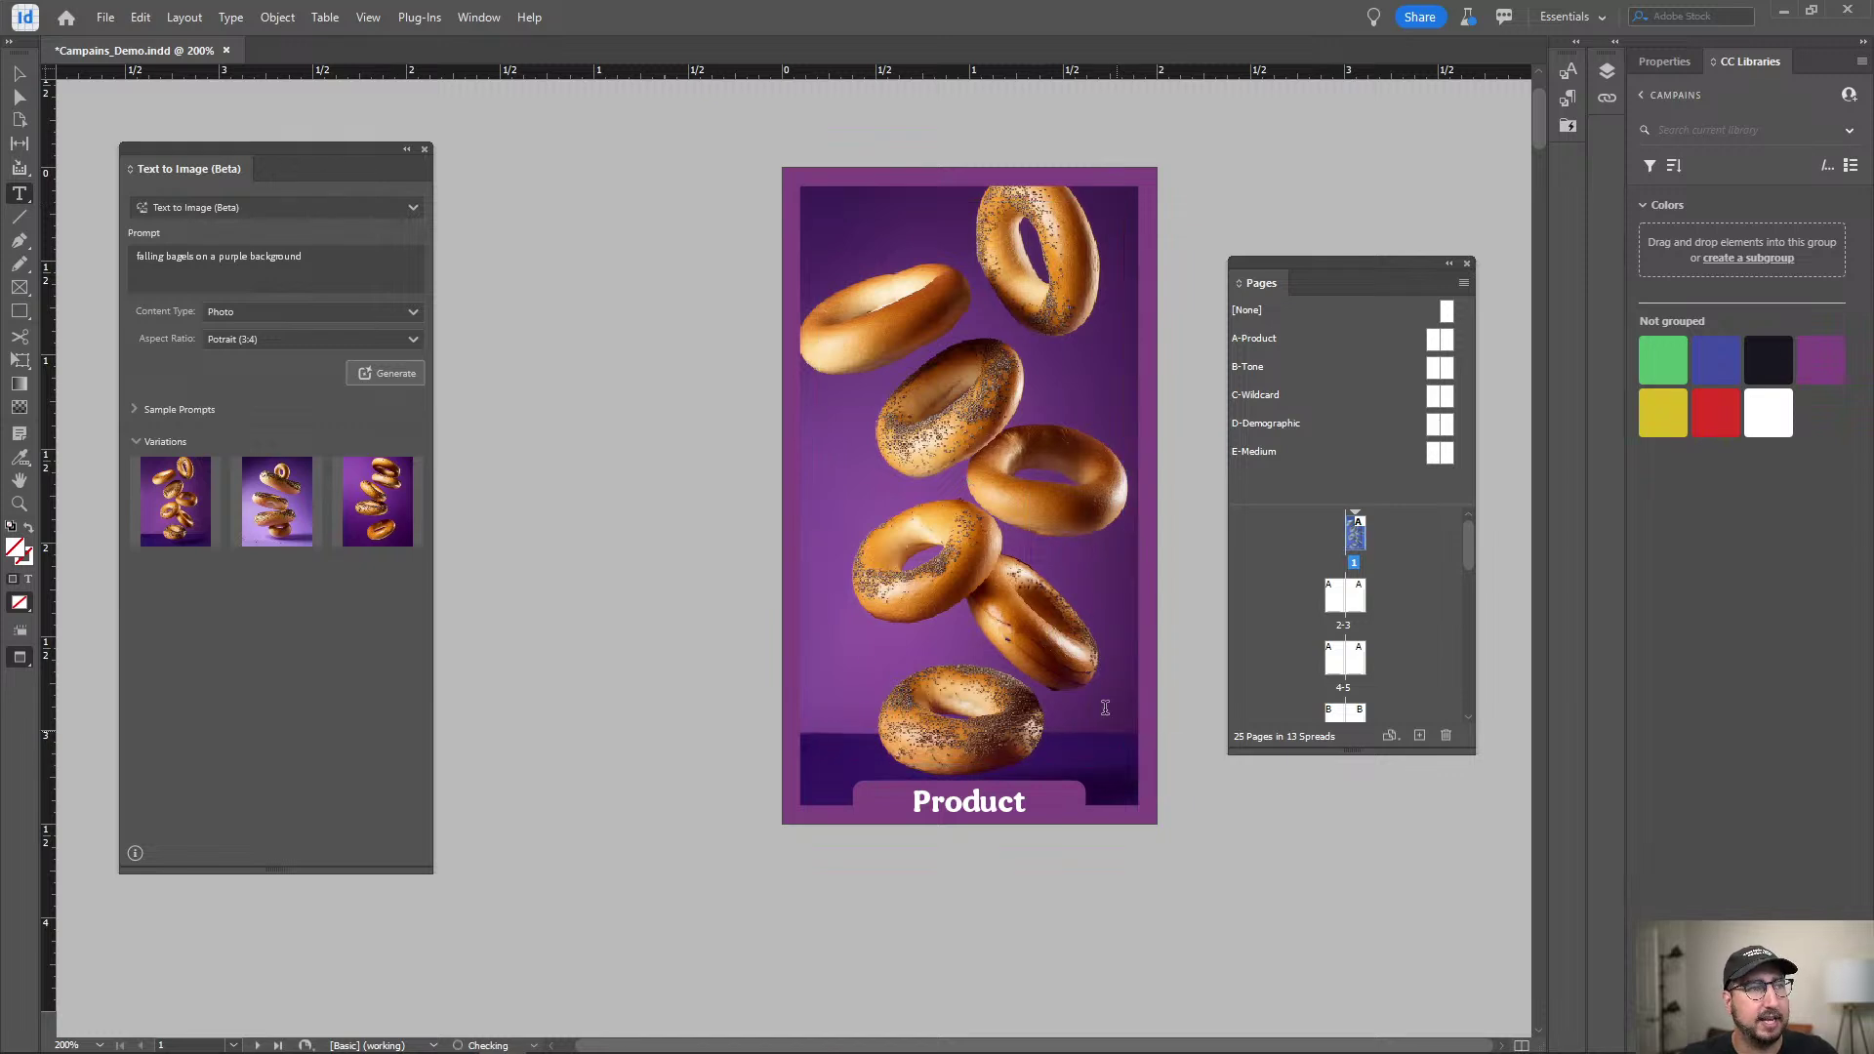
pyautogui.write('BAG')
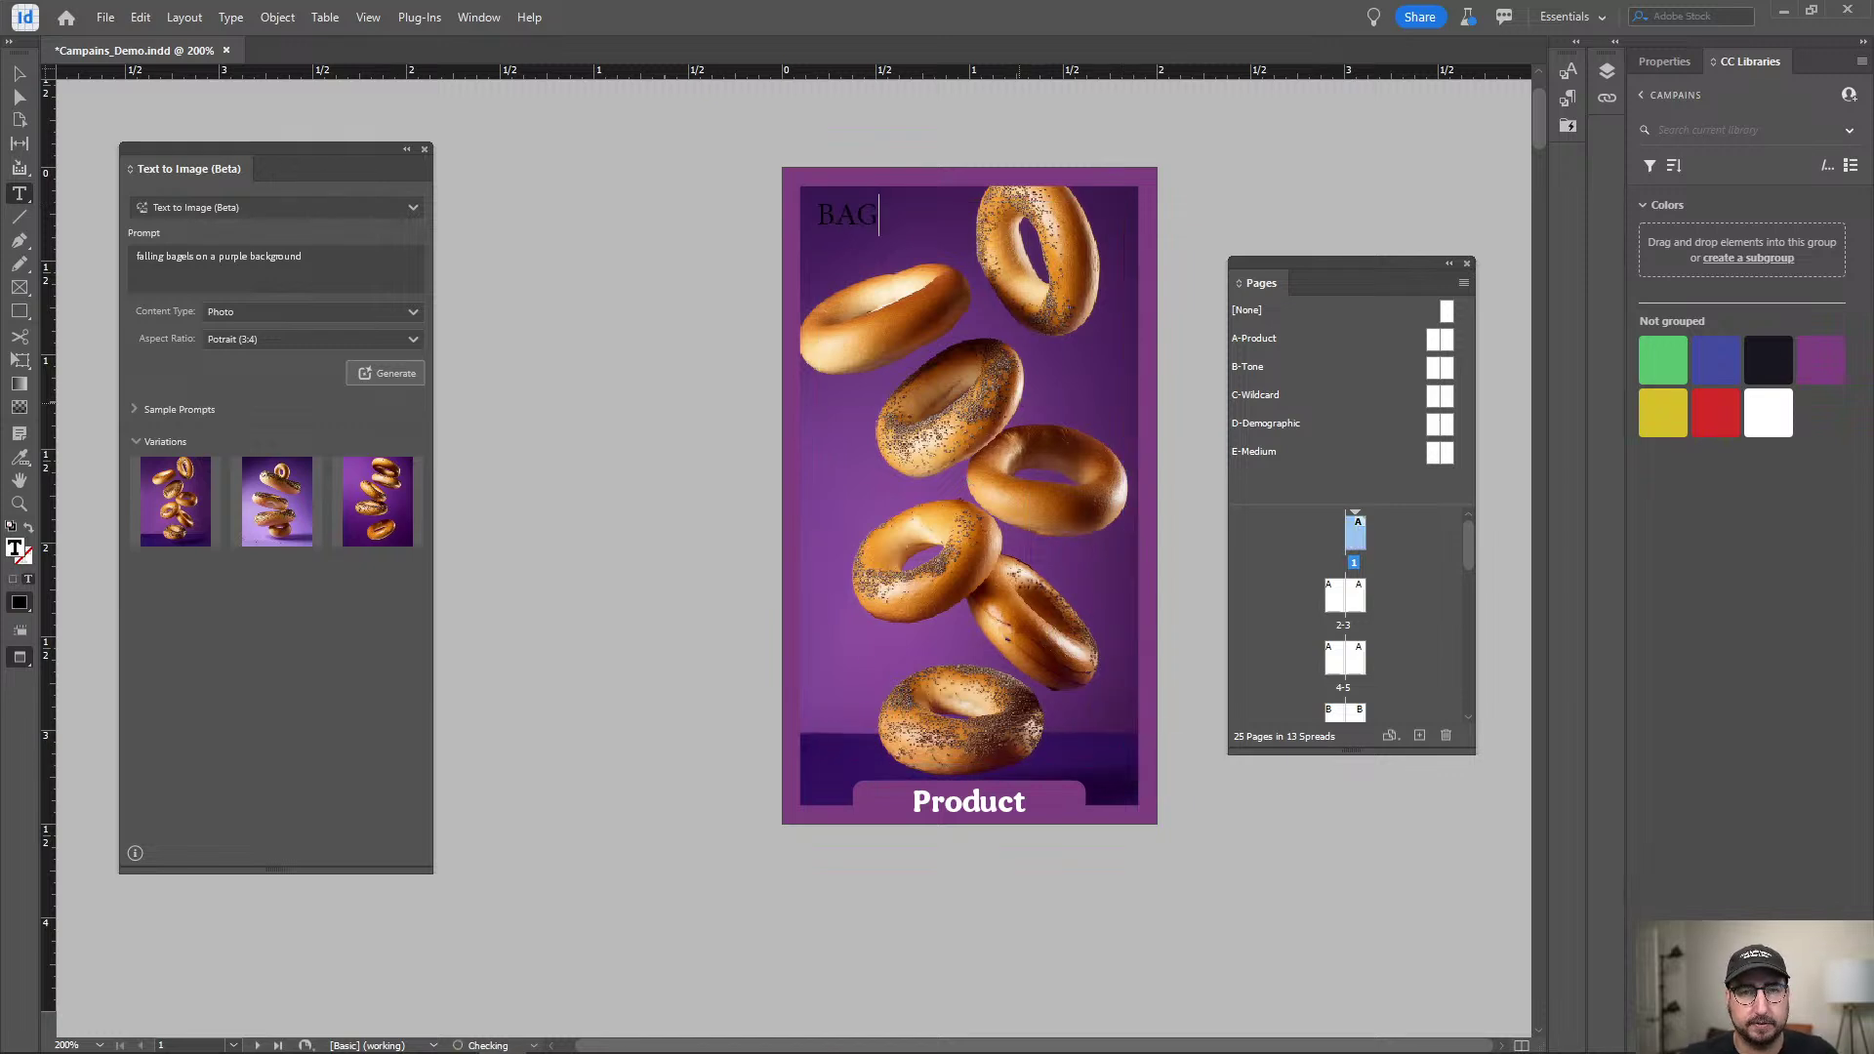
pyautogui.write('ELS')
# Select all the BAGELS text, switch to the Essentials Classic workspace, and collapse the Swatches panel.
pyautogui.hotkey('ctrl', 'a')
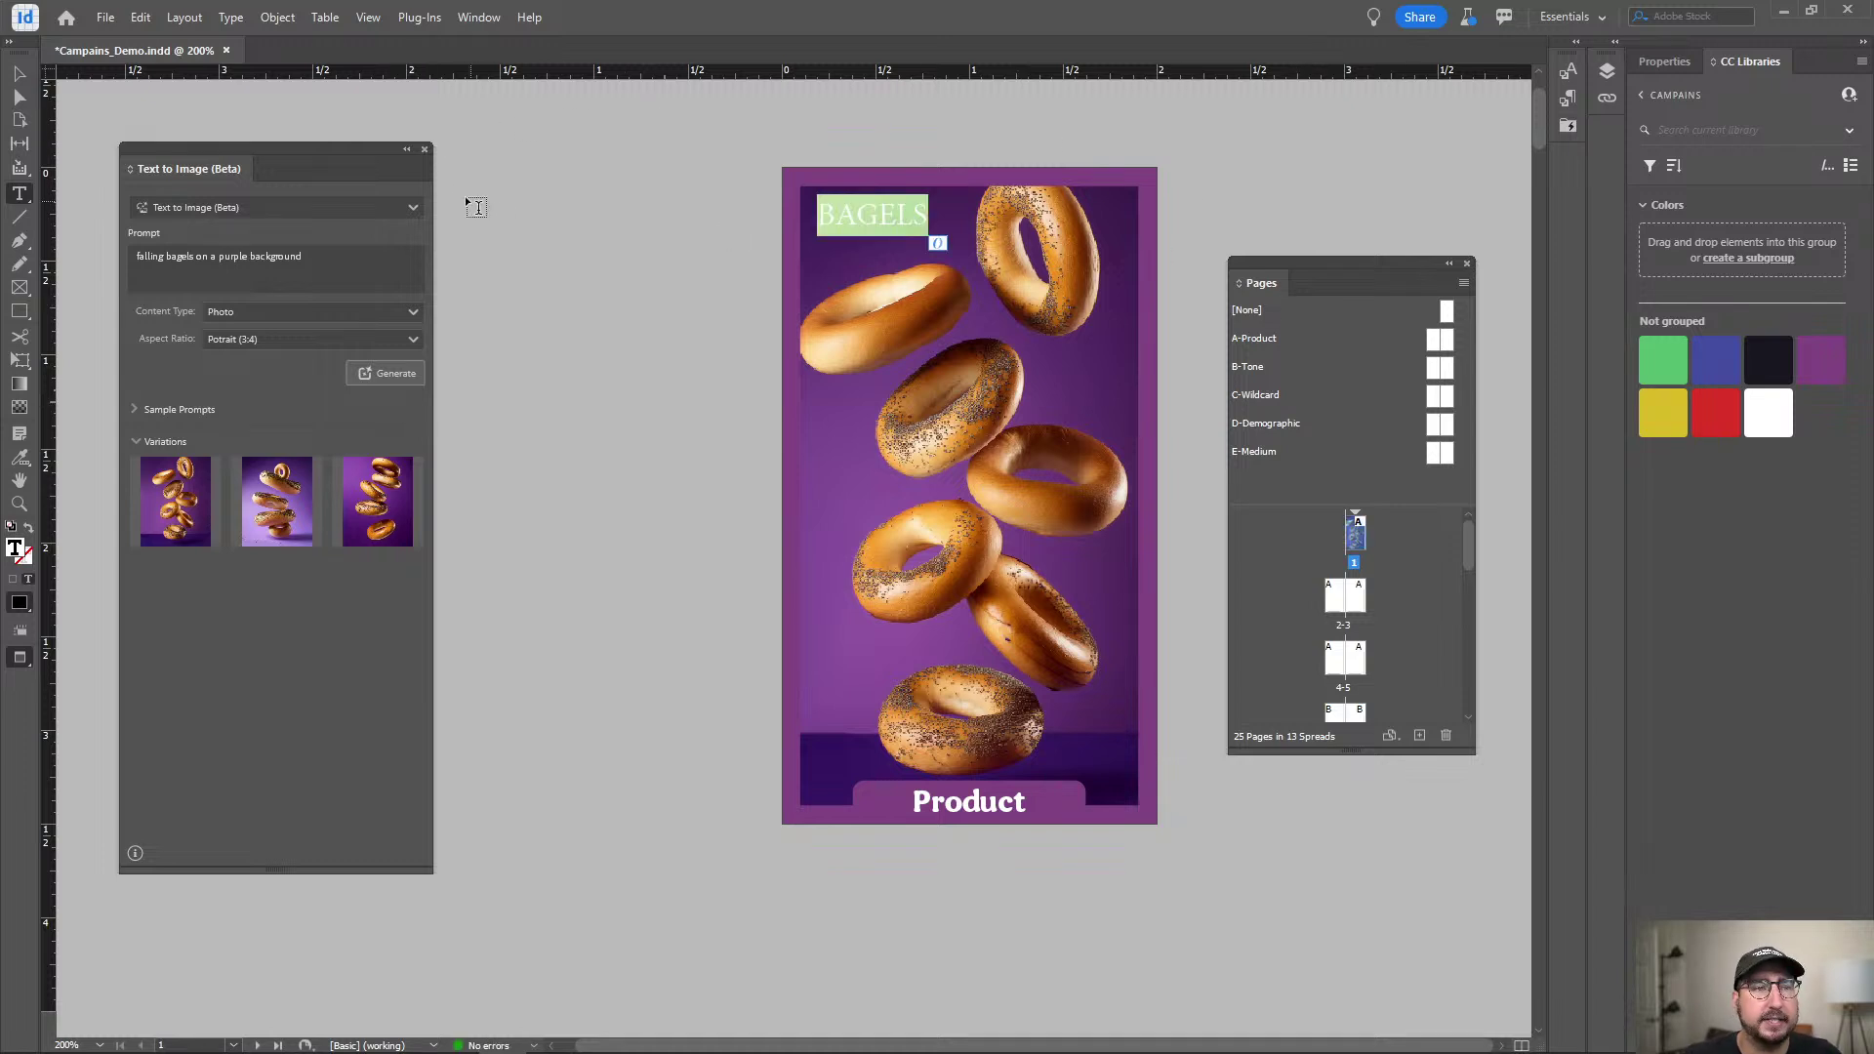
pyautogui.click(465, 22)
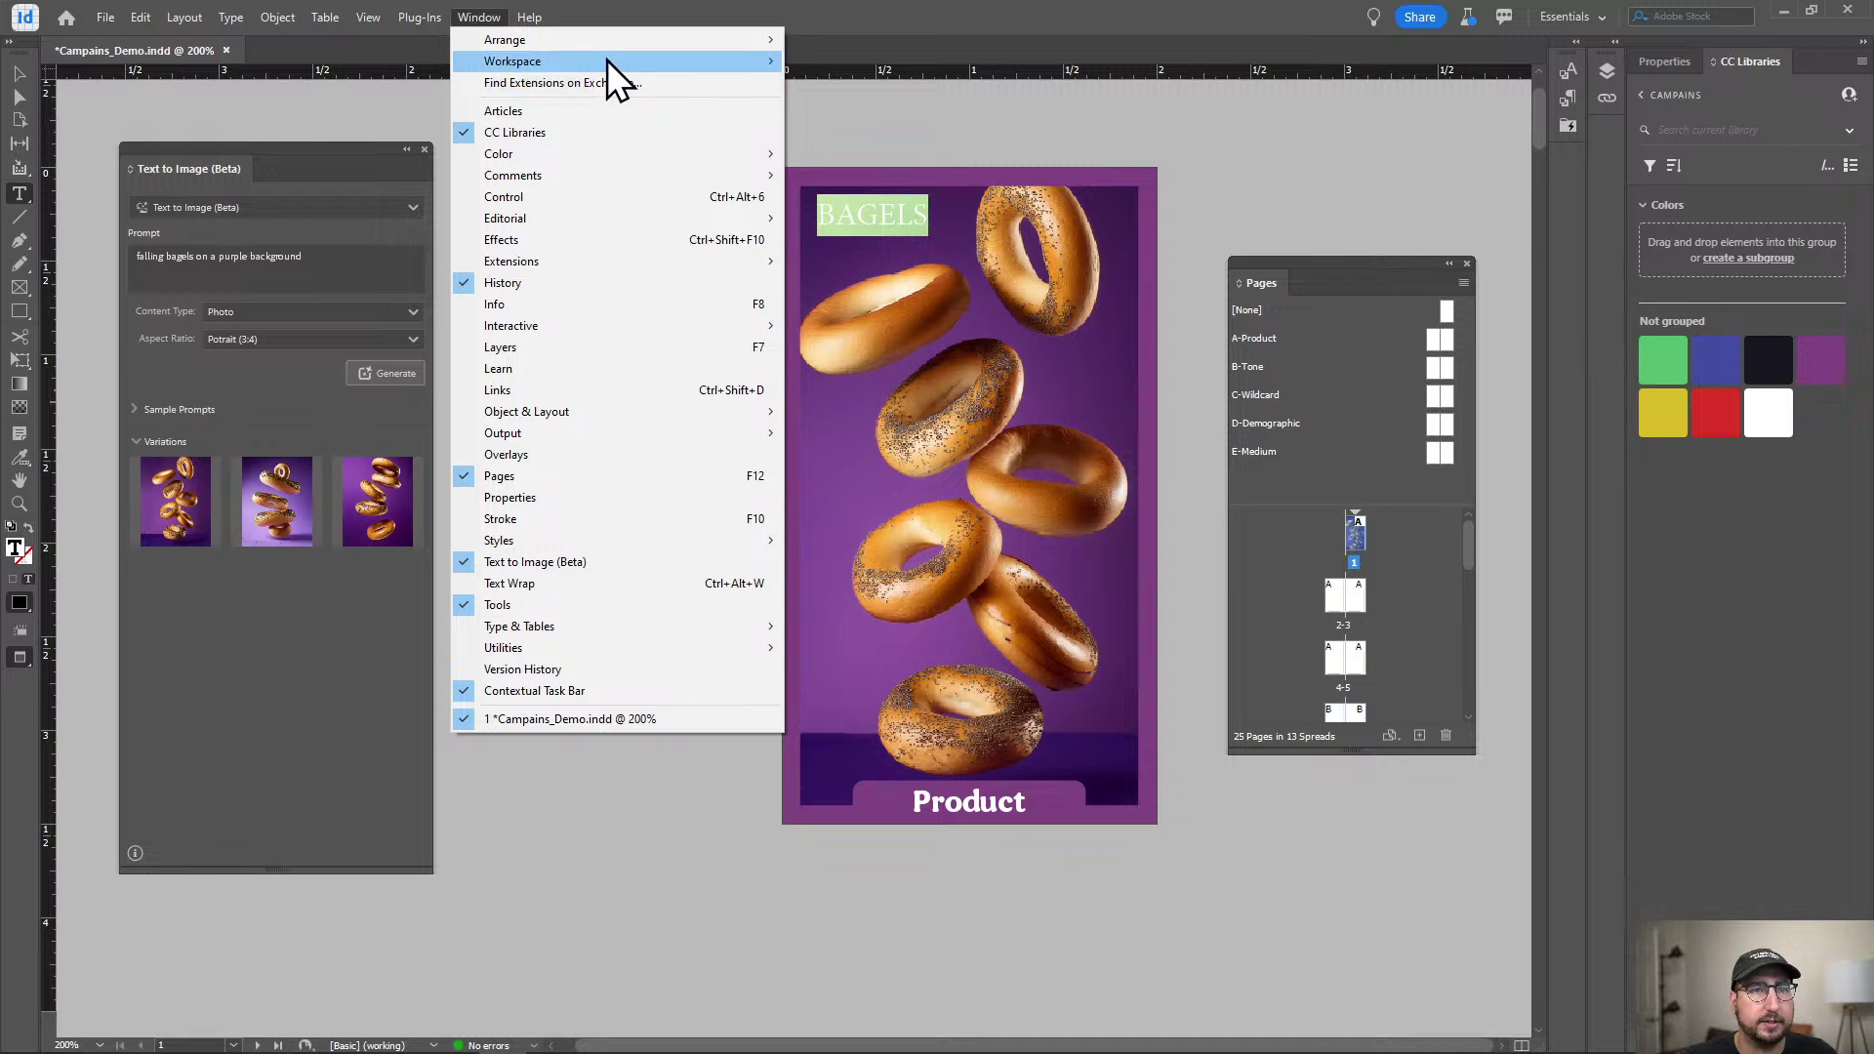
pyautogui.moveTo(607, 61)
pyautogui.click(894, 149)
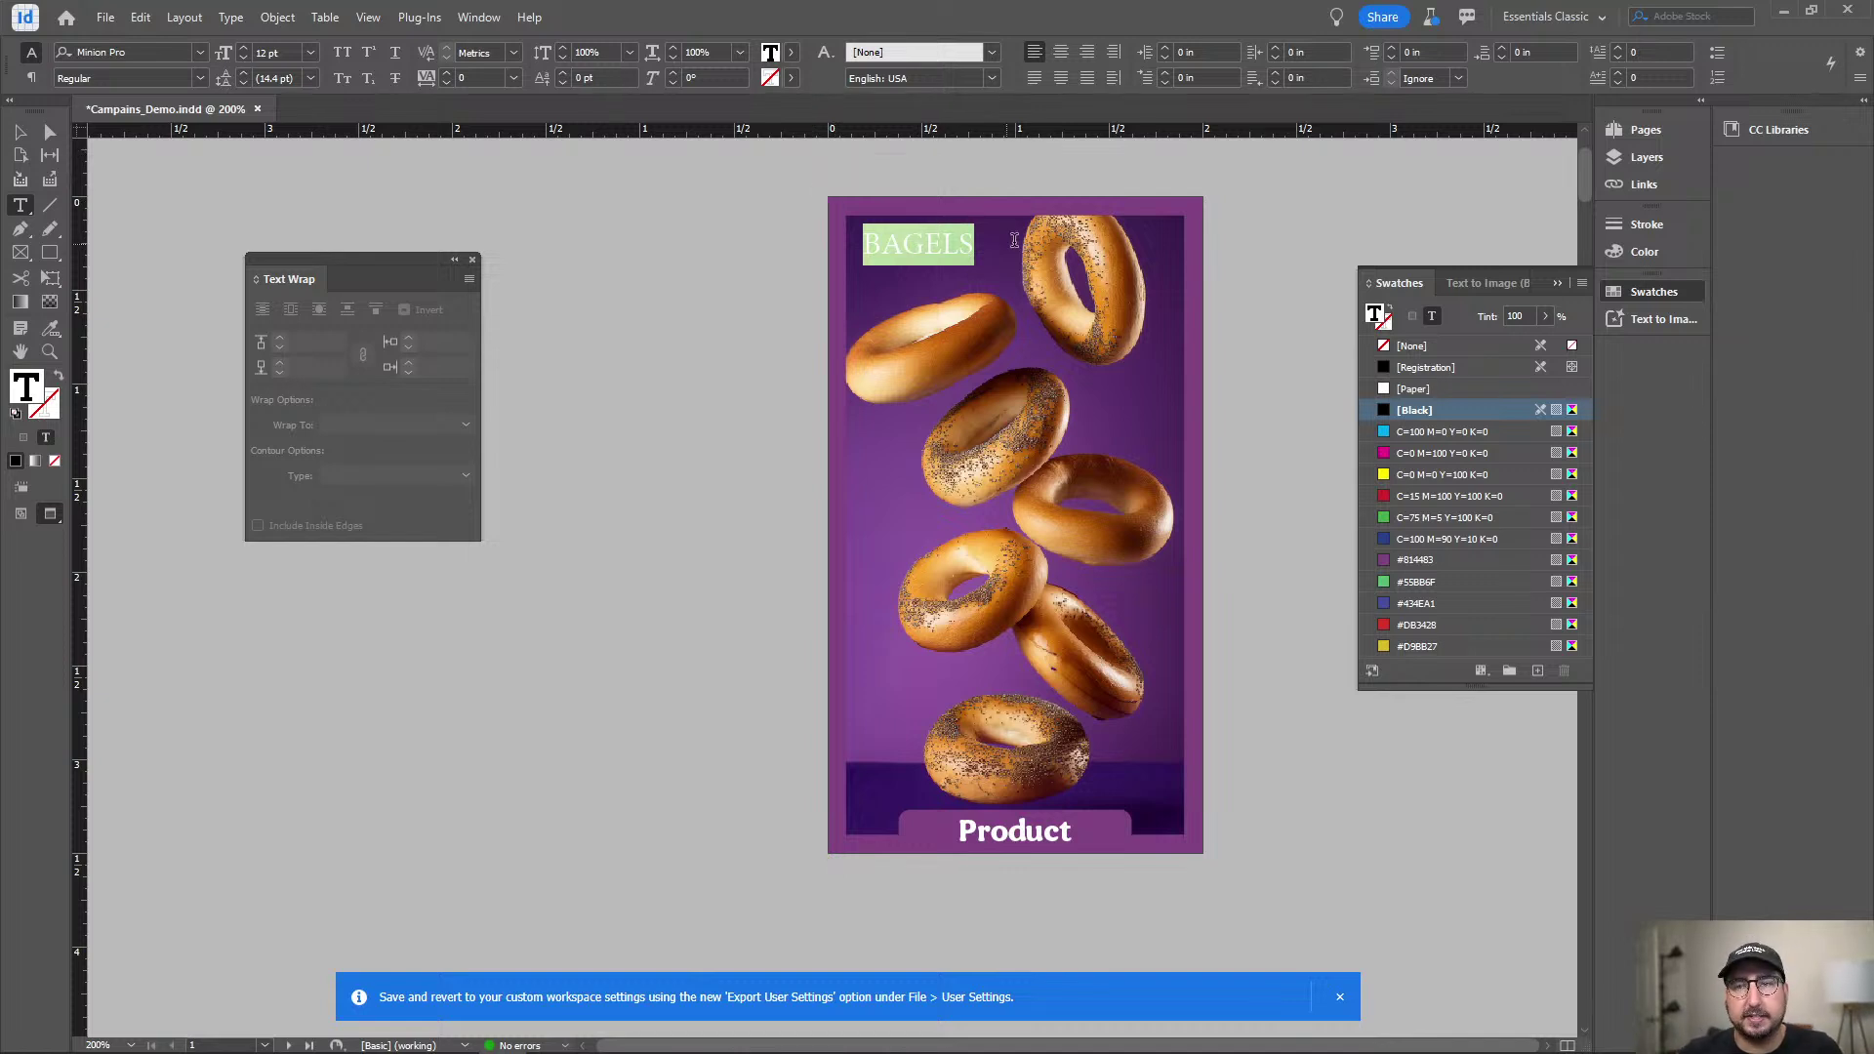
pyautogui.click(1557, 284)
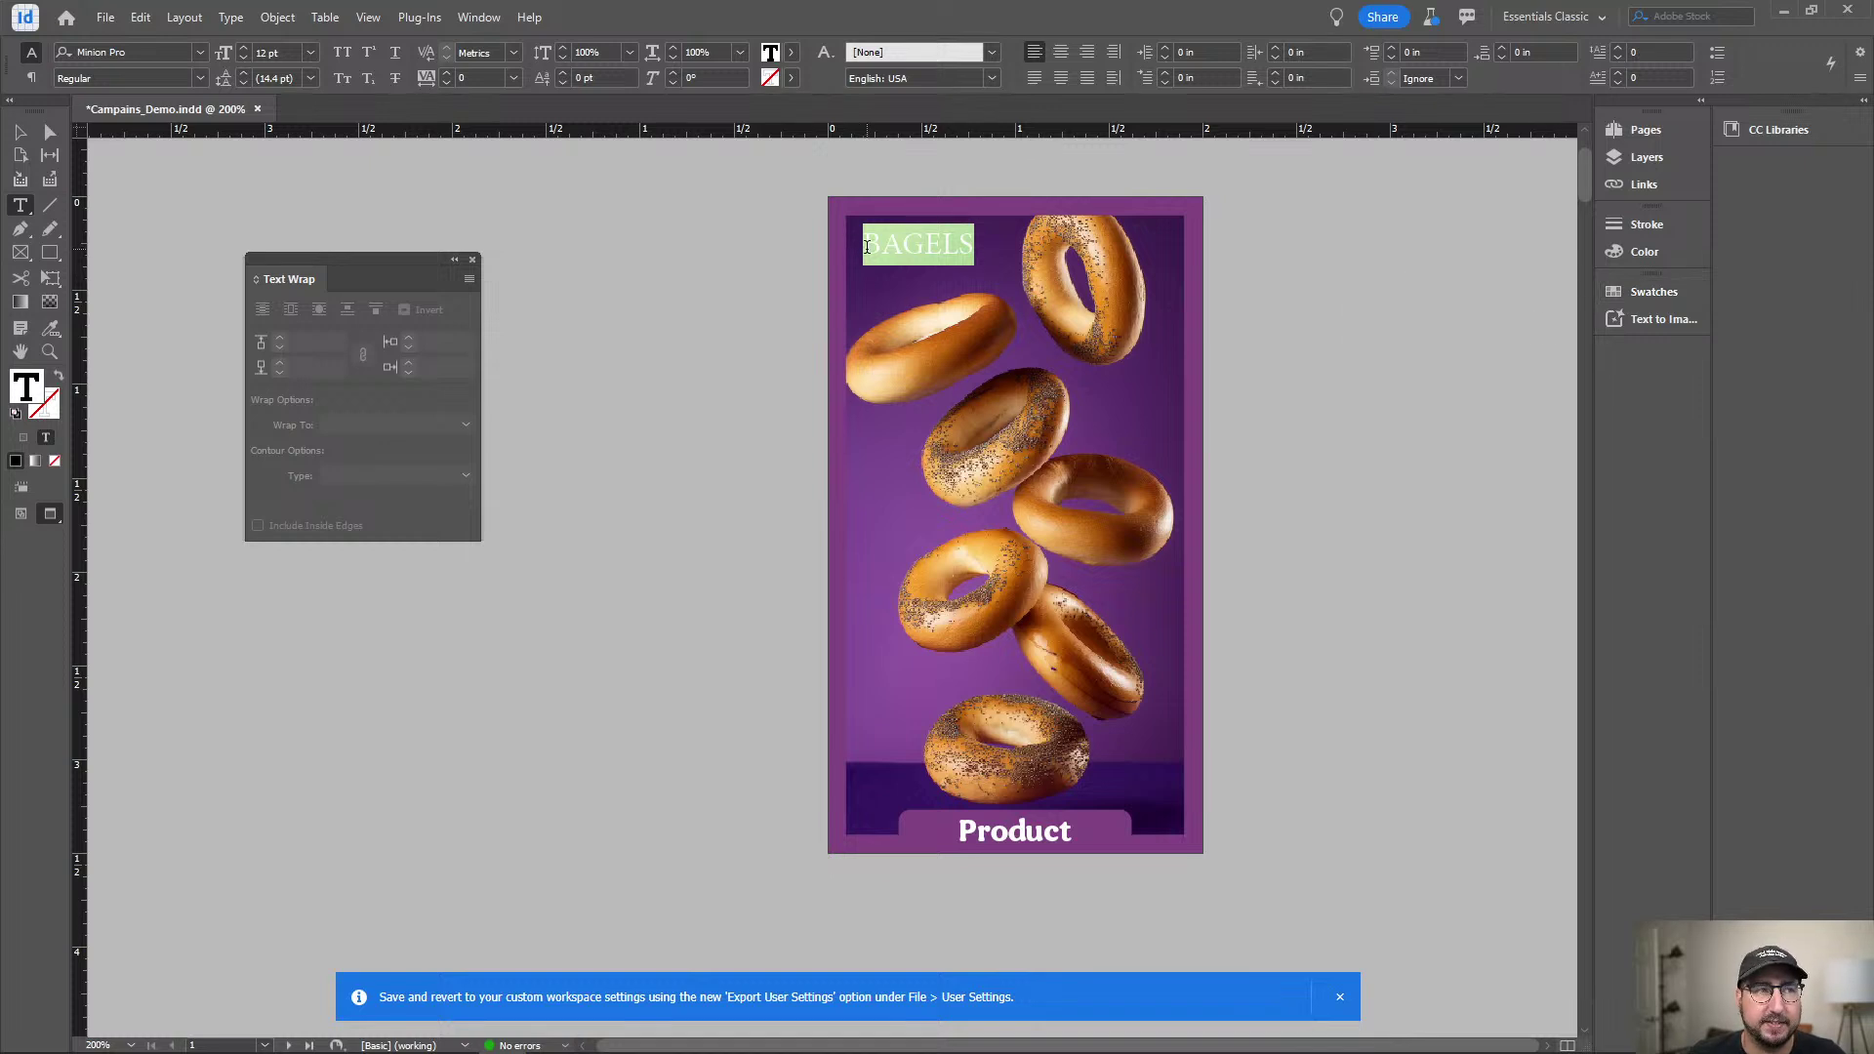
pyautogui.click(149, 52)
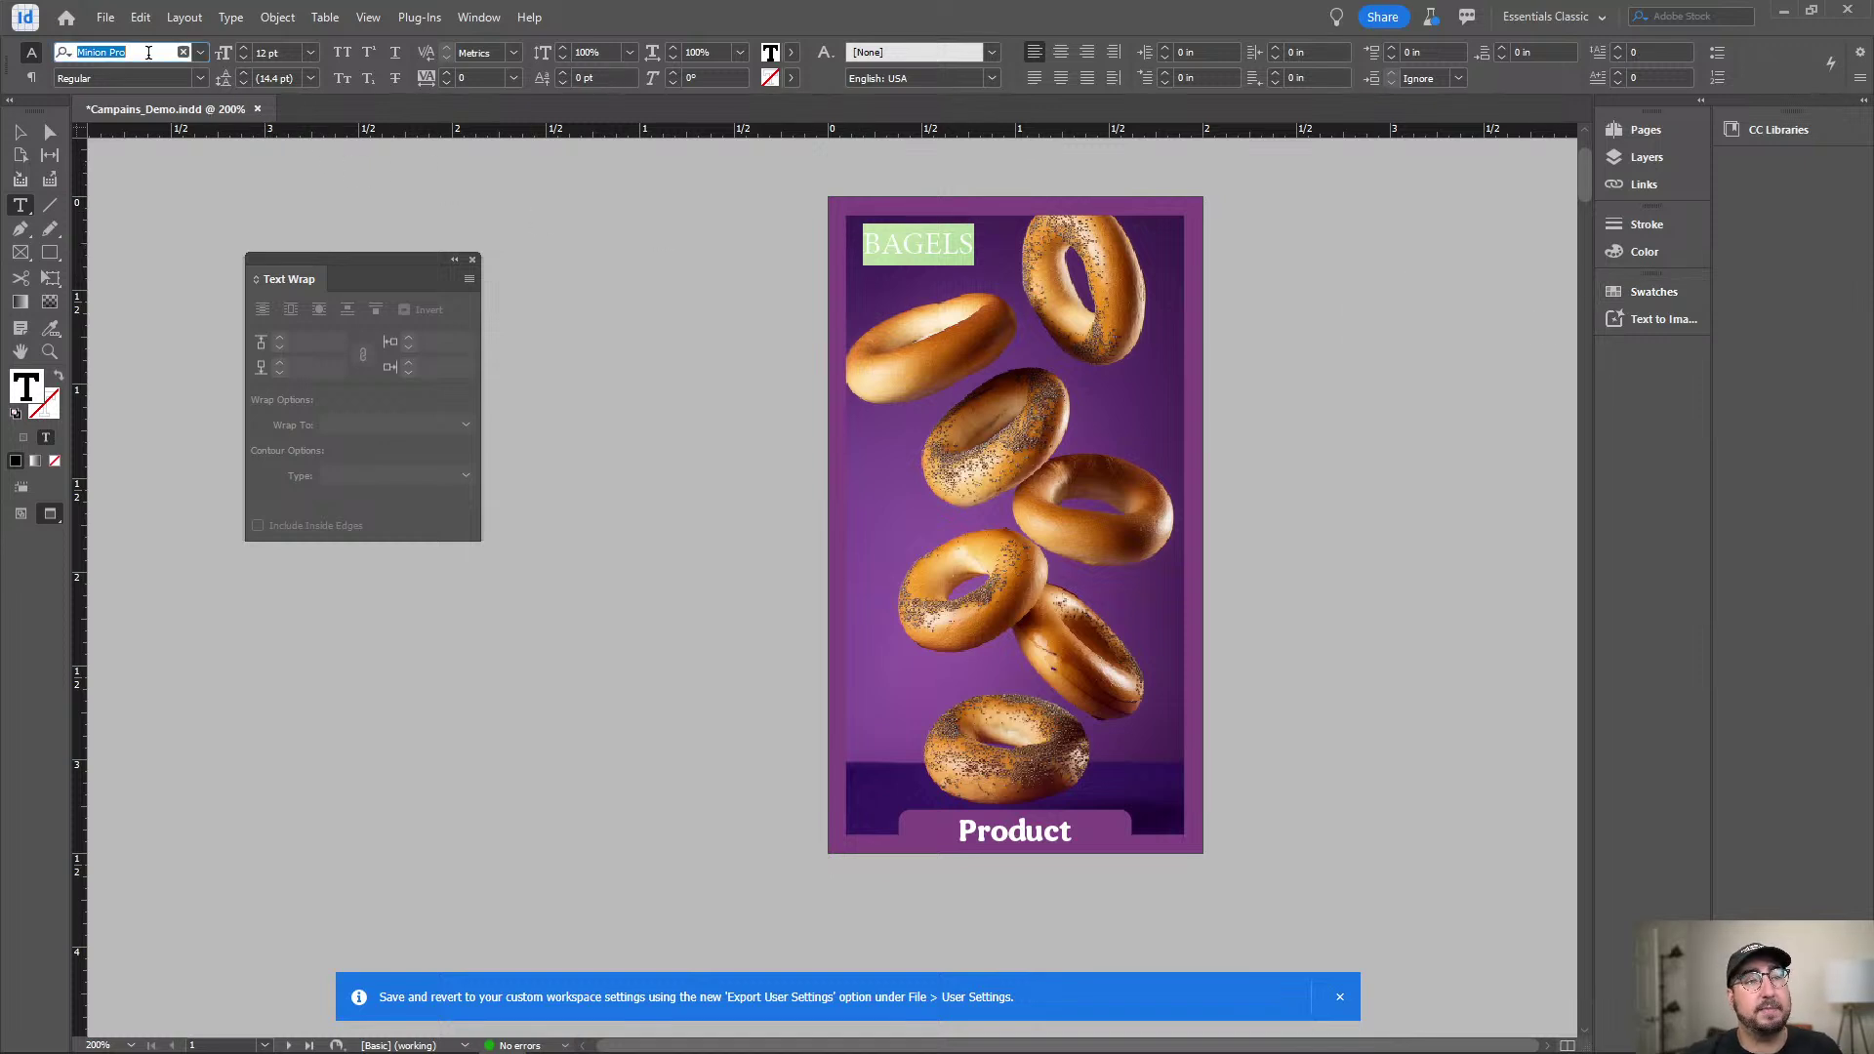
pyautogui.write('man')
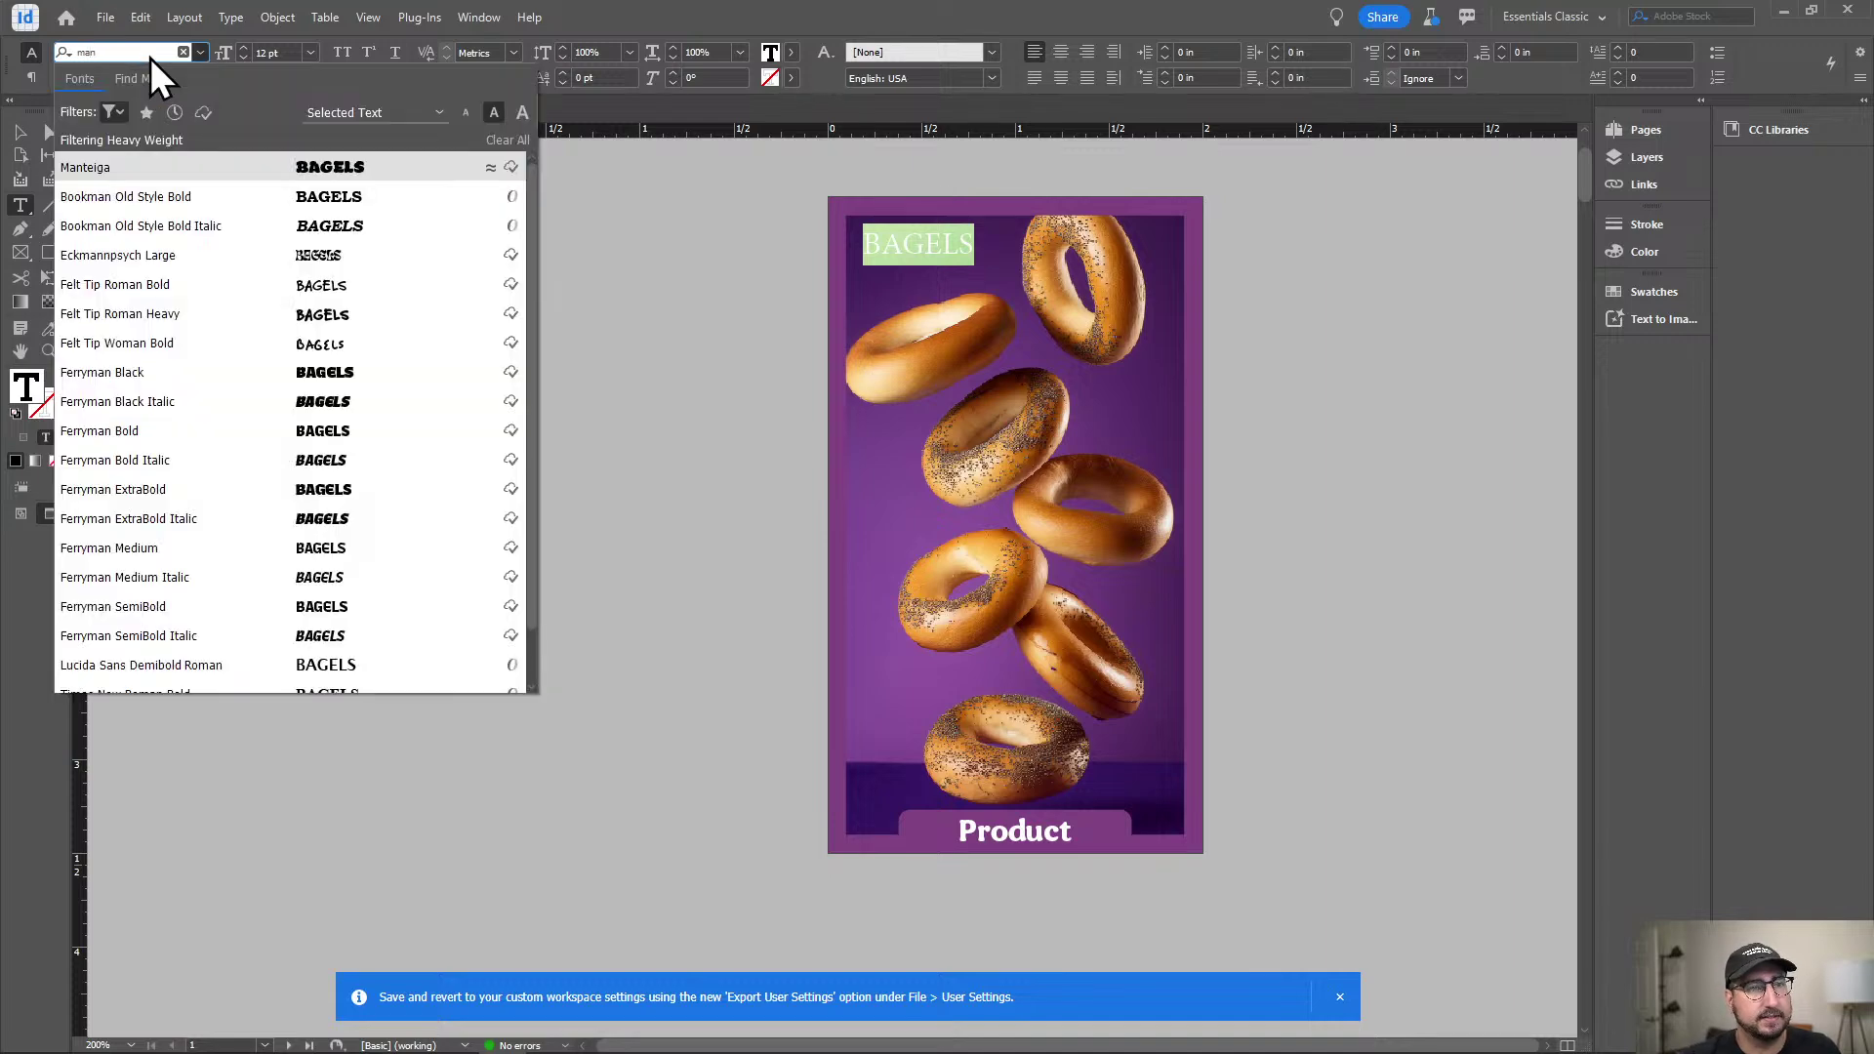
pyautogui.press('BackSpace')
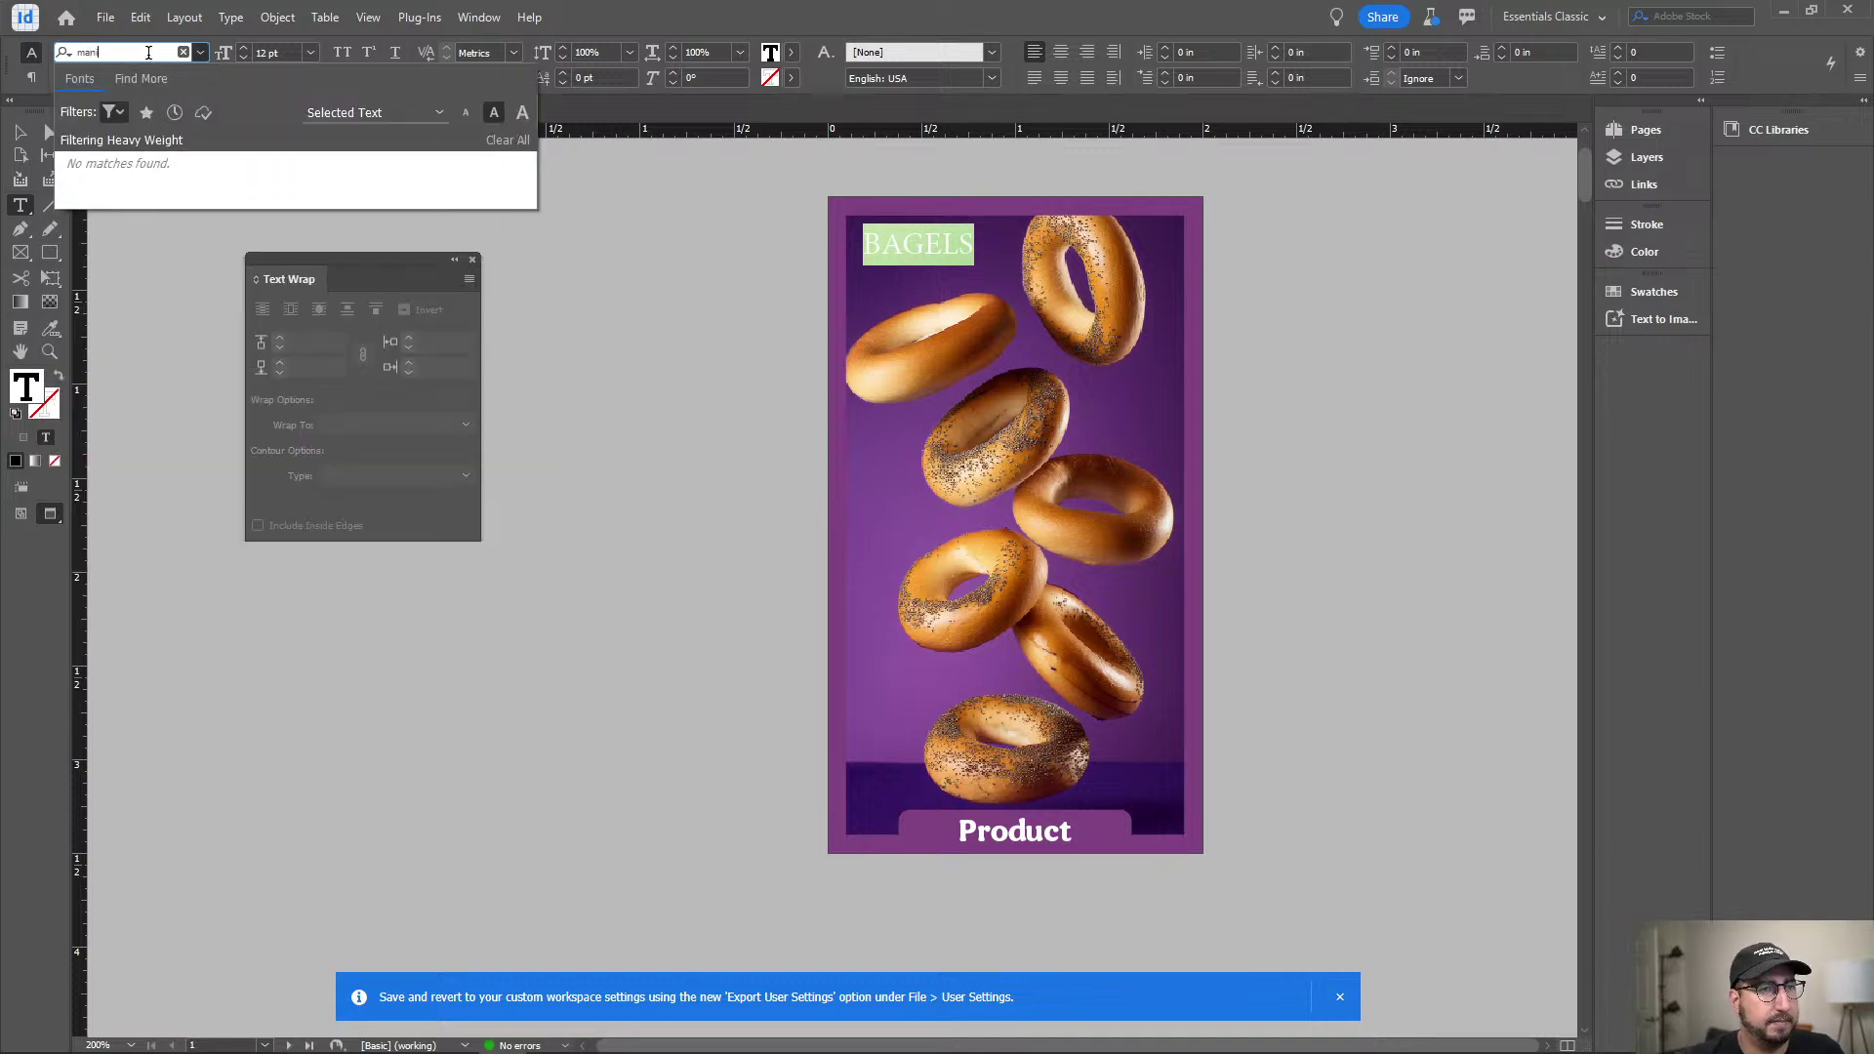
pyautogui.write('nn')
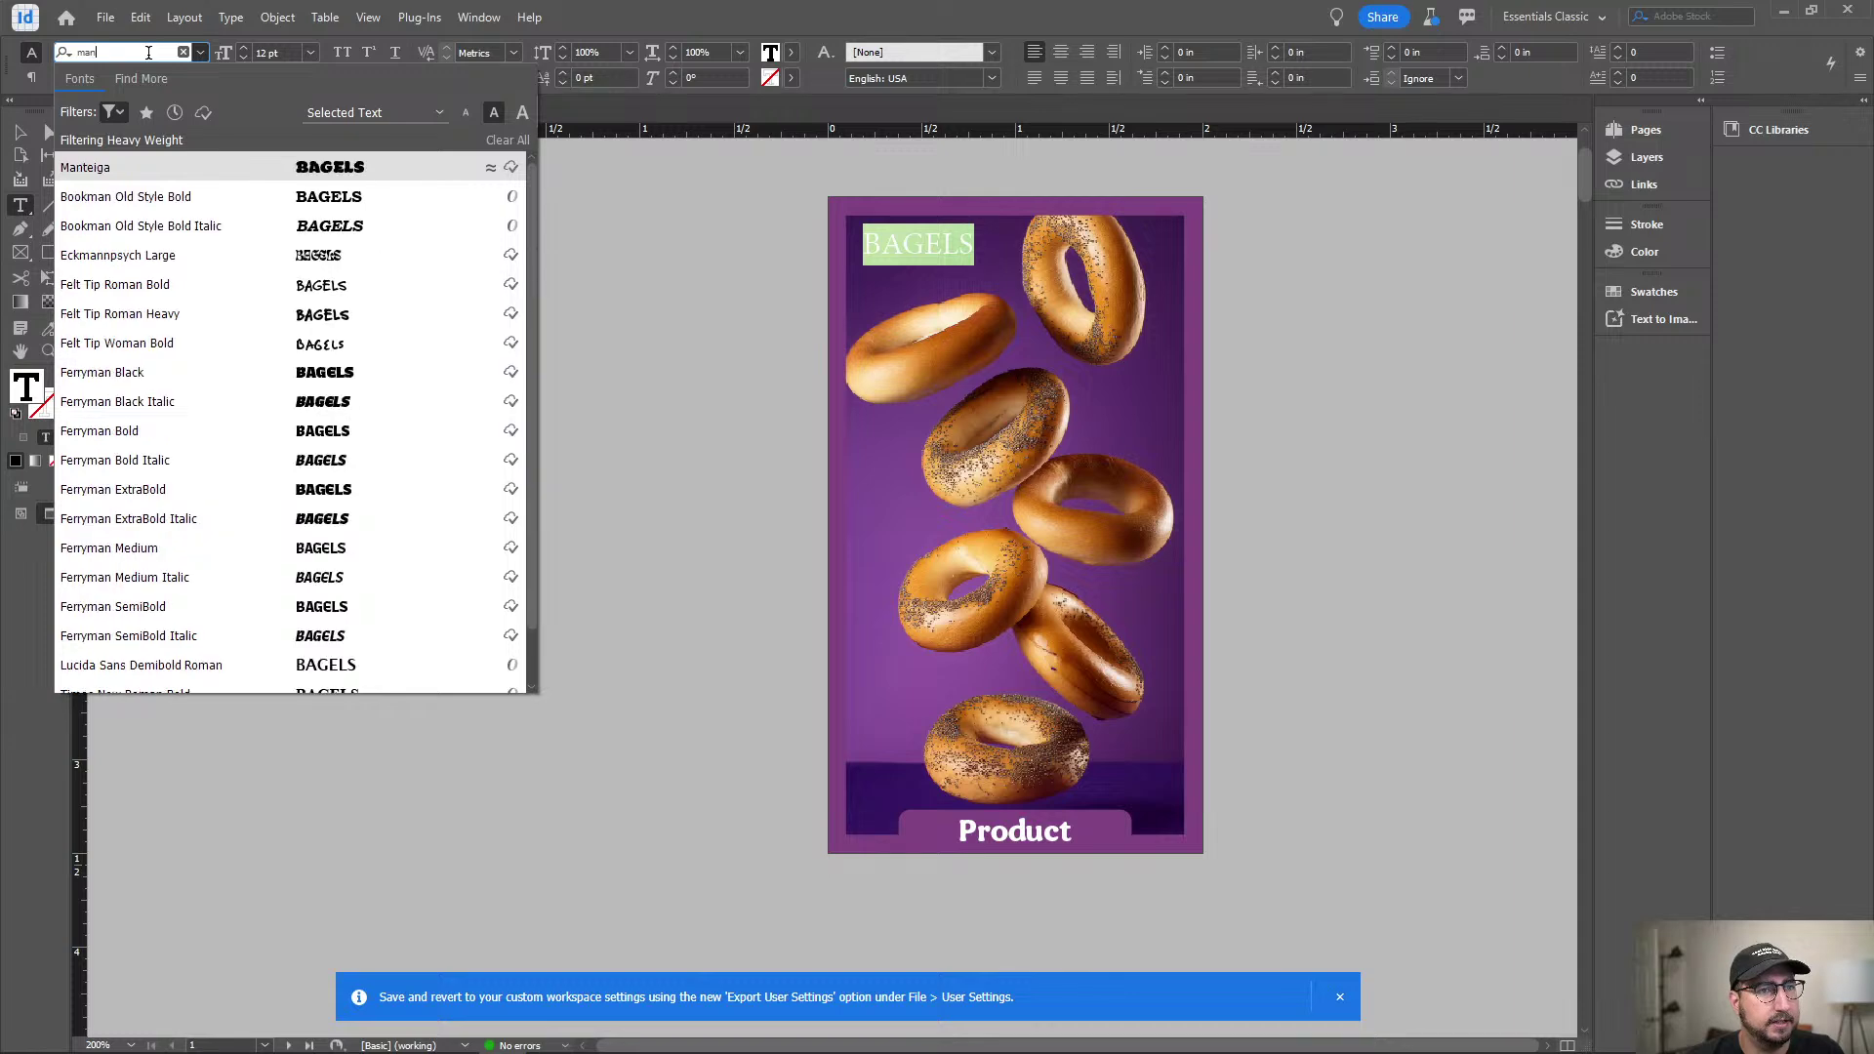
pyautogui.press('BackSpace')
pyautogui.press('BackSpace')
pyautogui.press('BackSpace')
pyautogui.press('BackSpace')
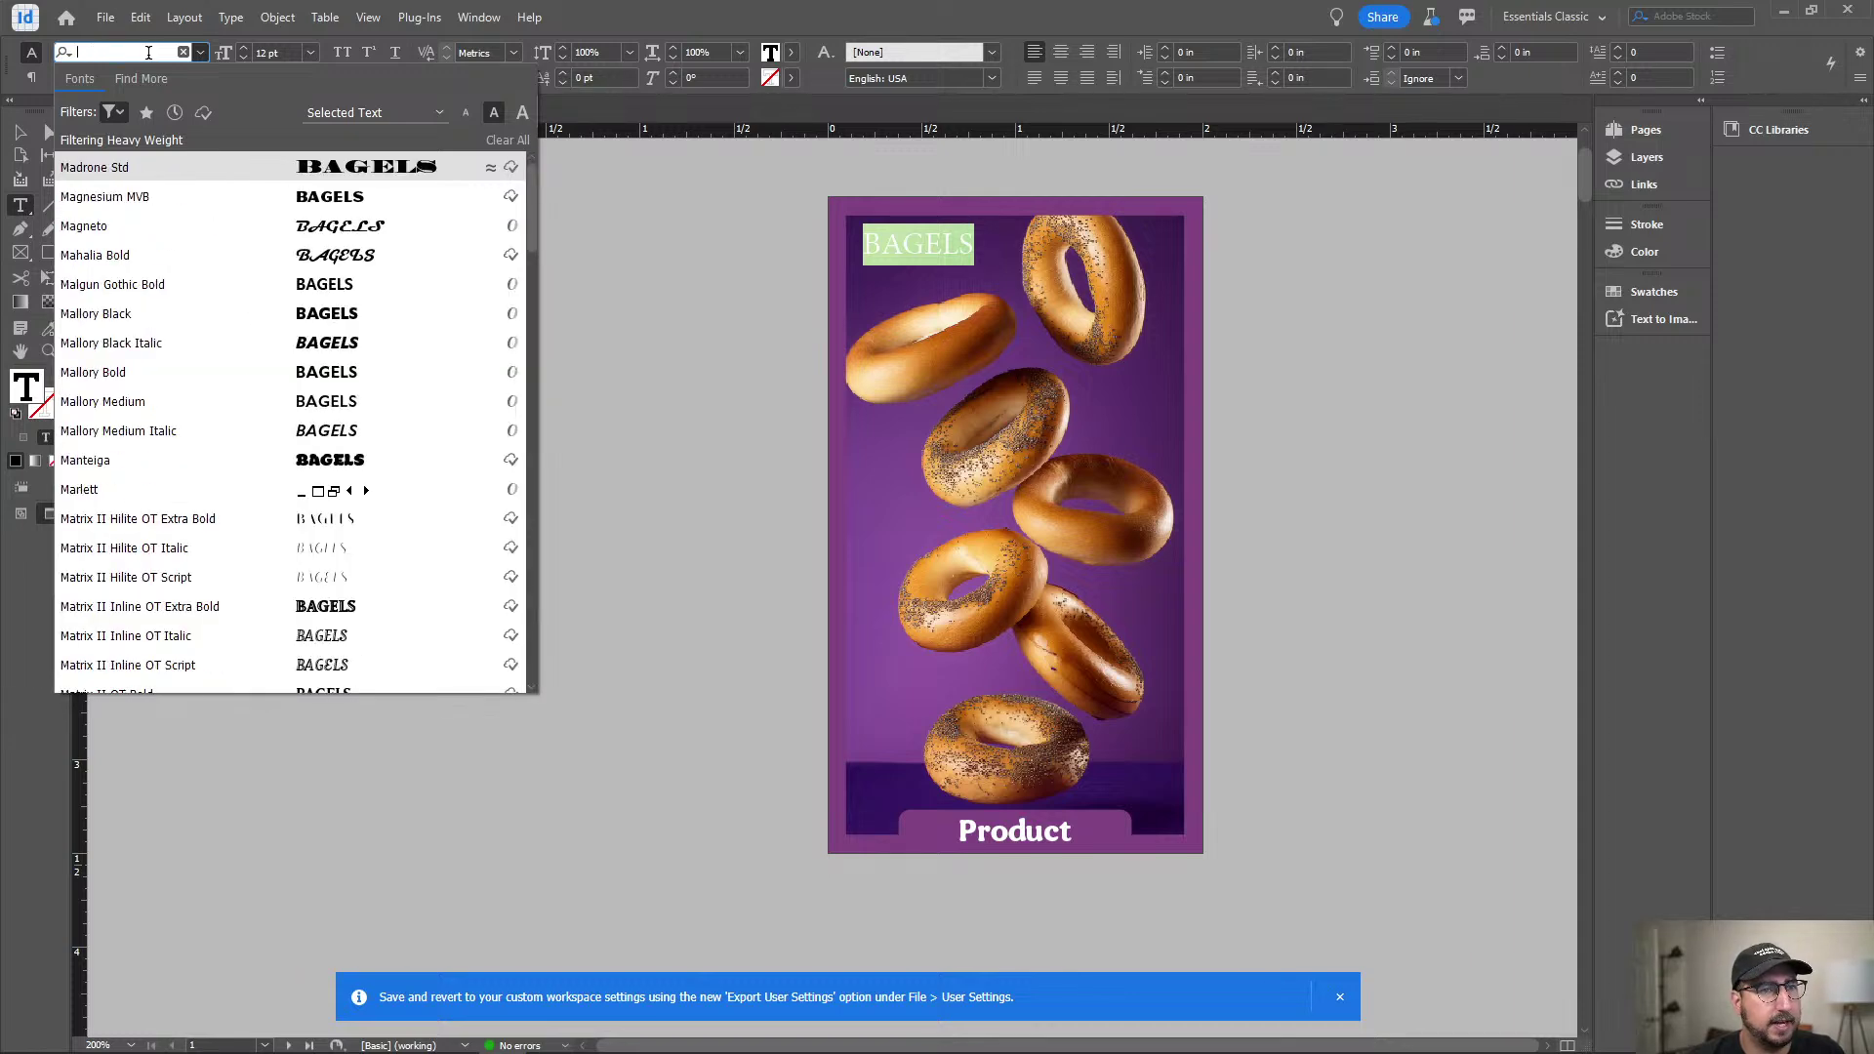
# Clear the active font filters and set the BAGELS text in the Manicotti font.
pyautogui.click(111, 113)
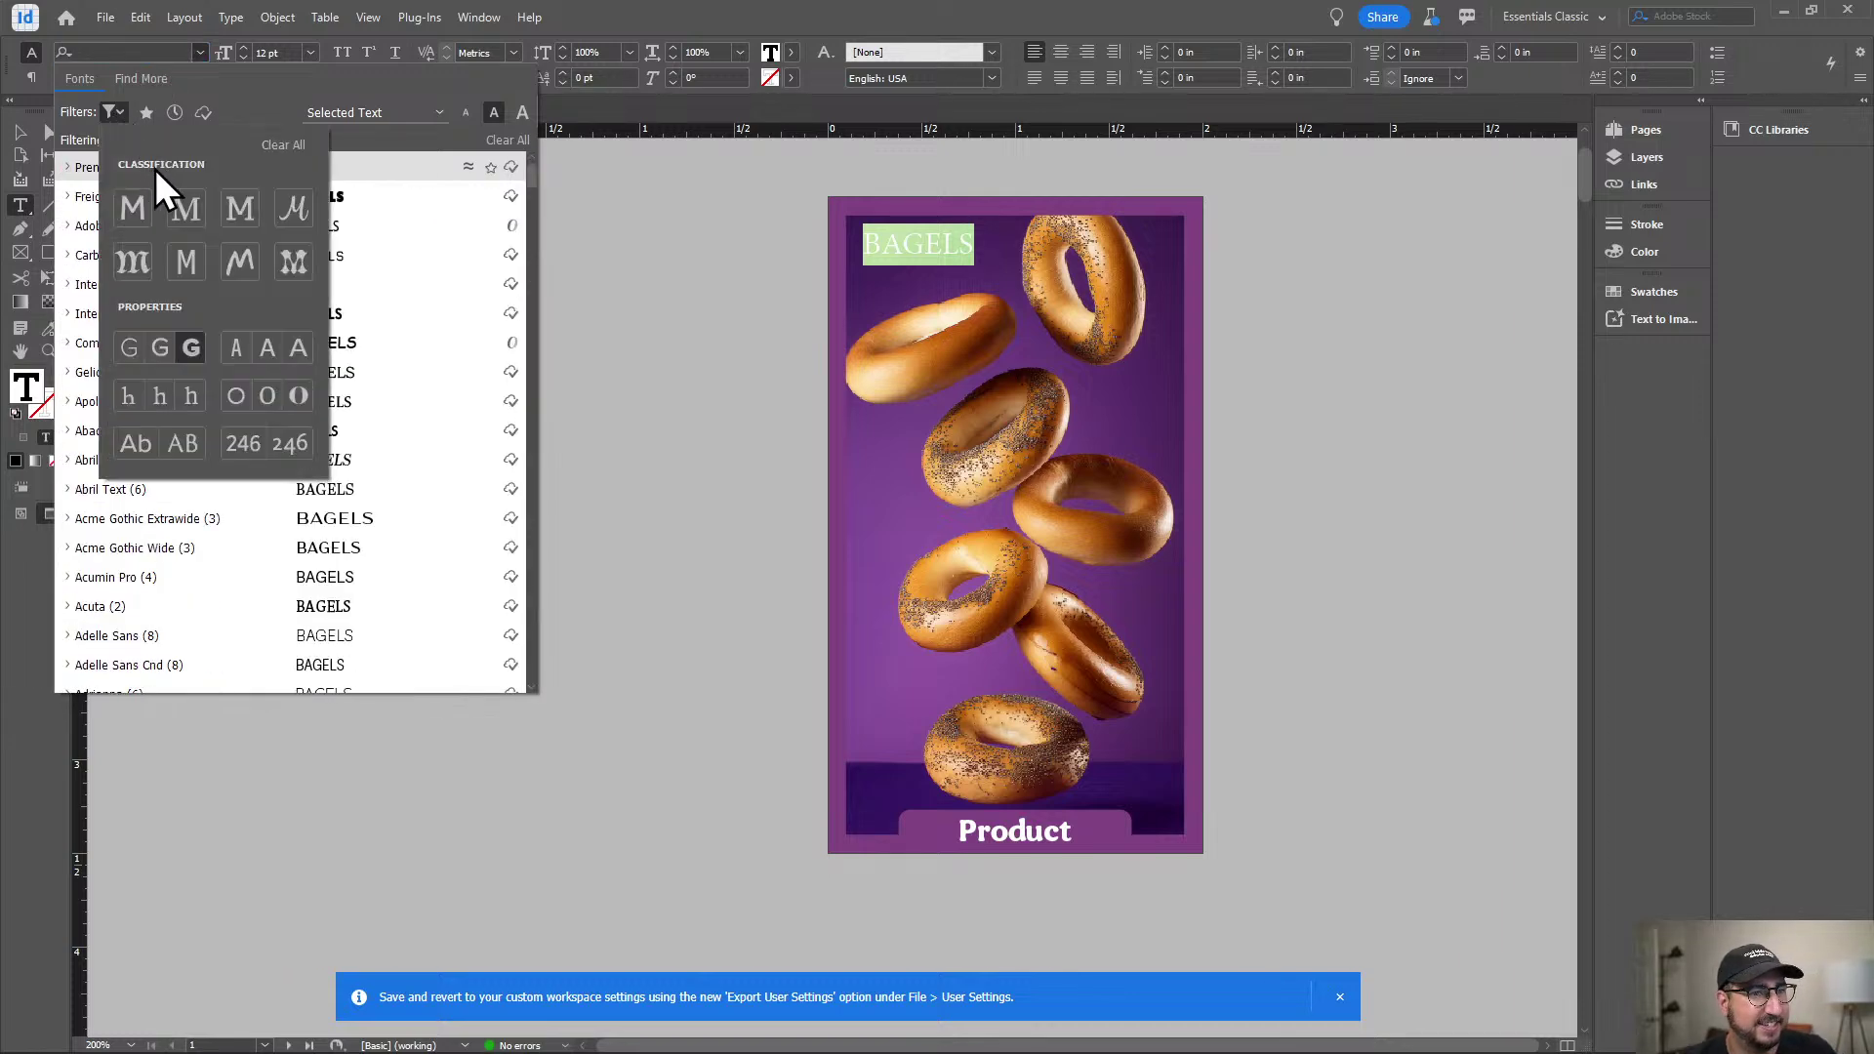
pyautogui.click(285, 146)
pyautogui.click(124, 51)
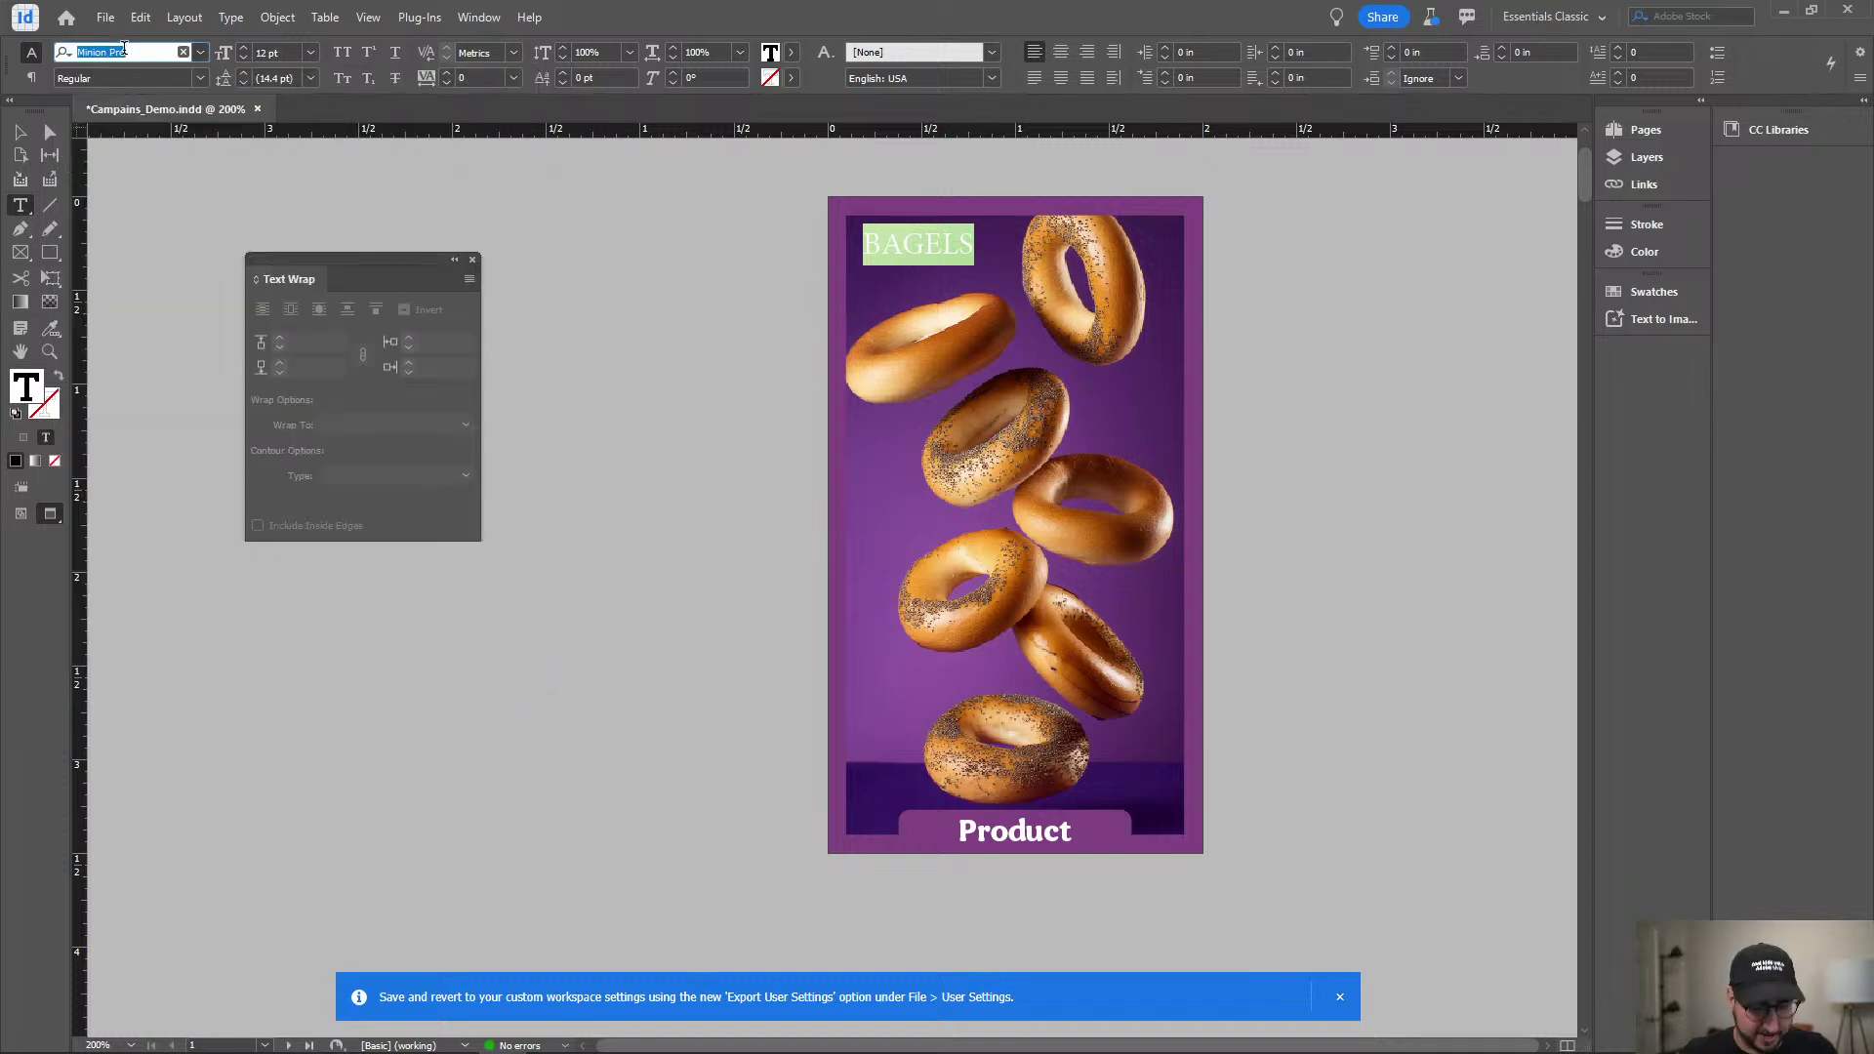
pyautogui.write('man')
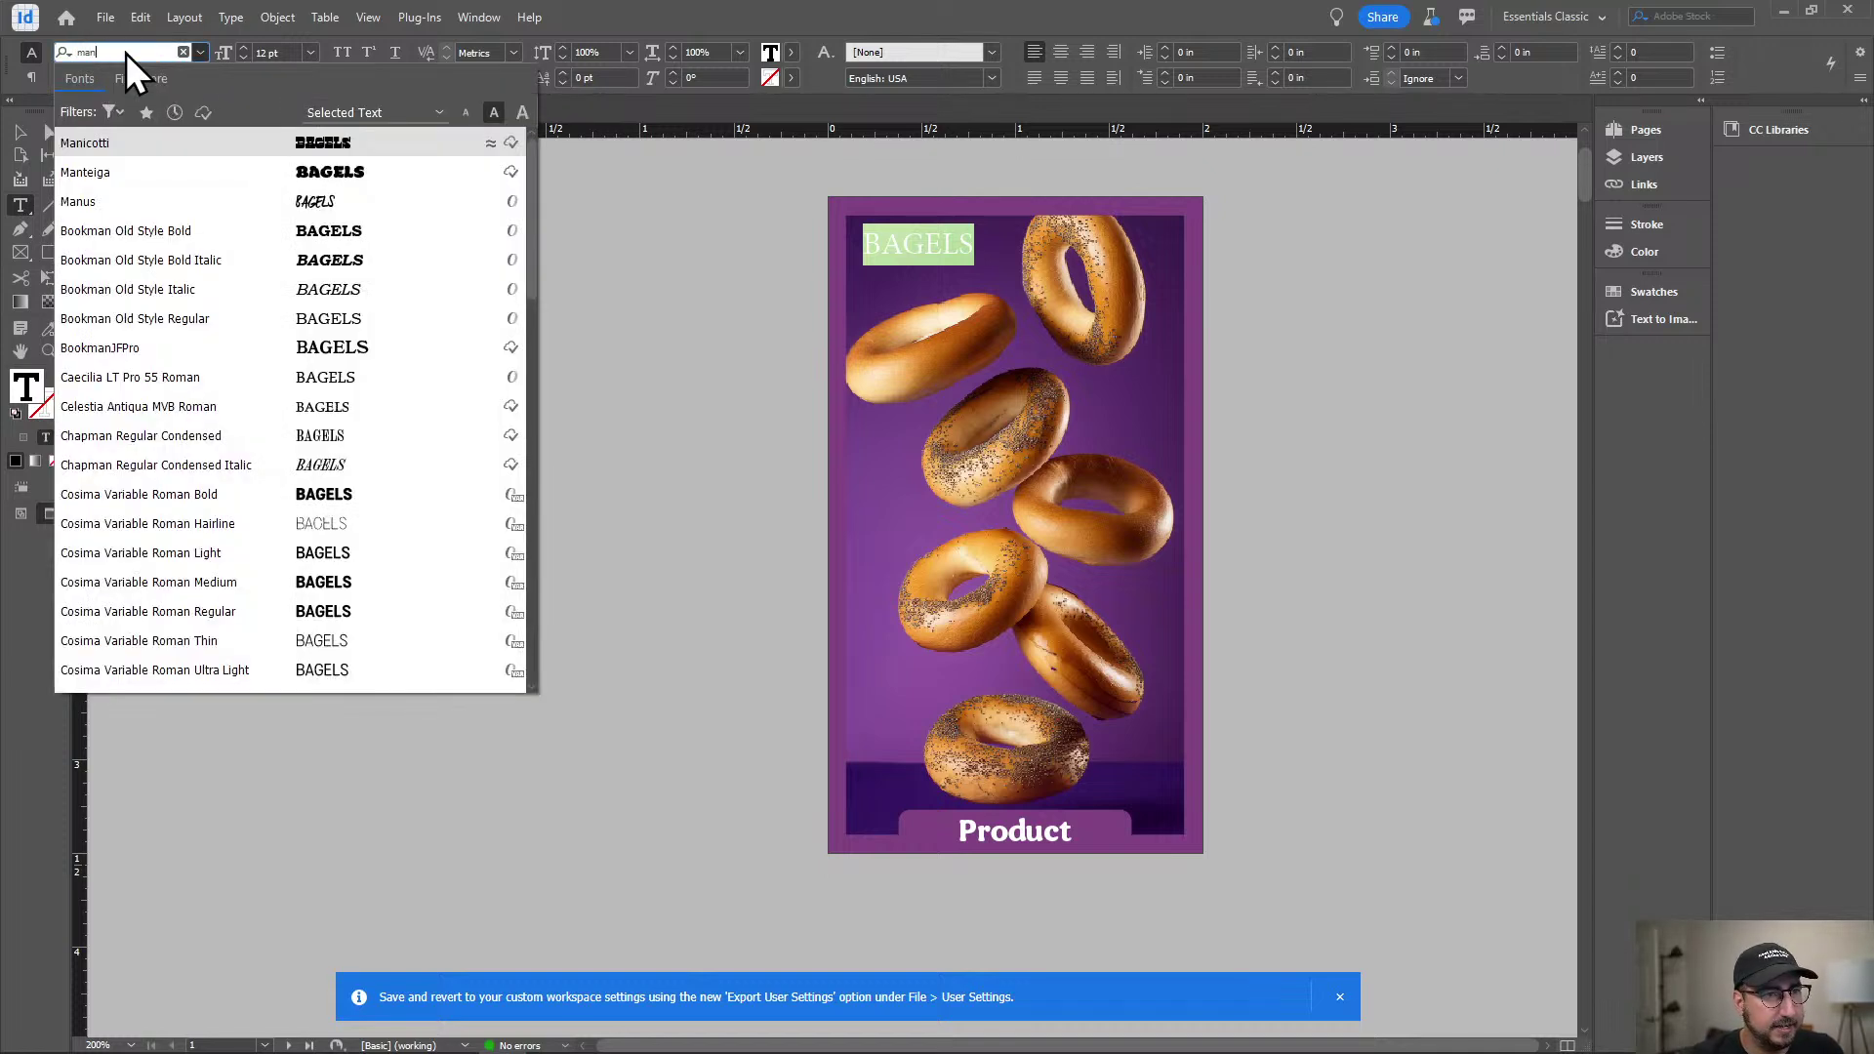
pyautogui.click(148, 142)
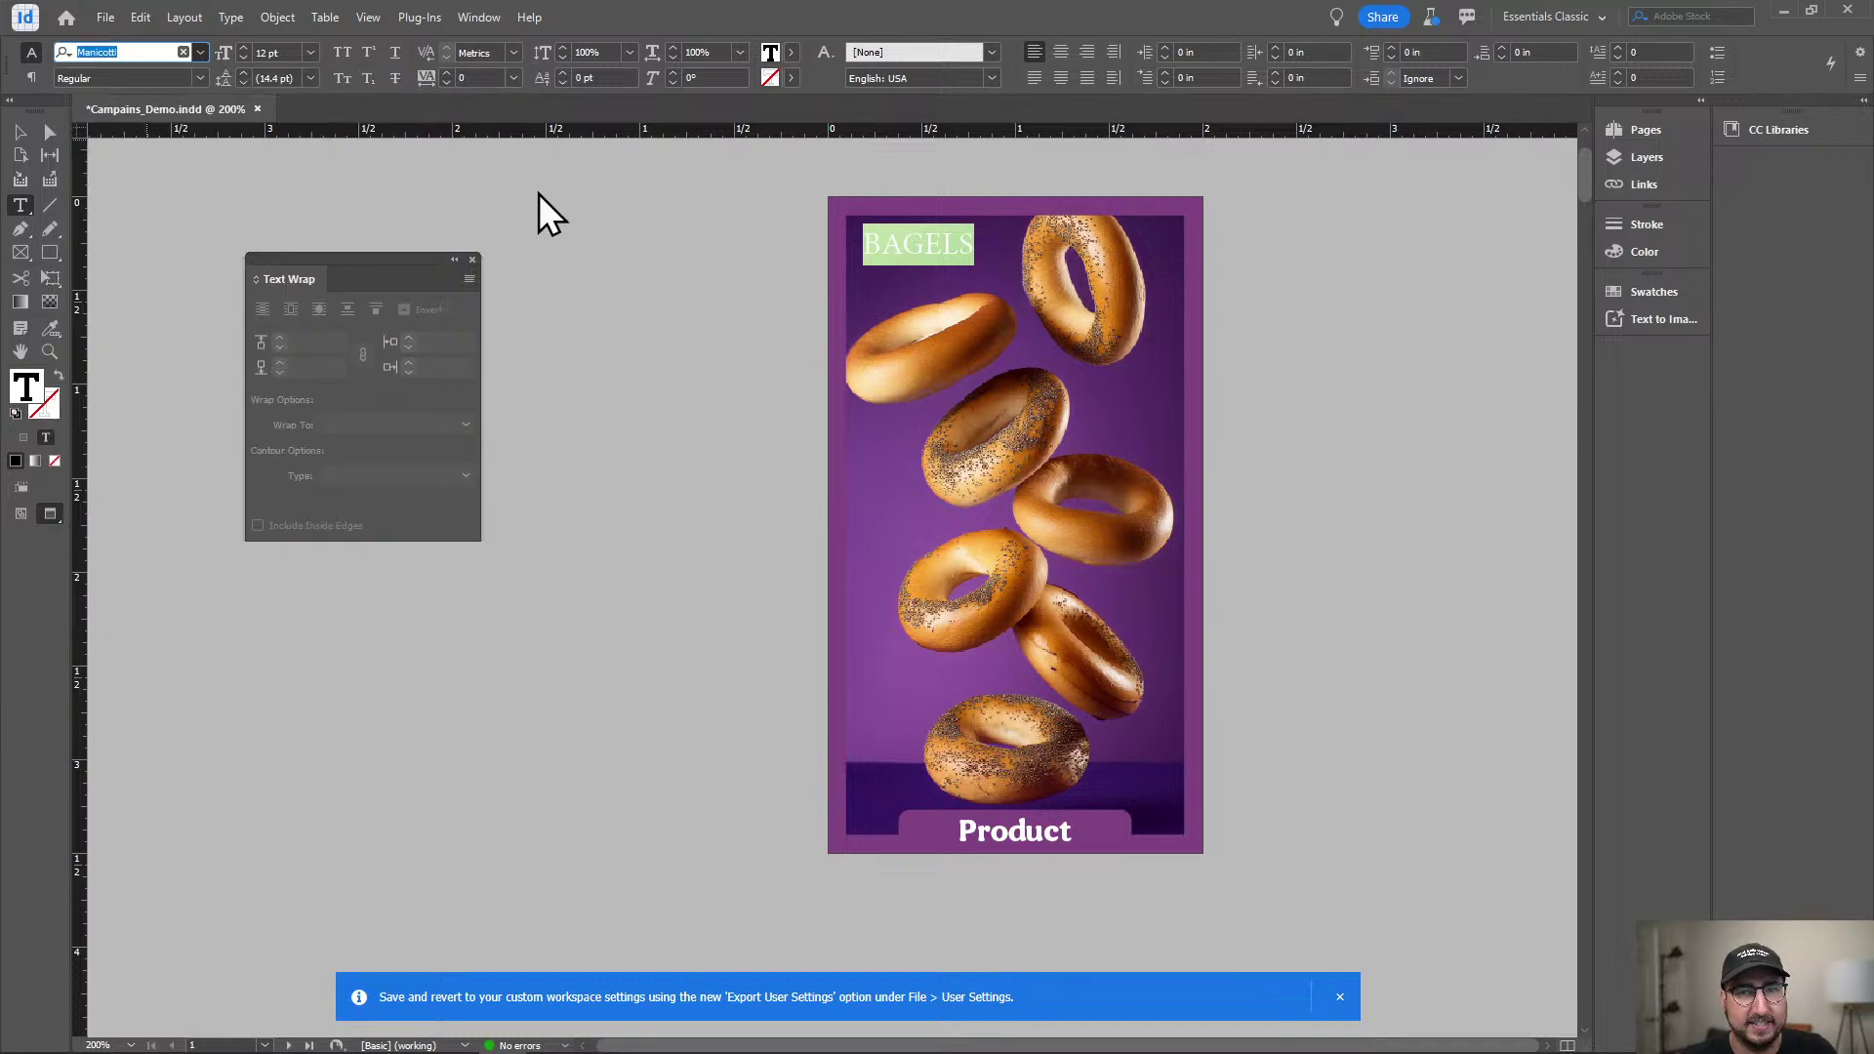
# Center the BAGELS text in its frame and color it with the library's white swatch (#FFFFFF).
pyautogui.click(930, 243)
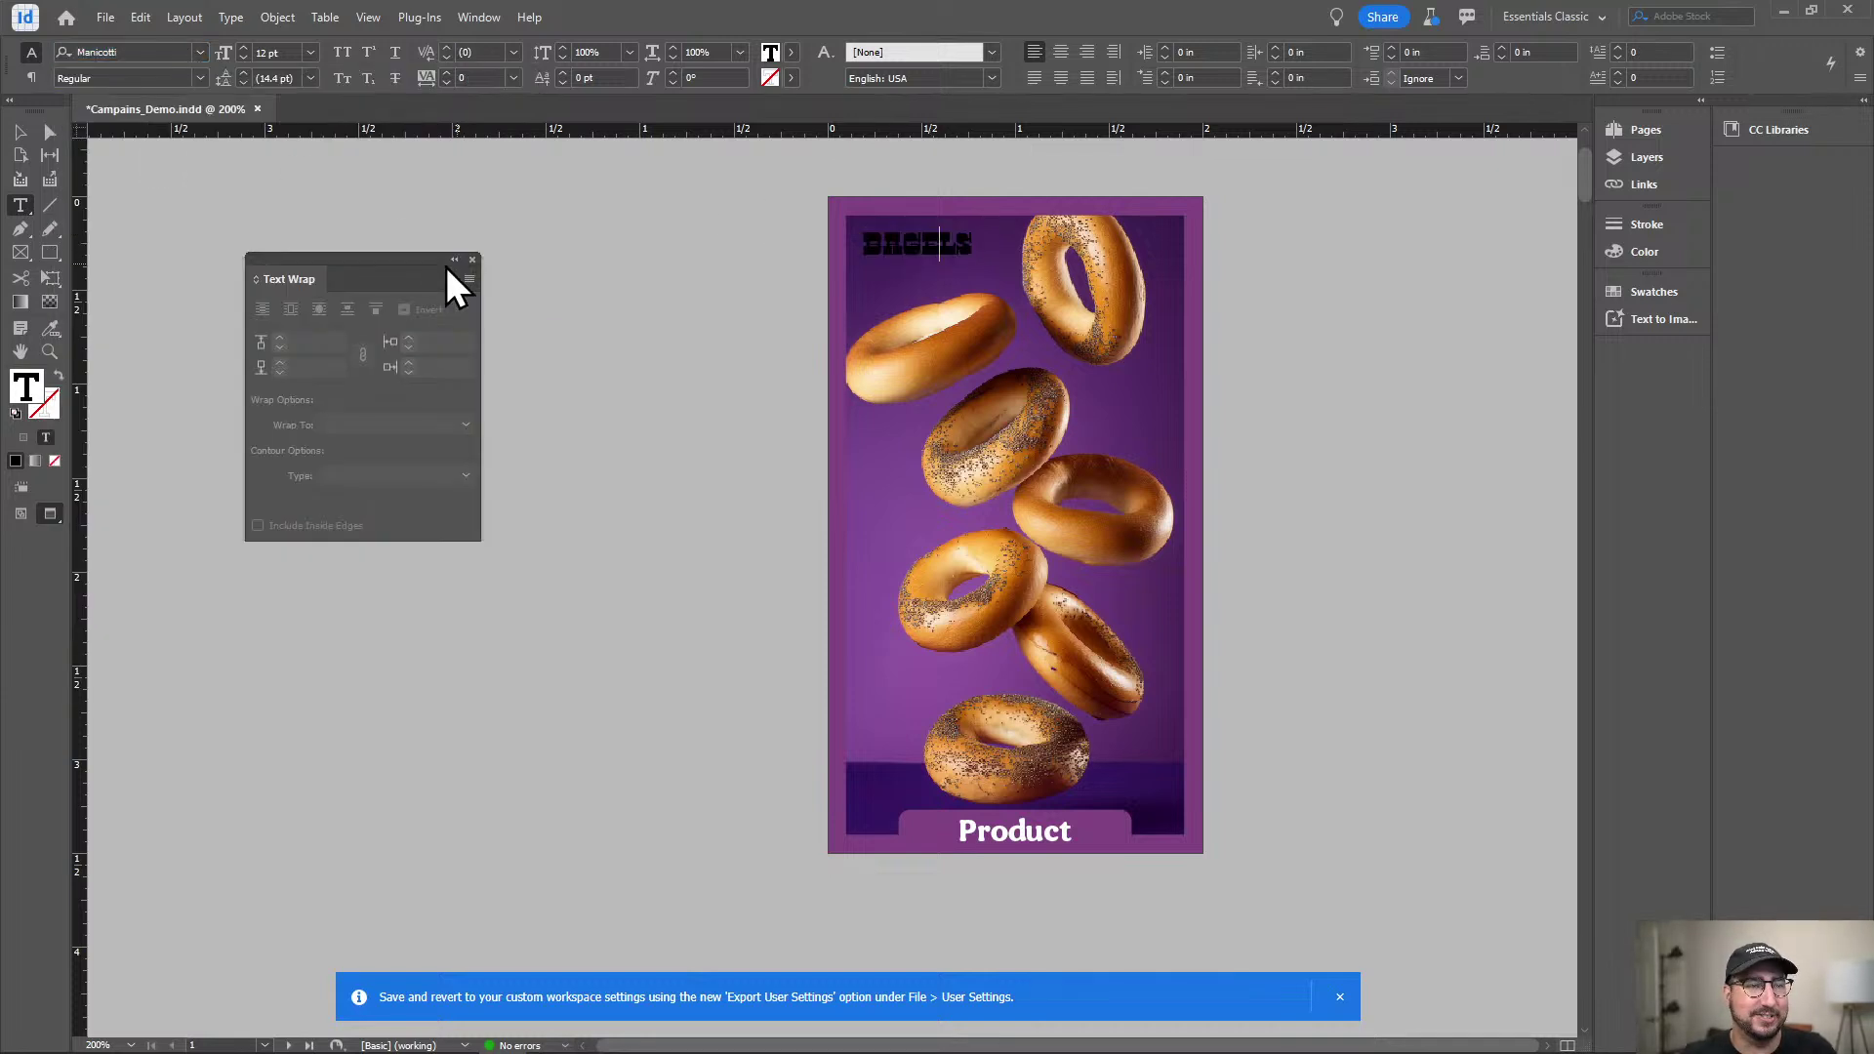
pyautogui.hotkey('ctrl', 'a')
pyautogui.click(1062, 54)
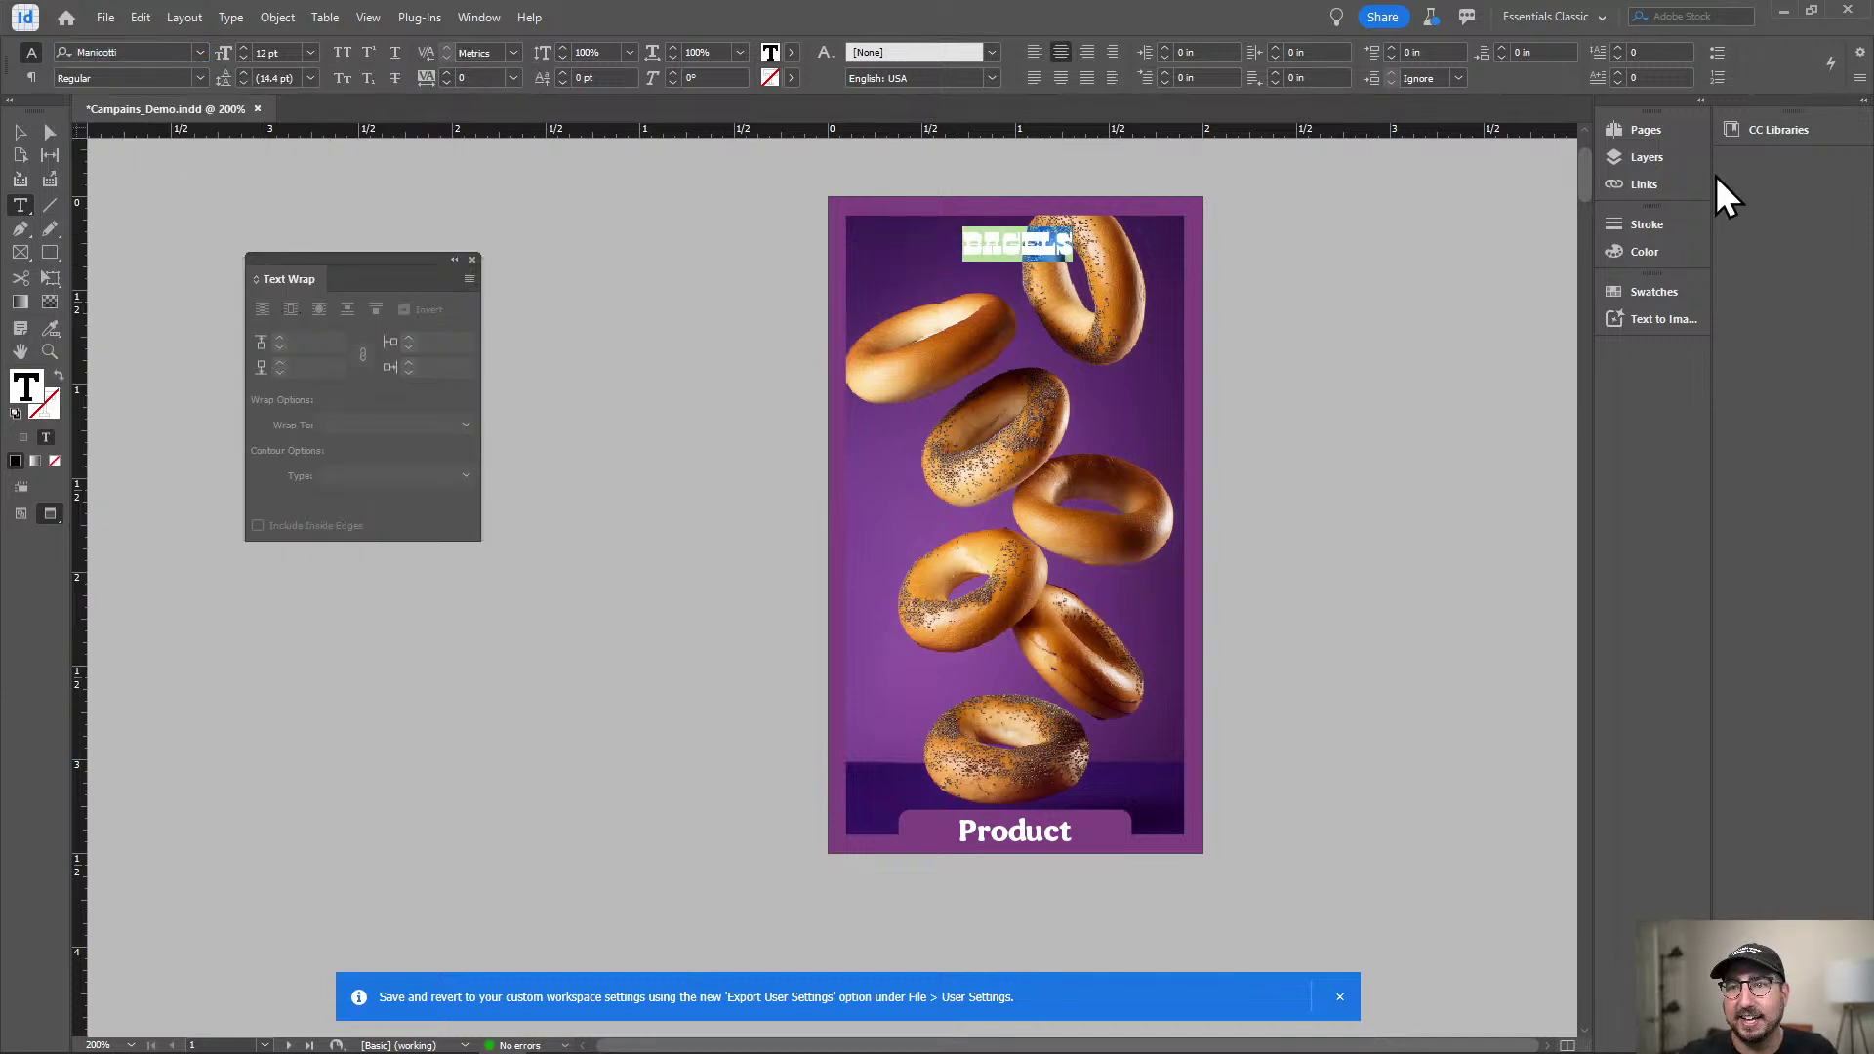
pyautogui.click(1757, 132)
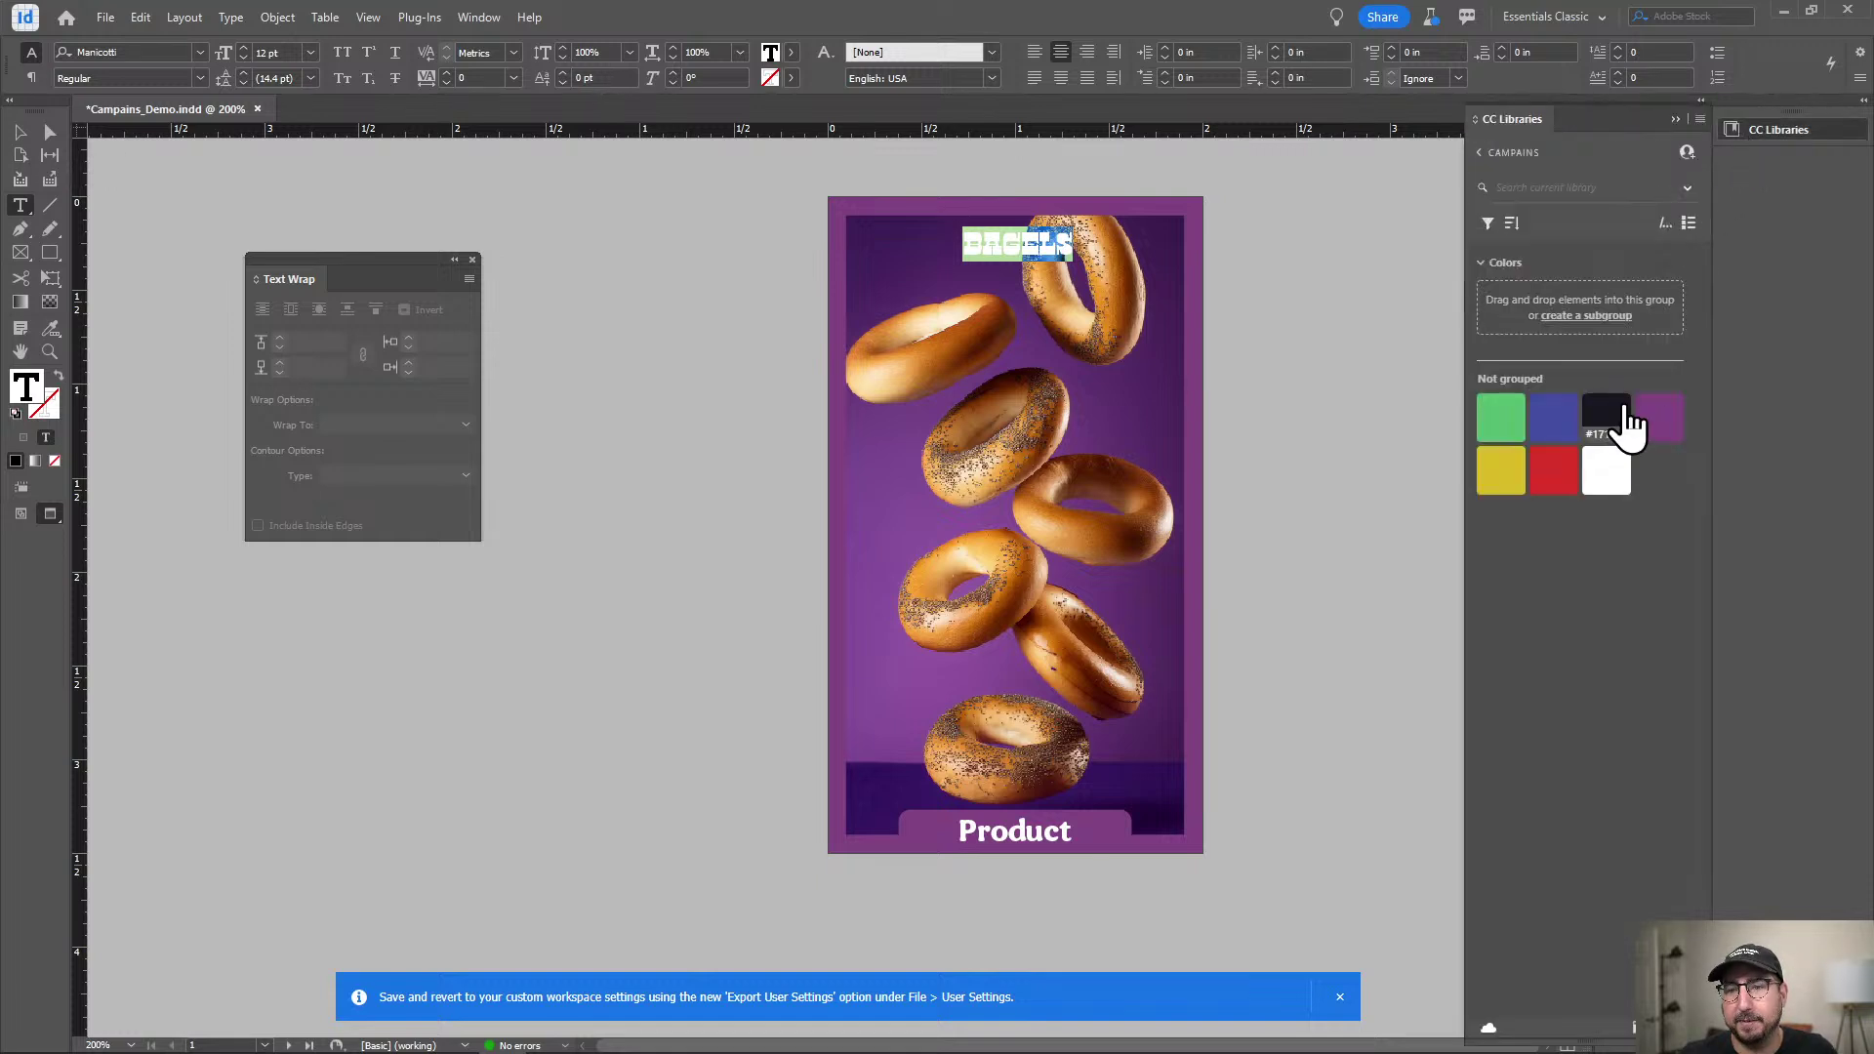
pyautogui.click(1605, 468)
pyautogui.click(1036, 262)
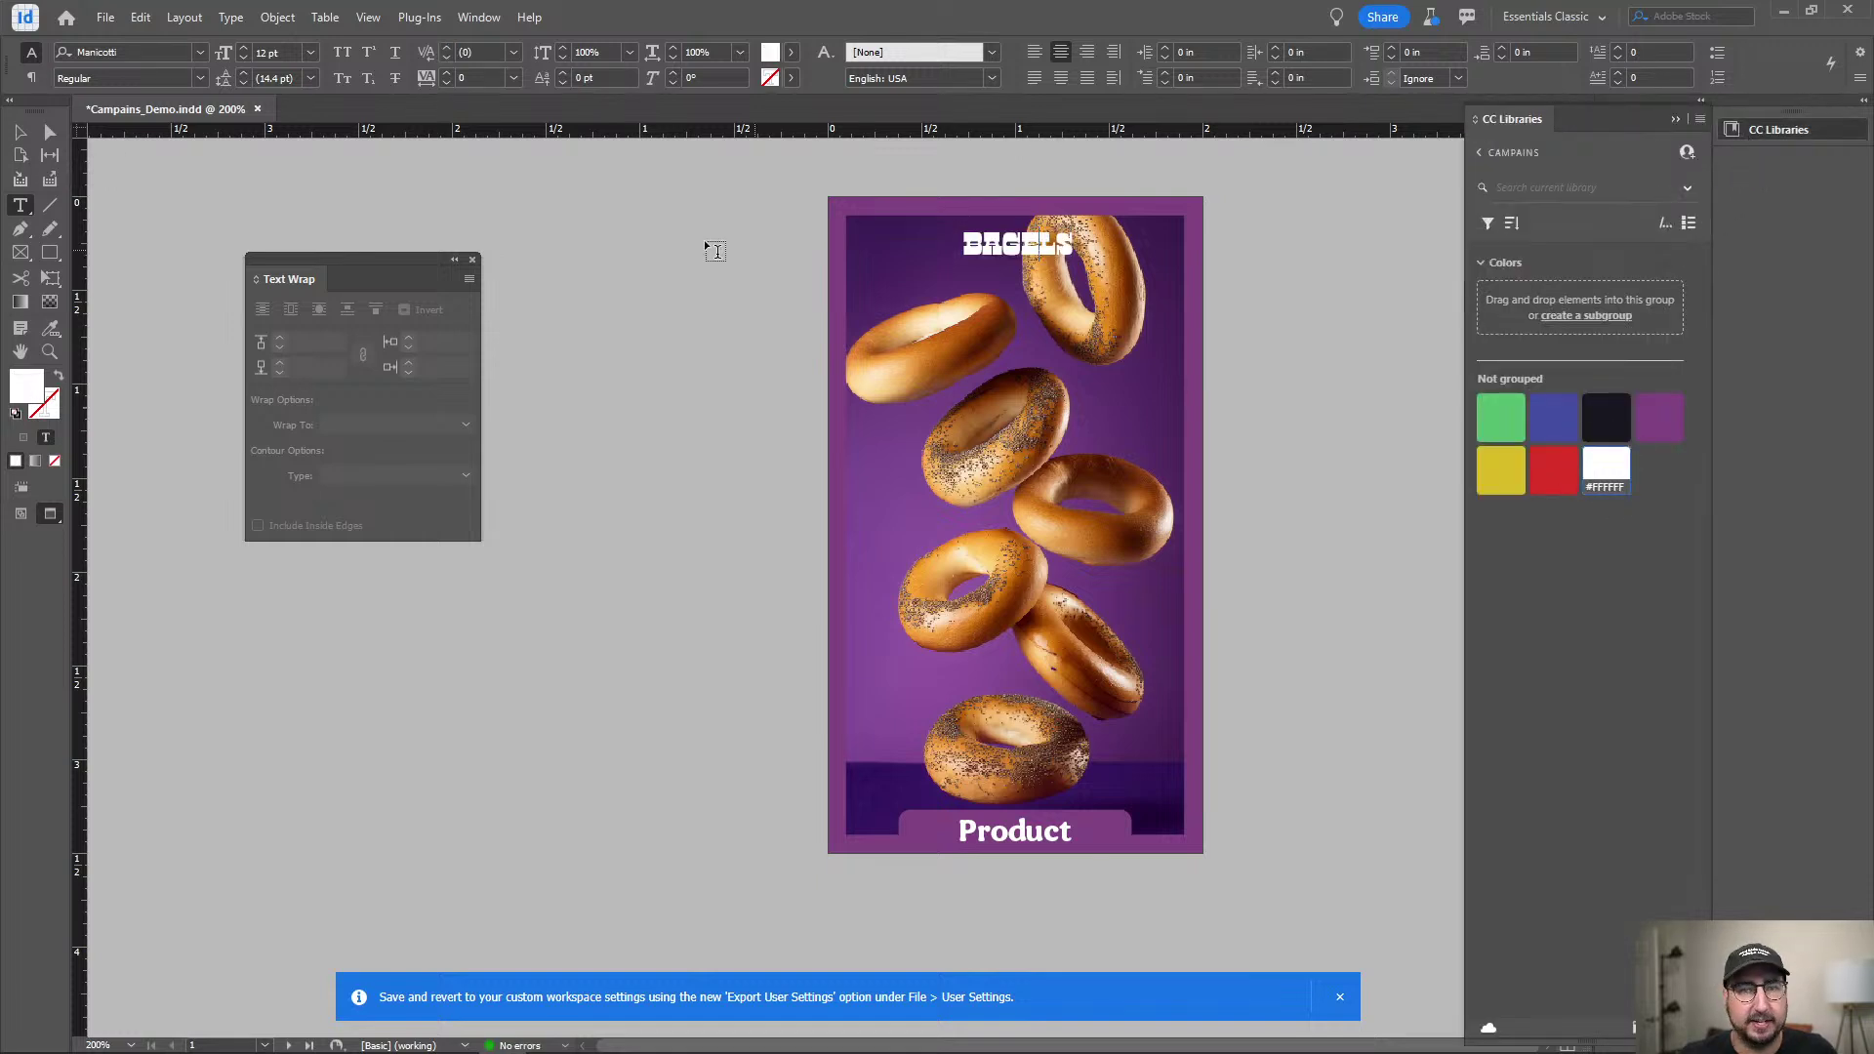
# Set the font size of the BAGELS text to 34 pt and deselect it.
pyautogui.hotkey('ctrl', 'a')
pyautogui.click(284, 55)
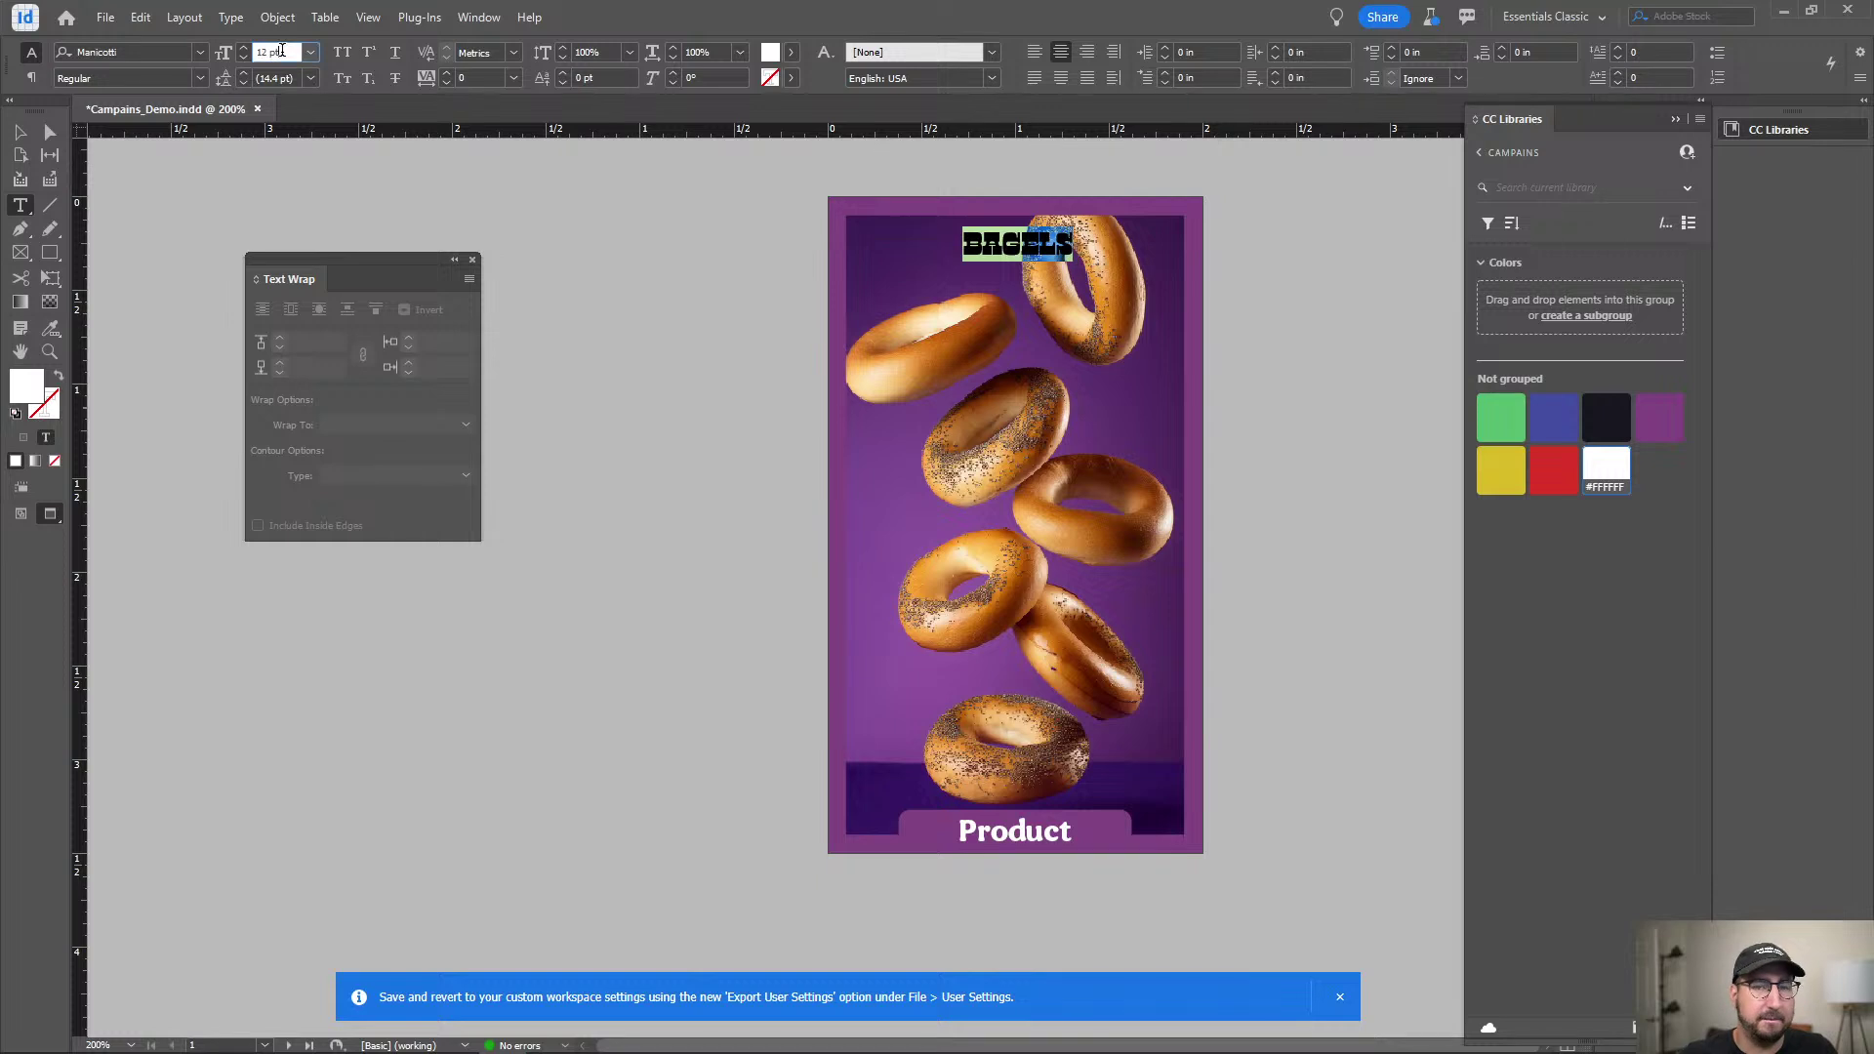
pyautogui.write('30')
pyautogui.press('Return')
pyautogui.press('Up')
pyautogui.press('Up')
pyautogui.press('Up')
pyautogui.press('Up')
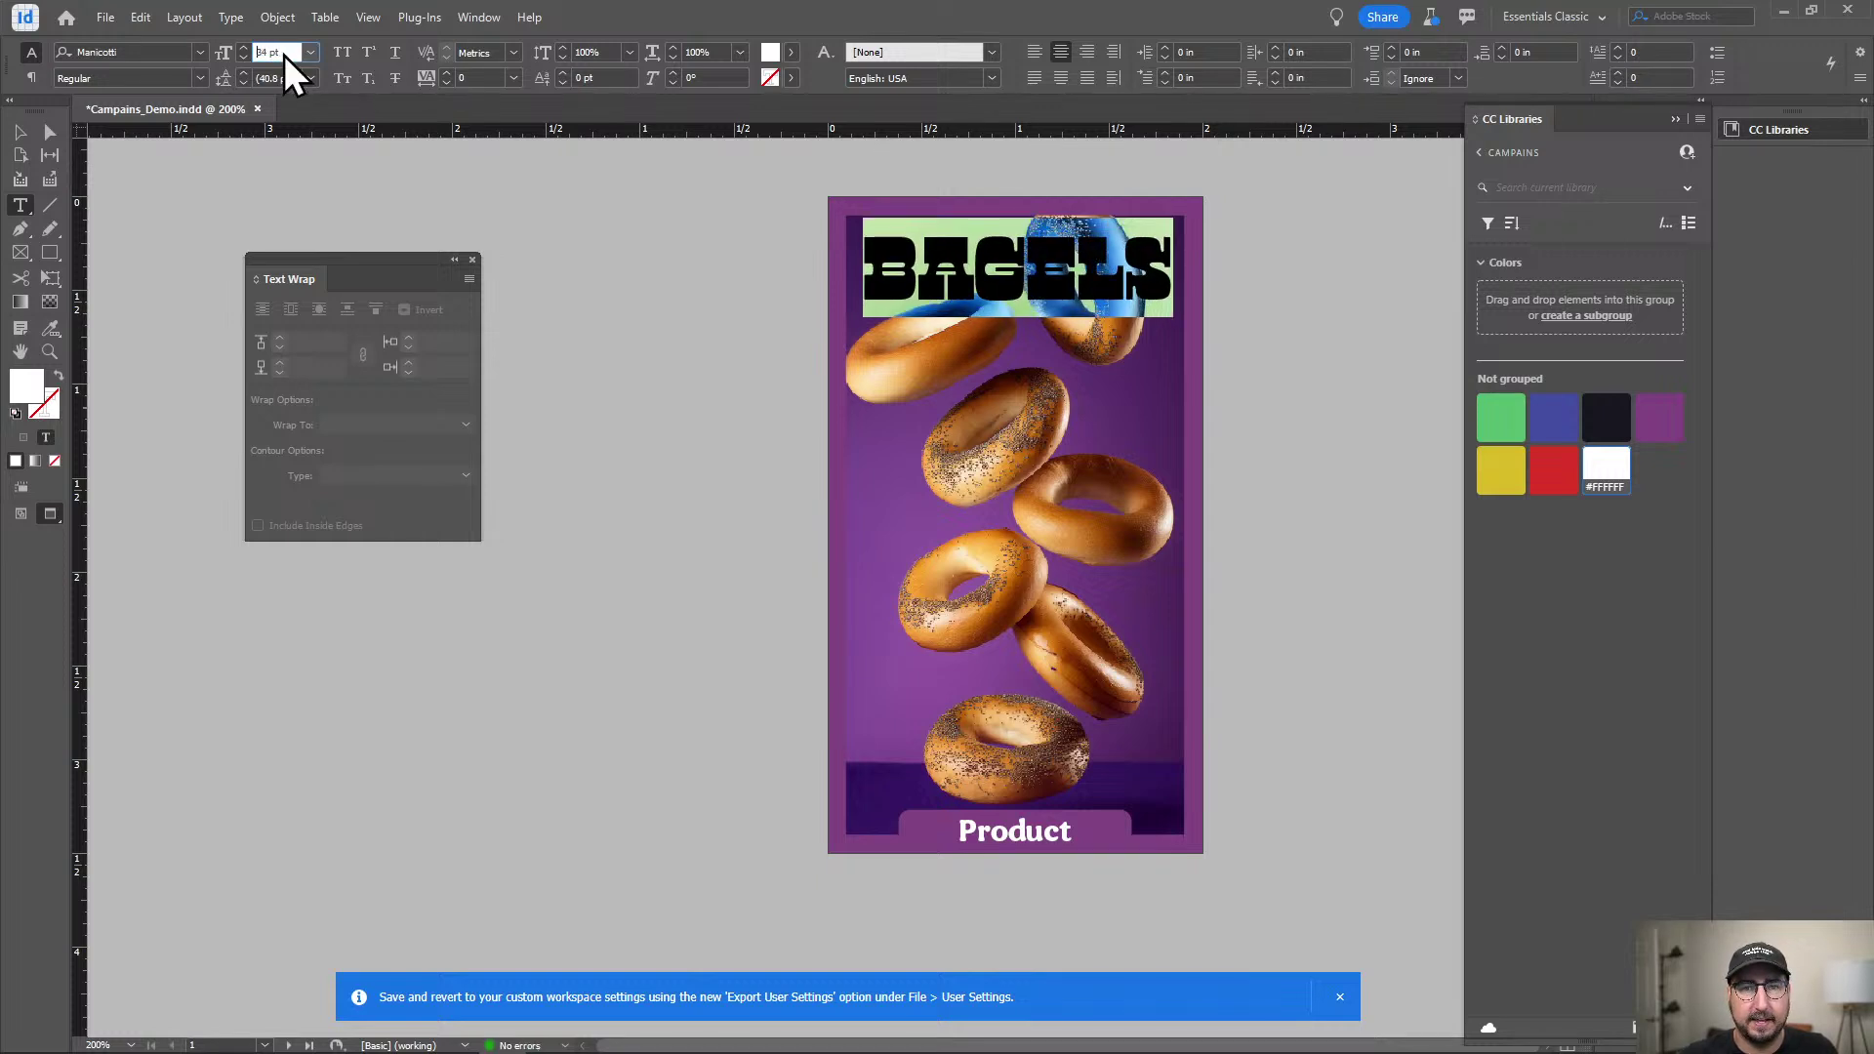
pyautogui.click(22, 133)
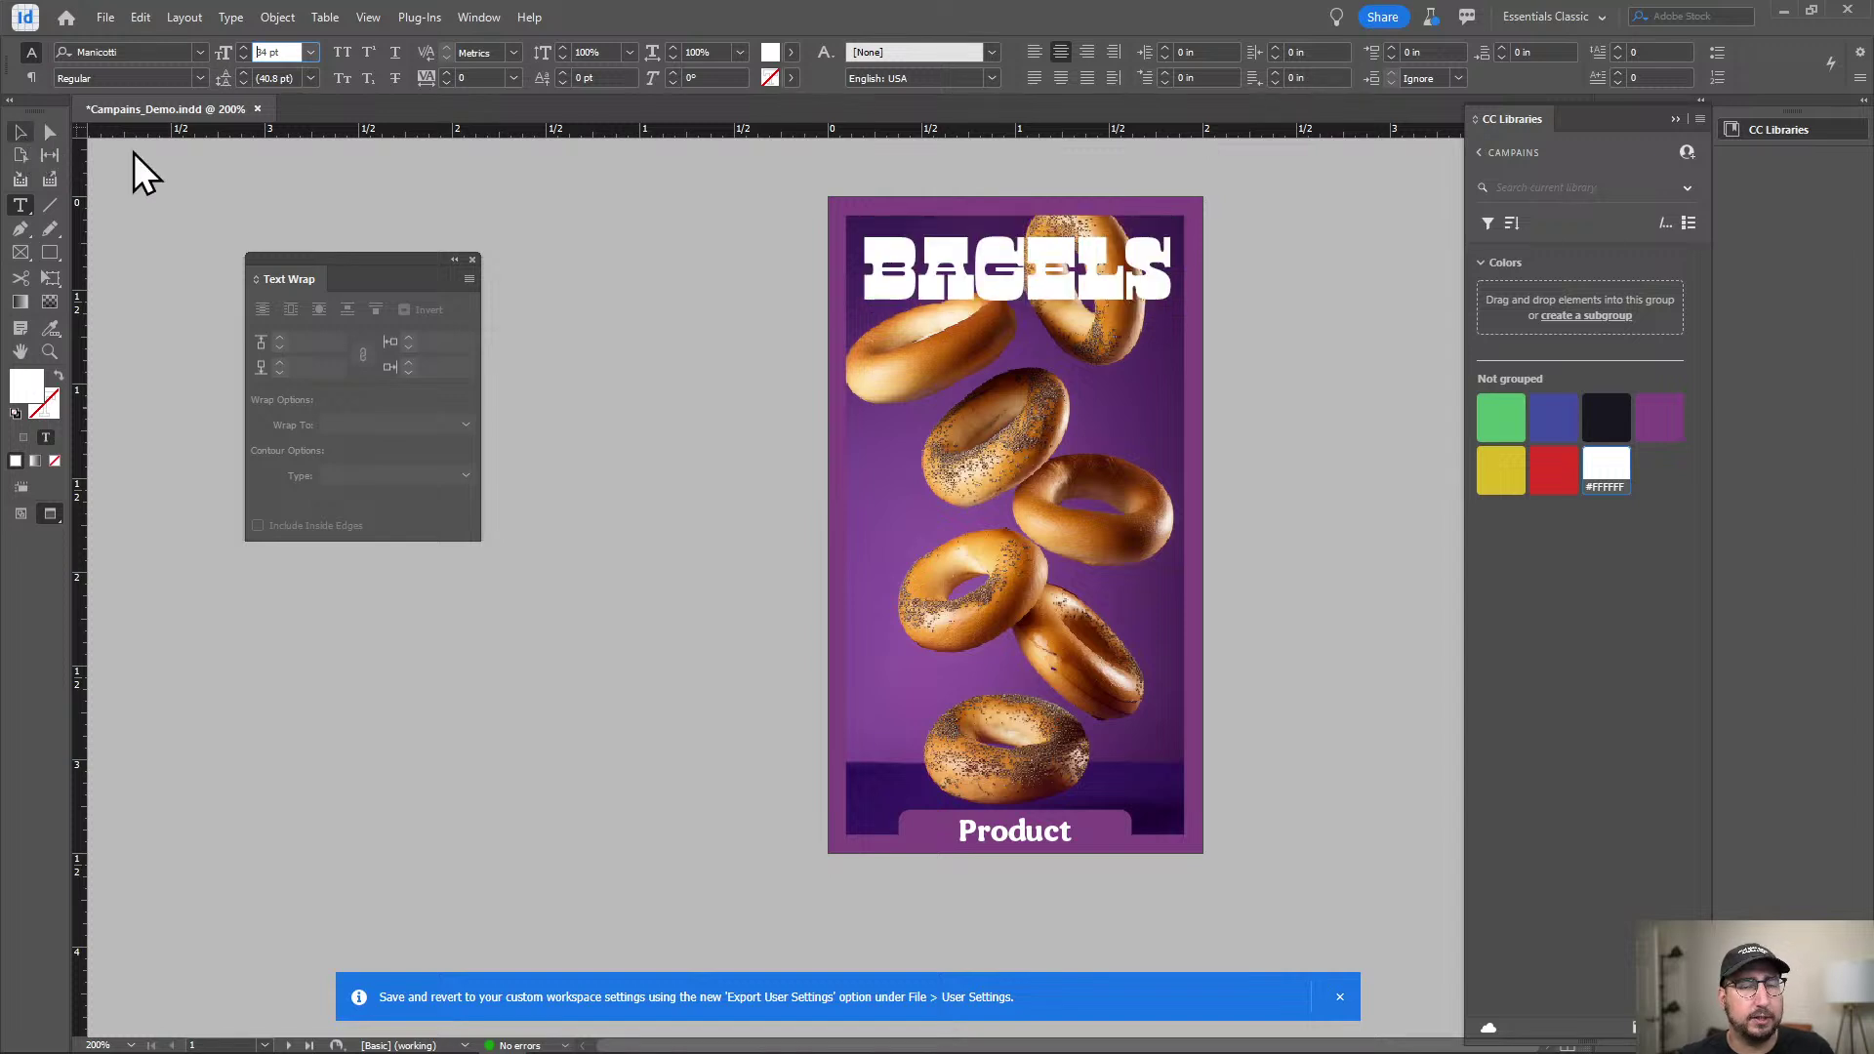
pyautogui.click(693, 303)
pyautogui.scroll(-1, 976, 439)
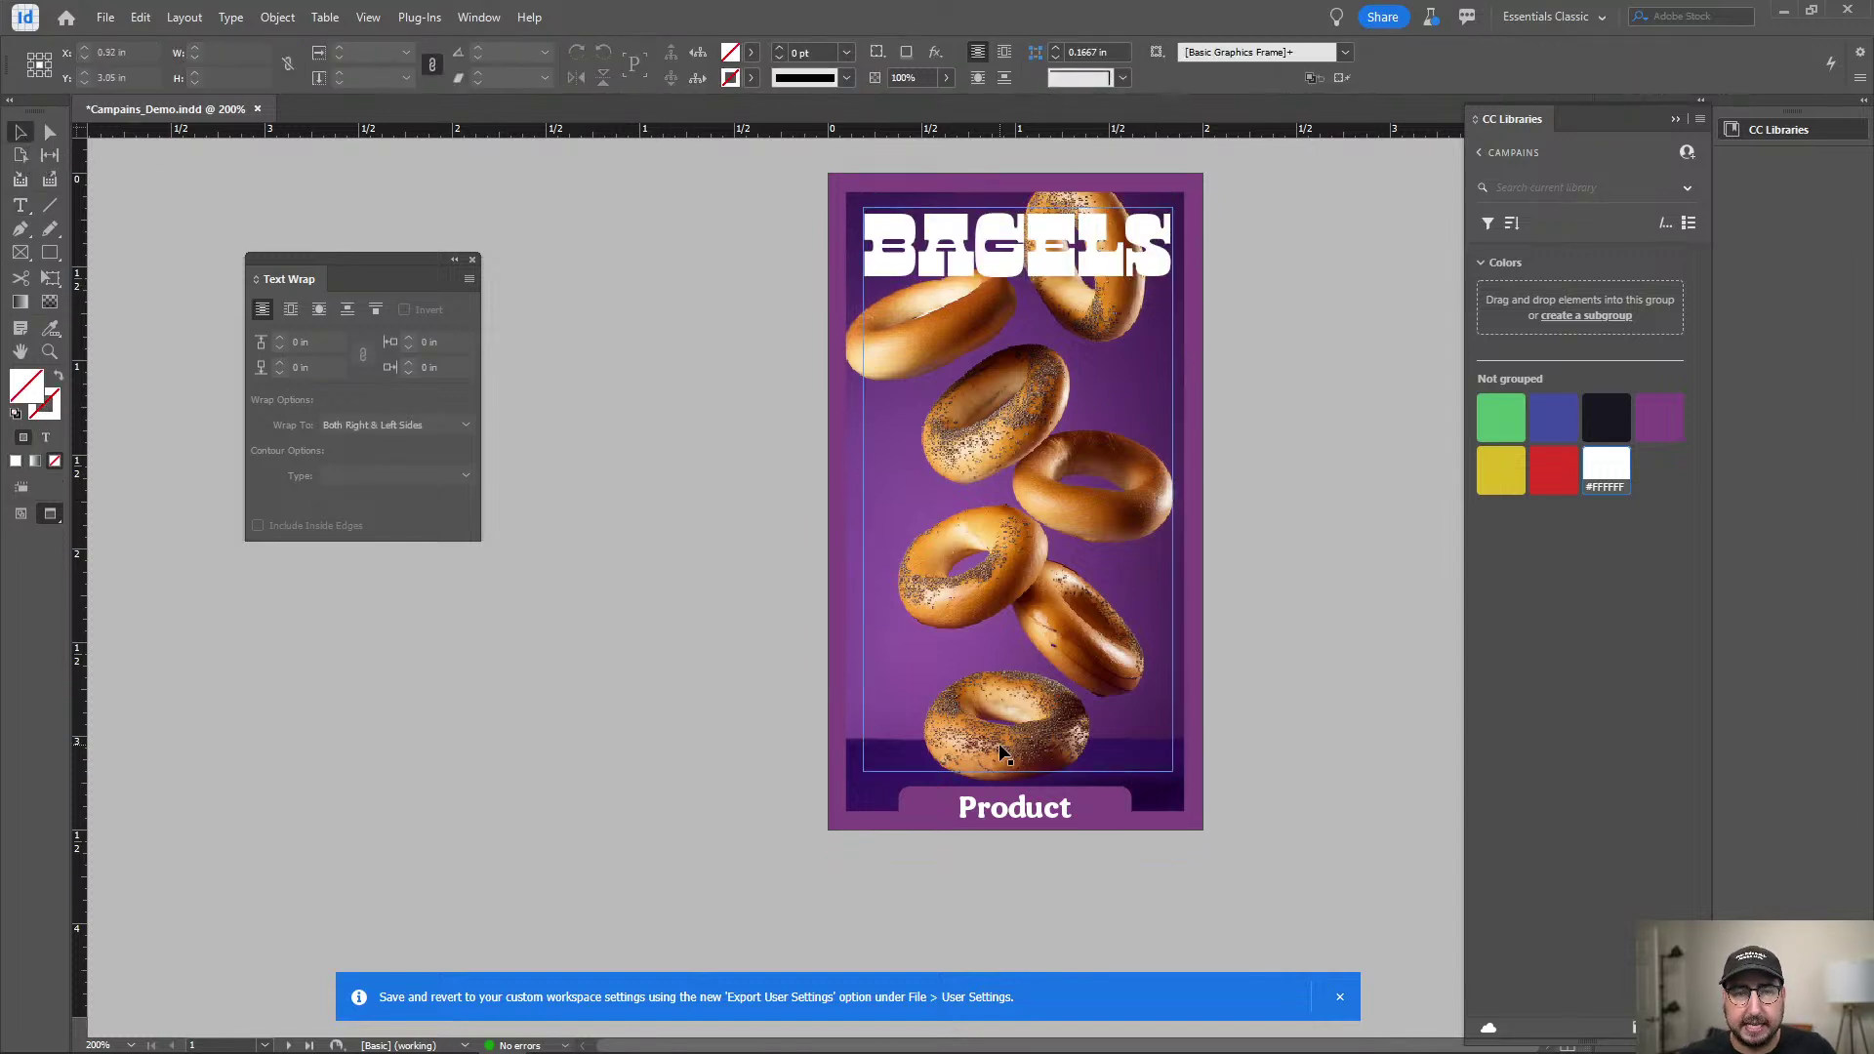
# Copy the word BAGELS and paste it onto four new lines below the first in the same frame.
pyautogui.doubleClick(1038, 256)
pyautogui.doubleClick(1037, 256)
pyautogui.hotkey('ctrl', 'c')
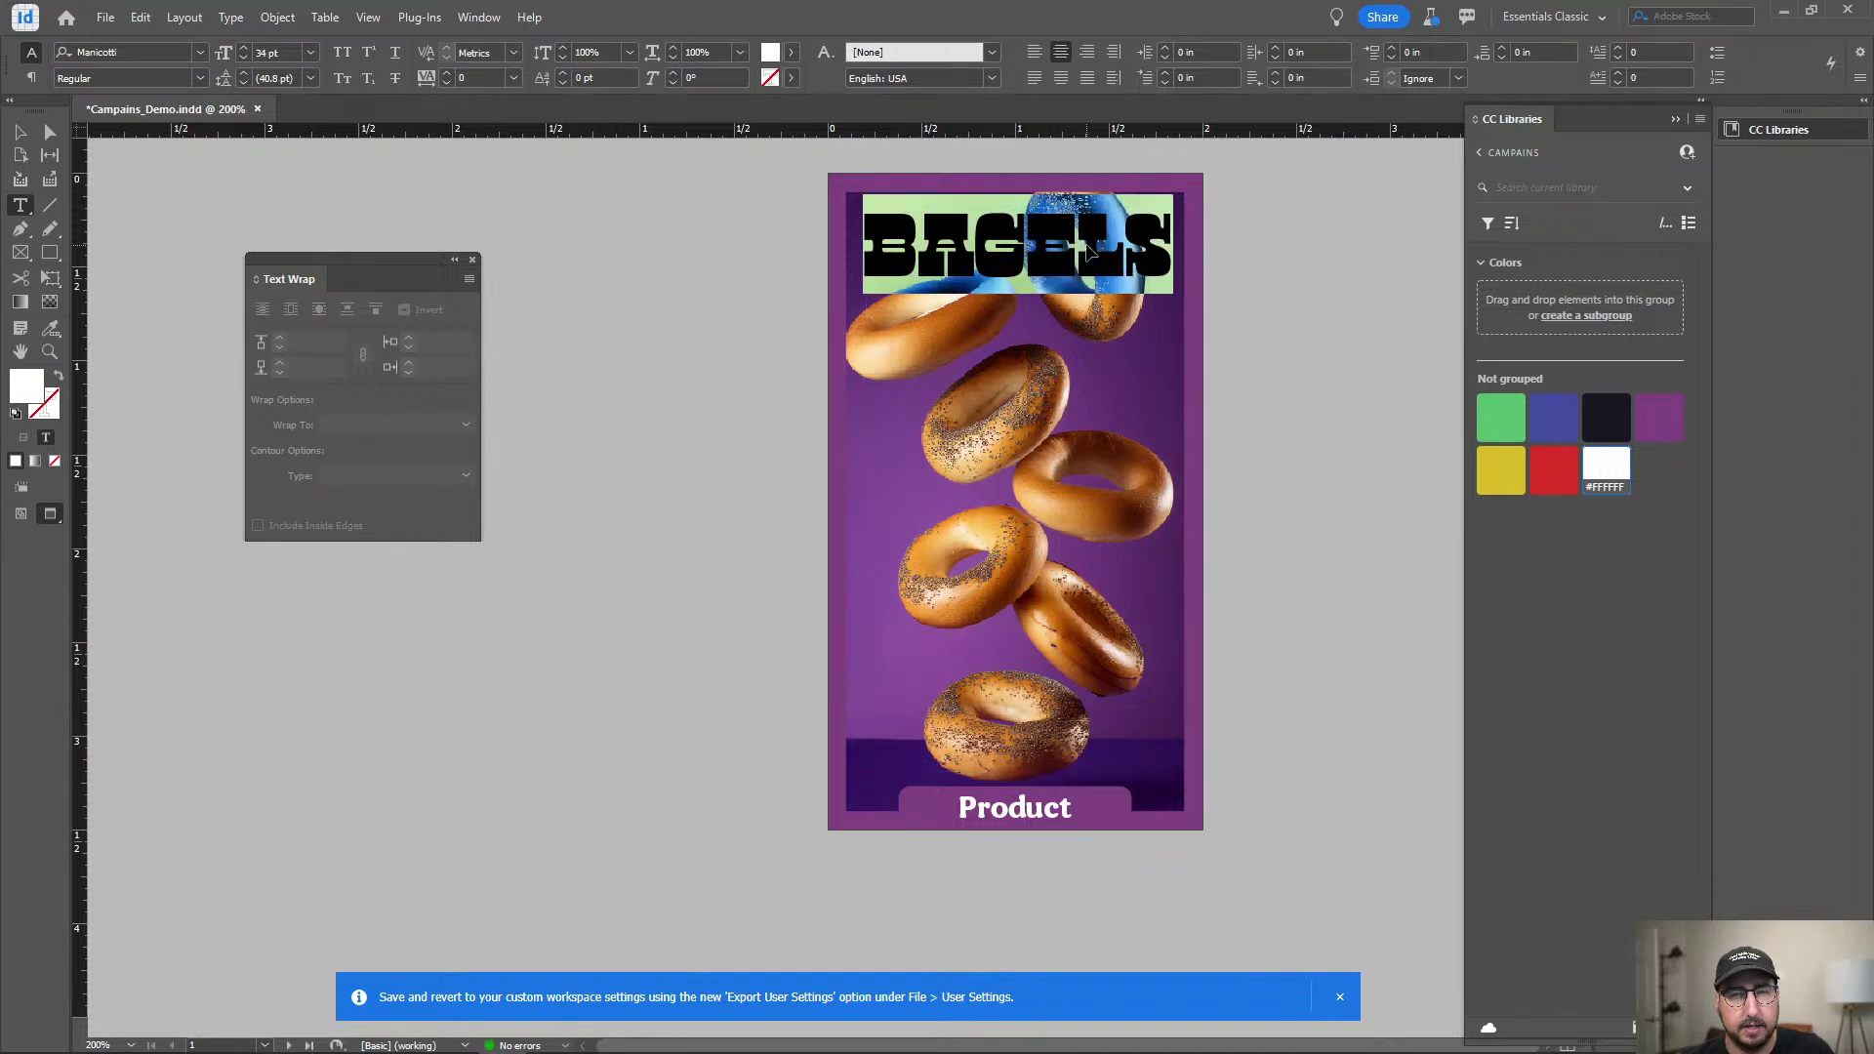
pyautogui.click(1161, 243)
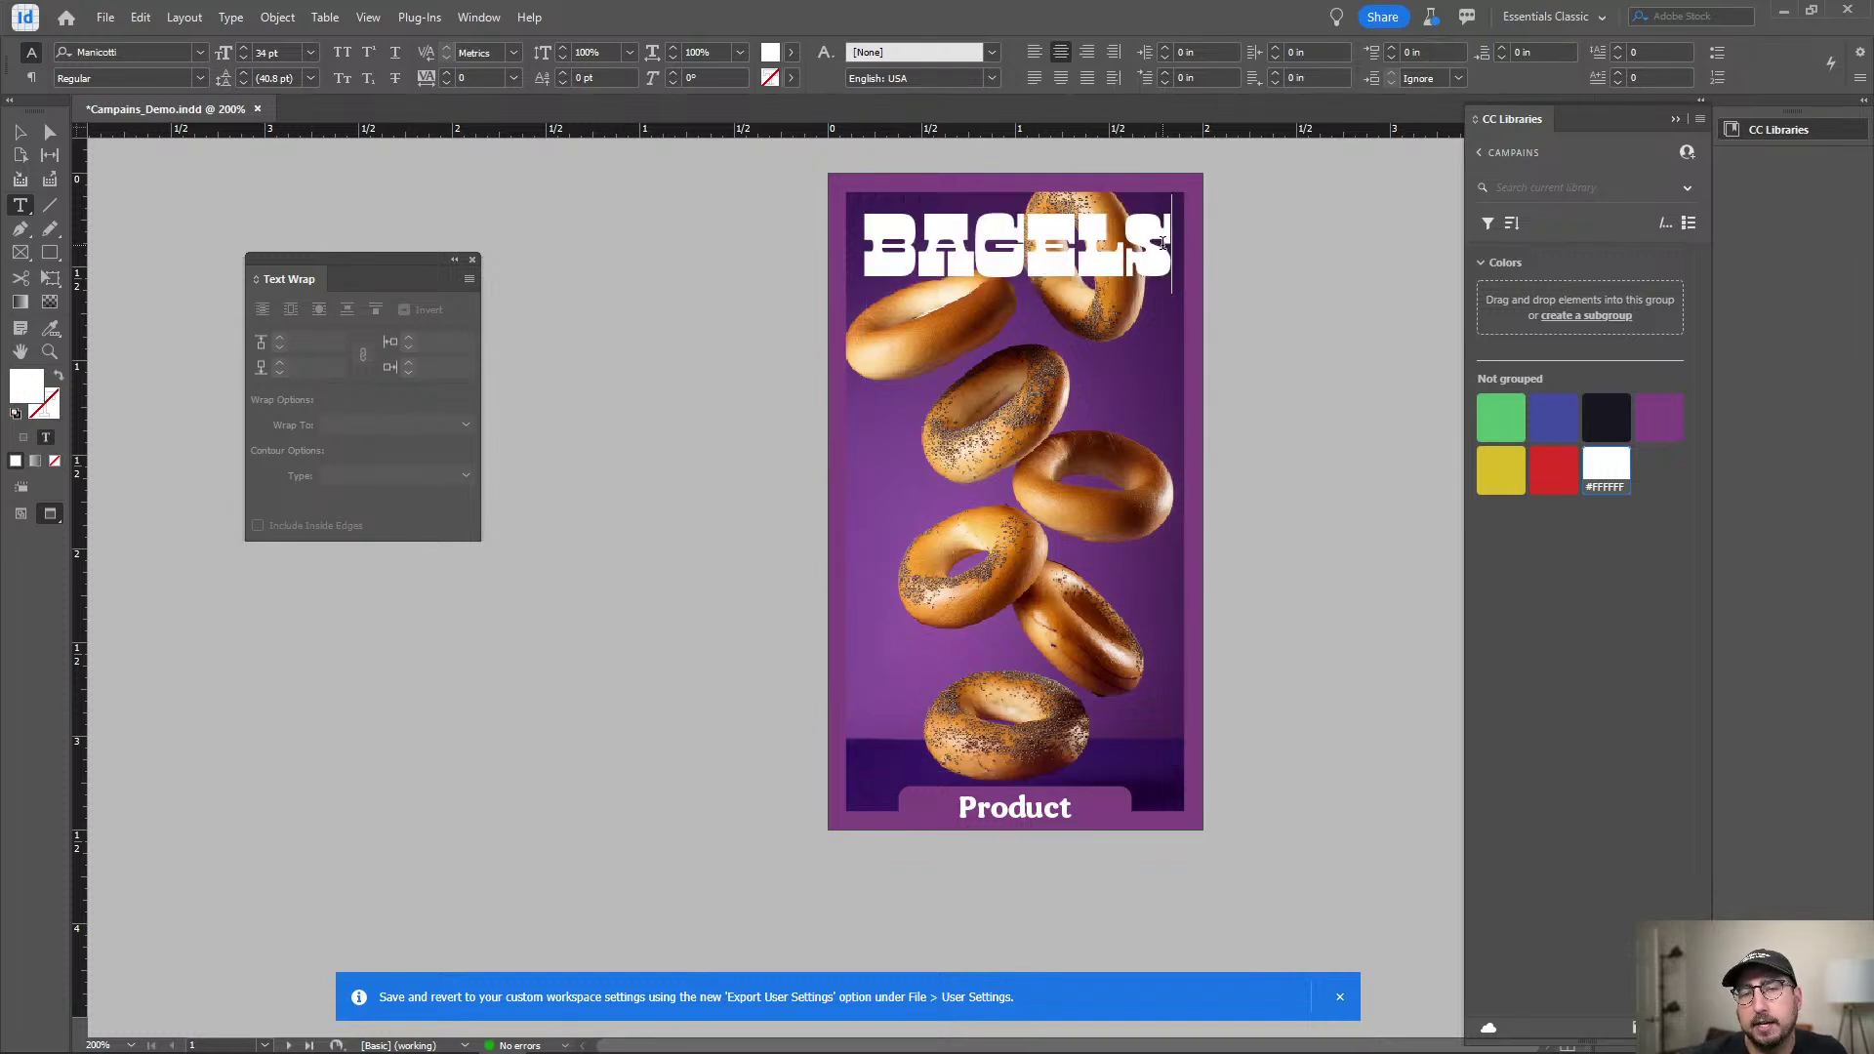
pyautogui.press('Return')
pyautogui.hotkey('ctrl', 'v')
pyautogui.press('Return')
pyautogui.hotkey('ctrl', 'v')
pyautogui.press('Return')
pyautogui.hotkey('ctrl', 'v')
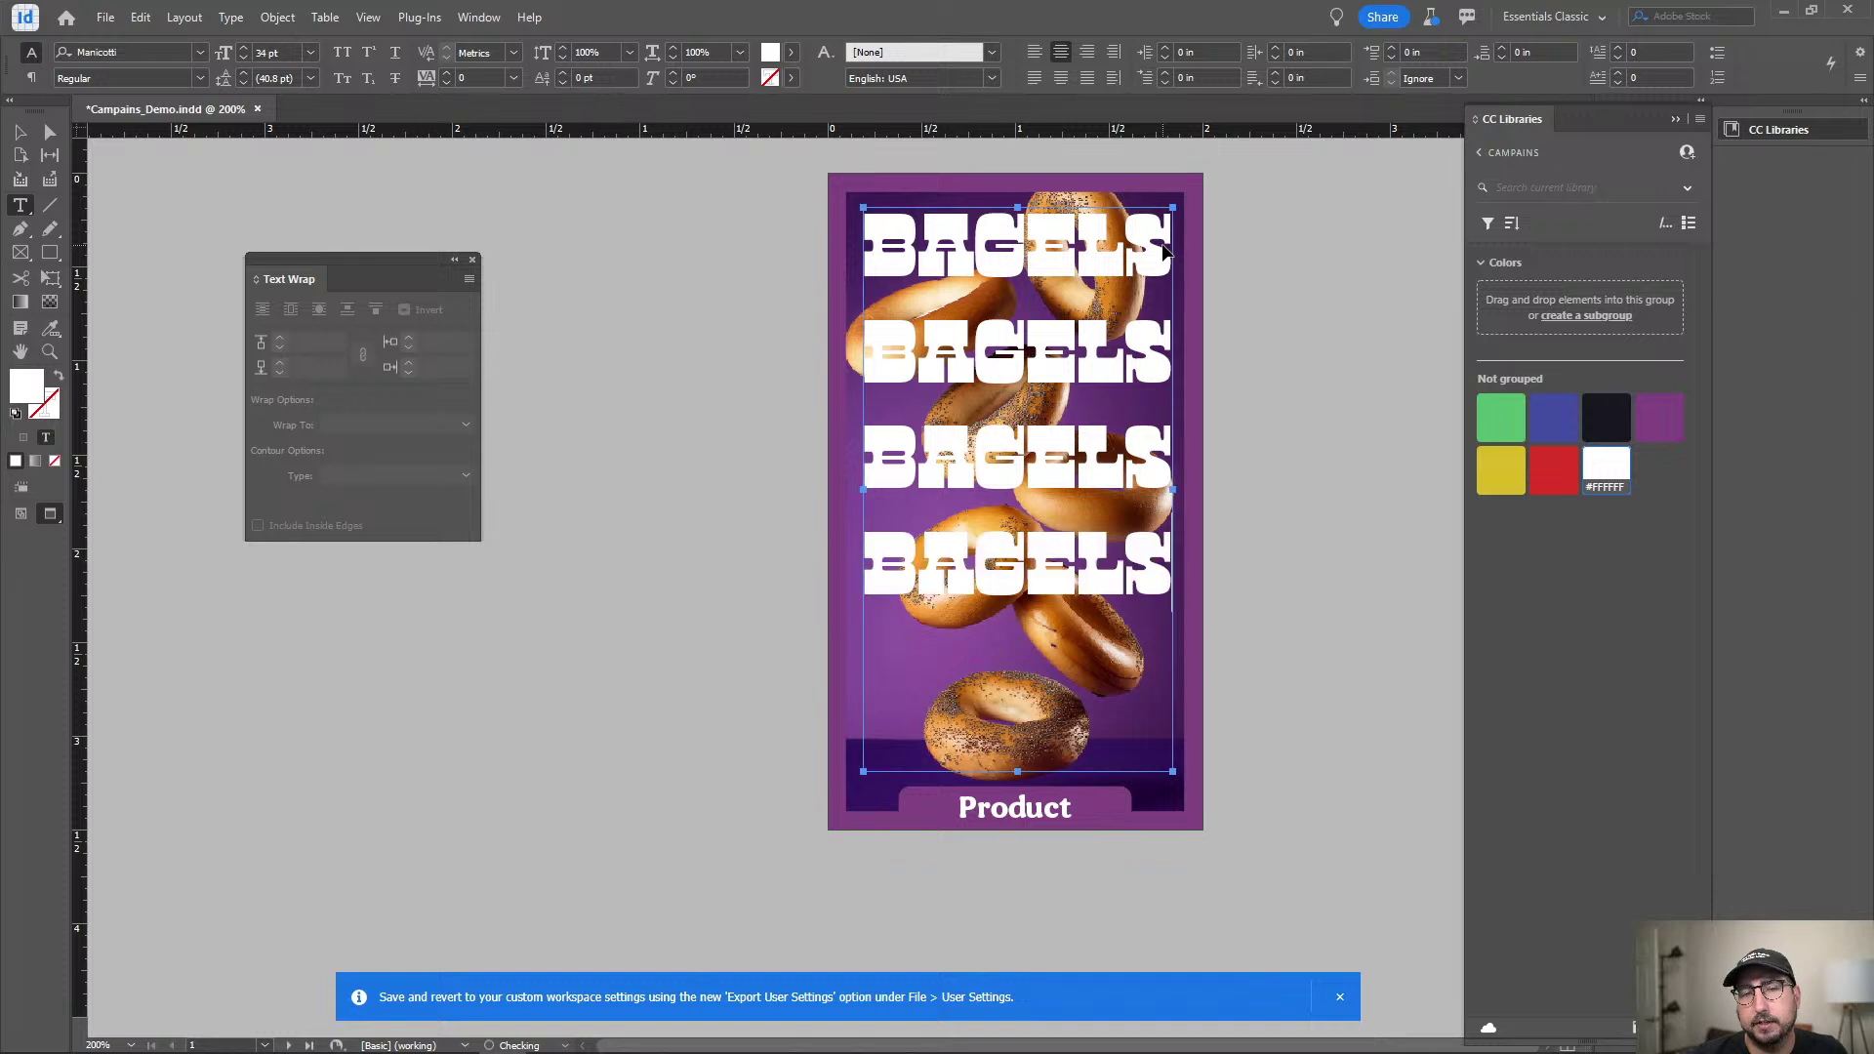
pyautogui.press('Return')
pyautogui.hotkey('ctrl', 'v')
# Set the leading of all five BAGELS lines to 27 pt.
pyautogui.hotkey('ctrl', 'a')
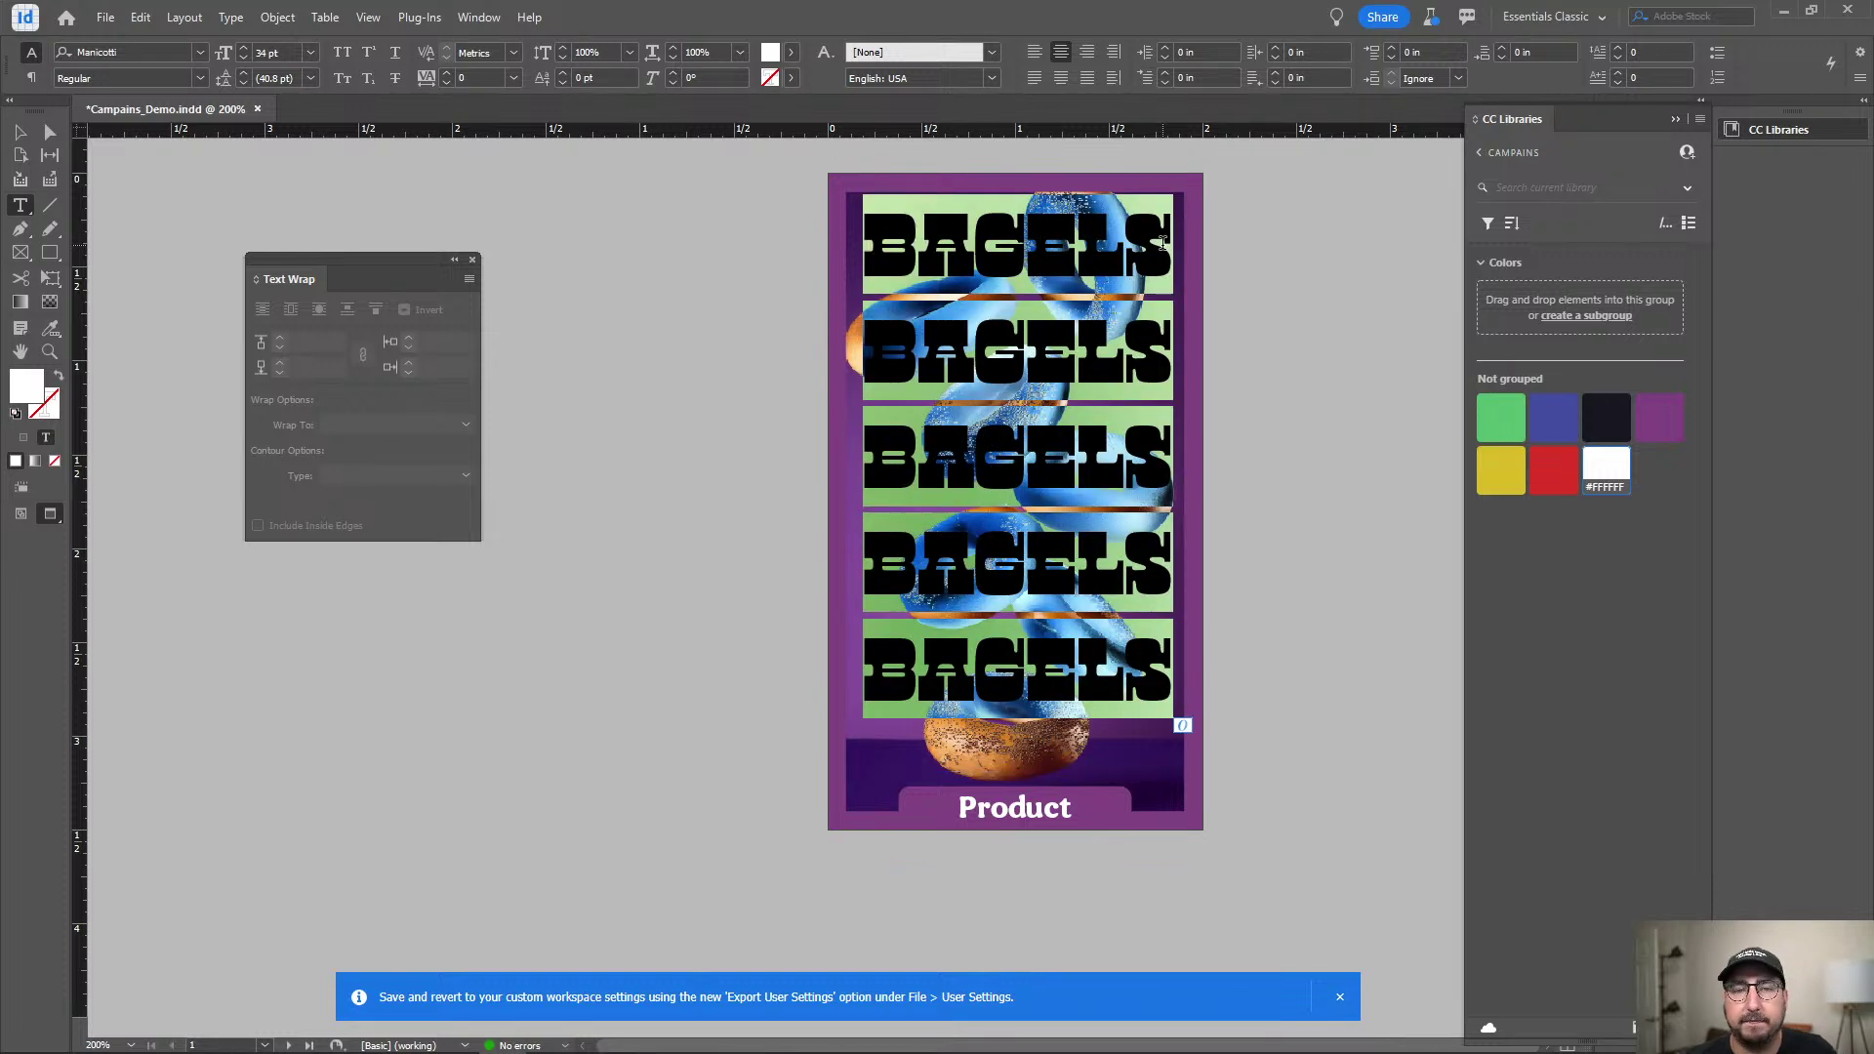
pyautogui.click(280, 78)
pyautogui.write('30')
pyautogui.press('Return')
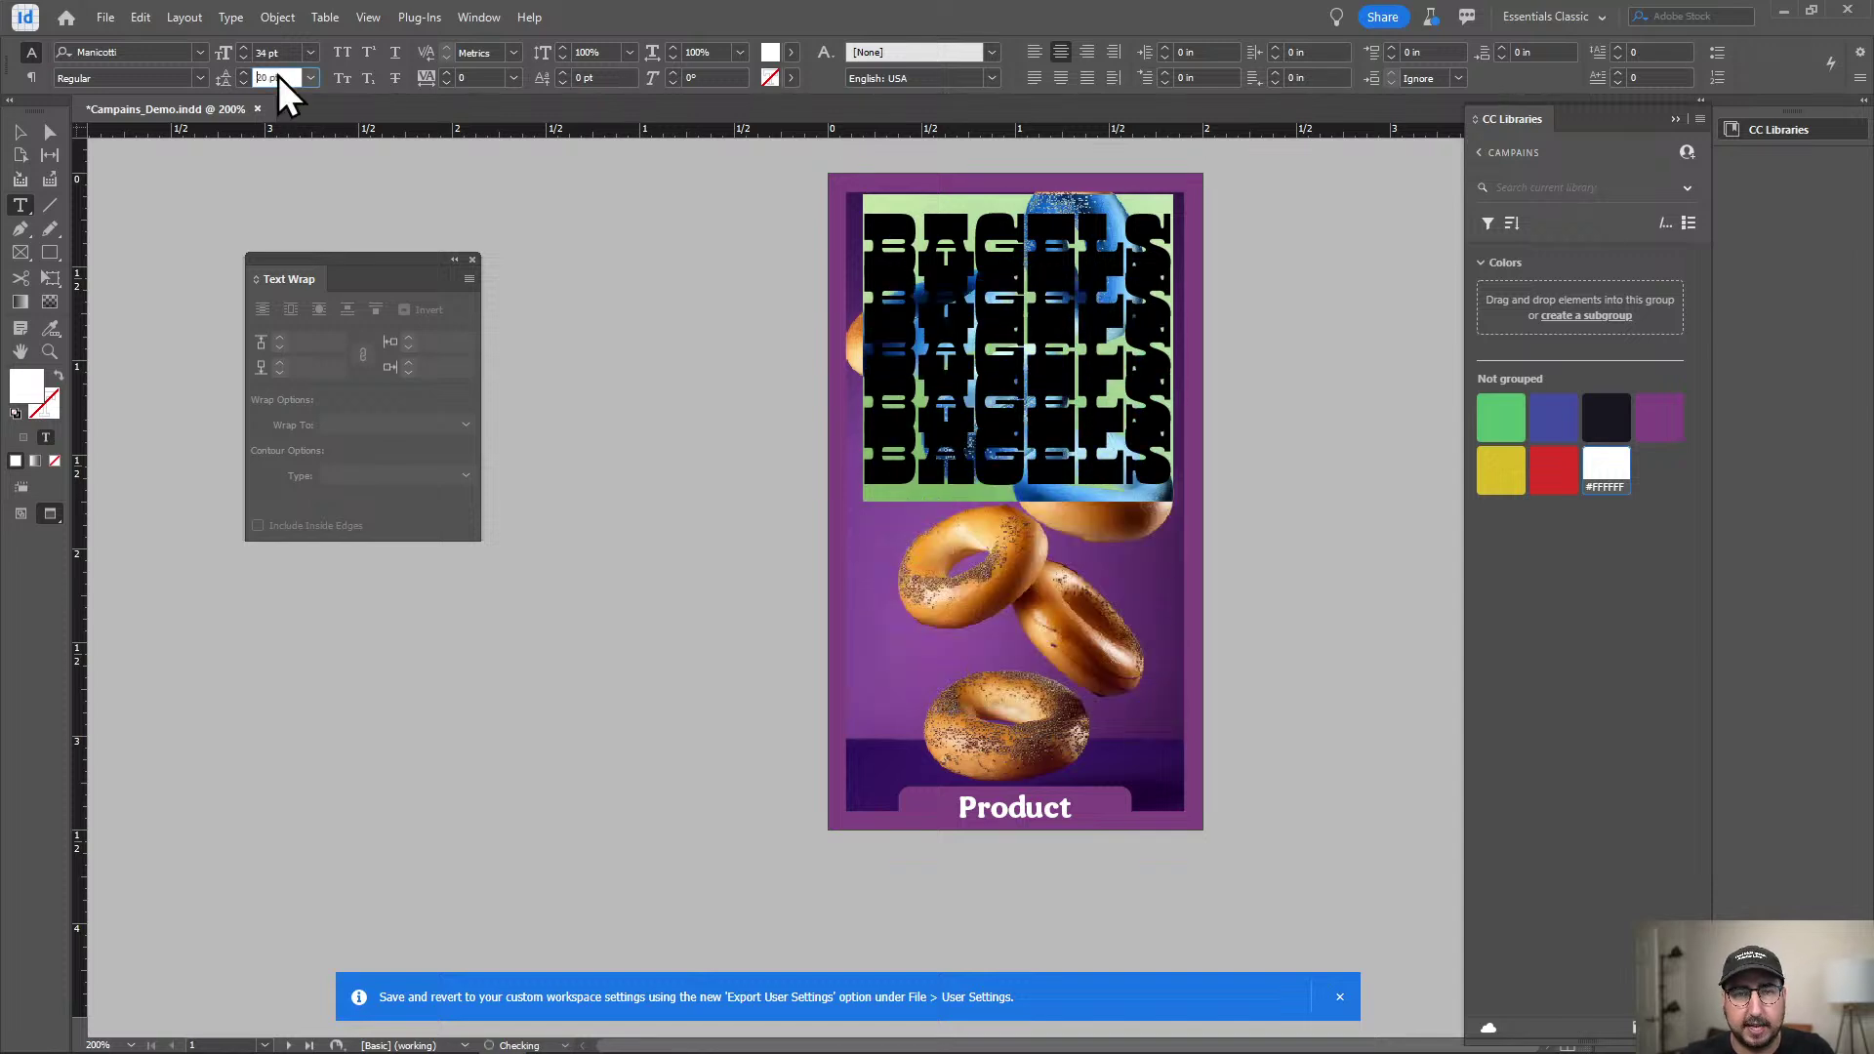
pyautogui.press('Down')
pyautogui.press('Down')
pyautogui.press('Down')
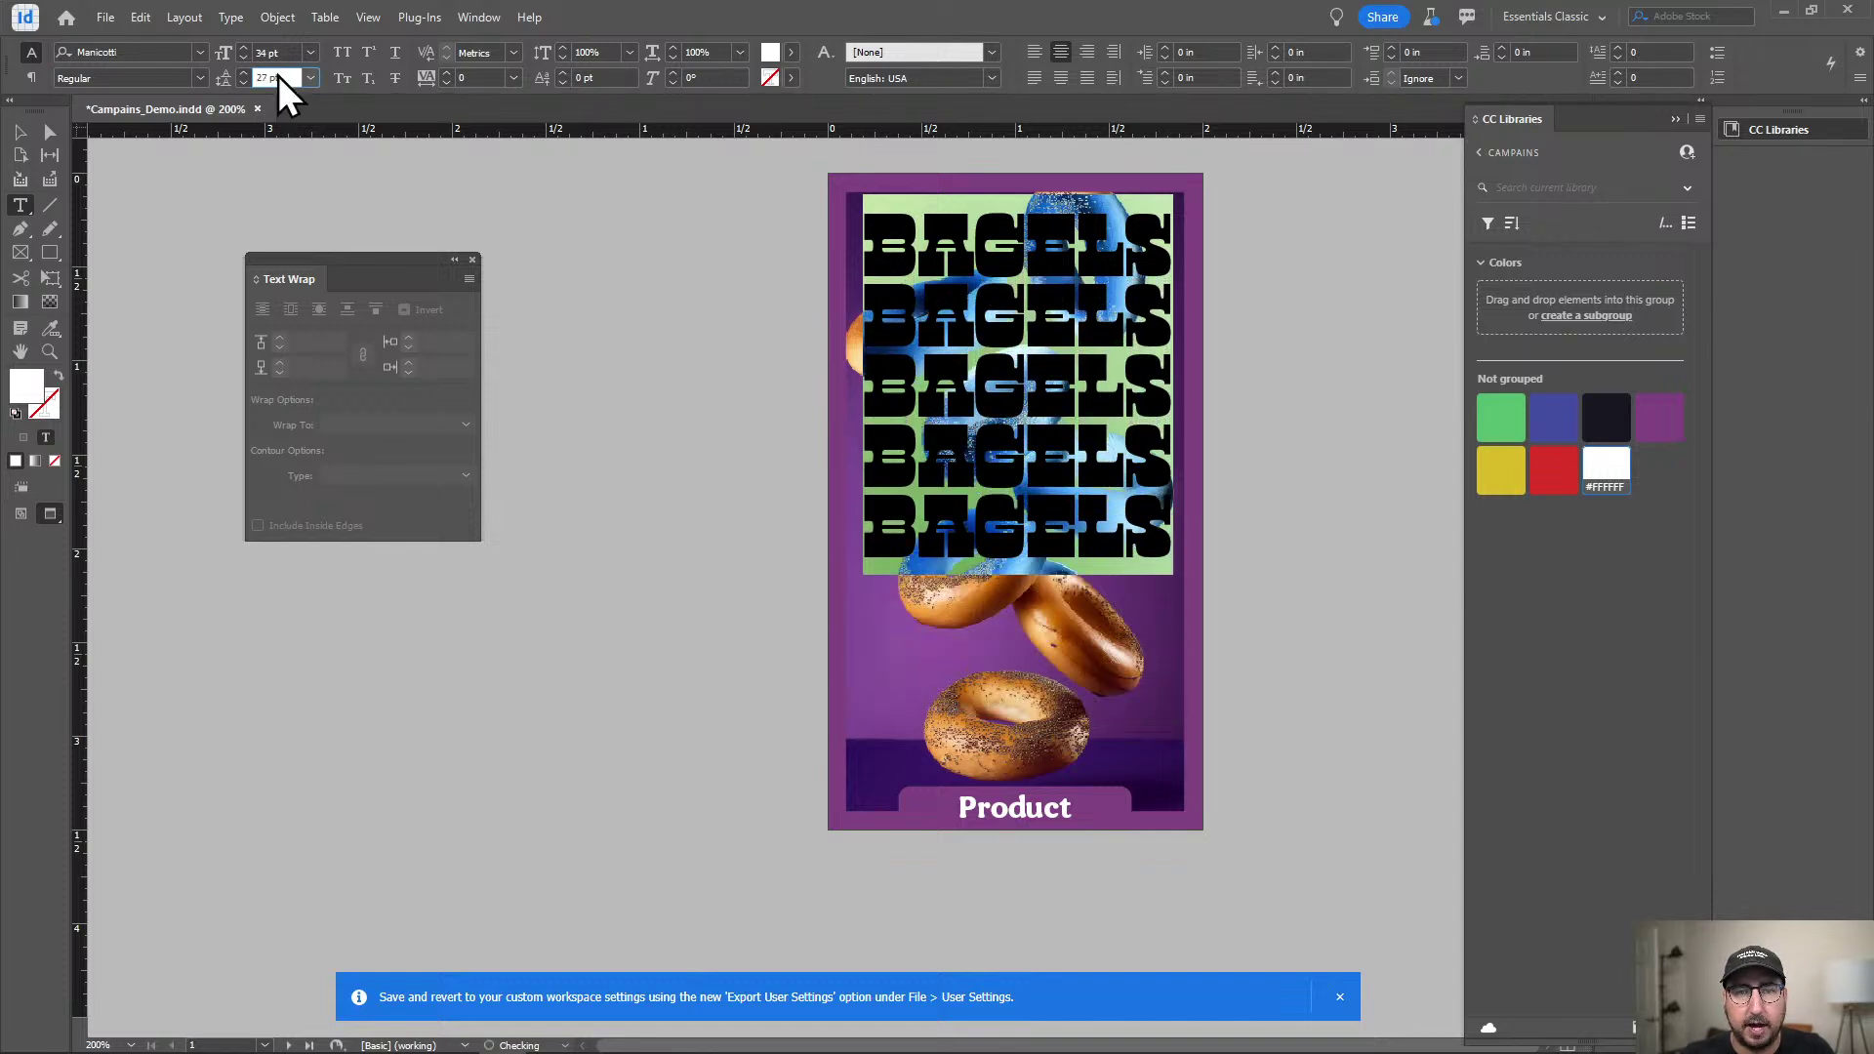
pyautogui.click(1150, 527)
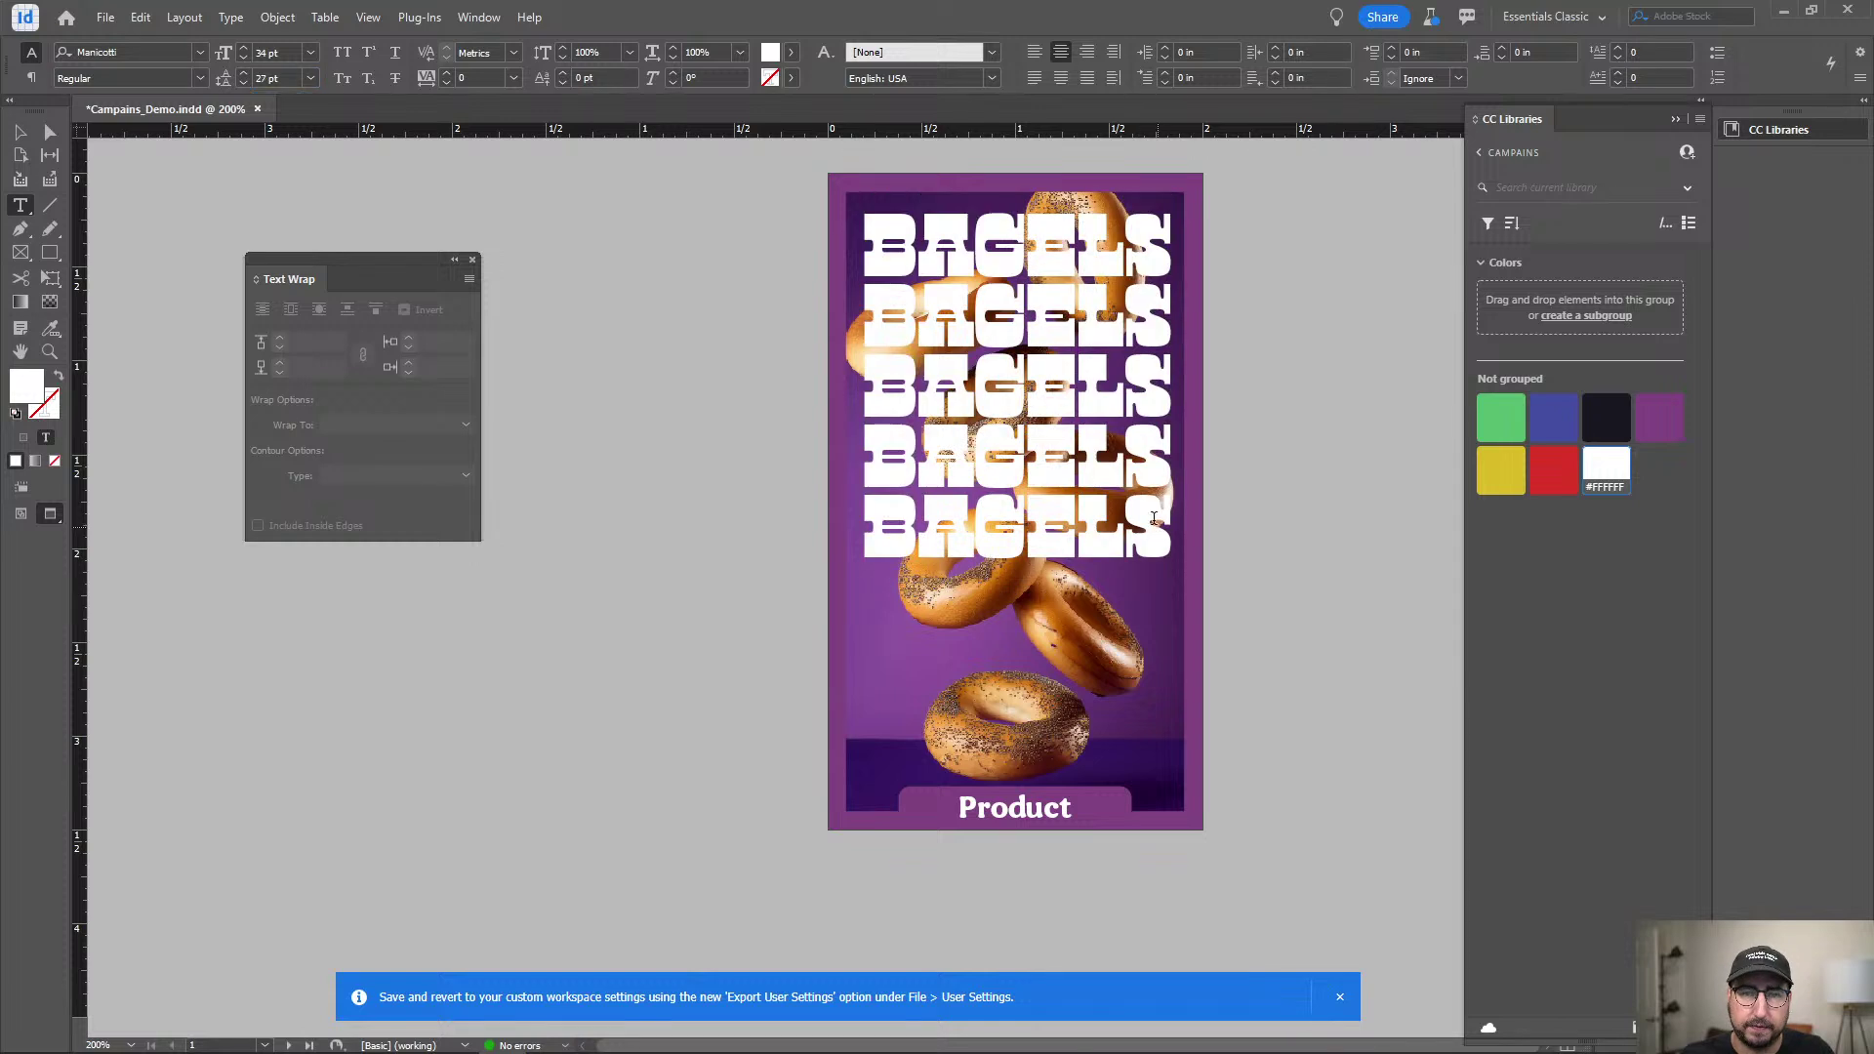
pyautogui.hotkey('ctrl', 'v')
pyautogui.hotkey('ctrl', 'v')
pyautogui.hotkey('ctrl', 'z')
pyautogui.hotkey('ctrl', 'z')
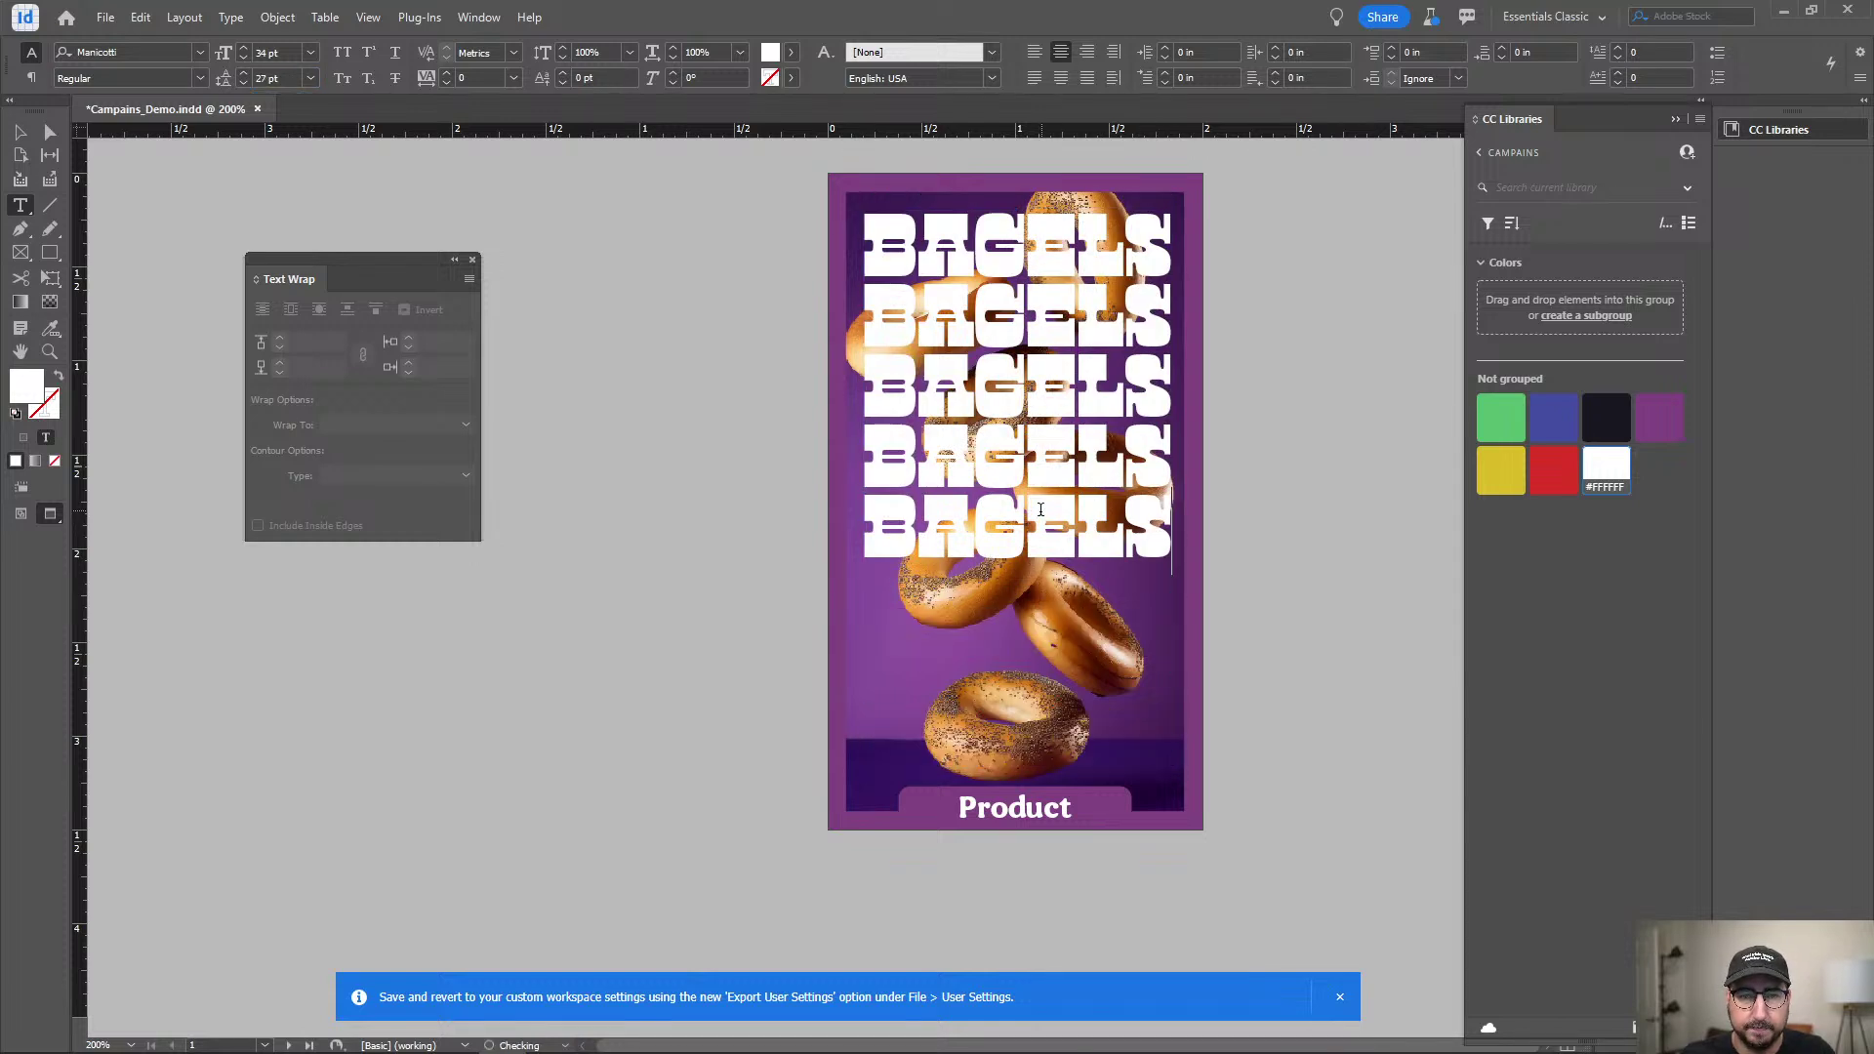
# Paste three more BAGELS lines at the end of the text to make eight stacked lines.
pyautogui.doubleClick(1038, 513)
pyautogui.click(1176, 524)
pyautogui.hotkey('ctrl', 'v')
pyautogui.hotkey('ctrl', 'v')
pyautogui.hotkey('ctrl', 'v')
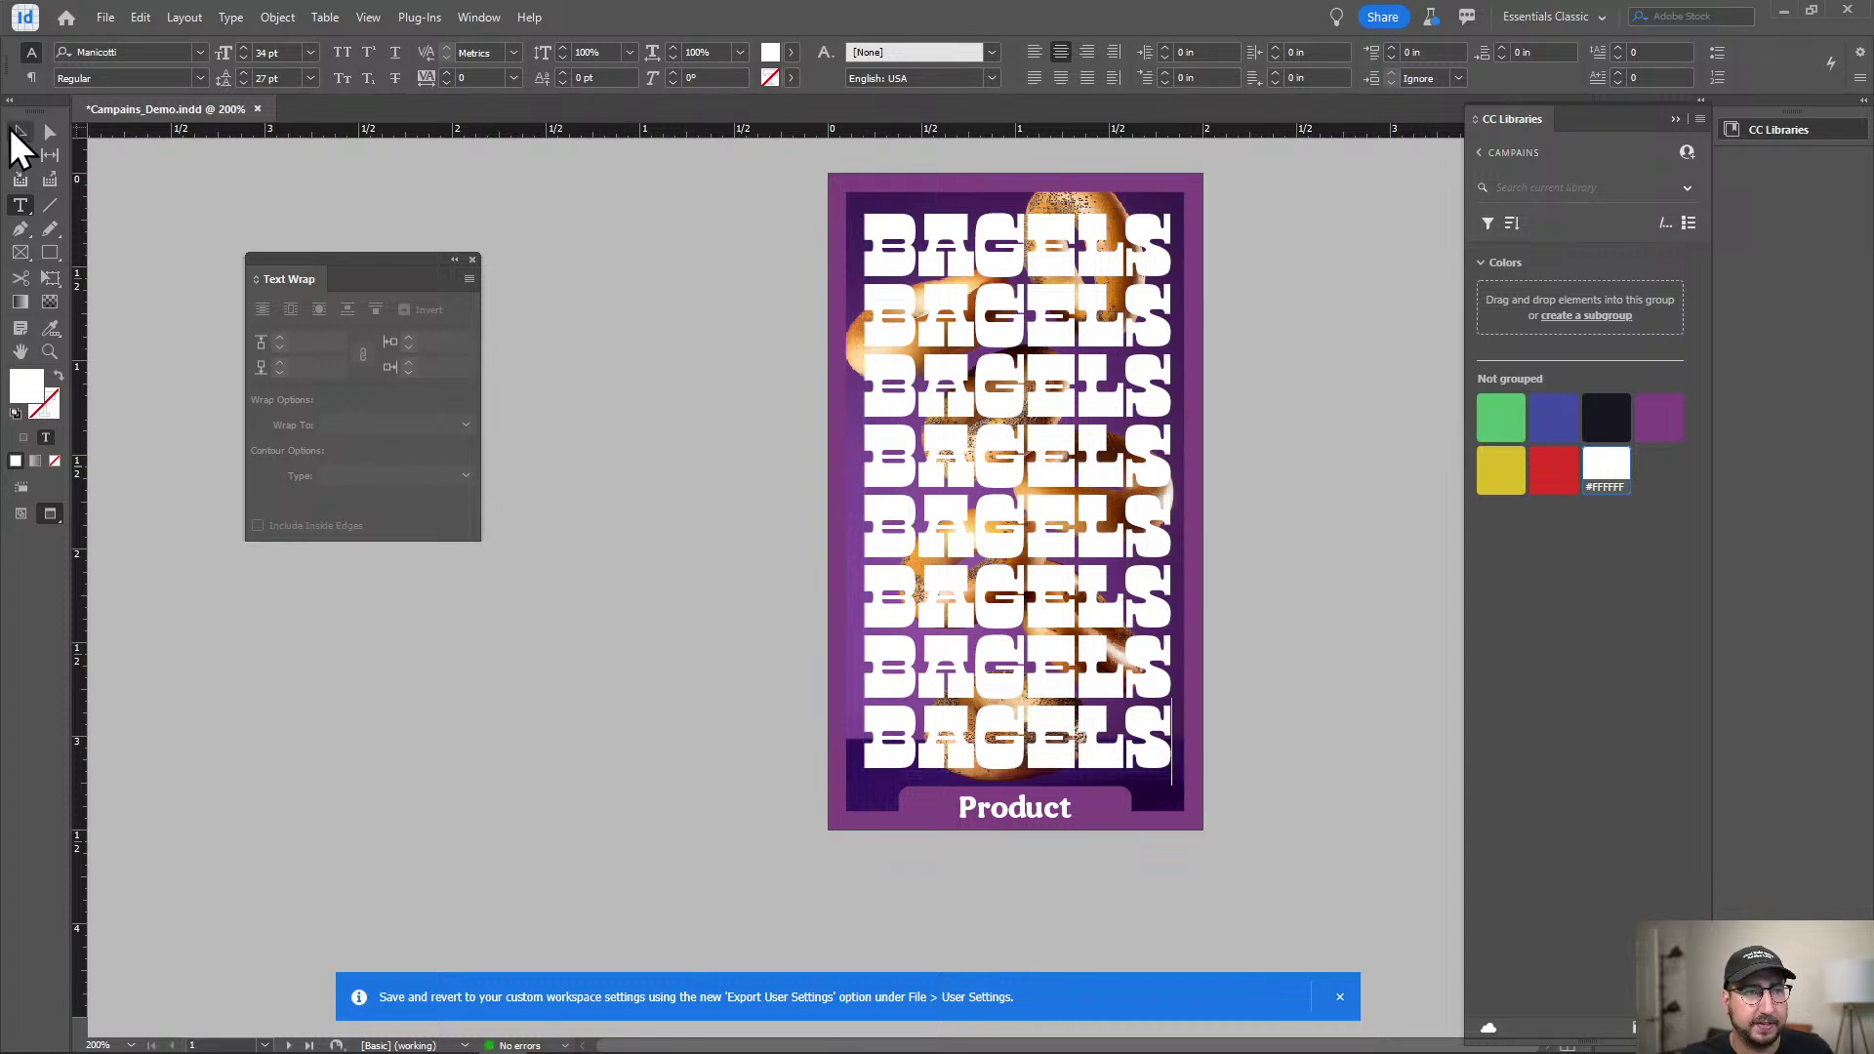
# Extend the BAGELS text frame below the page and fit the frame to its content.
pyautogui.click(20, 133)
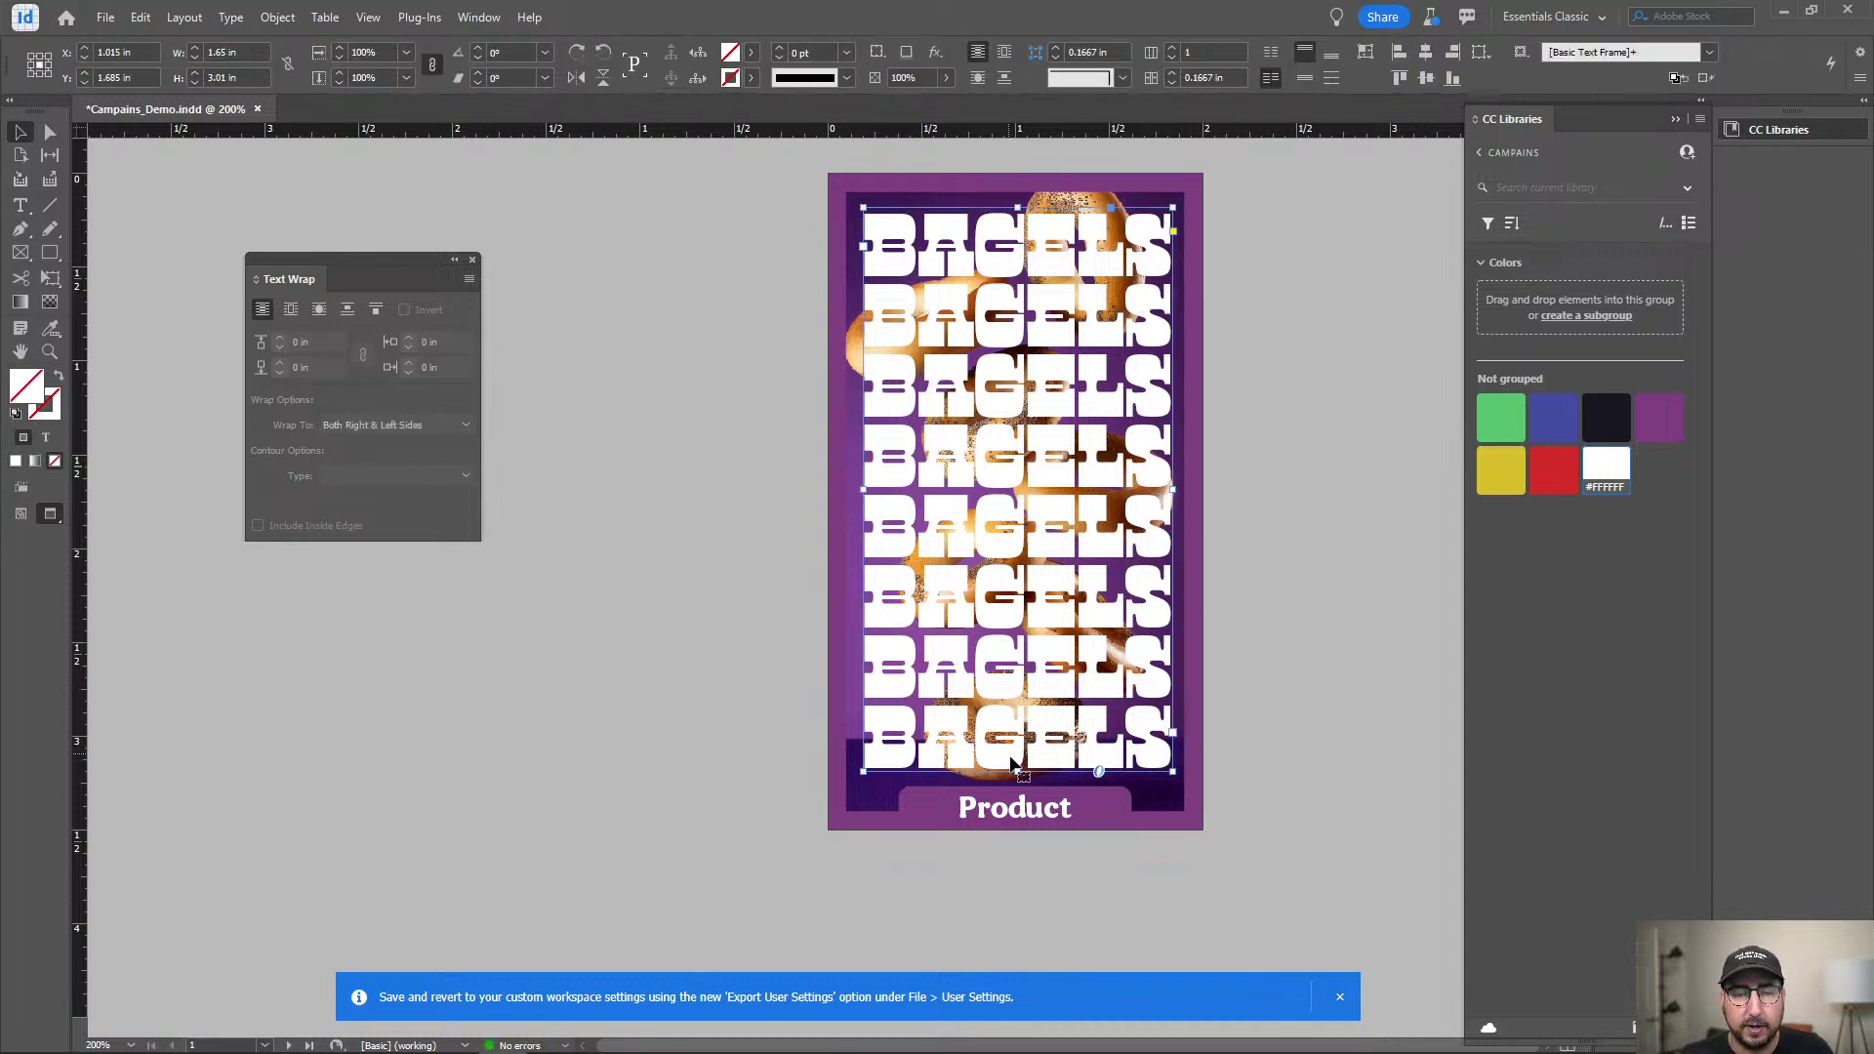
pyautogui.moveTo(1017, 771); pyautogui.dragTo(1017, 877)
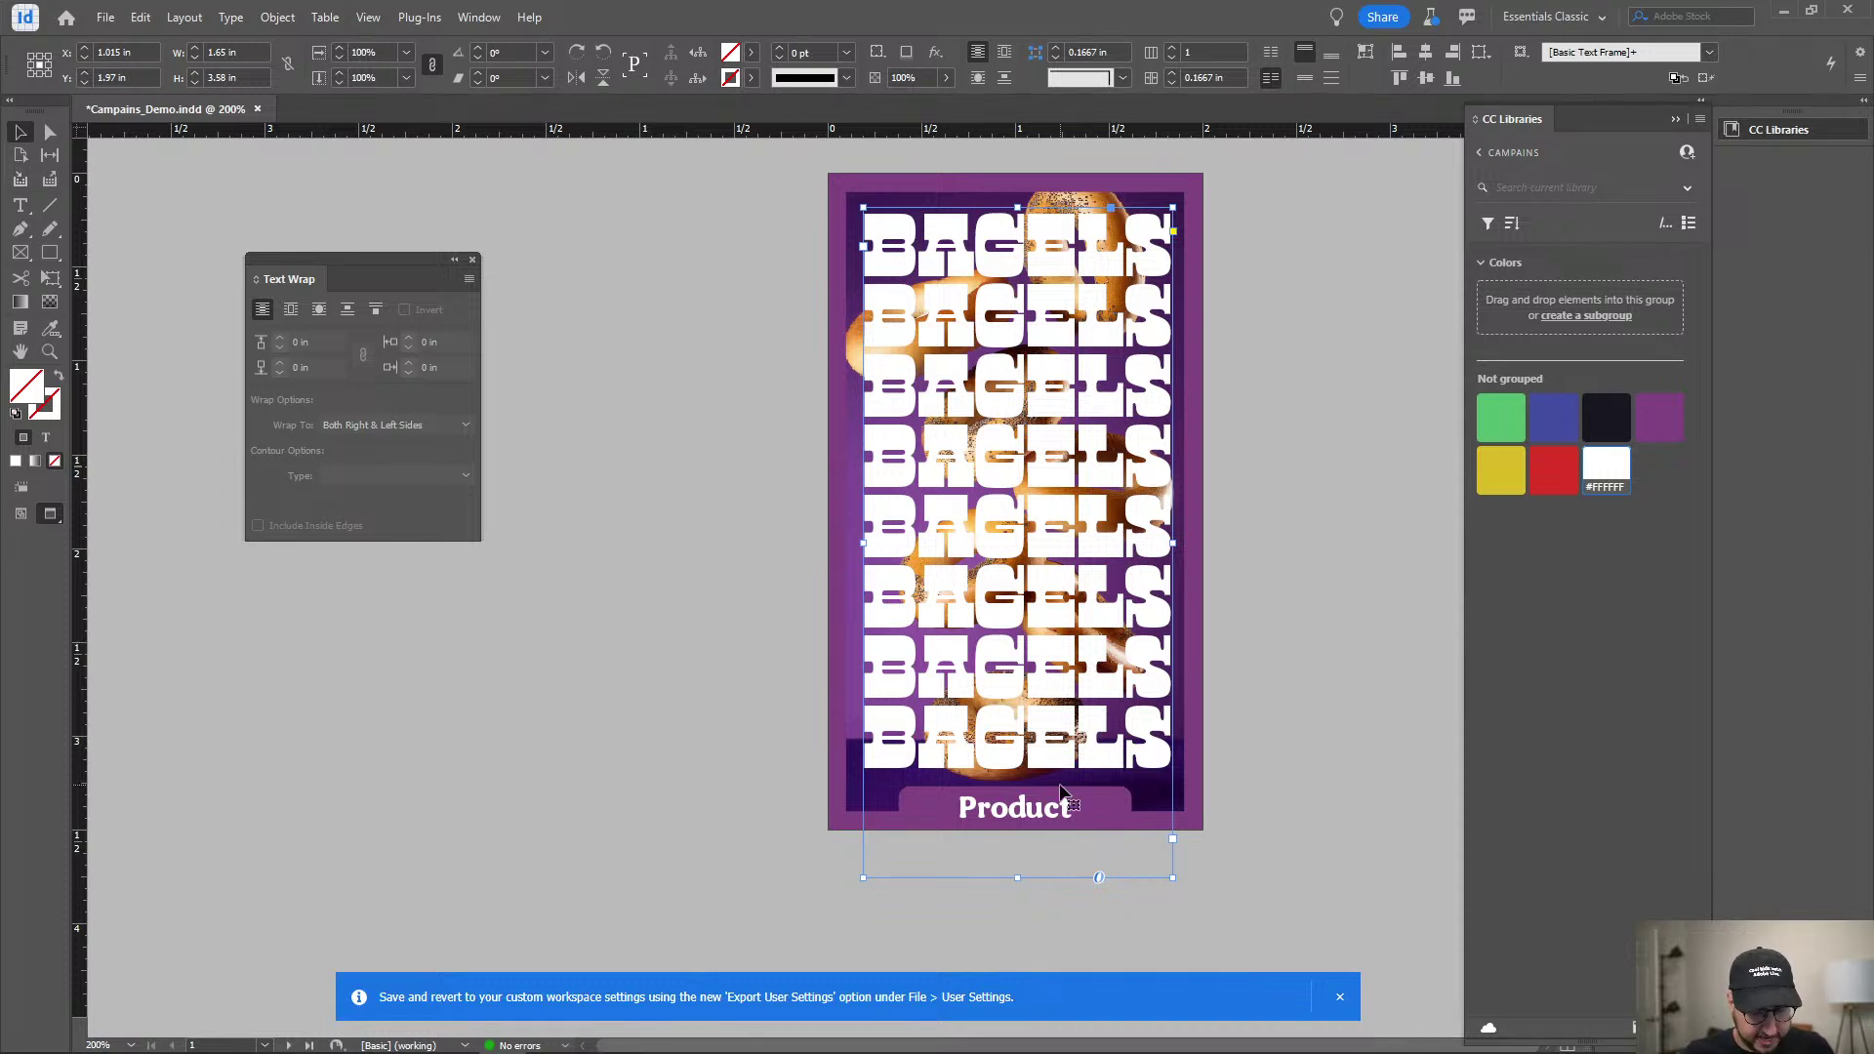
pyautogui.hotkey('ctrl', 'alt', 'c')
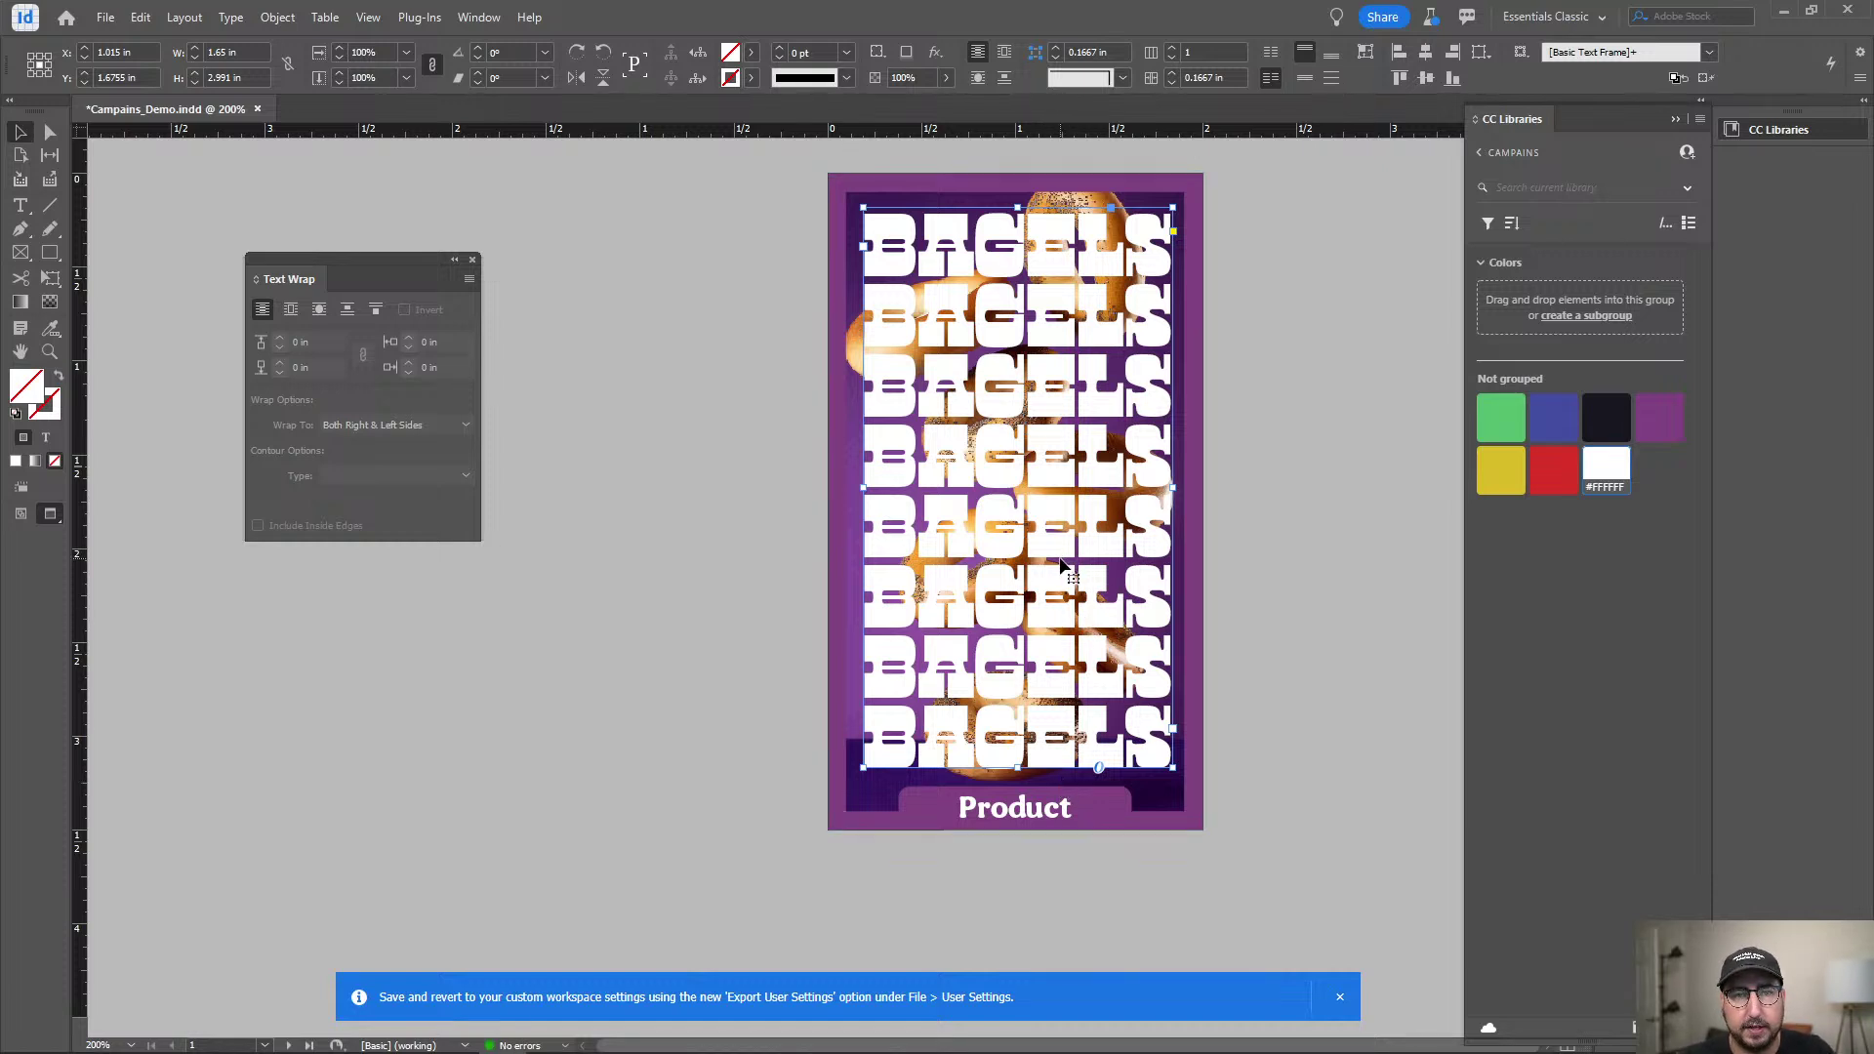
# Switch the alignment reference to Align to Page, center the BAGELS frame horizontally on the page, and deselect it.
pyautogui.click(1479, 54)
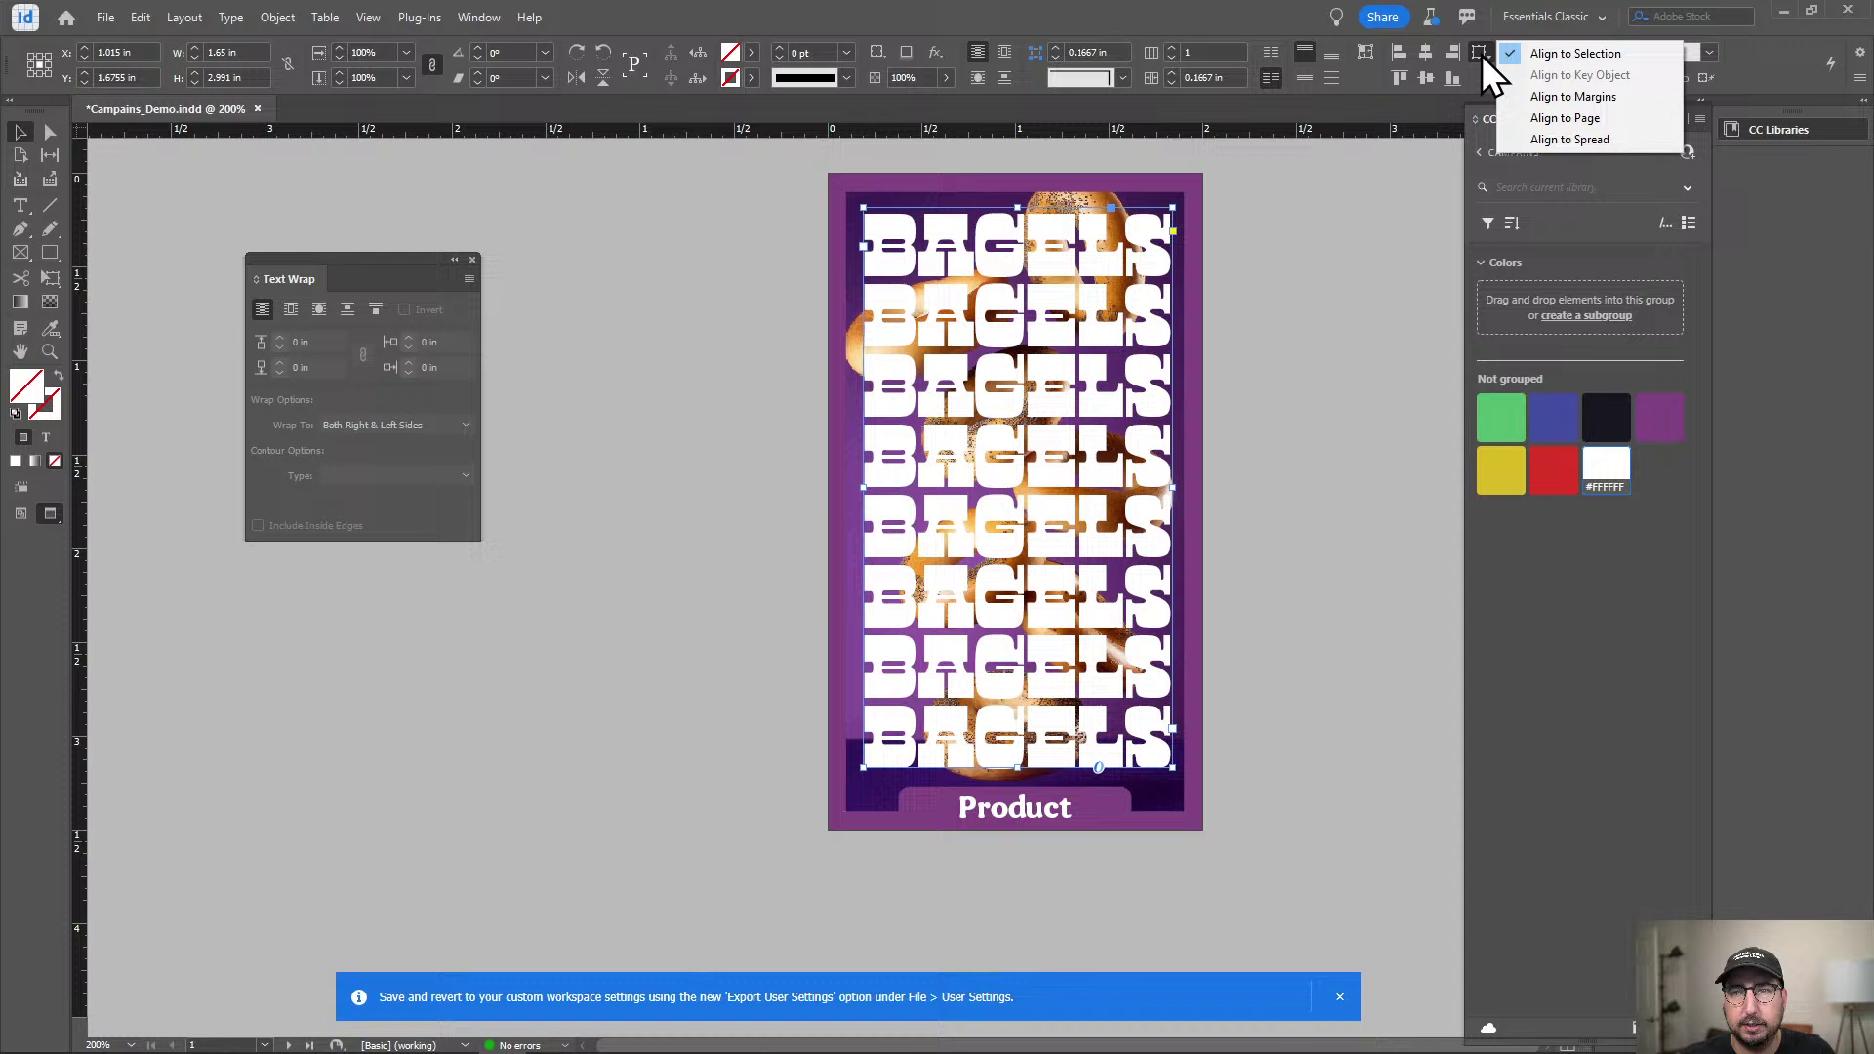
pyautogui.click(1542, 115)
pyautogui.click(1347, 190)
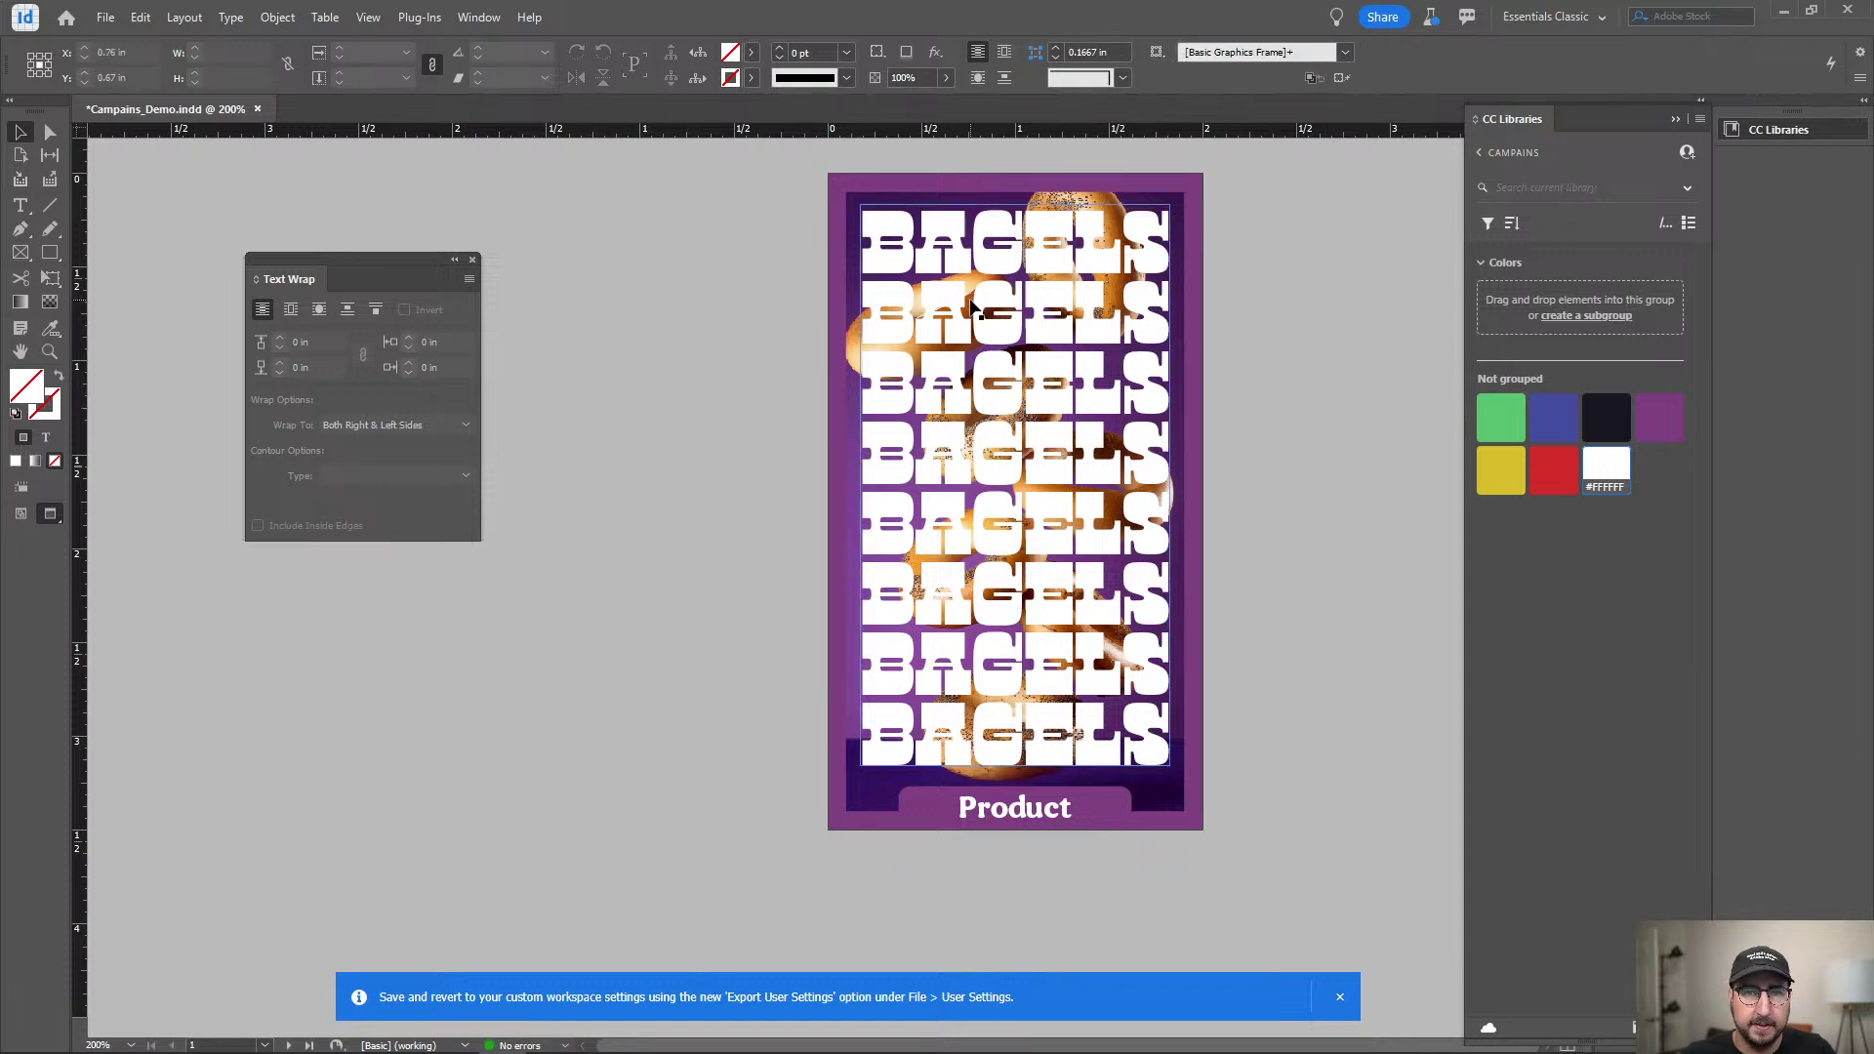
# Swap fill and stroke on every BAGELS line below the first so they have only a white outline, and deselect the text.
pyautogui.press('t')
pyautogui.moveTo(884, 234); pyautogui.dragTo(1303, 432)
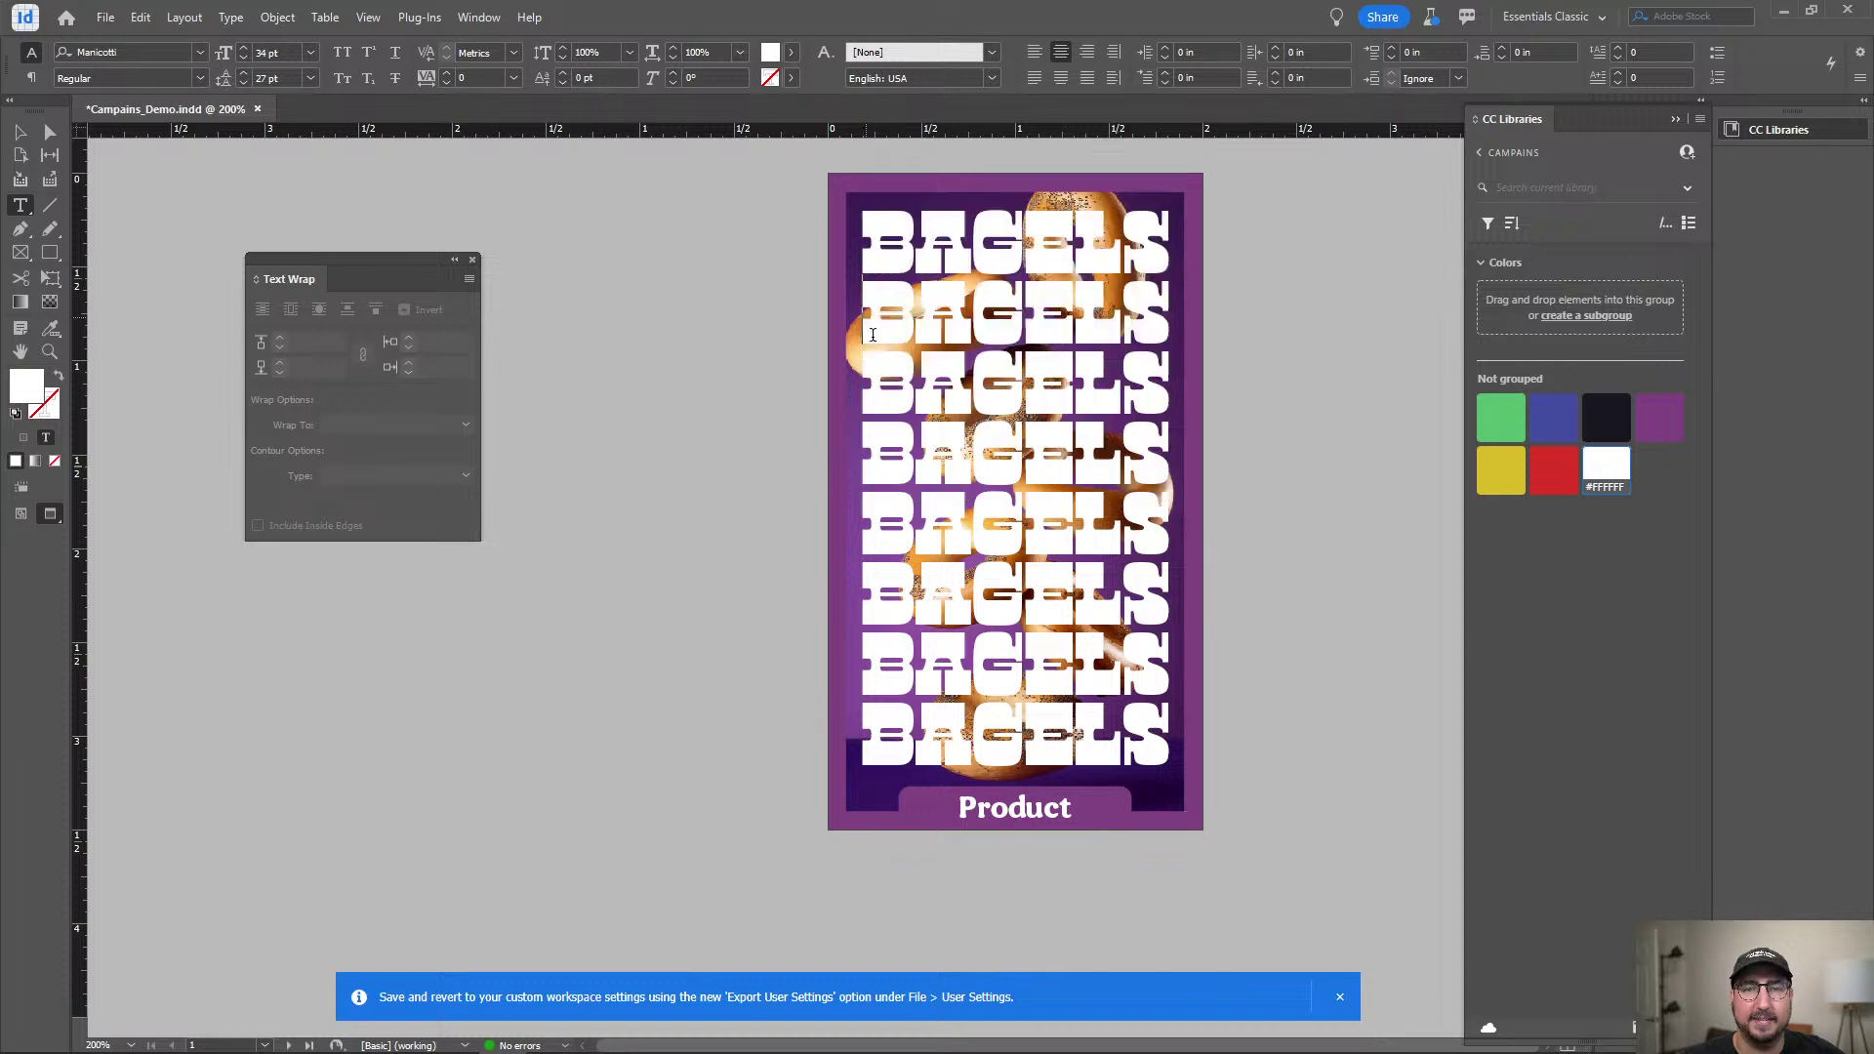
pyautogui.click(57, 376)
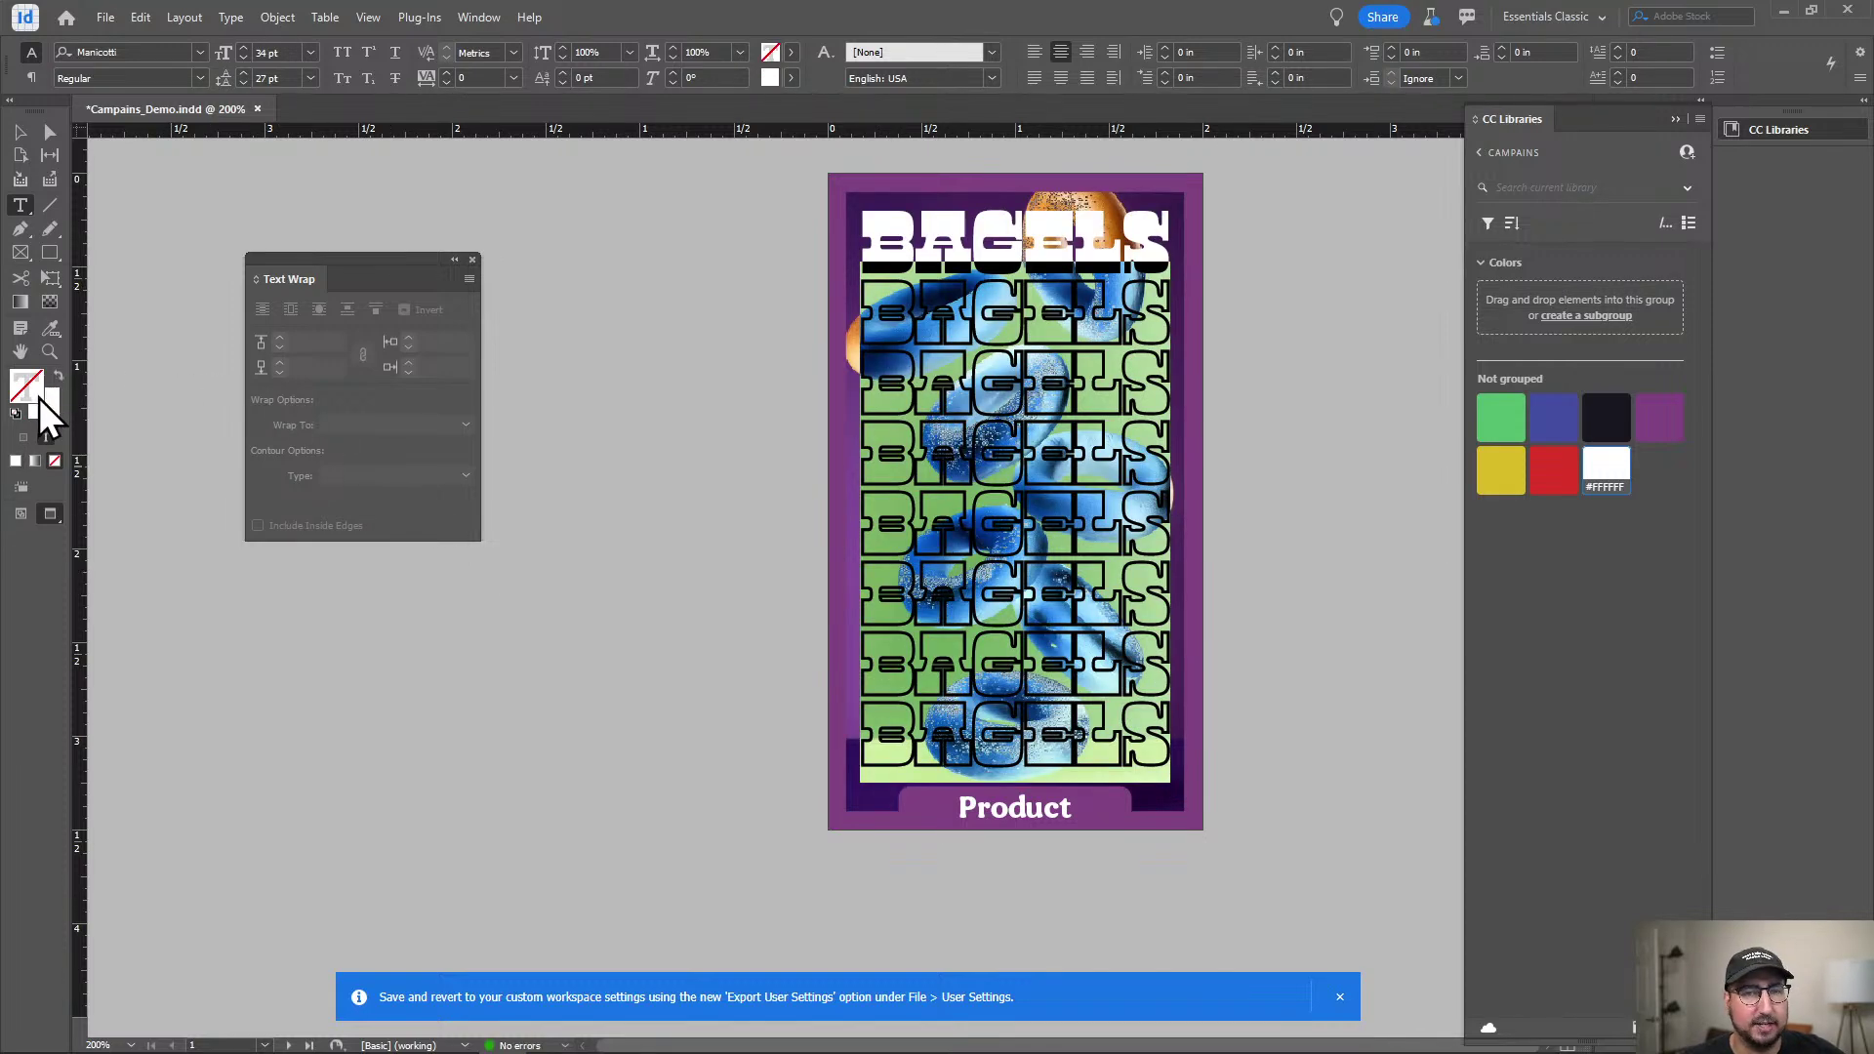
pyautogui.click(21, 132)
pyautogui.click(742, 295)
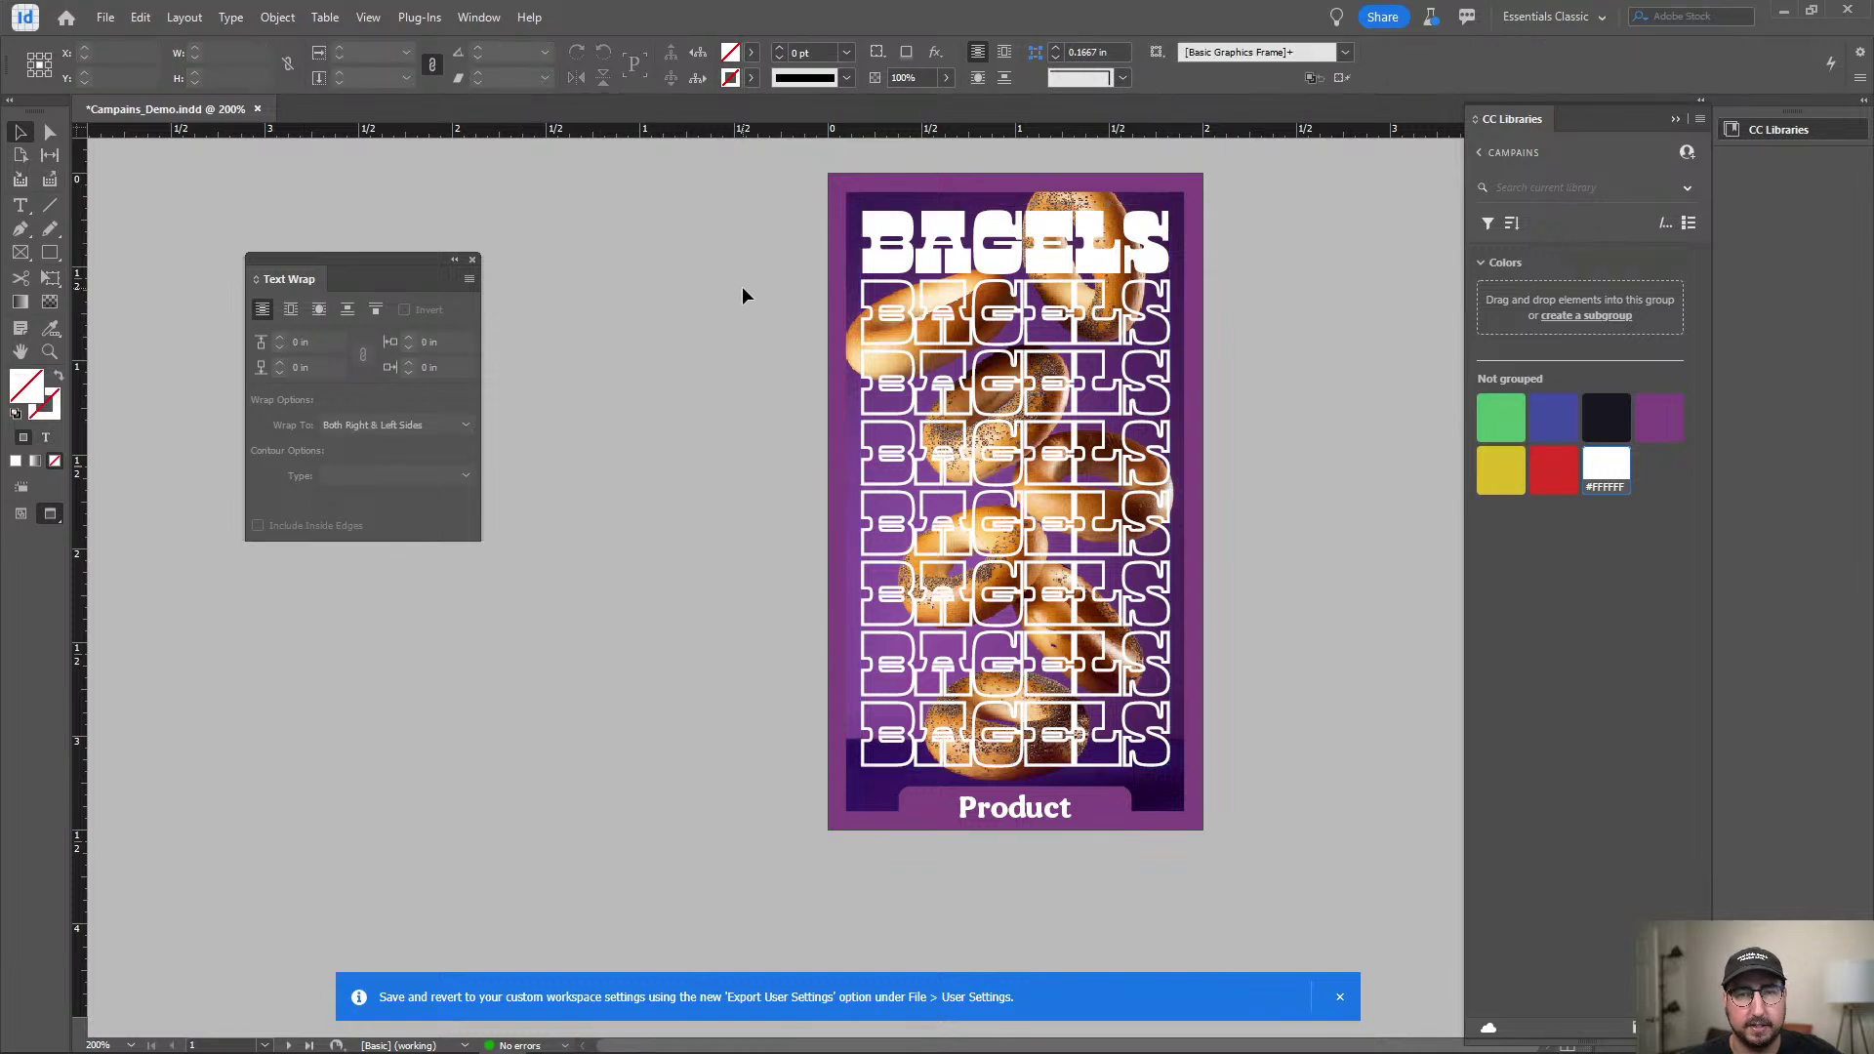
# Set the stroke weight of all outlined BAGELS lines to 0.5 pt and leave text editing.
pyautogui.doubleClick(949, 339)
pyautogui.hotkey('ctrl', 'a')
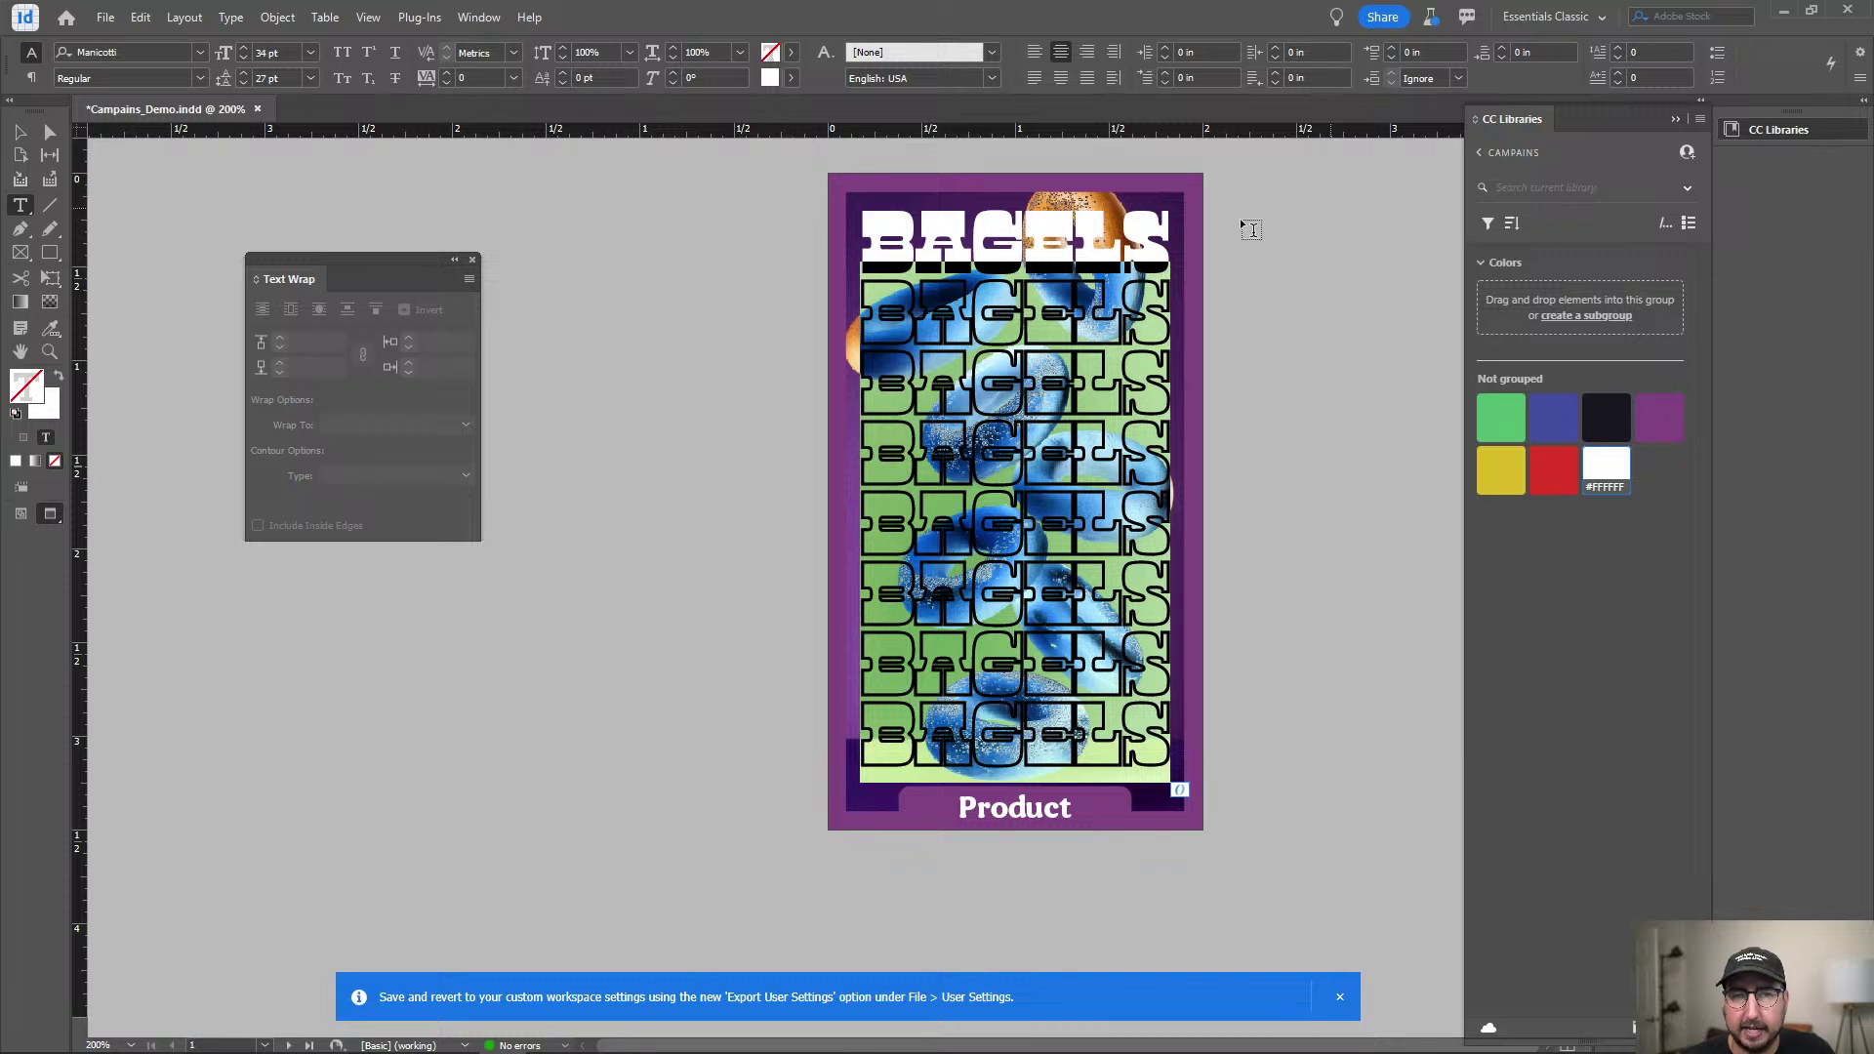
pyautogui.click(1766, 130)
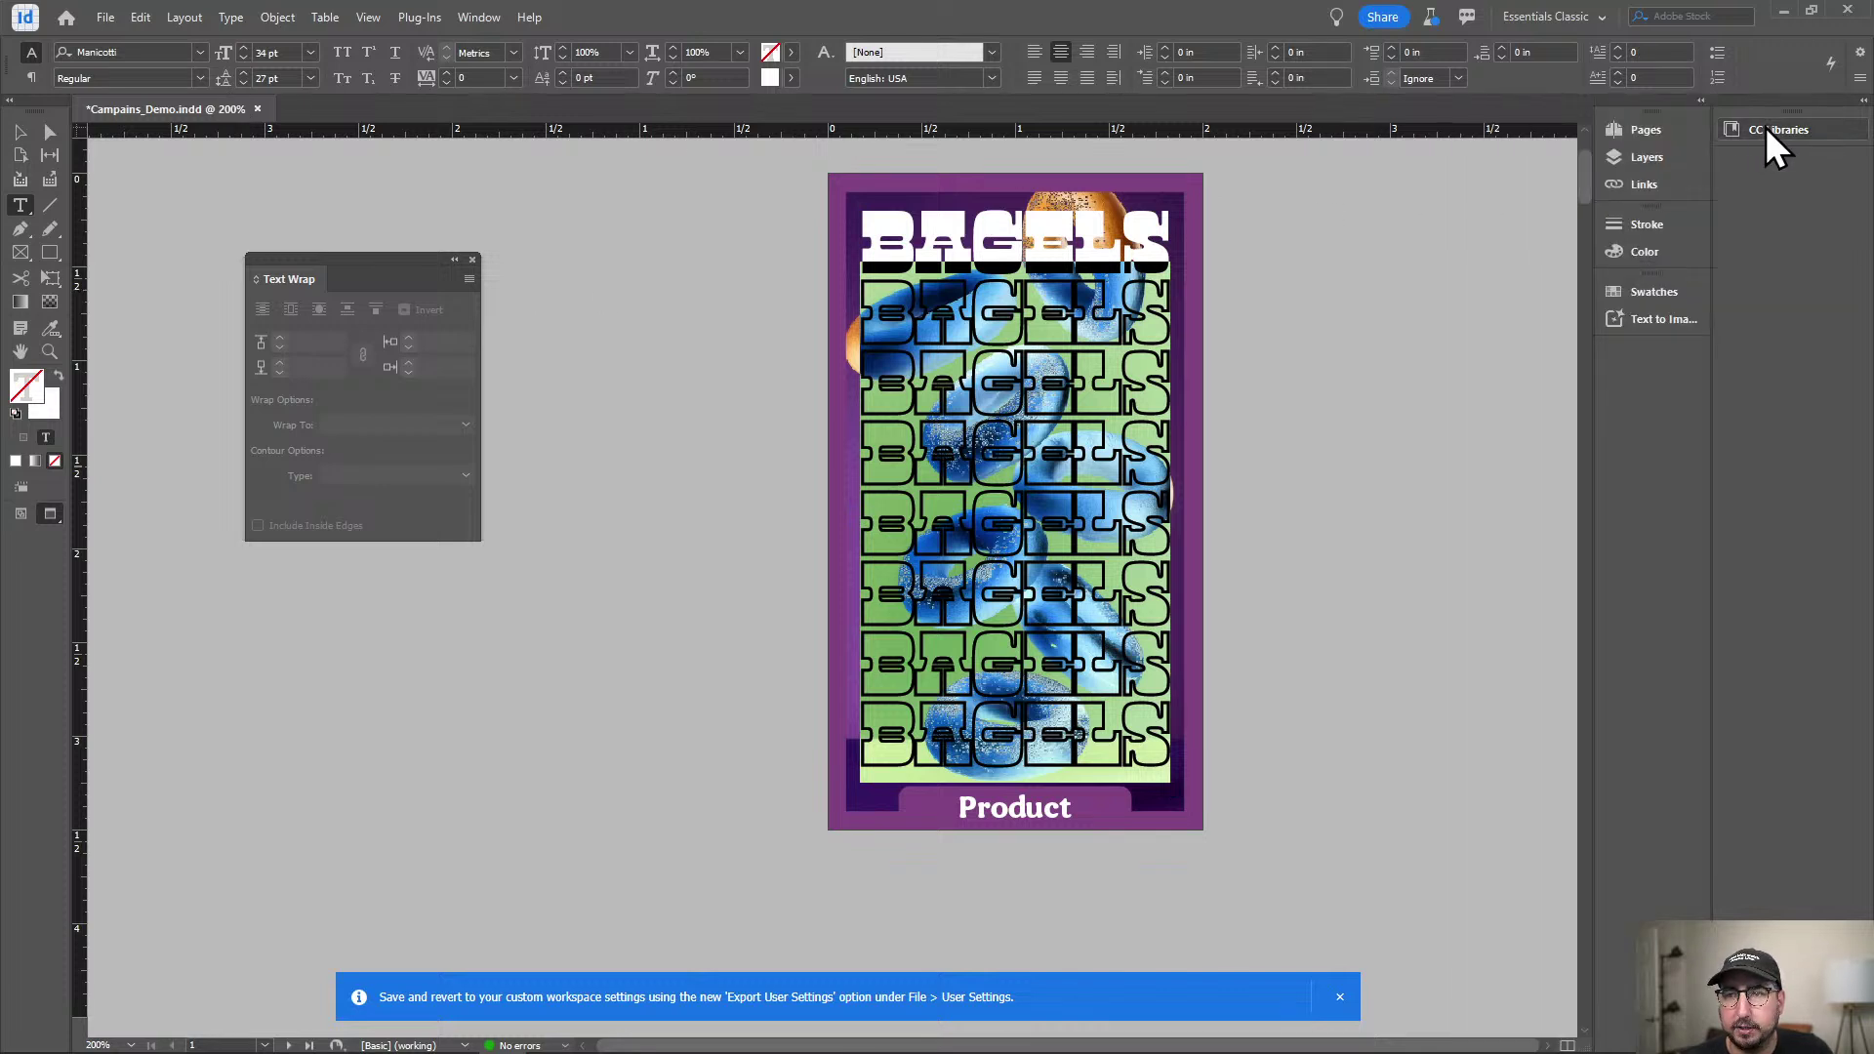
pyautogui.click(1667, 220)
pyautogui.click(1466, 246)
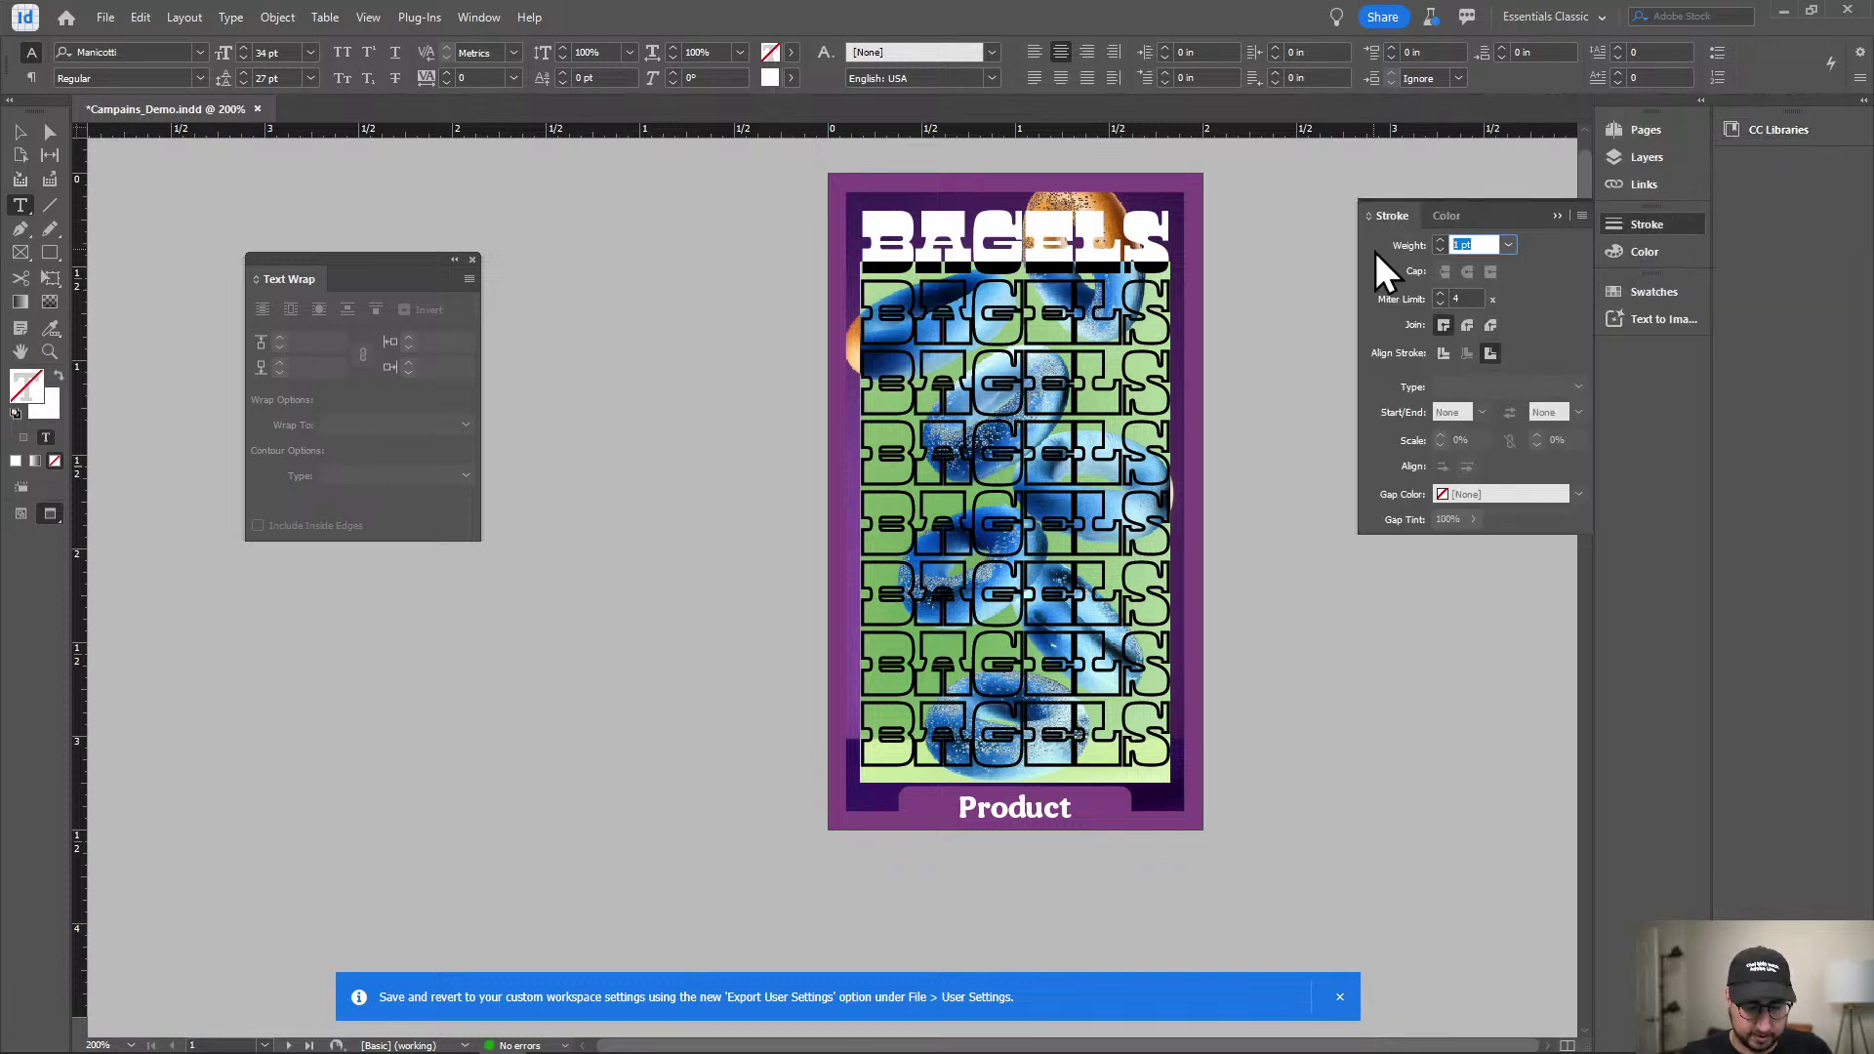
pyautogui.write('0.5')
pyautogui.press('Return')
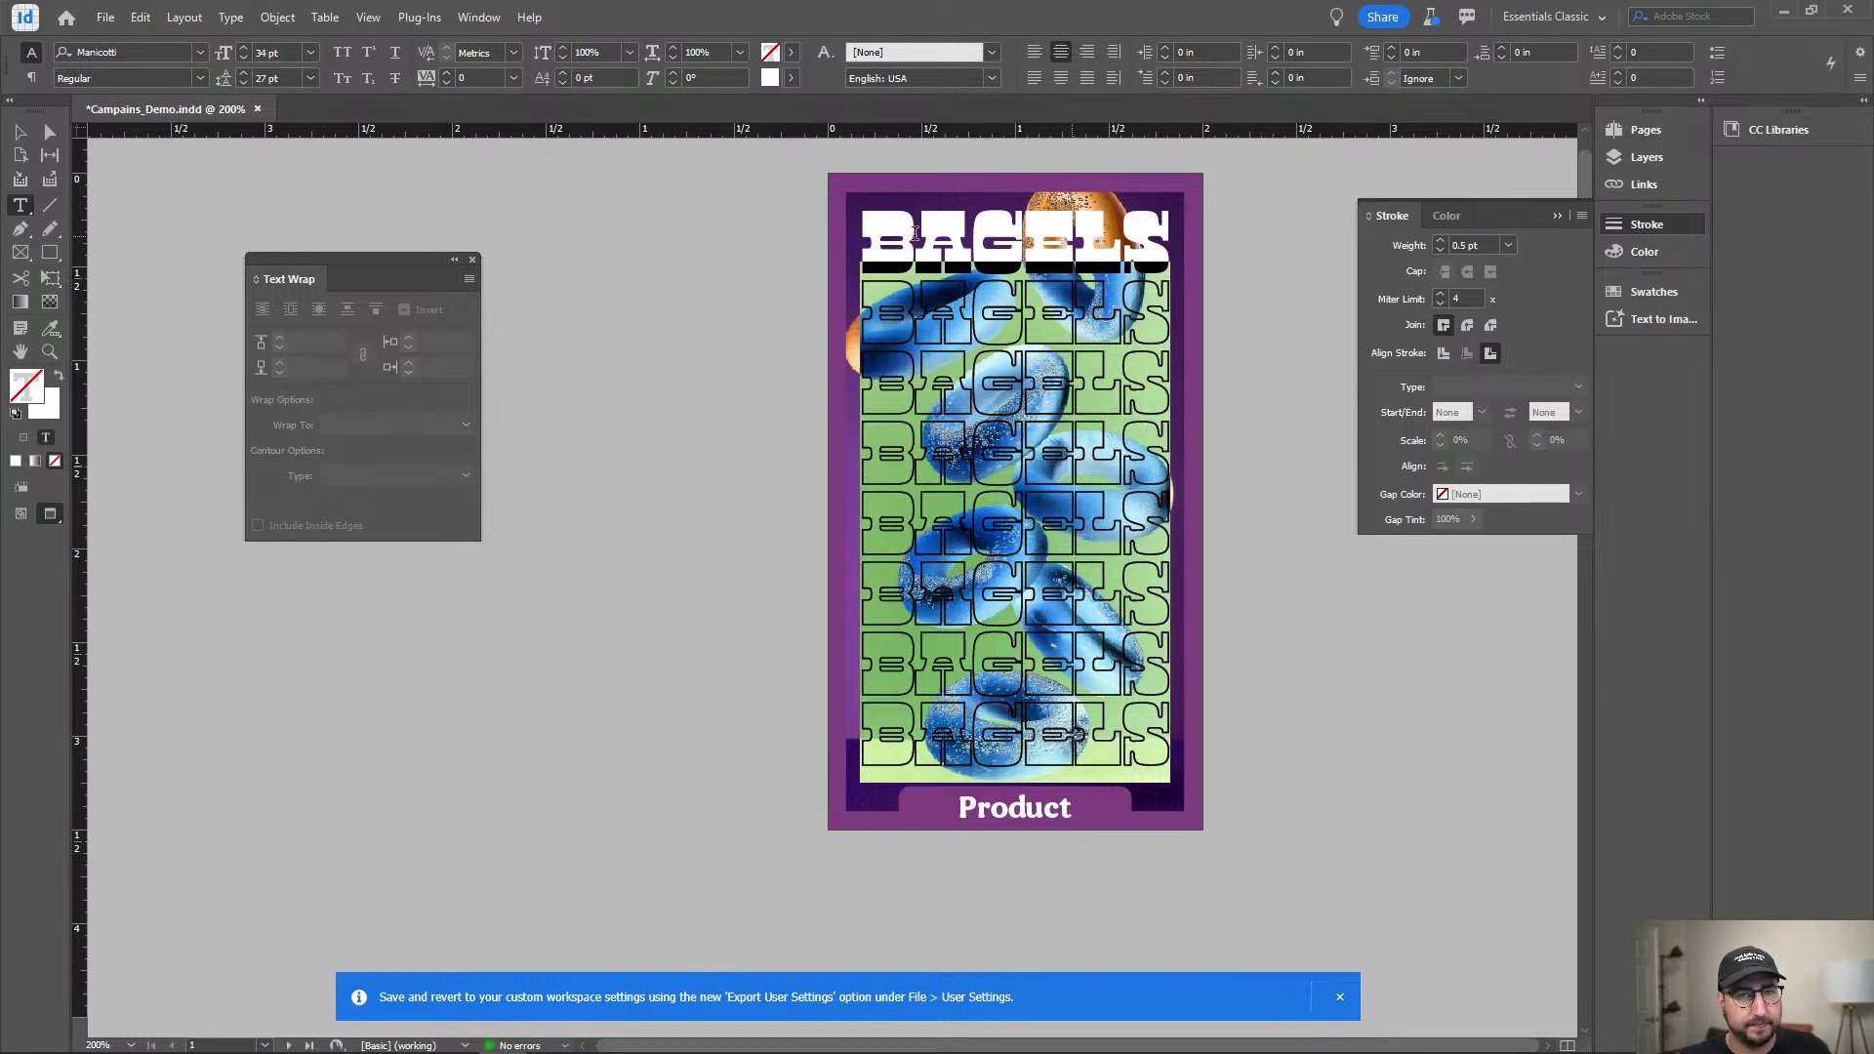
pyautogui.click(20, 132)
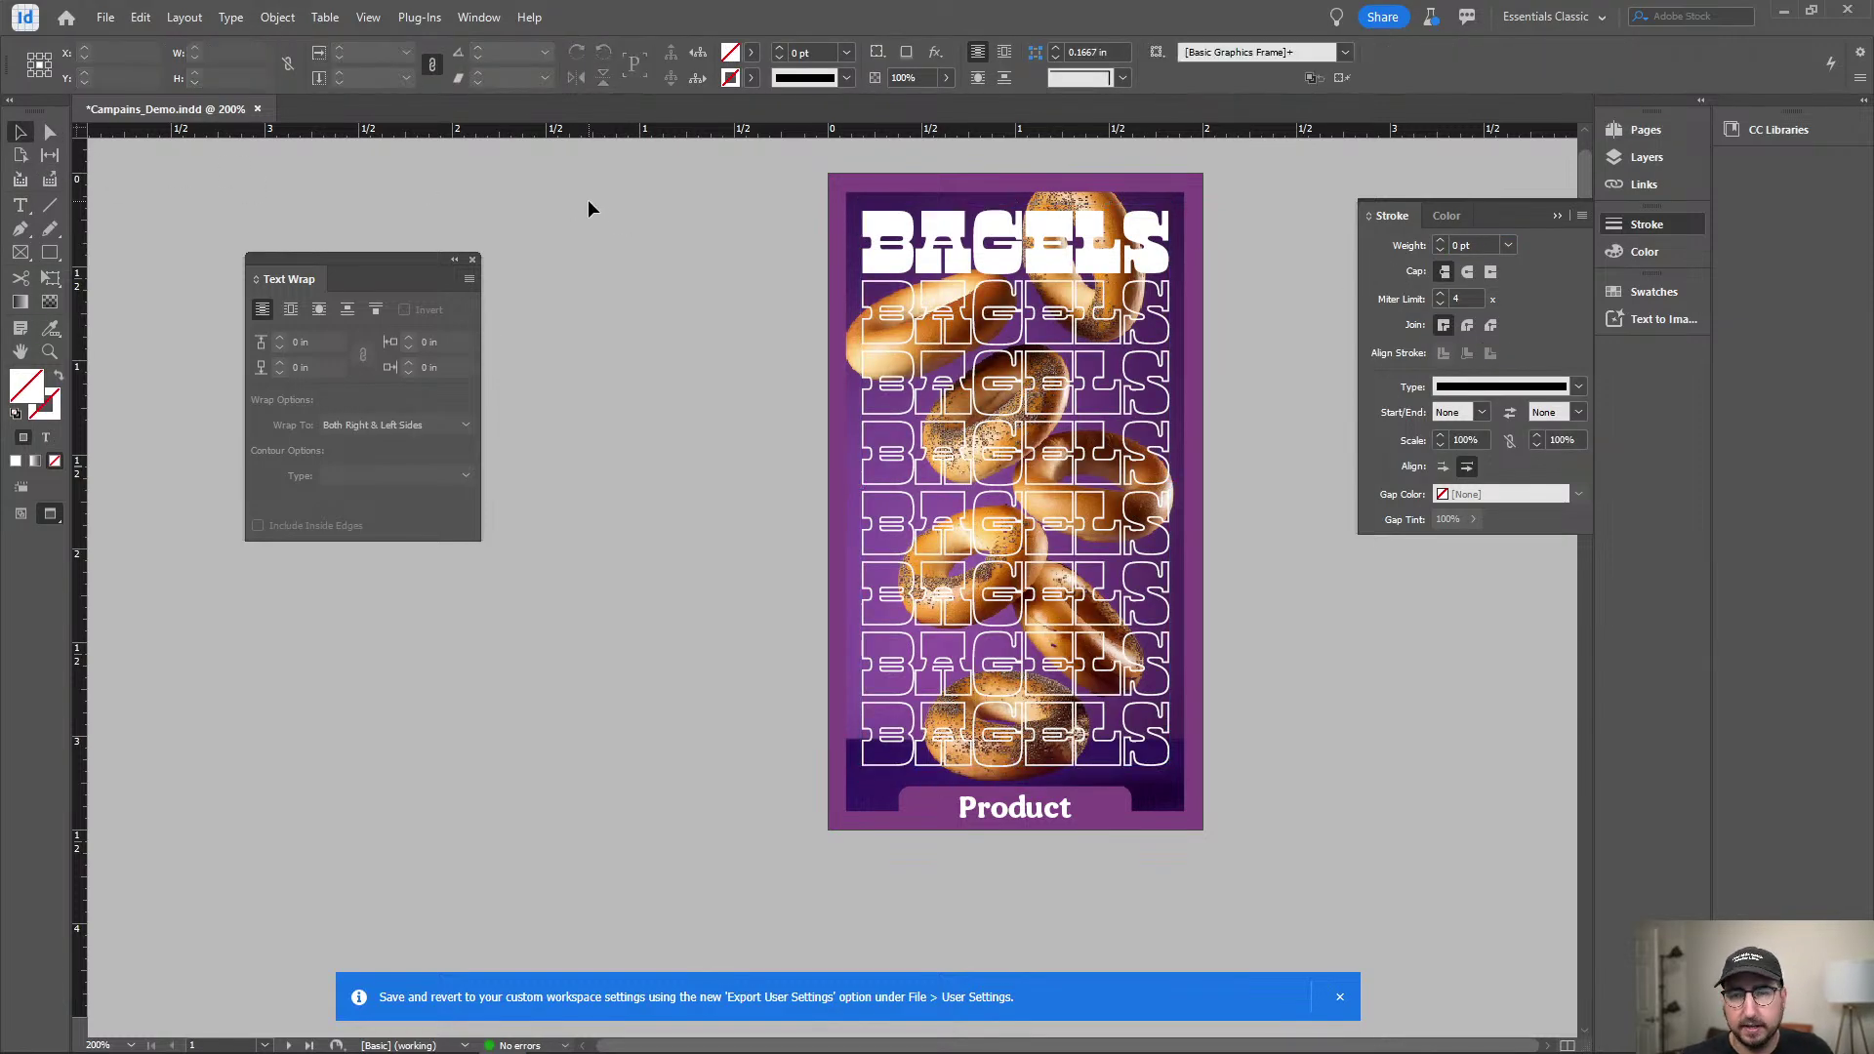
# Switch the display performance to High Quality Display and inspect the card with the panels temporarily hidden.
pyautogui.press('z')
pyautogui.click(1006, 382)
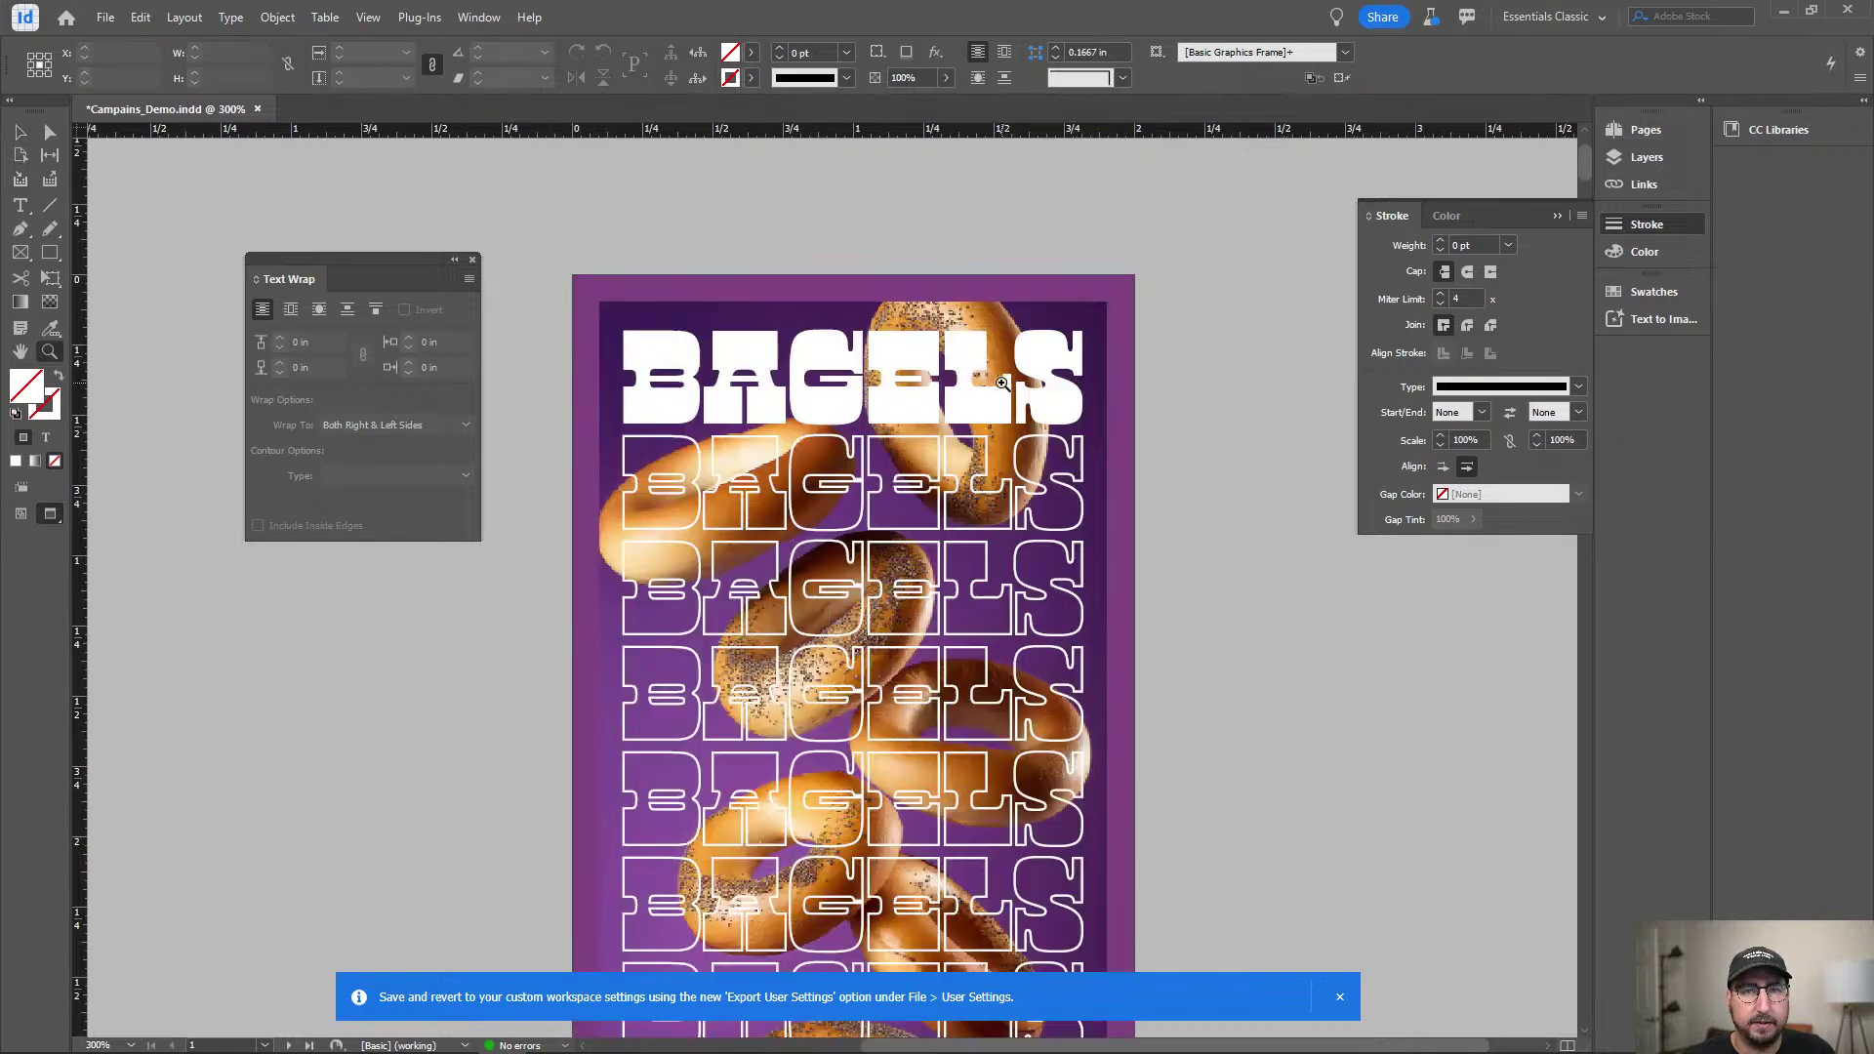
pyautogui.moveTo(958, 547); pyautogui.dragTo(970, 332)
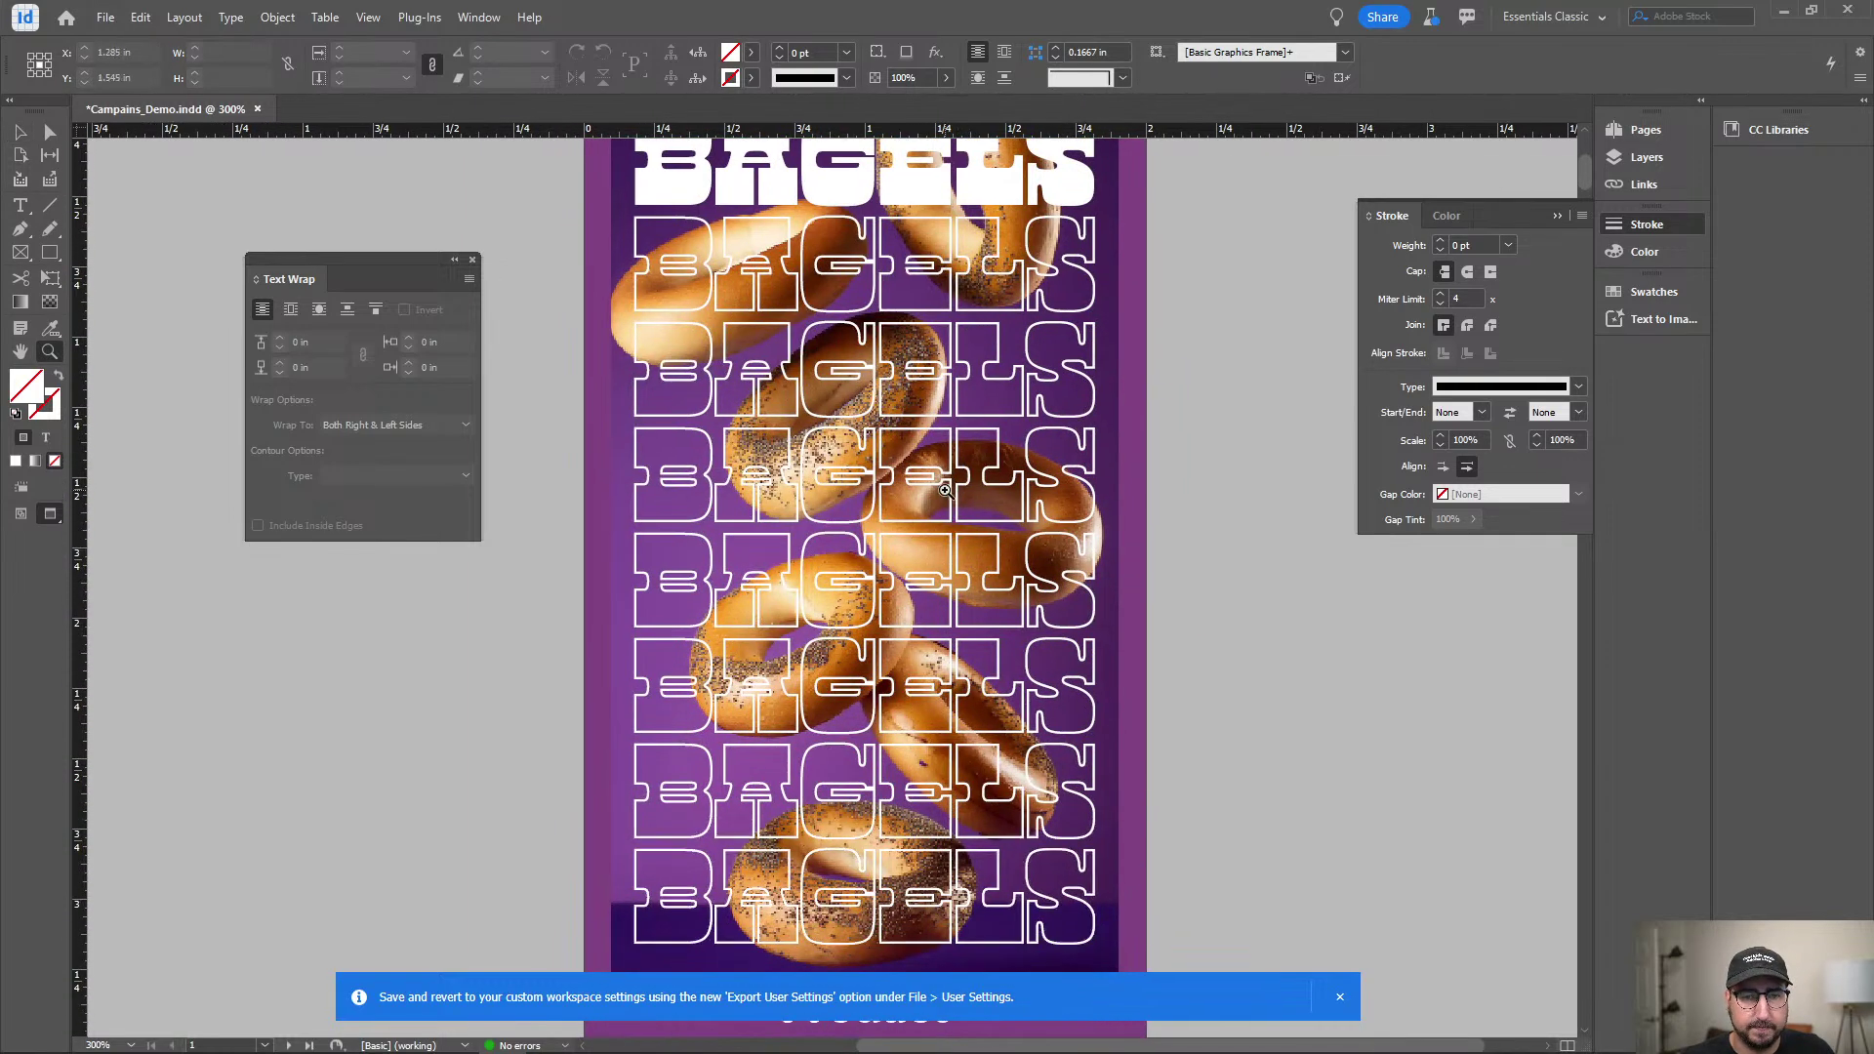
pyautogui.press('Tab')
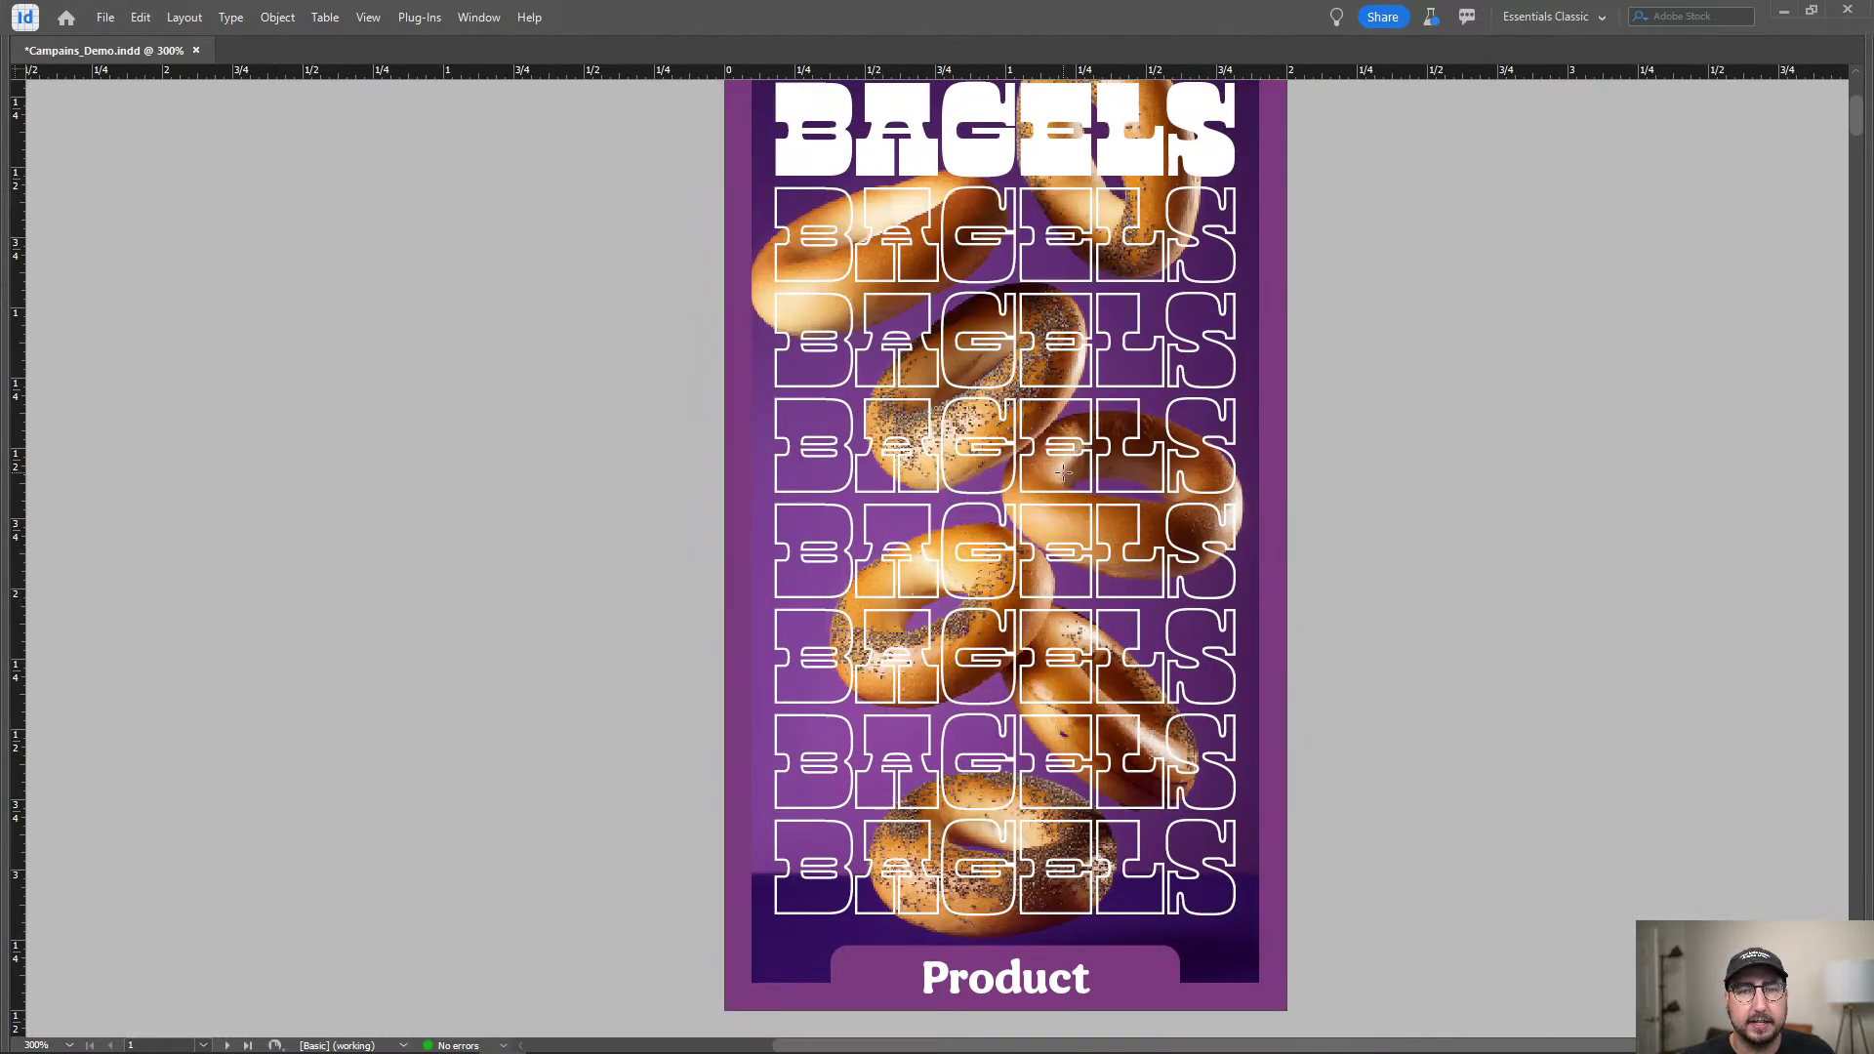
pyautogui.scroll(3, 1064, 472)
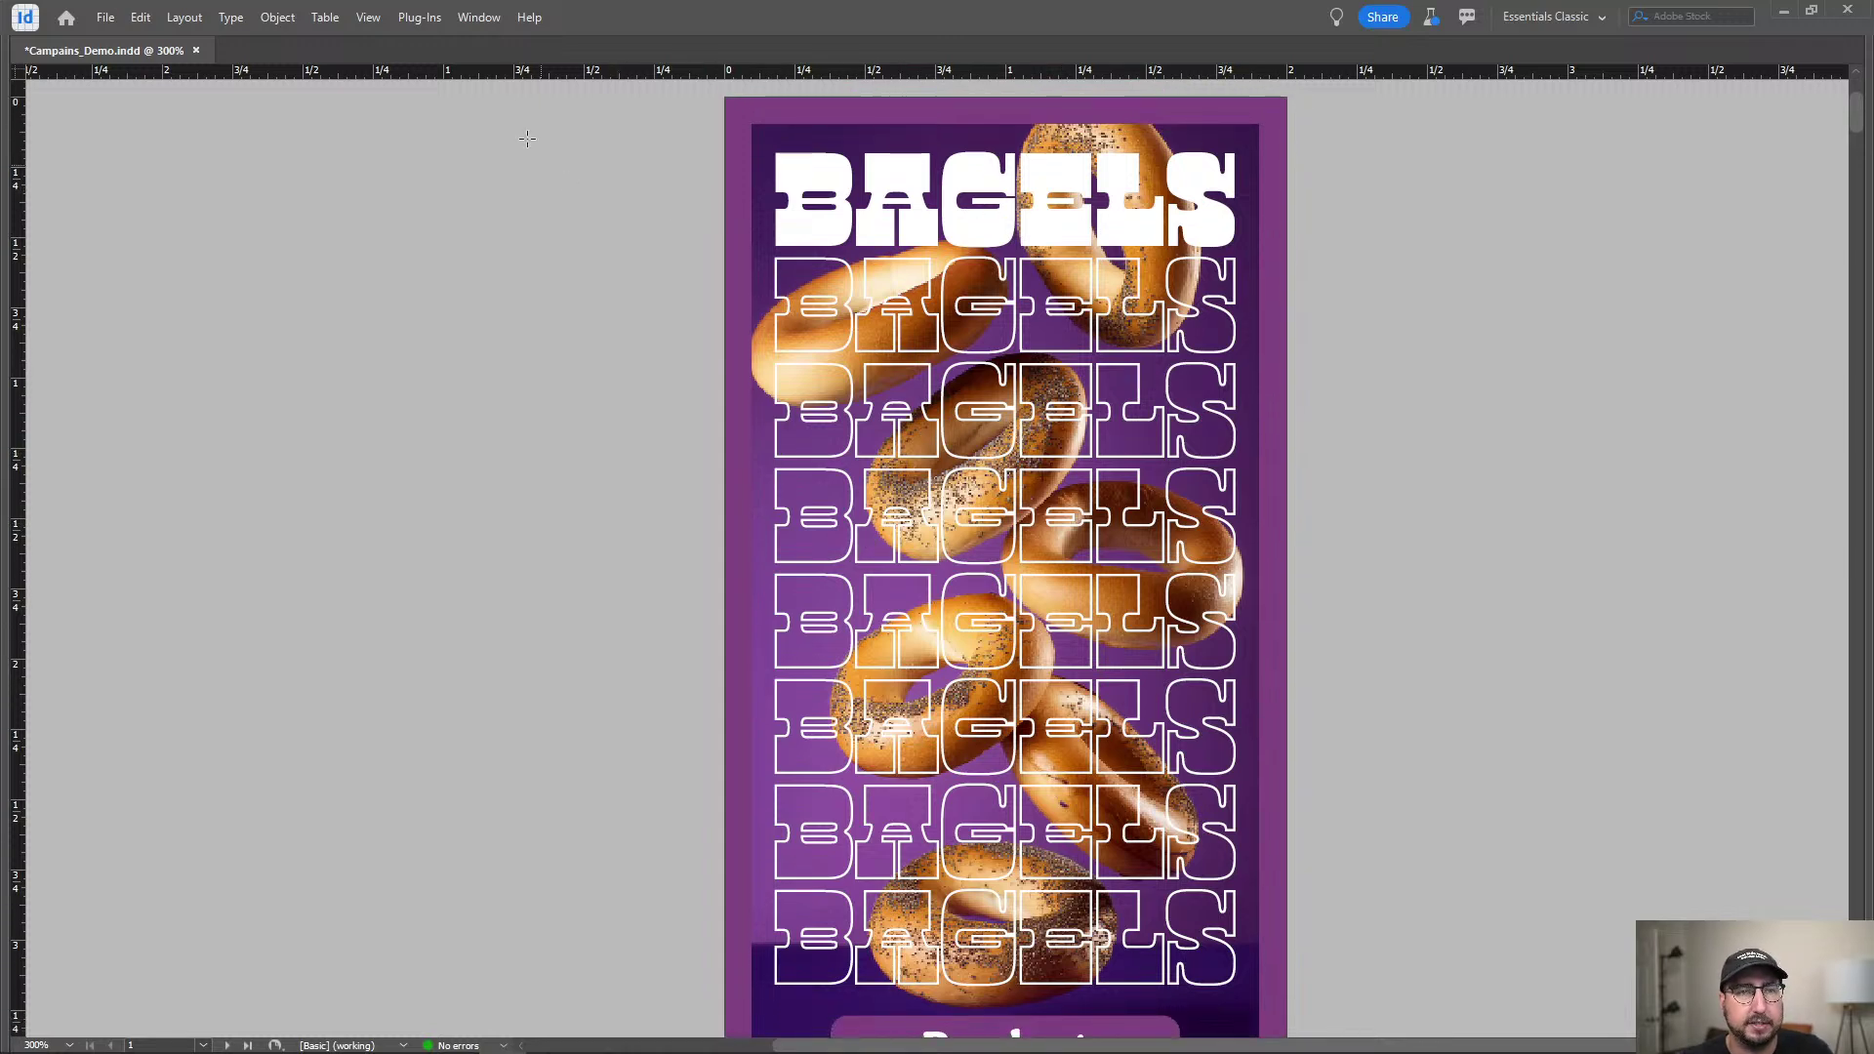
pyautogui.click(478, 17)
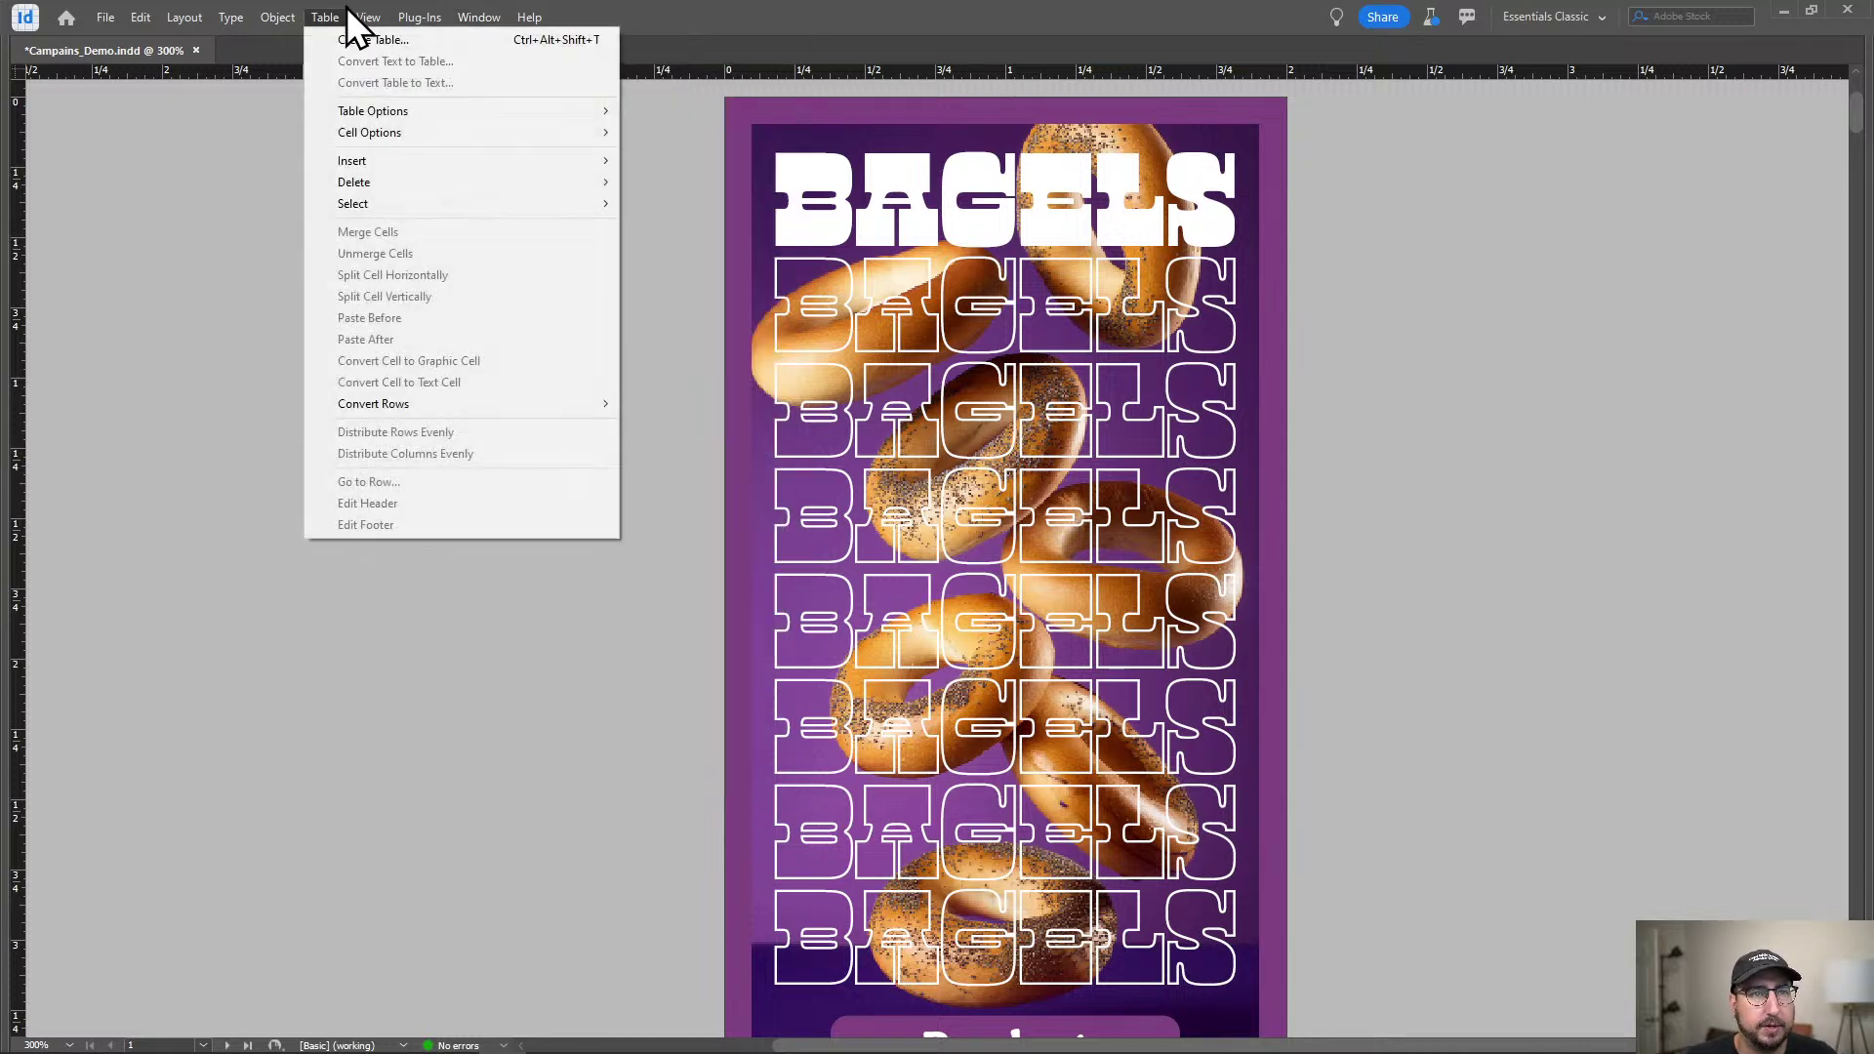
pyautogui.moveTo(358, 17)
pyautogui.moveTo(558, 343)
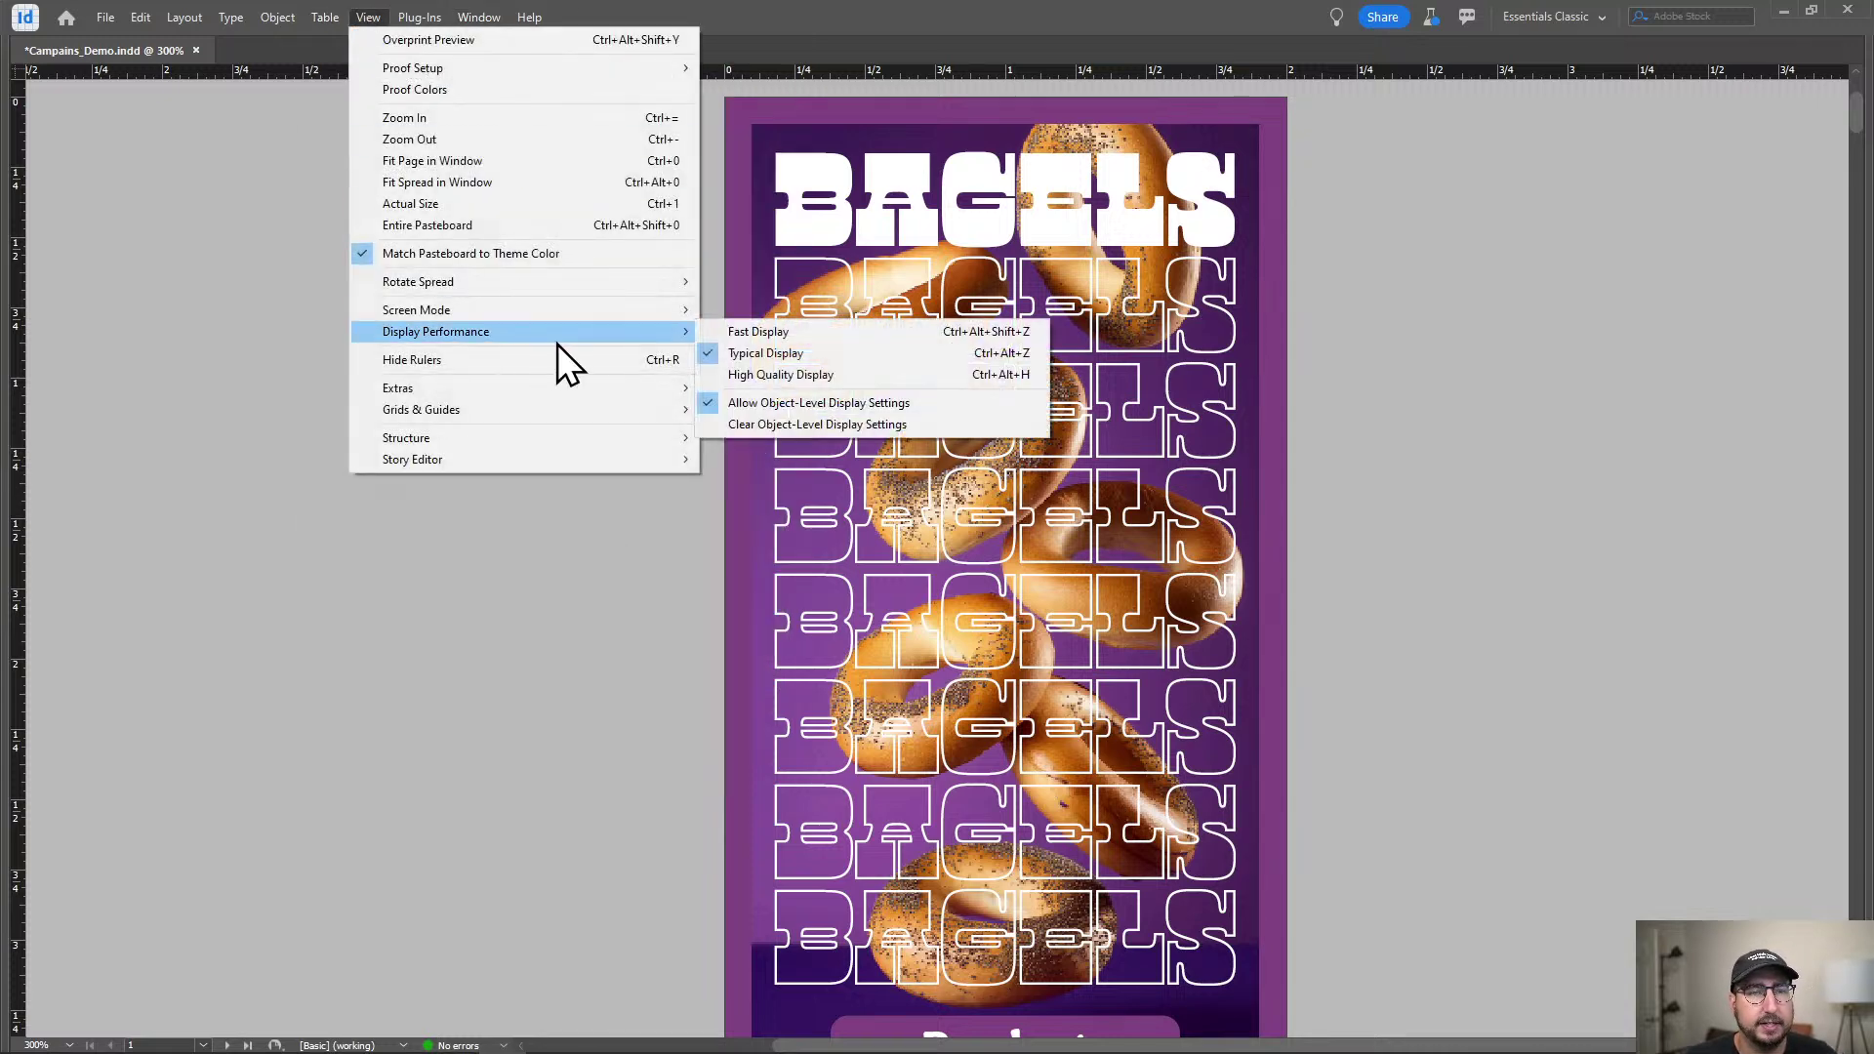
pyautogui.click(859, 378)
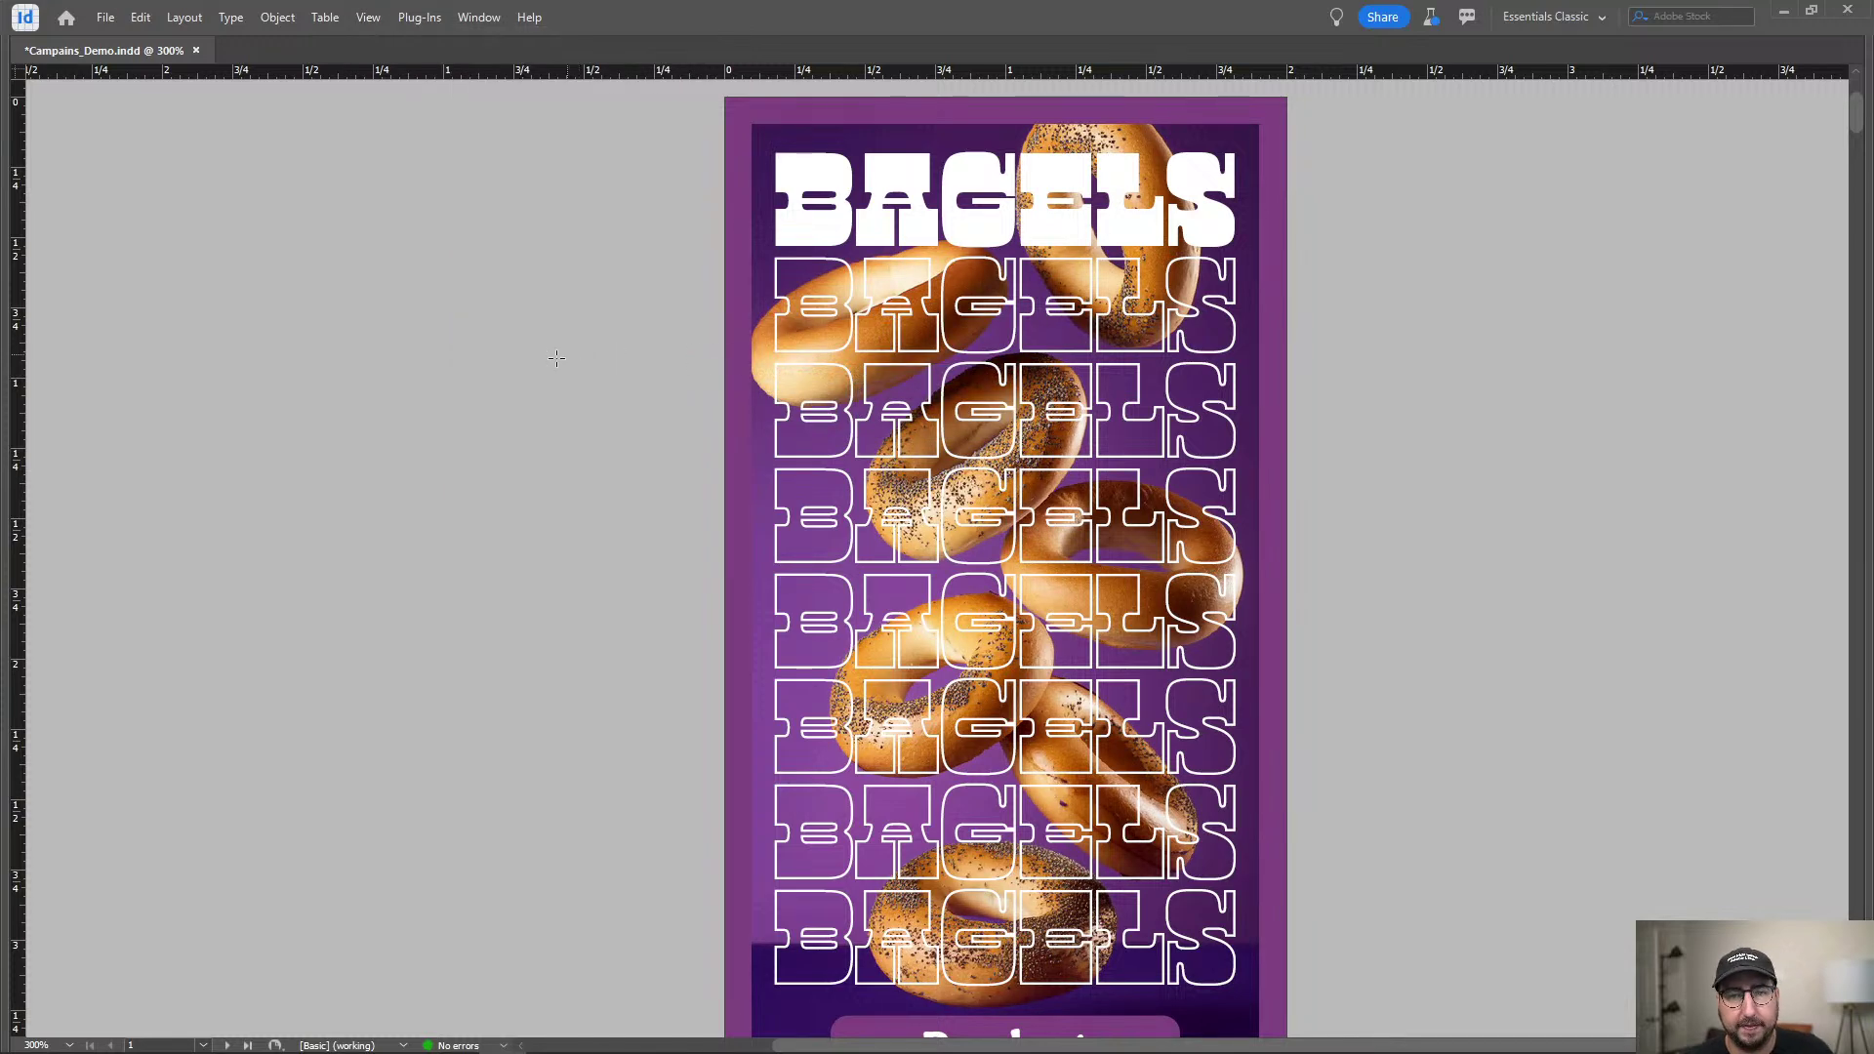
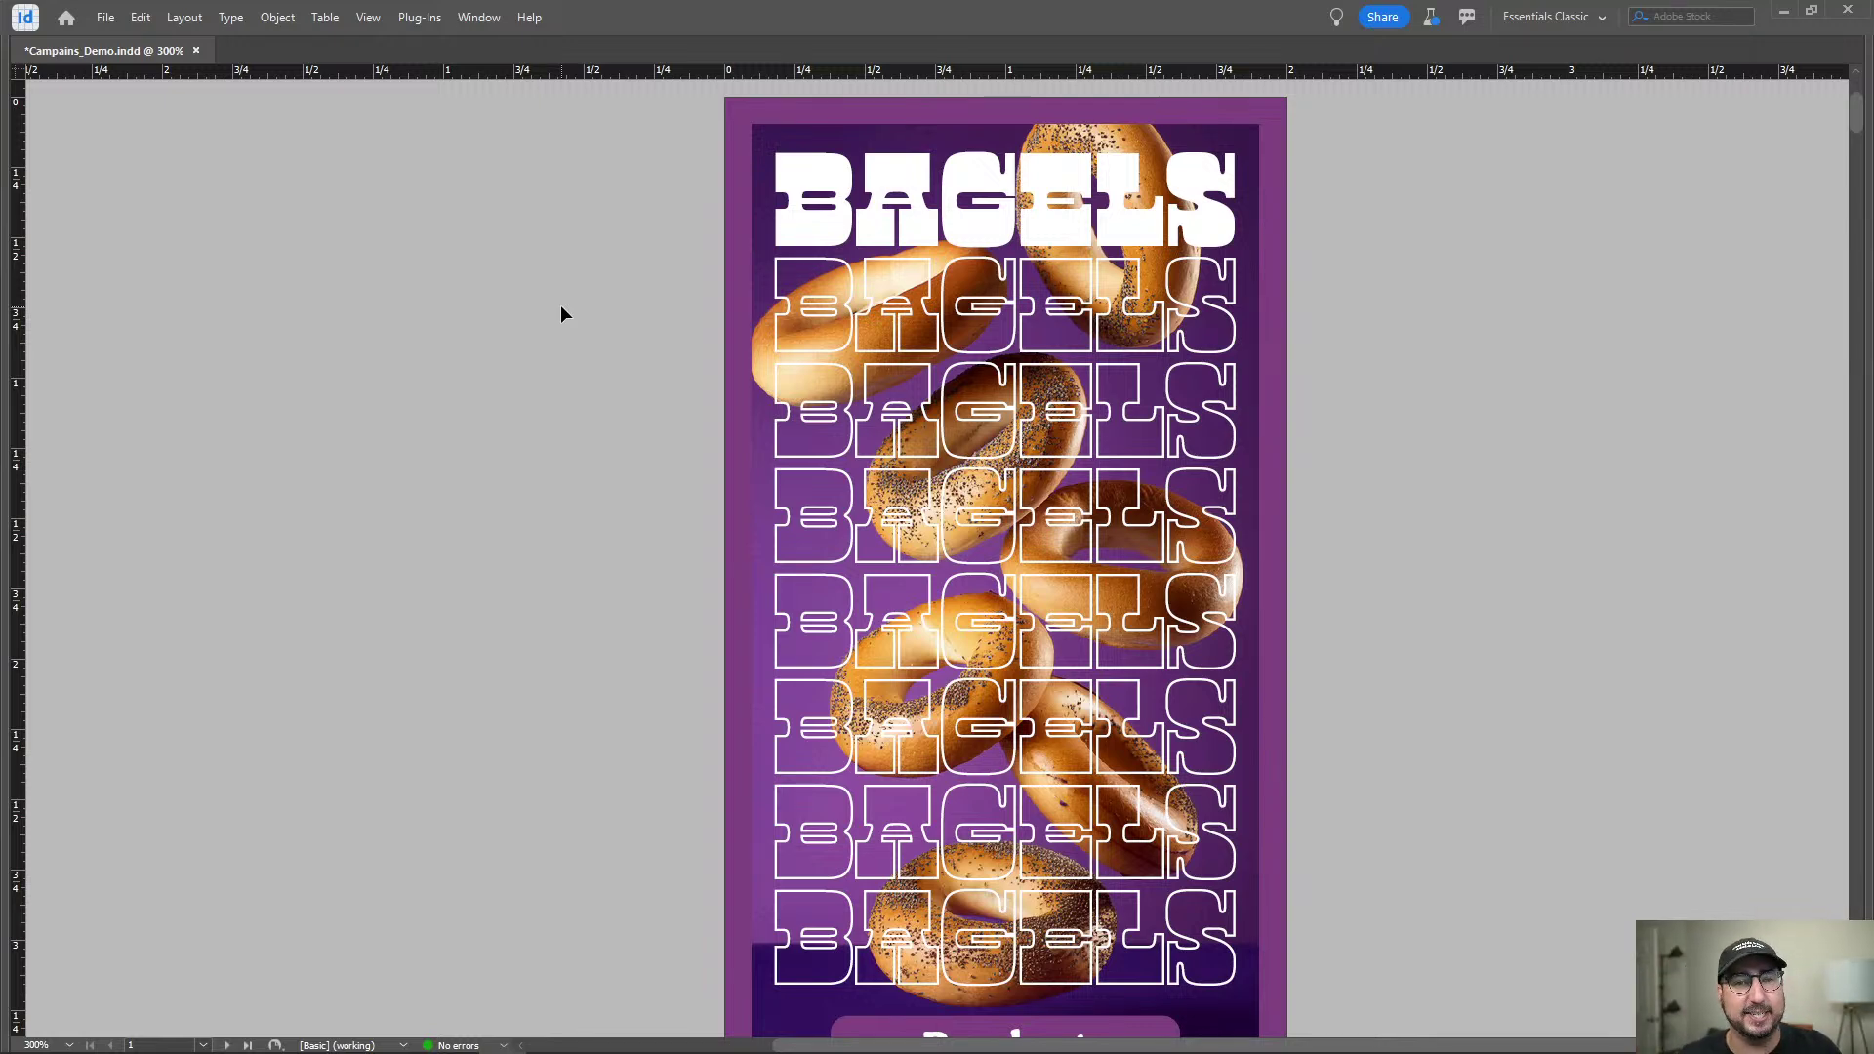
pyautogui.press('Tab')
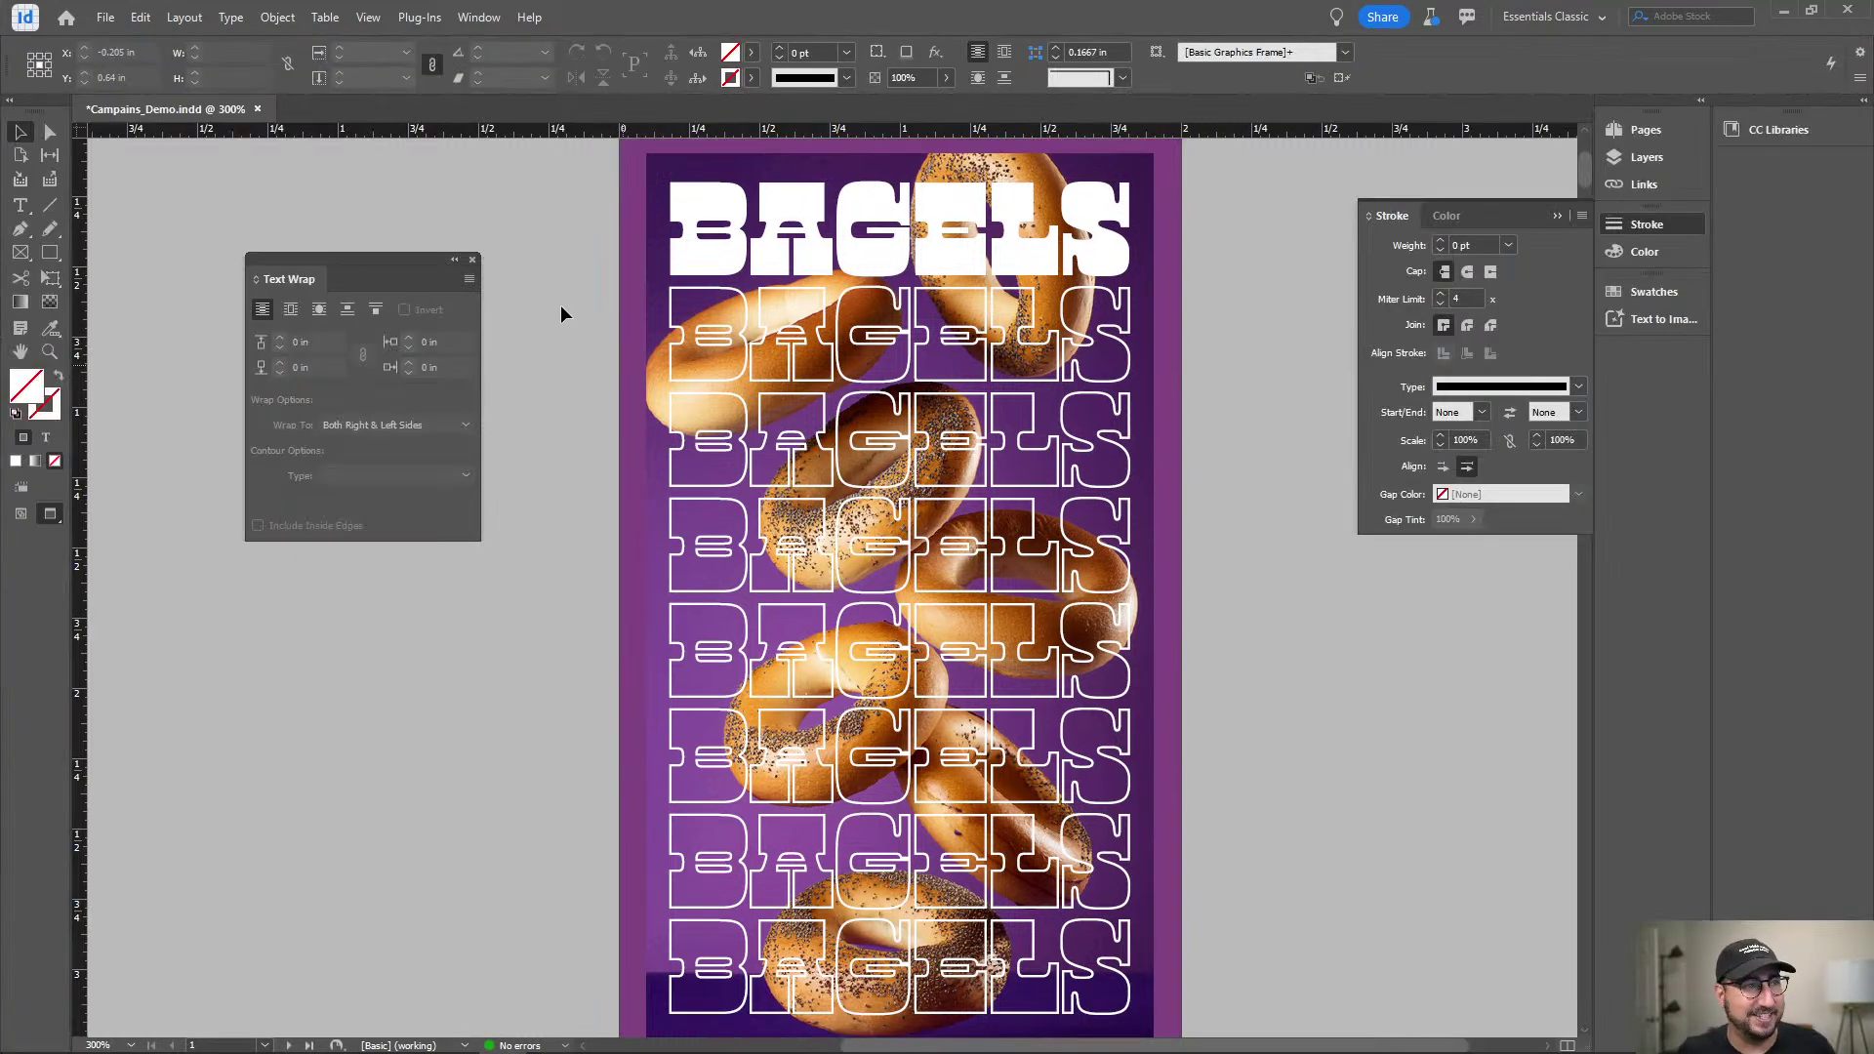
# Collapse the Stroke panel and switch from the outlined text to selecting the whole BAGELS frame.
pyautogui.press('t')
pyautogui.moveTo(673, 332); pyautogui.dragTo(1169, 958)
pyautogui.hotkey('shift', 'x')
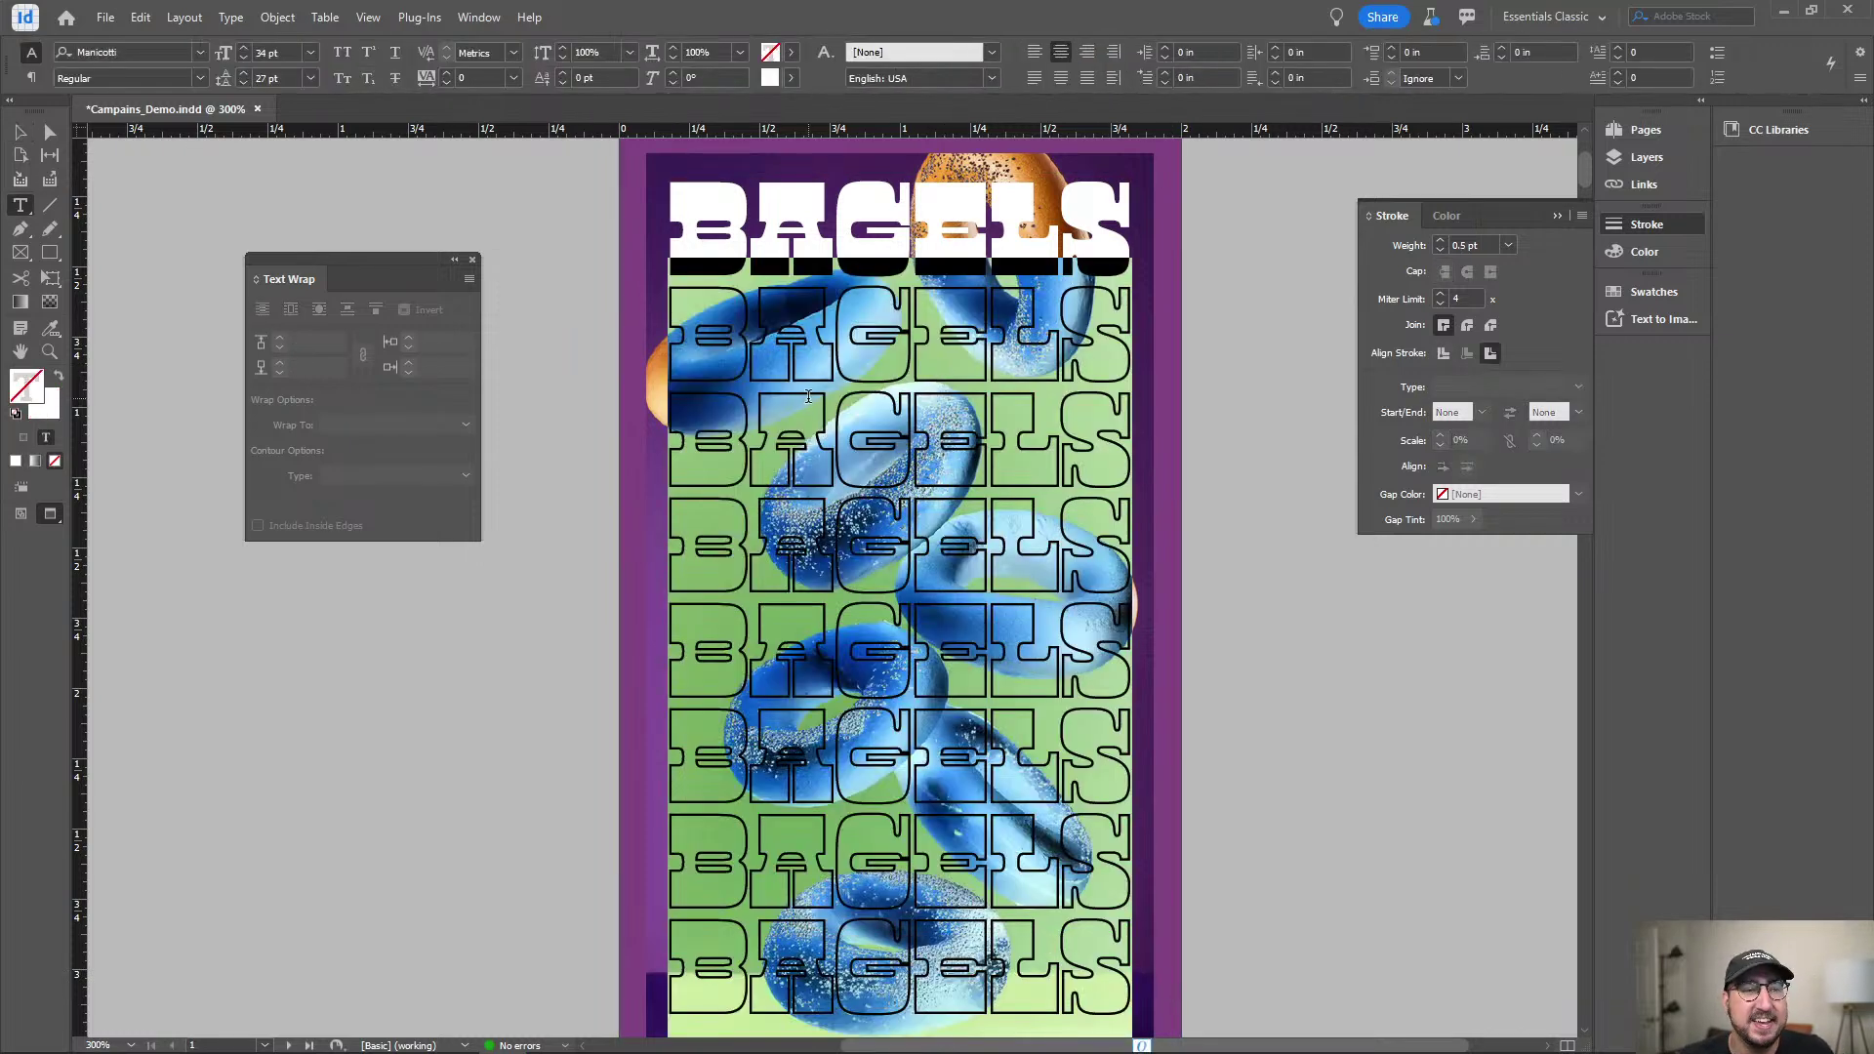
pyautogui.click(1663, 224)
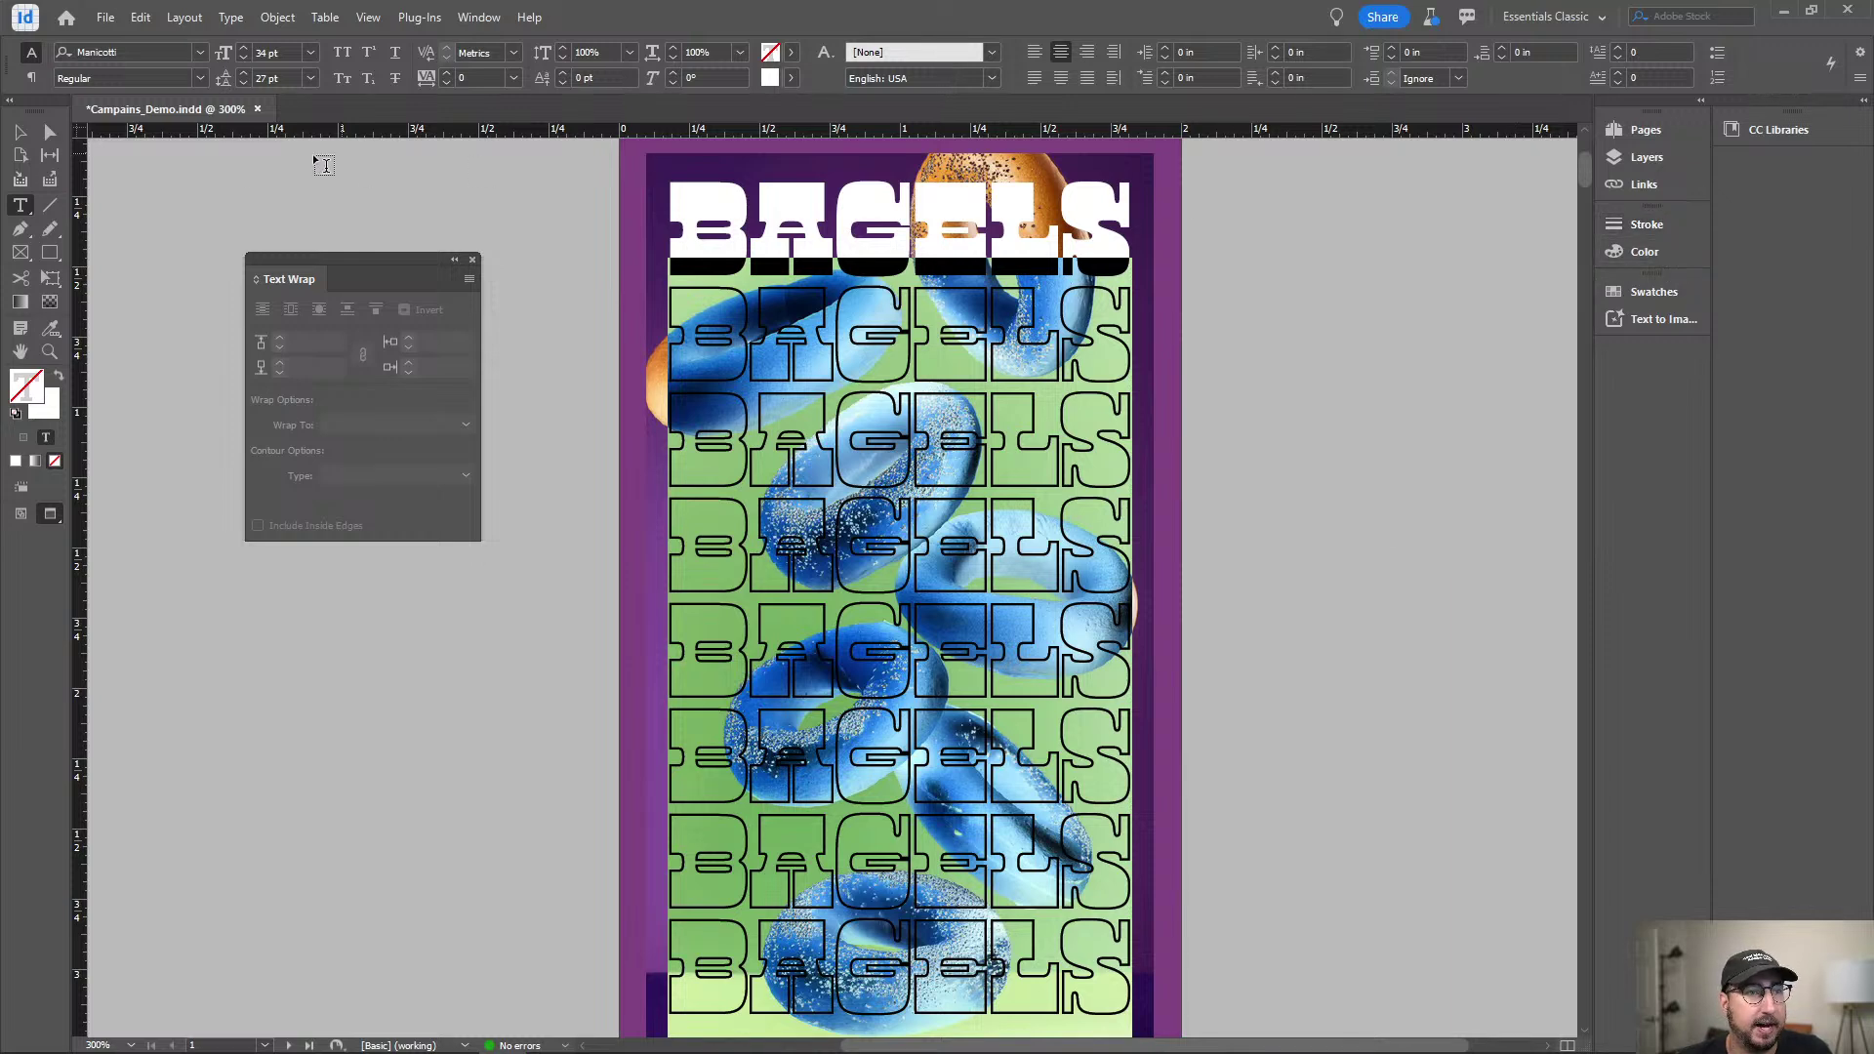
pyautogui.click(17, 133)
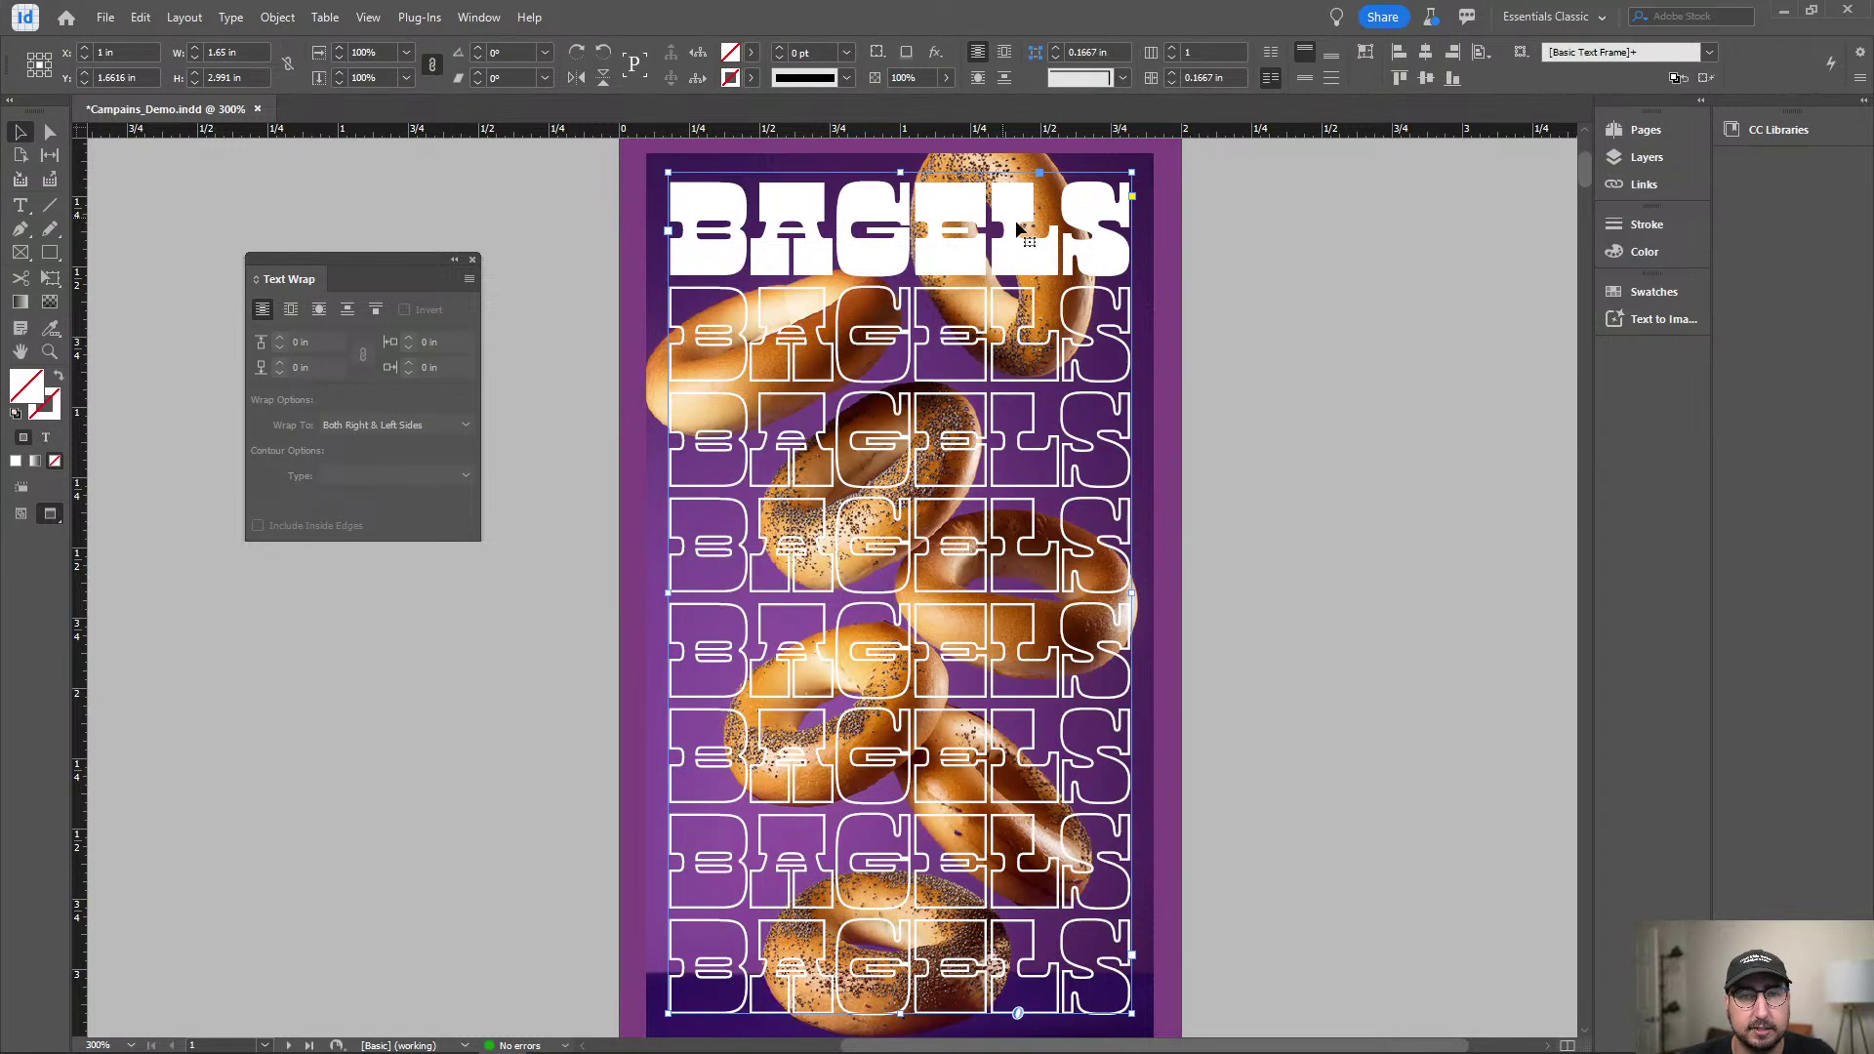
# Try deleting the solid BAGELS line from the original text frame, and undo the deletion.
pyautogui.doubleClick(703, 234)
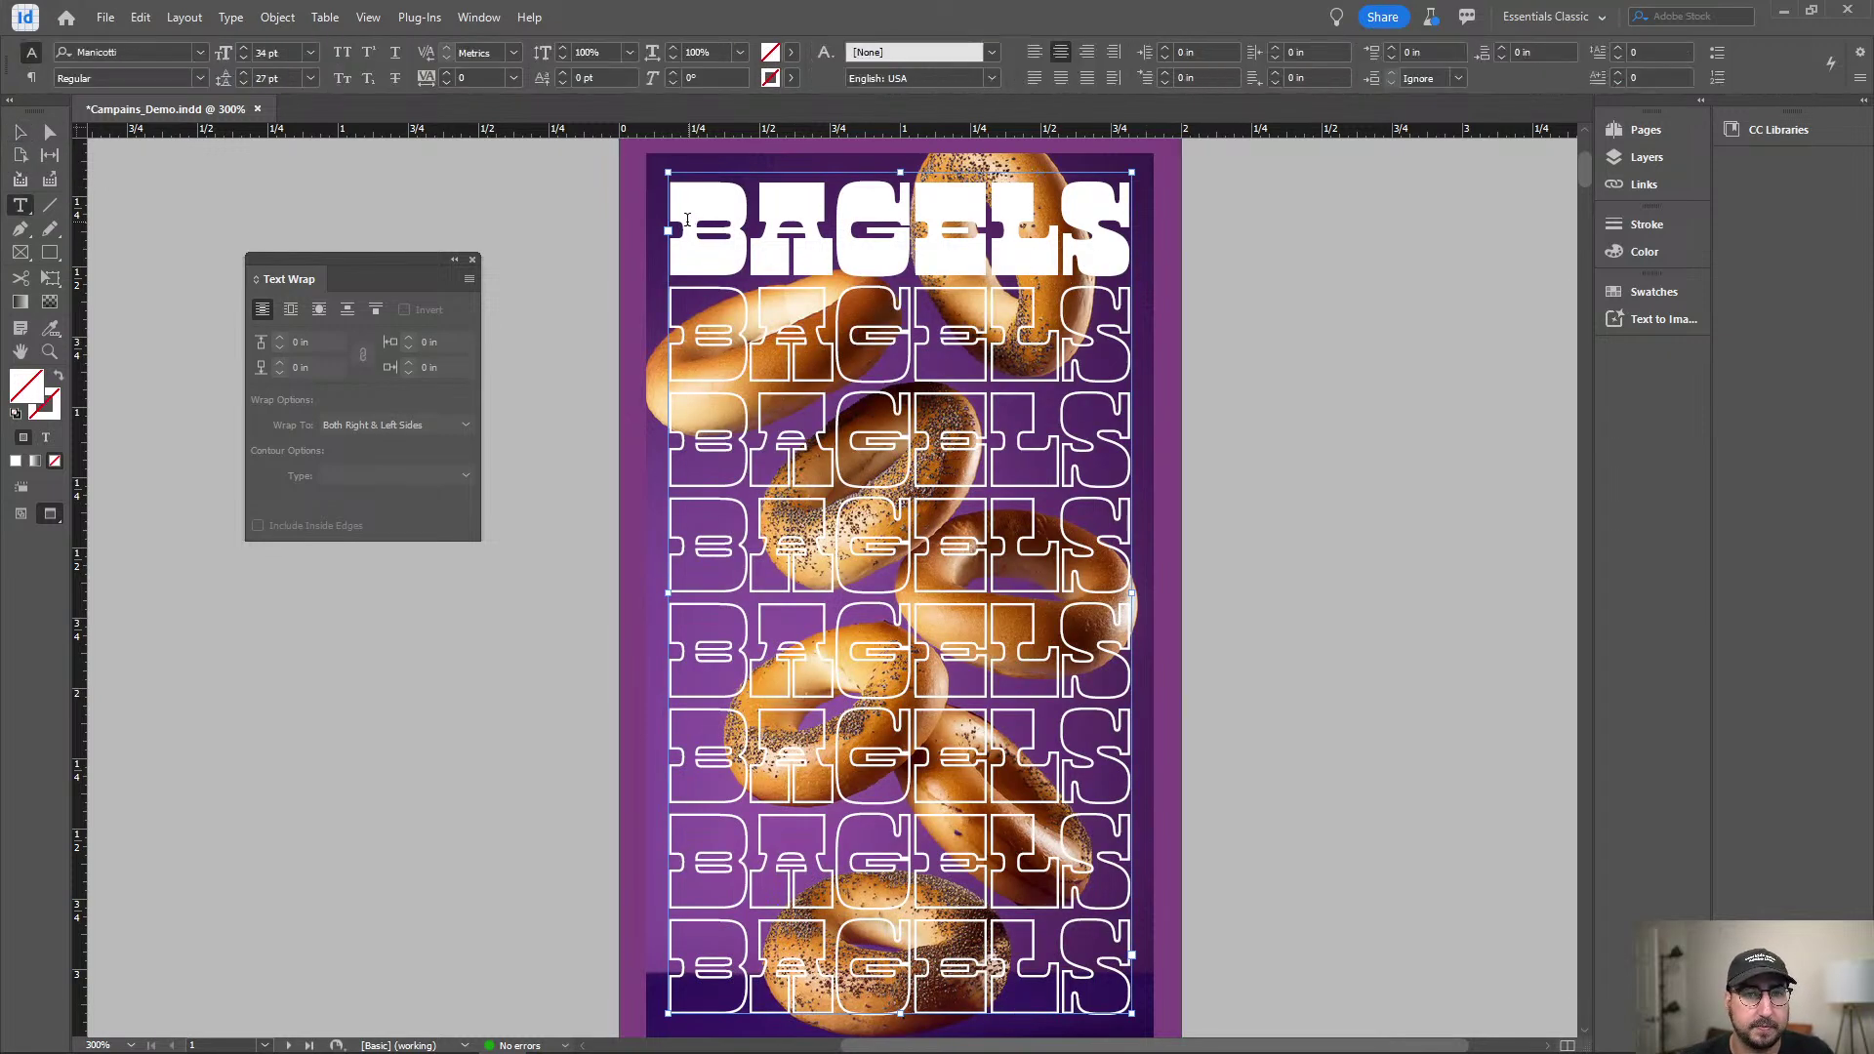
pyautogui.moveTo(703, 235); pyautogui.dragTo(1121, 206)
pyautogui.press('BackSpace')
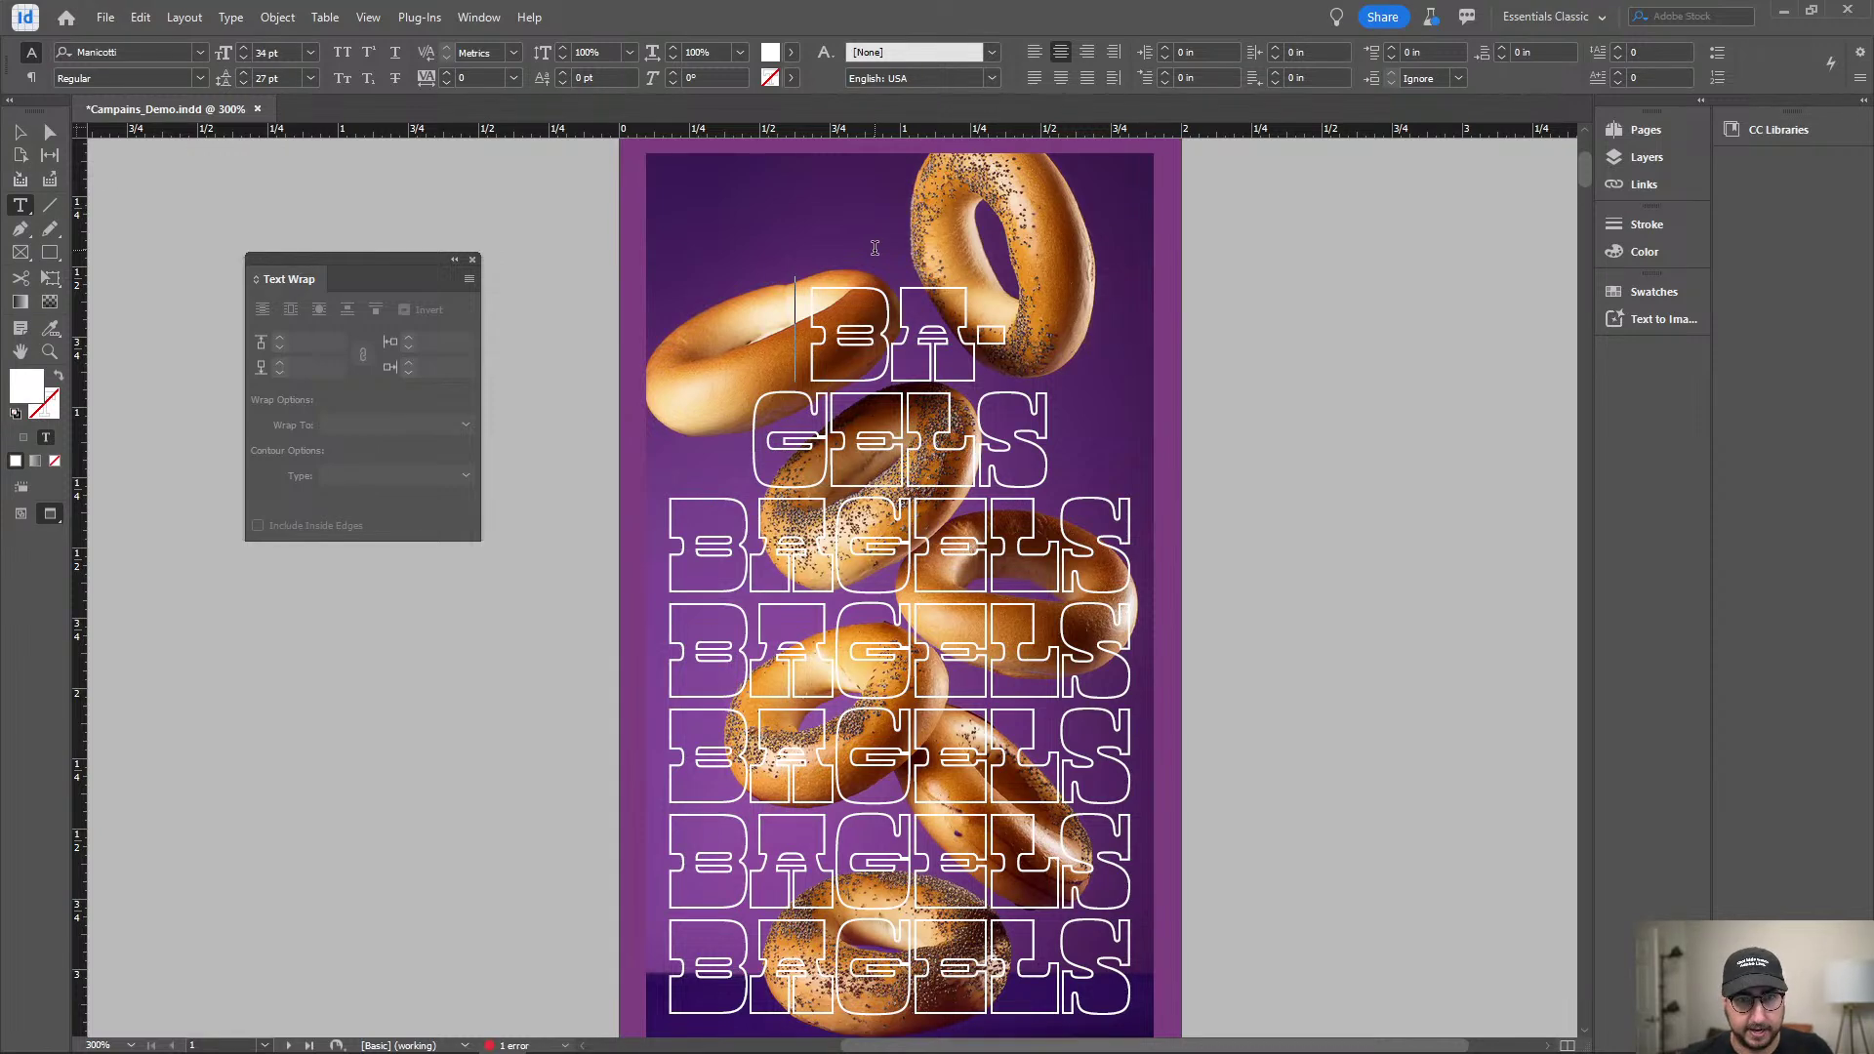
pyautogui.press('BackSpace')
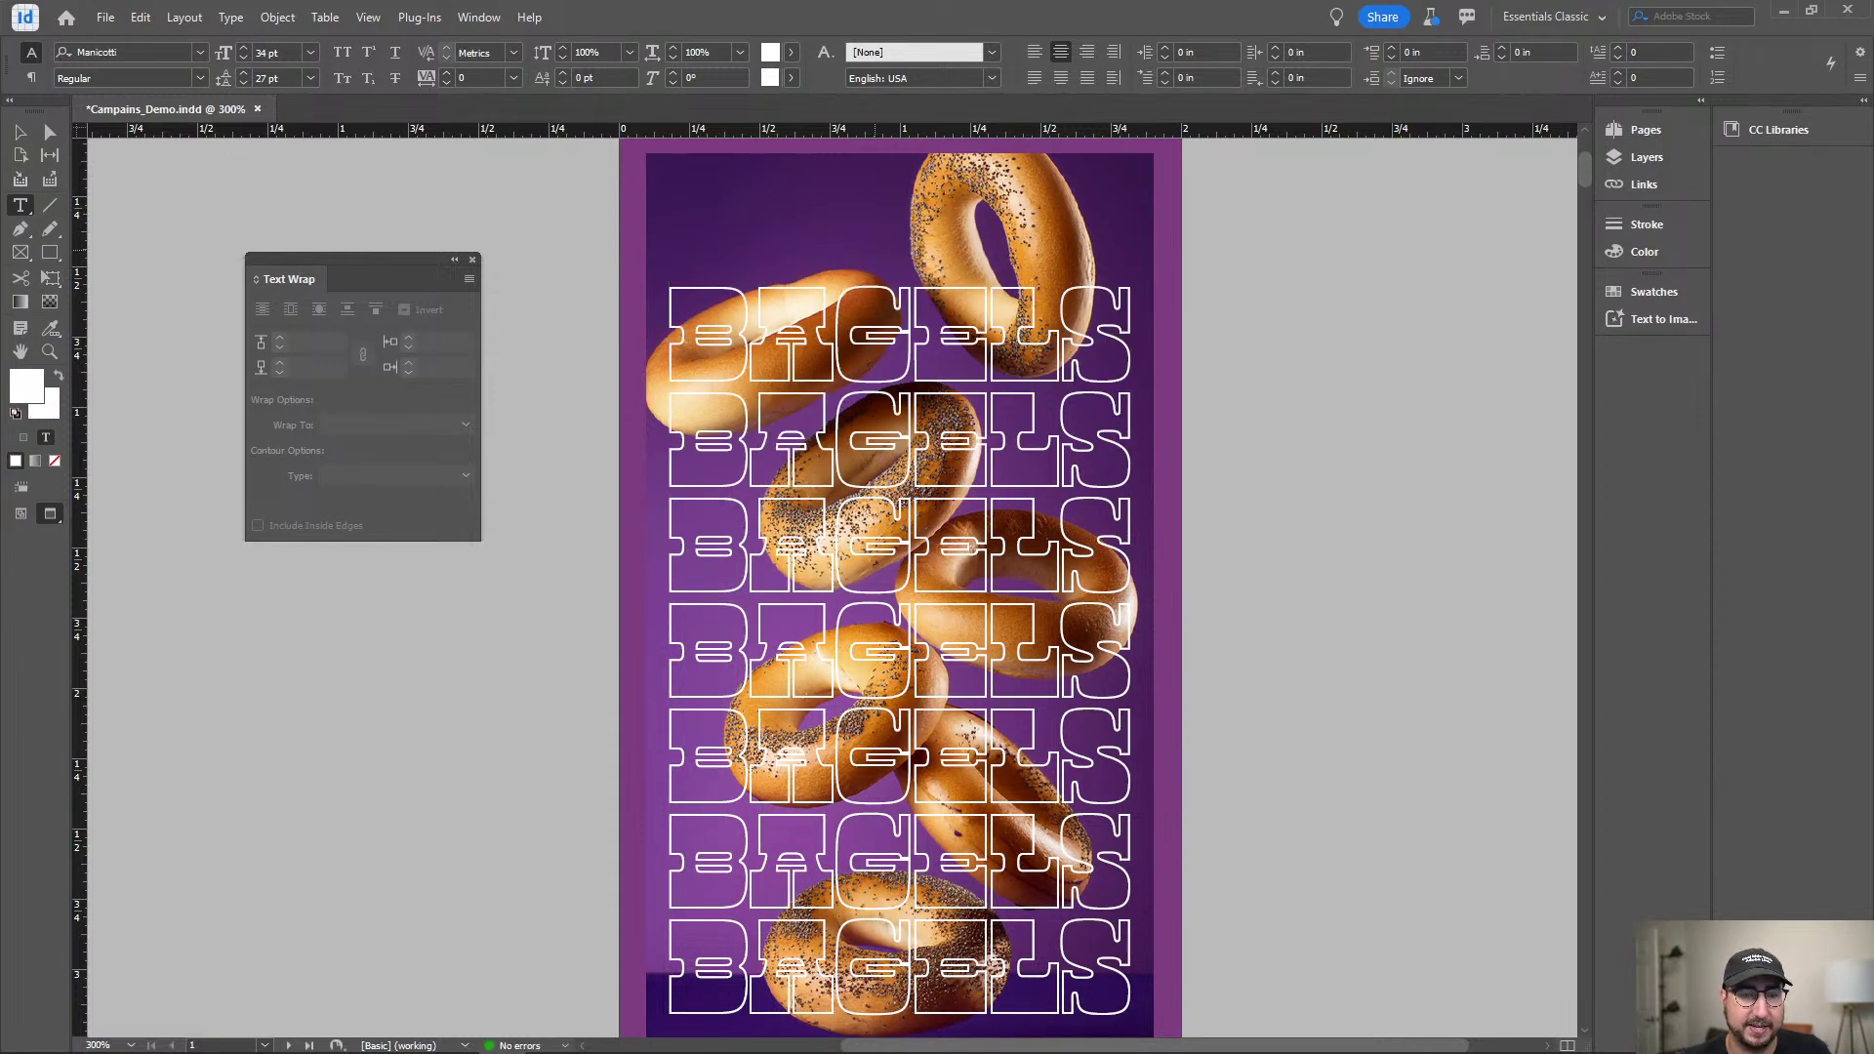
pyautogui.click(31, 139)
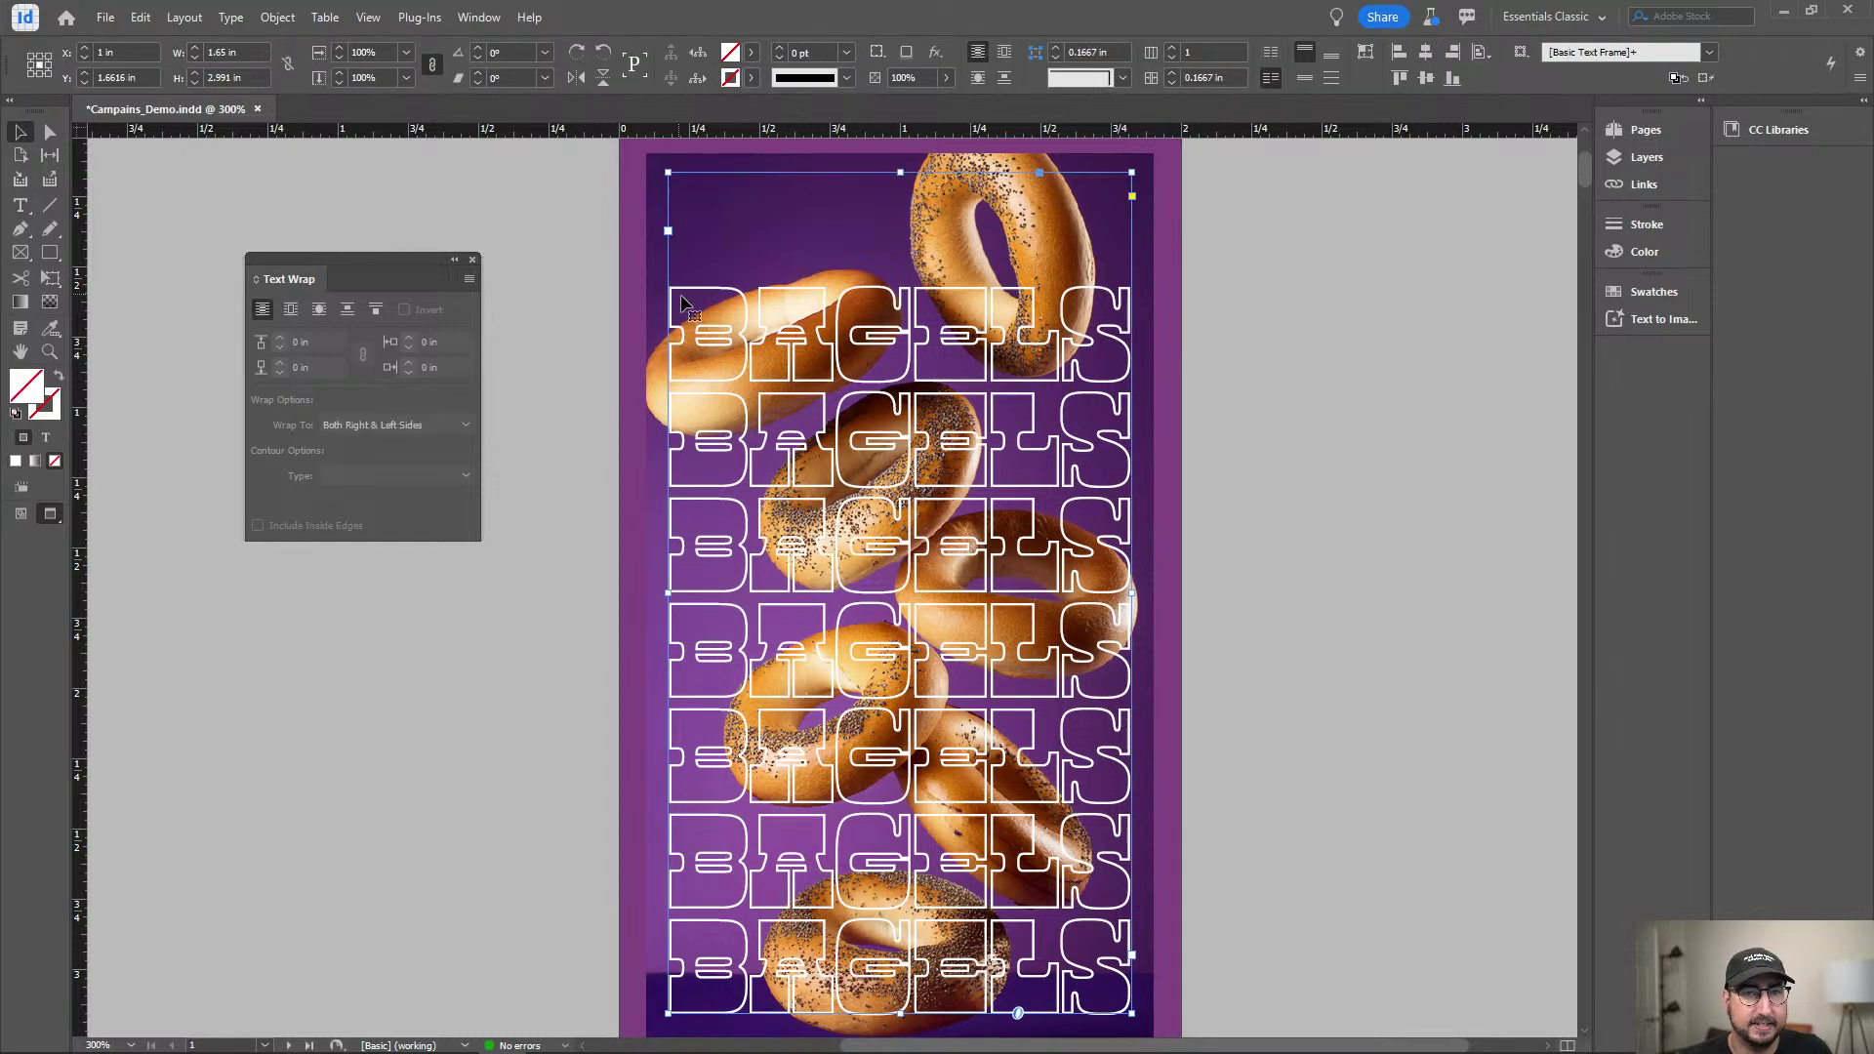
pyautogui.click(1100, 337)
pyautogui.hotkey('ctrl', 'z')
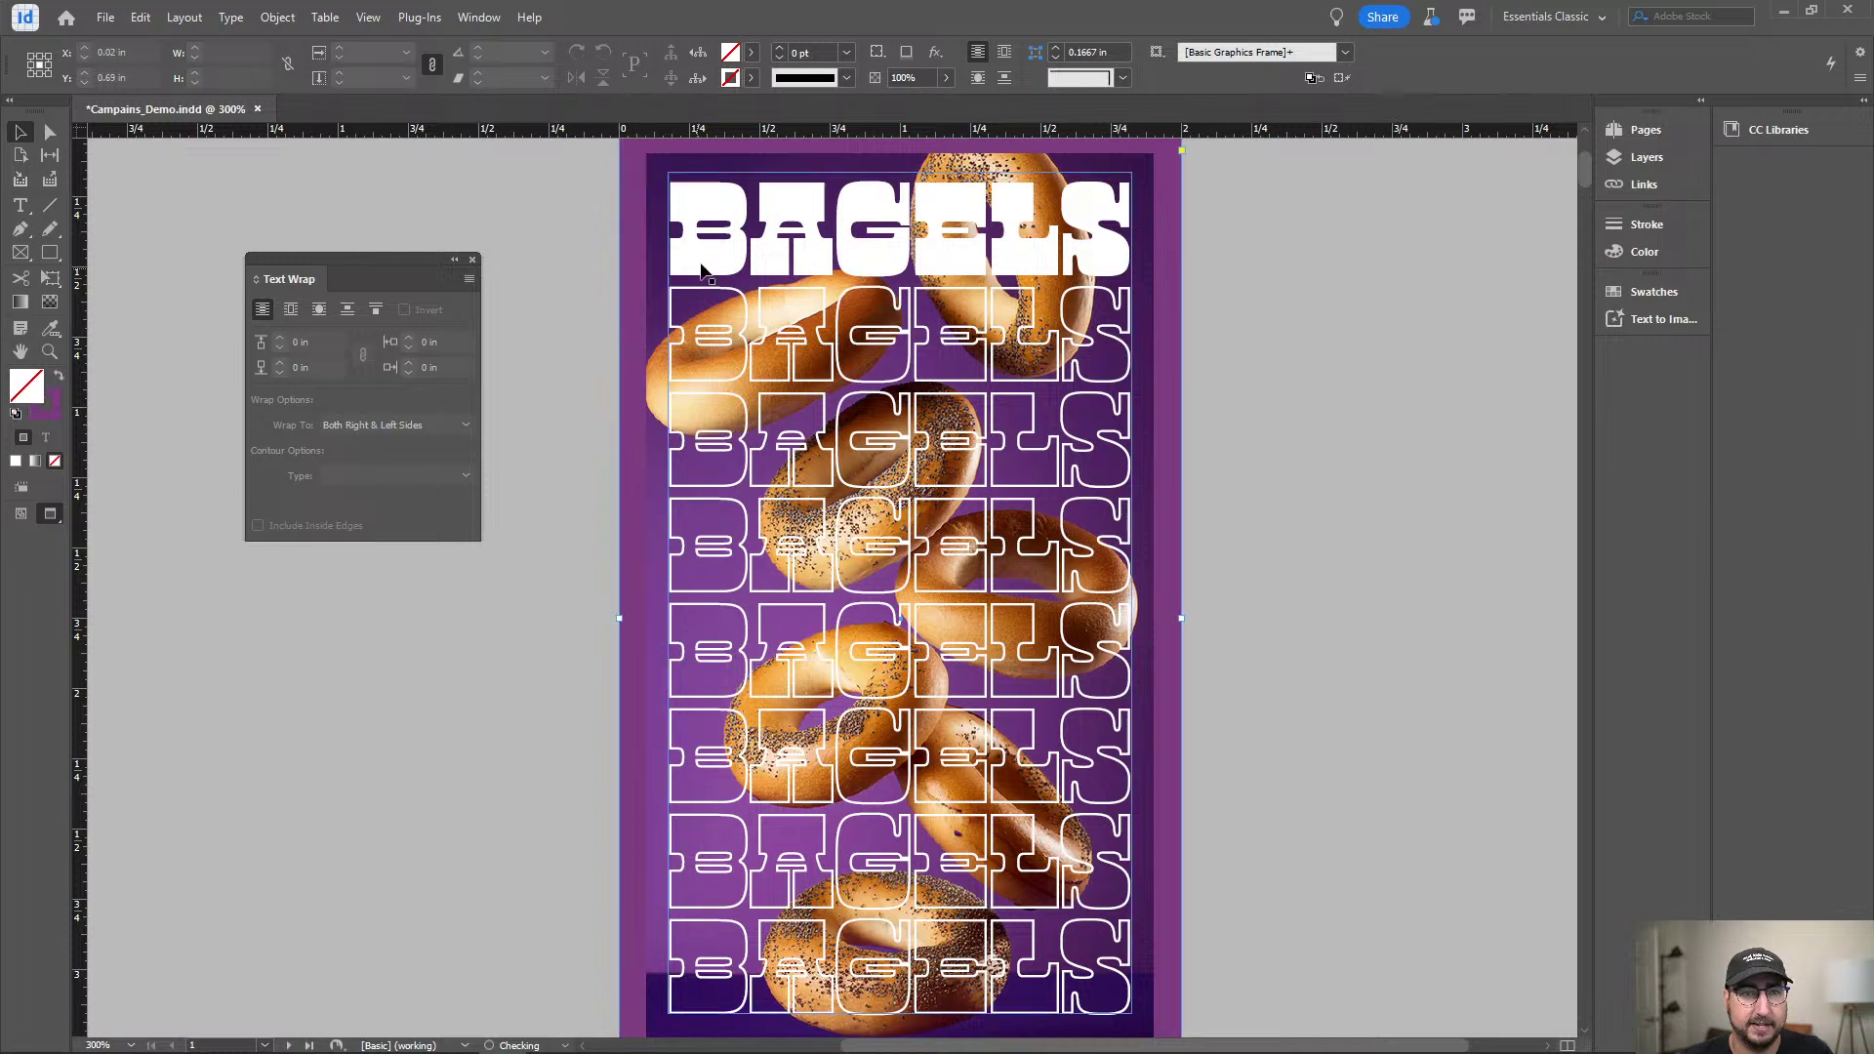
# Duplicate the BAGELS frame slightly to the right and remove the solid first line from the copy.
pyautogui.moveTo(706, 226); pyautogui.dragTo(781, 226)
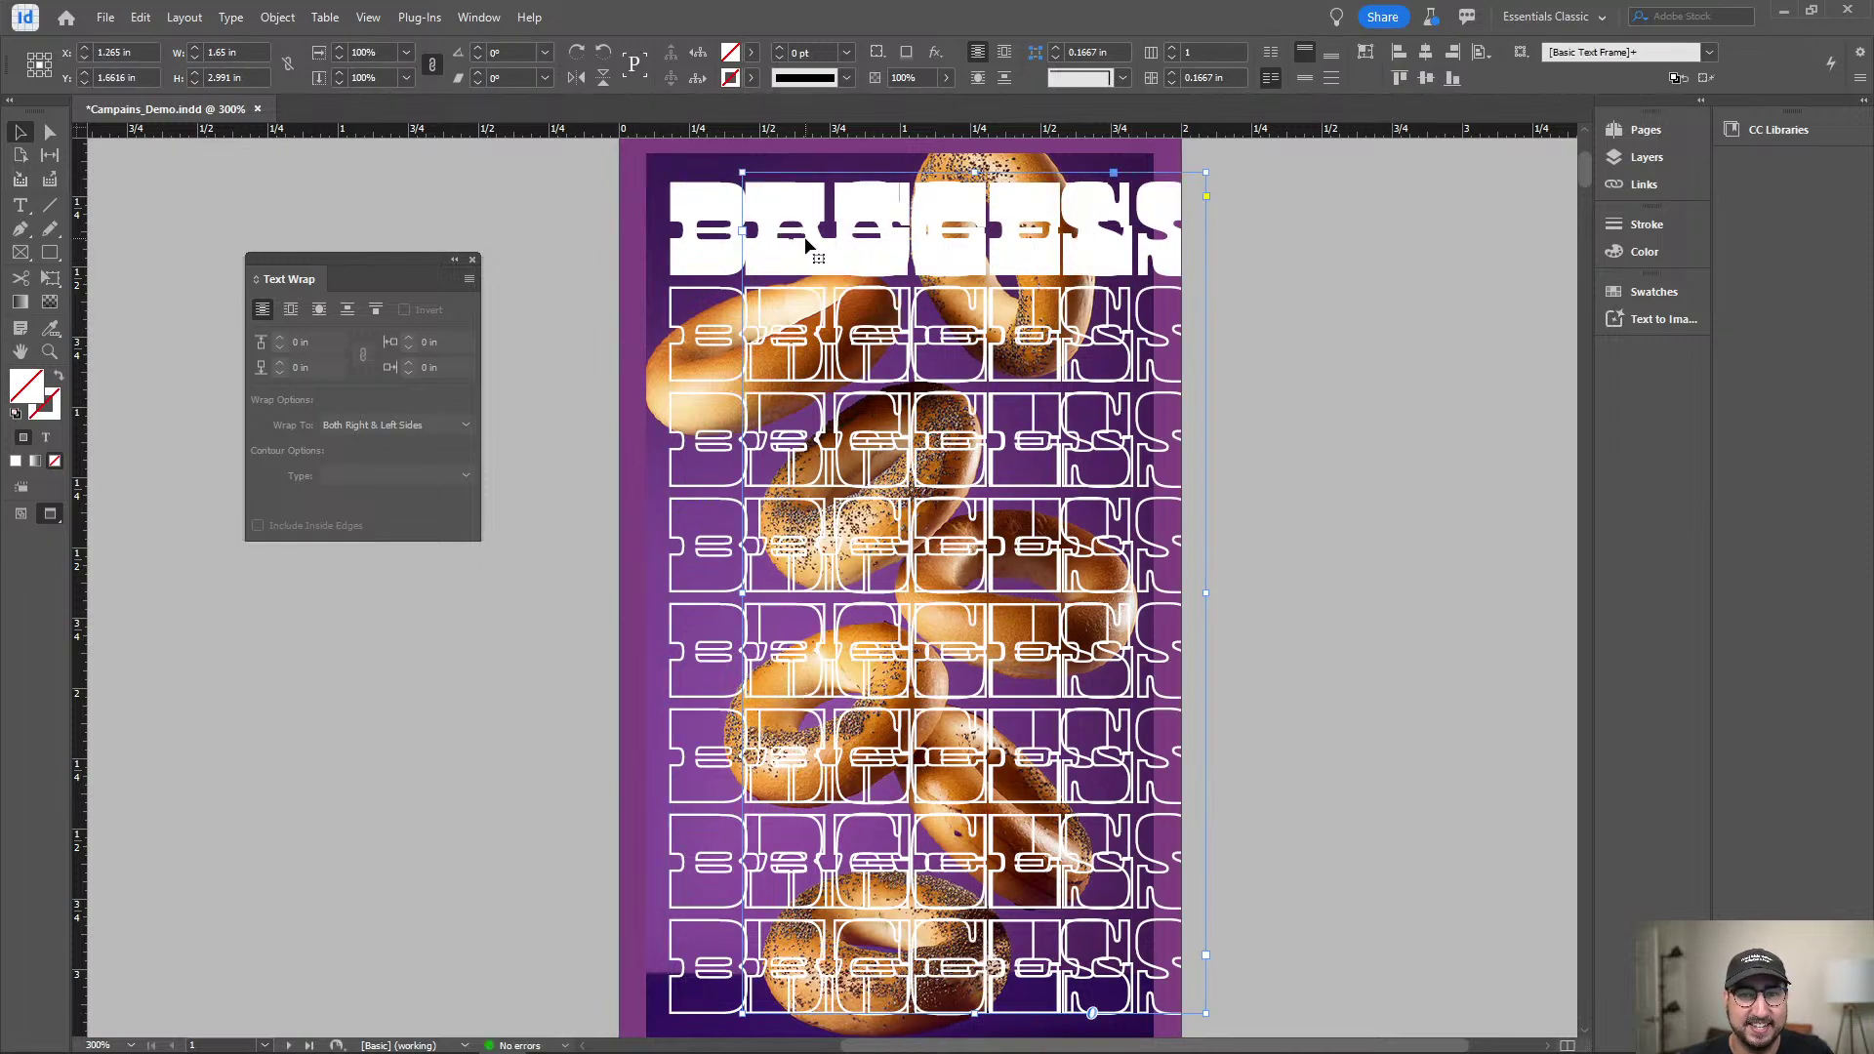
pyautogui.tripleClick(804, 234)
pyautogui.click(793, 314)
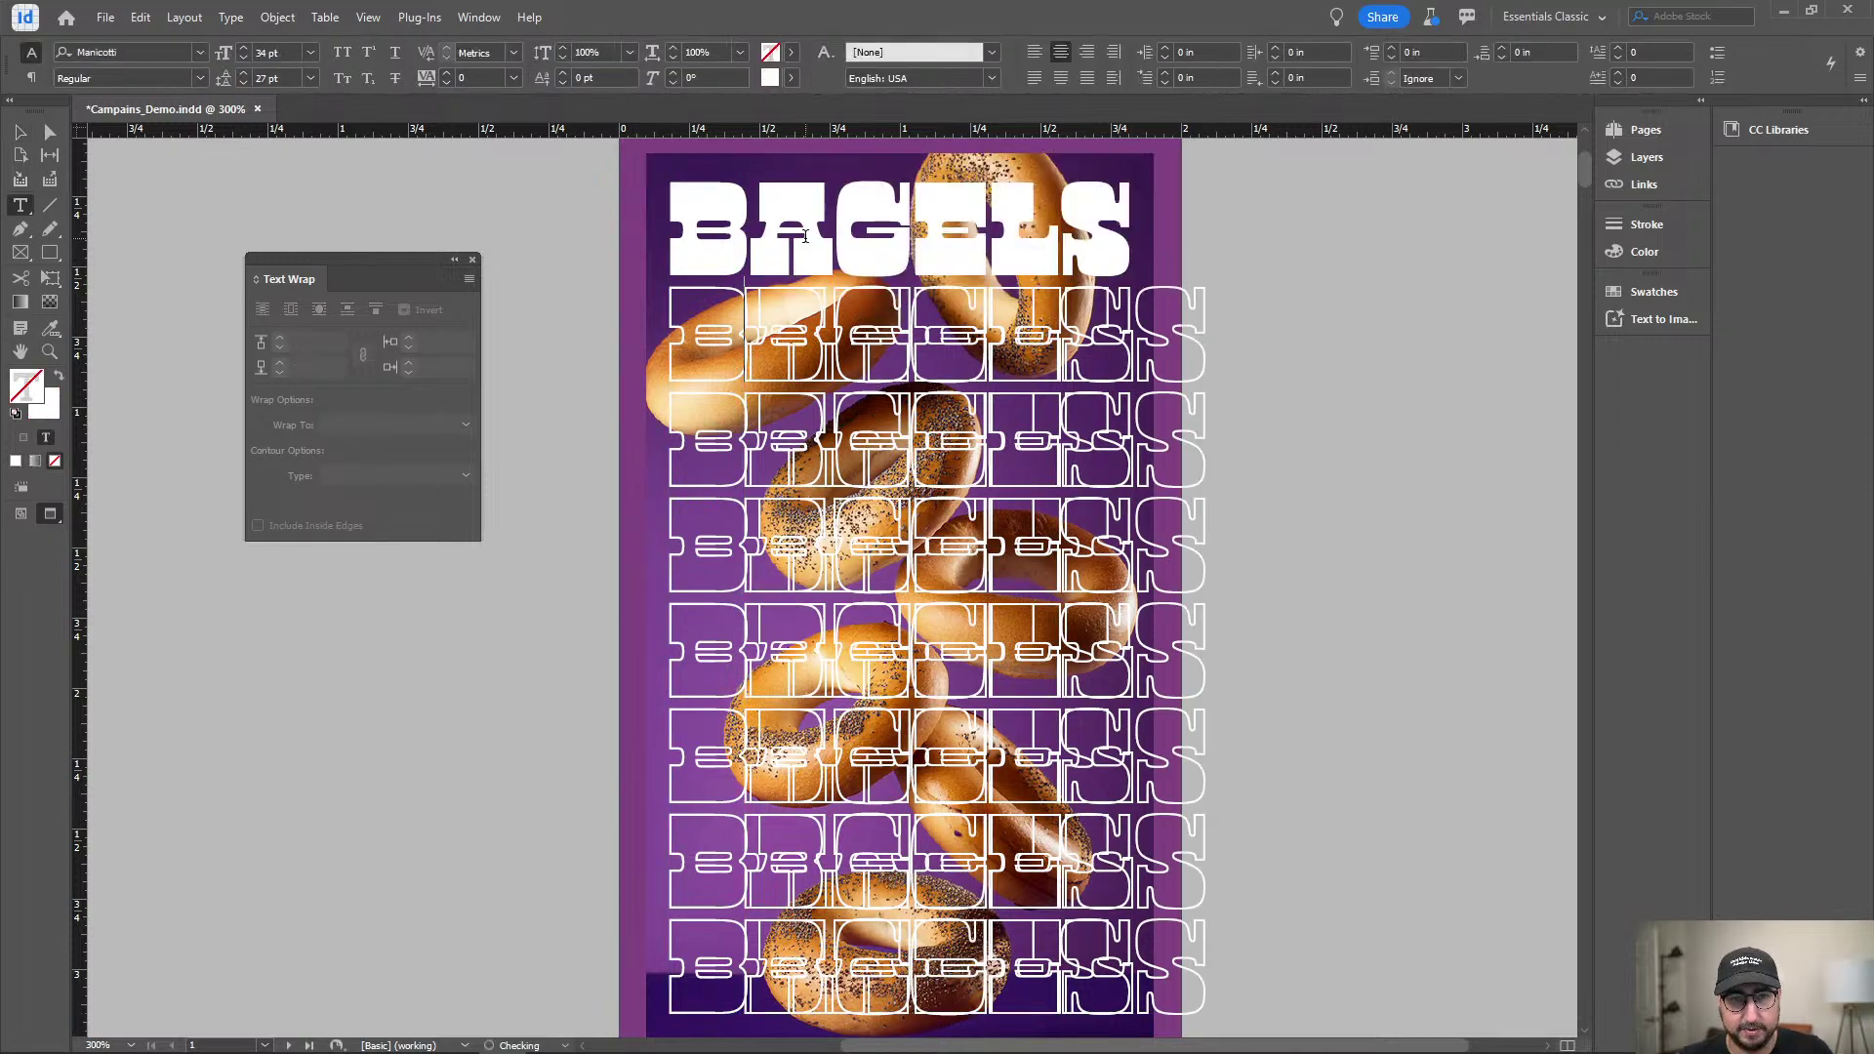
# Fill the duplicate's BAGELS lines with the purple library color, set their stroke to None, and return to the frame.
pyautogui.hotkey('ctrl', 'a')
pyautogui.hscroll(3, 1269, 718)
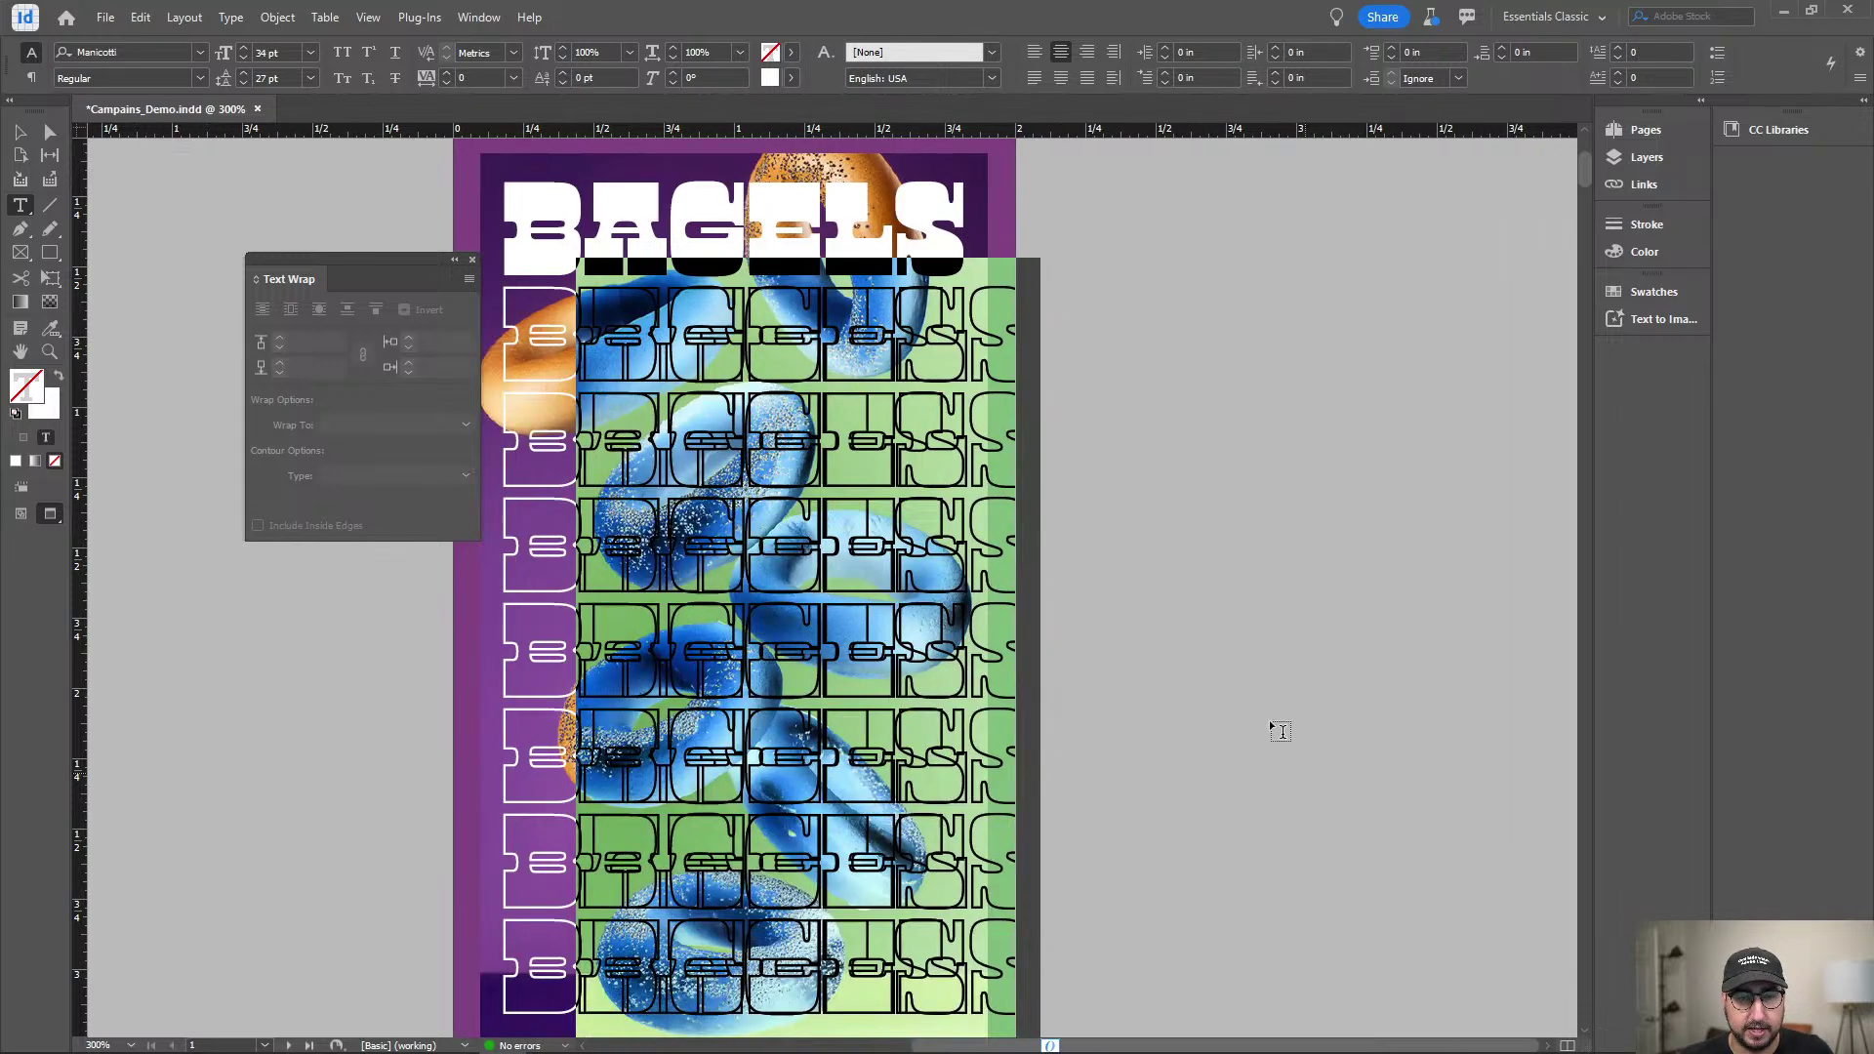
pyautogui.click(1749, 129)
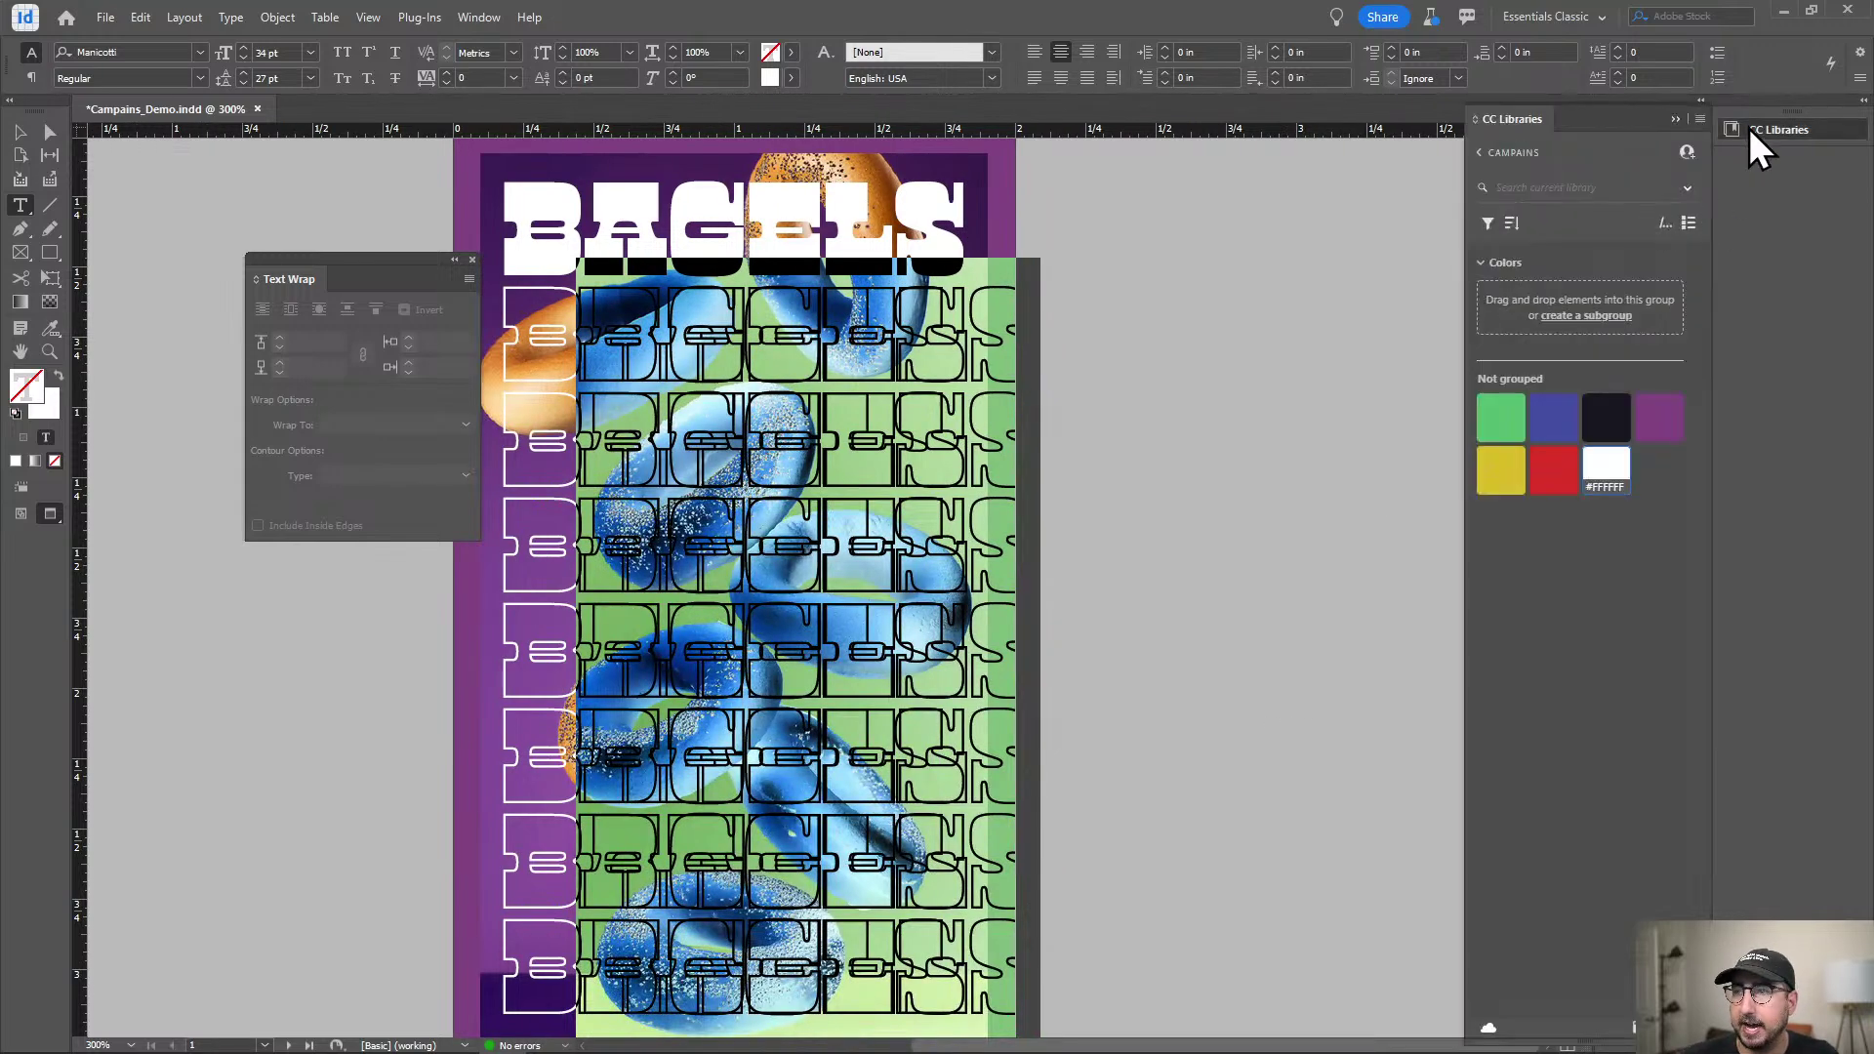
pyautogui.click(1660, 422)
pyautogui.click(56, 408)
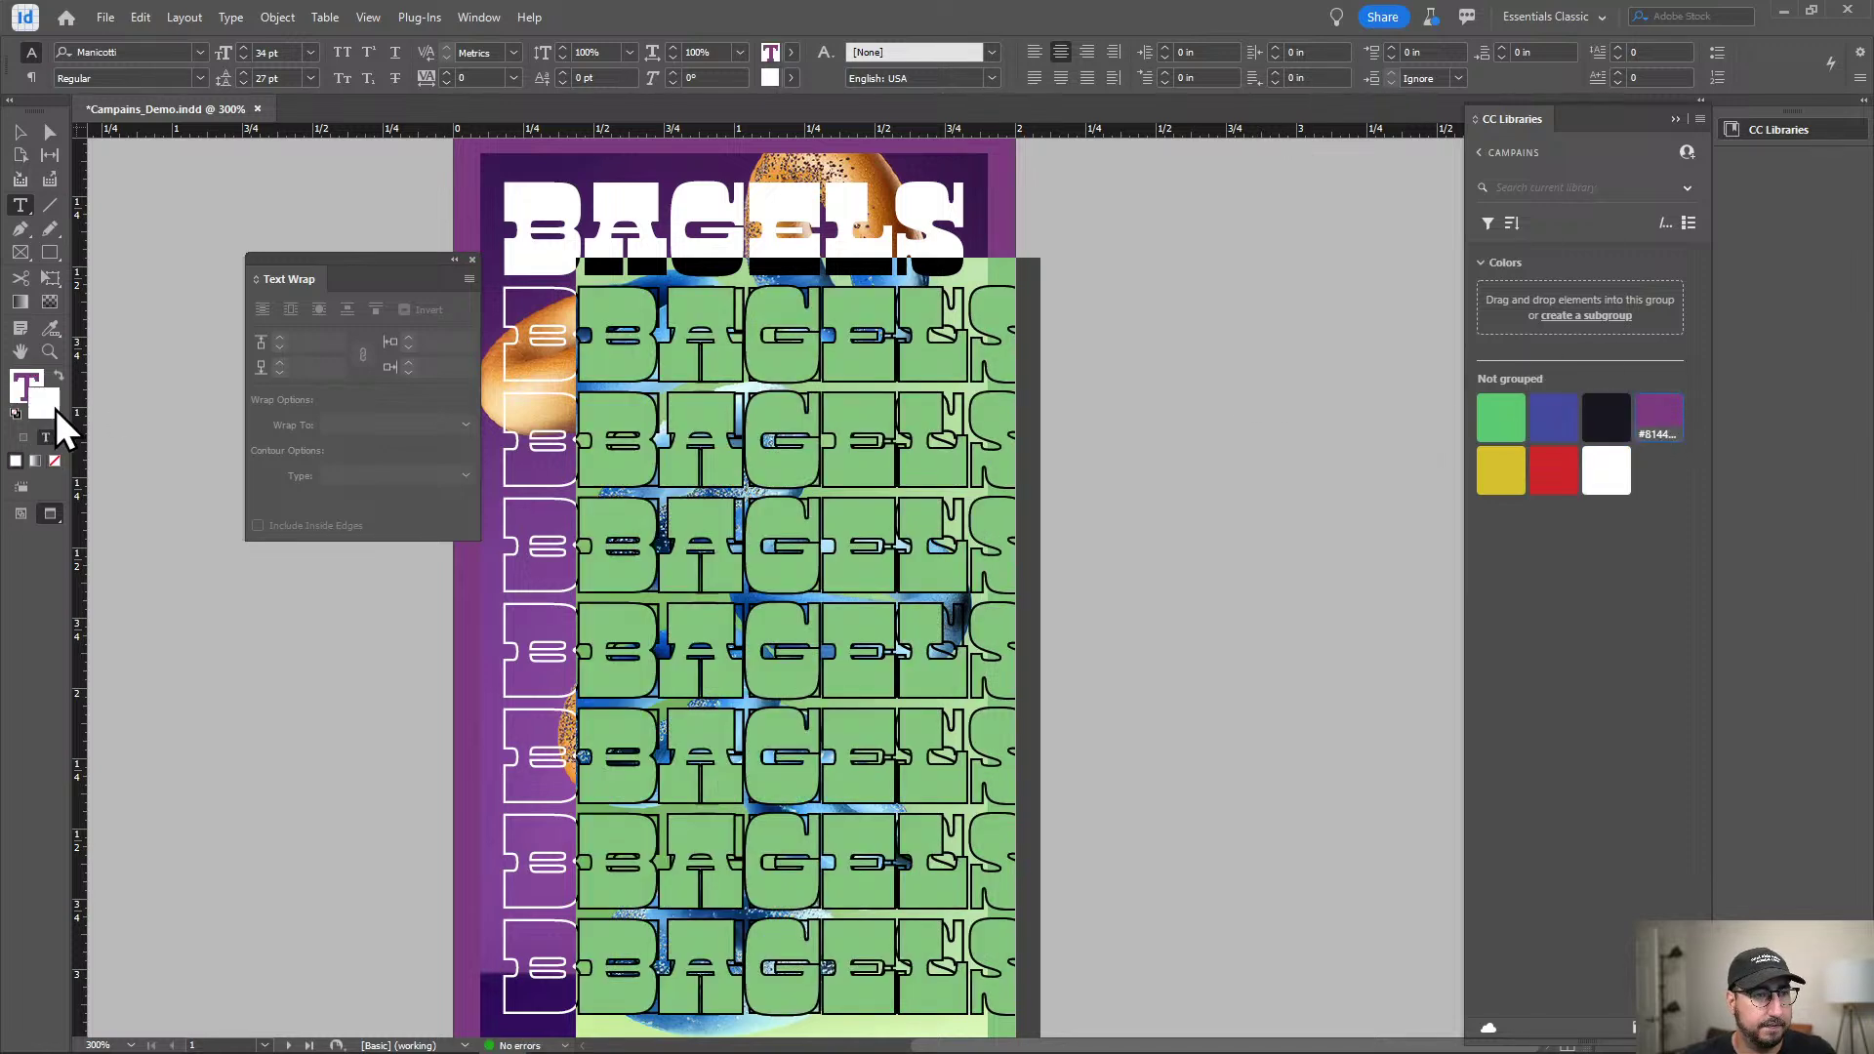
pyautogui.click(55, 462)
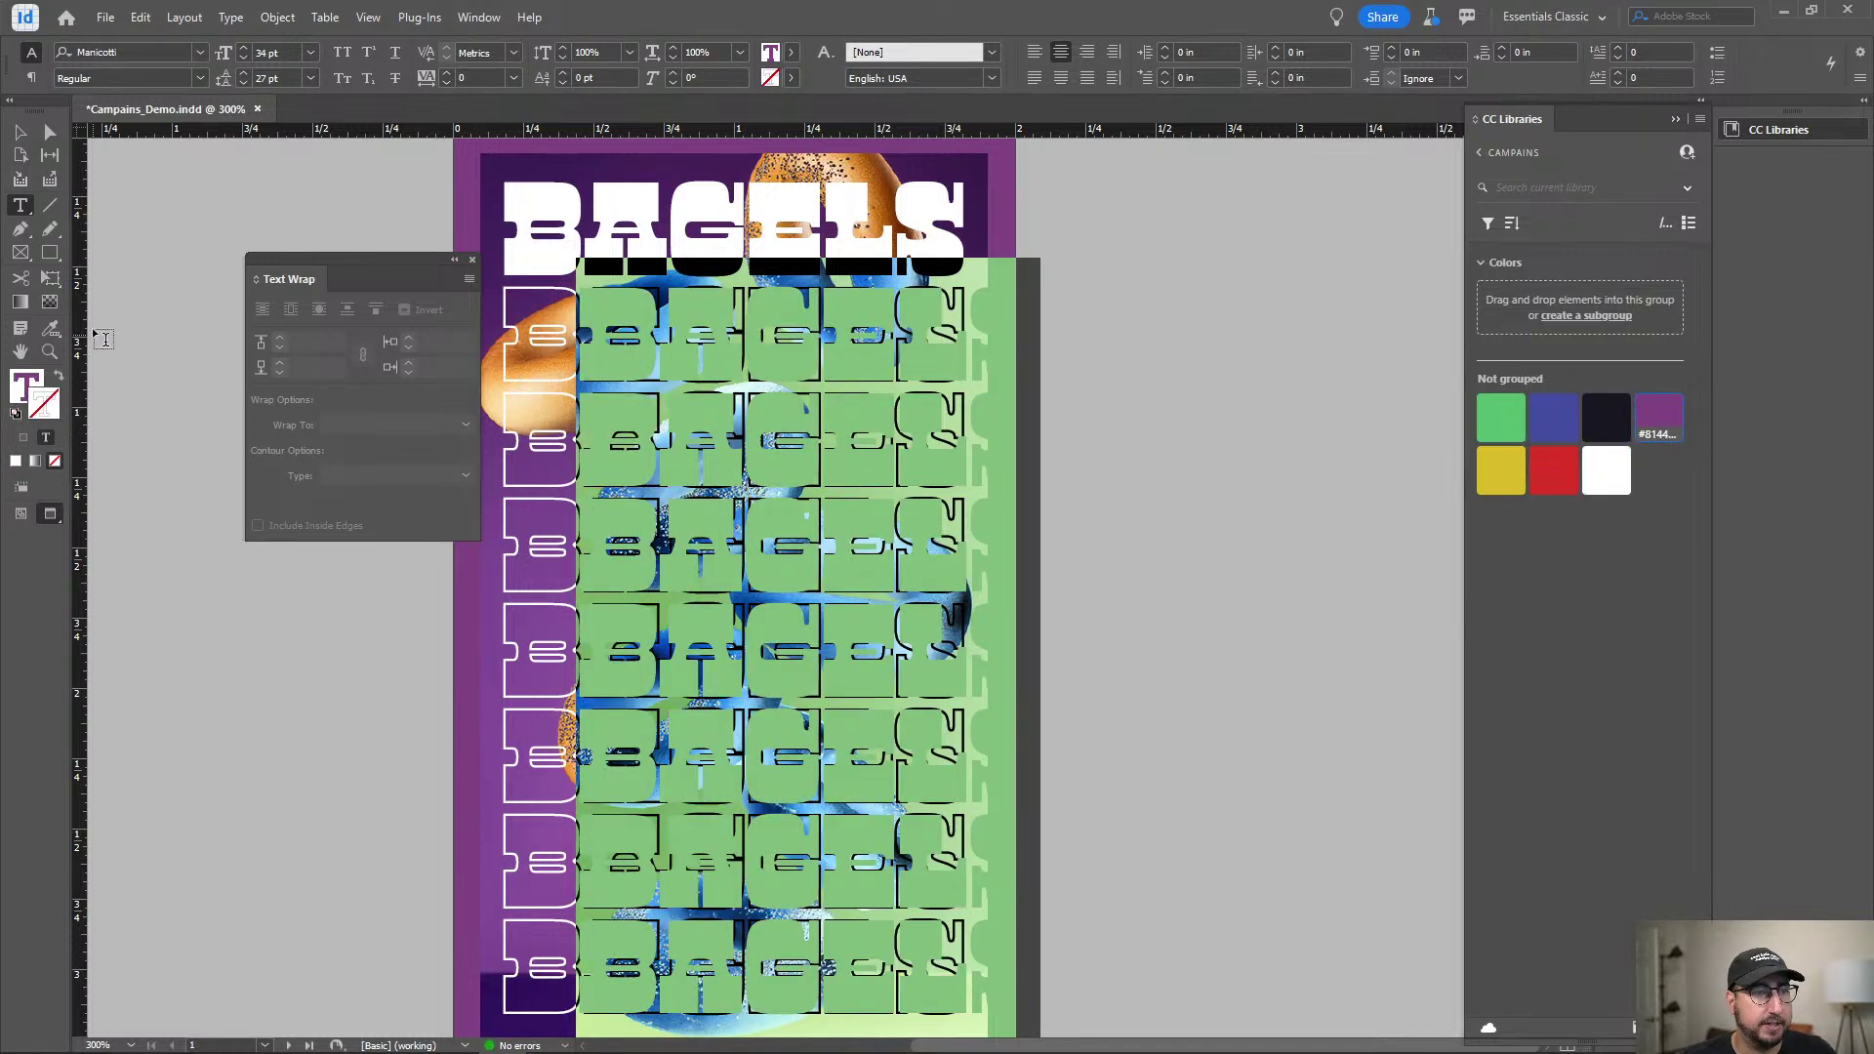
pyautogui.click(27, 390)
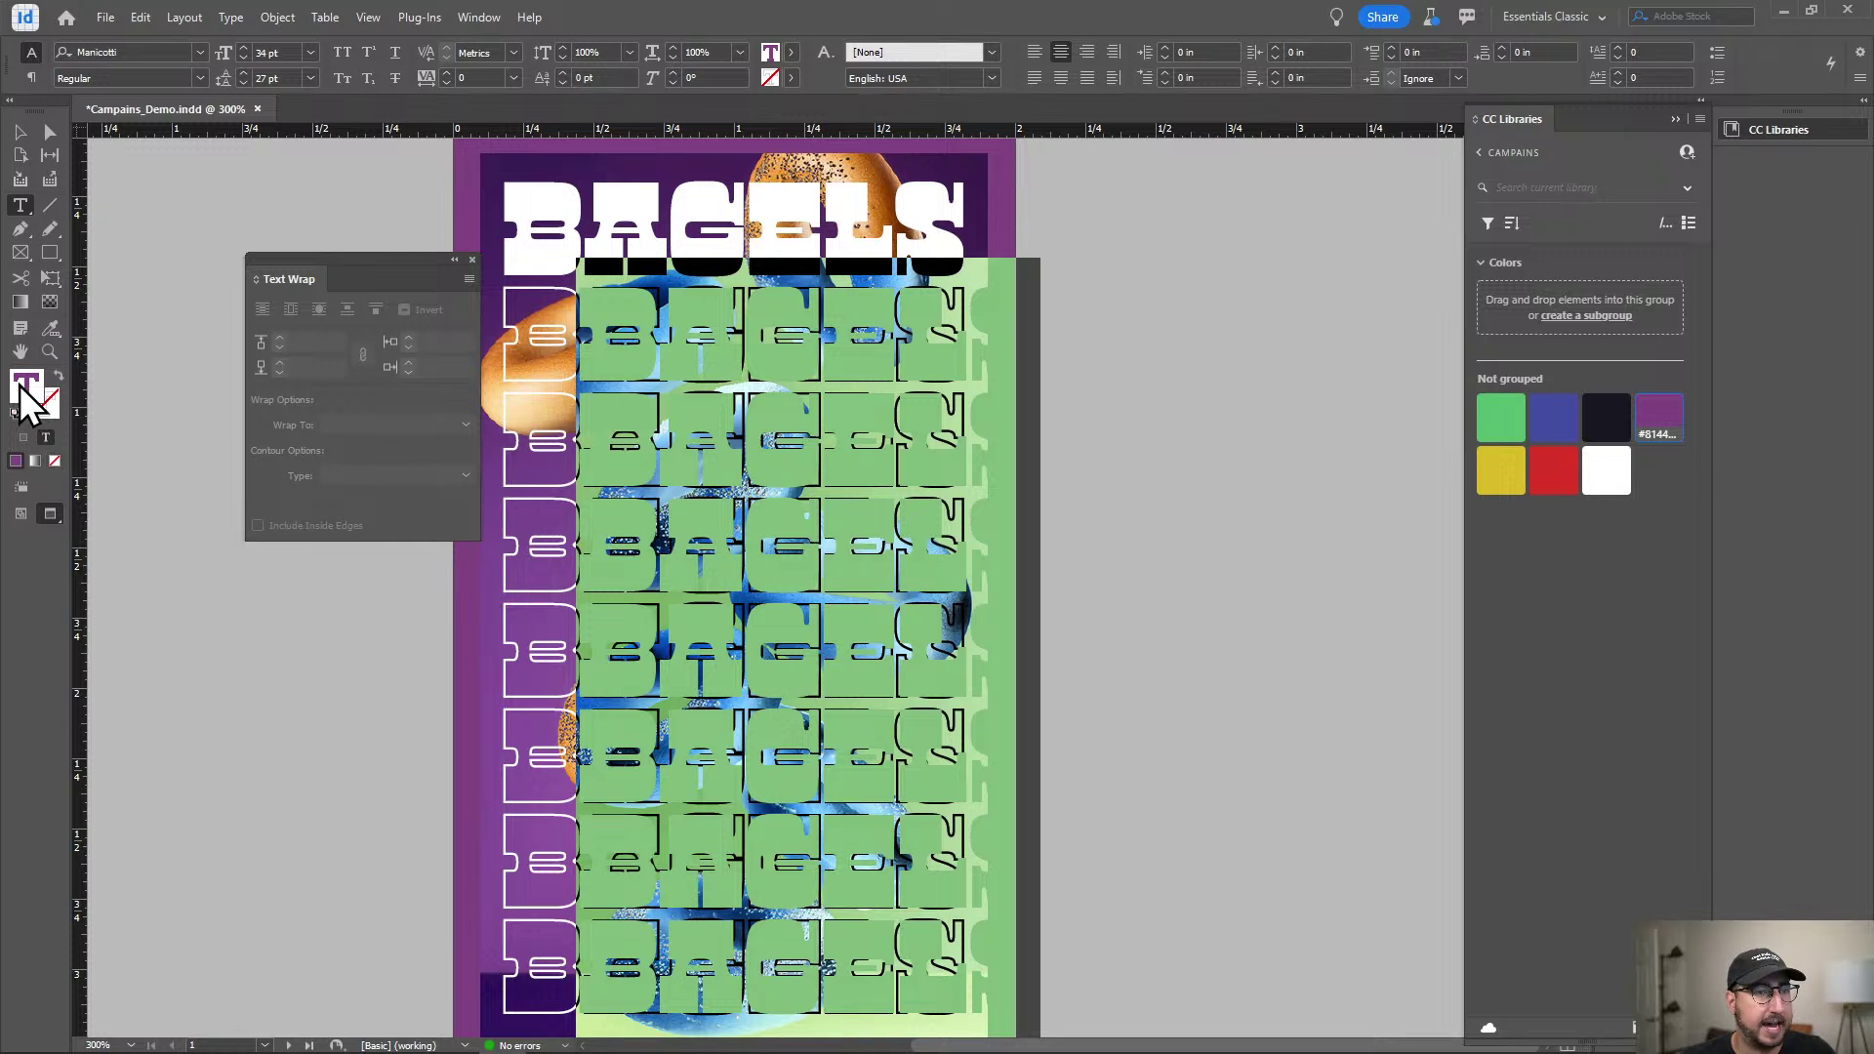
pyautogui.click(1760, 129)
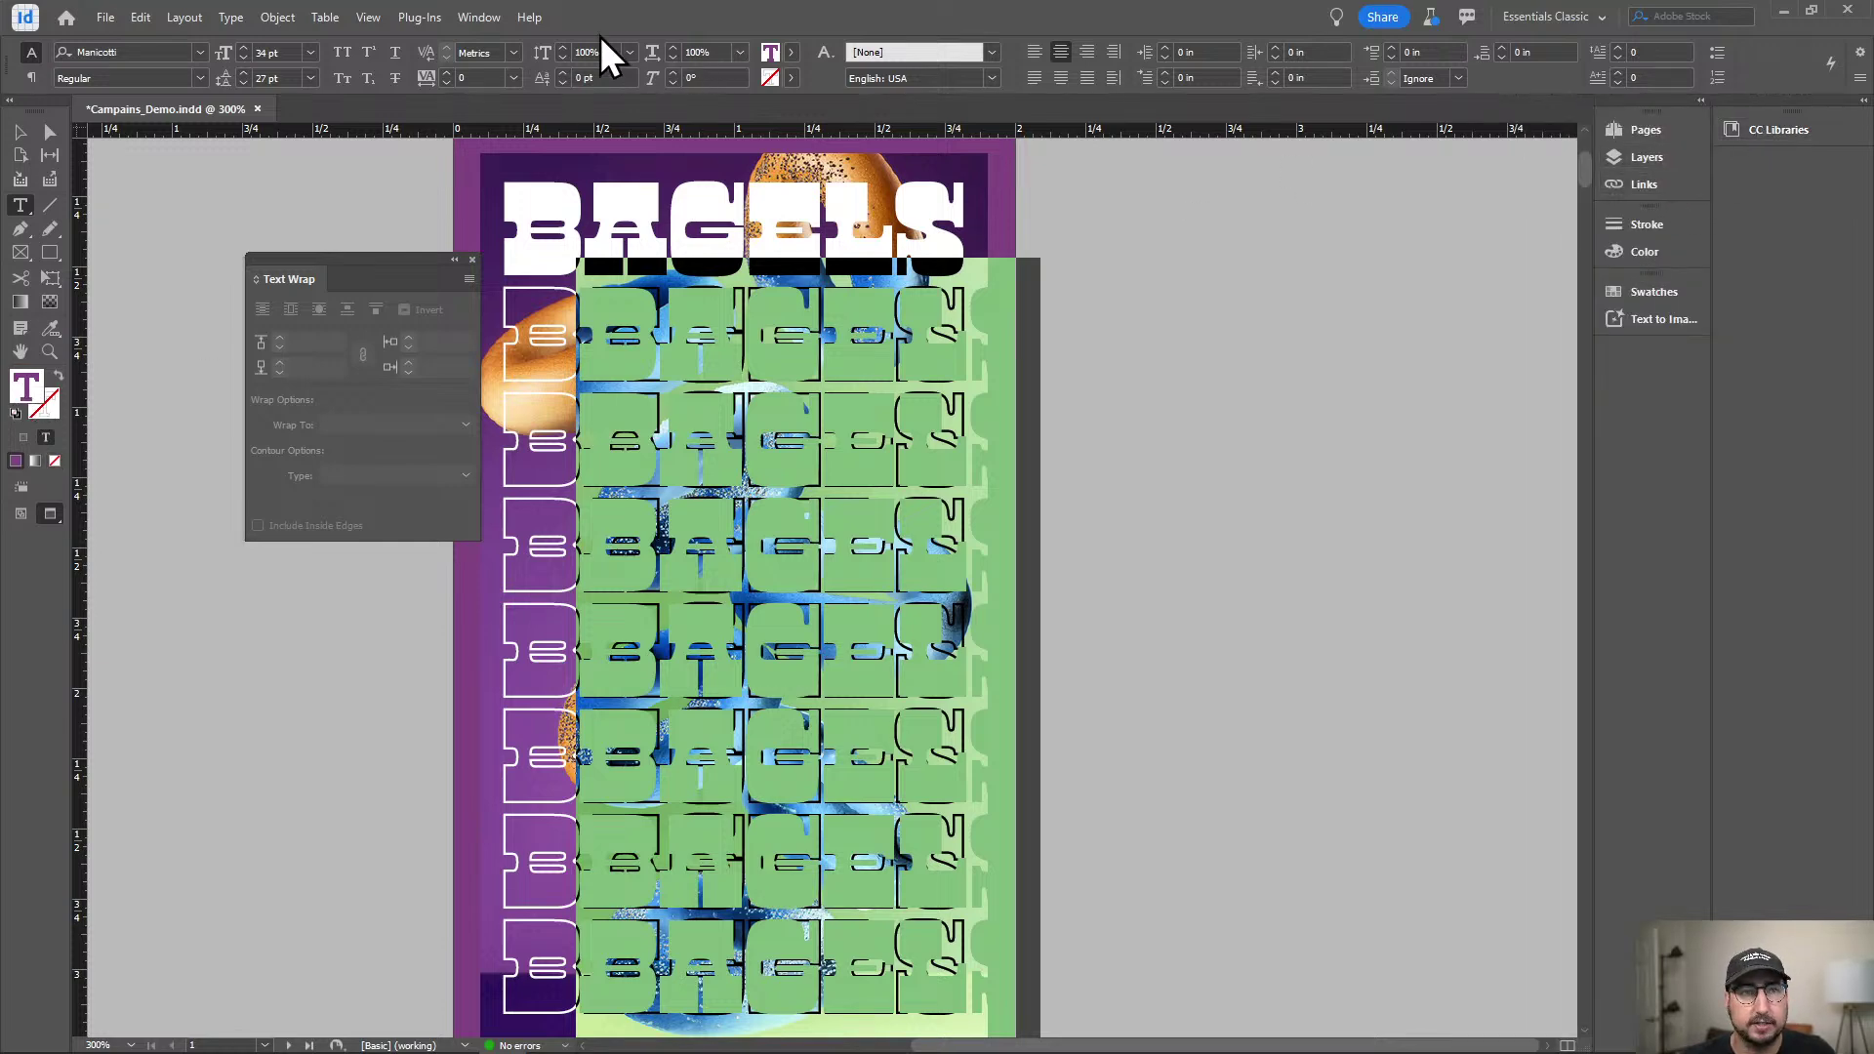
pyautogui.click(17, 133)
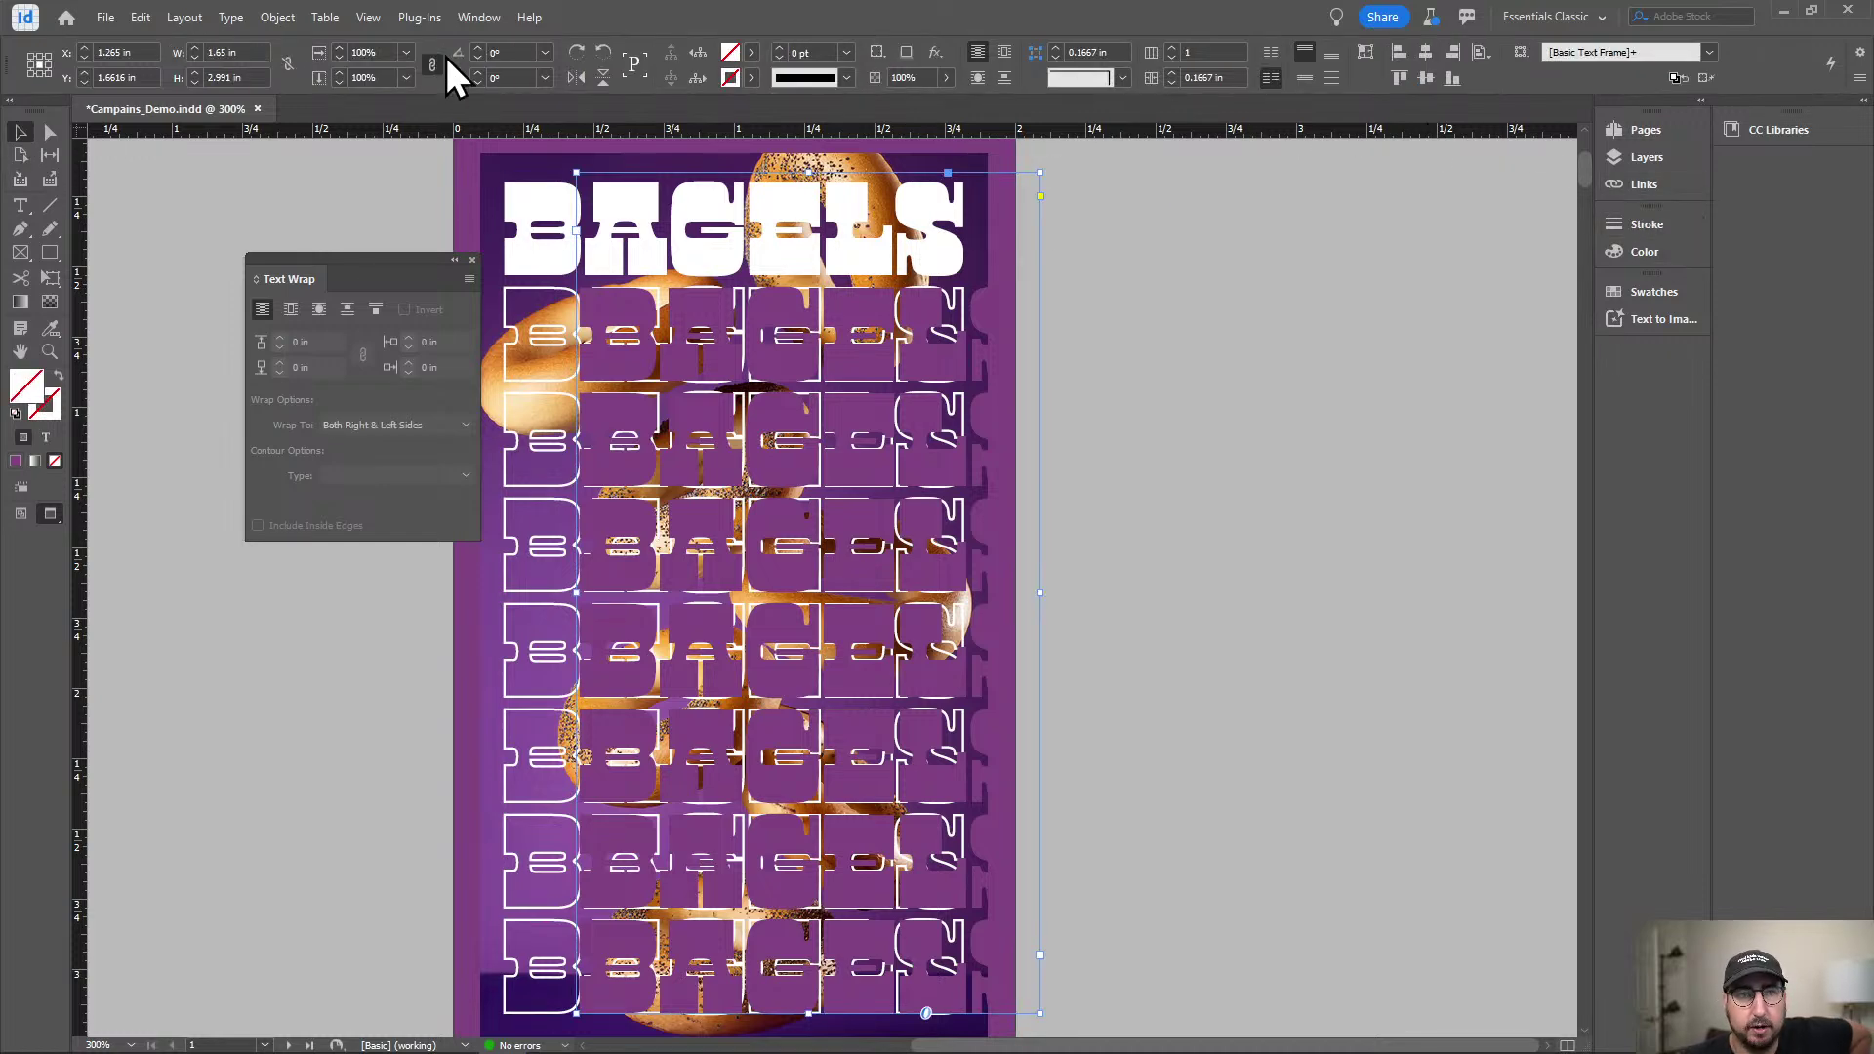
# Show the Properties panel and dock the History panel beneath the CC Libraries panel.
pyautogui.click(472, 18)
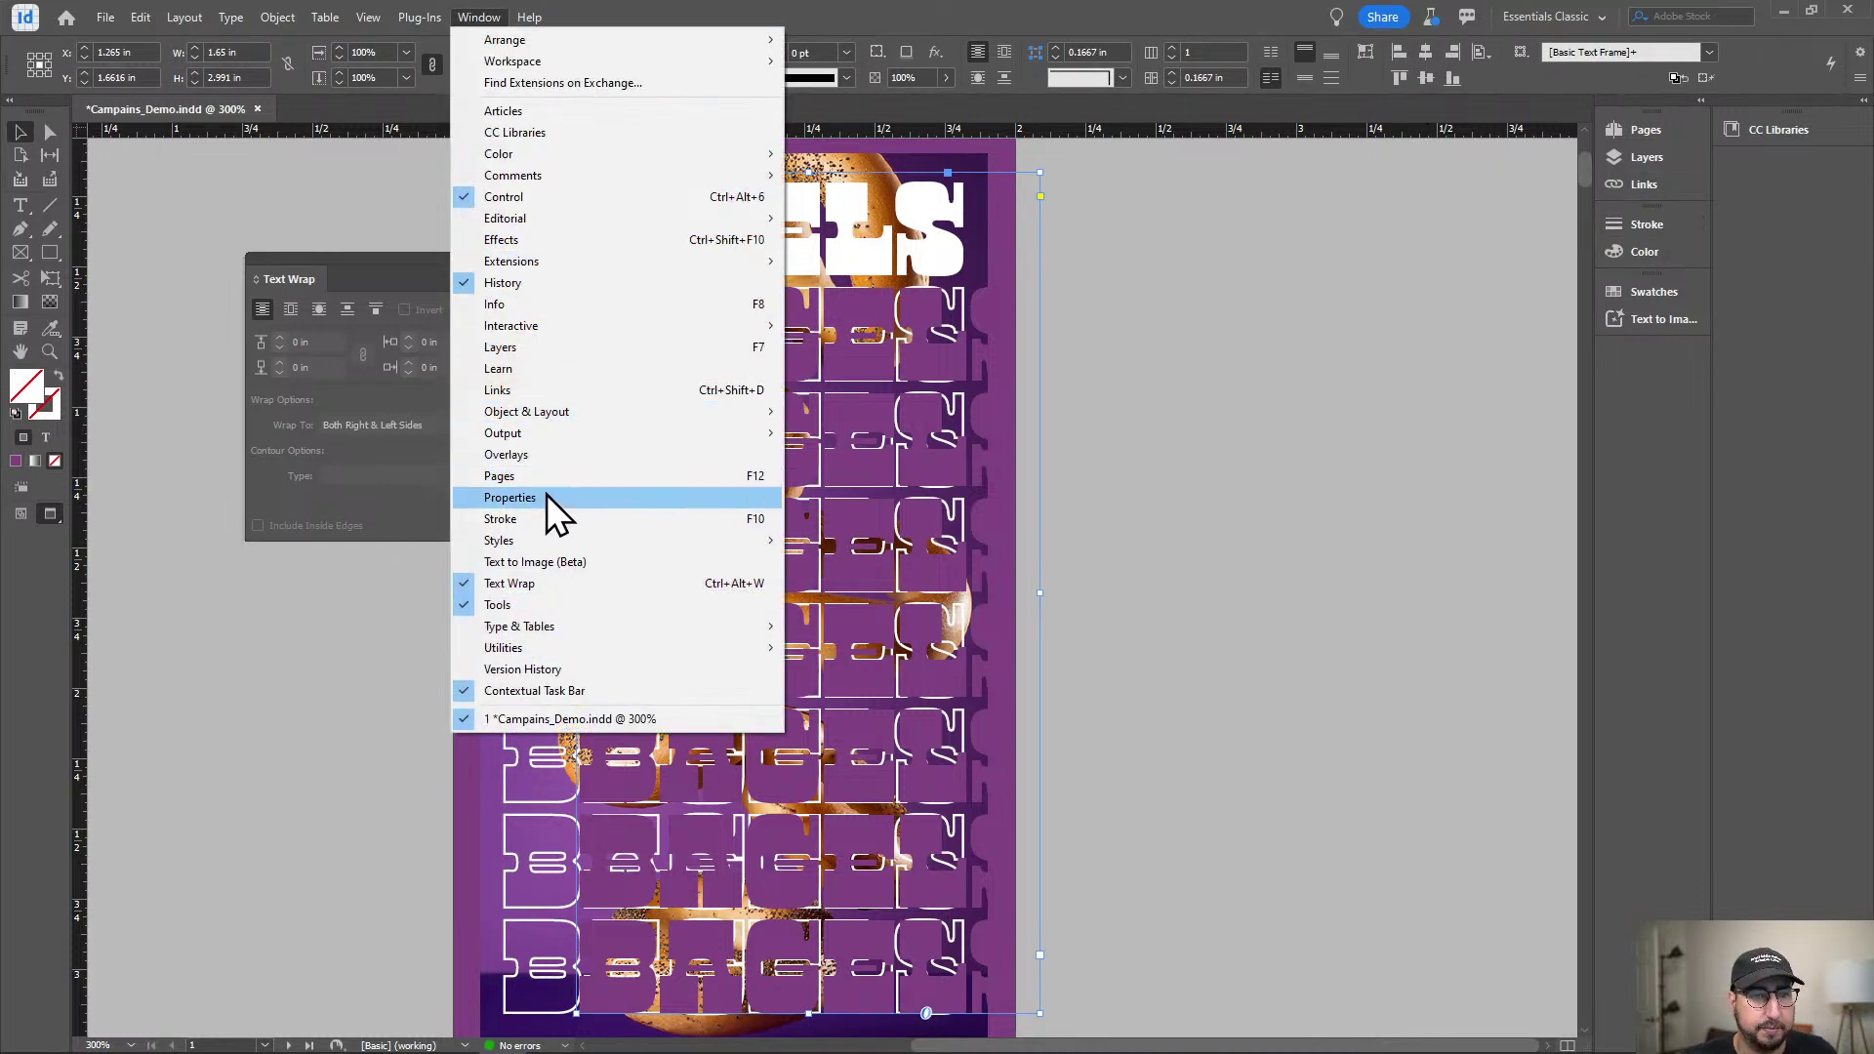
pyautogui.press('Escape')
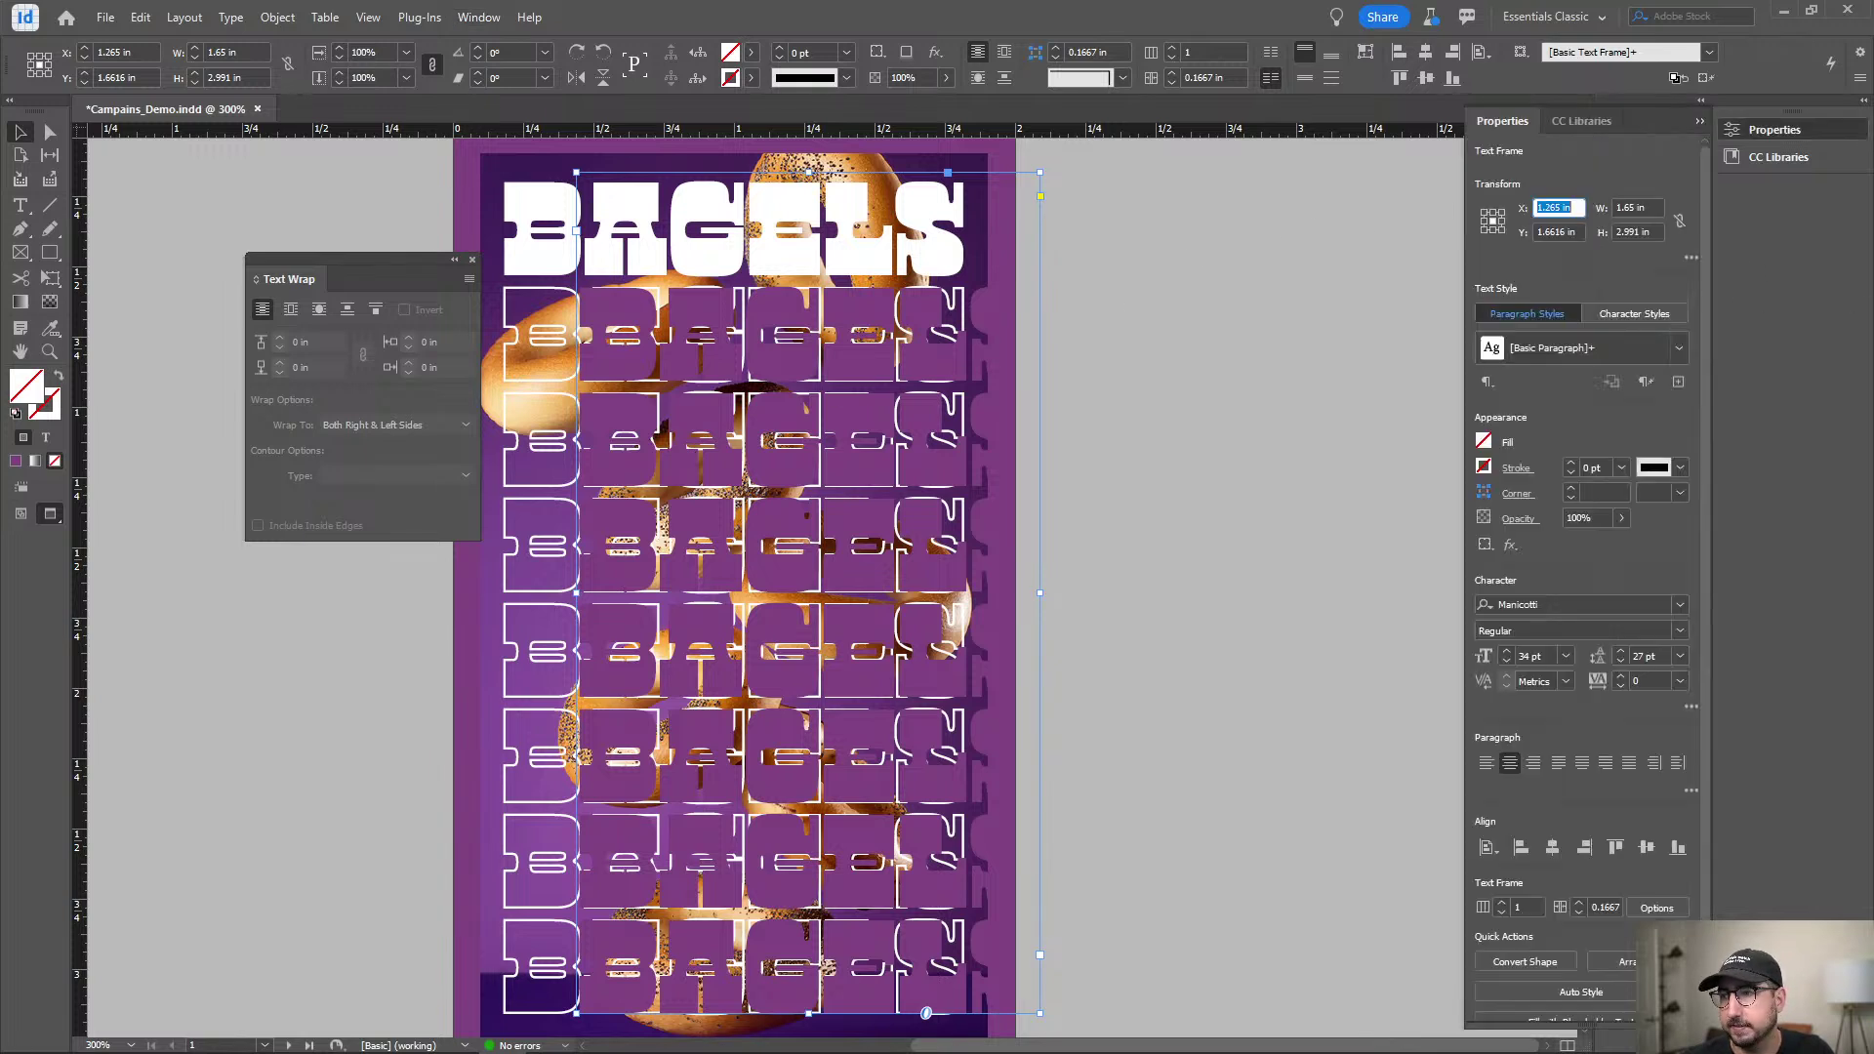
pyautogui.moveTo(1344, 279); pyautogui.dragTo(1748, 184)
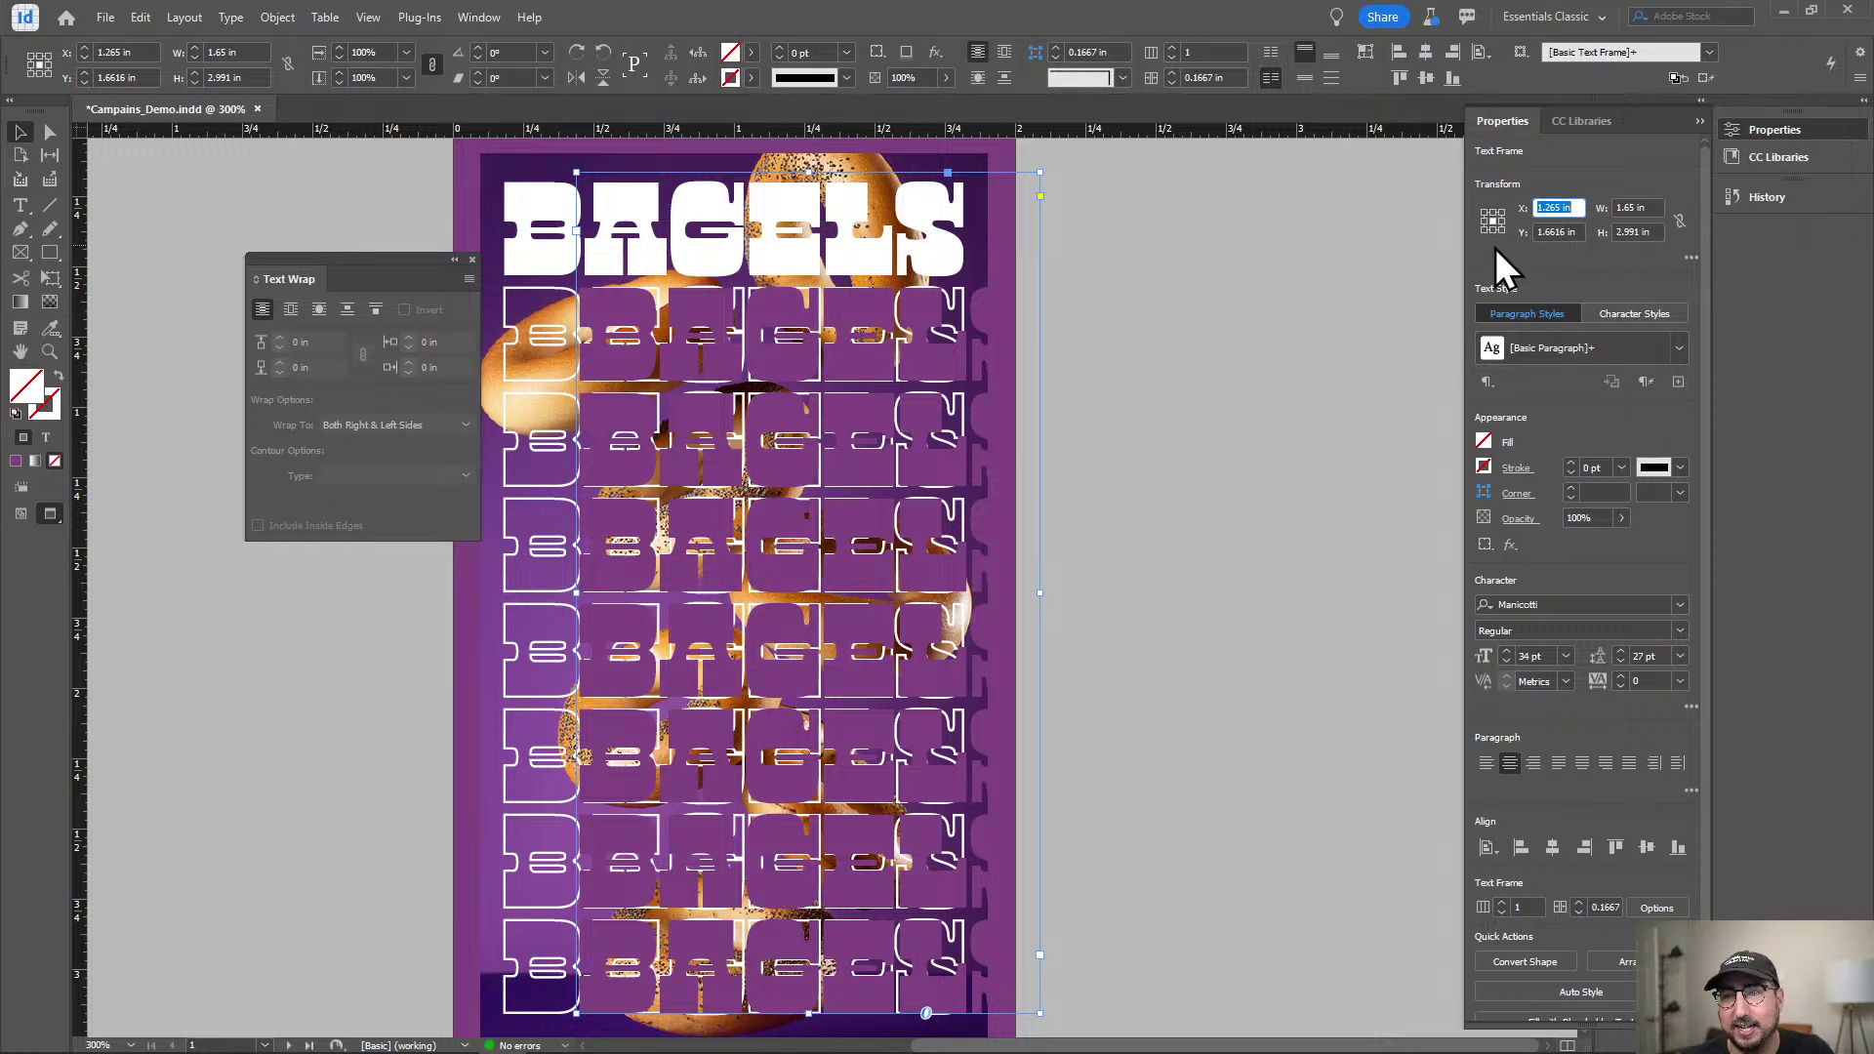
pyautogui.scroll(-1, 1496, 254)
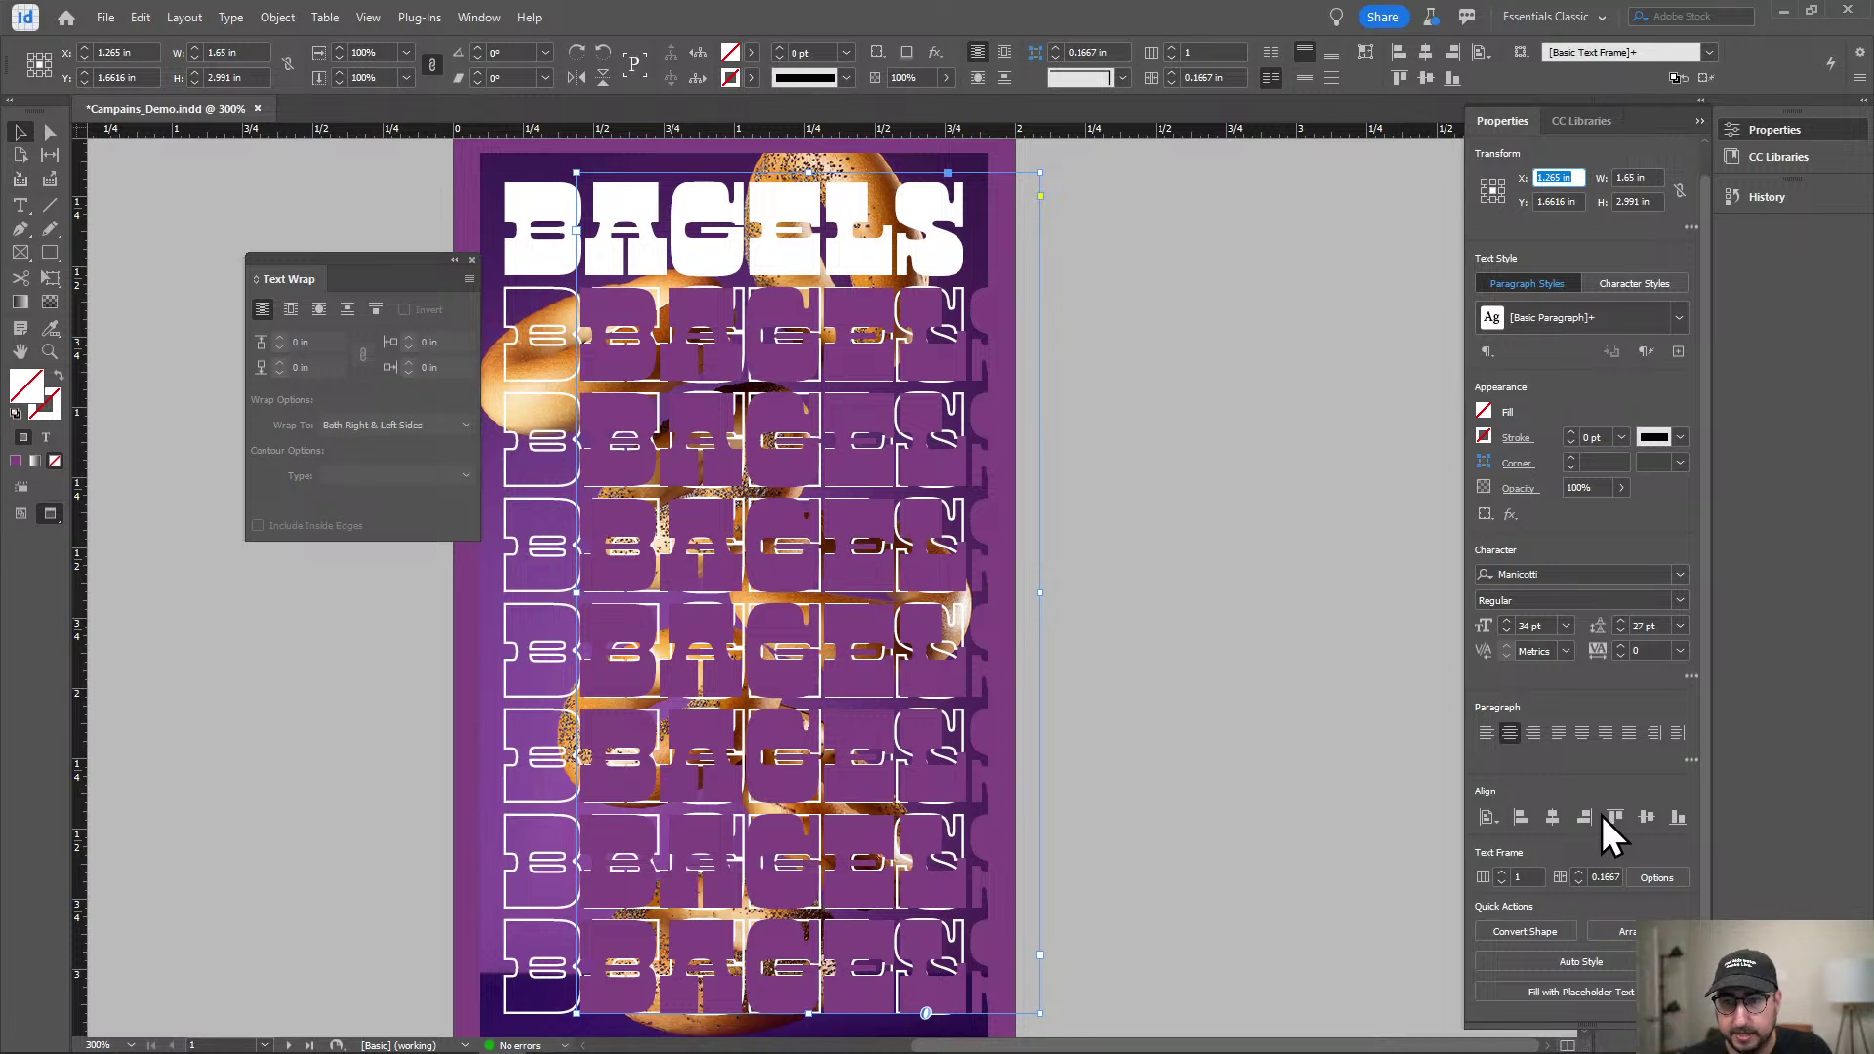
# Try 25% opacity on the duplicate purple BAGELS frame, and set it to 50%.
pyautogui.click(1585, 487)
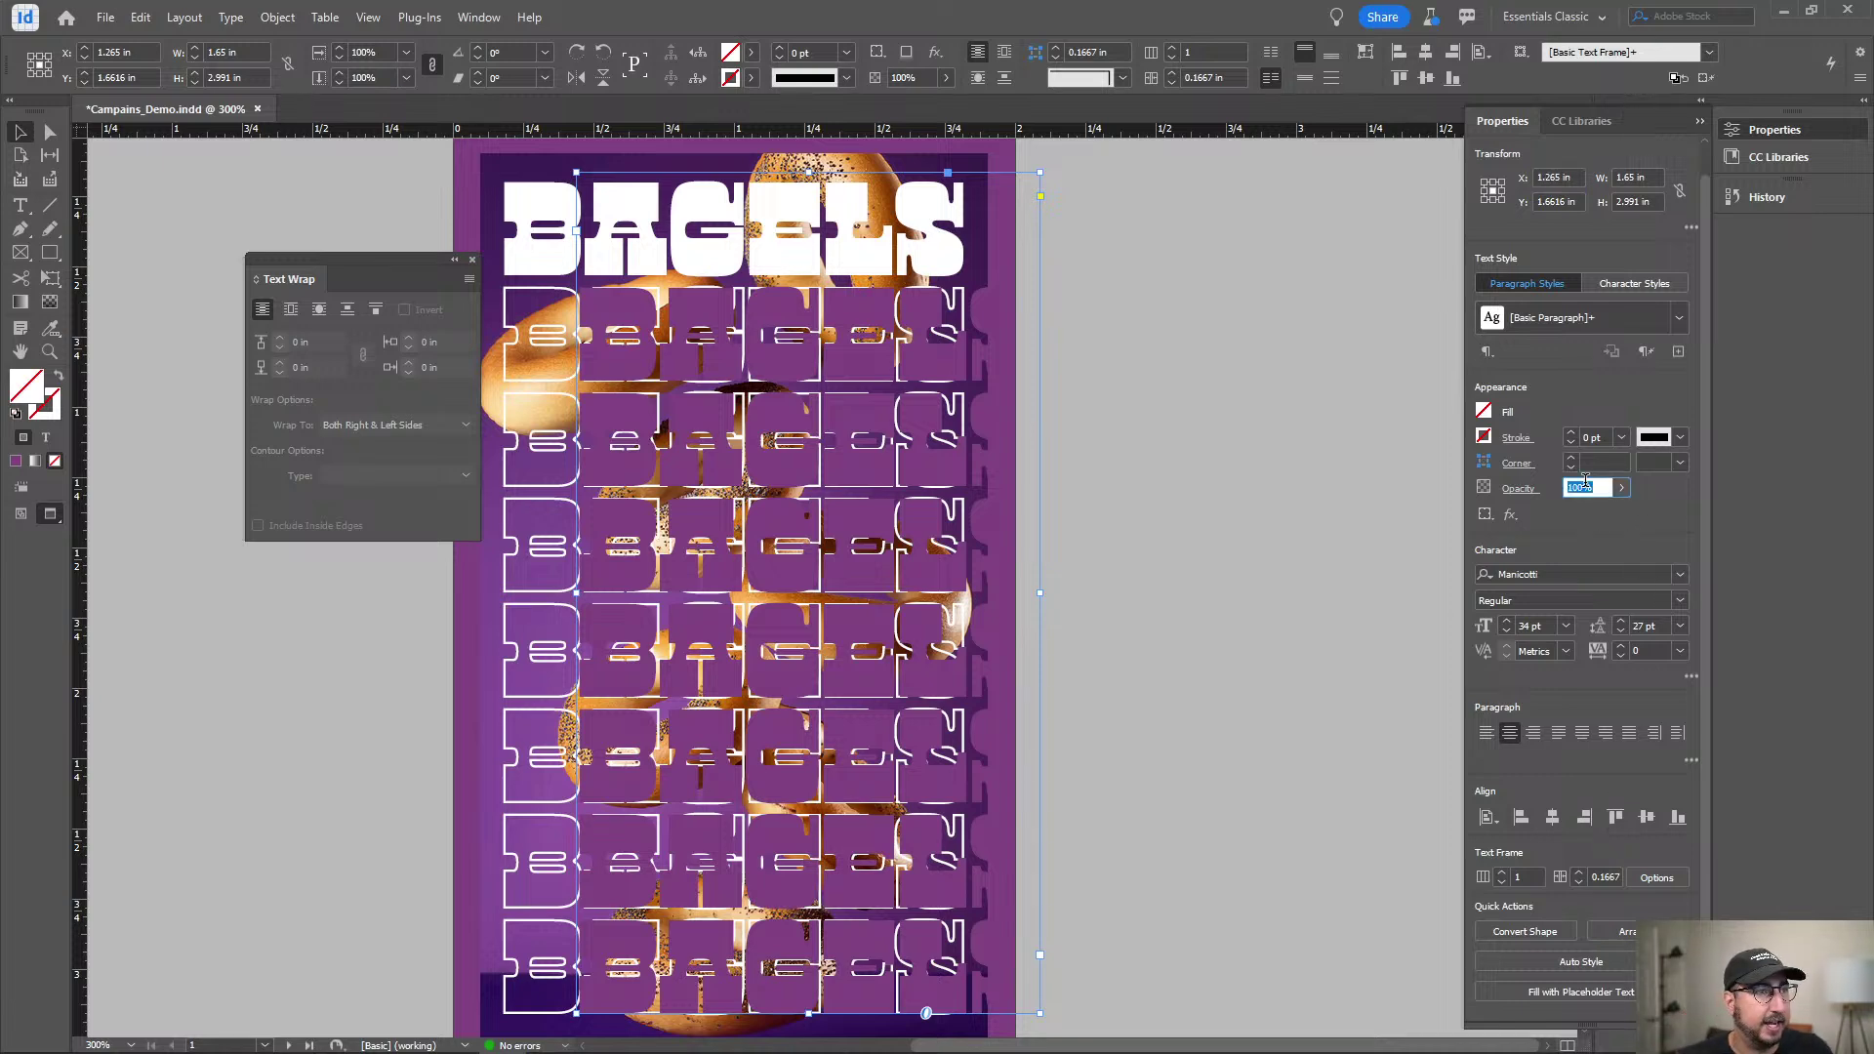
pyautogui.write('25')
pyautogui.press('Return')
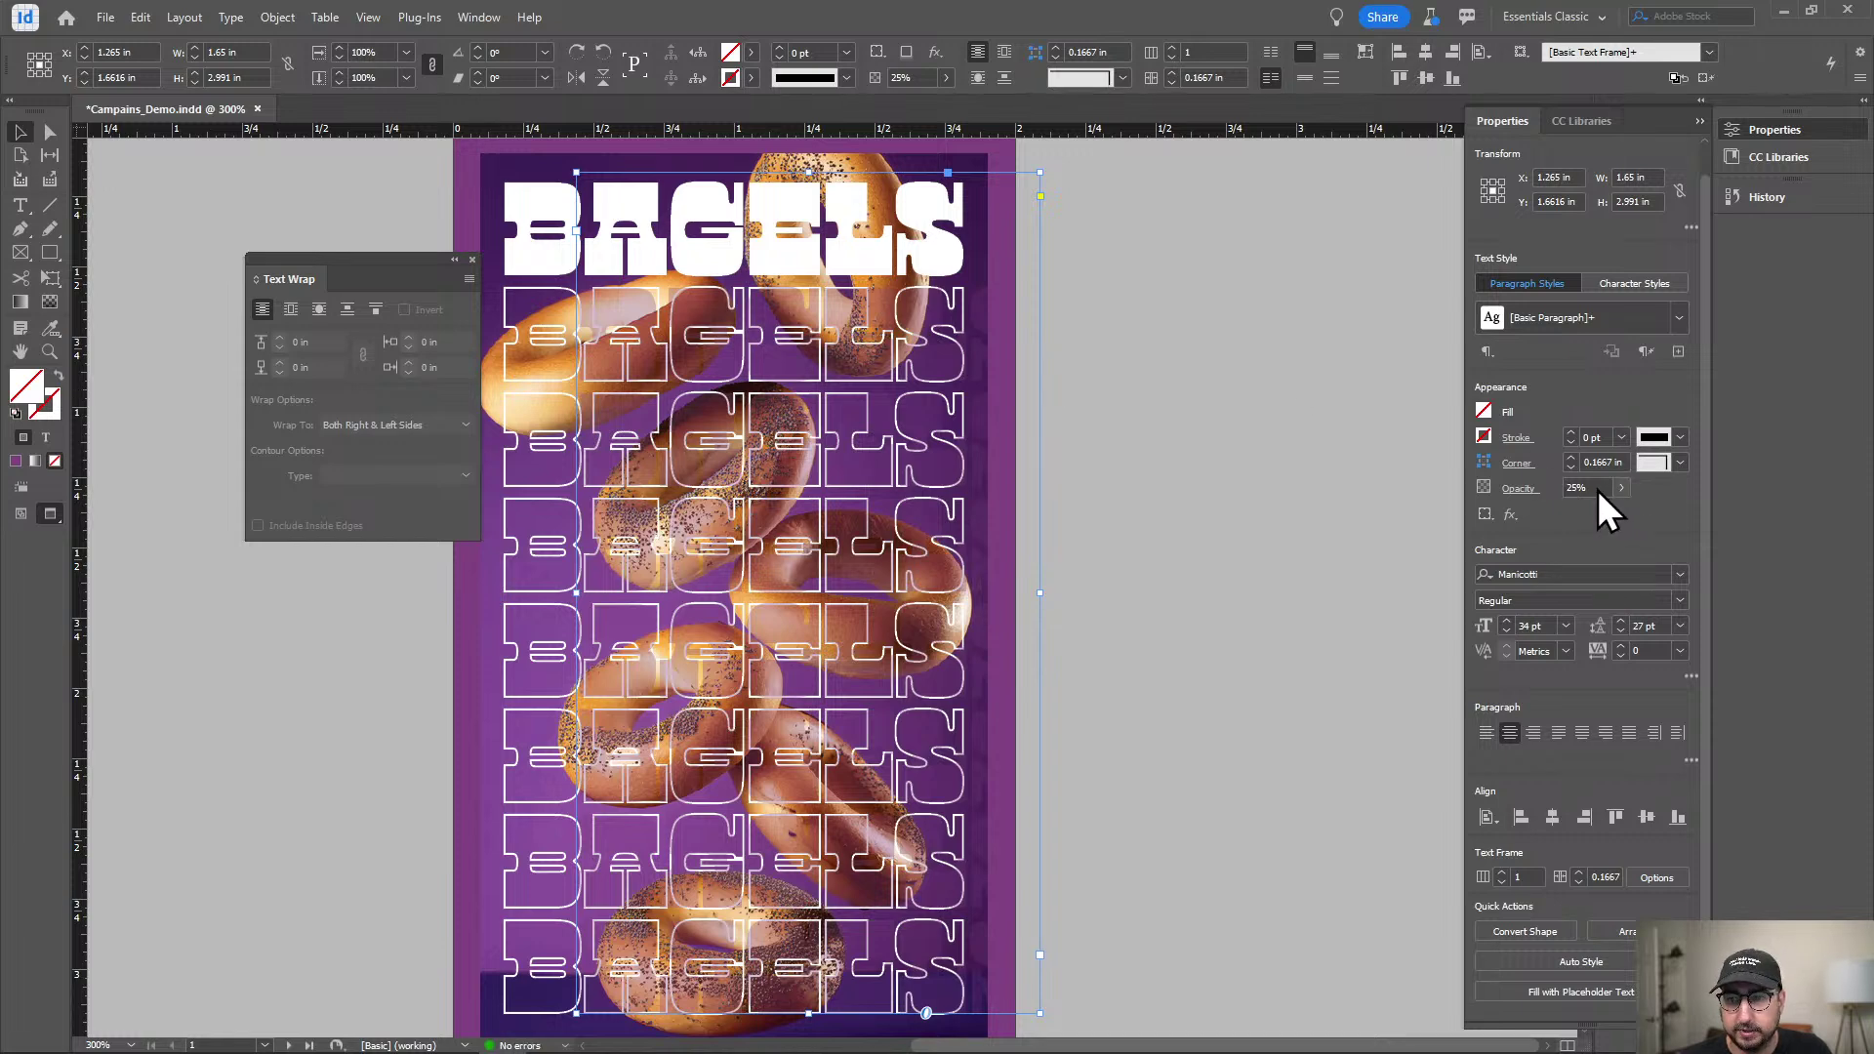
pyautogui.write('50')
pyautogui.press('Return')
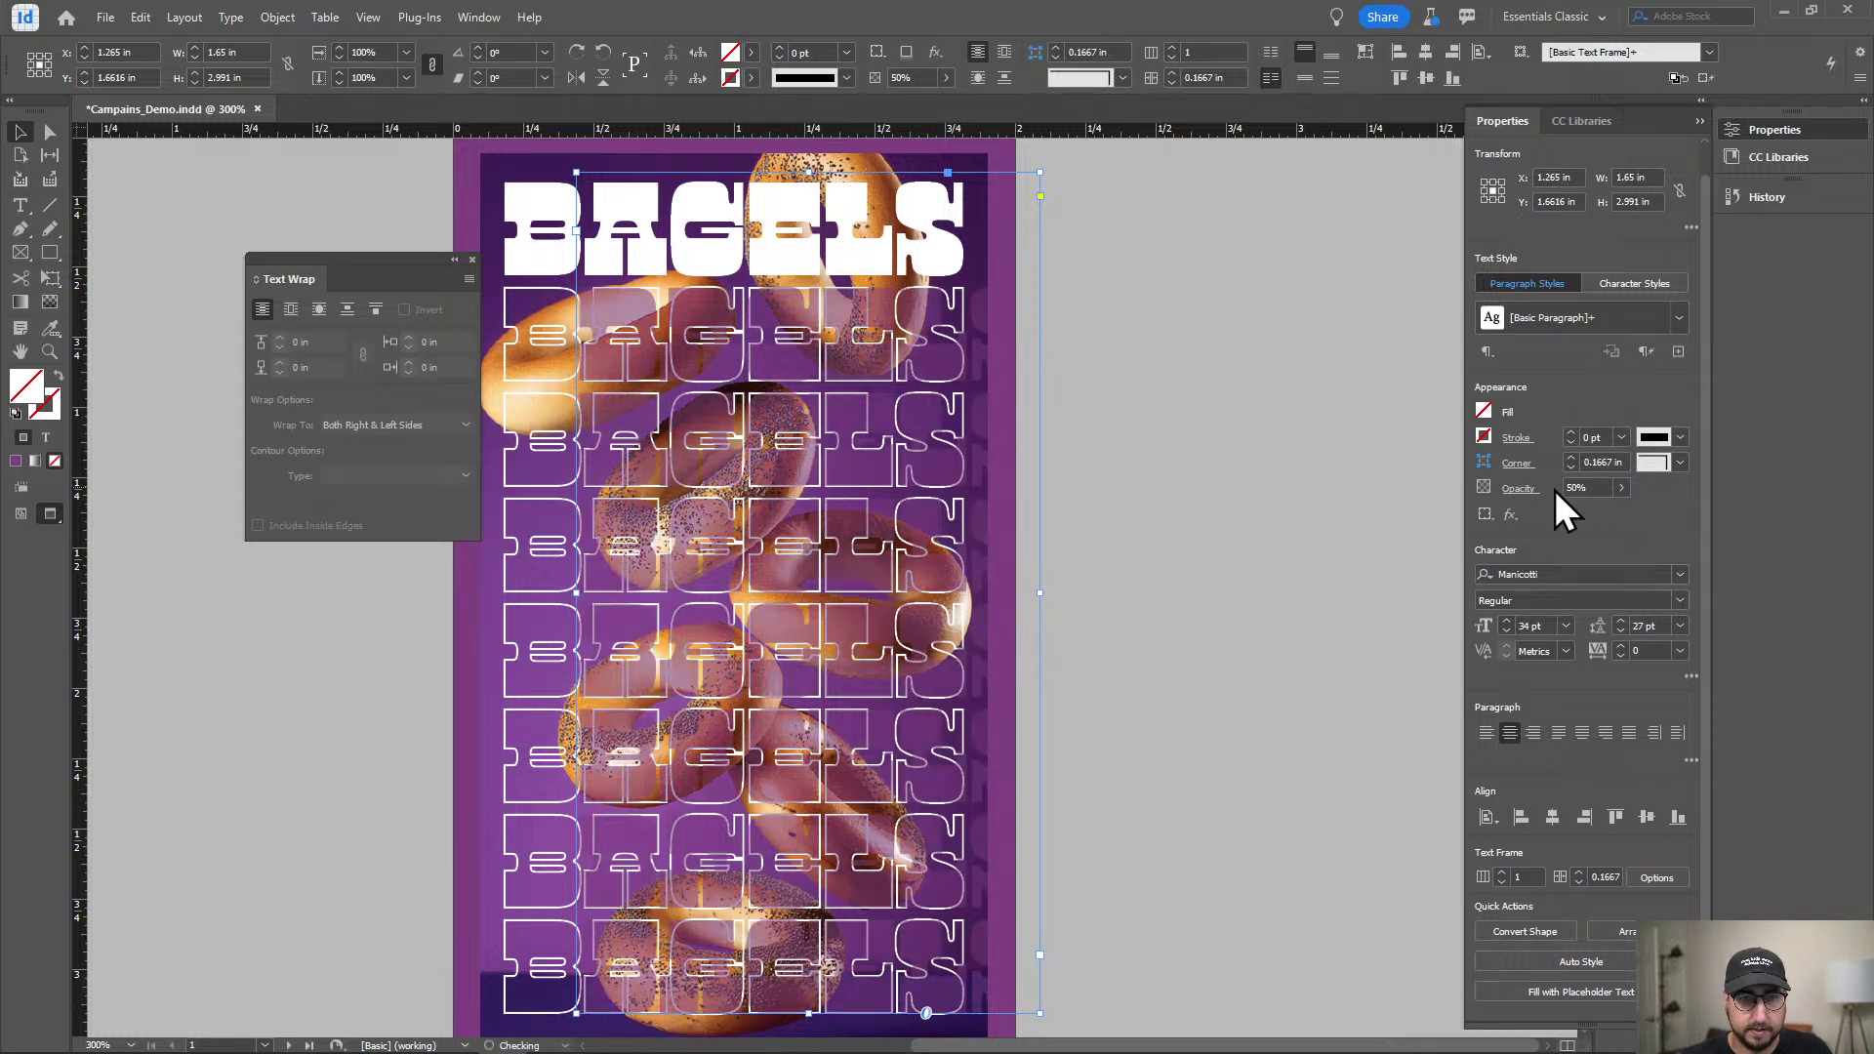
# Move the semi-transparent duplicate frame directly over the white outlined BAGELS text on the Product card.
pyautogui.click(1015, 394)
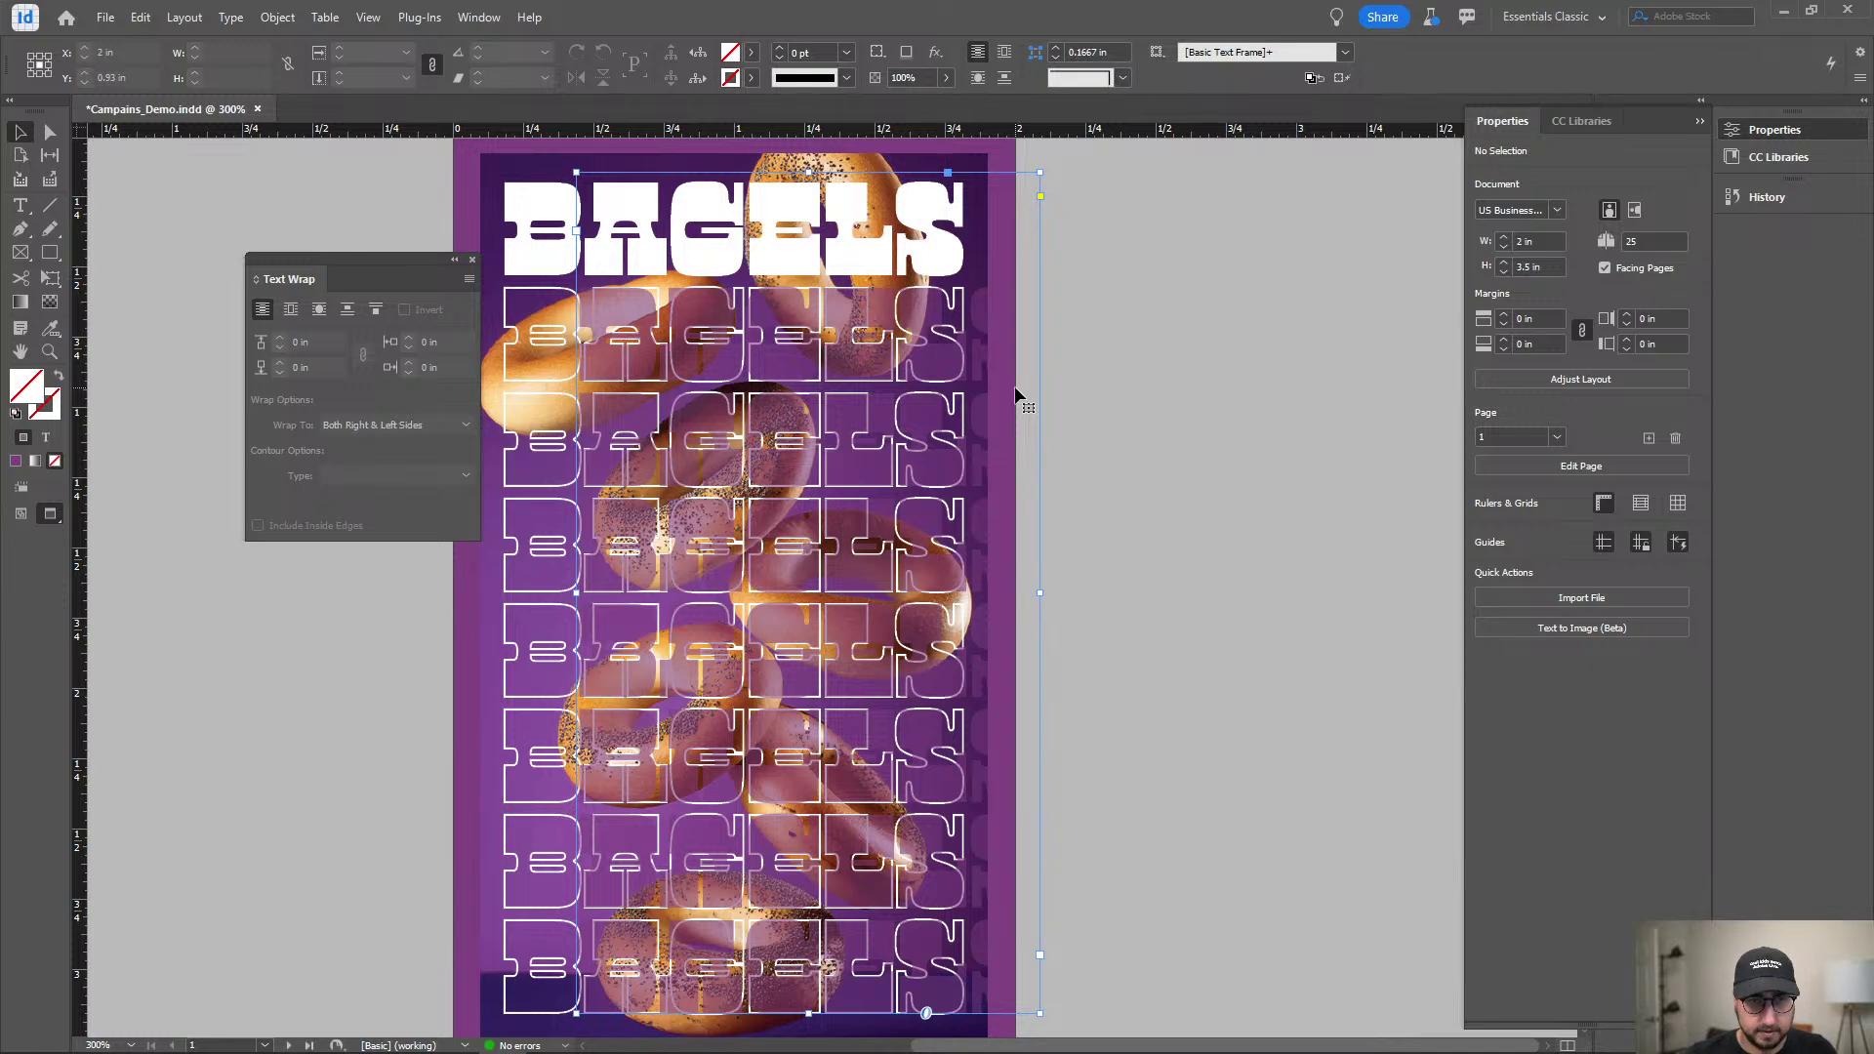
pyautogui.moveTo(1015, 394); pyautogui.dragTo(952, 379)
pyautogui.click(1136, 423)
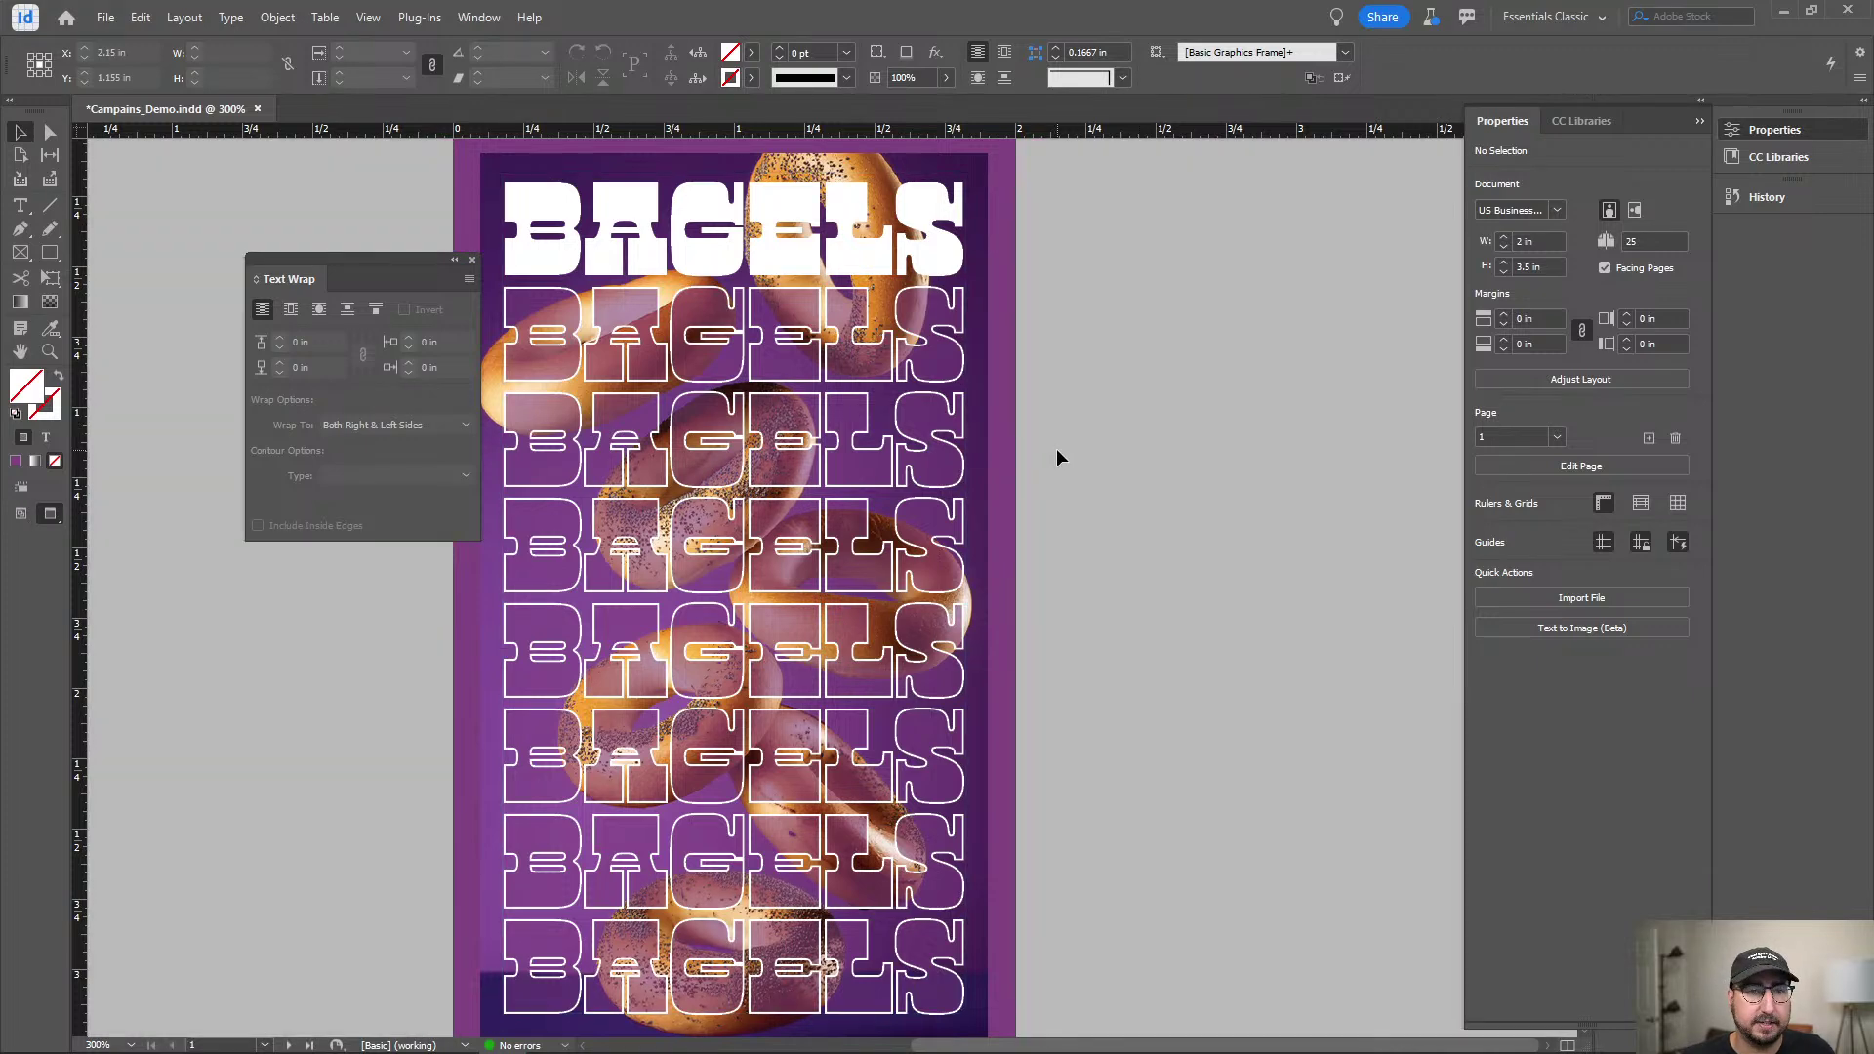
pyautogui.moveTo(1056, 449); pyautogui.dragTo(1184, 439)
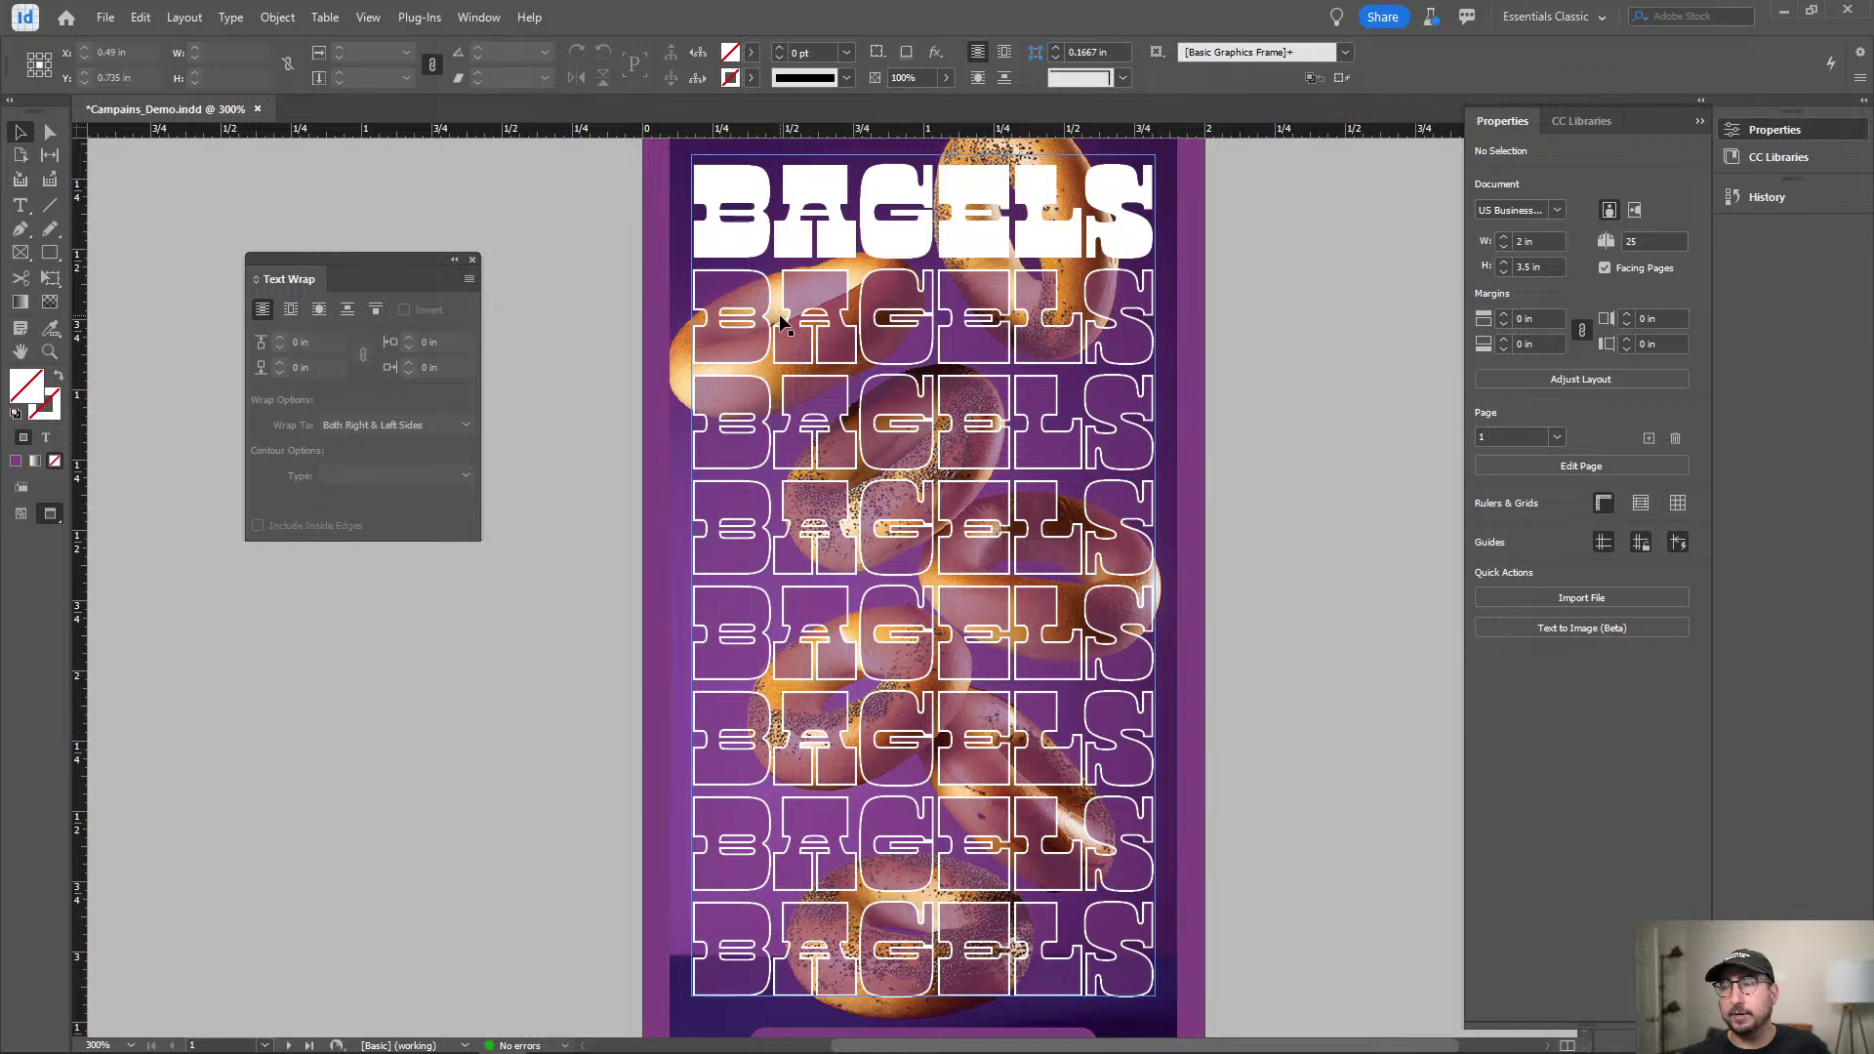
# Set the stroke of the outlined BAGELS lines to the purple library color and collapse the CC Libraries panel.
pyautogui.doubleClick(742, 320)
pyautogui.hotkey('ctrl', 'a')
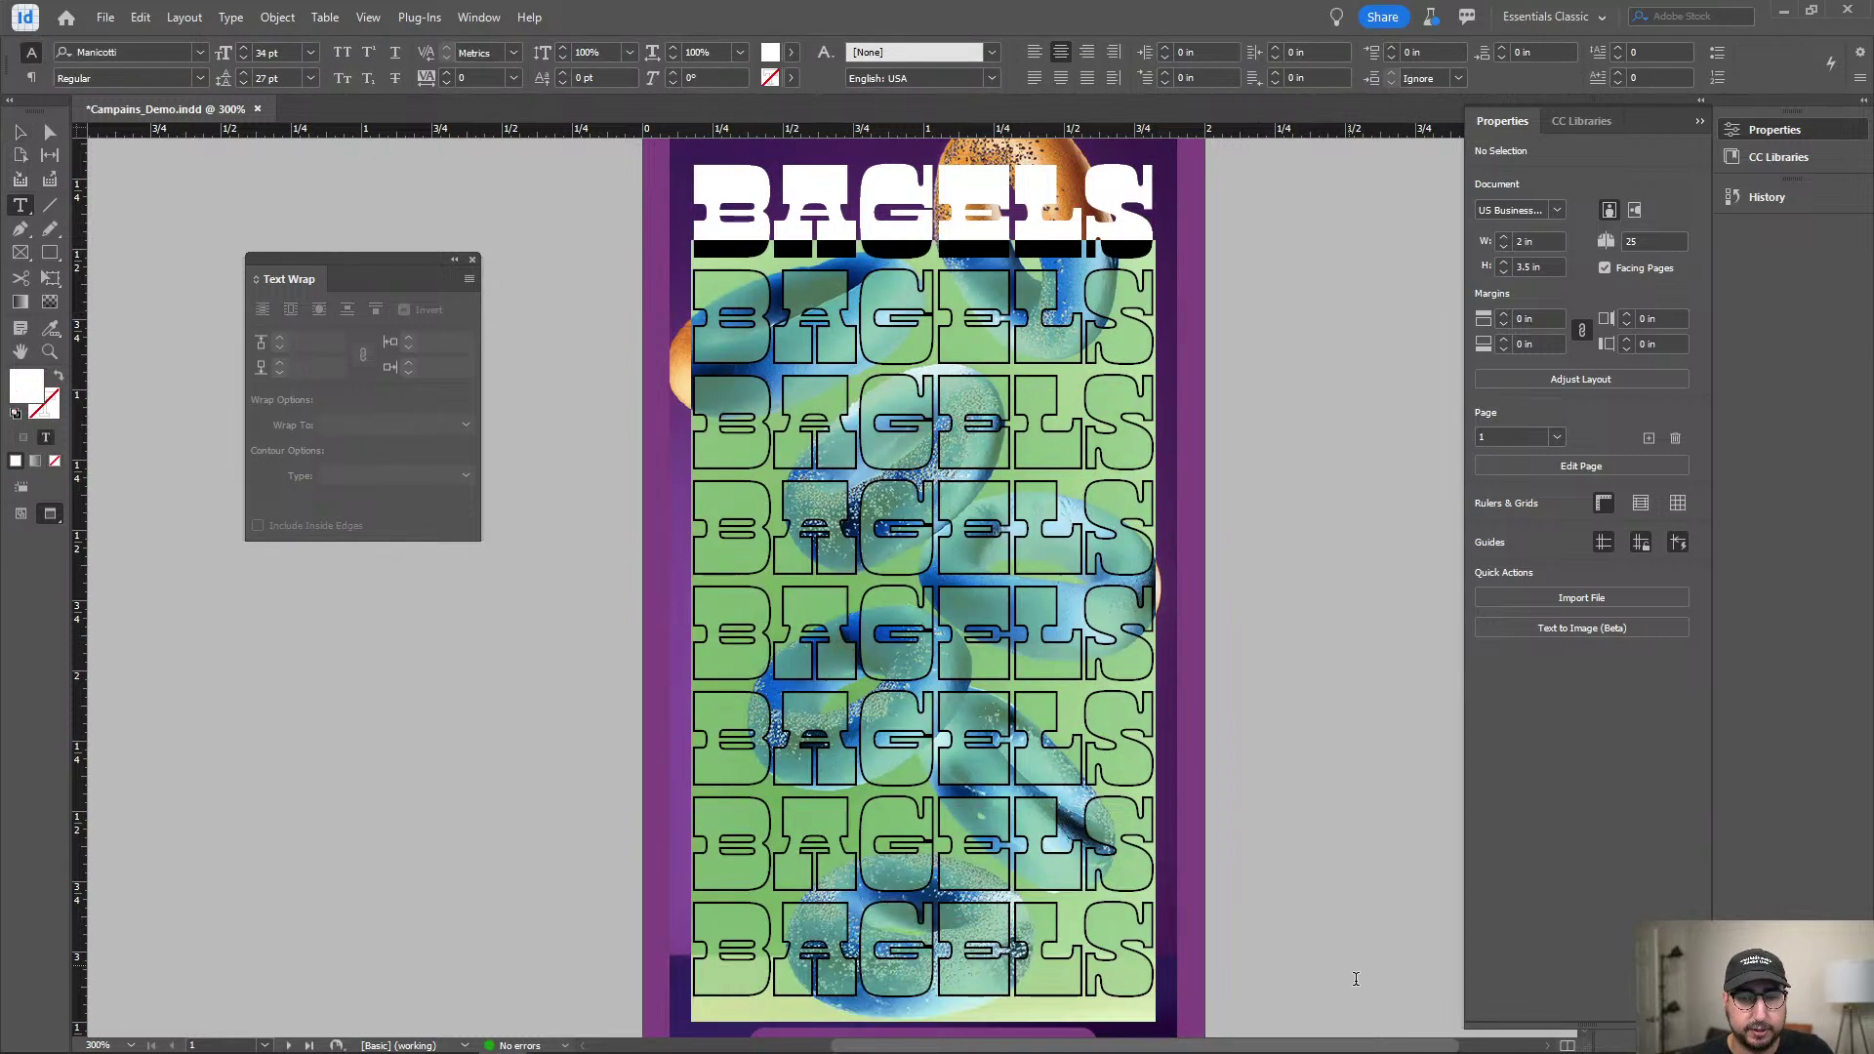
pyautogui.click(1786, 154)
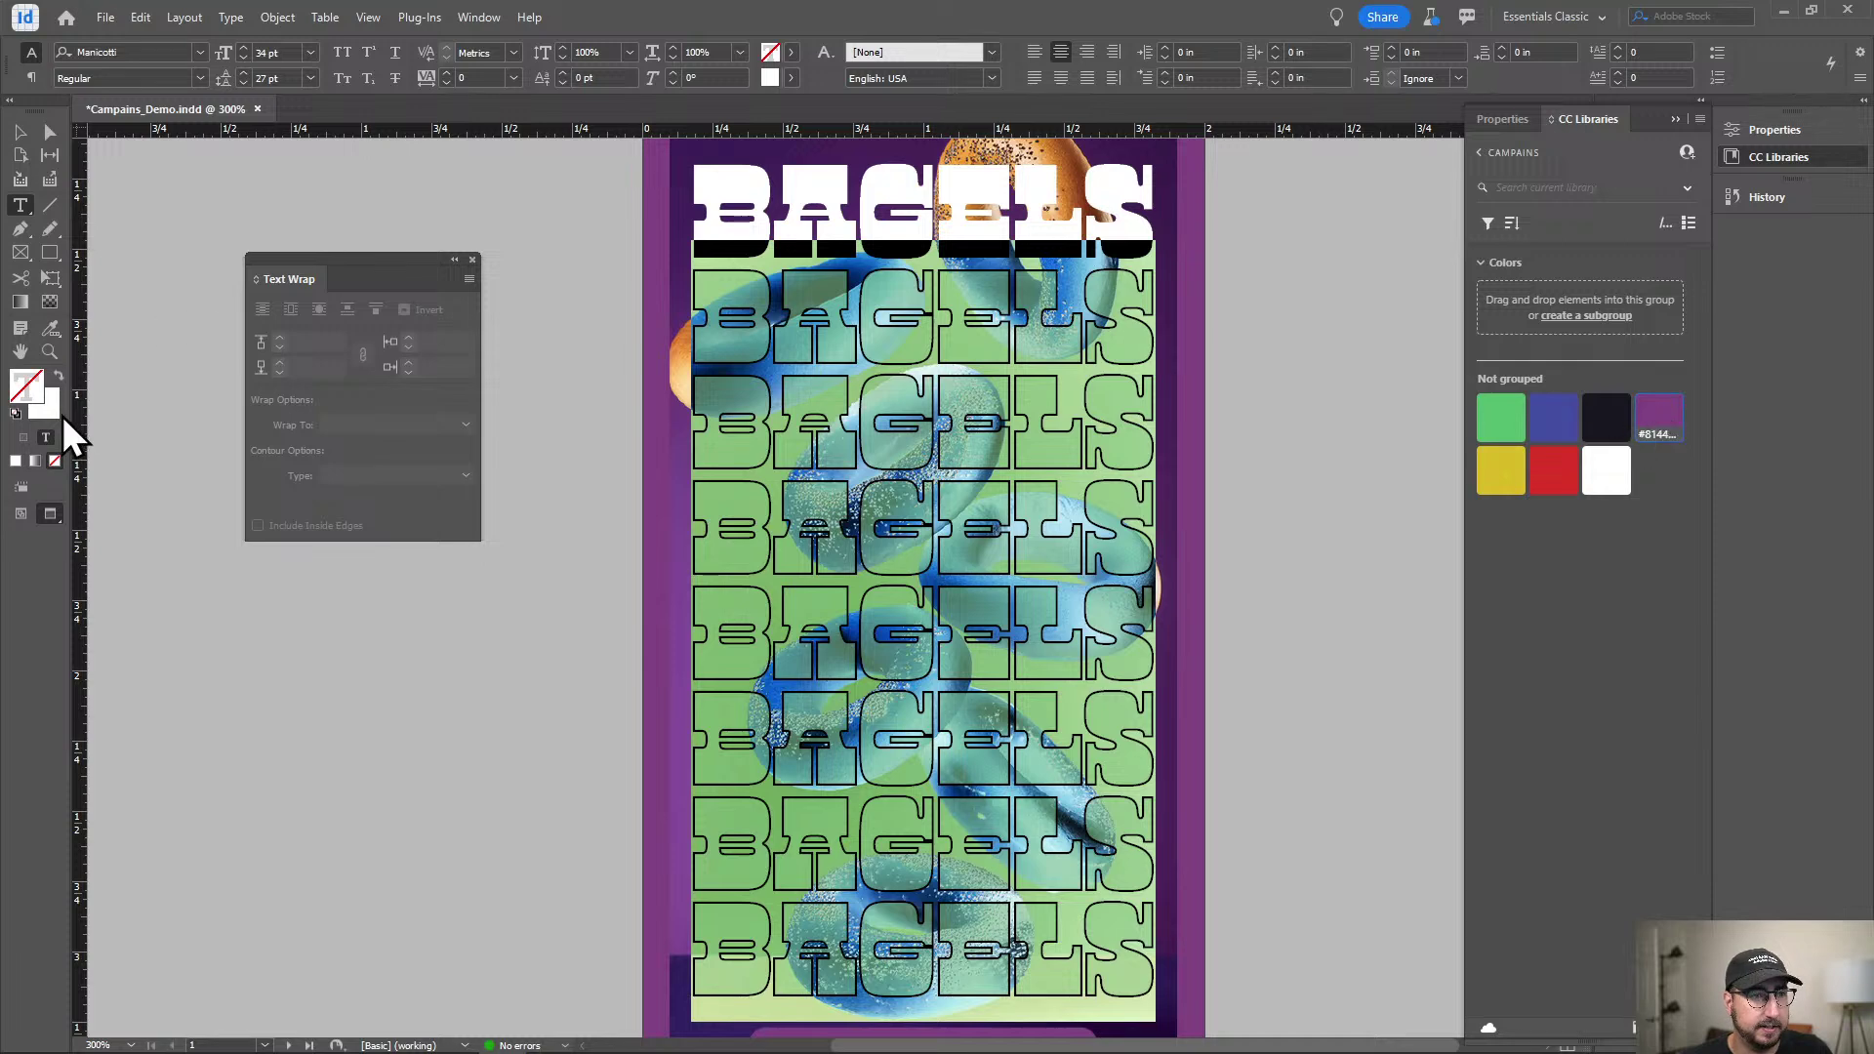
pyautogui.click(1659, 415)
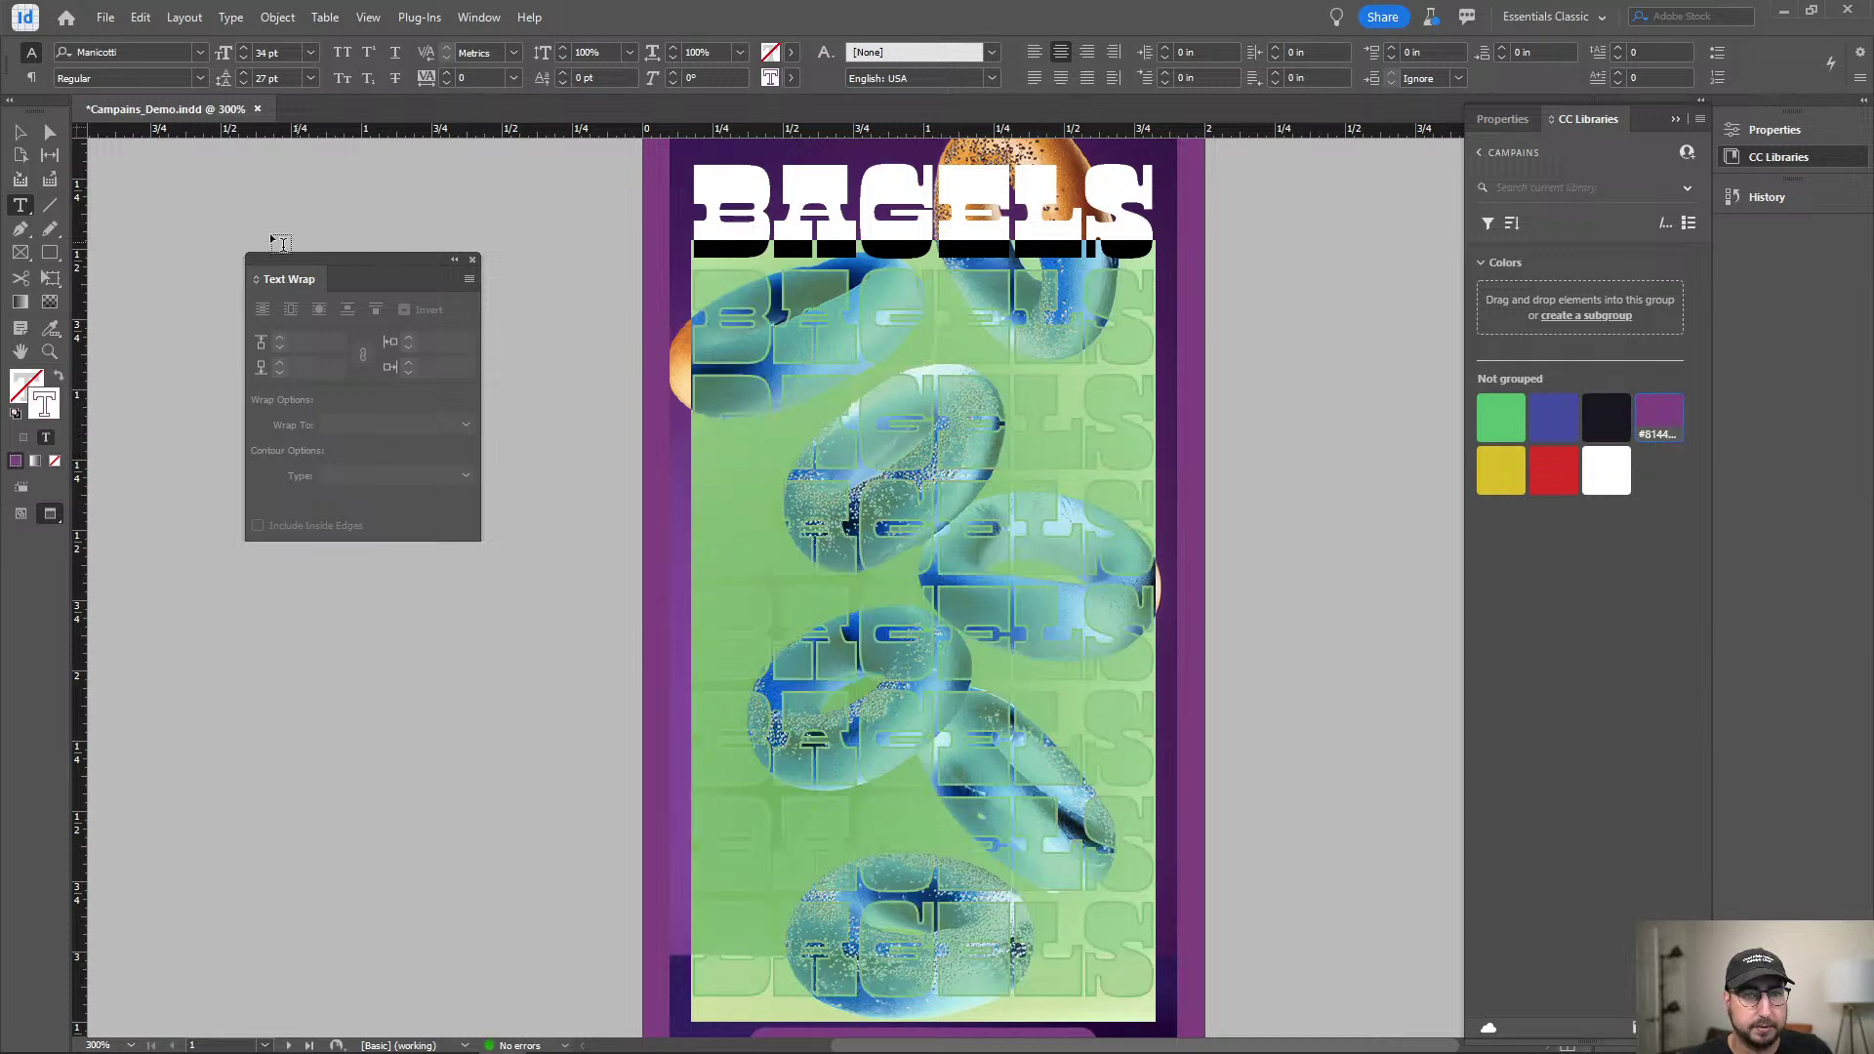
pyautogui.click(25, 140)
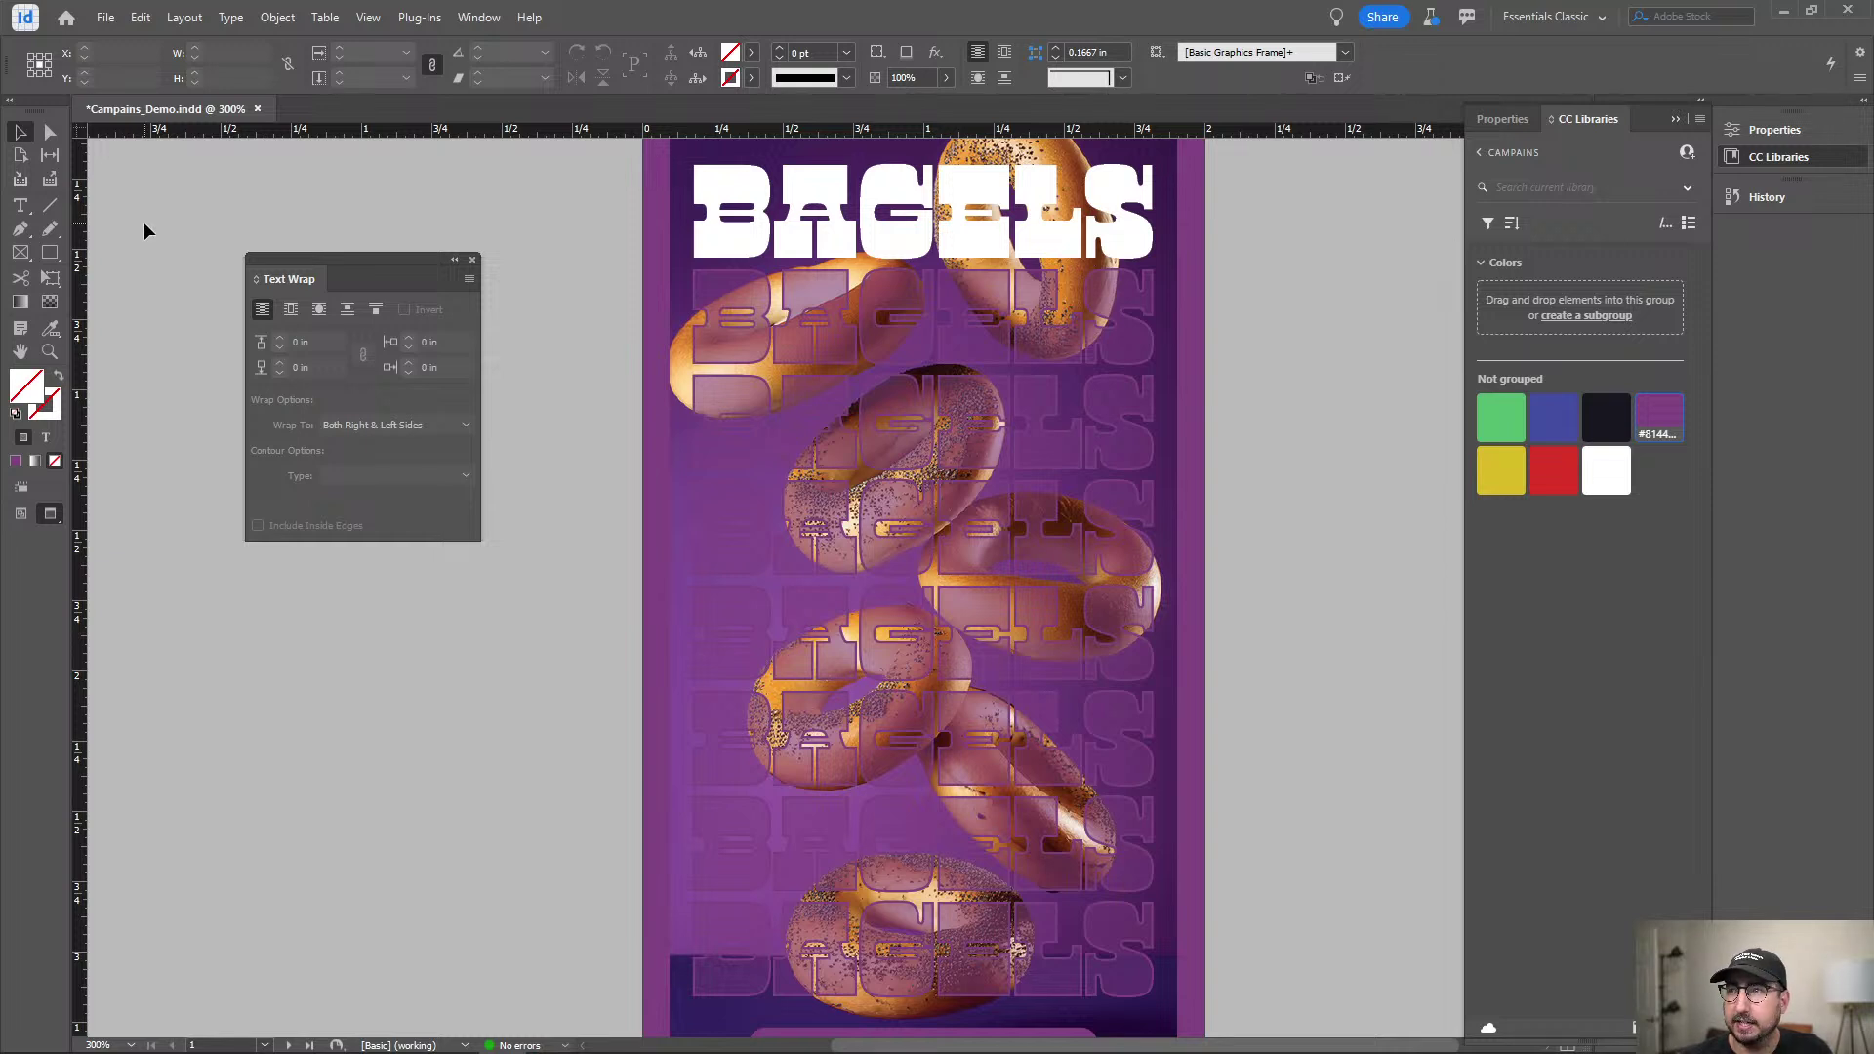
pyautogui.click(1673, 121)
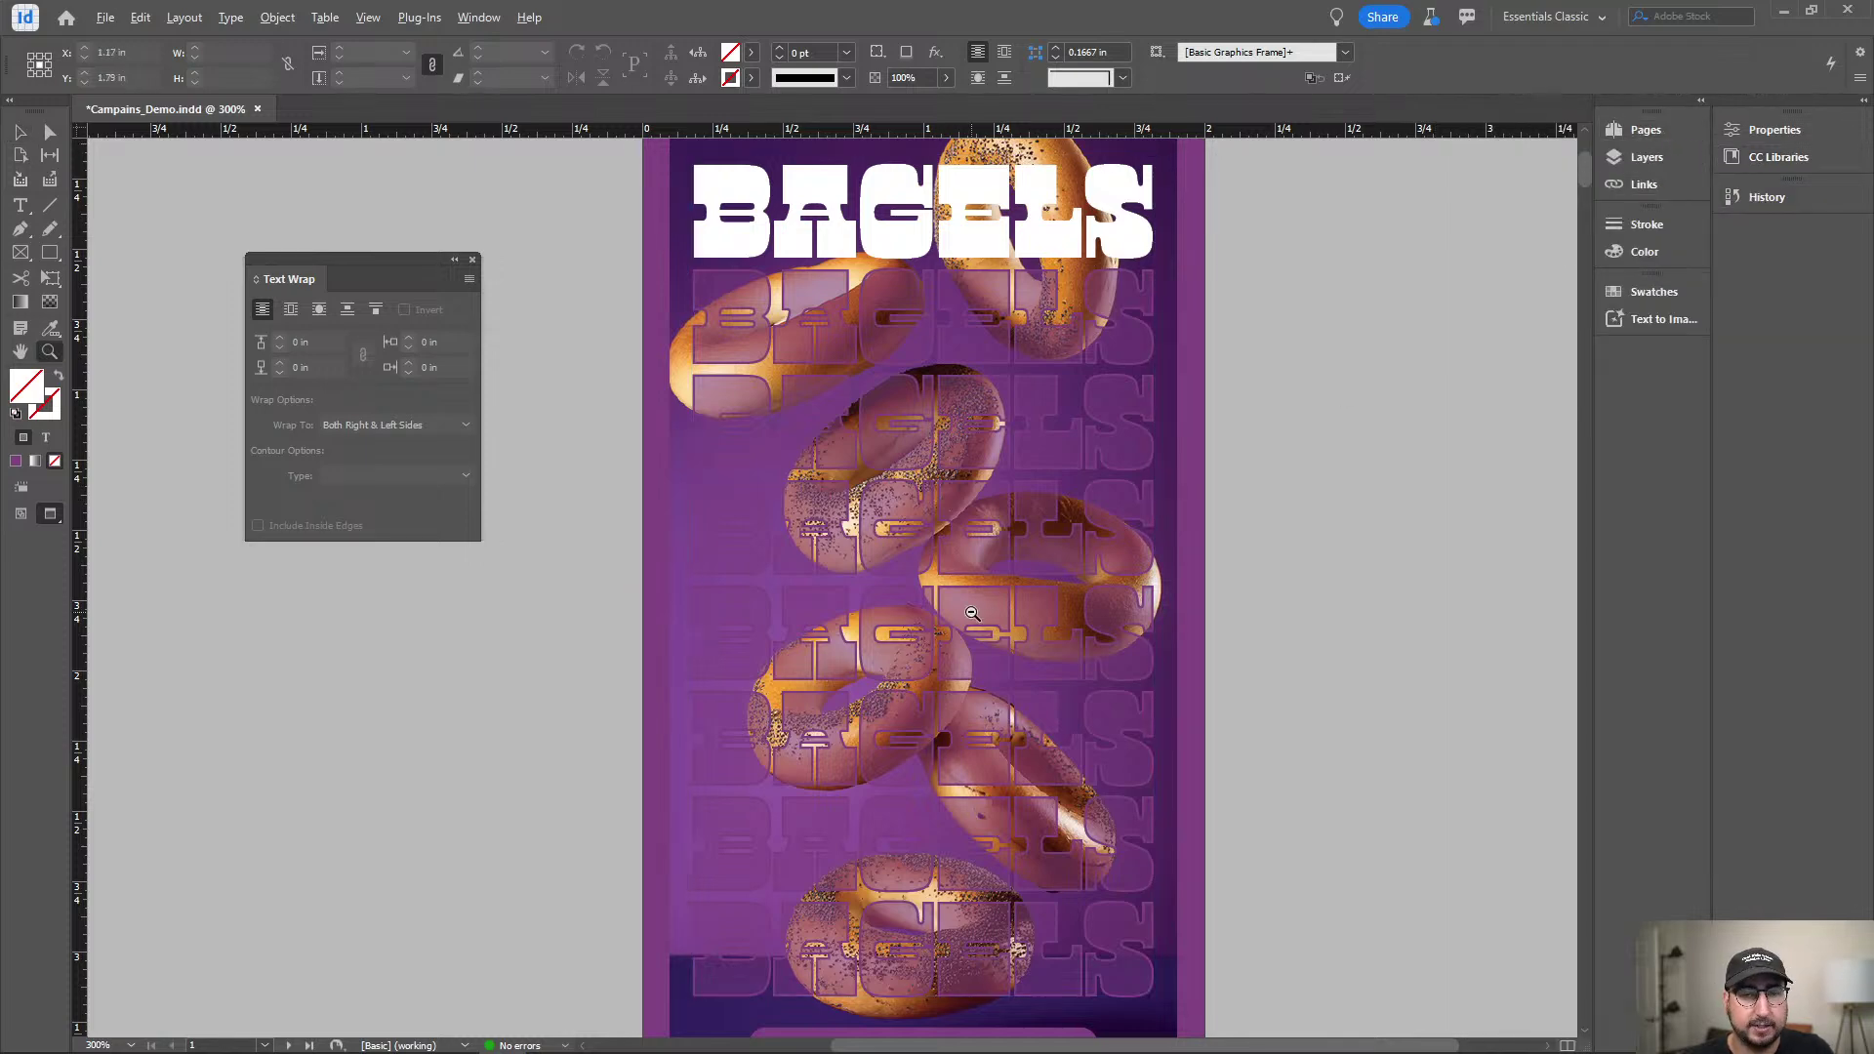
# Copy the whole Product card and place a copy on each of the two blank cards of the following spread.
pyautogui.hotkey('ctrl', '-')
pyautogui.hotkey('ctrl', 'a')
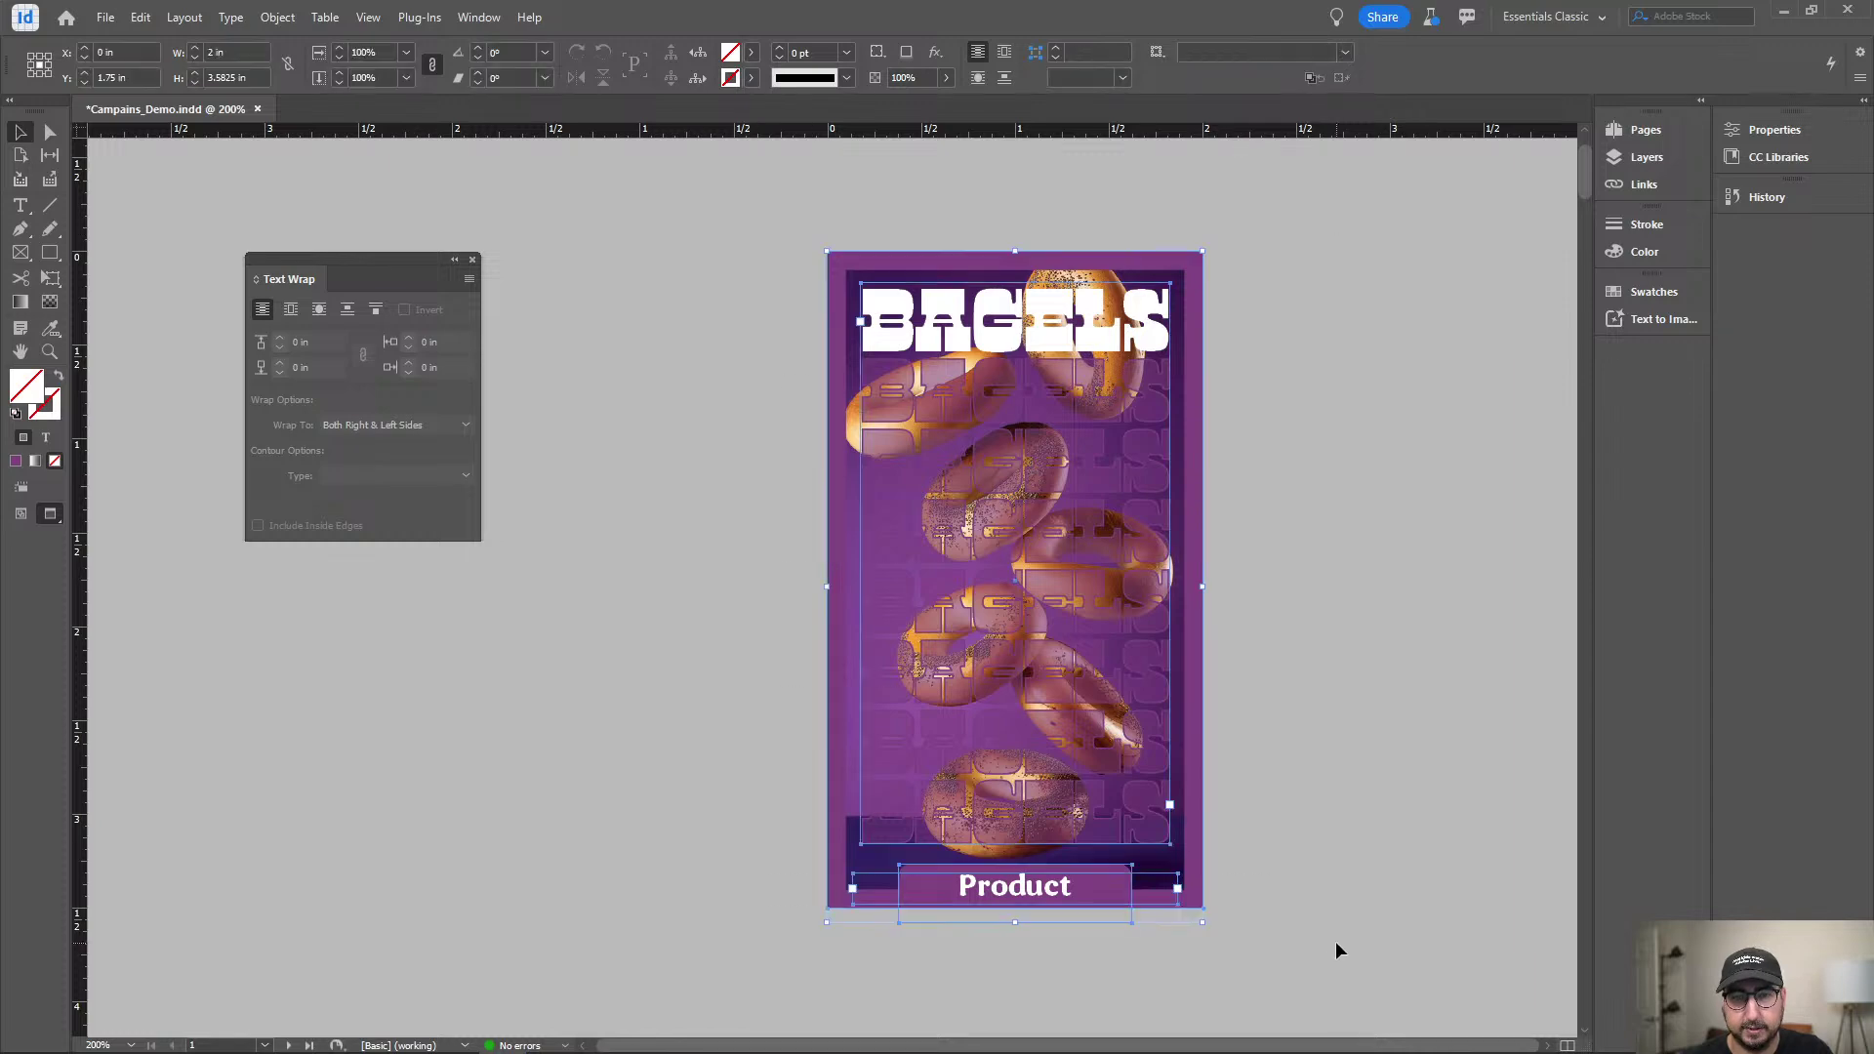
pyautogui.scroll(-10, 698, 746)
pyautogui.hotkey('ctrl', 'v')
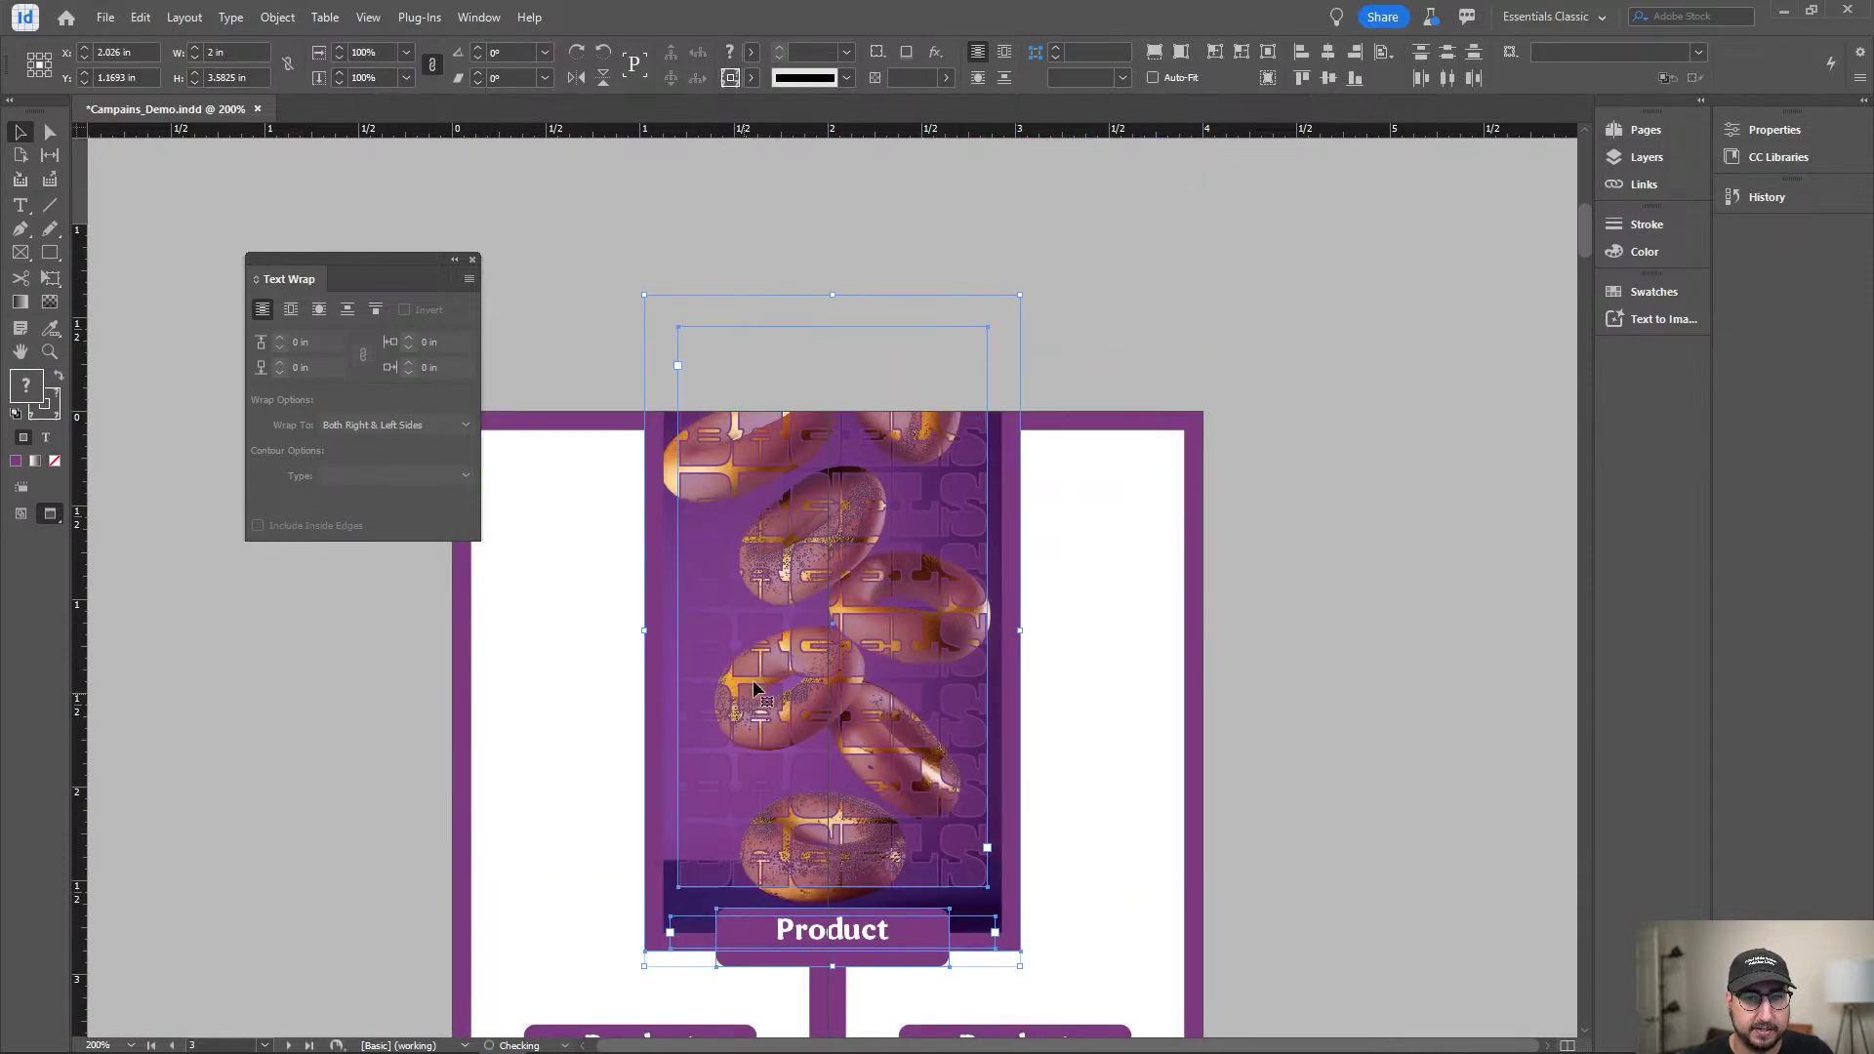
pyautogui.moveTo(753, 680)
pyautogui.mouseDown()
pyautogui.moveTo(605, 761)
pyautogui.moveTo(754, 677)
pyautogui.mouseUp()
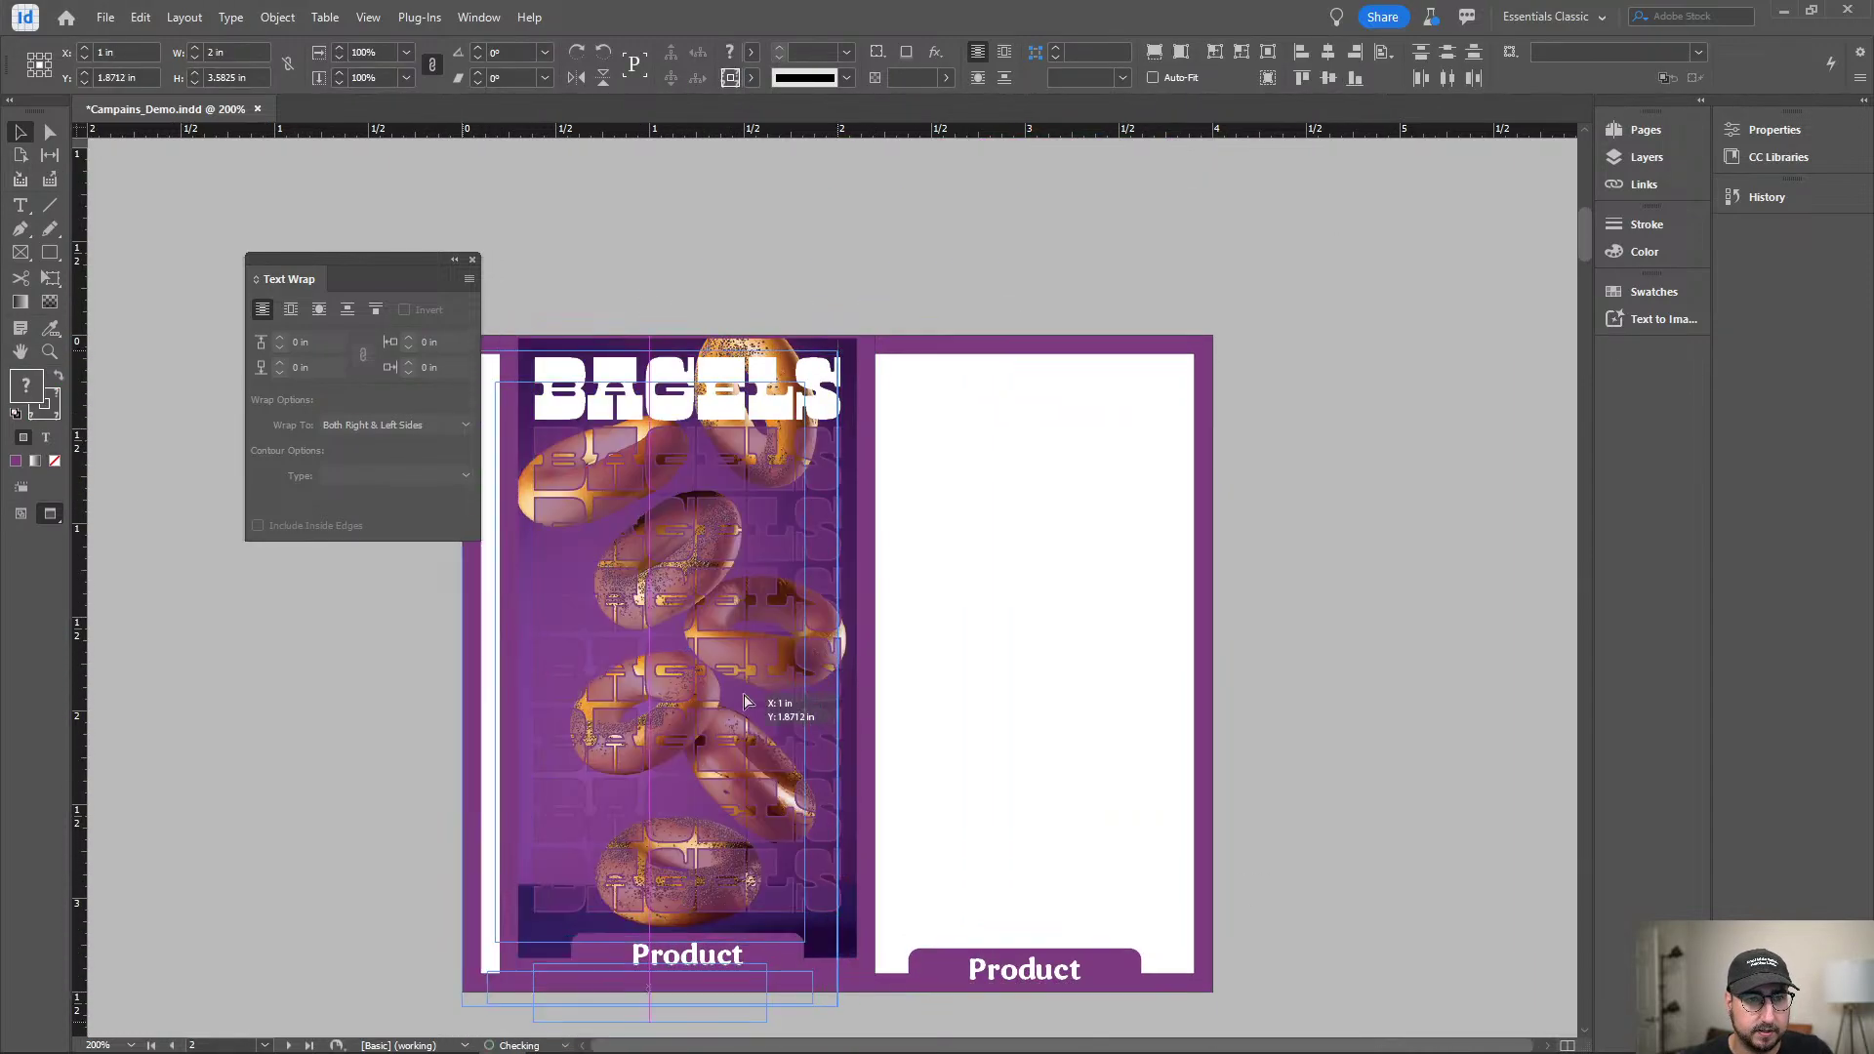
pyautogui.moveTo(724, 576); pyautogui.dragTo(1100, 547)
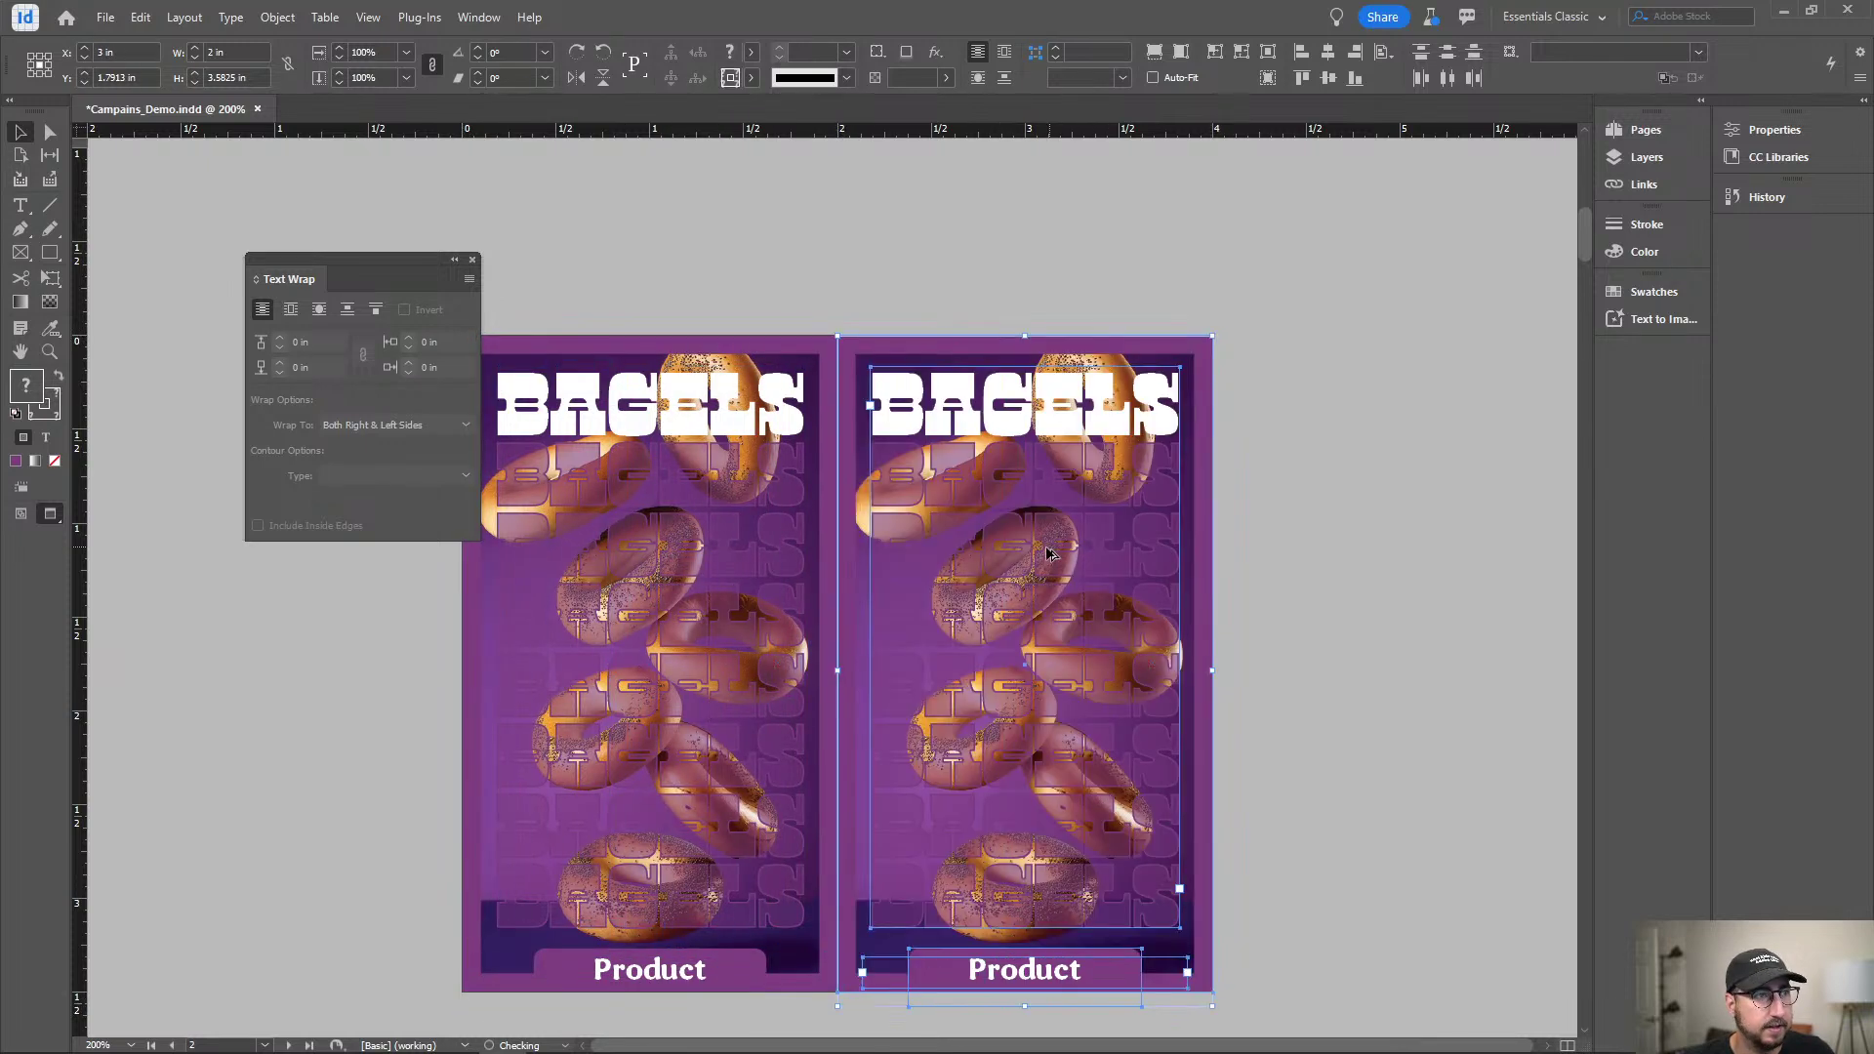
# Set the stroke of the outlined BAGELS lines on the spread's left card to white, ffffff.
pyautogui.click(754, 231)
pyautogui.click(624, 509)
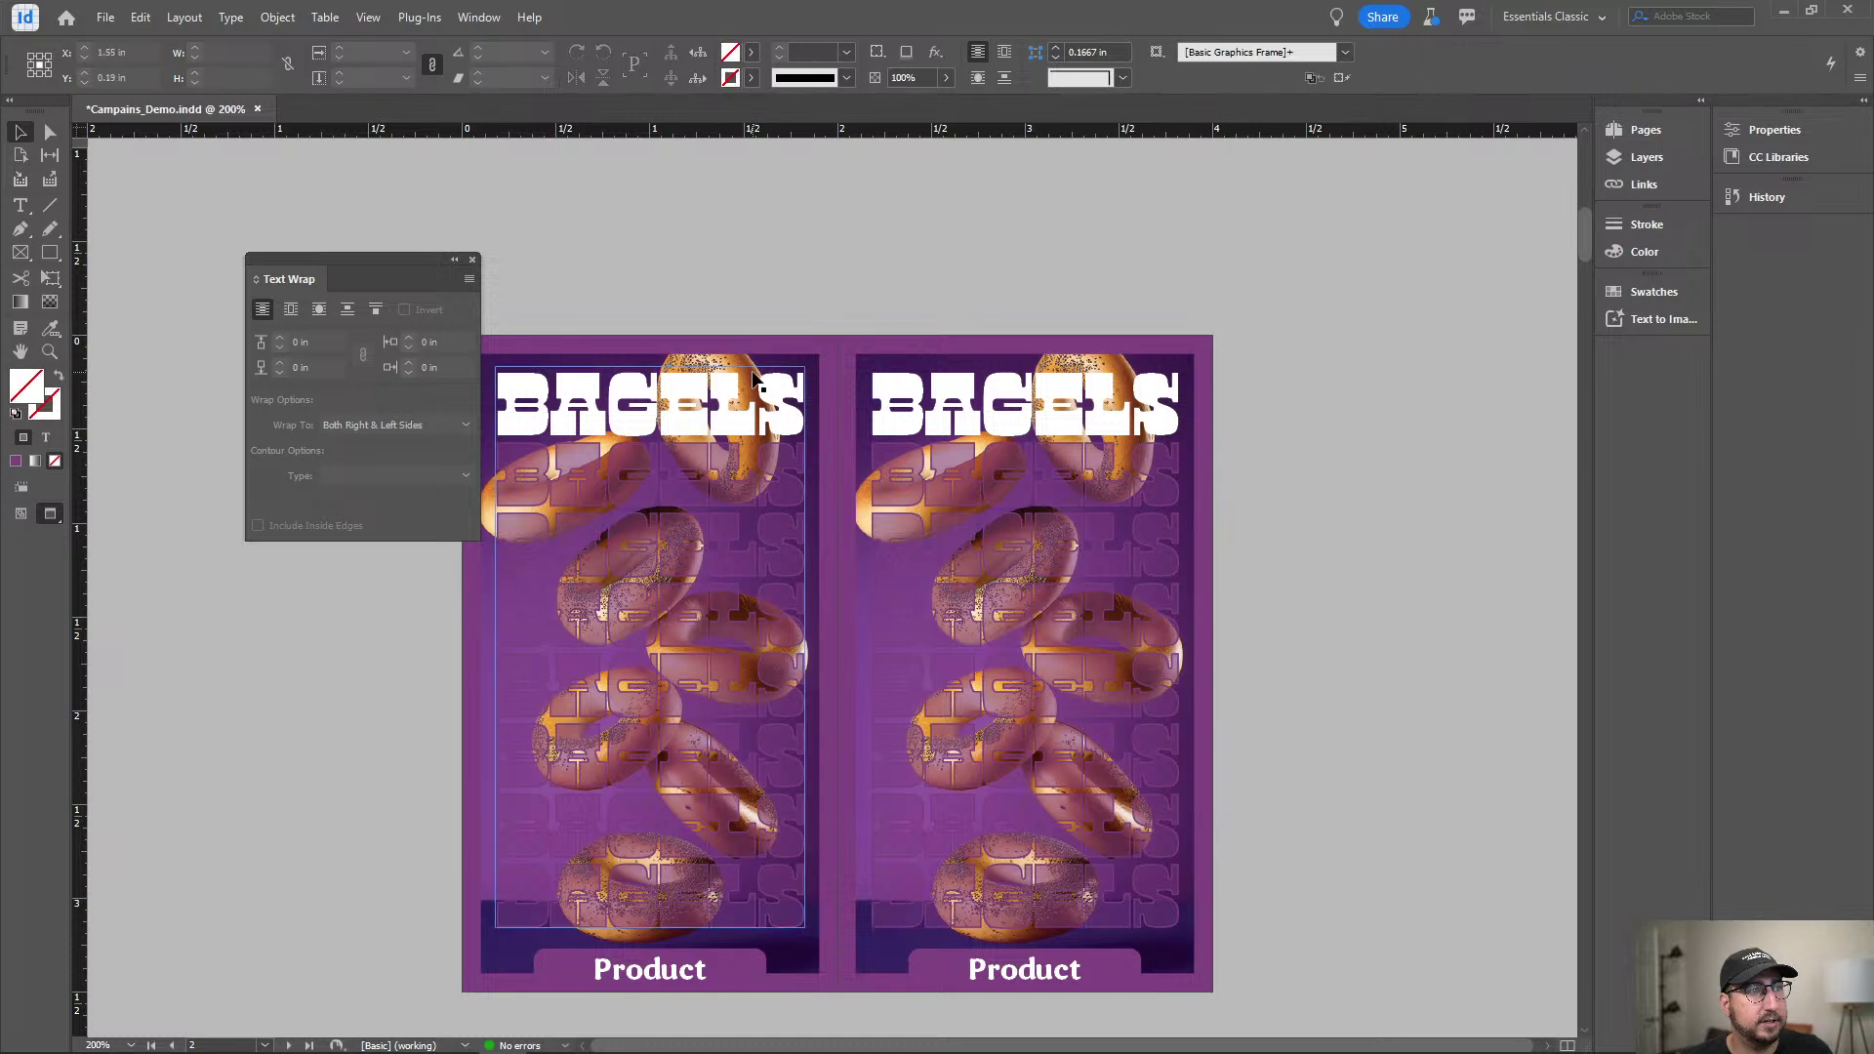
pyautogui.doubleClick(624, 510)
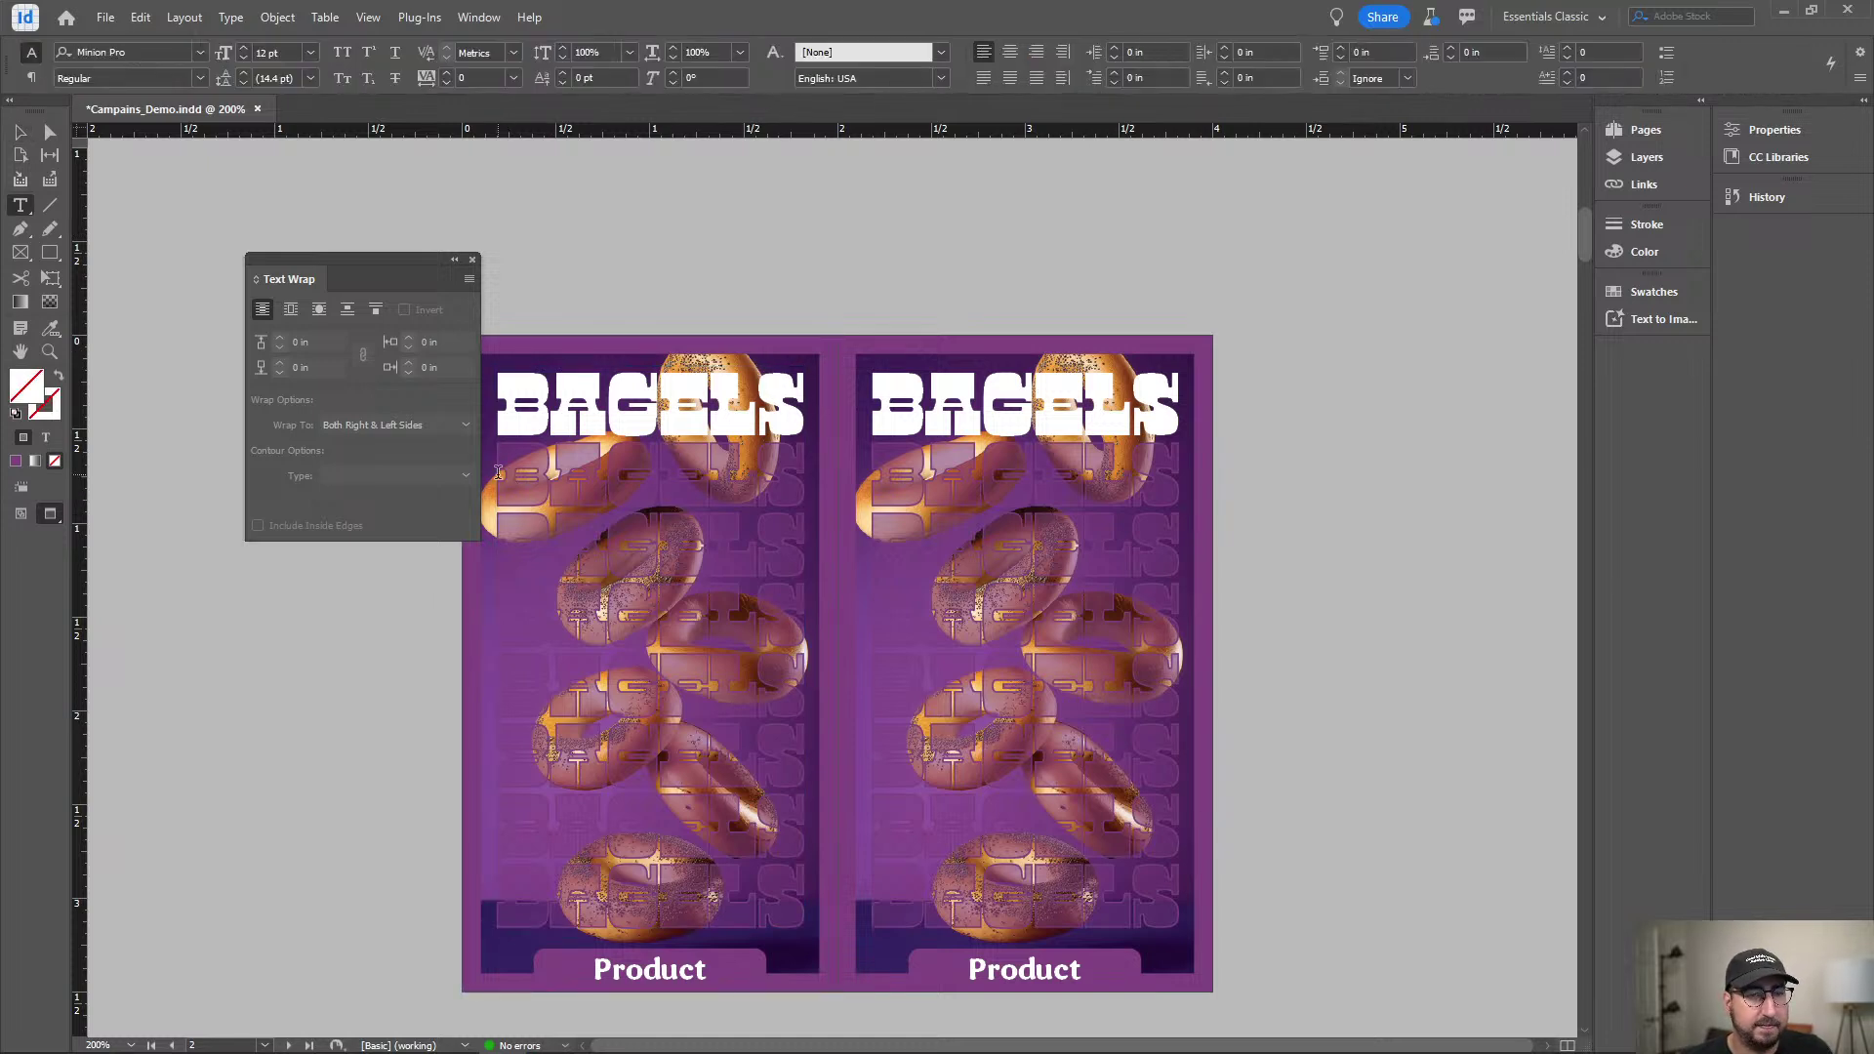
pyautogui.hotkey('ctrl', 'a')
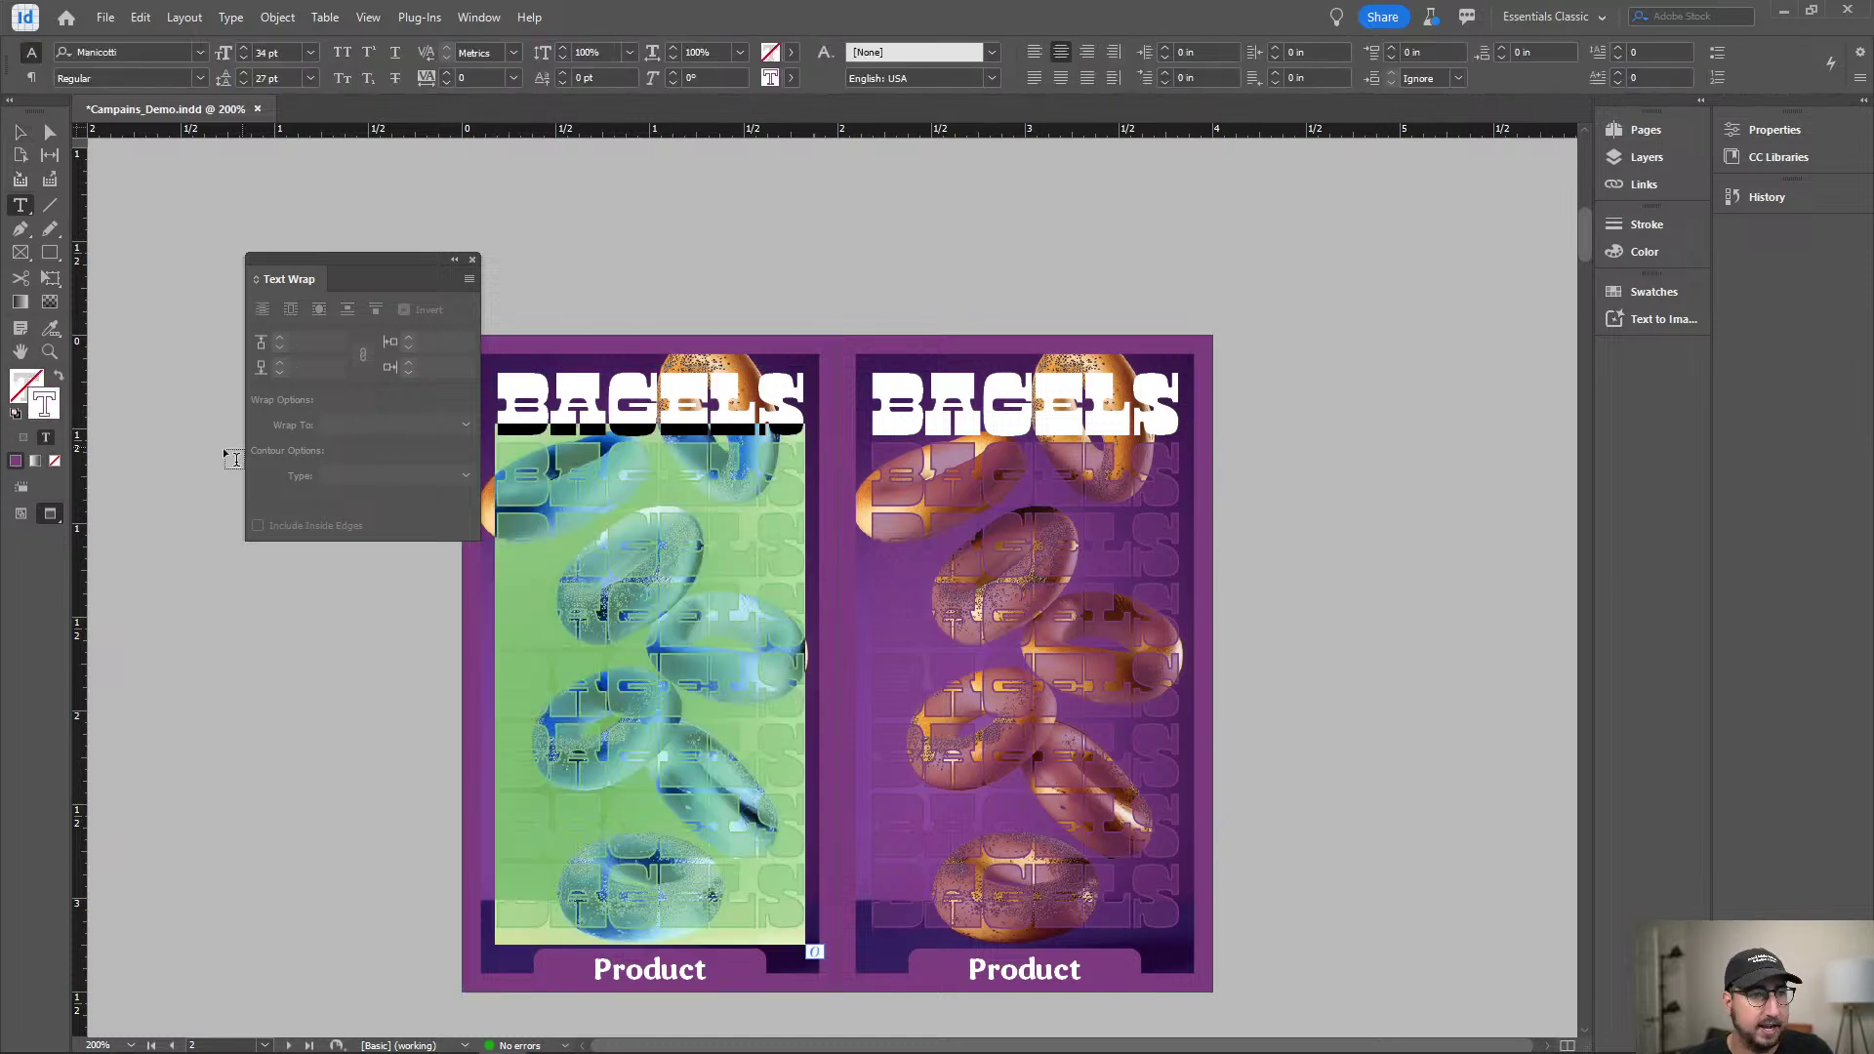
pyautogui.doubleClick(44, 401)
pyautogui.click(921, 419)
pyautogui.click(947, 420)
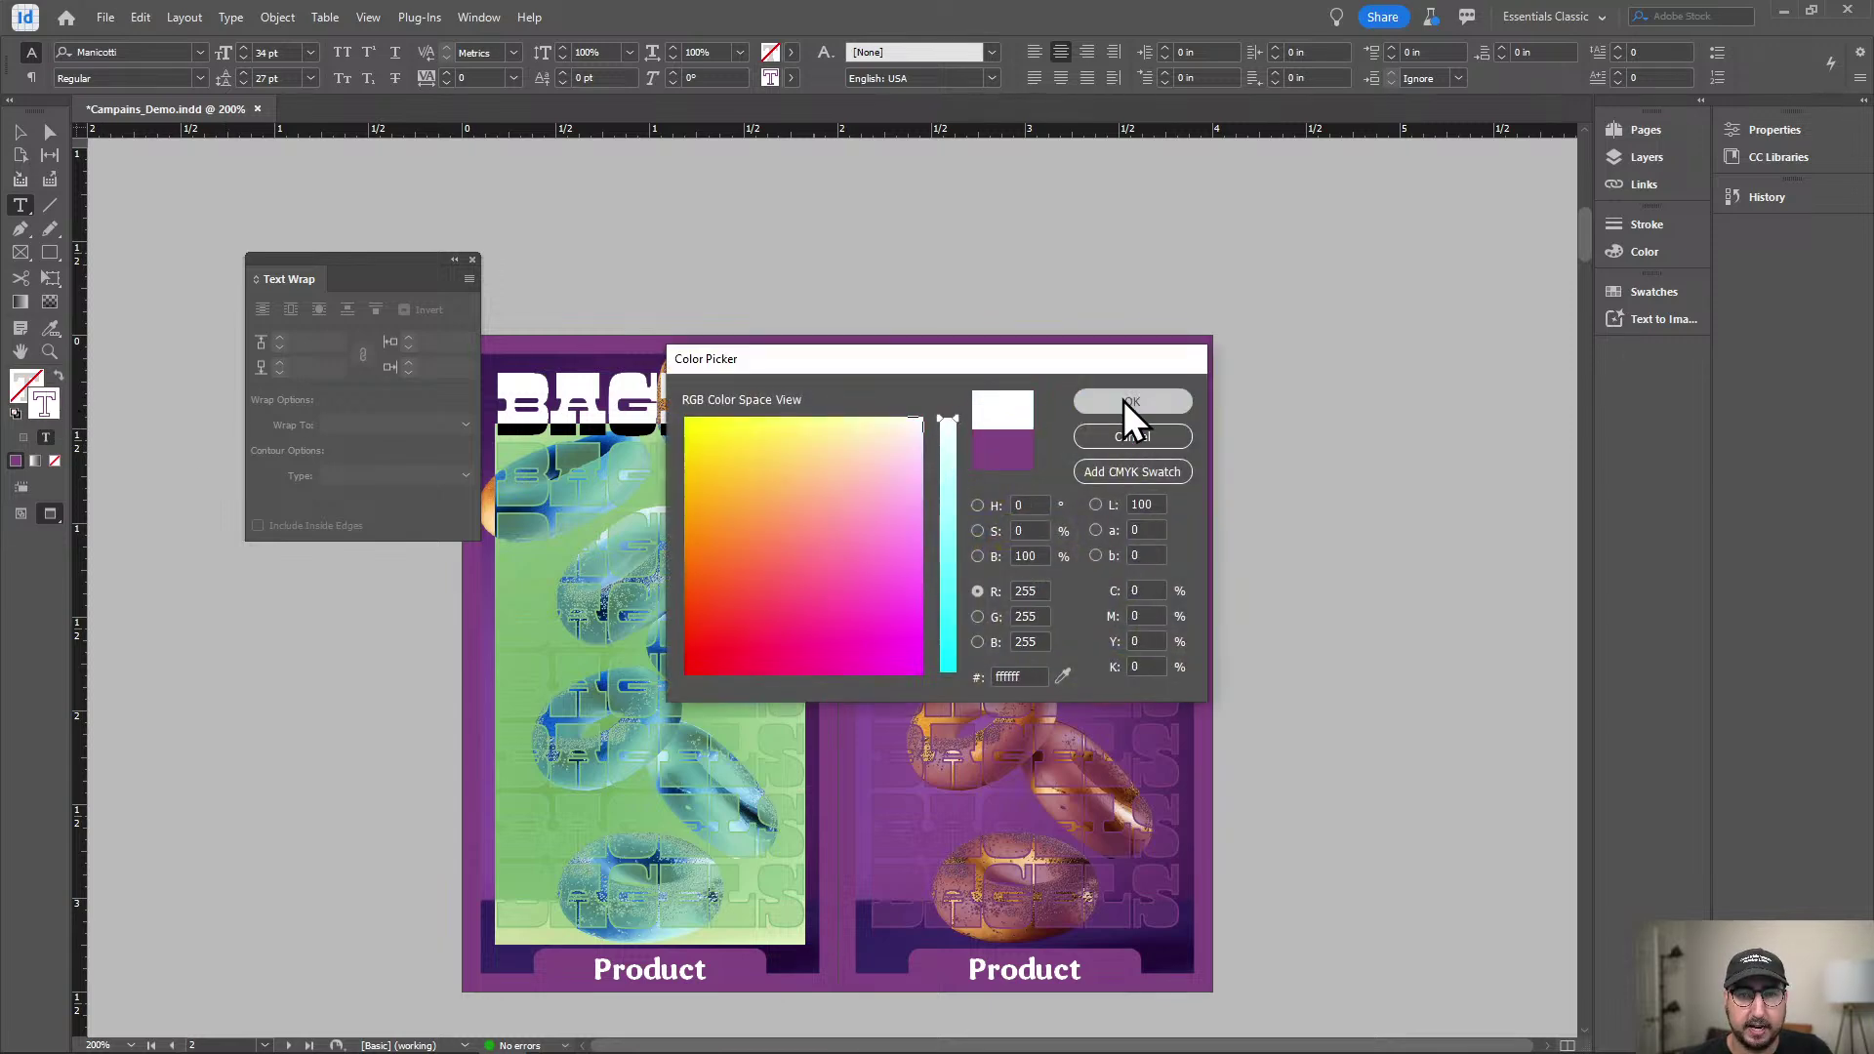
pyautogui.click(1123, 400)
pyautogui.click(21, 132)
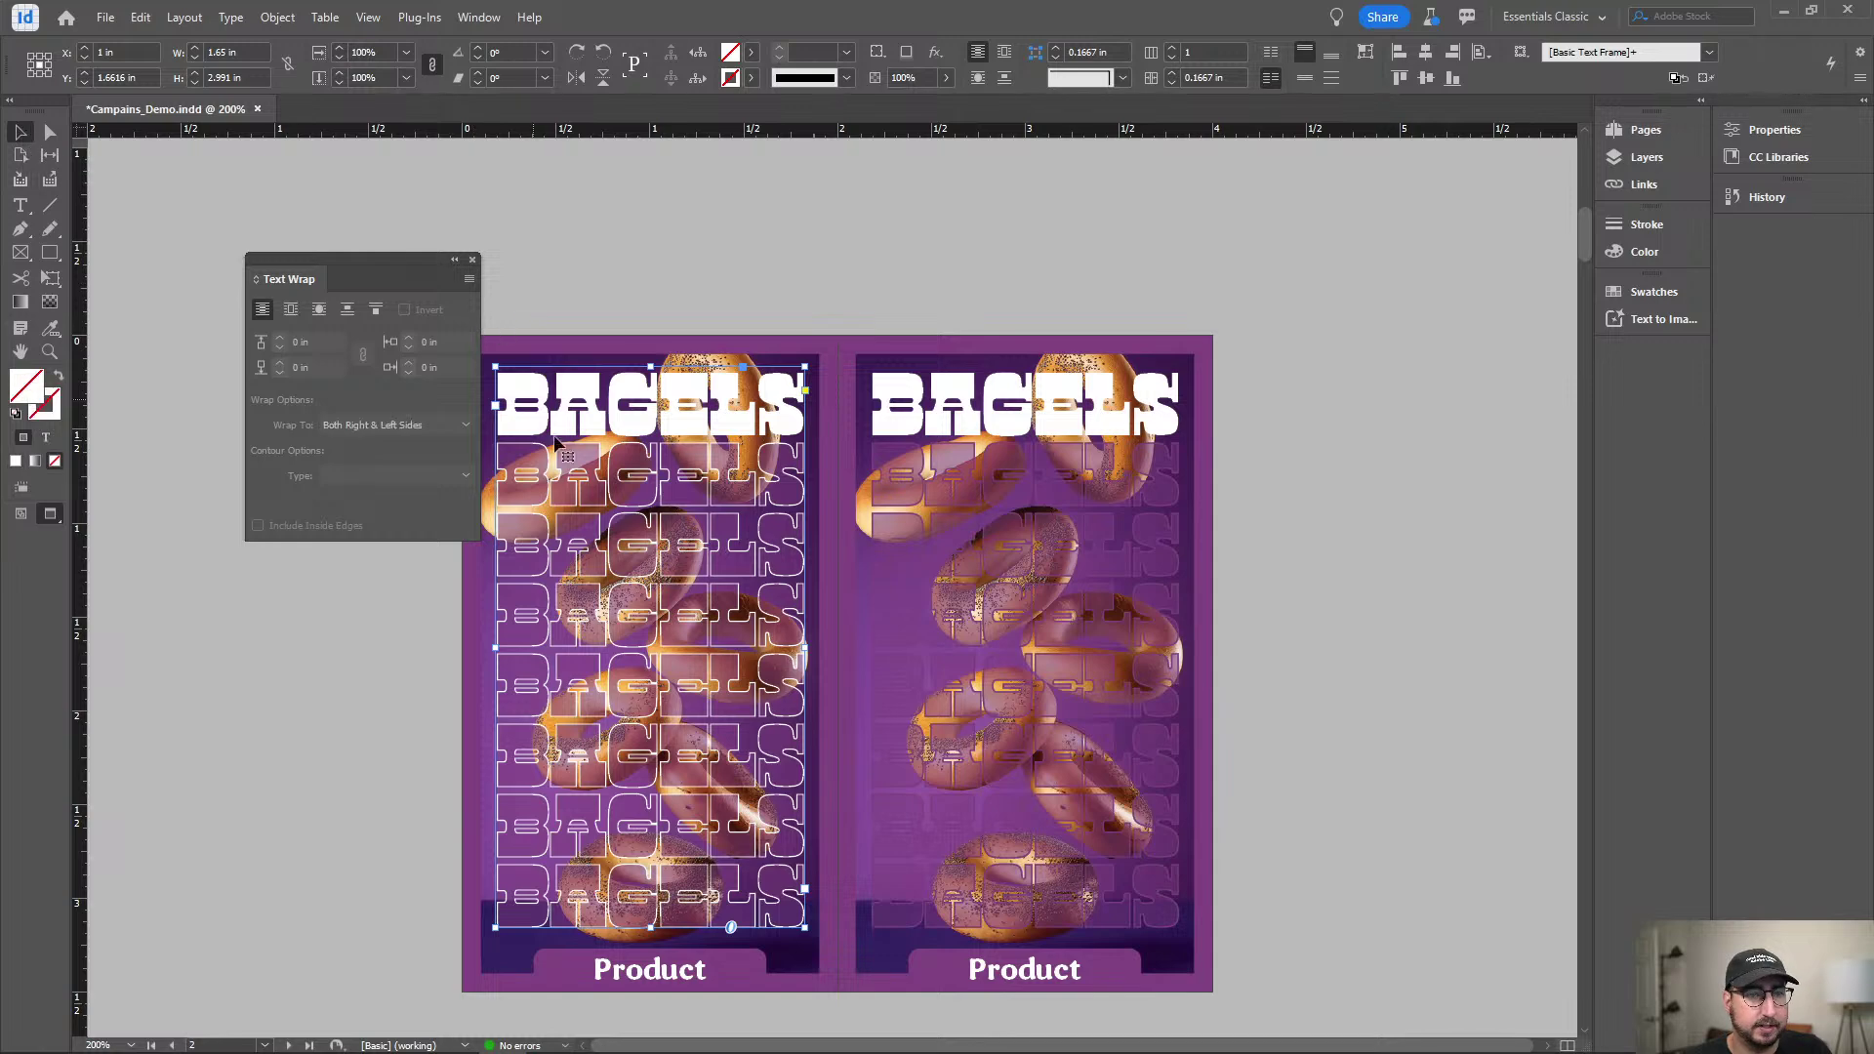
# Remove the semi-transparent purple text layer from the left card and compare both card versions with the panels hidden.
pyautogui.click(564, 444)
pyautogui.moveTo(625, 485); pyautogui.dragTo(559, 470)
pyautogui.click(742, 217)
pyautogui.press('z')
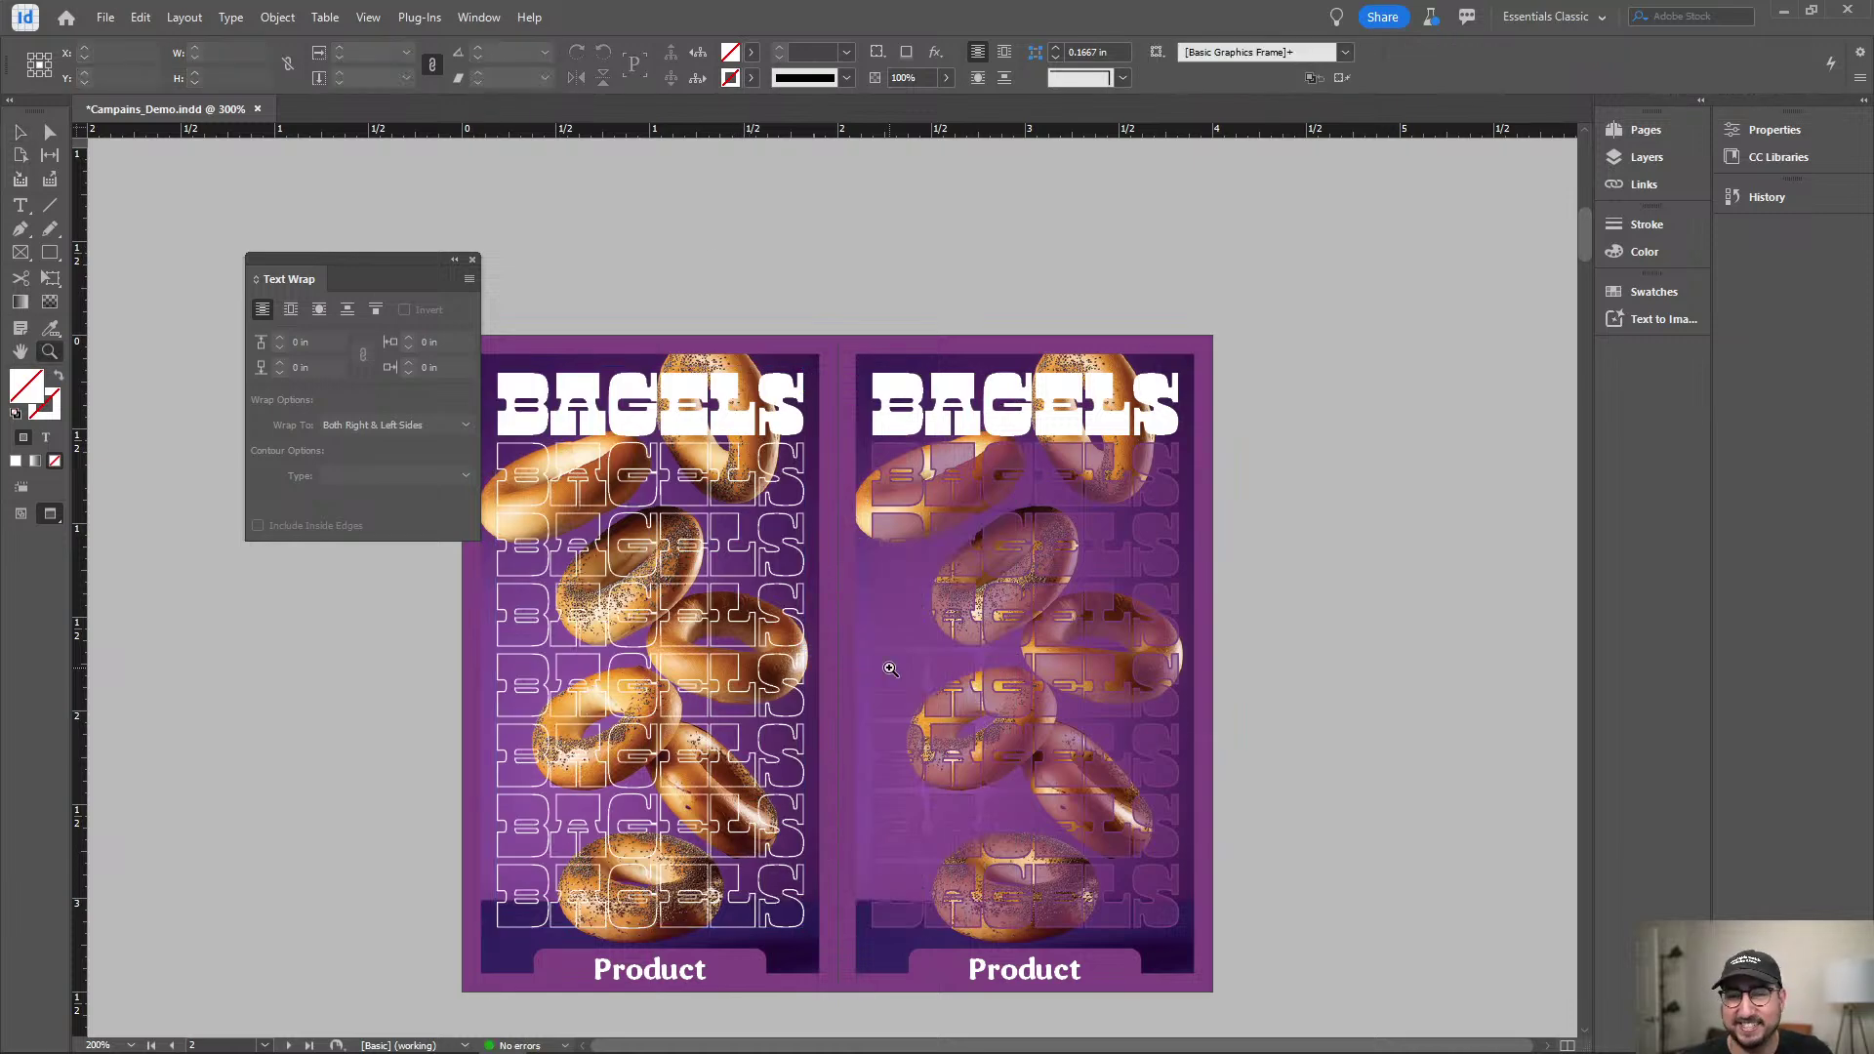
pyautogui.press('Tab')
pyautogui.click(890, 668)
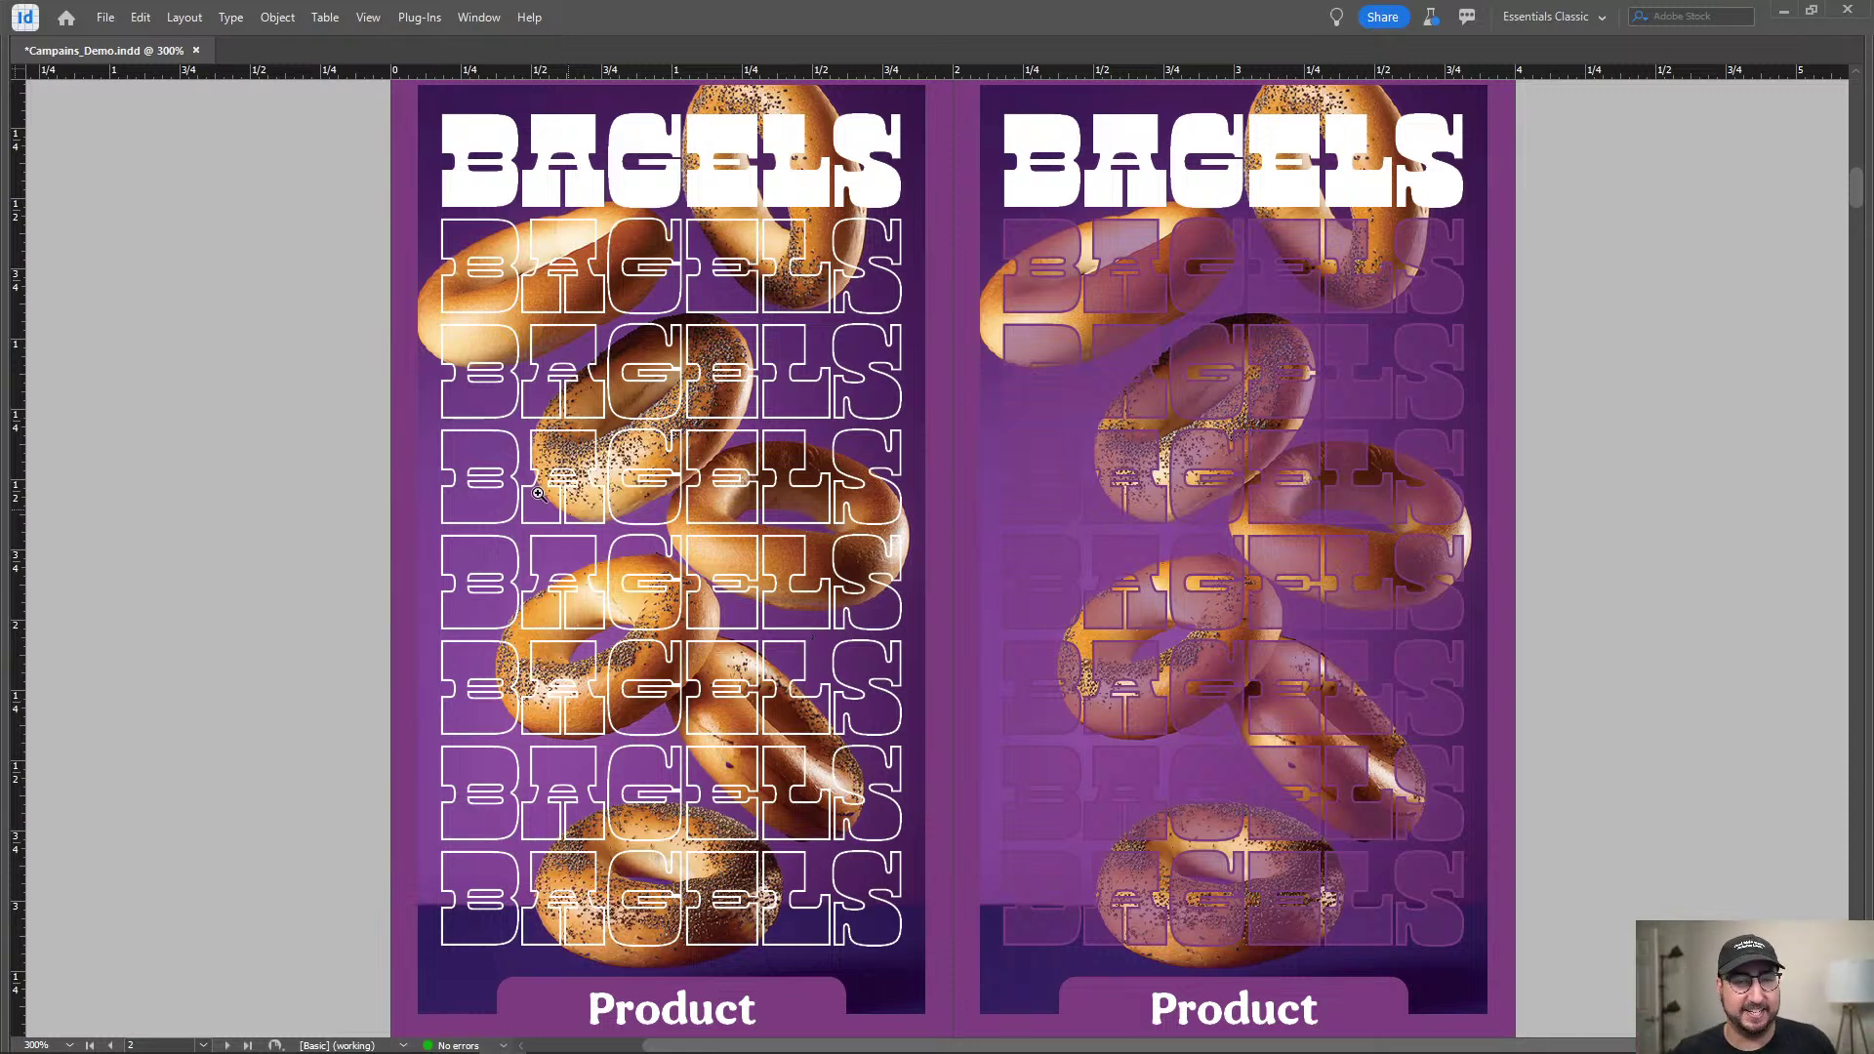
pyautogui.press('Tab')
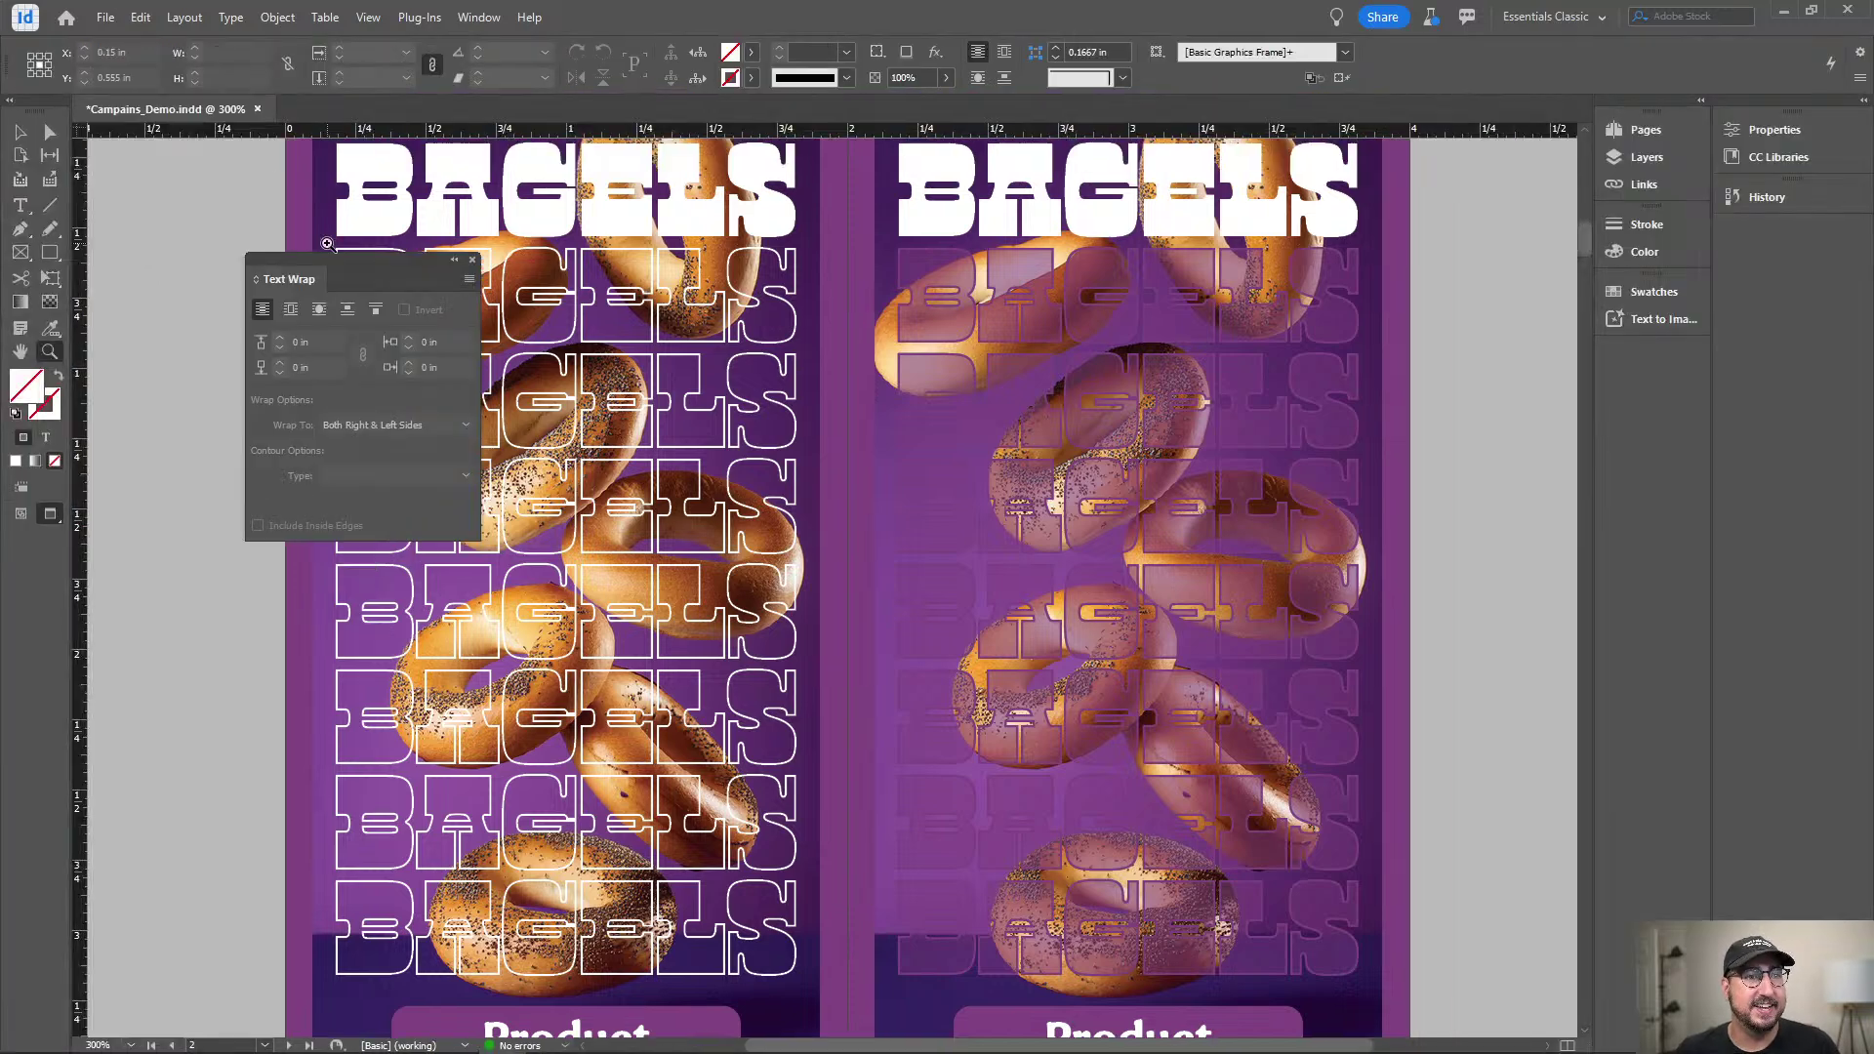
pyautogui.keyDown('alt'); pyautogui.click(979, 537); pyautogui.keyUp('alt')
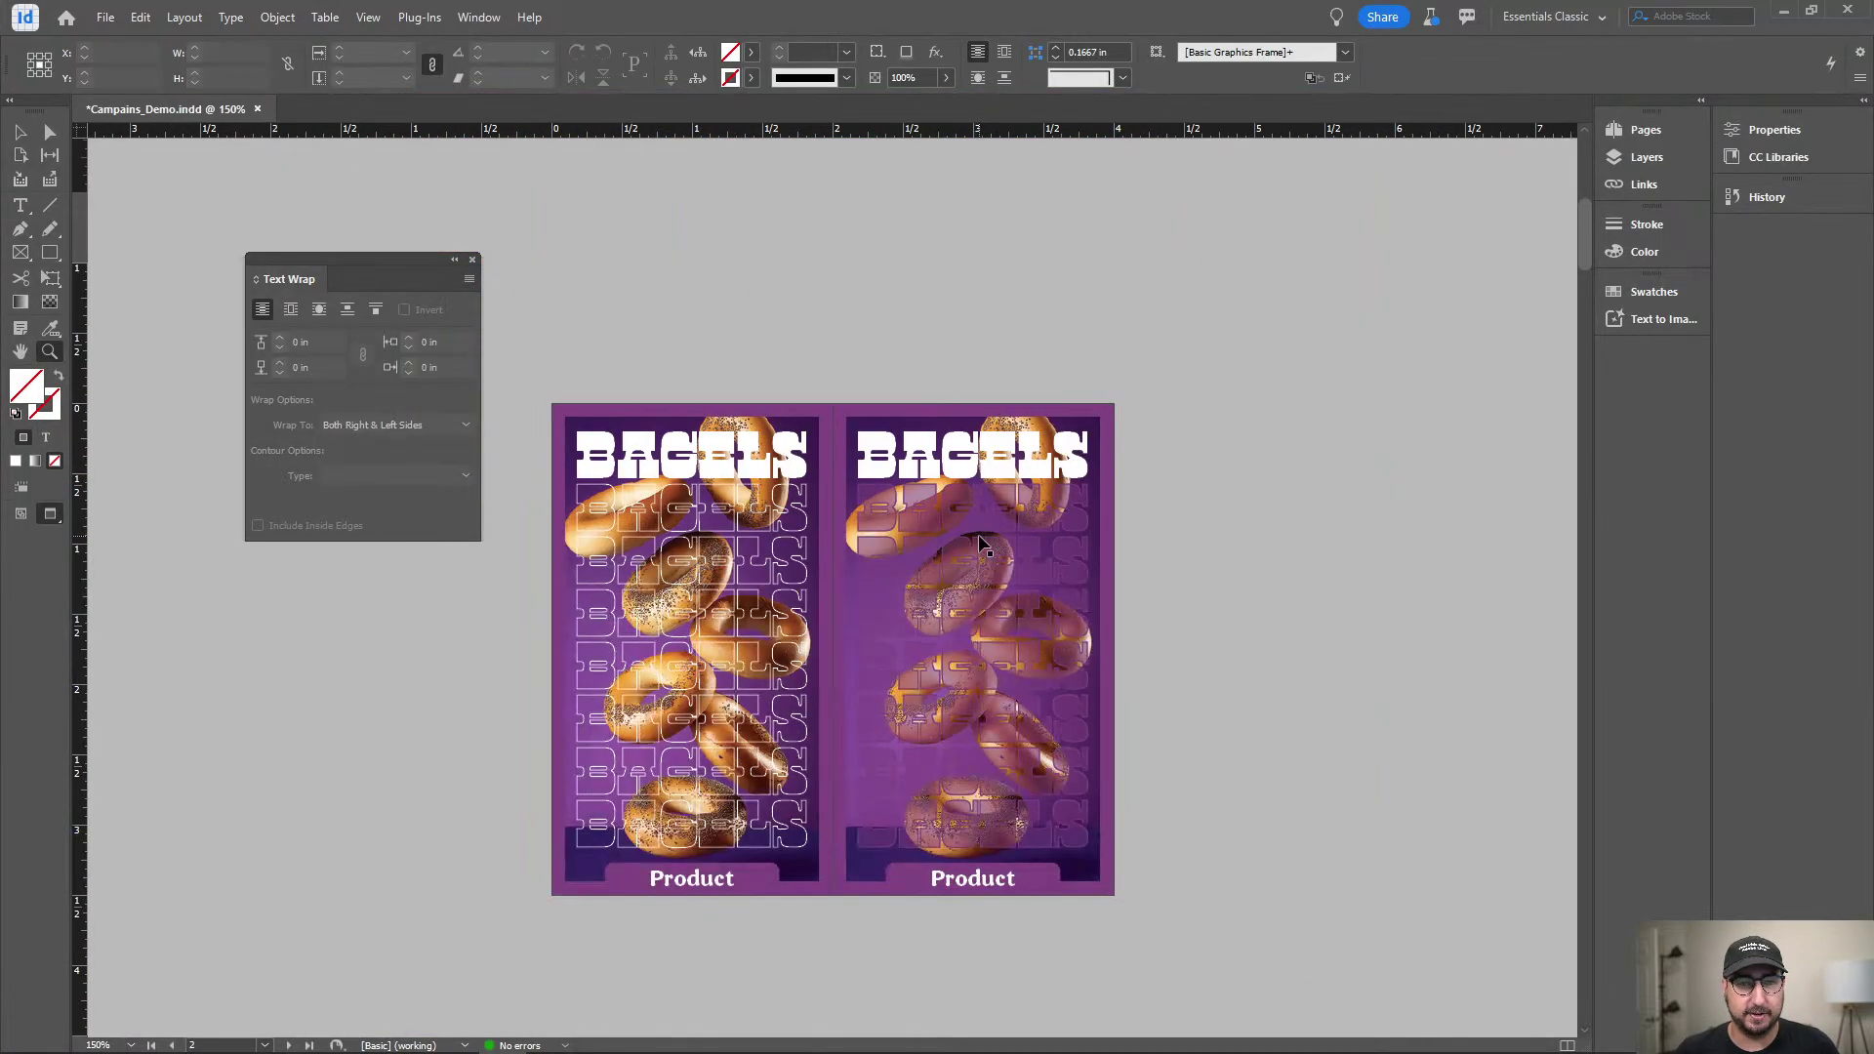
# Undo the spread copies, the purple stroke and the duplicate BAGELS frame, back to the Product card with only white outlined text.
pyautogui.hotkey('ctrl', 'z')
pyautogui.hotkey('ctrl', 'z')
pyautogui.hotkey('ctrl', 'z')
pyautogui.hotkey('ctrl', 'z')
pyautogui.hotkey('ctrl', 'z')
pyautogui.hotkey('ctrl', 'z')
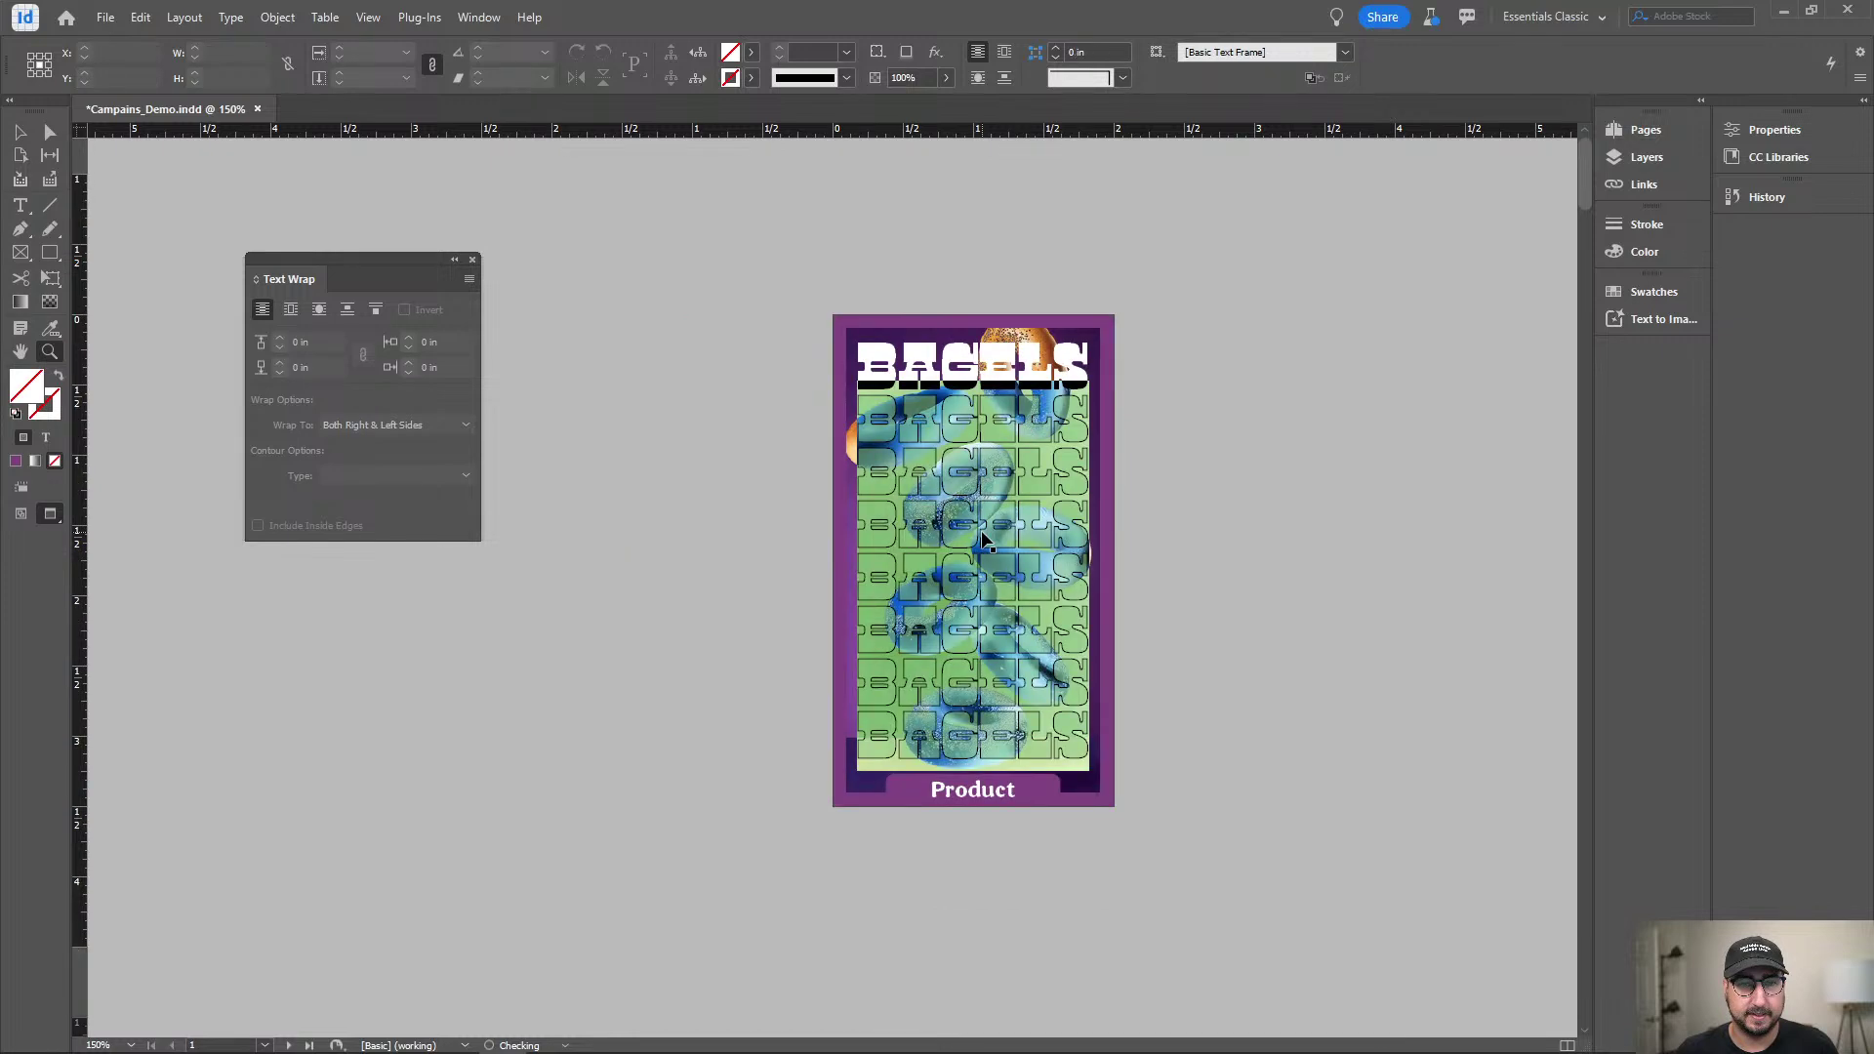
pyautogui.hotkey('ctrl', 'z')
pyautogui.hotkey('ctrl', 'z')
pyautogui.hotkey('ctrl', 'z')
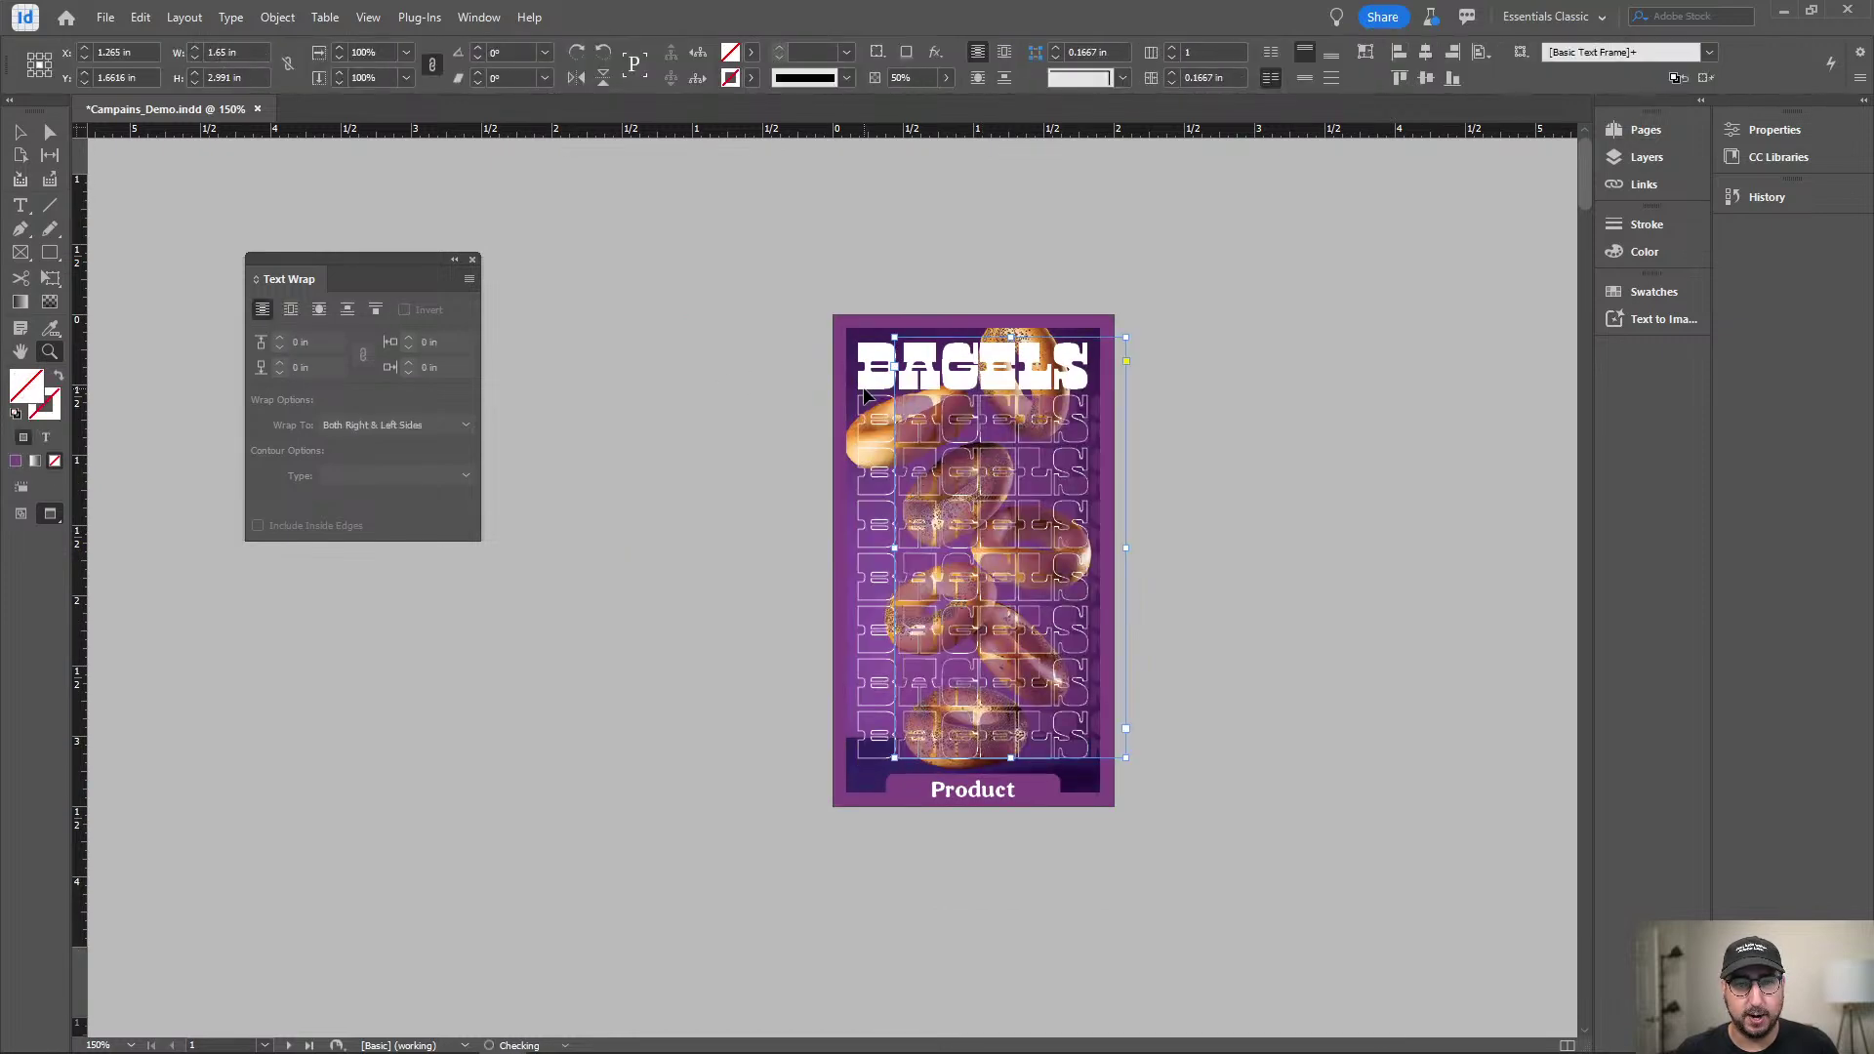
pyautogui.hotkey('ctrl', 'z')
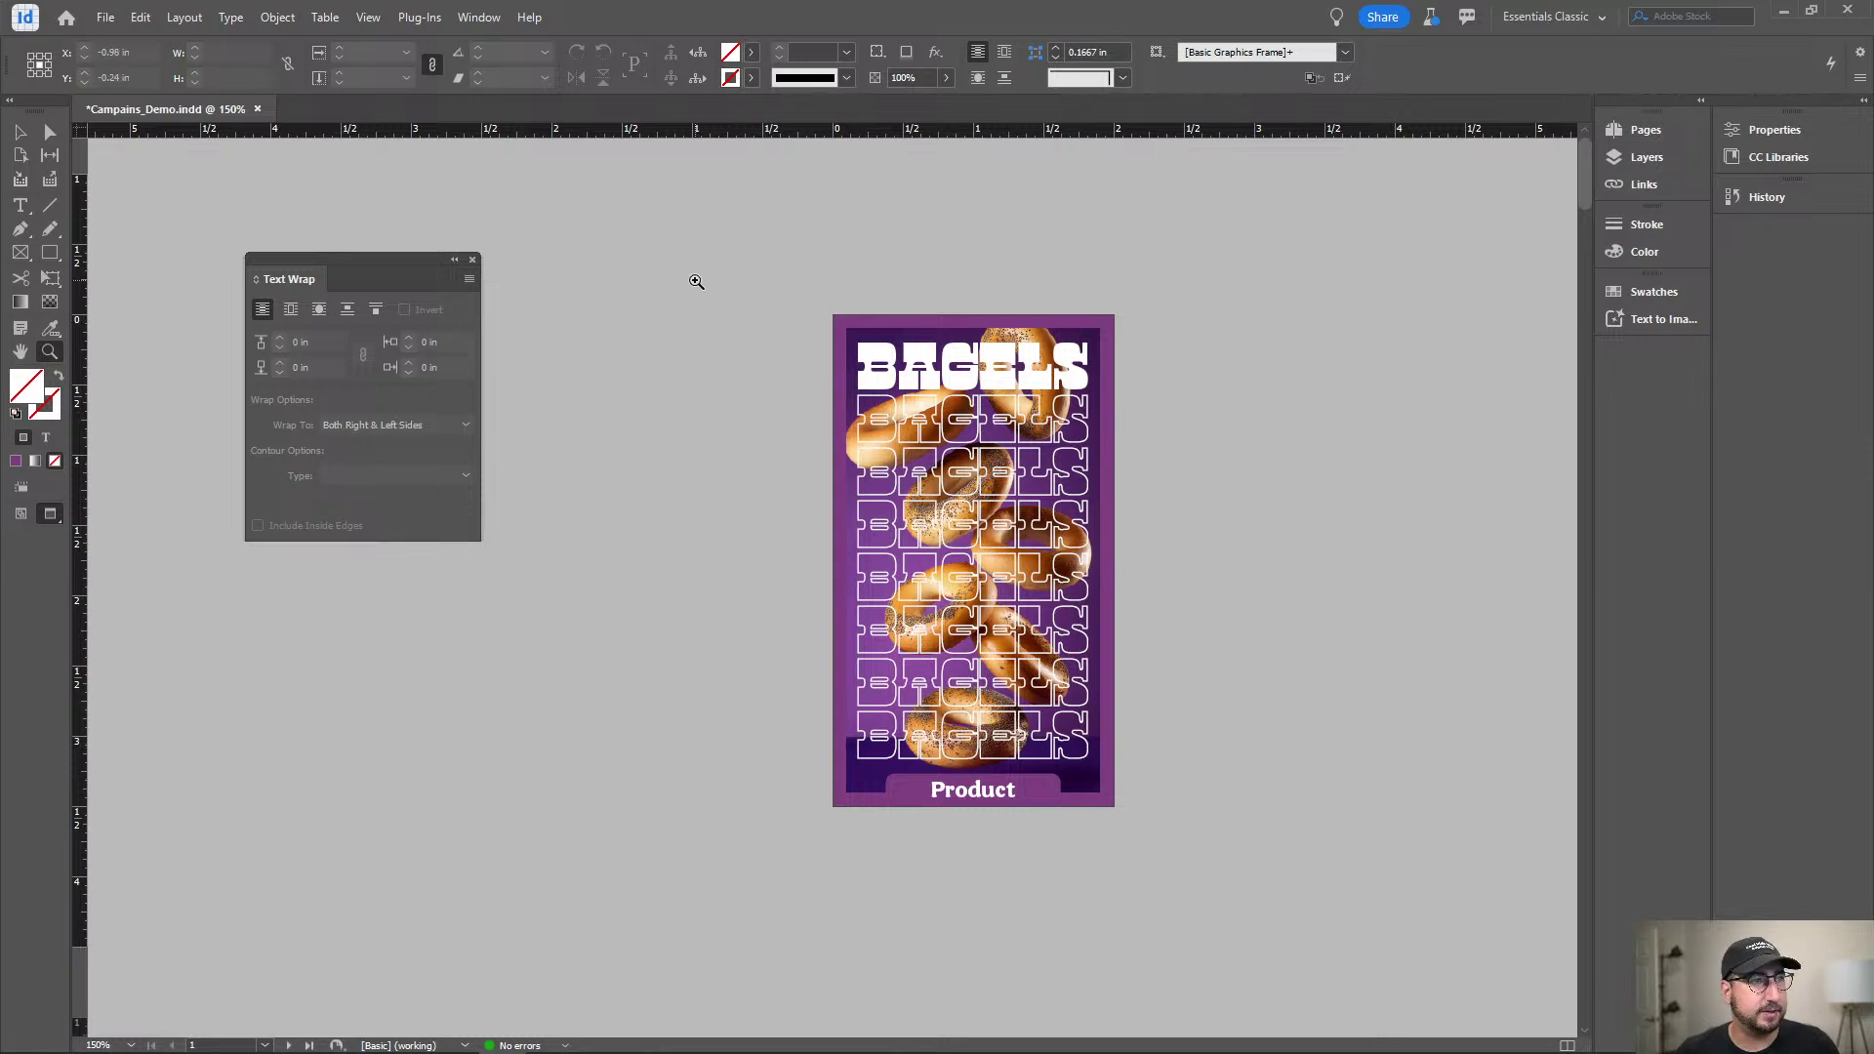
pyautogui.press('v')
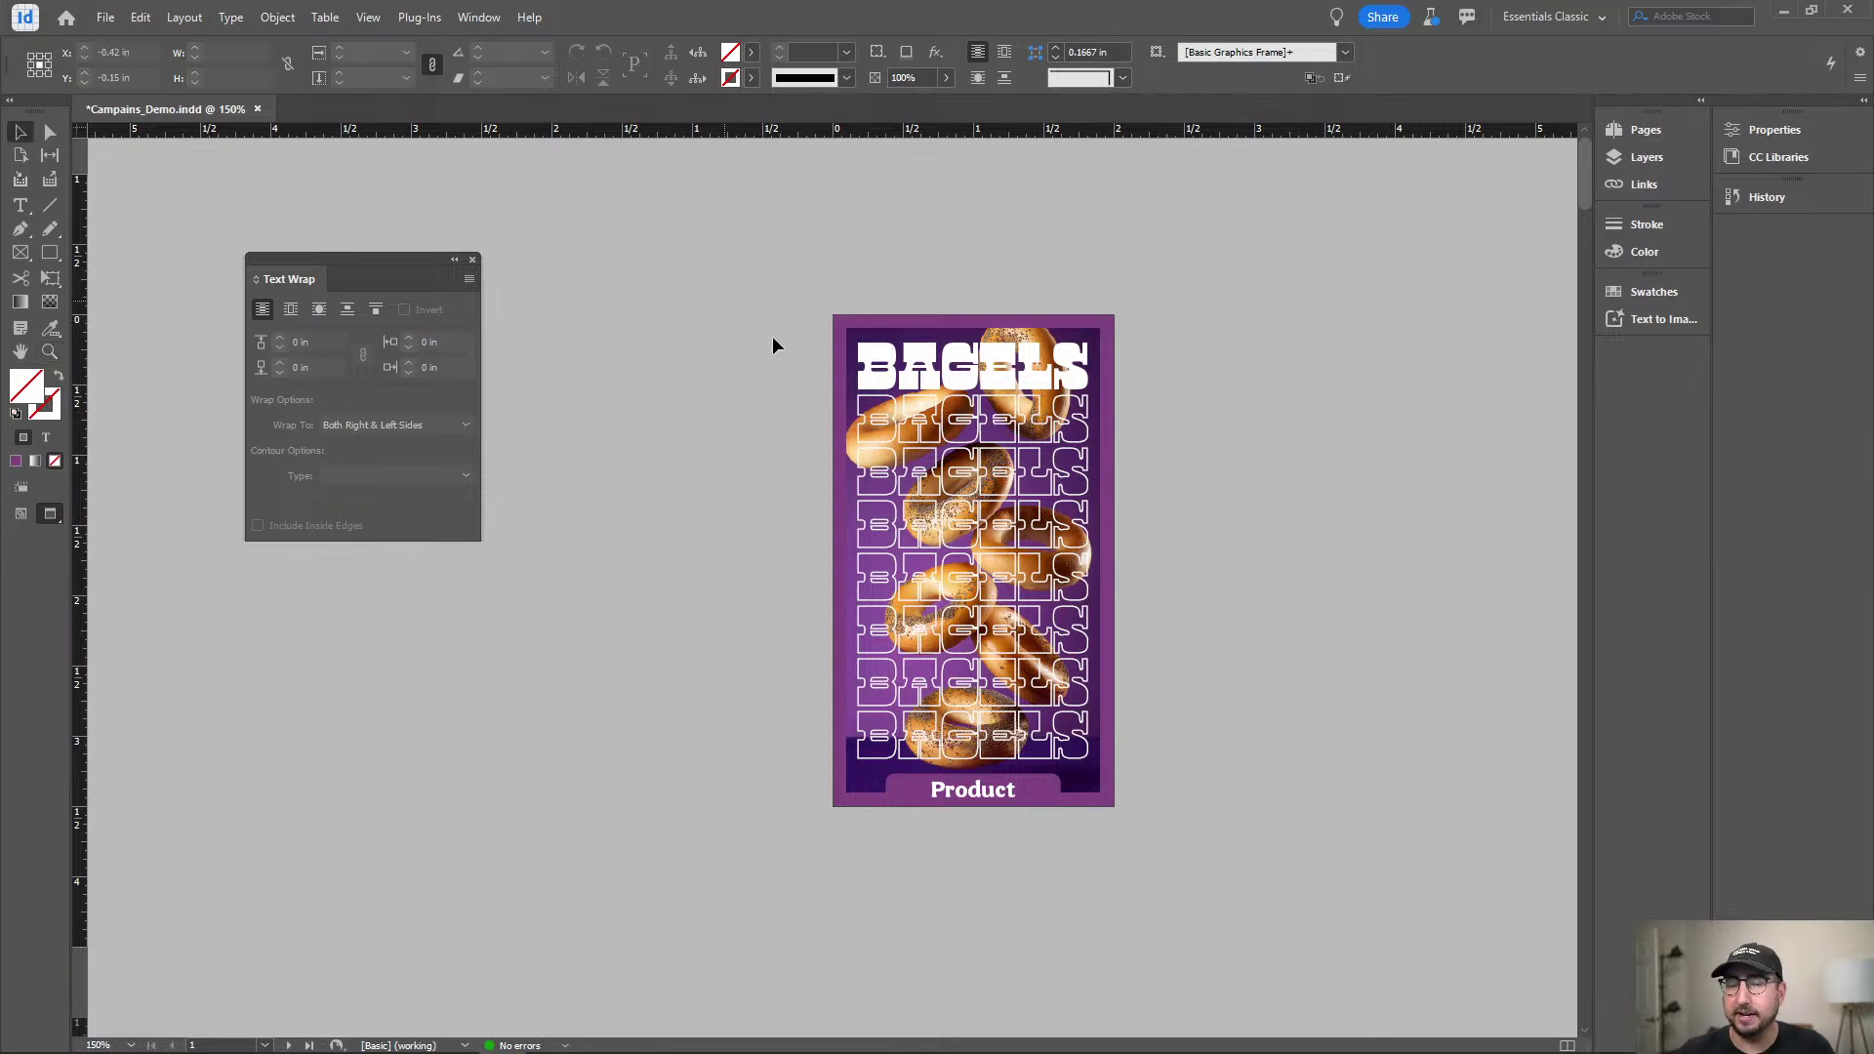
pyautogui.press('z')
pyautogui.click(836, 484)
pyautogui.click(971, 571)
pyautogui.moveTo(1012, 600); pyautogui.dragTo(1010, 386)
pyautogui.keyDown('alt'); pyautogui.click(927, 556); pyautogui.keyUp('alt')
pyautogui.moveTo(905, 589); pyautogui.dragTo(906, 525)
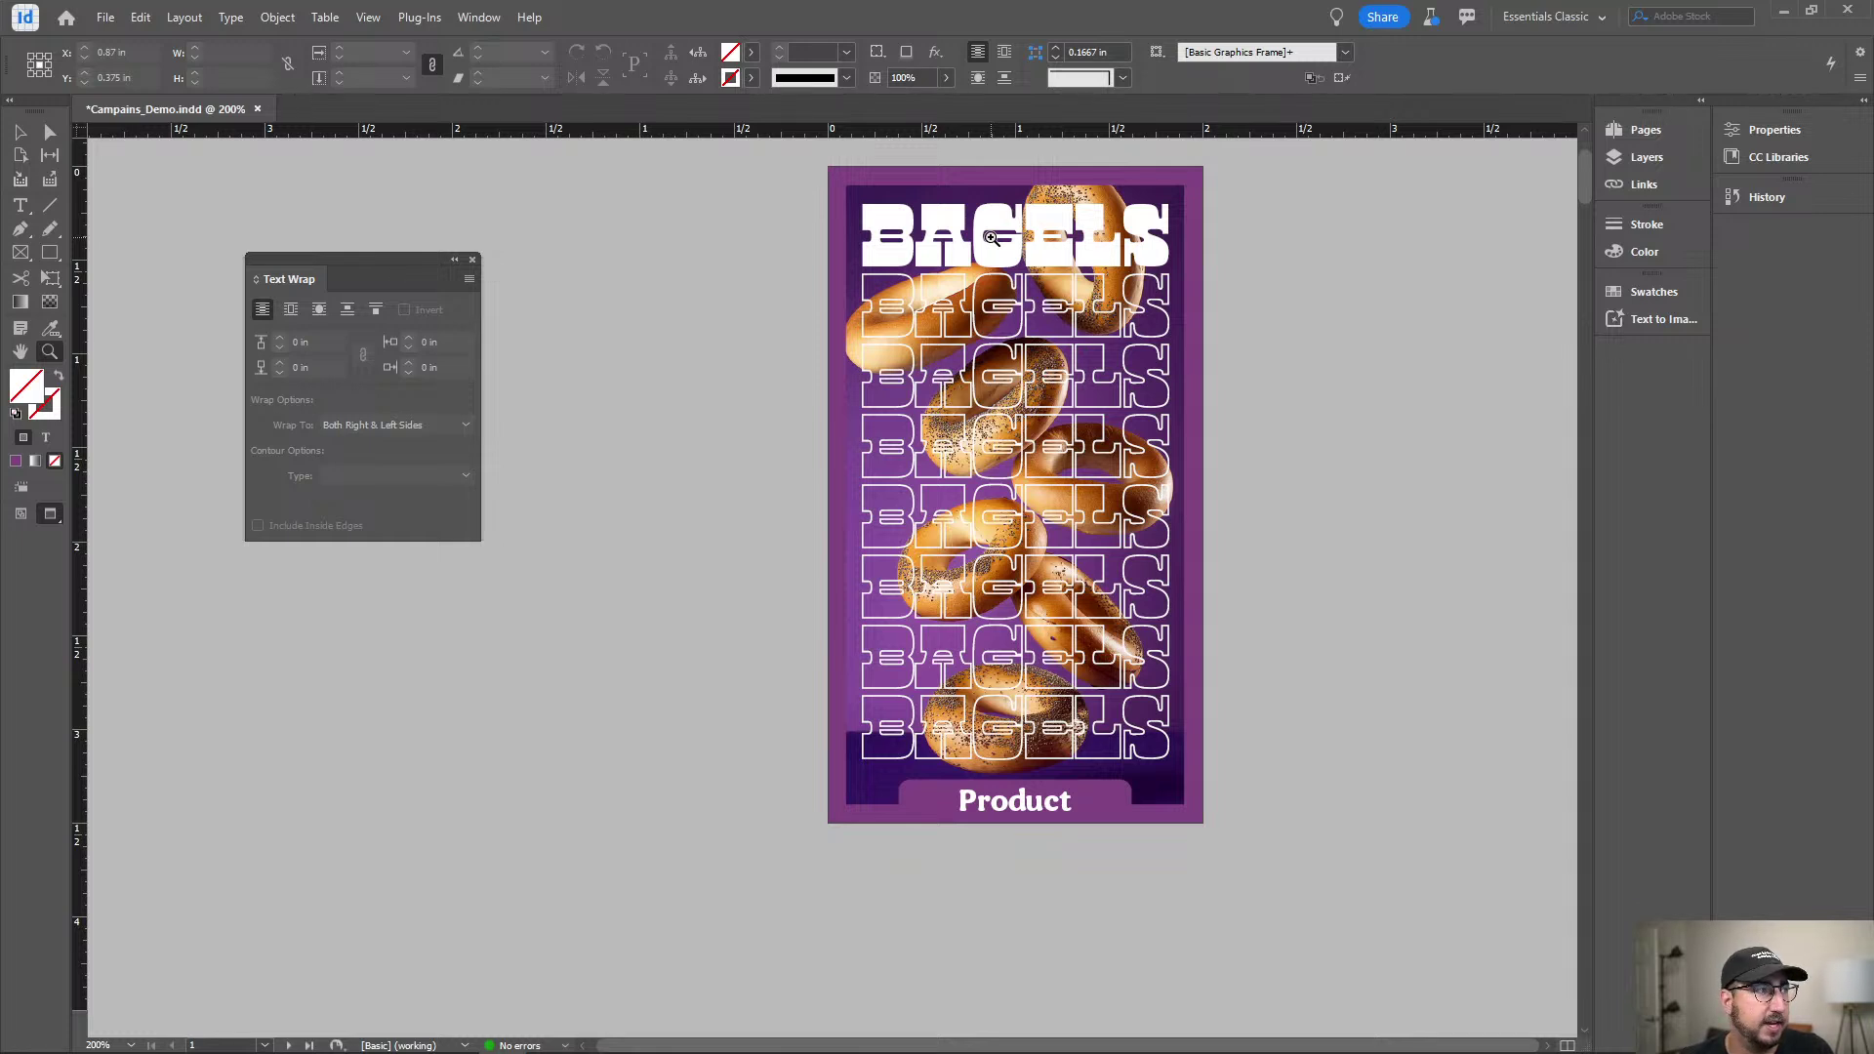
pyautogui.scroll(-2, 990, 237)
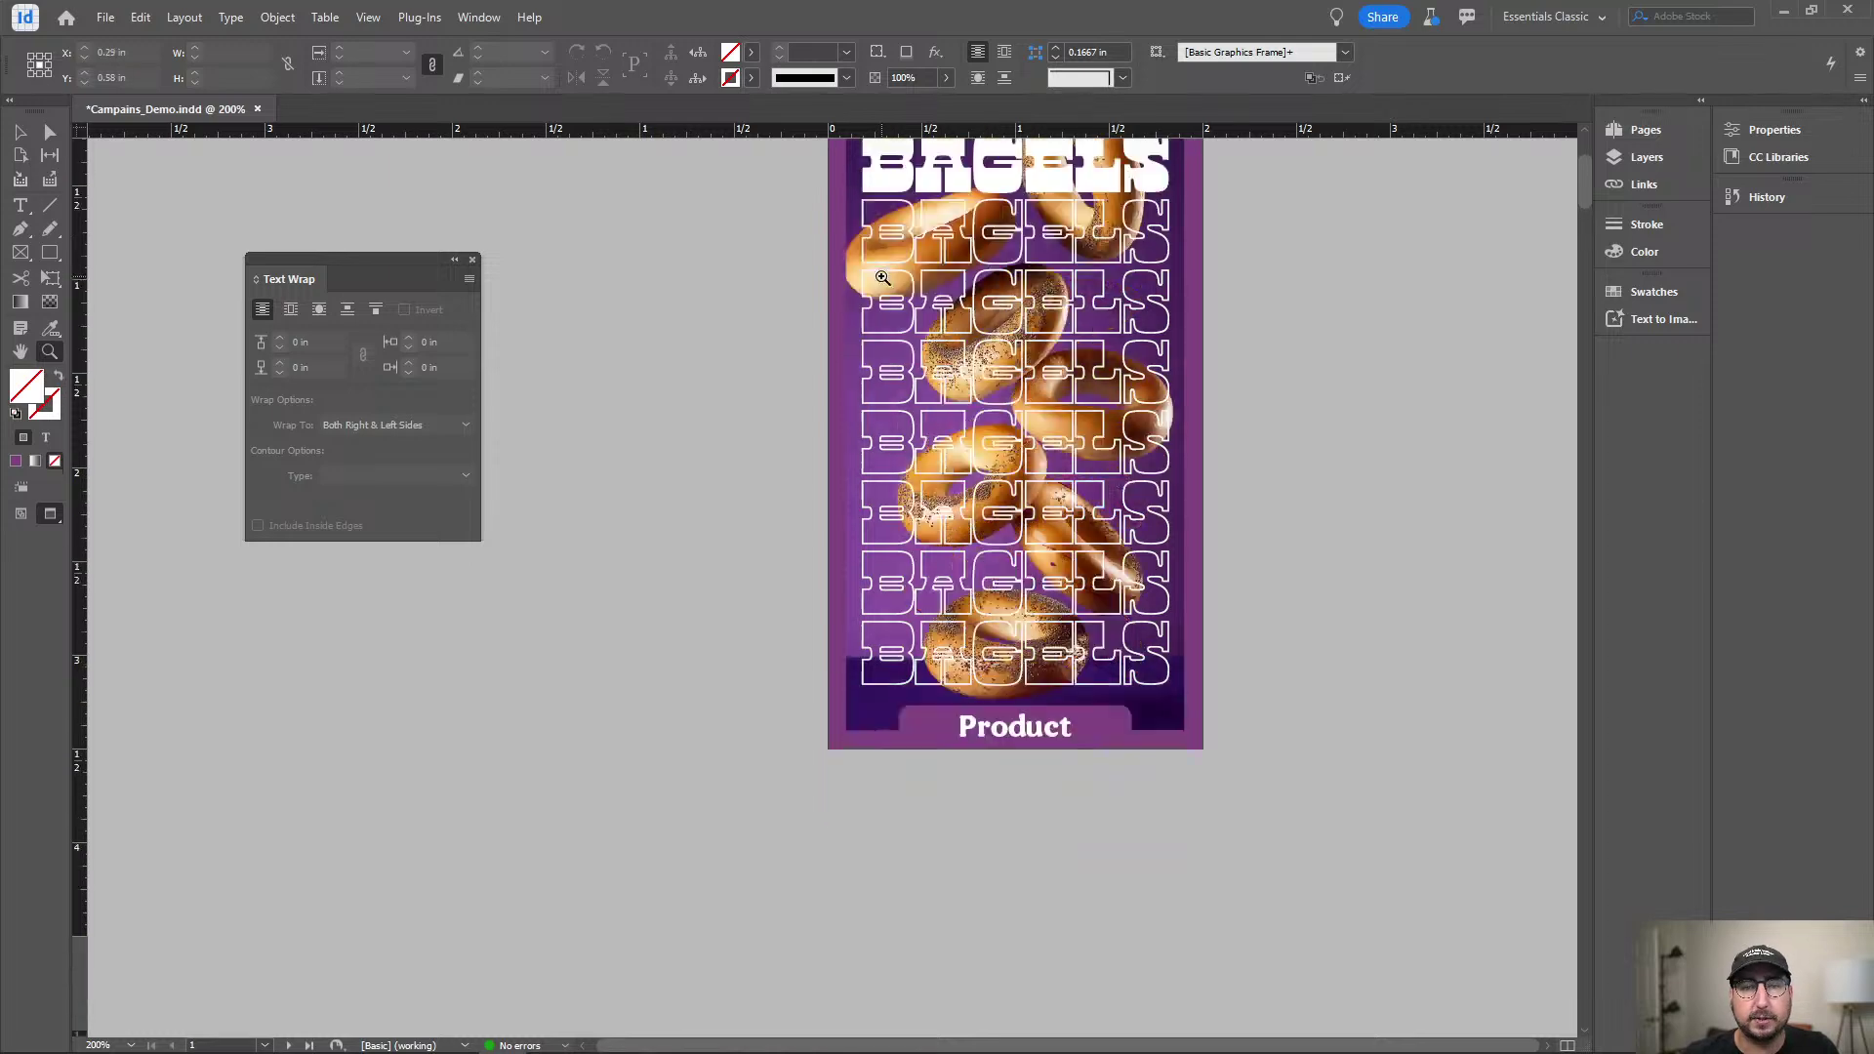
pyautogui.scroll(3, 858, 283)
# Copy the BAGELS text frame with its outlined lines from the Product card, leaving the card's purple border in place.
pyautogui.press('v')
pyautogui.moveTo(771, 189); pyautogui.dragTo(1322, 937)
pyautogui.click(1321, 385)
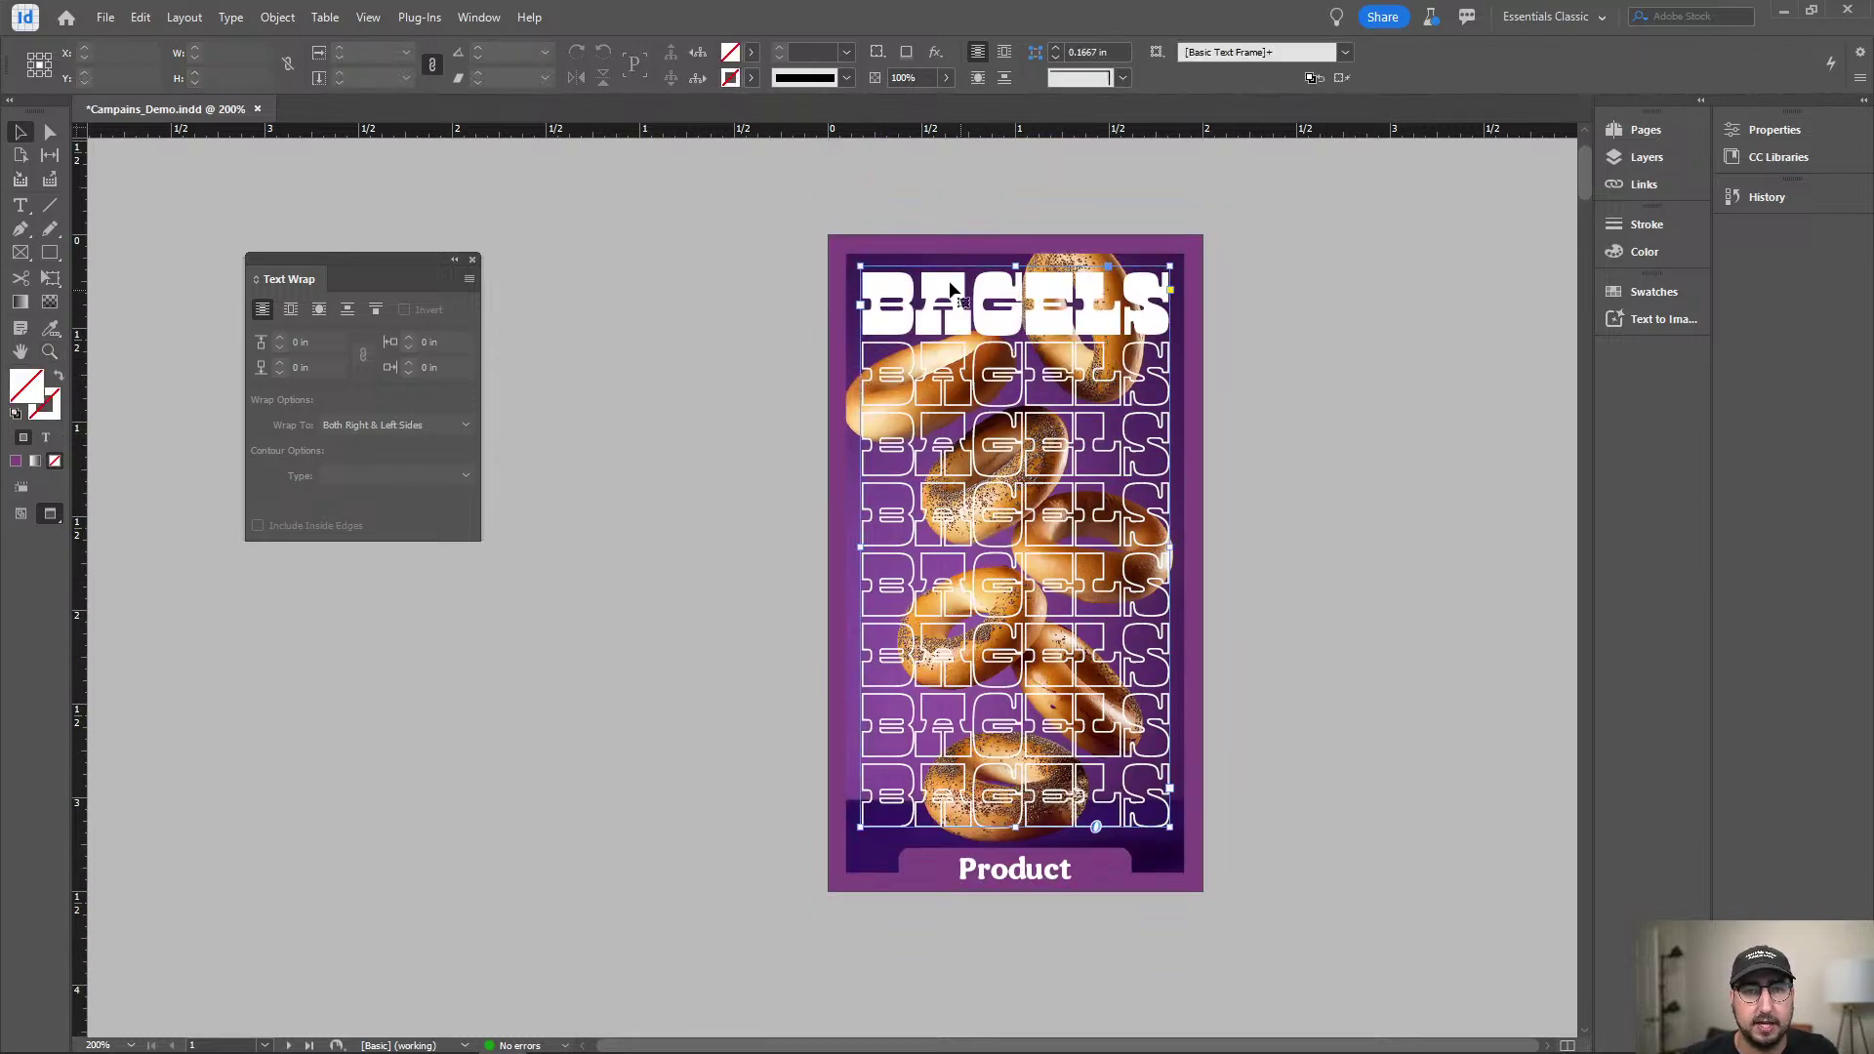
pyautogui.click(884, 266)
pyautogui.click(863, 256)
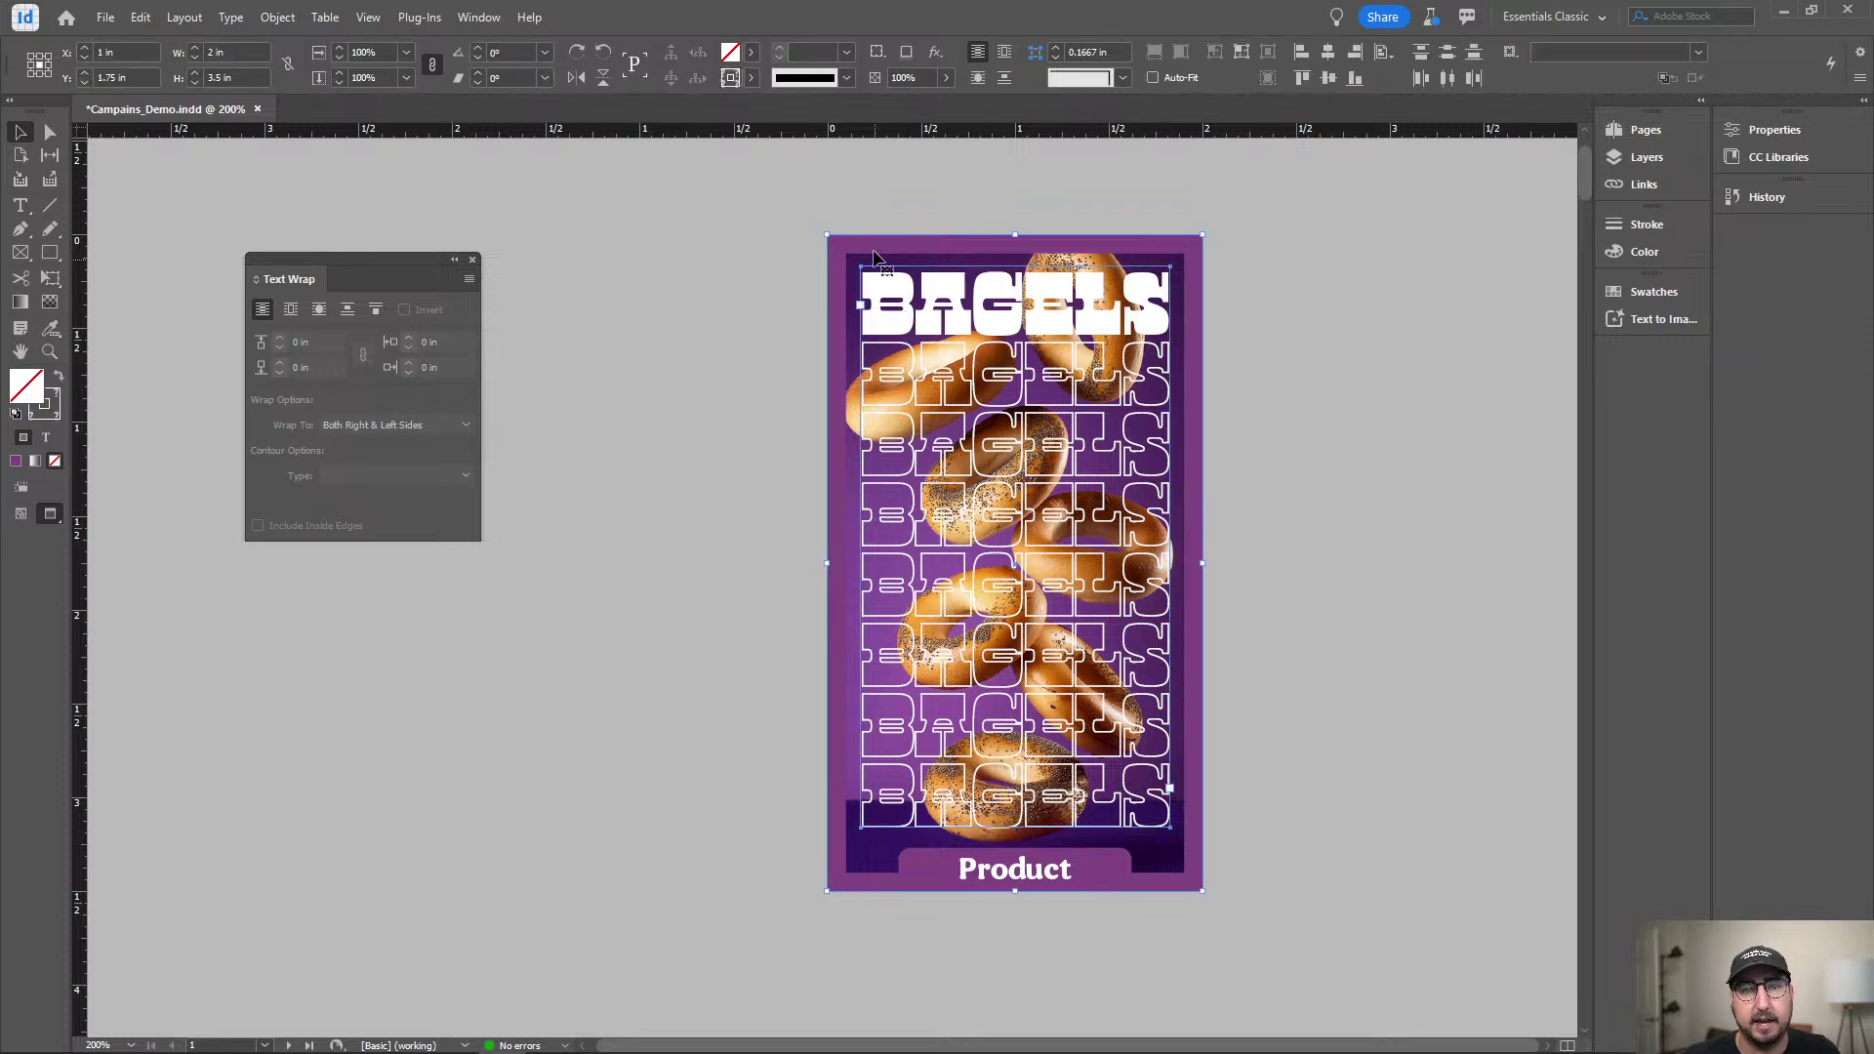
pyautogui.moveTo(878, 251); pyautogui.dragTo(976, 262)
pyautogui.hotkey('ctrl', 'z')
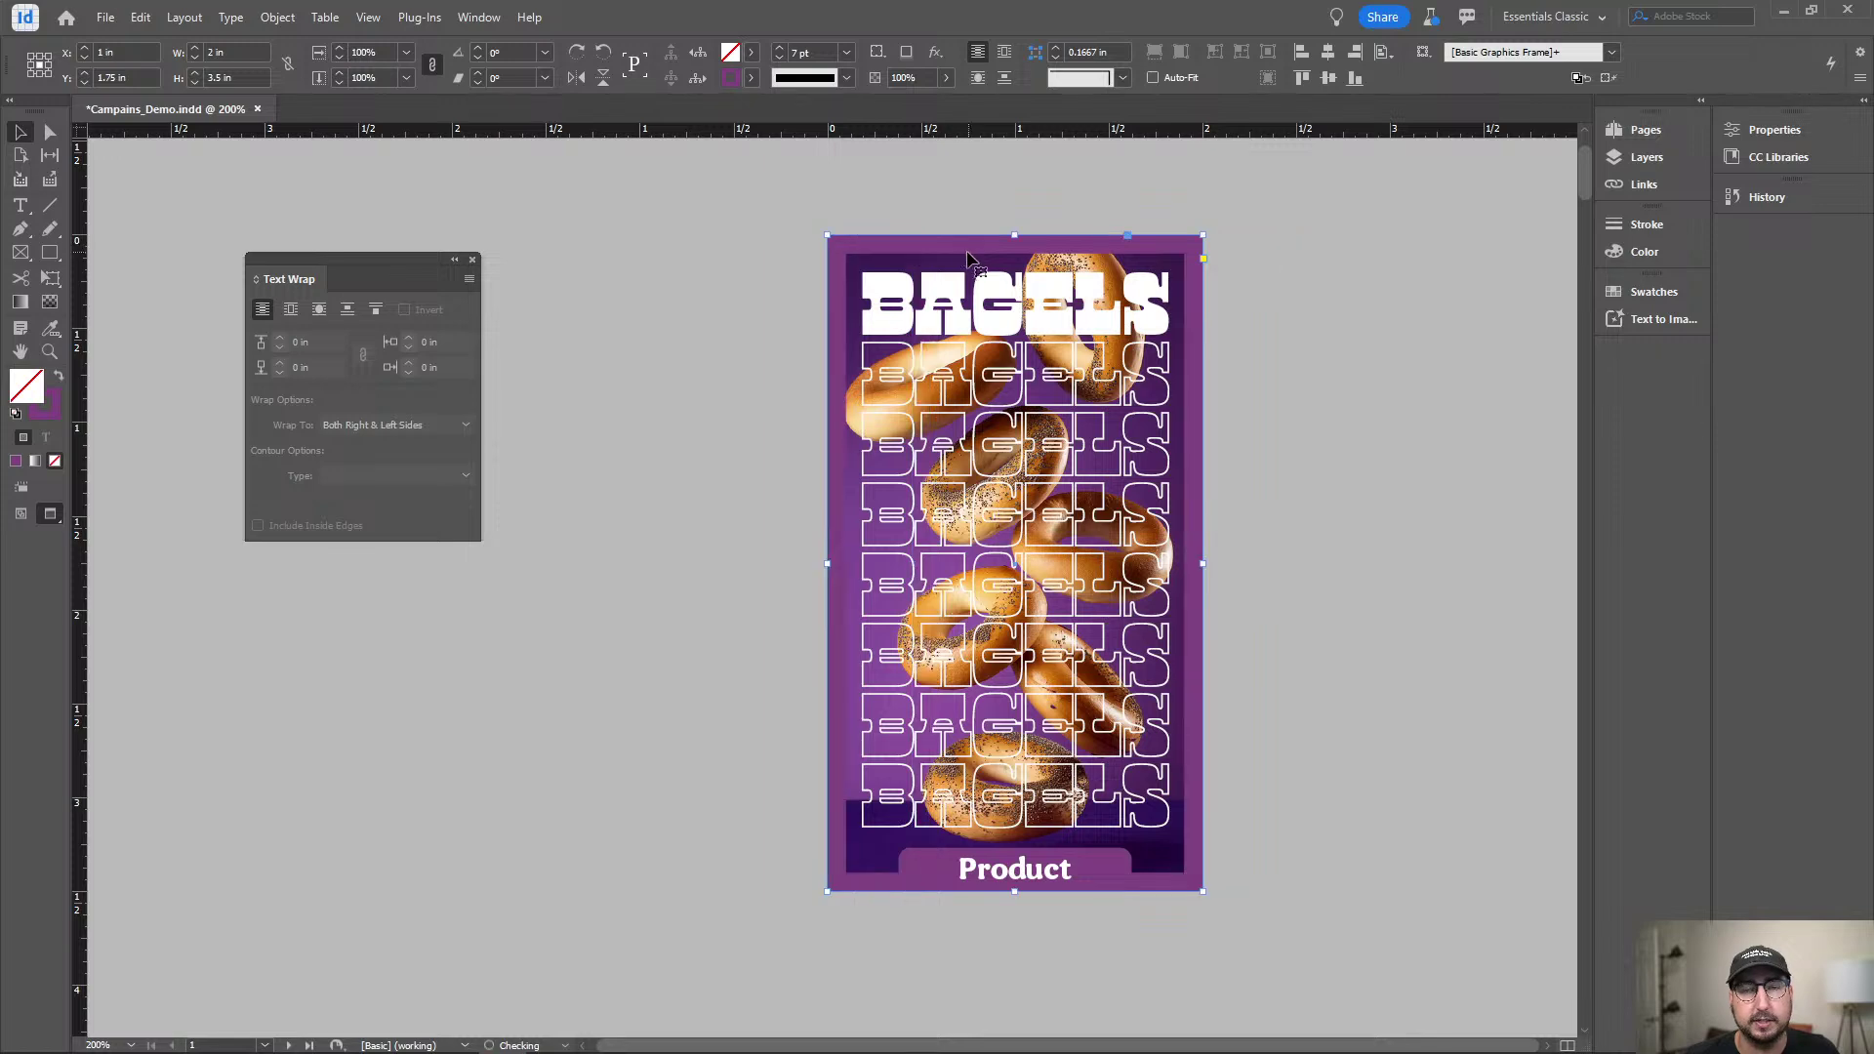
pyautogui.click(1018, 346)
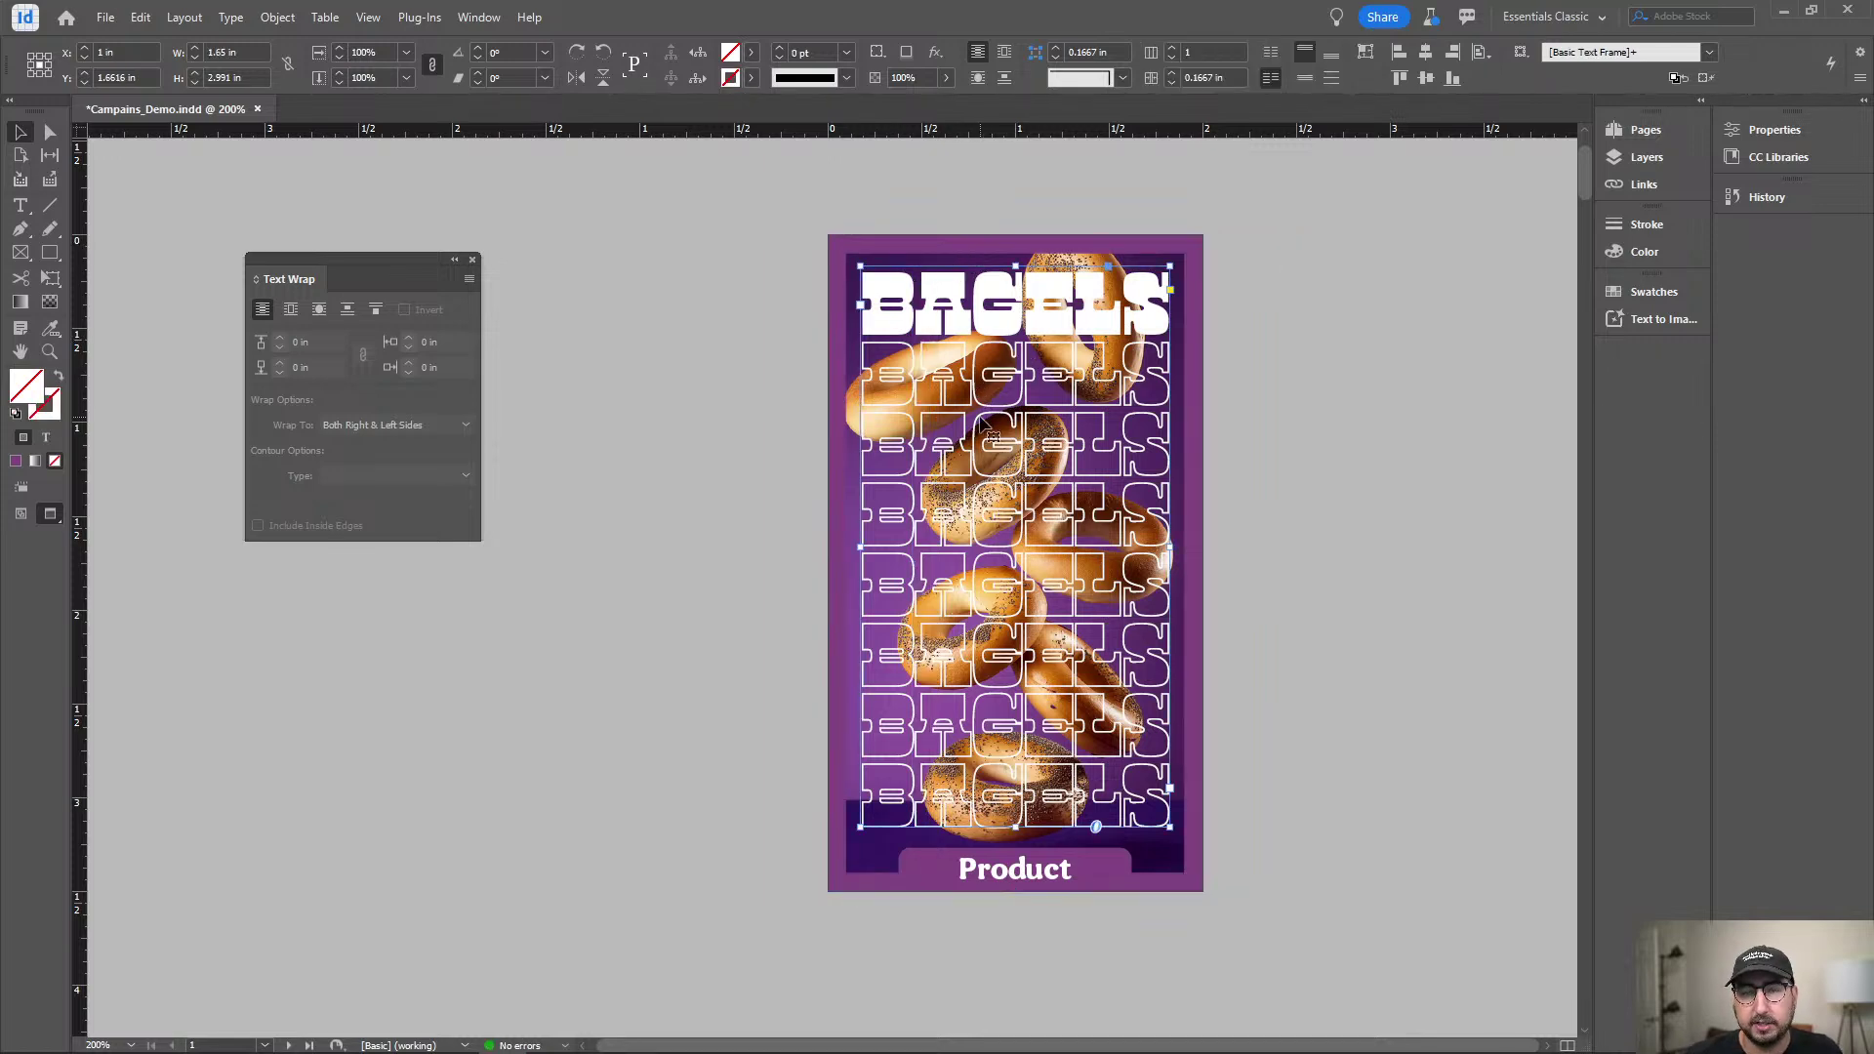
# Paste the BAGELS text onto the pasteboard beside the two-card WILDCARD spread and move the Text Wrap window clear of it.
pyautogui.scroll(-15, 671, 482)
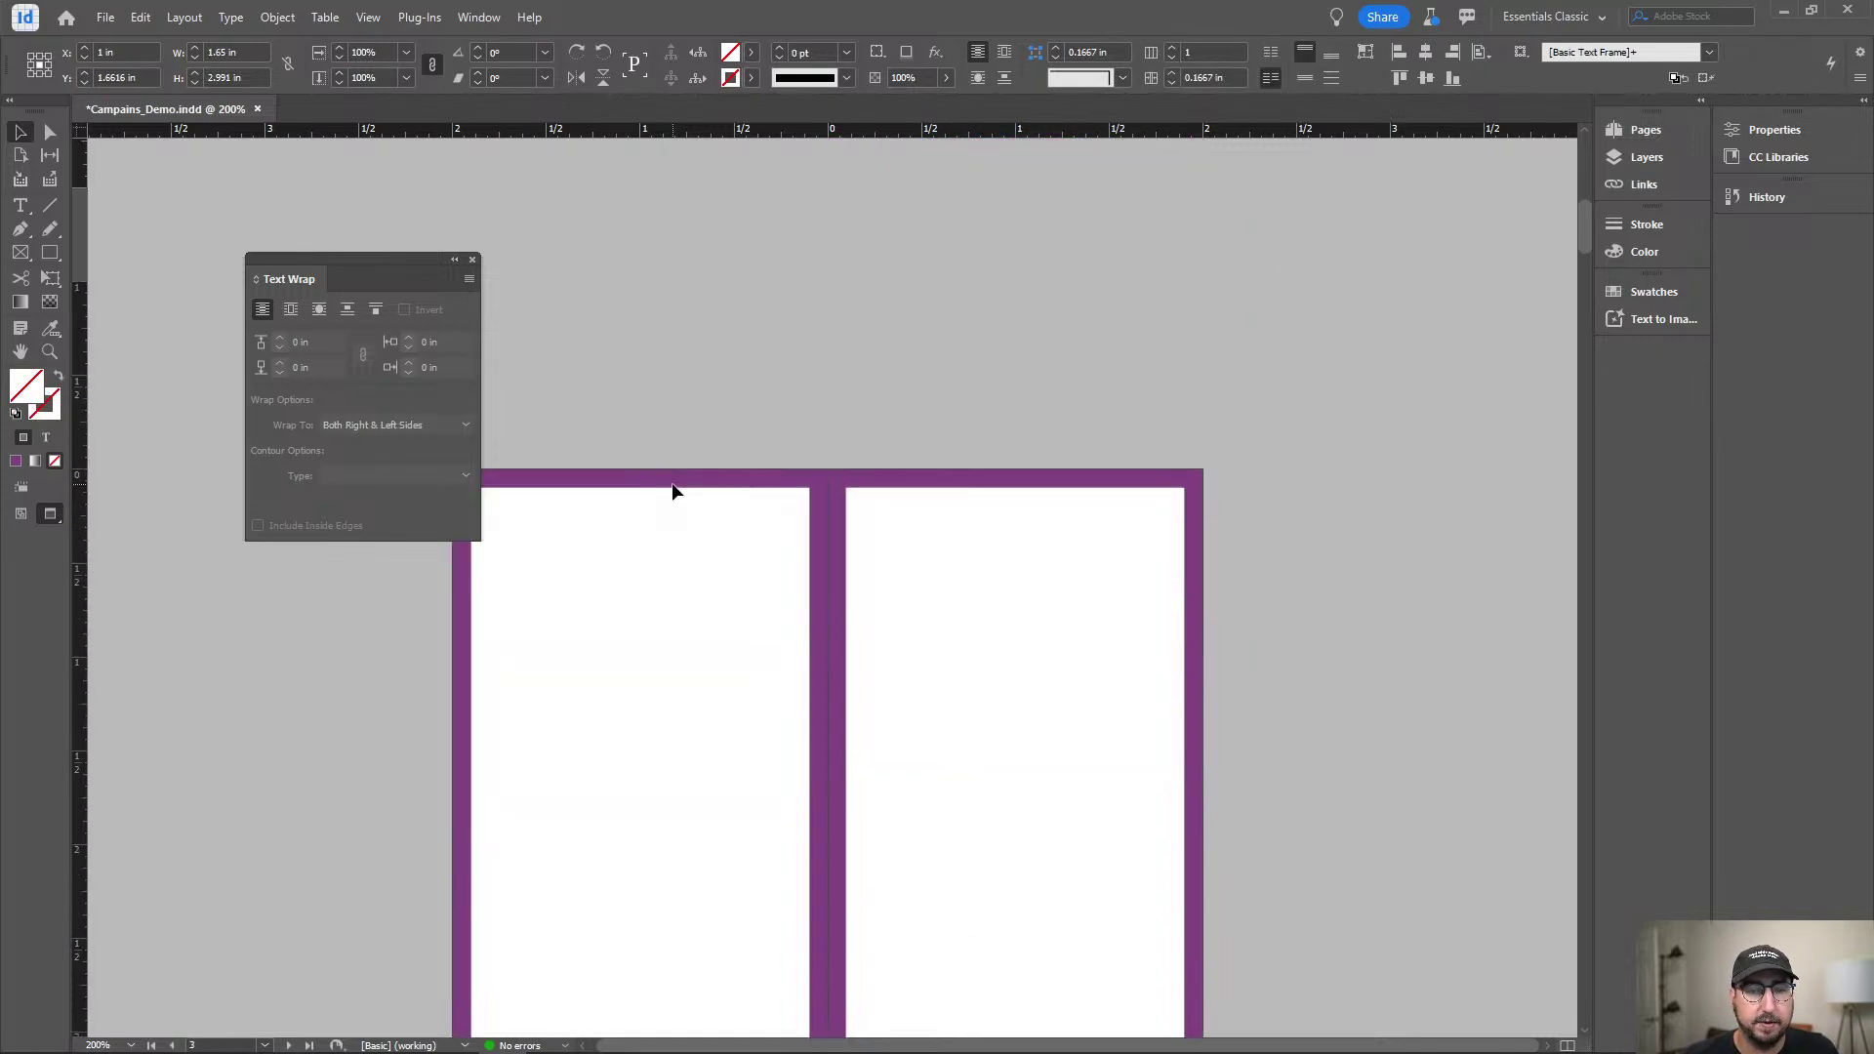
pyautogui.scroll(-15, 672, 482)
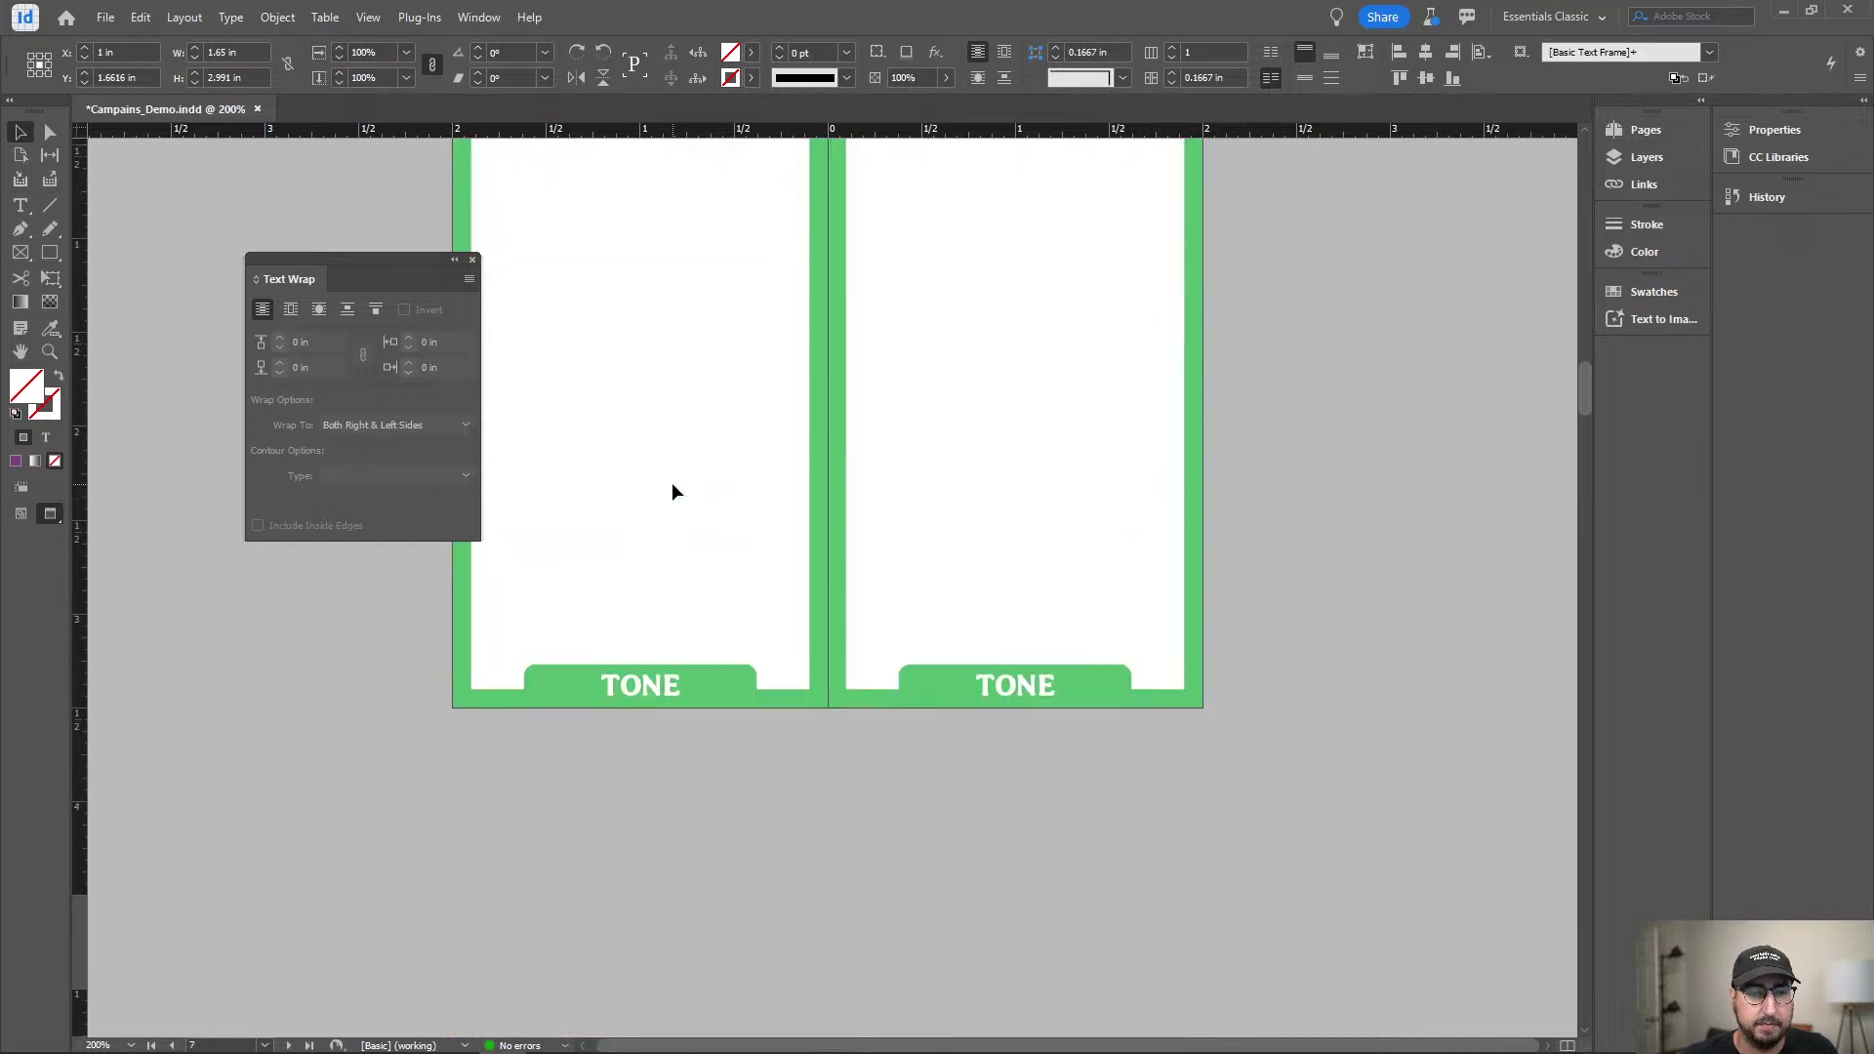
pyautogui.scroll(-10, 671, 492)
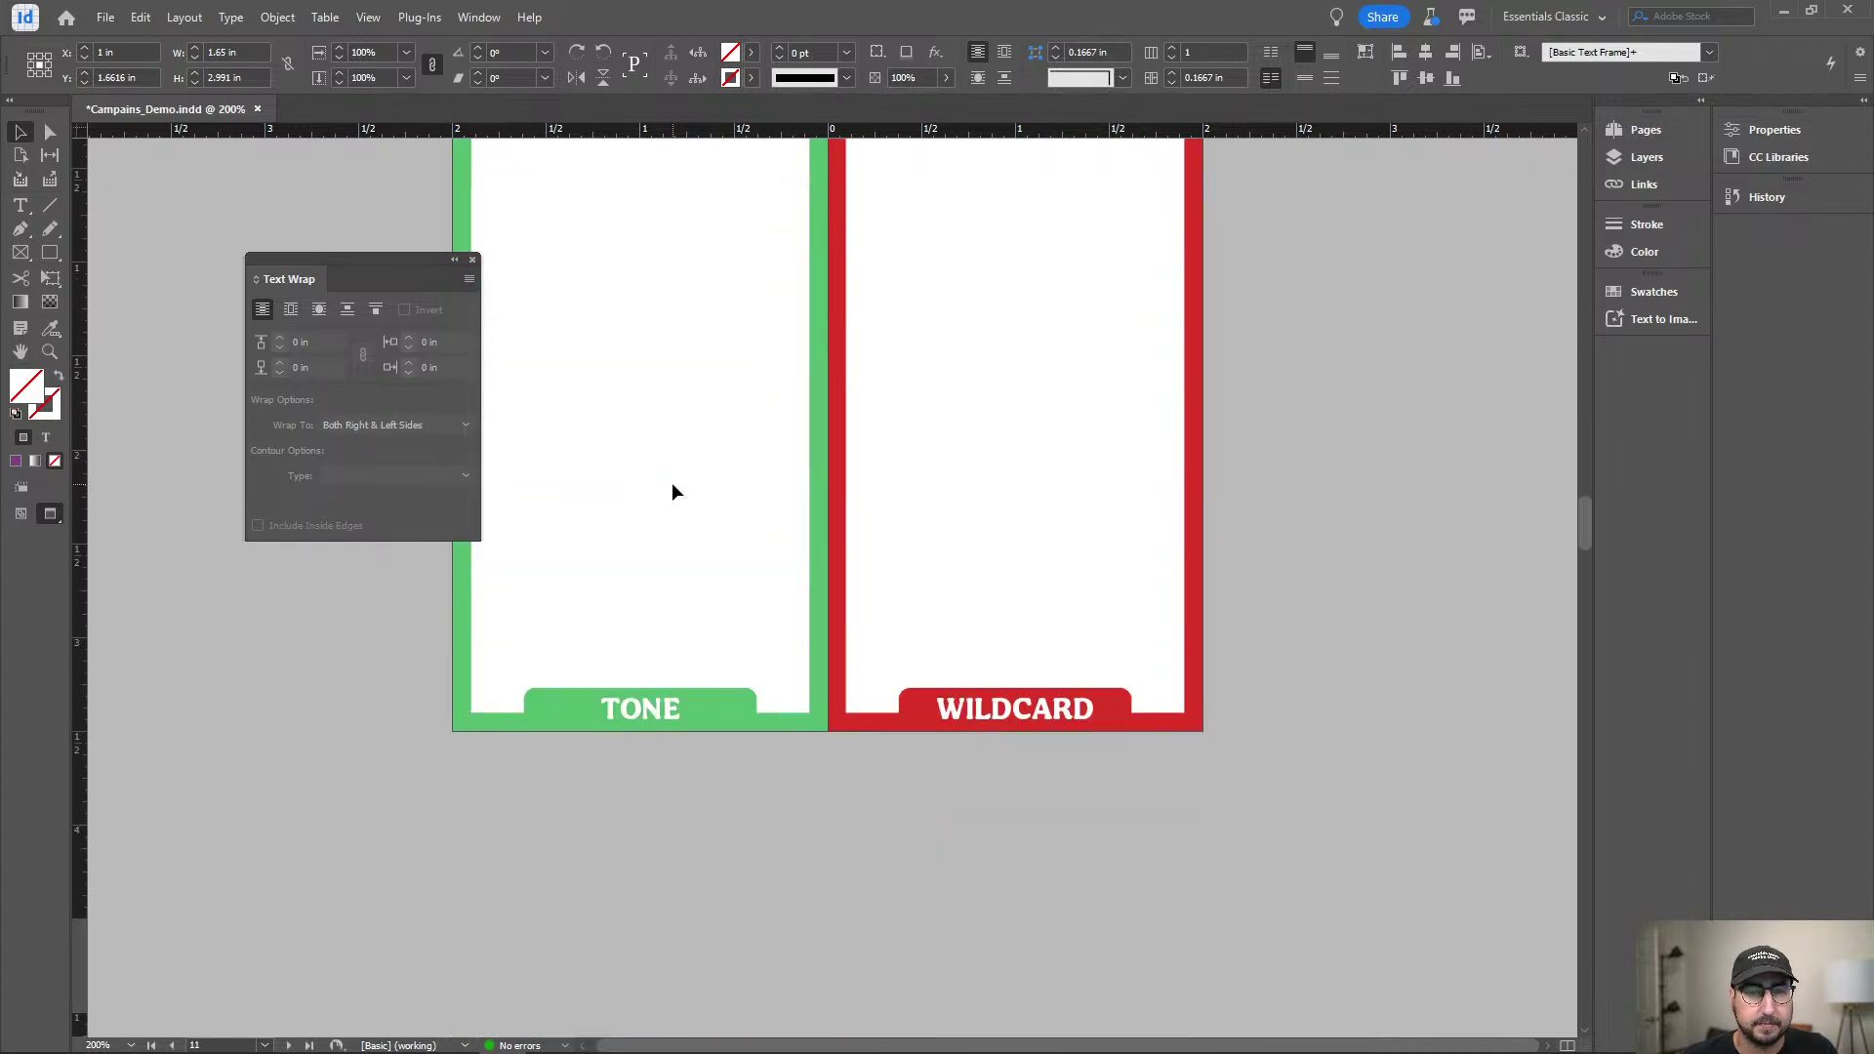
pyautogui.scroll(-8, 672, 492)
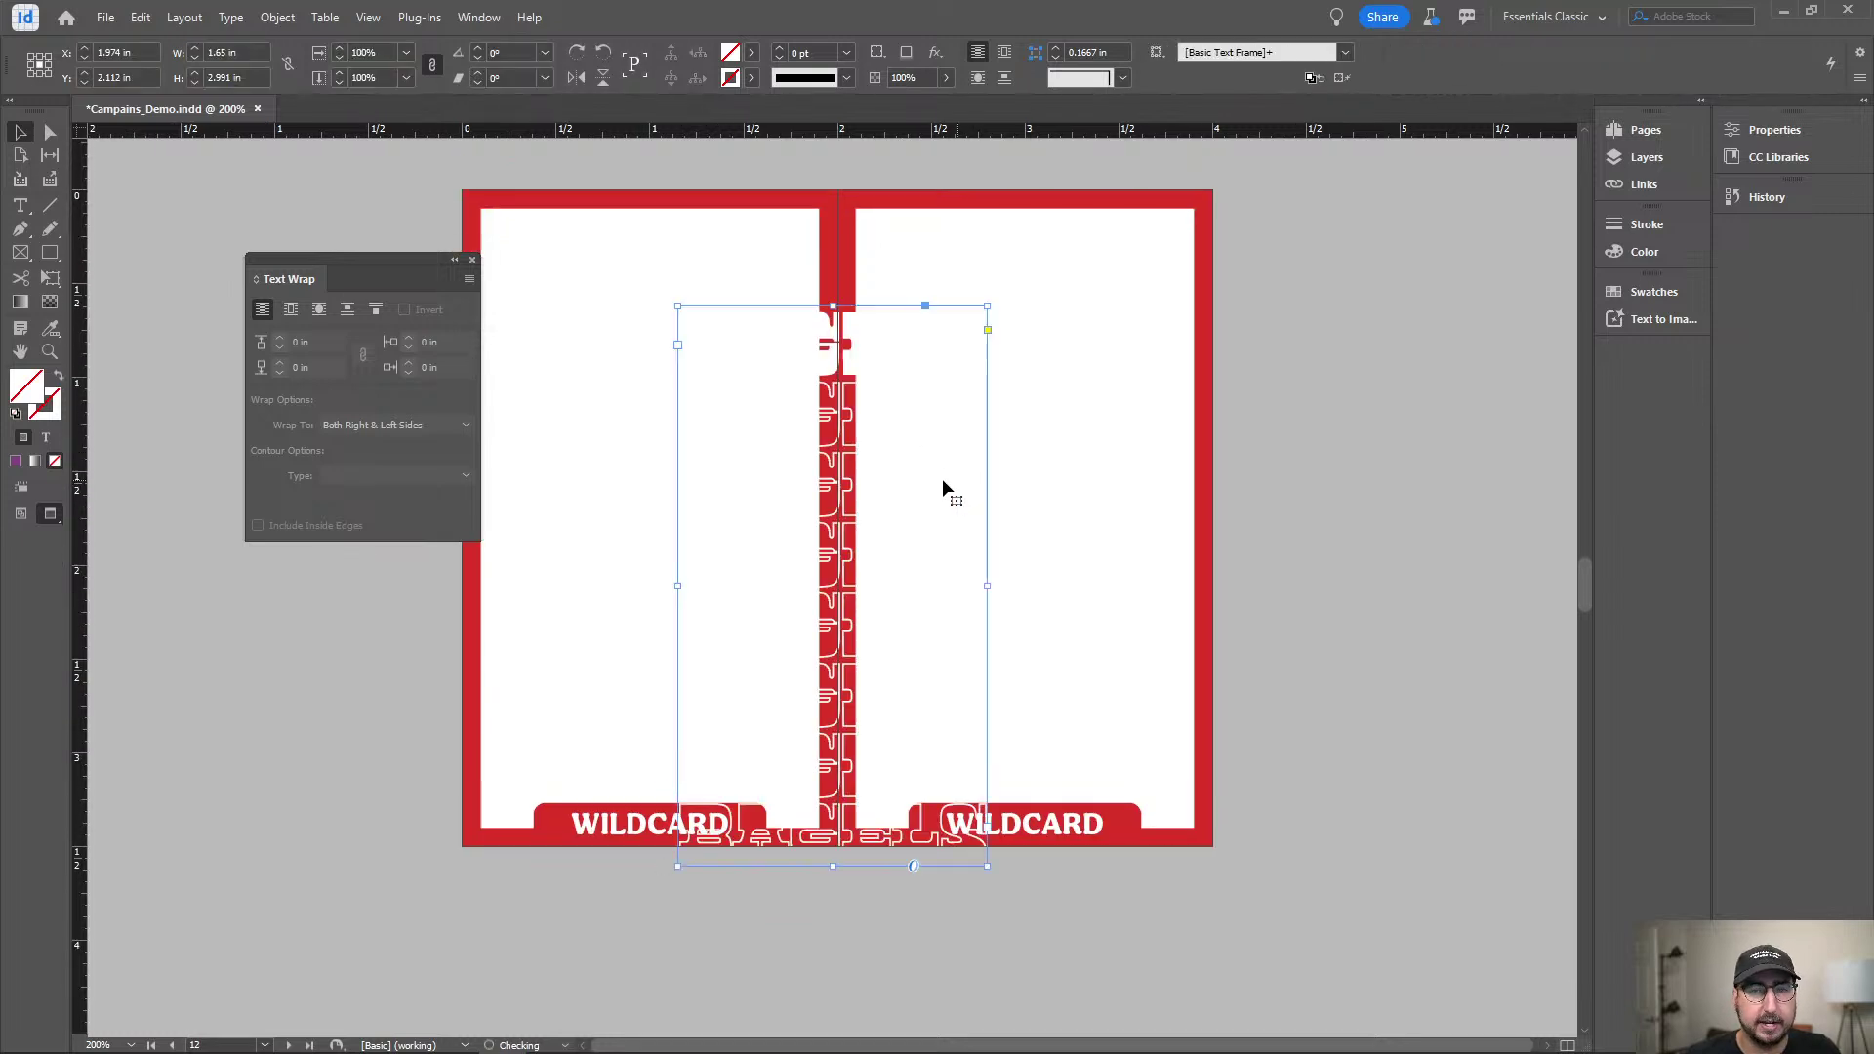
pyautogui.hotkey('ctrl', 'v')
pyautogui.hotkey('ctrl', 'z')
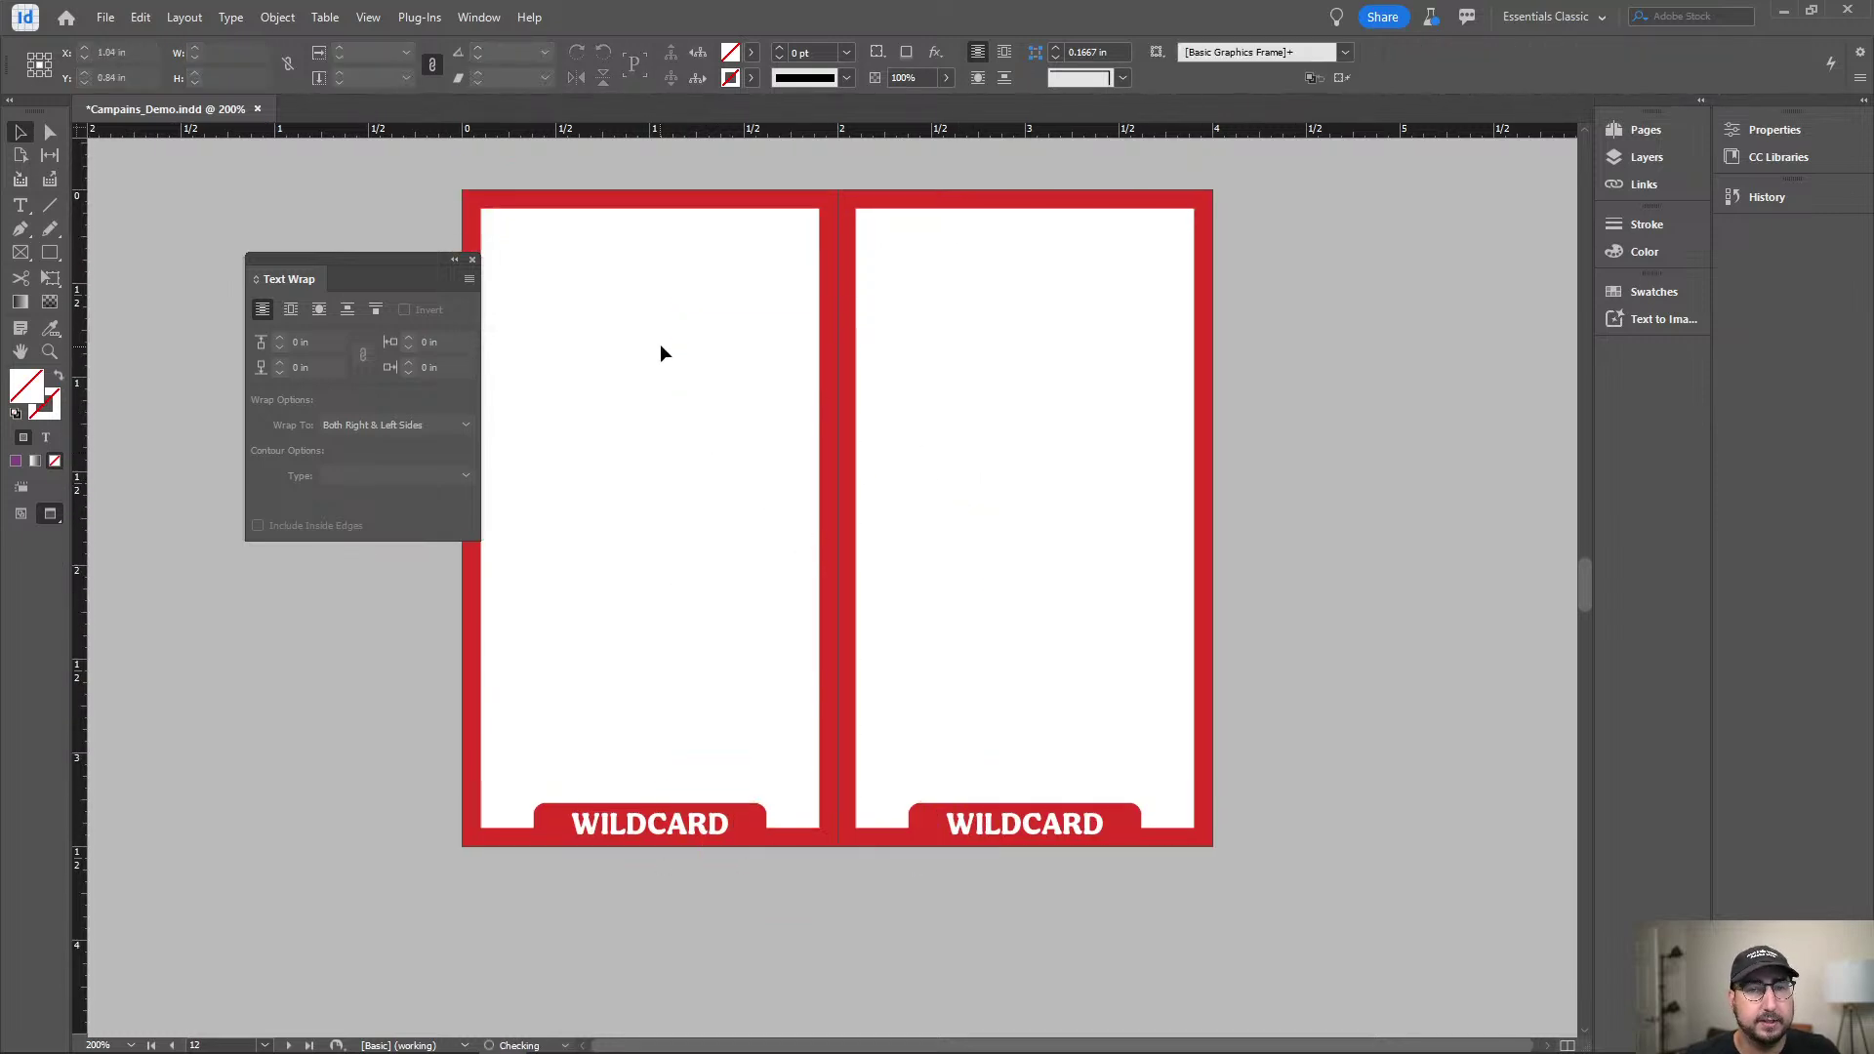
pyautogui.hotkey('ctrl', 'v')
pyautogui.moveTo(808, 448); pyautogui.dragTo(302, 599)
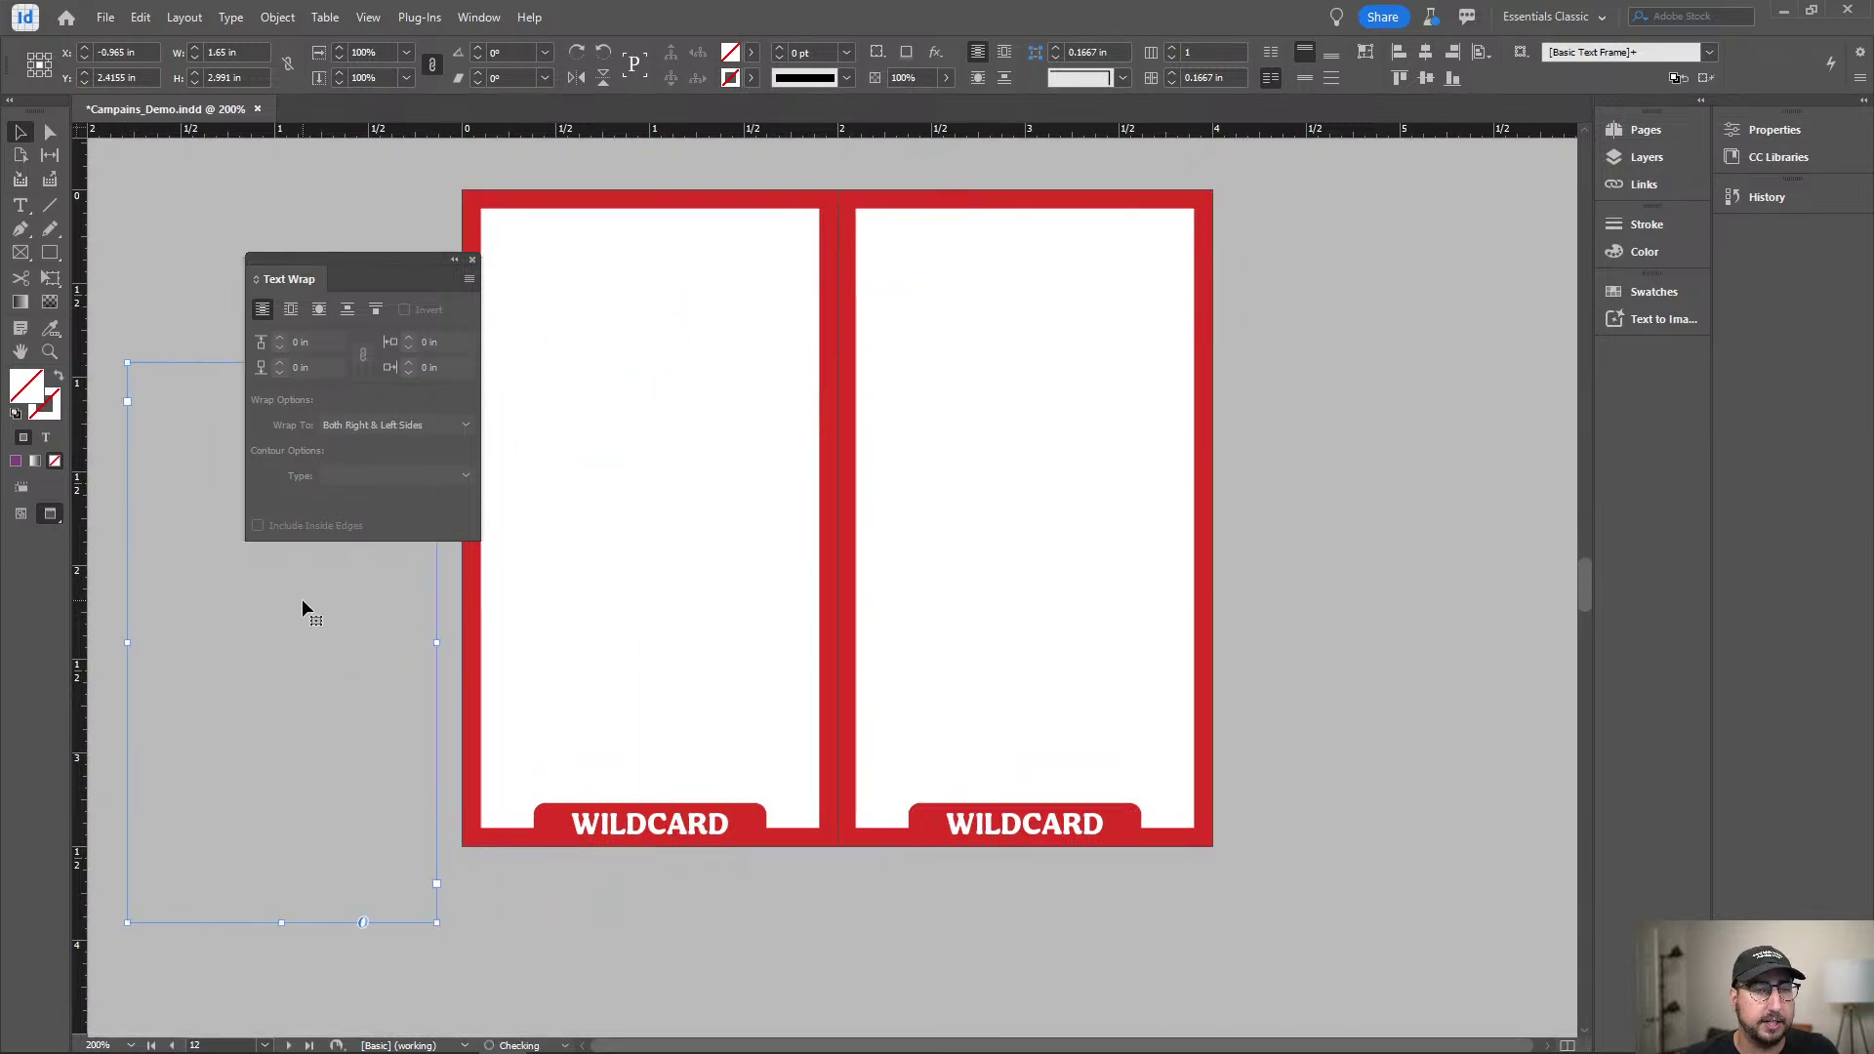
pyautogui.click(611, 472)
pyautogui.moveTo(384, 275); pyautogui.dragTo(1415, 259)
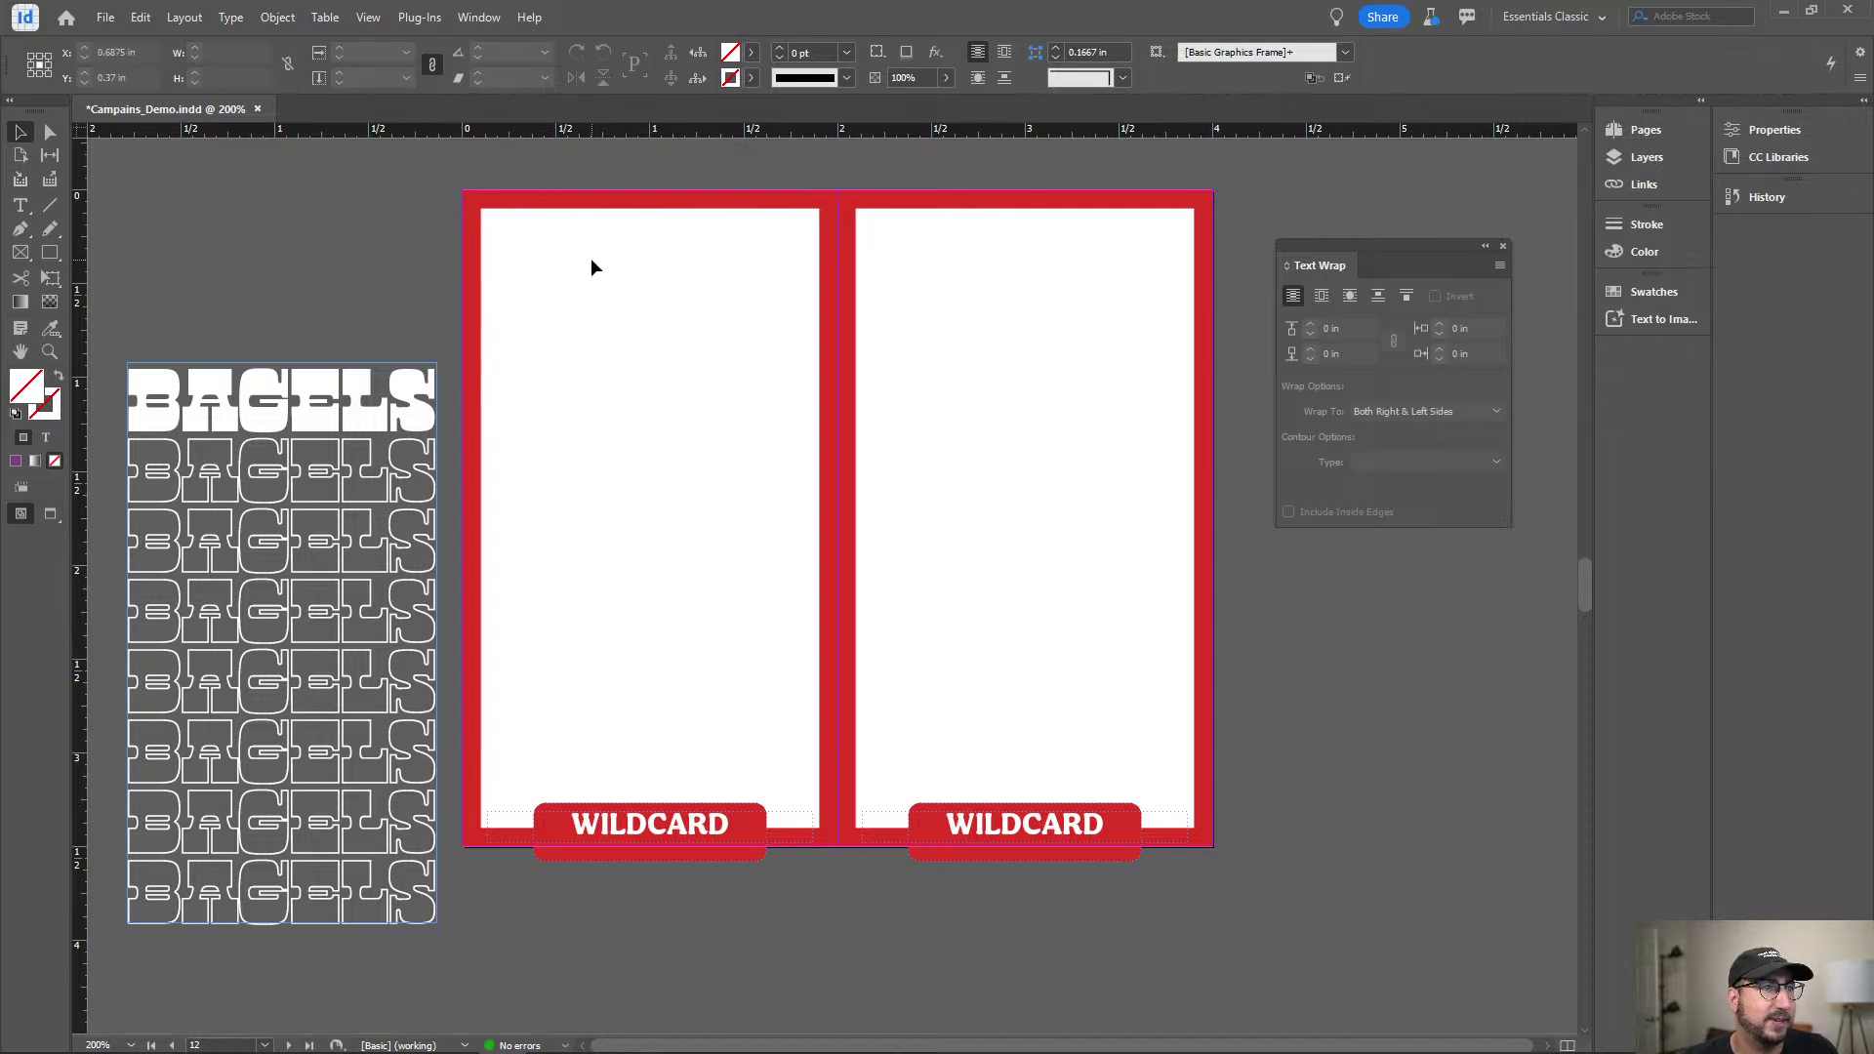
# Draw a 2 by 3.5 in rectangle covering the left WILDCARD card and open Text to Image for it.
pyautogui.press('m')
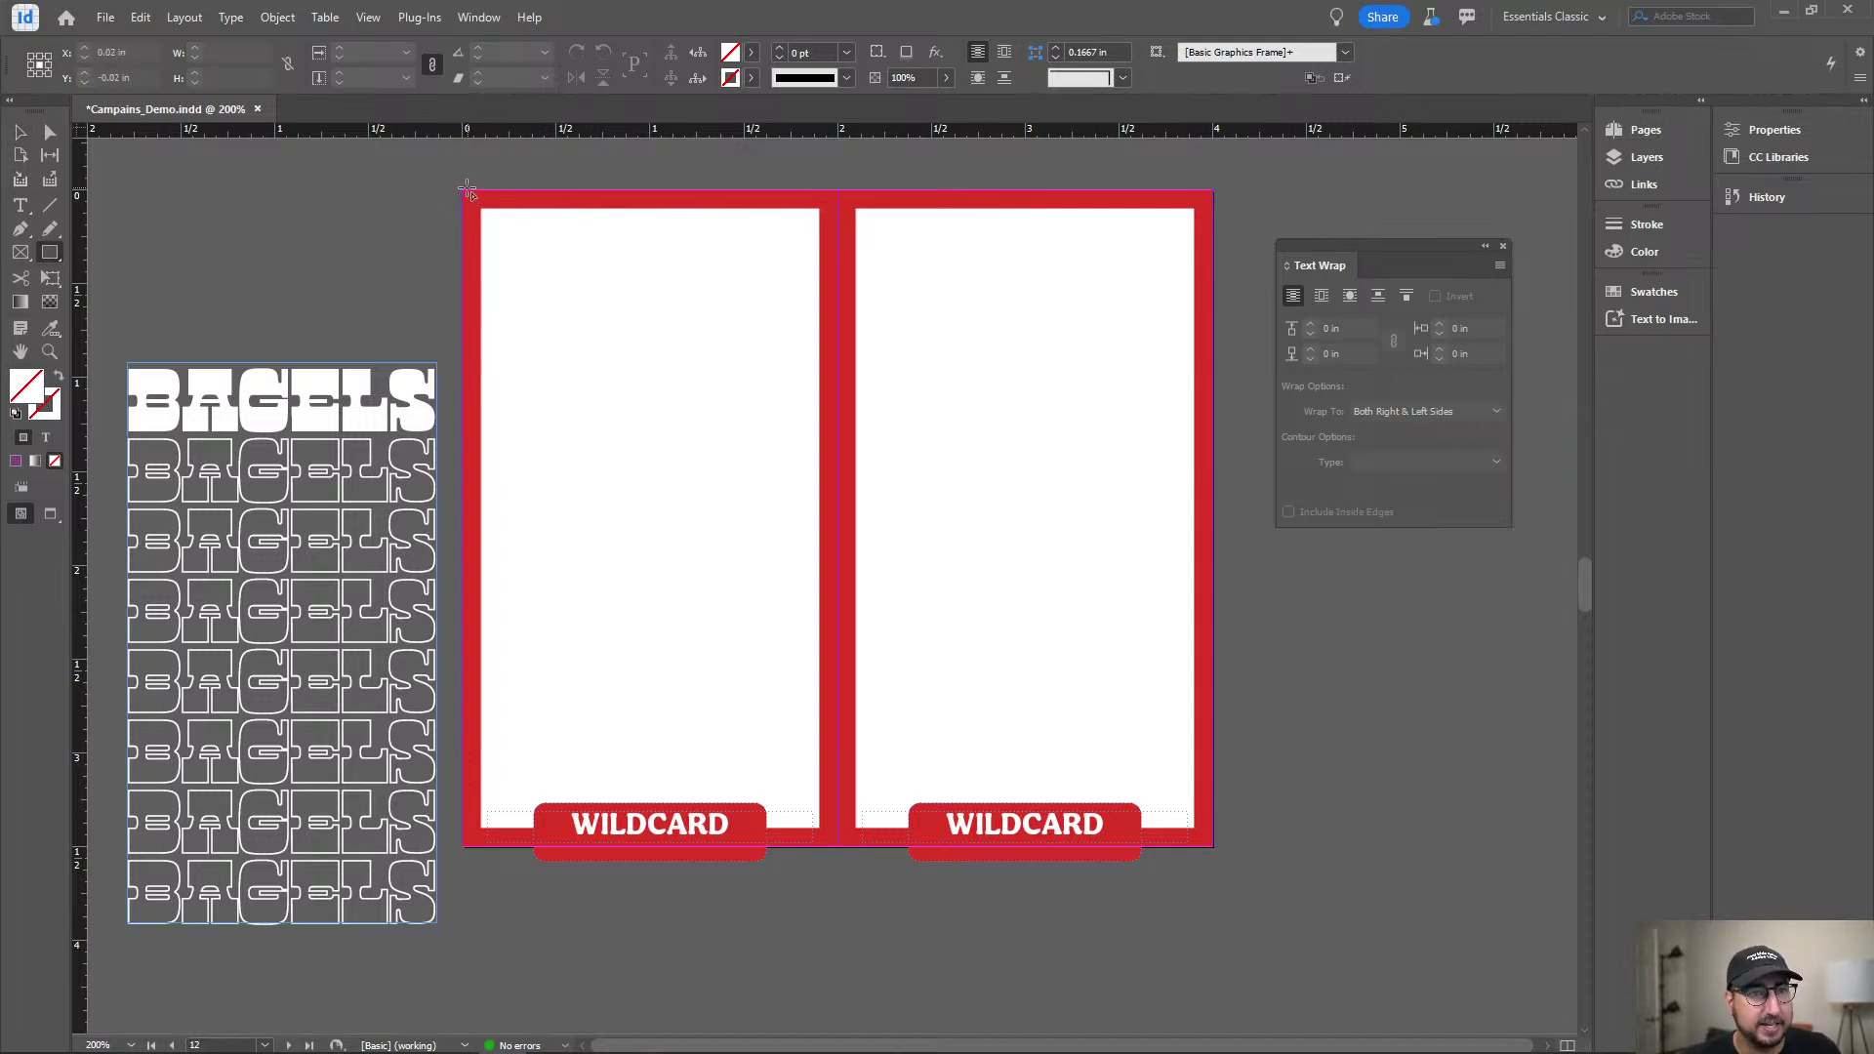
pyautogui.moveTo(464, 190); pyautogui.dragTo(840, 855)
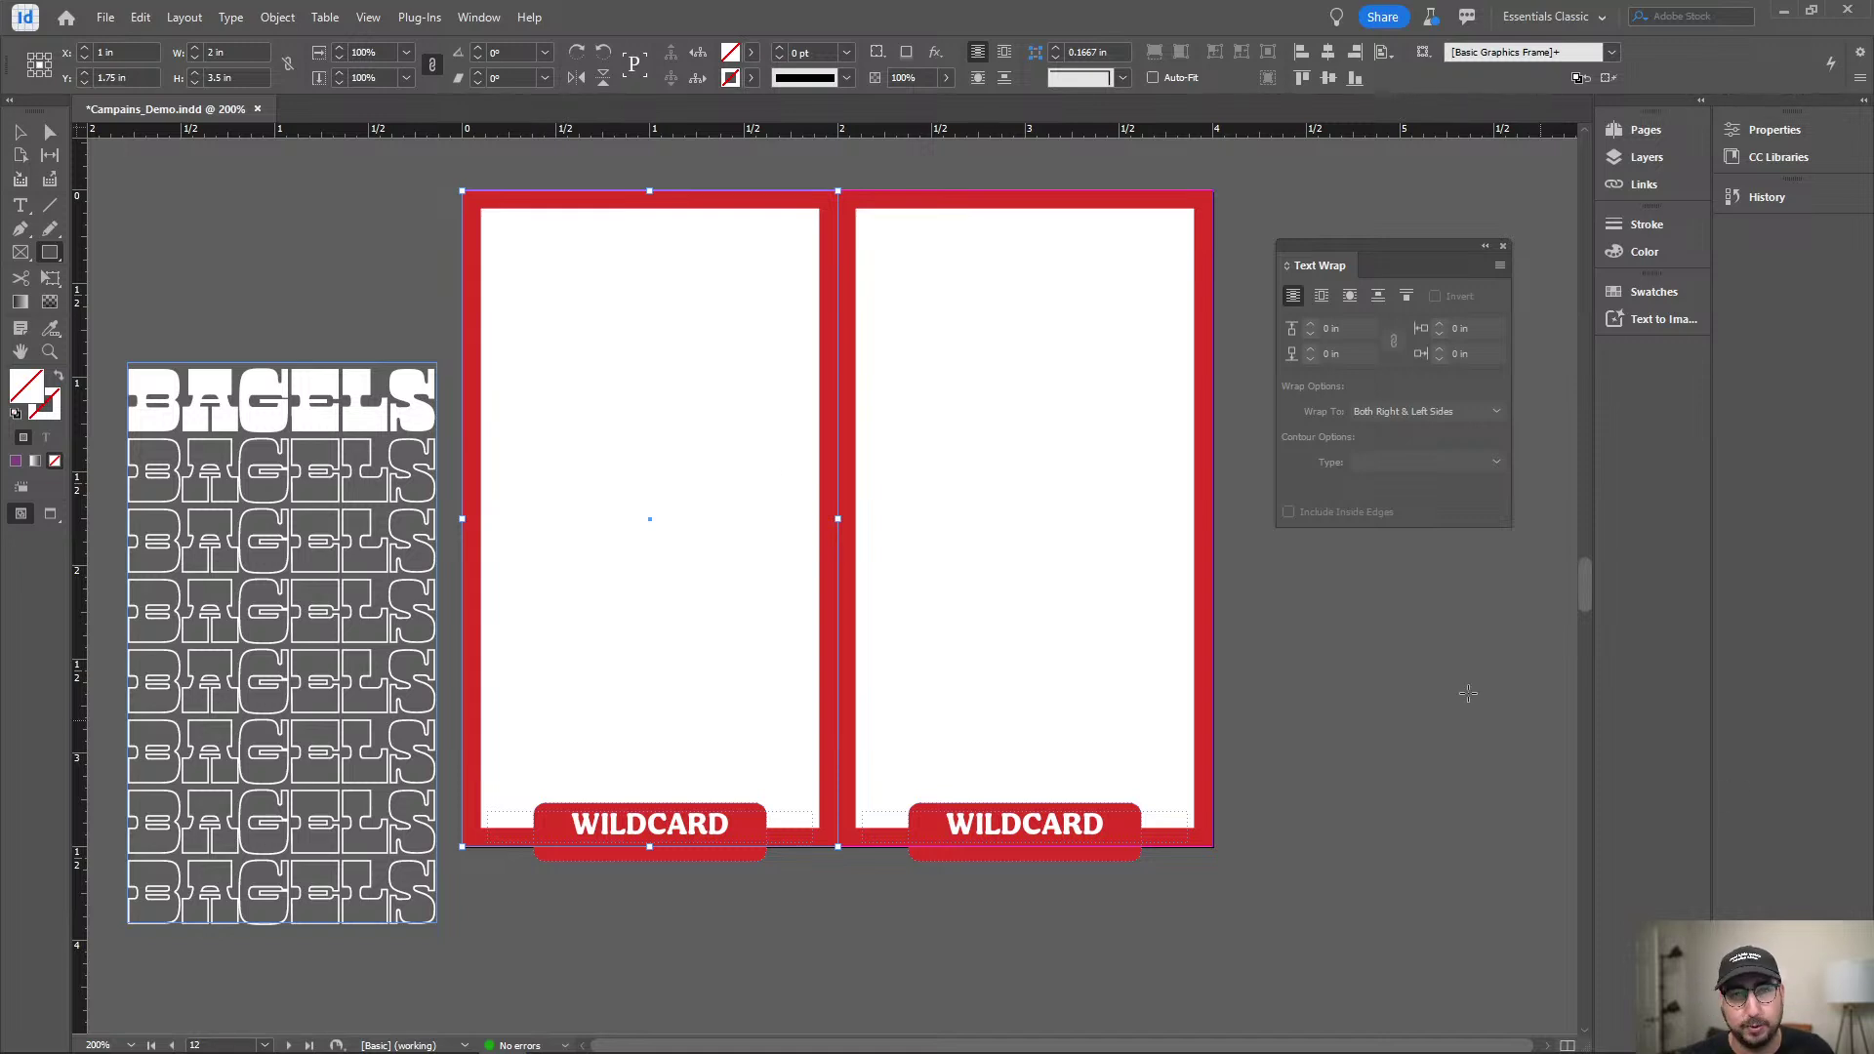
pyautogui.click(472, 28)
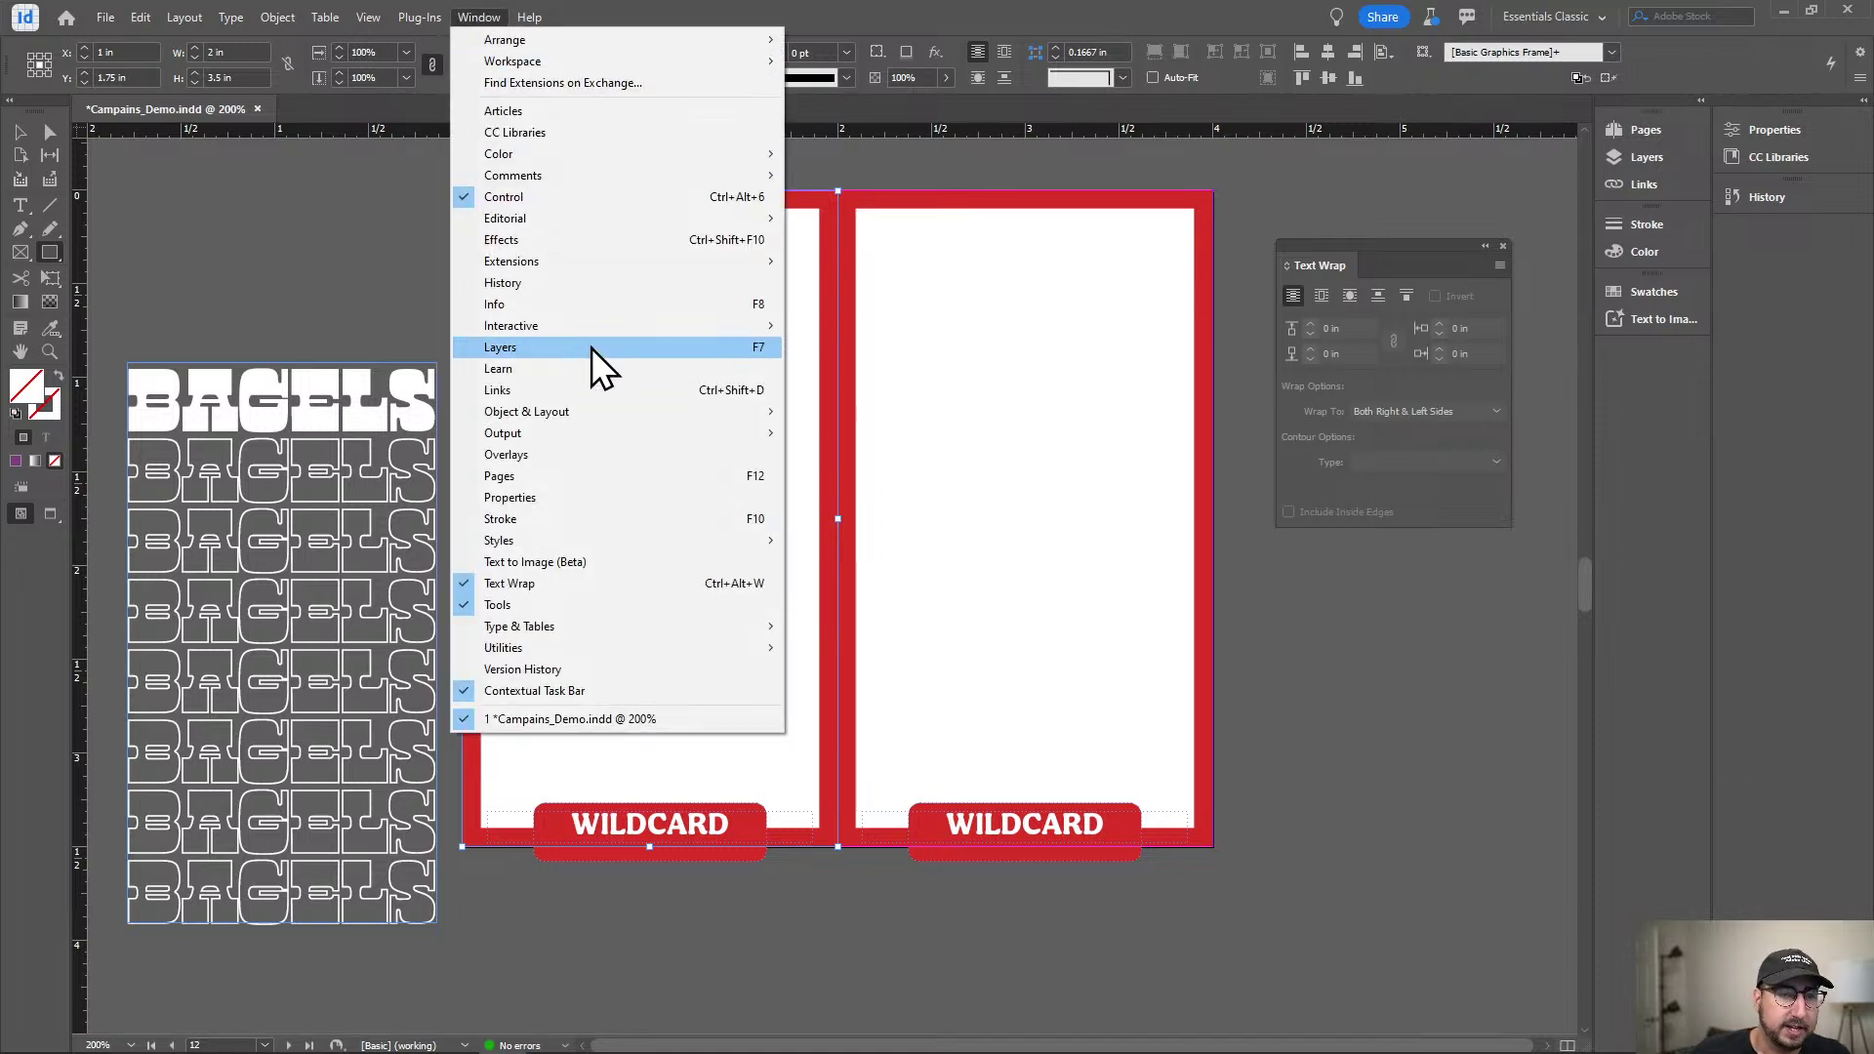
pyautogui.click(552, 562)
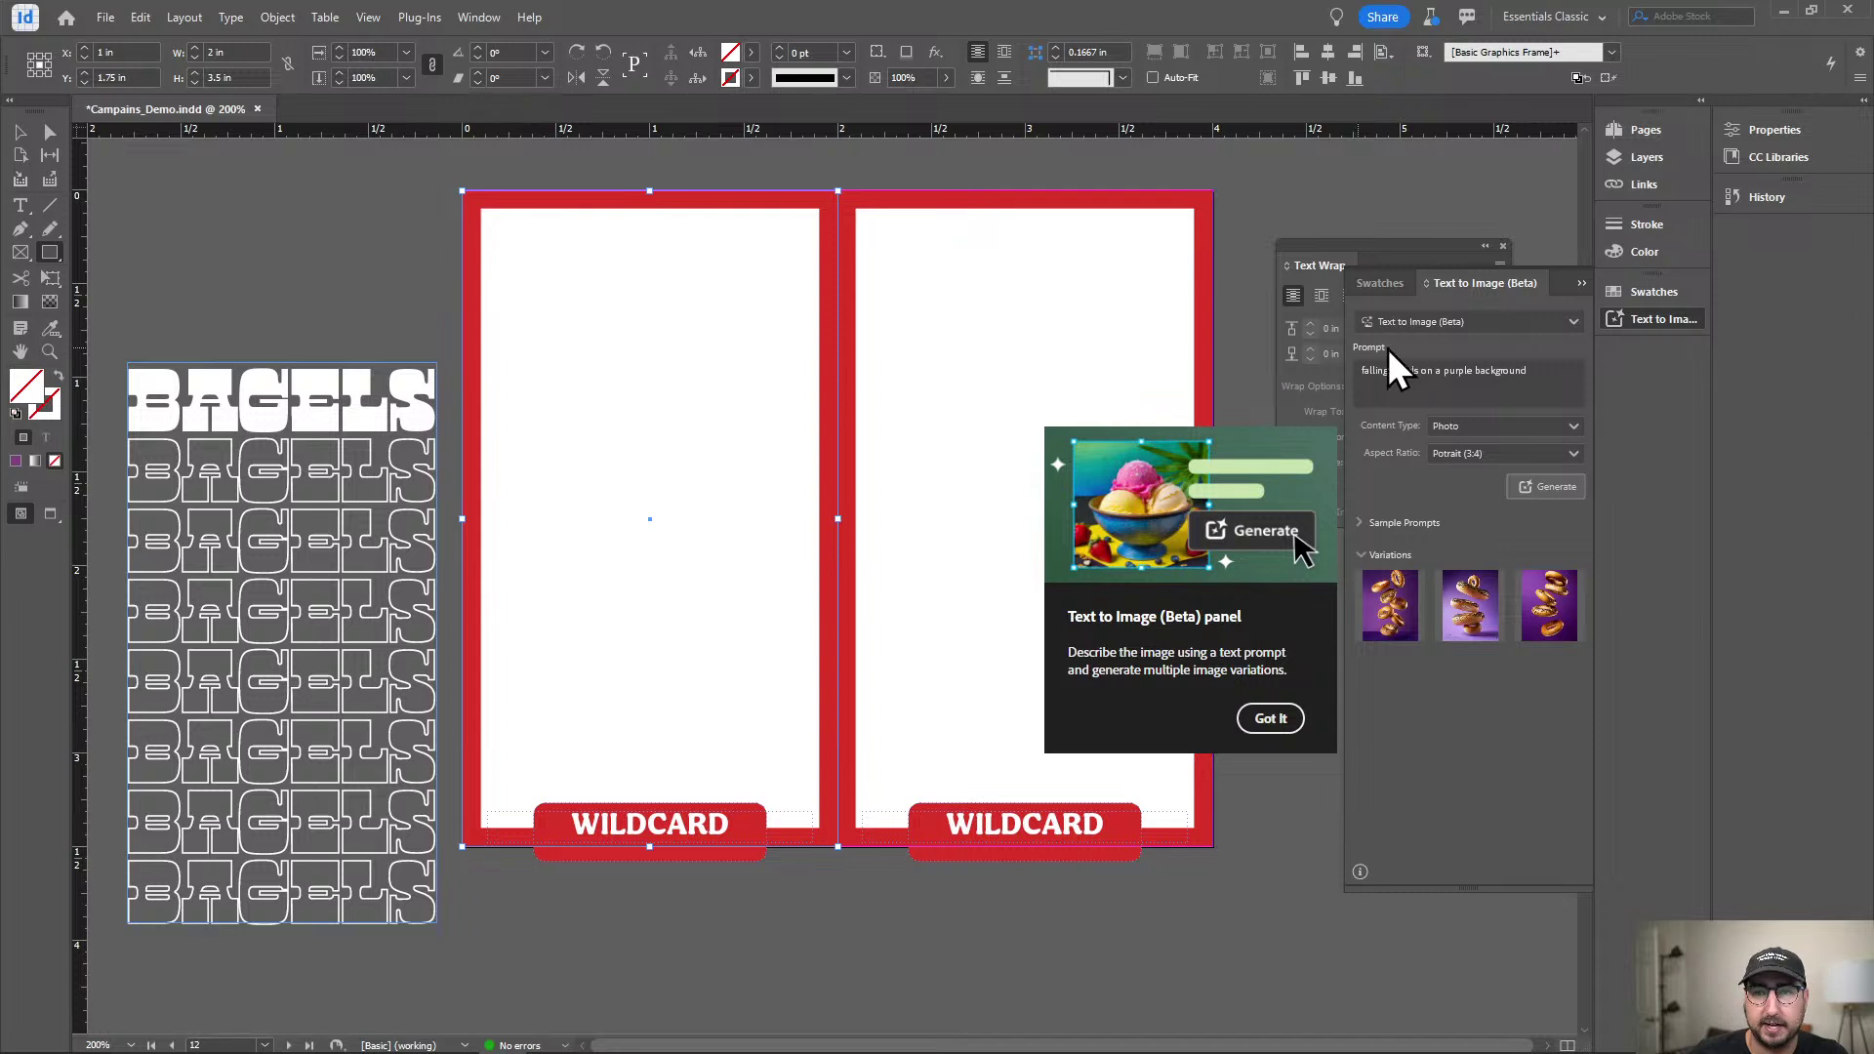
# Generate images from the prompt "an astronaut cat in space, portrait" with content type Photo.
pyautogui.click(1443, 372)
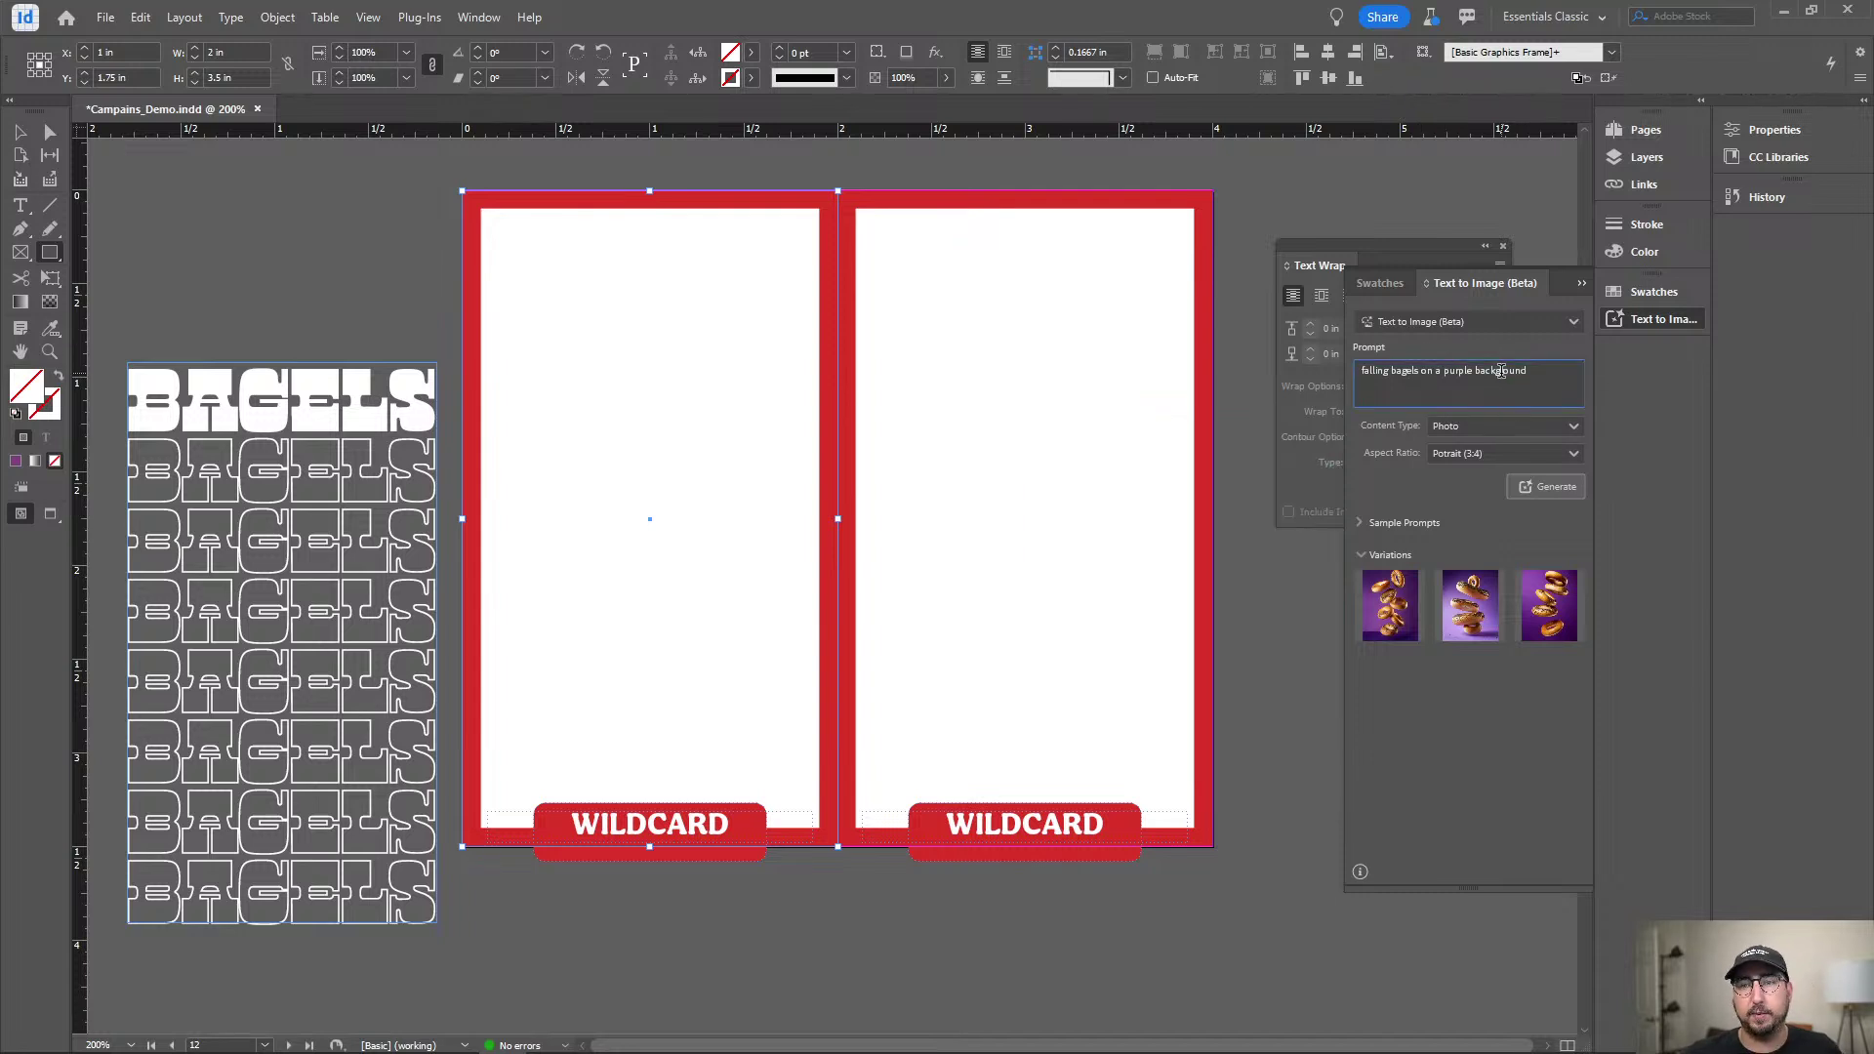
pyautogui.tripleClick(1559, 370)
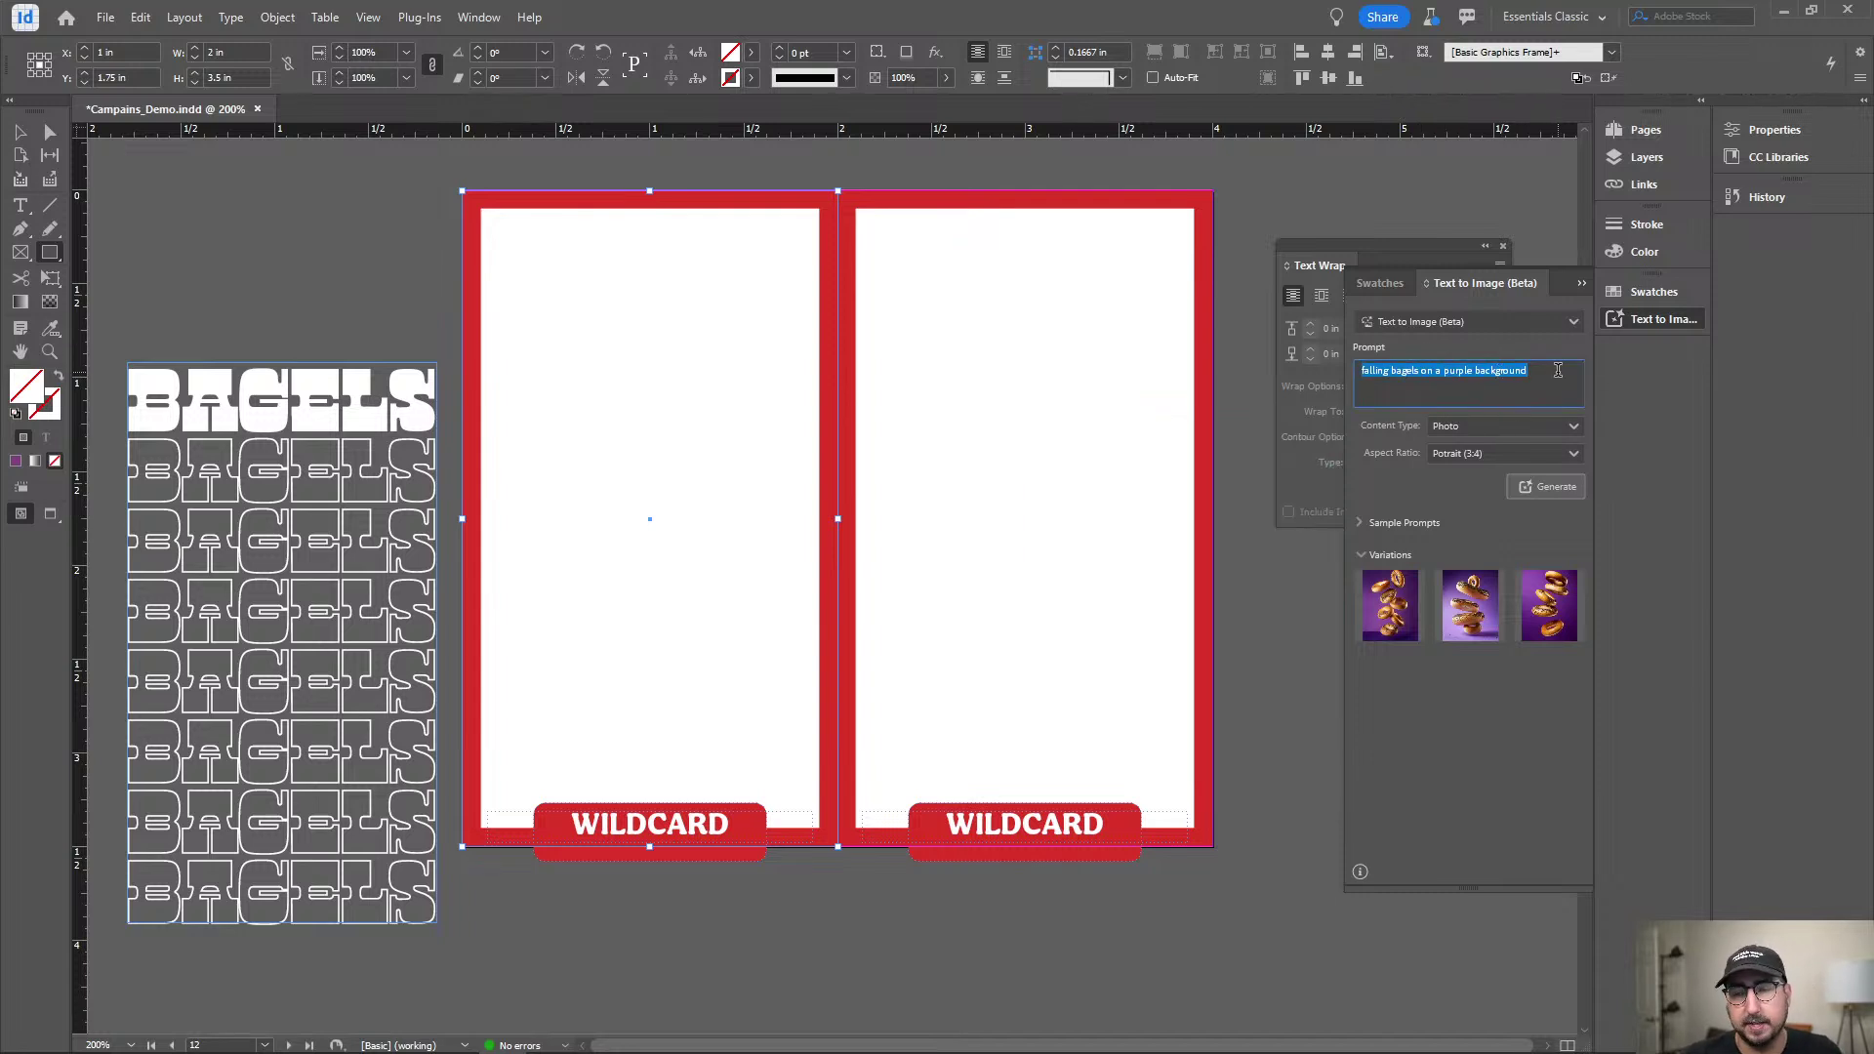
pyautogui.write('an ast')
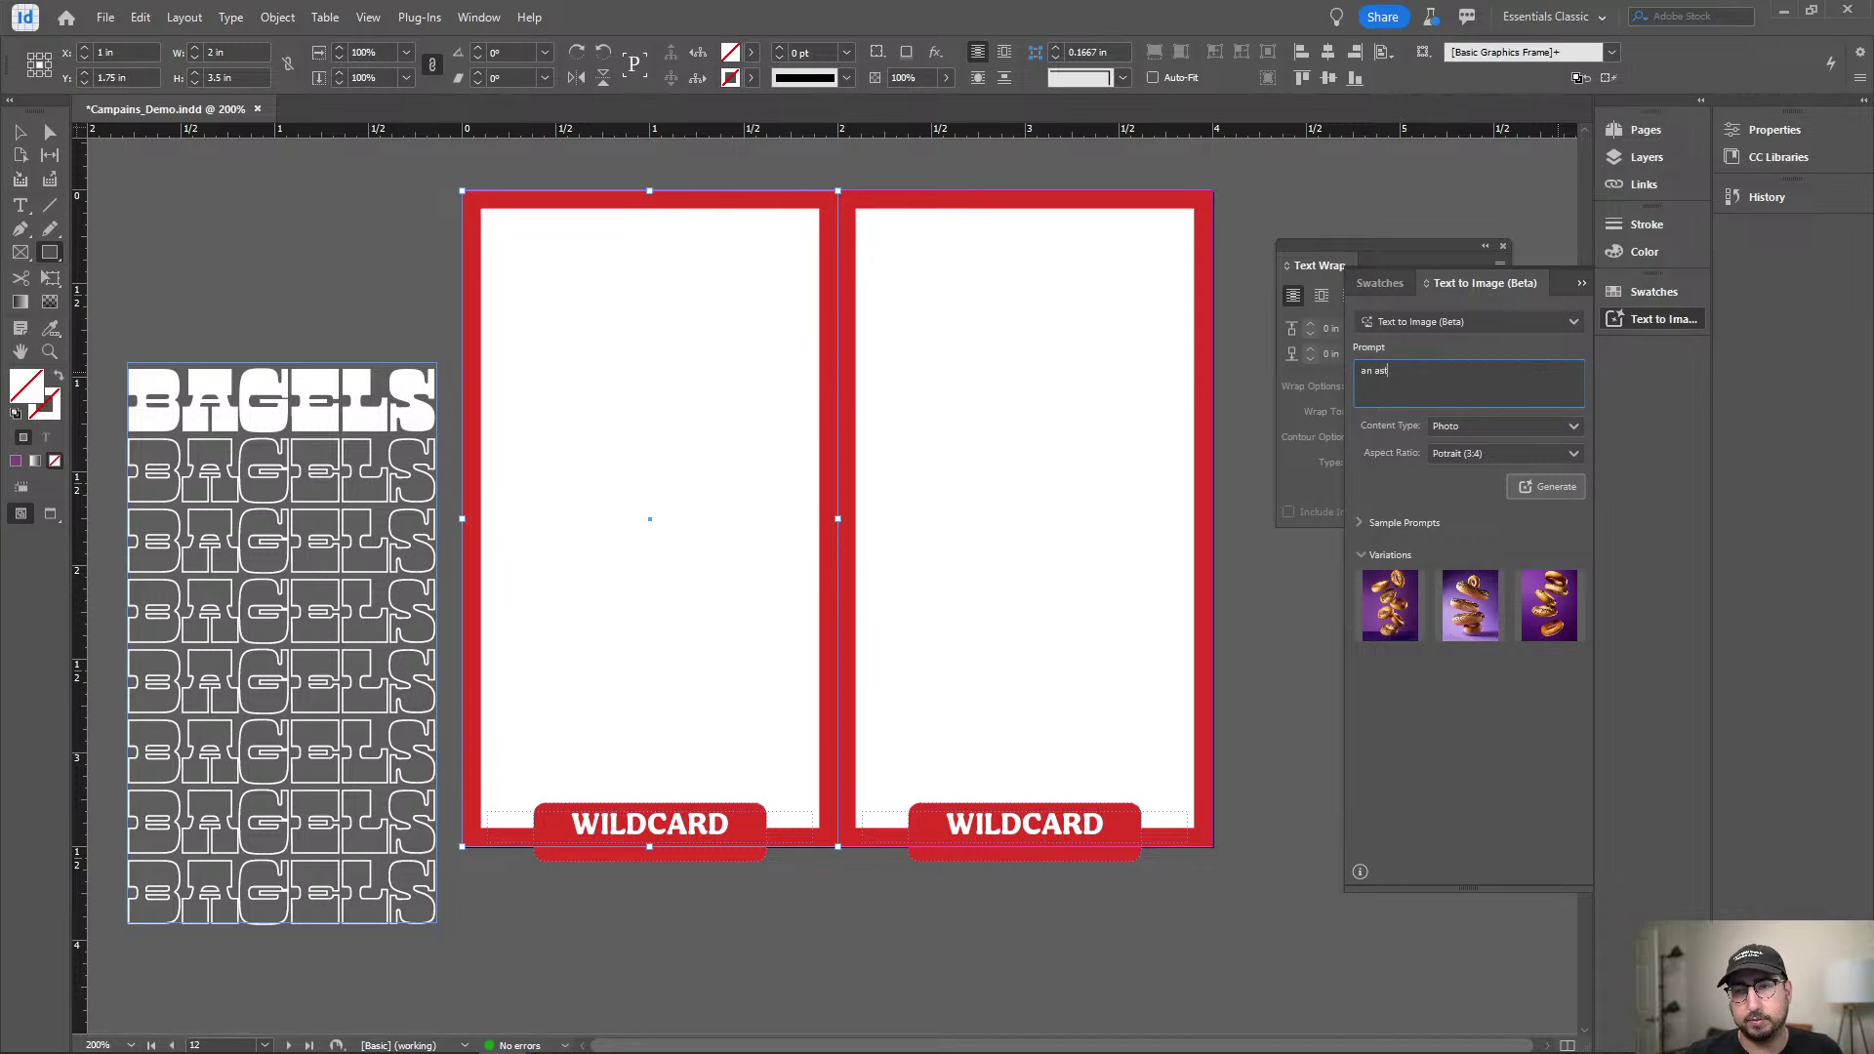
pyautogui.write('ronaut ')
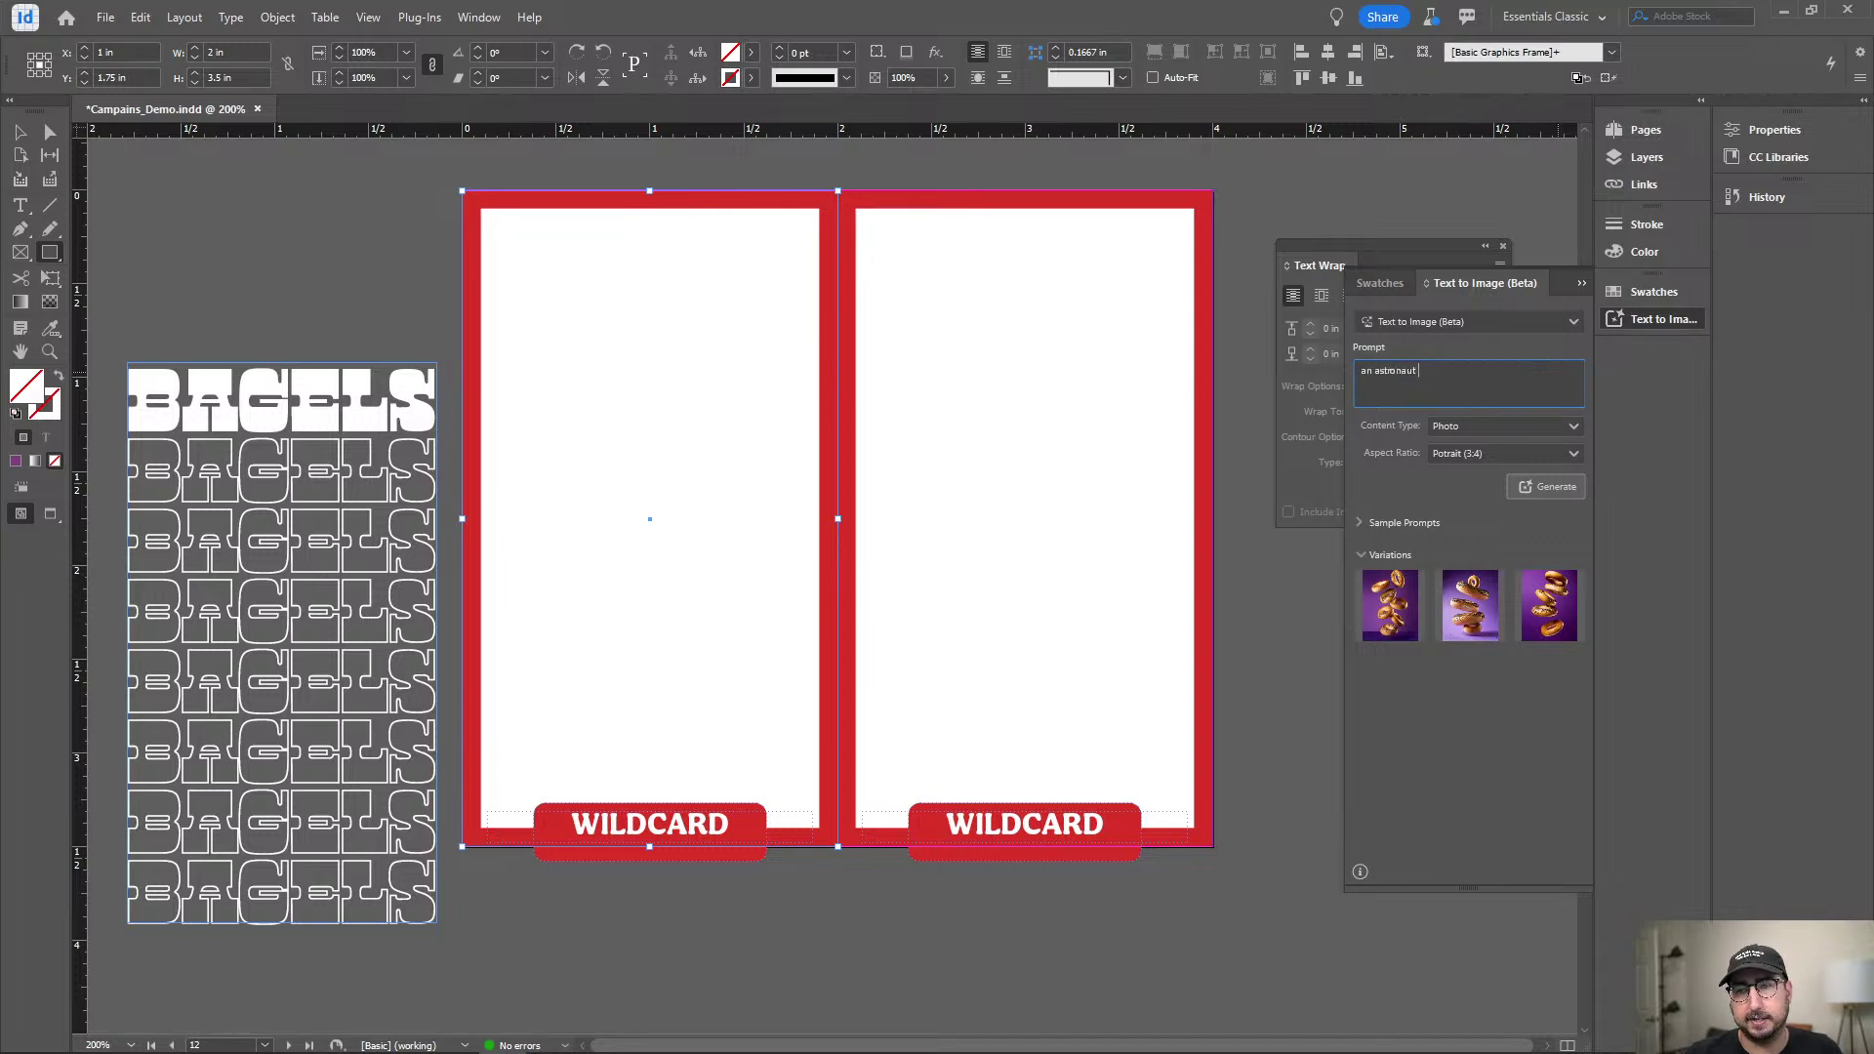
pyautogui.write('cat')
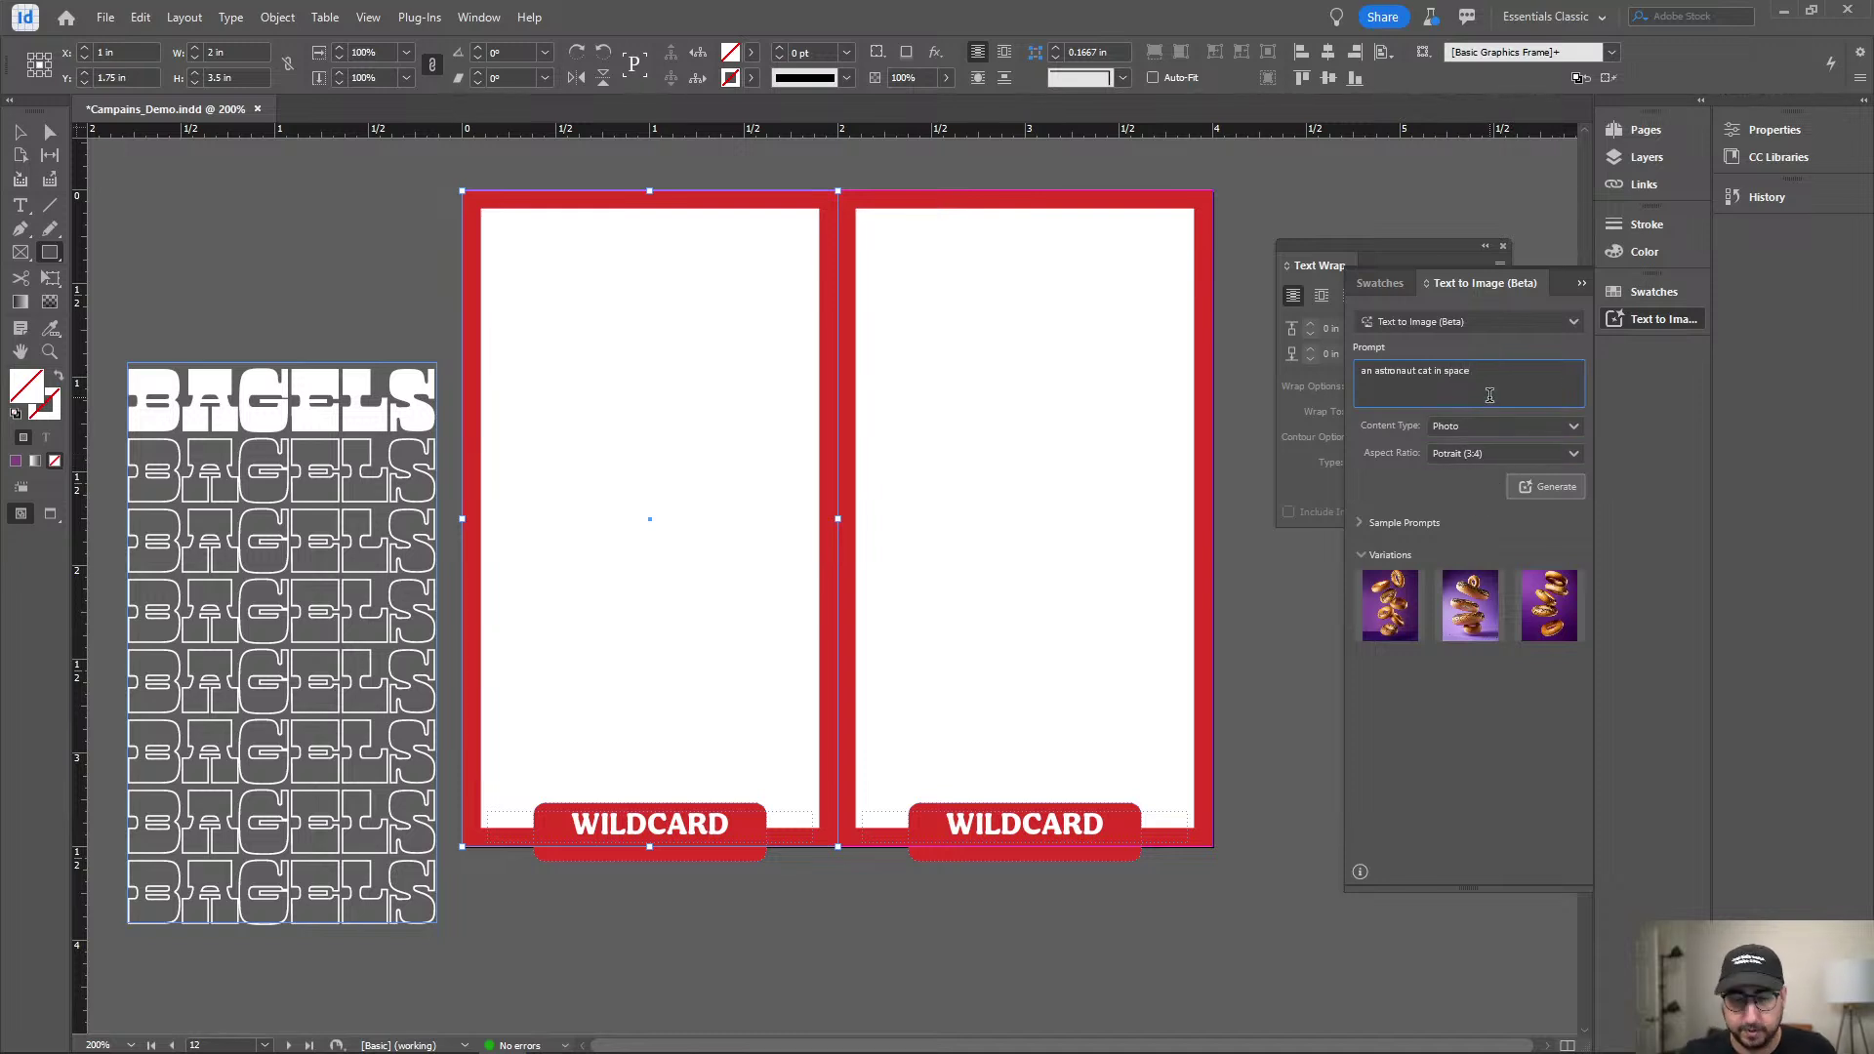
pyautogui.write('in space, po')
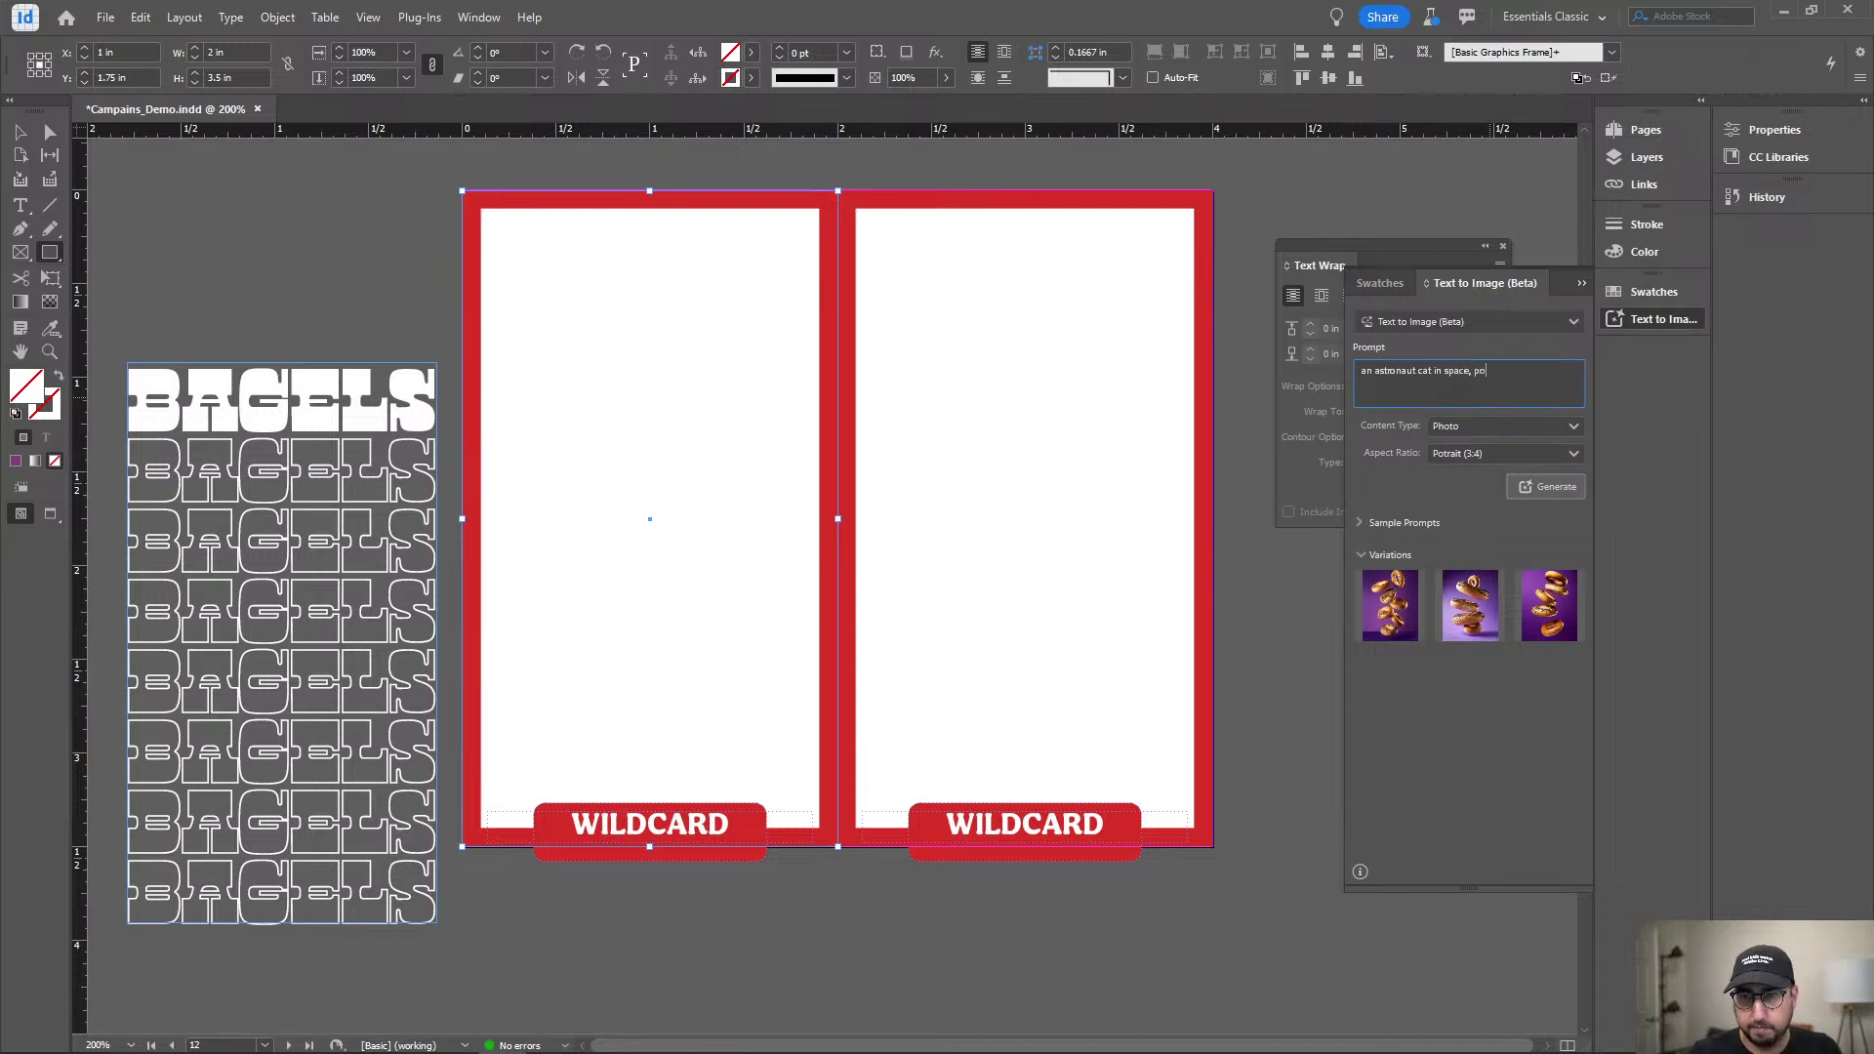
pyautogui.write('rtrait')
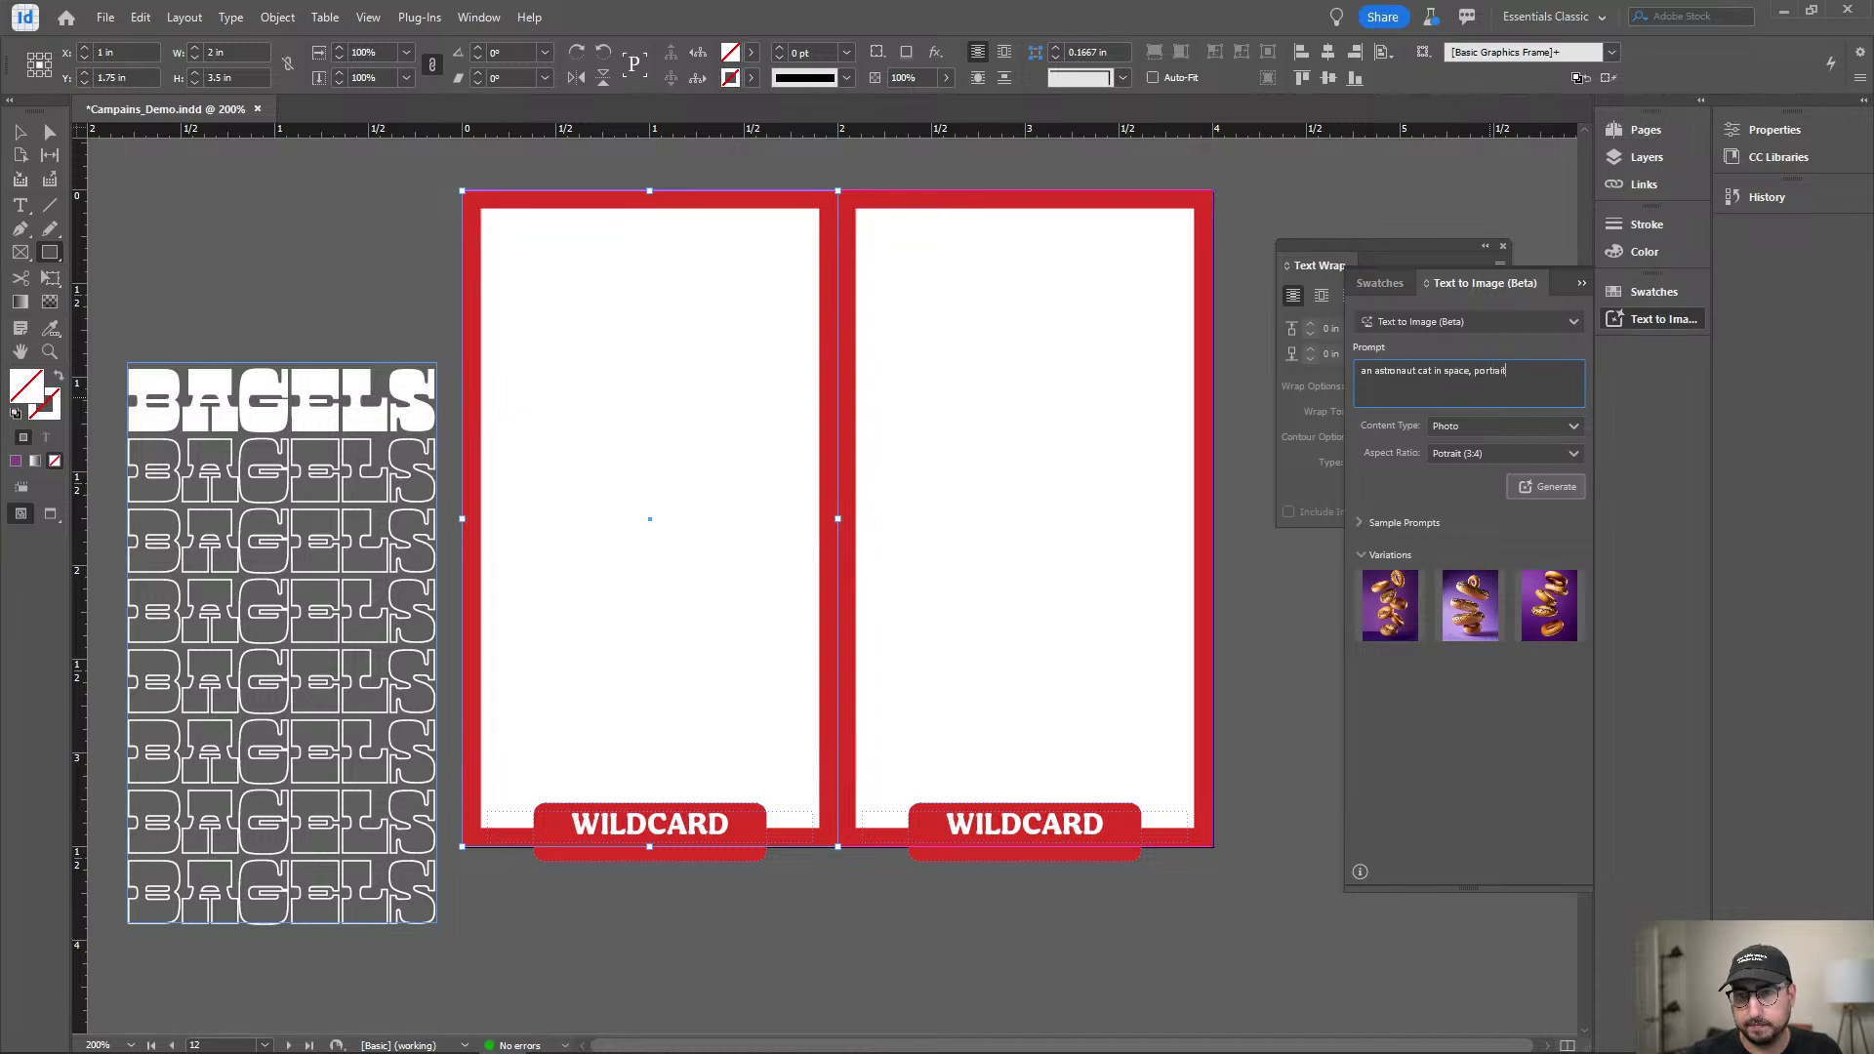
pyautogui.click(1483, 426)
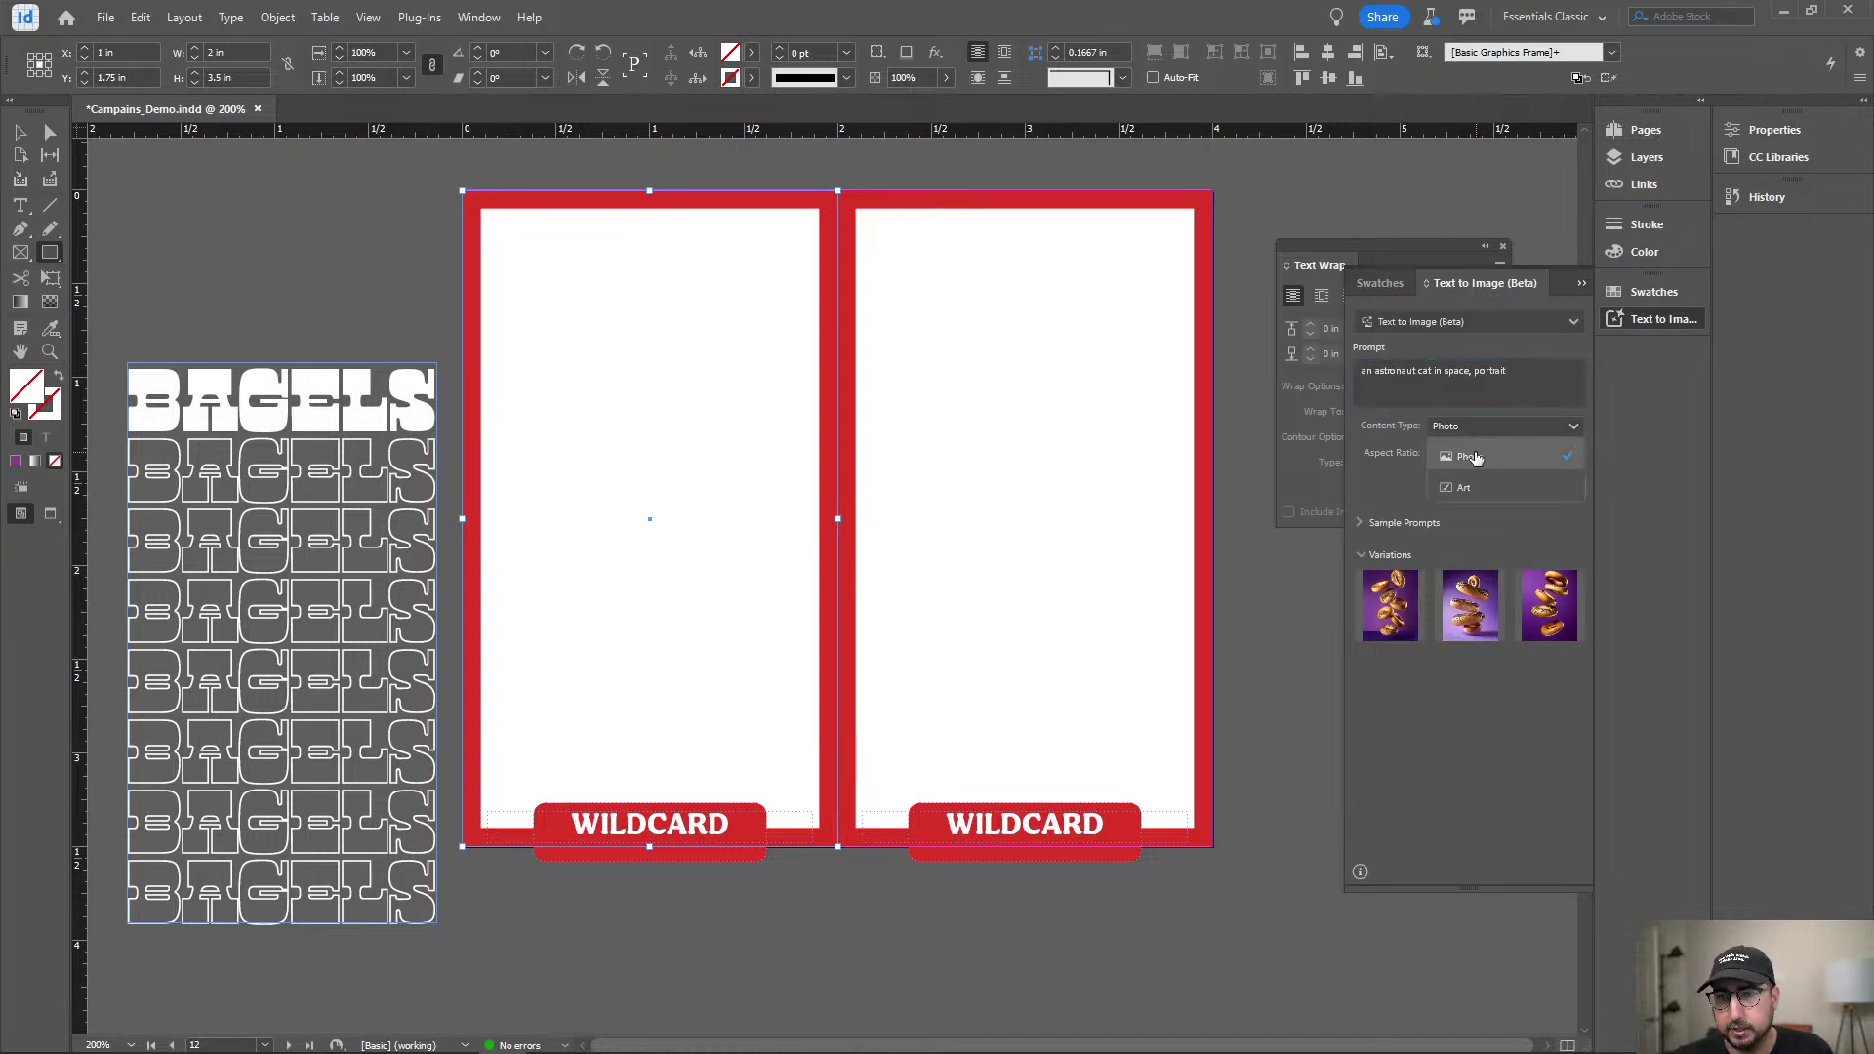
pyautogui.click(1474, 458)
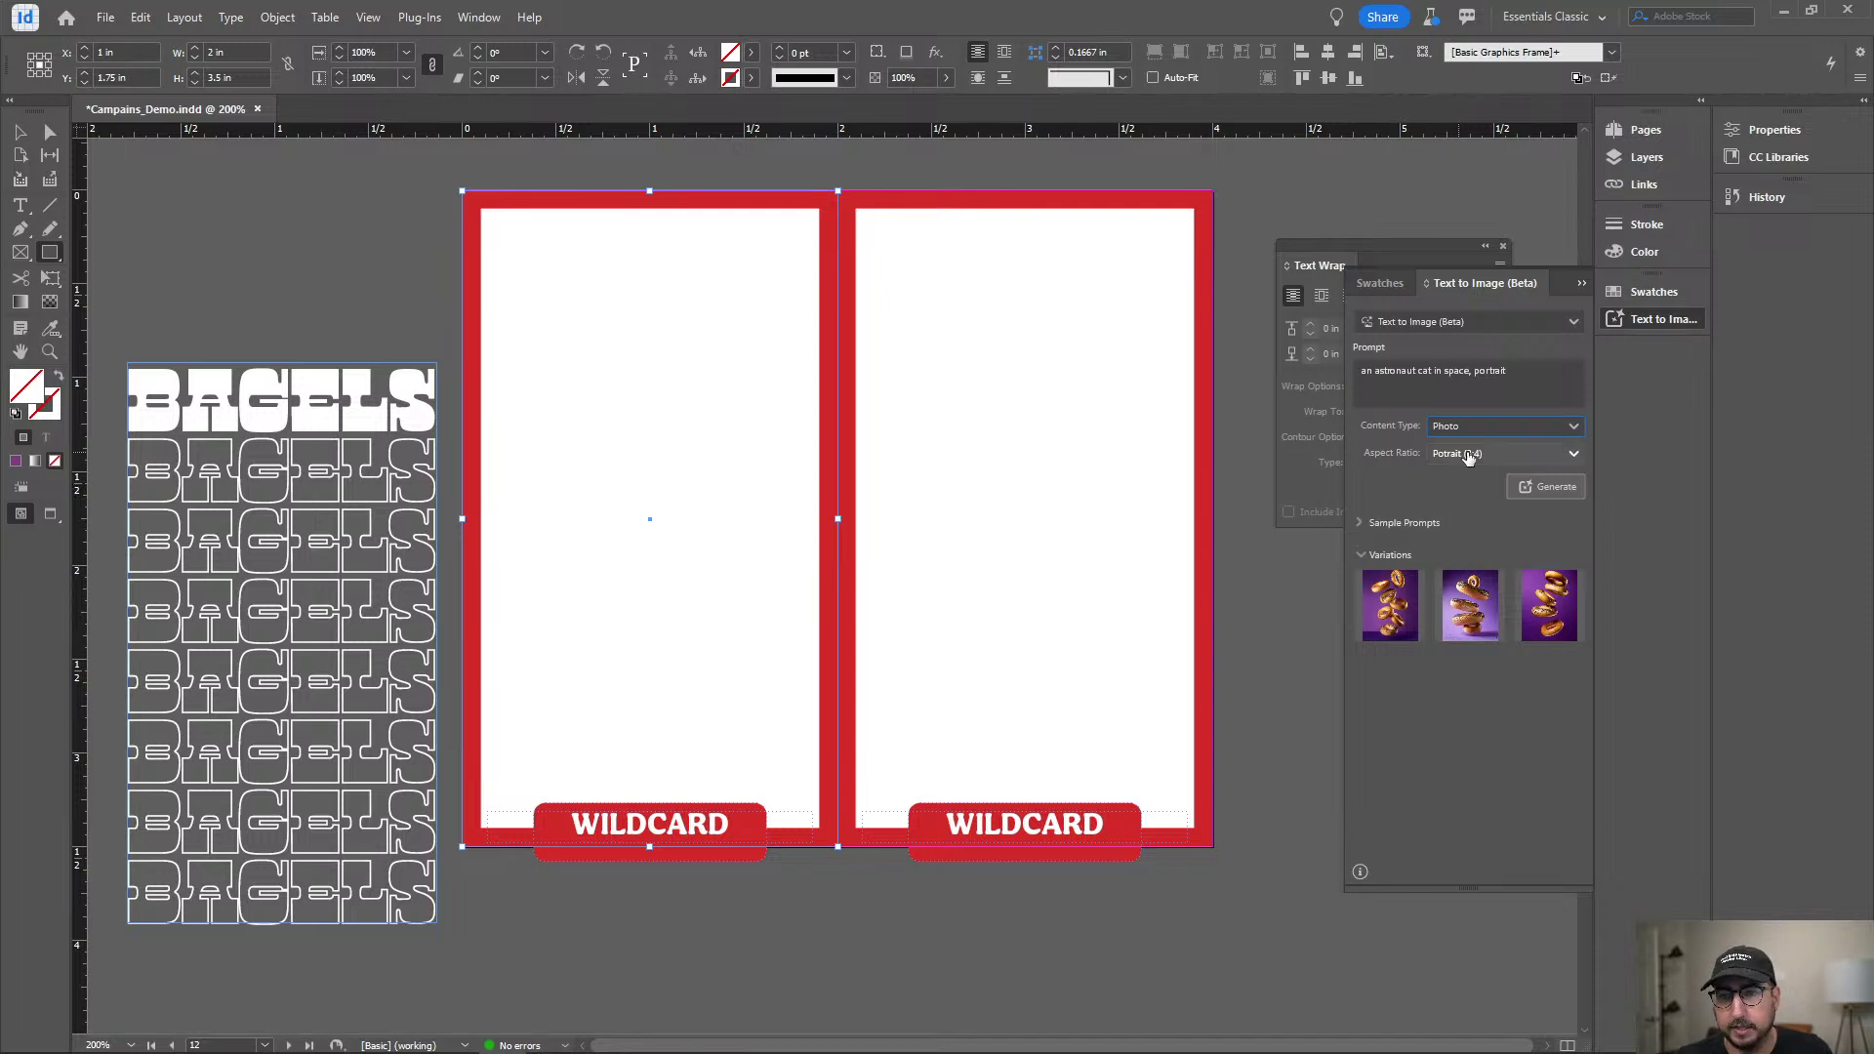
pyautogui.click(1546, 487)
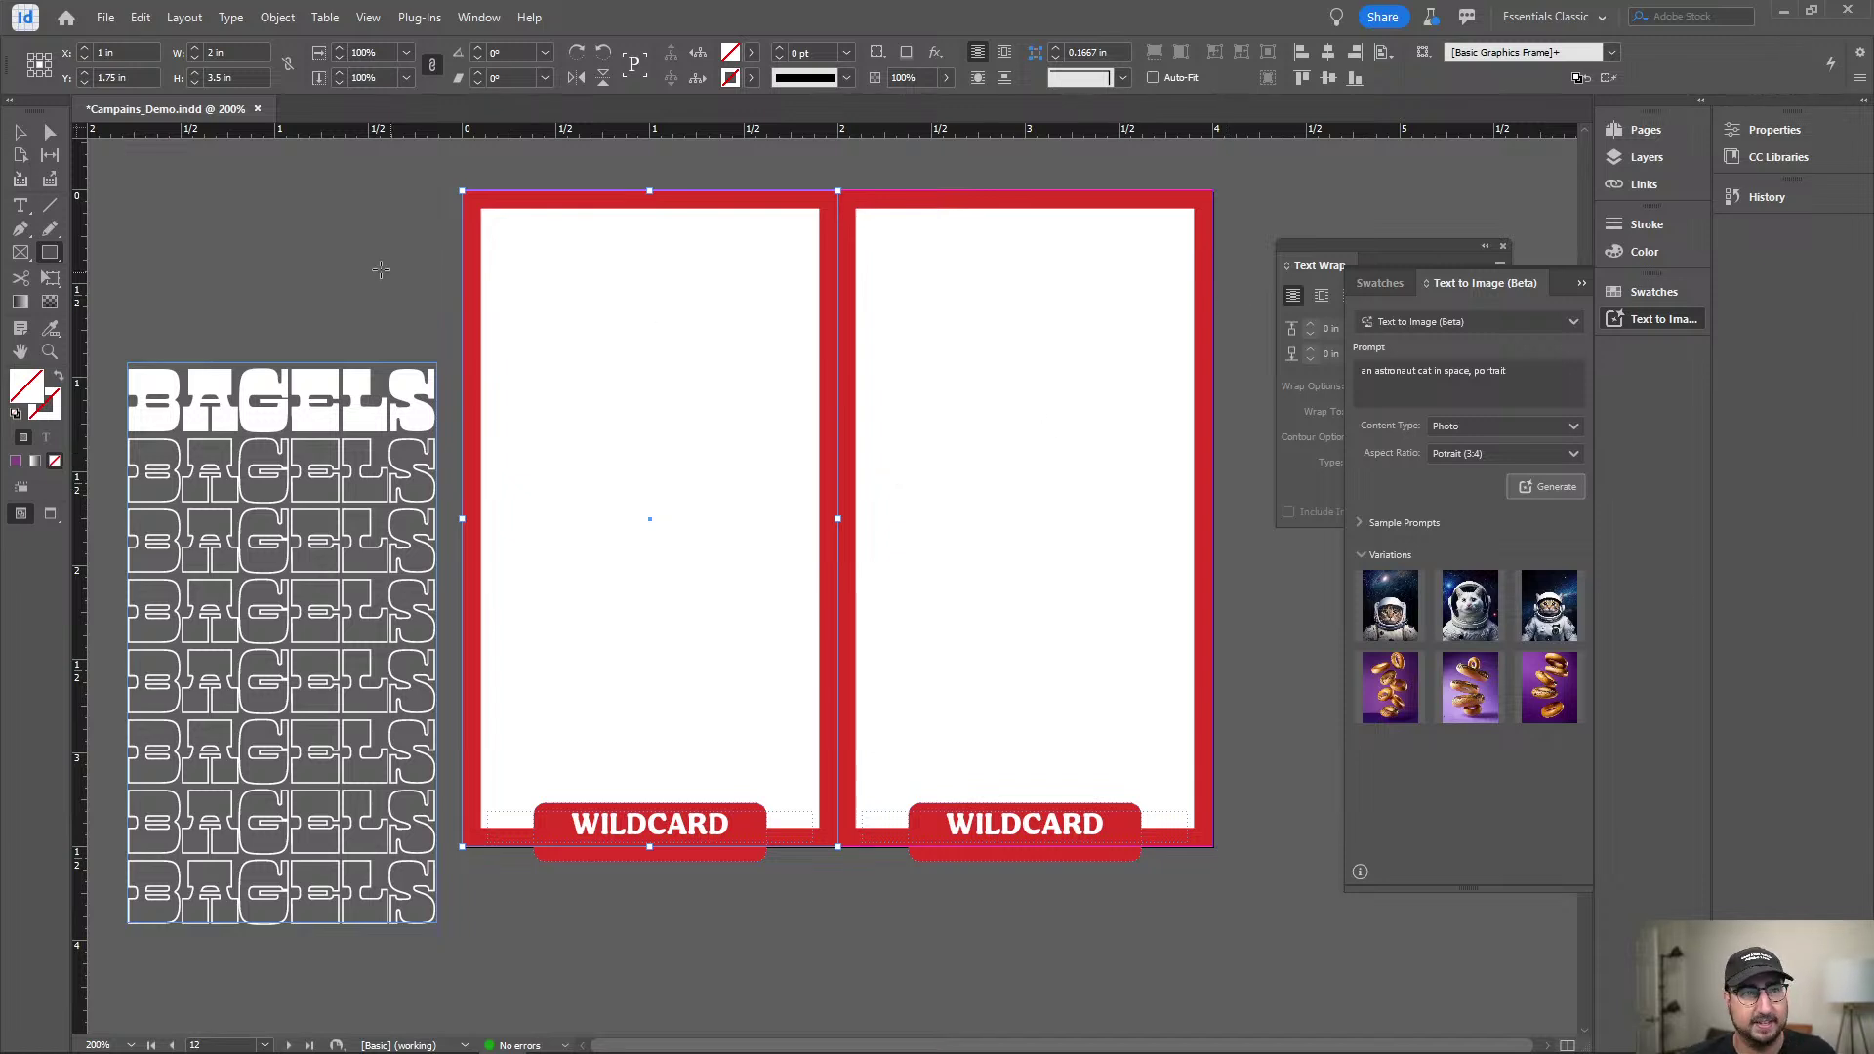
# Place the first astronaut cat variation into the rectangle frame on the left WILDCARD card.
pyautogui.click(21, 132)
pyautogui.click(410, 254)
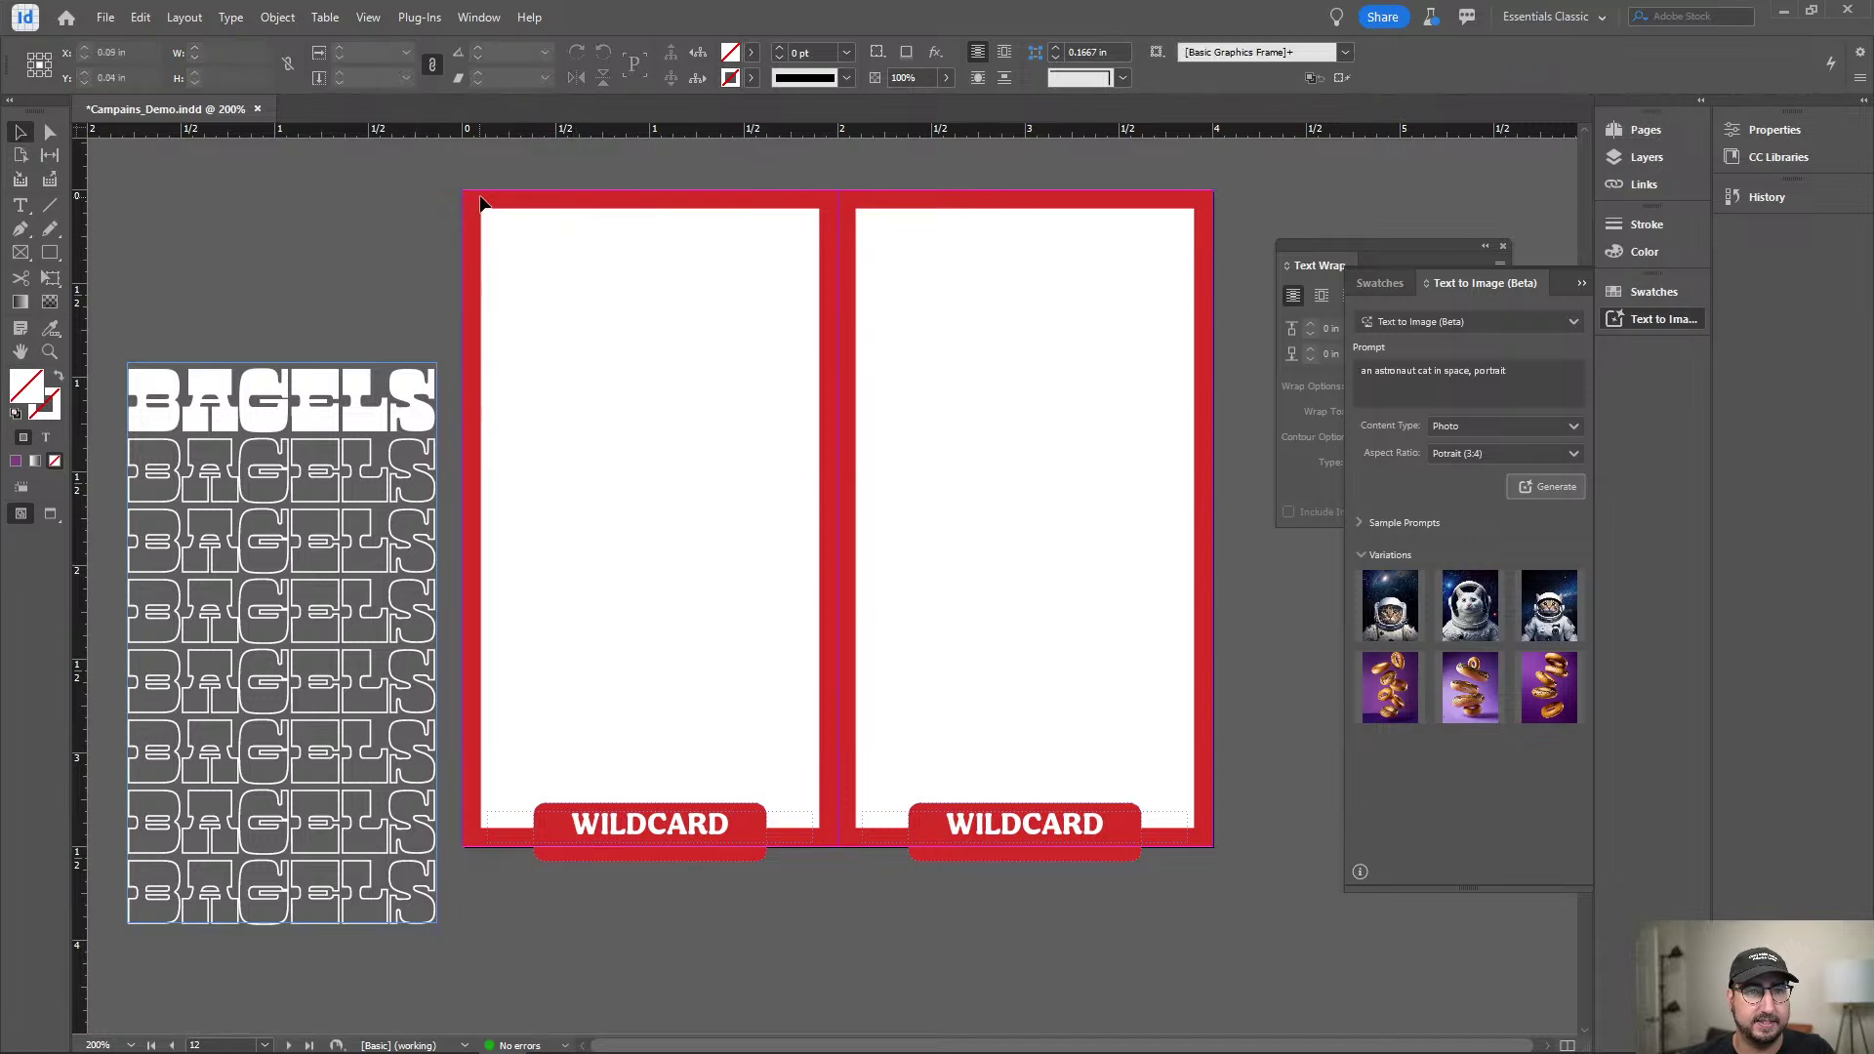
pyautogui.click(485, 200)
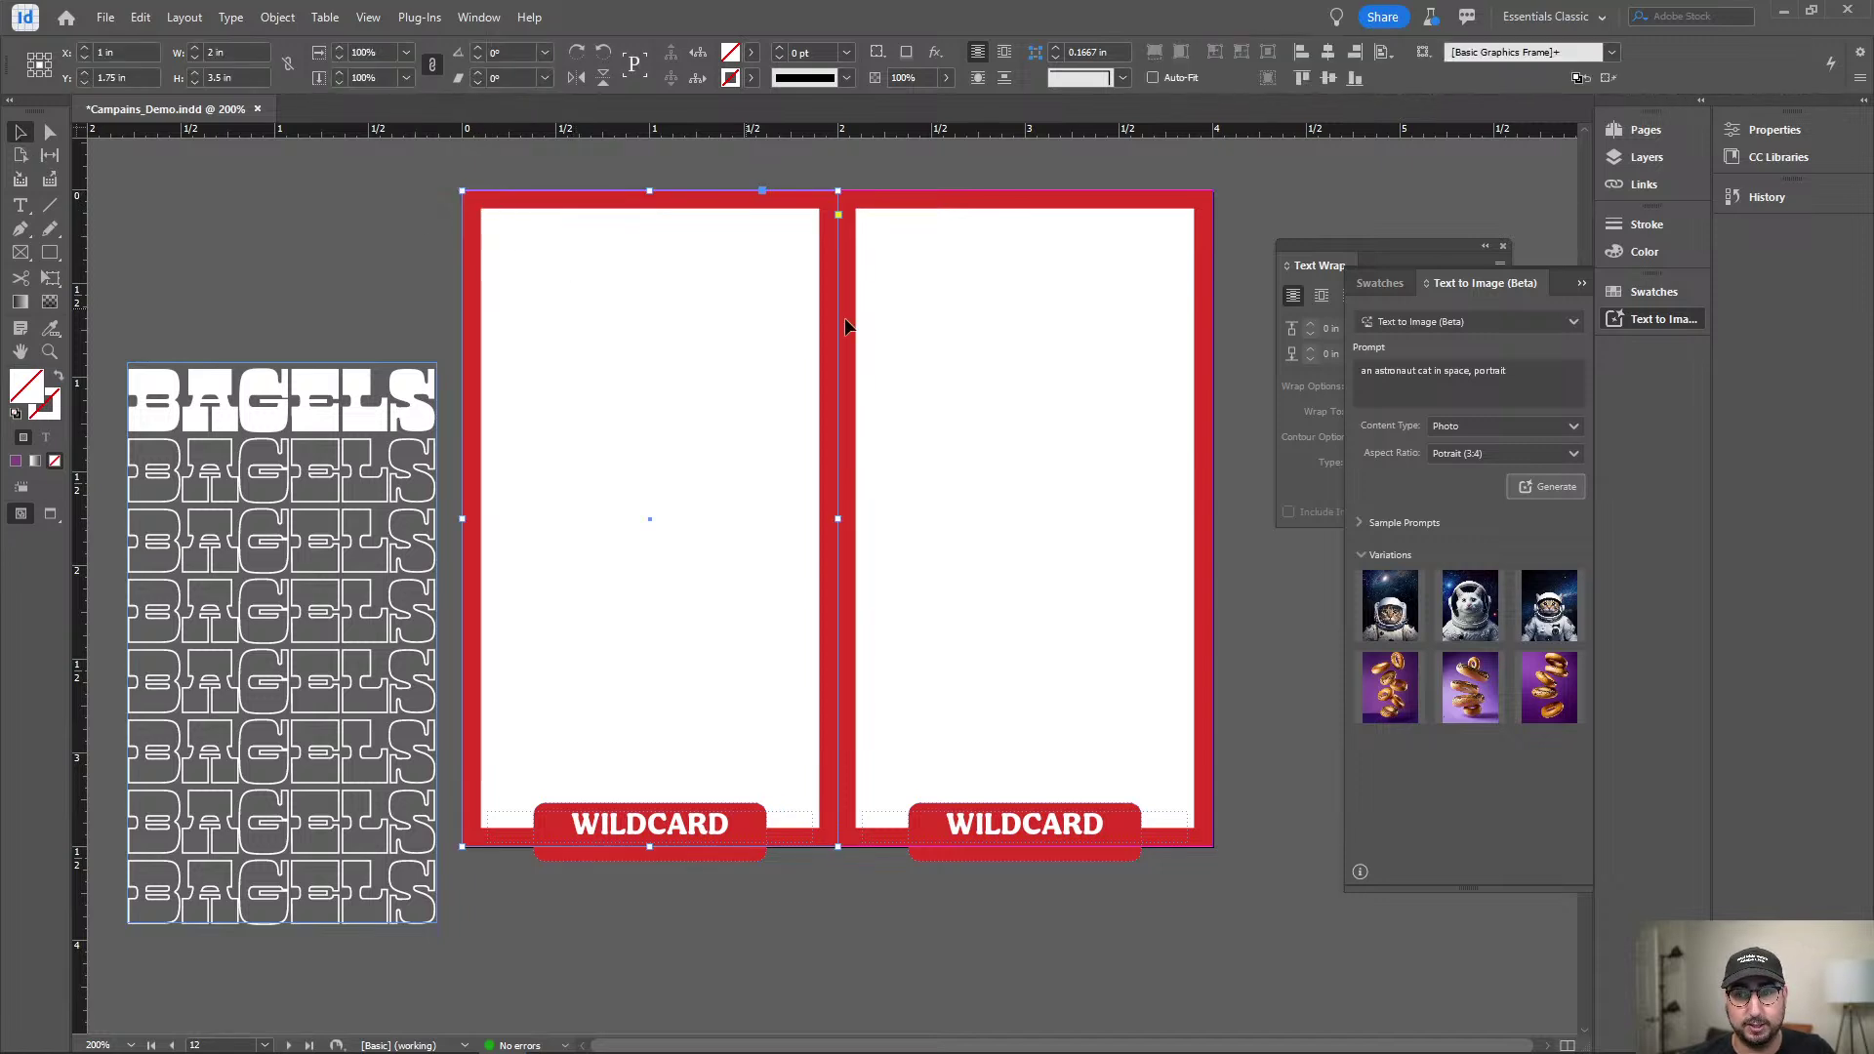
pyautogui.click(1393, 610)
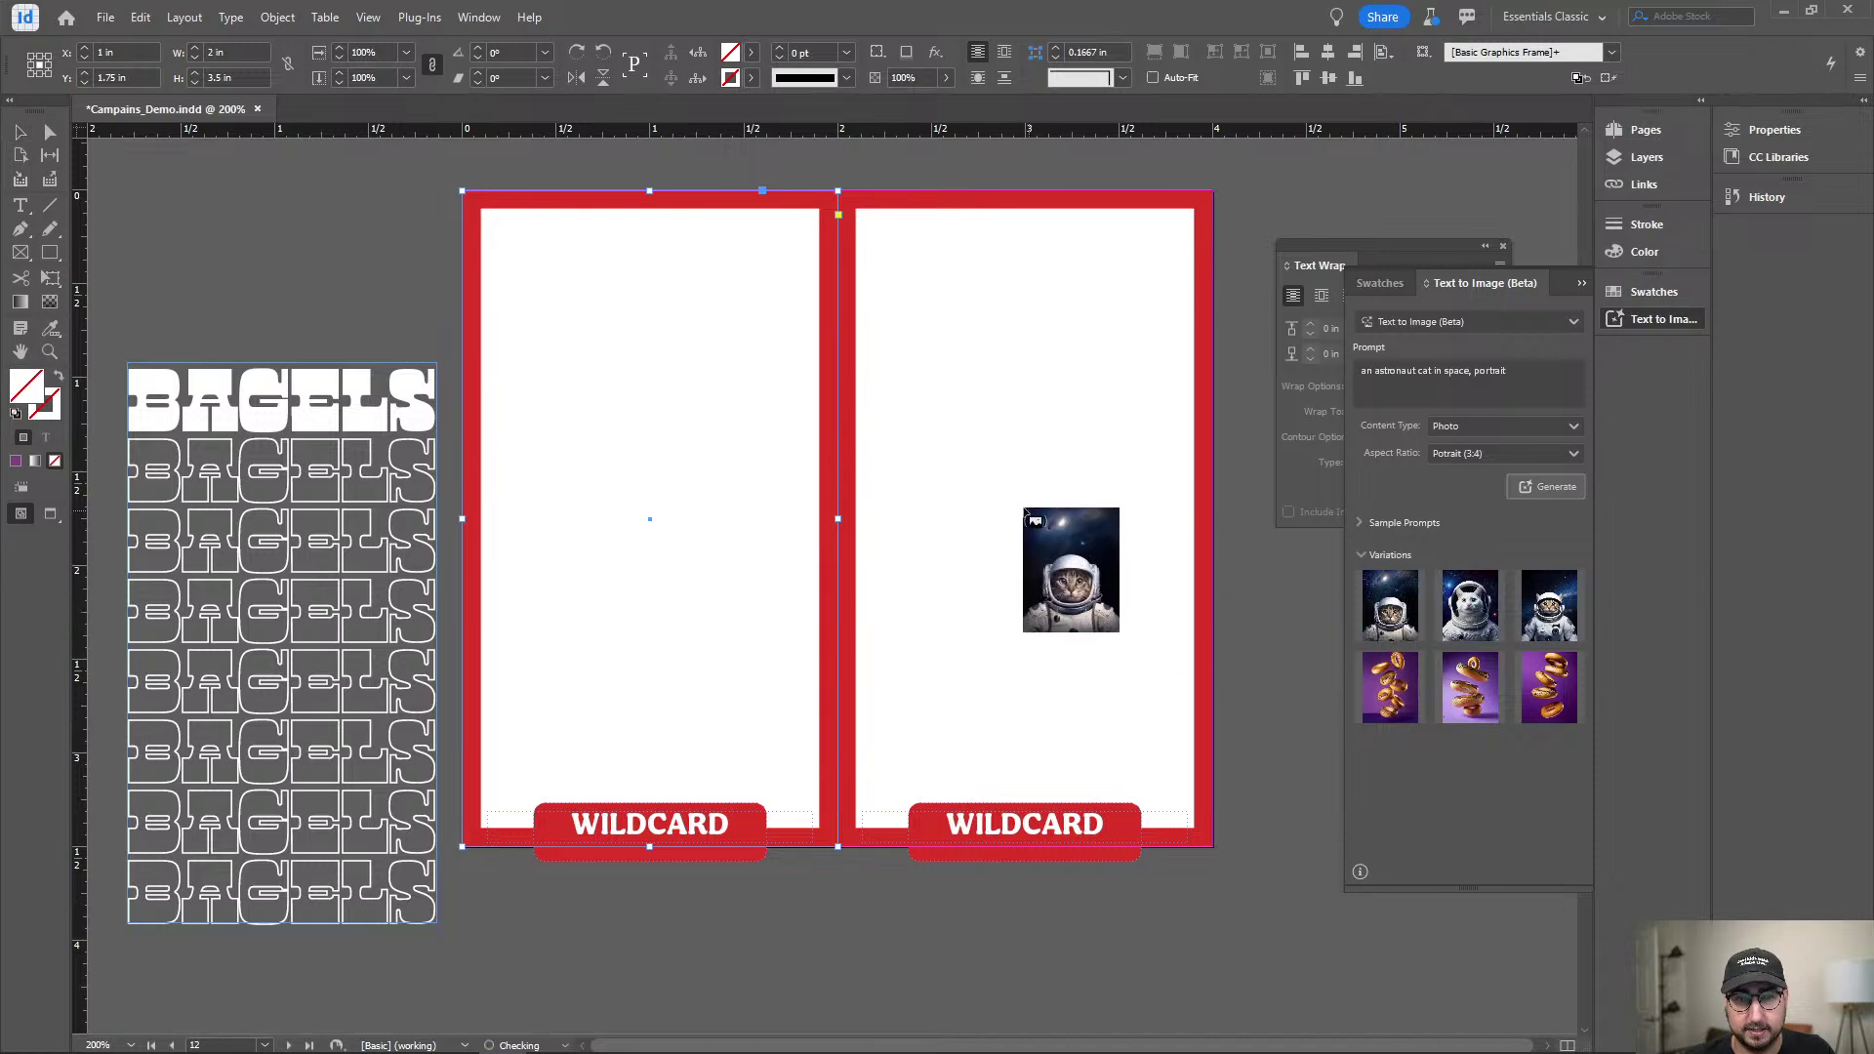
pyautogui.click(519, 239)
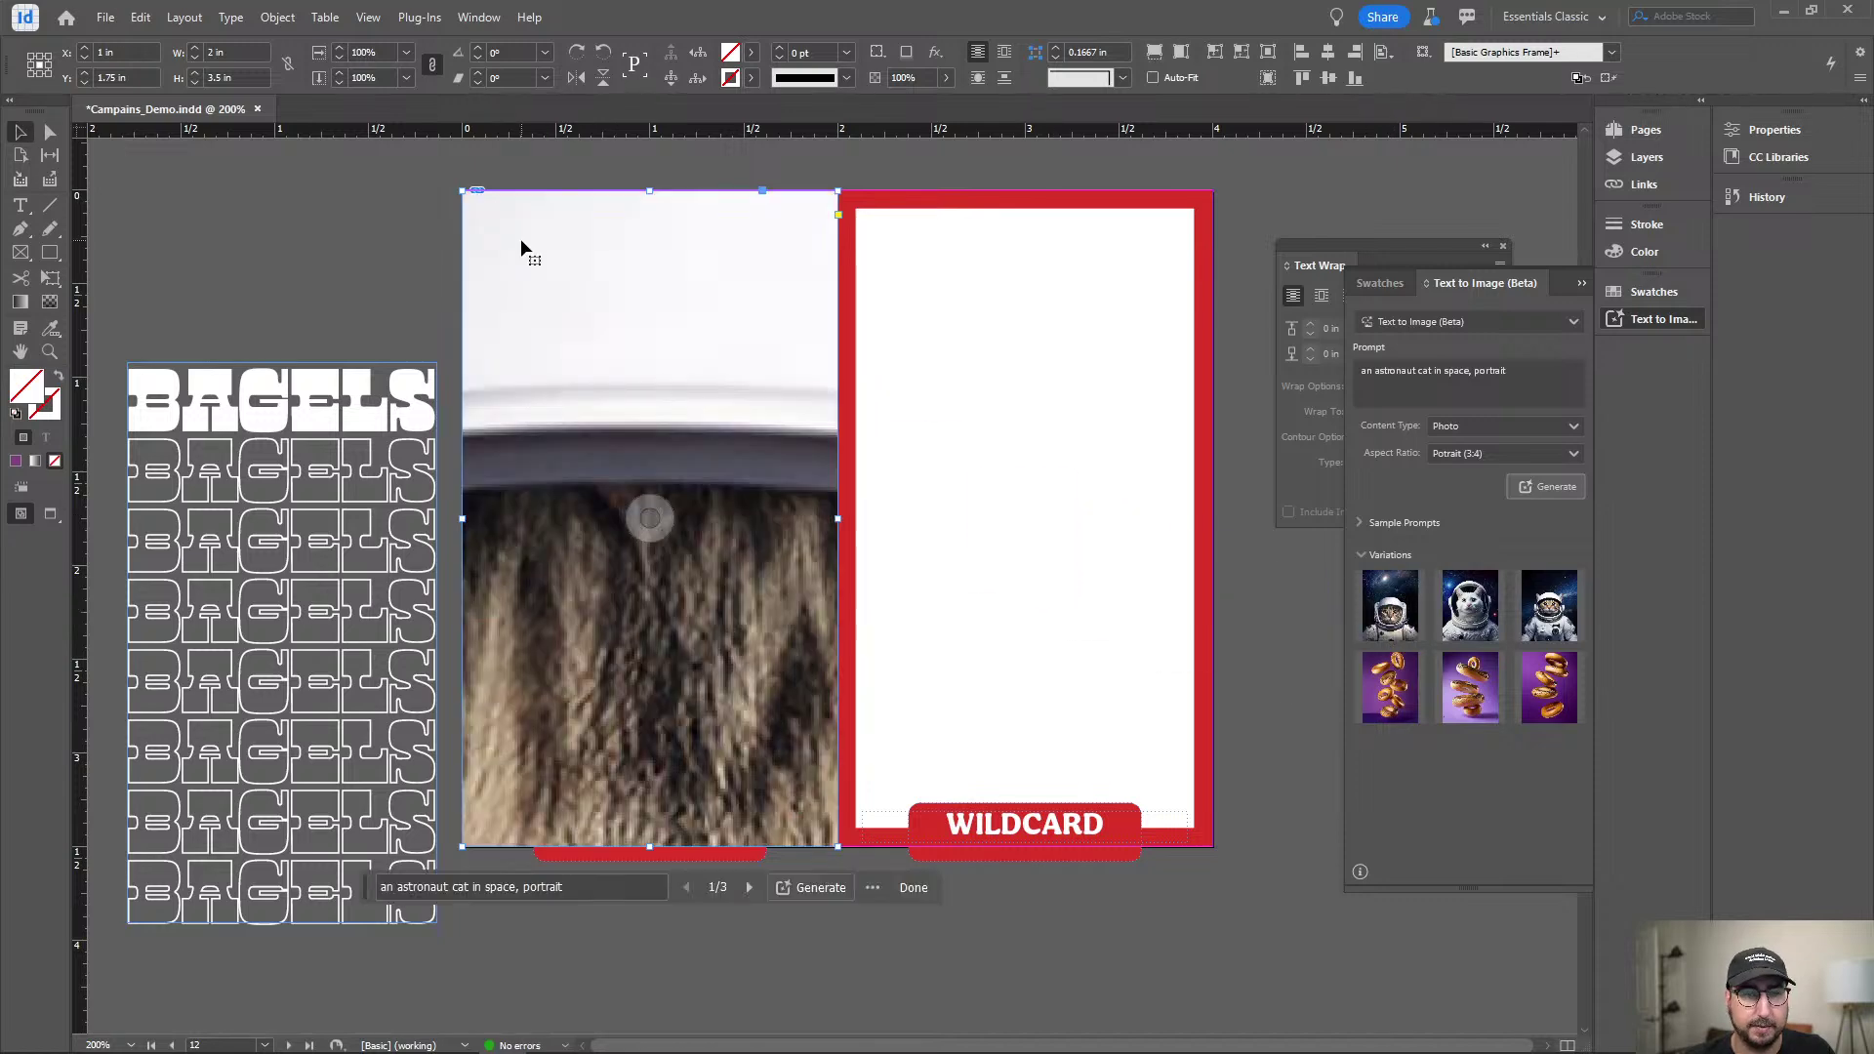
# Fit the cat image with Fill Frame Proportionally and switch it to the third generated variation.
pyautogui.rightClick(579, 273)
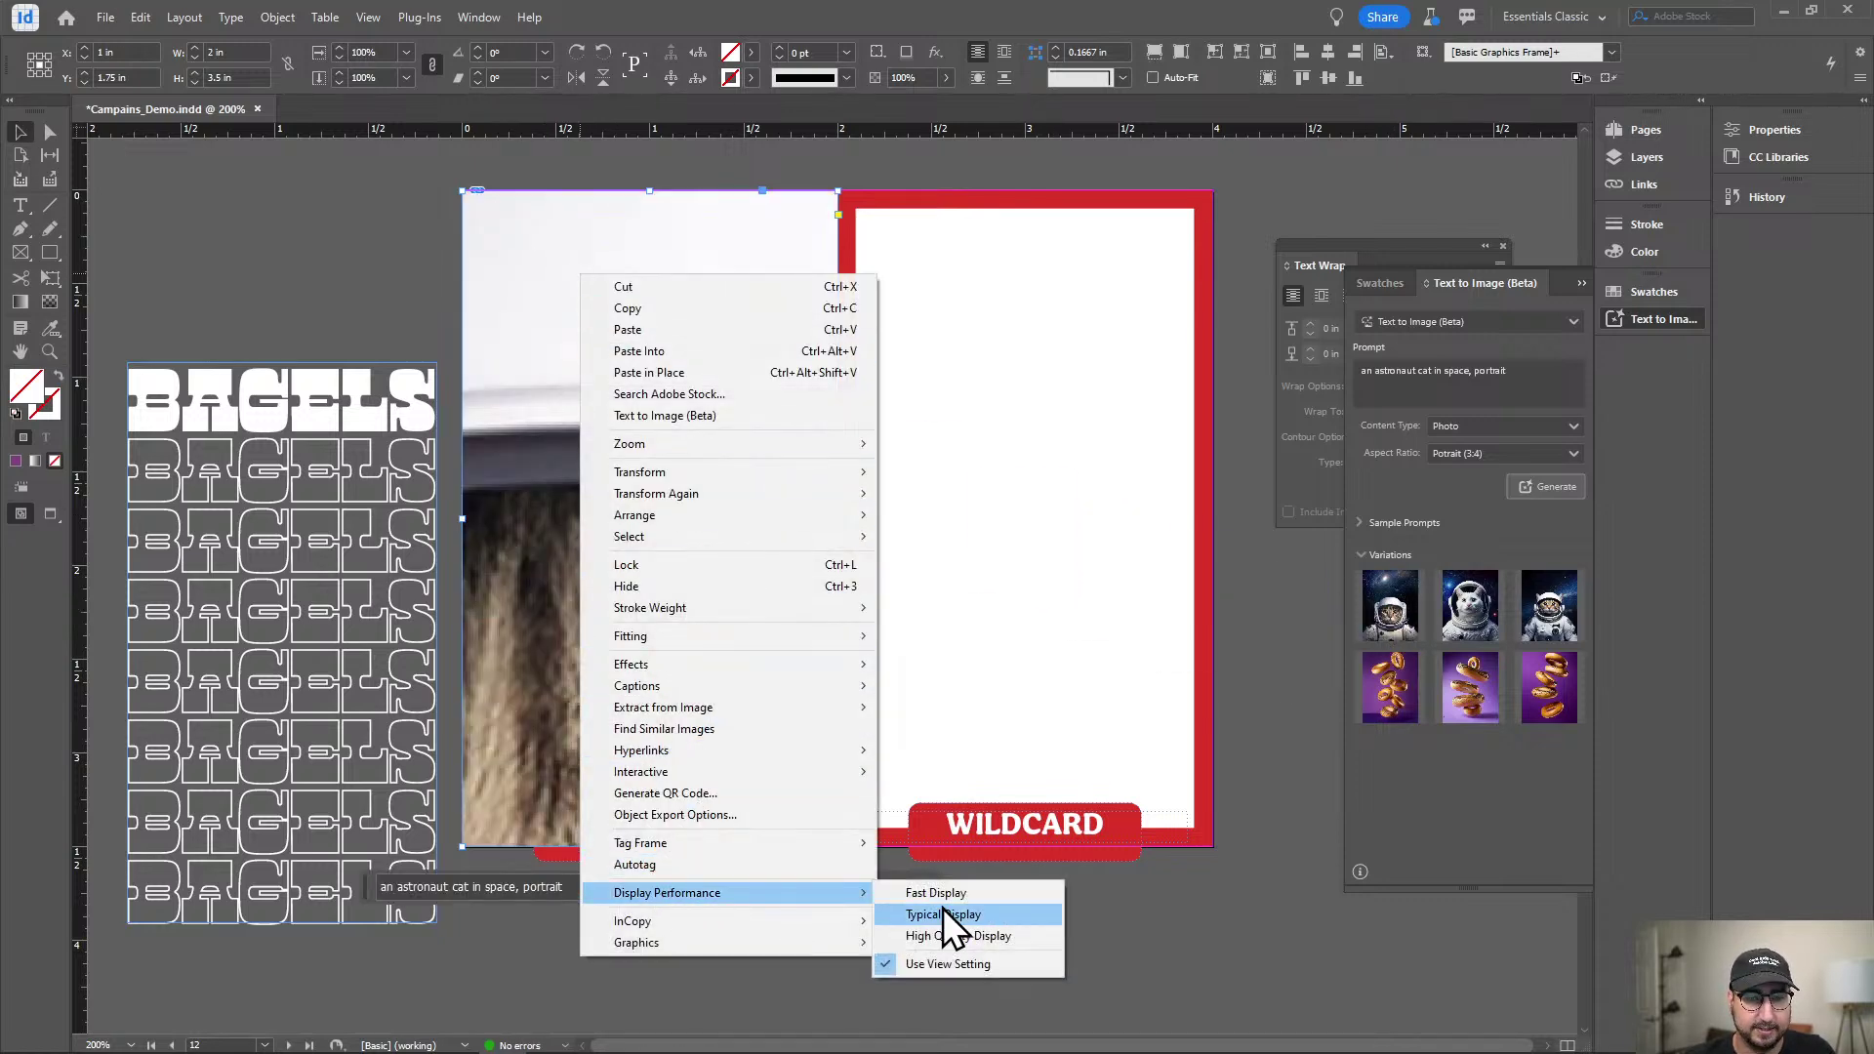
pyautogui.moveTo(783, 637)
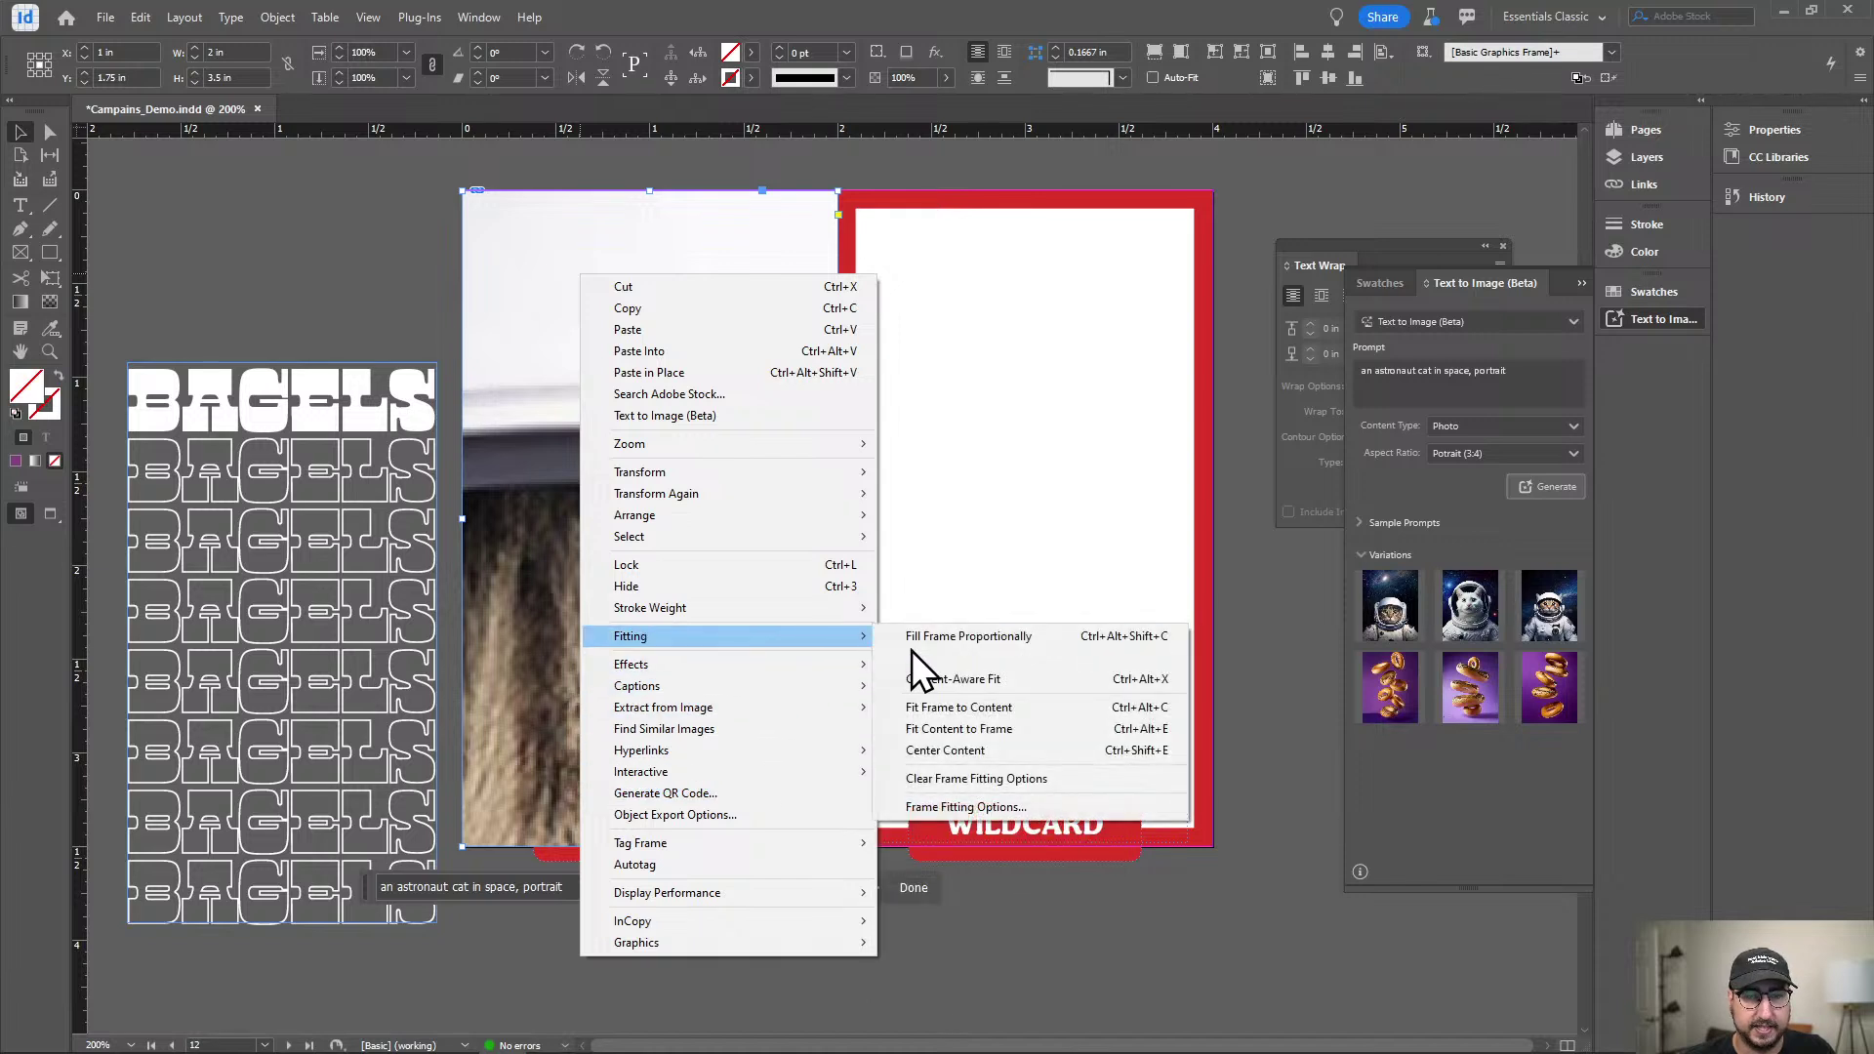
pyautogui.click(982, 637)
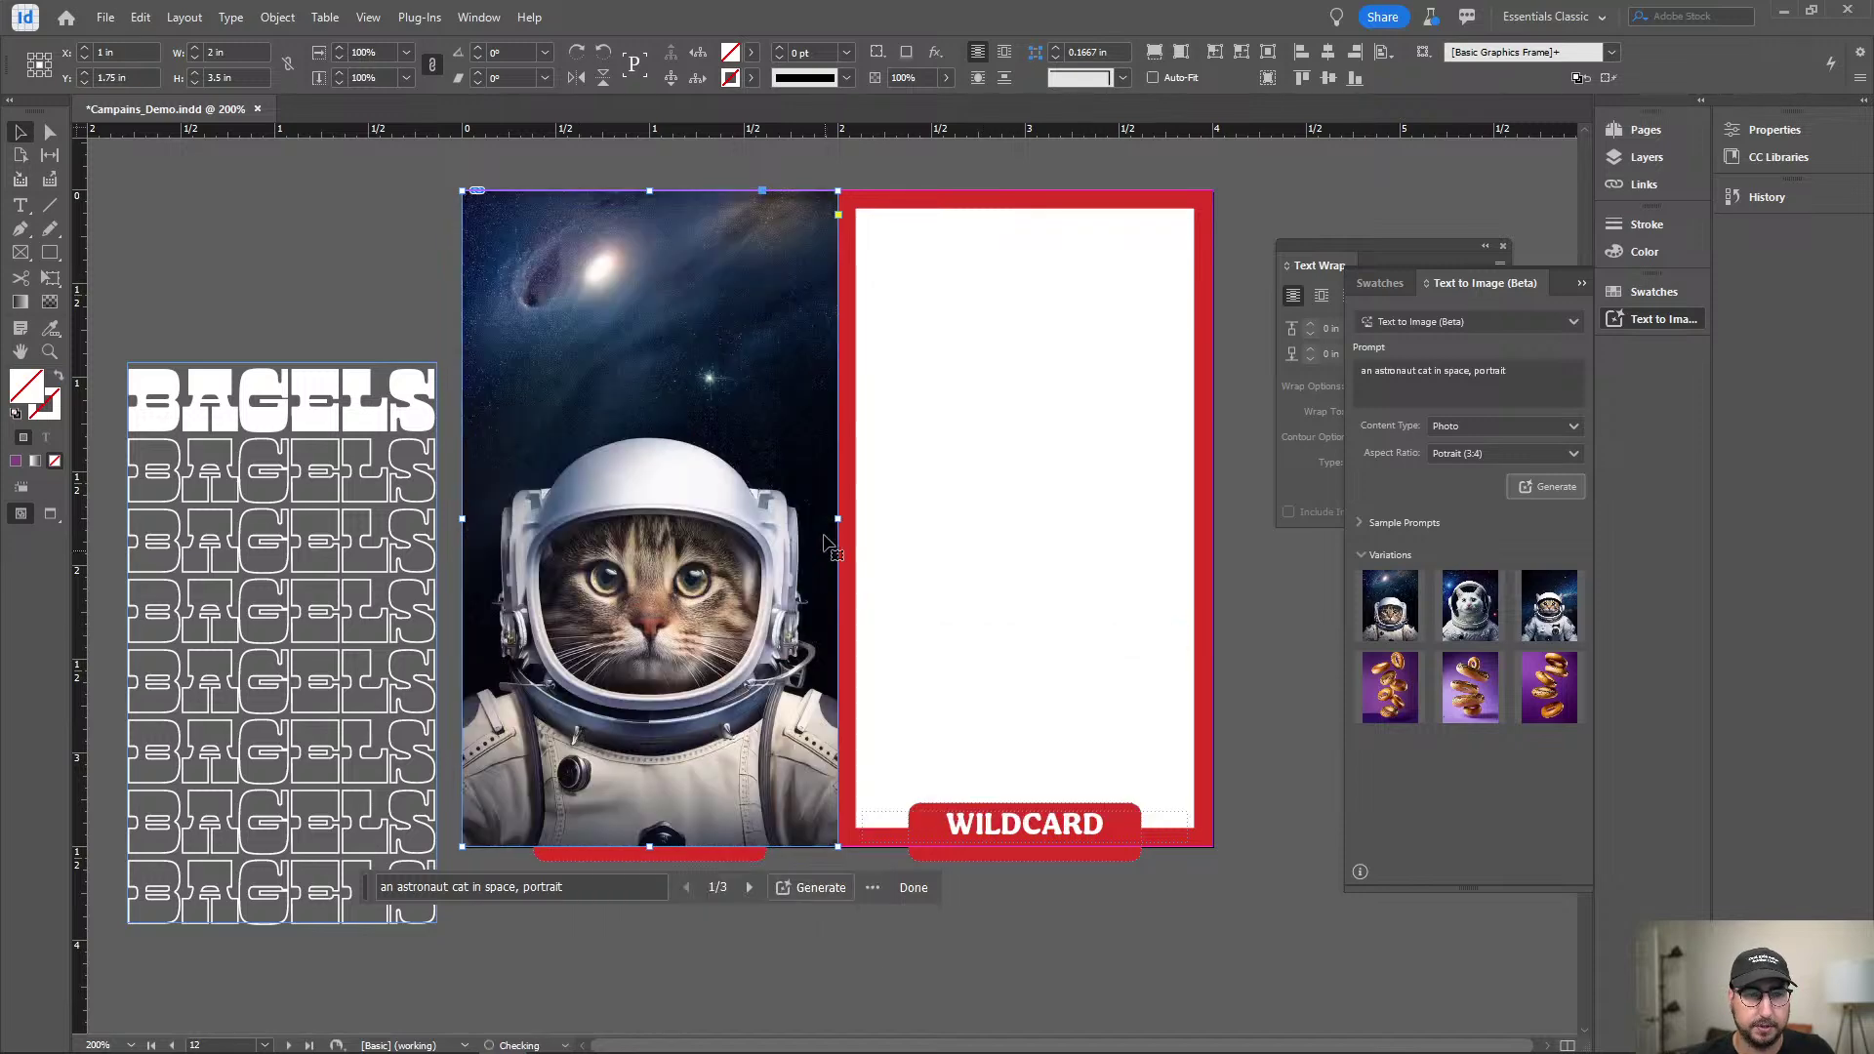
pyautogui.click(1470, 613)
pyautogui.click(1540, 630)
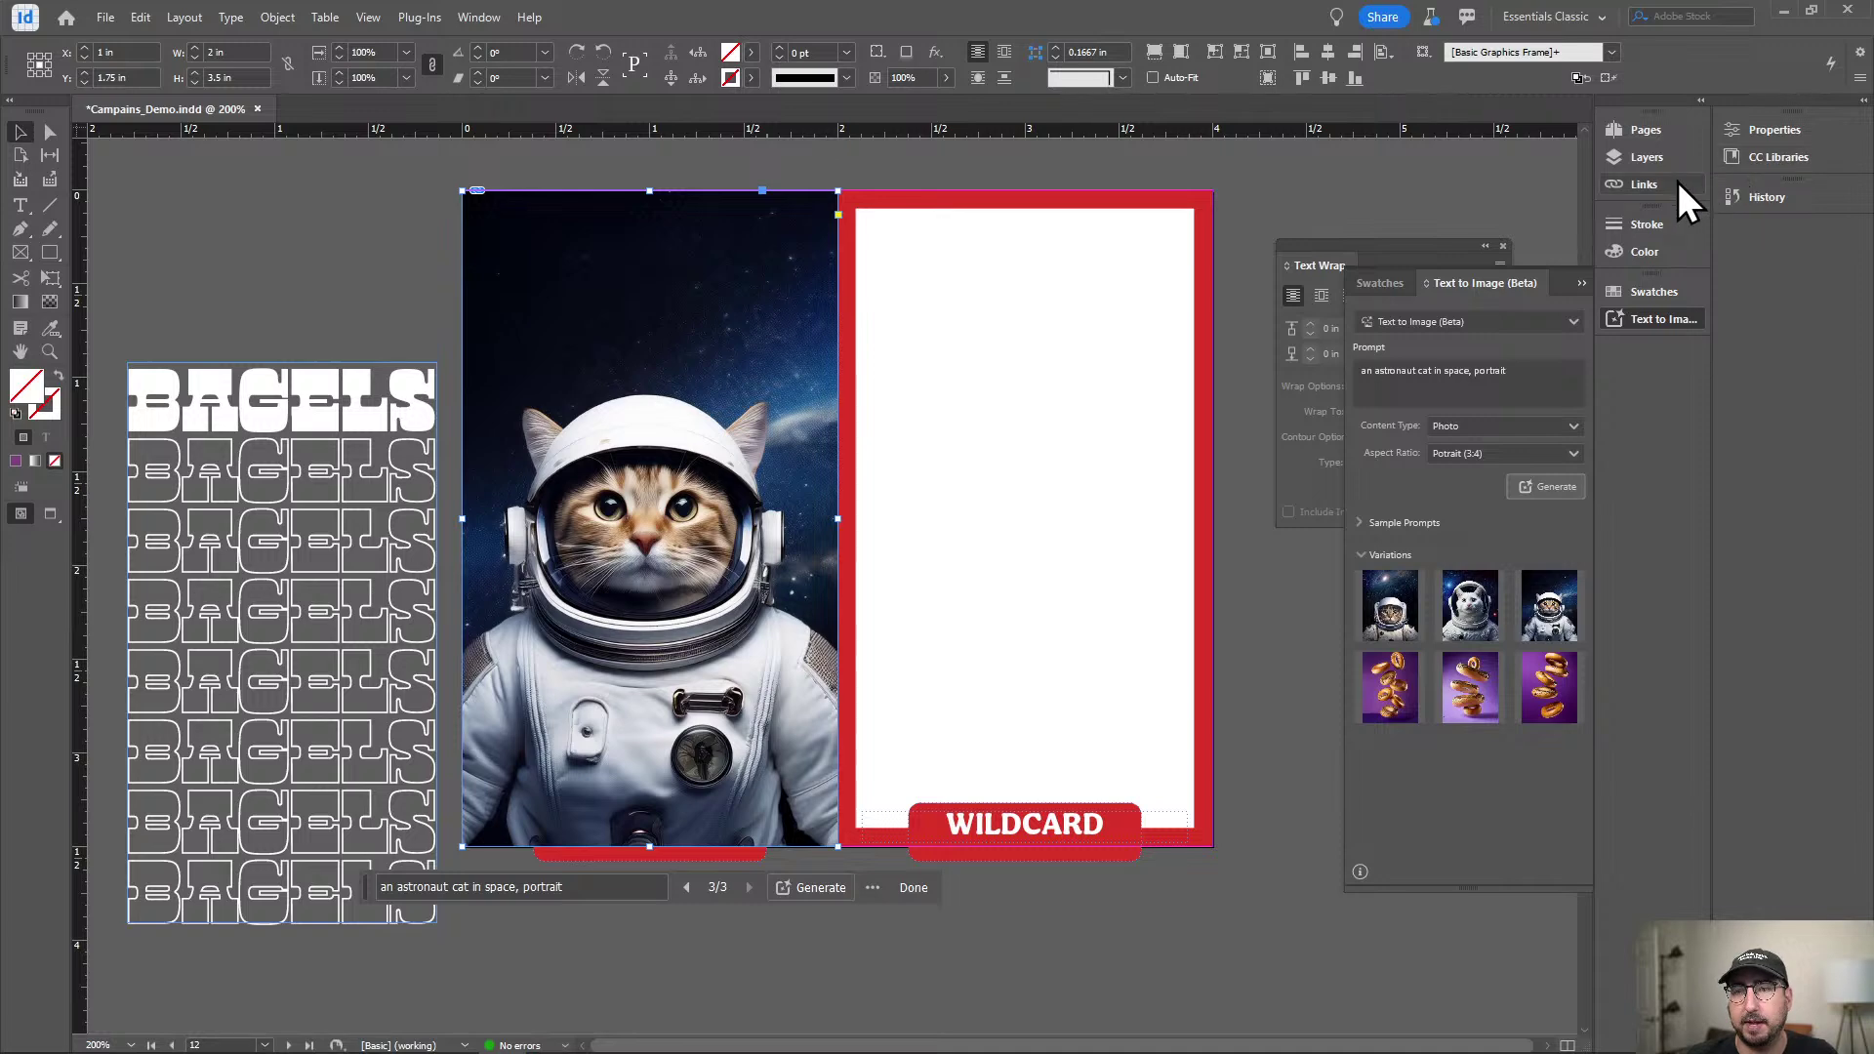
# Override the parent page items on page 12 and send the astronaut cat image to the back.
pyautogui.click(1641, 130)
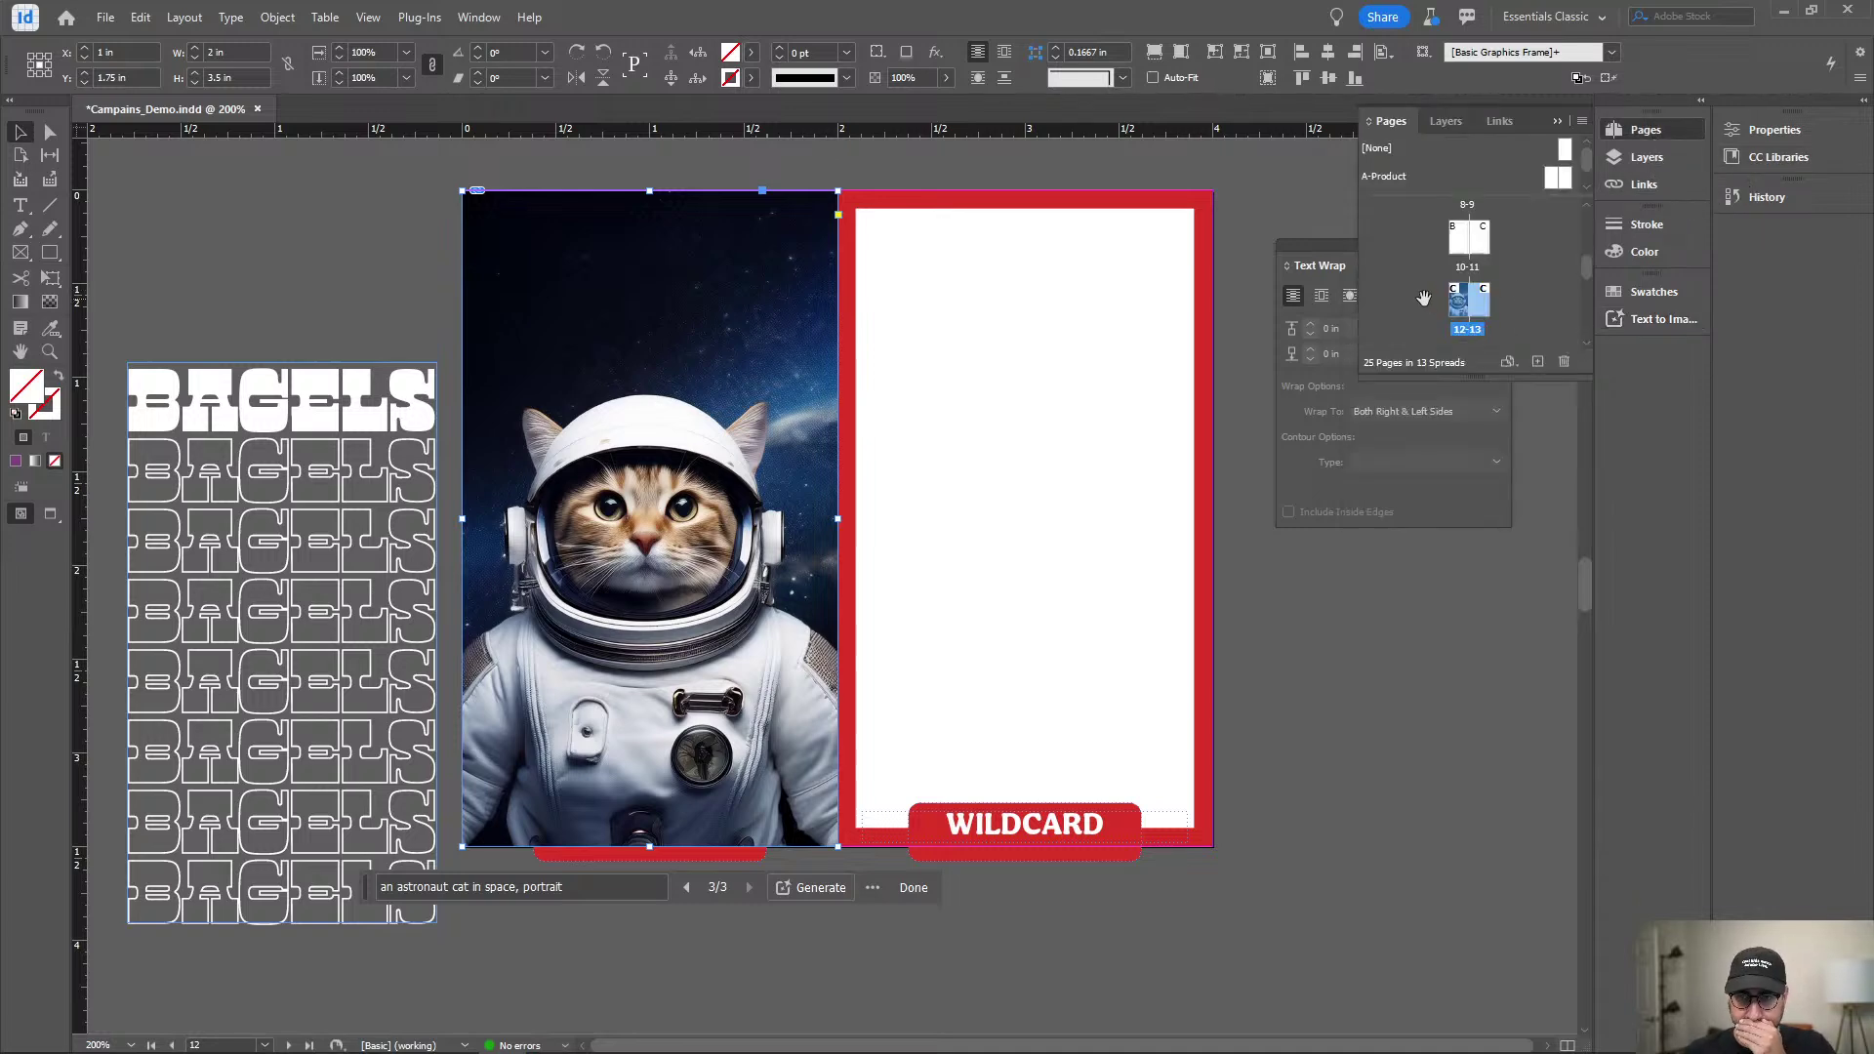
pyautogui.rightClick(1463, 305)
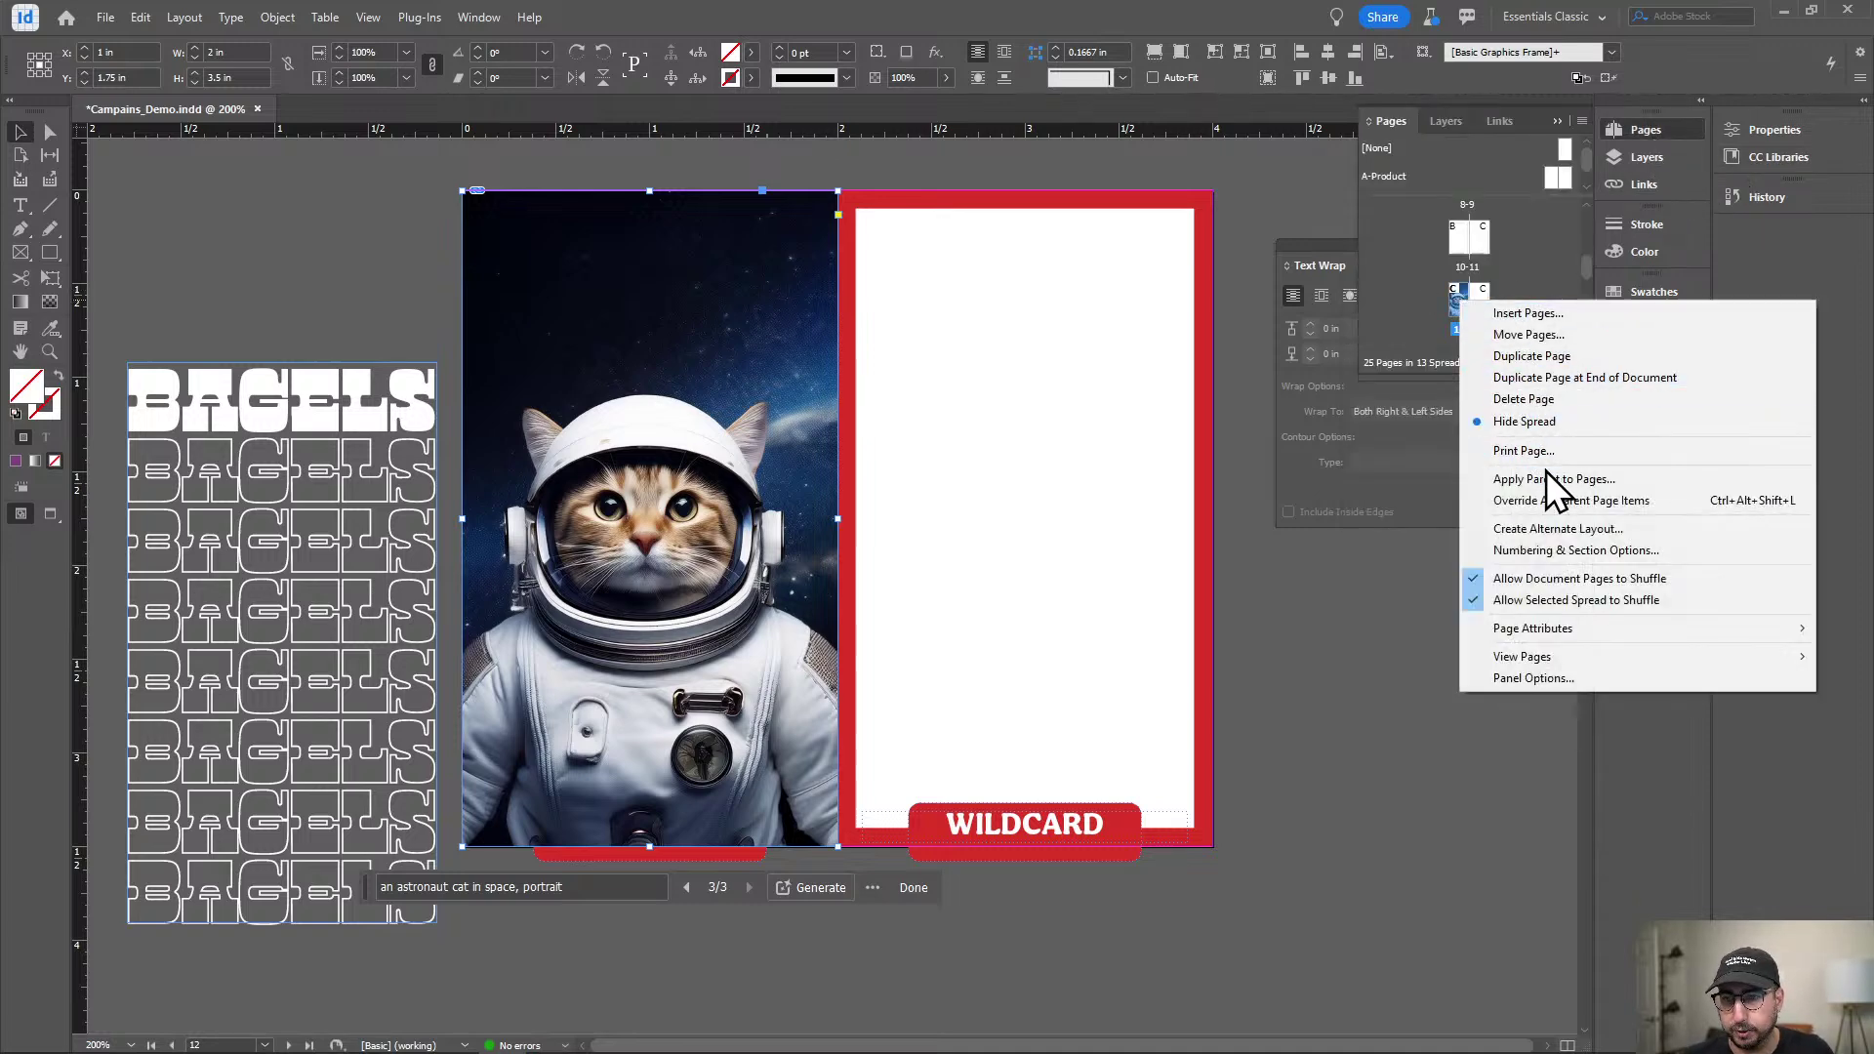
pyautogui.click(1546, 501)
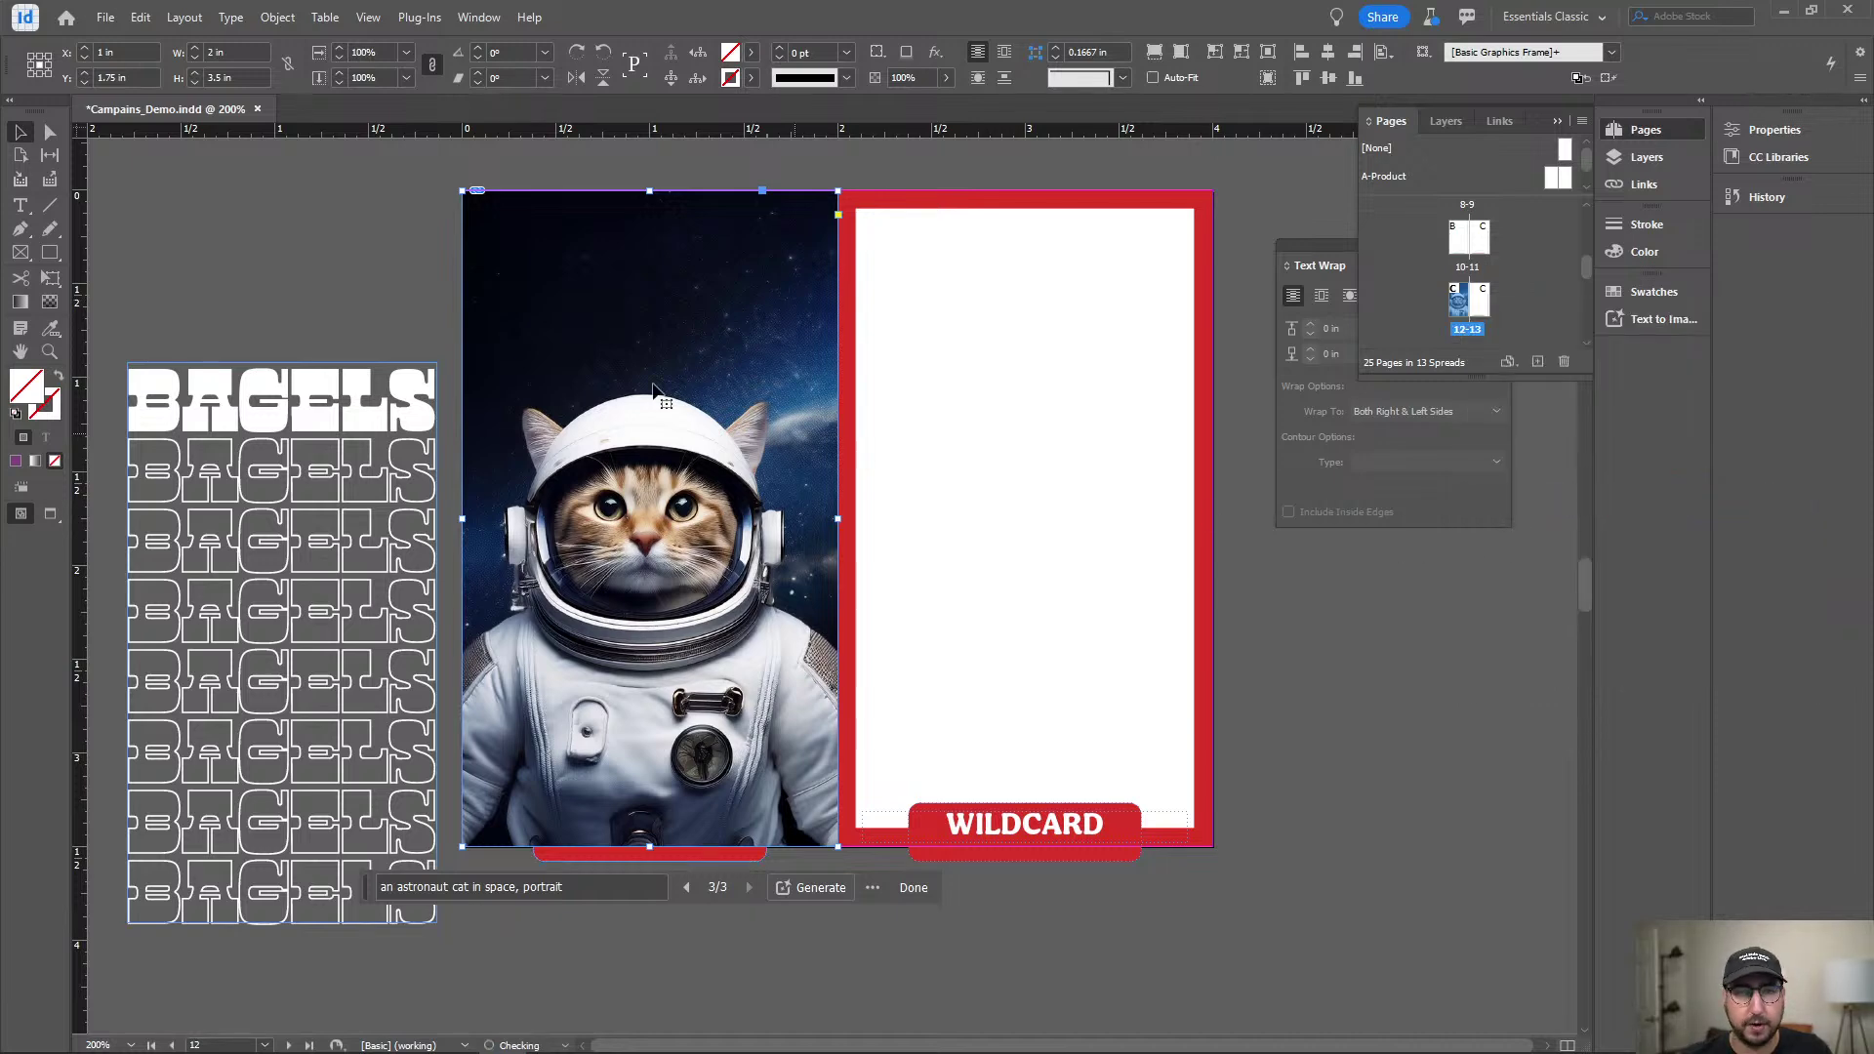
pyautogui.hotkey('ctrl', 'shift', '[')
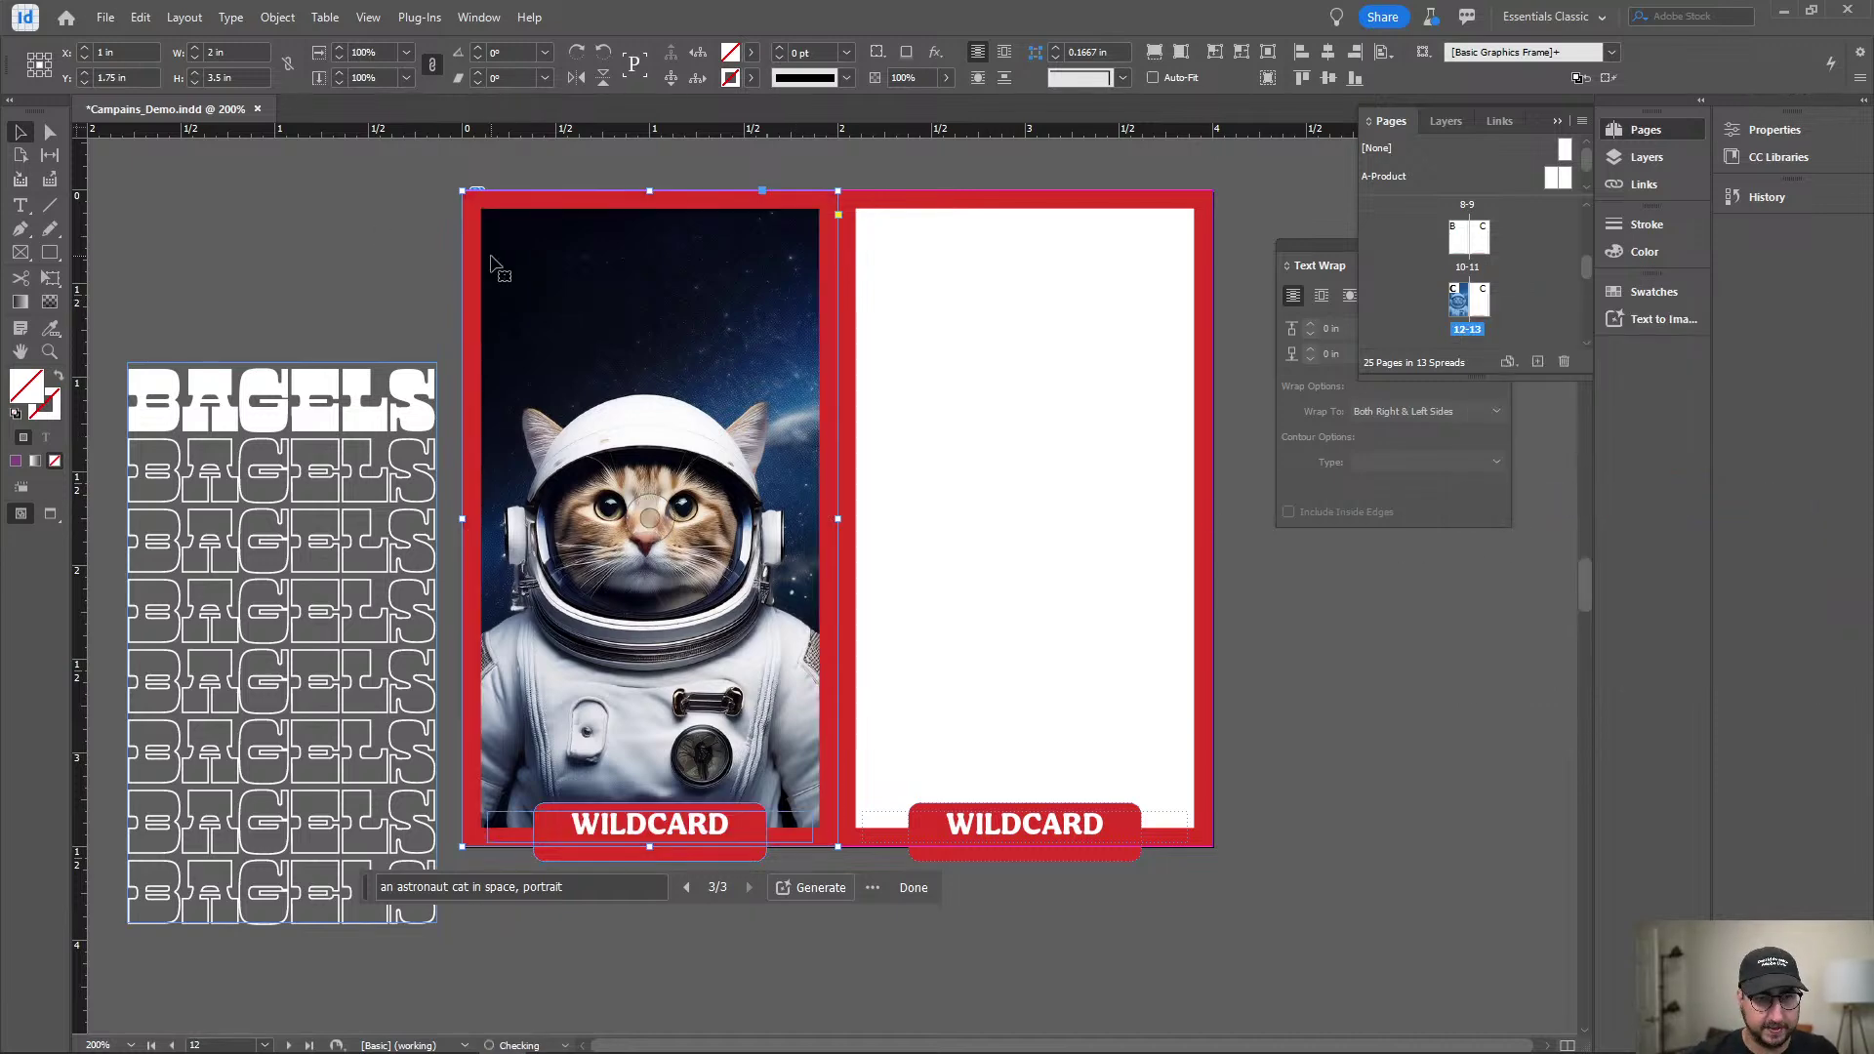
# Move the BAGELS text block onto the astronaut cat card and replace its solid first line with "SPACECAT".
pyautogui.click(312, 439)
pyautogui.moveTo(288, 616); pyautogui.dragTo(657, 476)
pyautogui.doubleClick(576, 261)
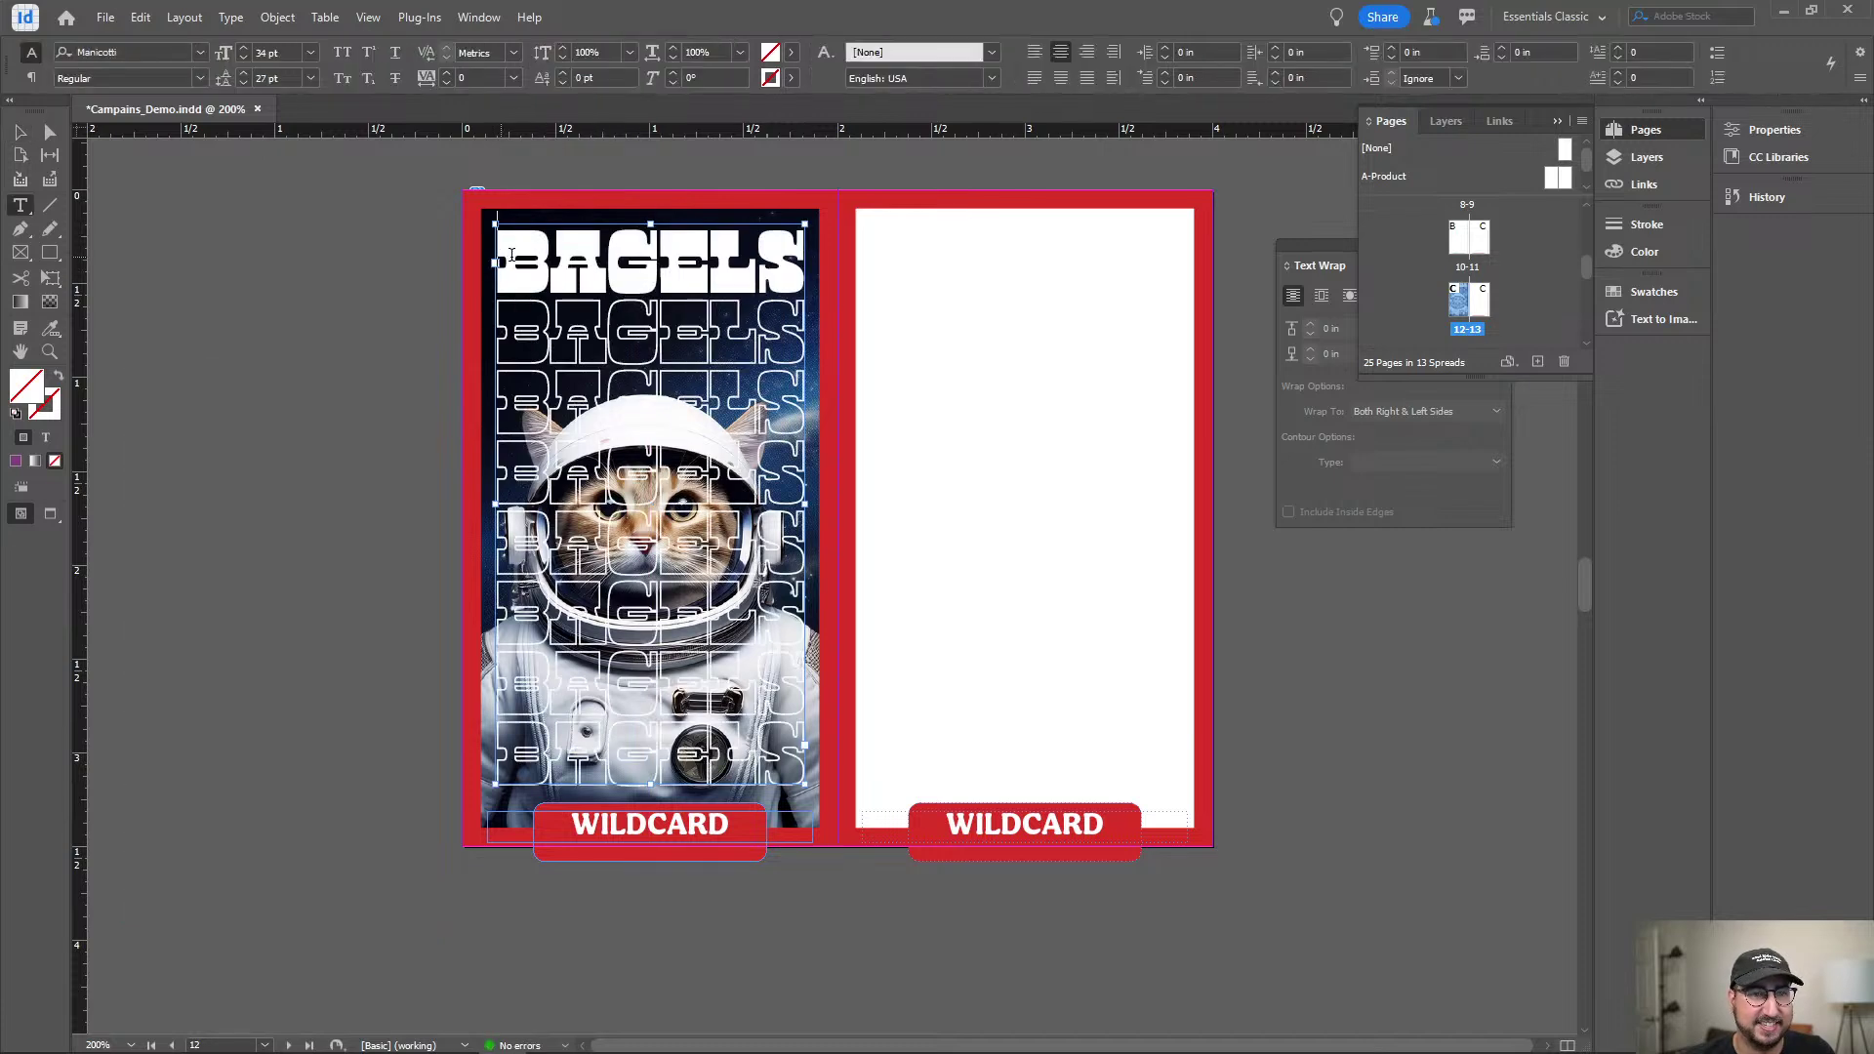
pyautogui.moveTo(503, 255); pyautogui.dragTo(790, 255)
pyautogui.write('SPACECAT')
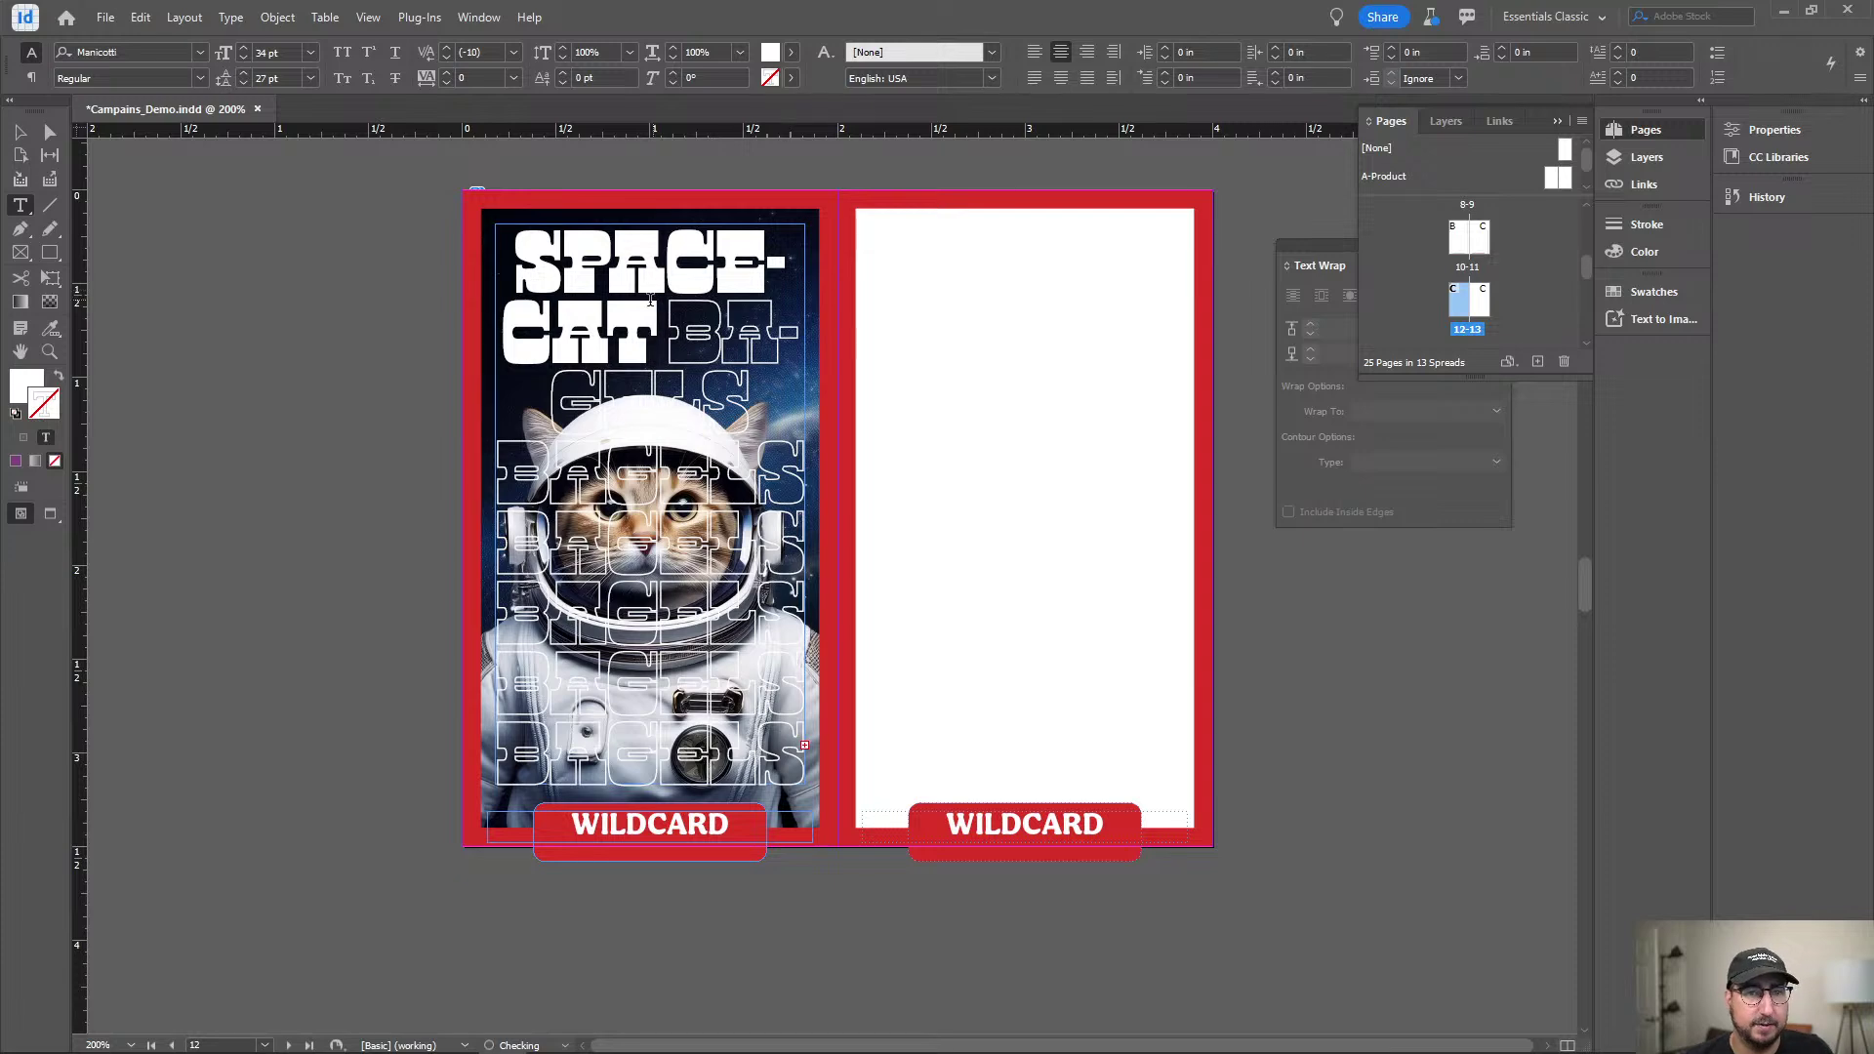
# Set the font size of the SPACECAT heading to 25 pt.
pyautogui.moveTo(656, 332); pyautogui.dragTo(493, 283)
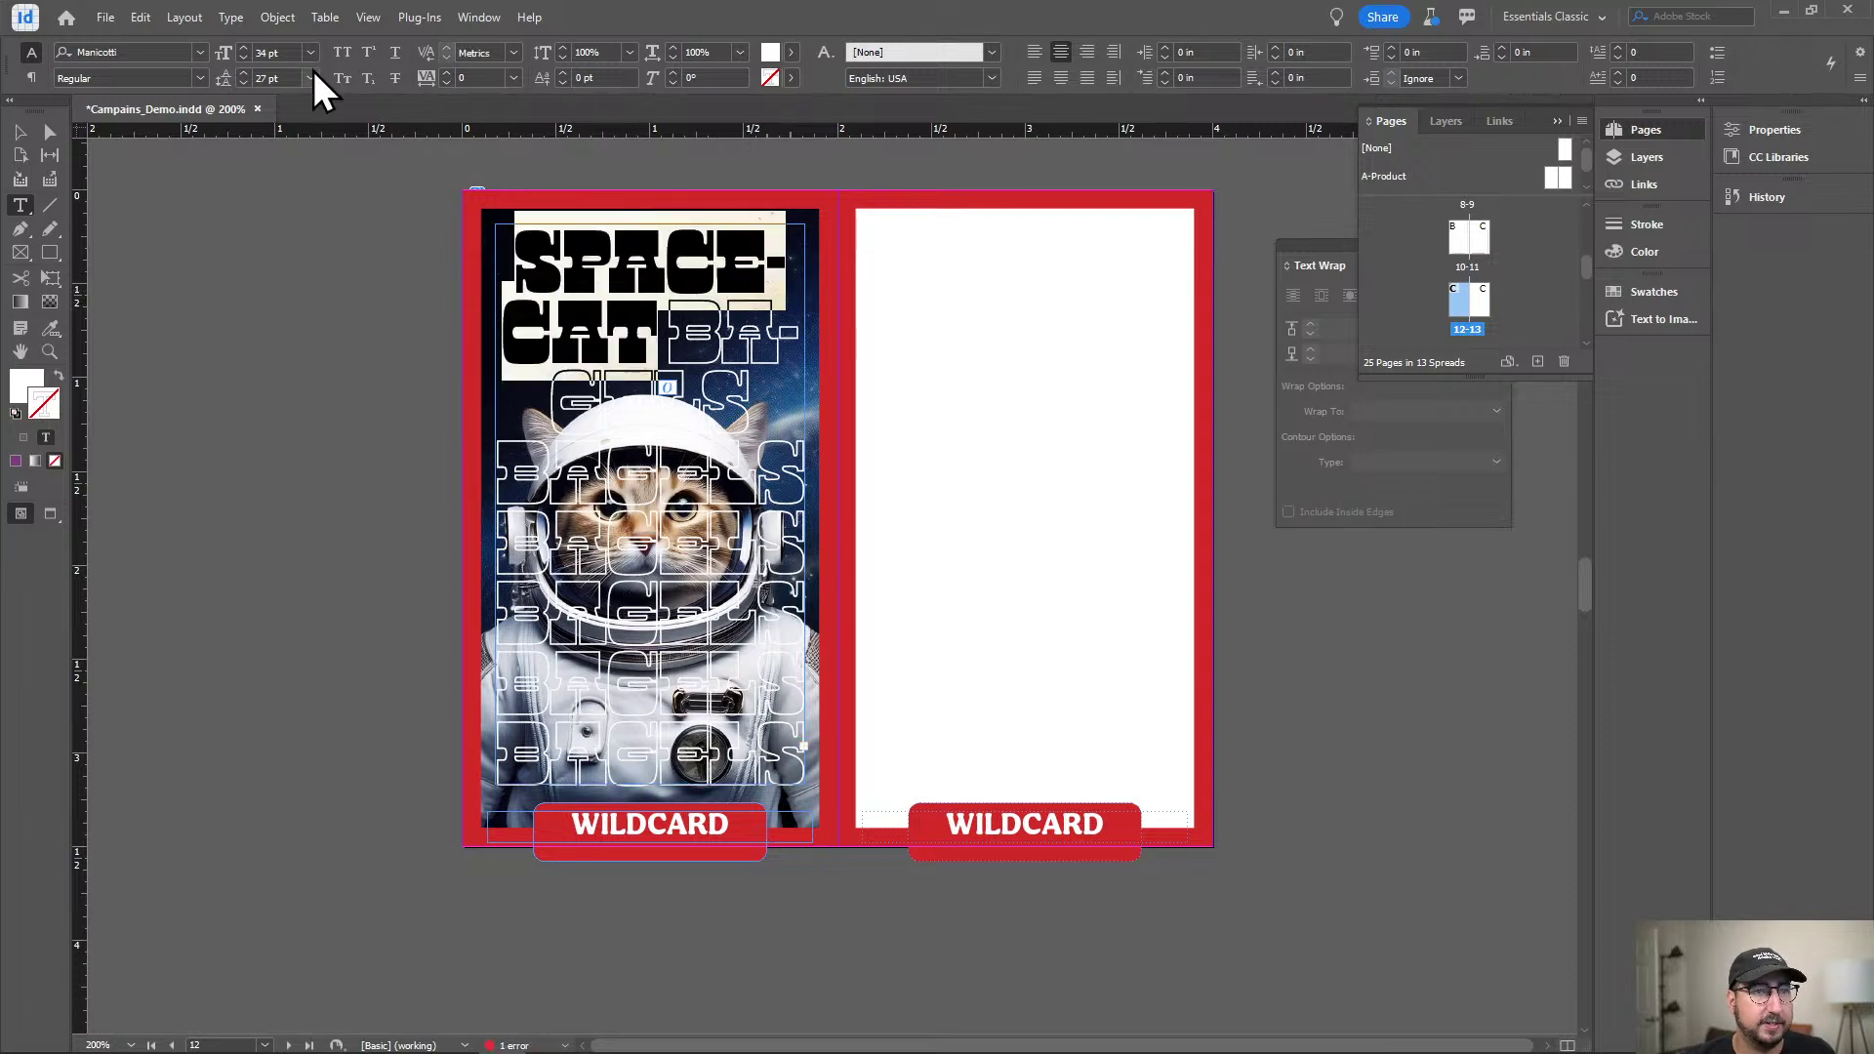
pyautogui.click(271, 54)
pyautogui.press('Down')
pyautogui.press('Down')
pyautogui.press('Down')
pyautogui.press('Down')
pyautogui.press('Down')
pyautogui.press('Down')
pyautogui.press('Down')
pyautogui.press('Down')
pyautogui.press('Down')
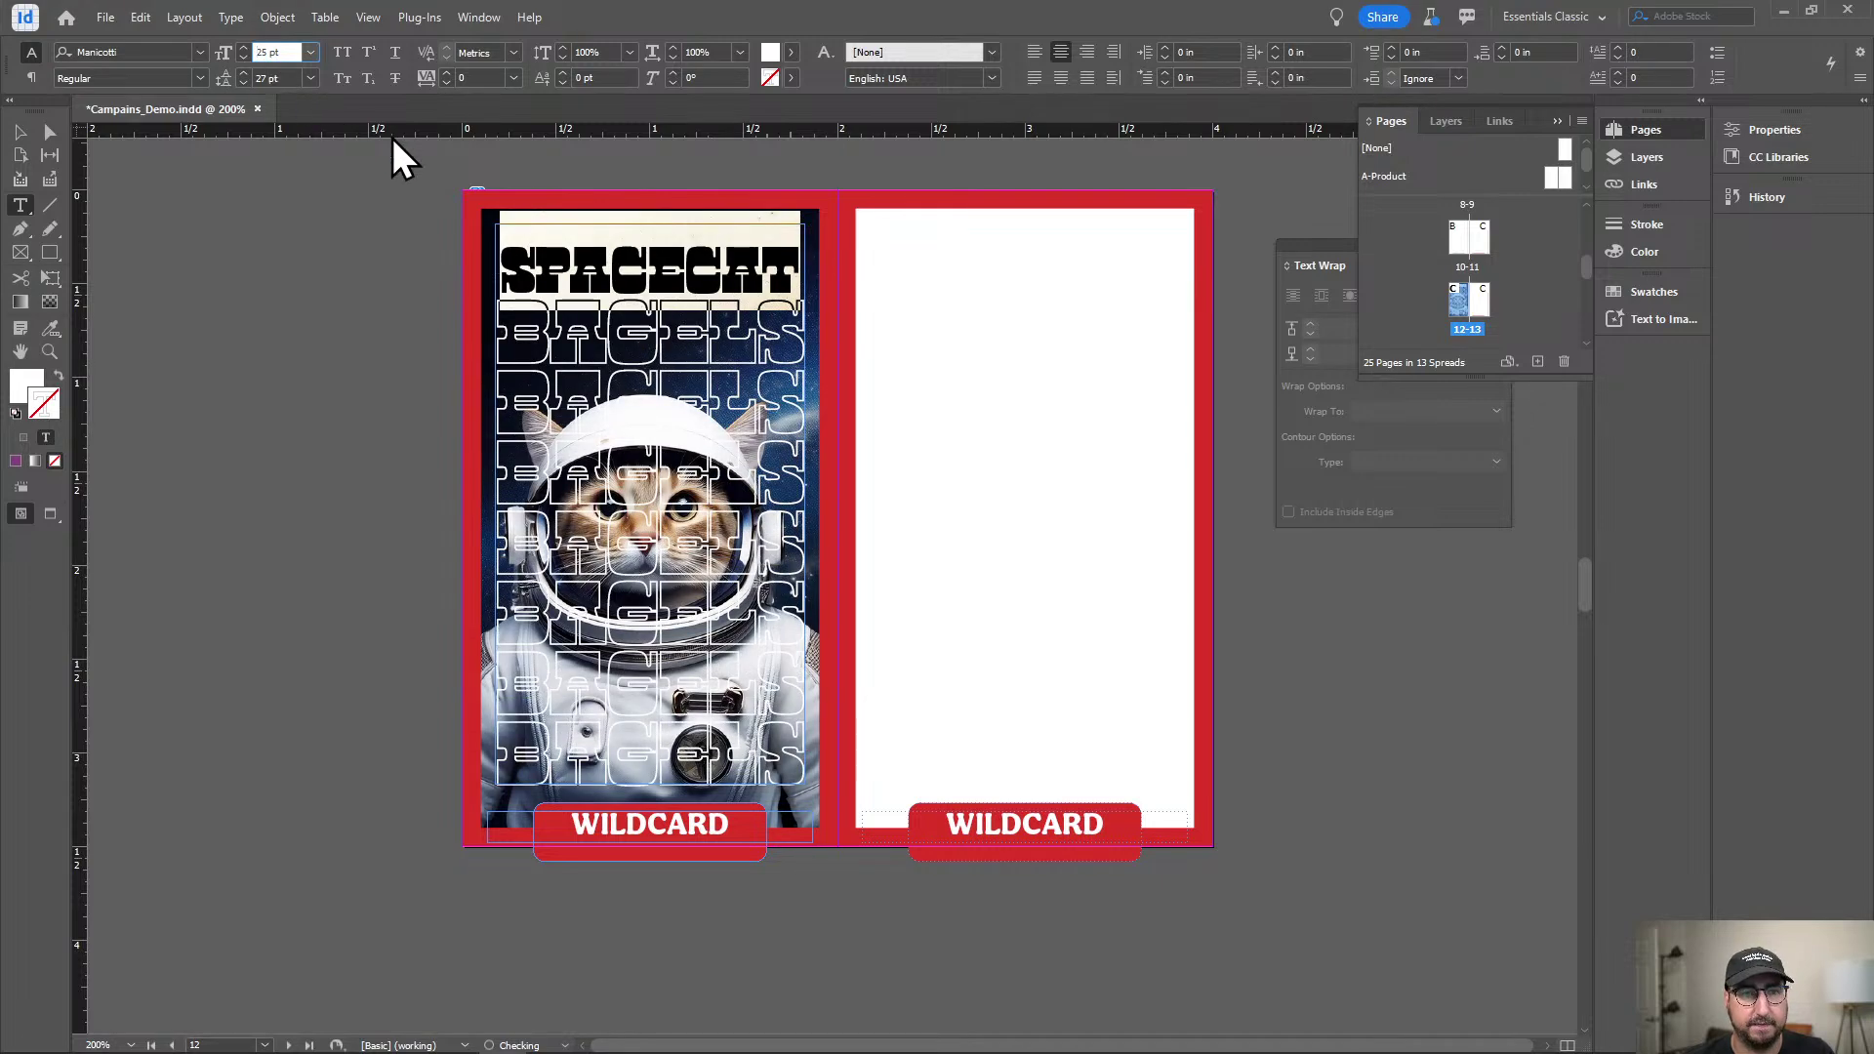
# Replace all the remaining outlined BAGELS lines with a second solid "SPACECAT" line.
pyautogui.click(538, 255)
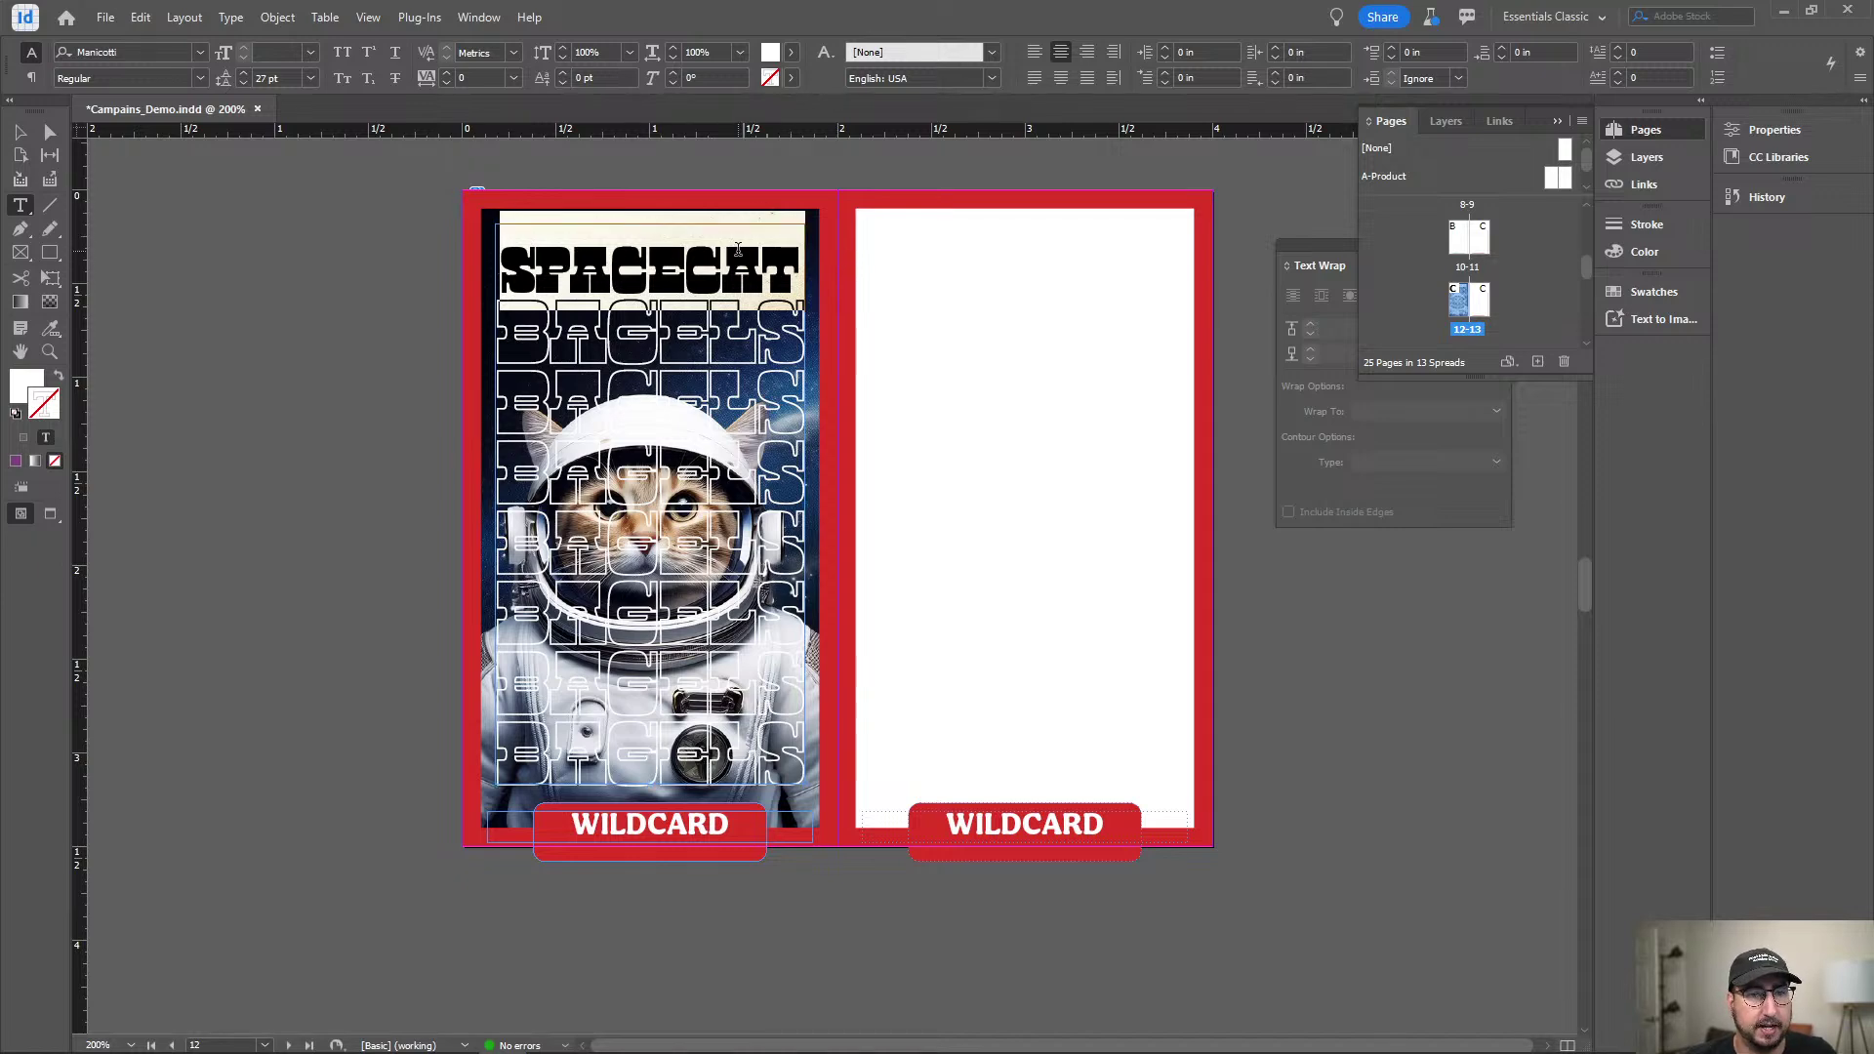
pyautogui.moveTo(500, 333); pyautogui.dragTo(970, 777)
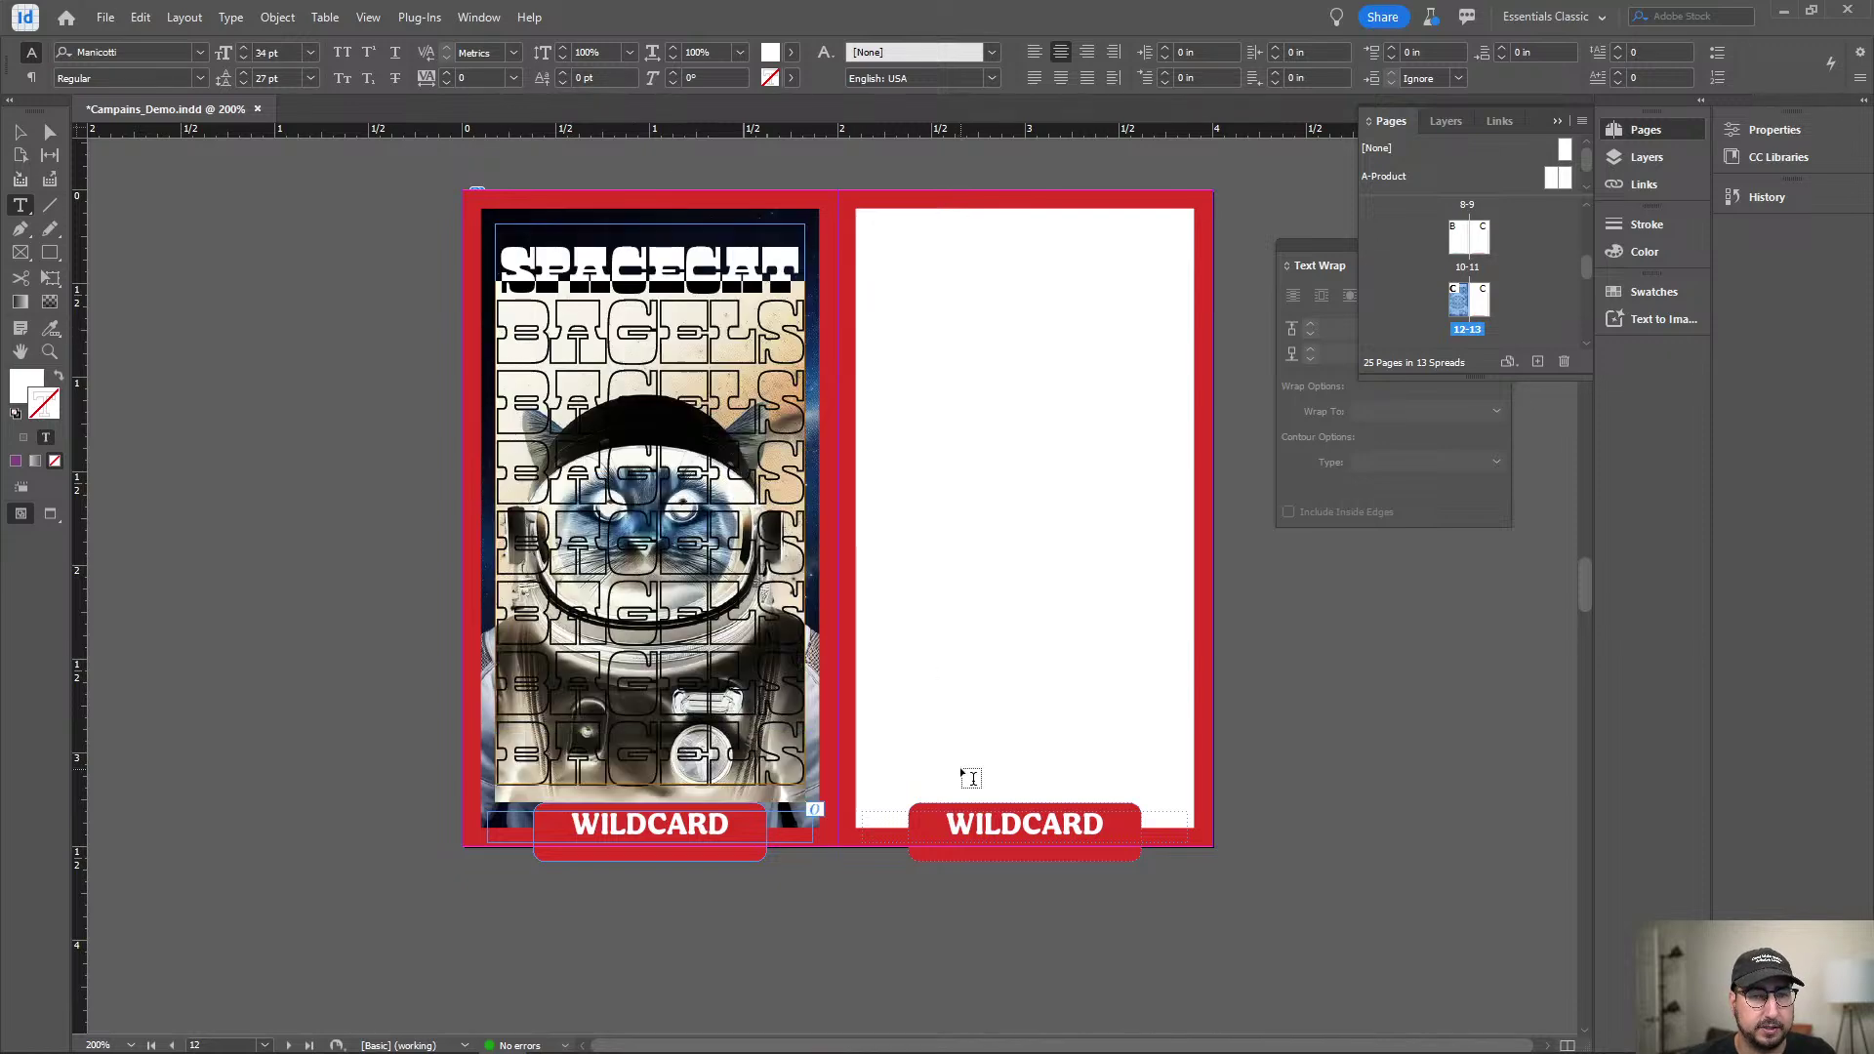
pyautogui.write('SPACECAT')
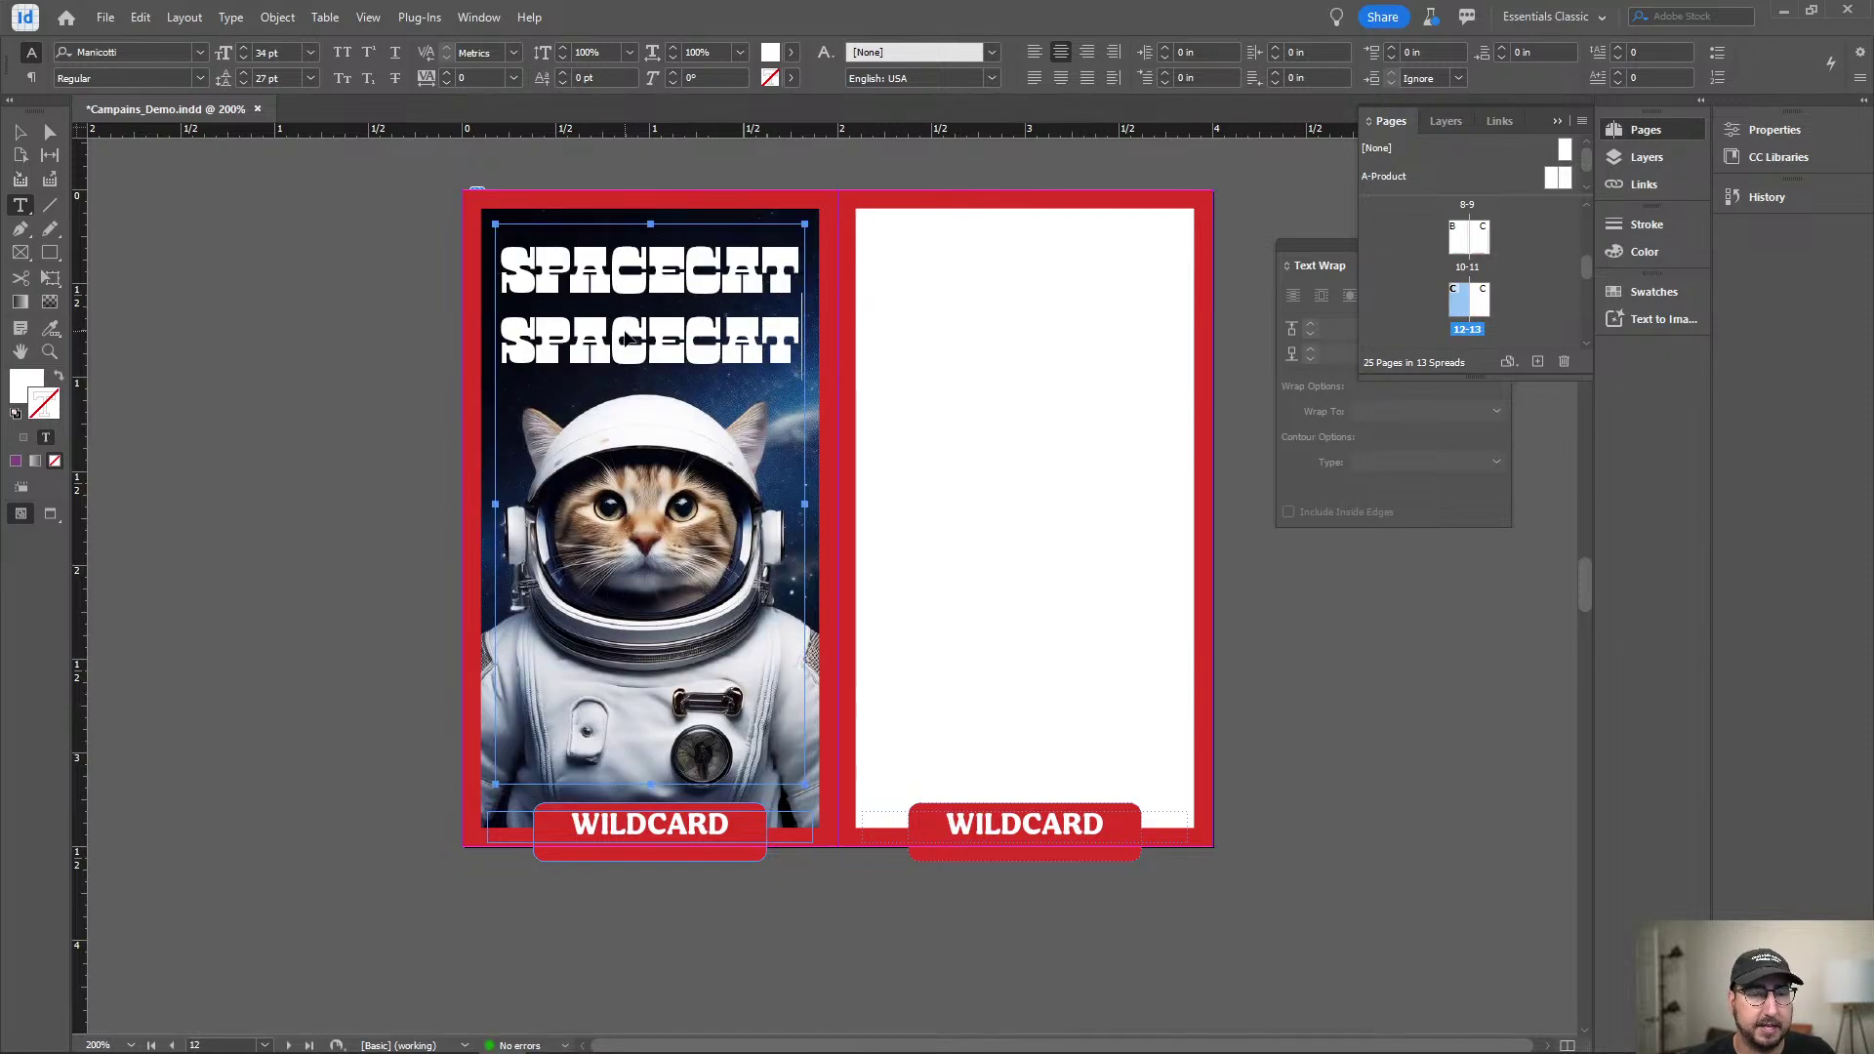
# Set the leading of both SPACECAT lines to 20 pt.
pyautogui.hotkey('ctrl', 'a')
pyautogui.hotkey('shift', 'Up')
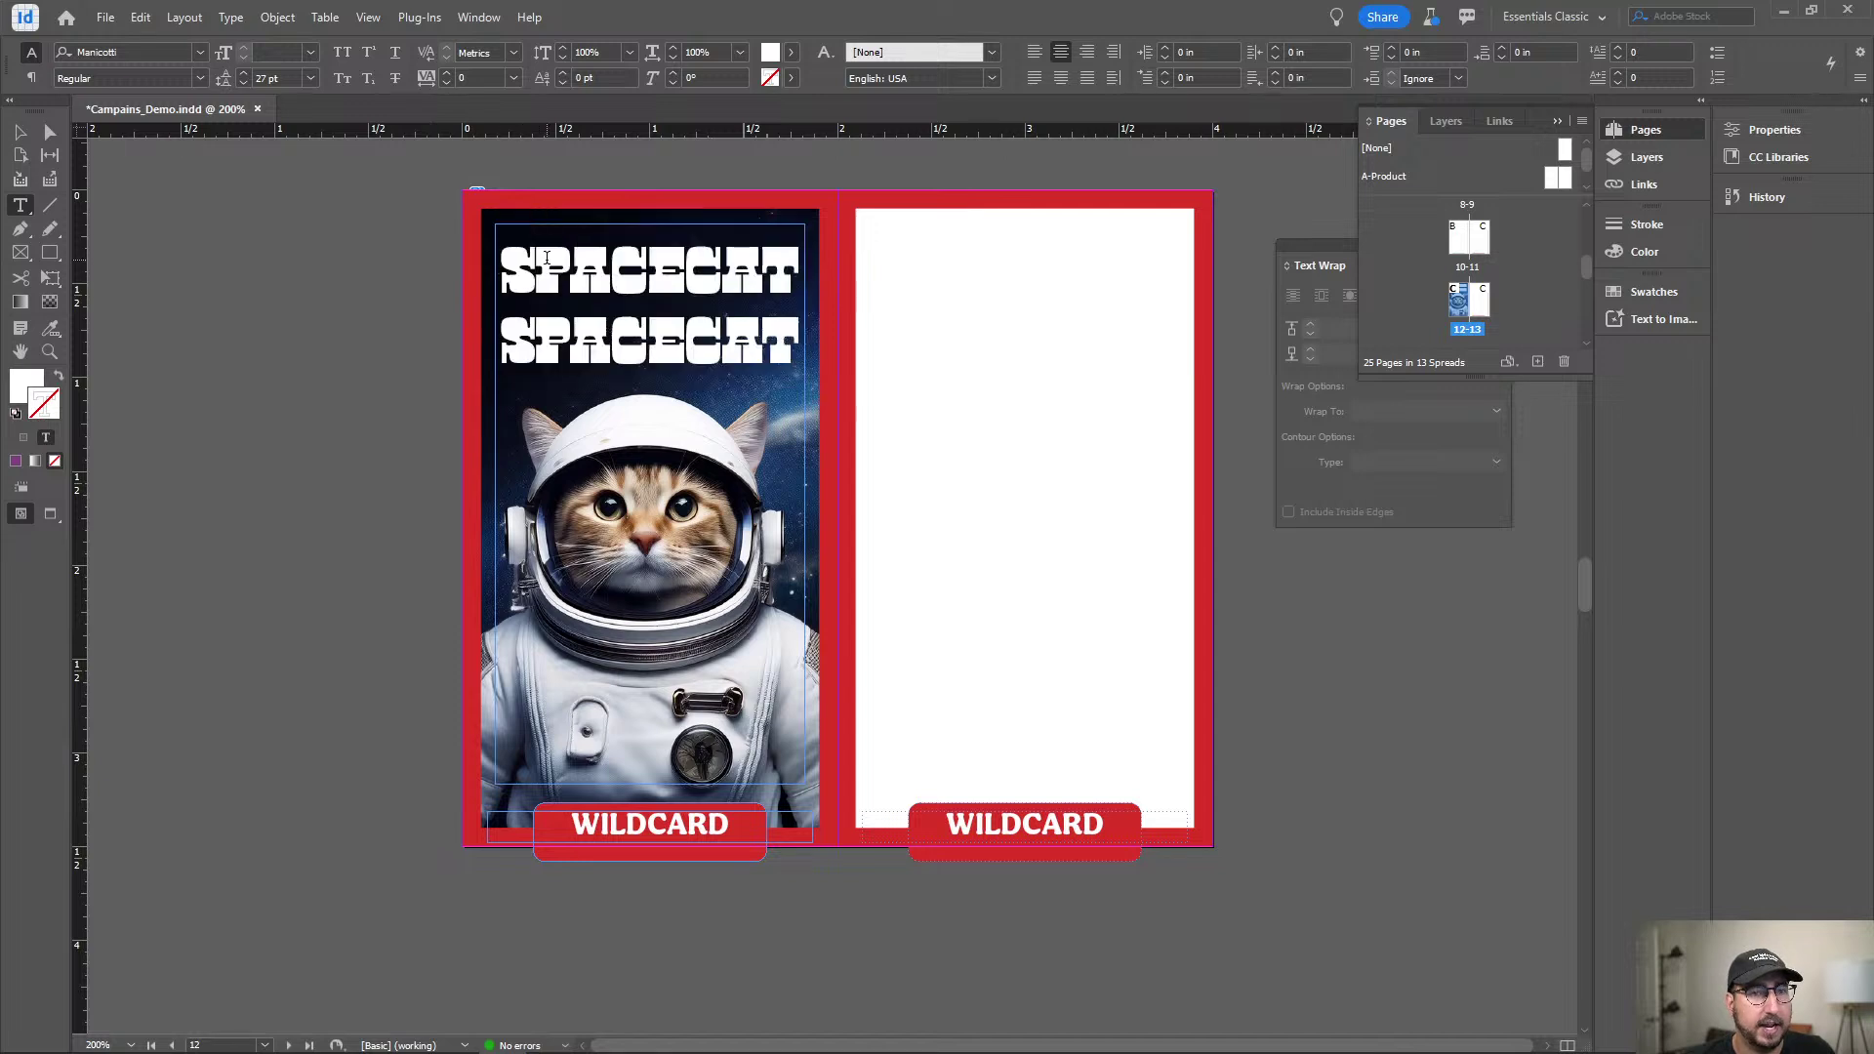
pyautogui.click(273, 77)
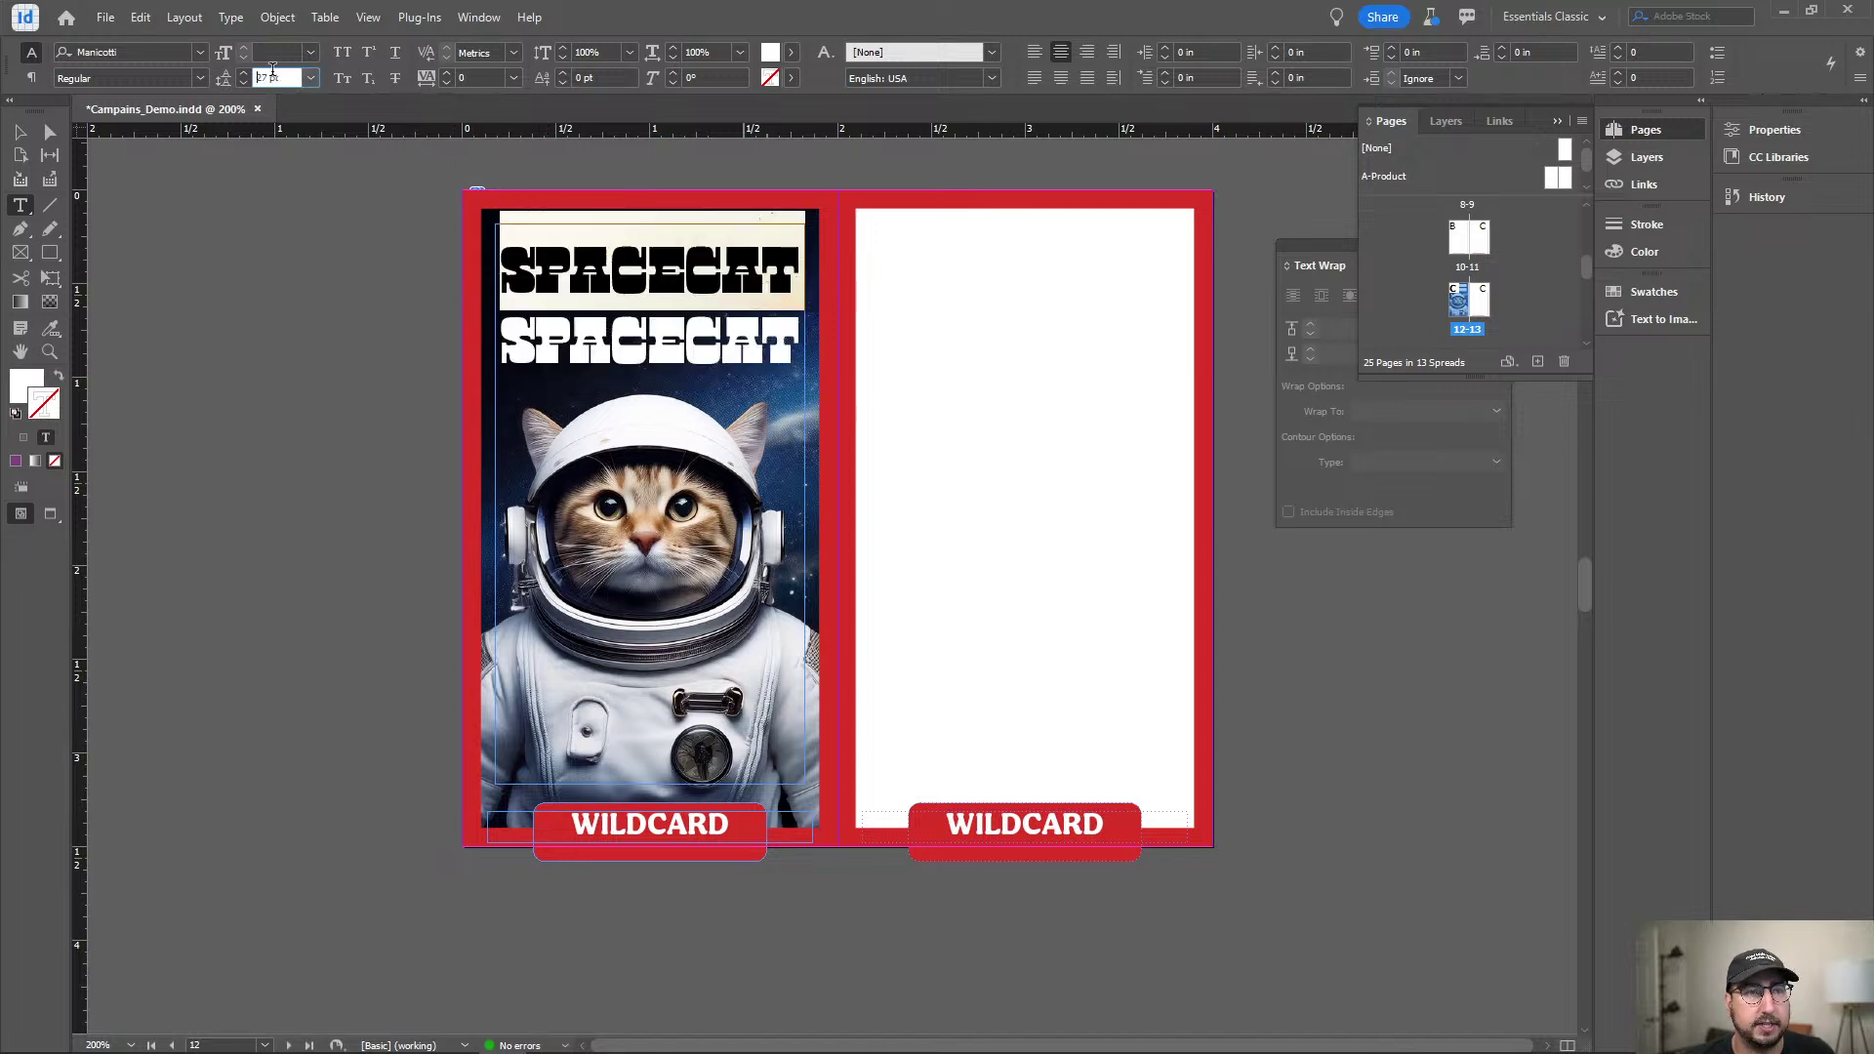
pyautogui.click(501, 270)
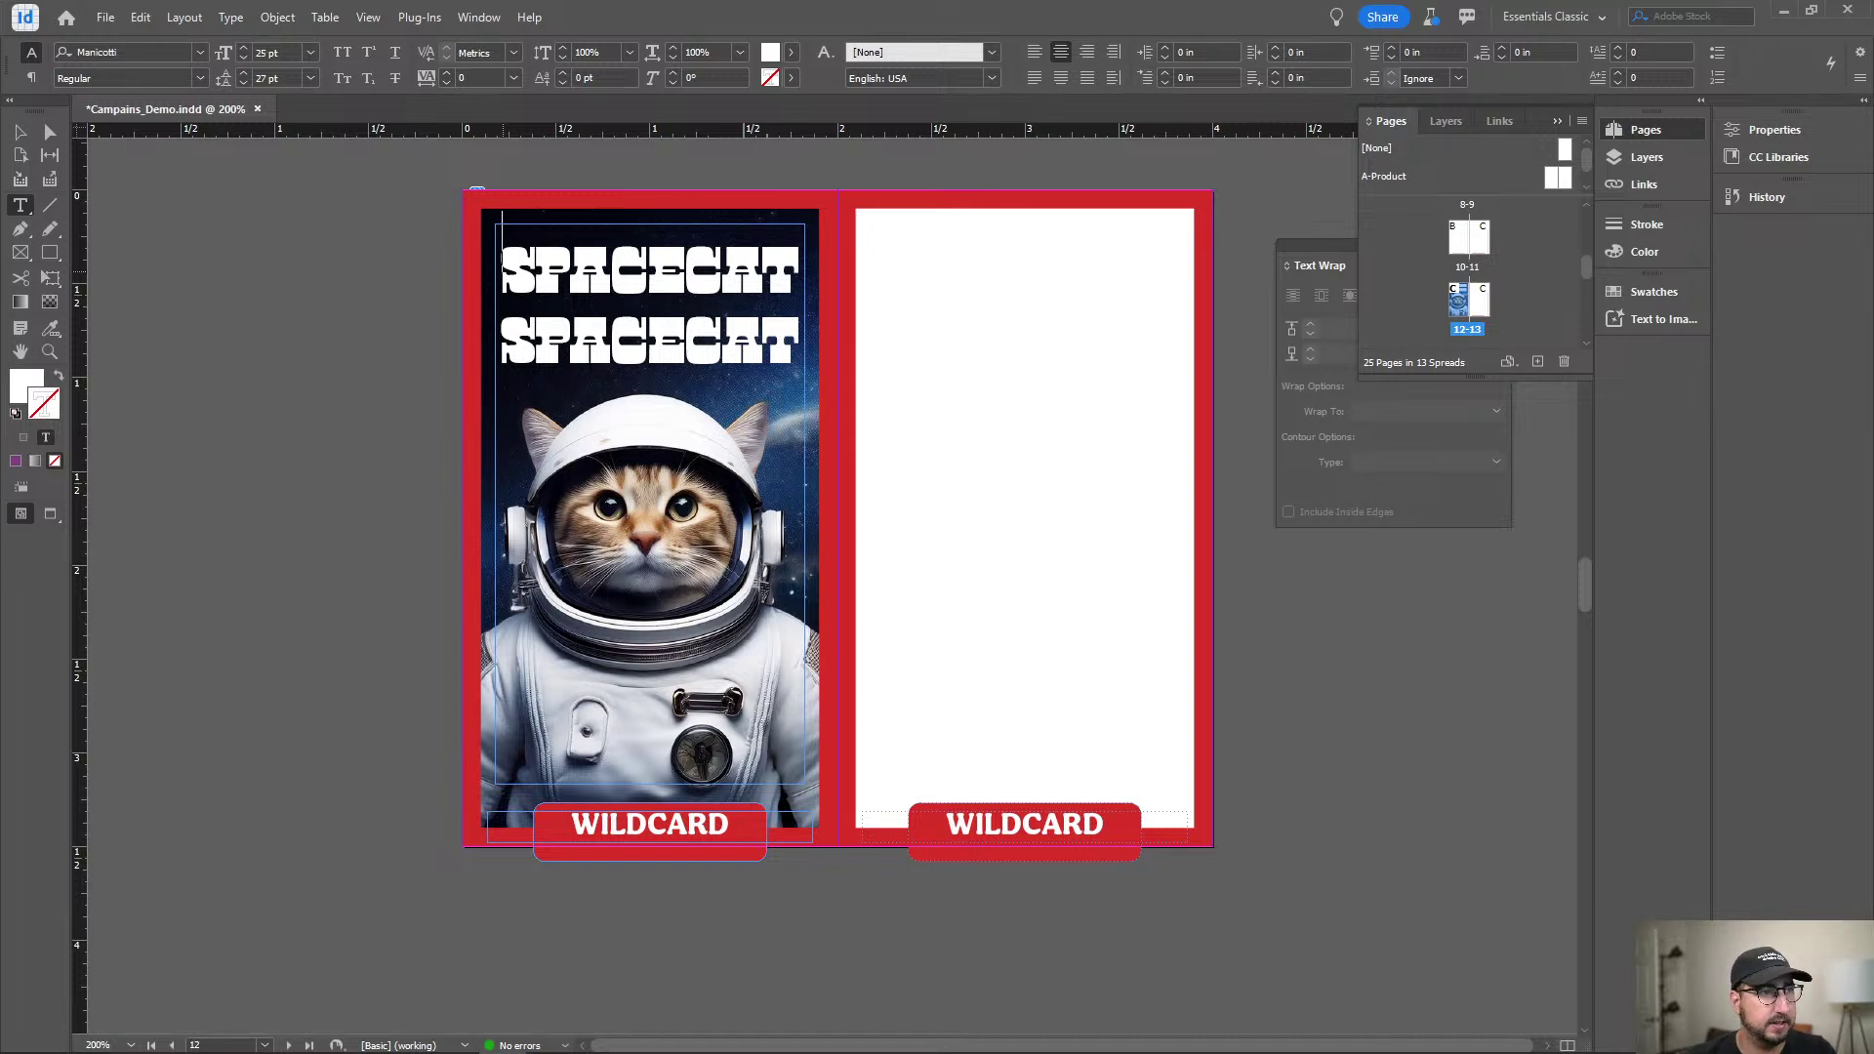
pyautogui.hotkey('ctrl', 'a')
pyautogui.tripleClick(592, 333)
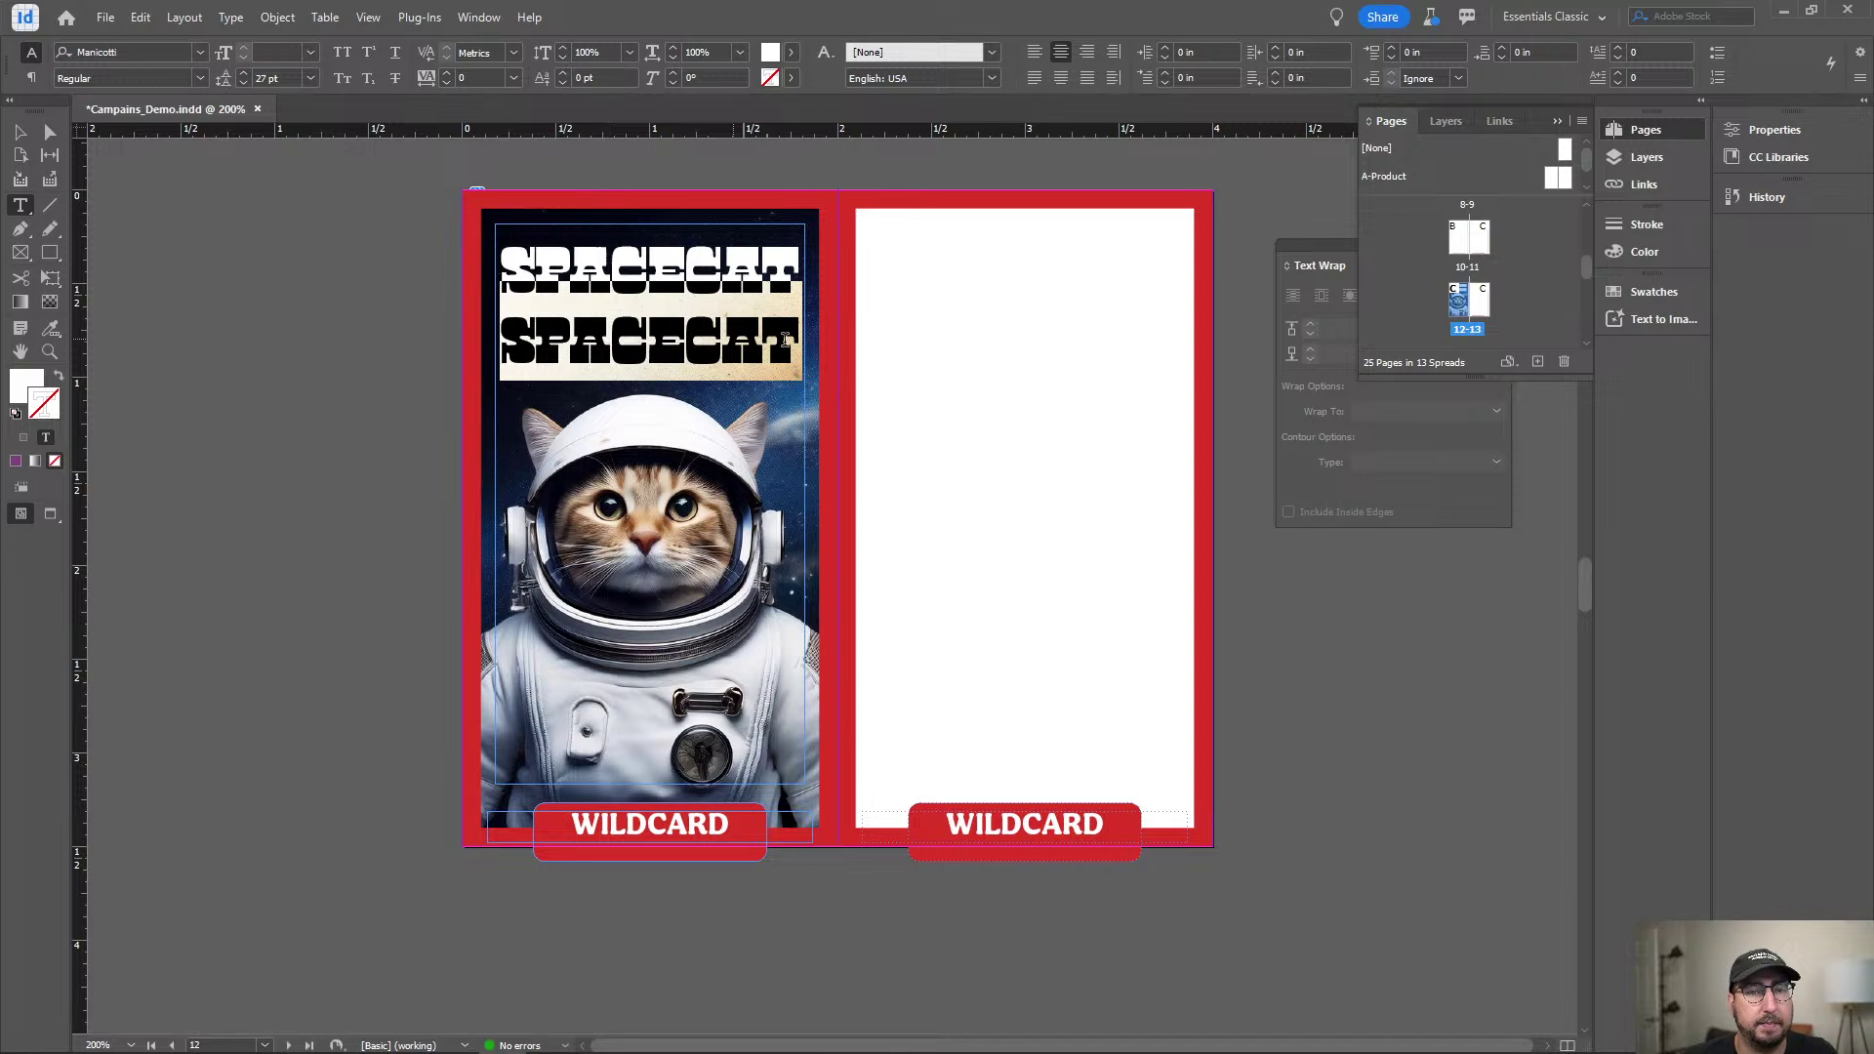
pyautogui.click(787, 337)
pyautogui.hotkey('ctrl', 'a')
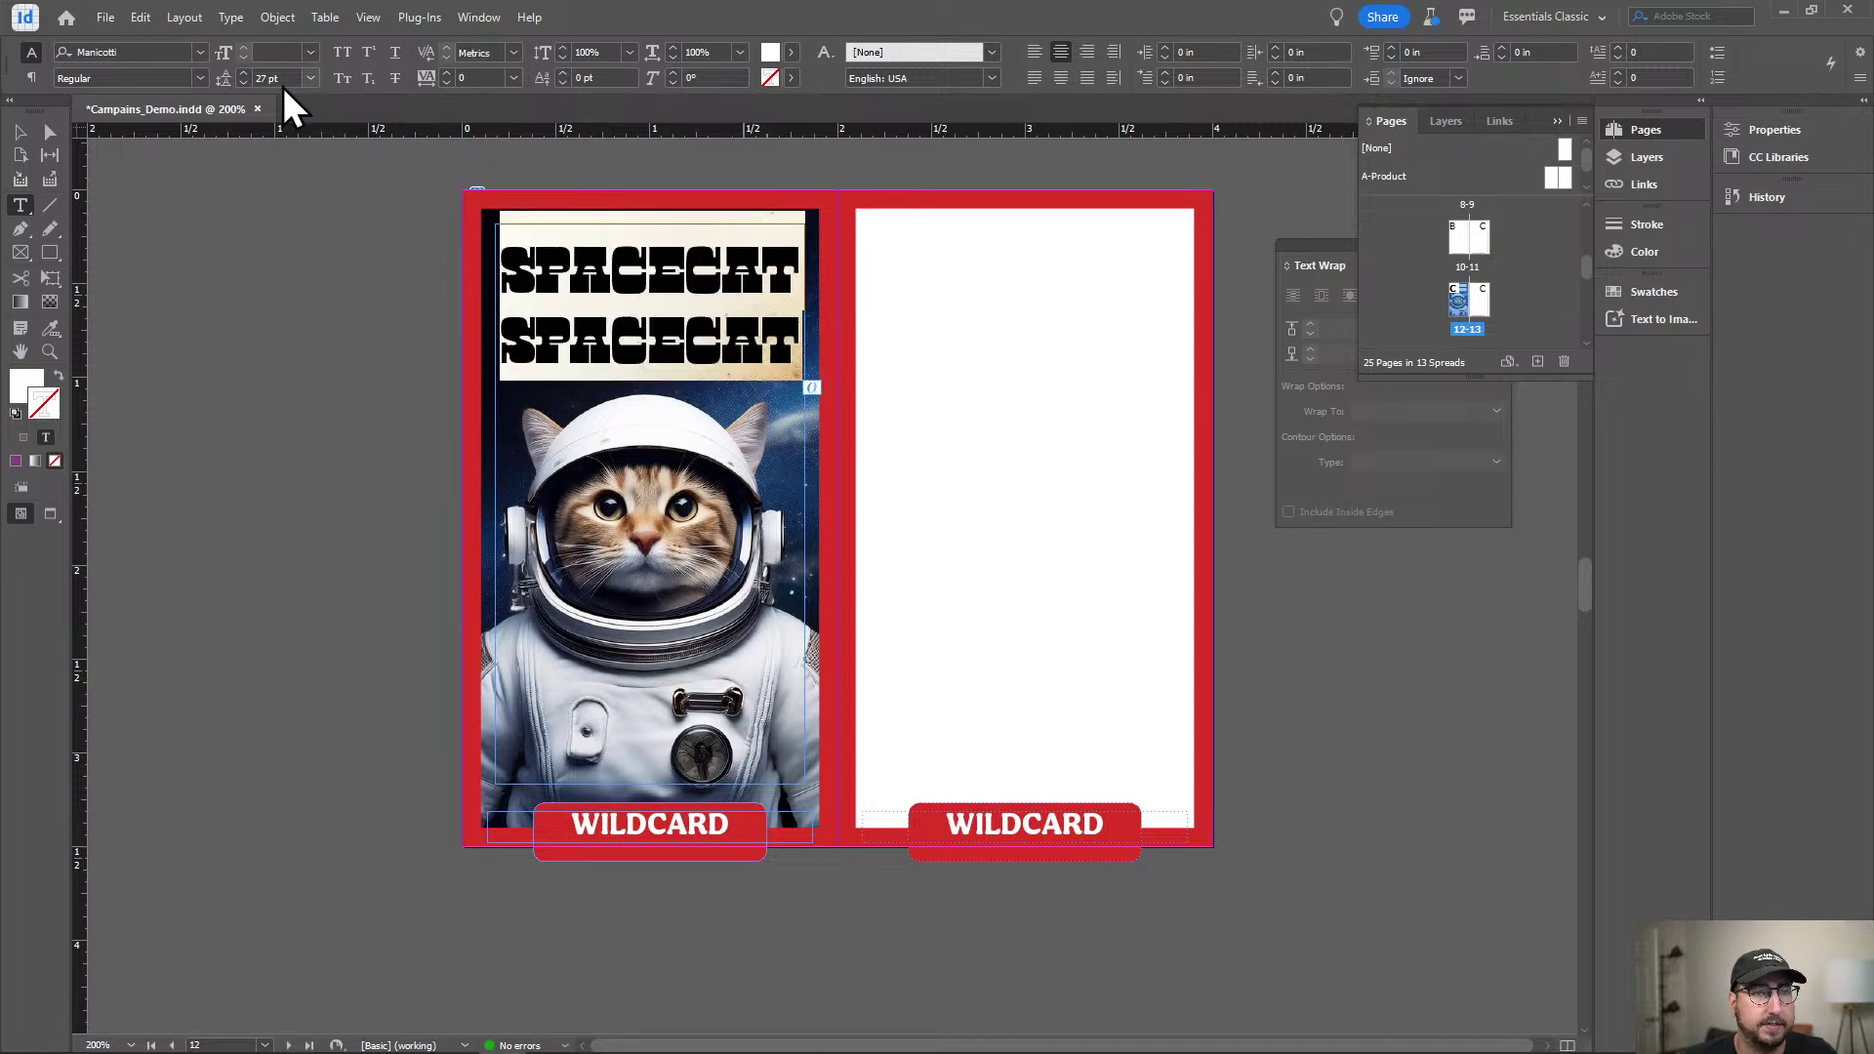
pyautogui.click(263, 77)
pyautogui.write('2')
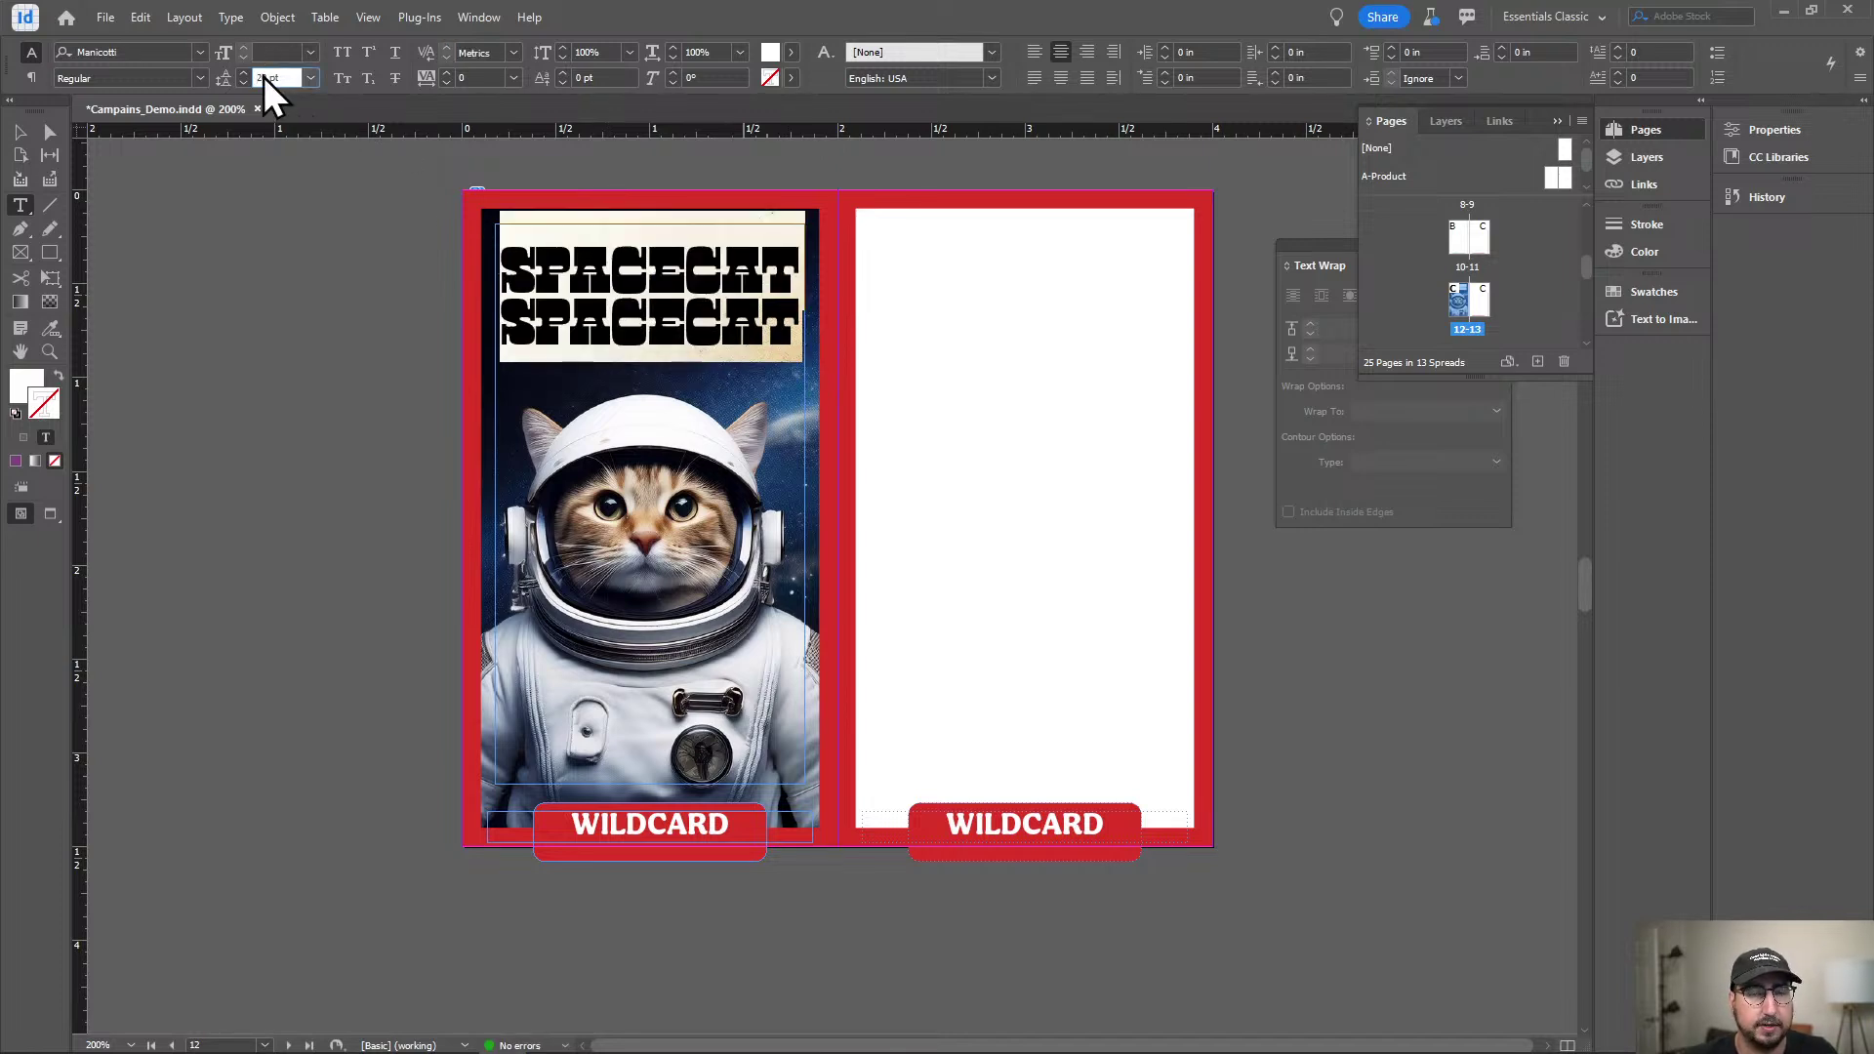
pyautogui.write('0')
pyautogui.press('Return')
# Paste the SPACECAT line repeatedly until ten lines run down the card.
pyautogui.hotkey('ctrl', 'v')
pyautogui.hotkey('ctrl', 'v')
pyautogui.hotkey('ctrl', 'v')
pyautogui.hotkey('ctrl', 'v')
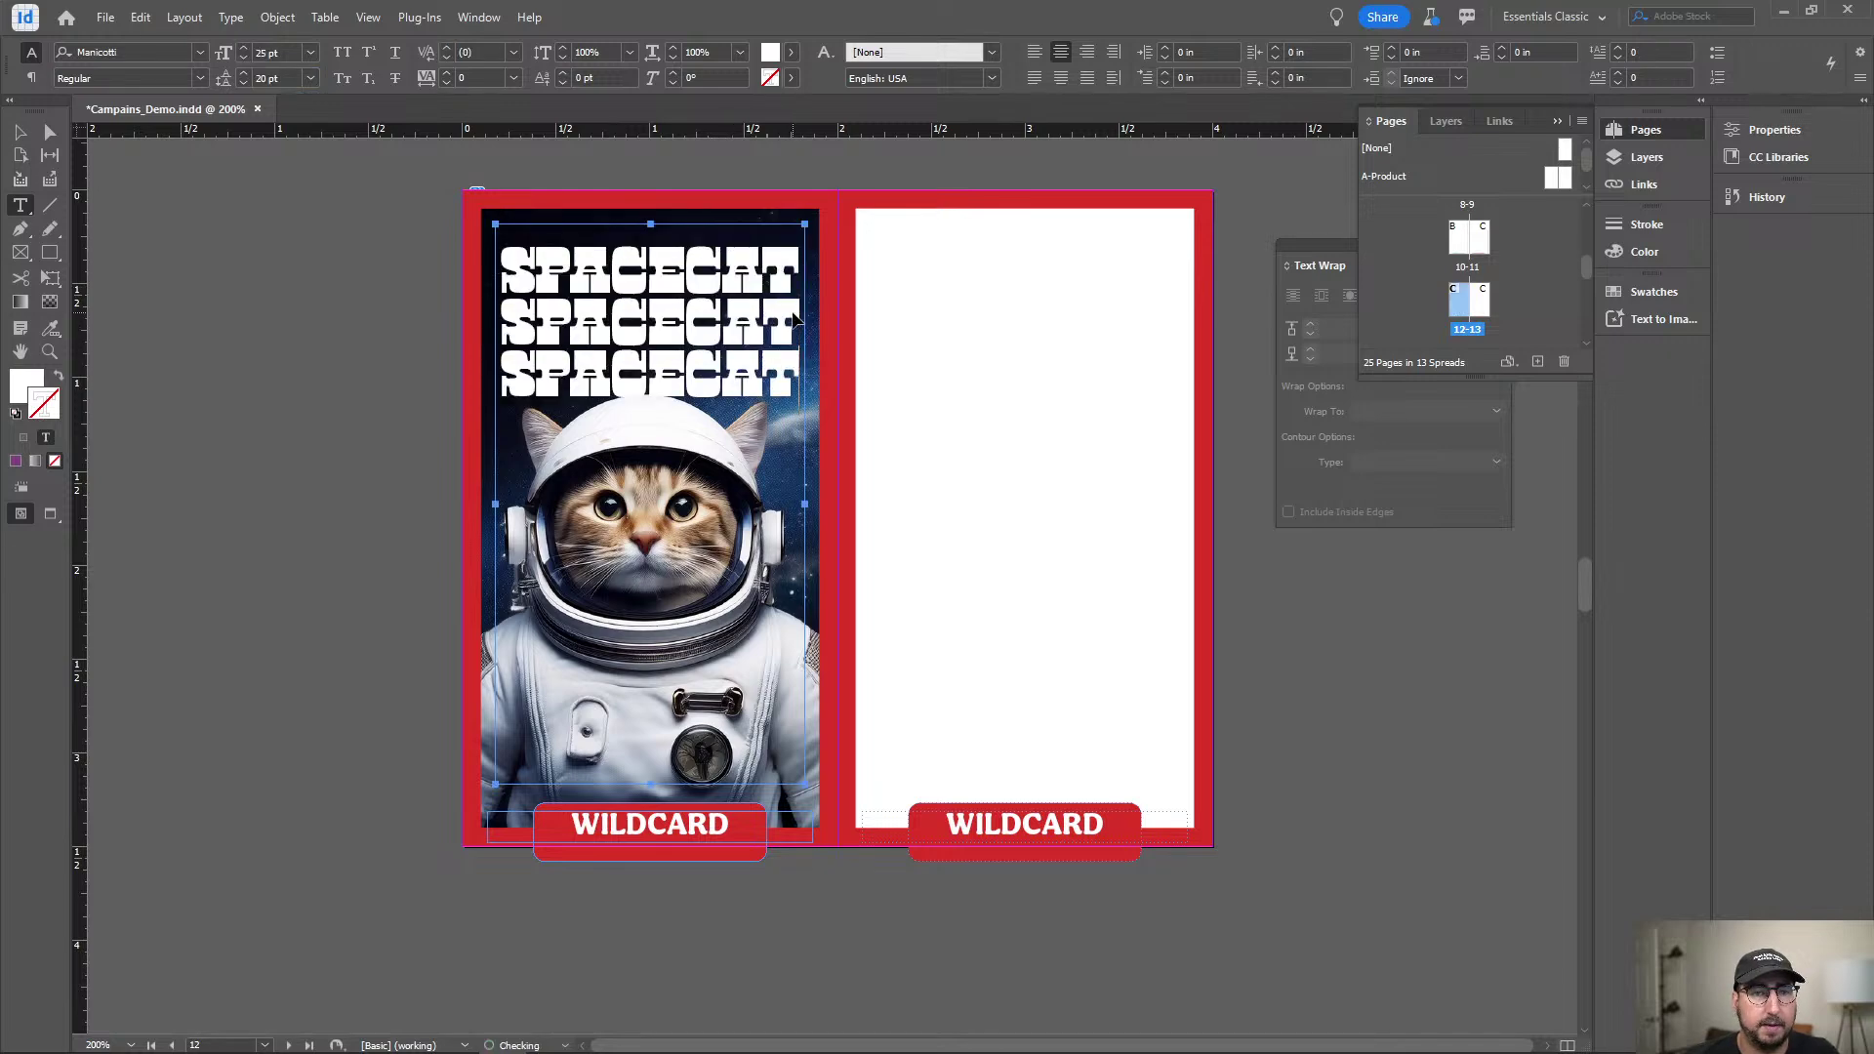
pyautogui.hotkey('ctrl', 'v')
pyautogui.hotkey('ctrl', 'v')
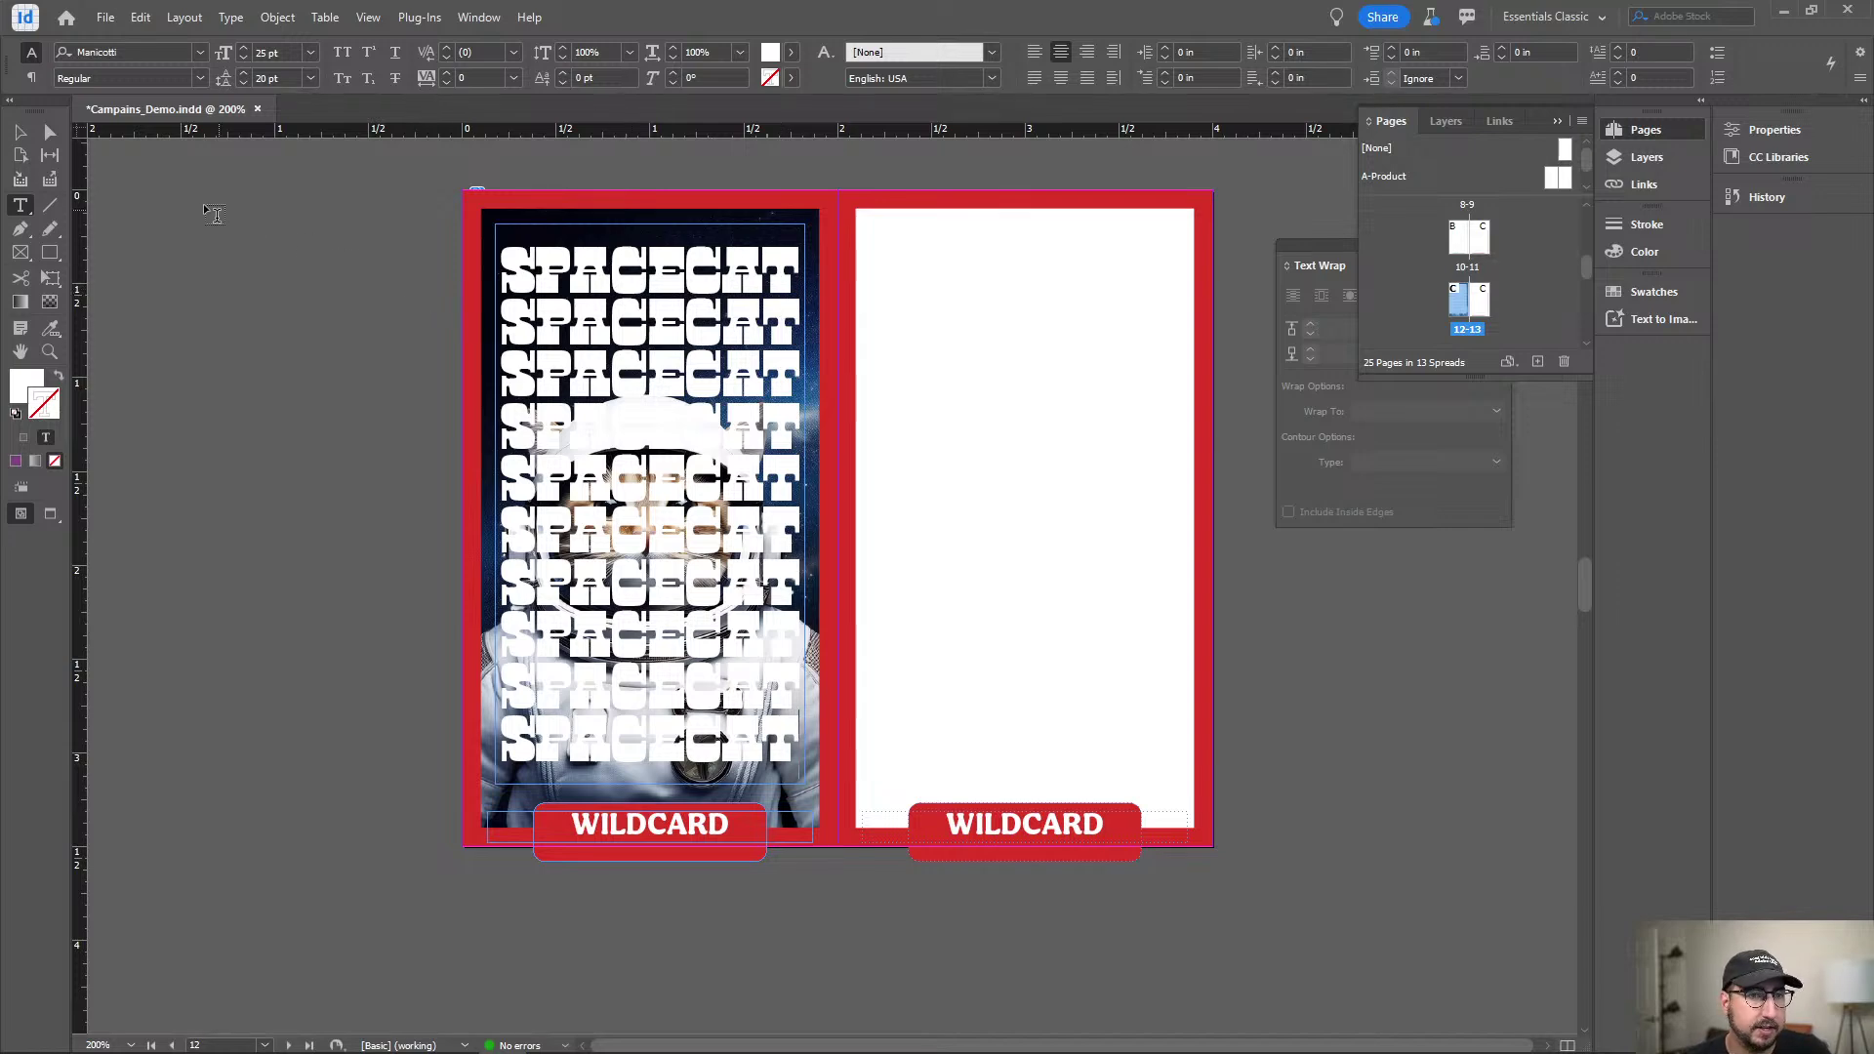
# Set the leading of all ten SPACECAT lines to 21 pt.
pyautogui.click(28, 135)
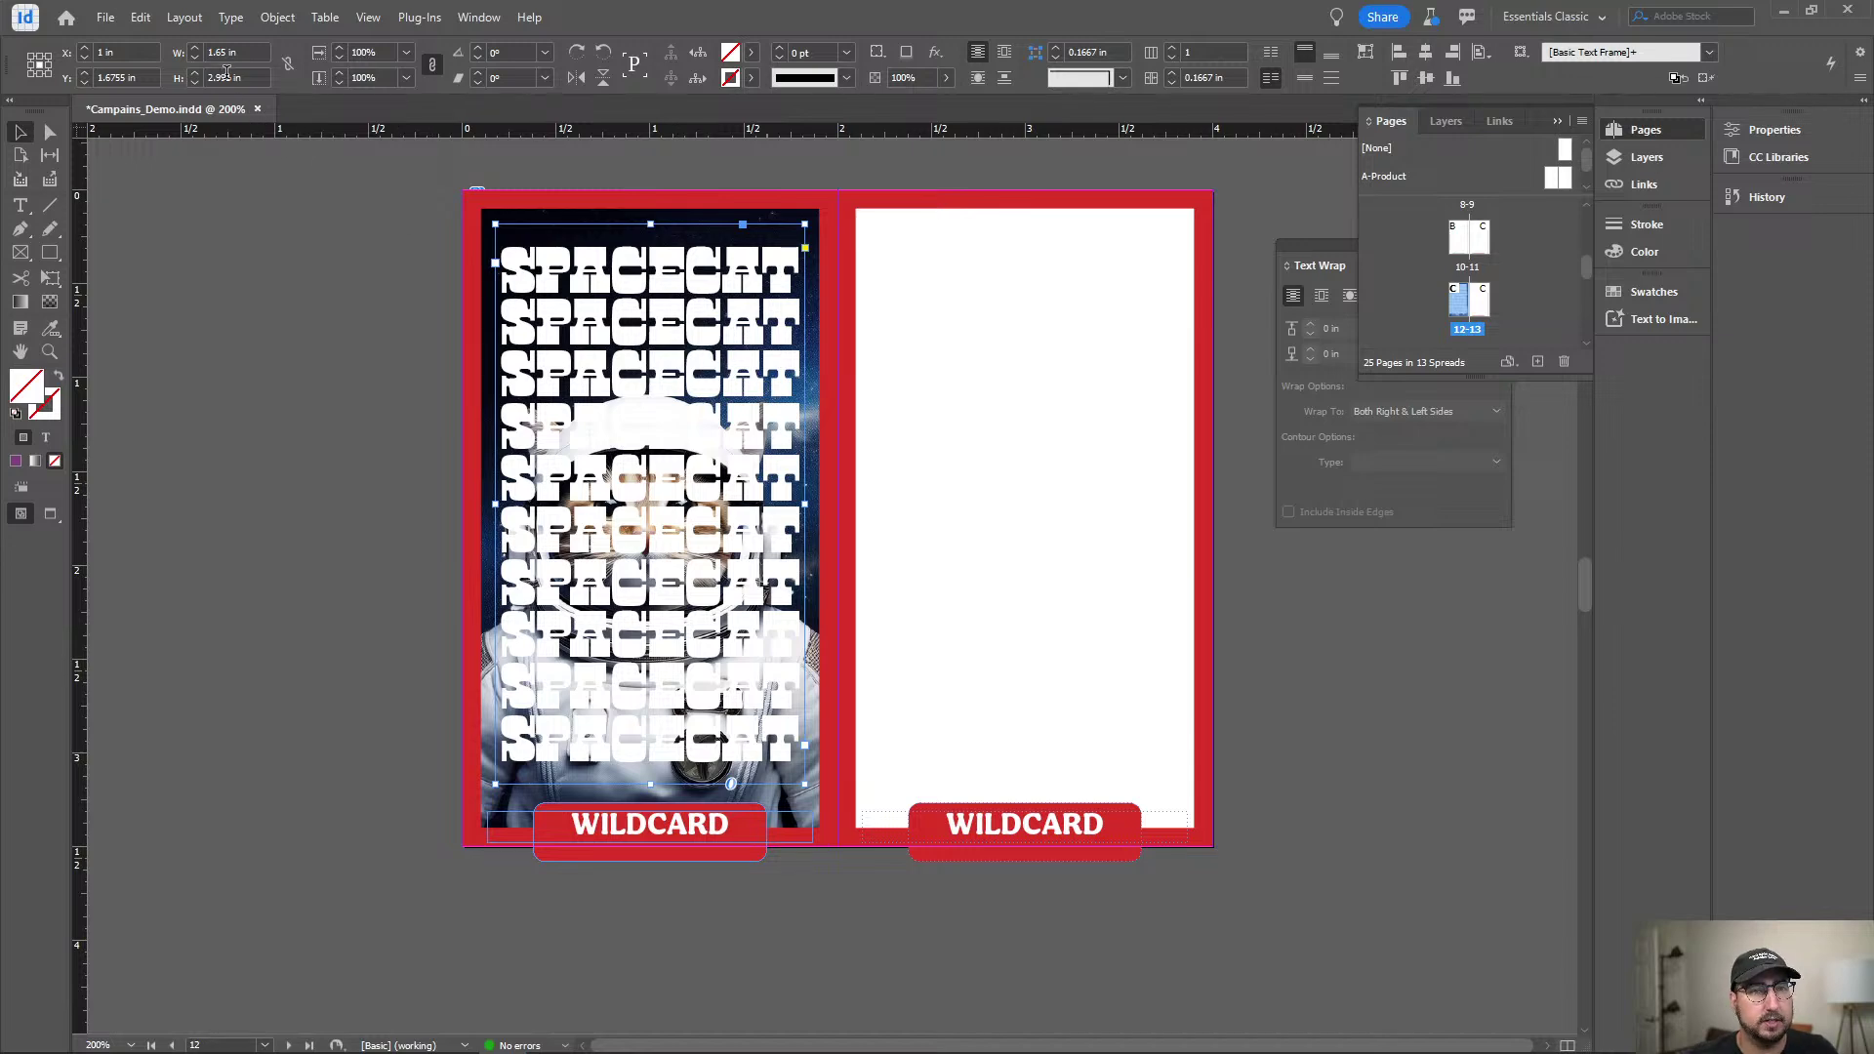
pyautogui.press('t')
pyautogui.hotkey('ctrl', 'a')
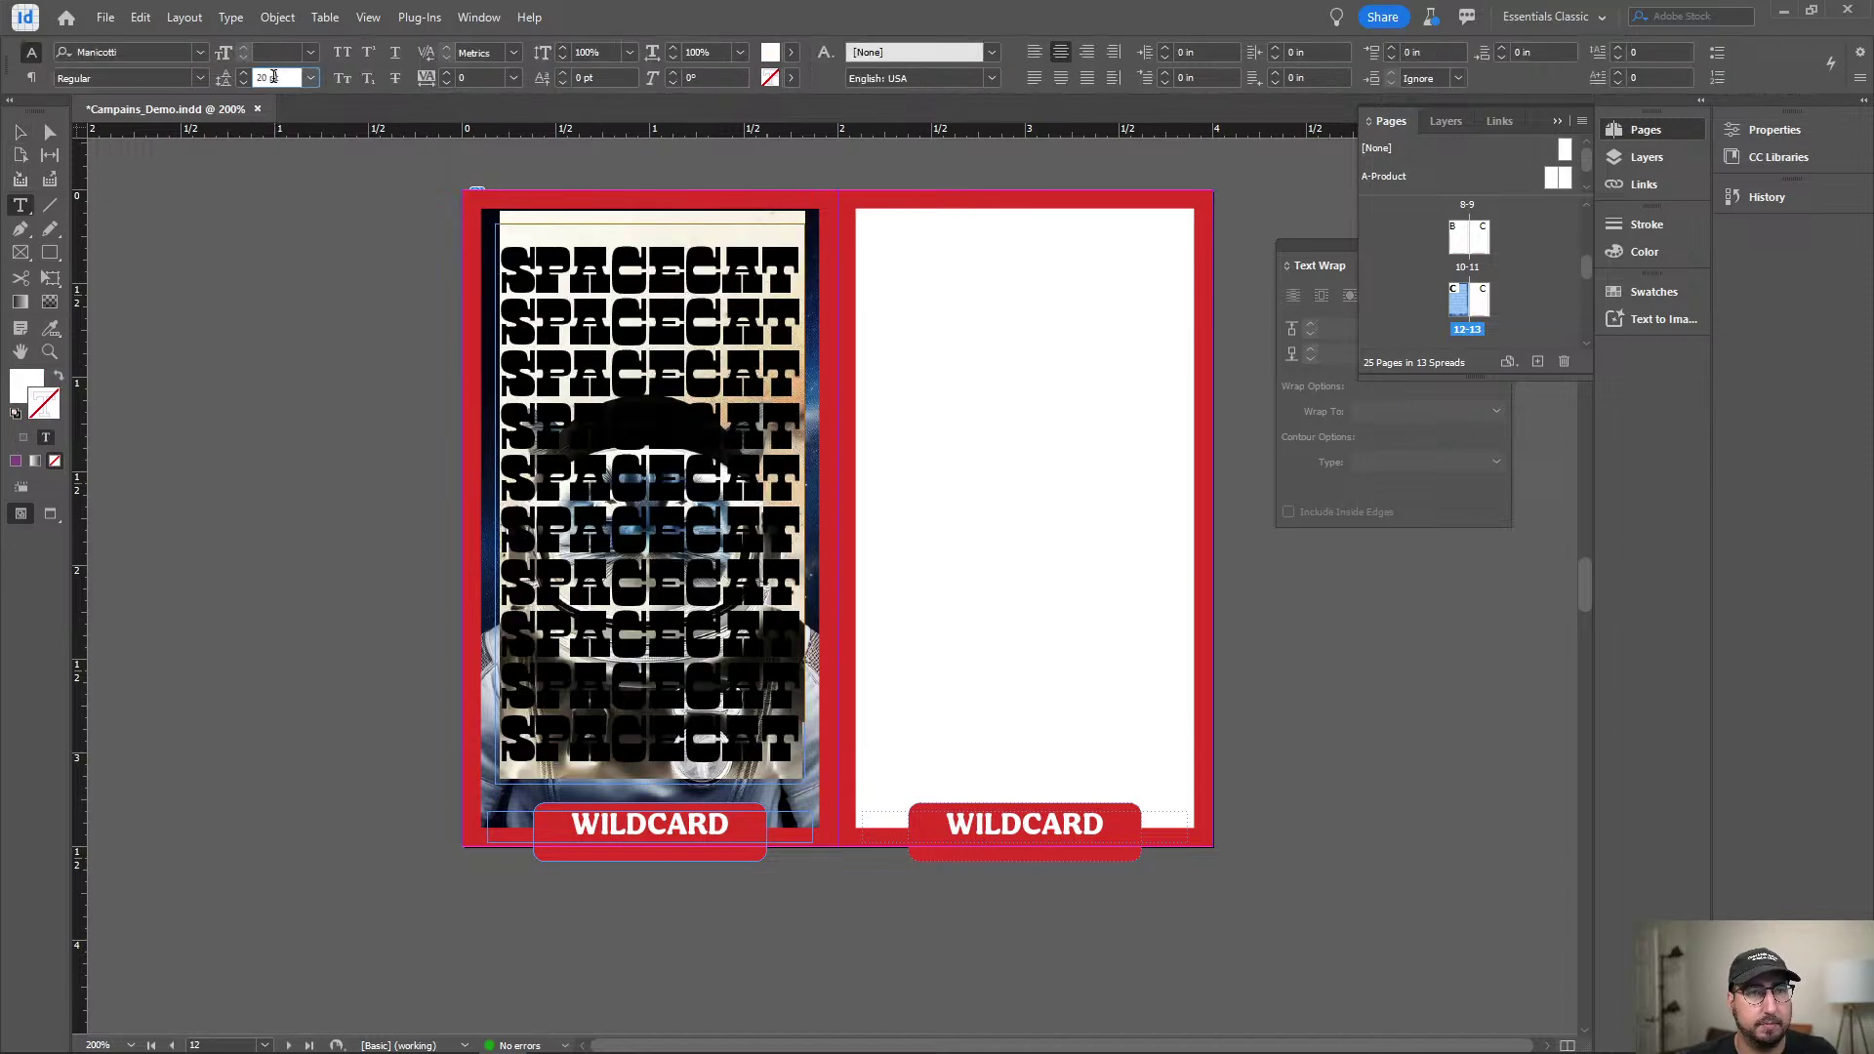
pyautogui.press('Up')
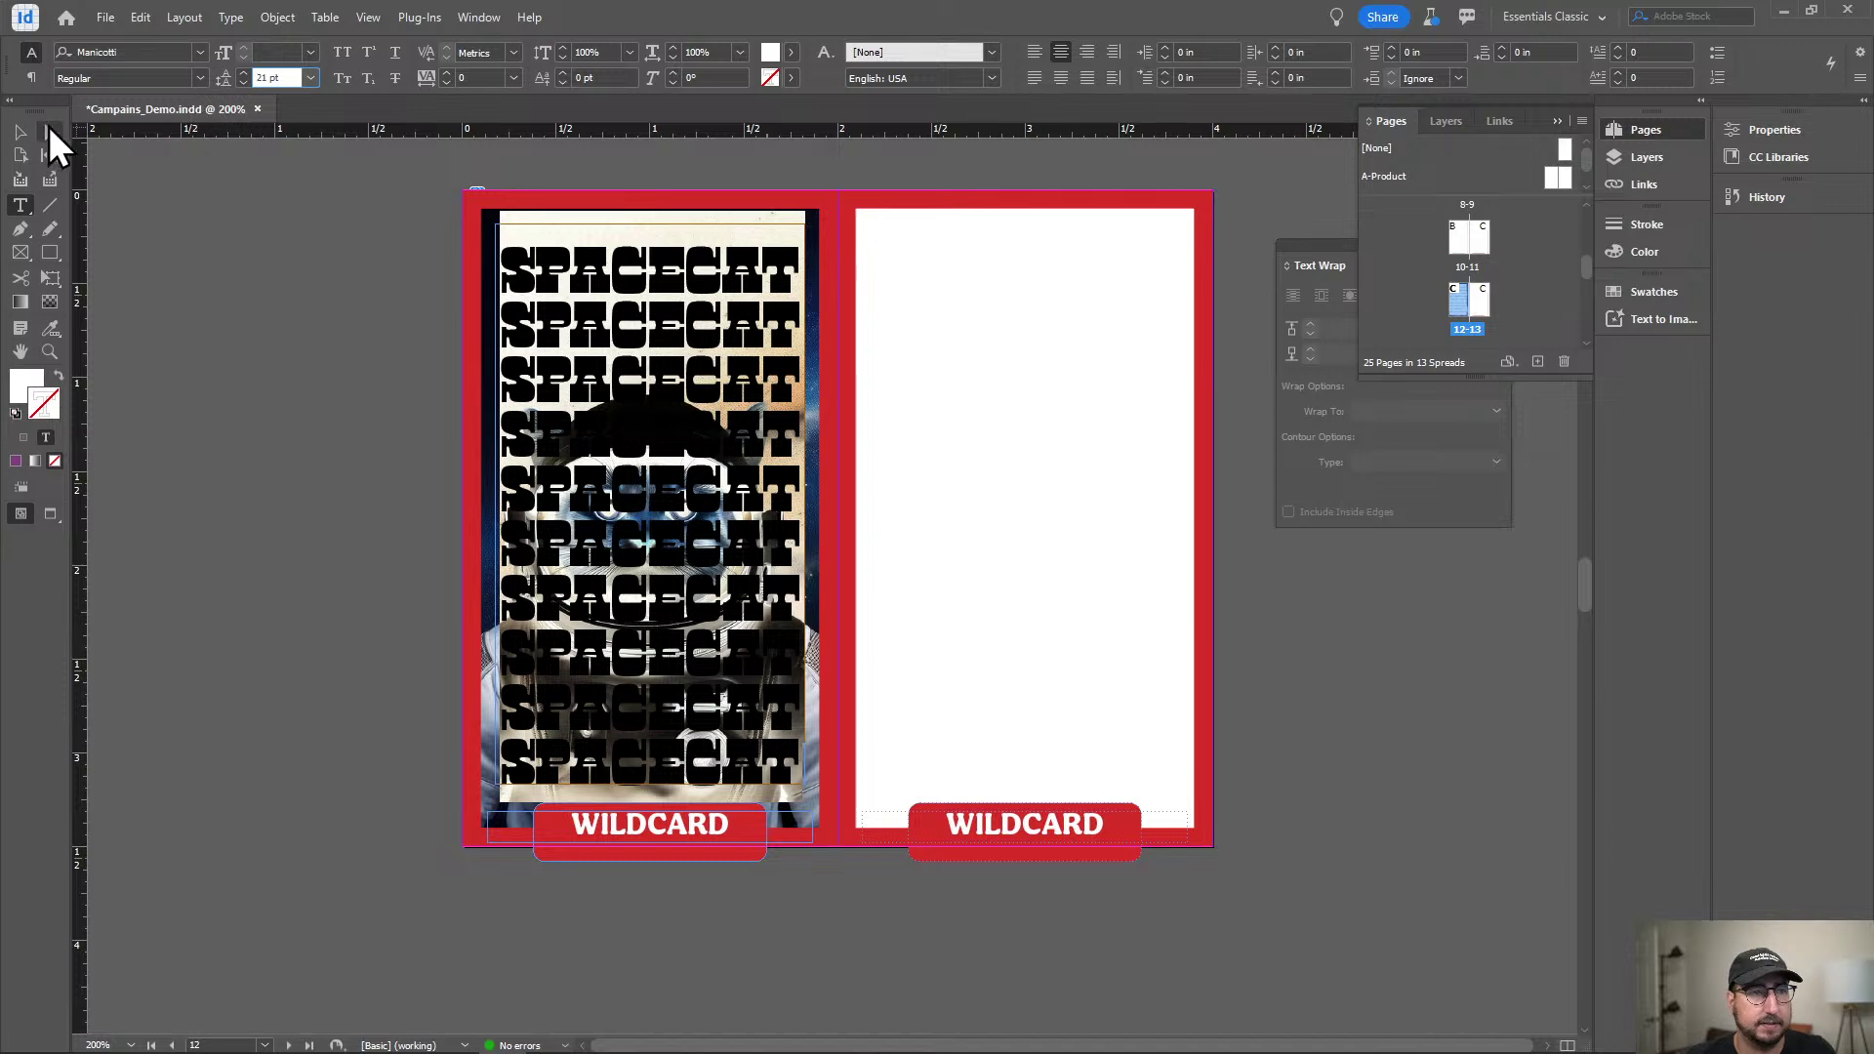
pyautogui.press('Escape')
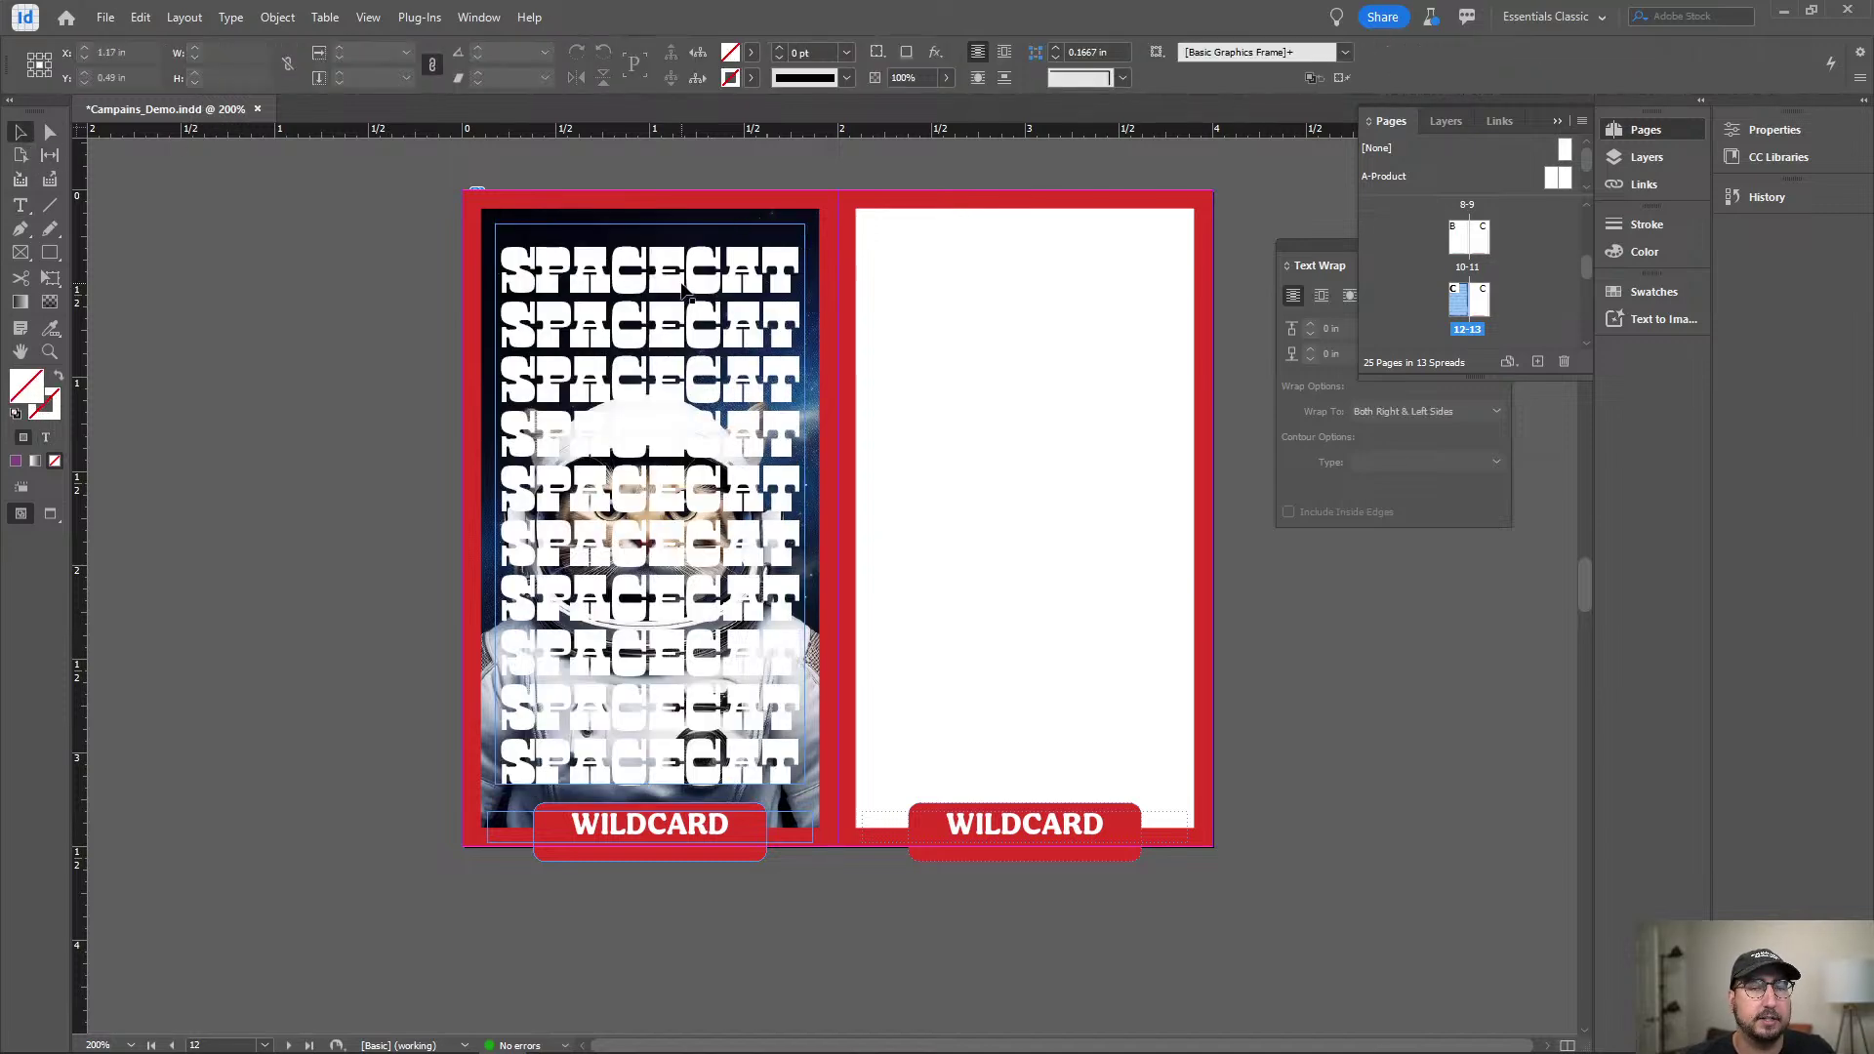
# Try to raise only the first SPACECAT line with a baseline shift of 9 pt.
pyautogui.doubleClick(615, 273)
pyautogui.doubleClick(608, 266)
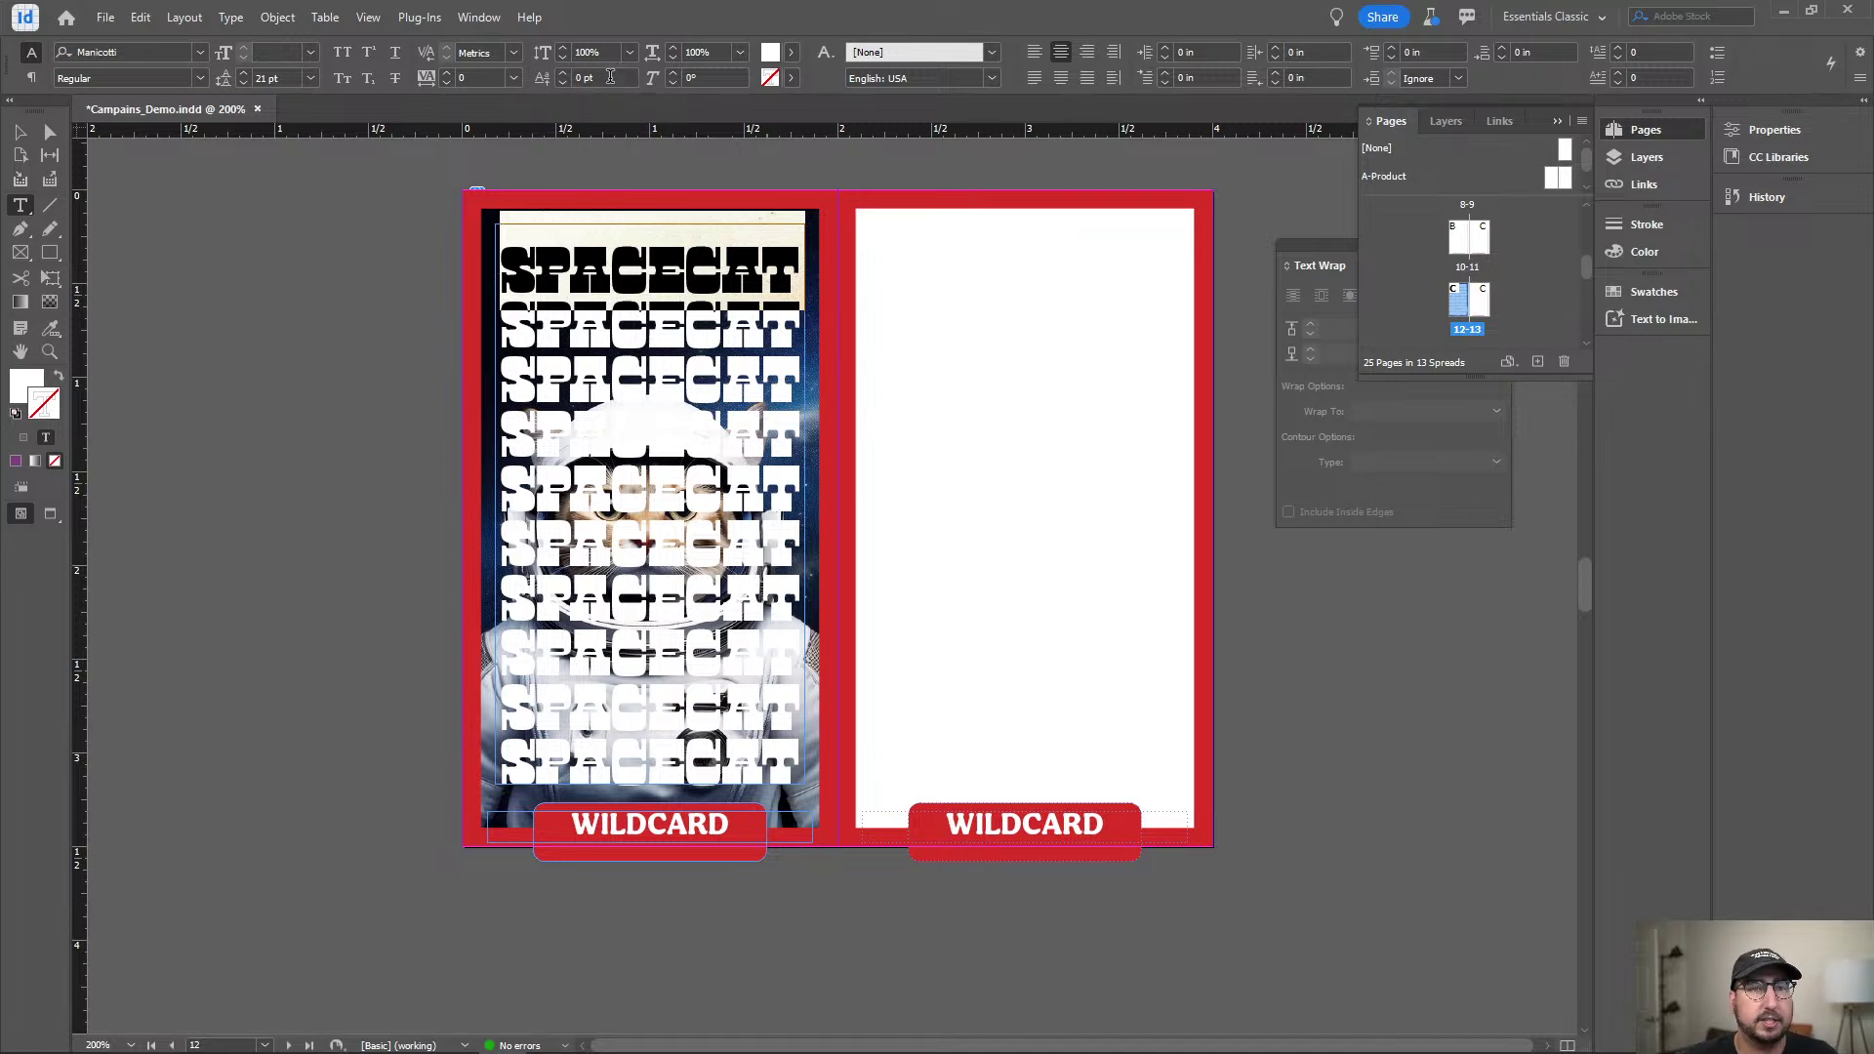
pyautogui.click(610, 77)
pyautogui.write('9')
pyautogui.press('Return')
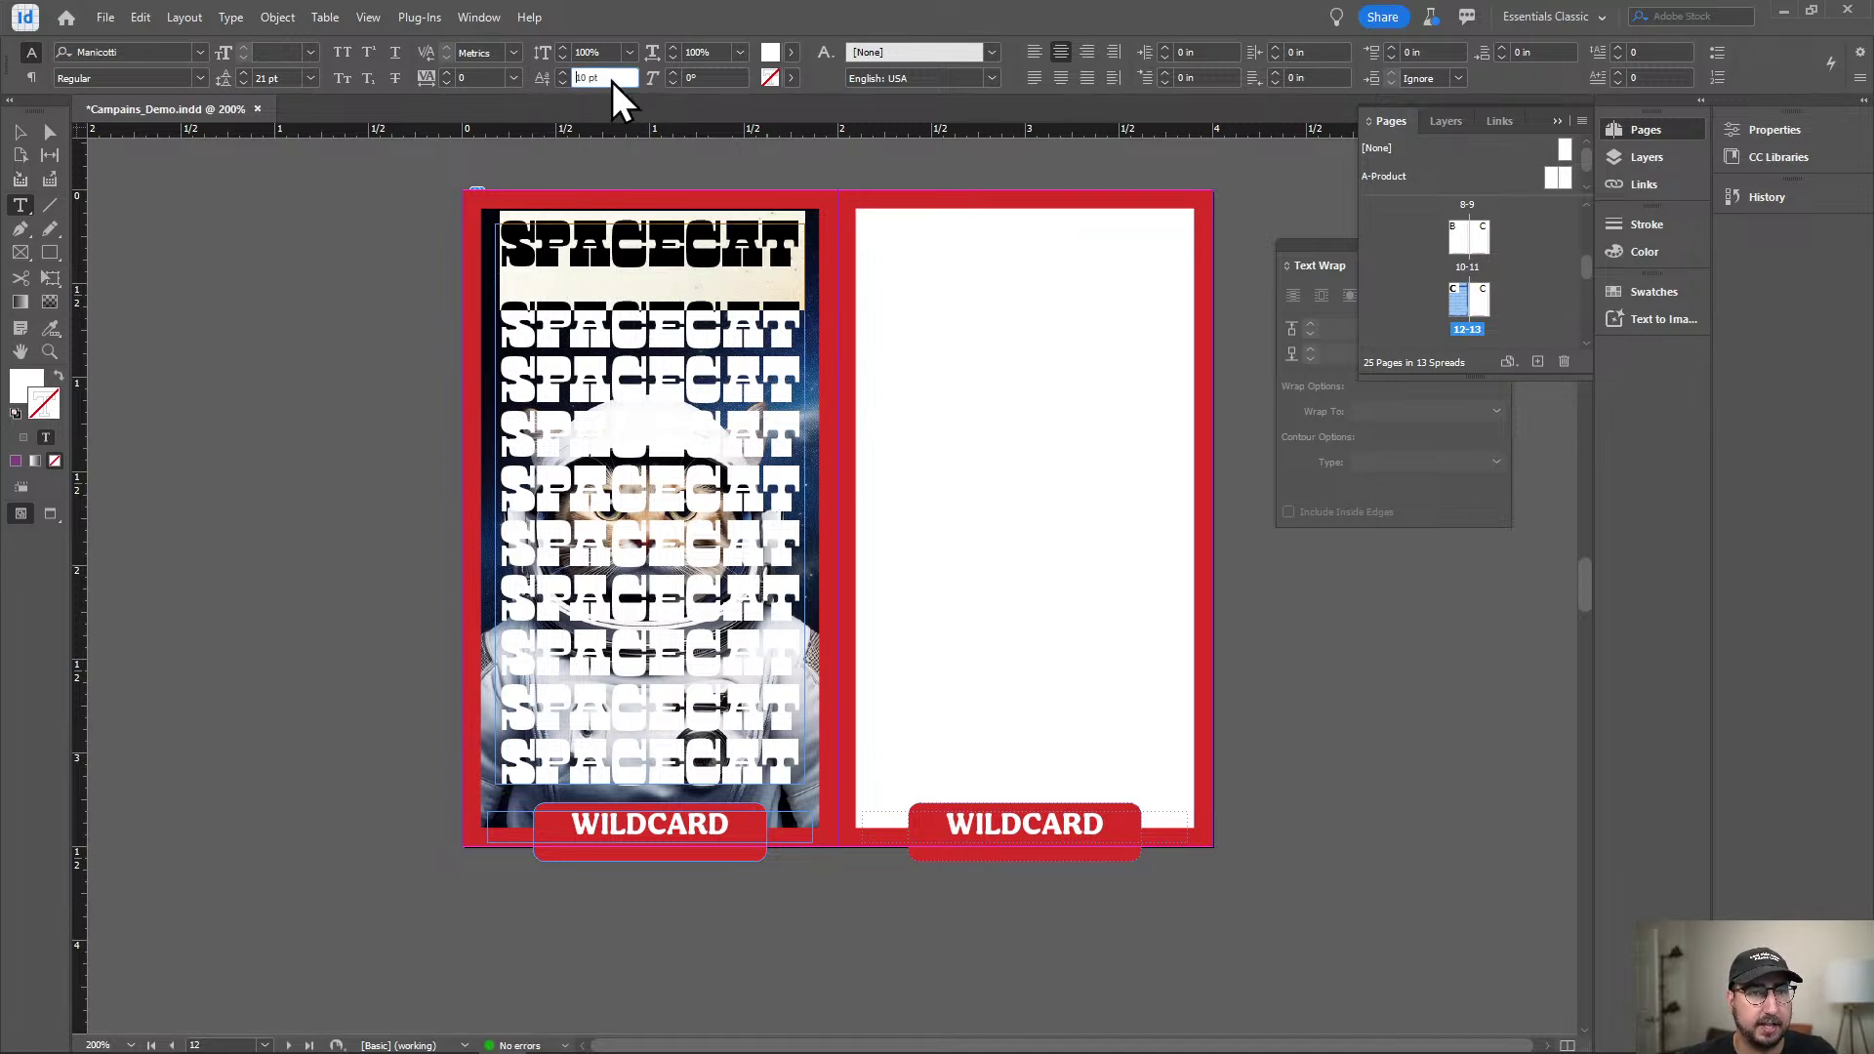
pyautogui.click(584, 327)
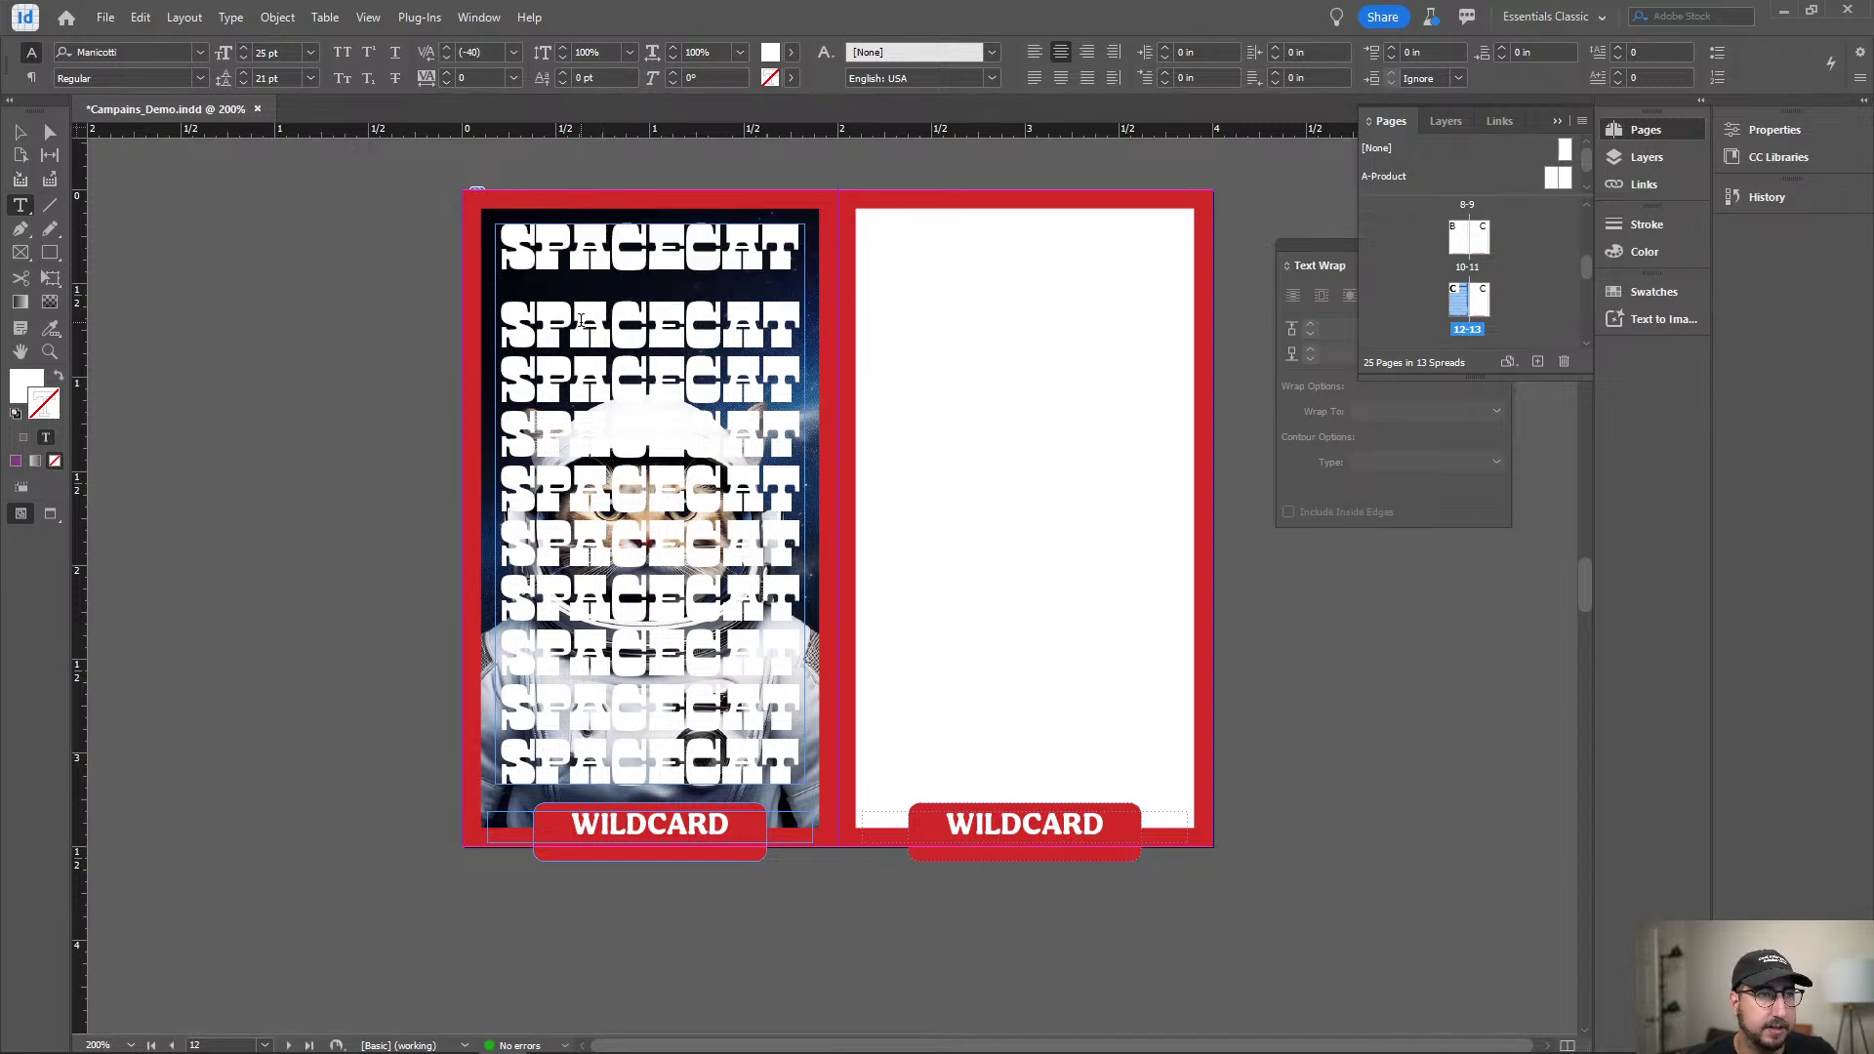
pyautogui.click(569, 247)
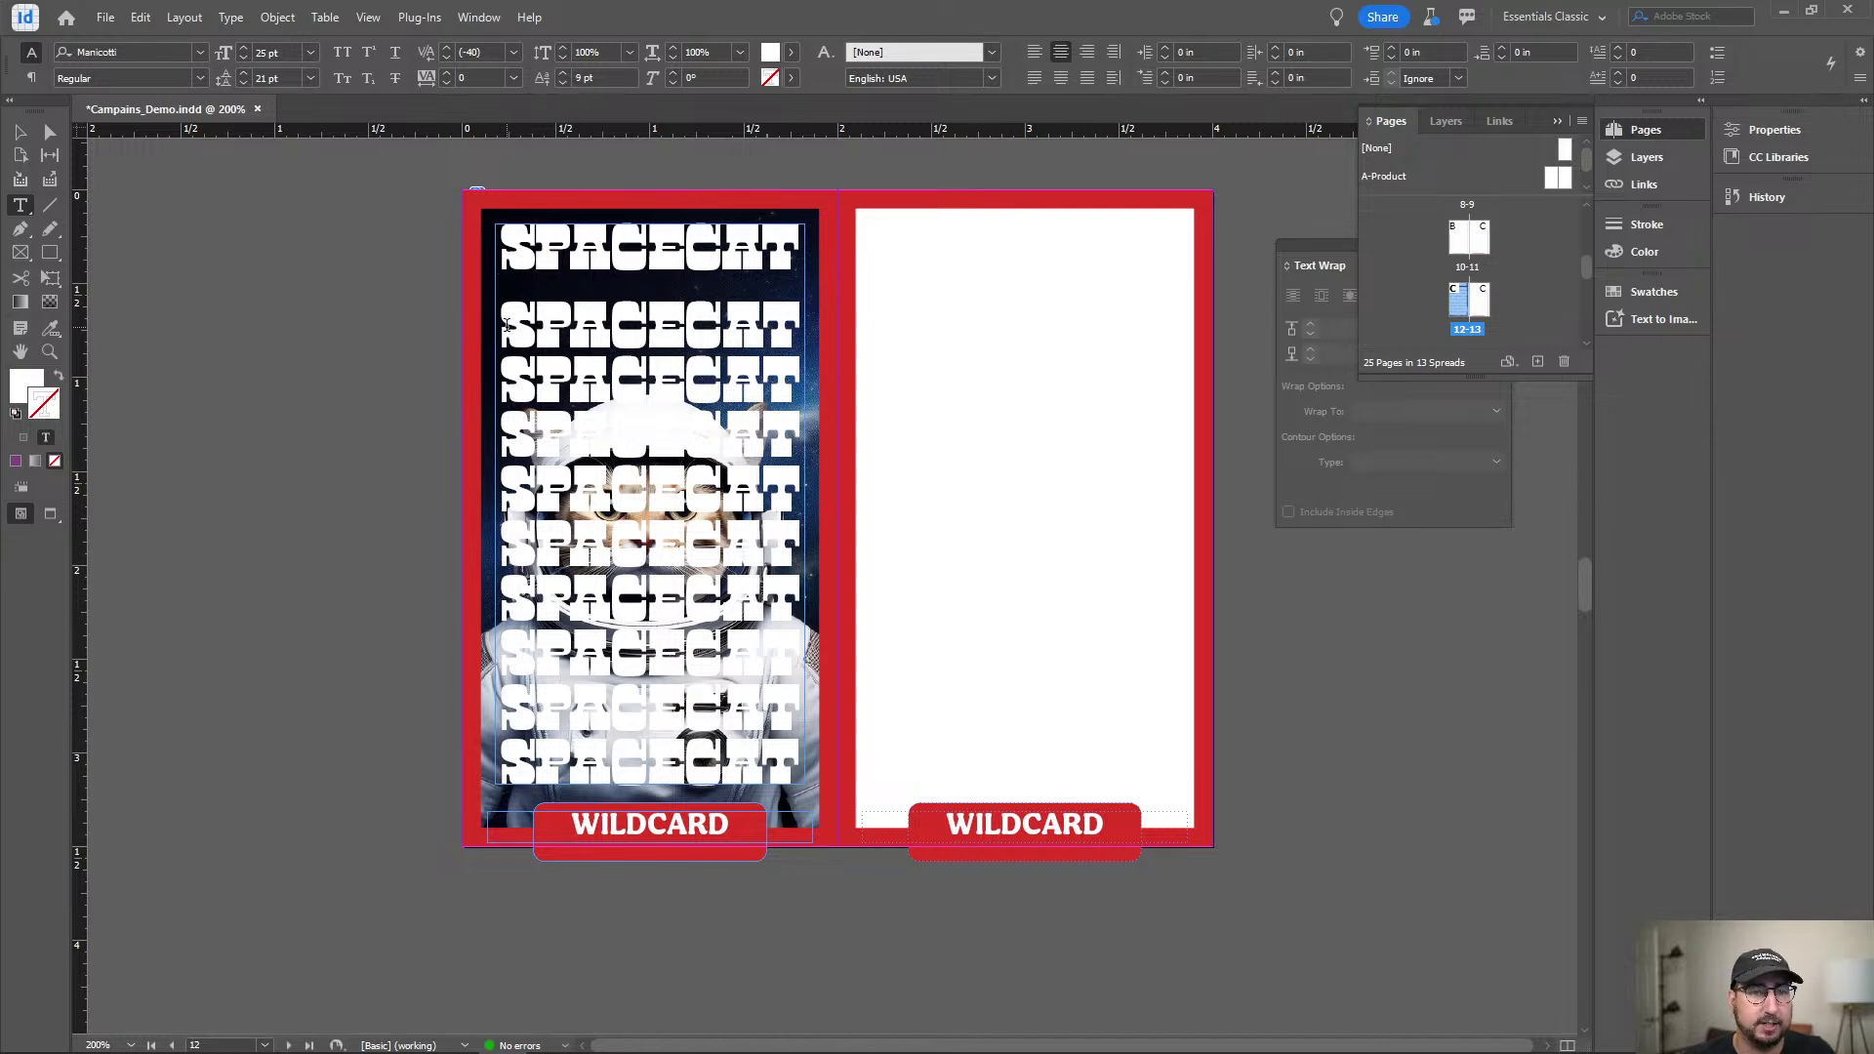
pyautogui.moveTo(506, 325); pyautogui.dragTo(500, 217)
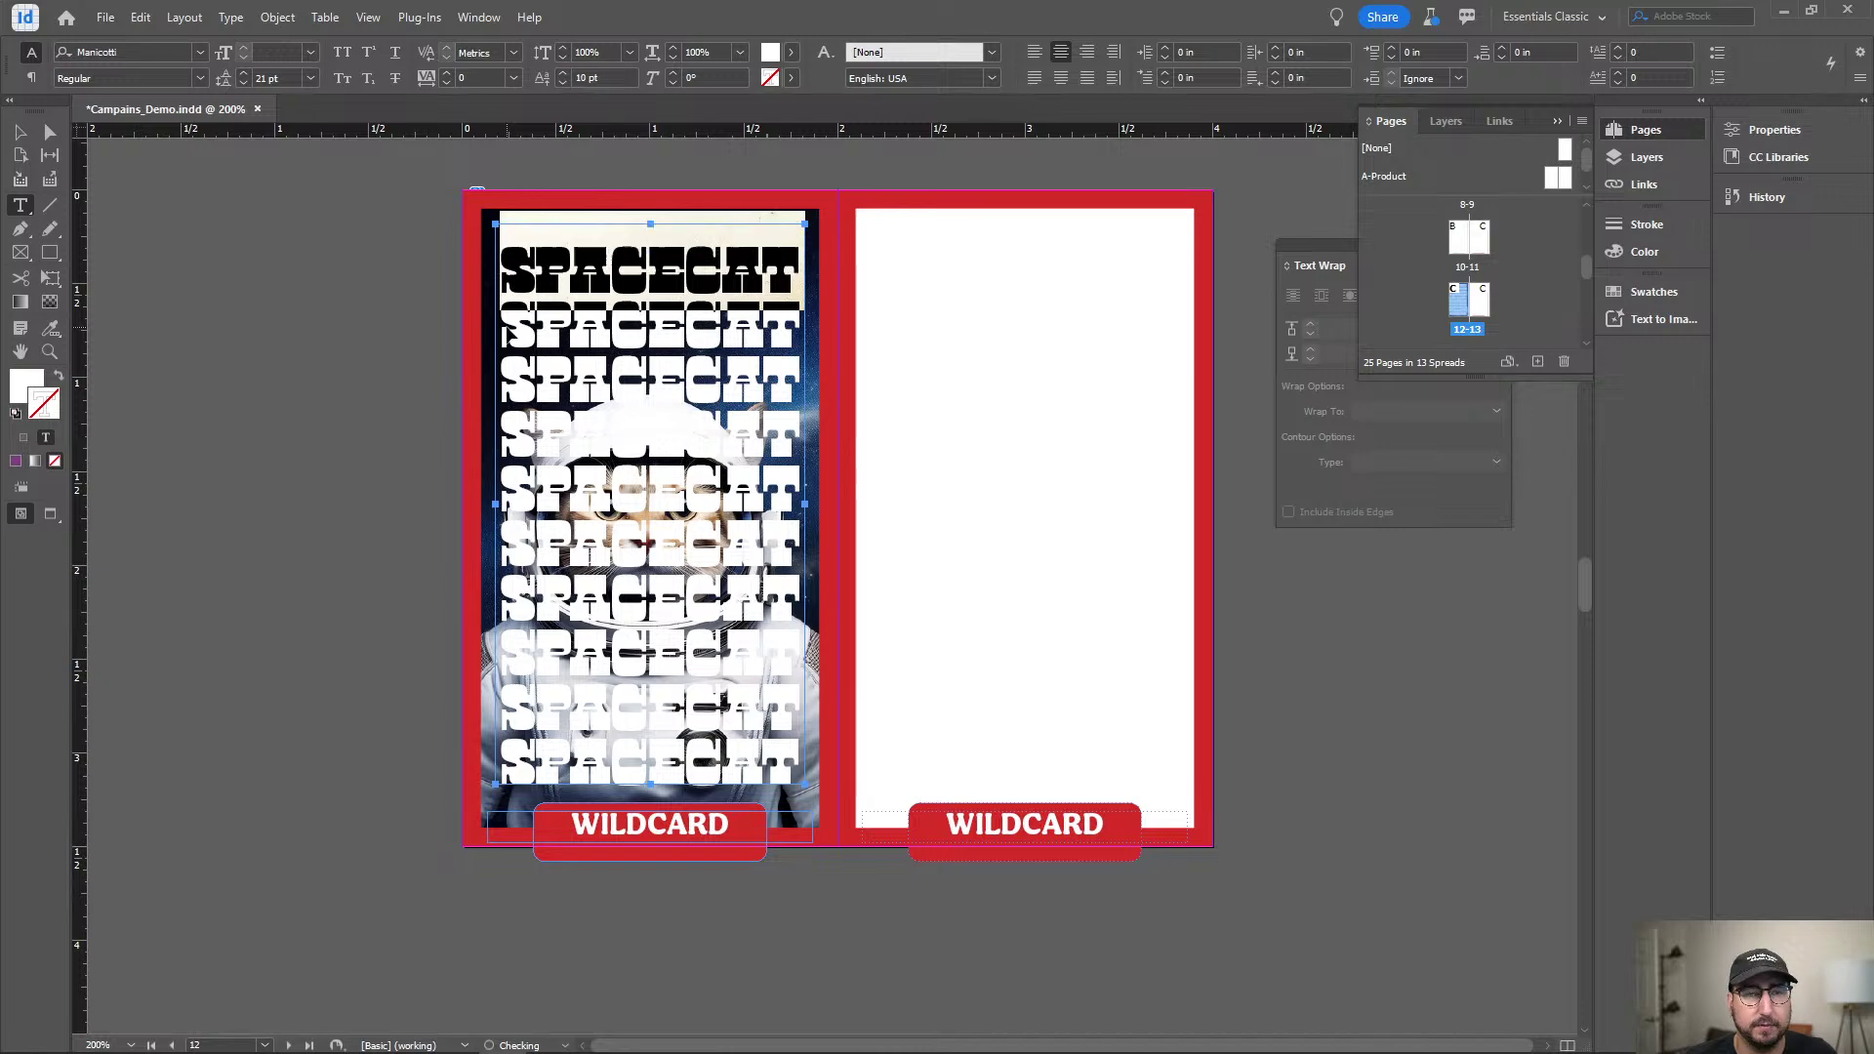
# Set the baseline shift of all ten SPACECAT lines to 9 pt.
pyautogui.click(22, 132)
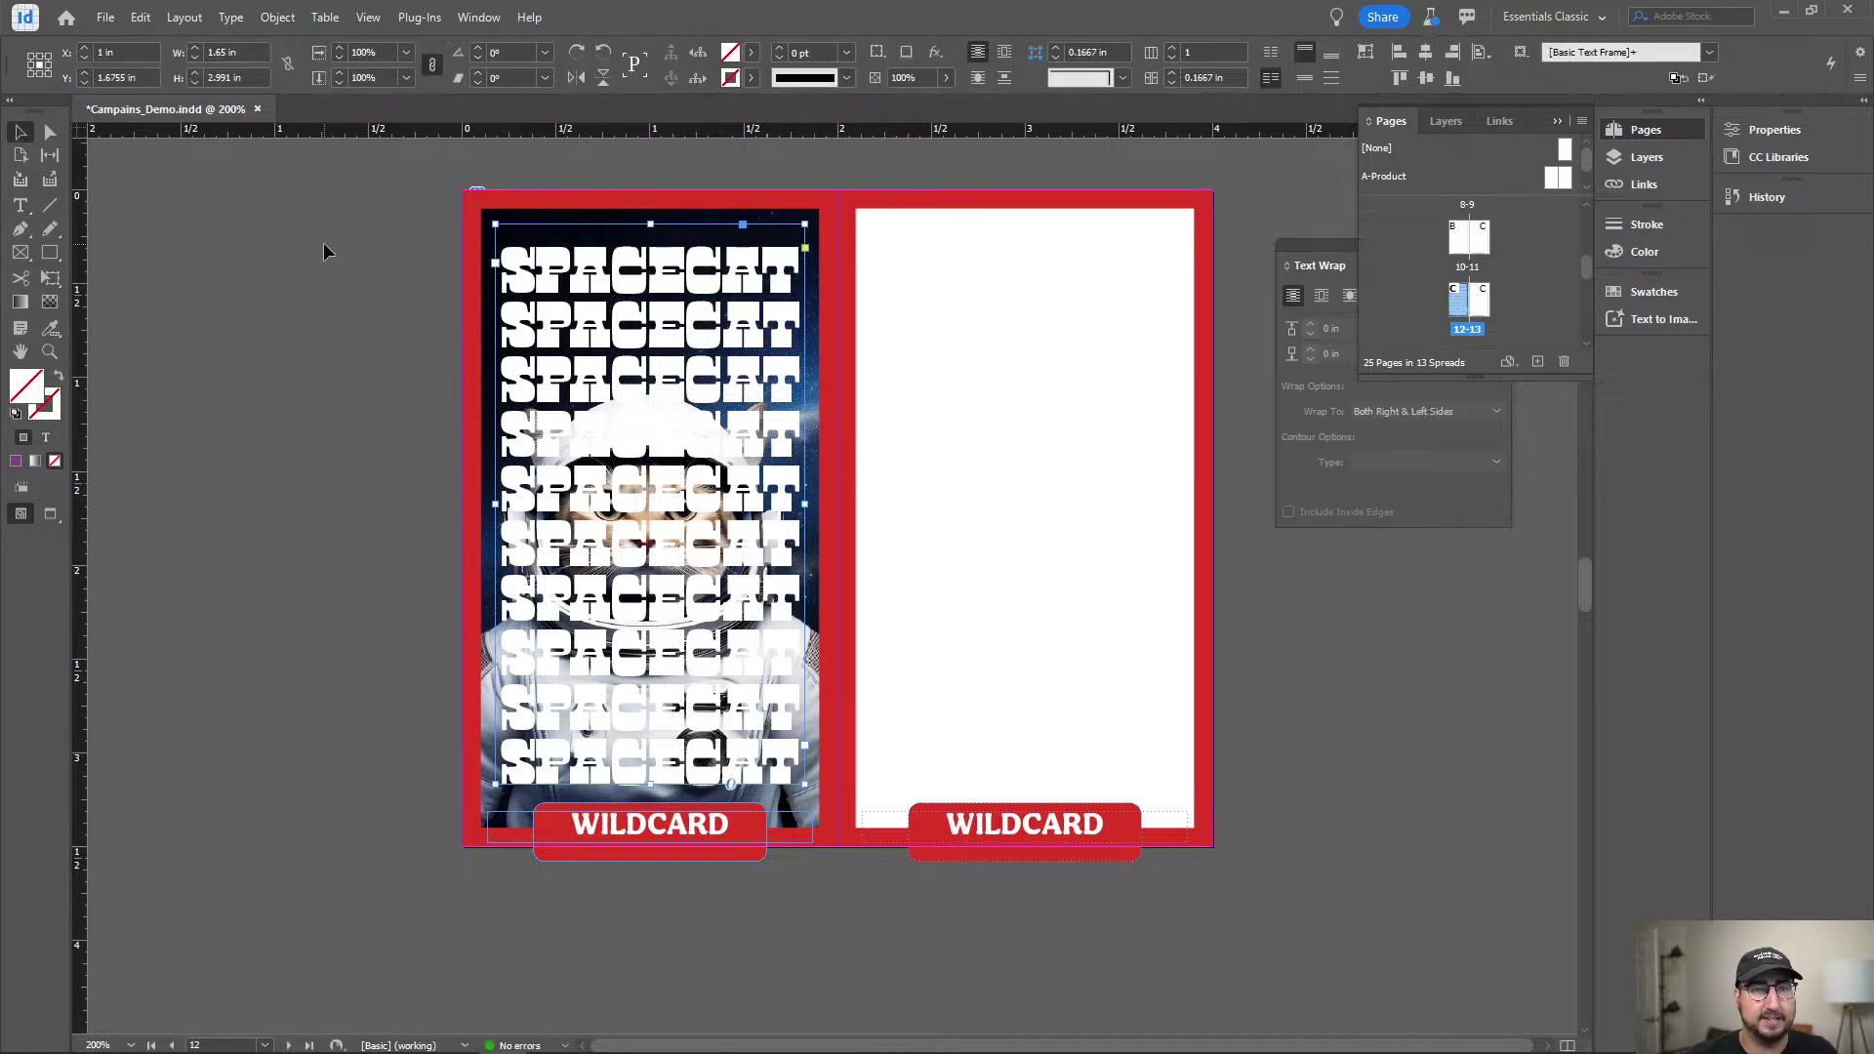
pyautogui.doubleClick(534, 287)
pyautogui.hotkey('ctrl', 'a')
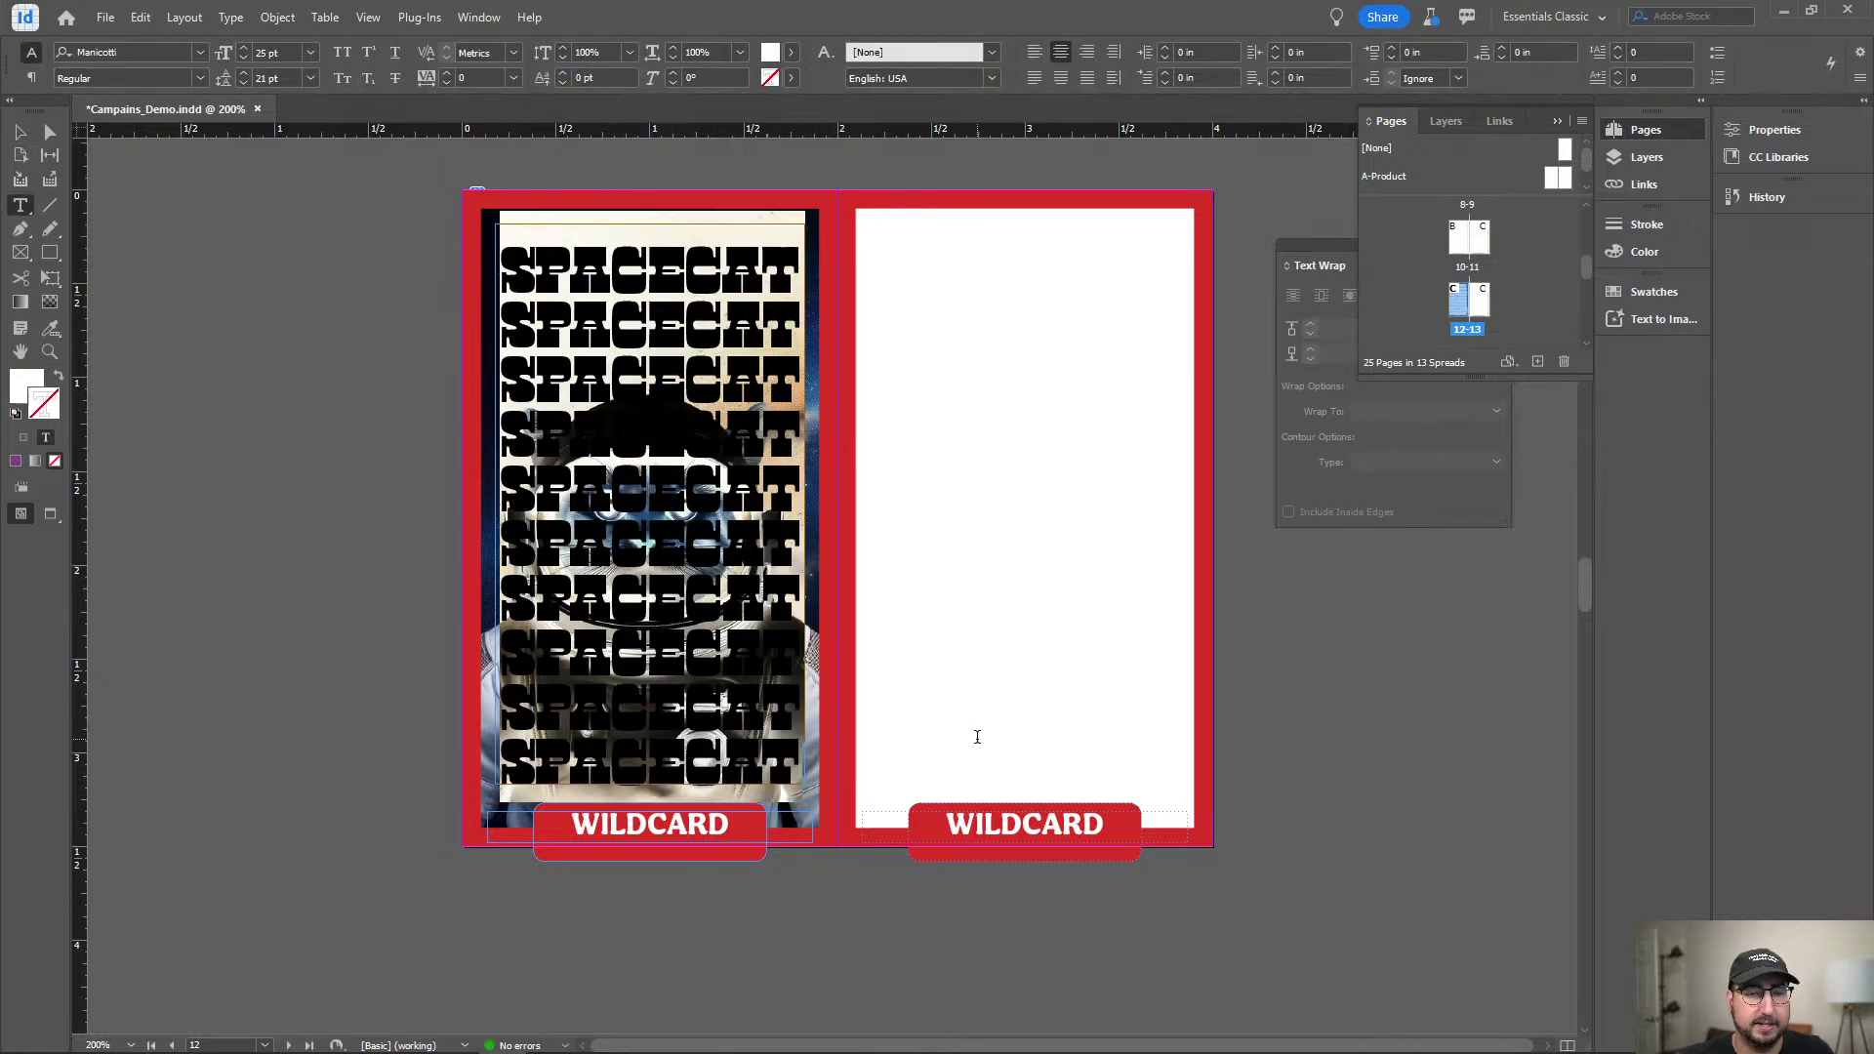
pyautogui.click(596, 80)
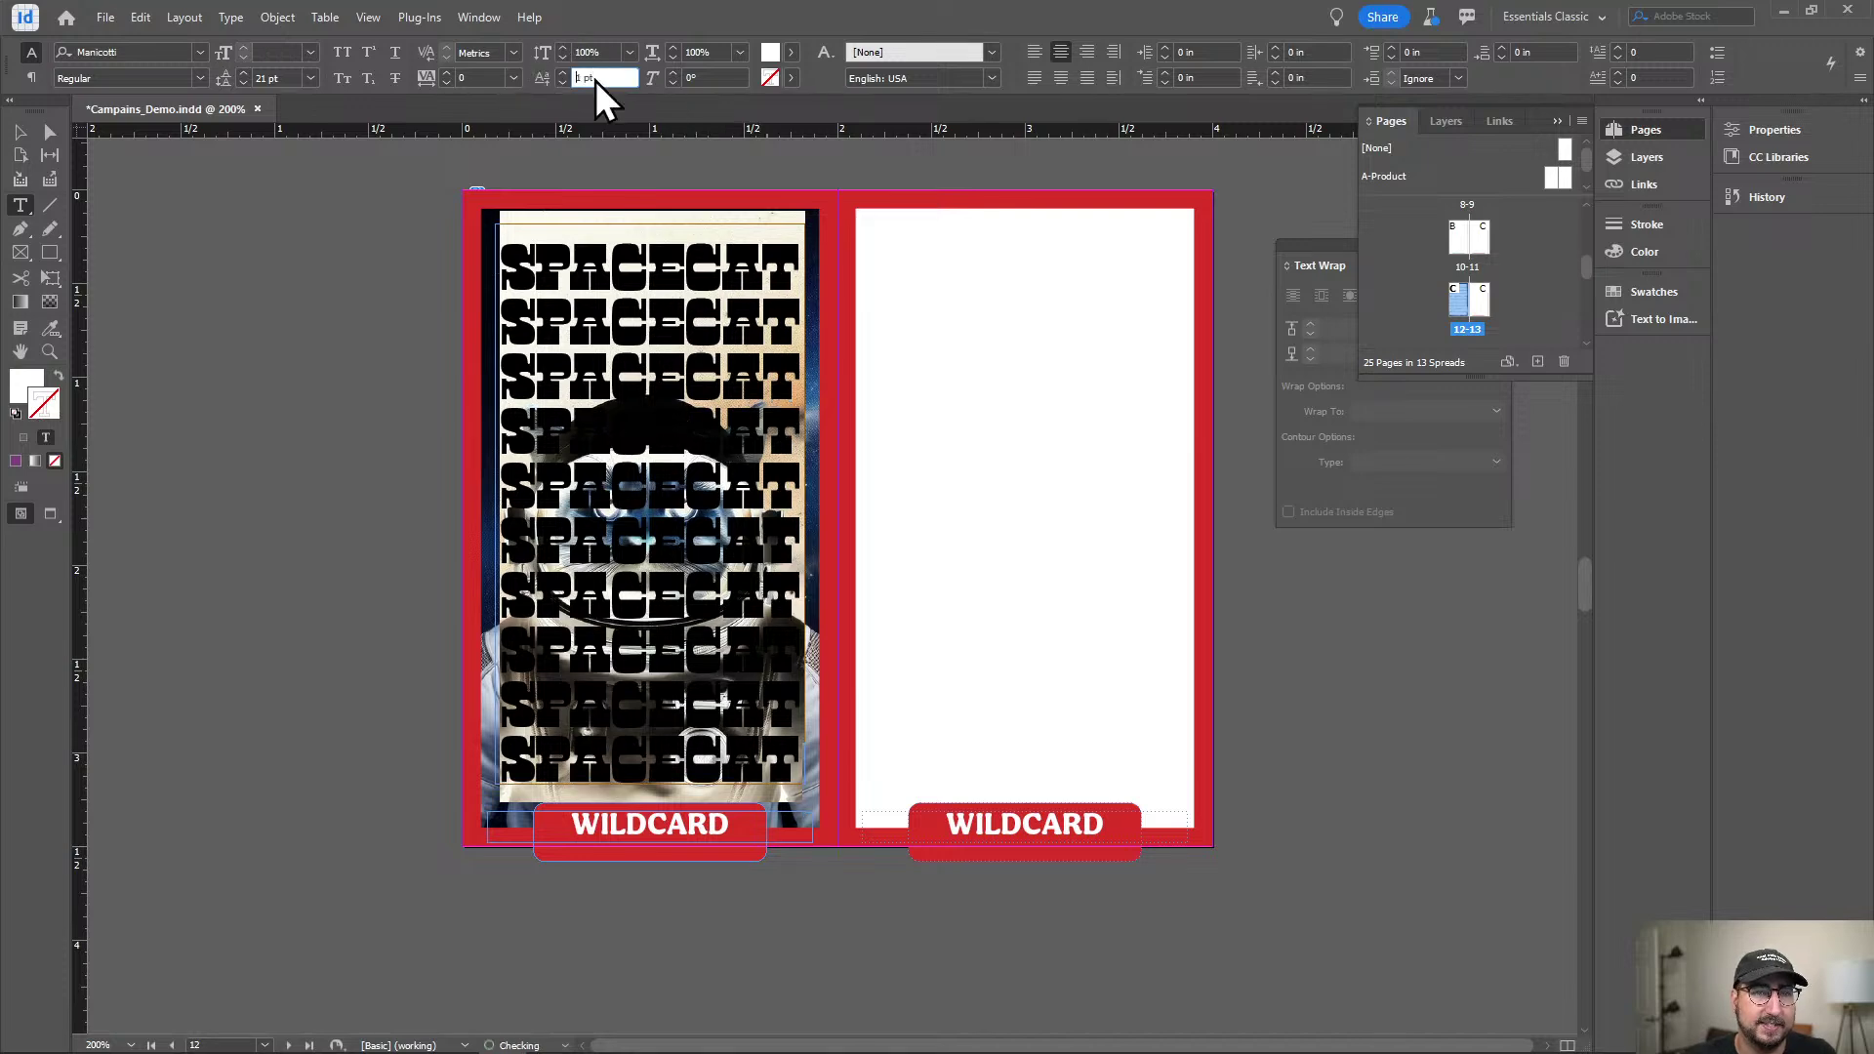
pyautogui.press('Up')
pyautogui.press('Up')
pyautogui.press('Up')
pyautogui.press('Up')
pyautogui.press('Up')
pyautogui.press('Up')
pyautogui.press('Up')
pyautogui.press('Up')
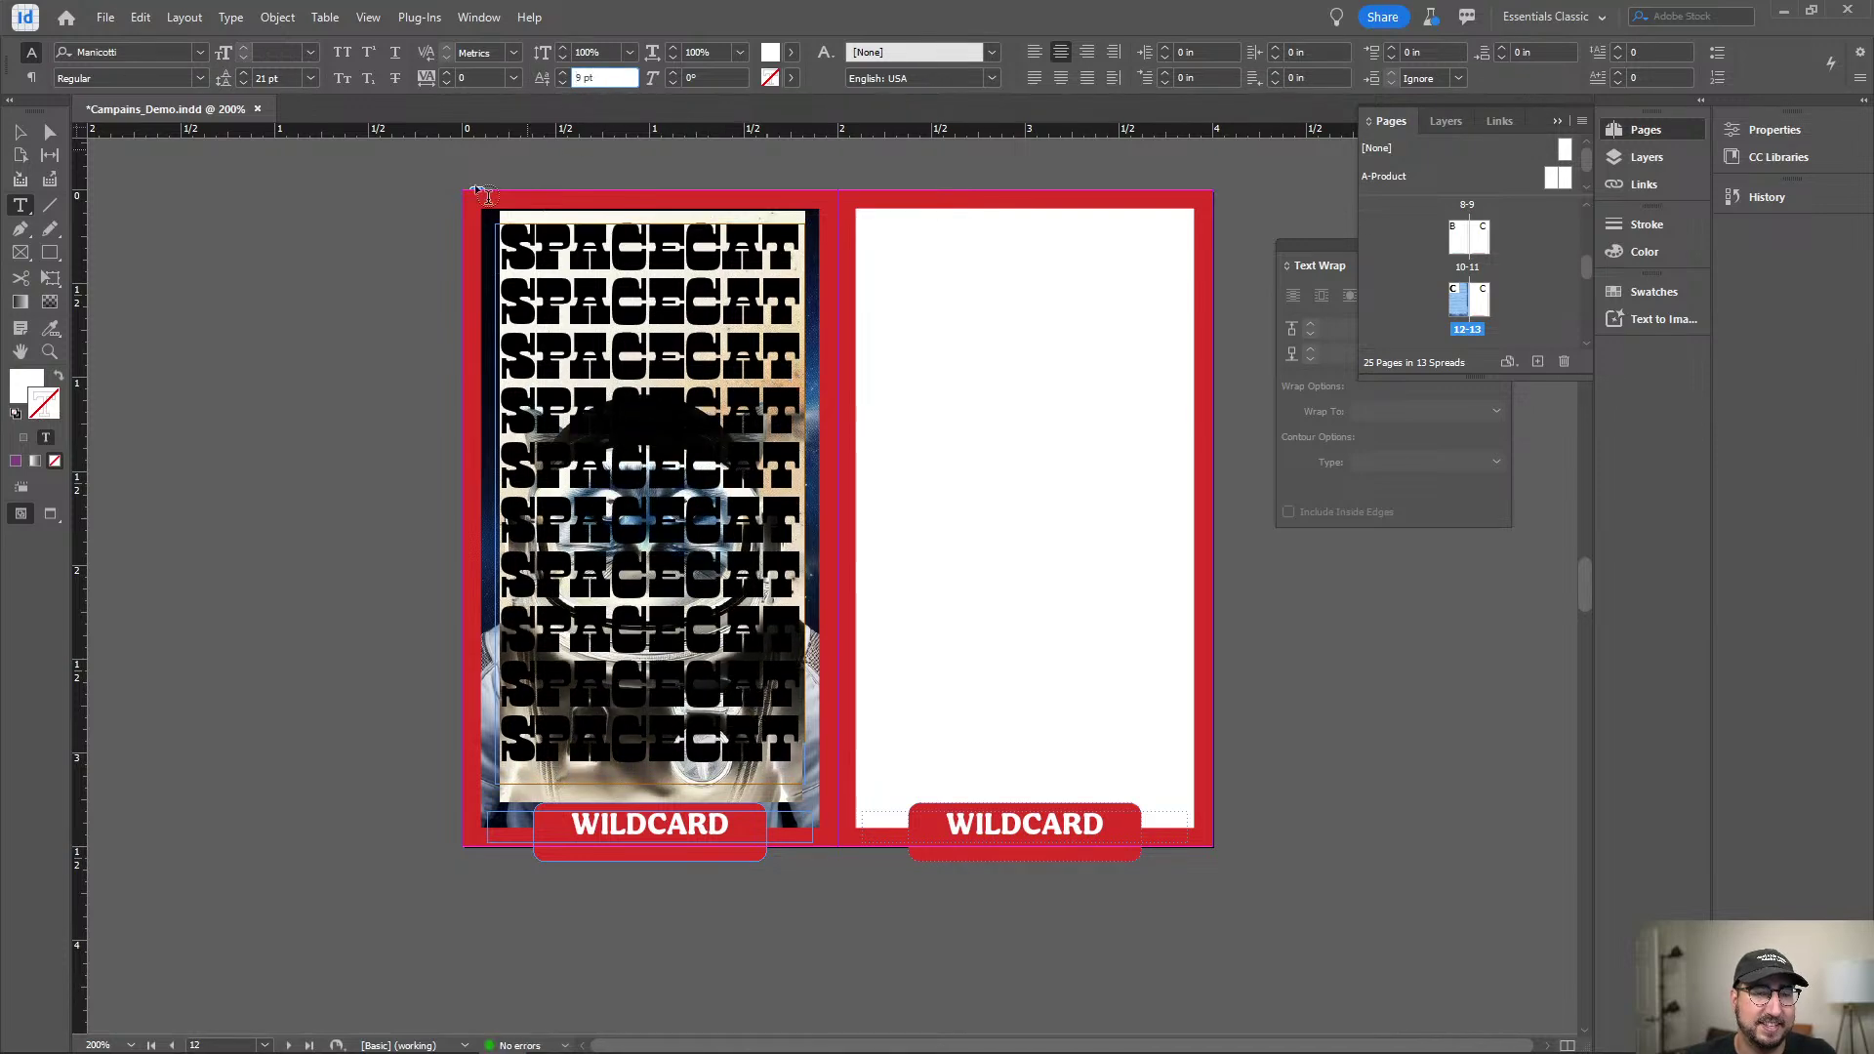
pyautogui.click(21, 133)
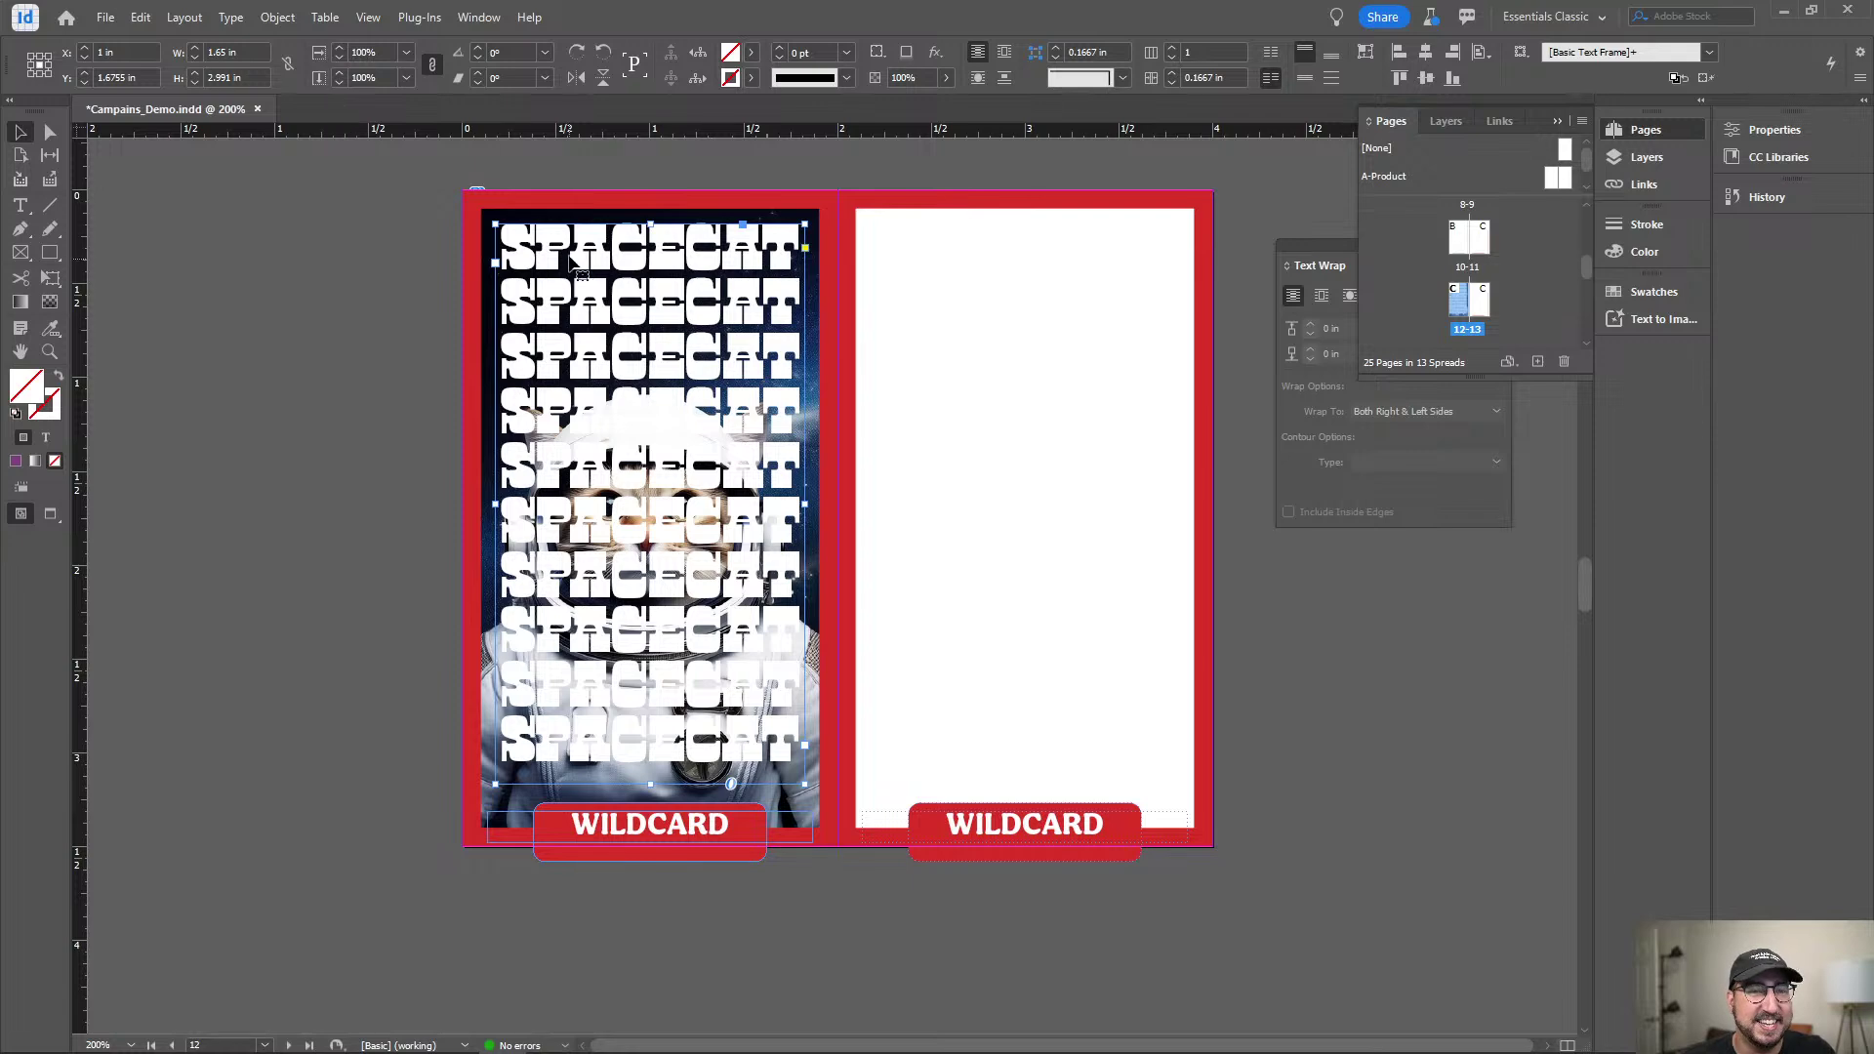
# Try leading values of 21.5 pt and 21.4 pt on all the SPACECAT lines.
pyautogui.doubleClick(580, 265)
pyautogui.hotkey('ctrl', 'a')
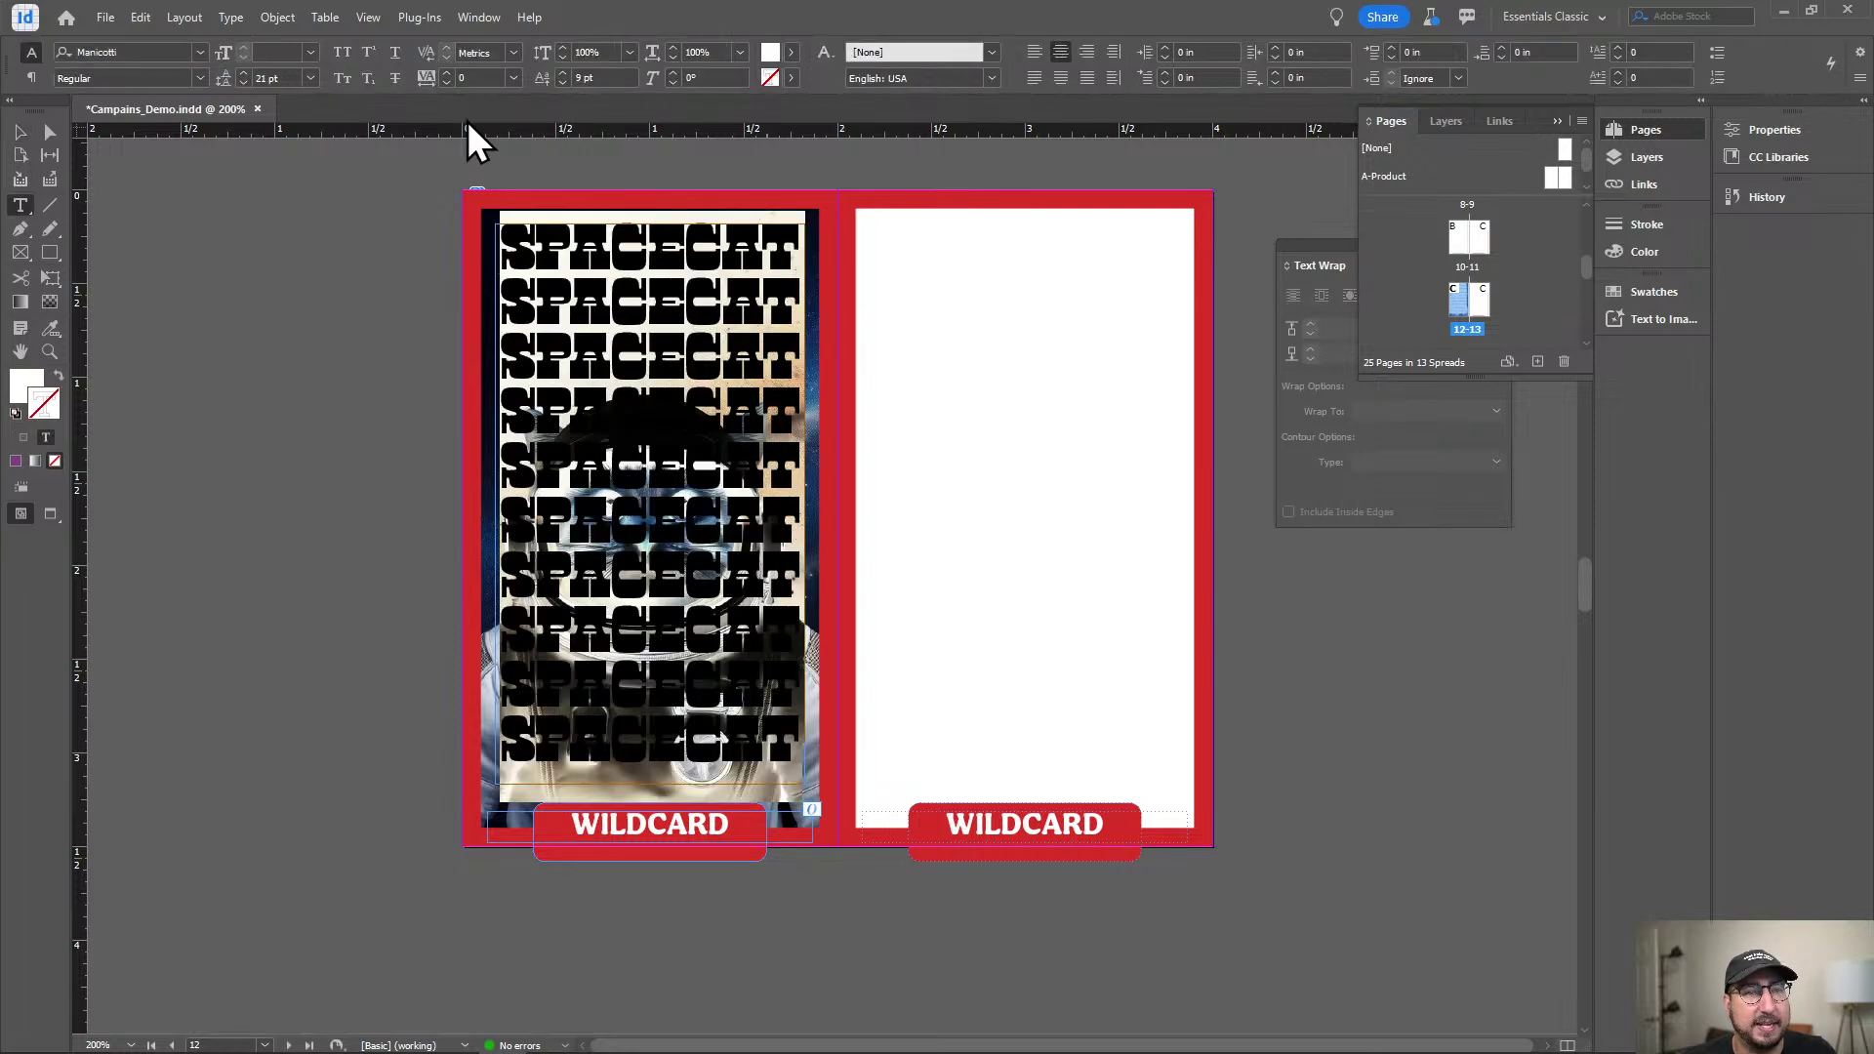
pyautogui.click(292, 73)
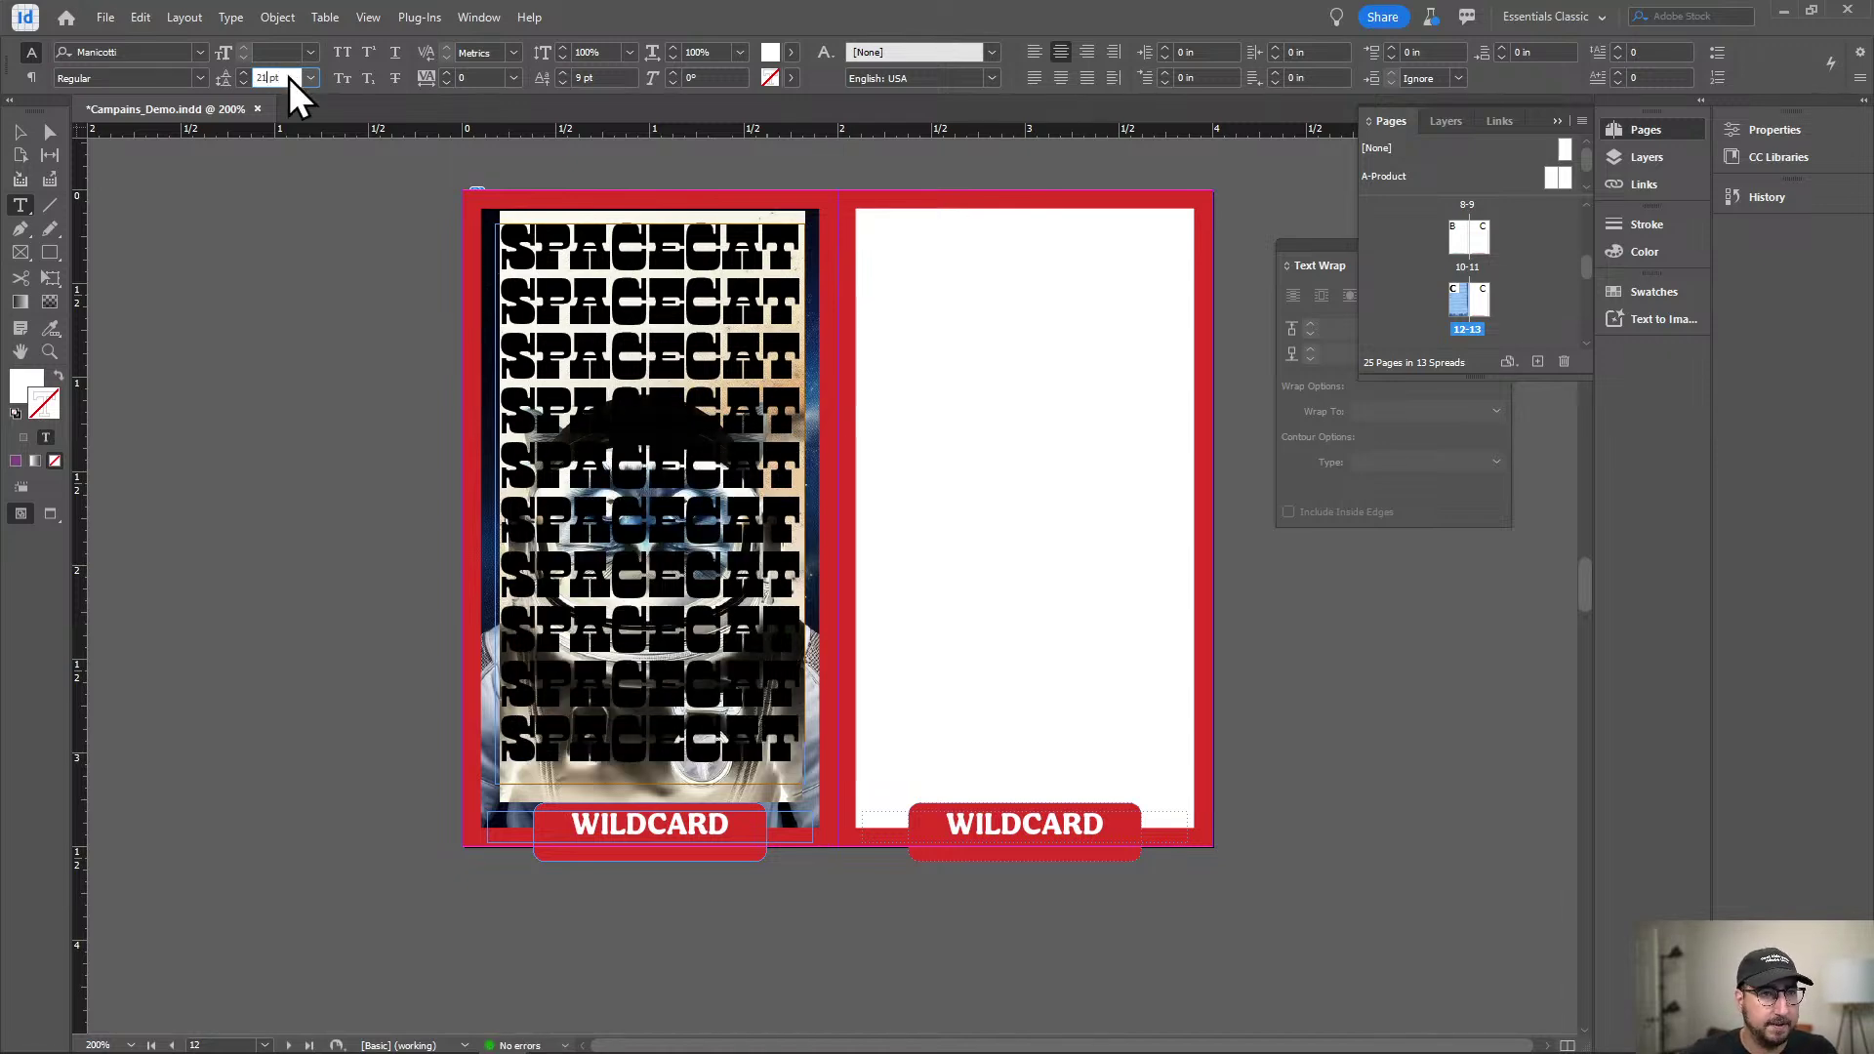
pyautogui.write('.5')
pyautogui.press('Return')
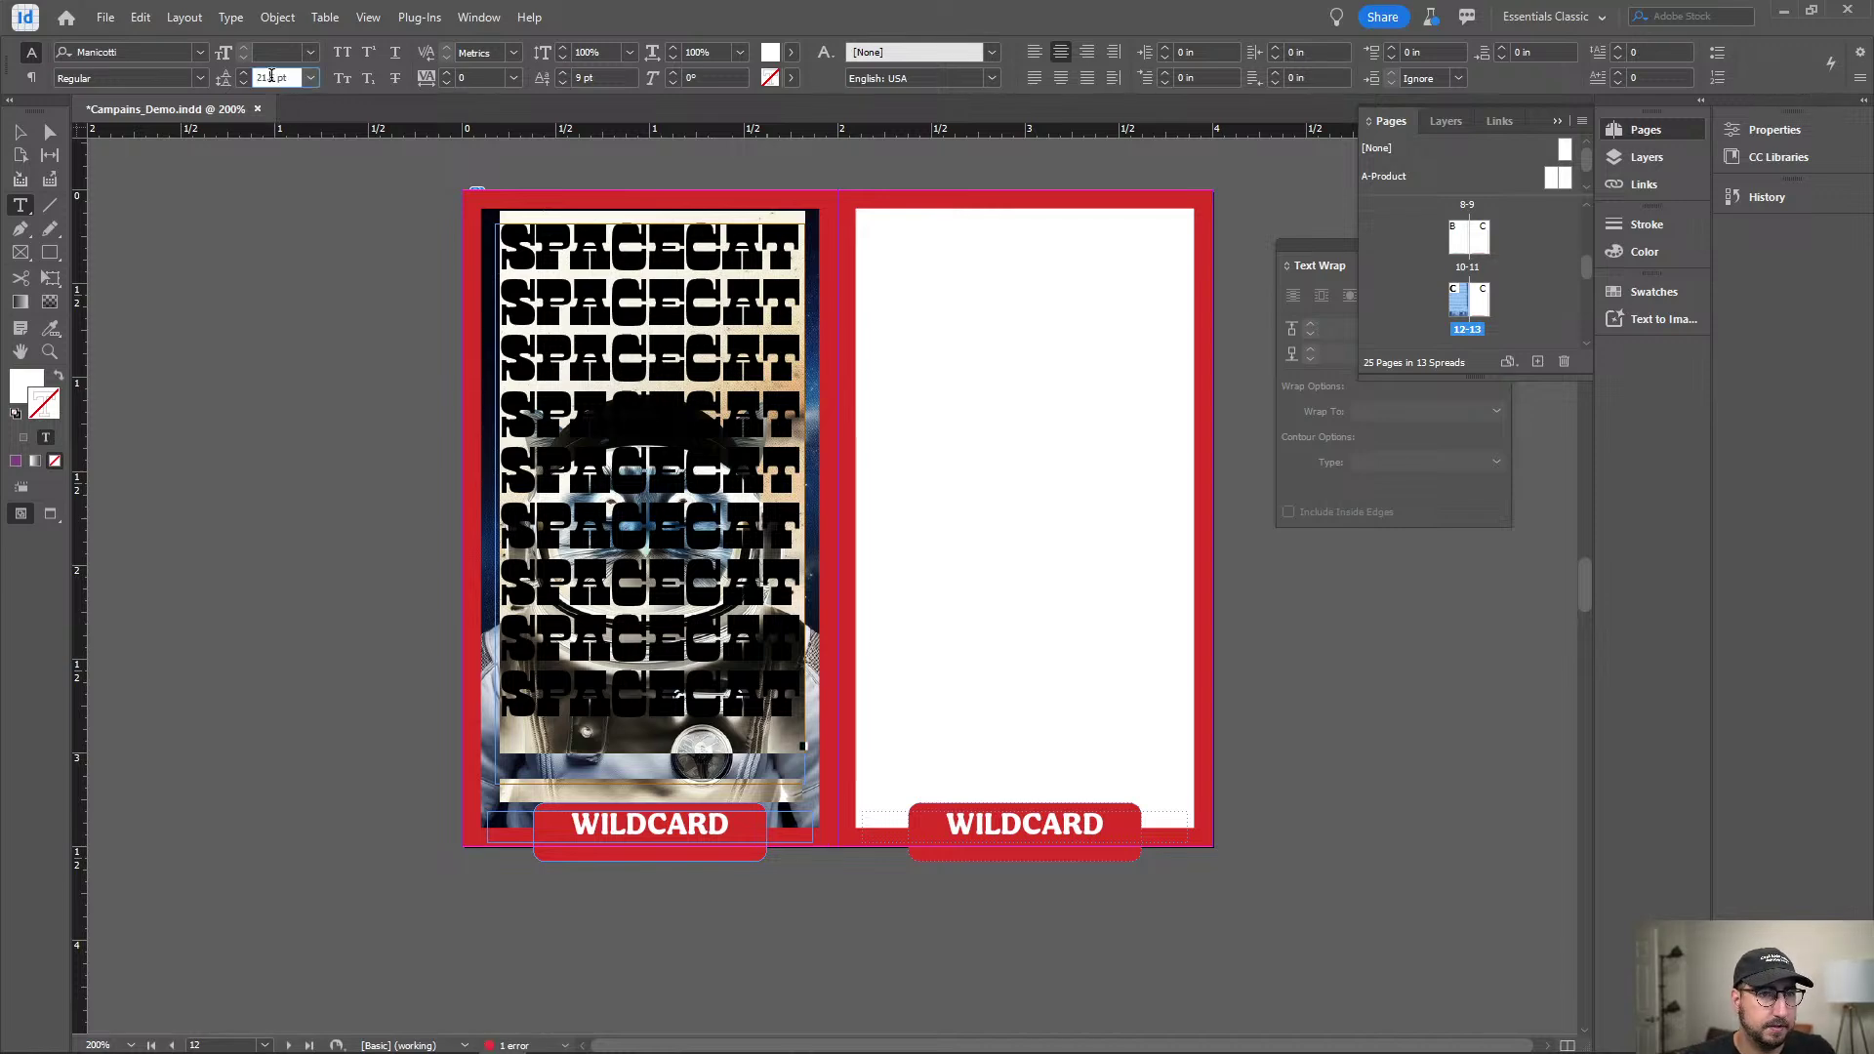
pyautogui.click(288, 76)
pyautogui.press('Return')
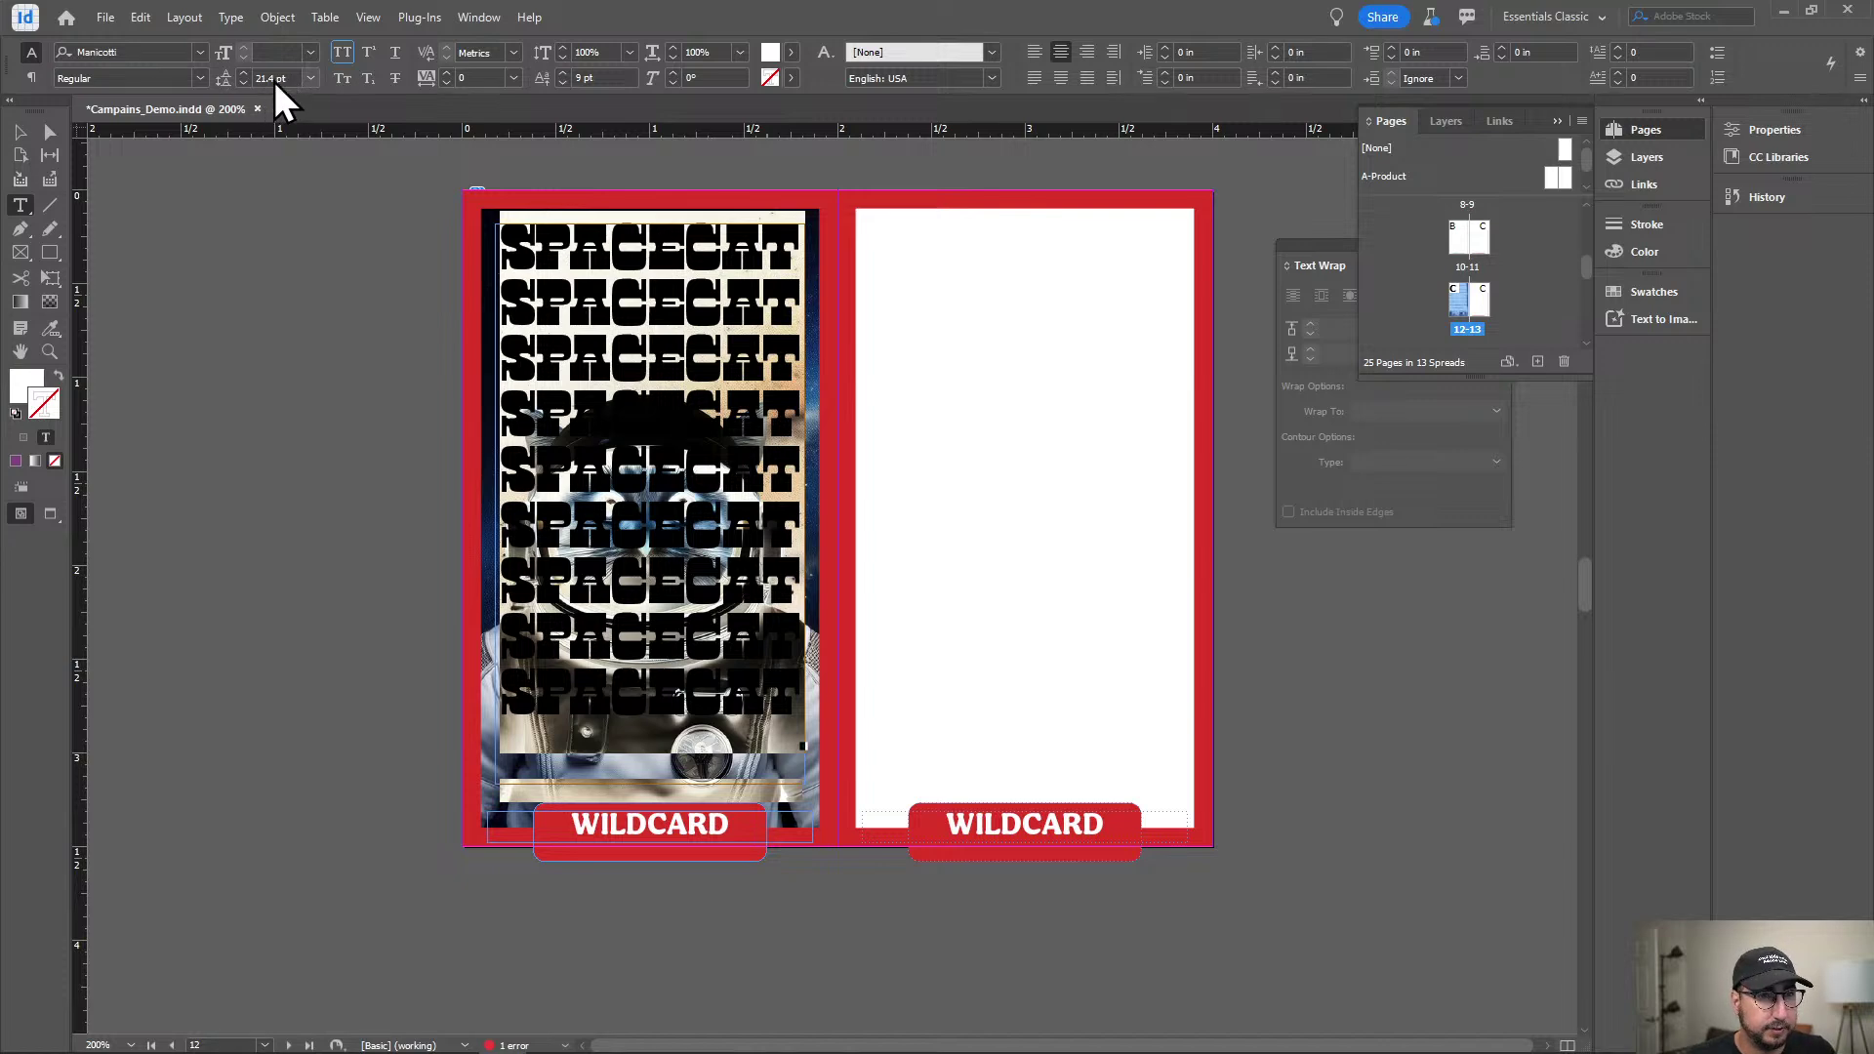
# Try tighter leading values of 21.25 pt and 21.1 pt on all the SPACECAT lines.
pyautogui.click(276, 78)
pyautogui.press('BackSpace')
pyautogui.write('25')
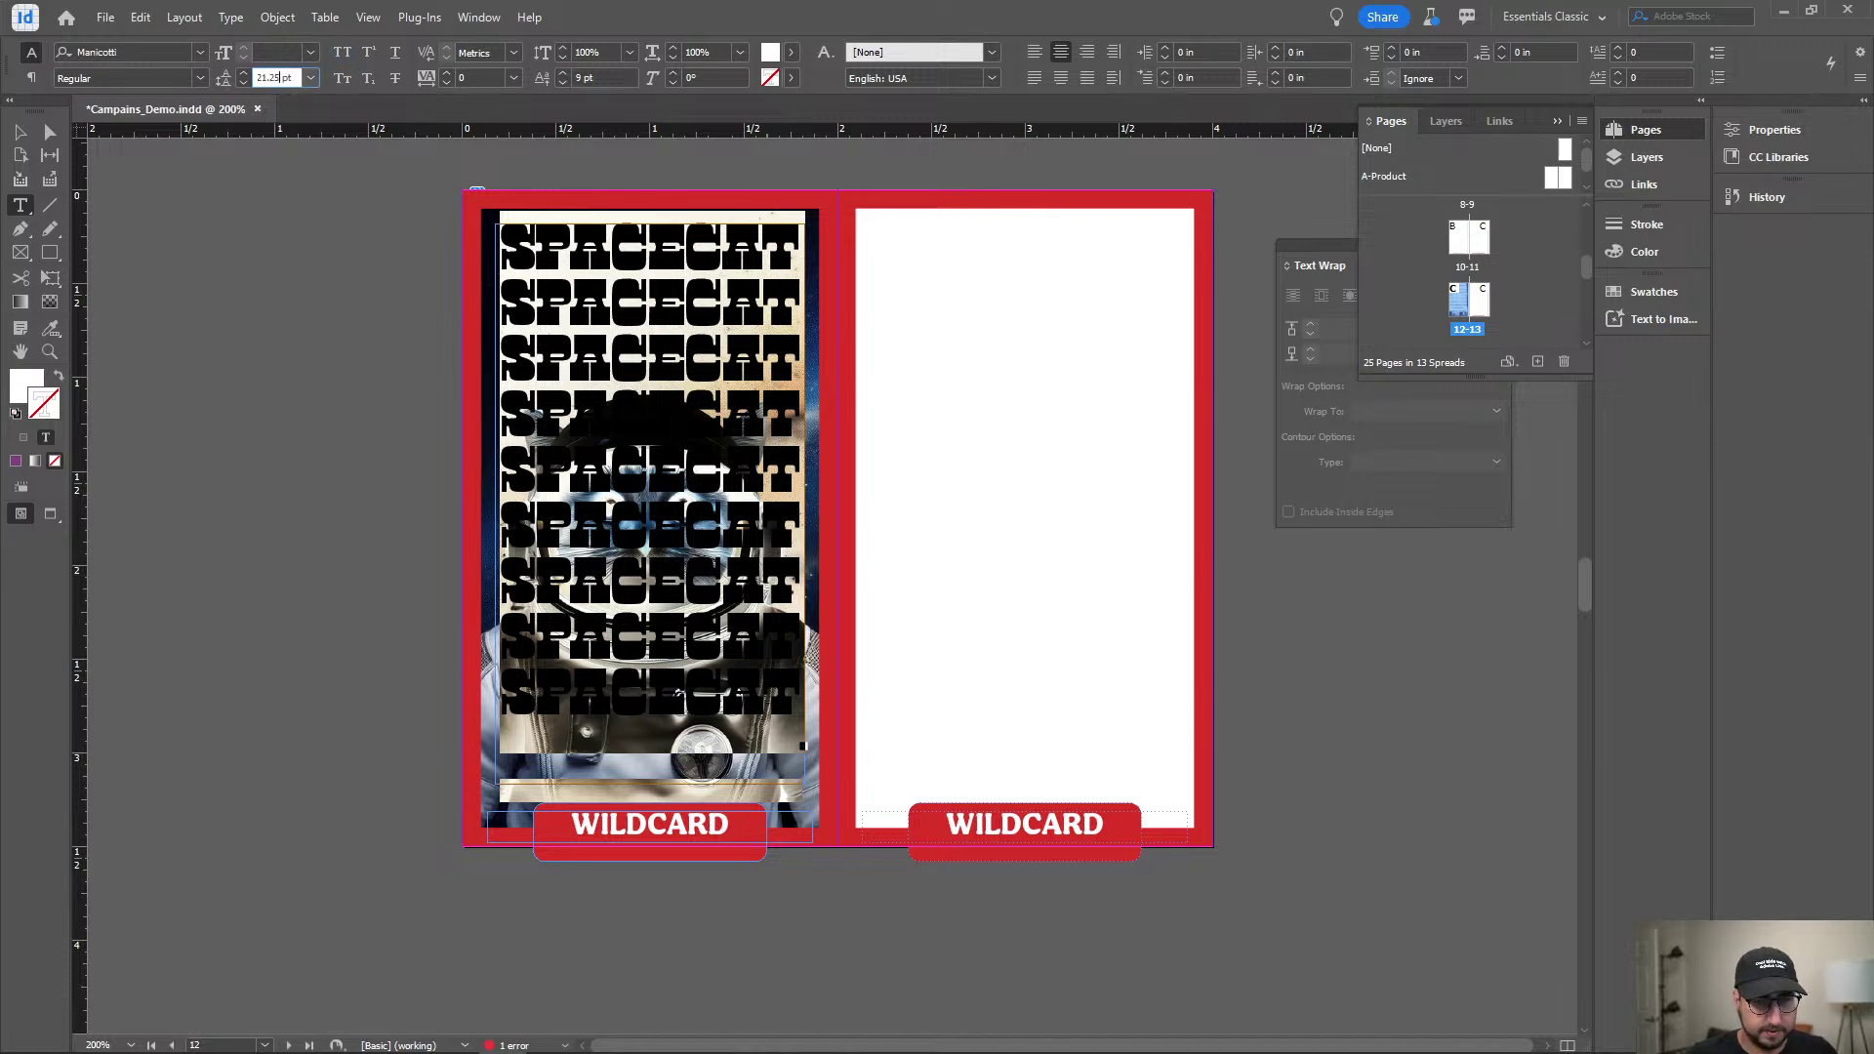
pyautogui.click(278, 77)
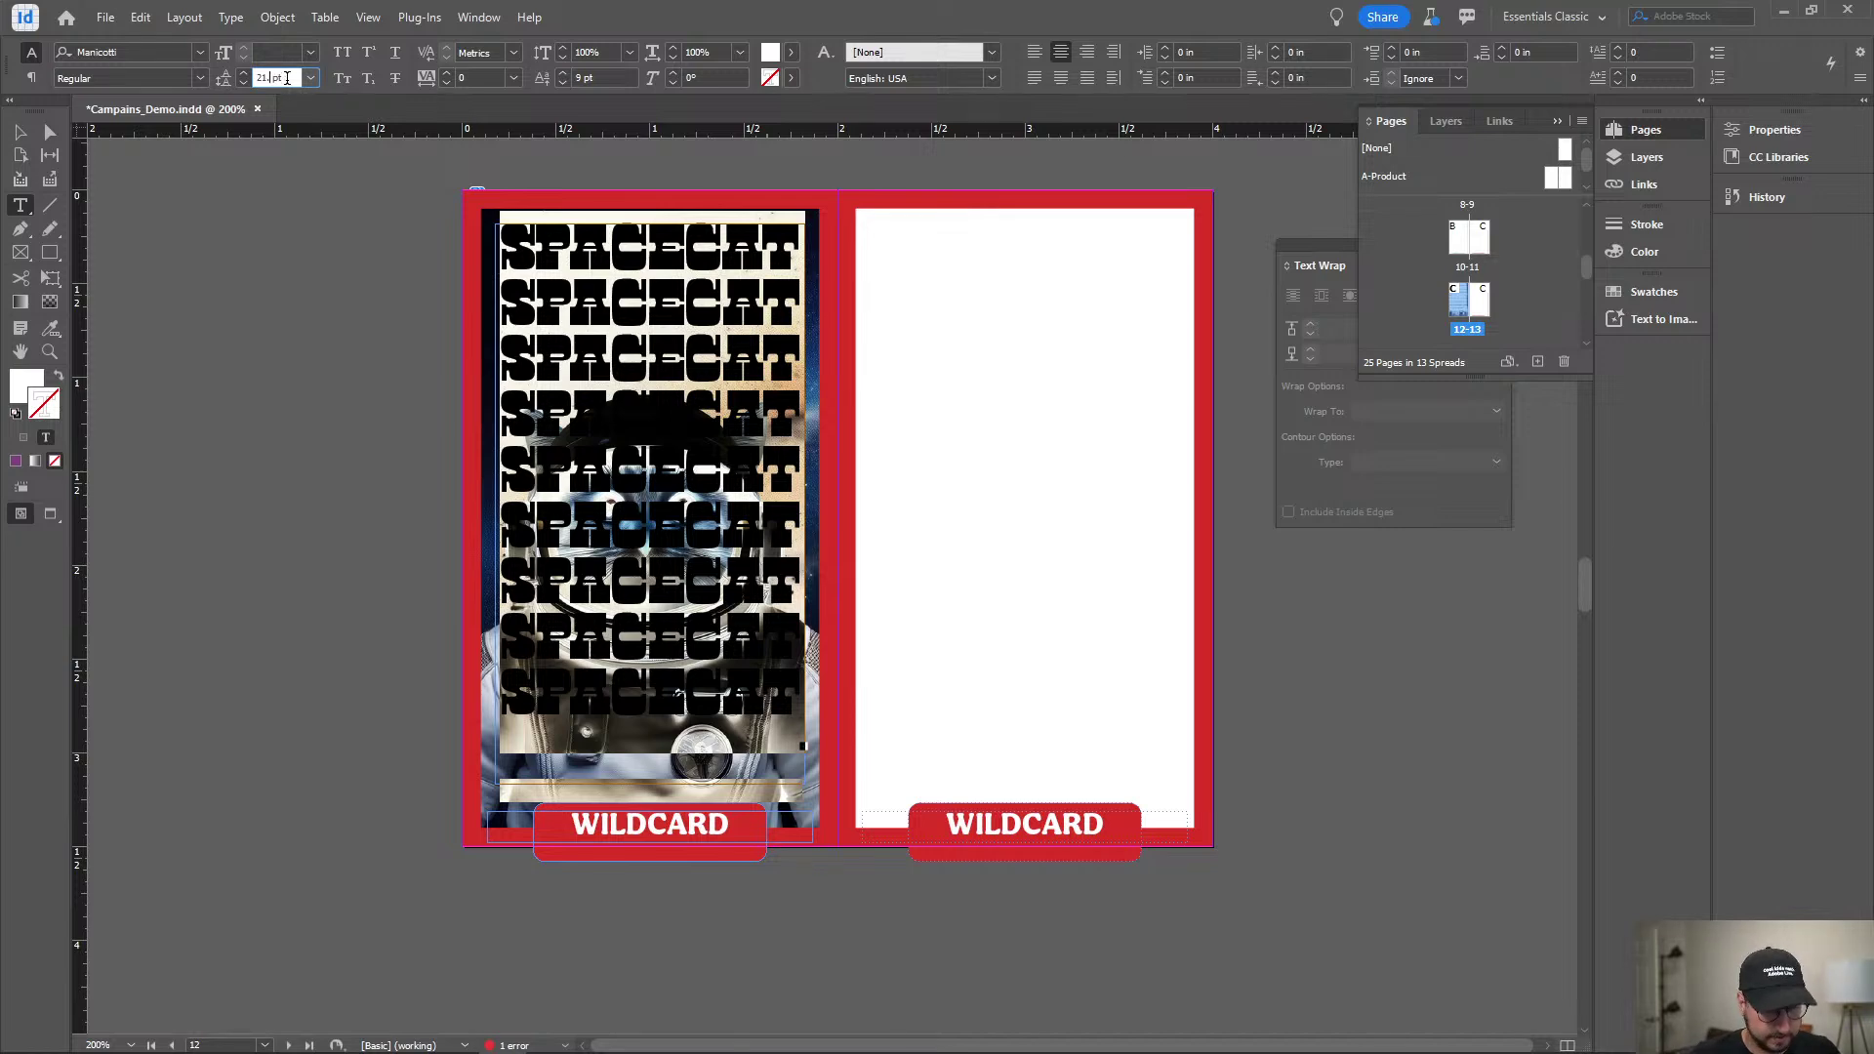
pyautogui.write('25')
pyautogui.press('Return')
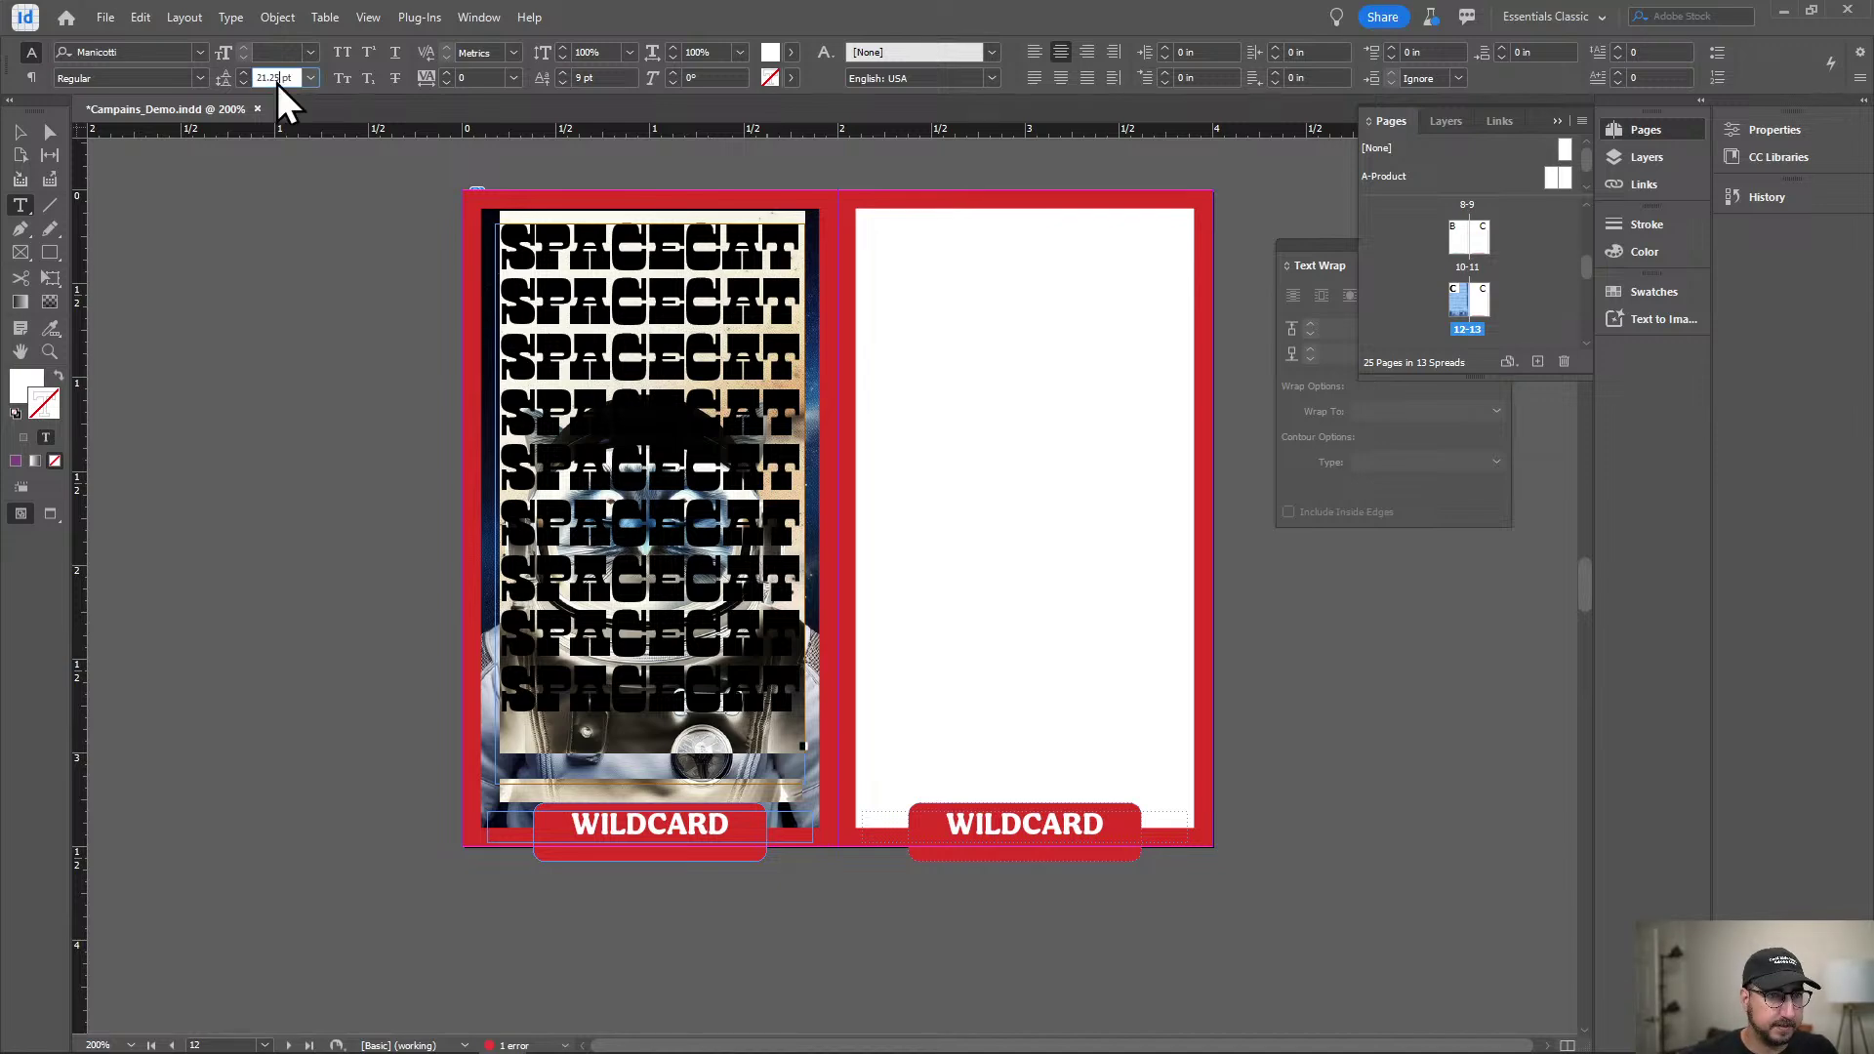
pyautogui.write('1')
pyautogui.press('Return')
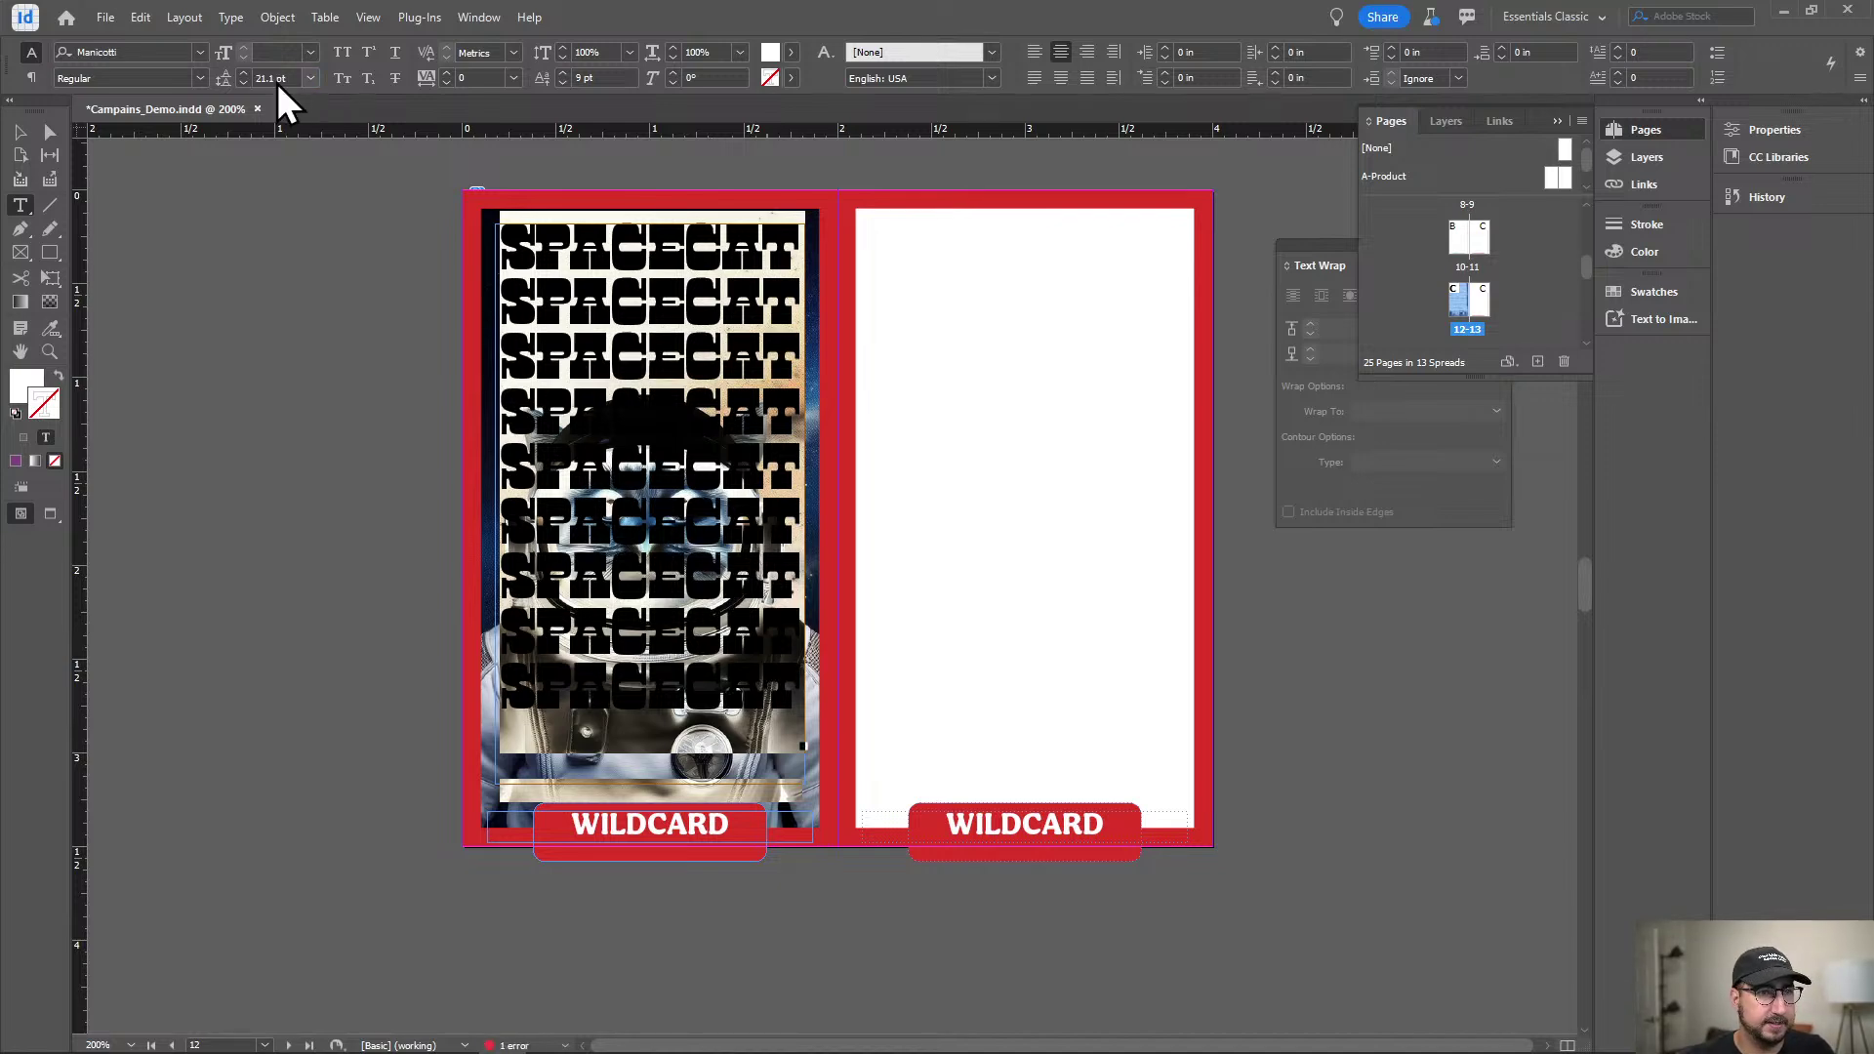
# Restore the leading of all the SPACECAT lines to 21 pt and leave text editing.
pyautogui.click(285, 82)
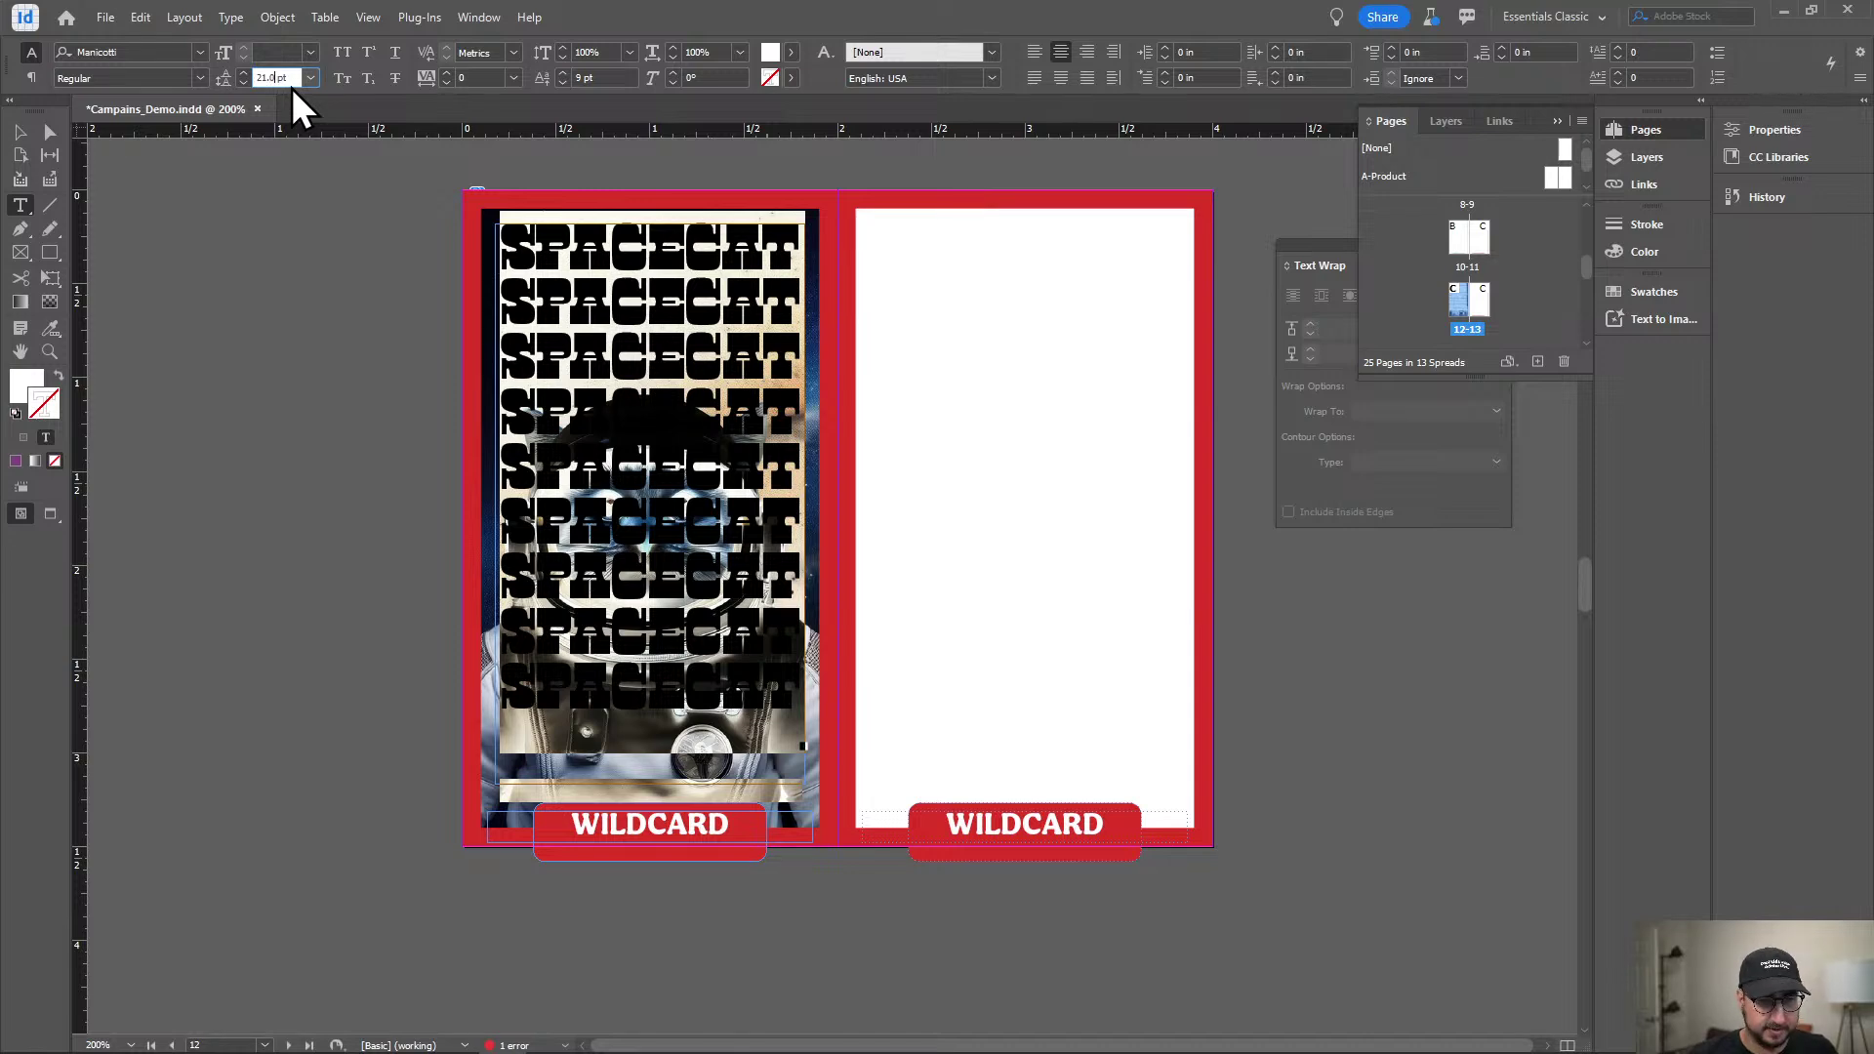
pyautogui.press('Return')
pyautogui.click(24, 135)
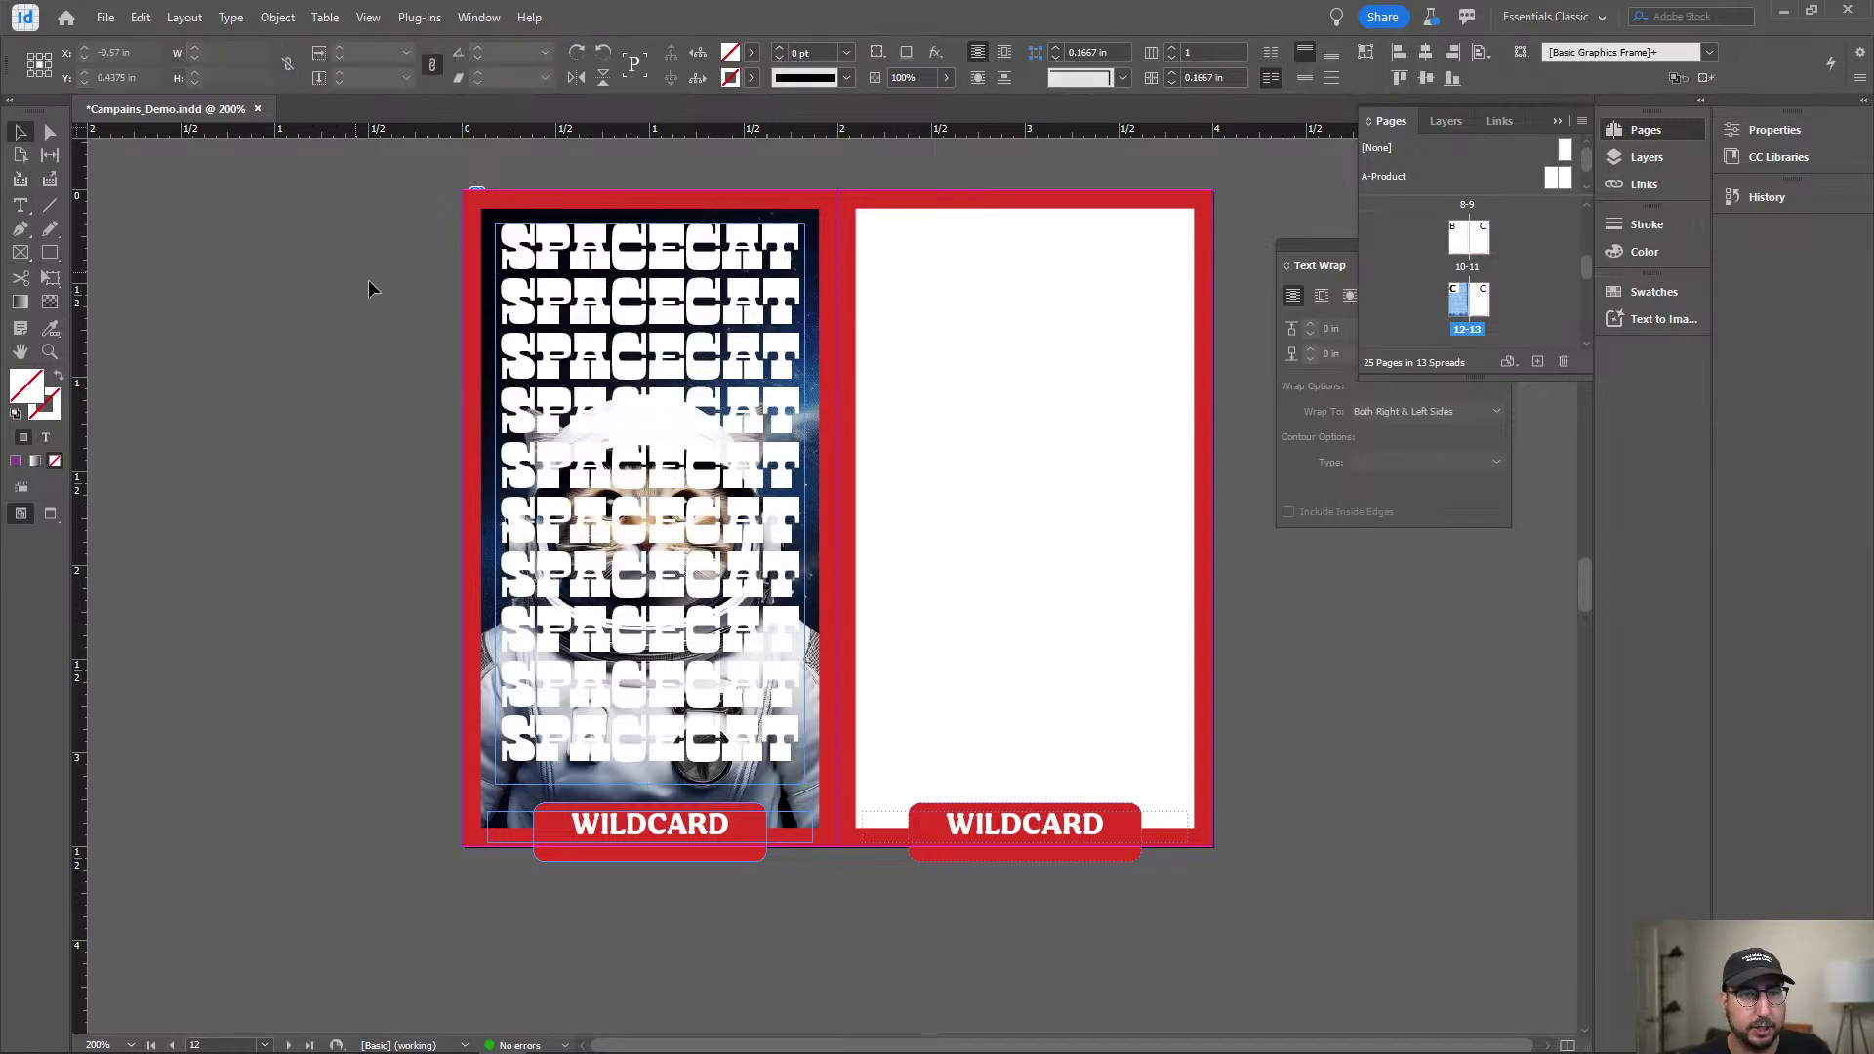
# Swap the fill and stroke of the second to tenth SPACECAT lines, giving them white outlines without a fill.
pyautogui.doubleClick(504, 305)
pyautogui.moveTo(503, 305)
pyautogui.mouseDown()
pyautogui.moveTo(798, 597)
pyautogui.moveTo(800, 753)
pyautogui.mouseUp()
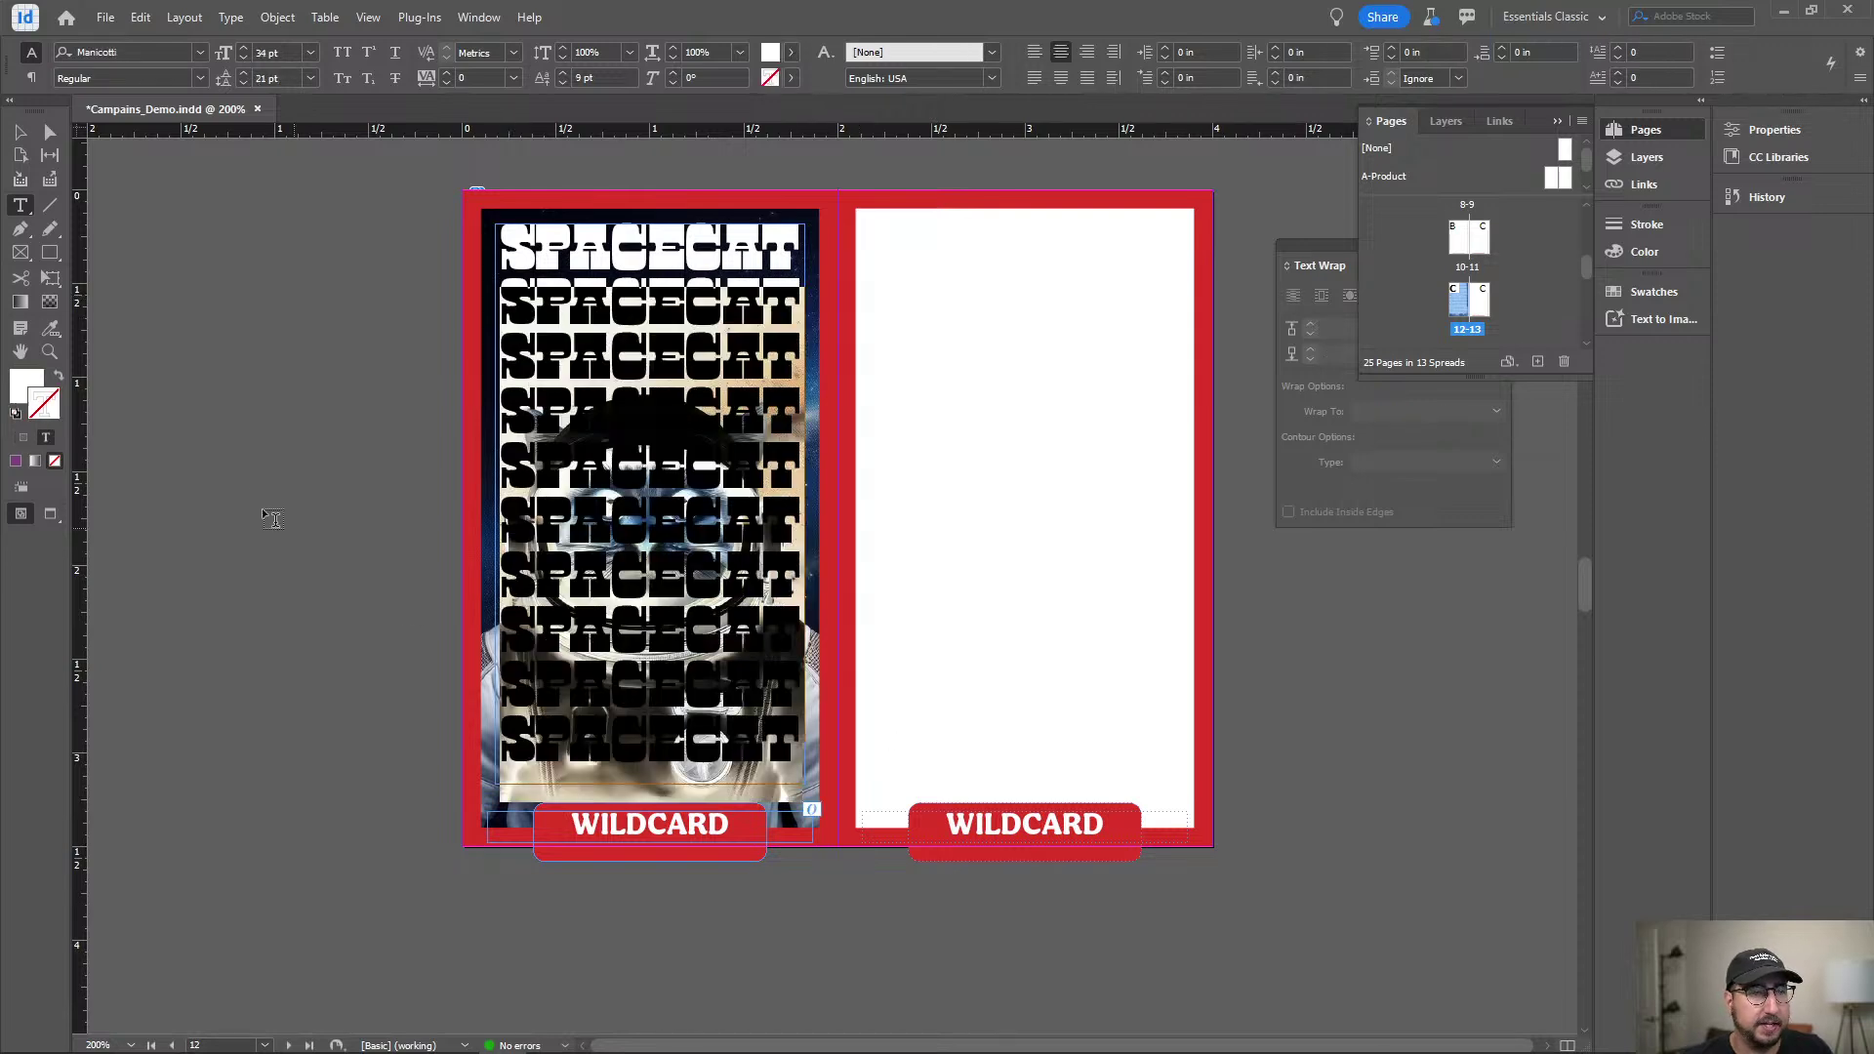
pyautogui.click(59, 377)
# Set the stroke weight of the outlined SPACECAT lines to 0.5 pt and deselect the text.
pyautogui.click(1624, 227)
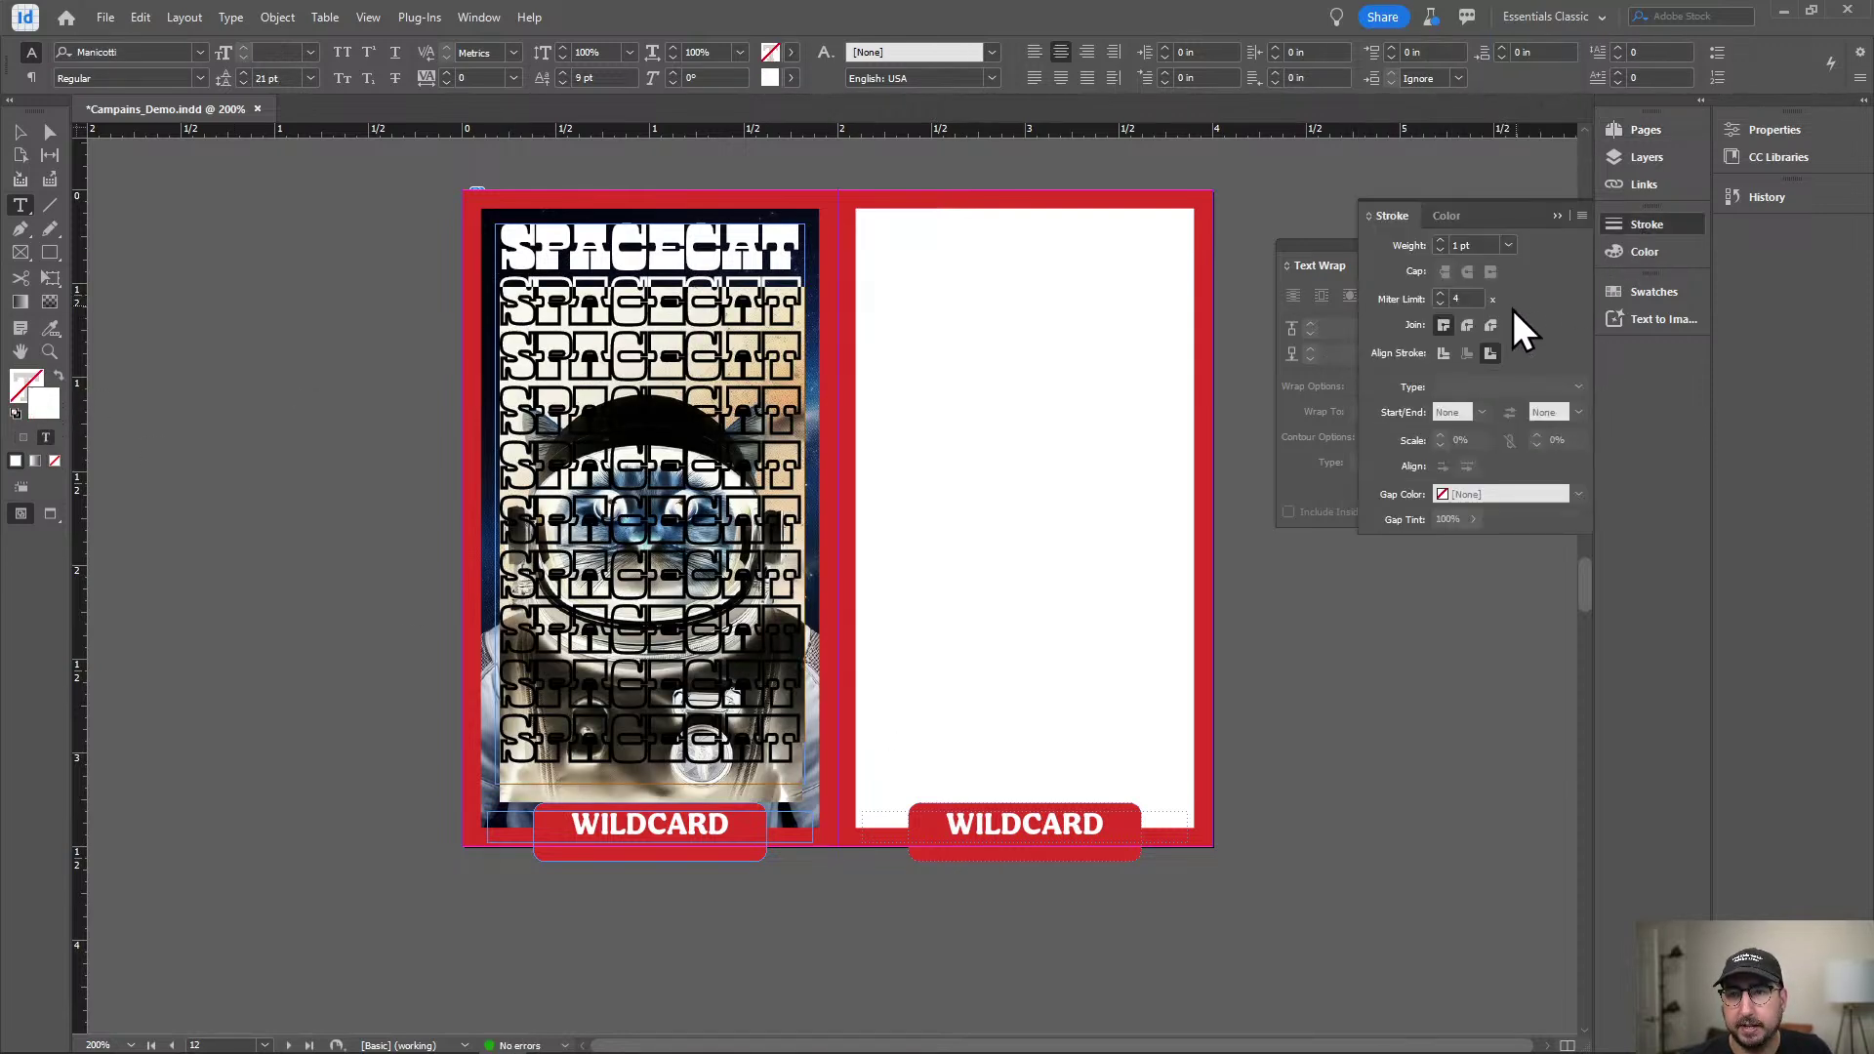
pyautogui.click(1471, 250)
pyautogui.write('0.5')
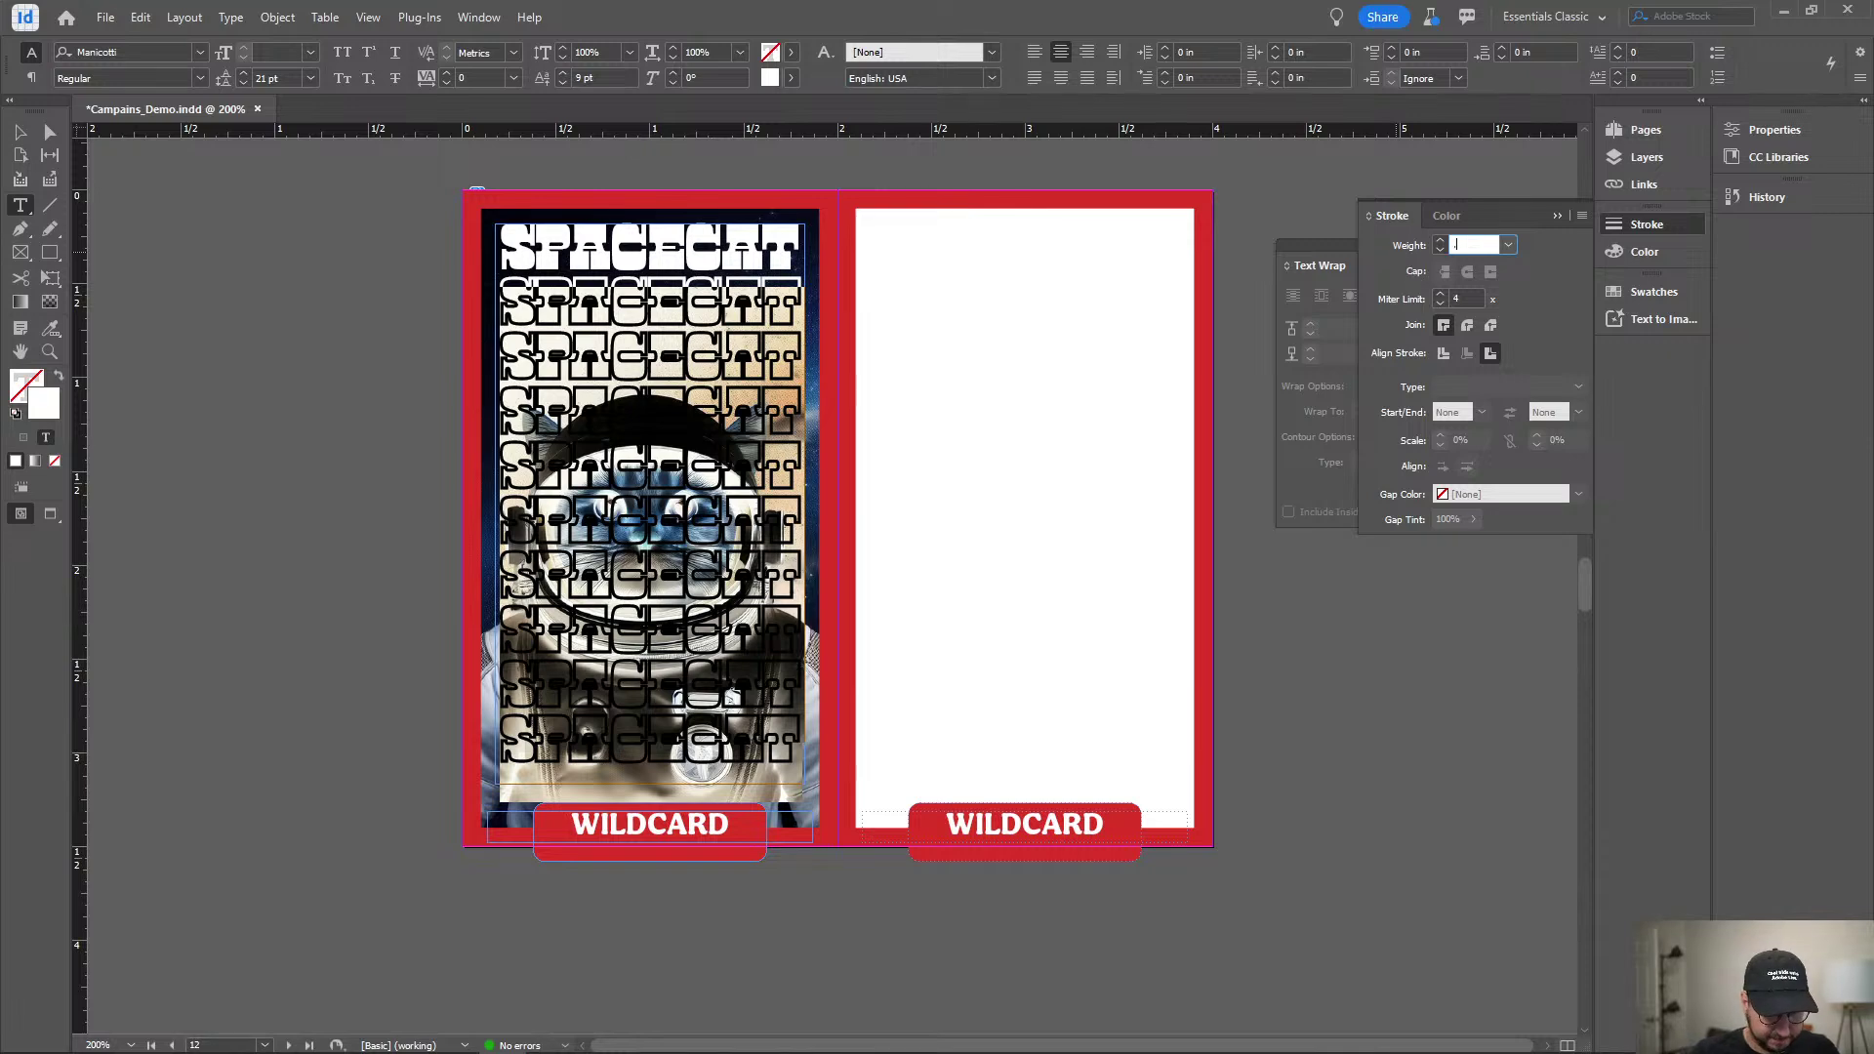
pyautogui.press('Return')
pyautogui.press('Escape')
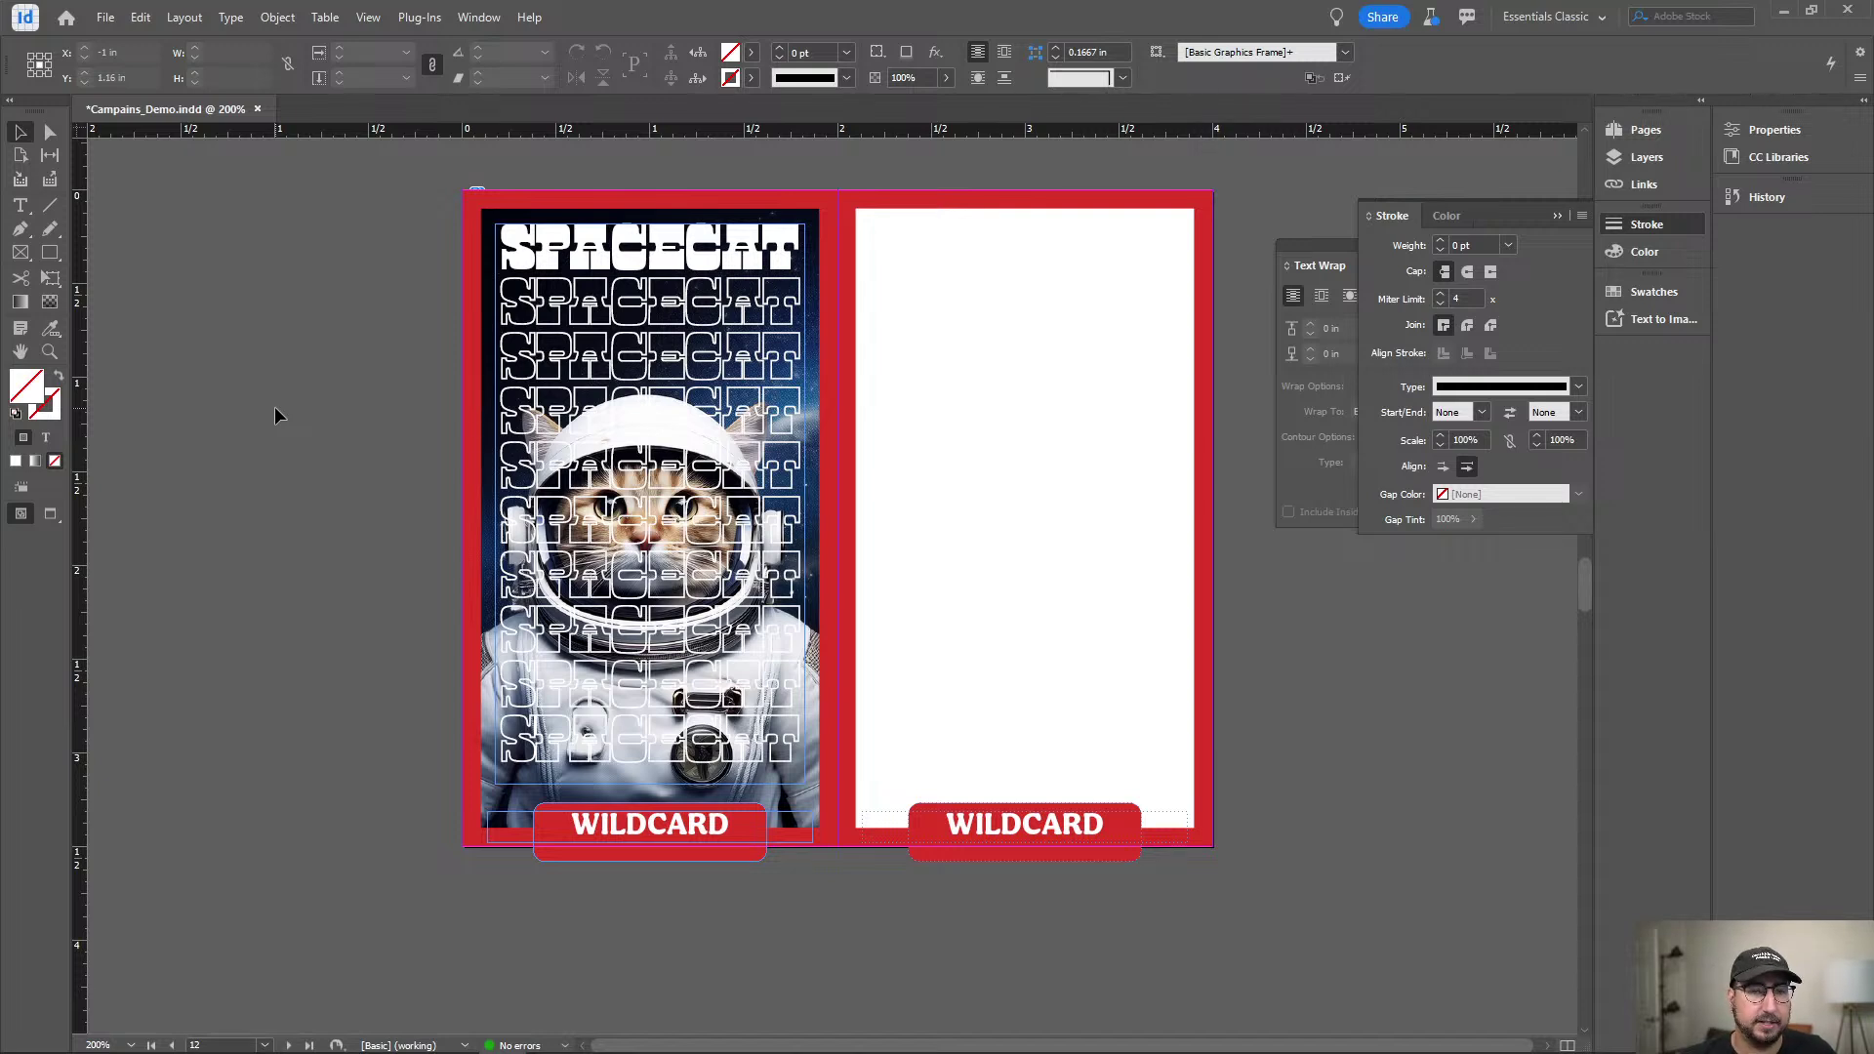
# Preview the WILDCARD card without guides and frame edges, and inspect the first SPACECAT line's type settings.
pyautogui.press('w')
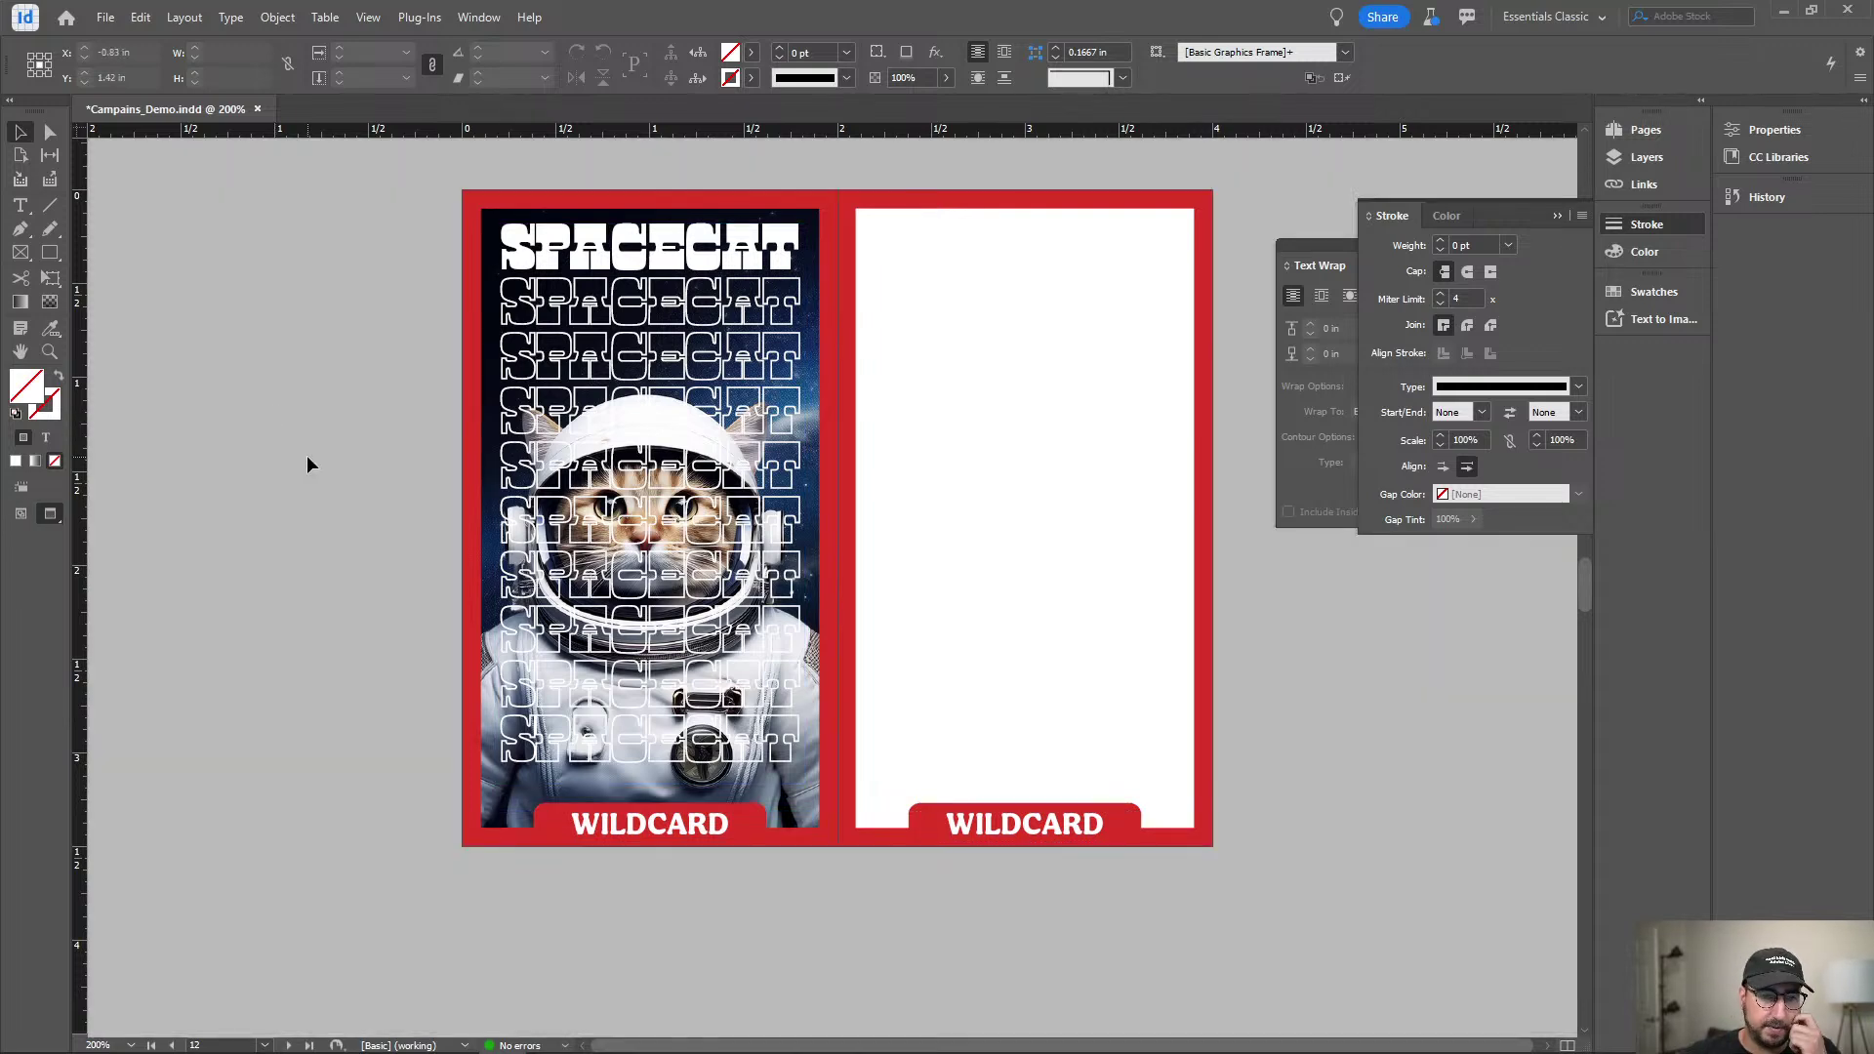
pyautogui.click(710, 294)
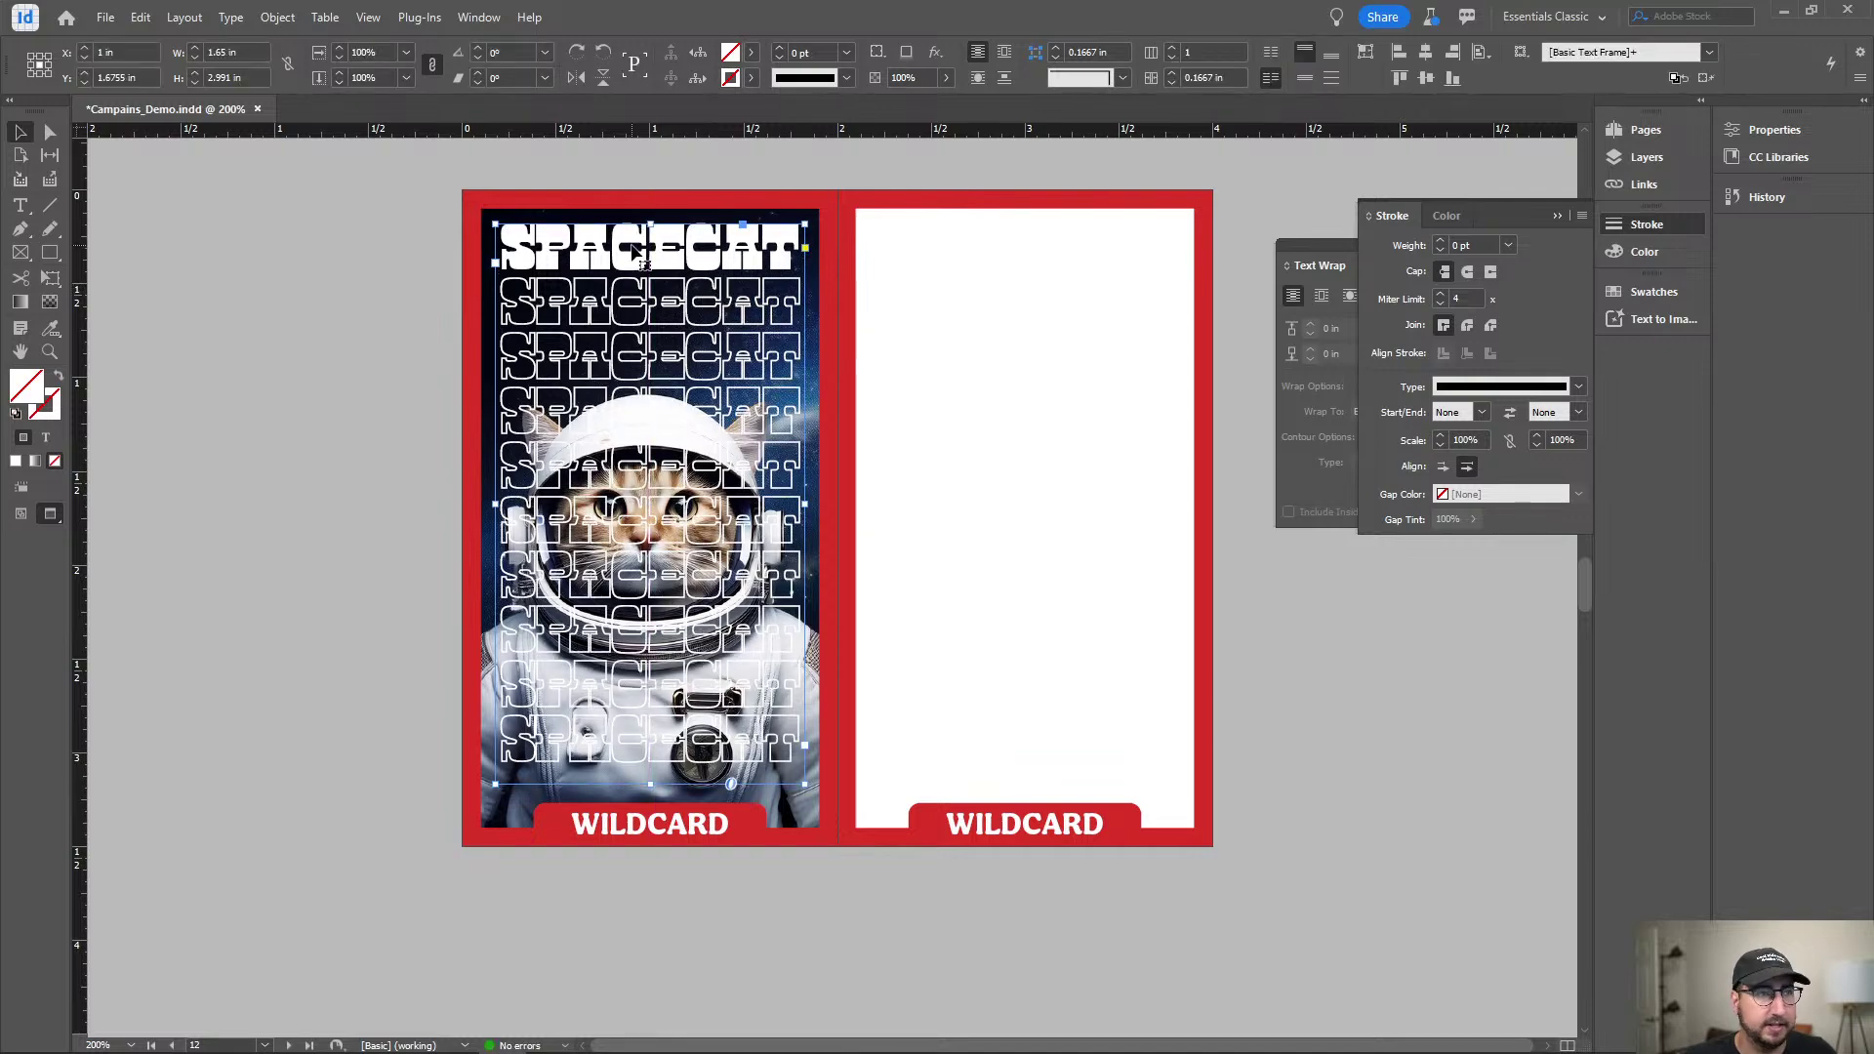
pyautogui.doubleClick(631, 244)
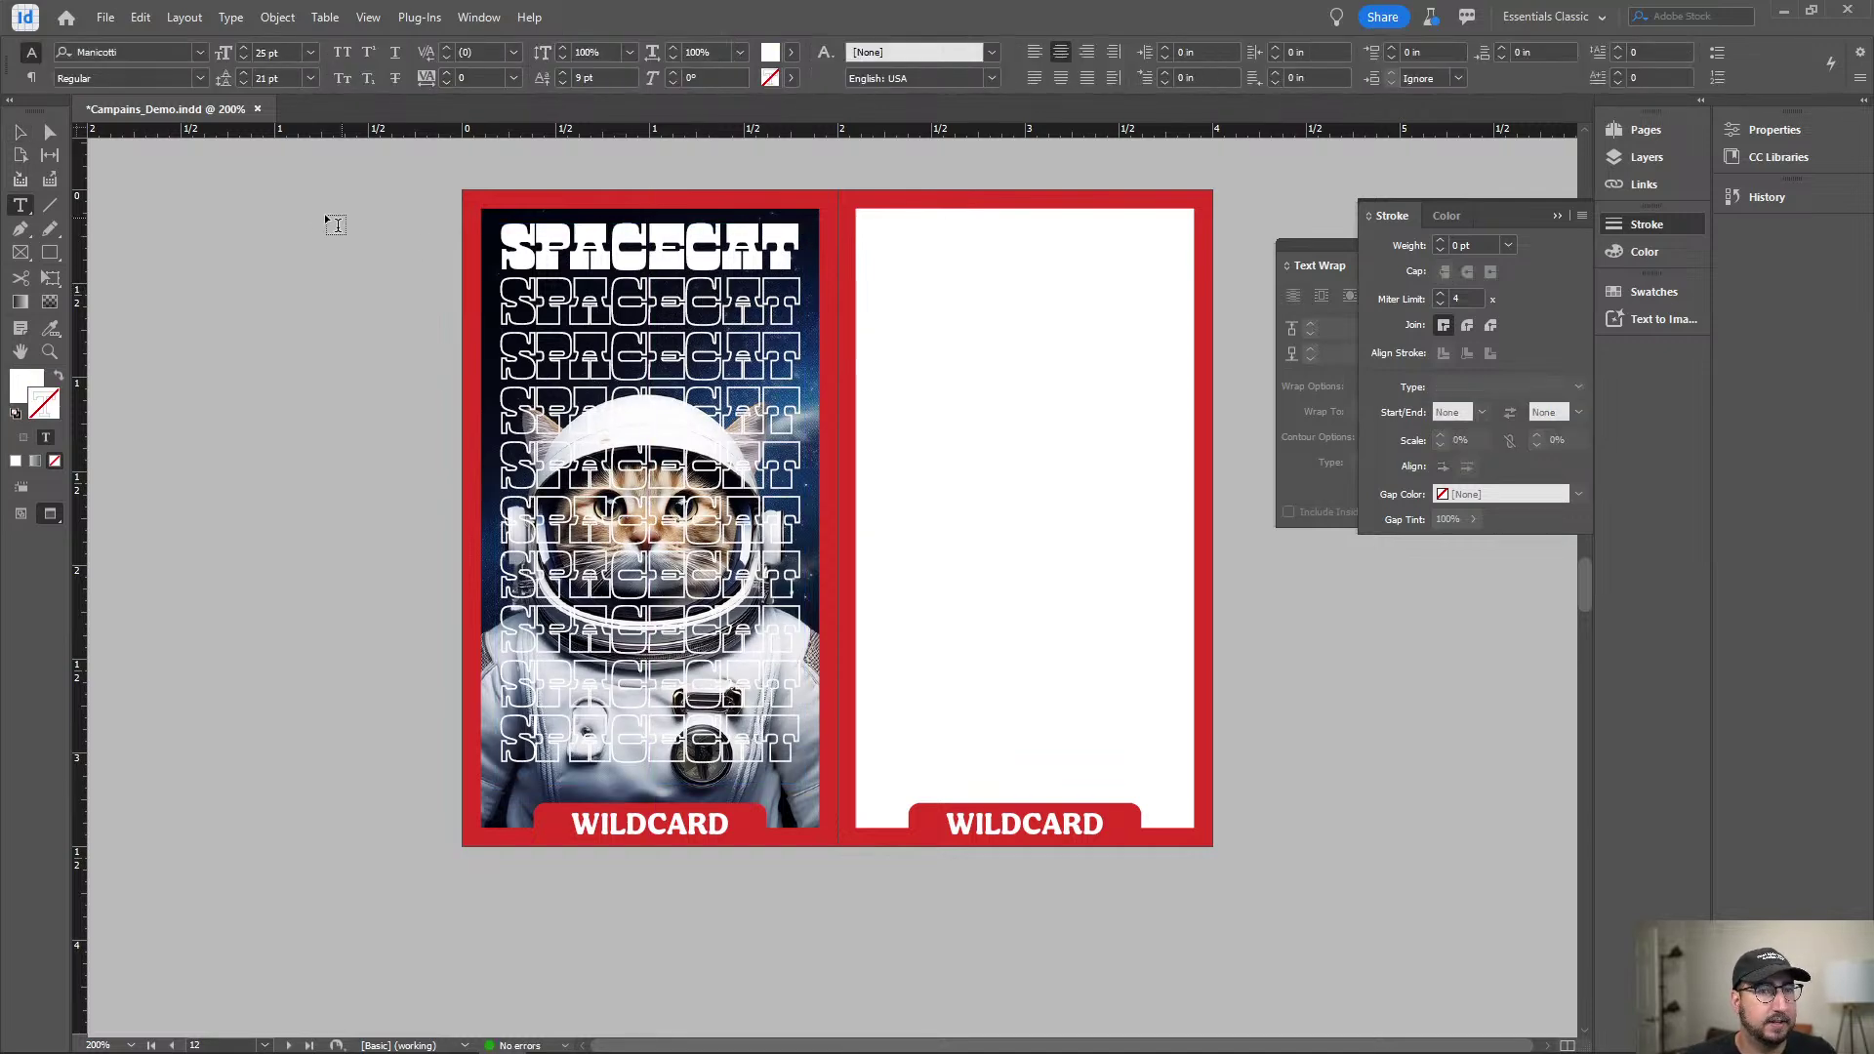
pyautogui.click(31, 140)
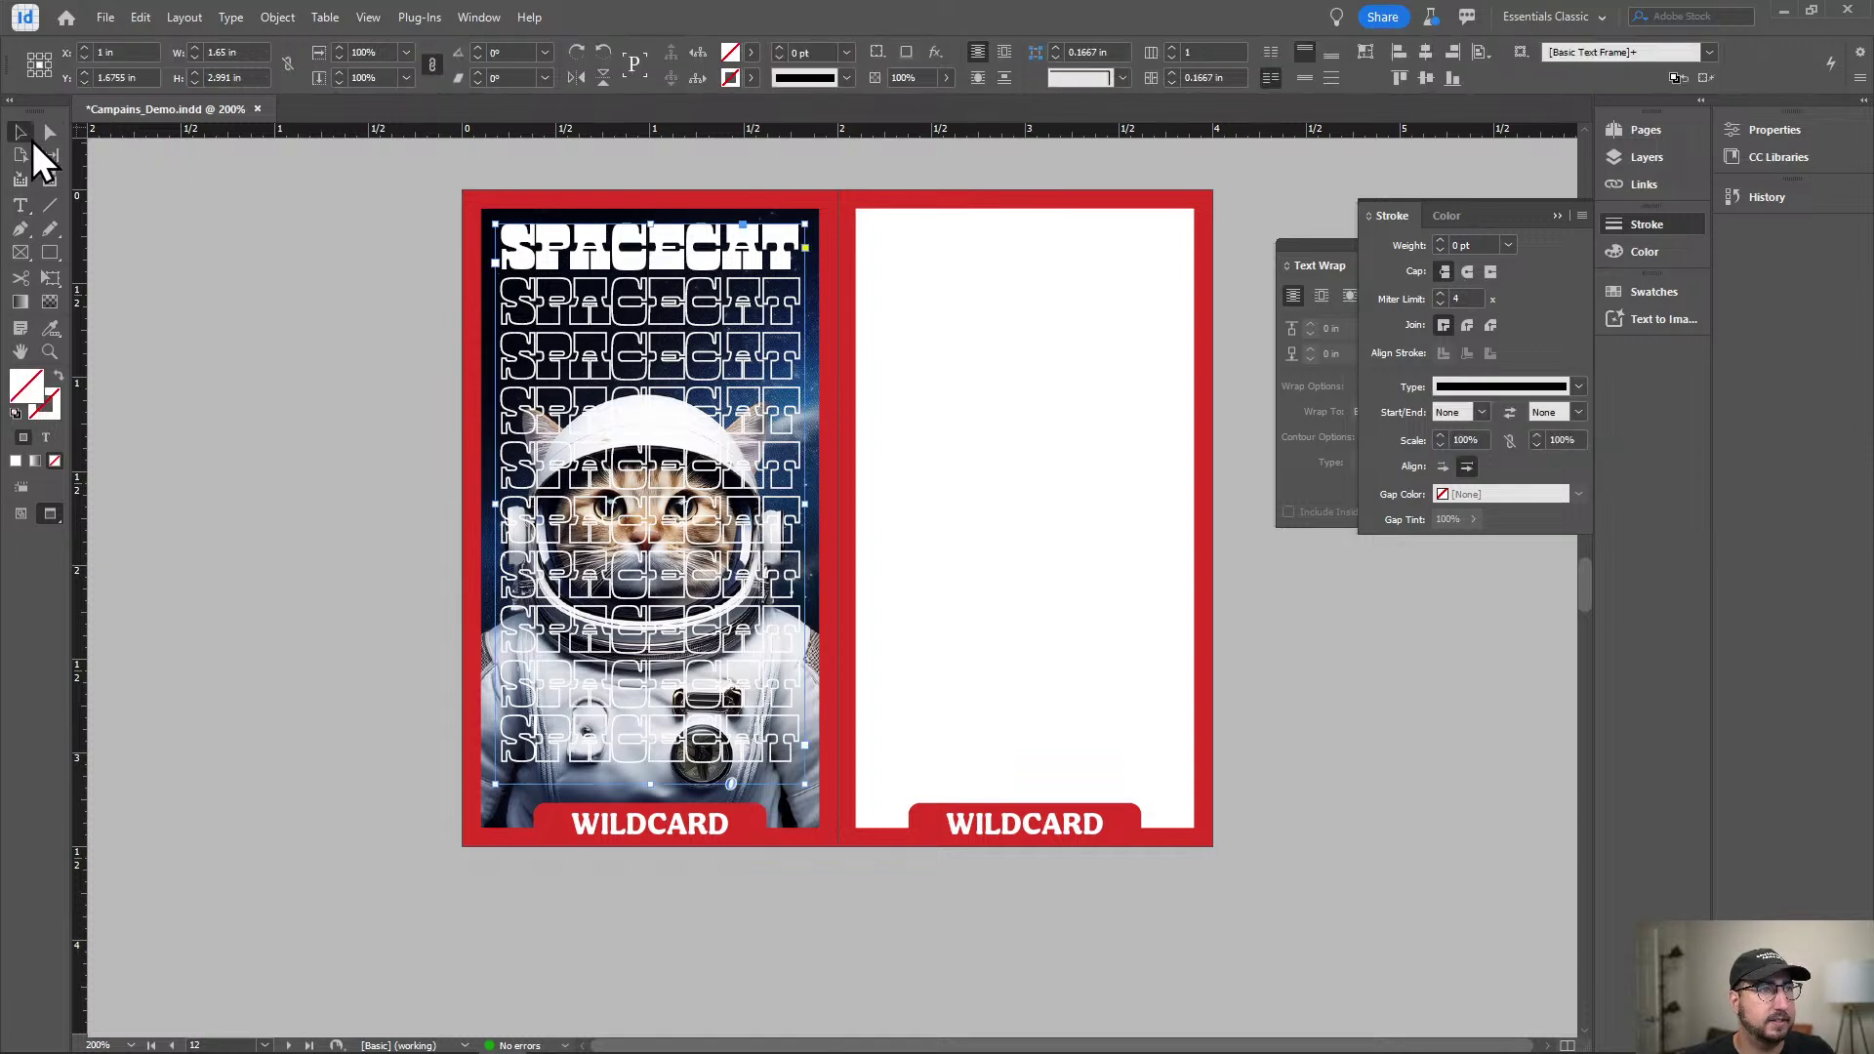
pyautogui.click(306, 386)
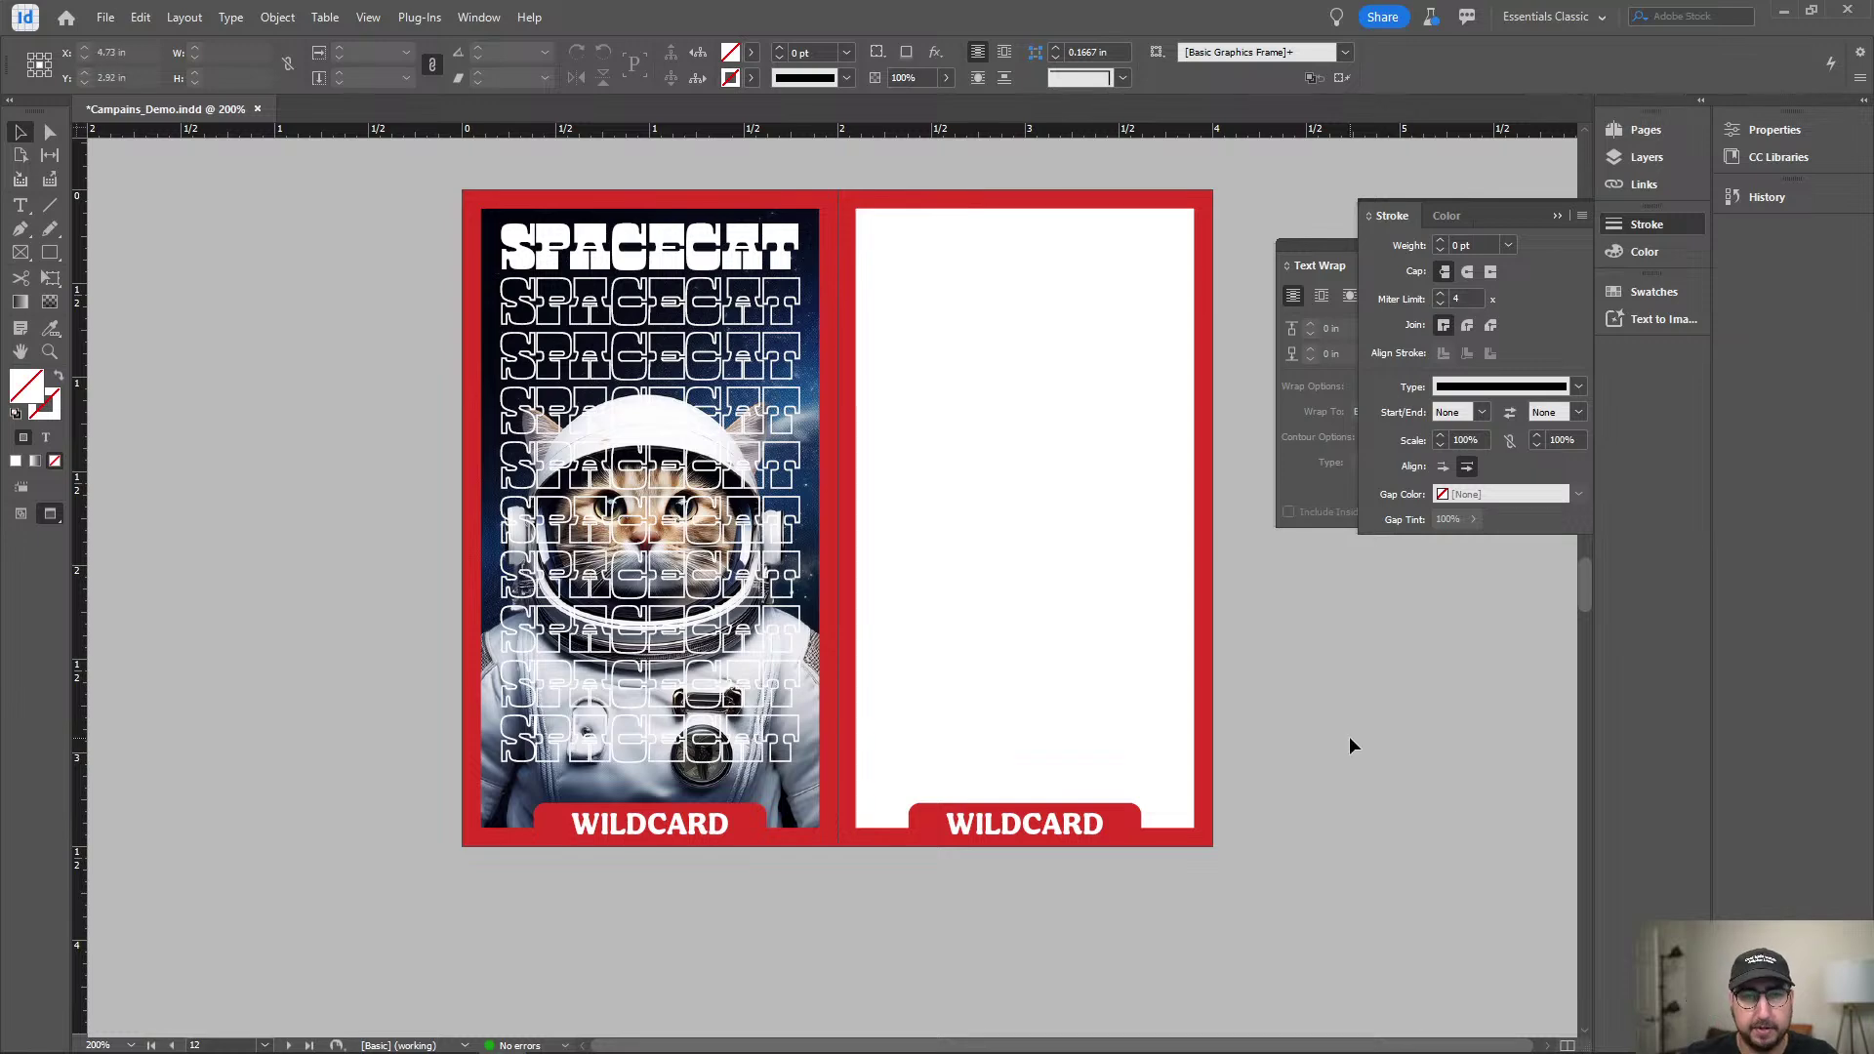
# Review the earlier card spreads back to the BAGELS Product card on page 1.
pyautogui.scroll(15, 1009, 720)
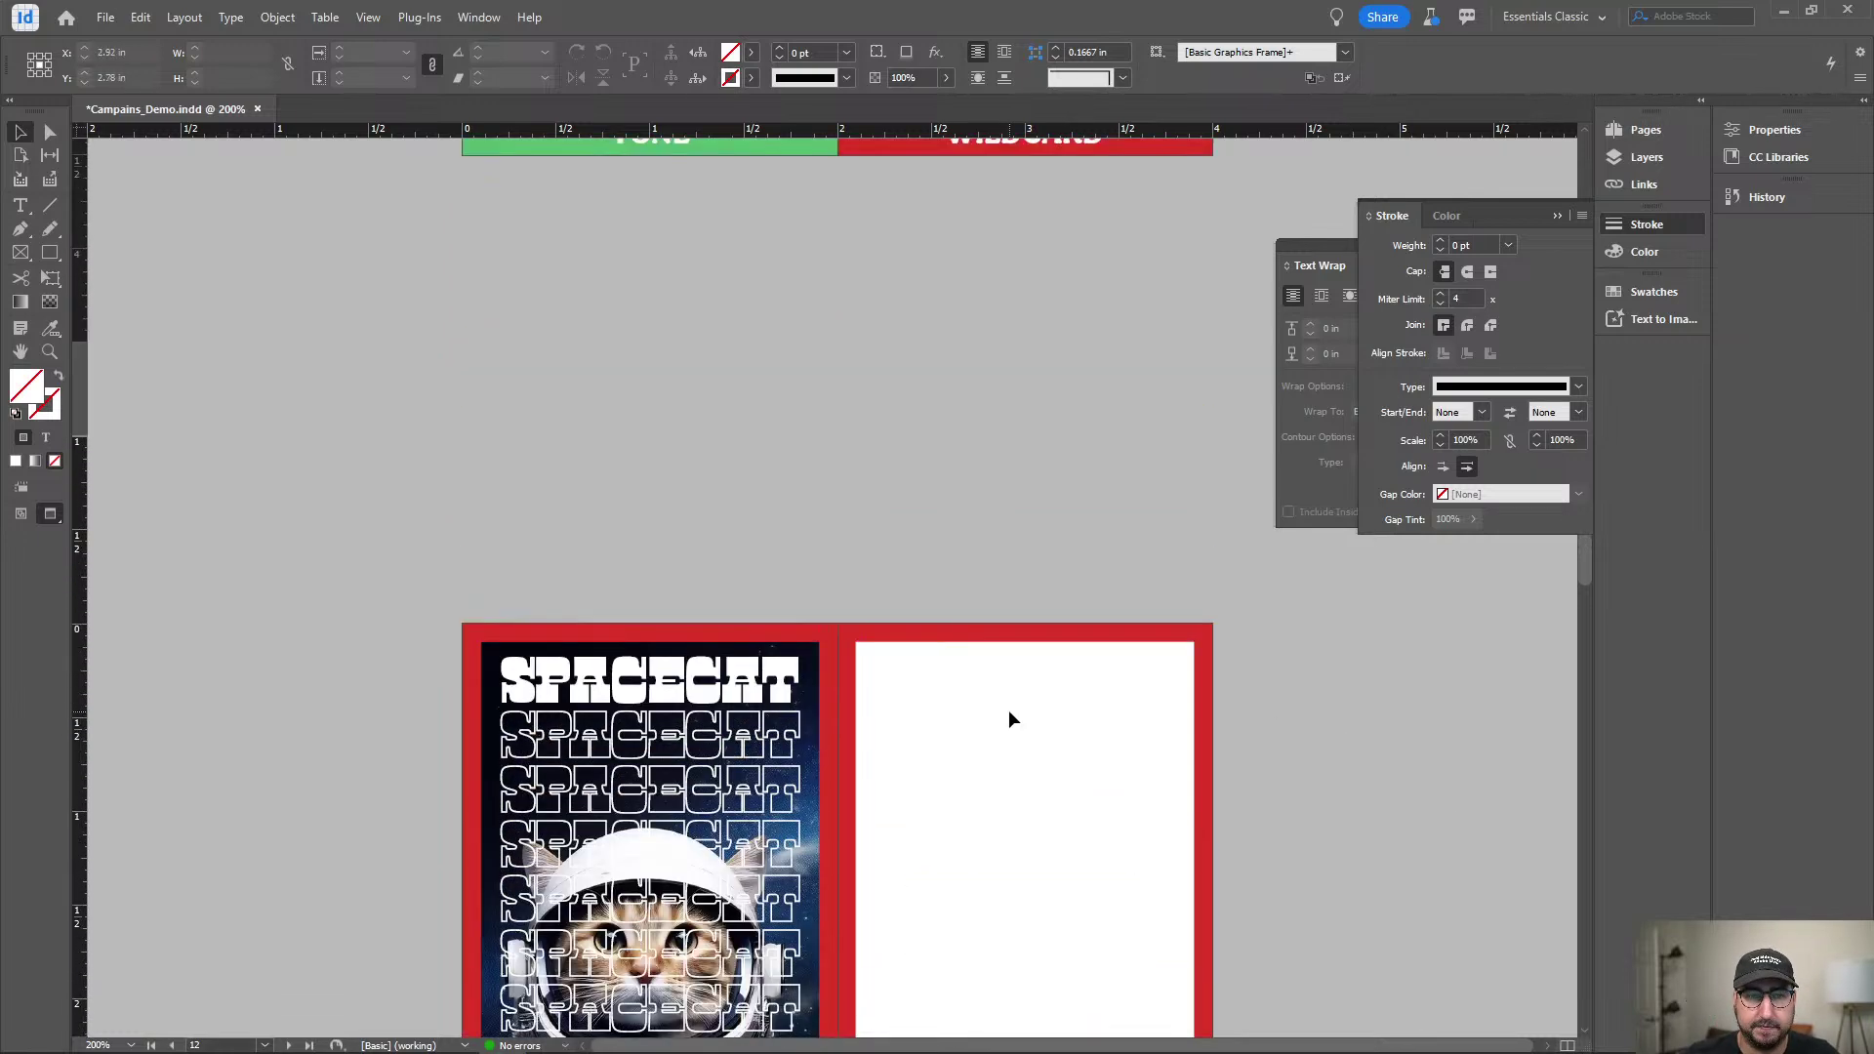
pyautogui.scroll(20, 1009, 719)
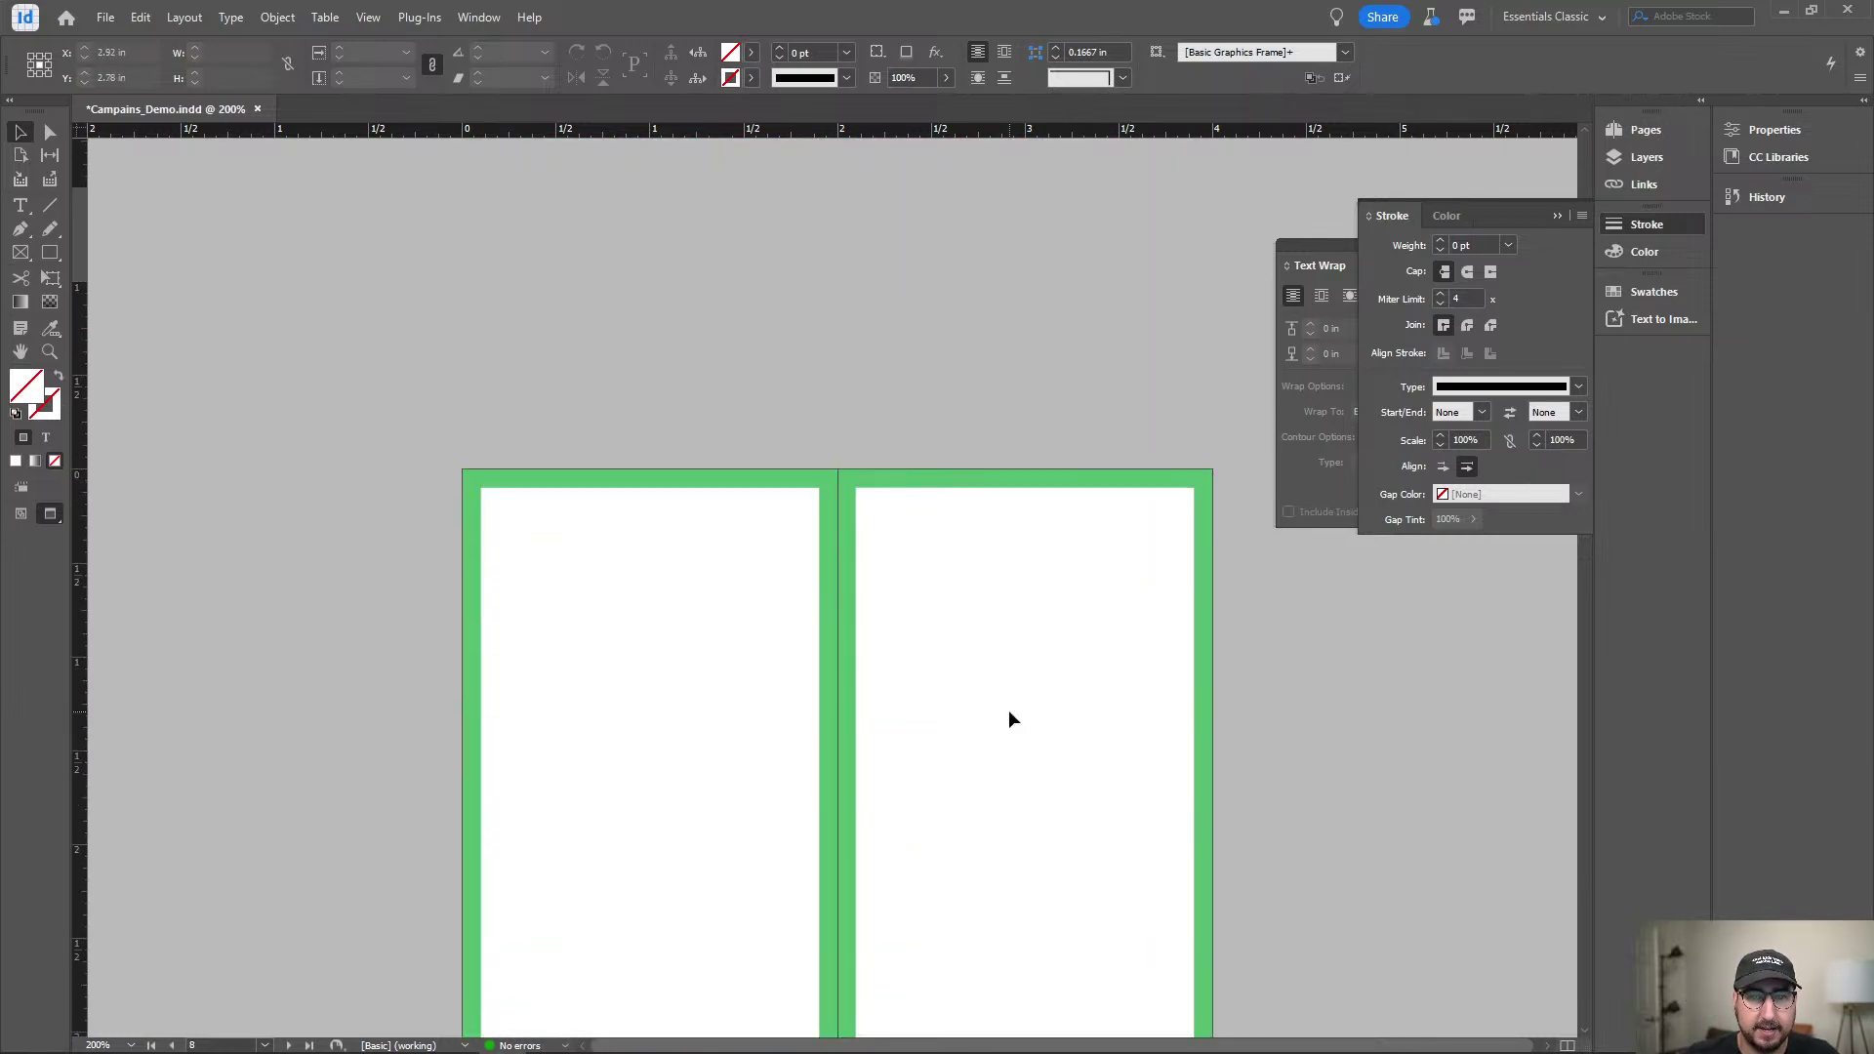
pyautogui.scroll(20, 1009, 719)
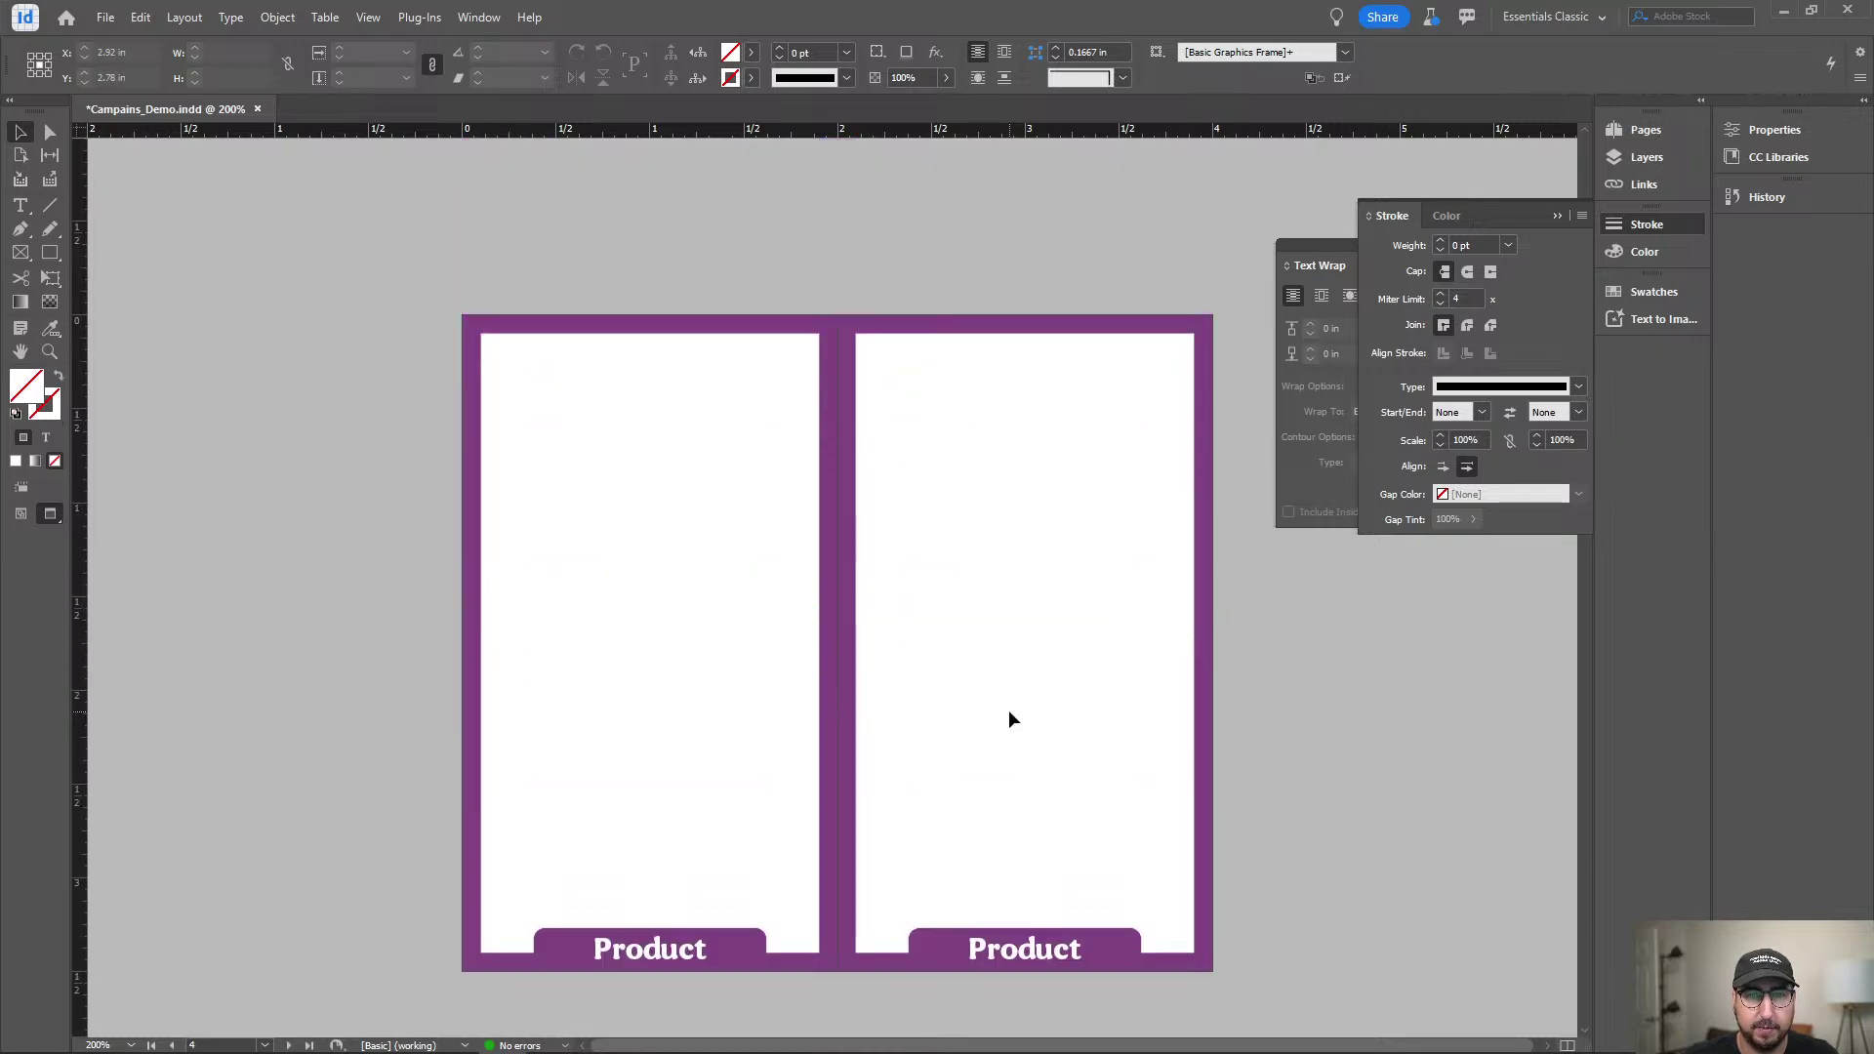
pyautogui.scroll(8, 1009, 719)
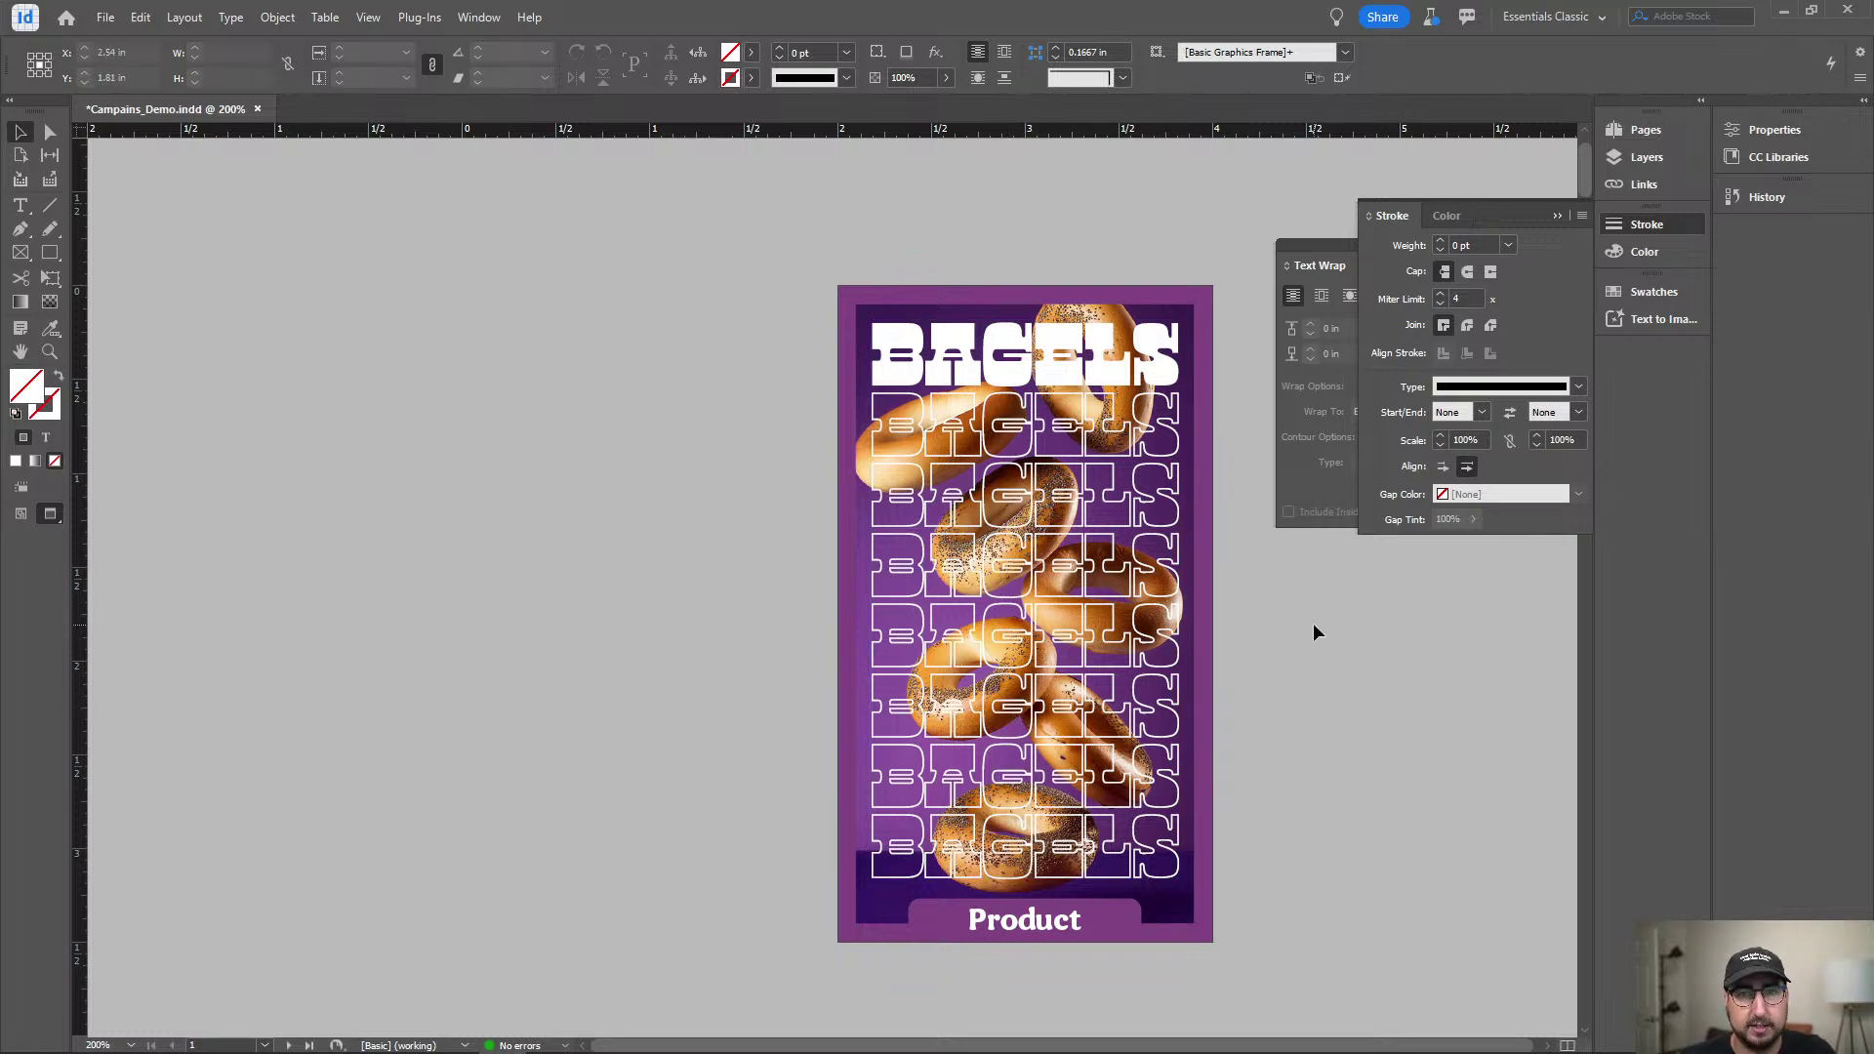
# Draw a 2 x 3.5 in rectangular frame covering the whole first blank Product card on page 2.
pyautogui.scroll(-5, 1314, 624)
pyautogui.scroll(-8, 1314, 624)
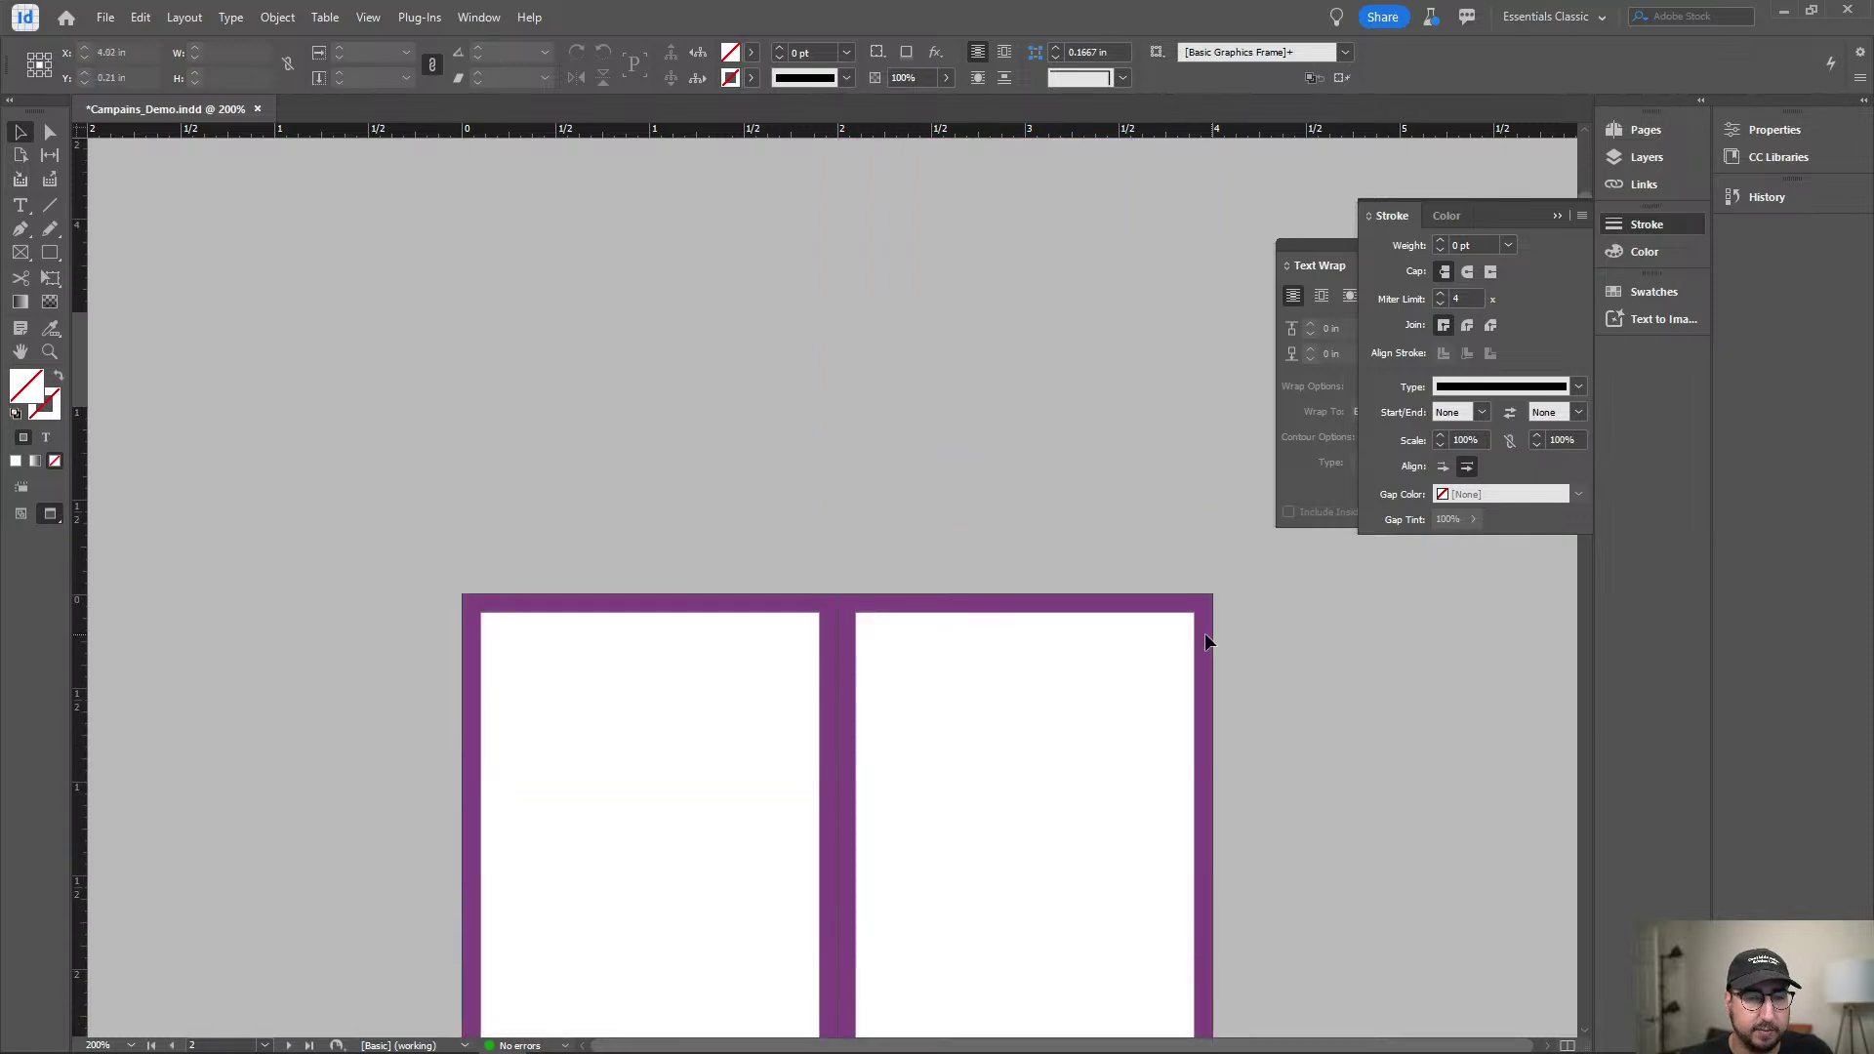
pyautogui.press('m')
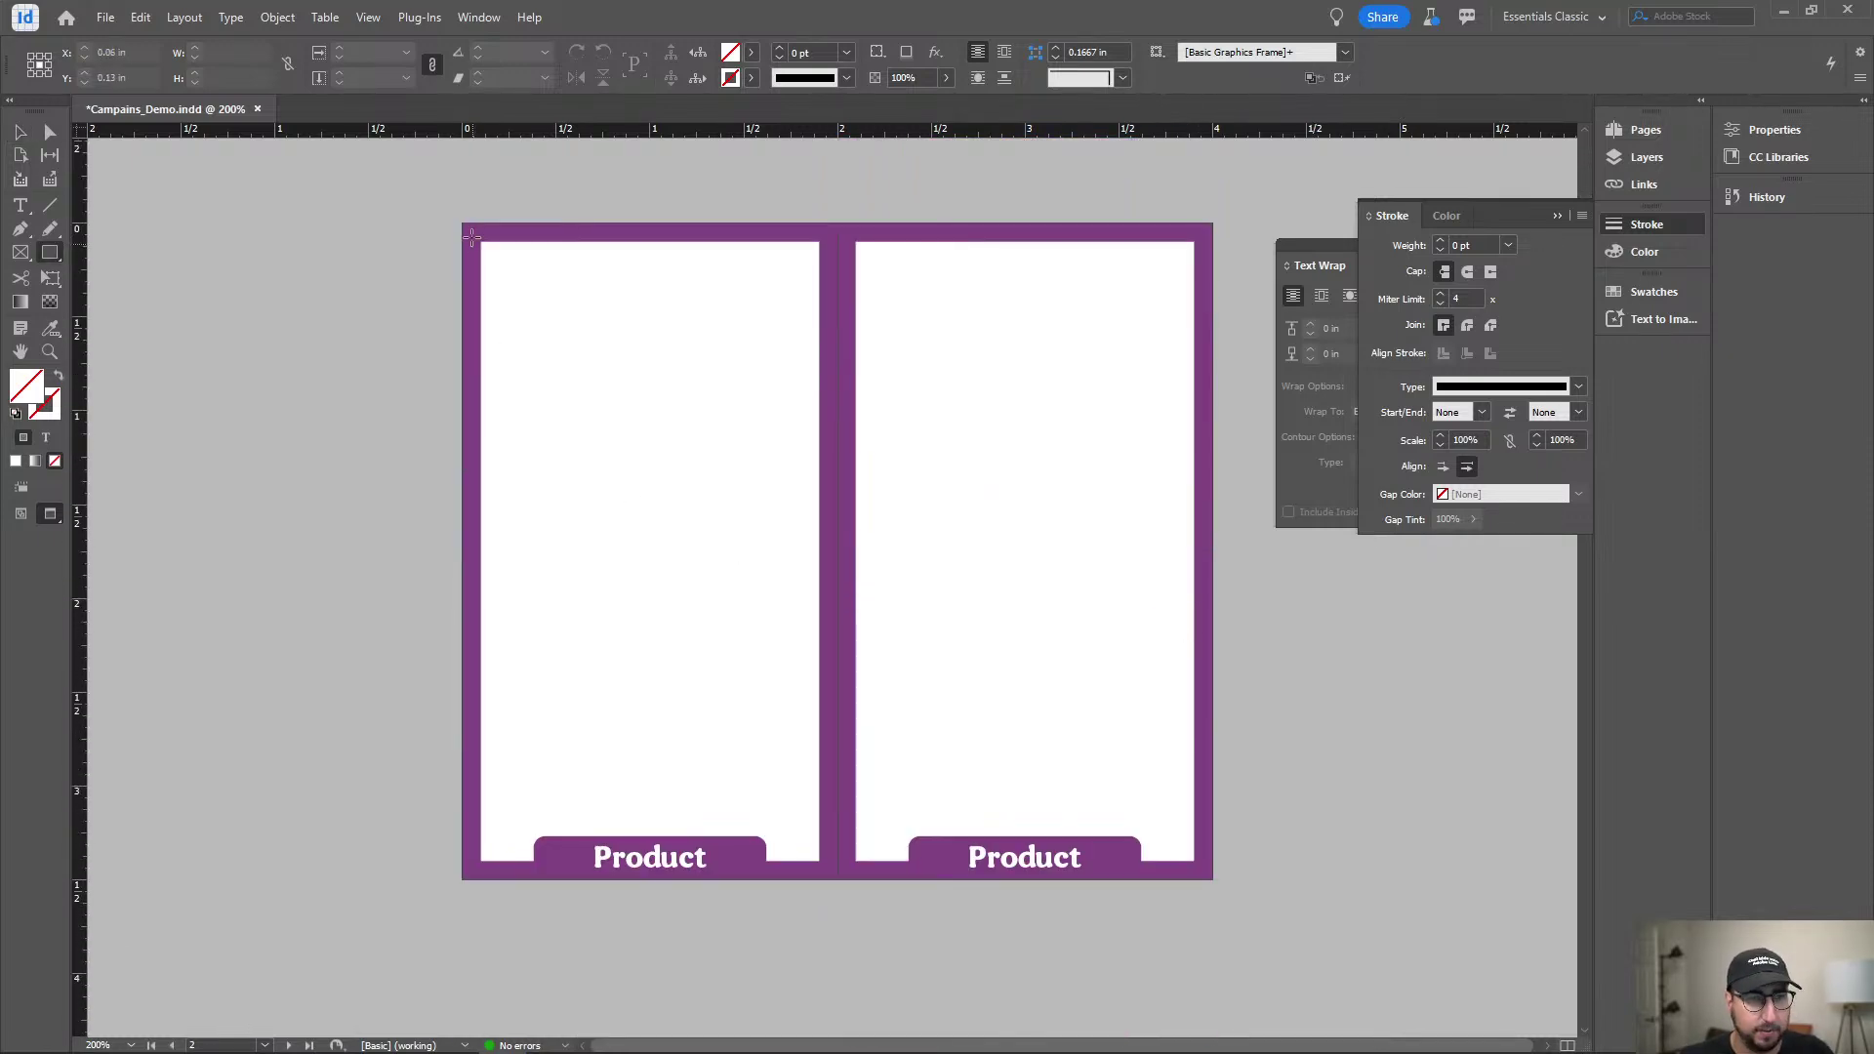
pyautogui.moveTo(463, 223); pyautogui.dragTo(838, 880)
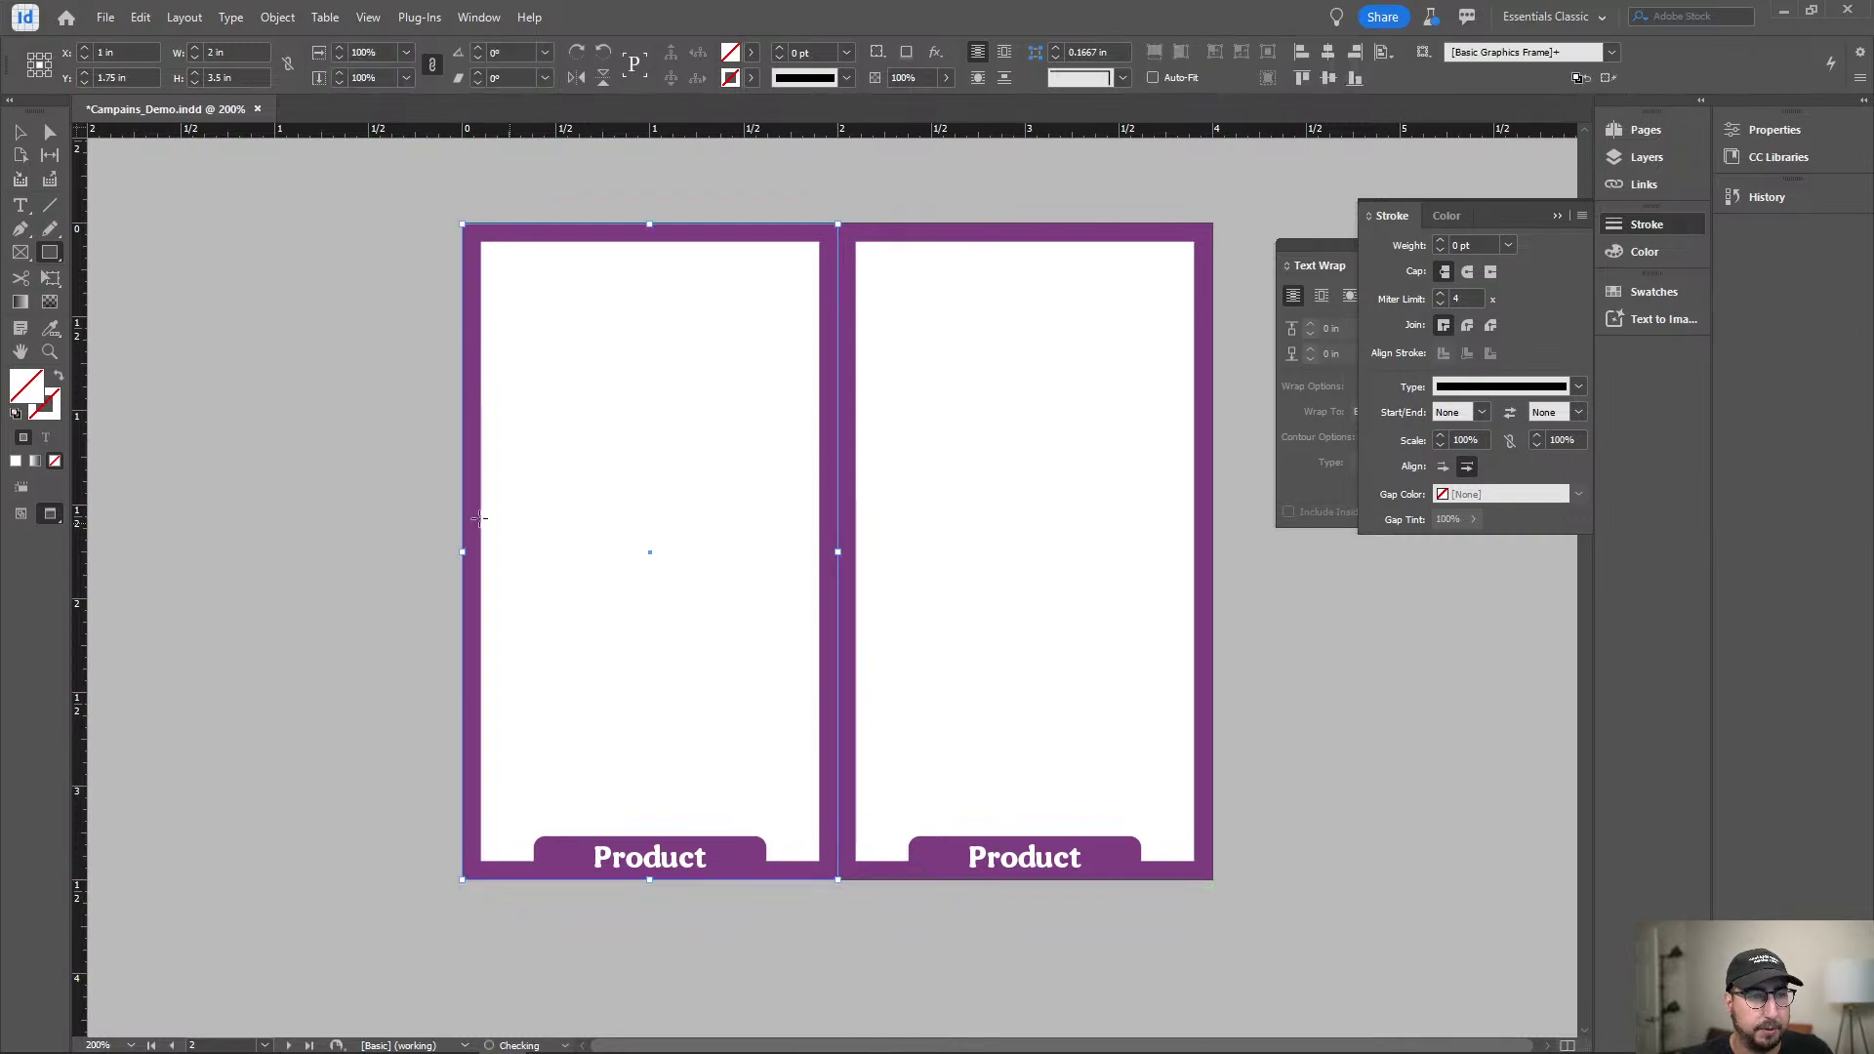
pyautogui.click(490, 19)
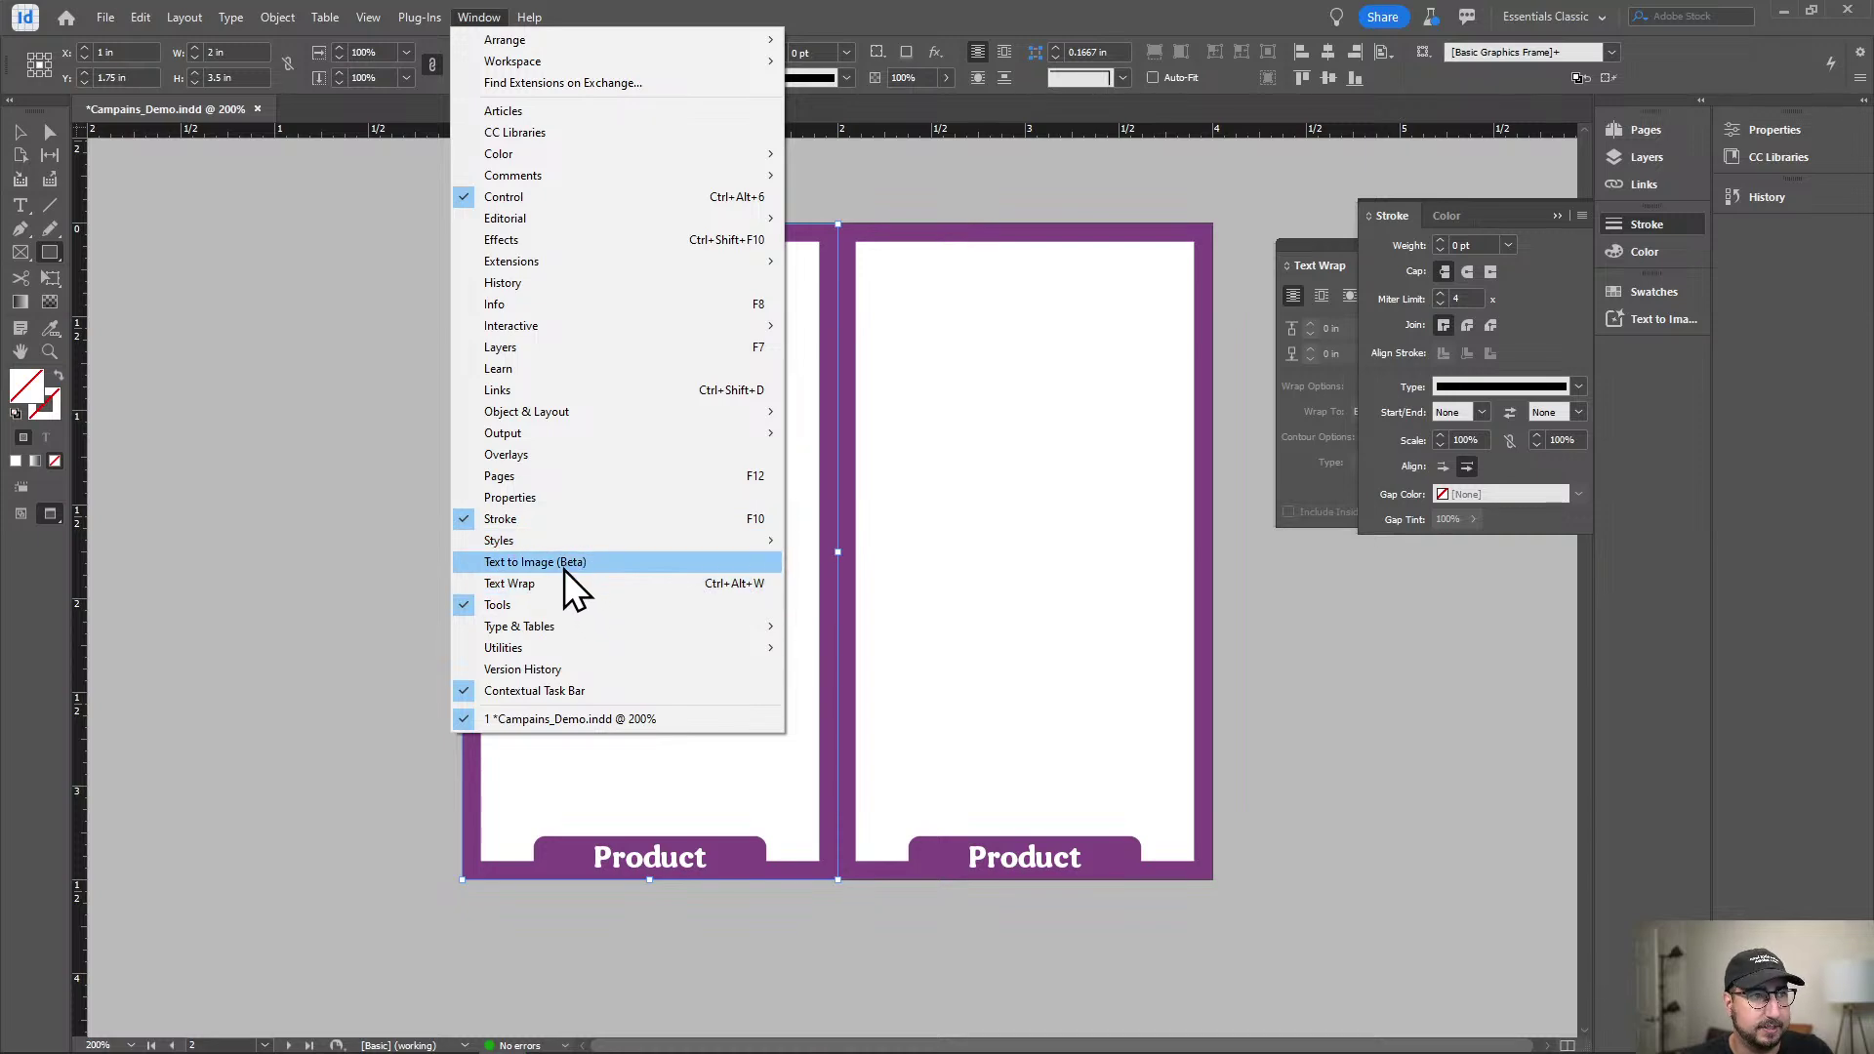
pyautogui.click(22, 136)
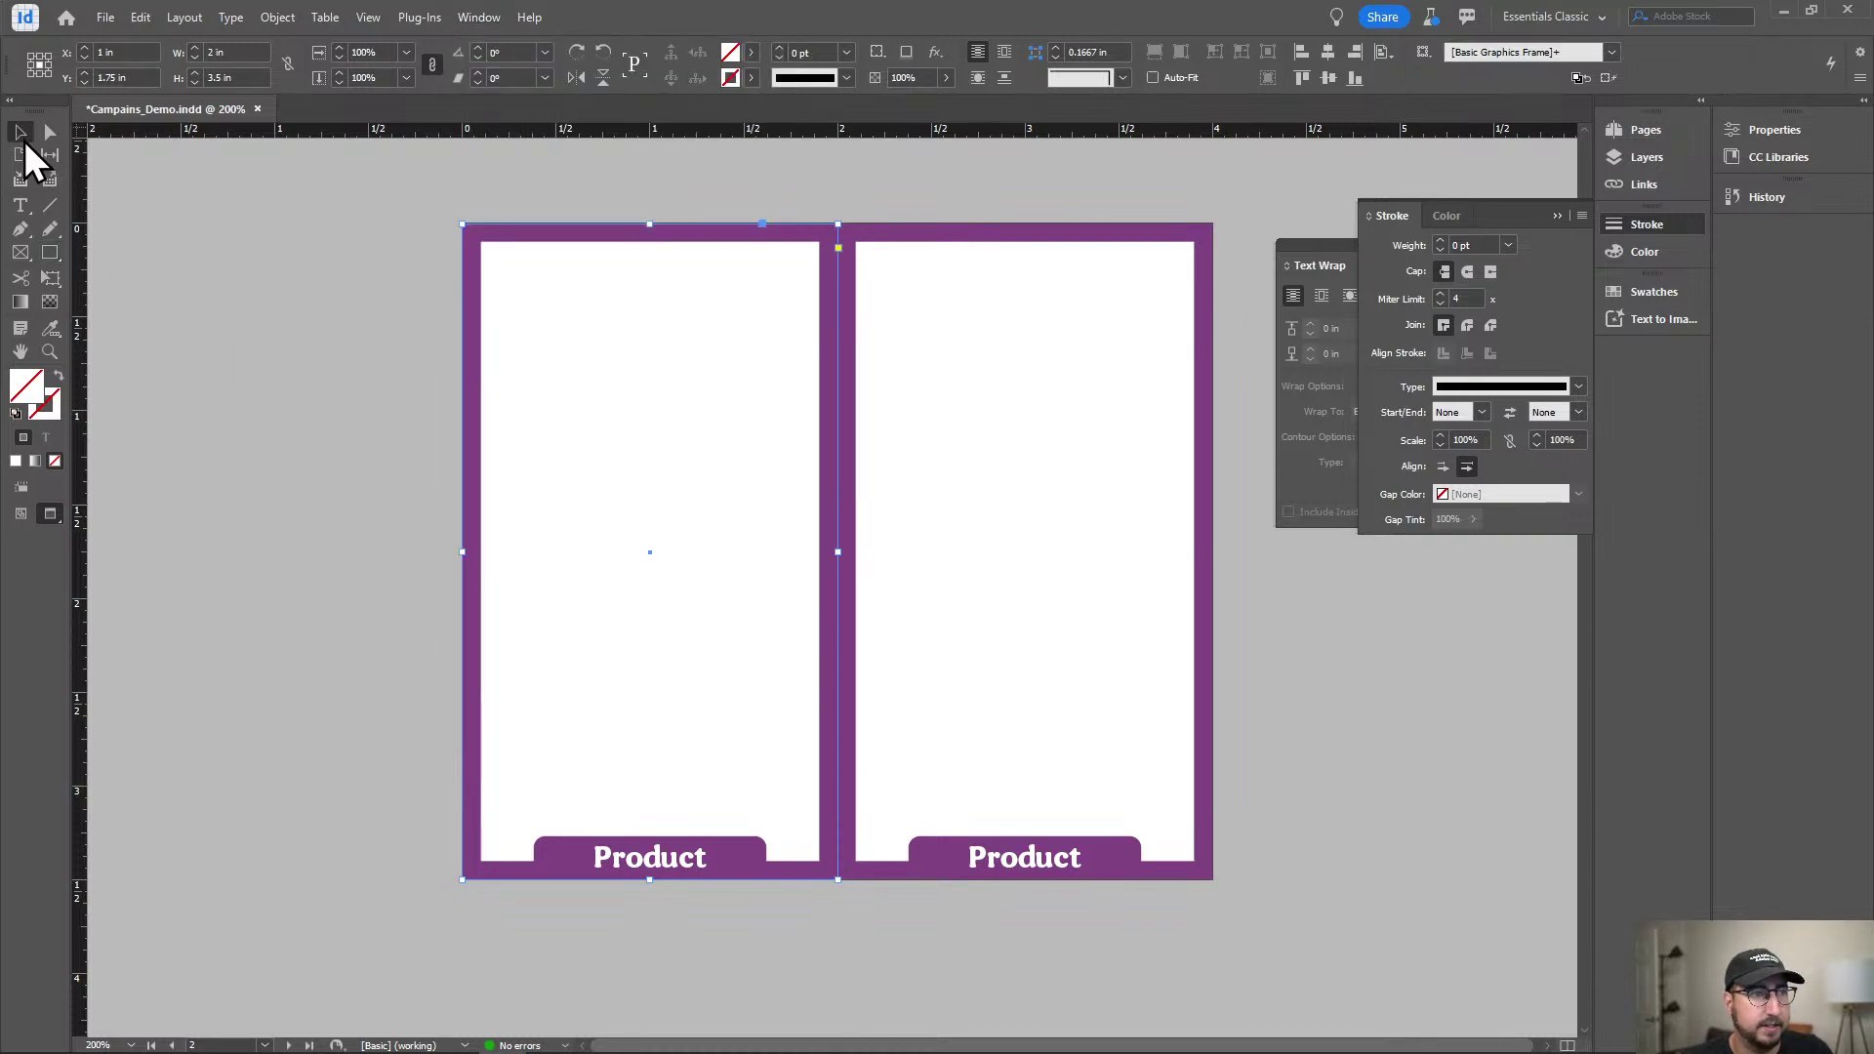
# Return to the Product card on page 1 and select its BAGELS text frame.
pyautogui.scroll(12, 476, 572)
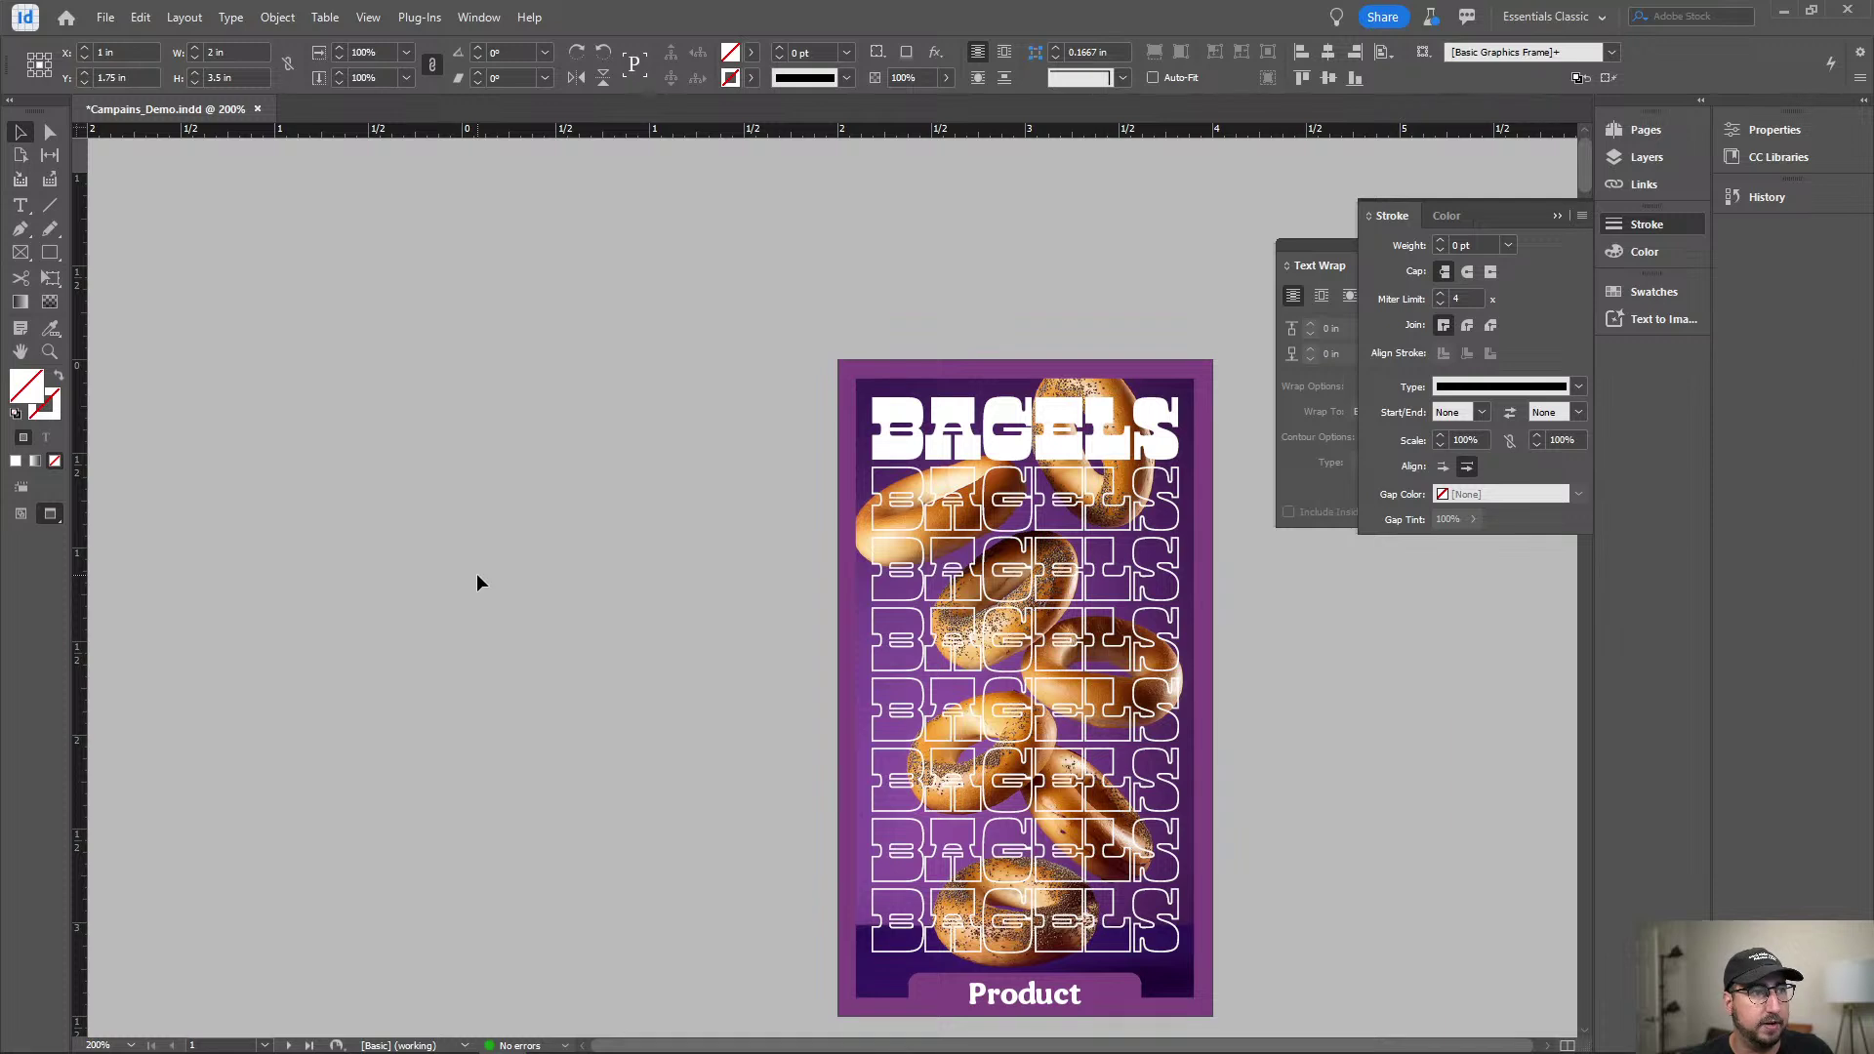
pyautogui.click(787, 607)
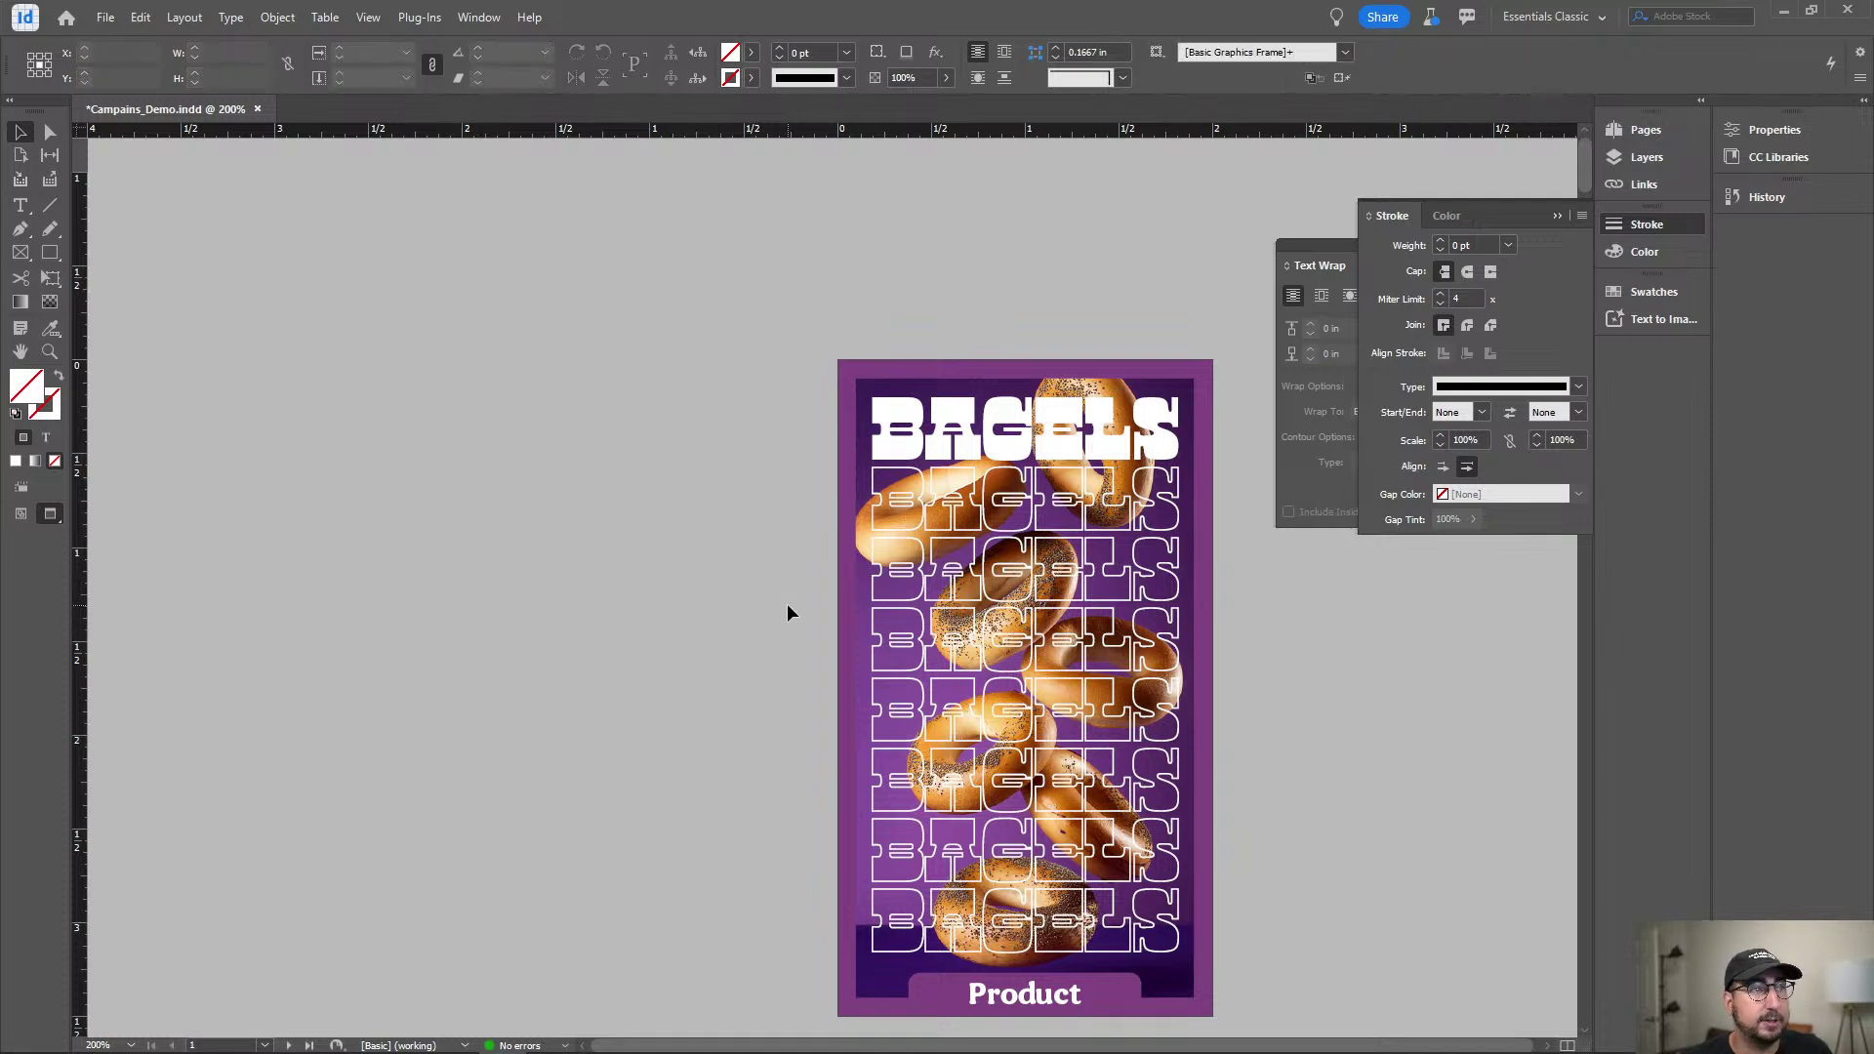
pyautogui.click(1009, 522)
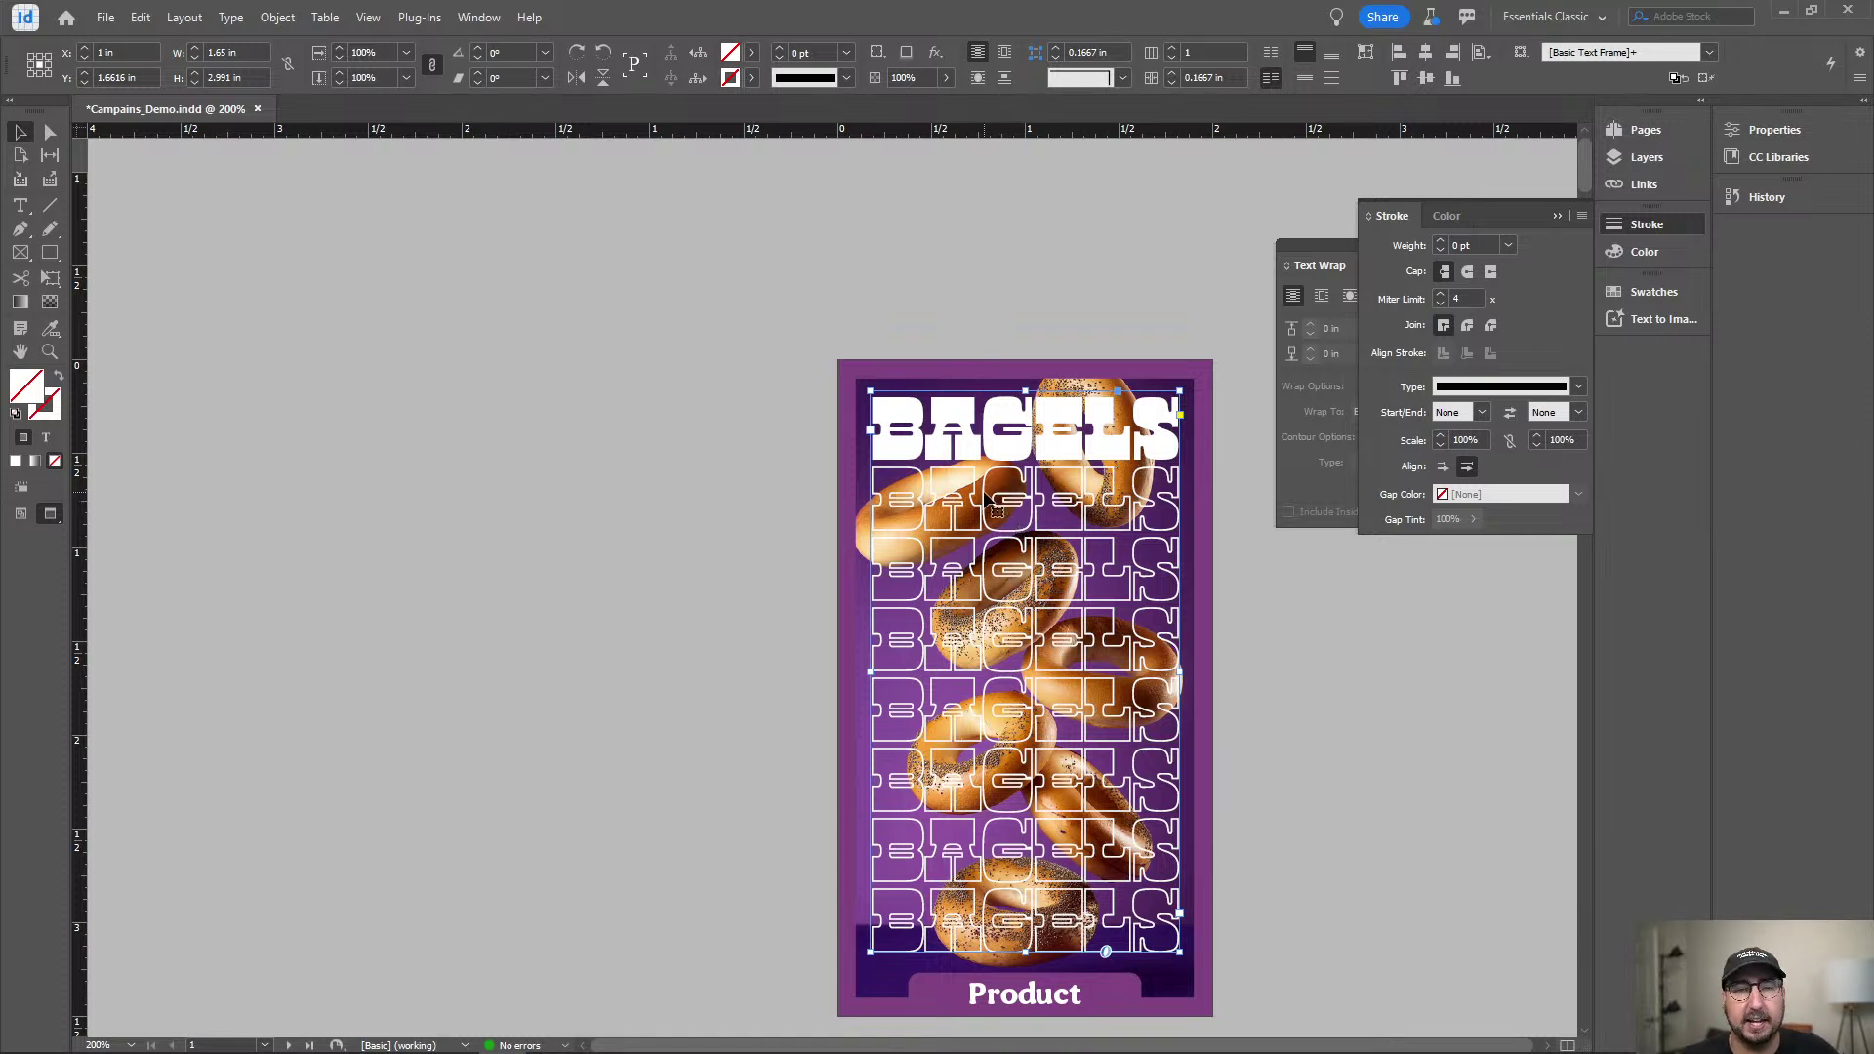
pyautogui.click(711, 480)
pyautogui.click(875, 527)
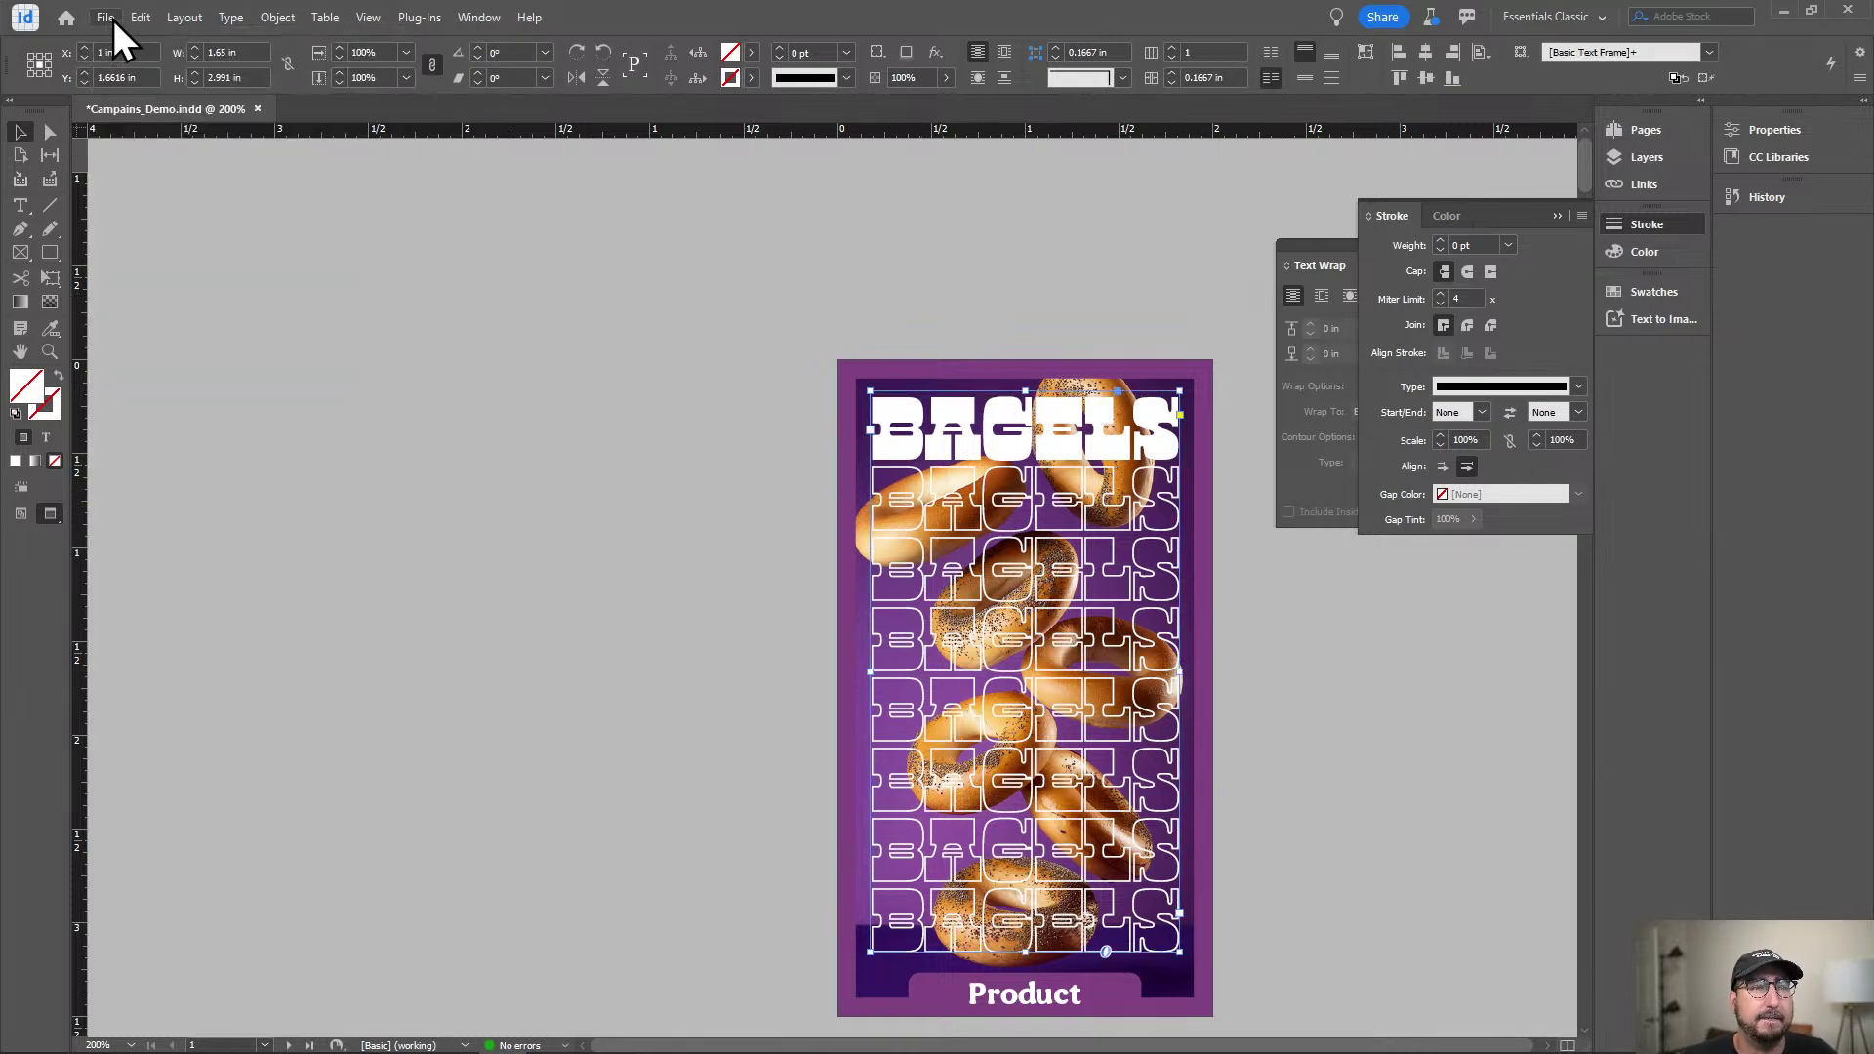
# Export all pages as a print PDF named Campains_Demo.pdf to the Desktop, using the modified High Quality Print preset.
pyautogui.click(113, 19)
pyautogui.click(248, 431)
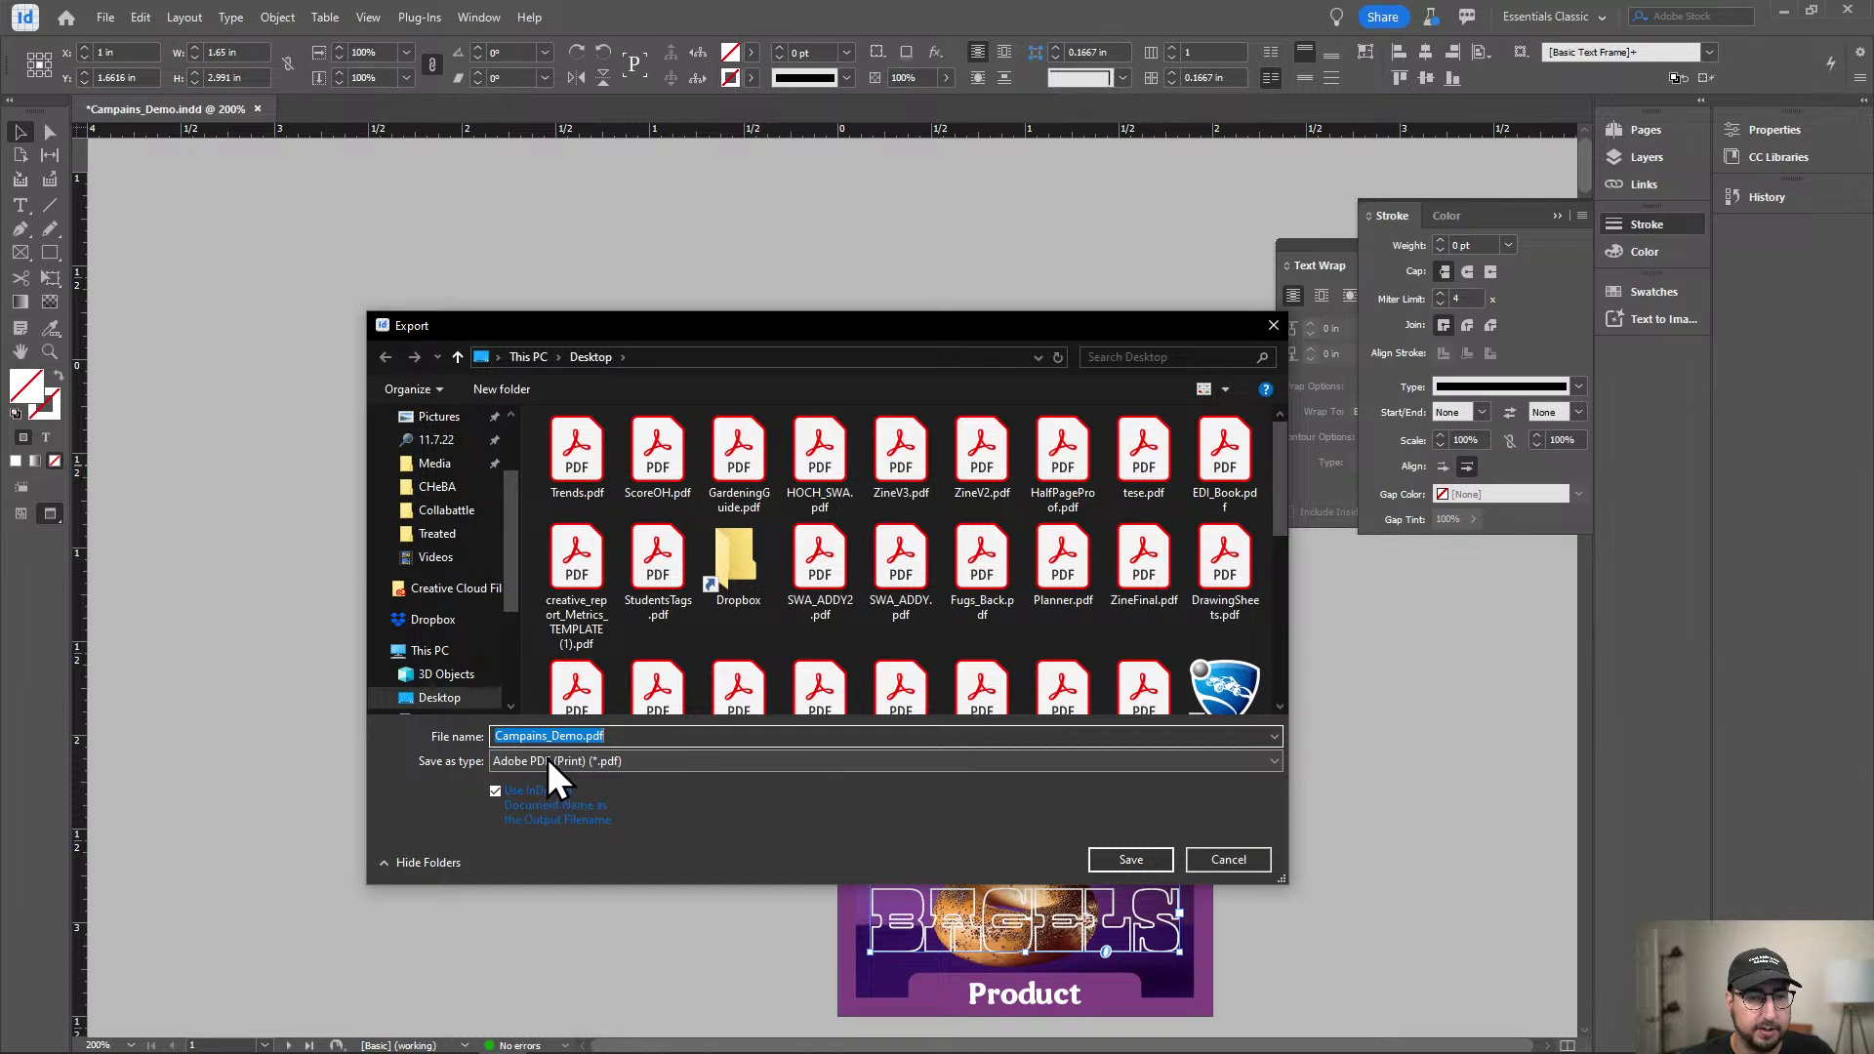
pyautogui.click(1131, 859)
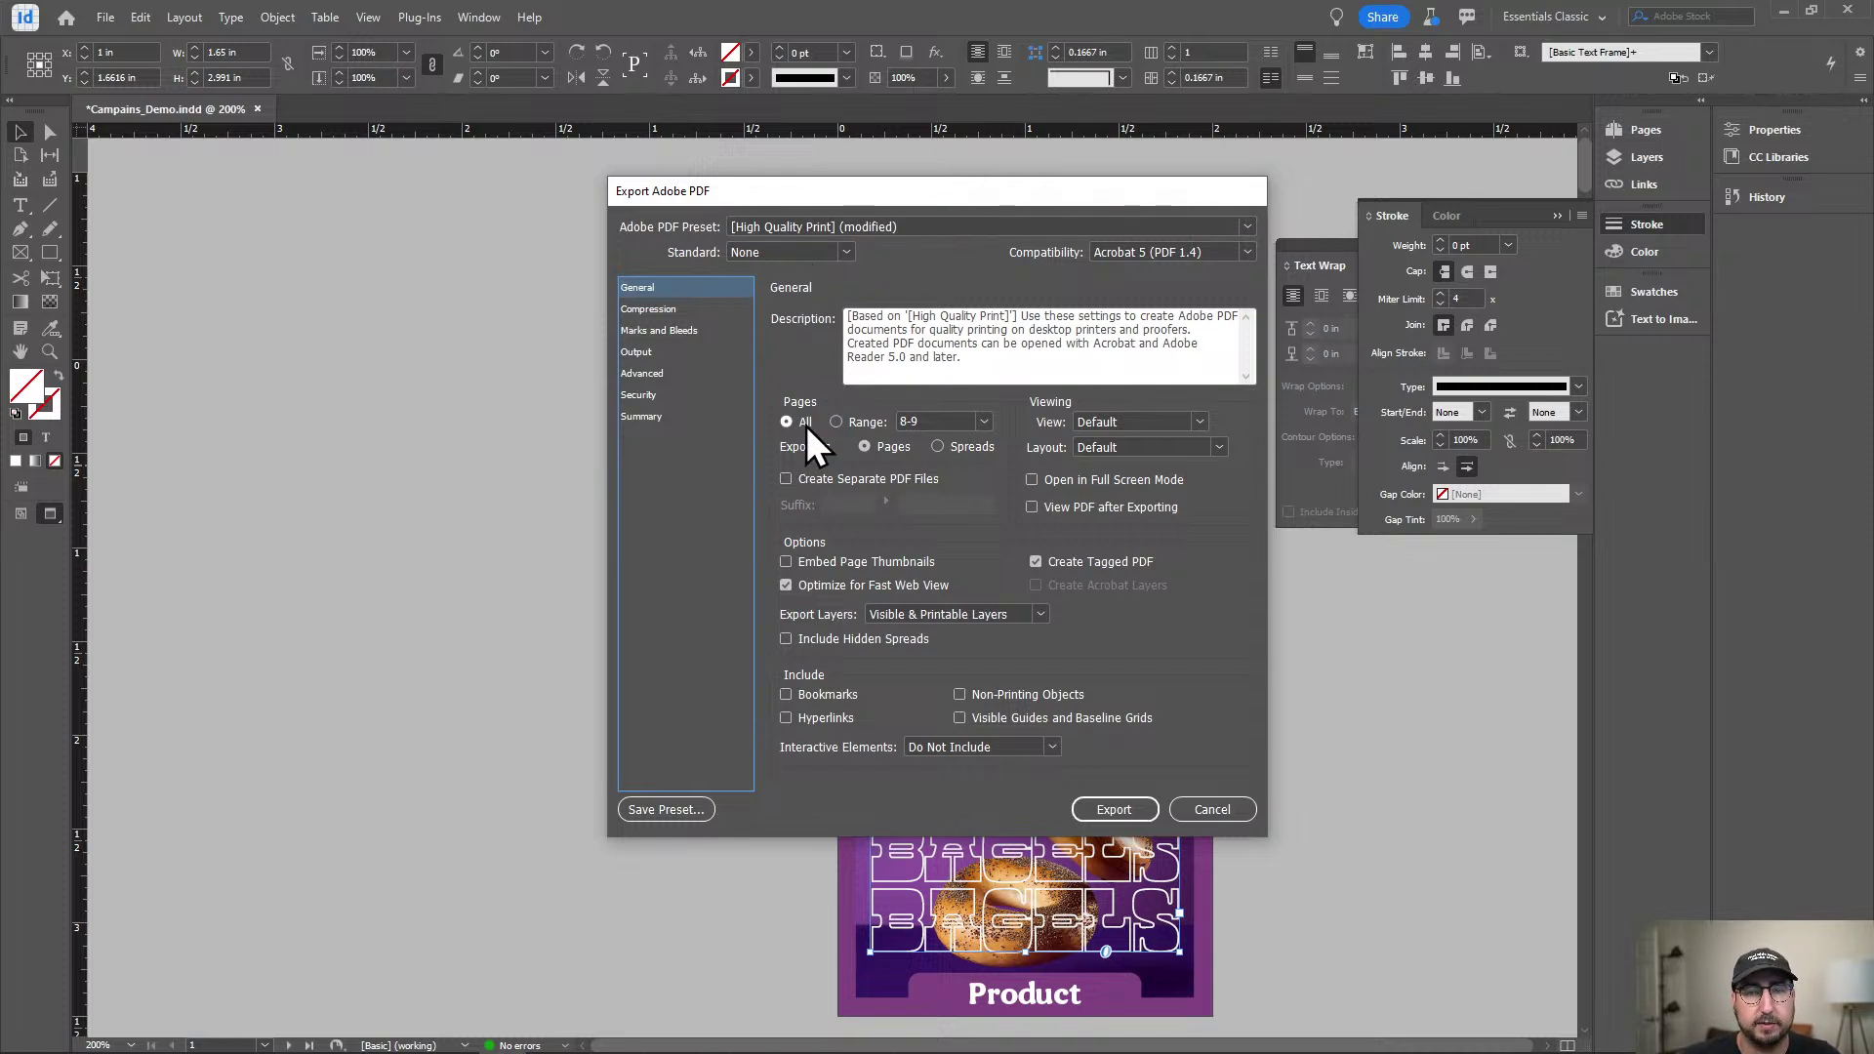
pyautogui.click(1115, 809)
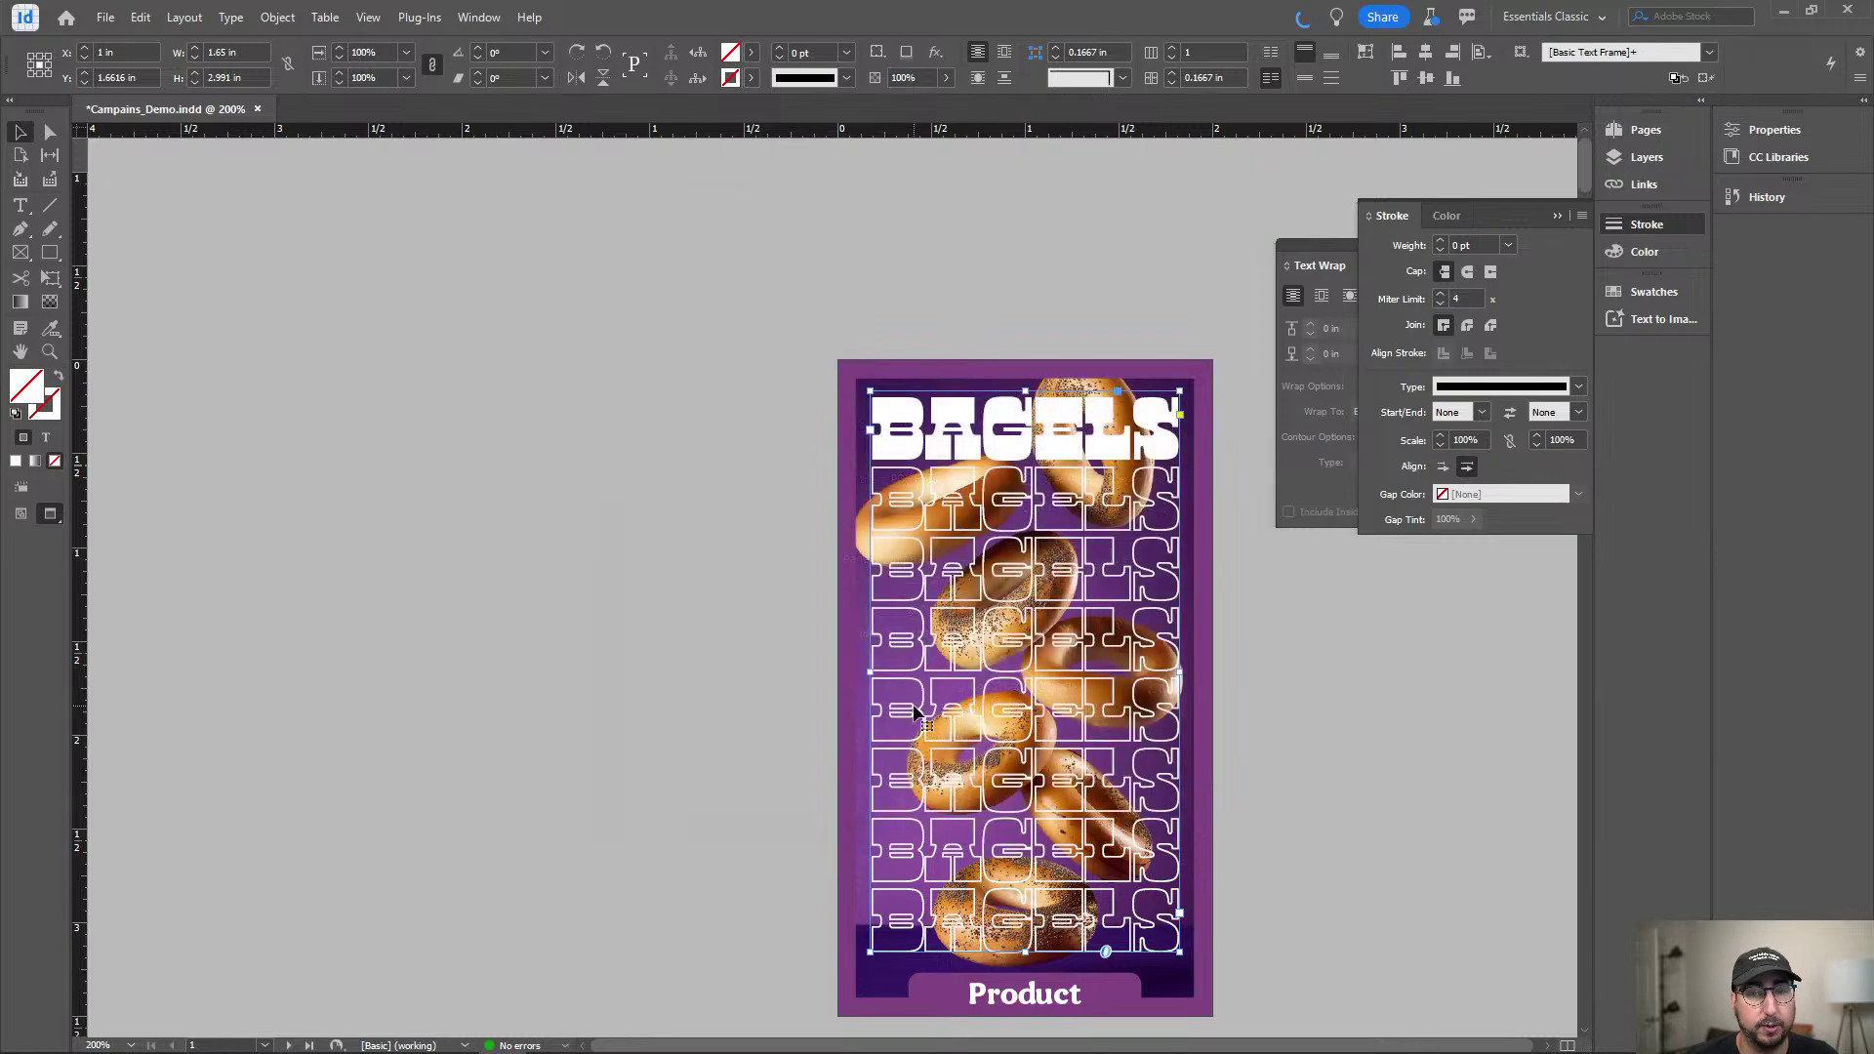
# Switch to Adobe Express in the browser, import Campains_Demo.pdf from the Desktop and open the converted file.
pyautogui.moveTo(455, 1034)
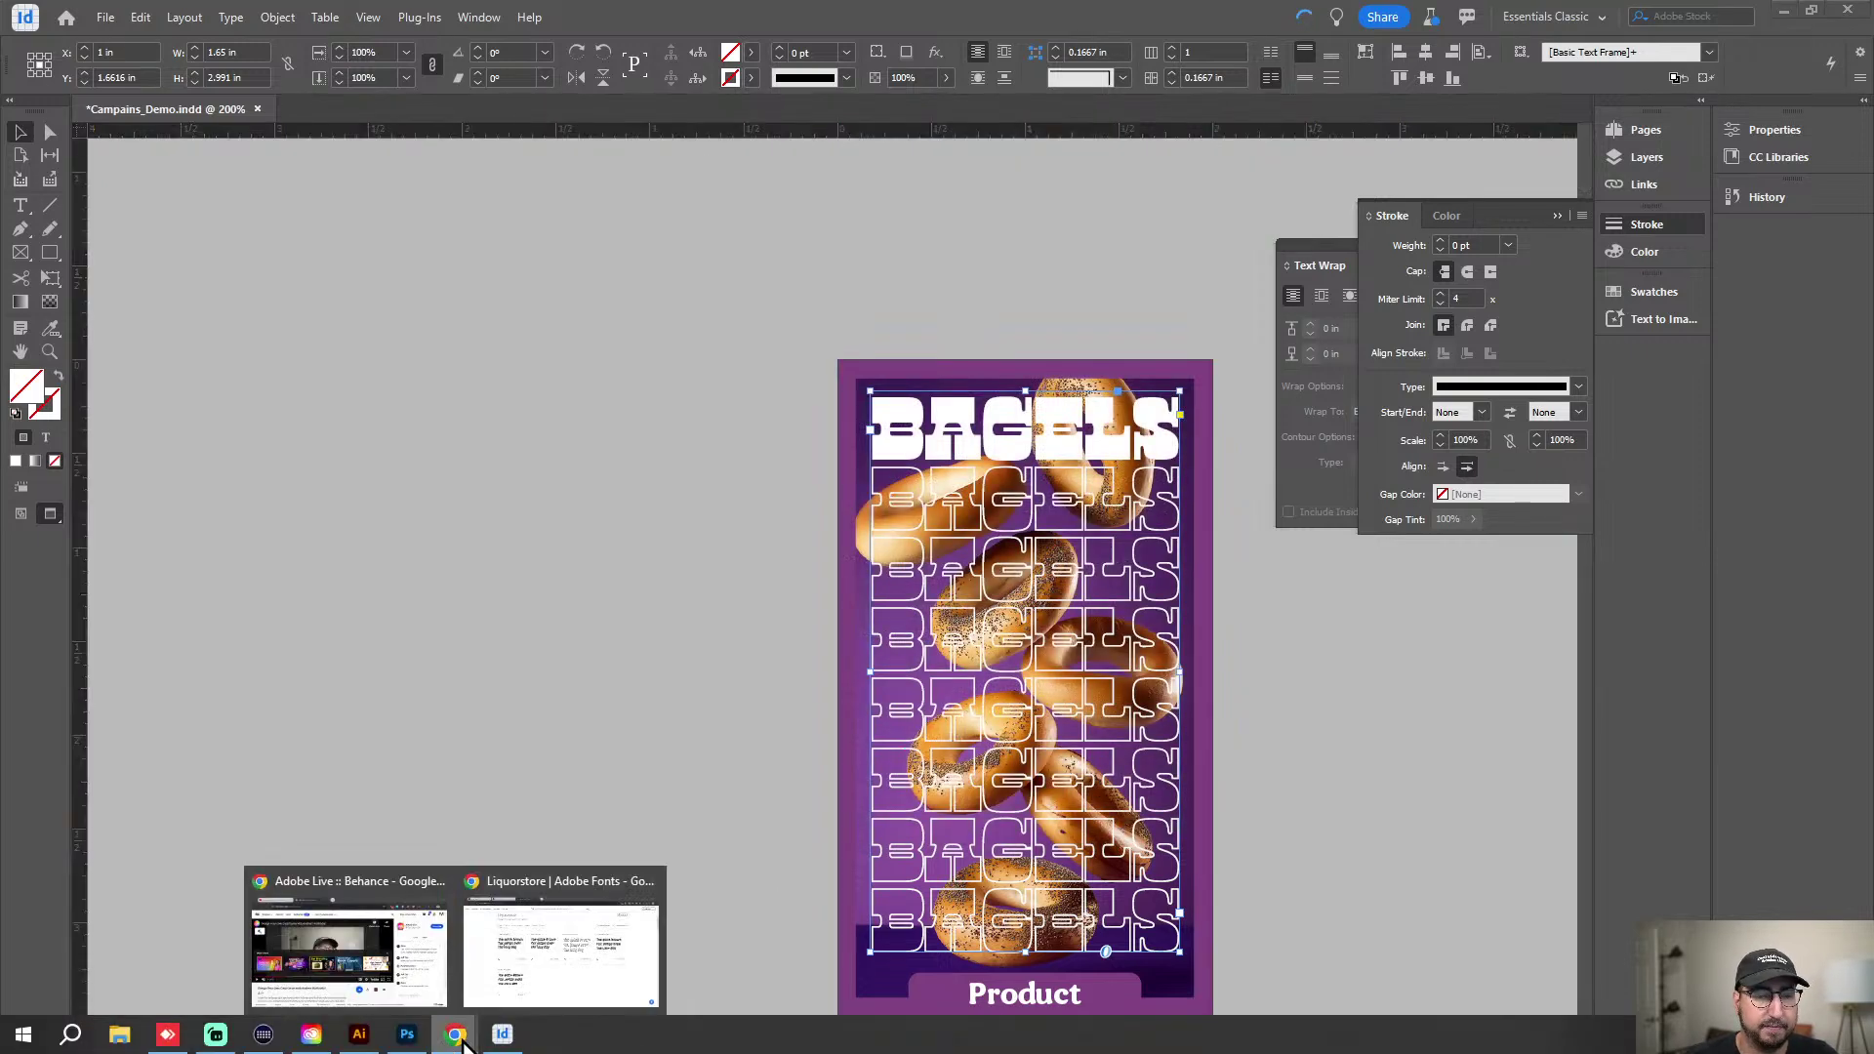
pyautogui.click(513, 948)
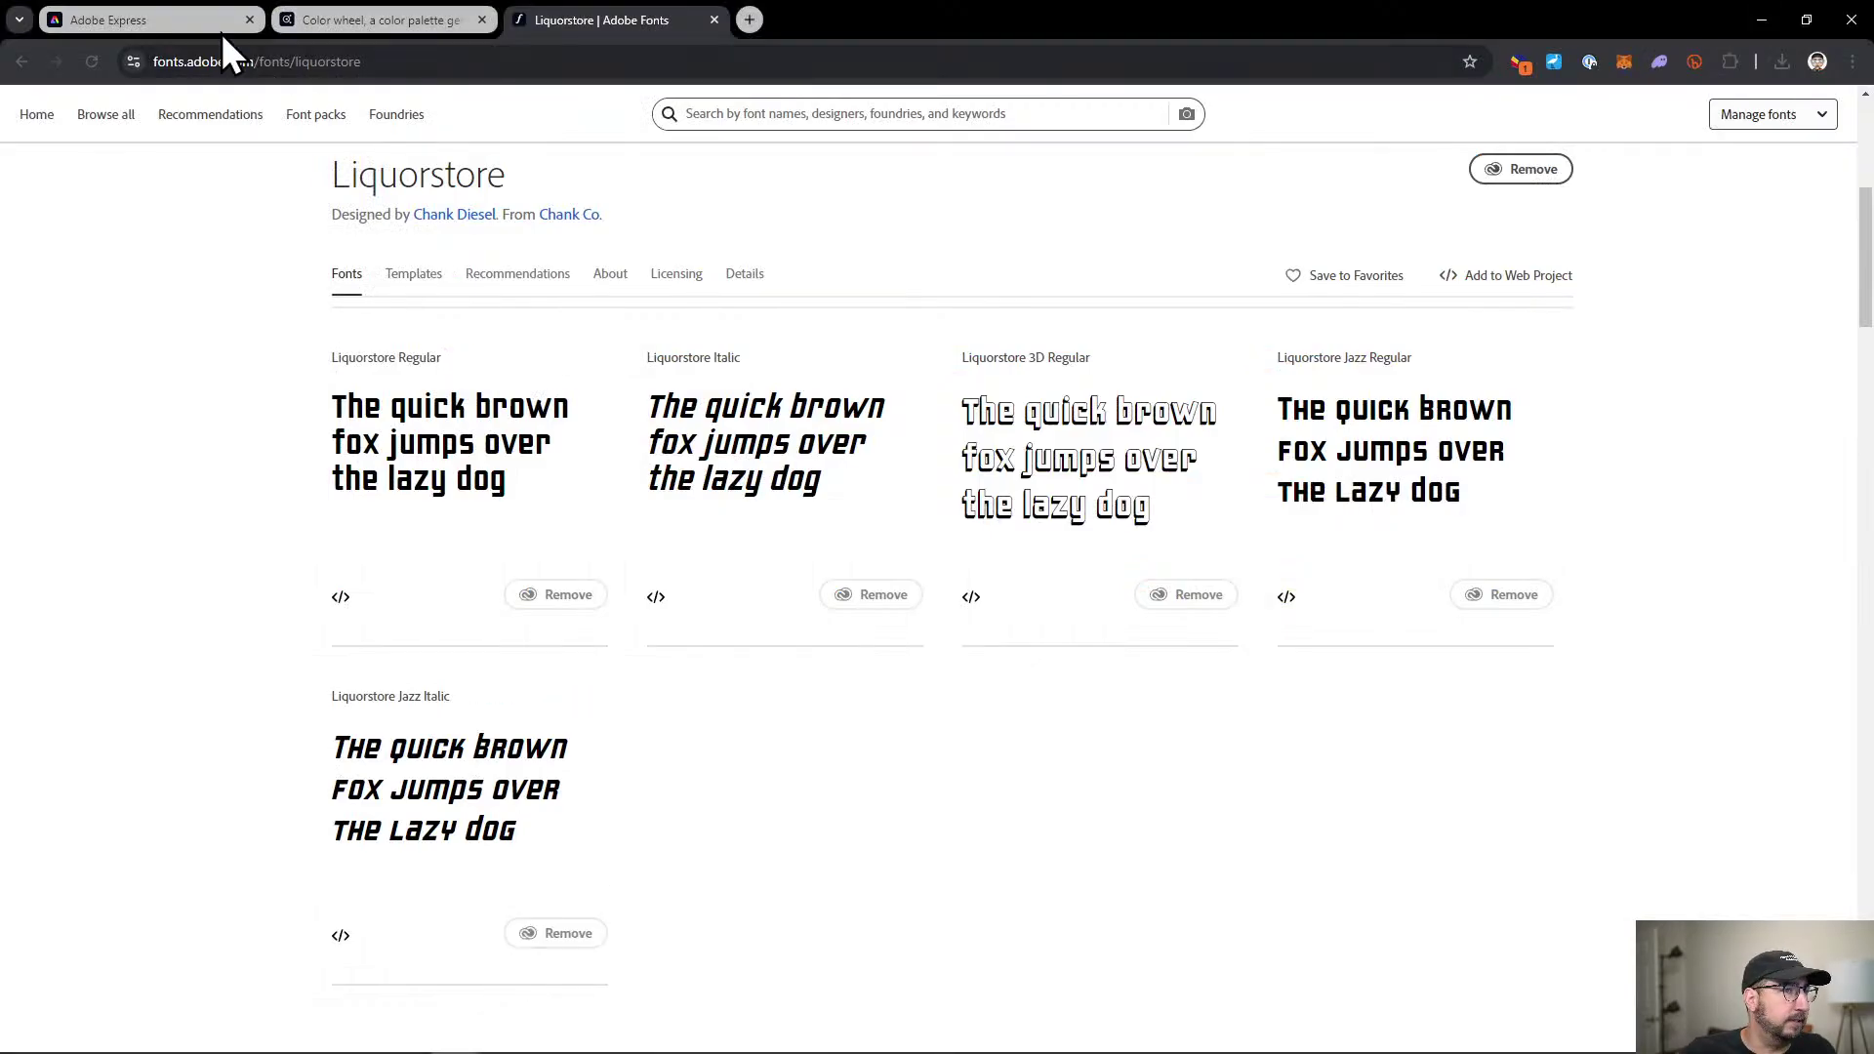
pyautogui.click(195, 23)
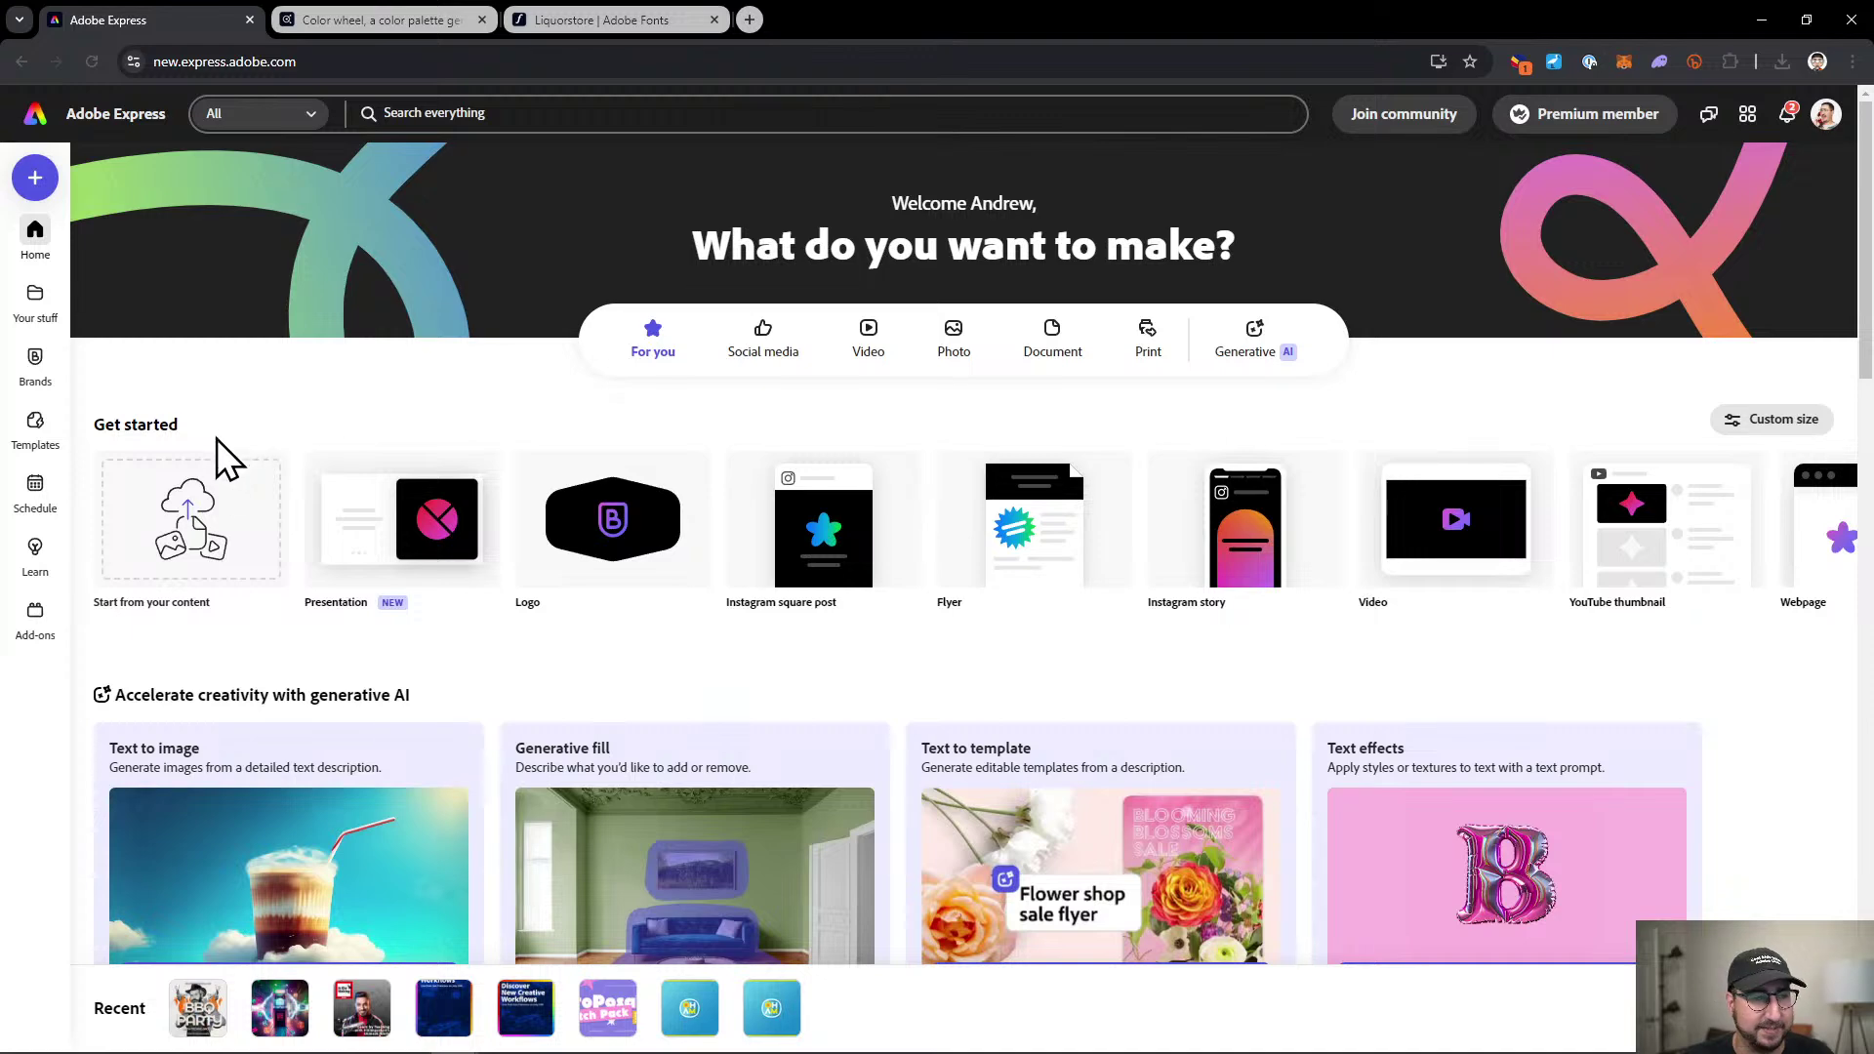
pyautogui.click(192, 525)
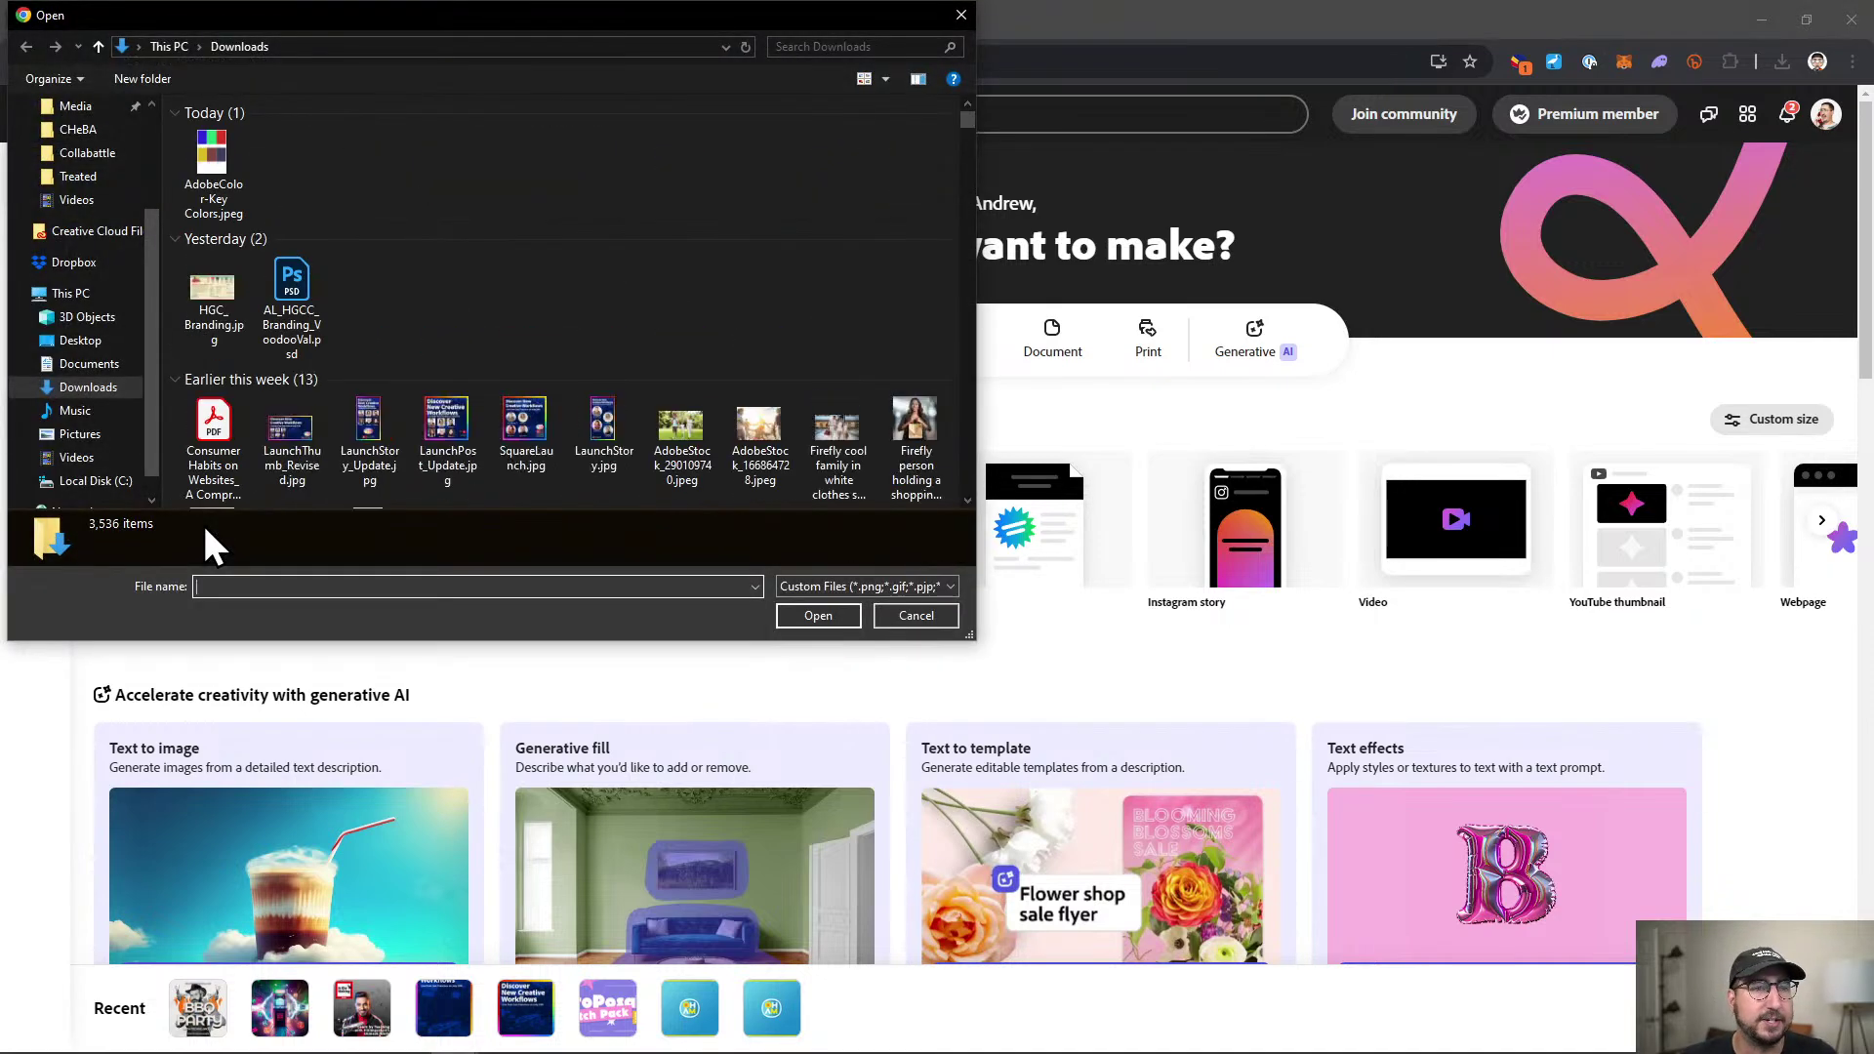
pyautogui.click(74, 342)
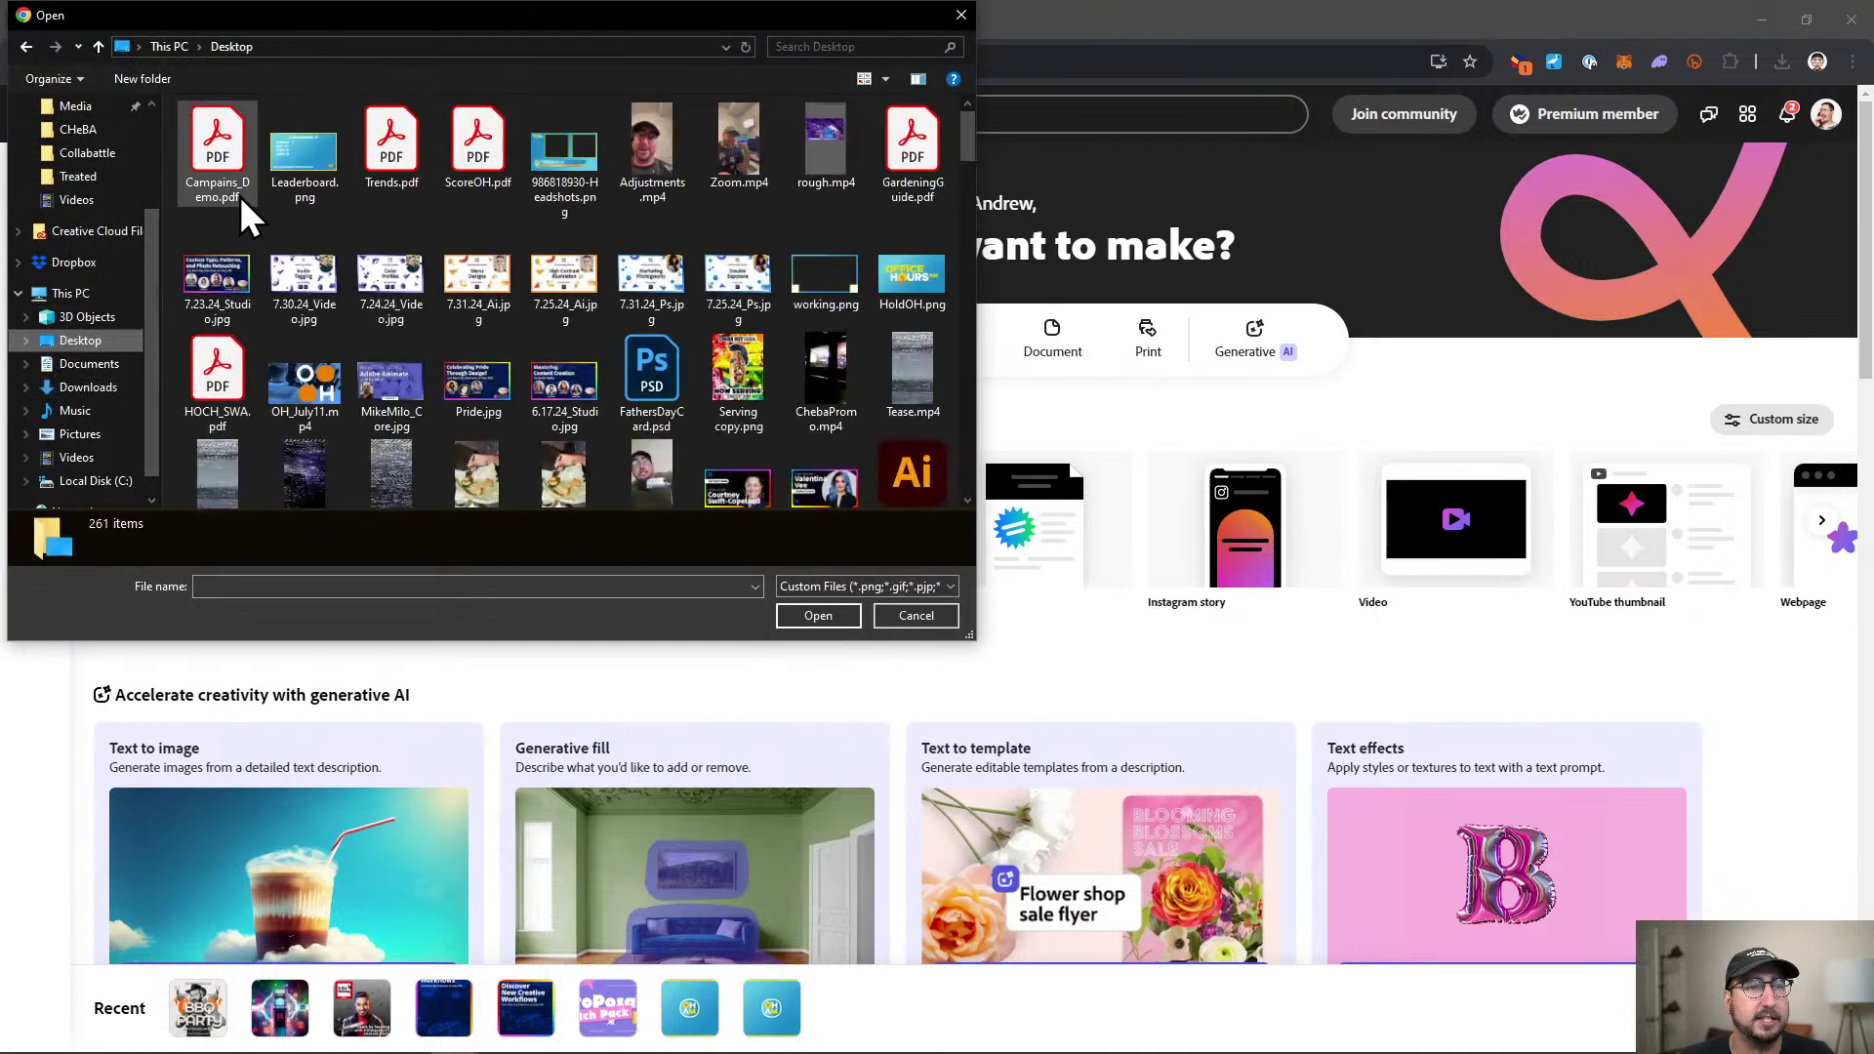
pyautogui.click(239, 201)
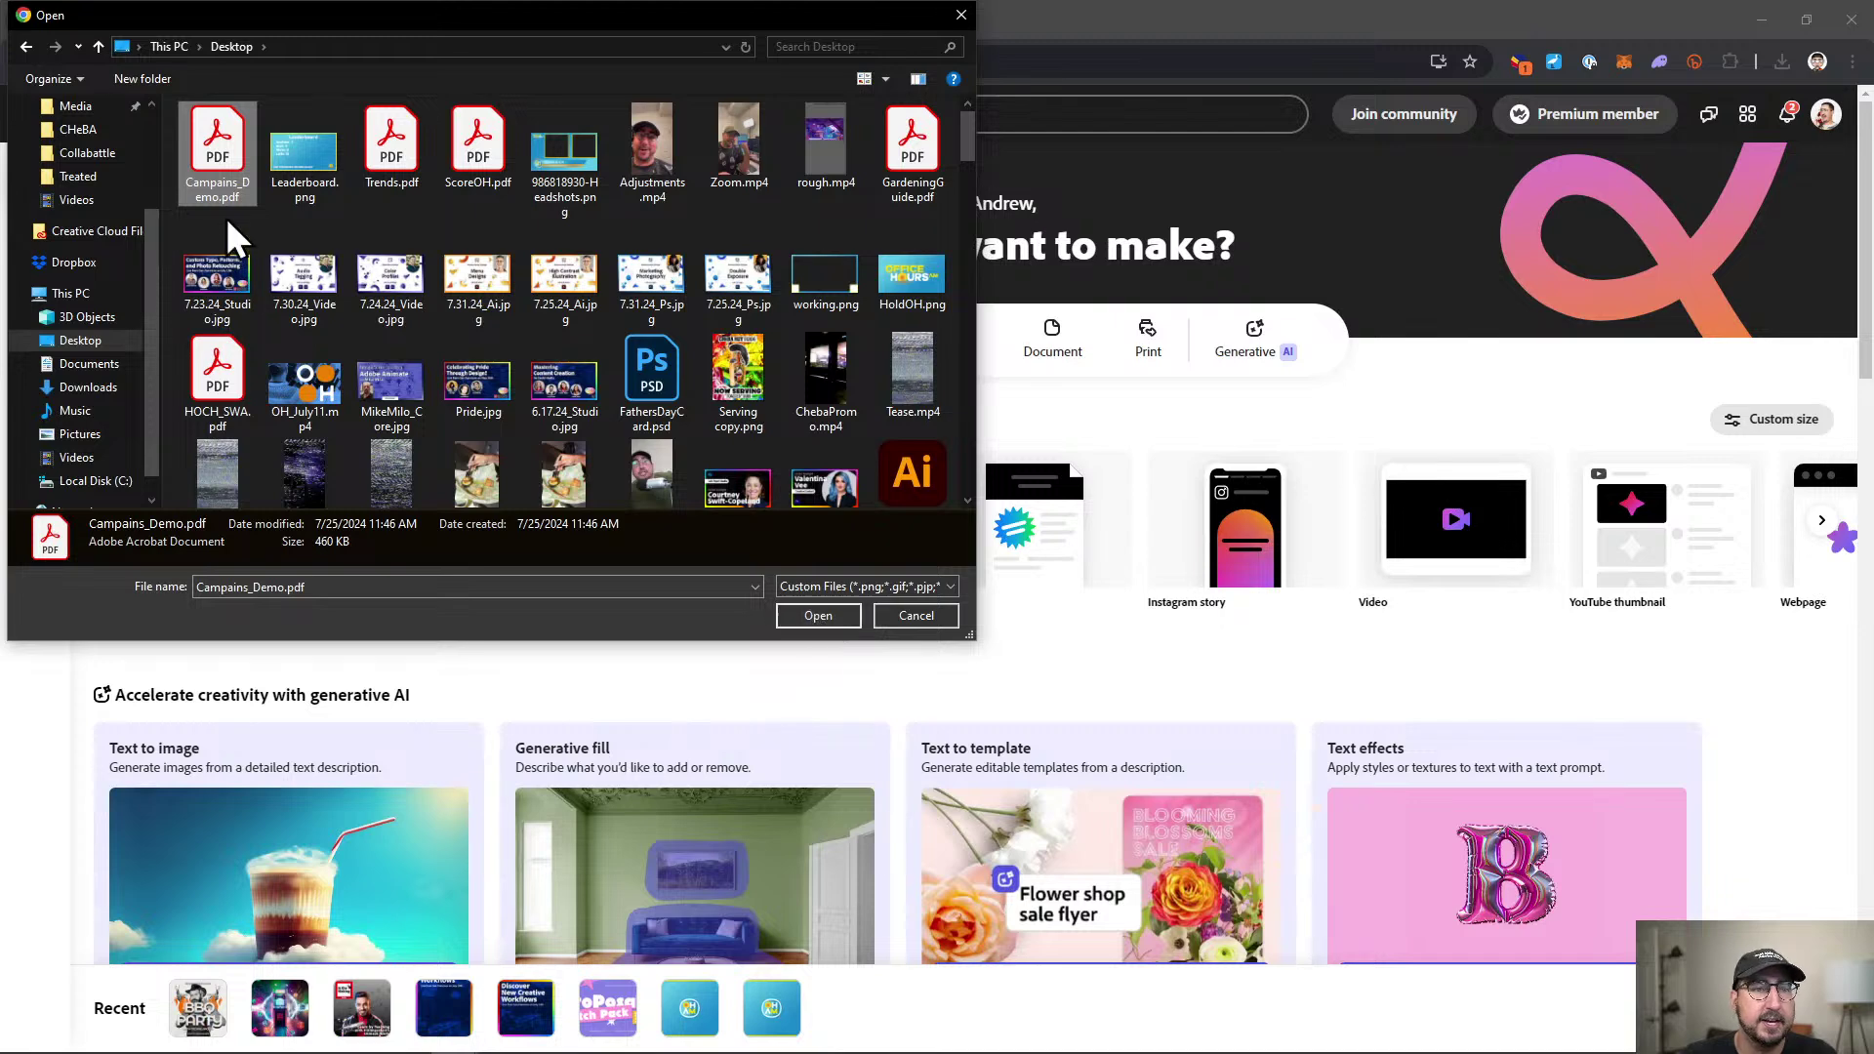
pyautogui.click(829, 617)
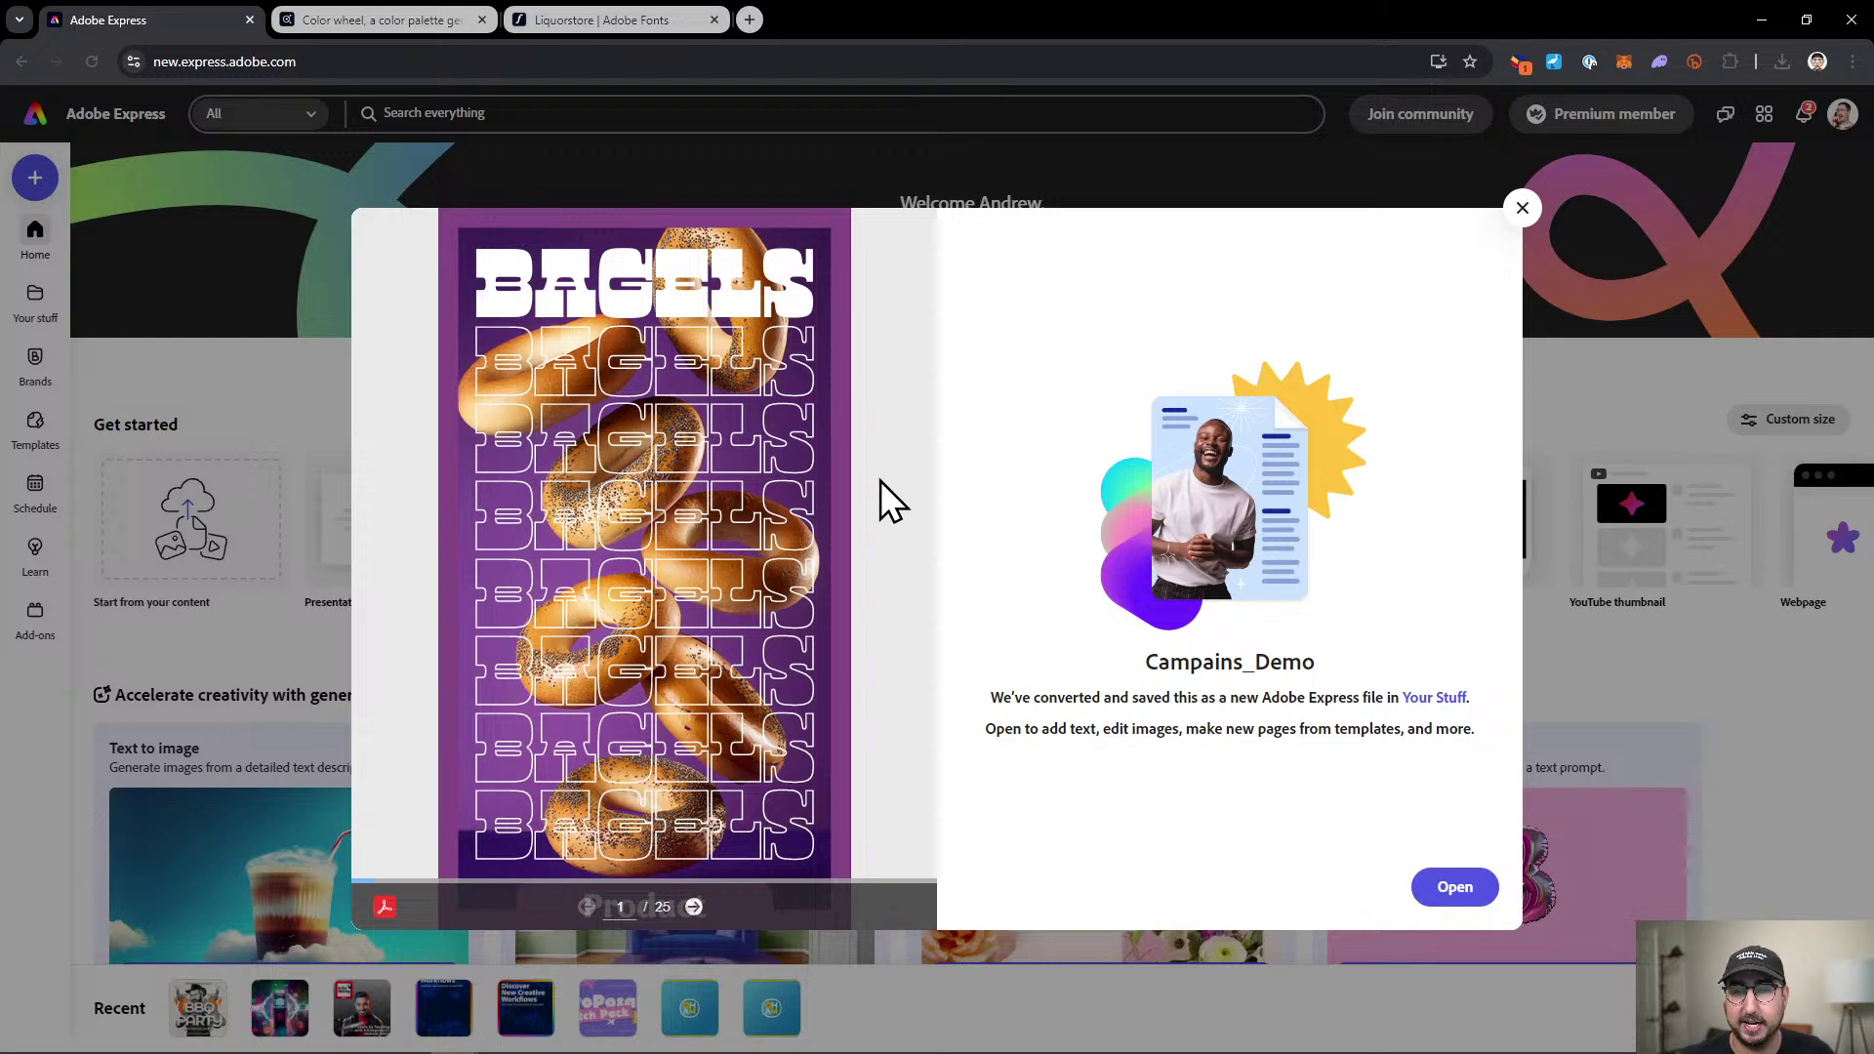
pyautogui.click(1450, 889)
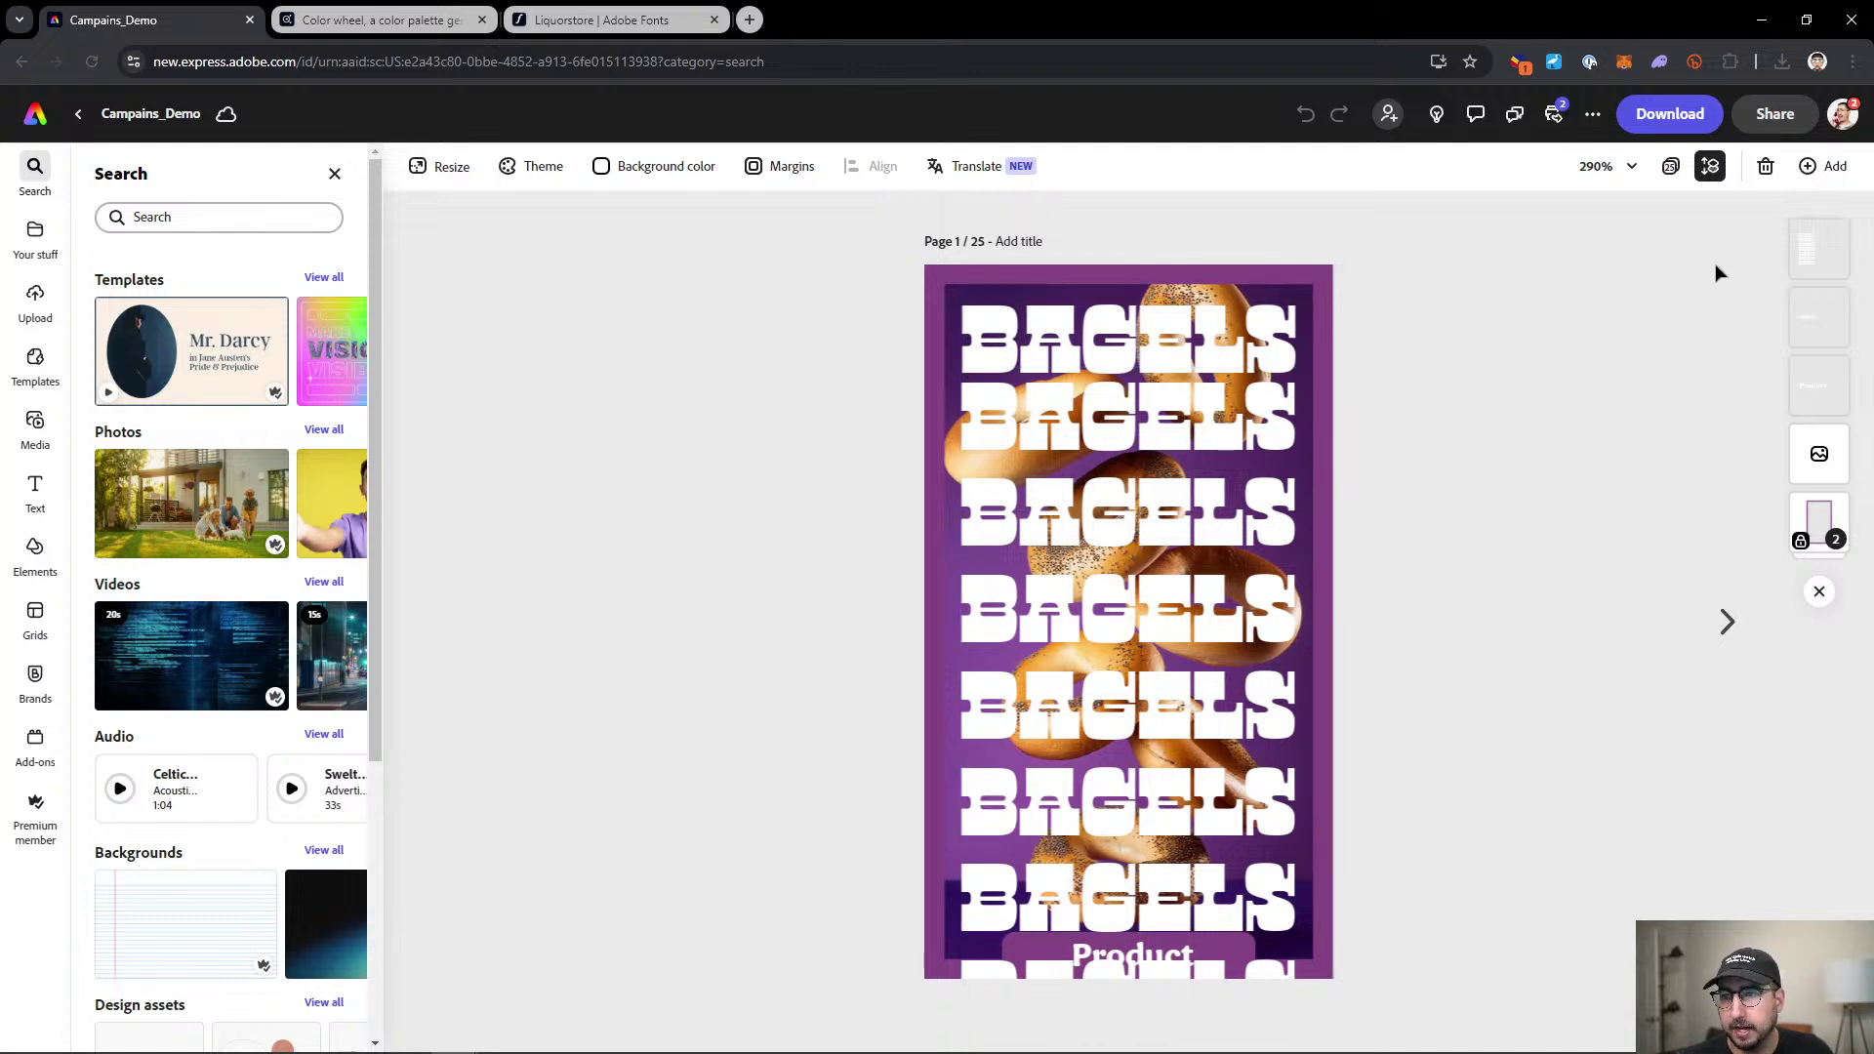
# Give the repeated BAGELS text block on page 1 a white outline and no fill.
pyautogui.click(1080, 524)
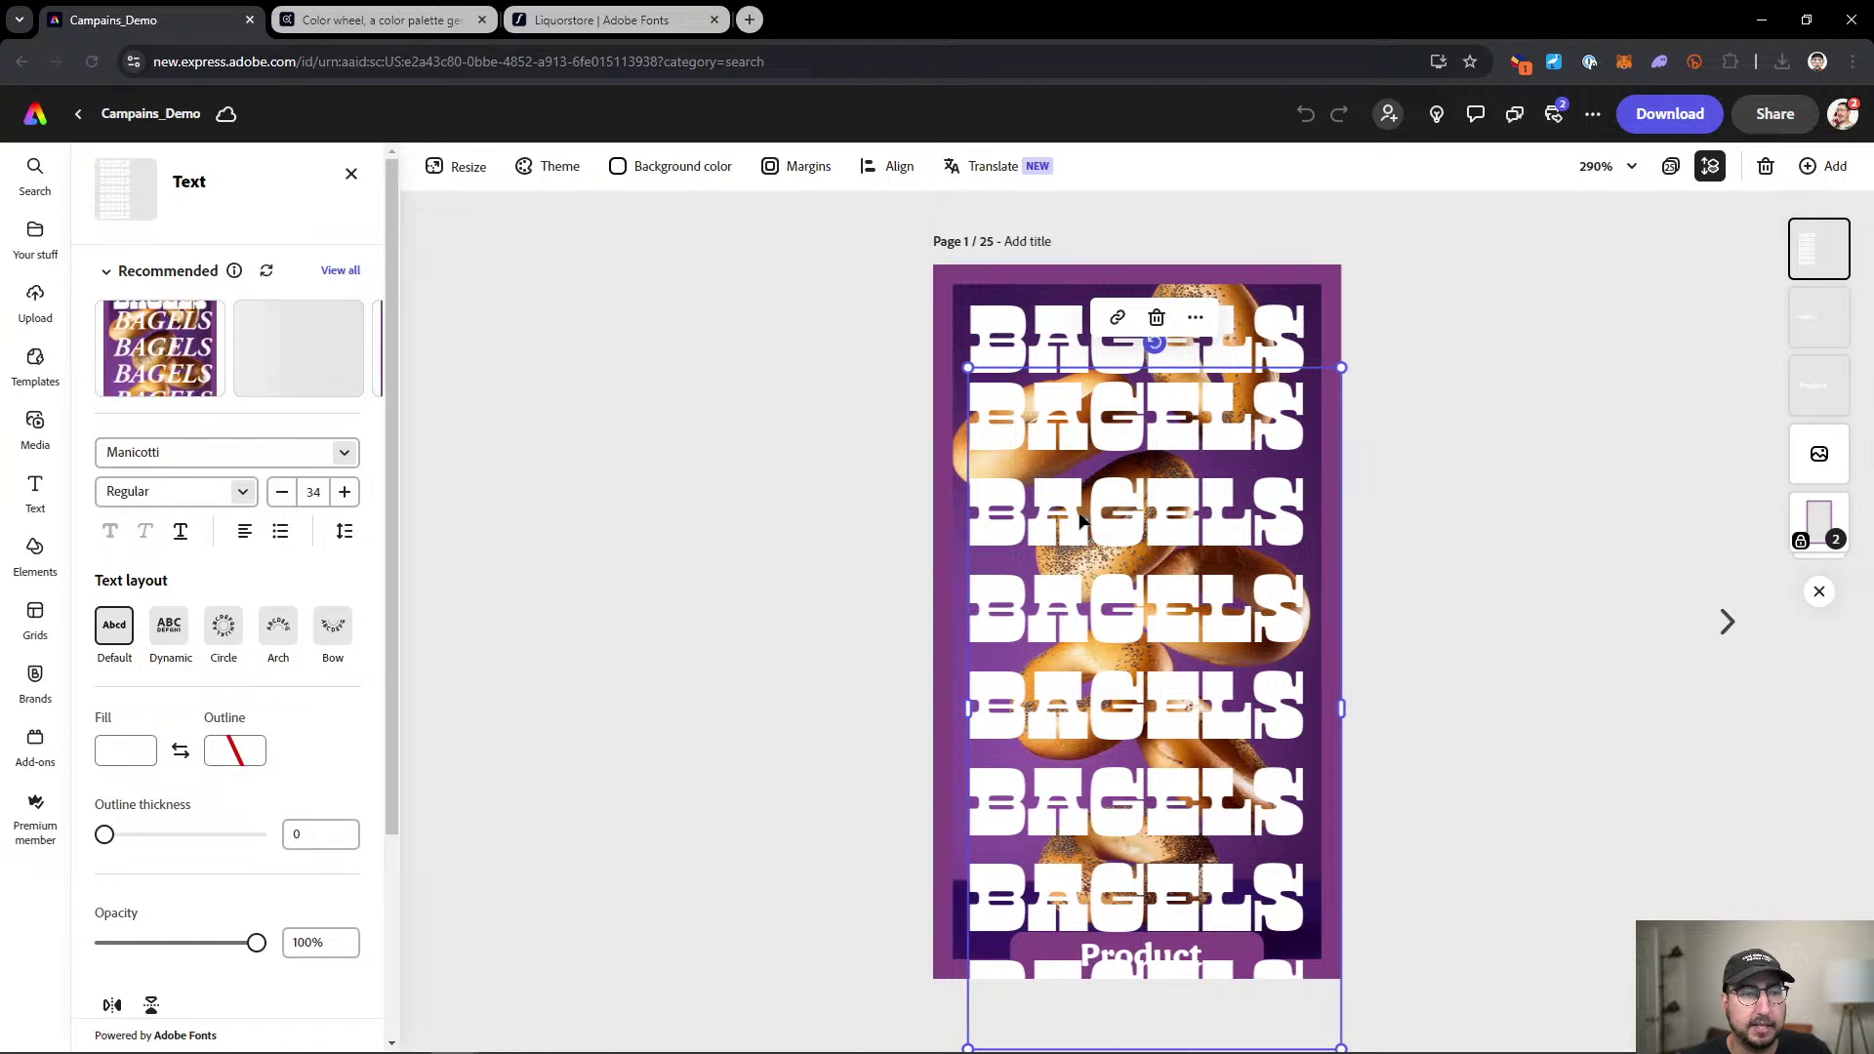
pyautogui.doubleClick(1104, 449)
pyautogui.hotkey('ctrl', 'a')
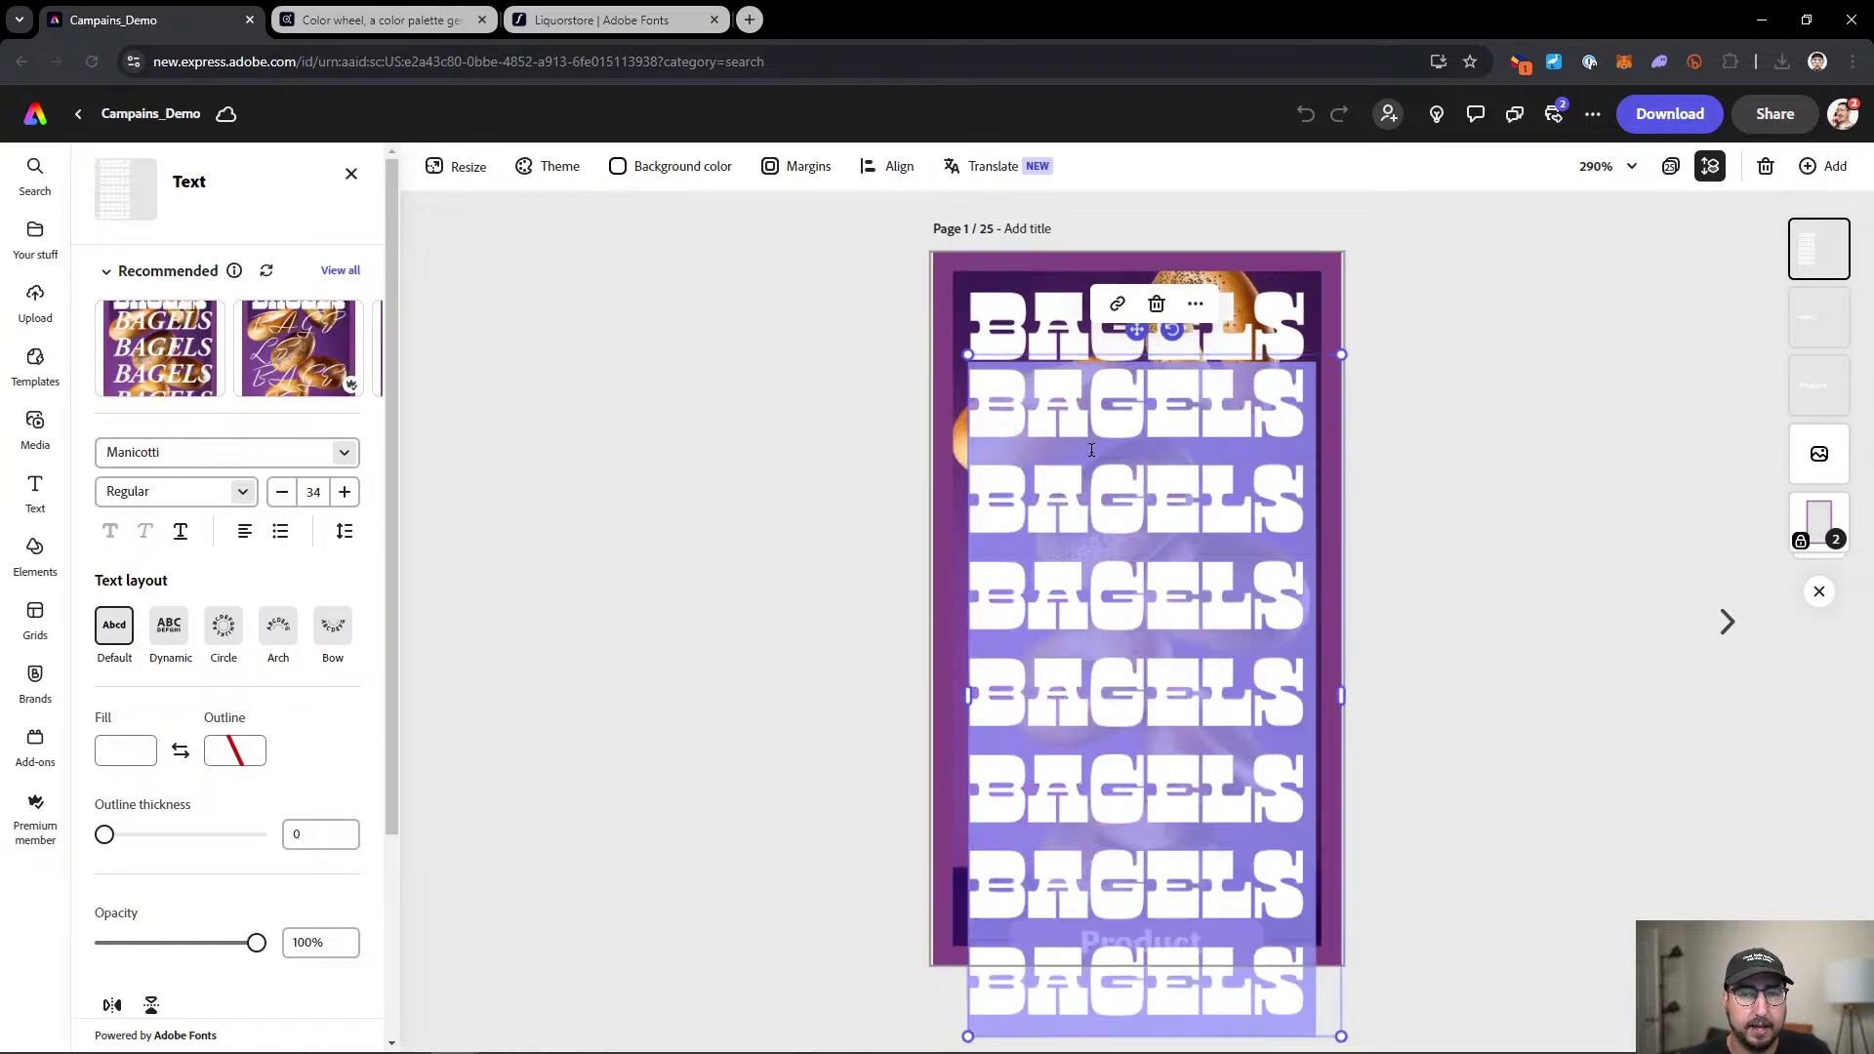
pyautogui.click(230, 753)
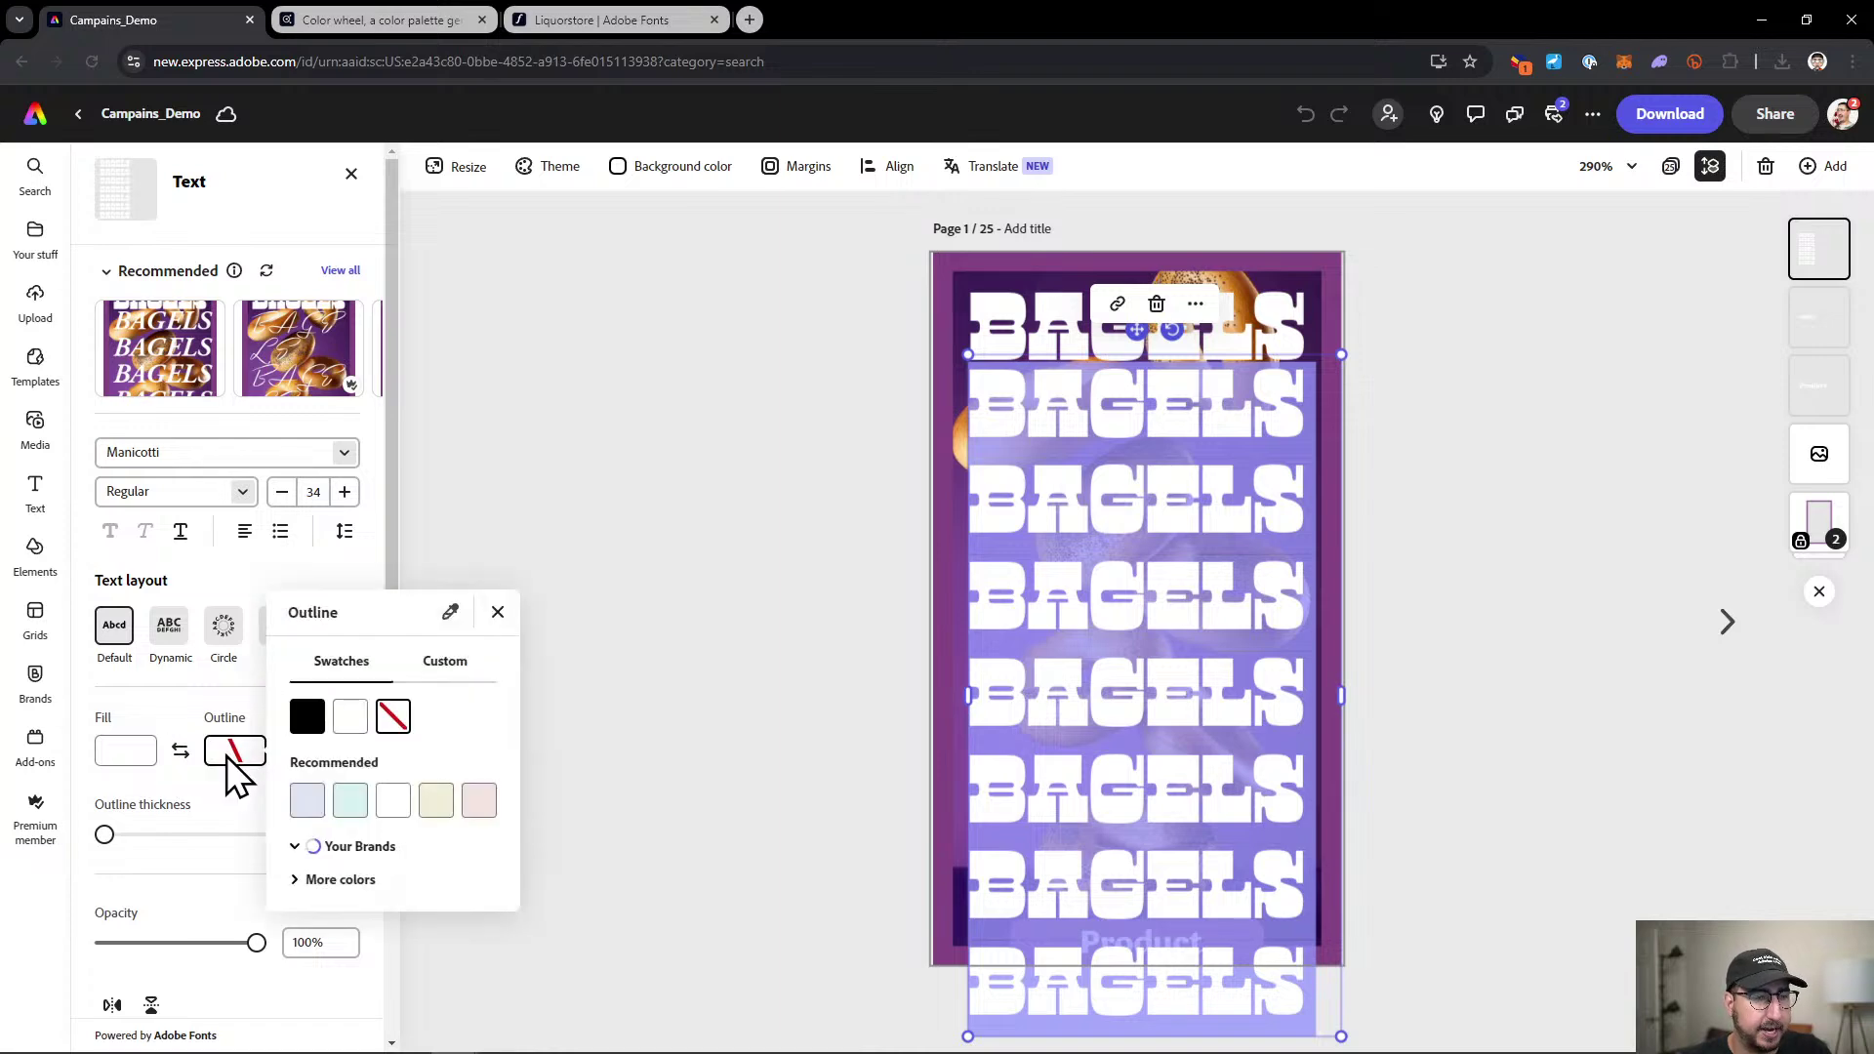
pyautogui.click(351, 717)
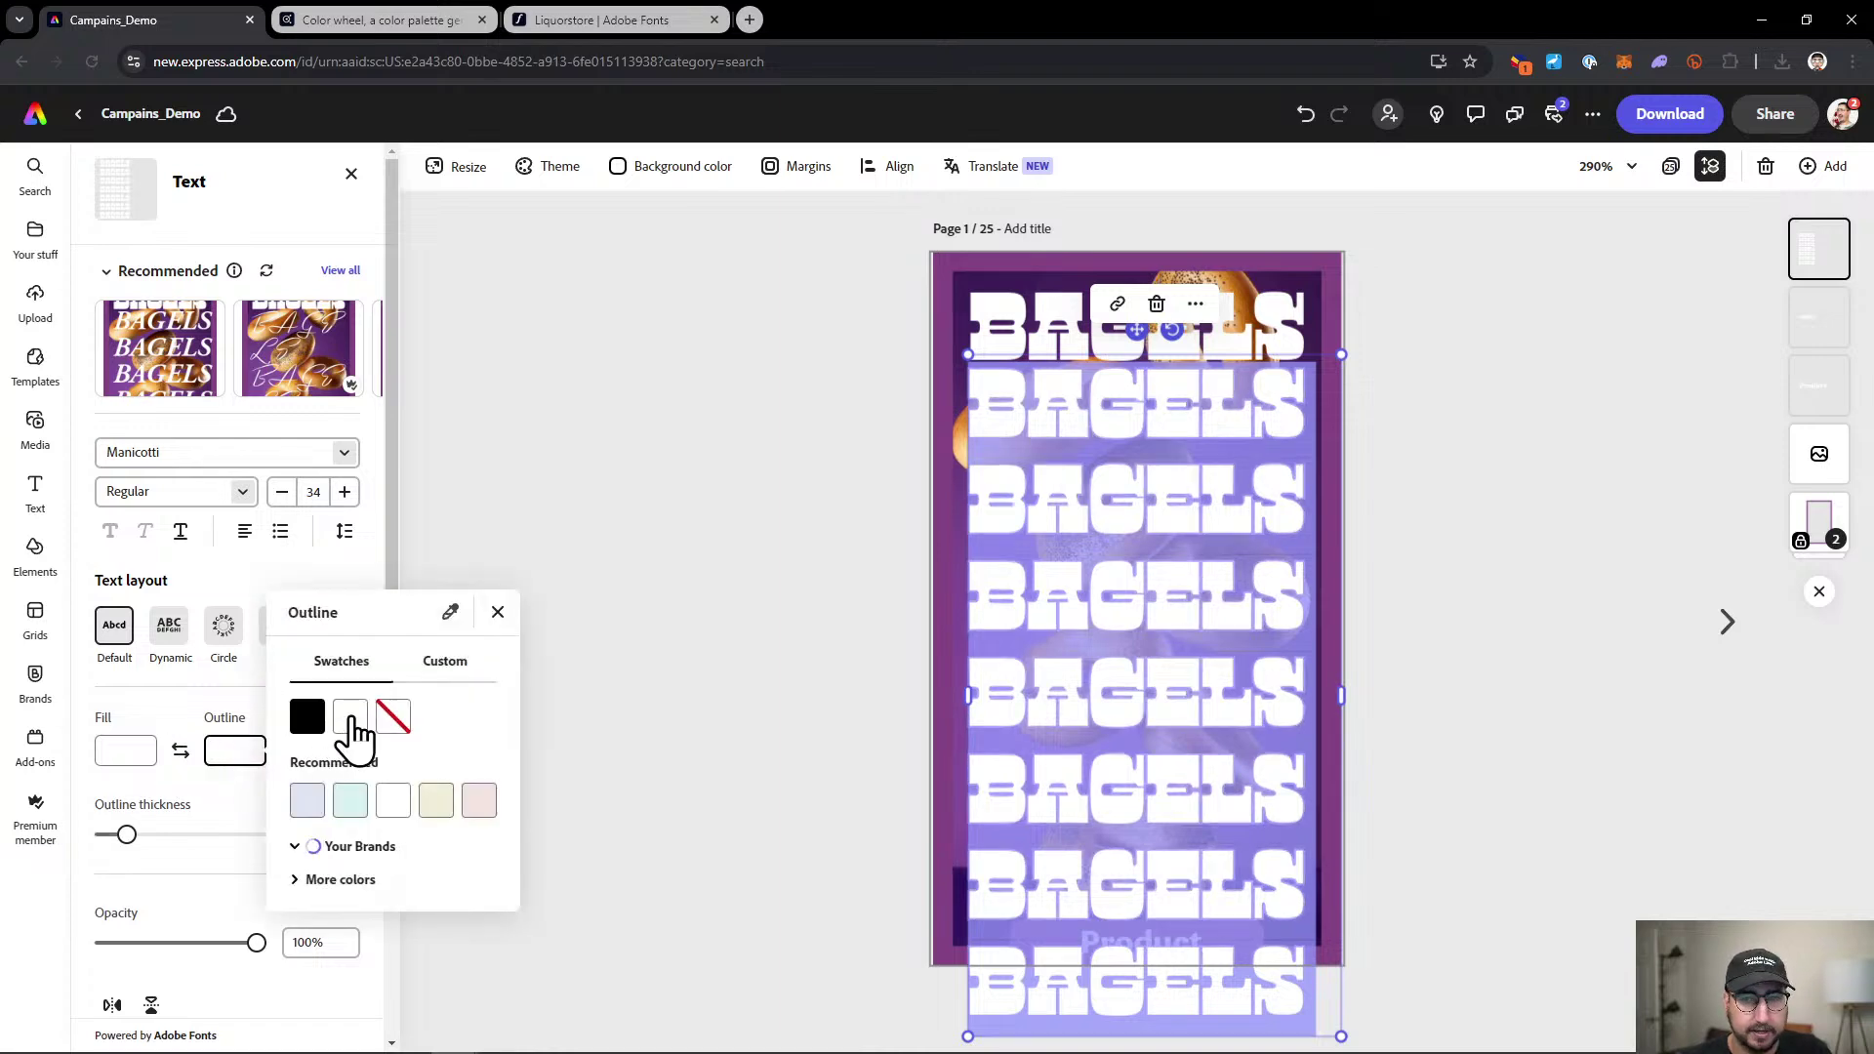
pyautogui.click(125, 758)
pyautogui.click(119, 763)
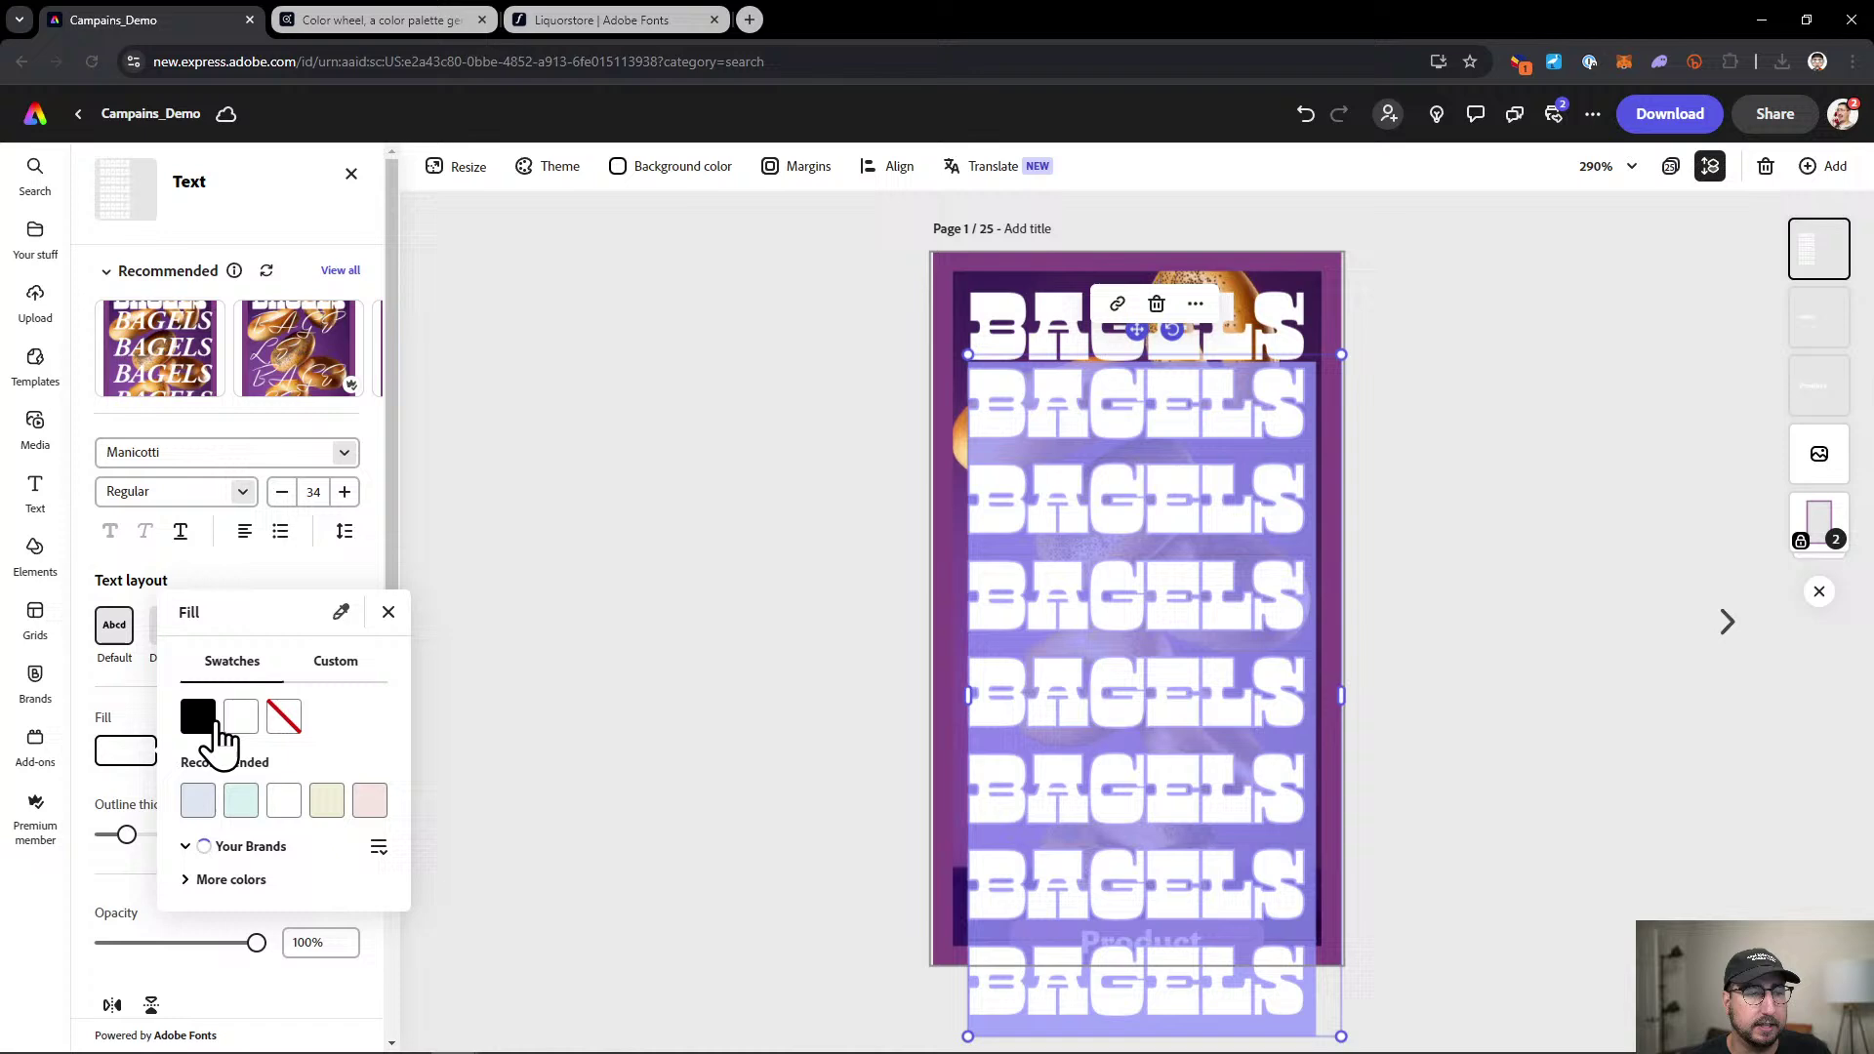
pyautogui.click(282, 724)
pyautogui.click(1161, 502)
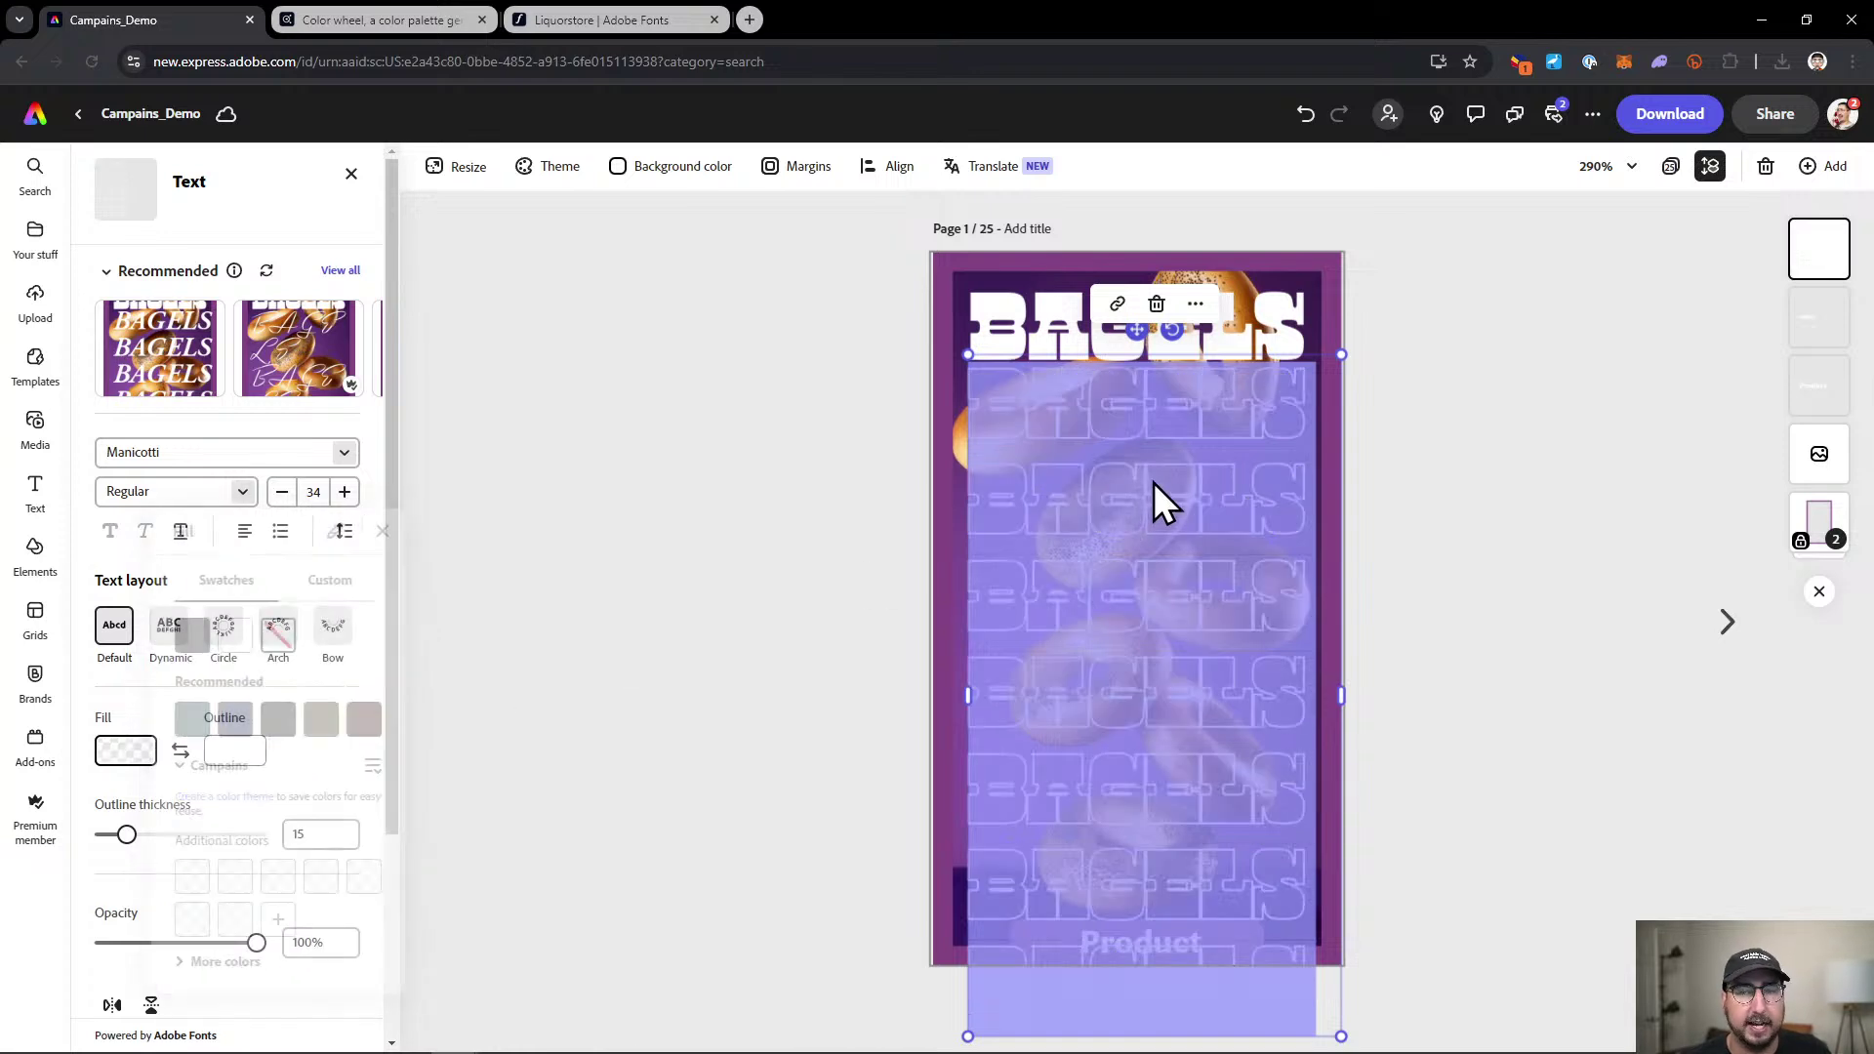
pyautogui.hotkey('ctrl', 'a')
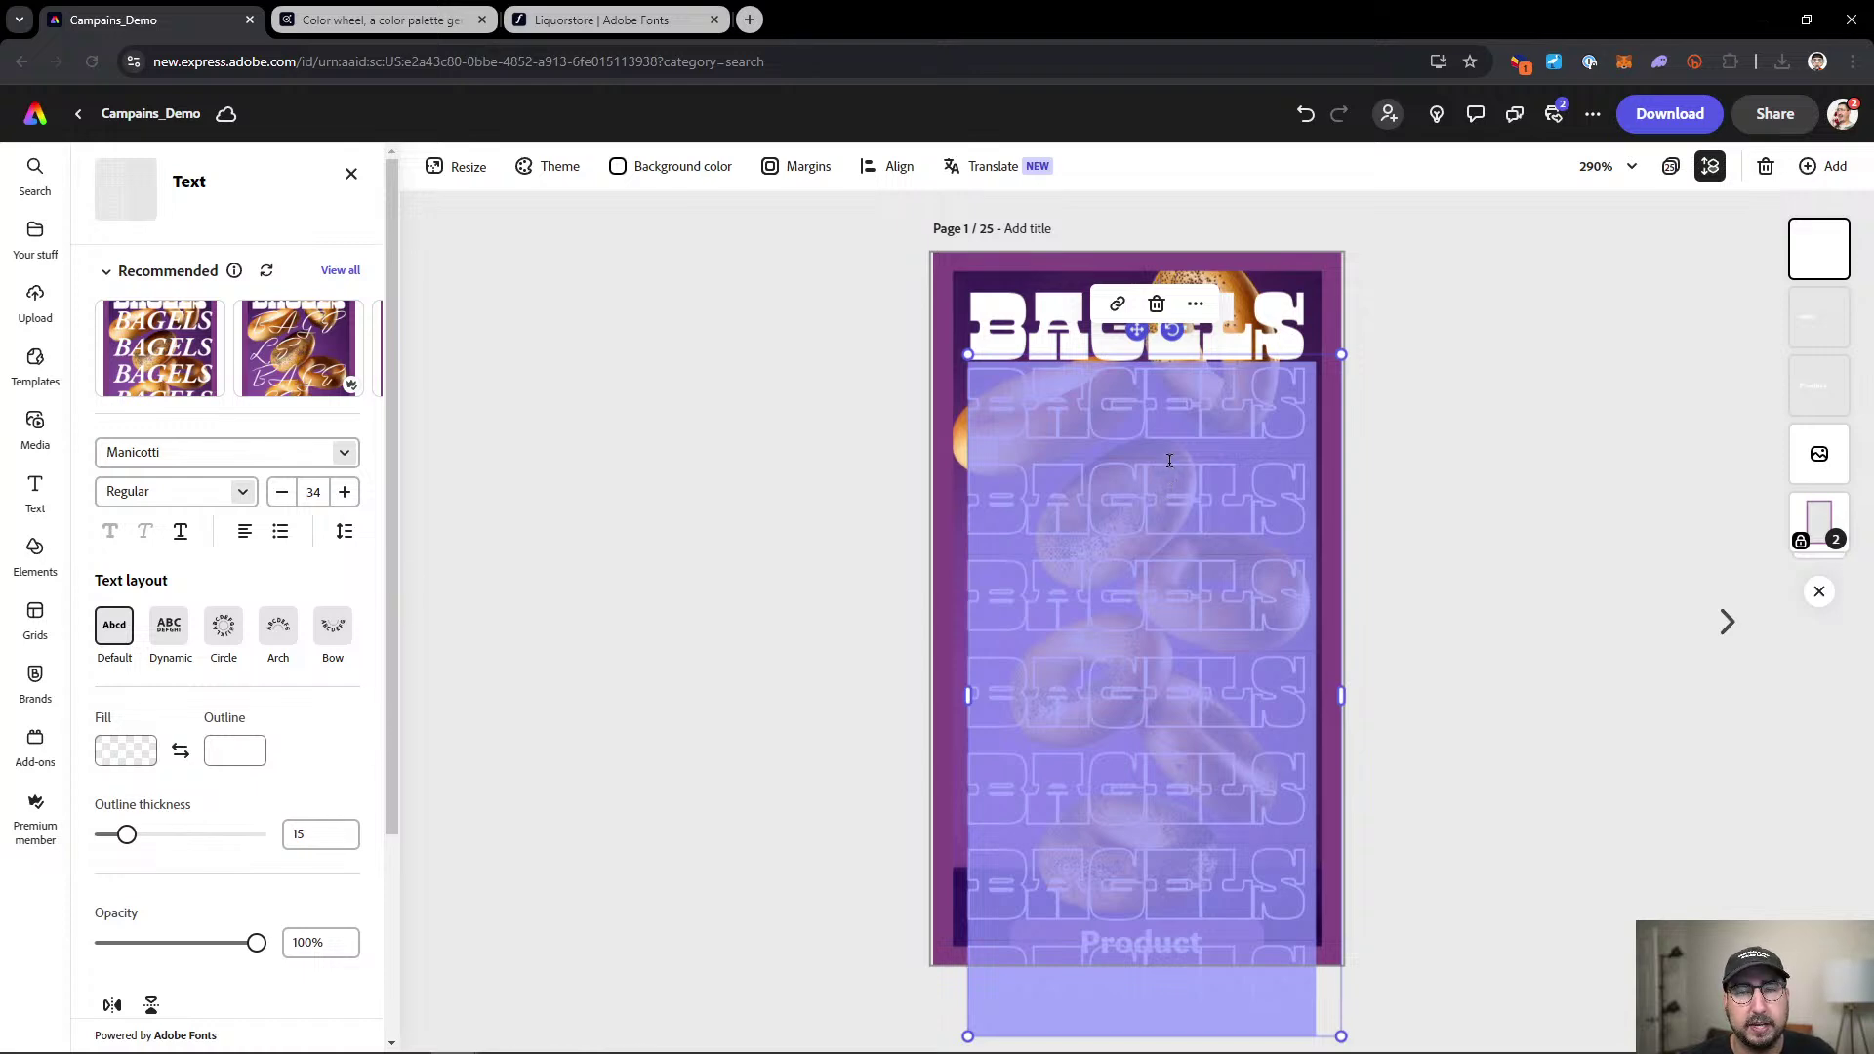
# Set the line spacing of the outlined BAGELS text to 0.8 and deselect the text.
pyautogui.click(1073, 495)
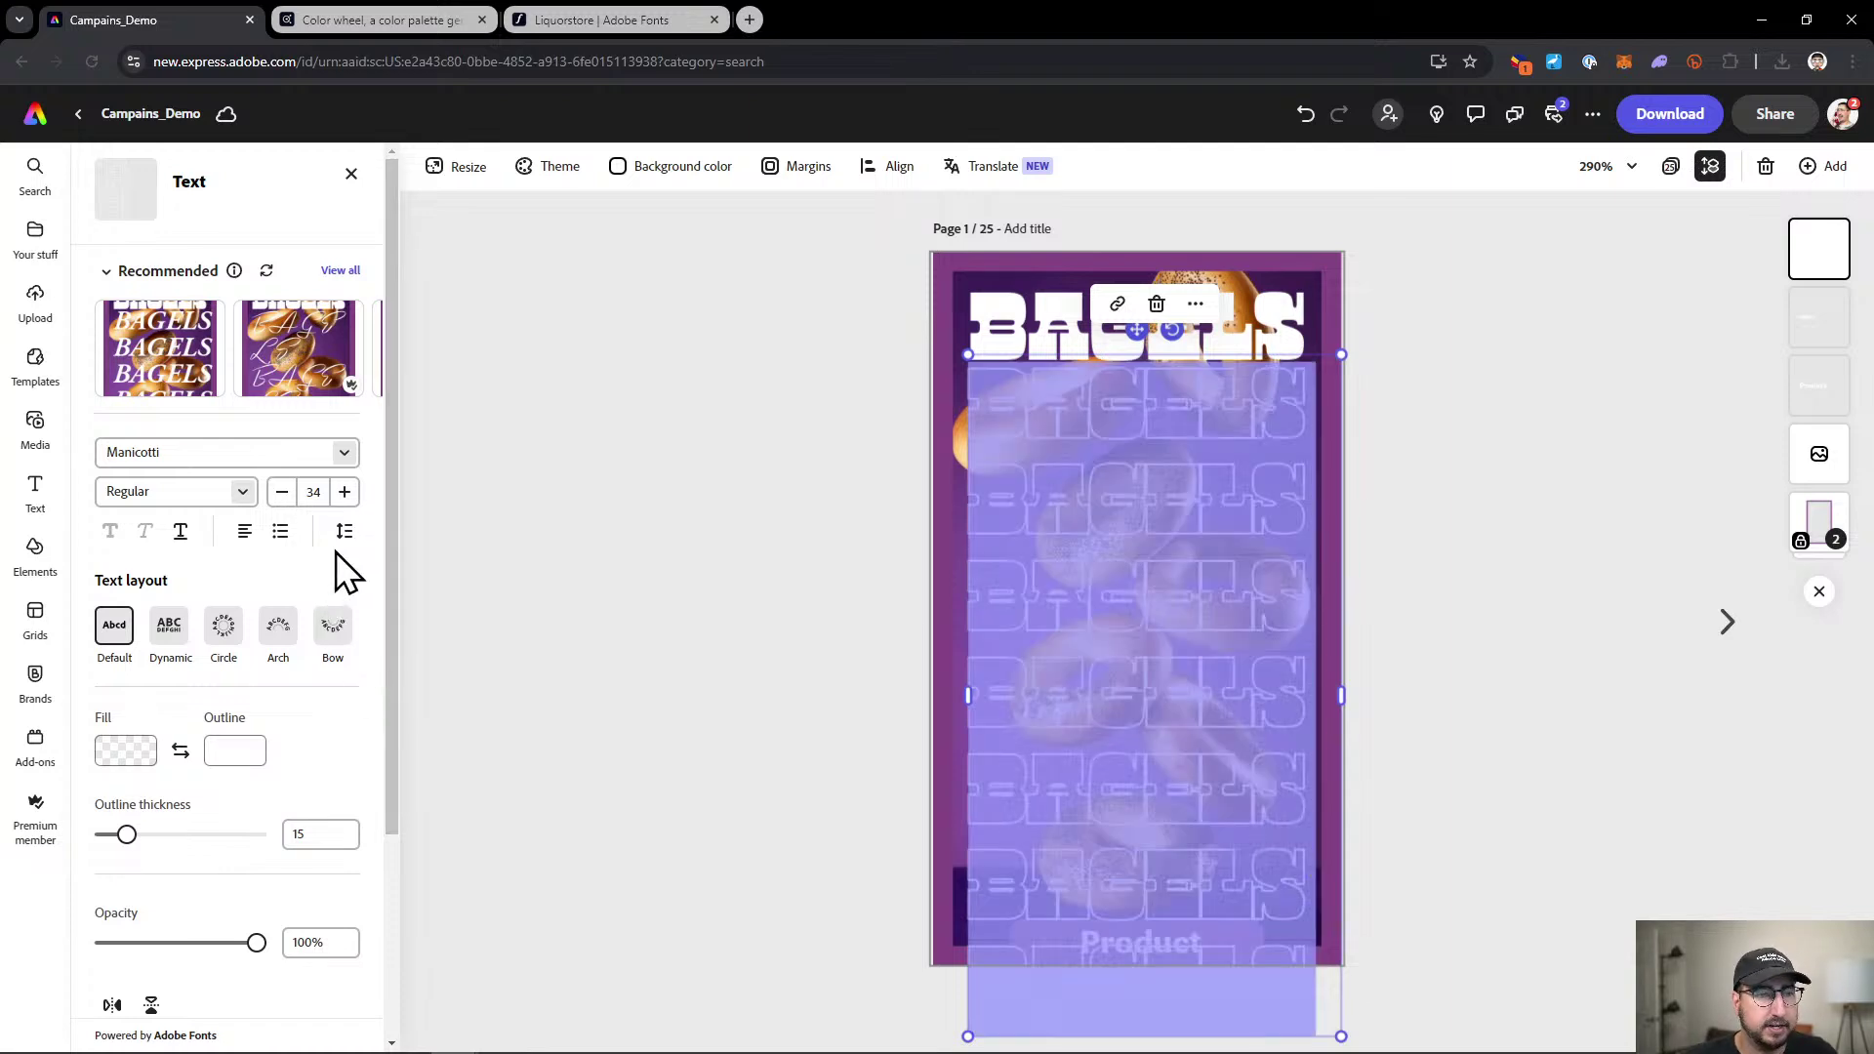
pyautogui.click(344, 531)
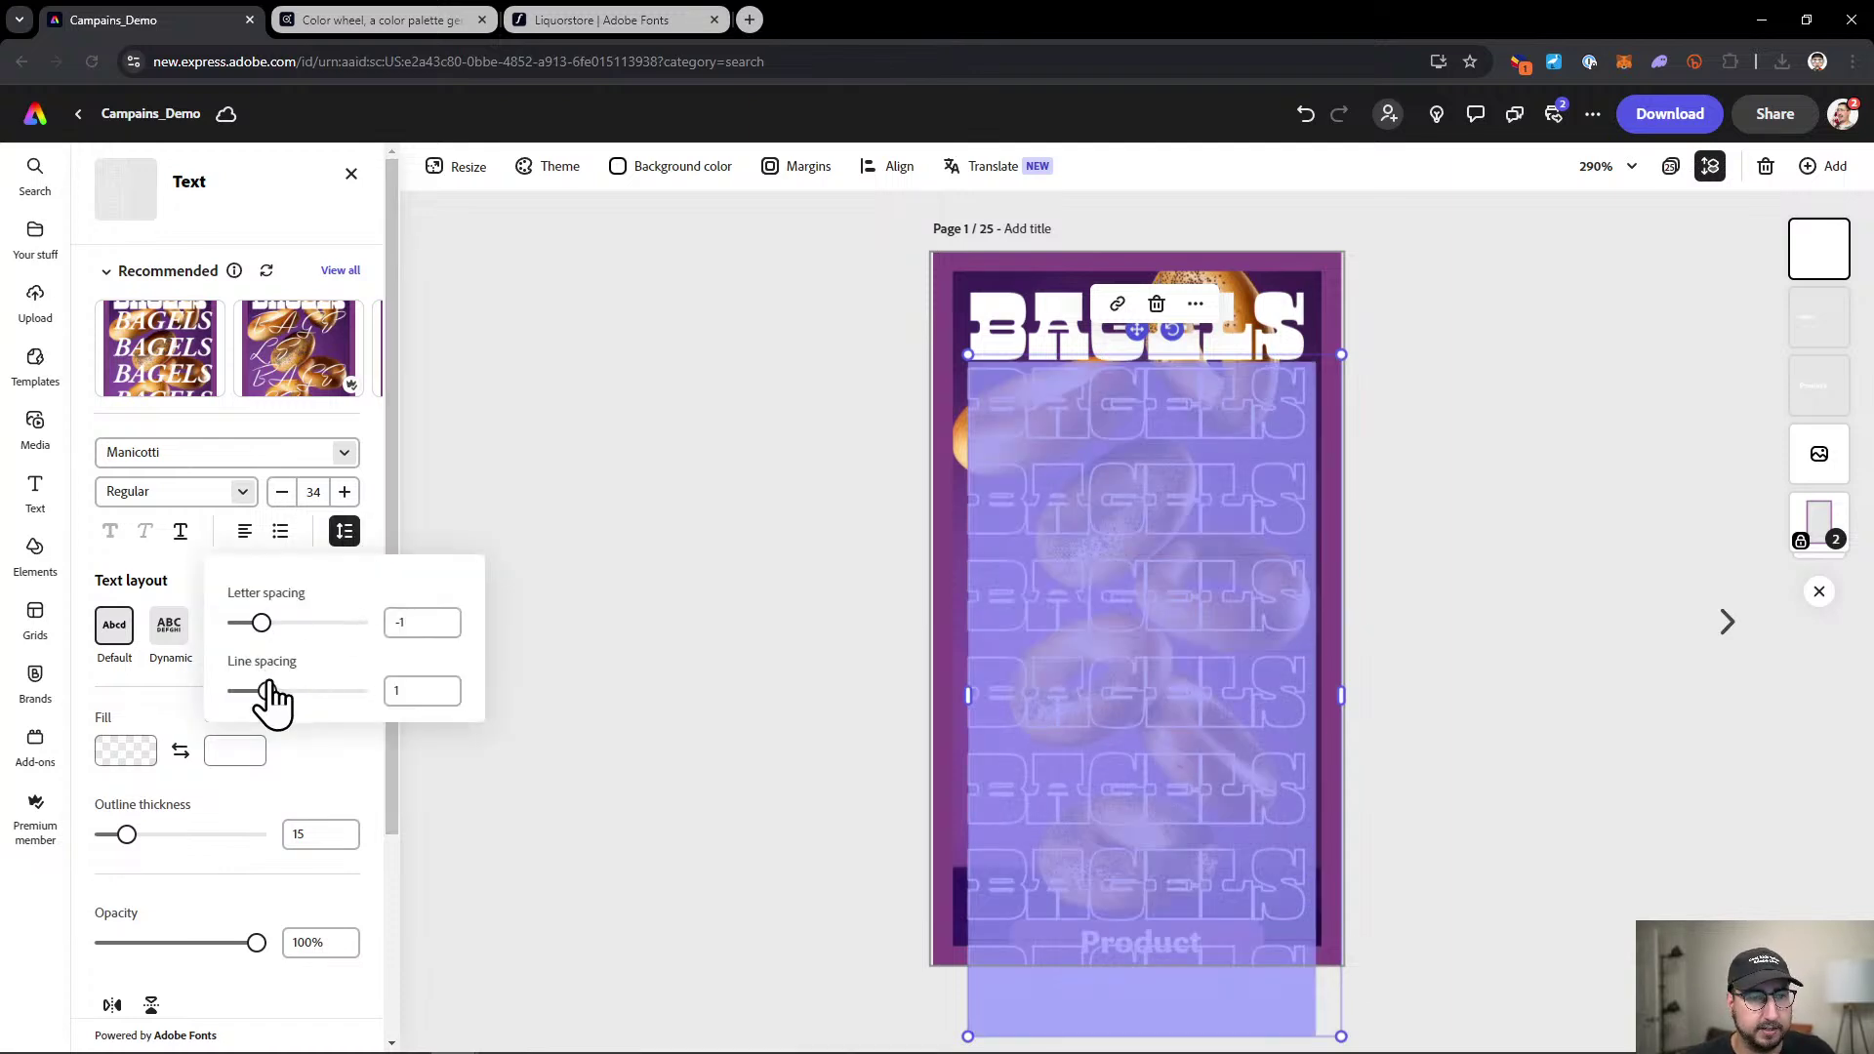
pyautogui.moveTo(266, 691); pyautogui.dragTo(252, 691)
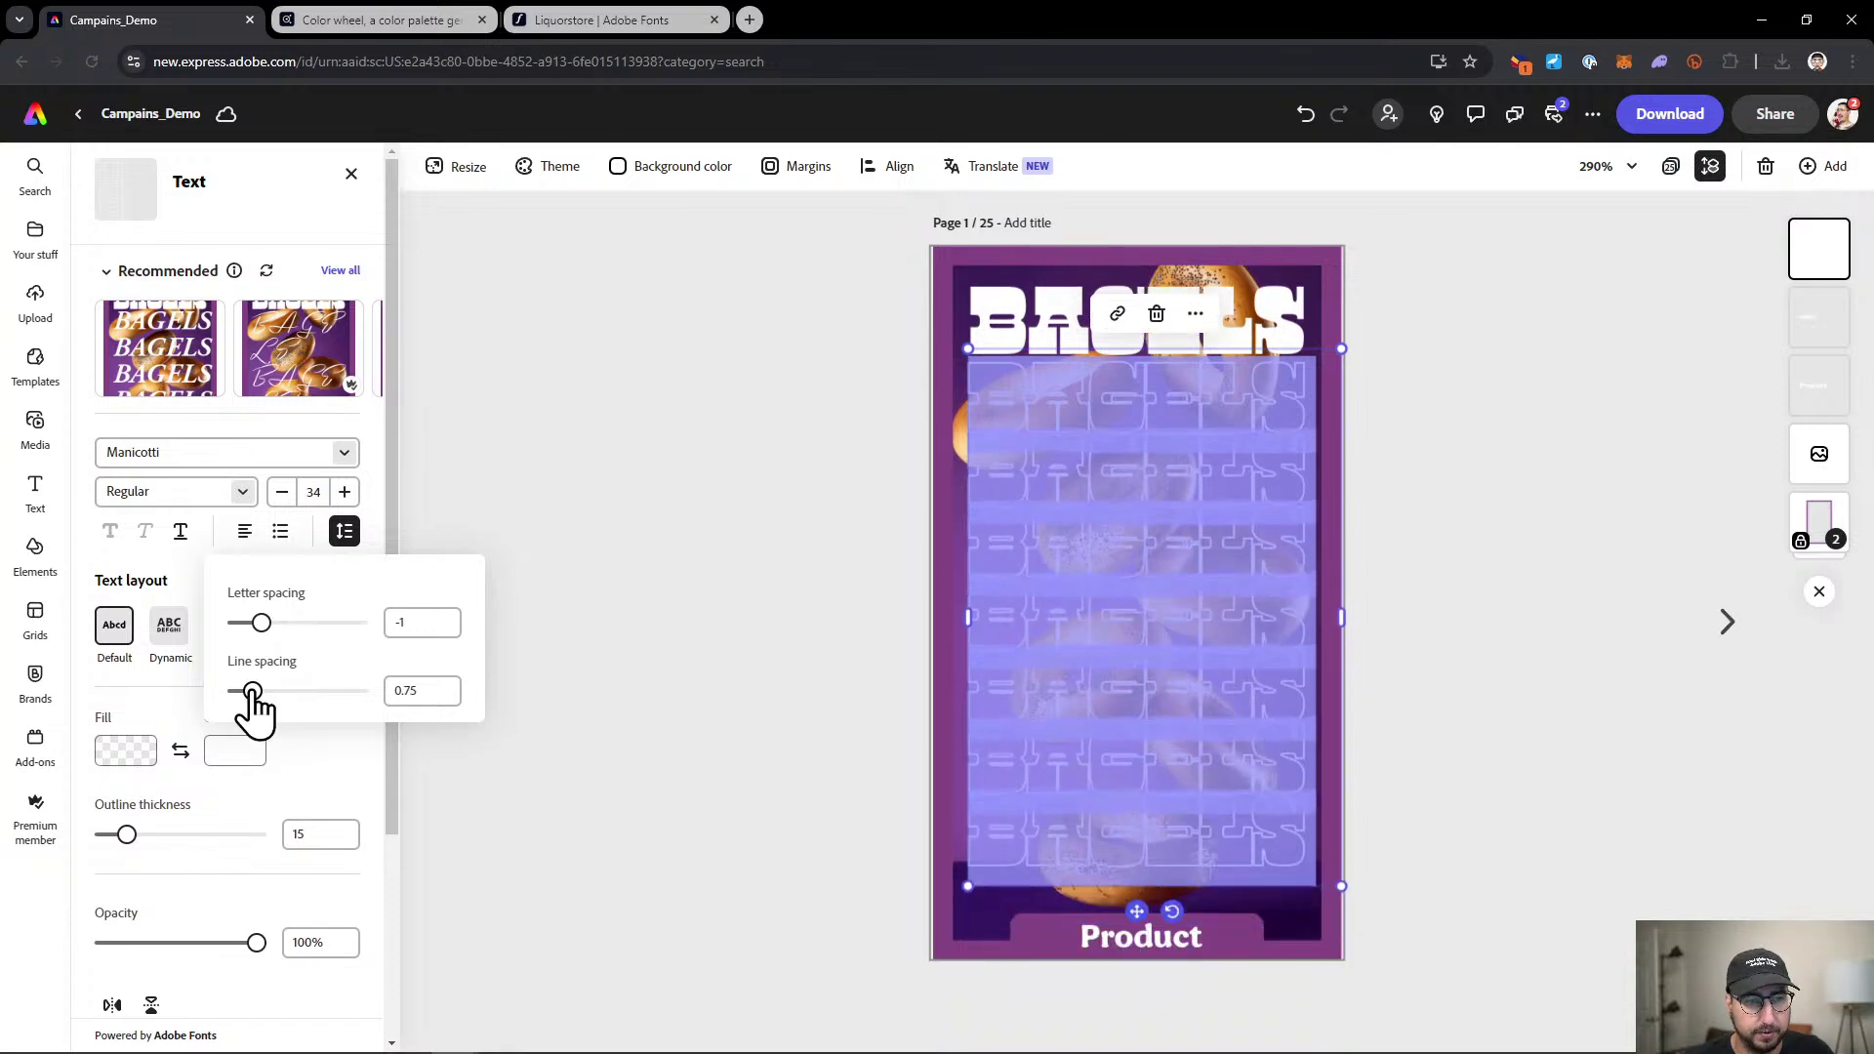
pyautogui.click(407, 690)
pyautogui.press('Up')
pyautogui.press('Up')
pyautogui.press('Up')
pyautogui.press('Up')
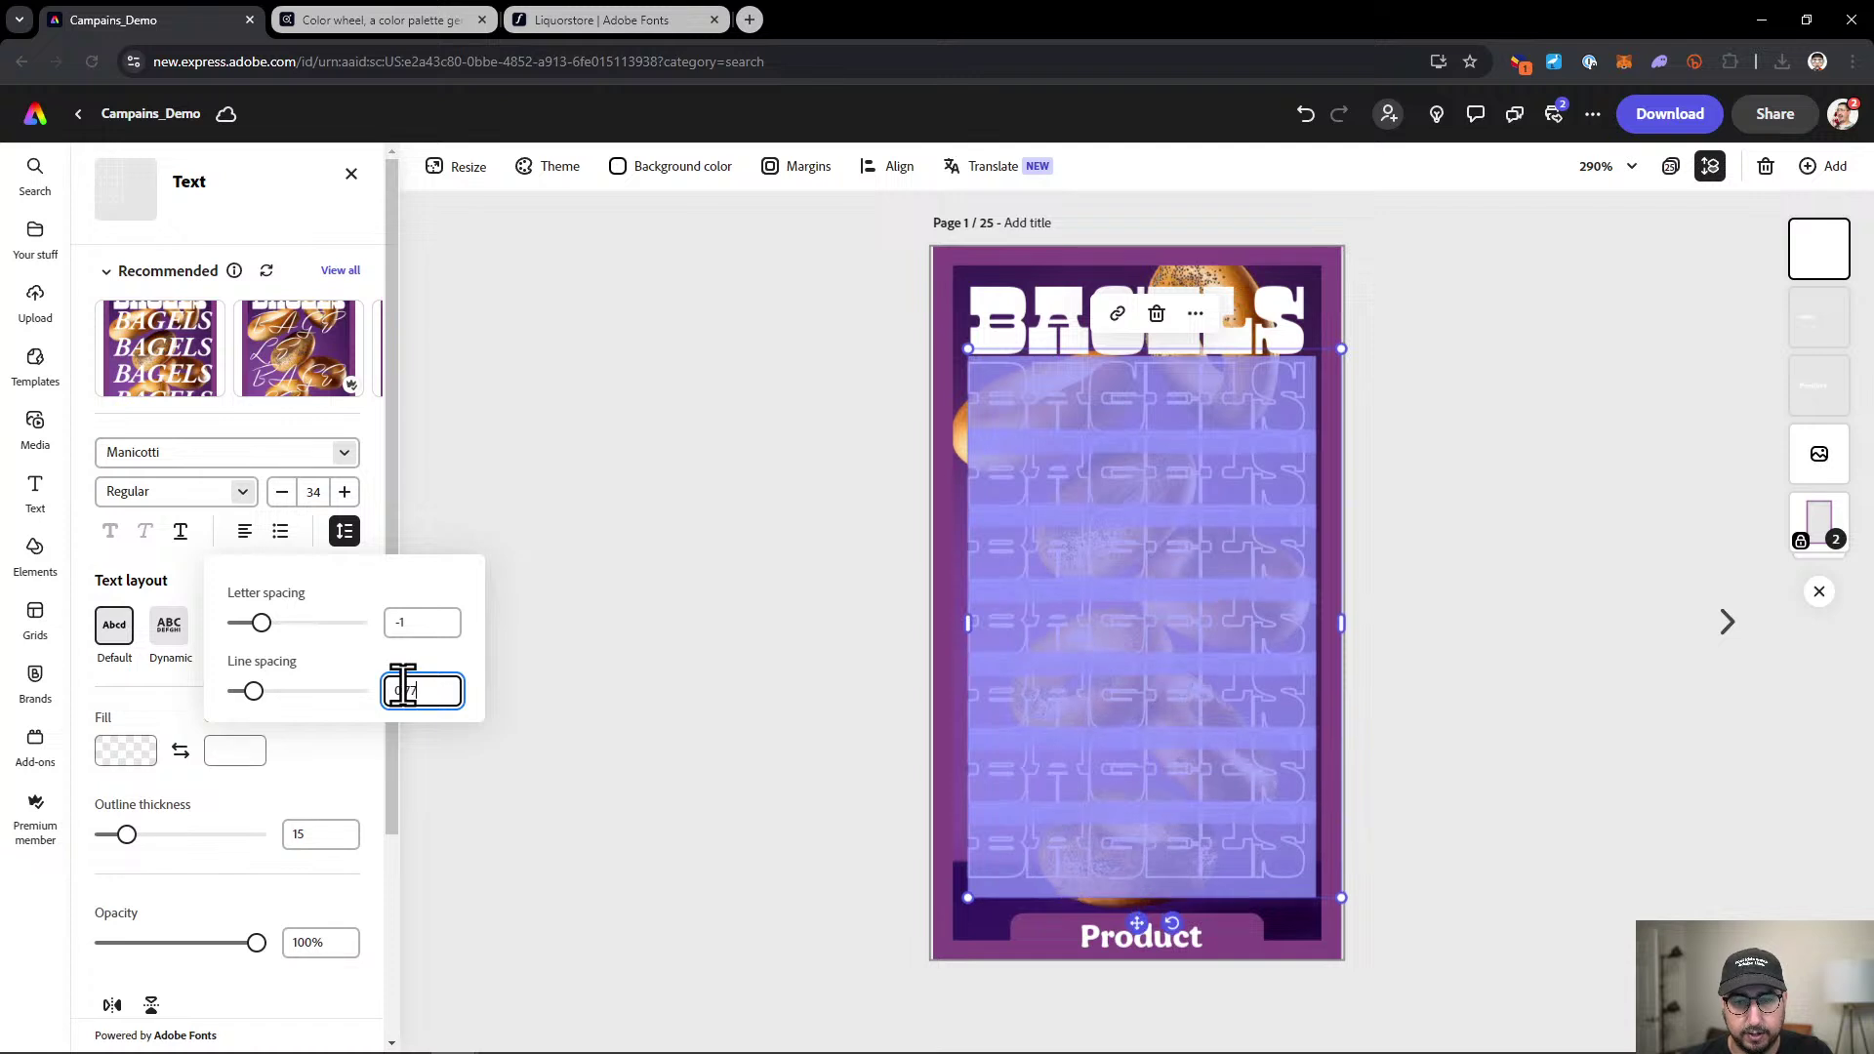
pyautogui.press('Up')
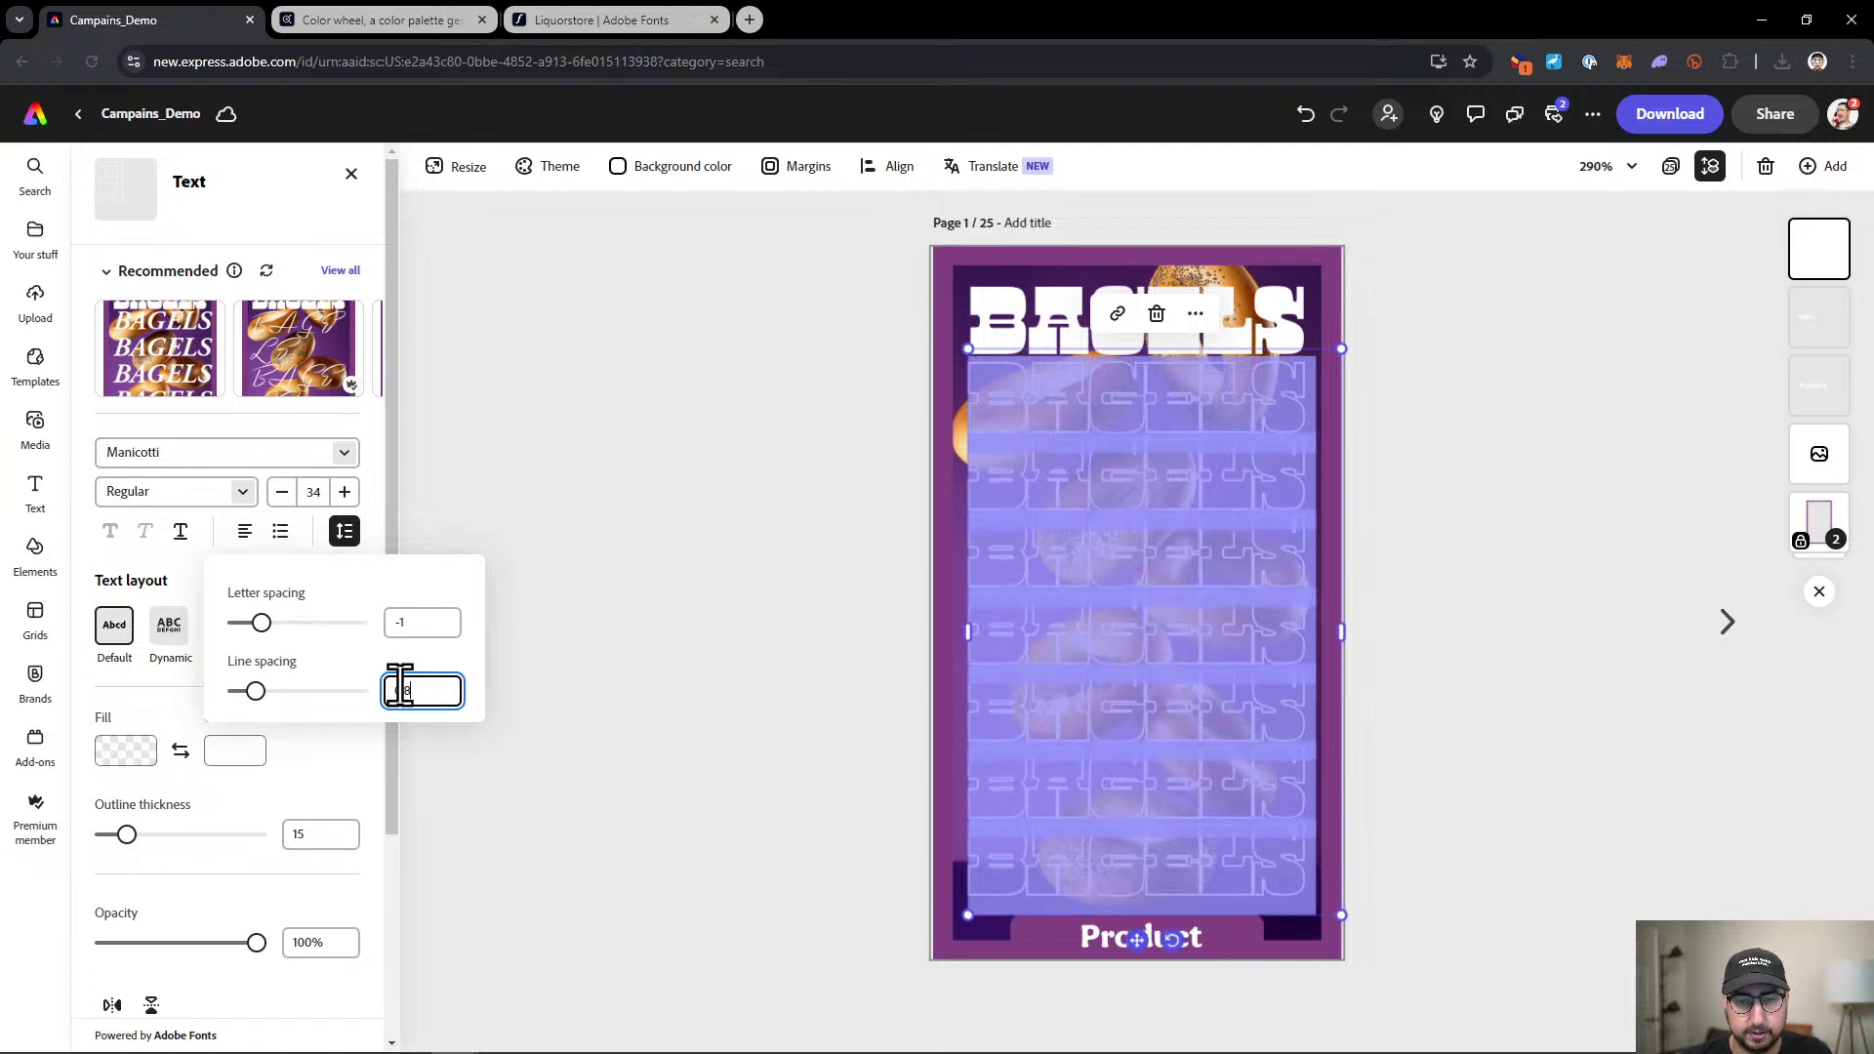
pyautogui.click(635, 493)
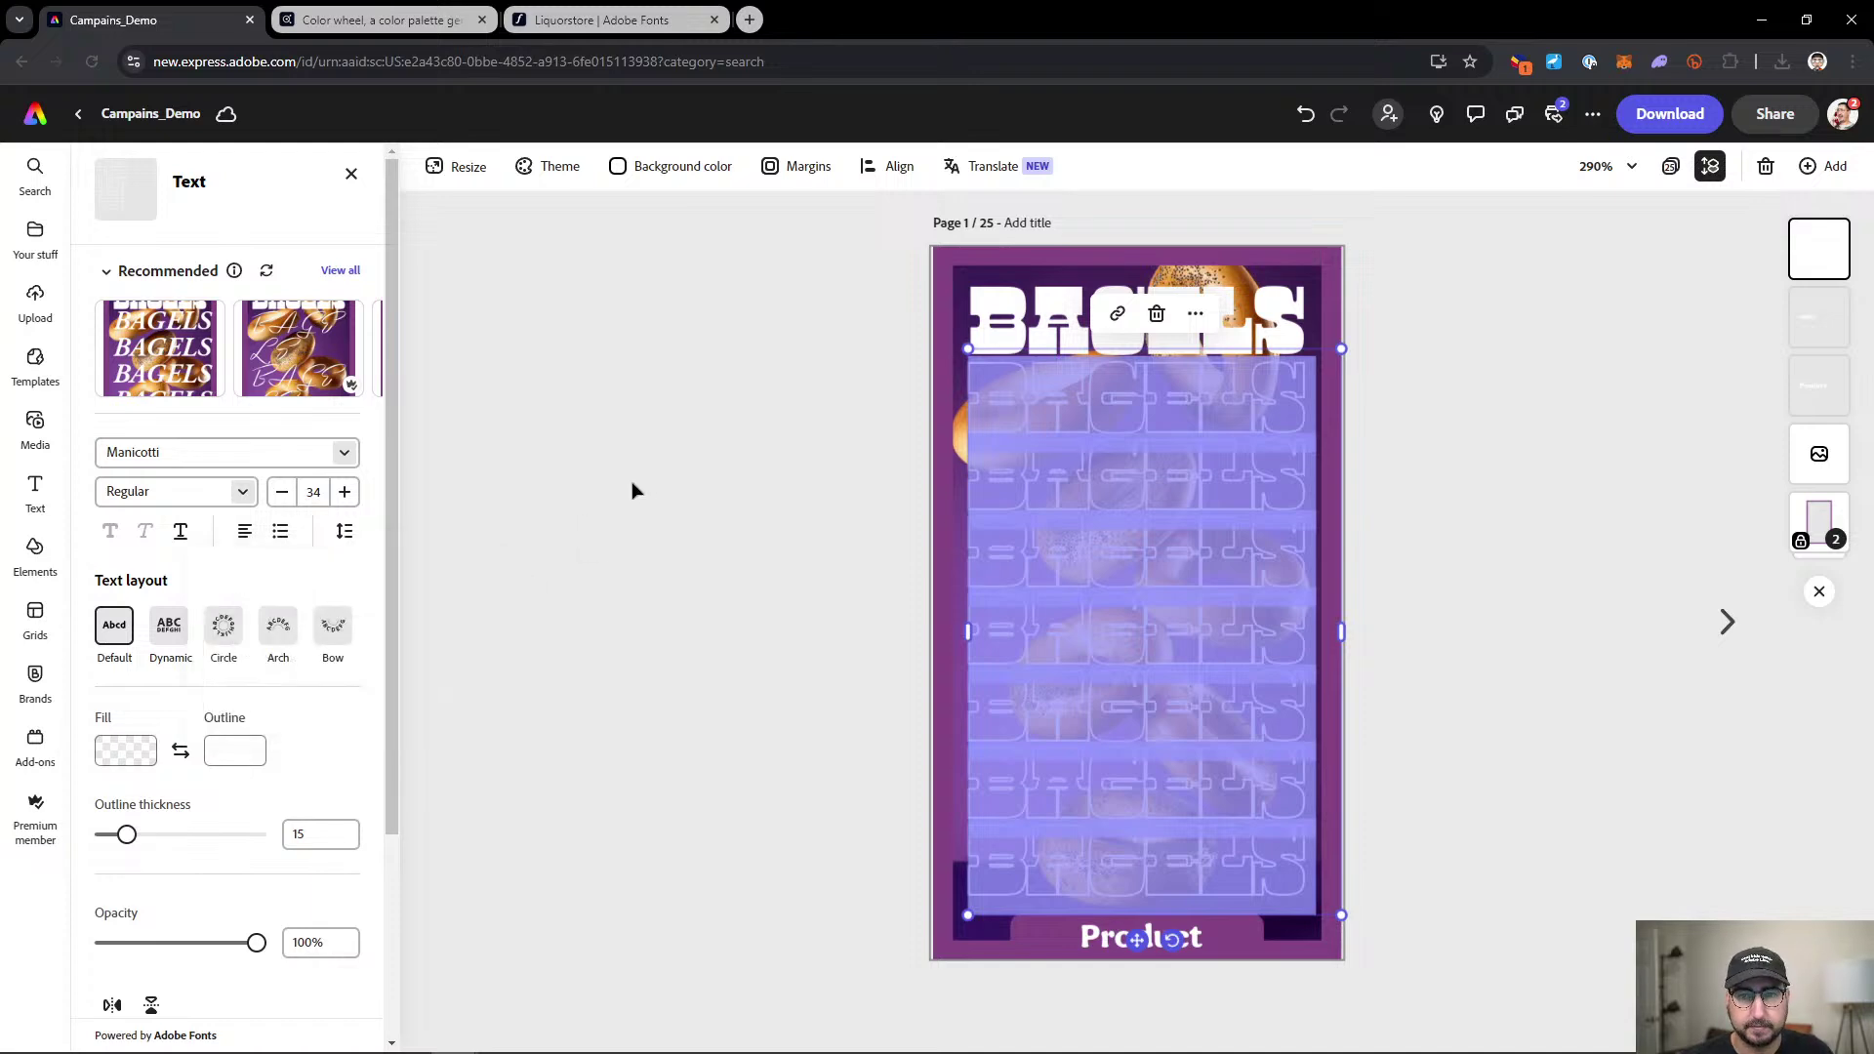
pyautogui.click(1552, 486)
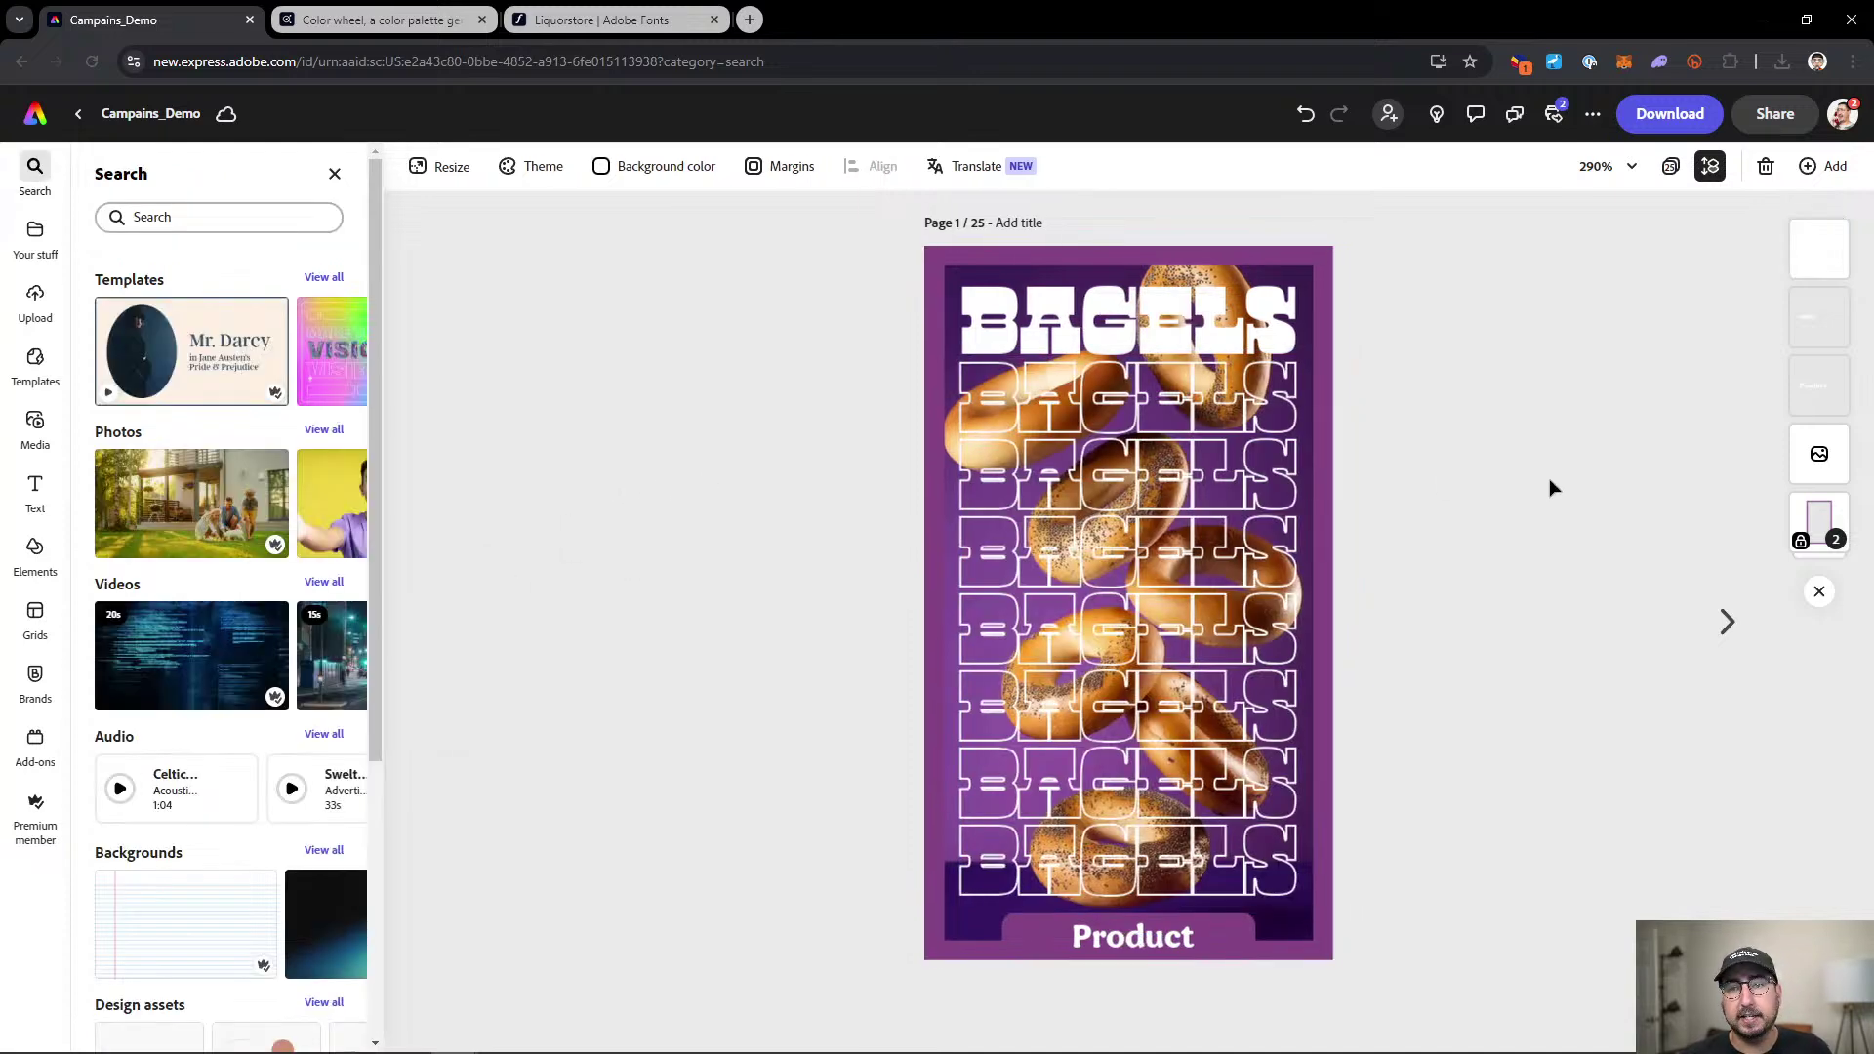
# Compare the Adobe Express BAGELS card with the original card in InDesign.
pyautogui.hotkey('alt', 'Tab')
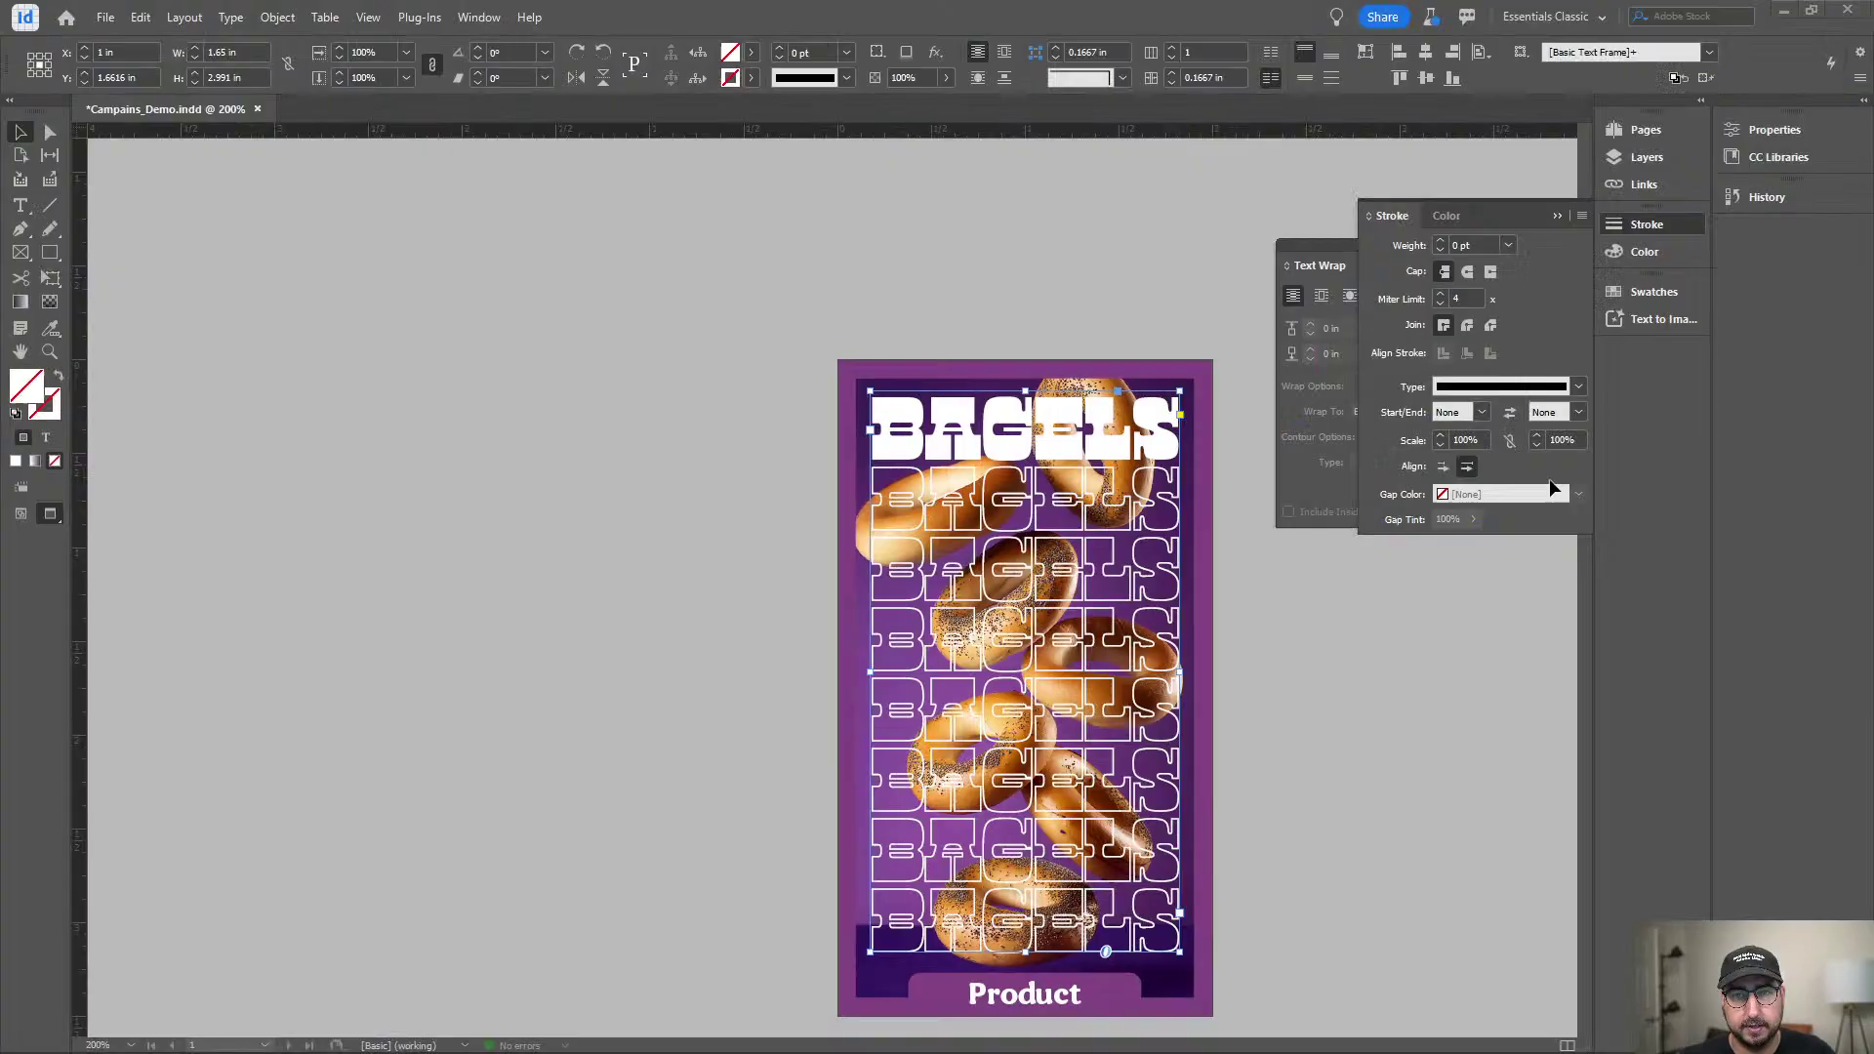
pyautogui.click(1422, 711)
pyautogui.moveTo(1423, 711); pyautogui.dragTo(1412, 610)
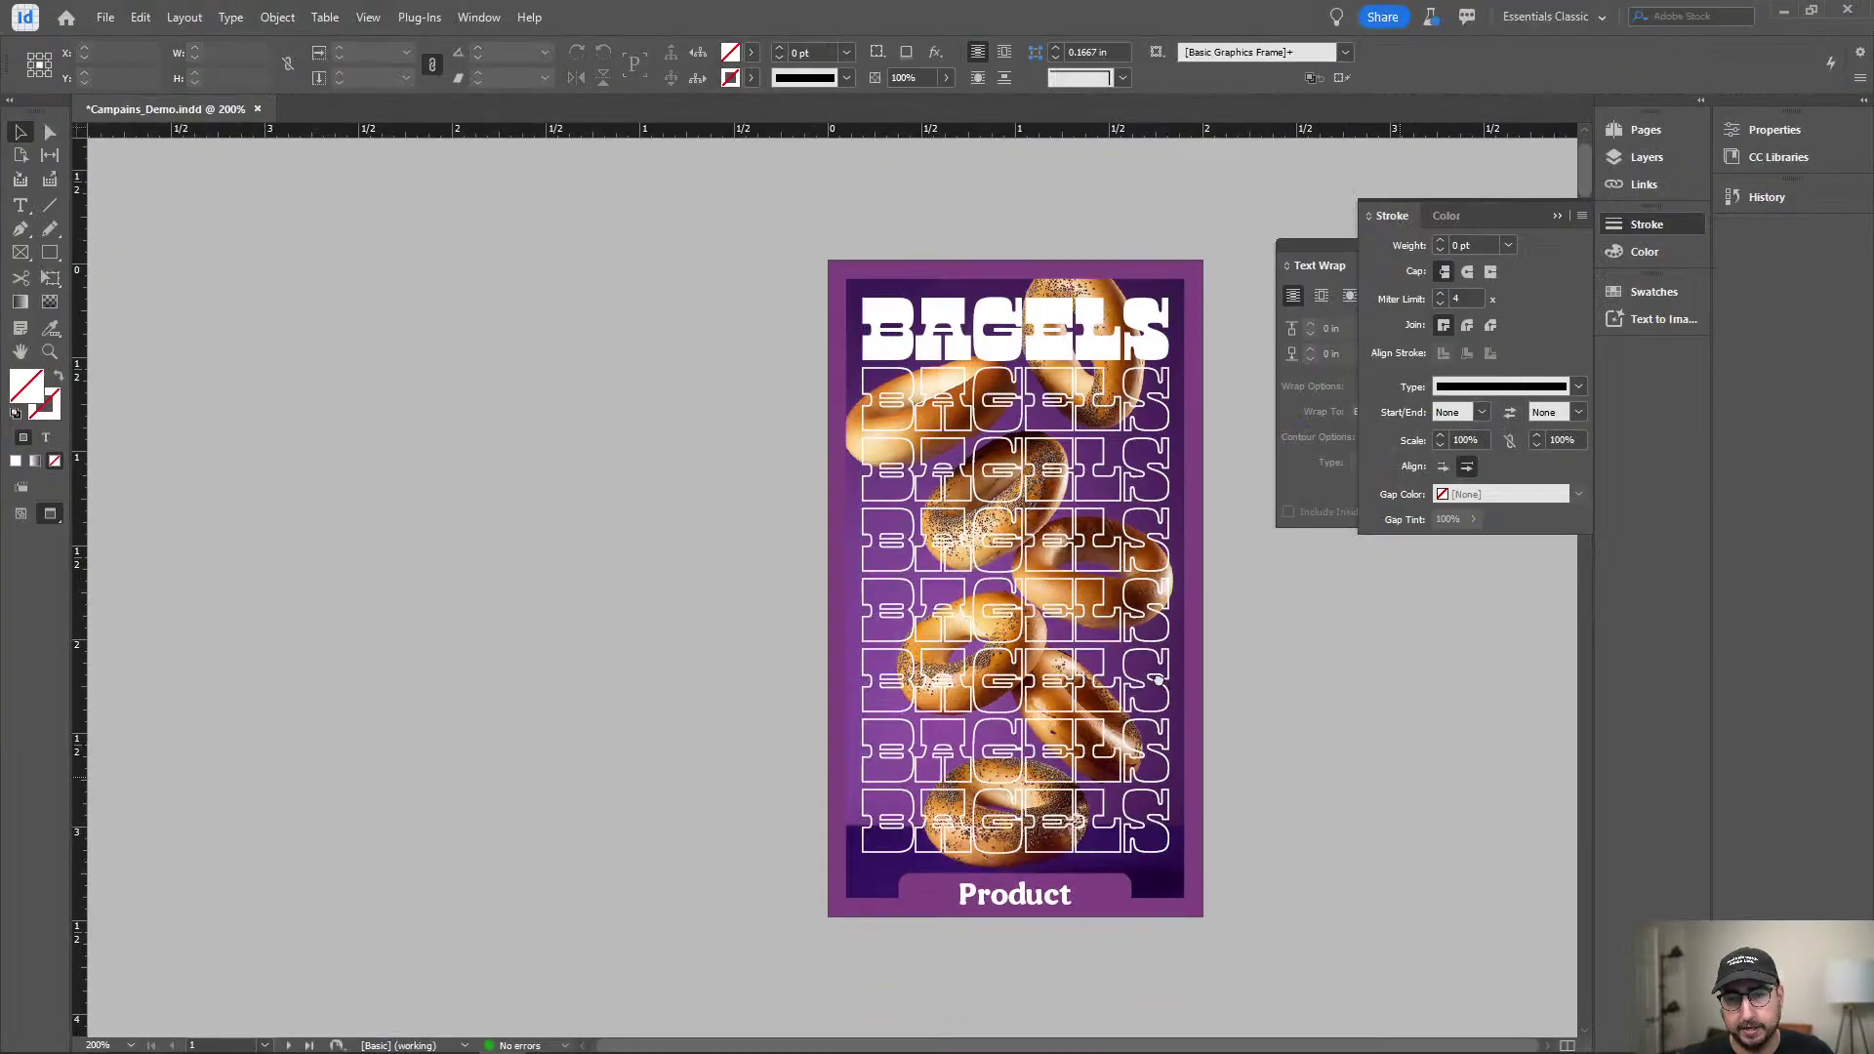
pyautogui.hotkey('alt', 'Tab')
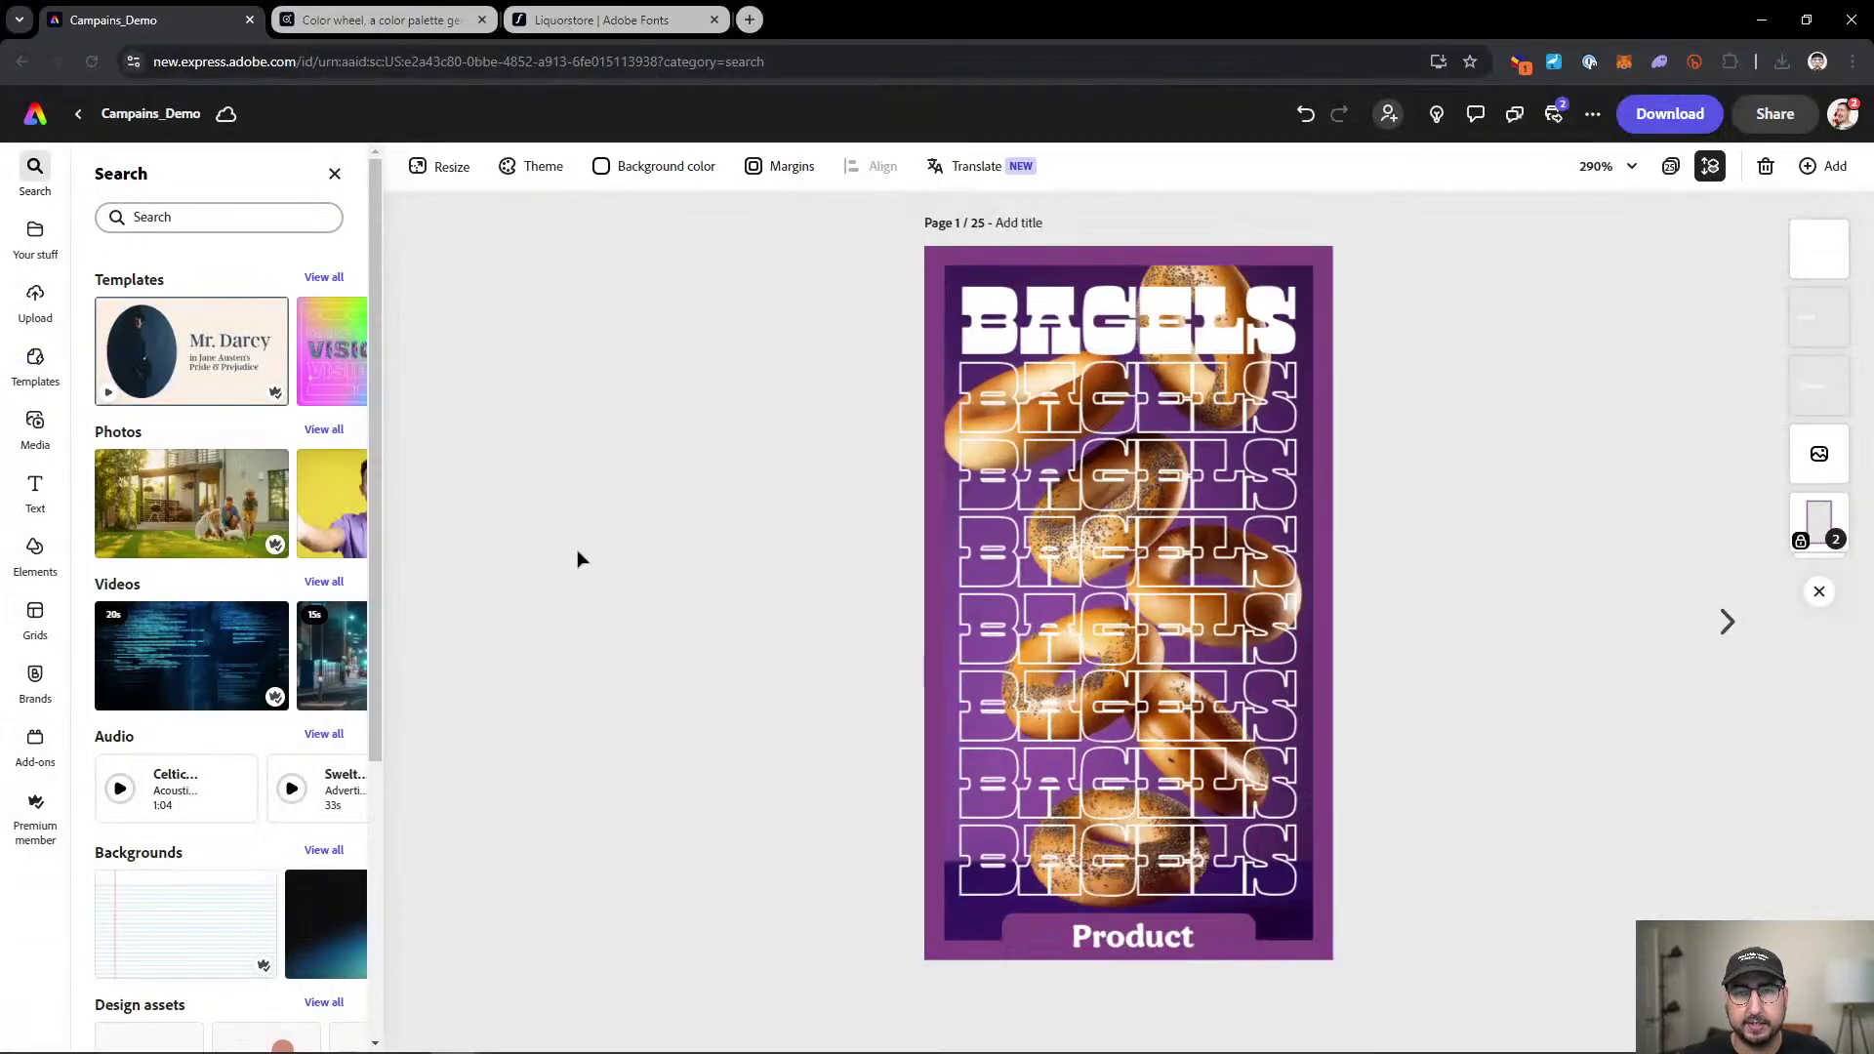
pyautogui.hotkey('alt', 'Tab')
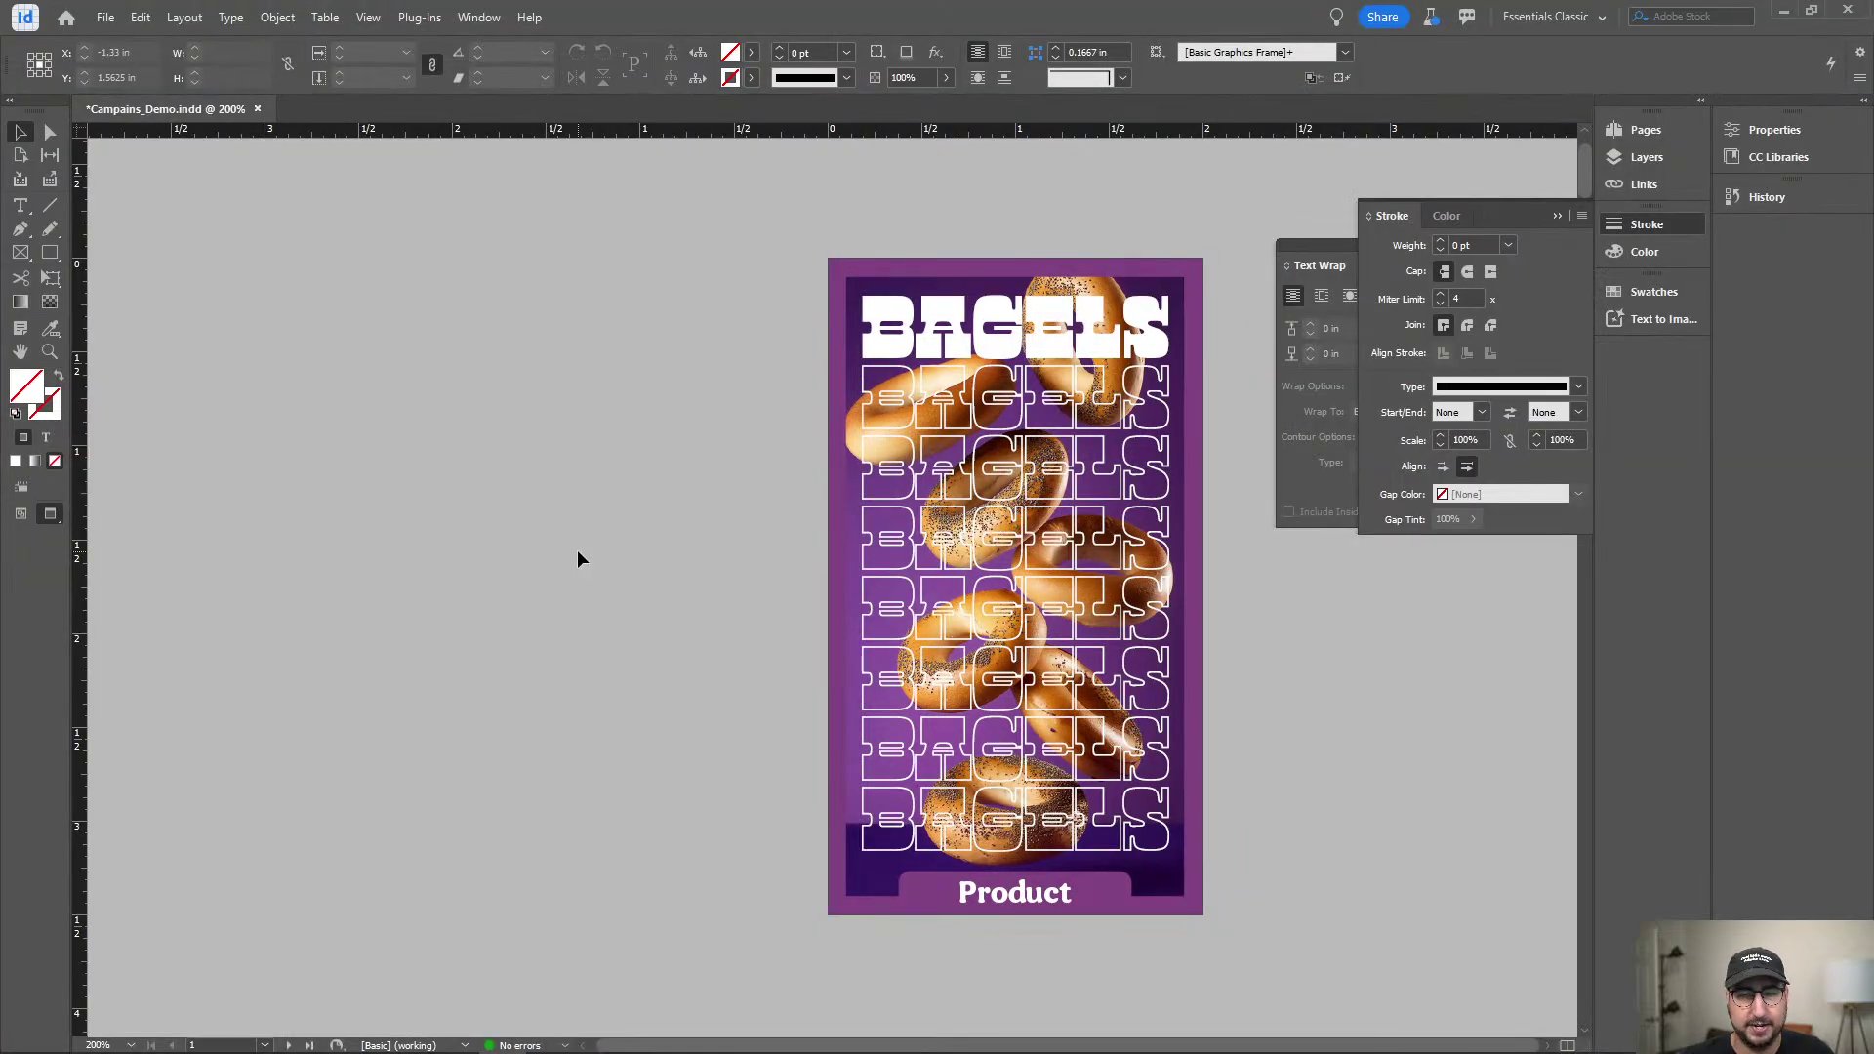
pyautogui.hotkey('alt', 'Tab')
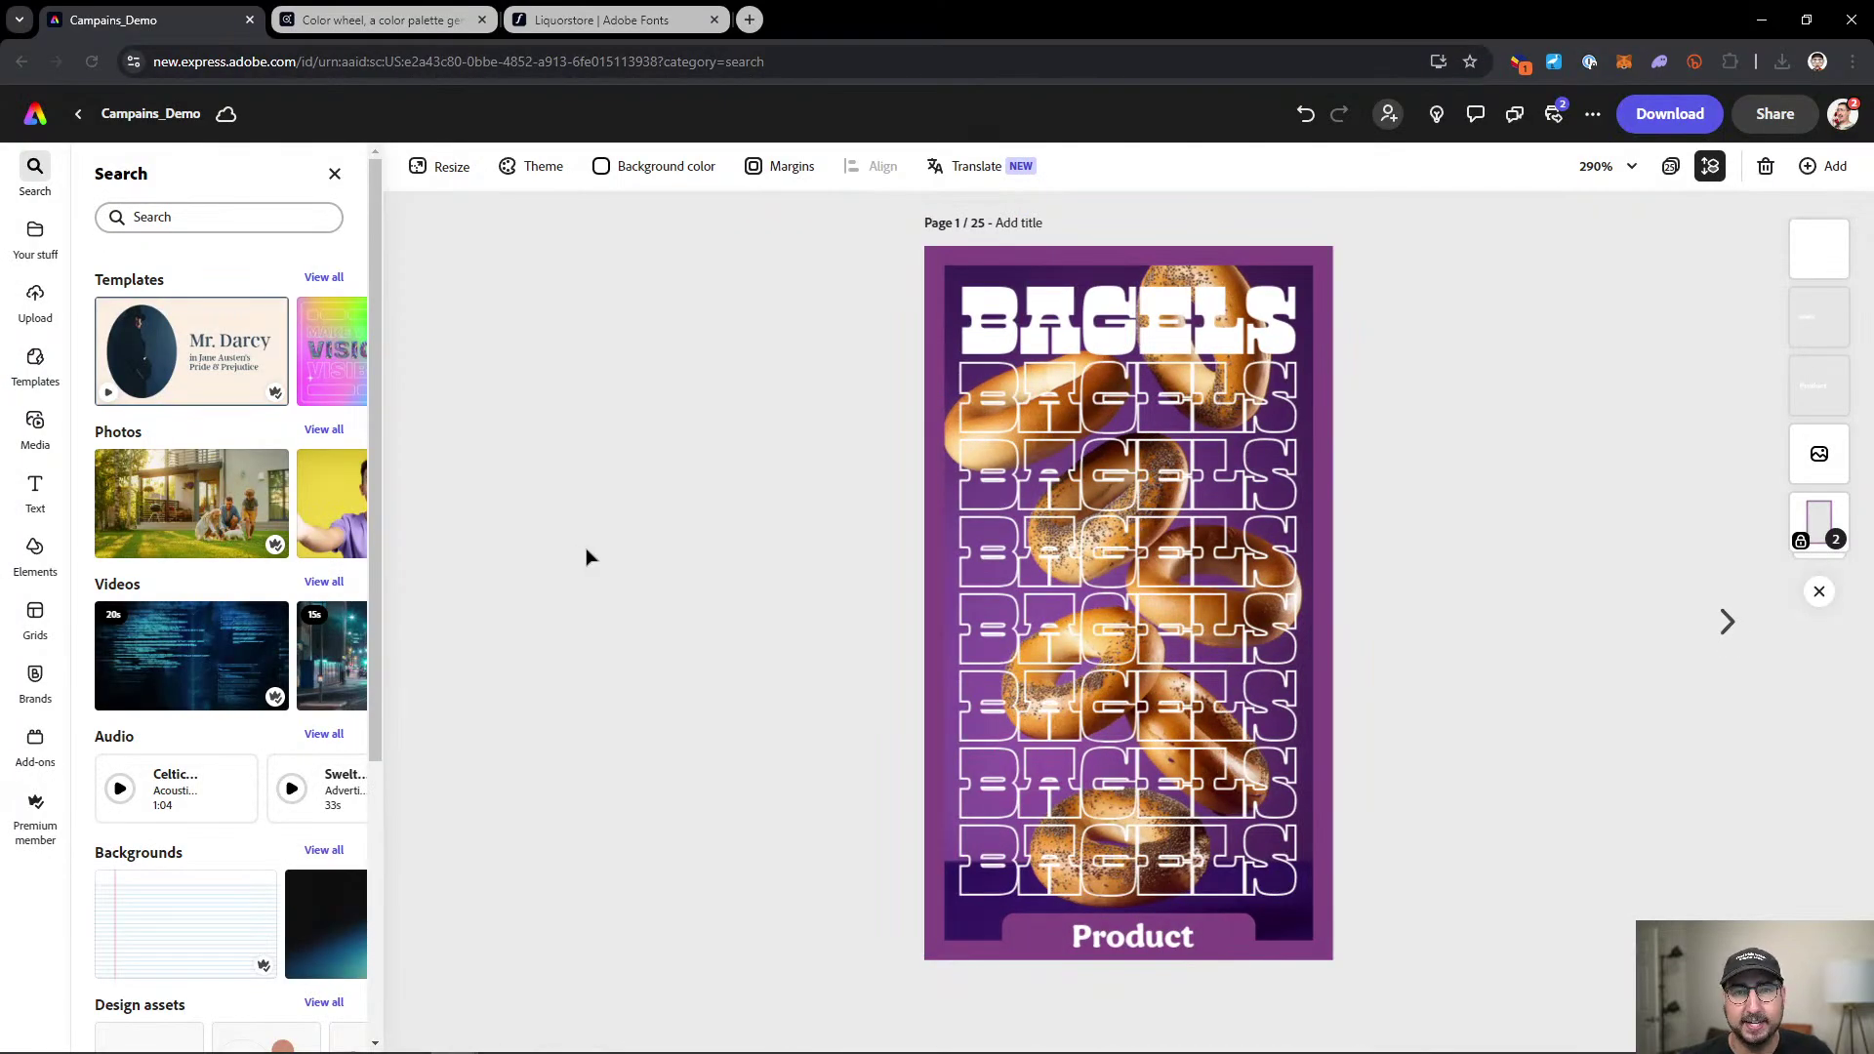
# Unlock the locked group holding the card's purple frame and bagel image.
pyautogui.click(956, 252)
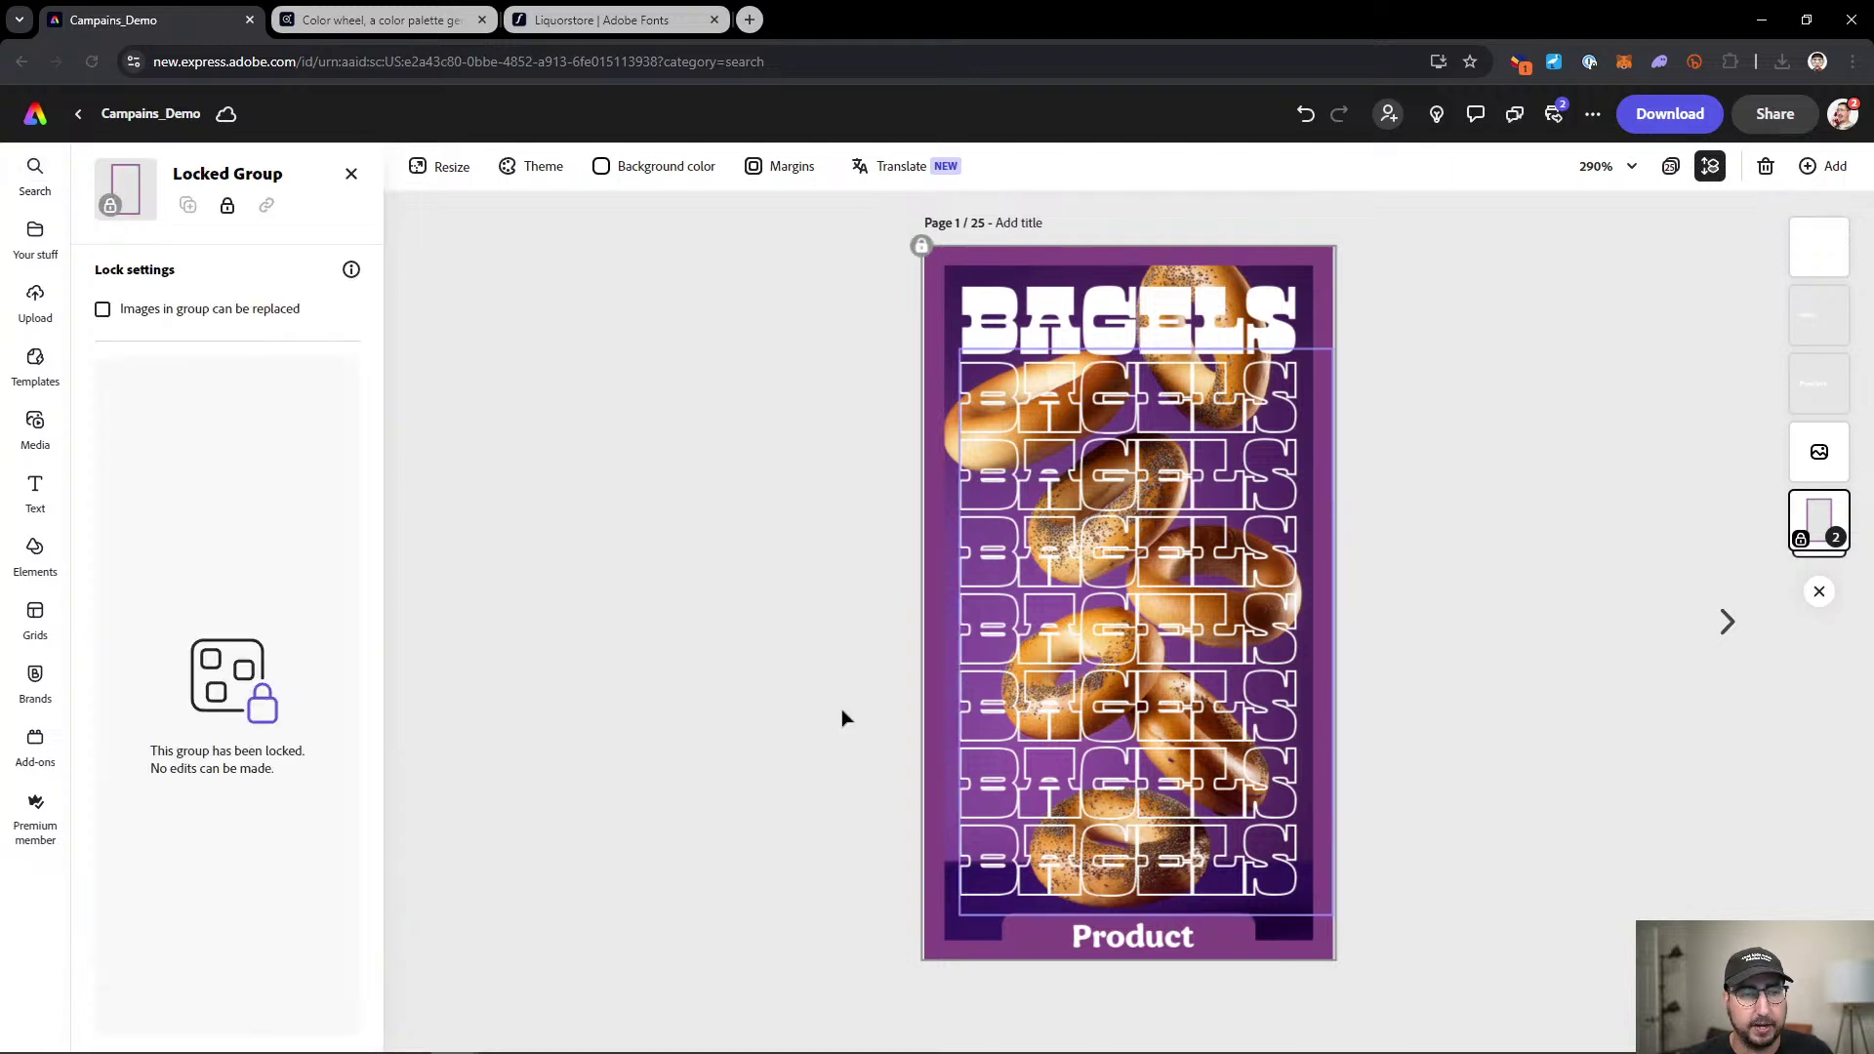
pyautogui.click(227, 205)
pyautogui.click(899, 556)
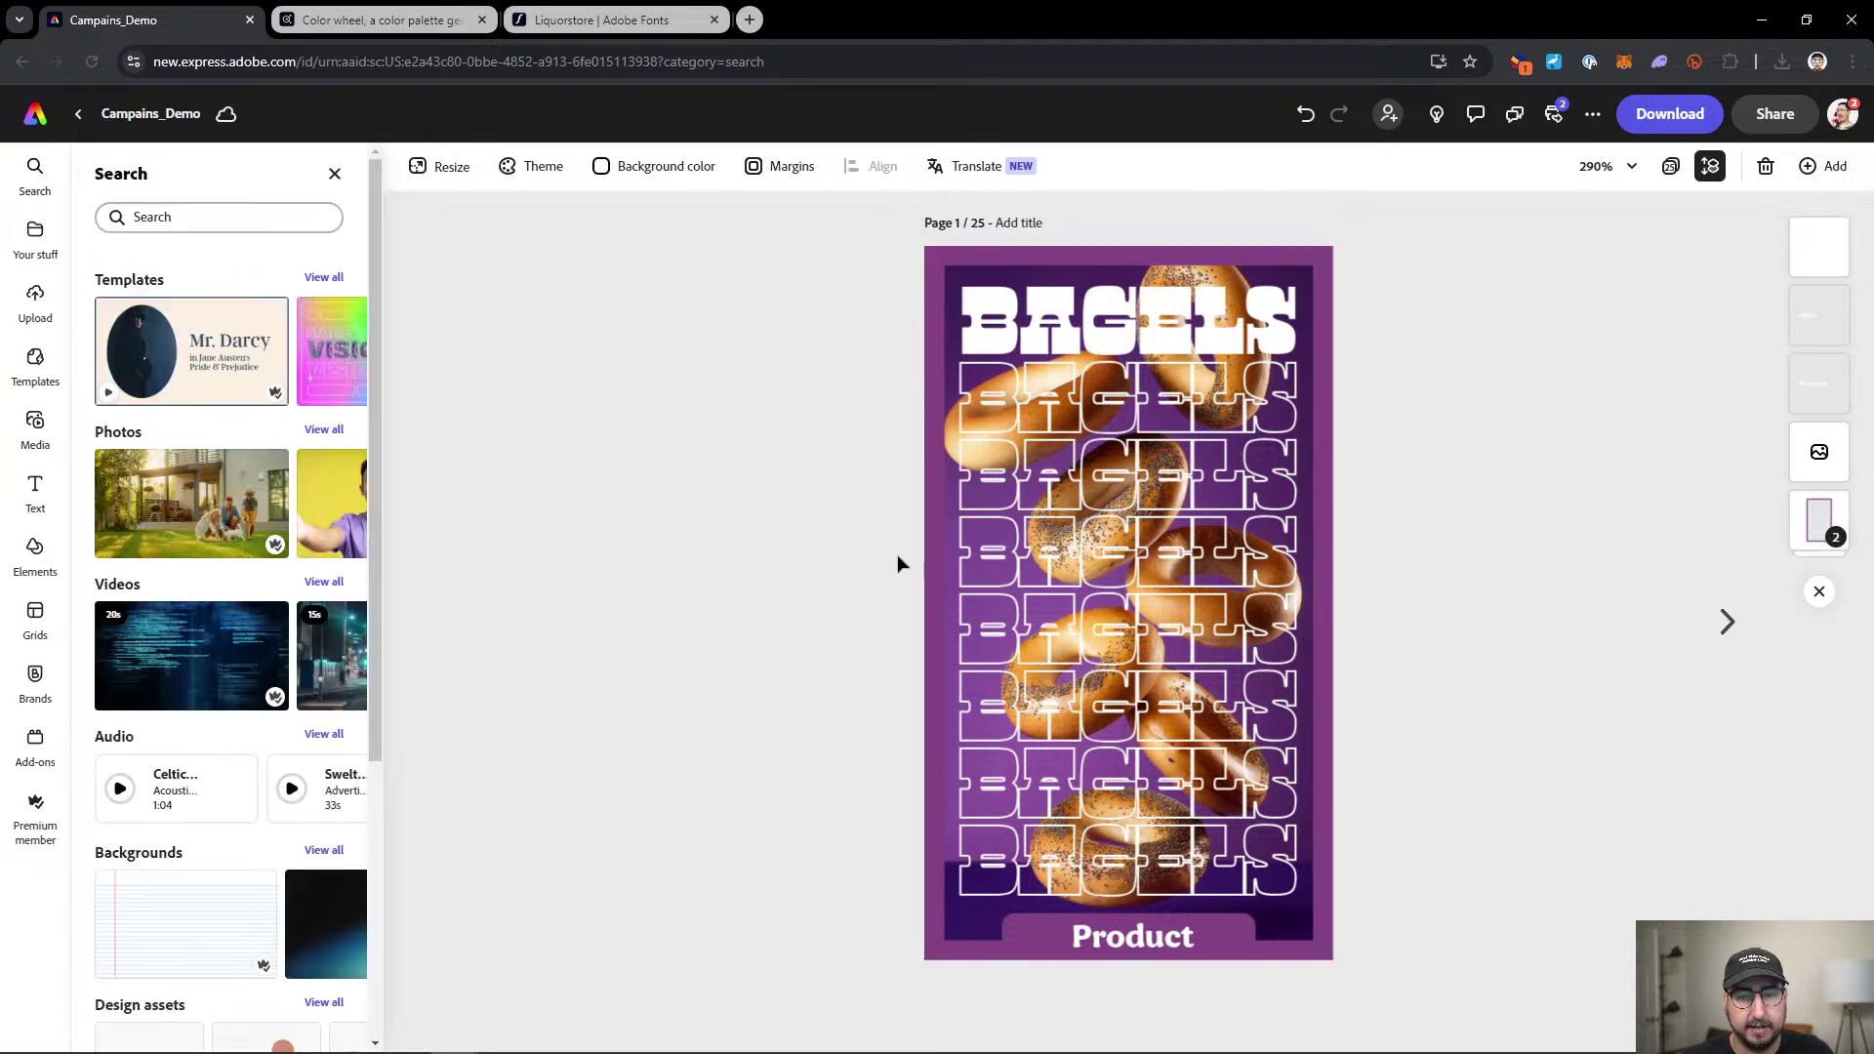
# Group the Product label, its purple banner and the framed bagel image together.
pyautogui.doubleClick(1106, 952)
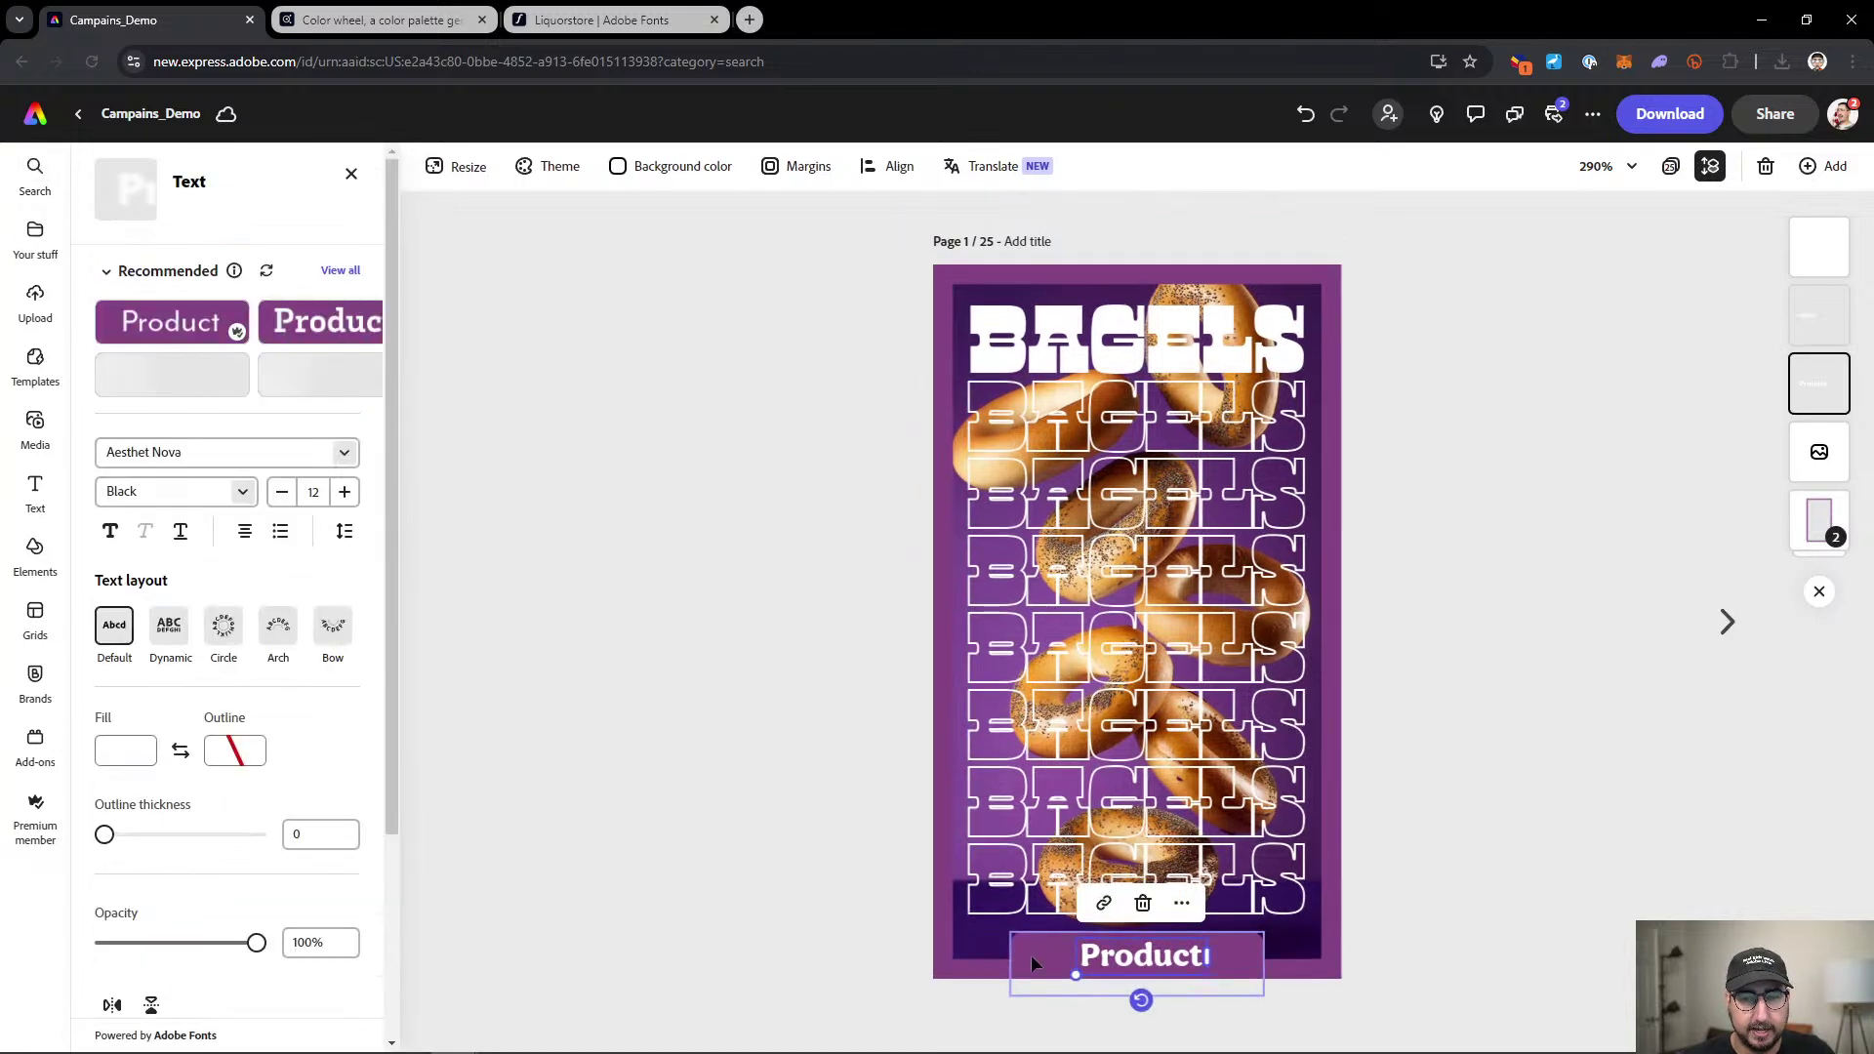
pyautogui.click(1107, 961)
pyautogui.keyDown('shift'); pyautogui.click(945, 966); pyautogui.keyUp('shift')
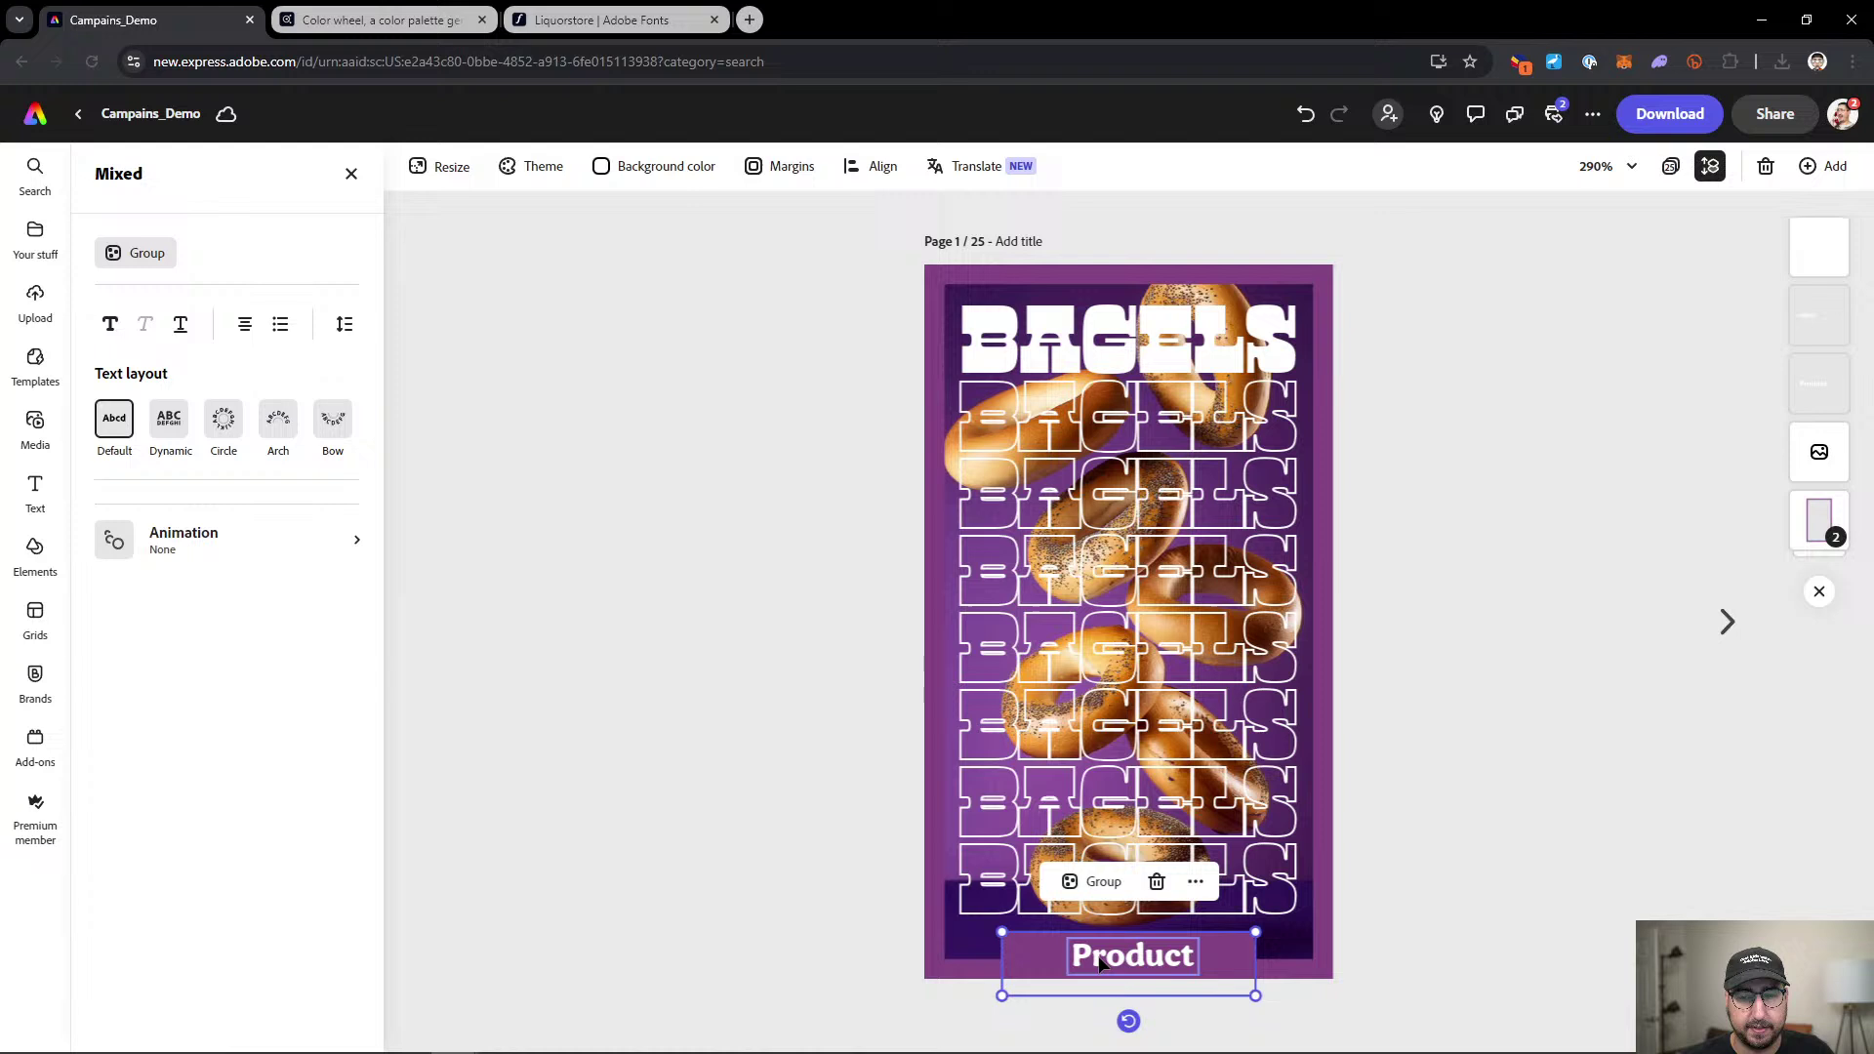
pyautogui.keyDown('shift'); pyautogui.click(939, 976); pyautogui.keyUp('shift')
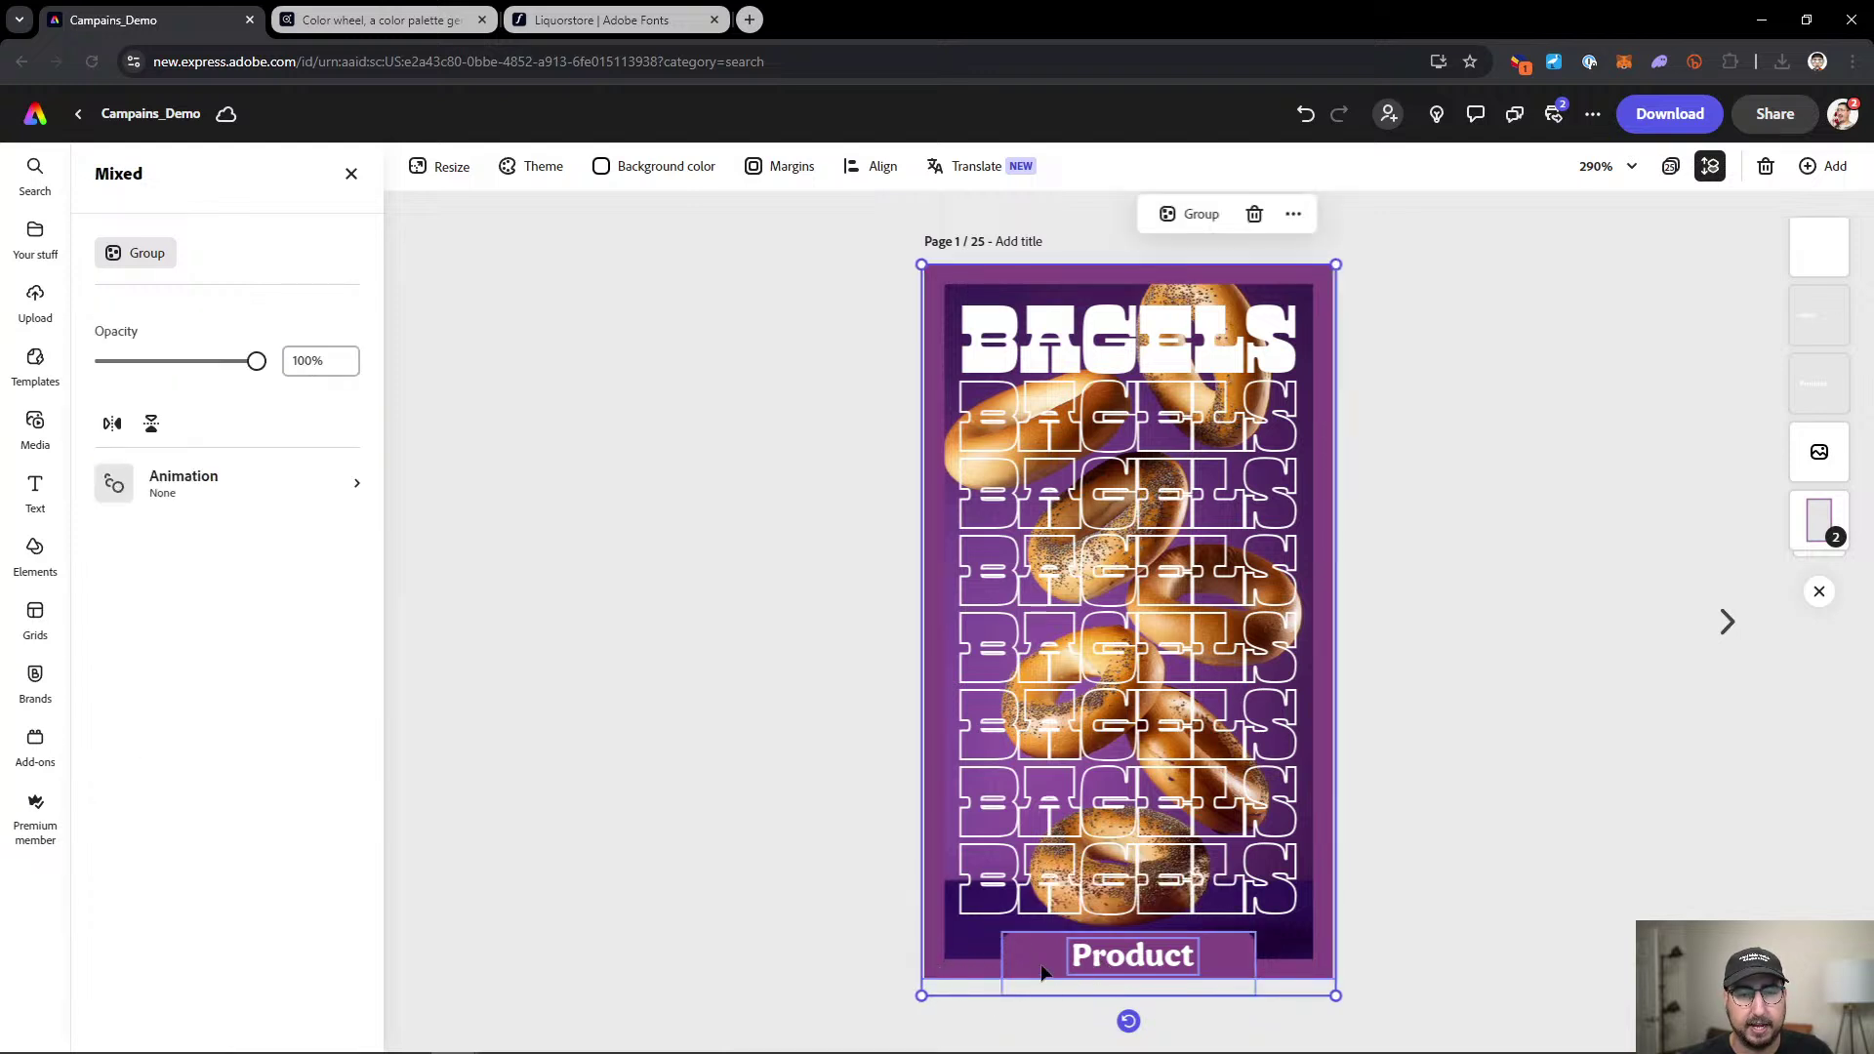
pyautogui.click(160, 259)
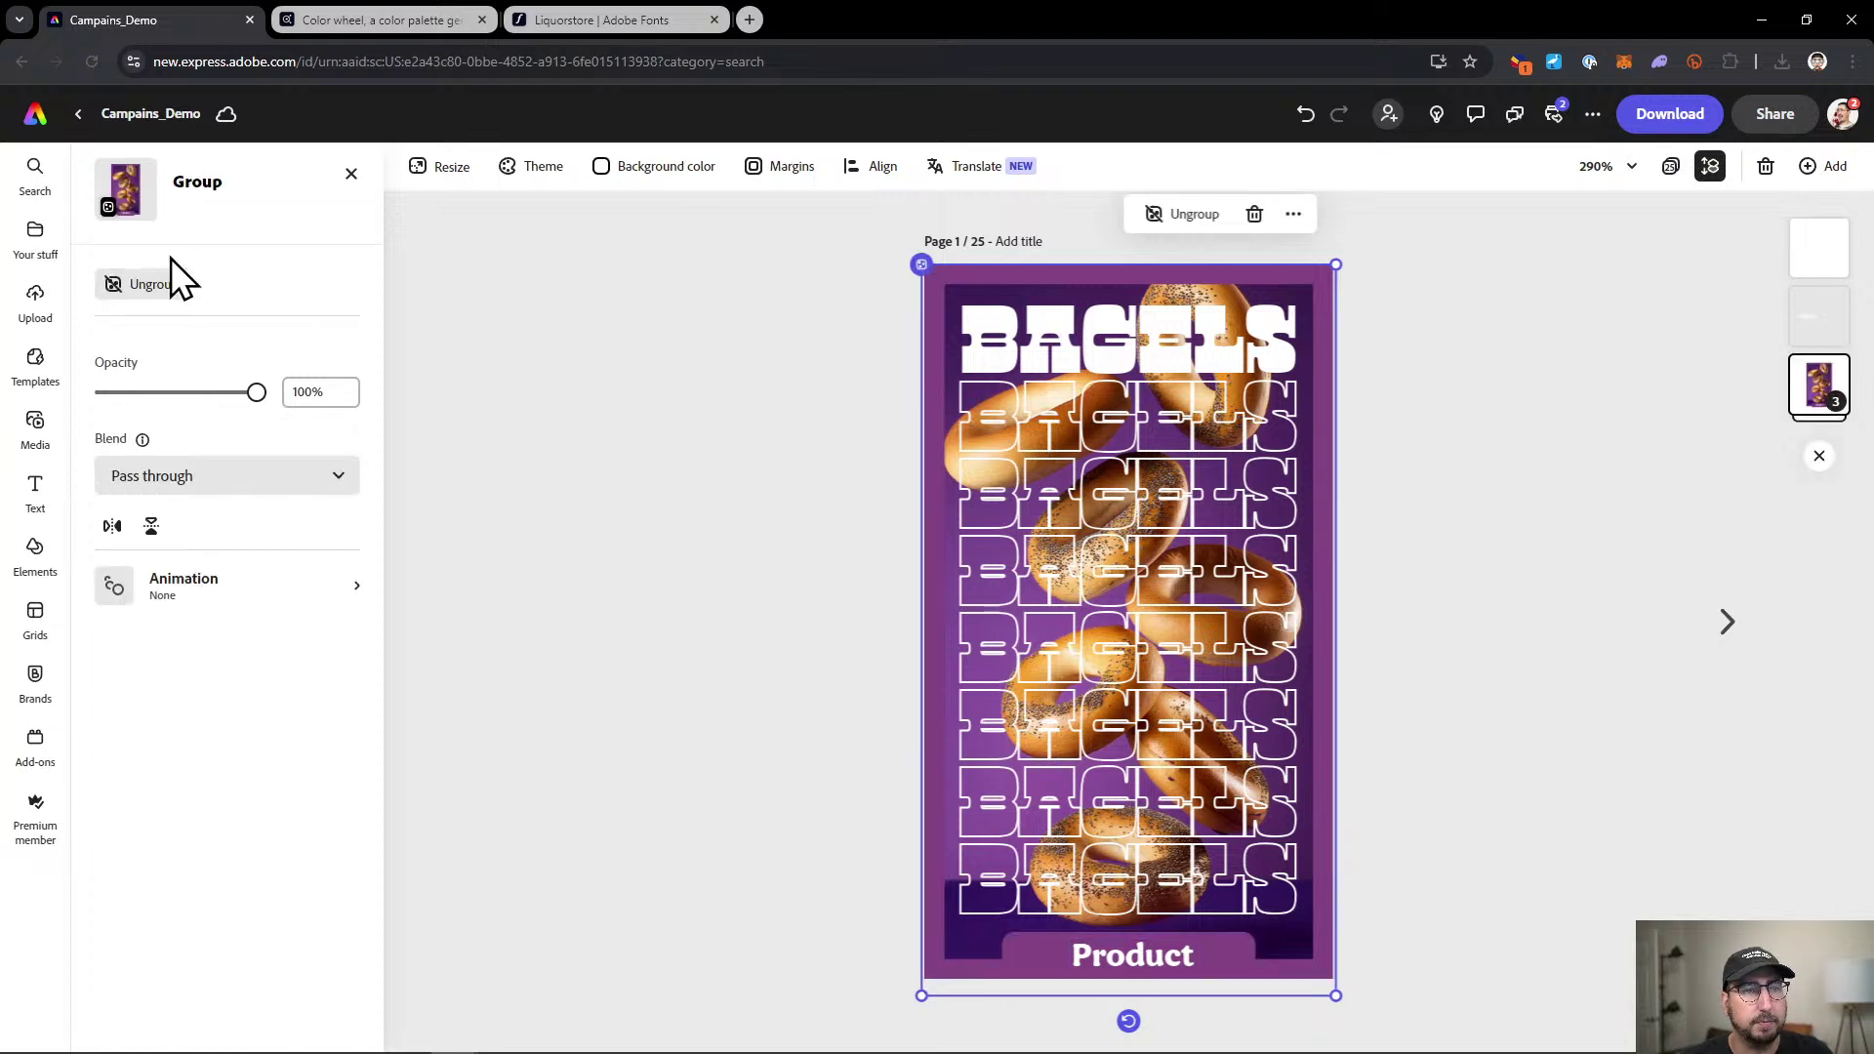
# Try to move the purple banner above the Product label in the group's layer order, and undo the reorder.
pyautogui.click(198, 595)
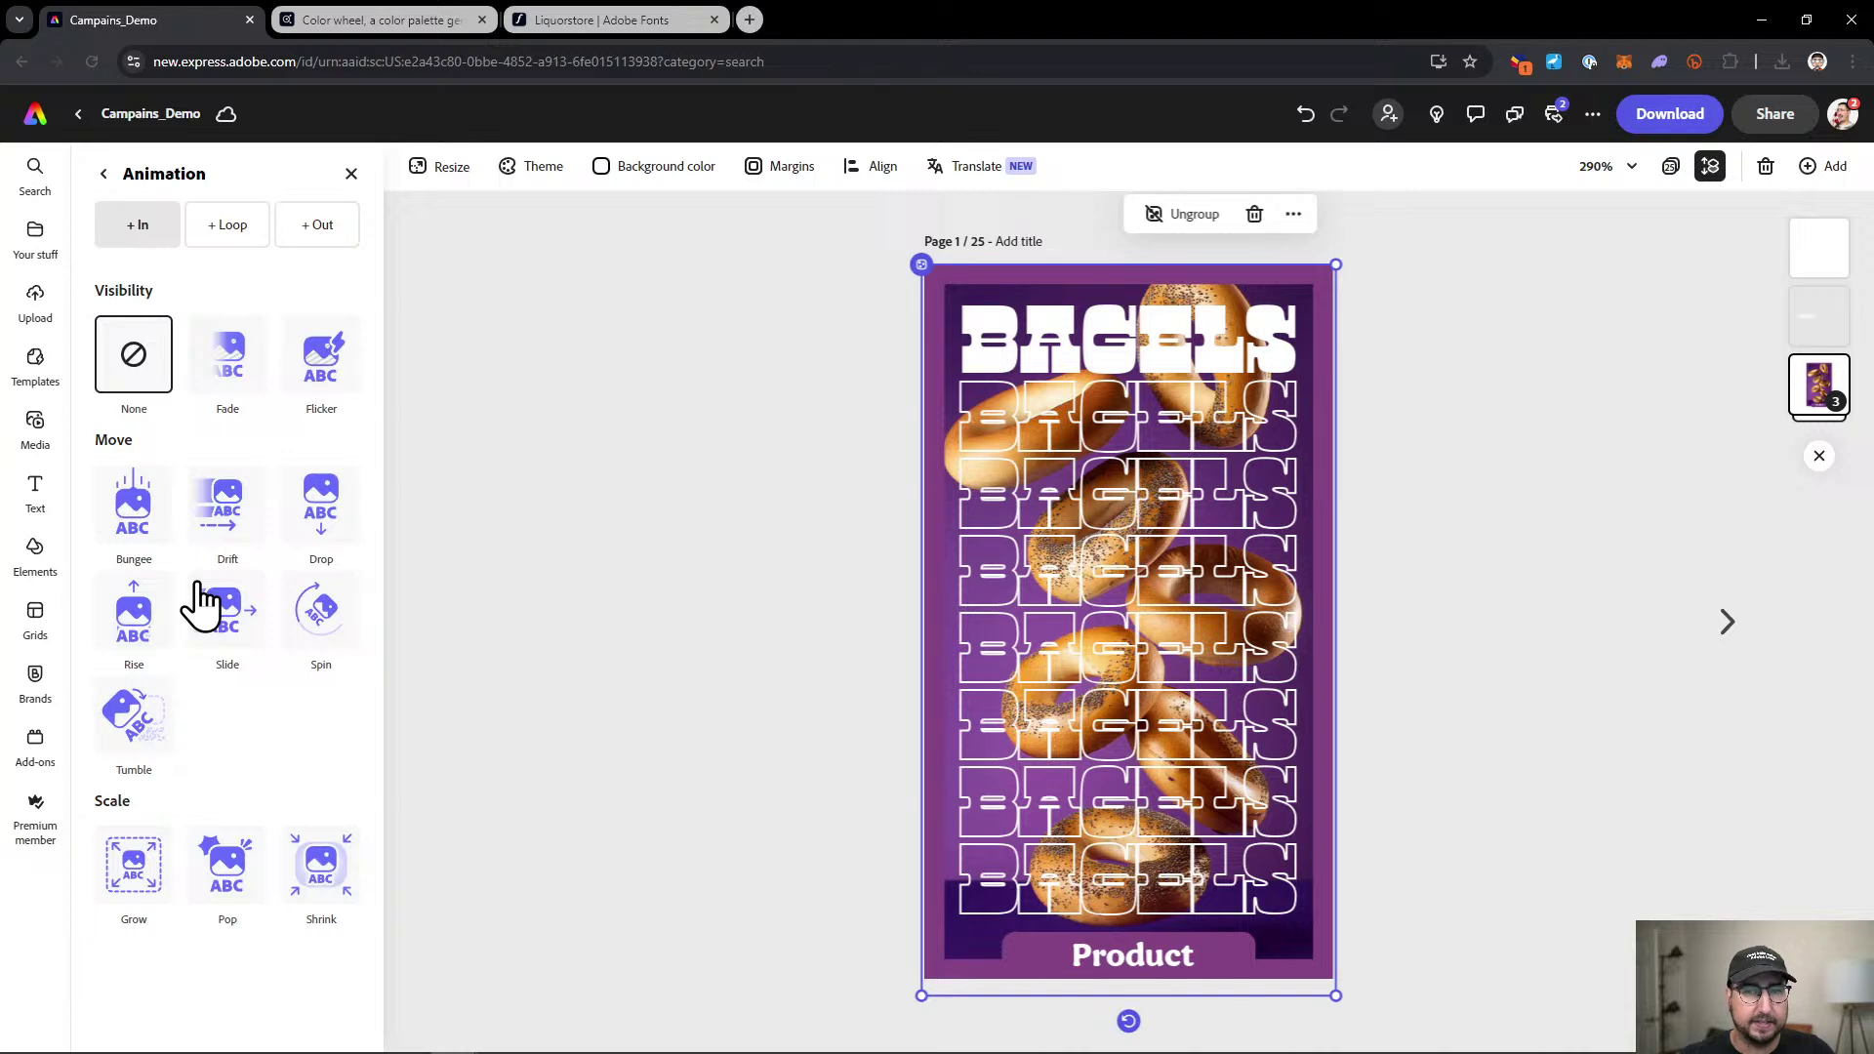
pyautogui.click(1821, 390)
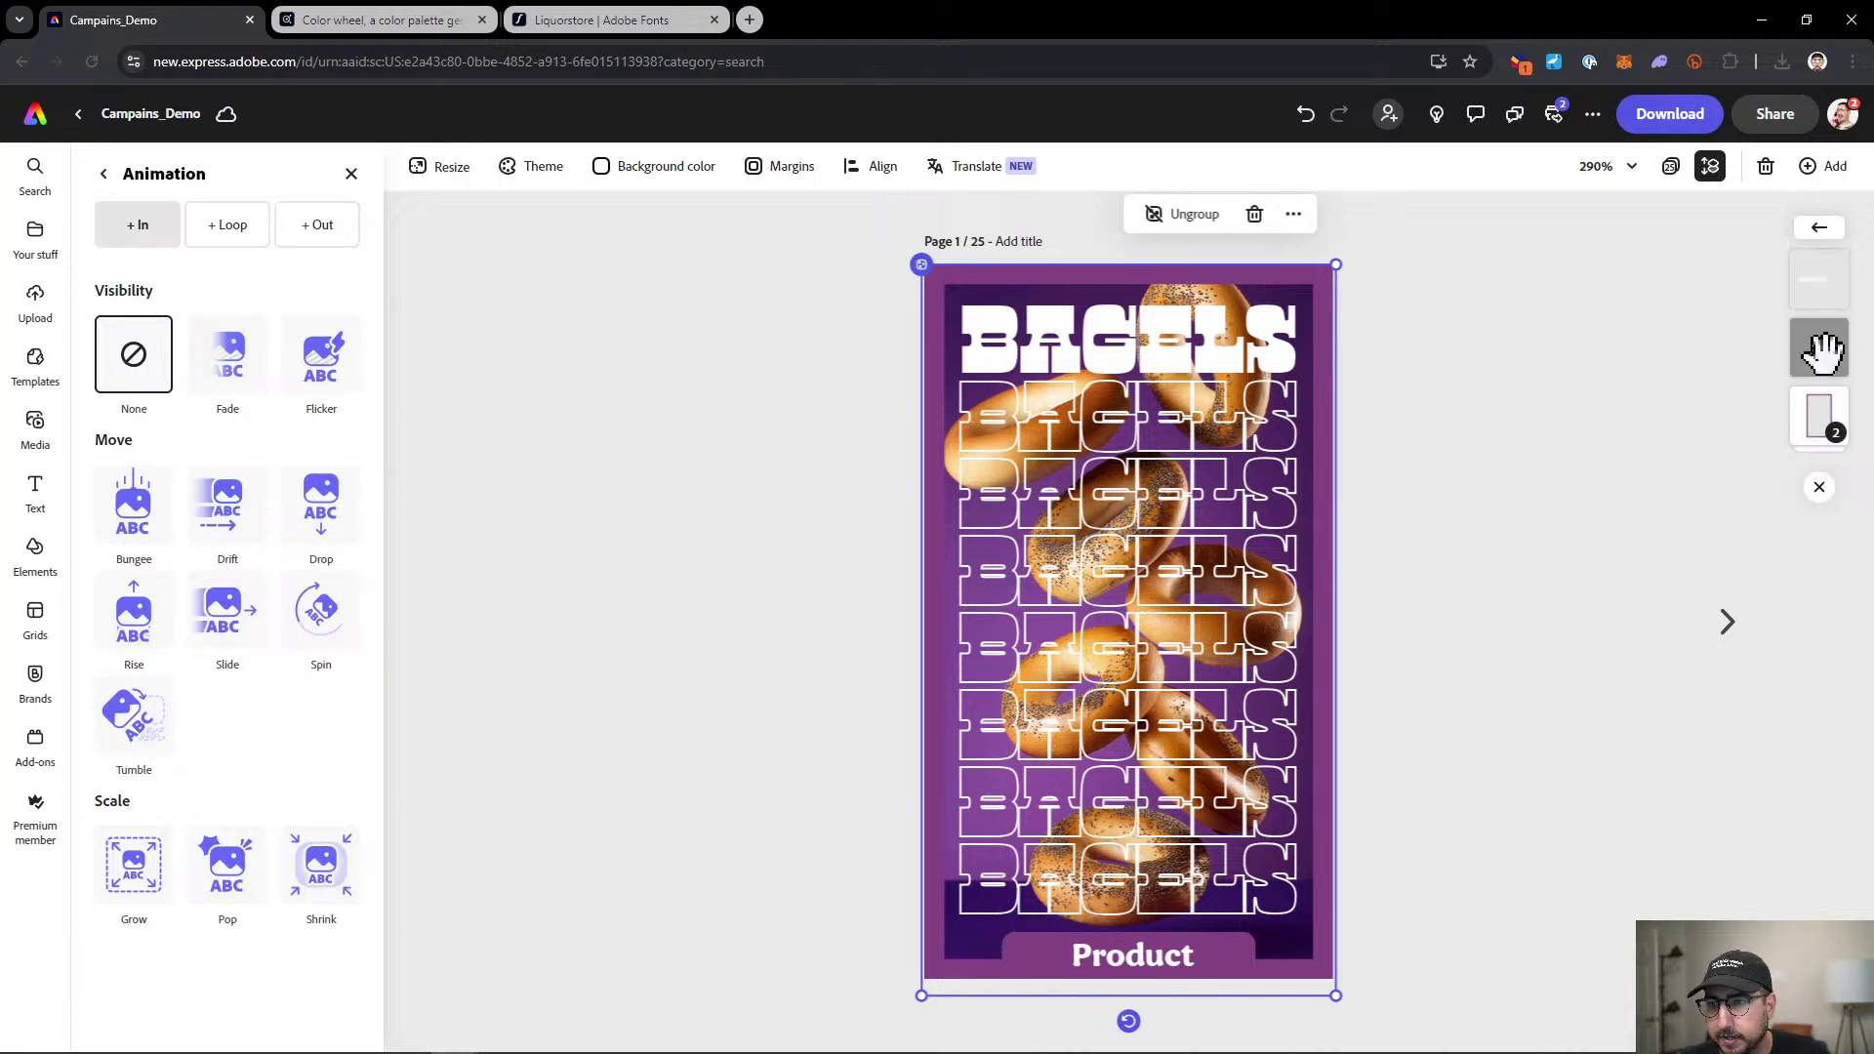
pyautogui.moveTo(1819, 343); pyautogui.dragTo(1807, 293)
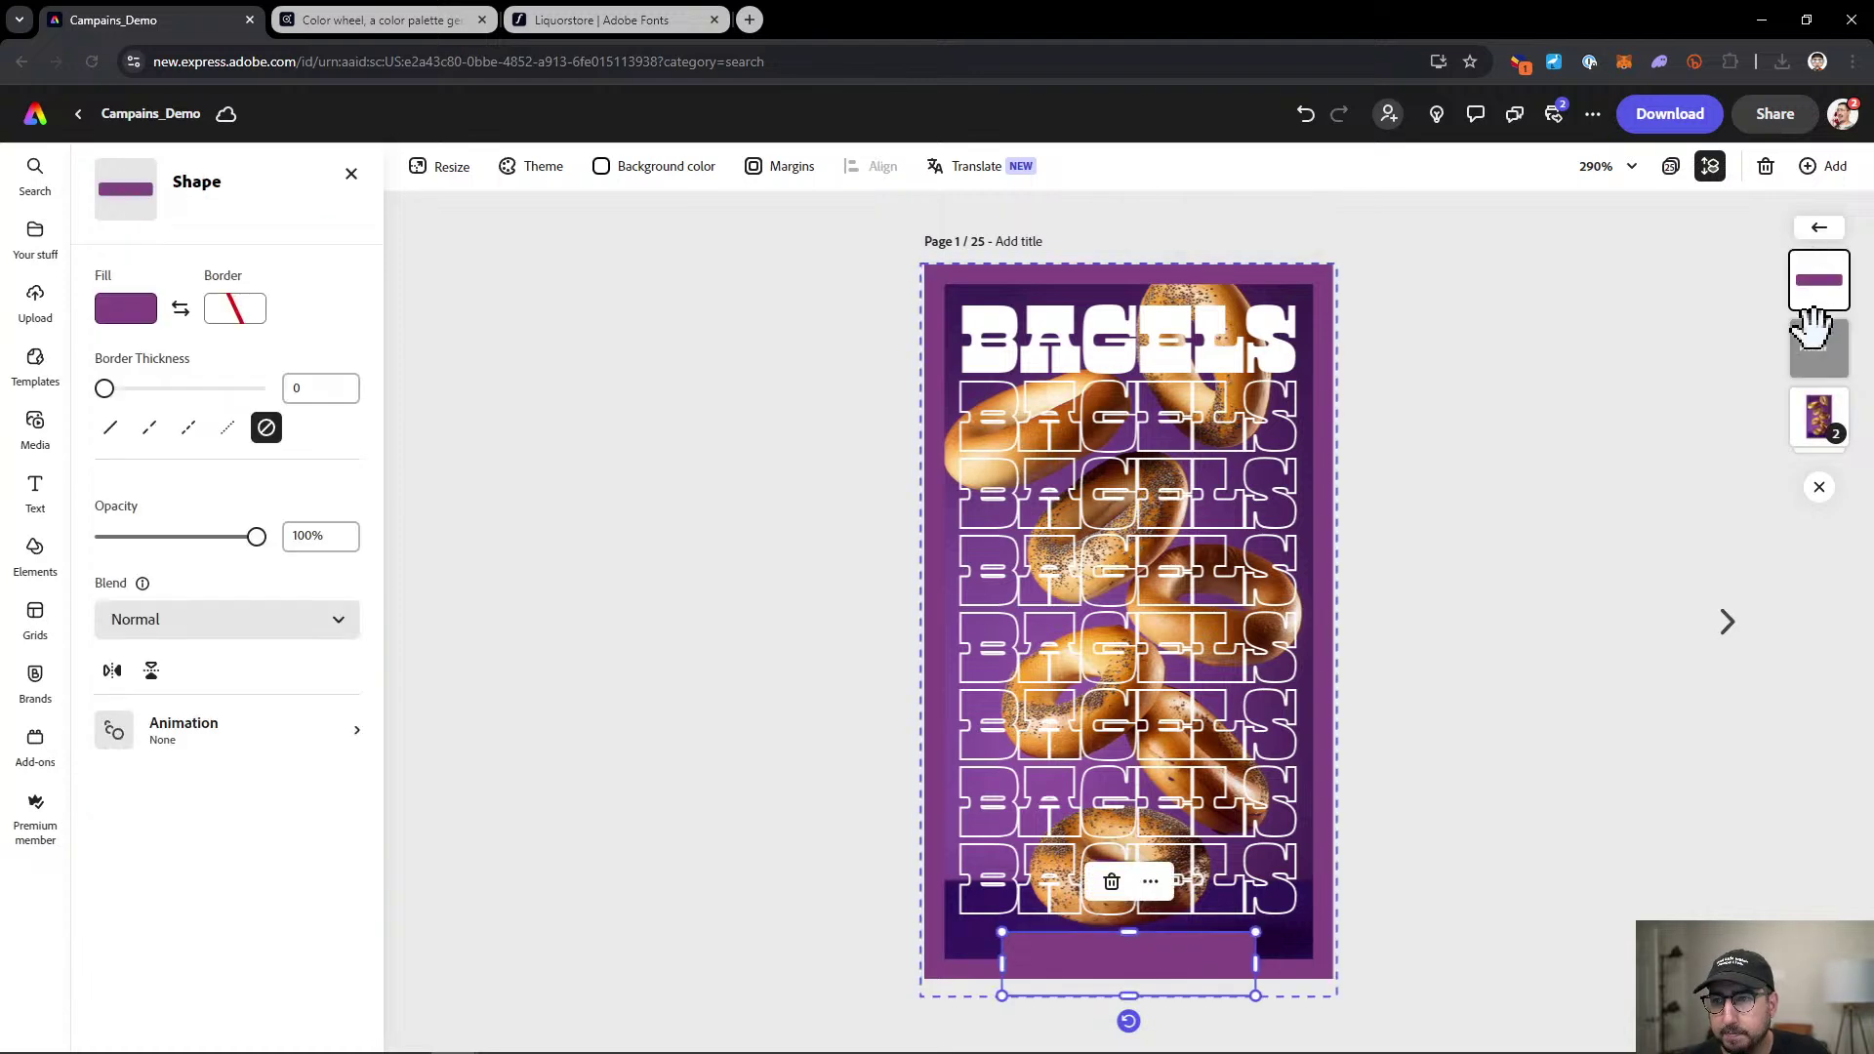
pyautogui.hotkey('ctrl', 'z')
pyautogui.click(1819, 384)
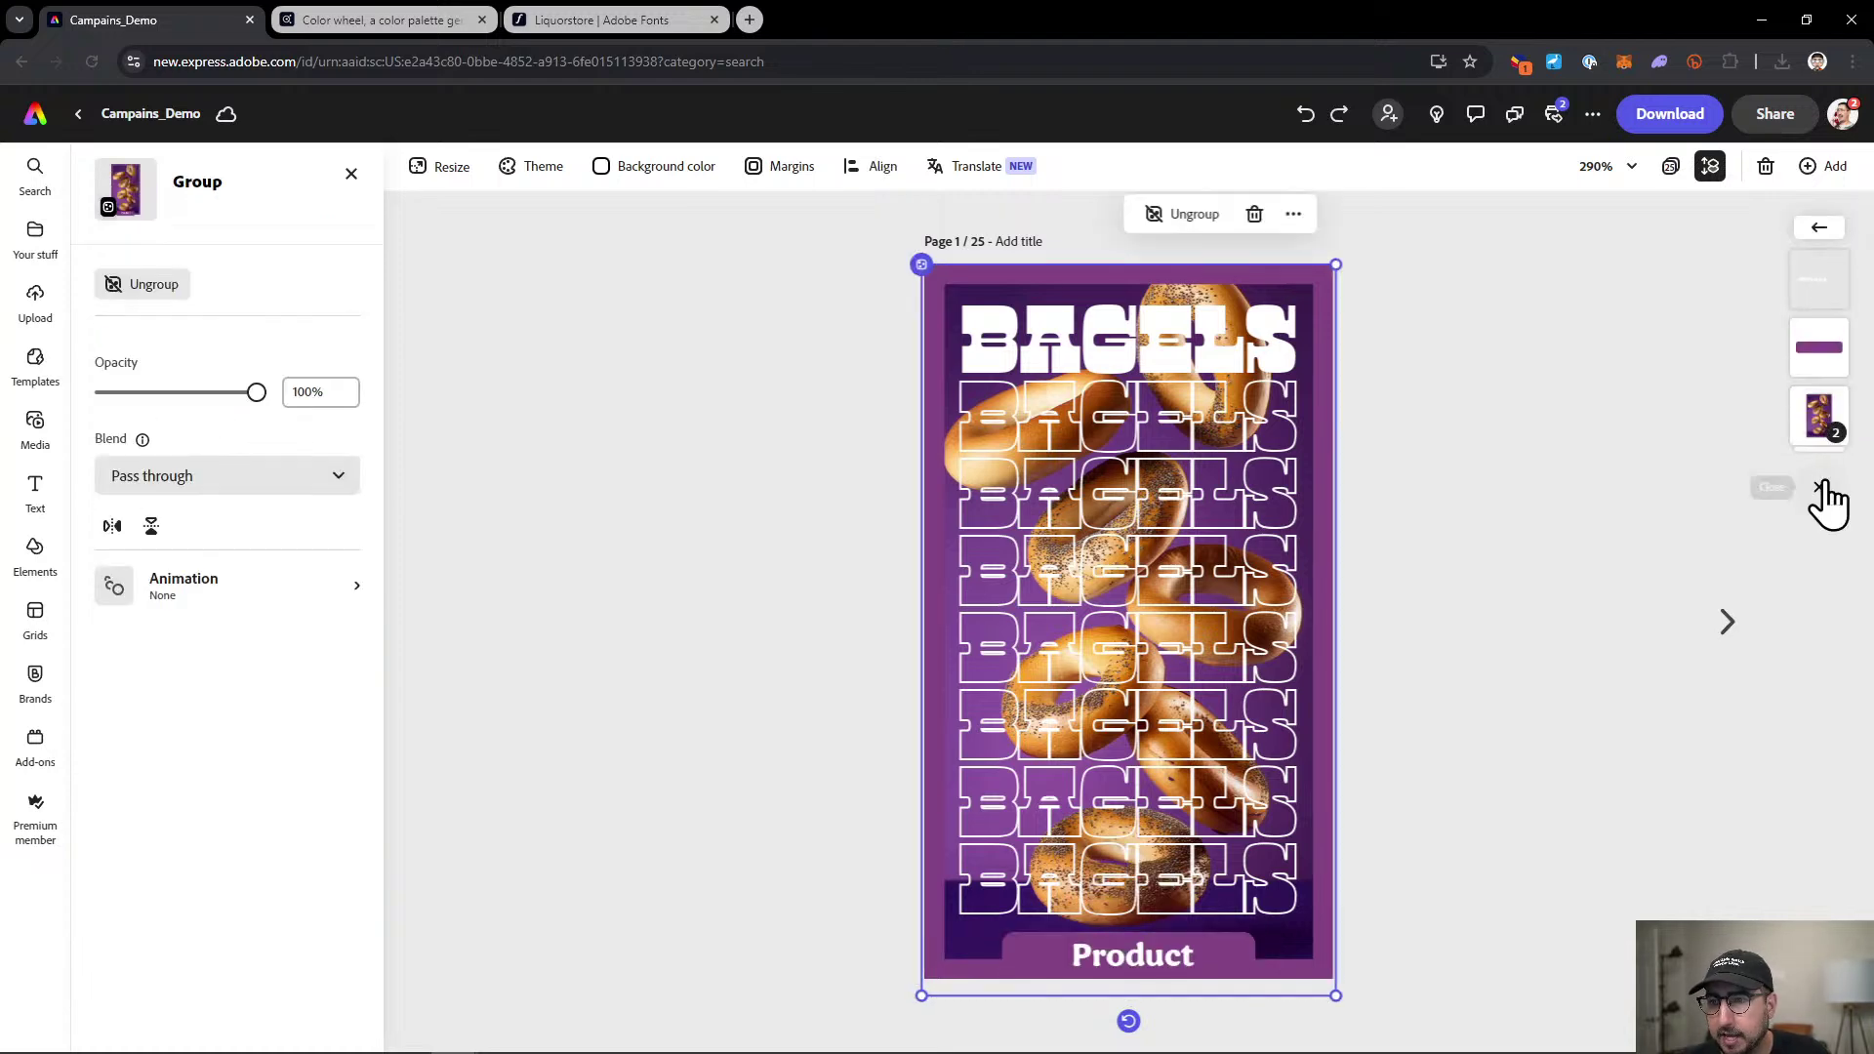
# Ungroup the outer group that holds the Product label, its purple banner and the framed bagel image.
pyautogui.click(1820, 417)
pyautogui.click(1819, 487)
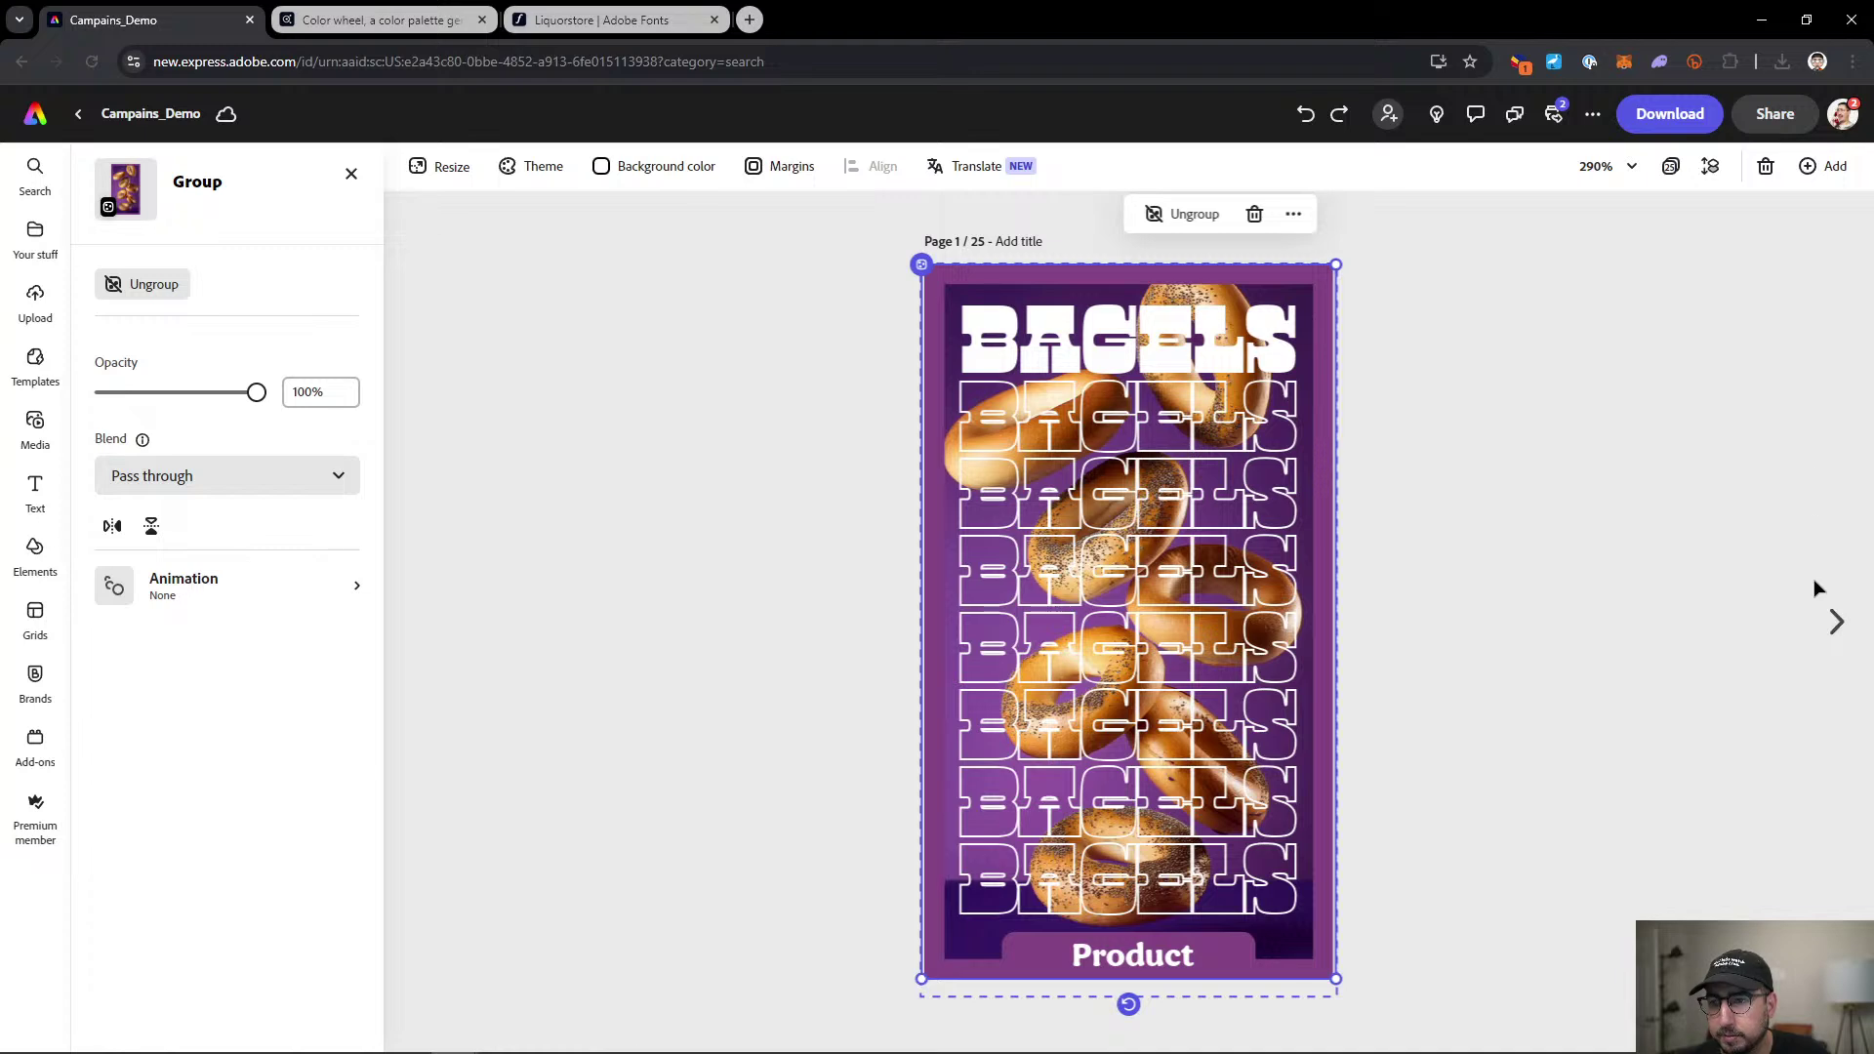
pyautogui.click(1363, 415)
pyautogui.click(935, 303)
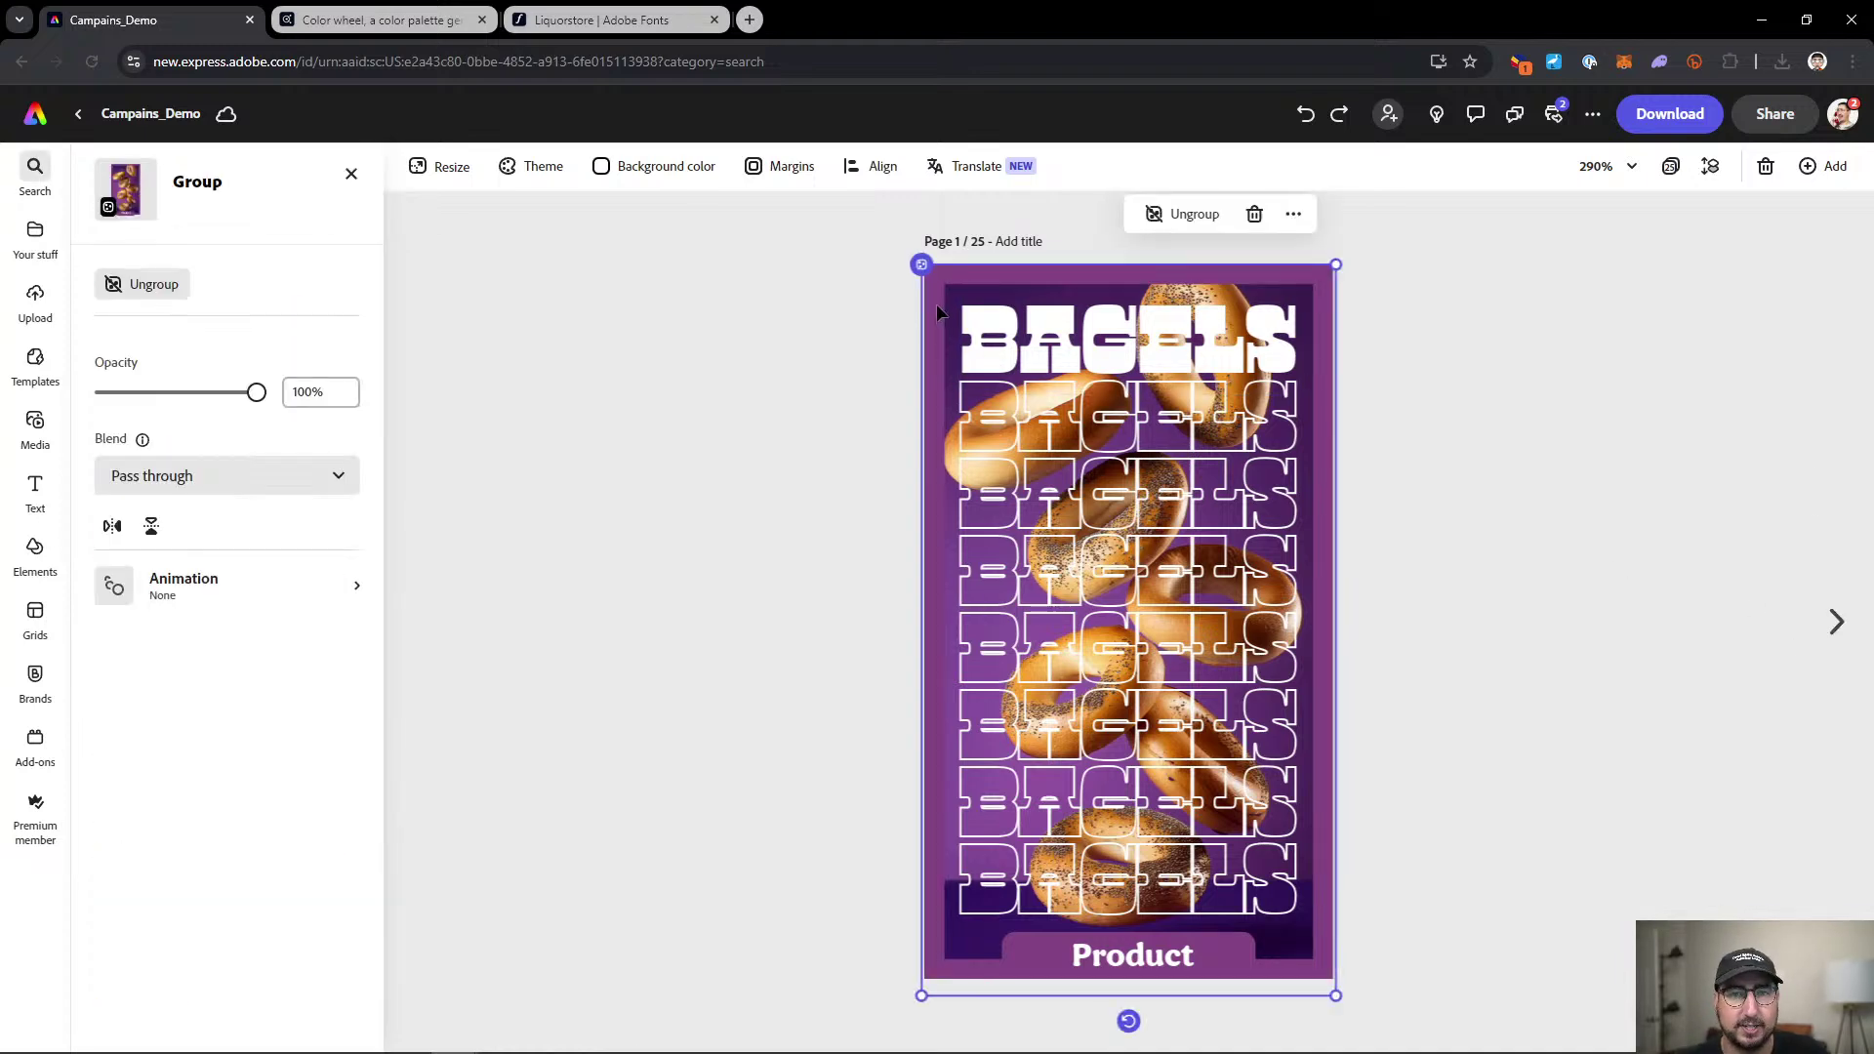
pyautogui.click(121, 292)
pyautogui.click(717, 346)
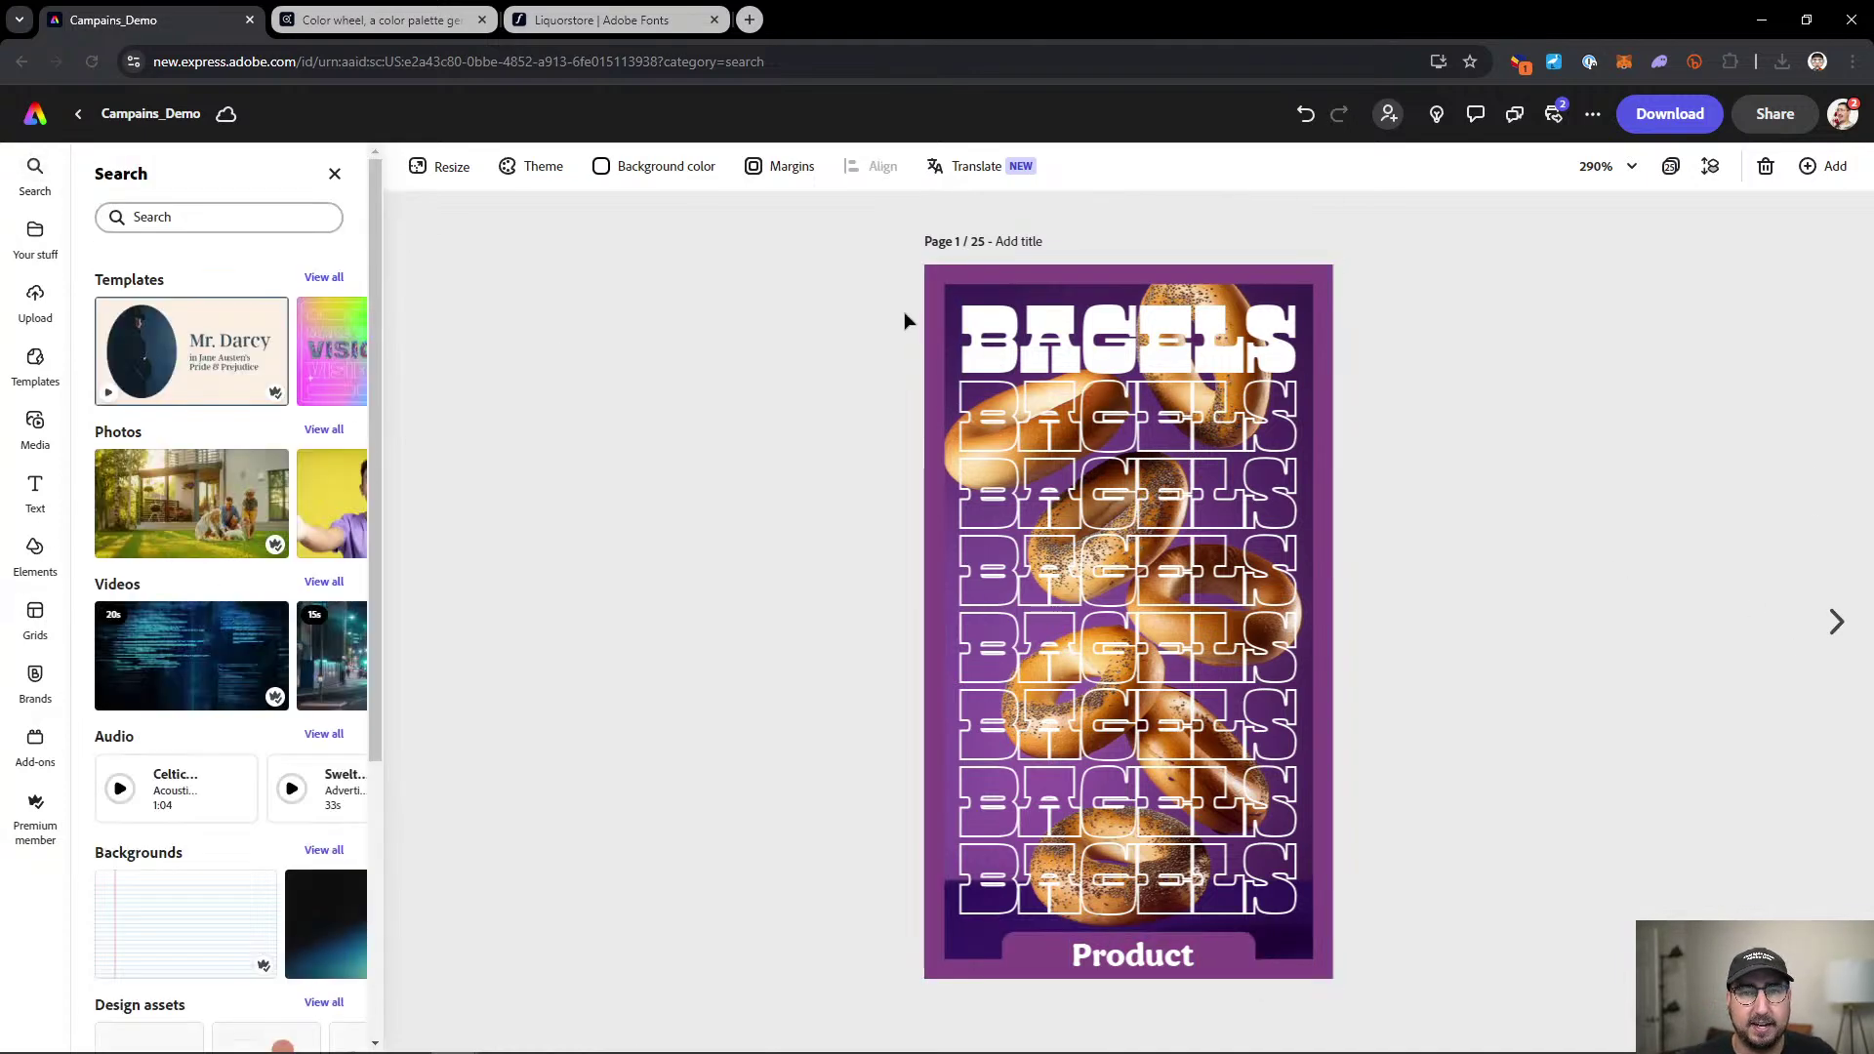
# Ungroup the purple frame and the bagel image so each is a separate layer, and clear the selection.
pyautogui.click(1710, 167)
pyautogui.click(1819, 525)
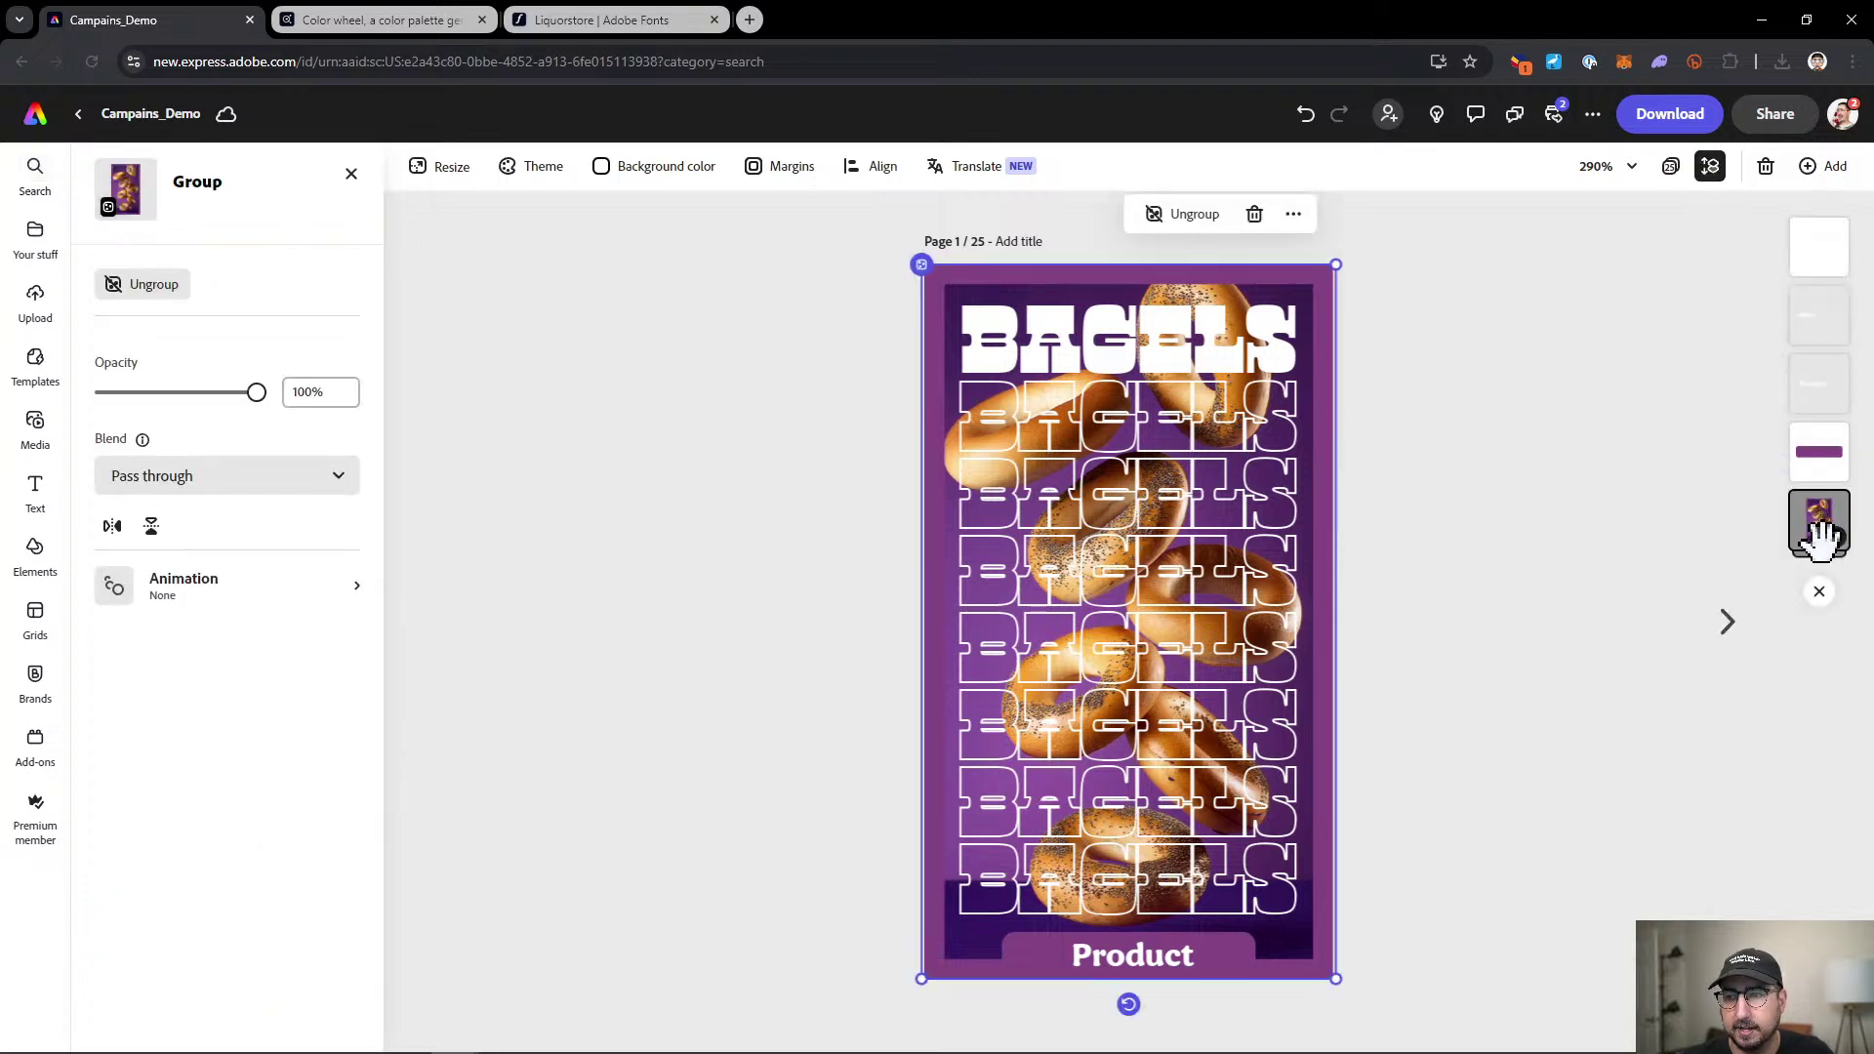
pyautogui.click(1819, 525)
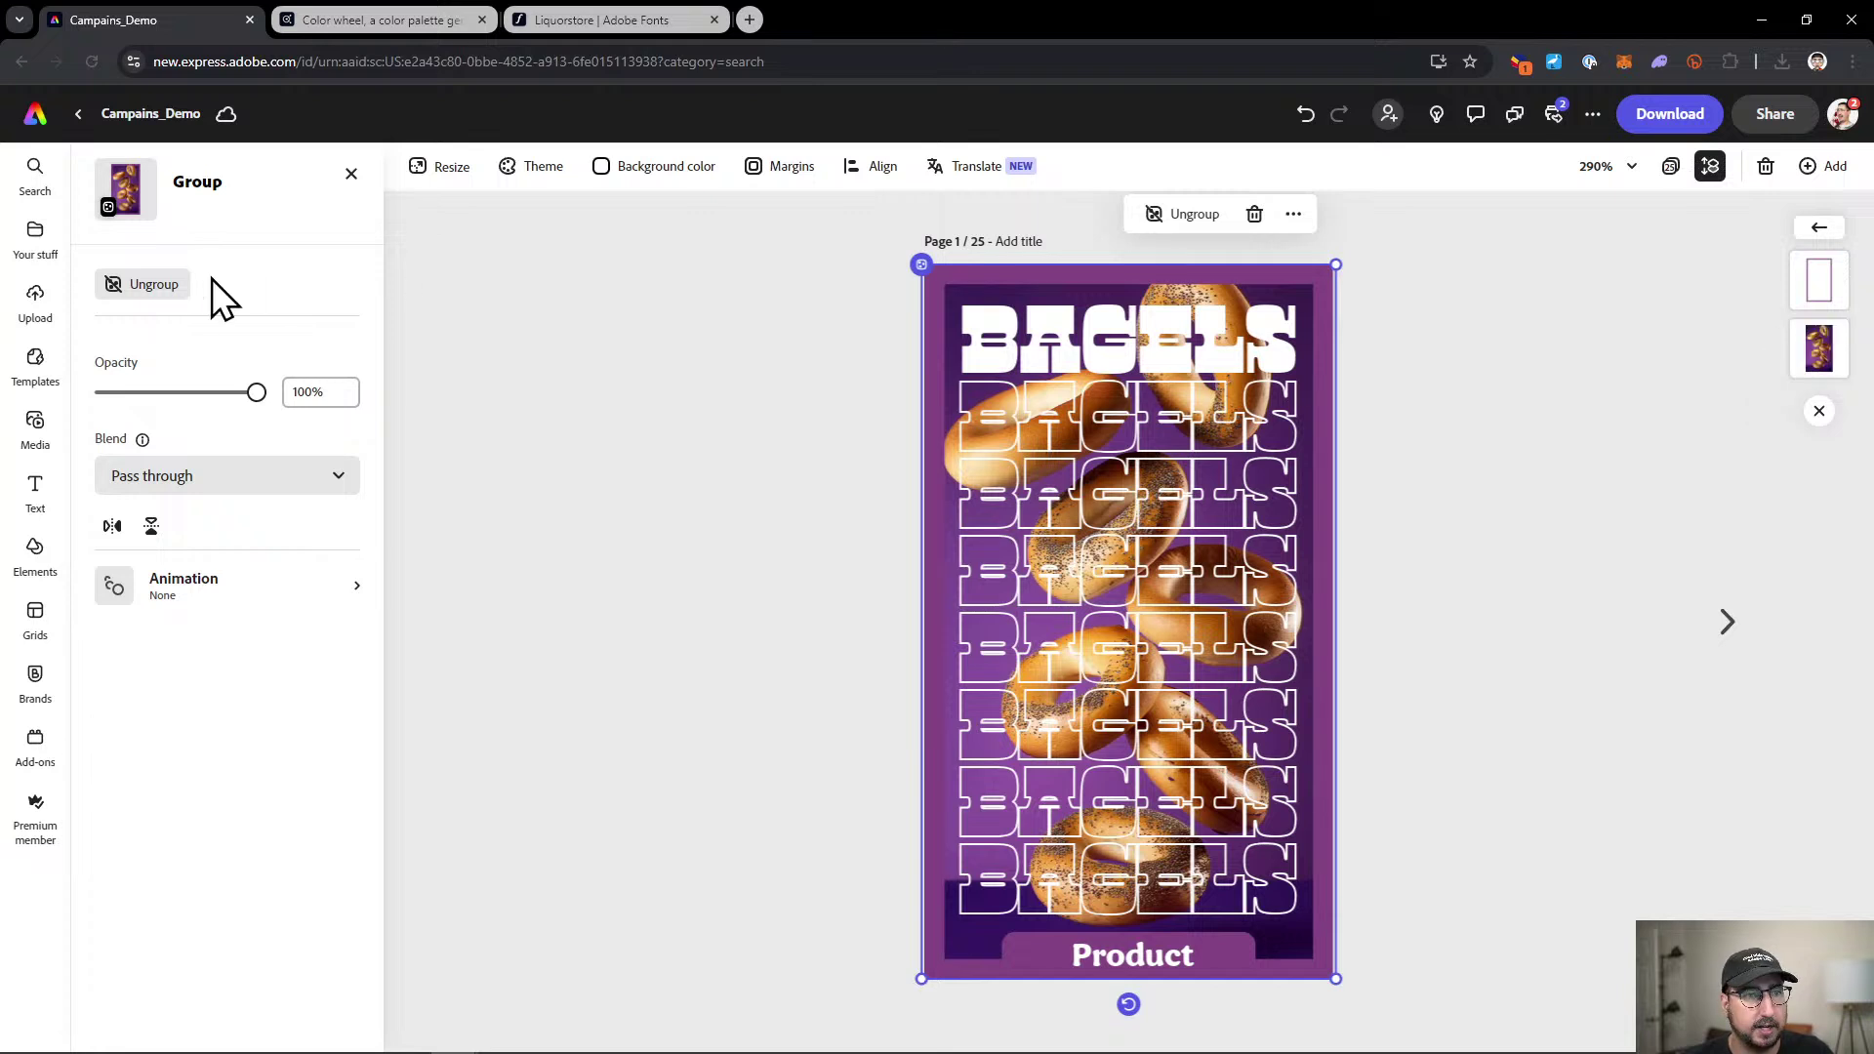
pyautogui.click(183, 285)
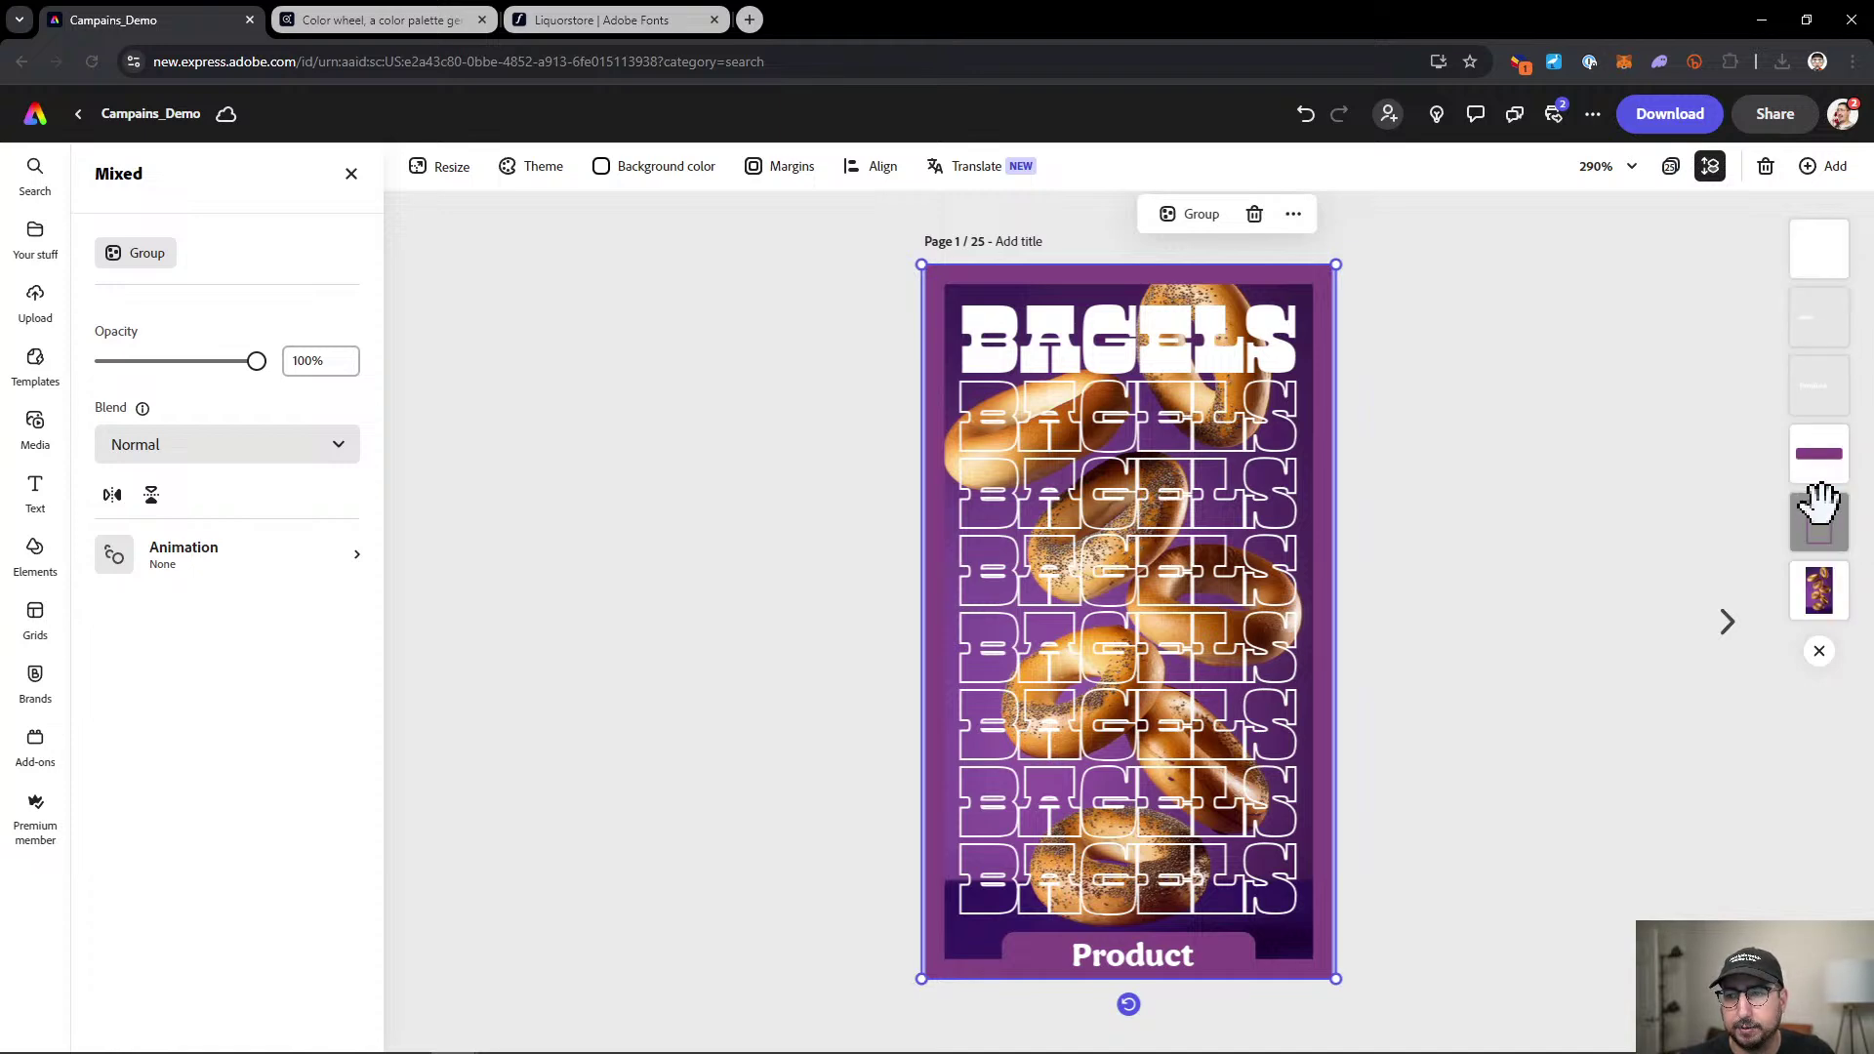
pyautogui.click(1371, 632)
# Group the purple frame, its banner and the Product label together, leaving the bagel image out.
pyautogui.click(1329, 654)
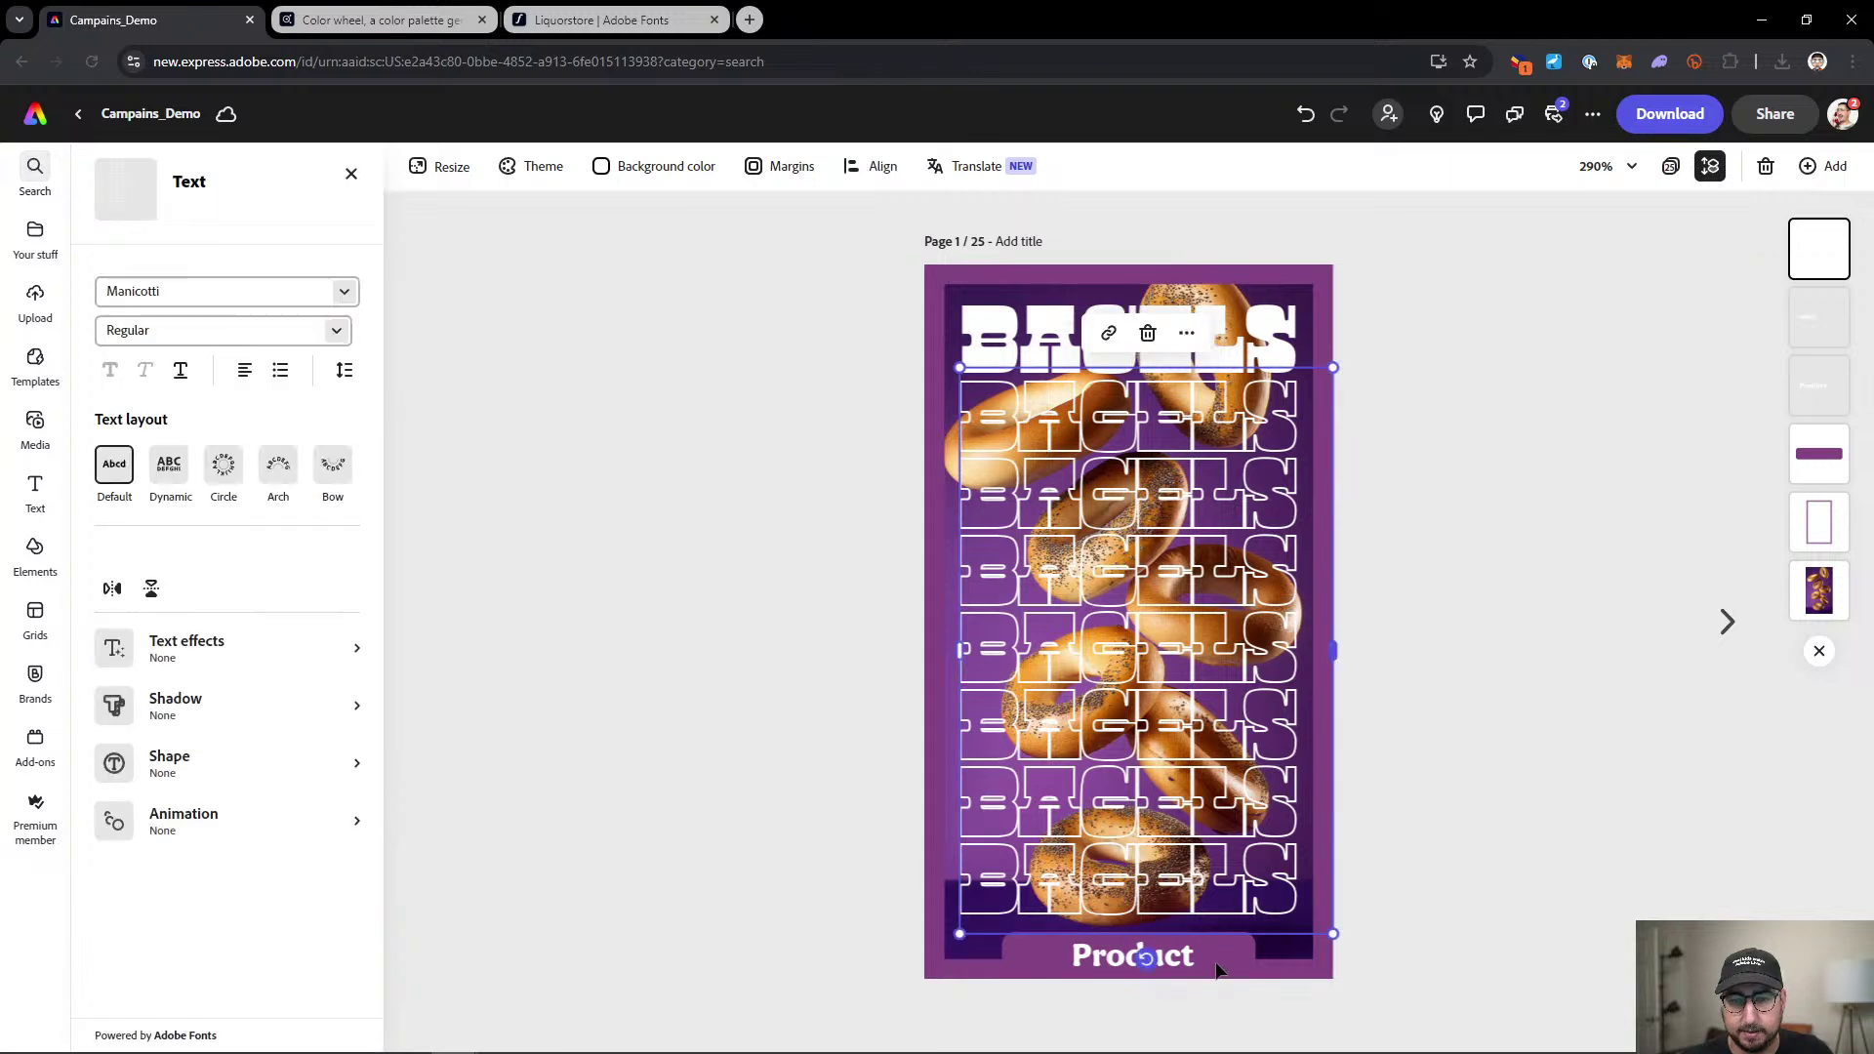
pyautogui.click(937, 927)
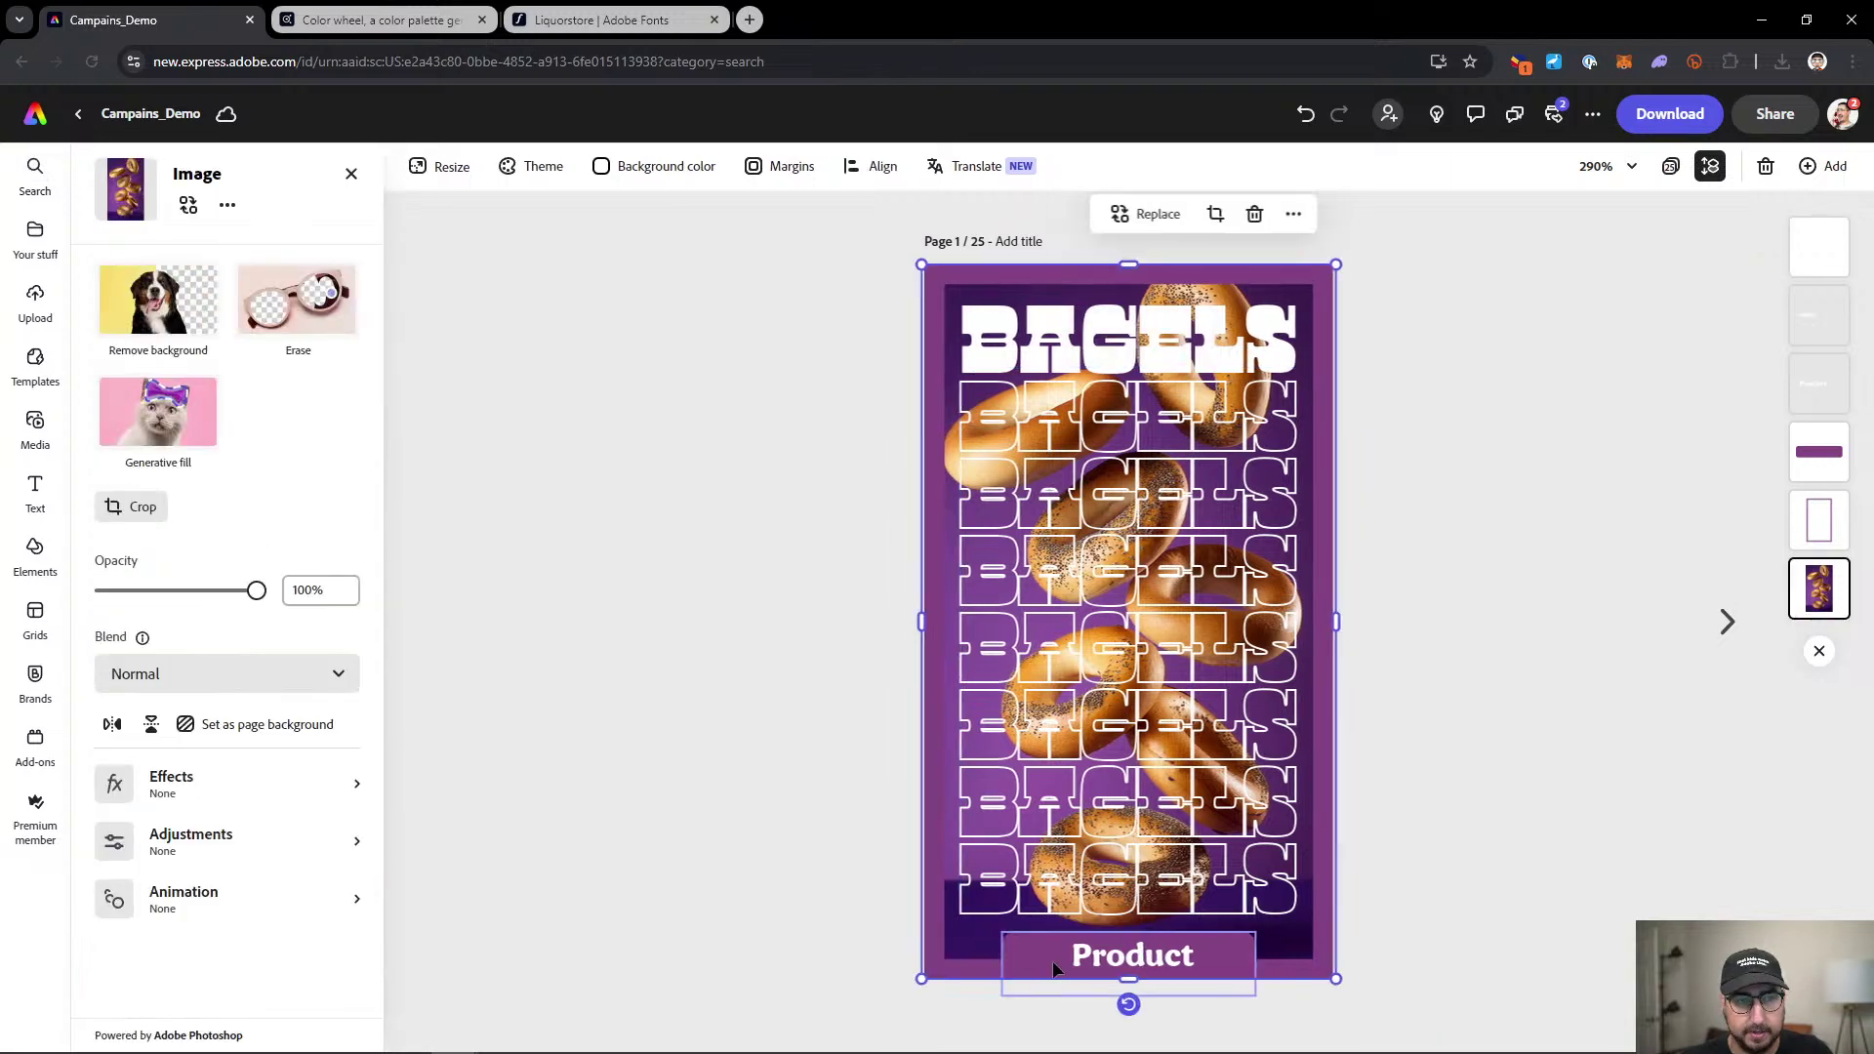
pyautogui.click(1818, 520)
pyautogui.keyDown('shift'); pyautogui.click(1125, 966); pyautogui.keyUp('shift')
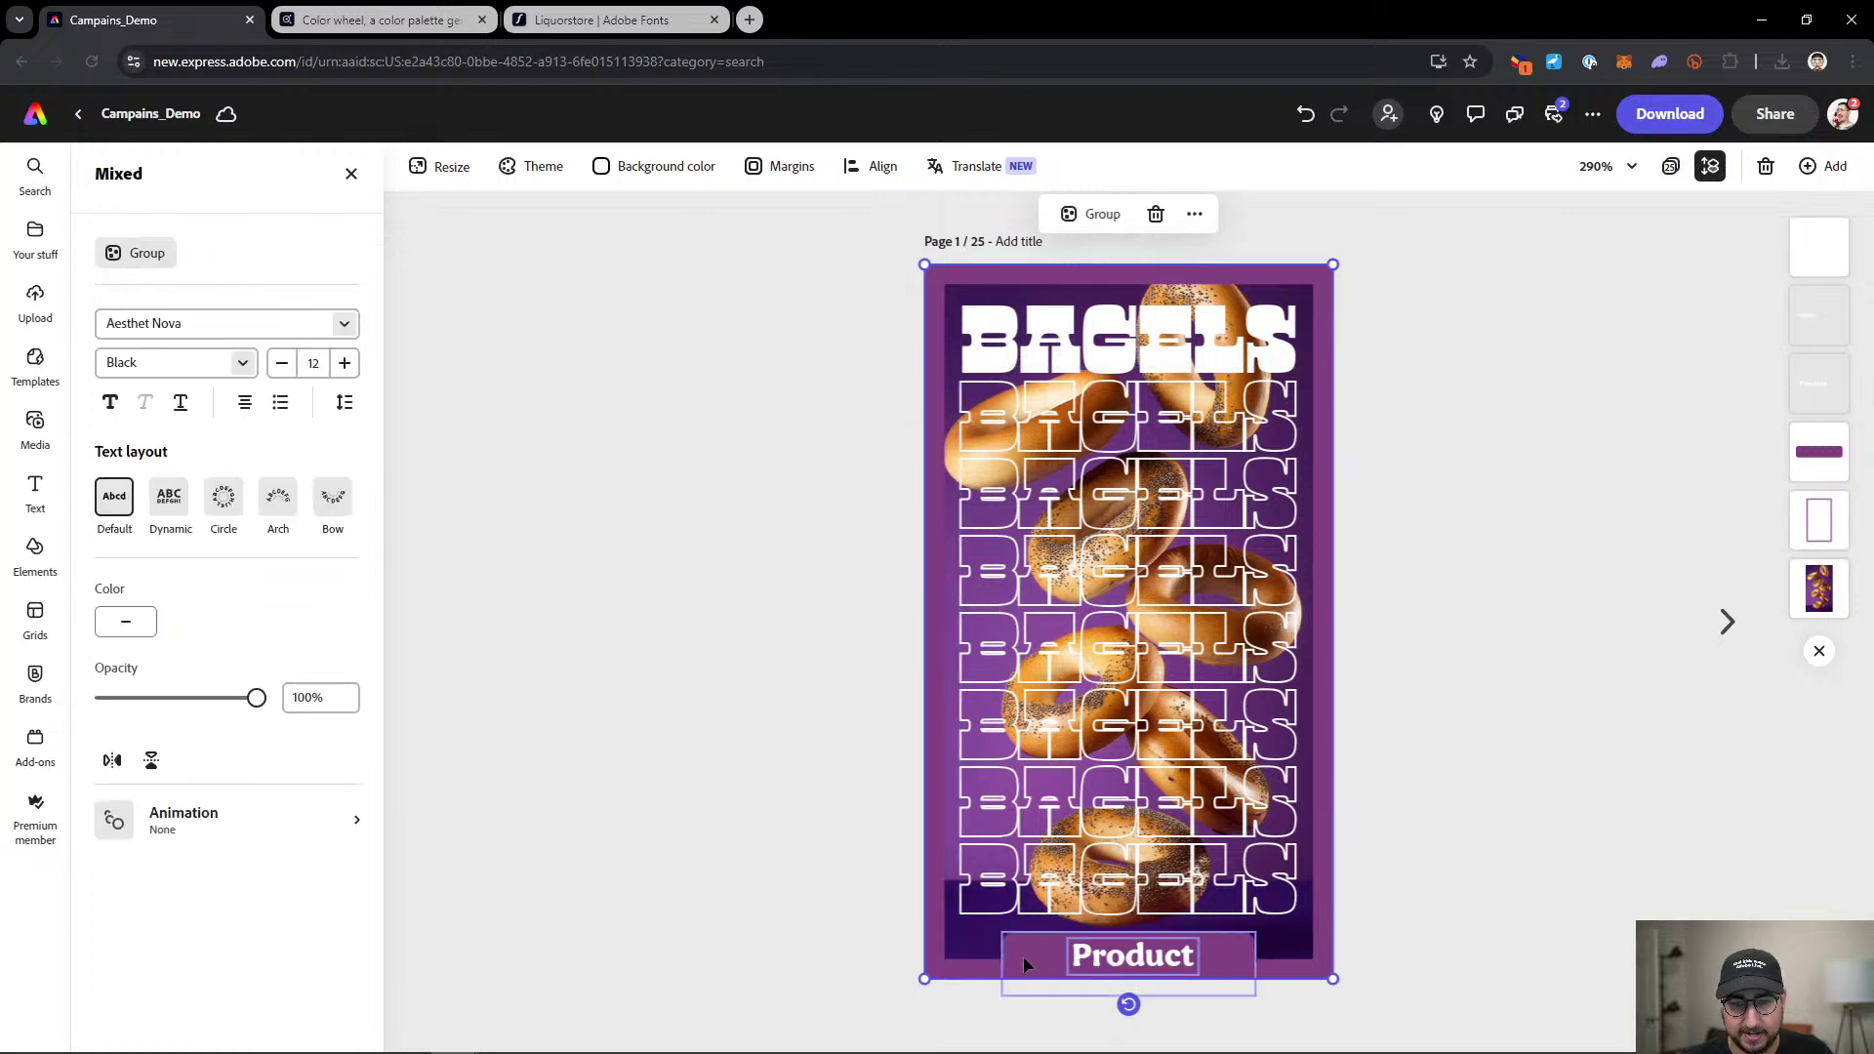
pyautogui.click(141, 254)
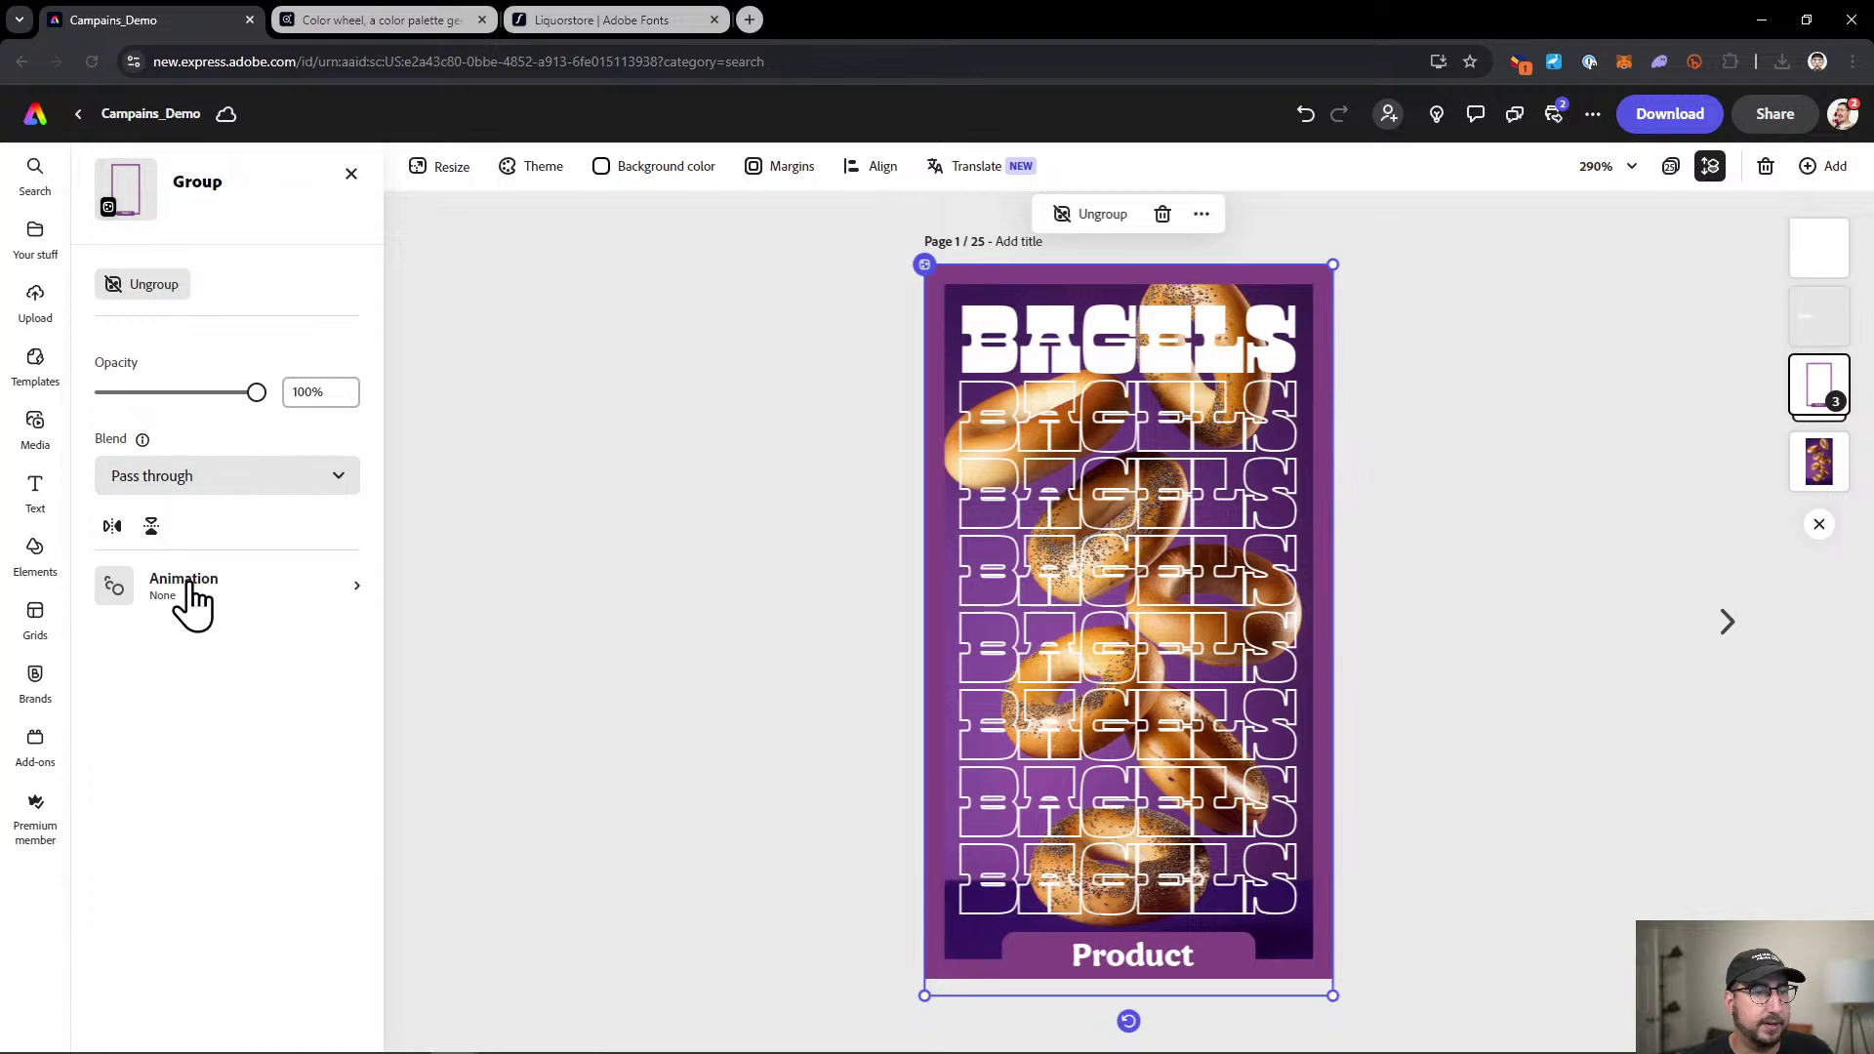
# Apply the Shrink entrance animation to the group of frame, banner and Product label, and check its settings.
pyautogui.click(186, 592)
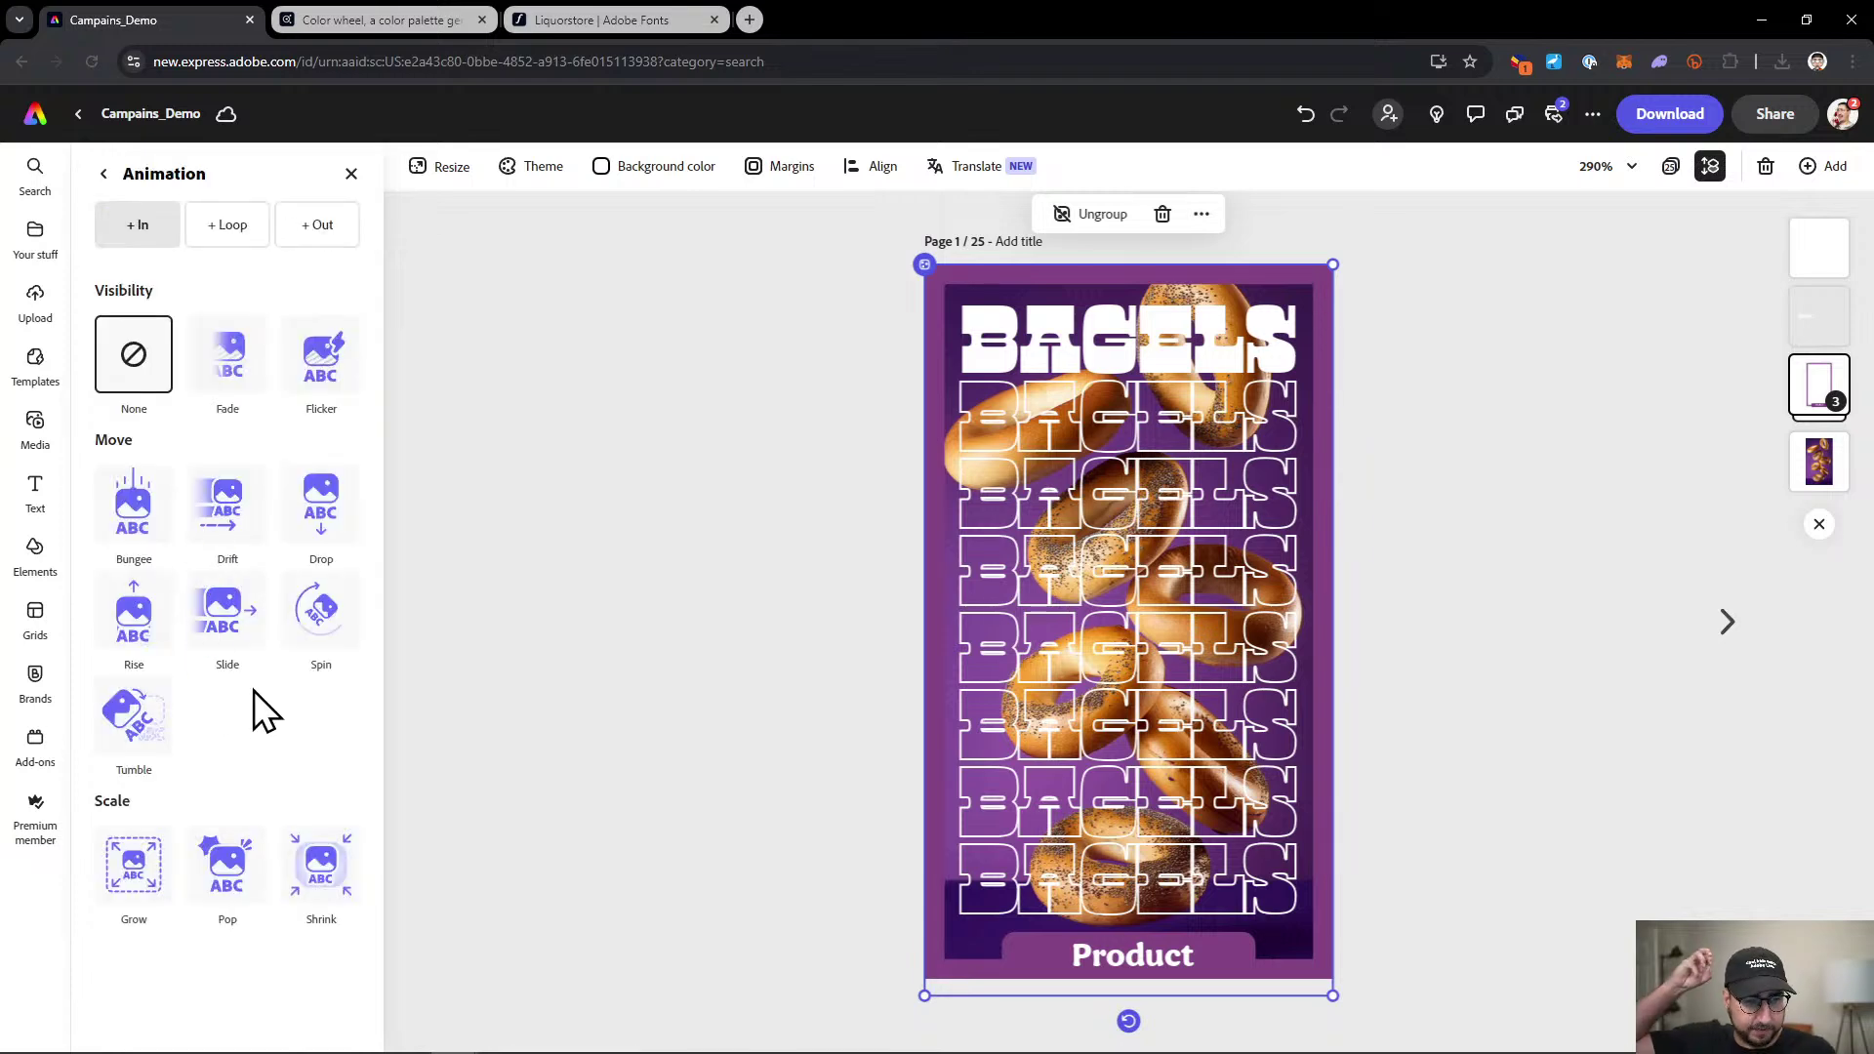
pyautogui.click(326, 878)
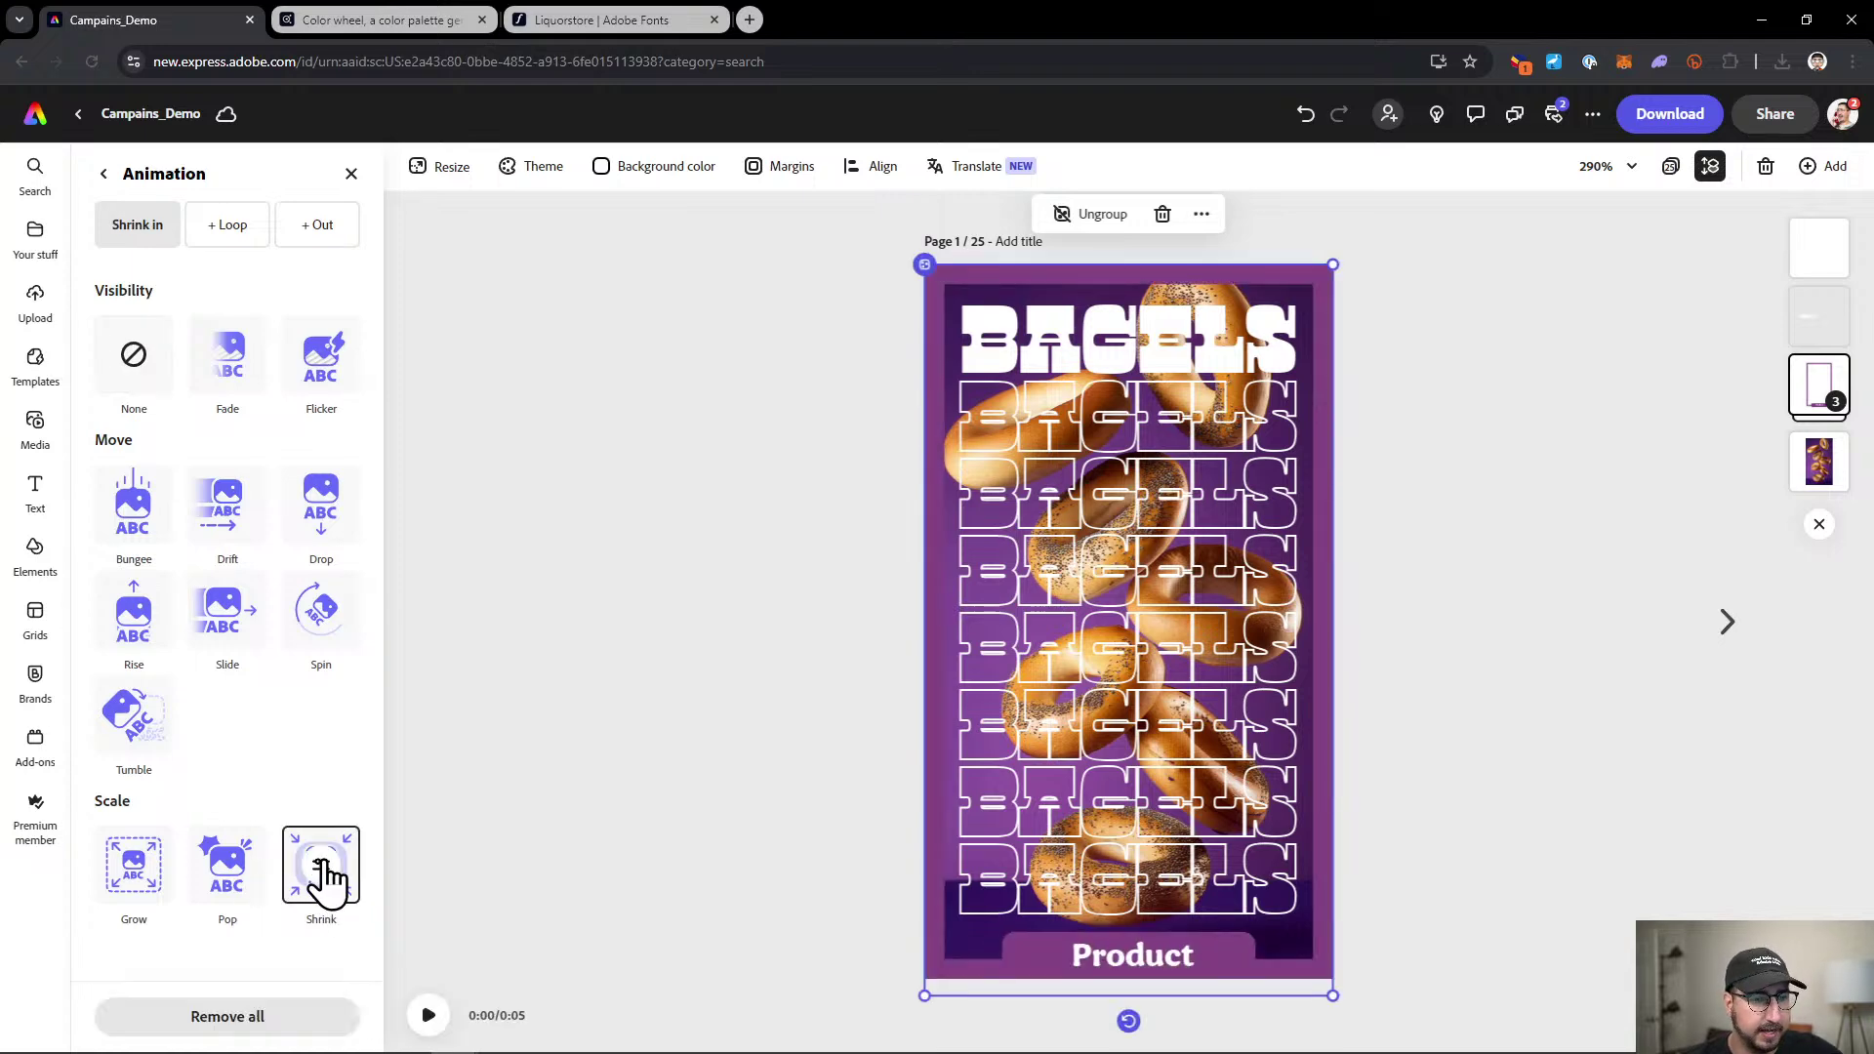
pyautogui.click(322, 868)
pyautogui.moveTo(361, 717); pyautogui.dragTo(400, 722)
pyautogui.click(395, 781)
pyautogui.click(388, 820)
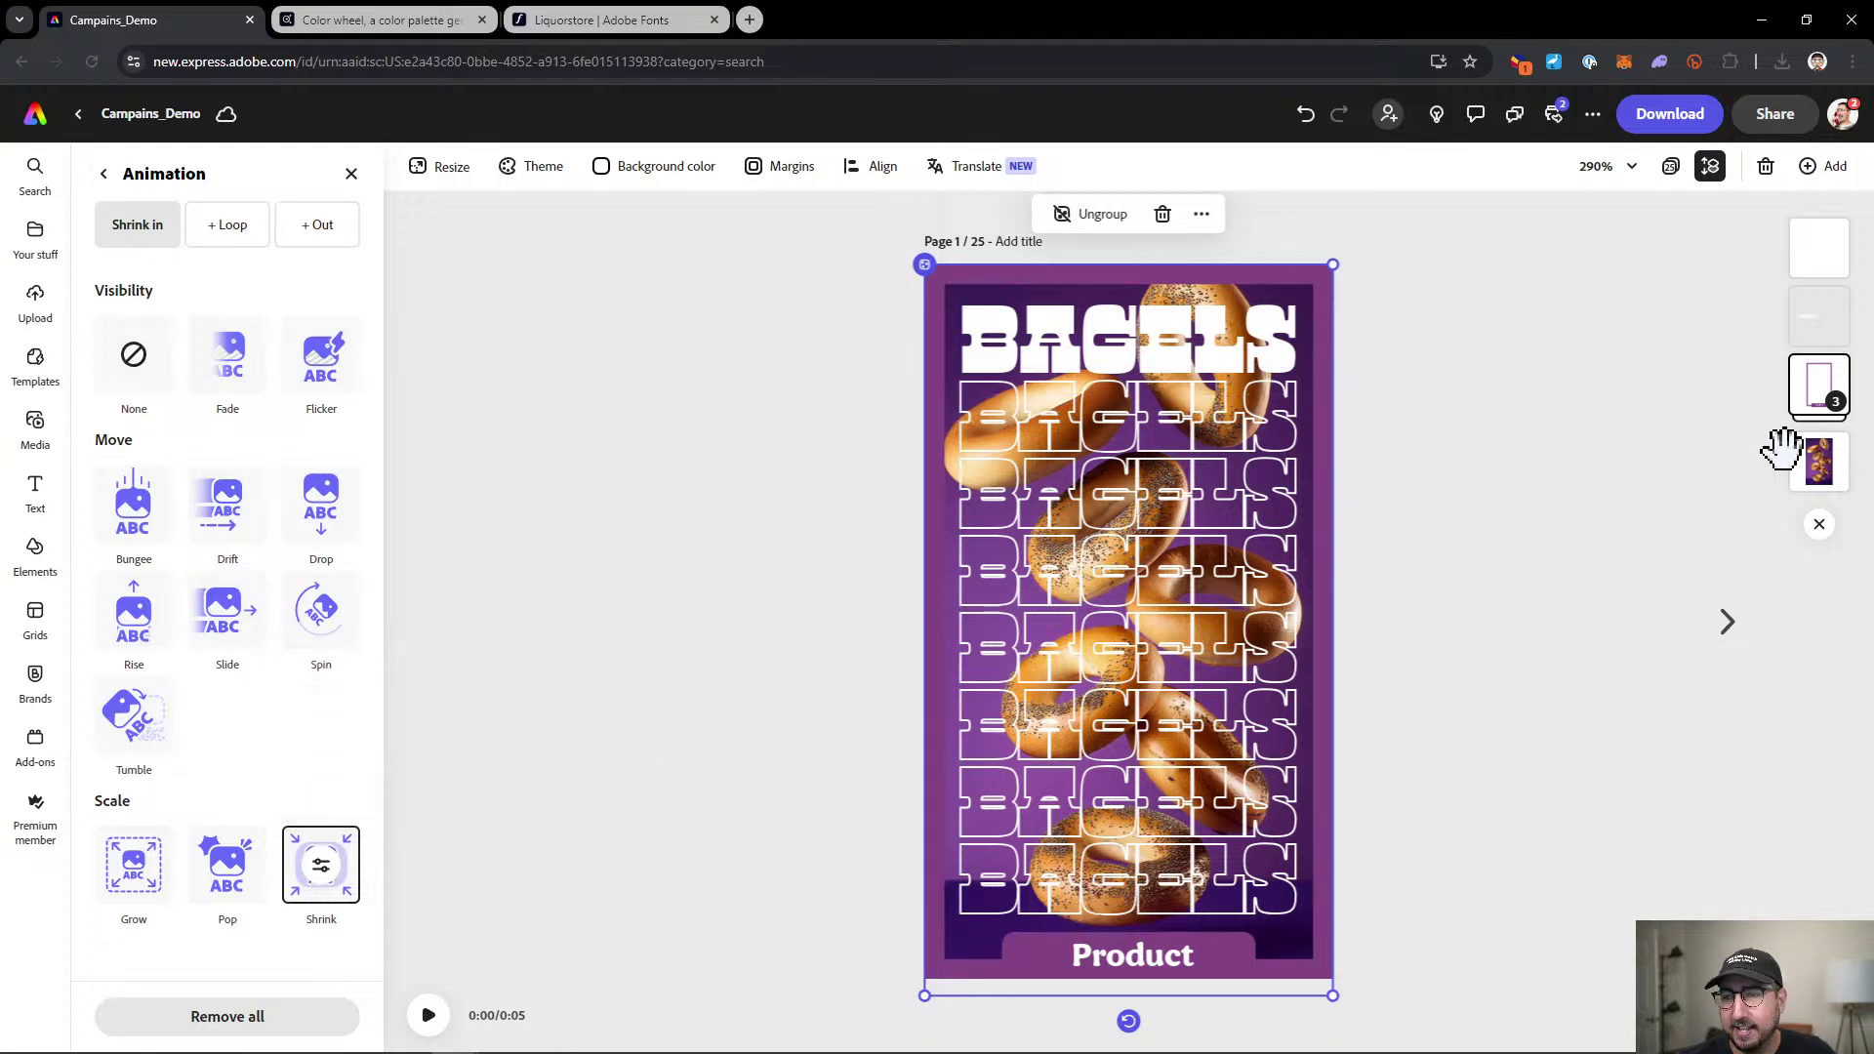
# Give the bagel image a Bungee entrance animation with 1 bounce and a duration of 0.85 s.
pyautogui.click(1819, 467)
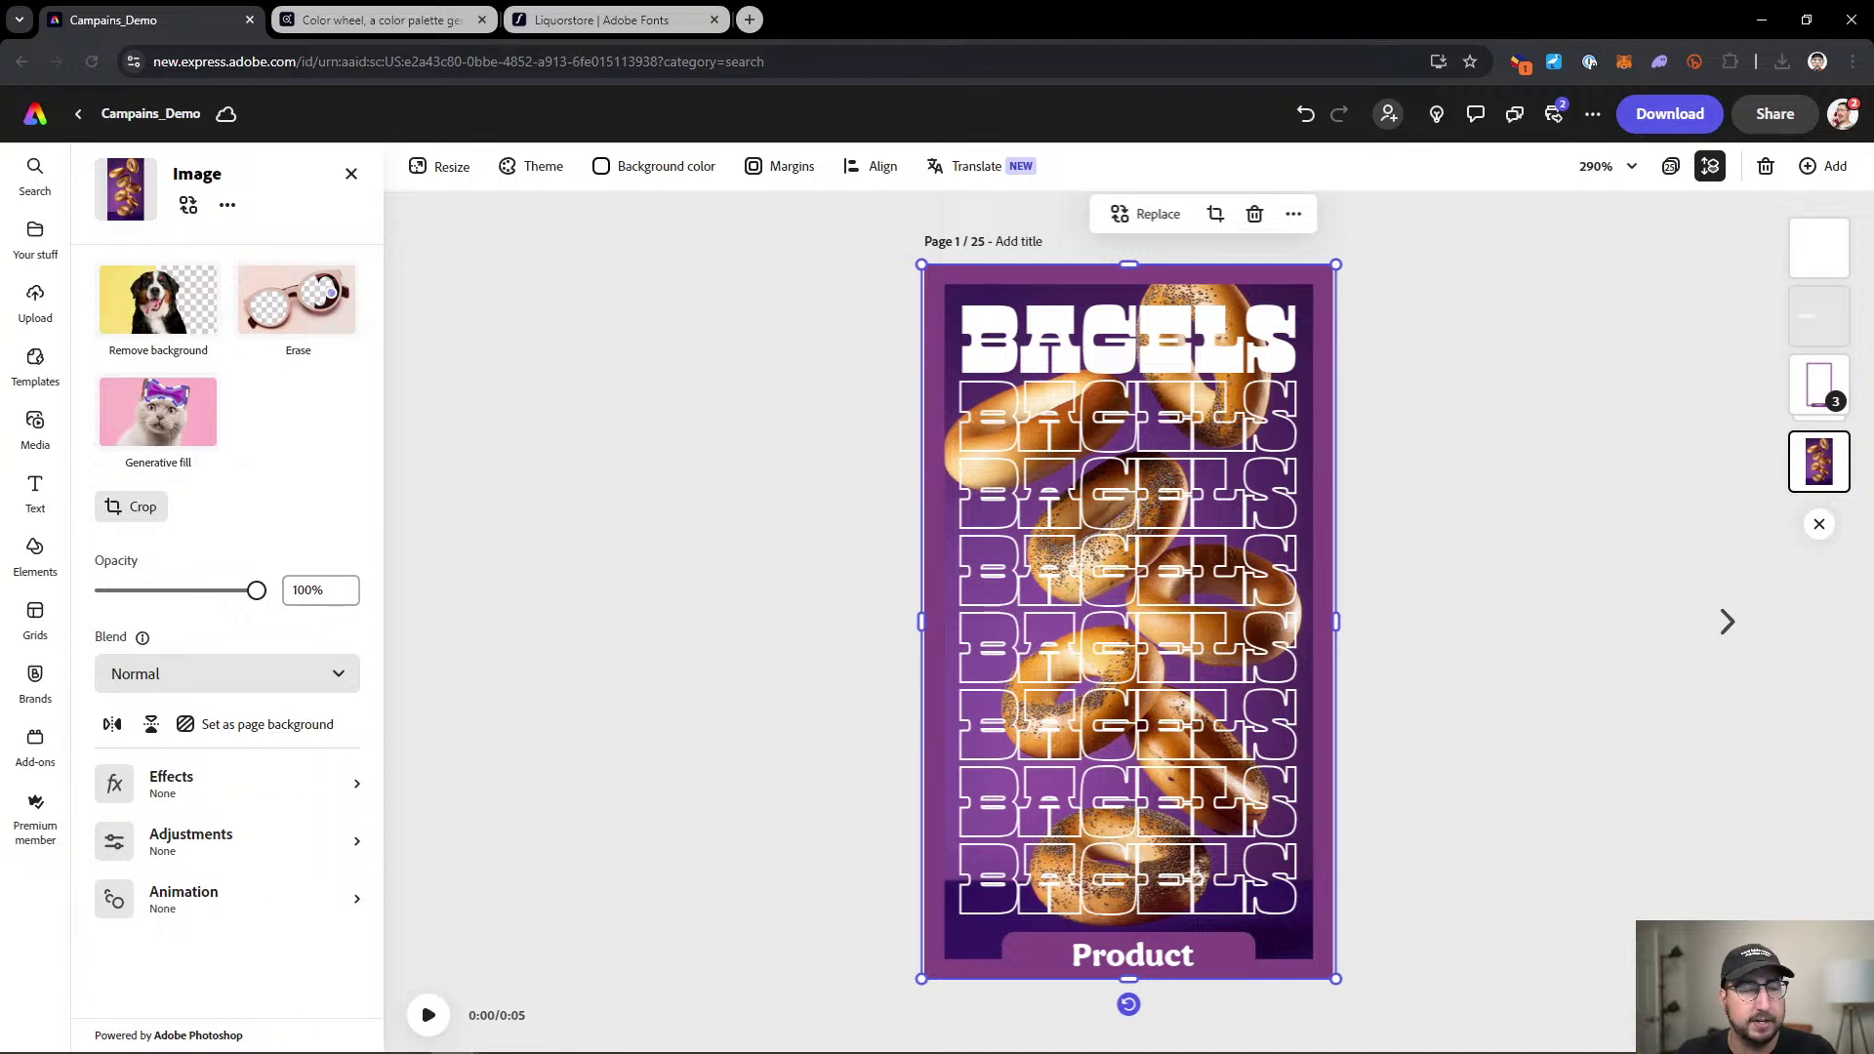
pyautogui.click(168, 896)
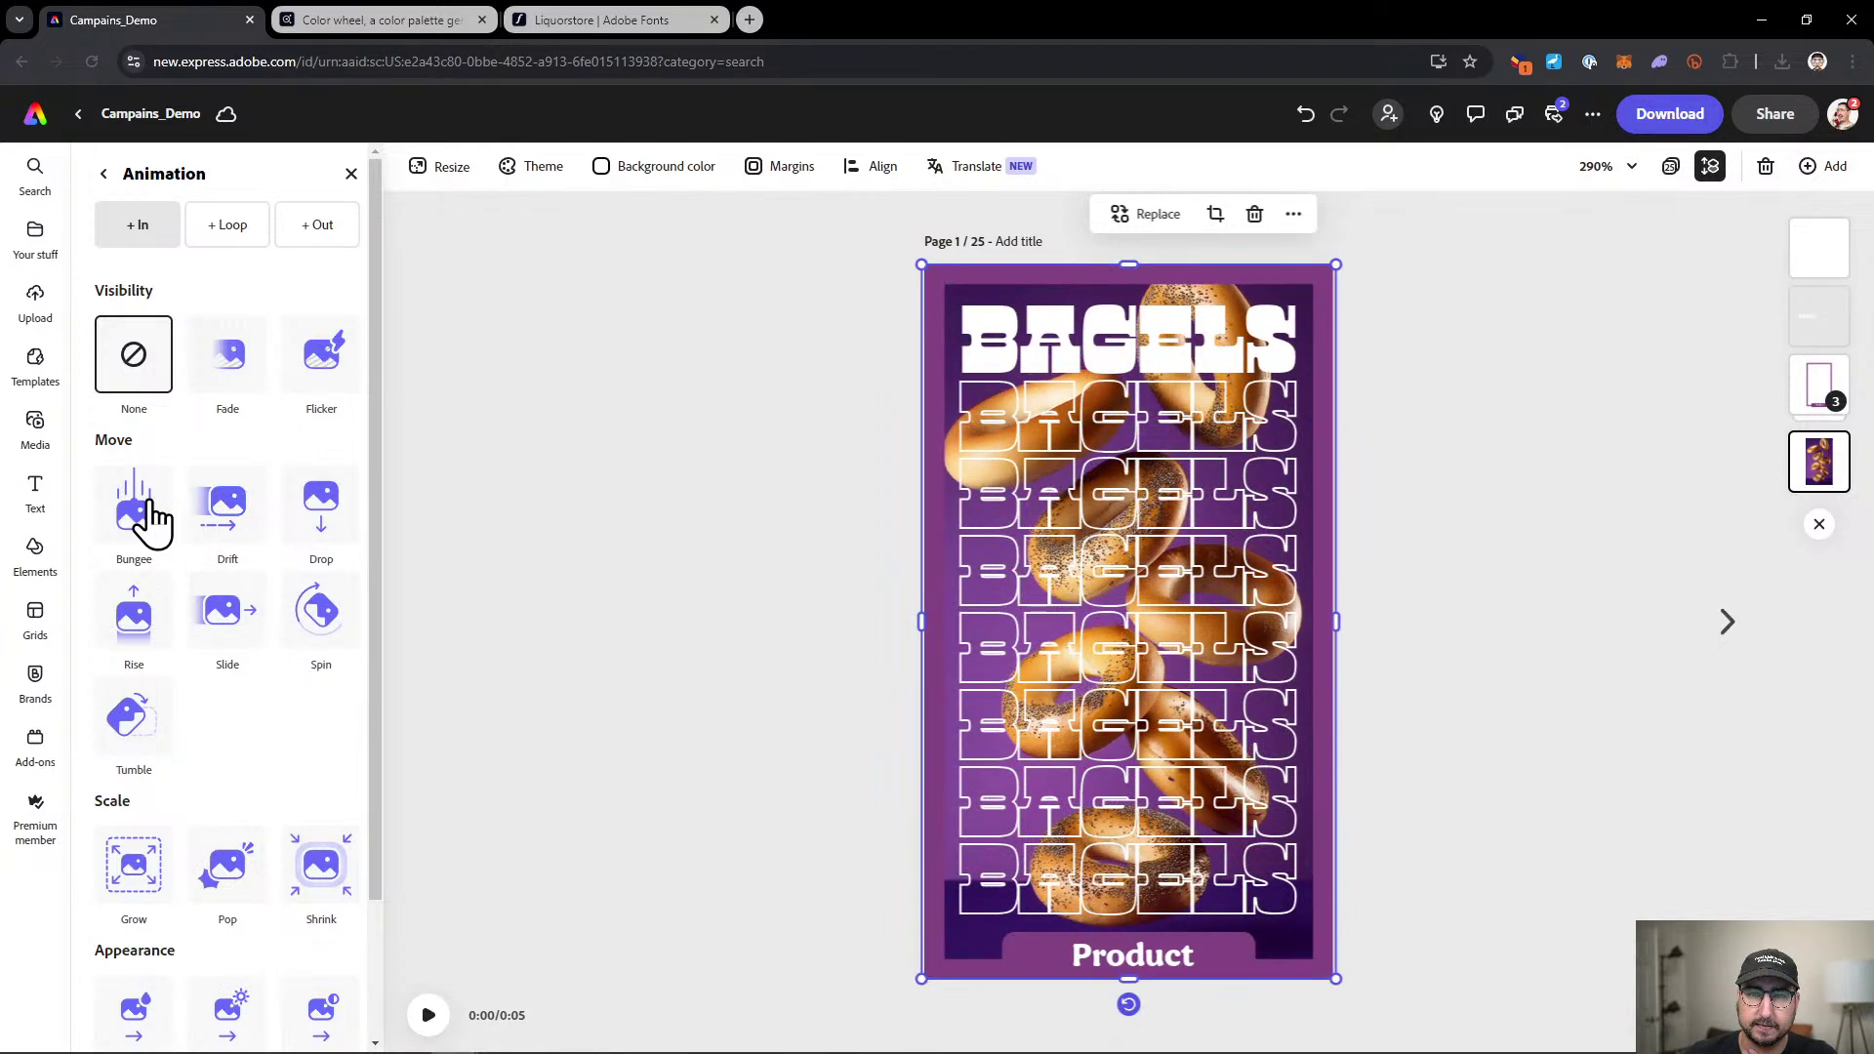
pyautogui.click(145, 515)
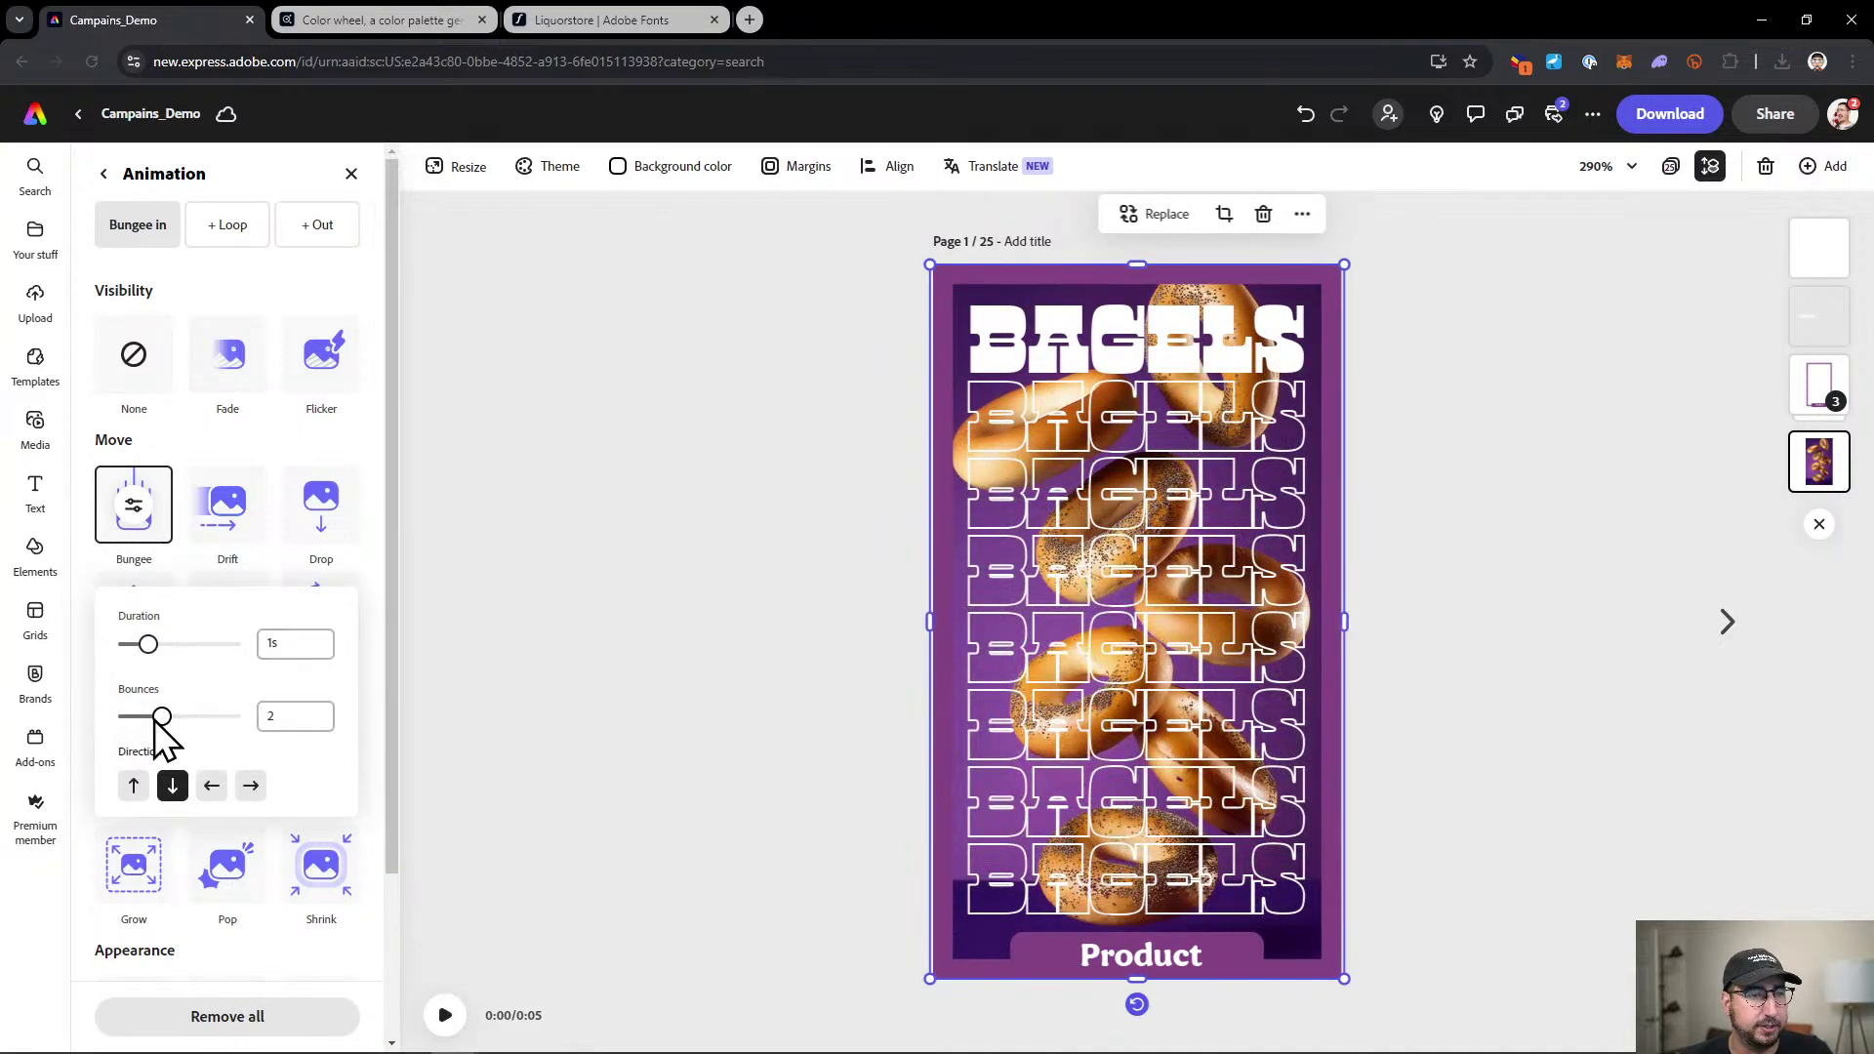
pyautogui.doubleClick(276, 718)
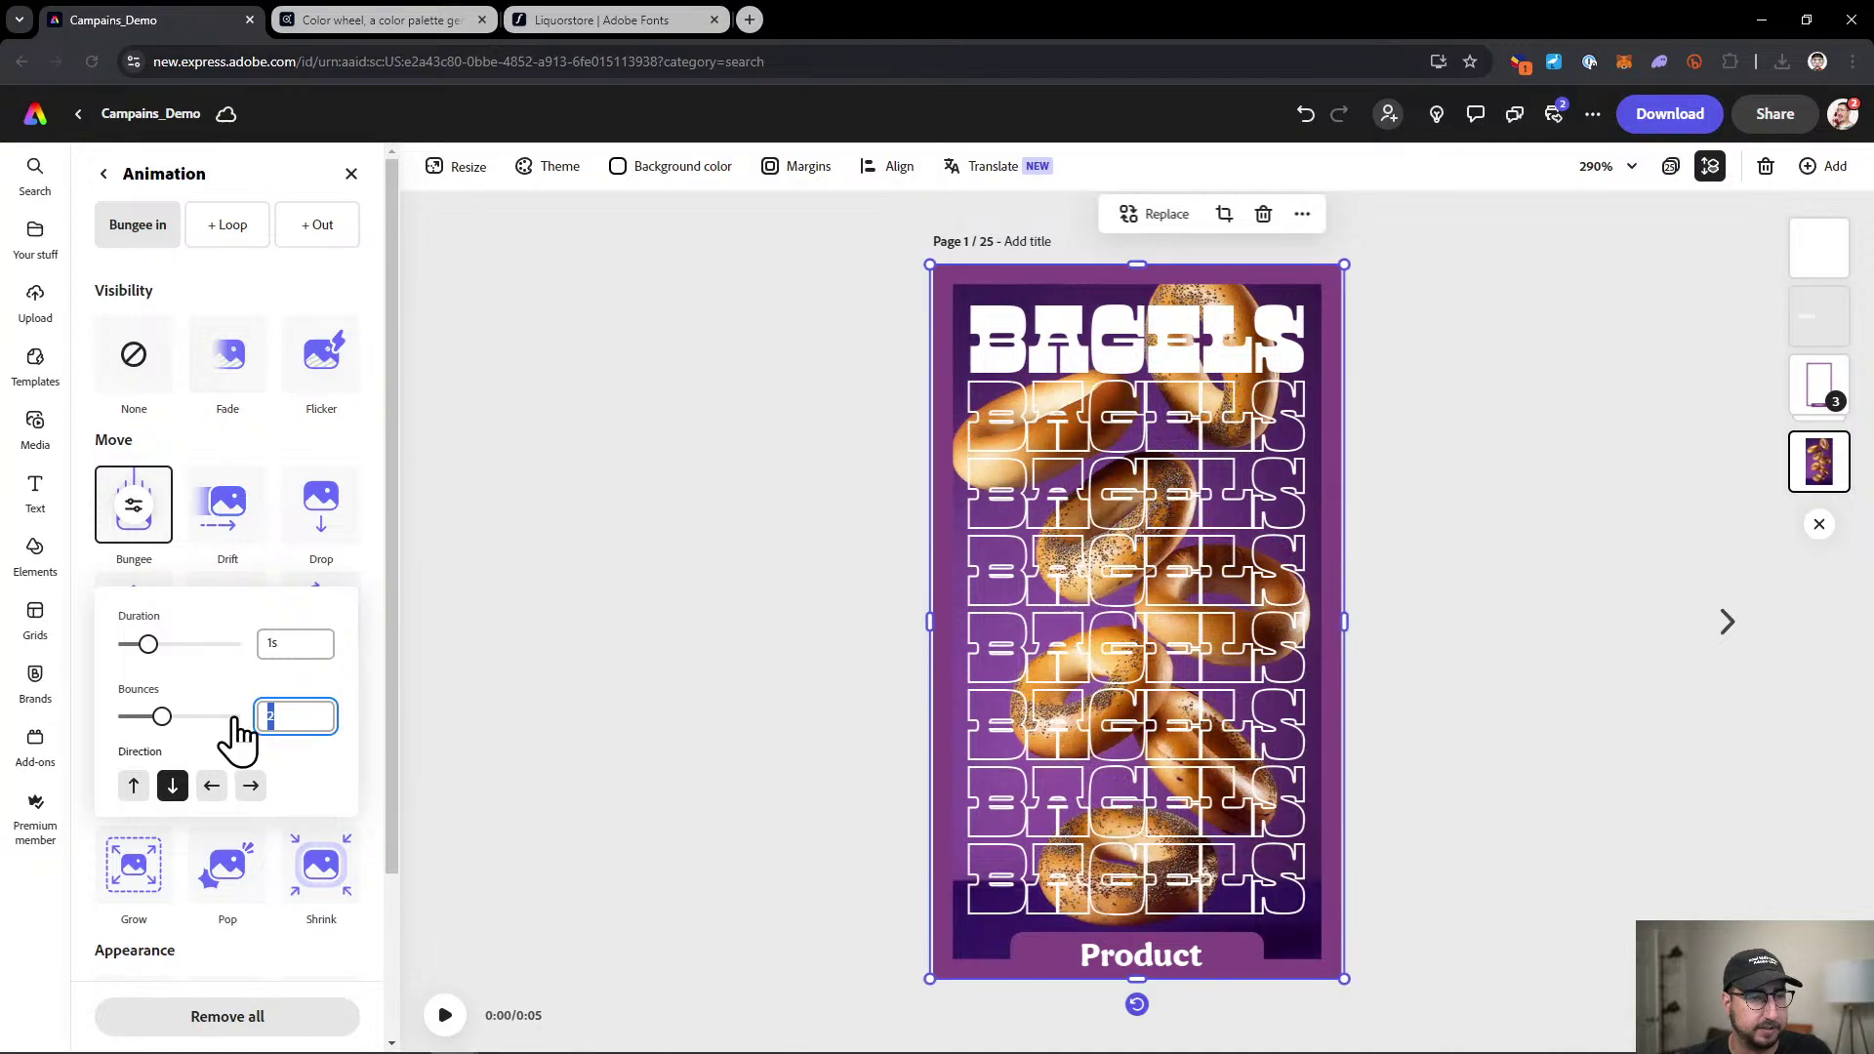
pyautogui.click(291, 644)
pyautogui.click(185, 645)
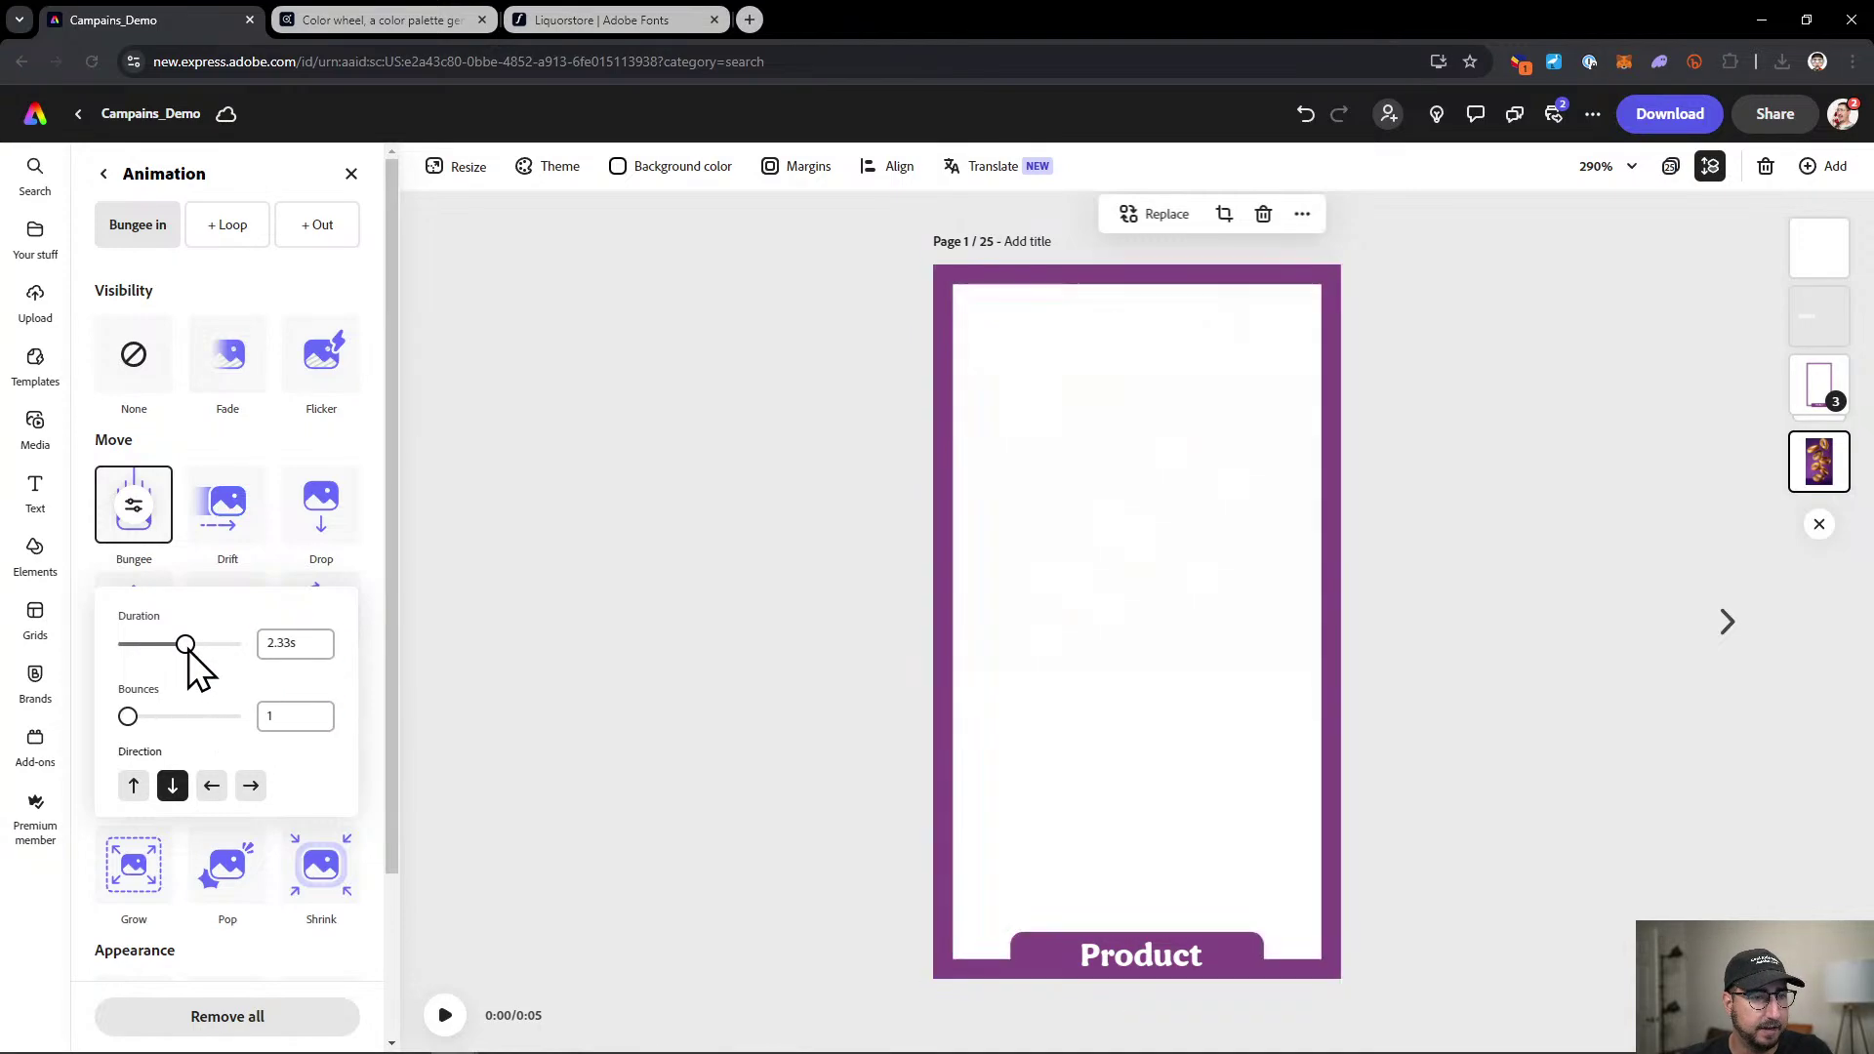
pyautogui.click(143, 646)
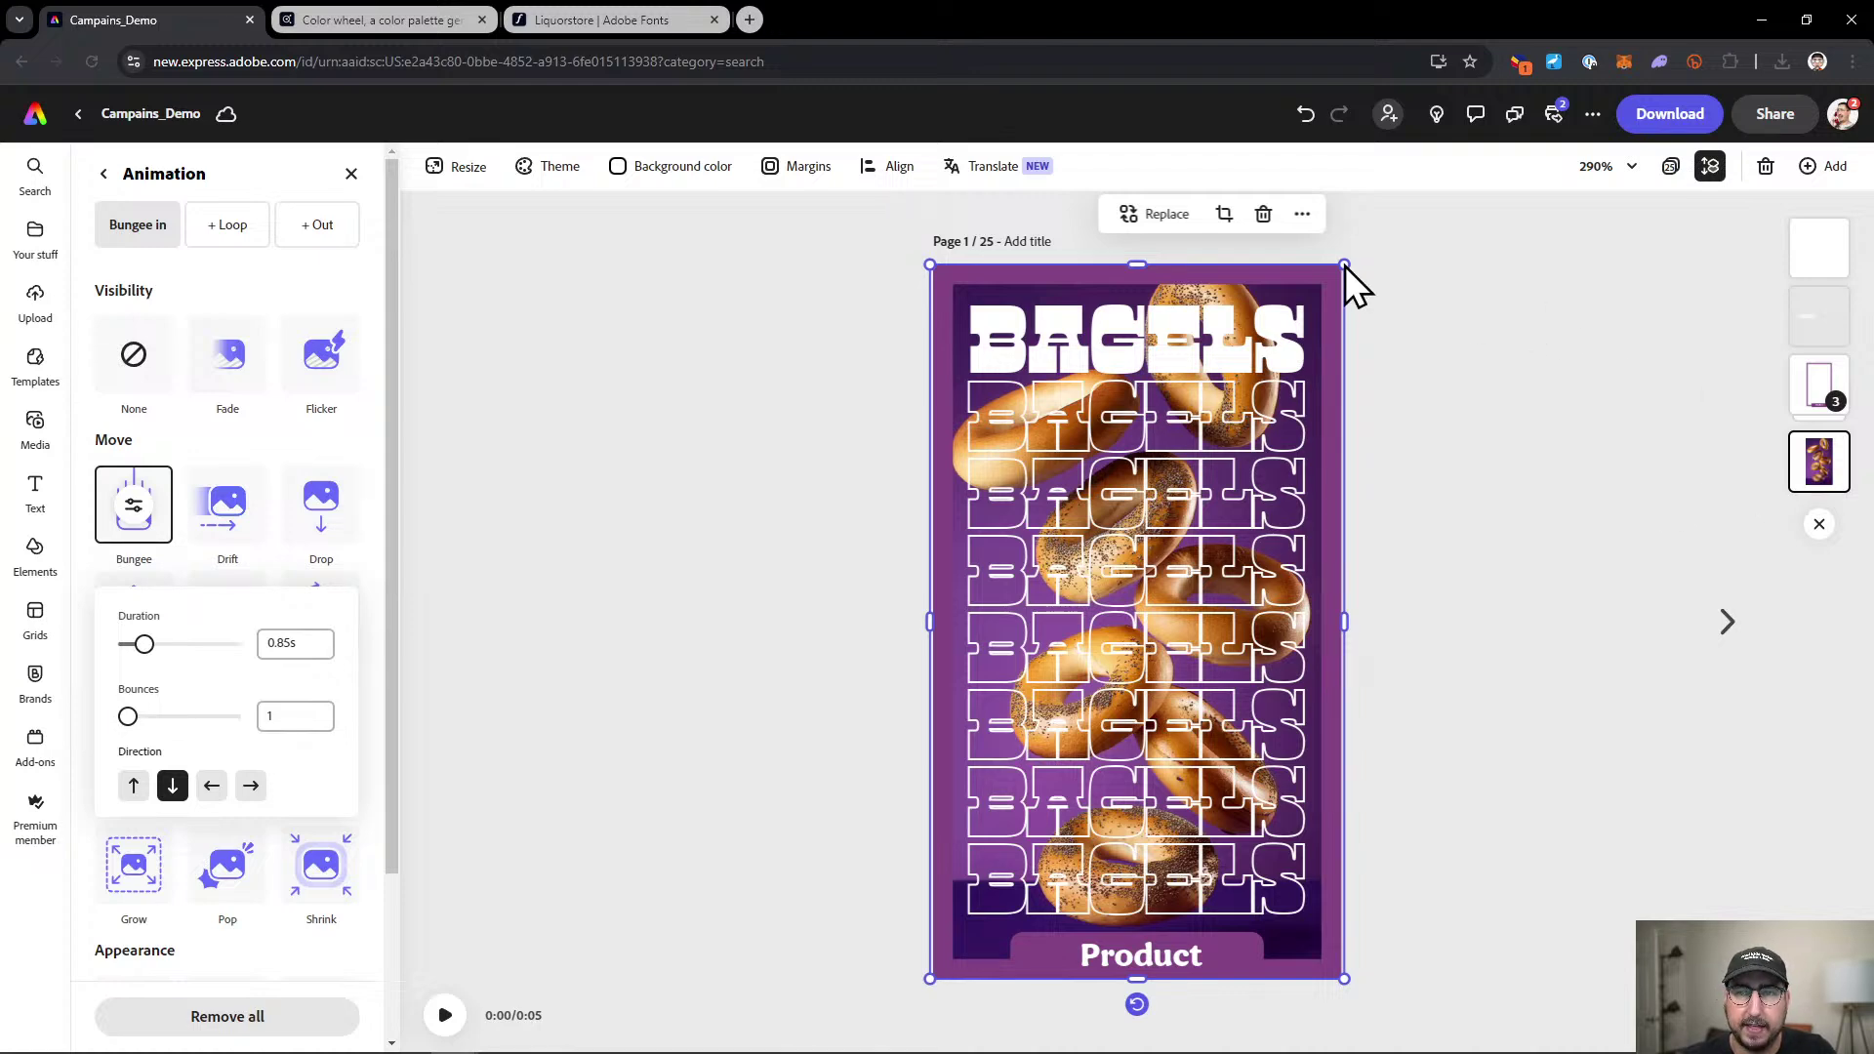
# Enlarge the bagel image beyond the card's edges and center it horizontally and vertically on the page.
pyautogui.moveTo(1345, 265); pyautogui.dragTo(1426, 222)
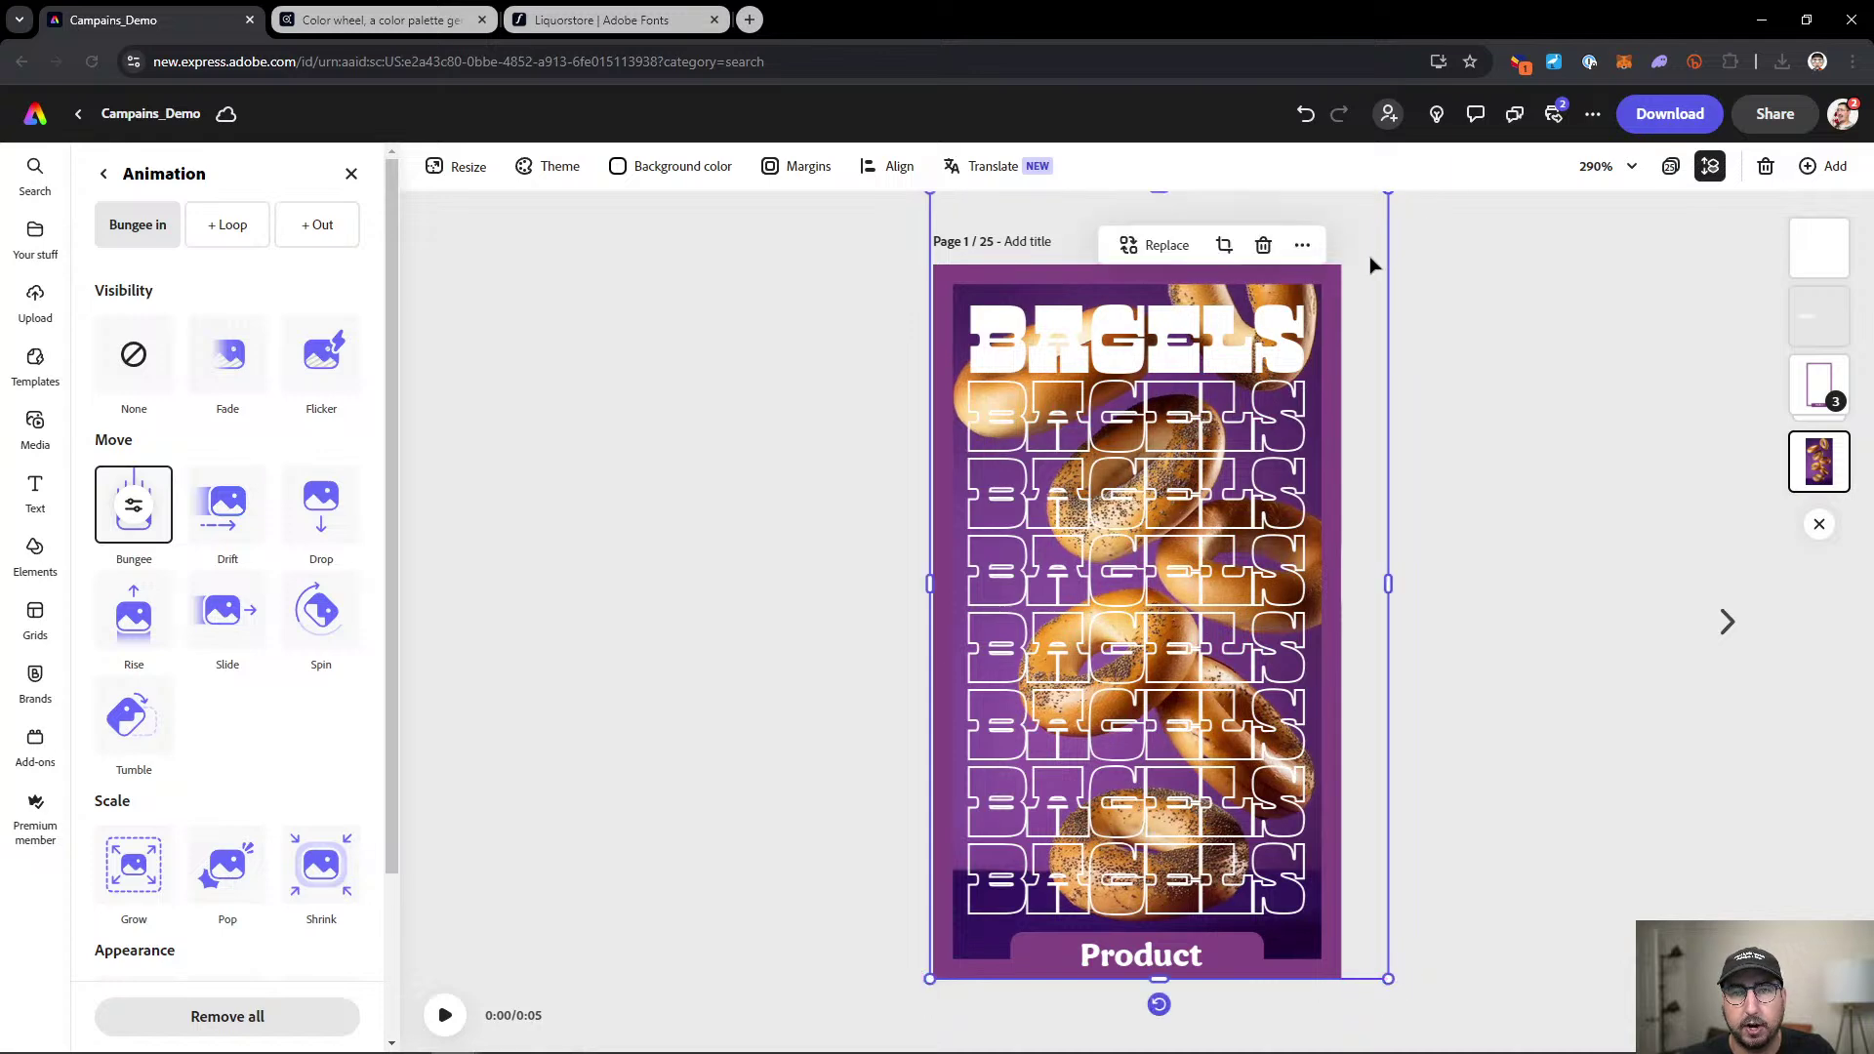
pyautogui.click(893, 168)
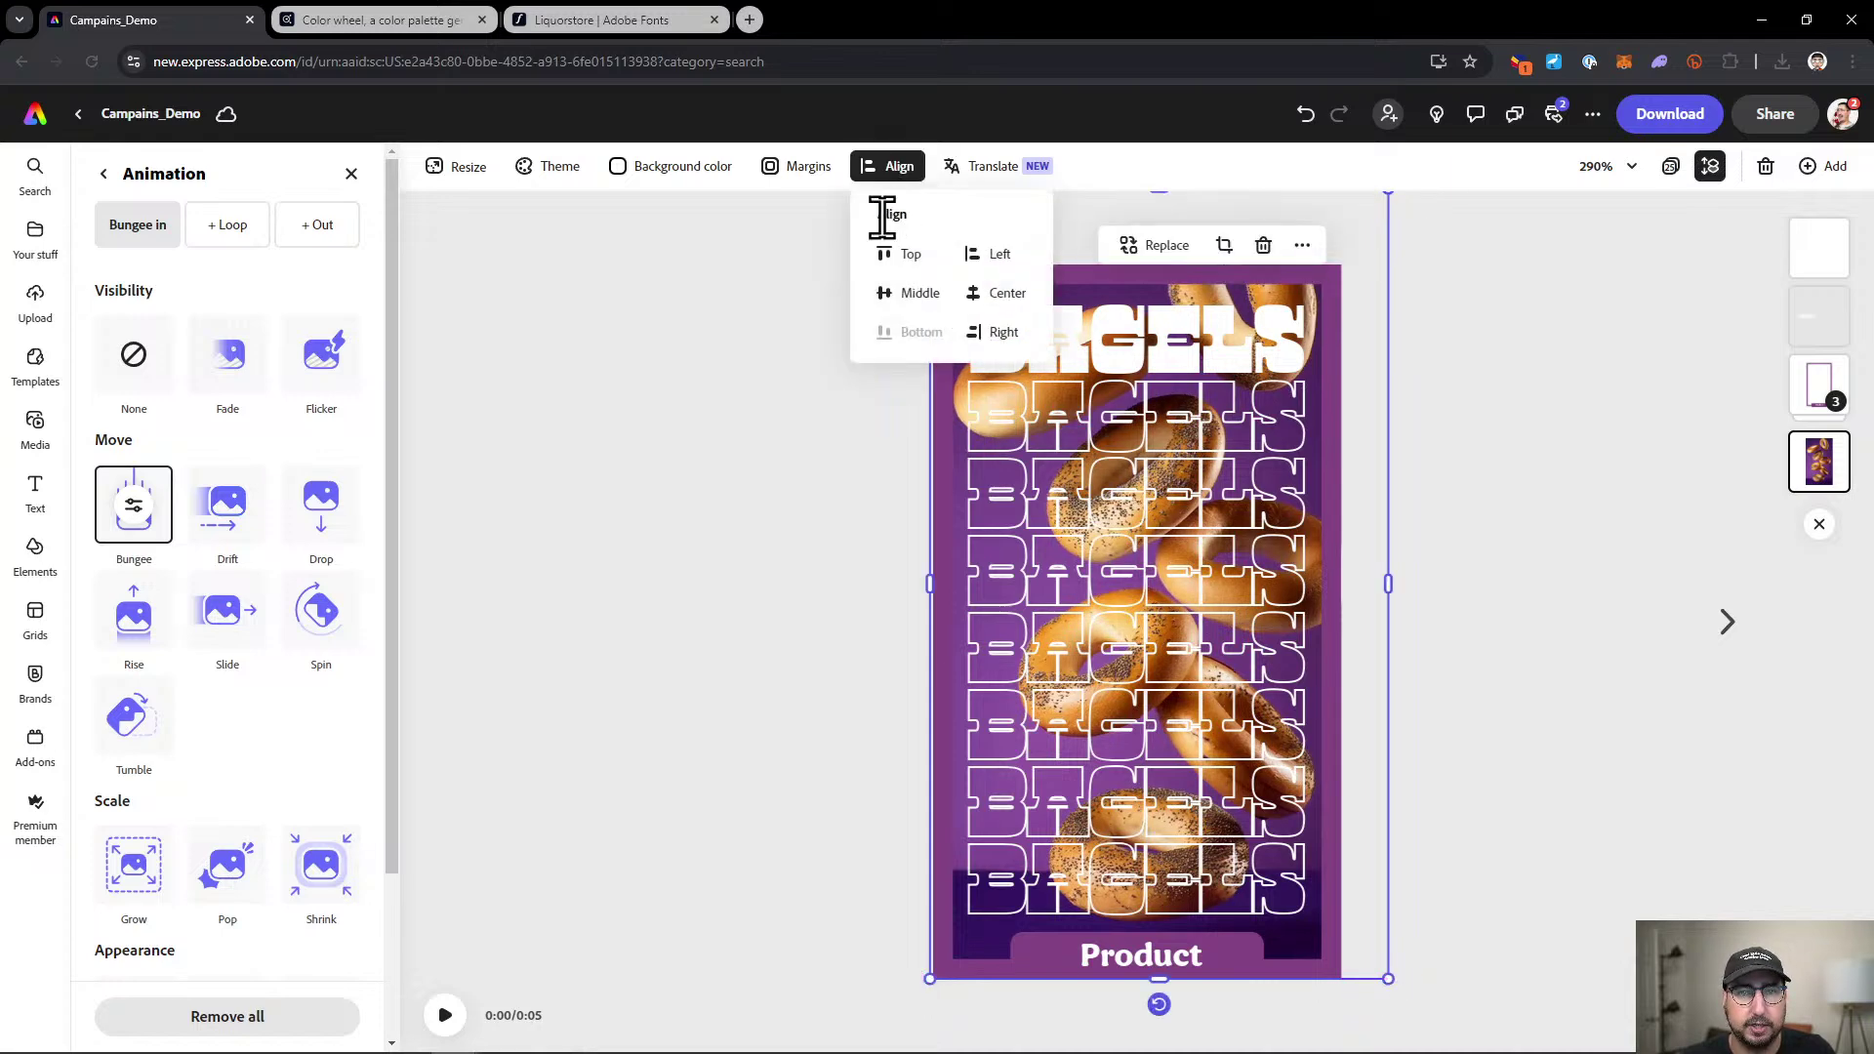
pyautogui.click(922, 292)
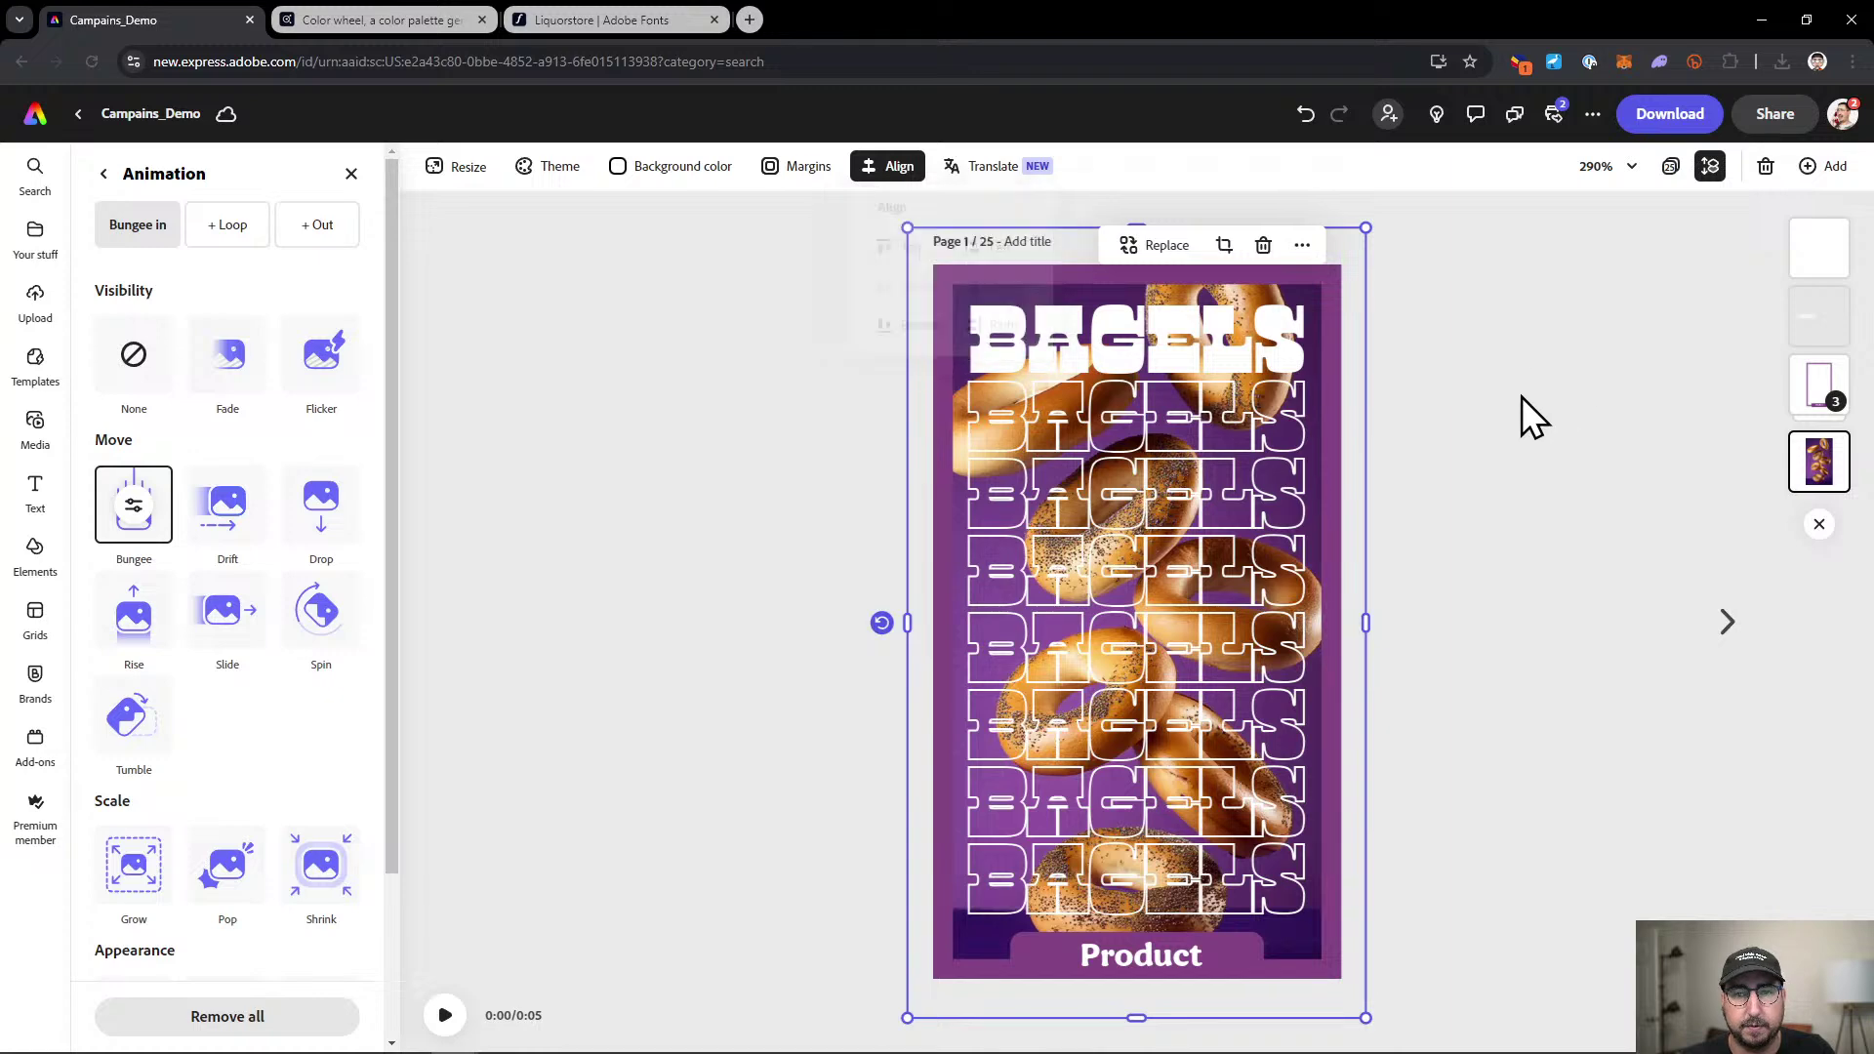
# Preview the animated card and pause playback after about two seconds.
pyautogui.click(446, 1018)
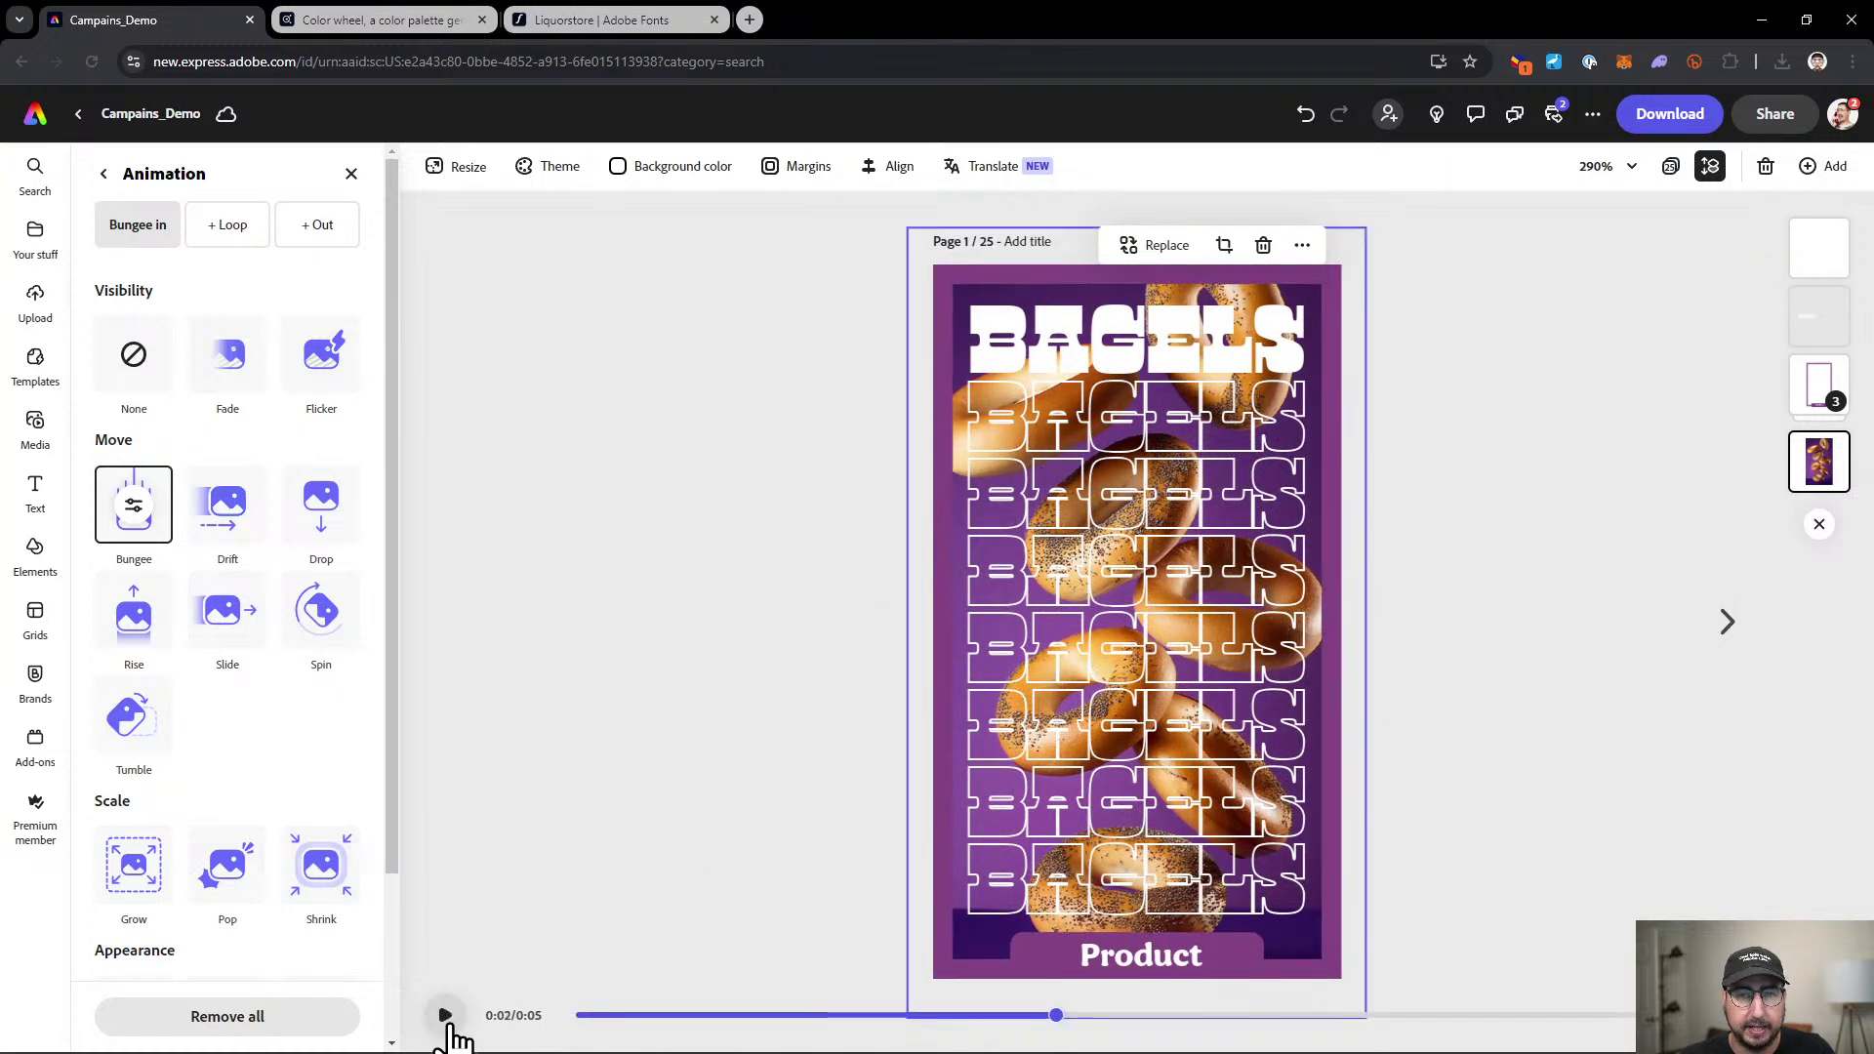
pyautogui.click(446, 1017)
# Apply the Flicker entrance animation to the solid white BAGELS heading.
pyautogui.click(1033, 361)
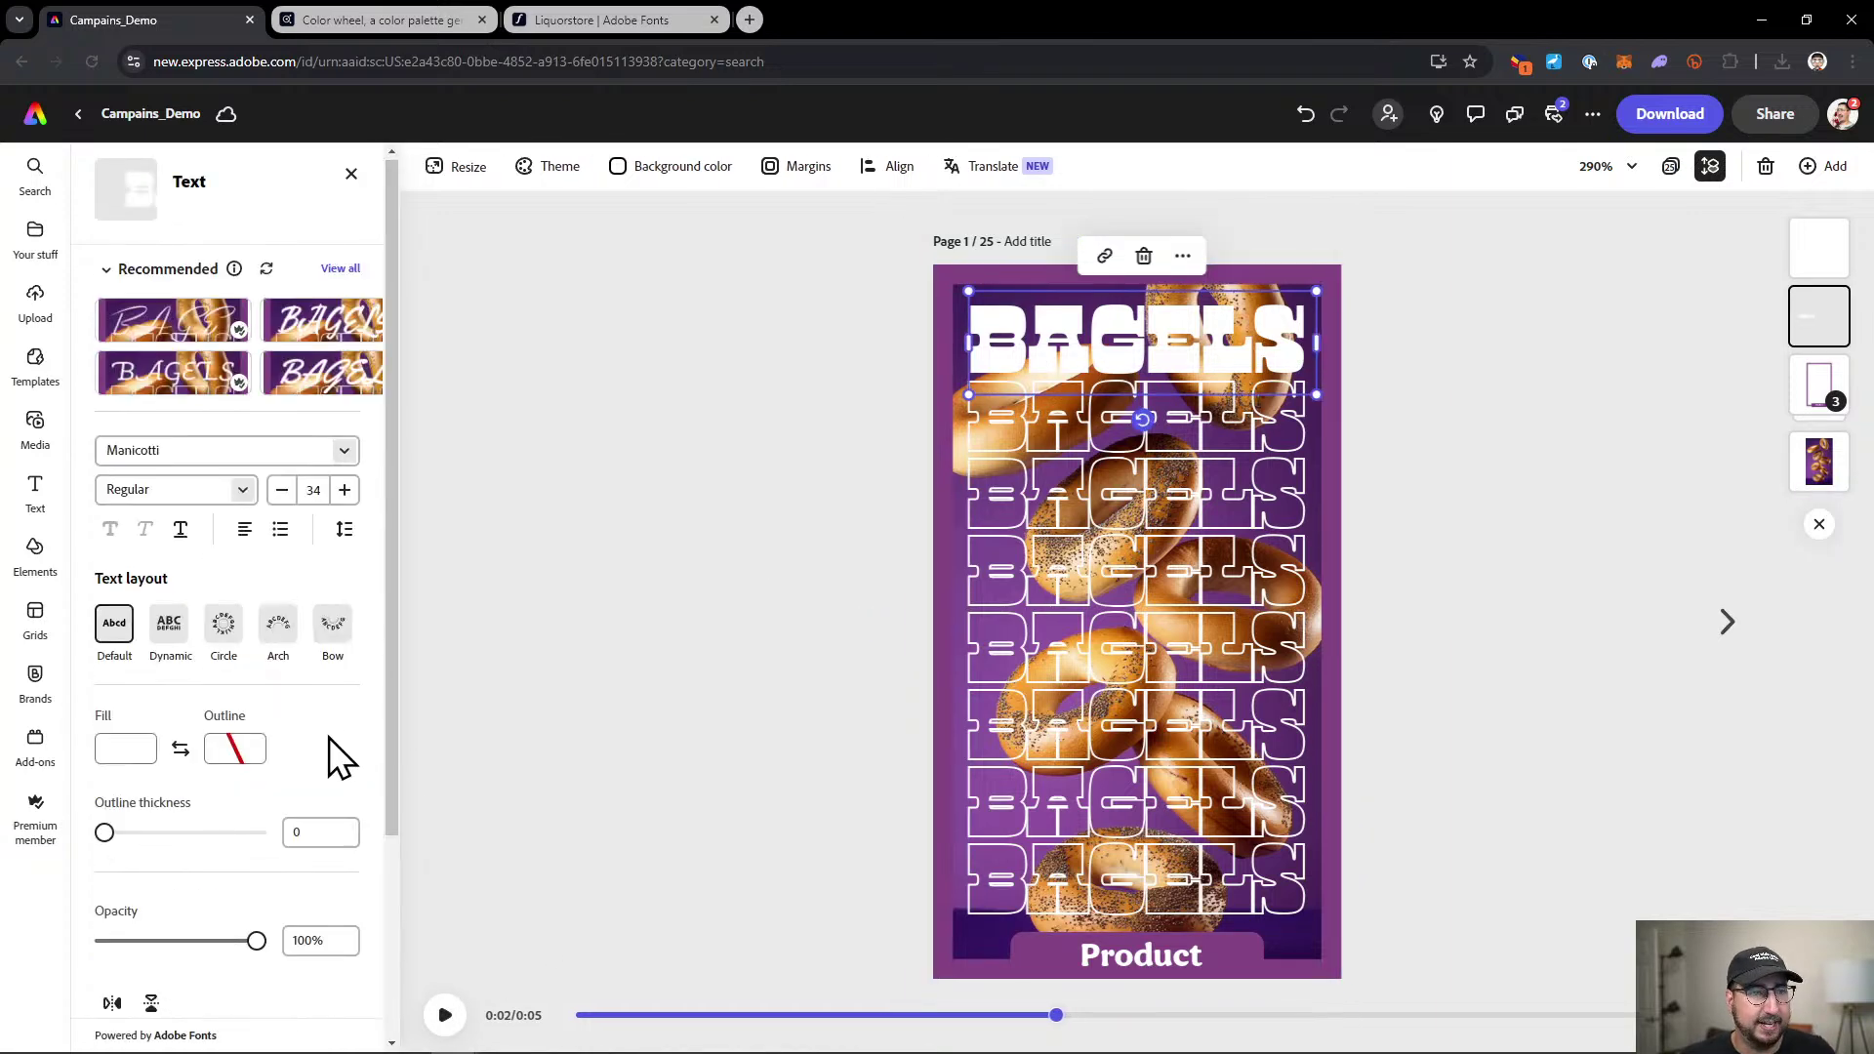
pyautogui.scroll(-3, 330, 751)
pyautogui.click(241, 966)
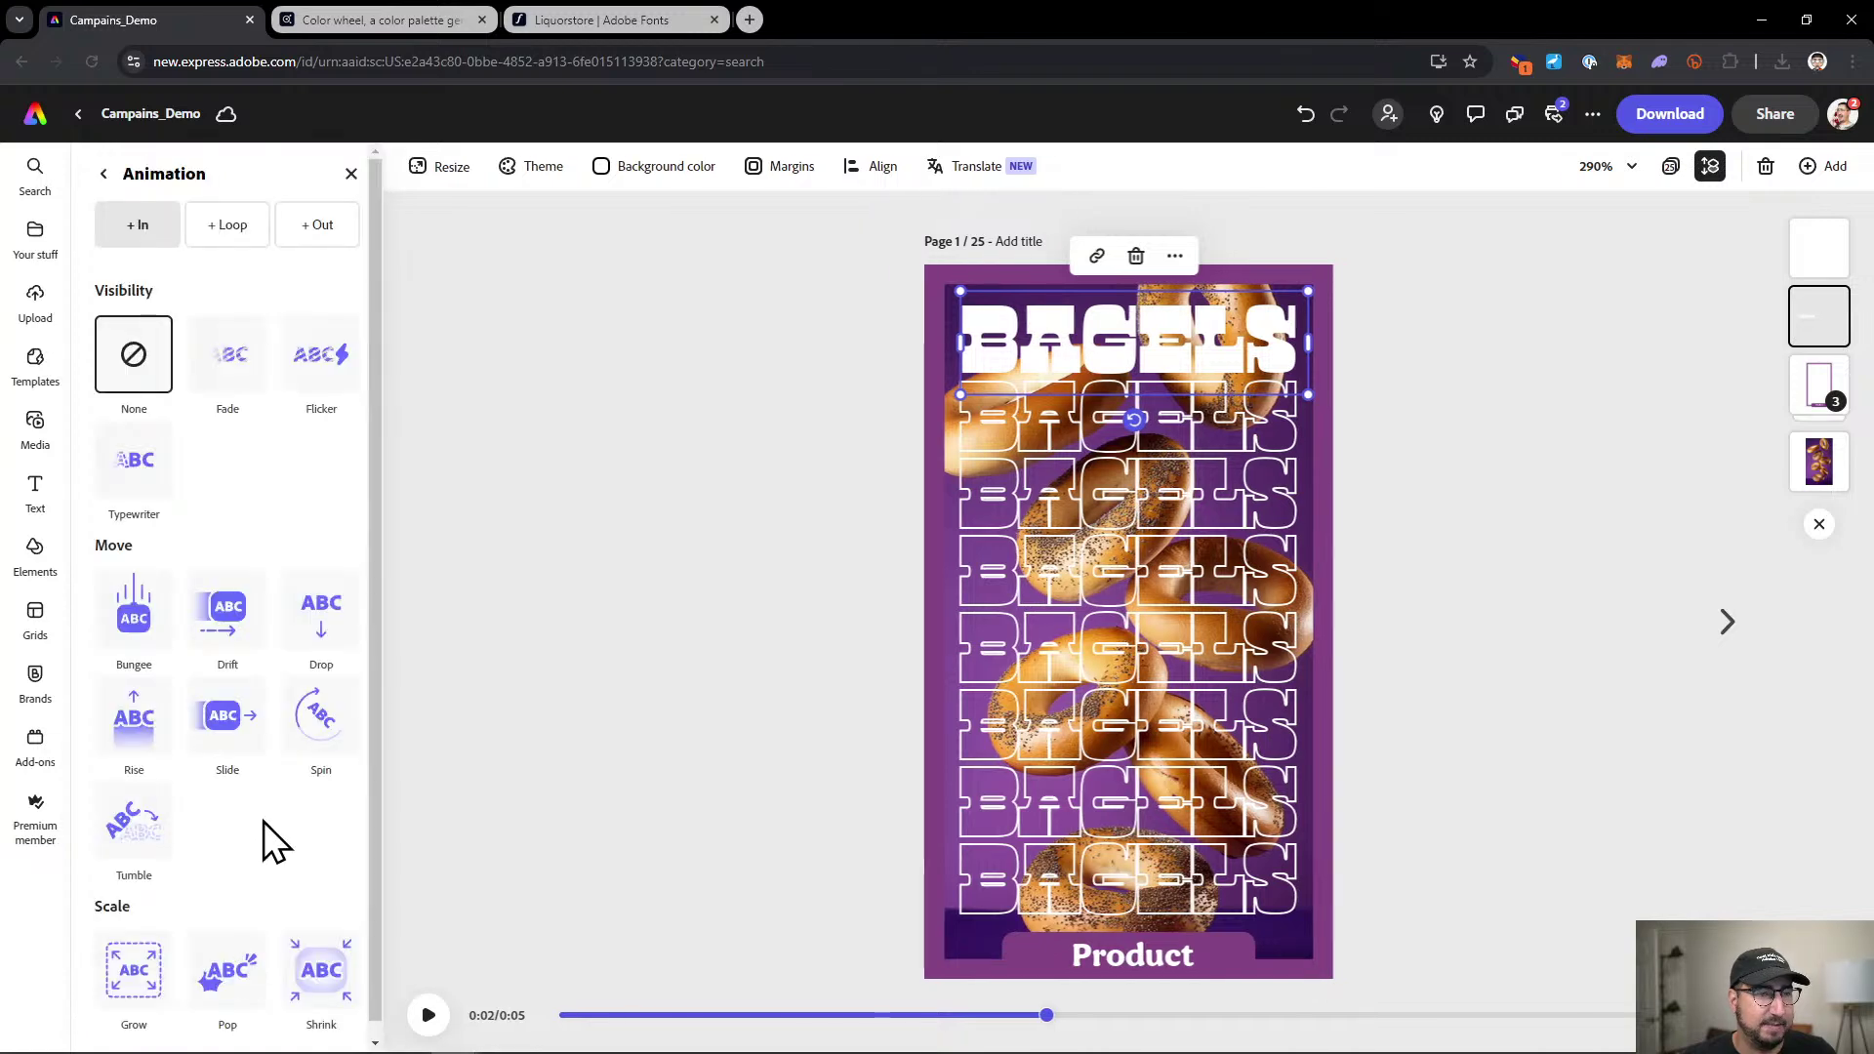
pyautogui.click(303, 379)
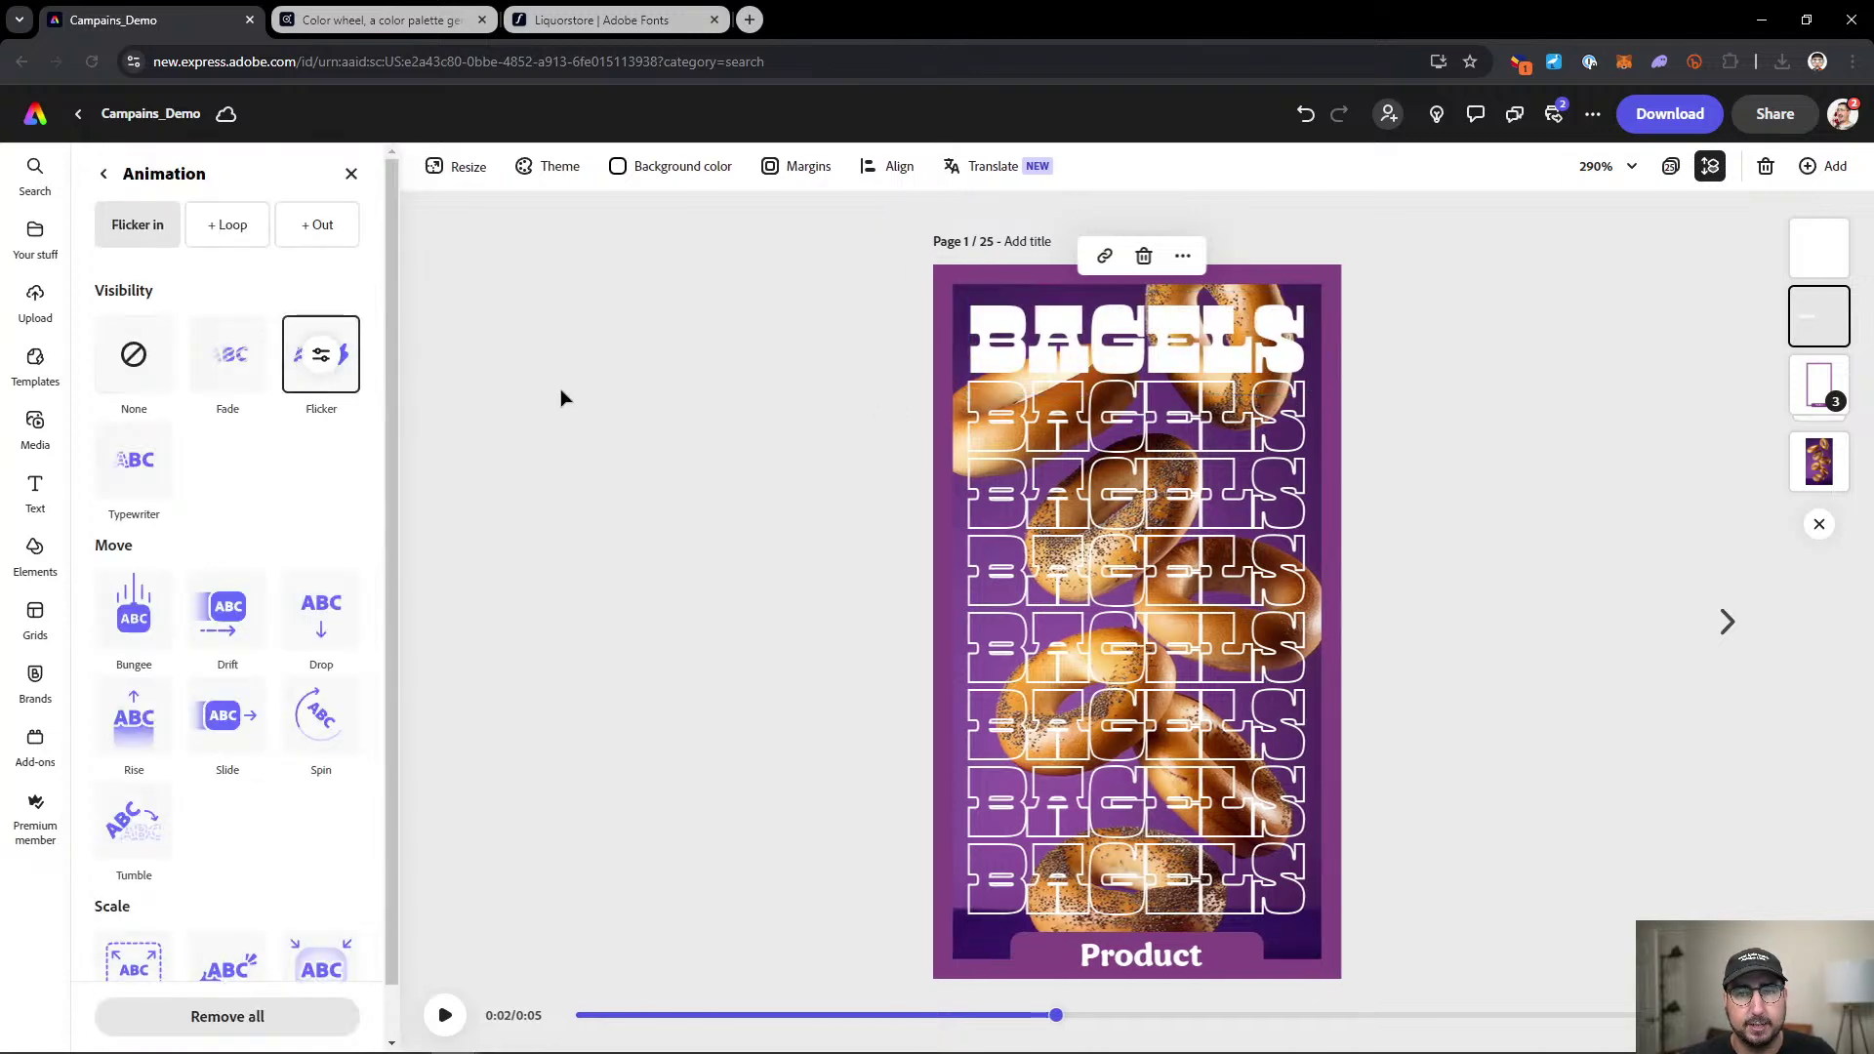
# Give the outlined BAGELS text a Typewriter entrance animation lasting 1.84 s, with the text segment set to Word.
pyautogui.click(1041, 464)
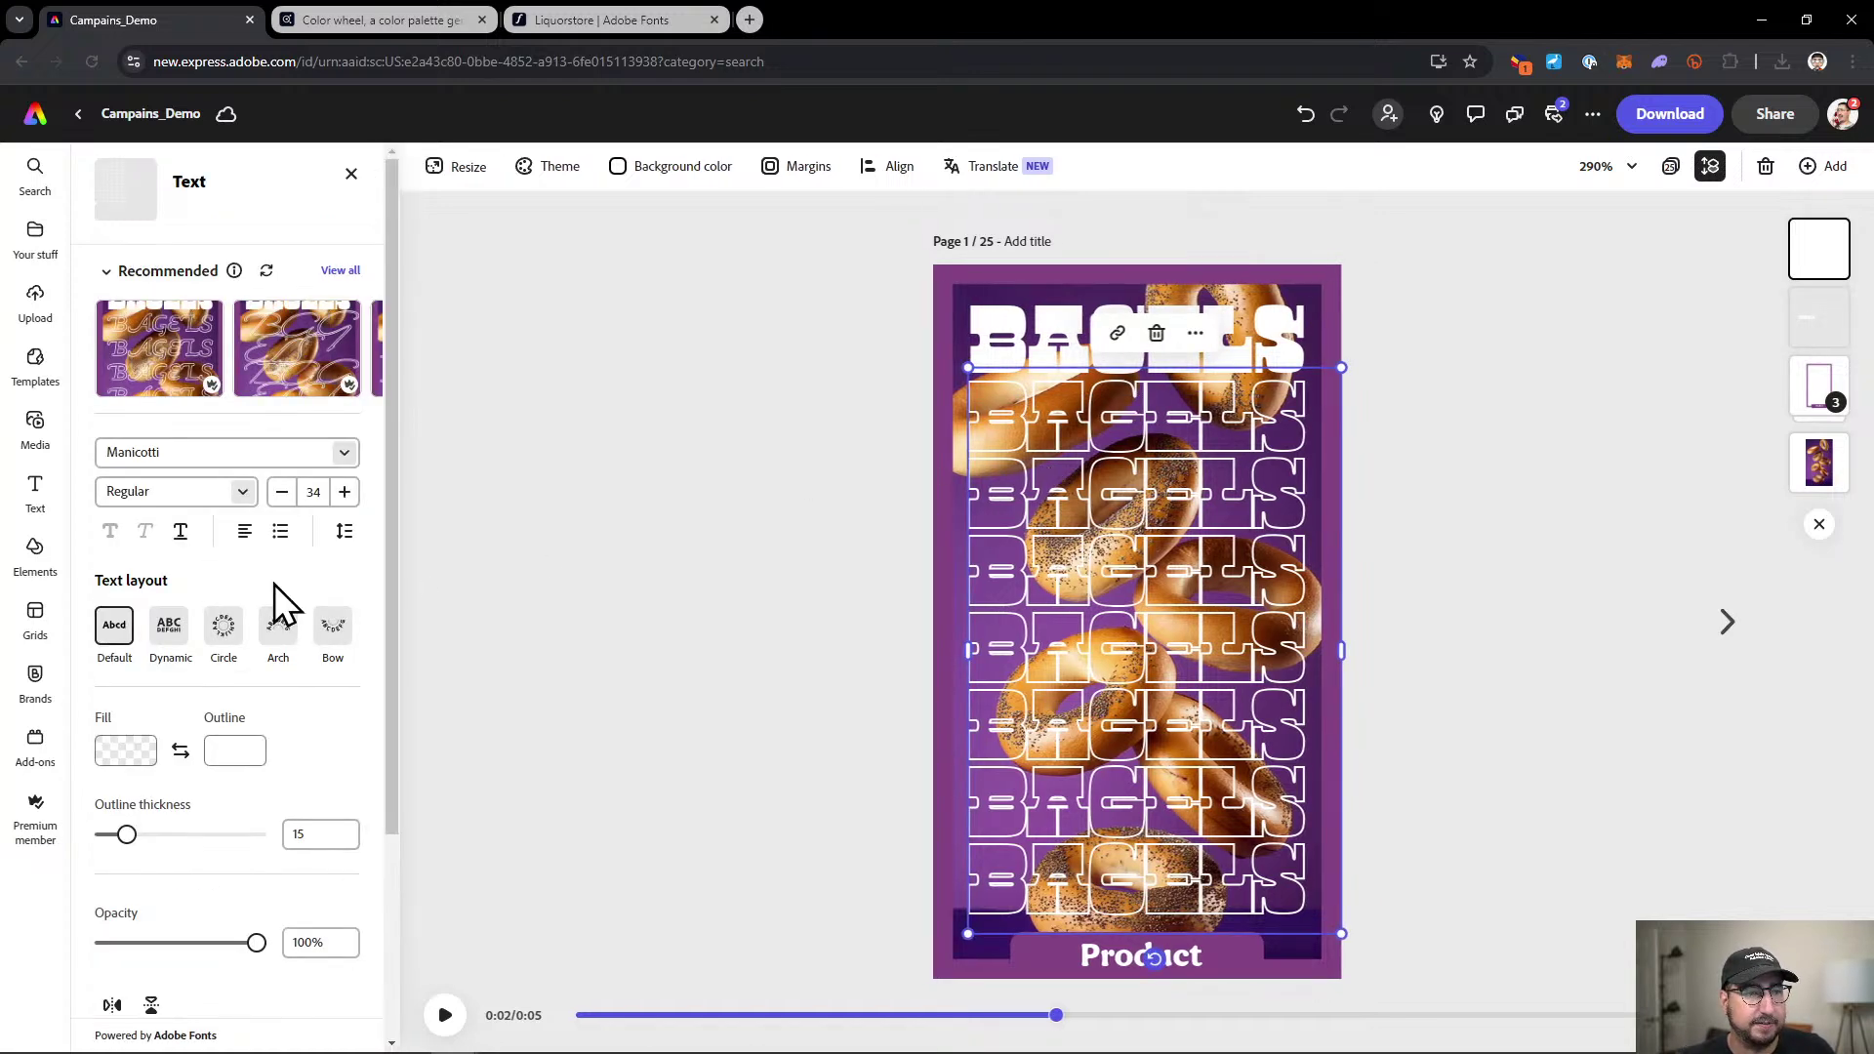
pyautogui.scroll(-3, 332, 780)
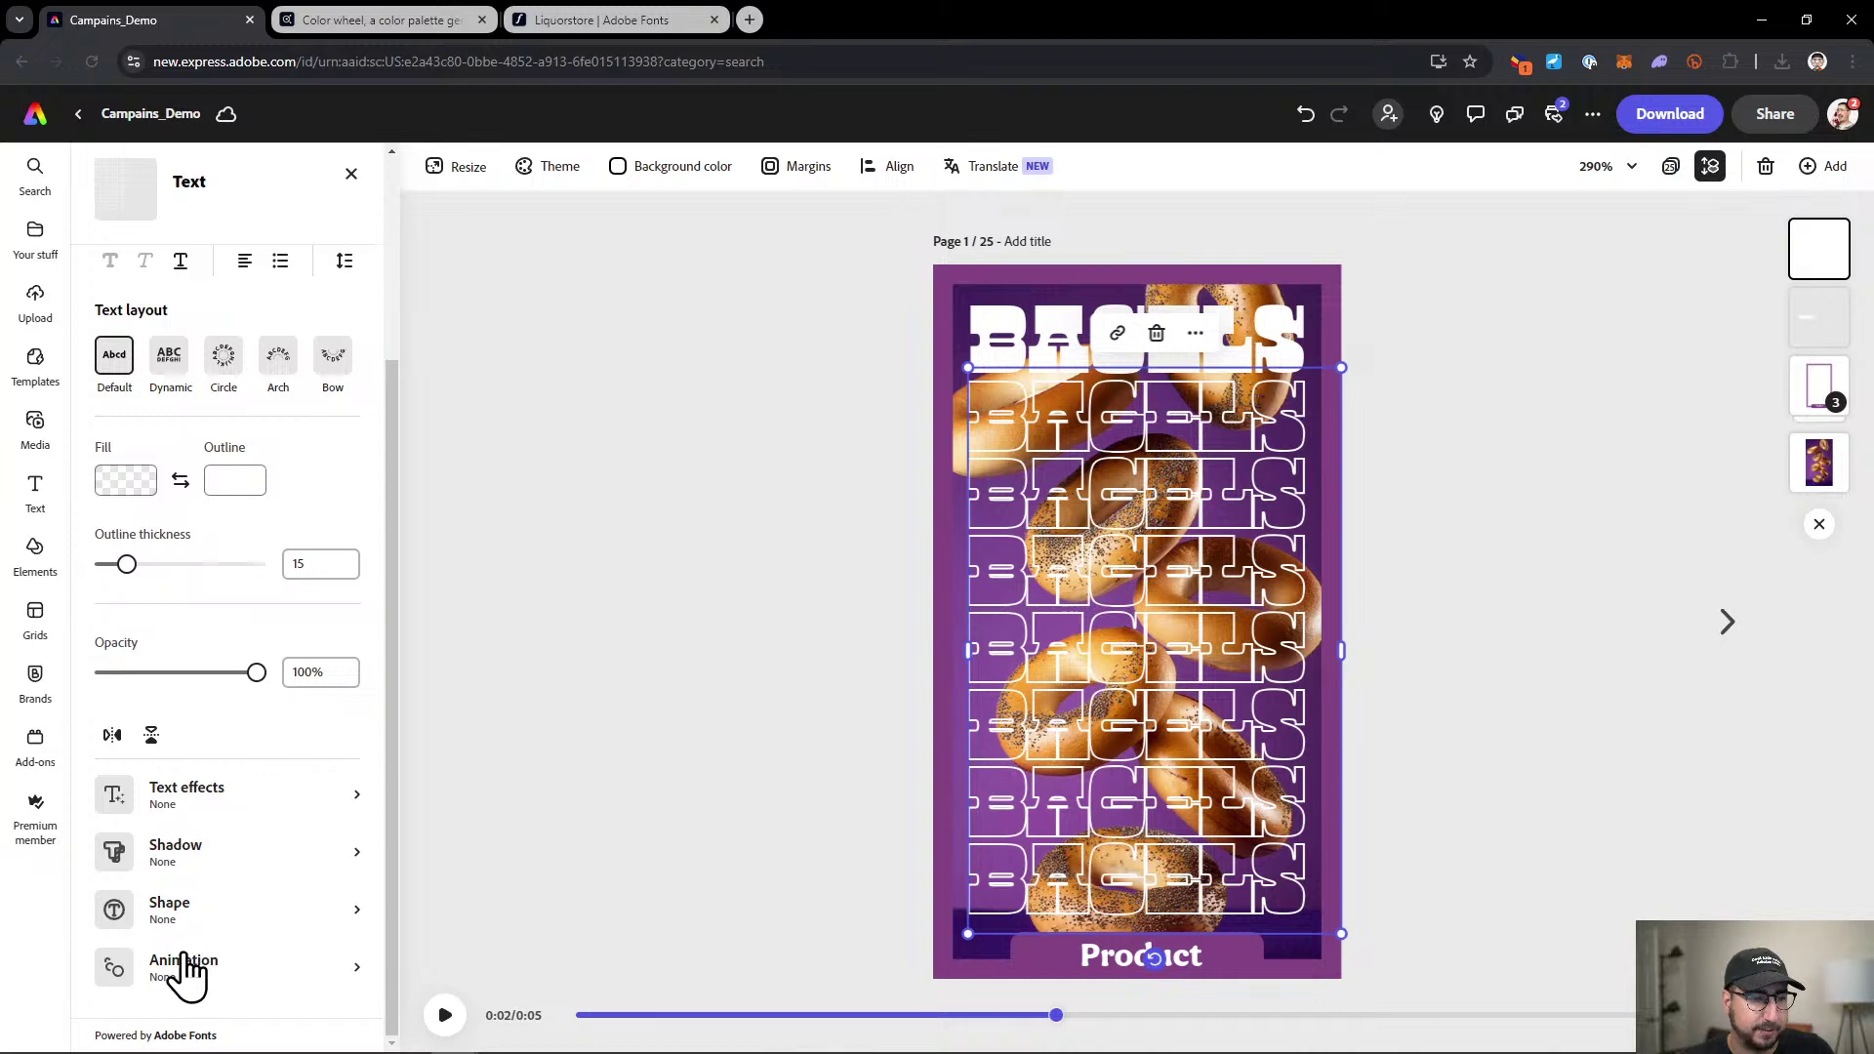
pyautogui.click(243, 966)
pyautogui.click(146, 472)
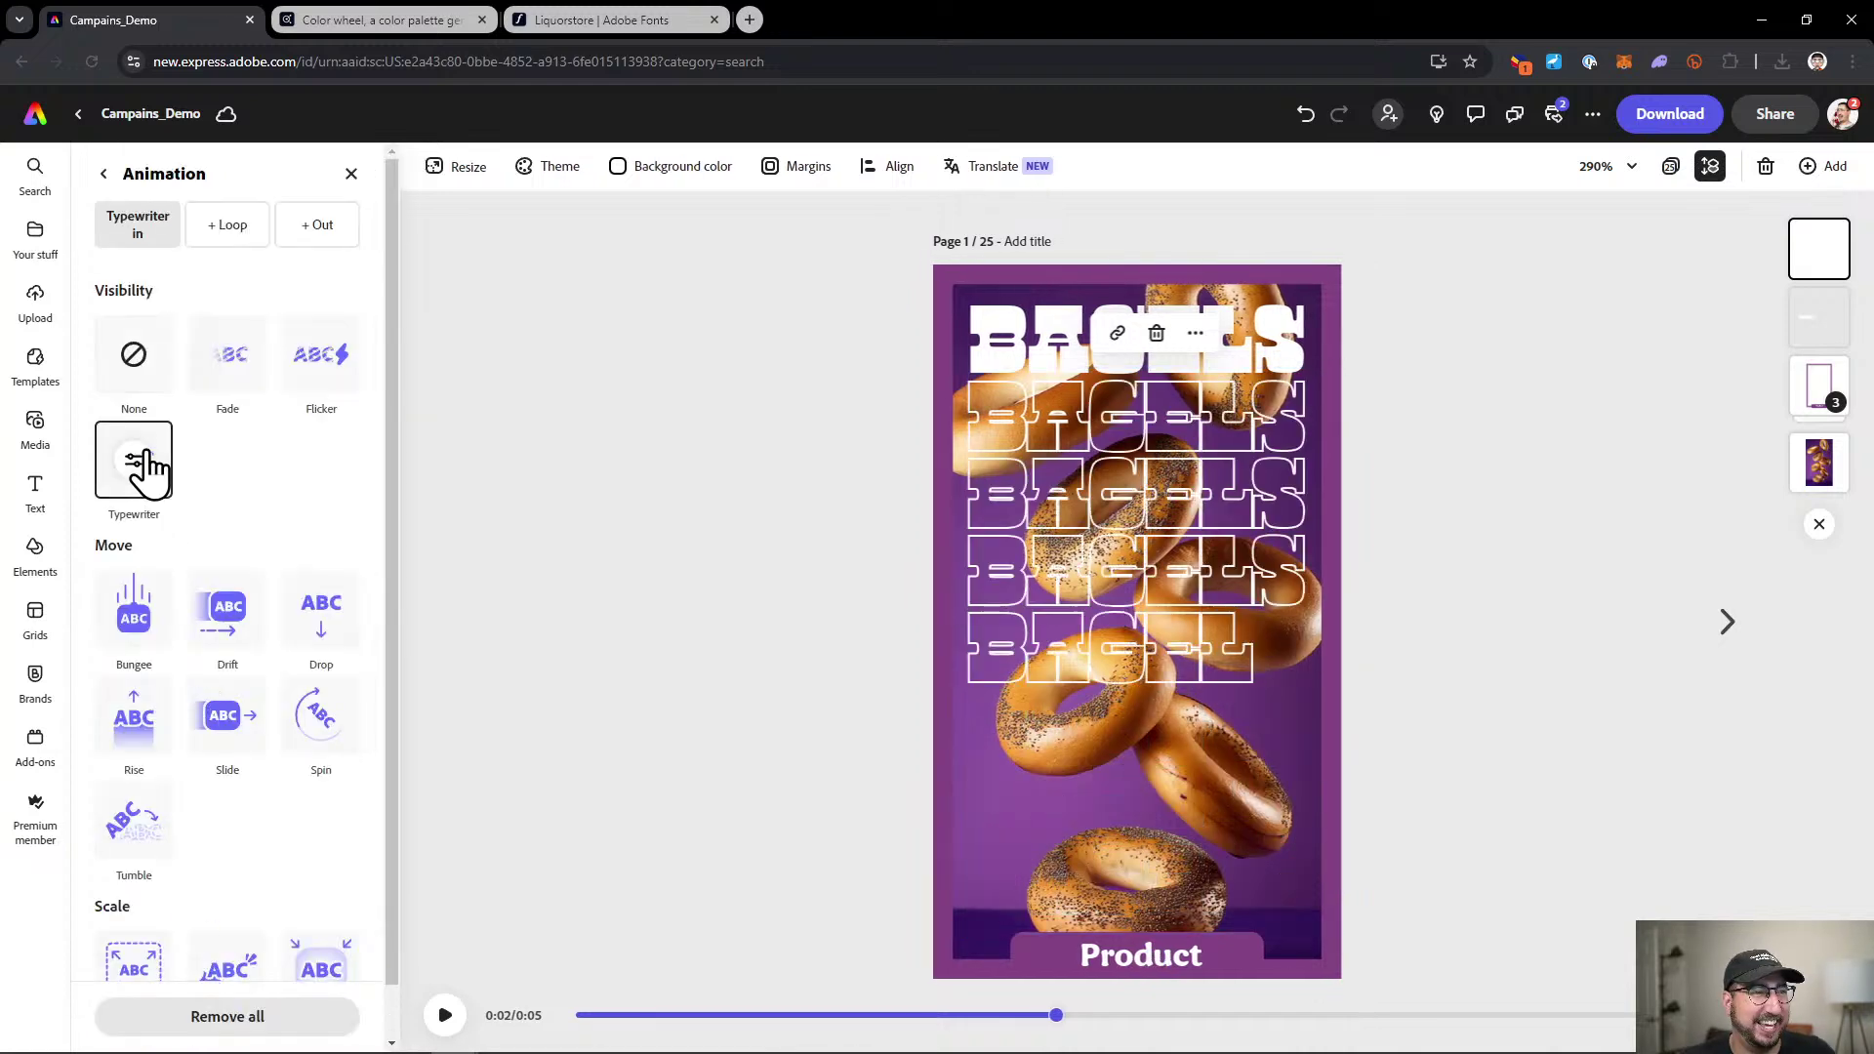
pyautogui.click(137, 461)
pyautogui.moveTo(159, 598); pyautogui.dragTo(139, 599)
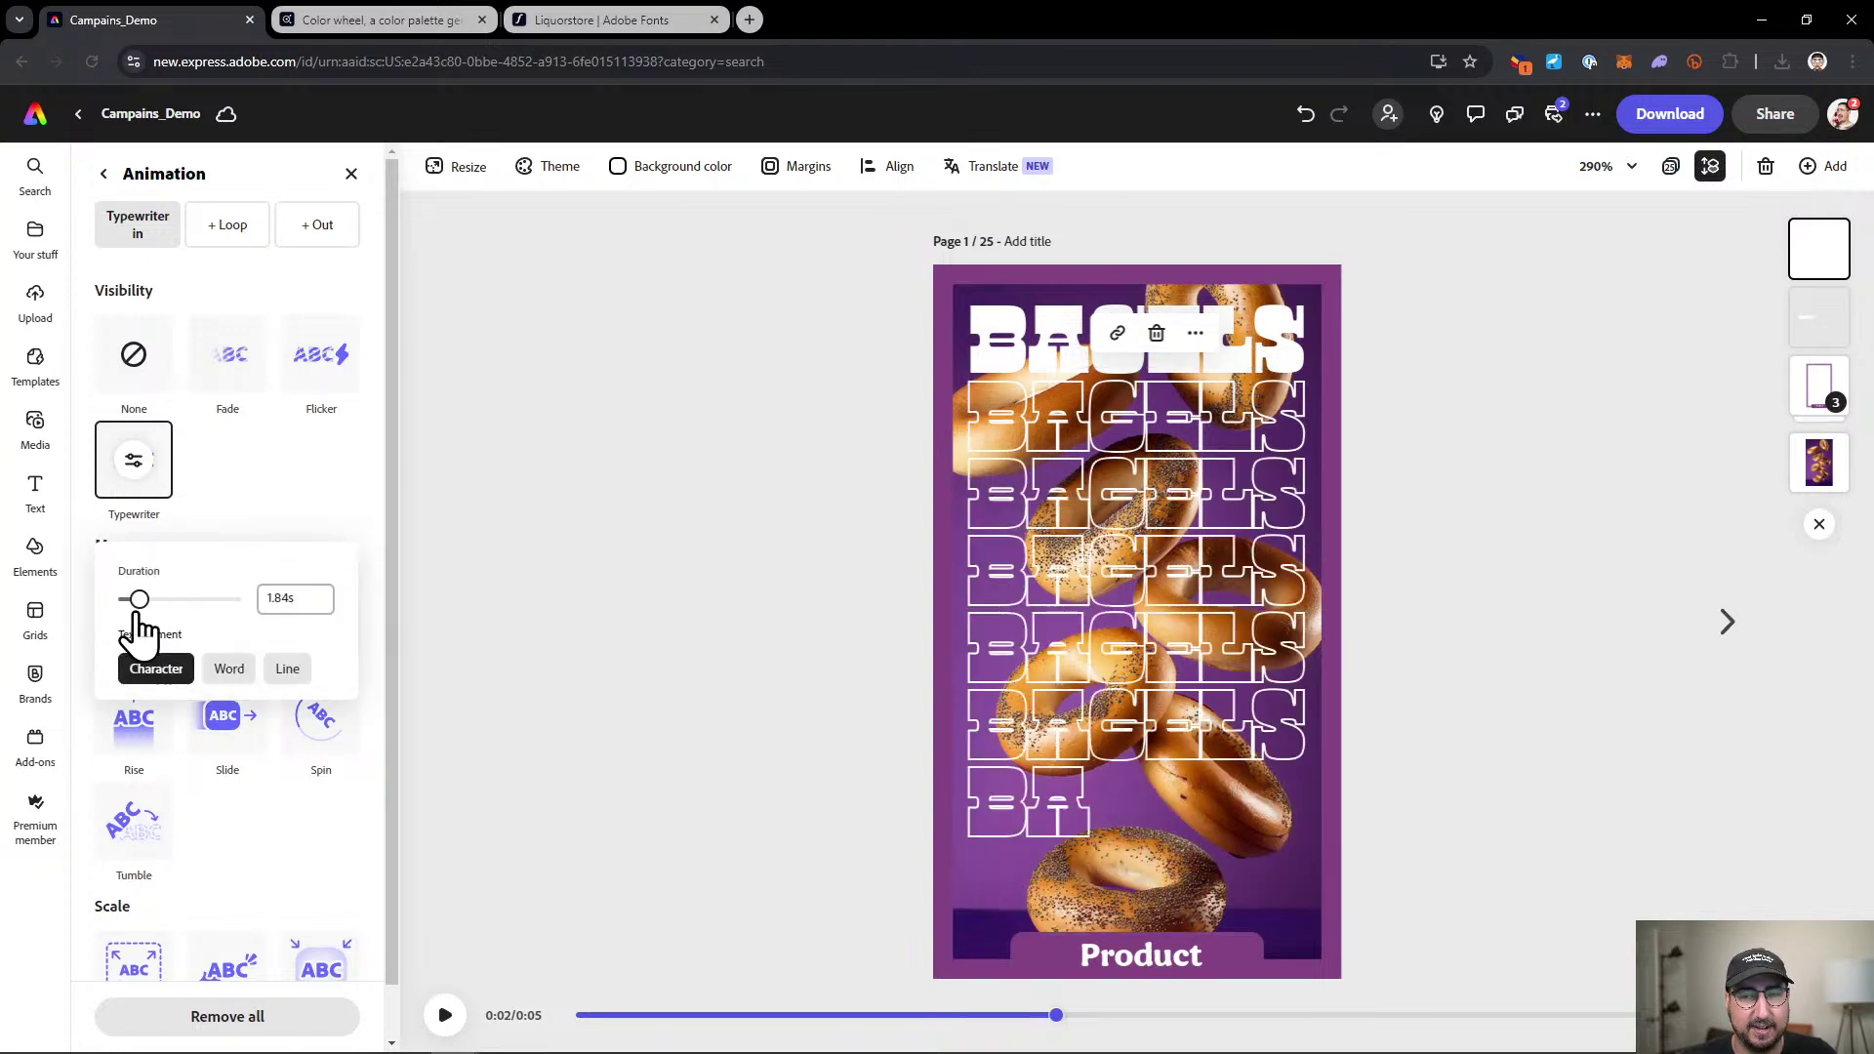
pyautogui.click(230, 671)
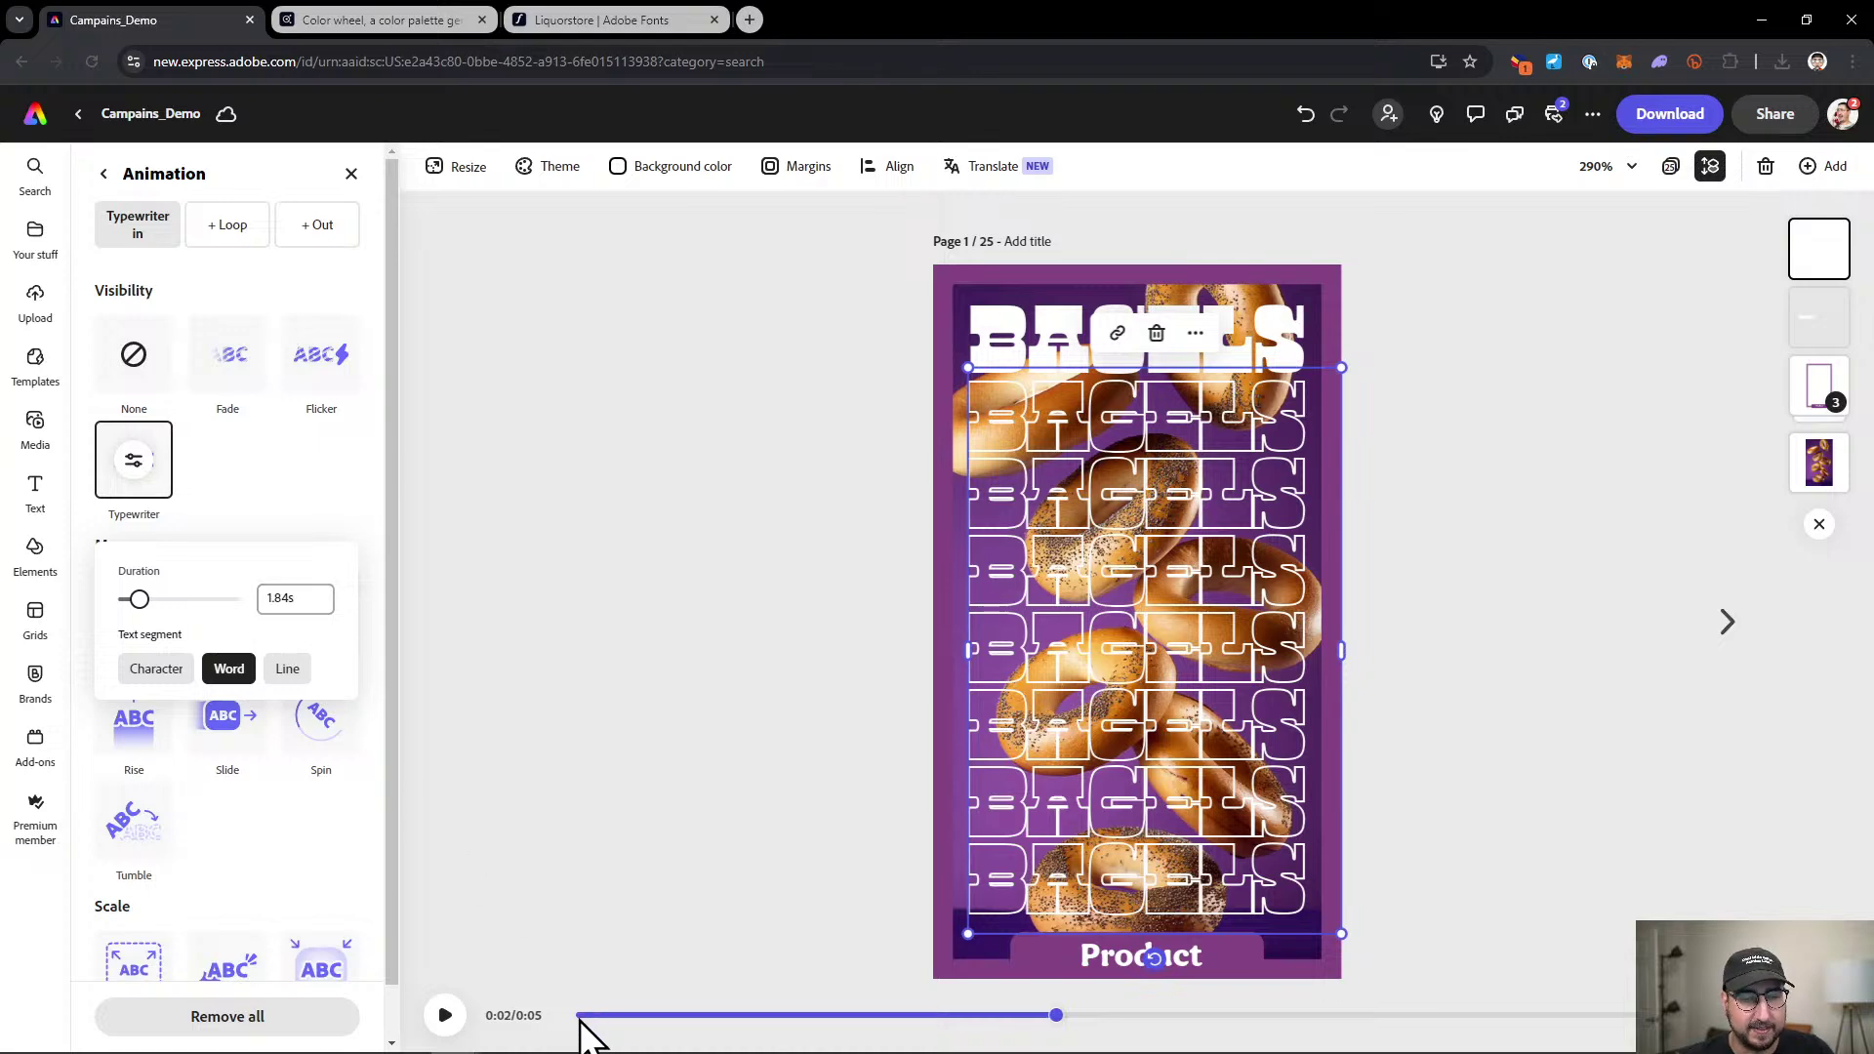
# Play the animated BAGELS card from the beginning and pause playback at about three seconds.
pyautogui.click(578, 1016)
pyautogui.click(471, 925)
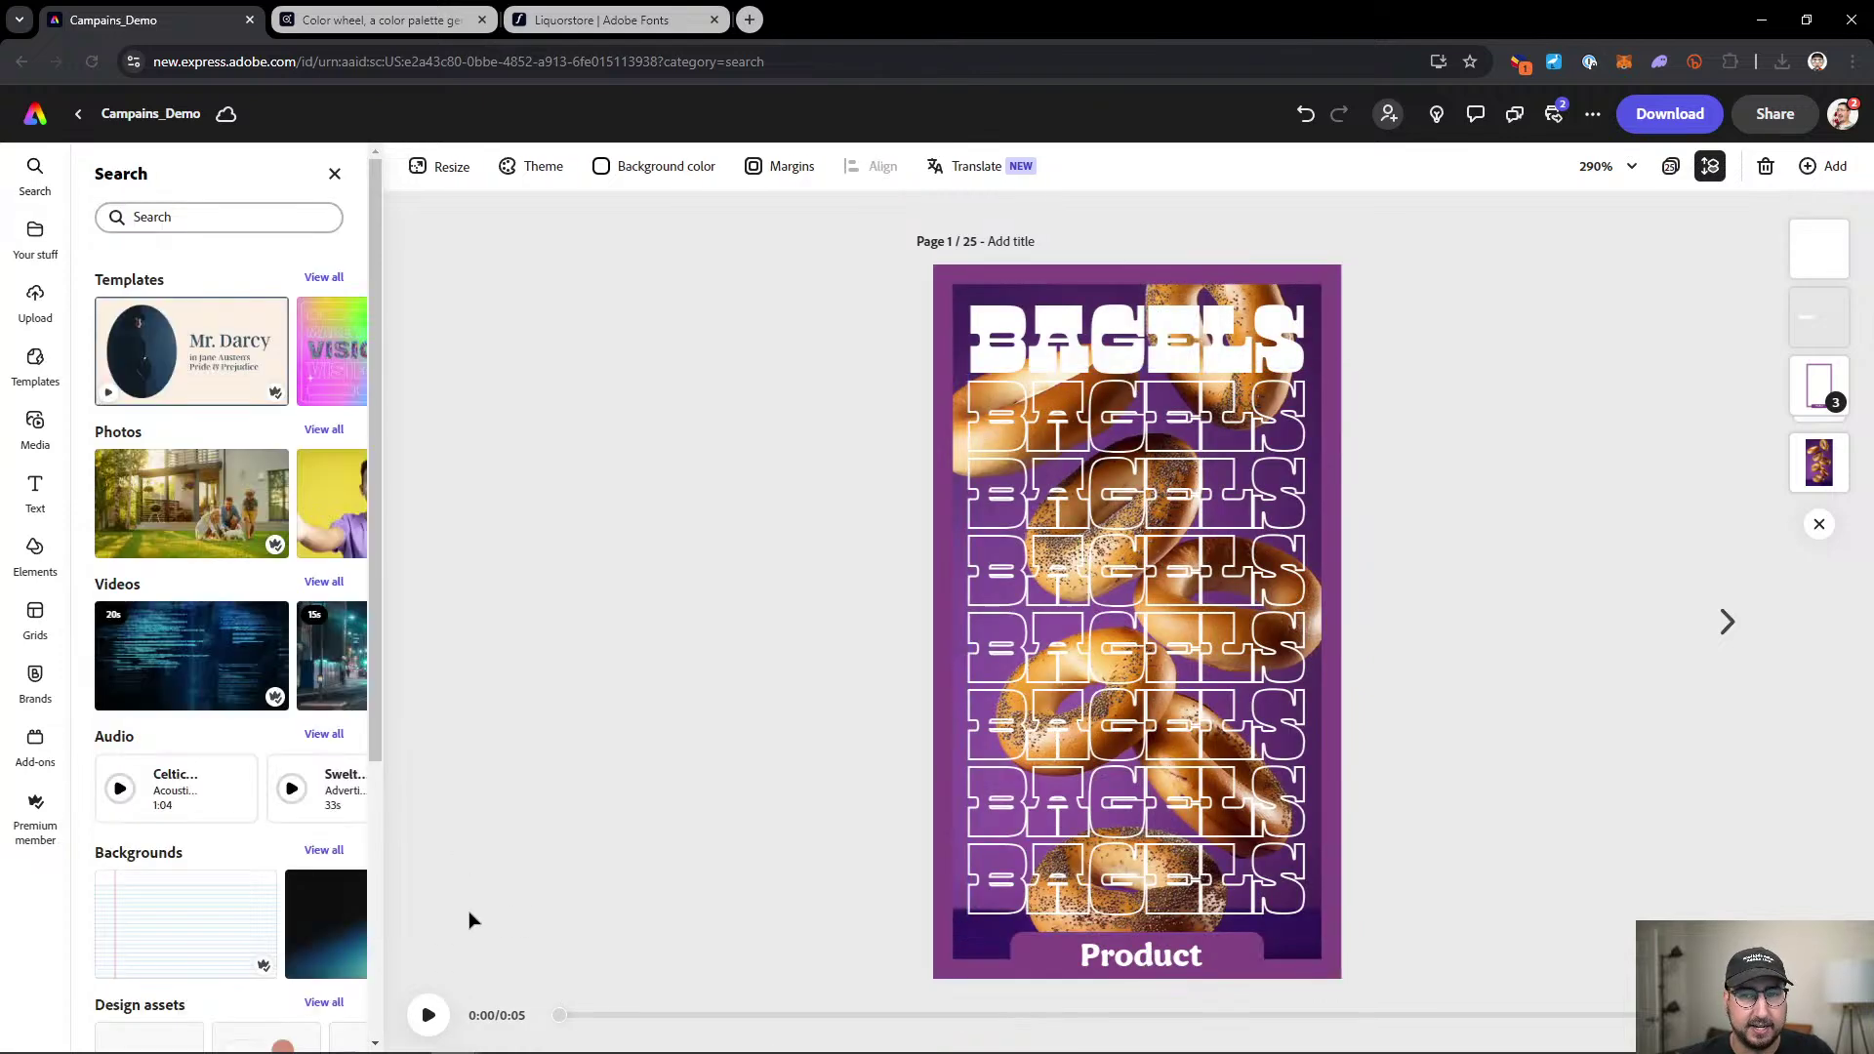
pyautogui.click(427, 1015)
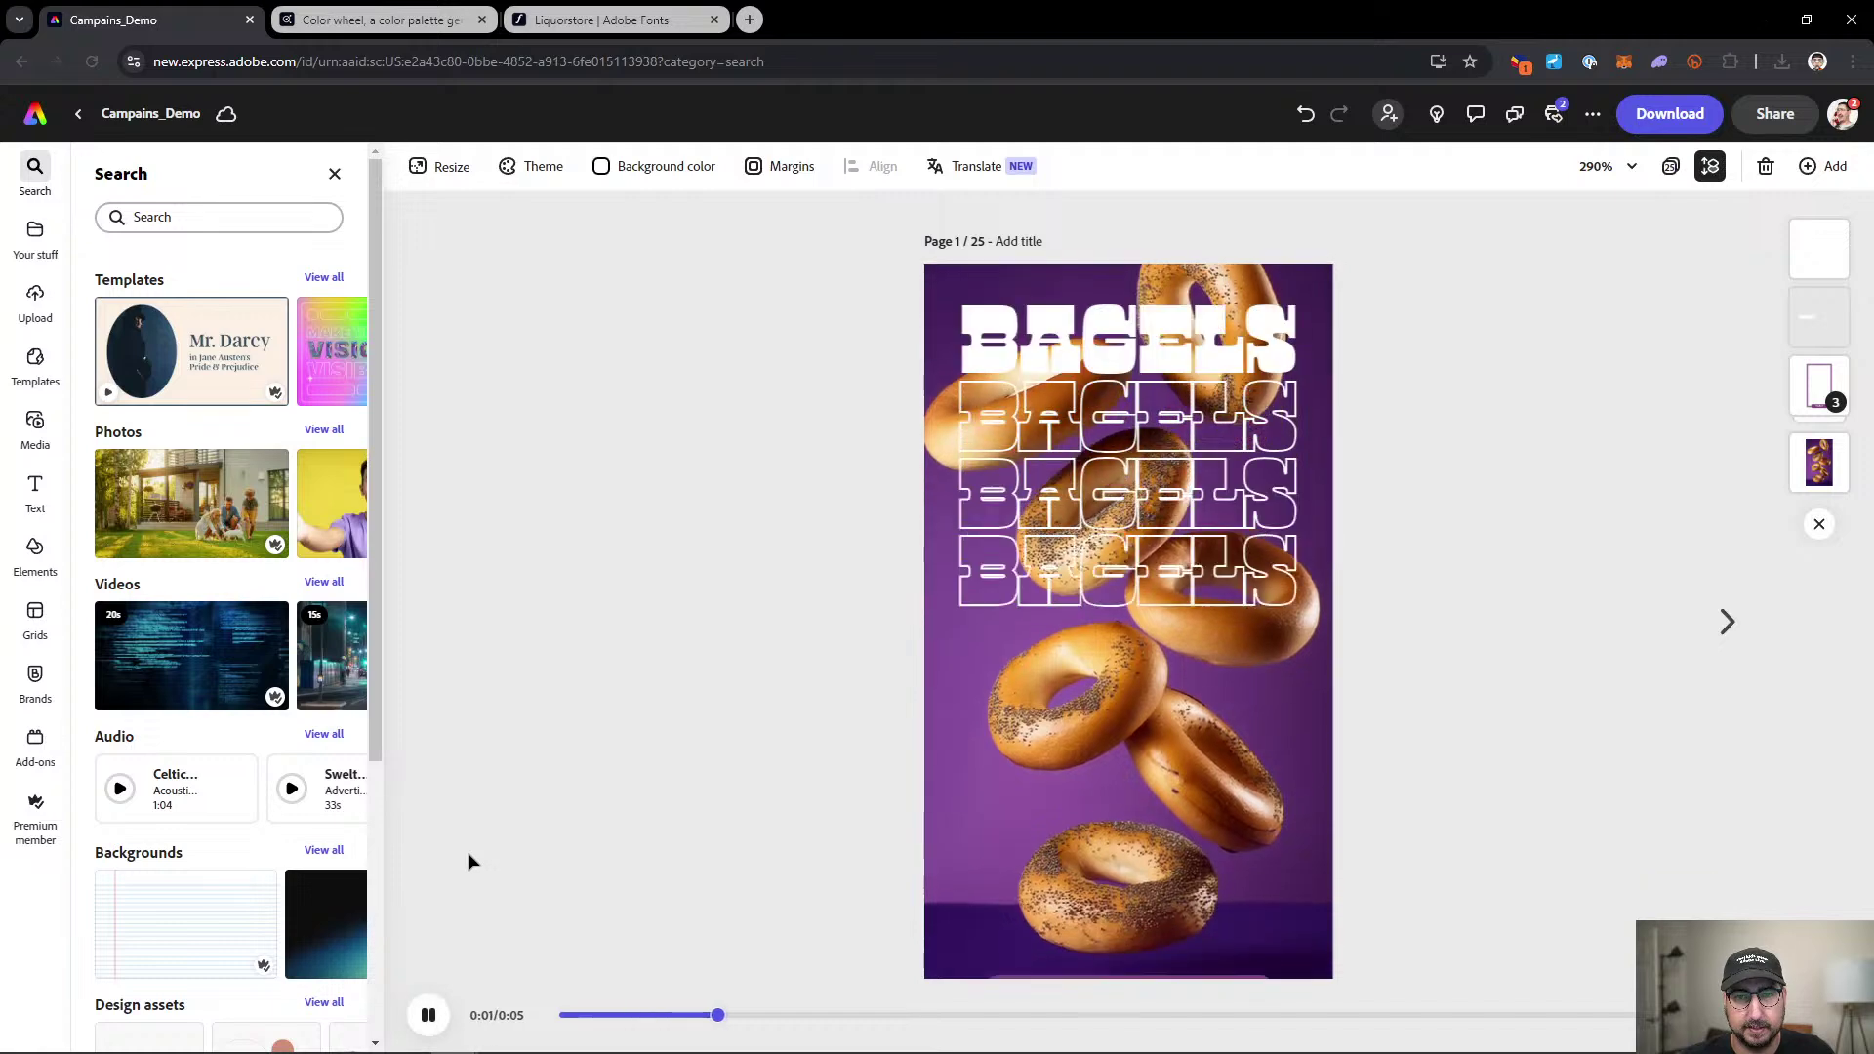
pyautogui.click(429, 1015)
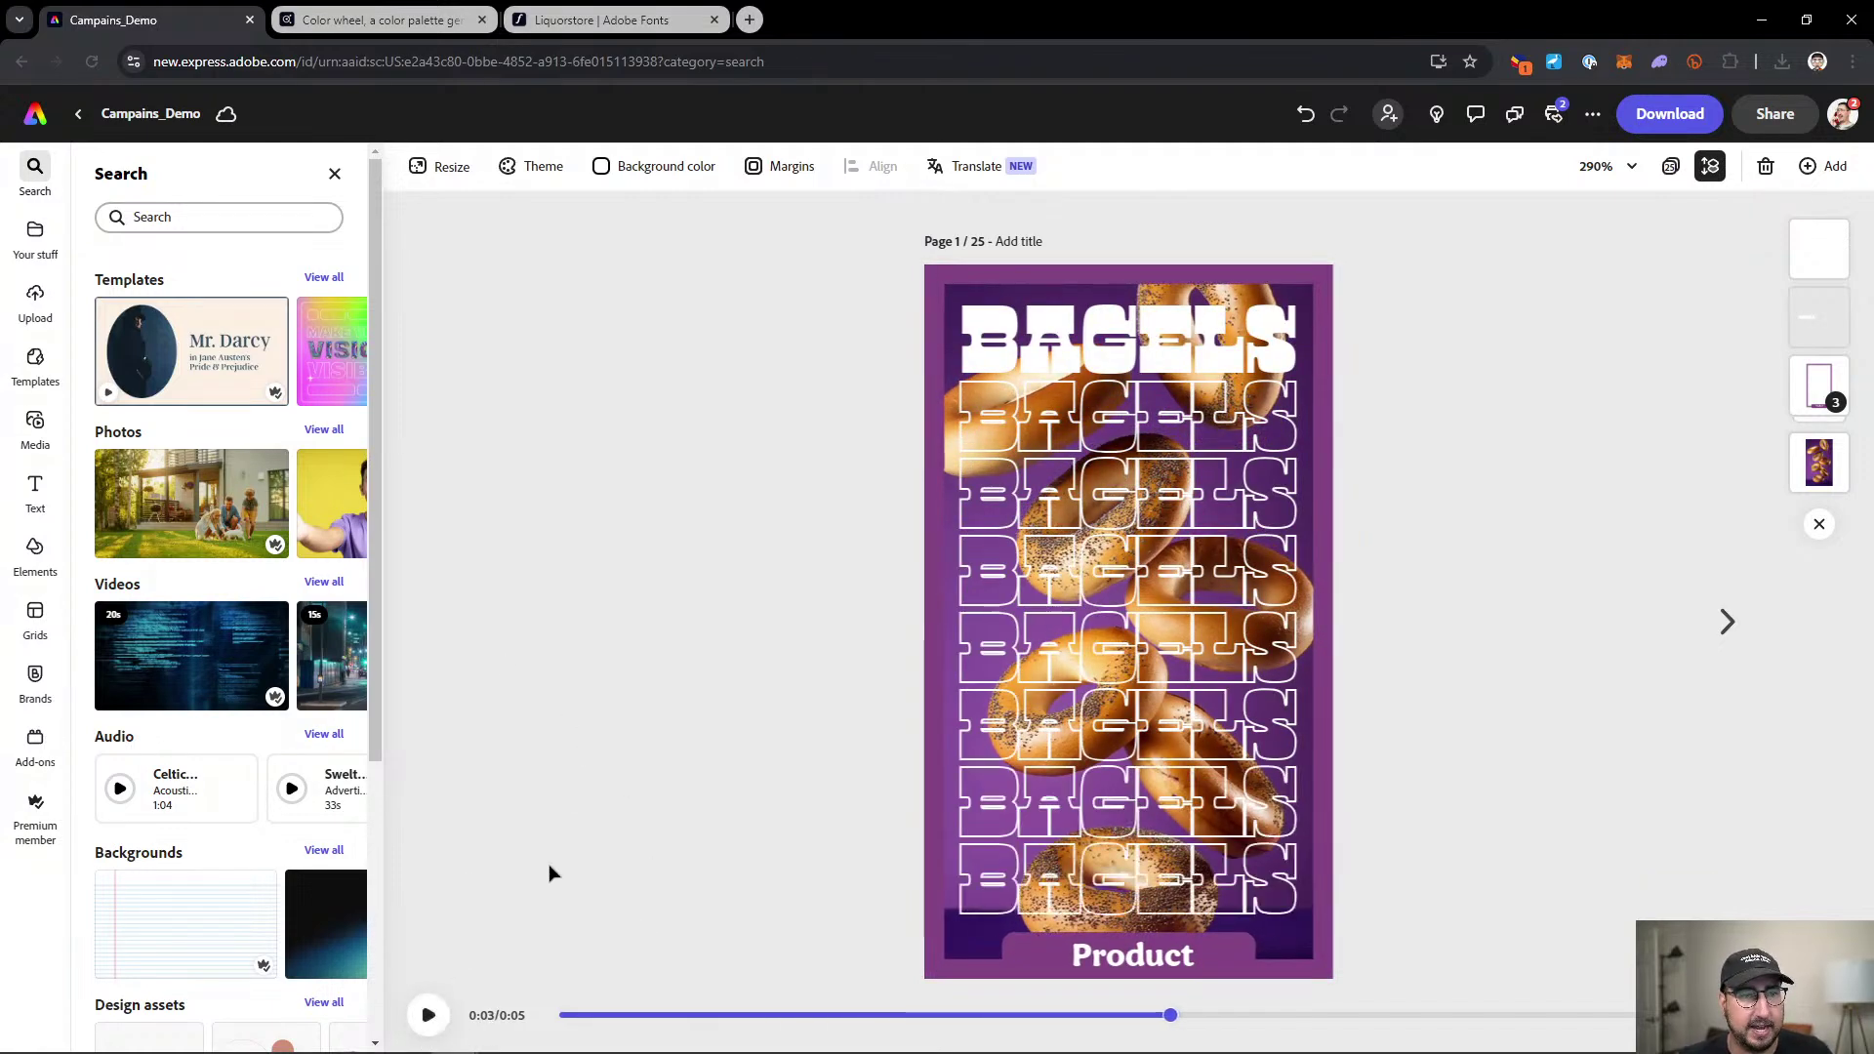
# Change the solid white BAGELS heading's entrance animation to Typewriter.
pyautogui.click(949, 398)
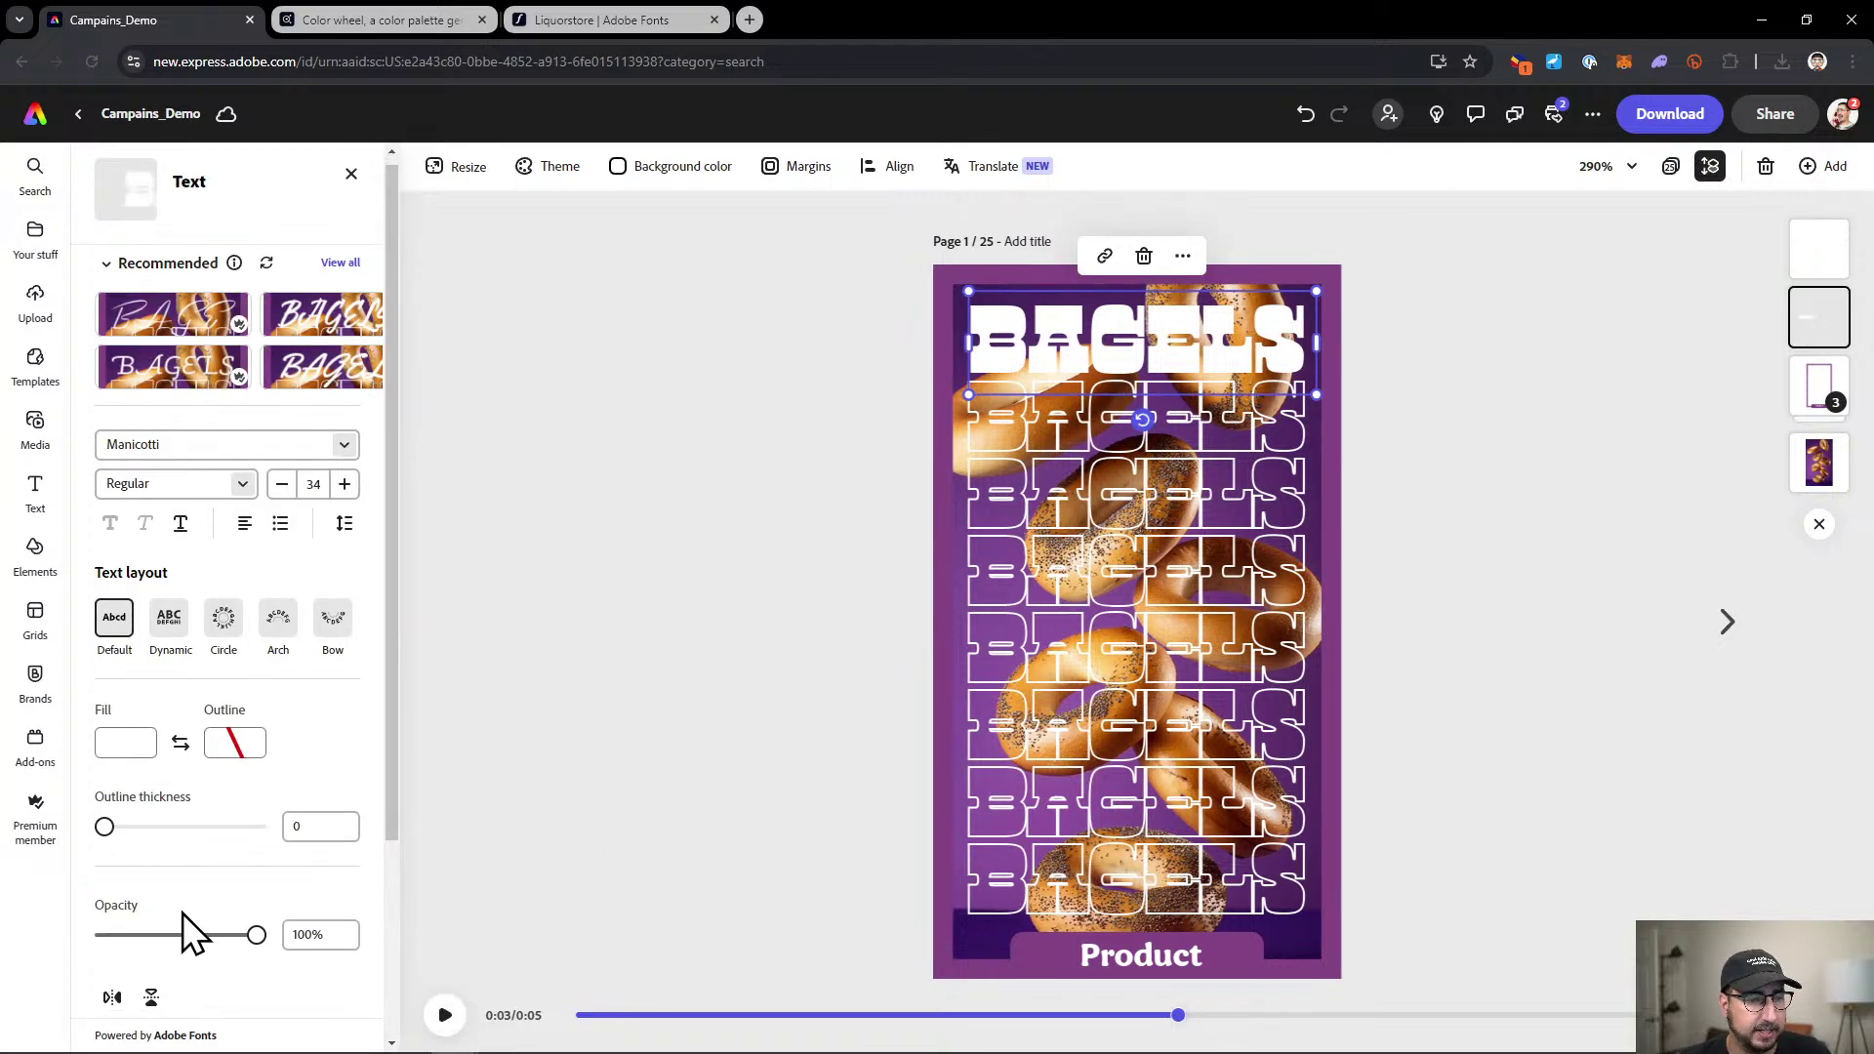
pyautogui.scroll(-3, 183, 912)
pyautogui.click(186, 964)
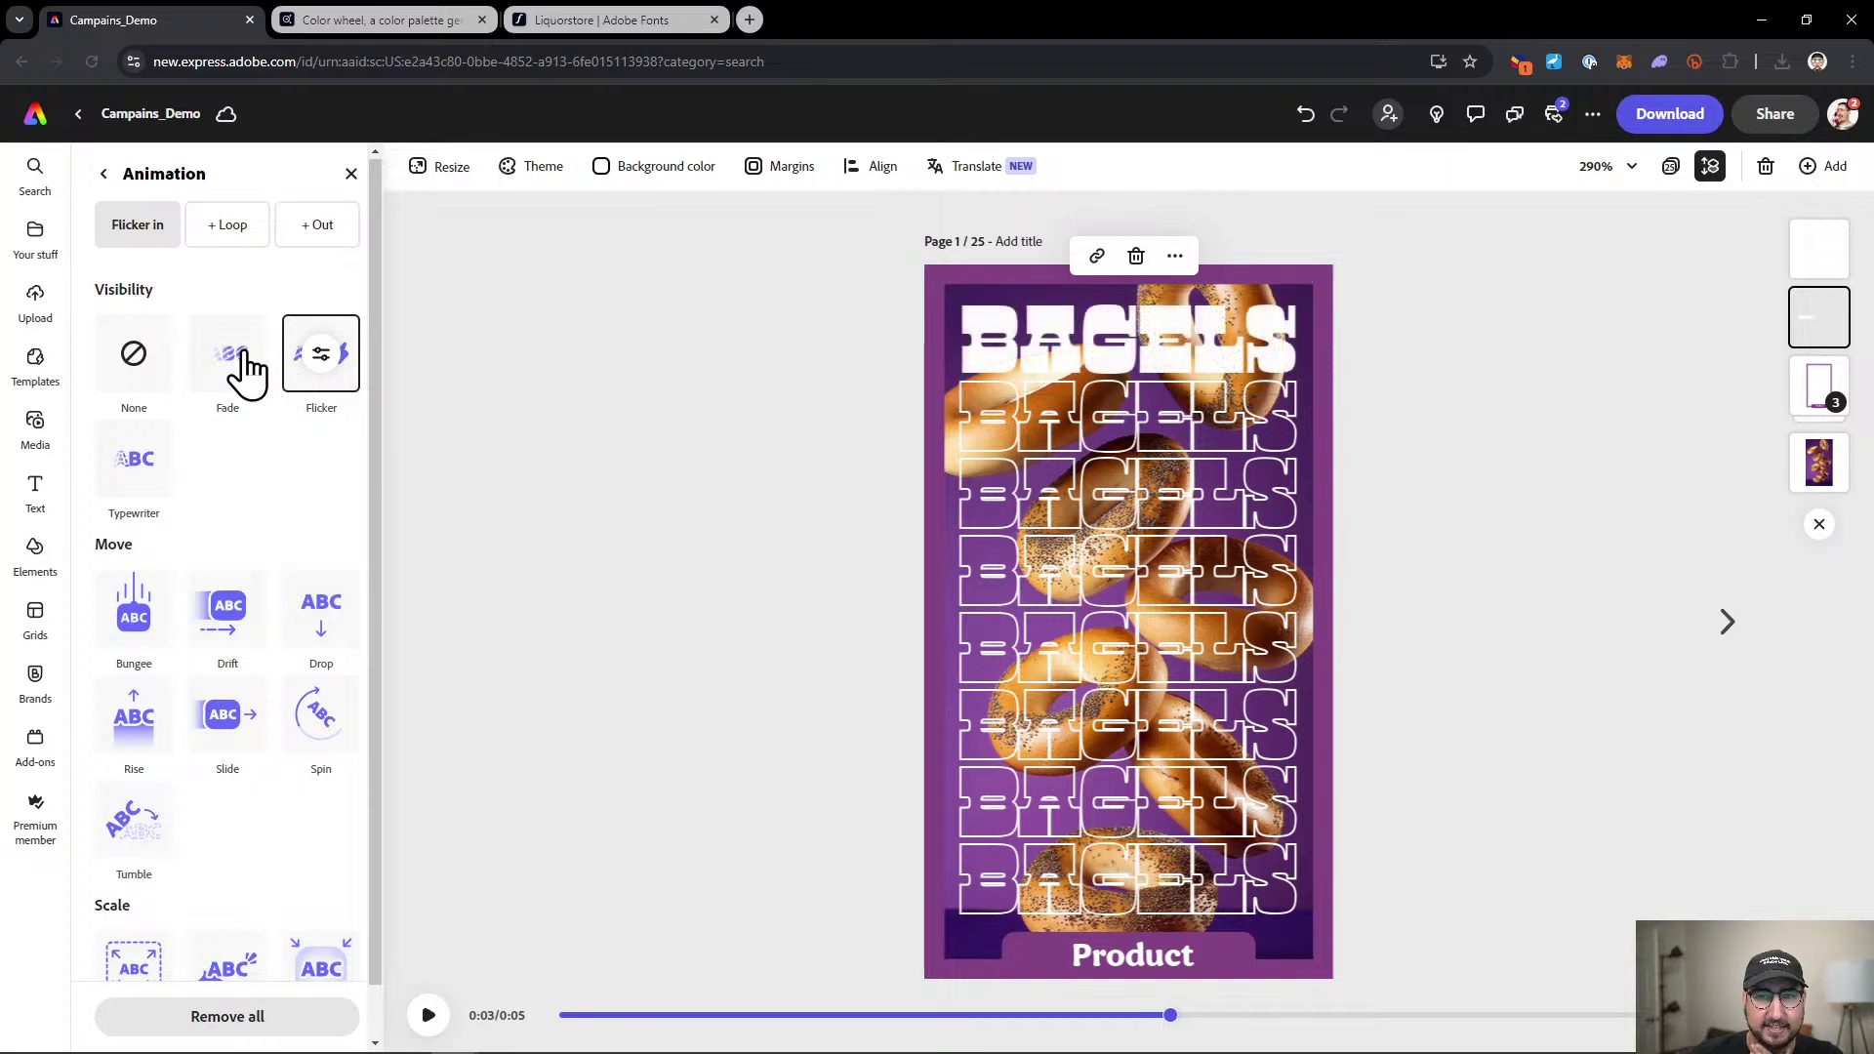
pyautogui.click(136, 468)
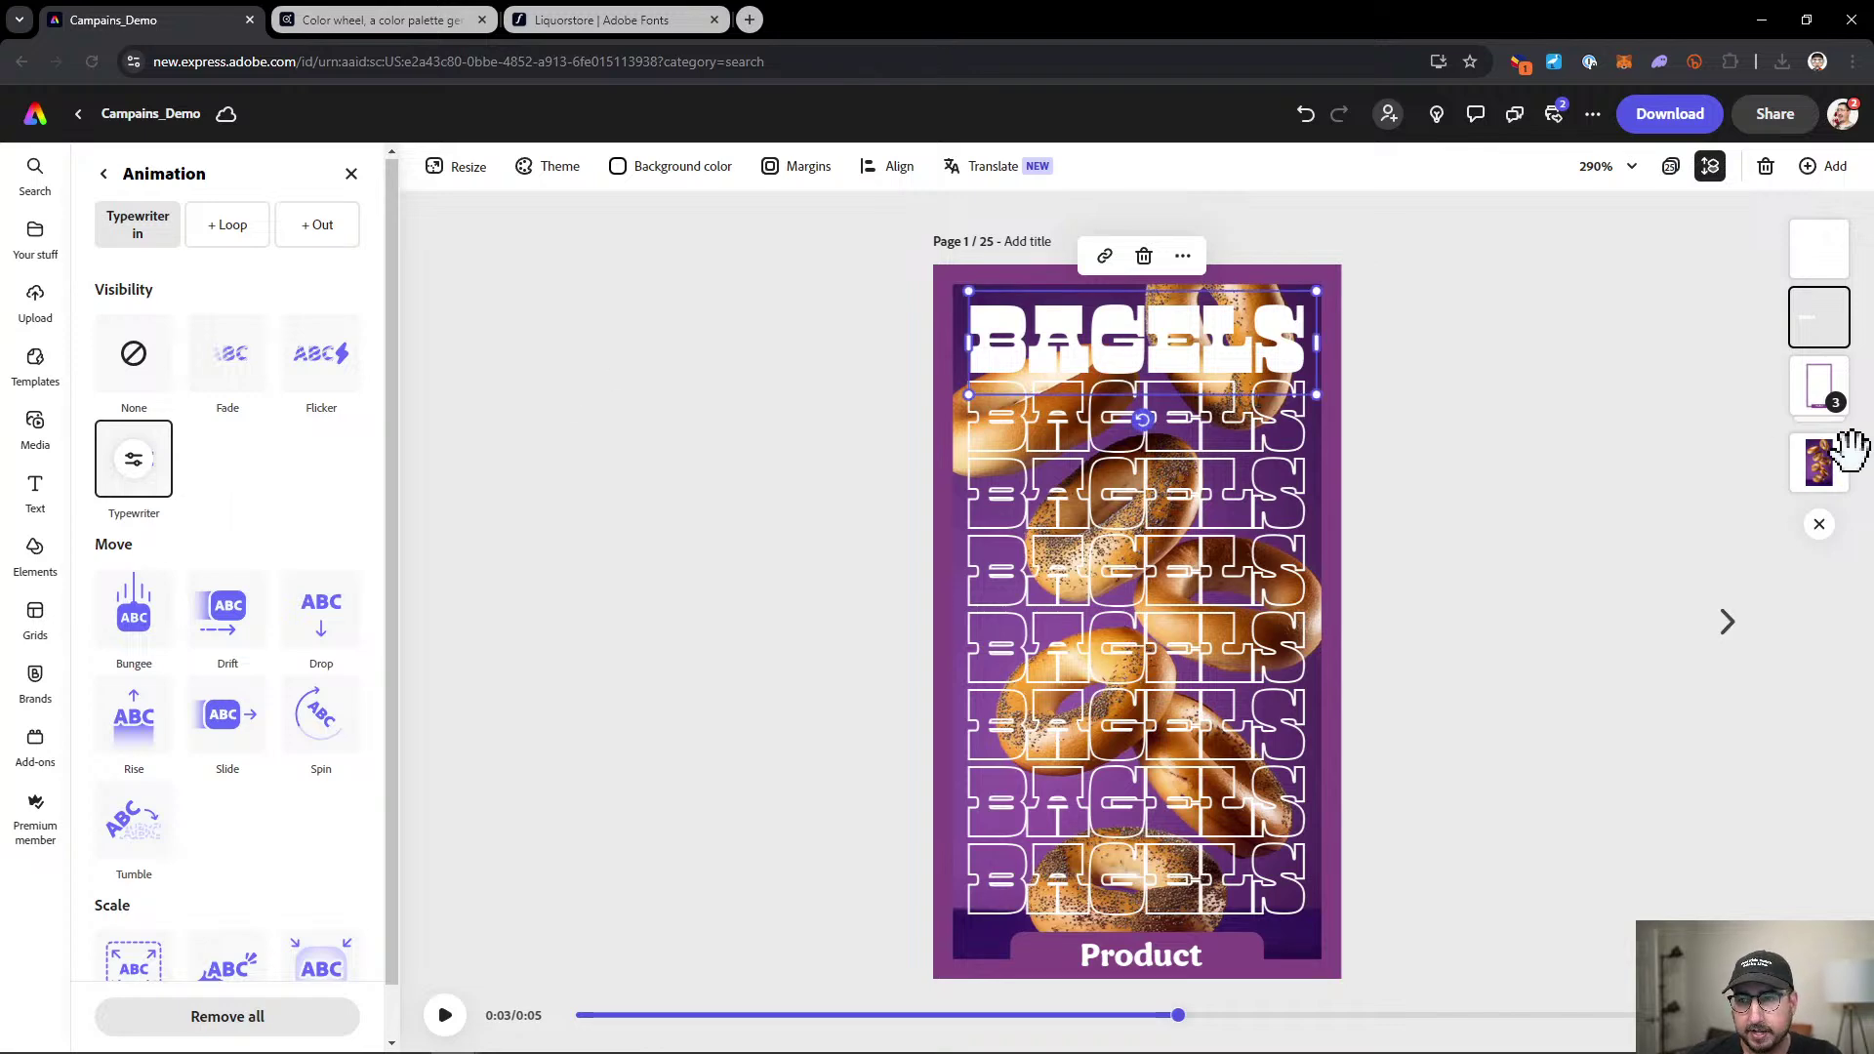
# Change the bagel image's entrance animation to Blur.
pyautogui.click(1816, 454)
pyautogui.click(207, 902)
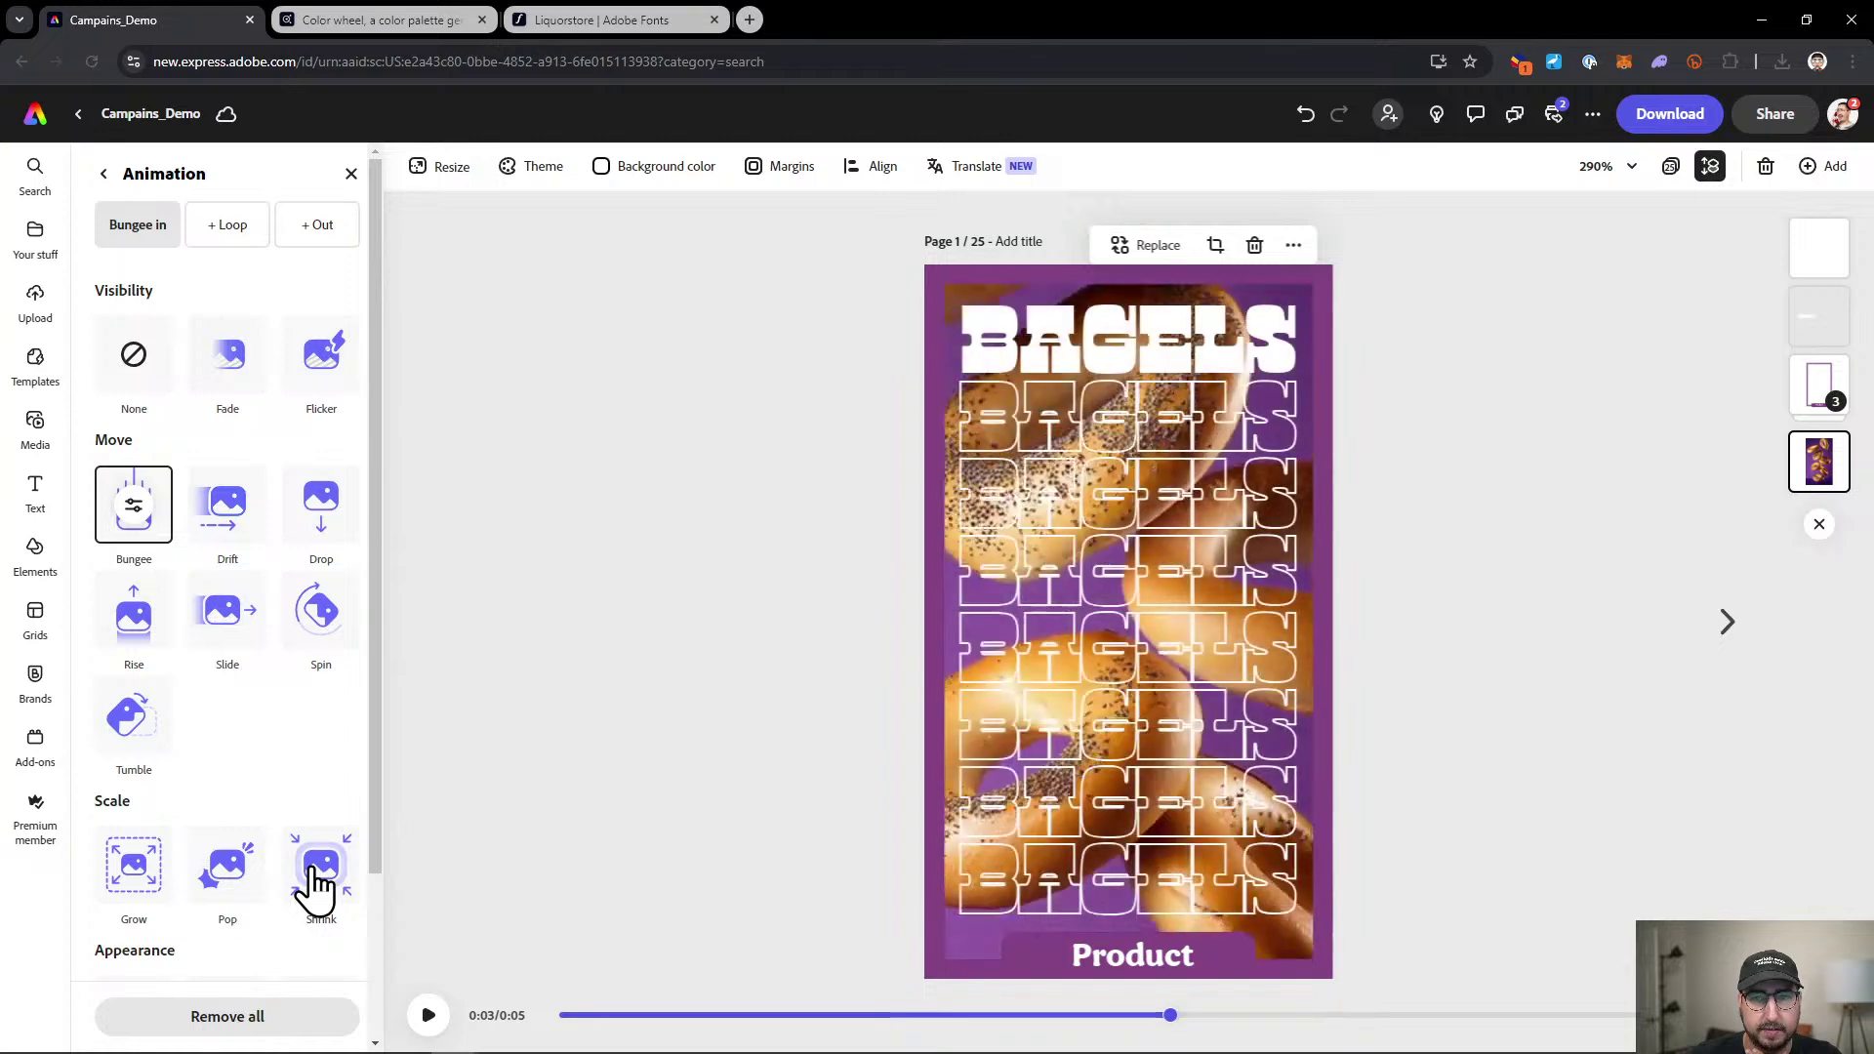
pyautogui.scroll(-2, 298, 798)
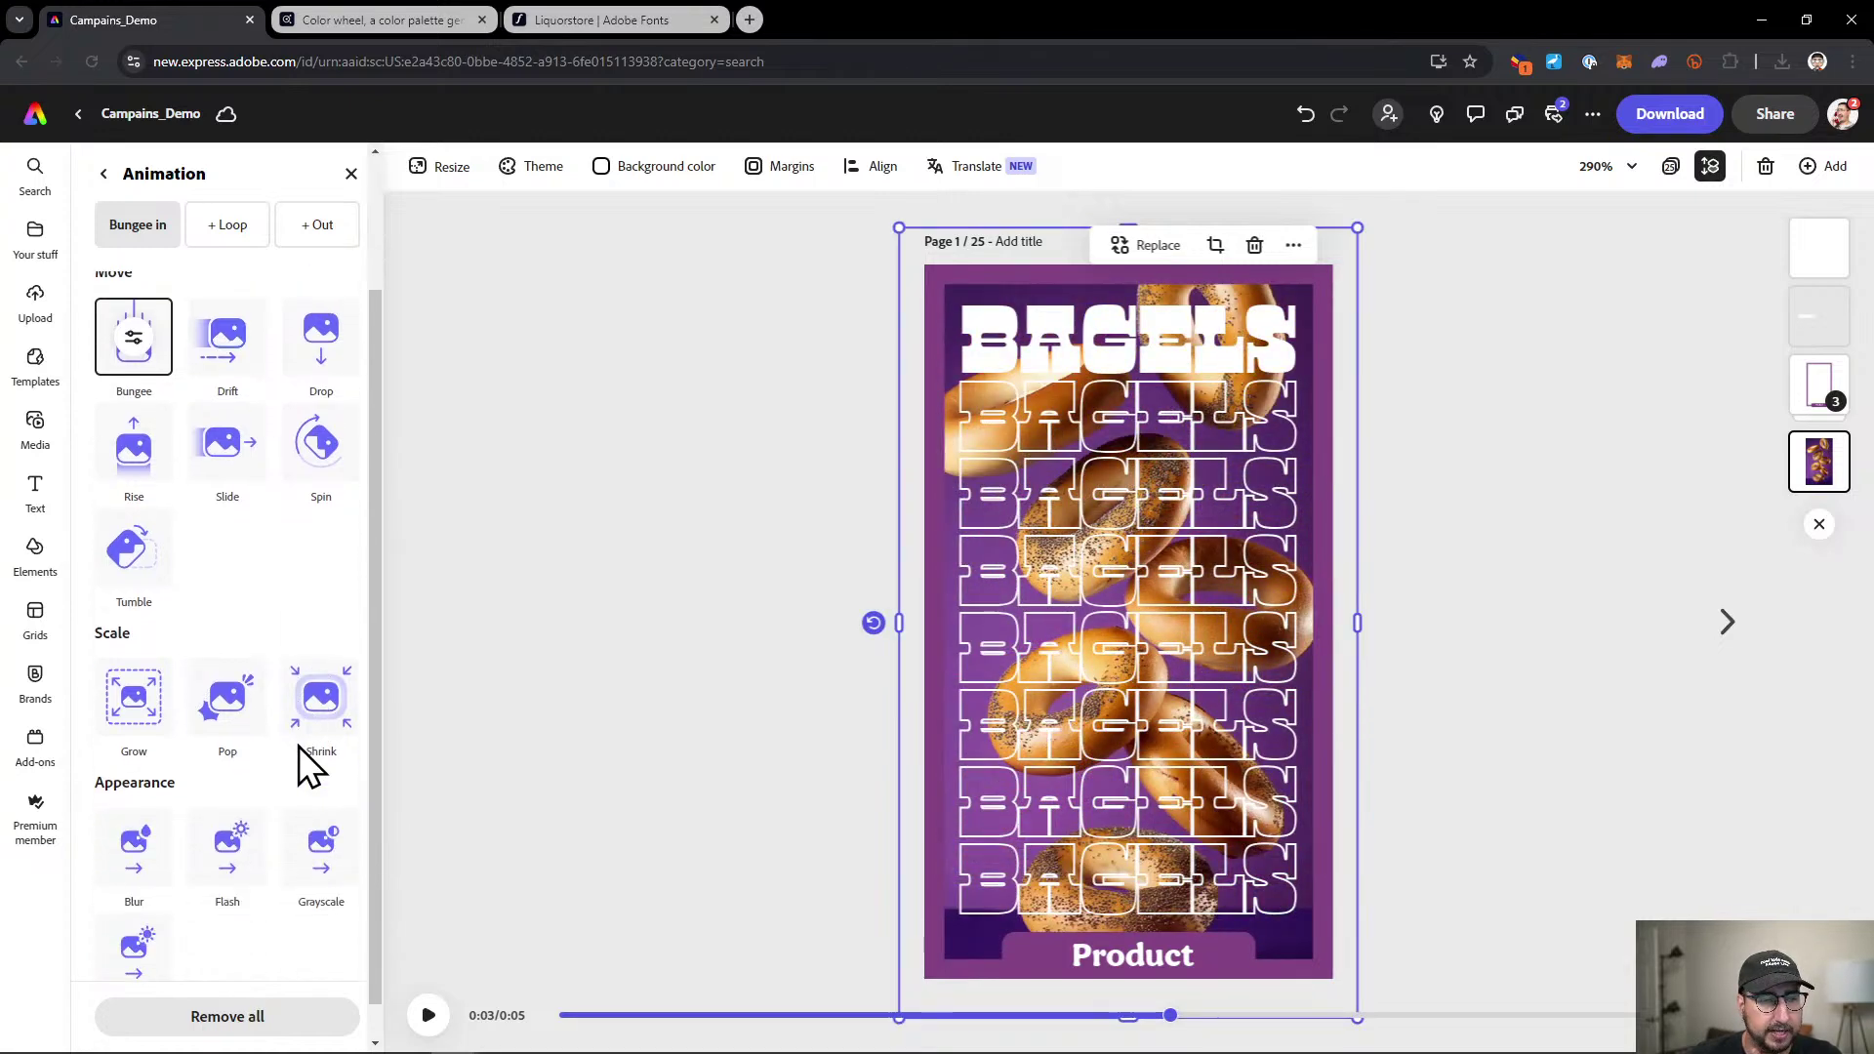
pyautogui.click(139, 829)
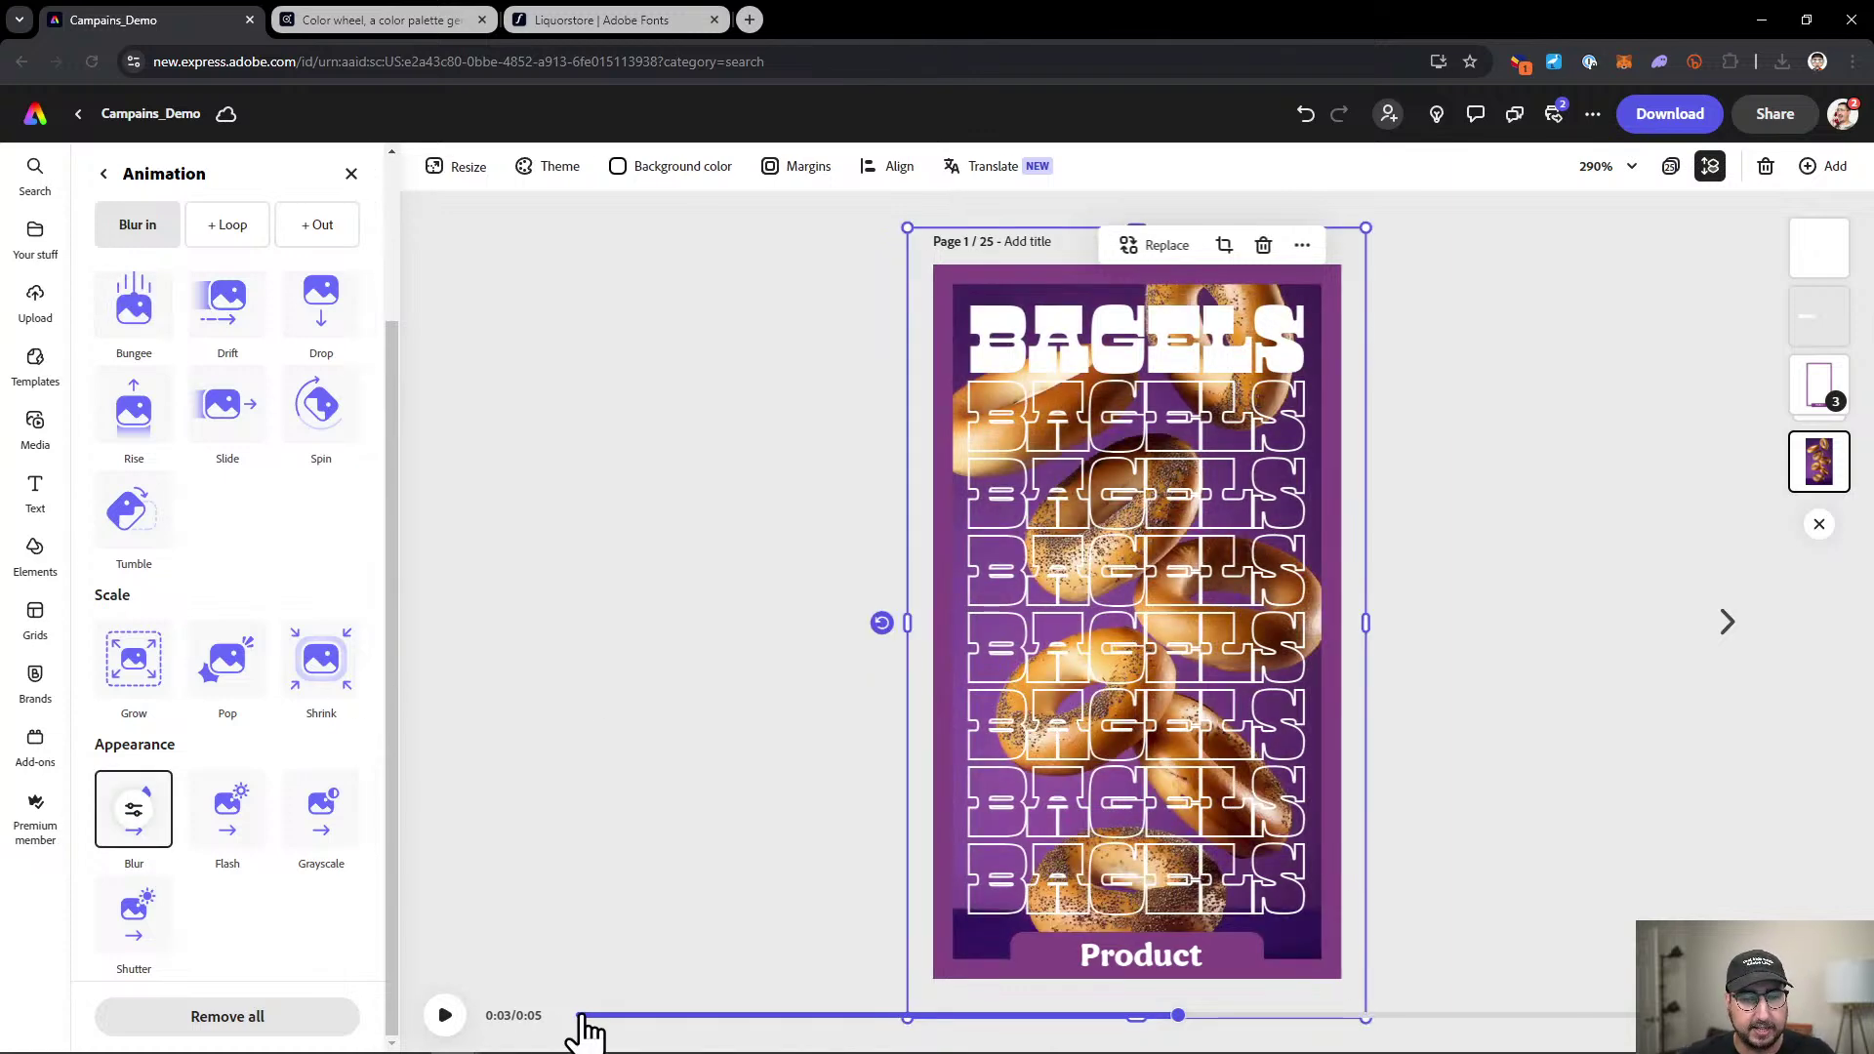
# Replay the card from the start to check the Blur and Typewriter entrances, pausing at about two seconds.
pyautogui.click(518, 865)
pyautogui.click(429, 1015)
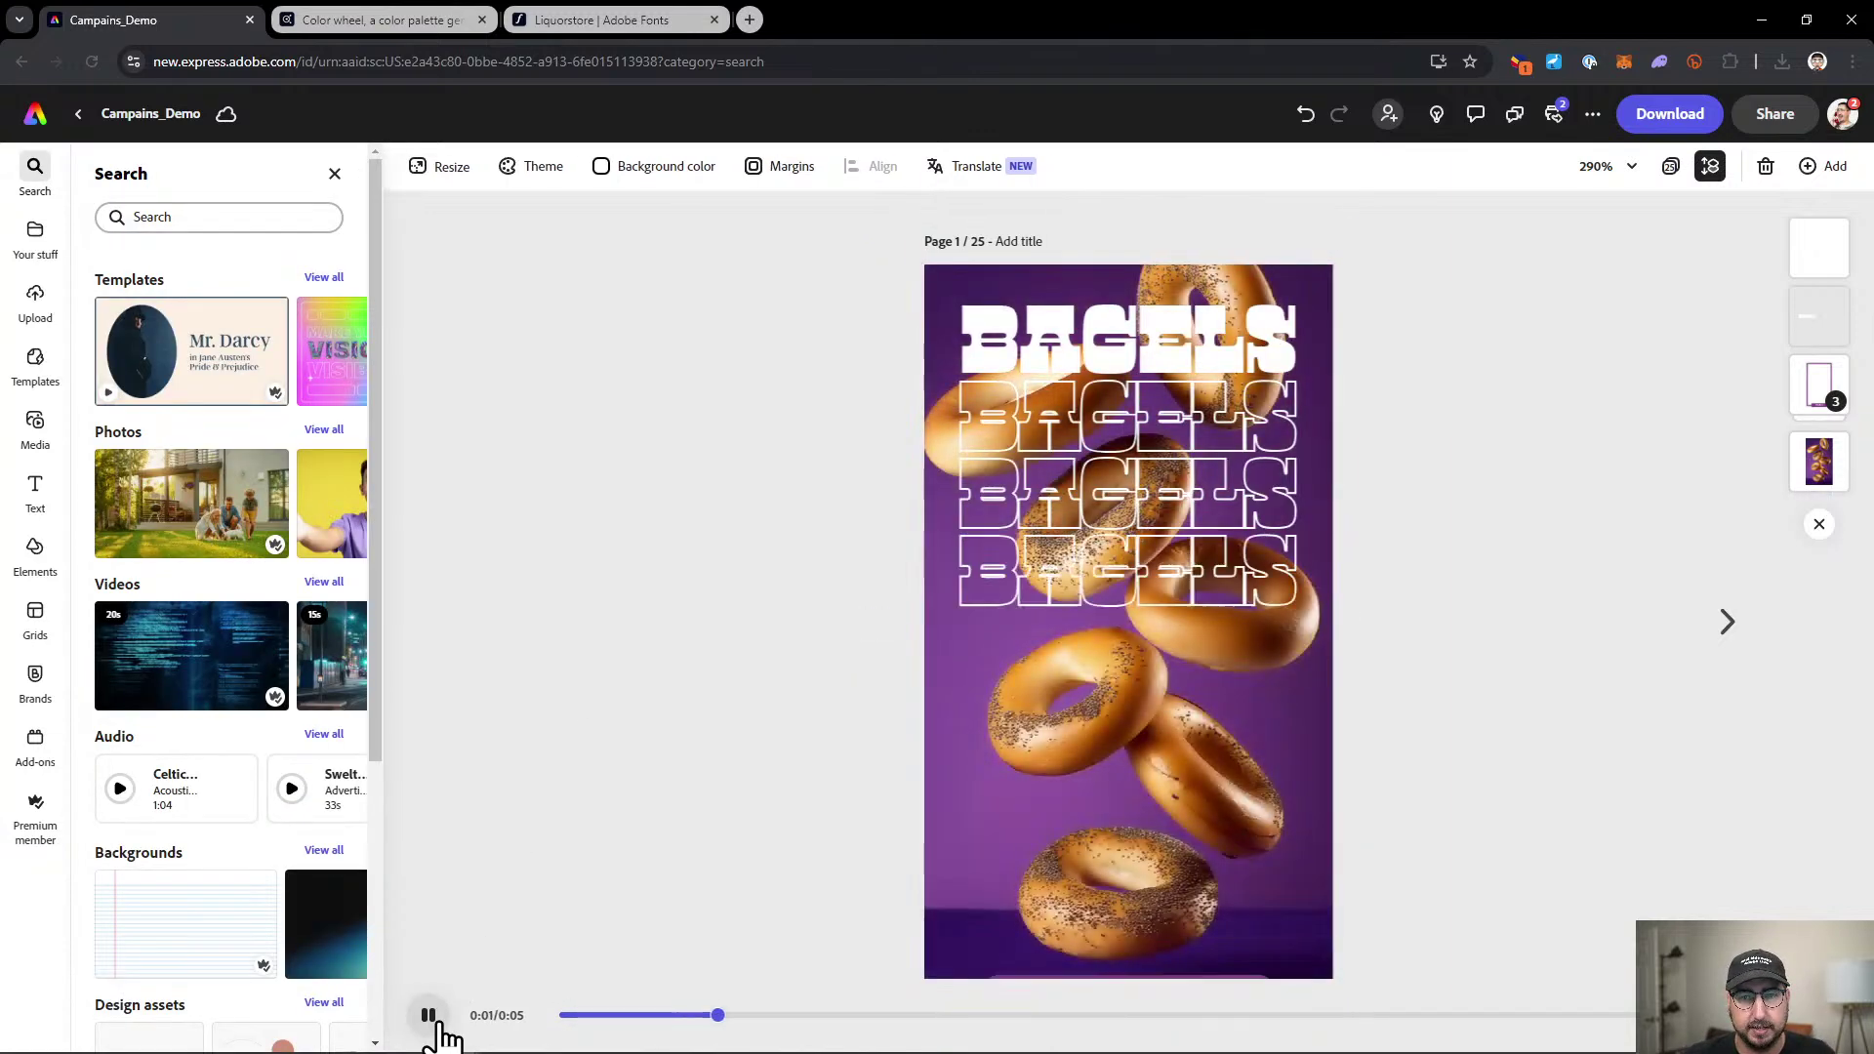
pyautogui.click(430, 1015)
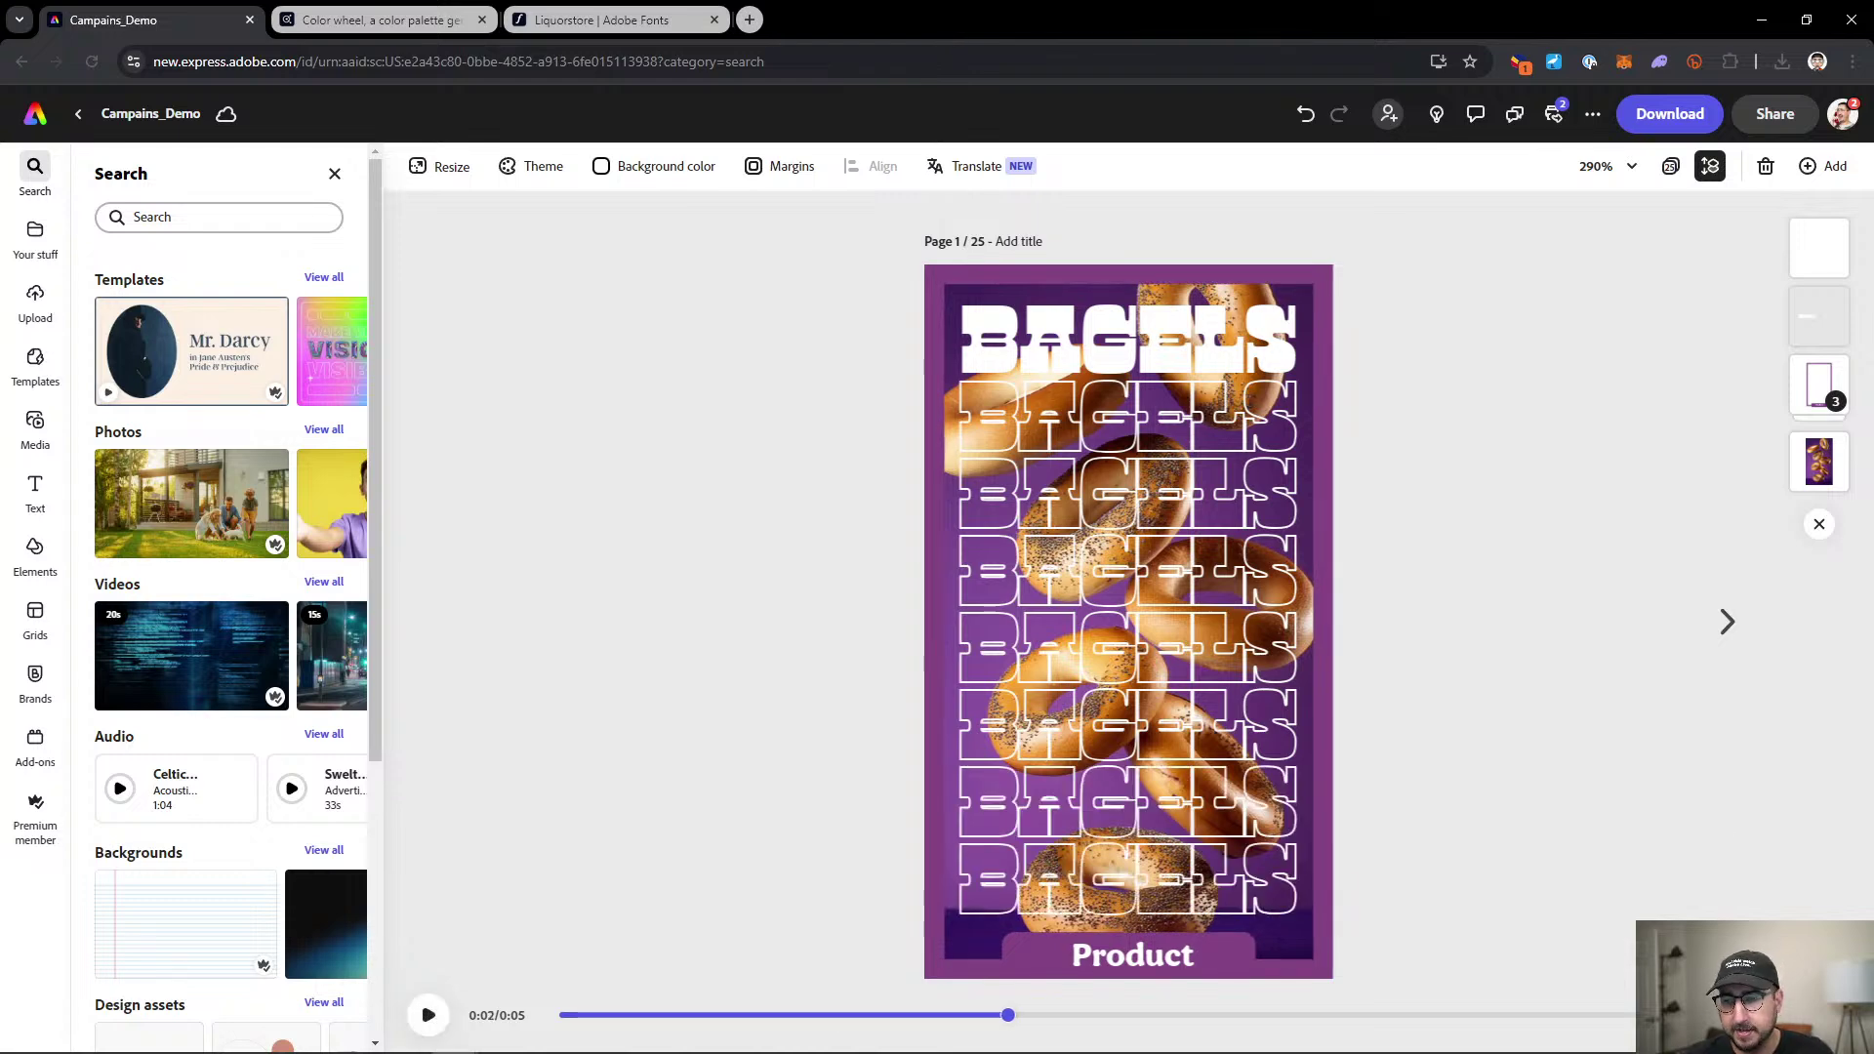
# Expand the timeline, turn on layer timing, and trim the frame group so it starts slightly after the scene begins.
pyautogui.click(1789, 1015)
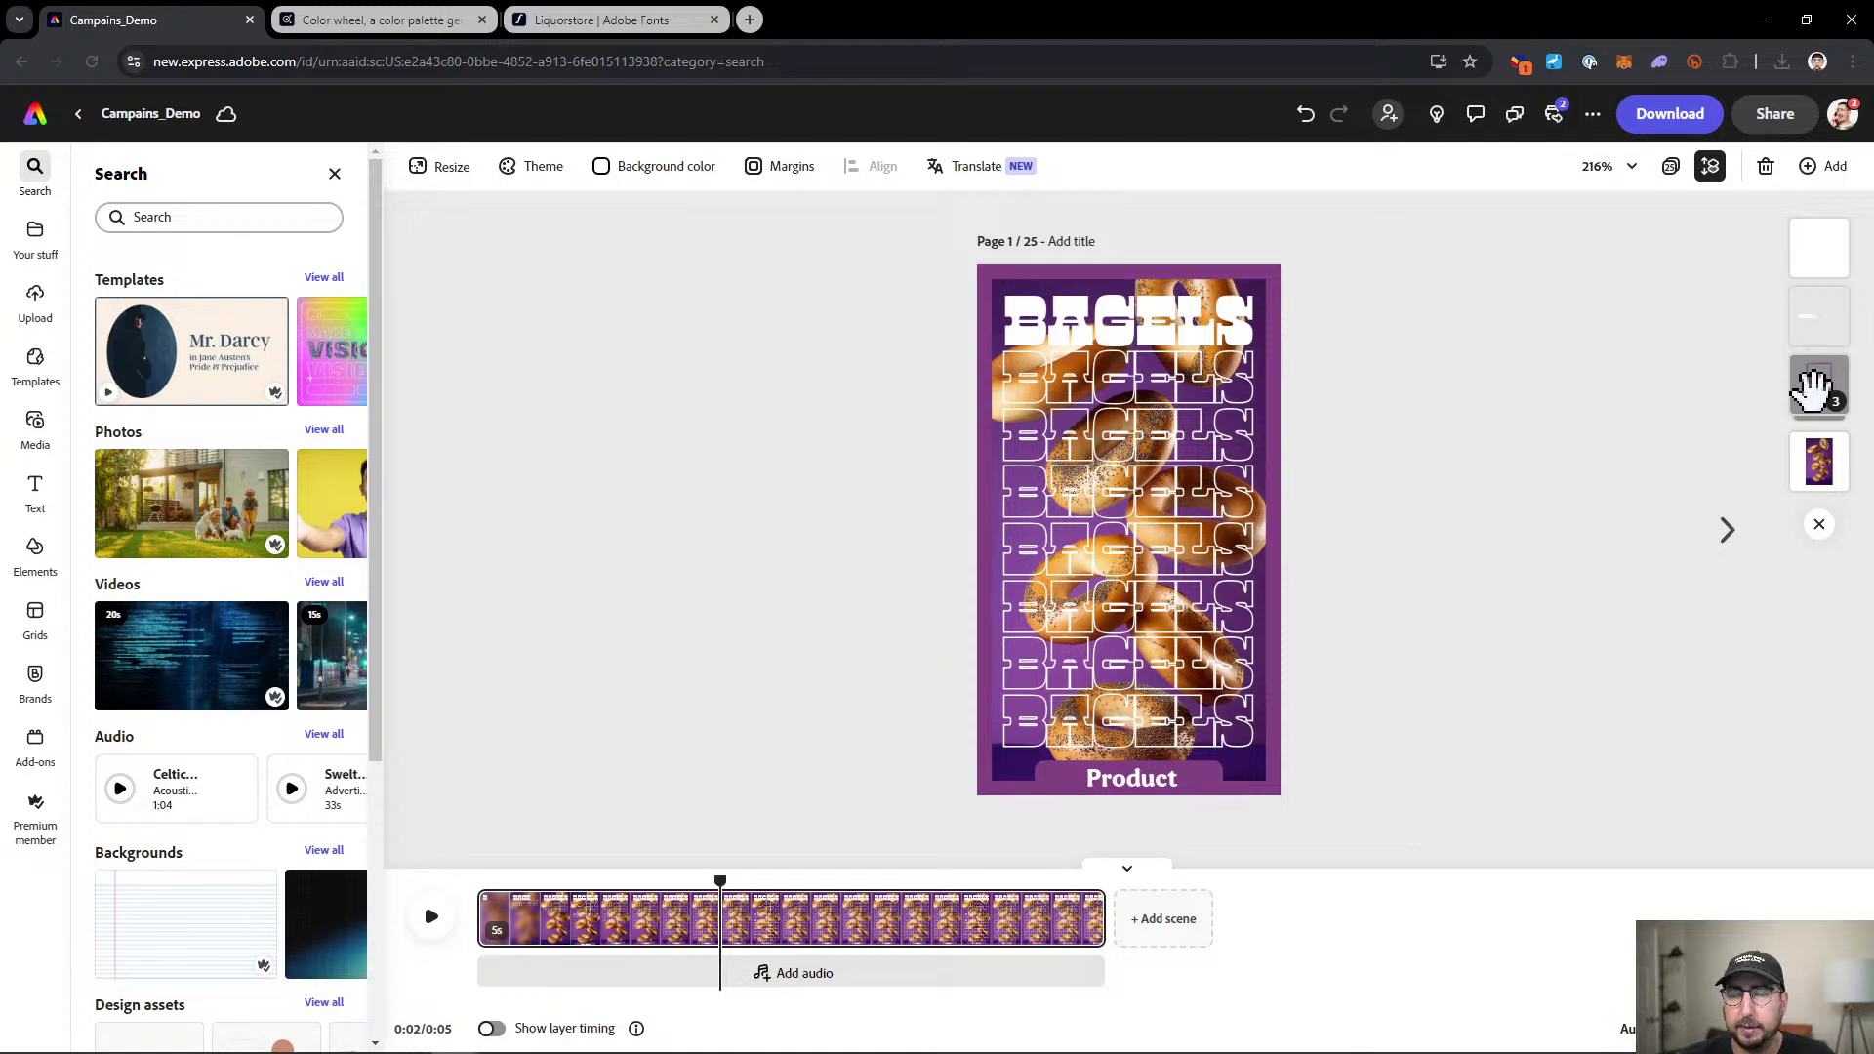
pyautogui.click(1814, 387)
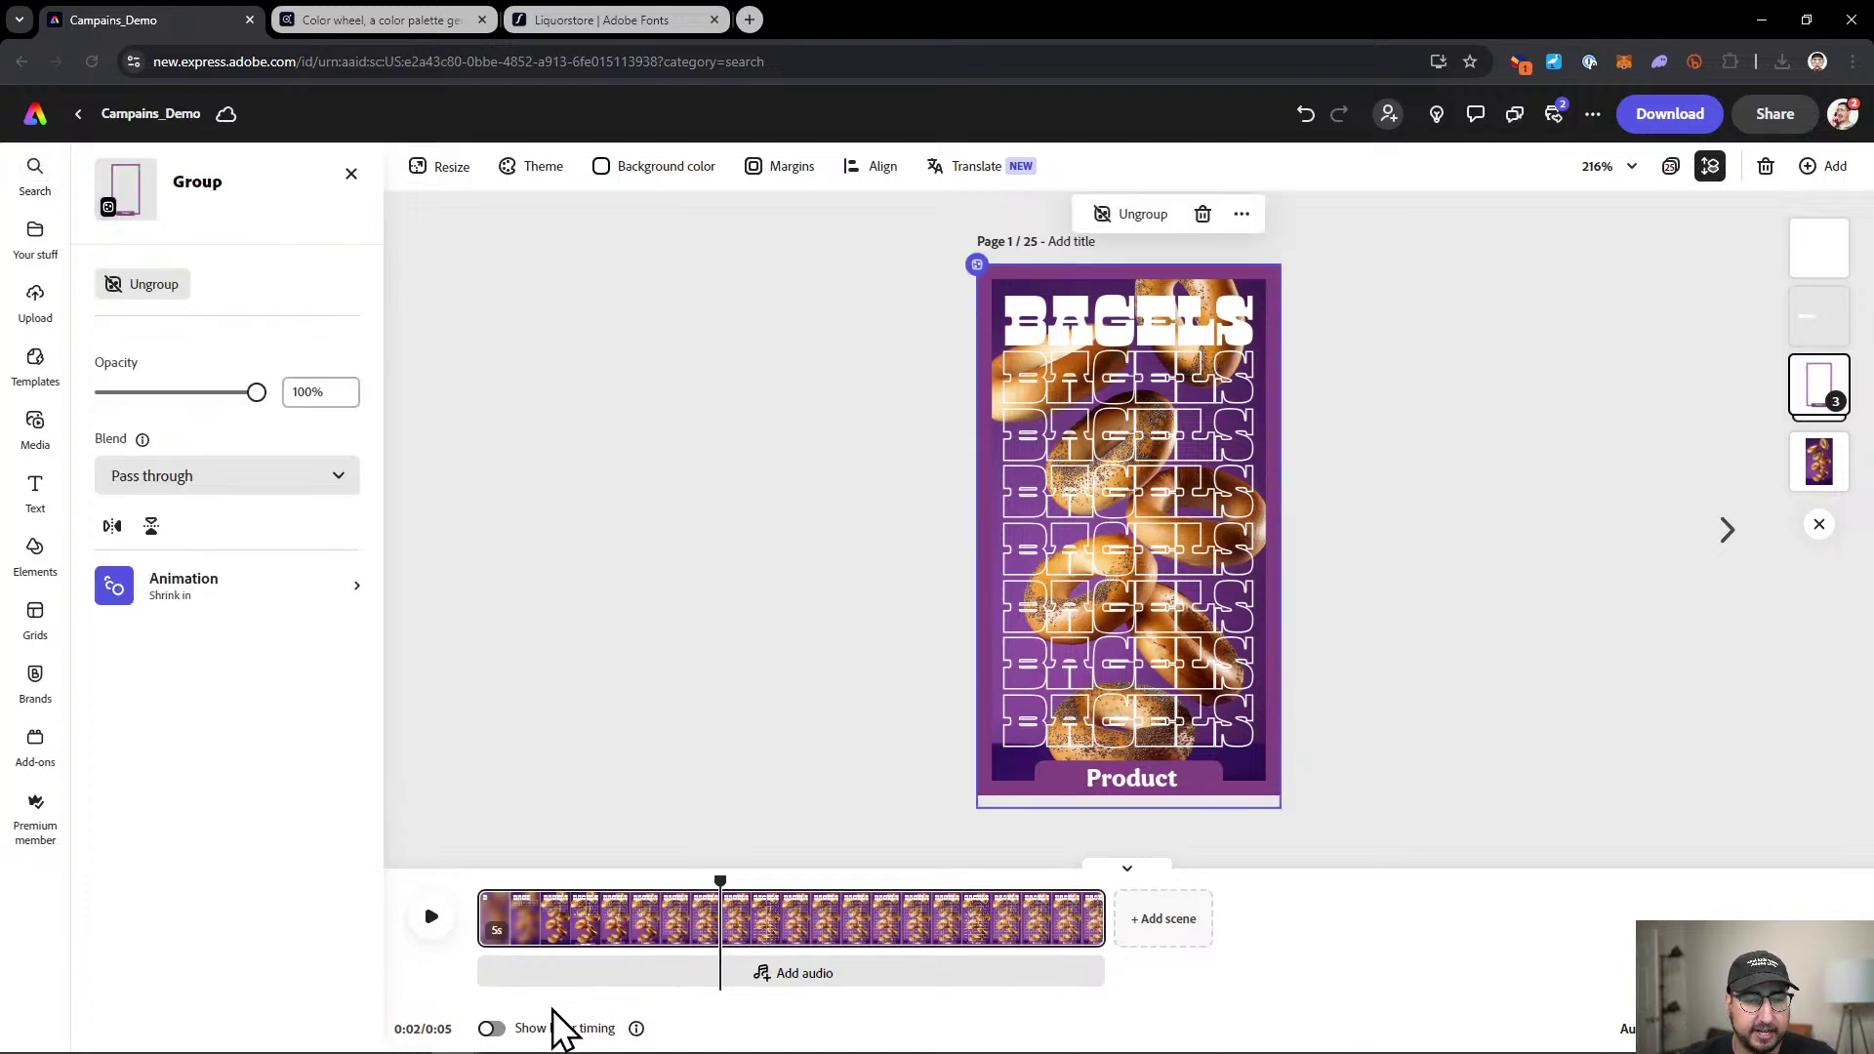
pyautogui.click(491, 1028)
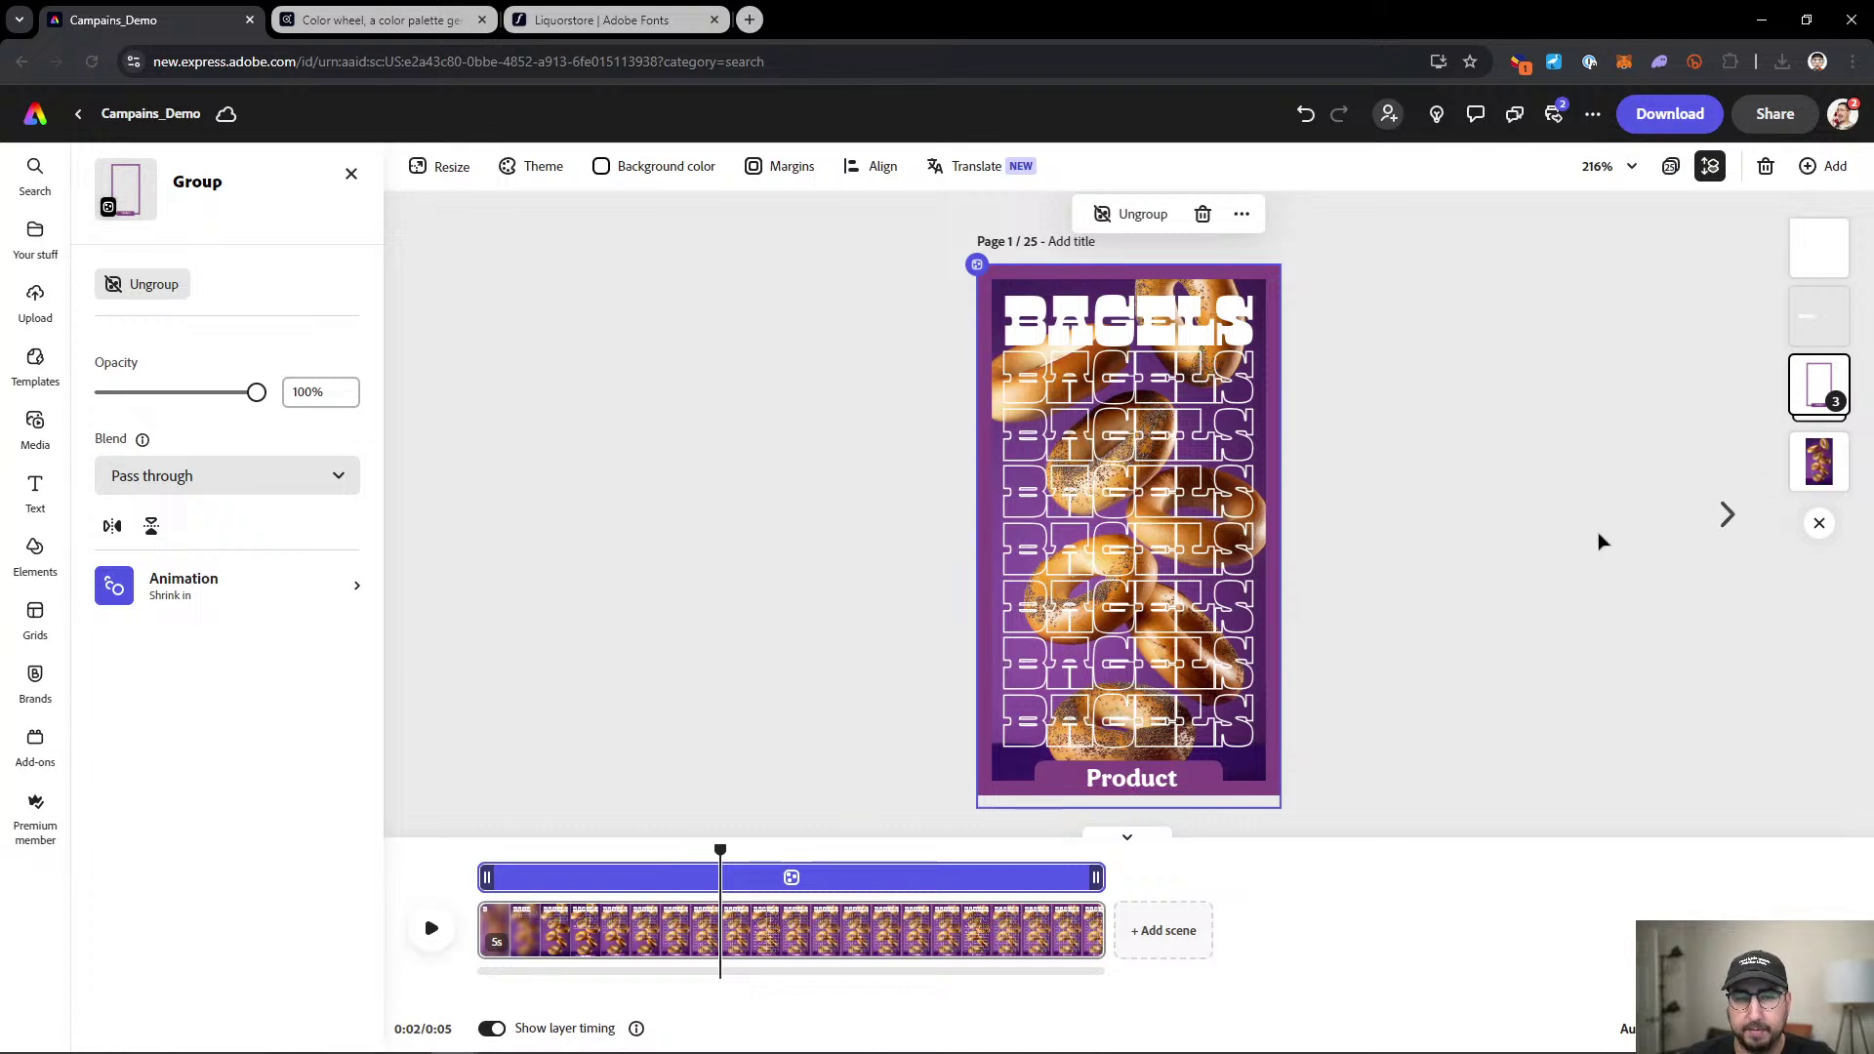
pyautogui.moveTo(486, 877); pyautogui.dragTo(532, 896)
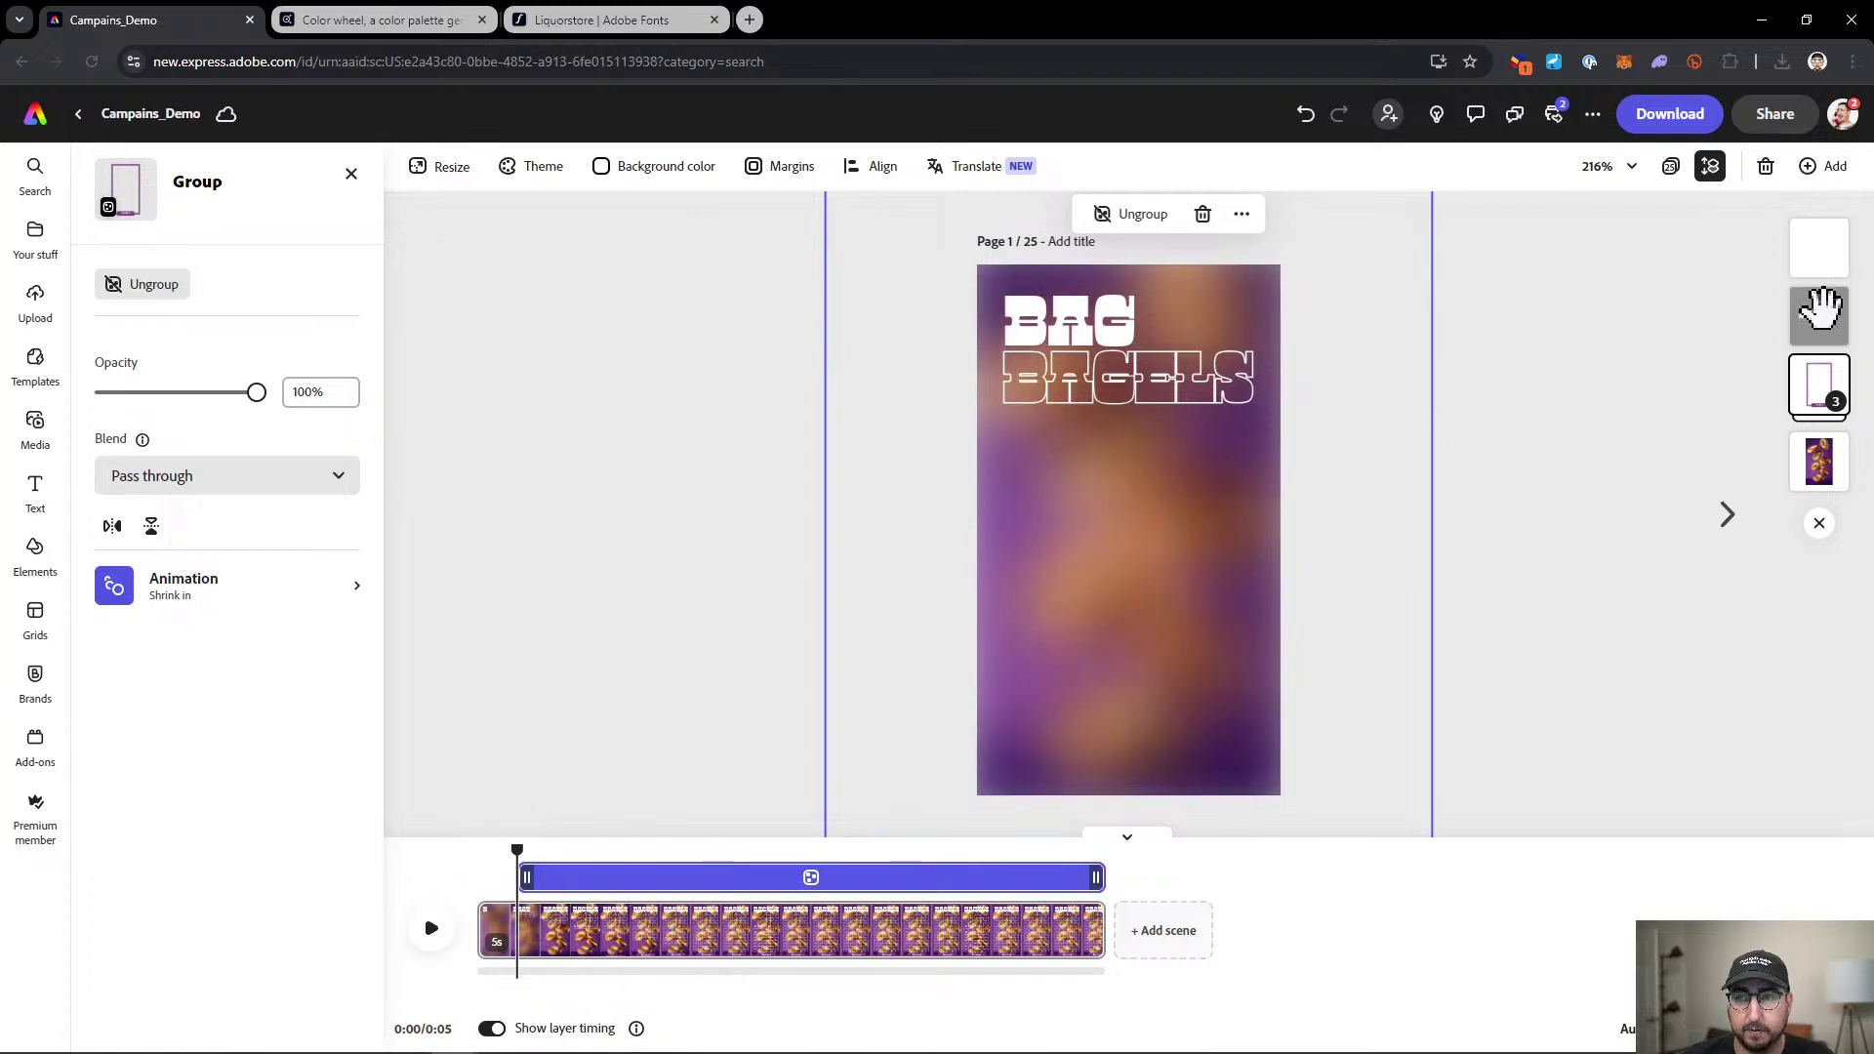
# Trim the solid BAGELS heading to start just under one second in, and the outlined BAGELS text slightly after it.
pyautogui.click(1819, 310)
pyautogui.moveTo(504, 878); pyautogui.dragTo(615, 898)
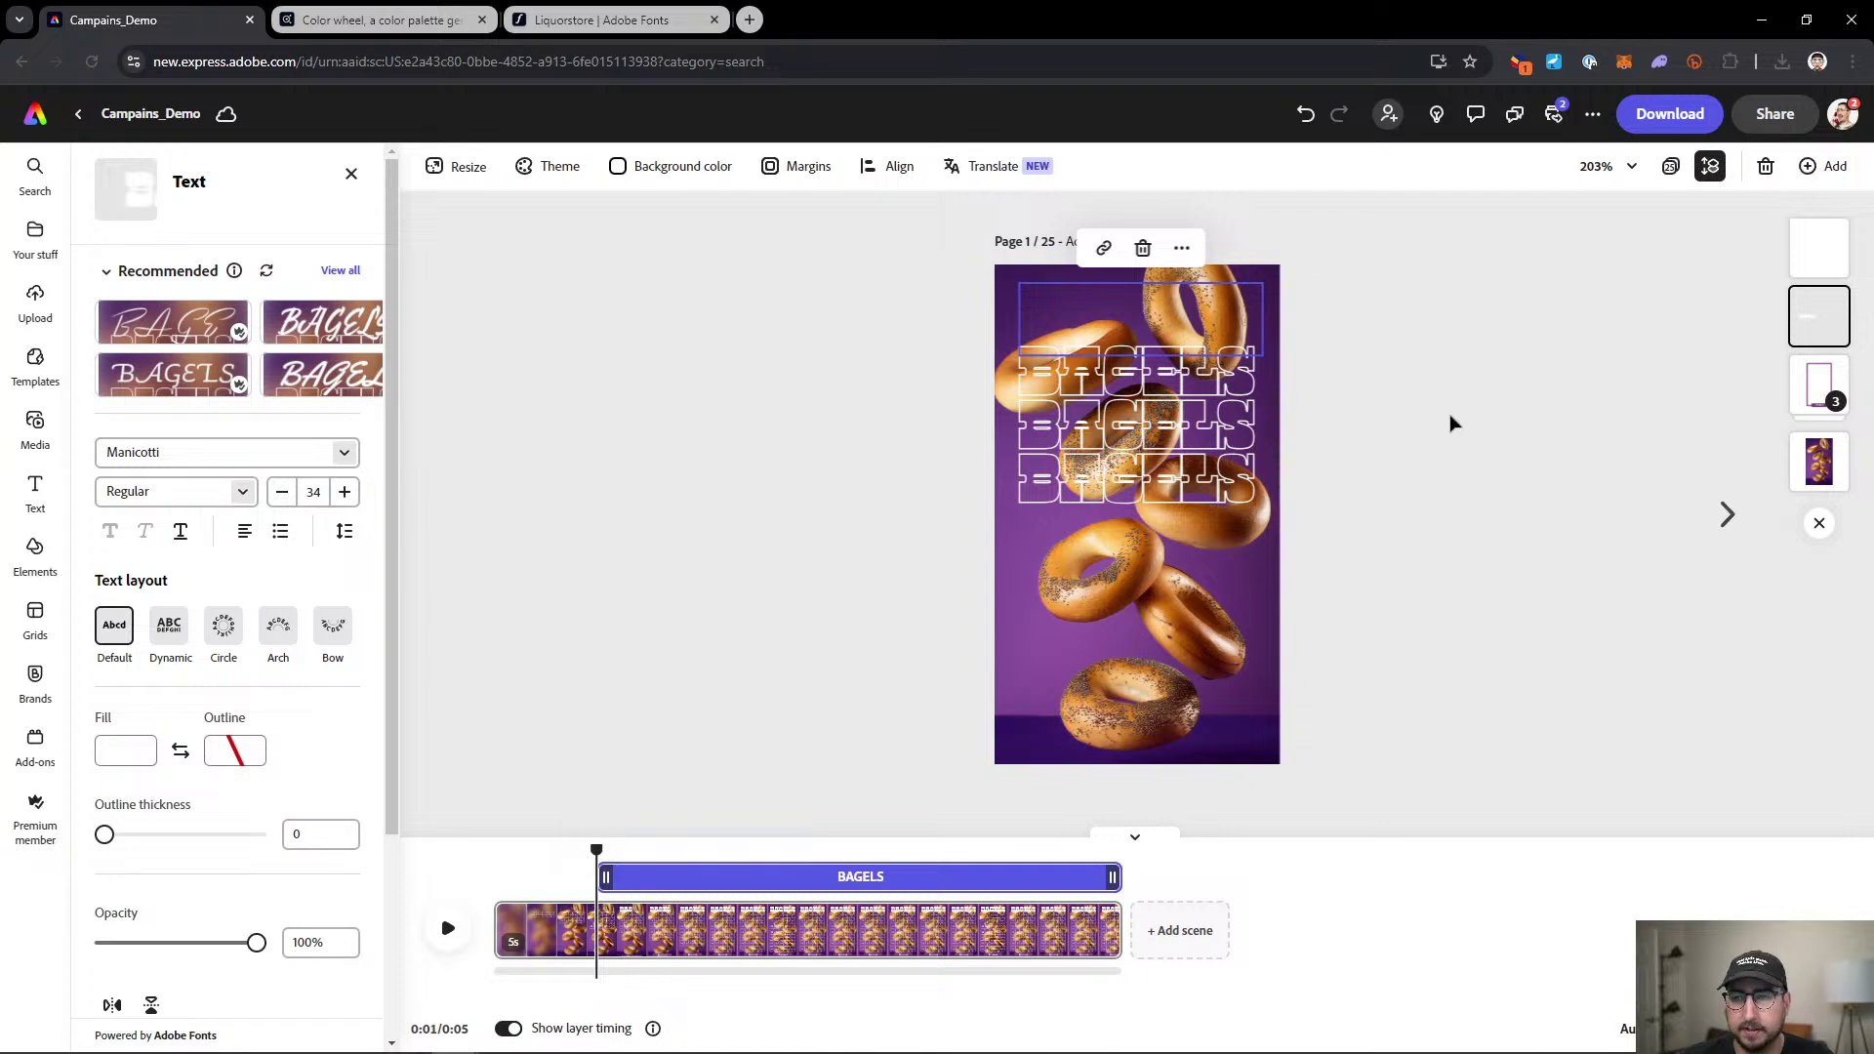
pyautogui.click(1817, 248)
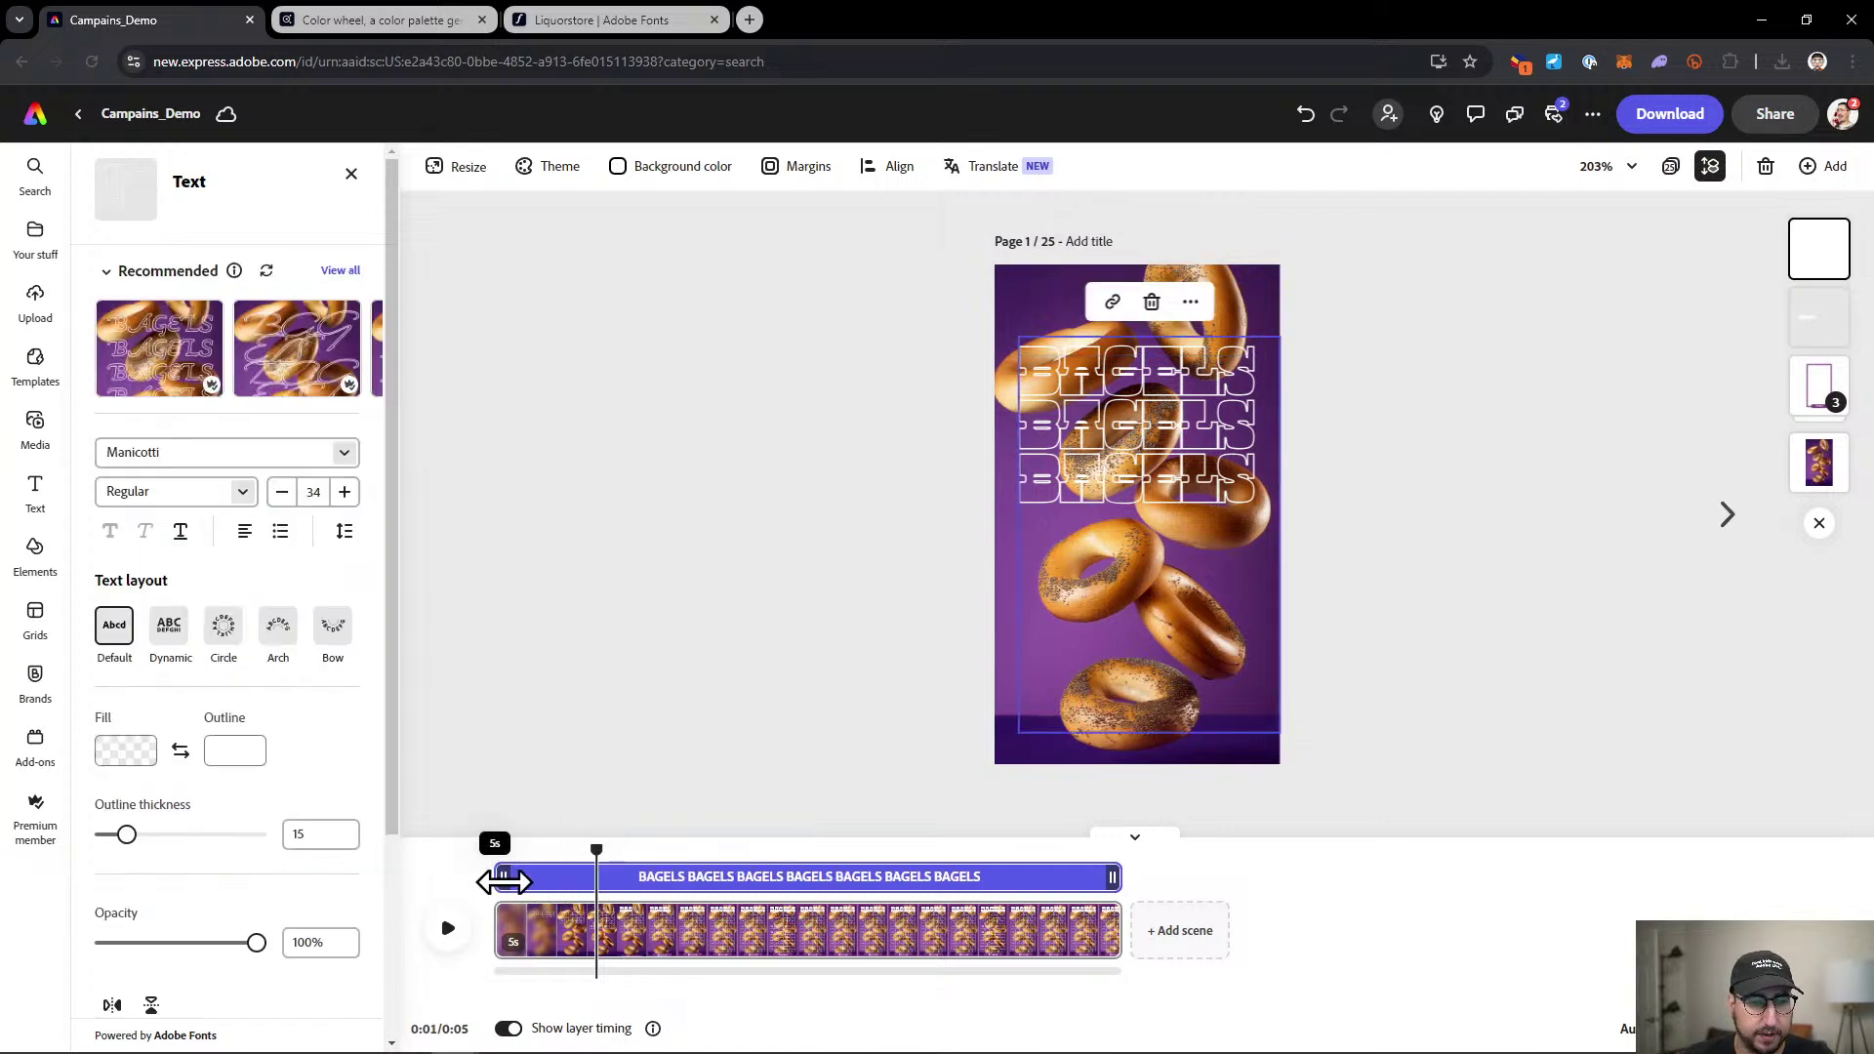
pyautogui.moveTo(504, 877); pyautogui.dragTo(627, 881)
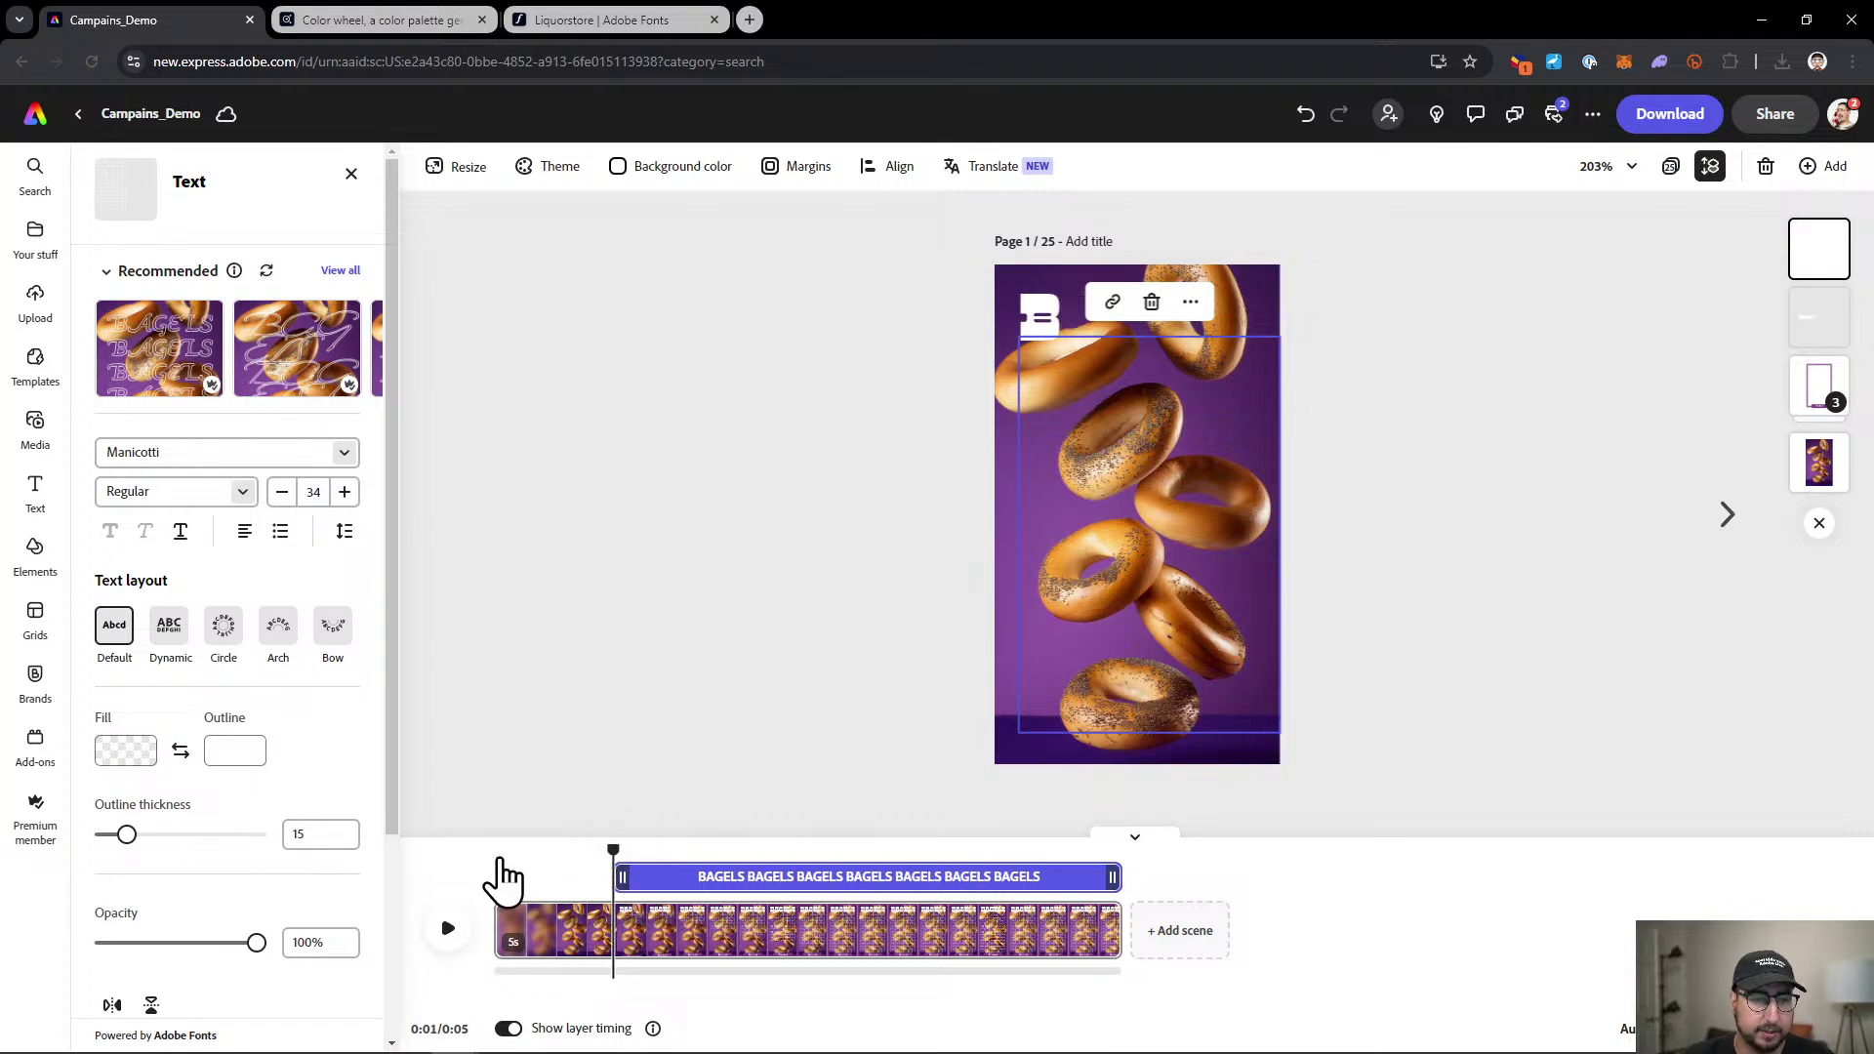
# Play the scene from 0 s to review the staggered layer timing, pausing at about three seconds.
pyautogui.moveTo(500, 864); pyautogui.dragTo(493, 850)
pyautogui.click(514, 673)
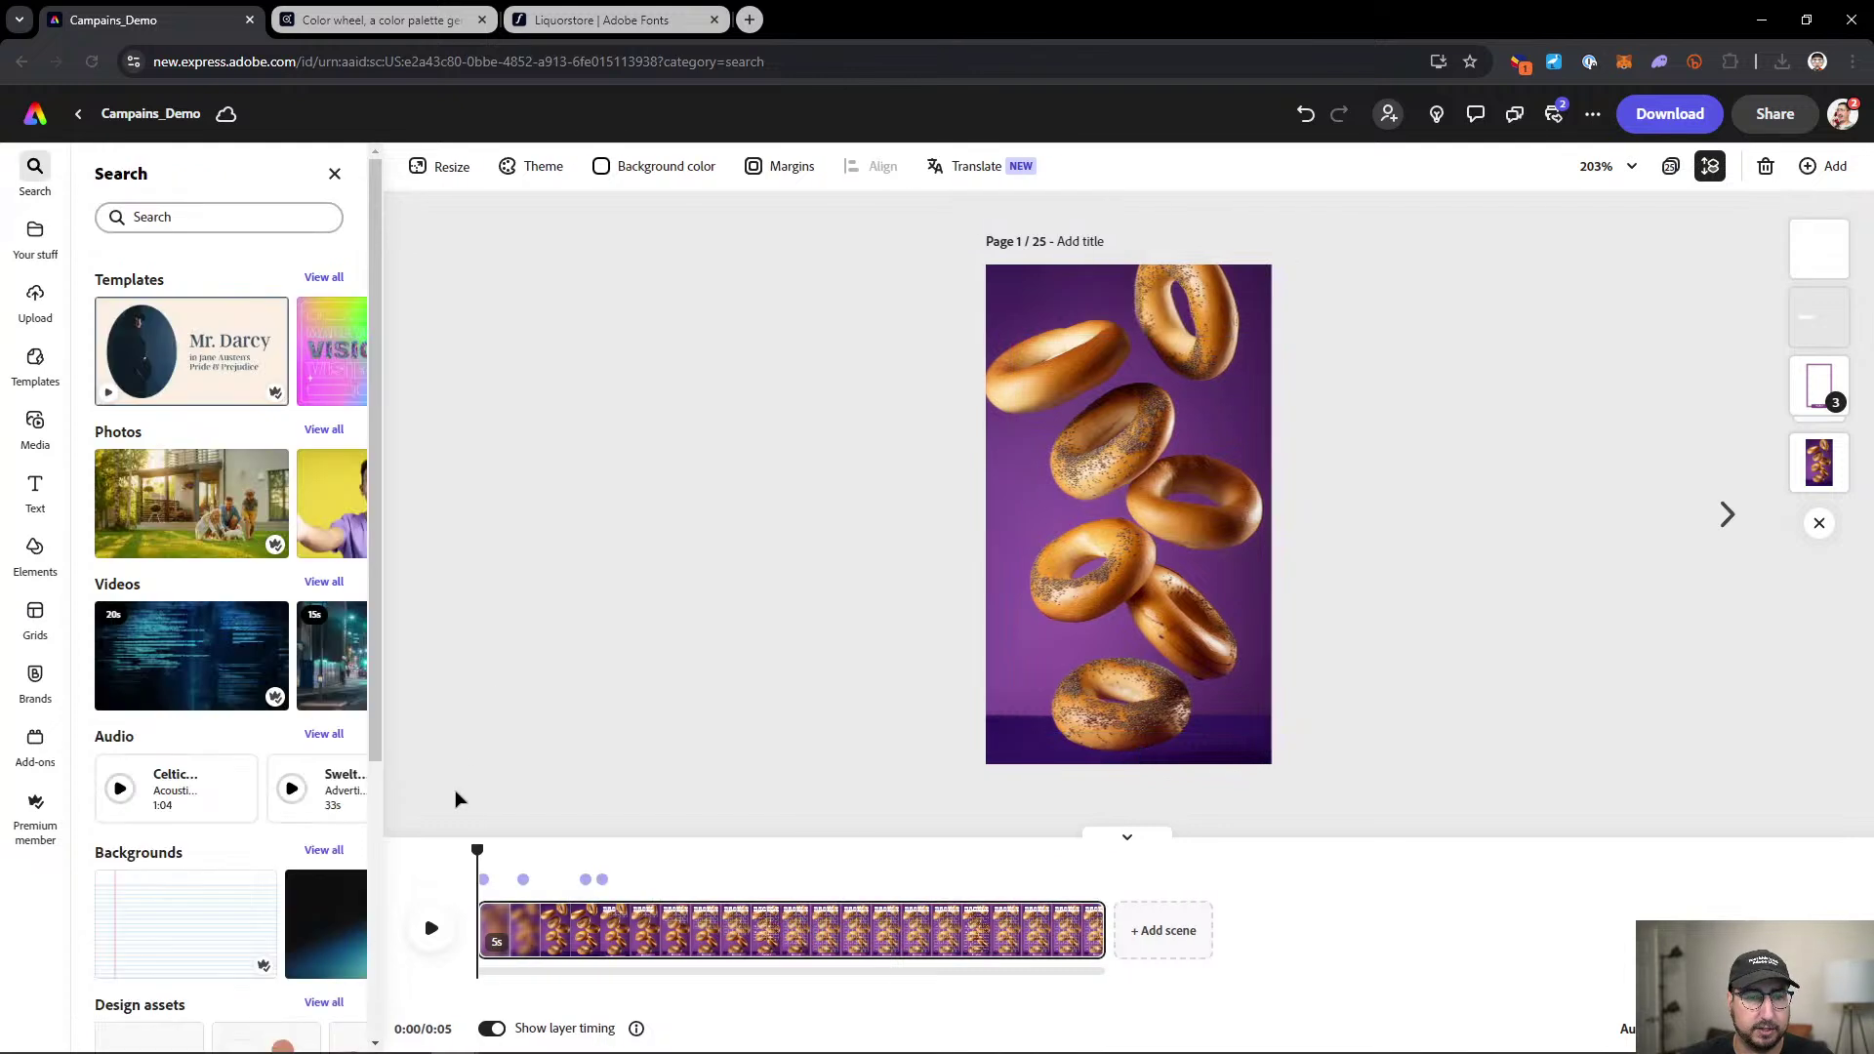
pyautogui.click(478, 845)
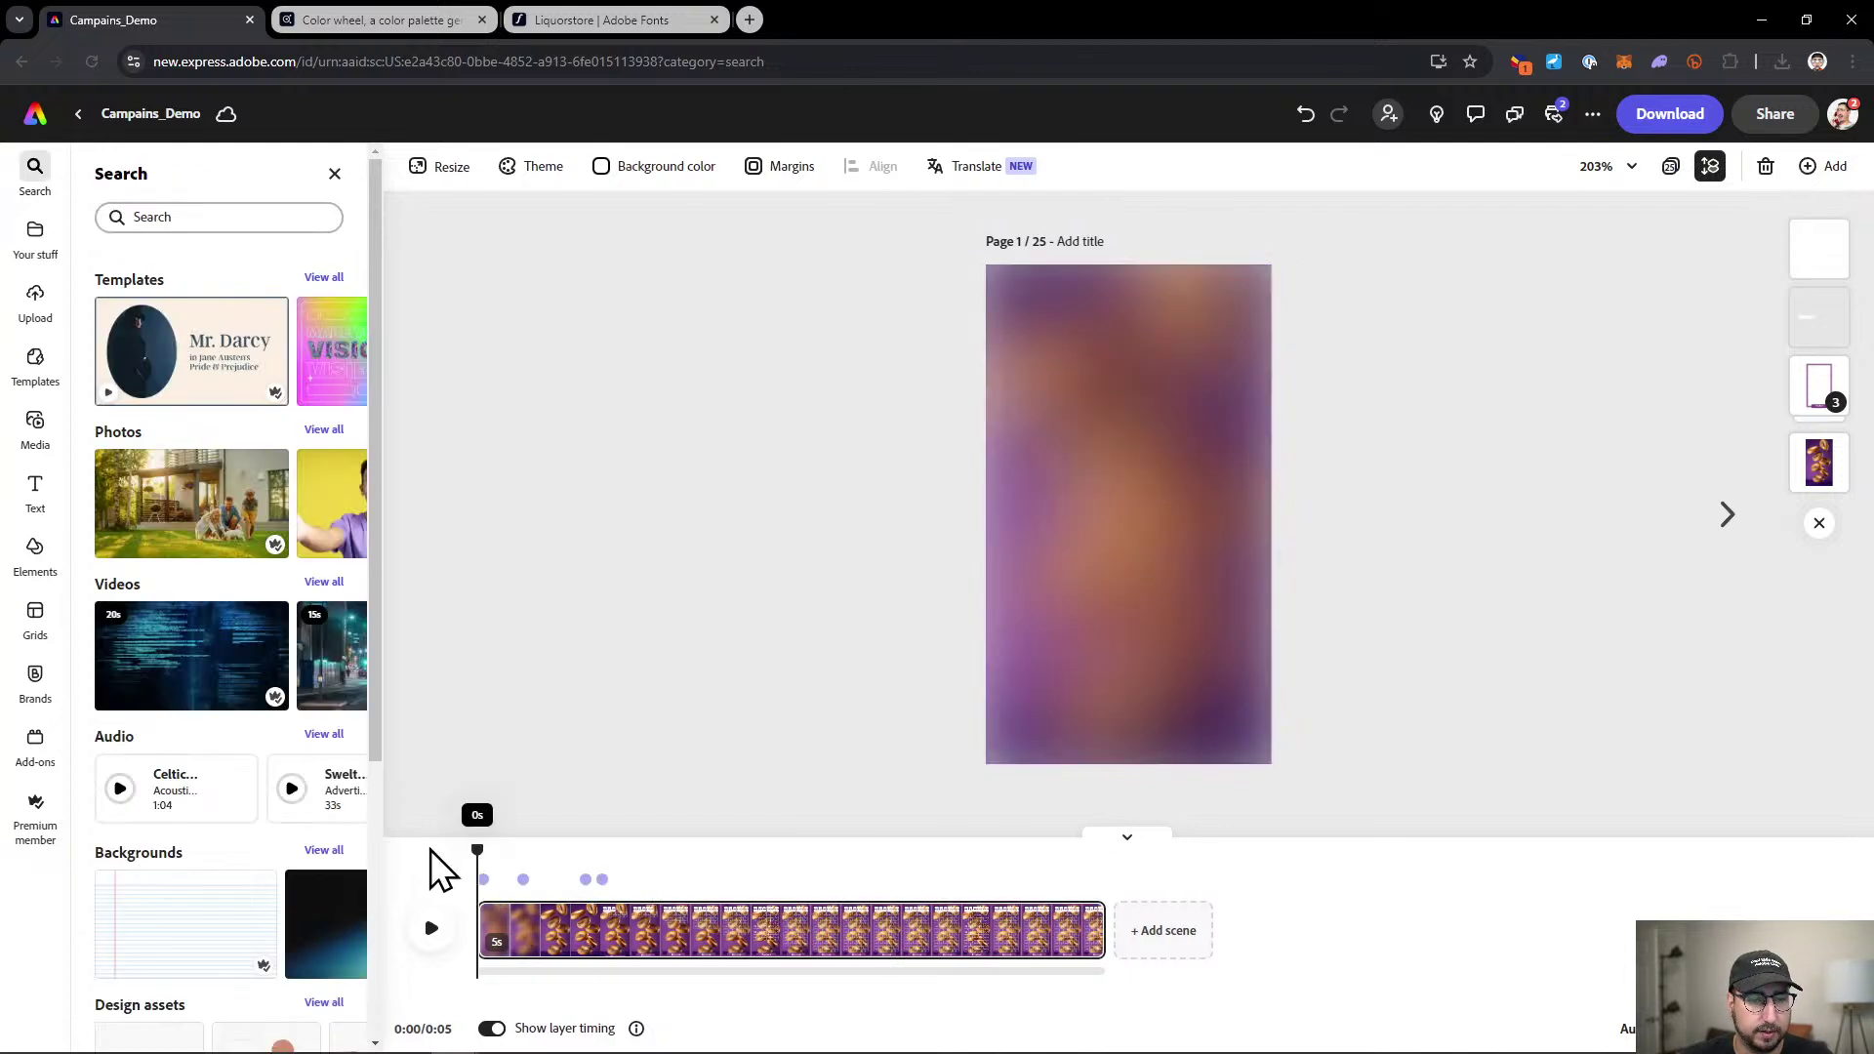
pyautogui.click(433, 935)
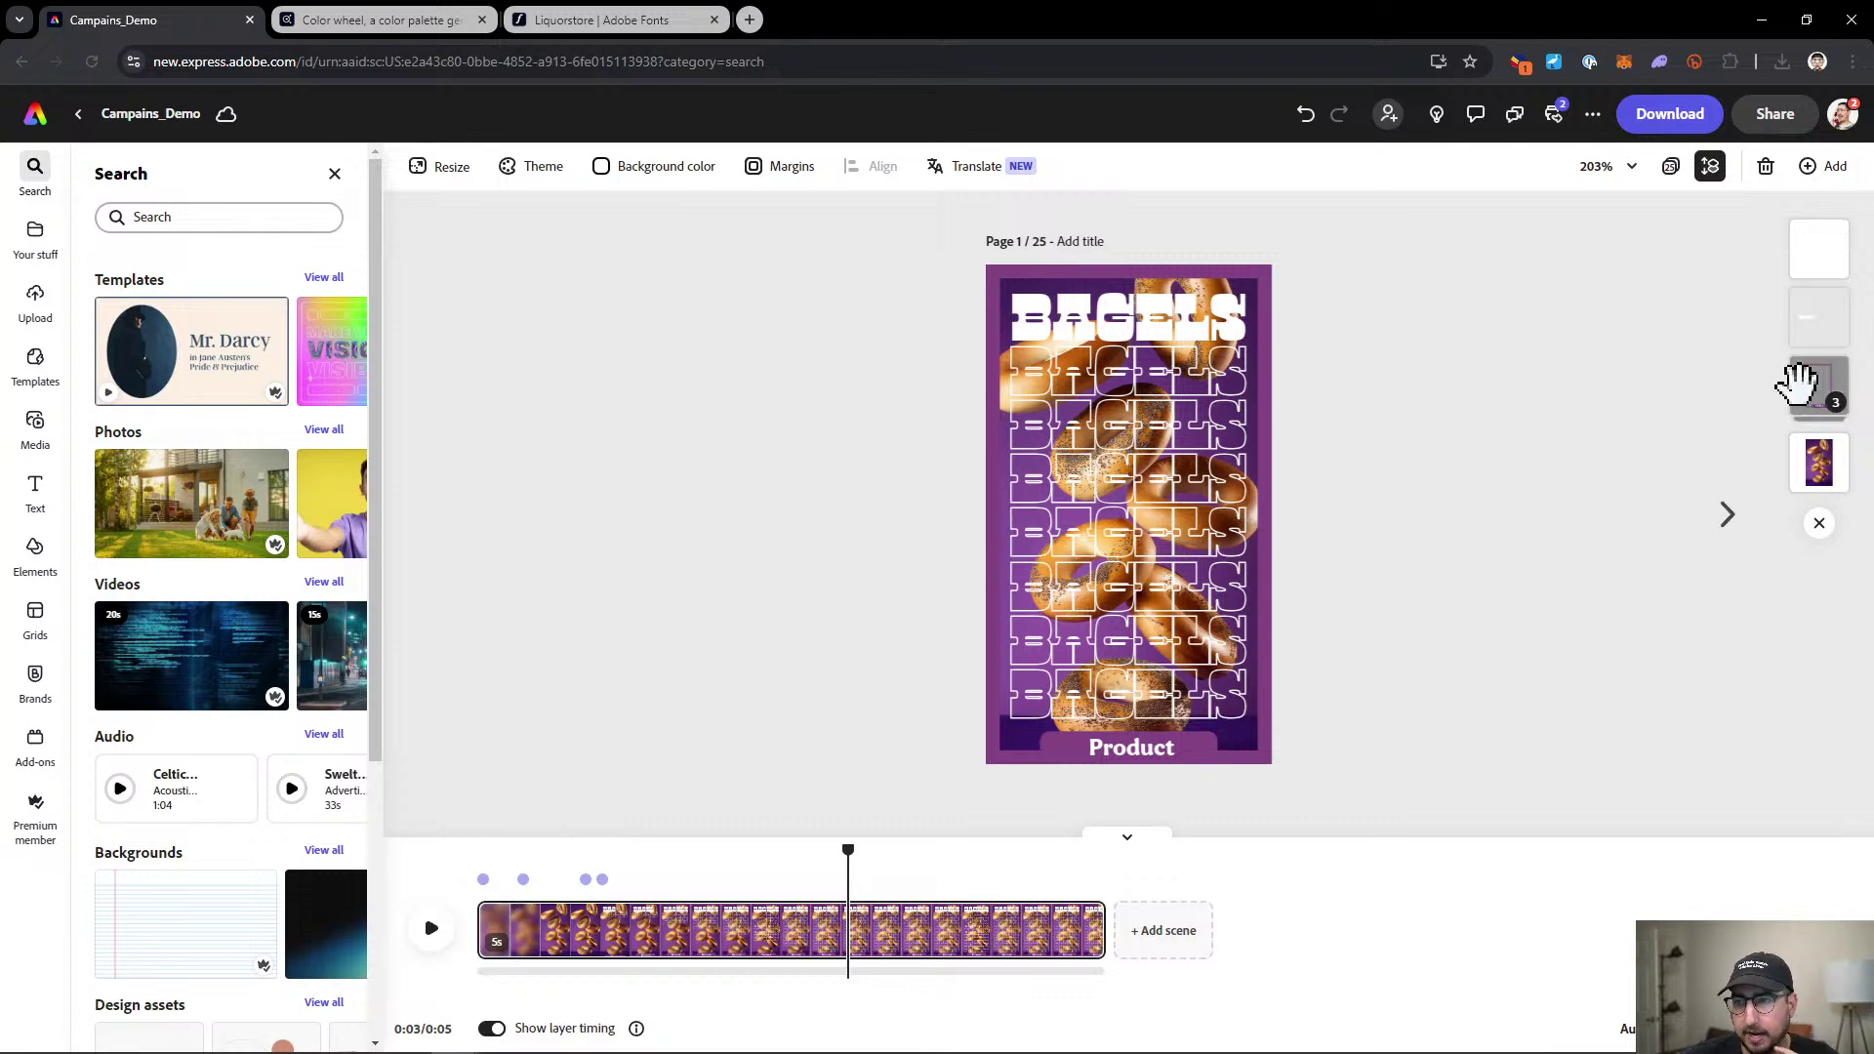
# Extend the frame group's layer back so it starts at the beginning of the scene.
pyautogui.click(1816, 386)
pyautogui.moveTo(527, 877); pyautogui.dragTo(472, 858)
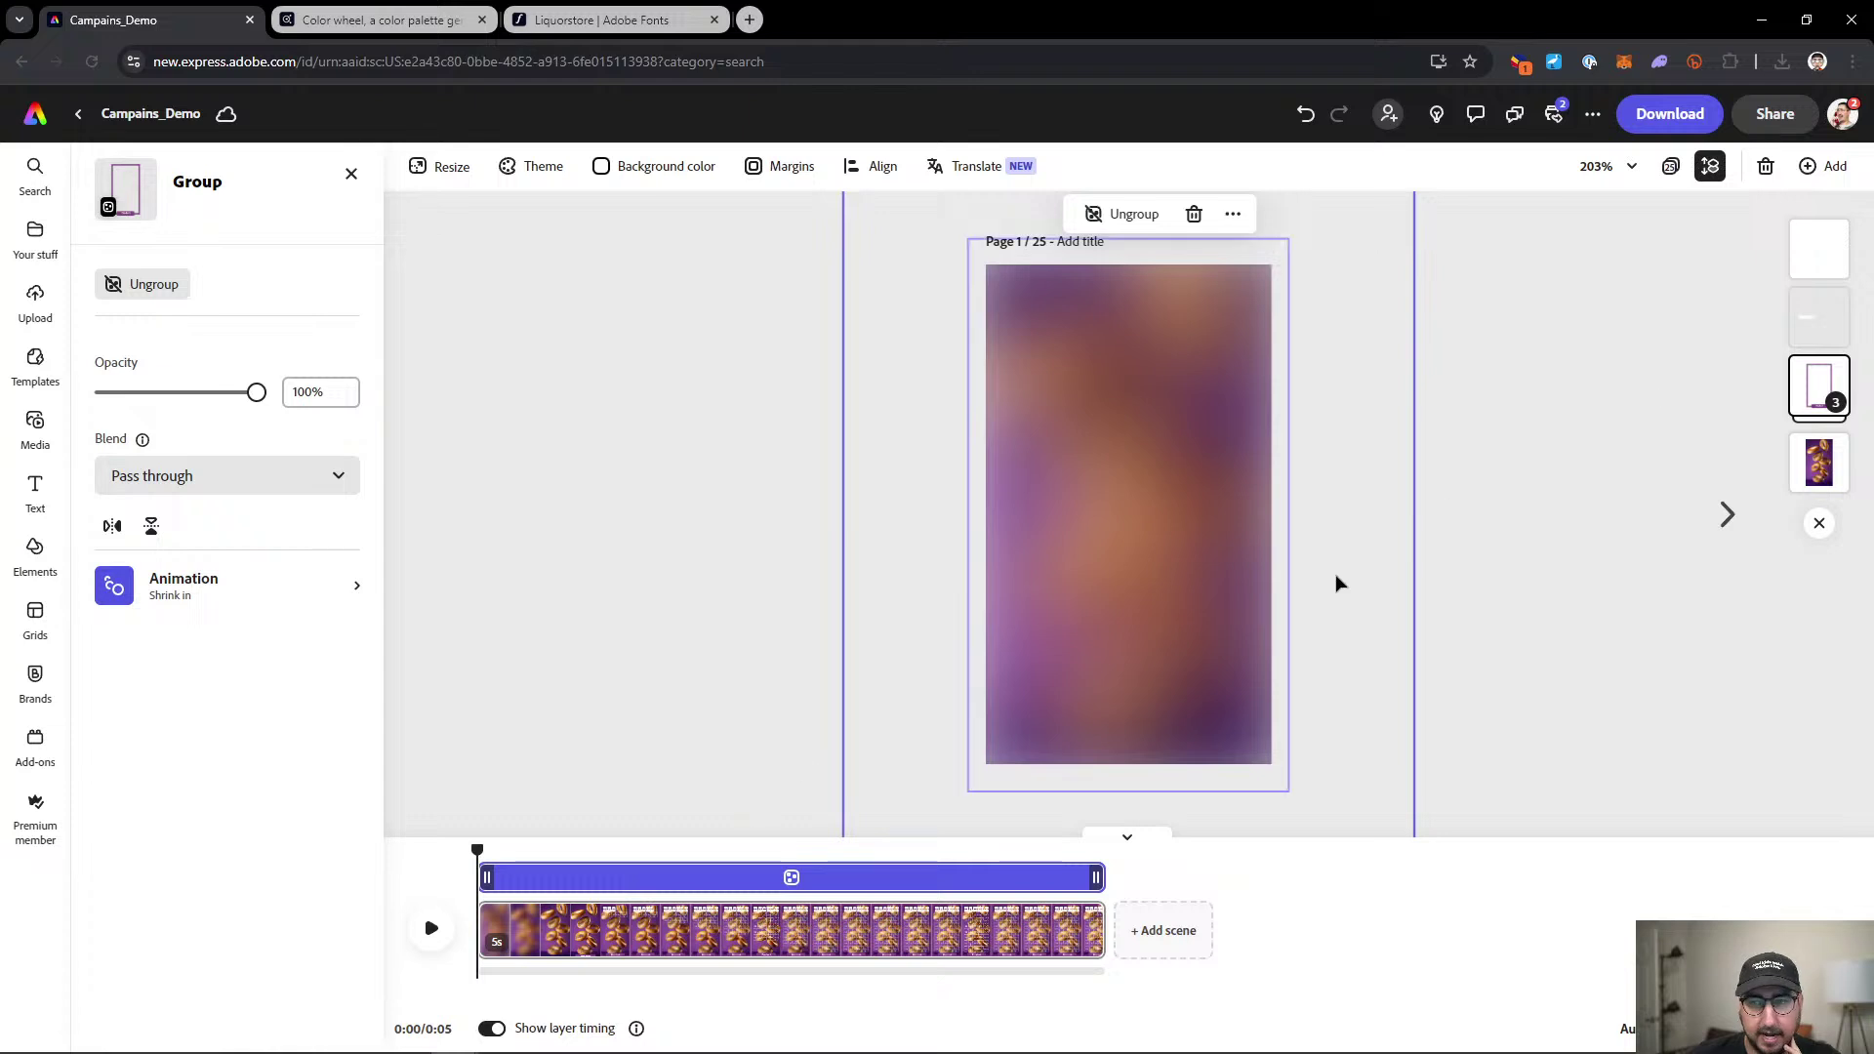
# Set the Typewriter animation duration of the solid BAGELS heading to 1.73 s.
pyautogui.click(1821, 312)
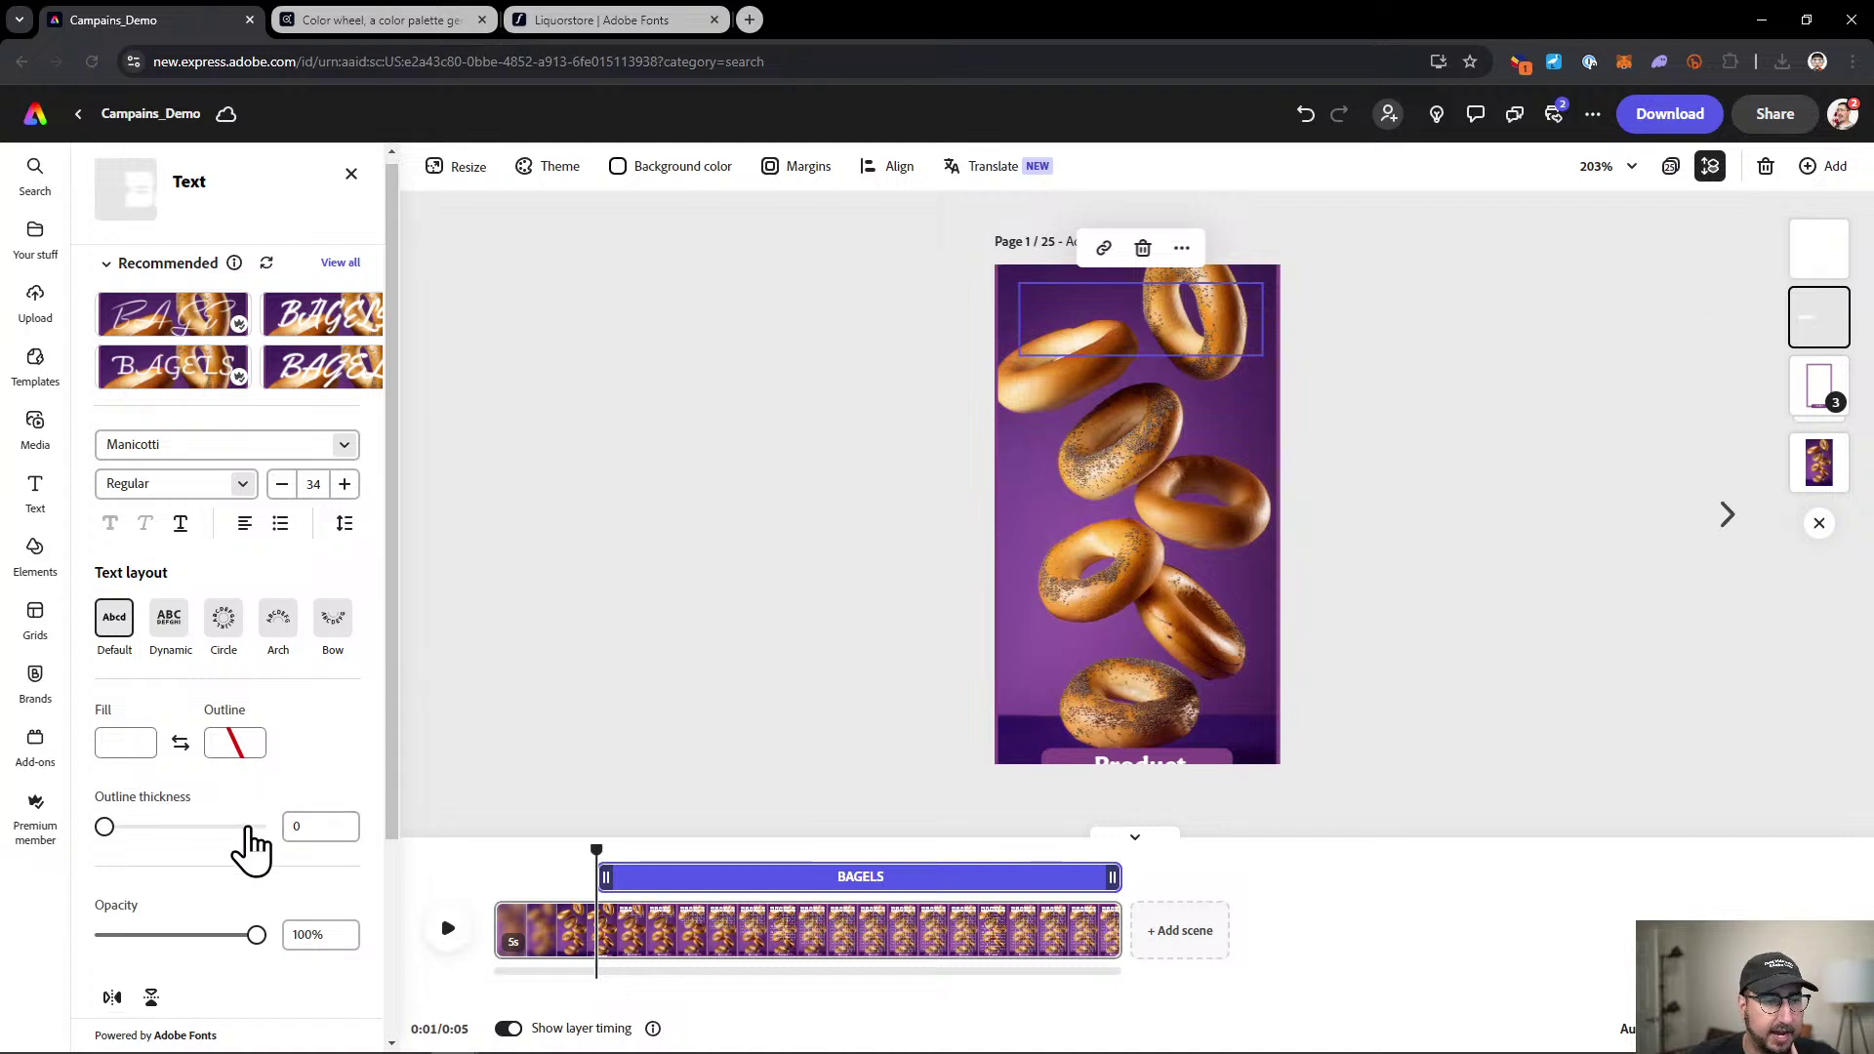
pyautogui.scroll(-3, 251, 859)
pyautogui.click(195, 967)
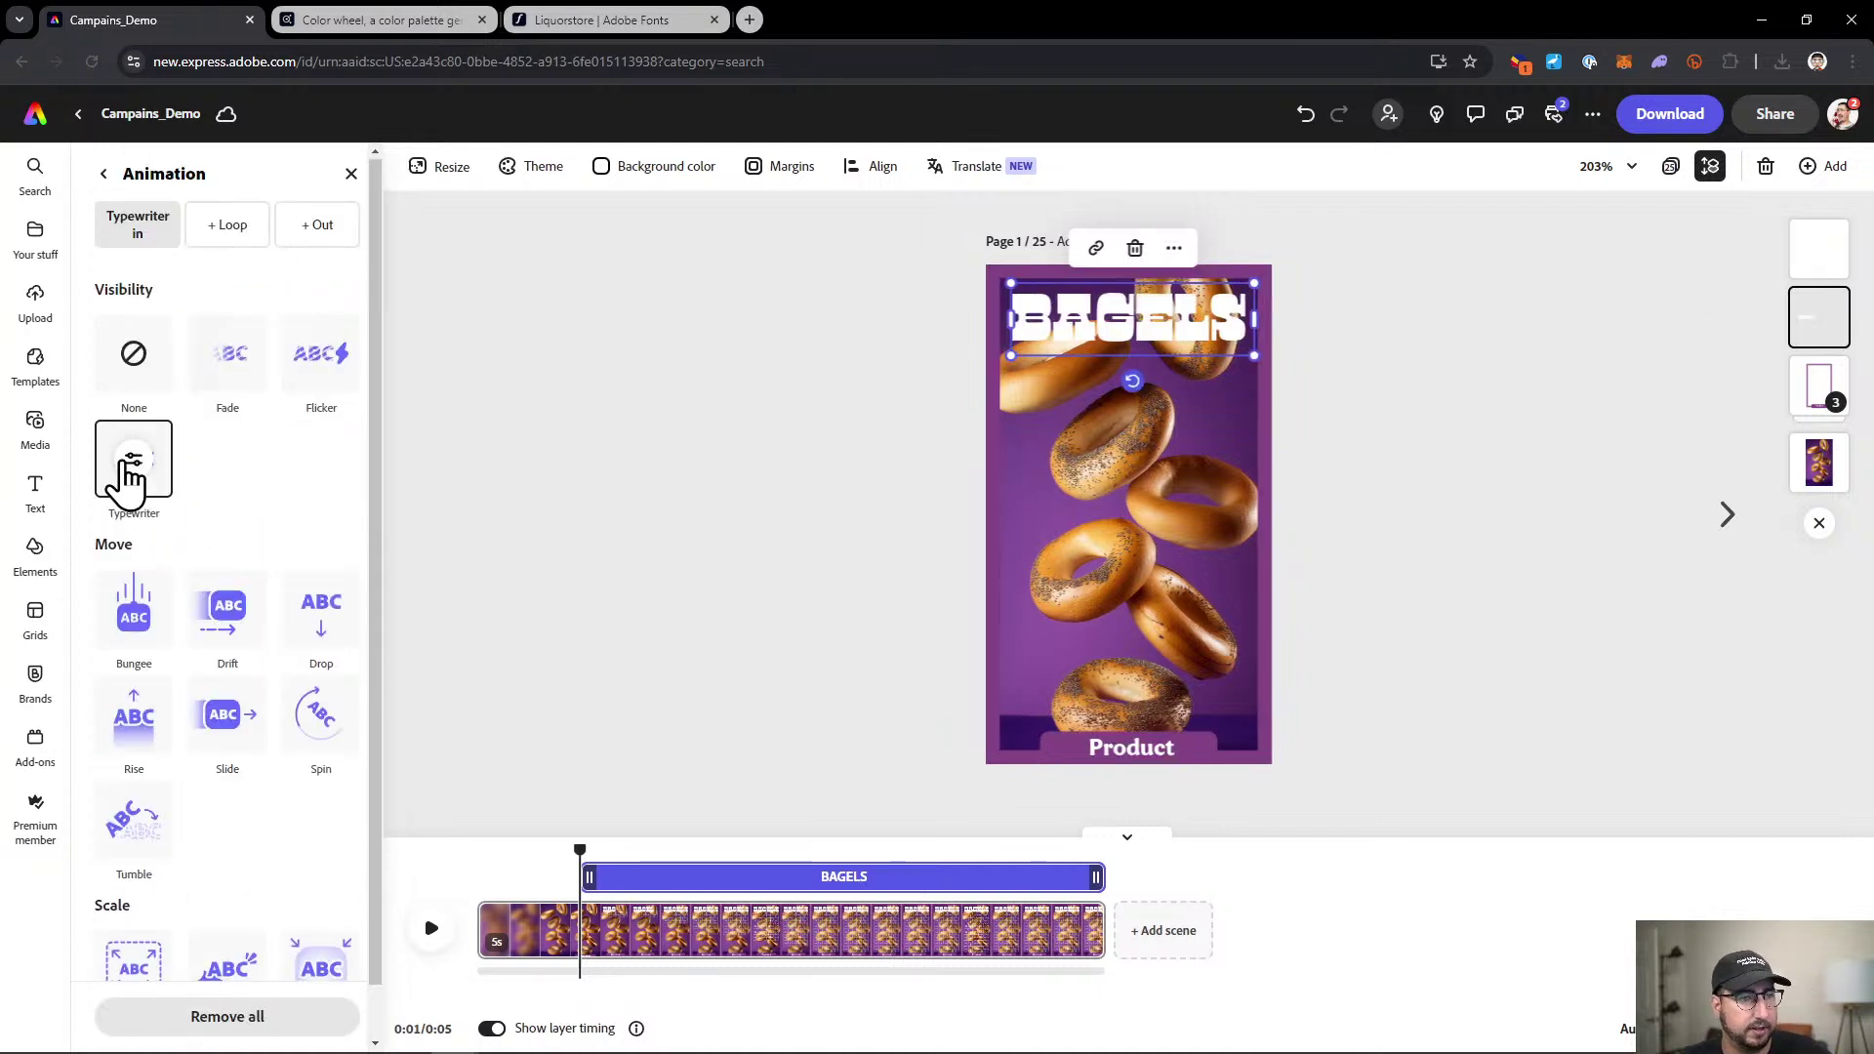
pyautogui.click(133, 461)
pyautogui.click(166, 598)
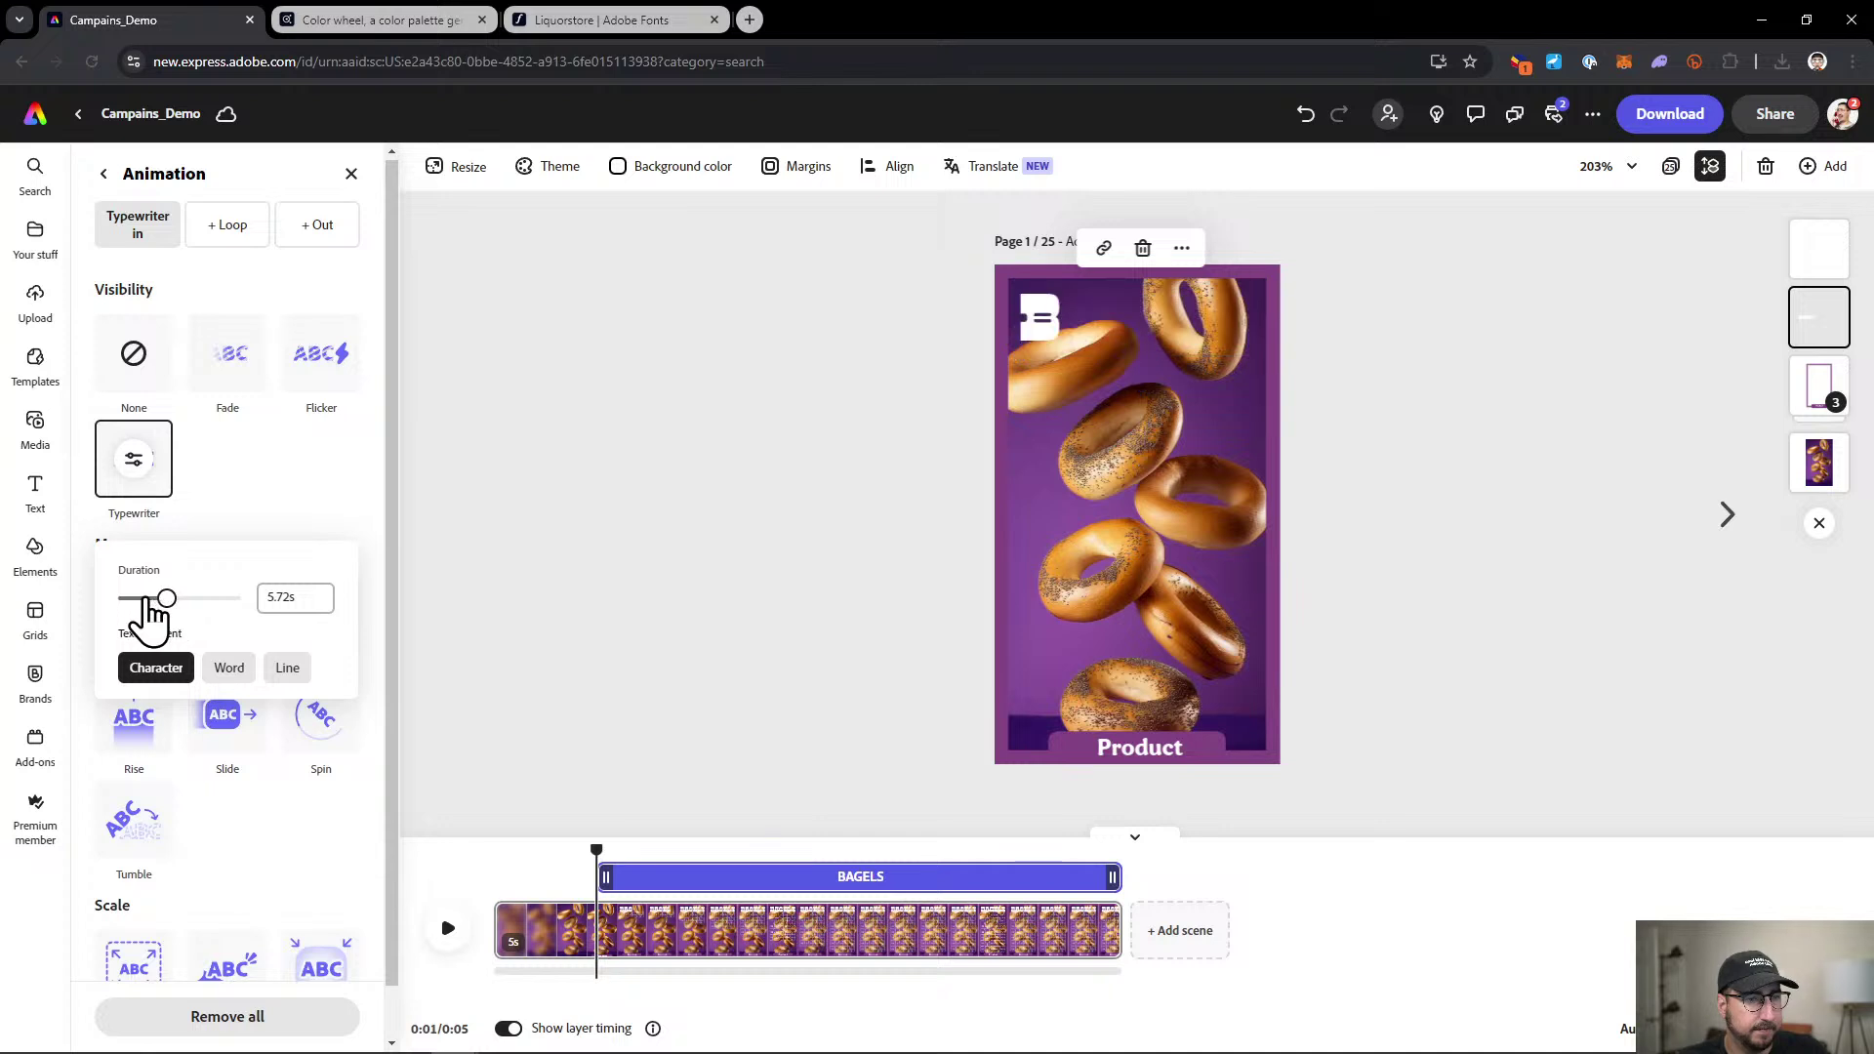
pyautogui.moveTo(151, 598); pyautogui.dragTo(138, 597)
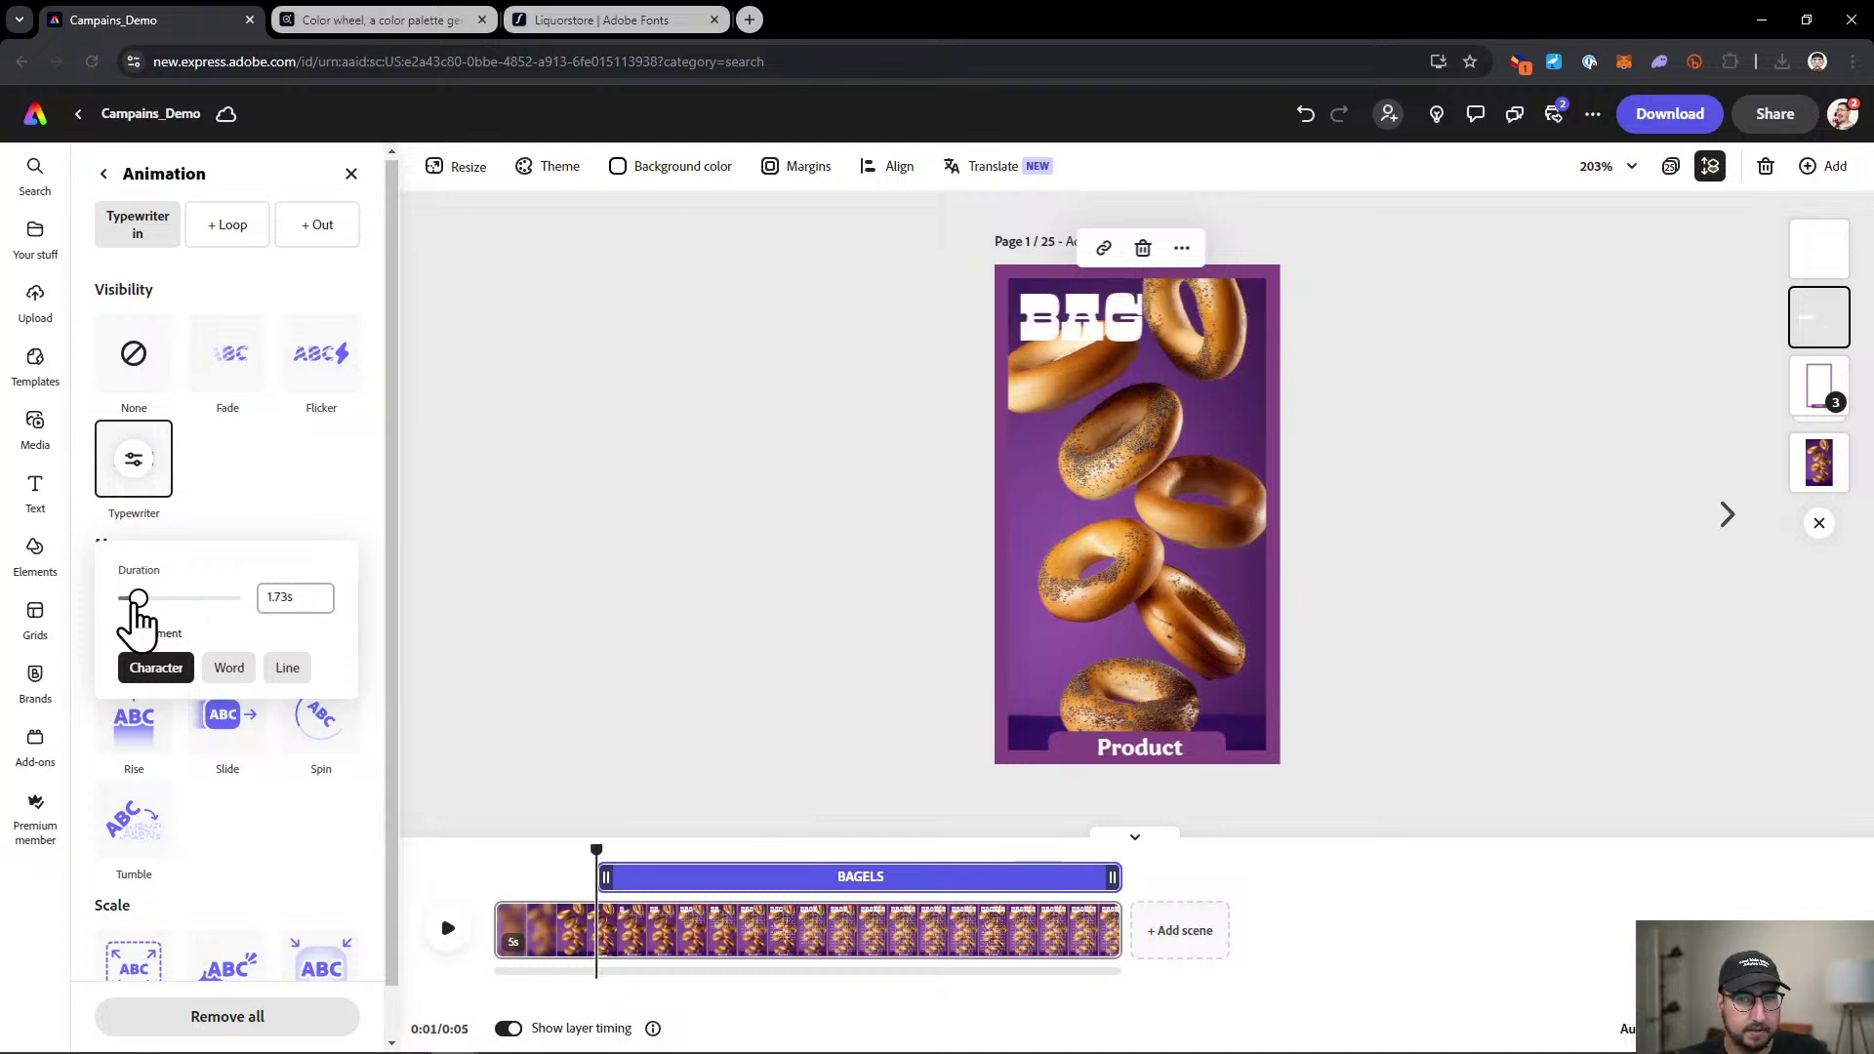
# Trim the outlined BAGELS text to start further after the solid heading, and set its Typewriter duration to 3.25 s.
pyautogui.click(1806, 245)
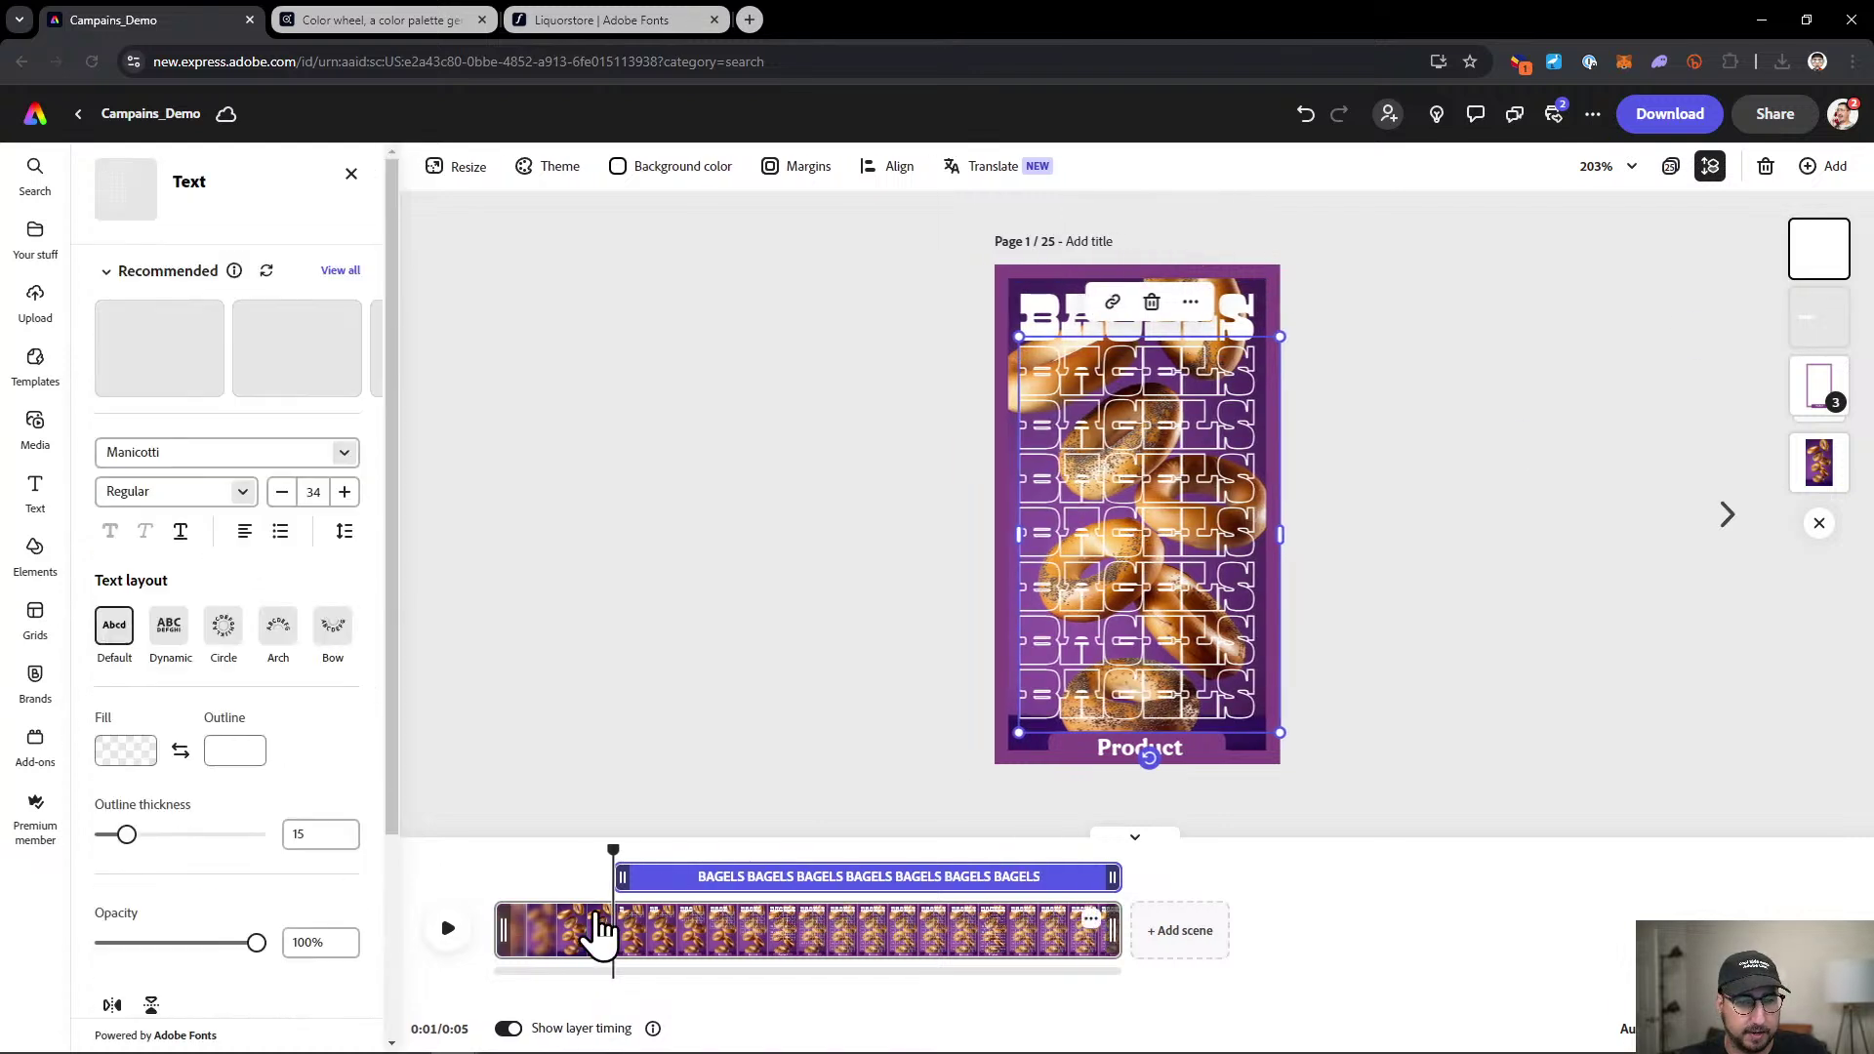
pyautogui.moveTo(603, 877); pyautogui.dragTo(661, 877)
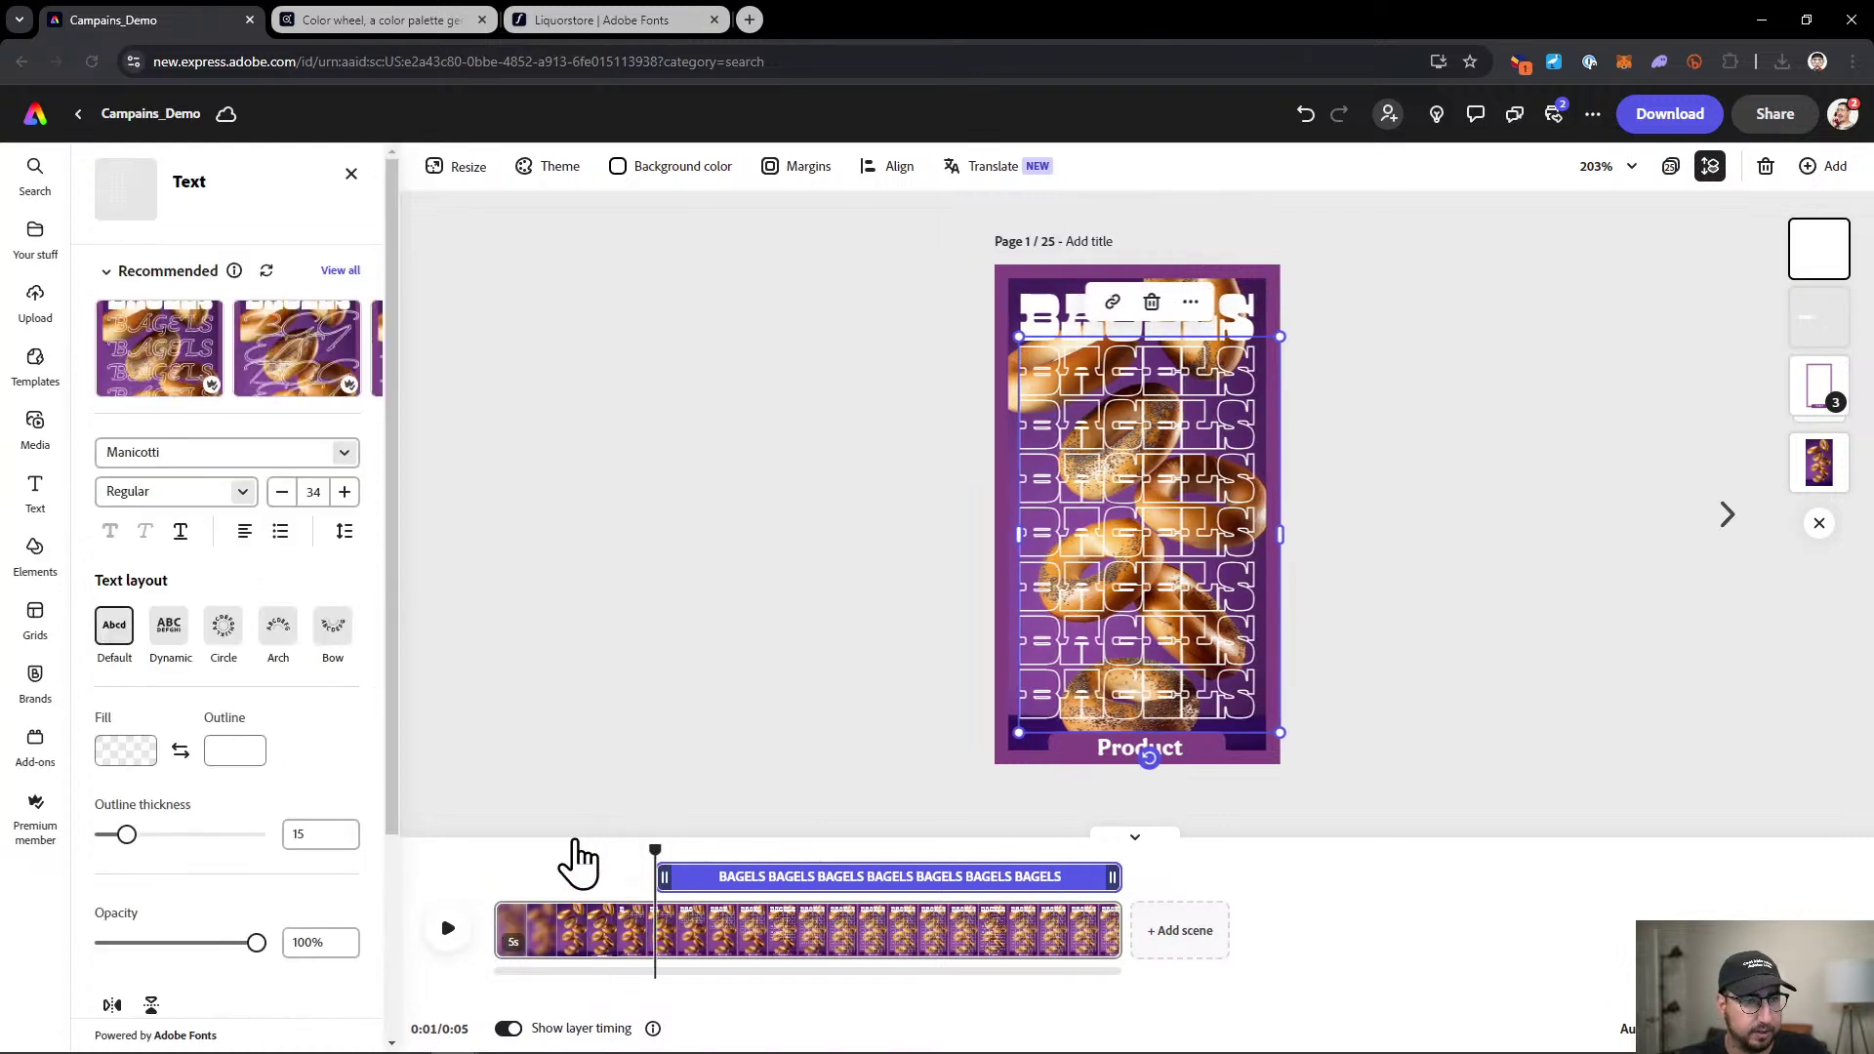
pyautogui.scroll(-3, 279, 837)
pyautogui.click(217, 959)
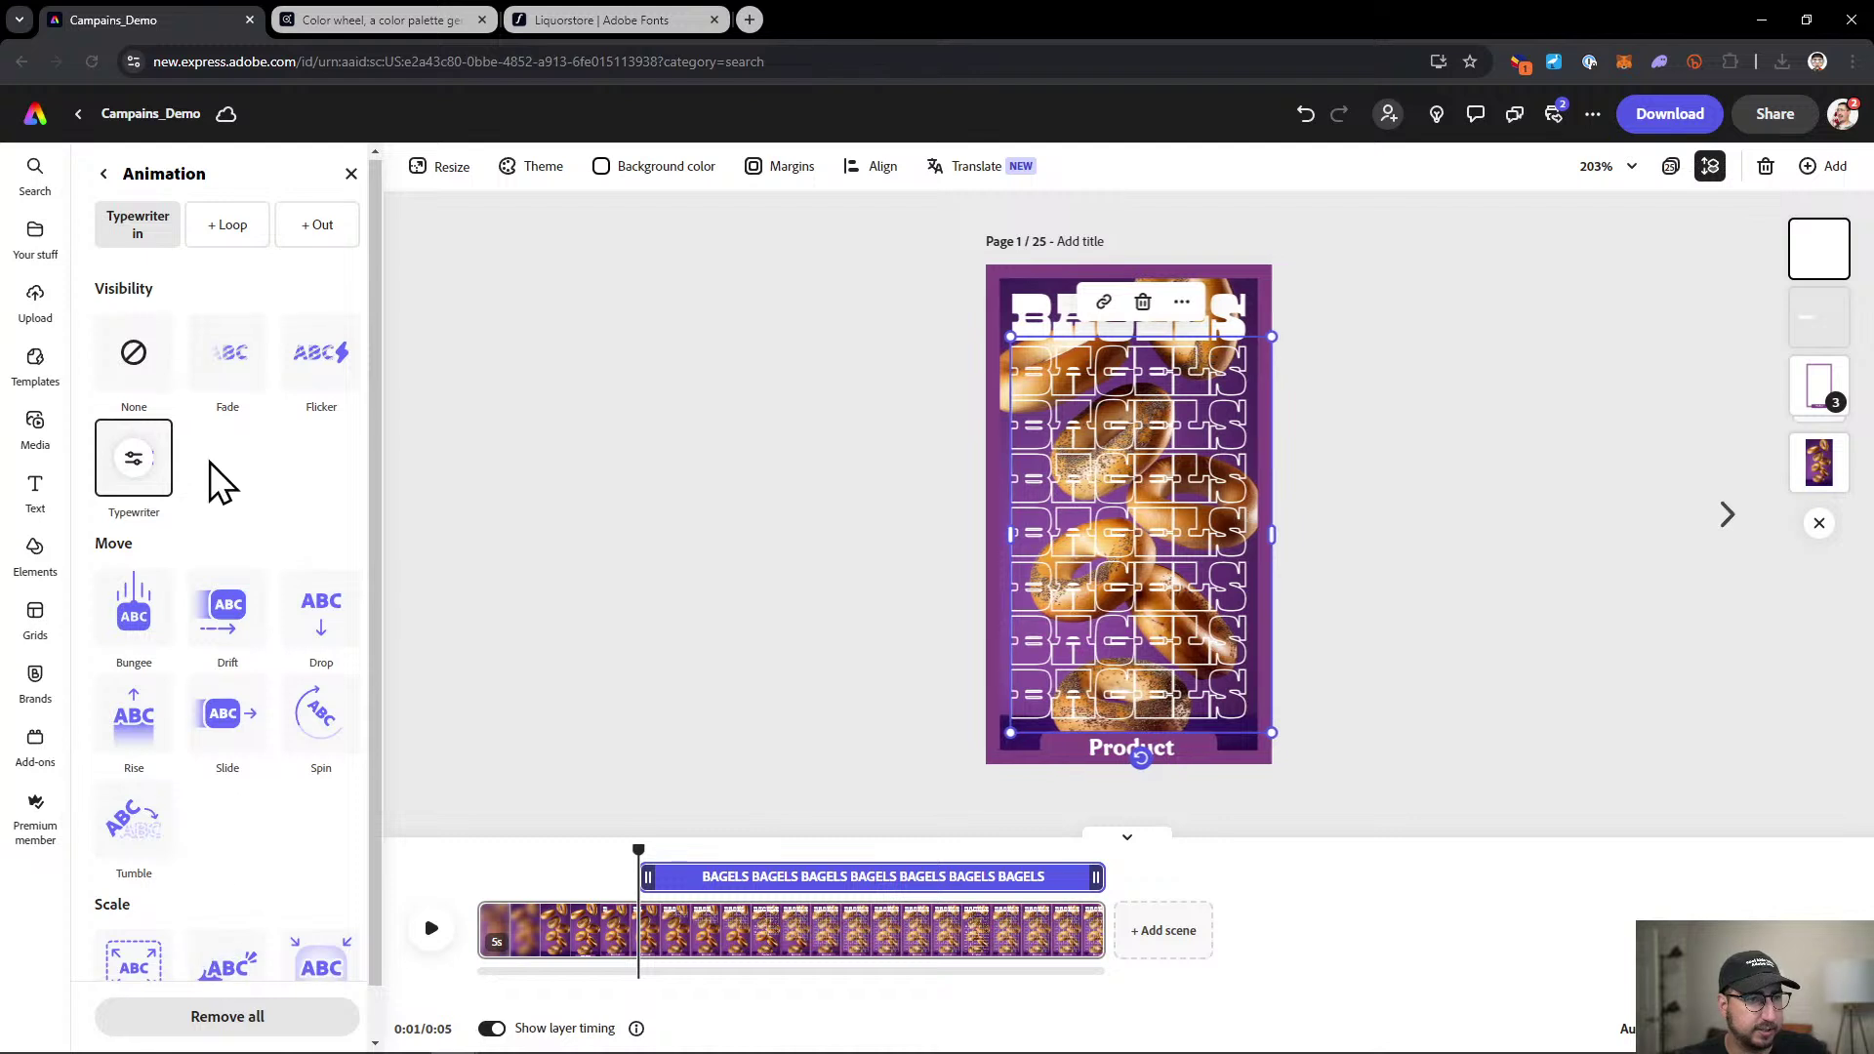
pyautogui.click(134, 460)
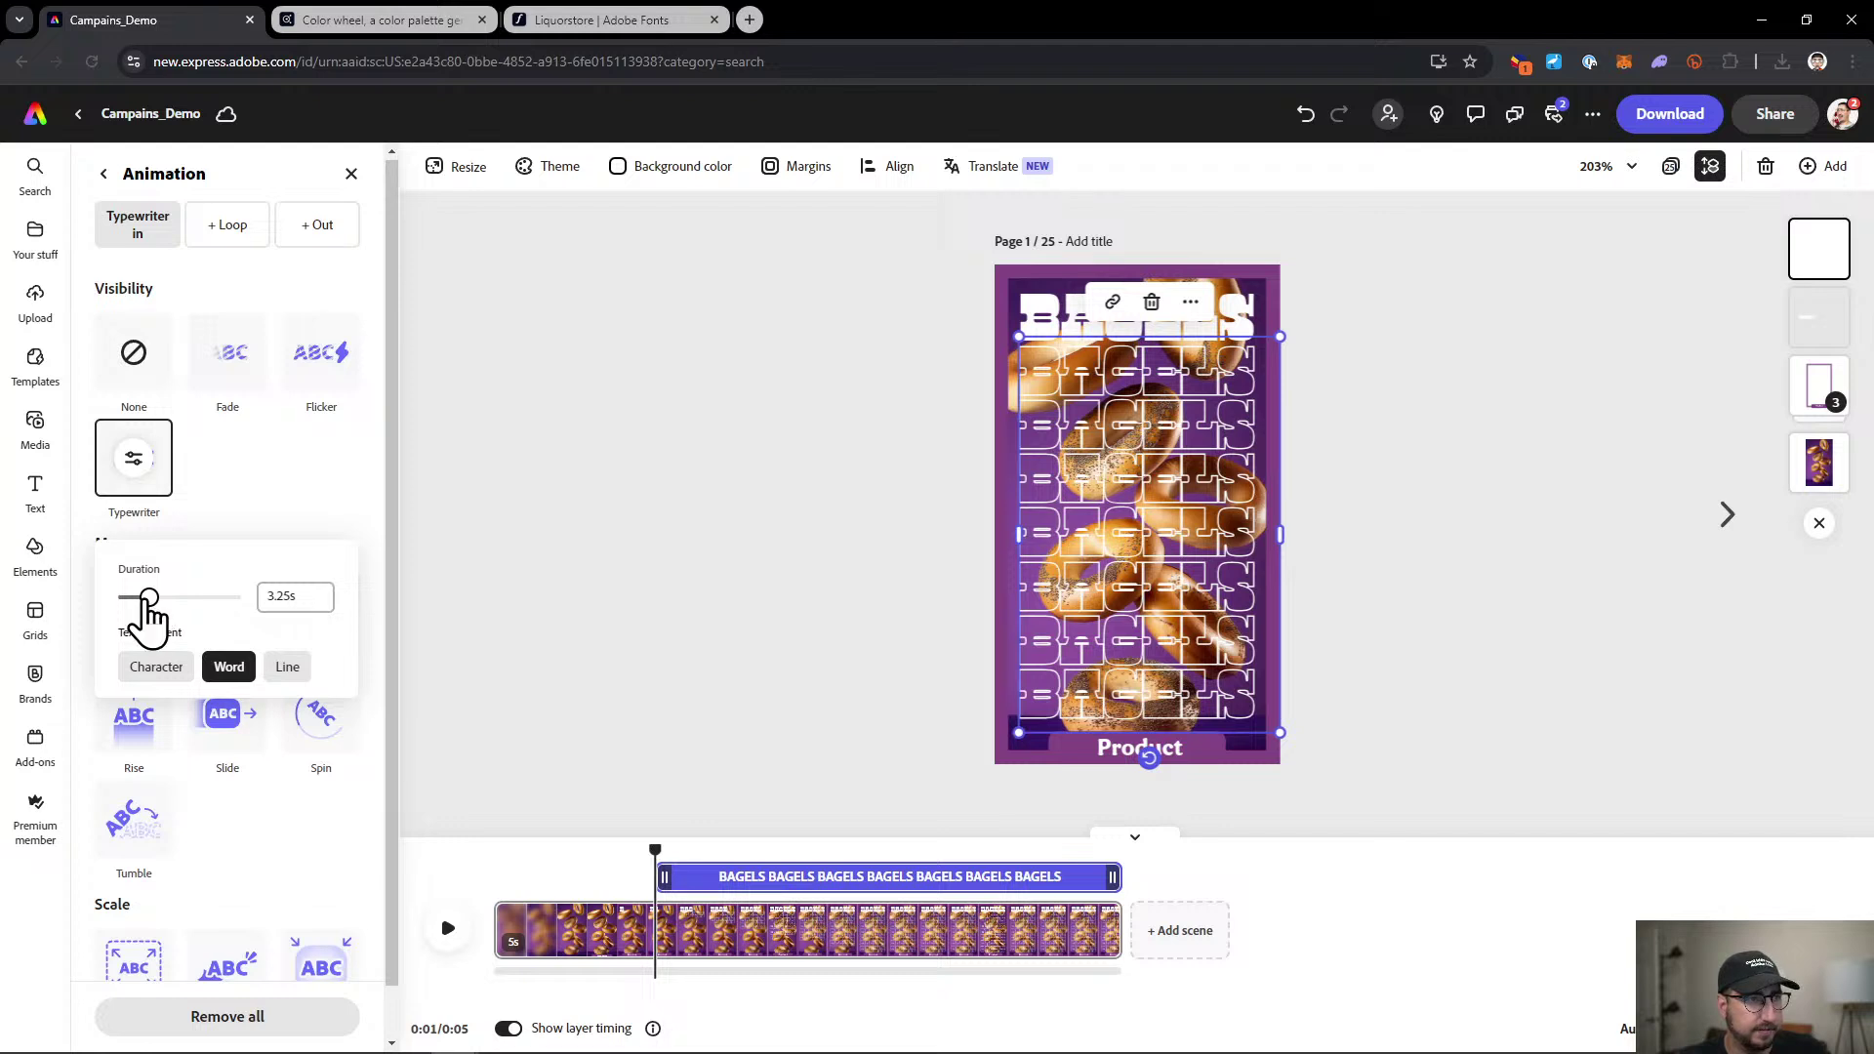
pyautogui.click(485, 527)
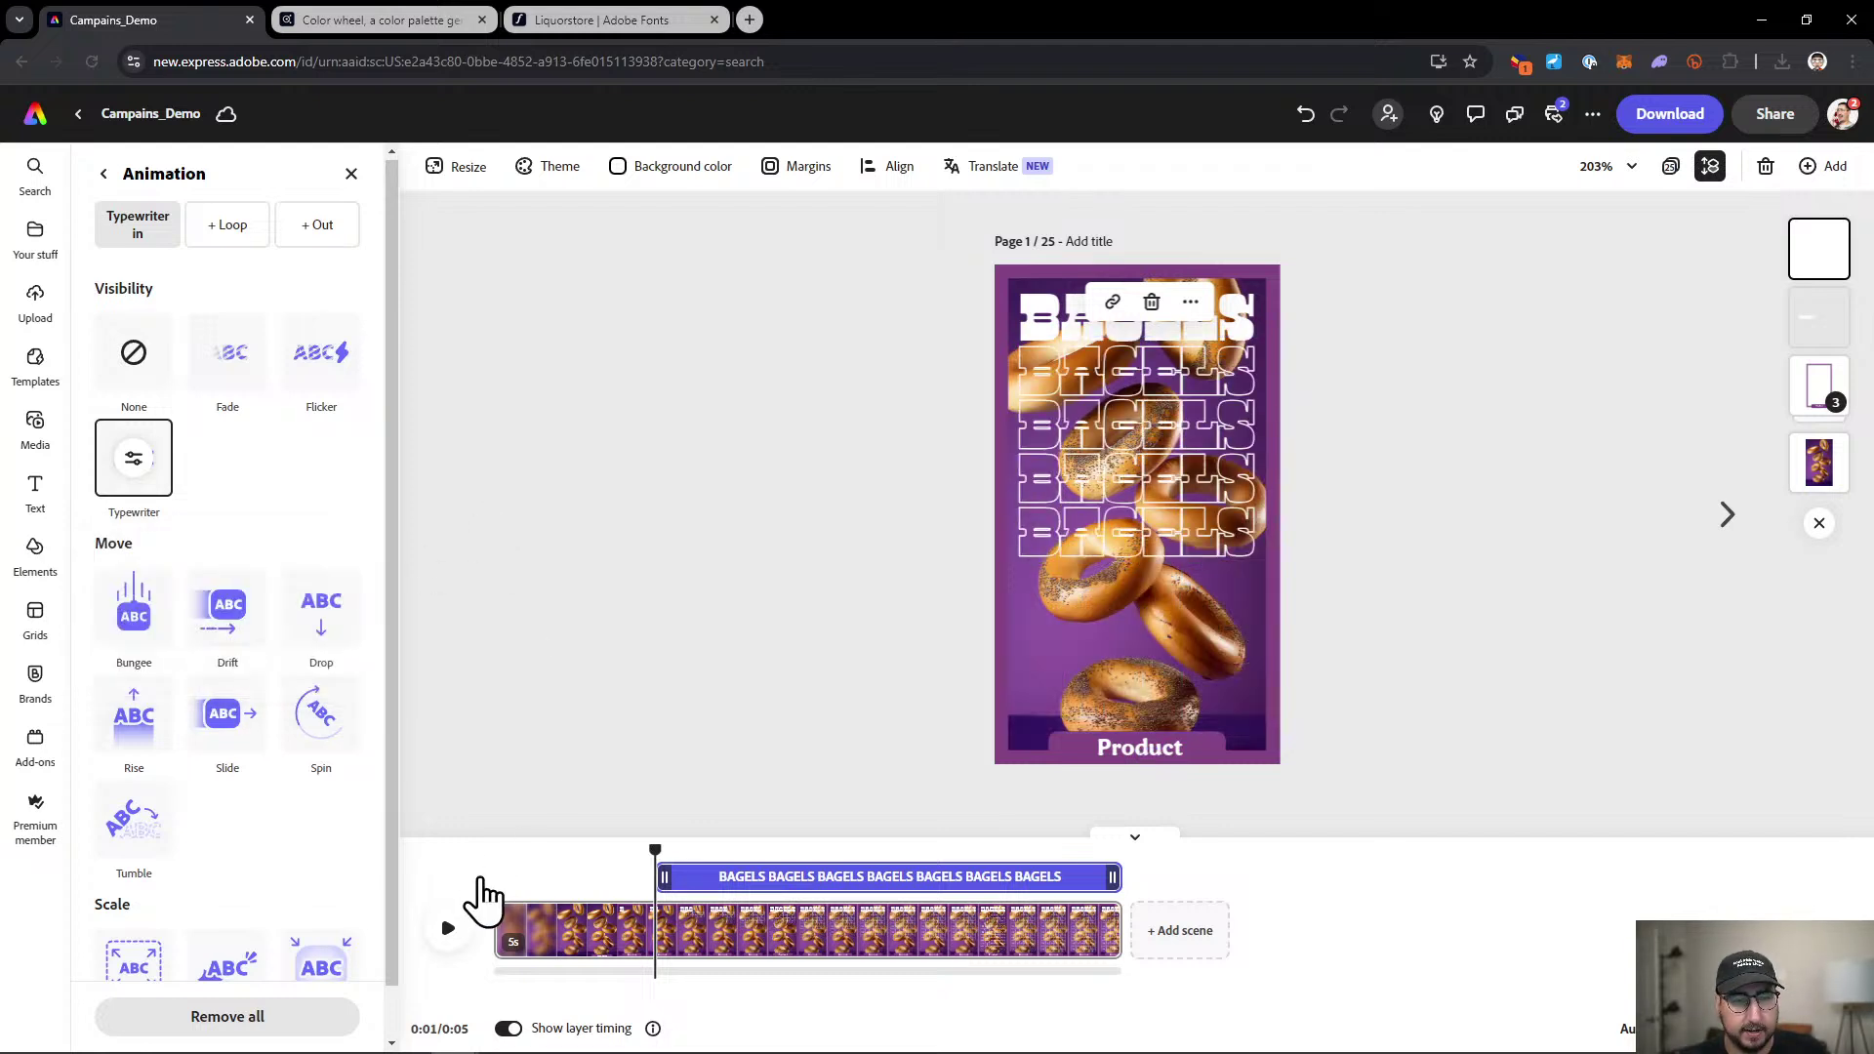
# Play the retimed card animation from 0 s and pause it at about three seconds.
pyautogui.click(496, 878)
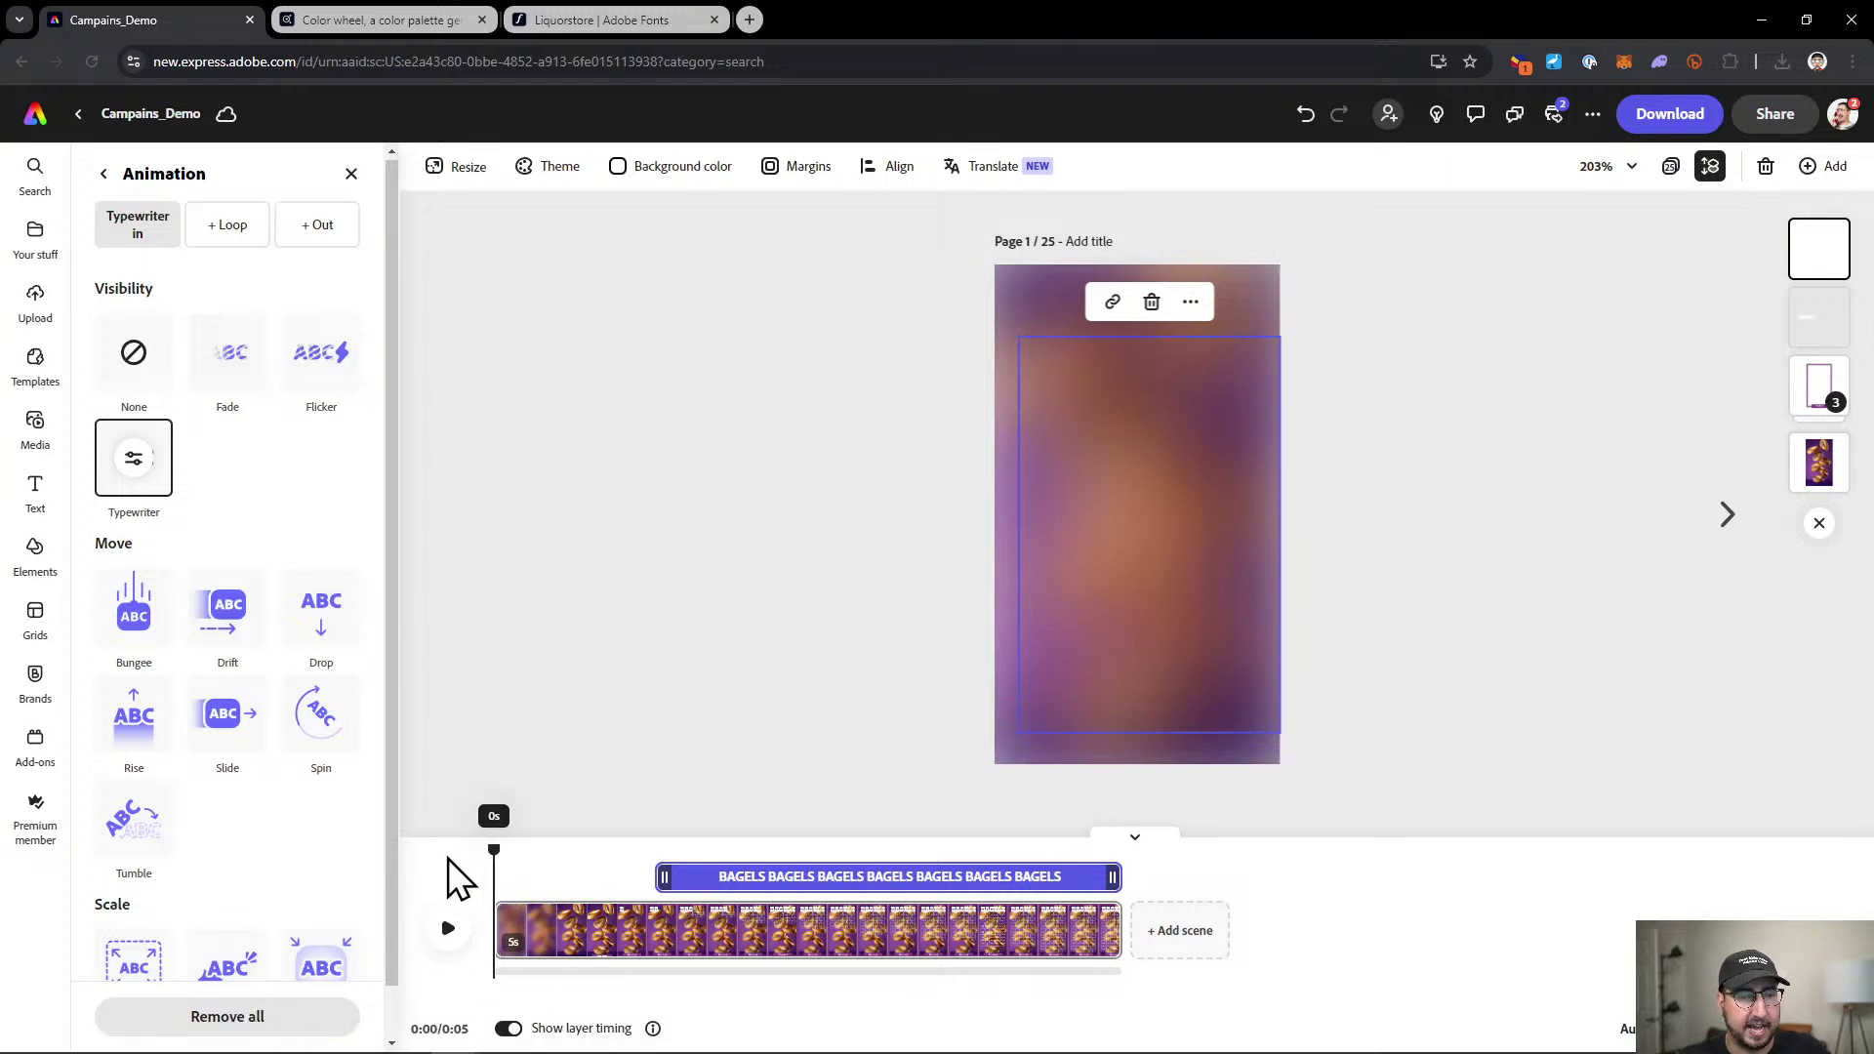
pyautogui.click(494, 776)
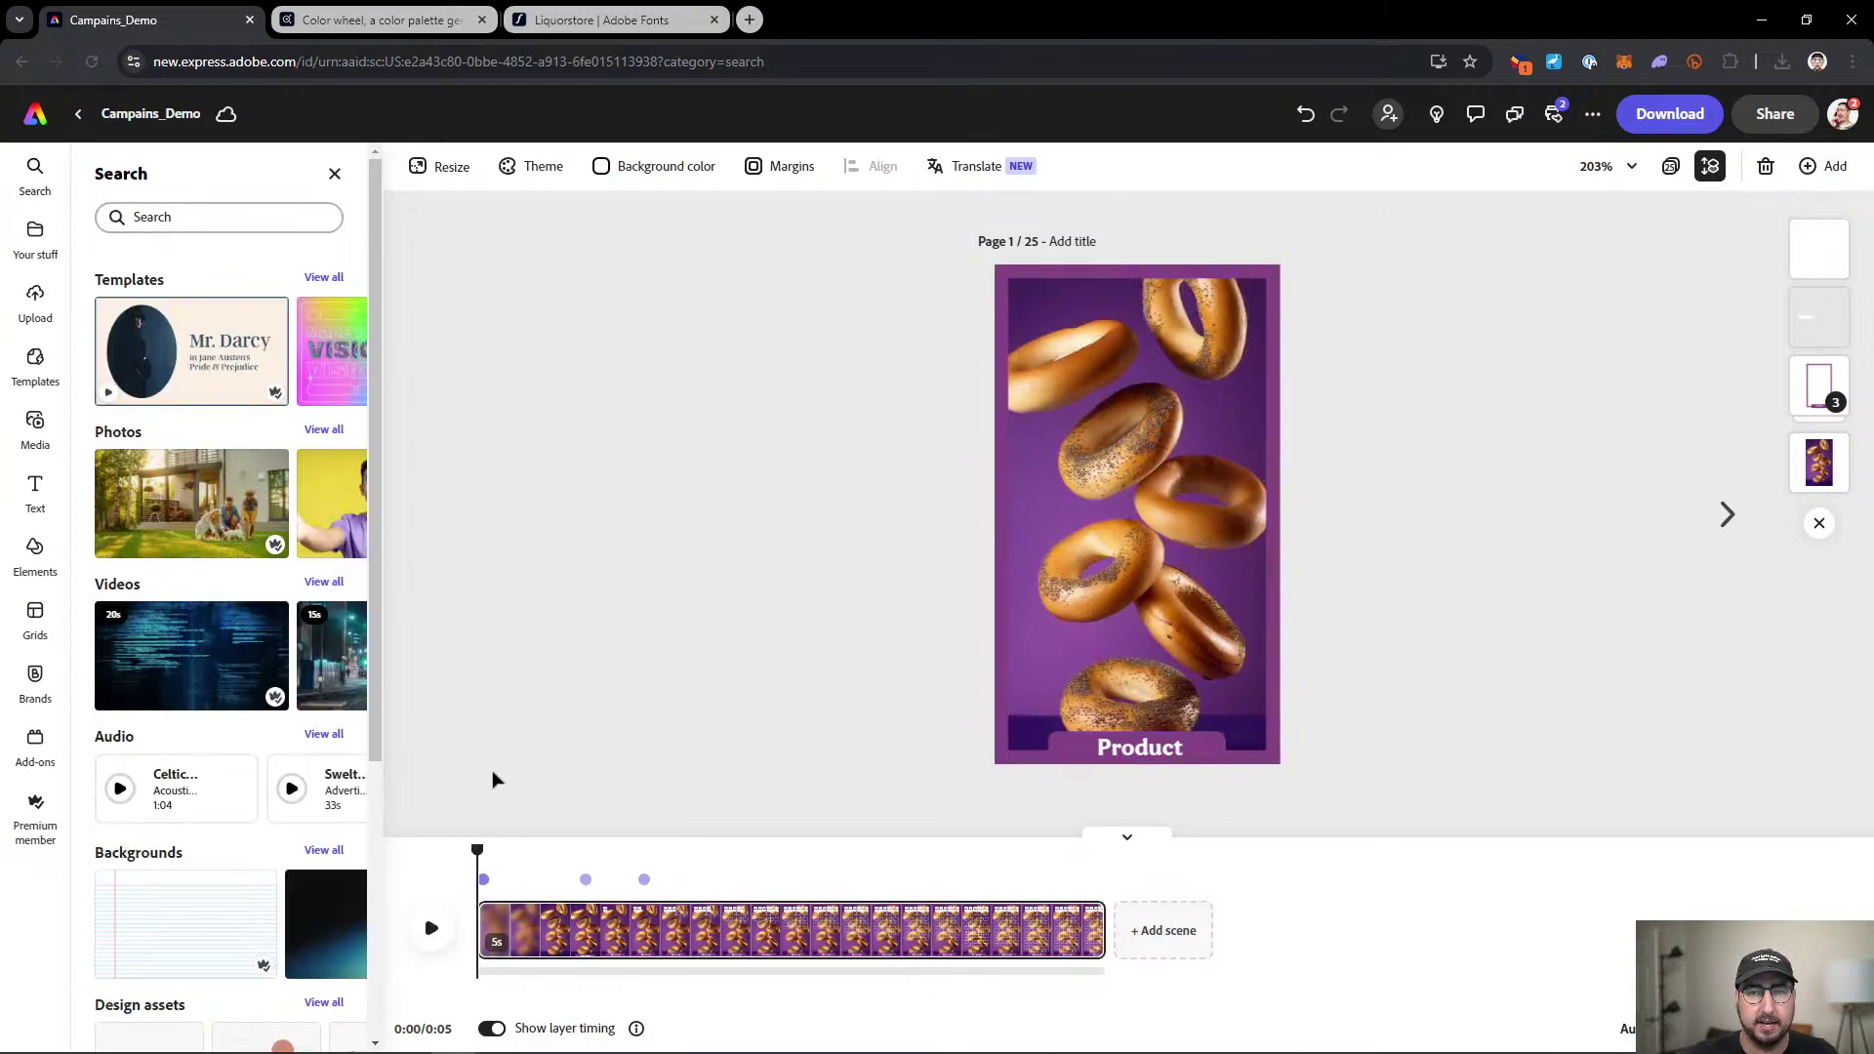
pyautogui.click(432, 932)
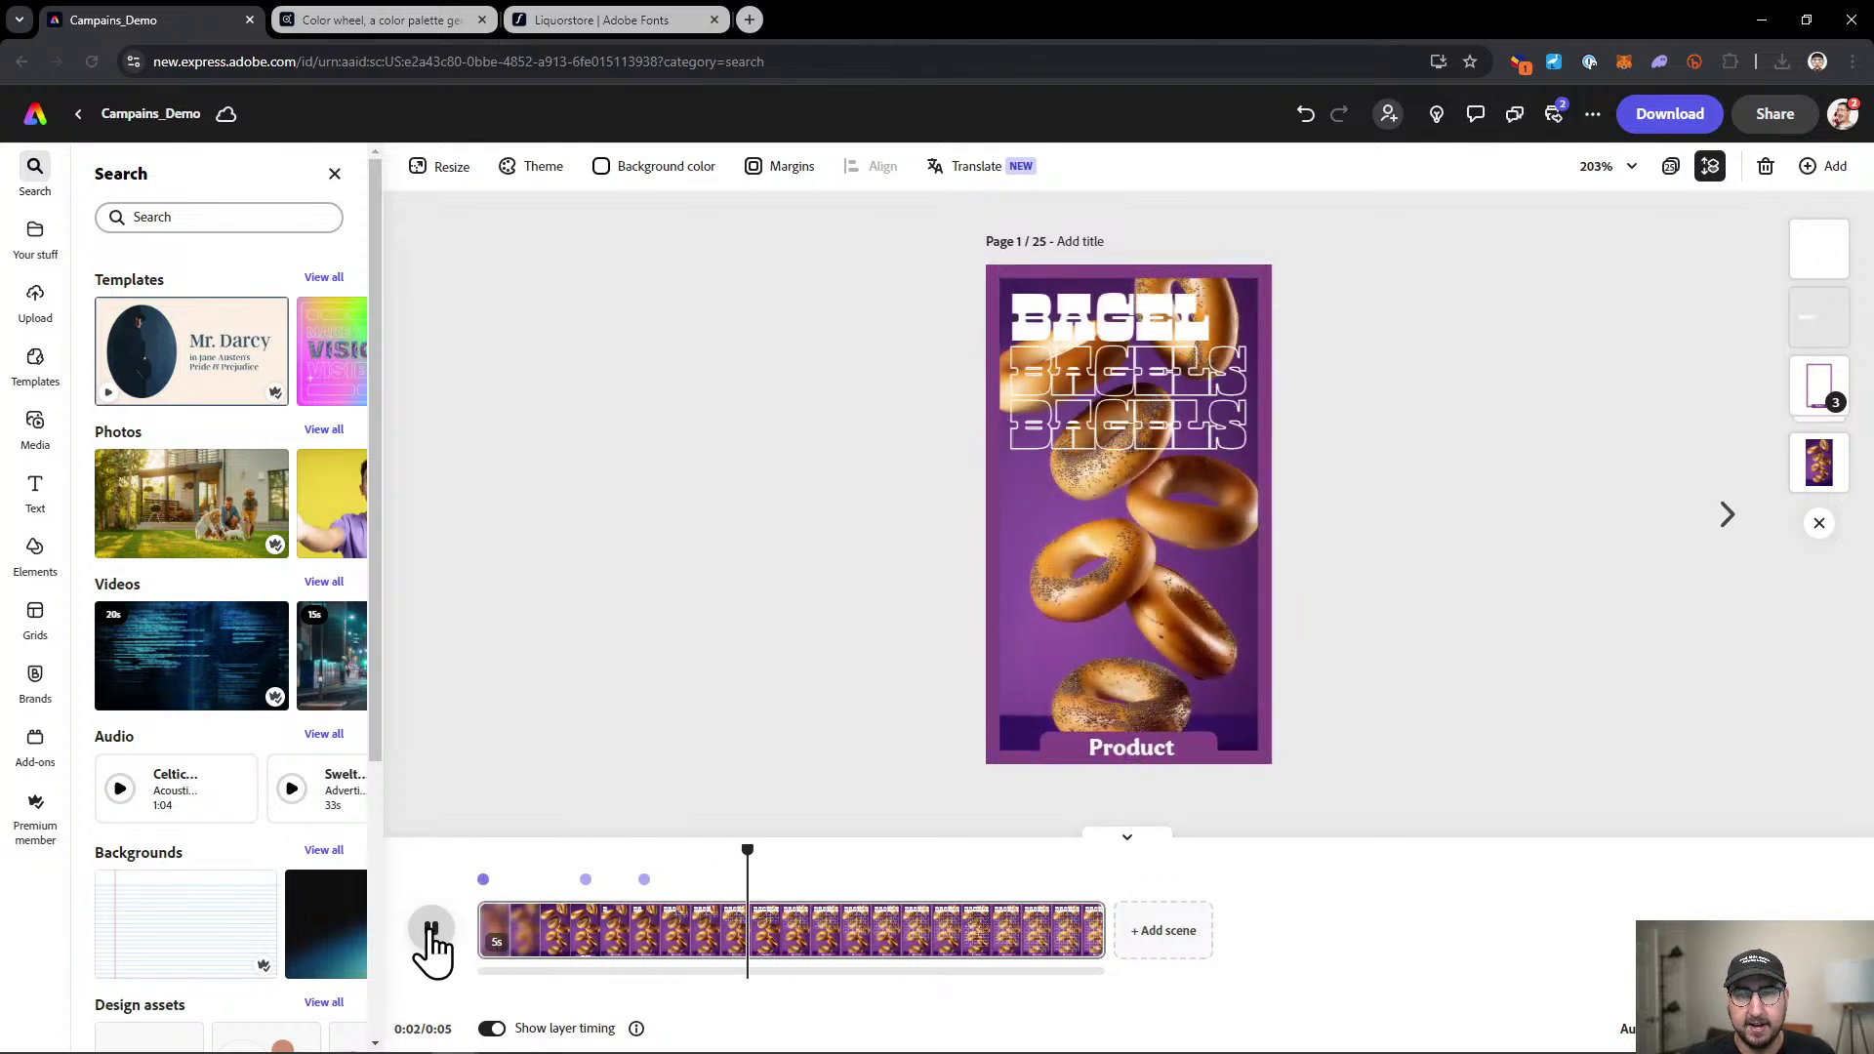
pyautogui.click(432, 932)
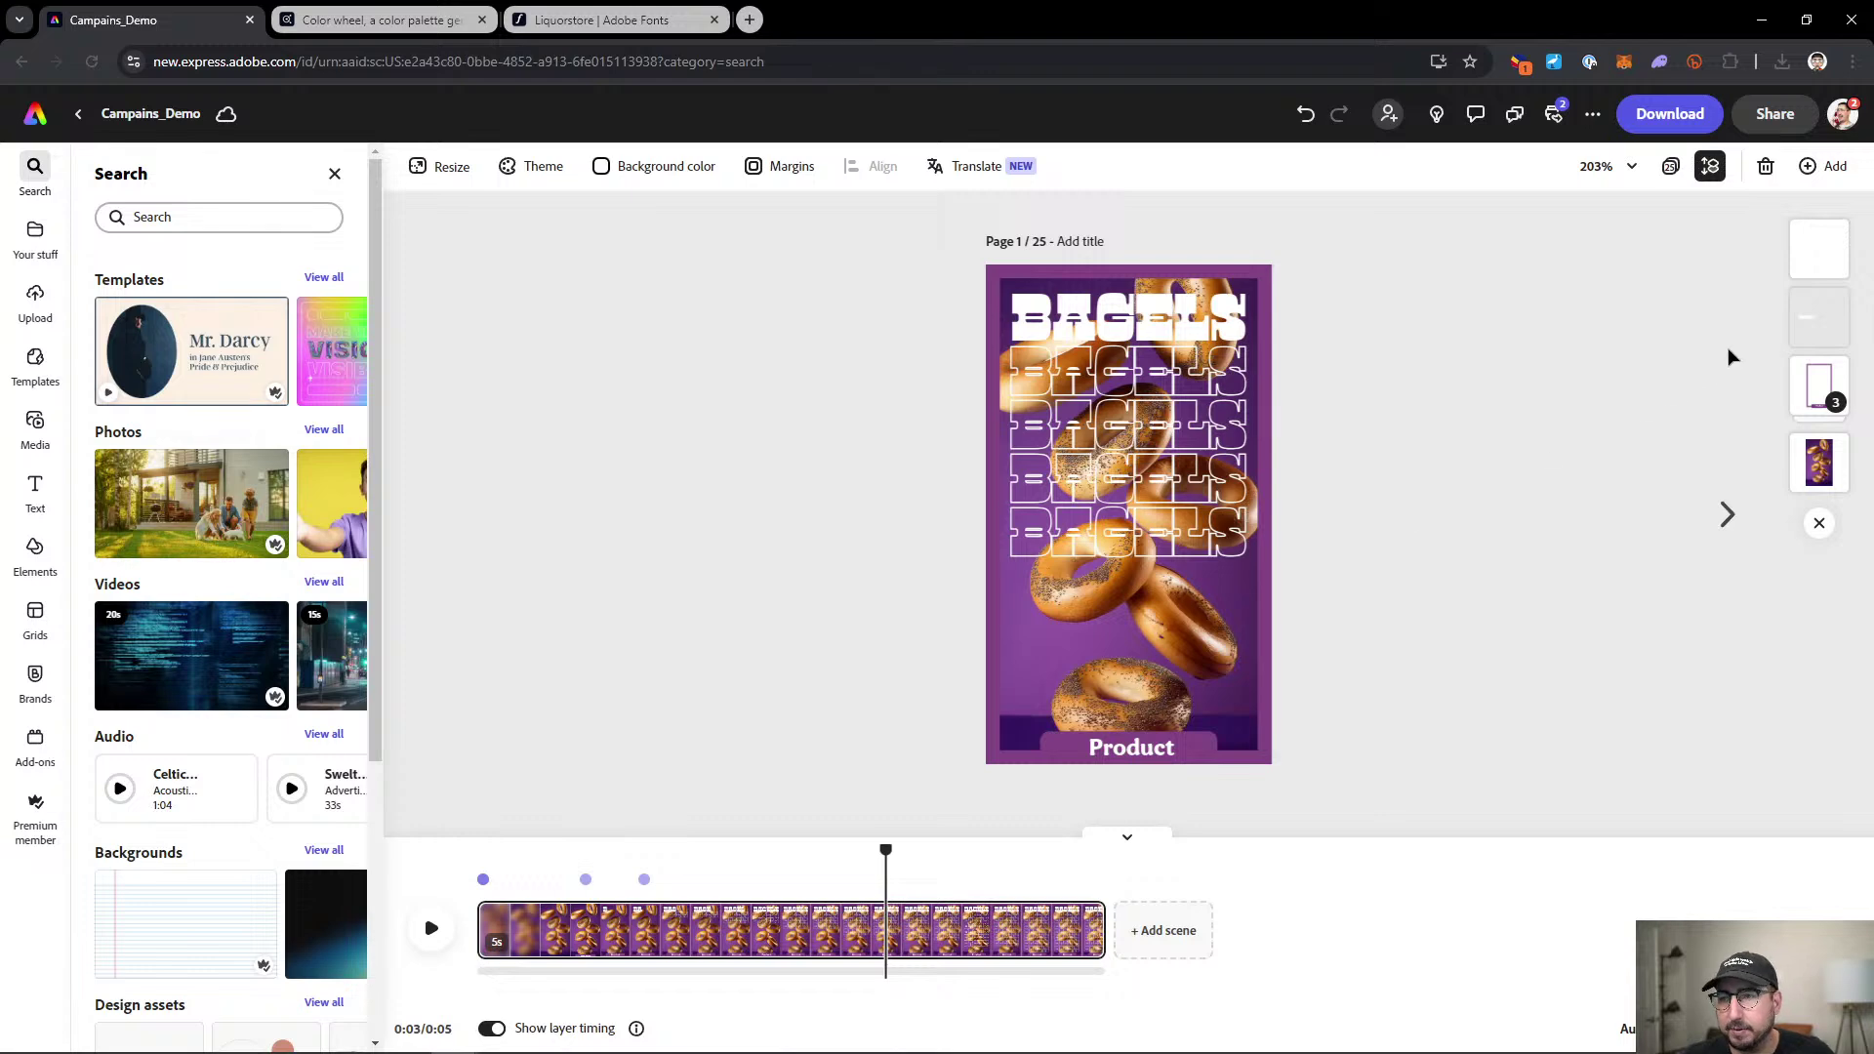
# Trim the outlined BAGELS text's layer to 2.7 s by delaying its start, and open its Typewriter animation duration for editing.
pyautogui.click(1819, 250)
pyautogui.moveTo(642, 877); pyautogui.dragTo(796, 888)
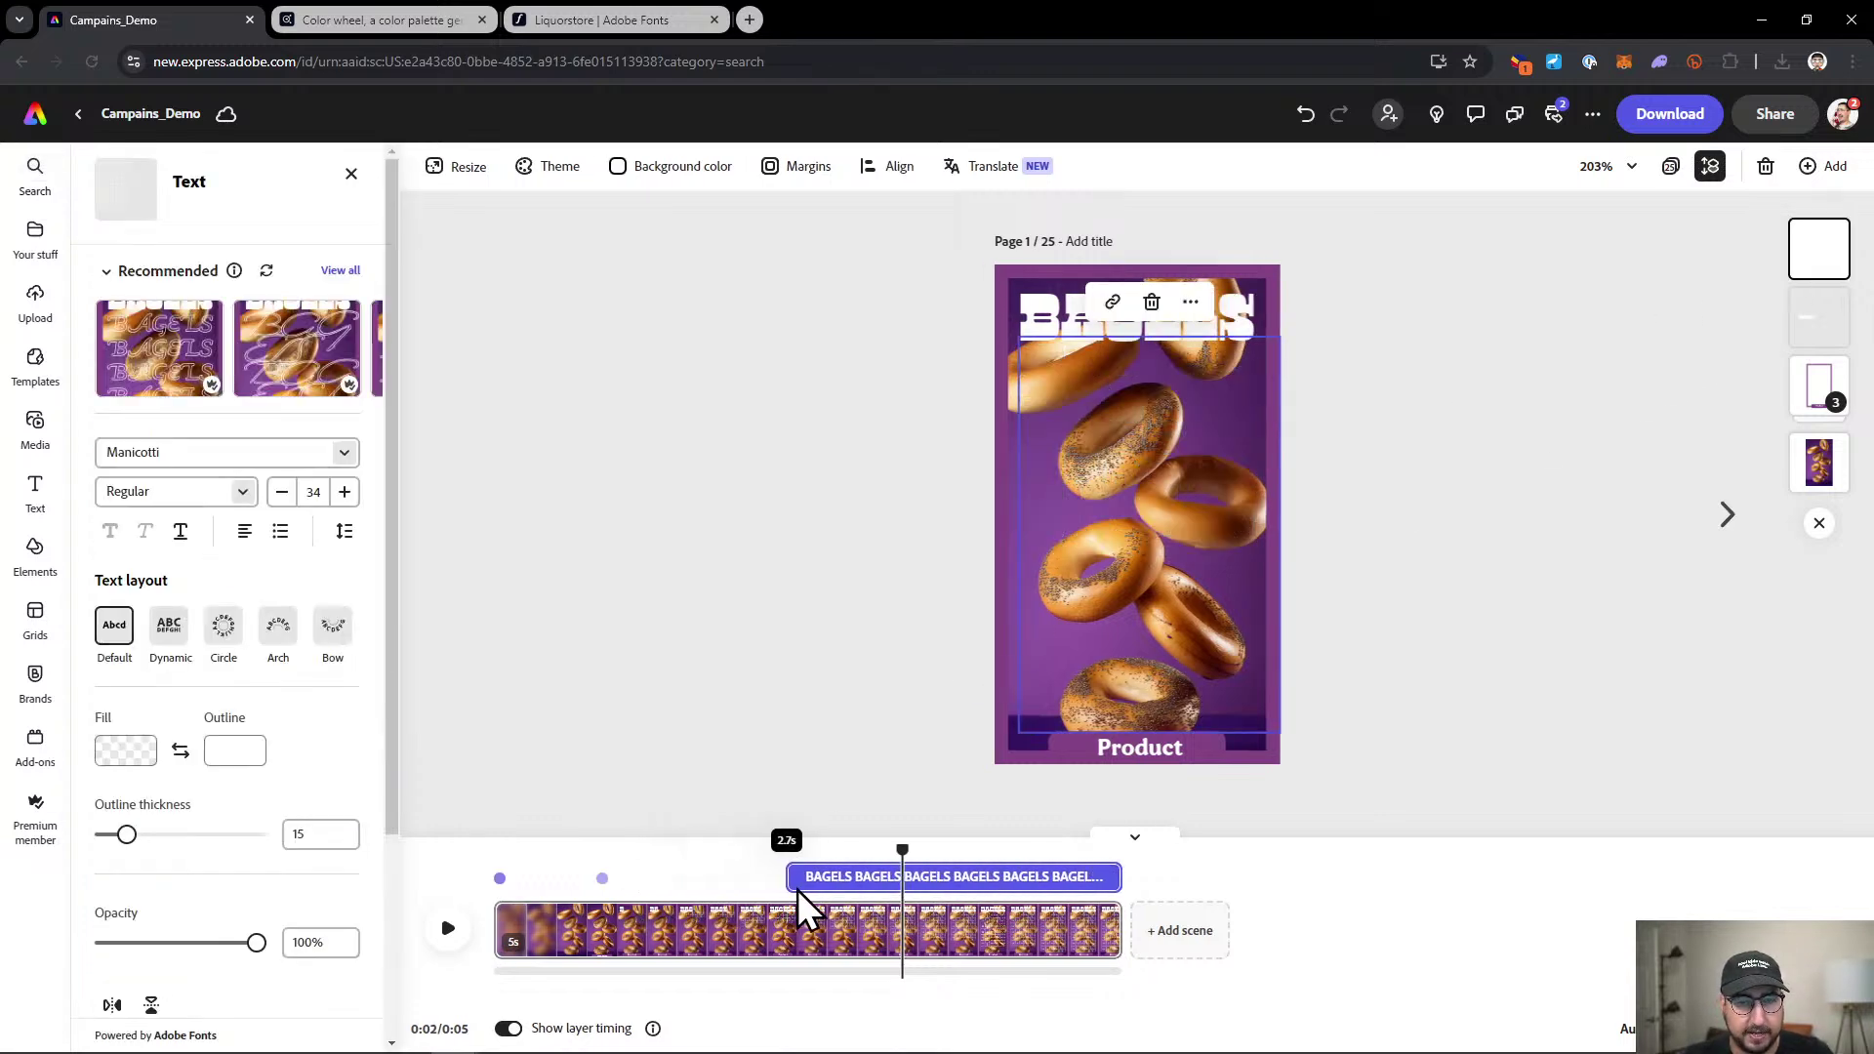
pyautogui.scroll(-3, 283, 801)
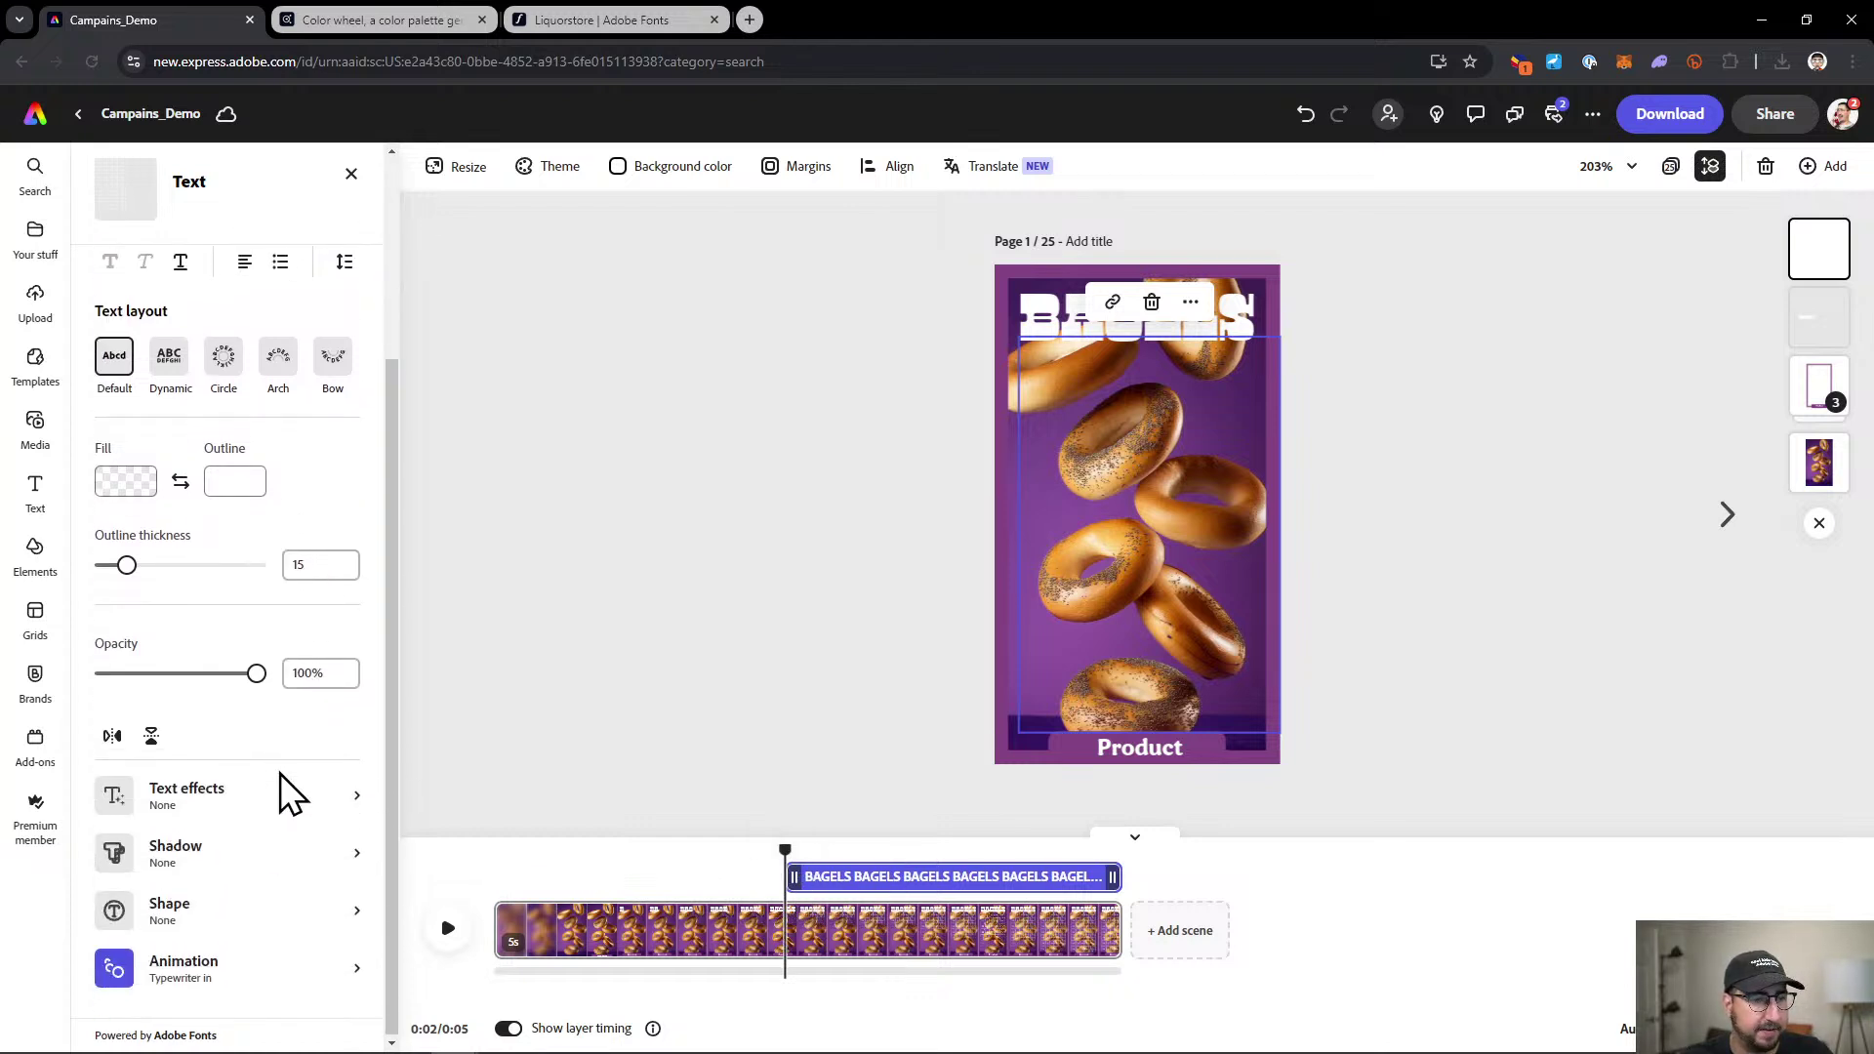
pyautogui.click(209, 966)
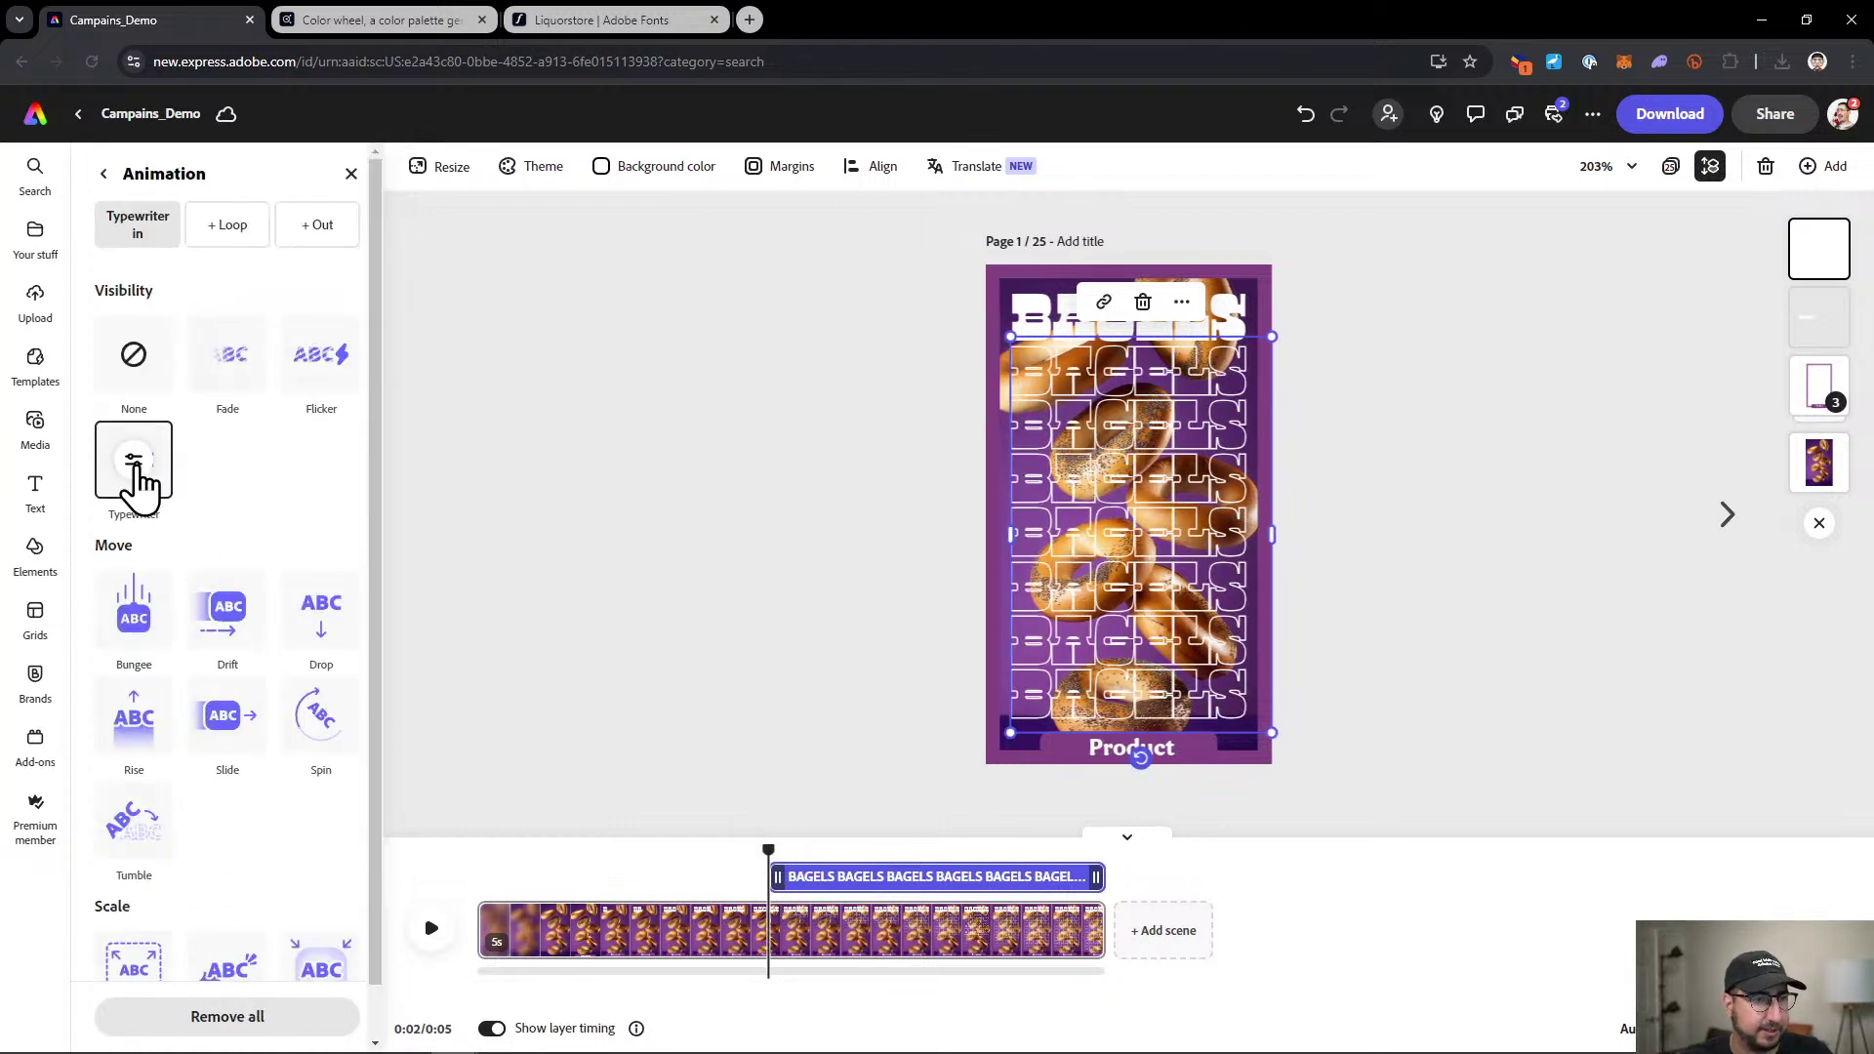
pyautogui.click(138, 468)
pyautogui.doubleClick(314, 598)
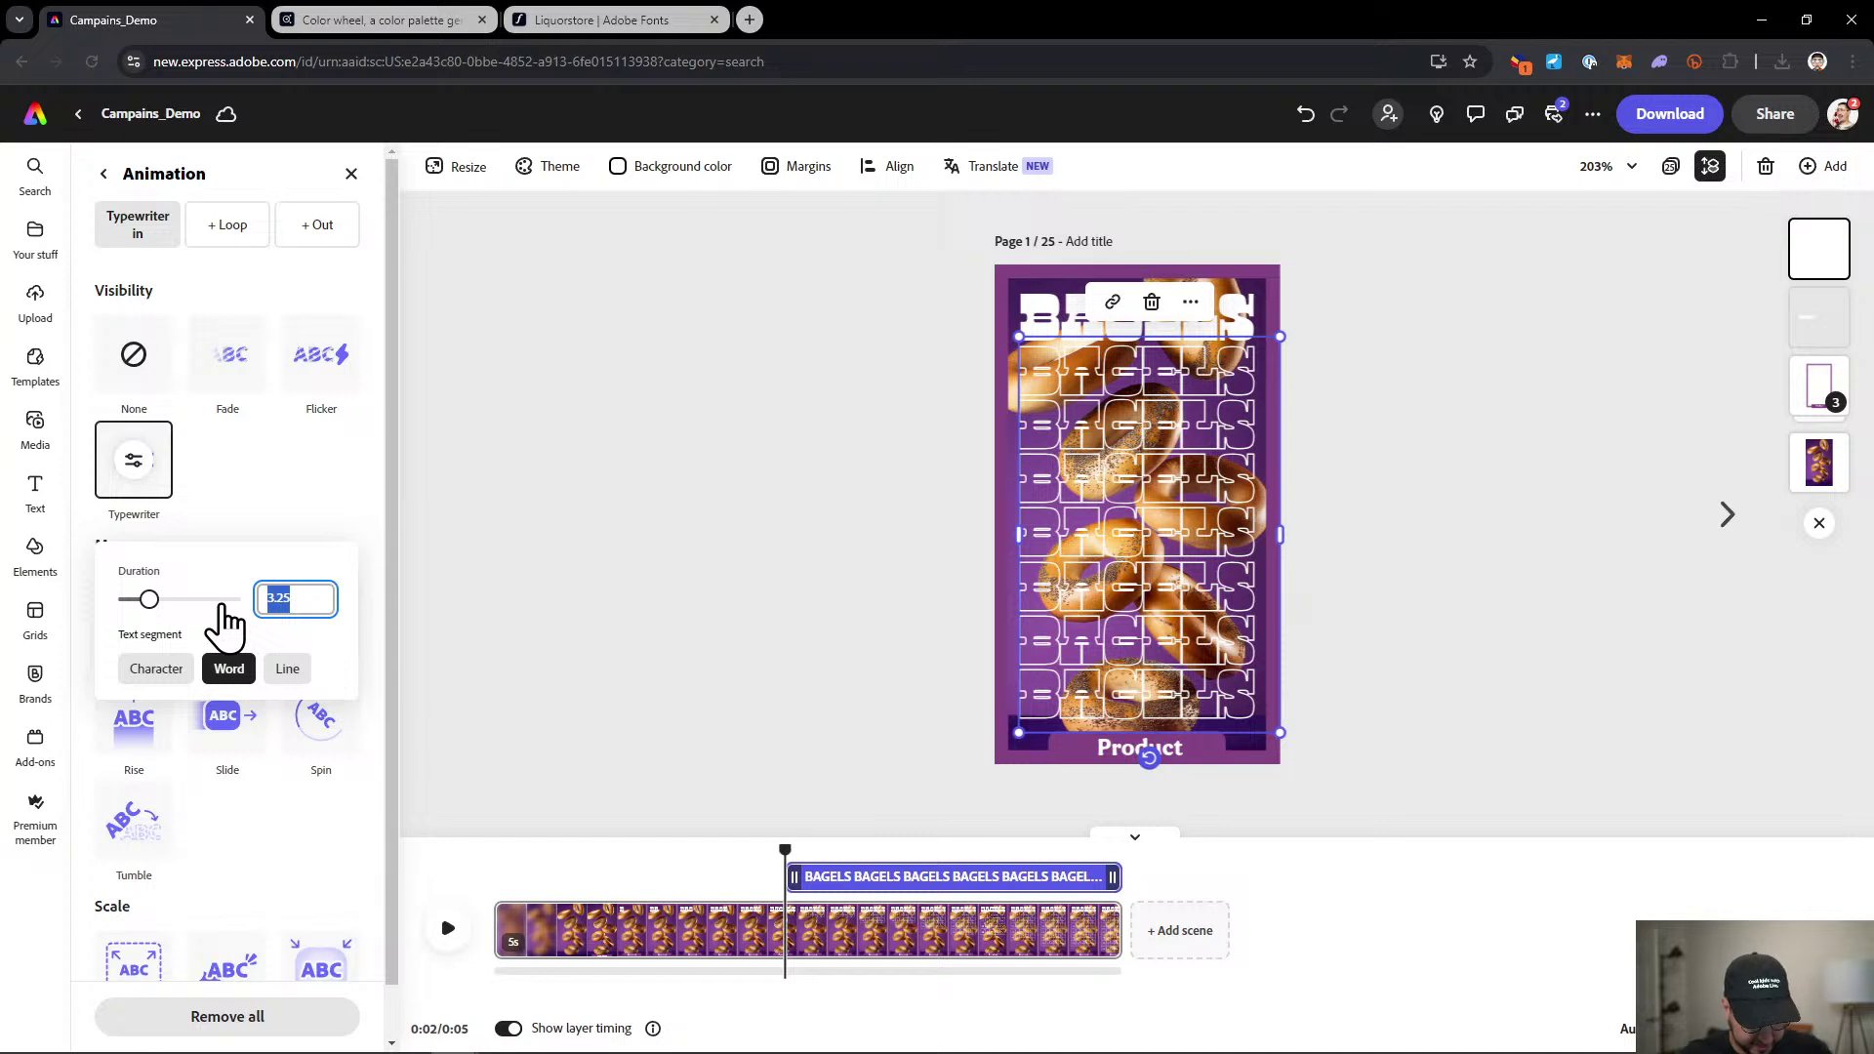
pyautogui.click(305, 489)
# Play the card animation from 0 s to check the outlined text's timing, with the text deselected for the full run.
pyautogui.click(501, 859)
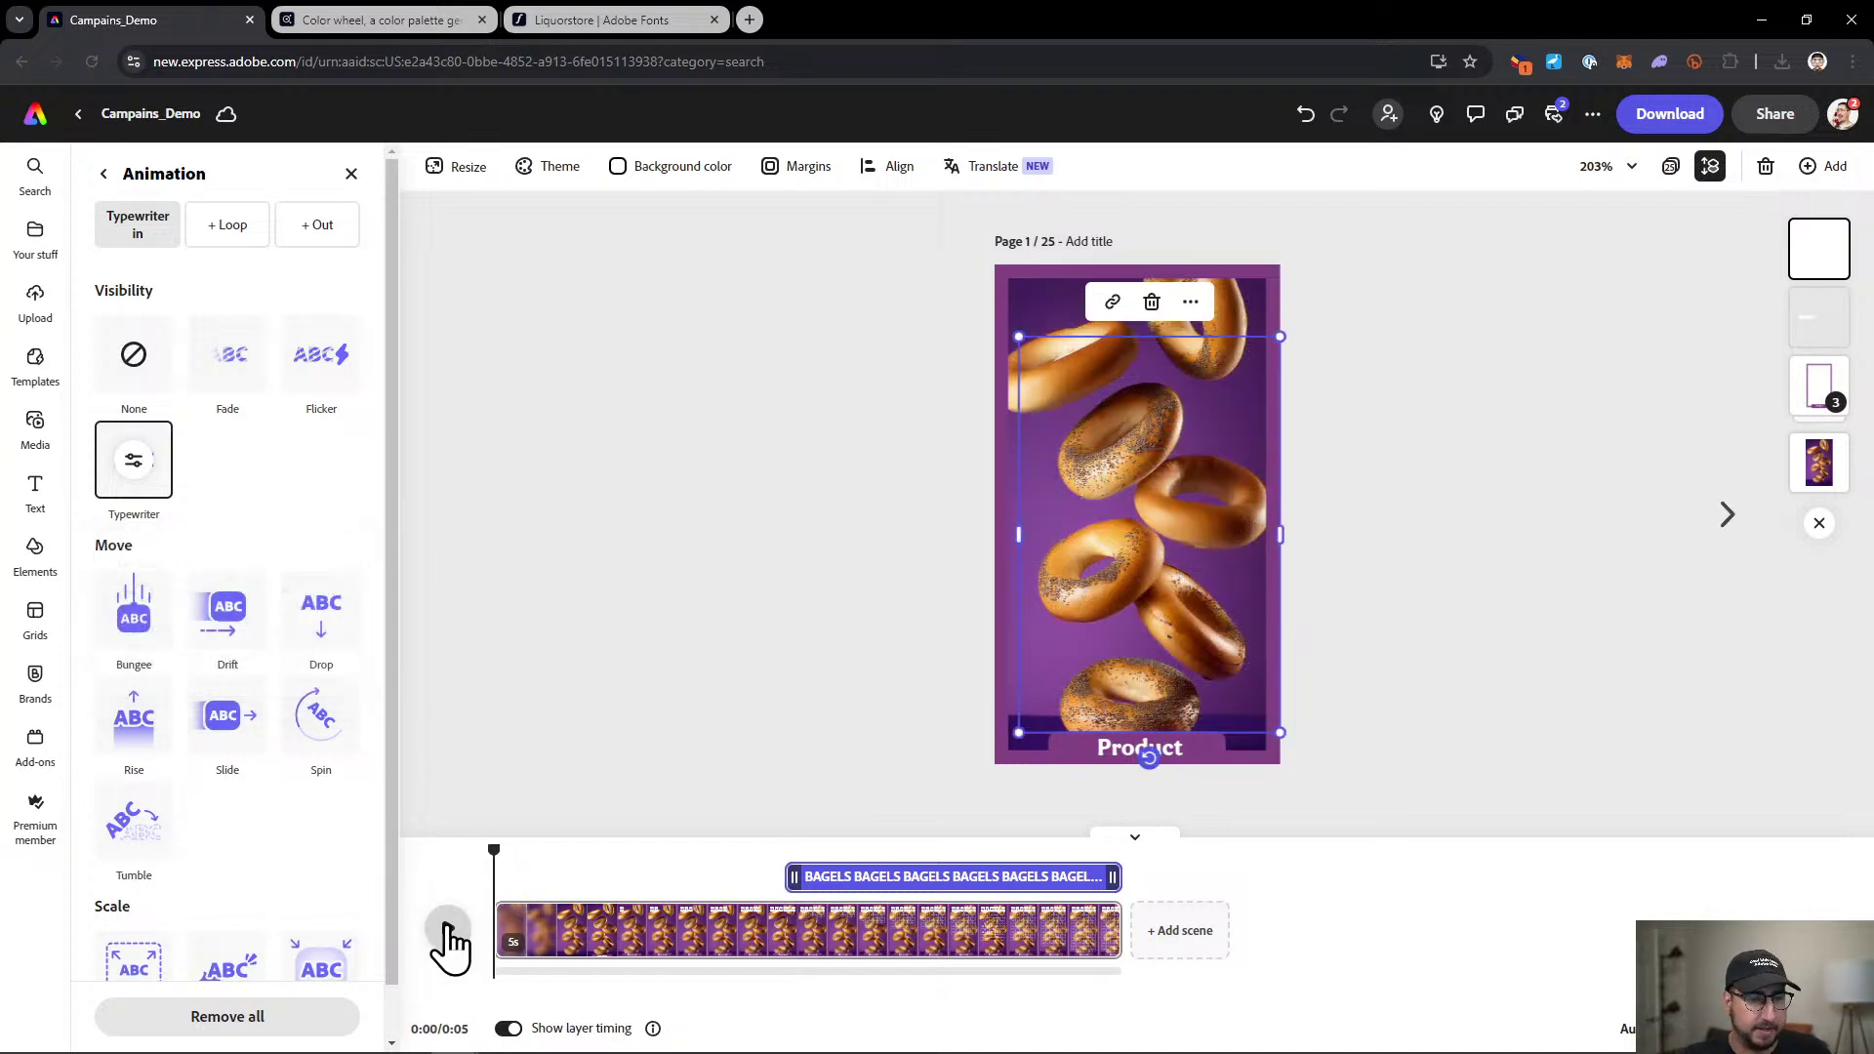
pyautogui.click(447, 932)
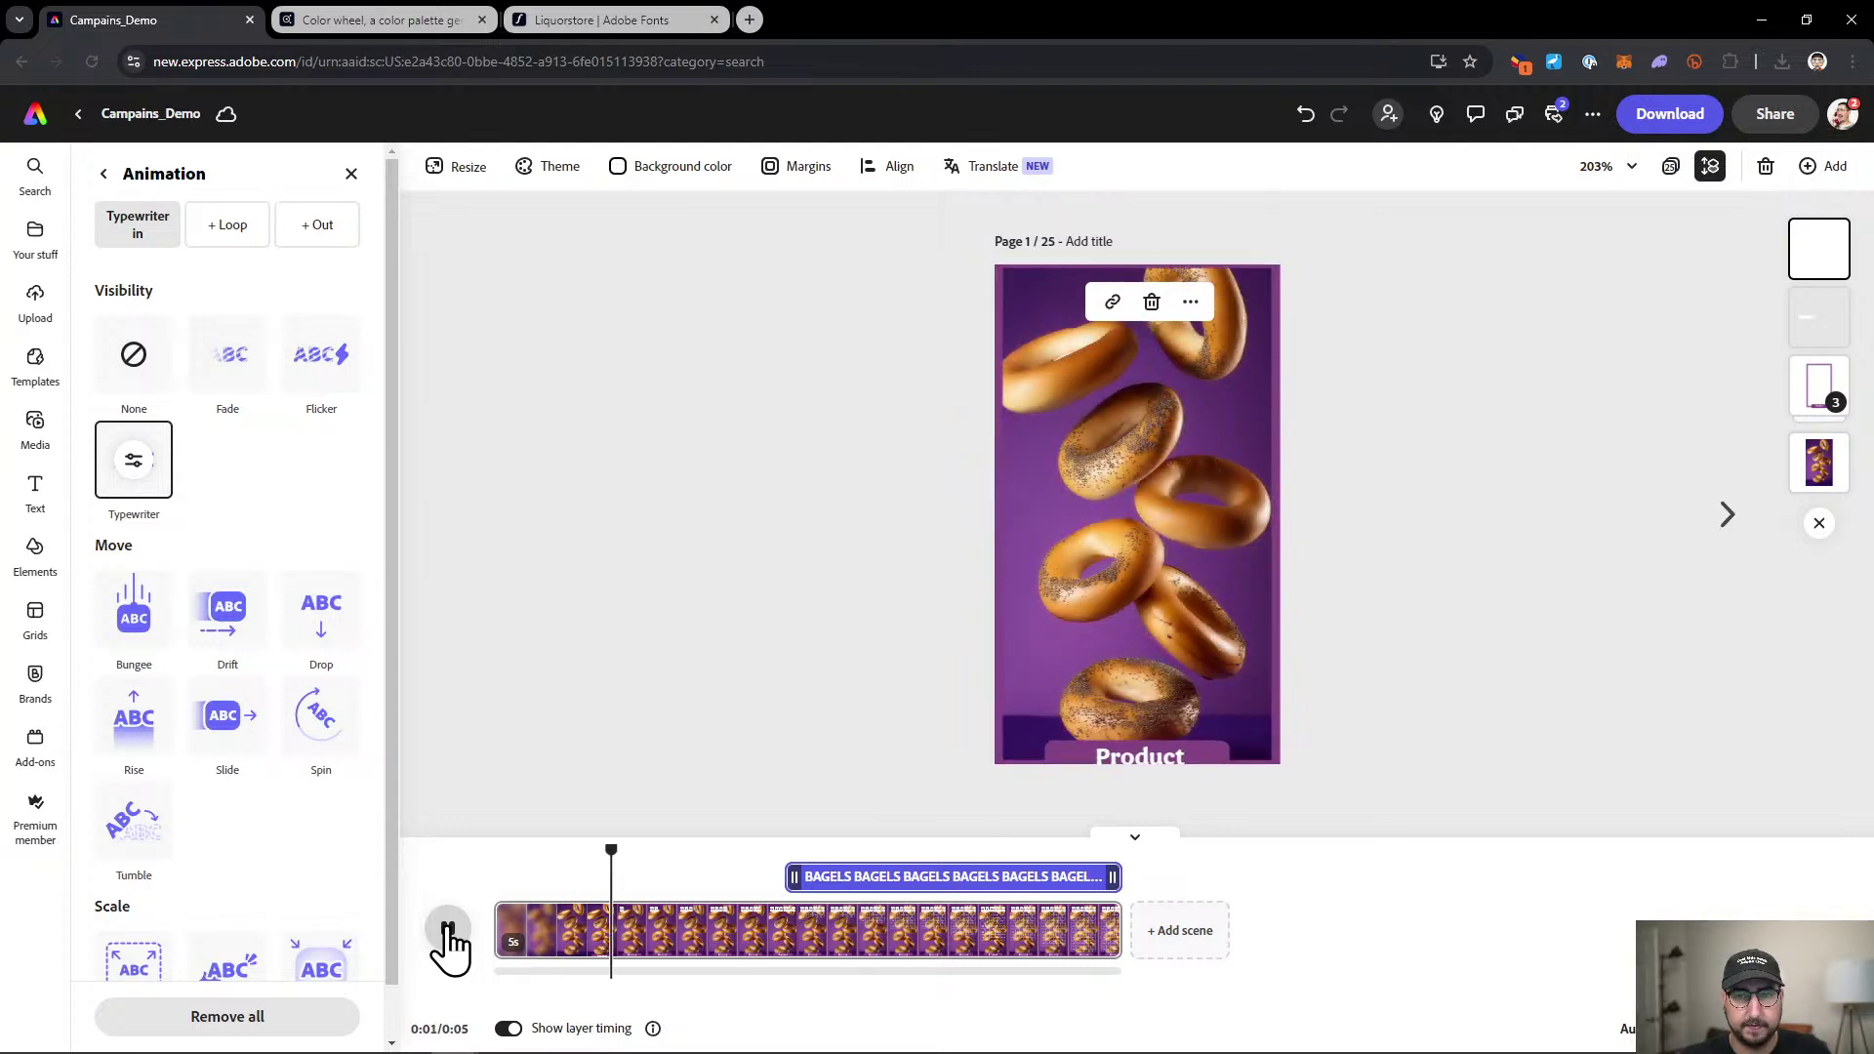
pyautogui.click(448, 932)
pyautogui.click(589, 649)
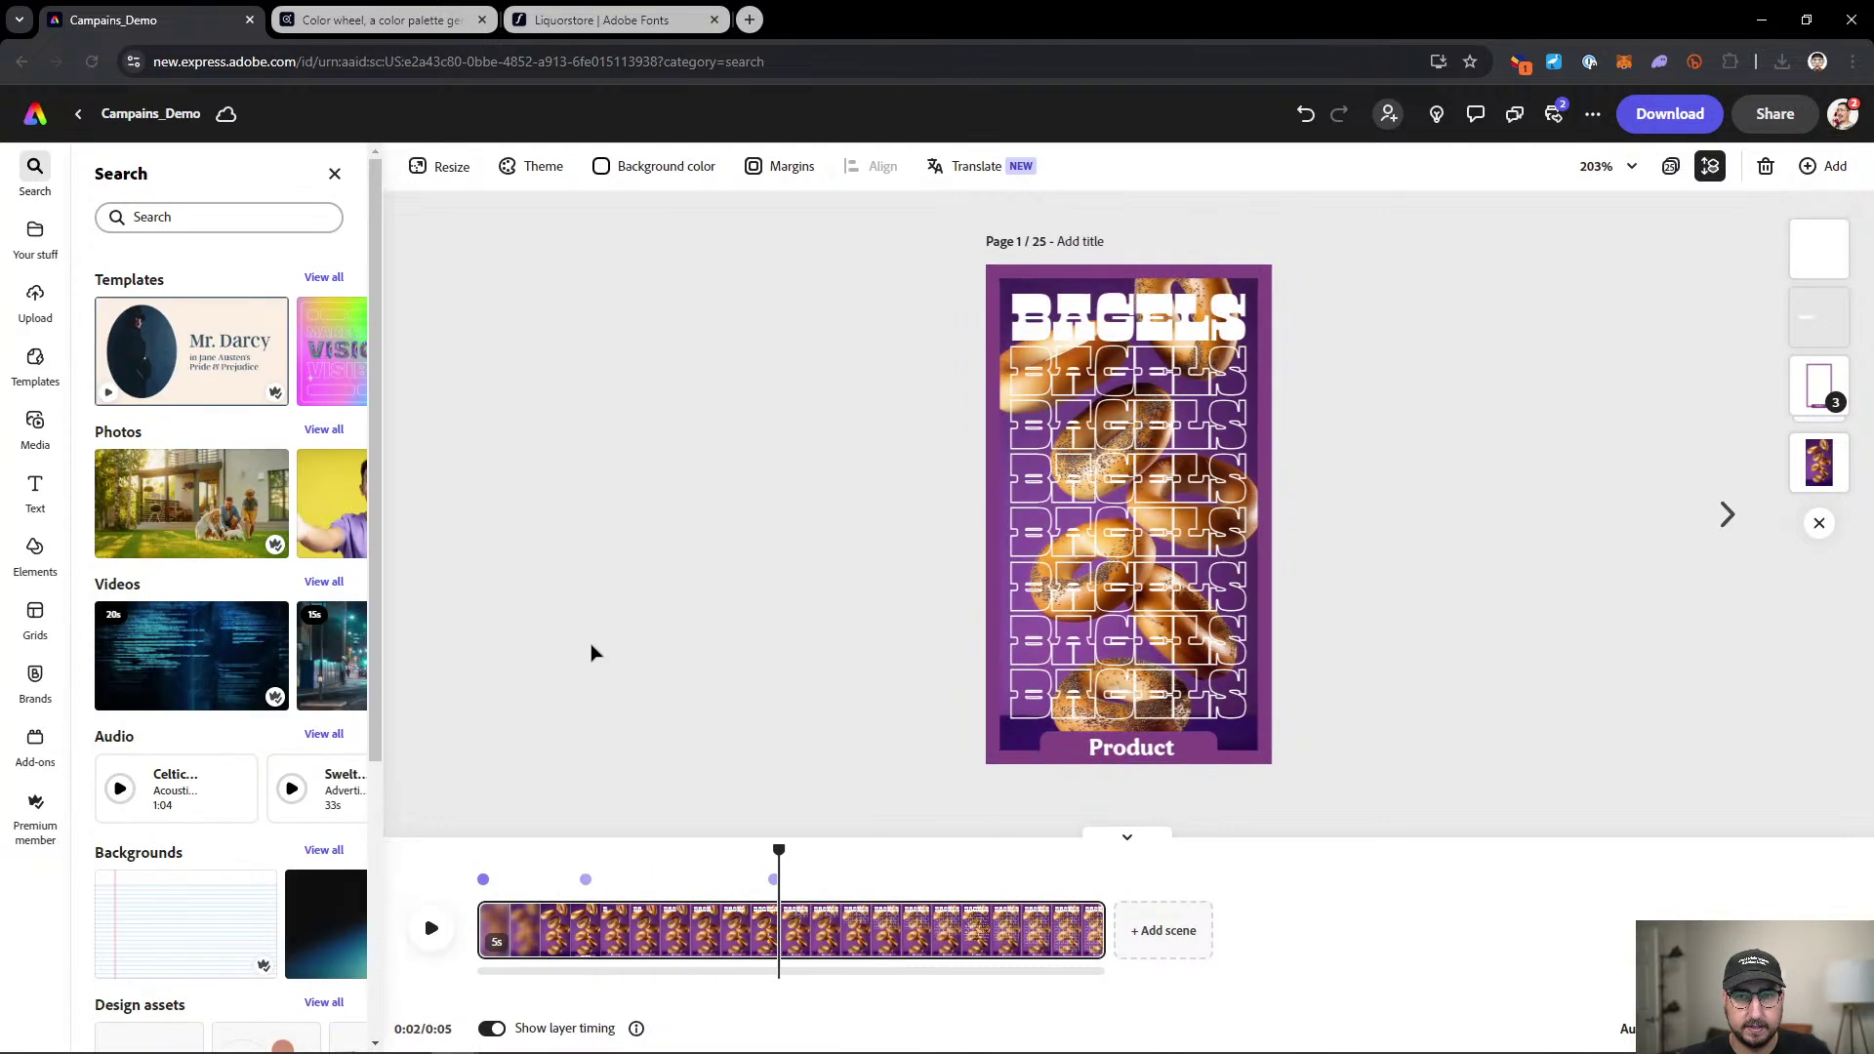
pyautogui.click(485, 859)
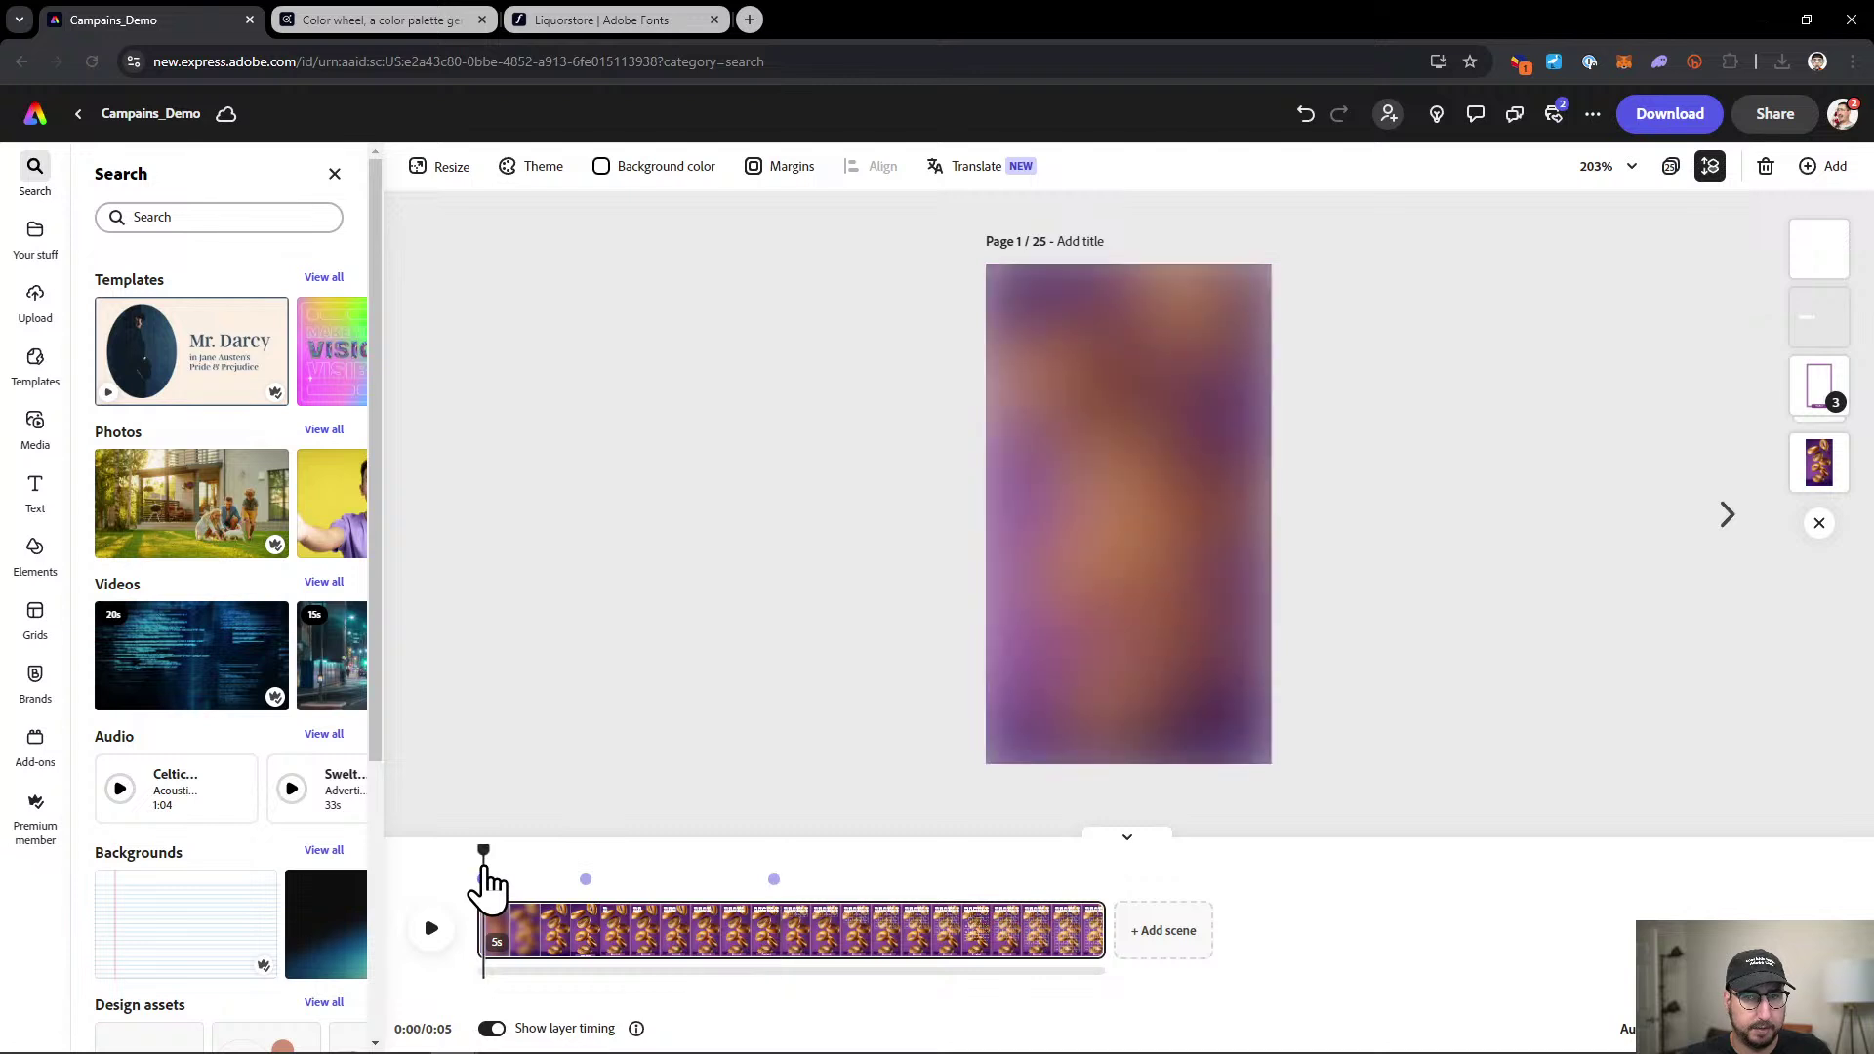
pyautogui.click(433, 933)
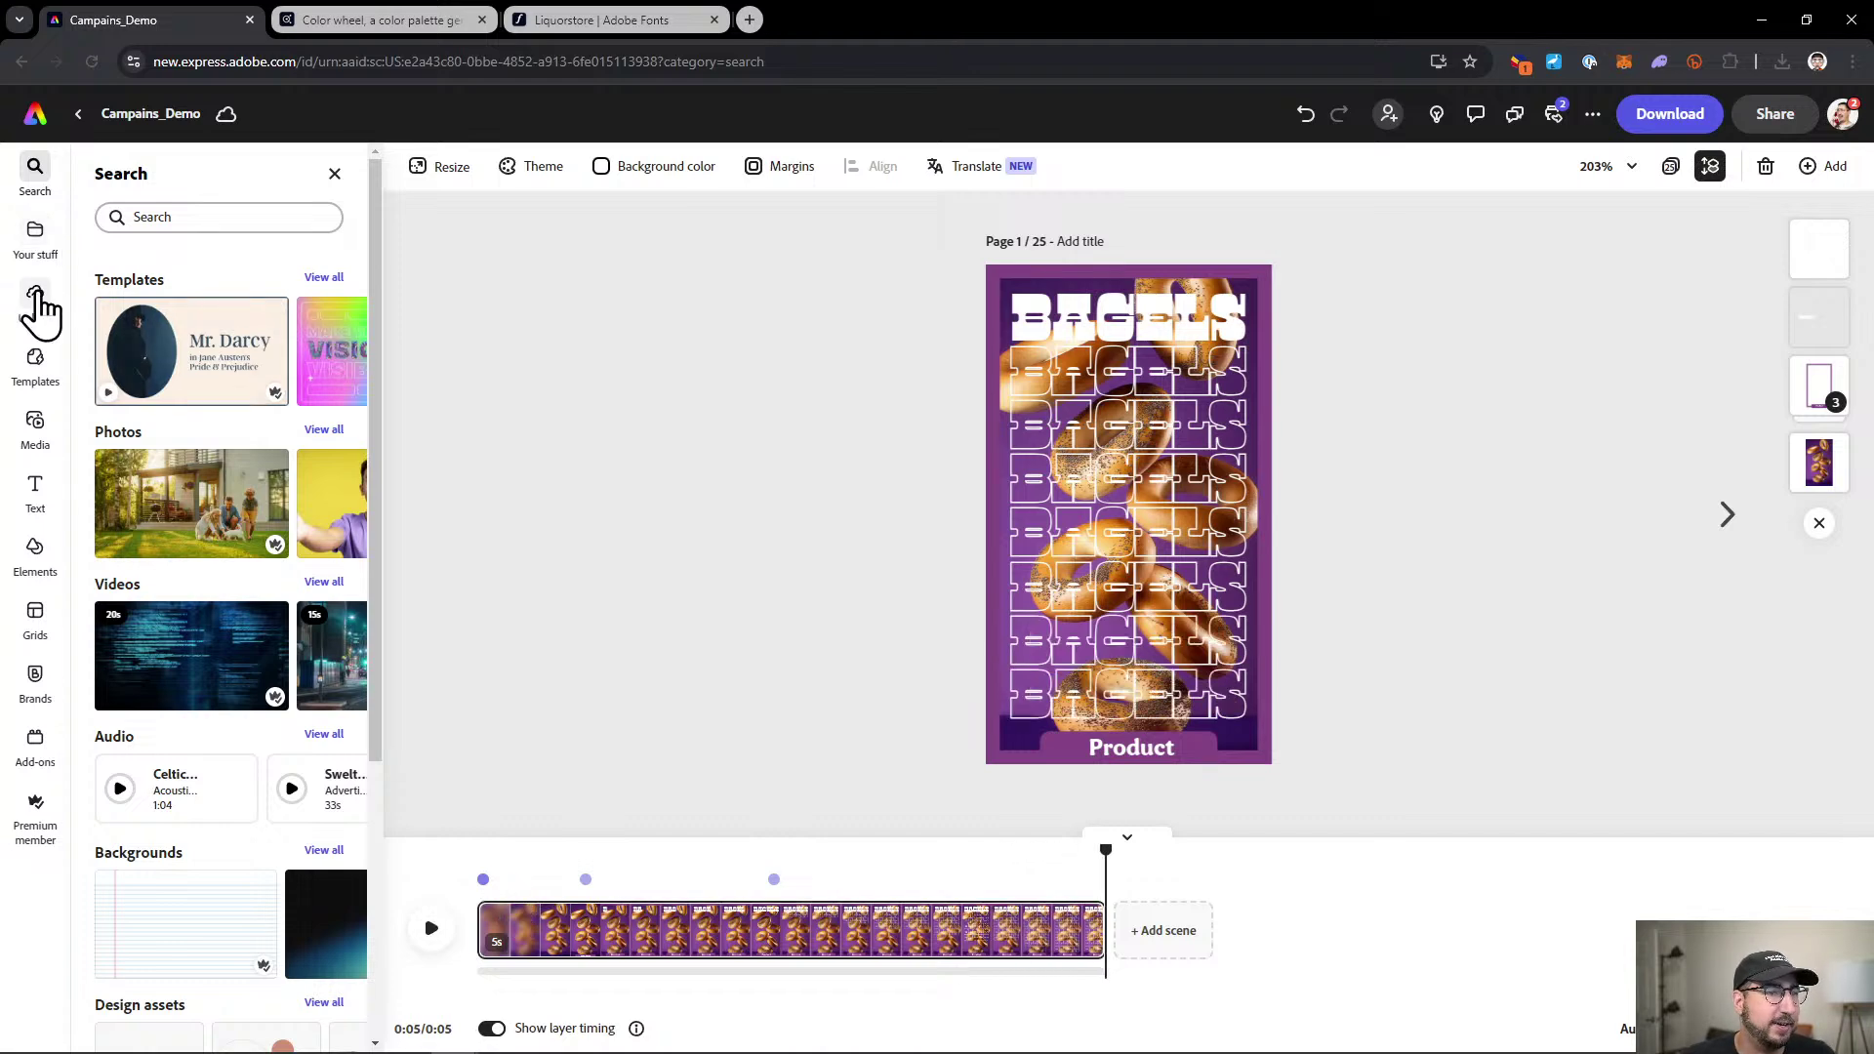
# Search the audio library for "fun happy" and add the Happy Upbeat Summer Party track to the scene.
pyautogui.click(35, 430)
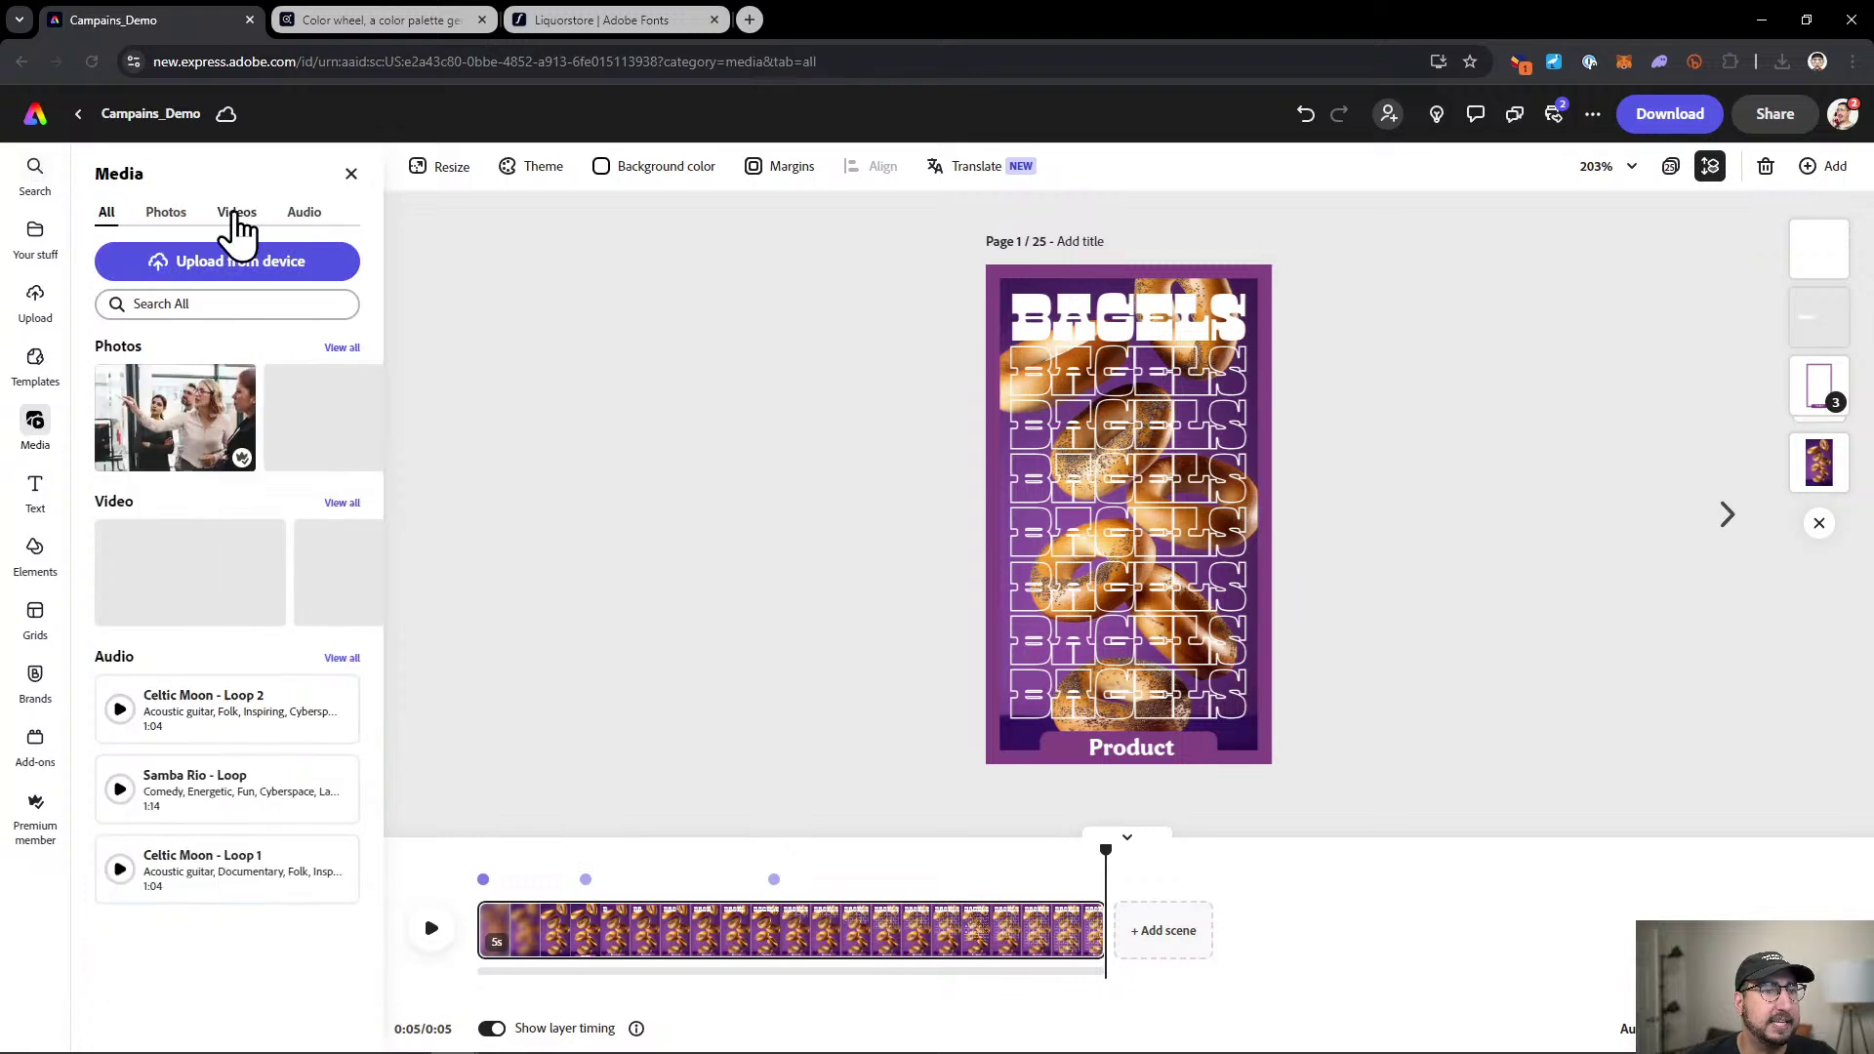
pyautogui.click(304, 213)
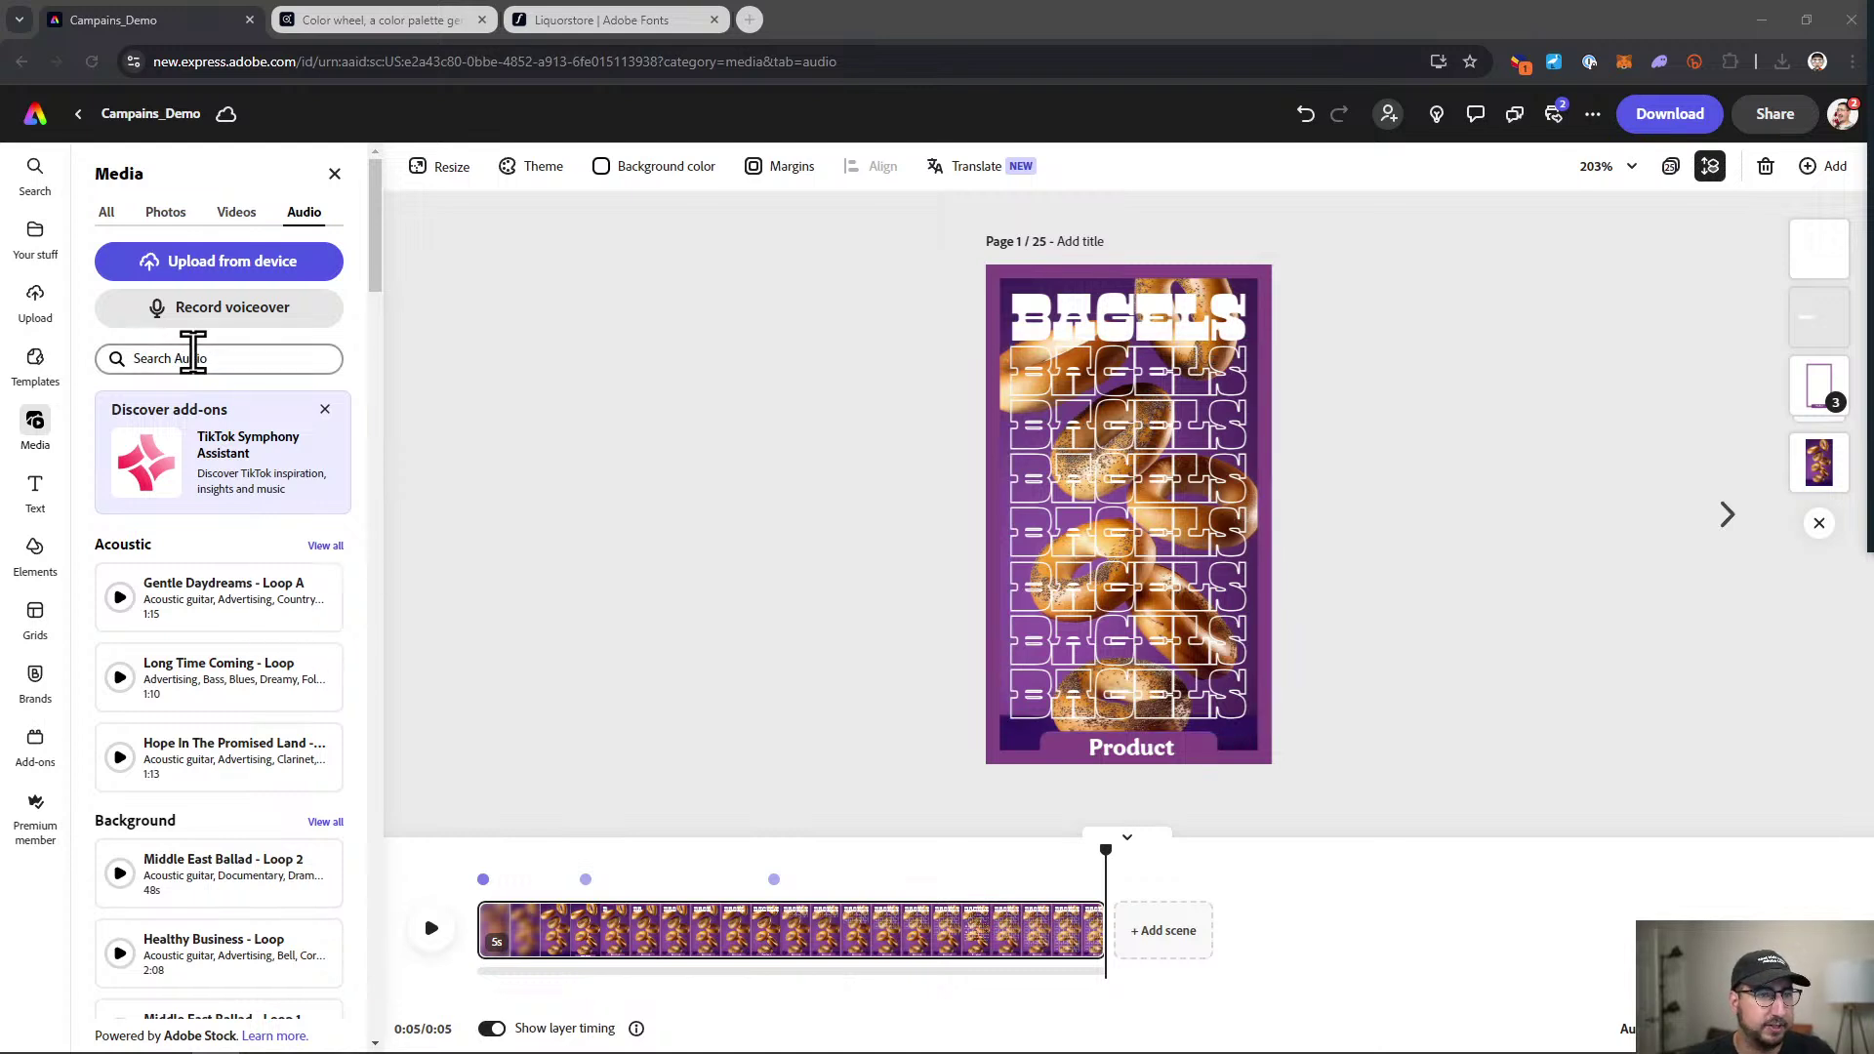
pyautogui.click(198, 358)
pyautogui.write('fun ')
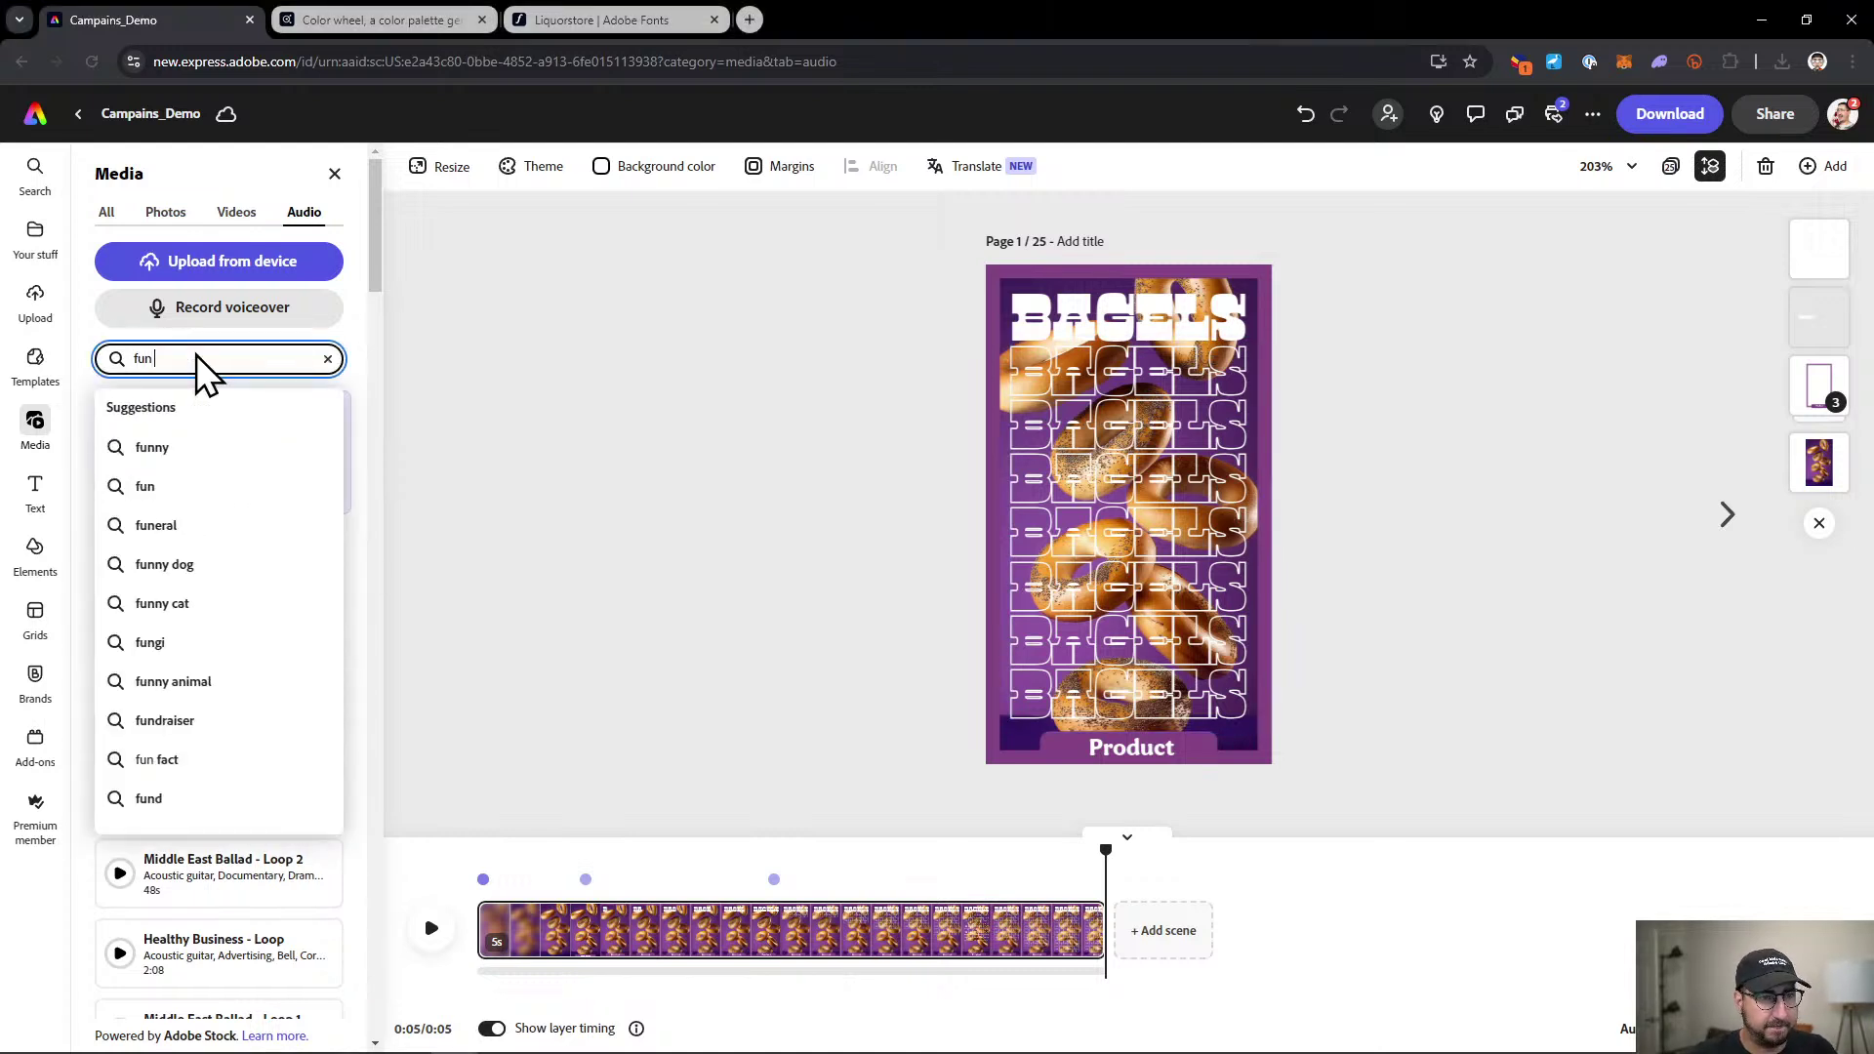
pyautogui.write('happy')
pyautogui.press('Return')
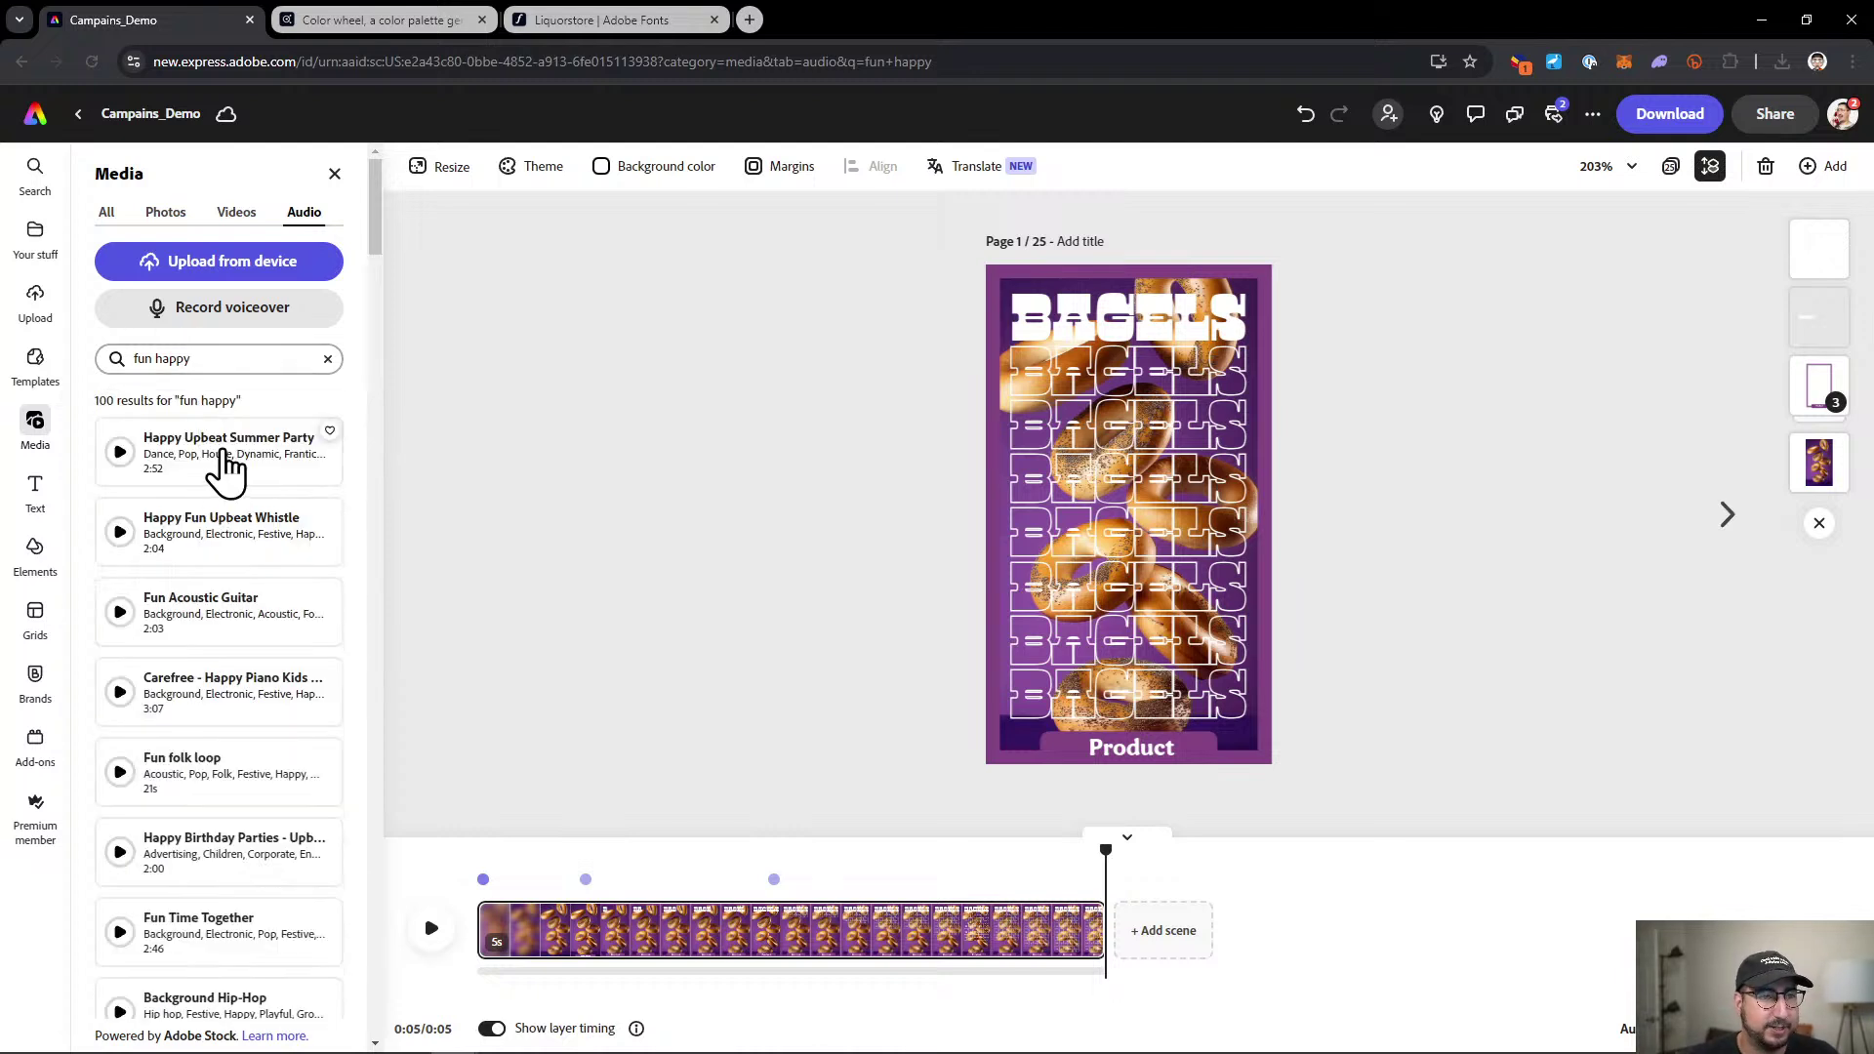
pyautogui.click(219, 451)
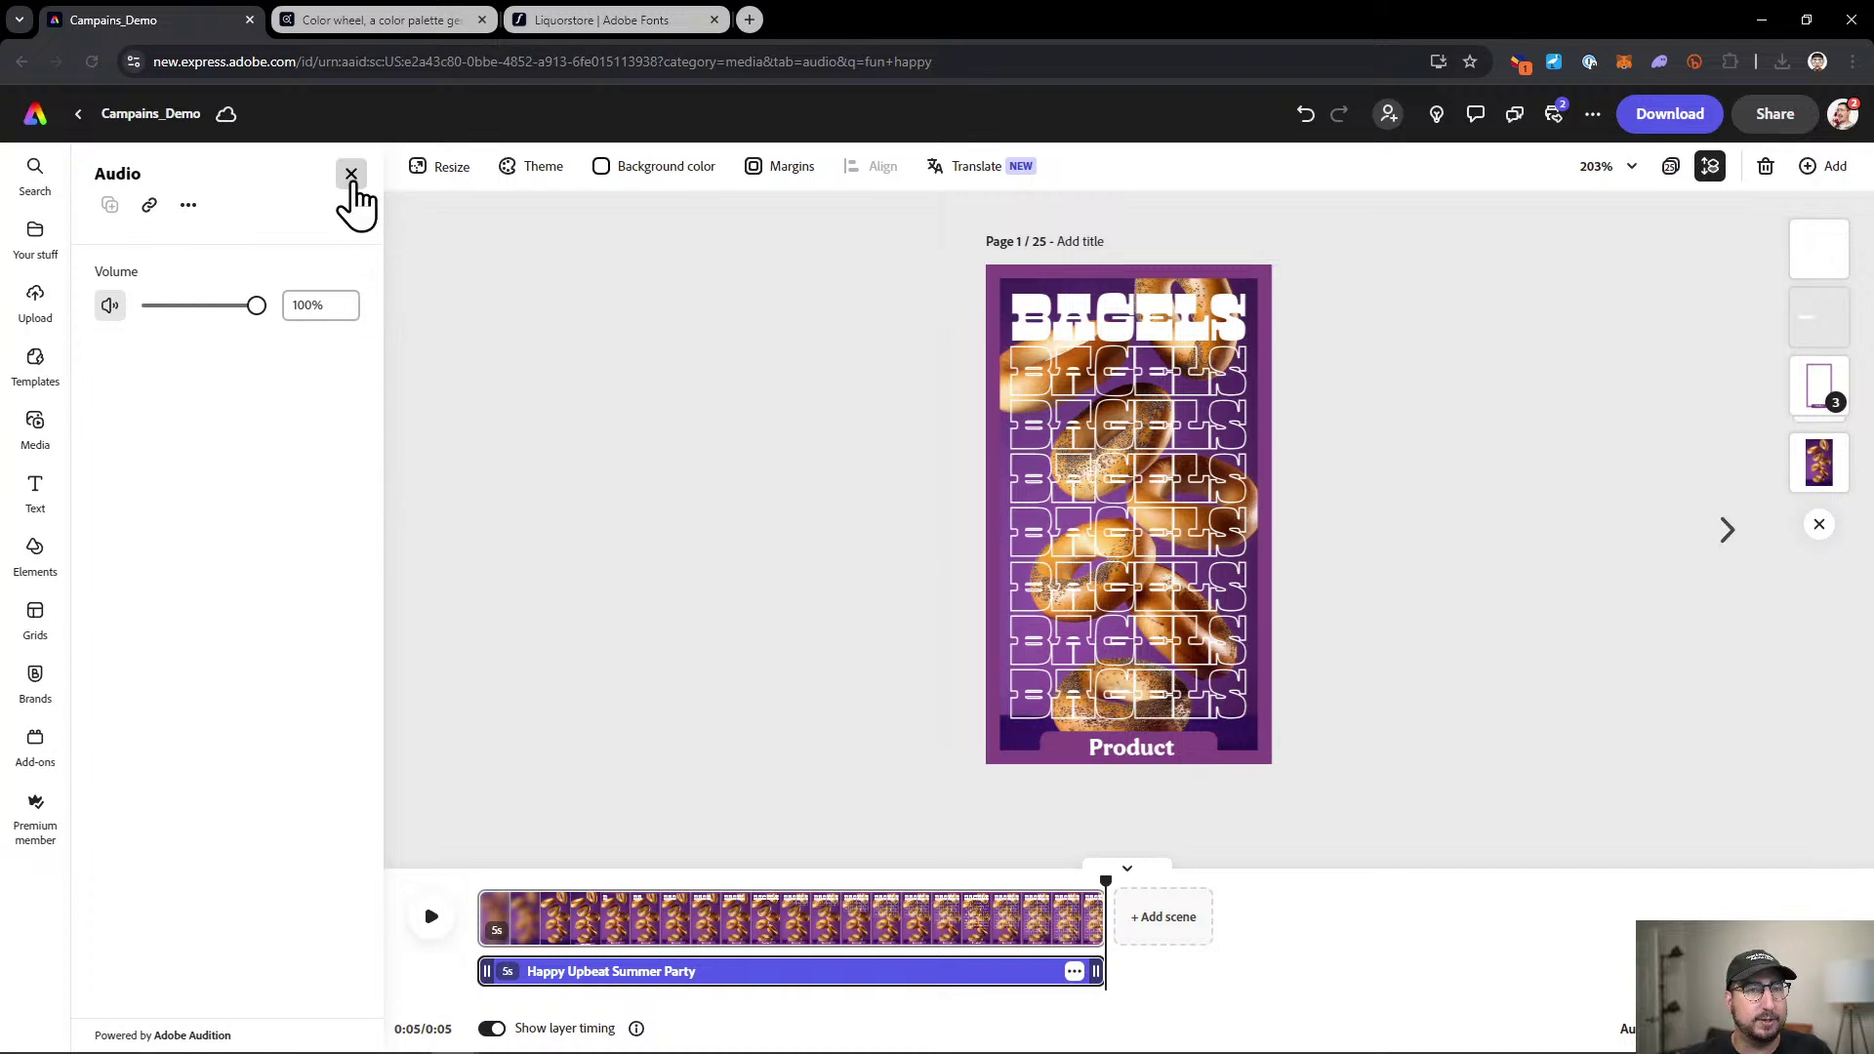
pyautogui.click(351, 174)
pyautogui.click(330, 176)
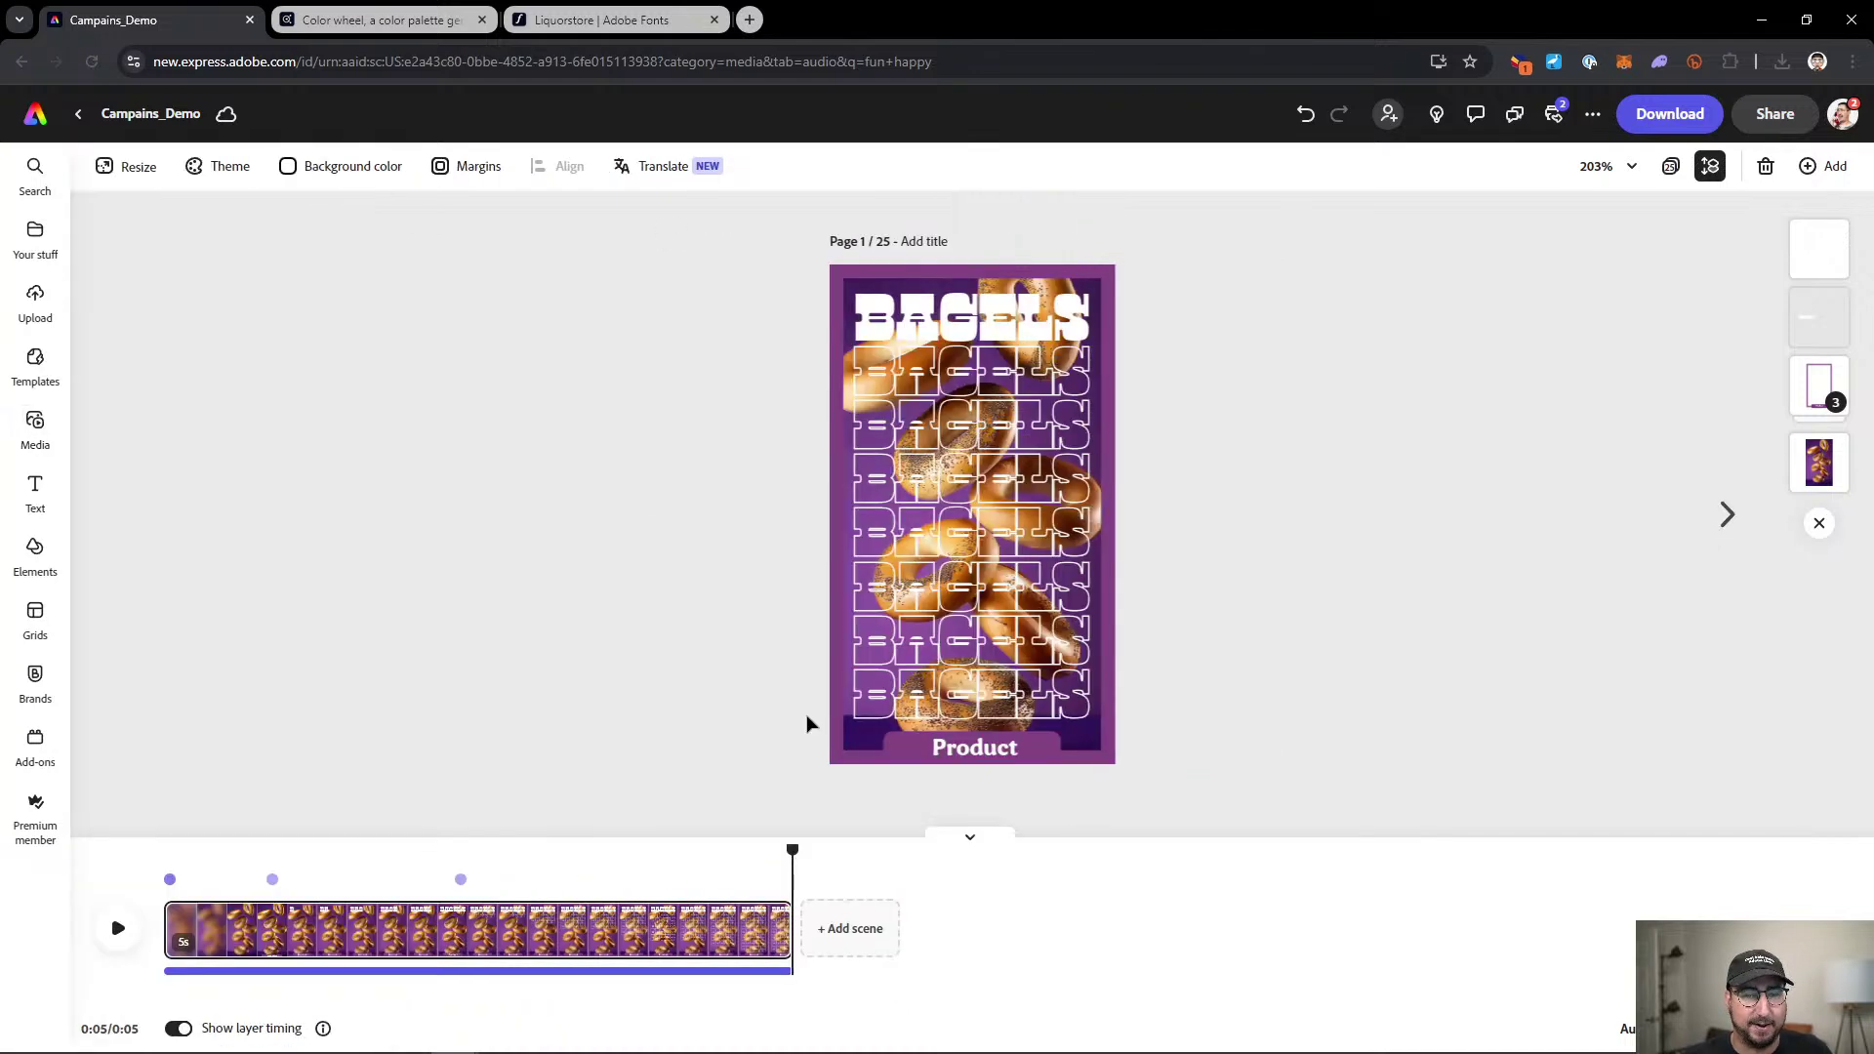
# Collapse the timeline and play the card animation with its music from 0 s.
pyautogui.click(962, 841)
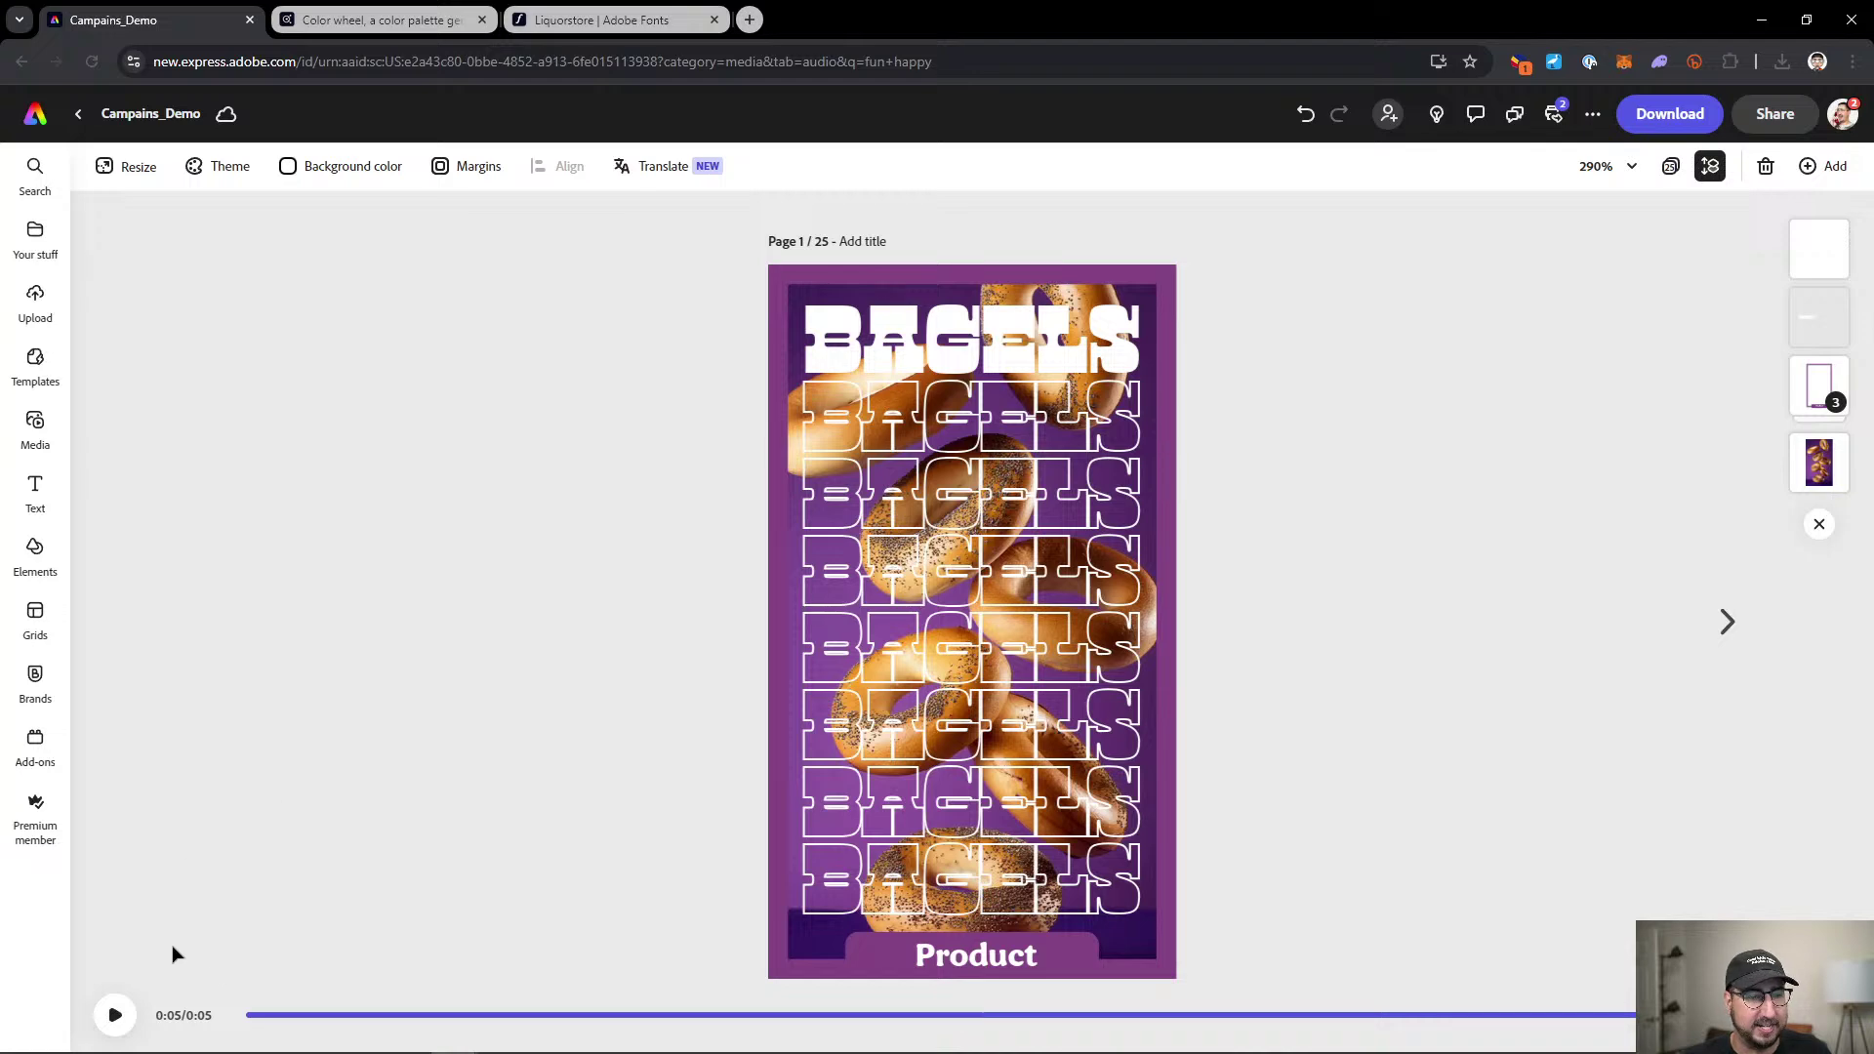
pyautogui.click(248, 1018)
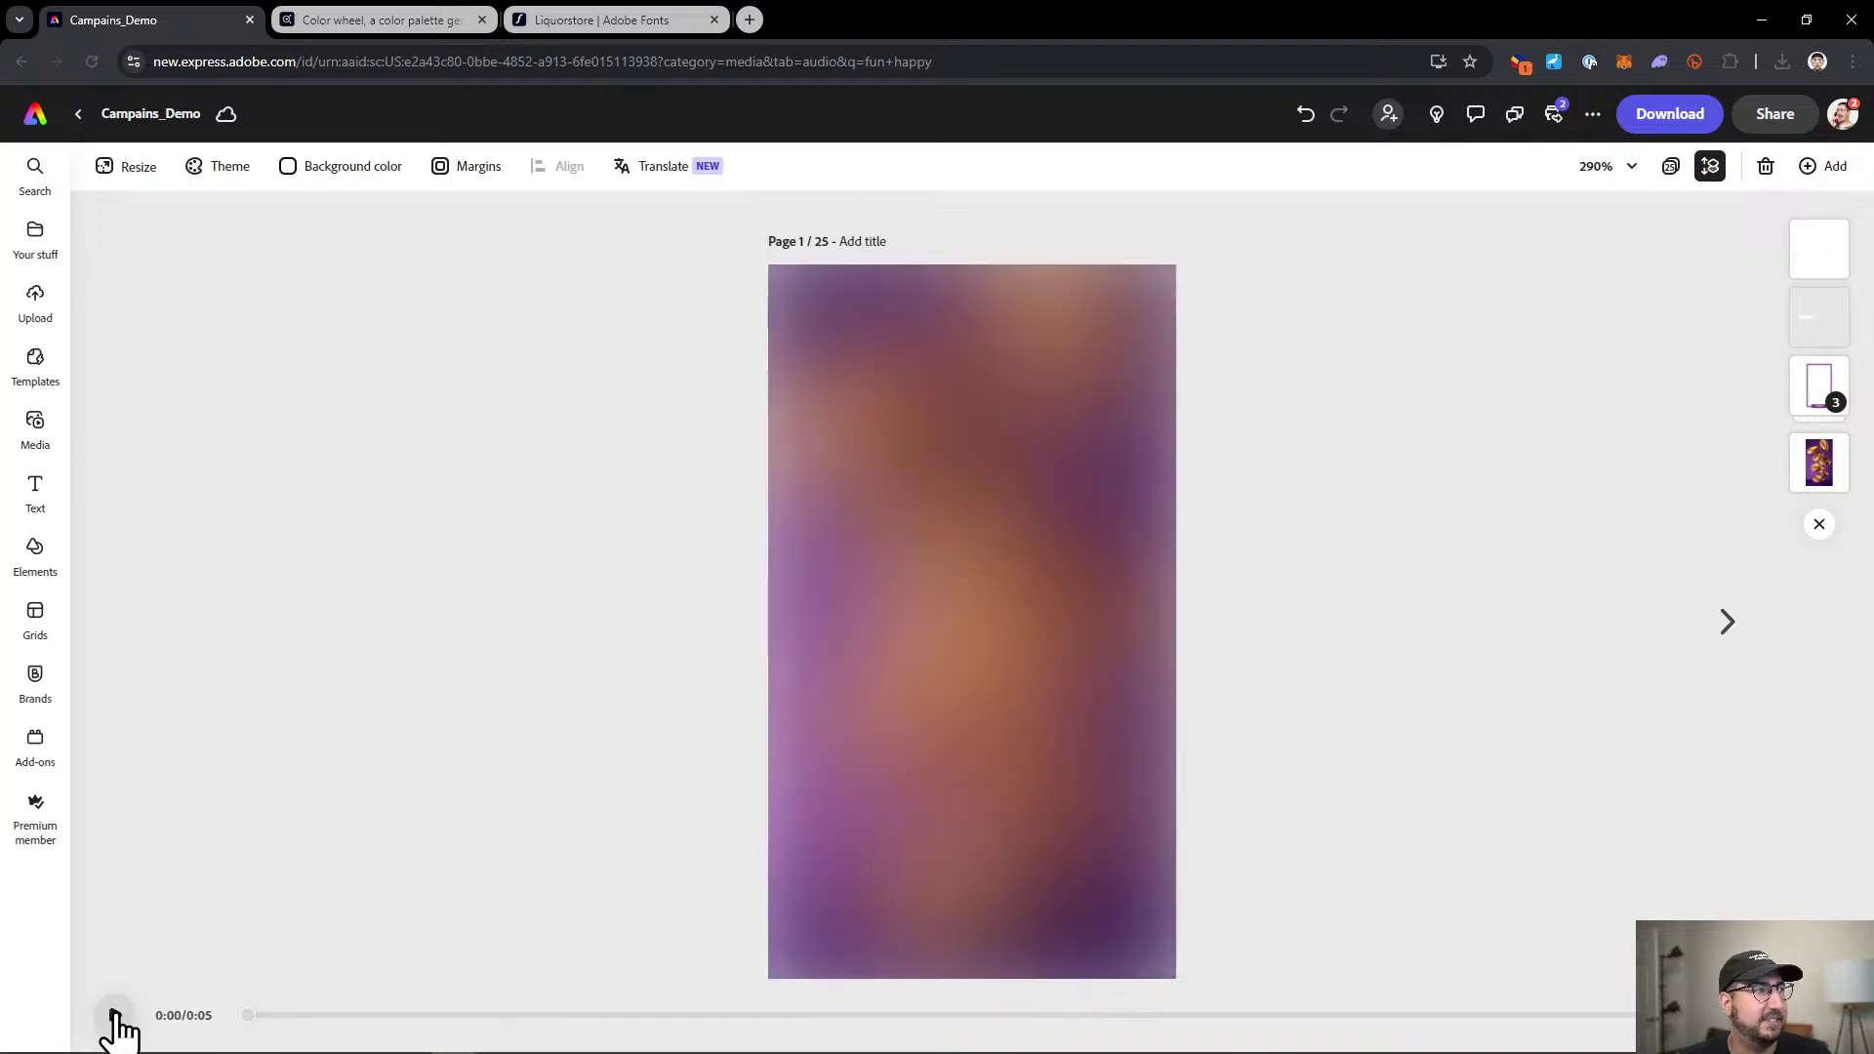
pyautogui.click(115, 1017)
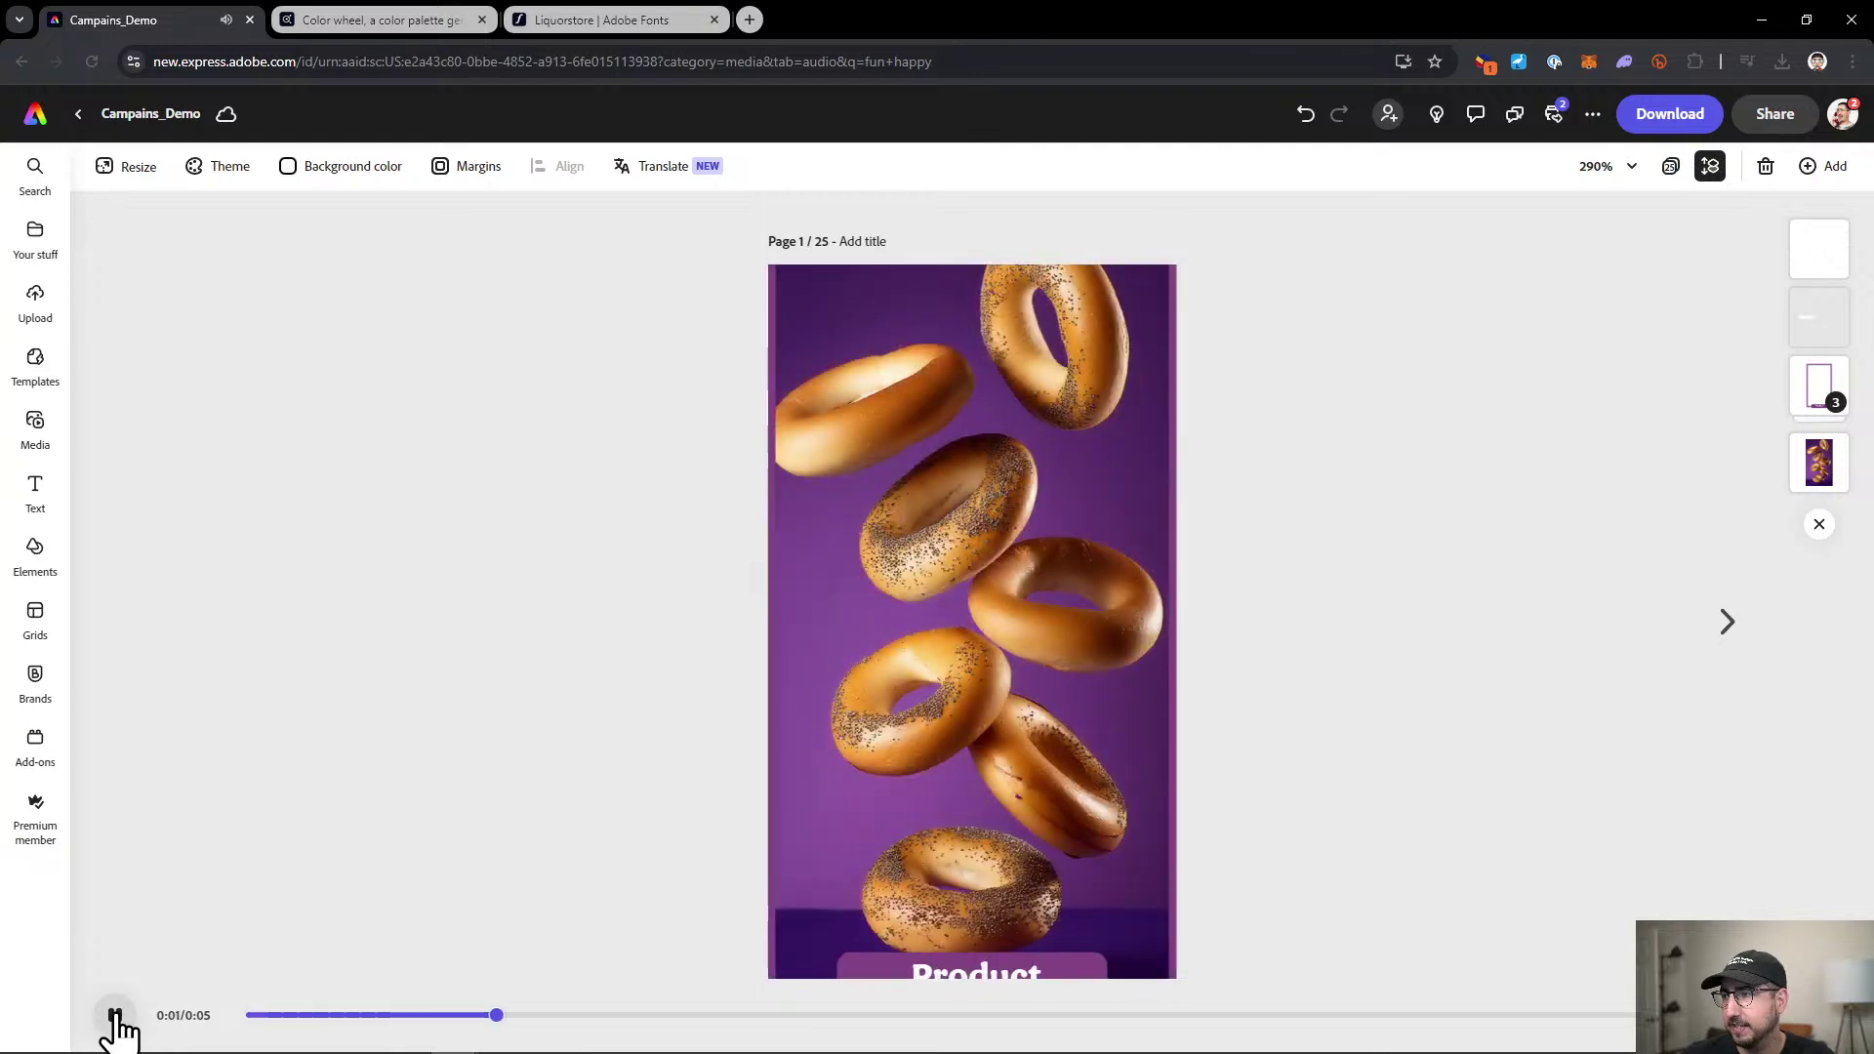